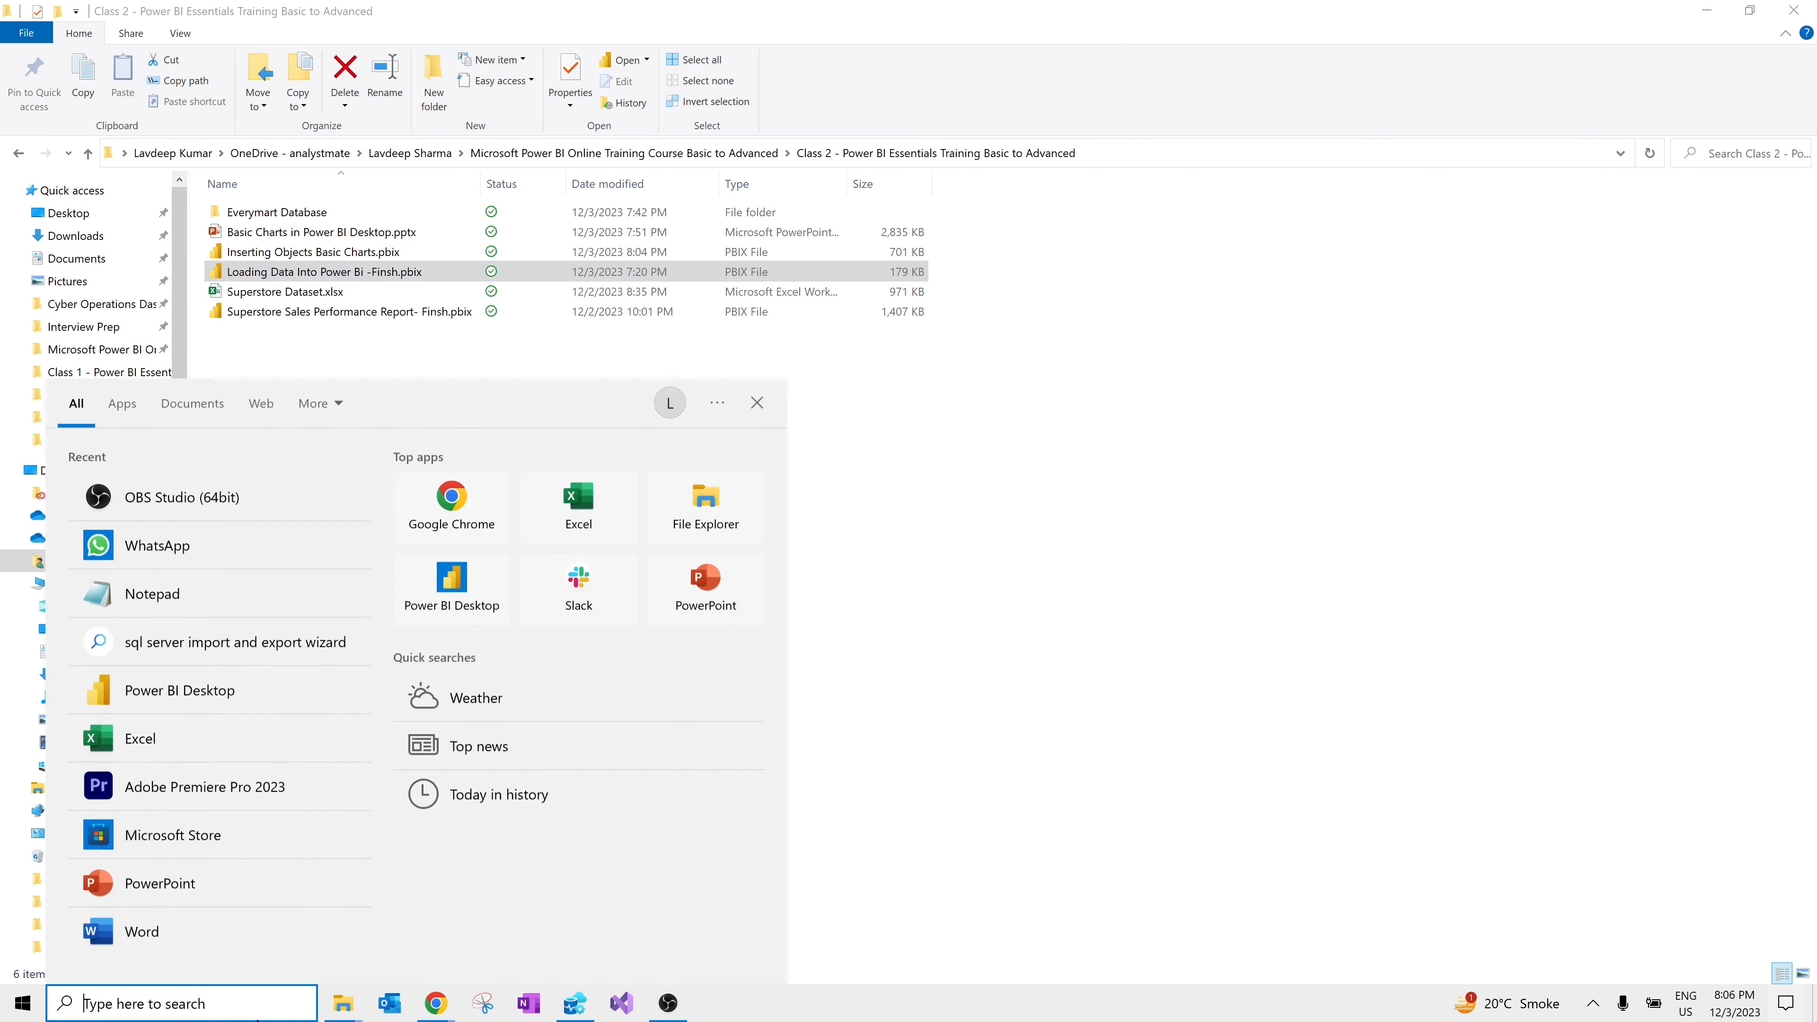
Step: Search the computer for Power BI and launch Power BI Desktop
type("power bi")
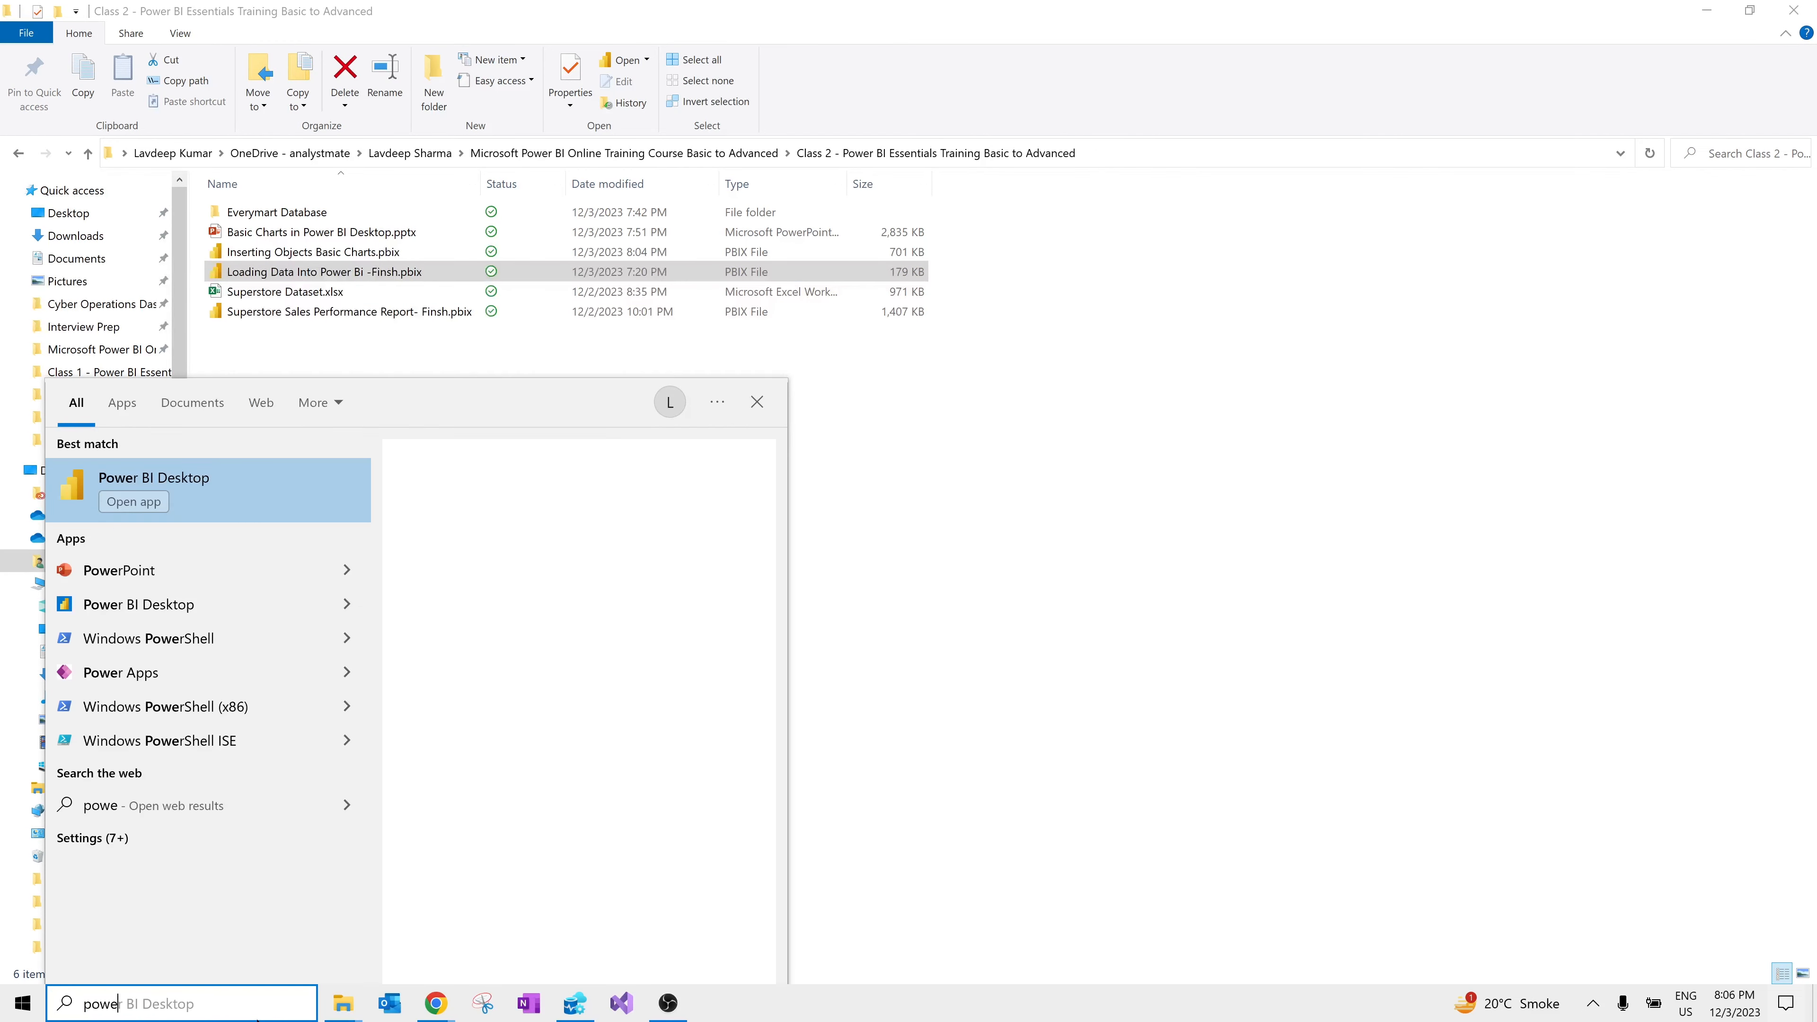
key("Return")
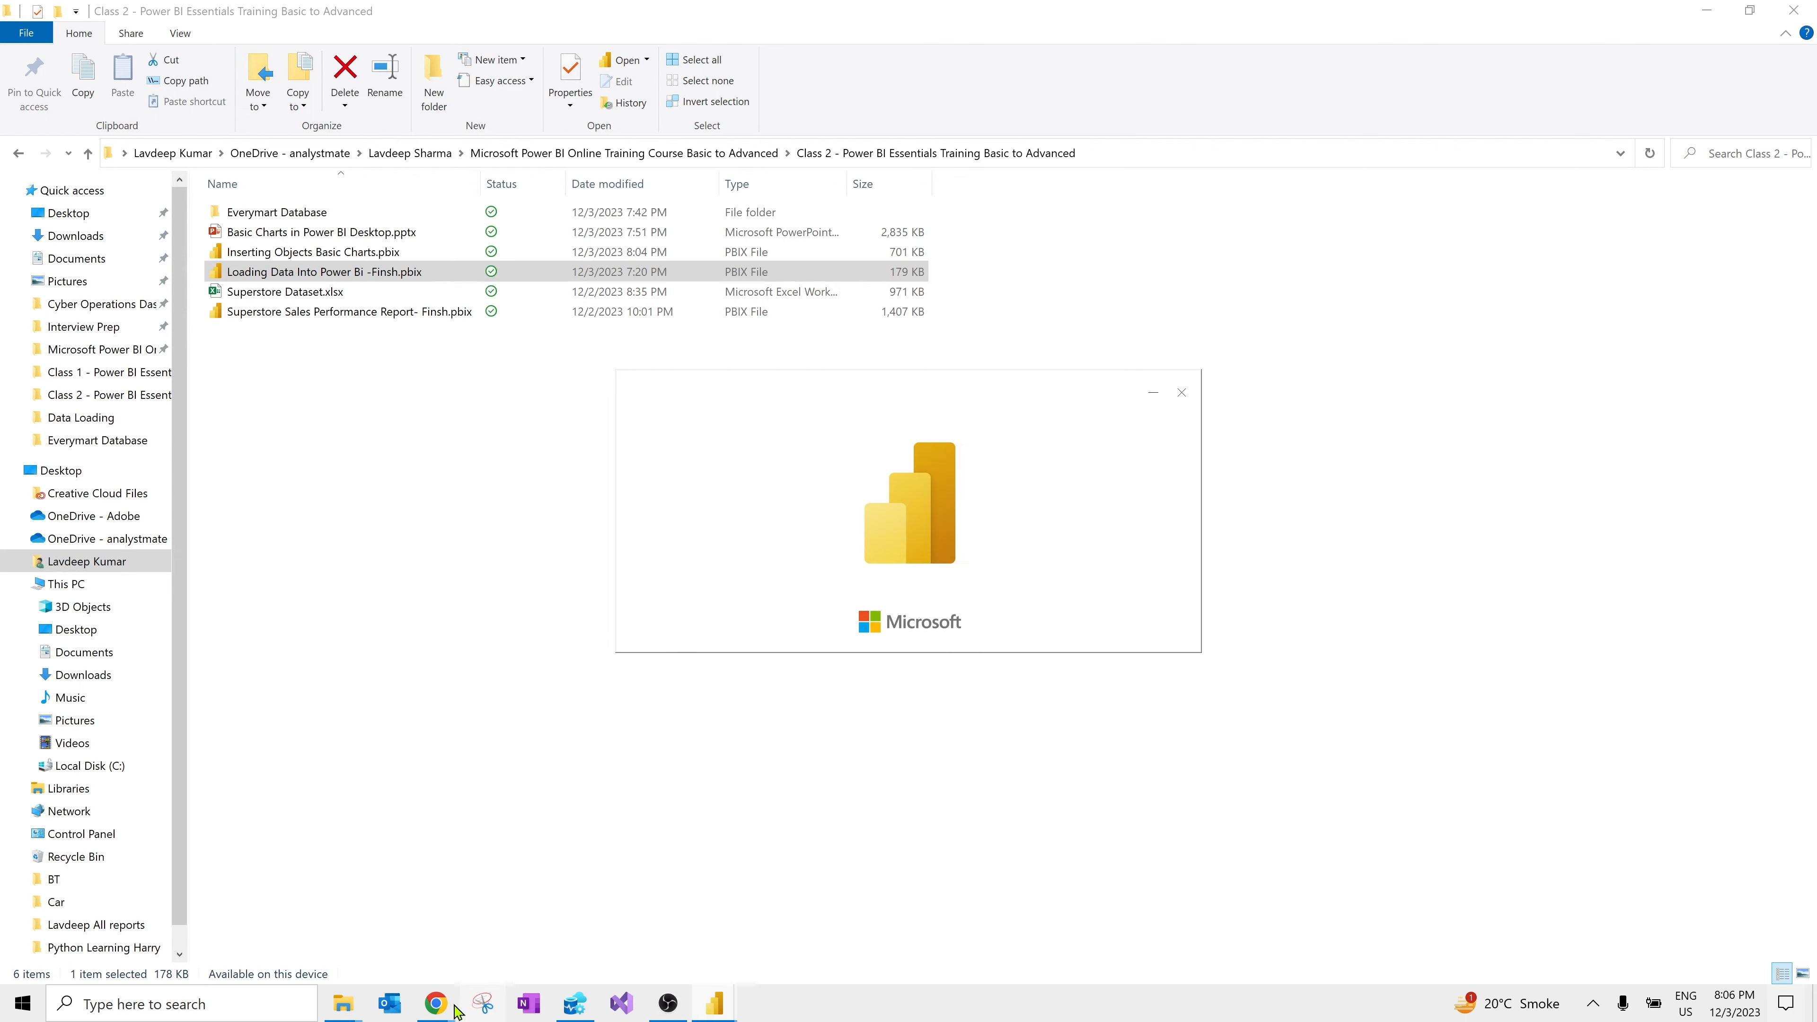
Step: Switch to the browser to view the Canva slide on loading data, and check the connection details in Azure Data Studio
mouse_move(440, 1006)
left_click(286, 923)
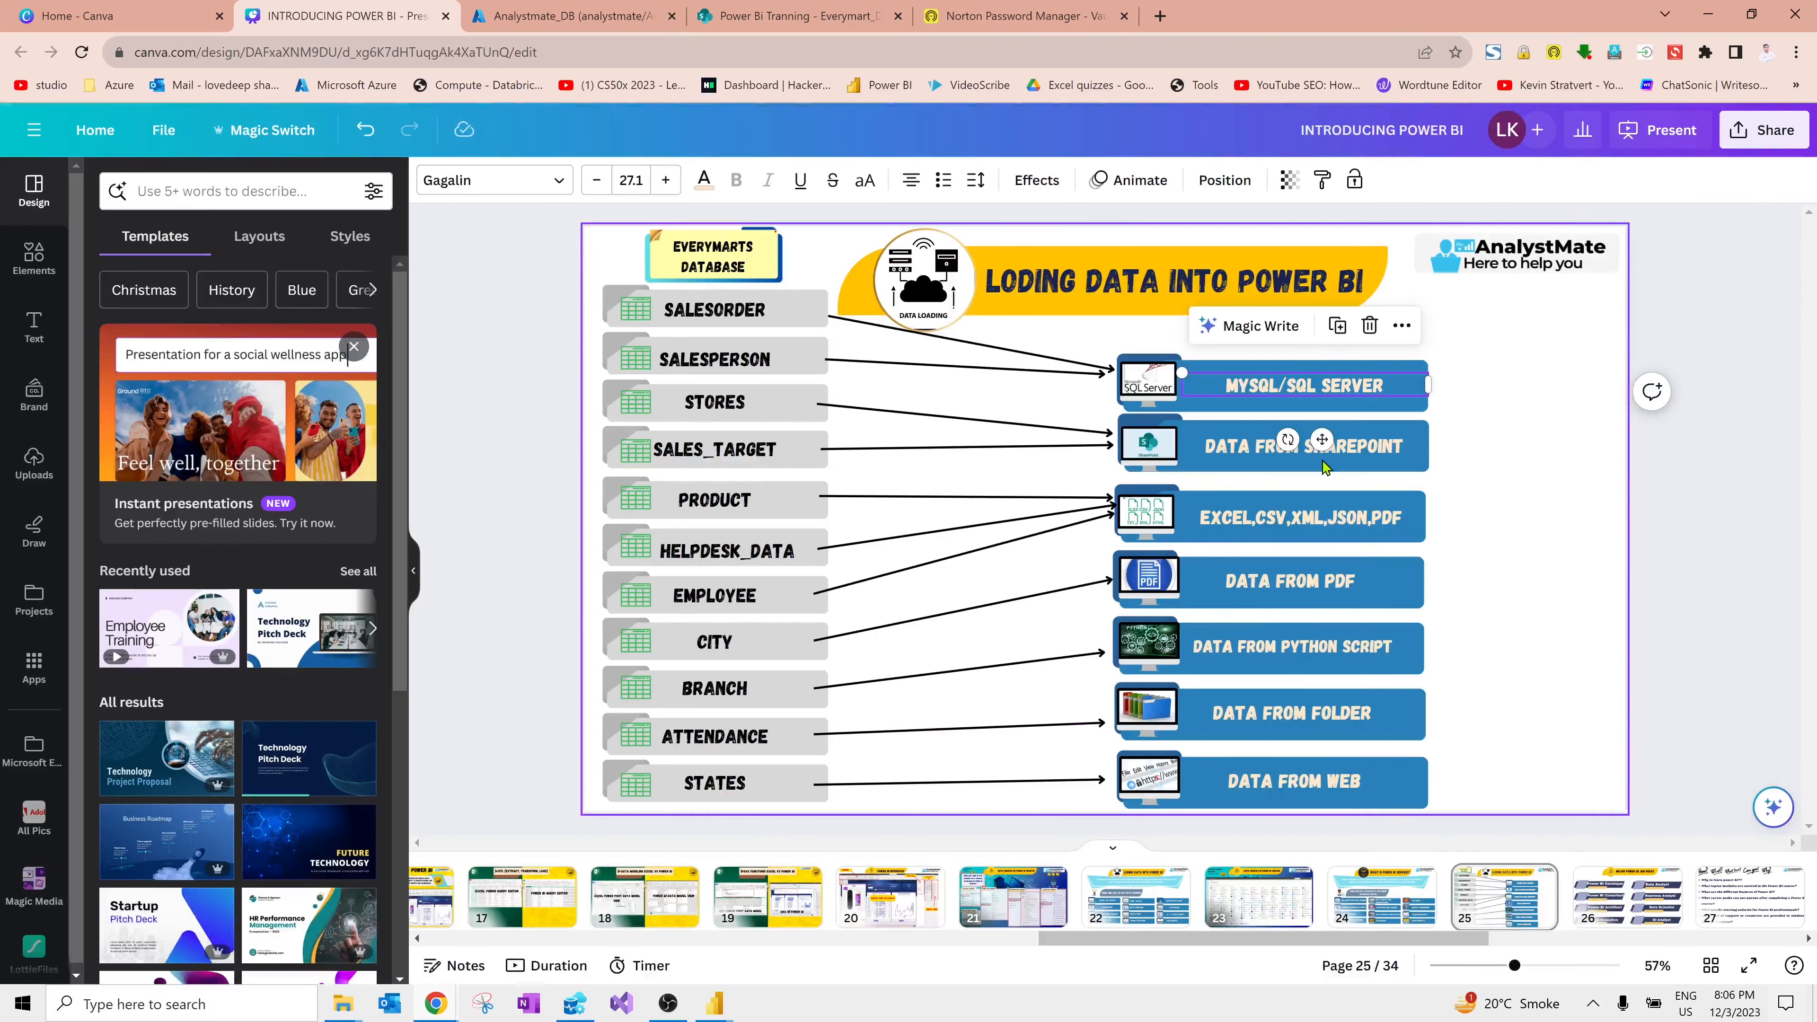
left_click(1531, 422)
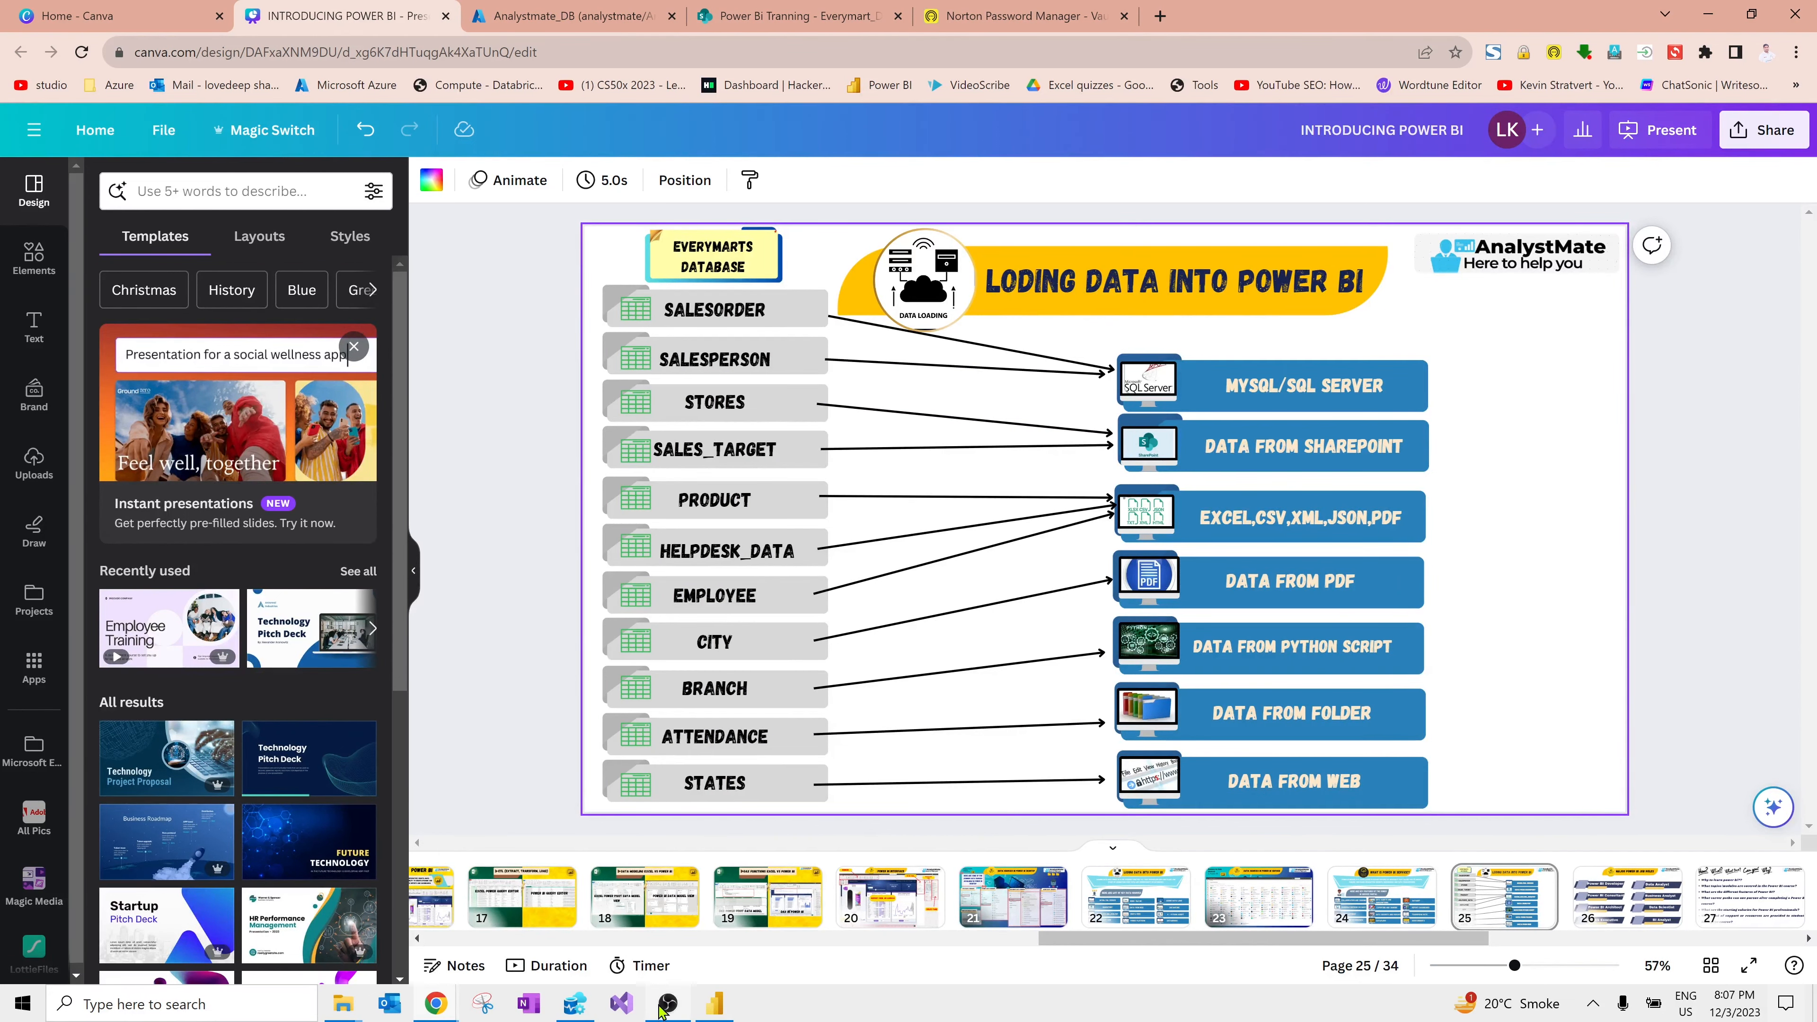
left_click(566, 1015)
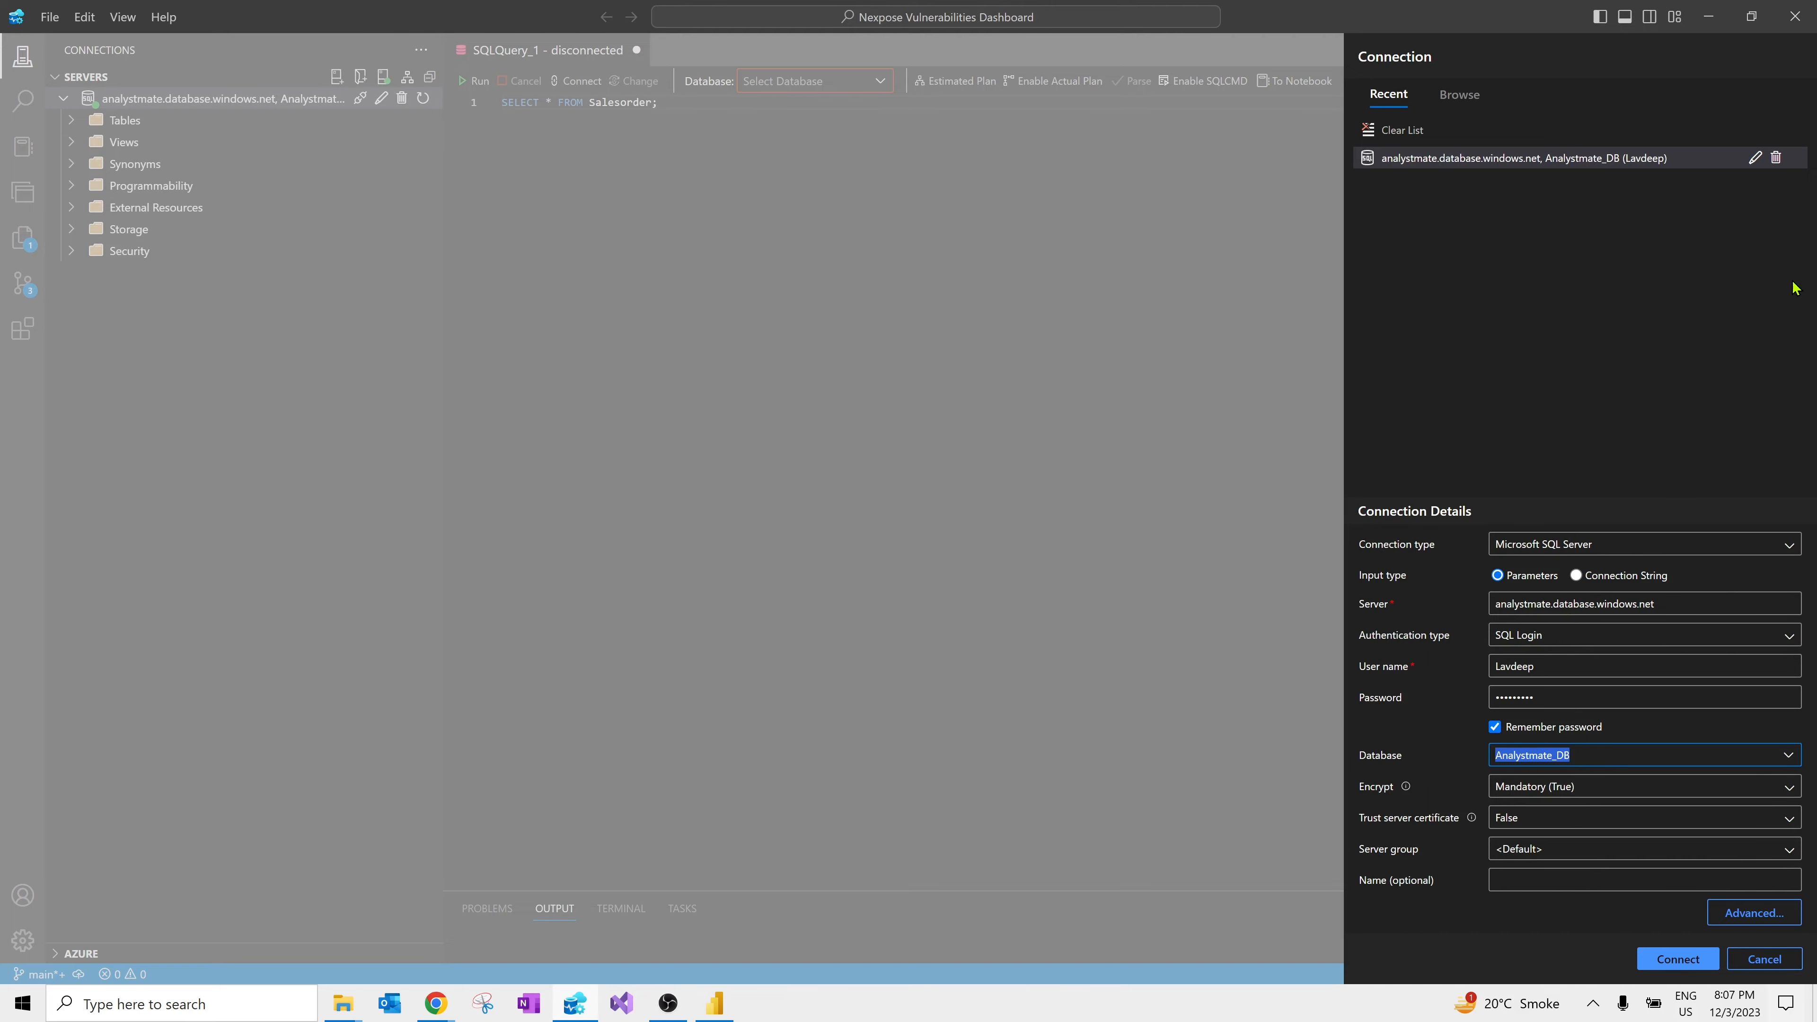
left_click(1709, 15)
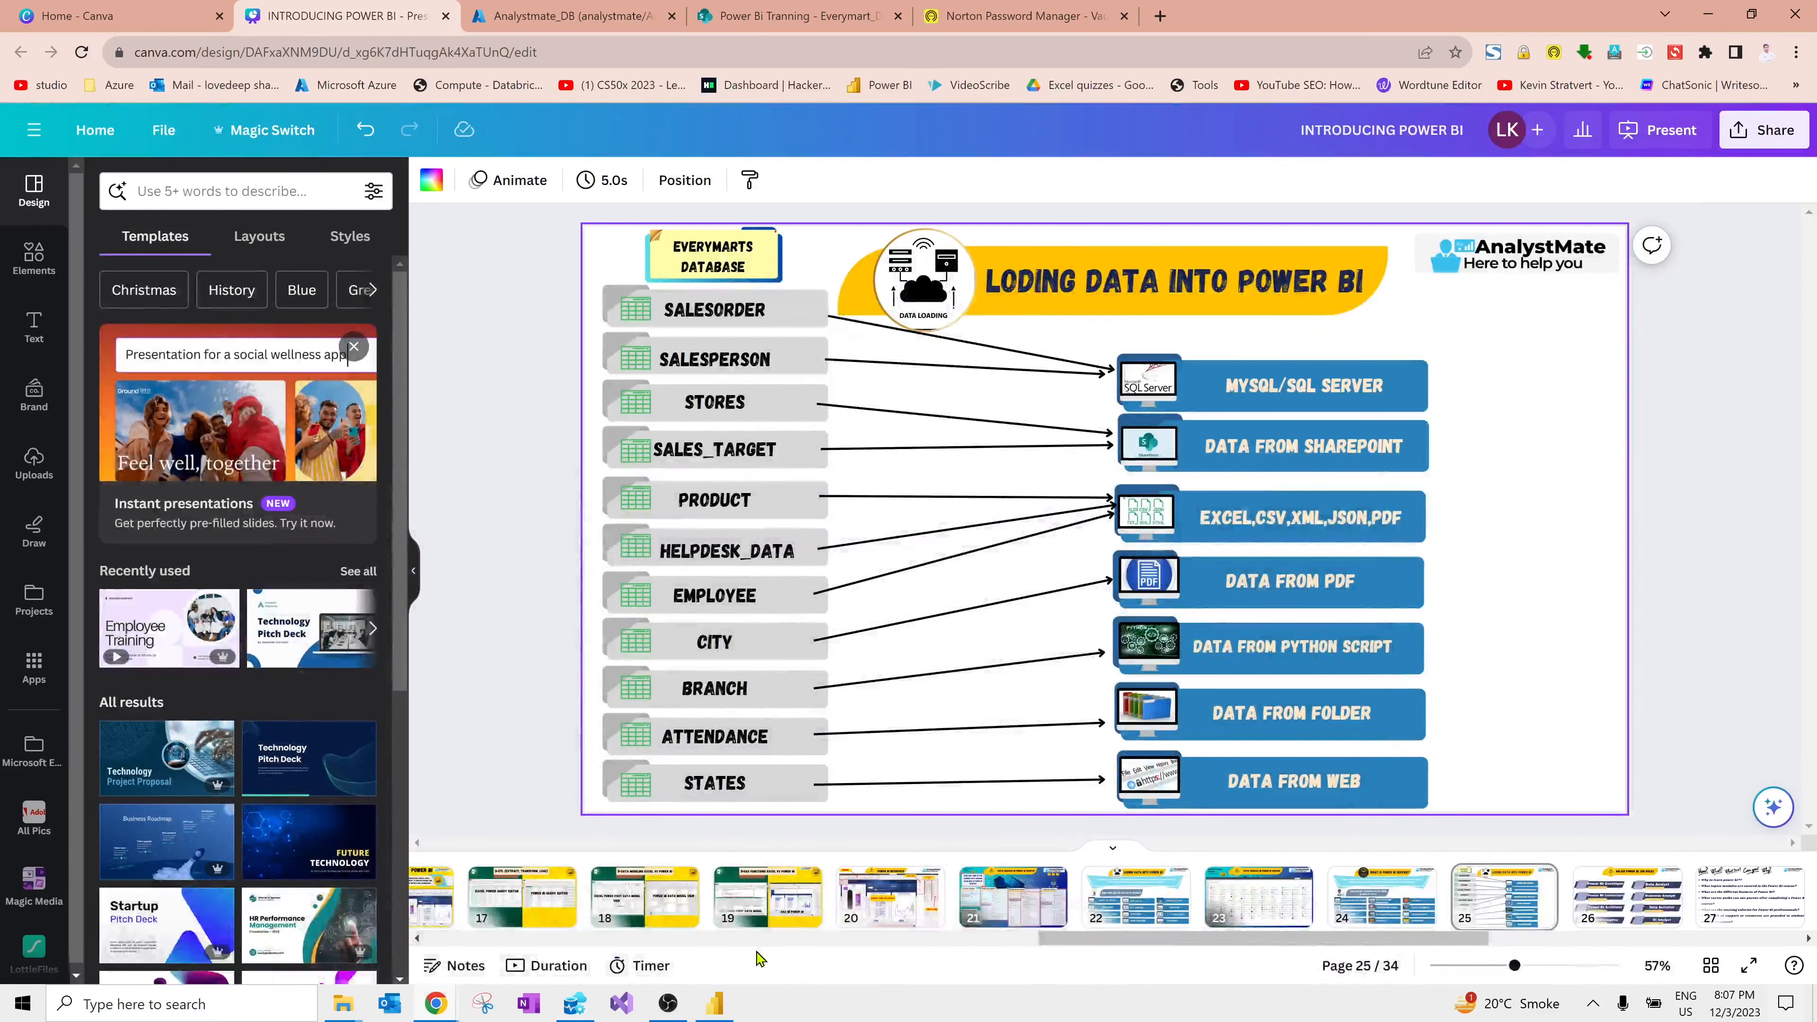
Step: Switch to Power BI Desktop, start a blank report and pick SQL Server database among the database connectors in Get Data
left_click(720, 1006)
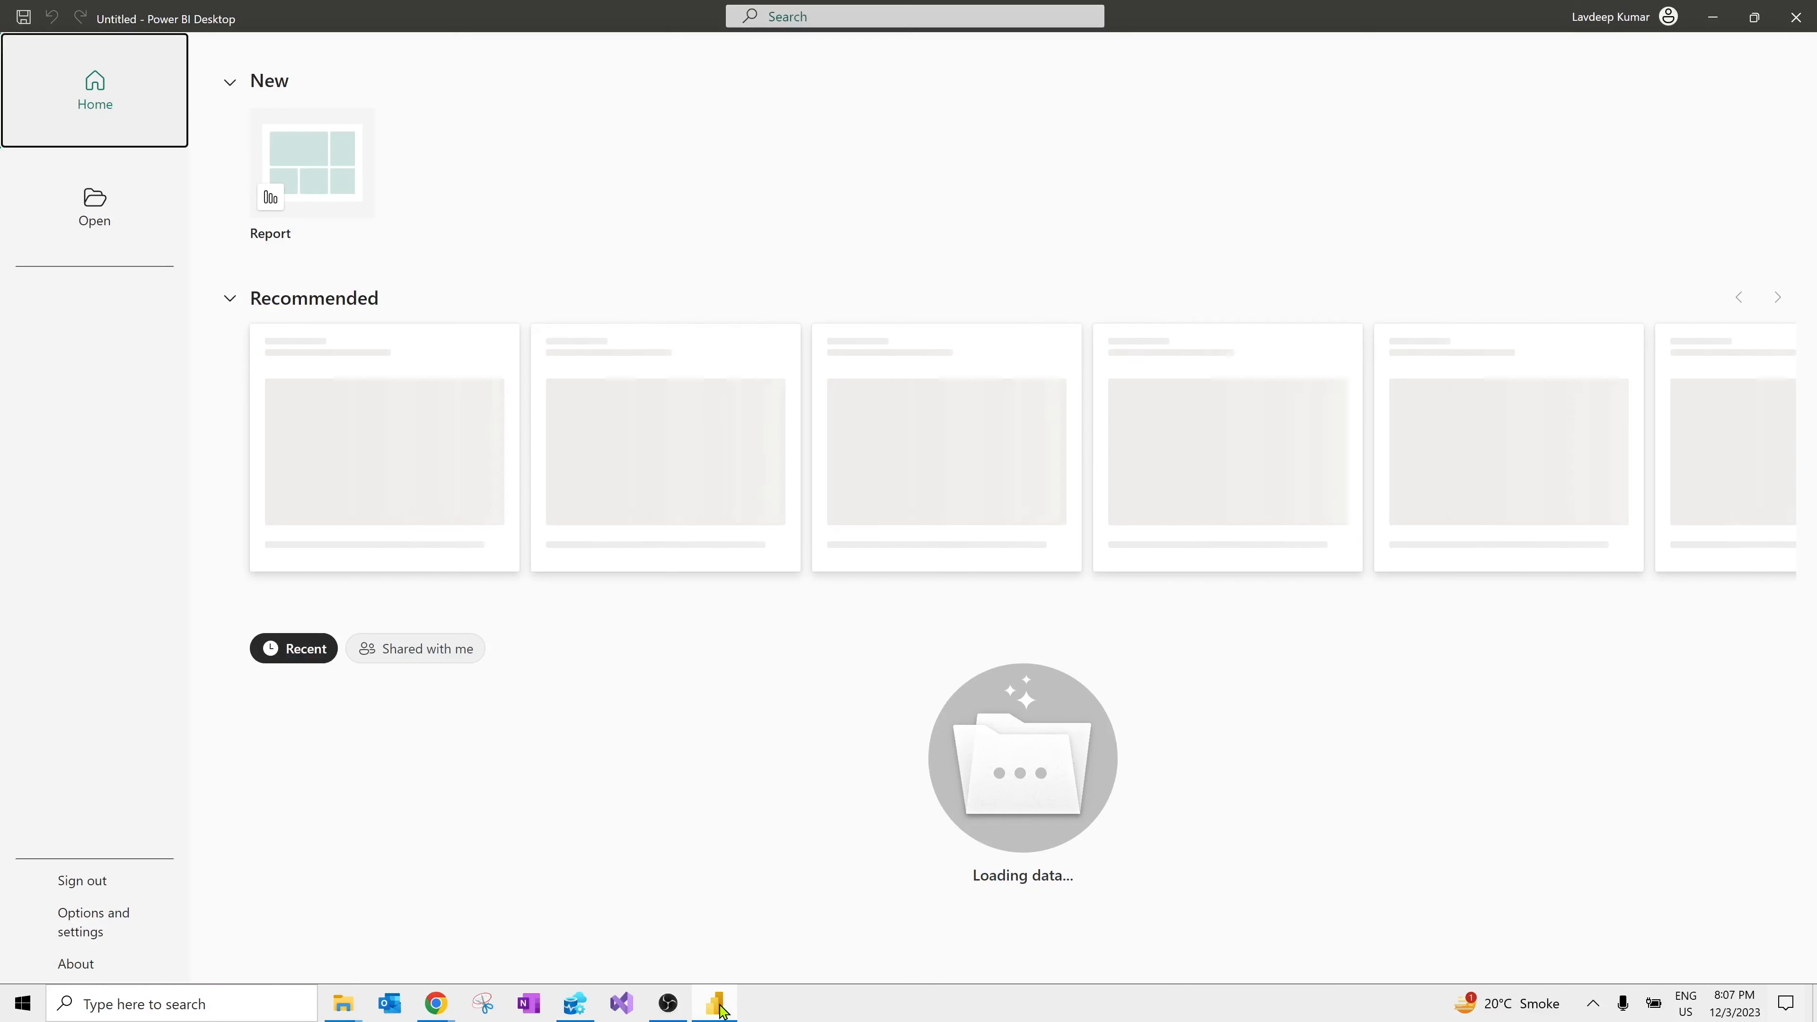
left_click(284, 165)
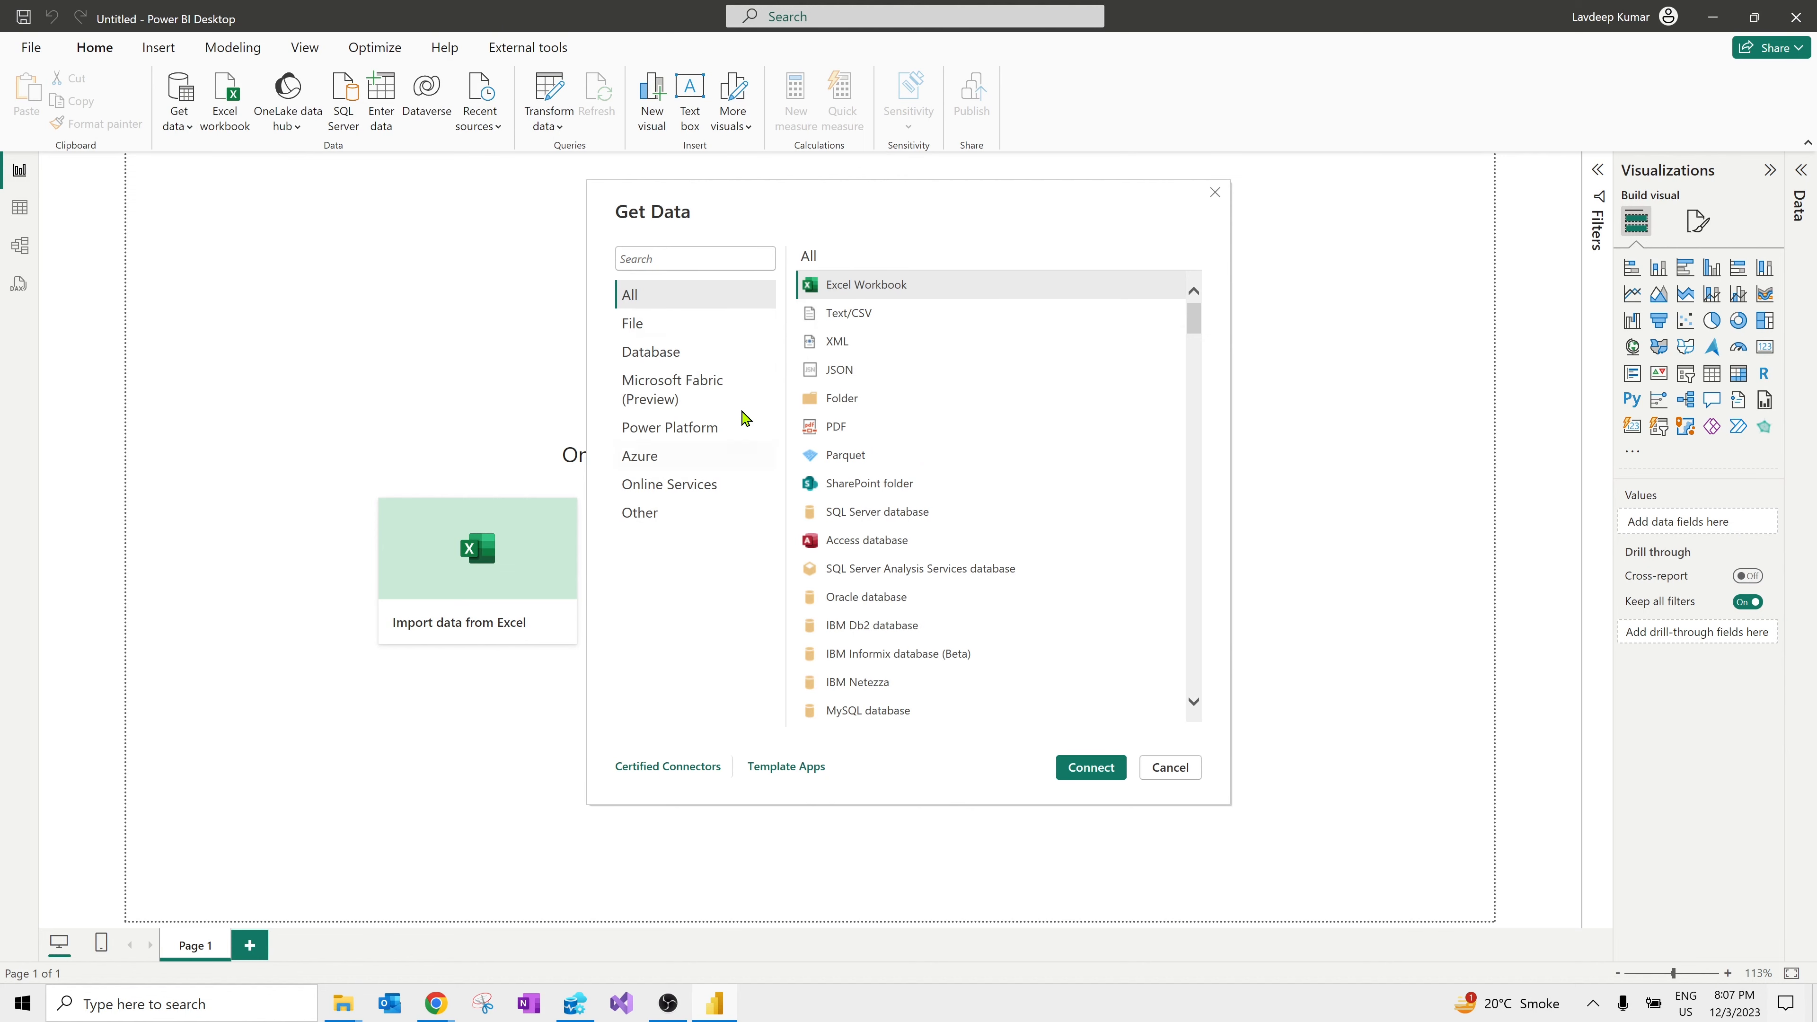
left_click(676, 358)
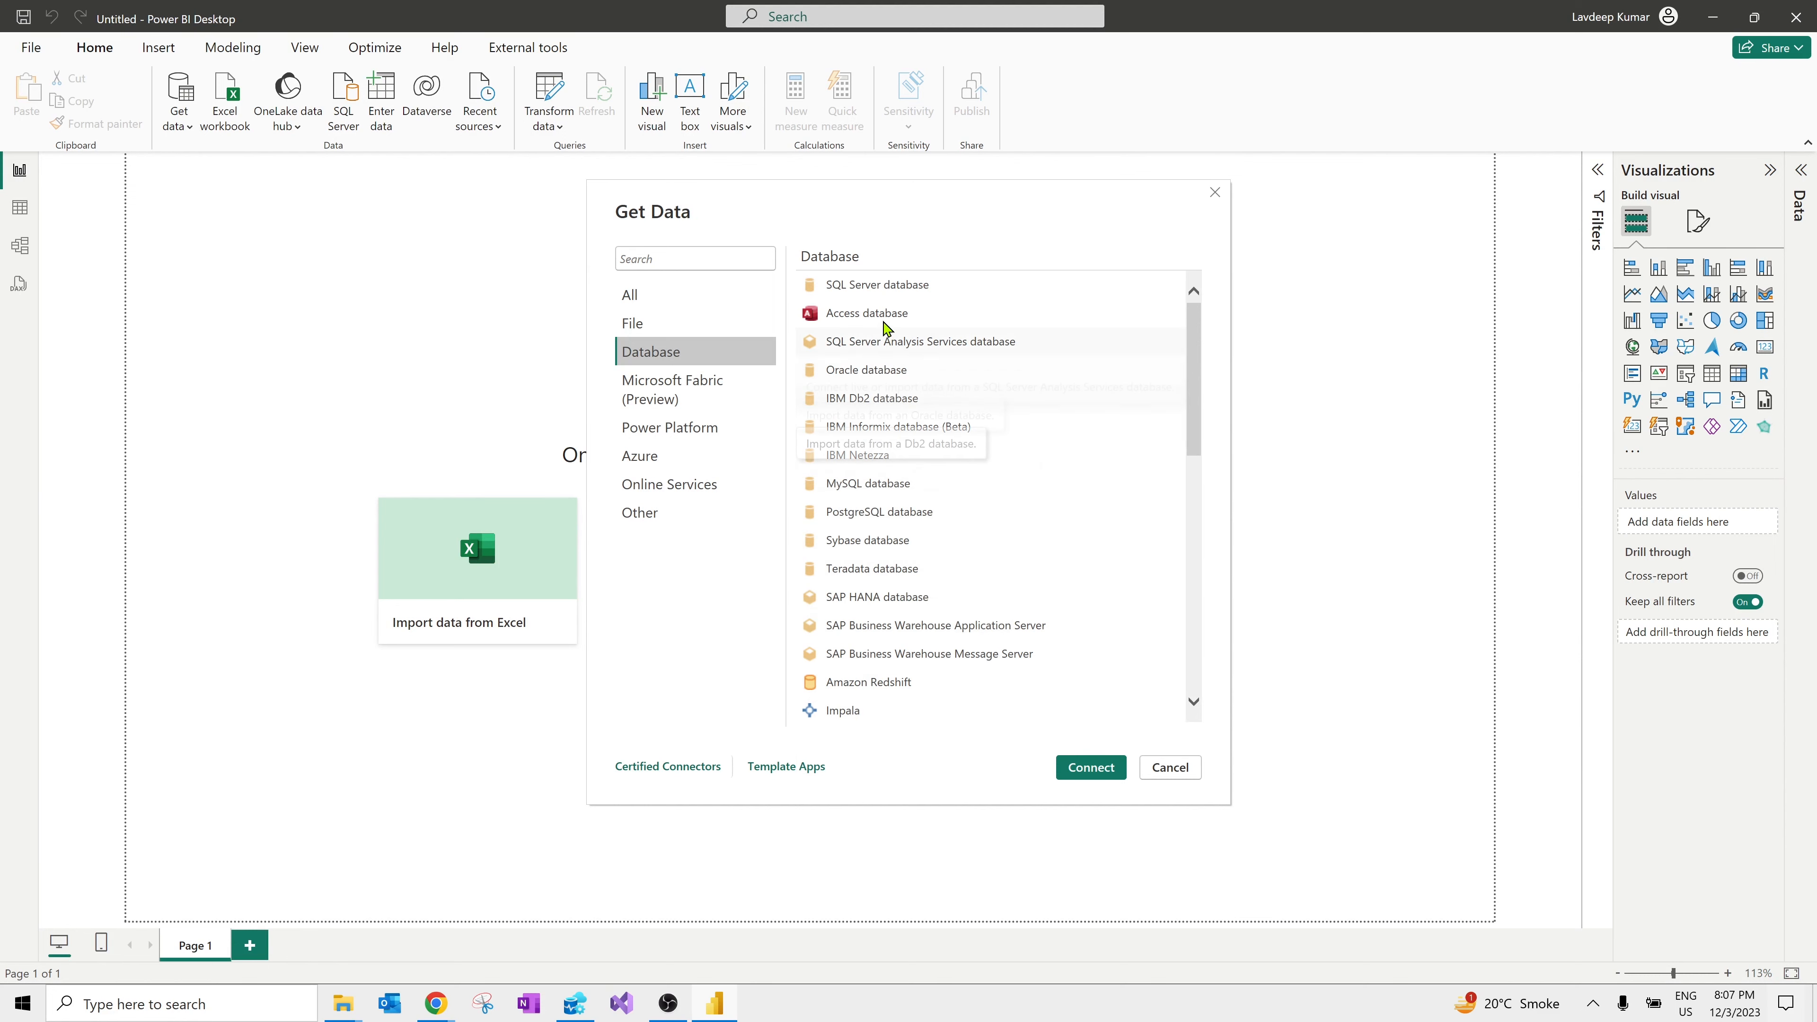
left_click(873, 294)
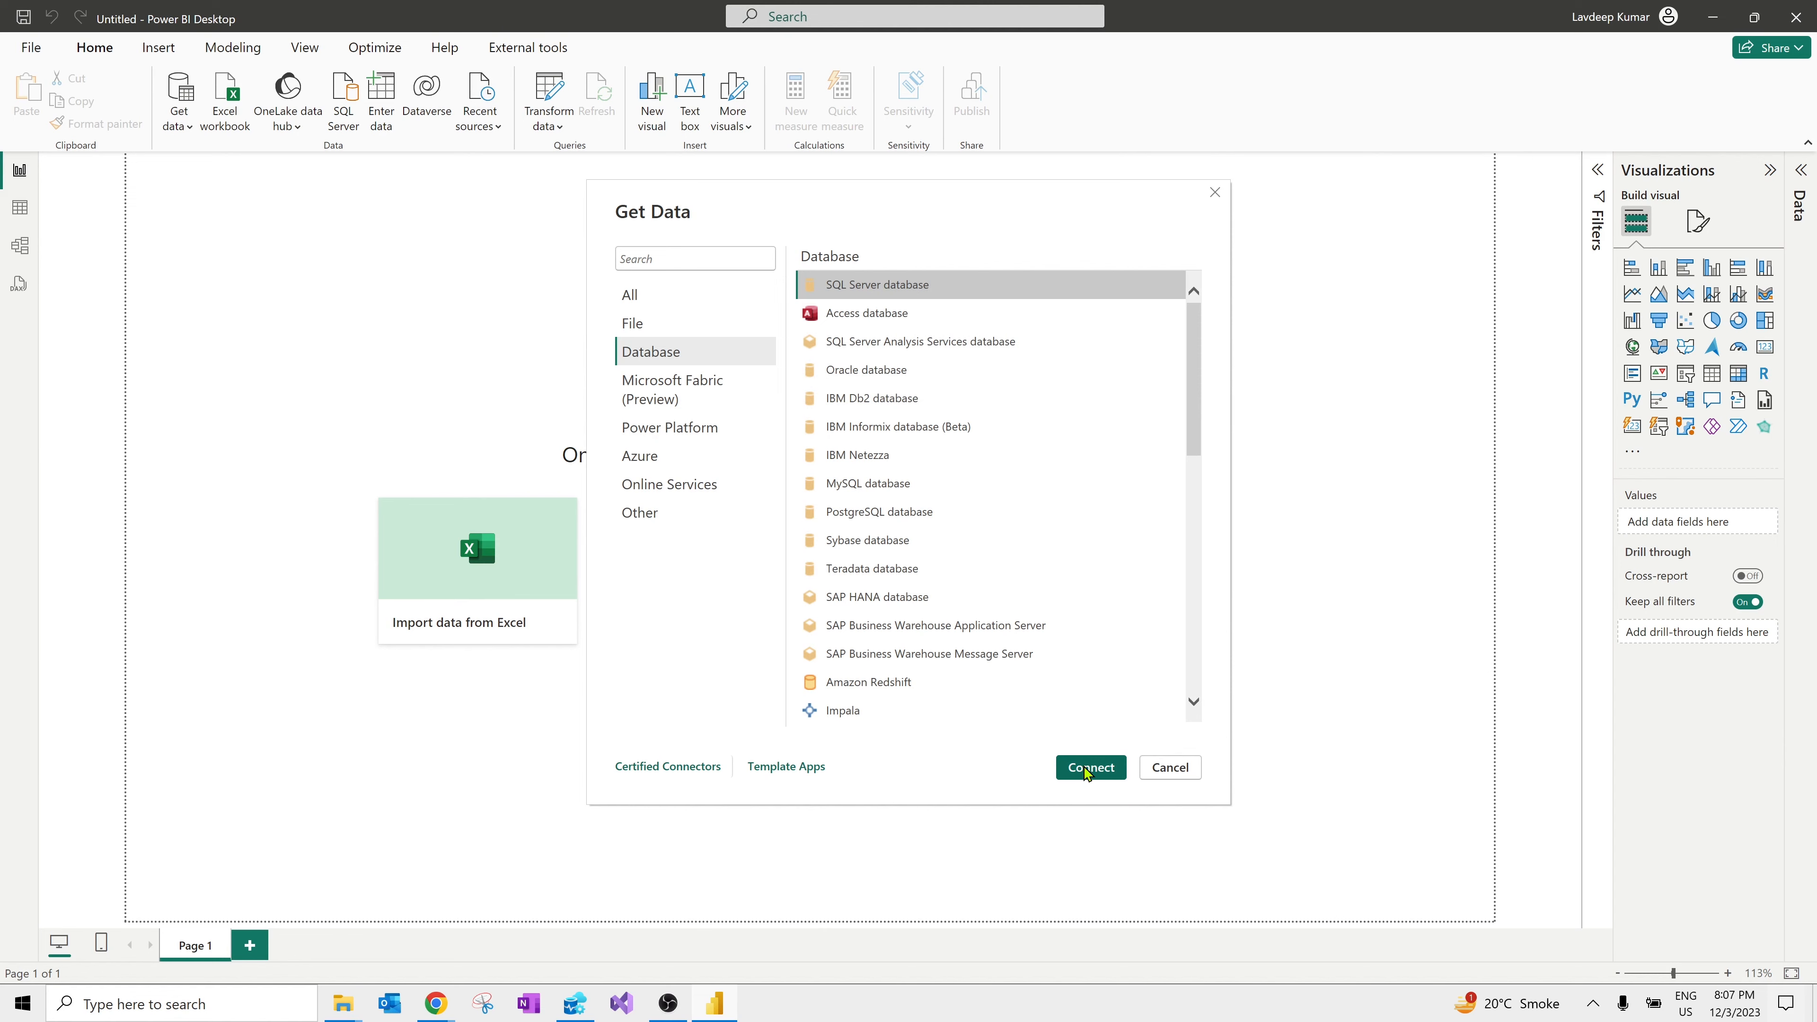
Step: Search the data connectors for Sql and start a connection with the SQL Server database connector
left_click(672, 261)
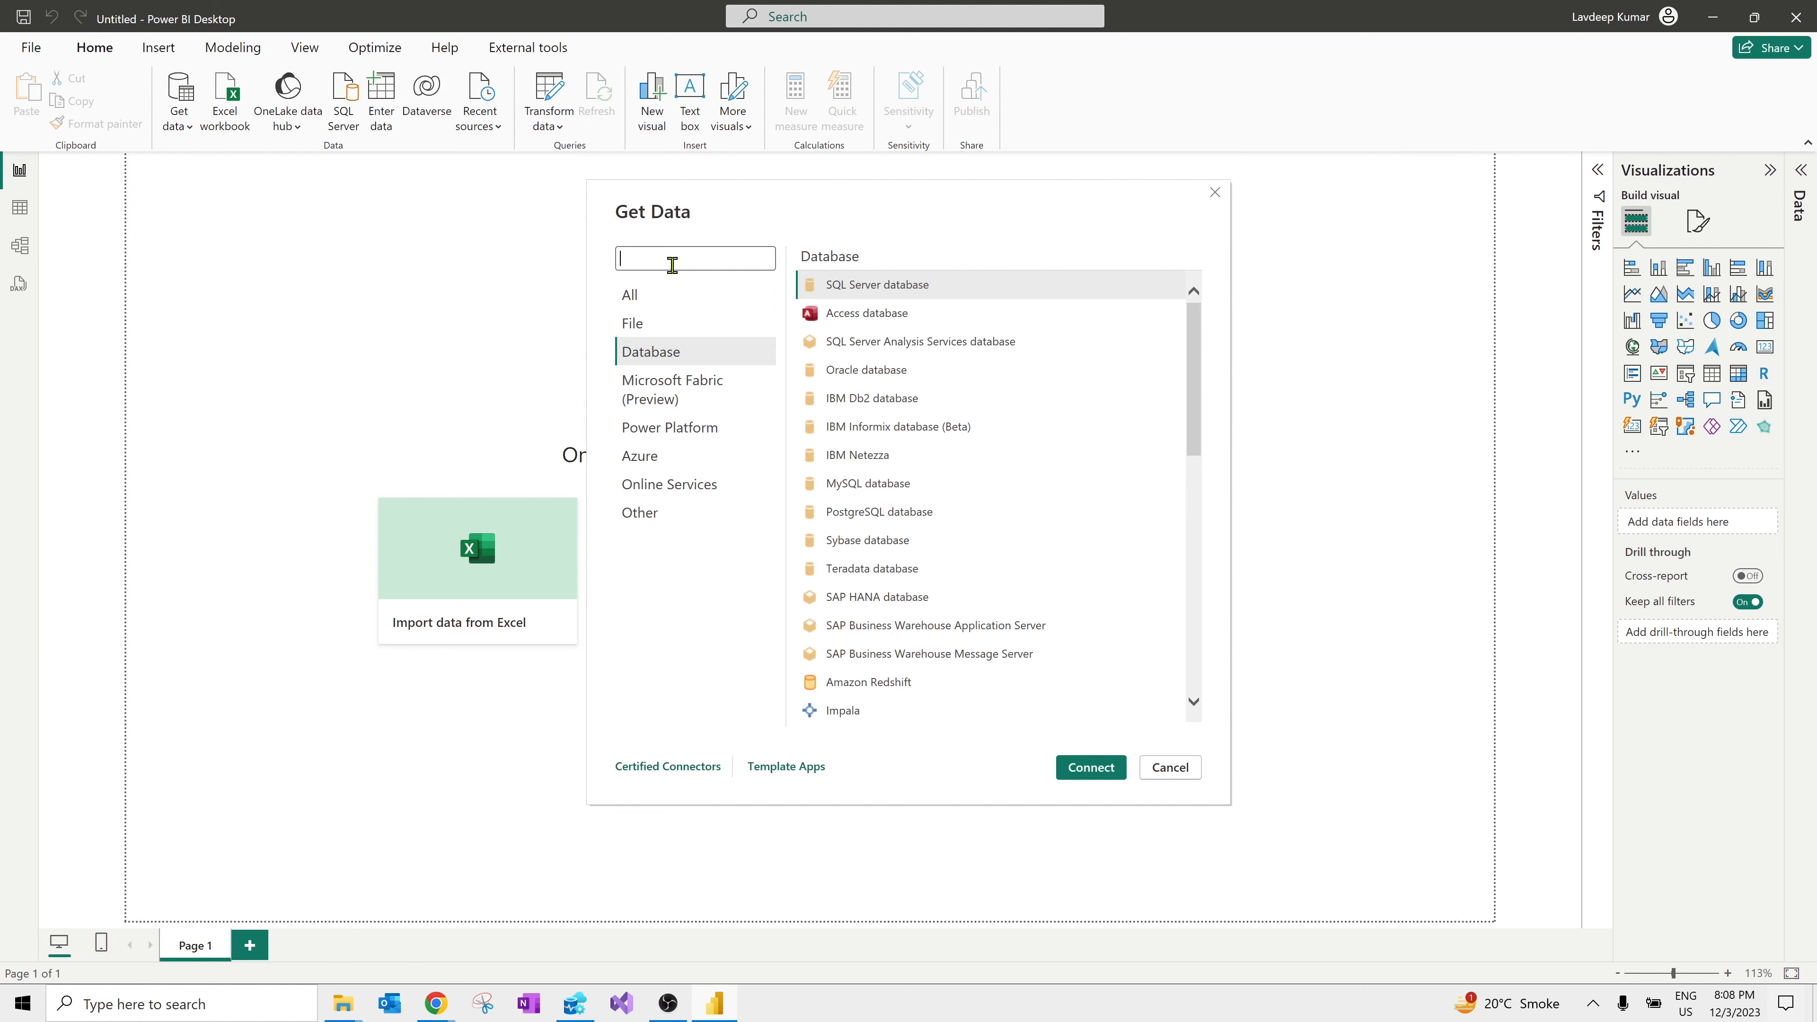
type("Sql")
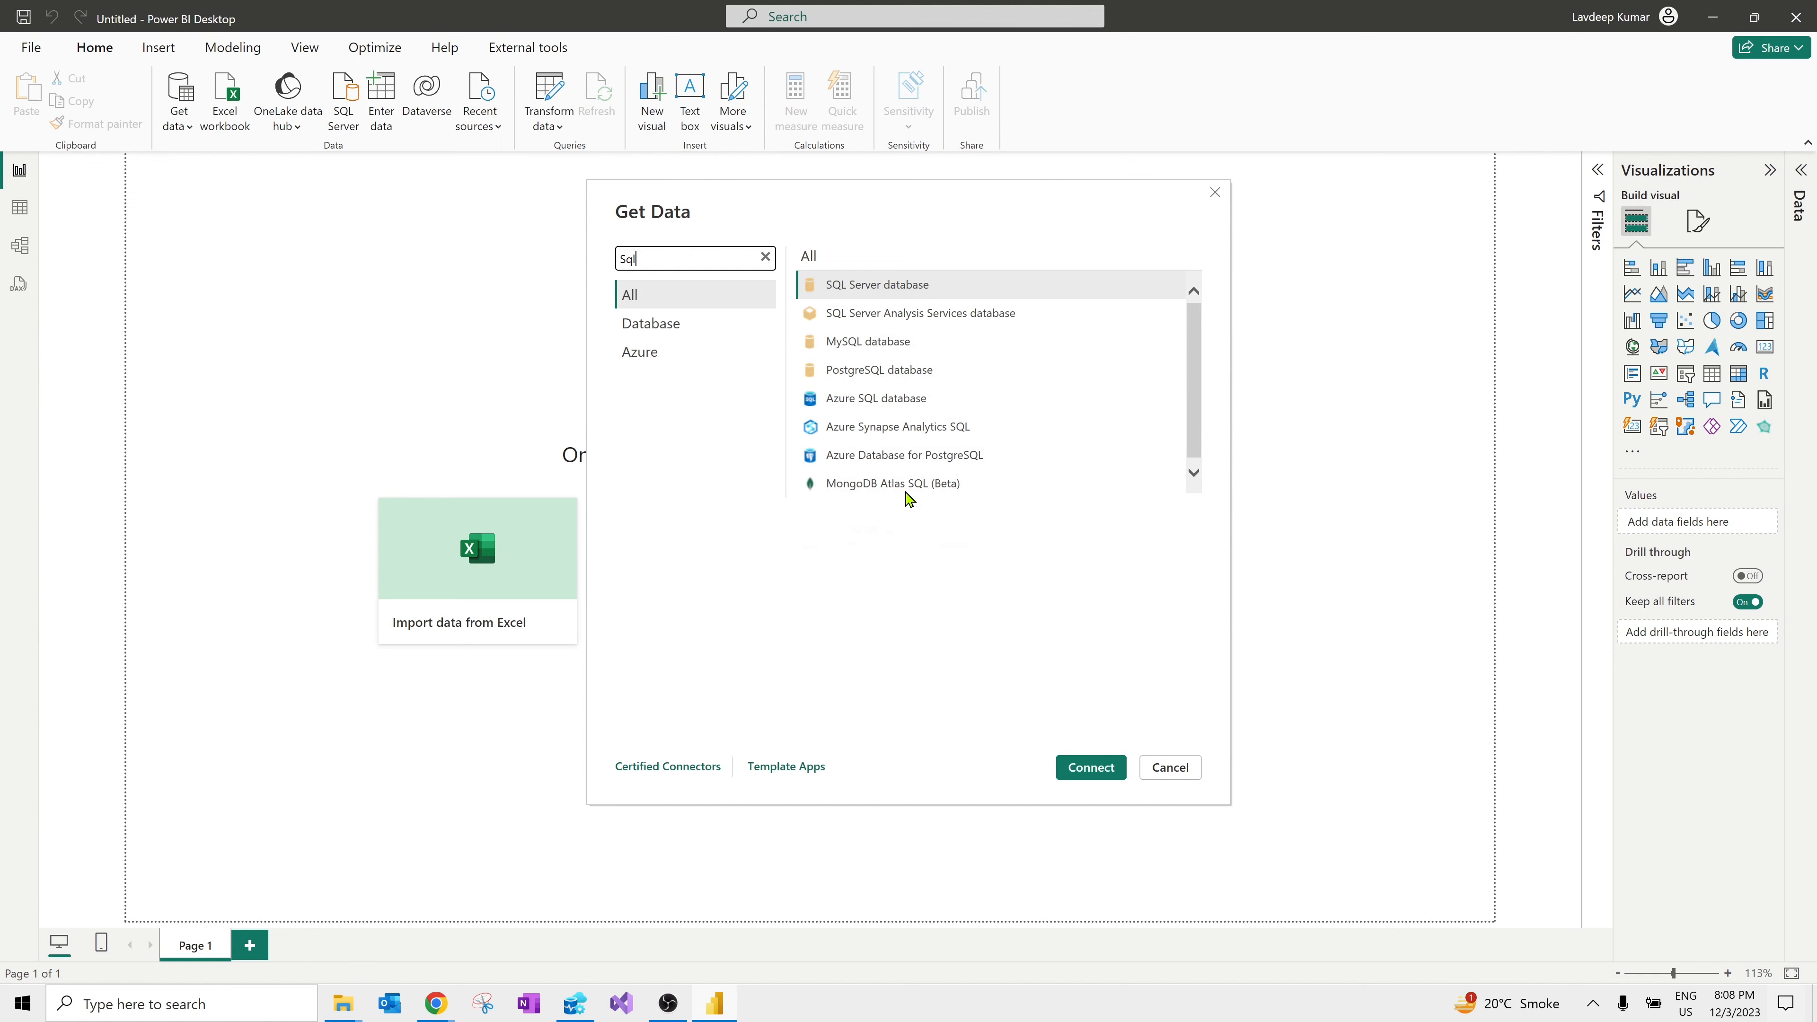
left_click(866, 287)
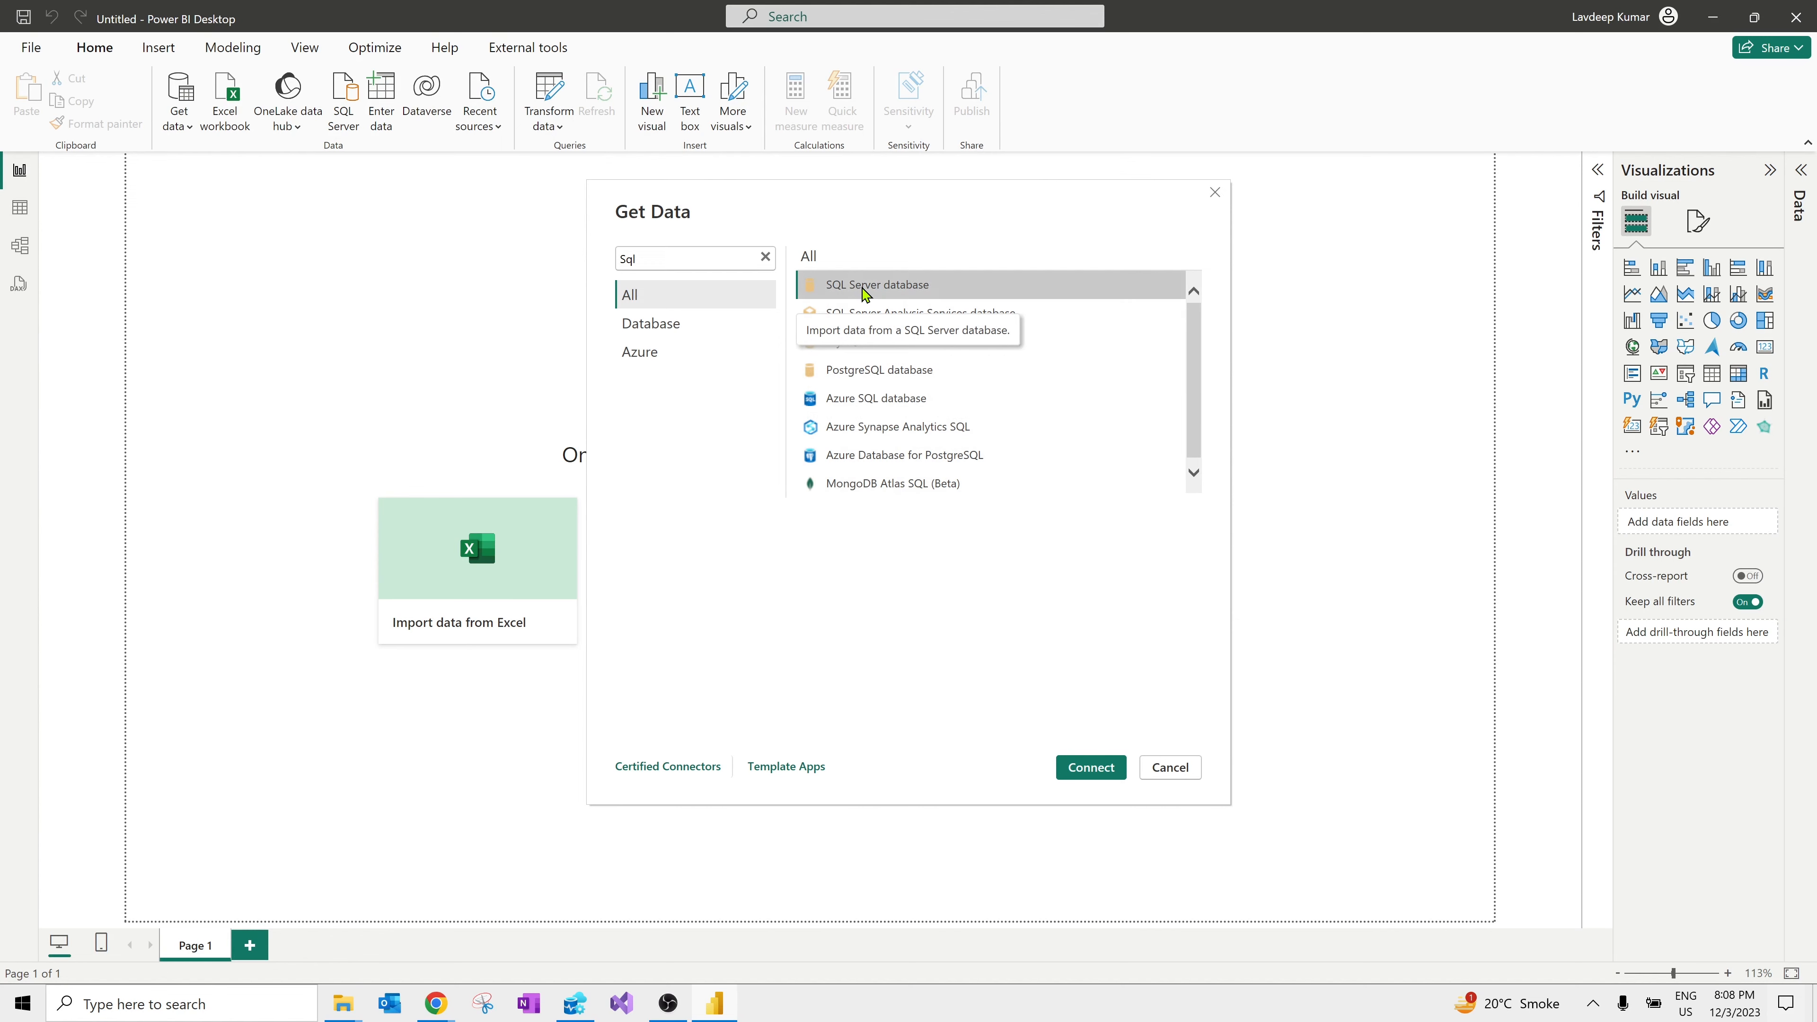
left_click(1092, 767)
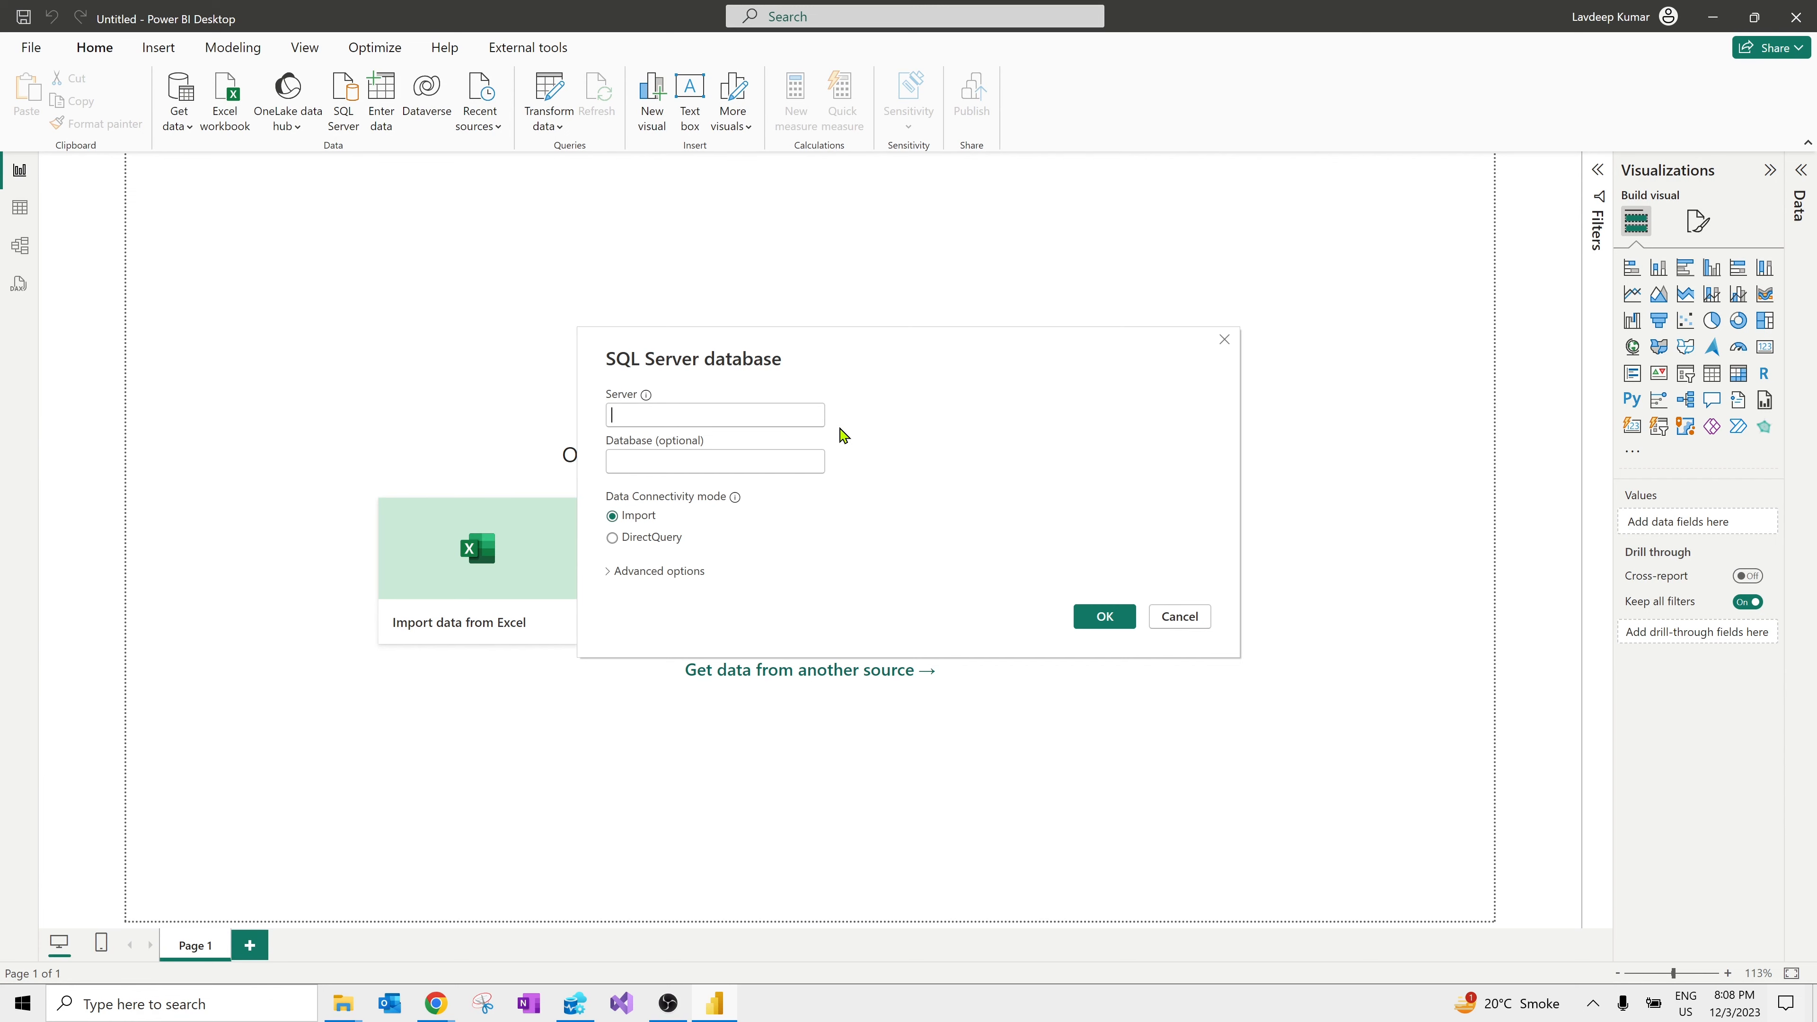
Step: Switch to Azure Data Studio and connect the Salesorder query to Analystmate_DB using the recent connection
left_click_drag(855, 366, 819, 288)
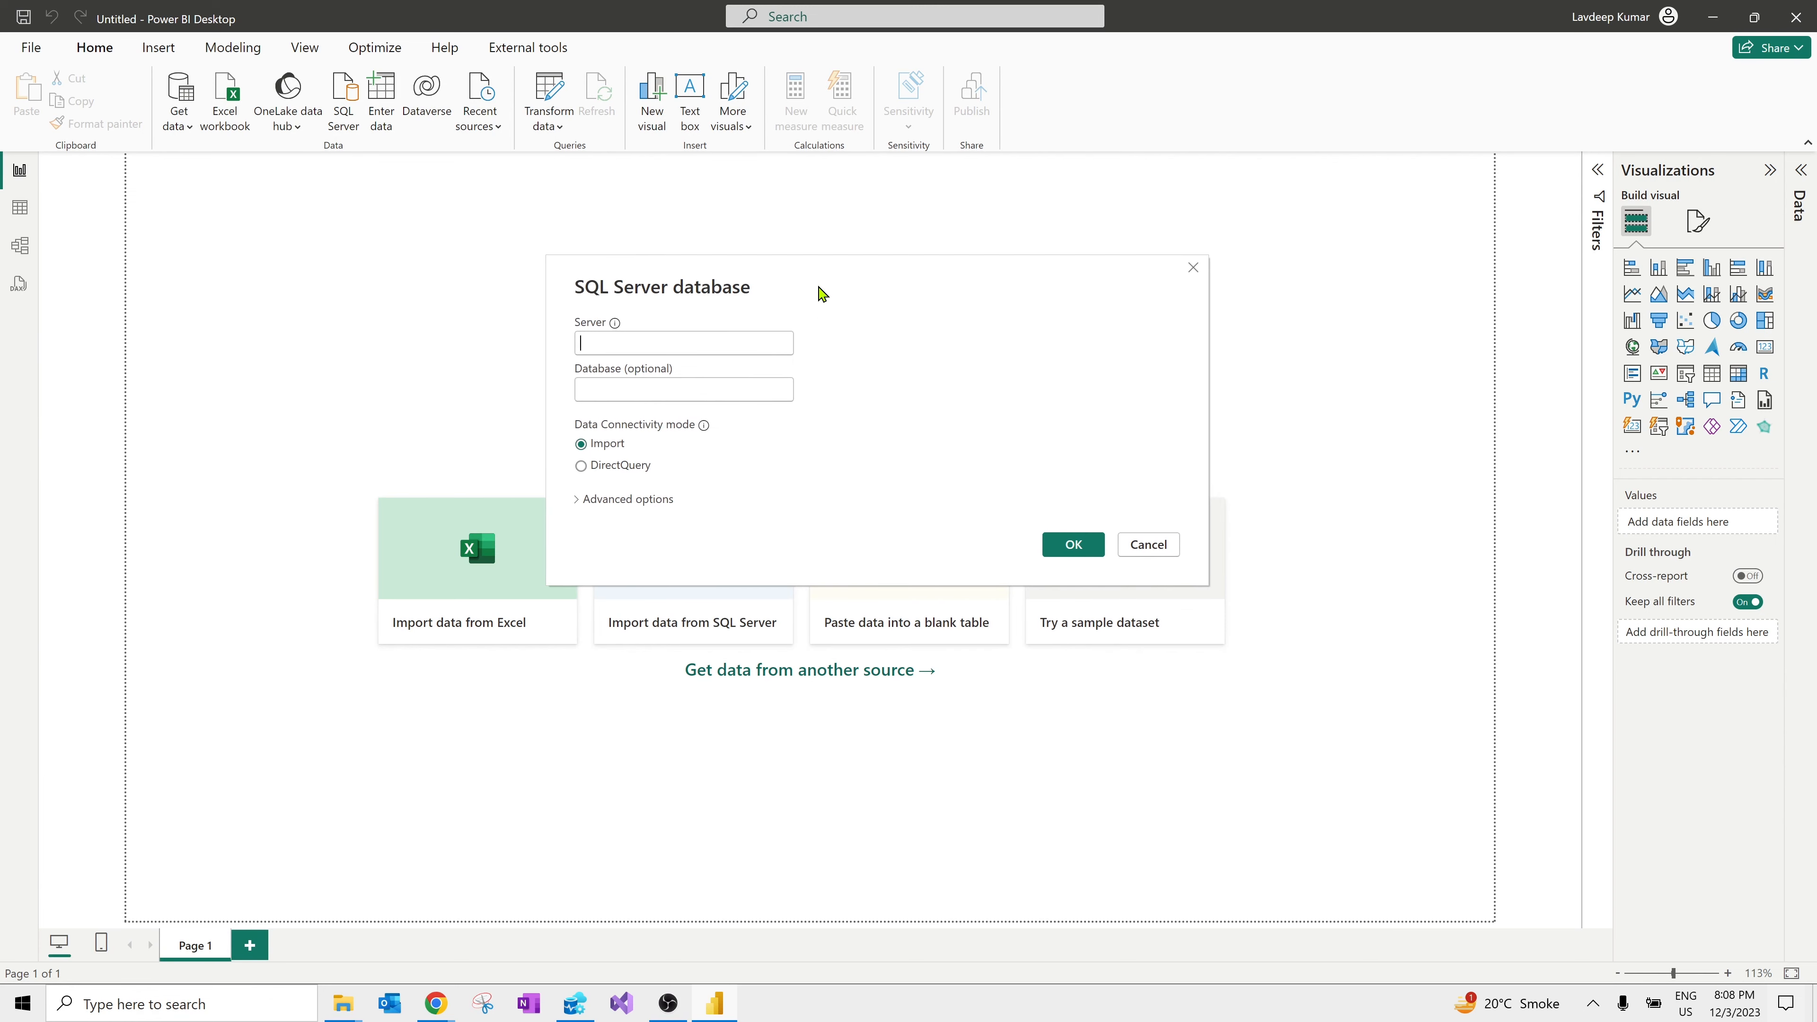
left_click(614, 388)
left_click(575, 1004)
left_click(1494, 157)
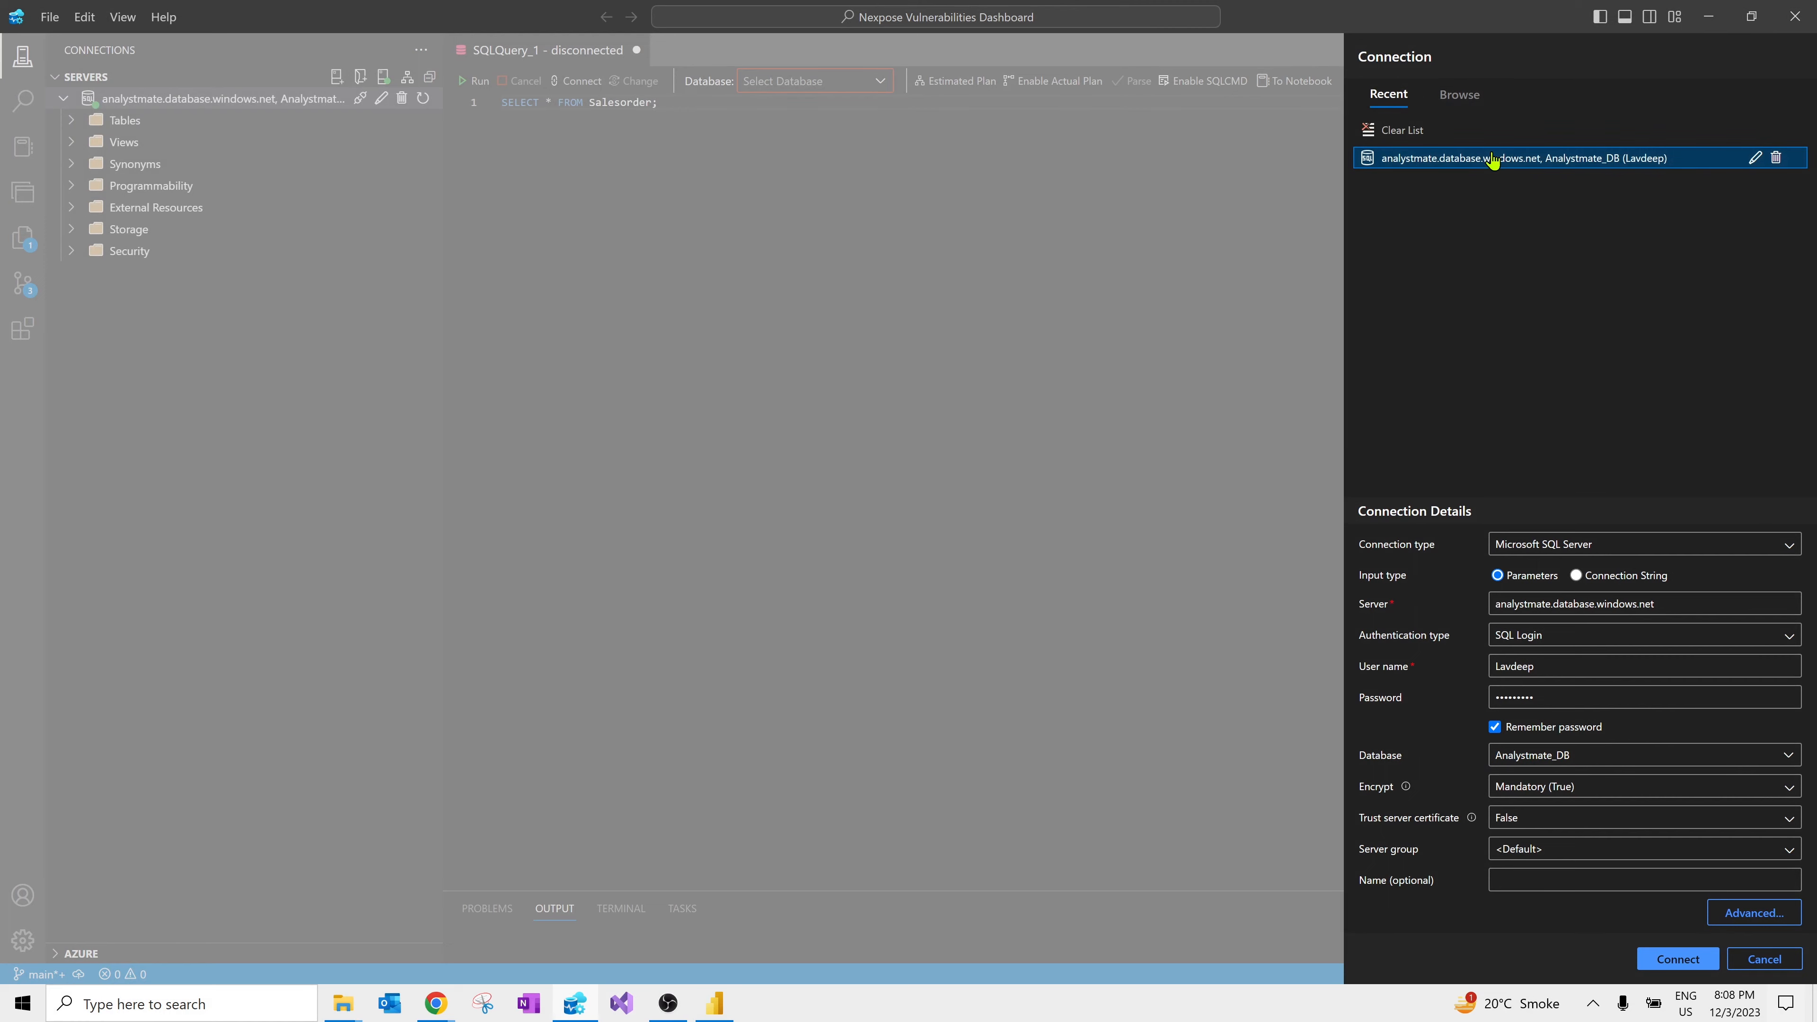
left_click(1668, 961)
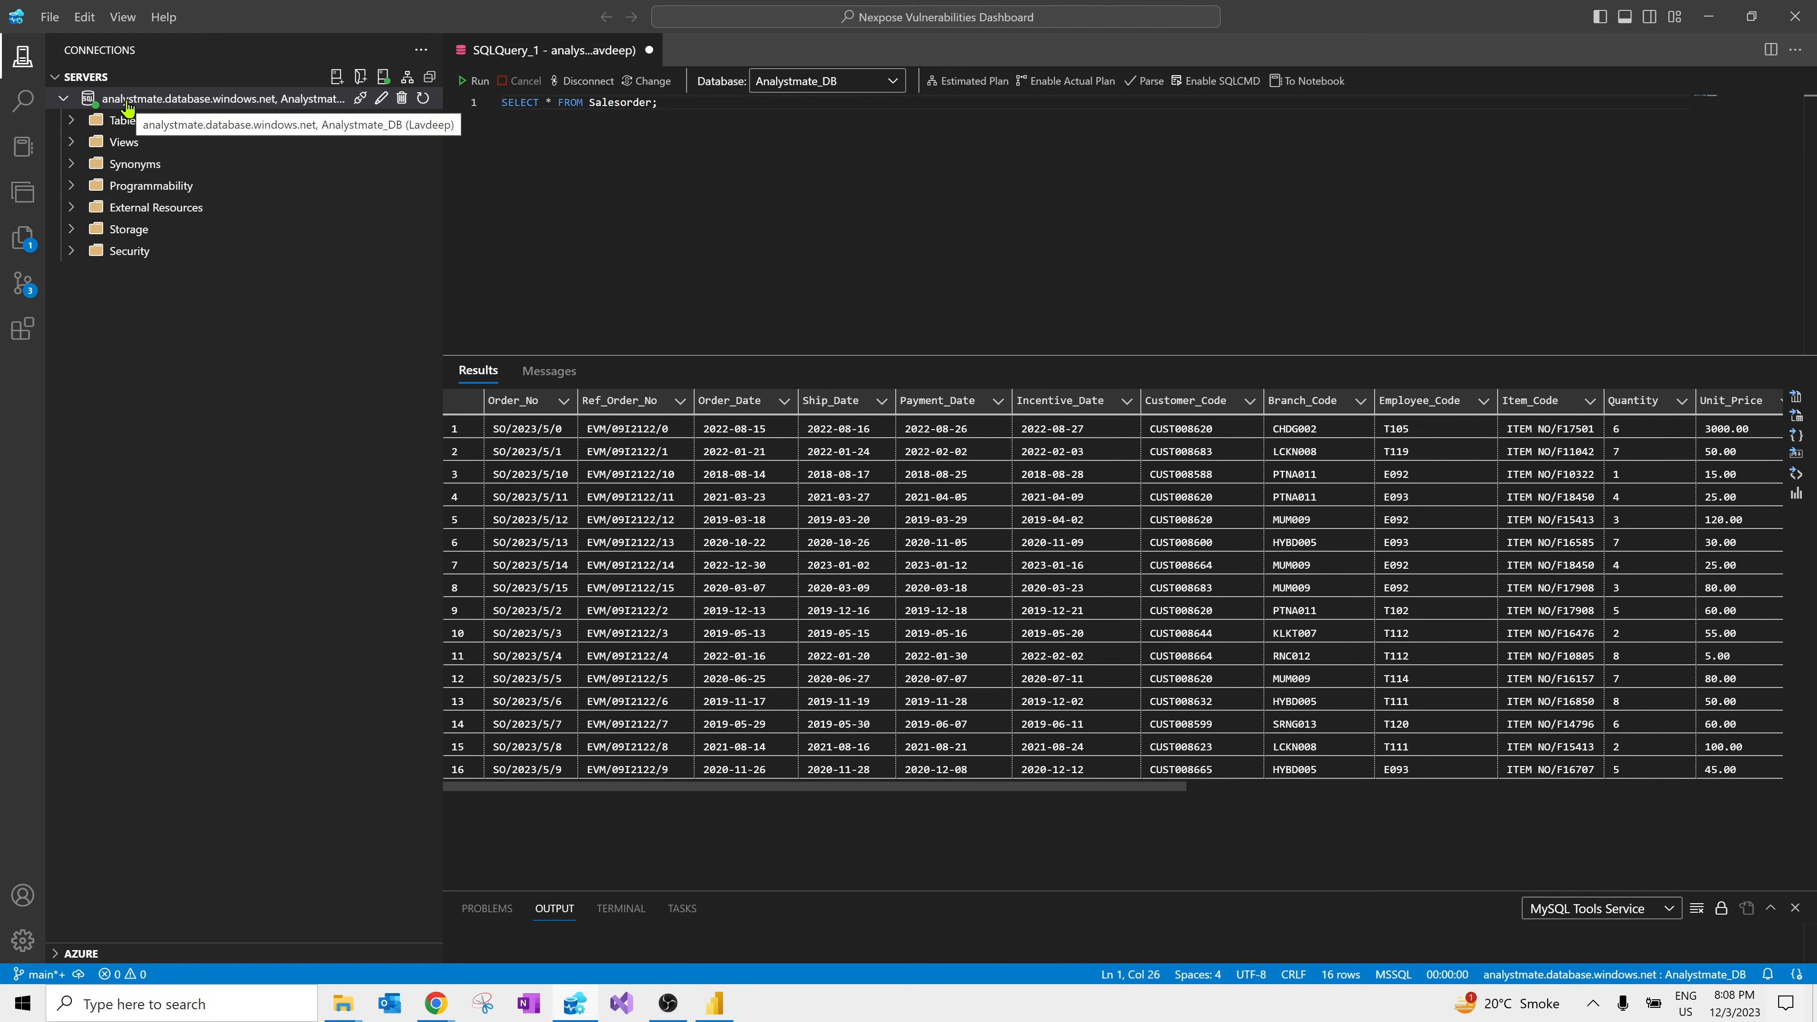
Step: Examine the database's table list, expanding and collapsing dbo.Salesorder and dbo.Salespersons
left_click(95, 123)
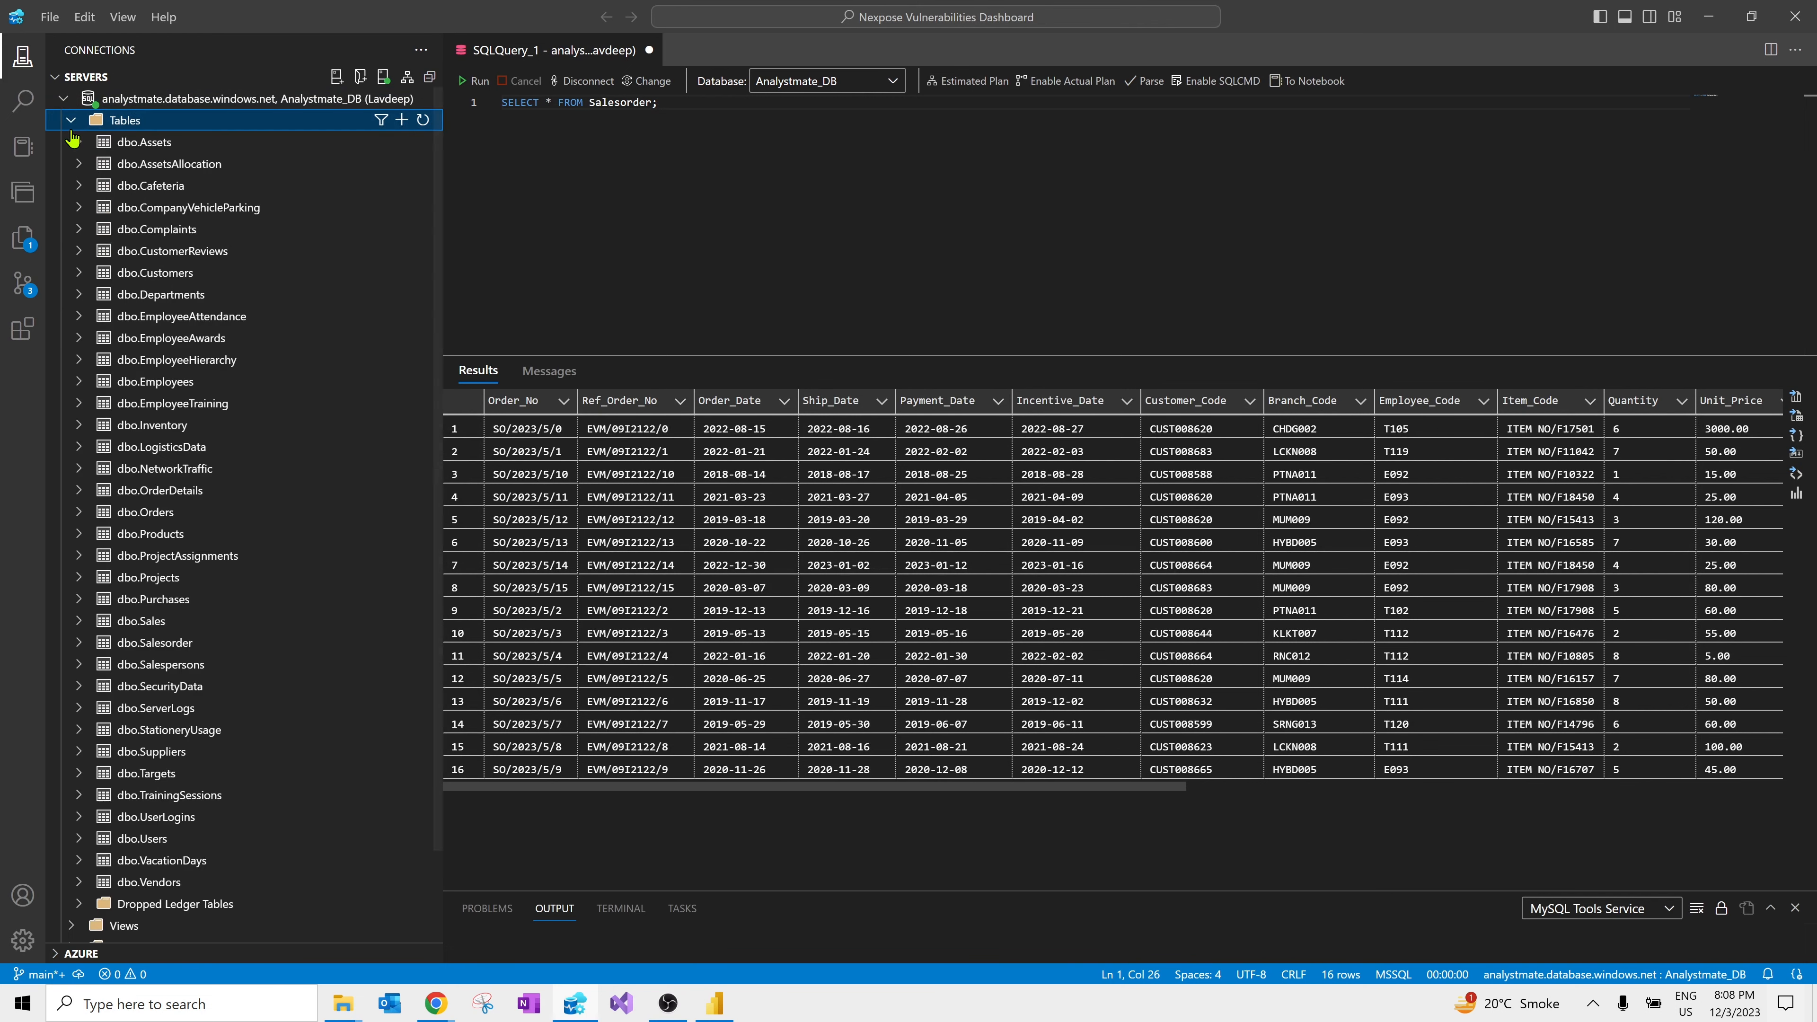
scroll(179, 322, "down", 3)
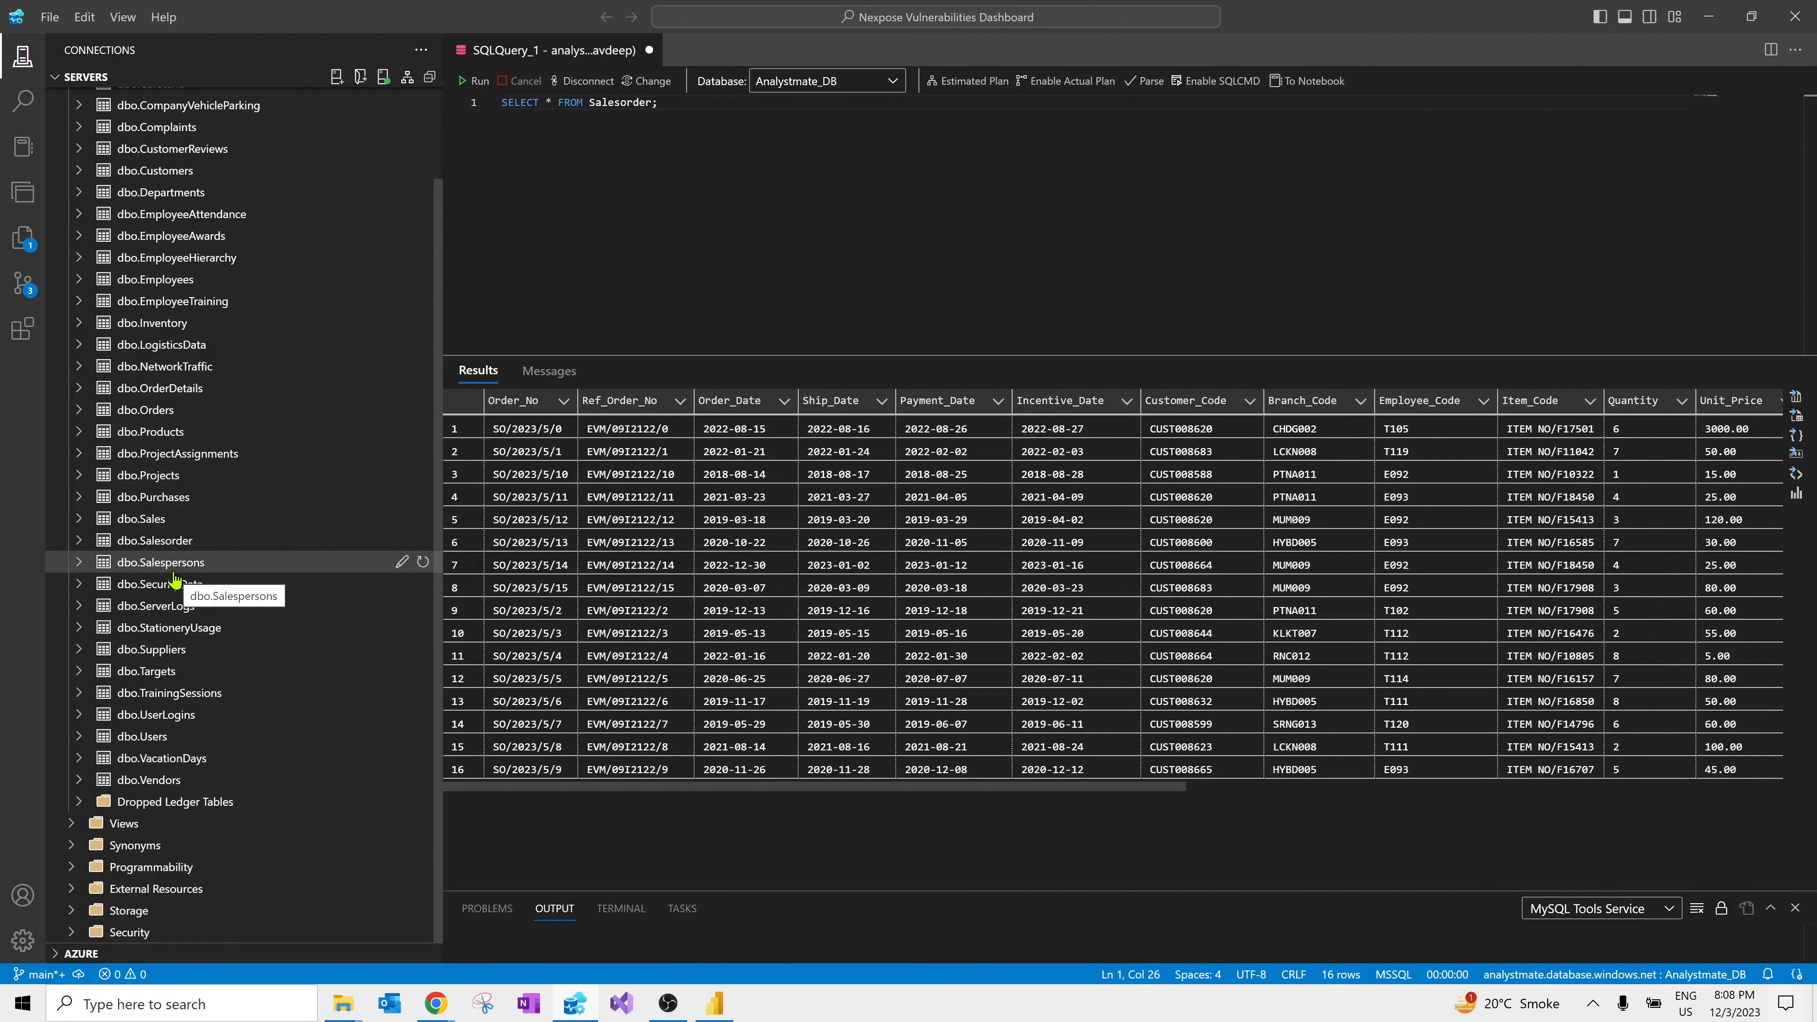
left_click(162, 542)
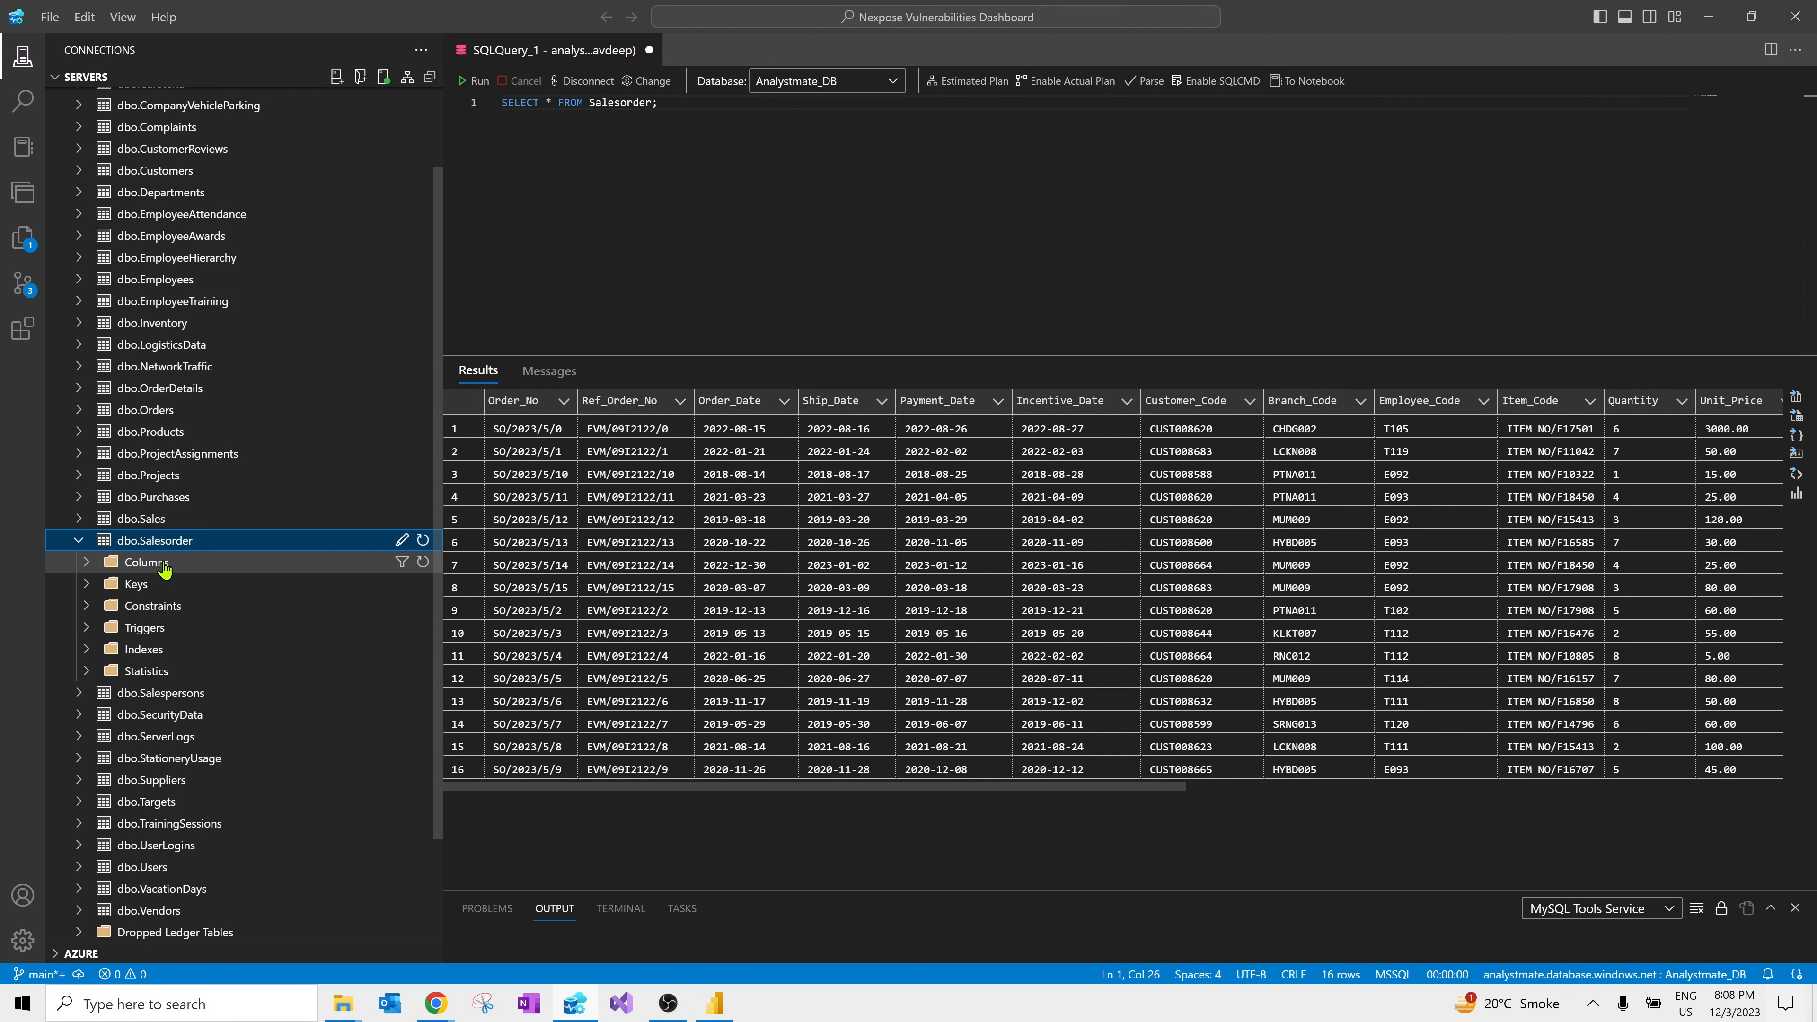
left_click(79, 541)
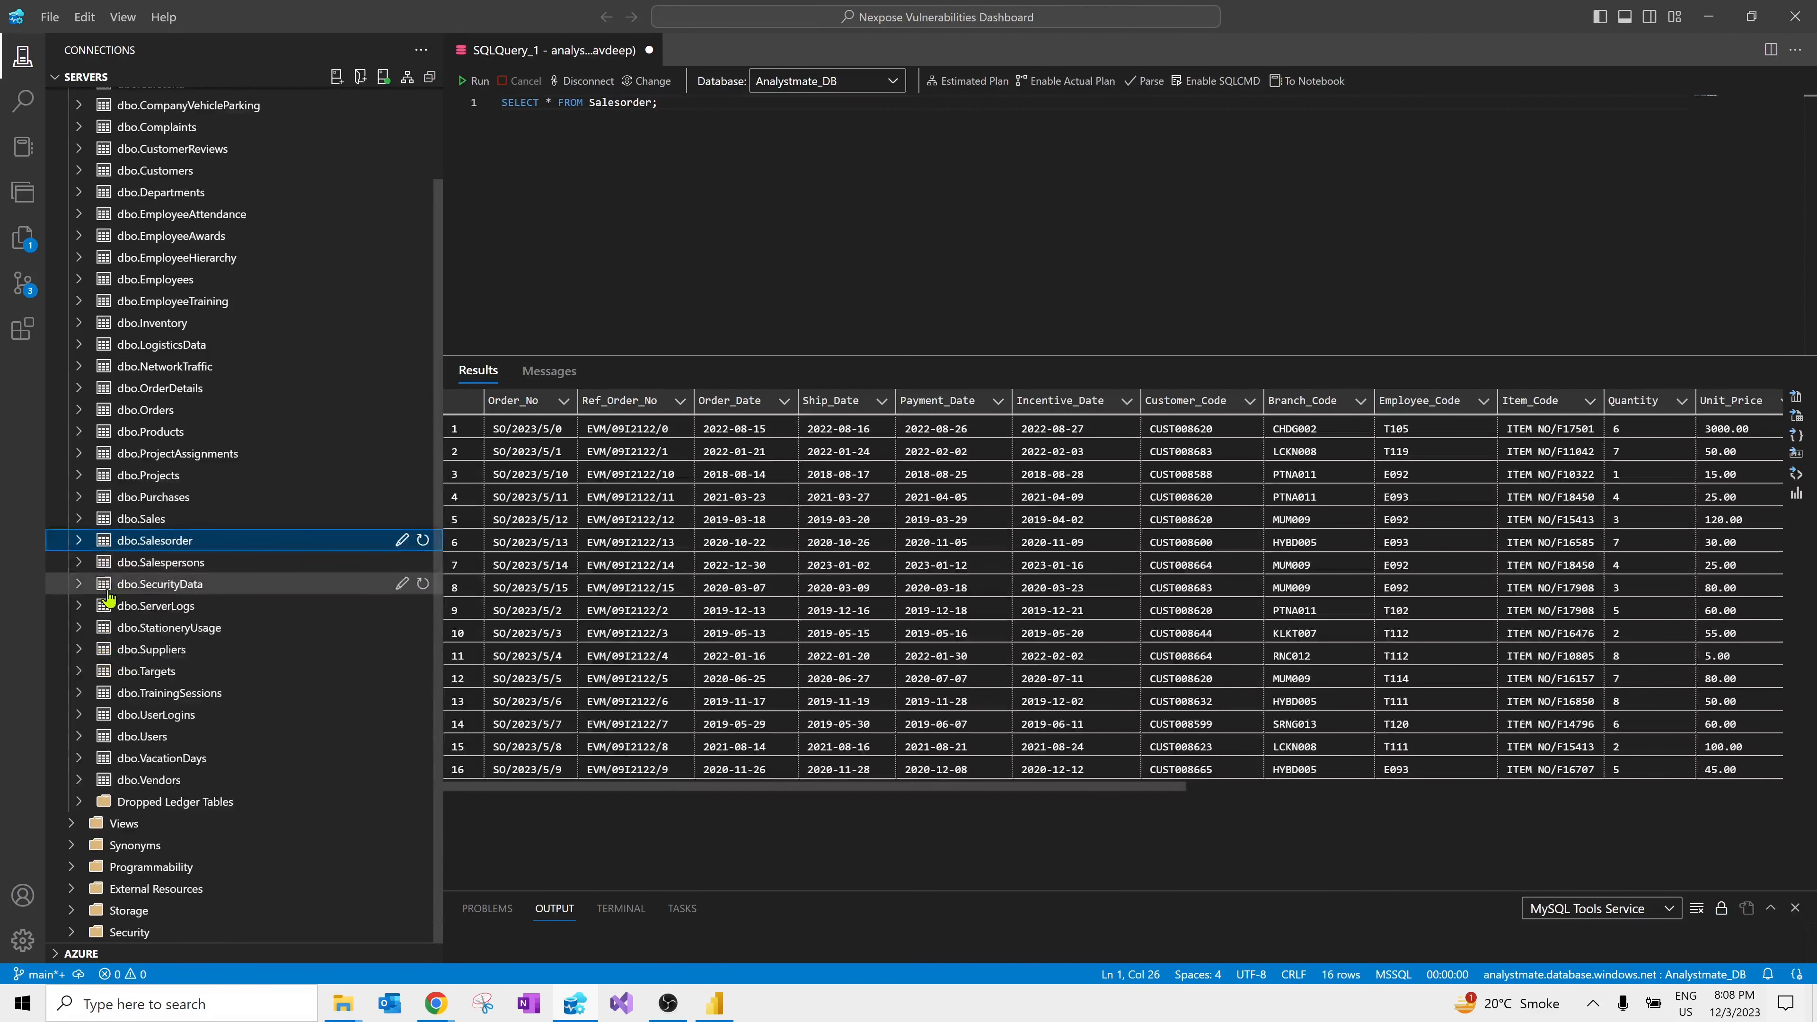
left_click(78, 563)
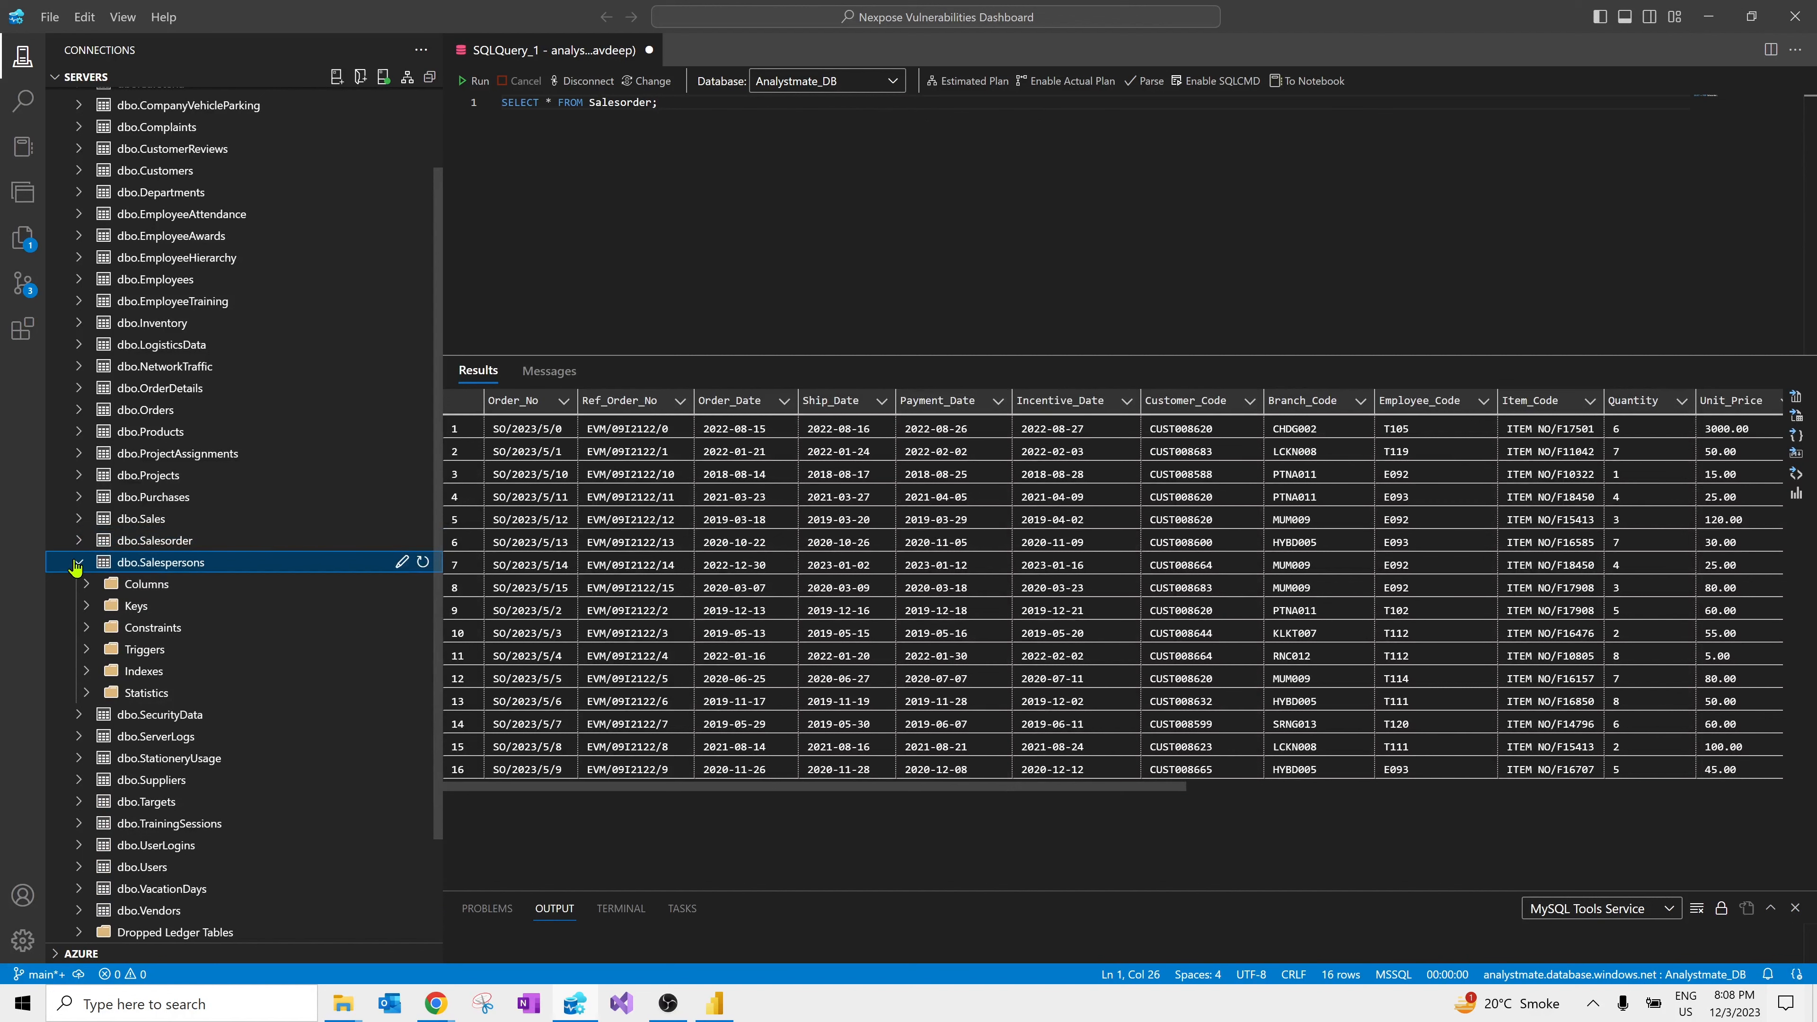
left_click(79, 563)
key("alt")
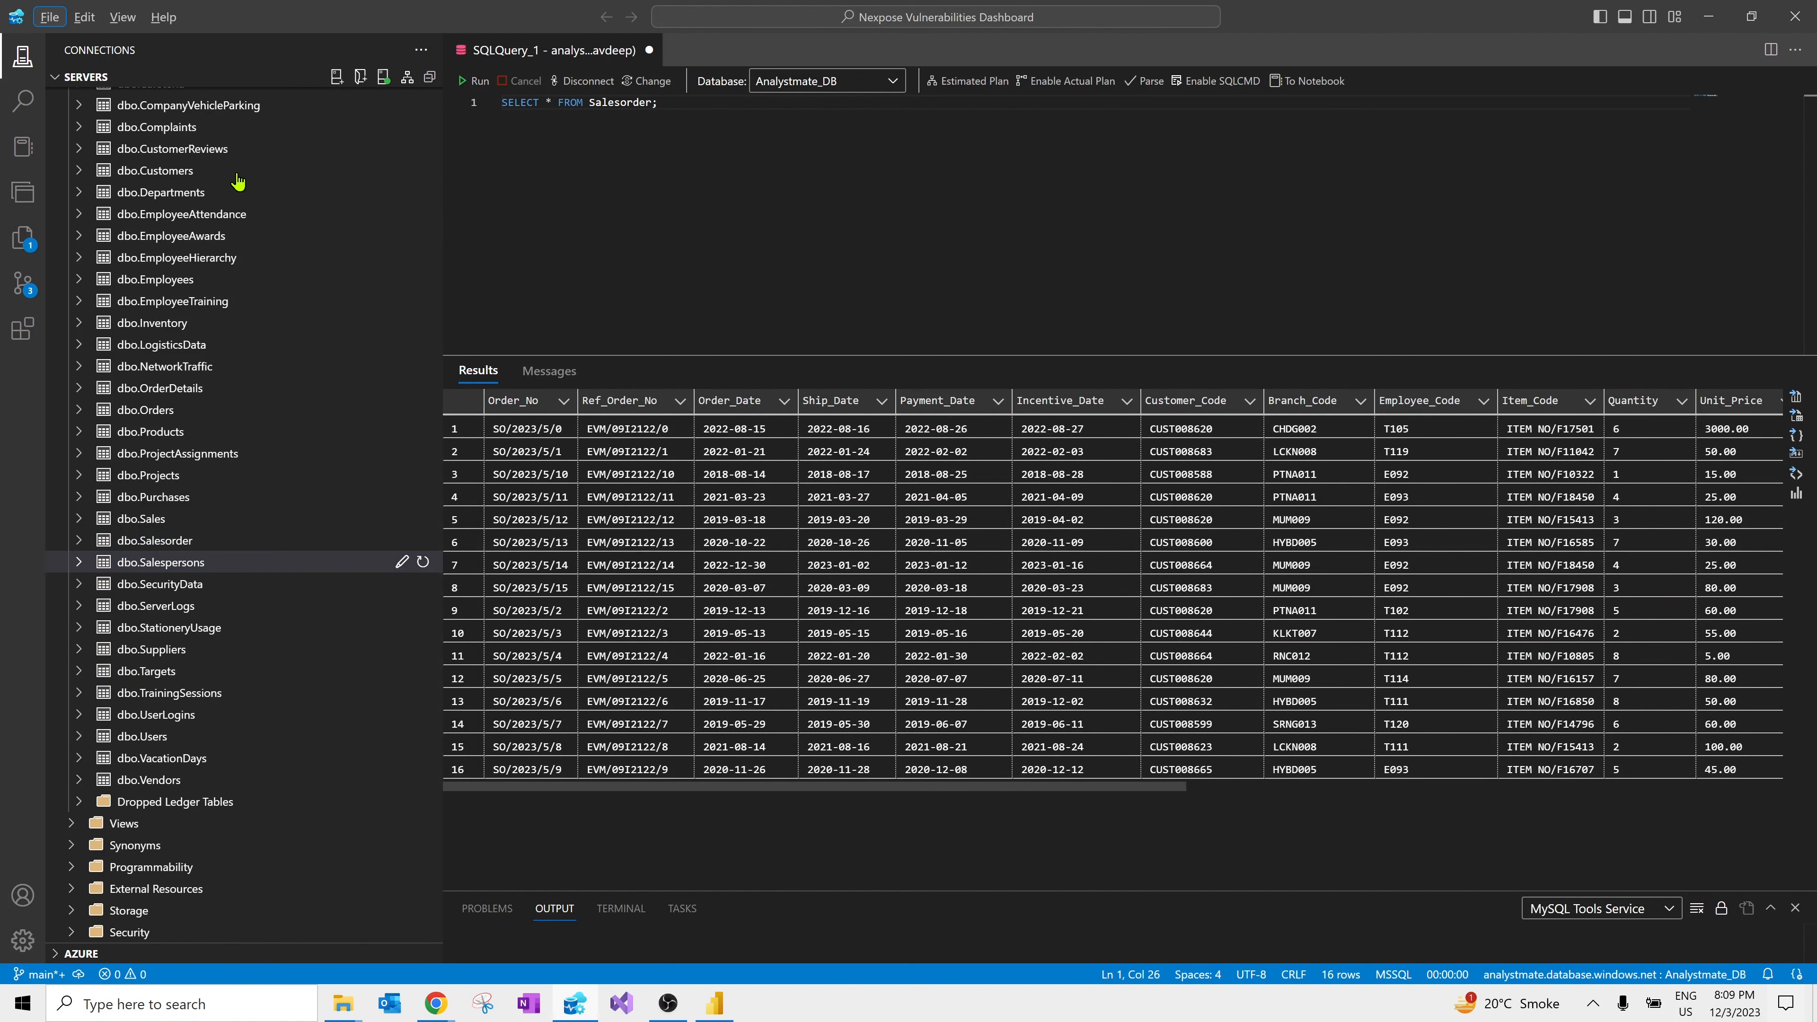
Step: Disconnect the query, reopen its connection details with the recent Analystmate_DB connection, and copy the server name
left_click(572, 81)
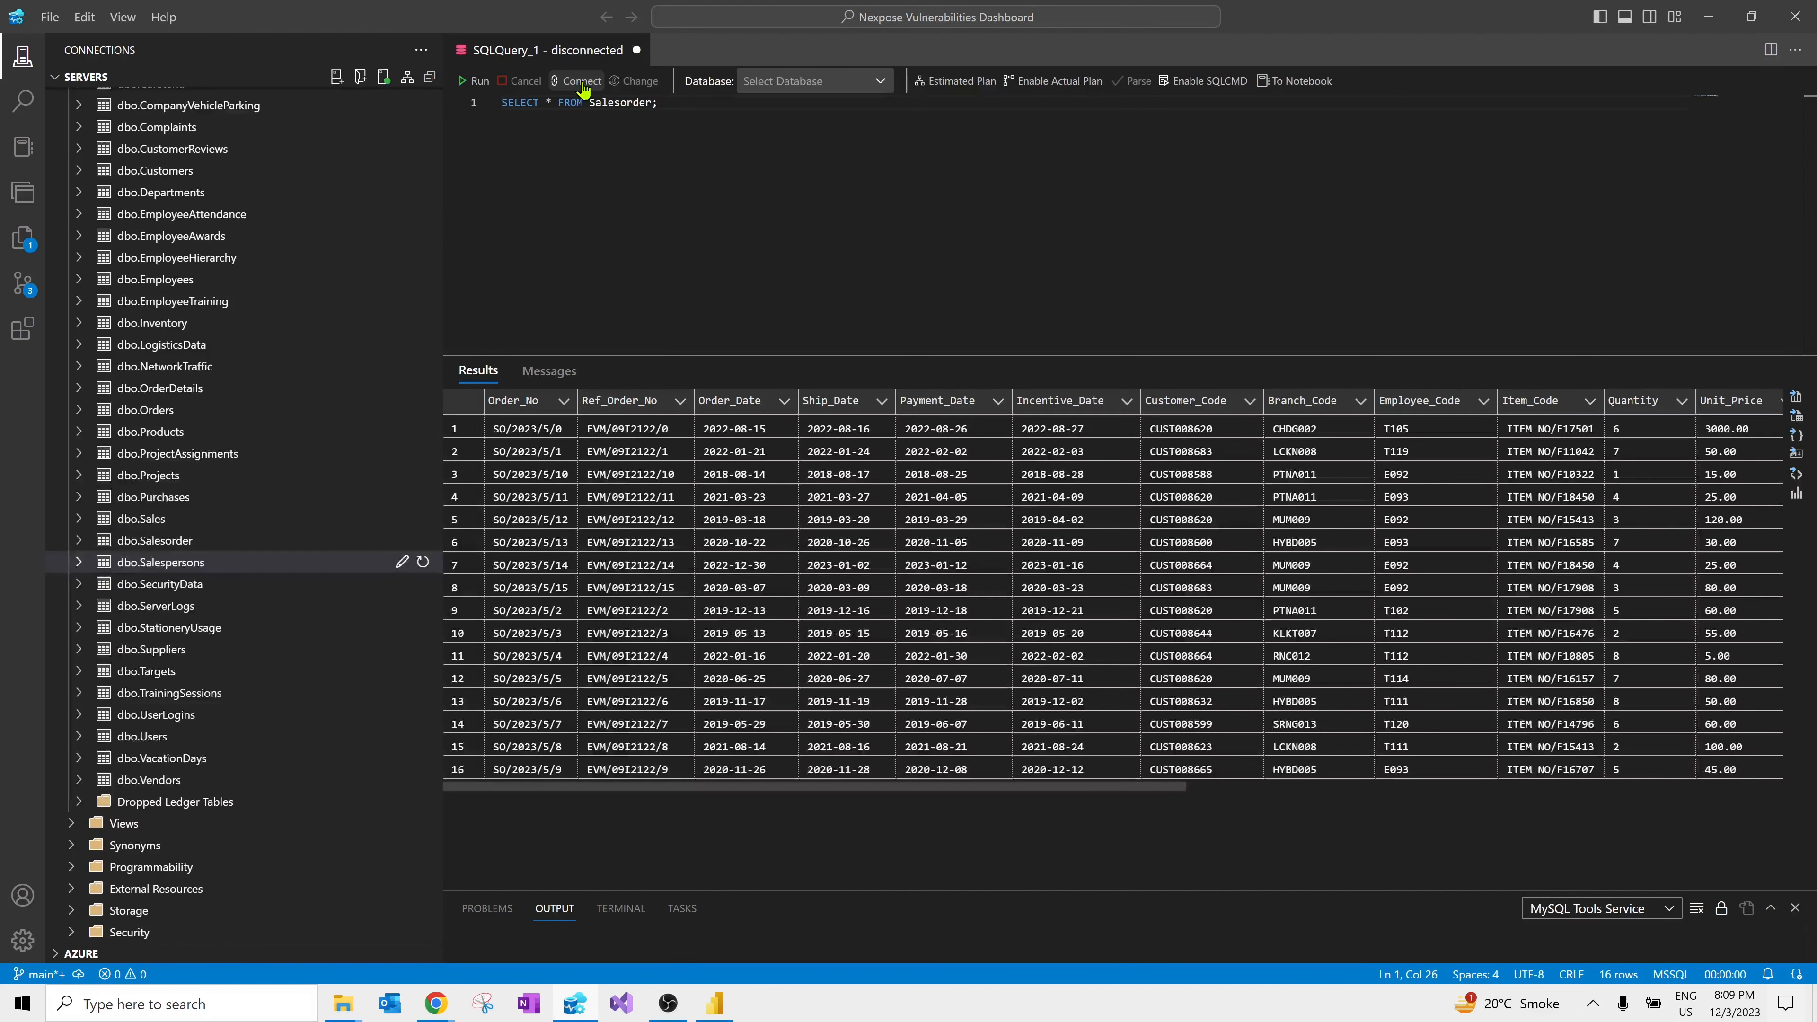
left_click(478, 81)
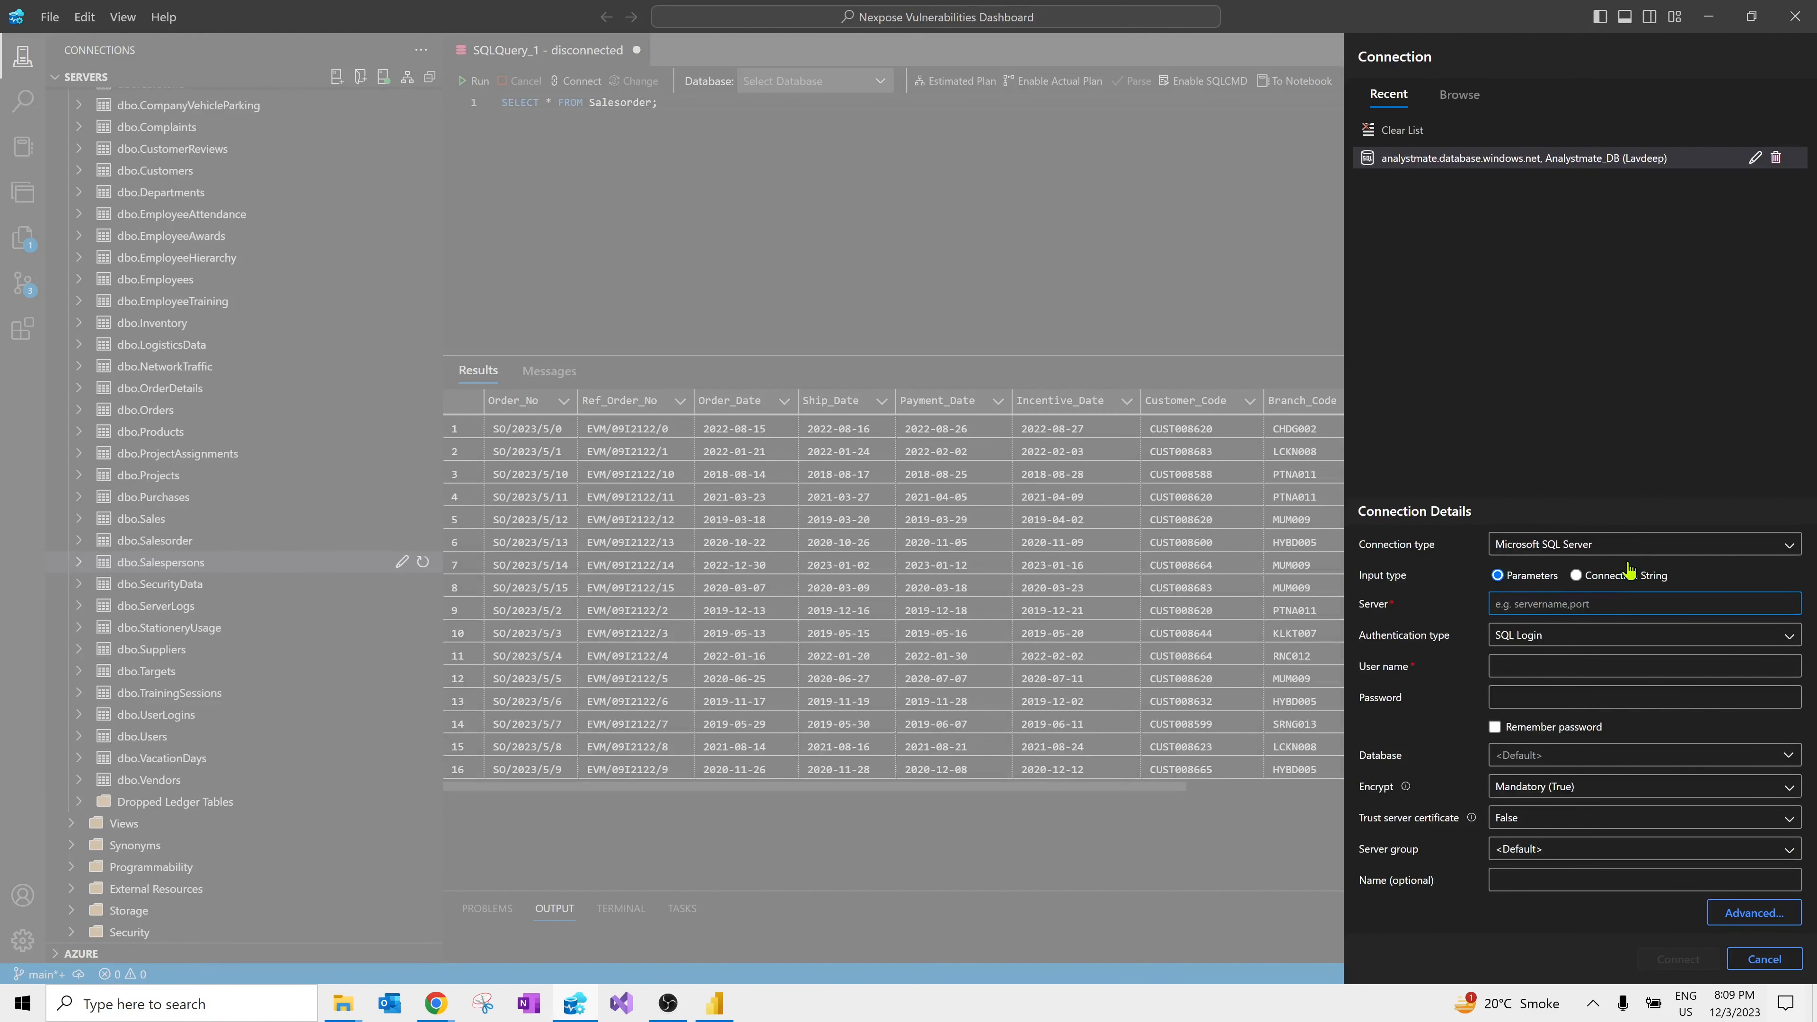
left_click(1412, 163)
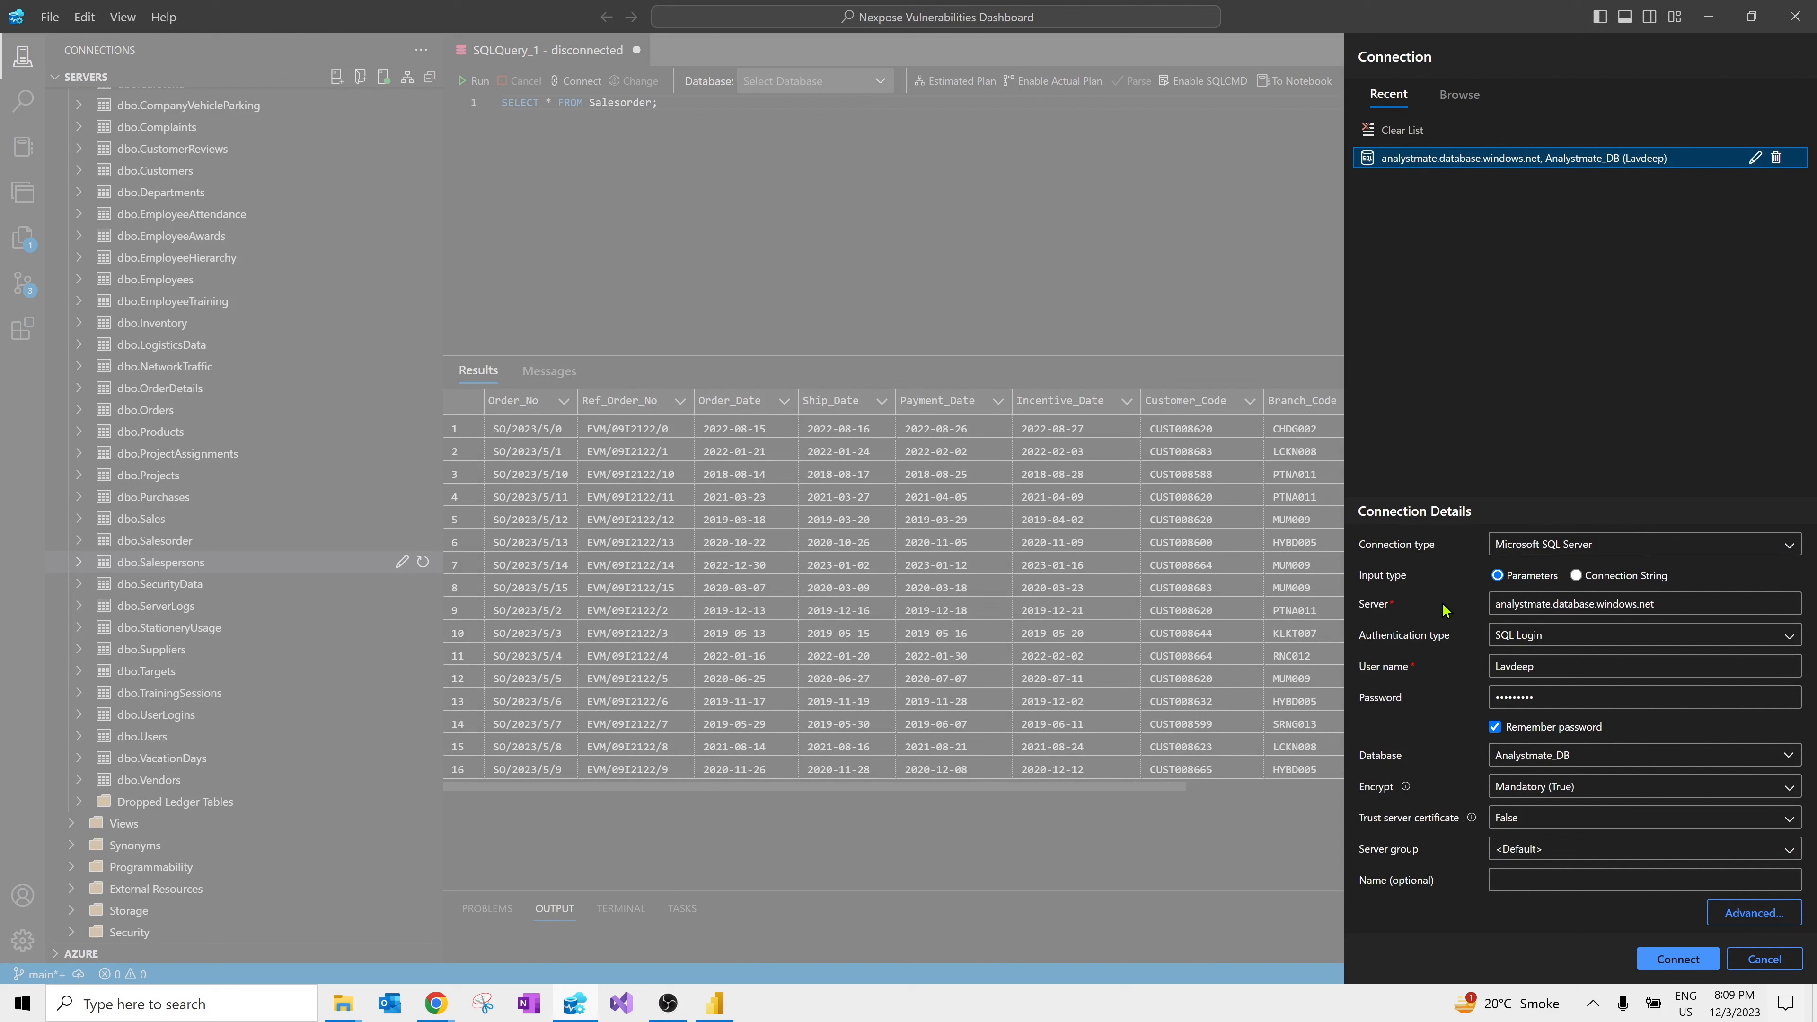
left_click_drag(1670, 604, 1490, 611)
key("ctrl+c")
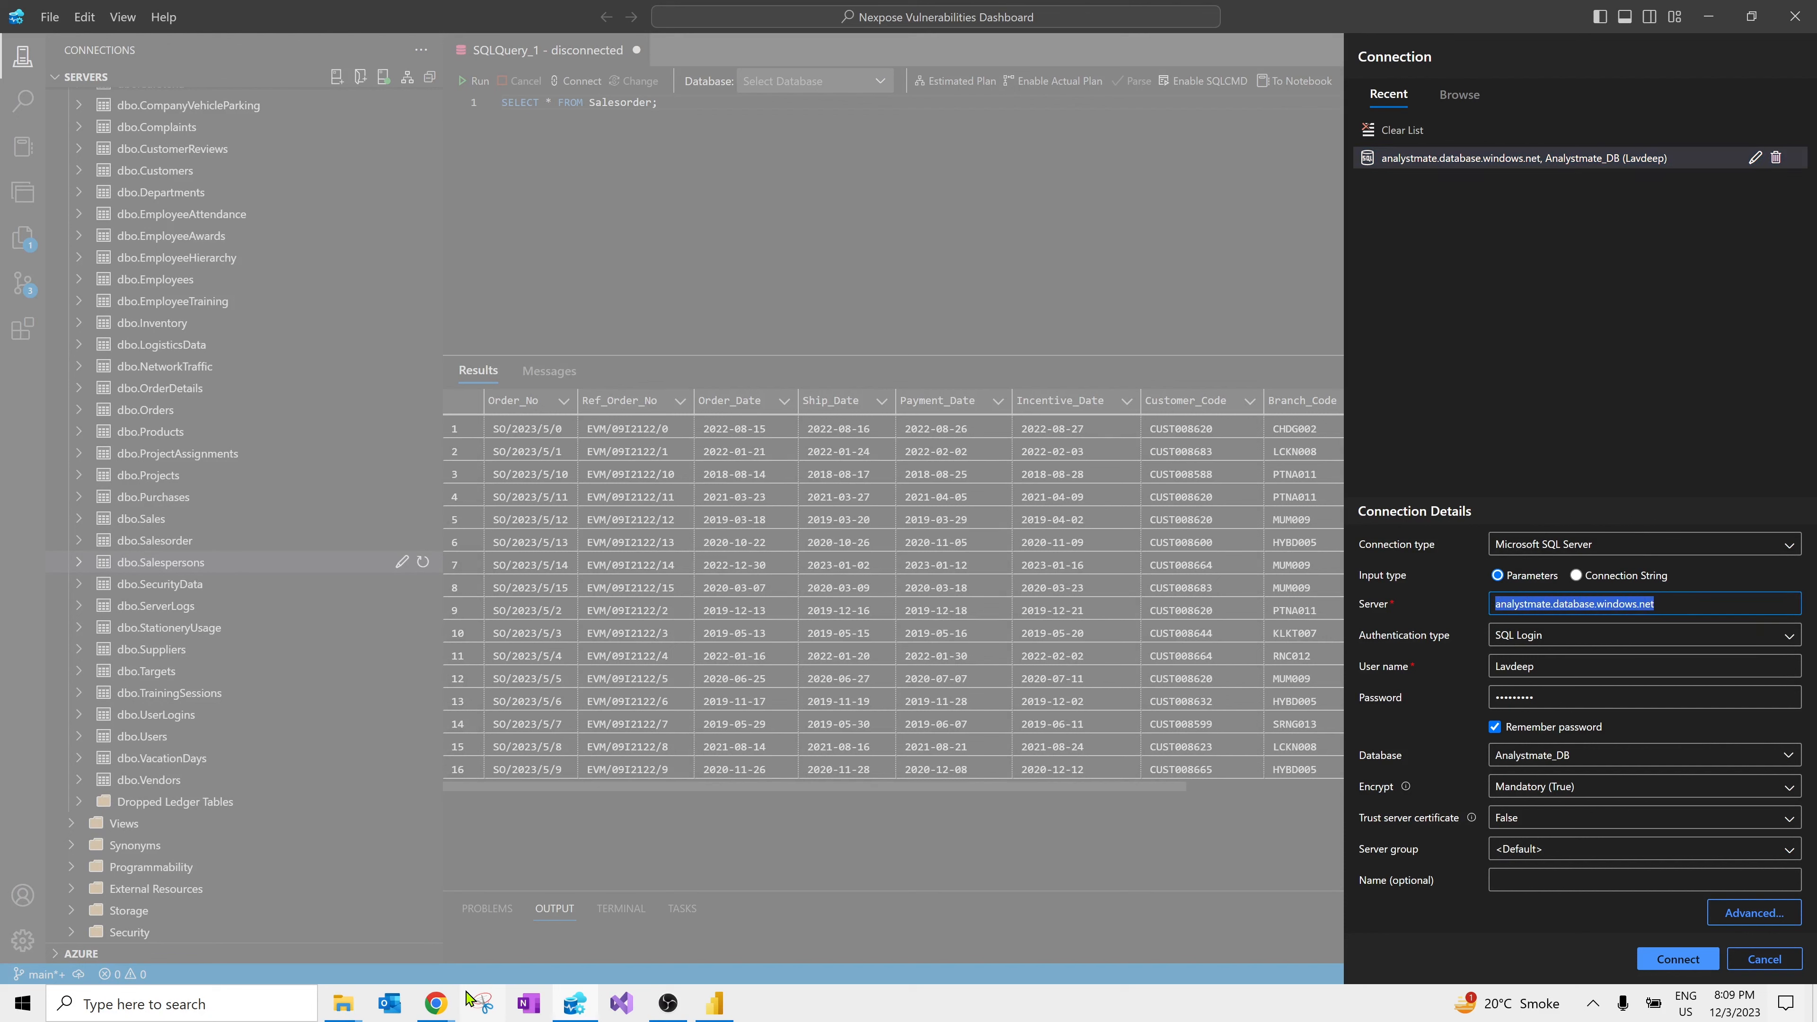
Step: Switch to Power BI Desktop and set the SQL Server database connection's server to analystmate.database.windows.net
left_click(714, 1002)
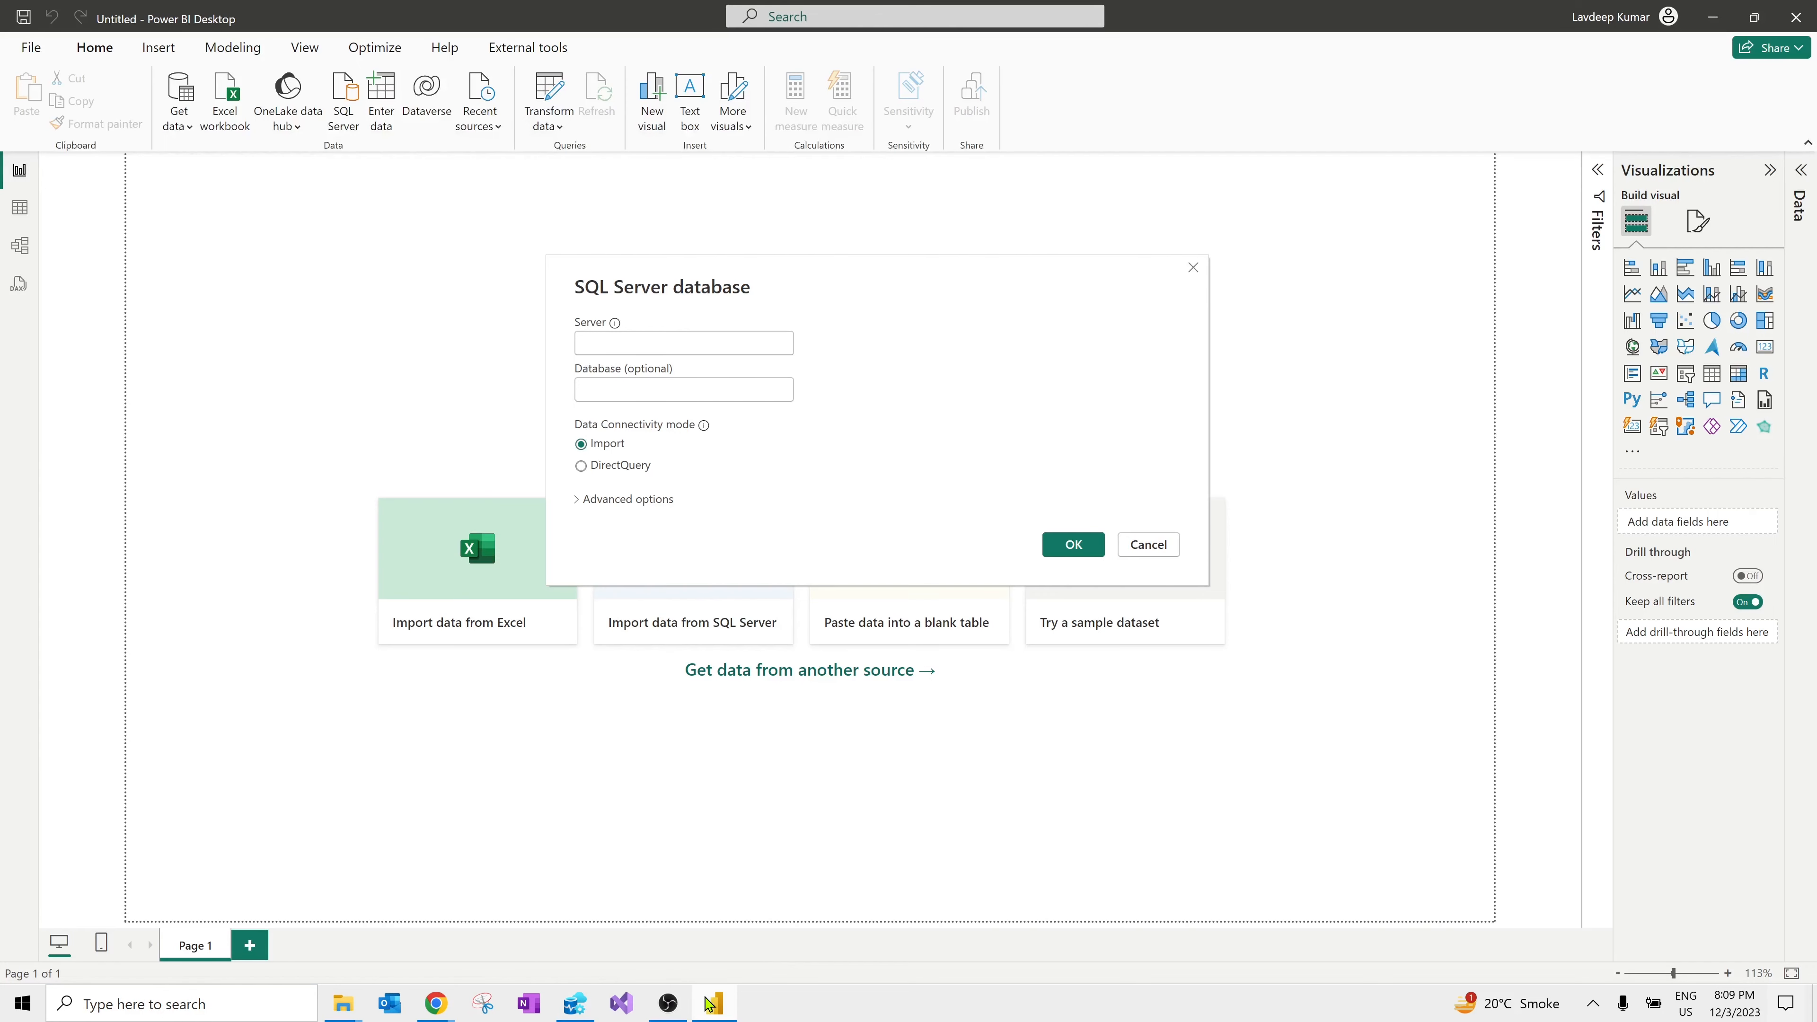
left_click(641, 341)
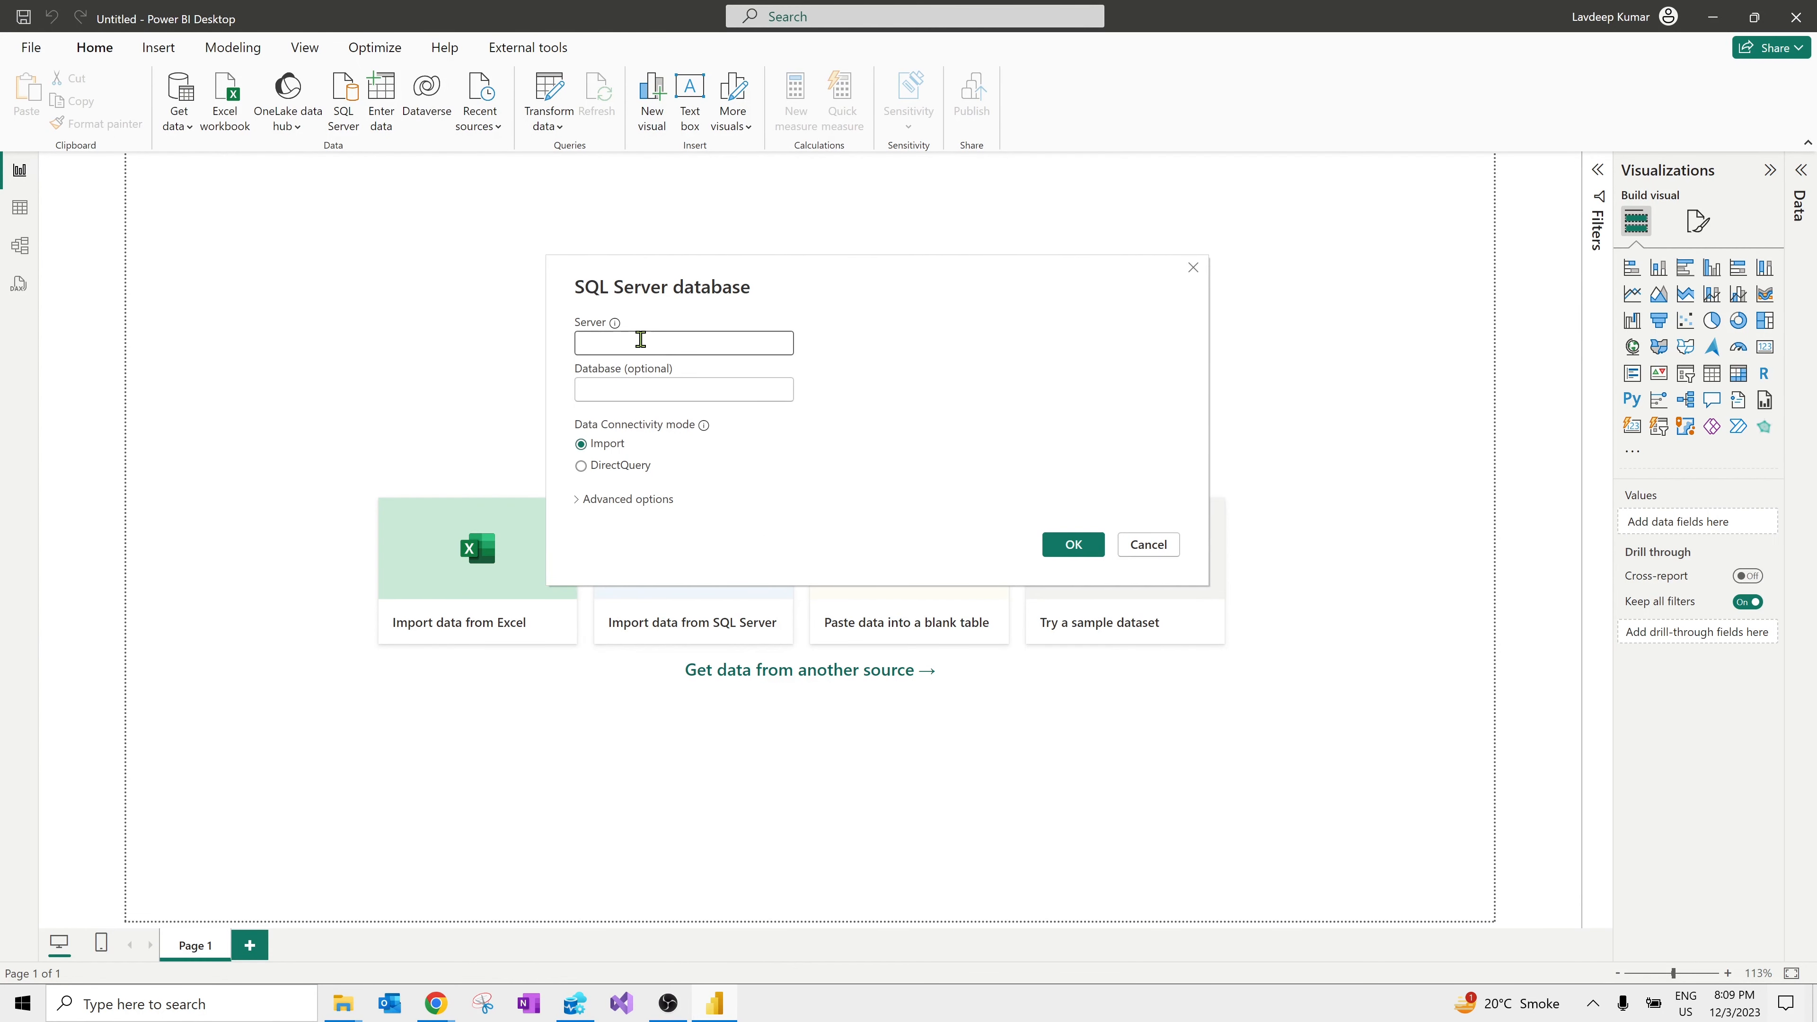
key("ctrl+v")
left_click(723, 504)
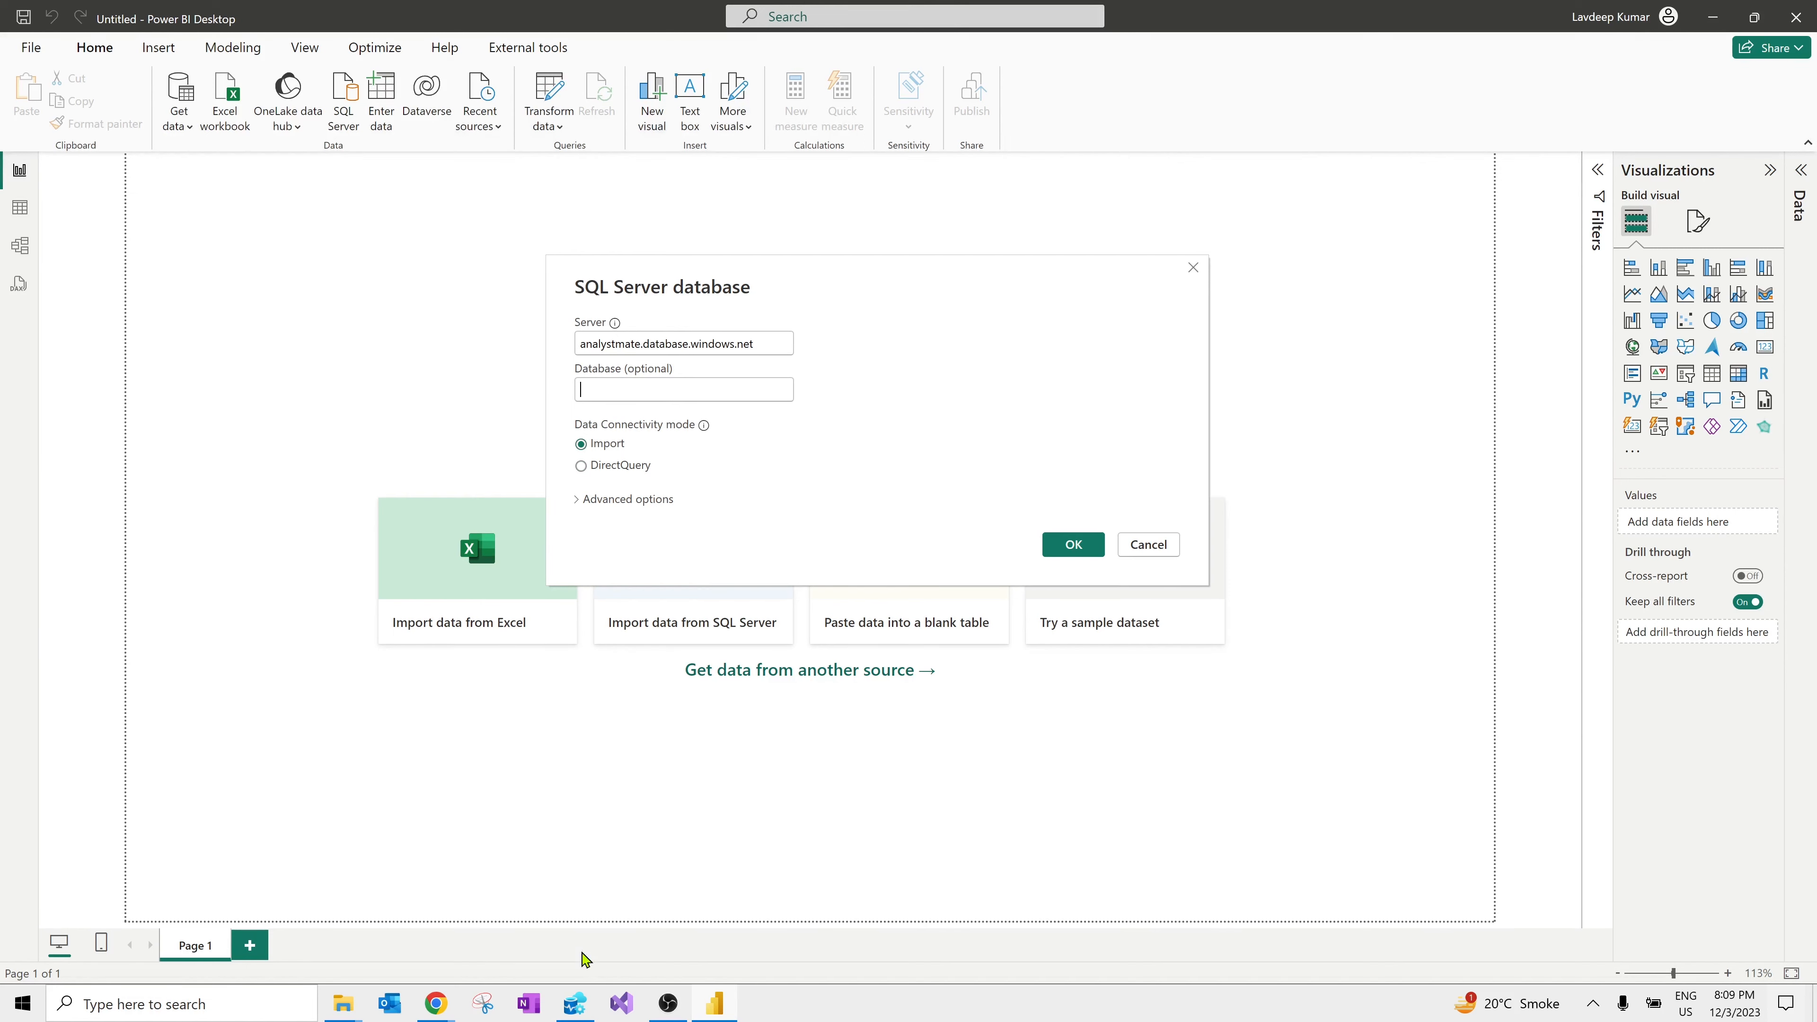
Step: Copy the database name Analystmate_DB from Azure Data Studio into the Power BI connection's database field, and expand the advanced options
mouse_move(592, 1006)
left_click(583, 969)
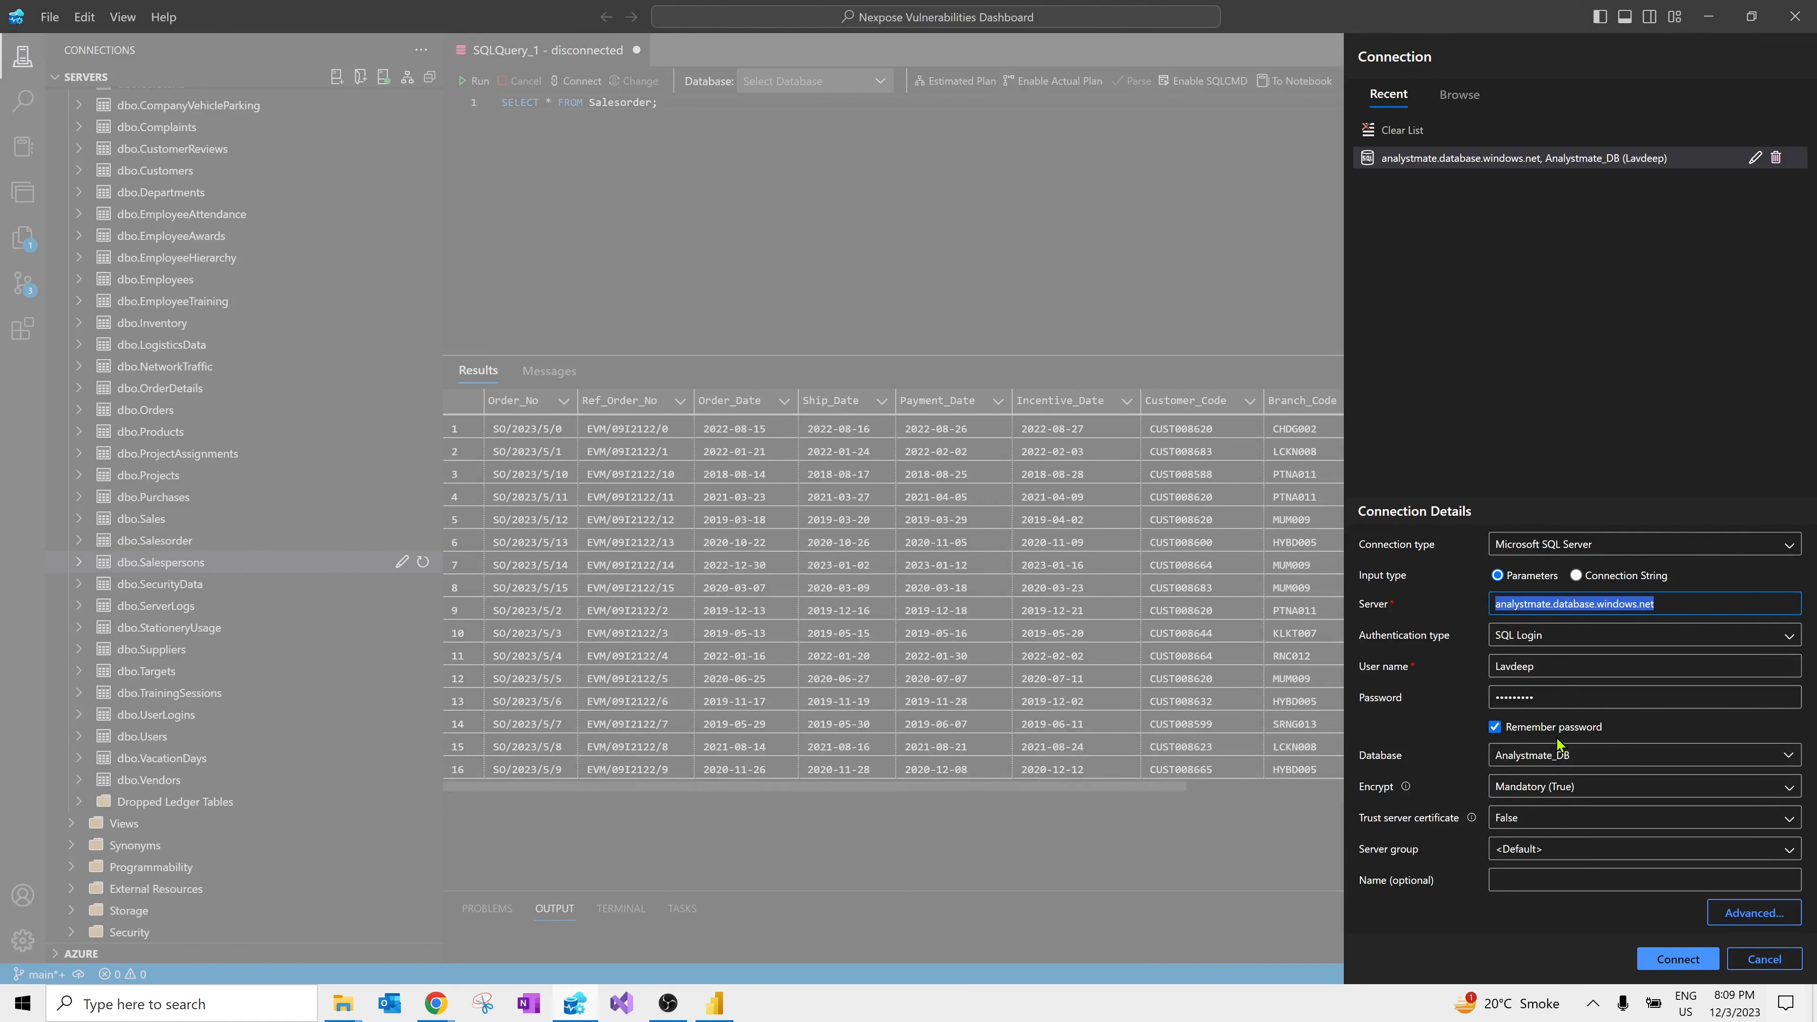
left_click_drag(1585, 758, 1484, 749)
key("ctrl+c")
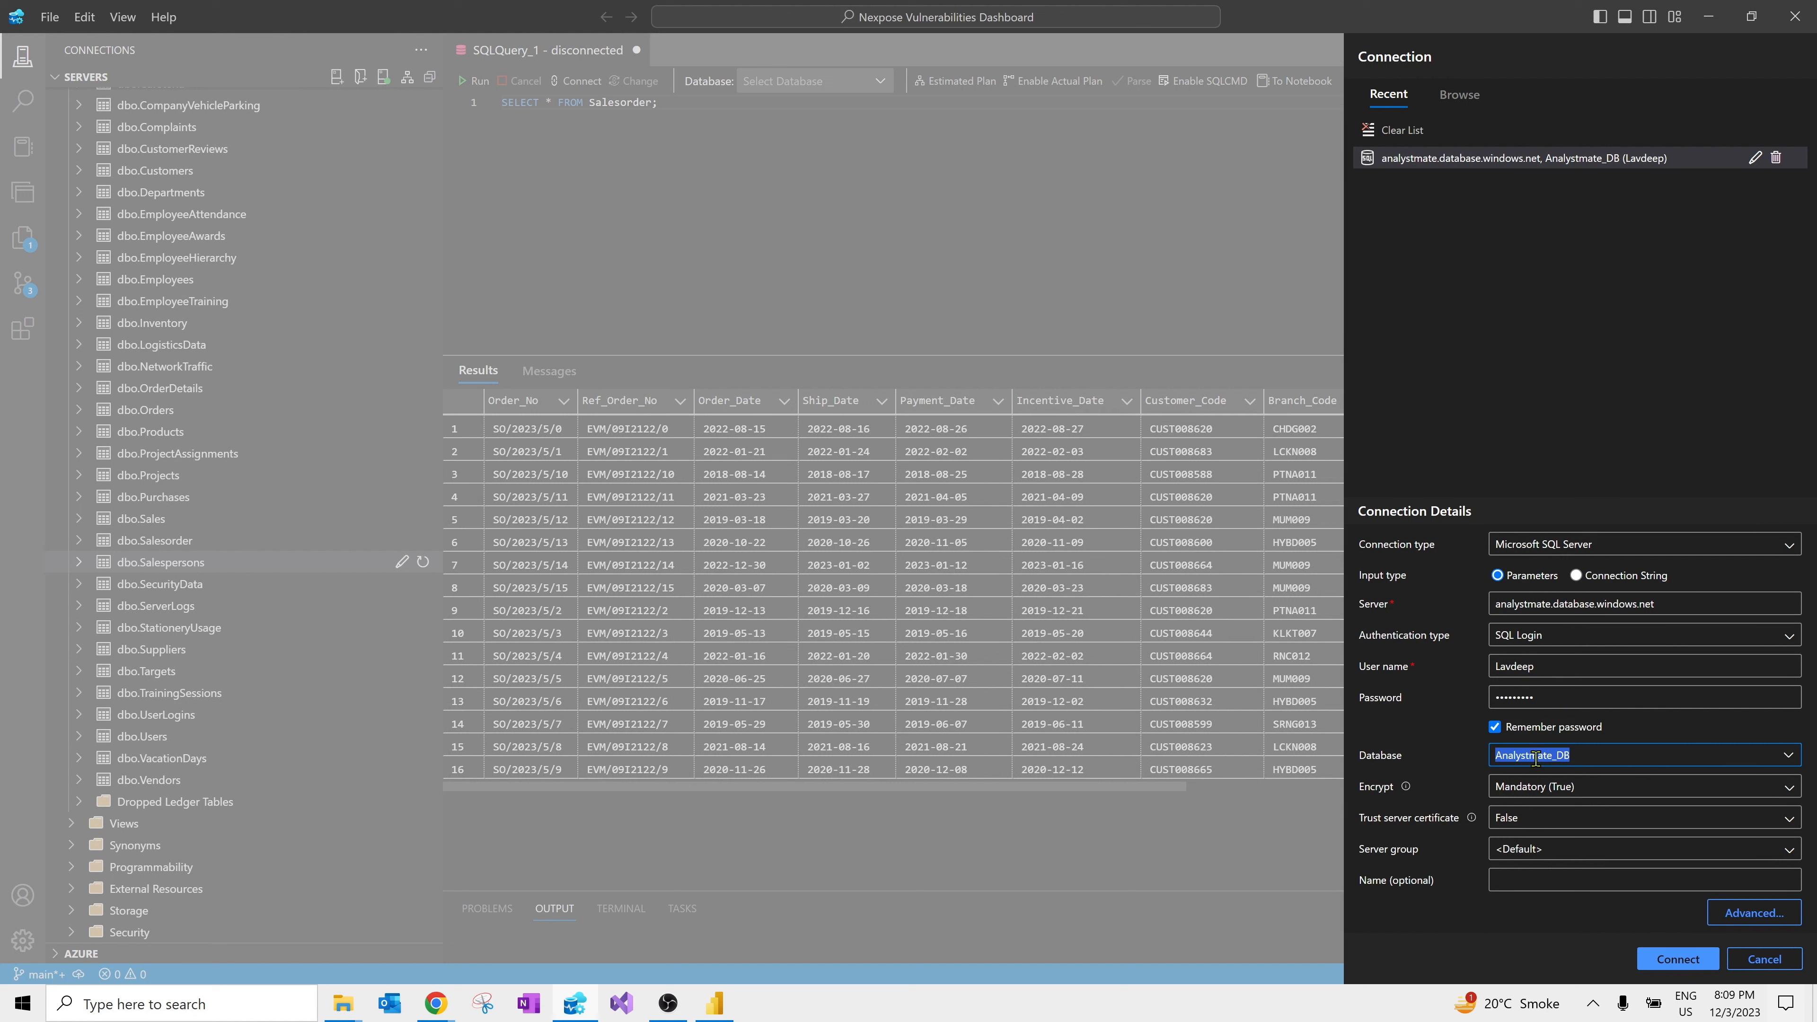
key("alt+Tab")
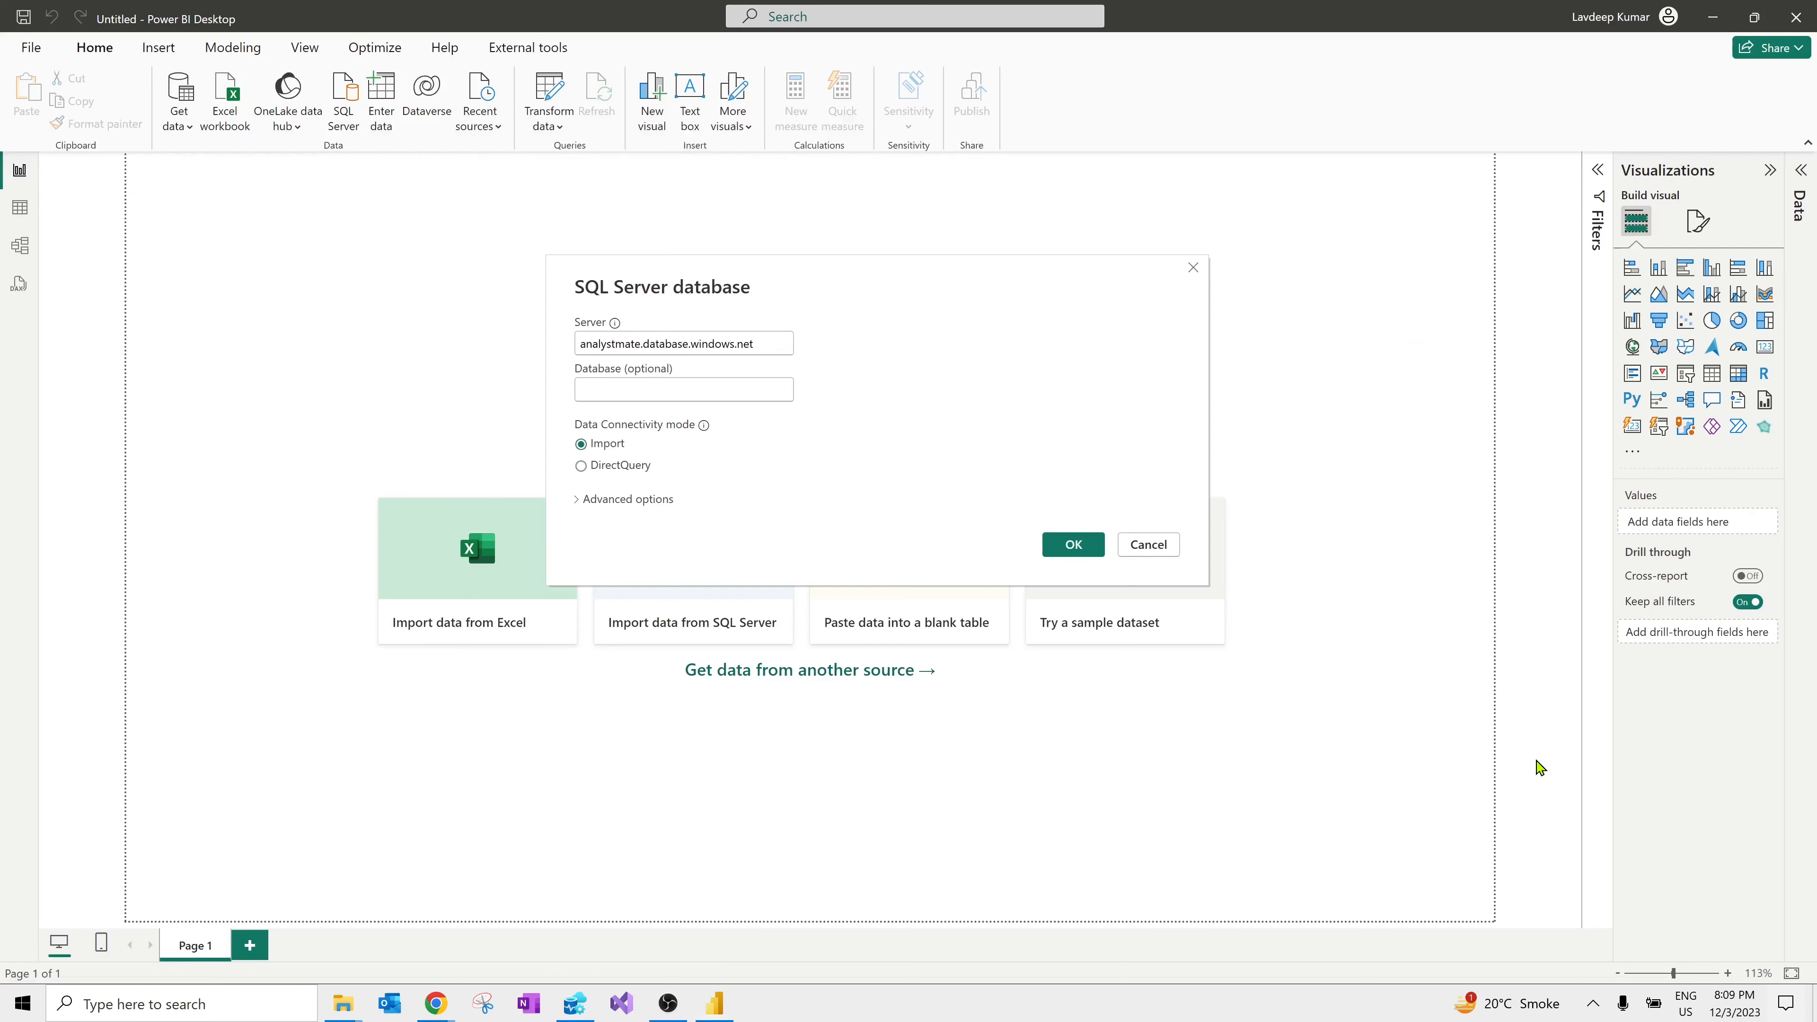
left_click(653, 388)
key("ctrl+v")
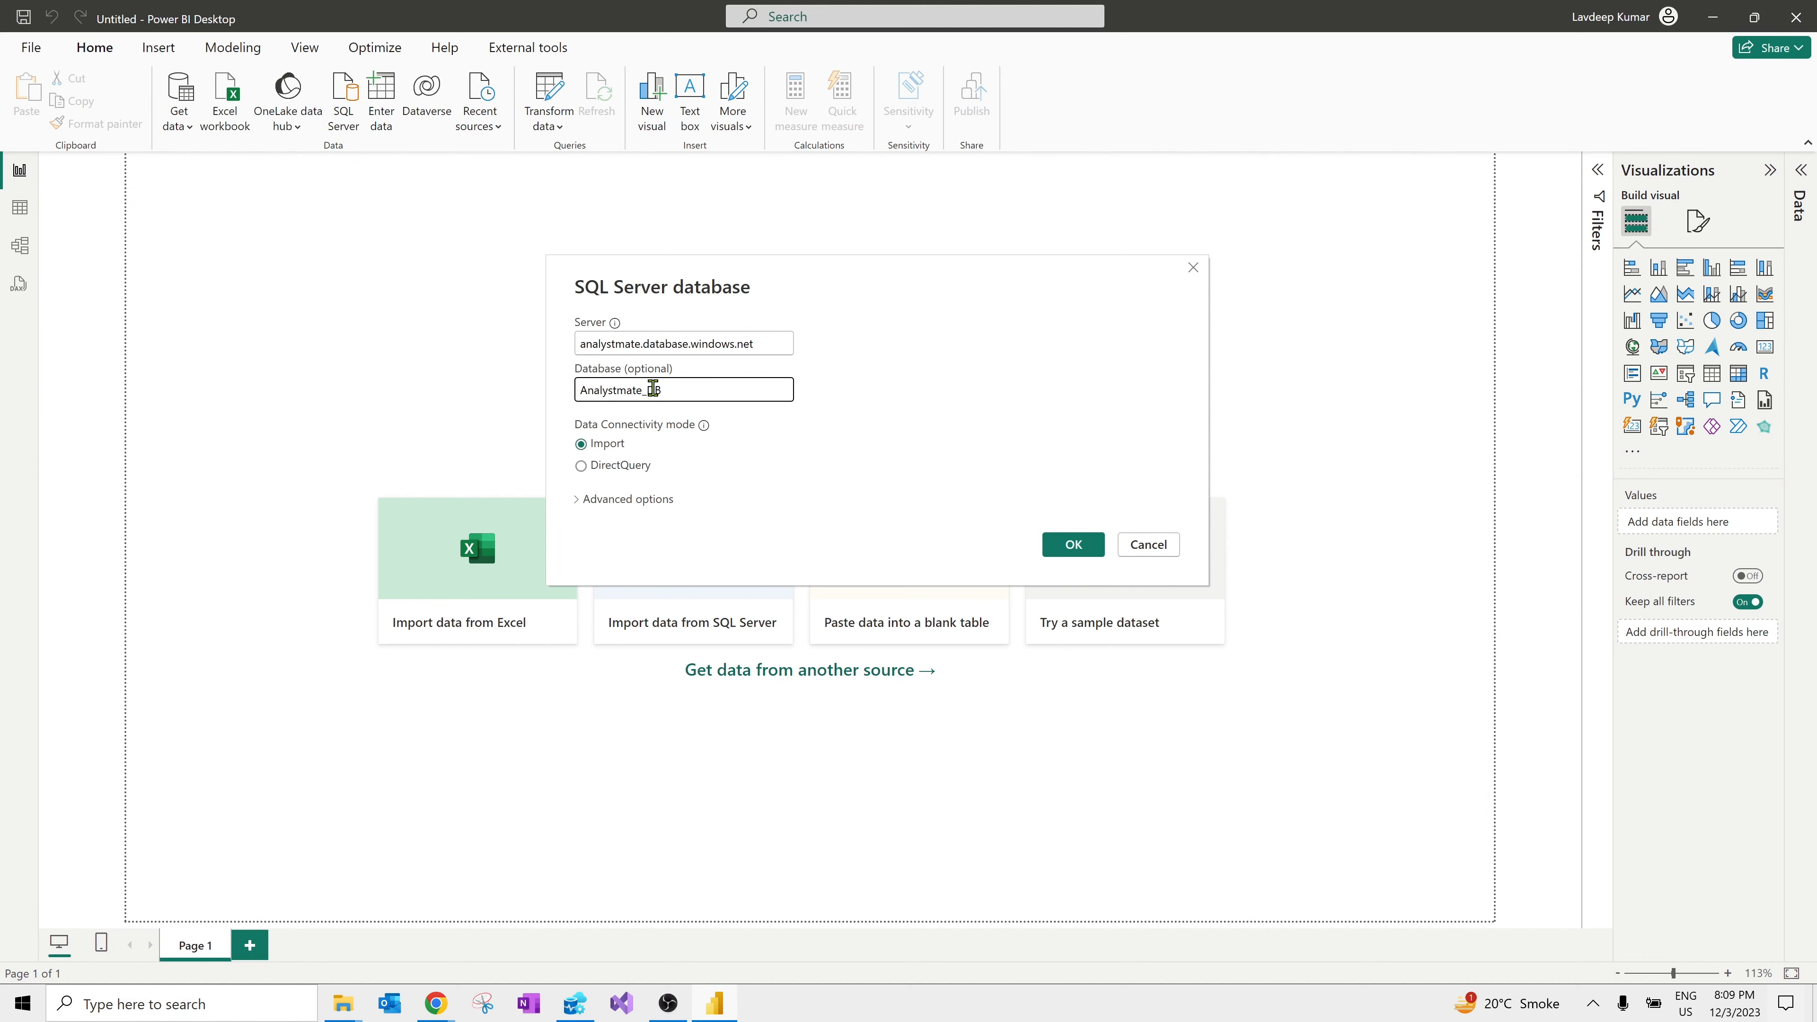
left_click(581, 500)
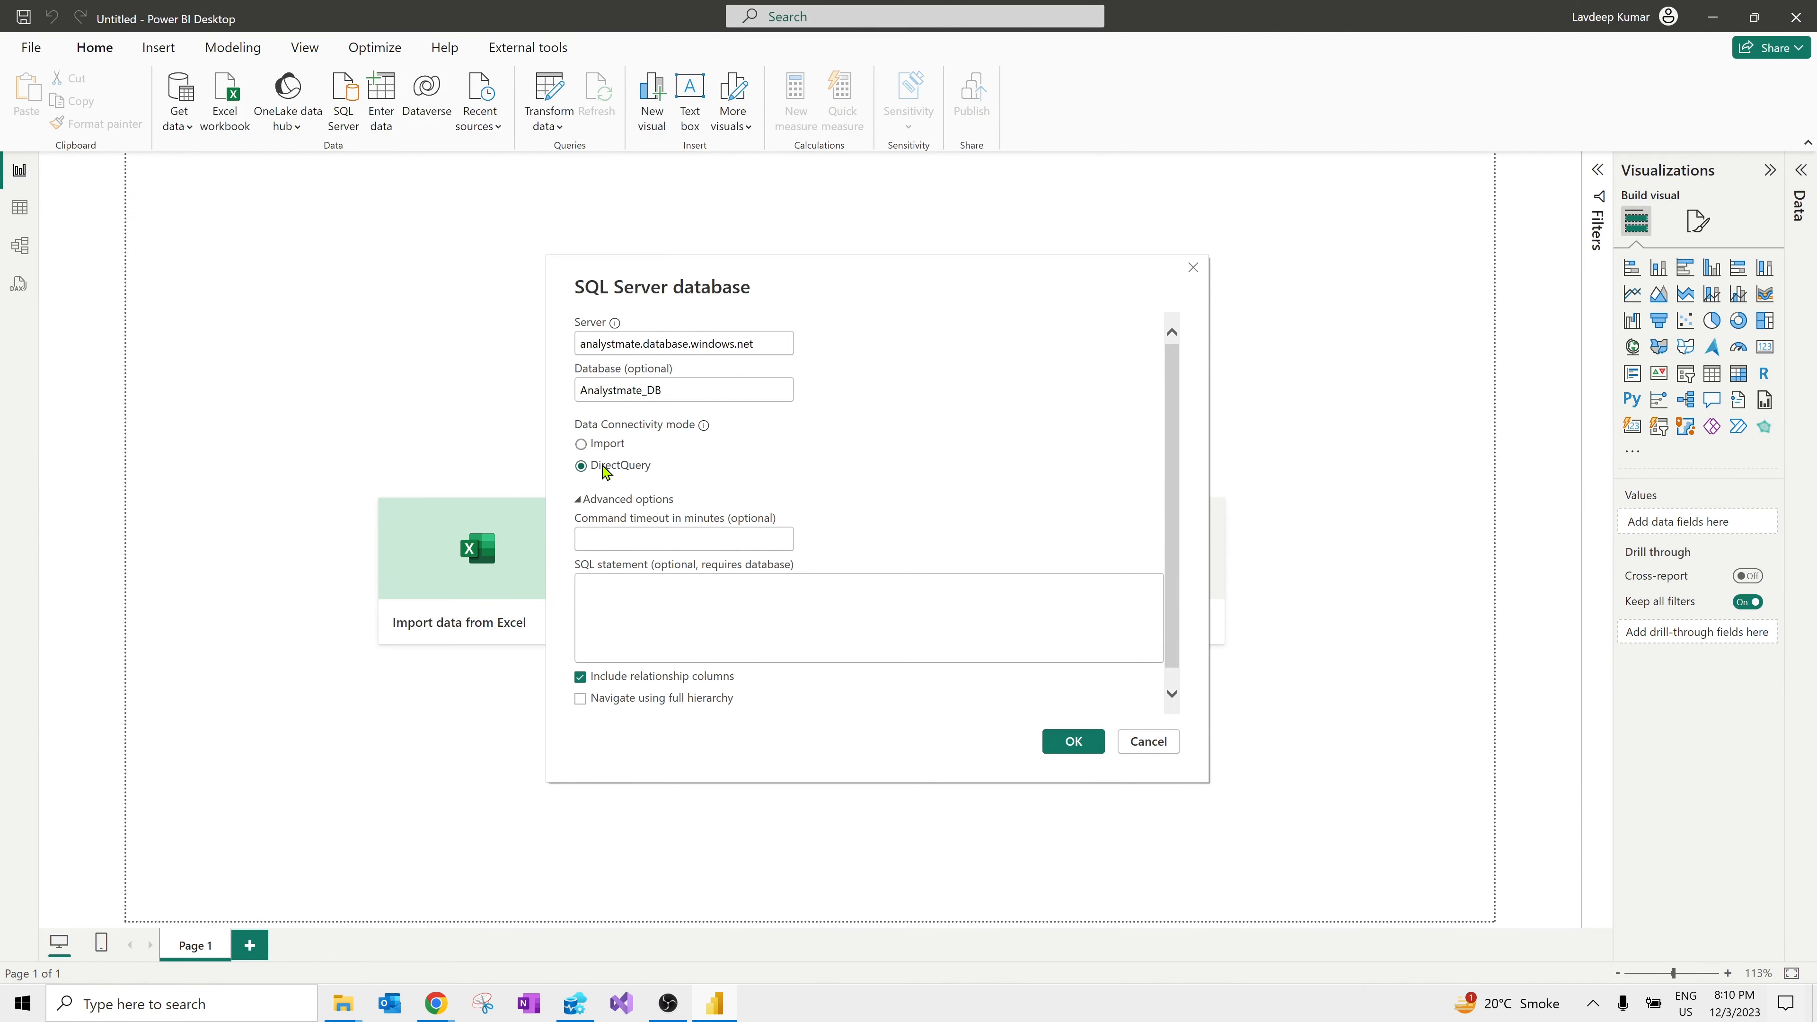
Step: Set the SQL Server connection's data connectivity mode to Import
left_click(601, 450)
left_click(613, 468)
left_click(609, 447)
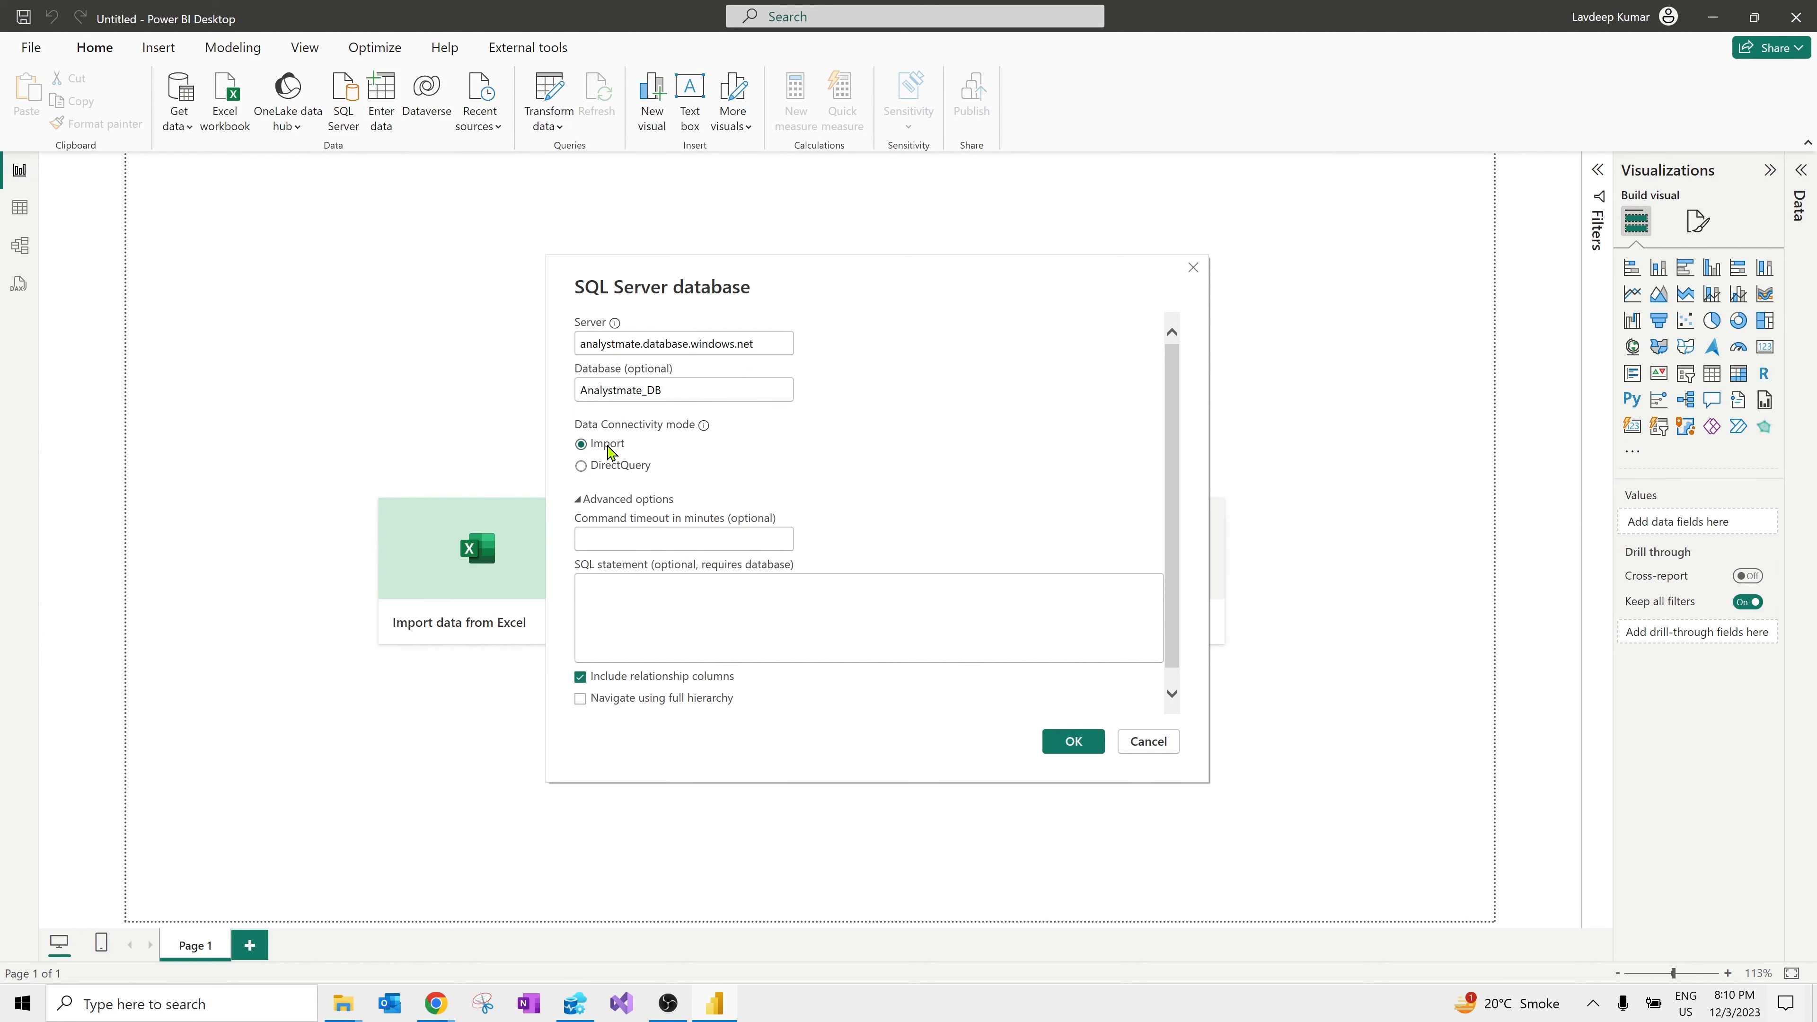
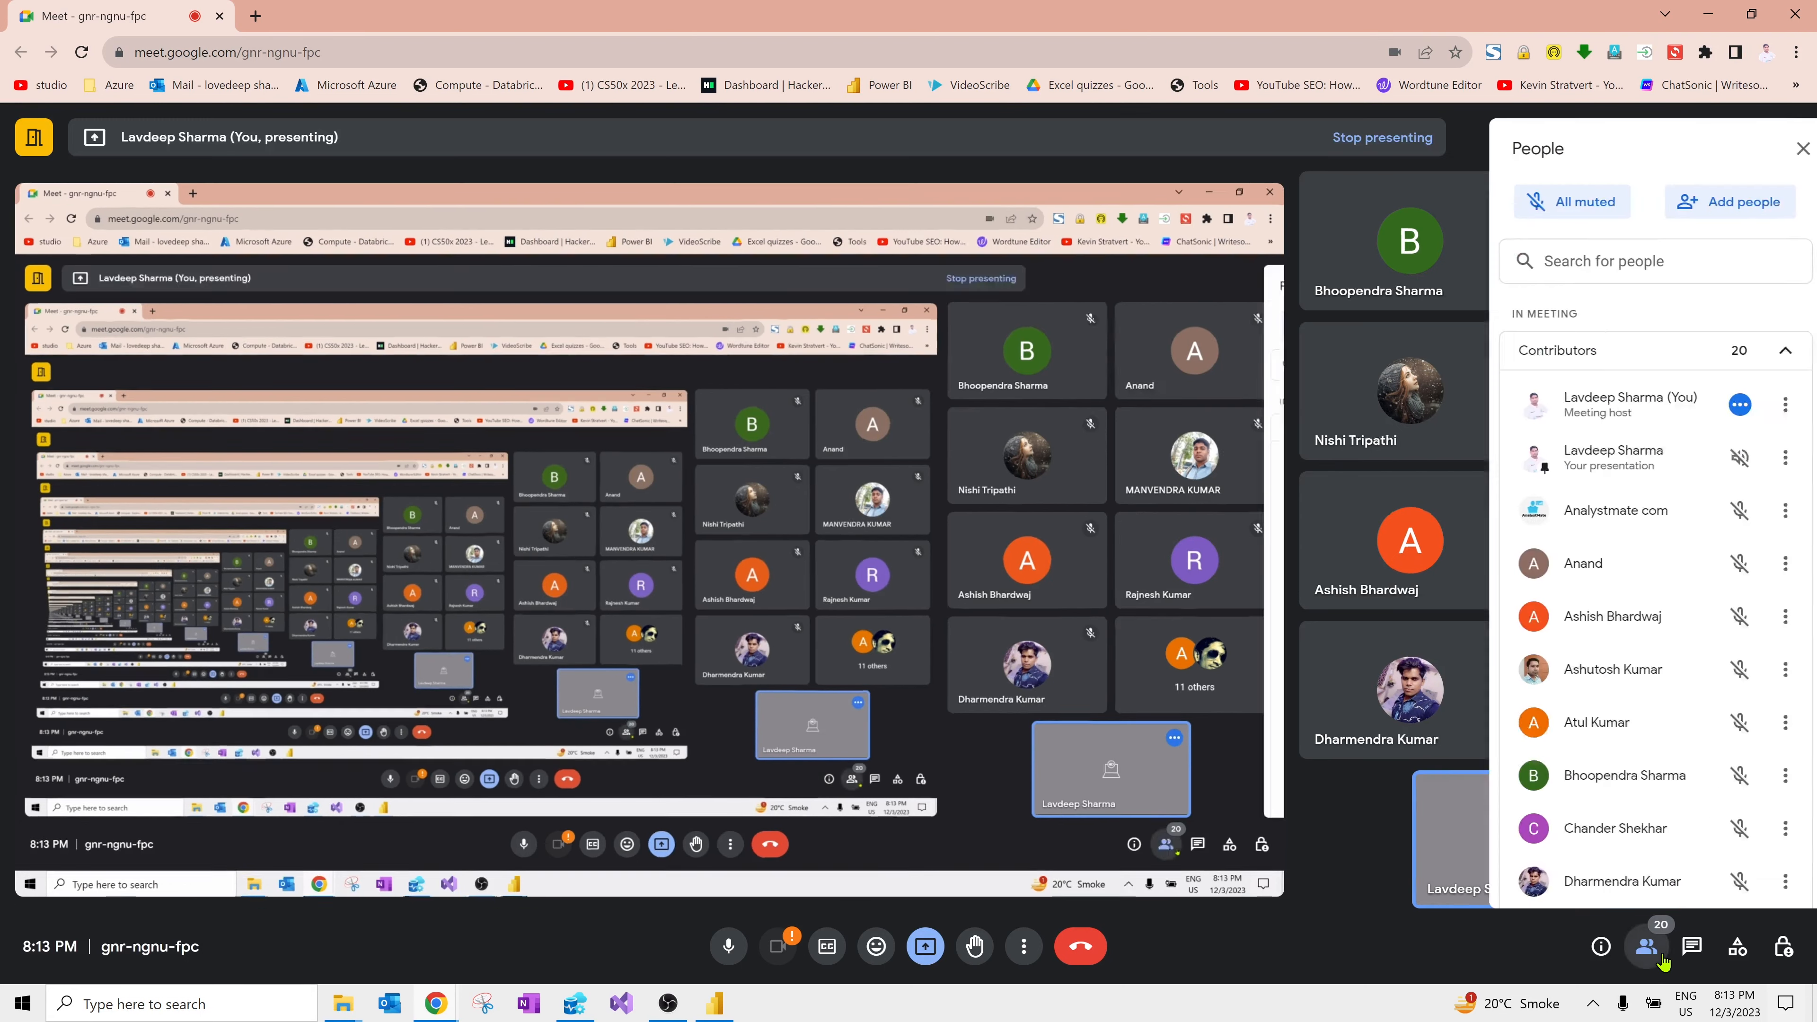
Step: Review the participant list in the Google Meet window and return to Power BI Desktop
left_click(1647, 946)
scroll(1620, 729, "down", 5)
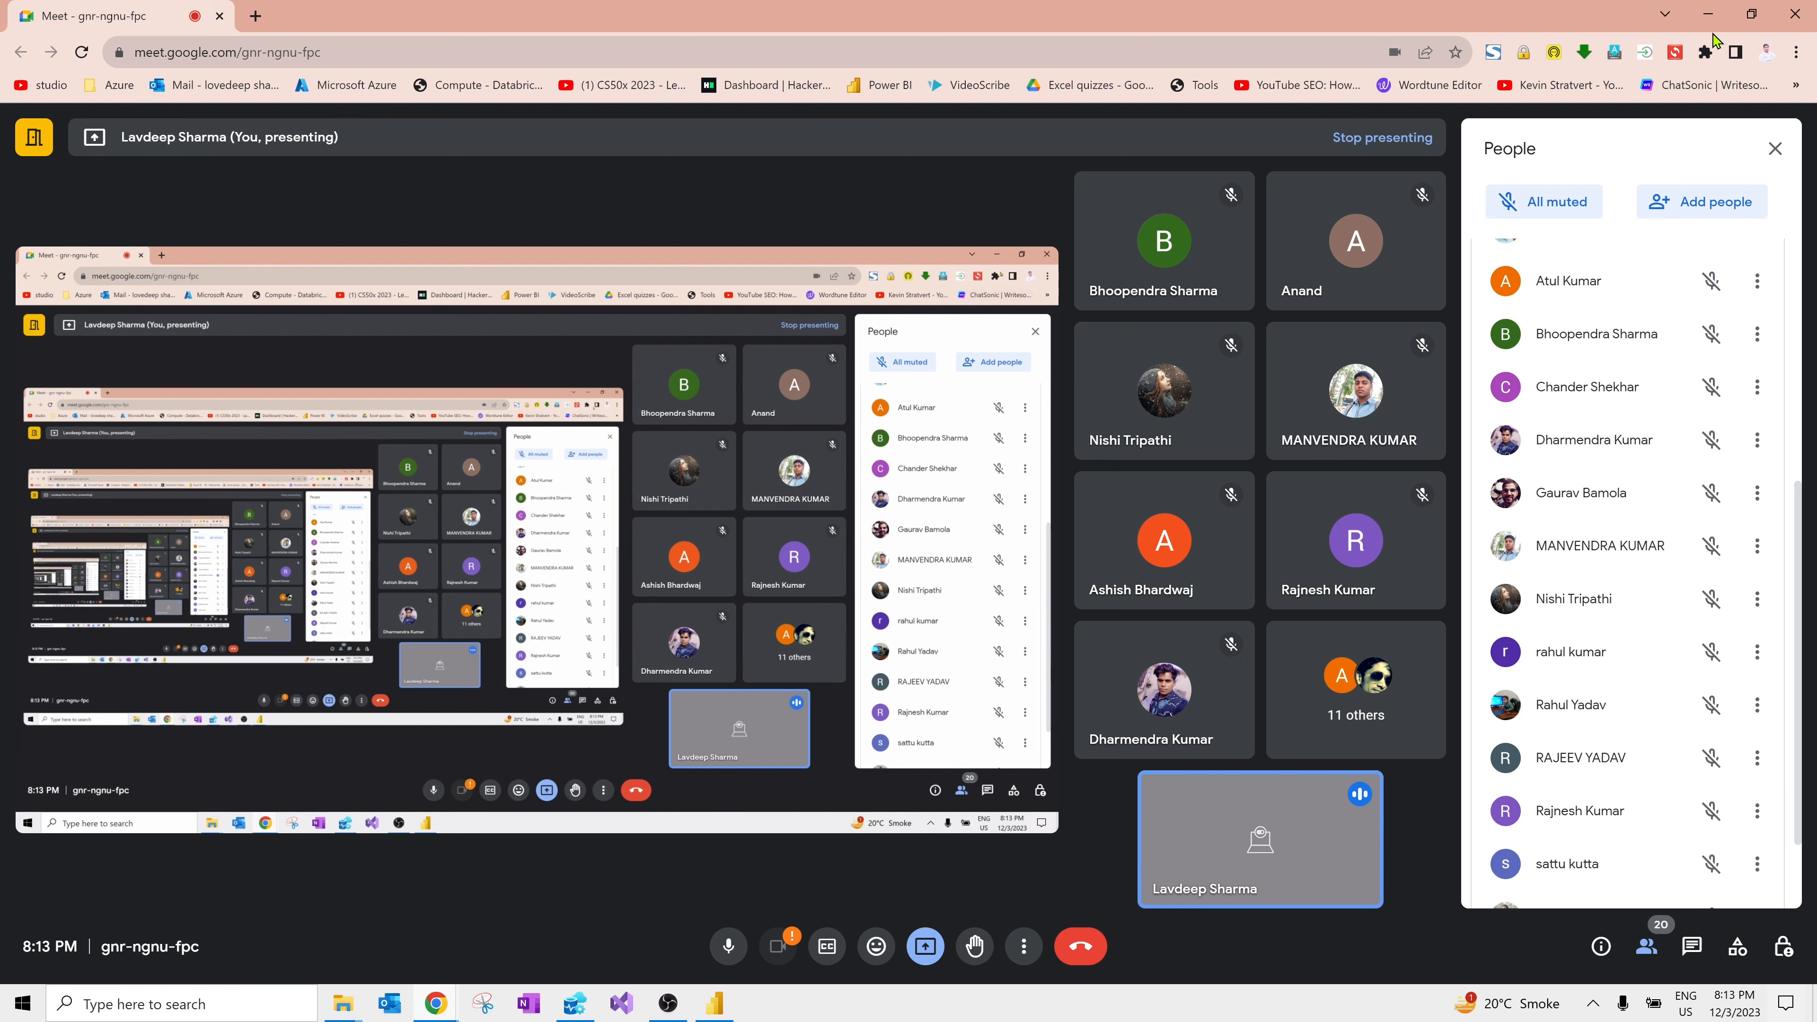
left_click(1709, 16)
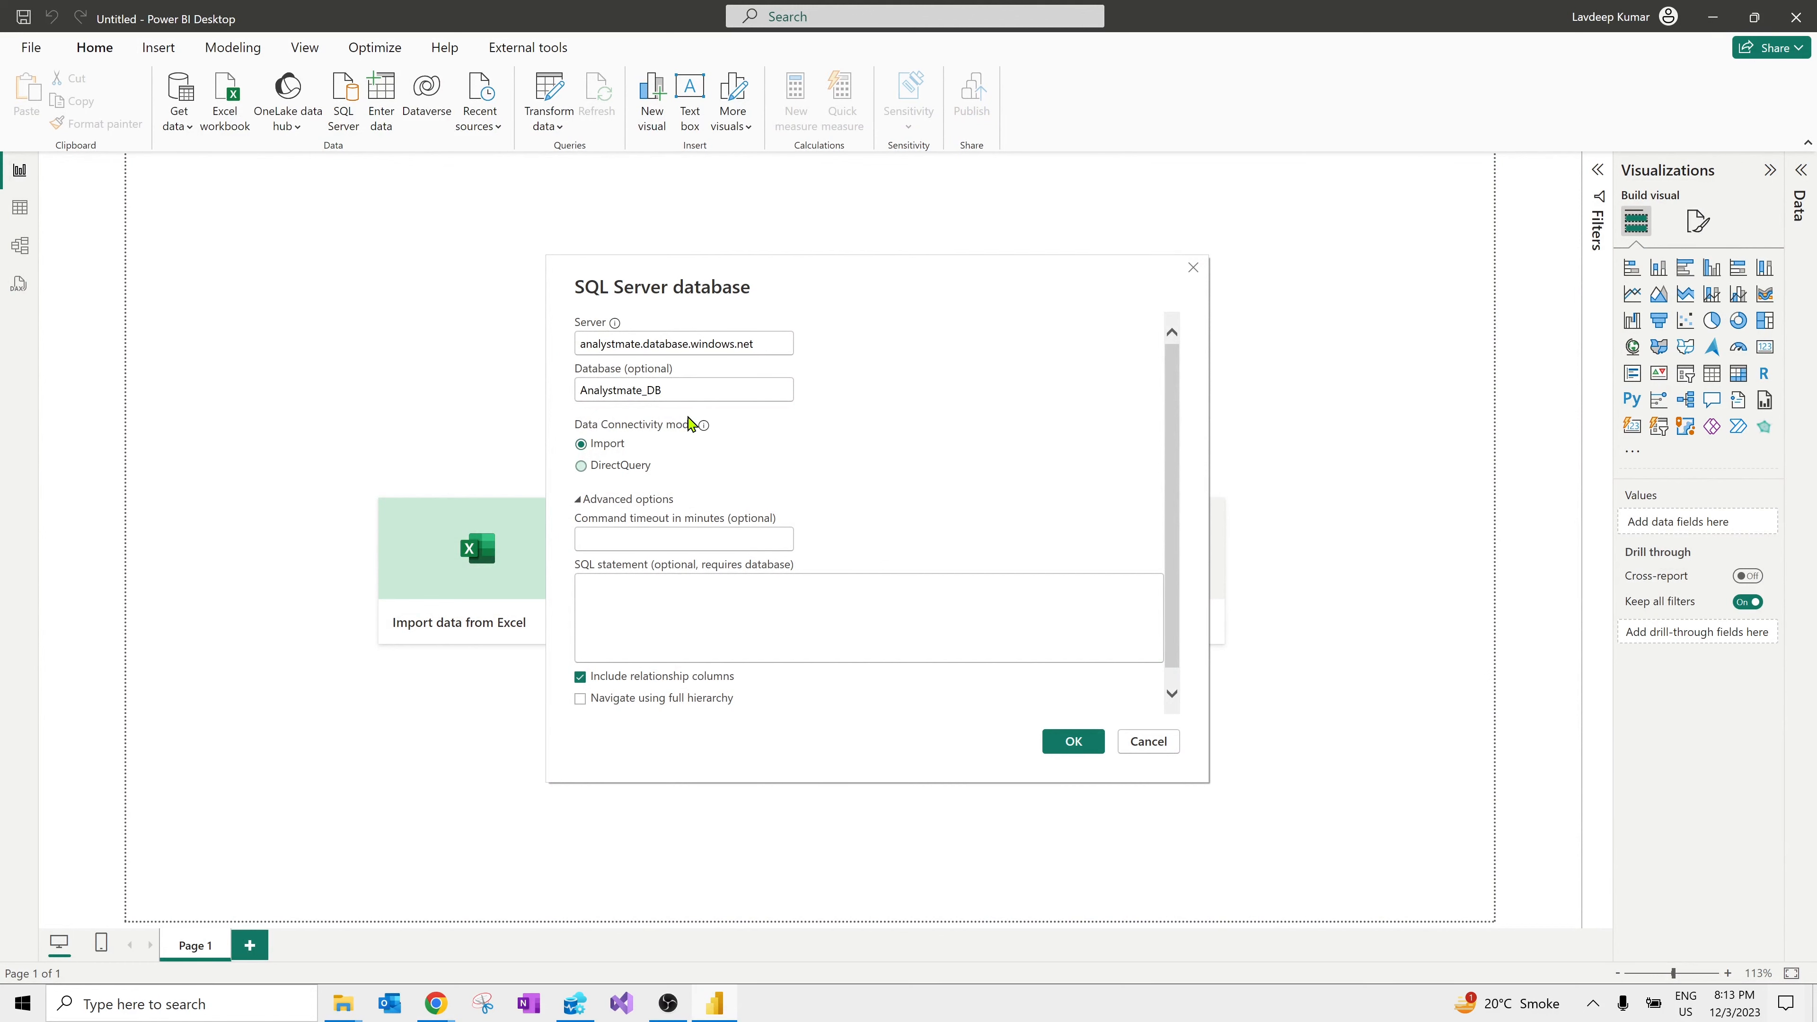
double_click(602, 395)
left_click_drag(580, 345, 754, 333)
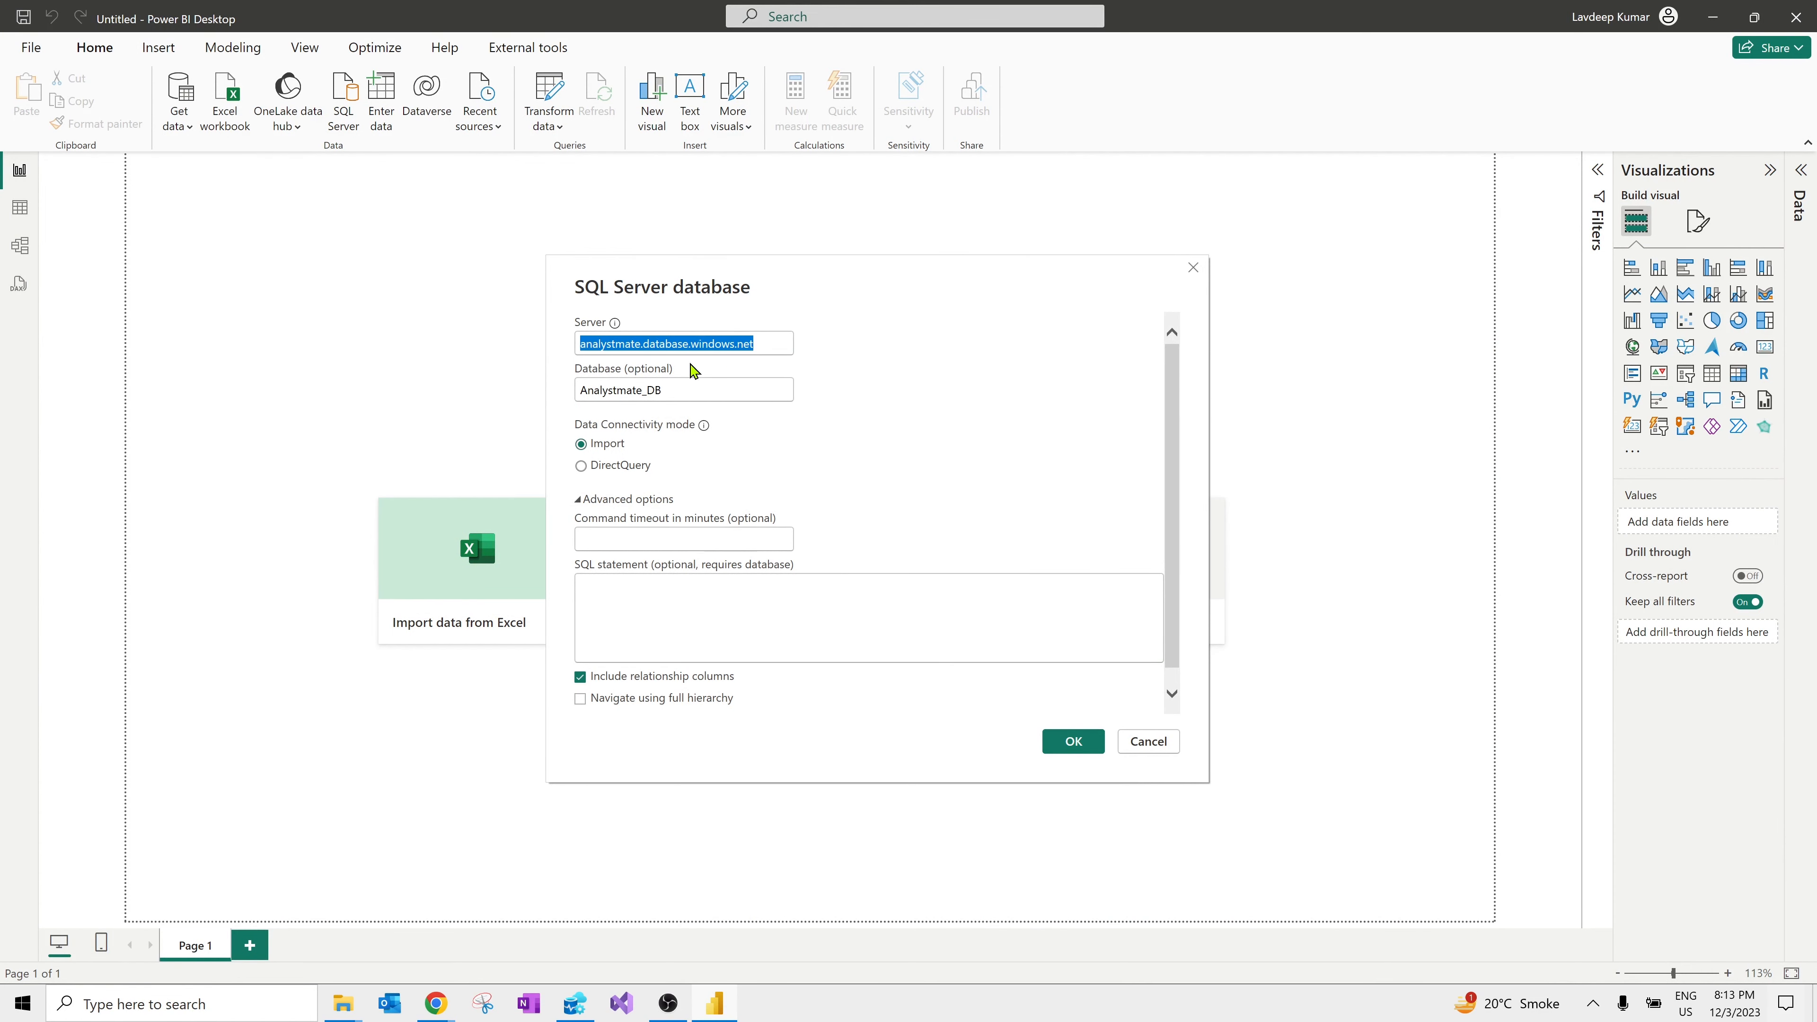
left_click_drag(662, 390, 533, 393)
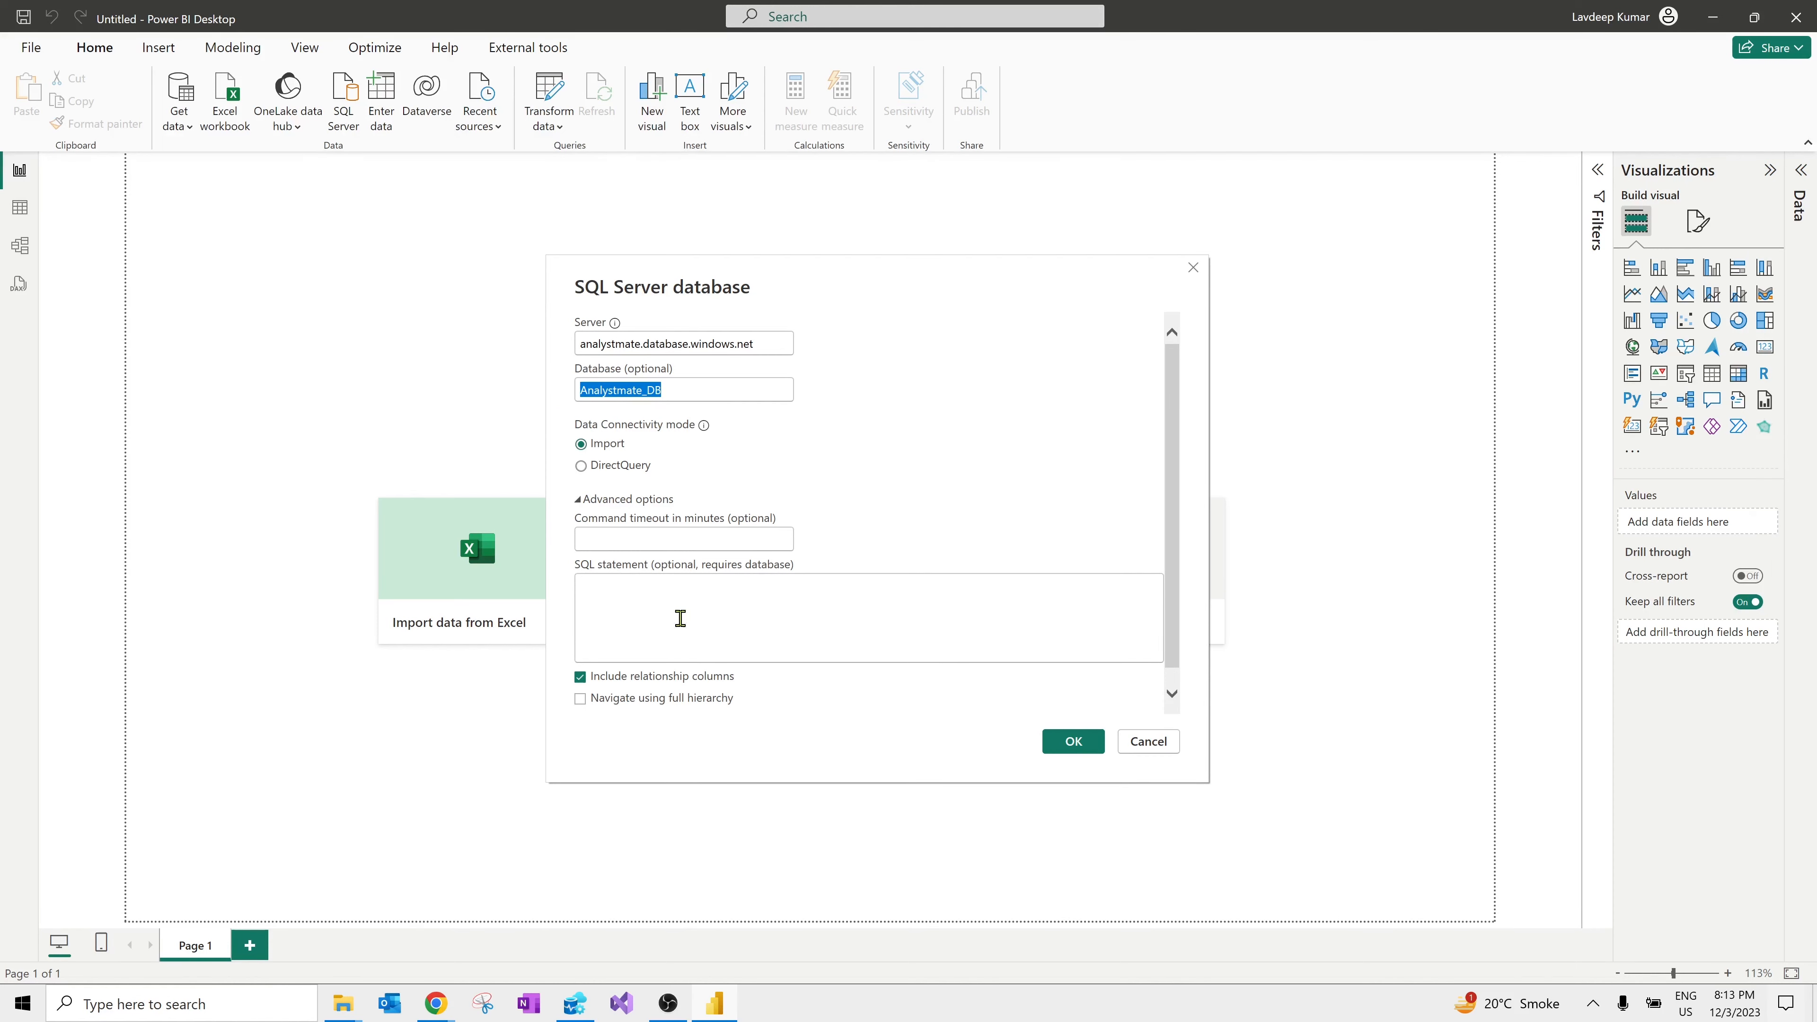
left_click(668, 626)
Step: Switch to Azure Data Studio, cancel the open connection details, and review the database's table list before returning to Power BI Desktop
left_click(581, 1000)
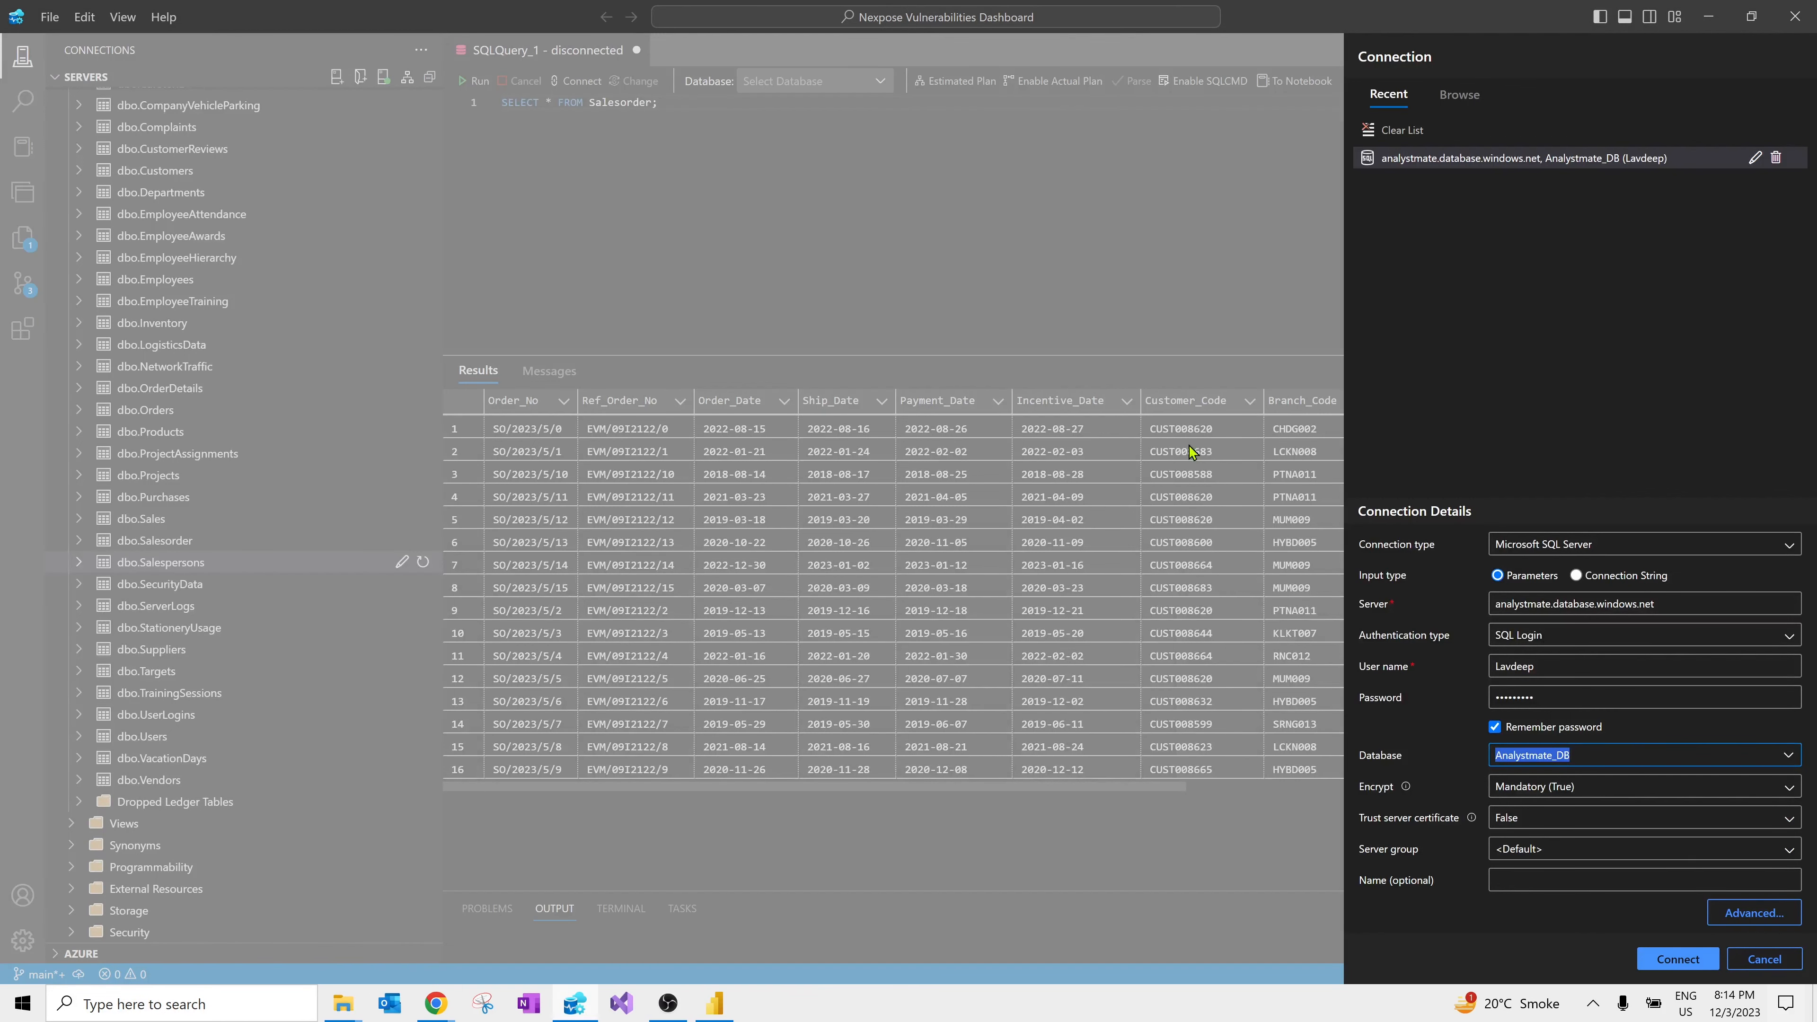
left_click(1770, 958)
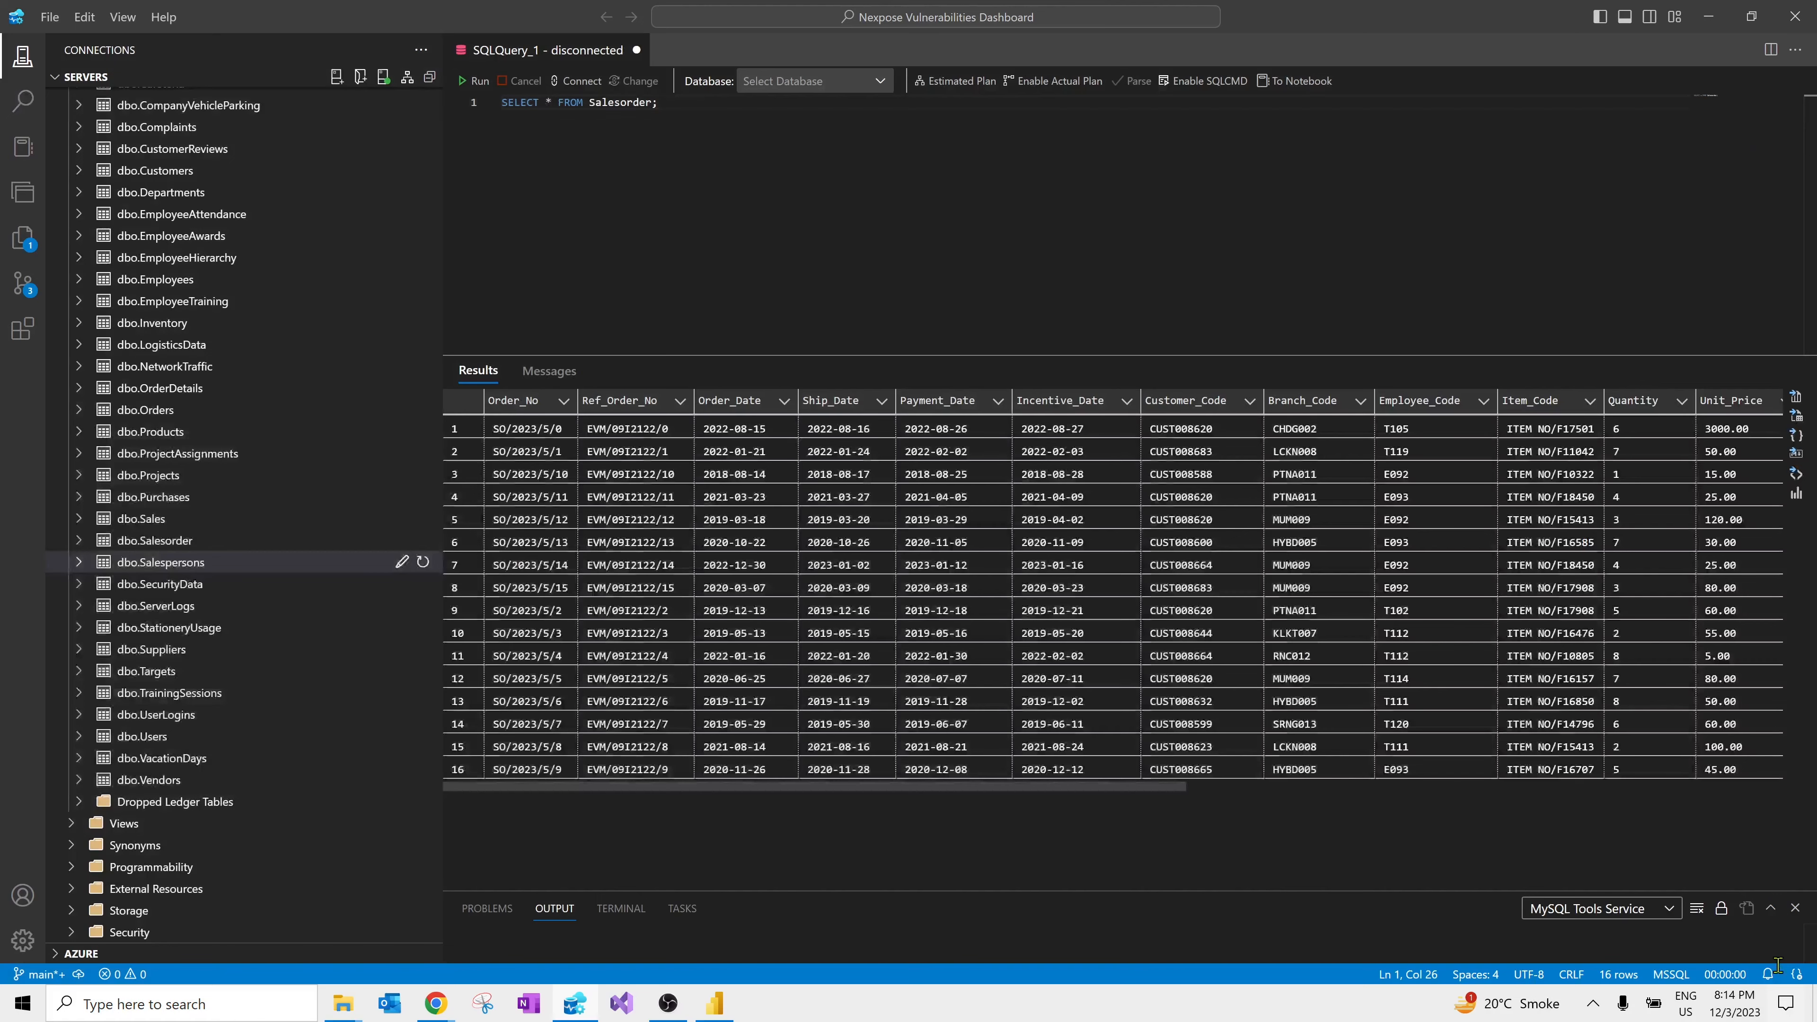
scroll(134, 233, "up", 3)
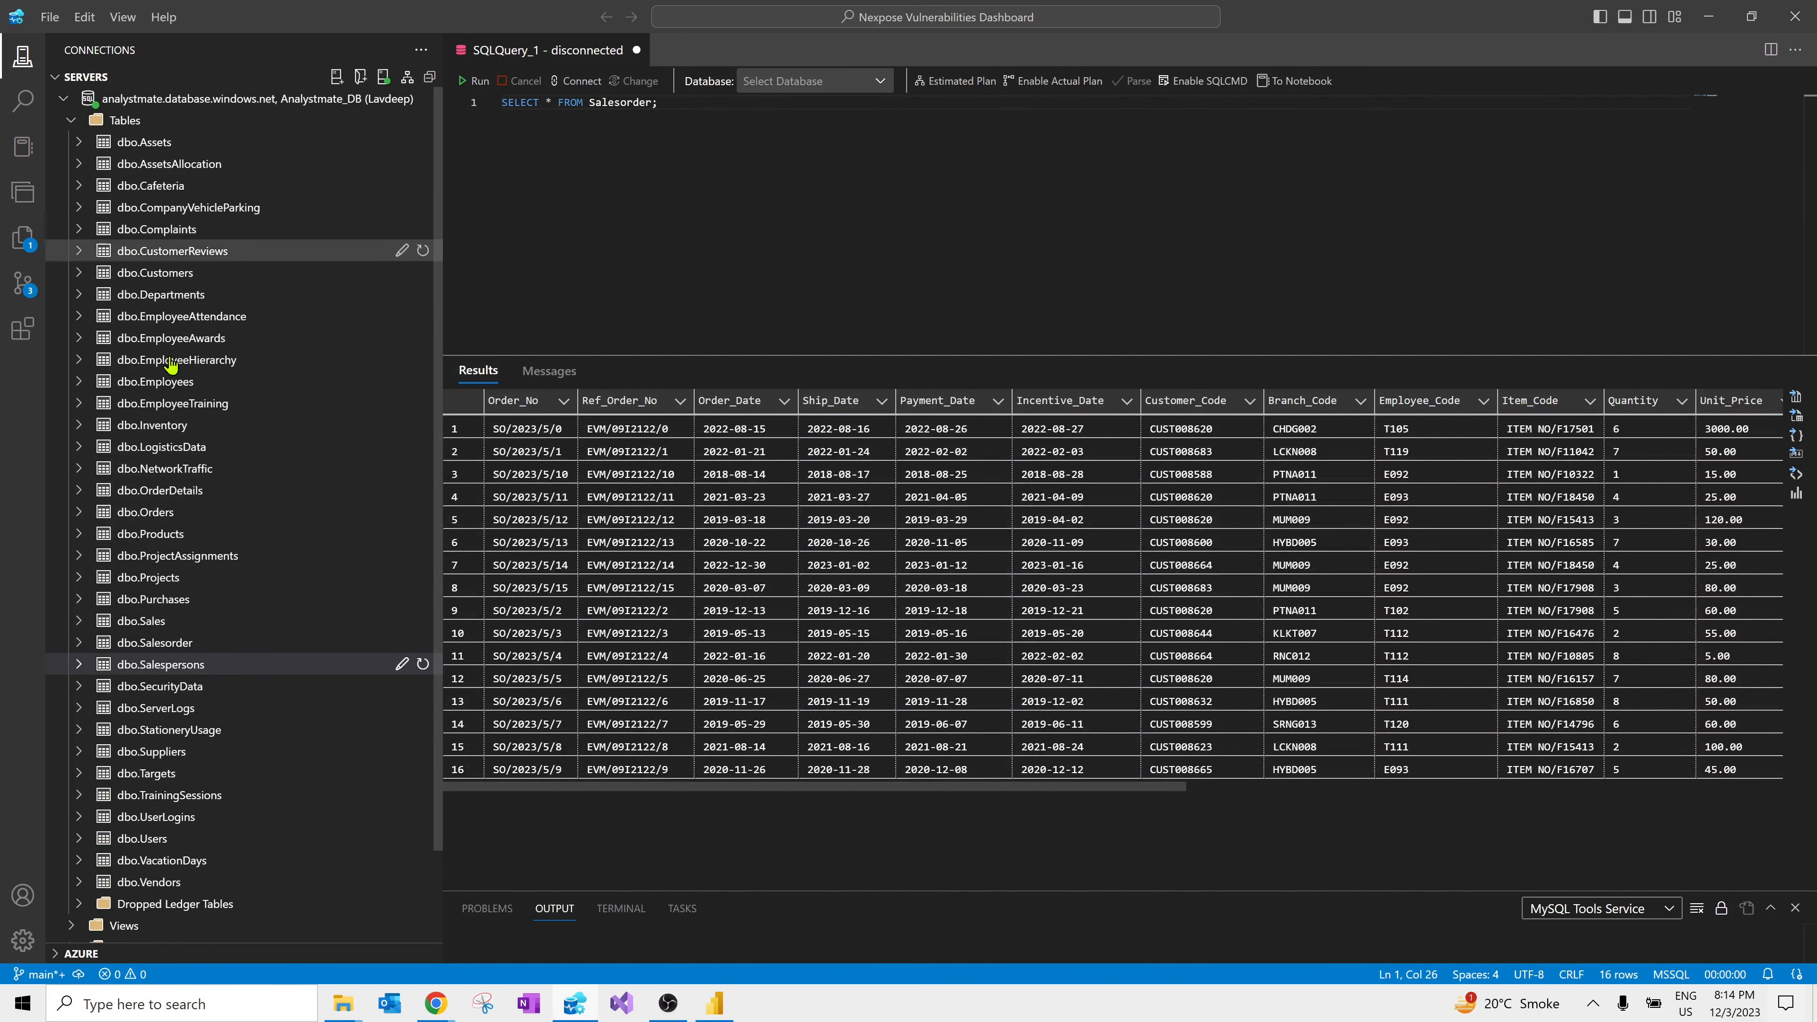
scroll(172, 562, "down", 3)
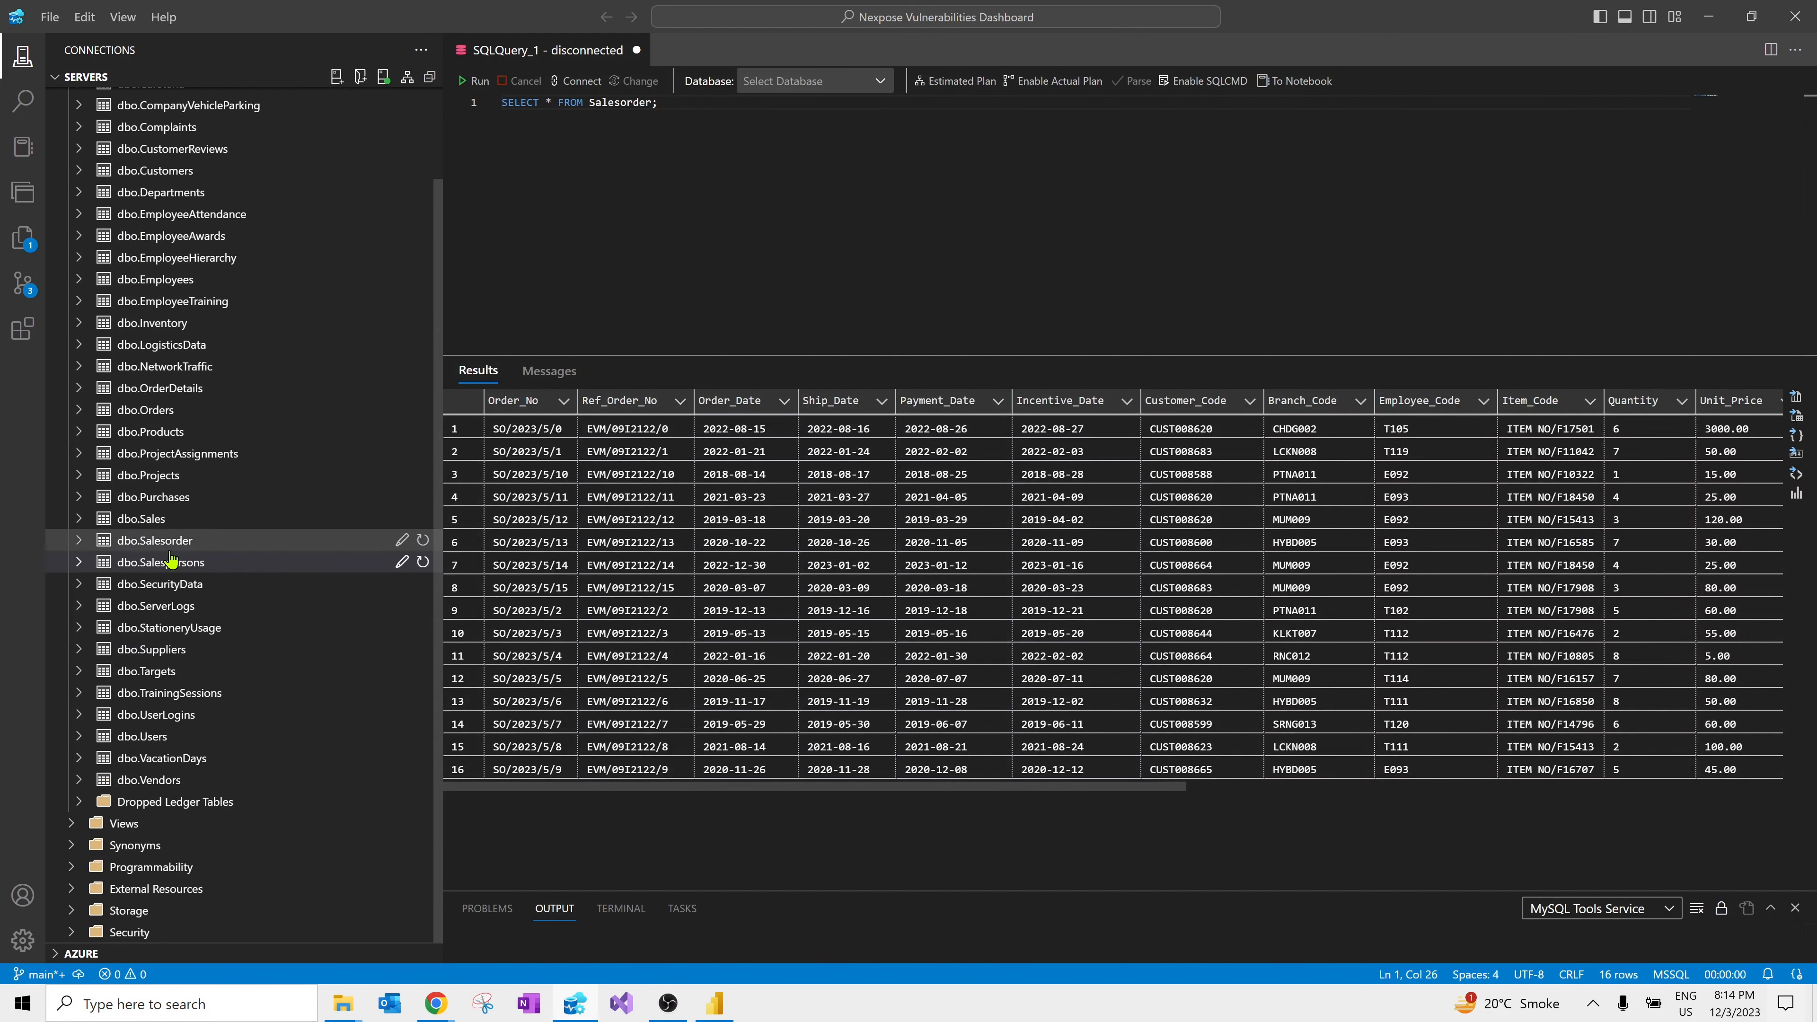
left_click(1706, 16)
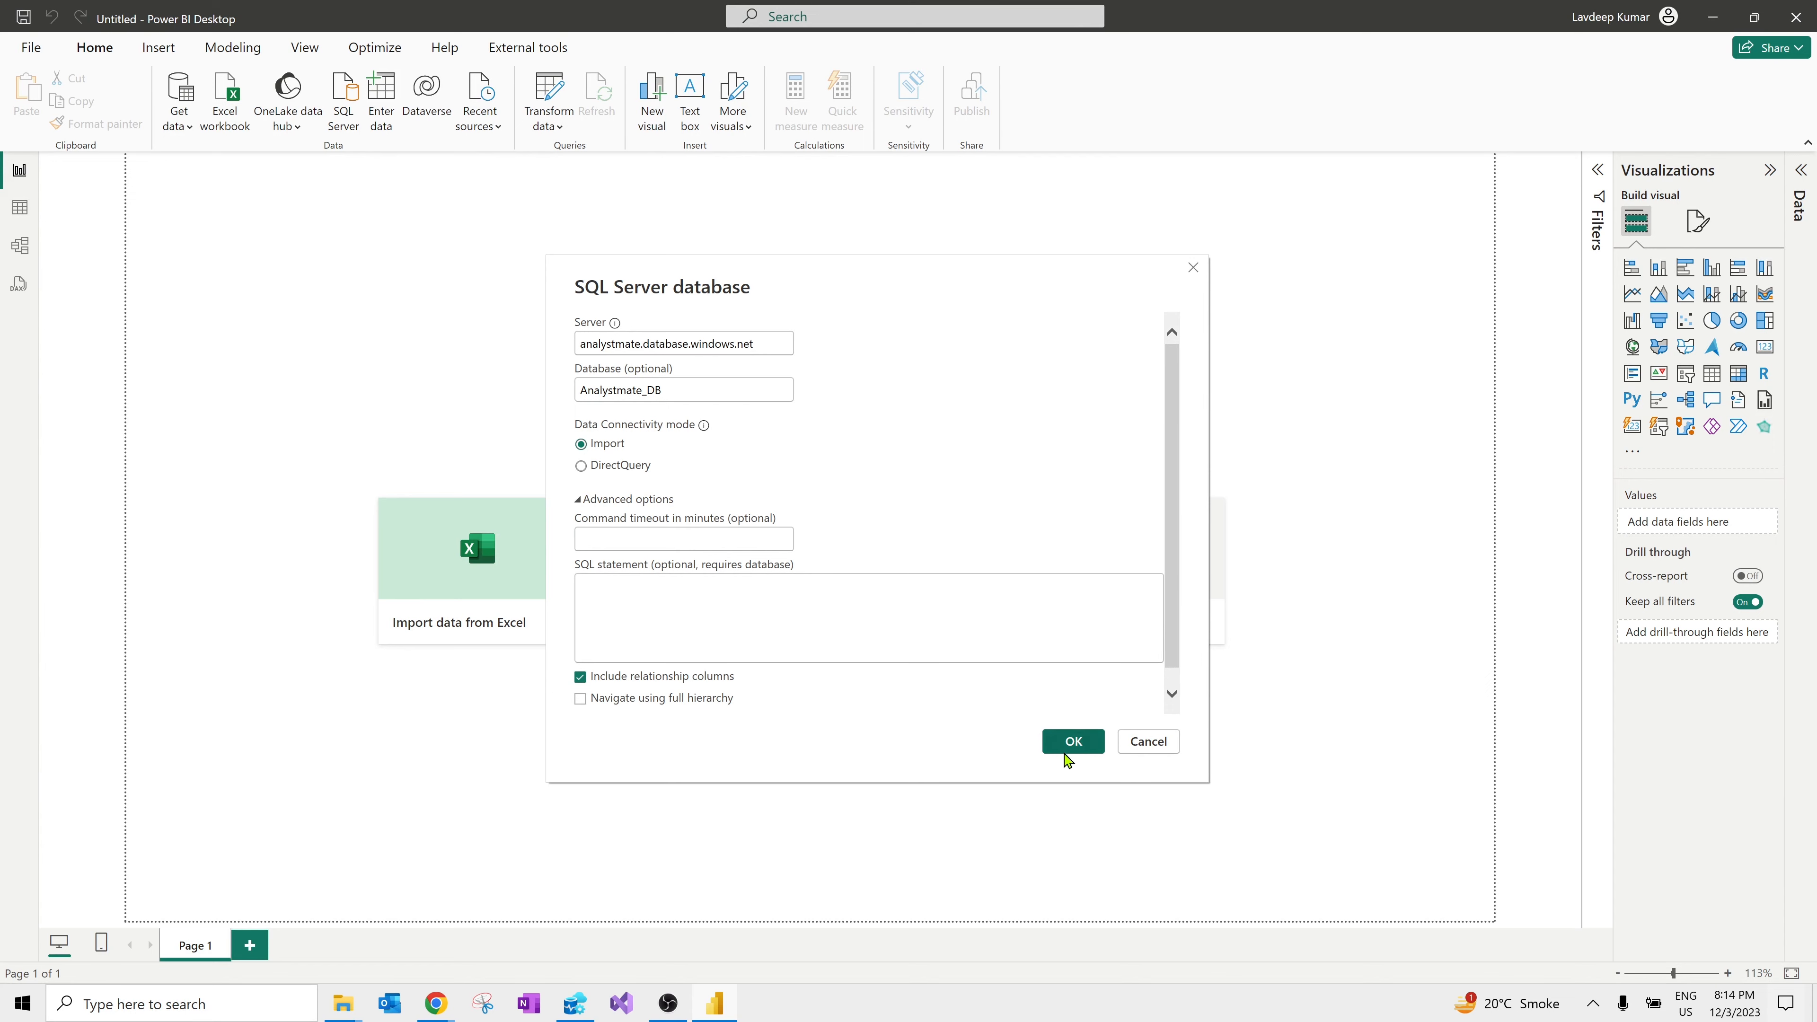
Step: Connect to the Analystmate_DB database and select the Salesorder and Salespersons tables in the Navigator
left_click(1073, 743)
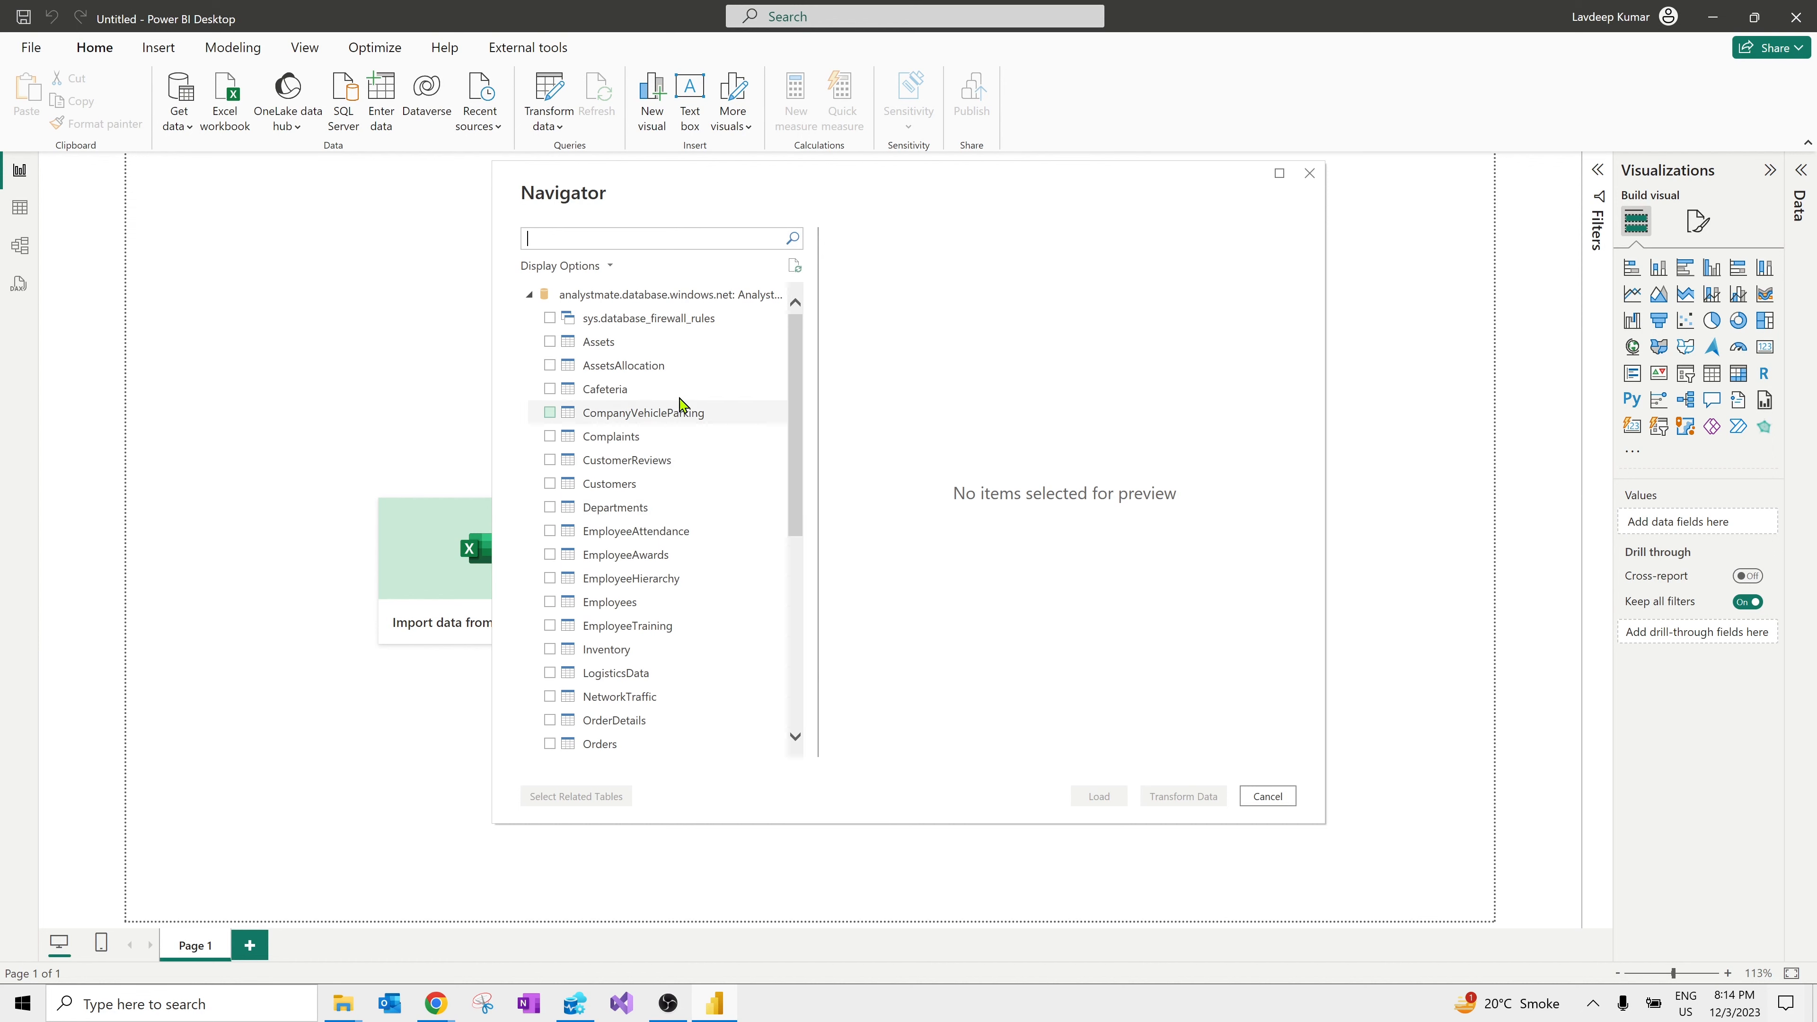
scroll(637, 344, "down", 2)
scroll(640, 343, "down", 6)
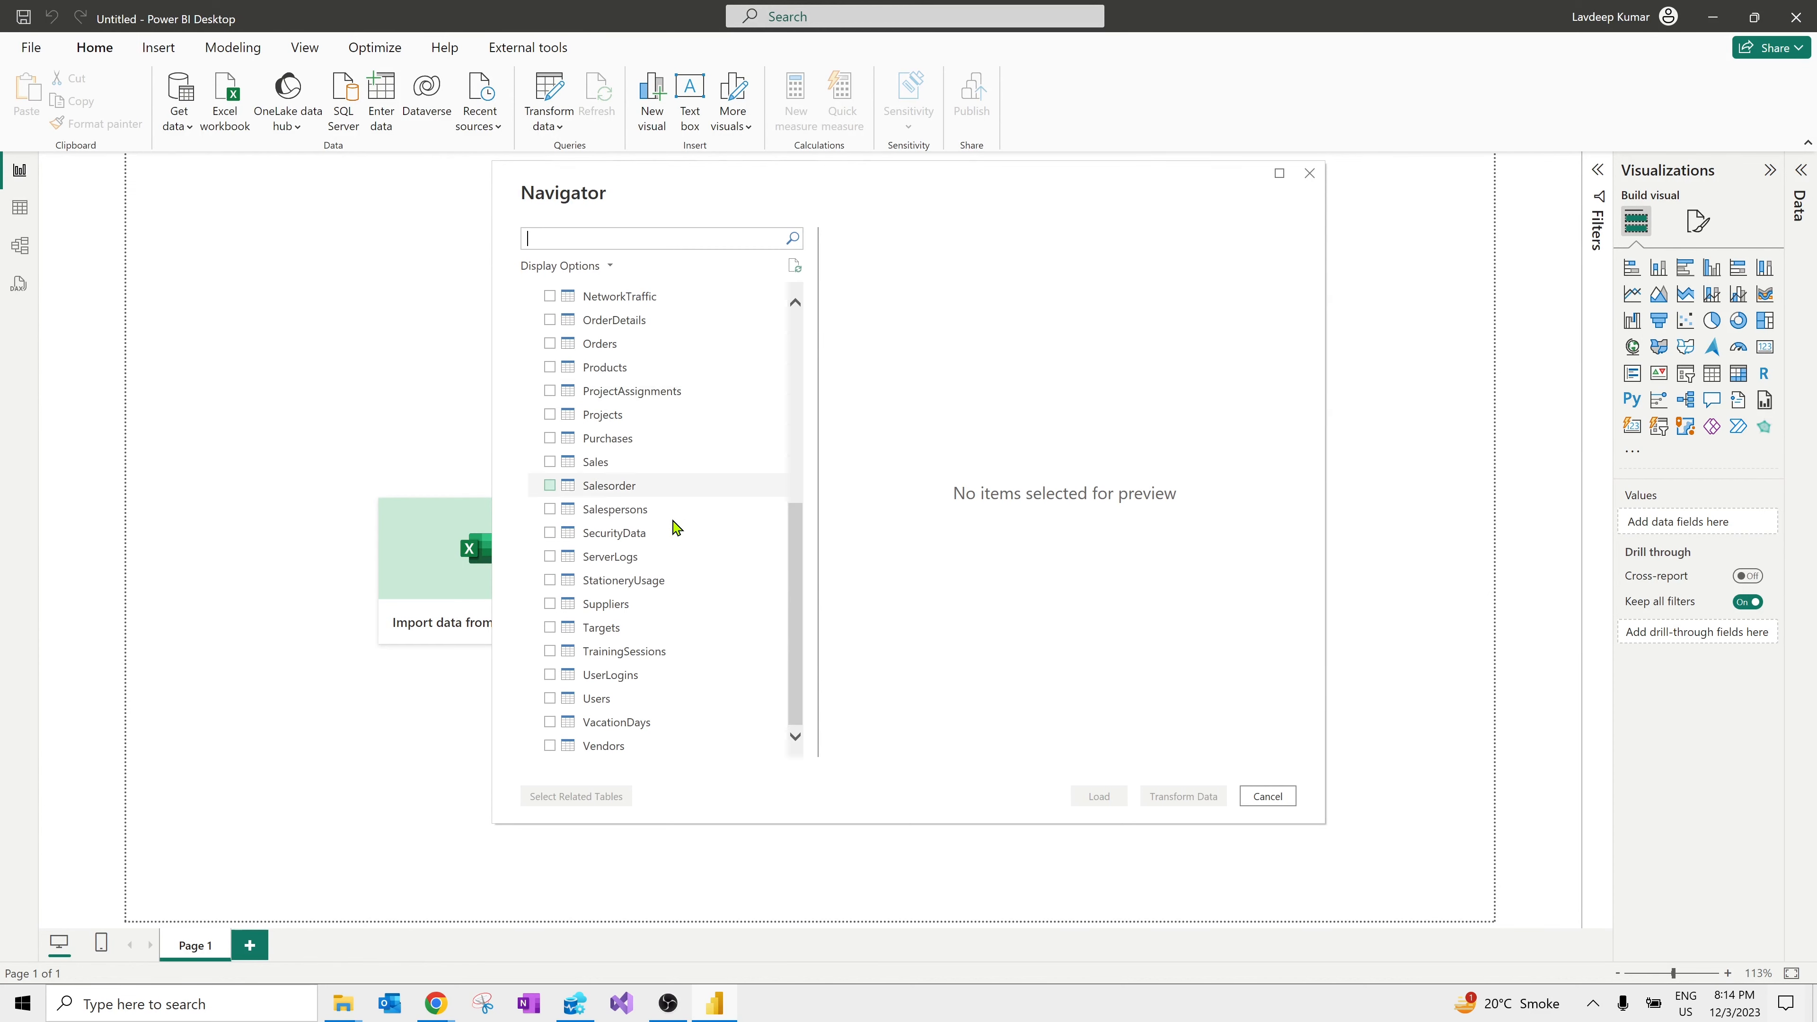
left_click(550, 486)
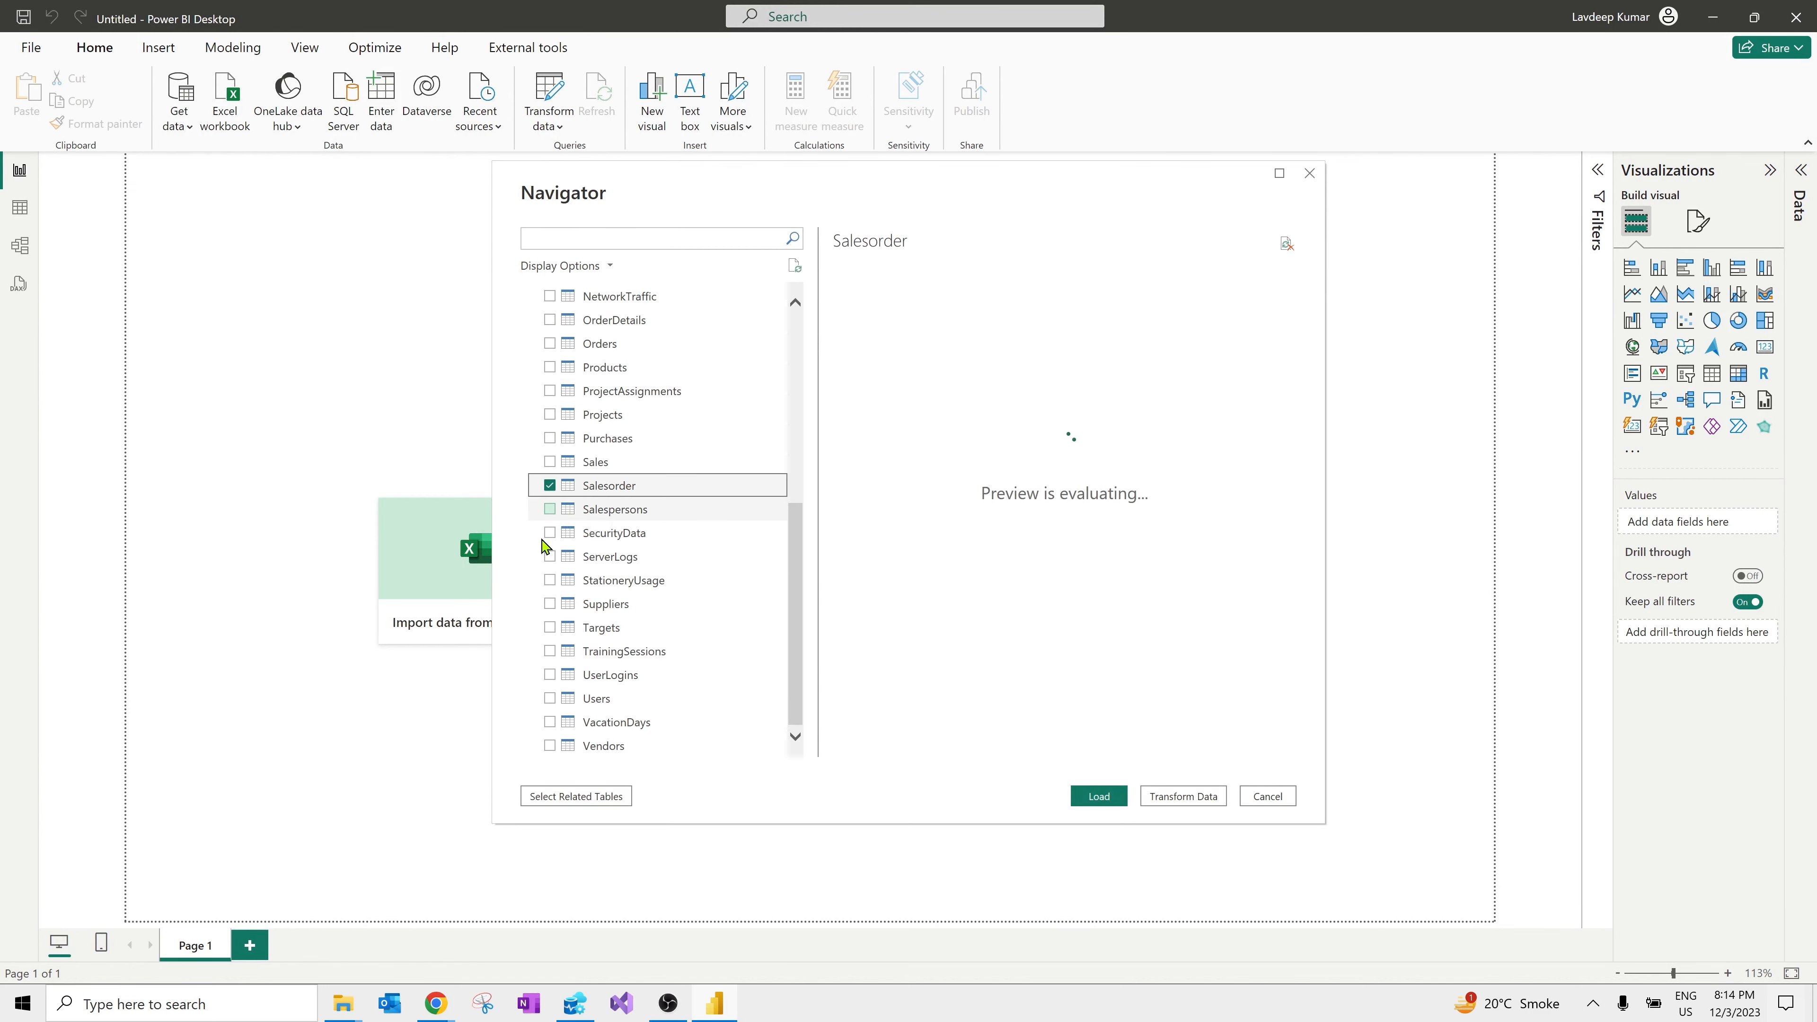
left_click(553, 509)
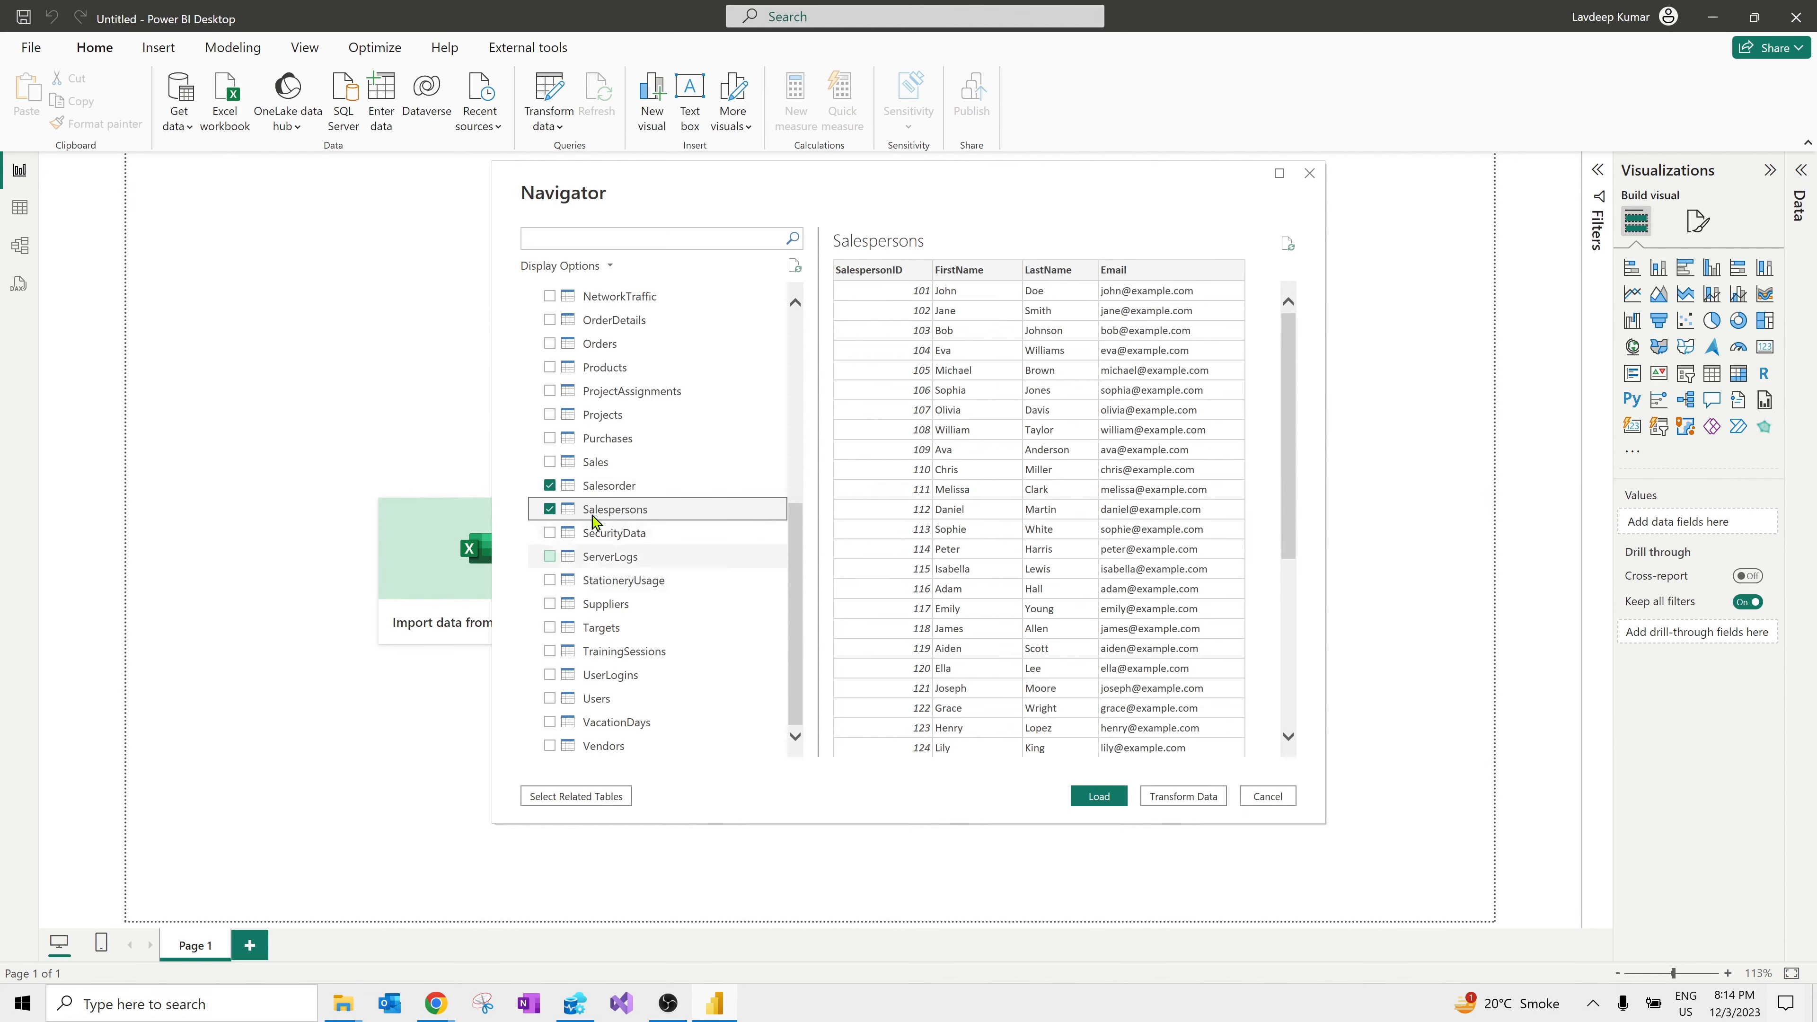
Step: Preview the Salesorder table's data and load both selected tables into the report
left_click(612, 487)
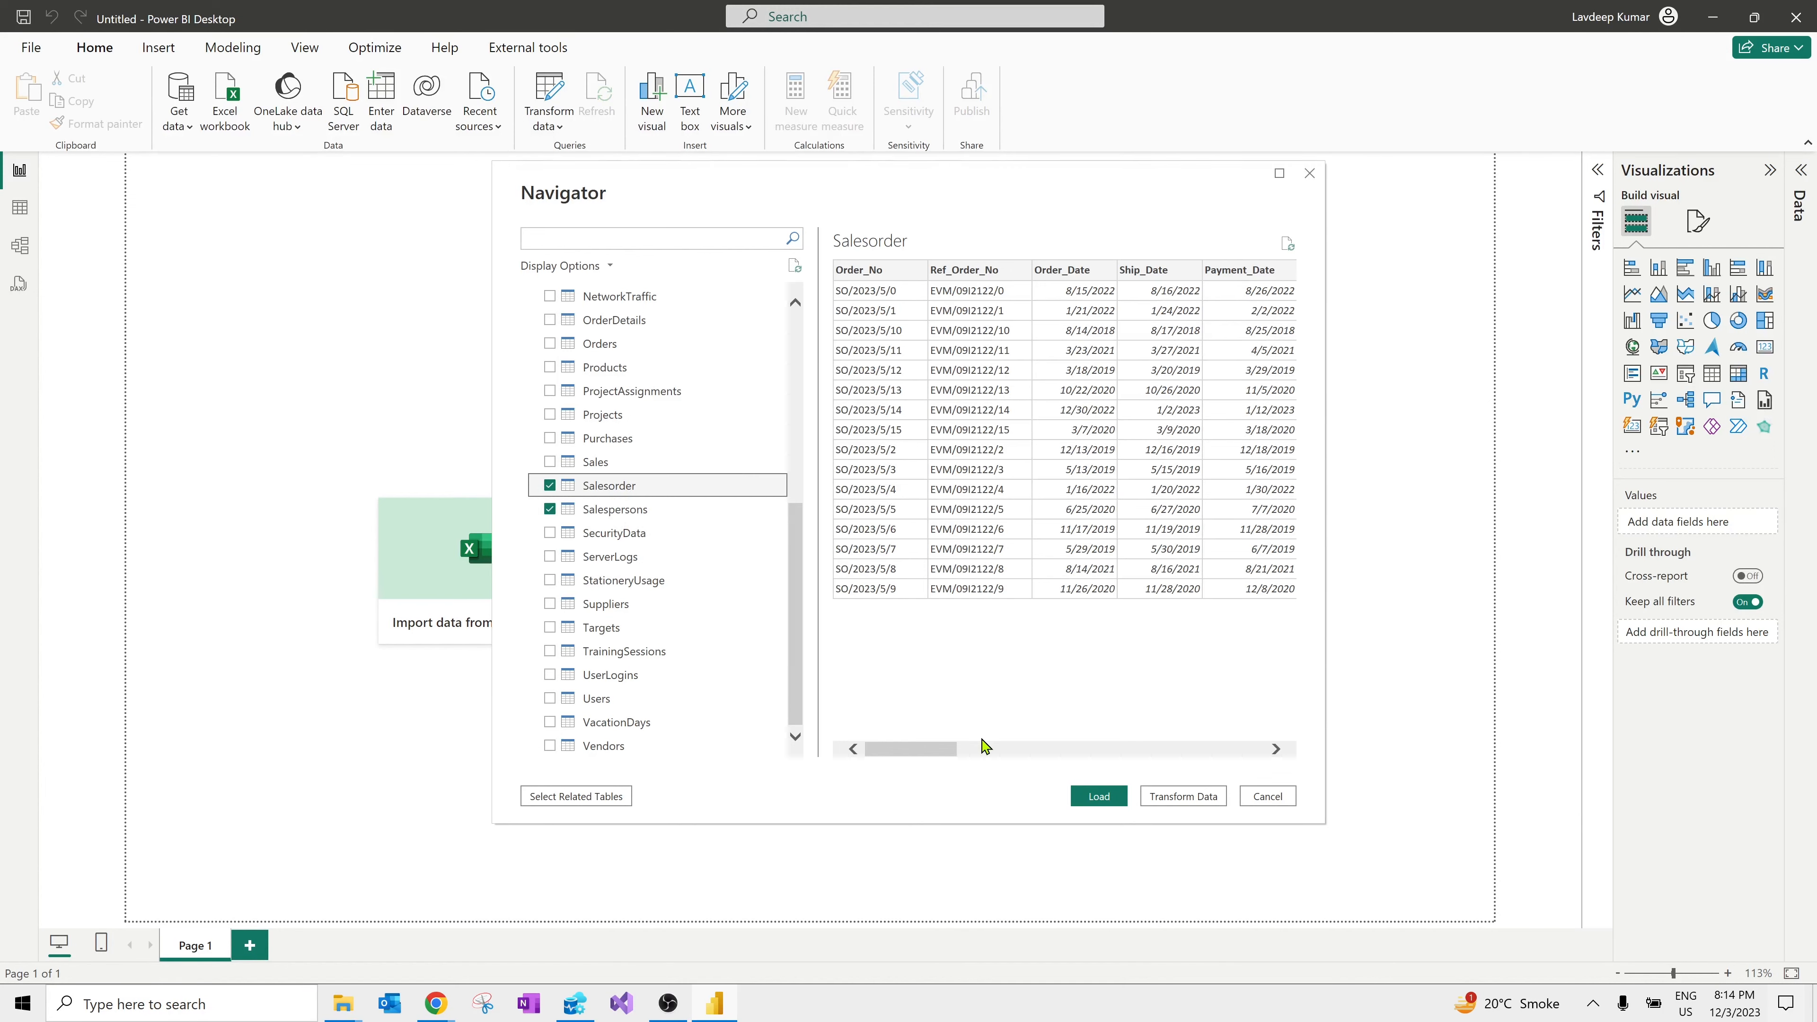
left_click_drag(945, 754, 803, 771)
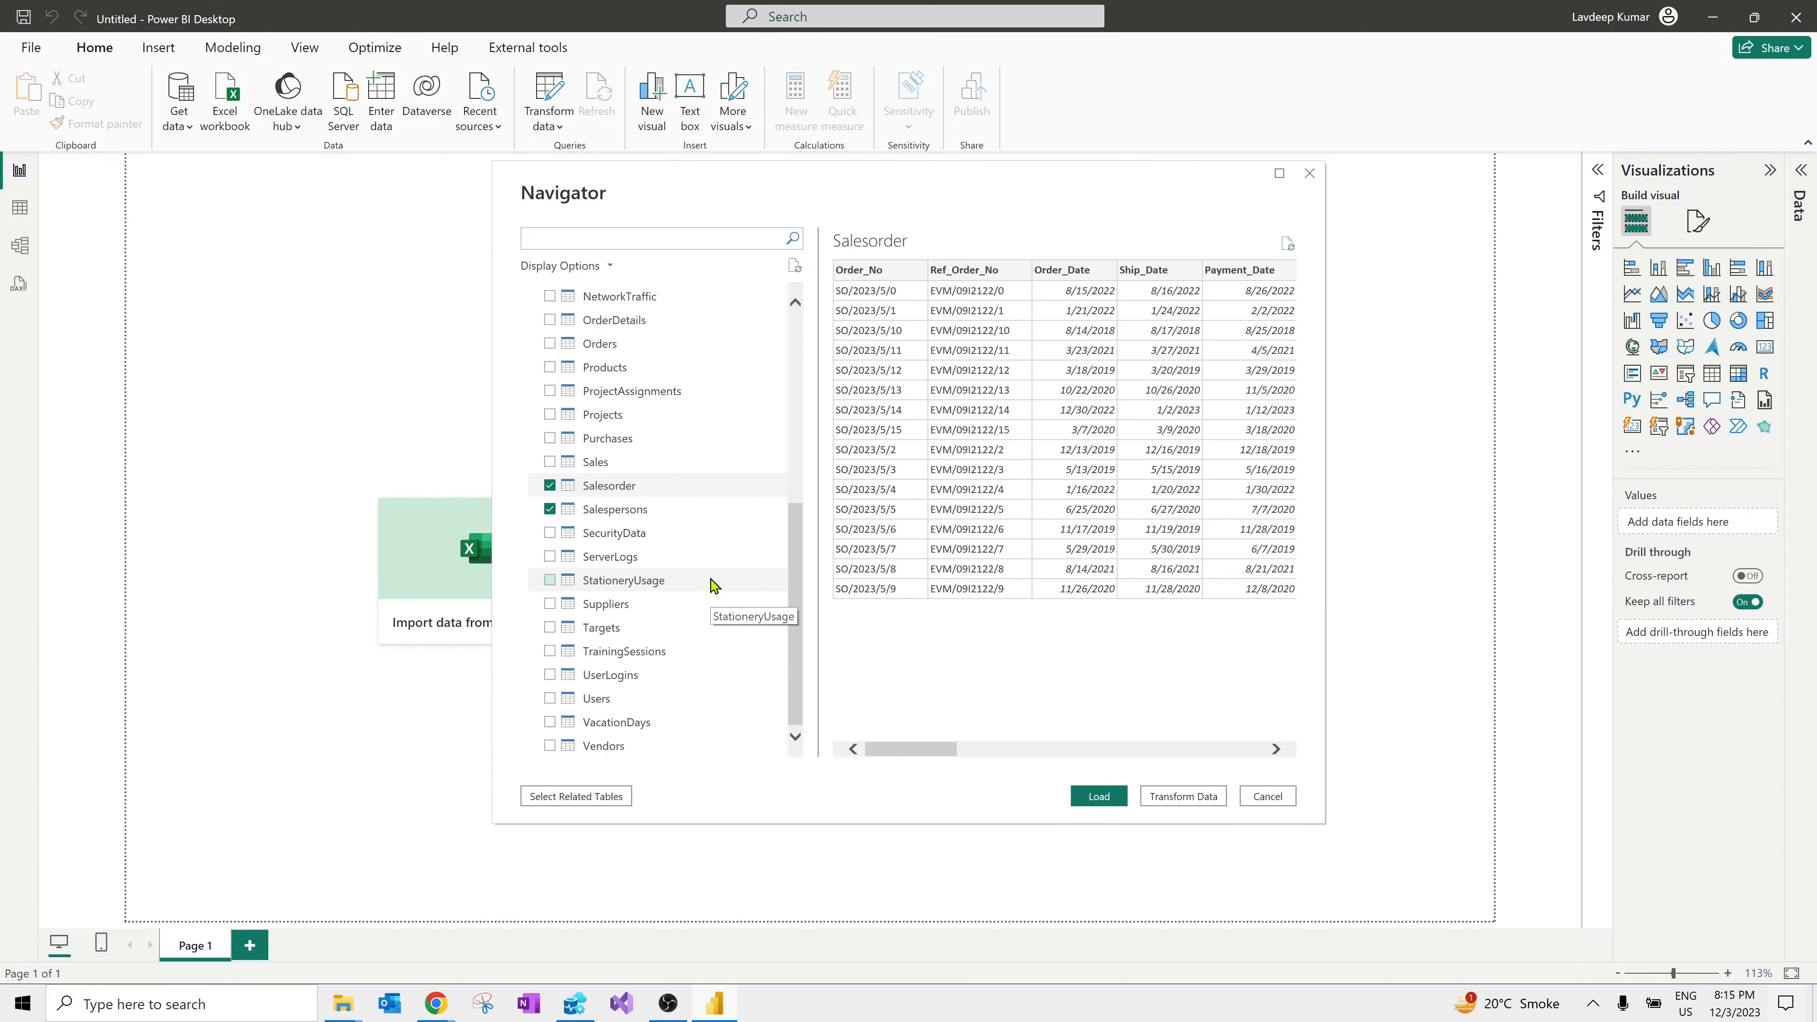
left_click(1099, 797)
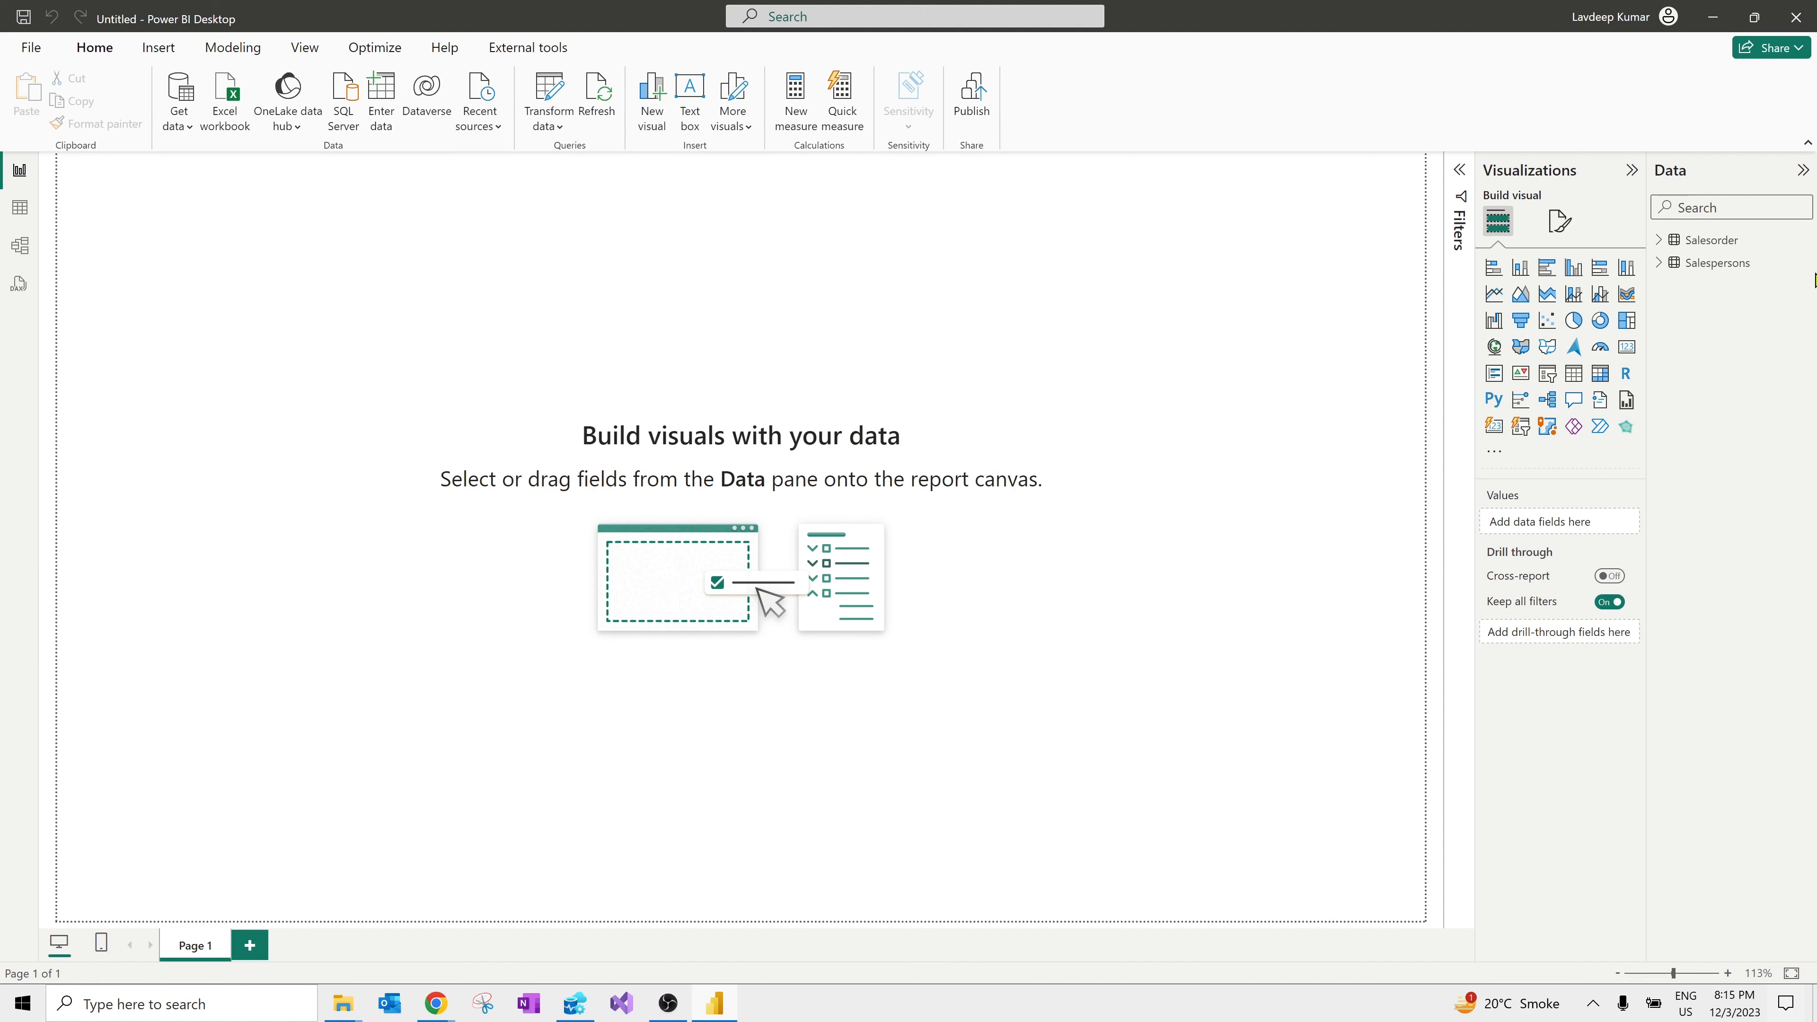
Step: Expand the loaded Salespersons and Salesorder tables to view their fields
left_click(1669, 270)
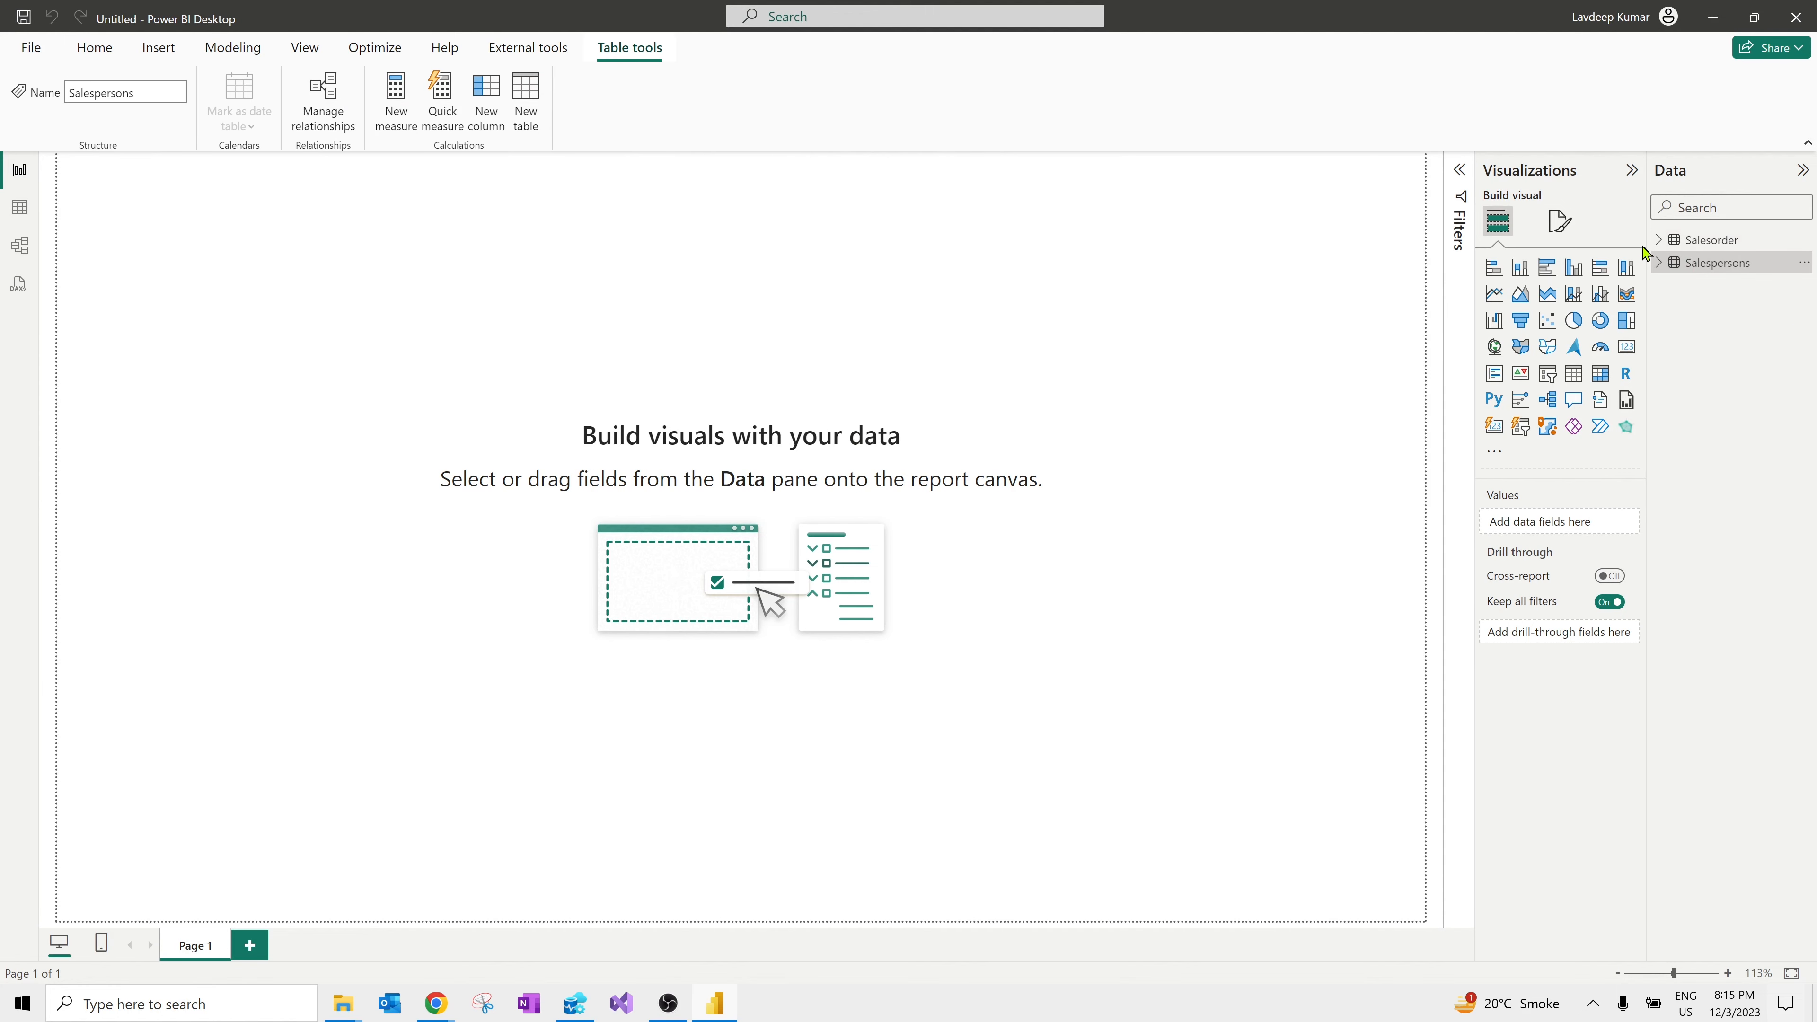
left_click(1658, 262)
left_click(1658, 240)
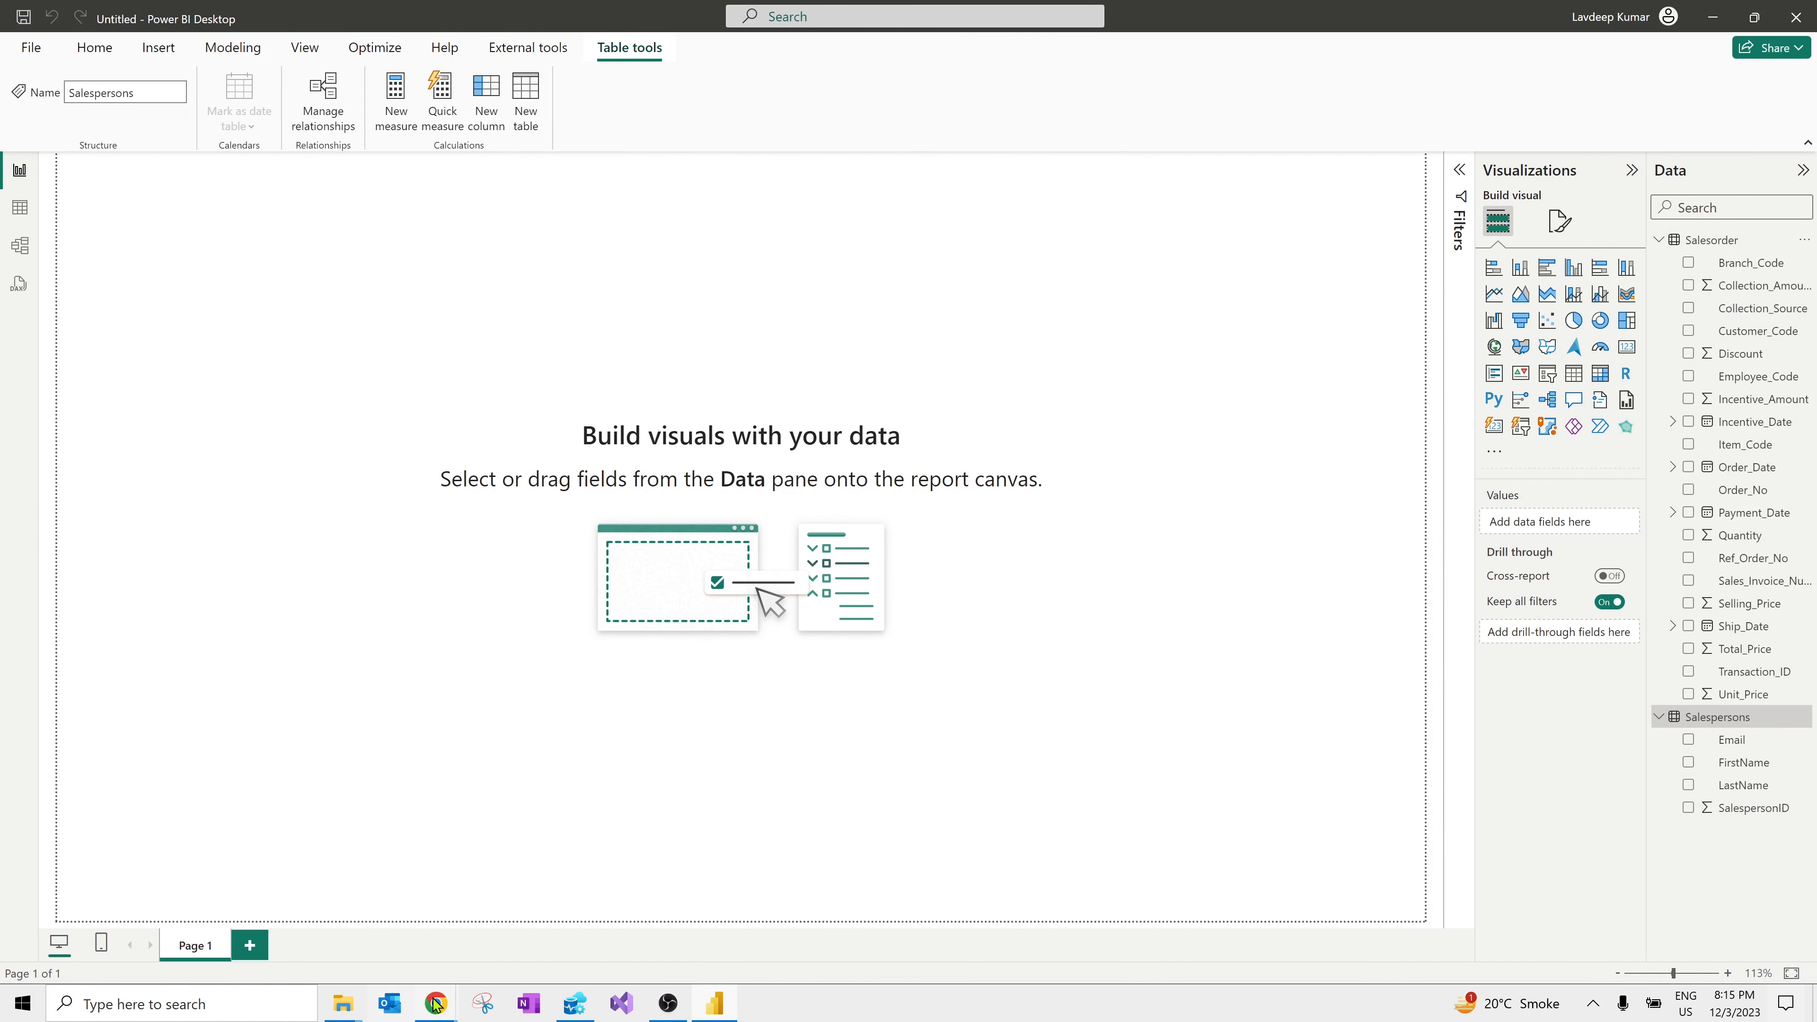
Step: Switch to Google Meet to mute and unmute the microphone, and return to Power BI Desktop
mouse_move(432, 1015)
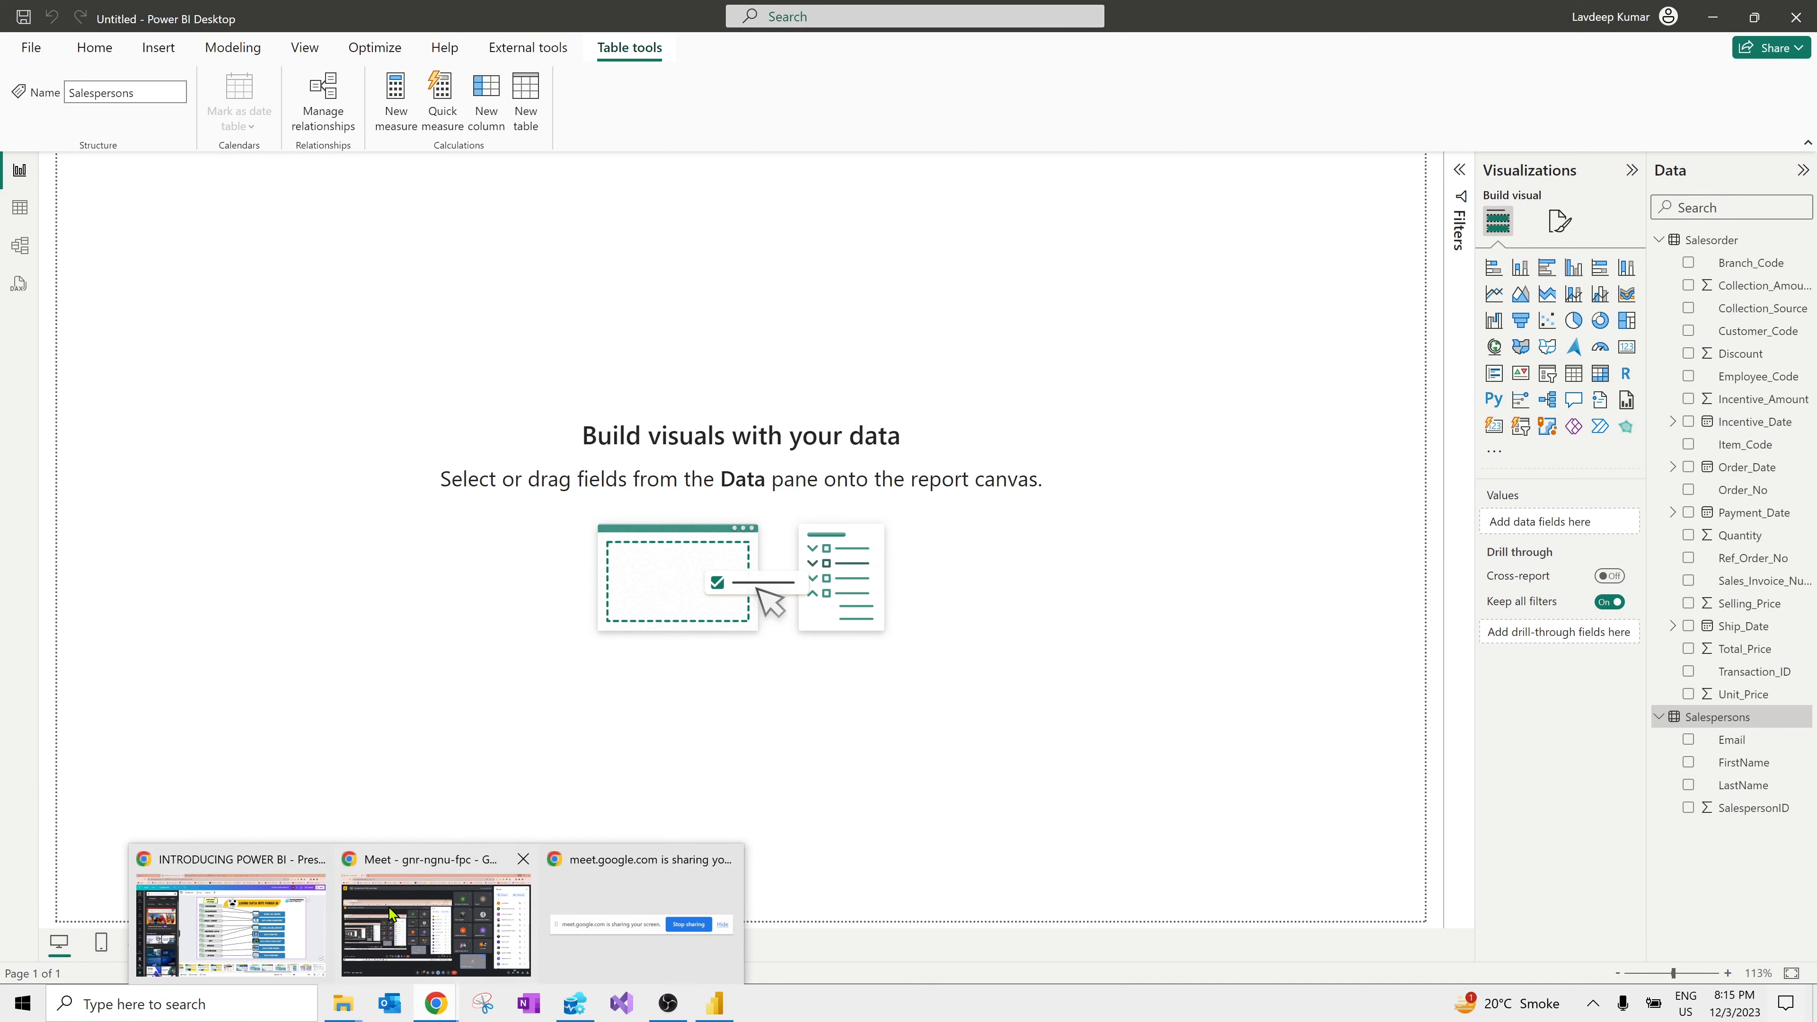
left_click(499, 923)
left_click(728, 946)
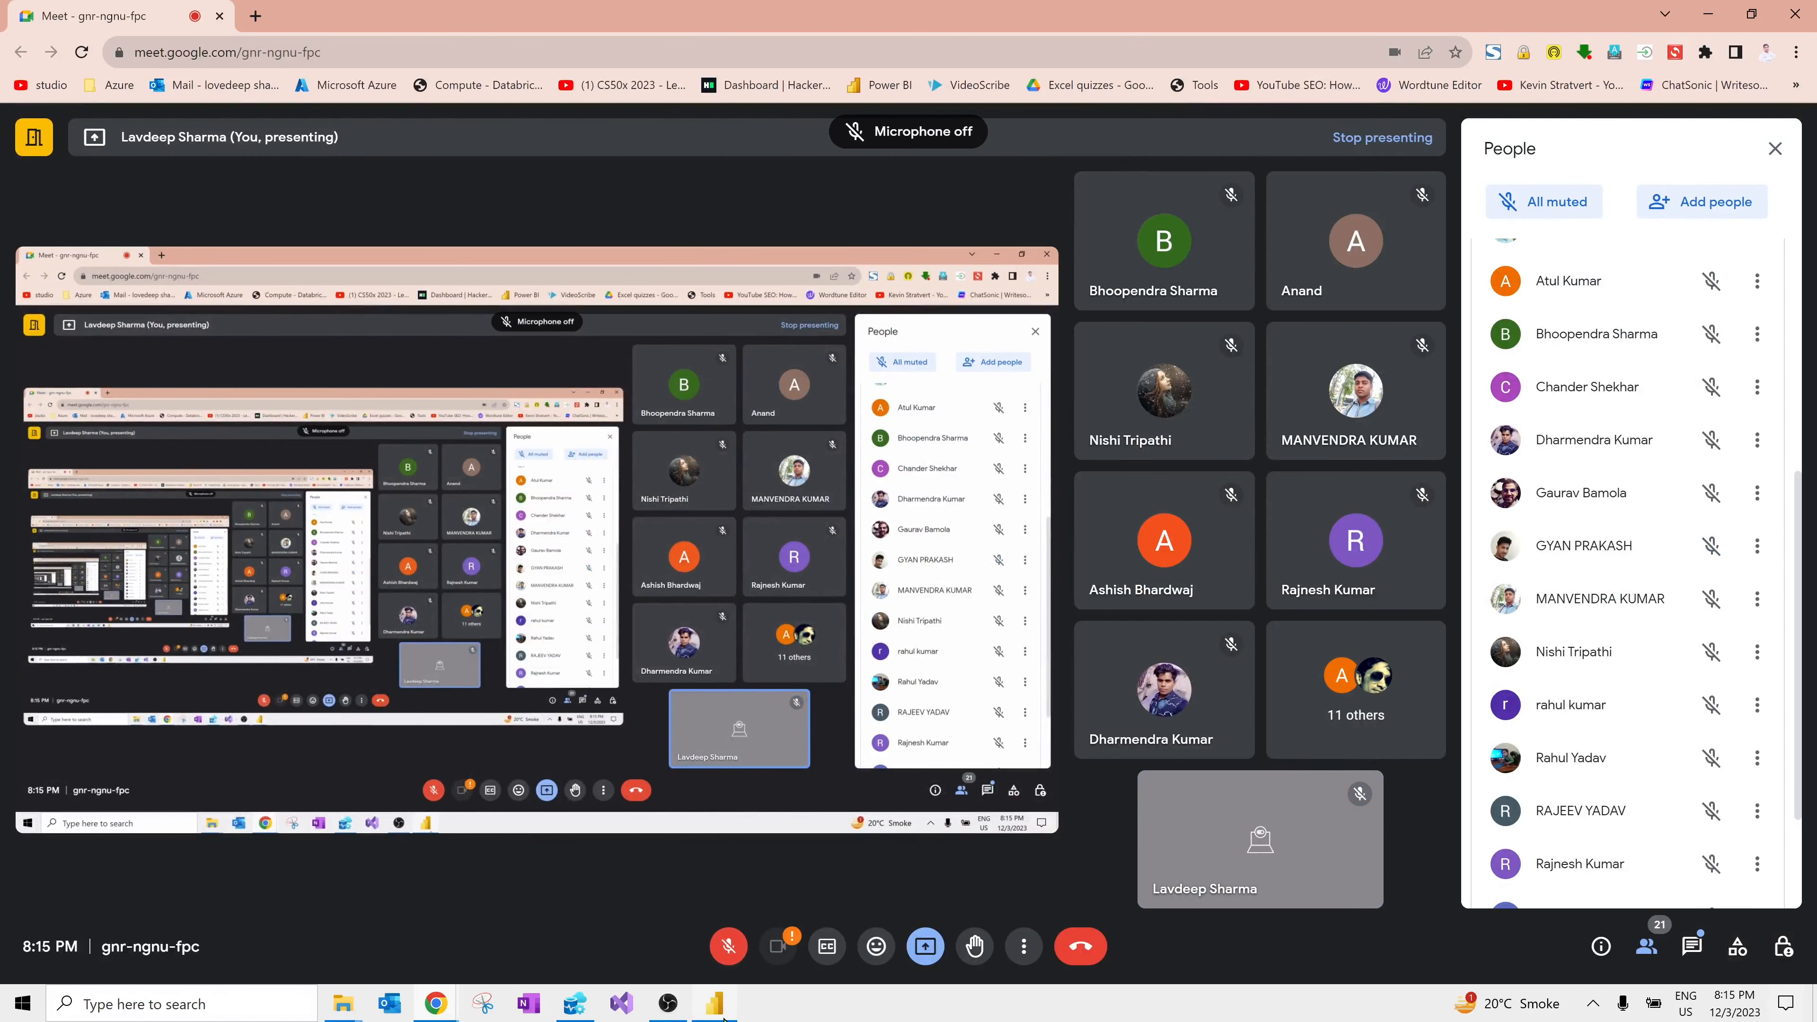
mouse_move(757, 988)
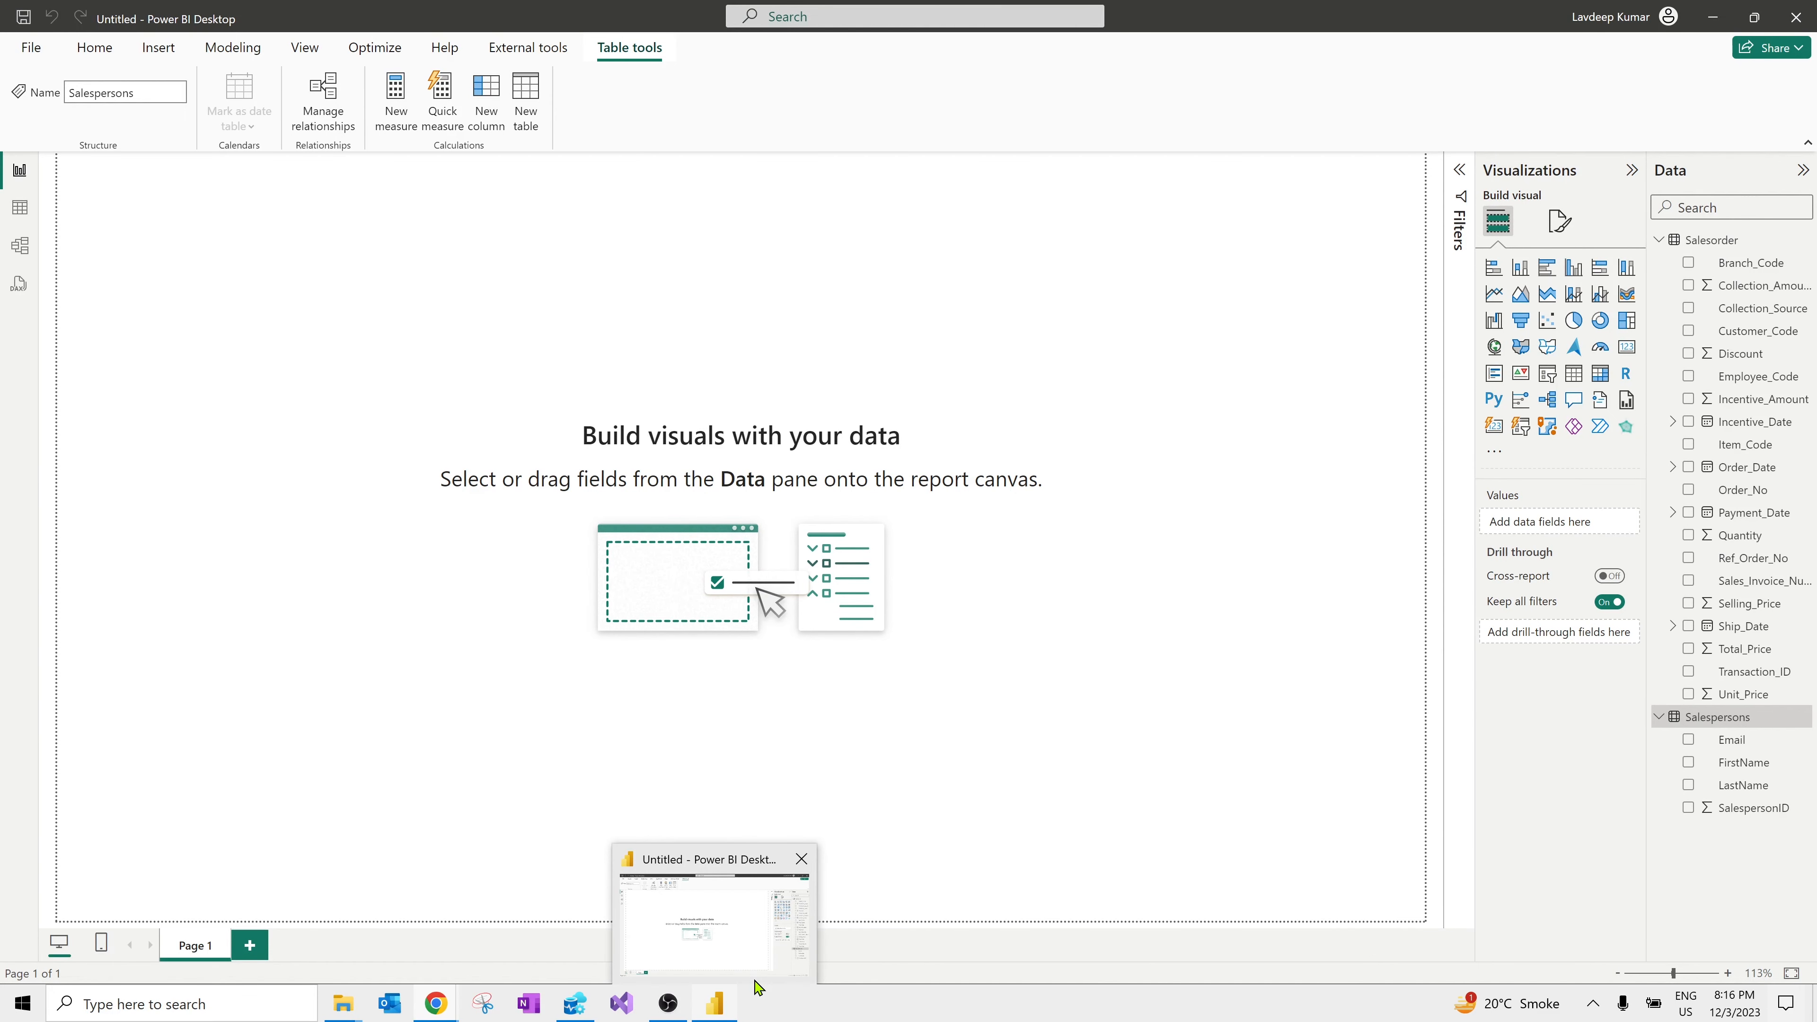
left_click(436, 1004)
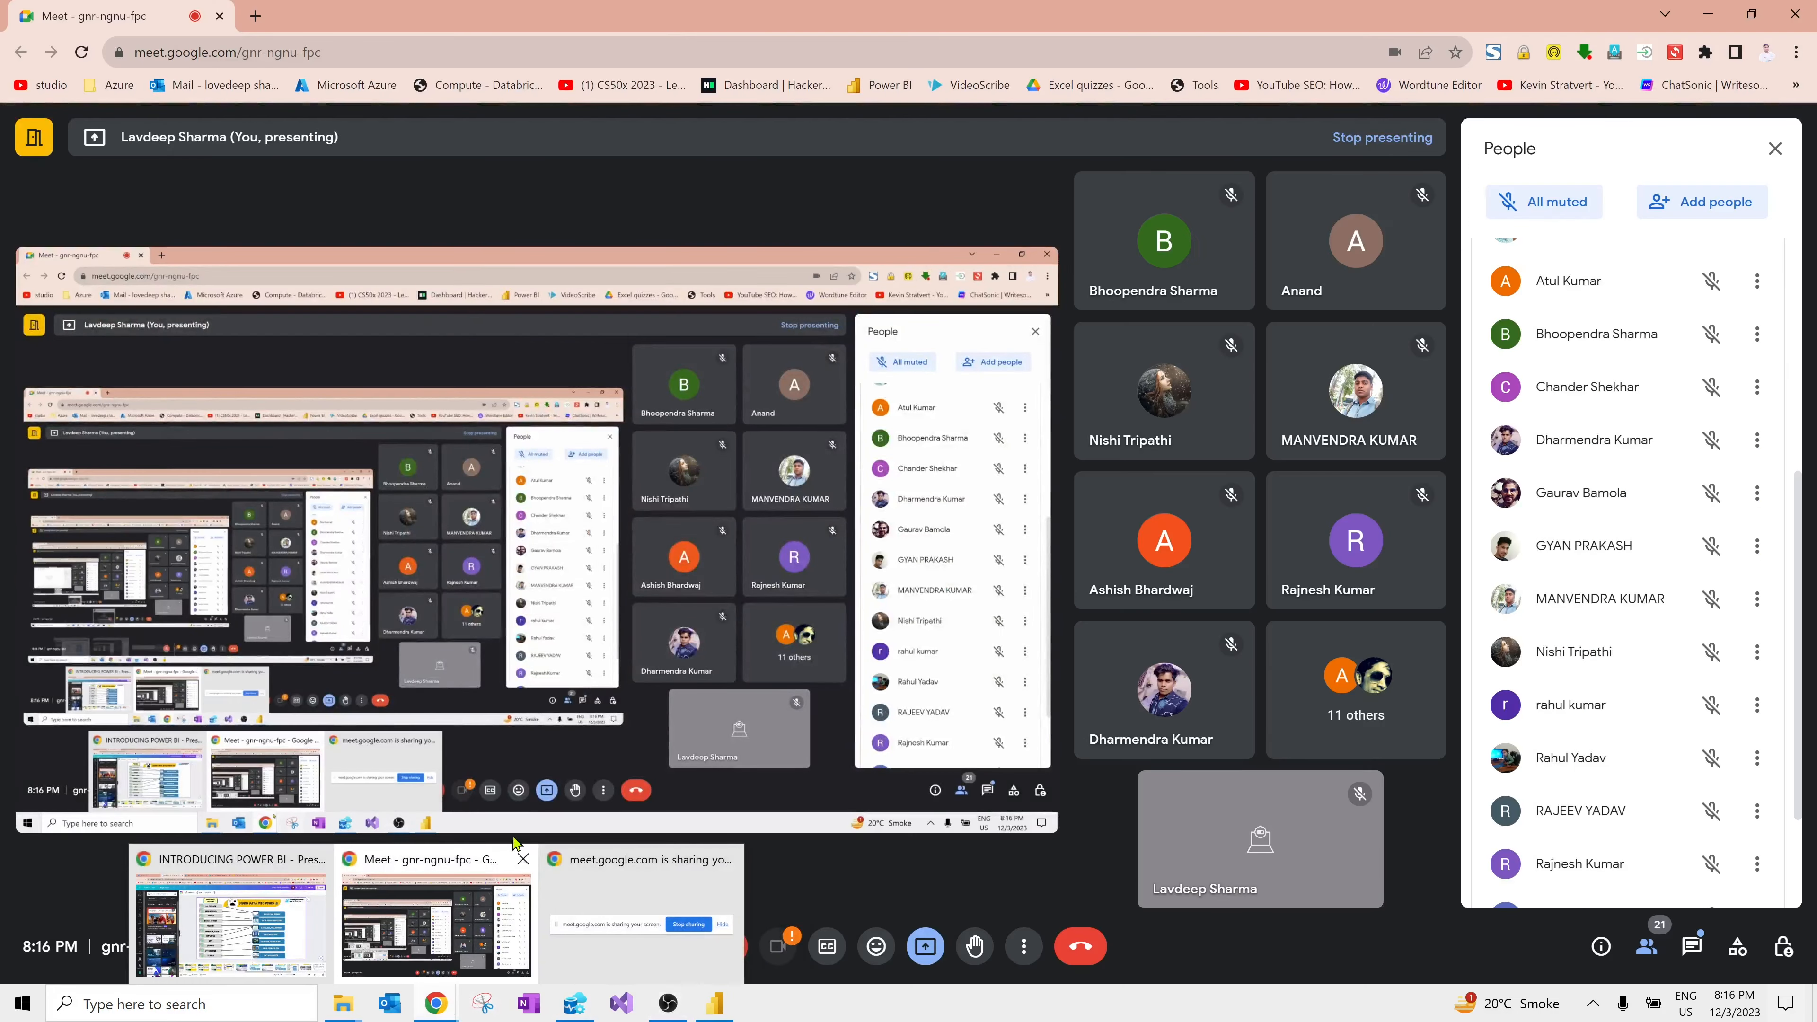
key("ctrl+d")
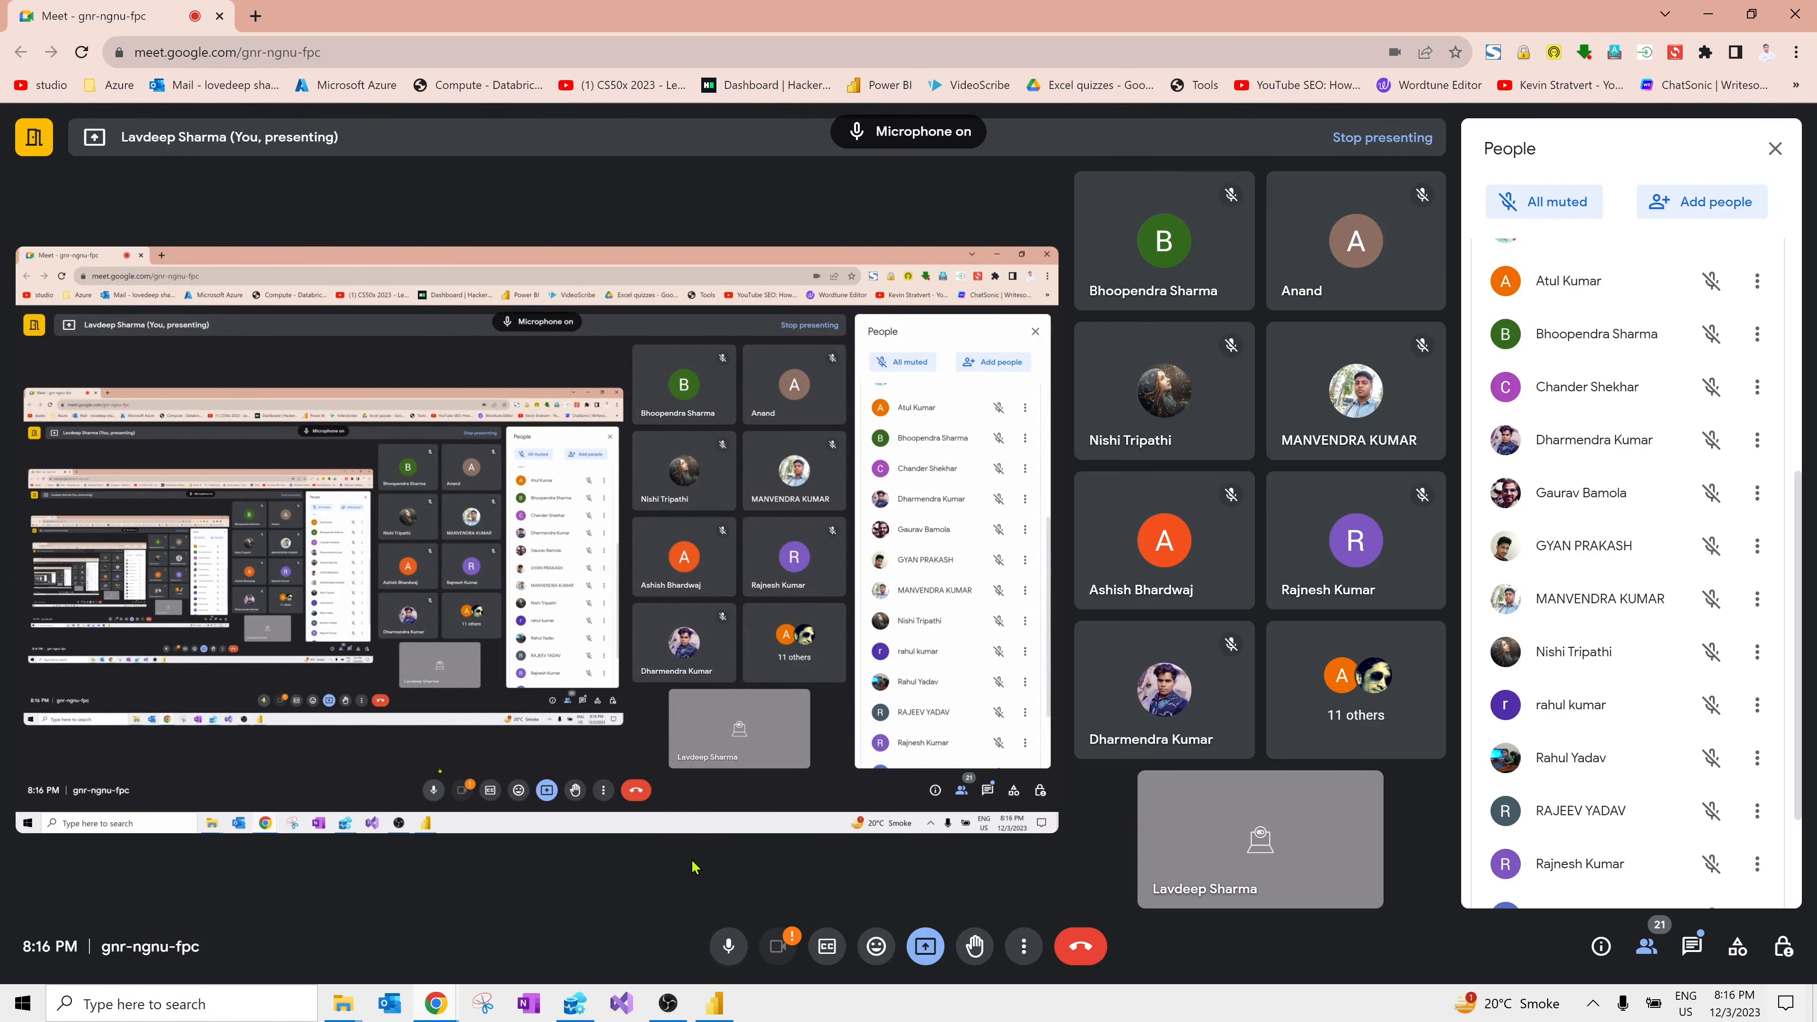
left_click(1709, 14)
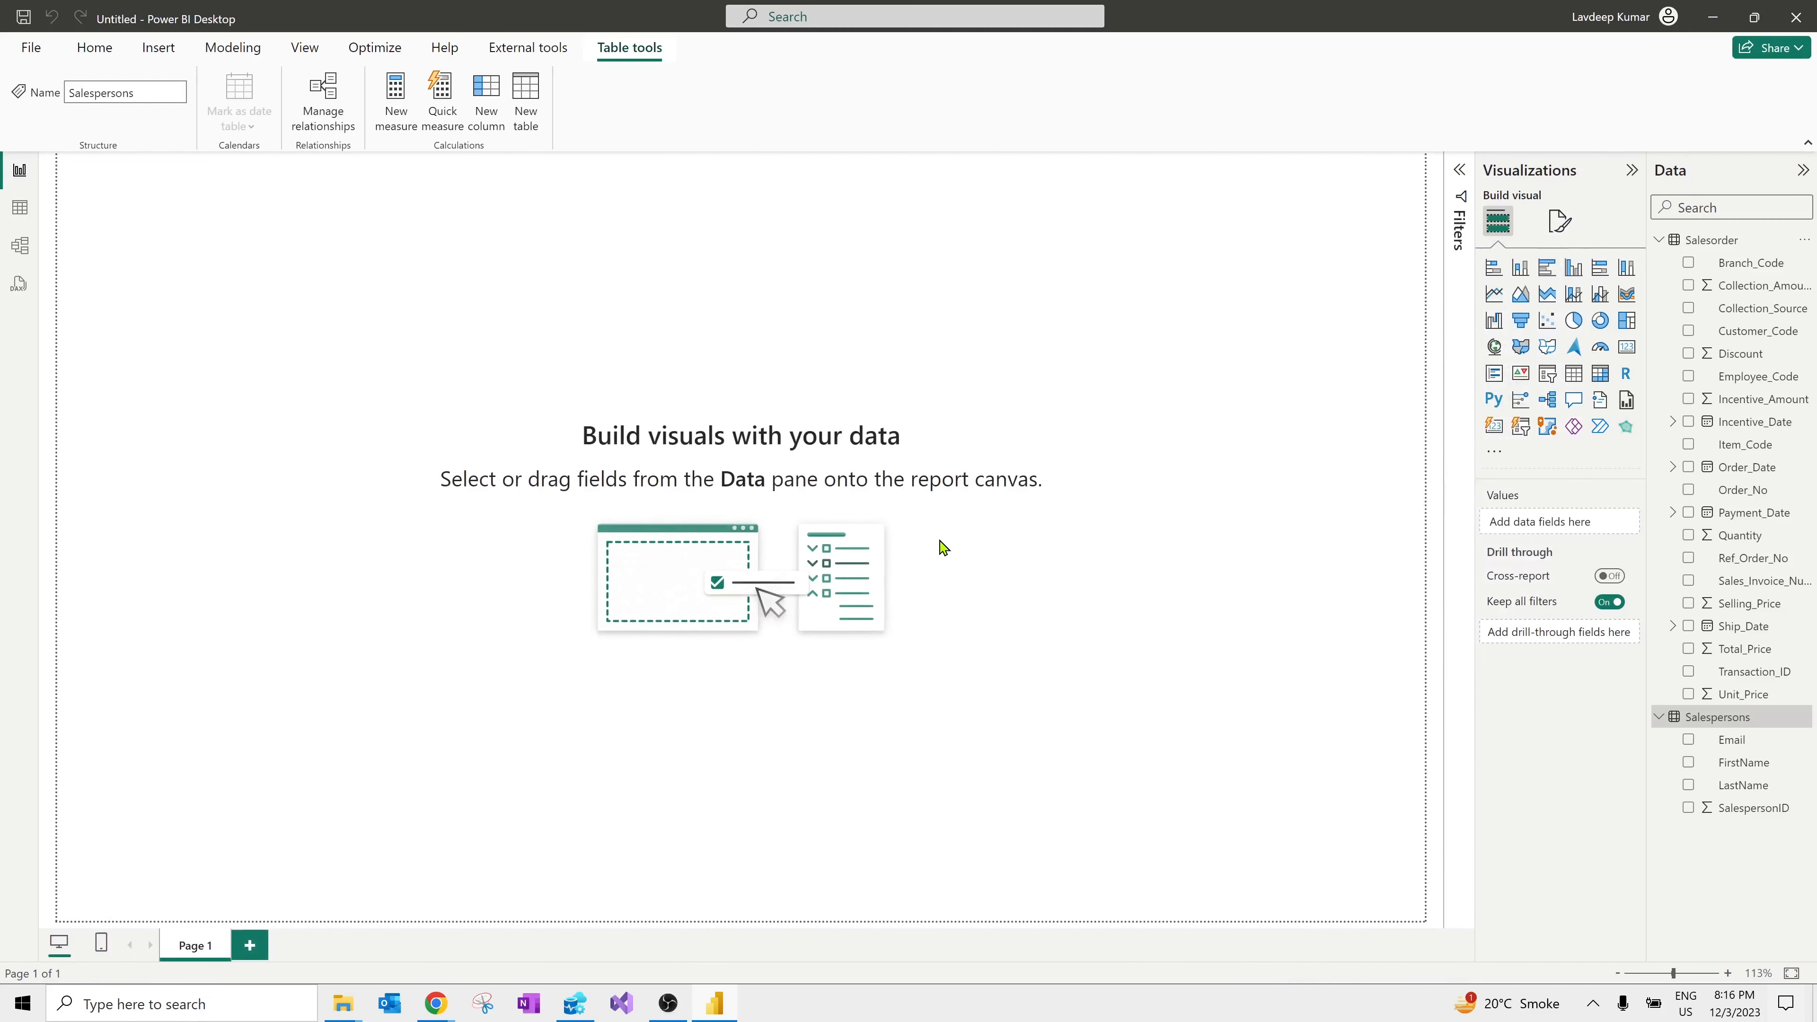
Step: Collapse the field lists of the Salesorder and Salespersons tables
left_click(1660, 240)
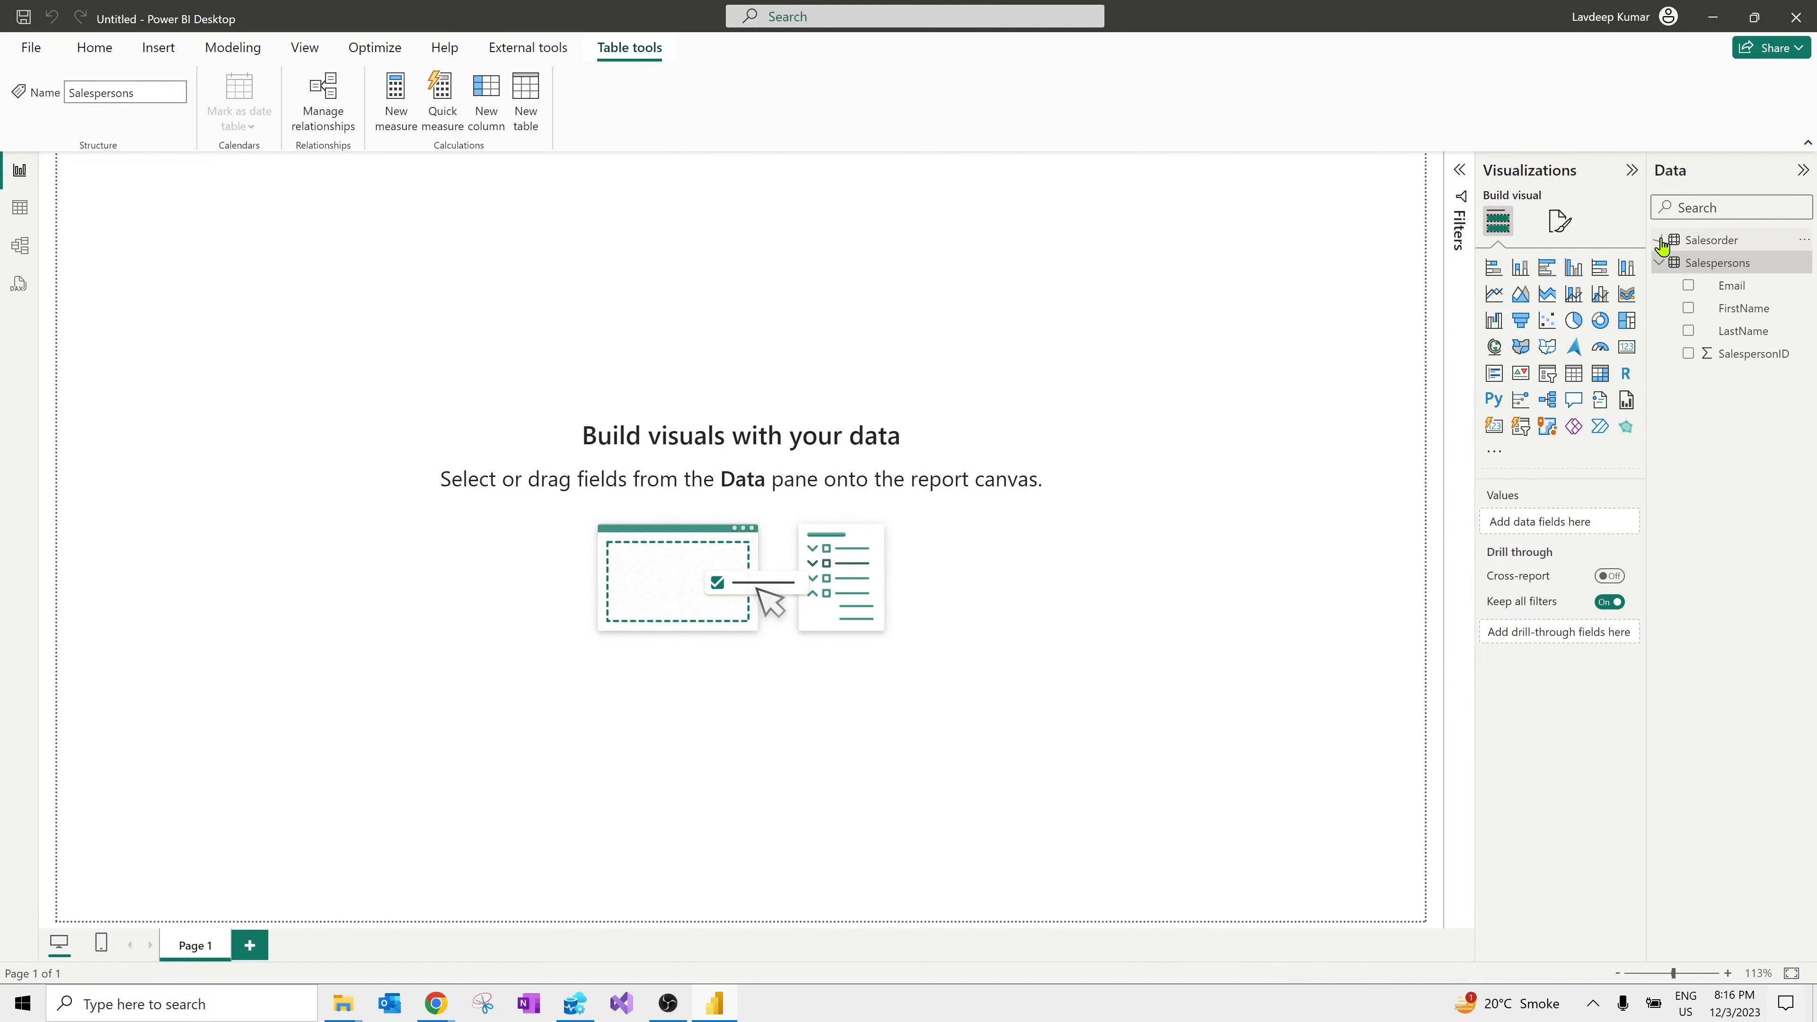
left_click(1660, 263)
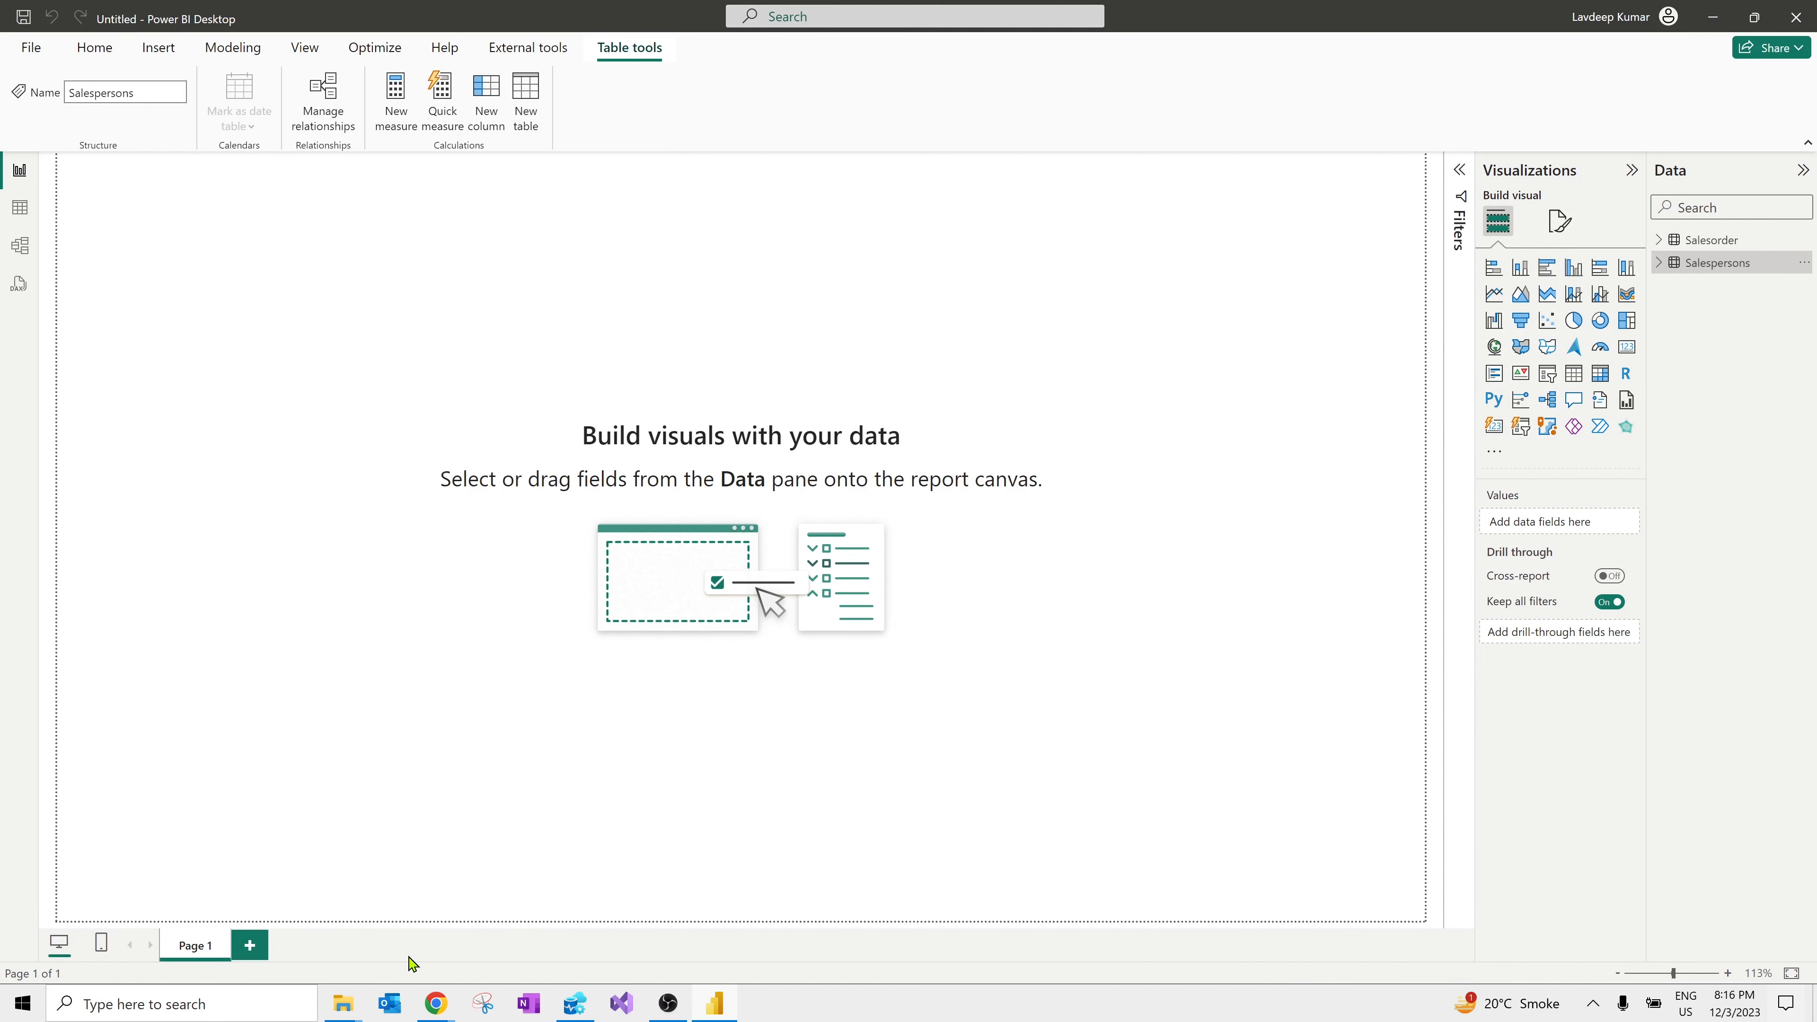
Step: Switch to Chrome, review the Canva data-loading slide and the Azure database page, and bring up the Power Bi Tranning SharePoint site
mouse_move(433, 1005)
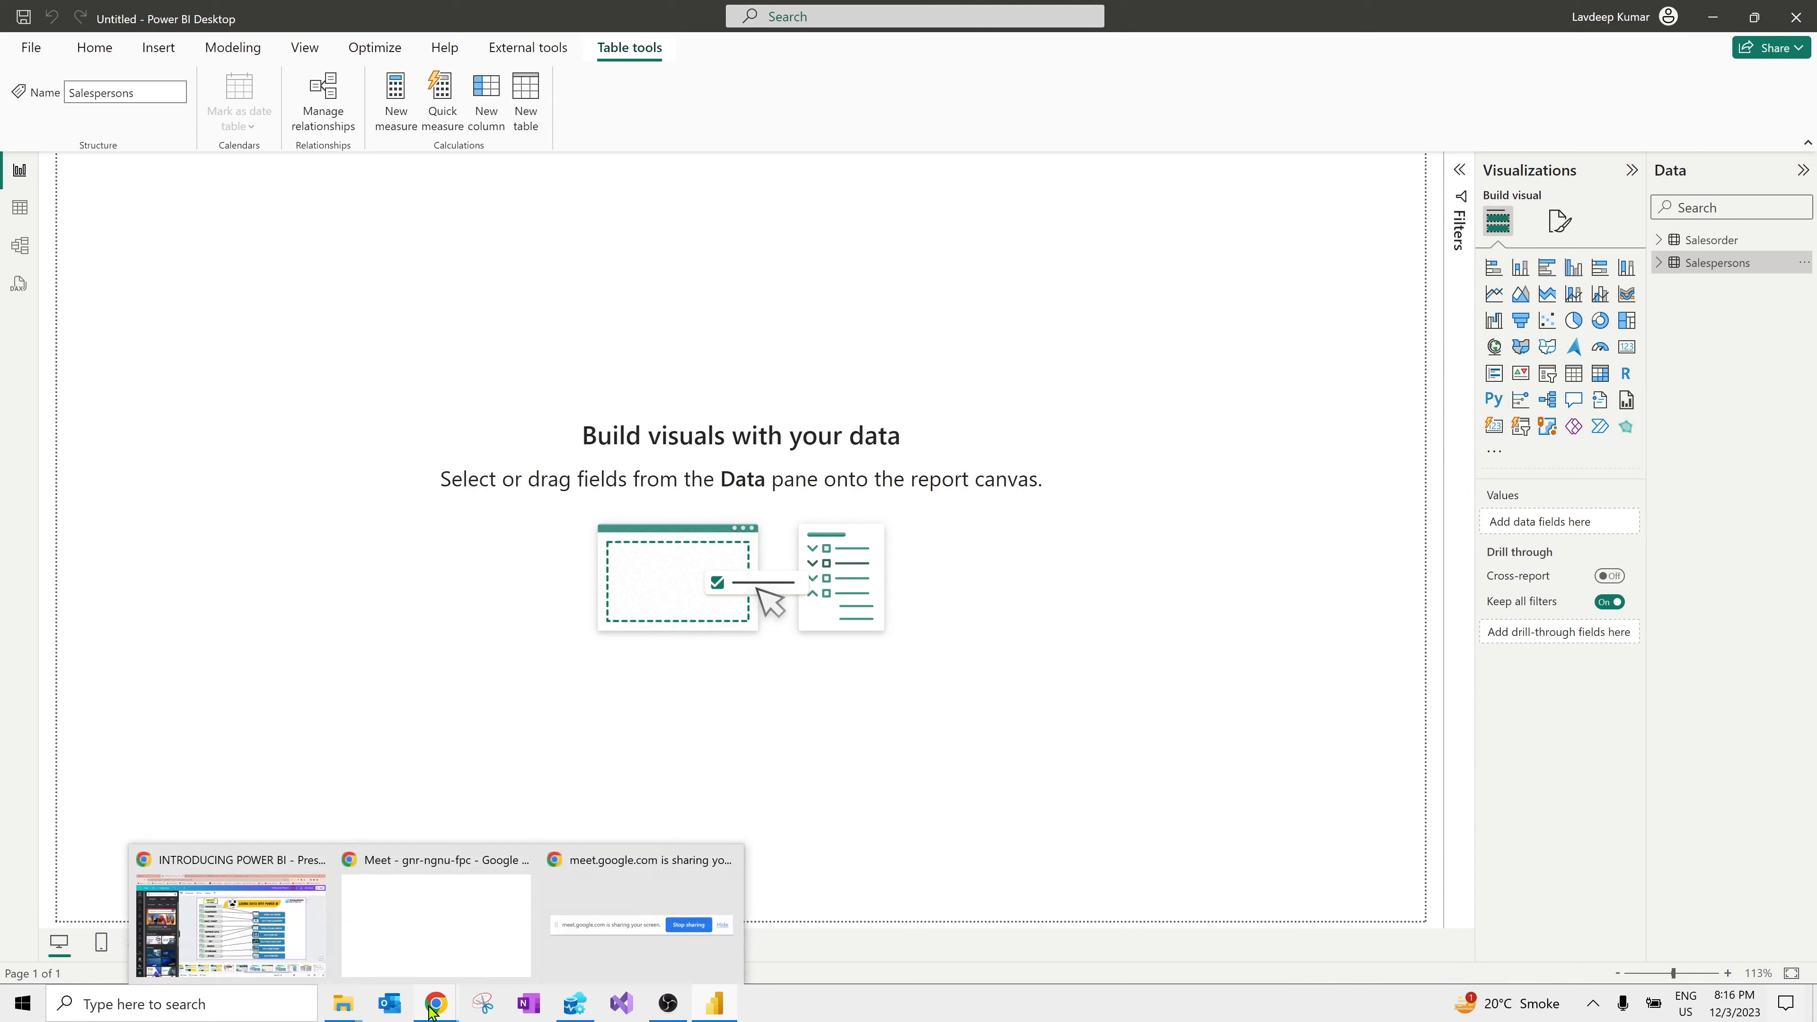
left_click(292, 940)
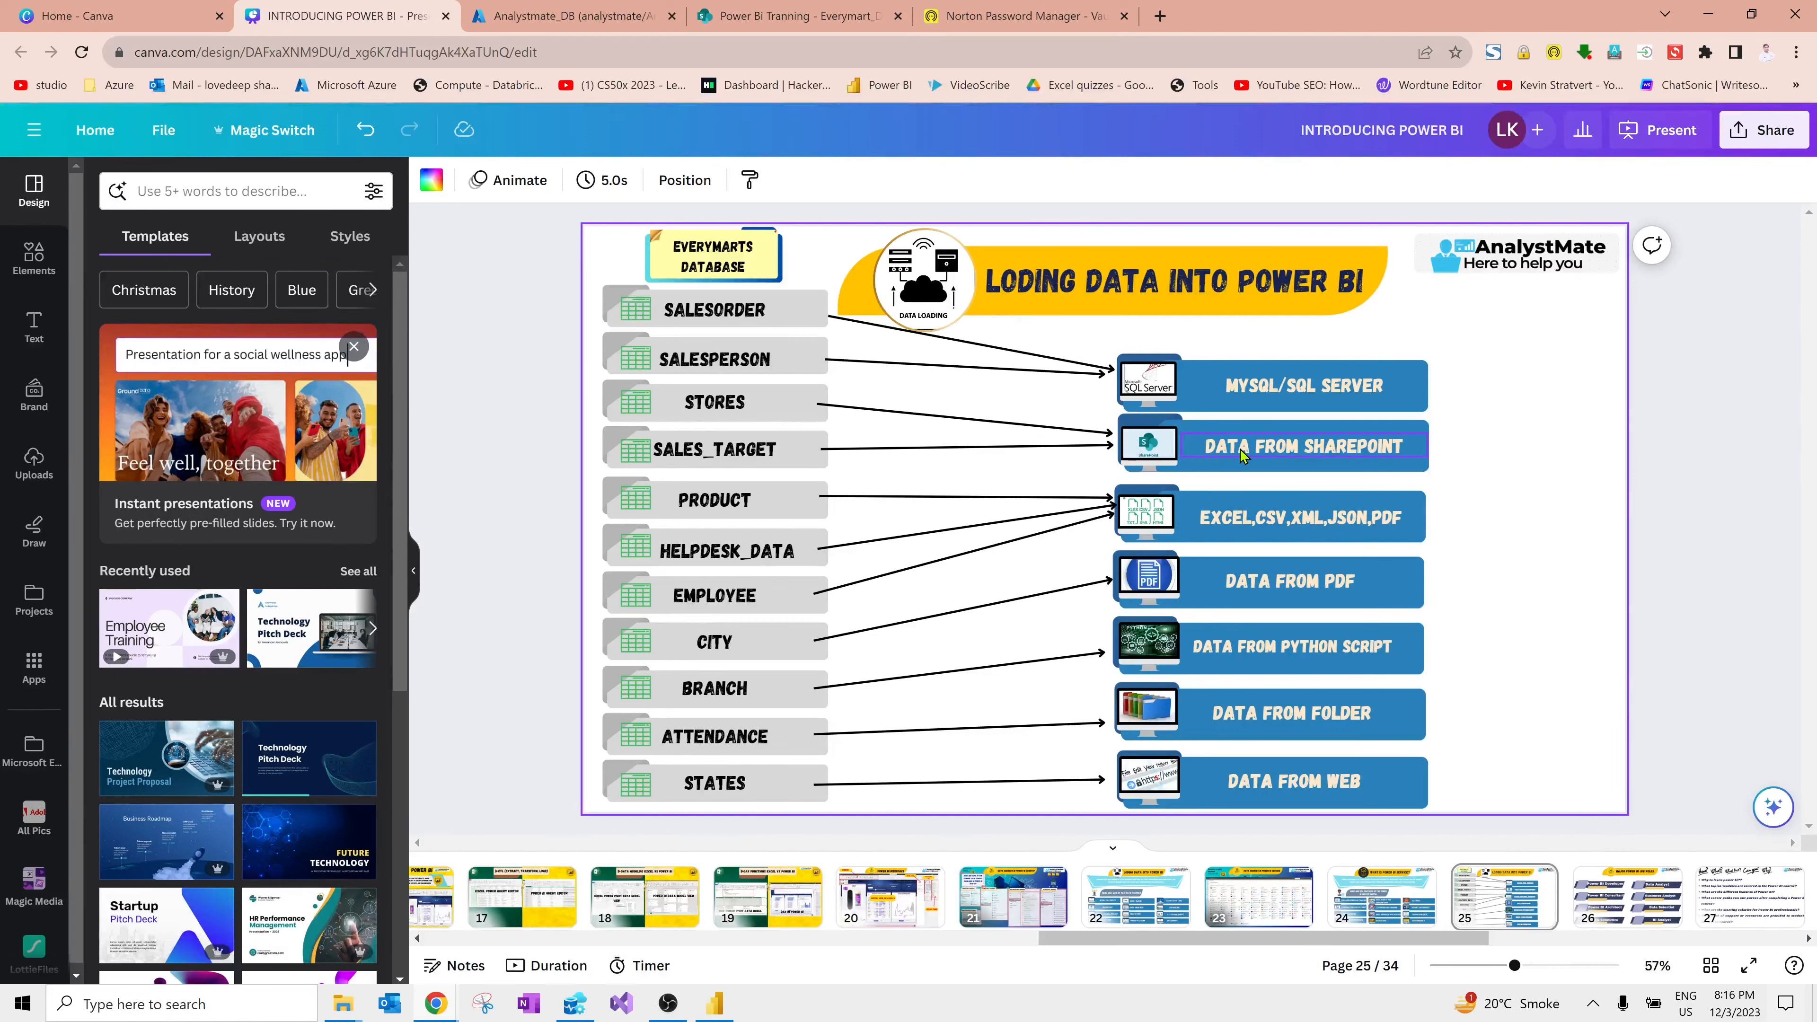
left_click(531, 27)
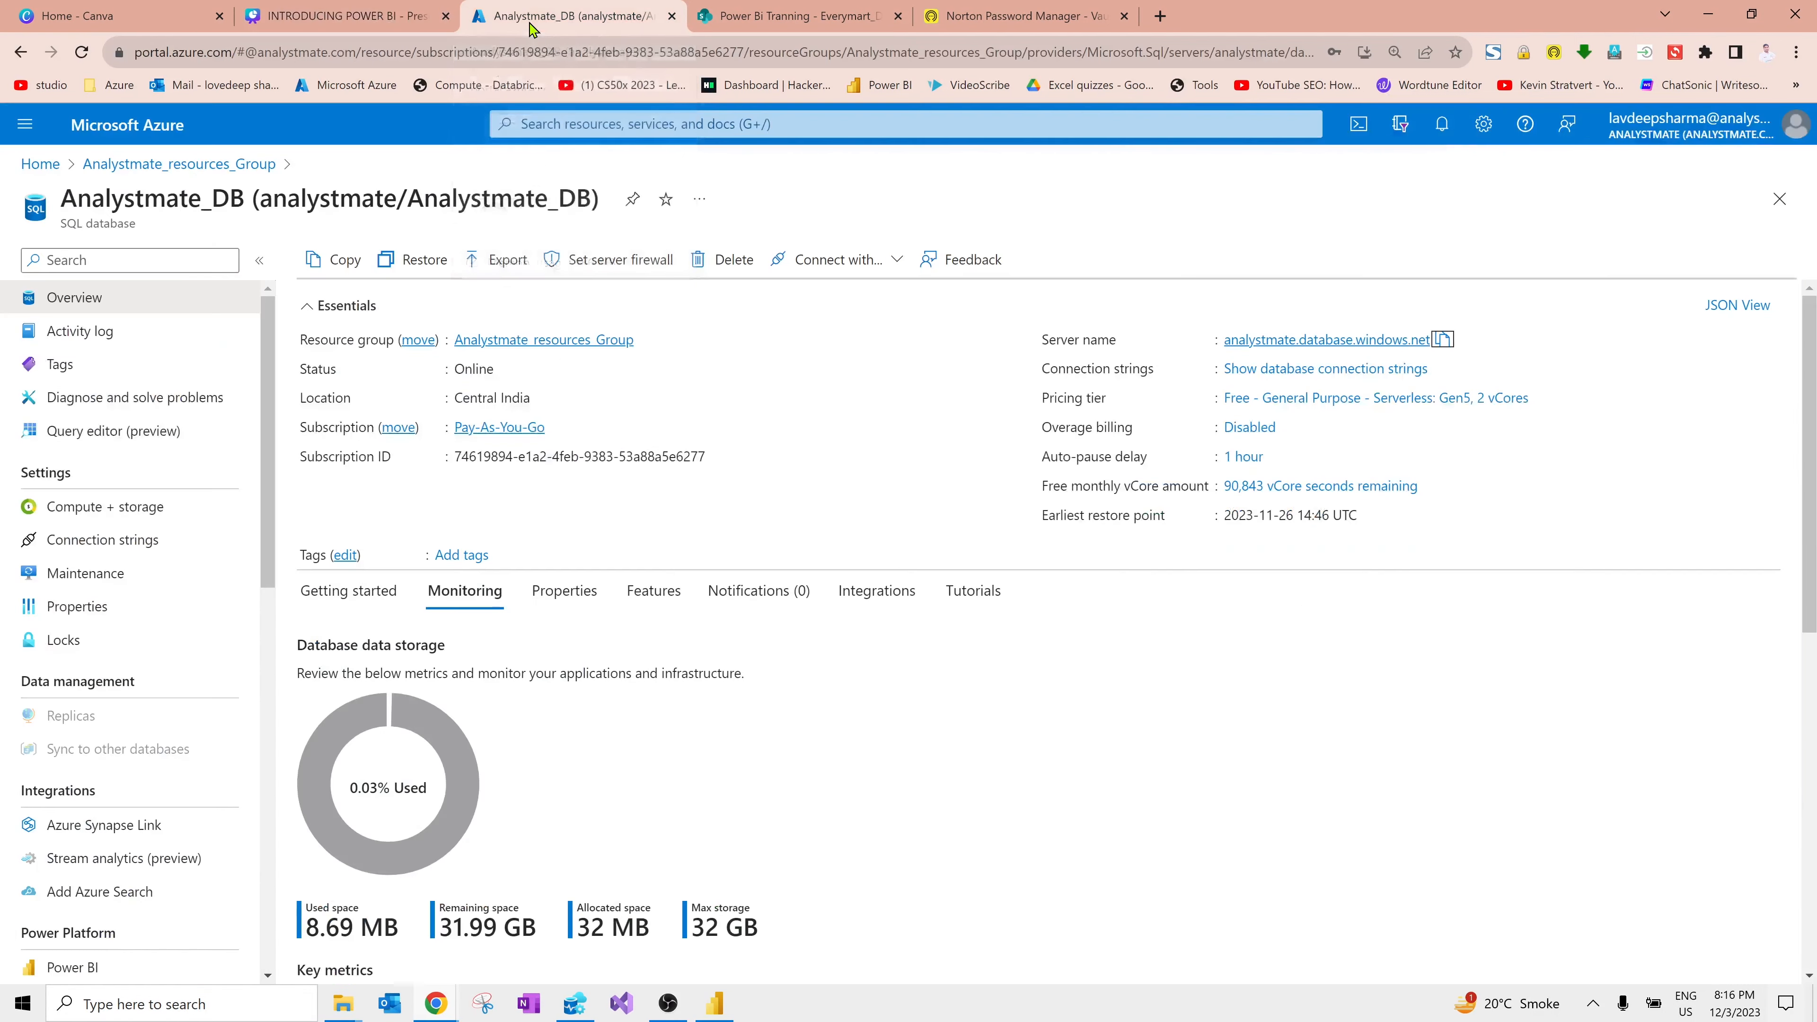
left_click(824, 10)
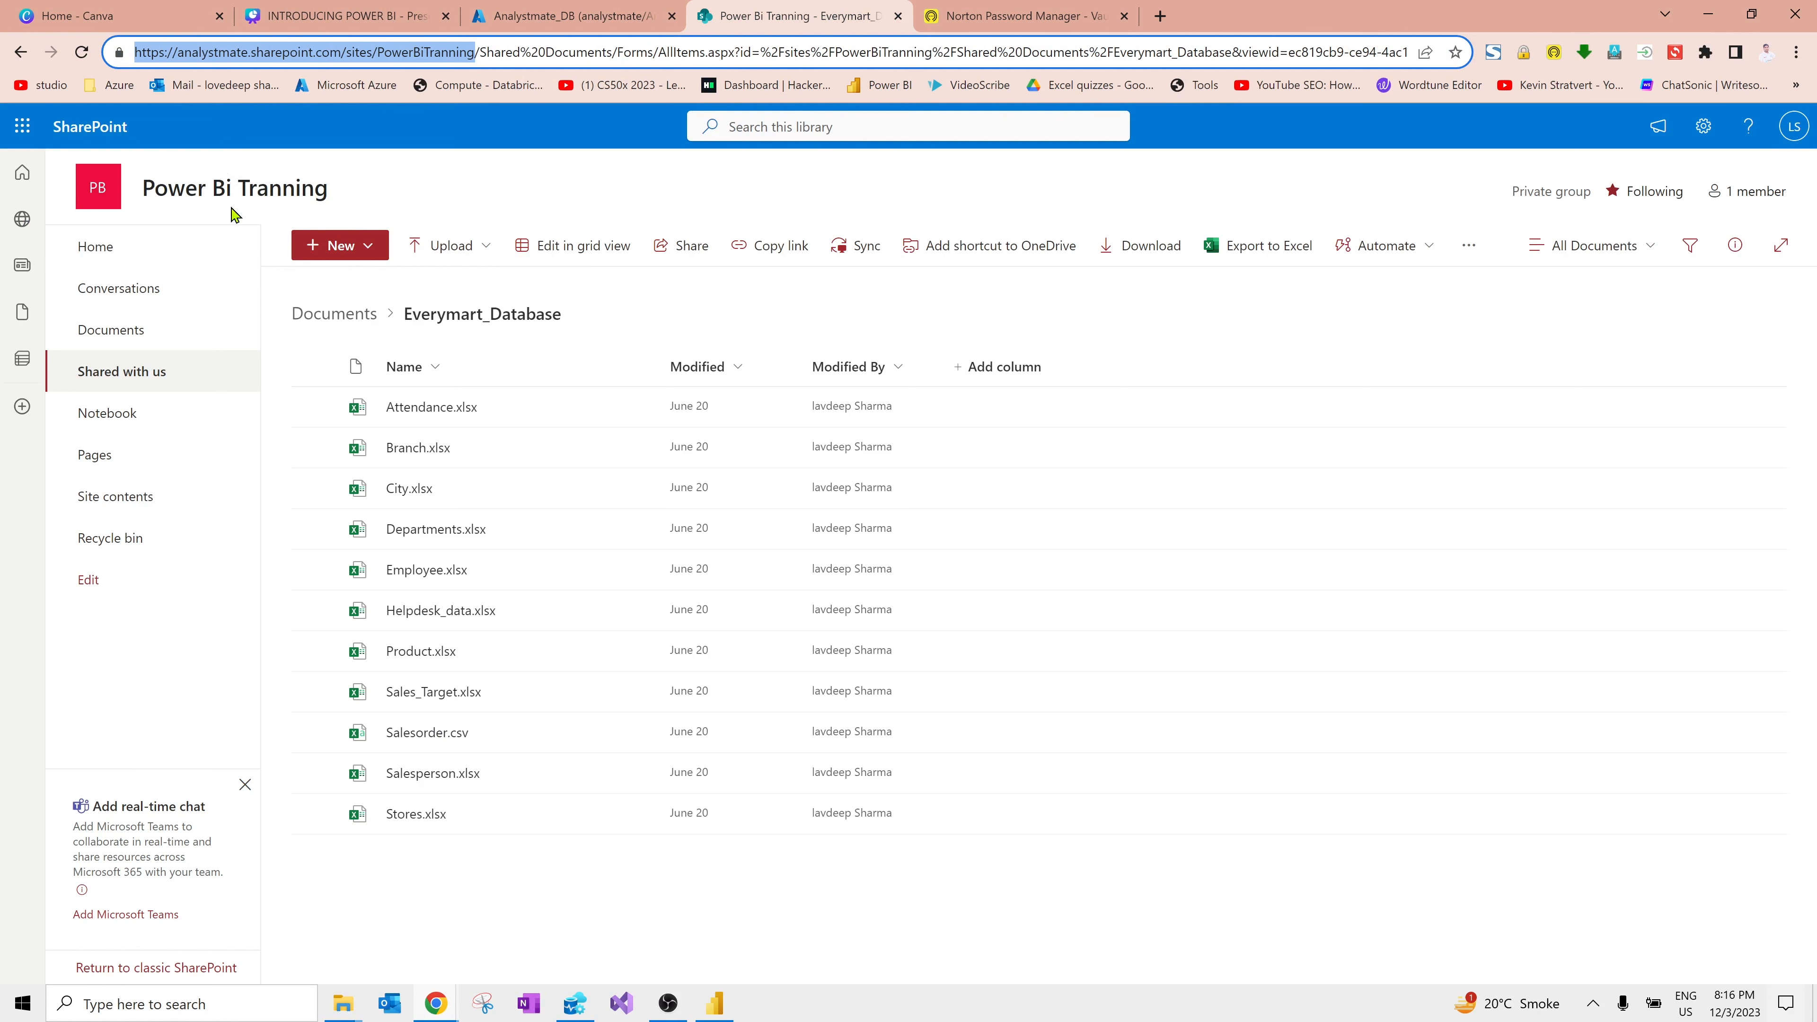
Step: Open the Everymart_Database folder in the SharePoint site's Documents library
left_click(142, 188)
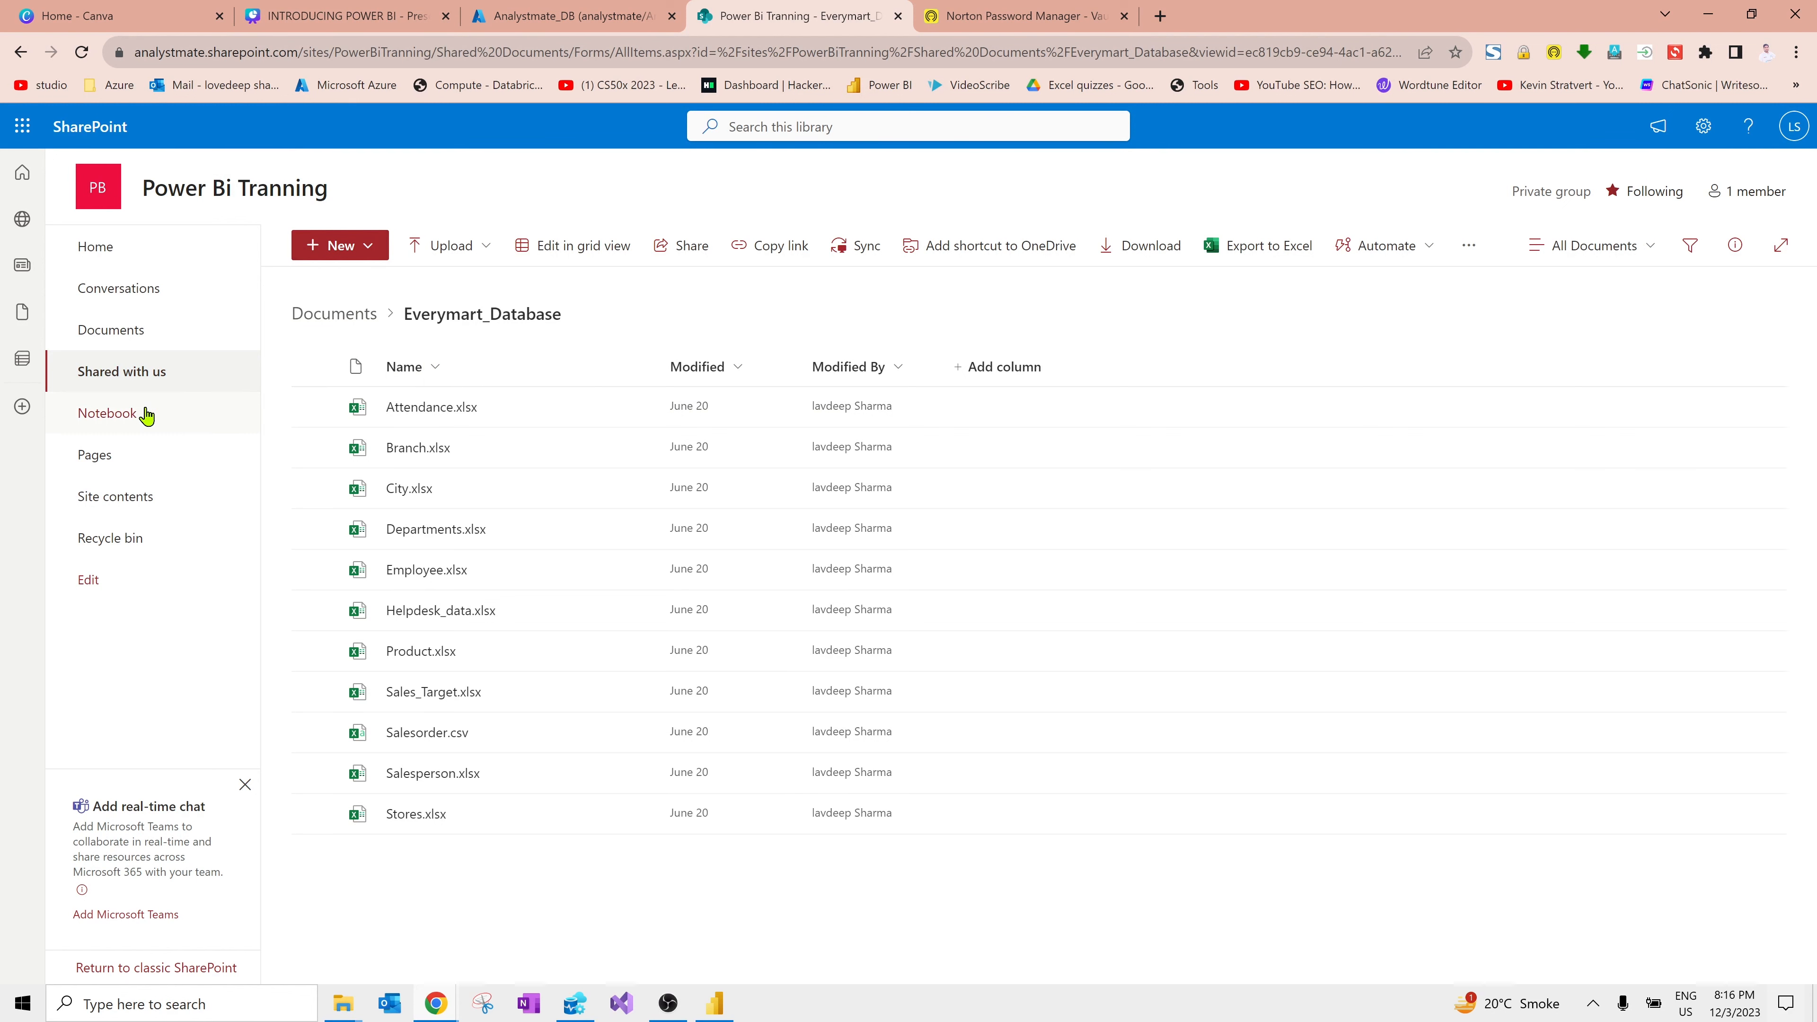
left_click(165, 342)
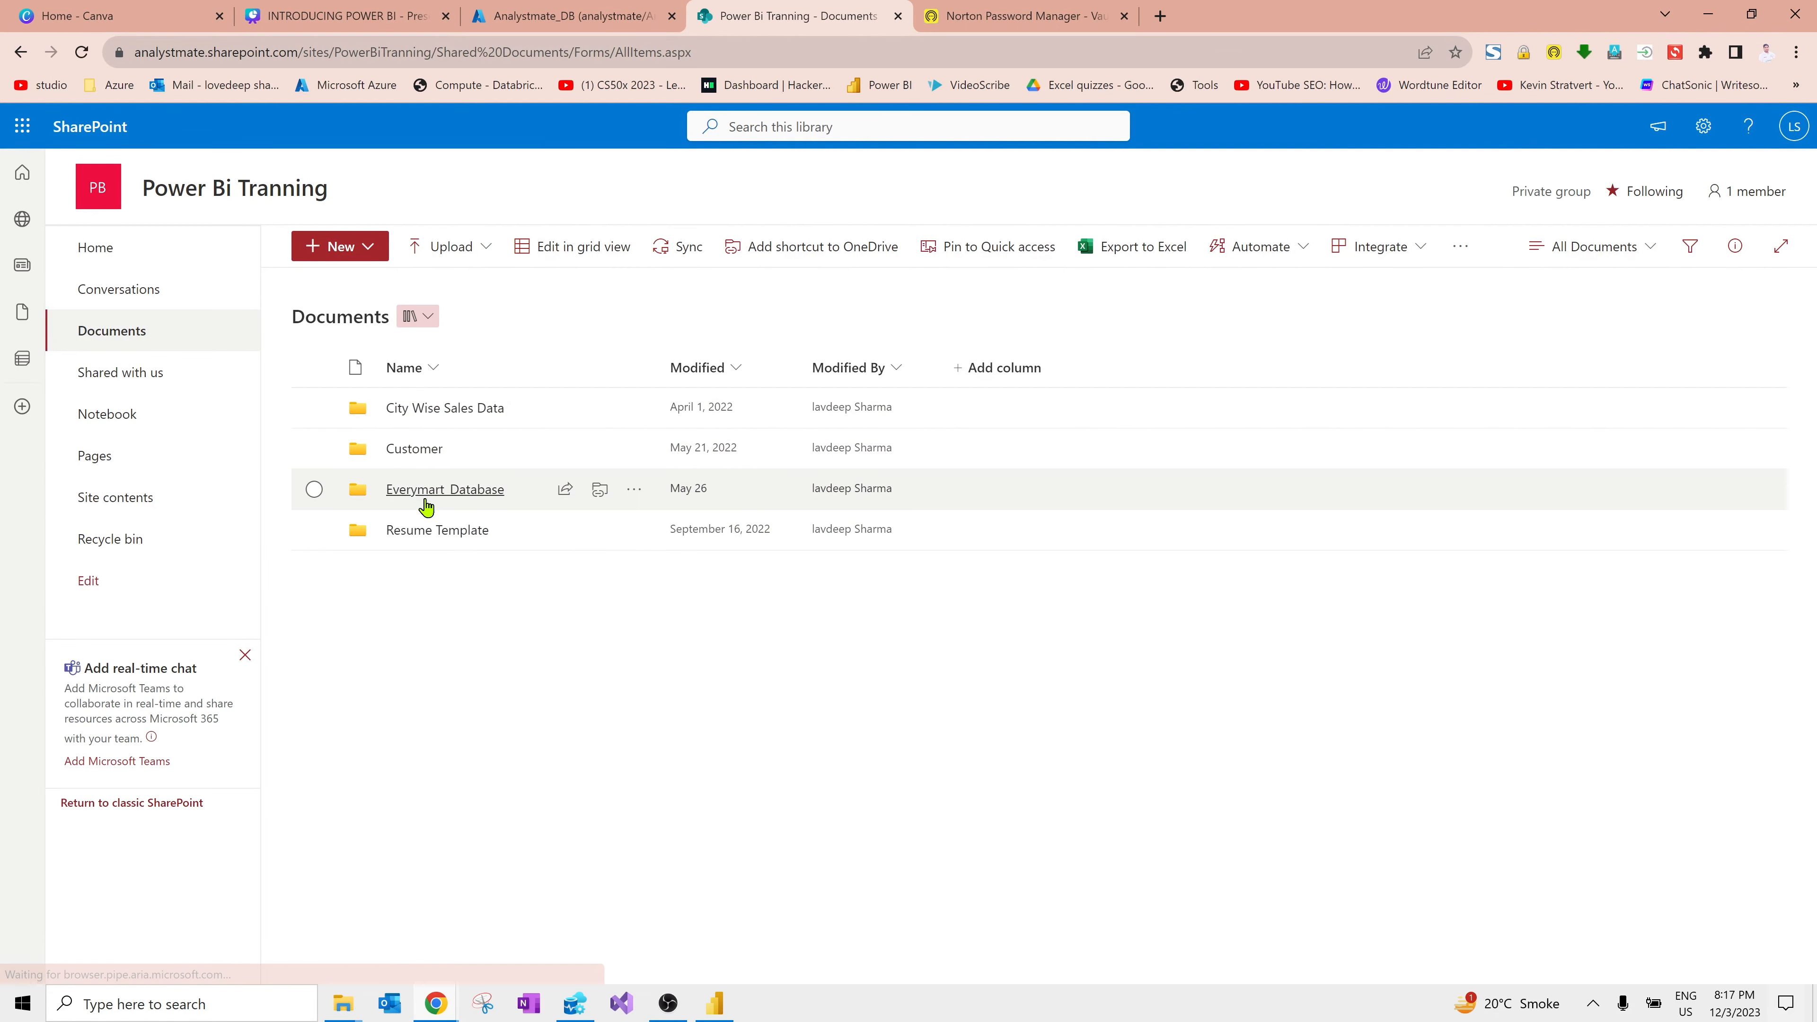
left_click(423, 493)
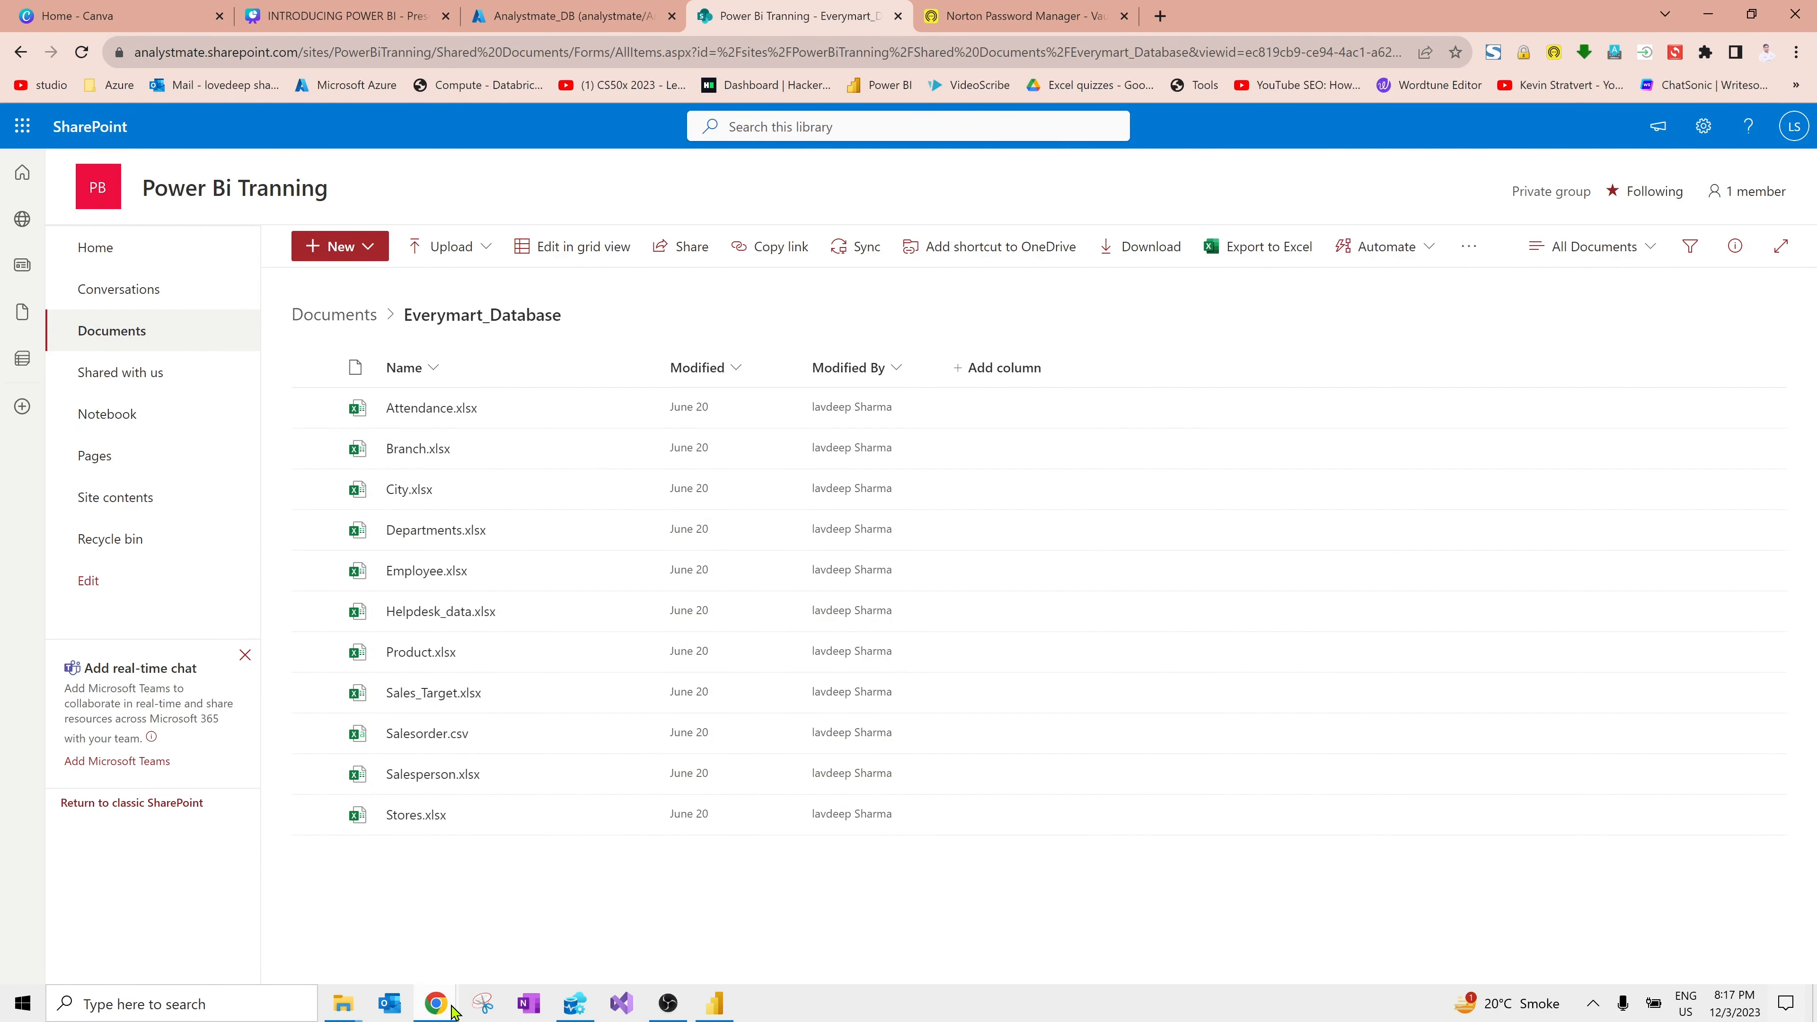
Step: Review the Stores and Sales_Target entries and their SharePoint source on the Canva data-loading slide
mouse_move(436, 1011)
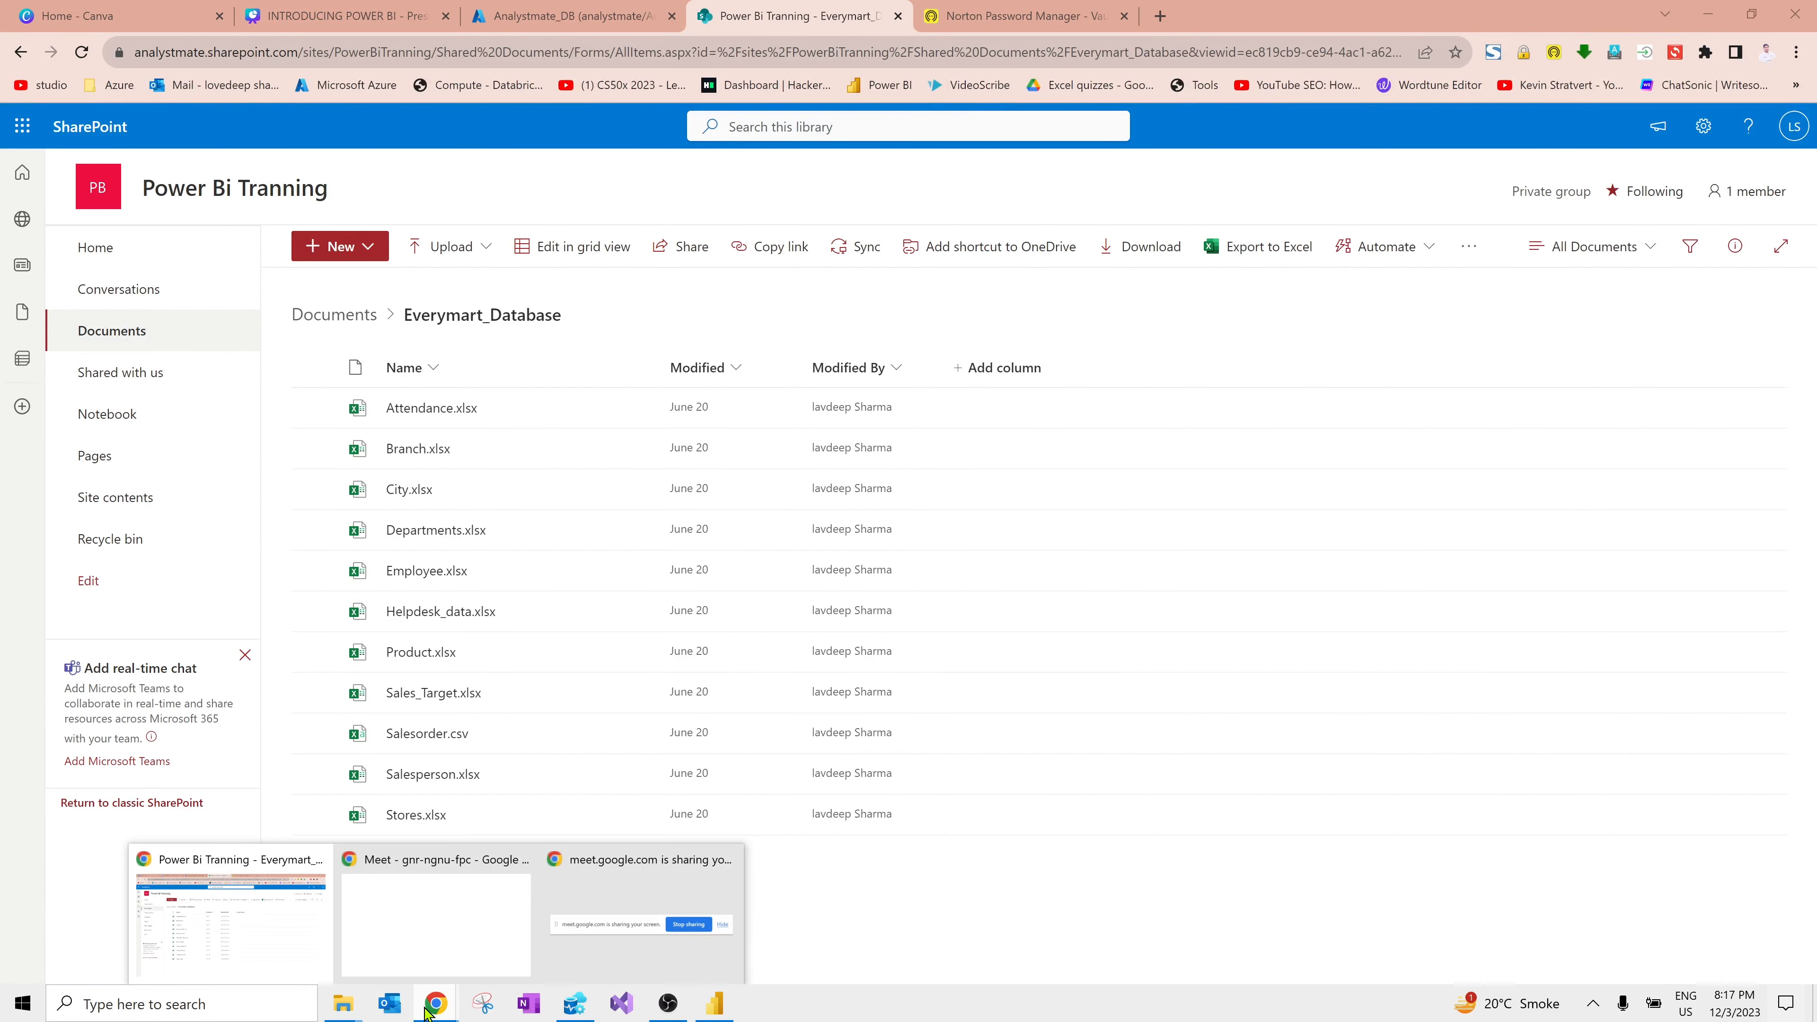
left_click(343, 16)
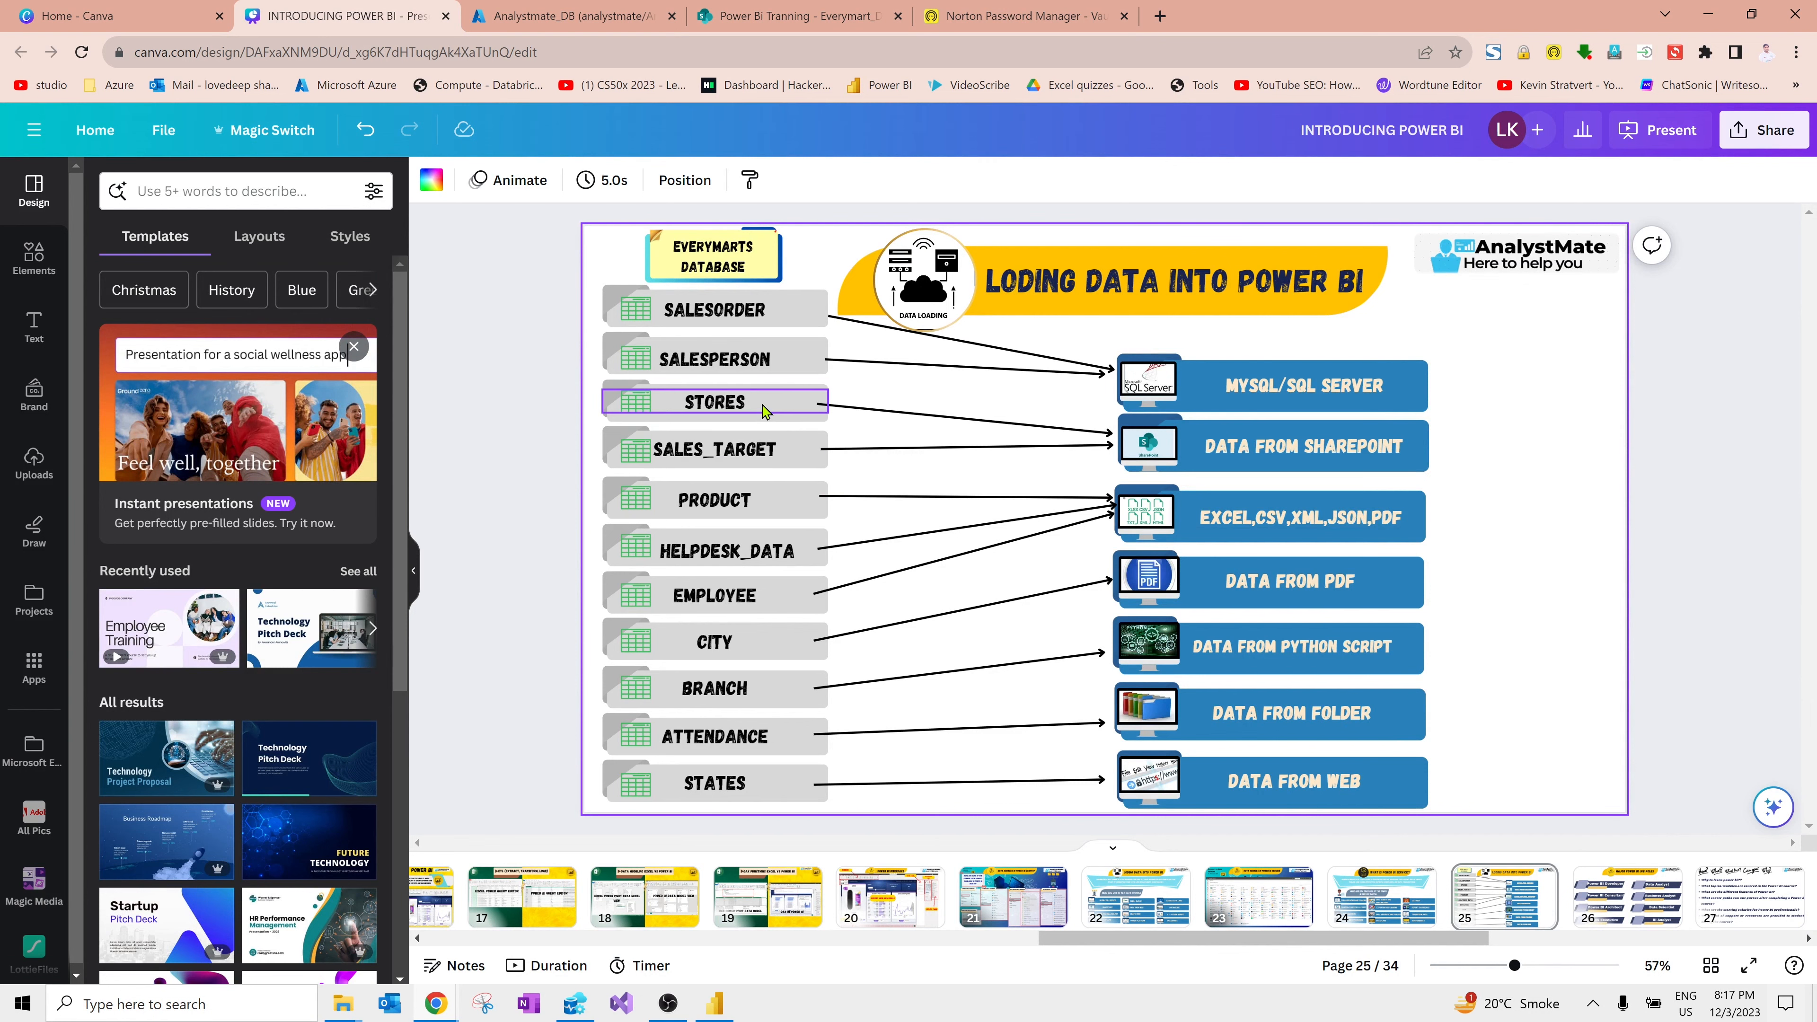
left_click(762, 408)
left_click(716, 449)
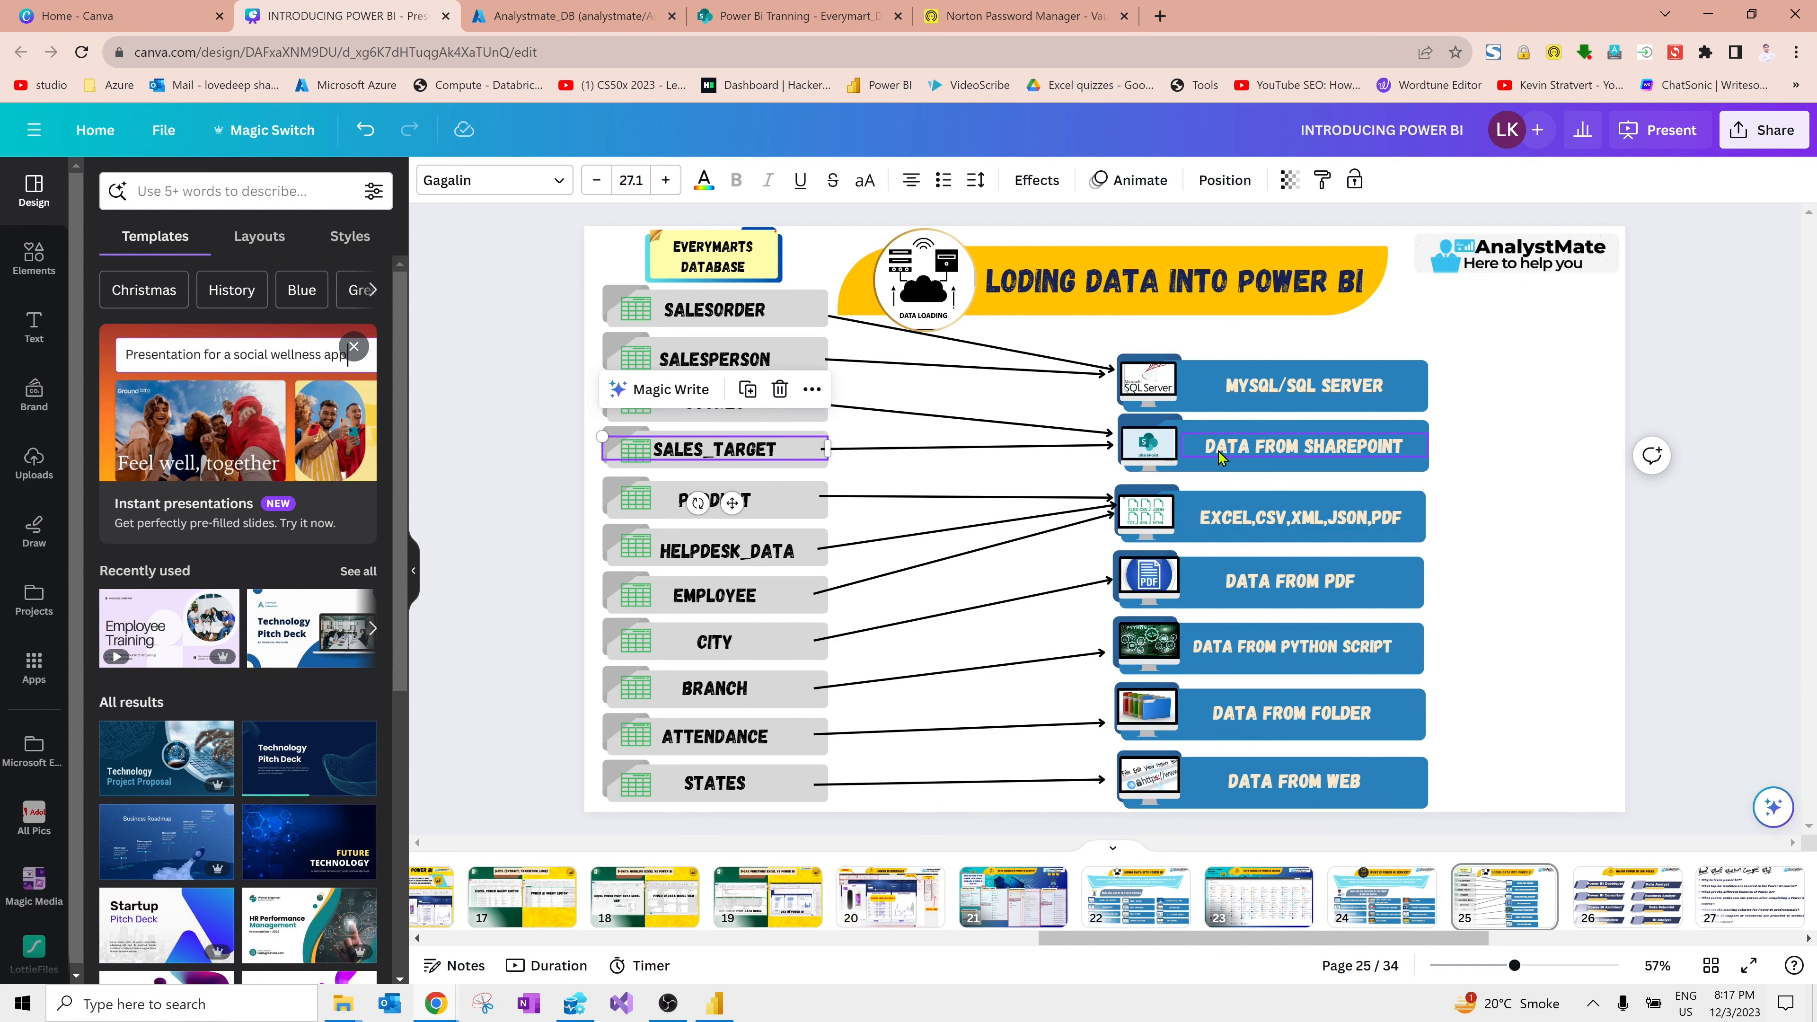
Step: Switch to Power BI Desktop and start a new data connection with the SharePoint folder connector, ready for the site URL
key("alt+Tab")
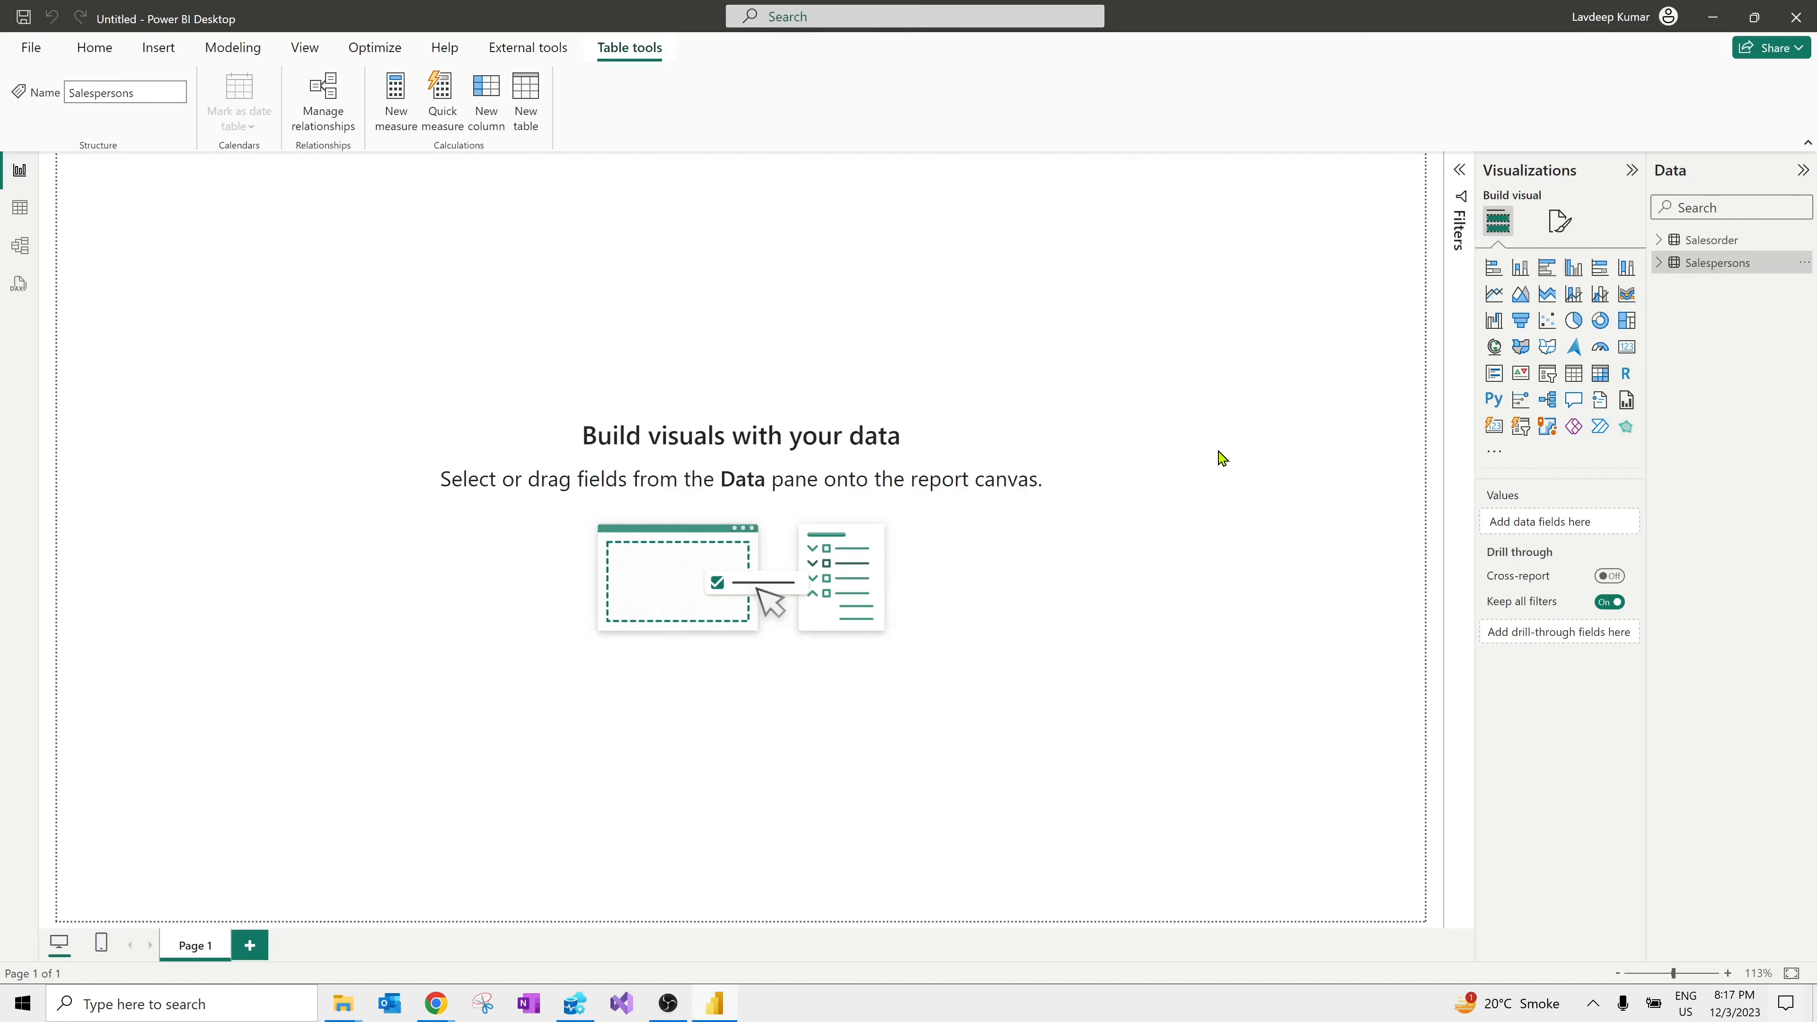
left_click(93, 51)
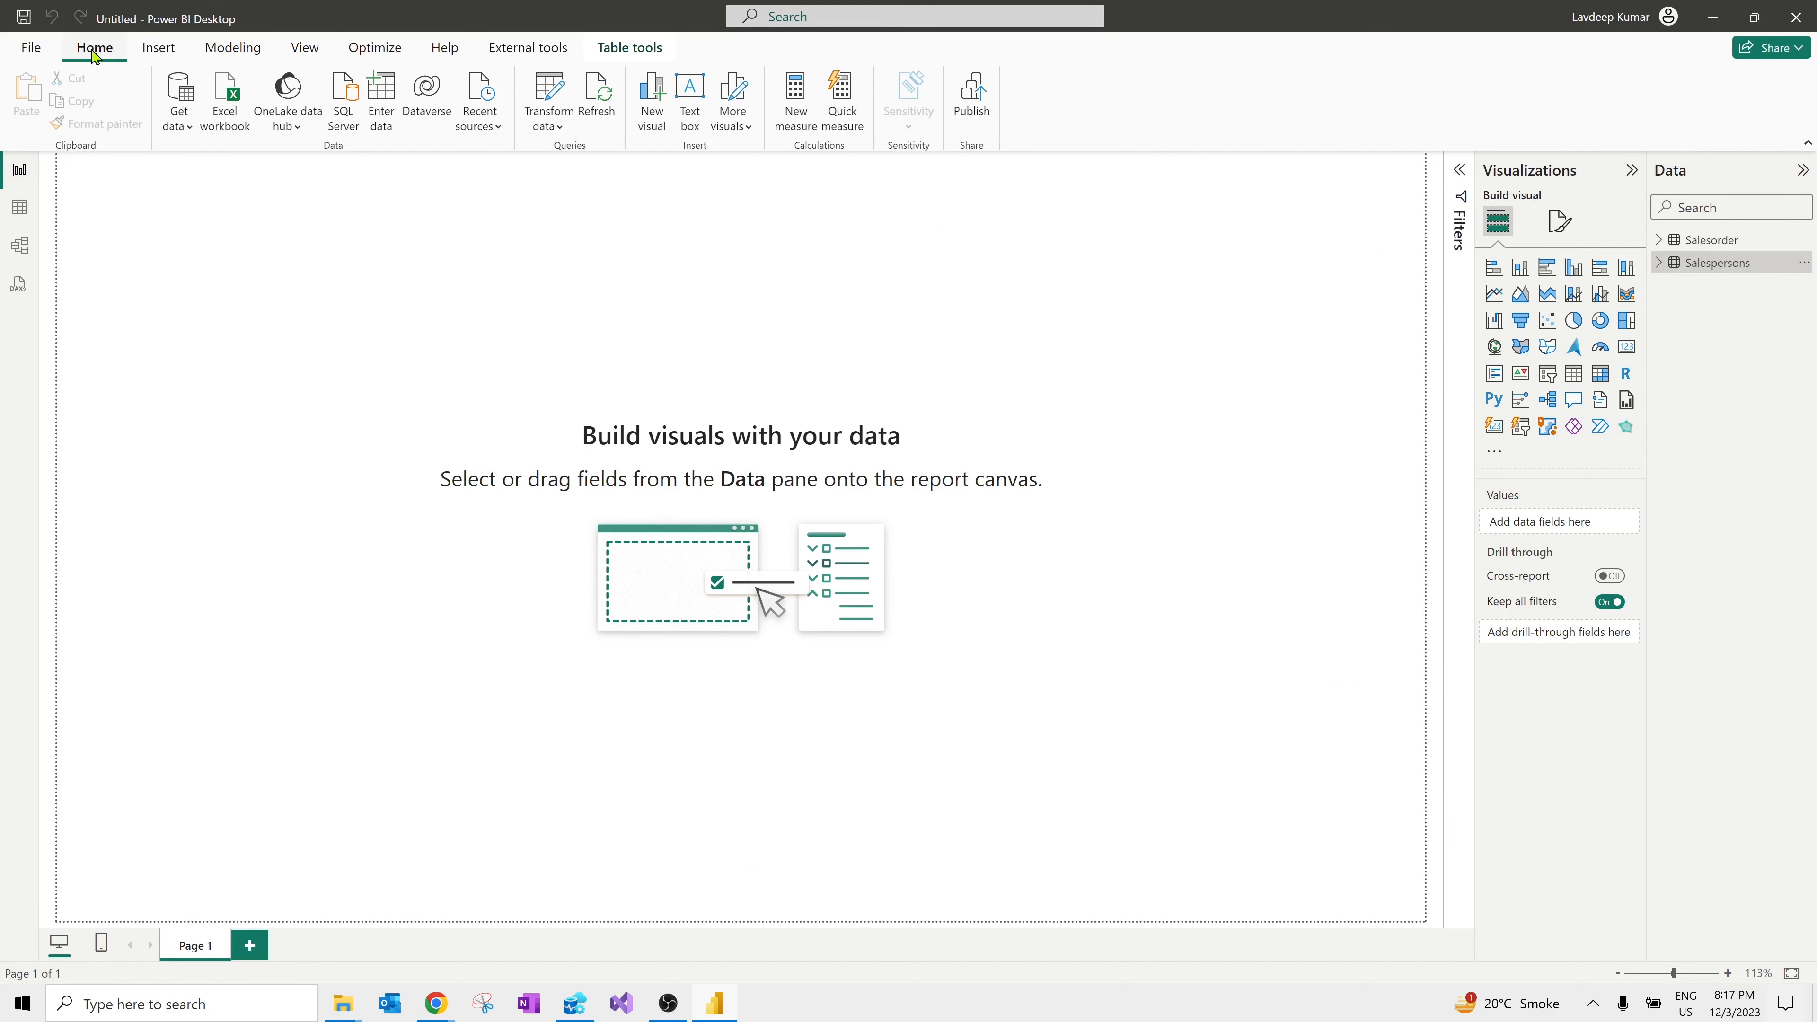
left_click(188, 106)
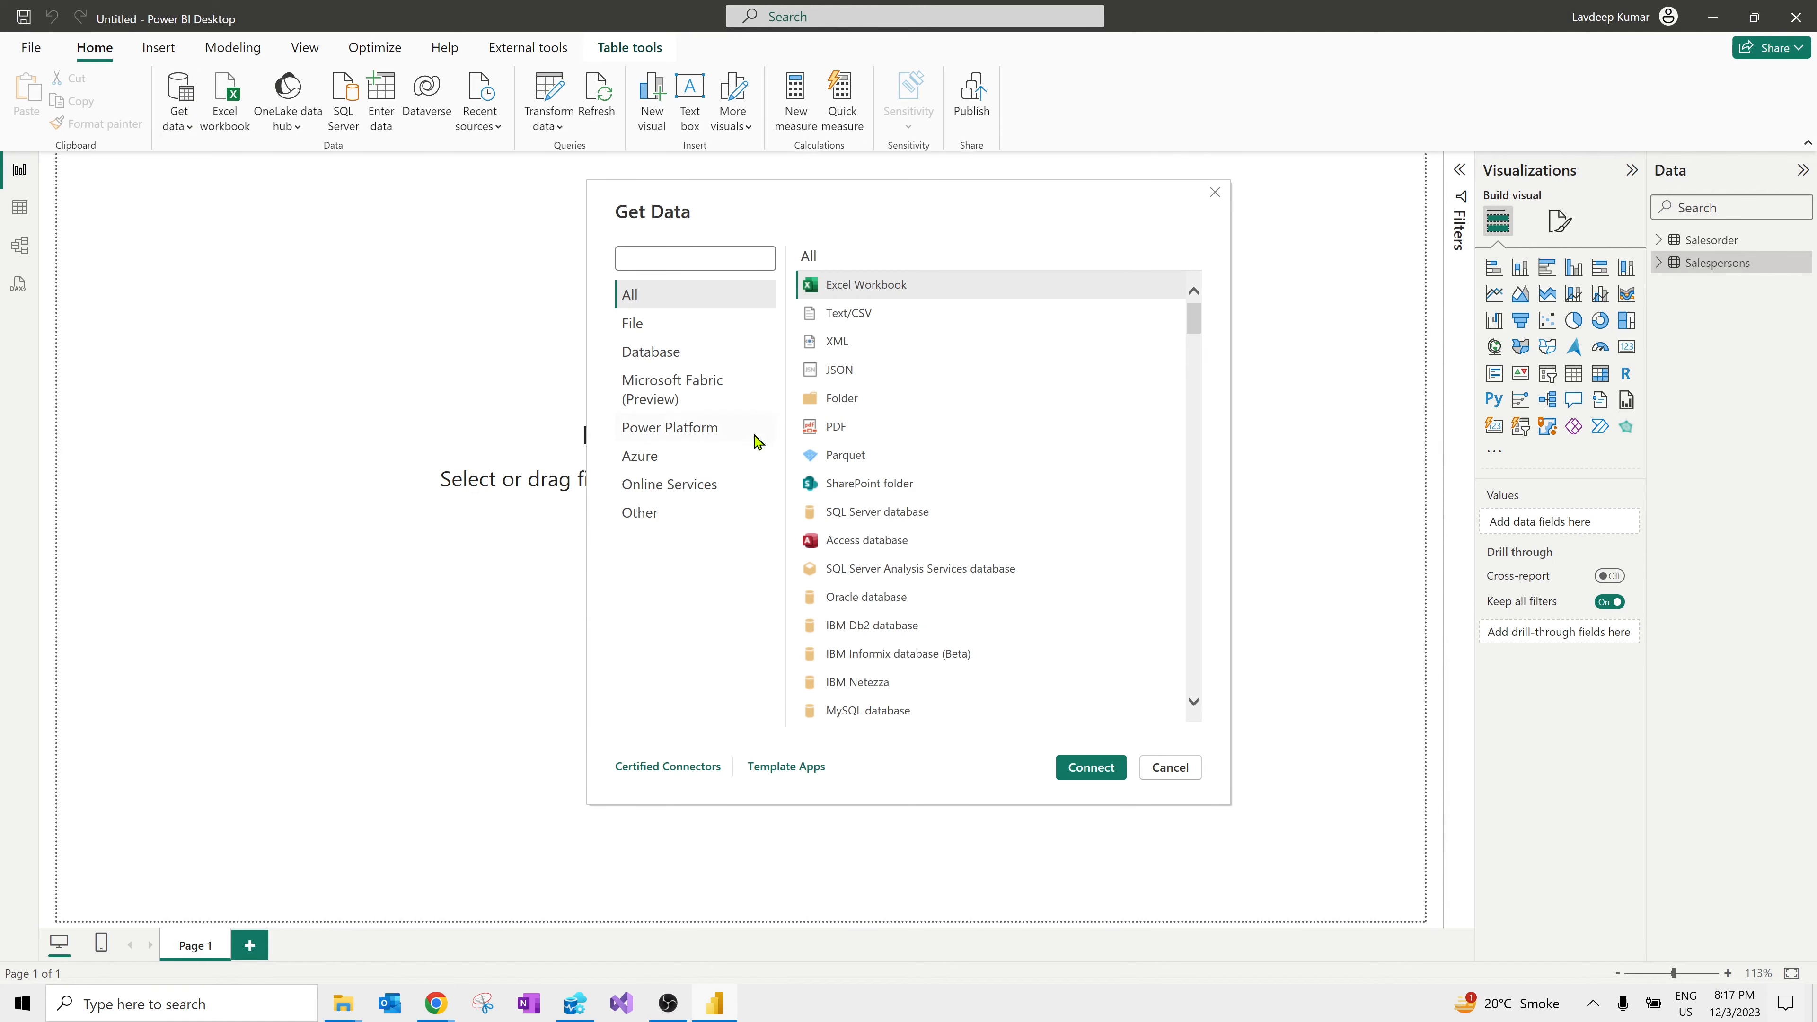
scroll(914, 604, "down", 1)
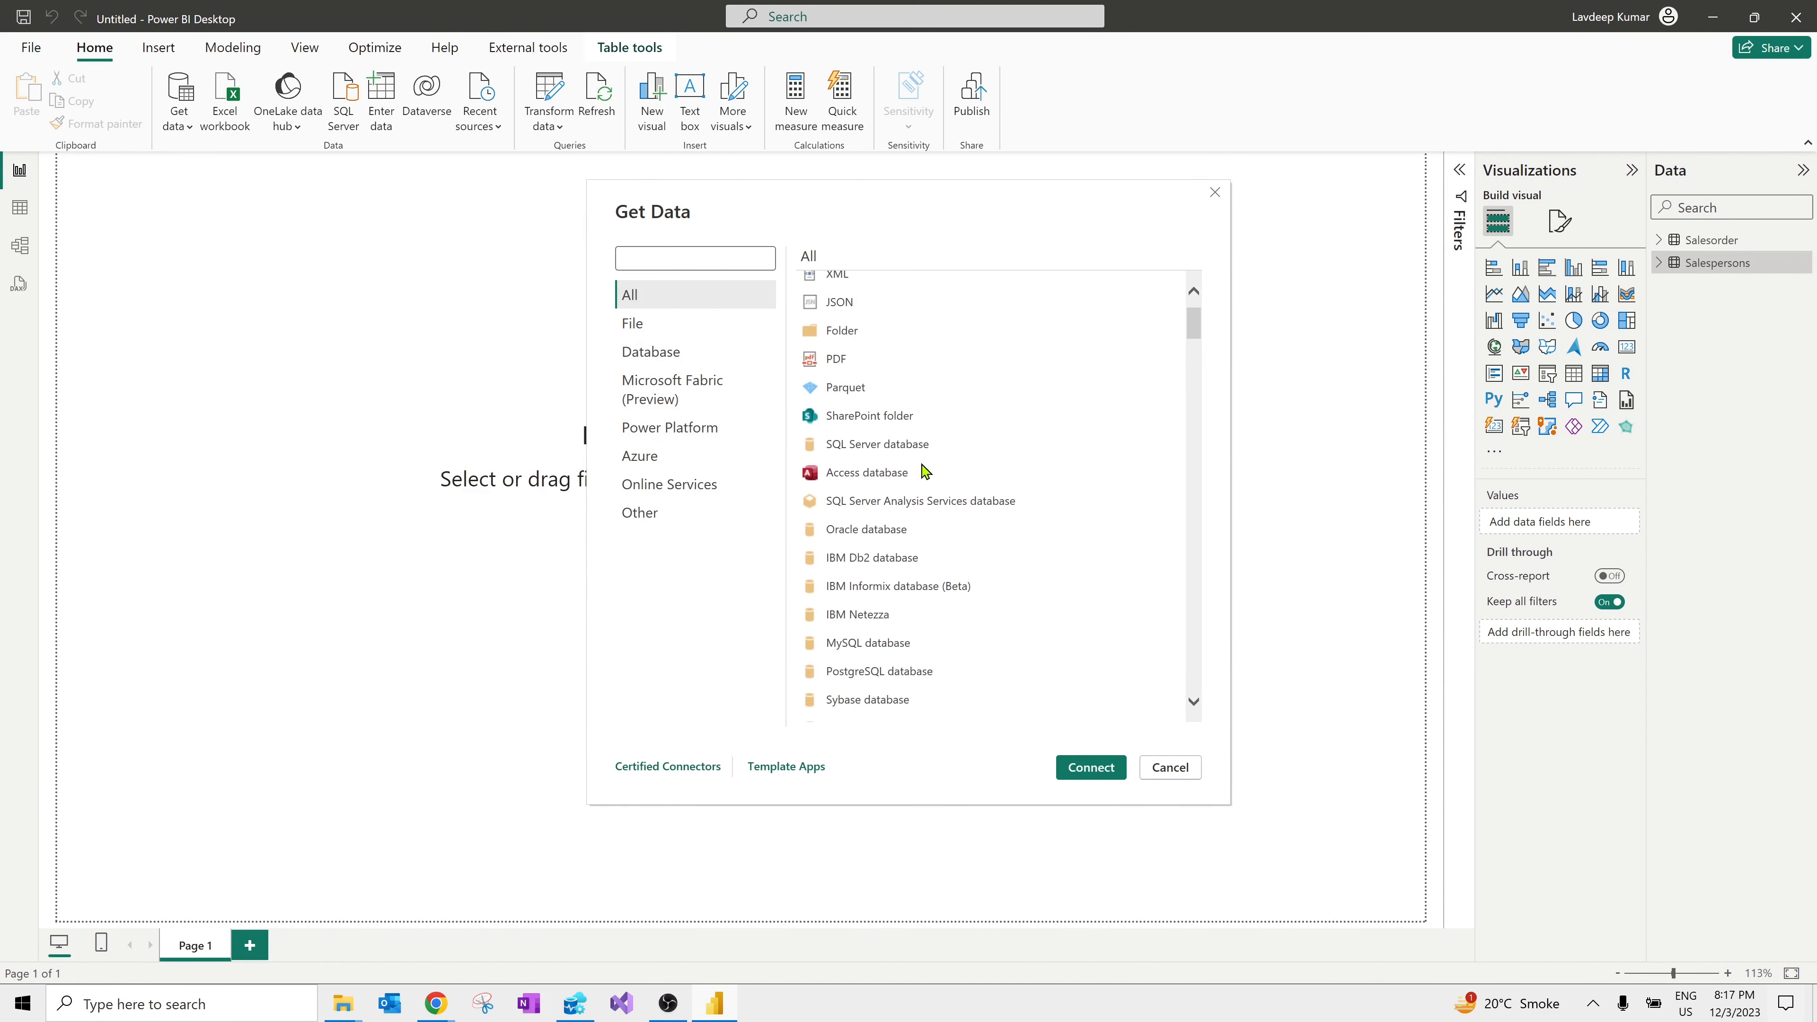
scroll(856, 521, "up", 1)
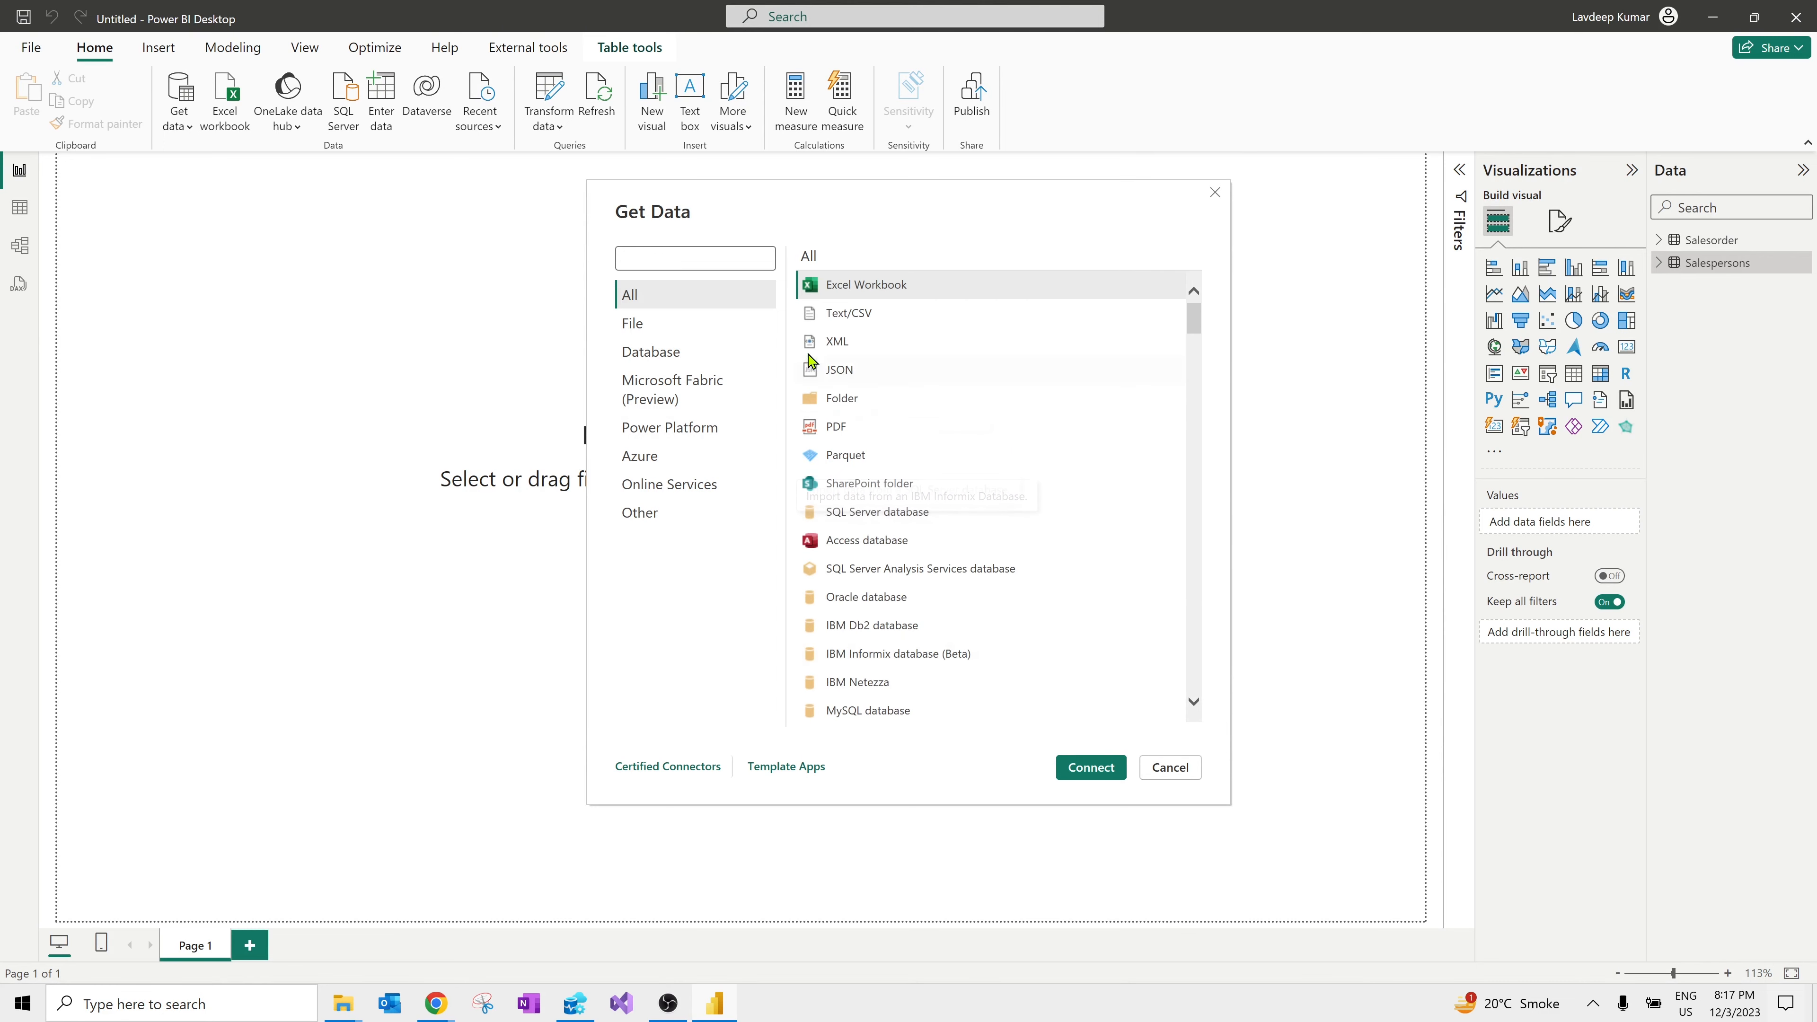
left_click(874, 487)
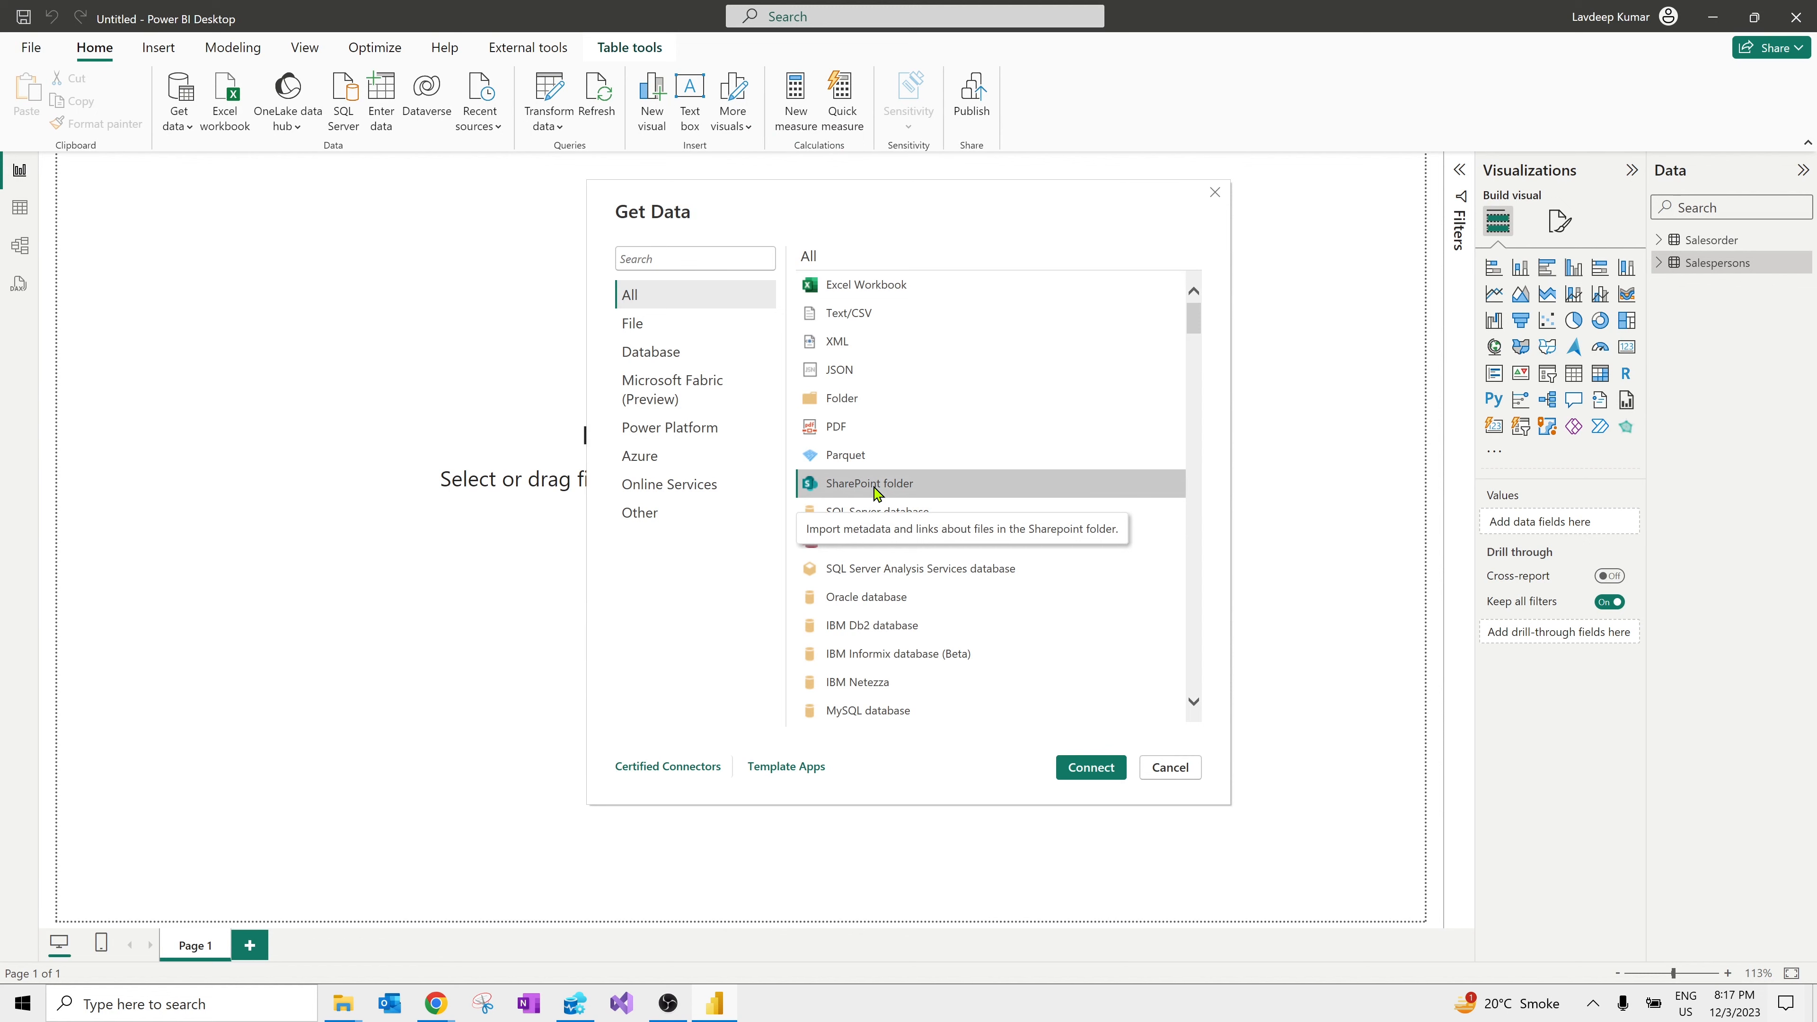
left_click(1095, 775)
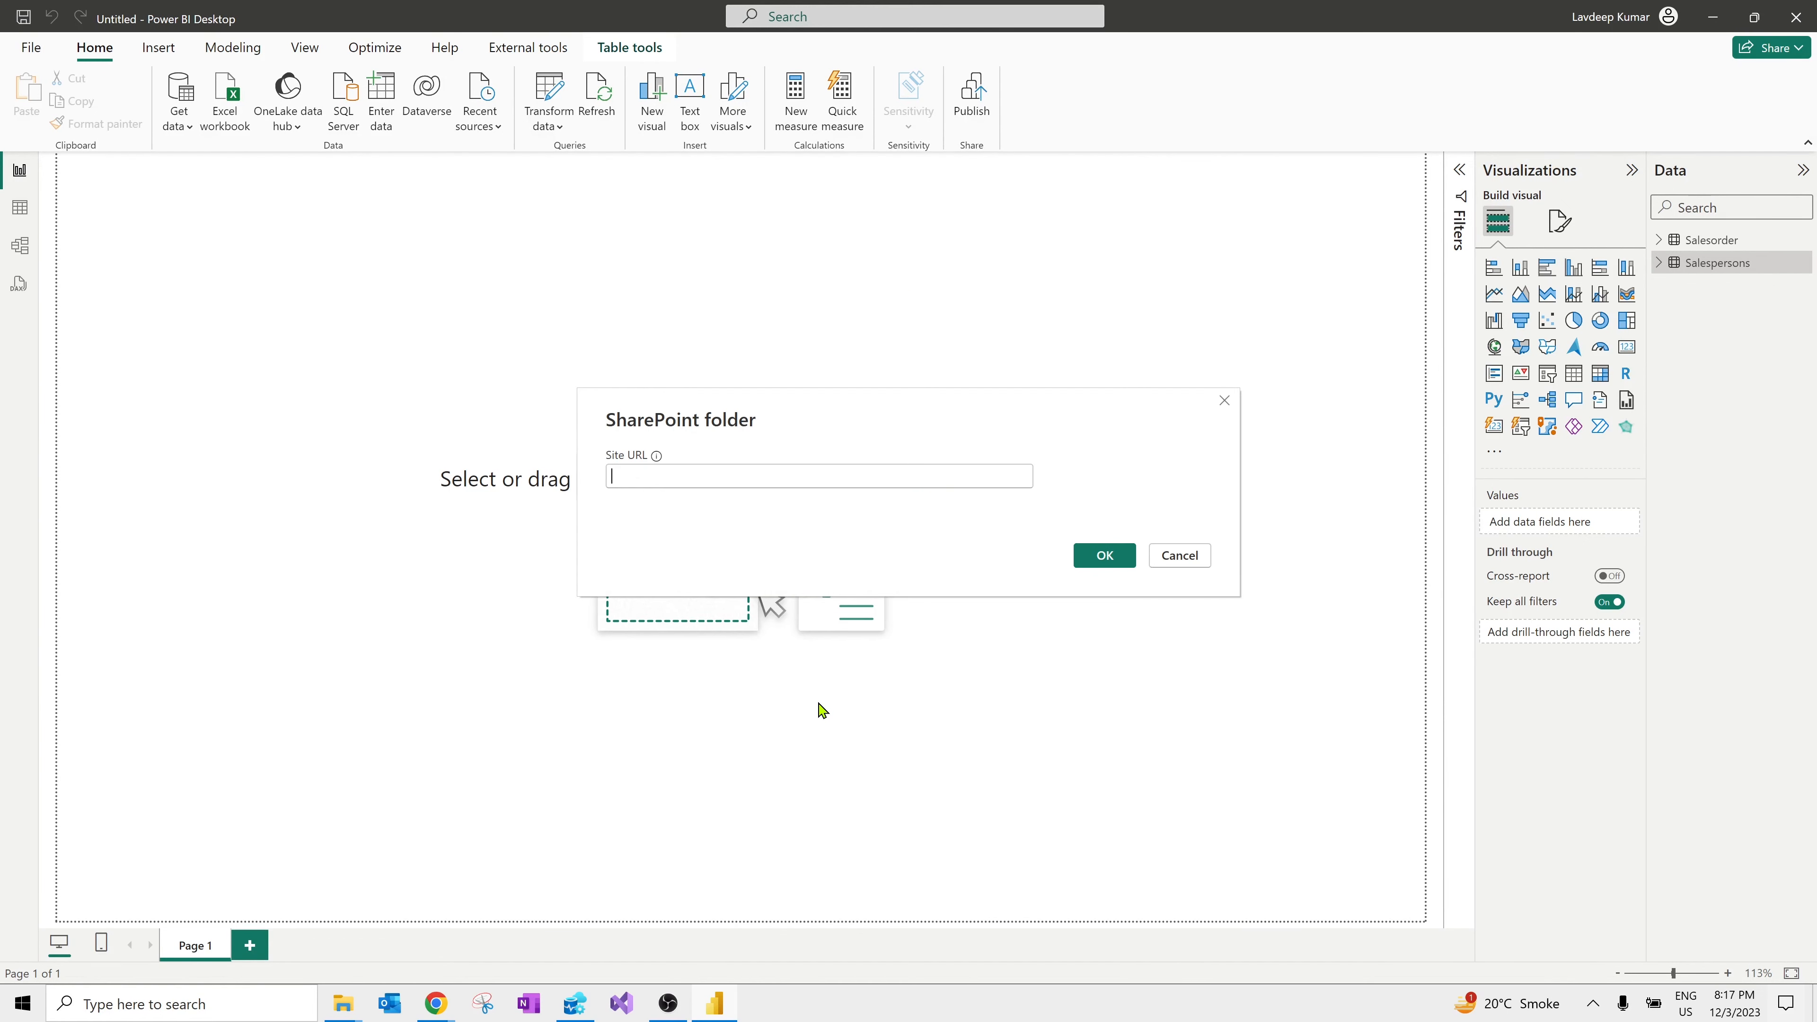
left_click_drag(816, 418, 751, 284)
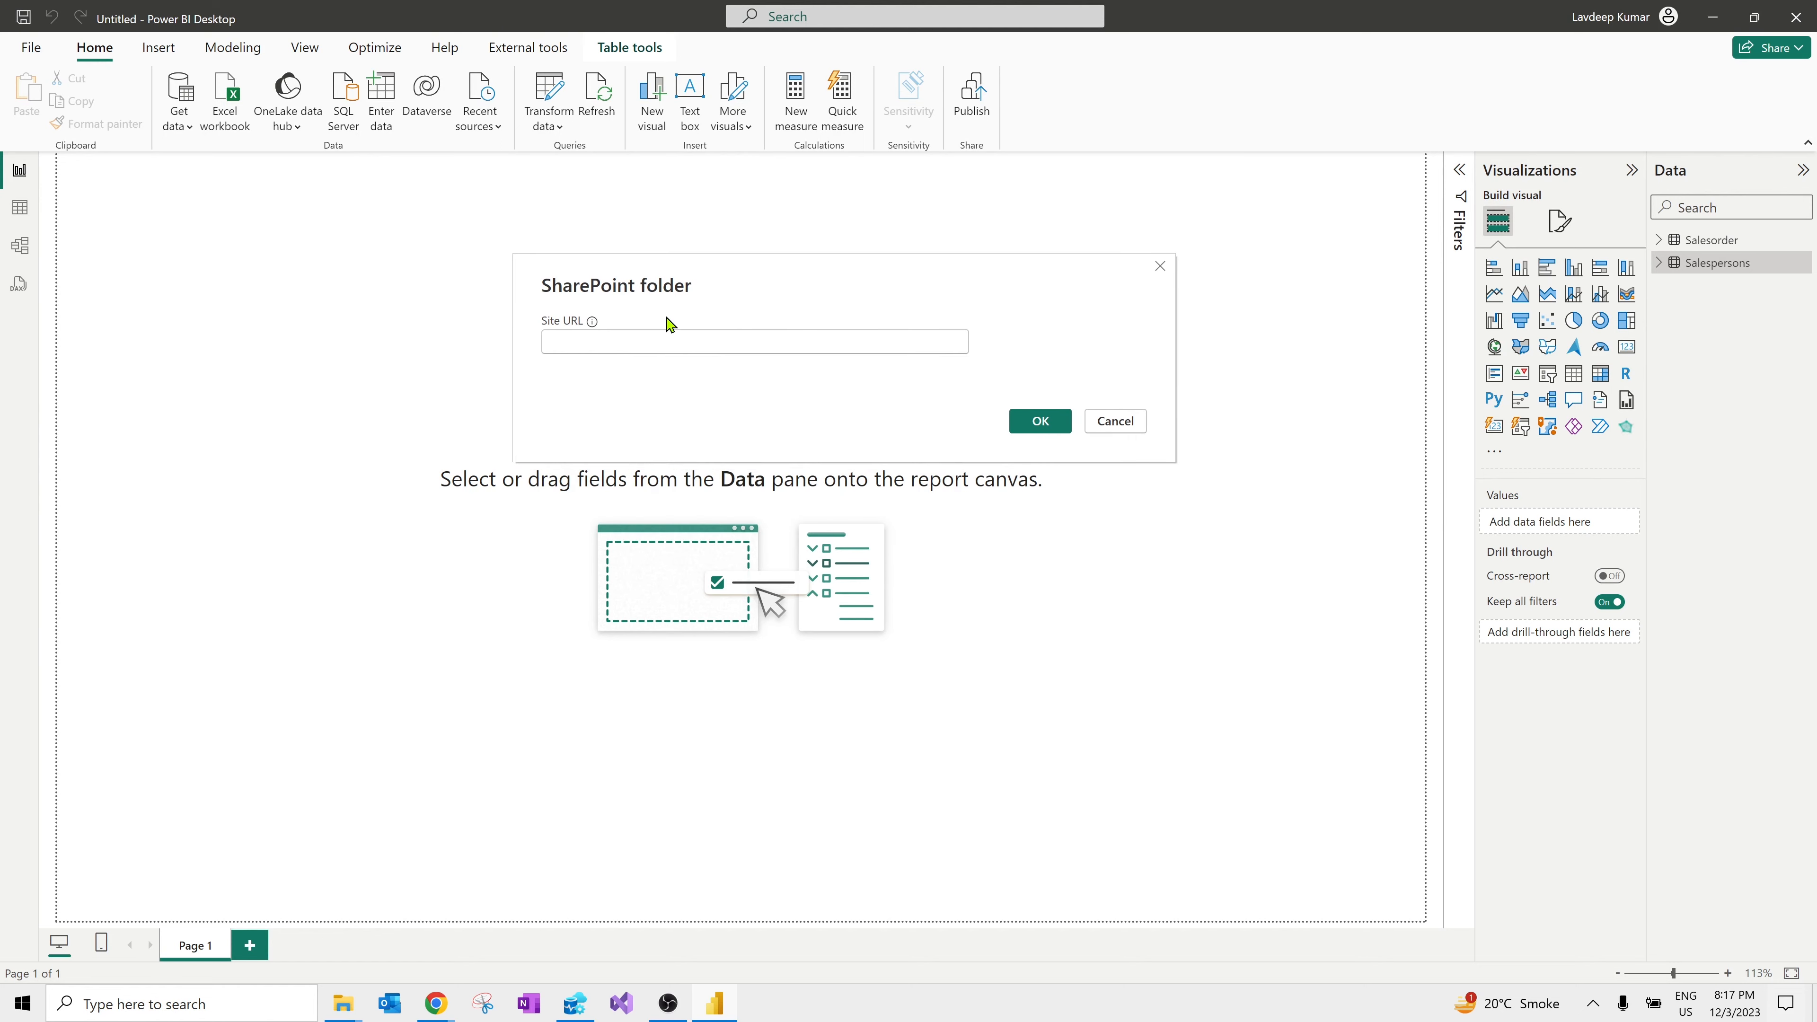
left_click(582, 346)
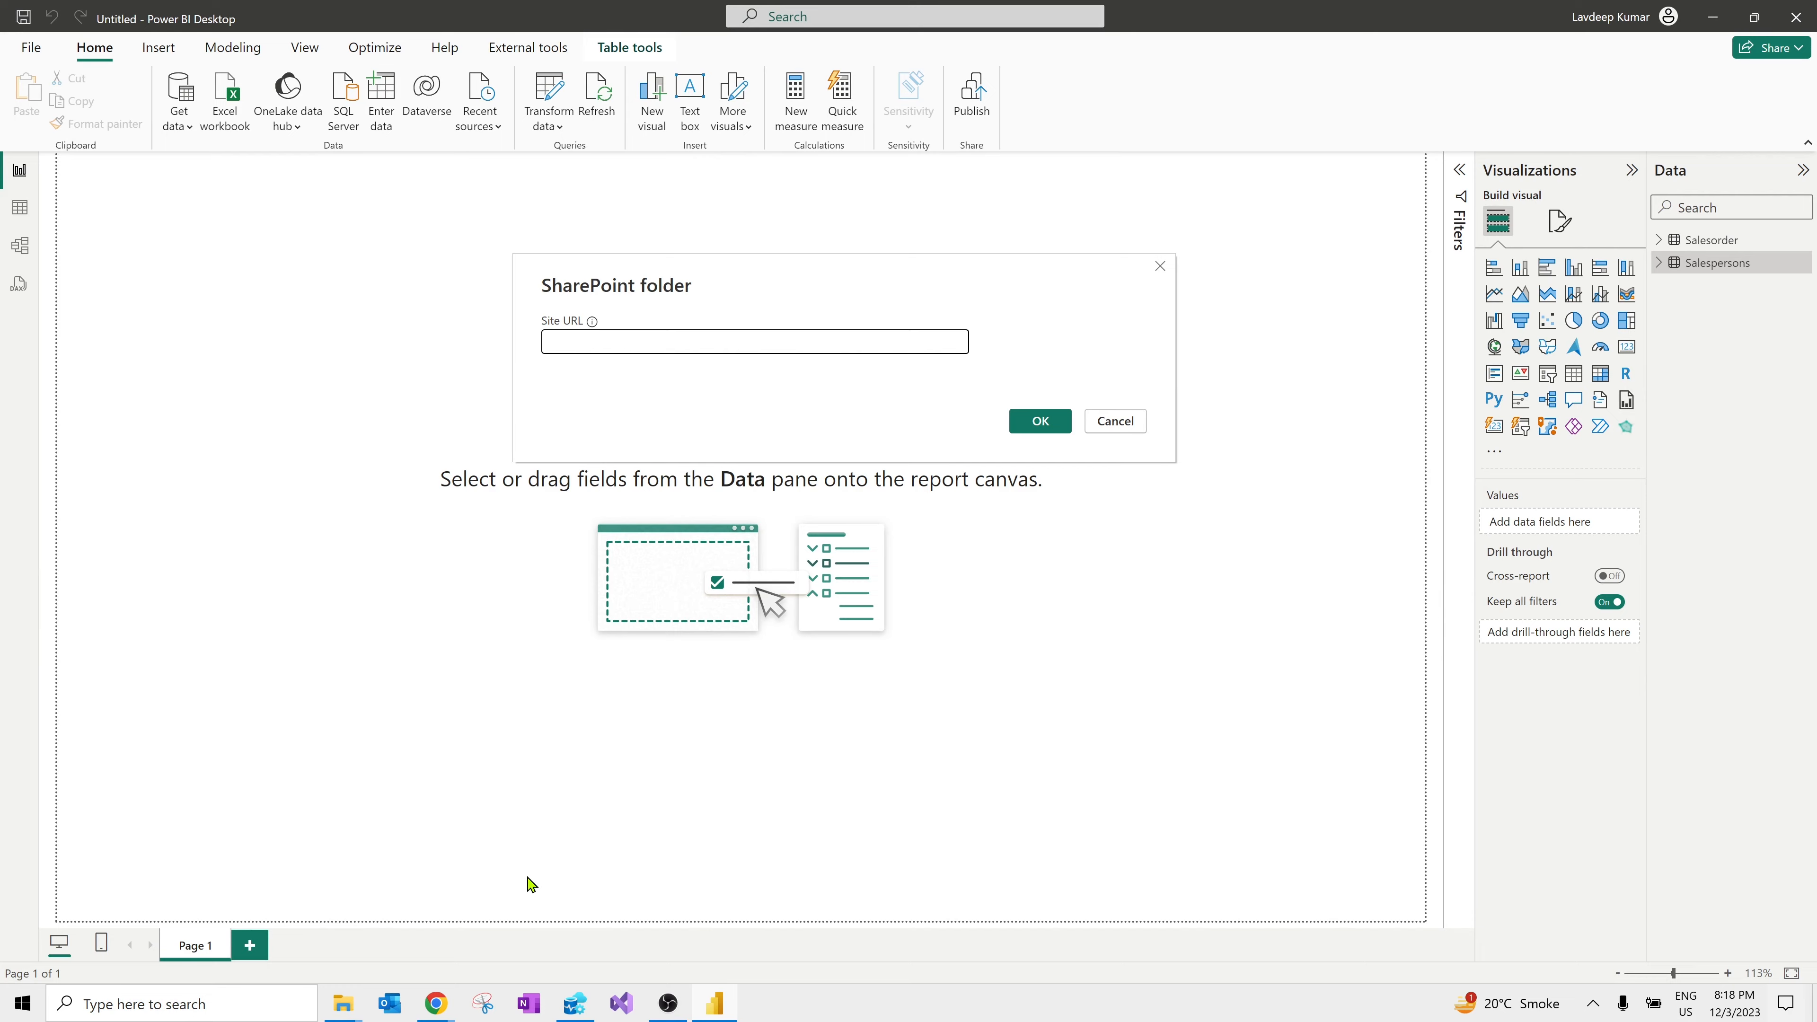
Step: Switch to the SharePoint page in Chrome and copy only the site part of its address, through sites/PowerBiTranning
mouse_move(438, 1005)
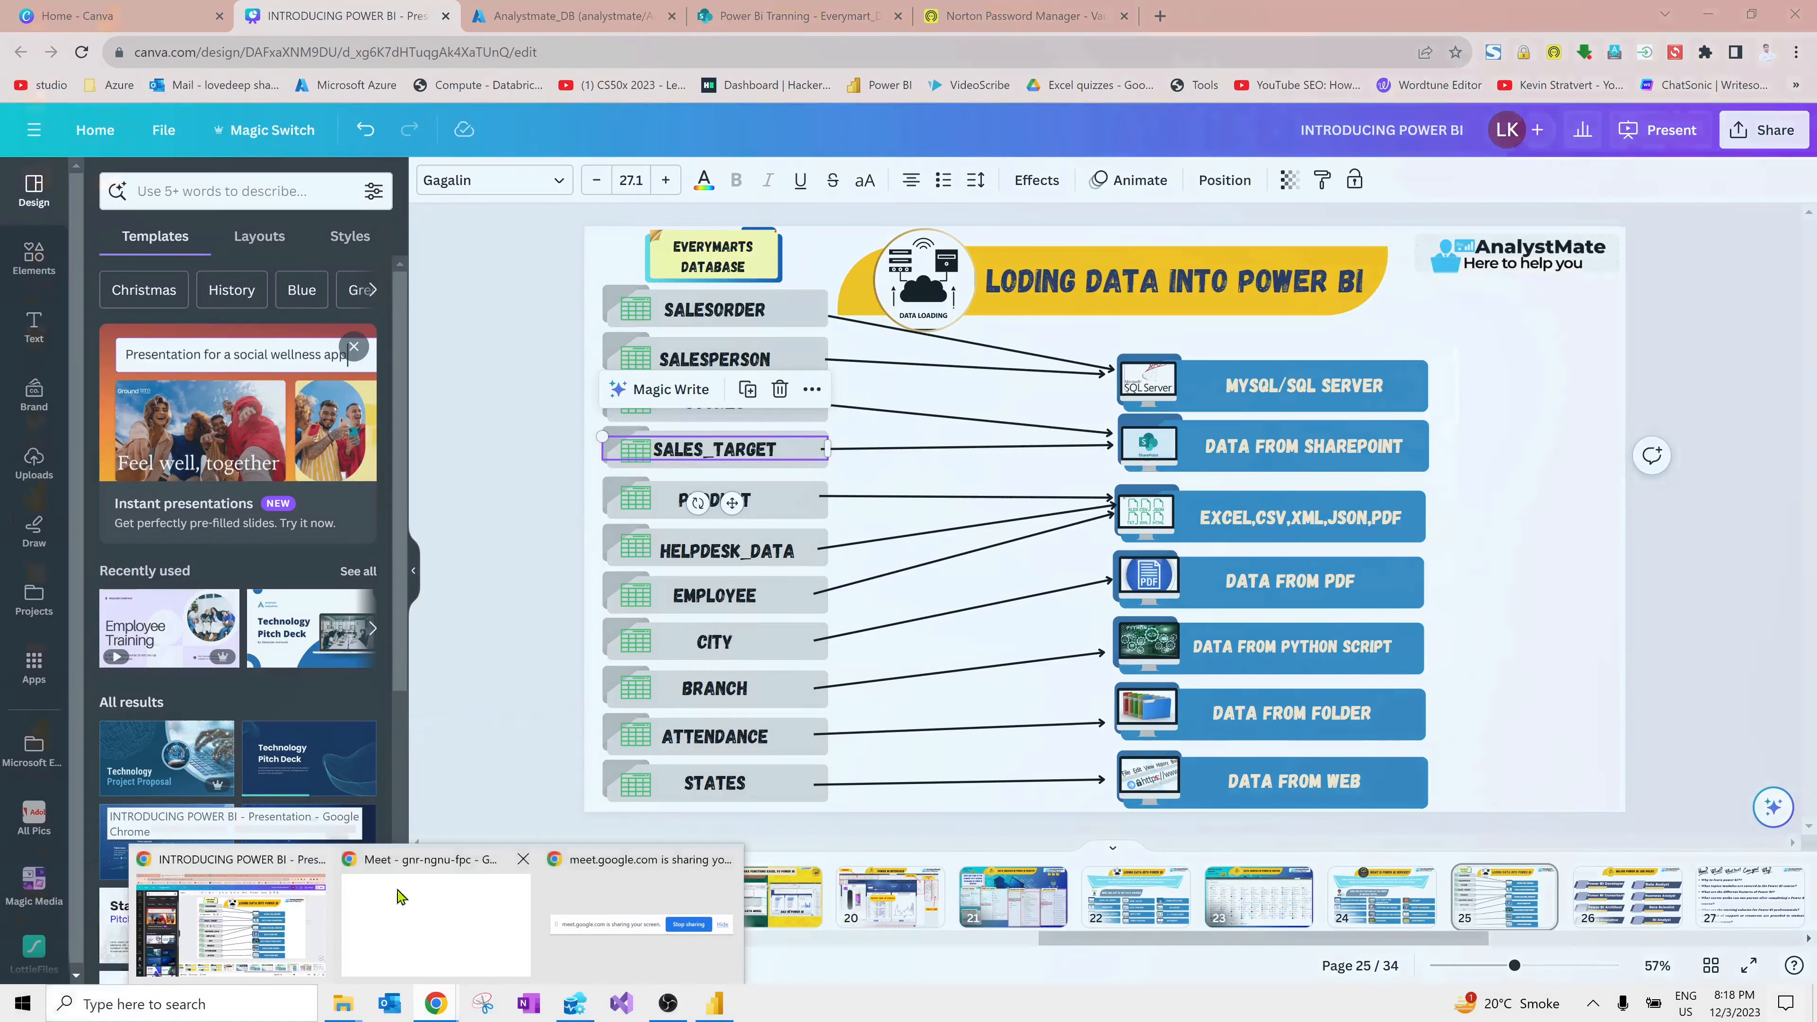
left_click(278, 922)
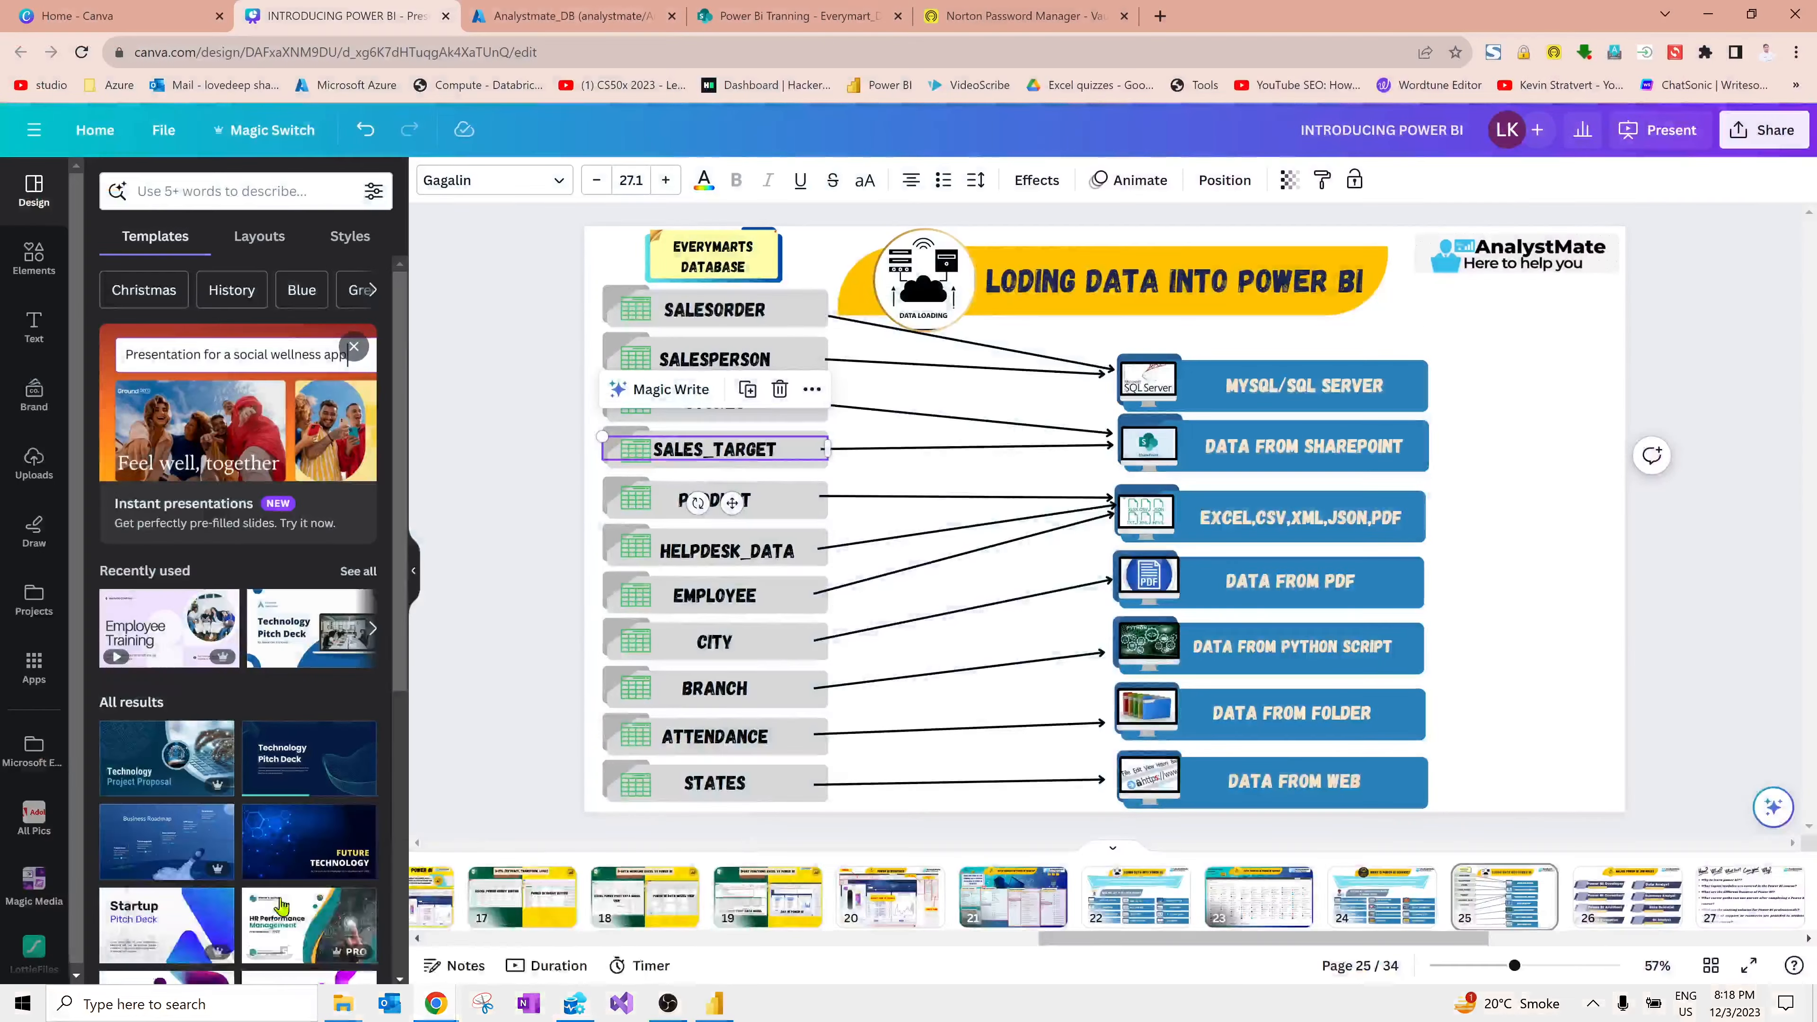
left_click(768, 14)
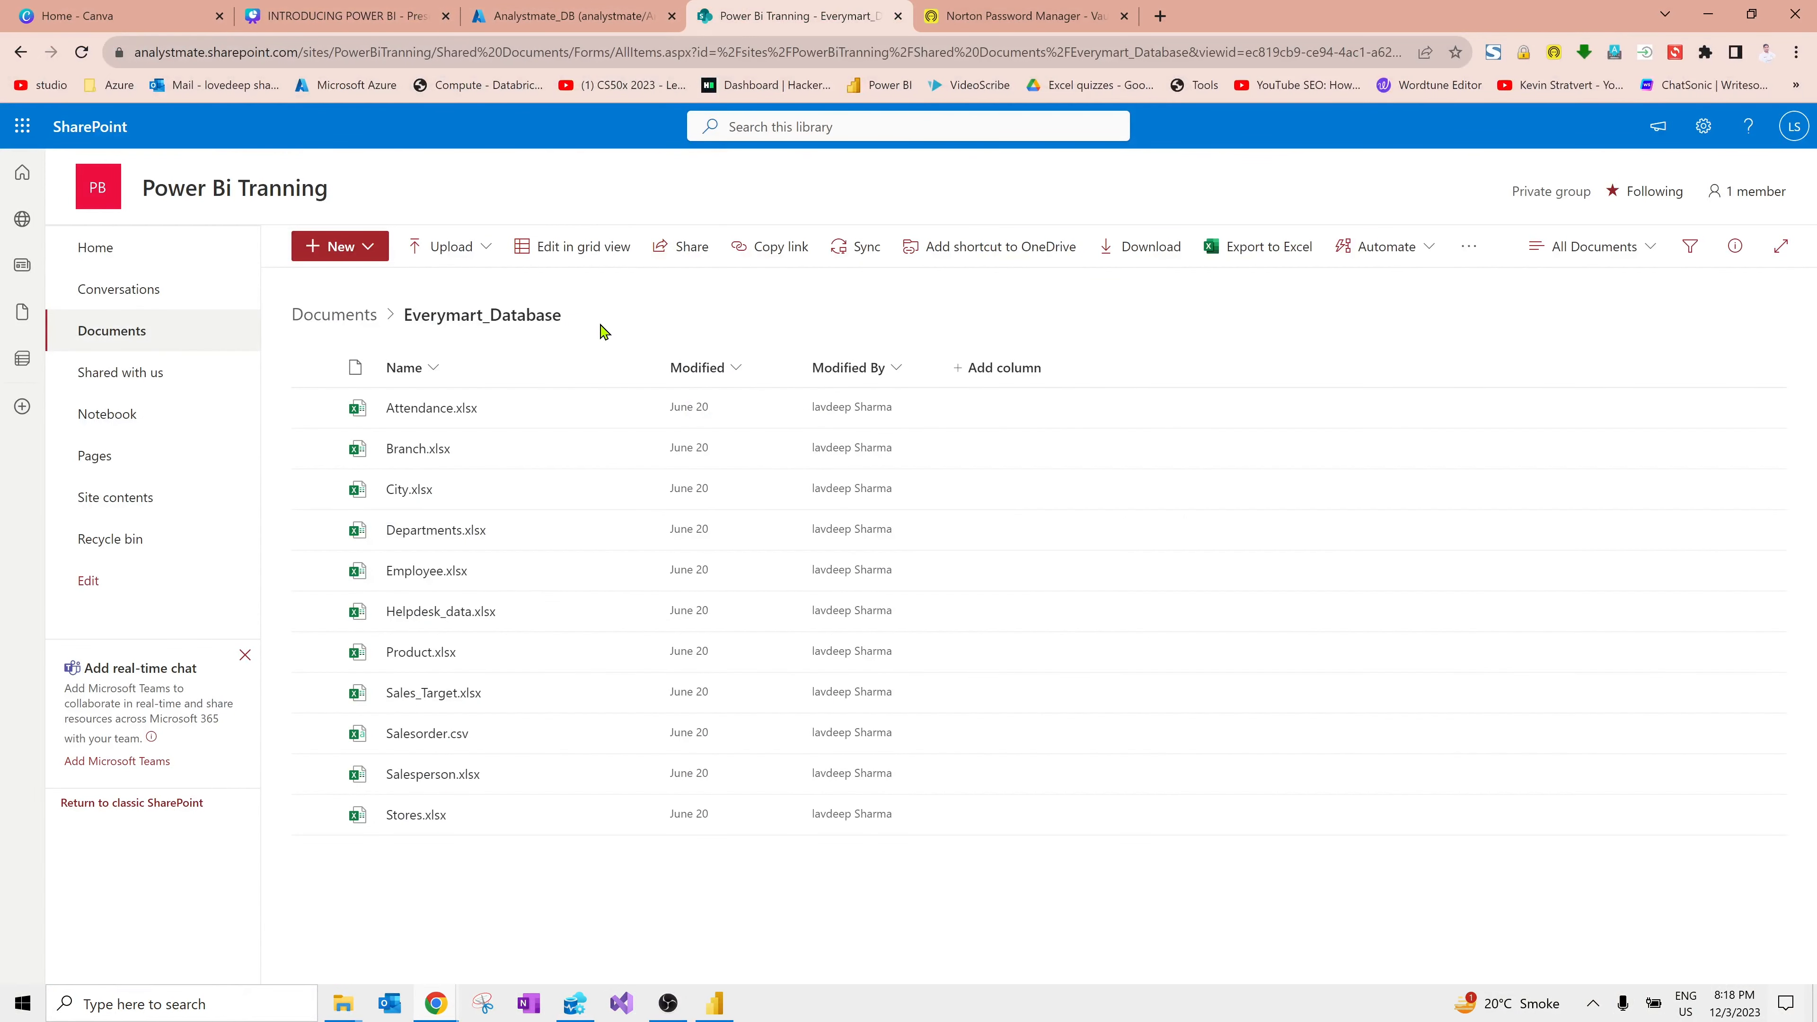
left_click(433, 52)
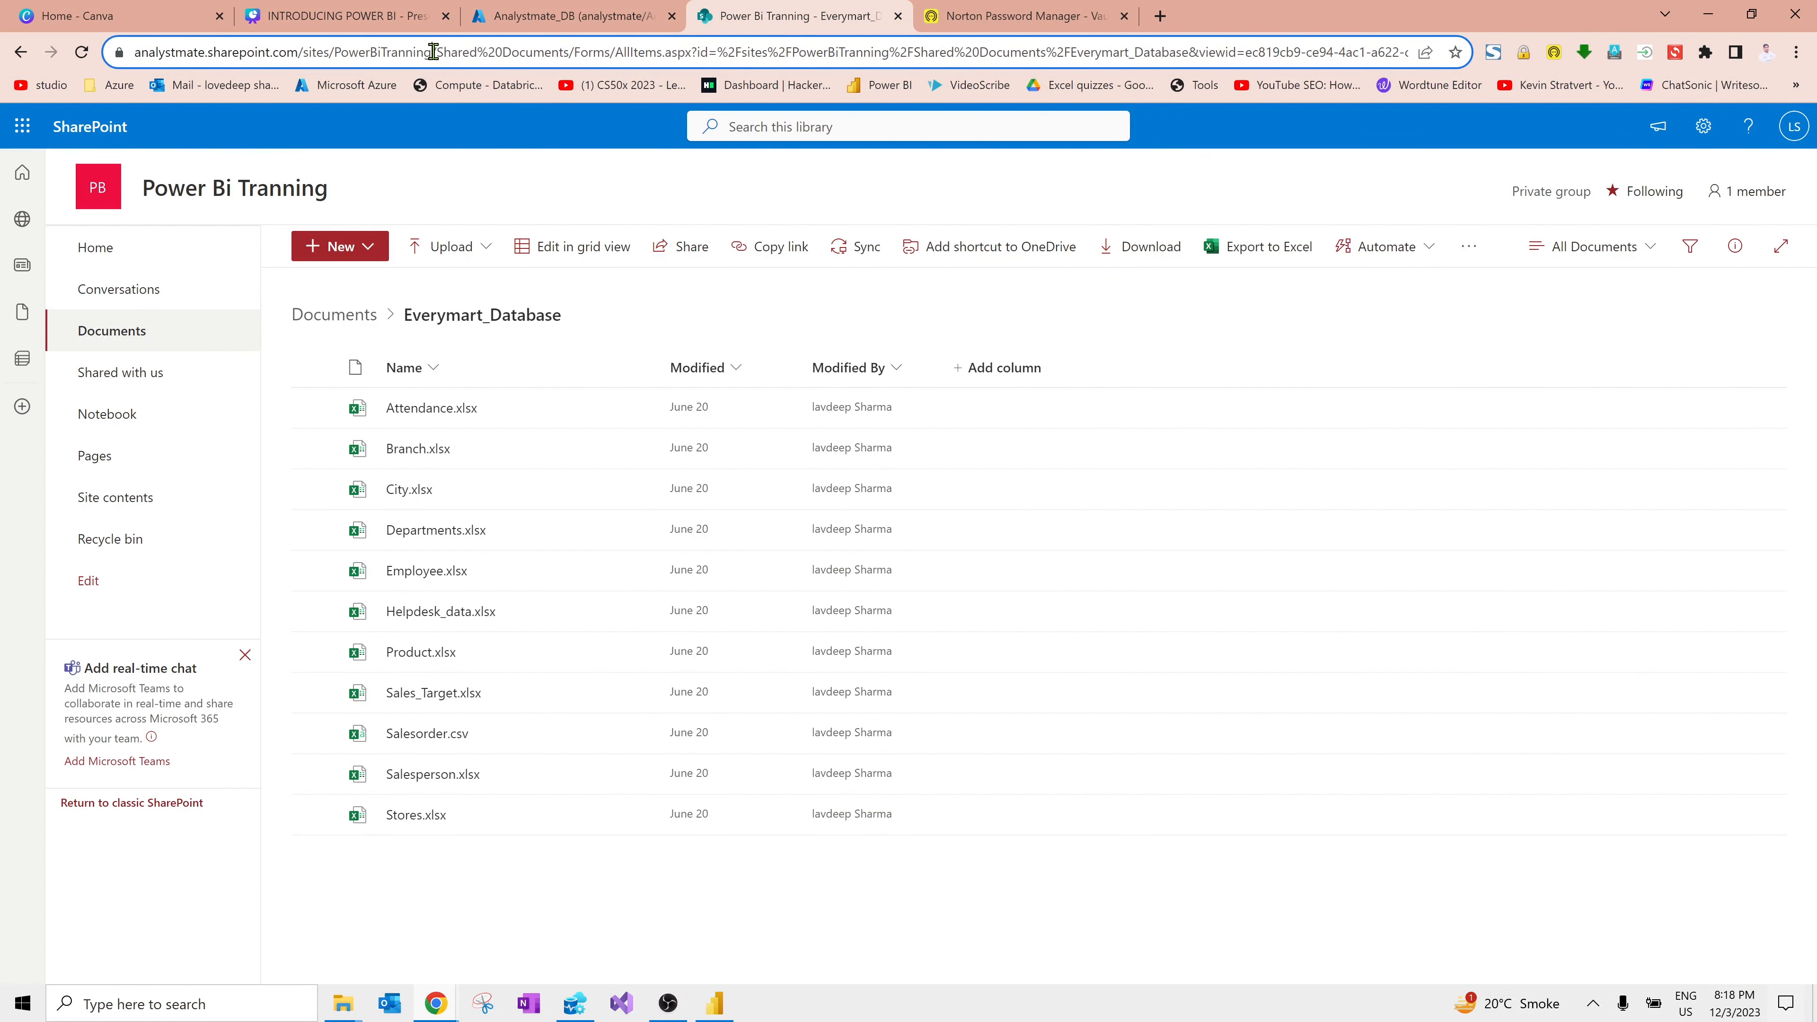
left_click_drag(433, 52, 110, 89)
key("ctrl+c")
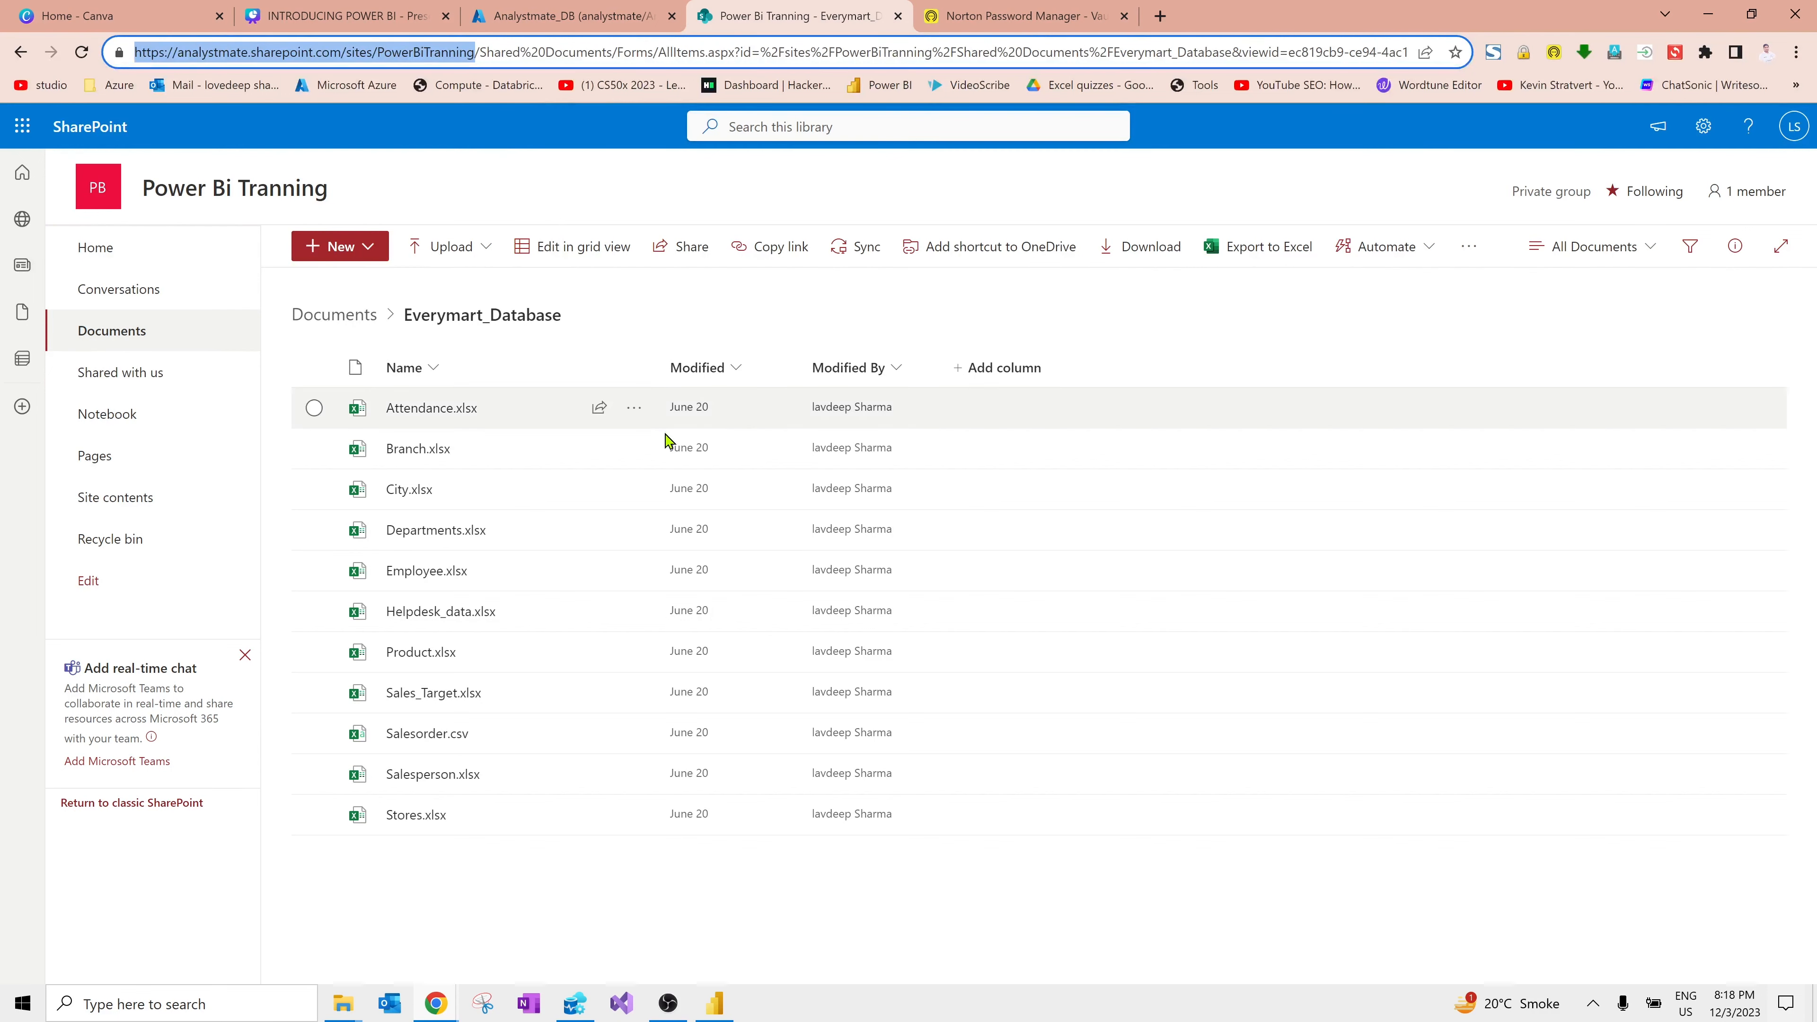
key("alt+Tab")
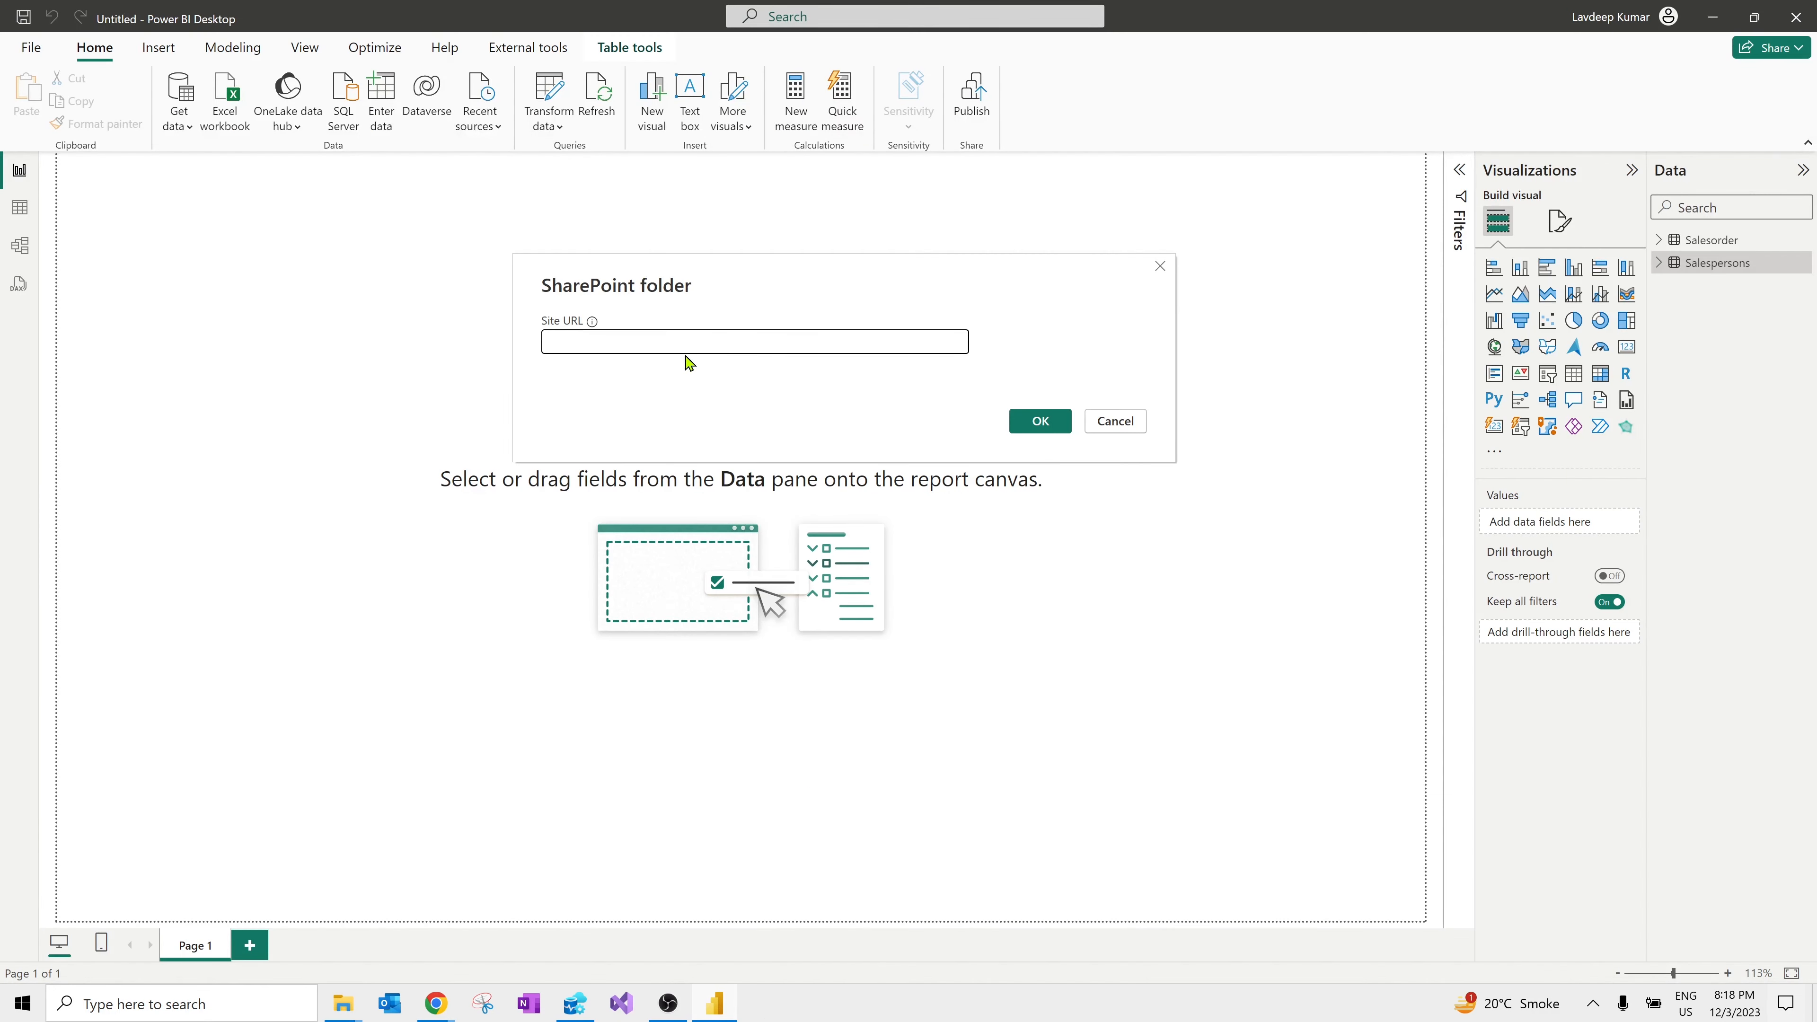
left_click(670, 342)
key("ctrl+v")
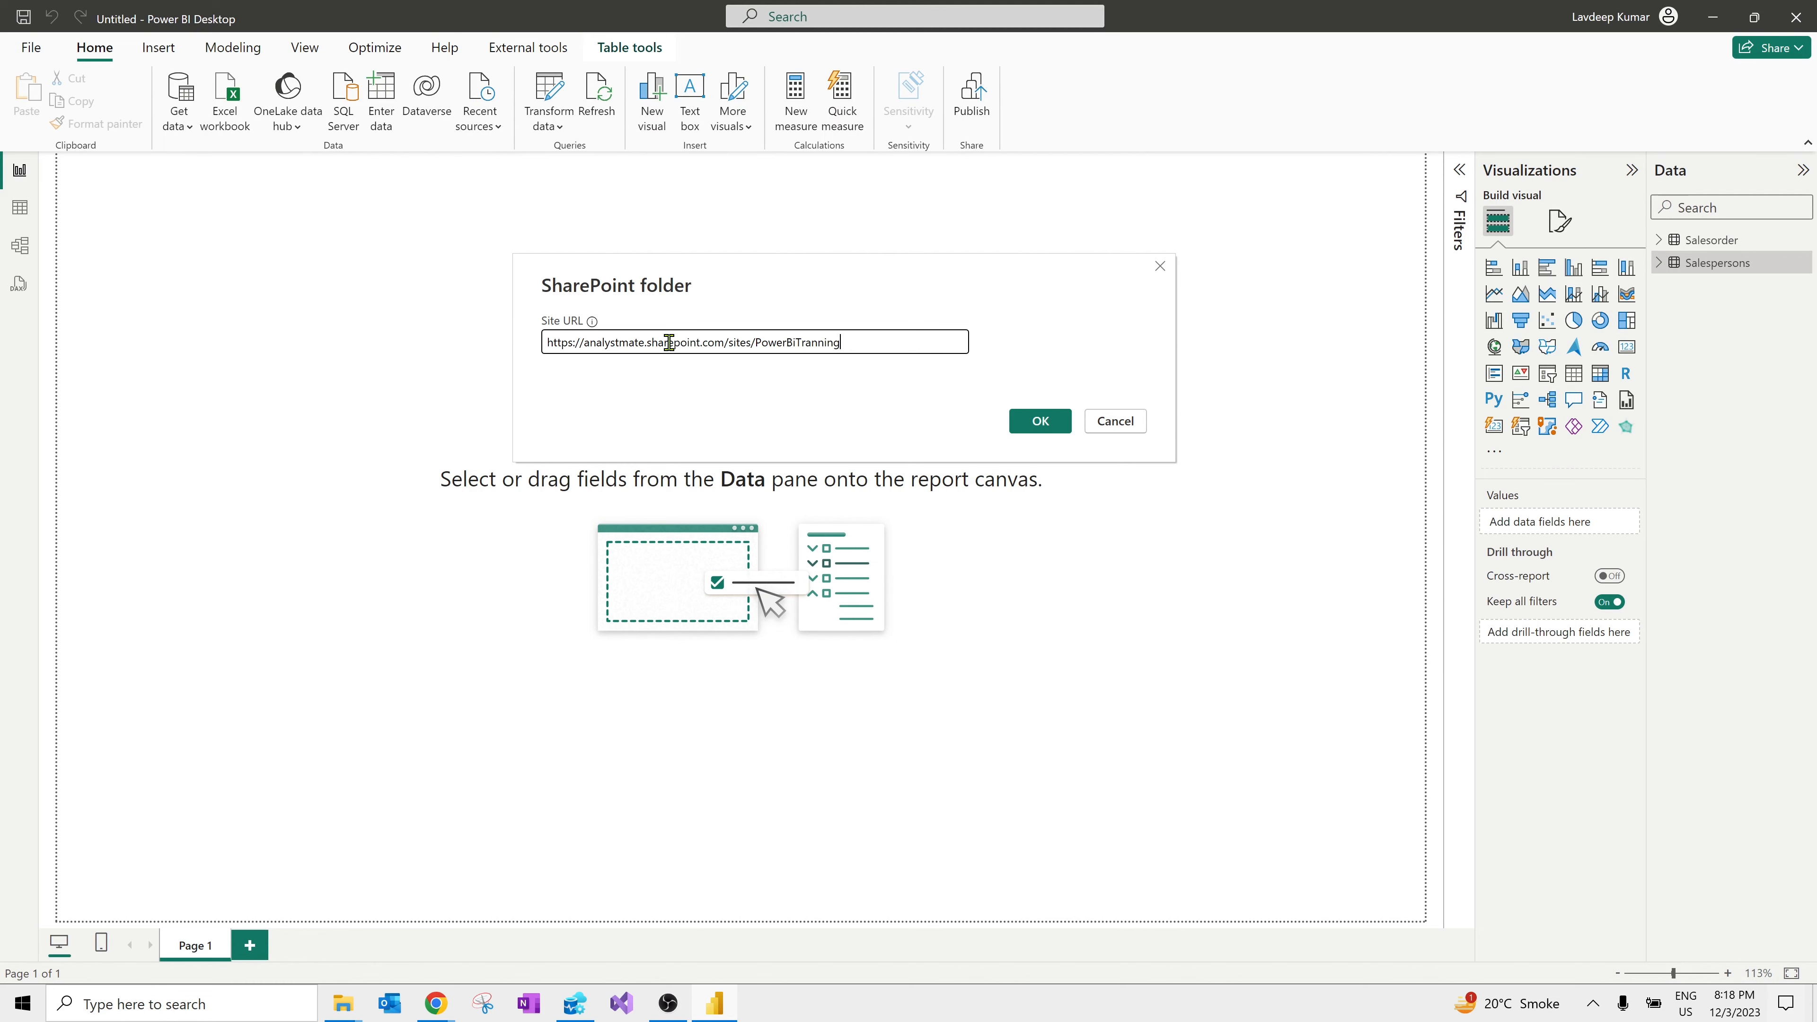
left_click(1052, 421)
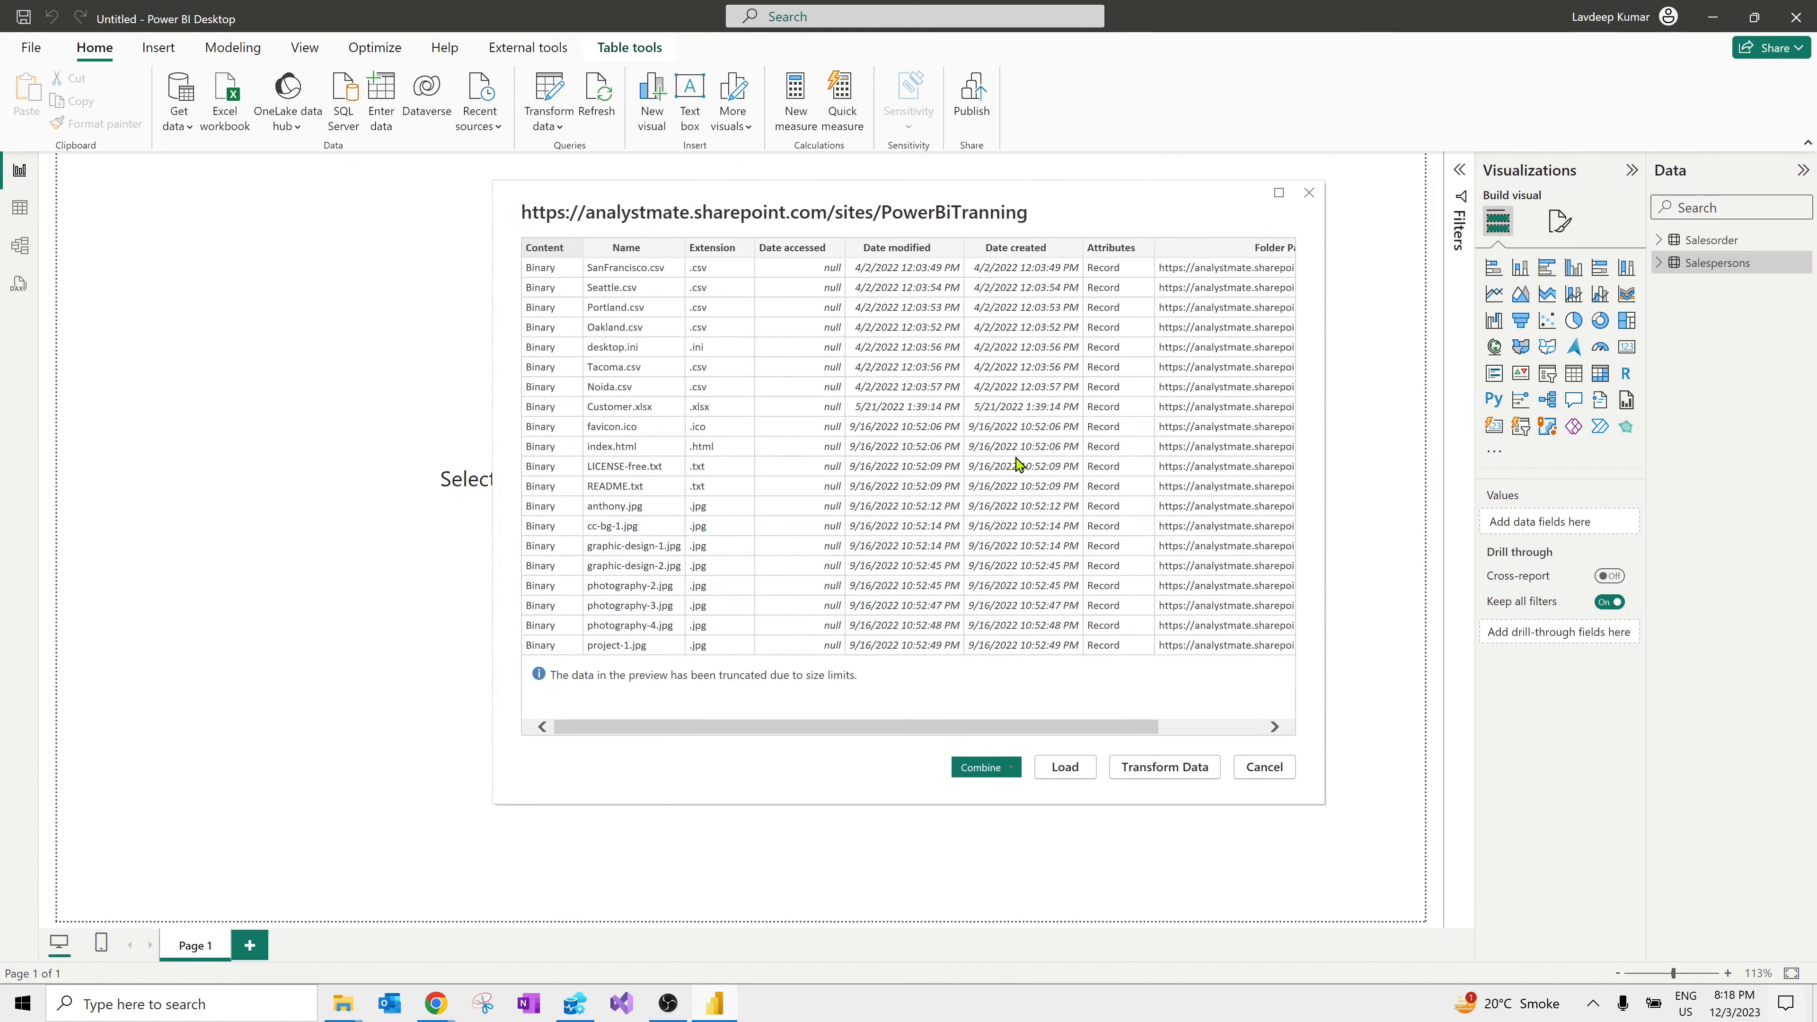
Step: Check the Everymart_Database folder name in SharePoint, and open the previewed site file list in Power Query Editor for transformation
left_click_drag(926, 199, 825, 165)
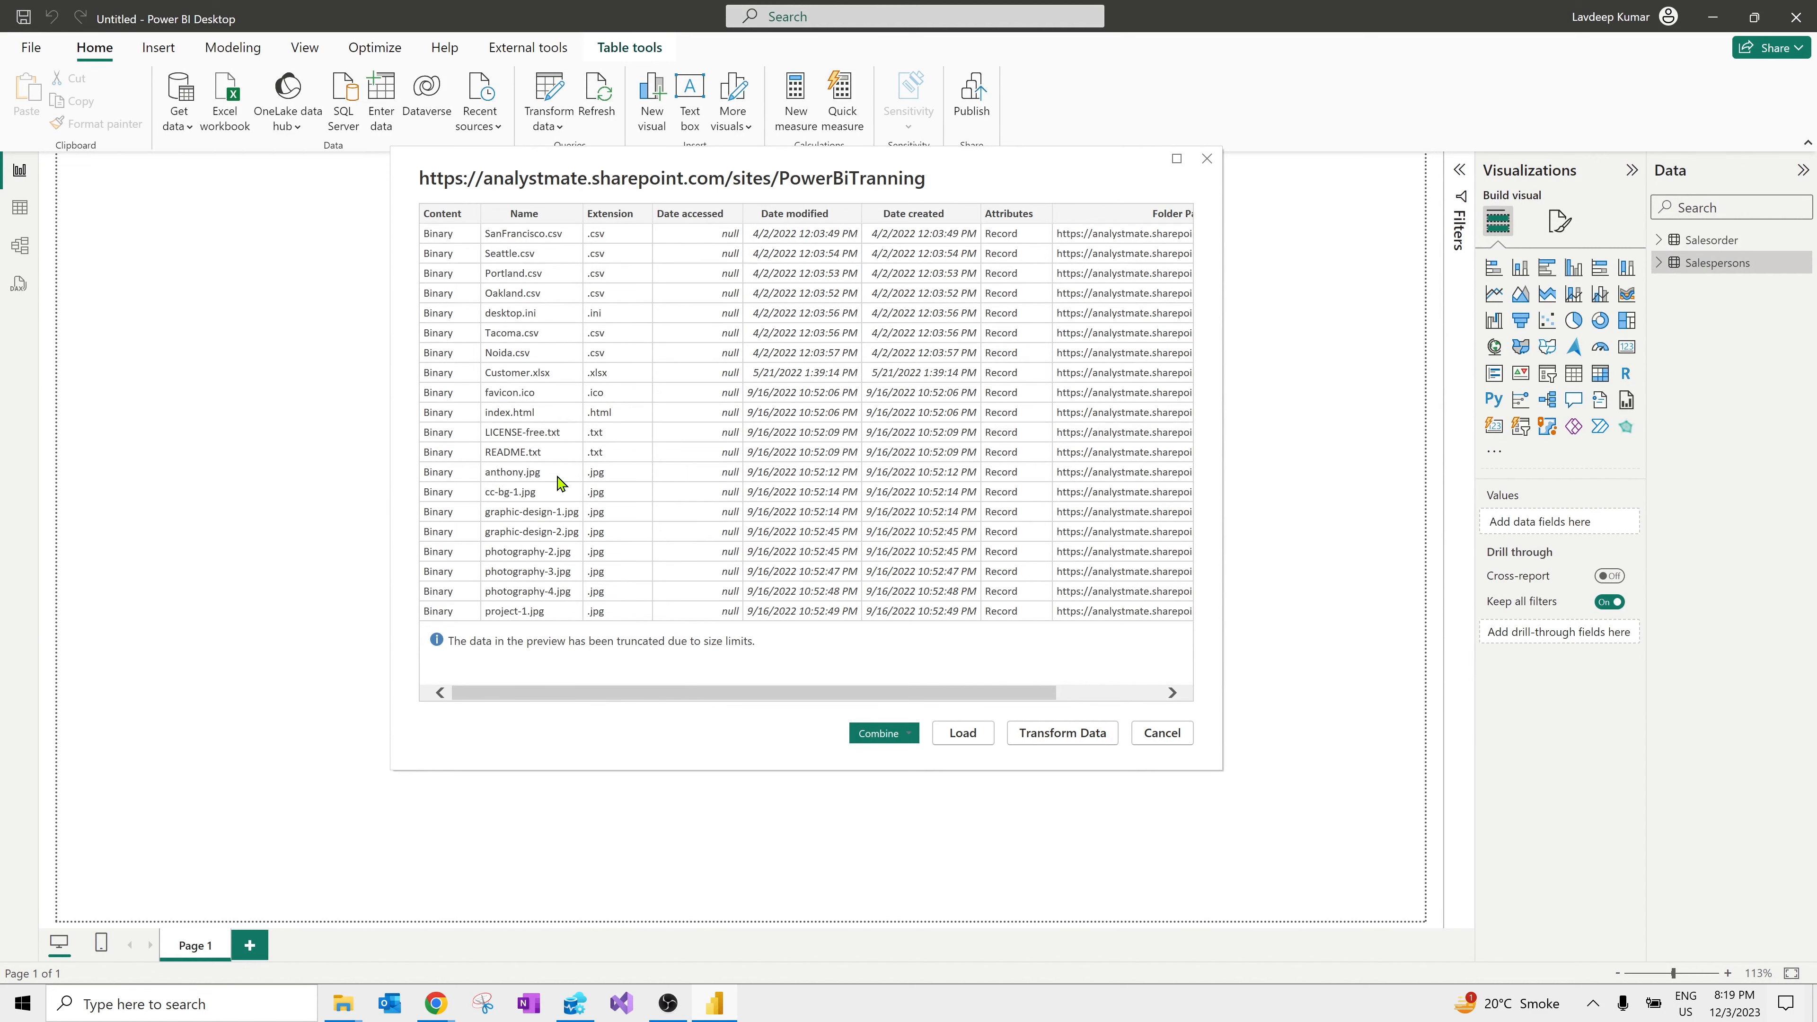
key("alt+Tab")
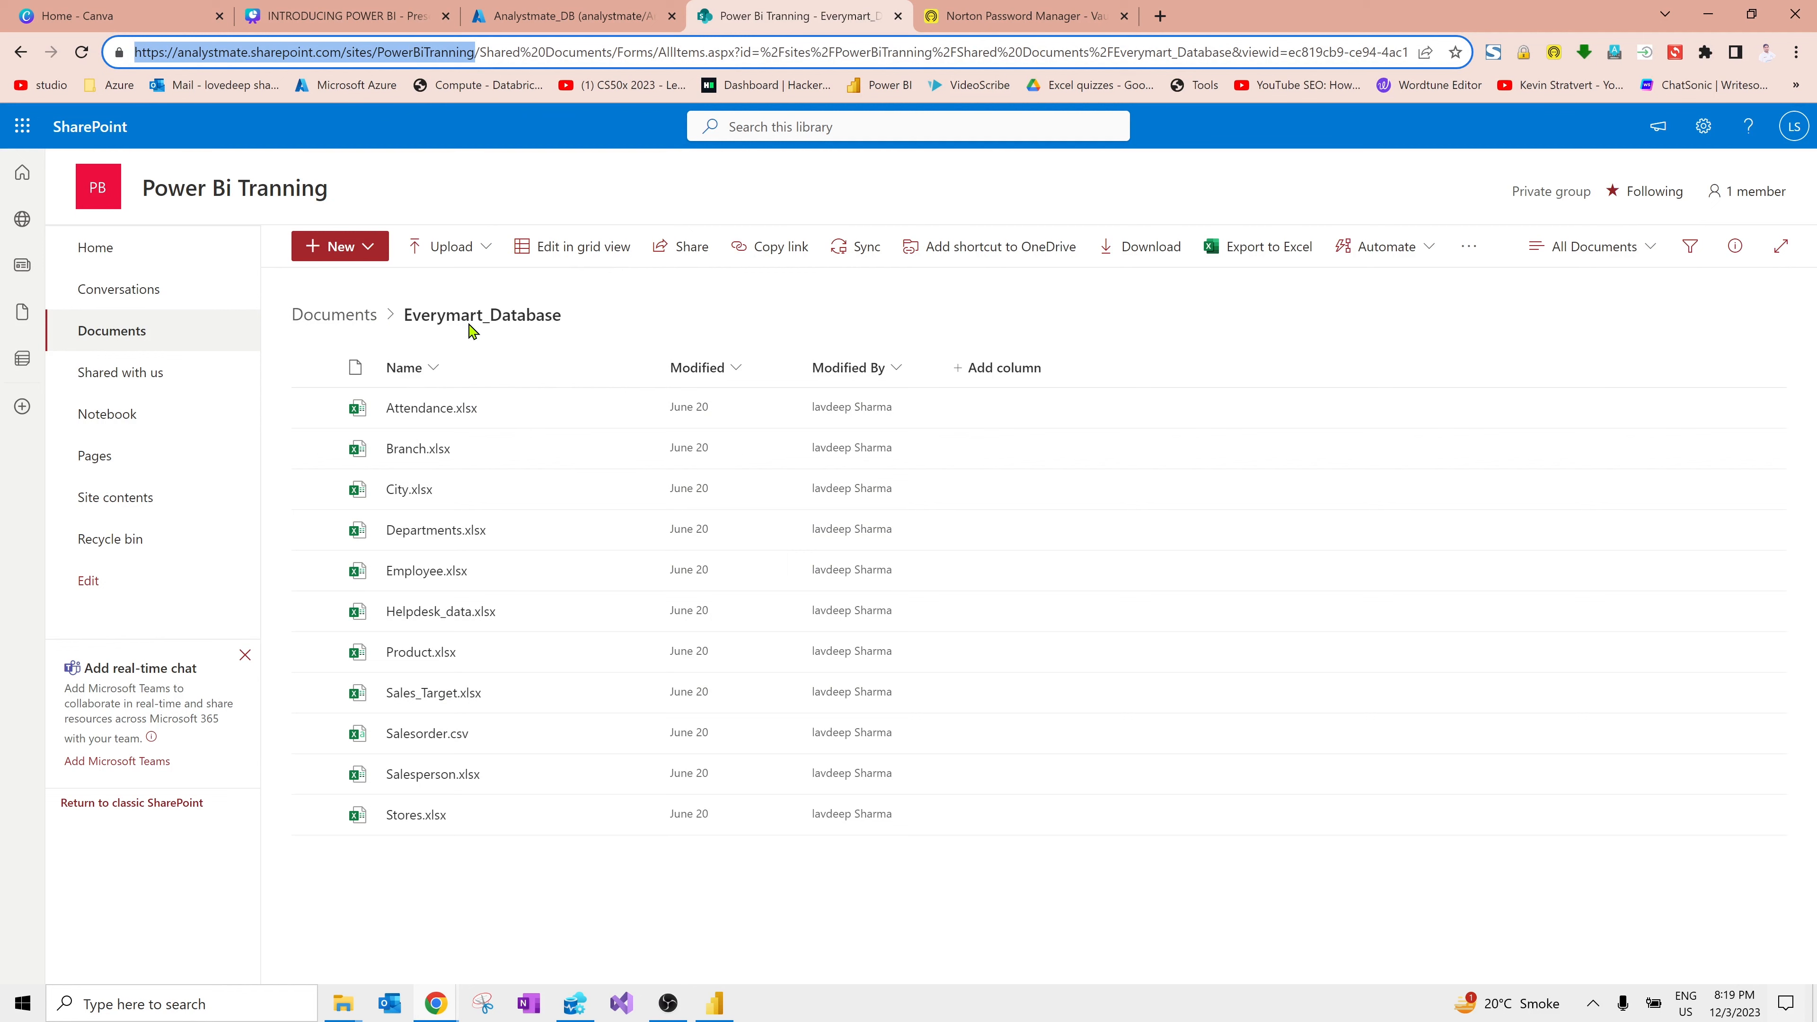
left_click_drag(414, 317, 547, 322)
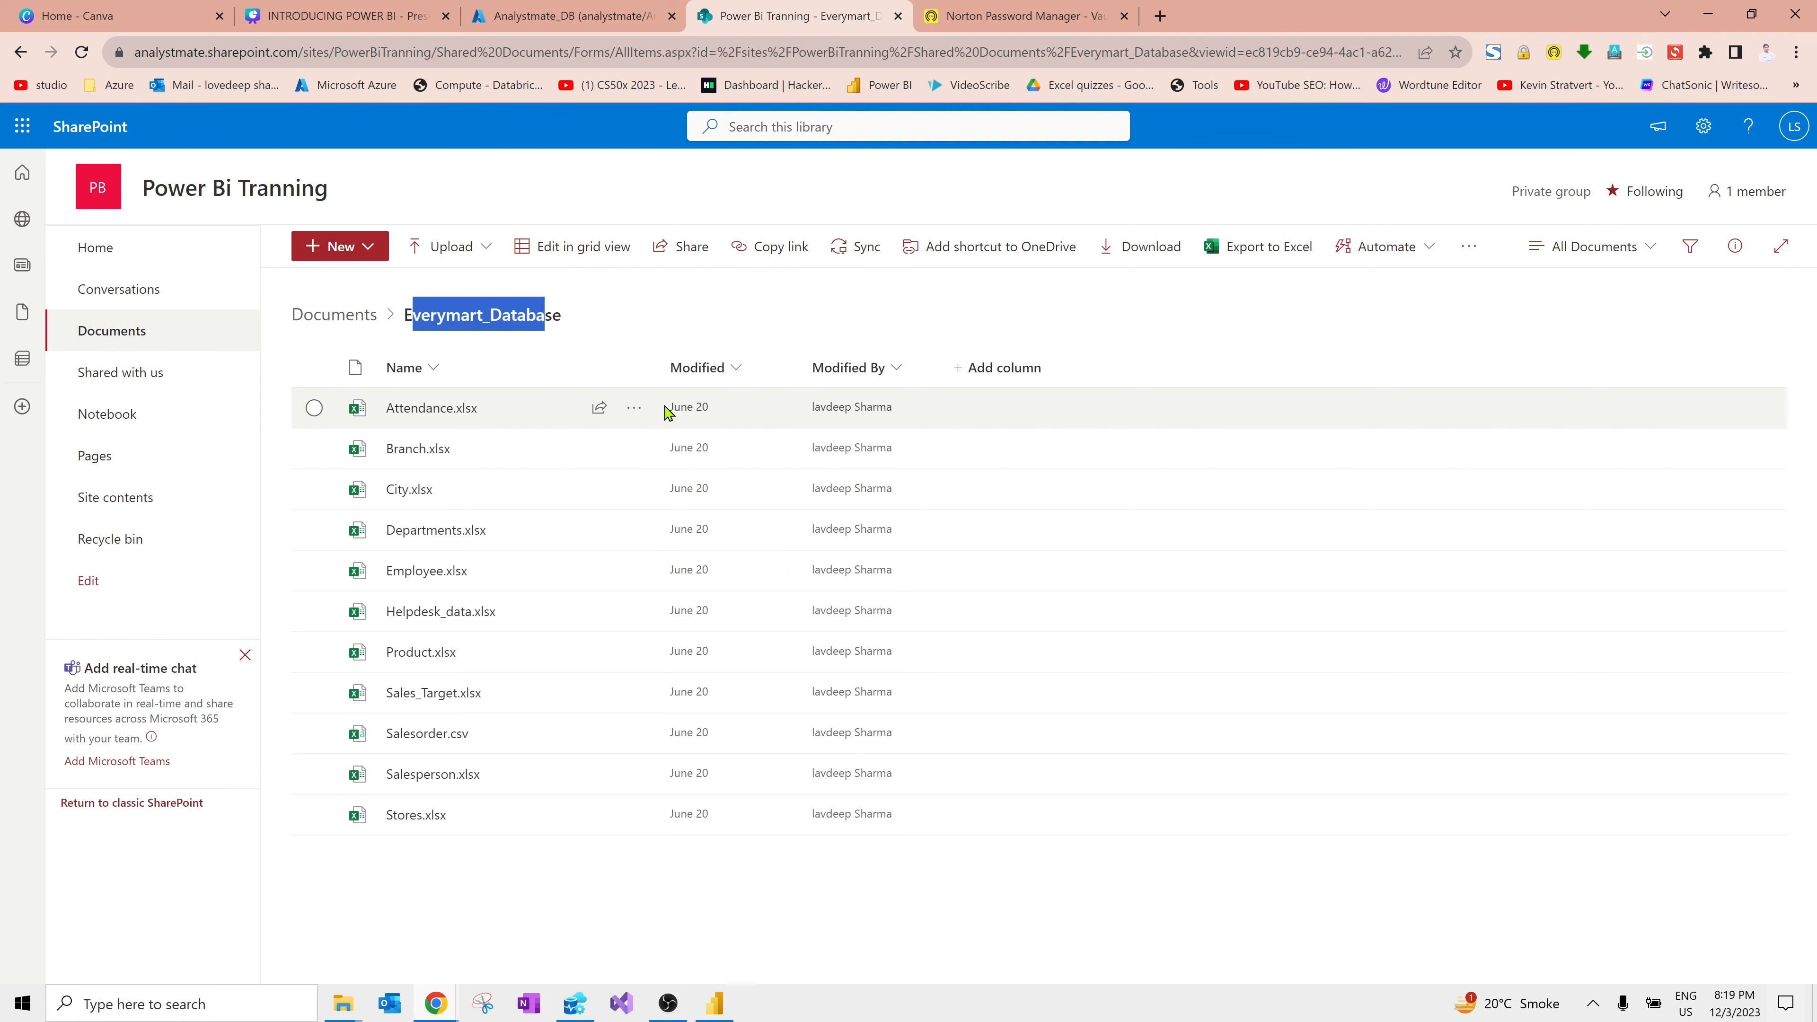
key("alt+Tab")
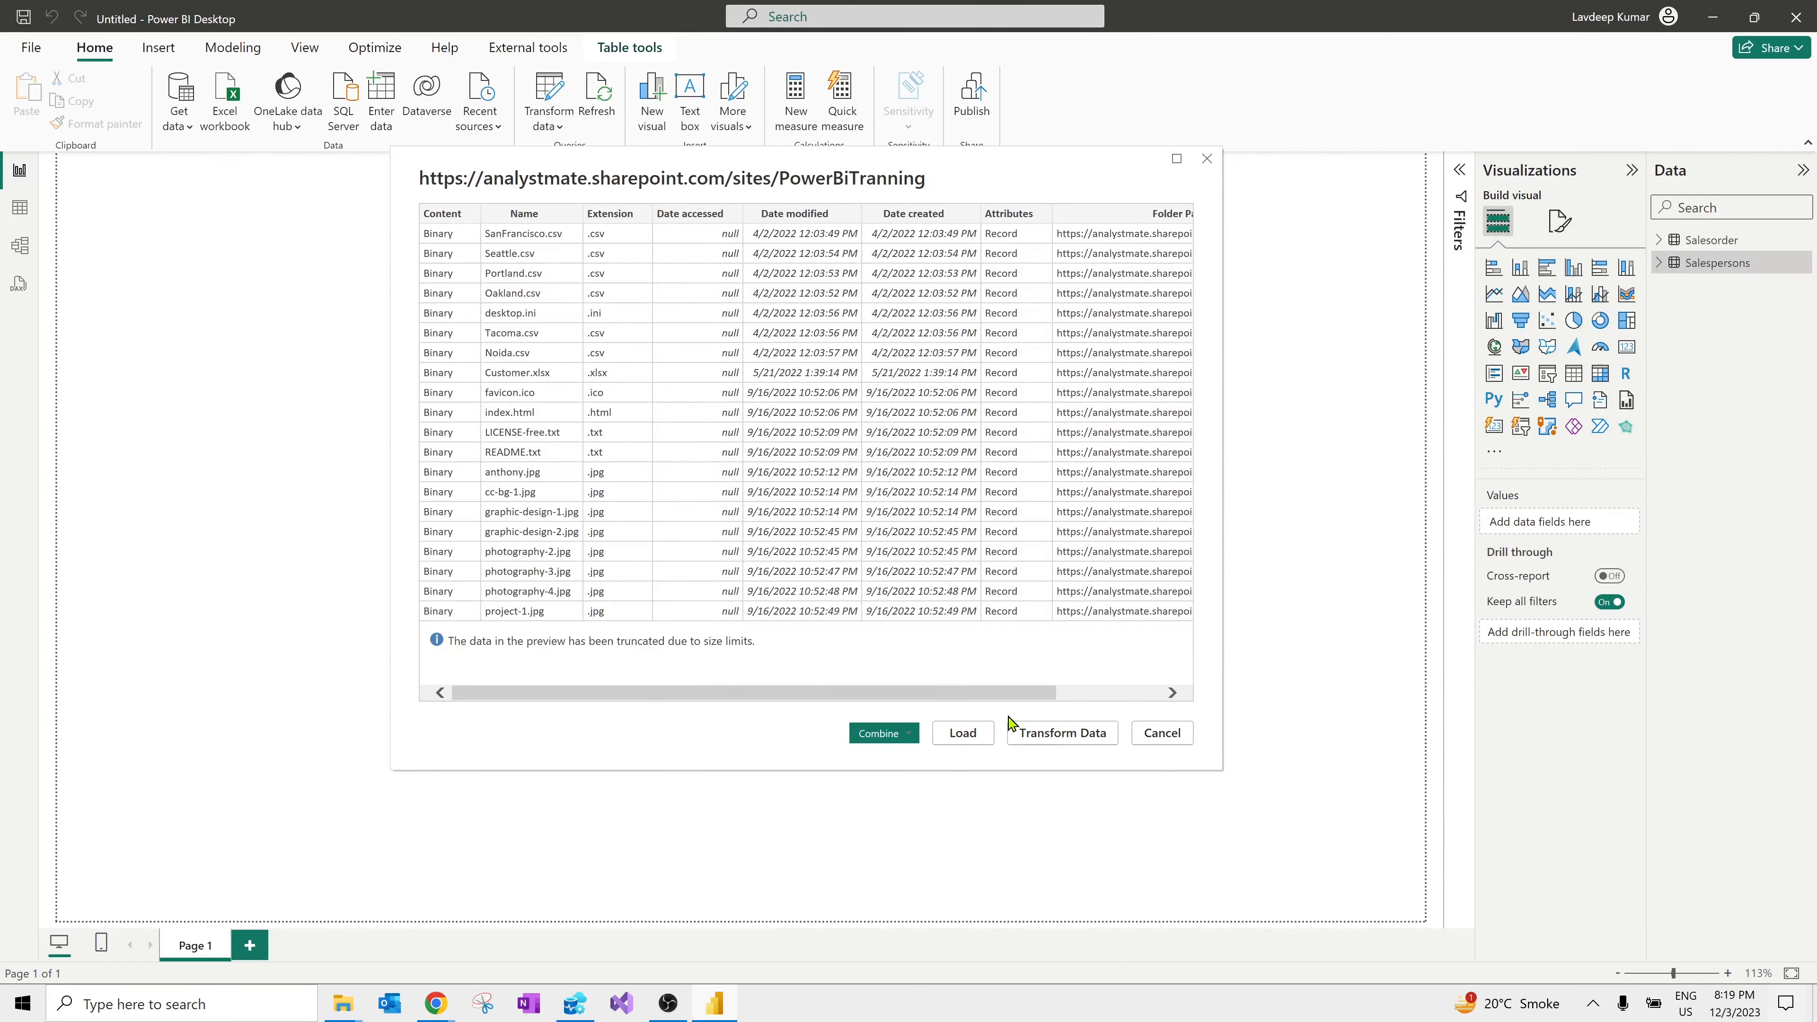
left_click(1054, 742)
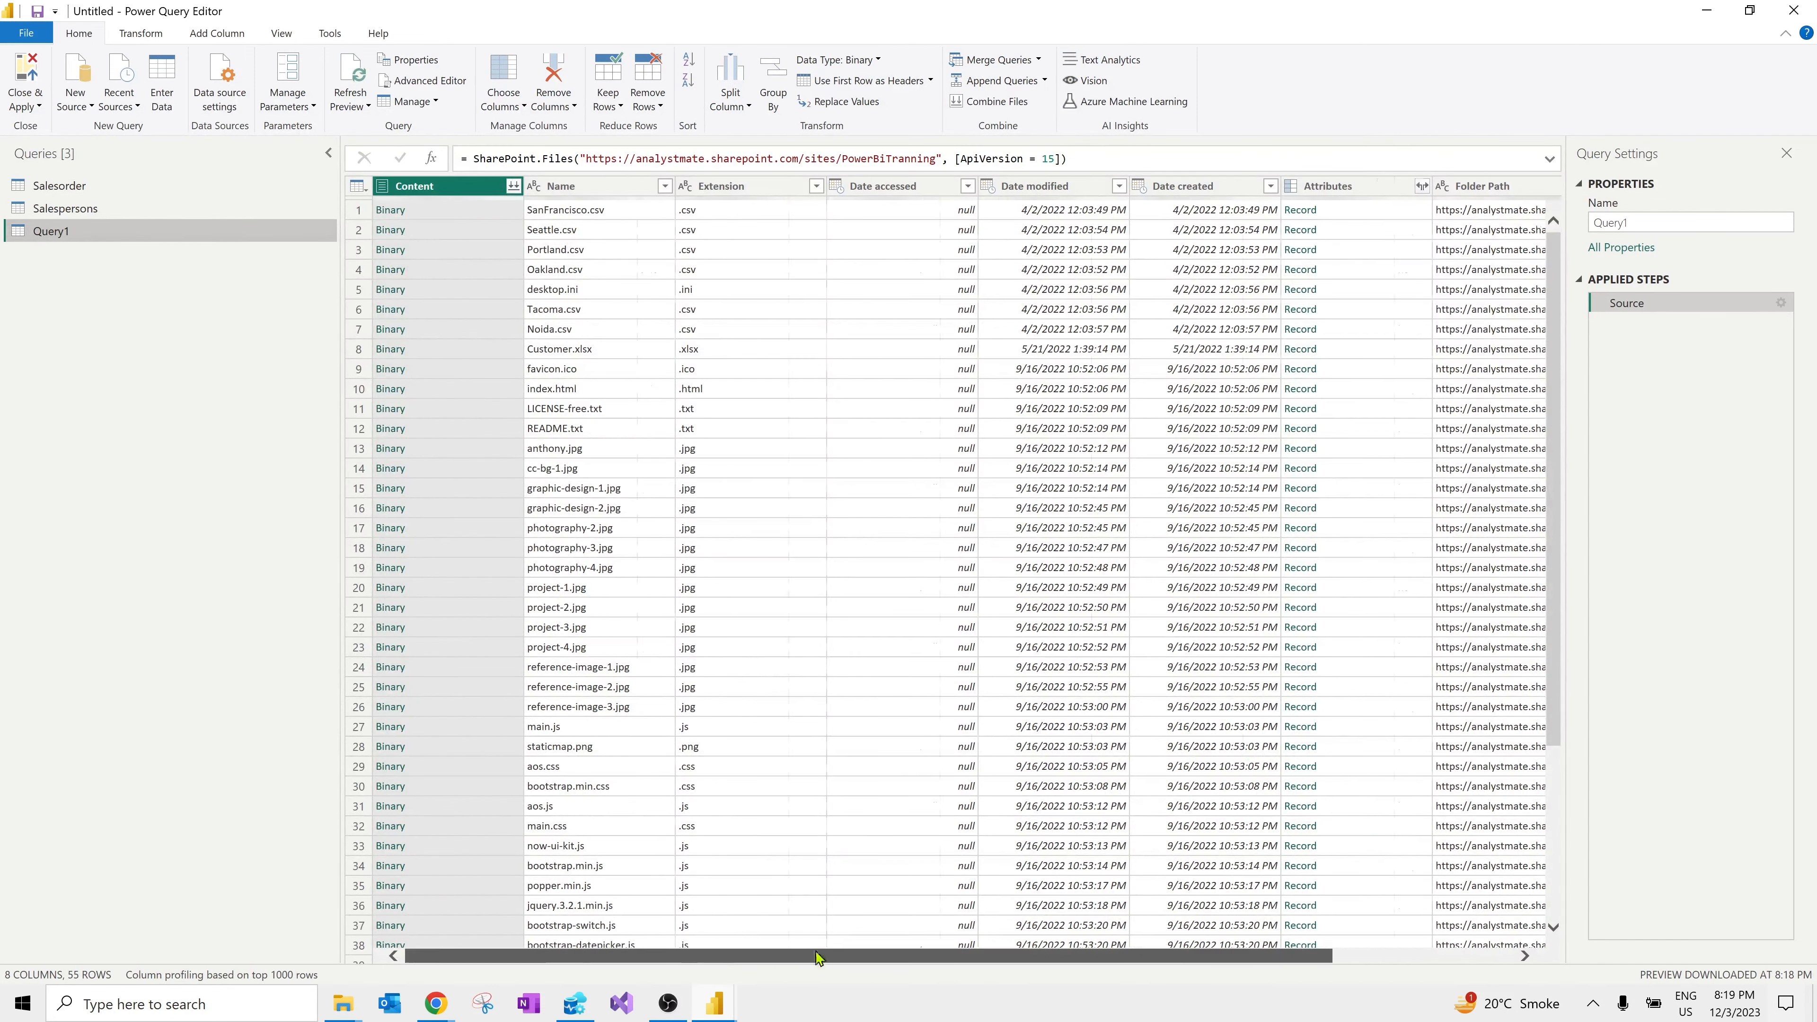
Step: Examine the file list's Name, Extension, Date modified, Date created and Folder Path columns in Query1
left_click_drag(1019, 955, 1200, 952)
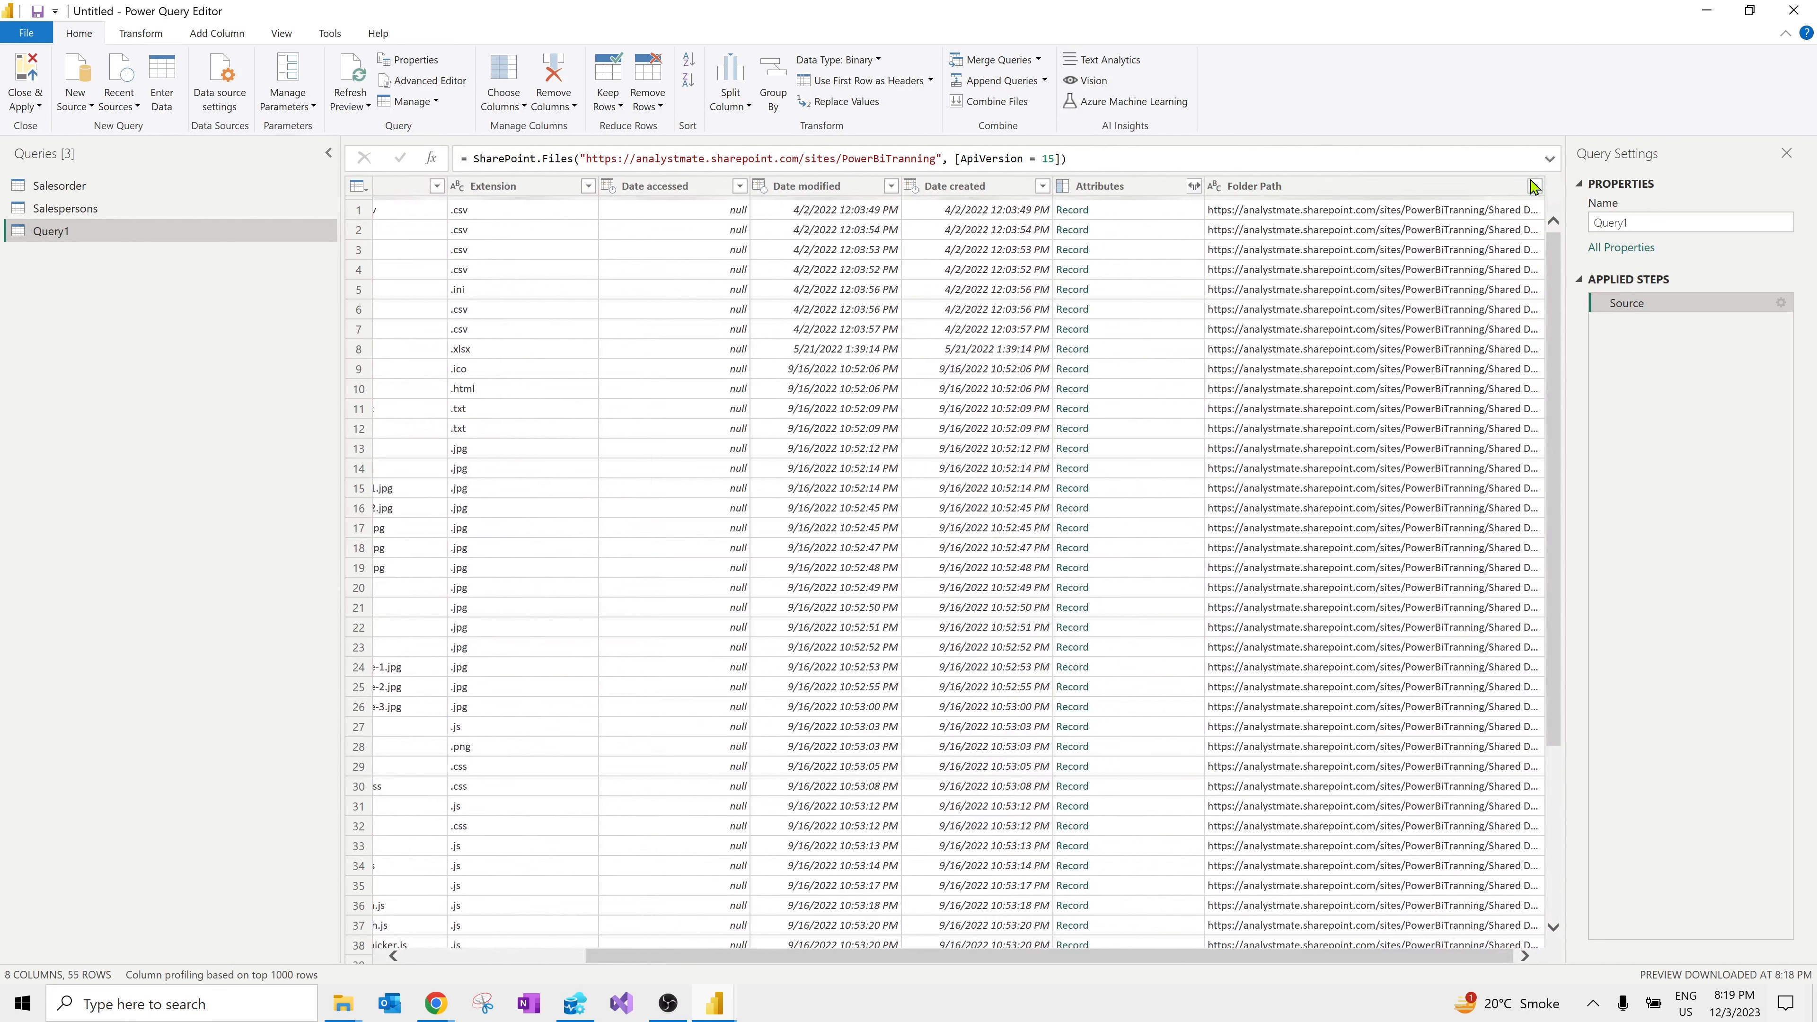
left_click(575, 370)
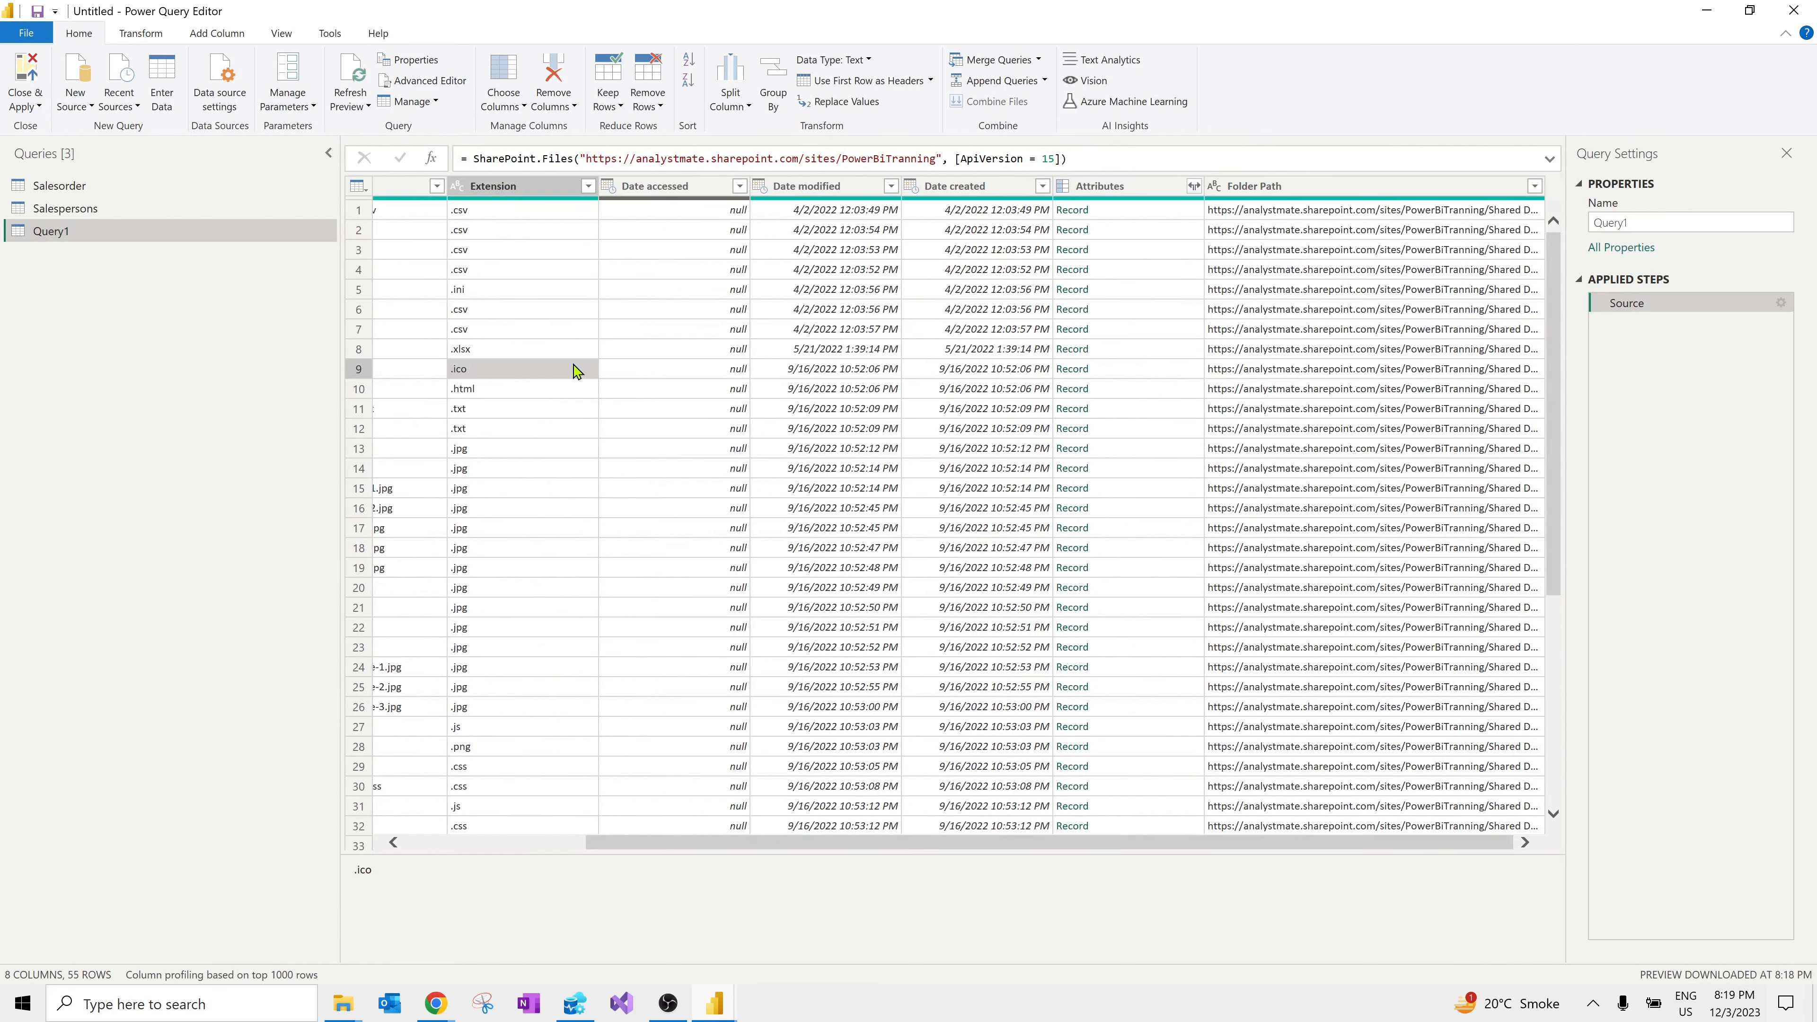
key("Home")
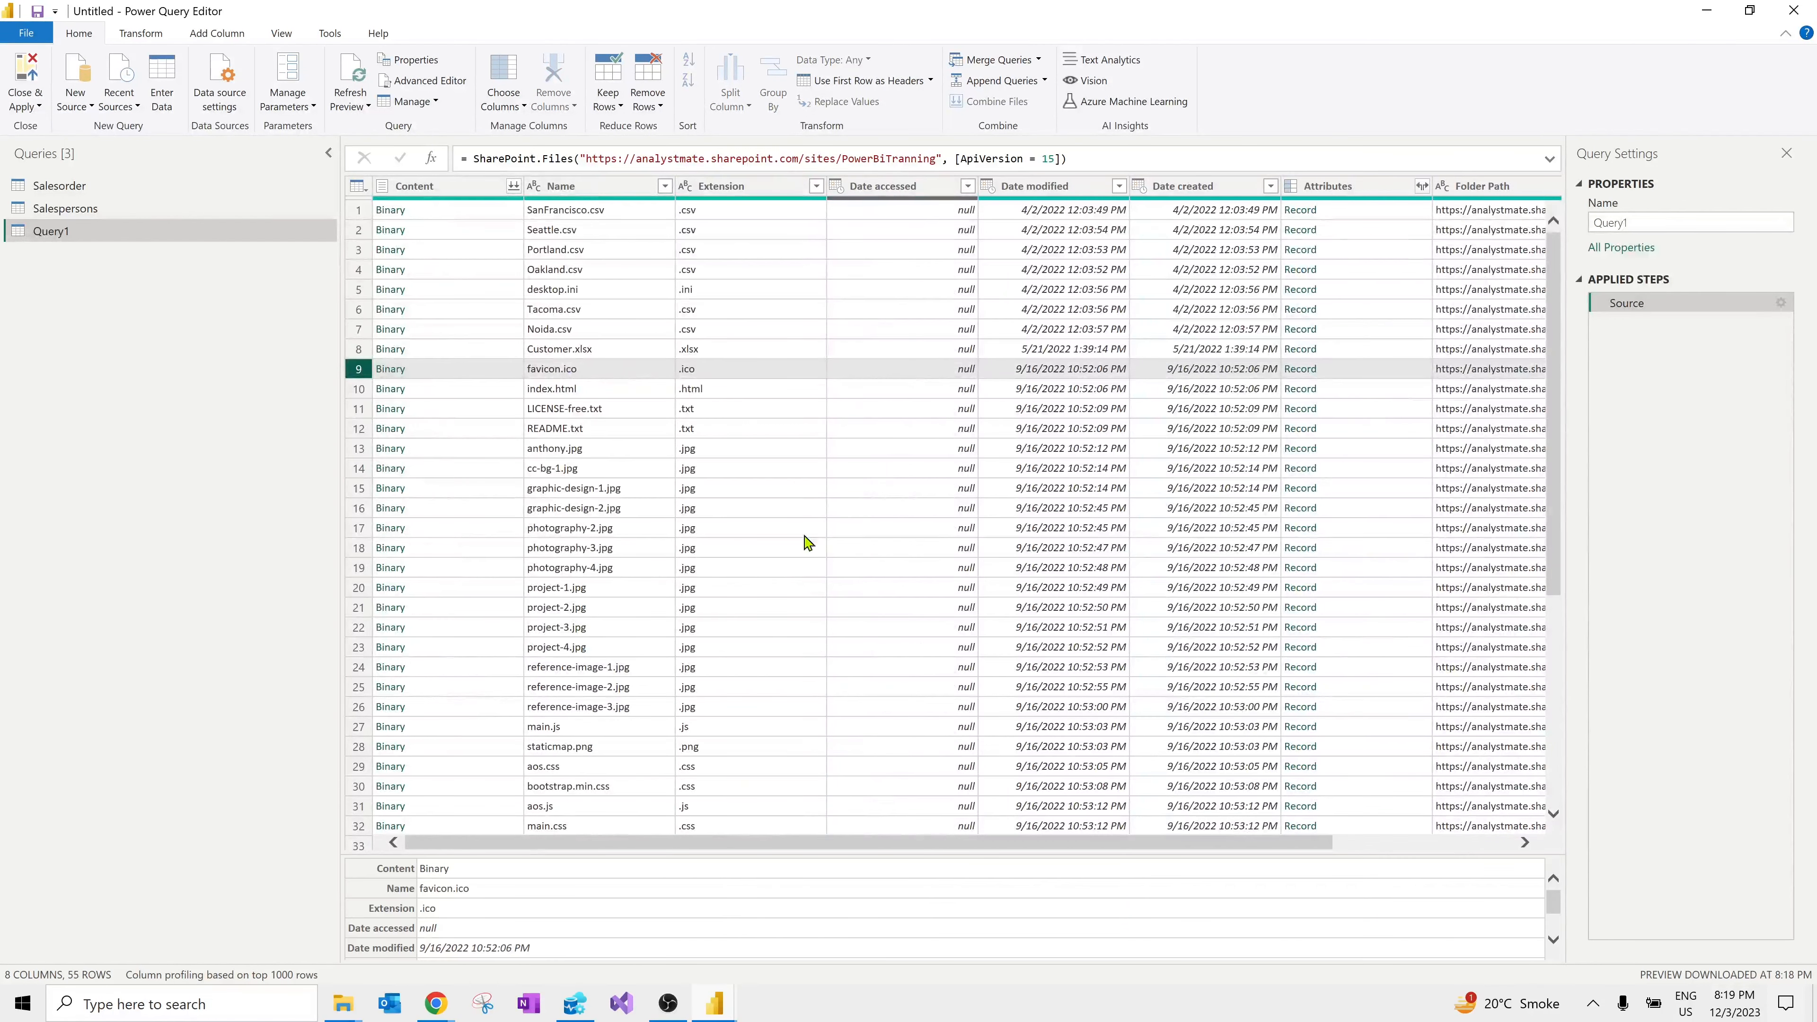
left_click(560, 187)
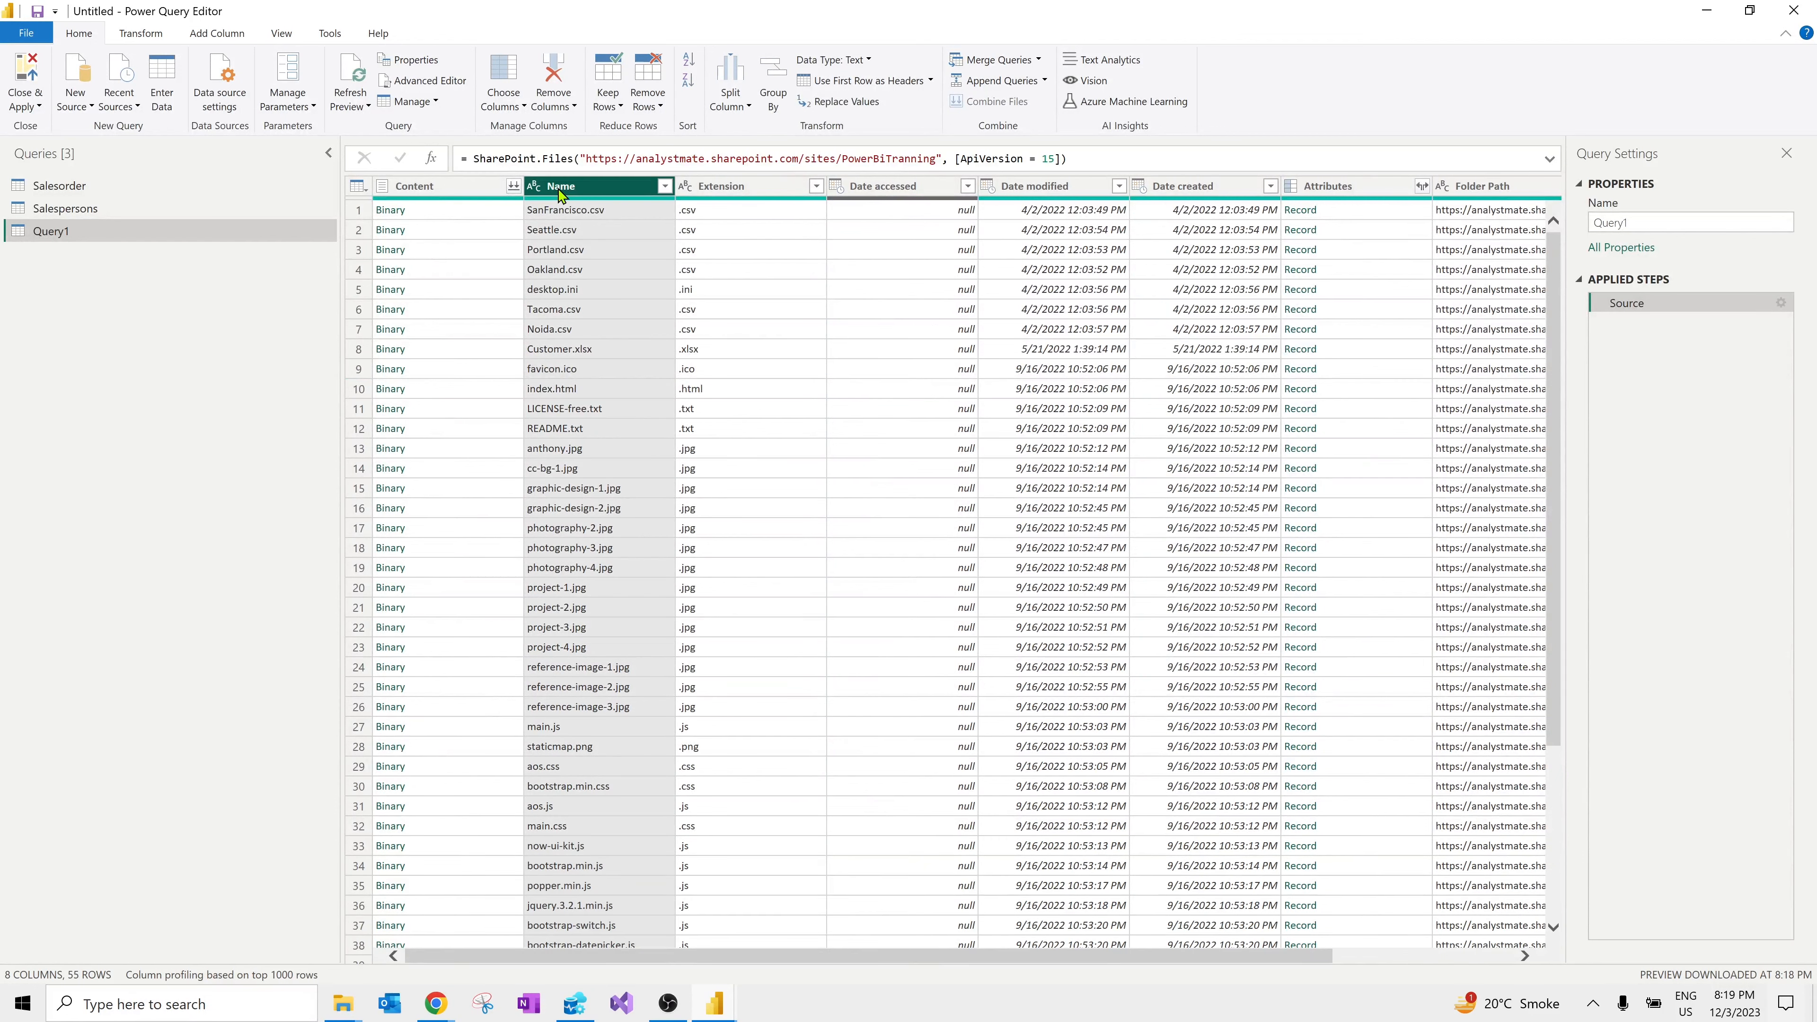
left_click(737, 186)
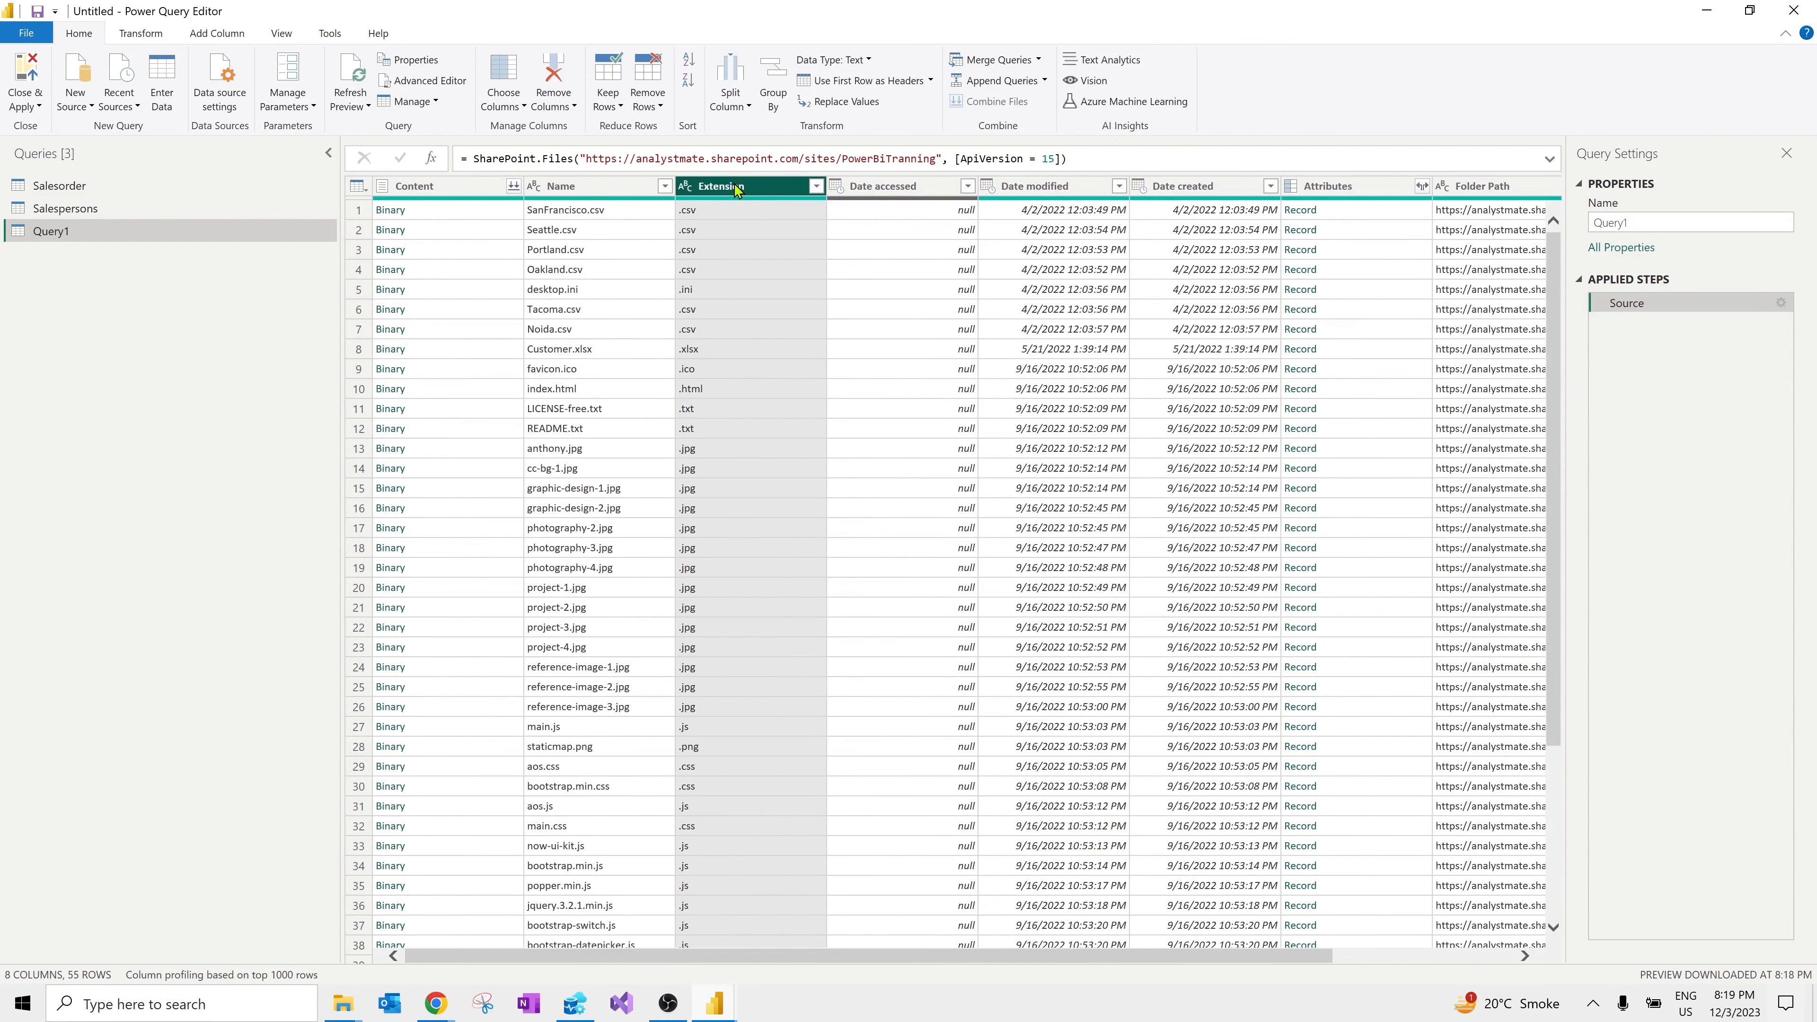
left_click(1052, 187)
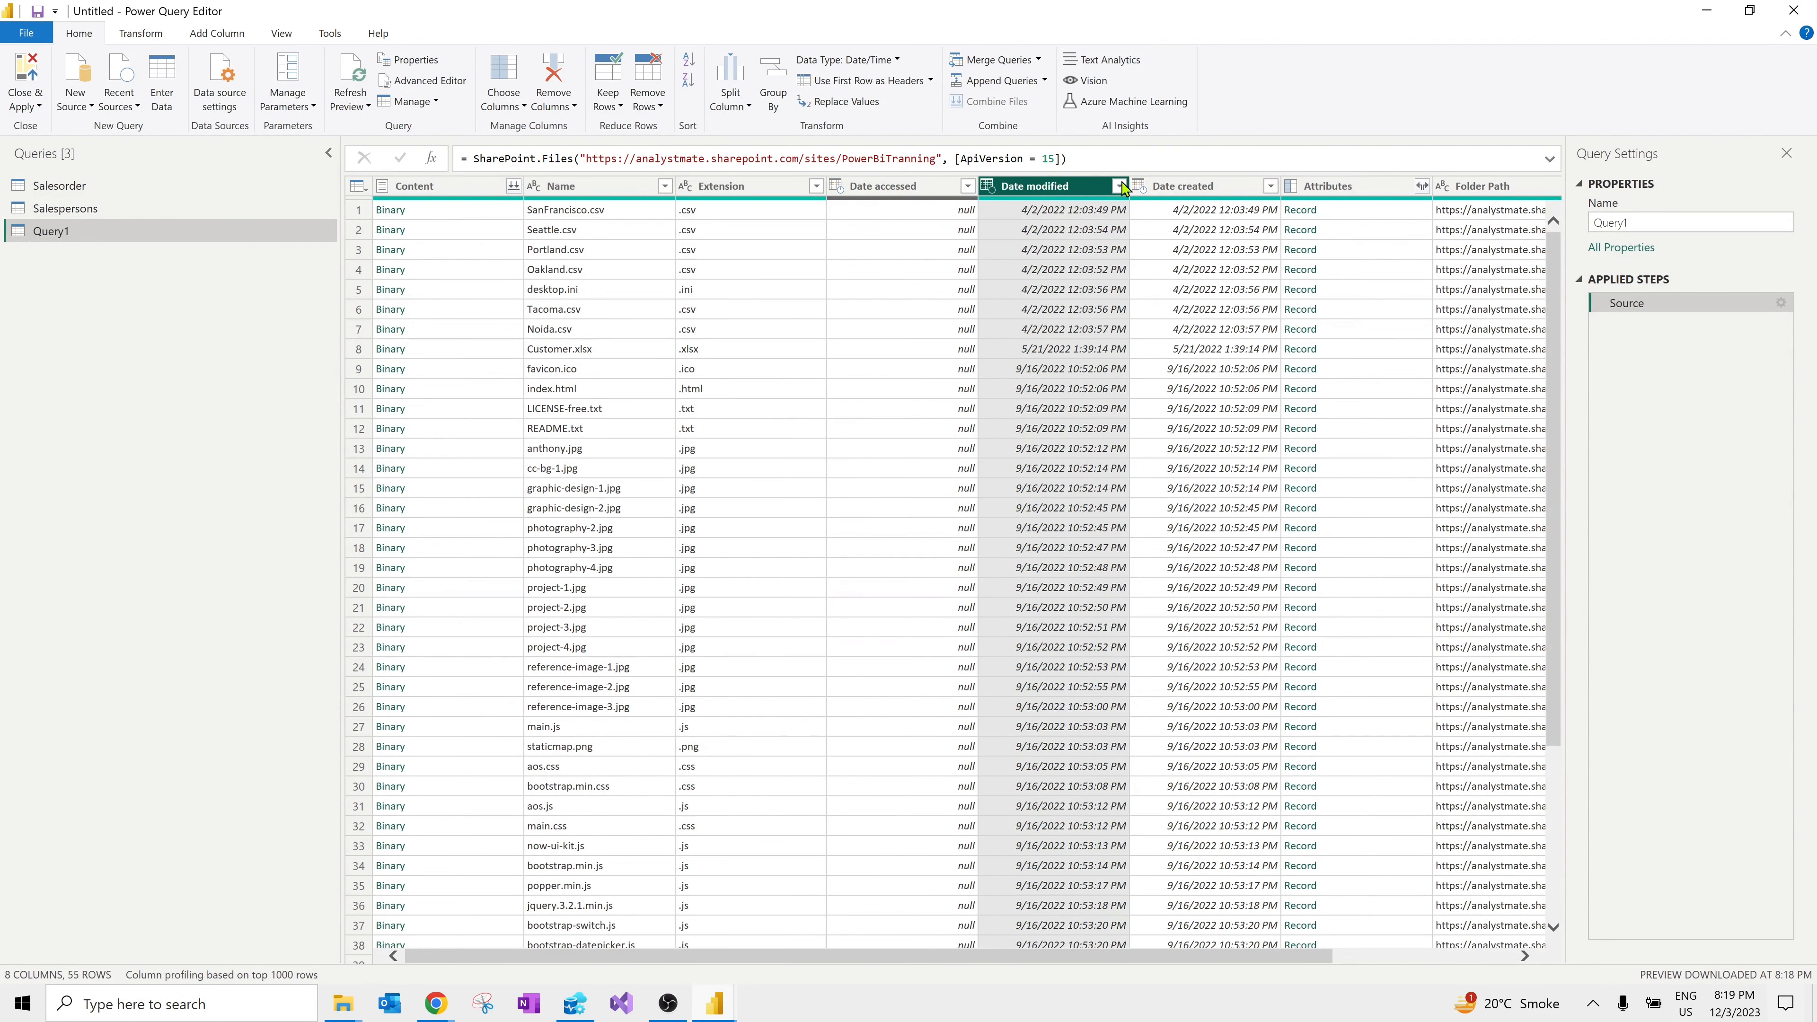
left_click(1180, 190)
key("Right")
key("Right")
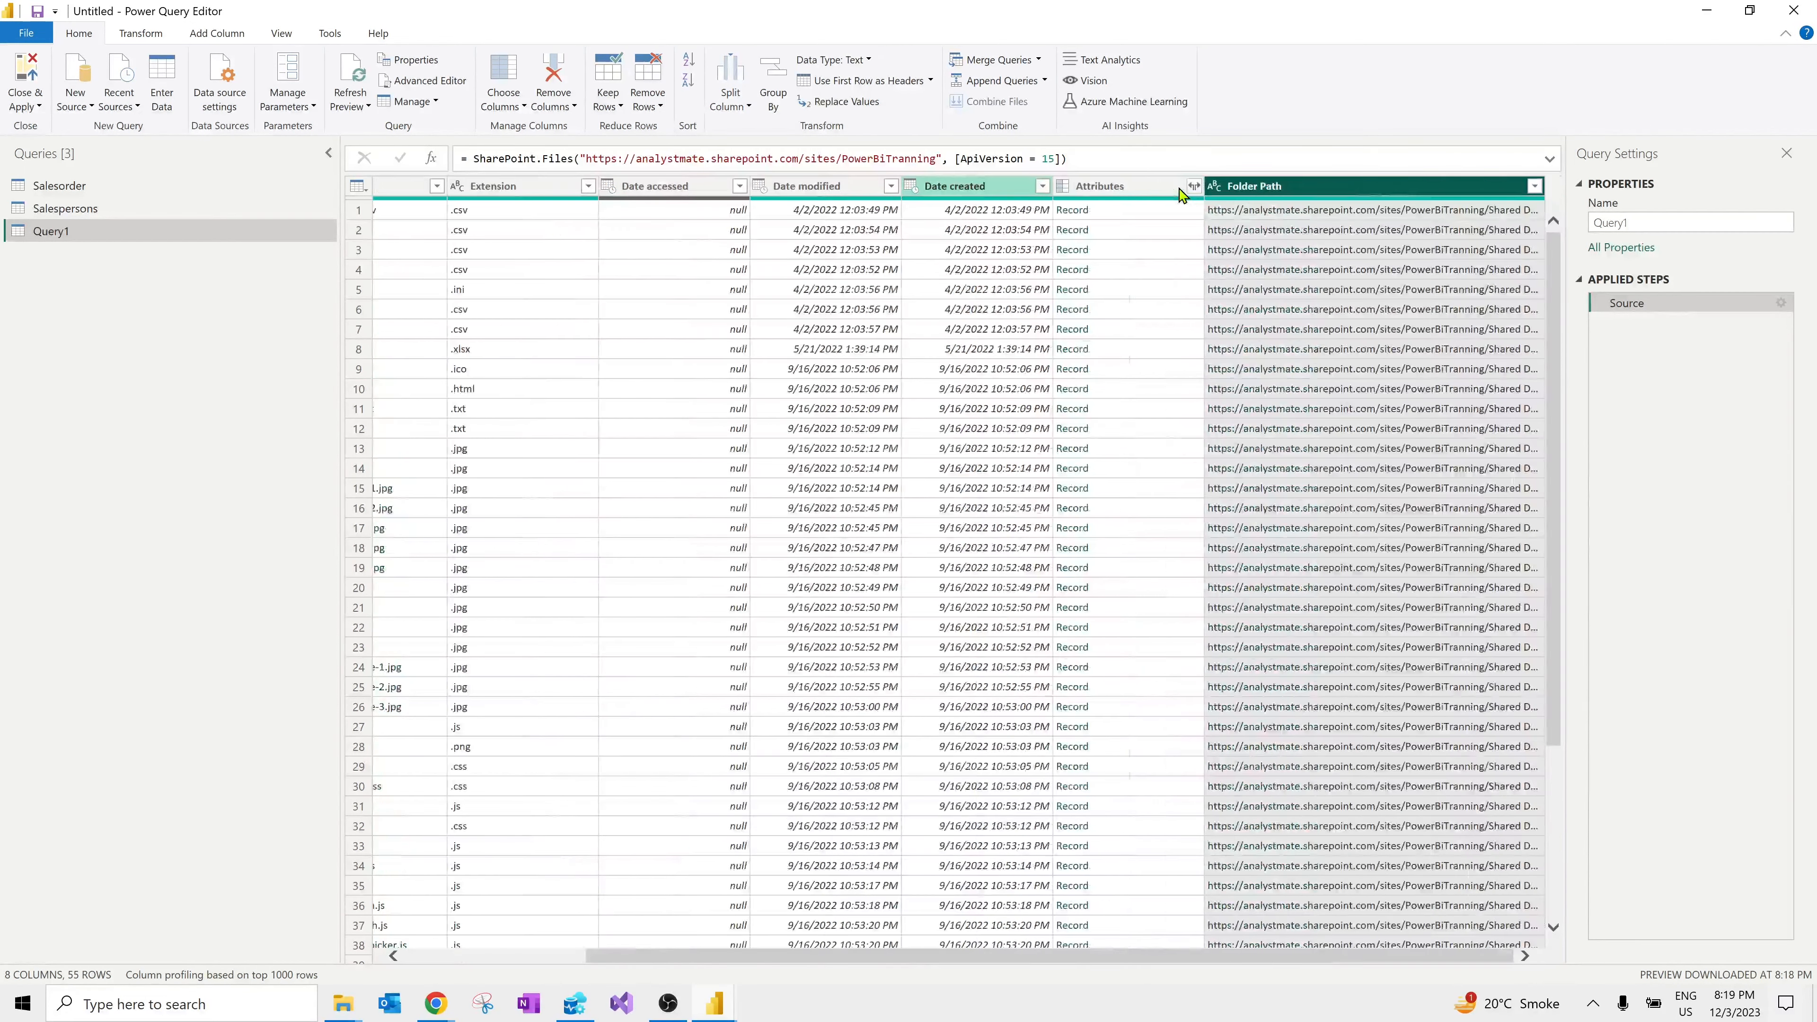
Step: Filter the Folder Path column to keep only files in the Shared Documents/Everymart_Database folder
left_click(1535, 187)
left_click_drag(1307, 578, 1414, 578)
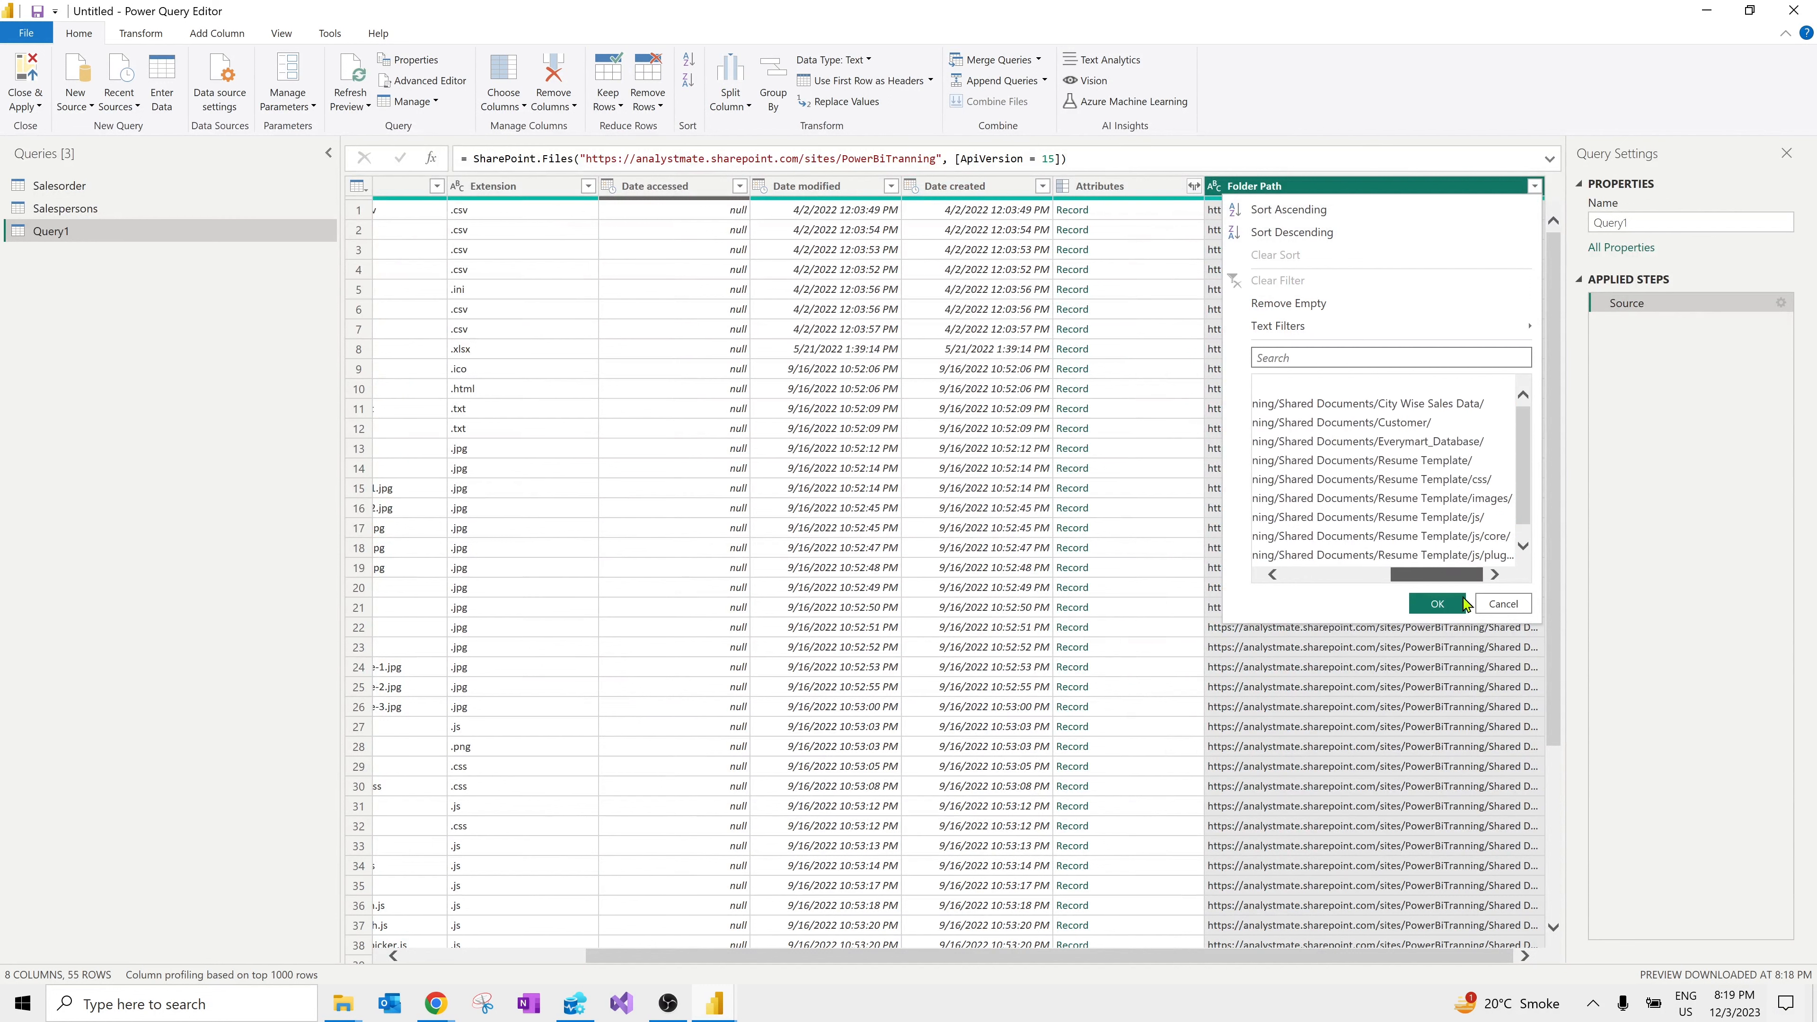
left_click_drag(1522, 426, 1524, 487)
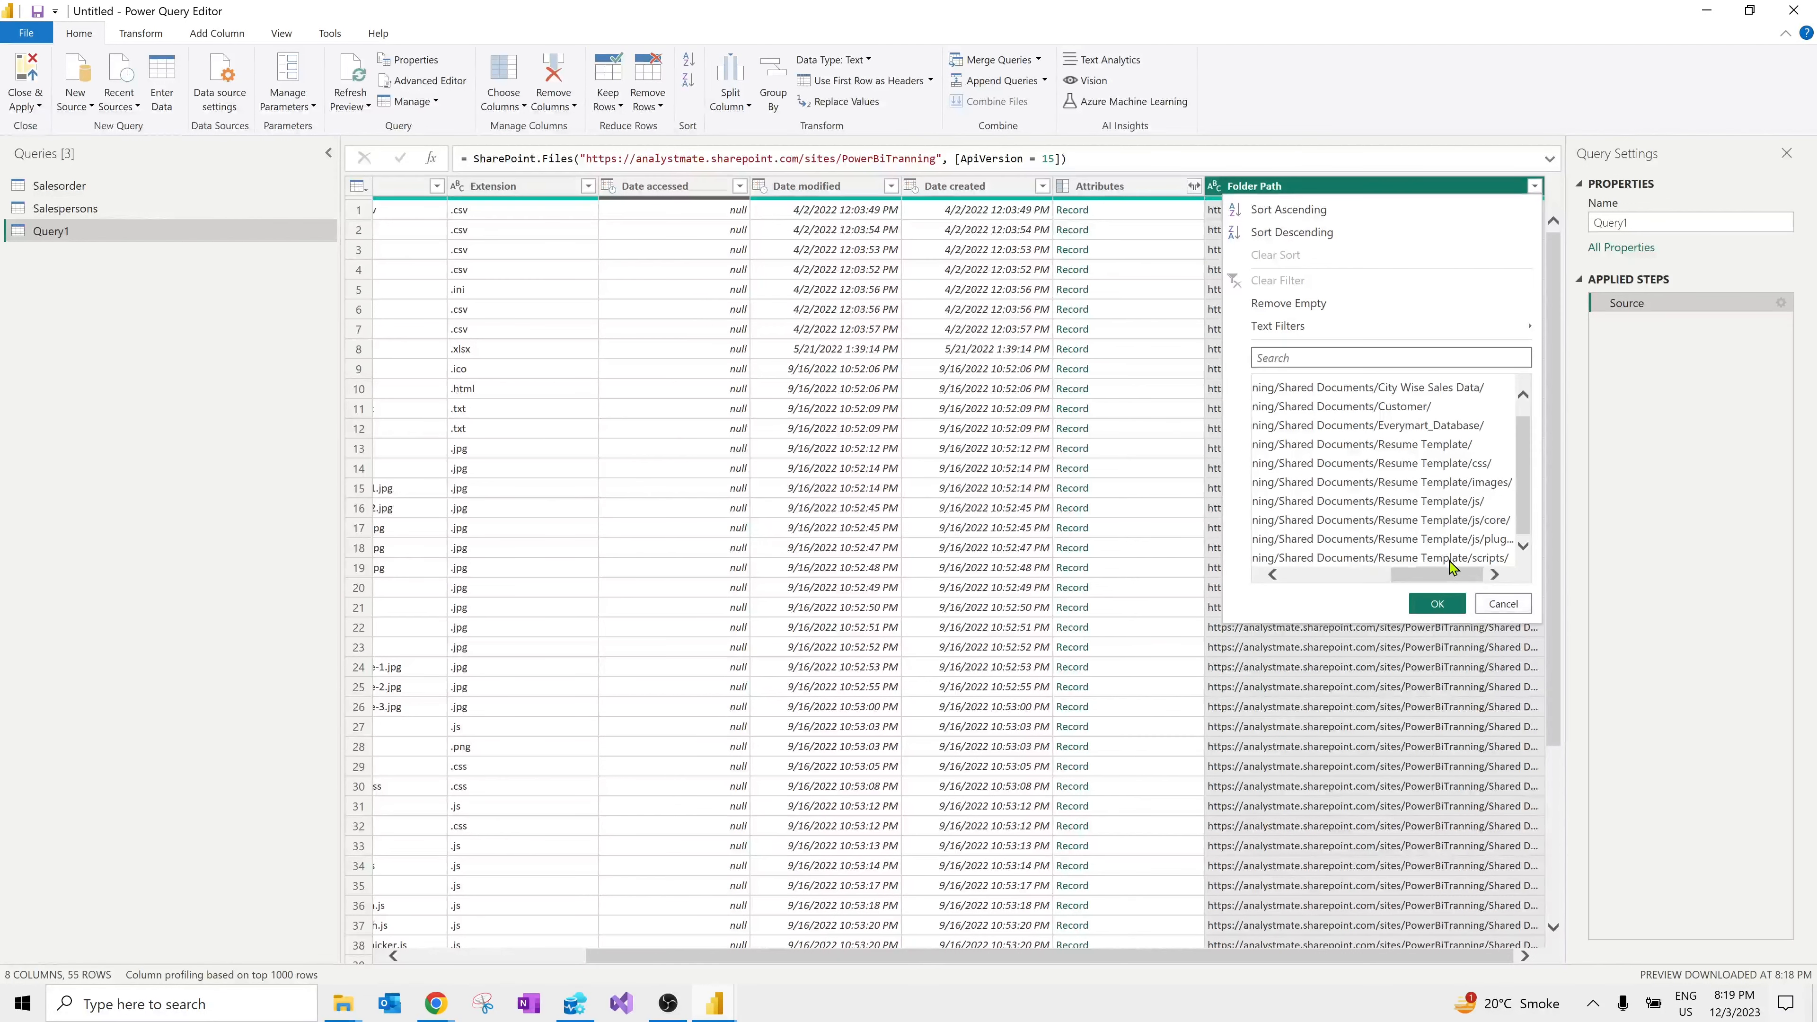
left_click_drag(1421, 578, 1280, 596)
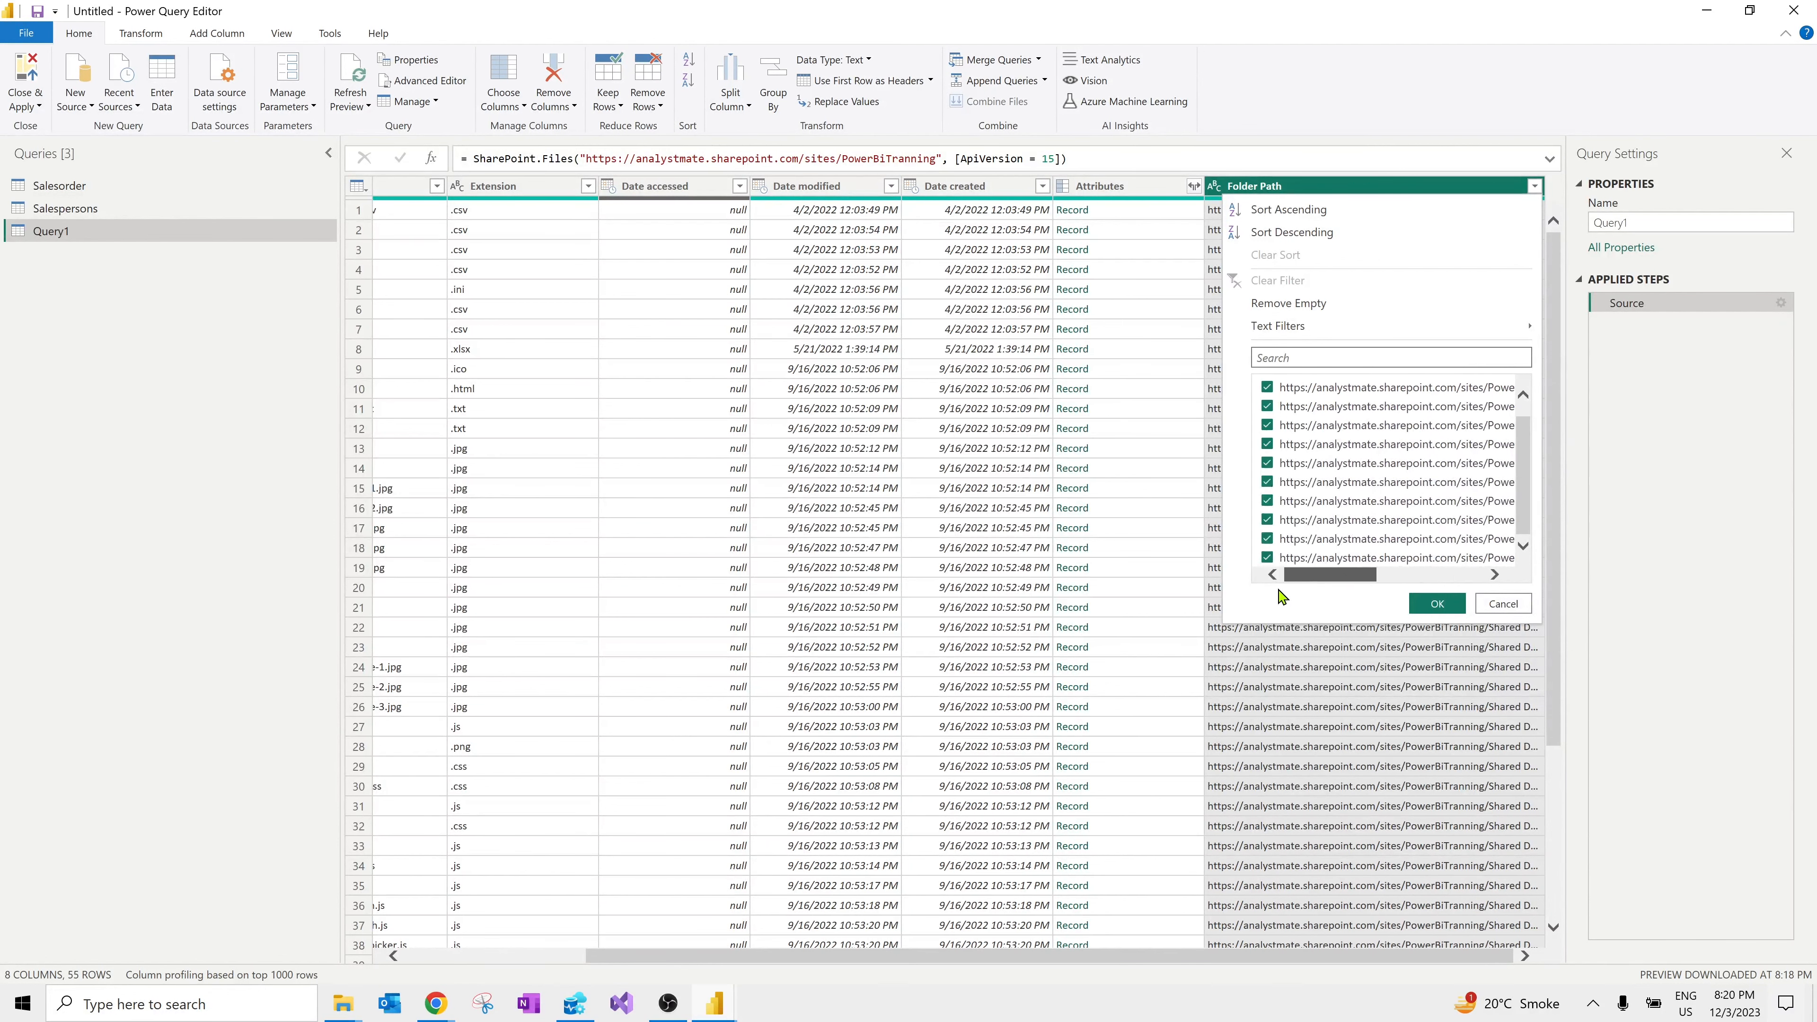
left_click(1268, 388)
scroll(1269, 392, "up", 1)
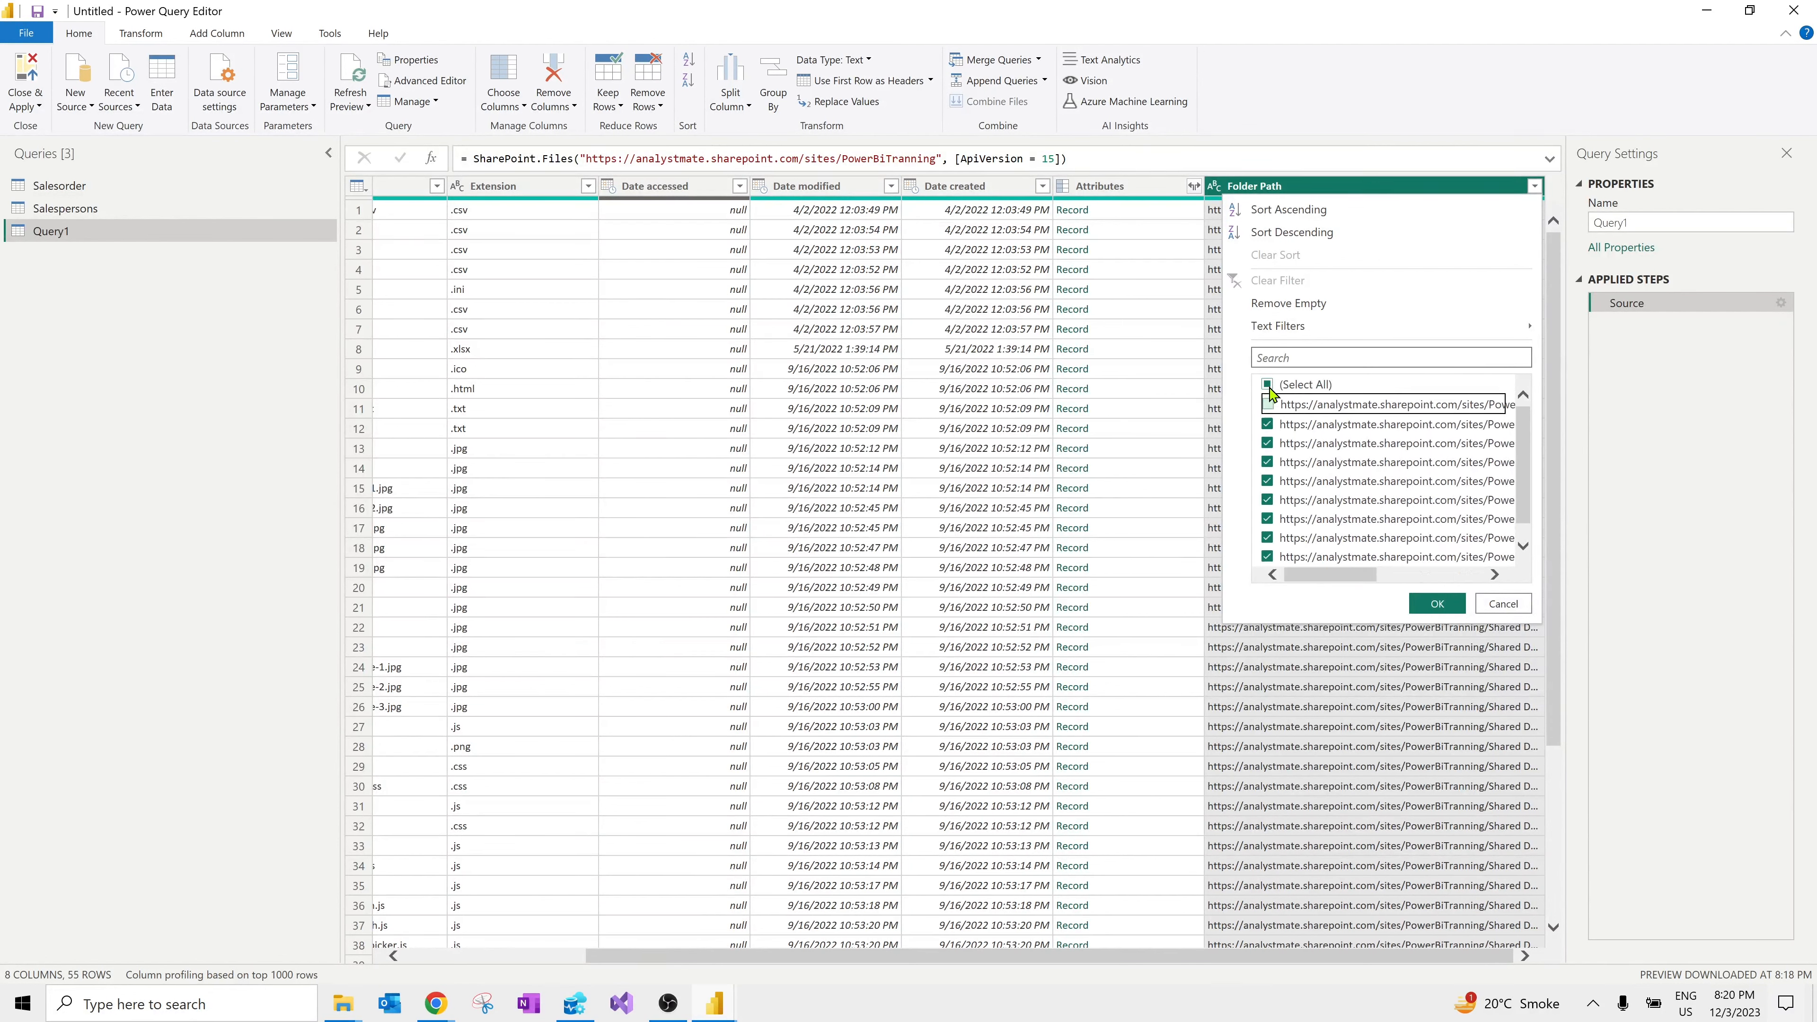
left_click(1268, 385)
left_click(1268, 385)
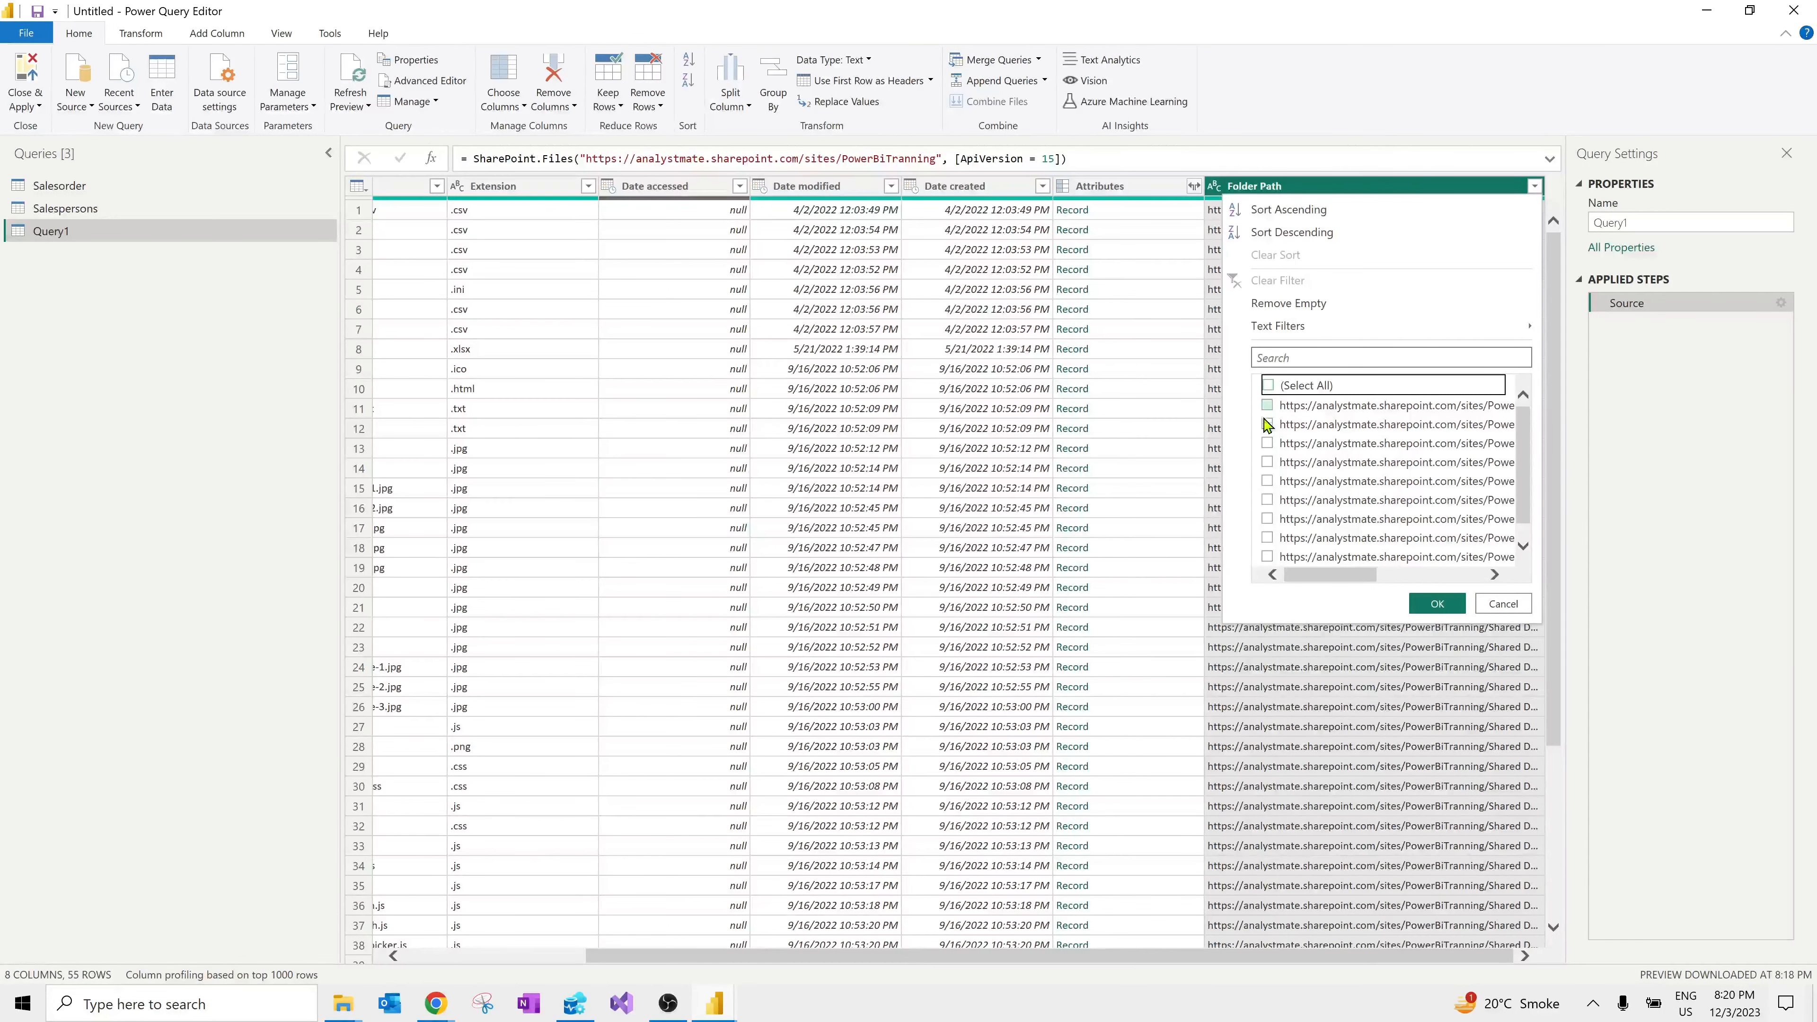
left_click(1268, 444)
left_click(1418, 605)
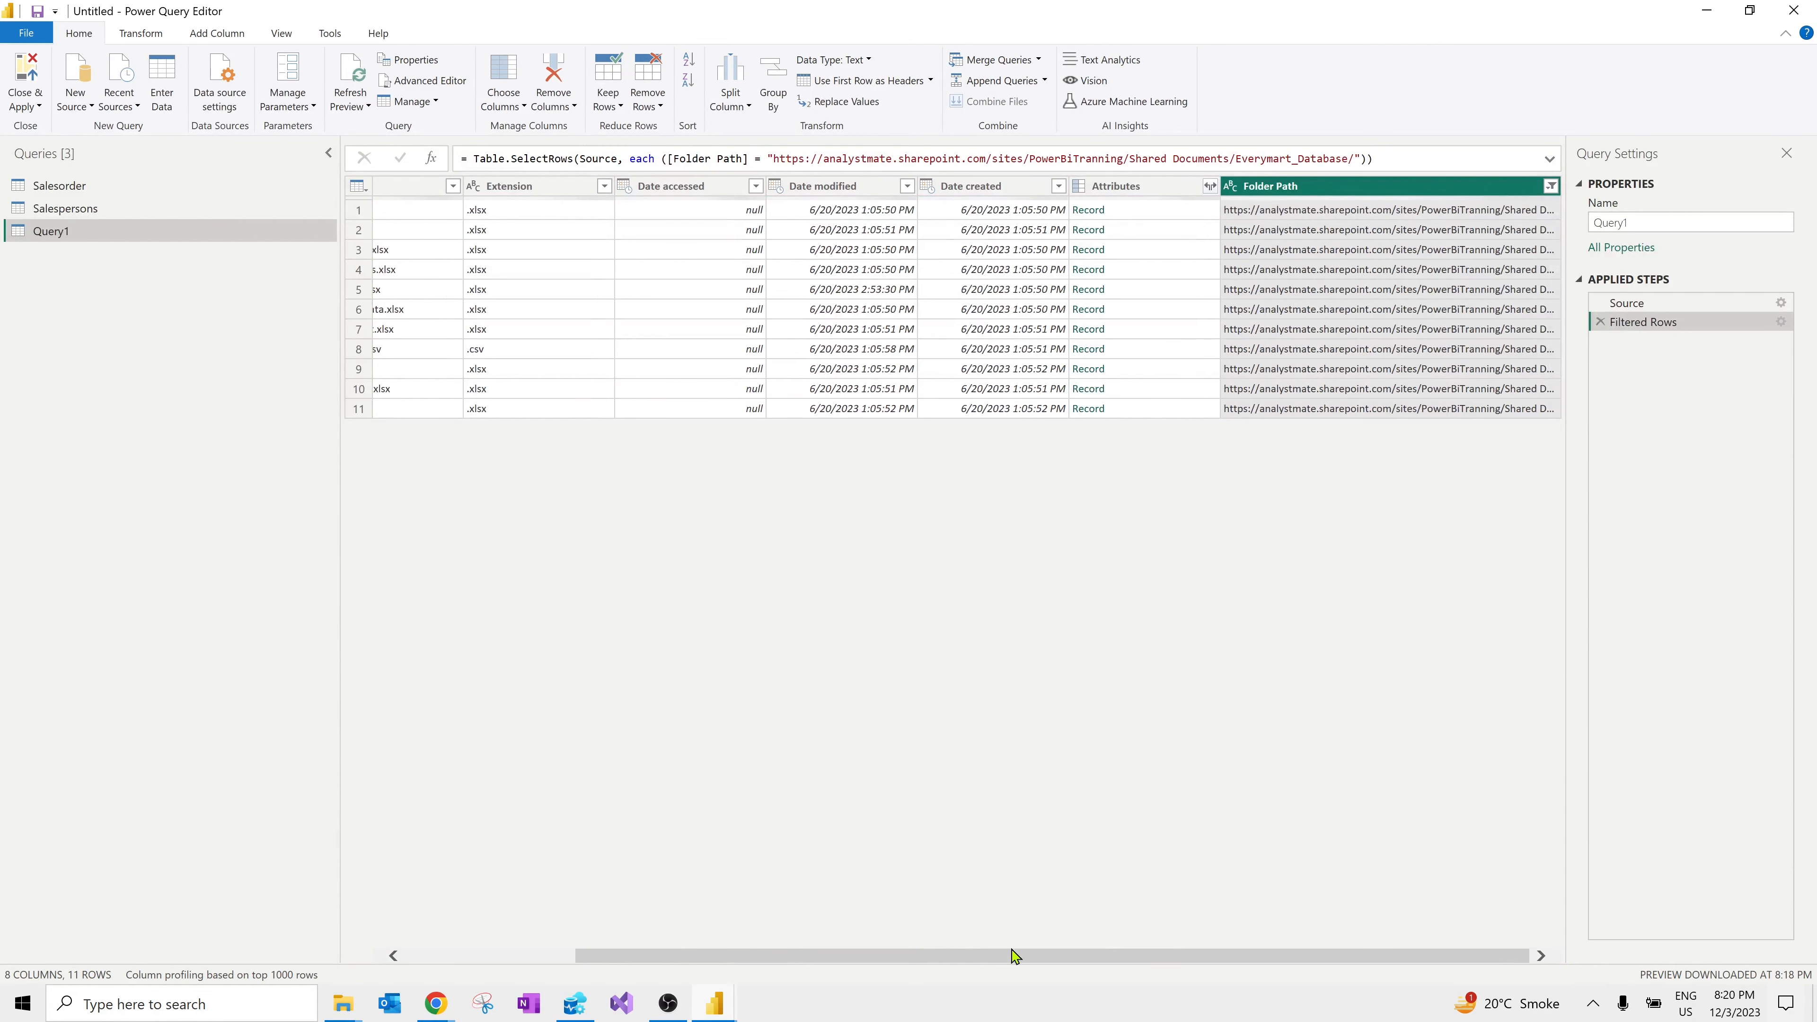
Step: Compare the filtered file names with the SharePoint folder, and open the Stores sheet's table from the Stores.xlsx binary in Query1
left_click_drag(979, 958, 571, 923)
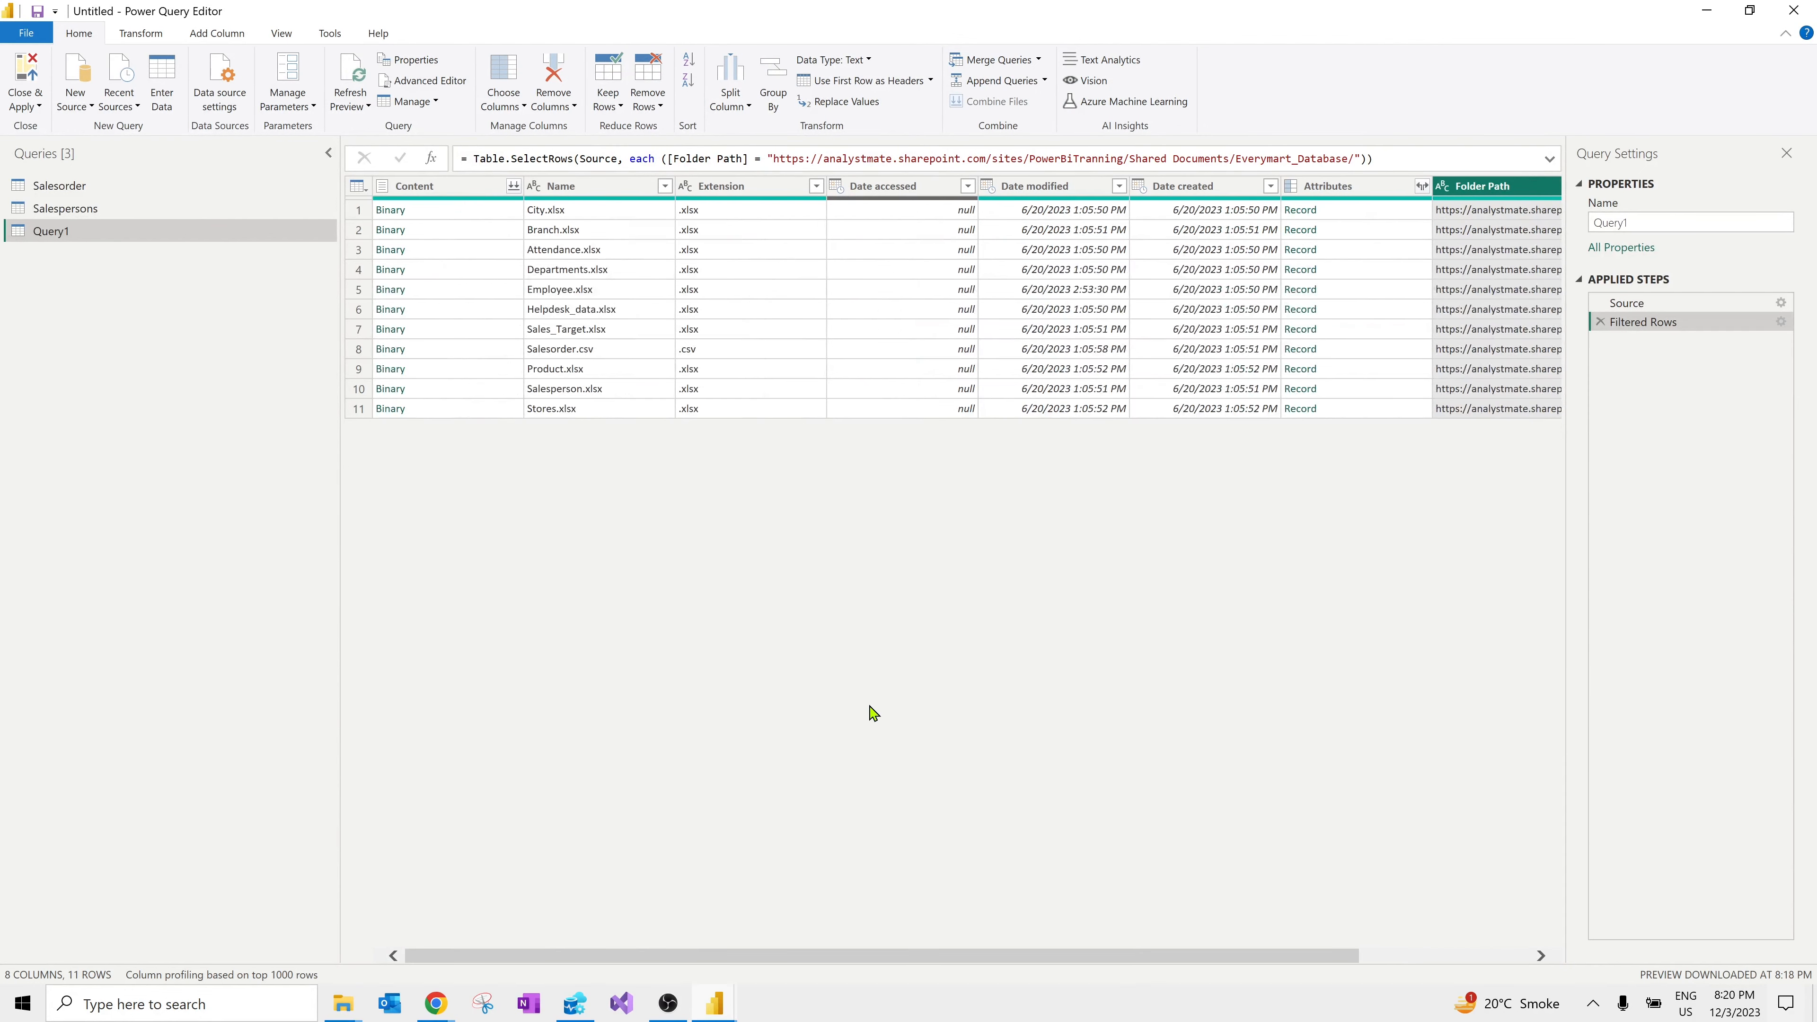
key("alt+Tab")
key("alt+Tab")
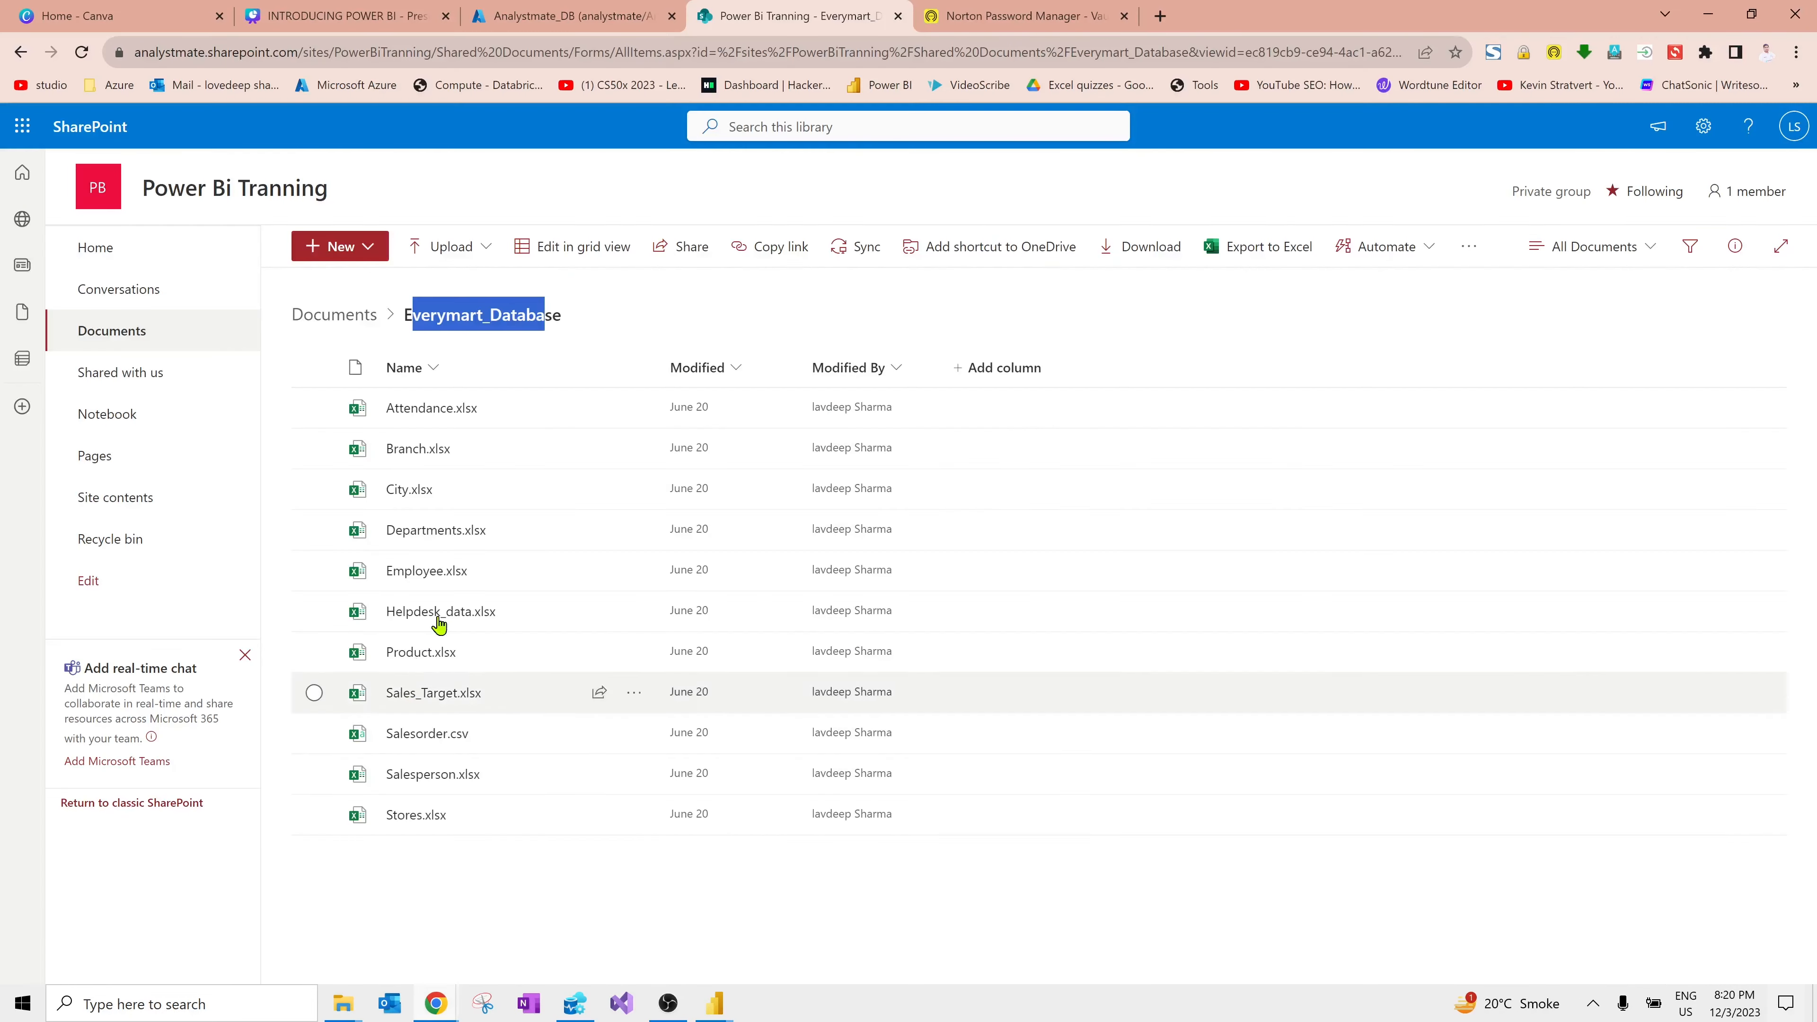
key("alt+Tab")
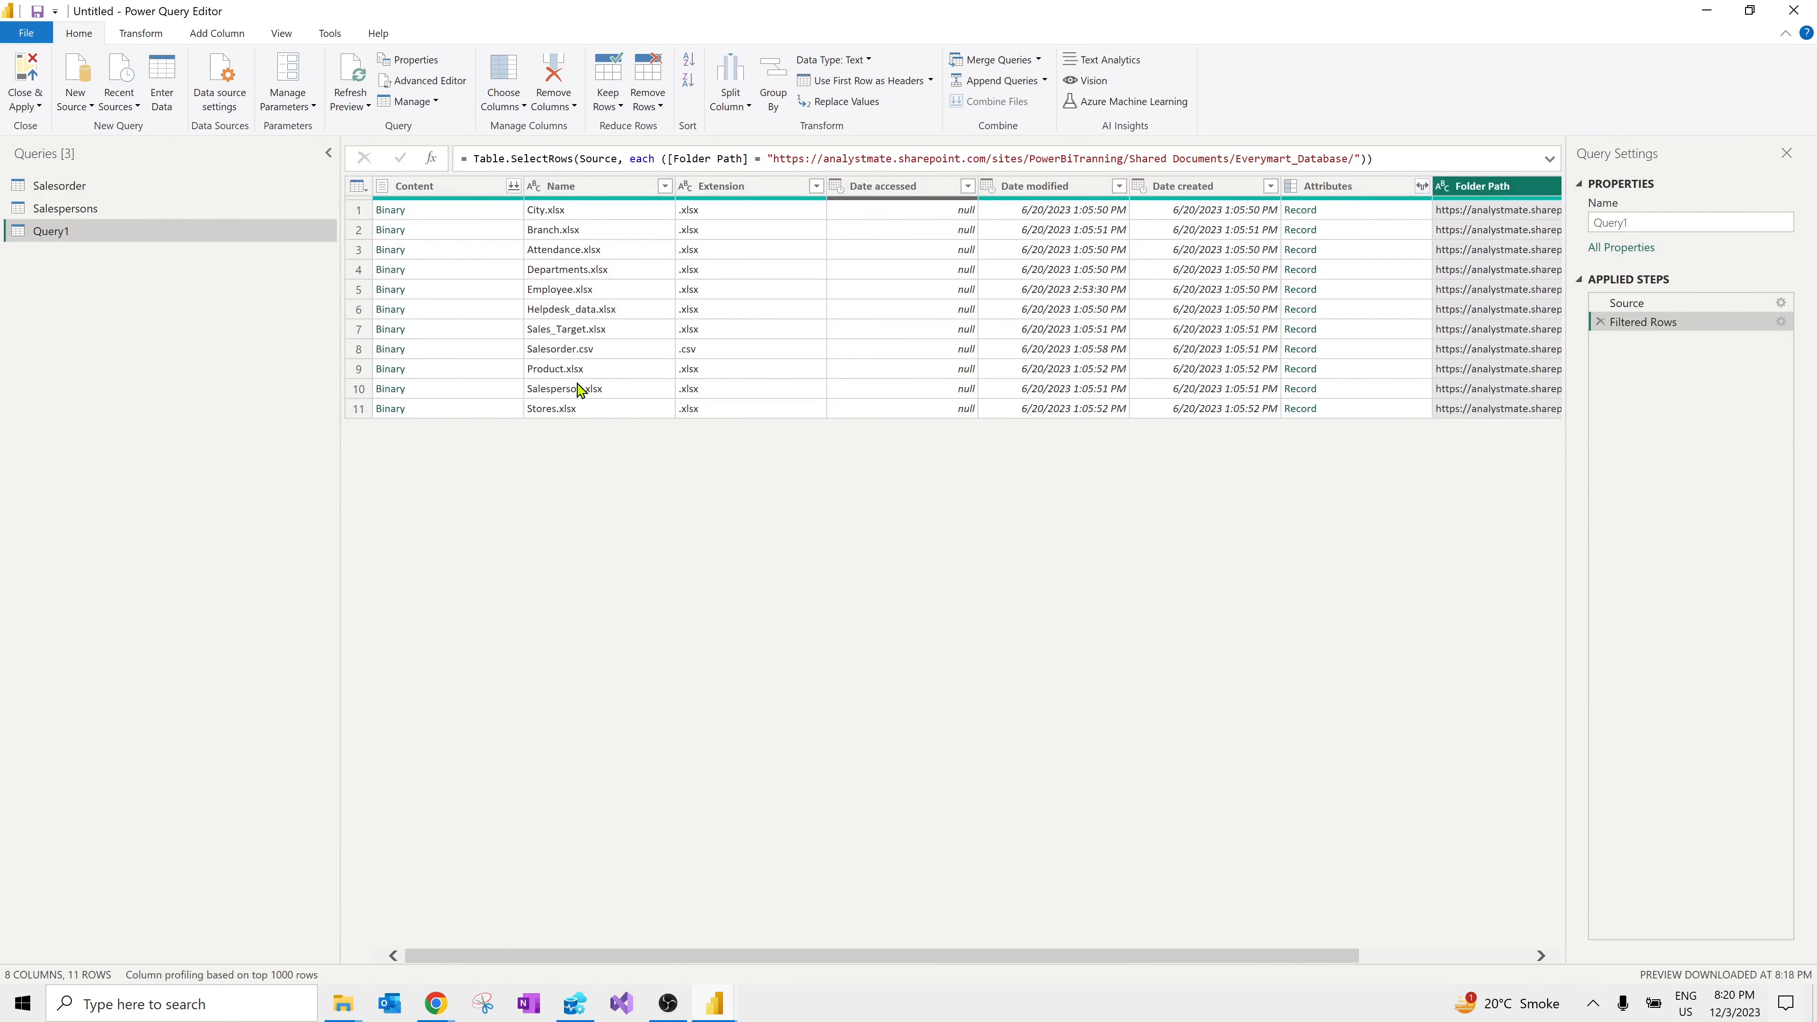
left_click(555, 411)
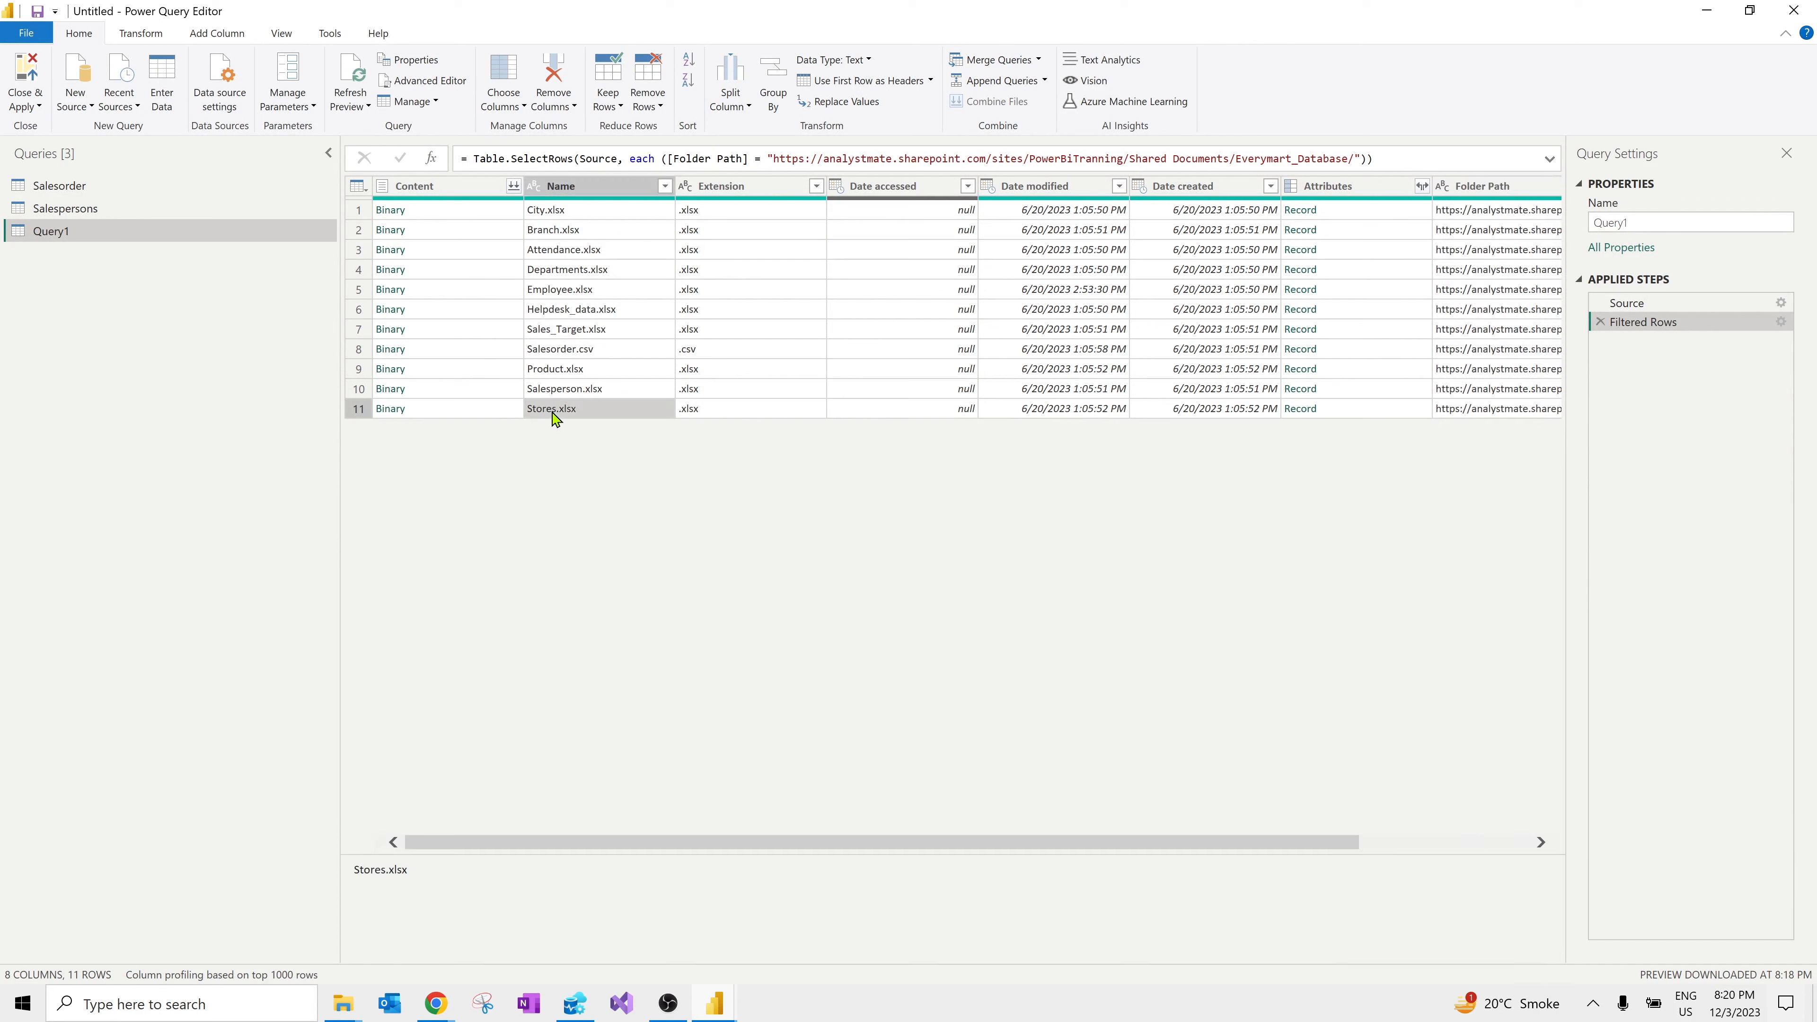
left_click(386, 411)
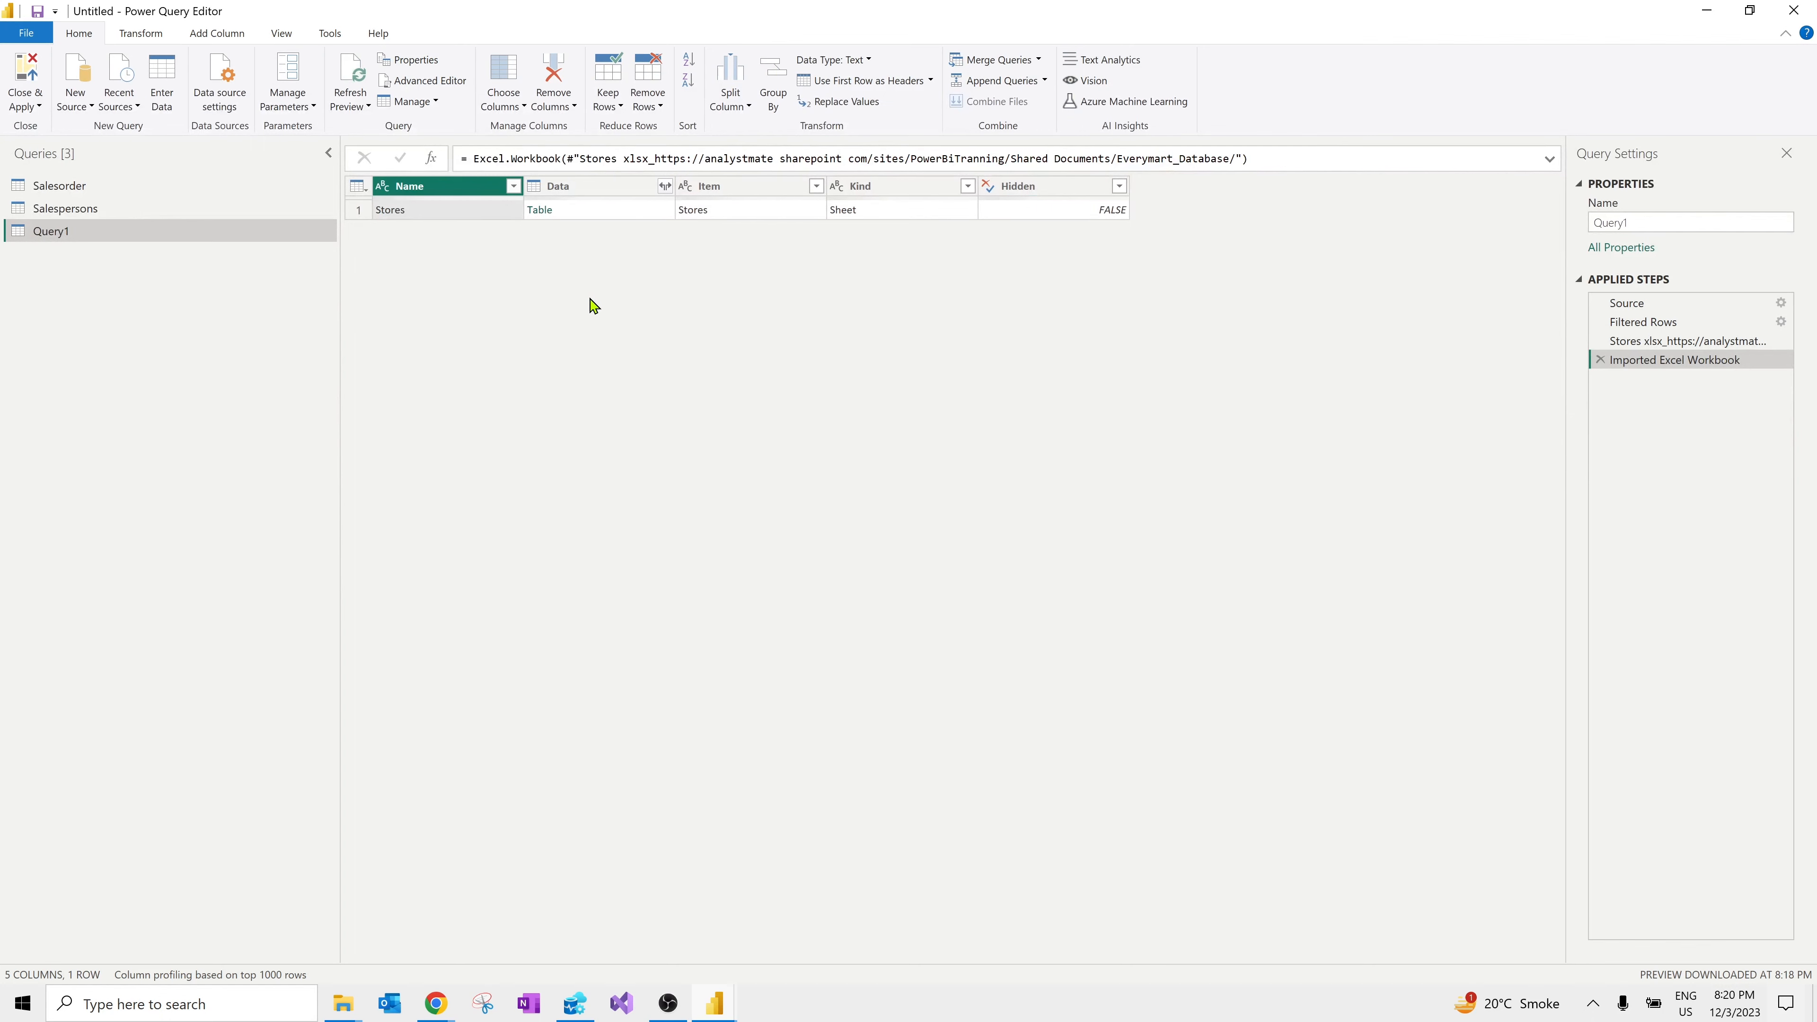
left_click(540, 209)
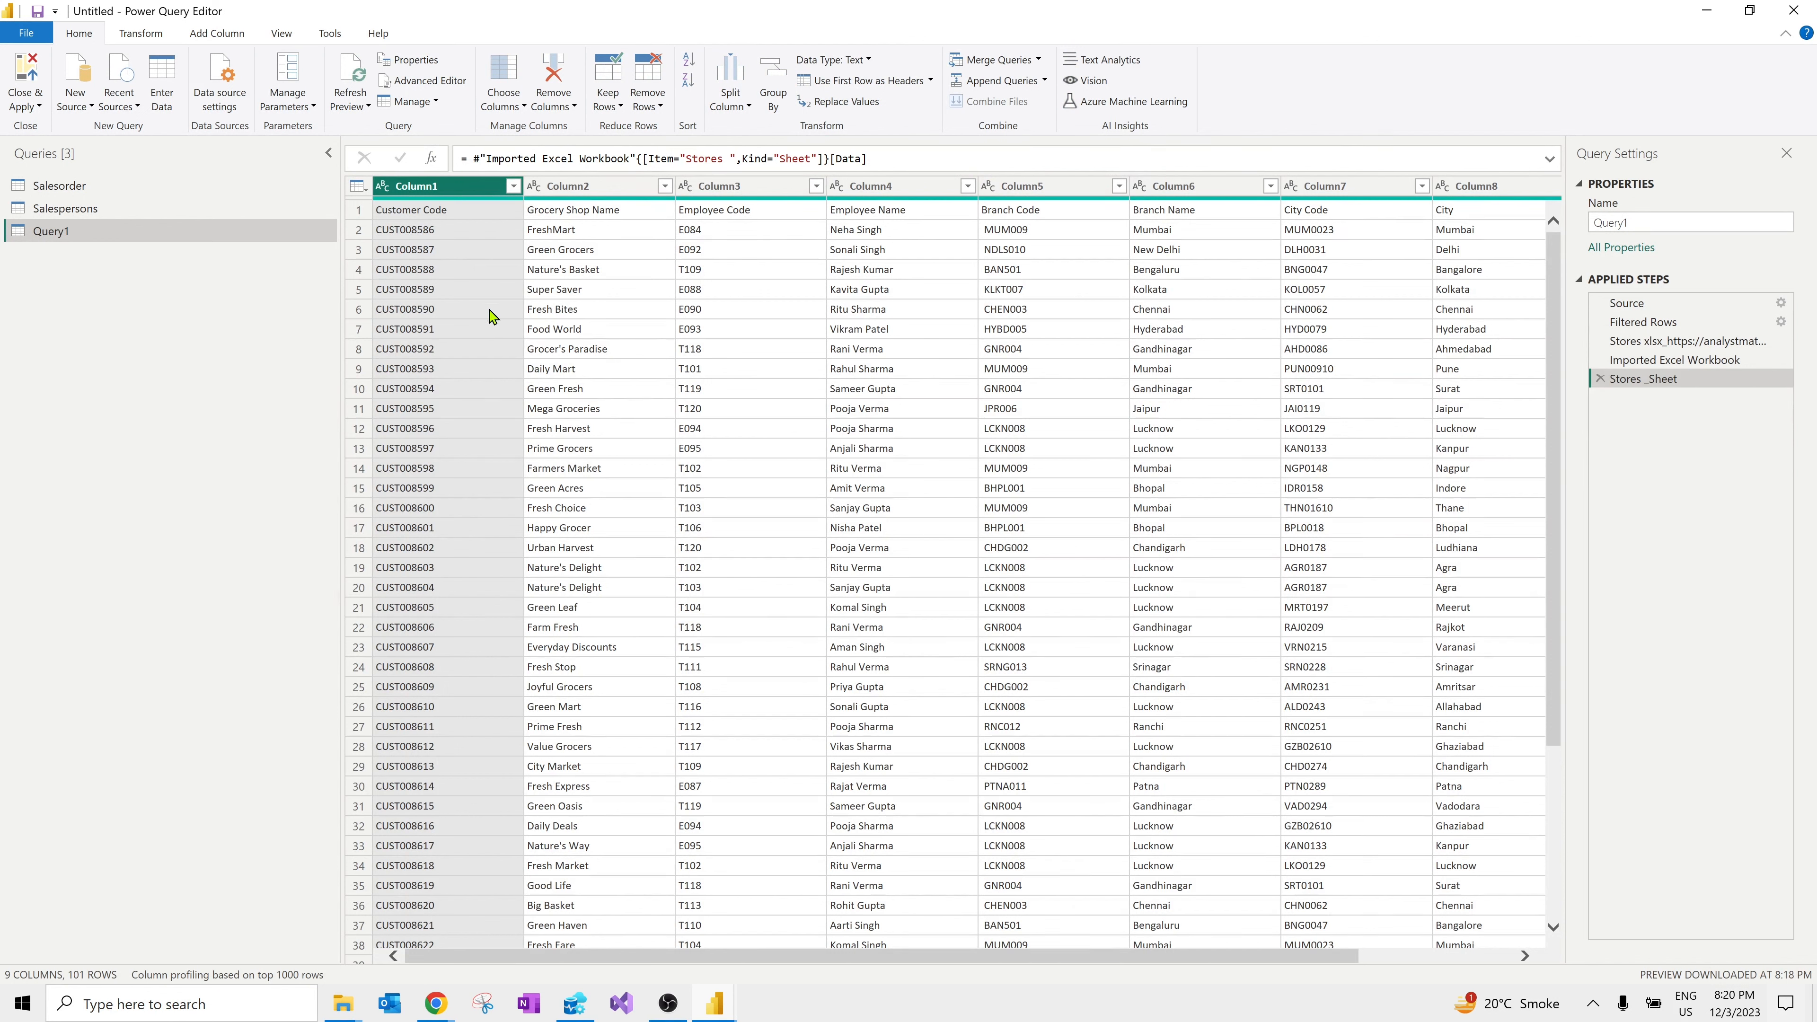
Step: Promote the first row of the Stores data to column headers
left_click(358, 213)
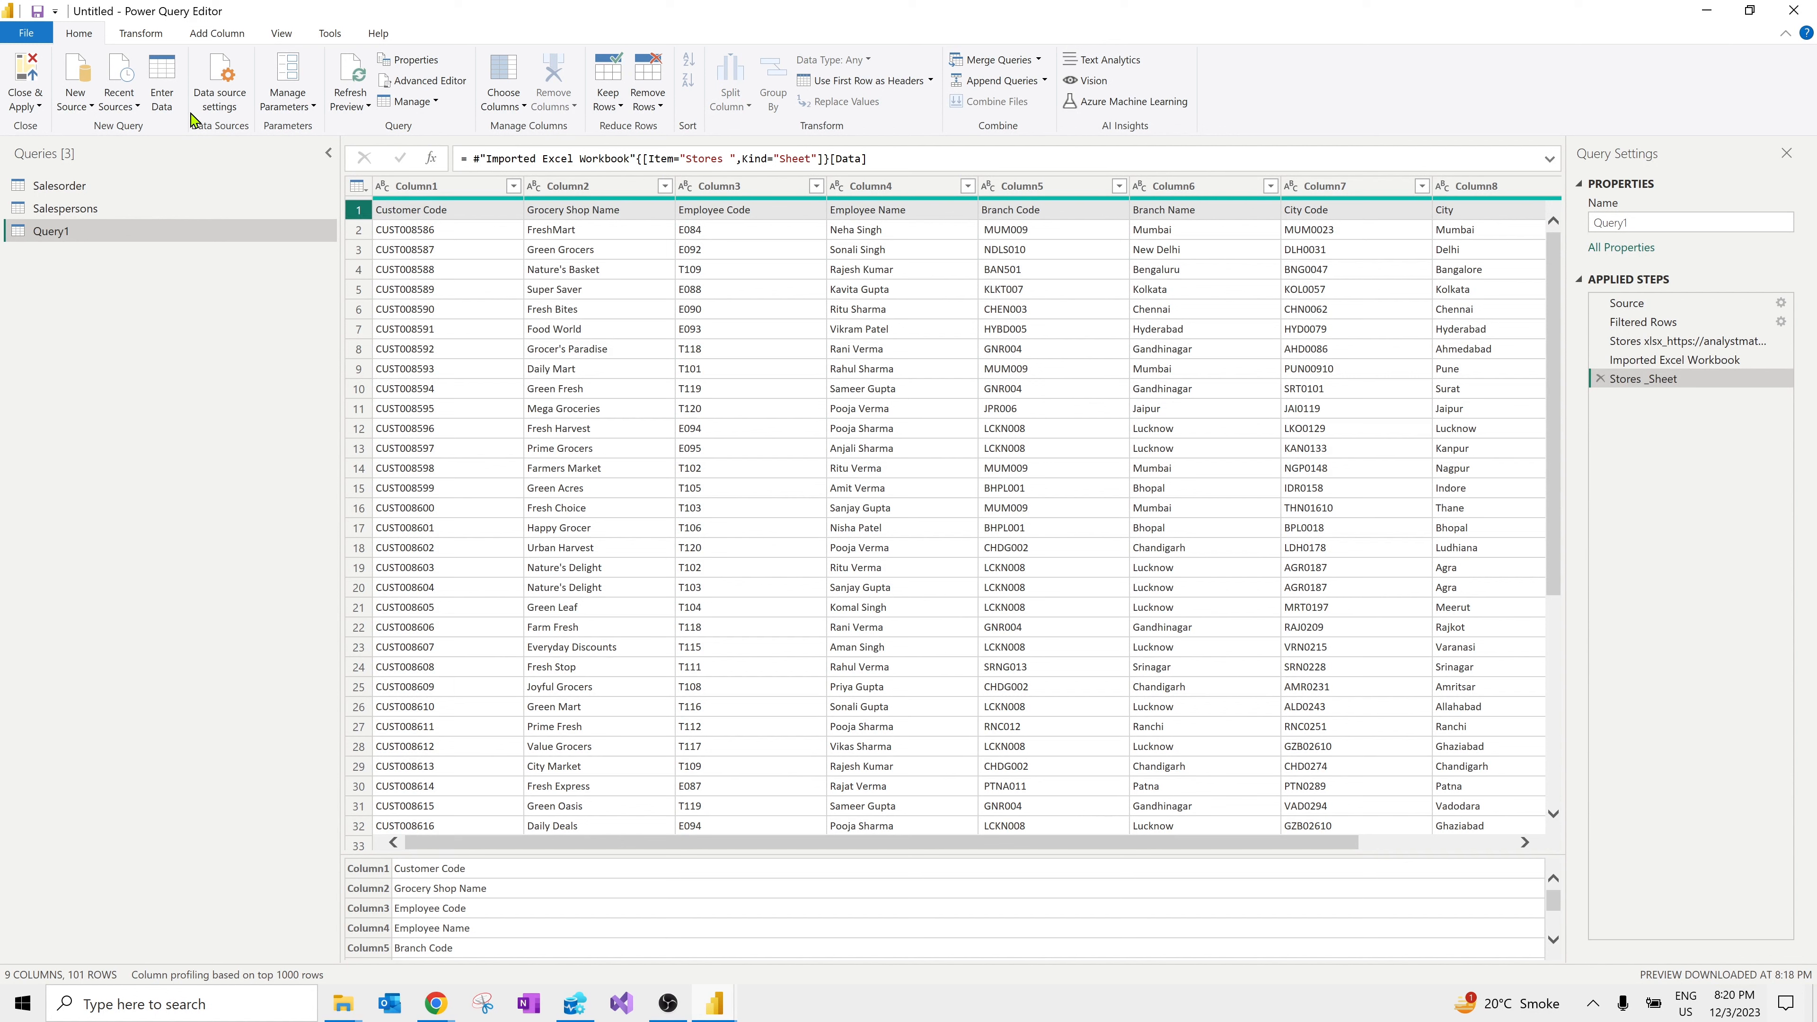
left_click(143, 37)
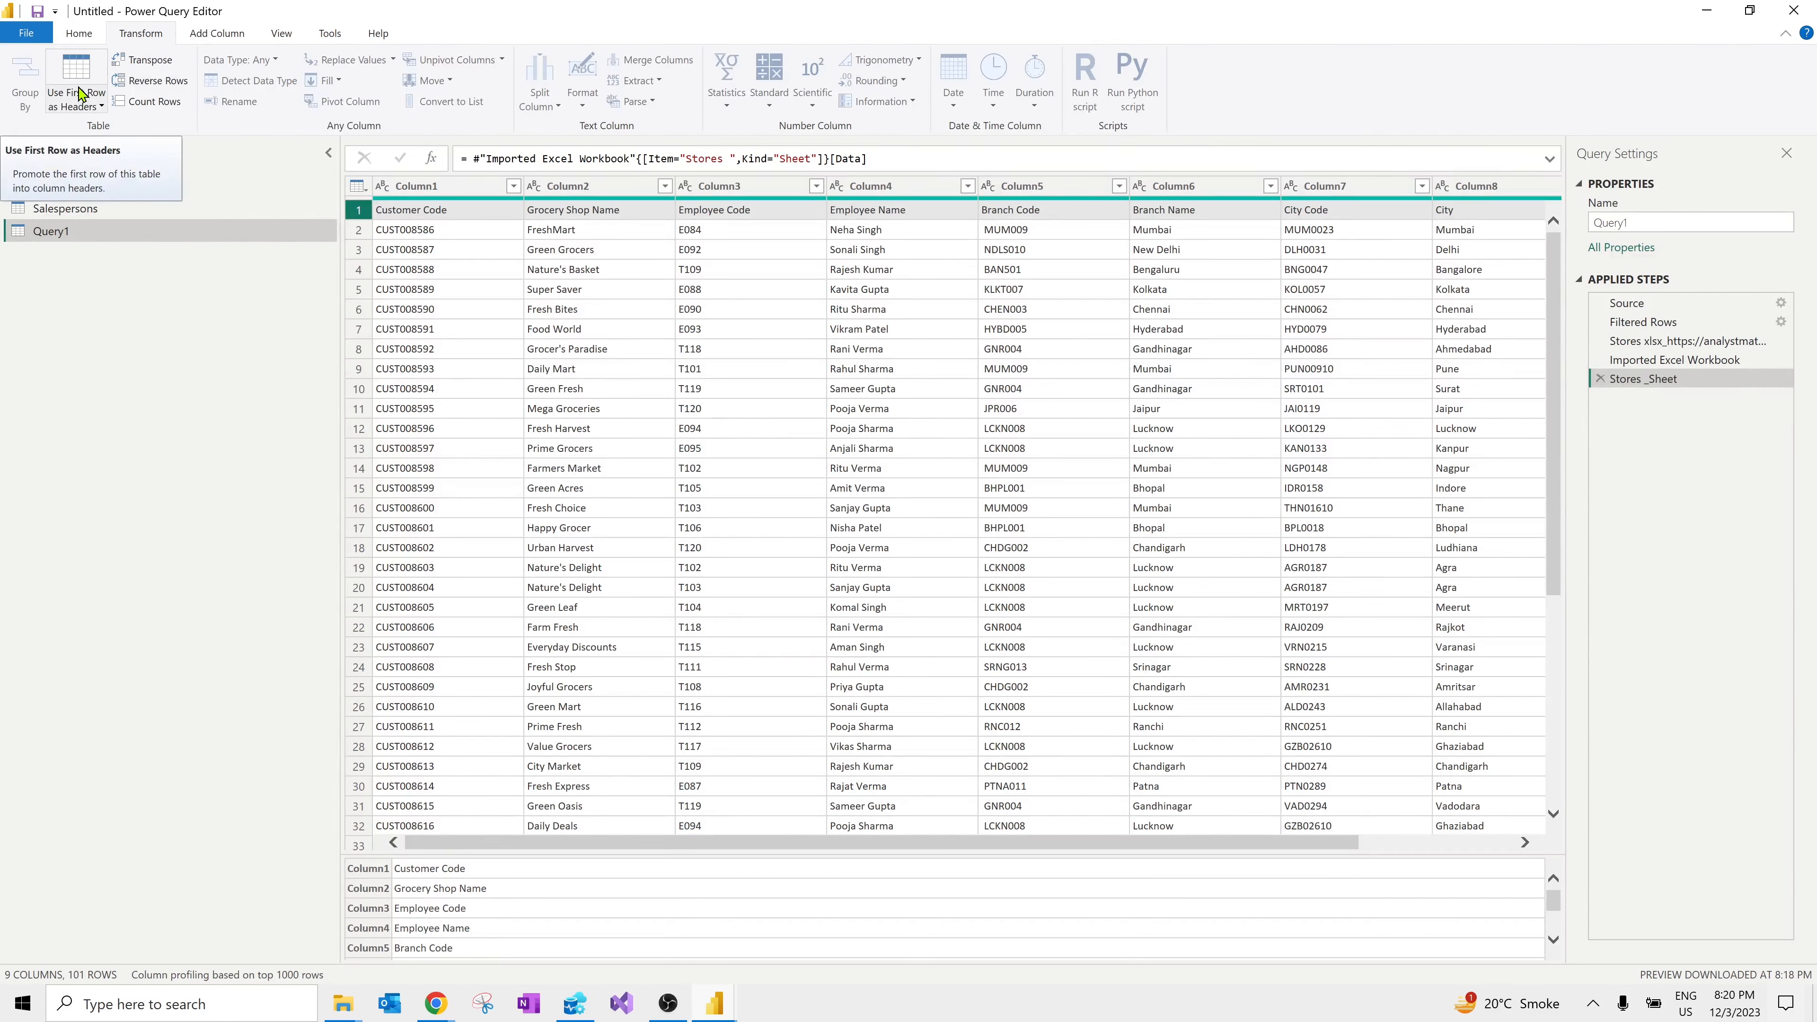
left_click(77, 94)
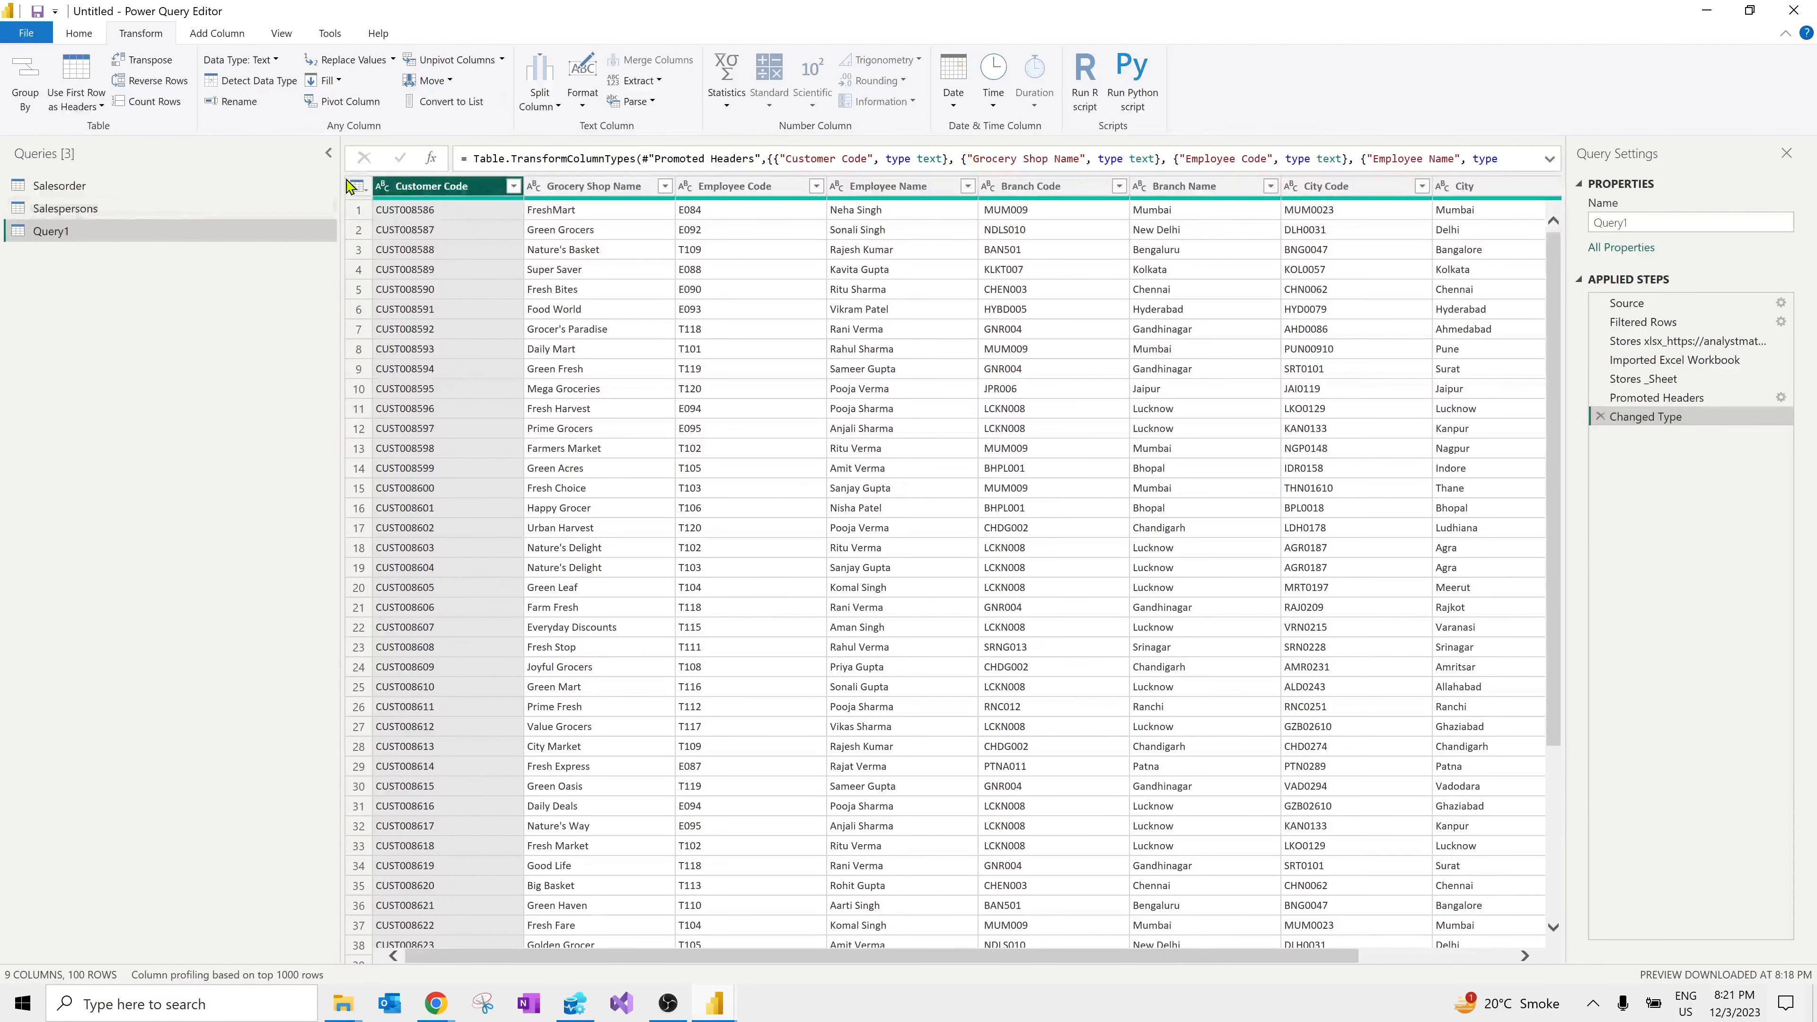
Step: Demote the Stores column headers to the first row, and promote that row to headers again
left_click(101, 107)
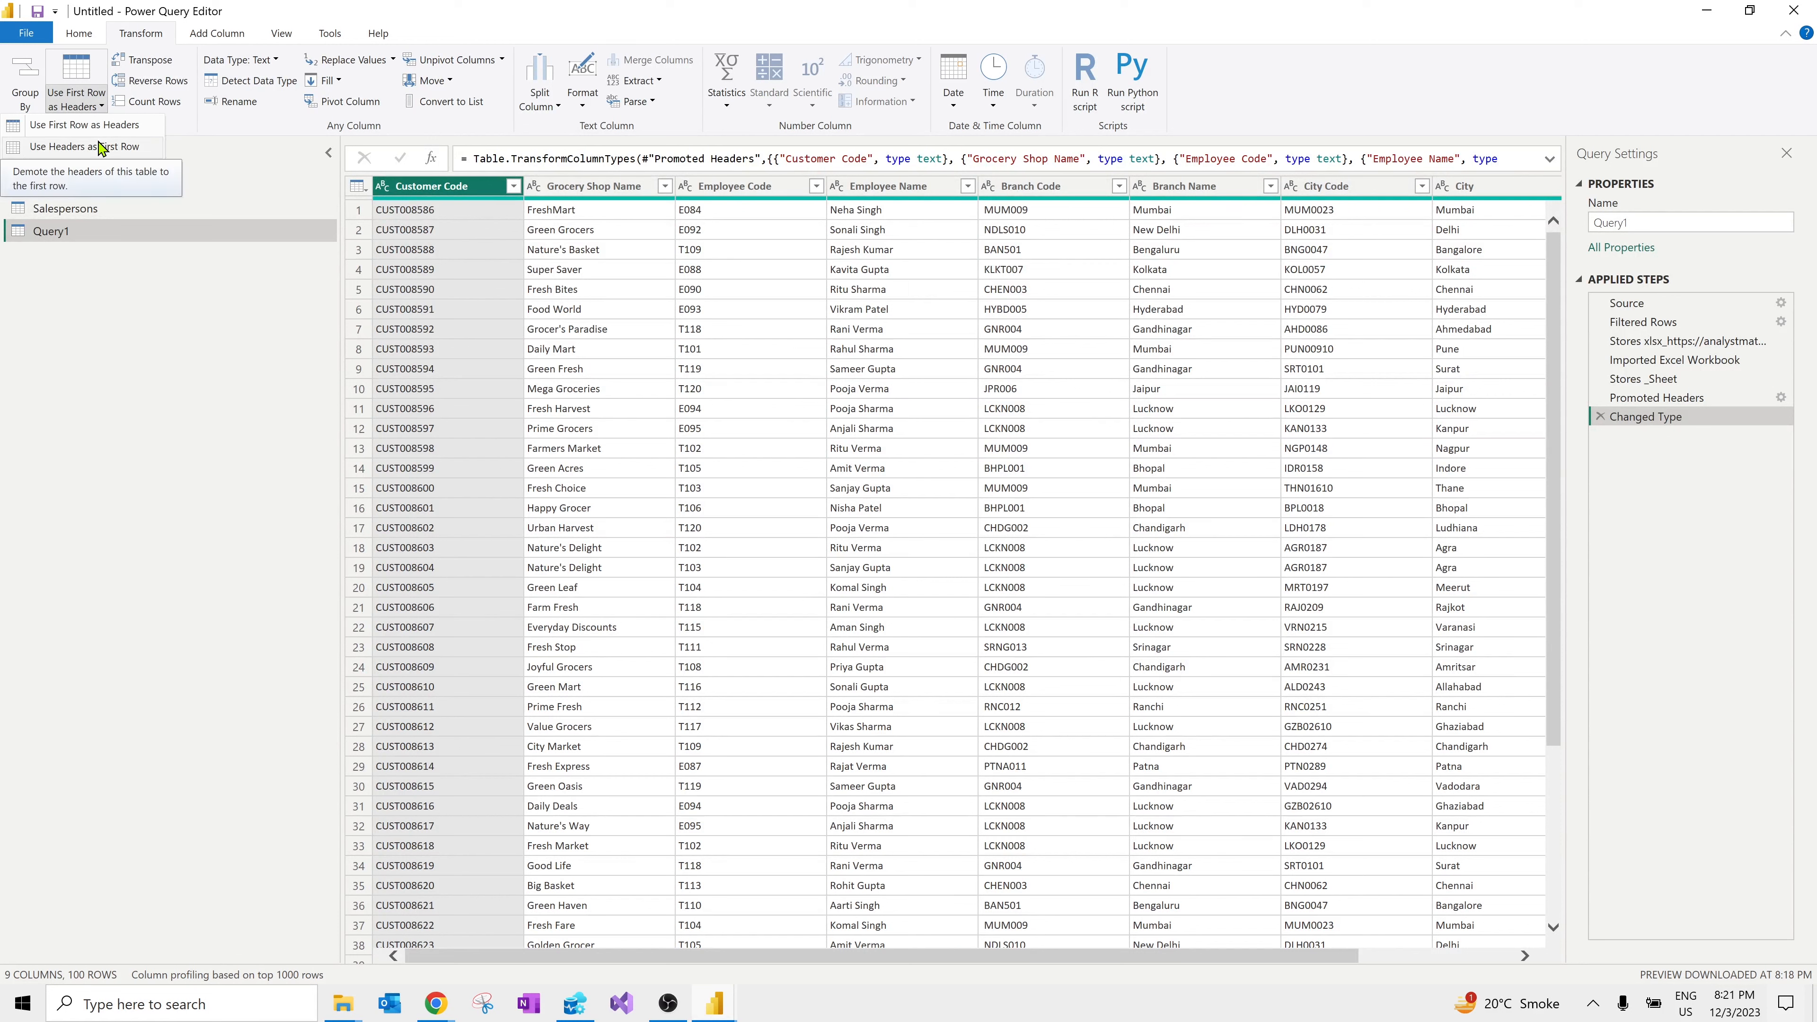
left_click(99, 147)
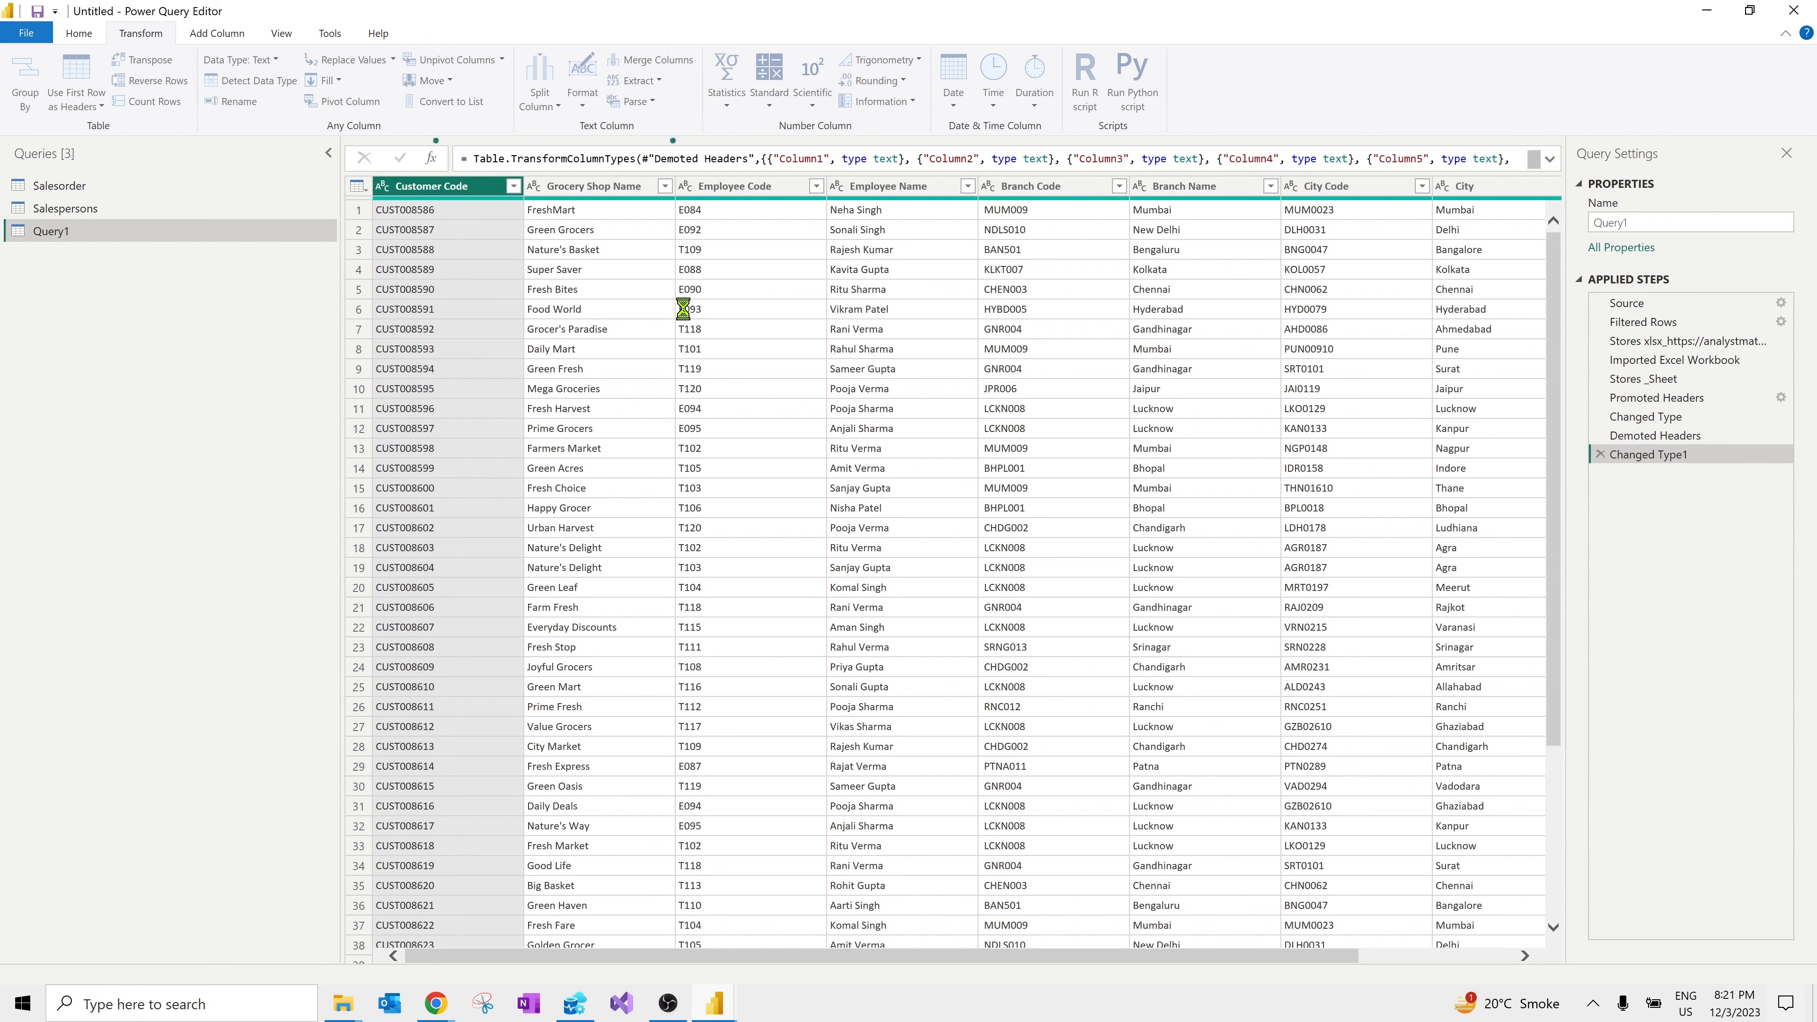
left_click(101, 106)
left_click(84, 126)
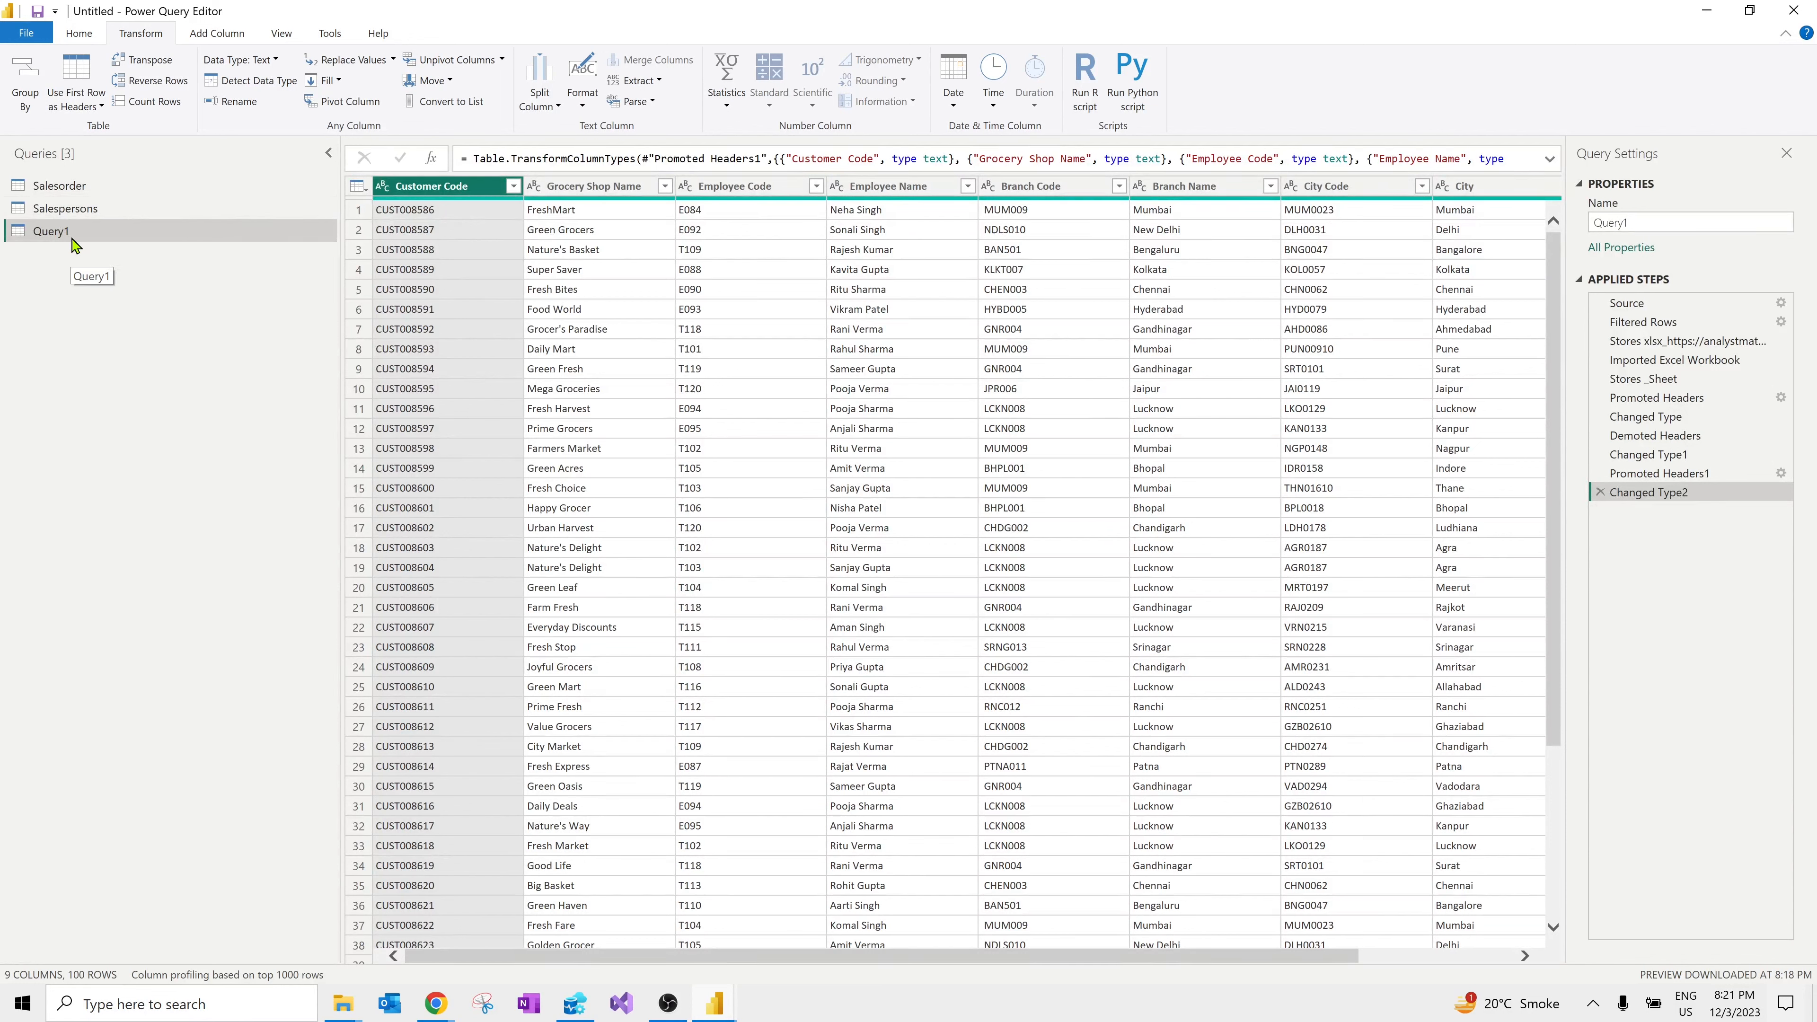
Step: Look through the Salesorder and Salespersons queries, and rename Query1 as Stores
left_click(52, 191)
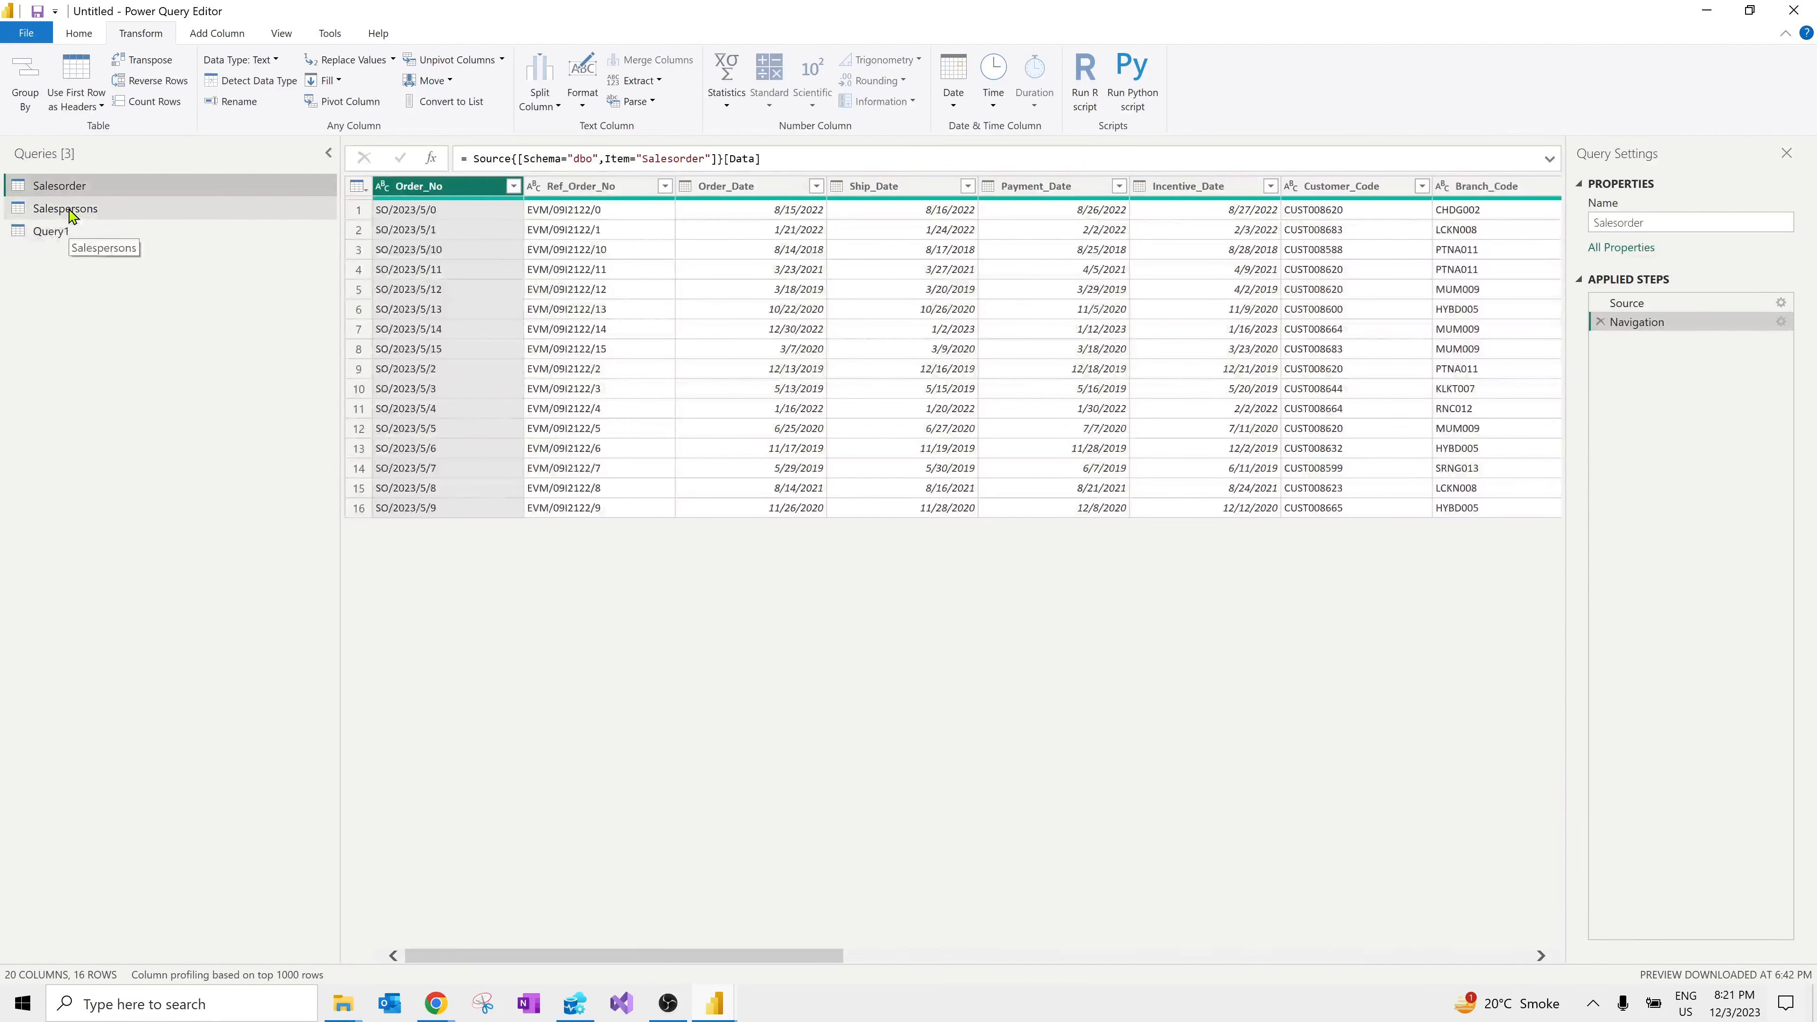
left_click(70, 213)
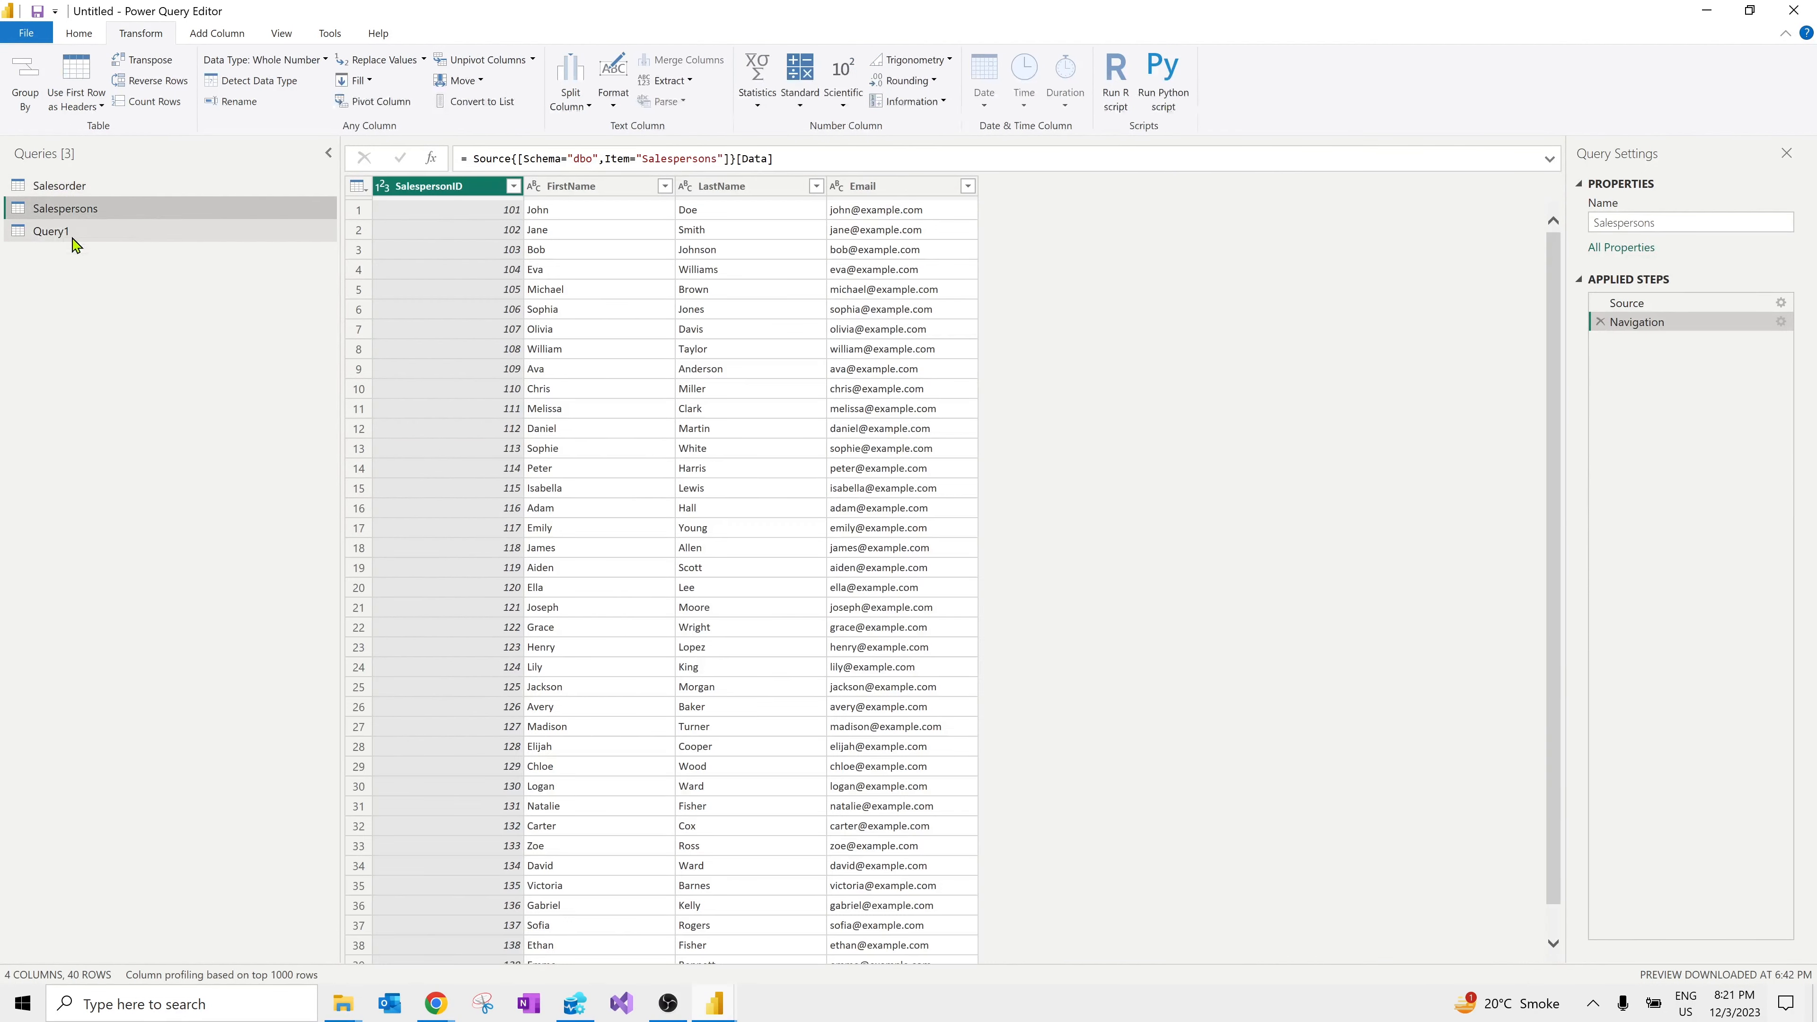
left_click(63, 236)
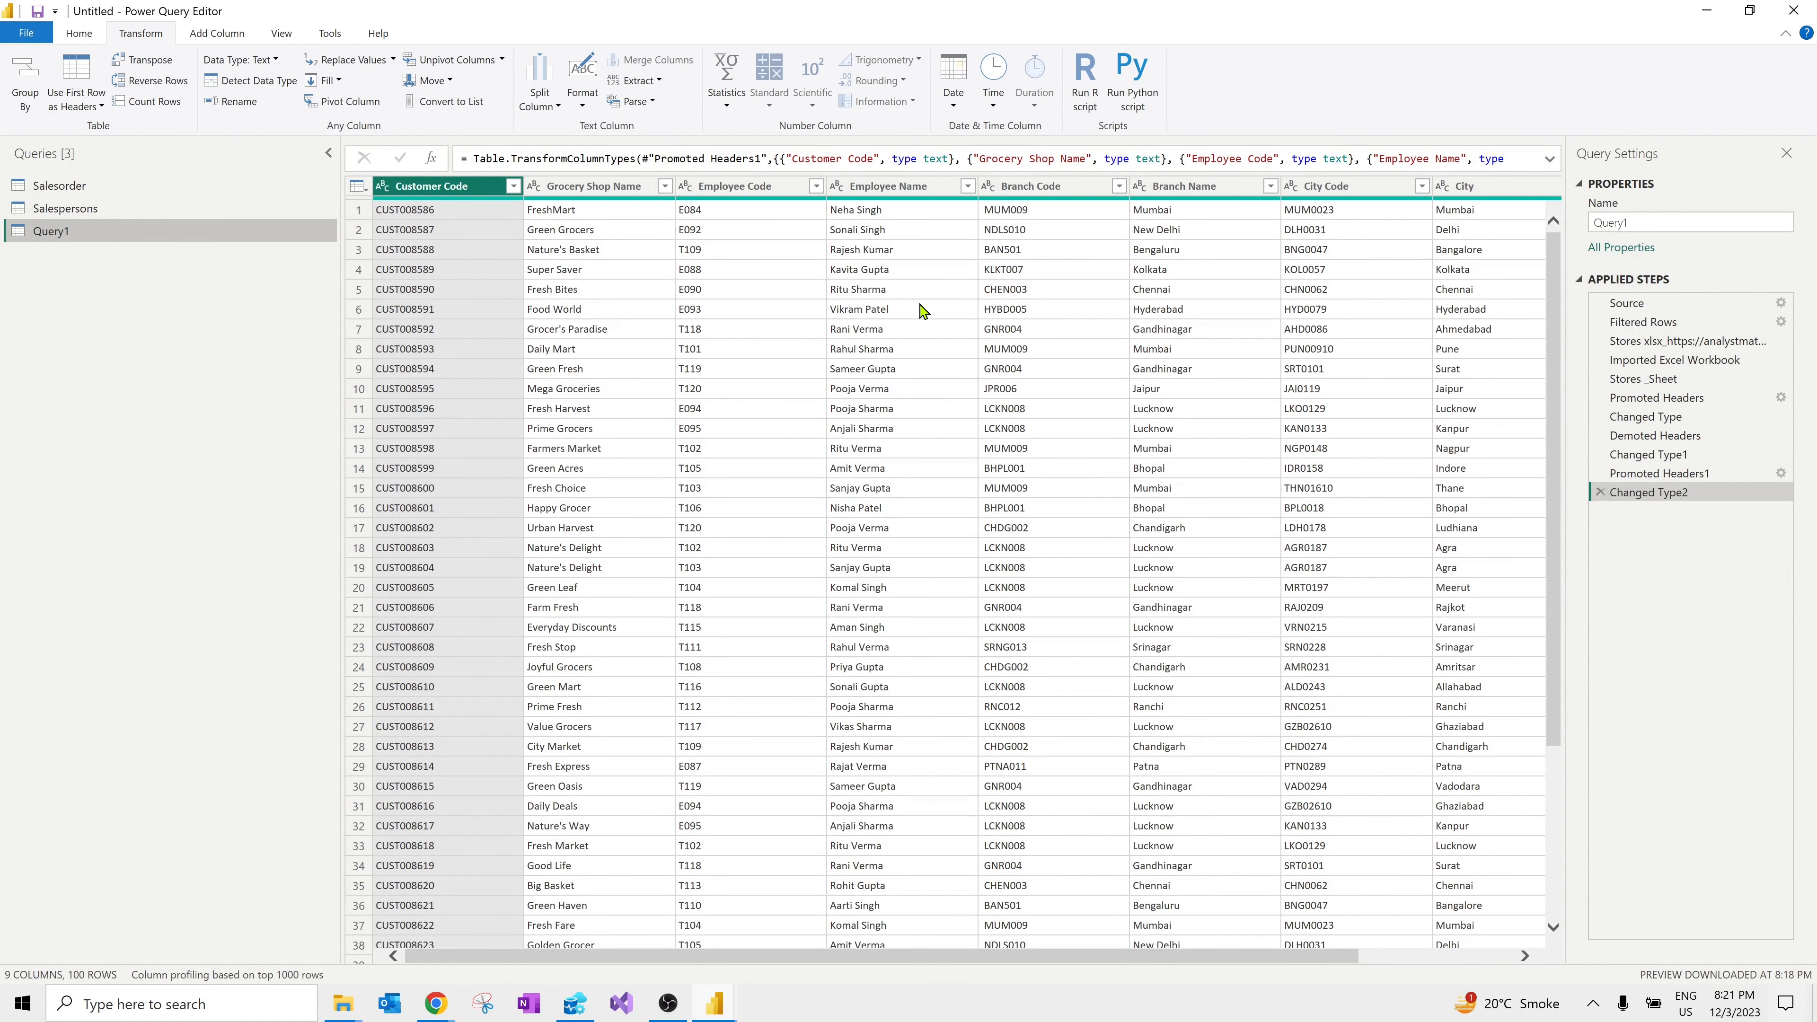
left_click(1719, 223)
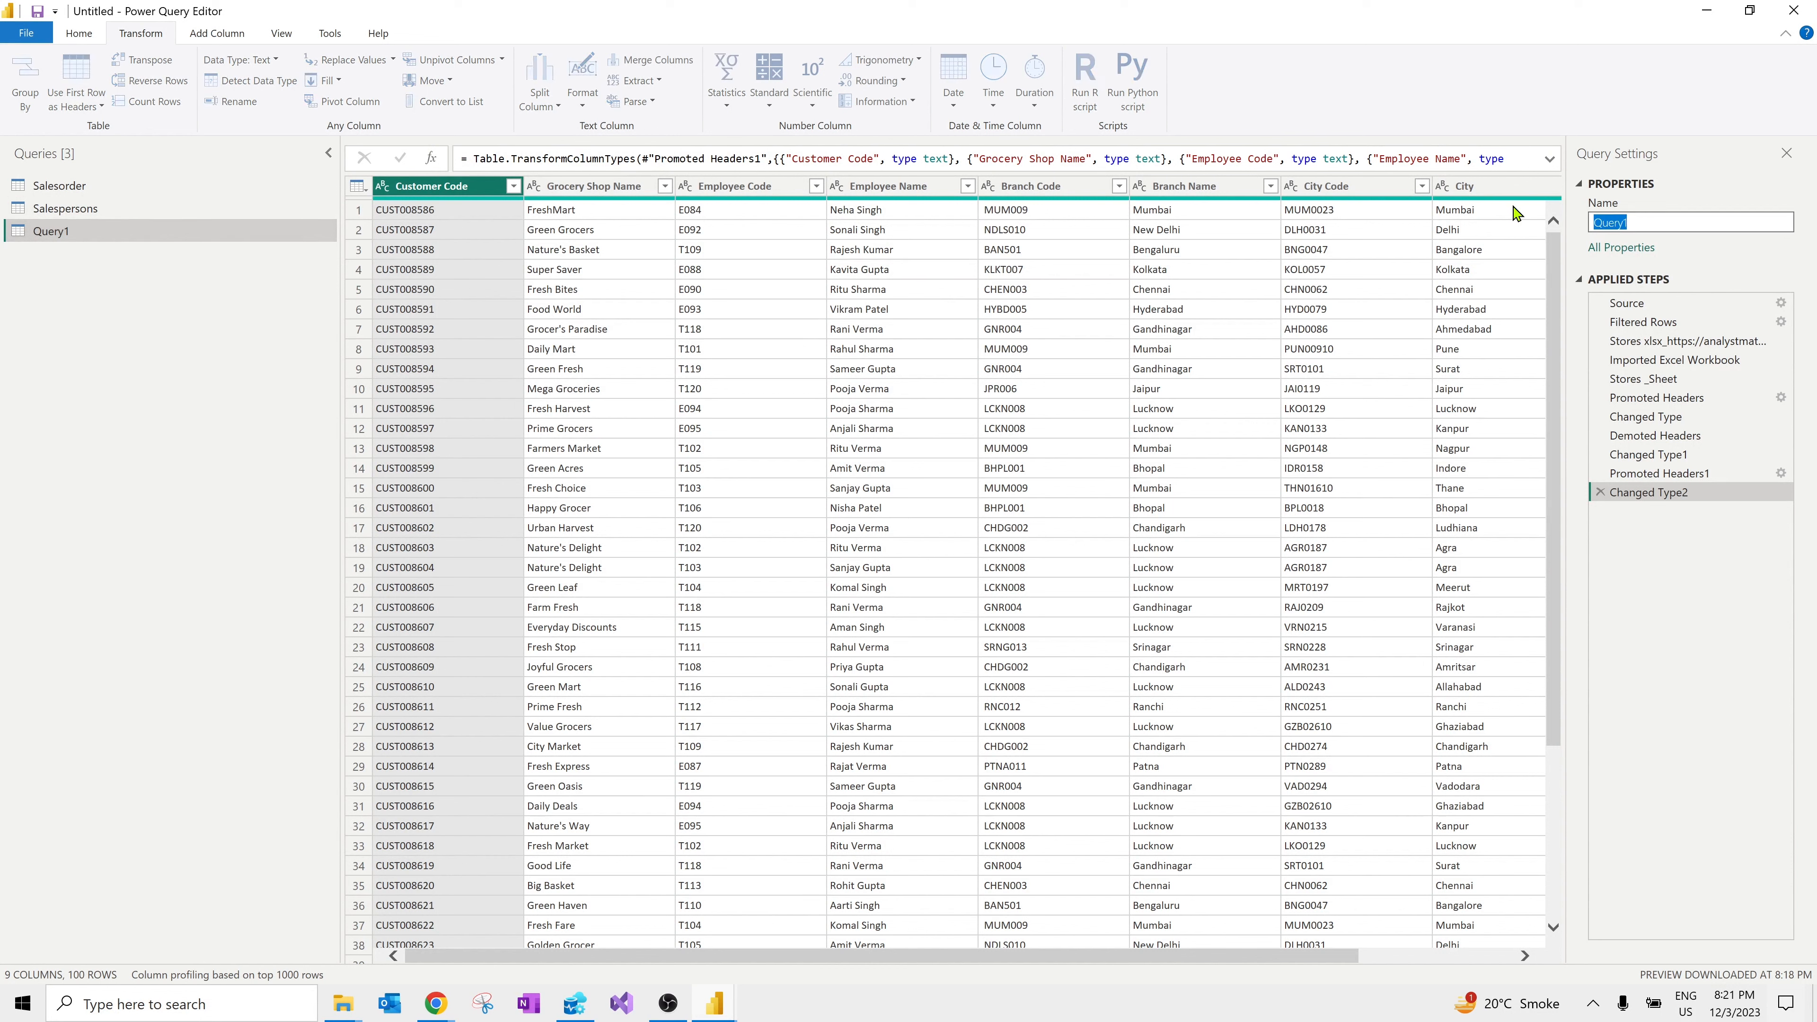
type("Stores")
key("Return")
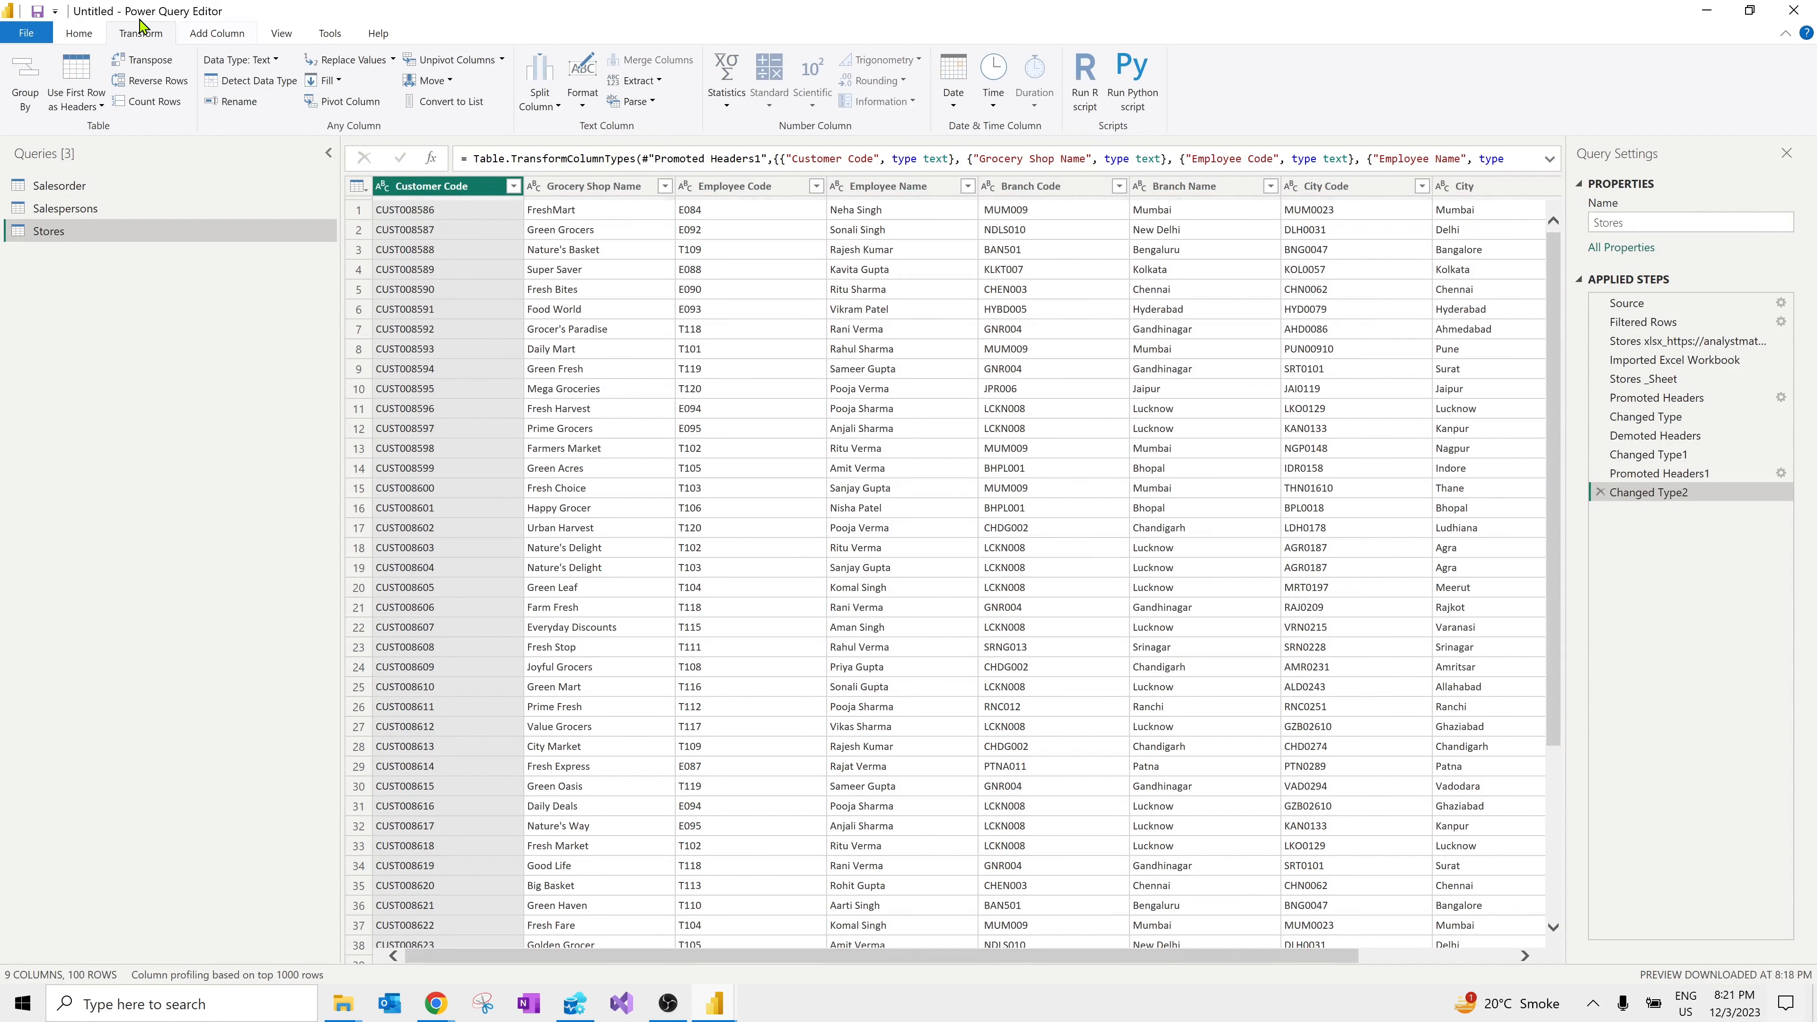
left_click(84, 33)
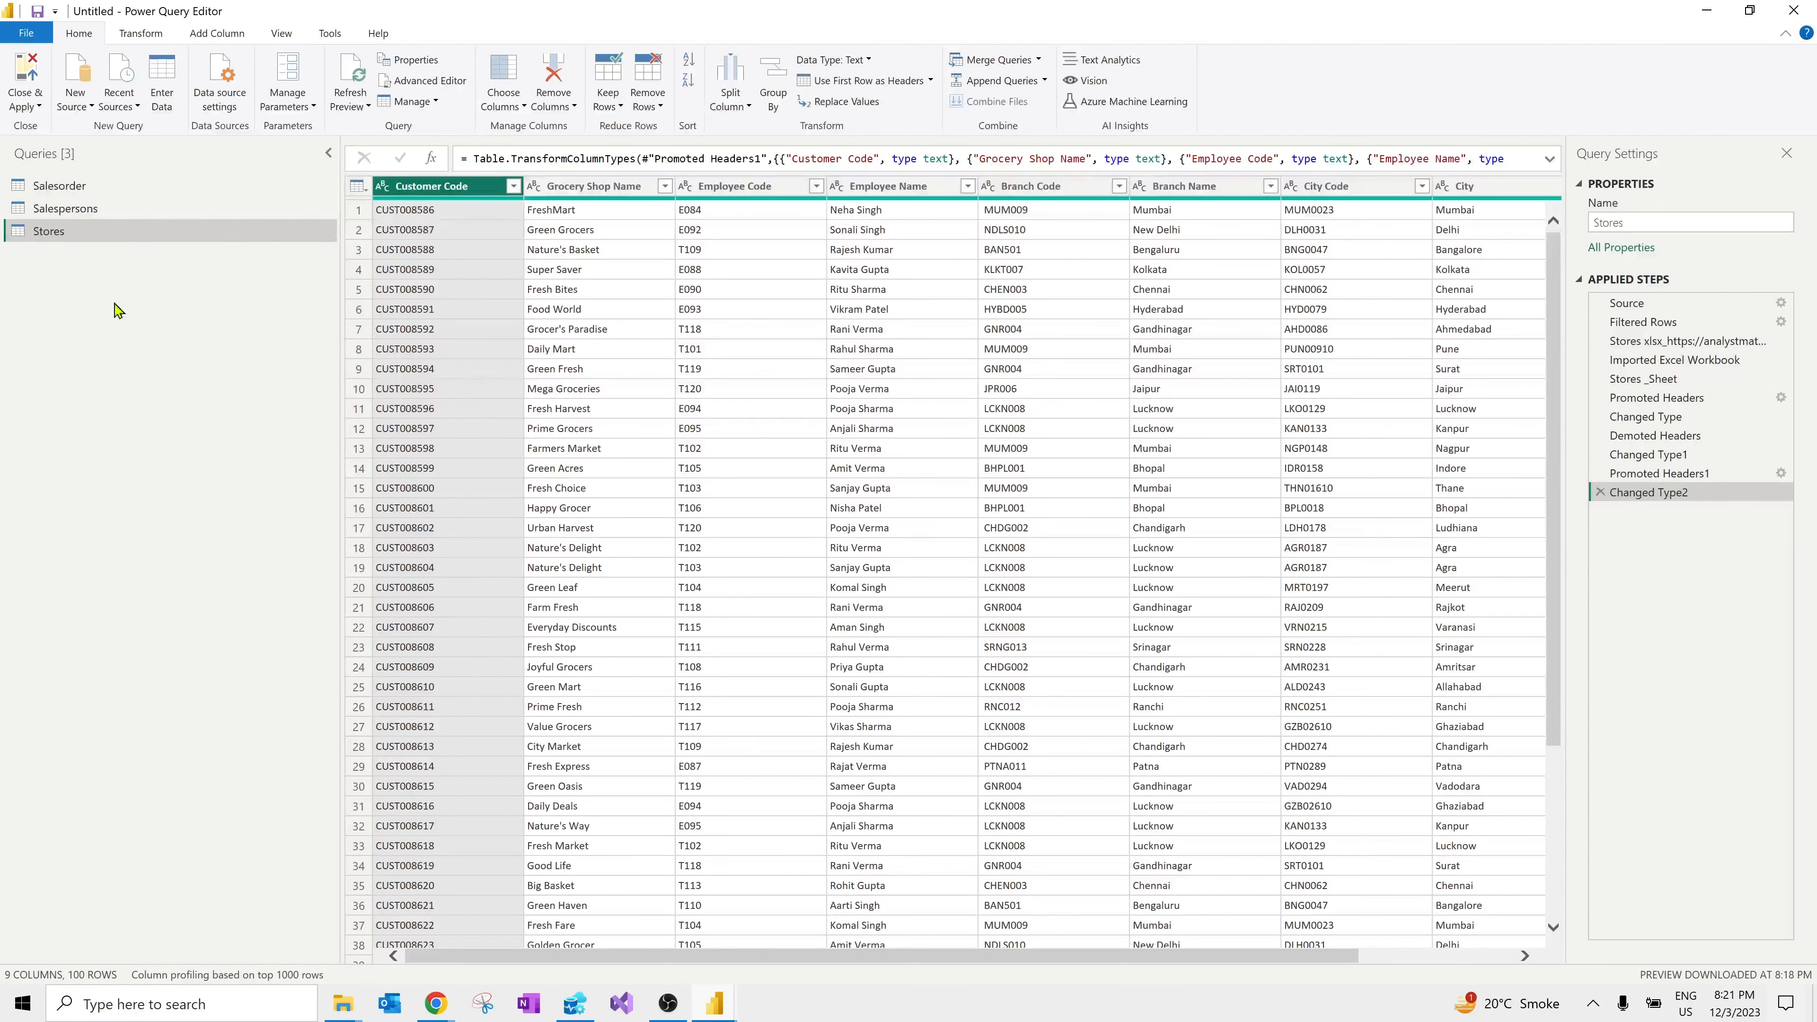
left_click(33, 106)
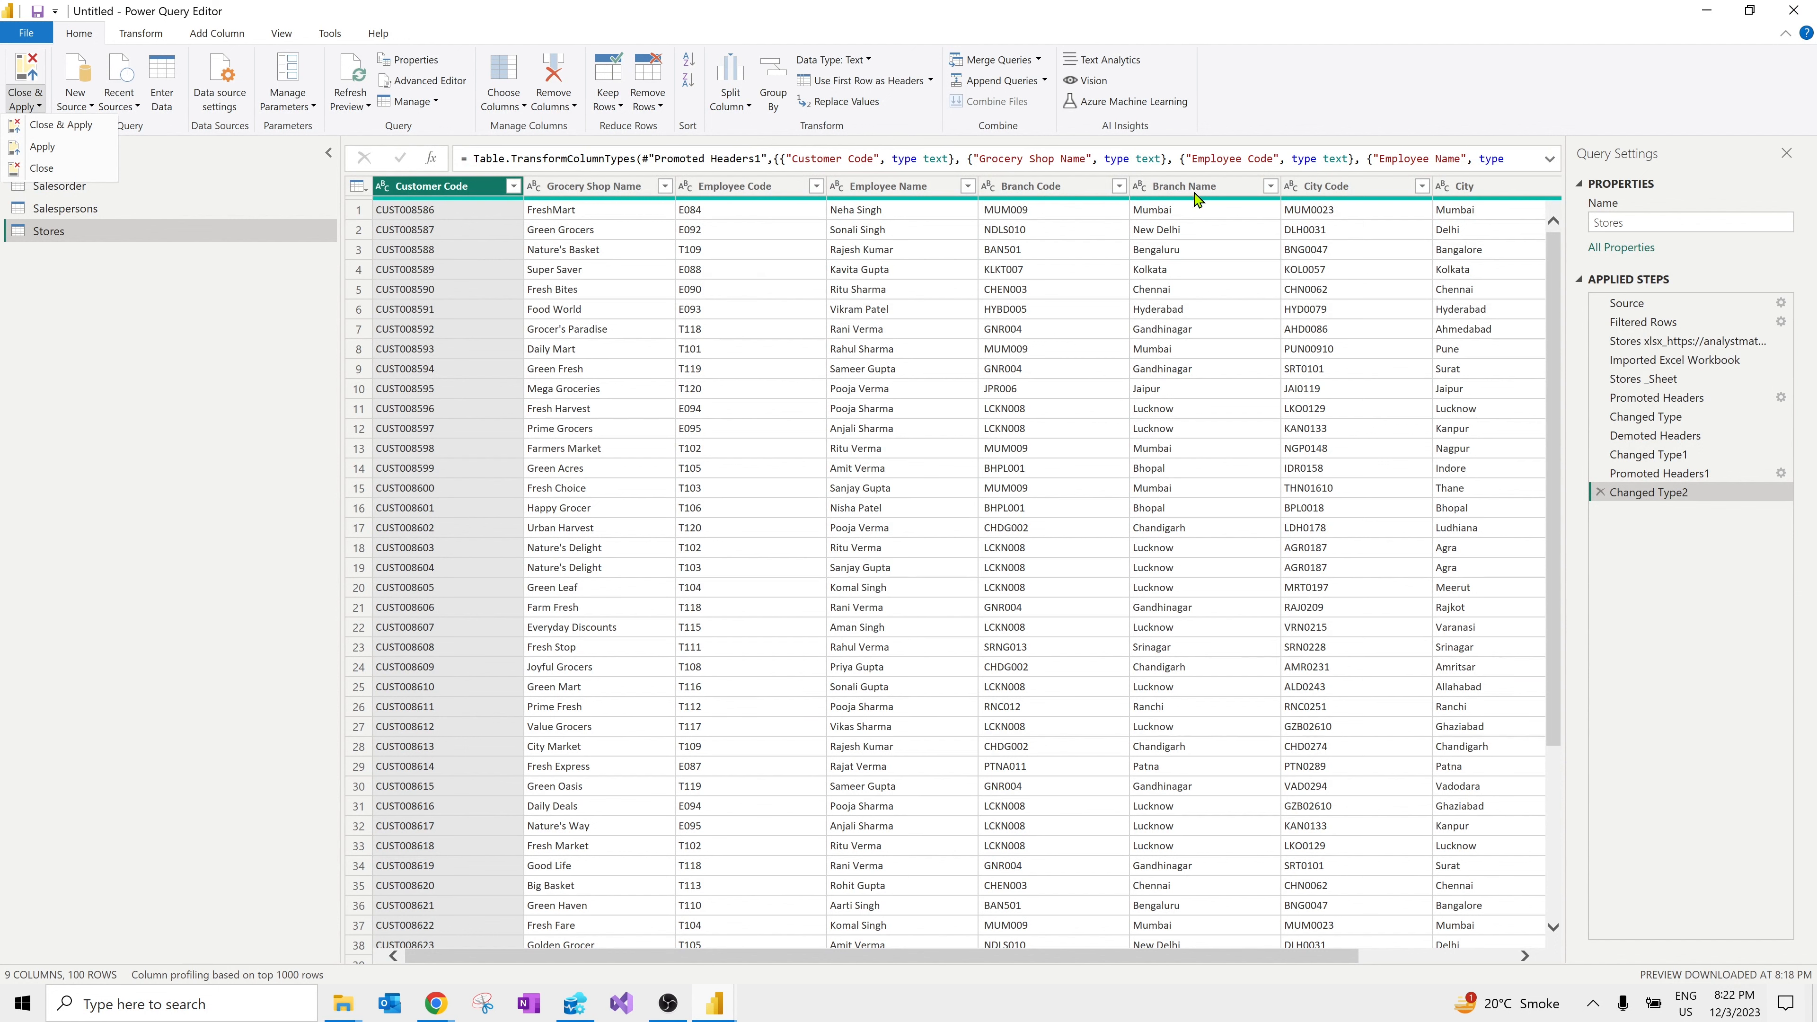
left_click(209, 469)
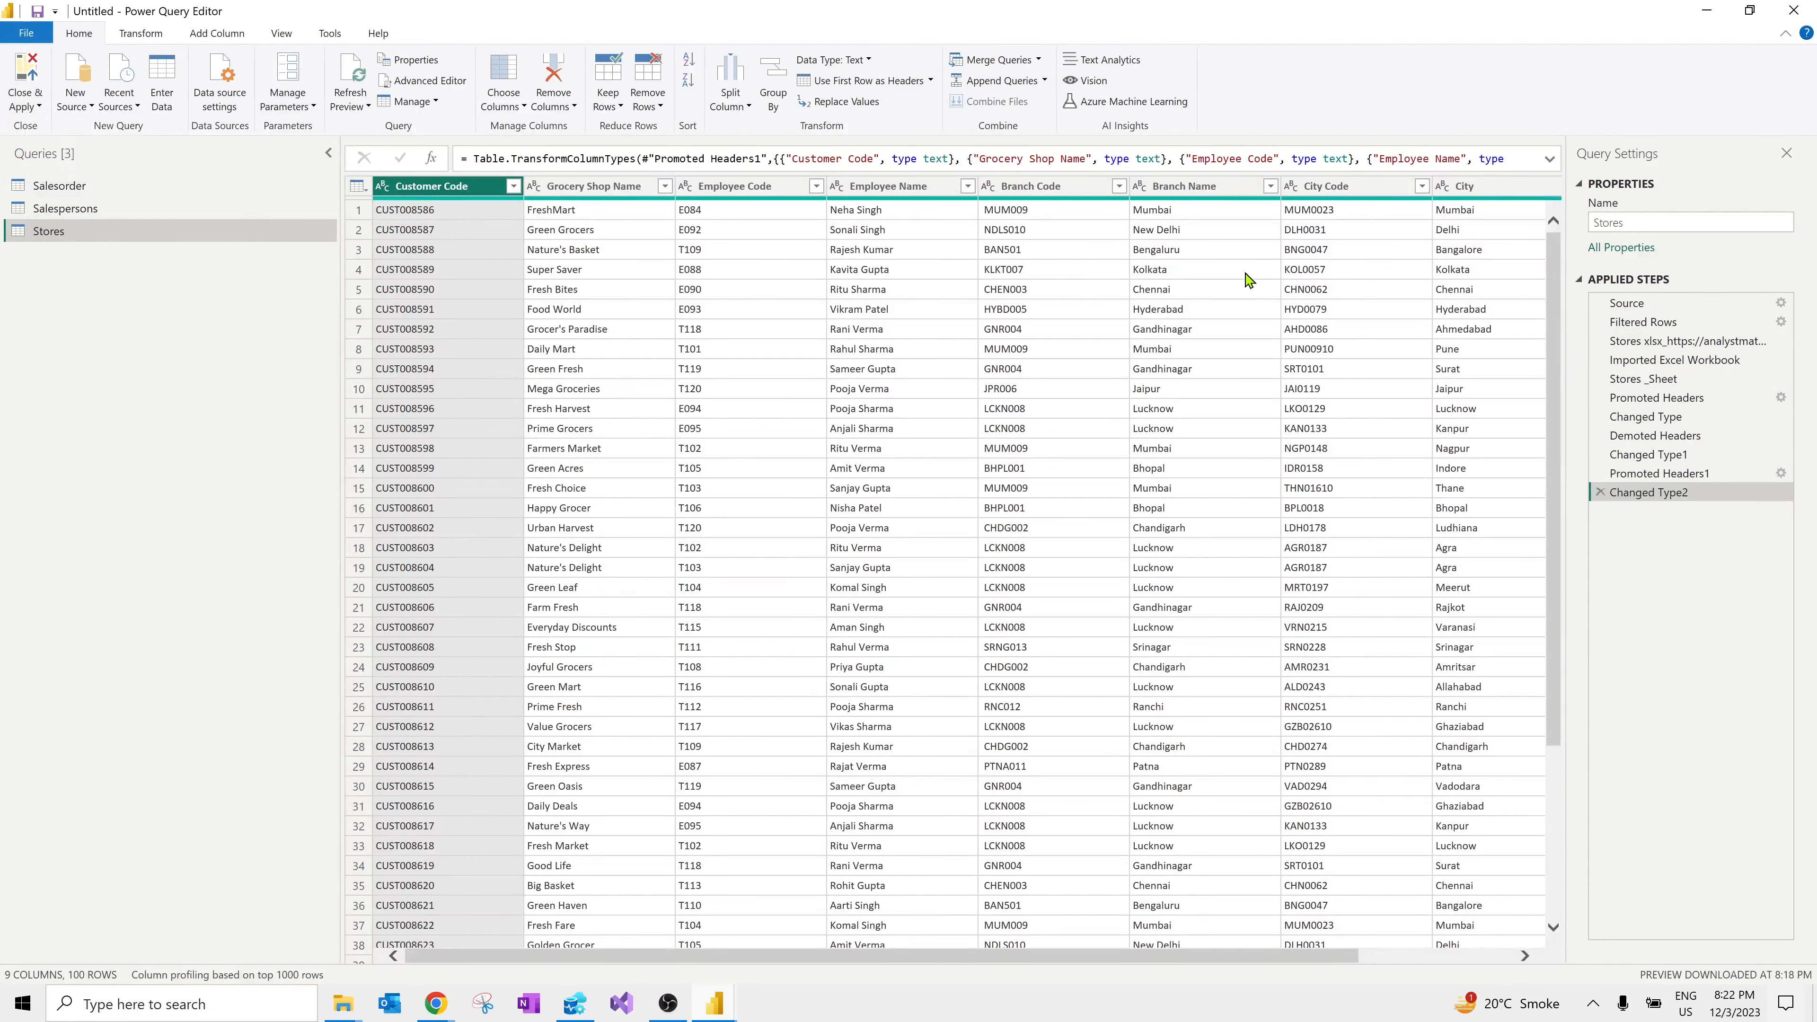
Step: Restore the Power Query Editor to a smaller window, place it over the Power BI Desktop report window, and resize it to show its queries and steps
left_click(1751, 18)
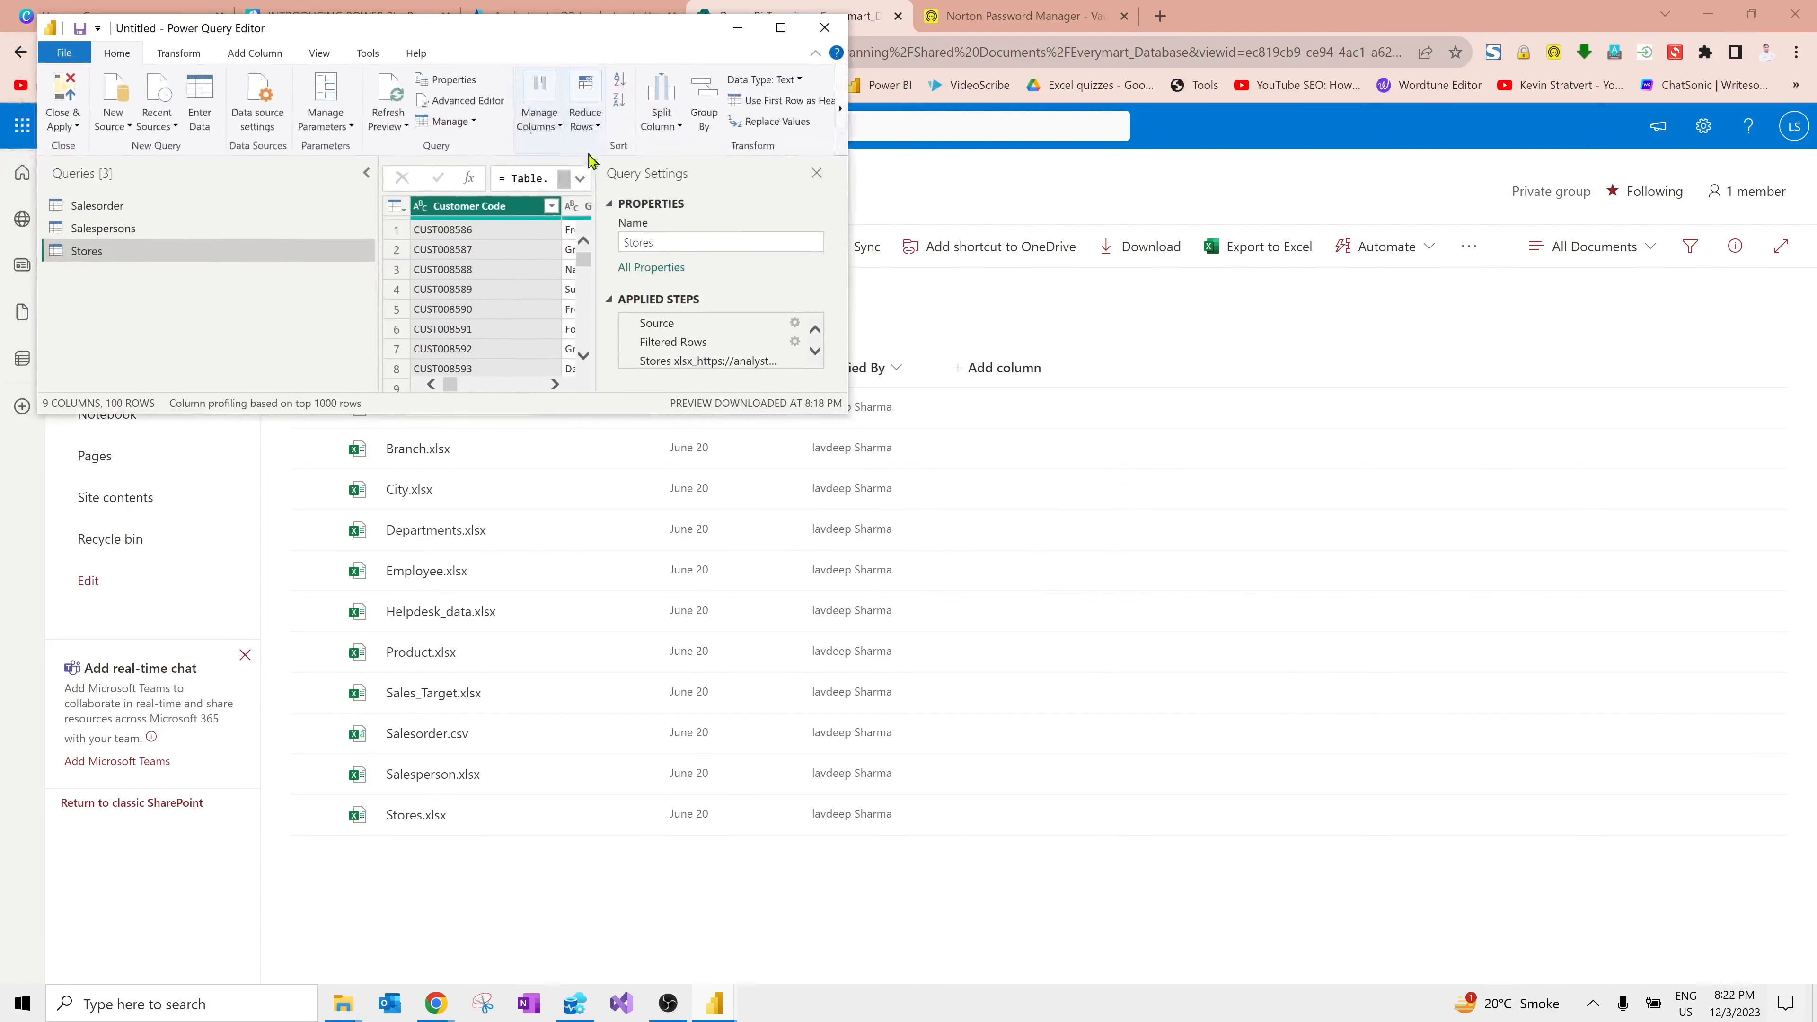
left_click_drag(500, 39, 861, 344)
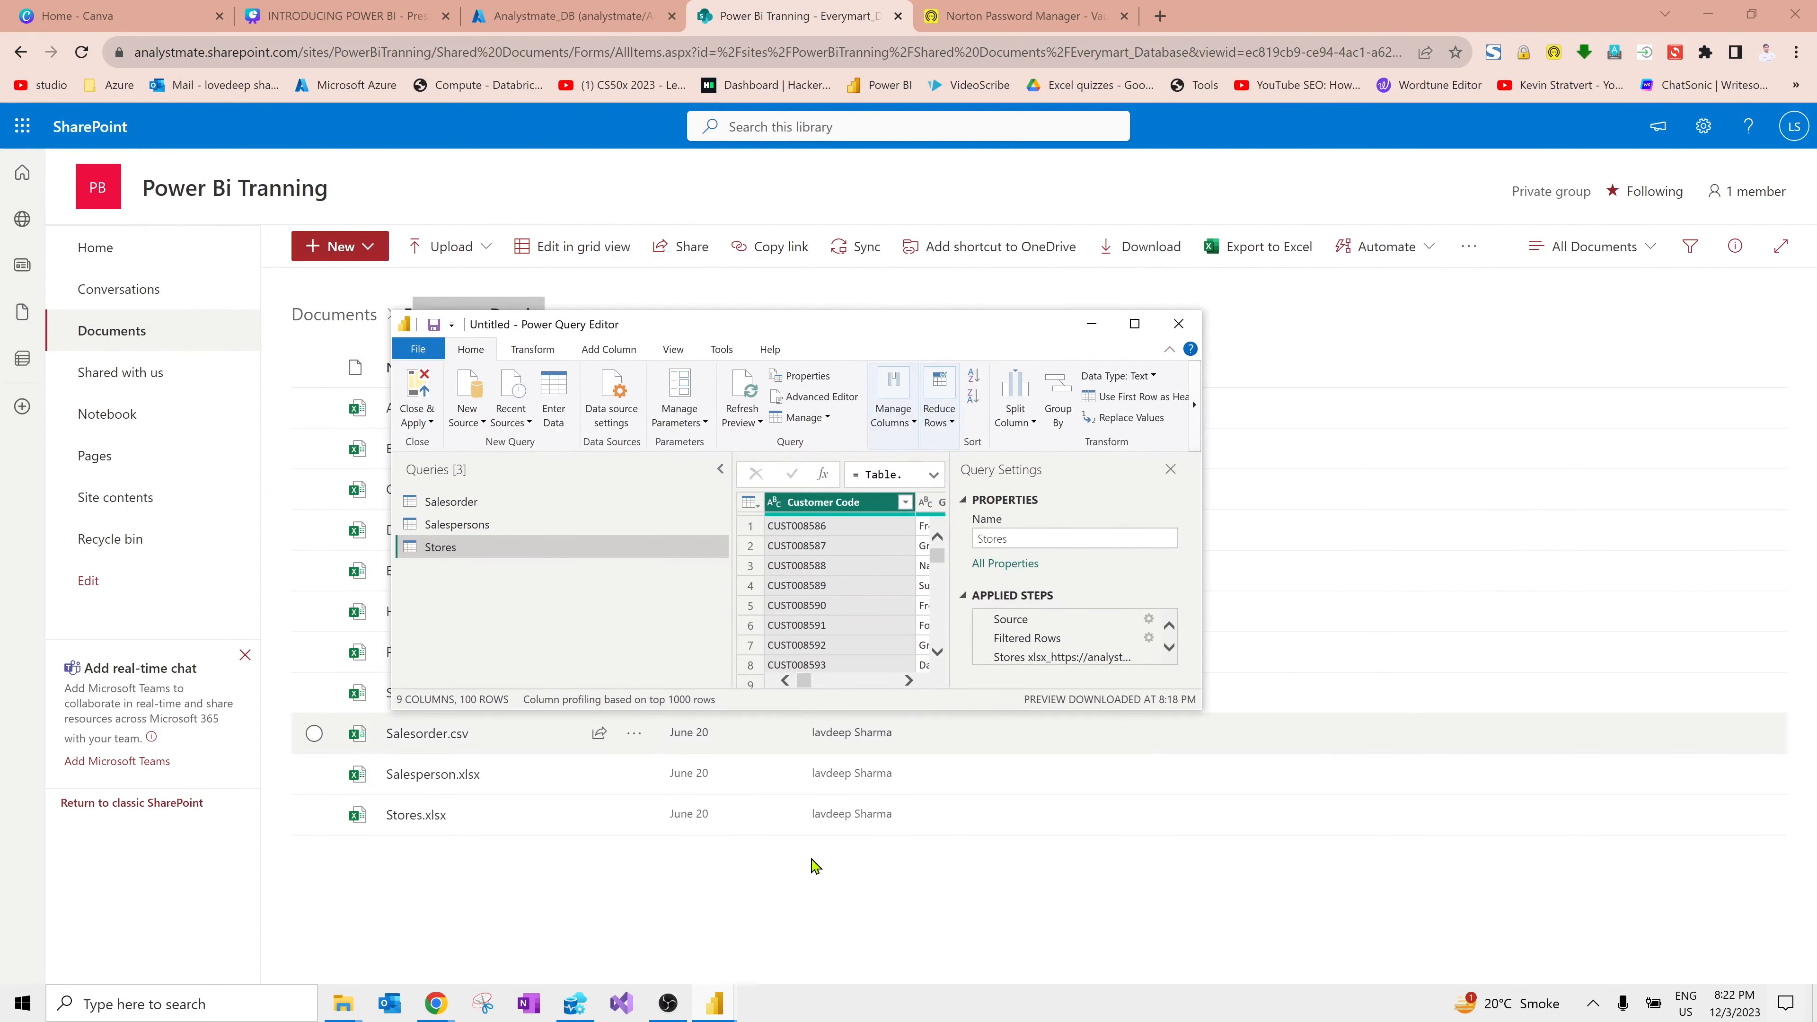
mouse_move(714, 1009)
left_click(632, 922)
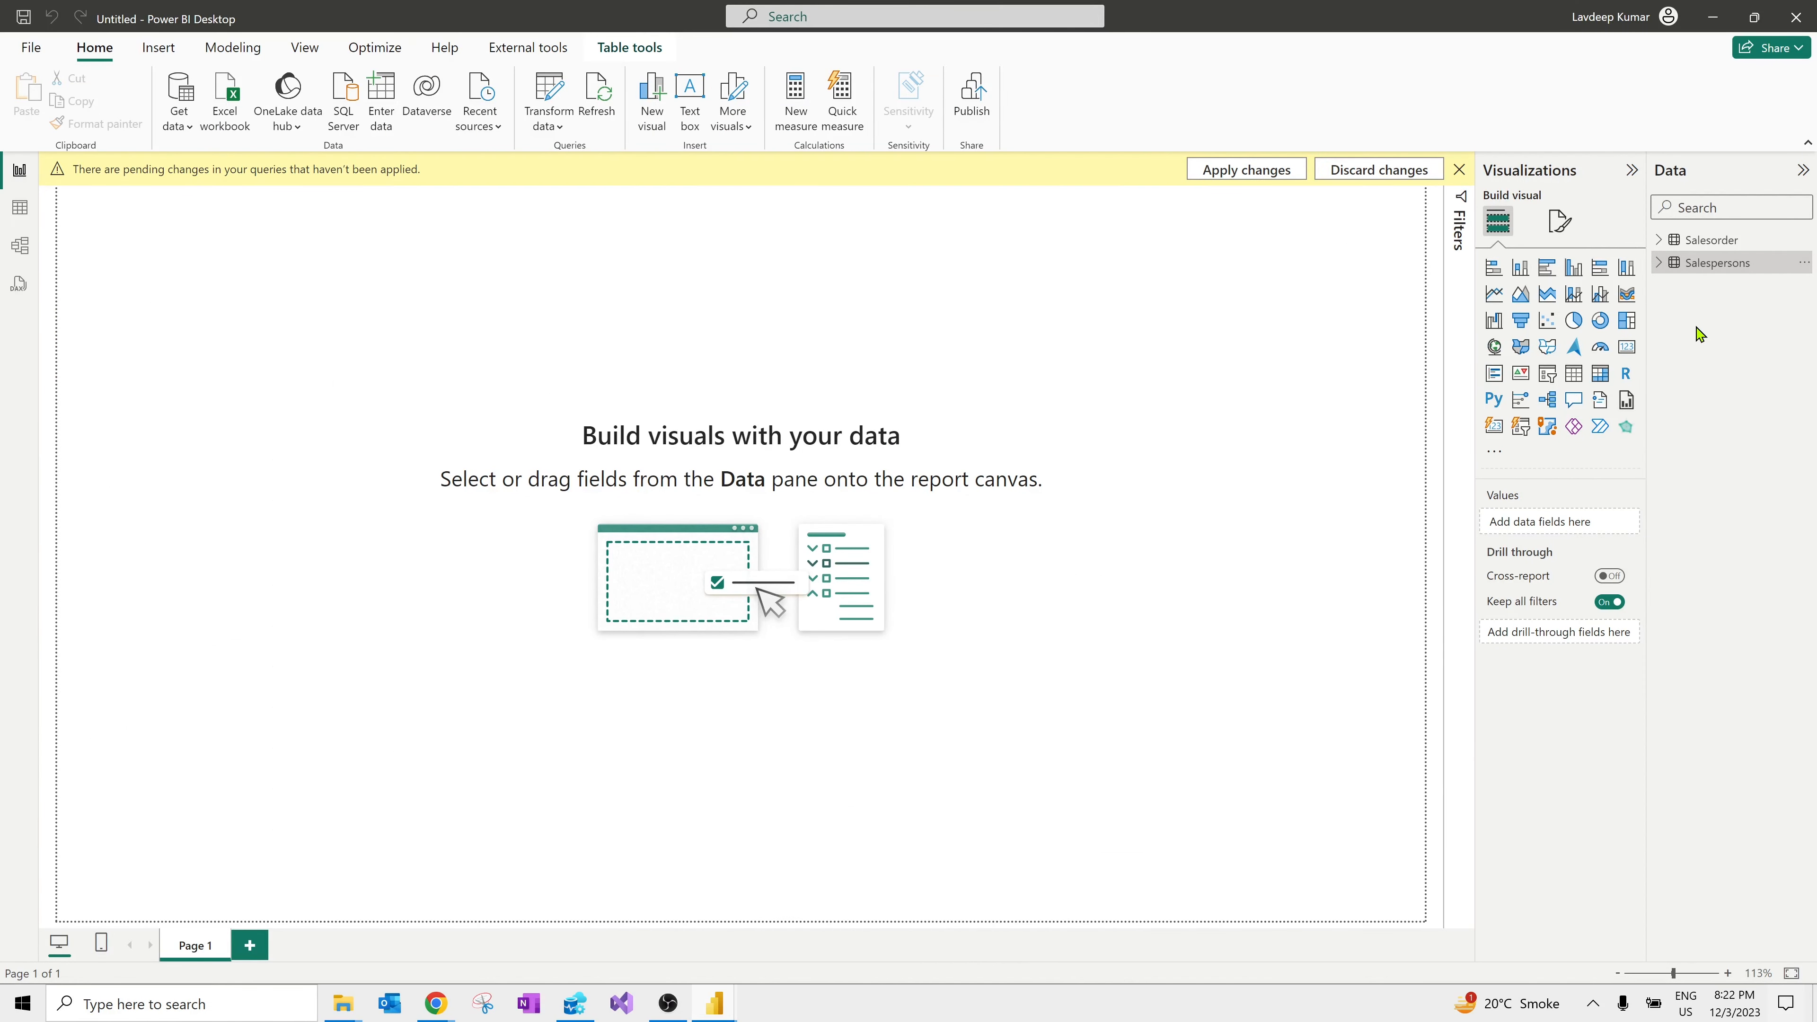
key("alt+Tab")
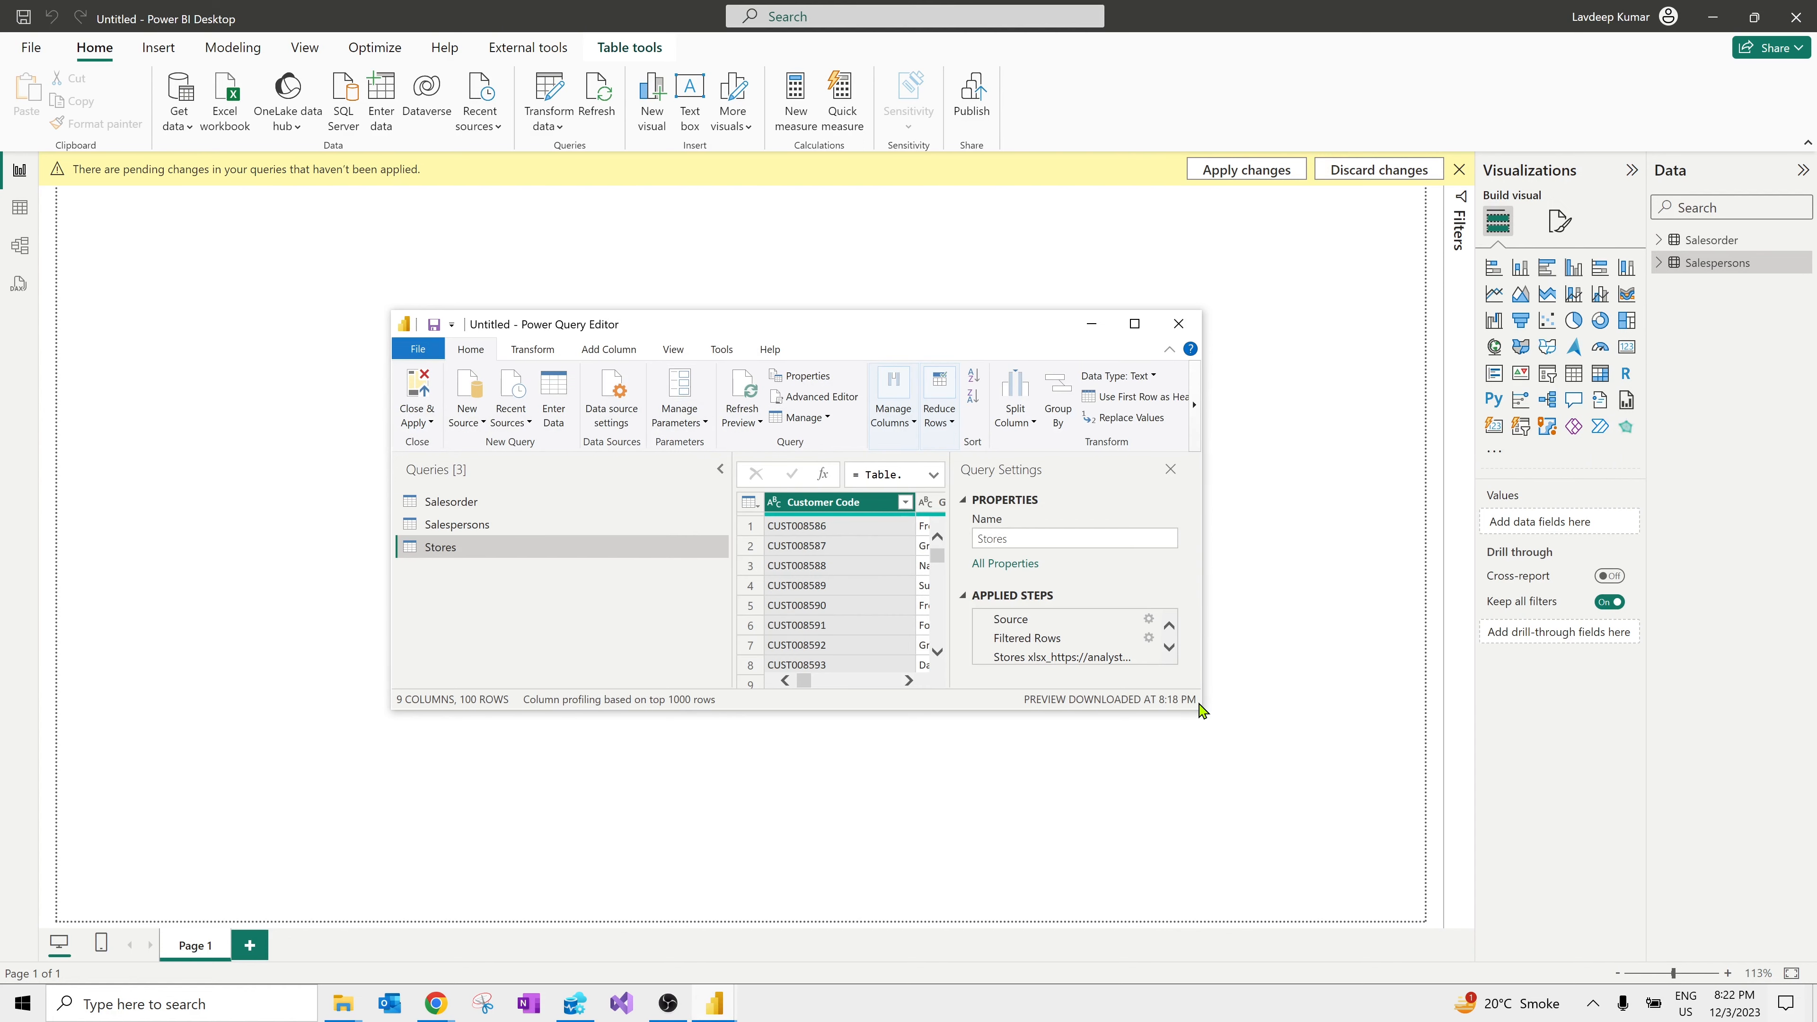
left_click_drag(1205, 715, 1721, 963)
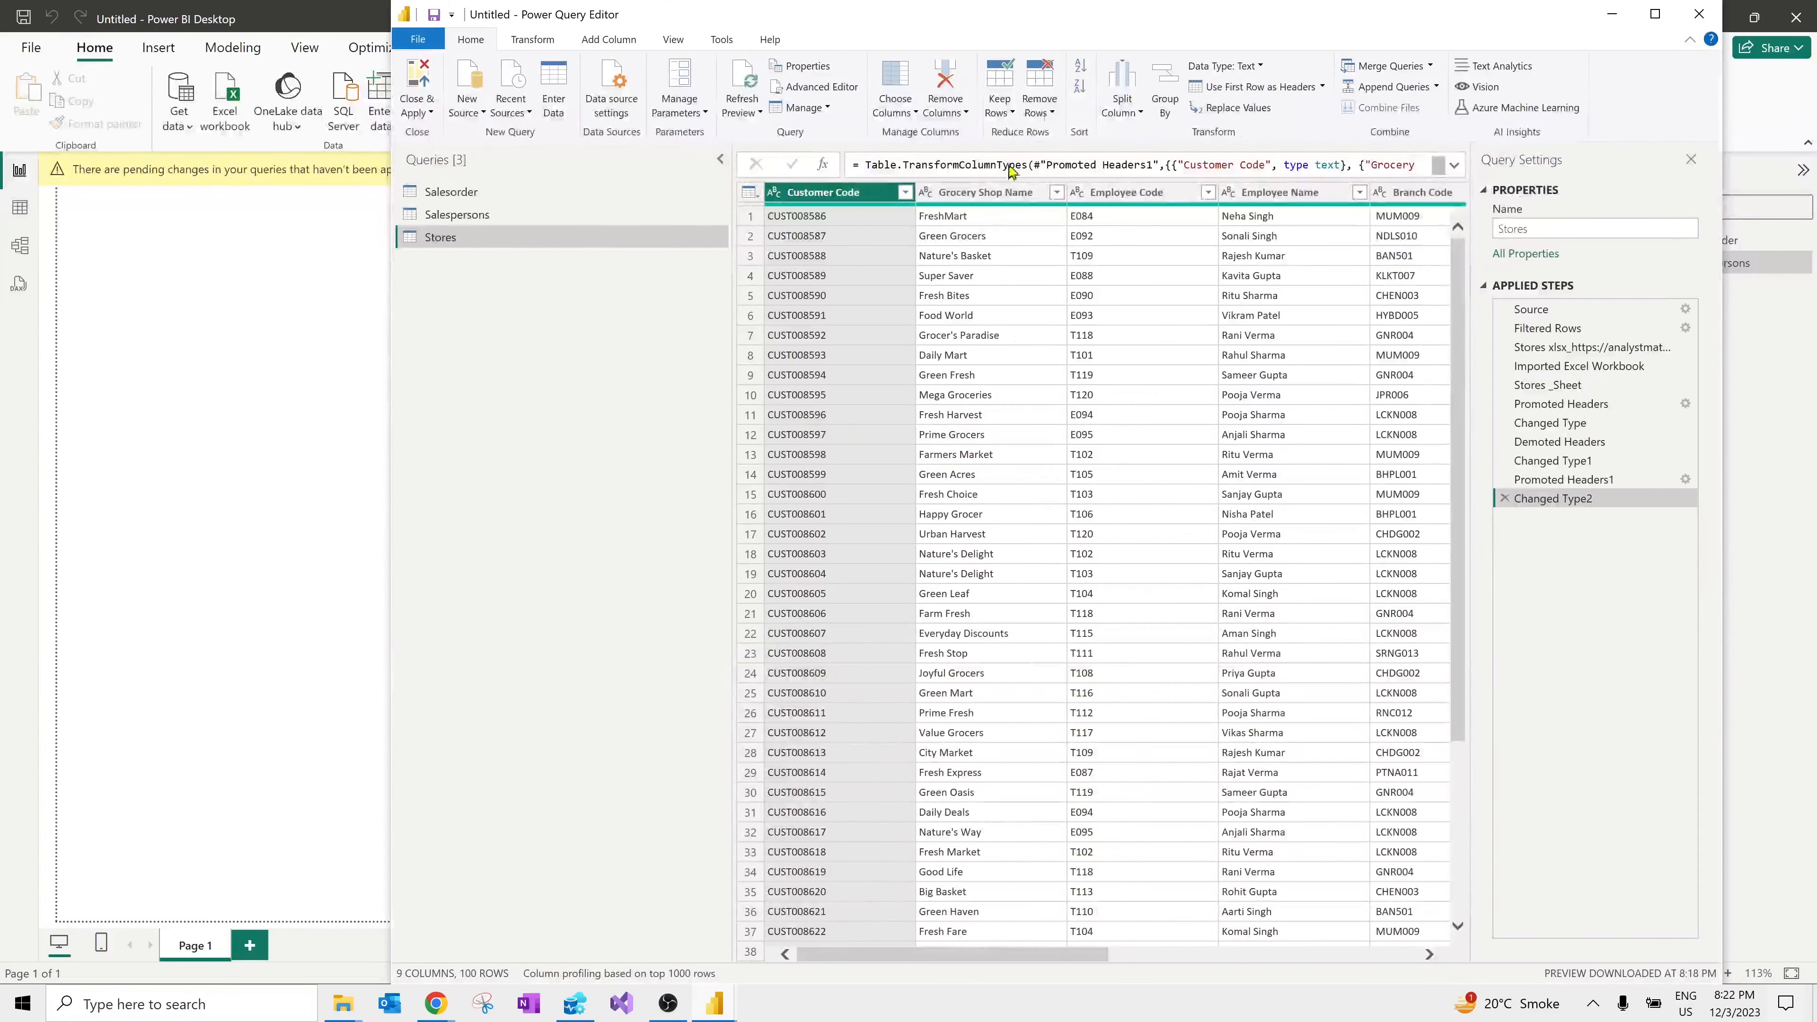
left_click_drag(1054, 16, 598, 69)
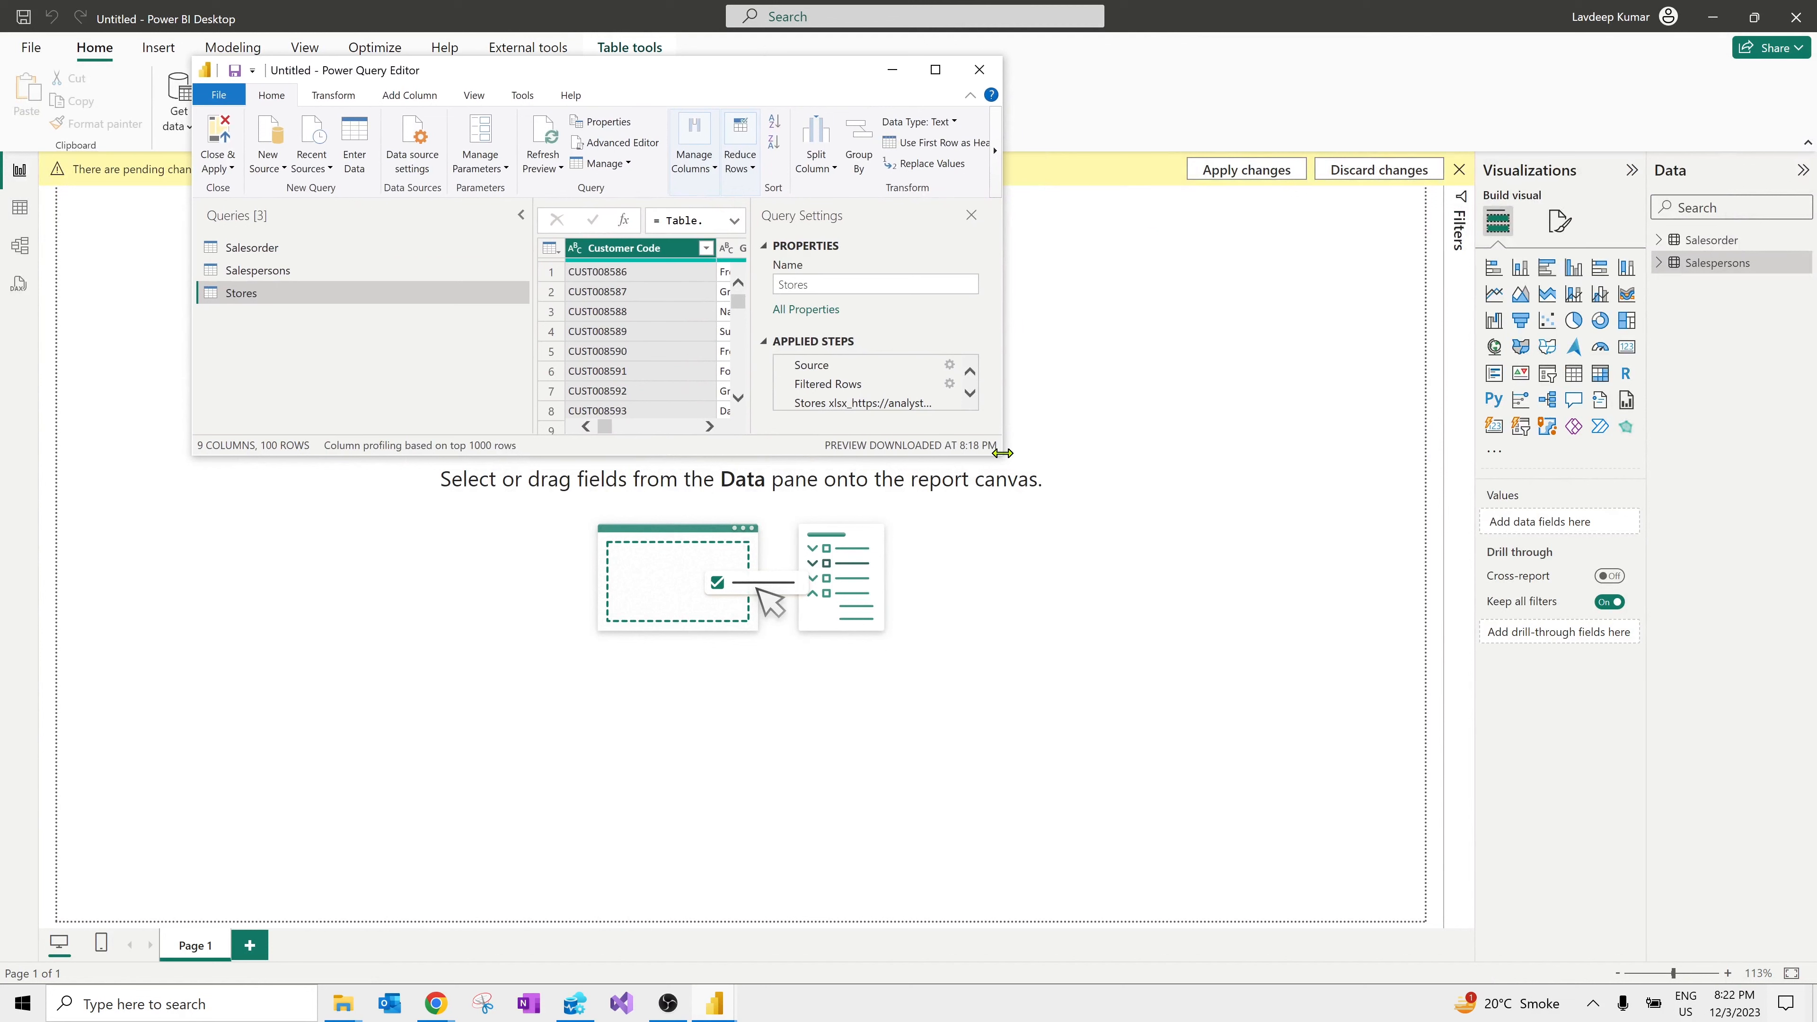
left_click_drag(1003, 453, 1493, 519)
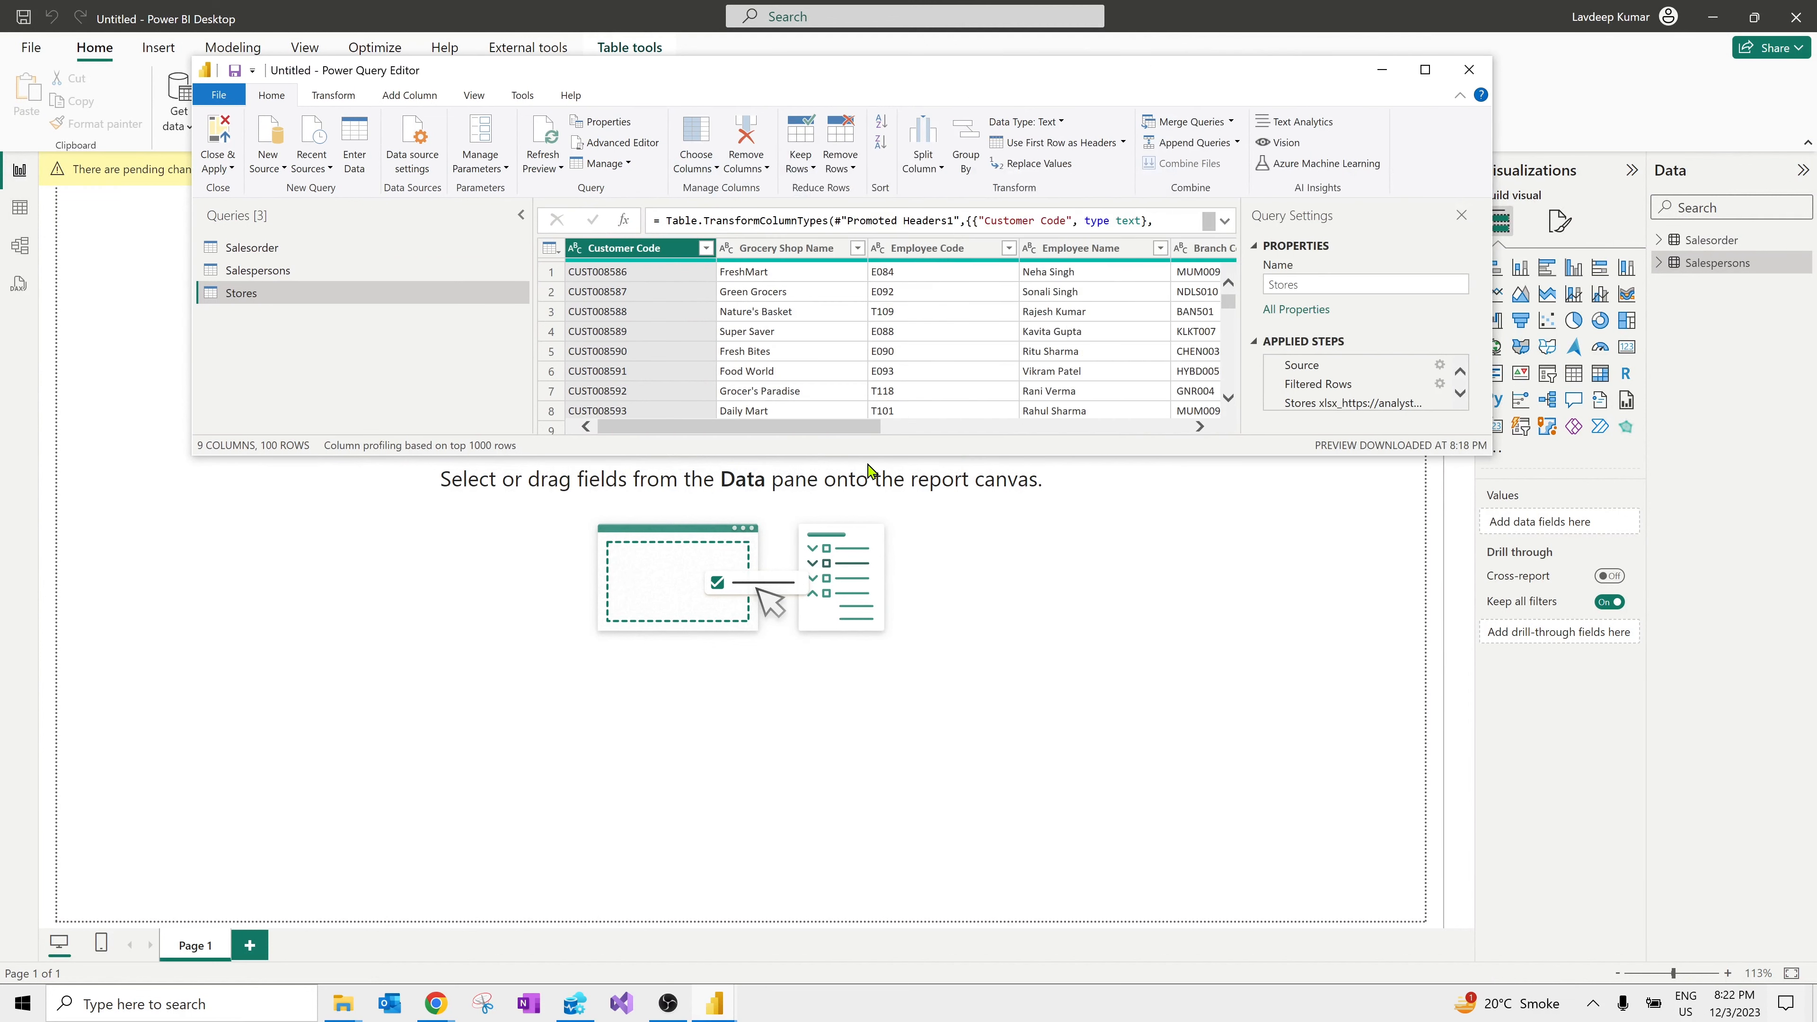
left_click_drag(868, 457, 899, 783)
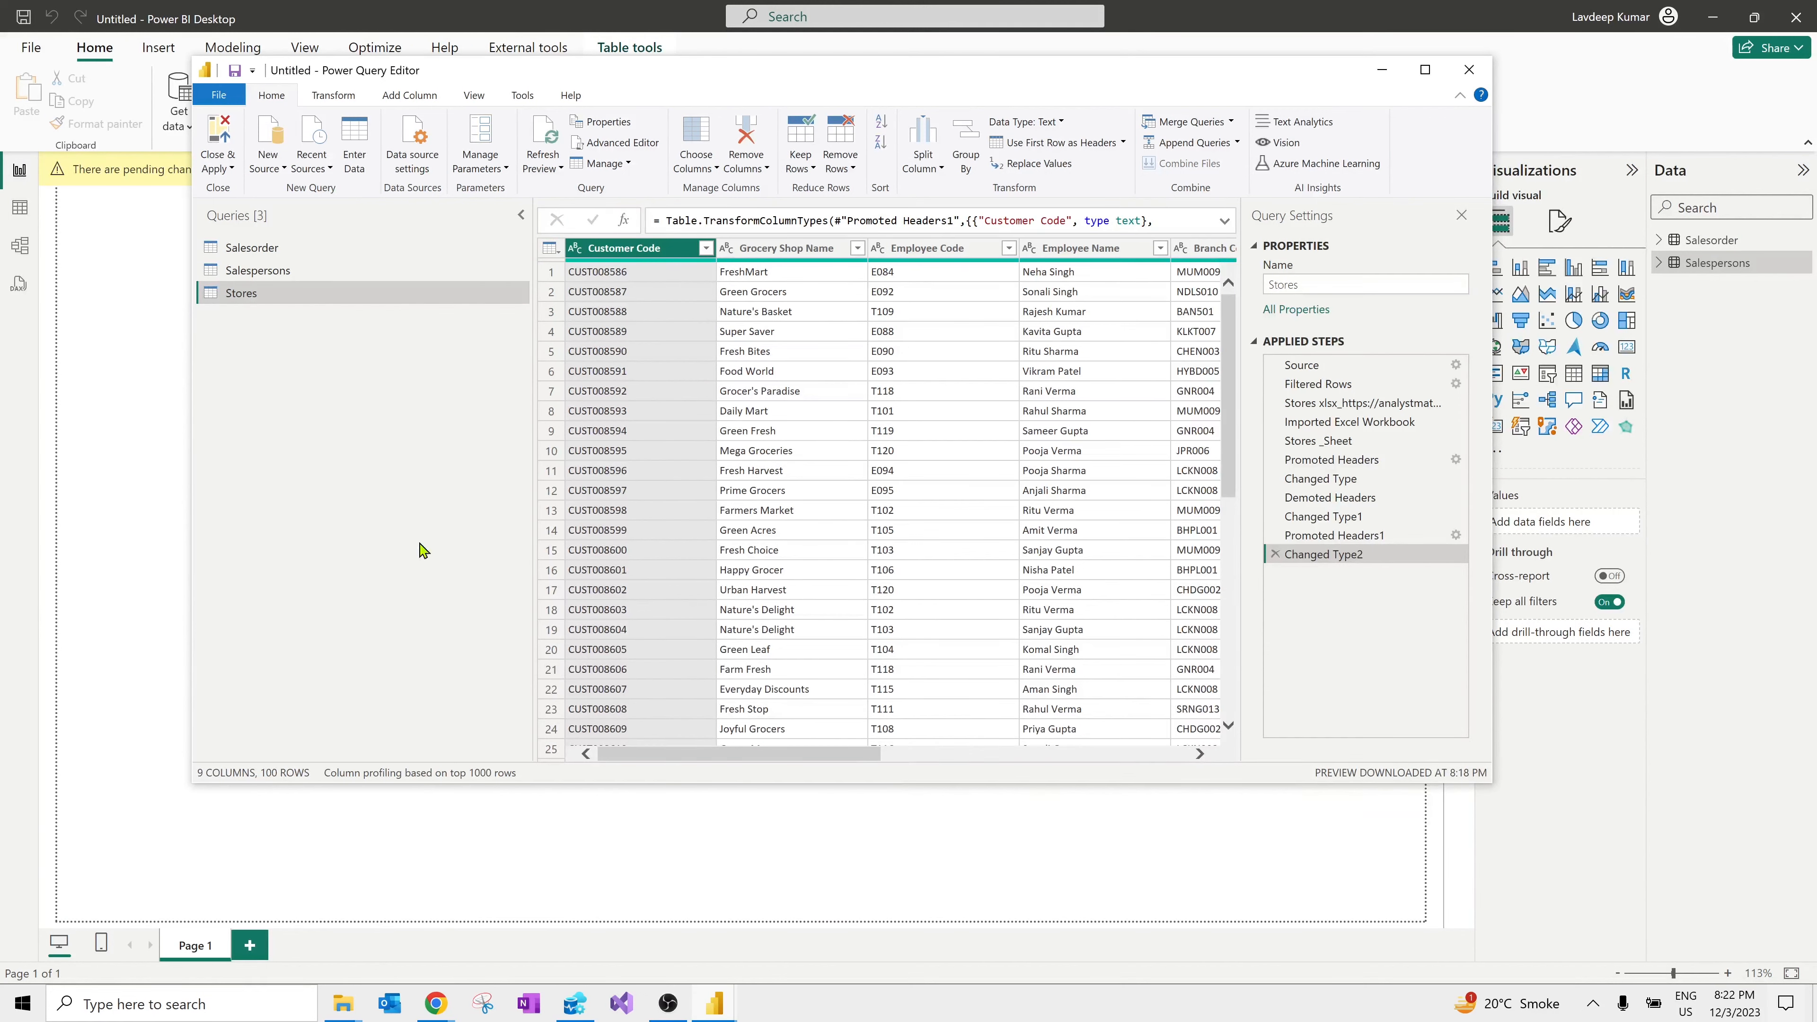
Step: Compare the Salesorder and Salespersons queries with the tables loaded in the Power BI Desktop report
left_click(242, 257)
left_click(243, 271)
key("alt+Tab")
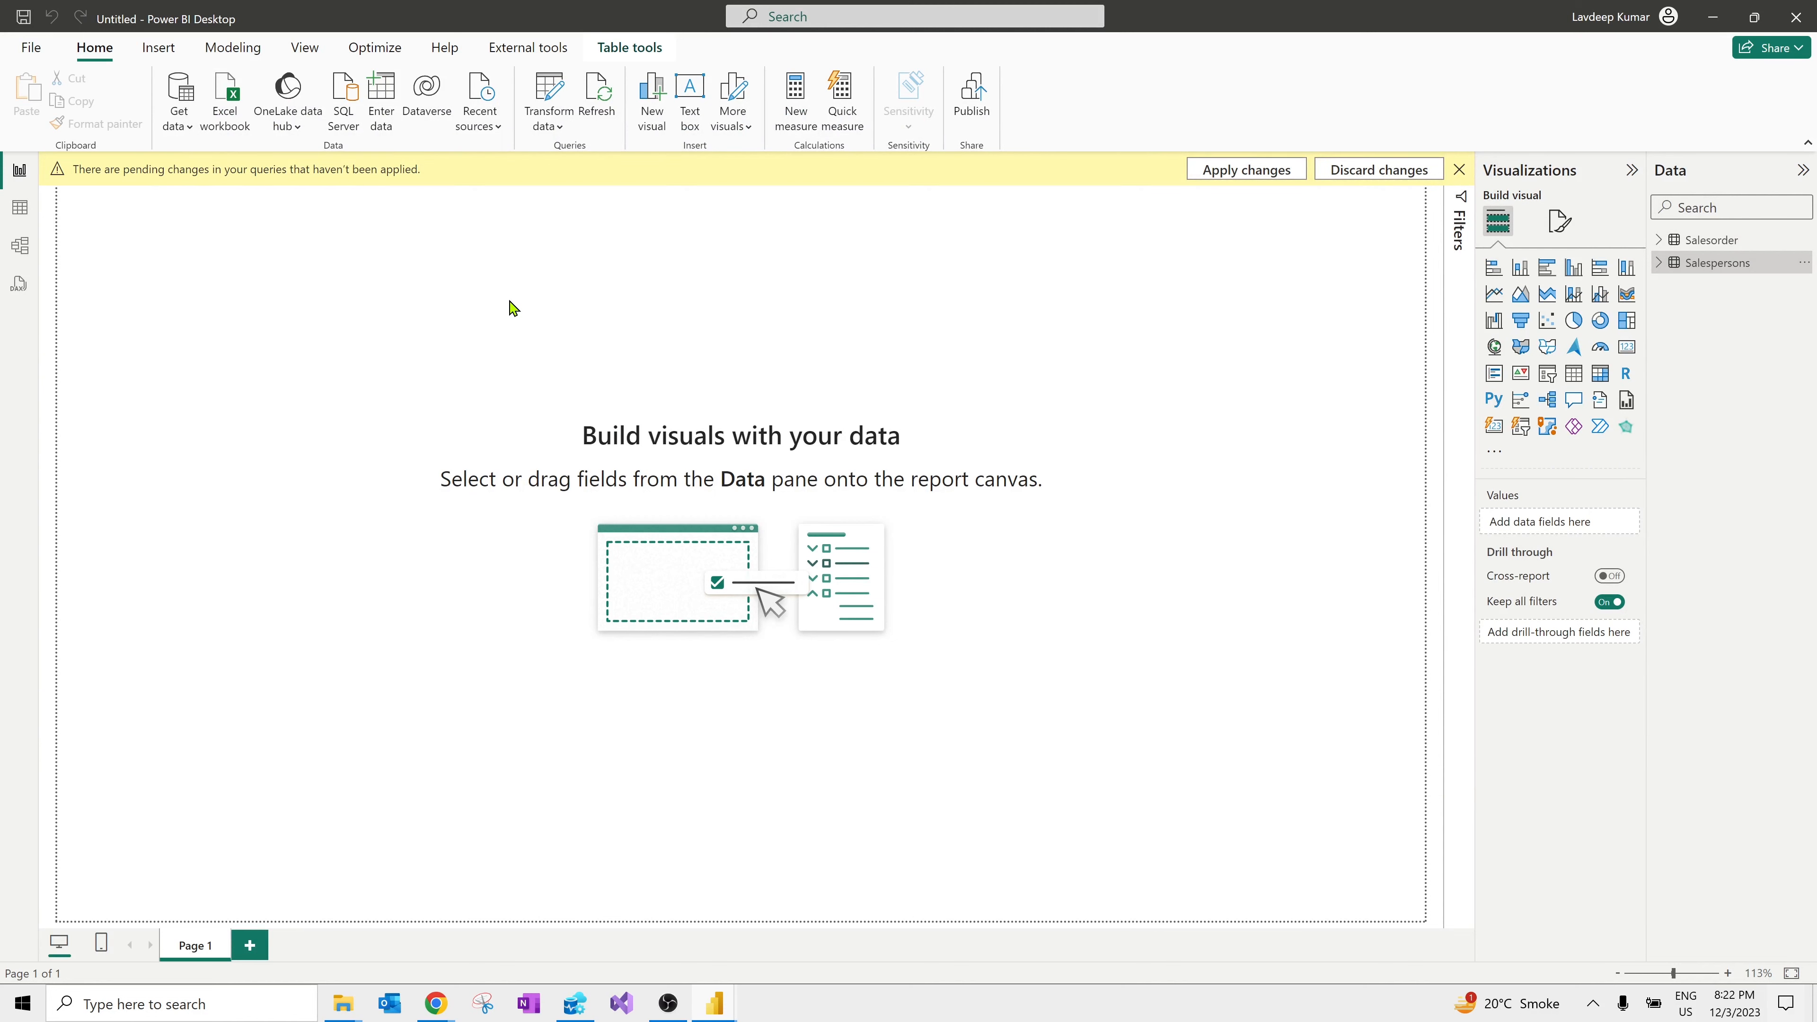
Step: Bring the Power Query Editor over the report window and apply the pending query changes while keeping the editor open
key("alt+Tab")
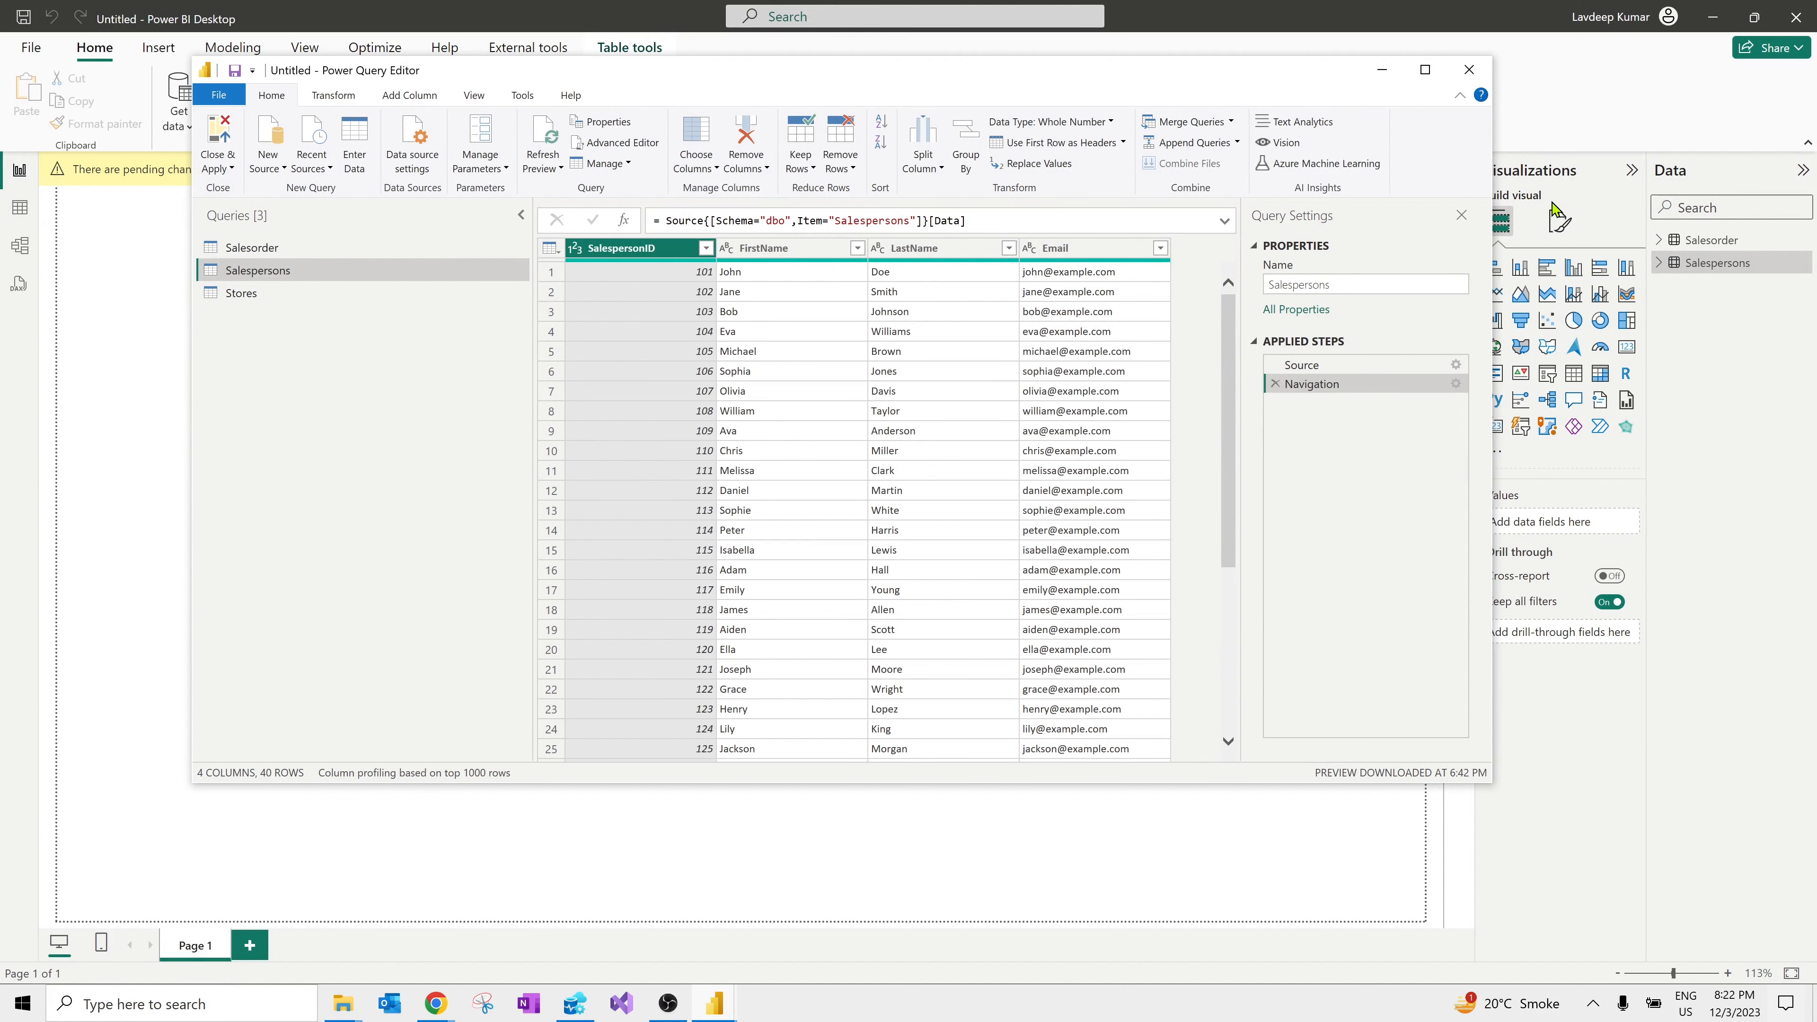
left_click_drag(1184, 80, 1083, 103)
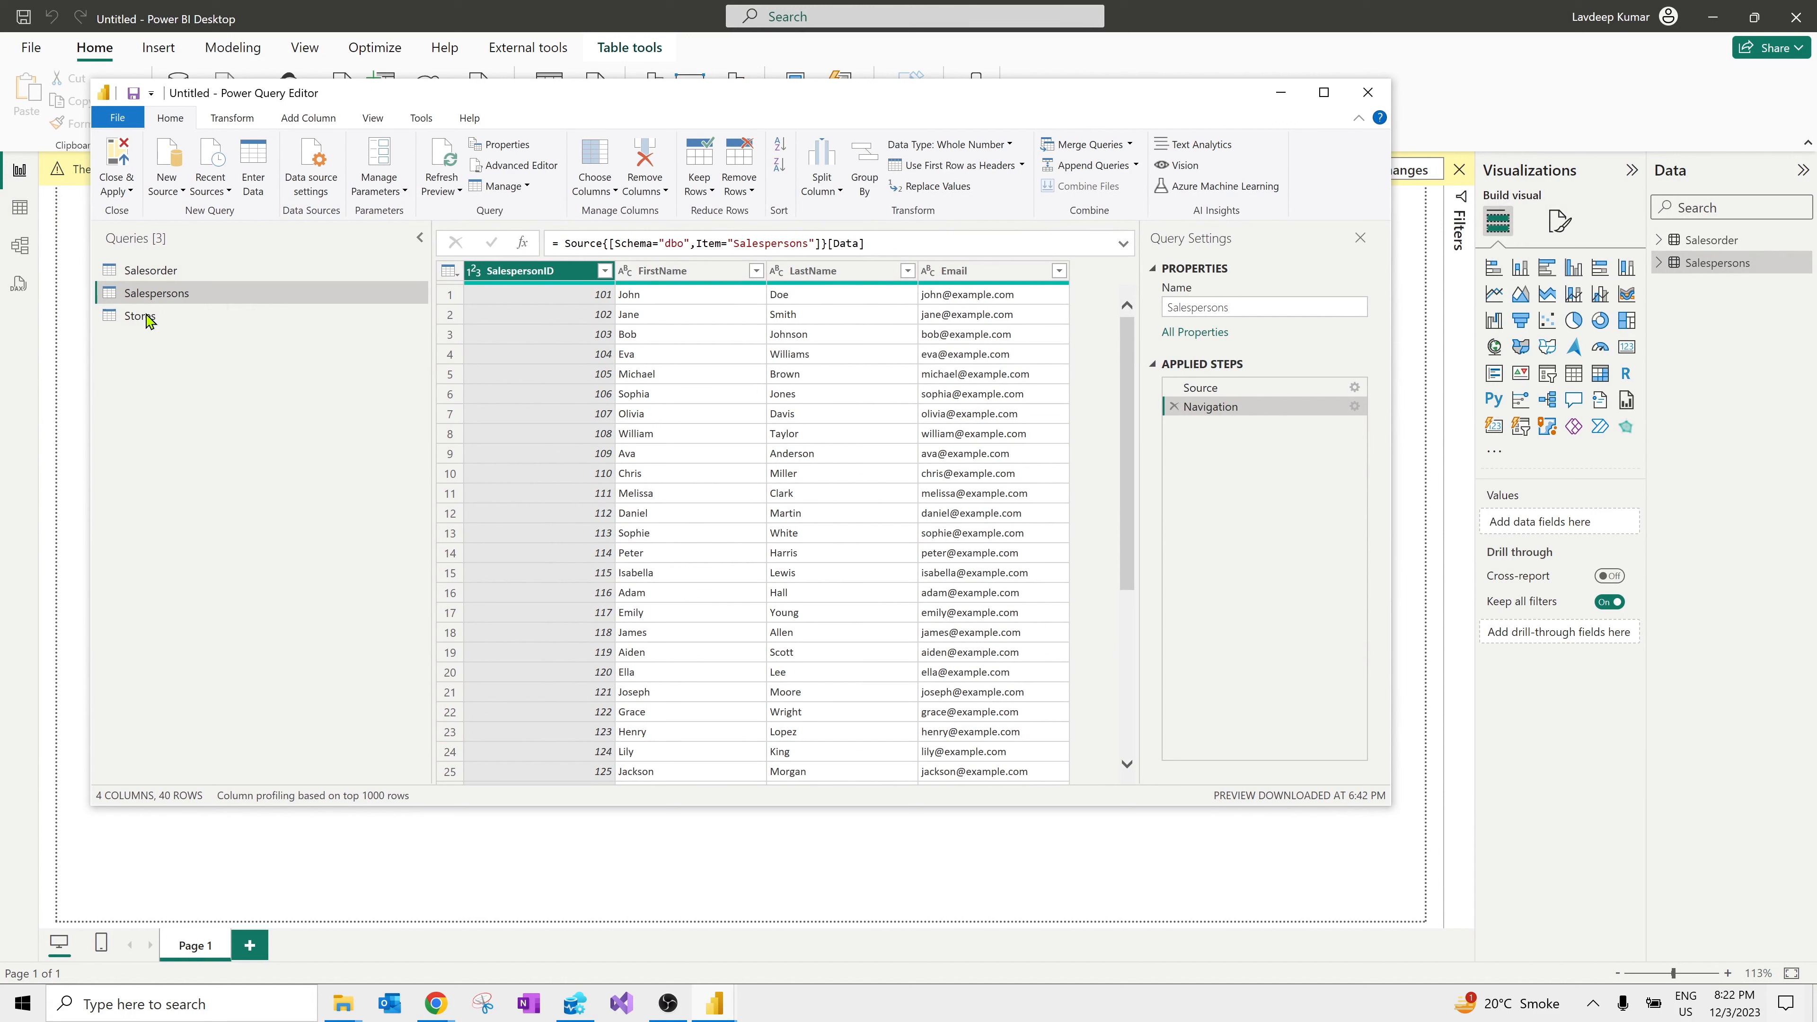
left_click(130, 191)
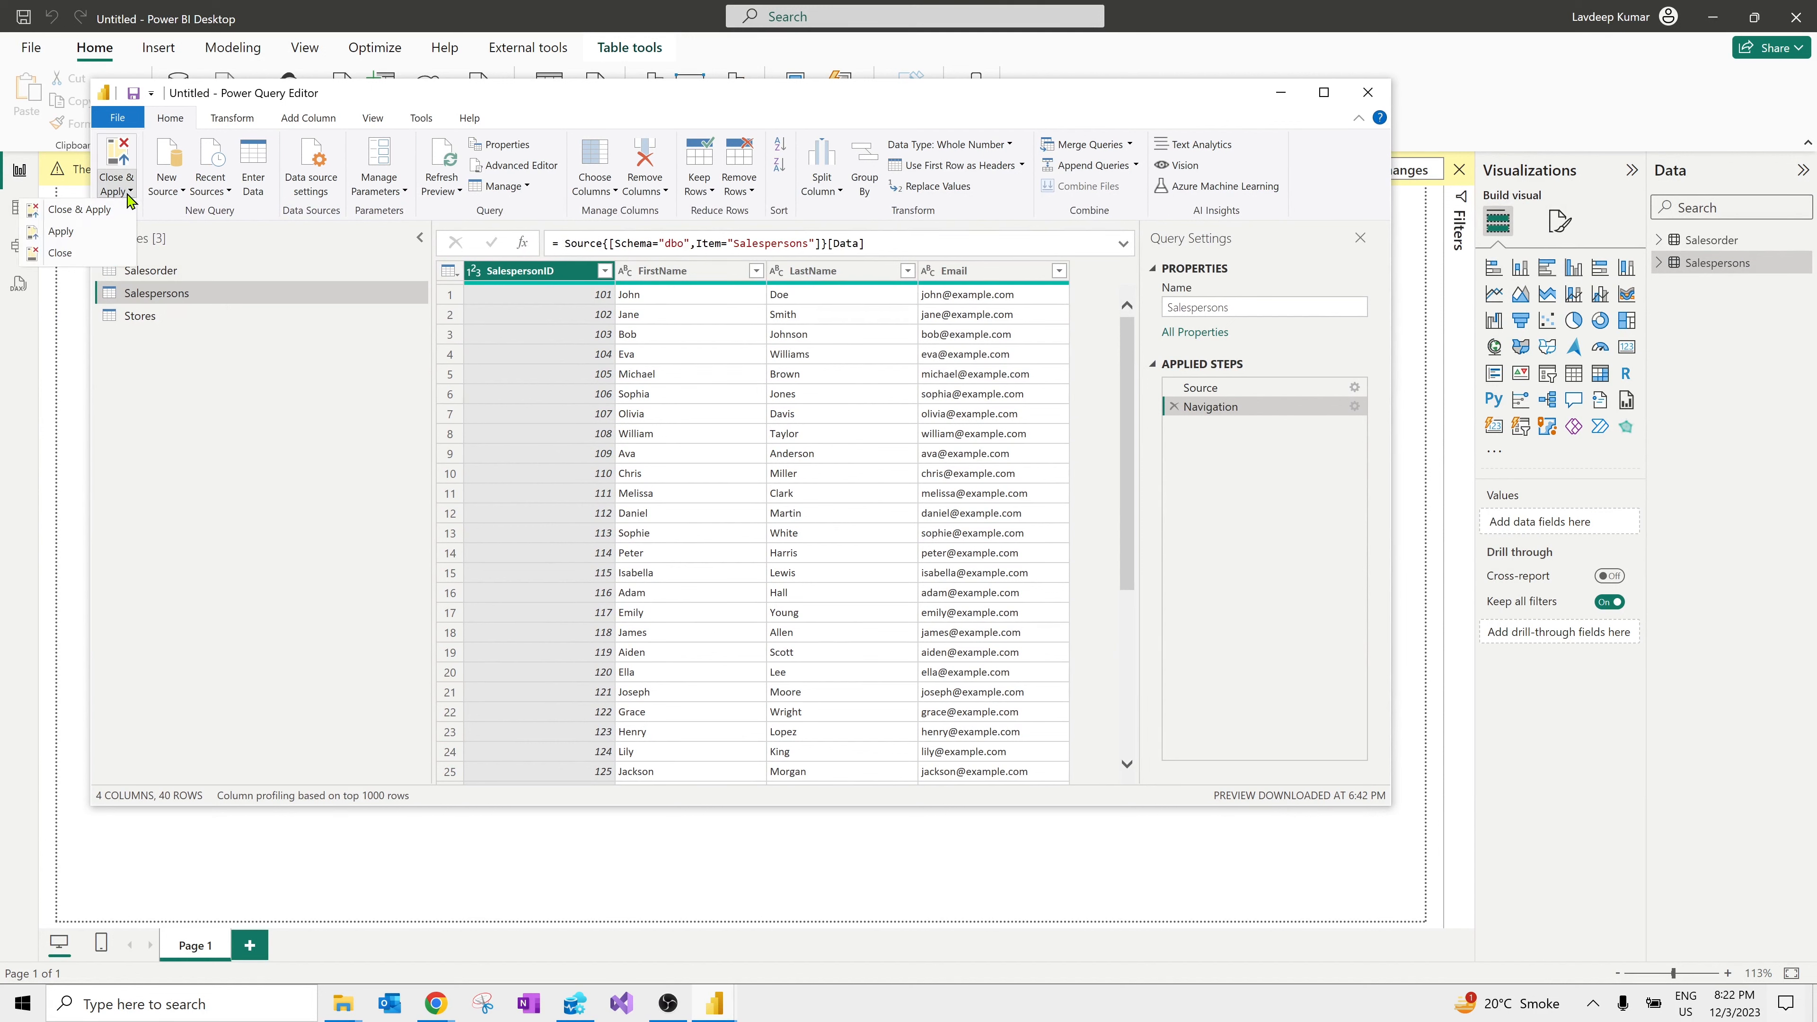
left_click(101, 236)
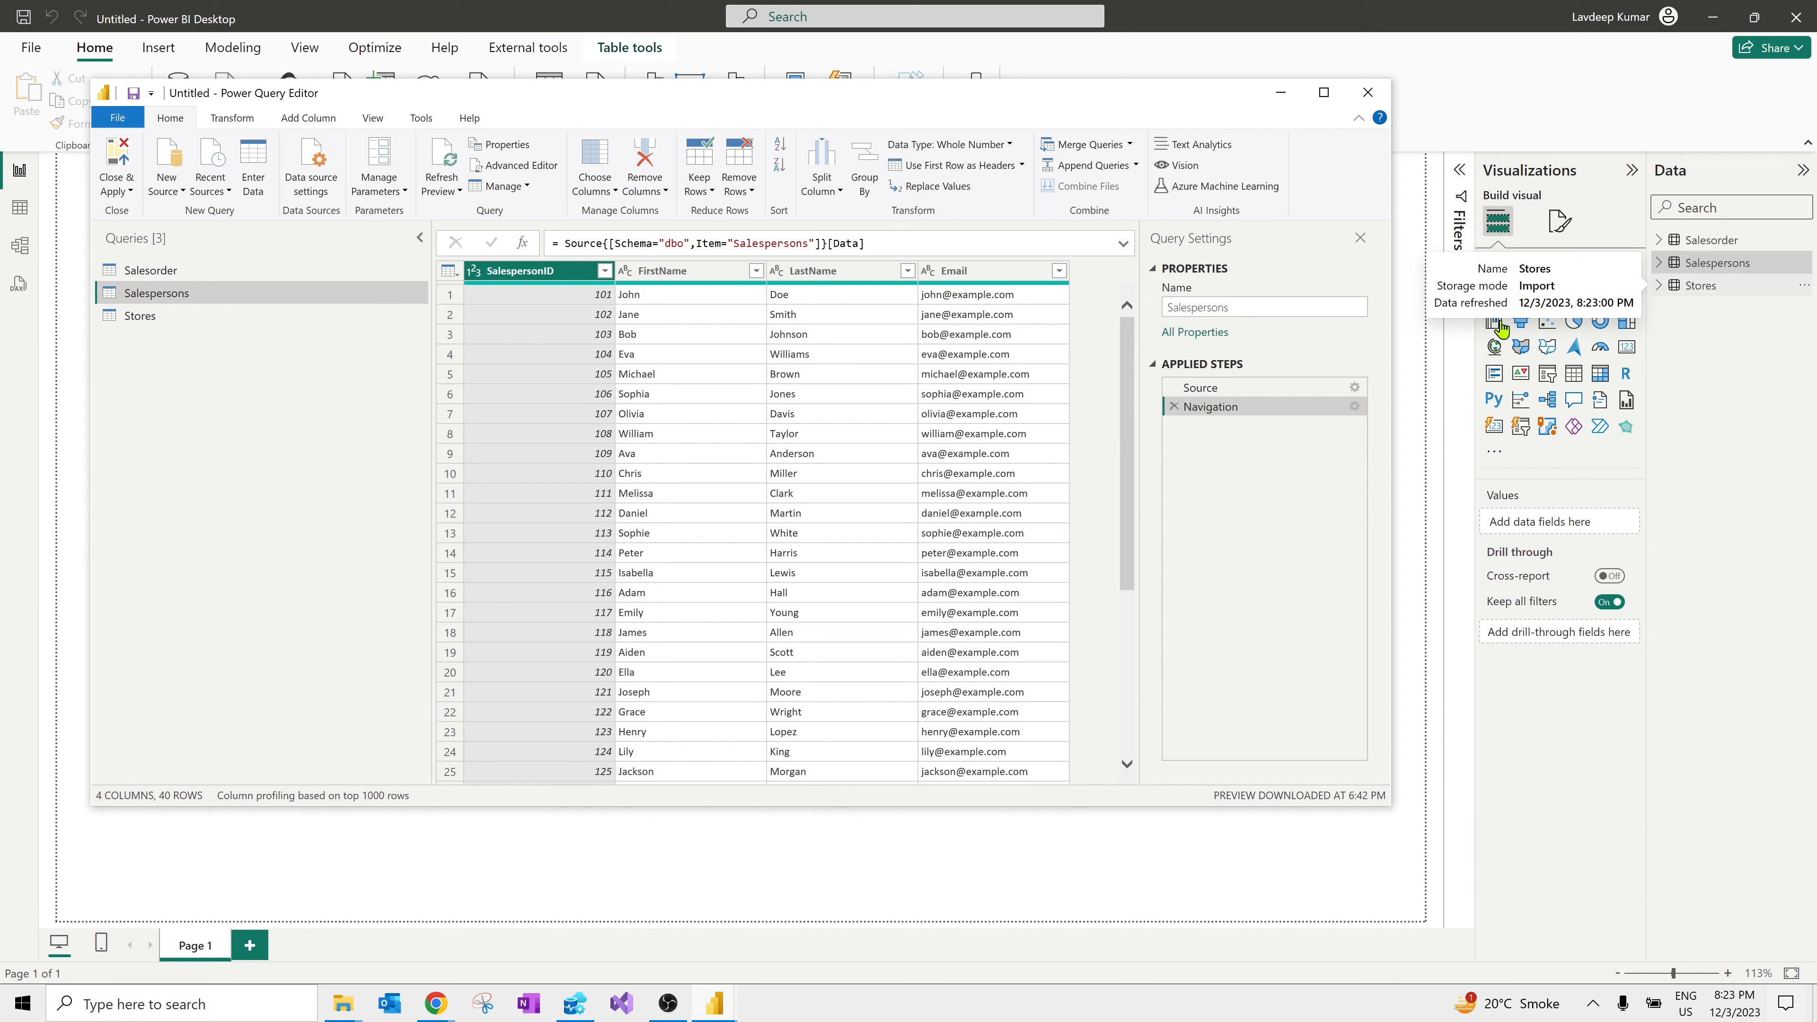
Step: Close and apply the queries from the Power Query Editor, and open the report's save dialog and dismiss it without saving
left_click(118, 195)
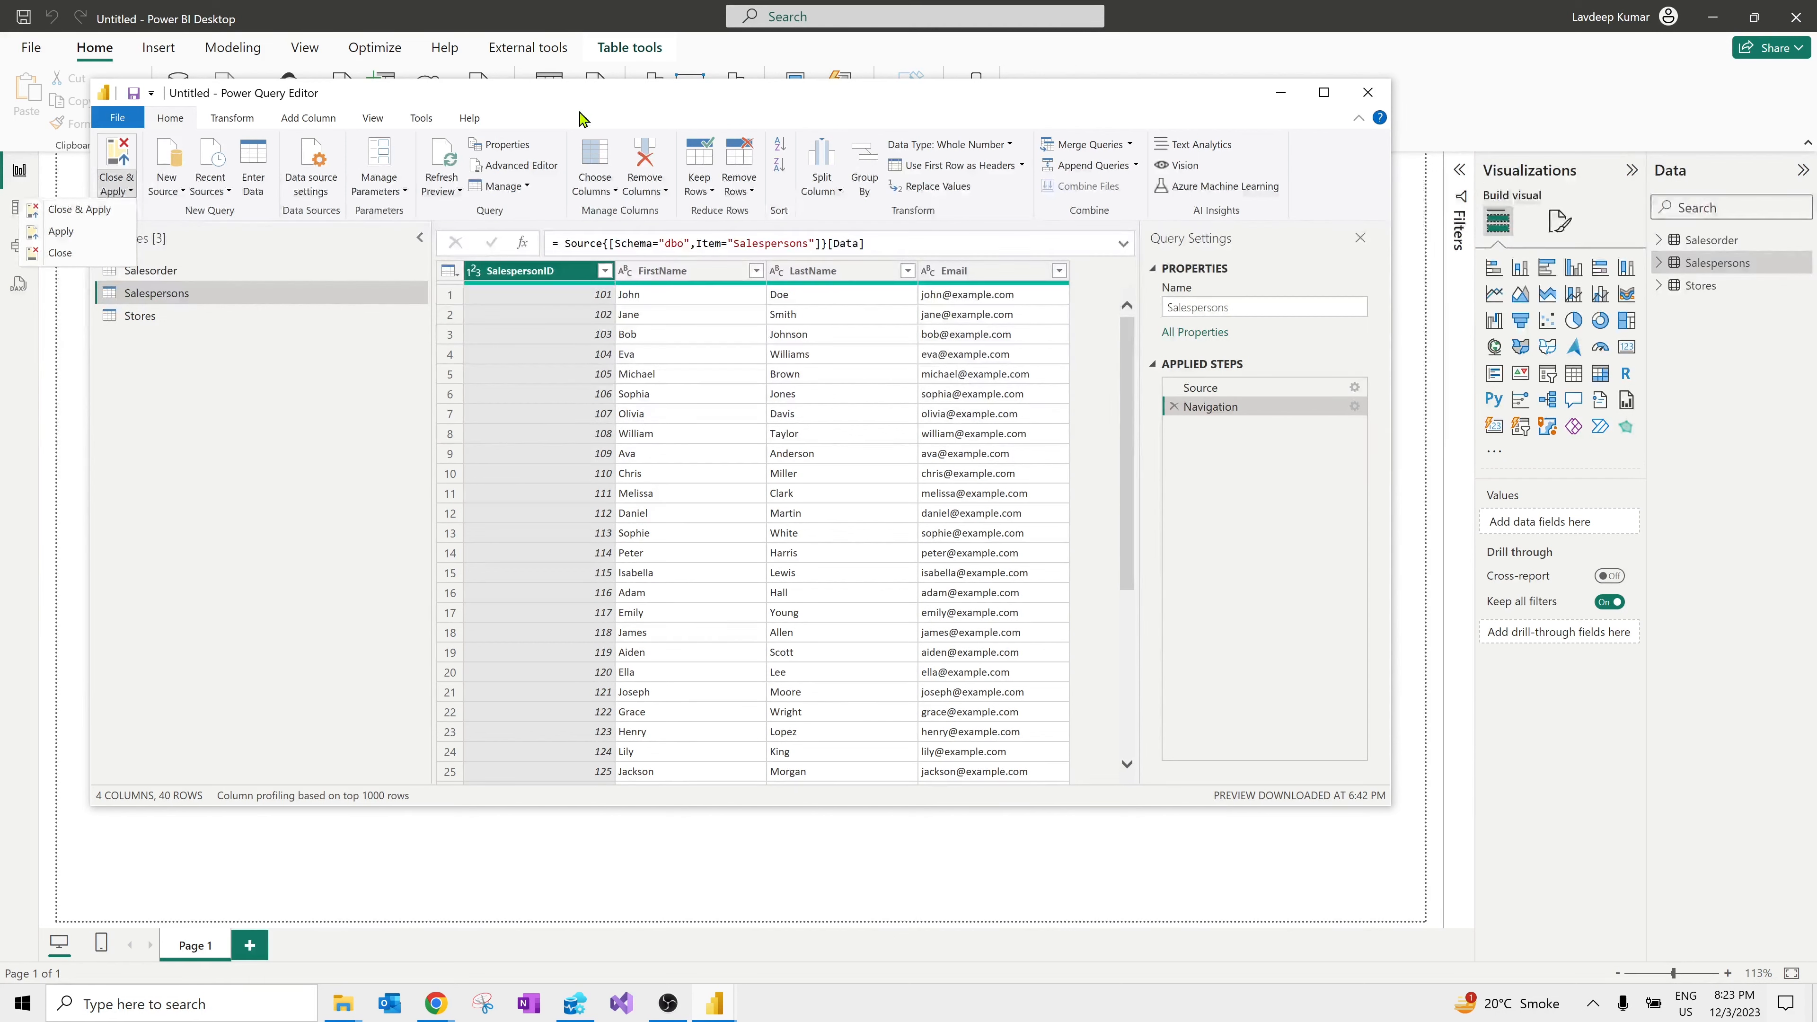
left_click(76, 217)
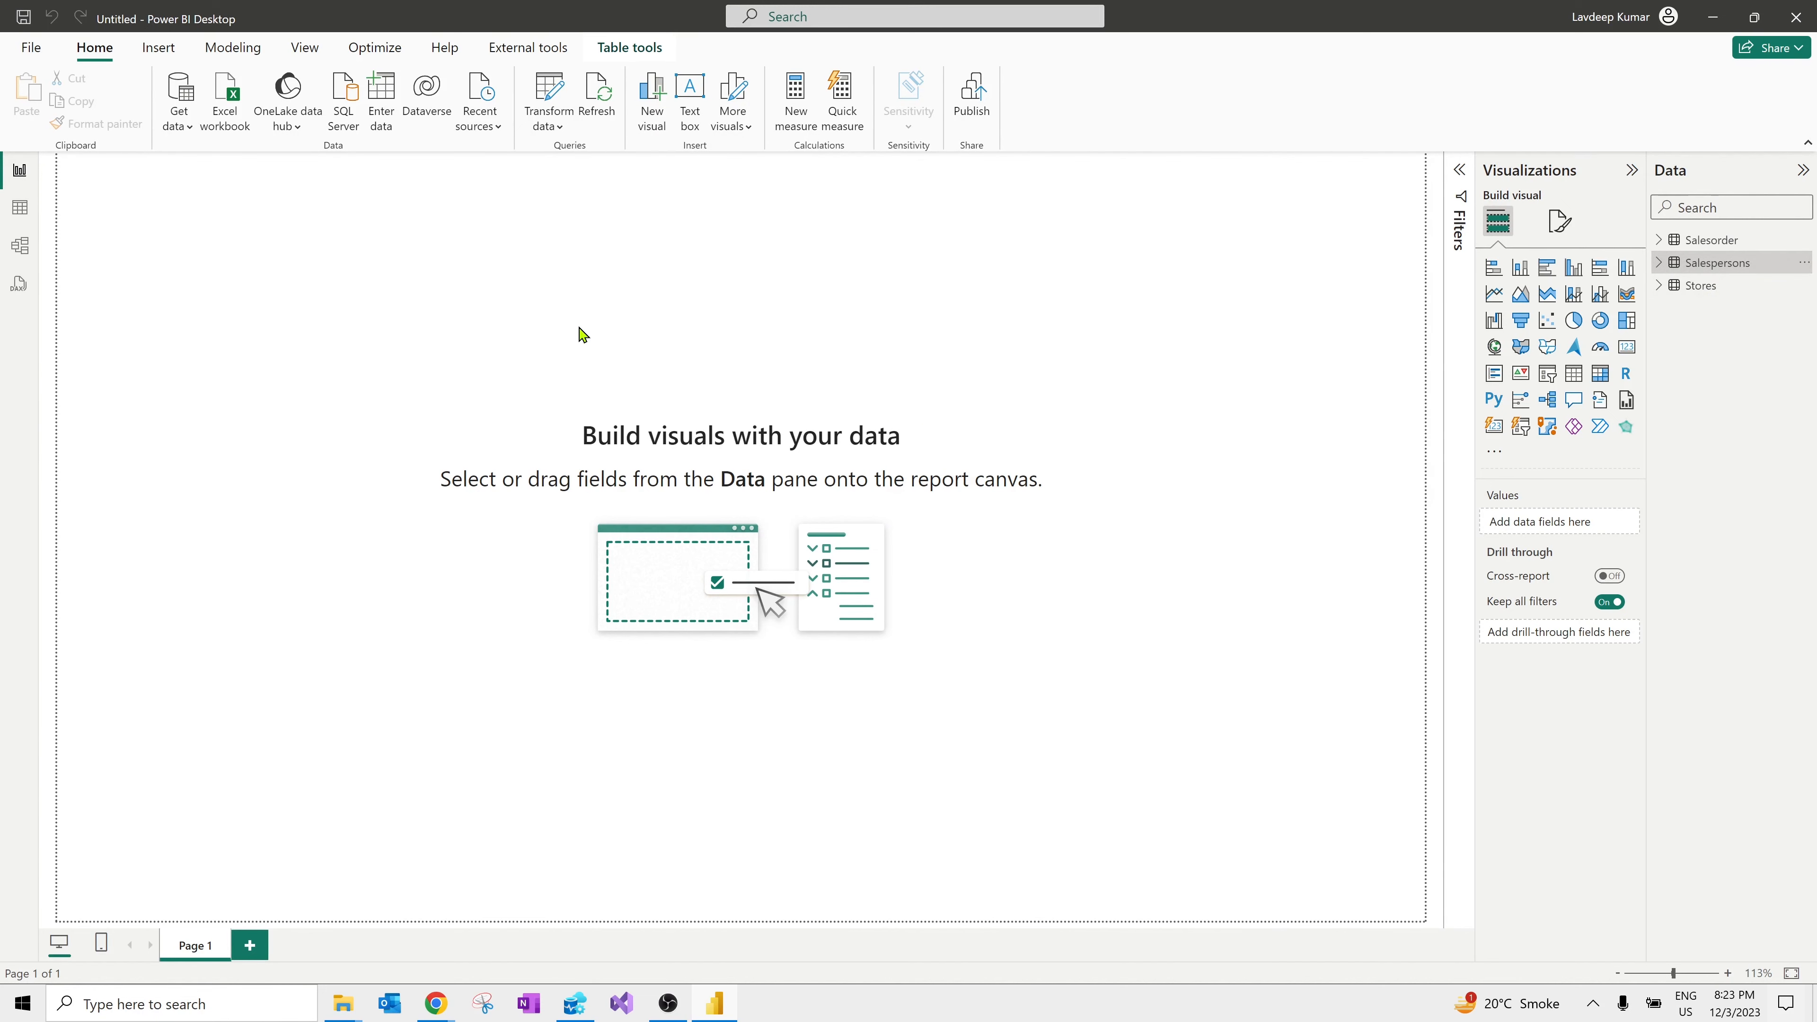
left_click(24, 16)
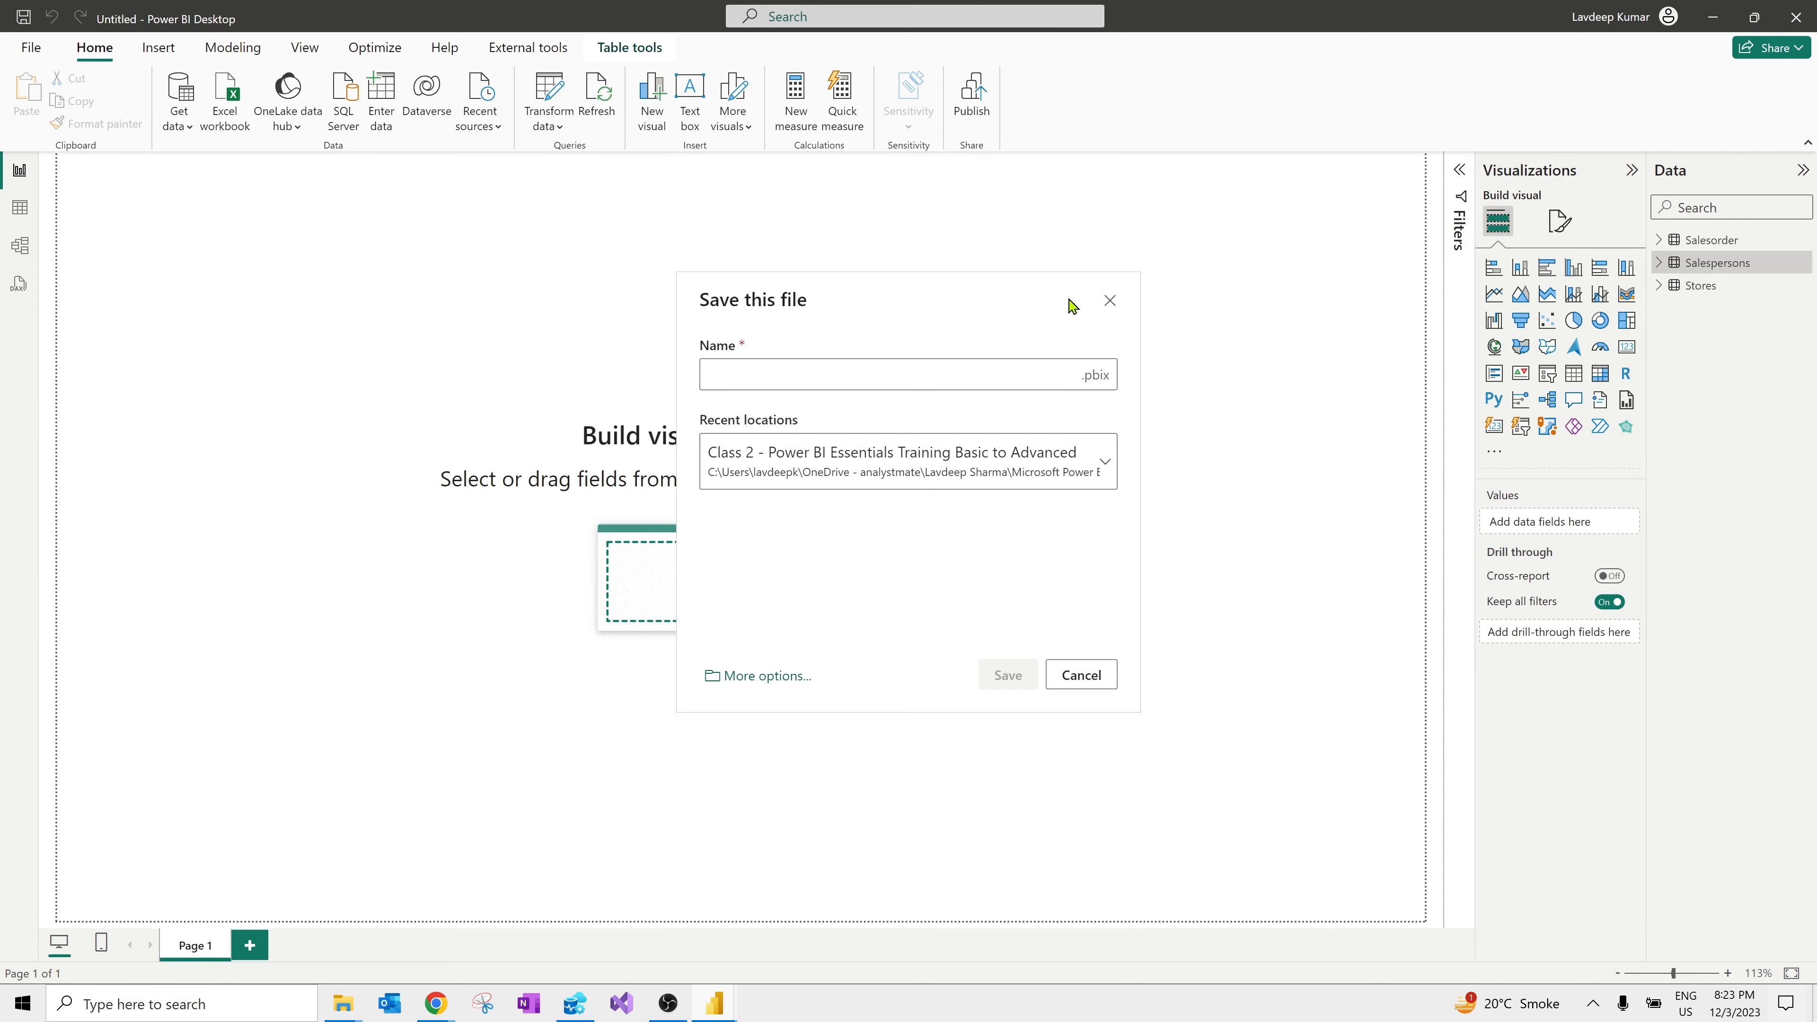
left_click(1110, 300)
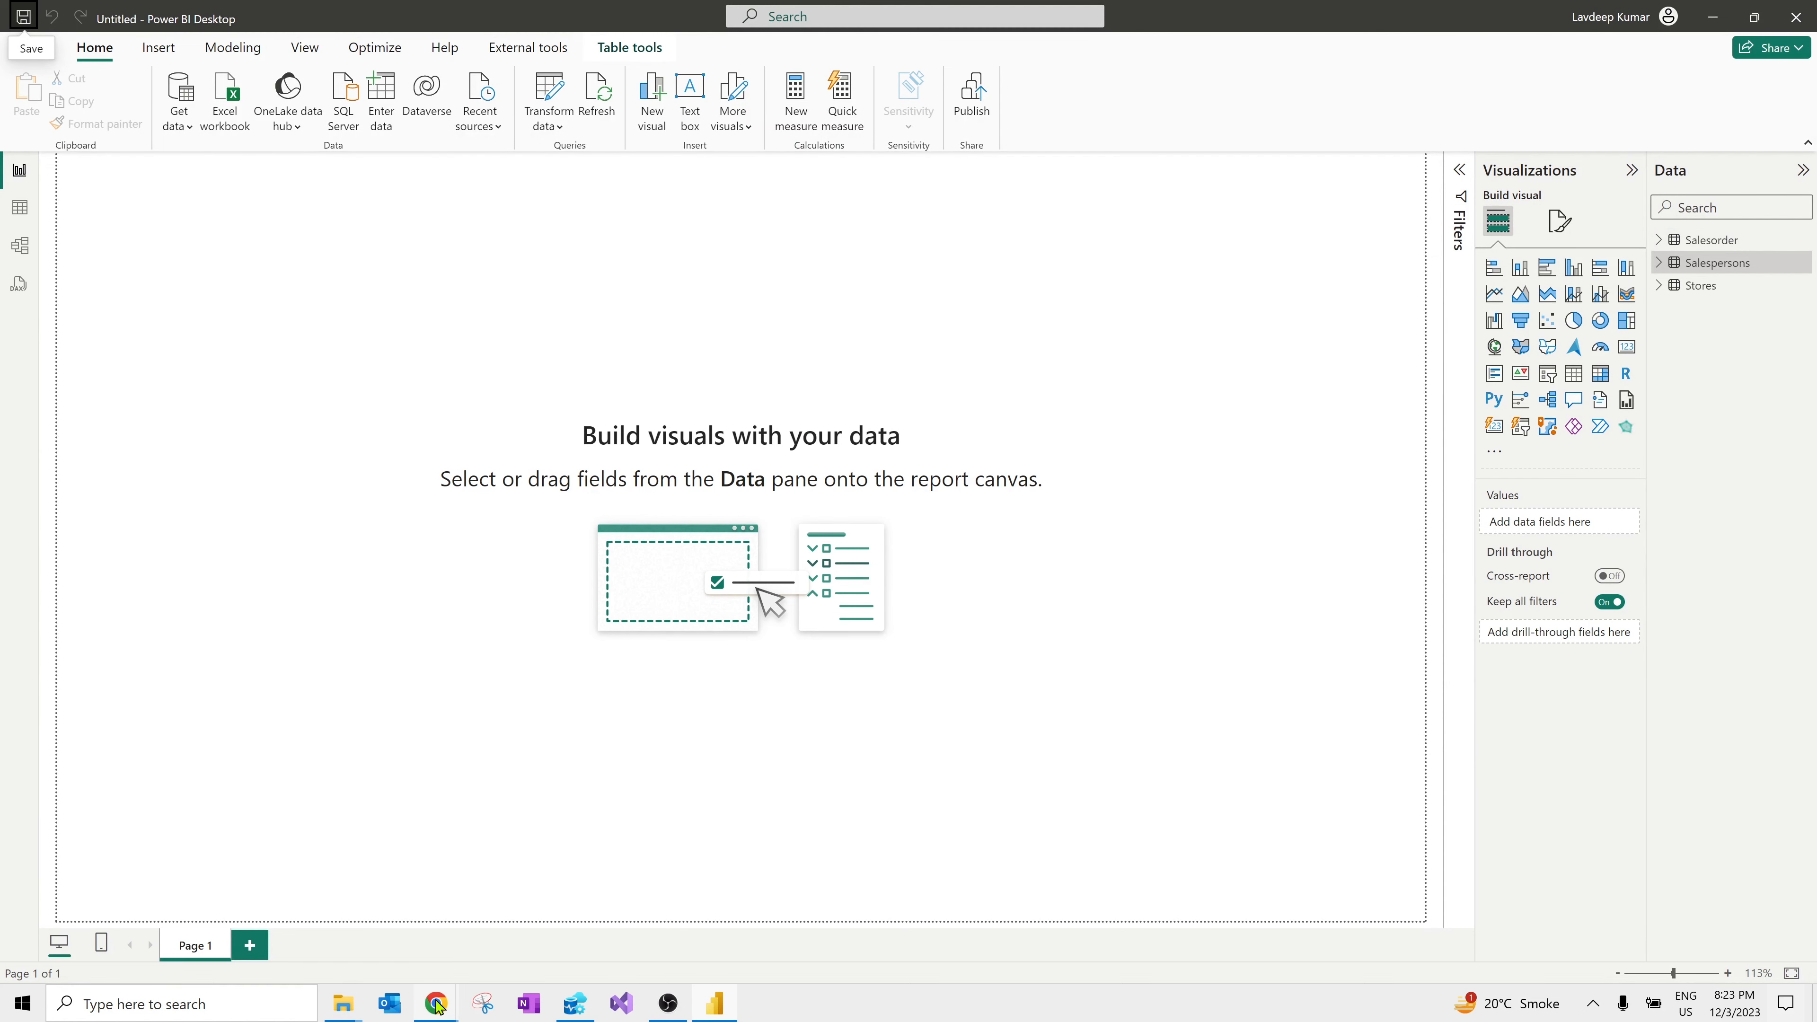
Step: Switch to the browser and review the files in the SharePoint Everymart_Database folder
mouse_move(438, 1004)
left_click(259, 928)
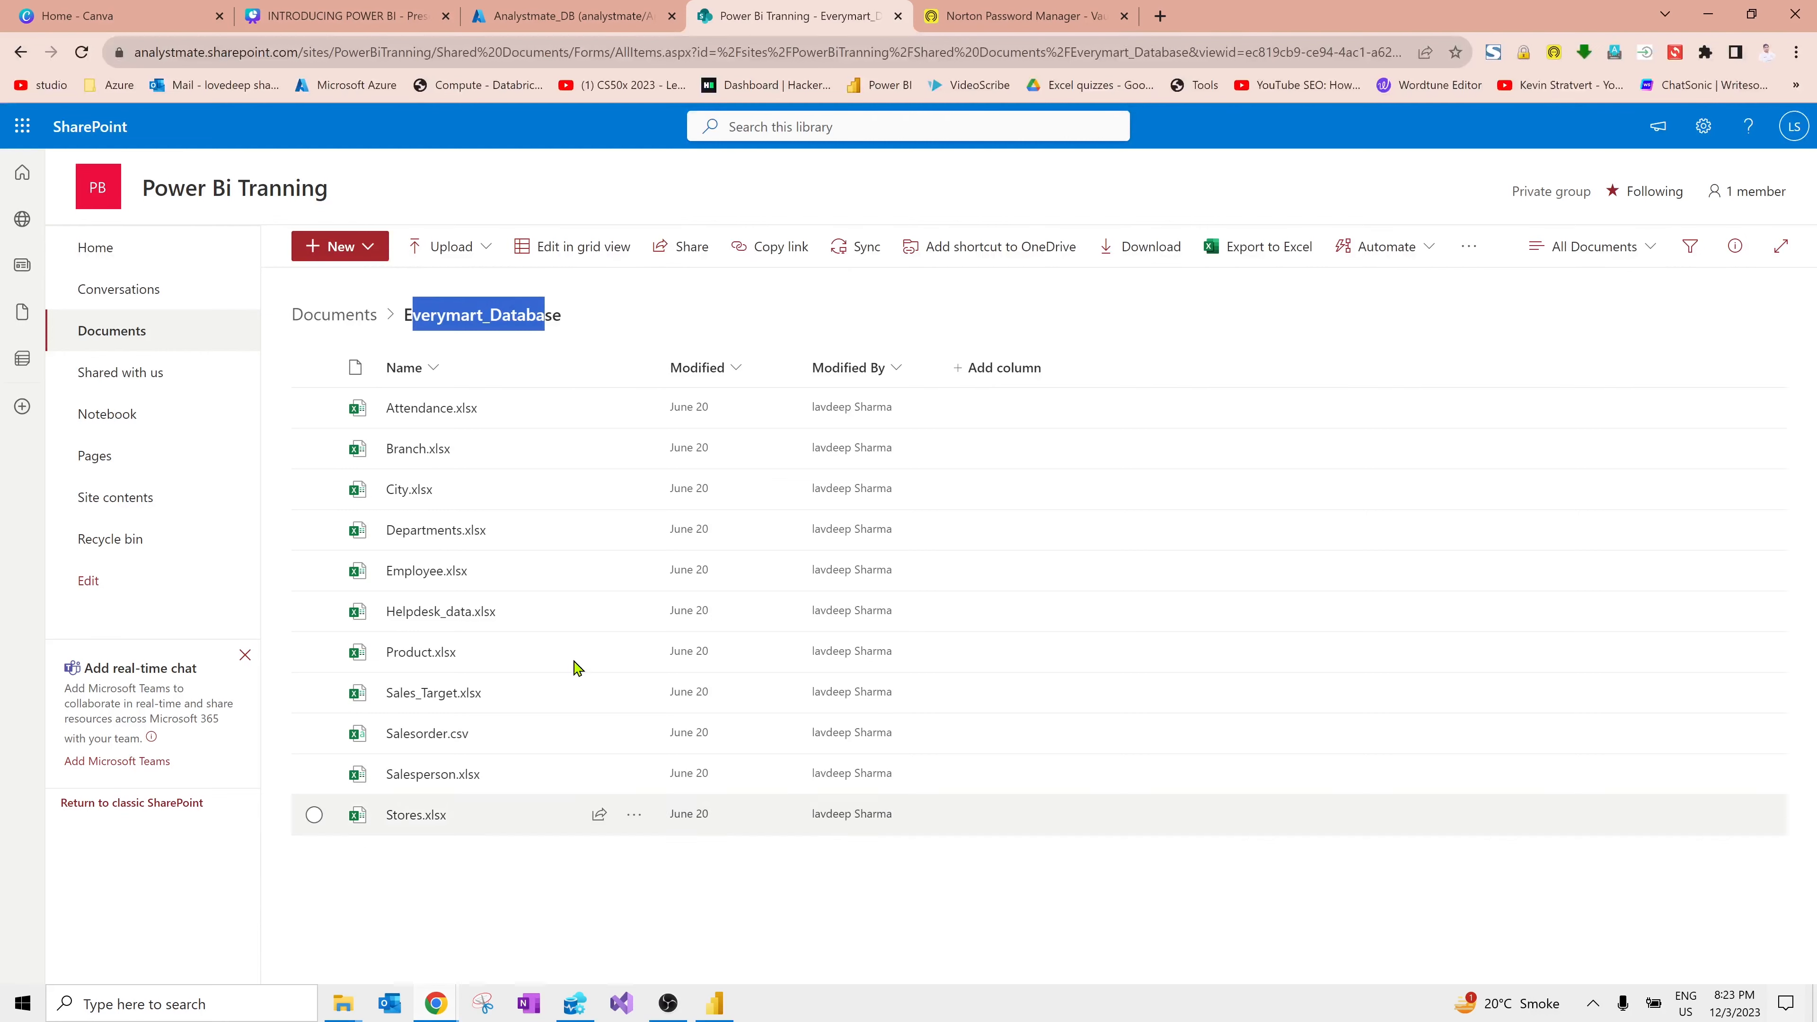
key("alt+Tab")
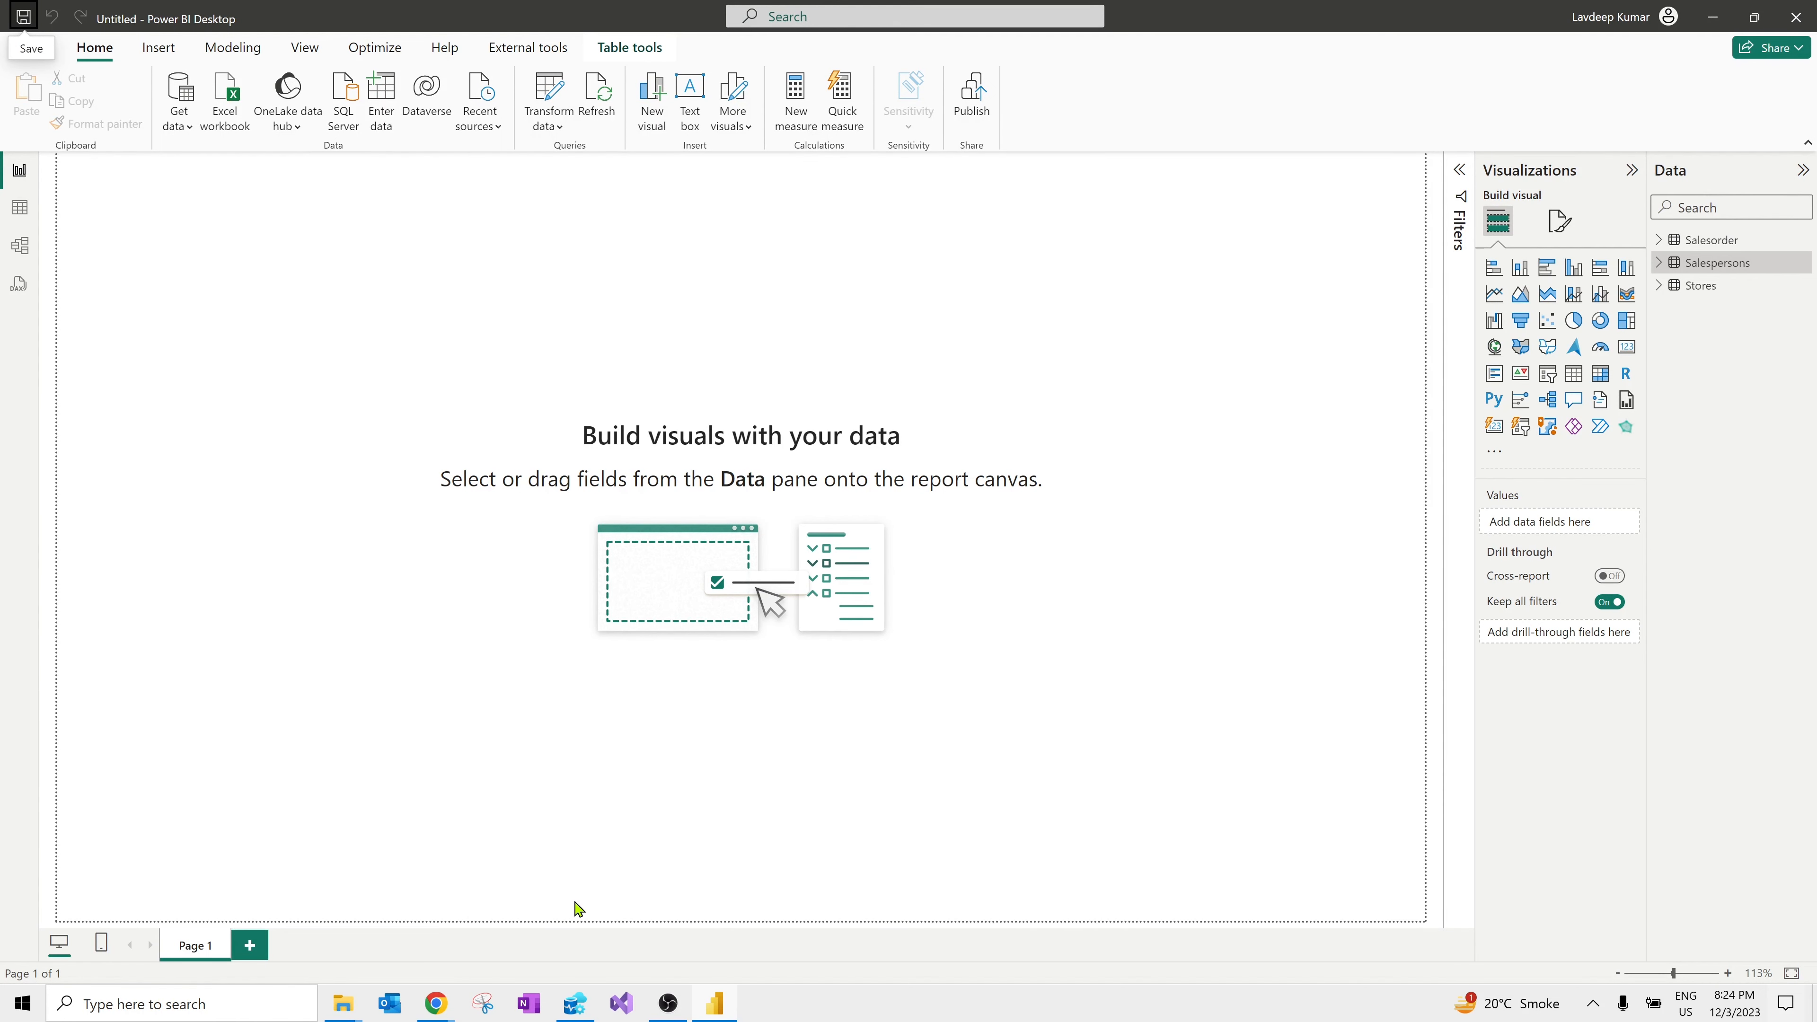
mouse_move(432, 1007)
left_click(261, 924)
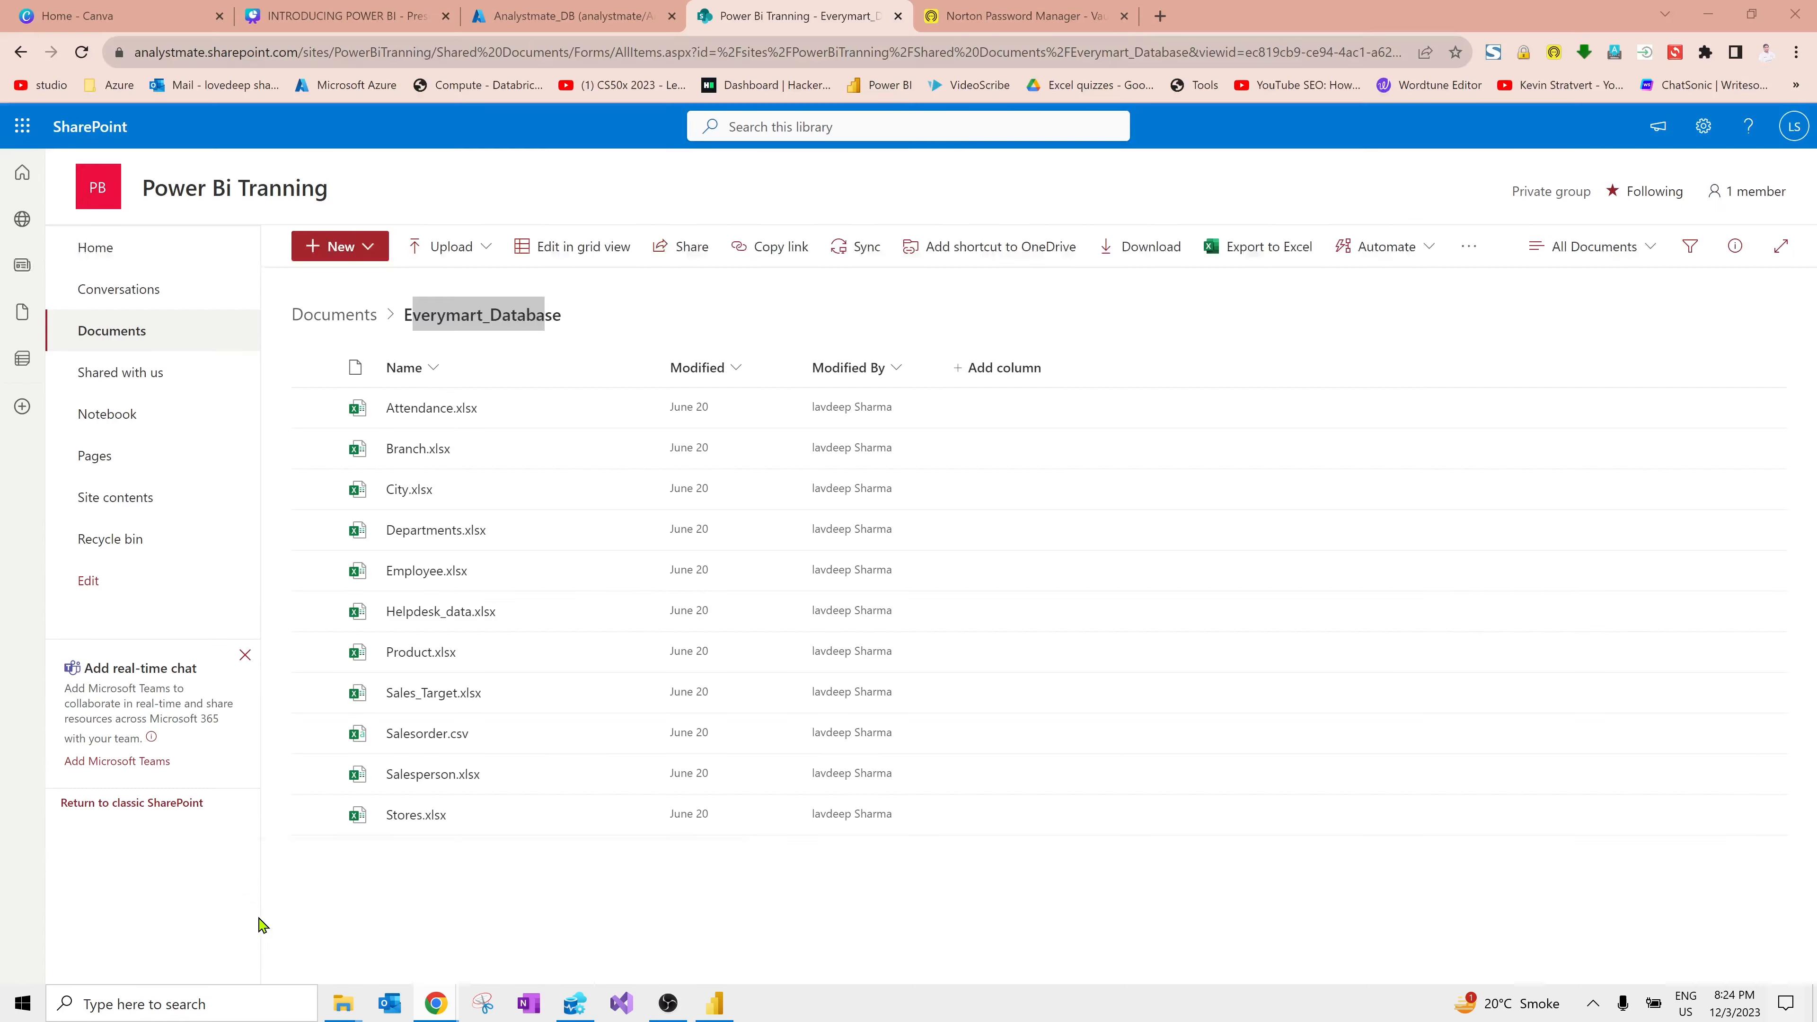
left_click(724, 316)
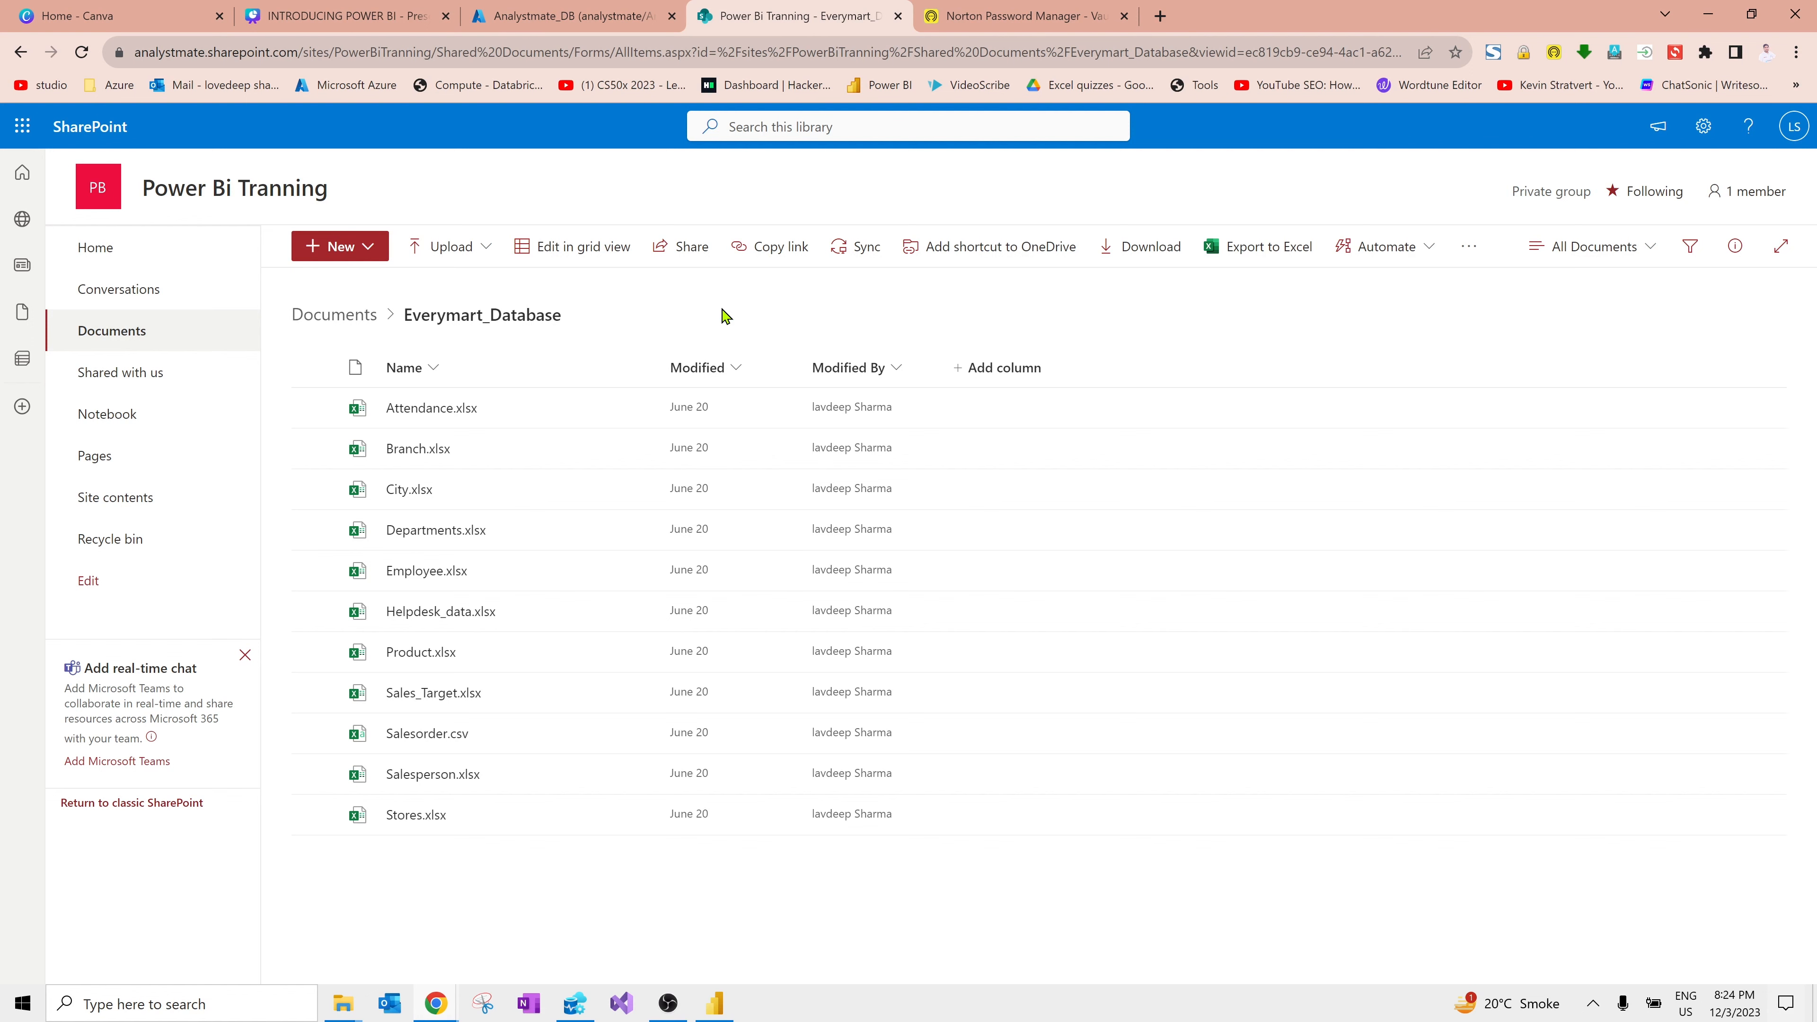
Step: Return to Power BI, maximize the Power Query Editor, and inspect the Filtered Rows and Source steps of the Stores query
left_click(722, 1001)
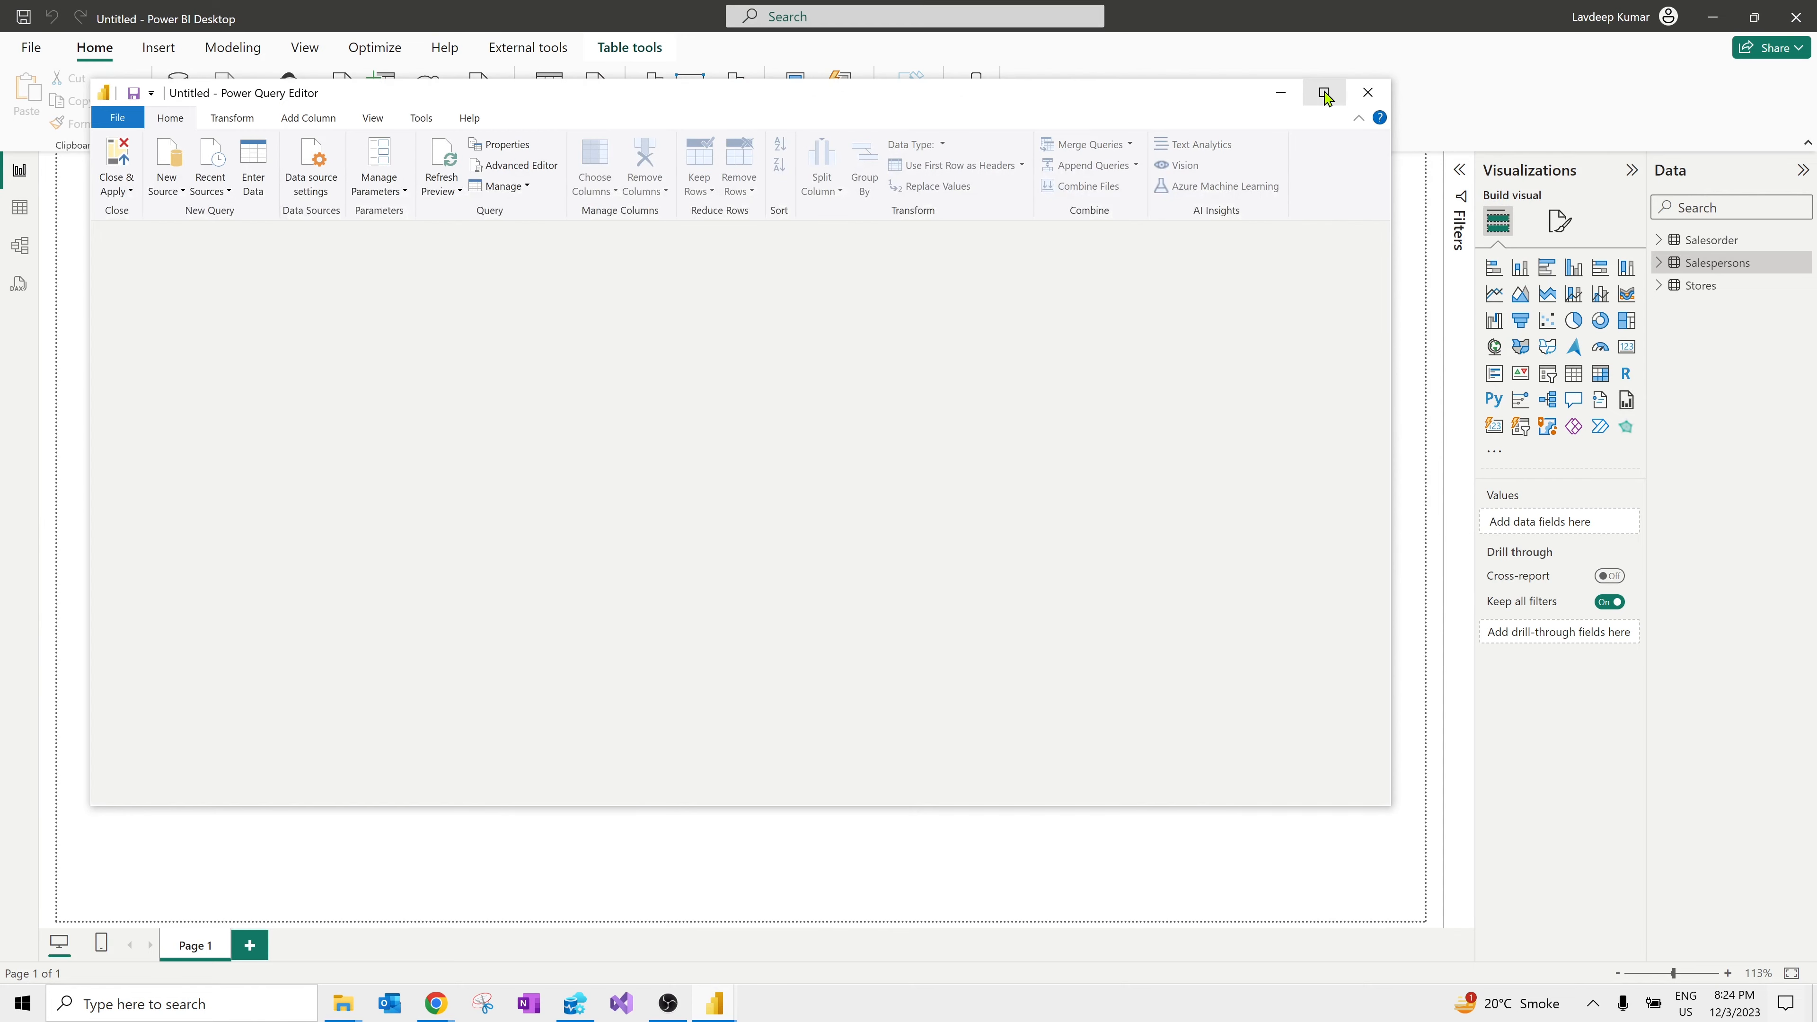
left_click(1325, 97)
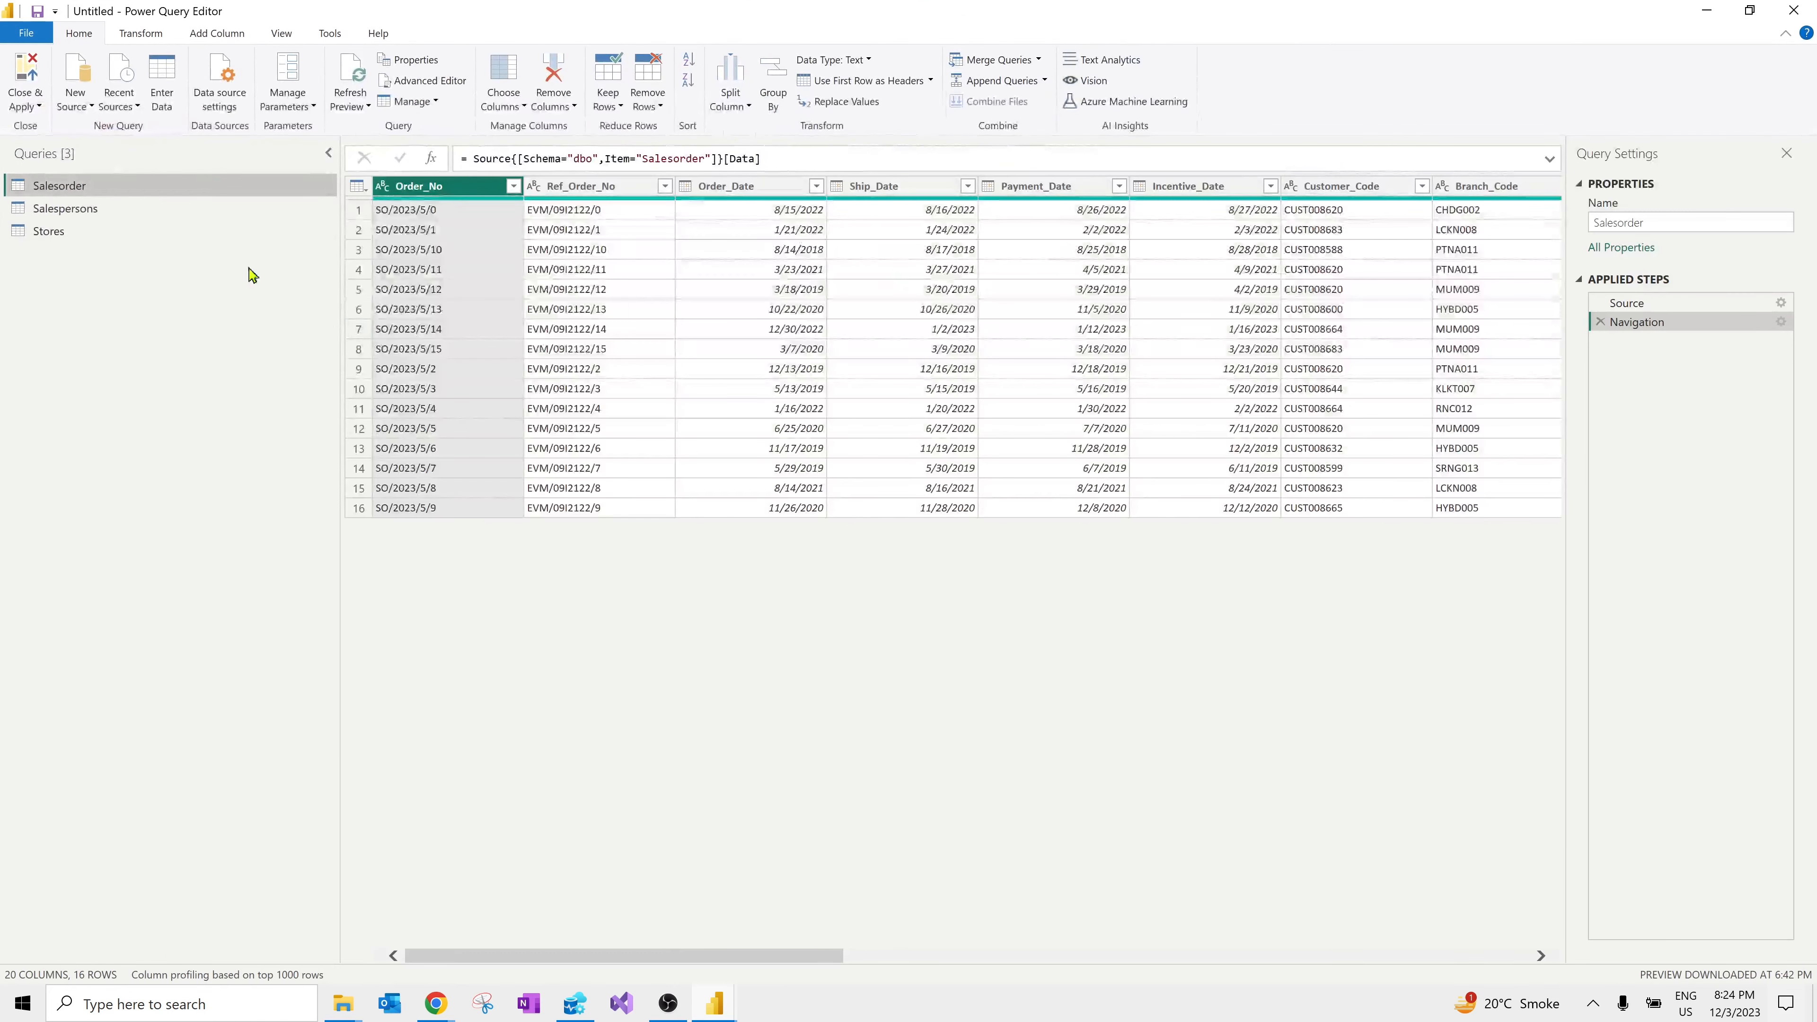
left_click(72, 231)
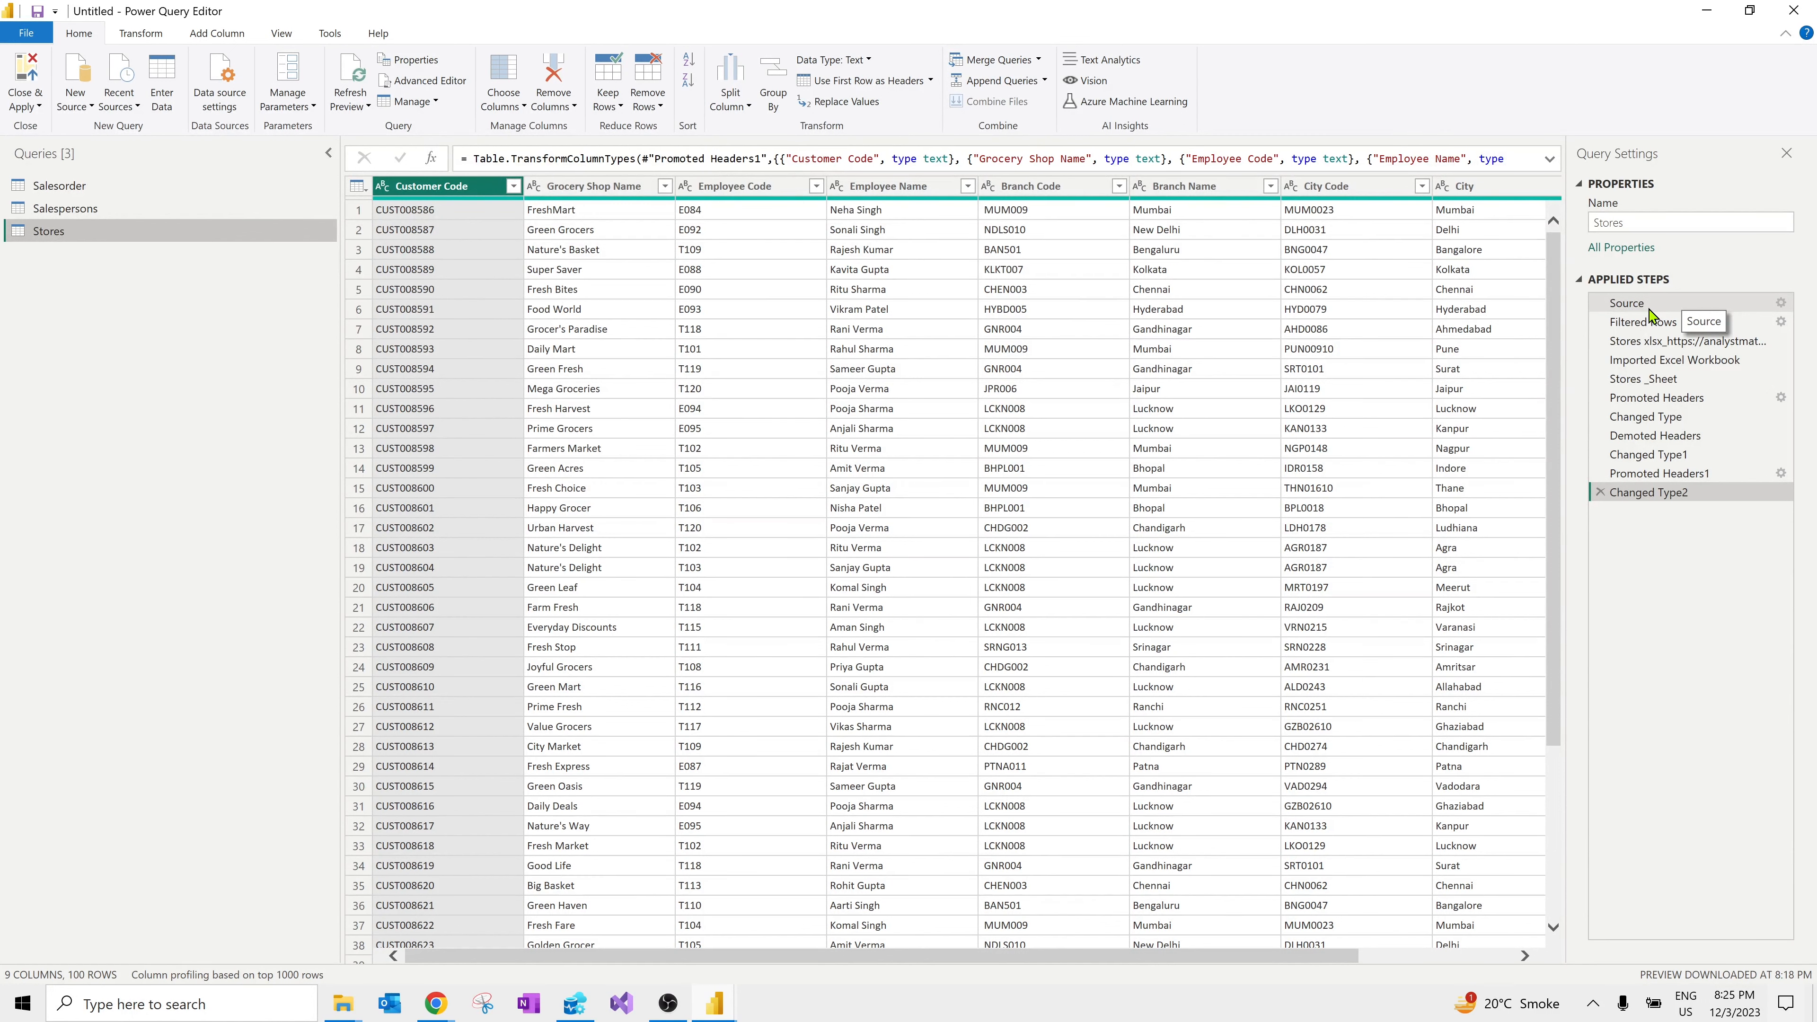
left_click(1648, 323)
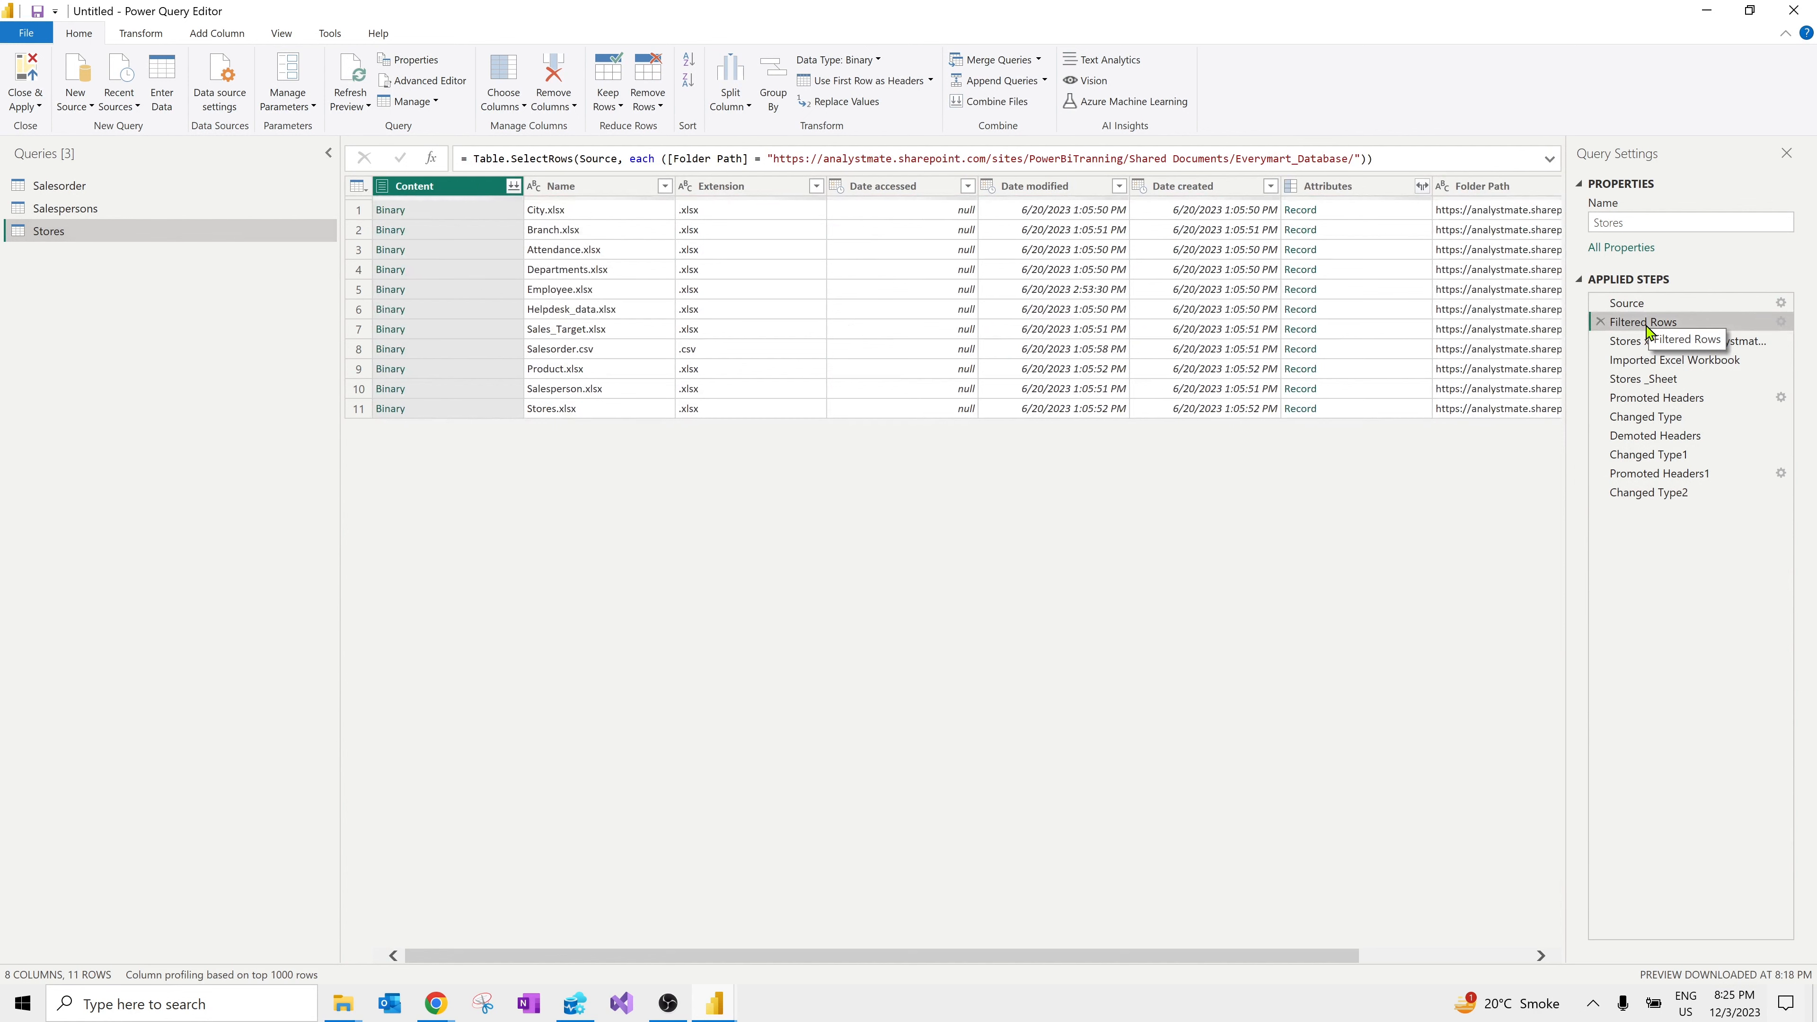
left_click(1640, 305)
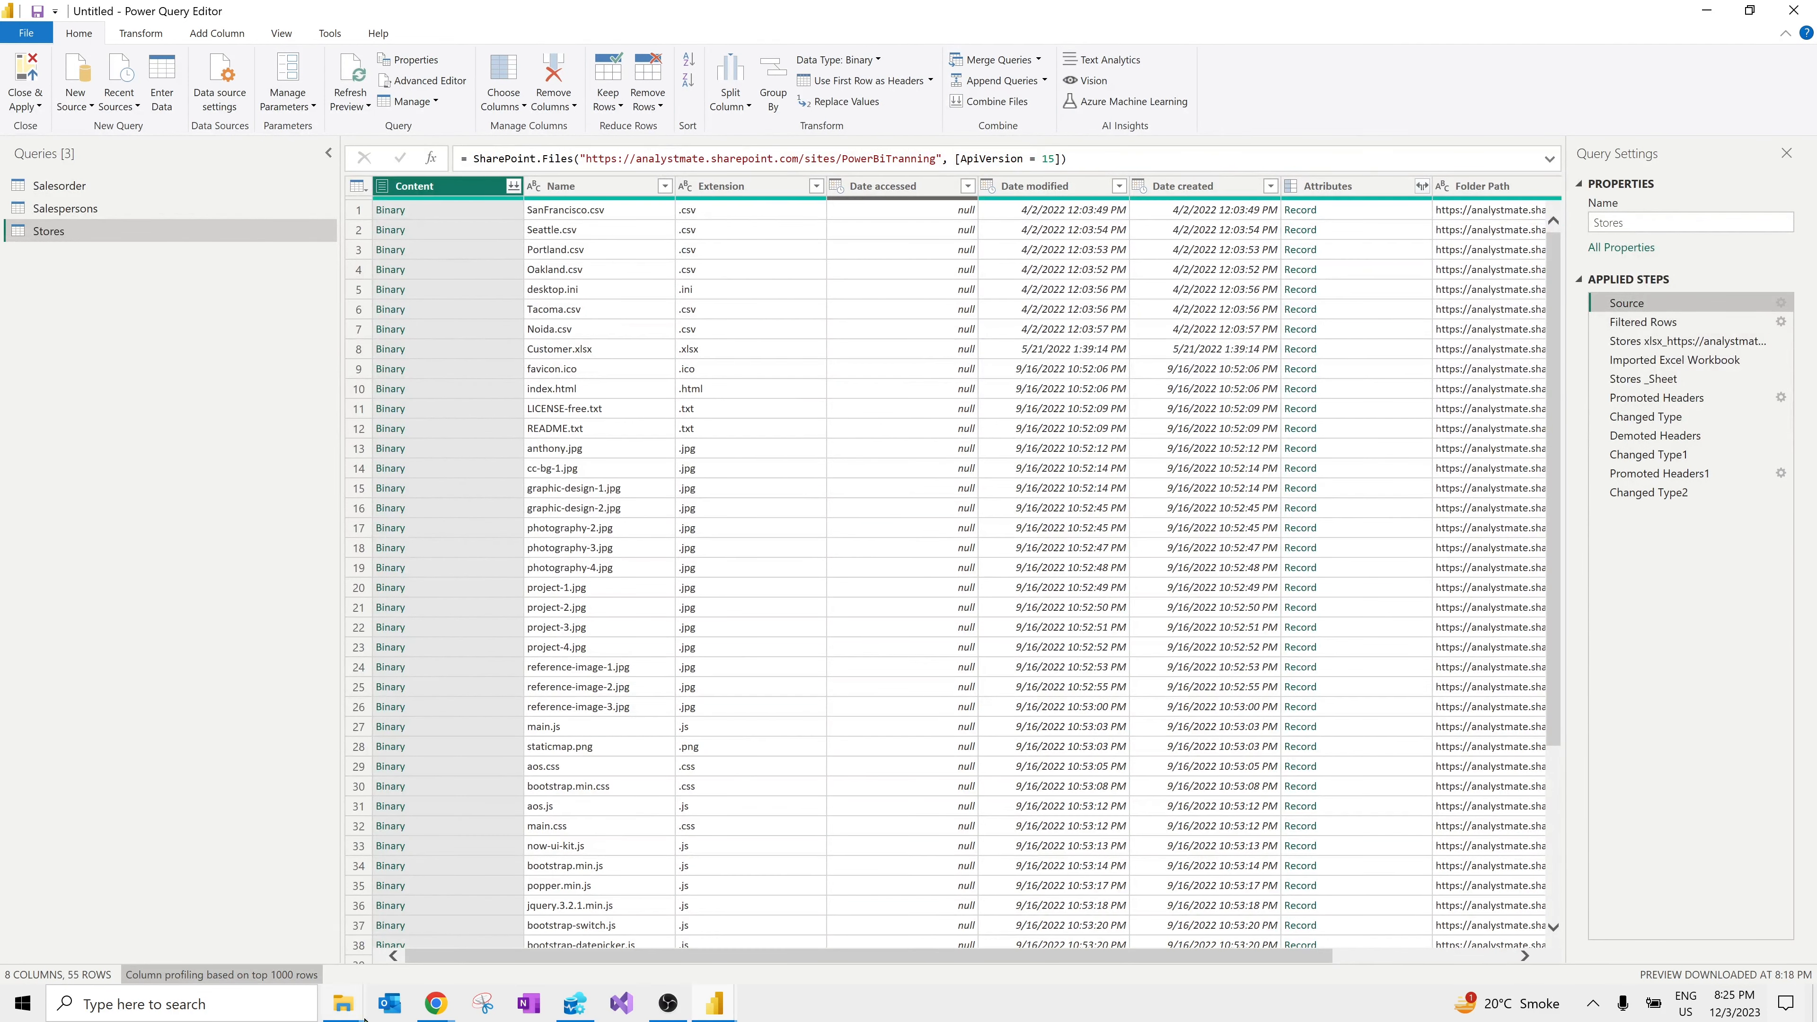
Step: Check the SharePoint site address in the browser and go up to the Documents library to view its folders
mouse_move(405, 1010)
left_click(264, 939)
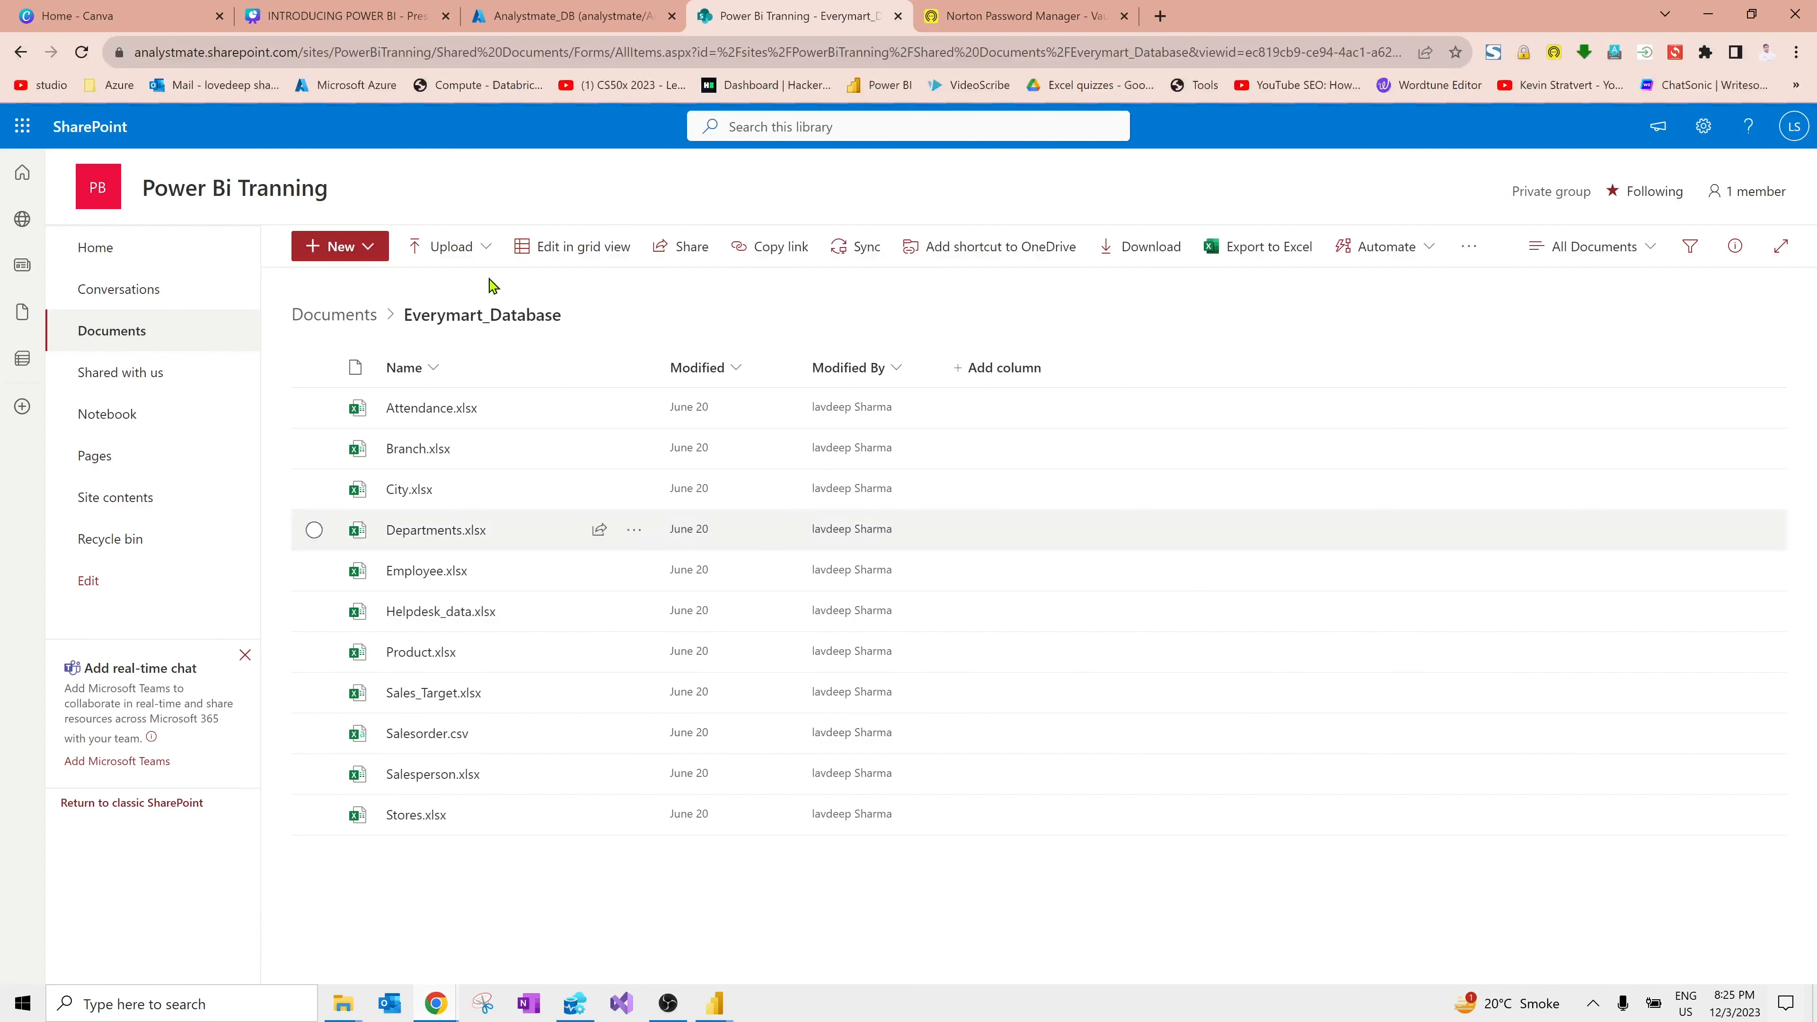
mouse_move(229, 194)
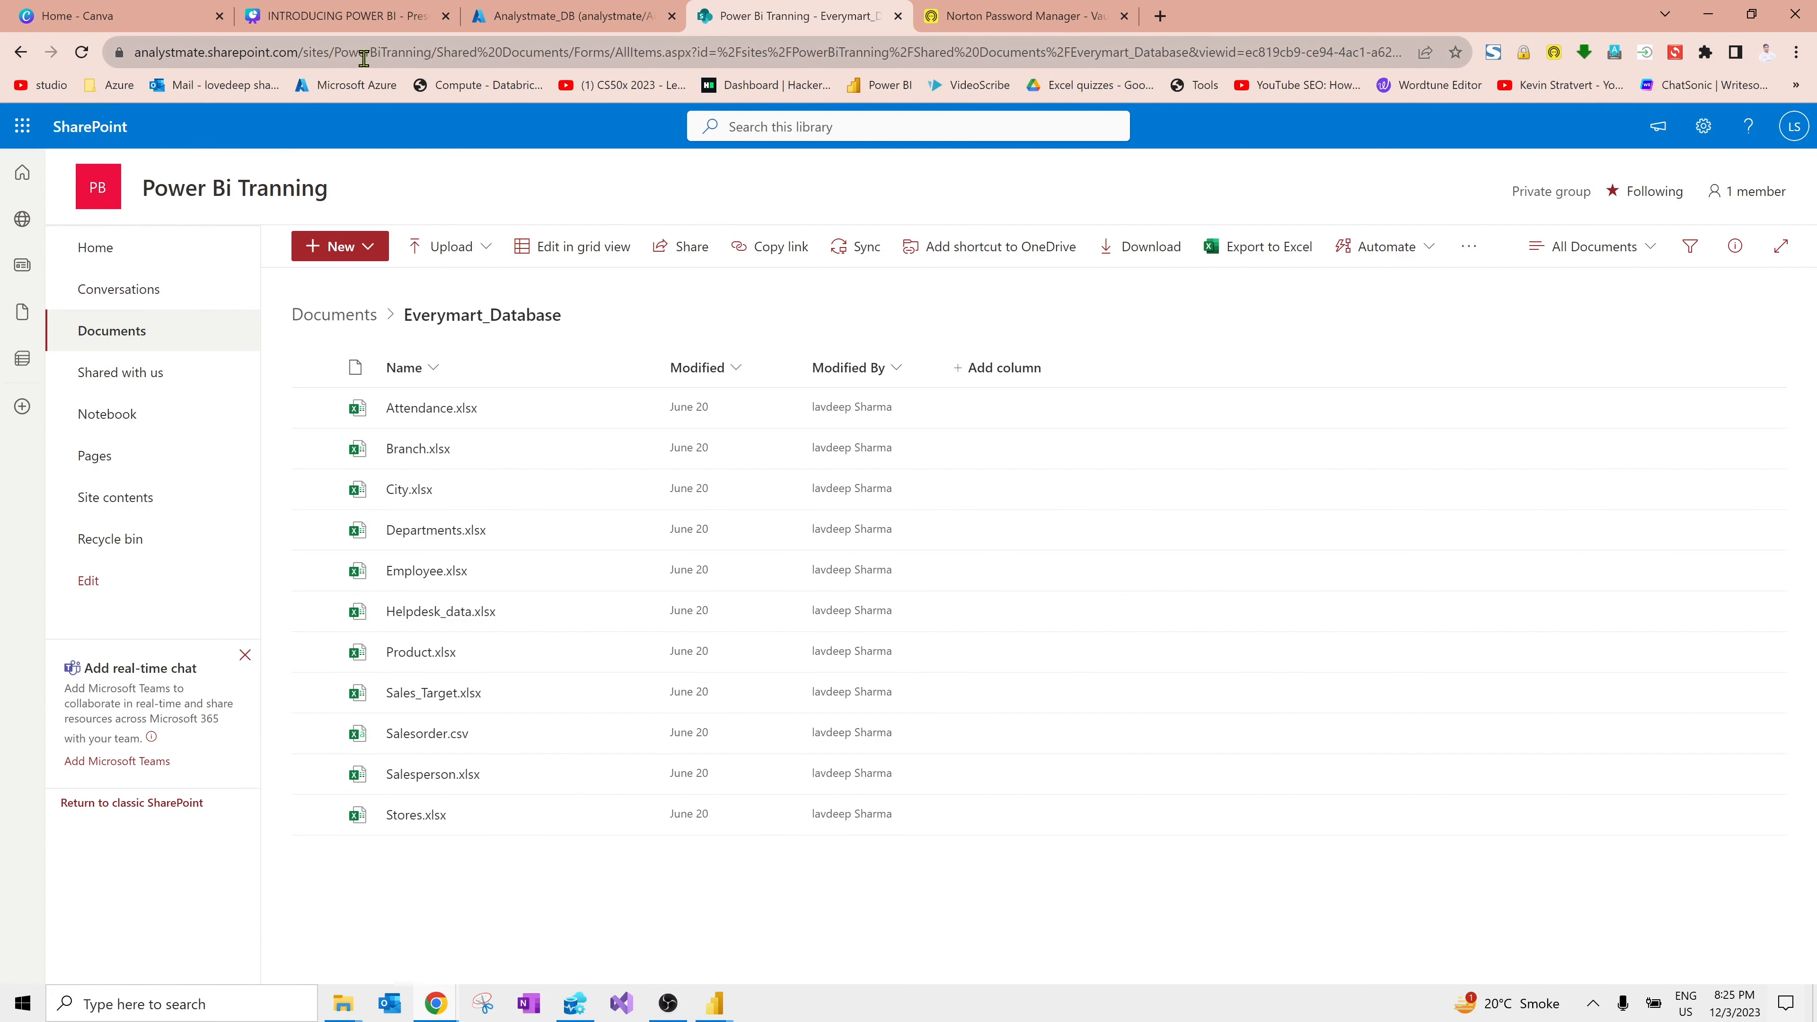
left_click(426, 53)
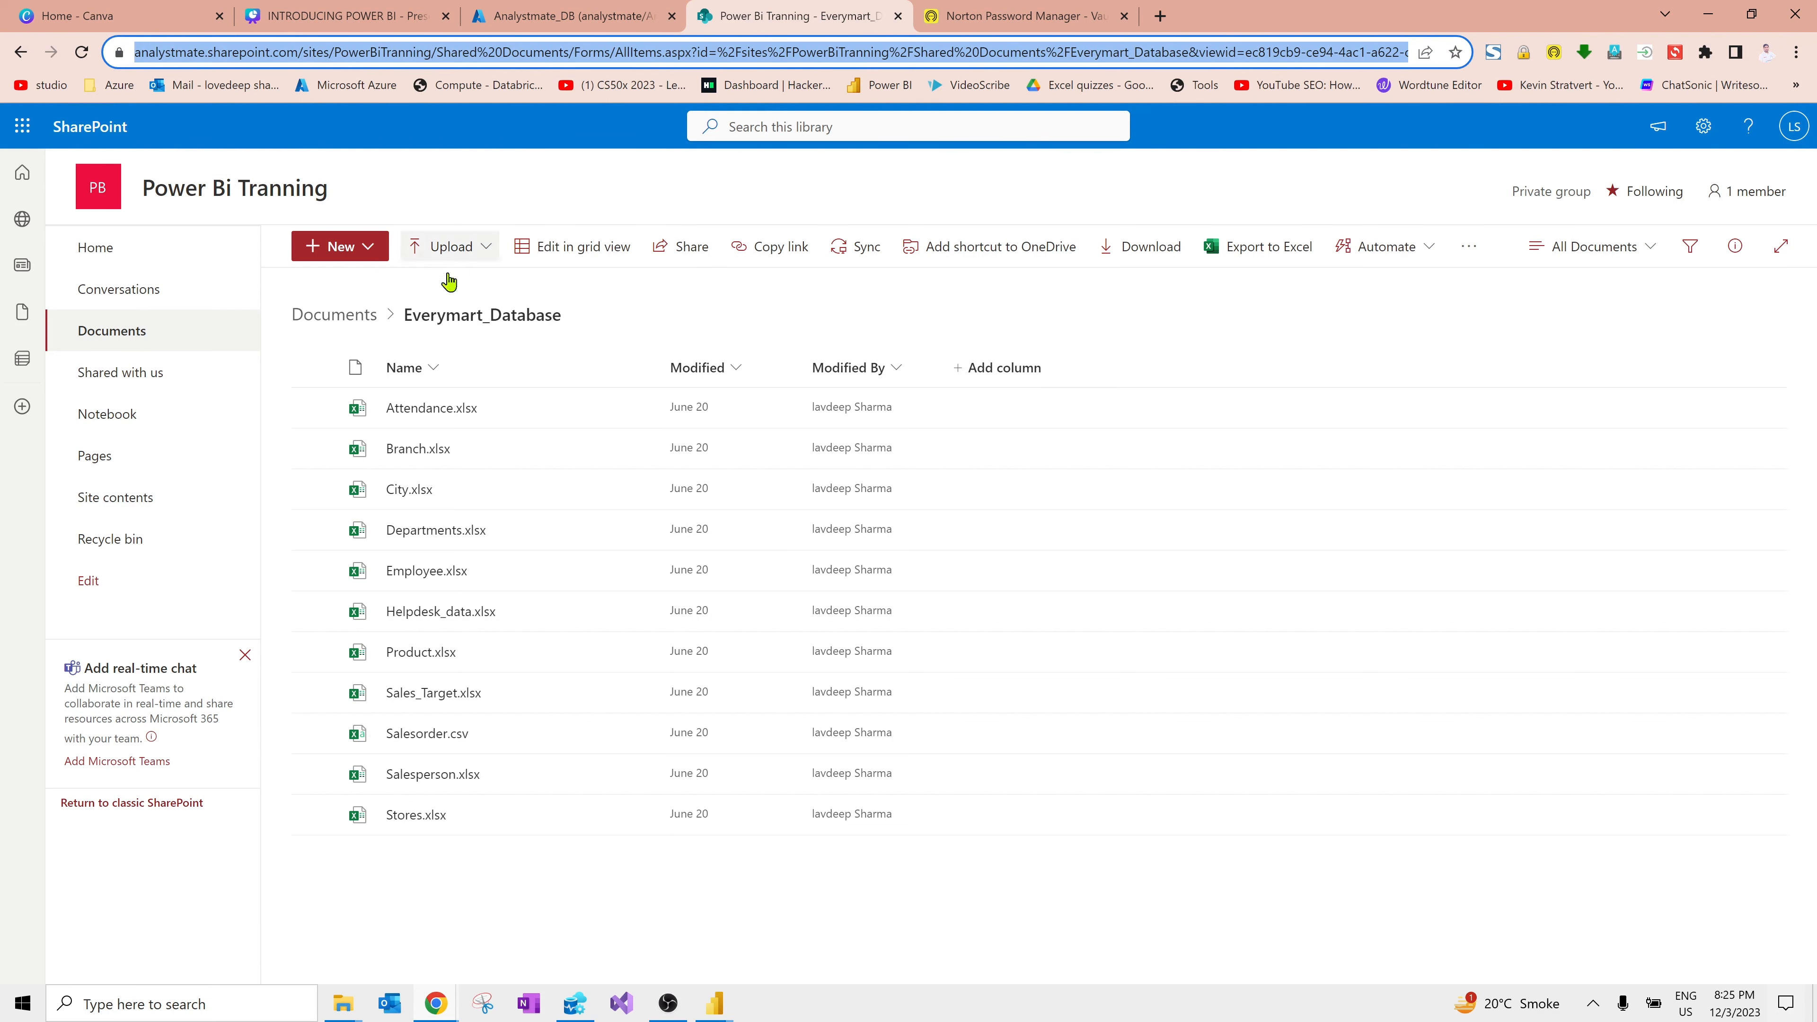
left_click(349, 315)
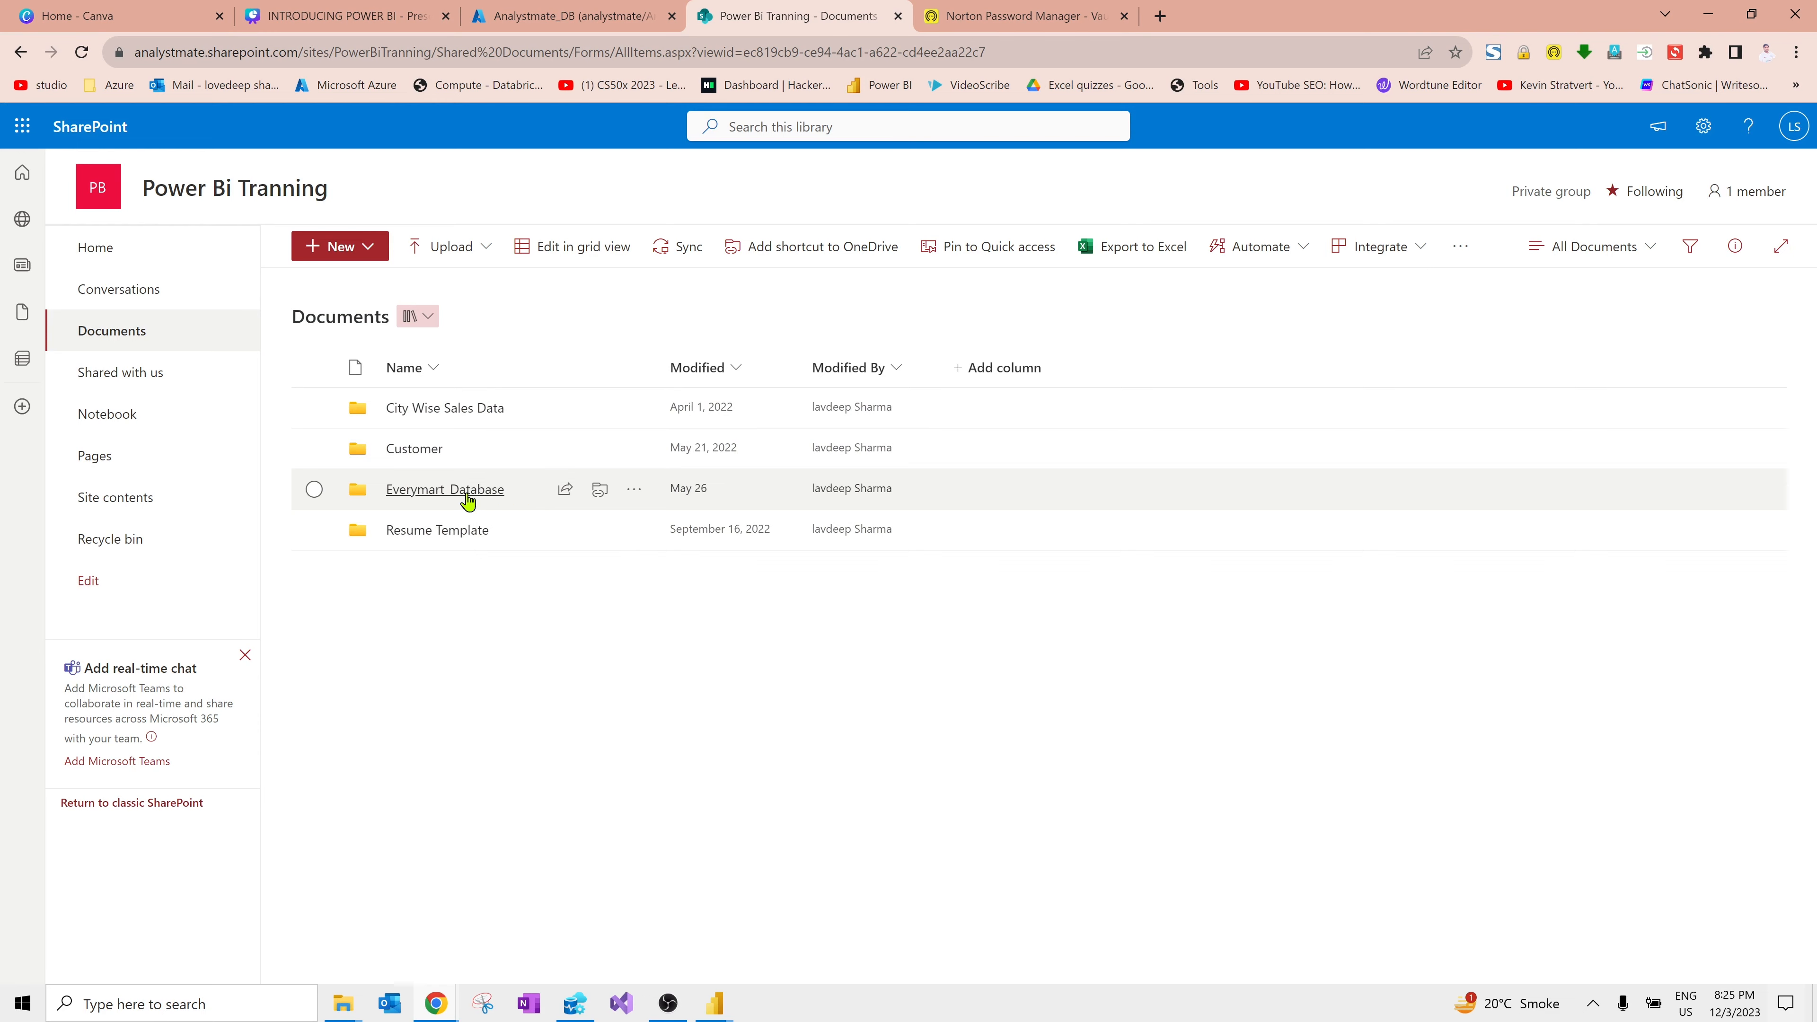
Step: Back in Power Query, examine the Stores.xlsx row and its folder path at the Filtered Rows step, and return to the Changed Type2 step
key("alt+Tab")
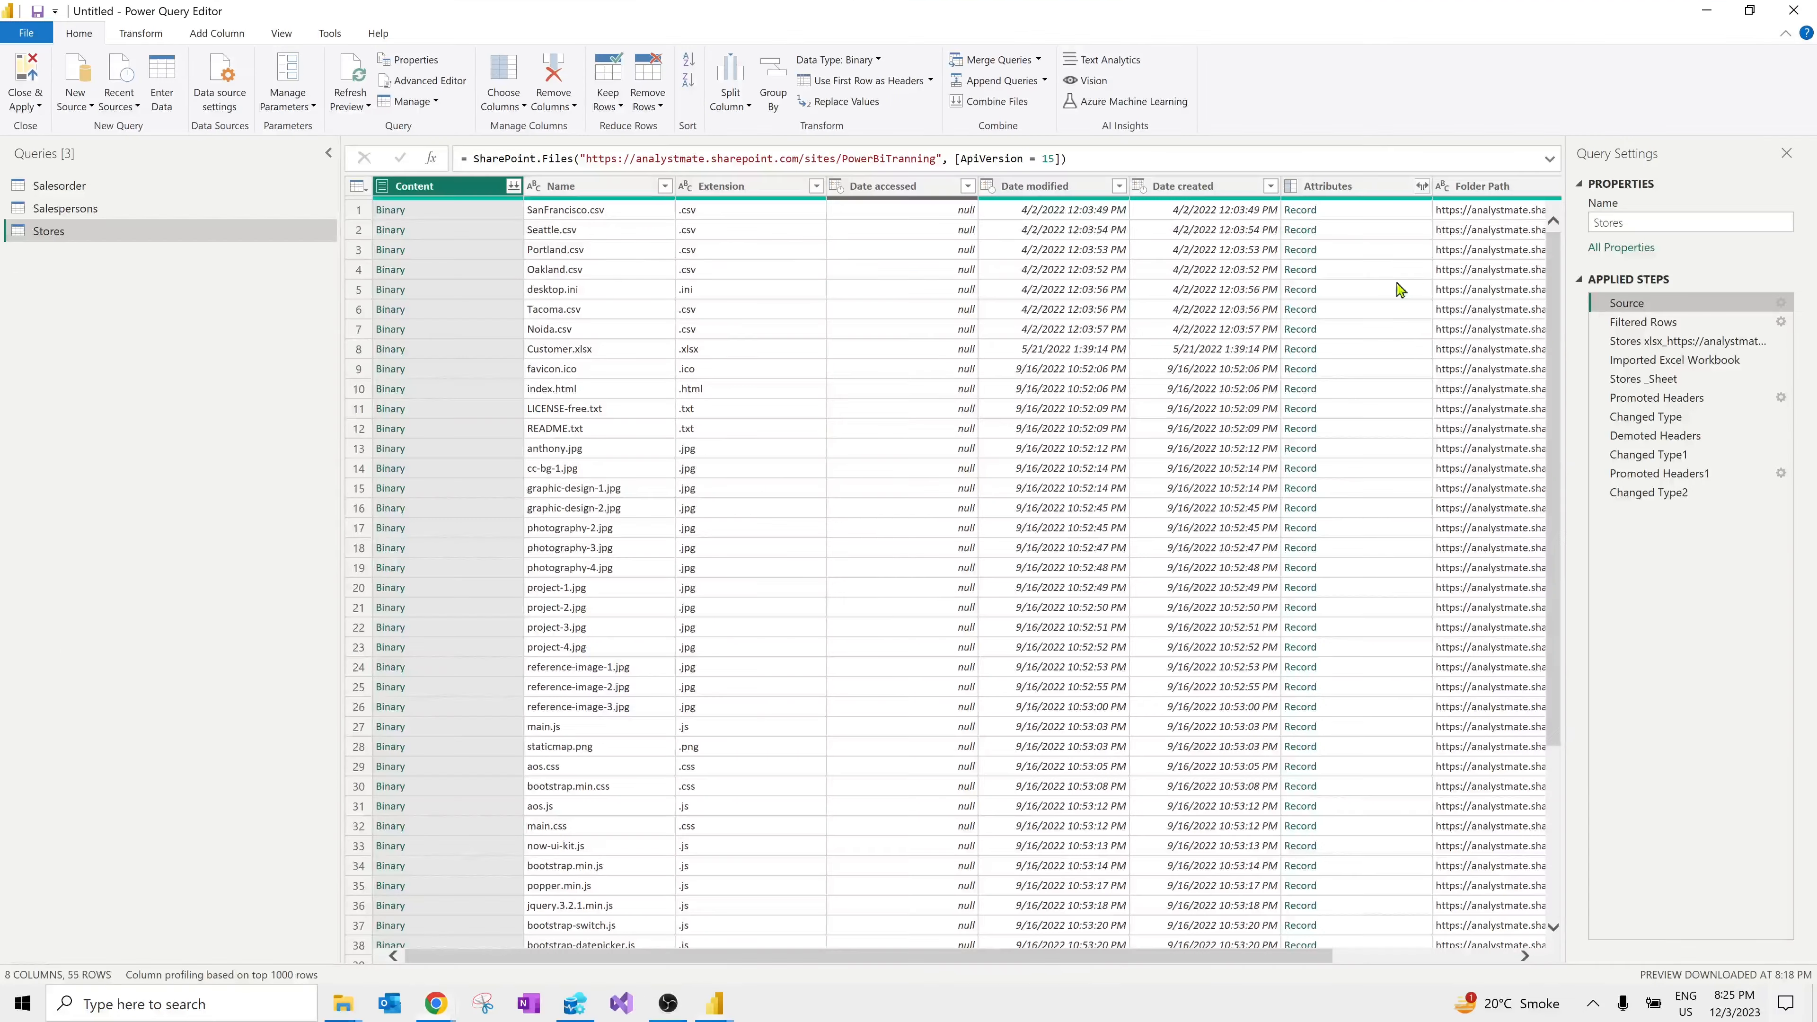
left_click(1645, 326)
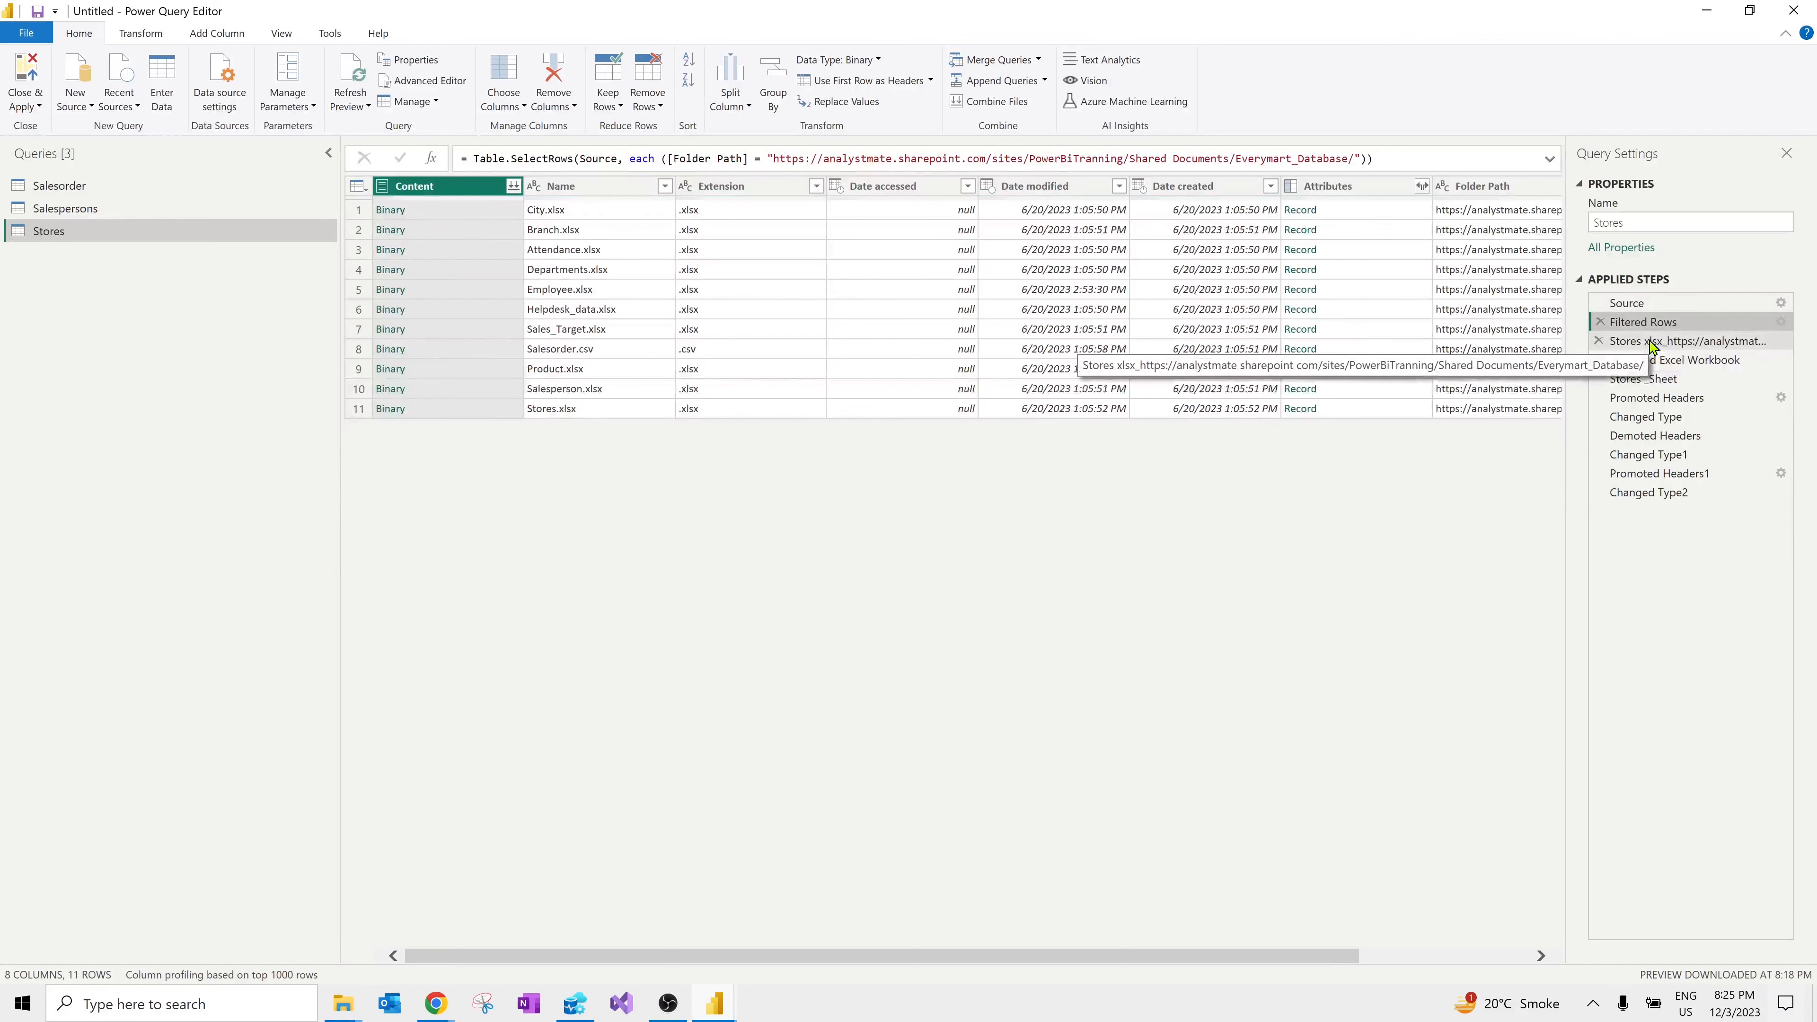
left_click_drag(636, 958, 911, 930)
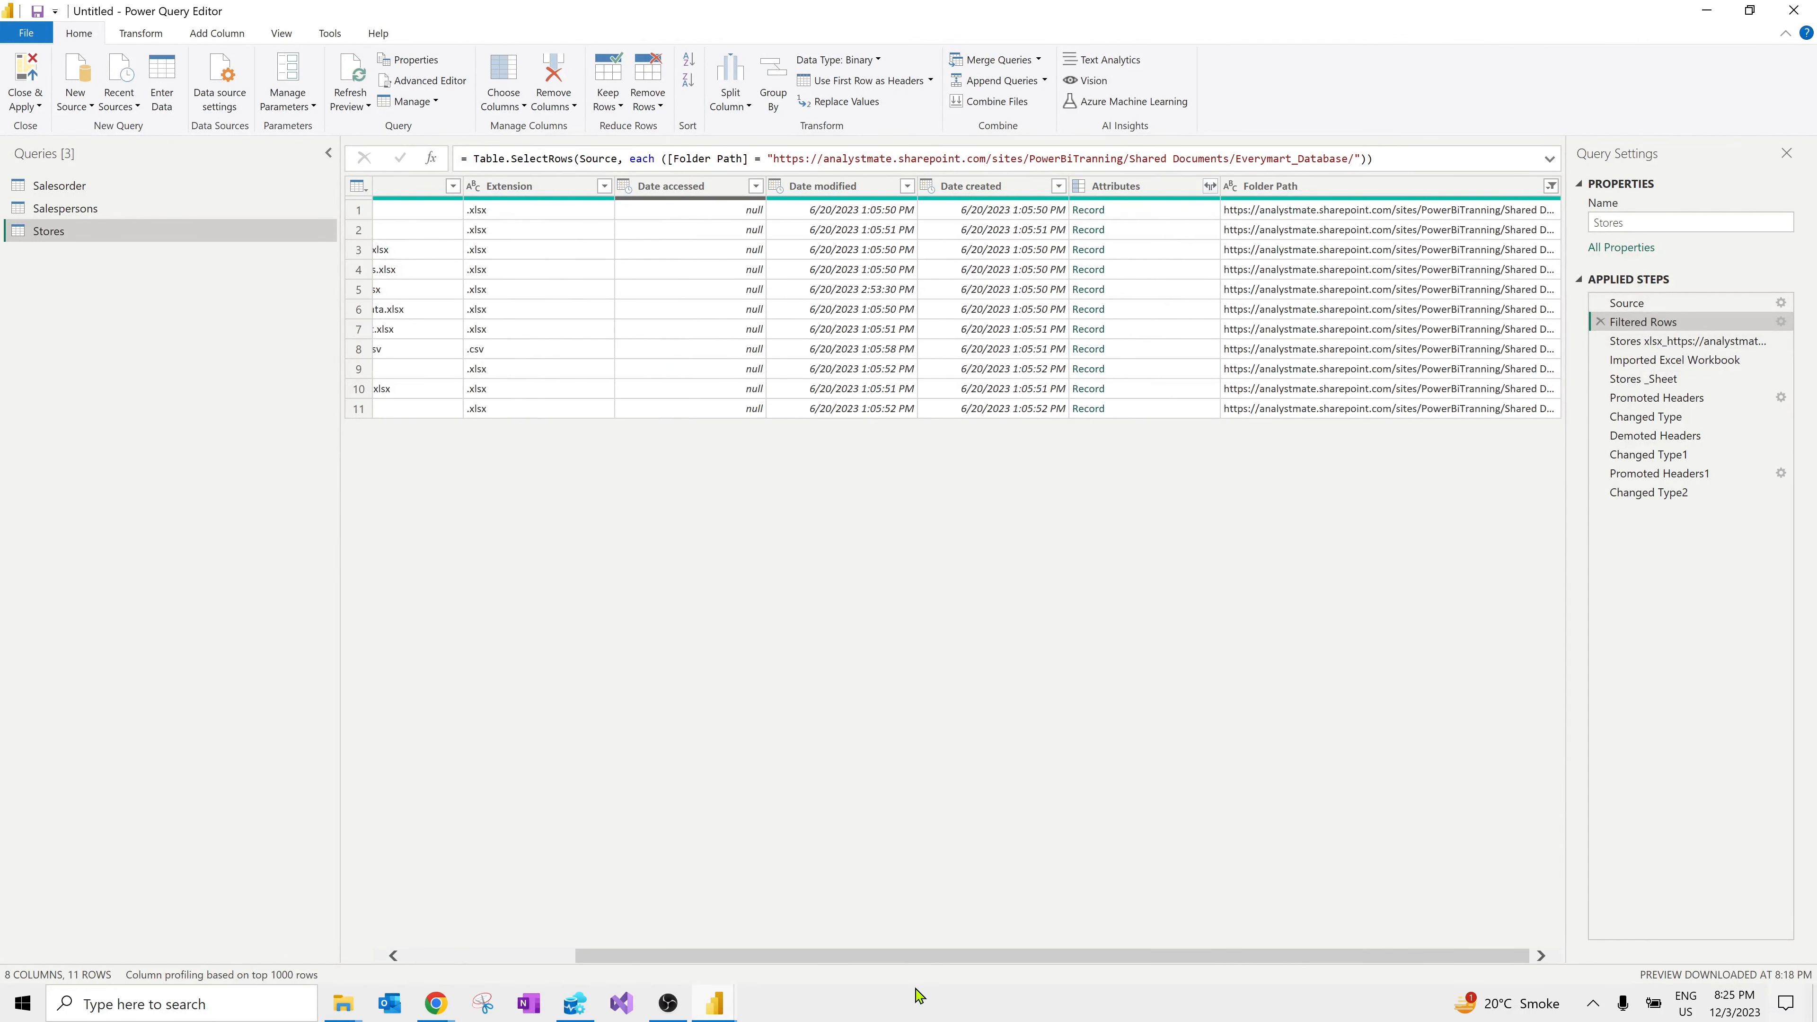
left_click_drag(949, 962, 779, 958)
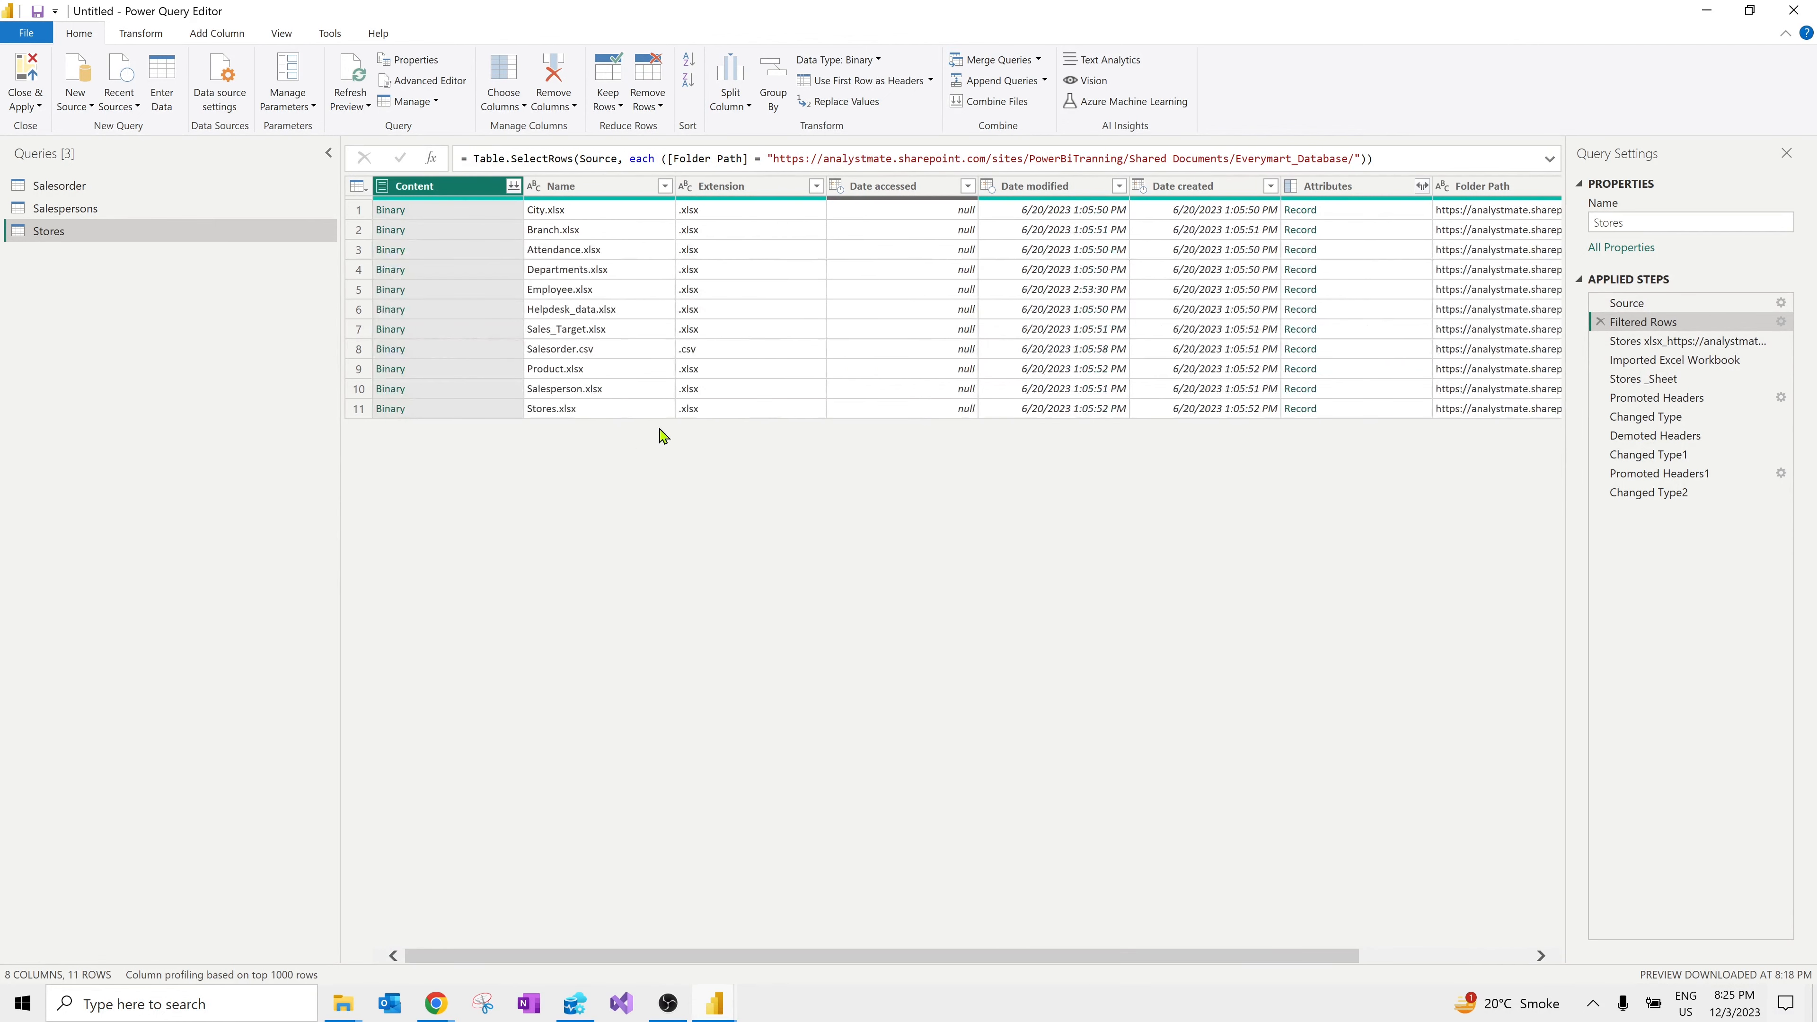
left_click(618, 410)
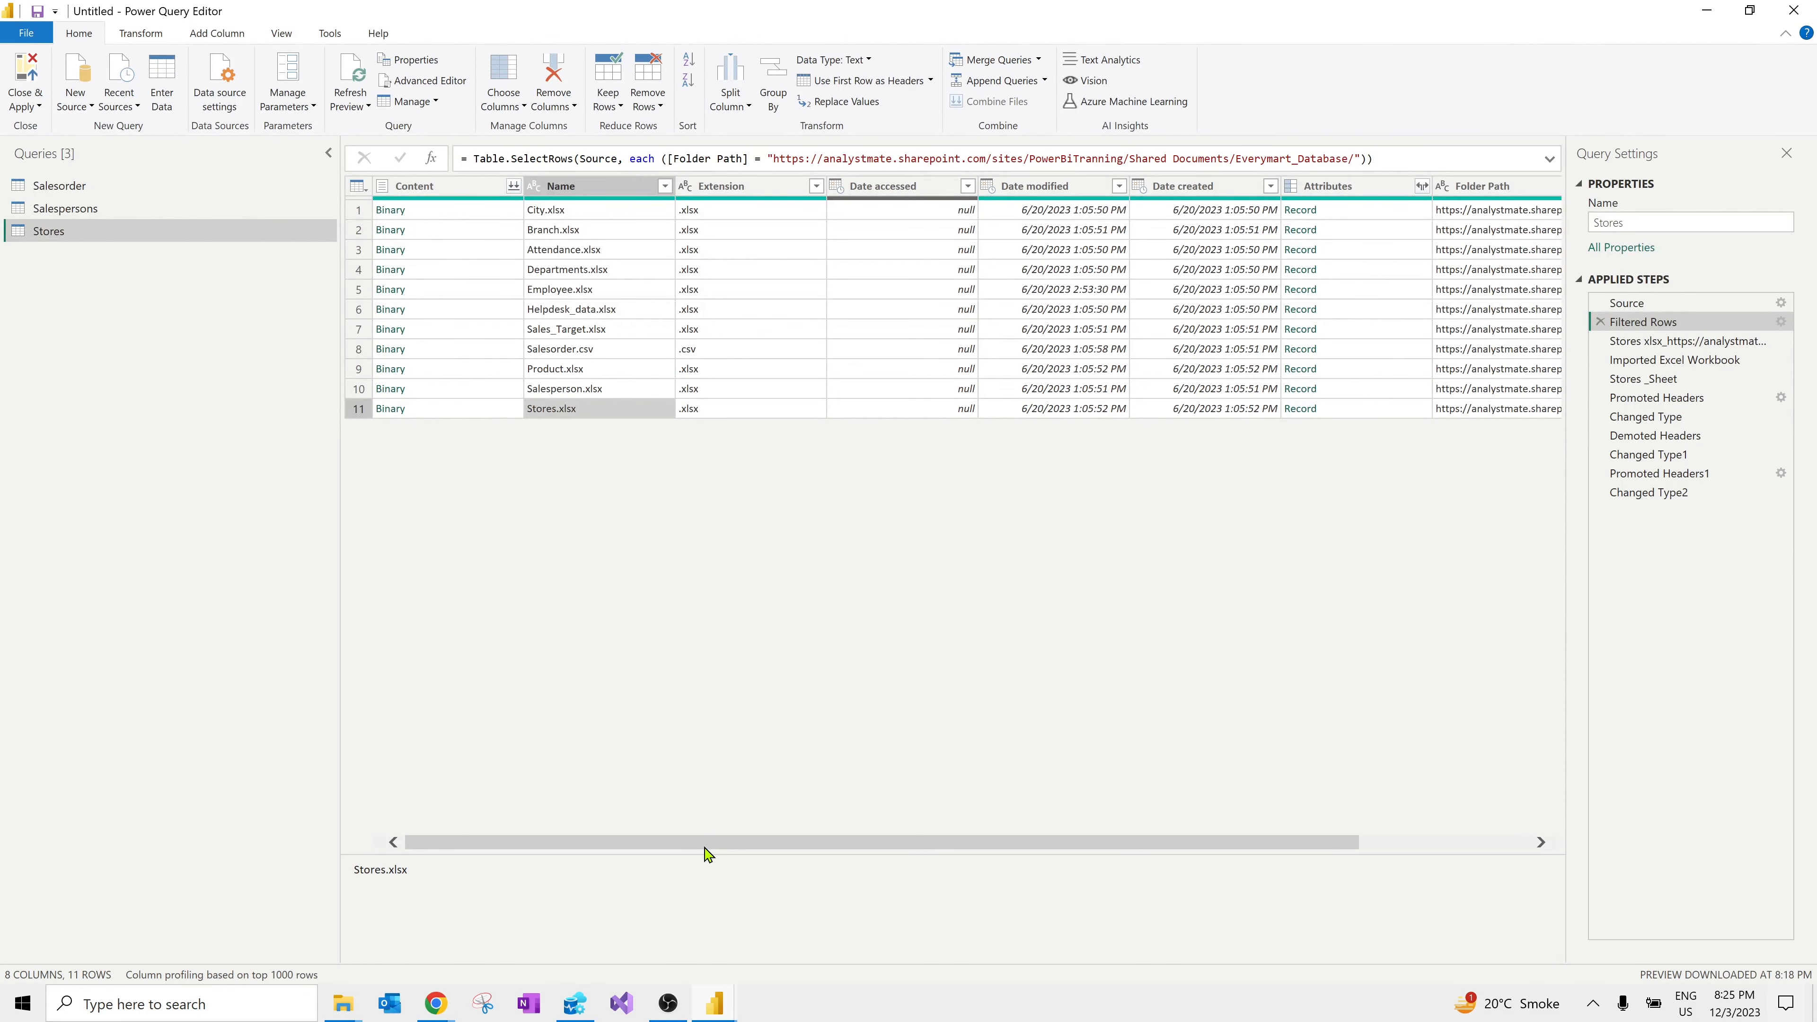
left_click_drag(705, 844, 1034, 872)
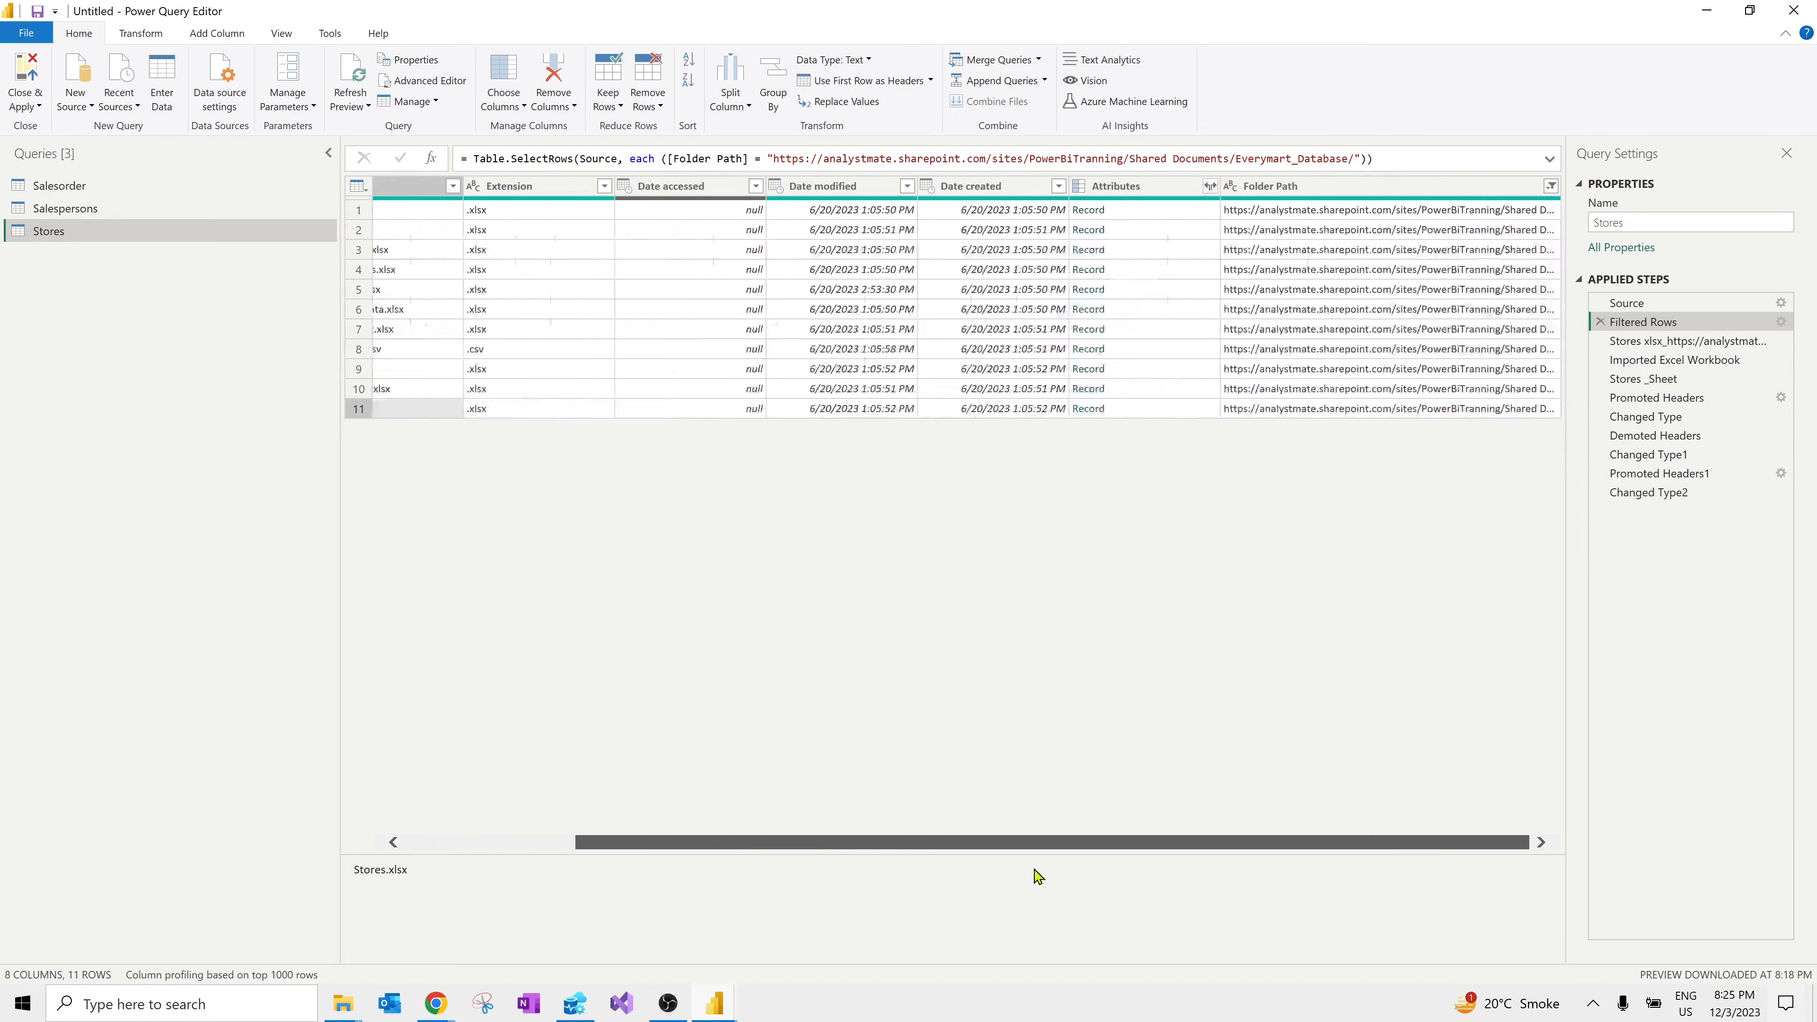
left_click(1329, 413)
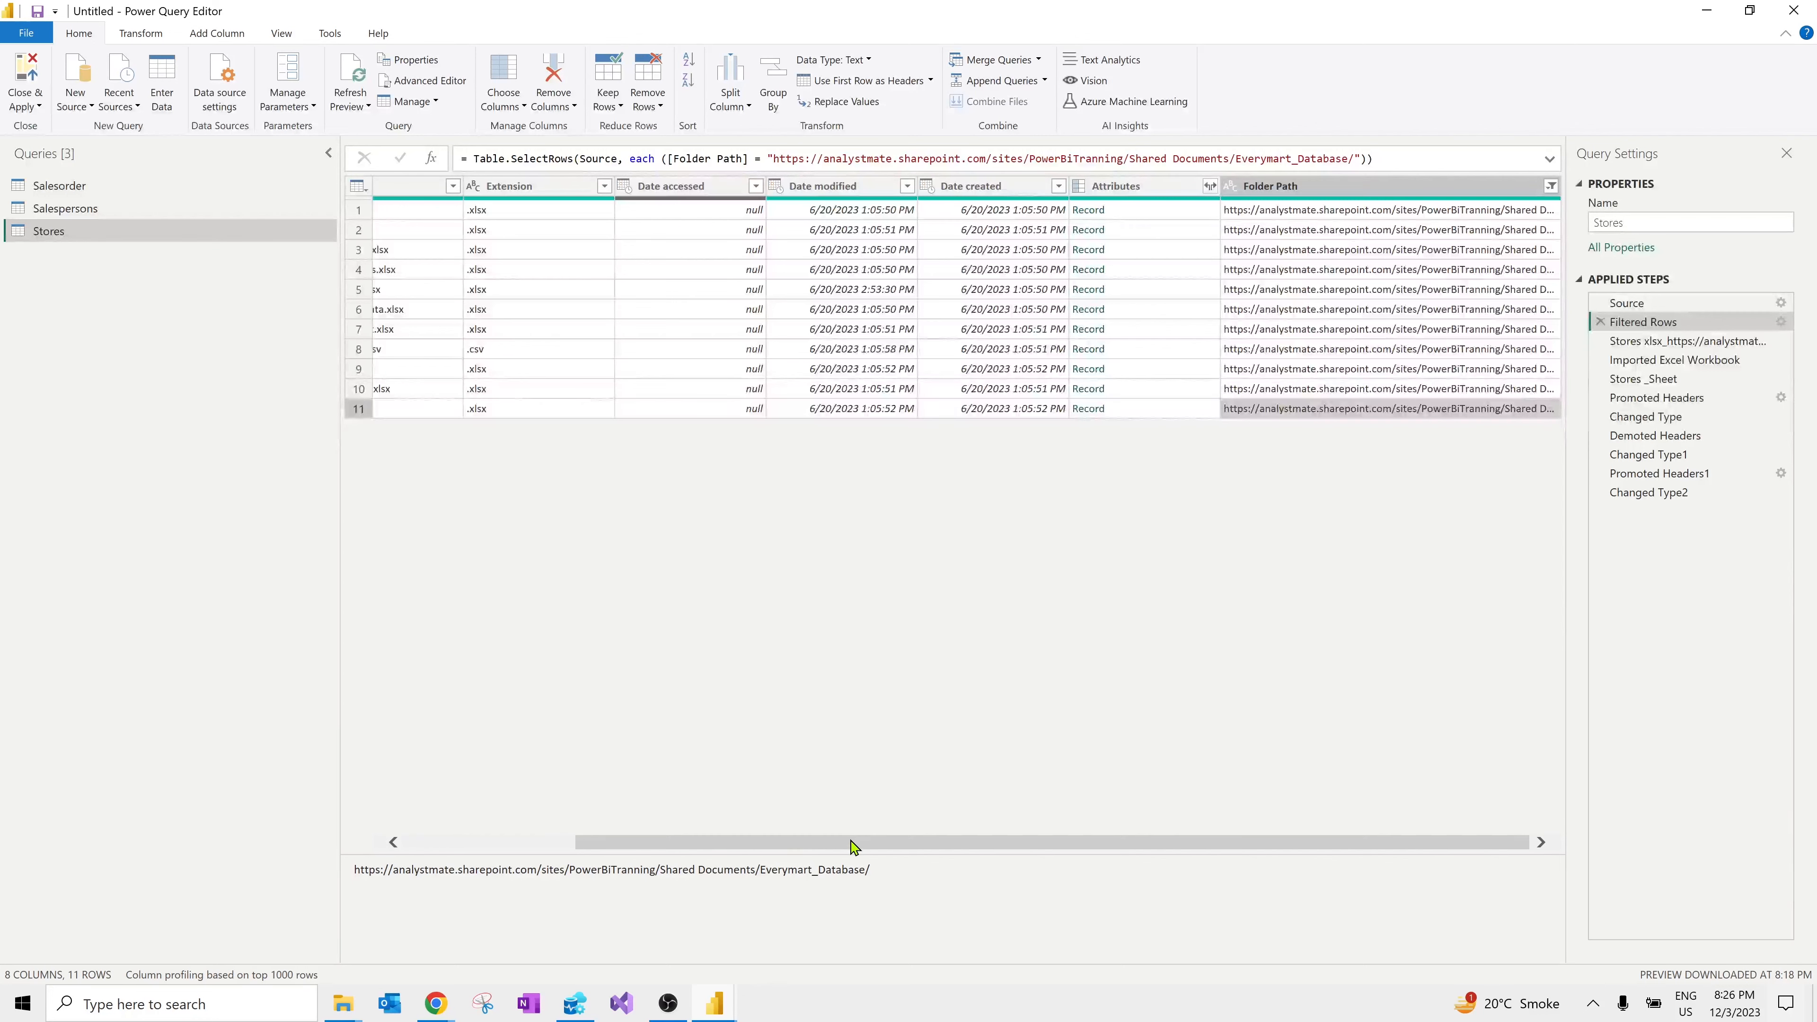
left_click_drag(851, 845, 681, 848)
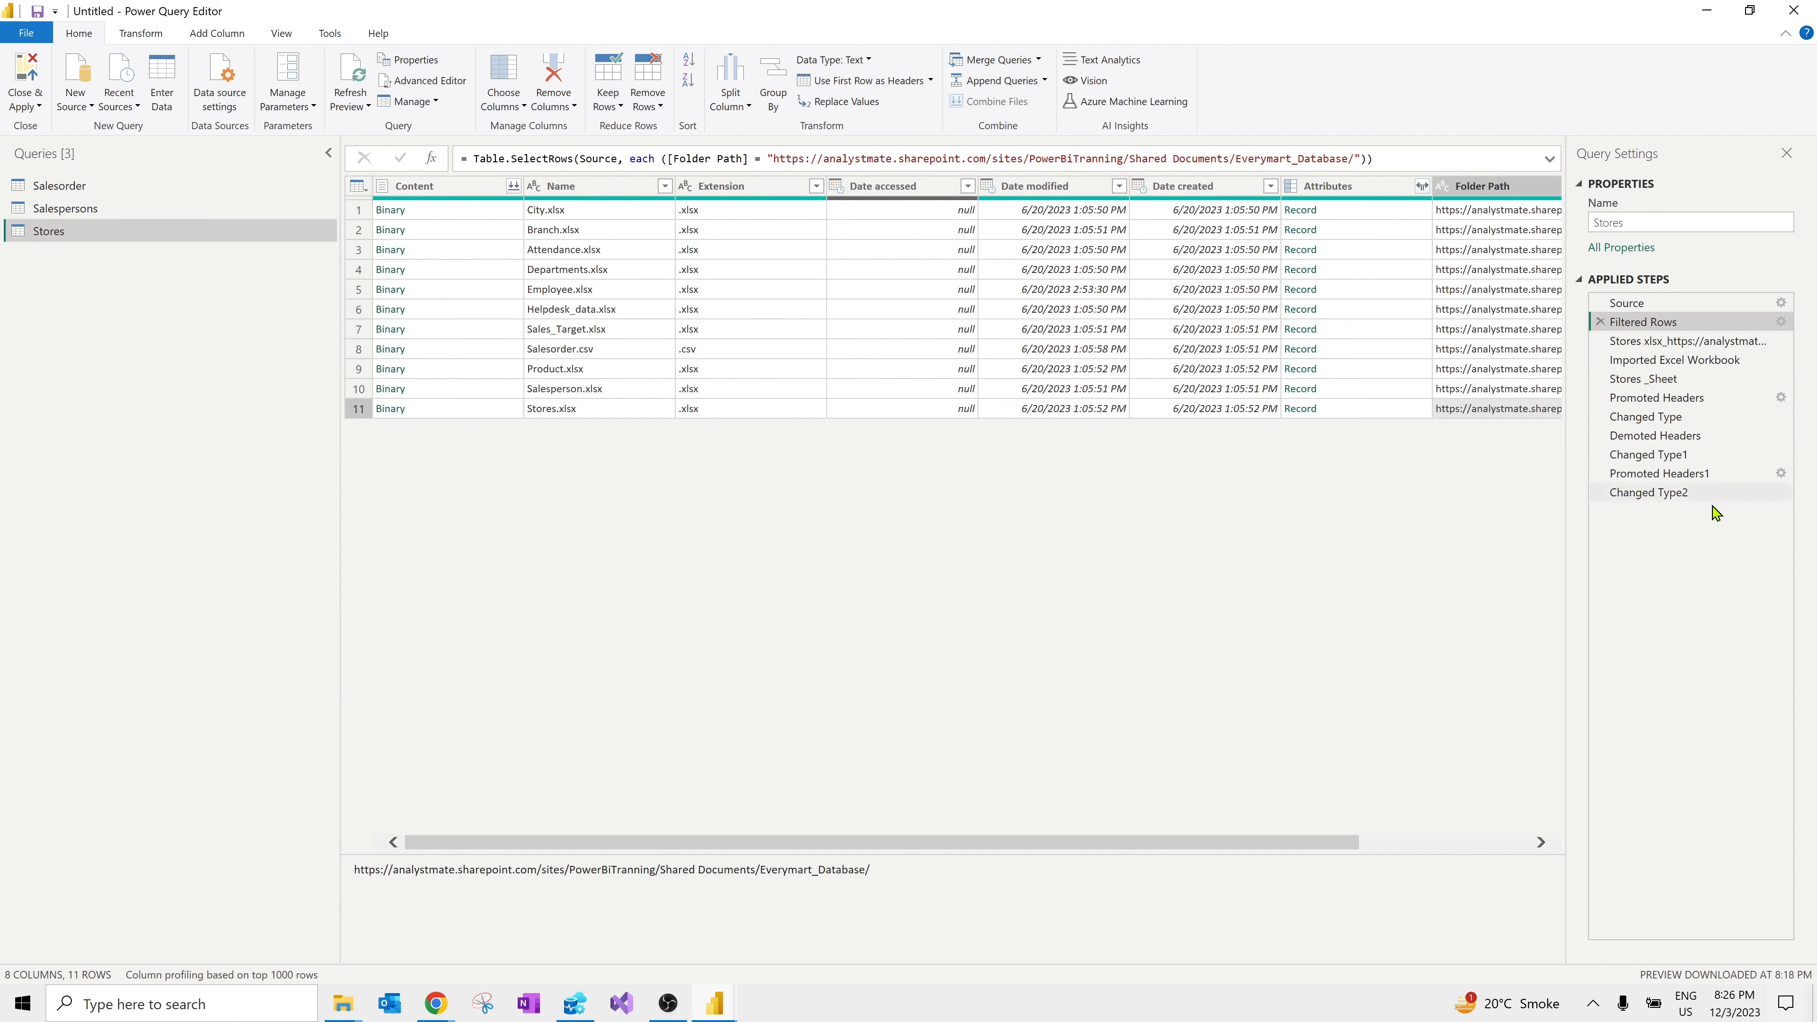
left_click(1661, 495)
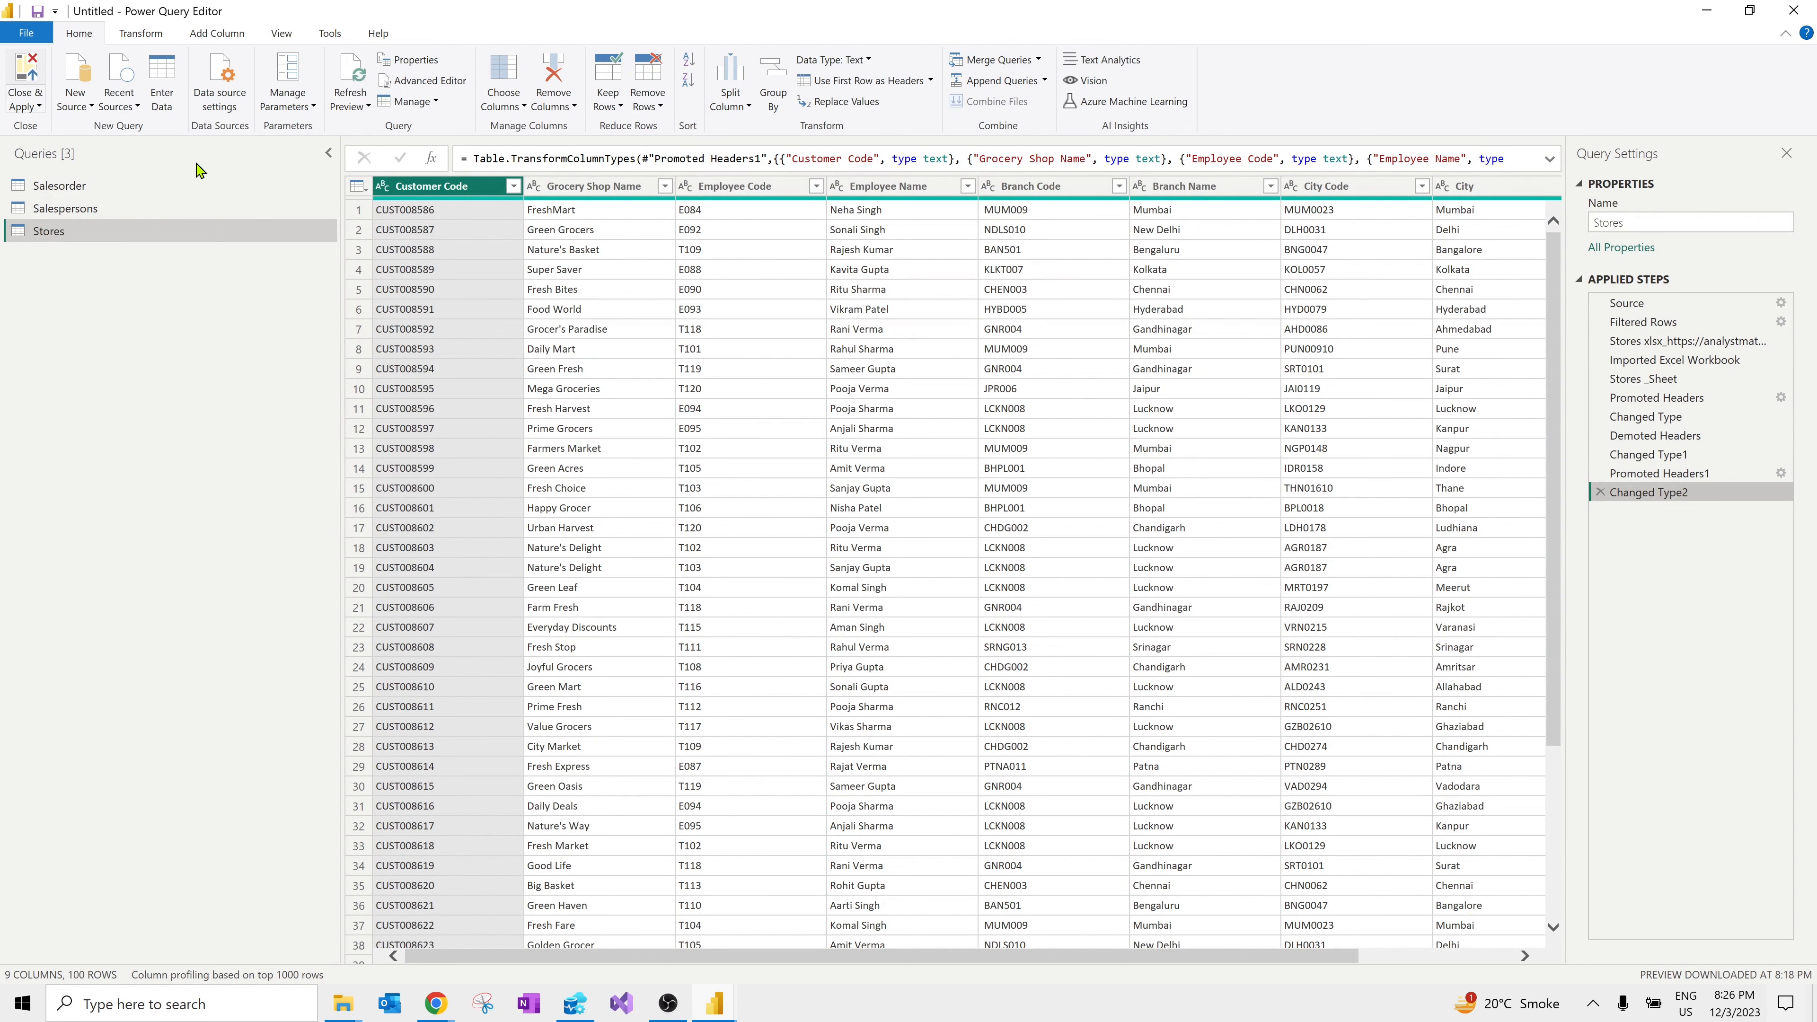
Step: Switch to the Canva presentation INTRODUCING POWER BI and review the slide mapping Everymart tables to their data sources
key("alt+Tab")
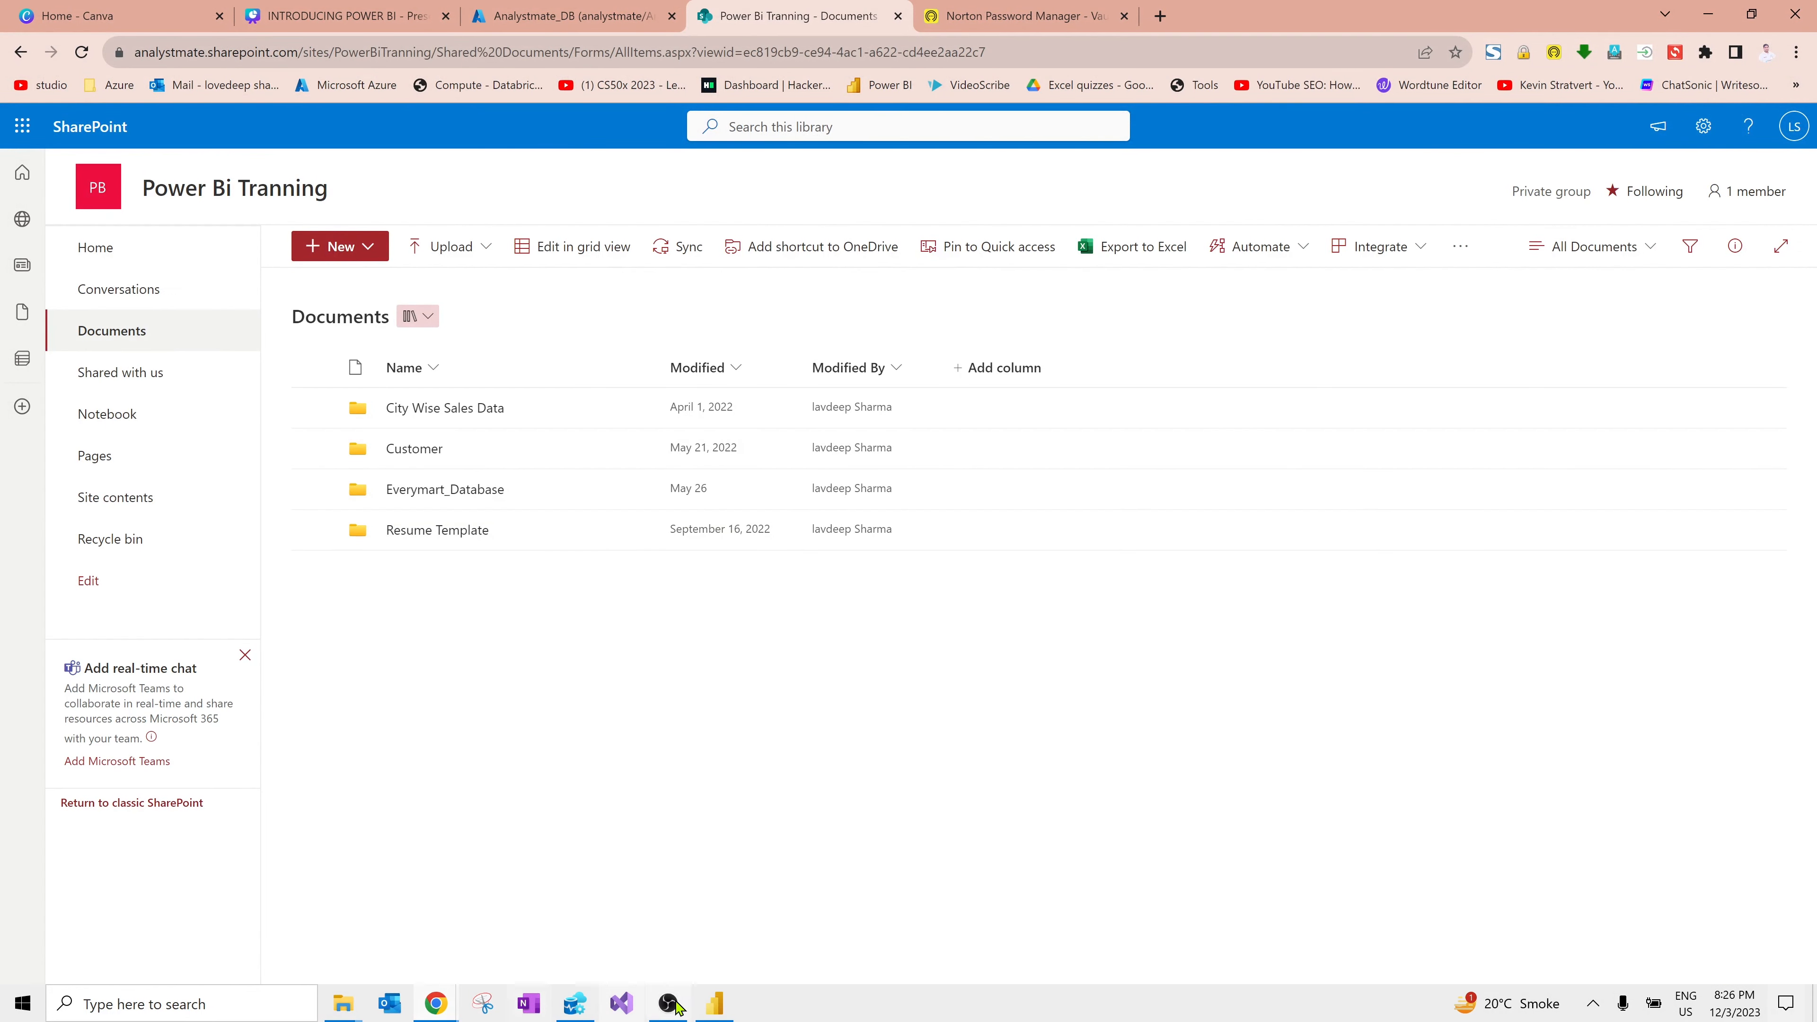
left_click(714, 1004)
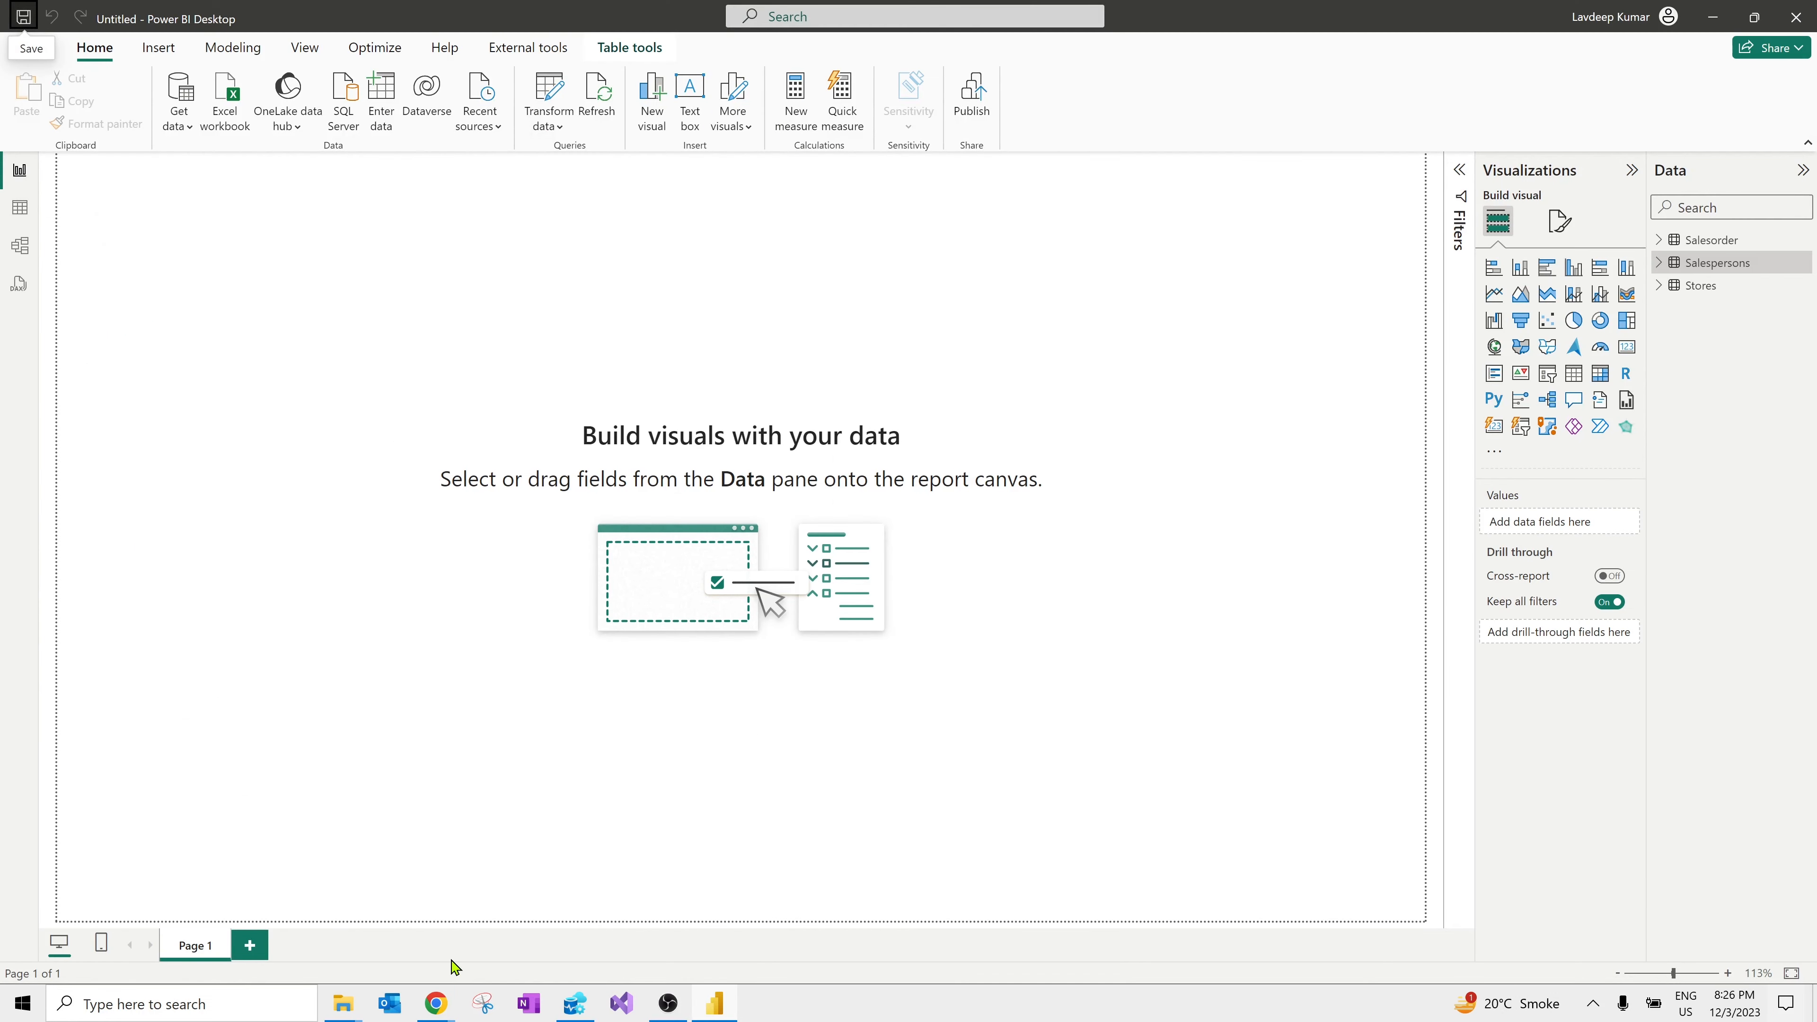
mouse_move(438, 1003)
left_click(229, 933)
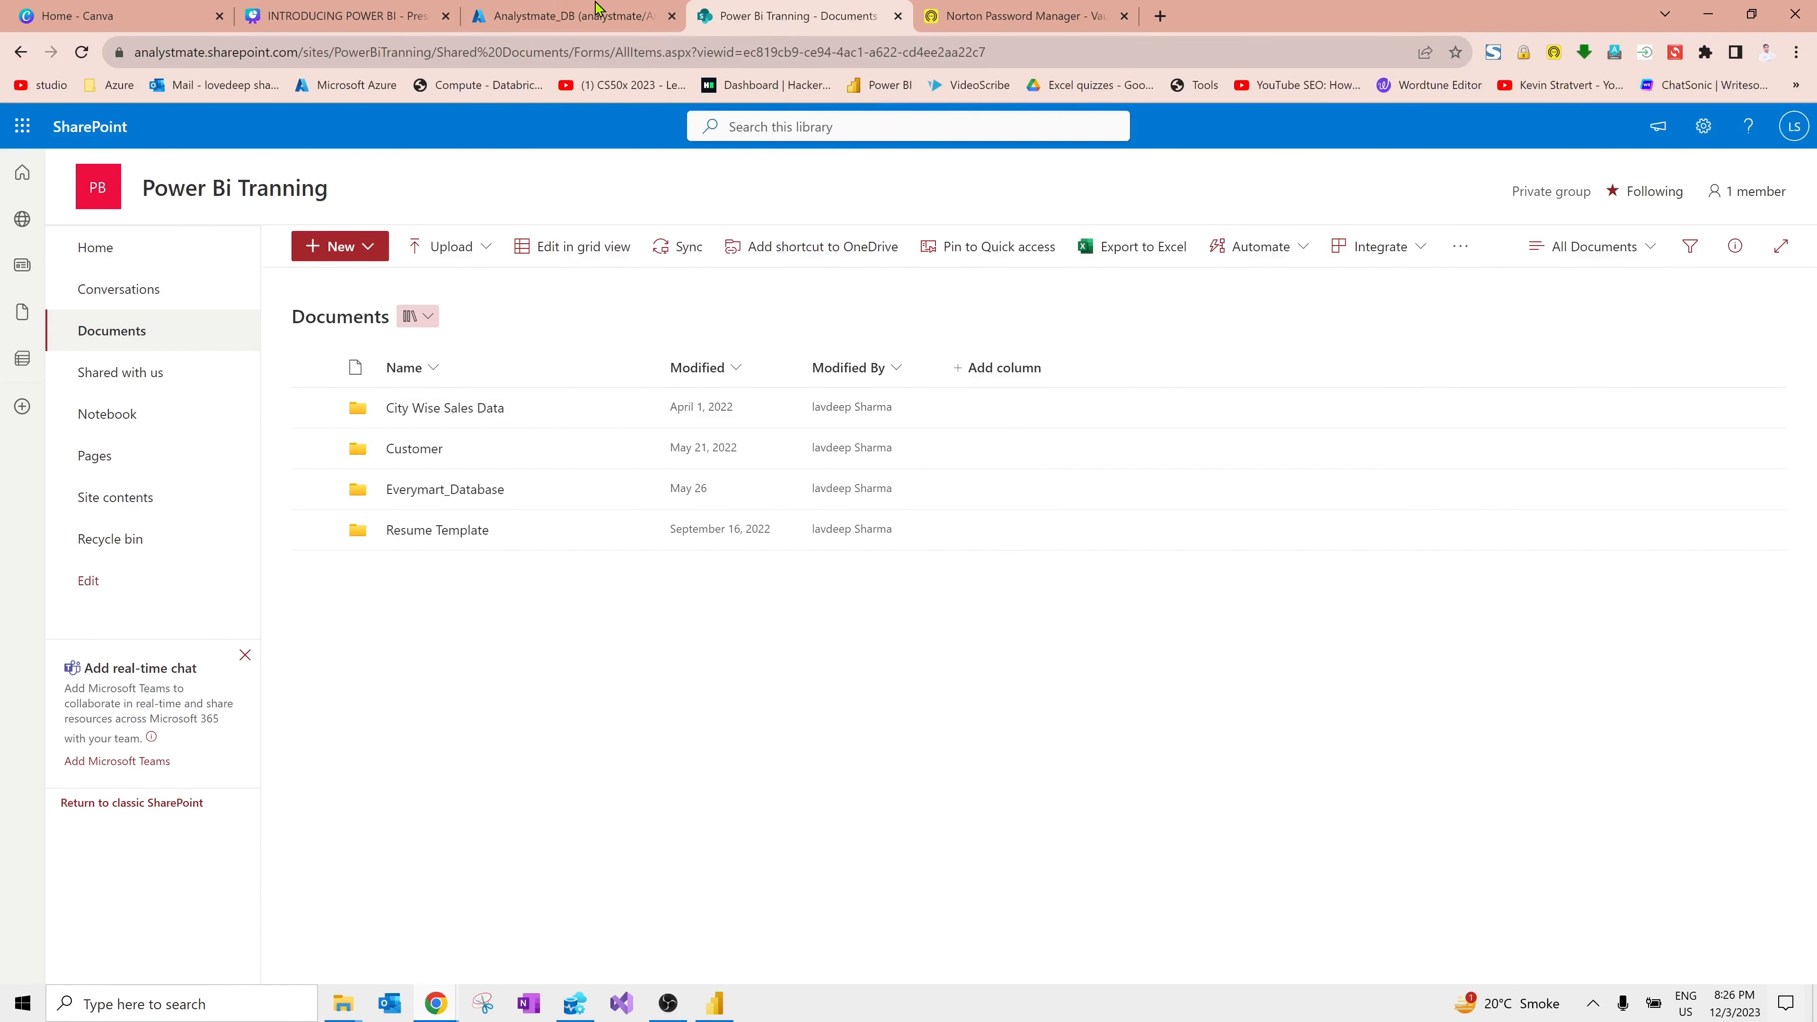
left_click(577, 10)
left_click(405, 8)
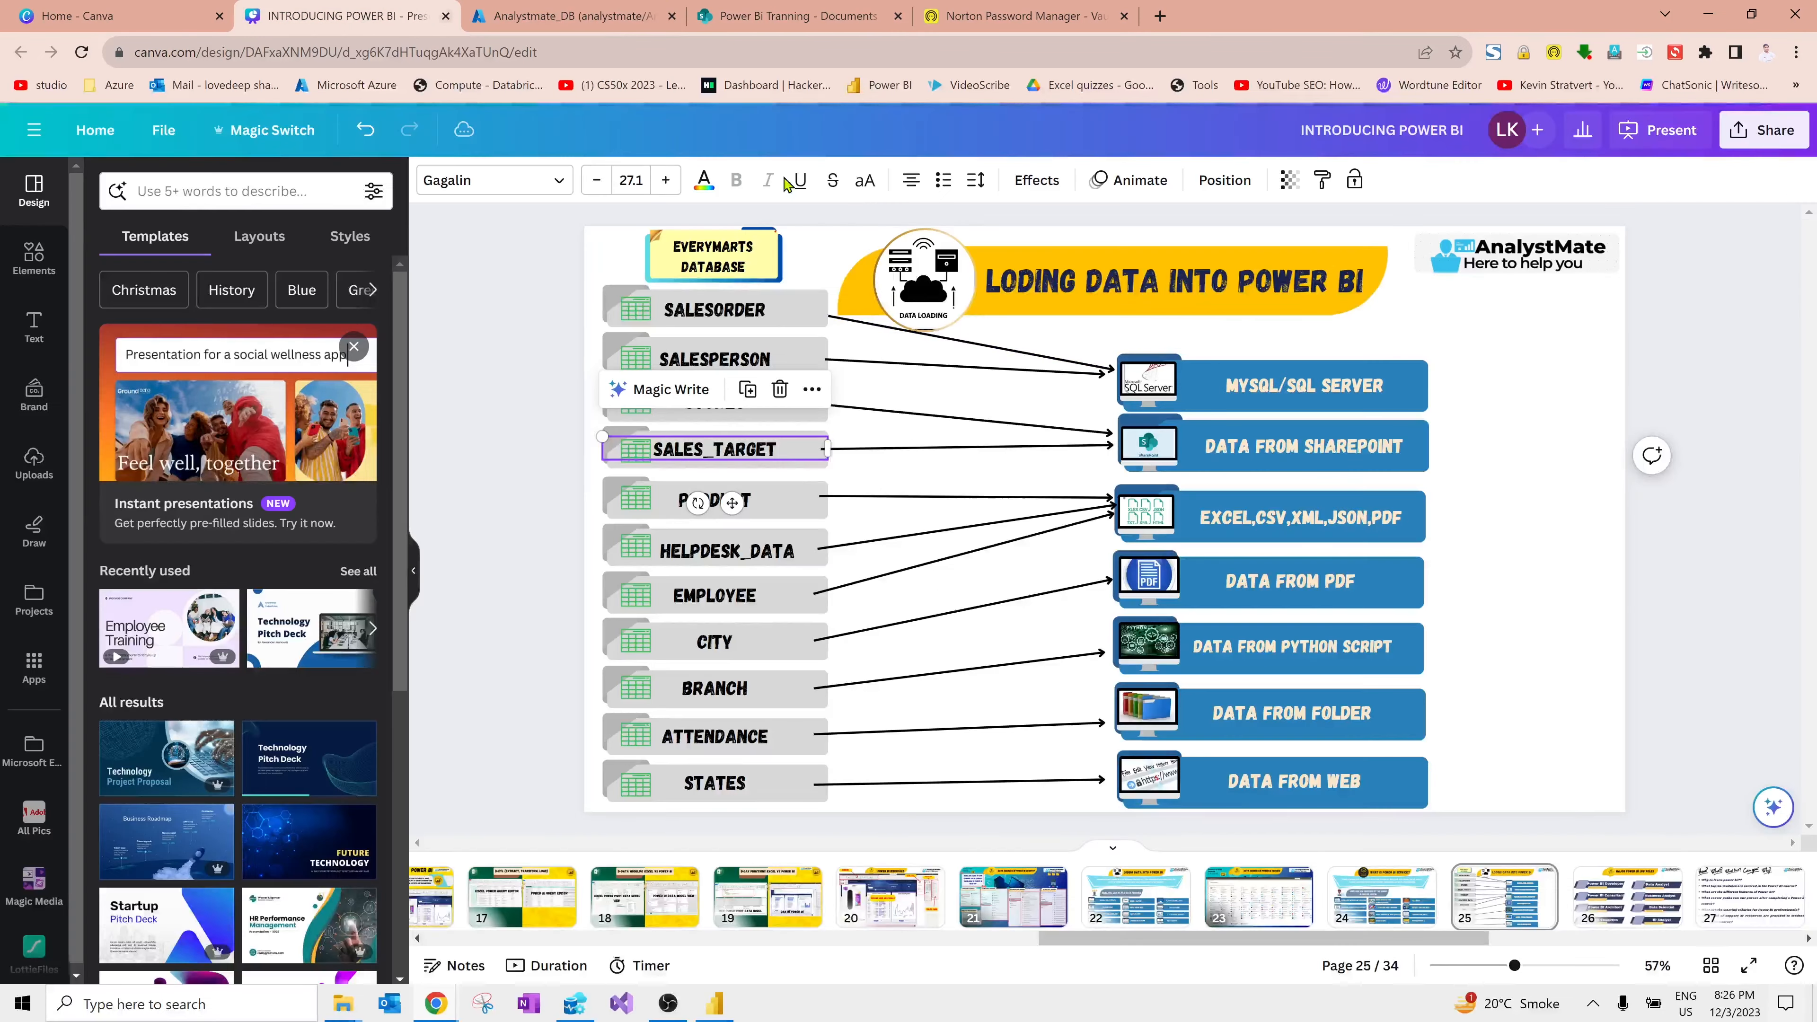
left_click(1525, 506)
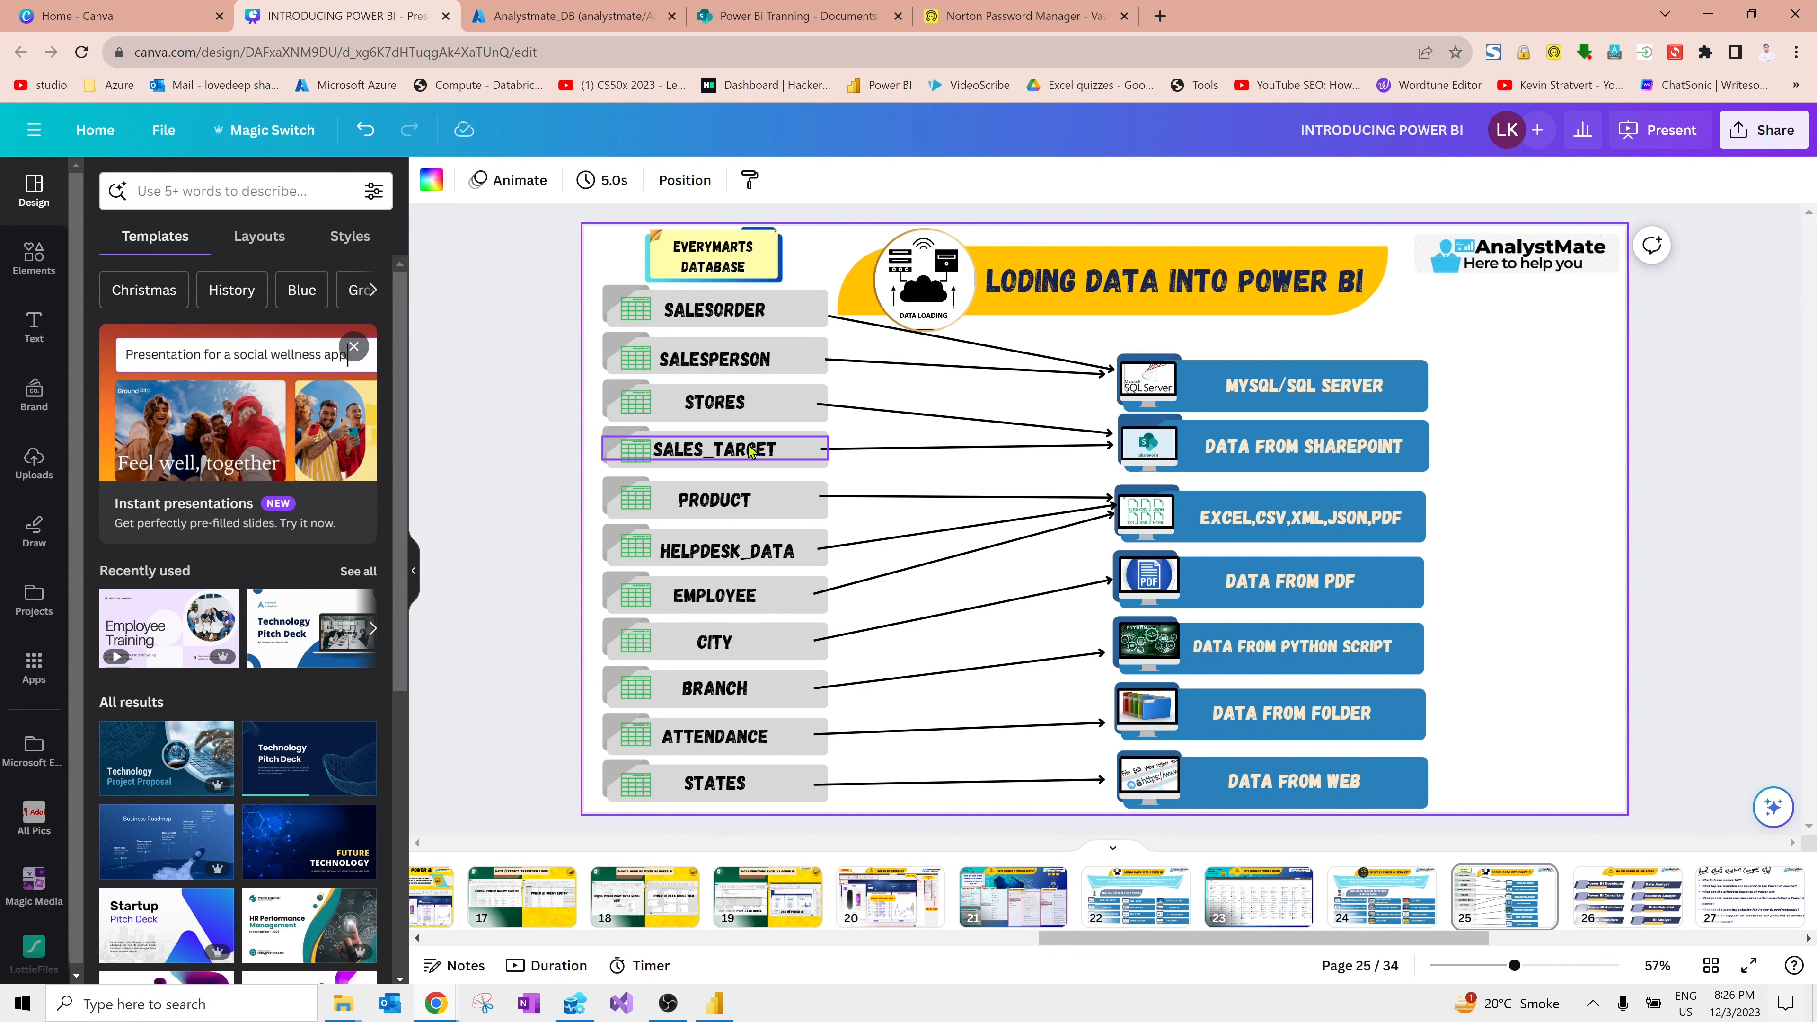
Step: Switch to Power BI Desktop, recheck the Sales_Target data source on the Canva slide, and return to Power BI Desktop
left_click(714, 1004)
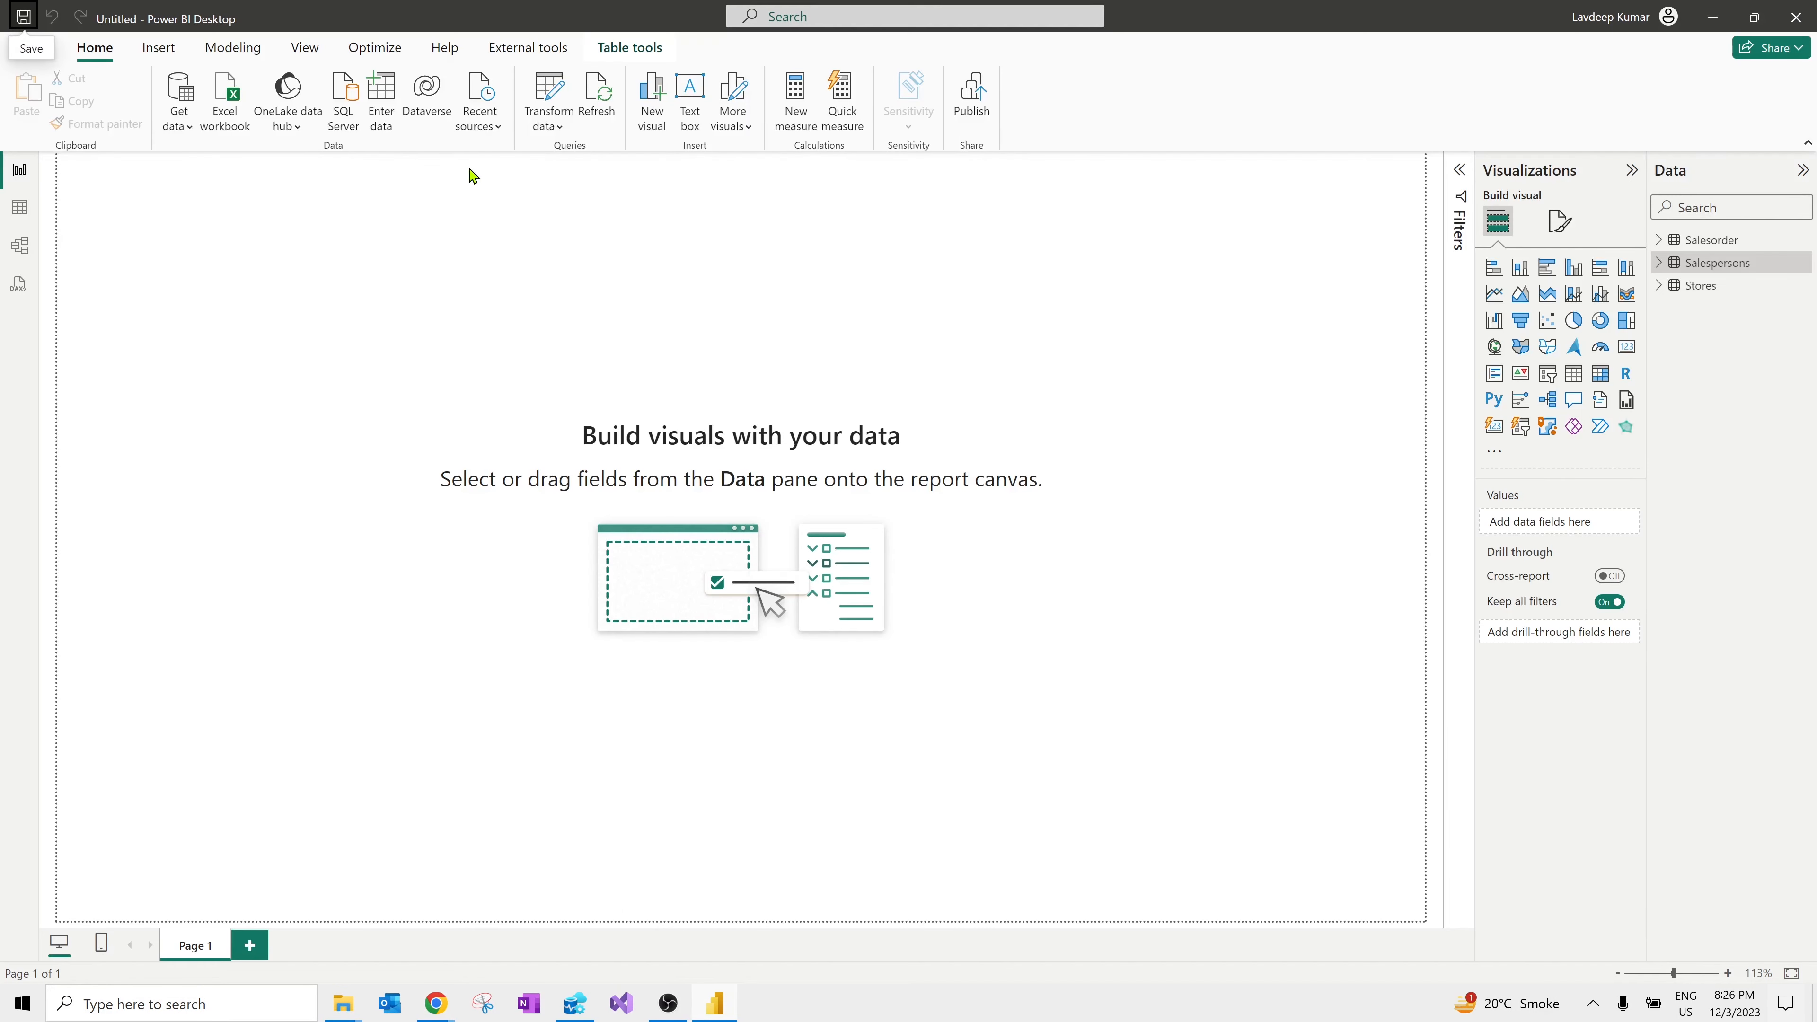
left_click(544, 395)
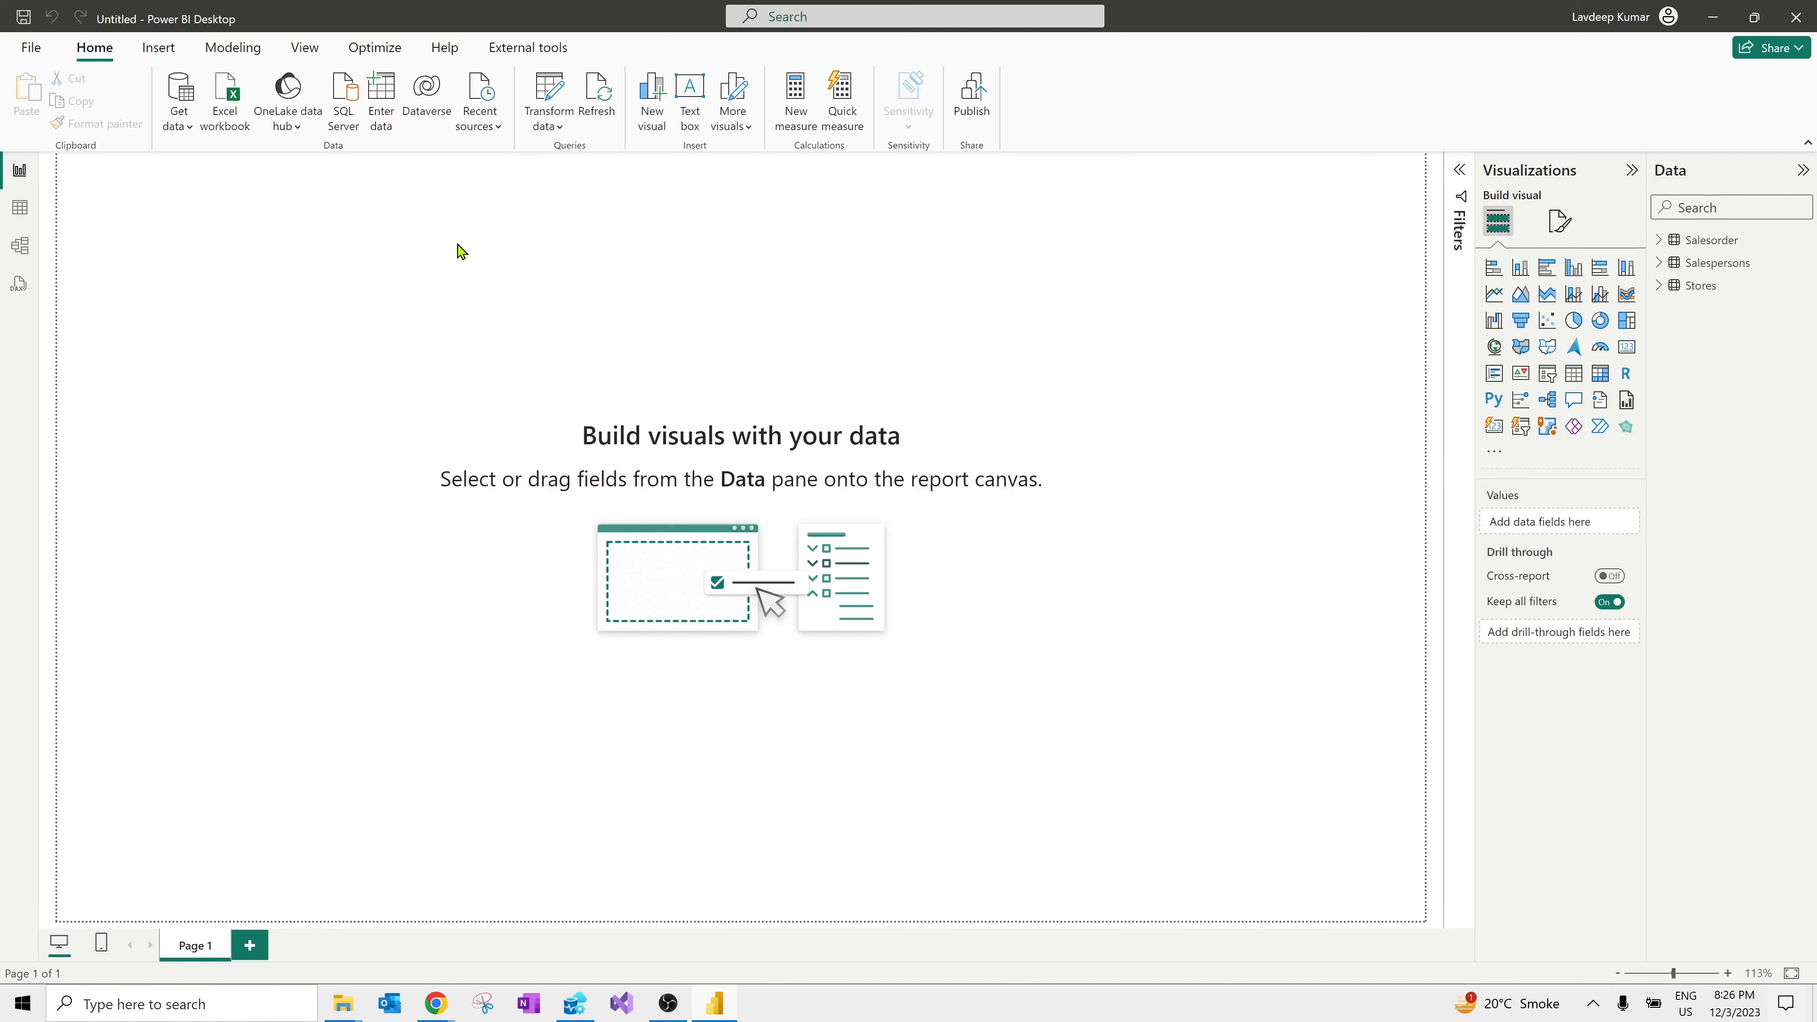
key("alt+Tab")
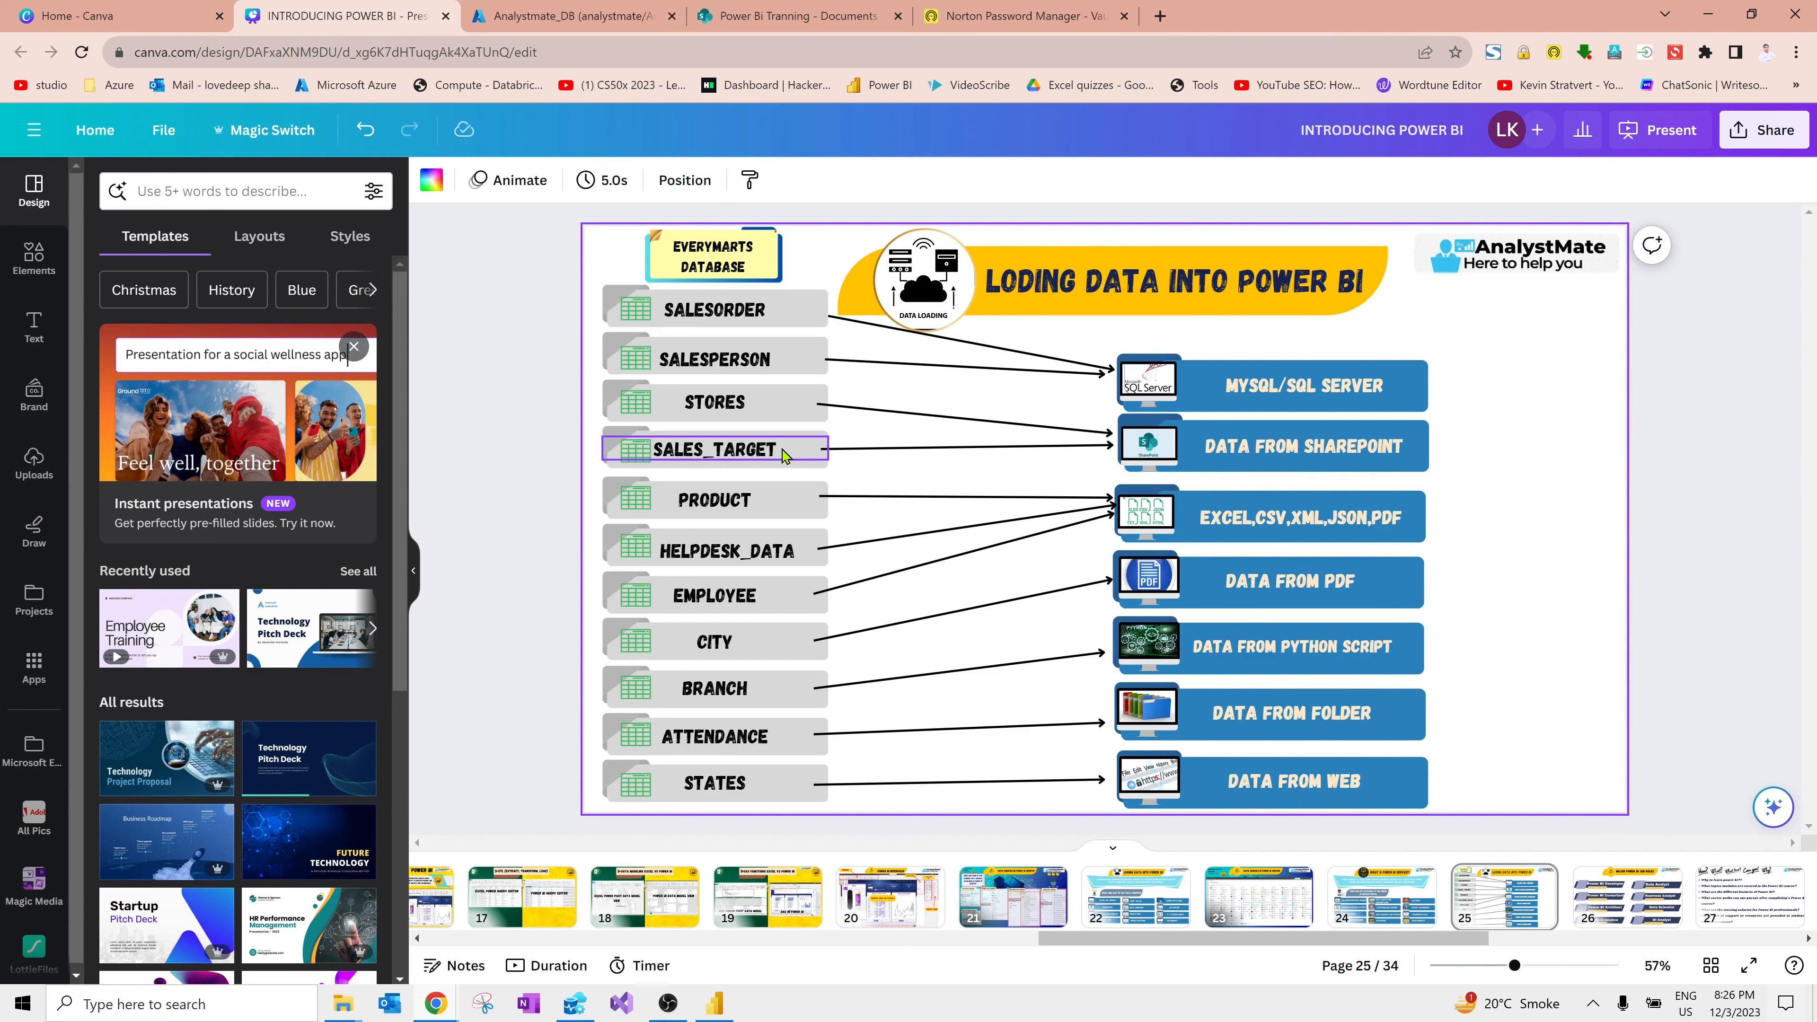
key("alt+Tab")
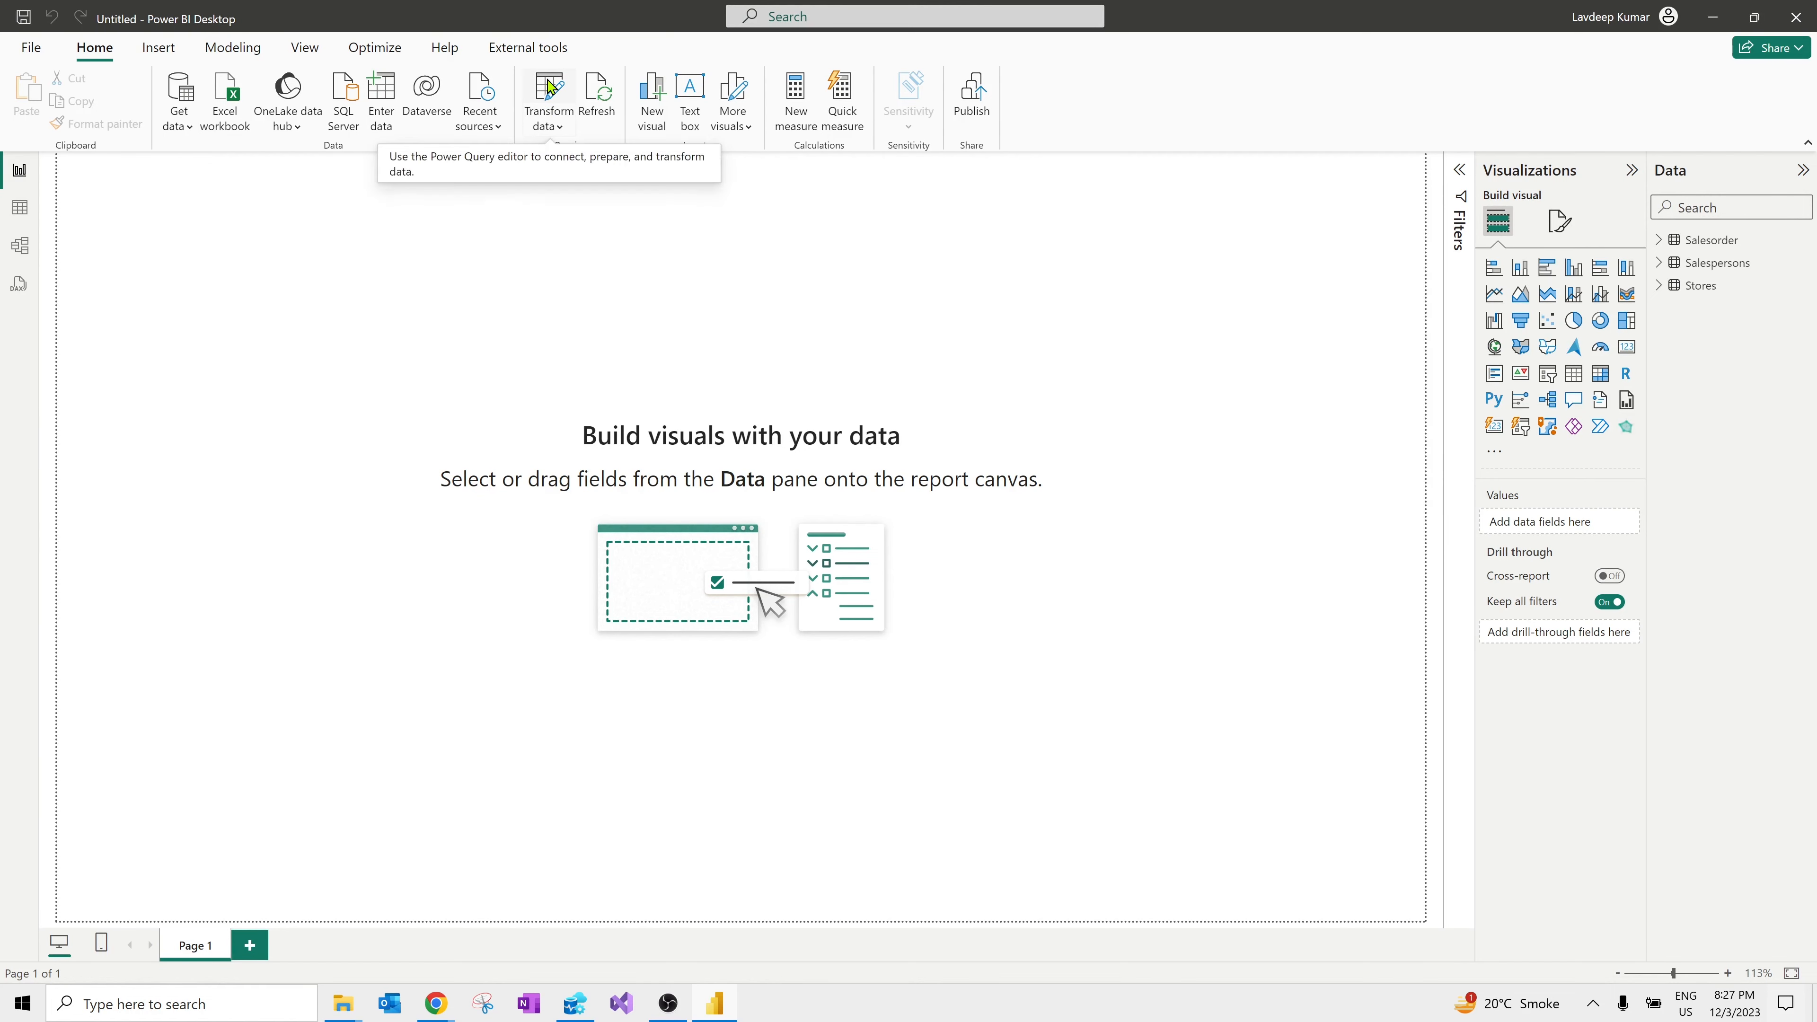
Step: Open the Power Query Editor, examine the Stores query's Imported Excel Workbook and Stores.xlsx steps, and return to Changed Type2
left_click(1803, 264)
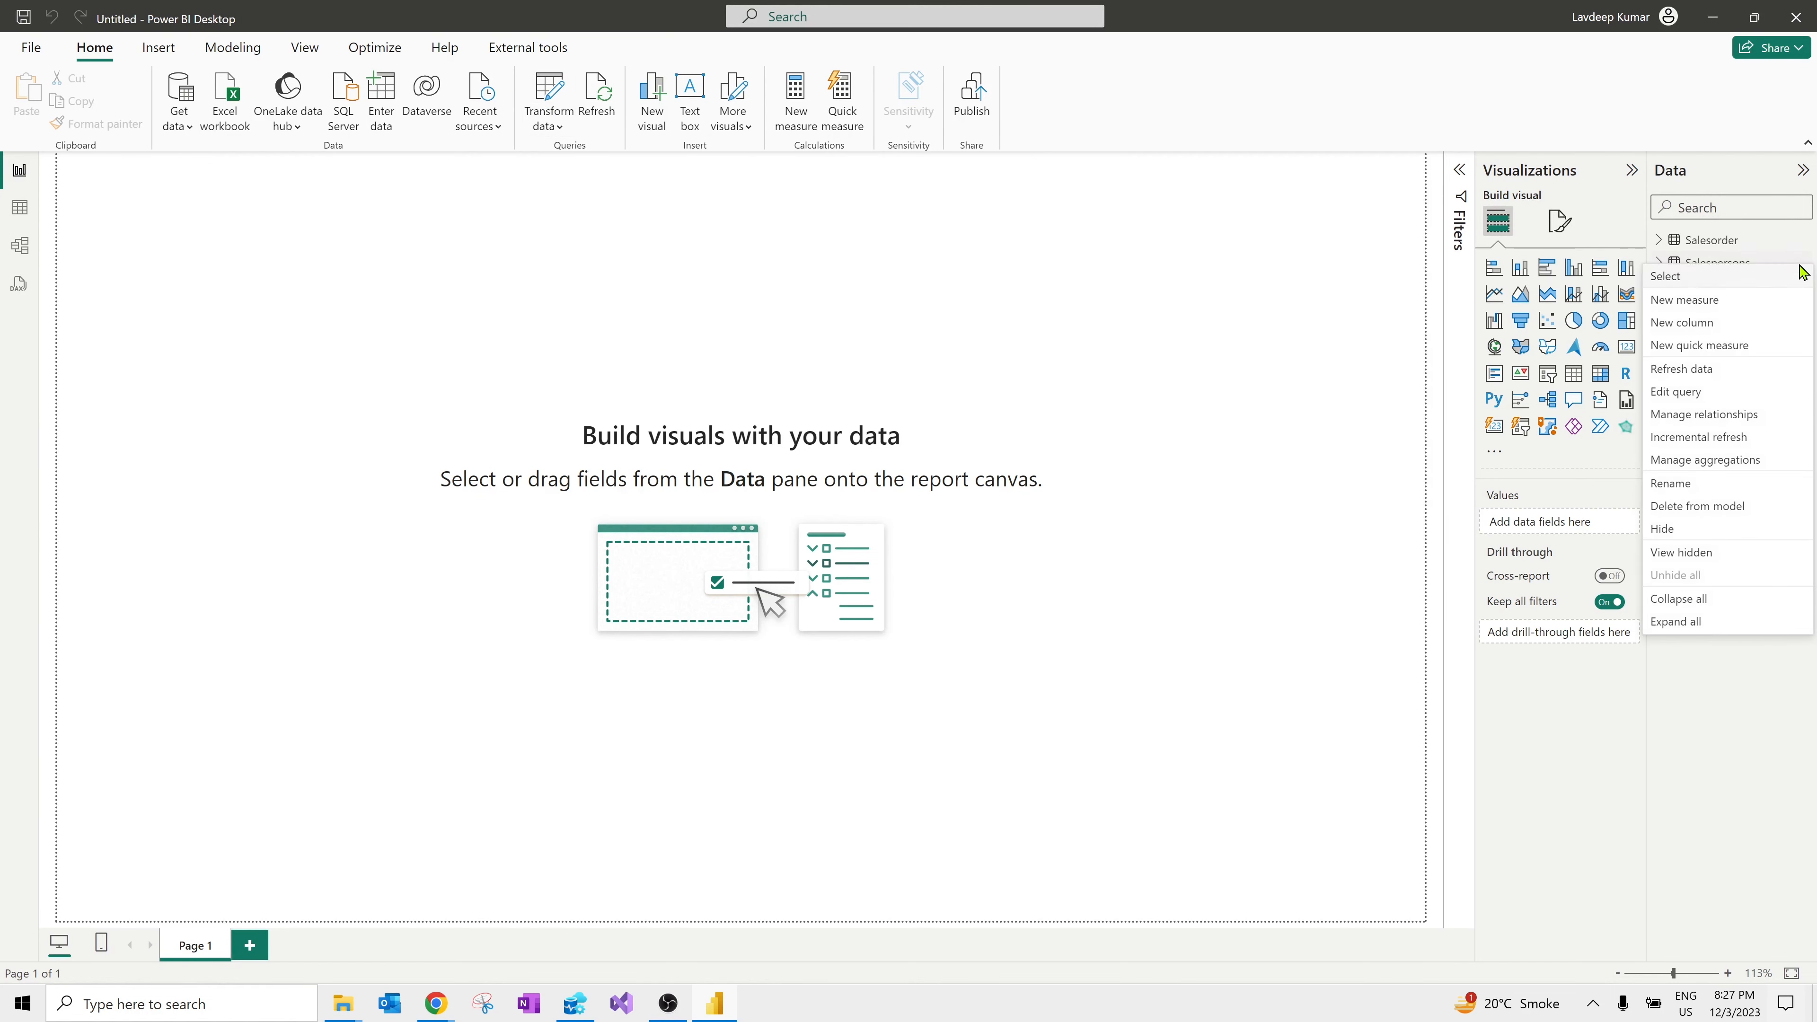
left_click(1697, 393)
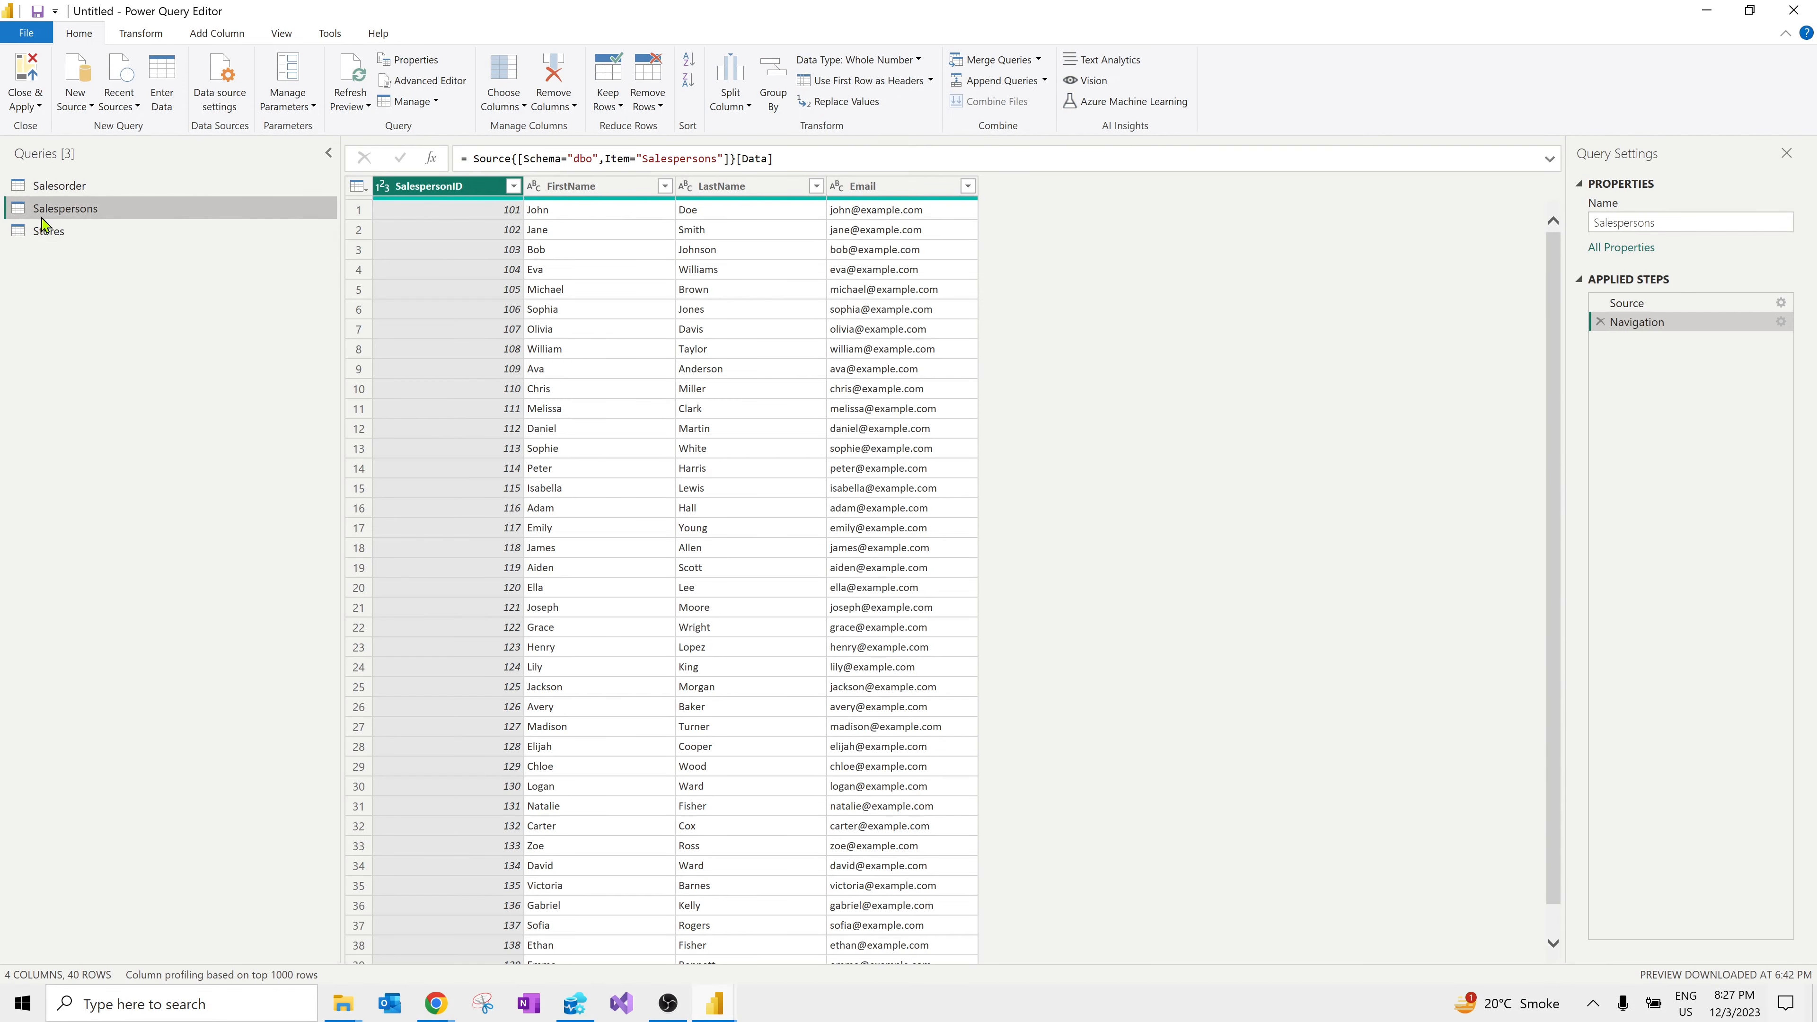
left_click(54, 238)
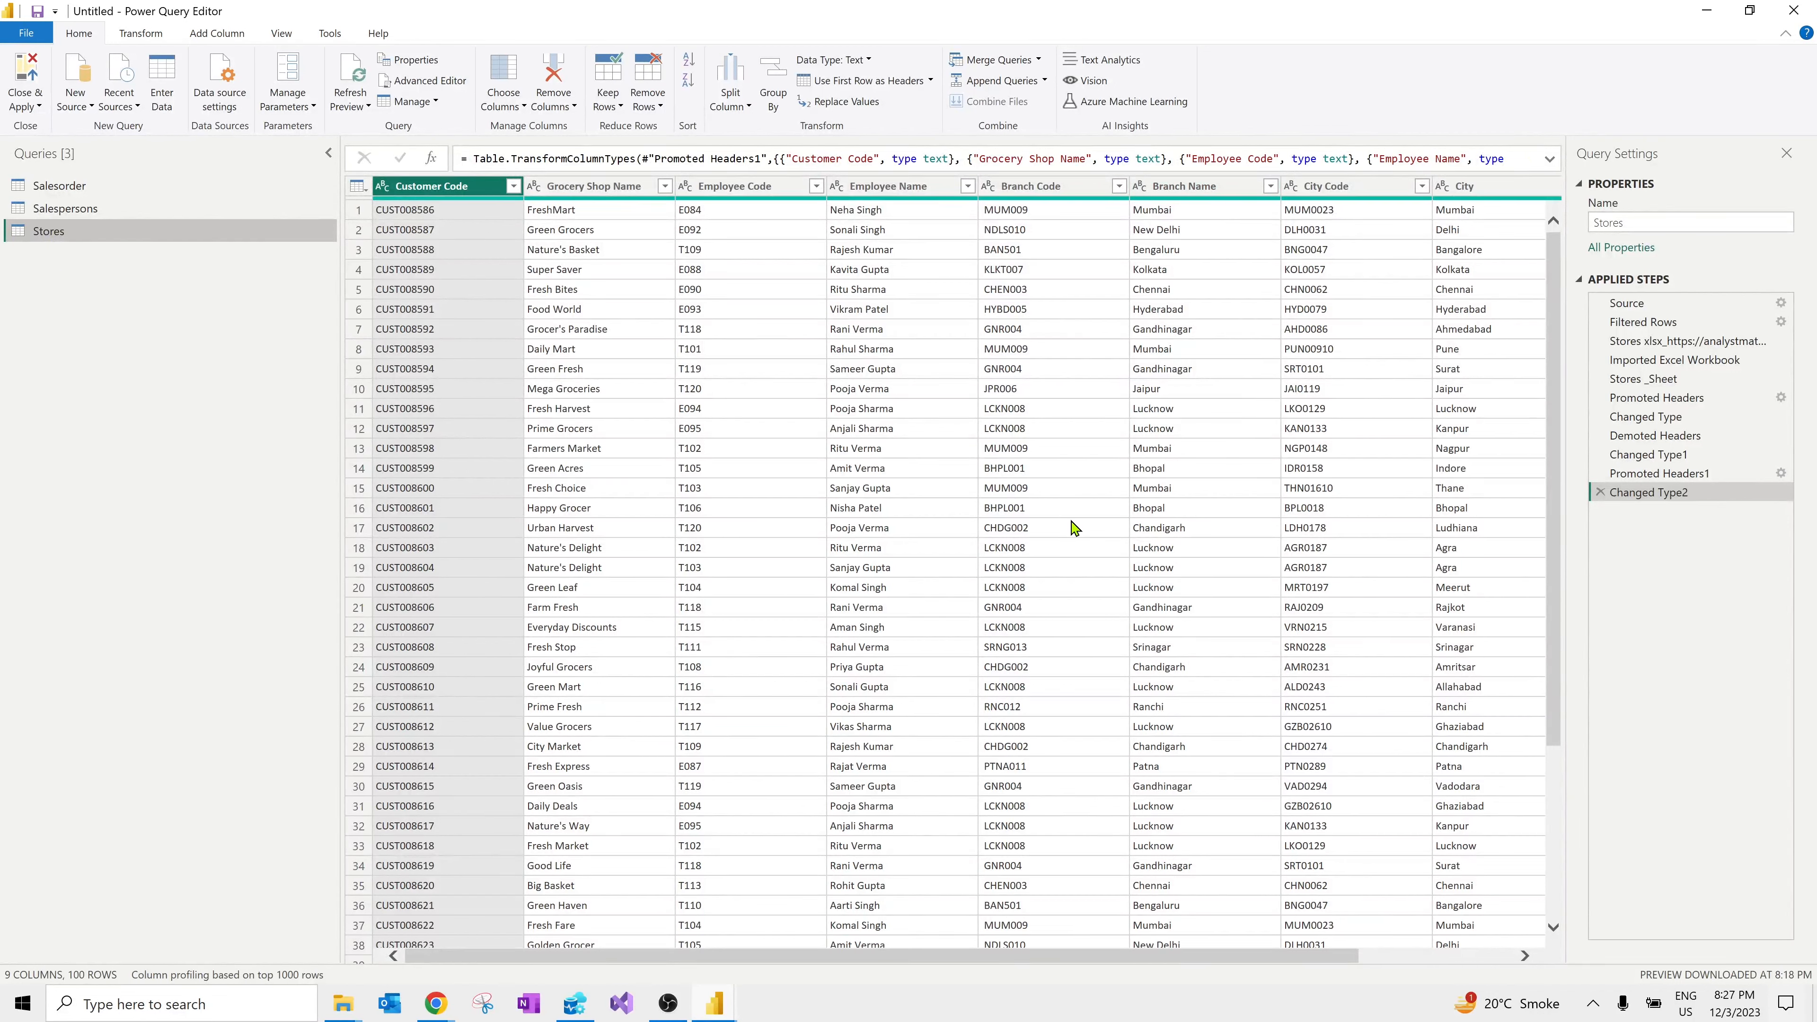
left_click(1677, 359)
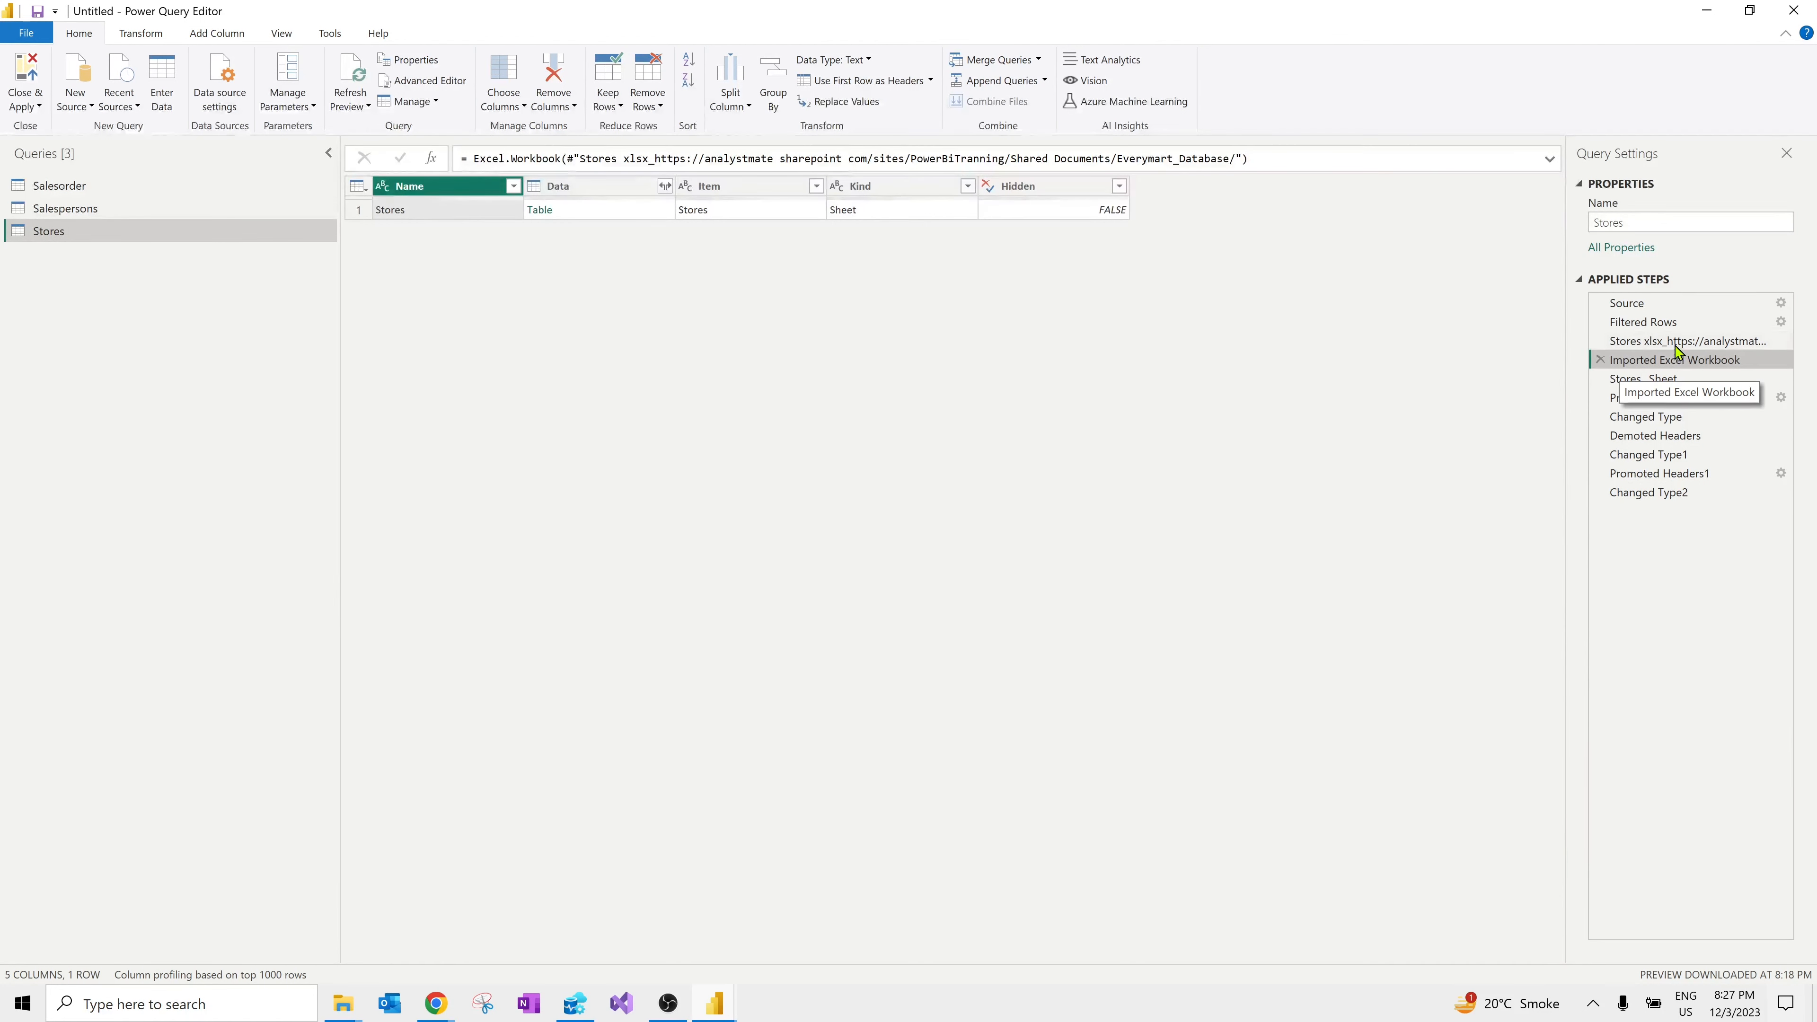
left_click(1678, 342)
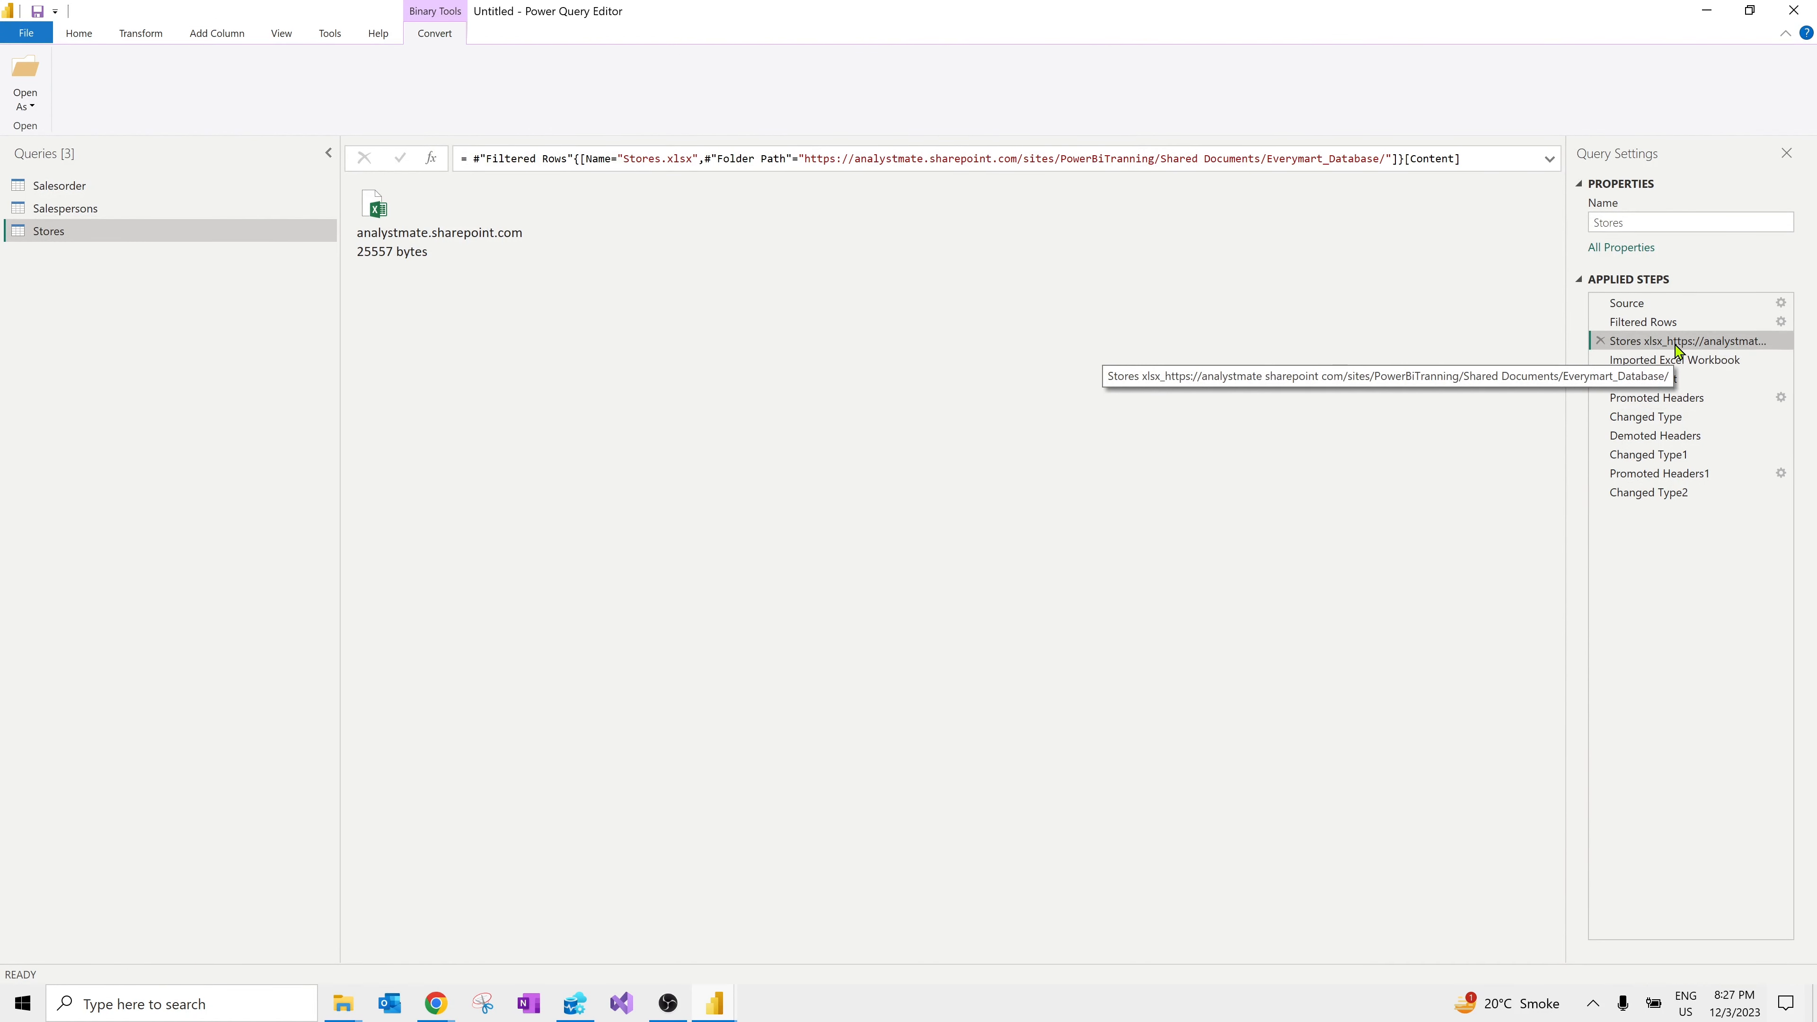
left_click(1679, 493)
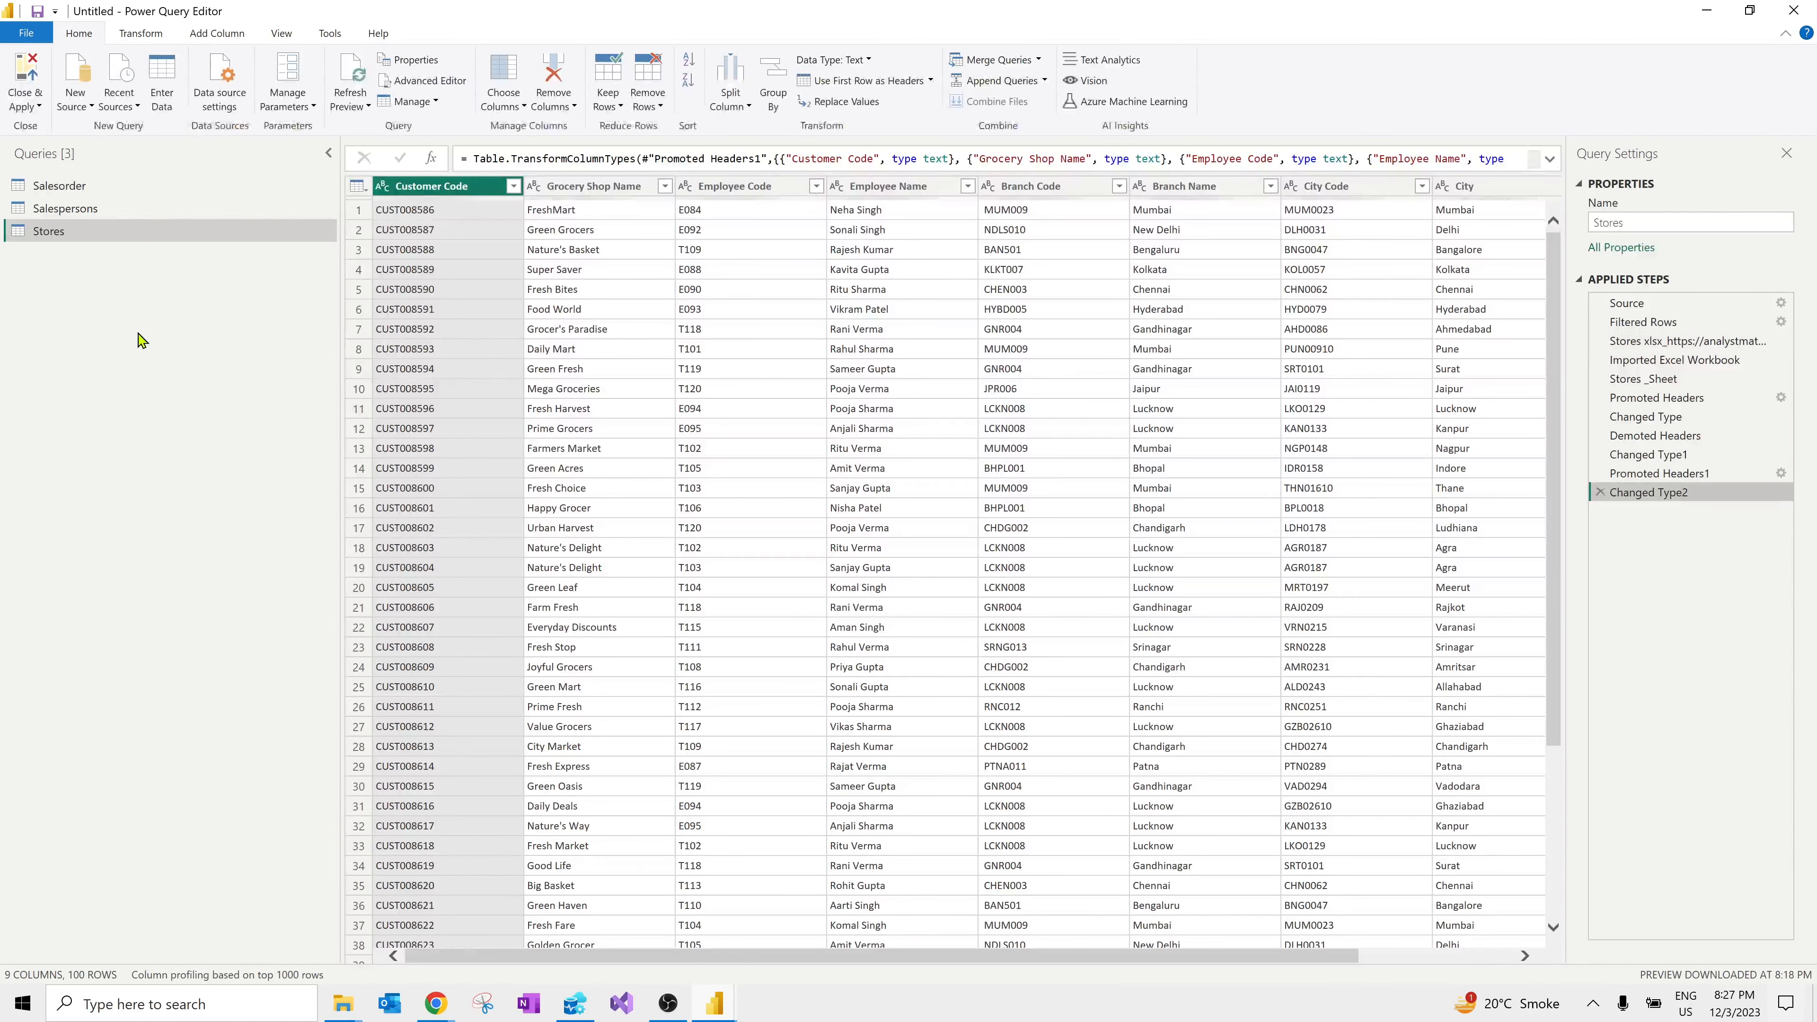
Step: Duplicate the Stores query
right_click(48, 238)
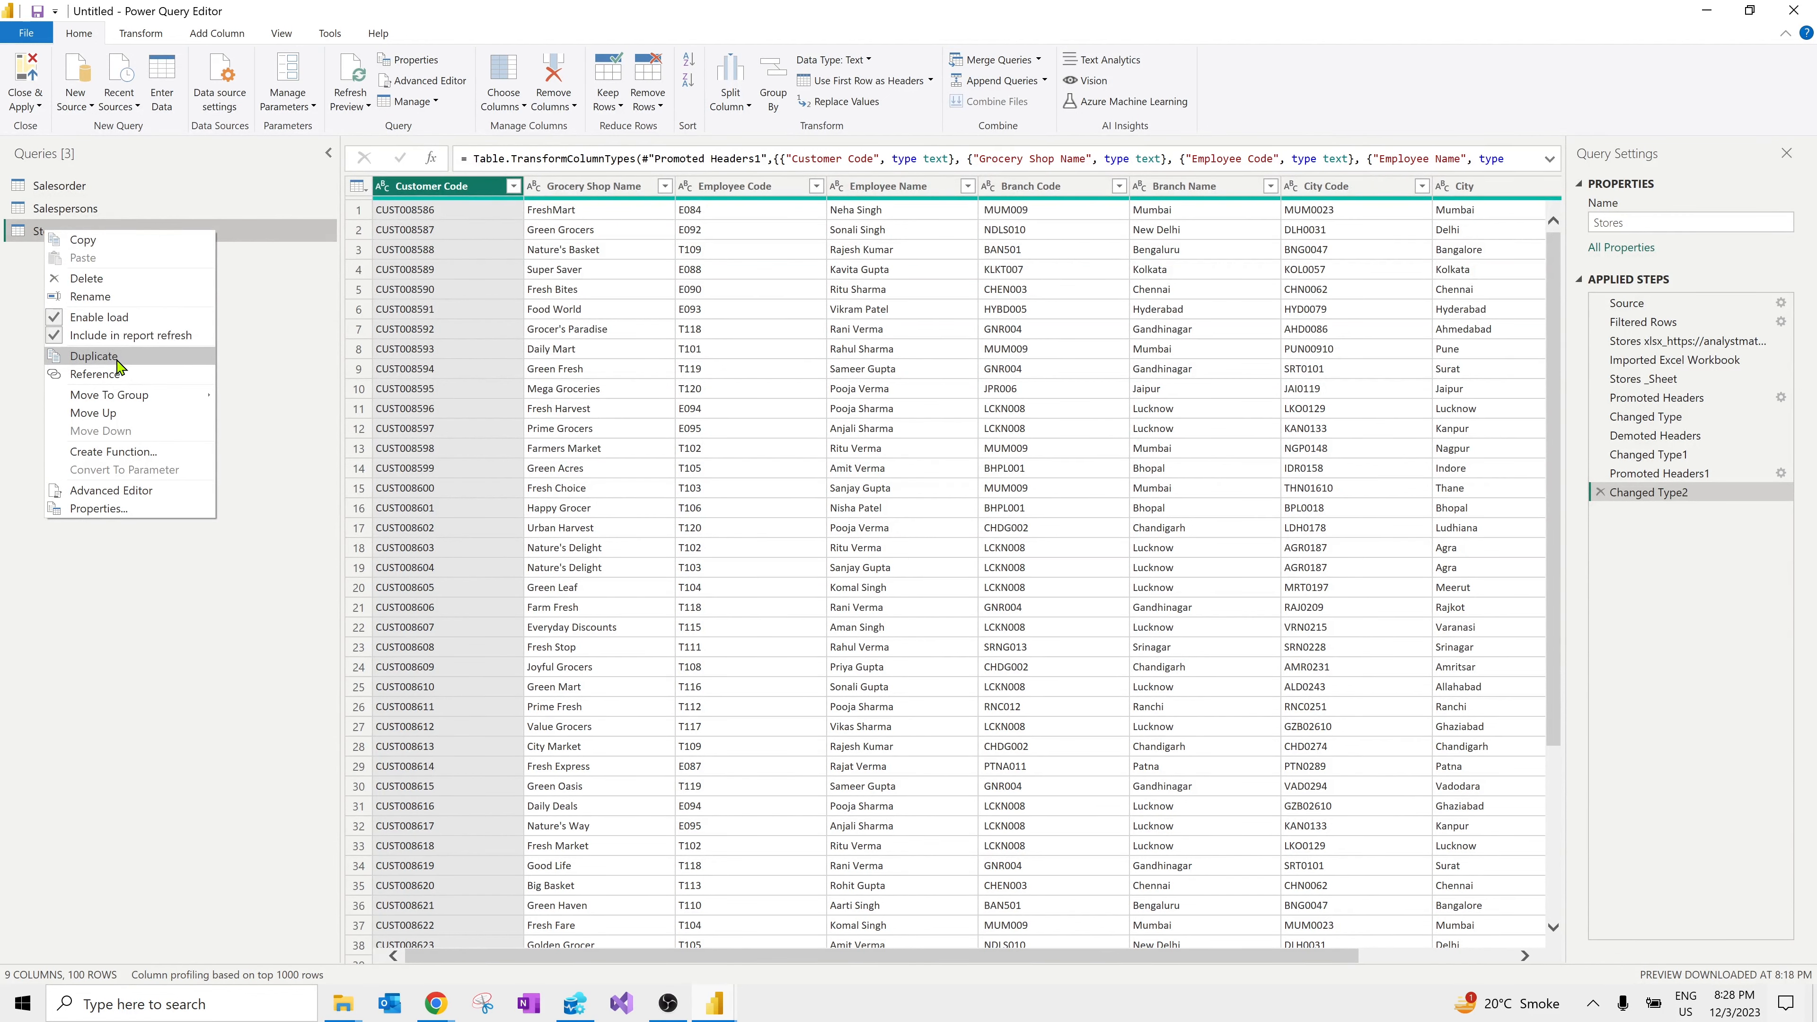
left_click(93, 356)
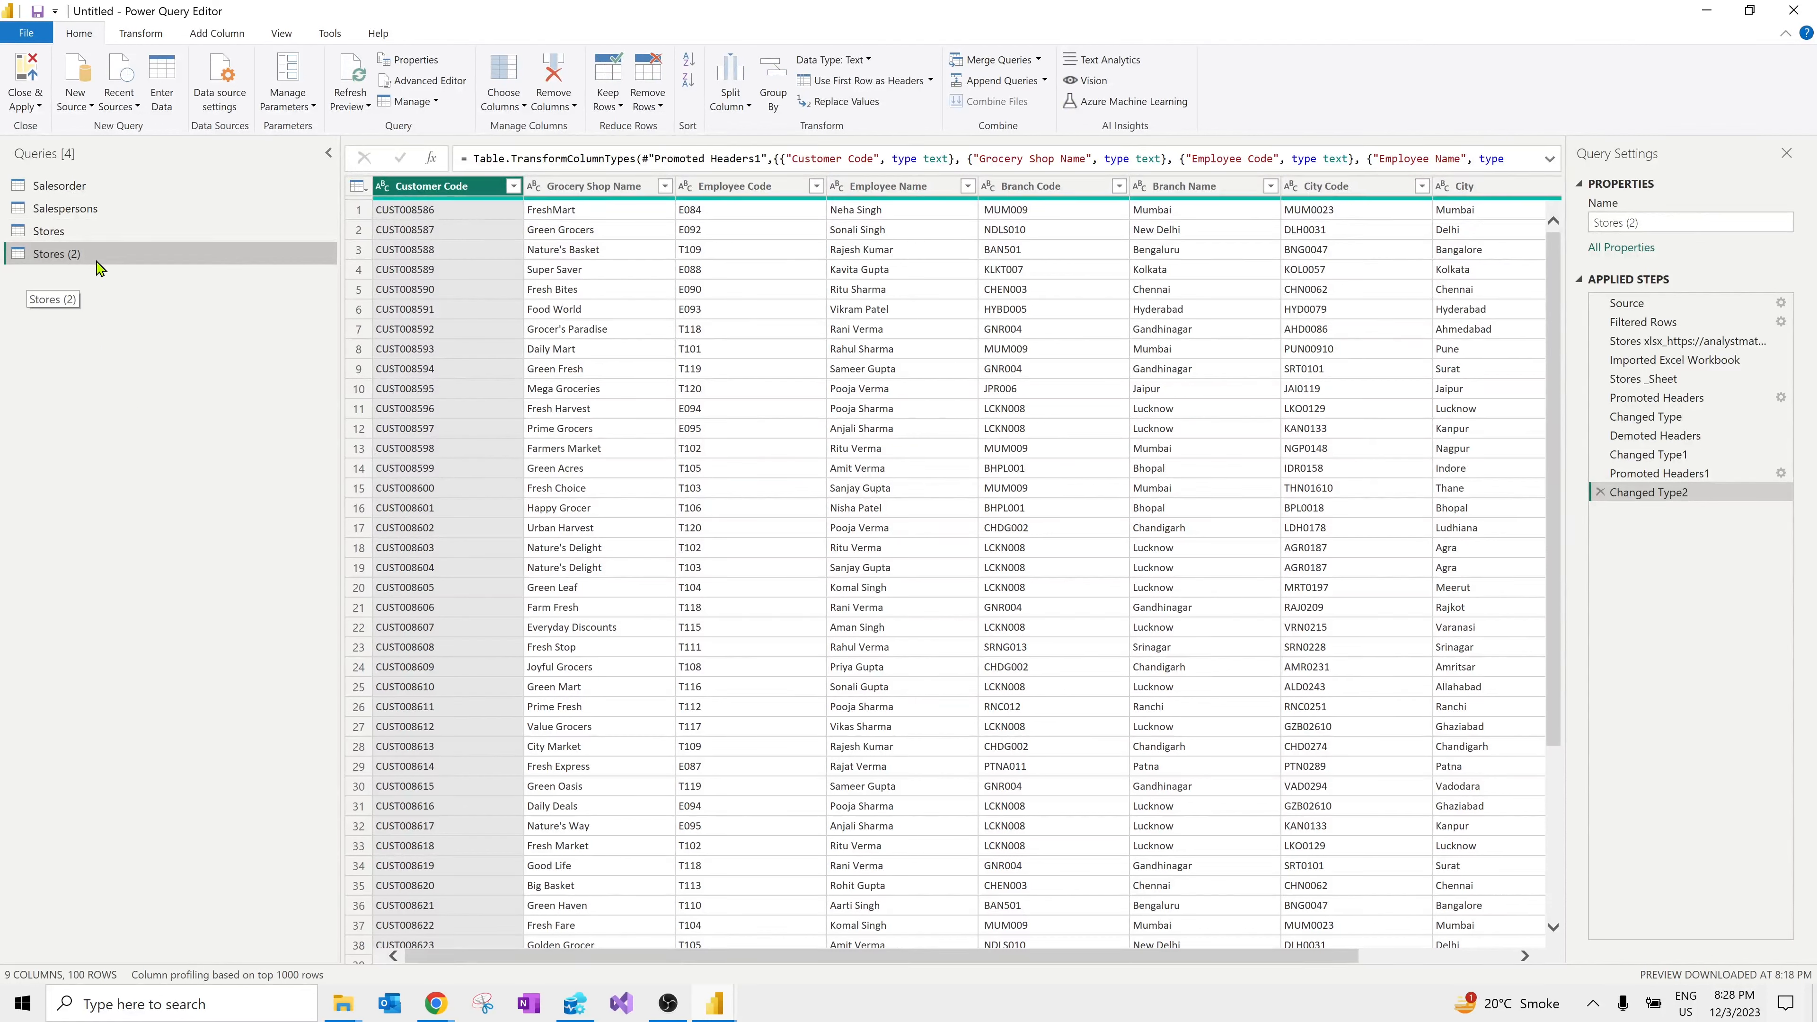
left_click(1658, 214)
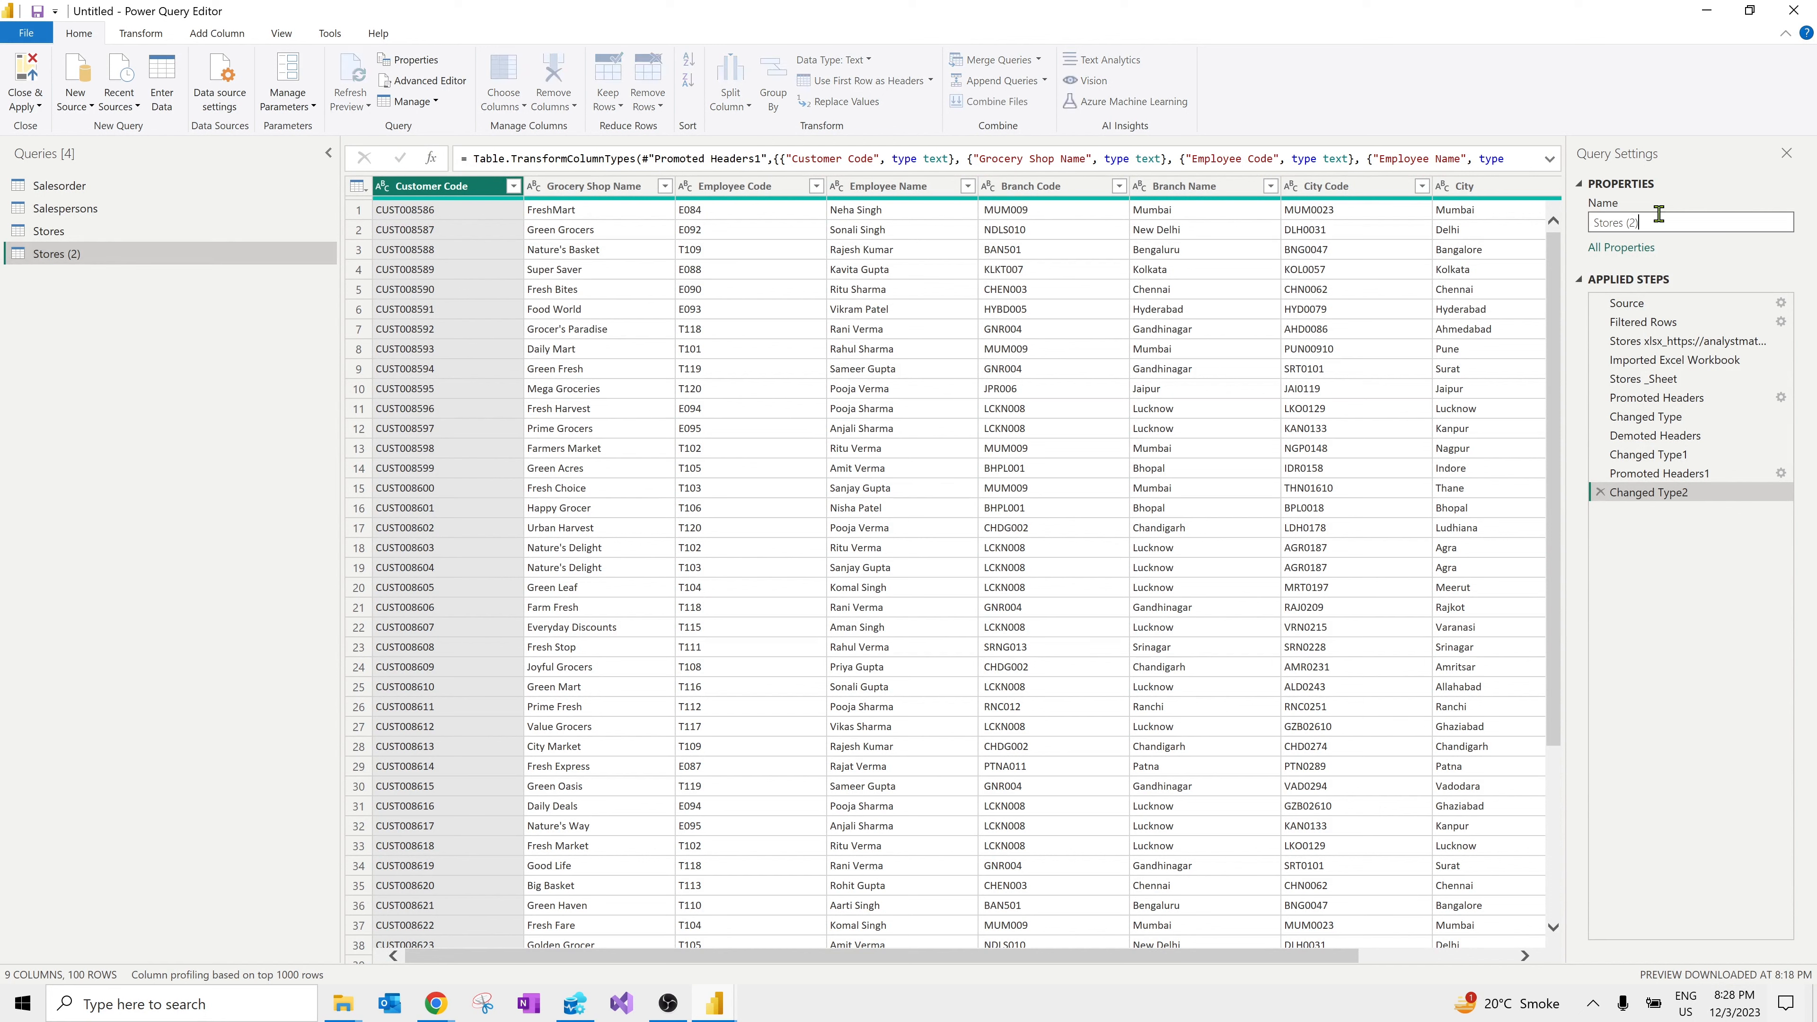
key("ctrl+a")
left_click(1646, 304)
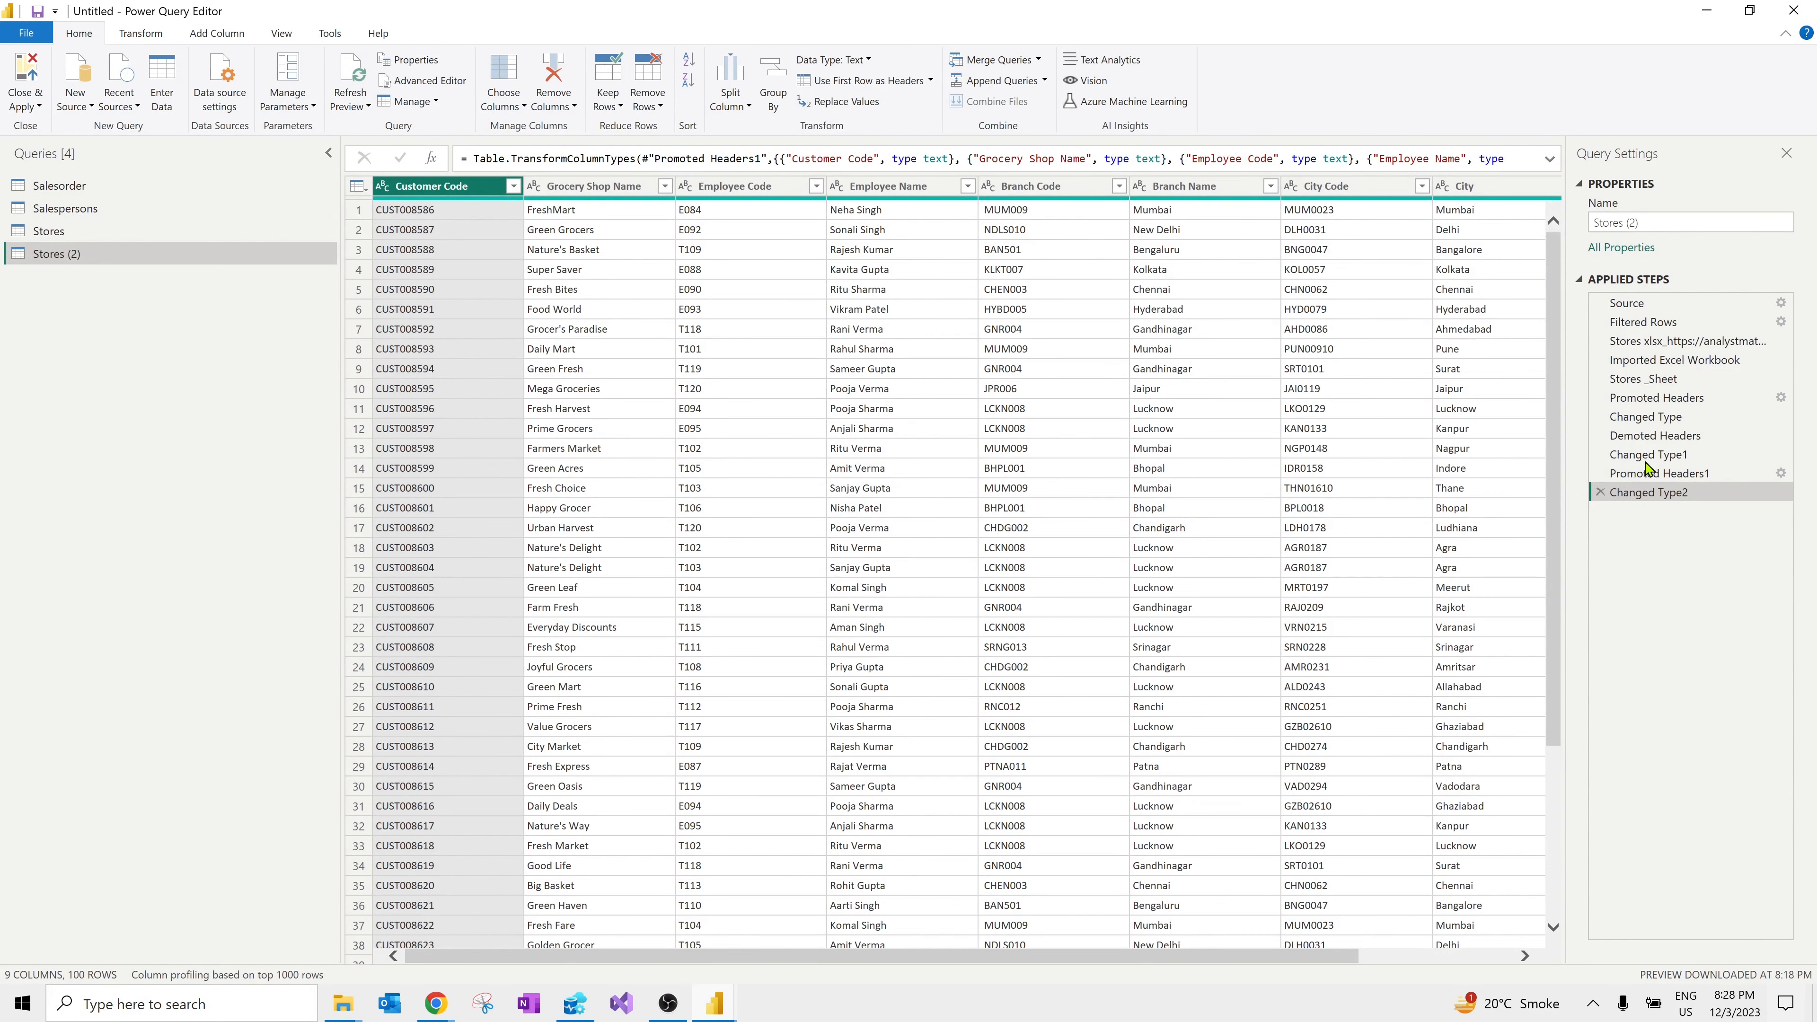
Step: Delete all applied steps after Filtered Rows in the duplicated Stores query
left_click(1632, 307)
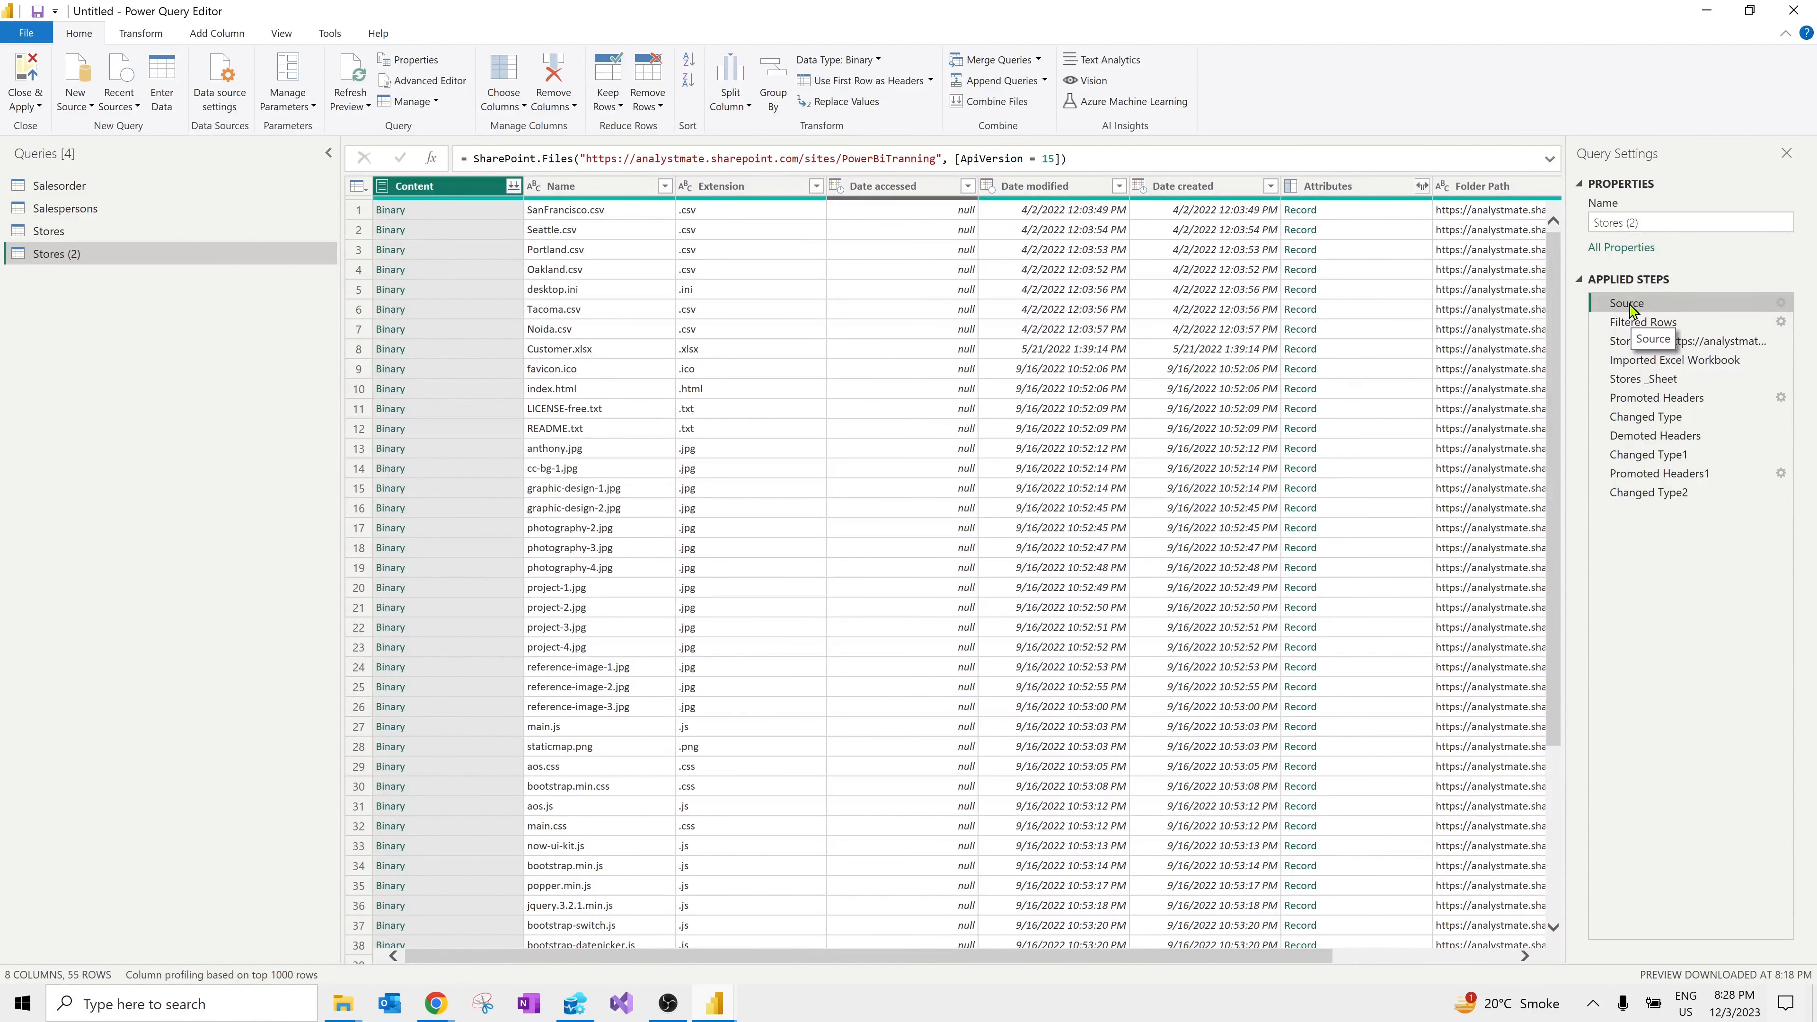
left_click(1637, 324)
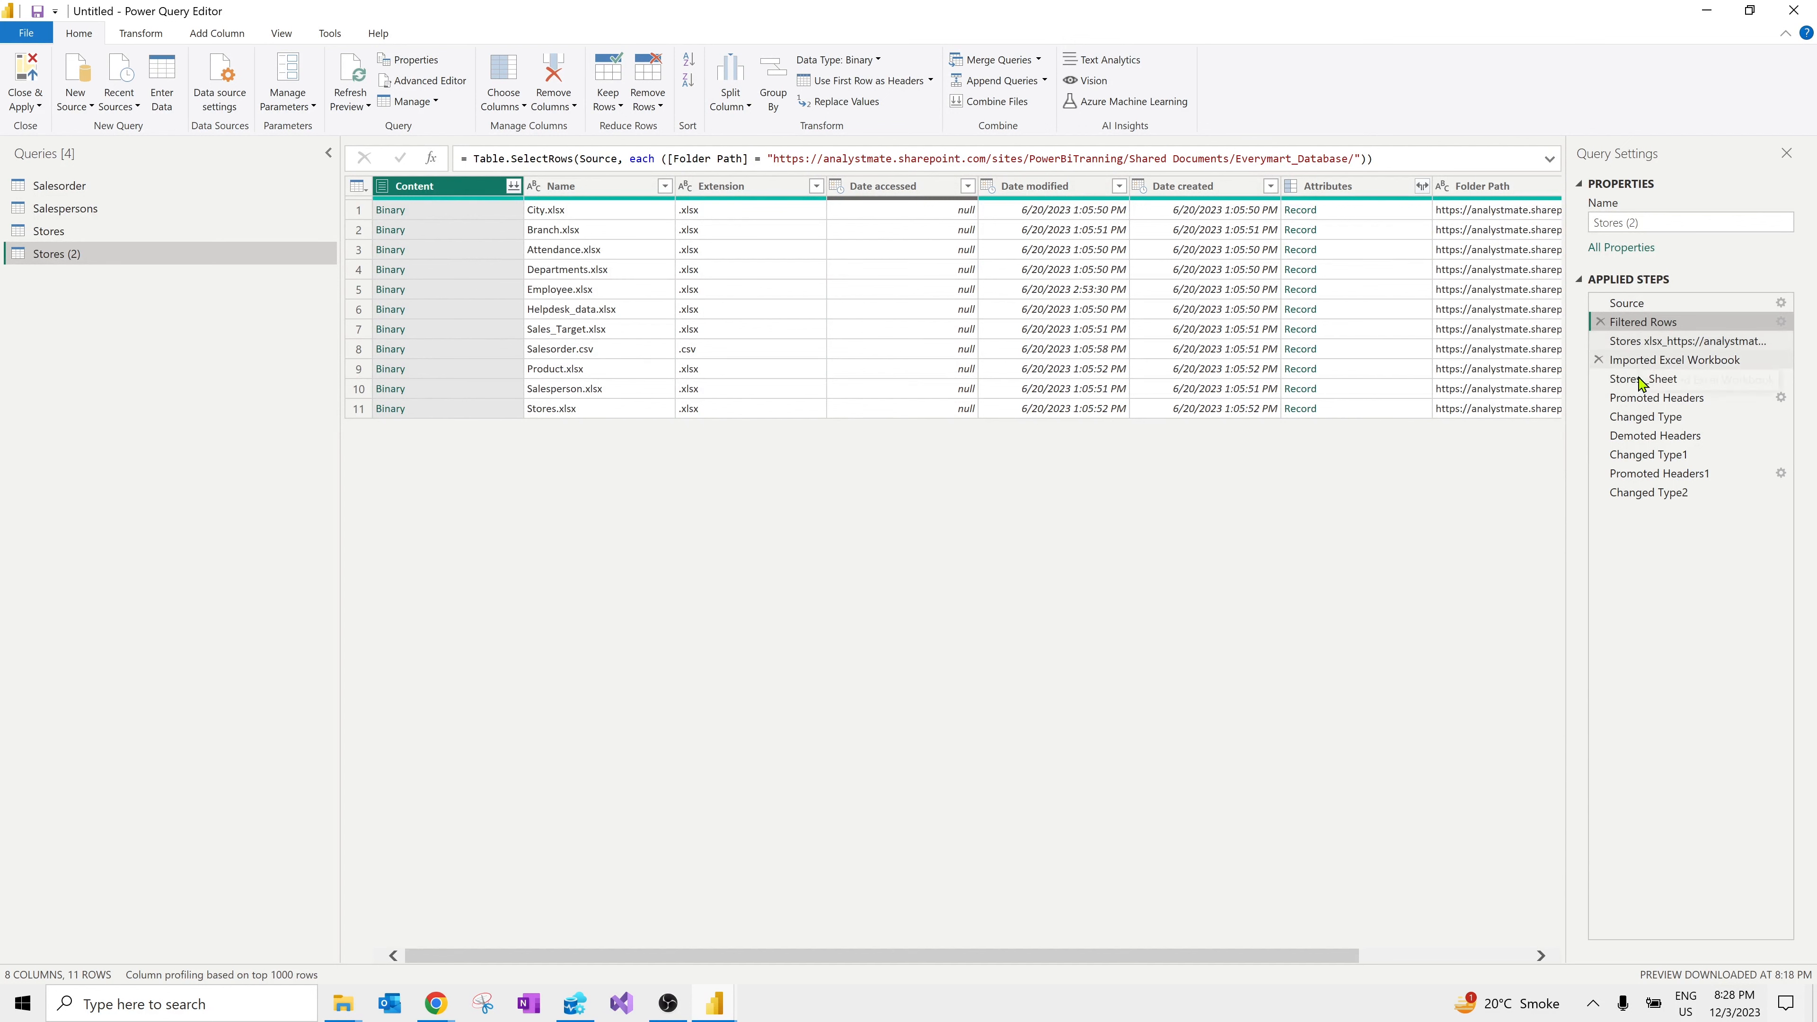
left_click(1595, 493)
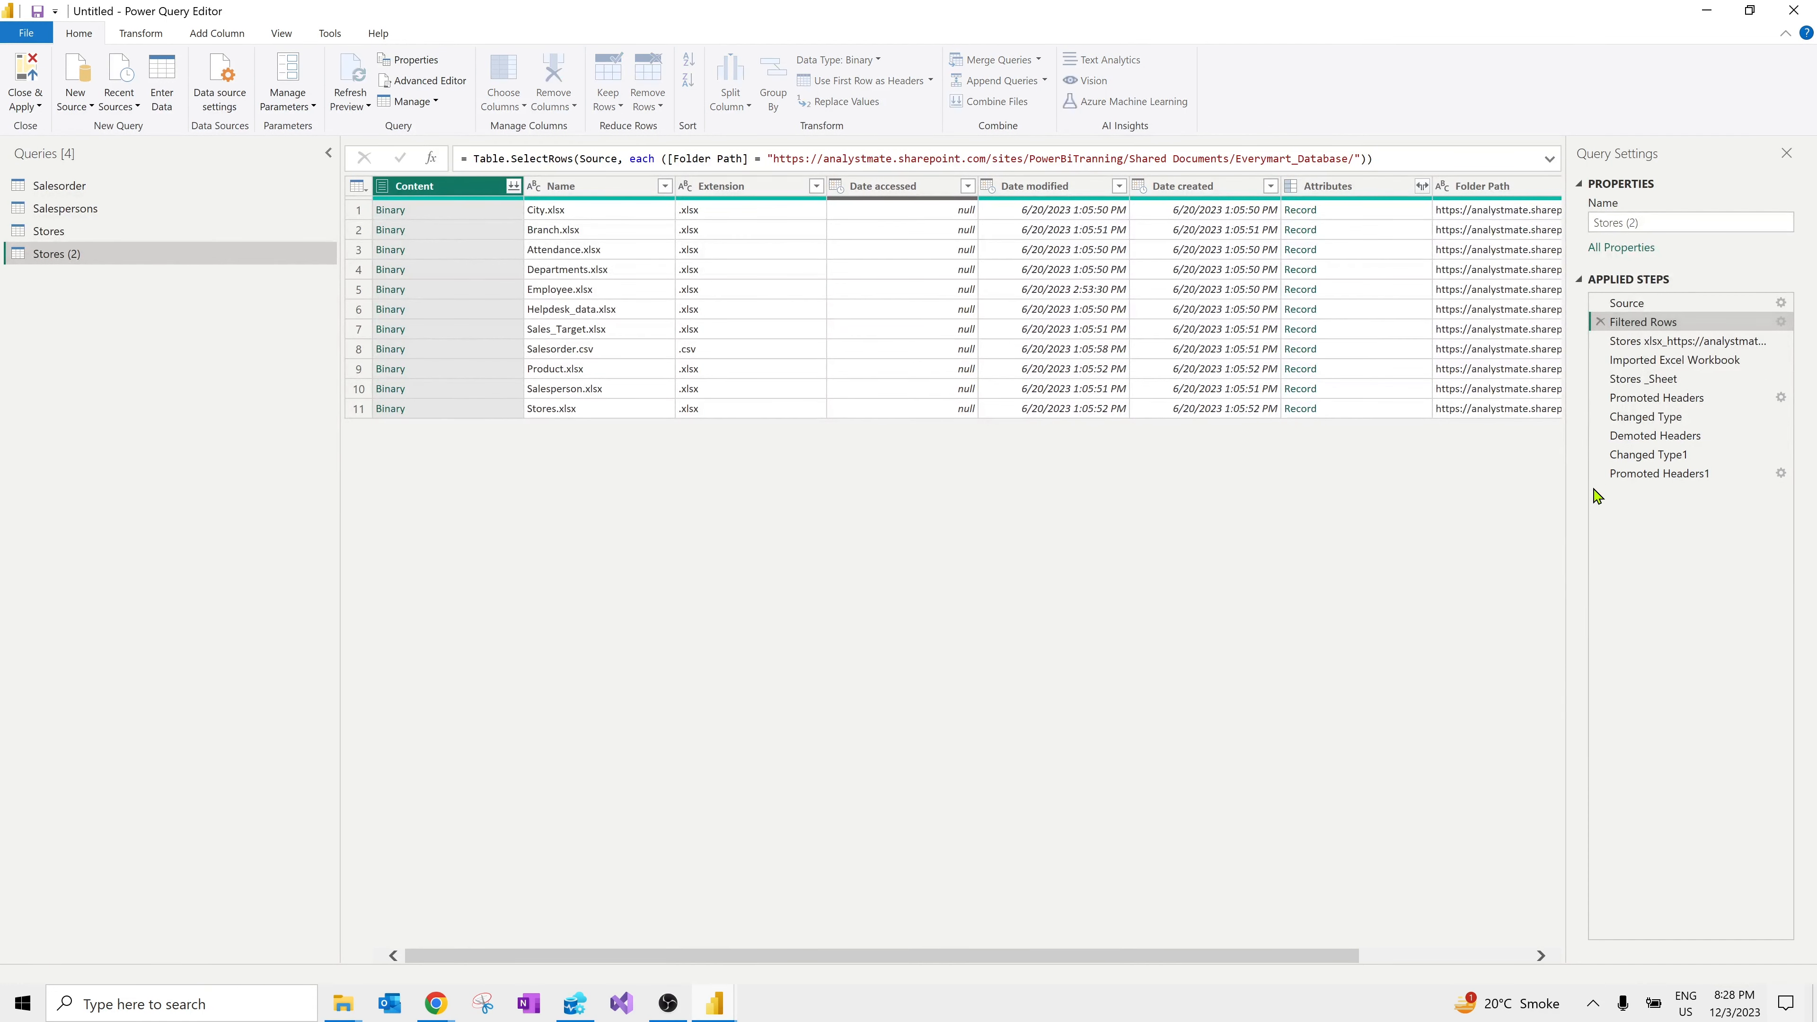
left_click(1597, 474)
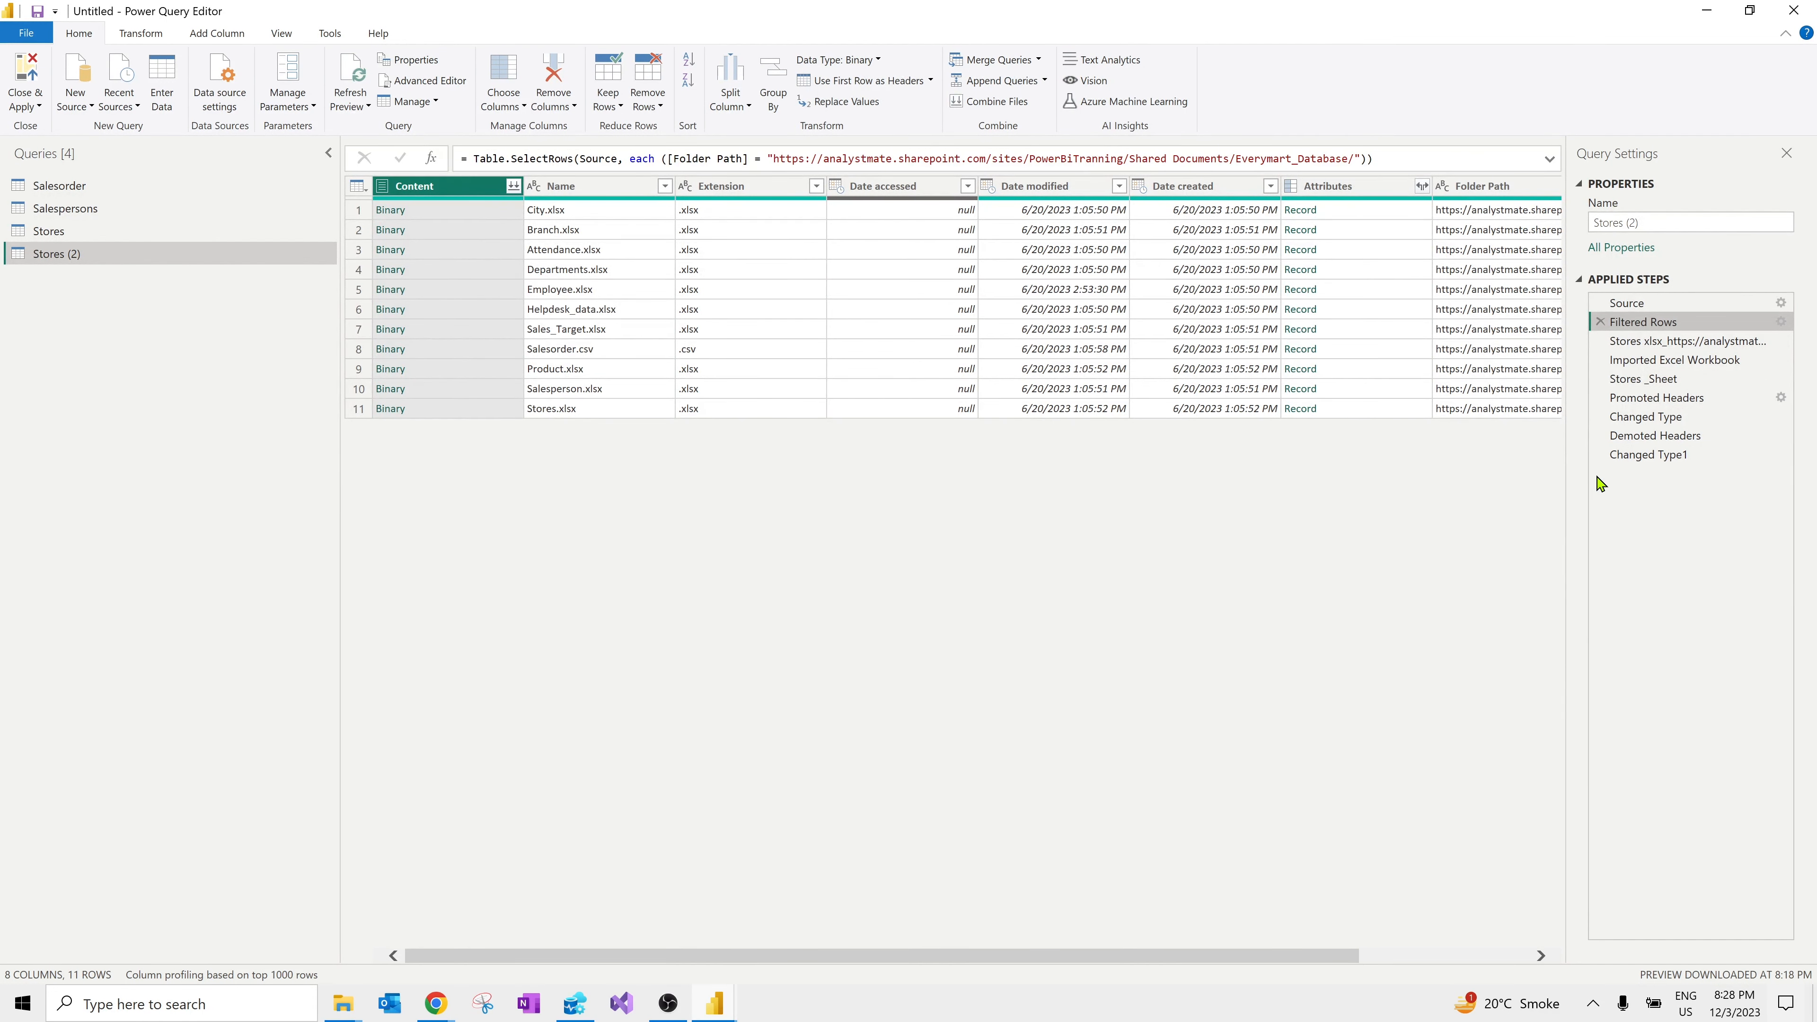
left_click(1655, 342)
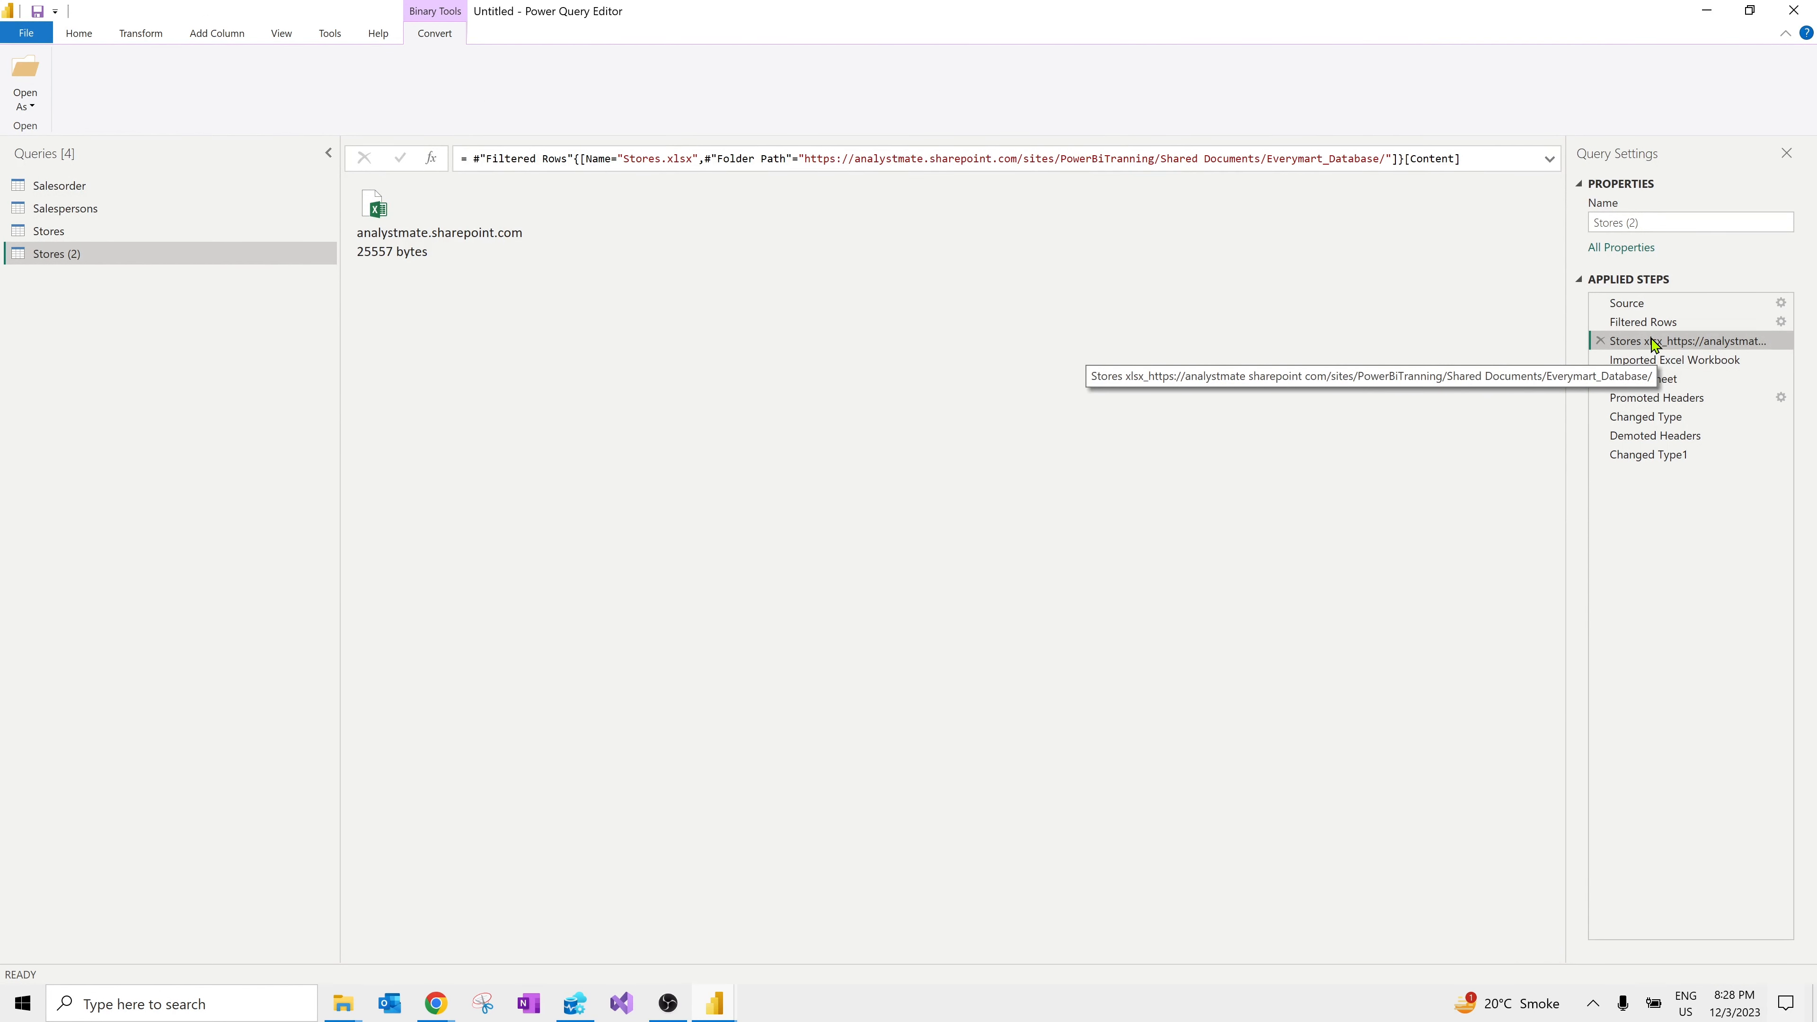
right_click(1655, 344)
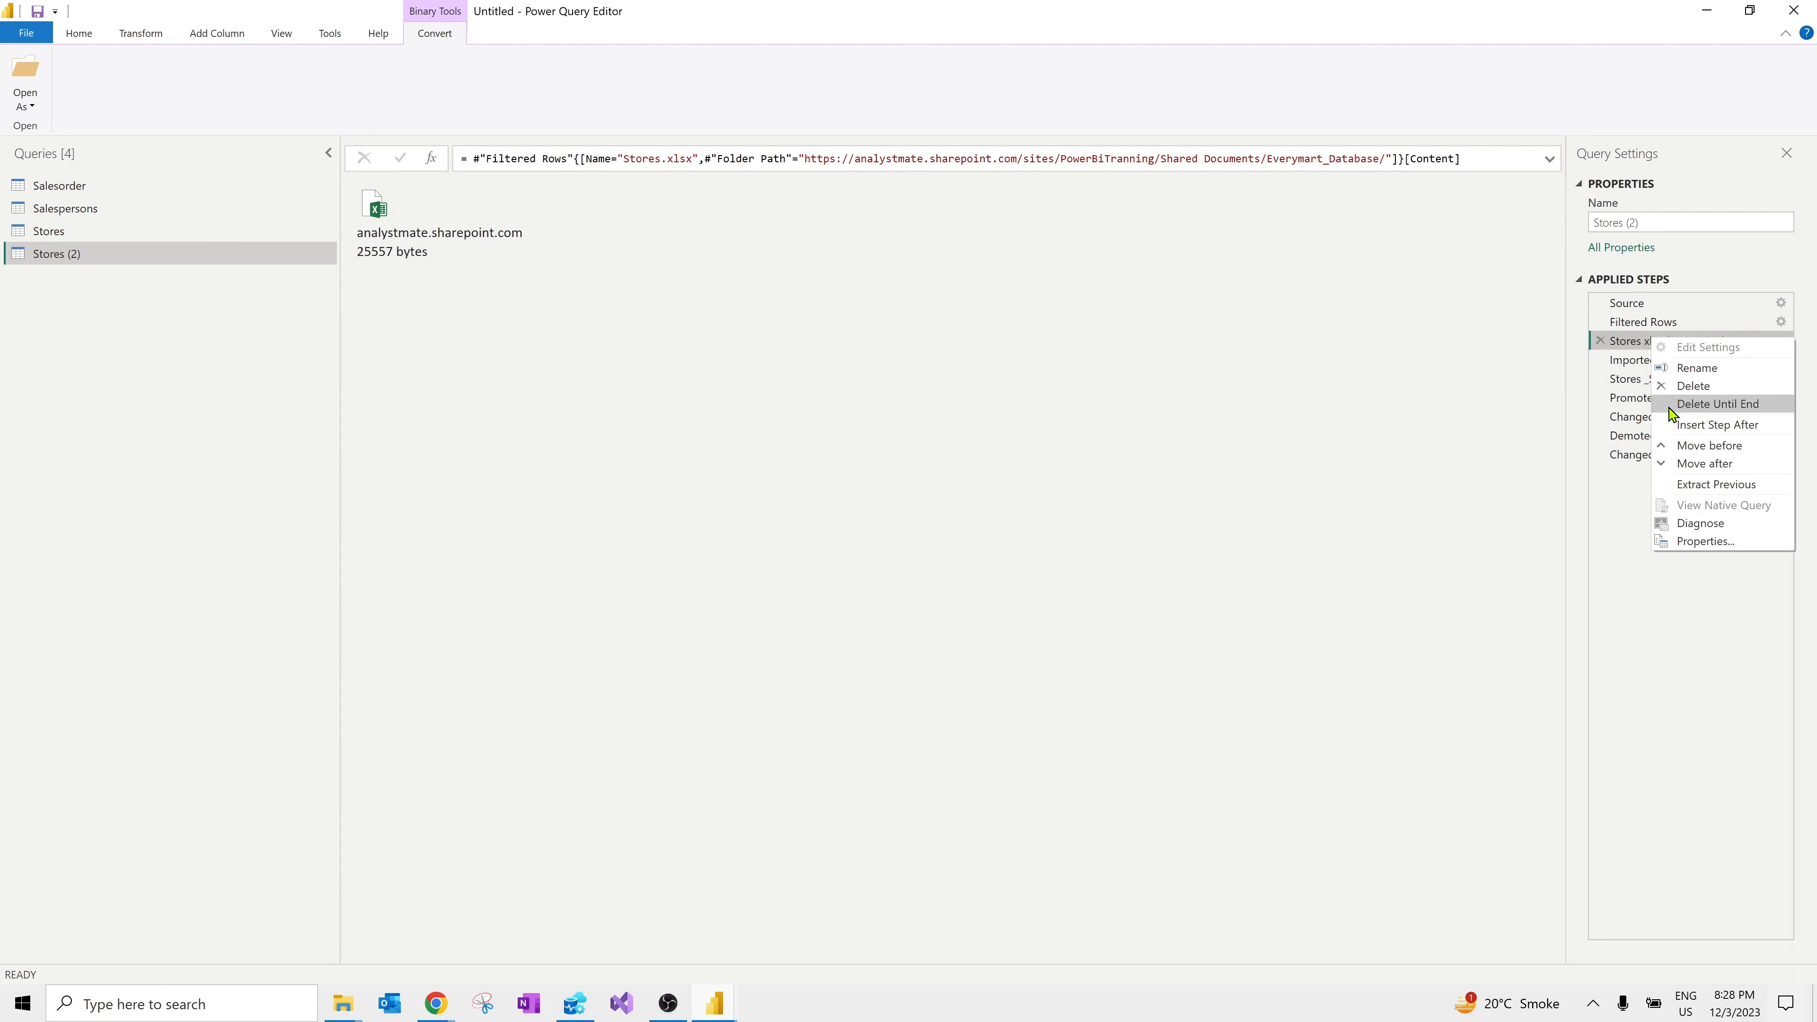
left_click(1717, 404)
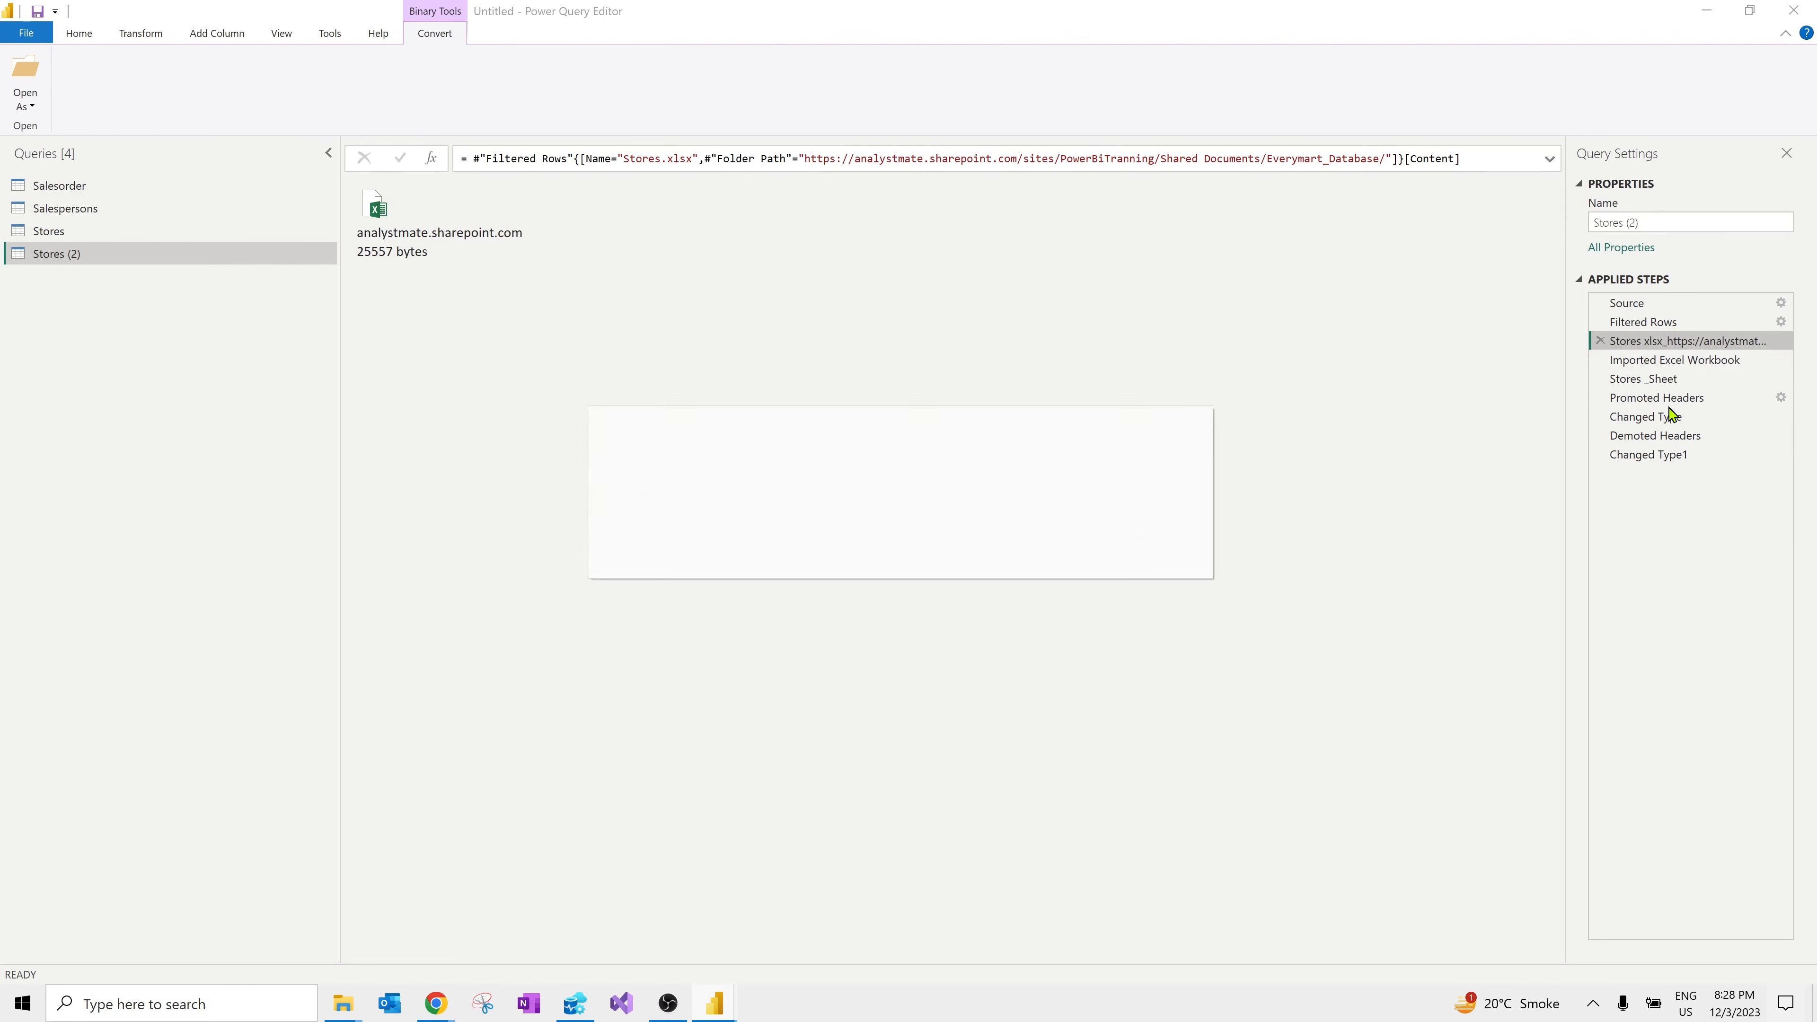
left_click(1062, 543)
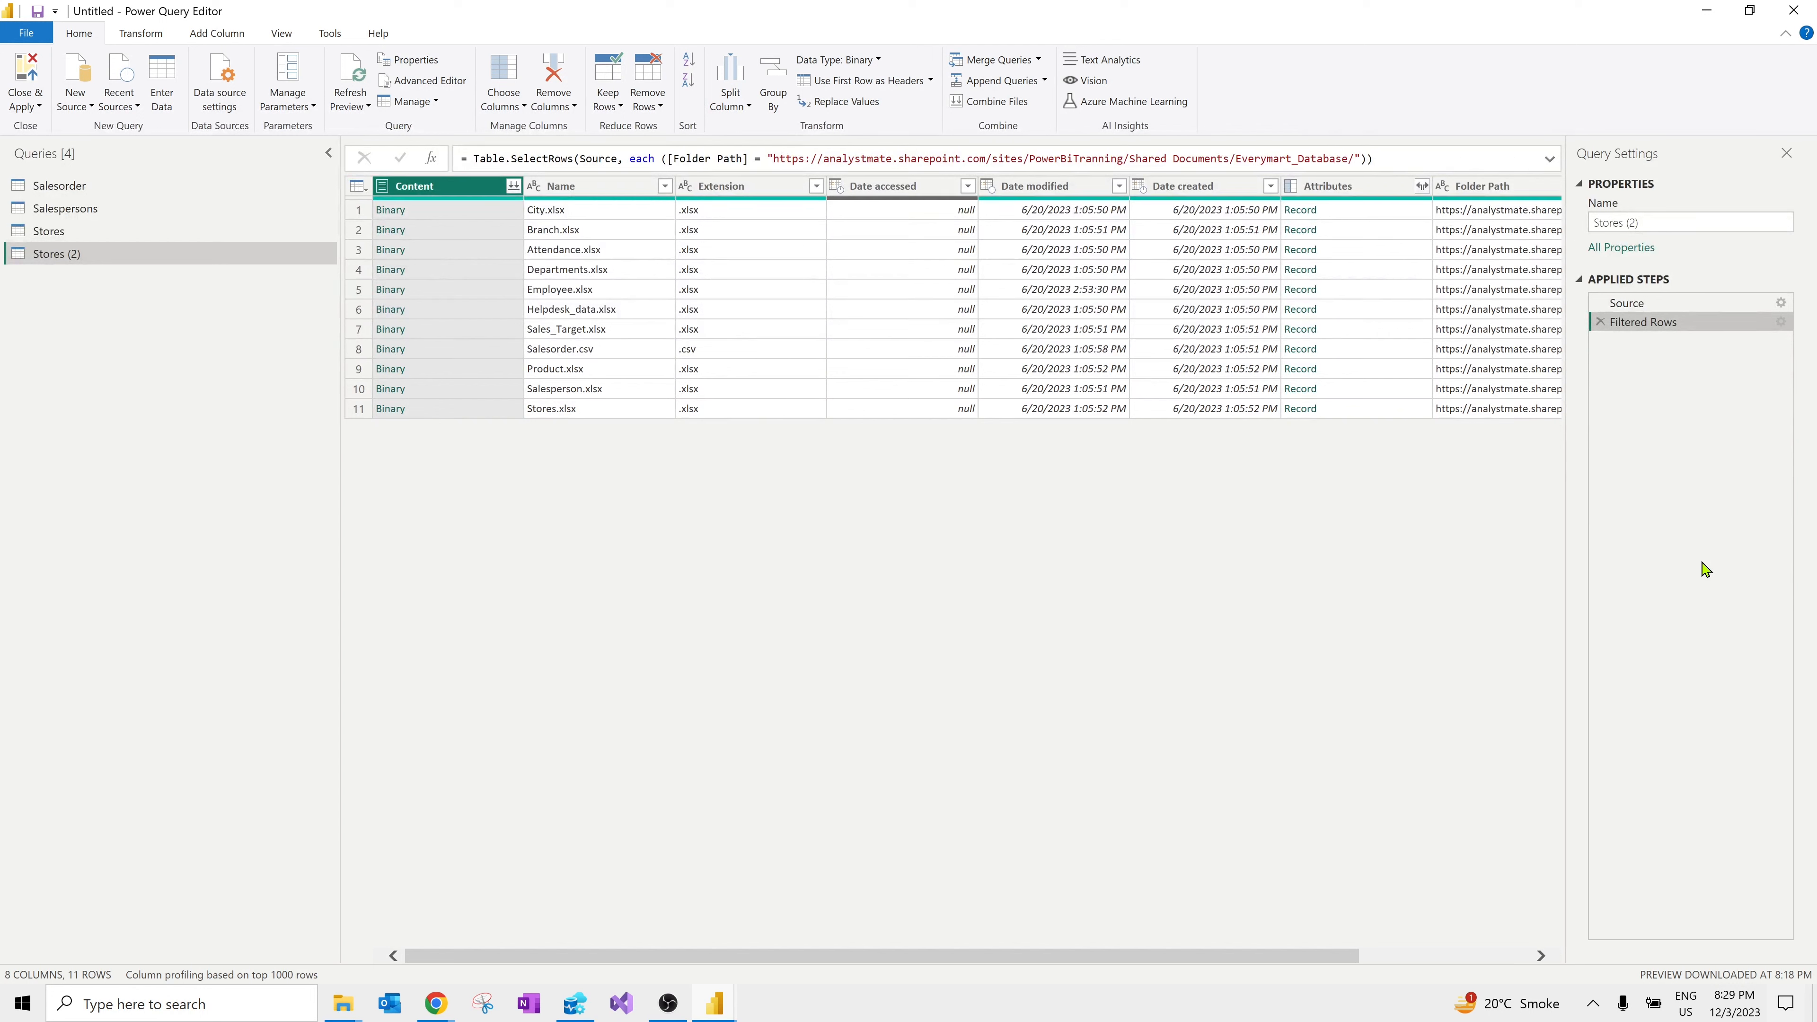
right_click(1638, 334)
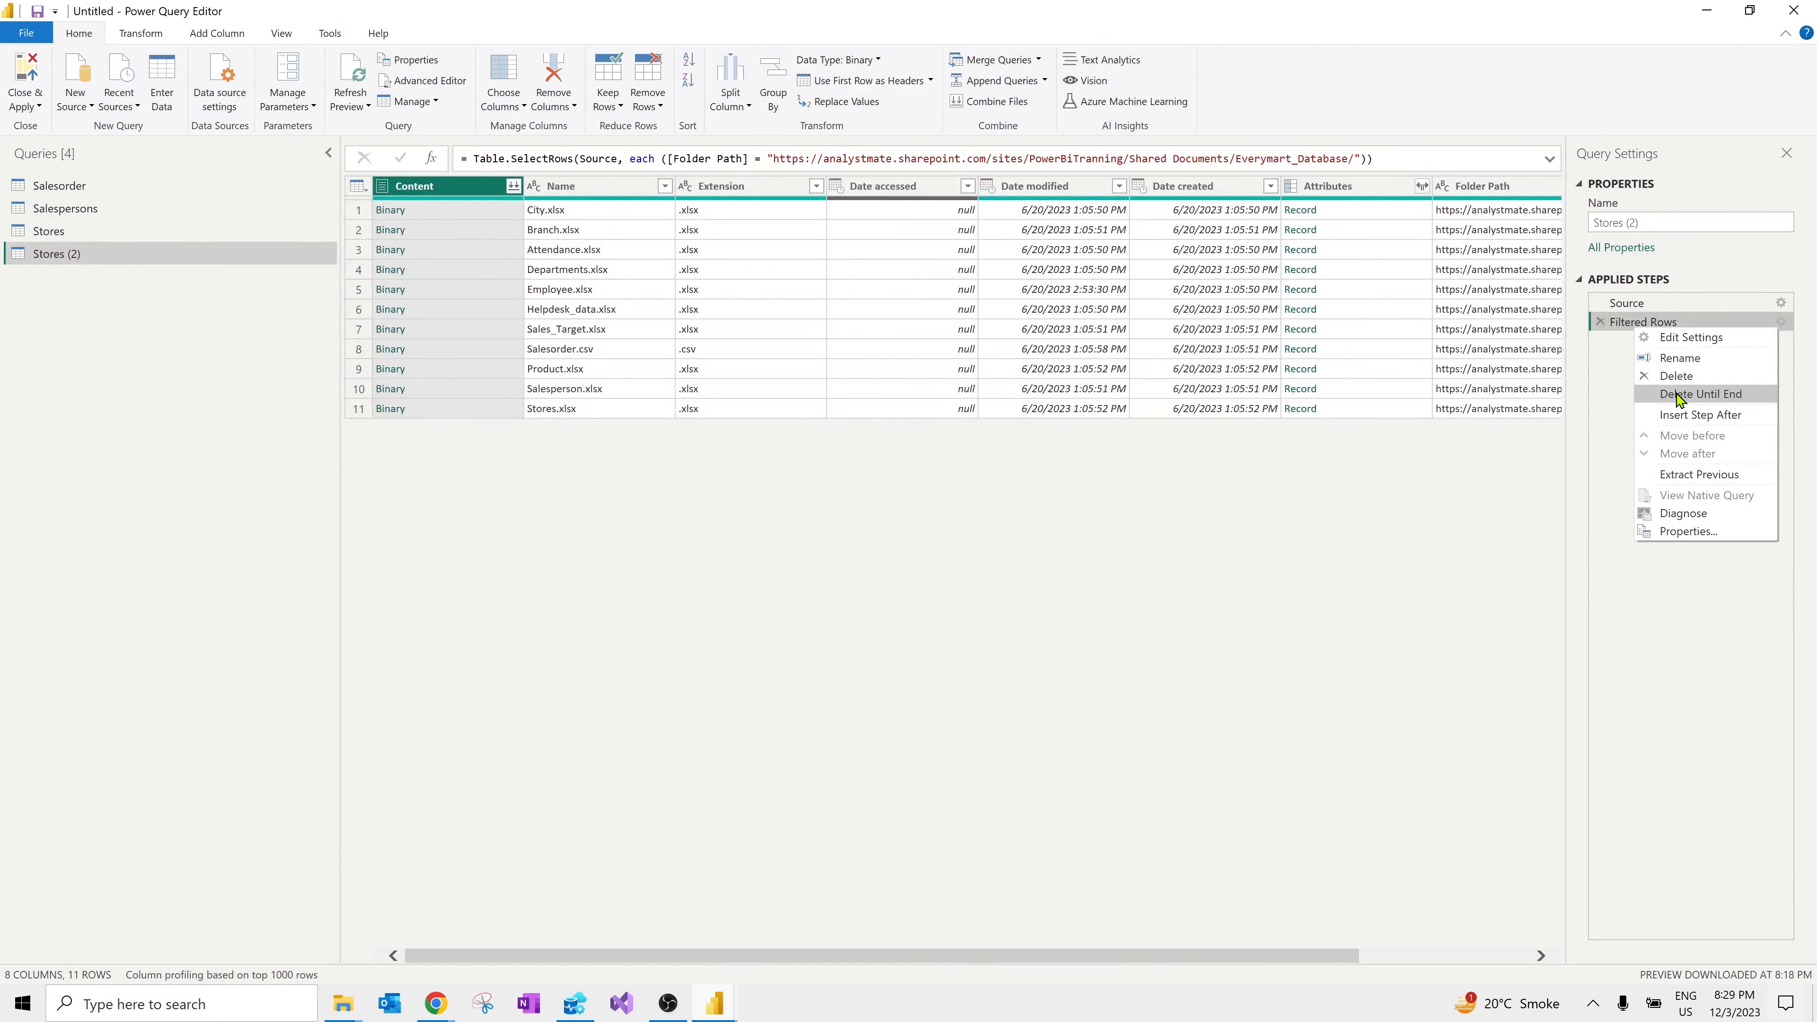
left_click(1708, 615)
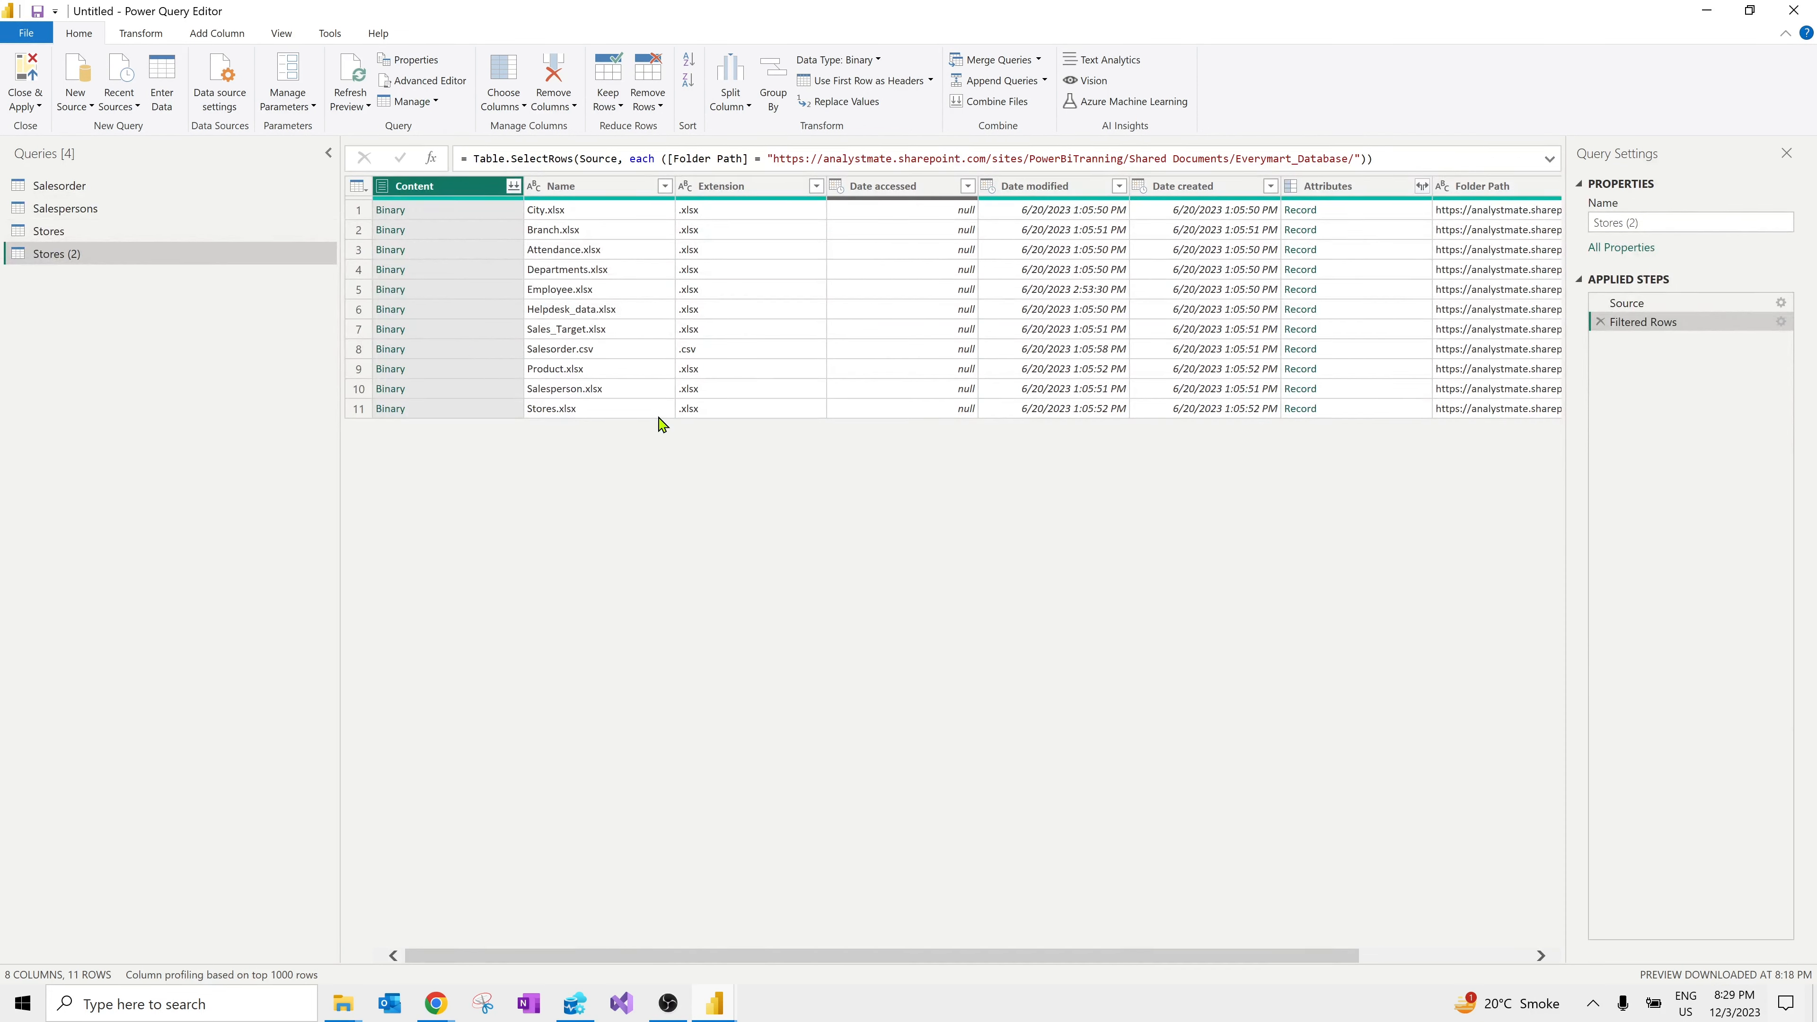
Step: Open Sales_Target.xlsx from the filtered file list, drill into its Sales_Target sheet, and use the first row as headers
left_click(396, 331)
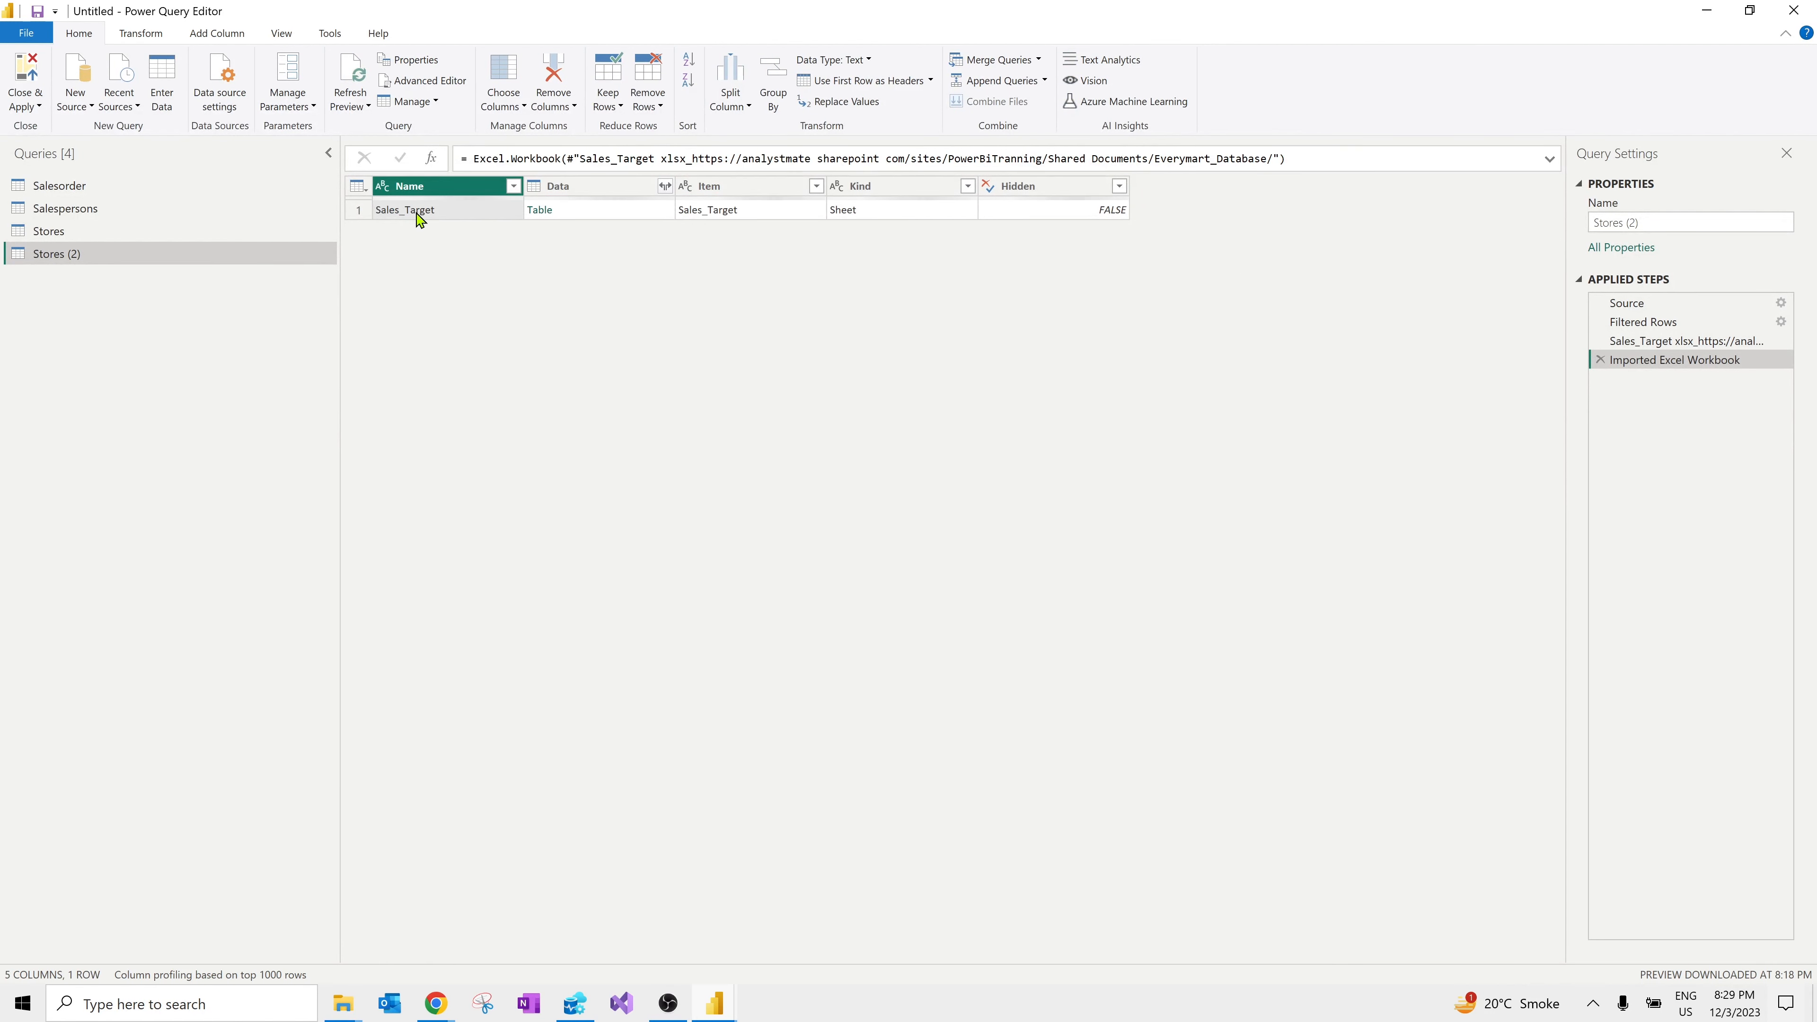
left_click(541, 214)
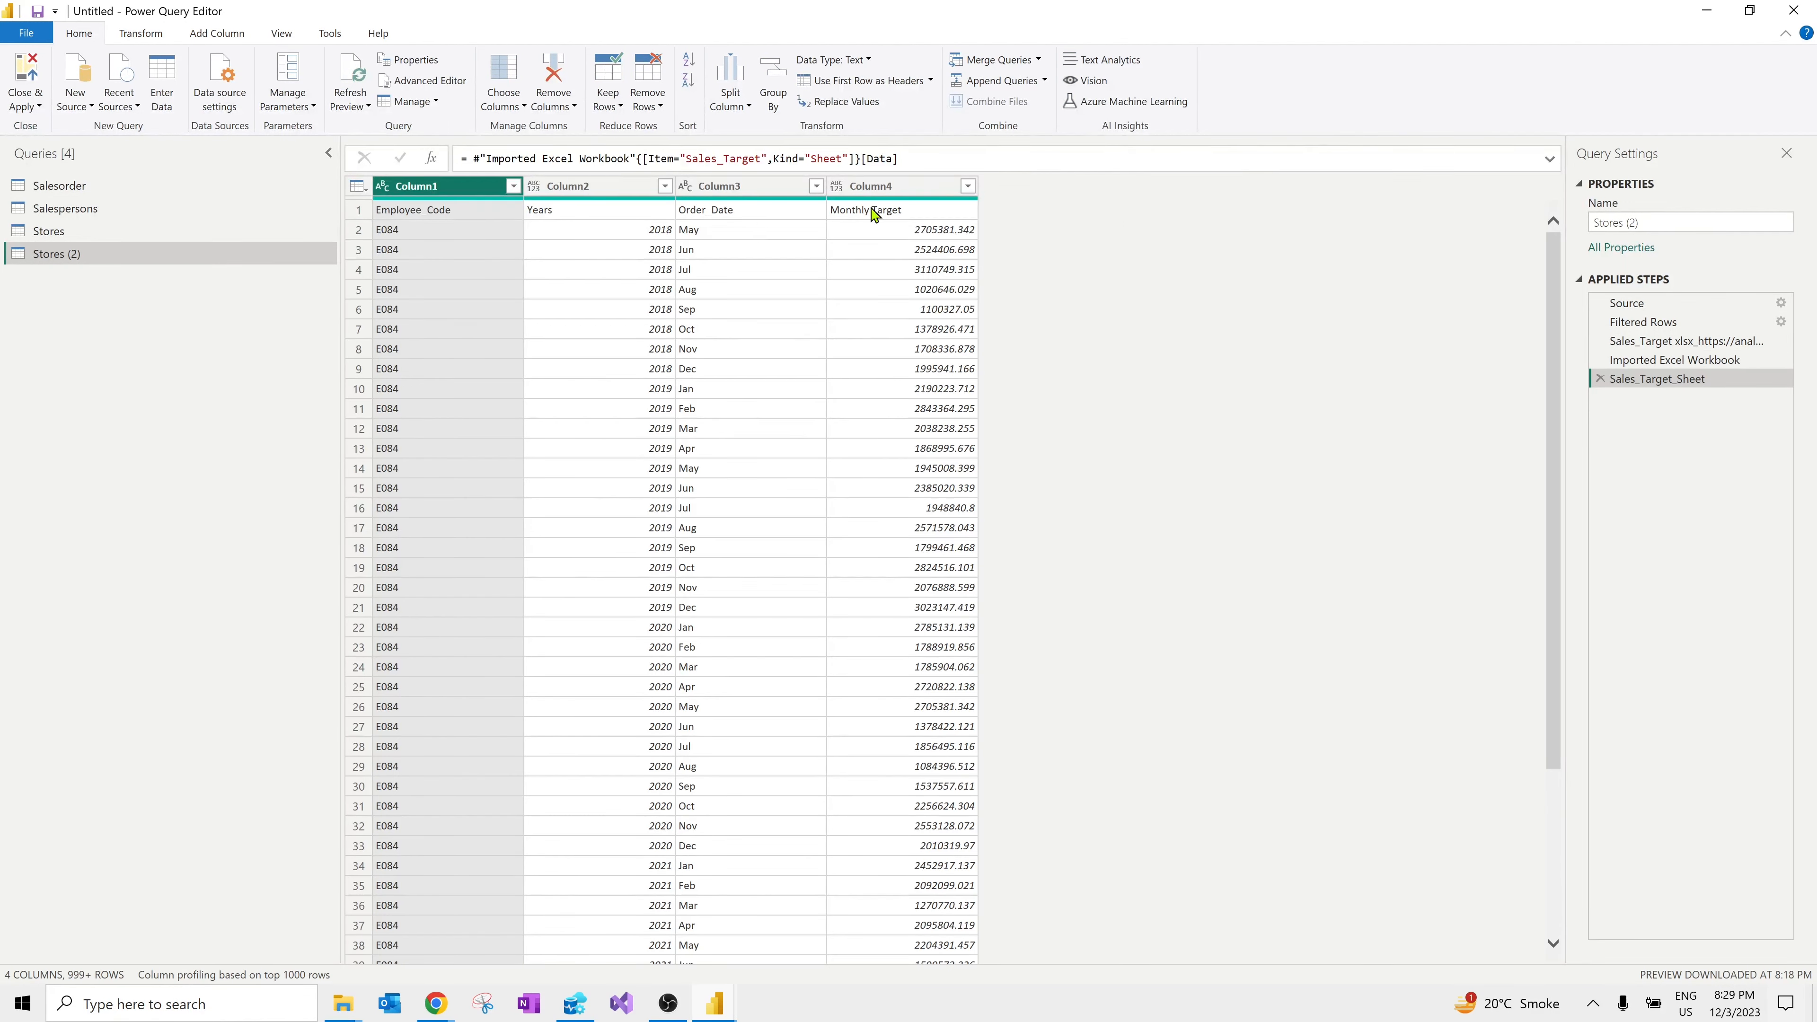
left_click(154, 35)
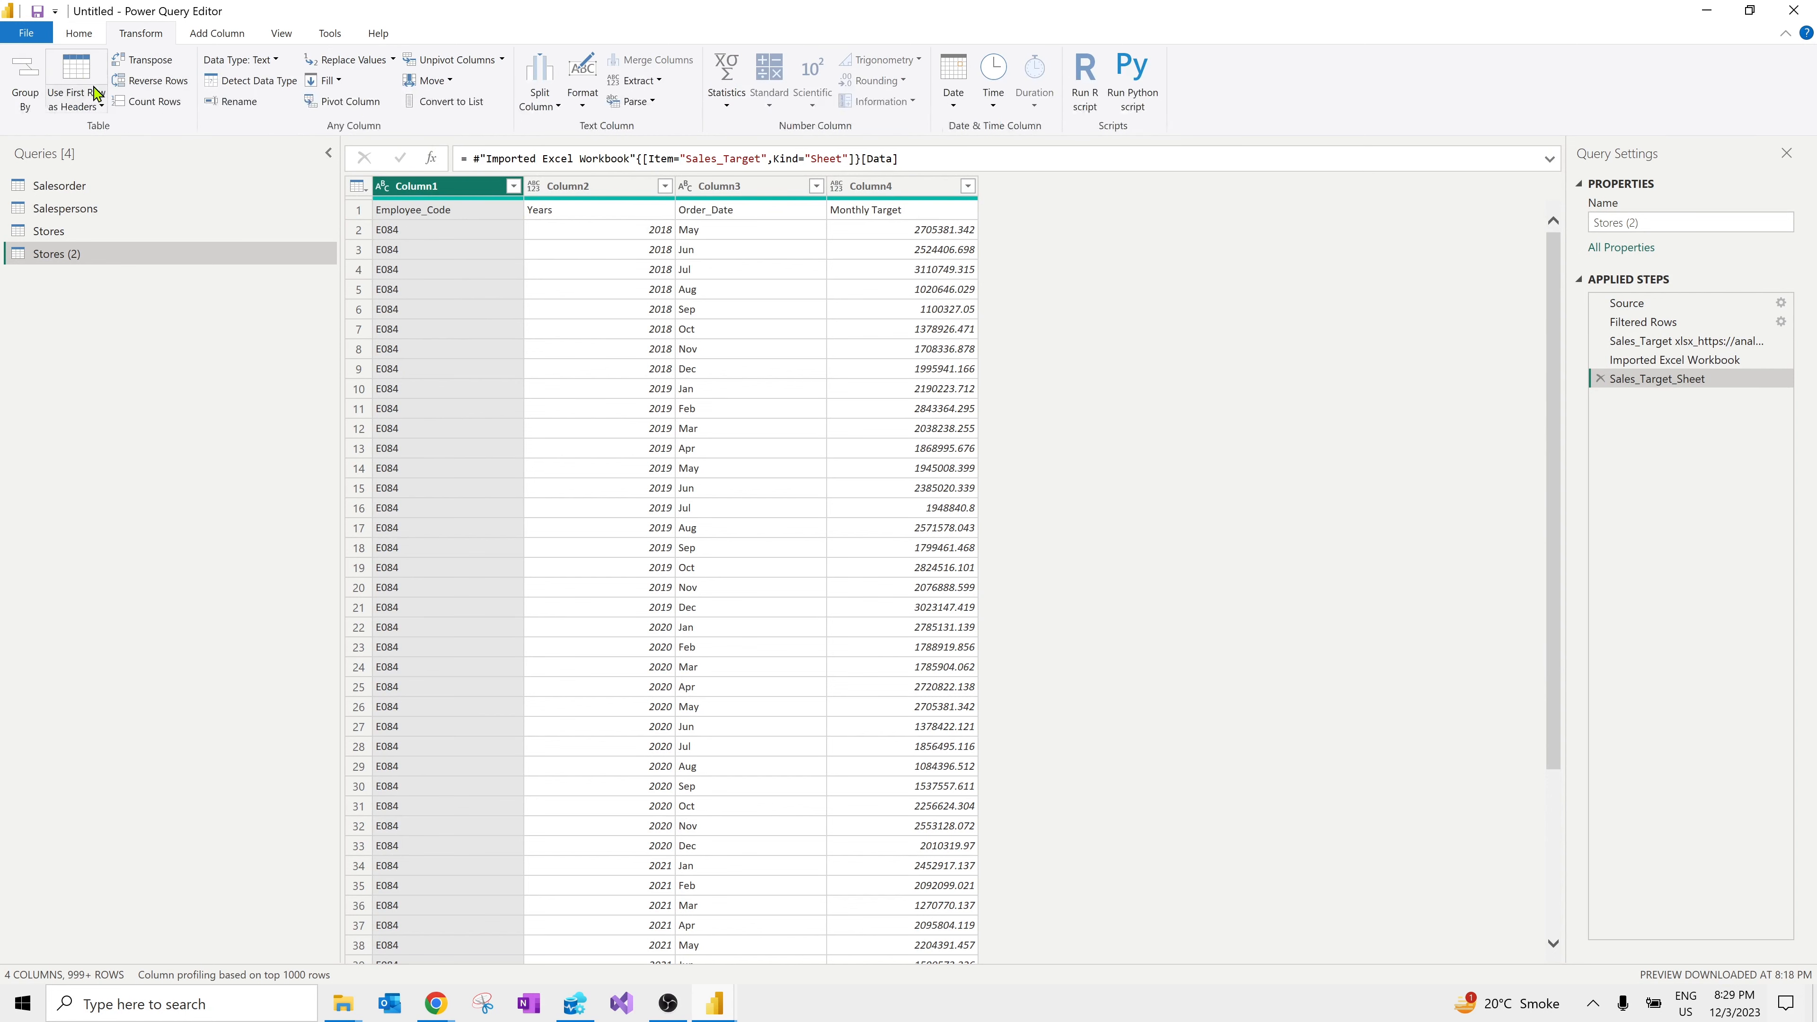
left_click(80, 77)
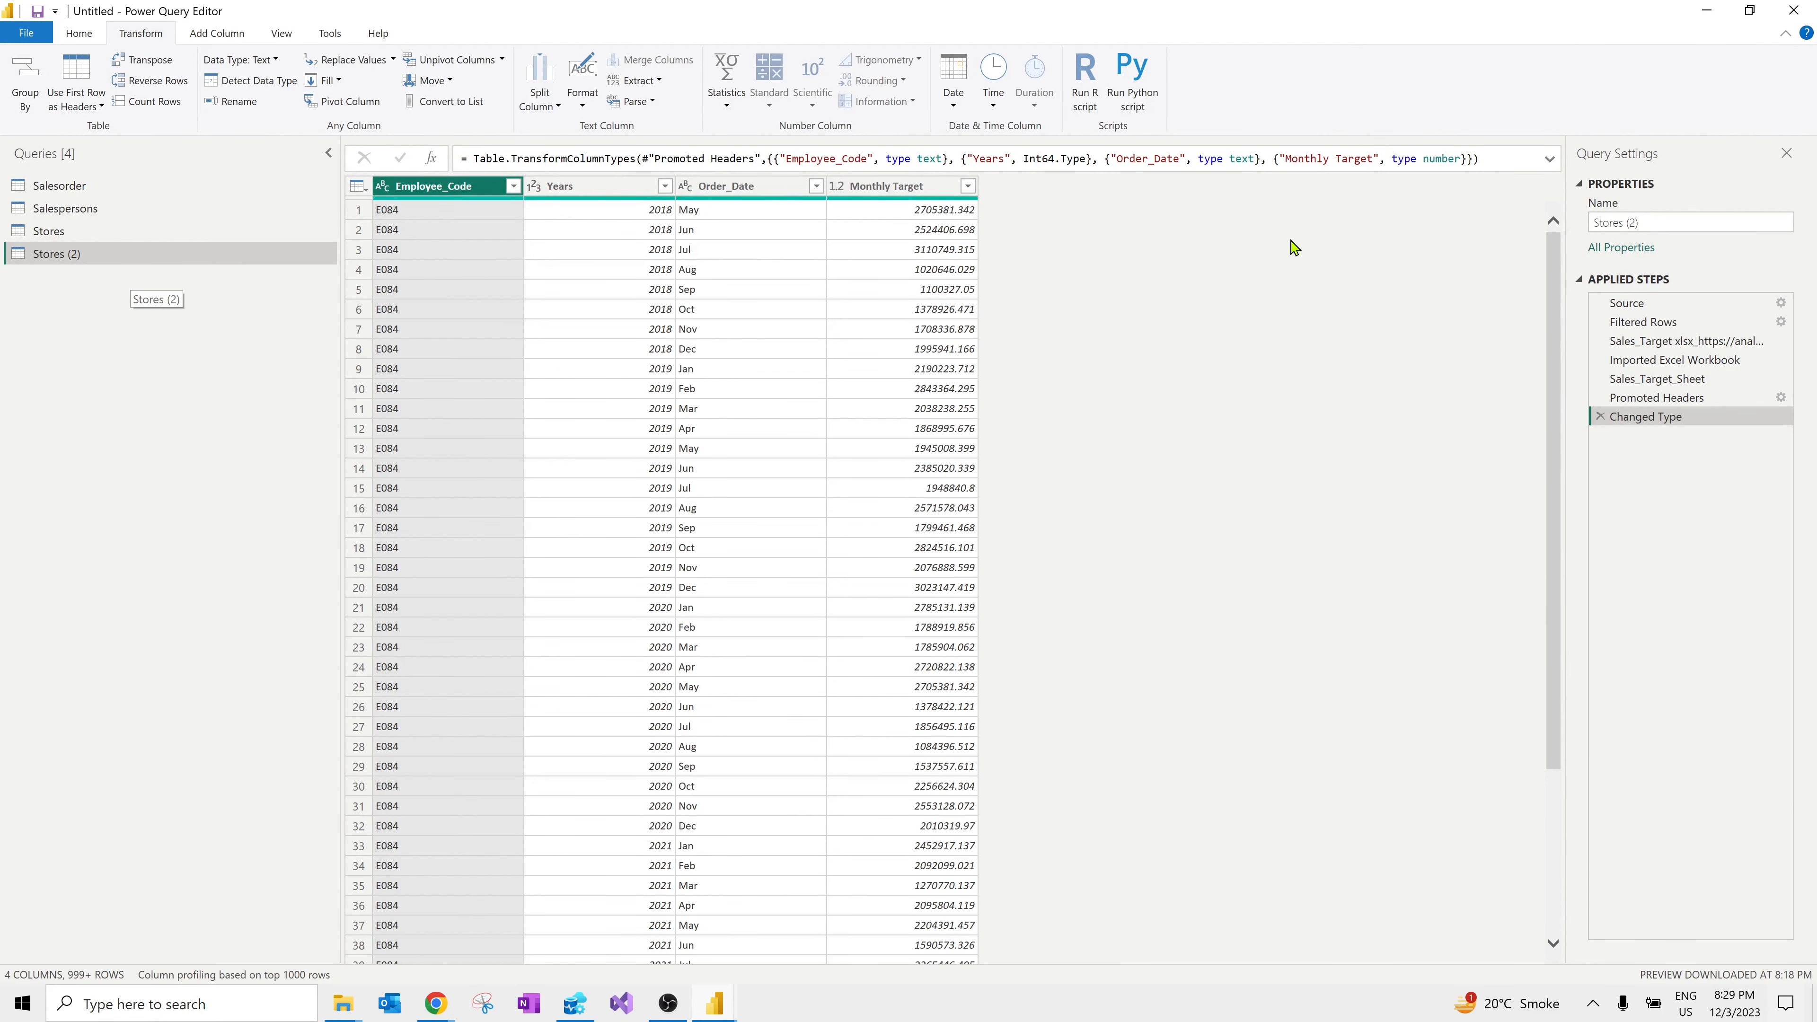
Step: Rename the duplicated query to Sales_Target
left_click(1681, 222)
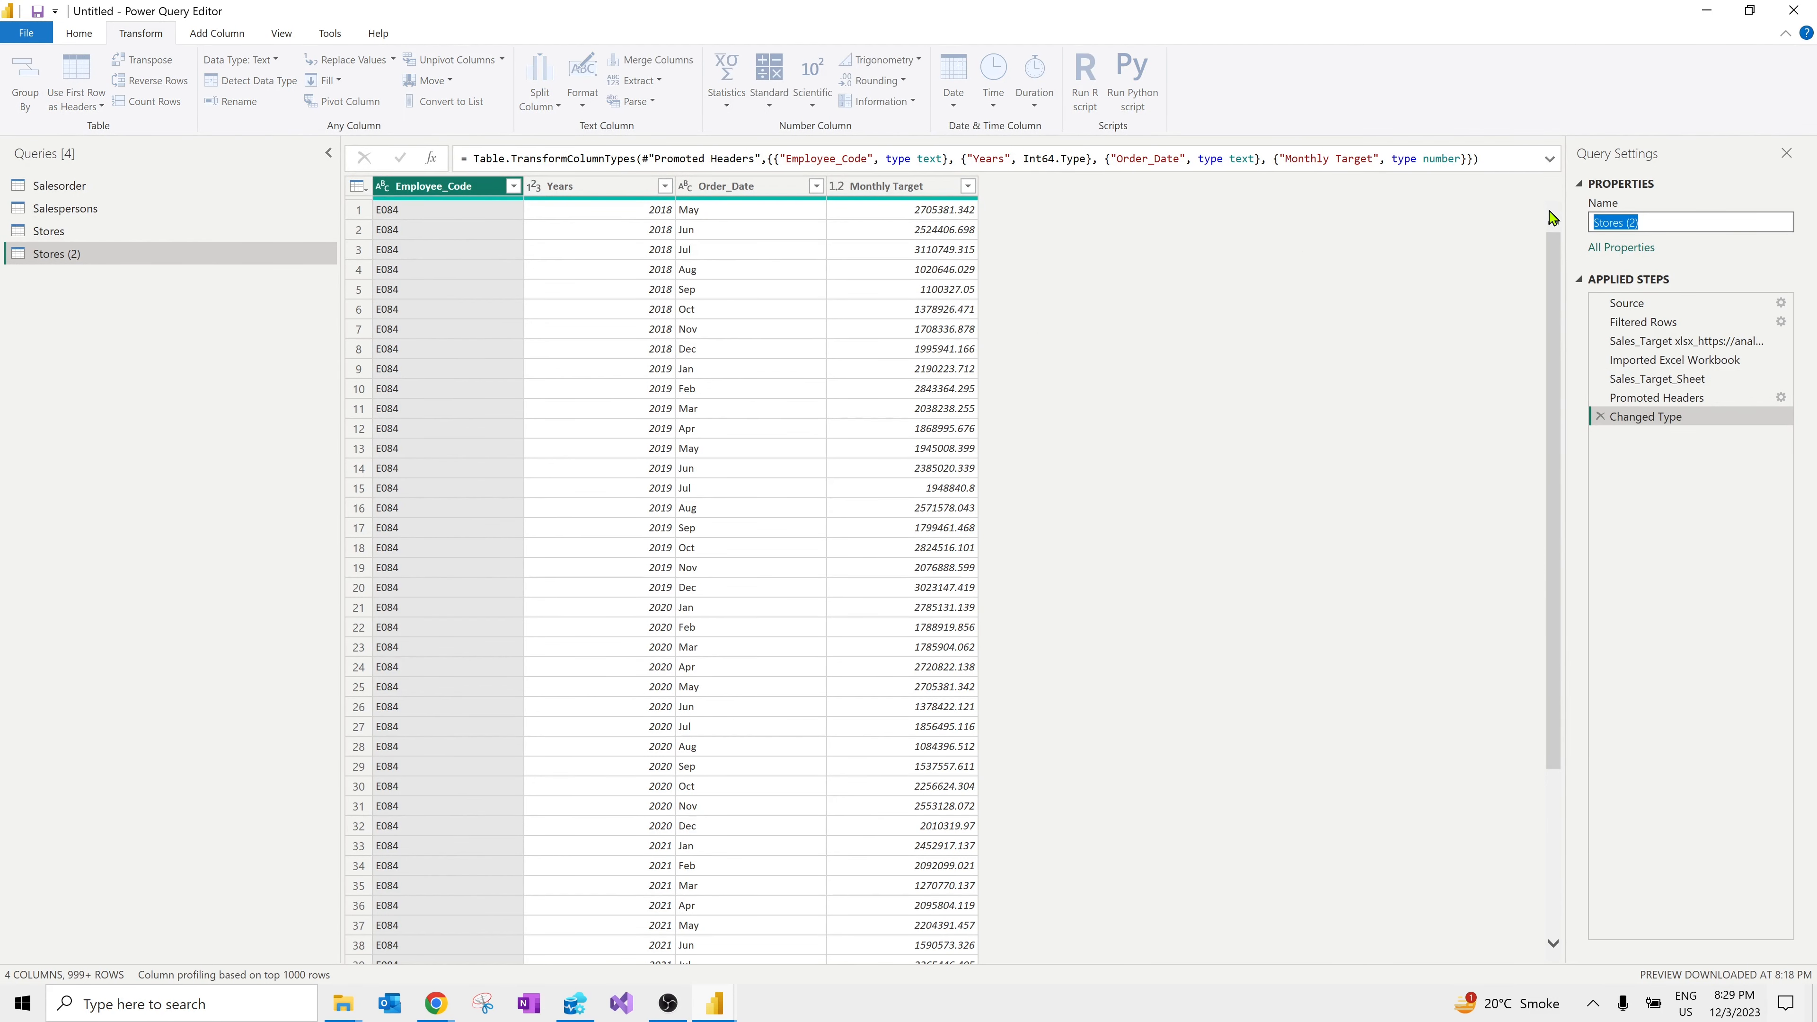
type("Sales_Tar")
type("get")
key("Return")
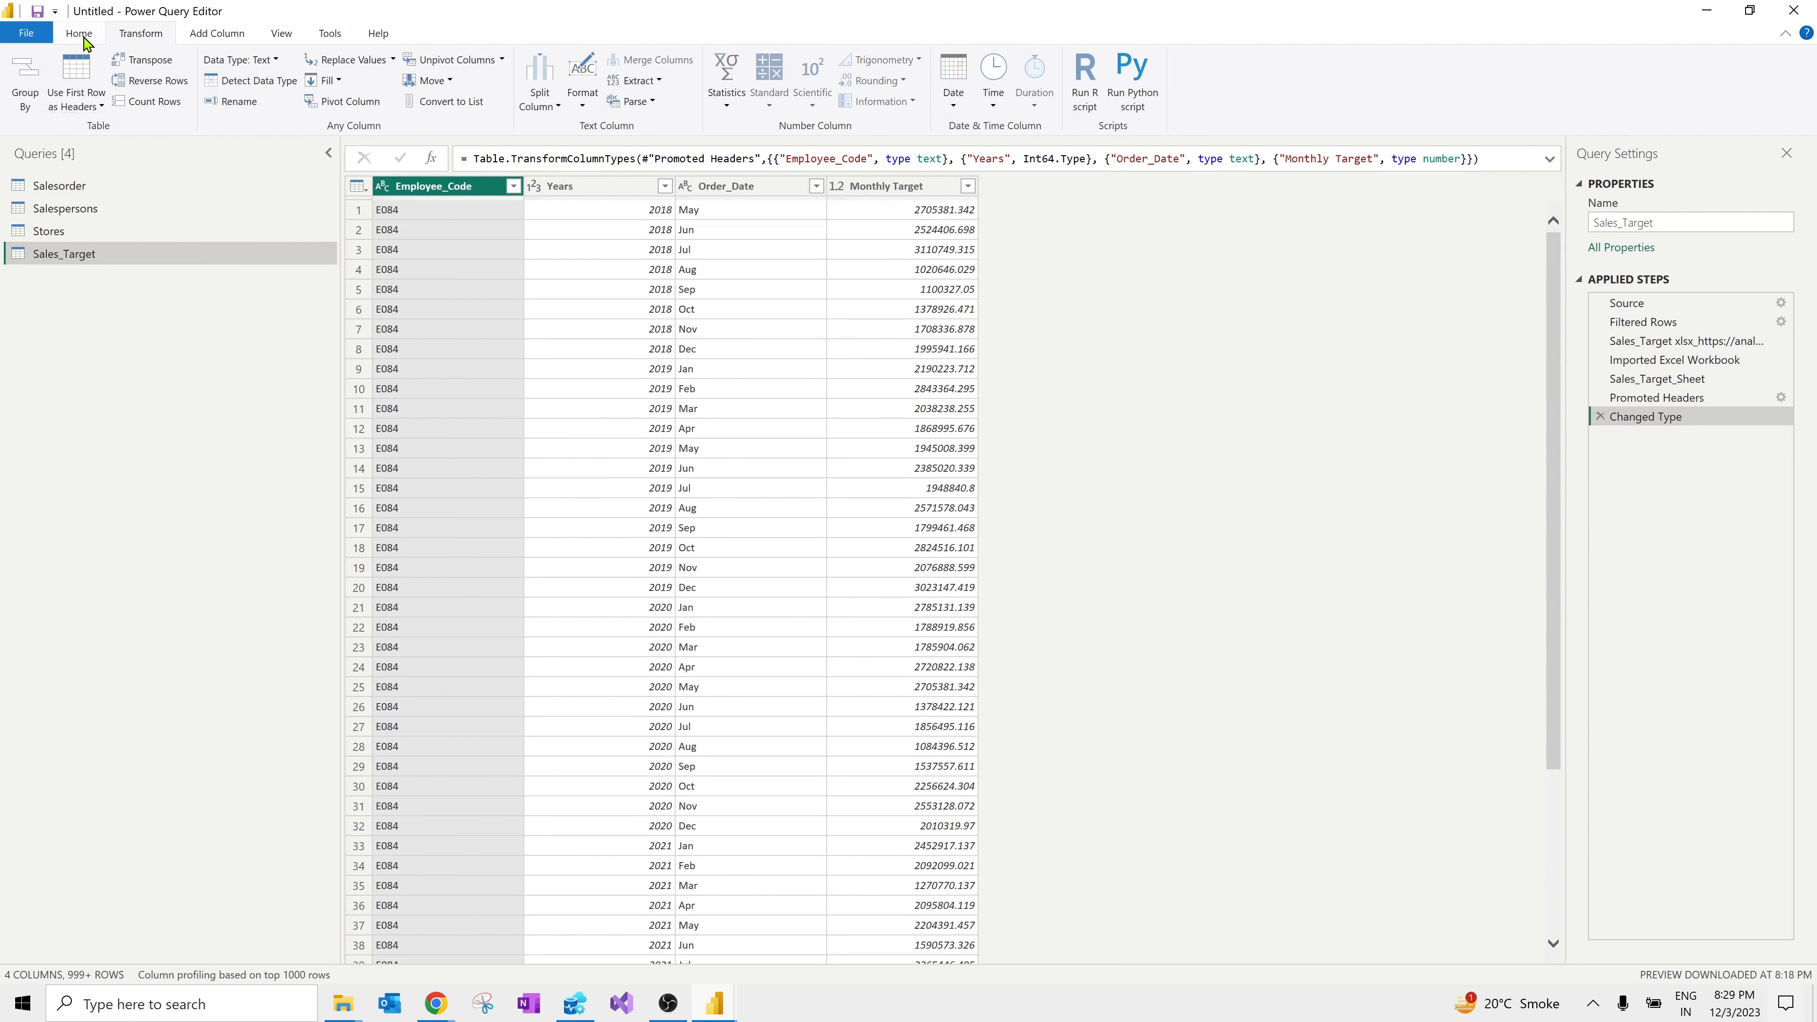
Step: Close the Power Query Editor without applying the pending query changes
left_click(82, 36)
left_click(34, 111)
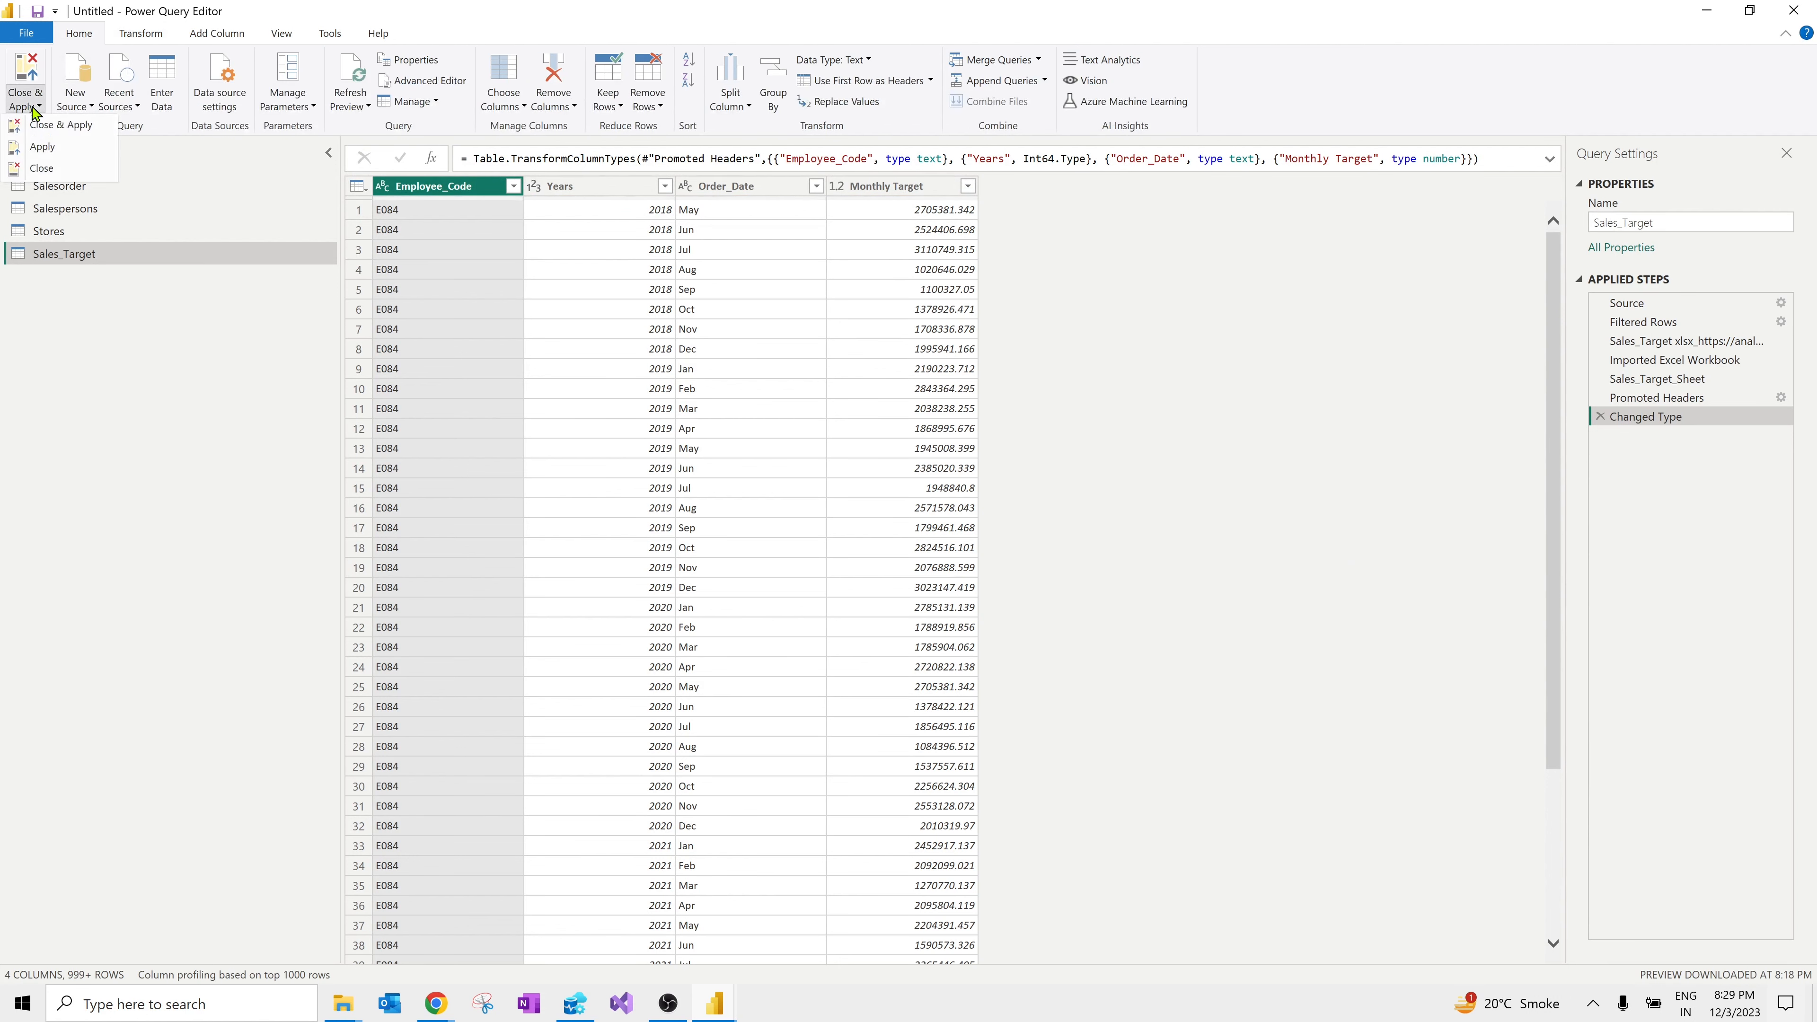
left_click(53, 169)
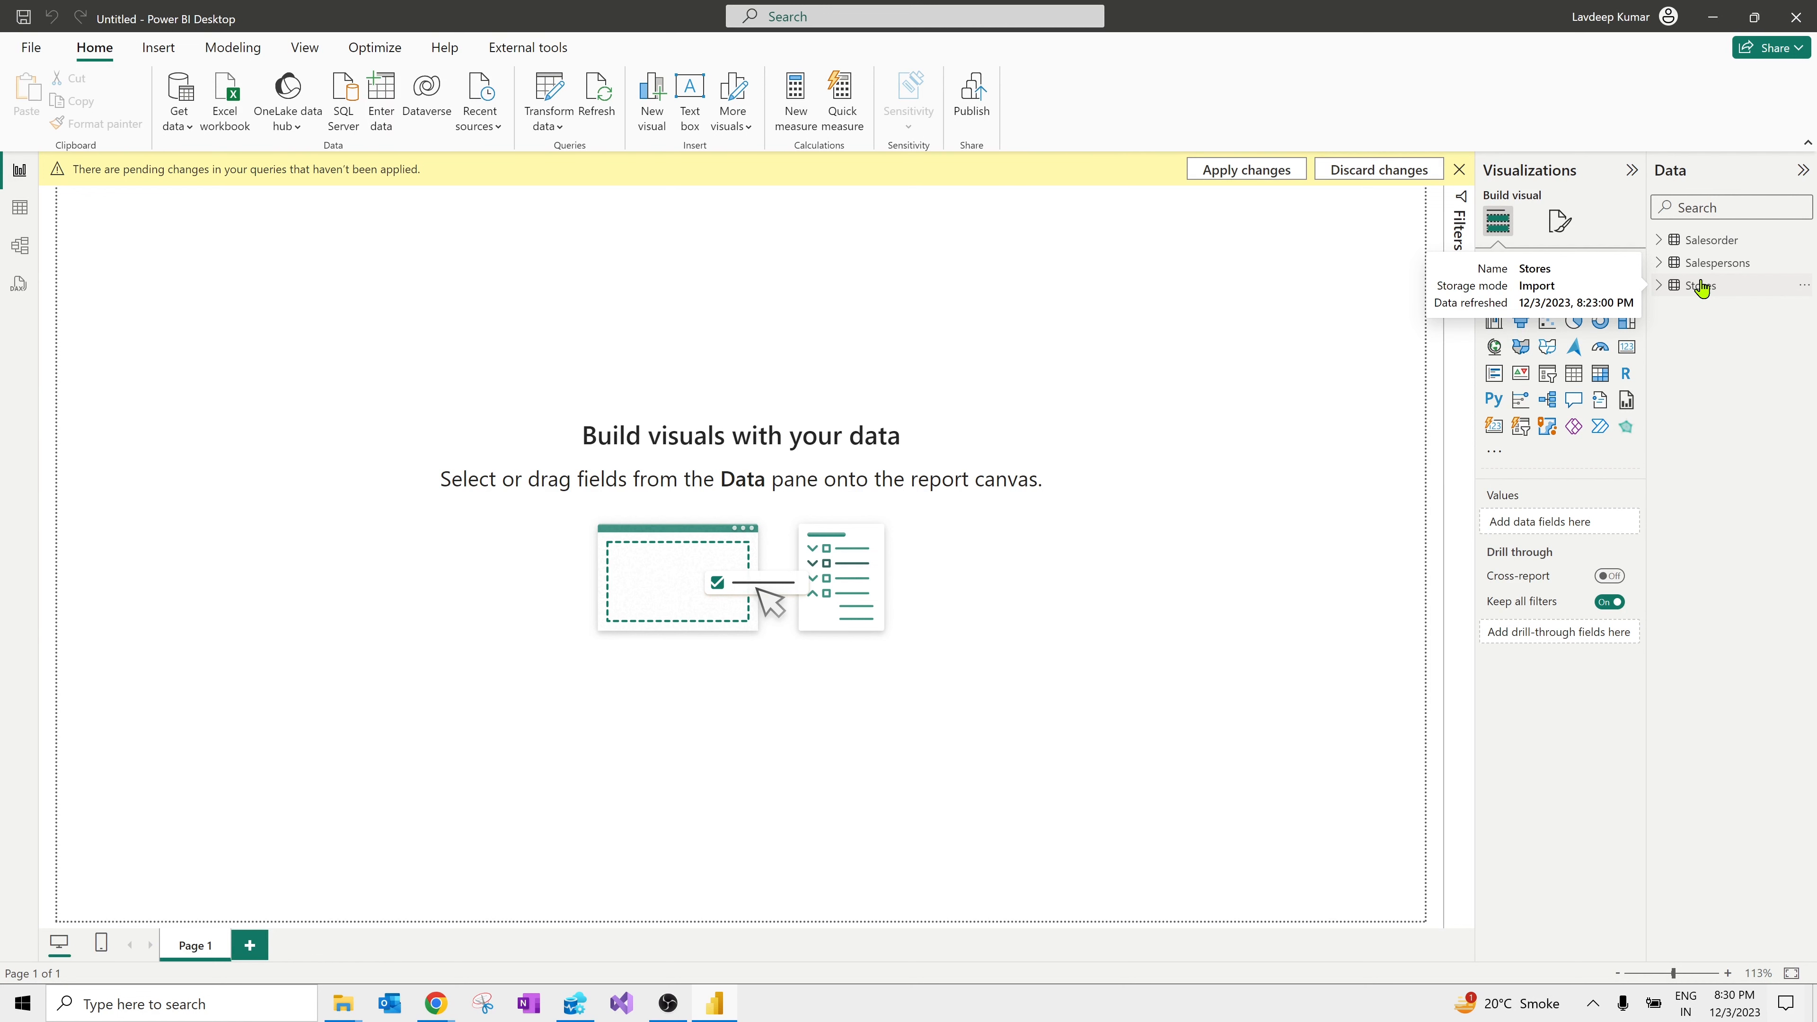
Step: Reopen the Power Query Editor, close it again, and apply the pending changes to load the Sales_Target table
left_click(549, 92)
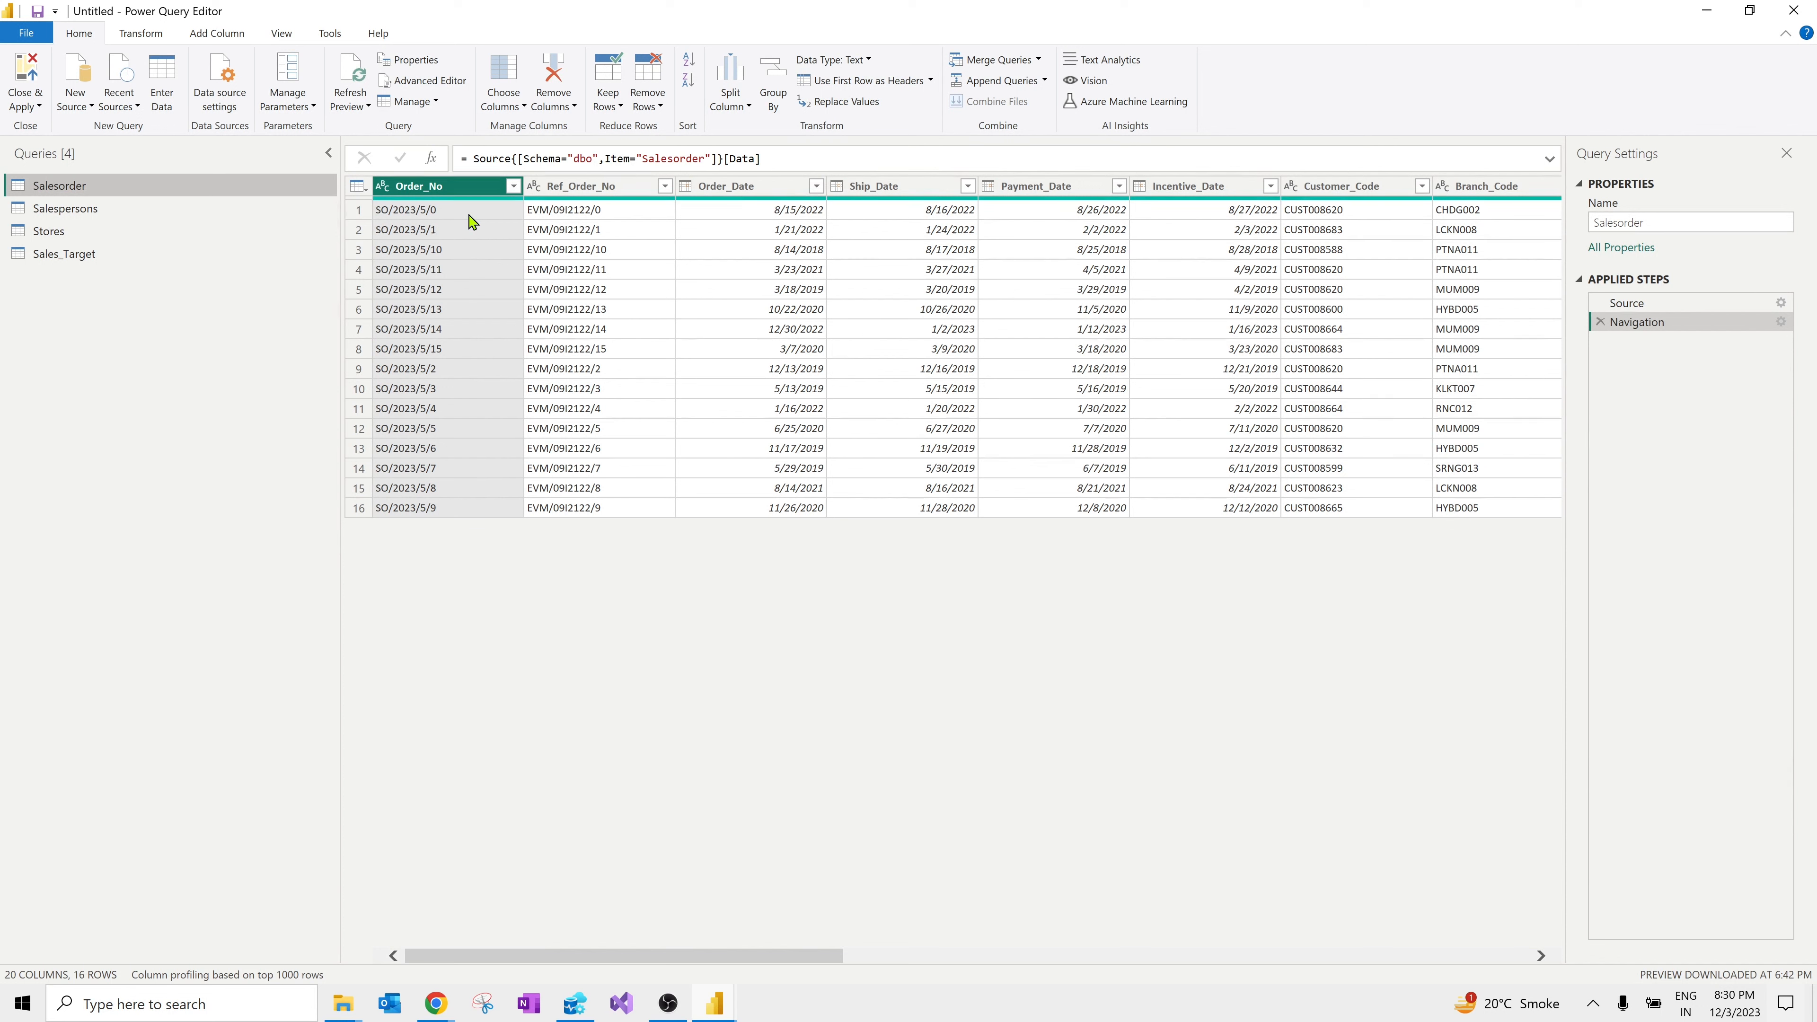
left_click(39, 106)
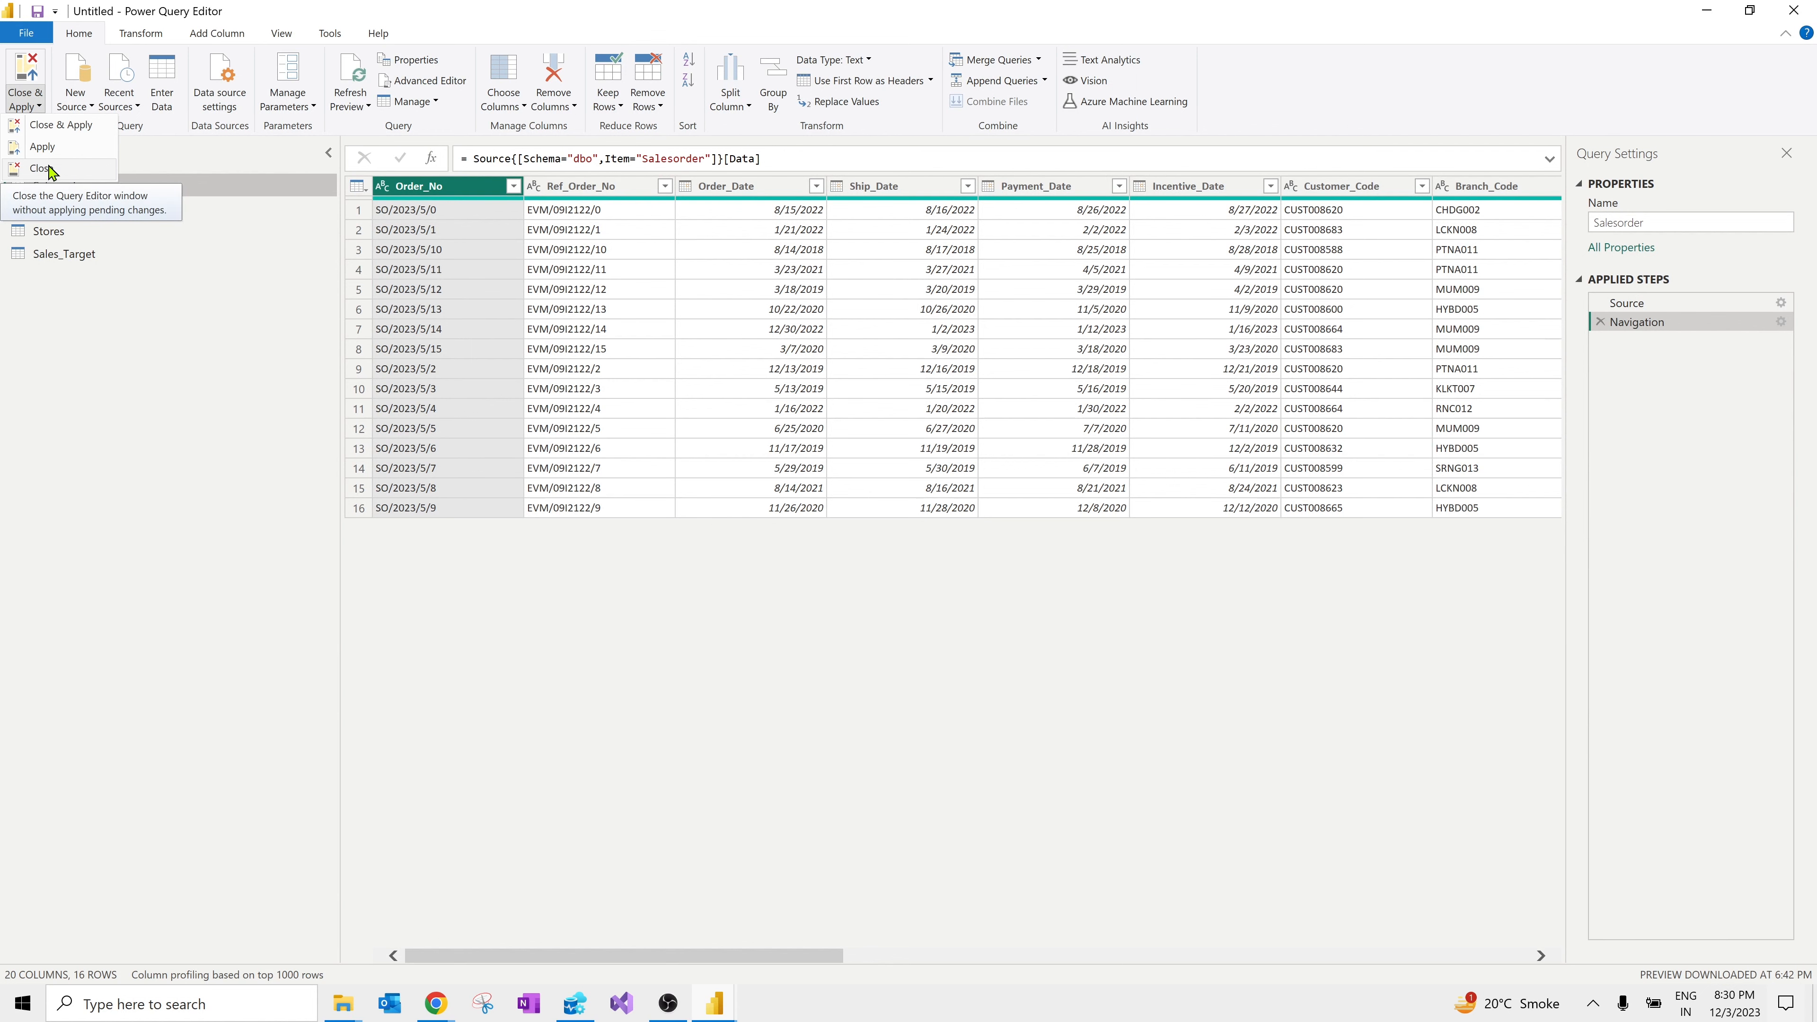
left_click(64, 186)
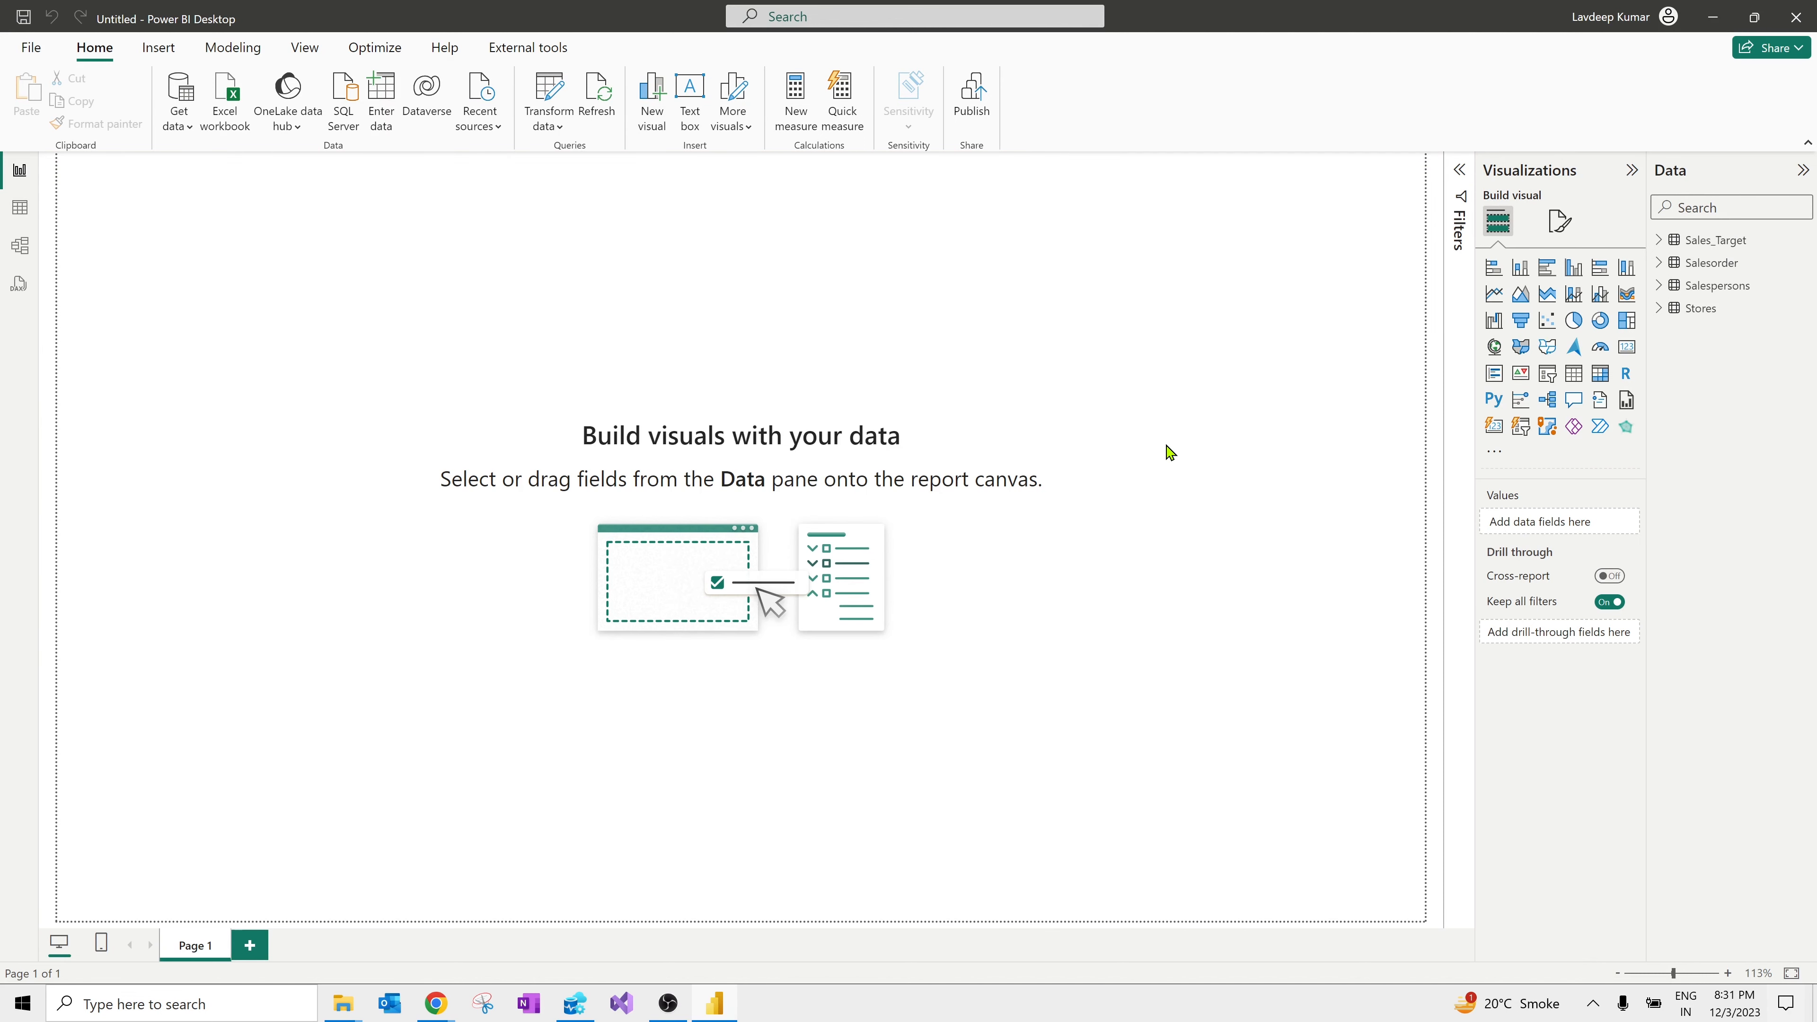
key("ctrl+s")
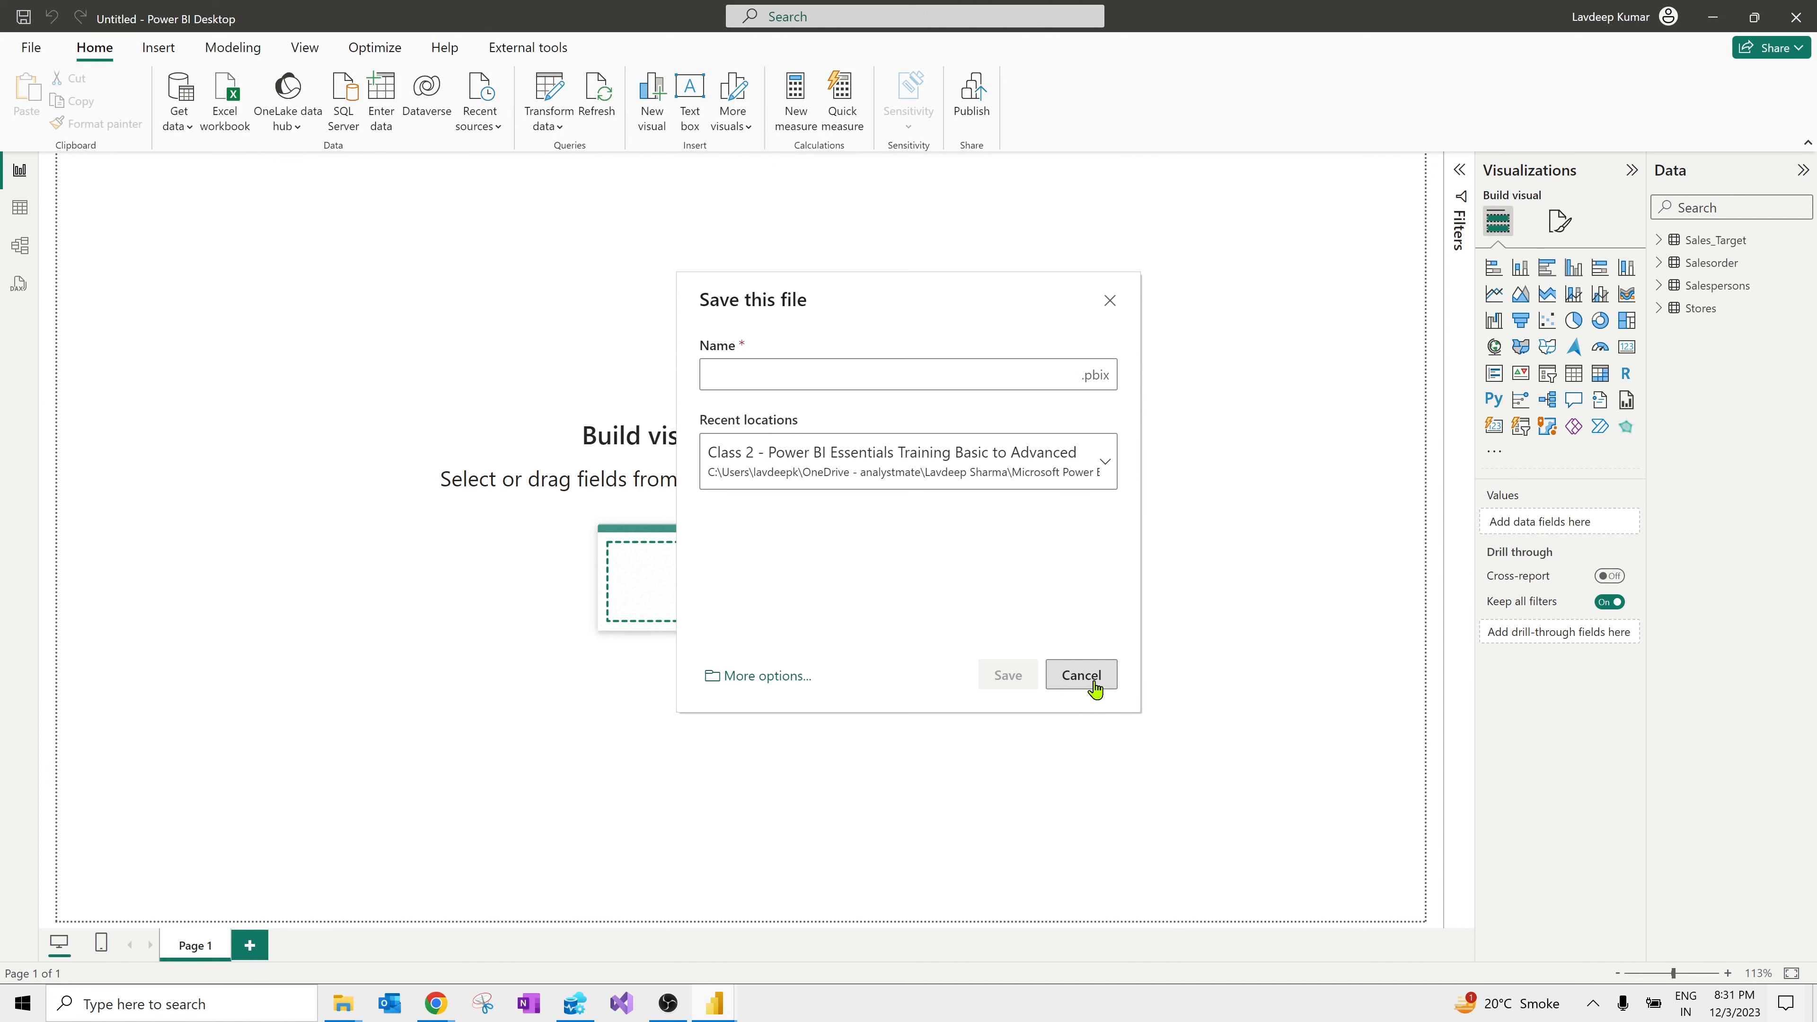
left_click(1081, 675)
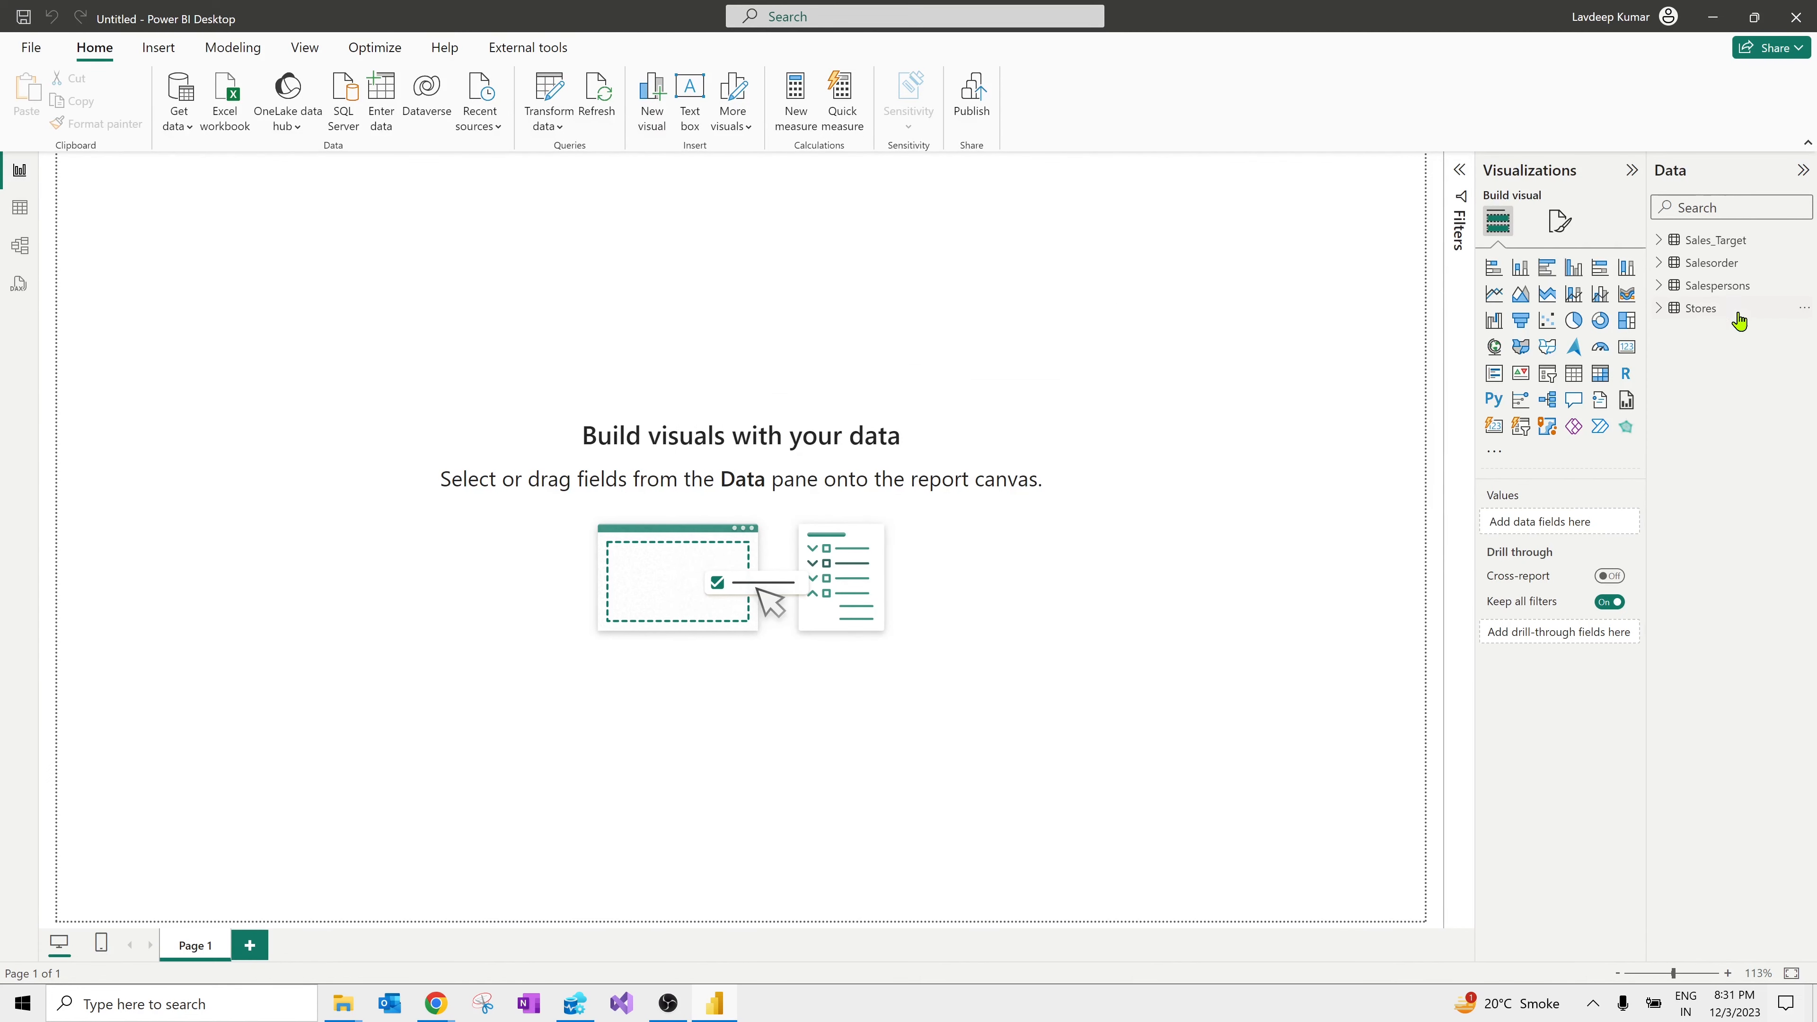
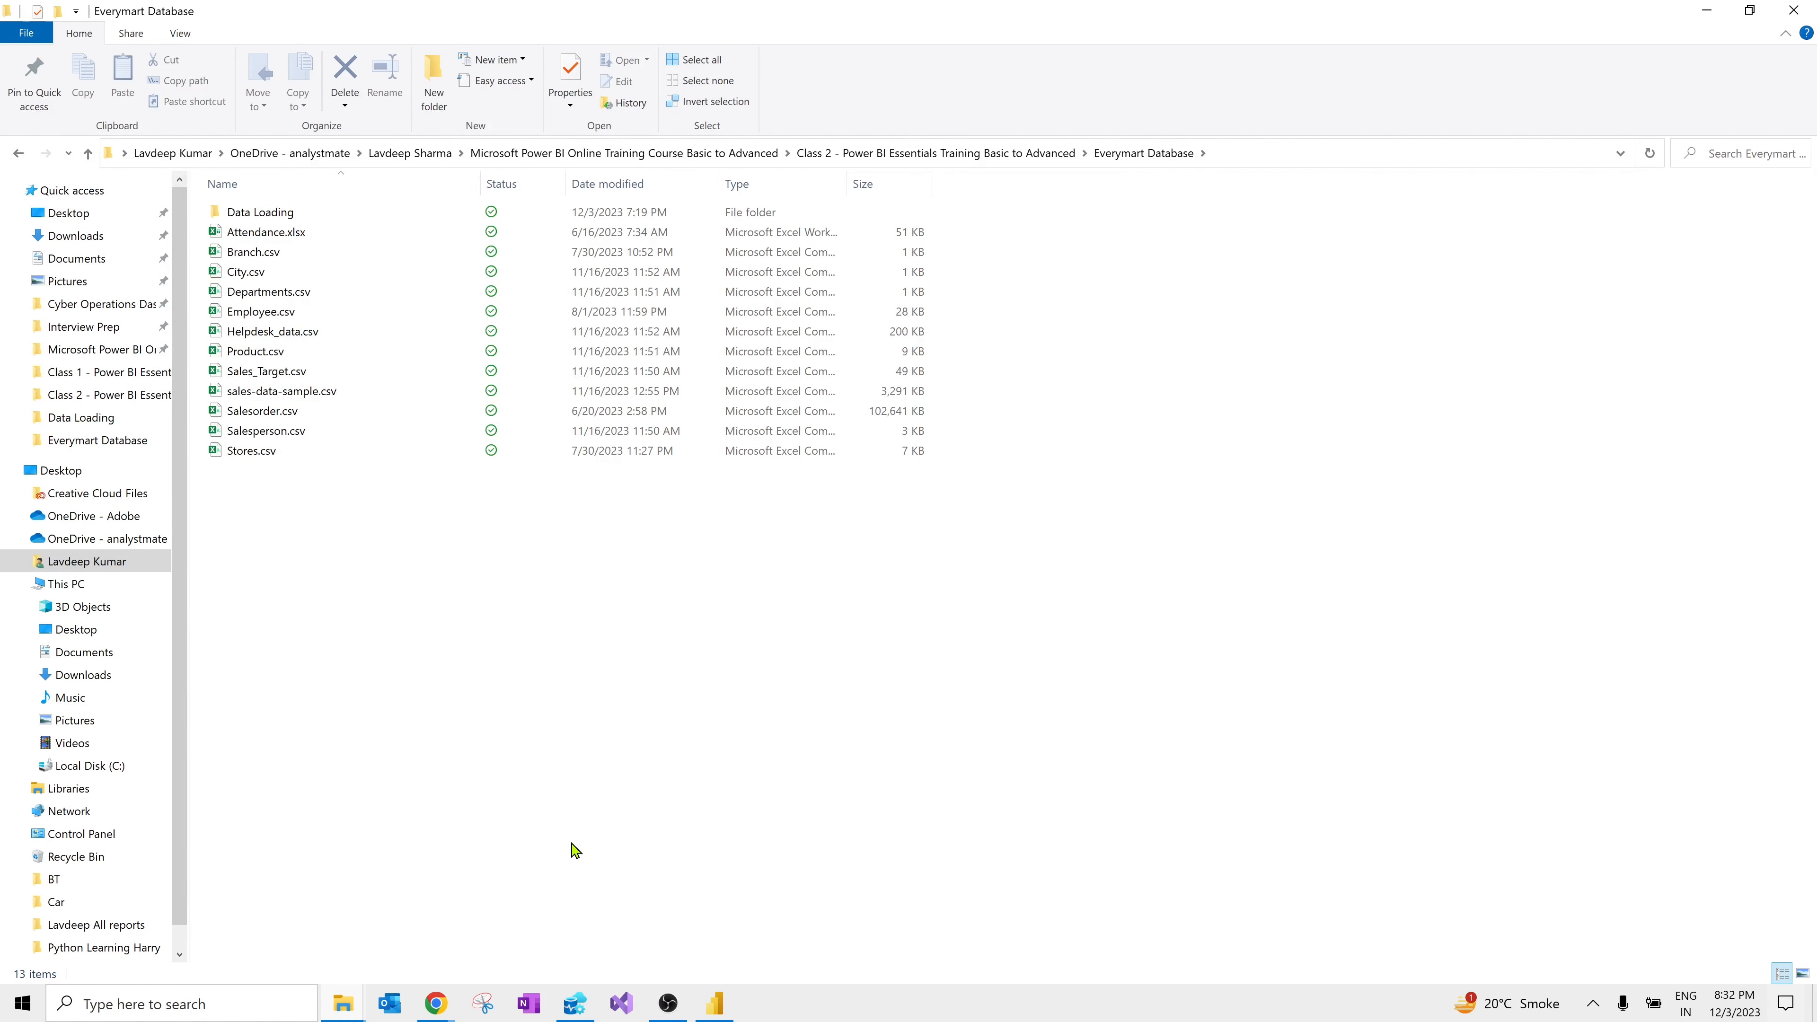
Step: Switch to the Canva slide in Chrome that maps the Everymart tables to their data sources and check the source for Product
left_click(715, 1002)
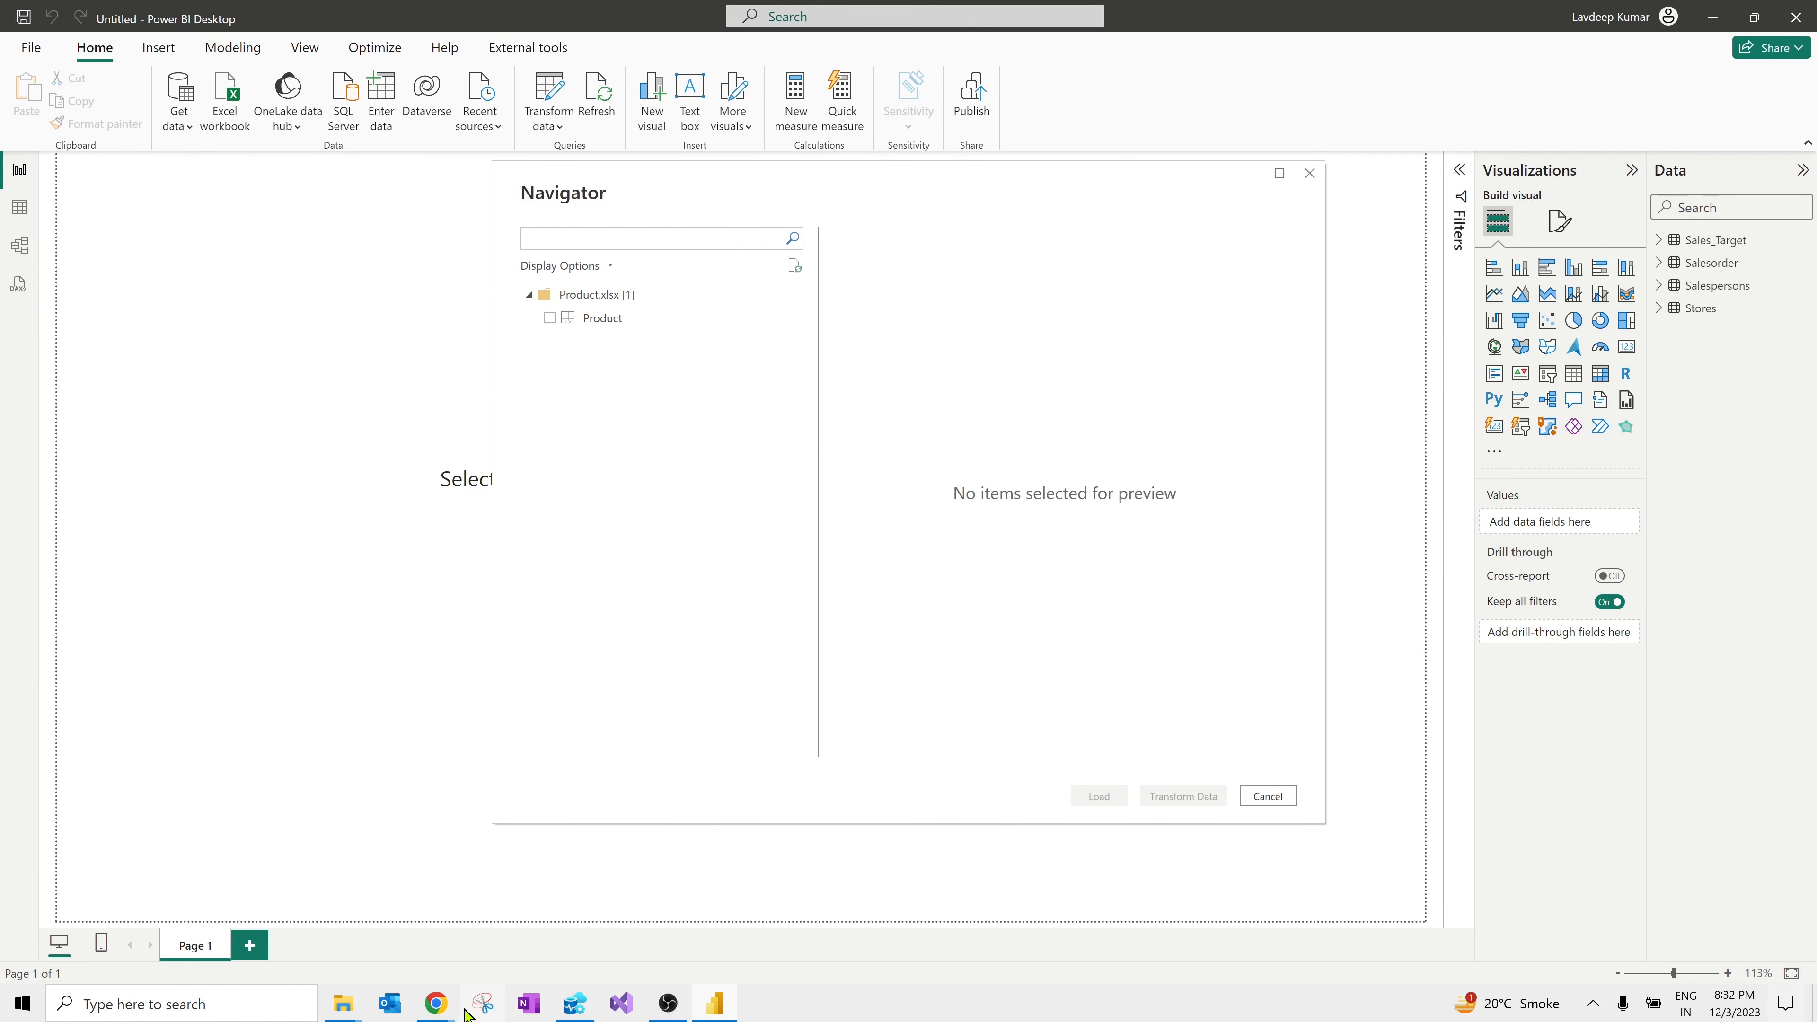
mouse_move(452, 1012)
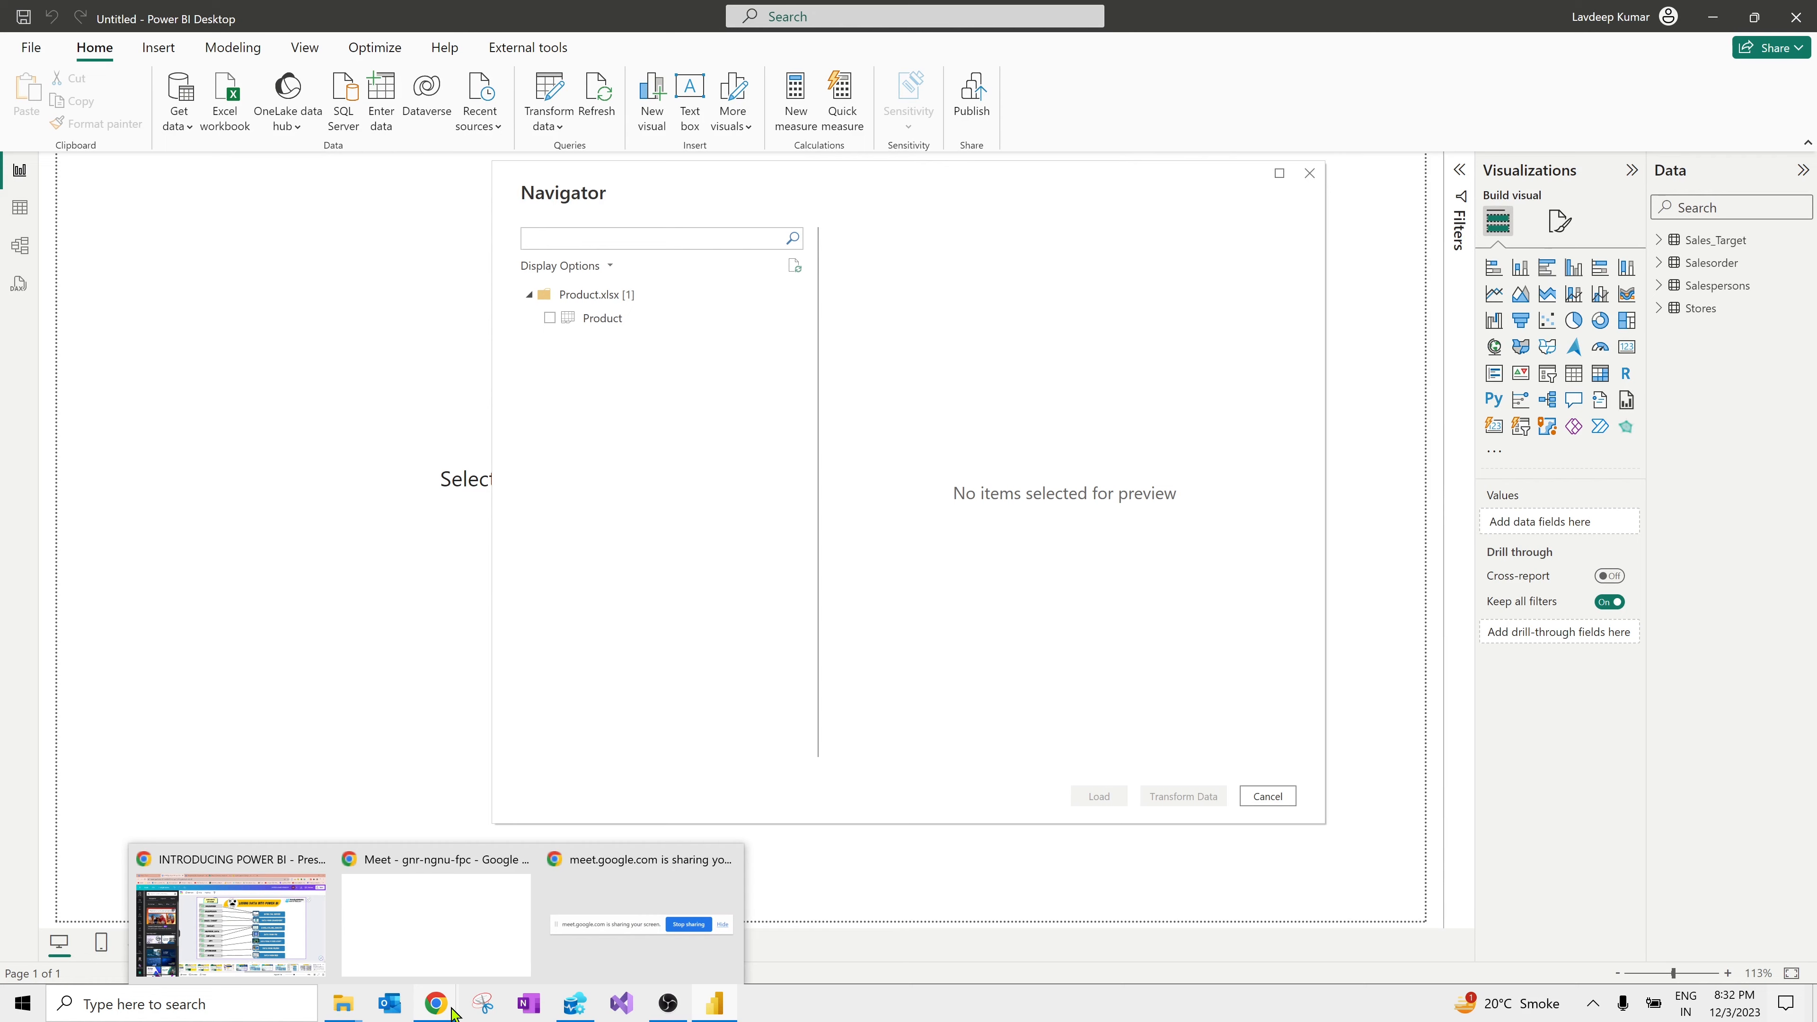
mouse_move(566, 1008)
left_click(590, 970)
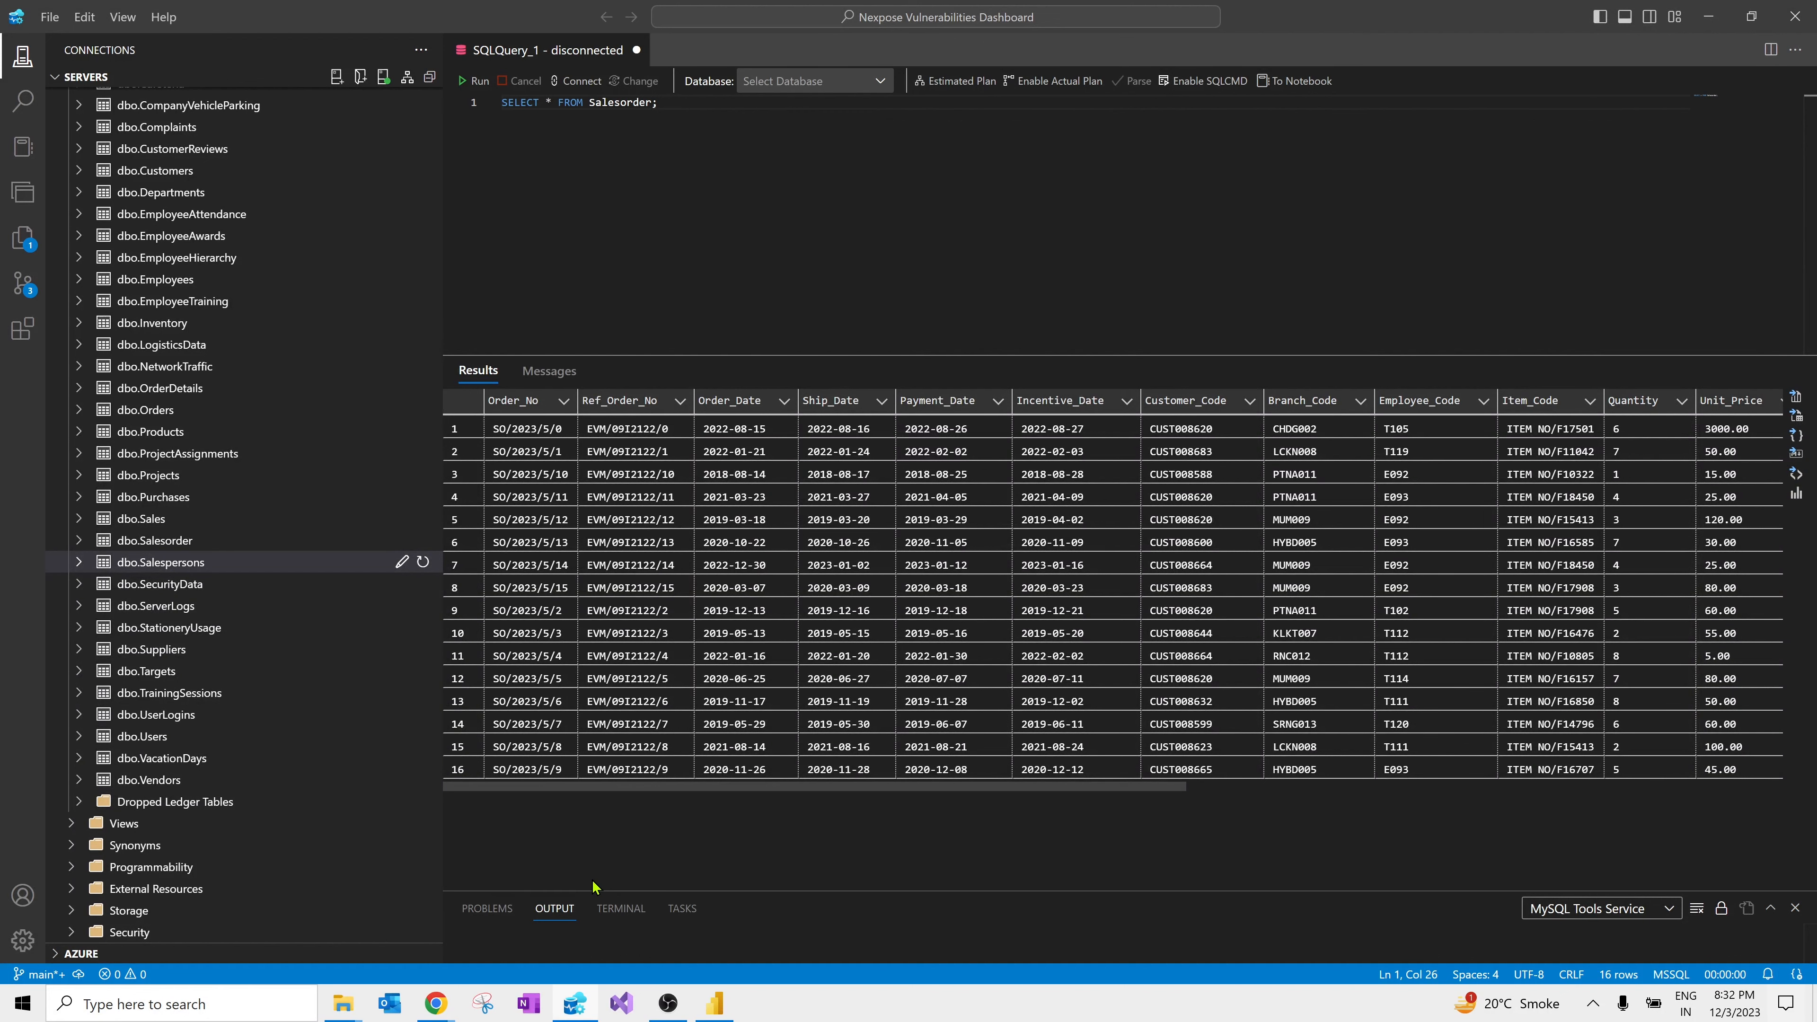
key("alt+Tab")
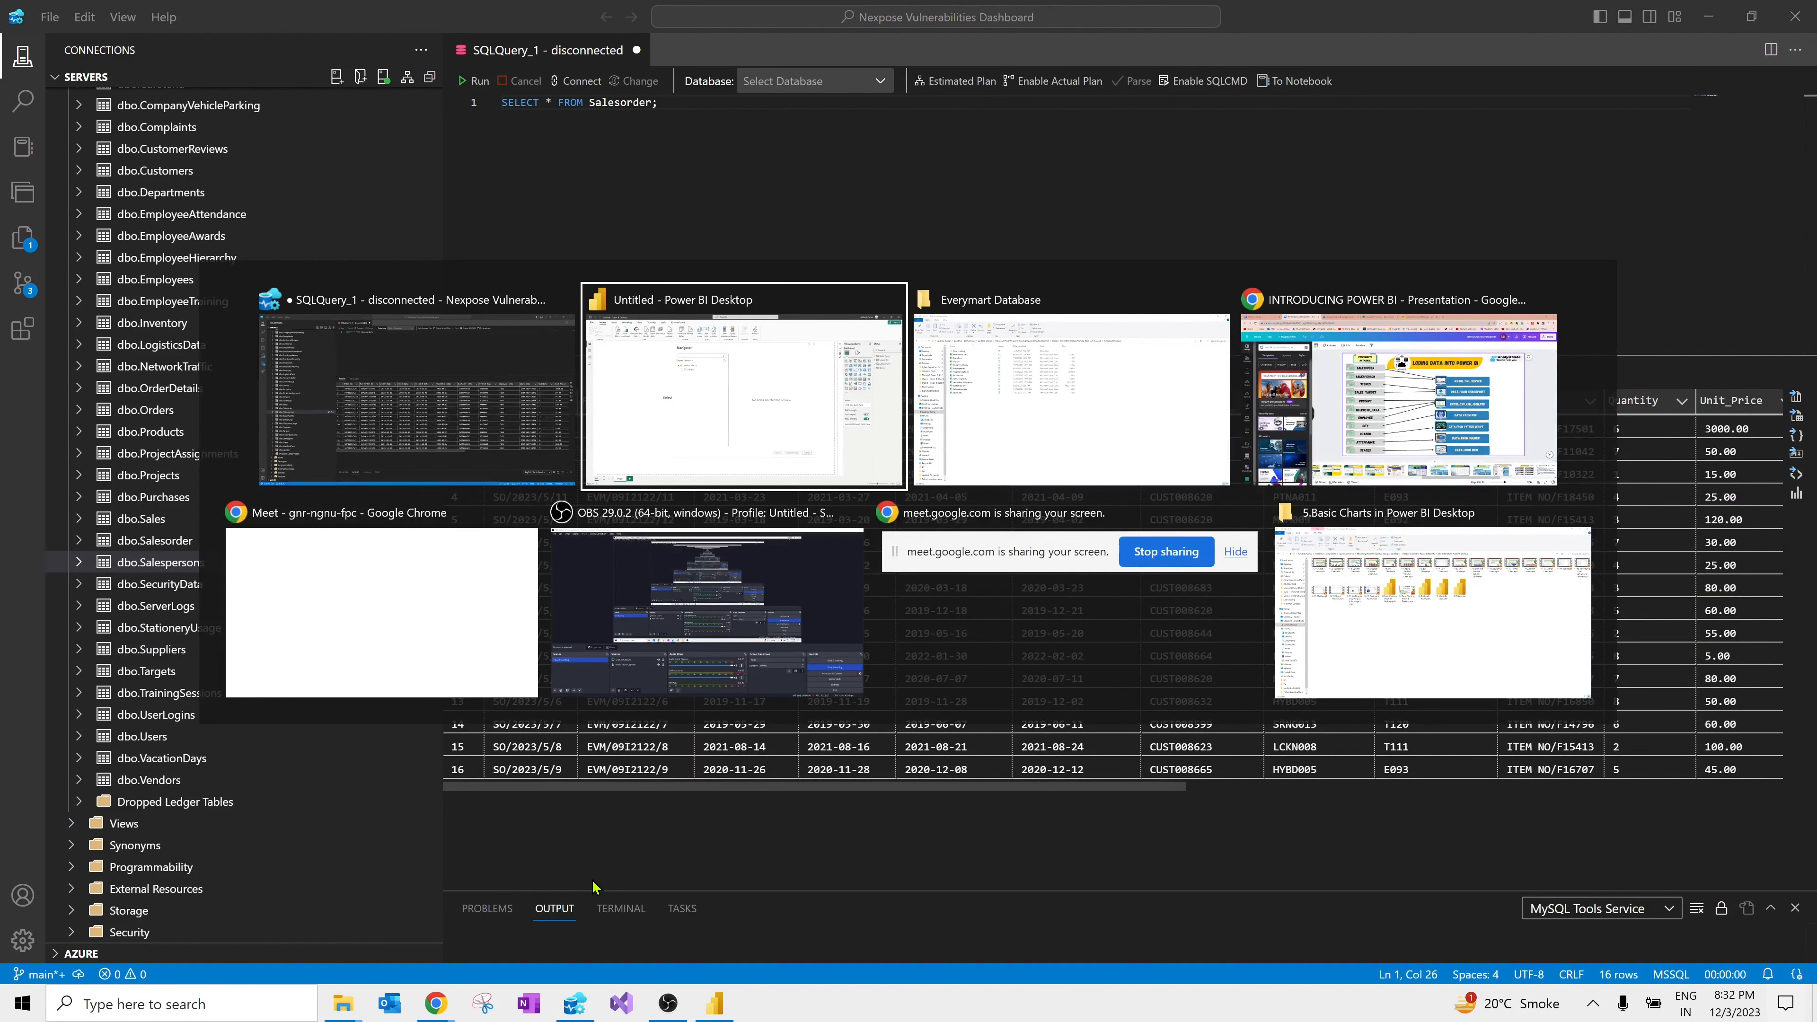
key("alt+Tab")
key("alt+Tab")
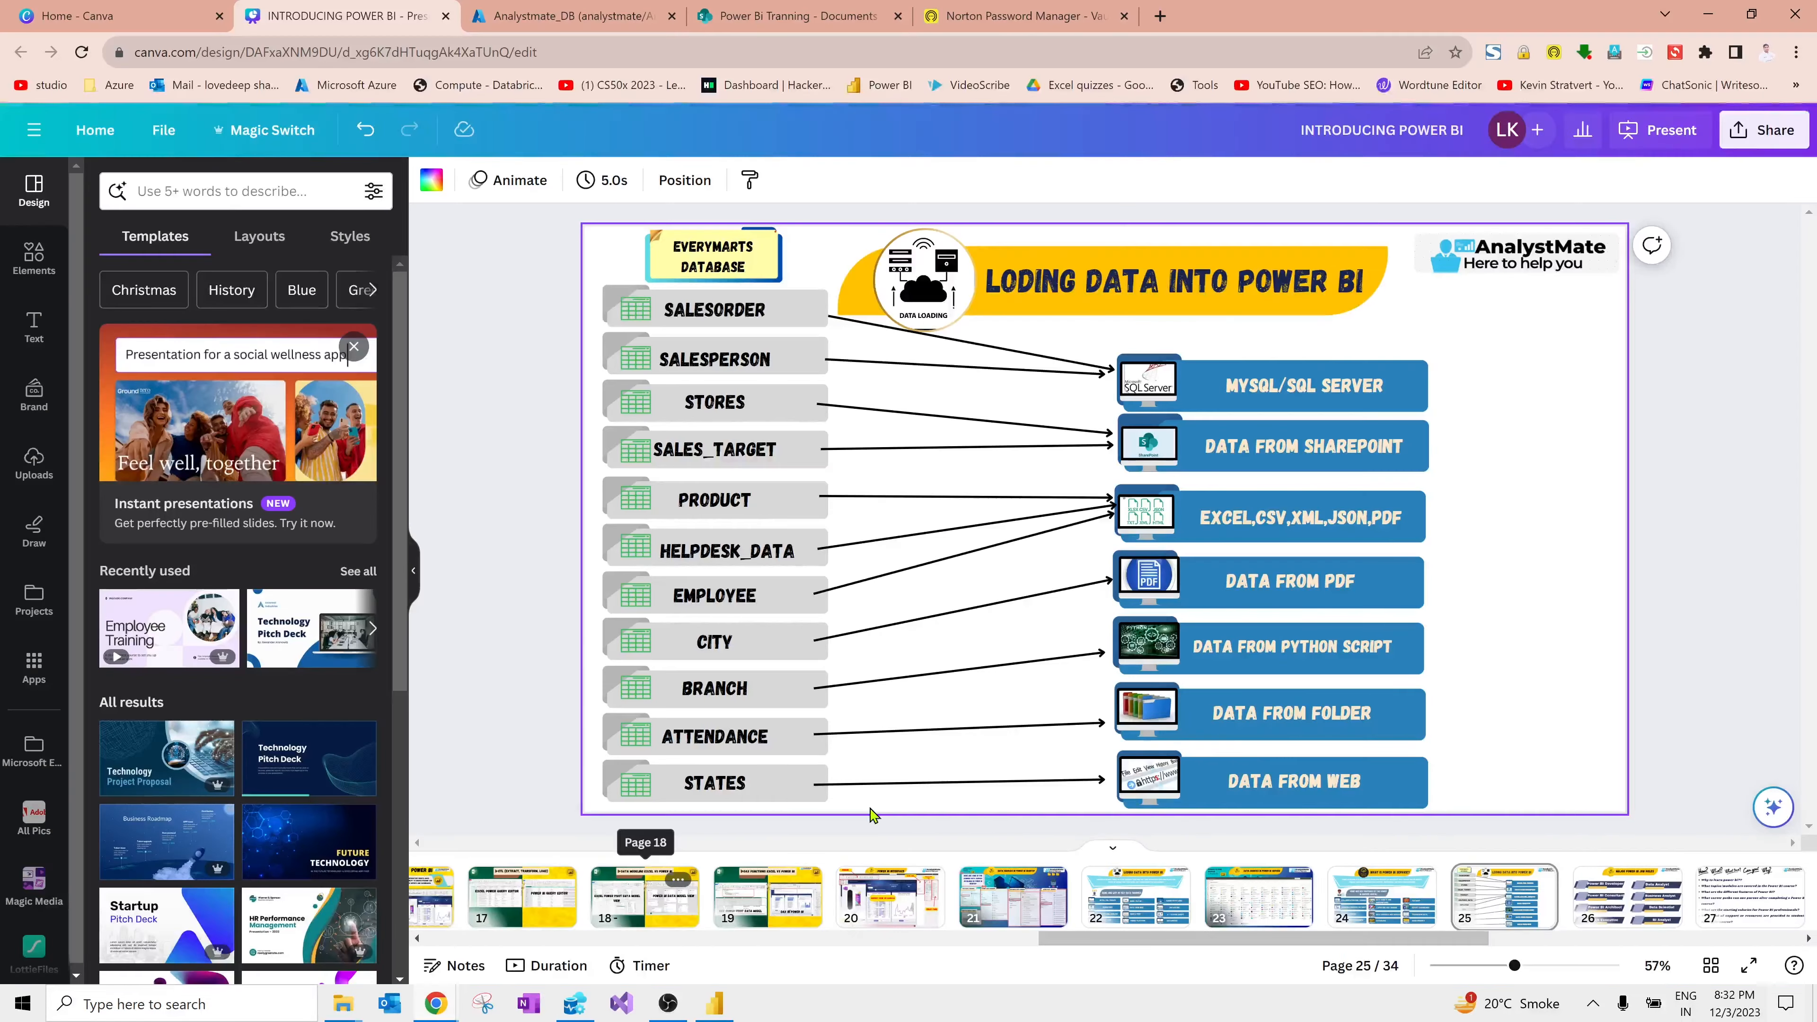
Step: Return to Power BI Desktop and load the Product table from Product.xlsx
left_click(717, 1002)
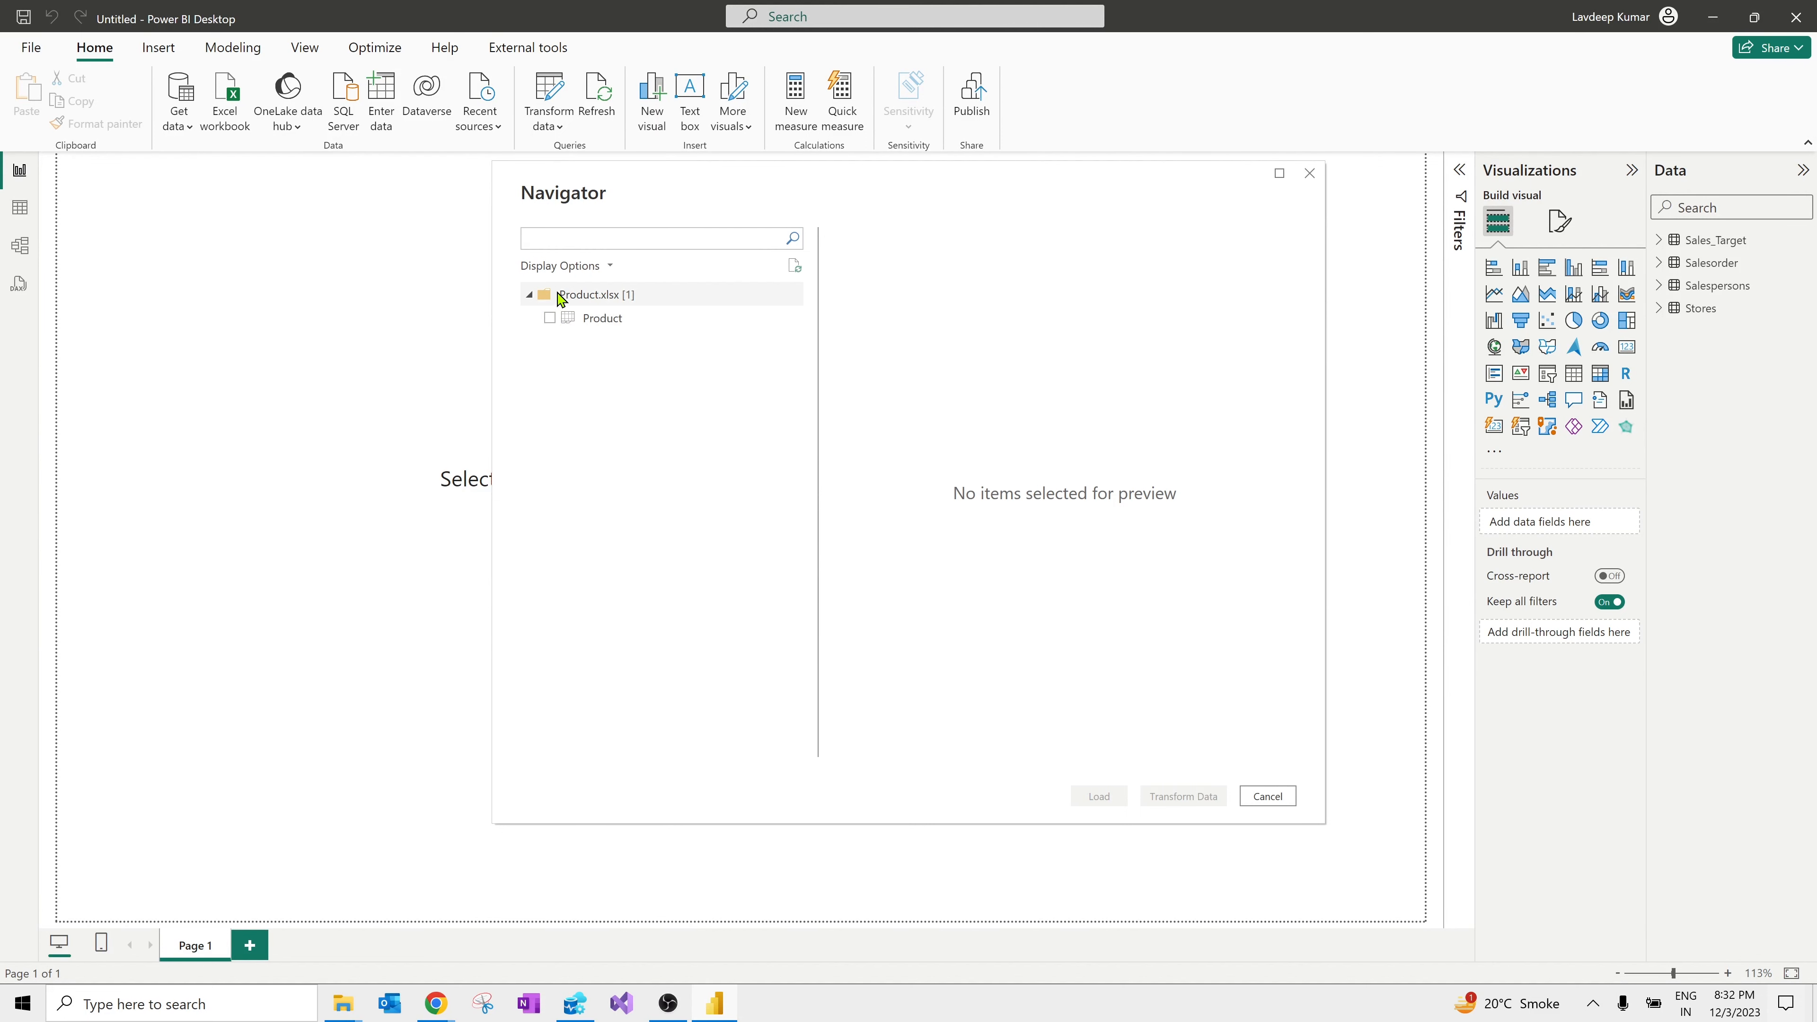
left_click(550, 320)
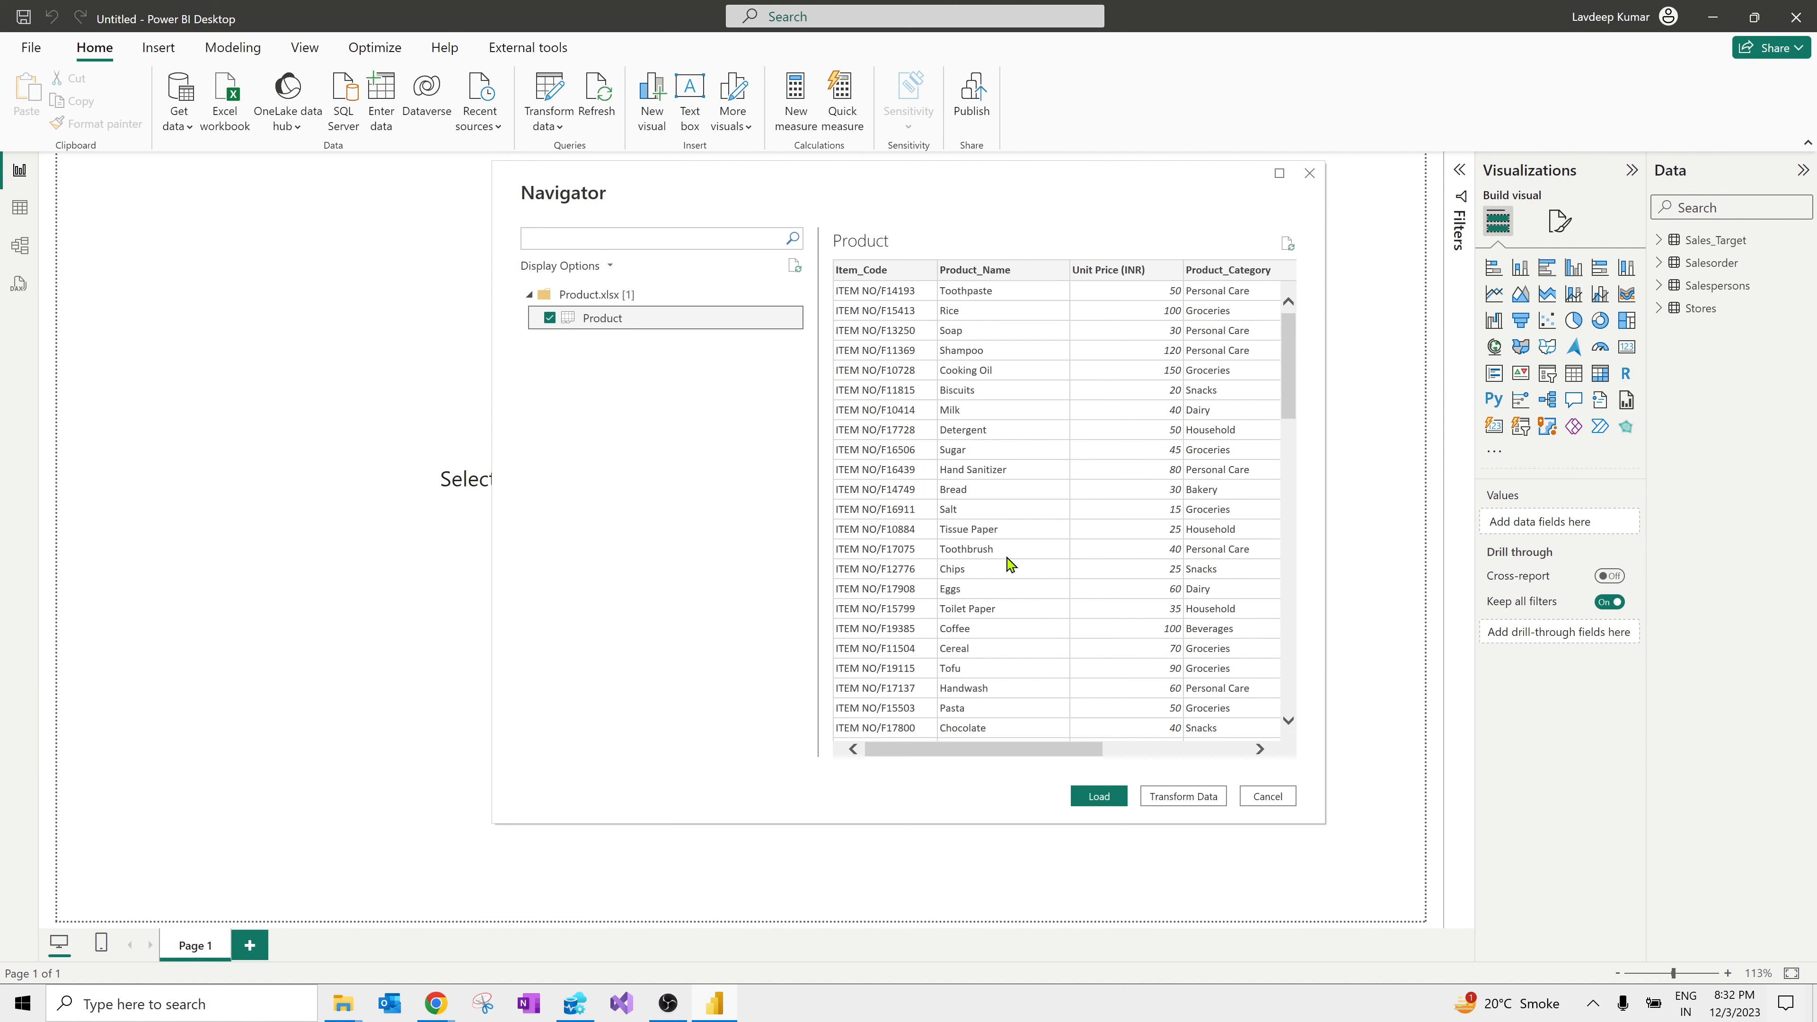
left_click(1082, 800)
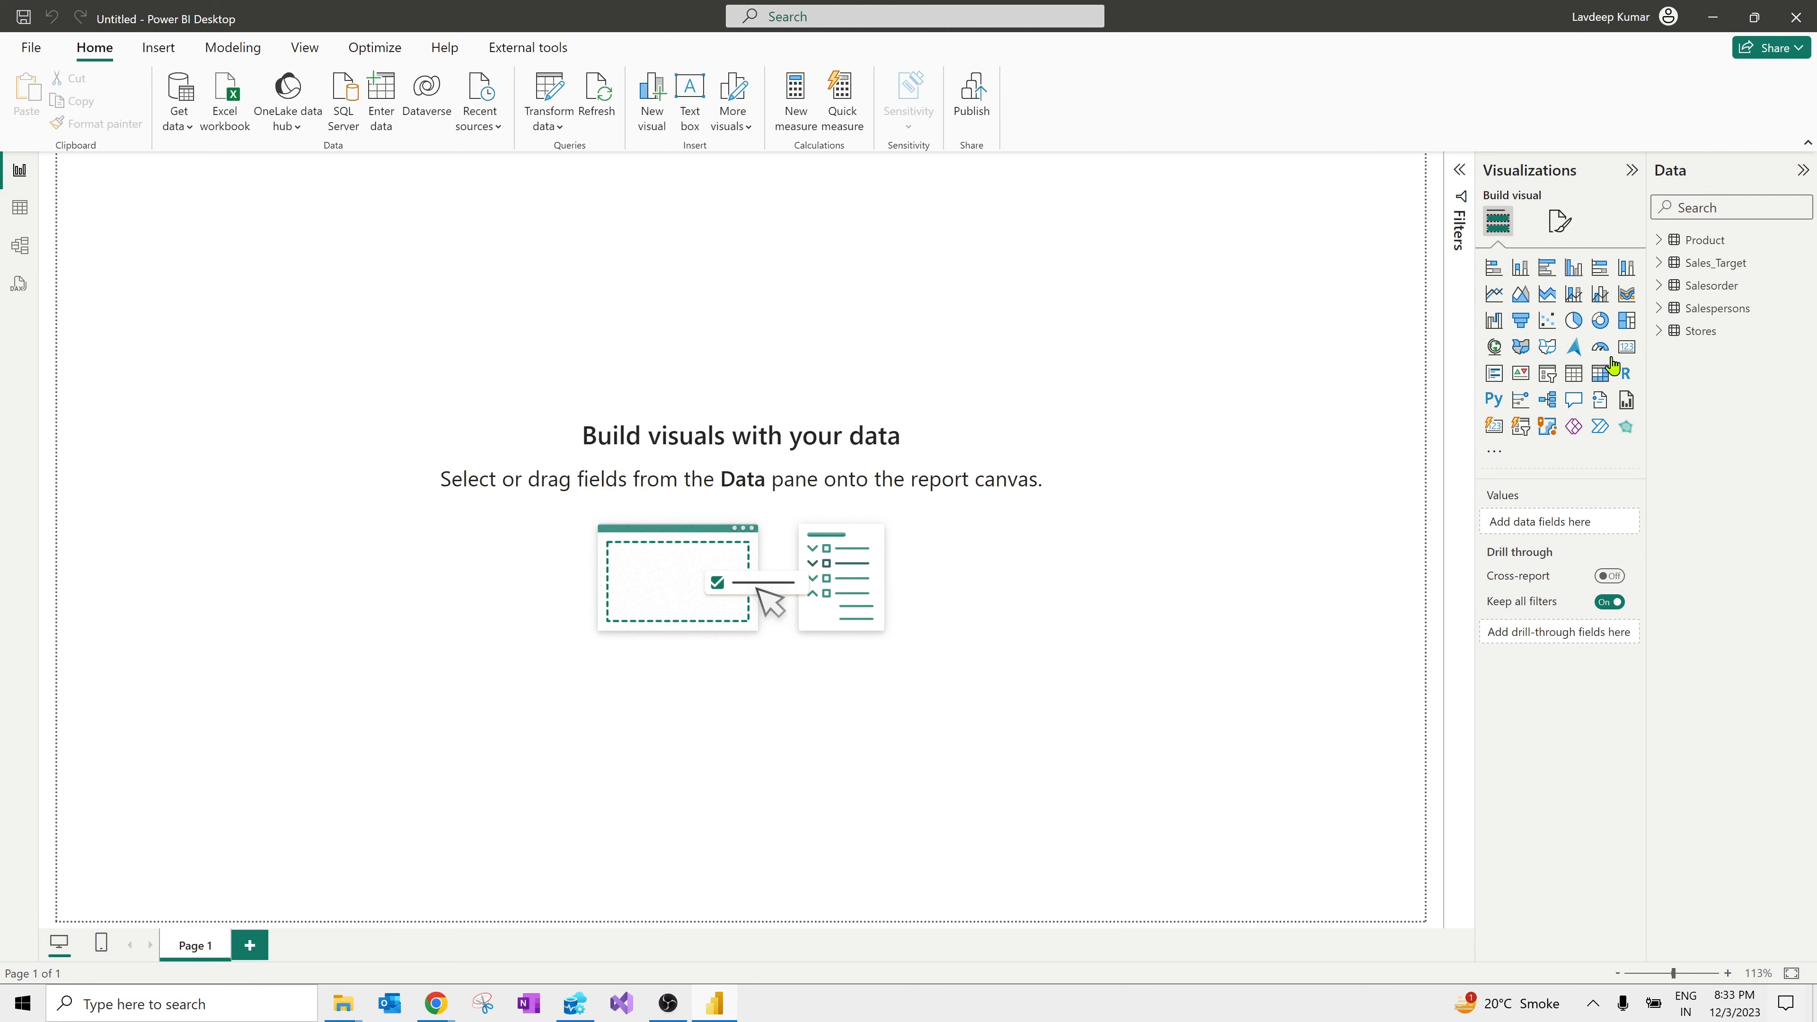
left_click(1701, 241)
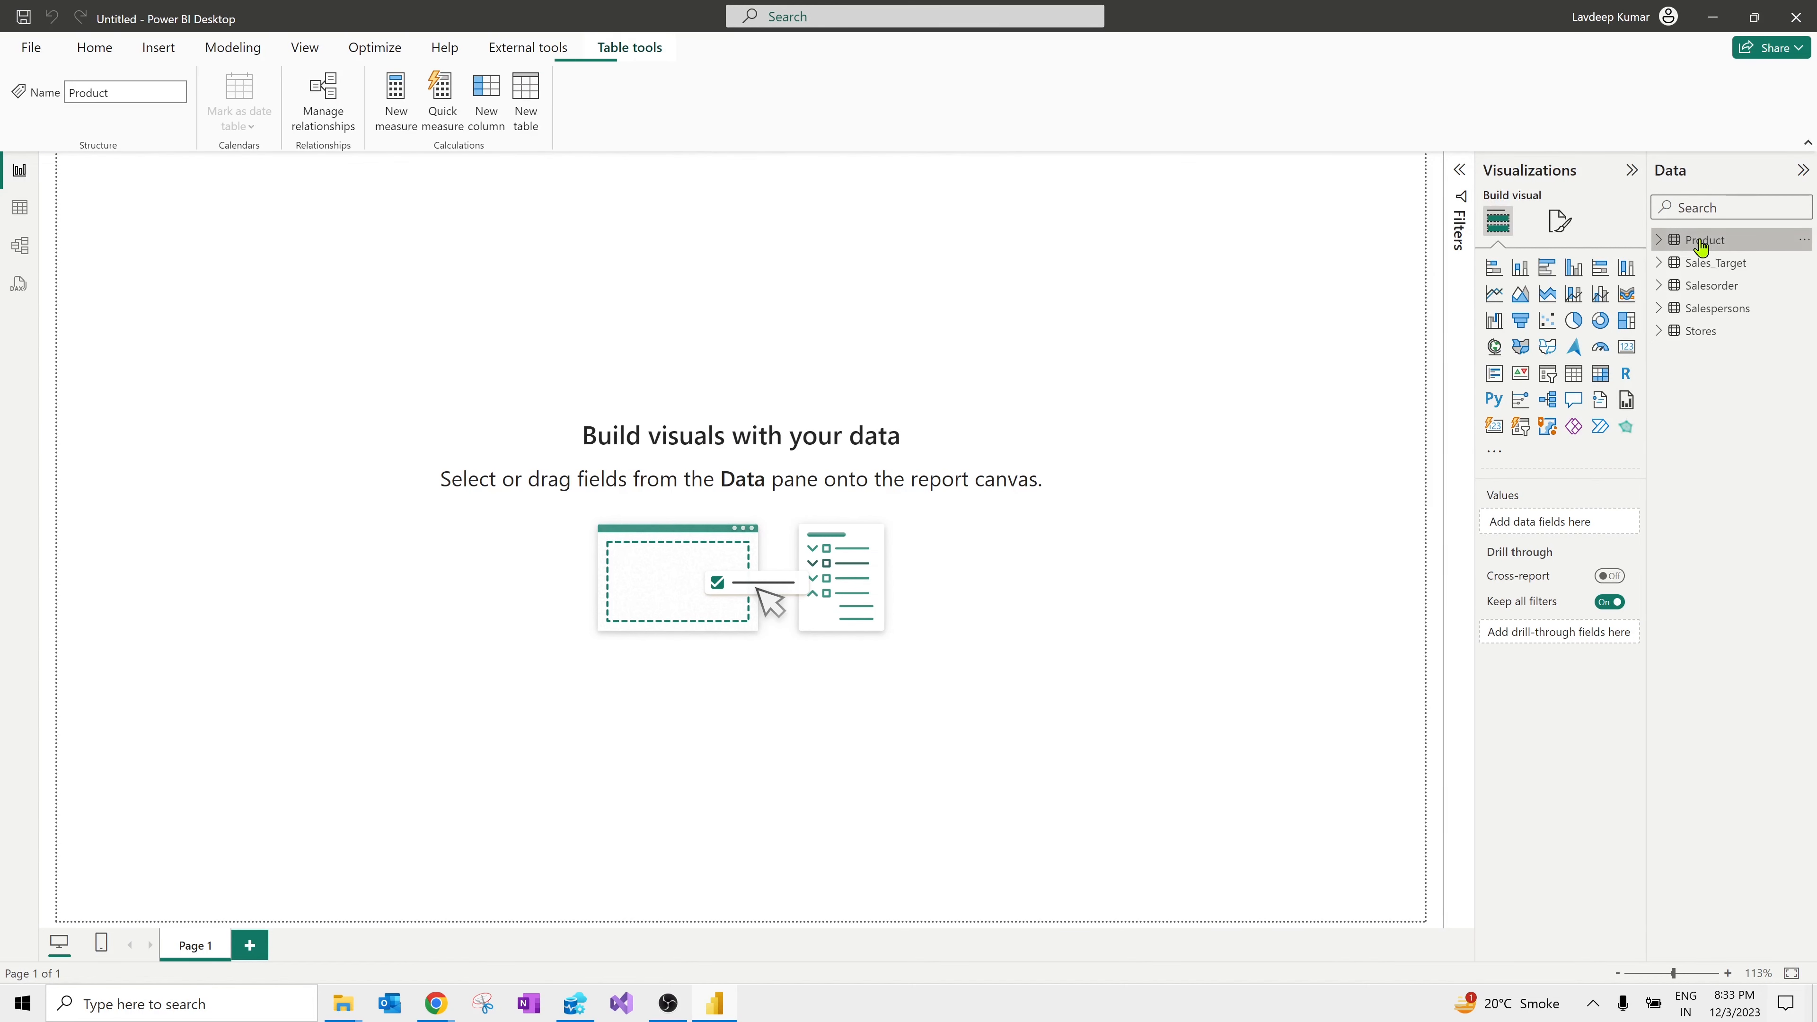
key("ctrl+s")
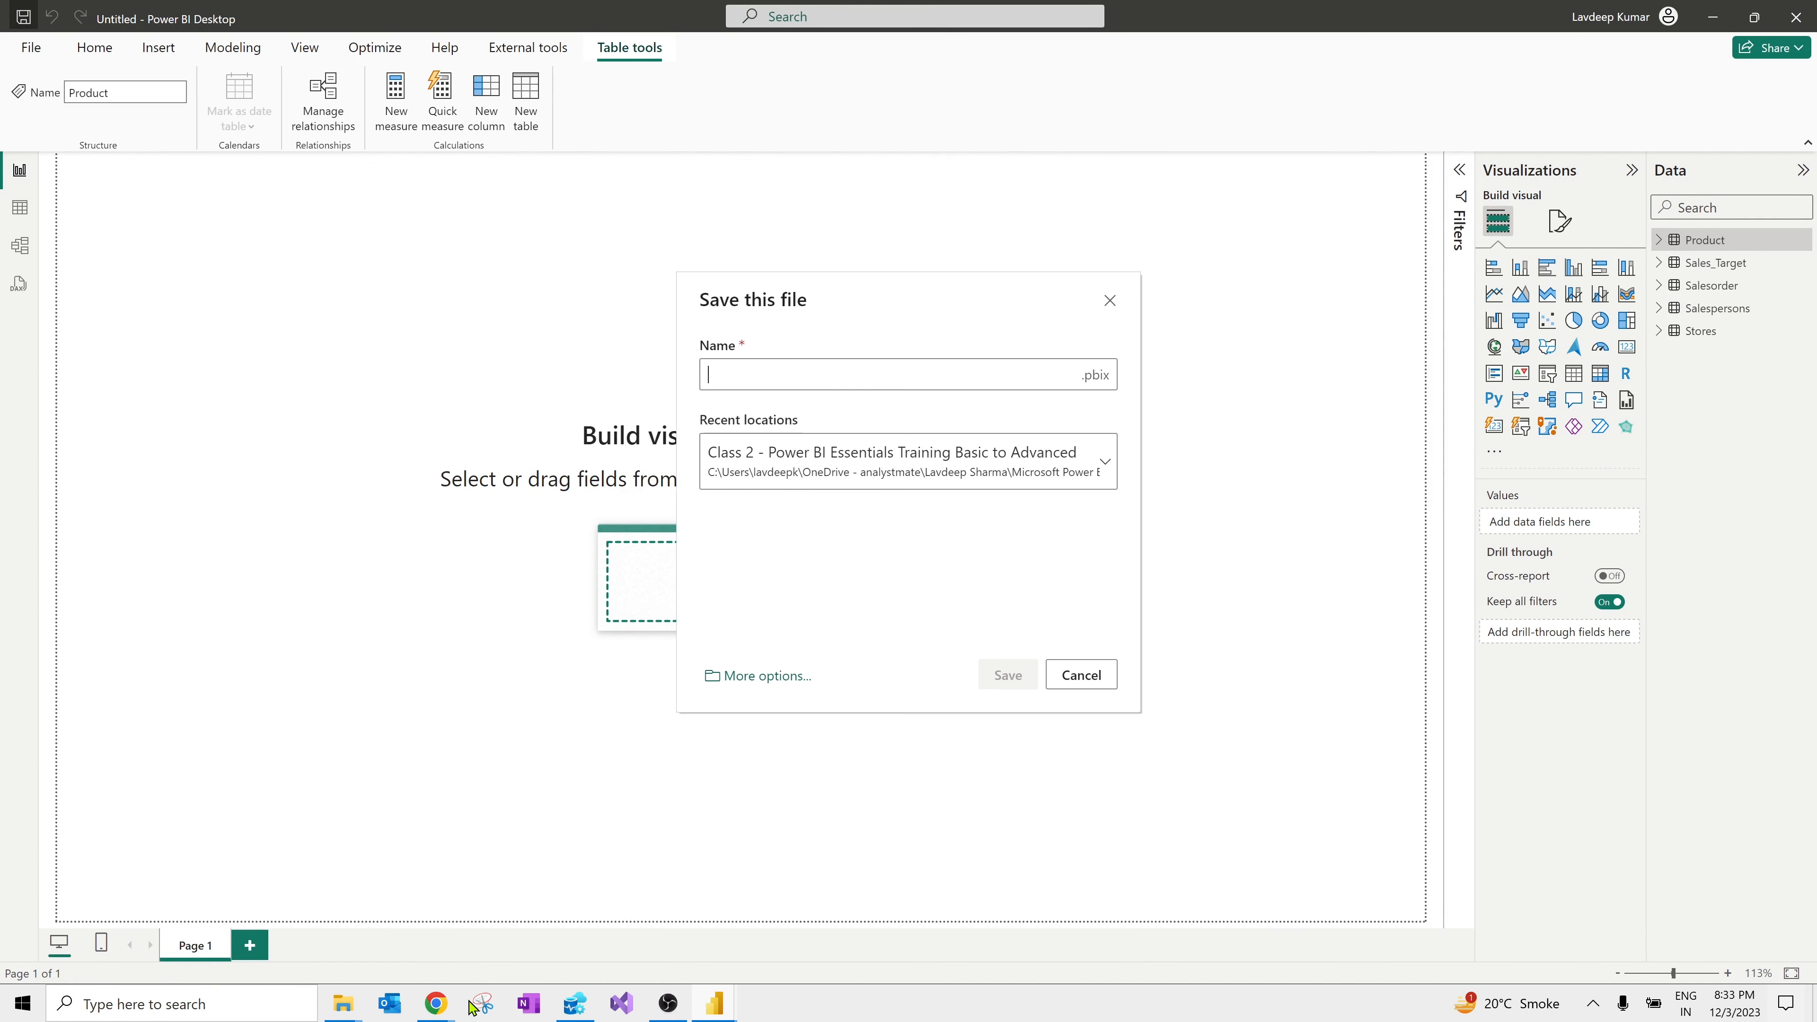
left_click(1097, 684)
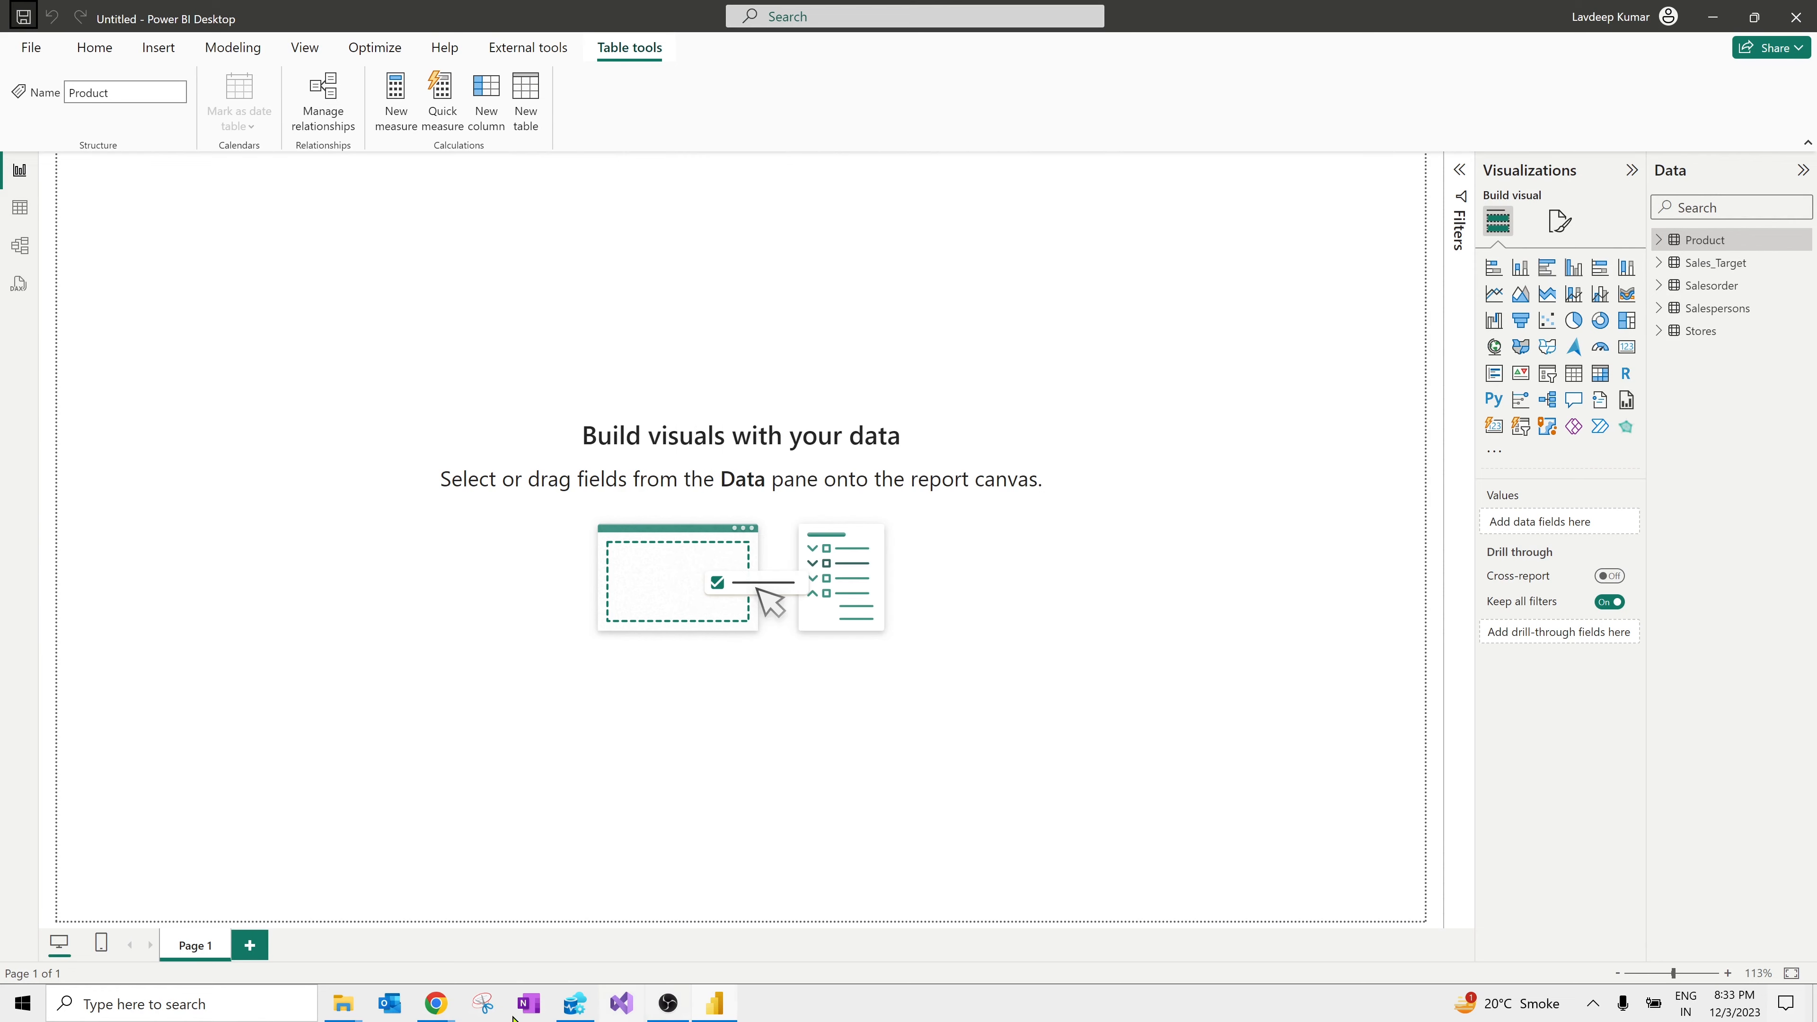
Step: Check the data-source mapping slide in Chrome for the remaining Everymart tables, returning to Power BI Desktop
left_click(448, 969)
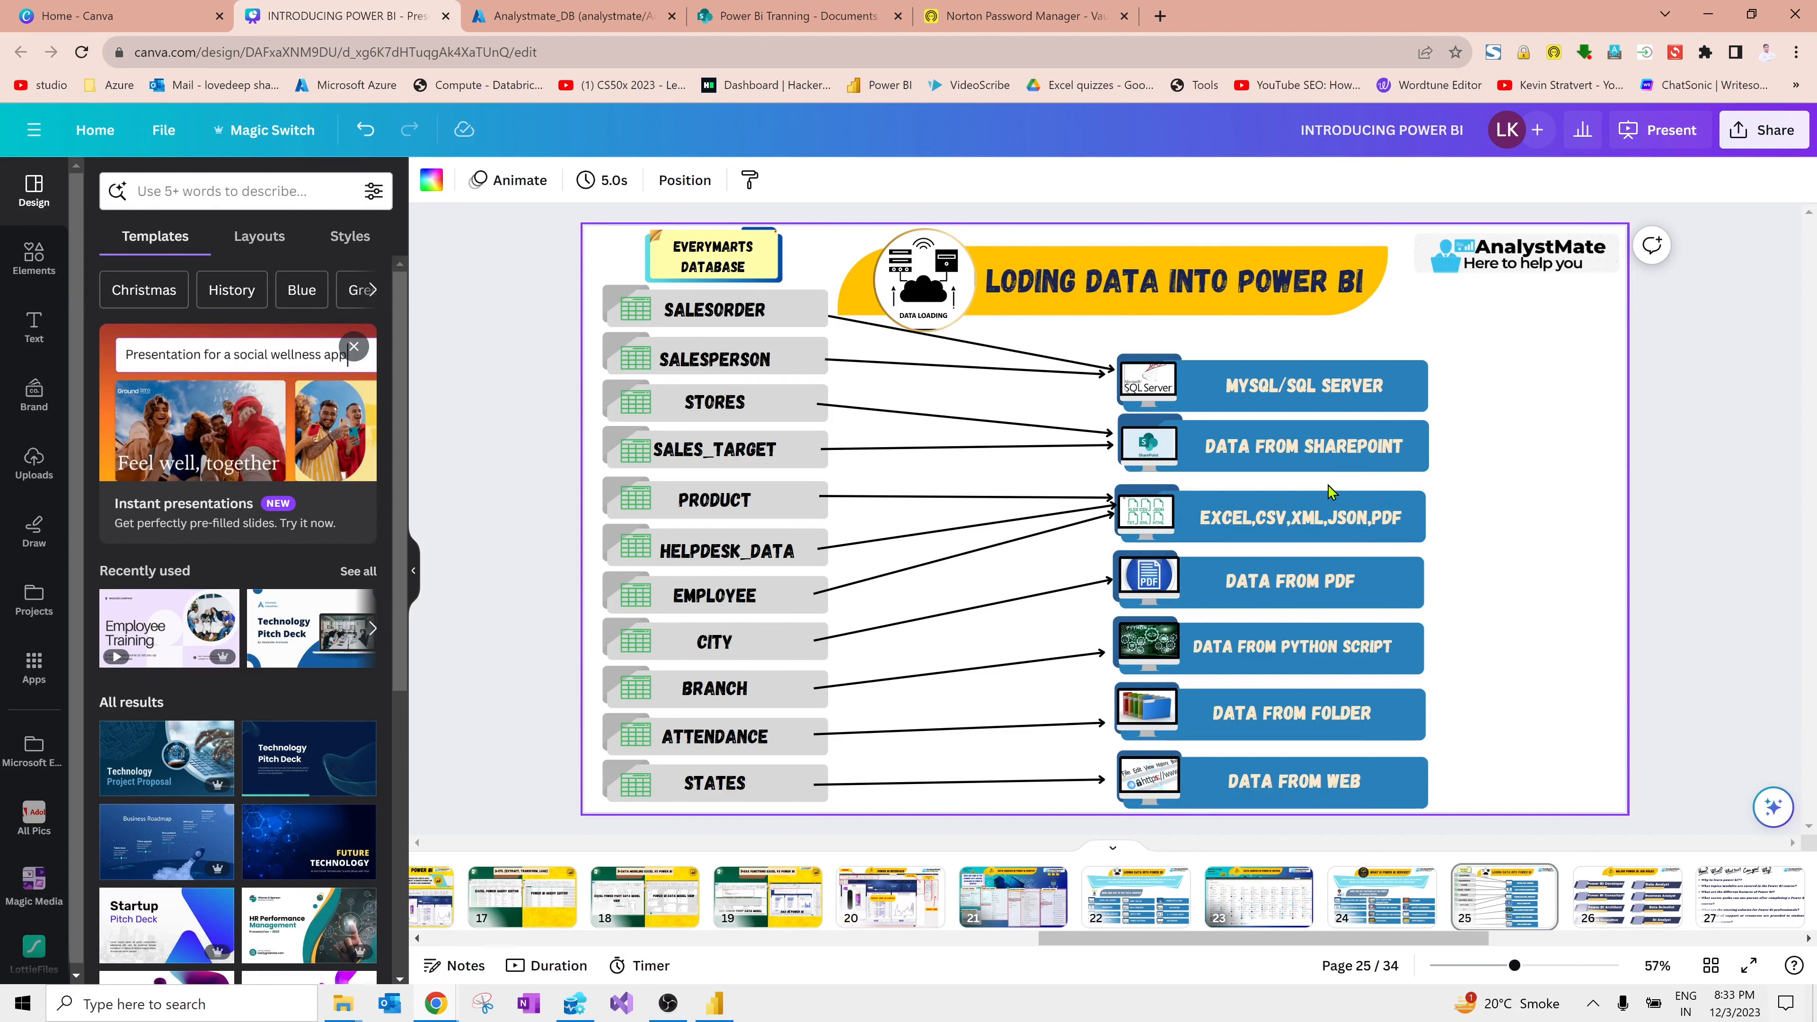
key("alt+Tab")
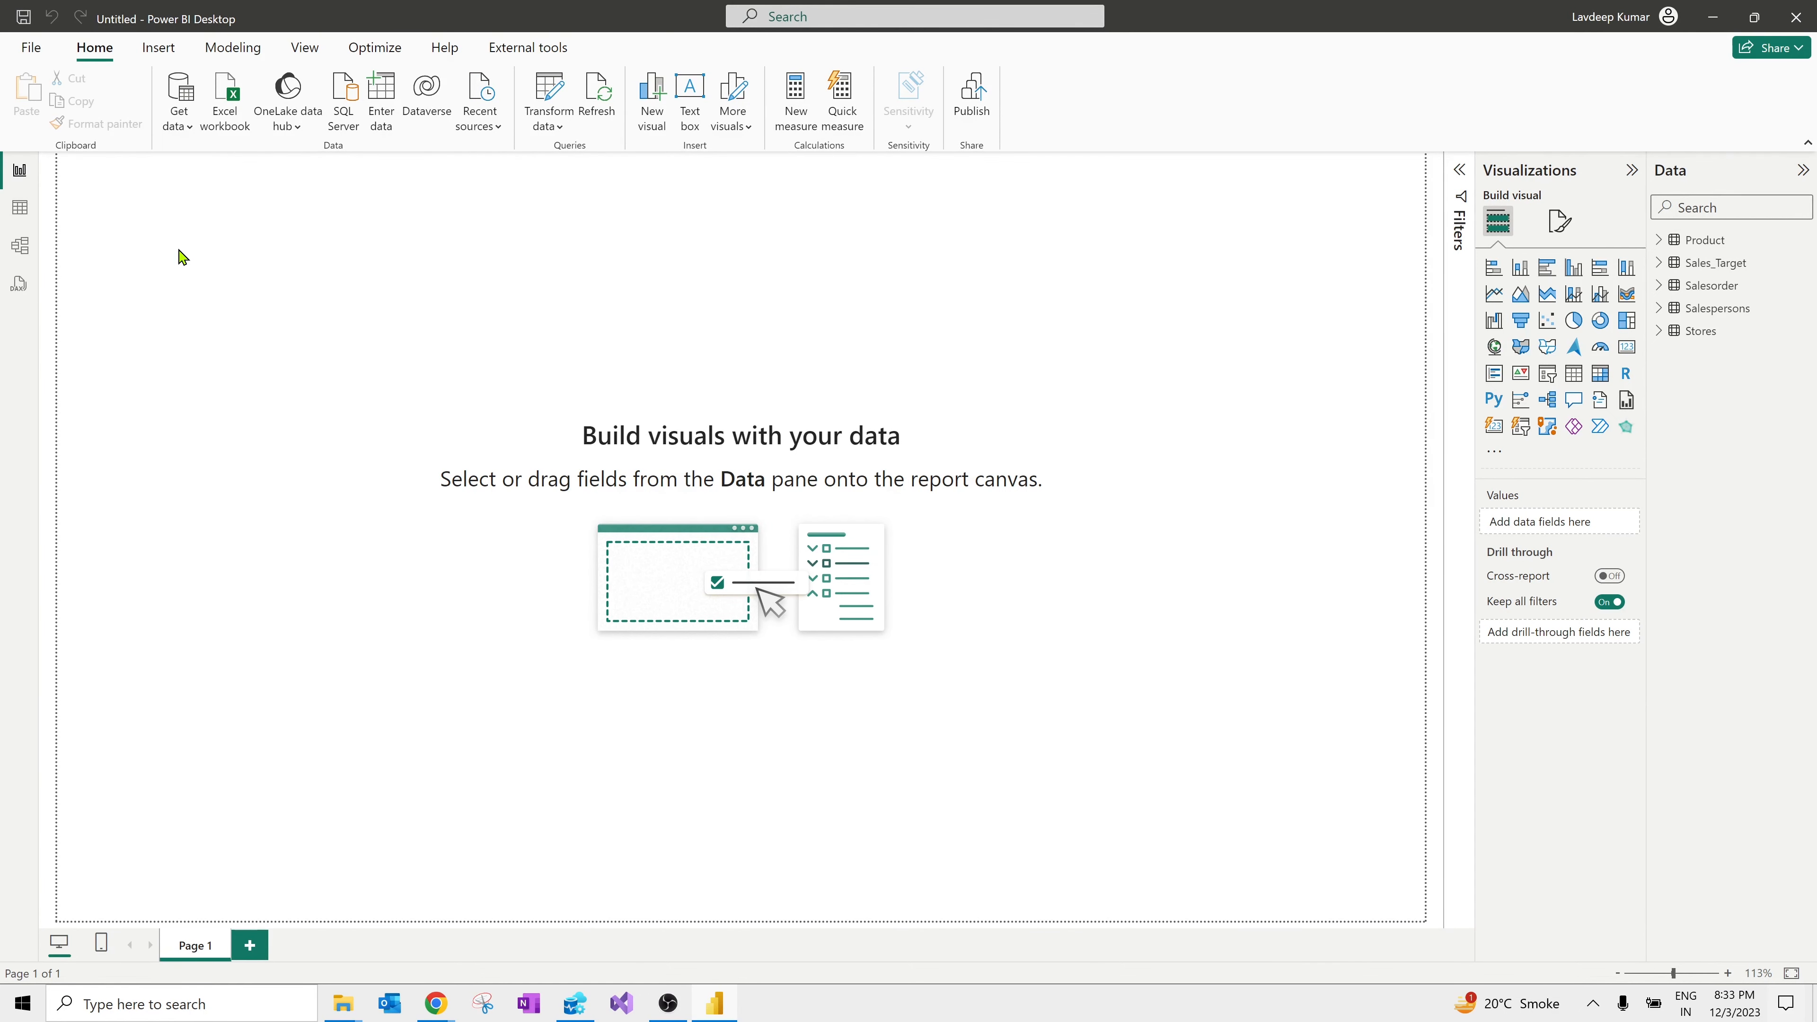
left_click(179, 115)
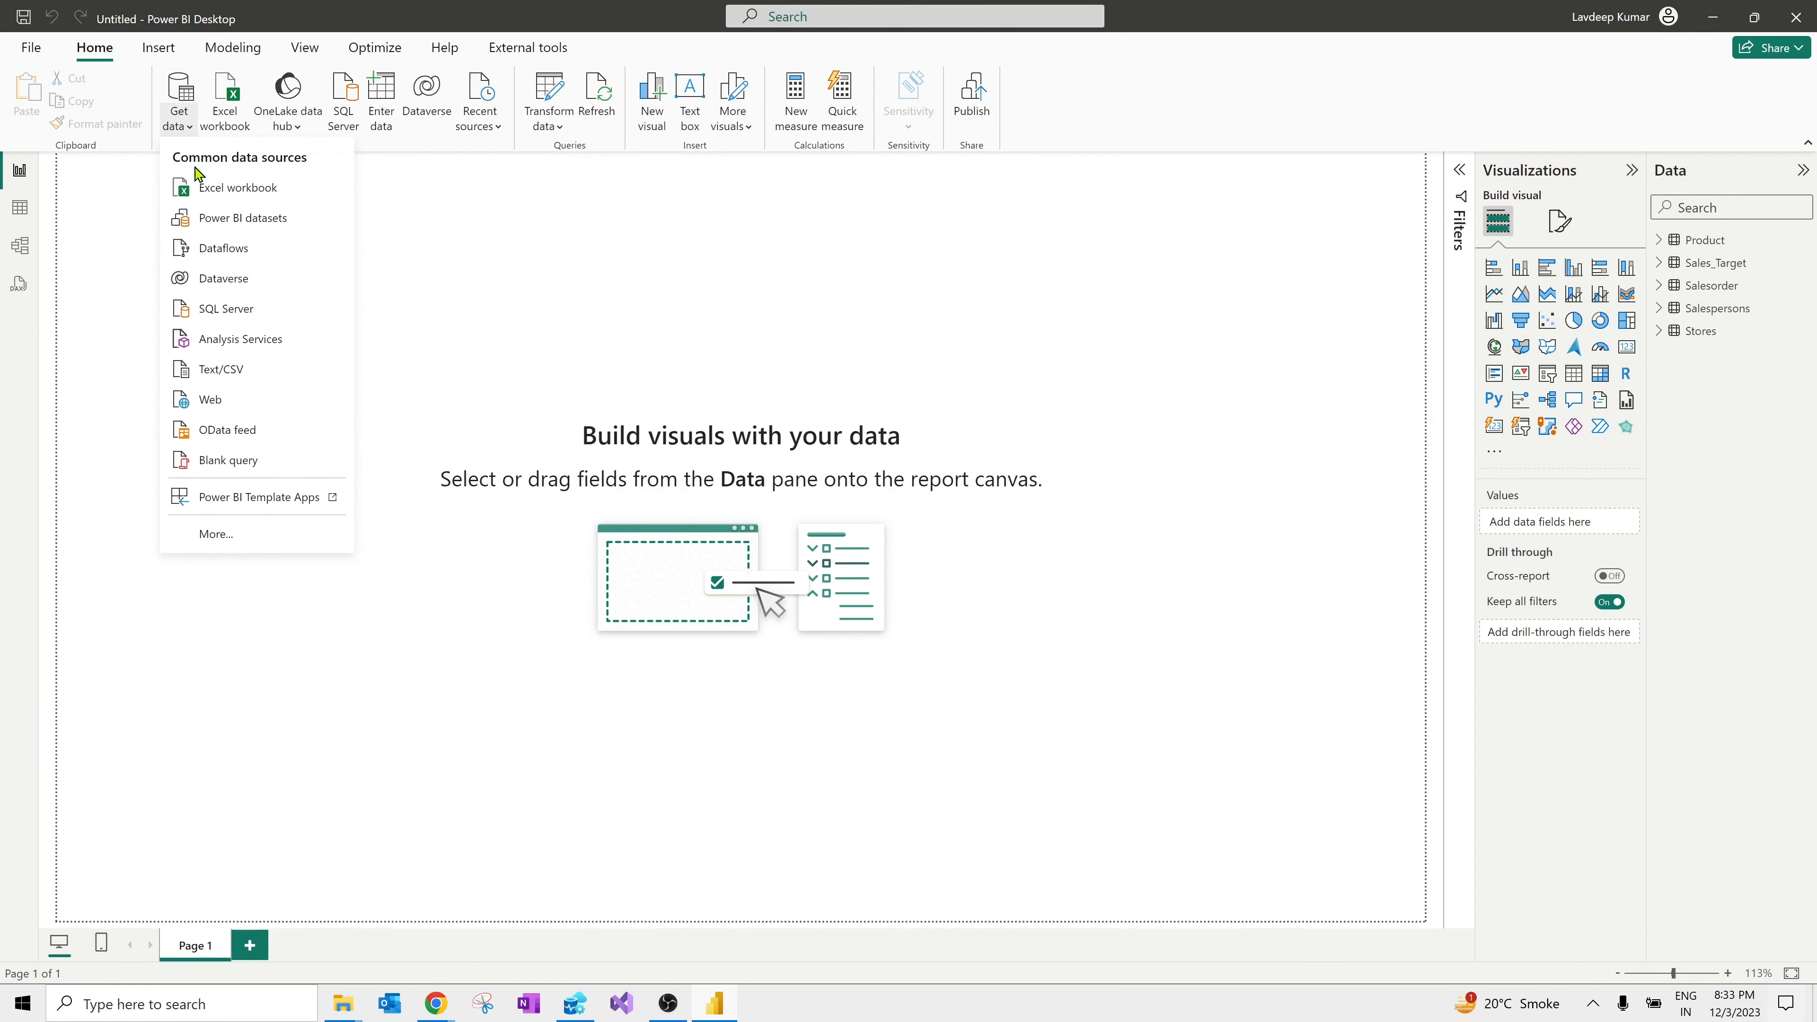
left_click(234, 101)
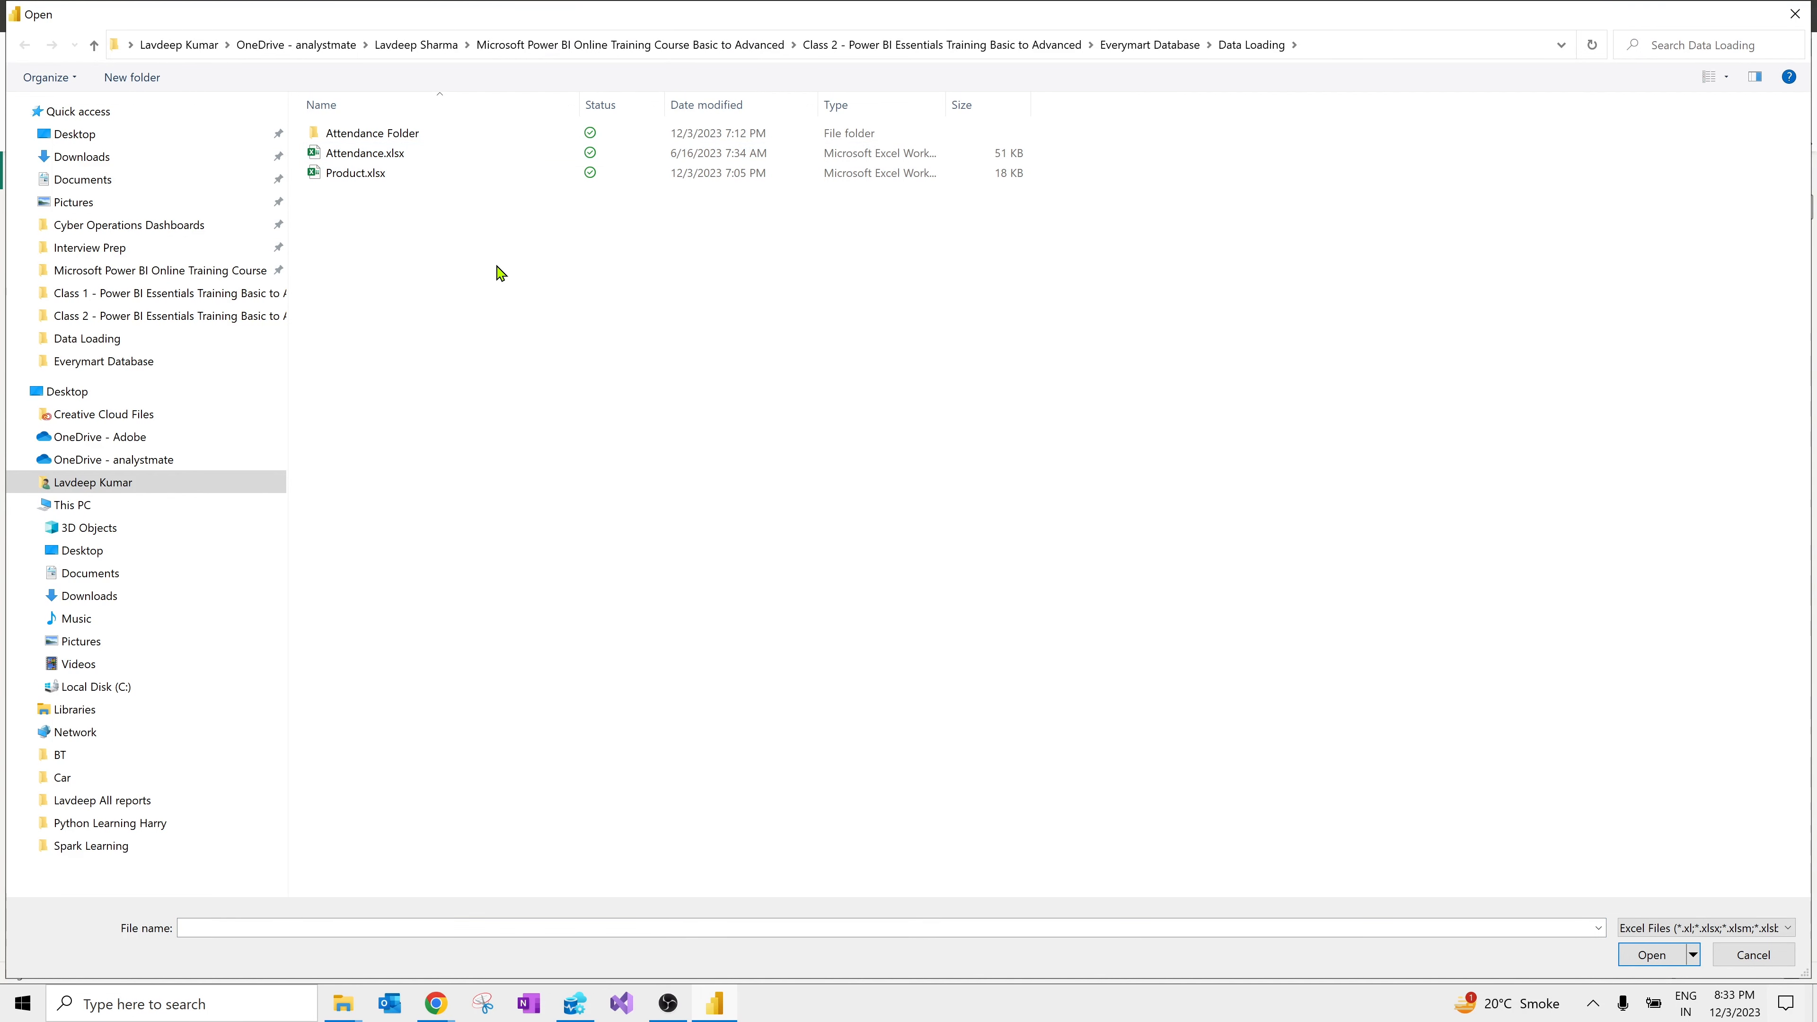
key("Escape")
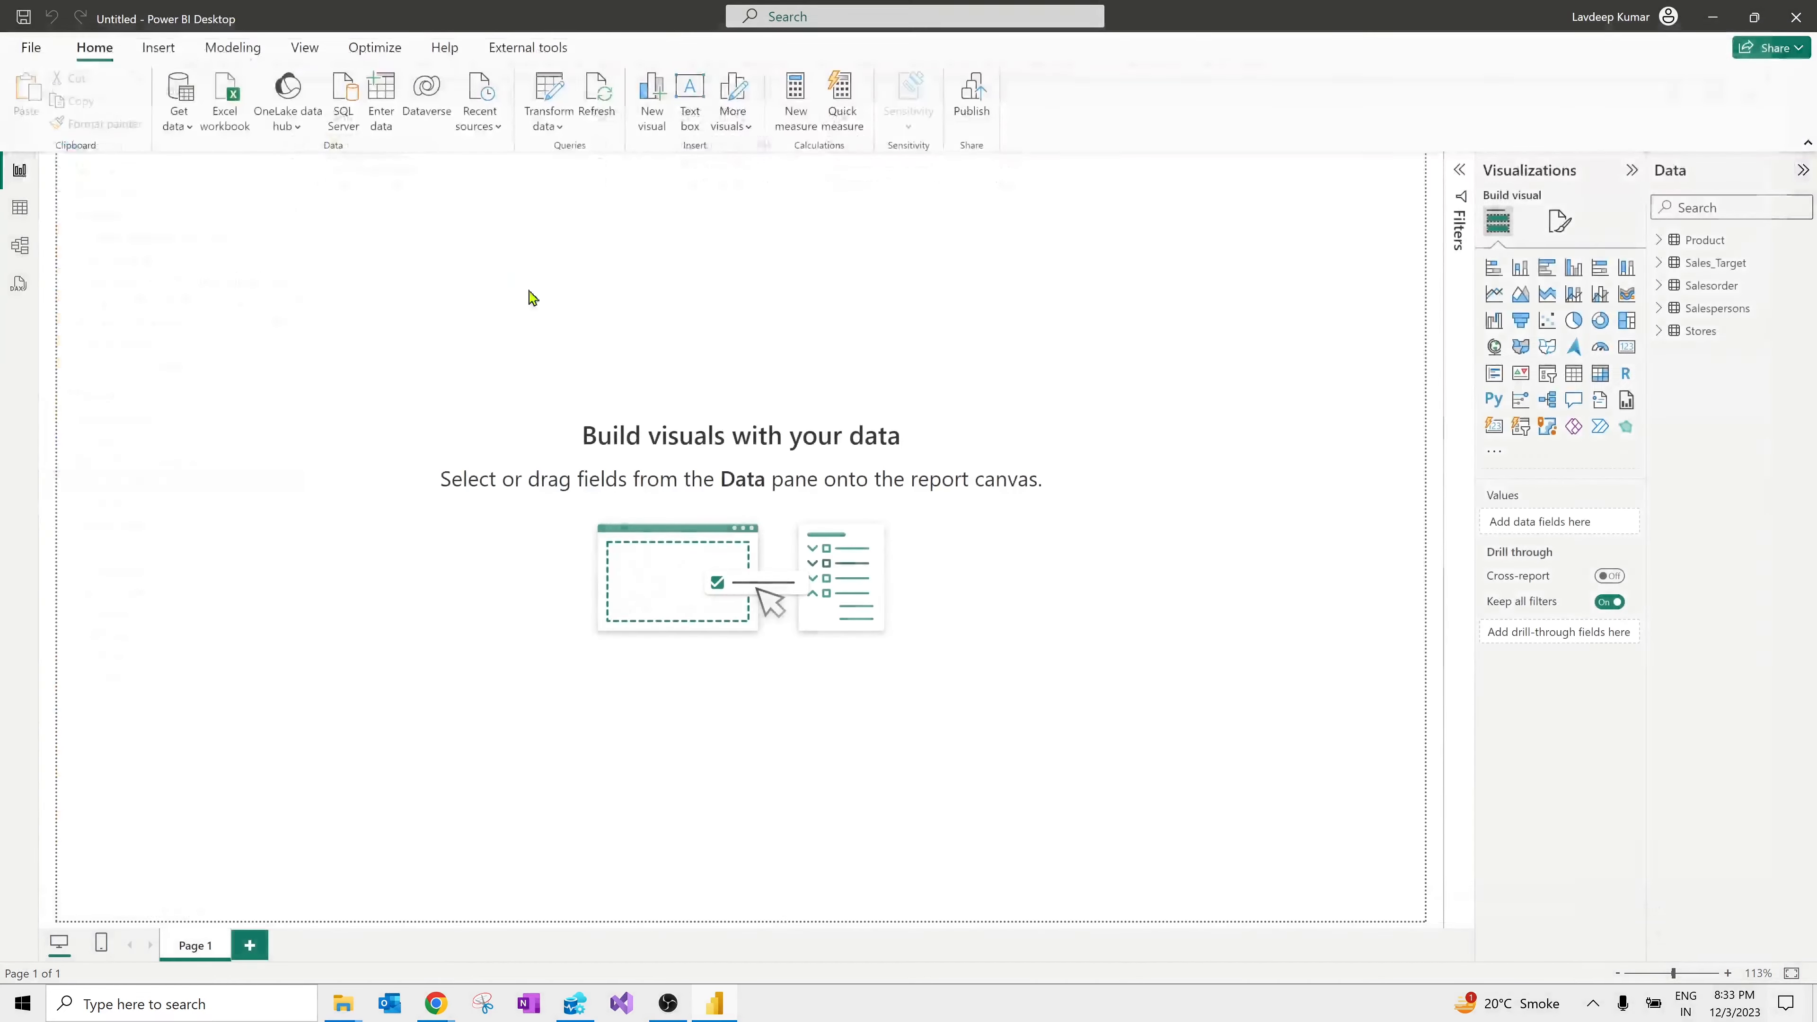
Step: Open the Data Loading folder in File Explorer and compare its files with those the Excel workbook connector in Power BI Desktop offers
mouse_move(344, 1017)
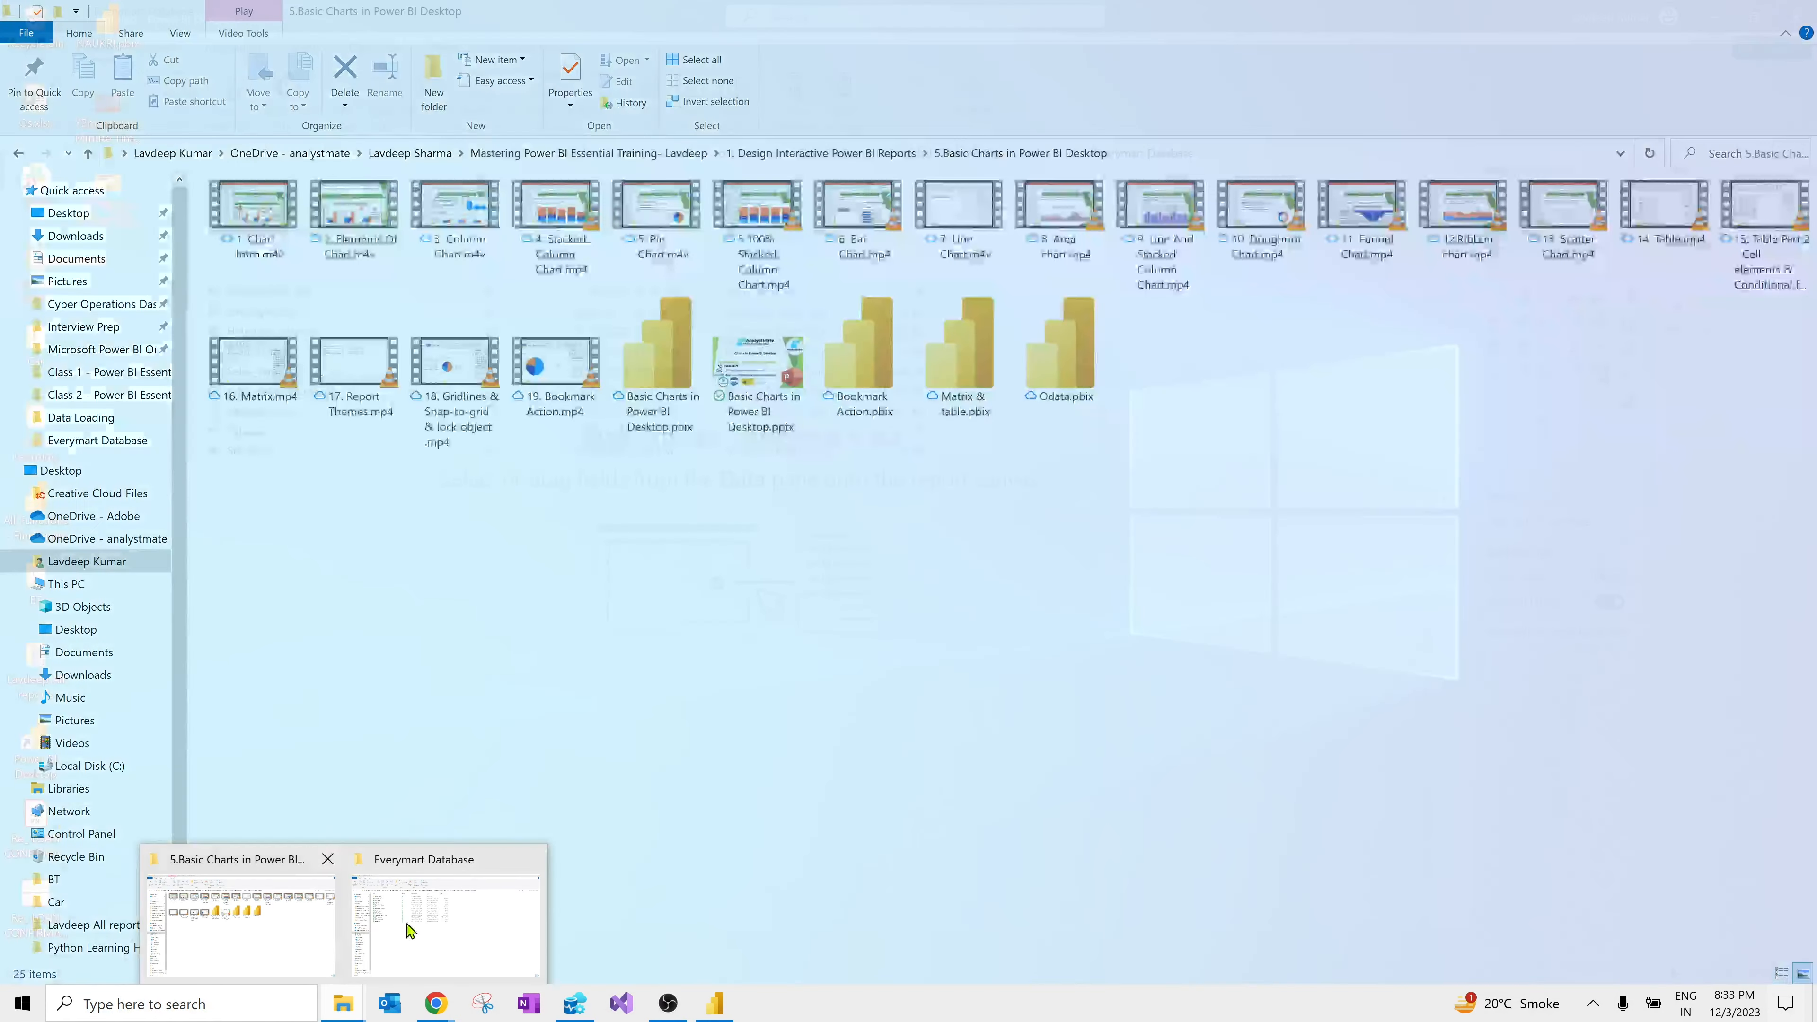
left_click(428, 944)
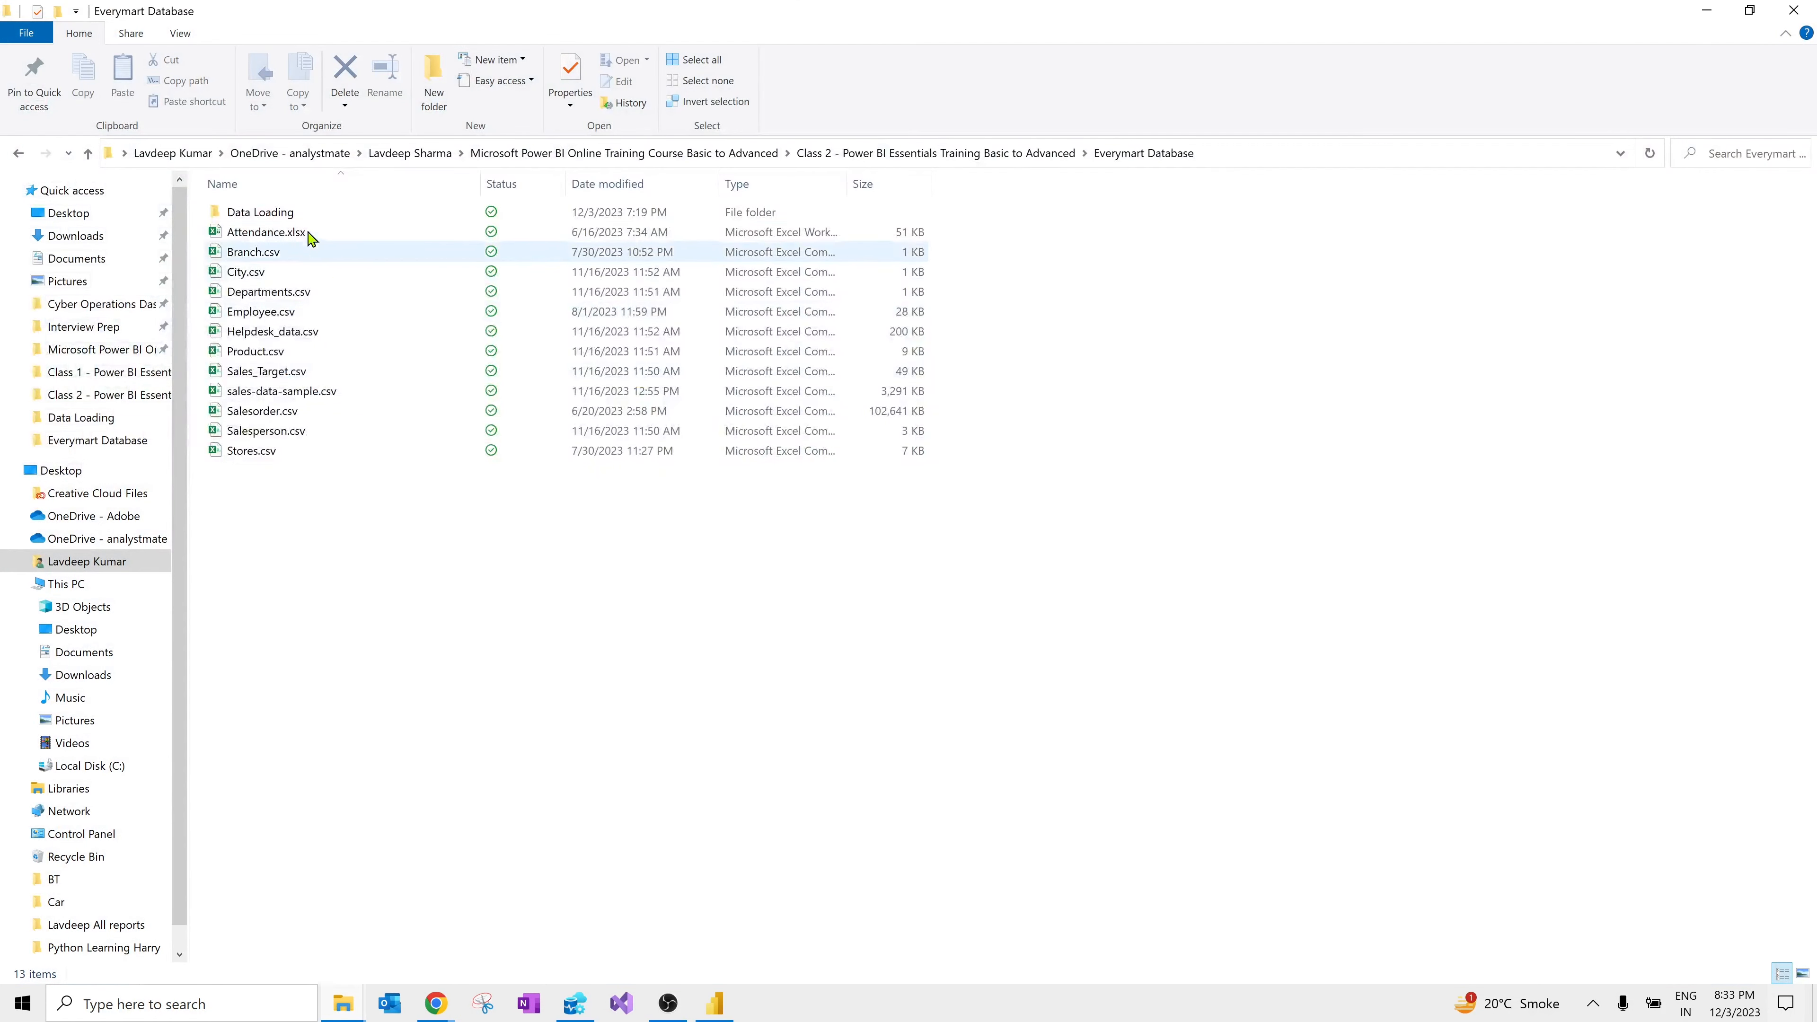
double_click(293, 214)
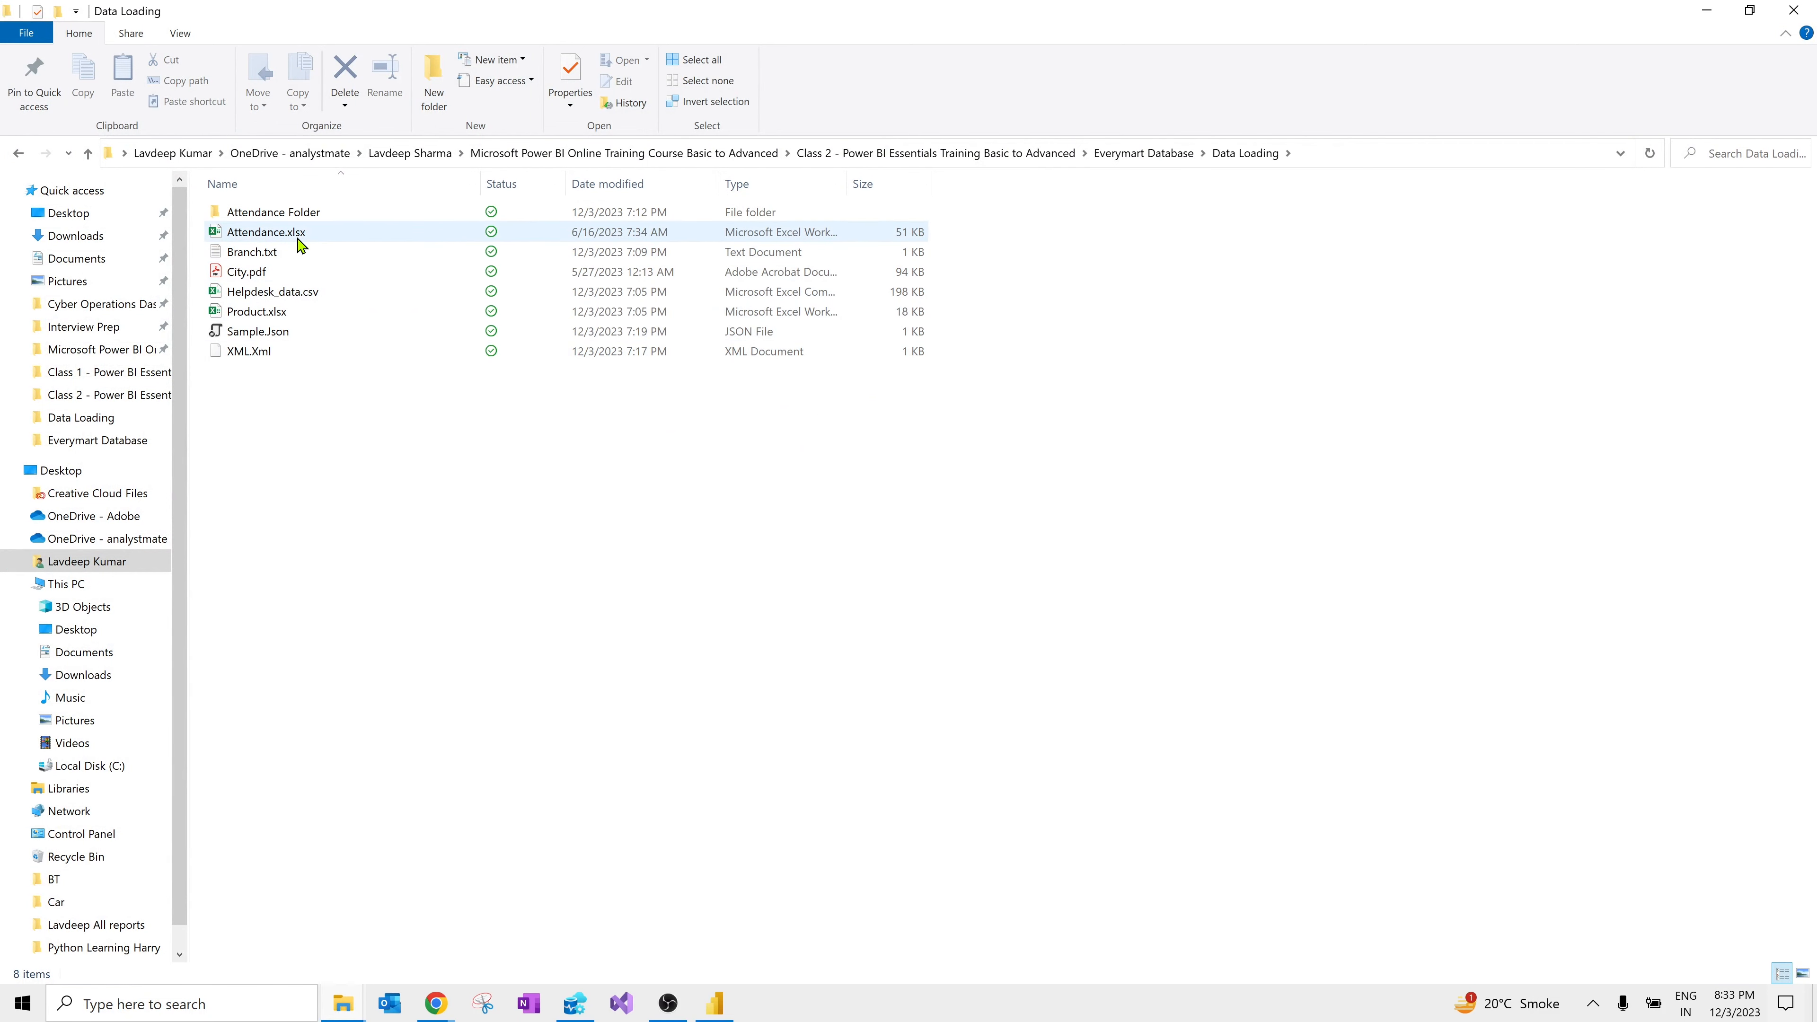
left_click(715, 1004)
left_click(225, 100)
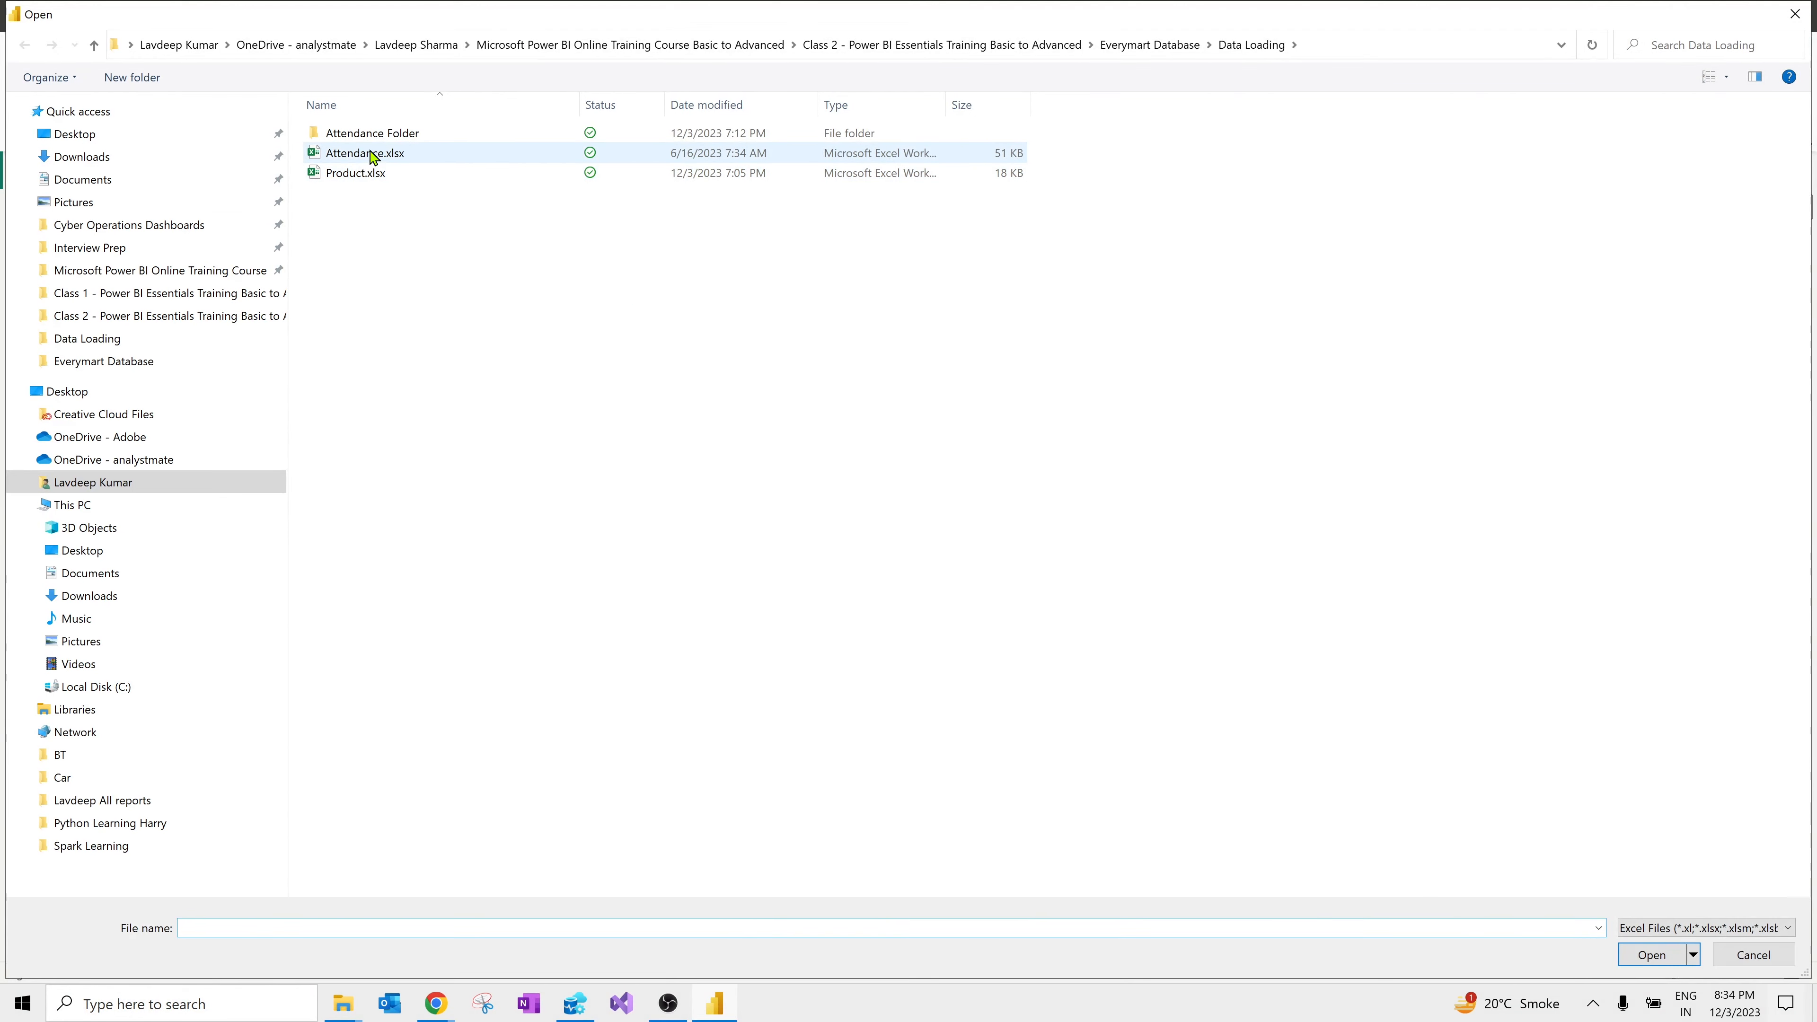
left_click(372, 173)
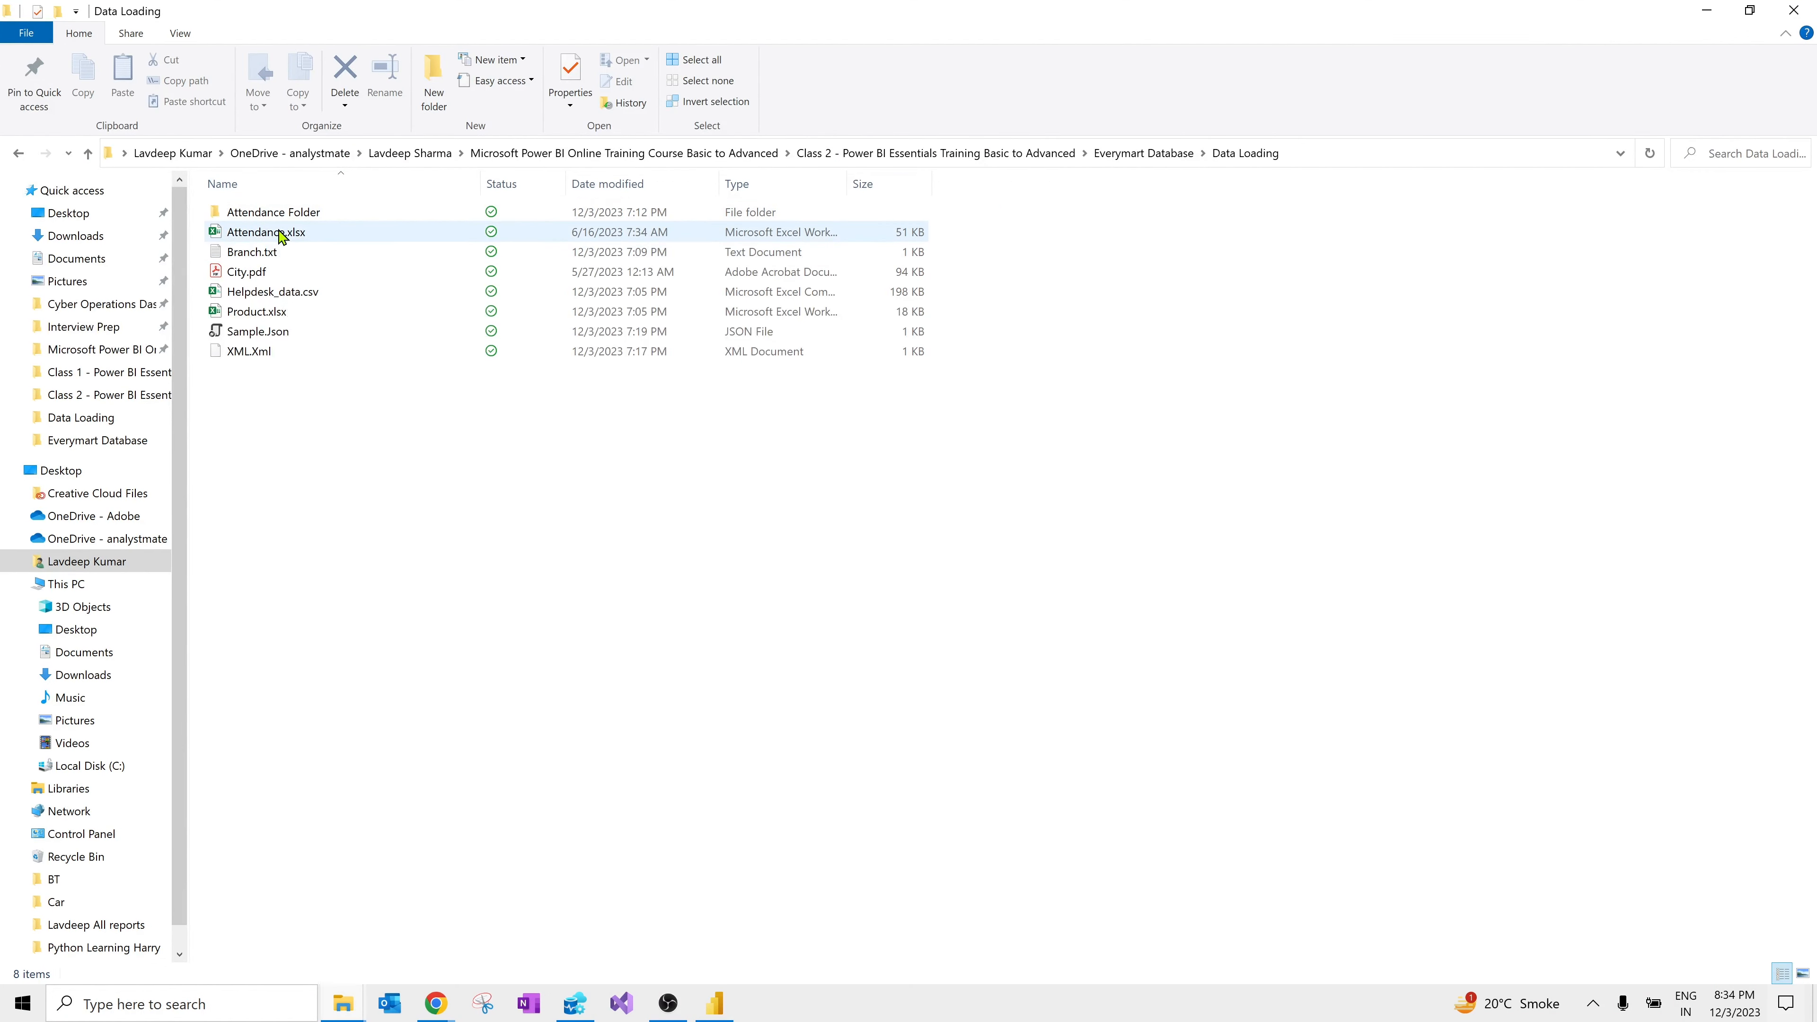
left_click(277, 232)
left_click(298, 312)
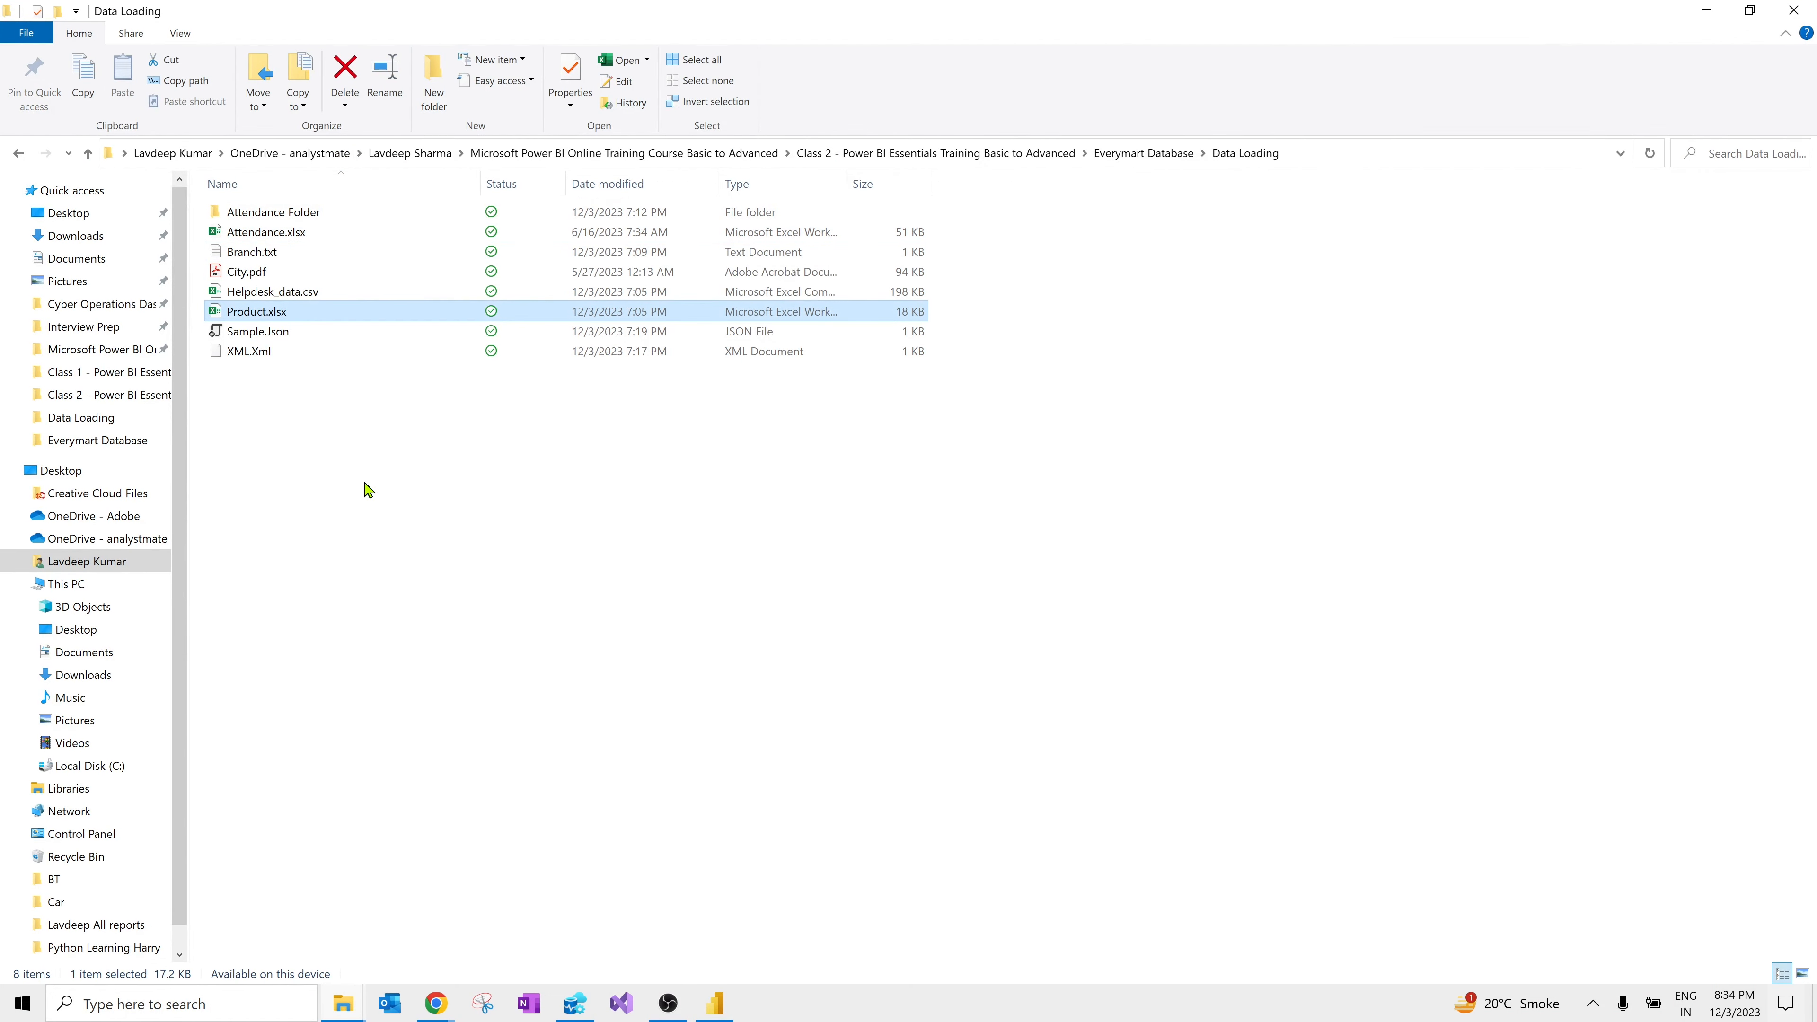
left_click(412, 487)
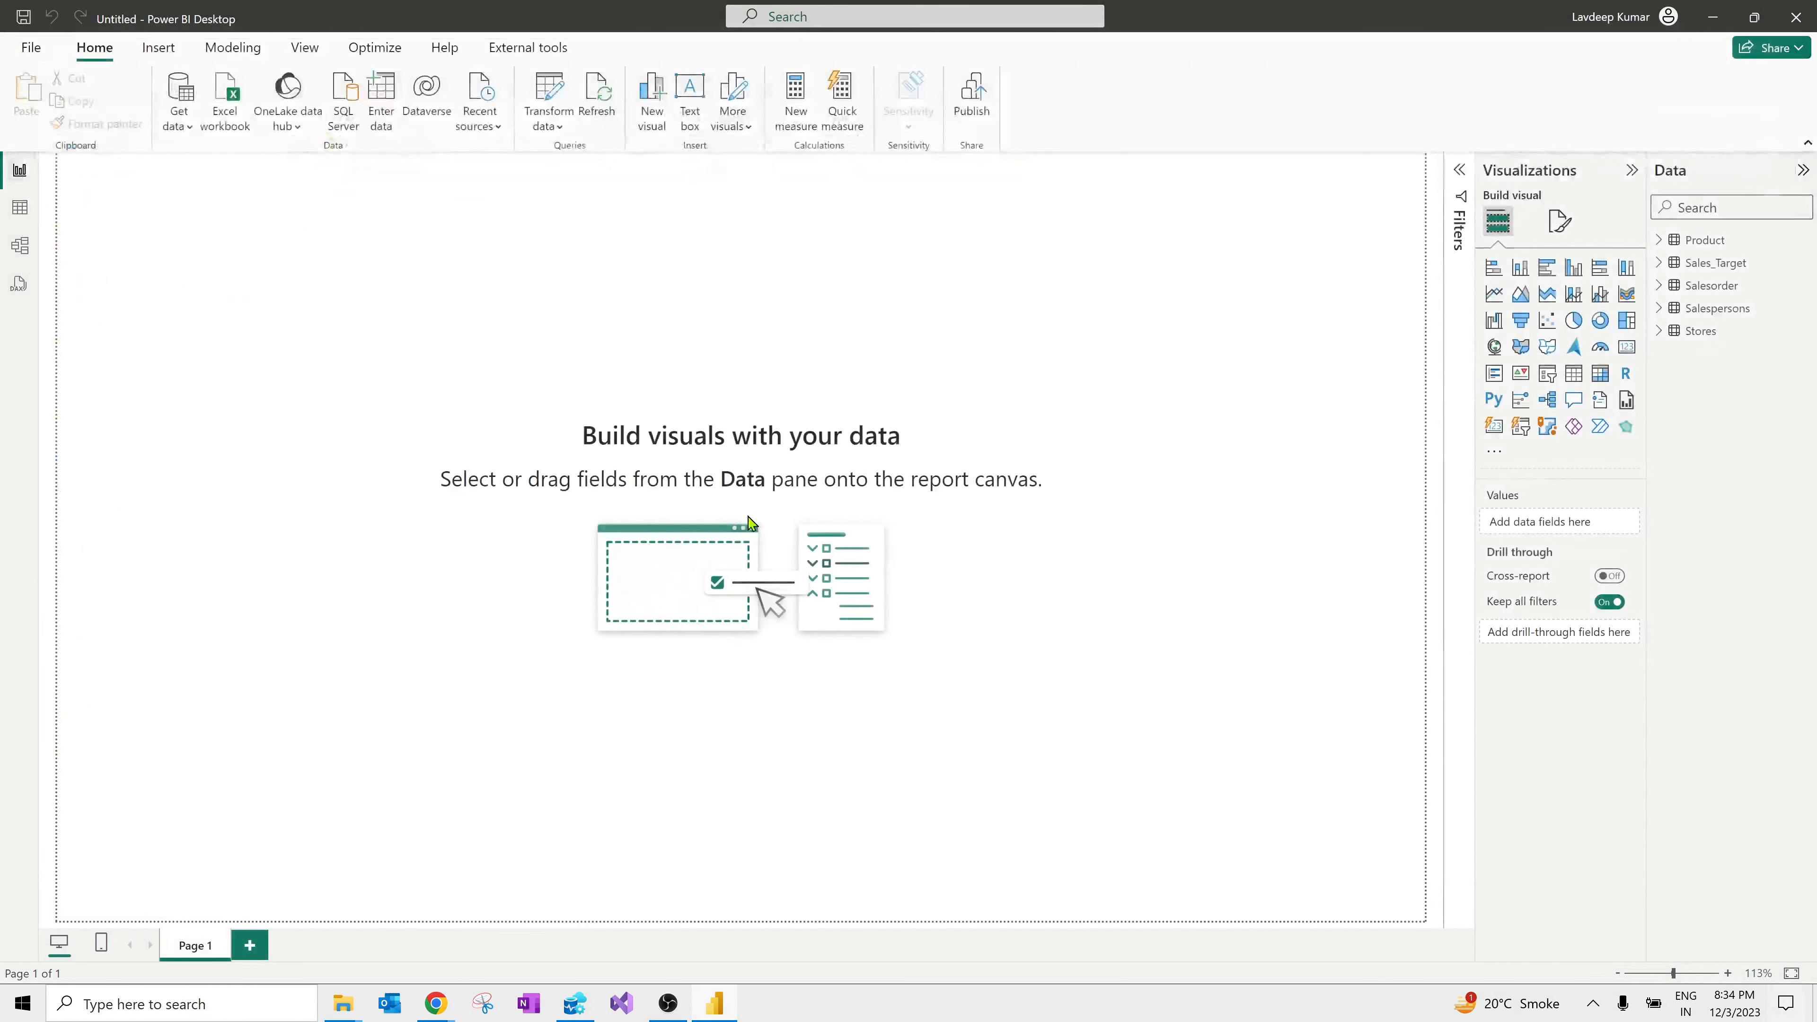
Step: Connect to Helpdesk_data.csv in the Data Loading folder using the Text/CSV data source
left_click(191, 129)
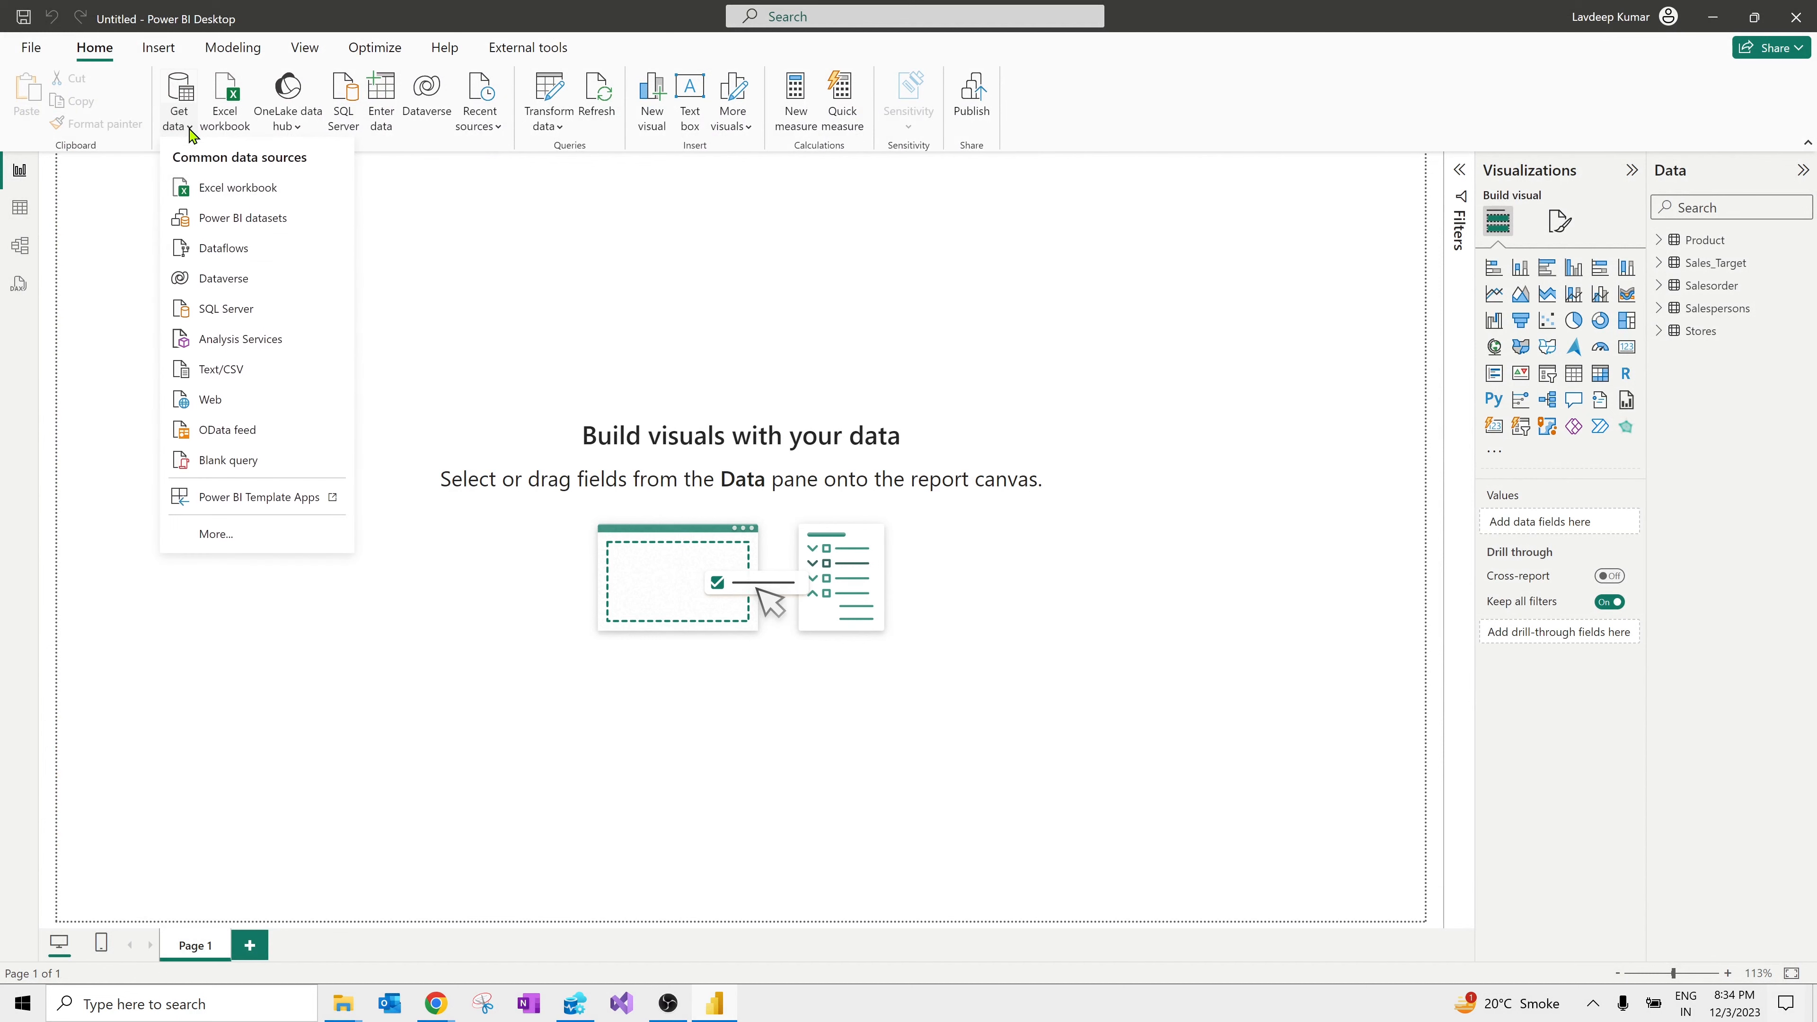
left_click(218, 376)
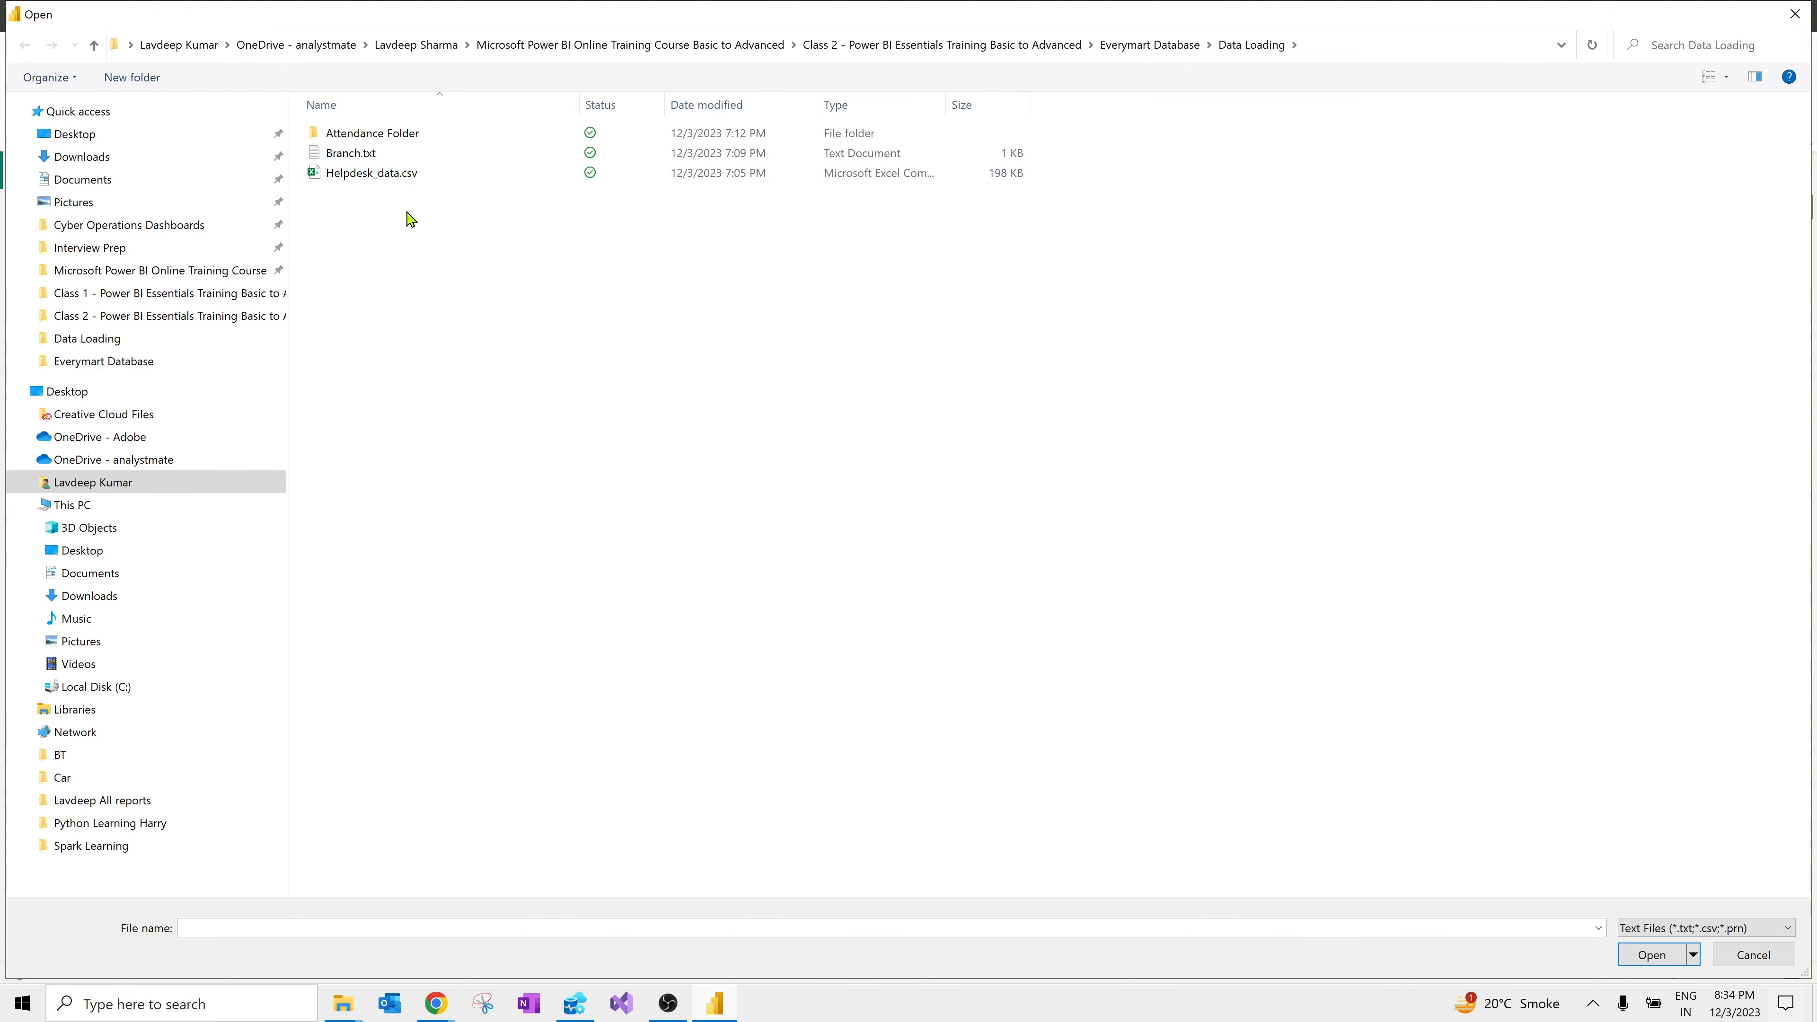
left_click(387, 179)
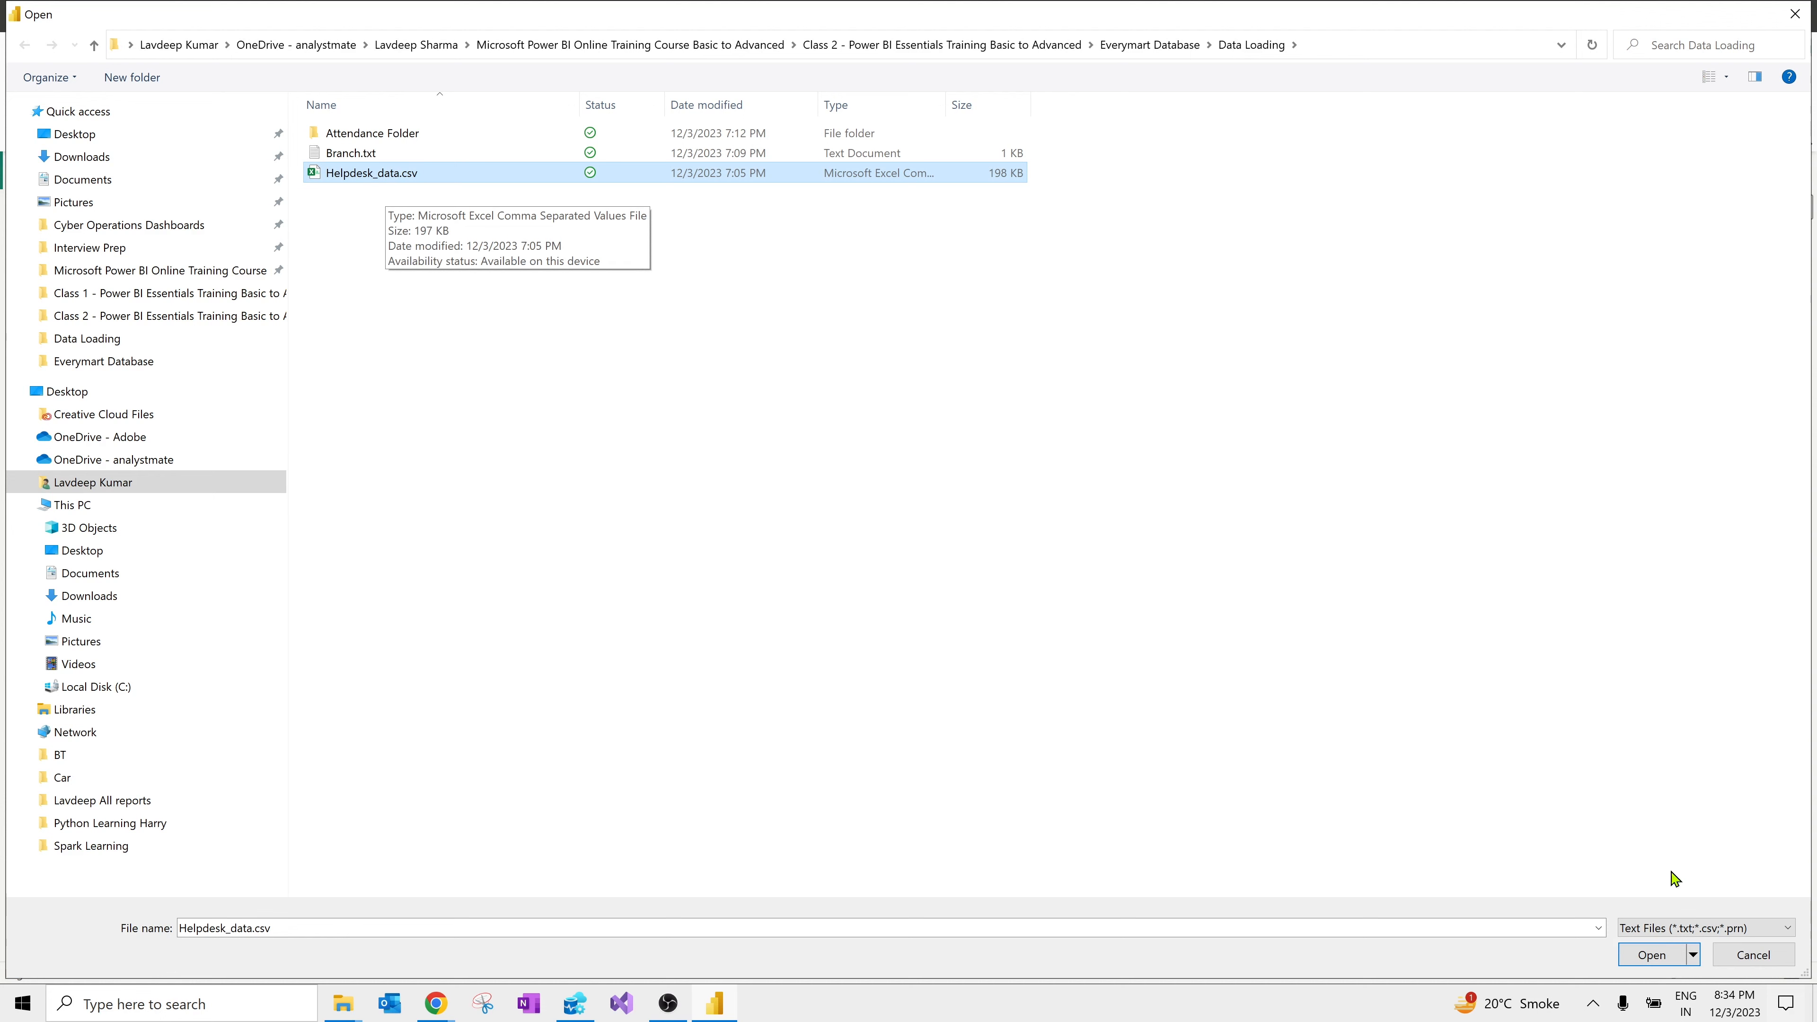
left_click(1652, 955)
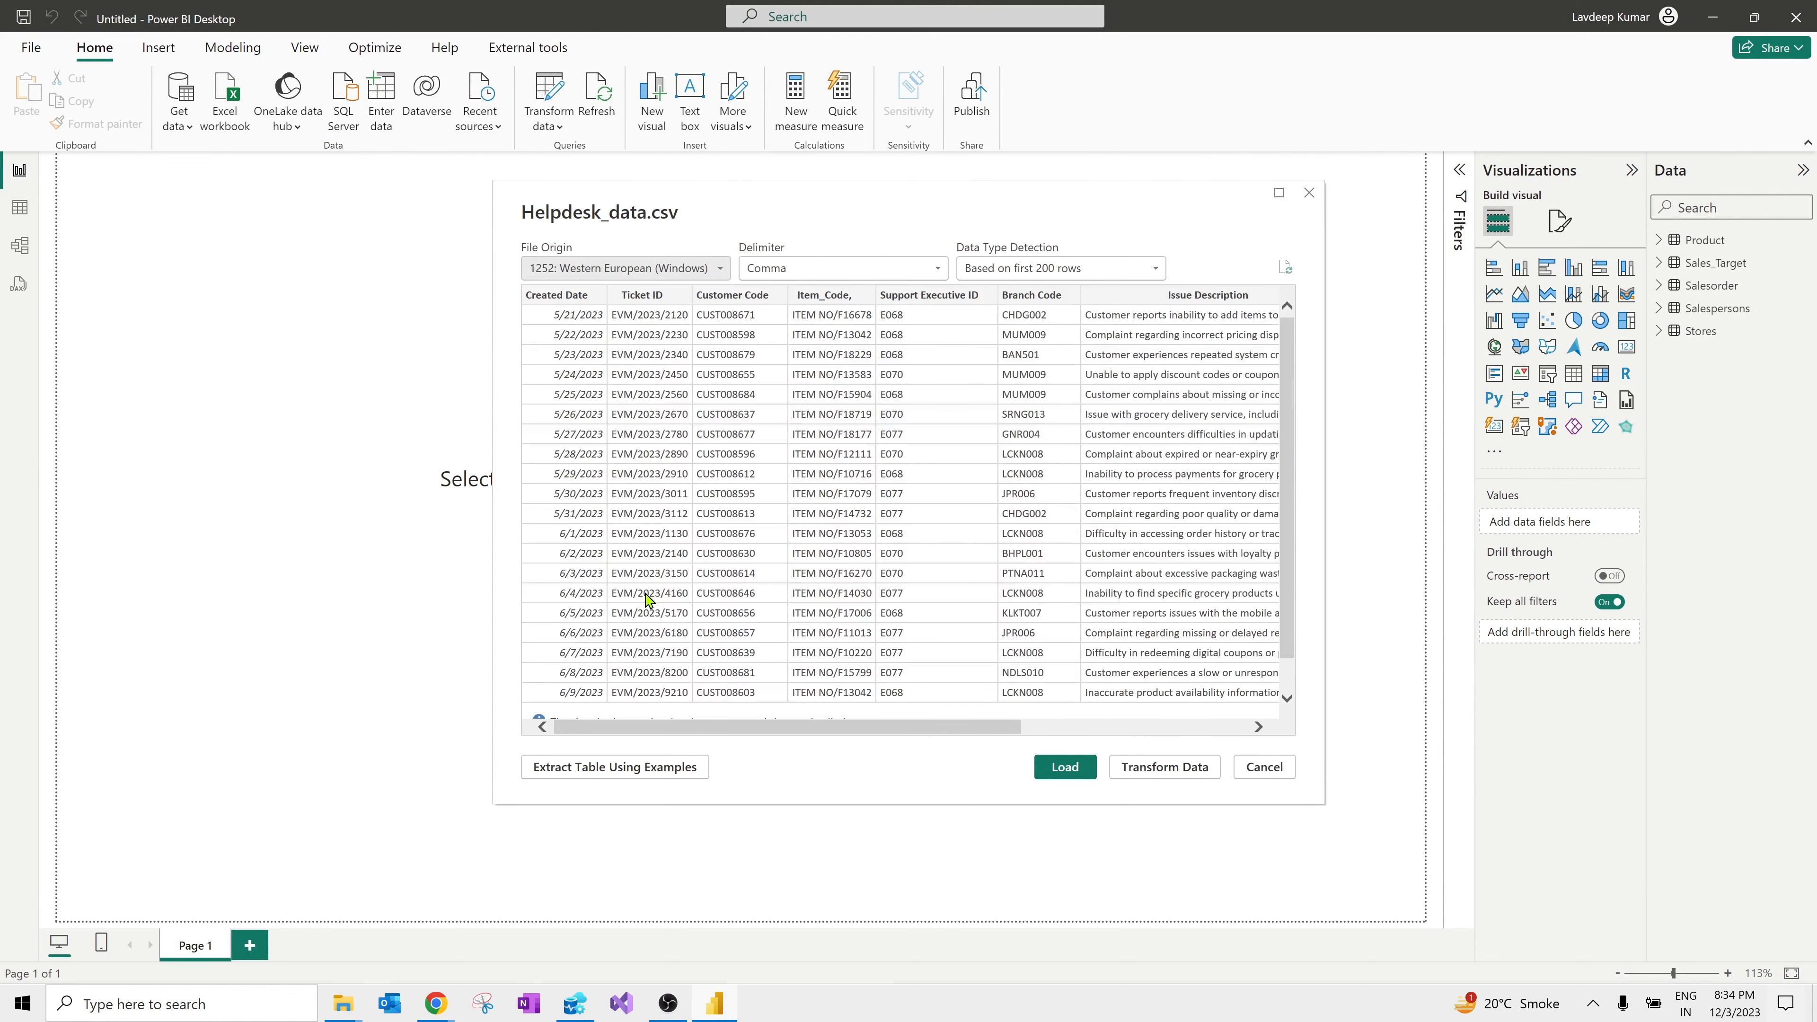
Step: Review the columns in the Helpdesk_data.csv preview and load the table
left_click_drag(870, 196, 678, 120)
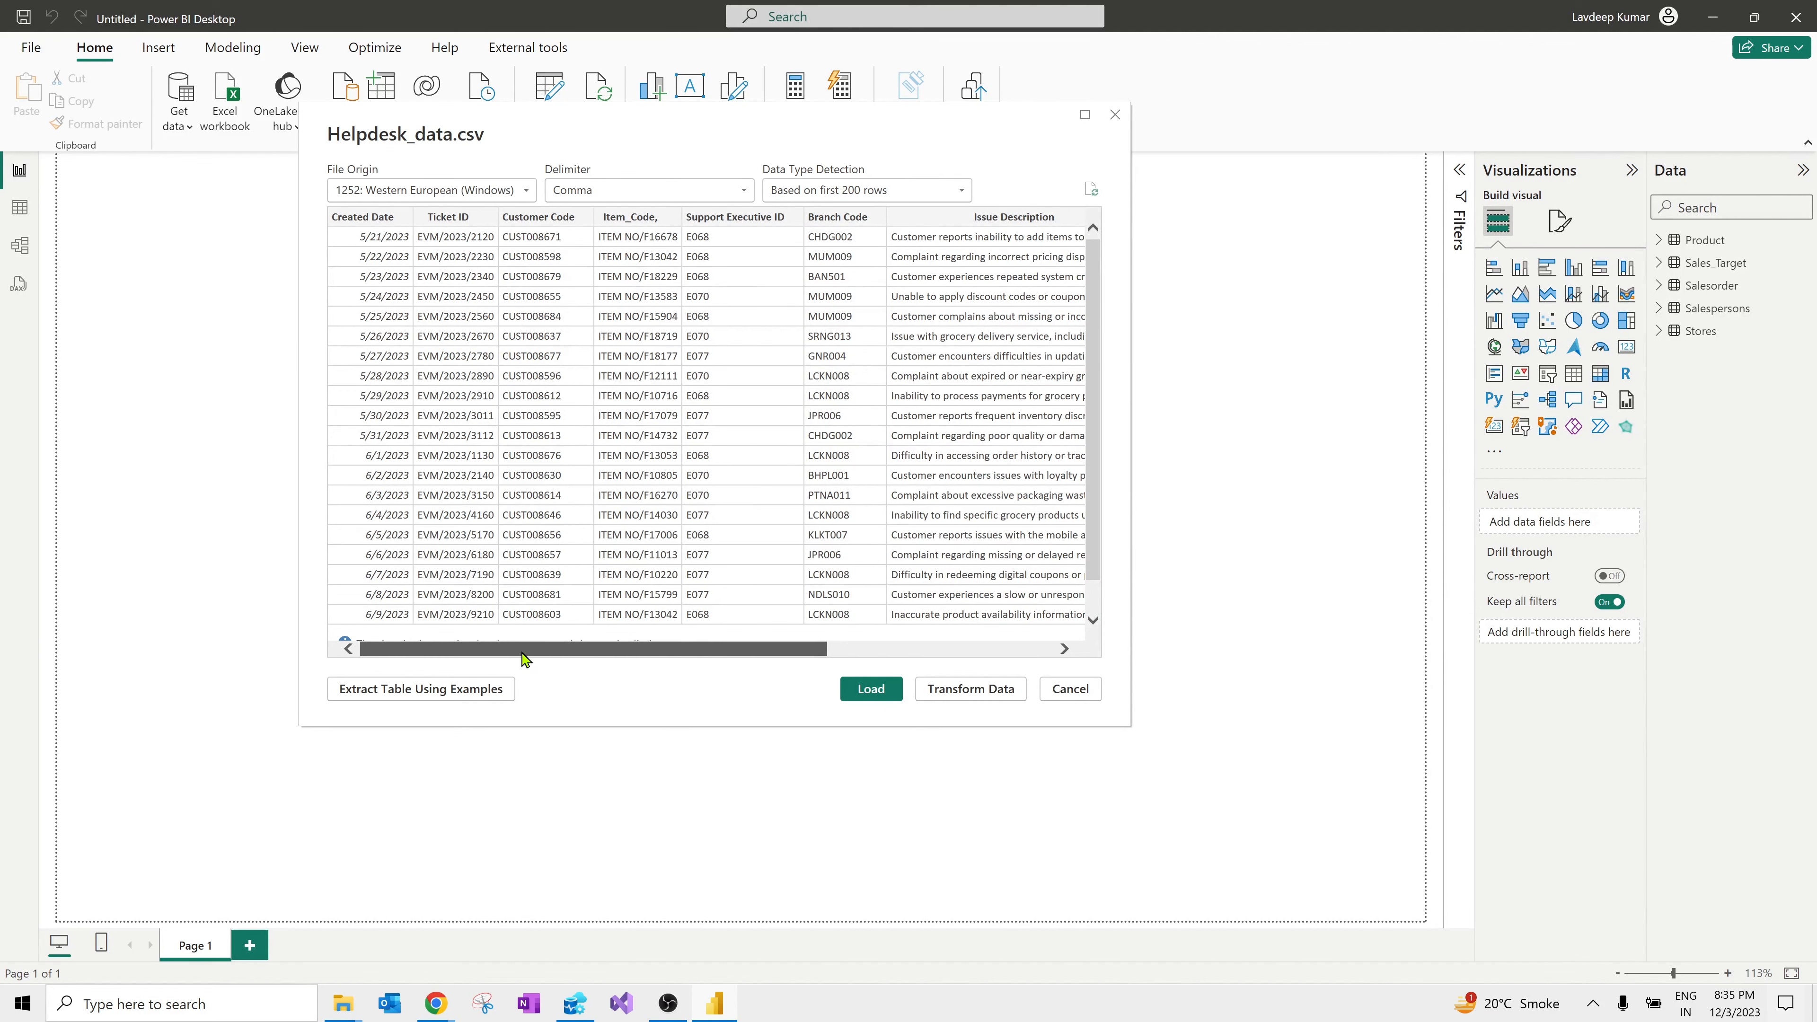
left_click_drag(521, 648, 925, 644)
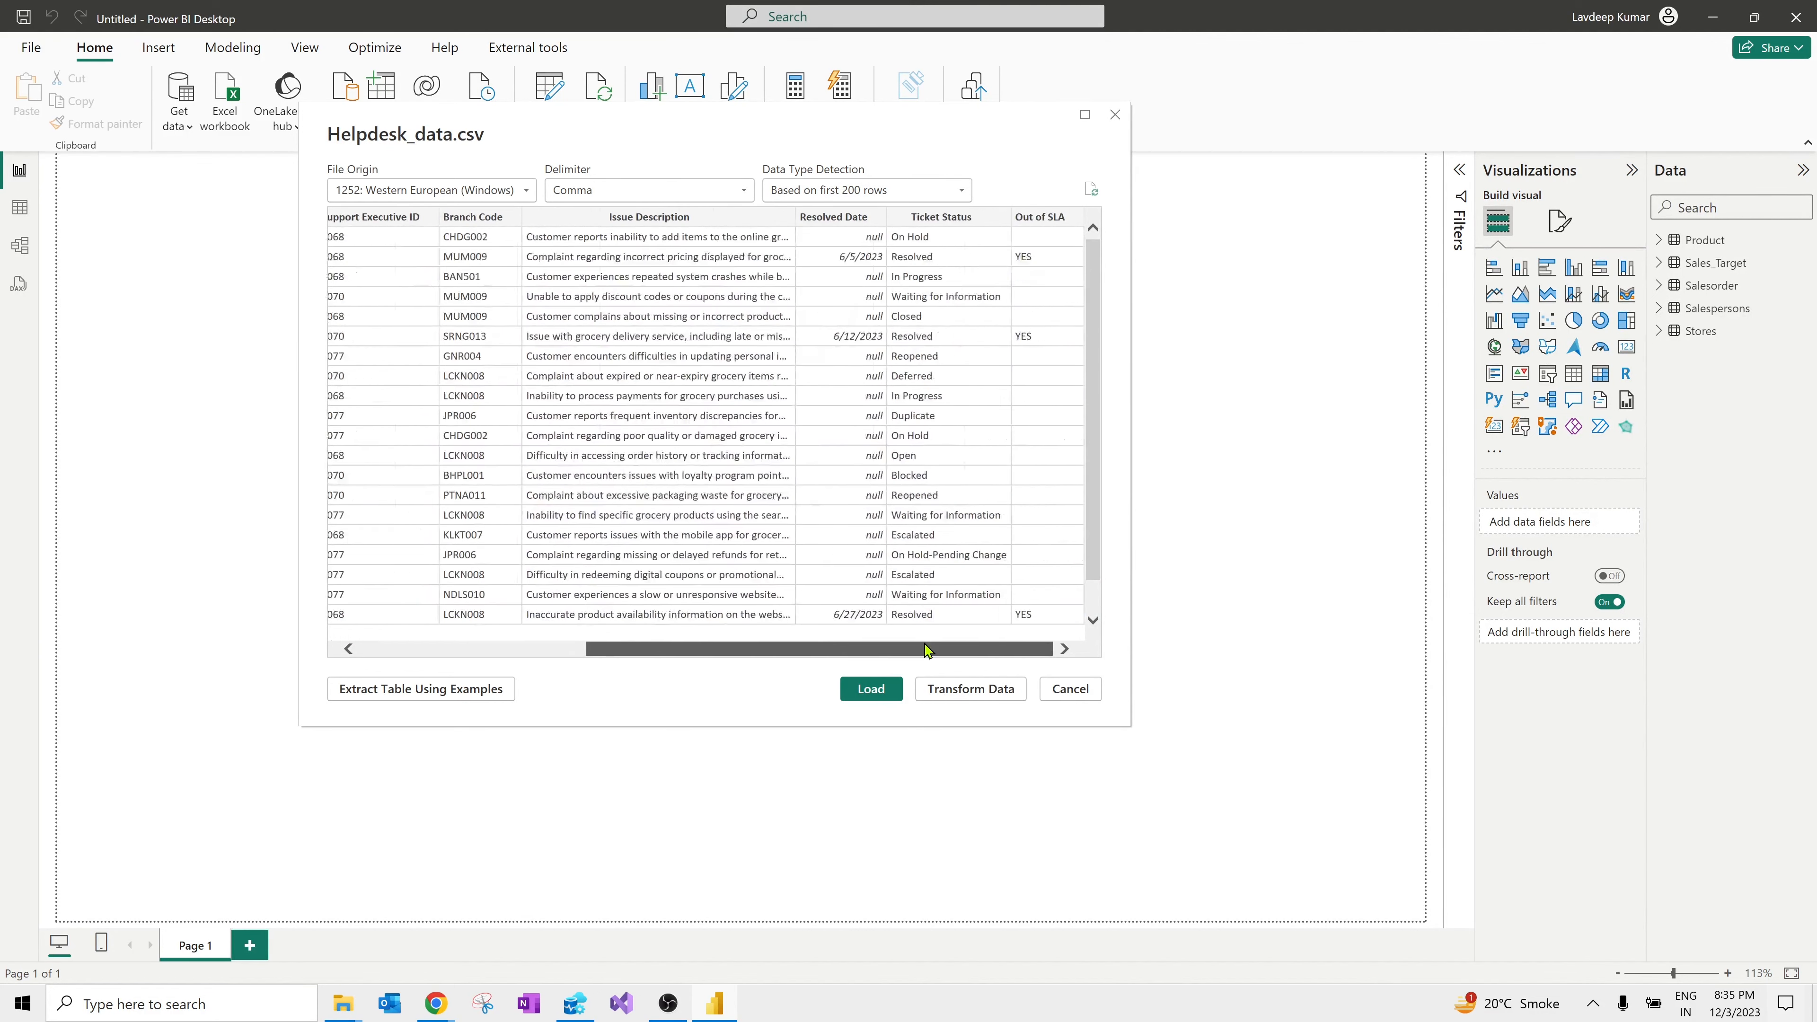
left_click(892, 688)
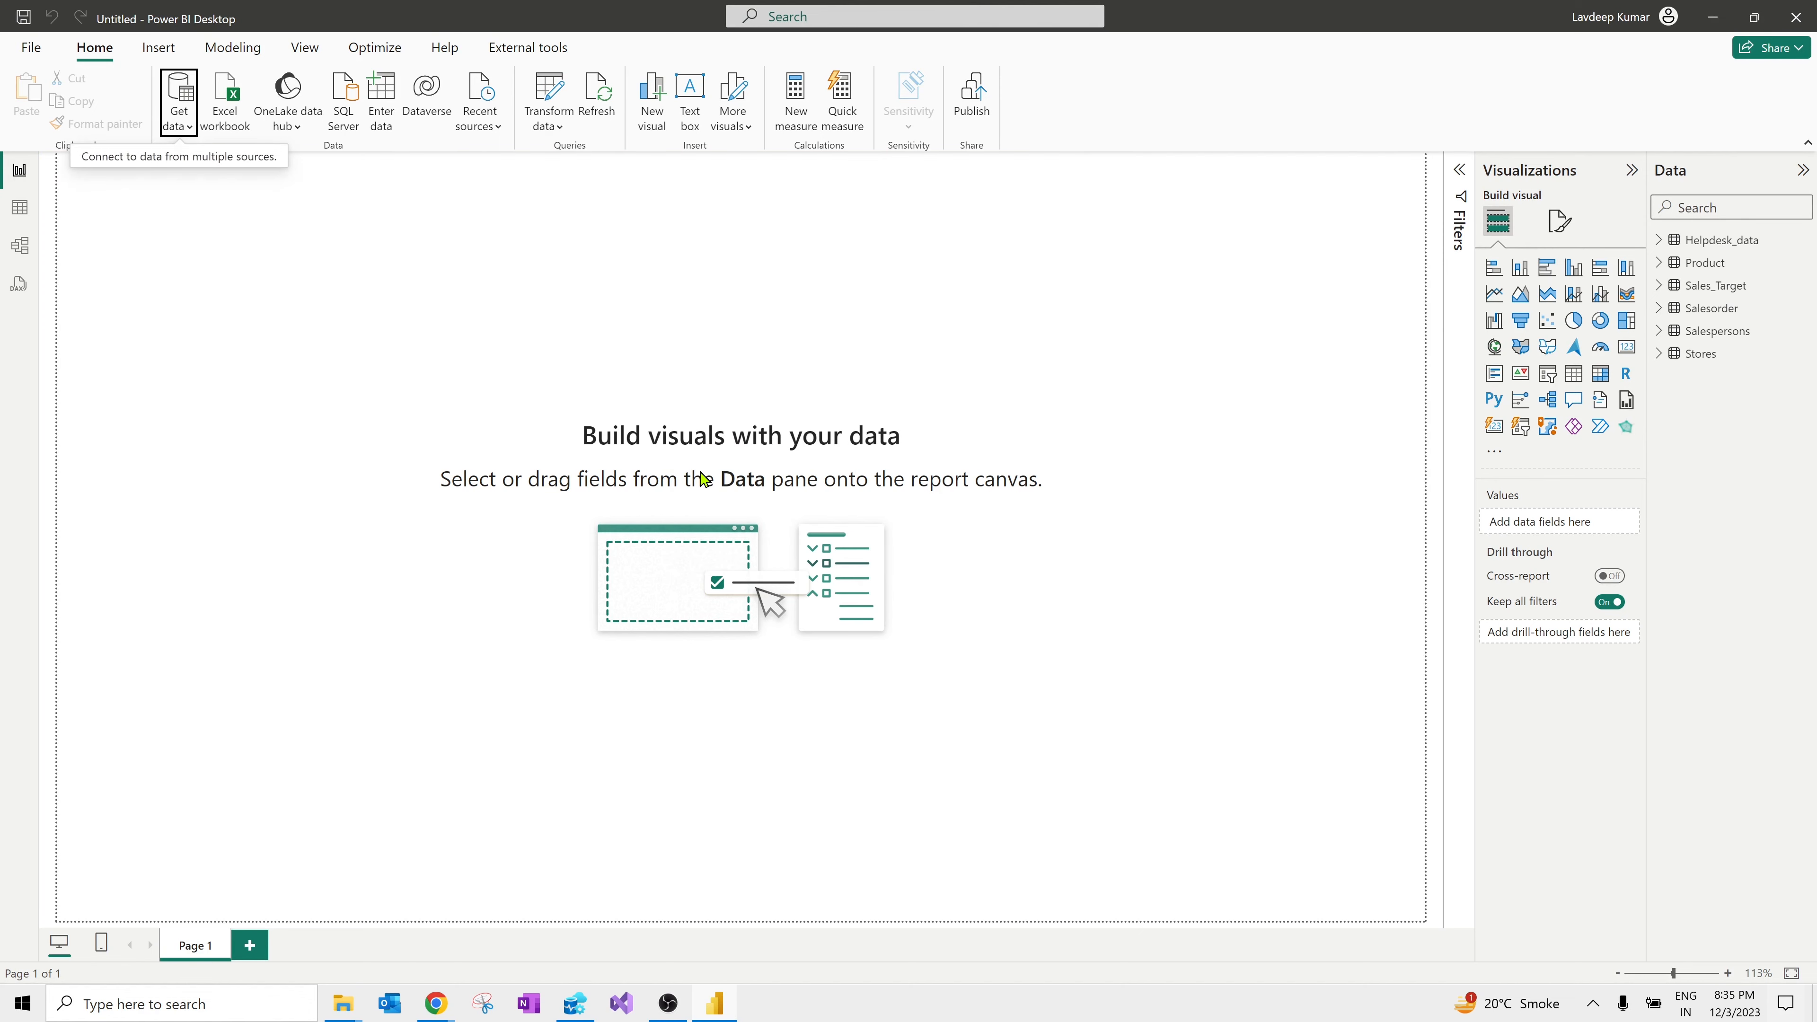
Step: Switch to the Data Loading folder in File Explorer and open Branch.txt to view its contents
key("alt+Tab")
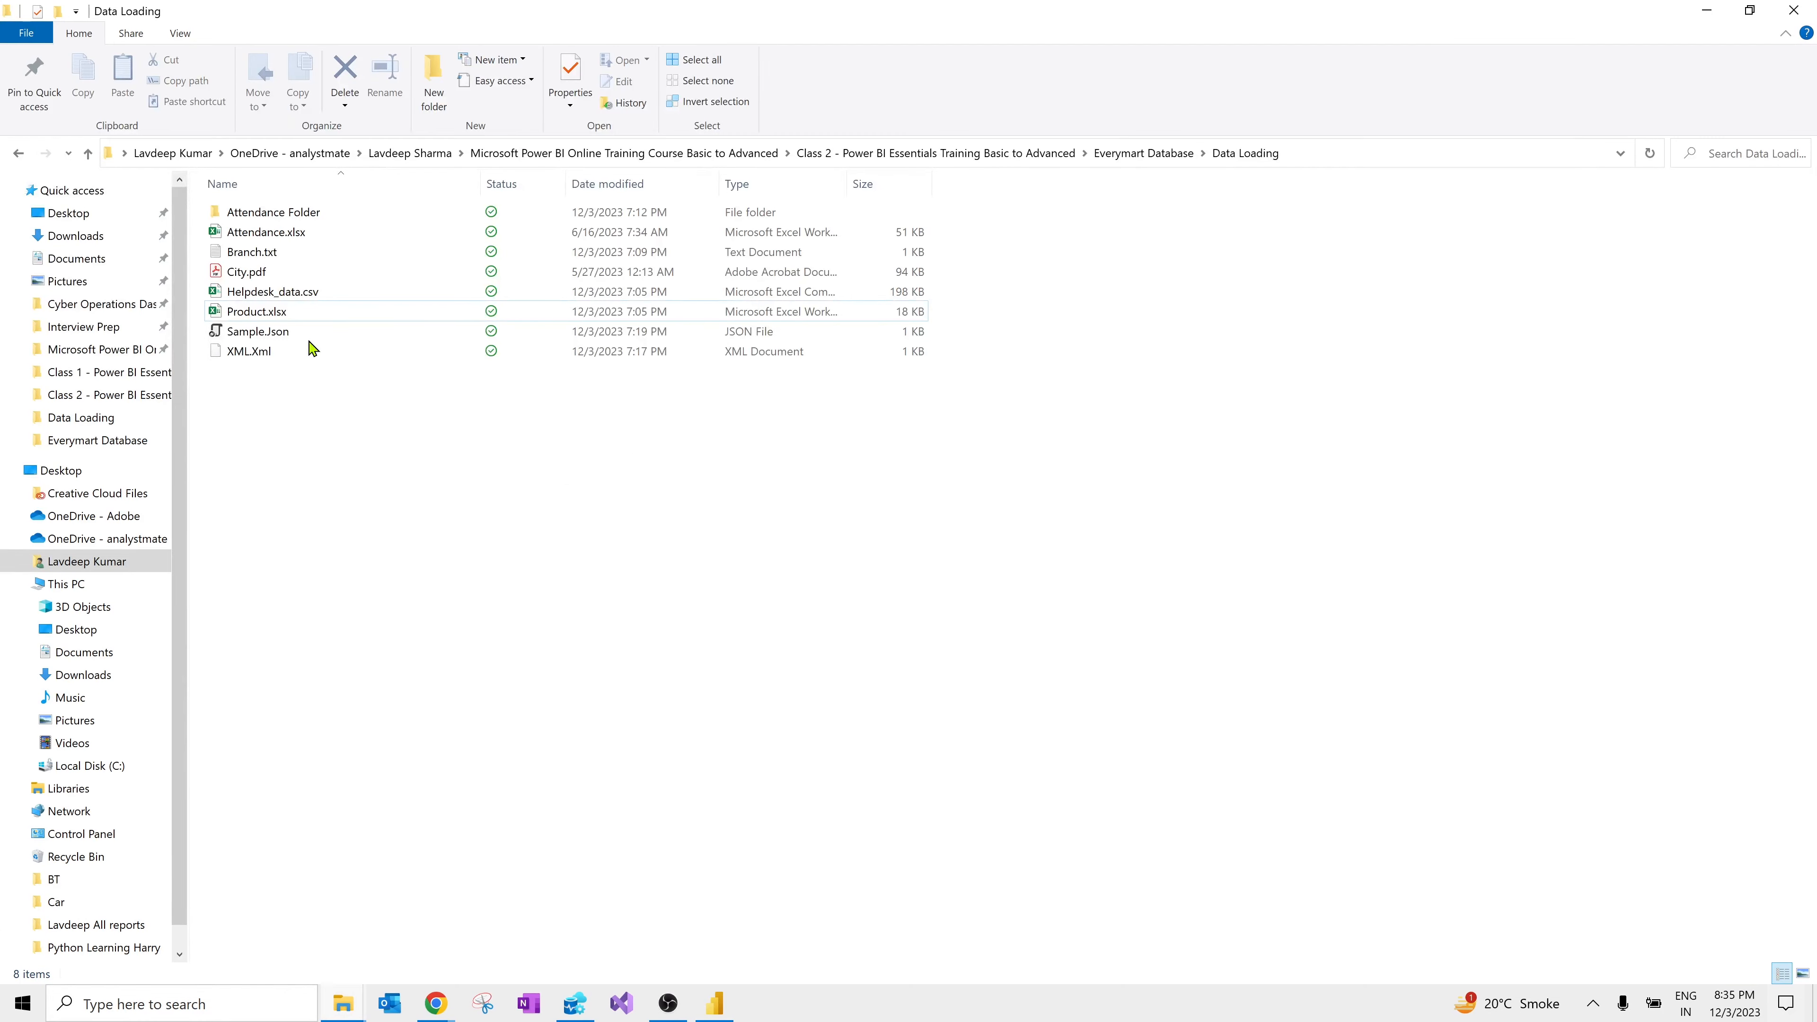
left_click(281, 256)
double_click(282, 258)
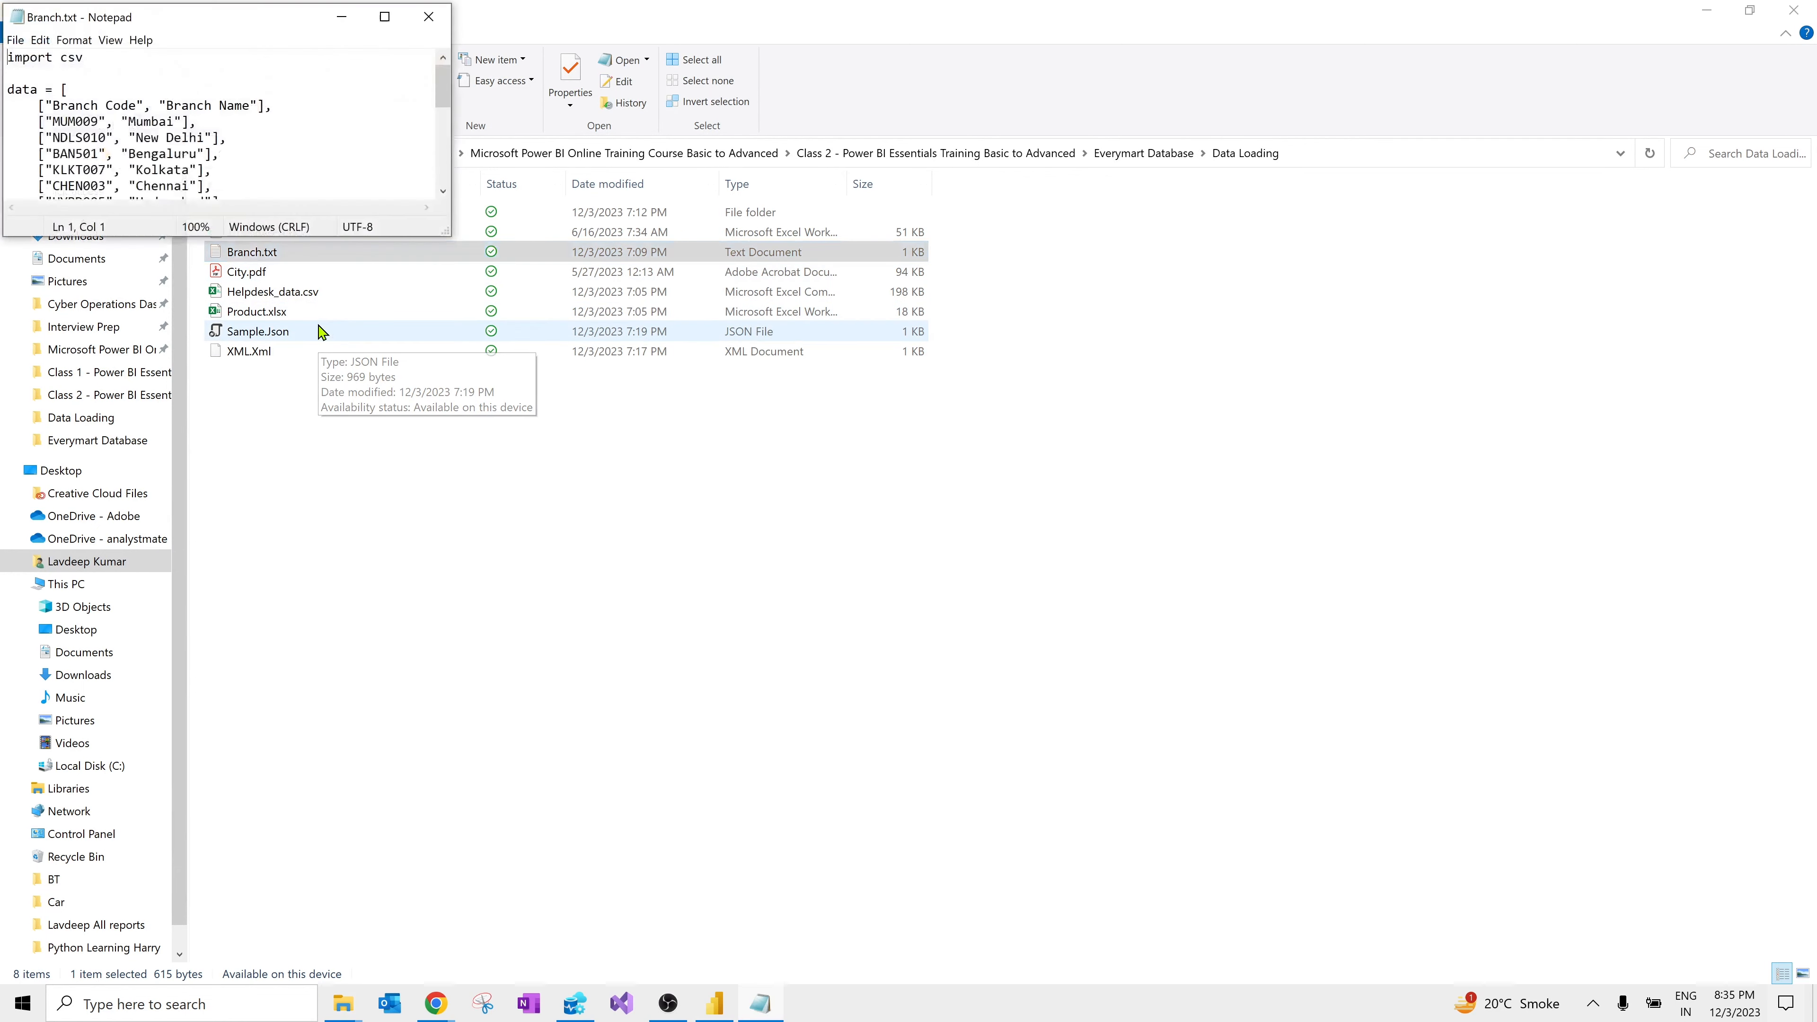
Step: Close Branch.txt and switch to the Canva data-loading slide to check which source each Everymart table uses
left_click(430, 17)
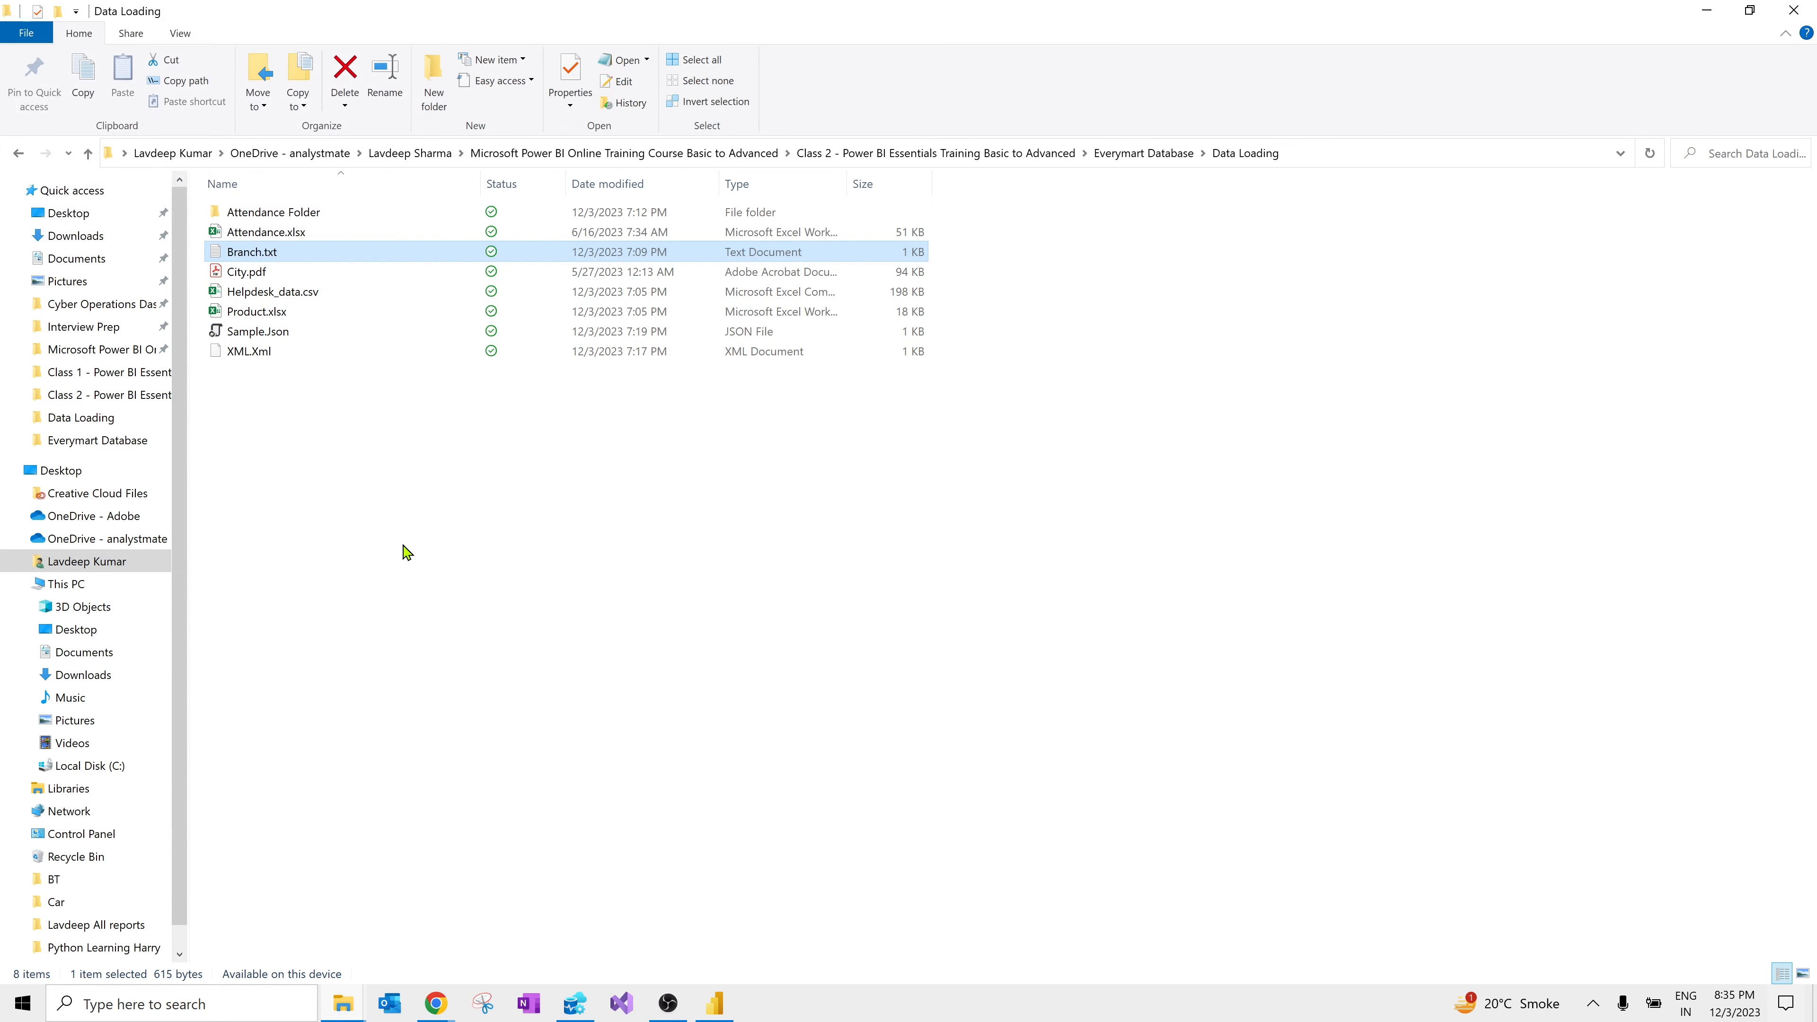
key("alt+Tab")
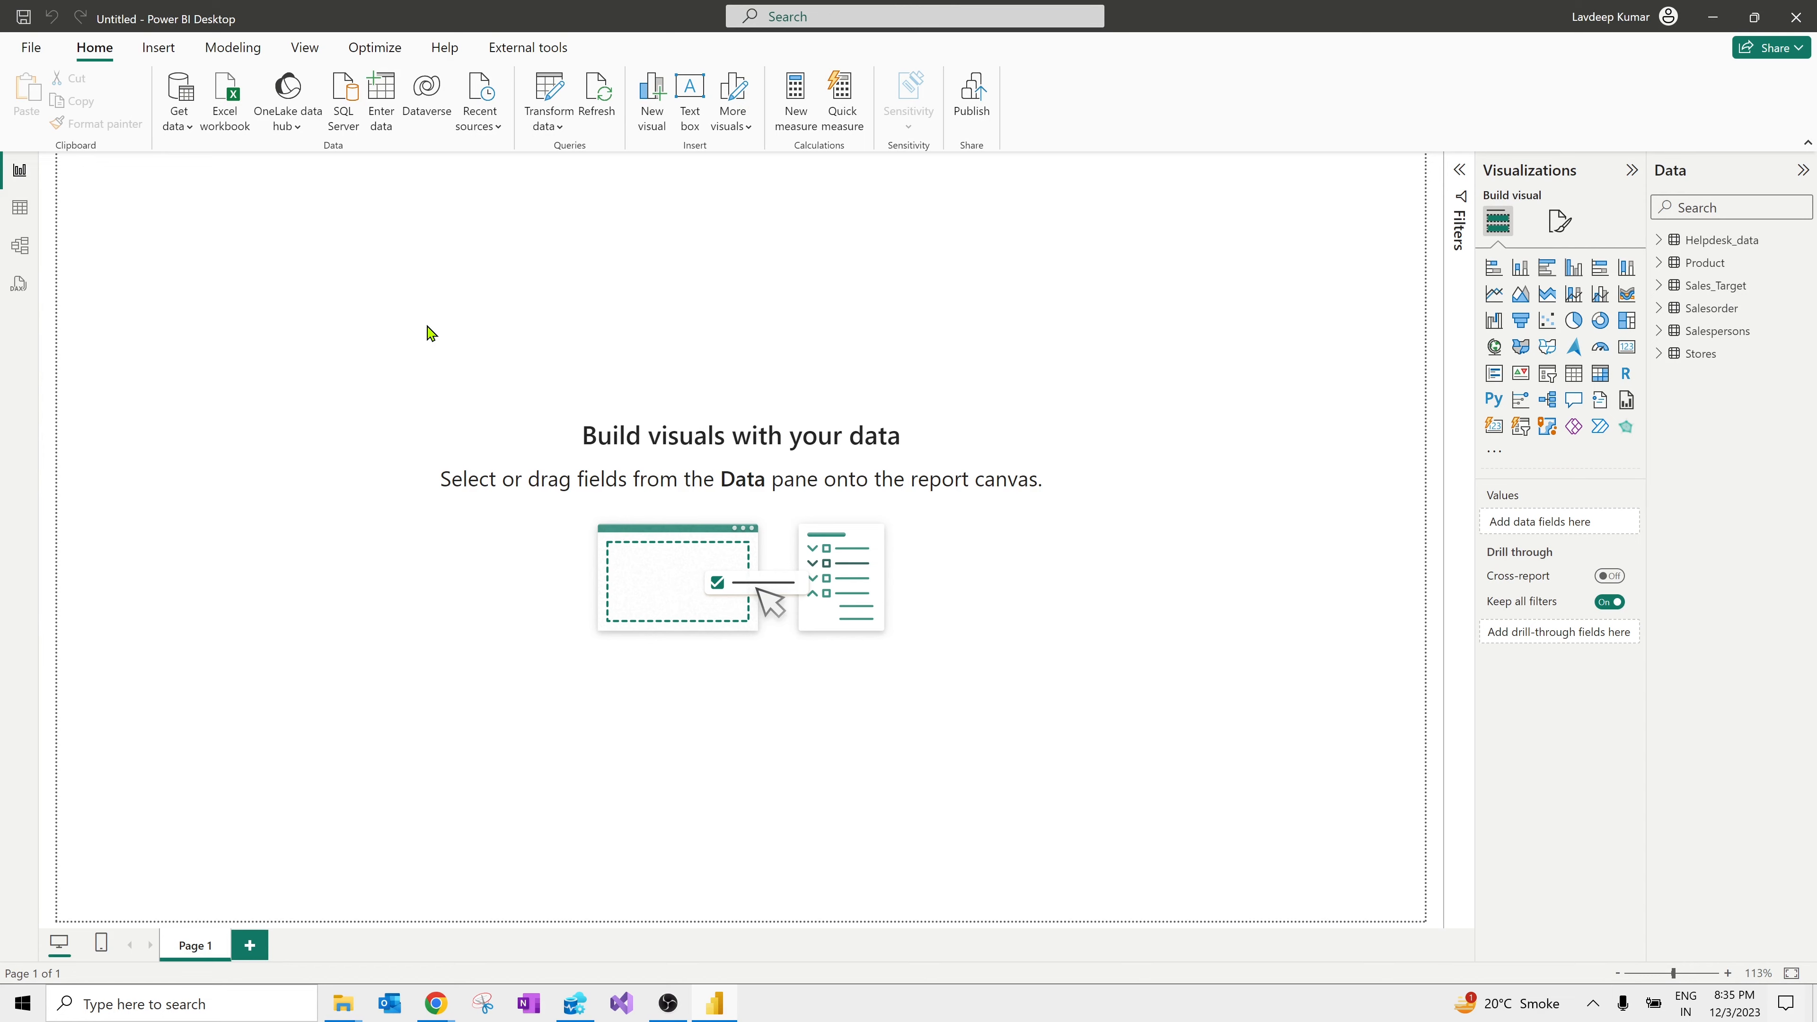
key("alt+Tab")
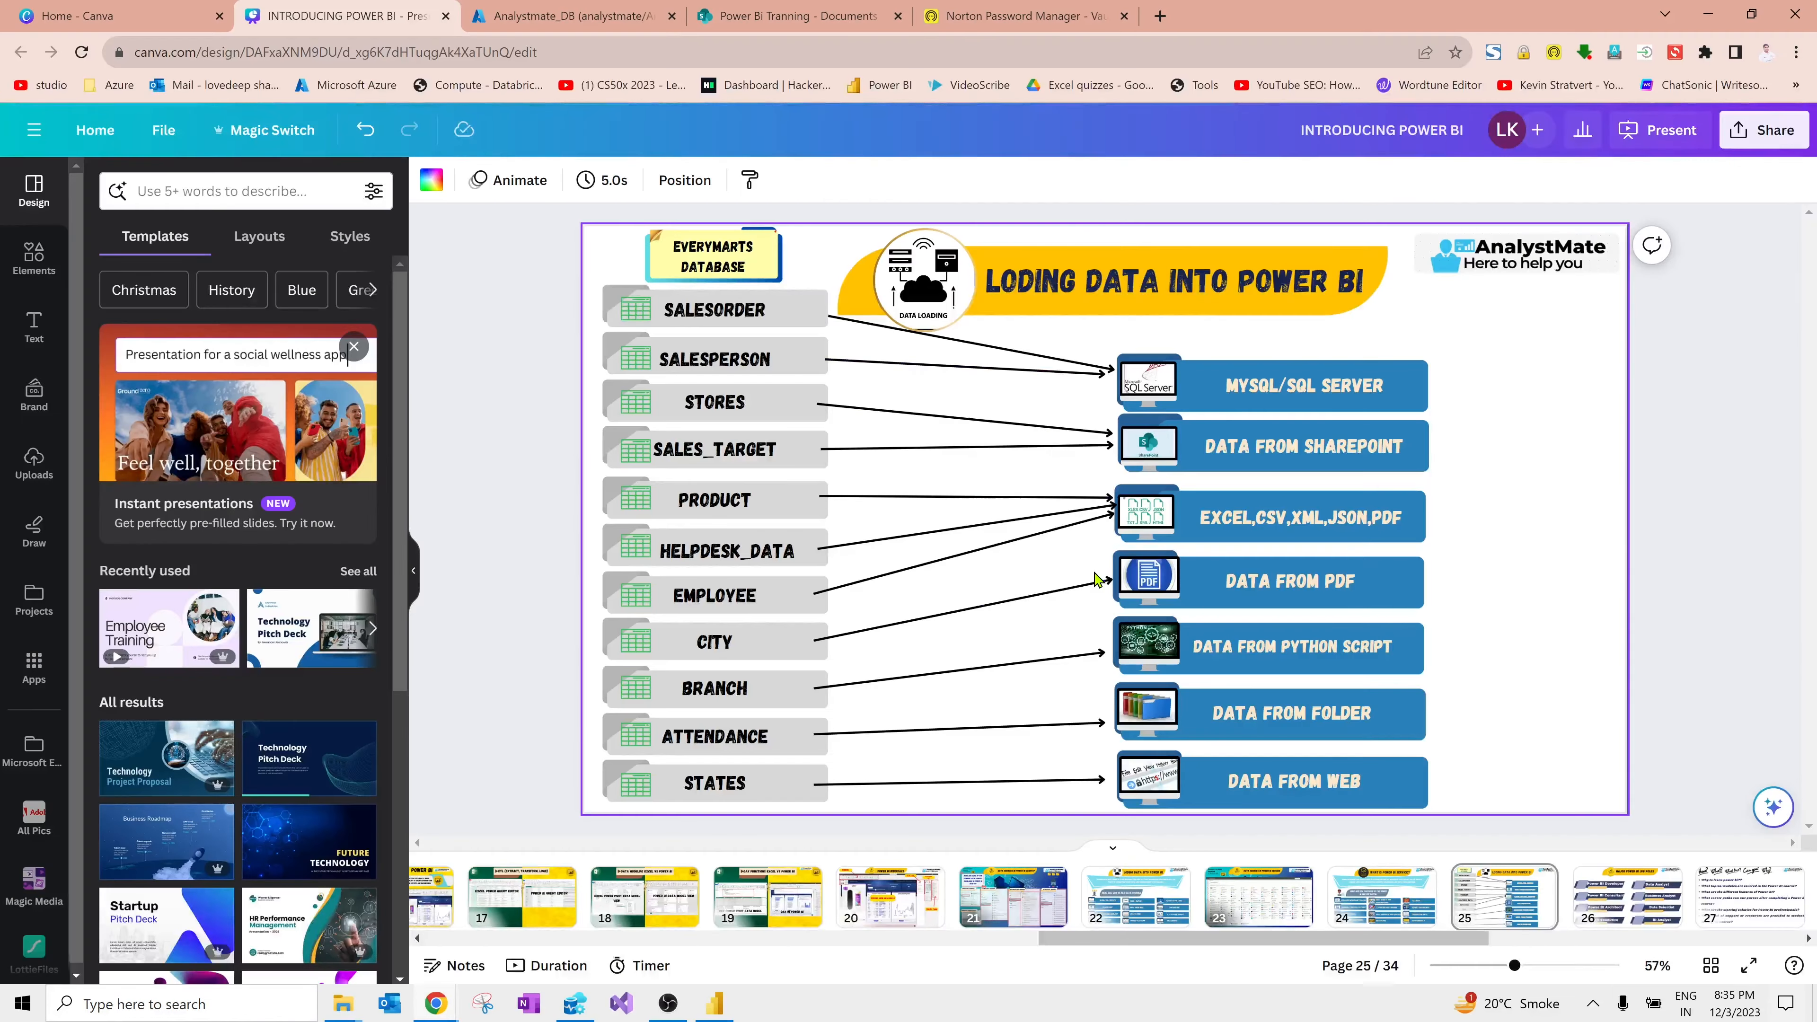
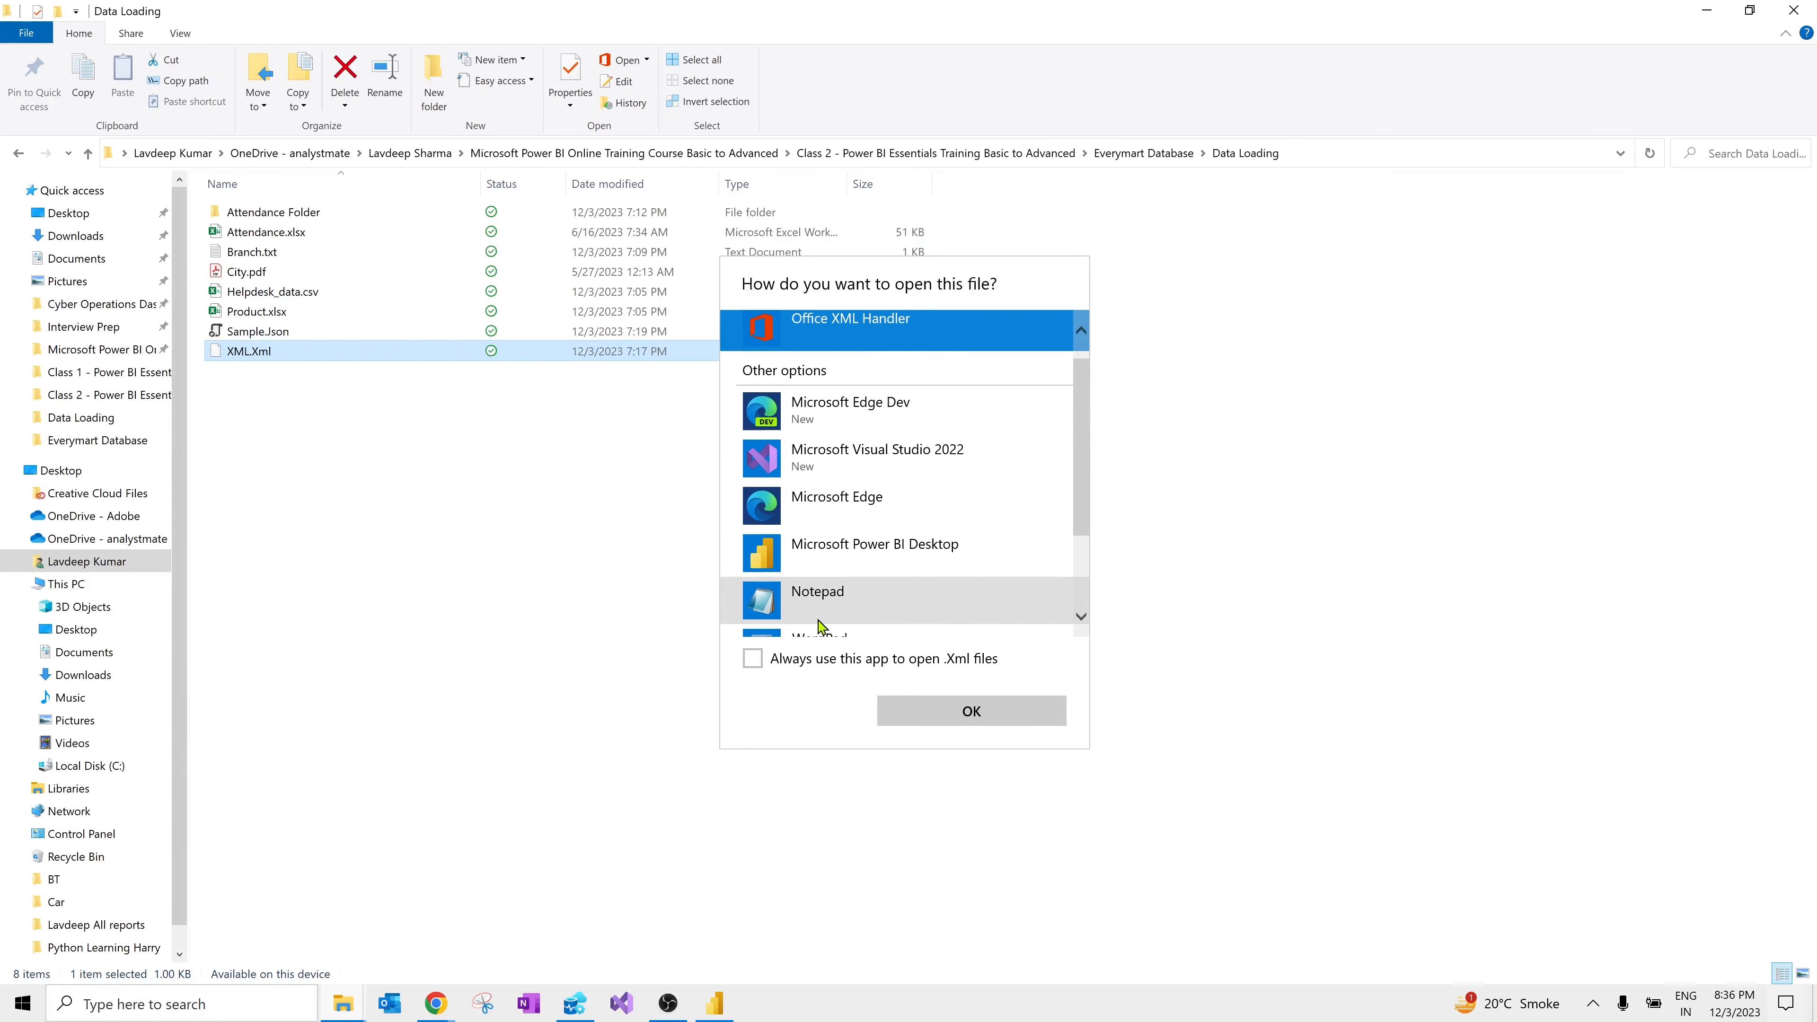
Step: Open XML.Xml from the Data Loading folder in Notepad, without making it the default app, and maximize the window
left_click(832, 600)
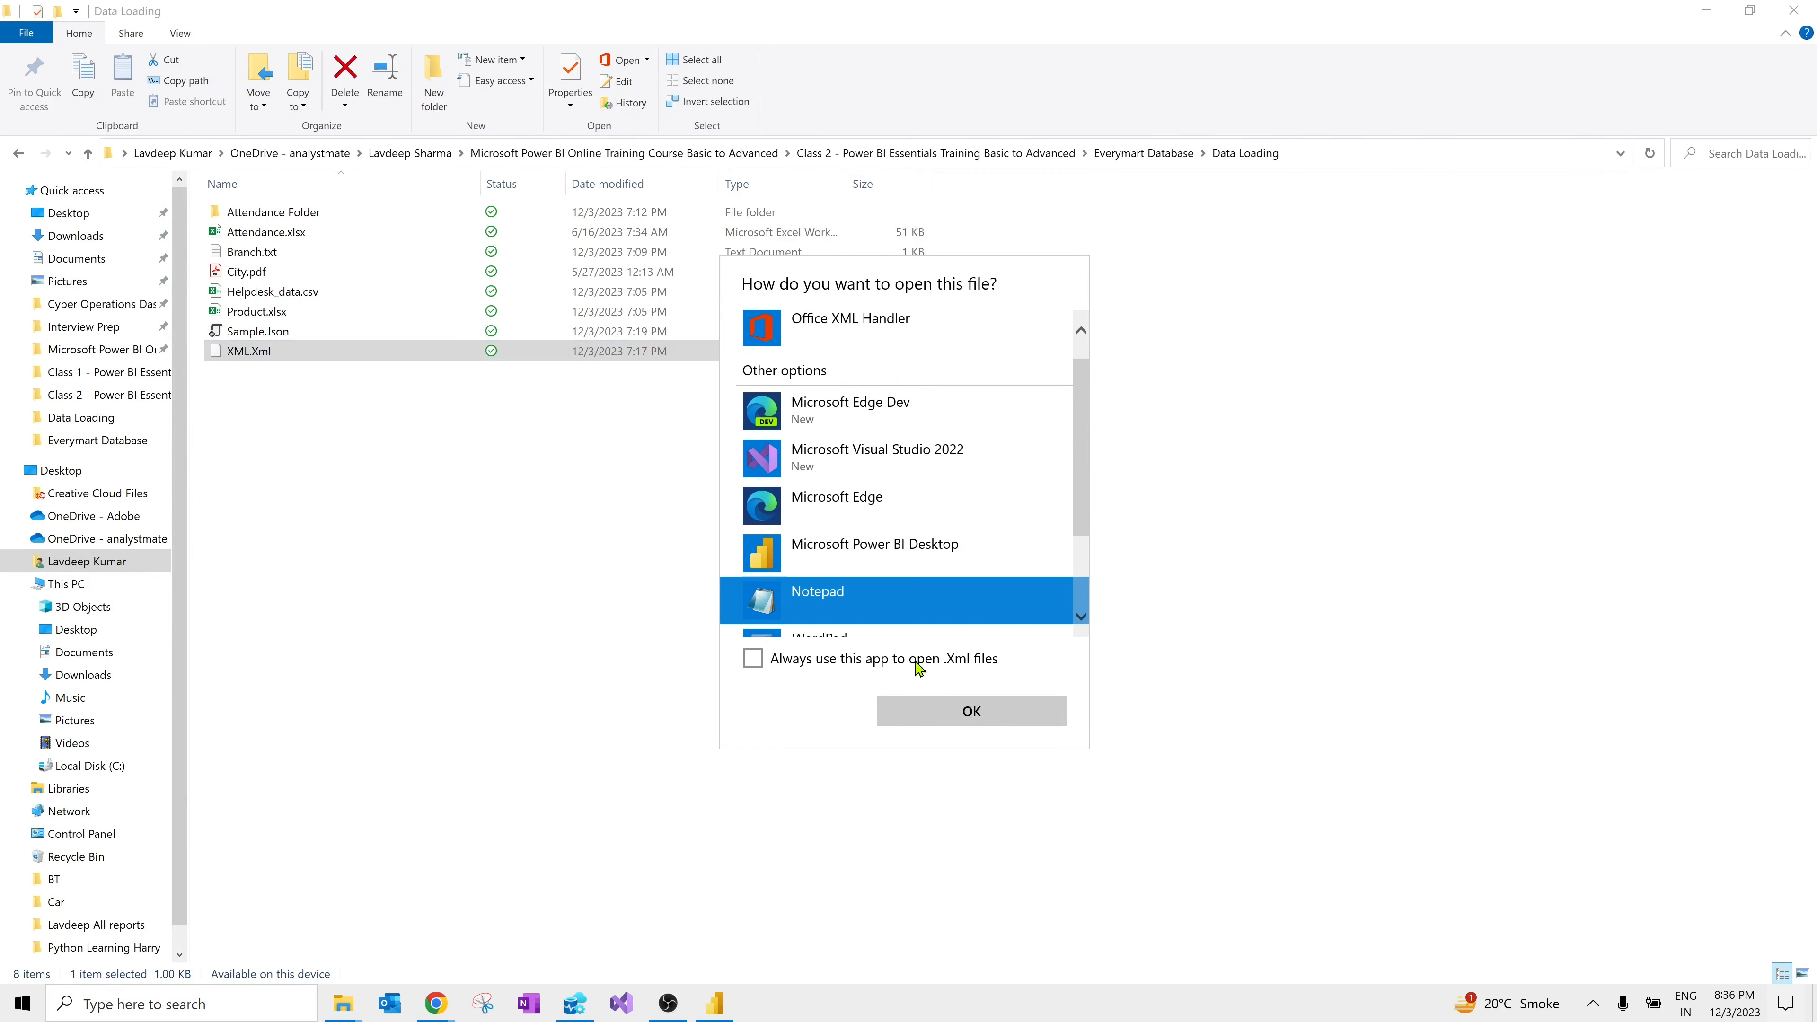
left_click(939, 711)
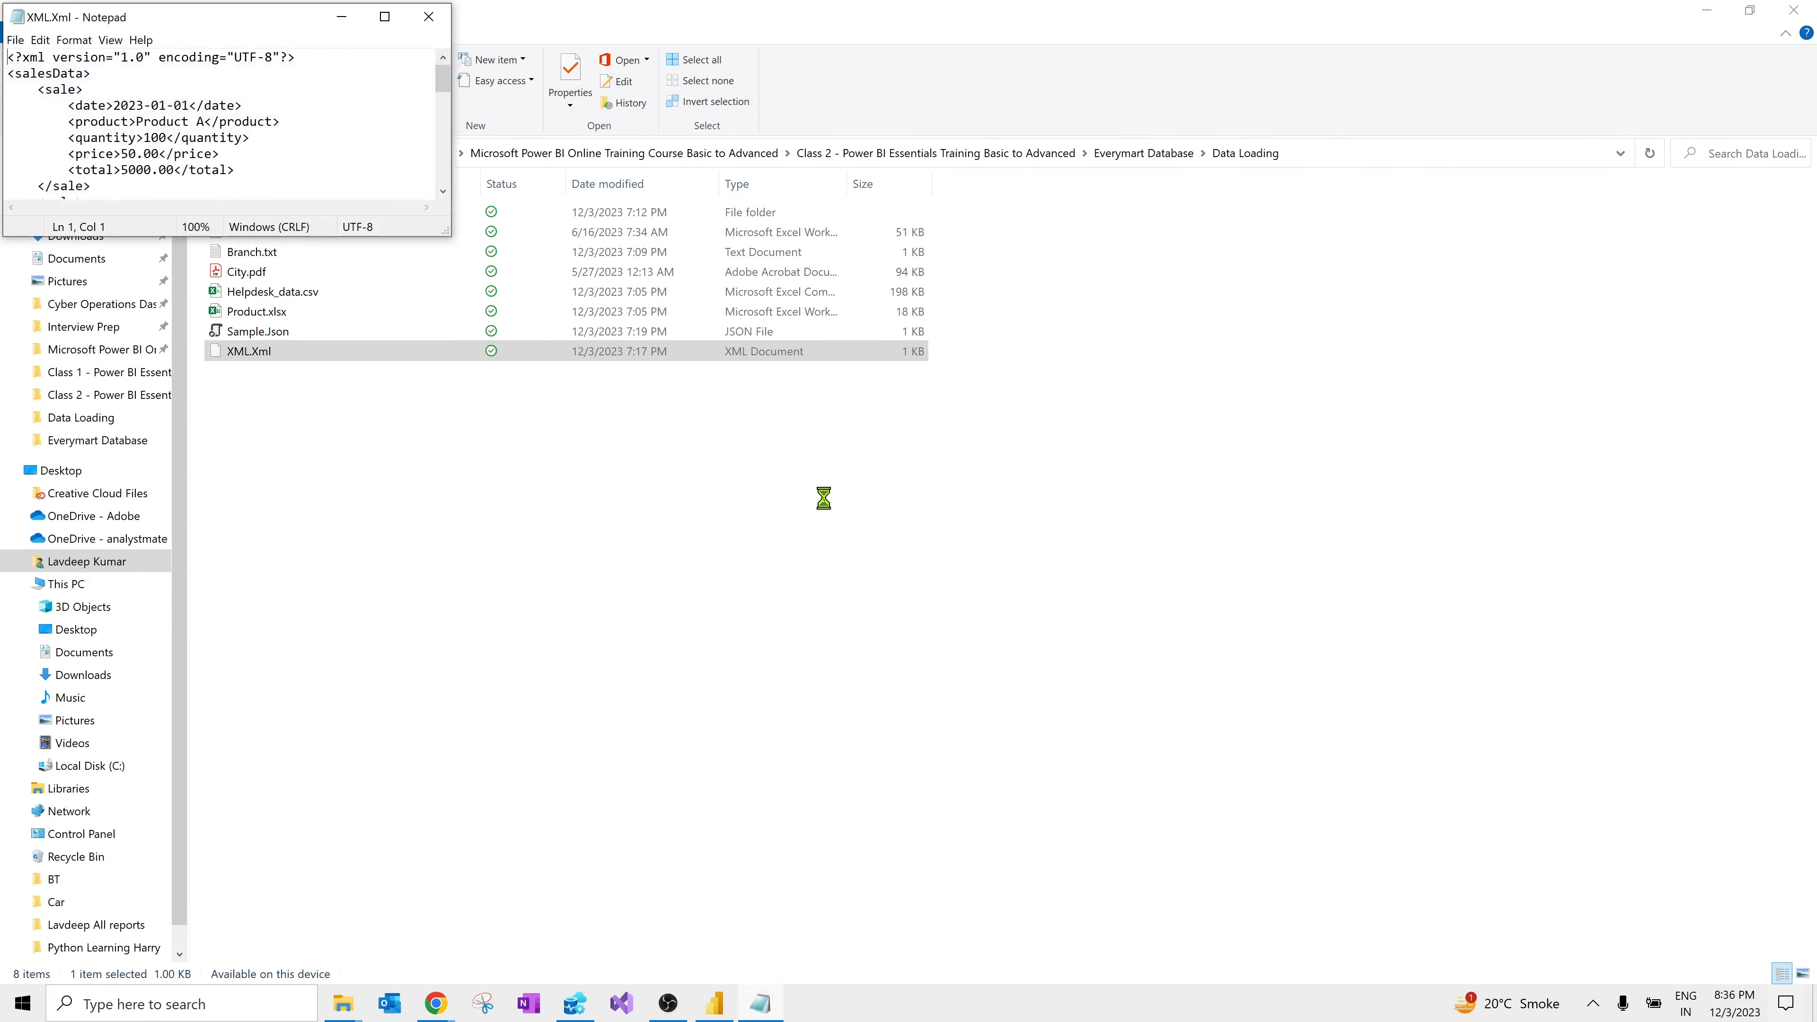
double_click(384, 20)
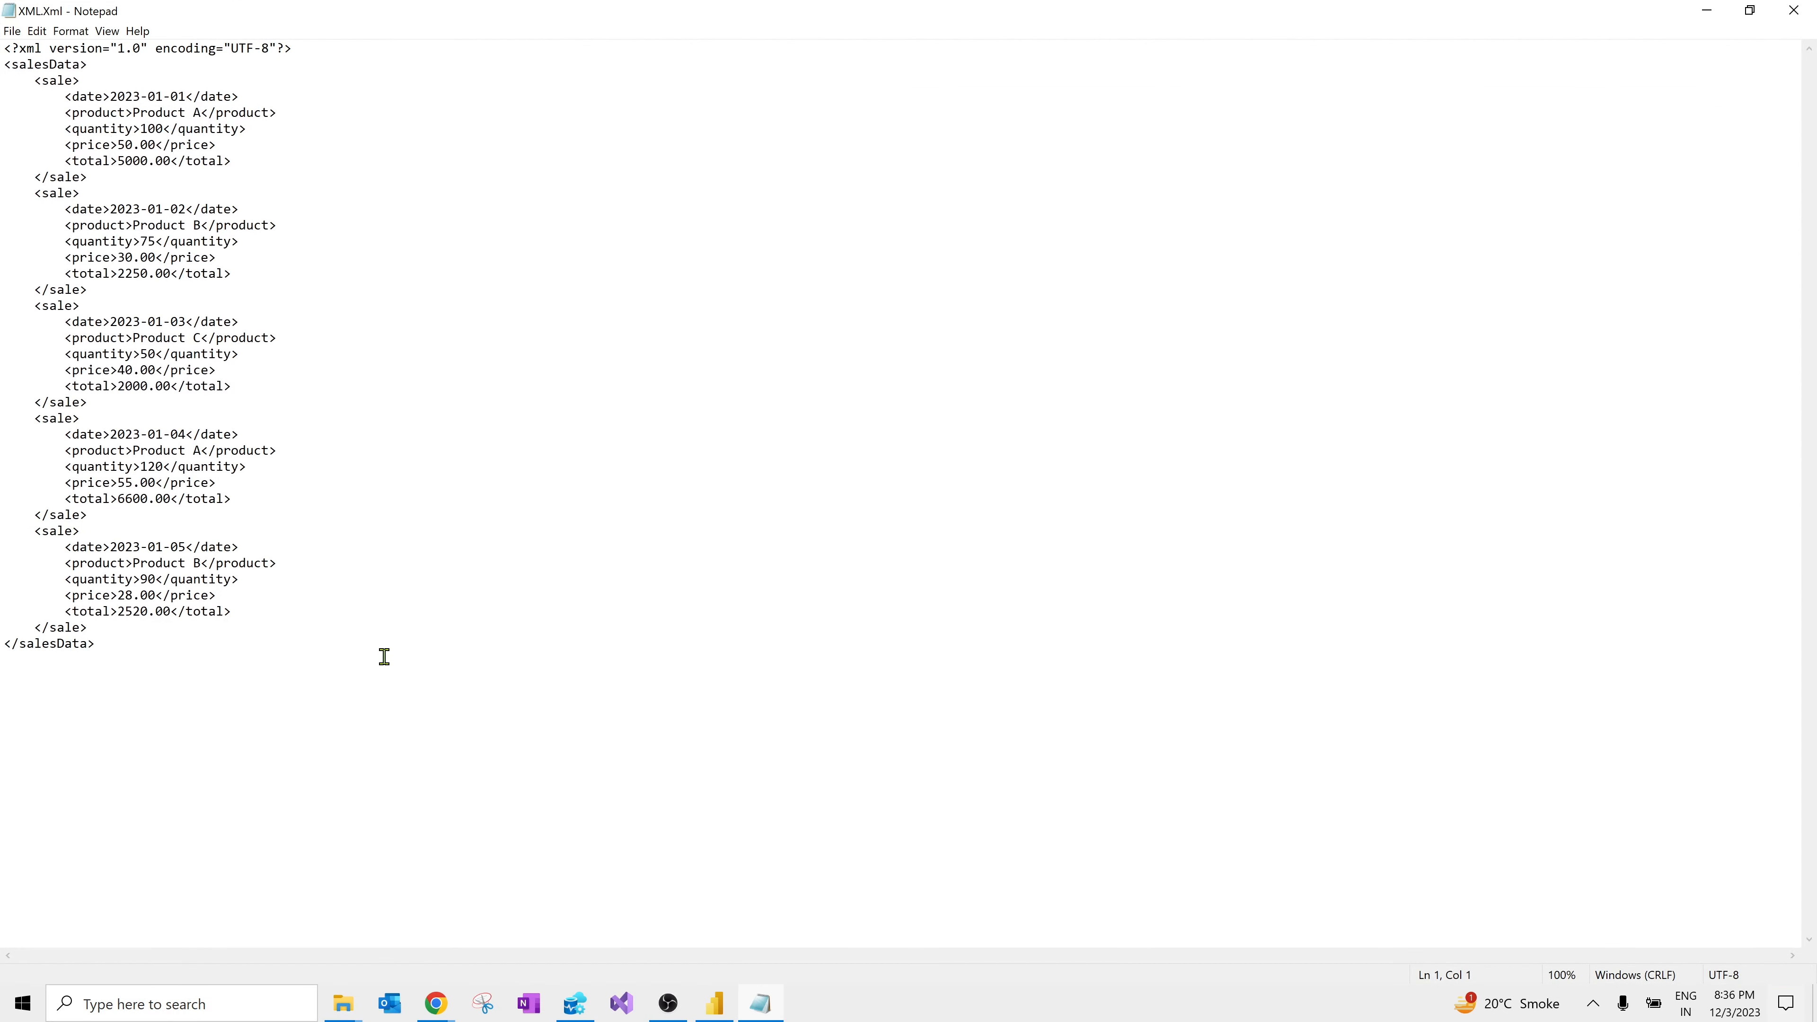
Step: Examine the nested salesData and sale tags with their date, product, quantity, price and total fields, and close the file
left_click_drag(162, 667, 3, 4)
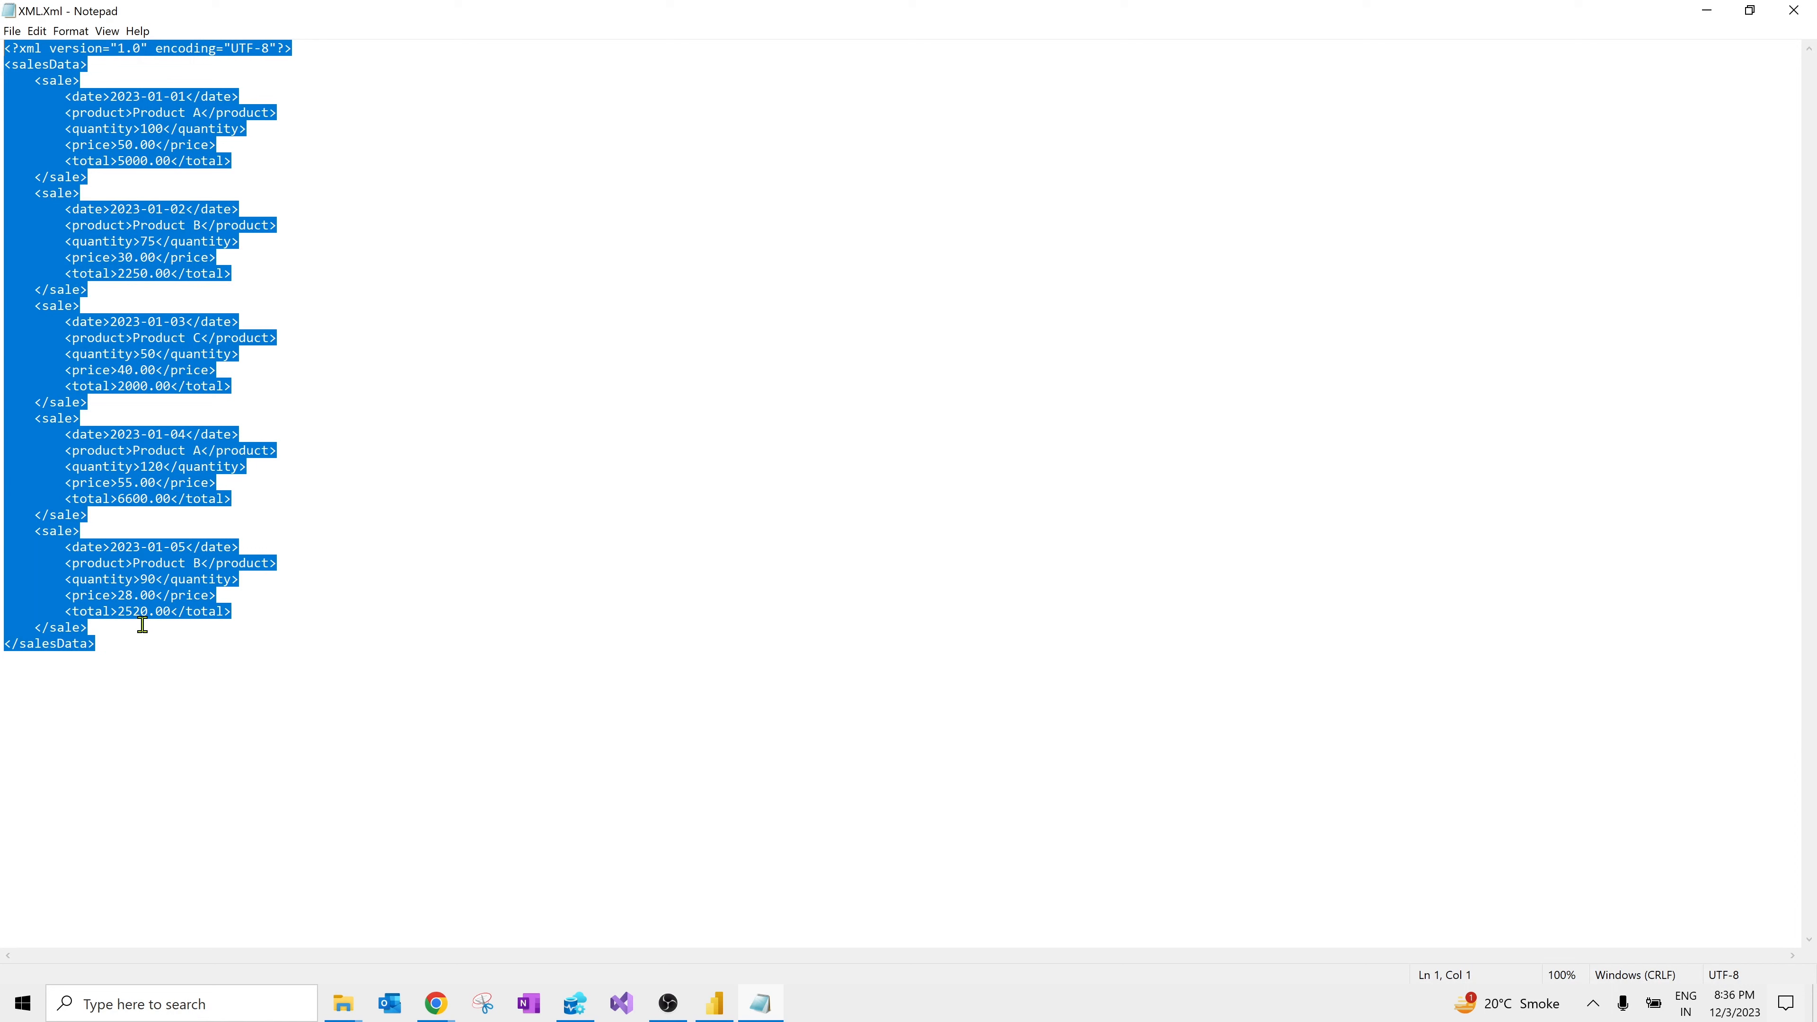
left_click(111, 637)
left_click_drag(110, 658, 3, 6)
left_click(286, 352)
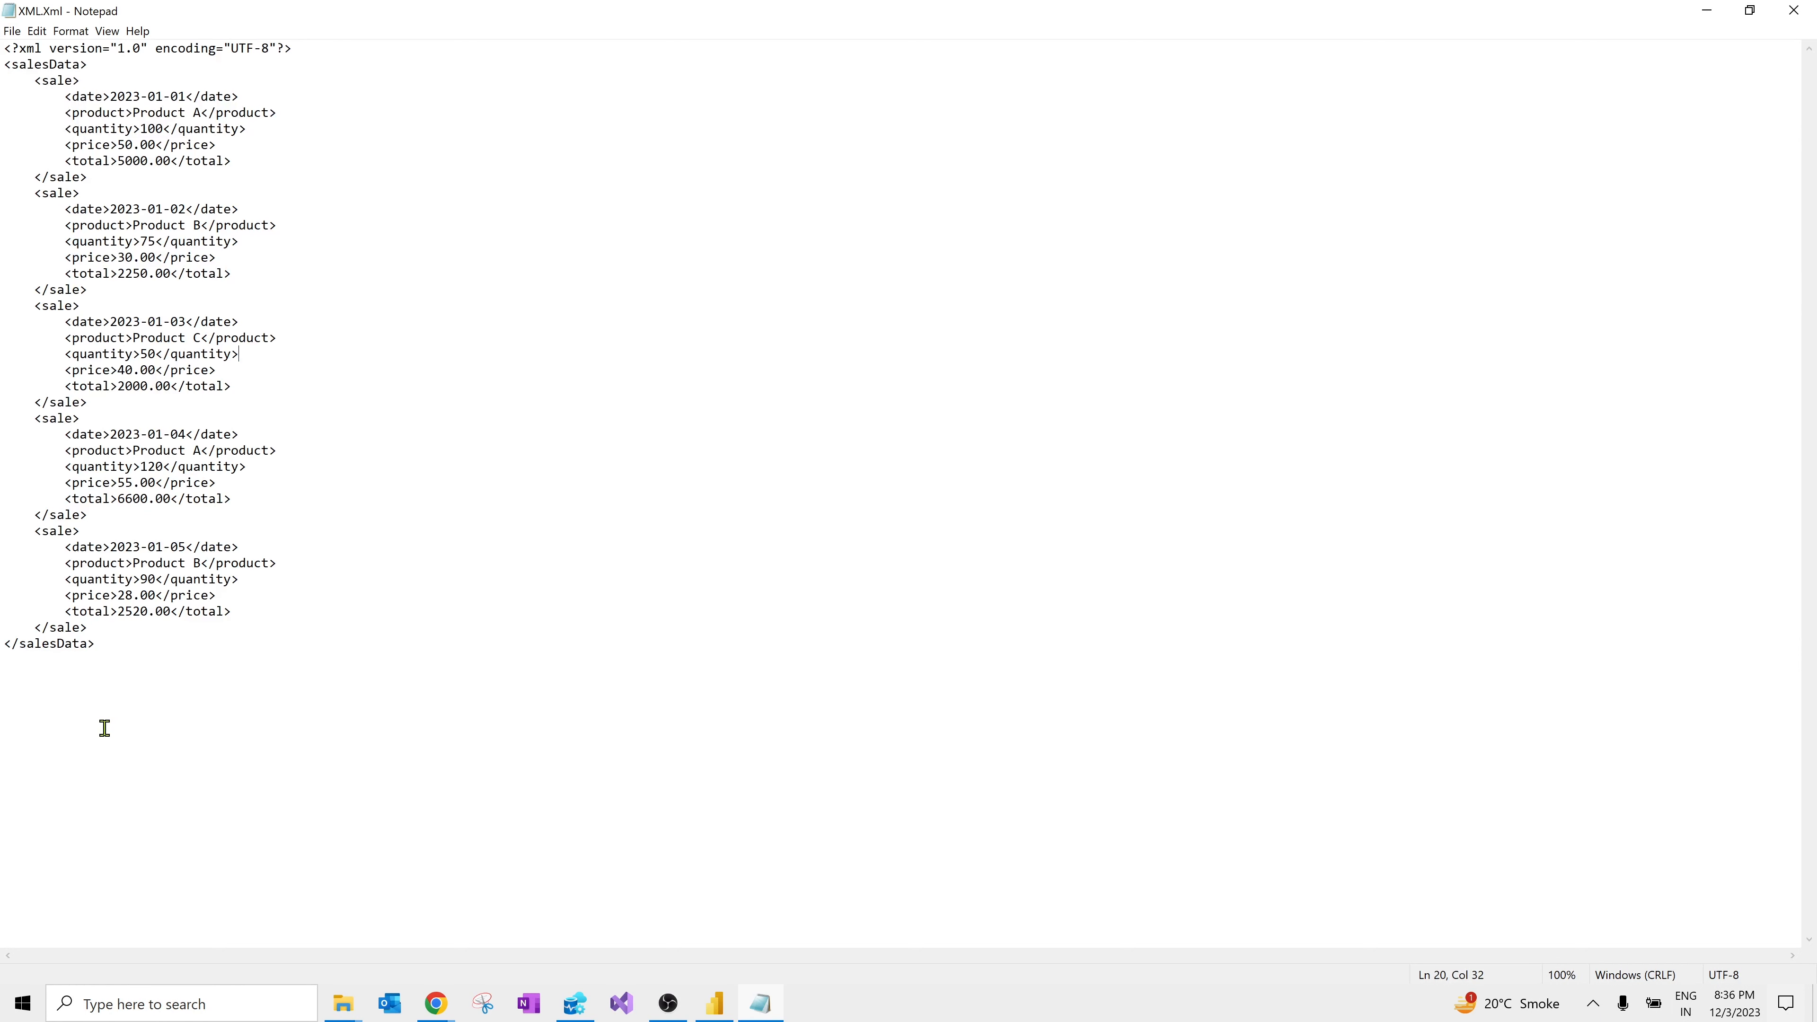
left_click_drag(136, 633, 5, 45)
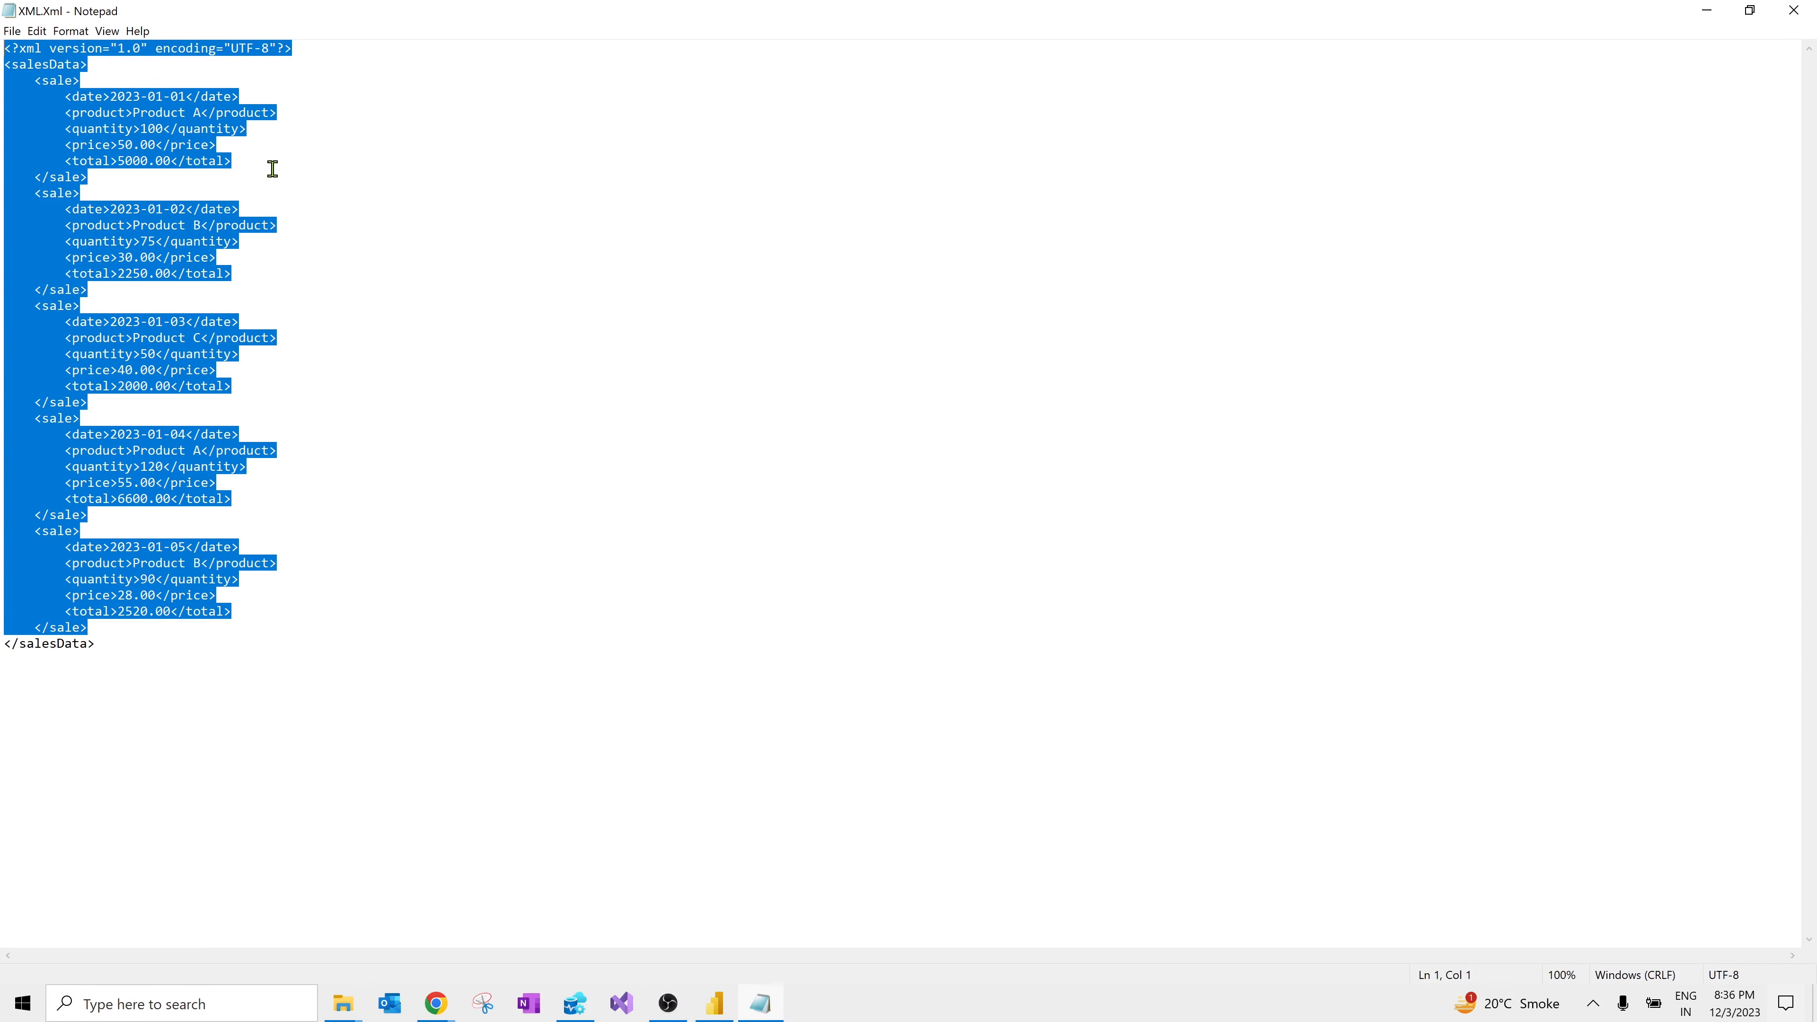
left_click_drag(143, 628, 4, 52)
left_click(64, 175)
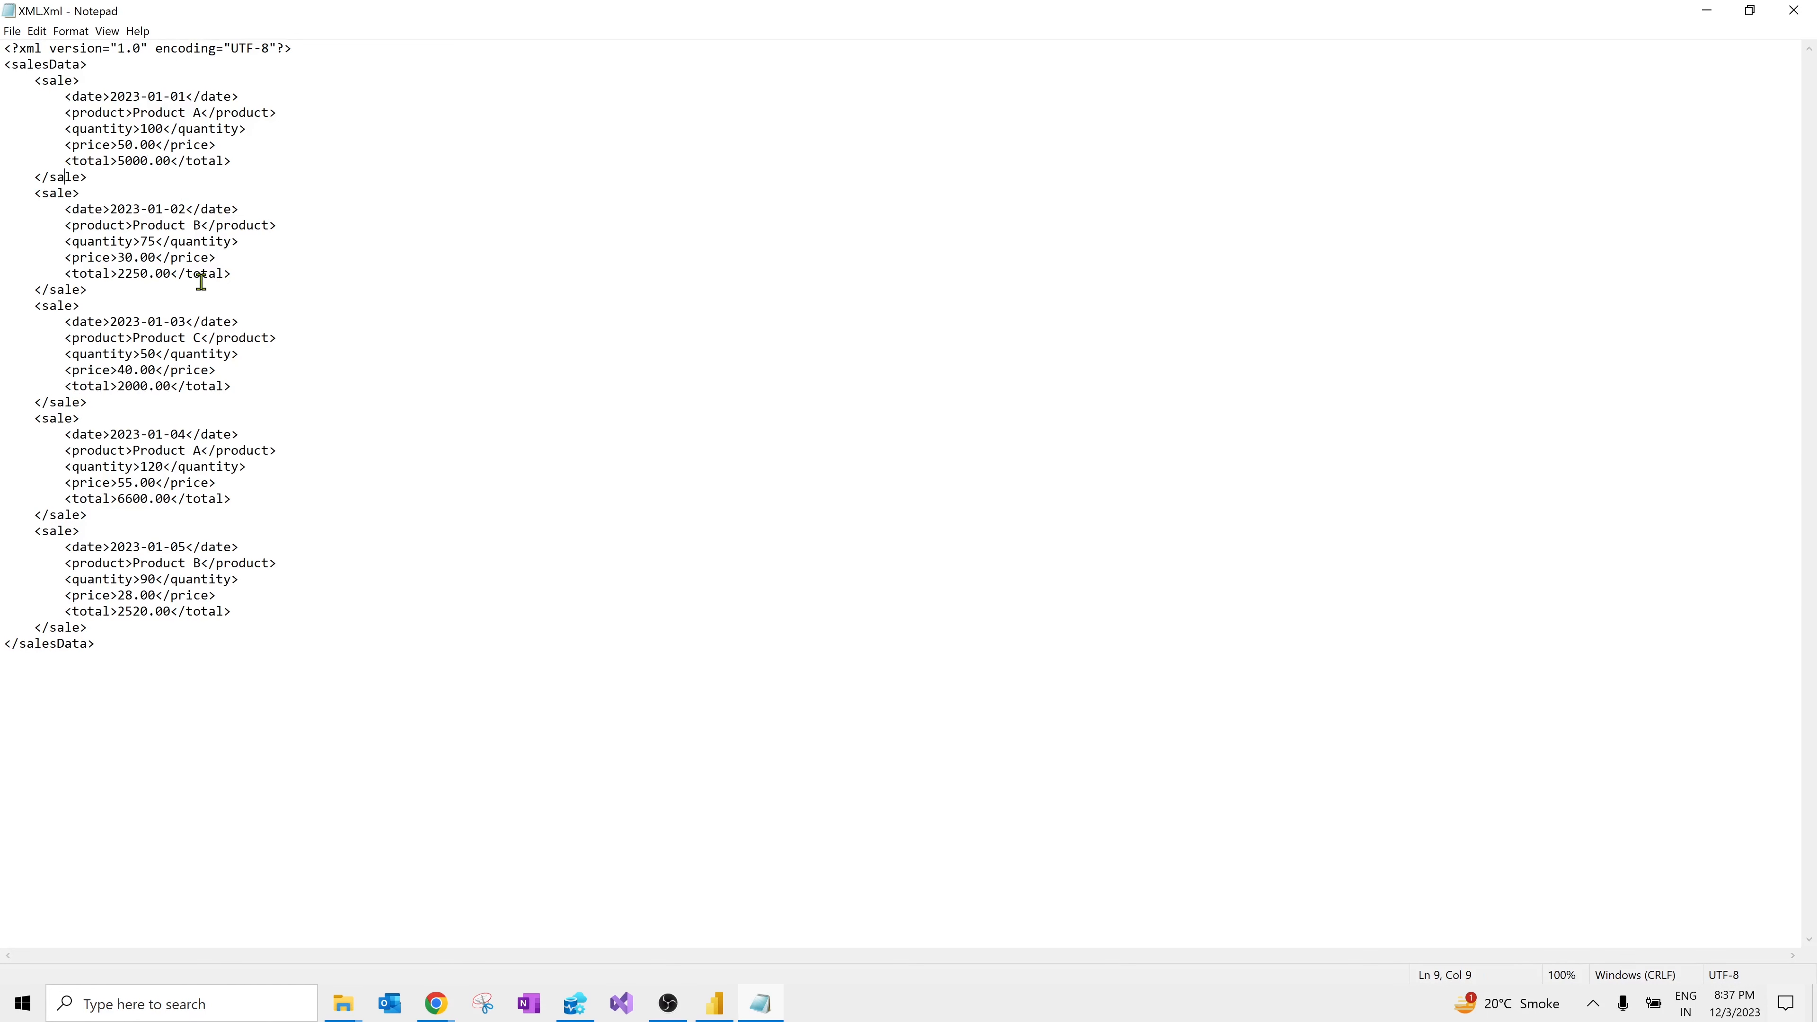
left_click_drag(327, 290, 4, 49)
left_click(173, 526)
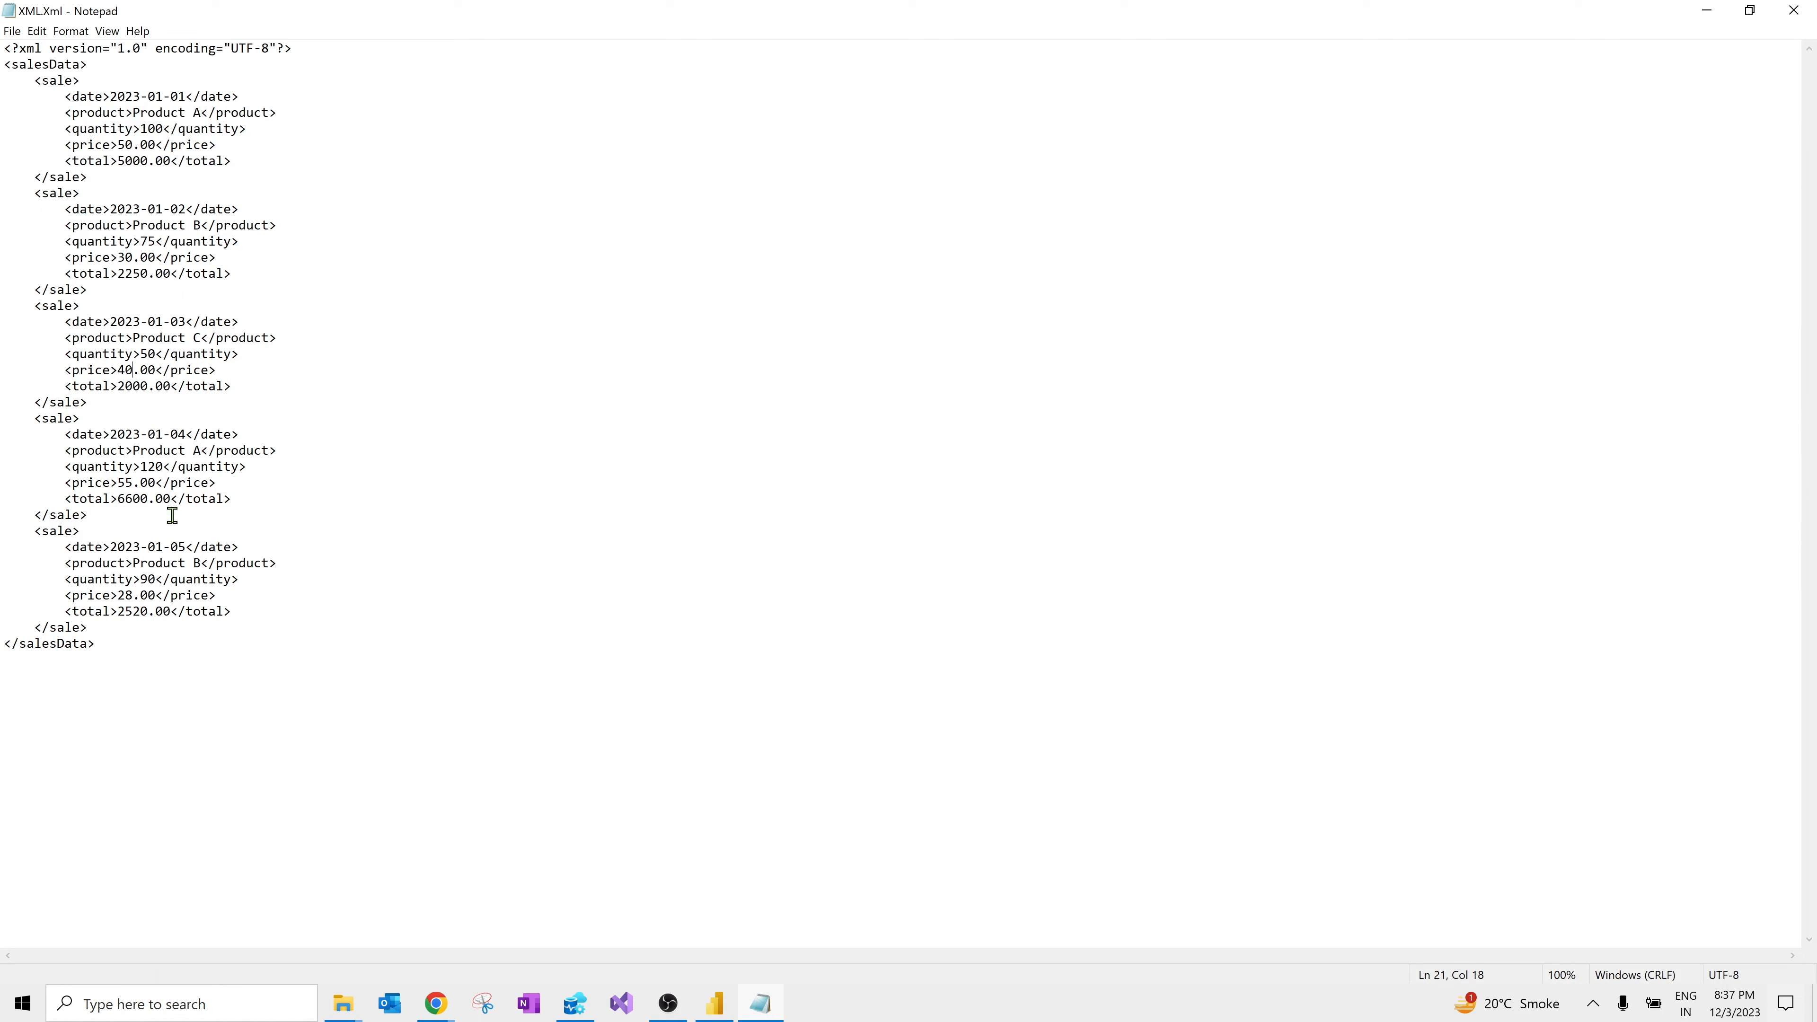
left_click(279, 686)
left_click_drag(64, 98, 106, 97)
left_click_drag(64, 112, 110, 110)
left_click_drag(119, 148, 138, 161)
left_click(125, 273)
left_click(156, 501)
left_click(147, 791)
left_click_drag(149, 675, 13, 4)
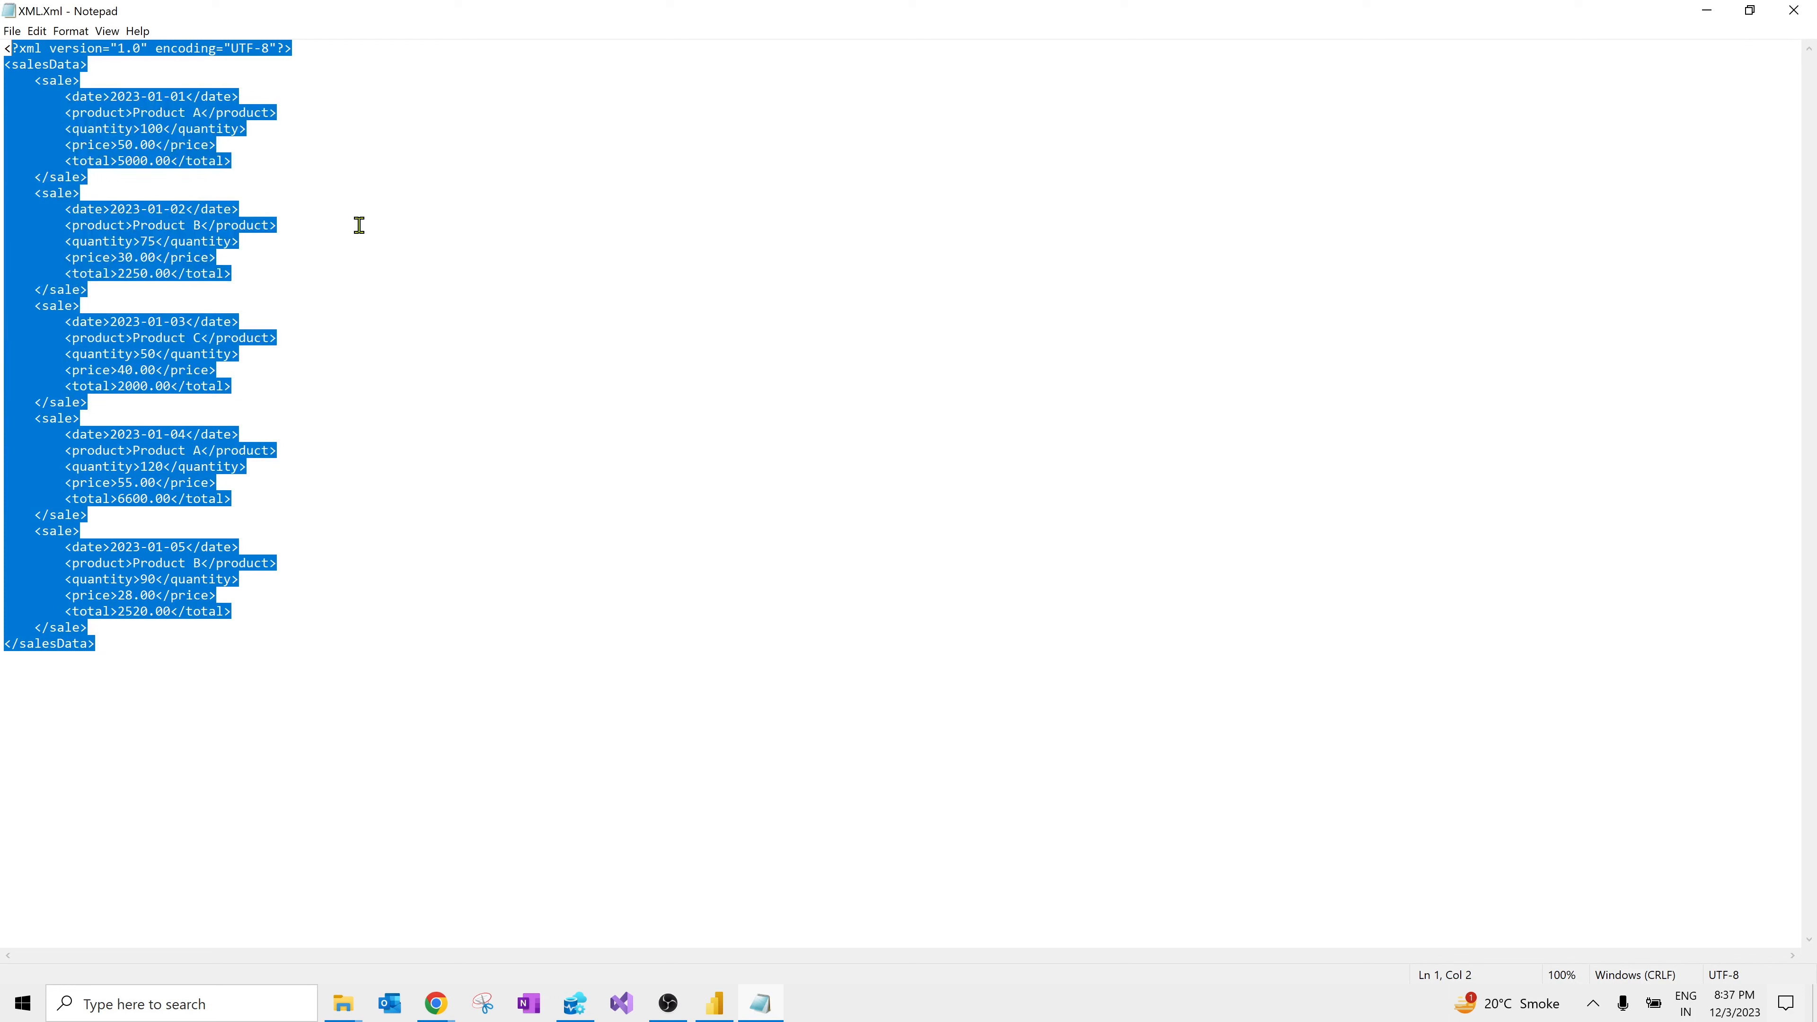
left_click(158, 304)
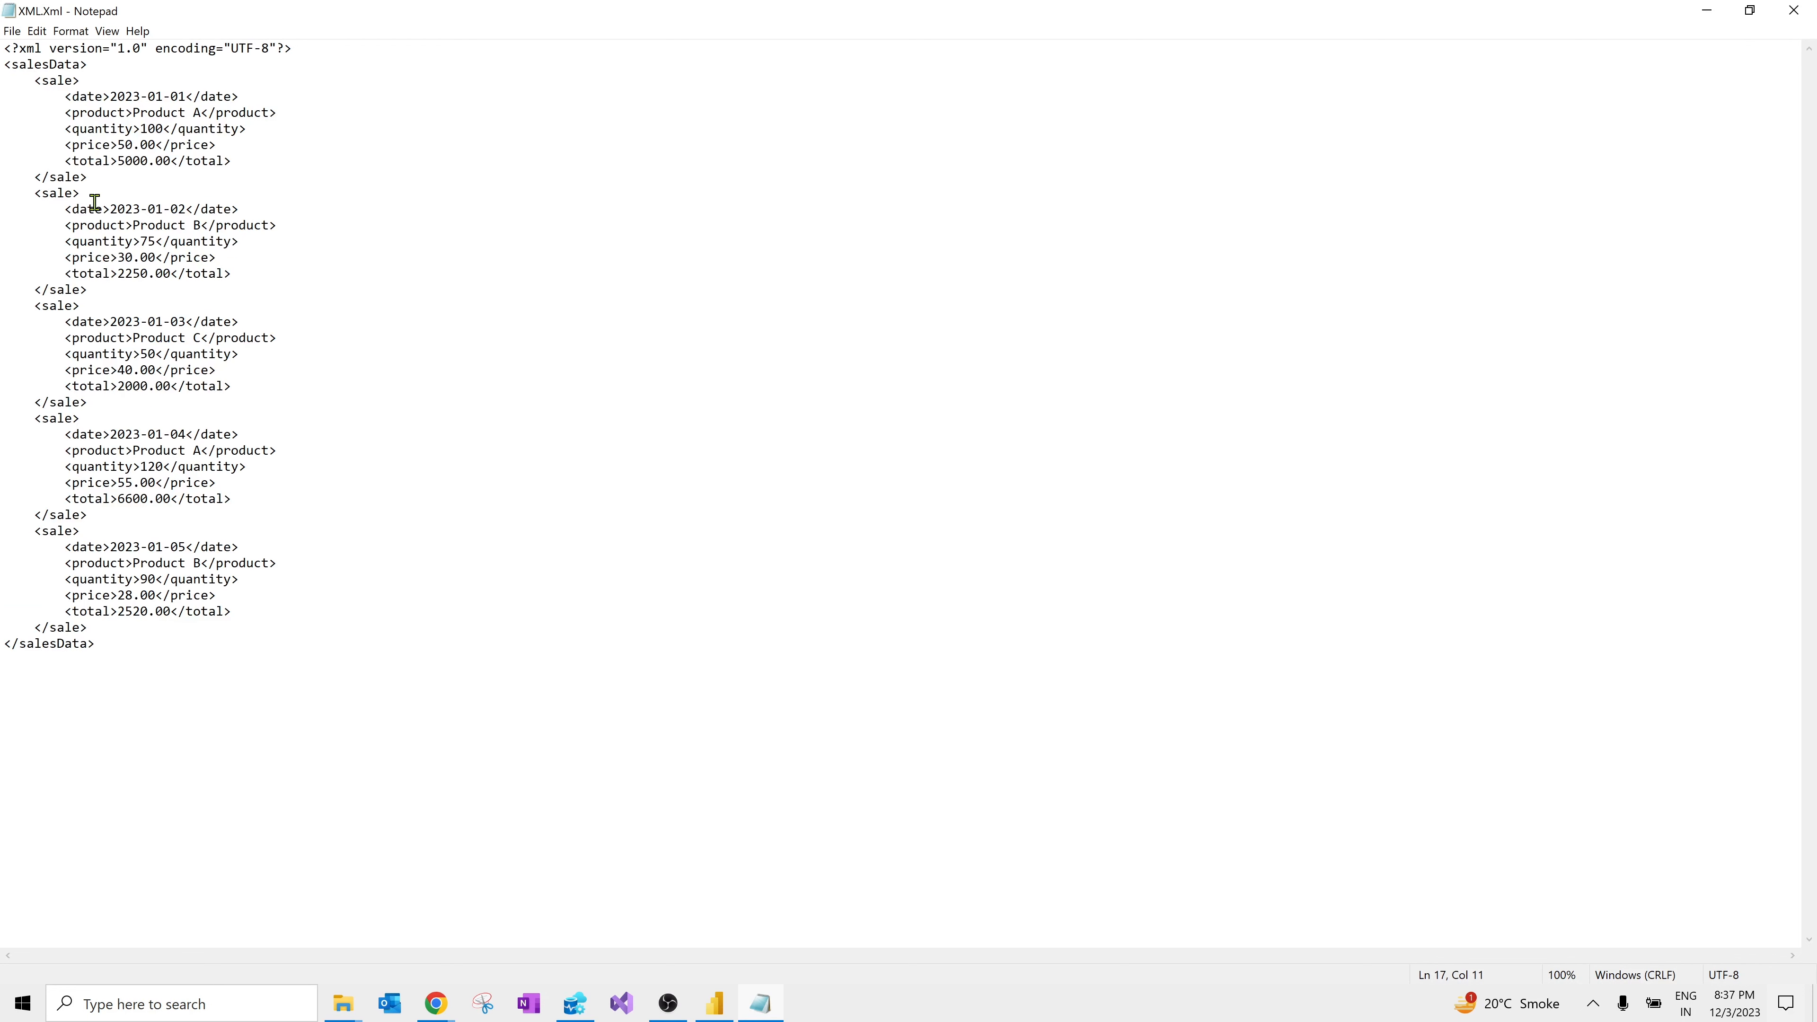
left_click(1802, 3)
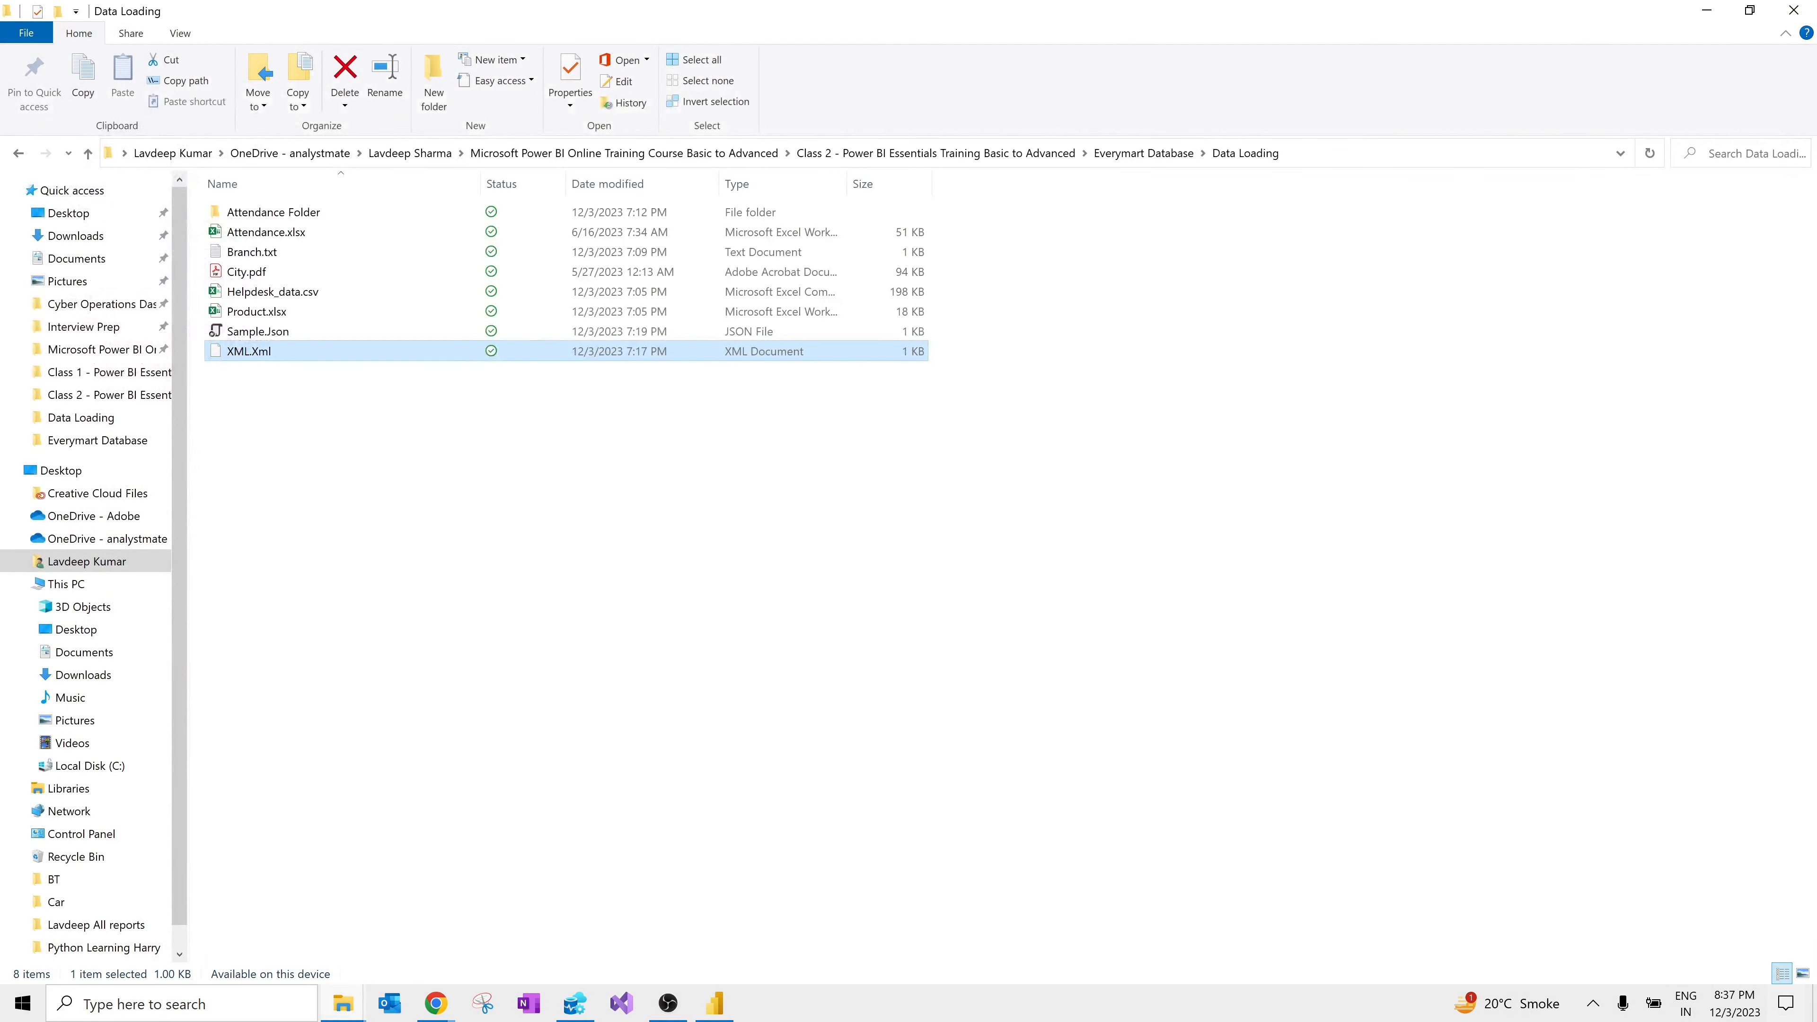
Step: Switch to Power BI Desktop, search the full data source list for xml and connect with the XML connector
left_click(723, 1017)
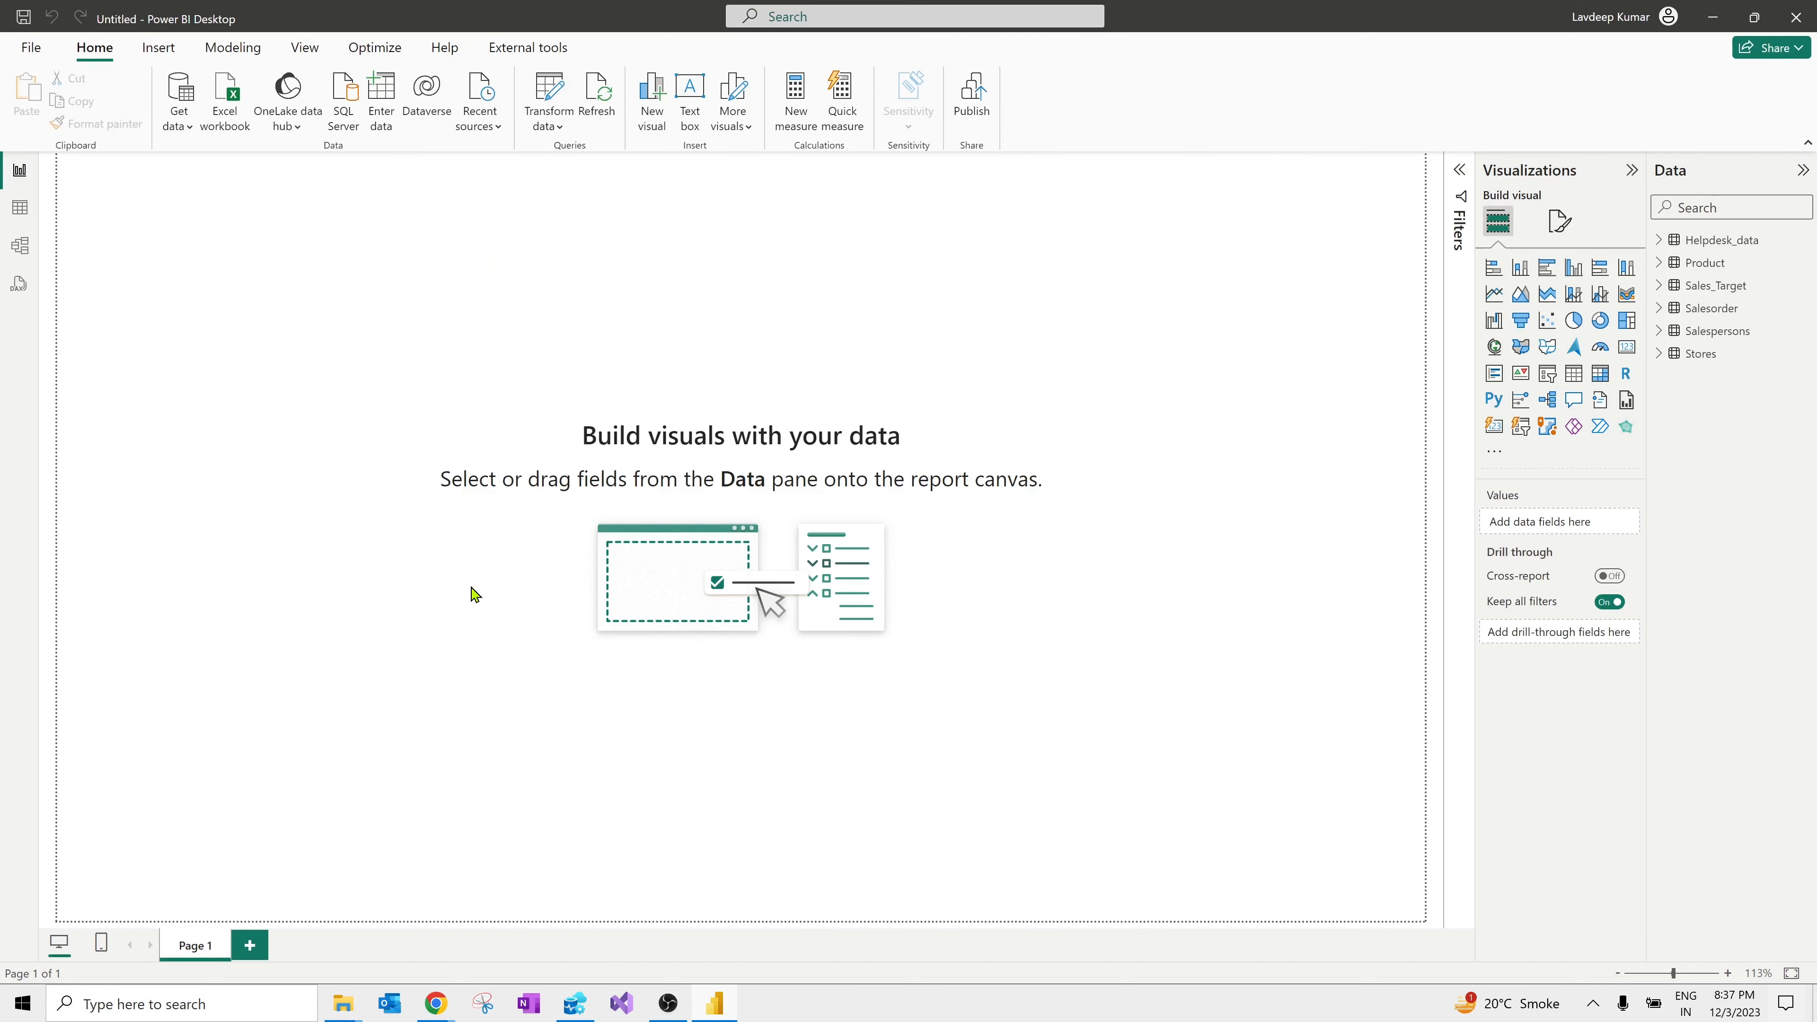
left_click(185, 128)
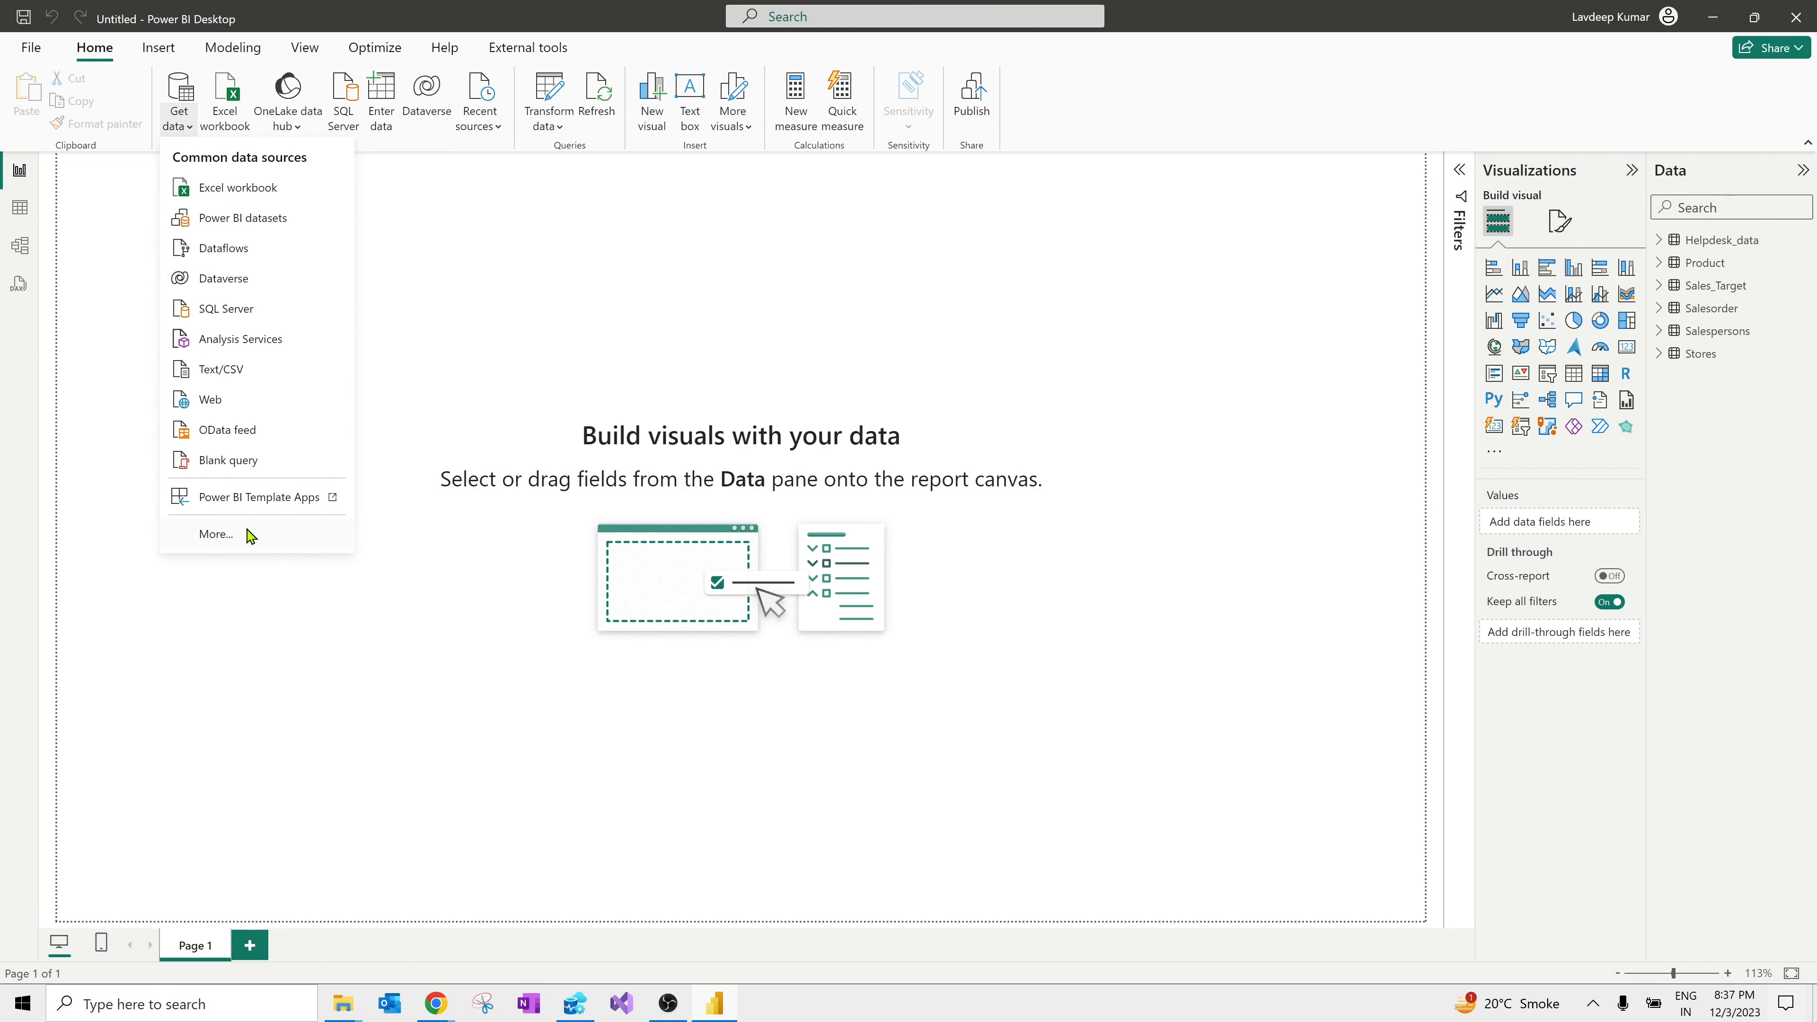
left_click(217, 534)
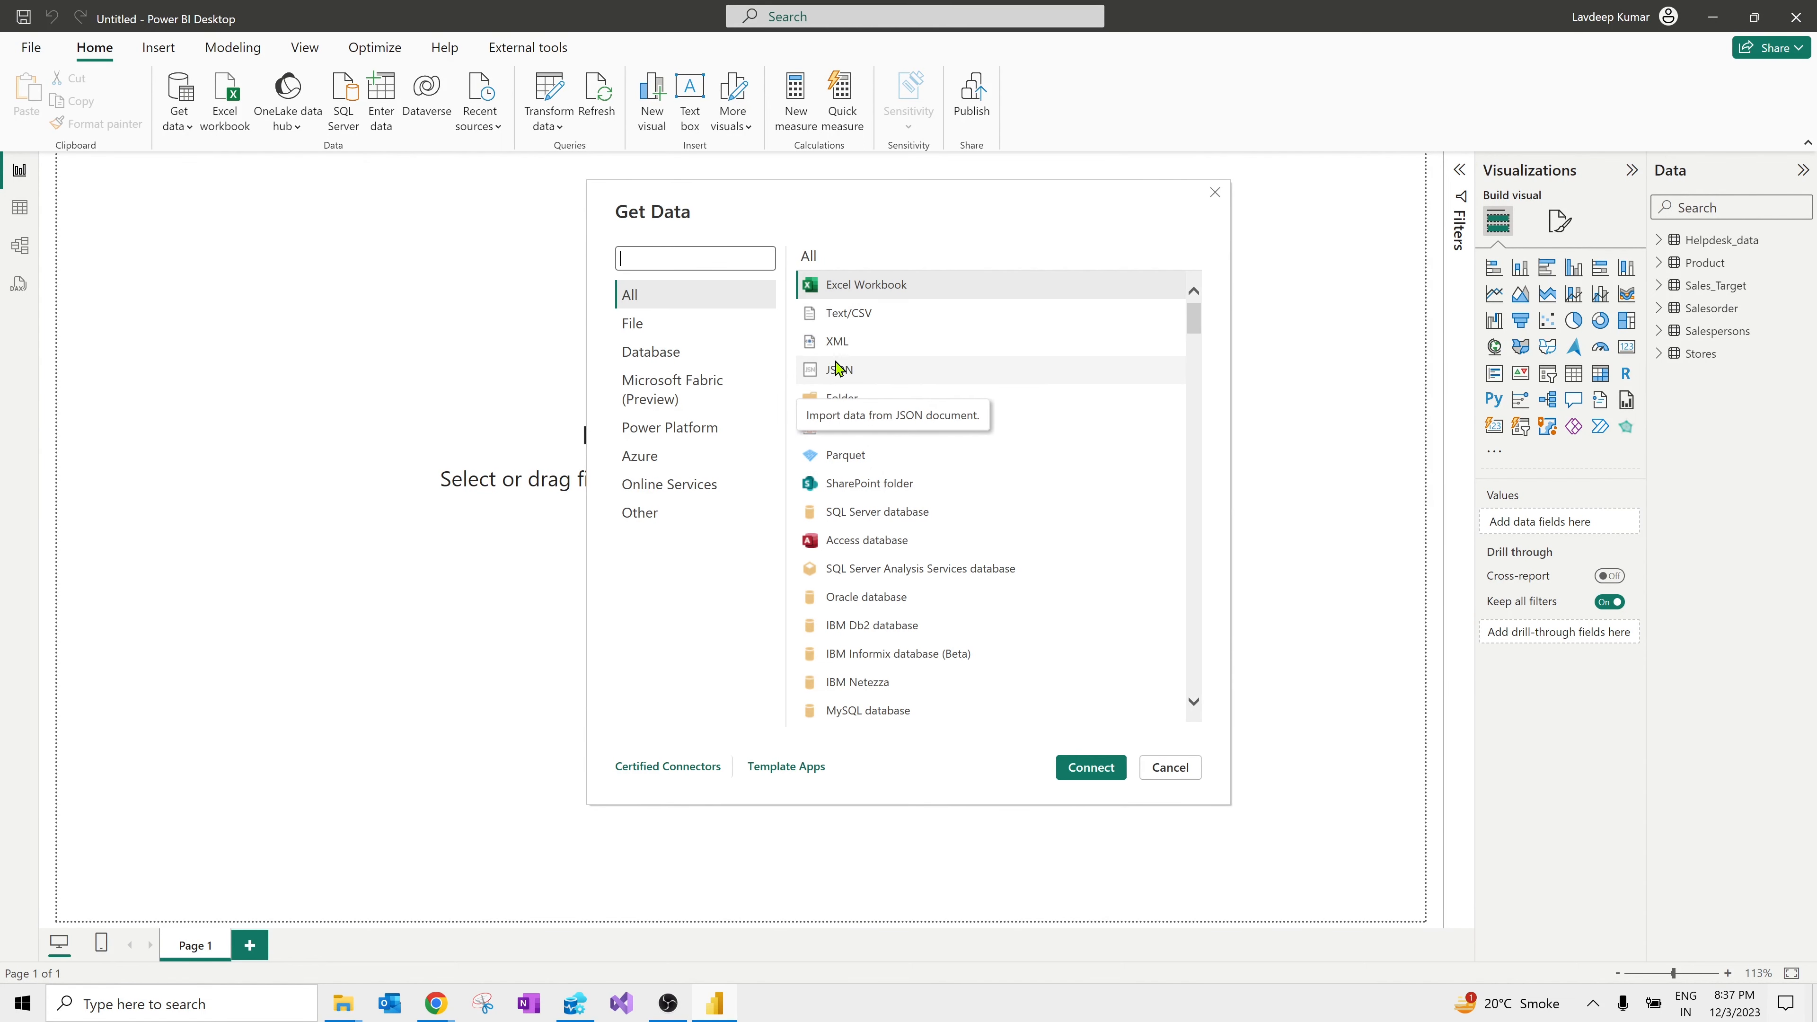
type("xml")
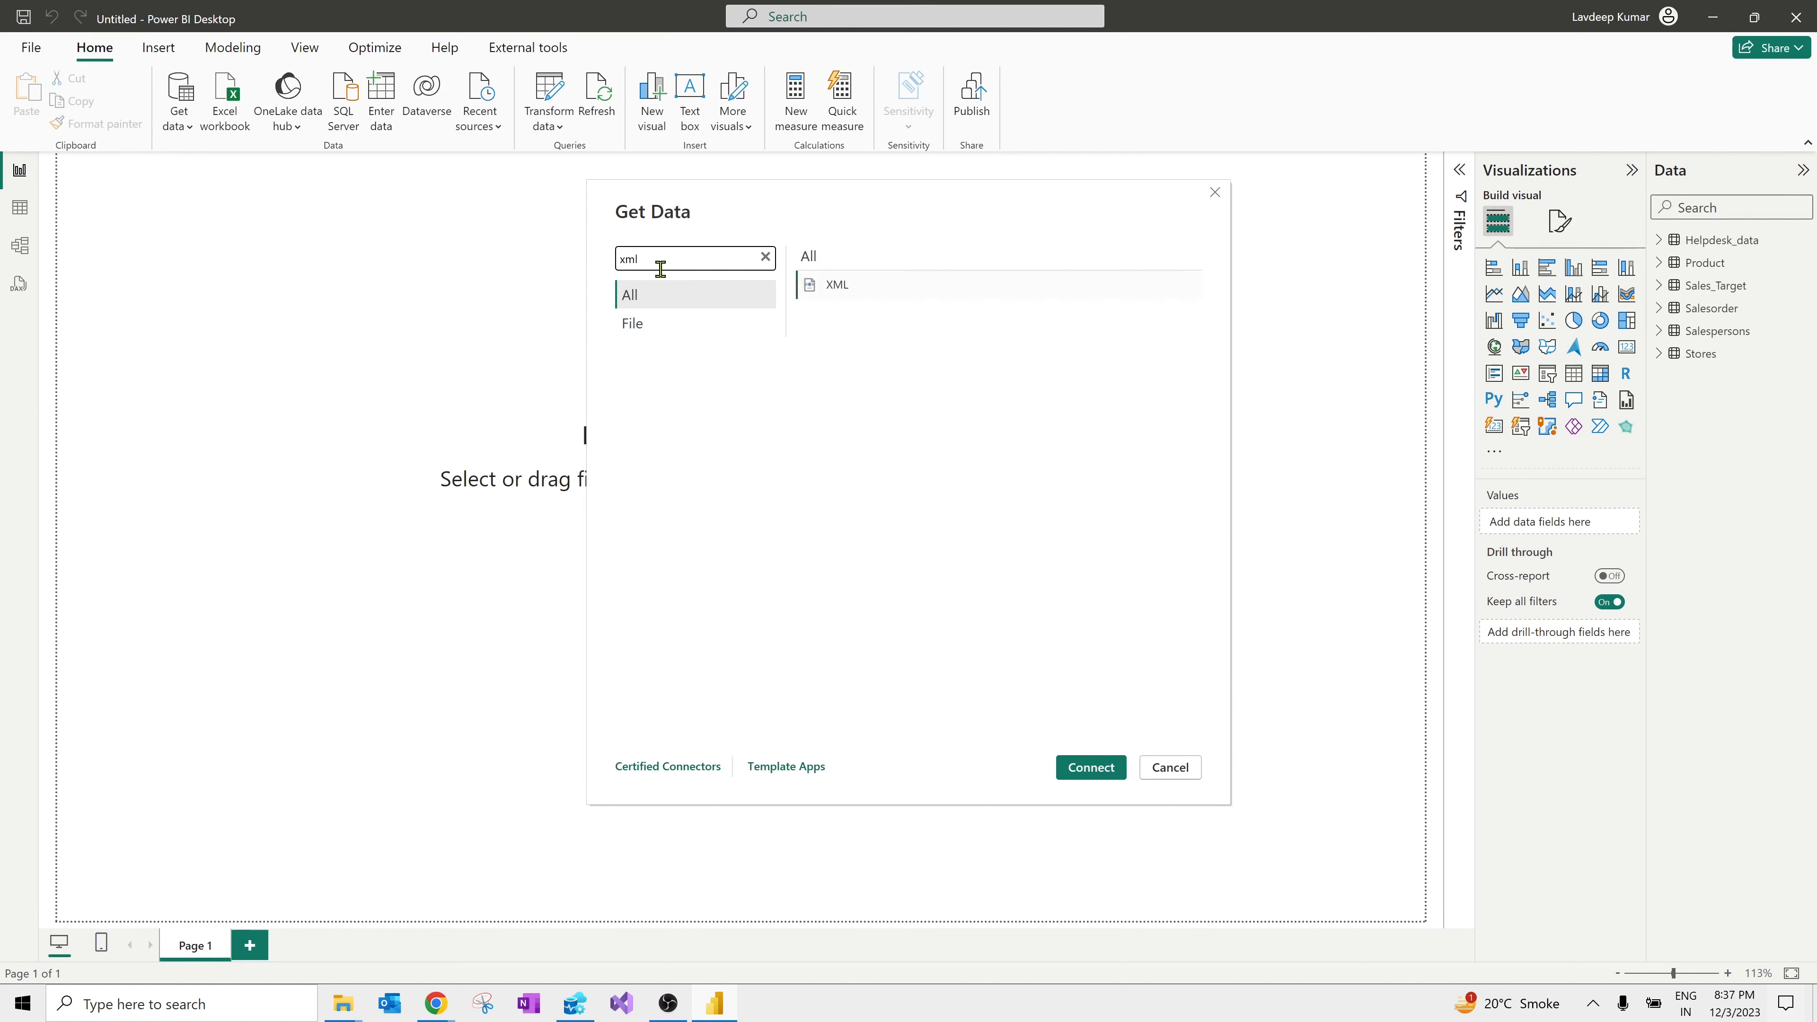
left_click(834, 295)
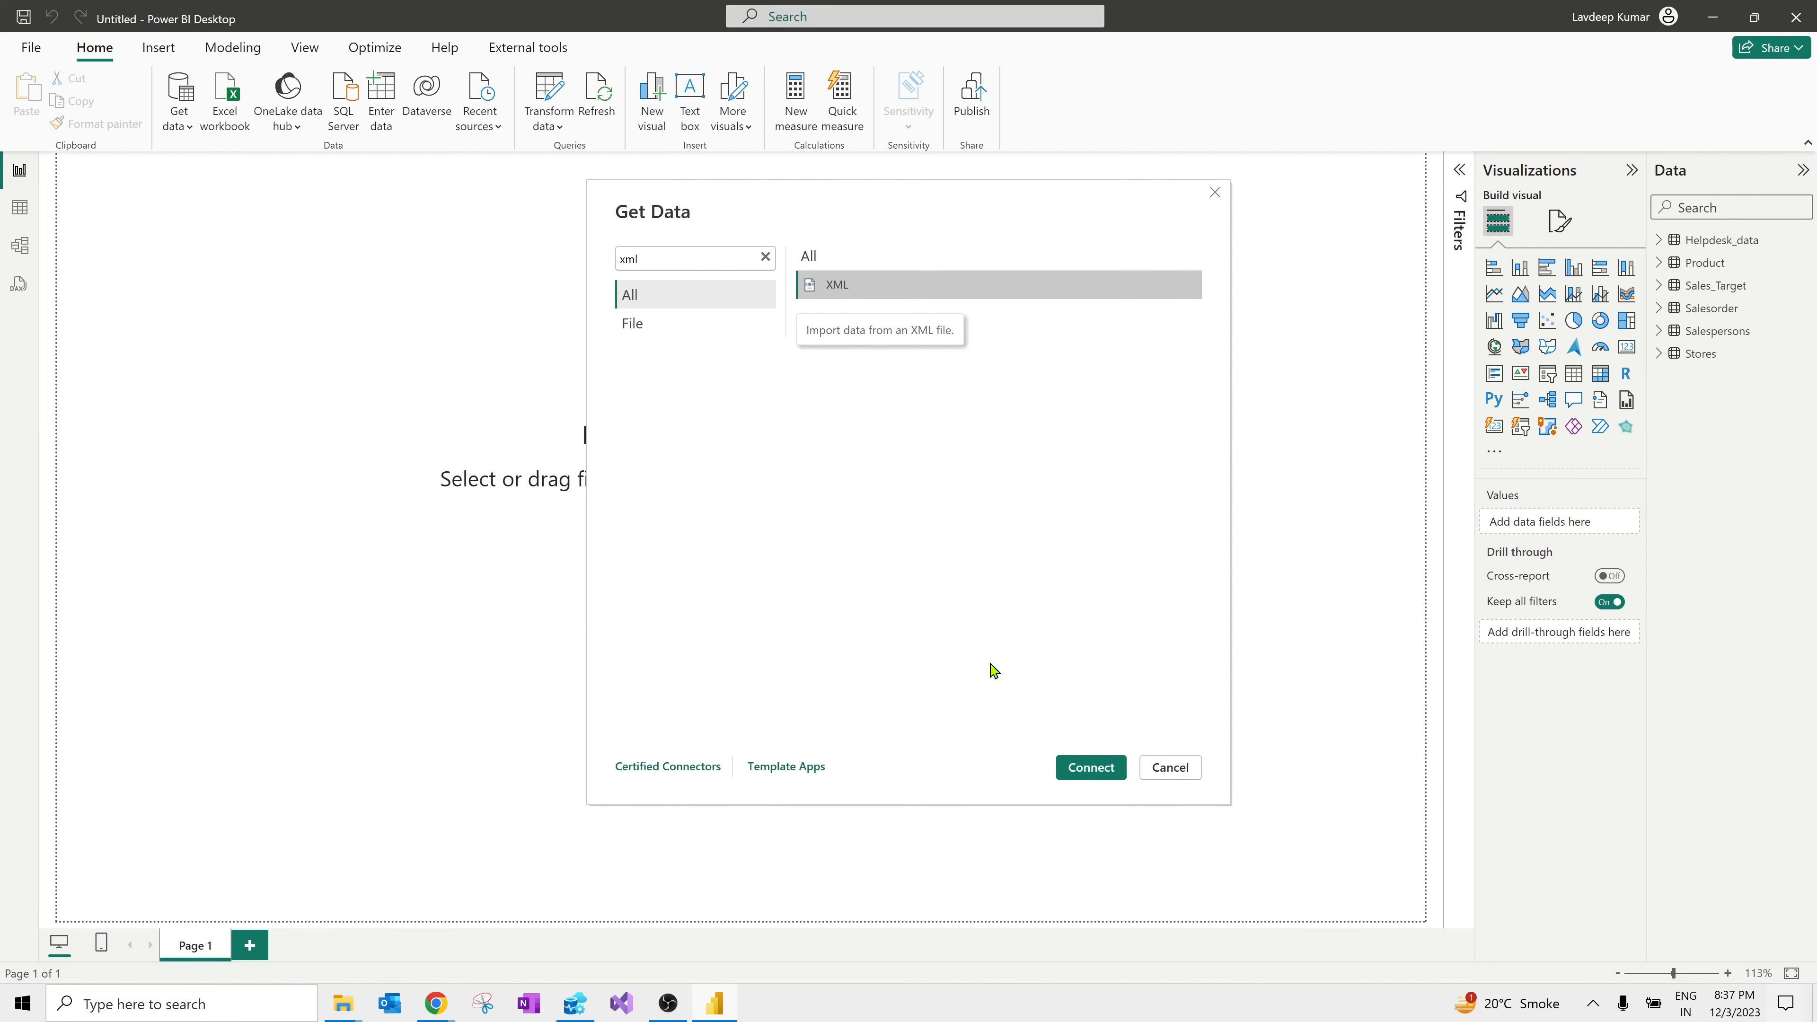
left_click(1090, 768)
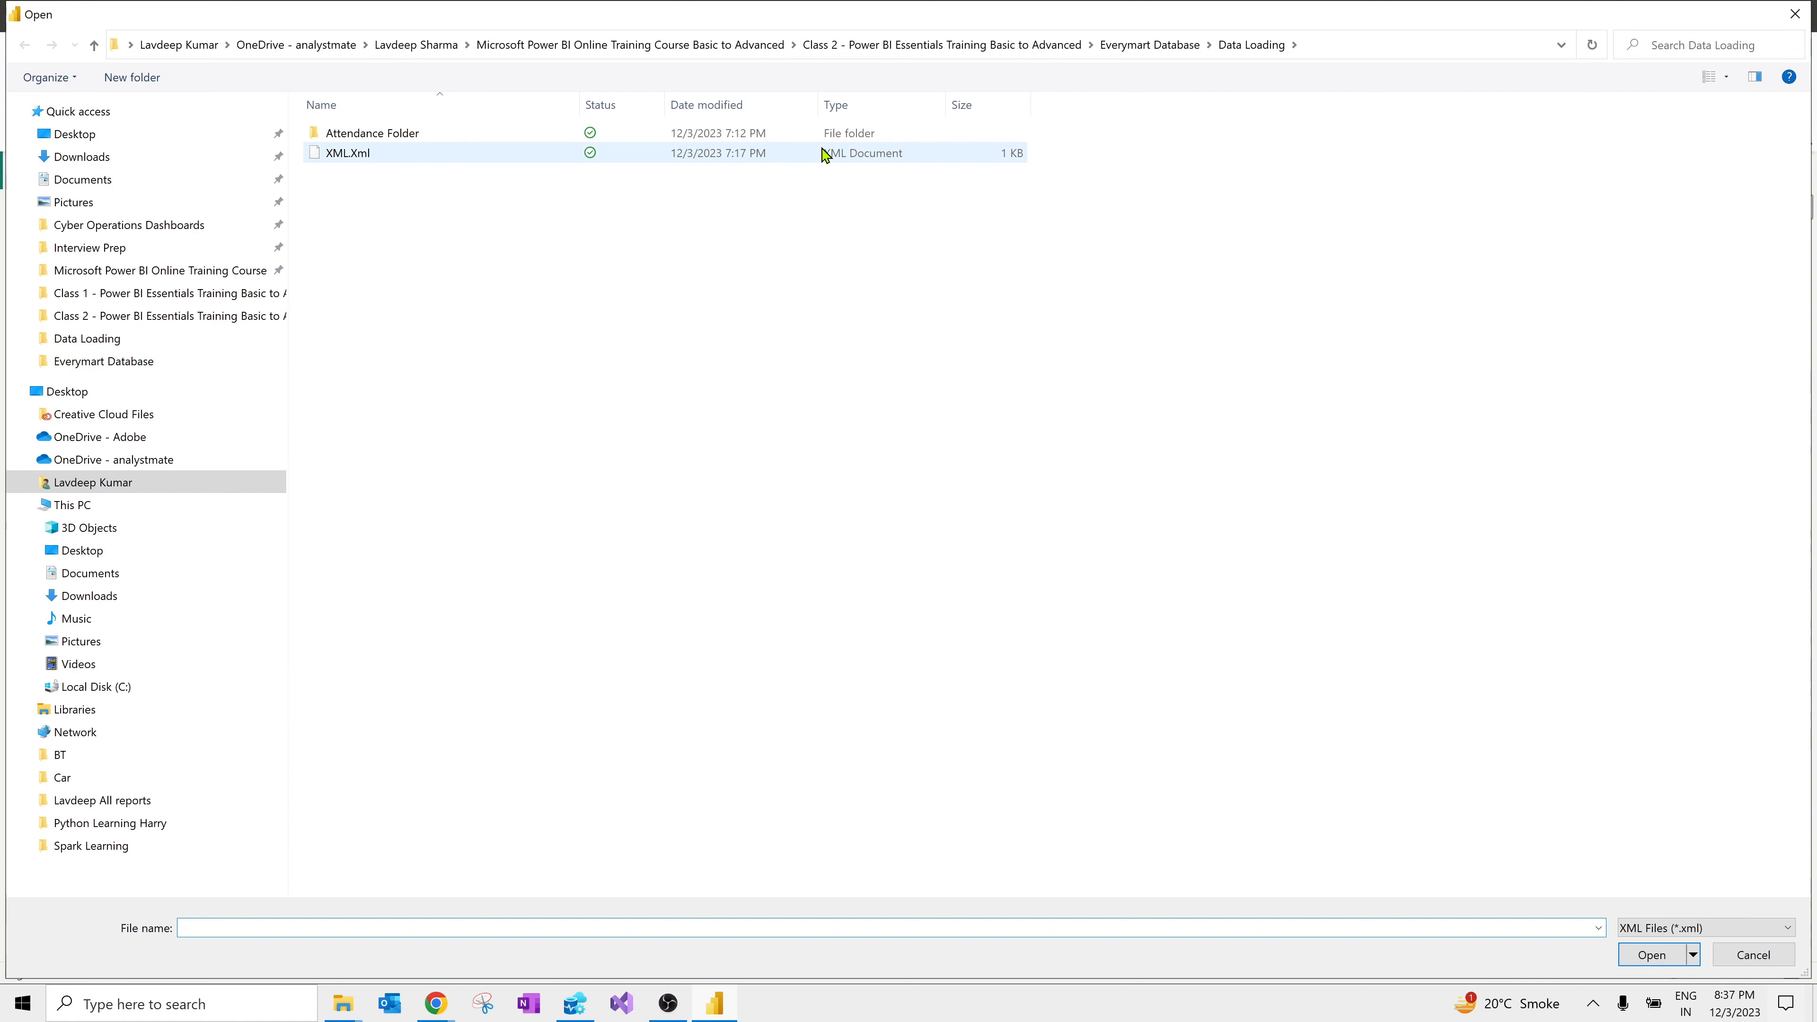
Step: Choose XML.Xml in the Data Loading folder as the source and select its sale table for preview
left_click(434, 159)
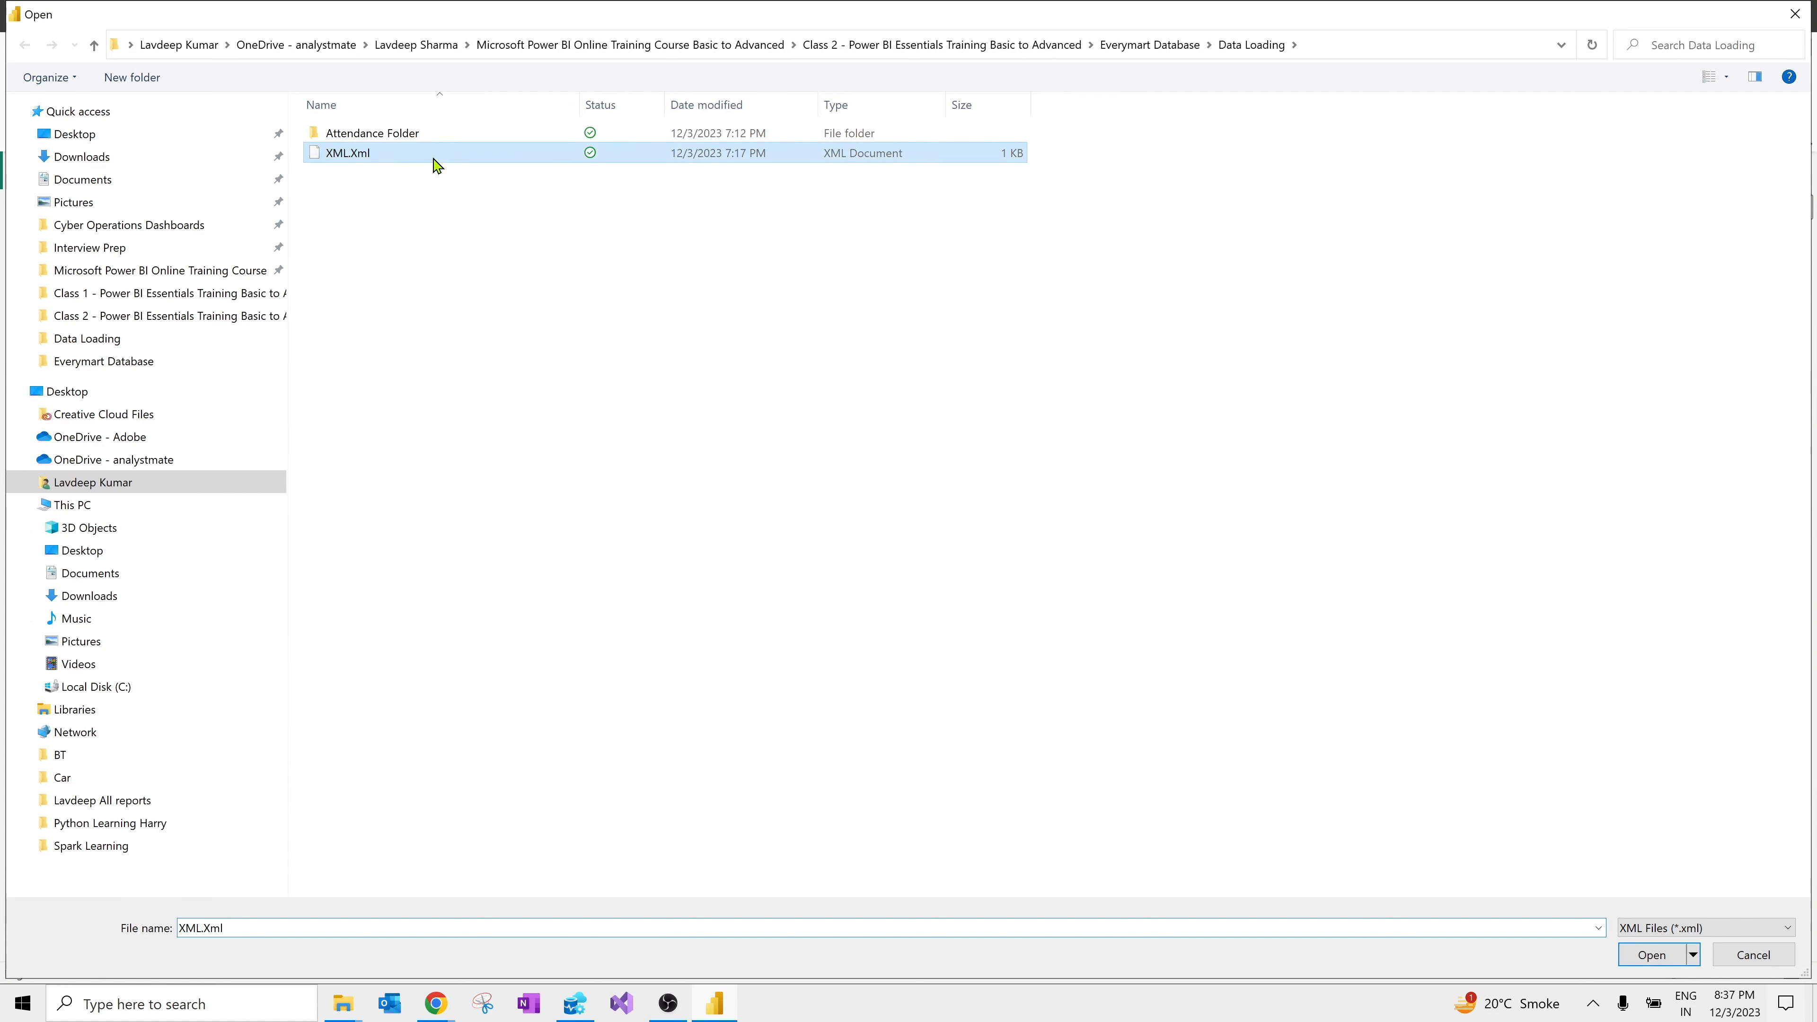
left_click(1659, 955)
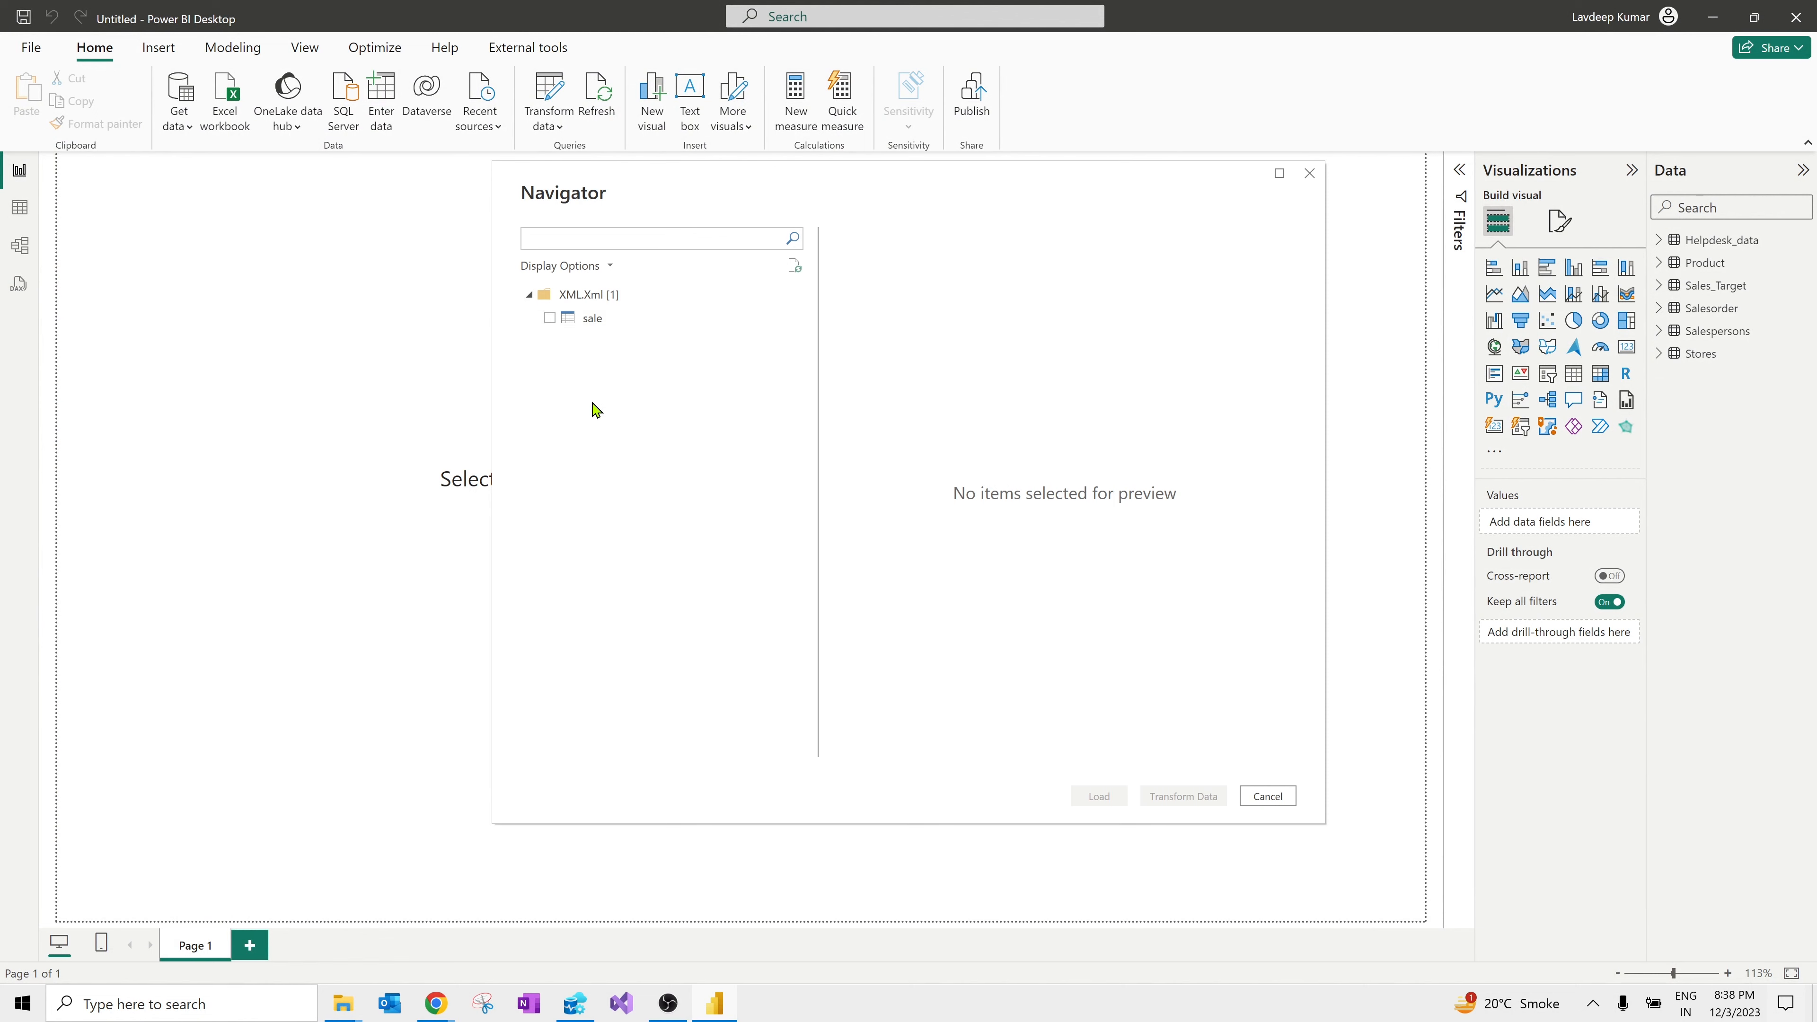
left_click(551, 318)
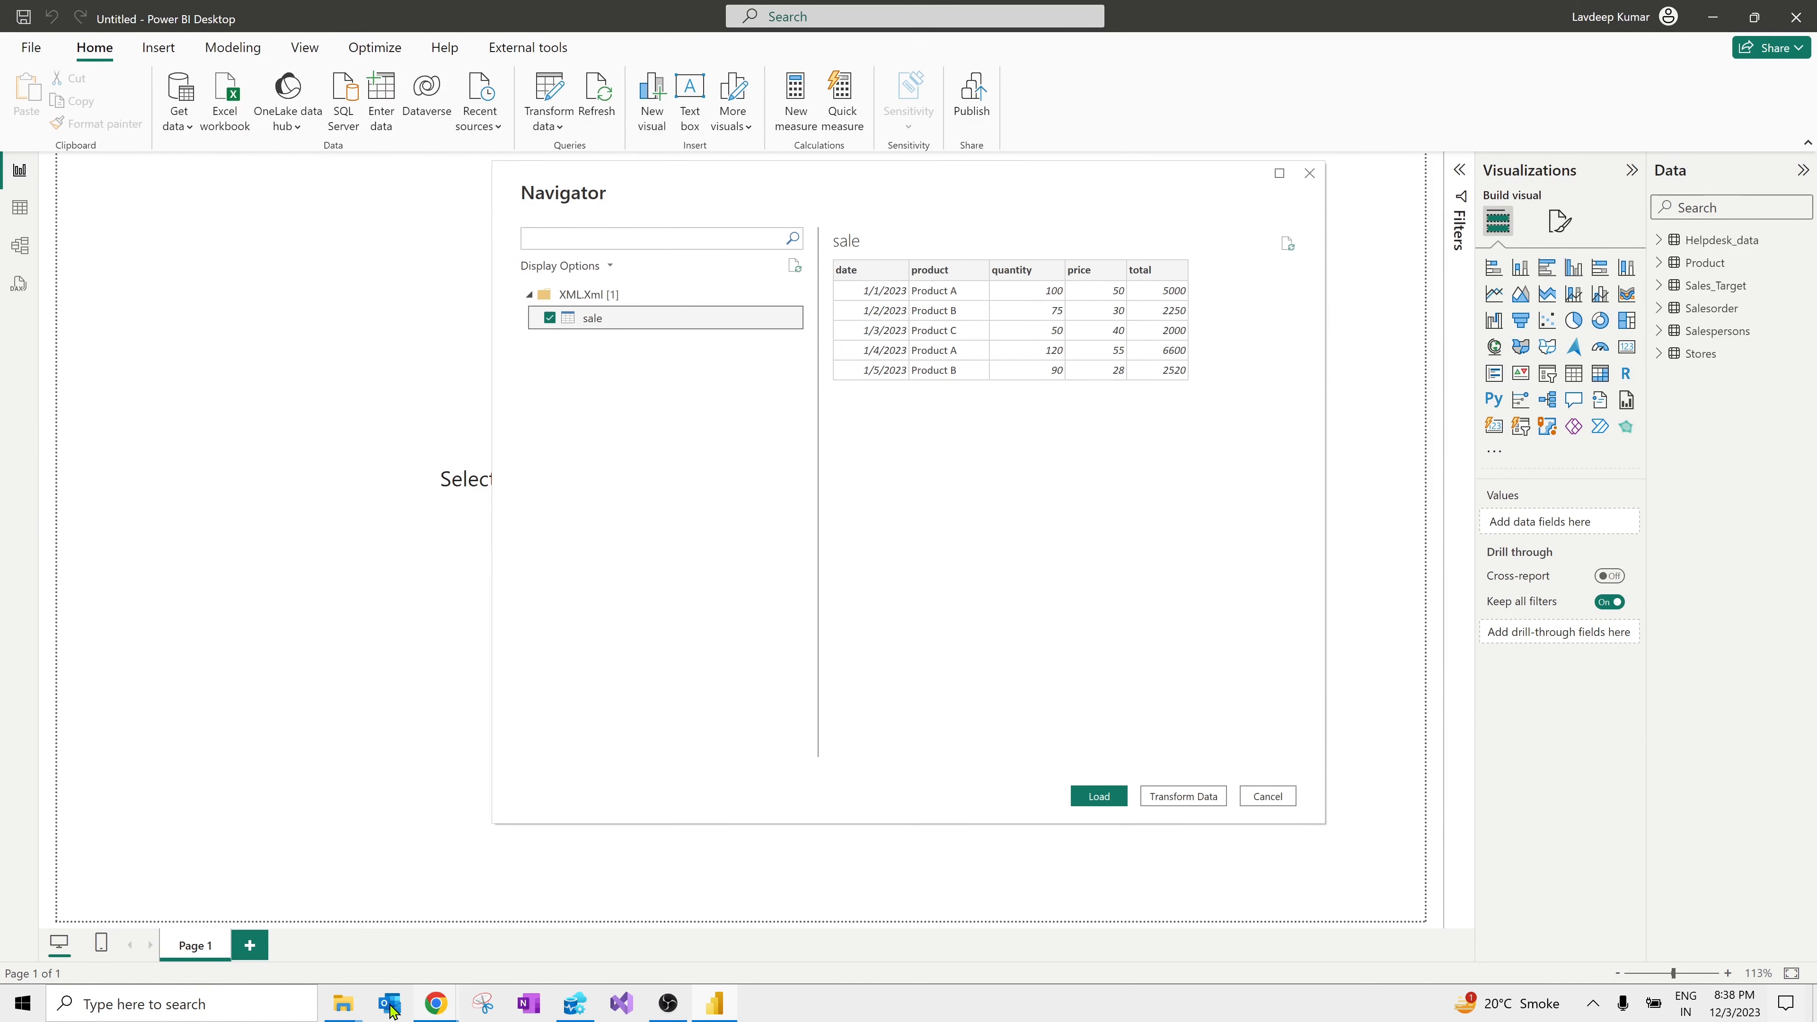
Step: Switch to the Data Loading folder in File Explorer and reopen XML.Xml in a maximized Notepad window
mouse_move(363, 992)
left_click(444, 939)
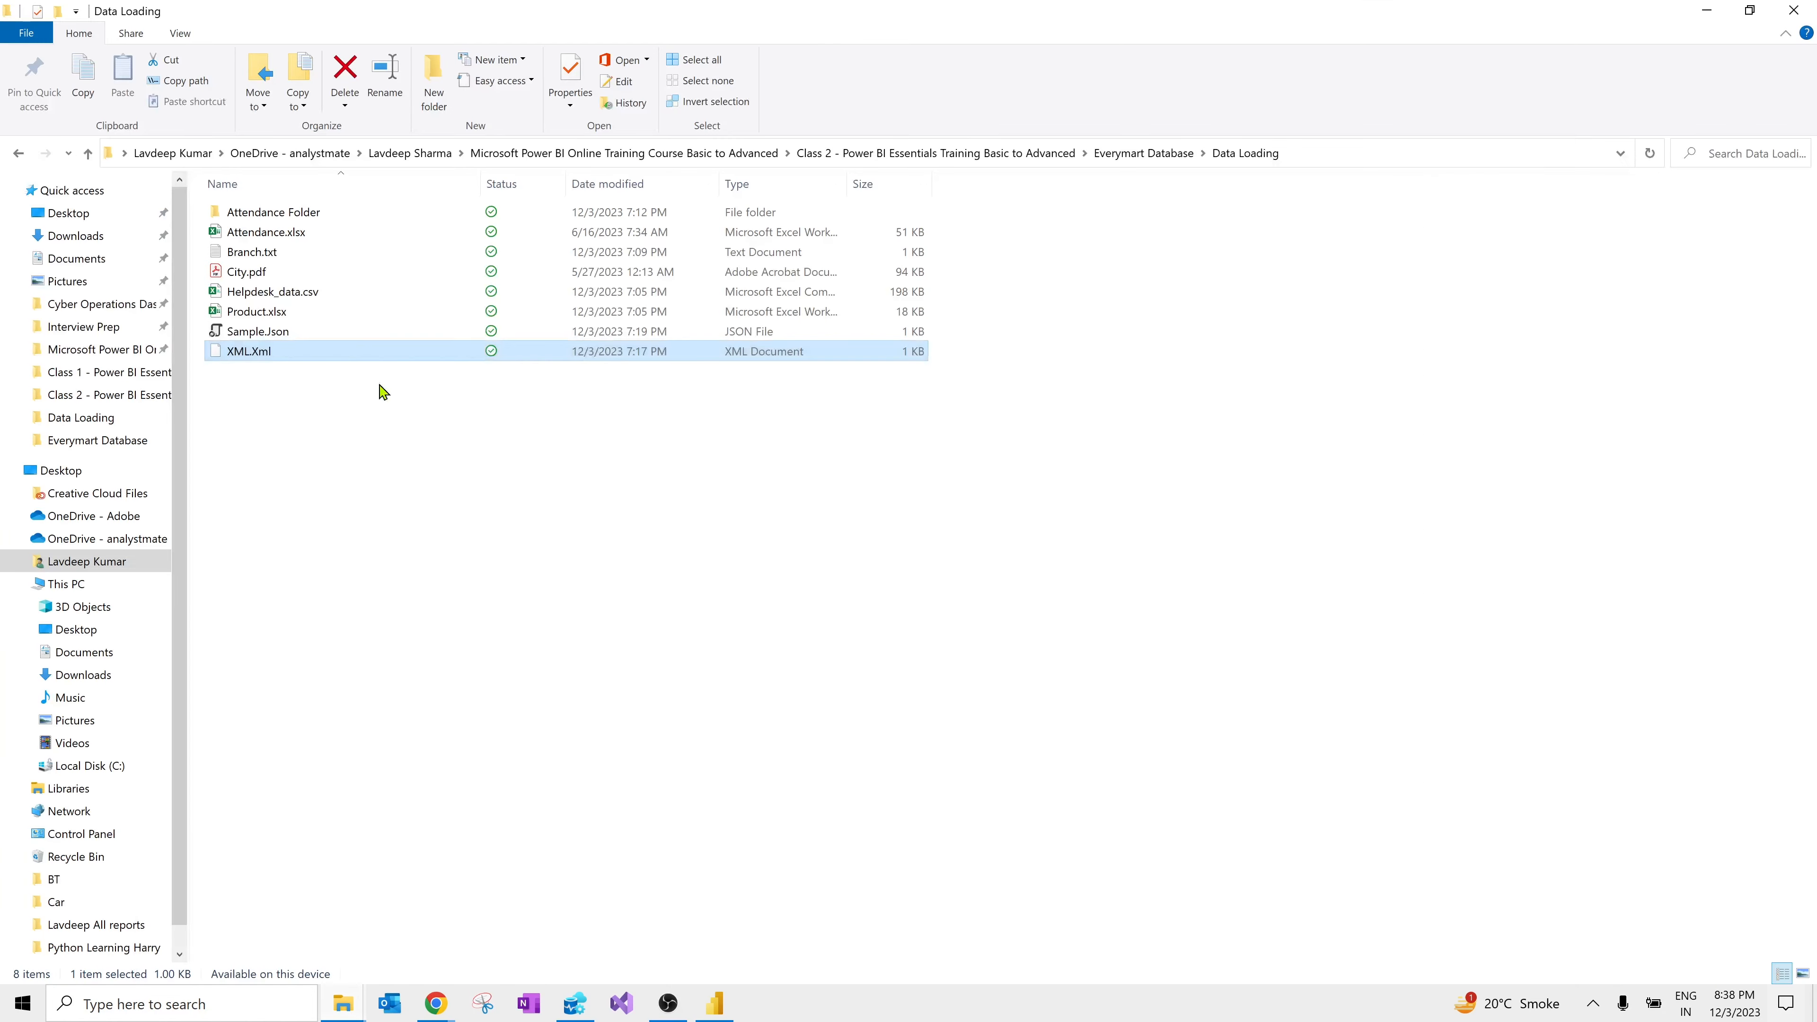
double_click(314, 357)
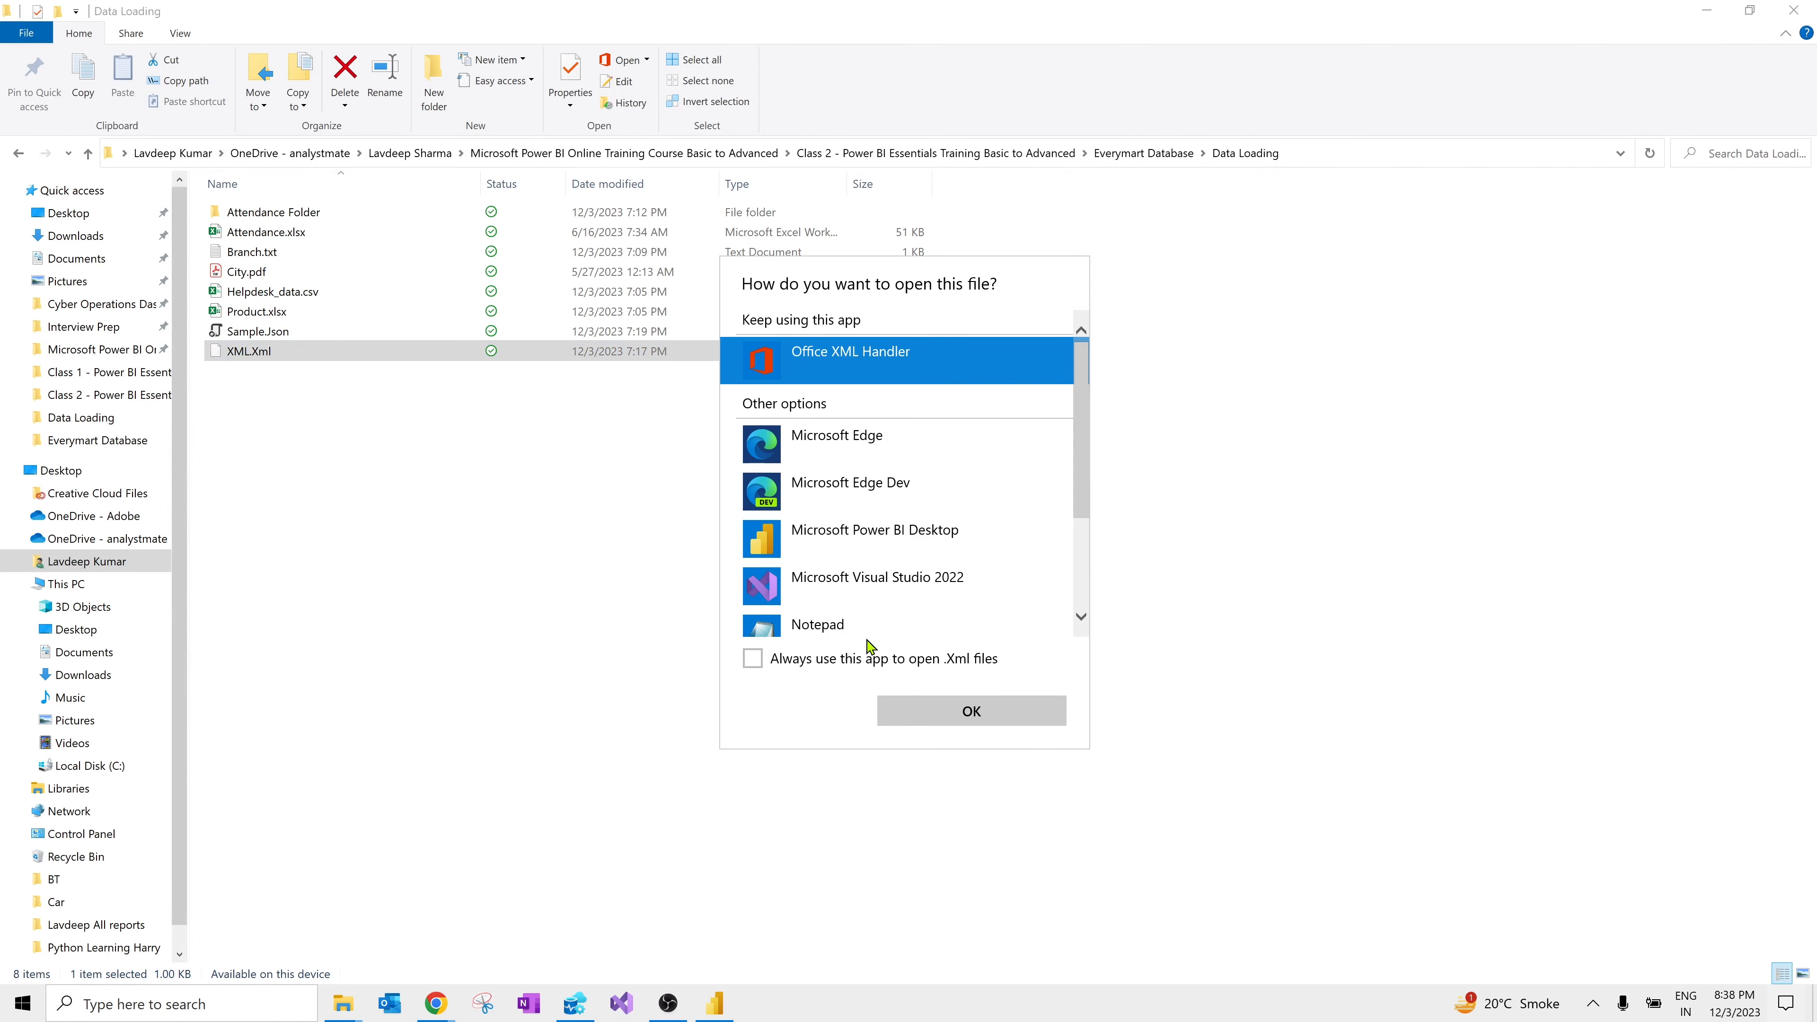
left_click(869, 614)
left_click(821, 677)
left_click(972, 711)
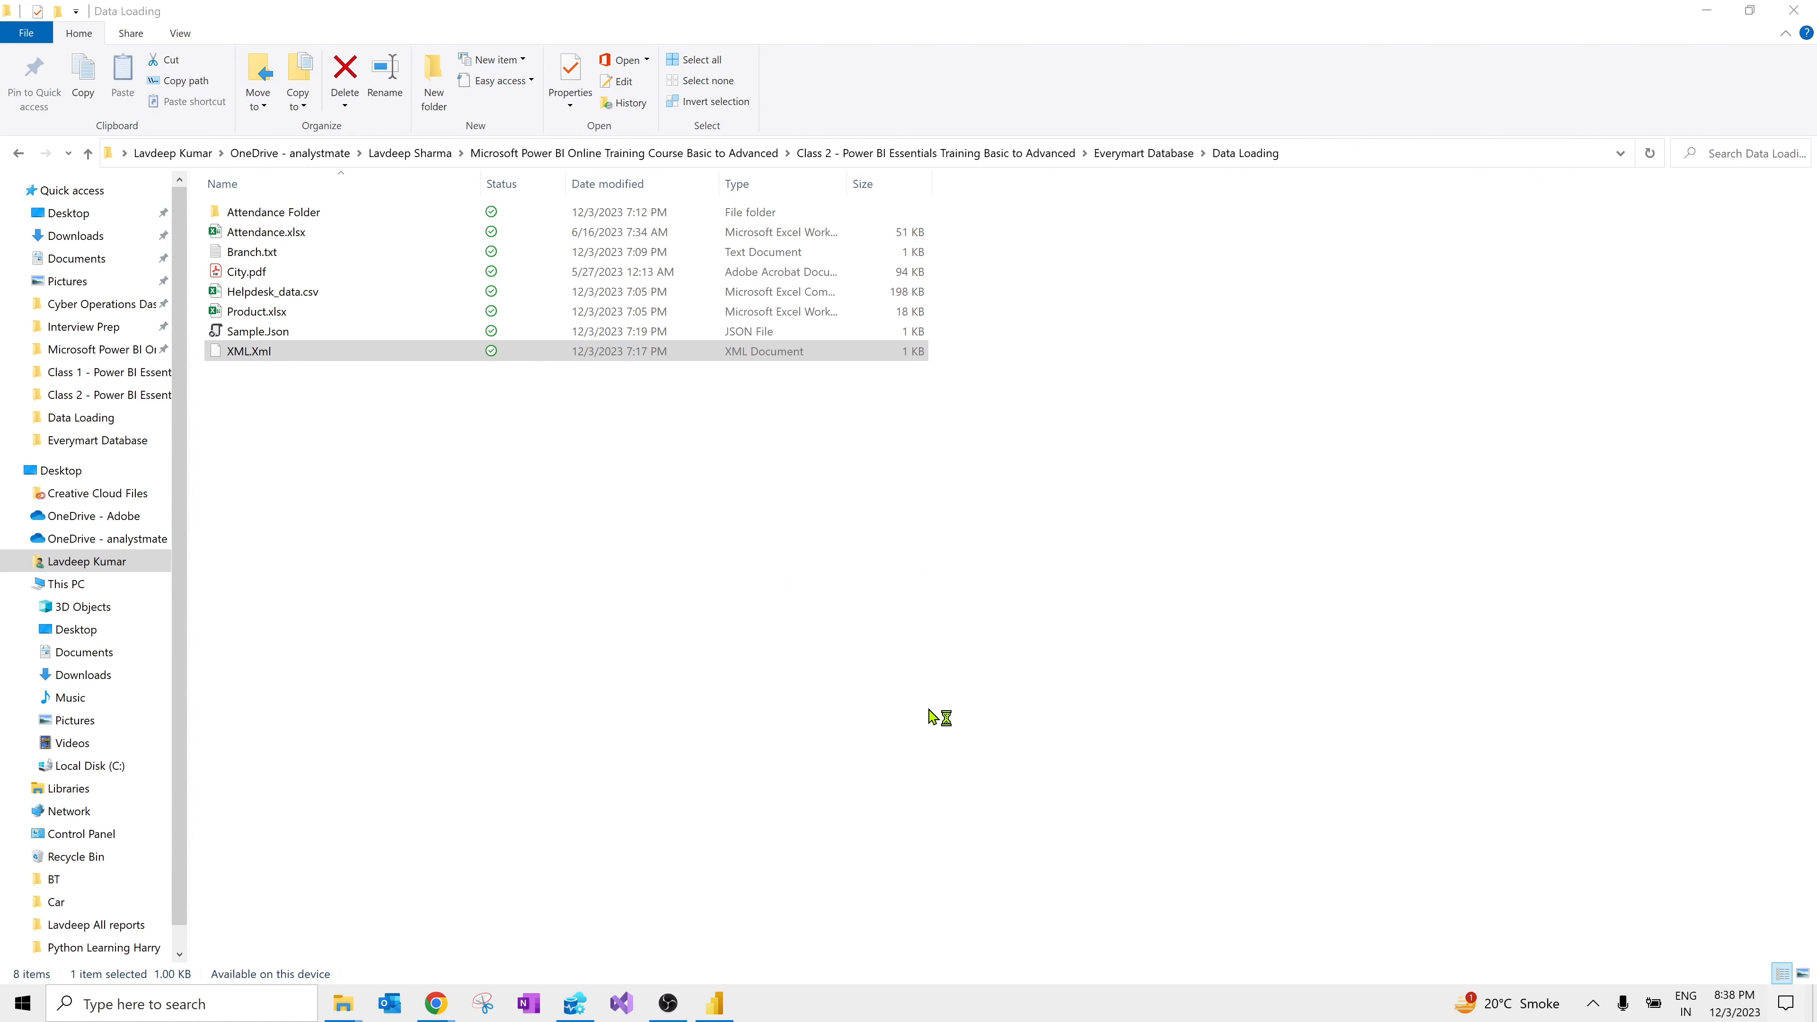
left_click(384, 17)
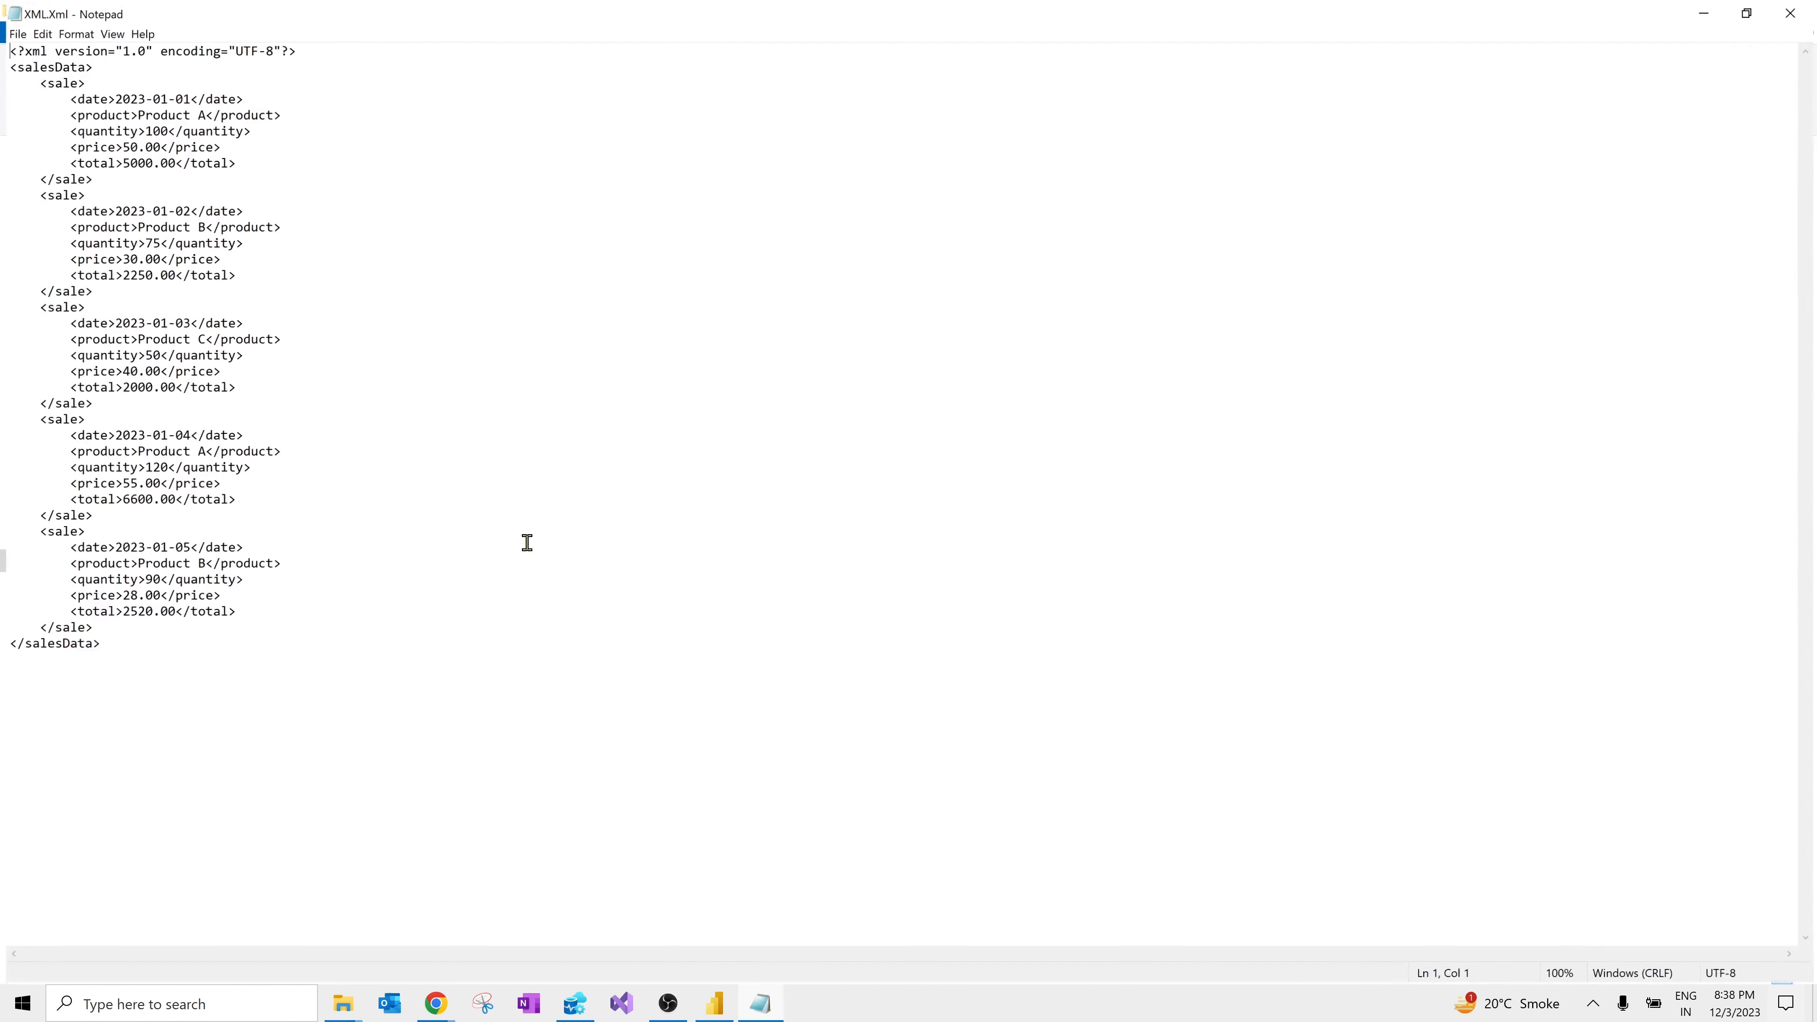
Step: Compare the sale table preview in Power BI Desktop with the raw XML.Xml text, and close the Notepad file
left_click(710, 1005)
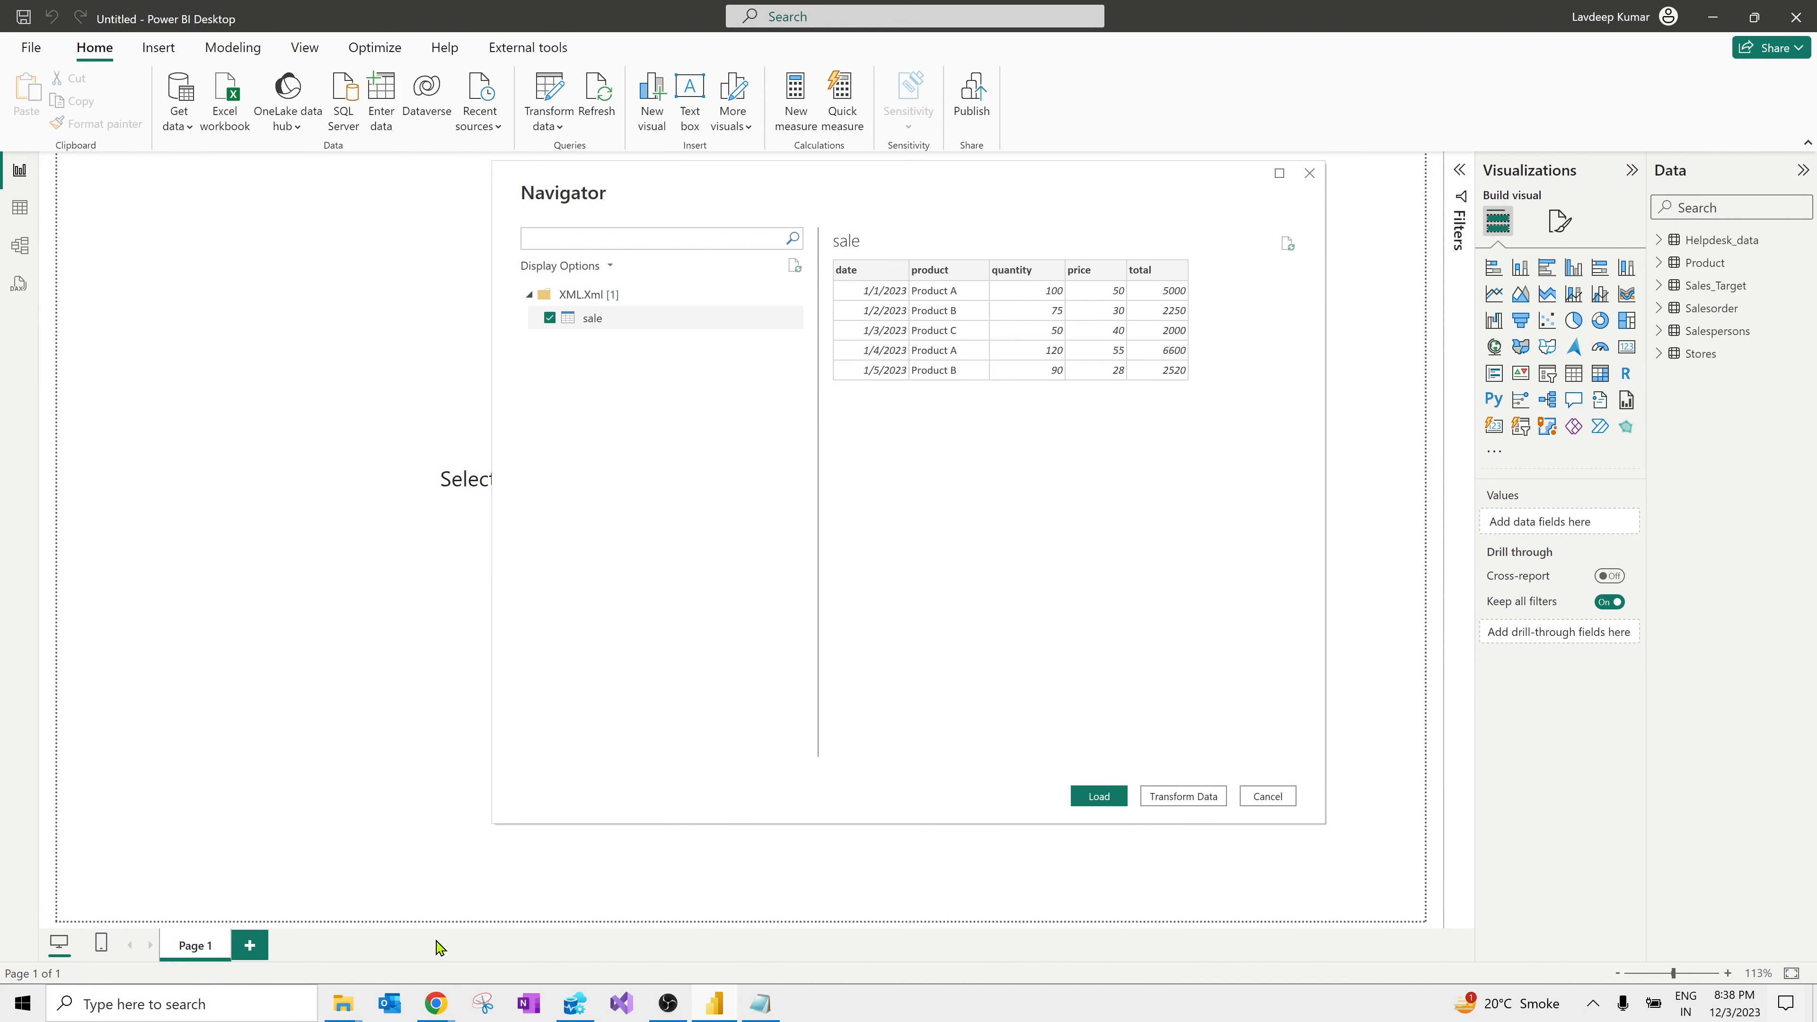
left_click(764, 1004)
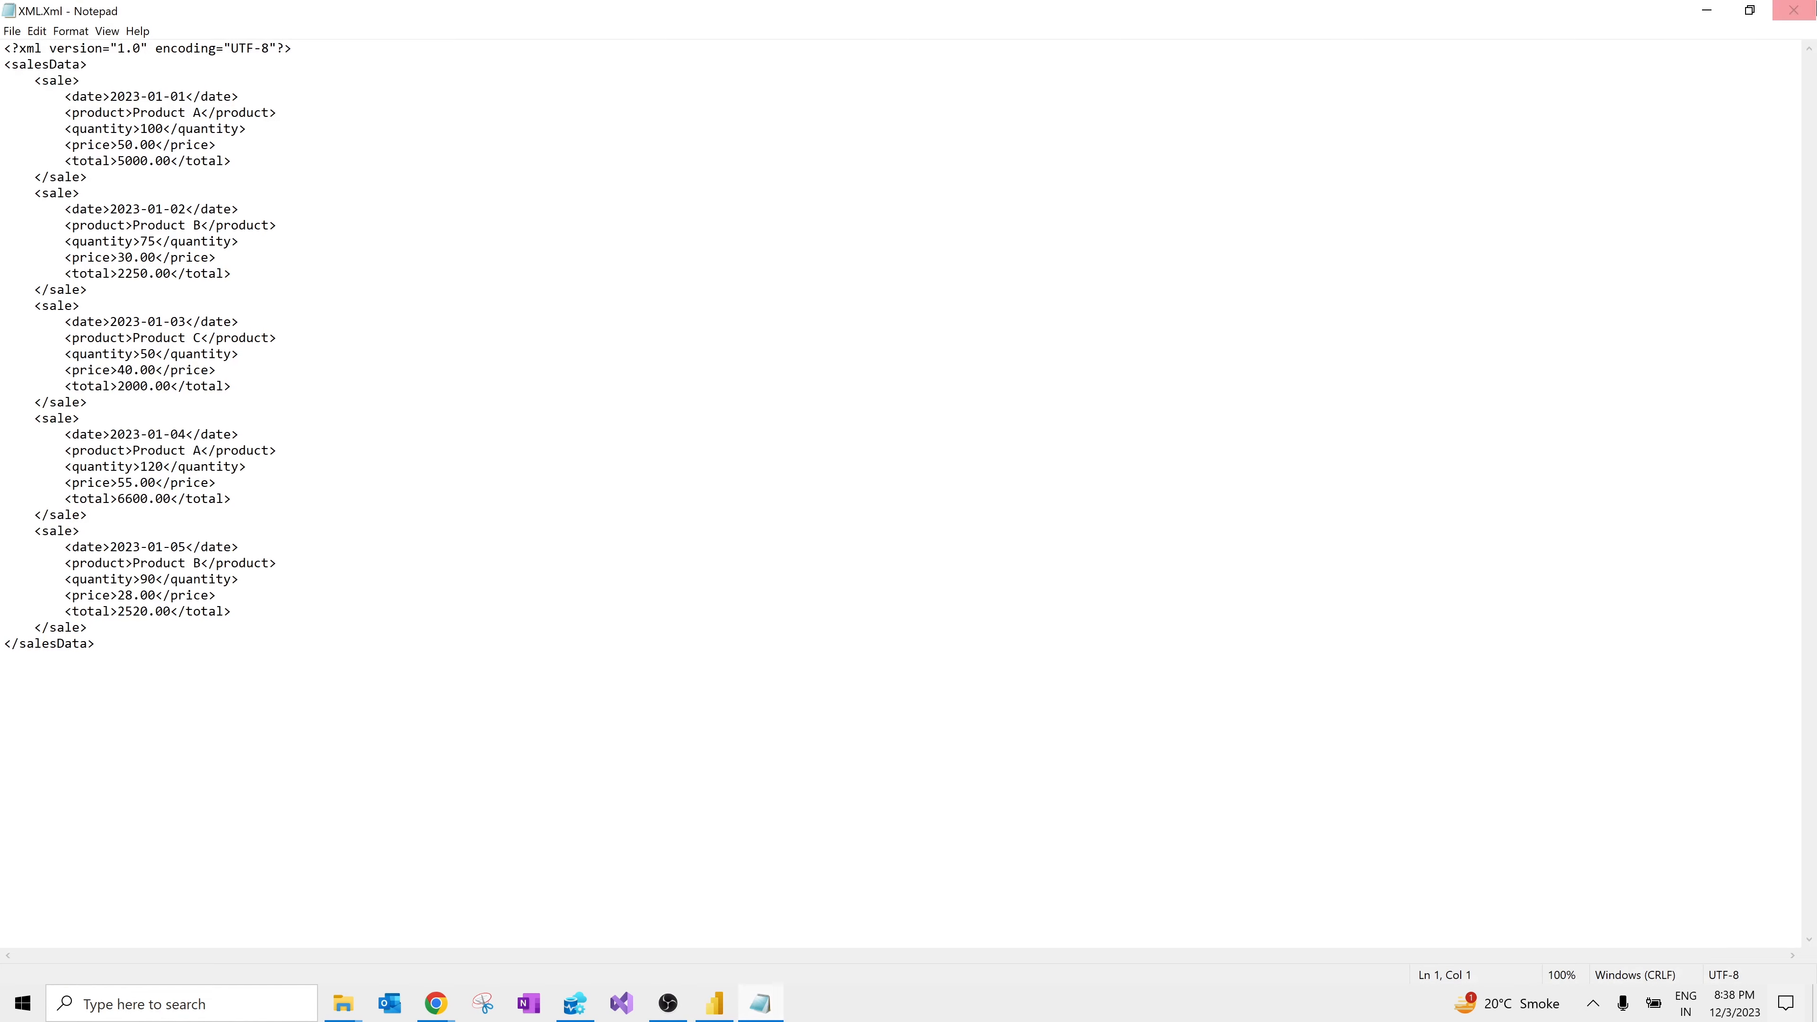
left_click(1796, 12)
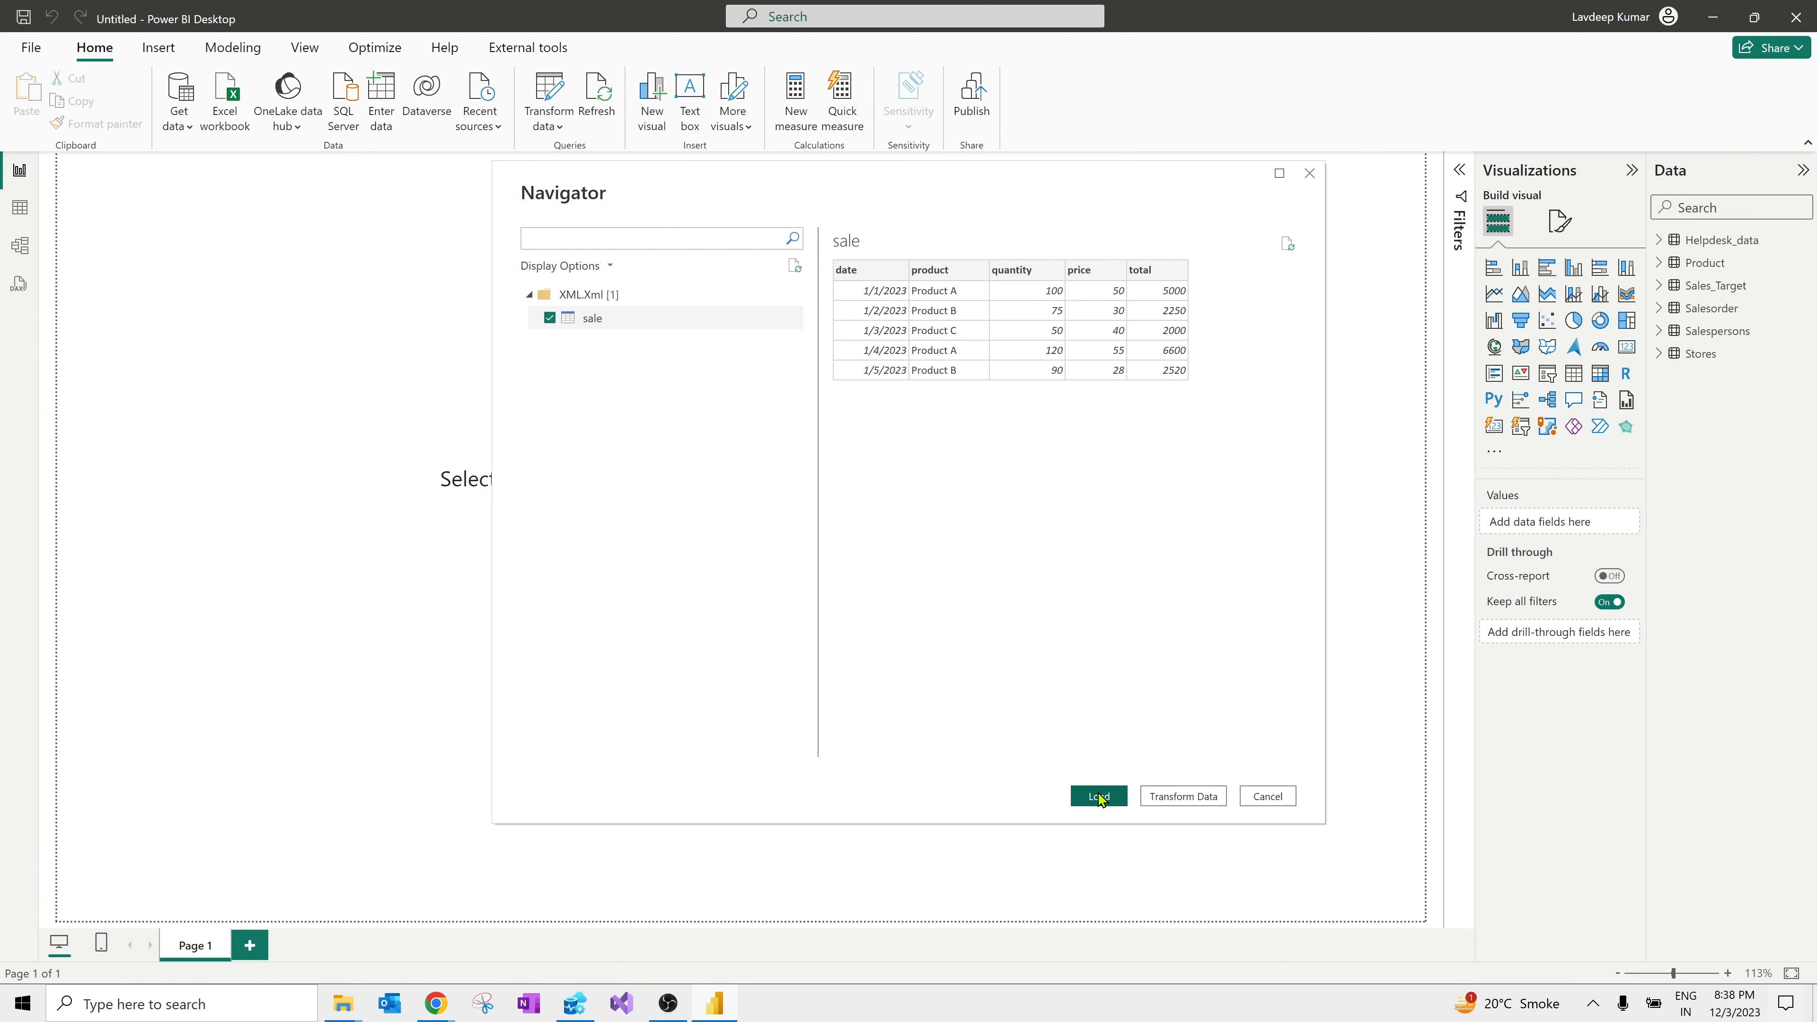
left_click(1815, 1017)
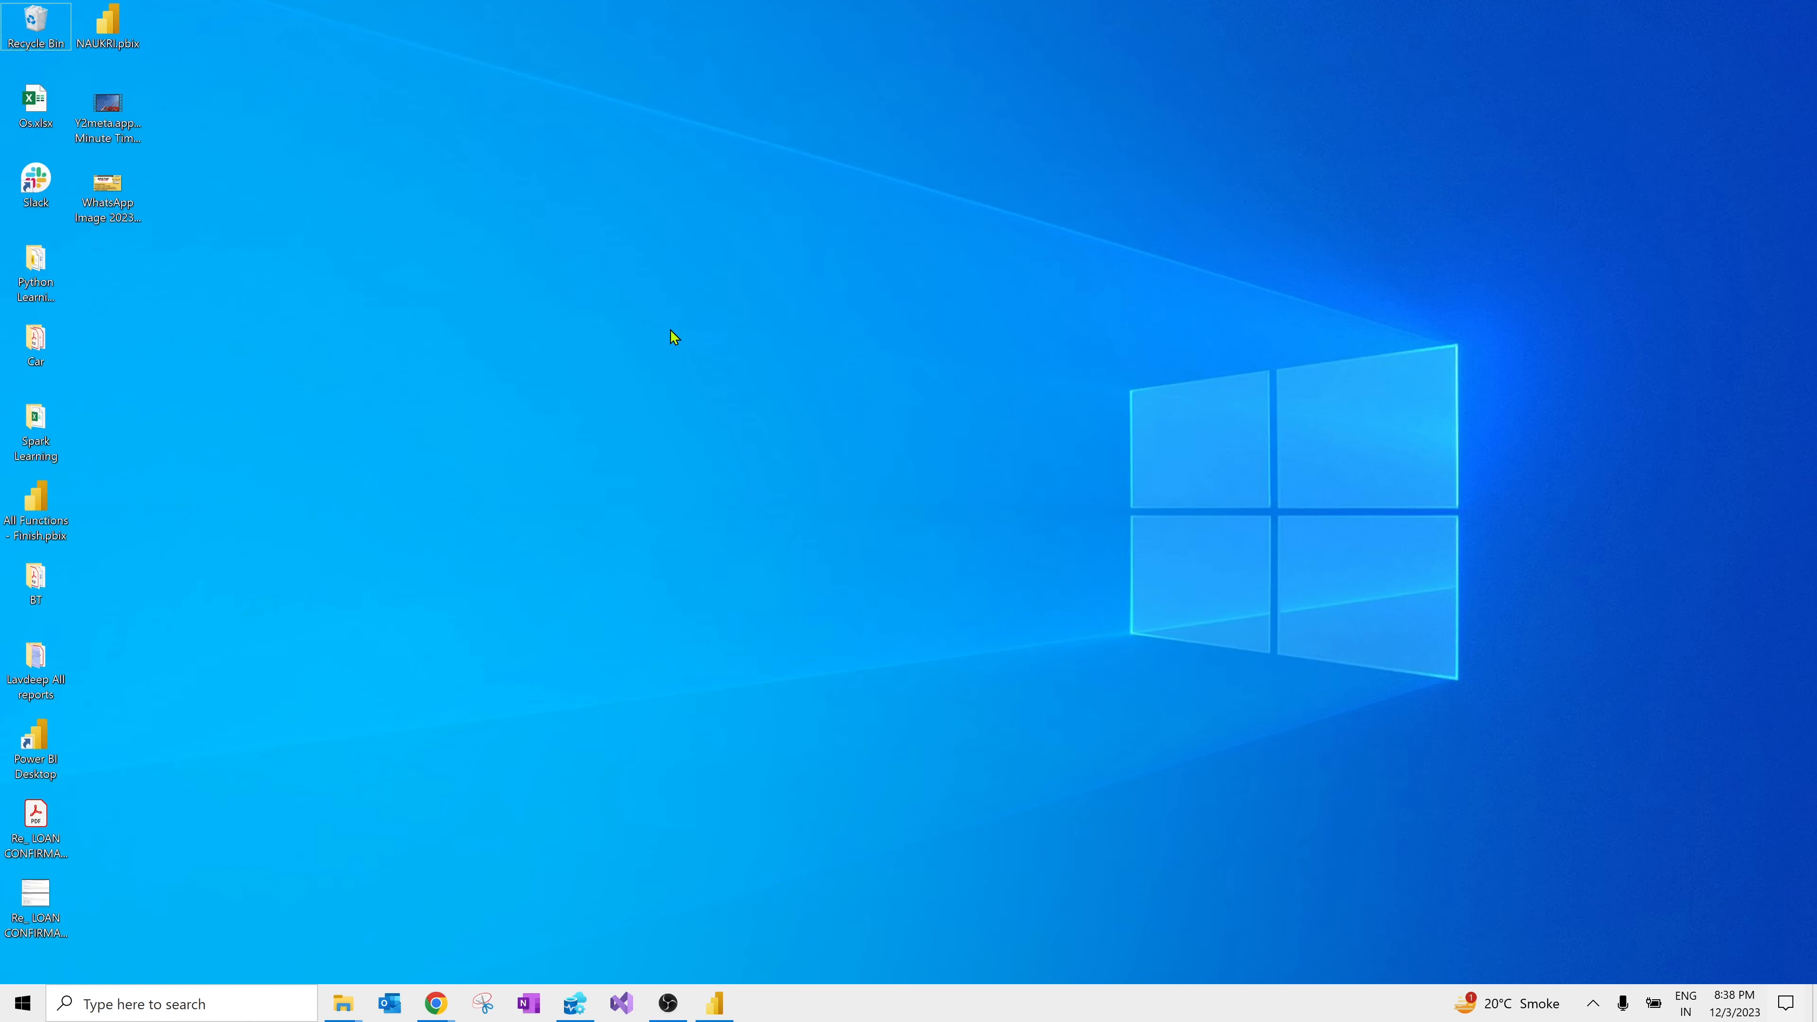
right_click(651, 284)
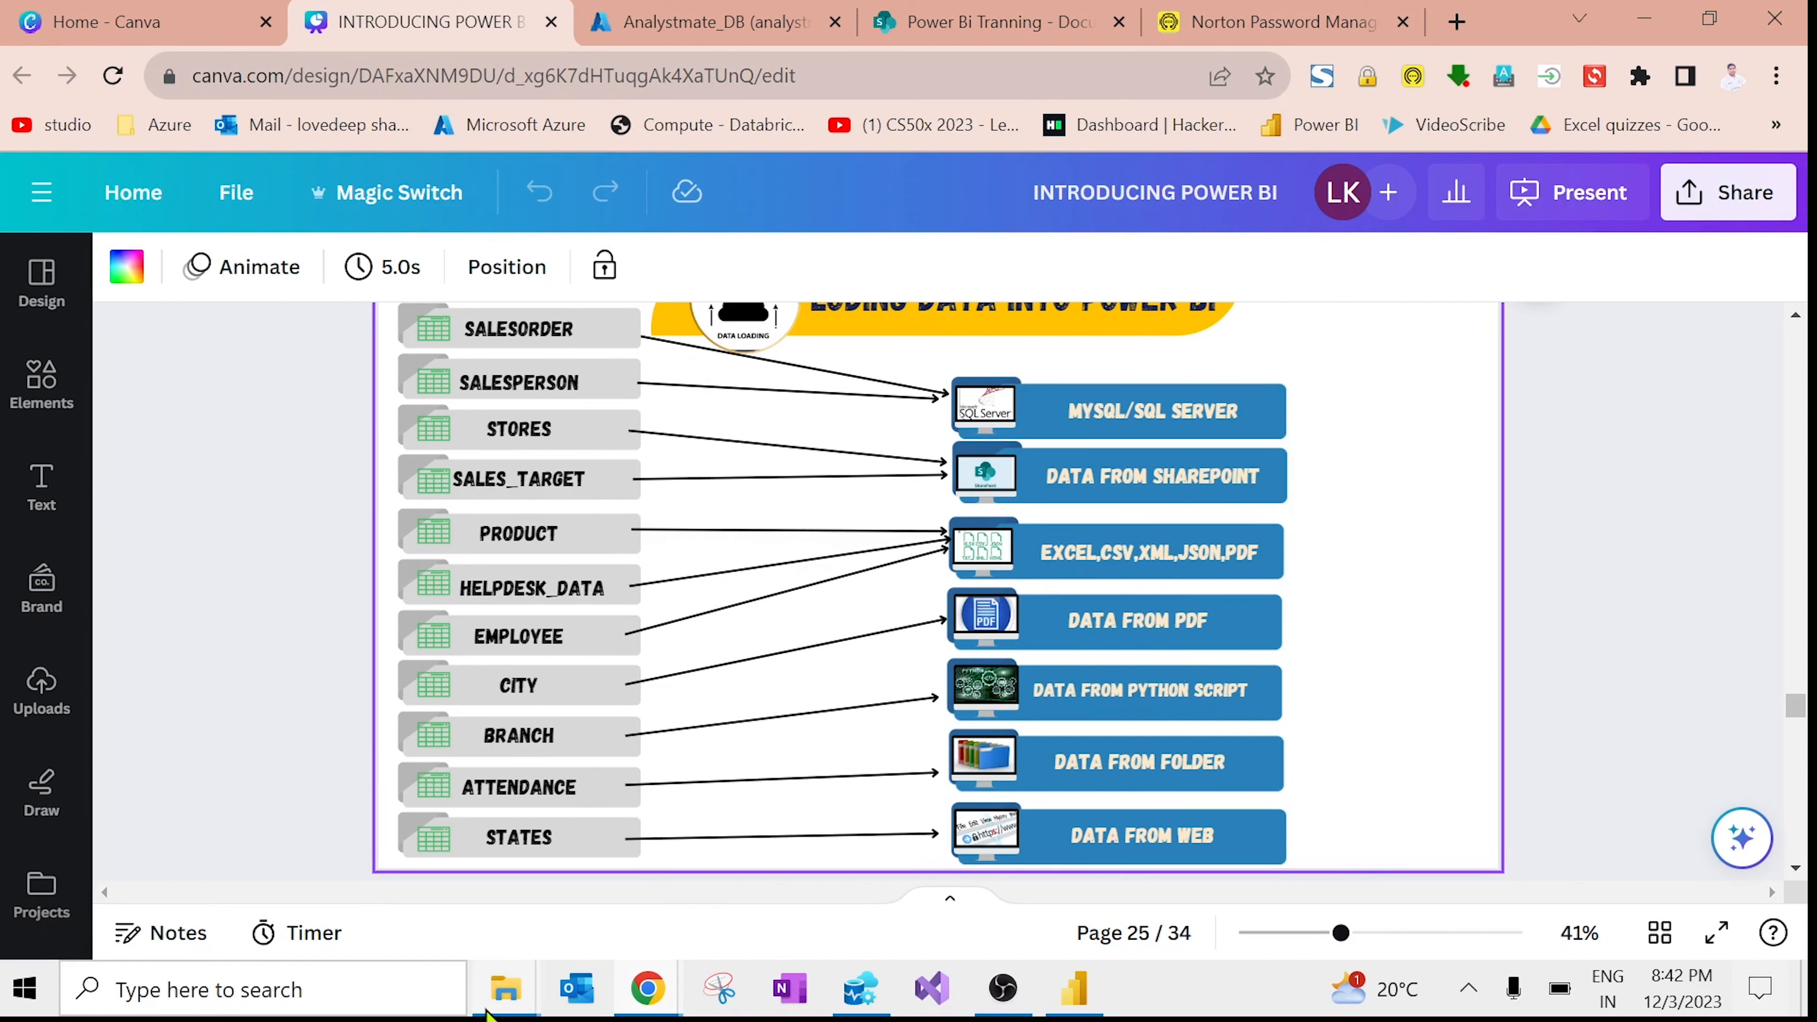
Step: Switch from the Canva slide to the Data Loading folder in File Explorer to view the remaining source files
mouse_move(514, 1004)
left_click(744, 863)
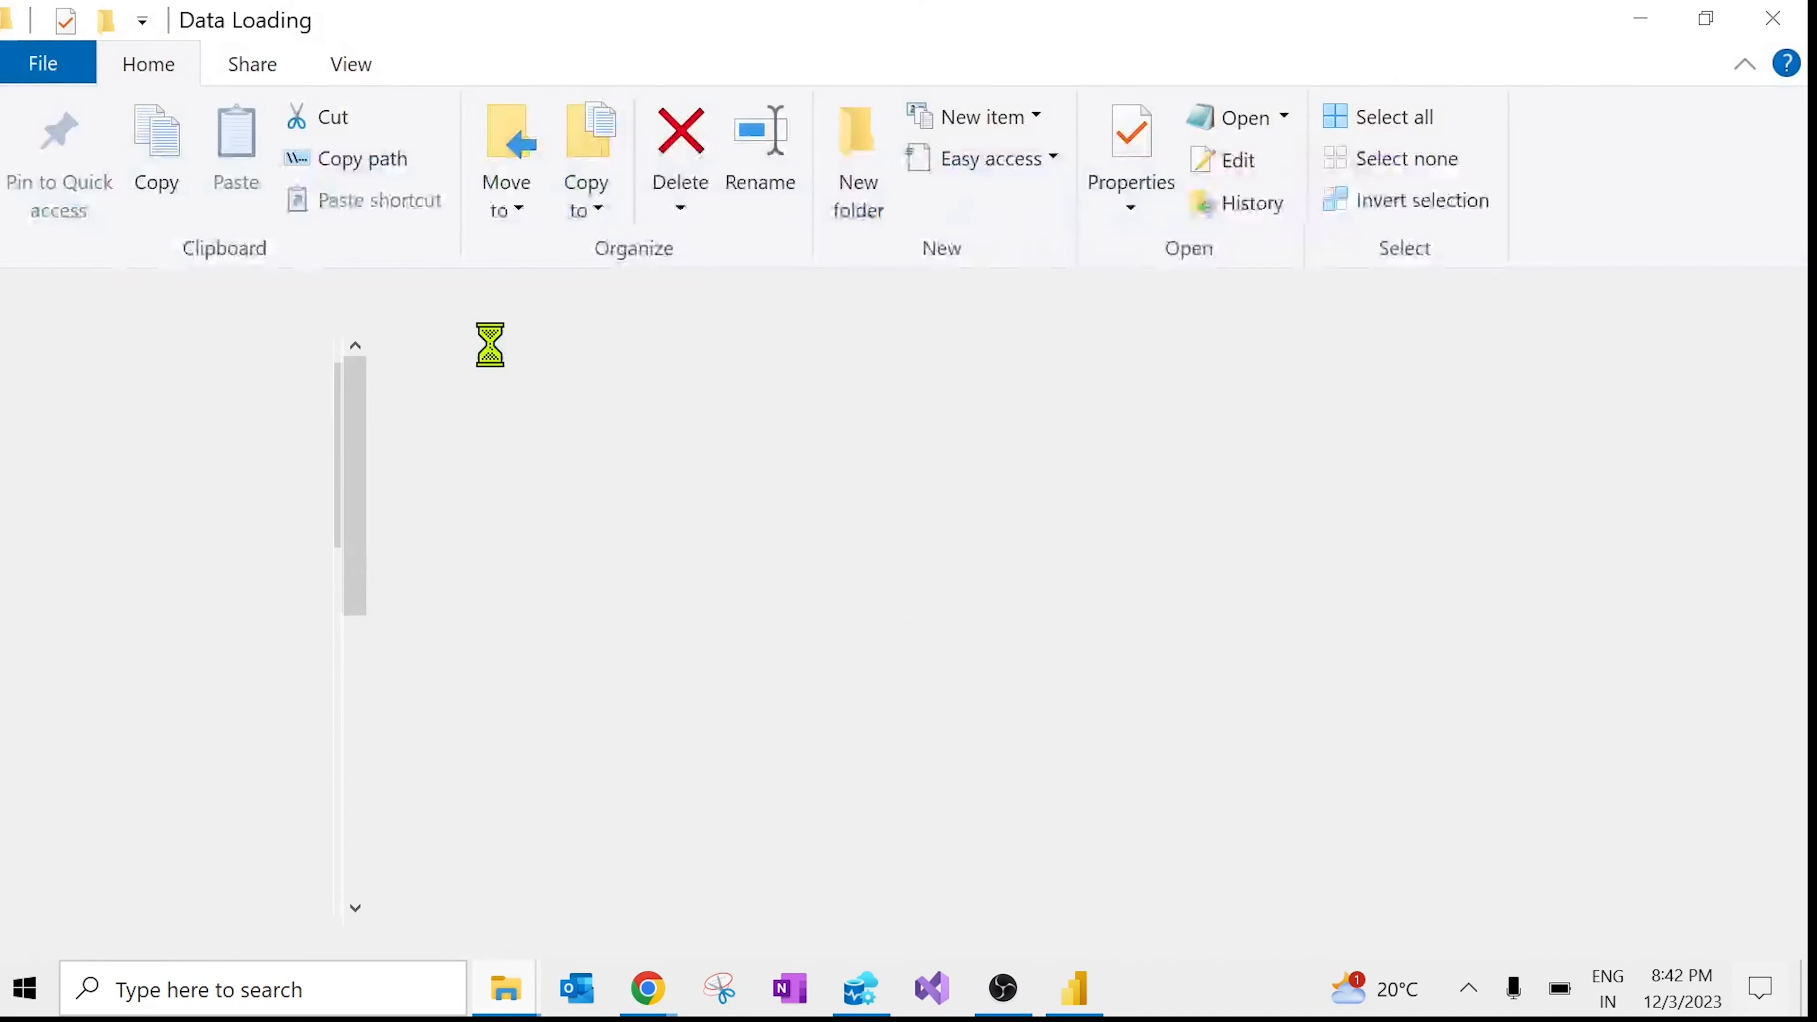
left_click(447, 598)
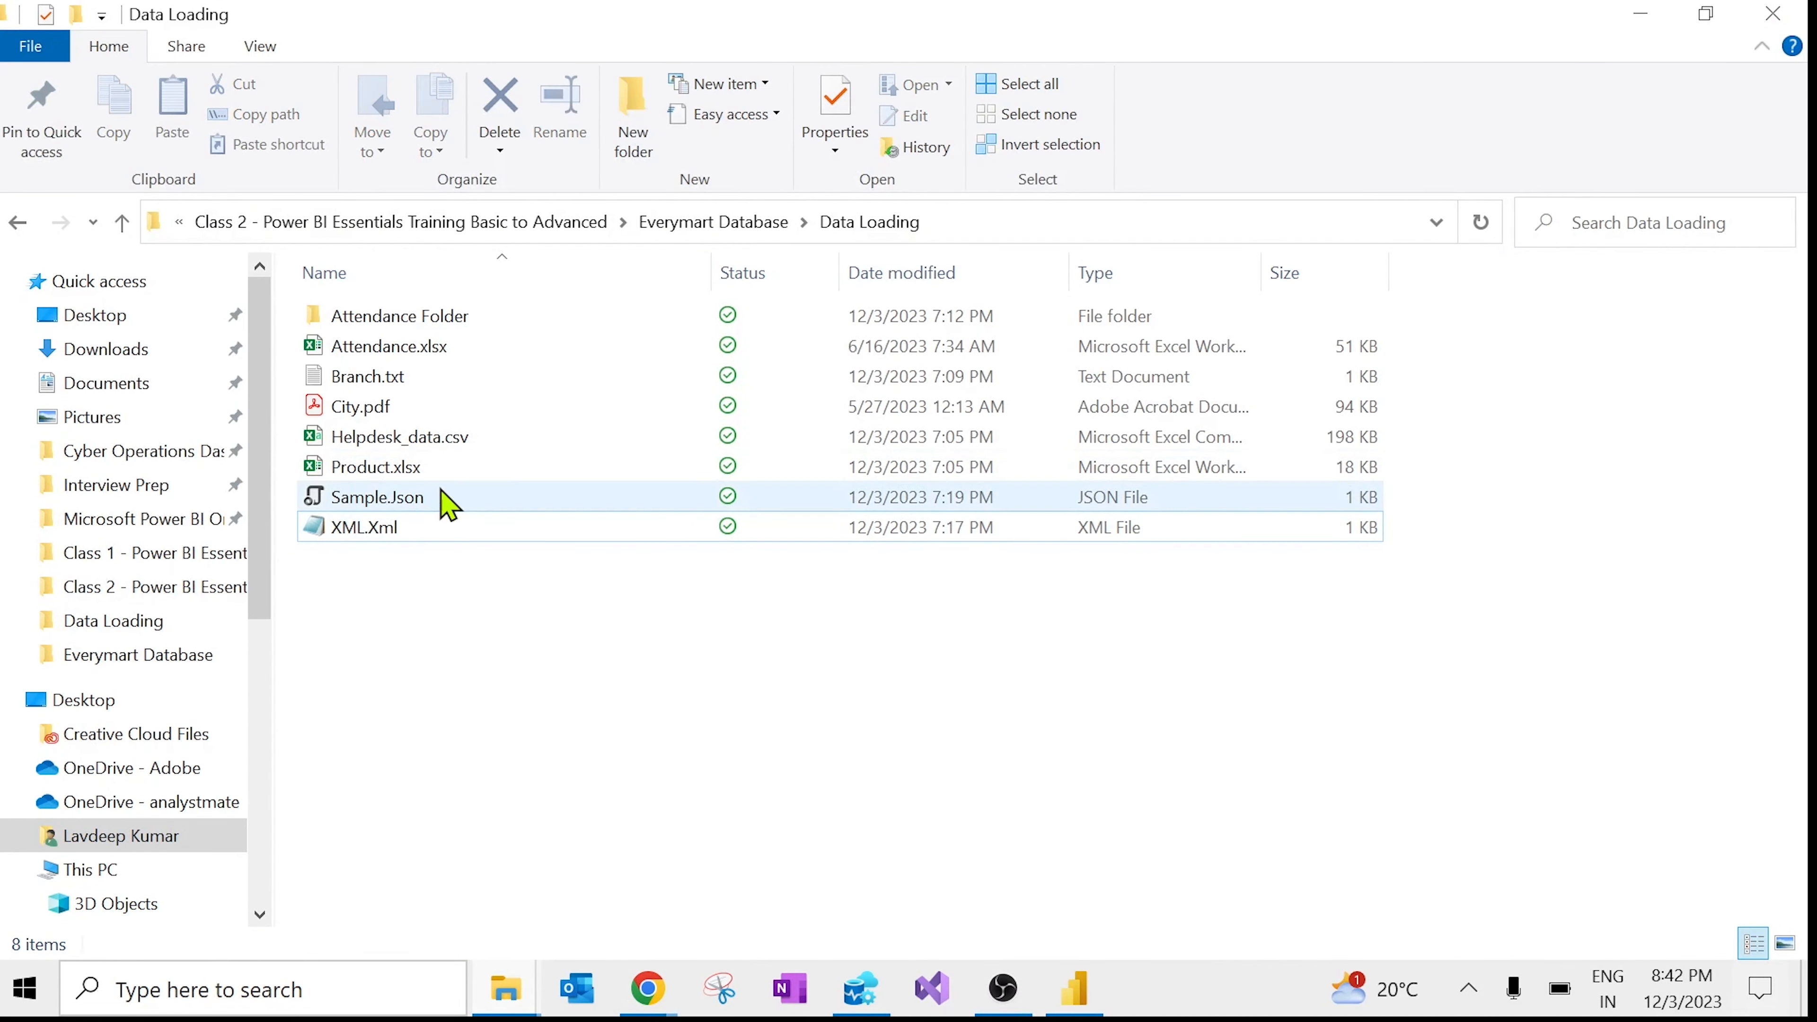
Step: Open Sample.Json from the Data Loading folder in Visual Studio and review the structure of its salesData records
double_click(402, 499)
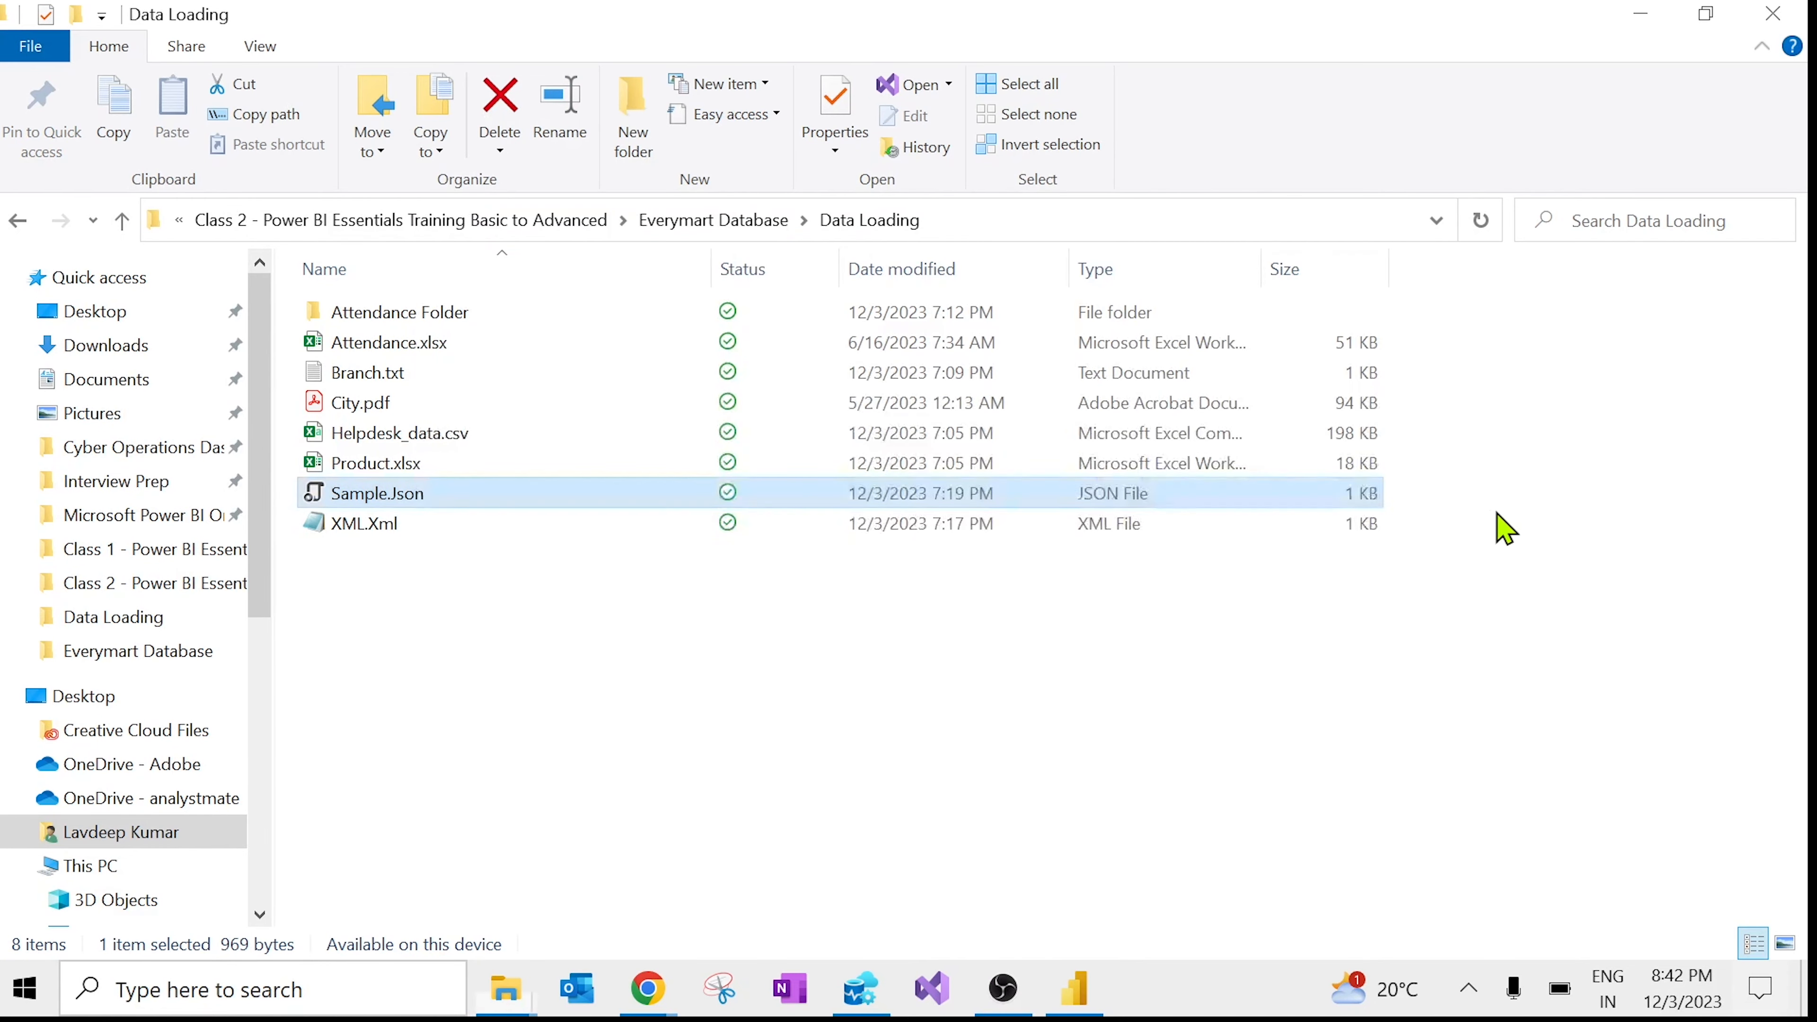
right_click(393, 494)
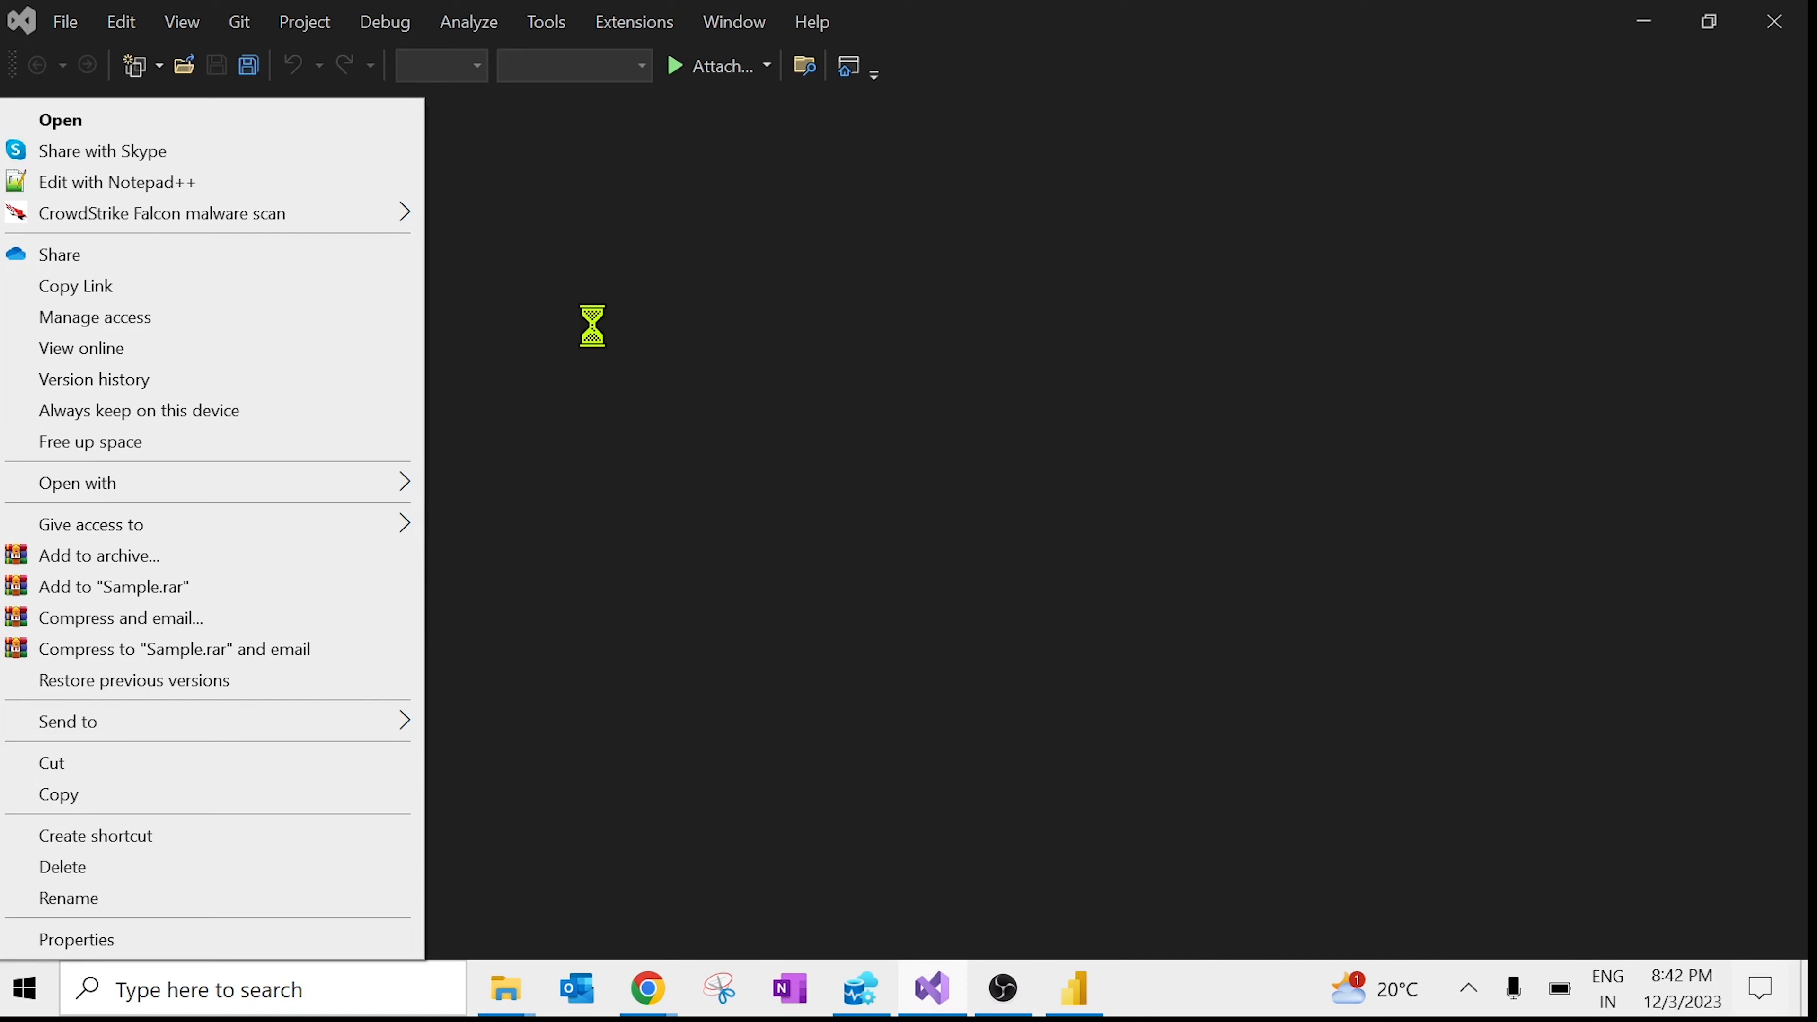
left_click(97, 794)
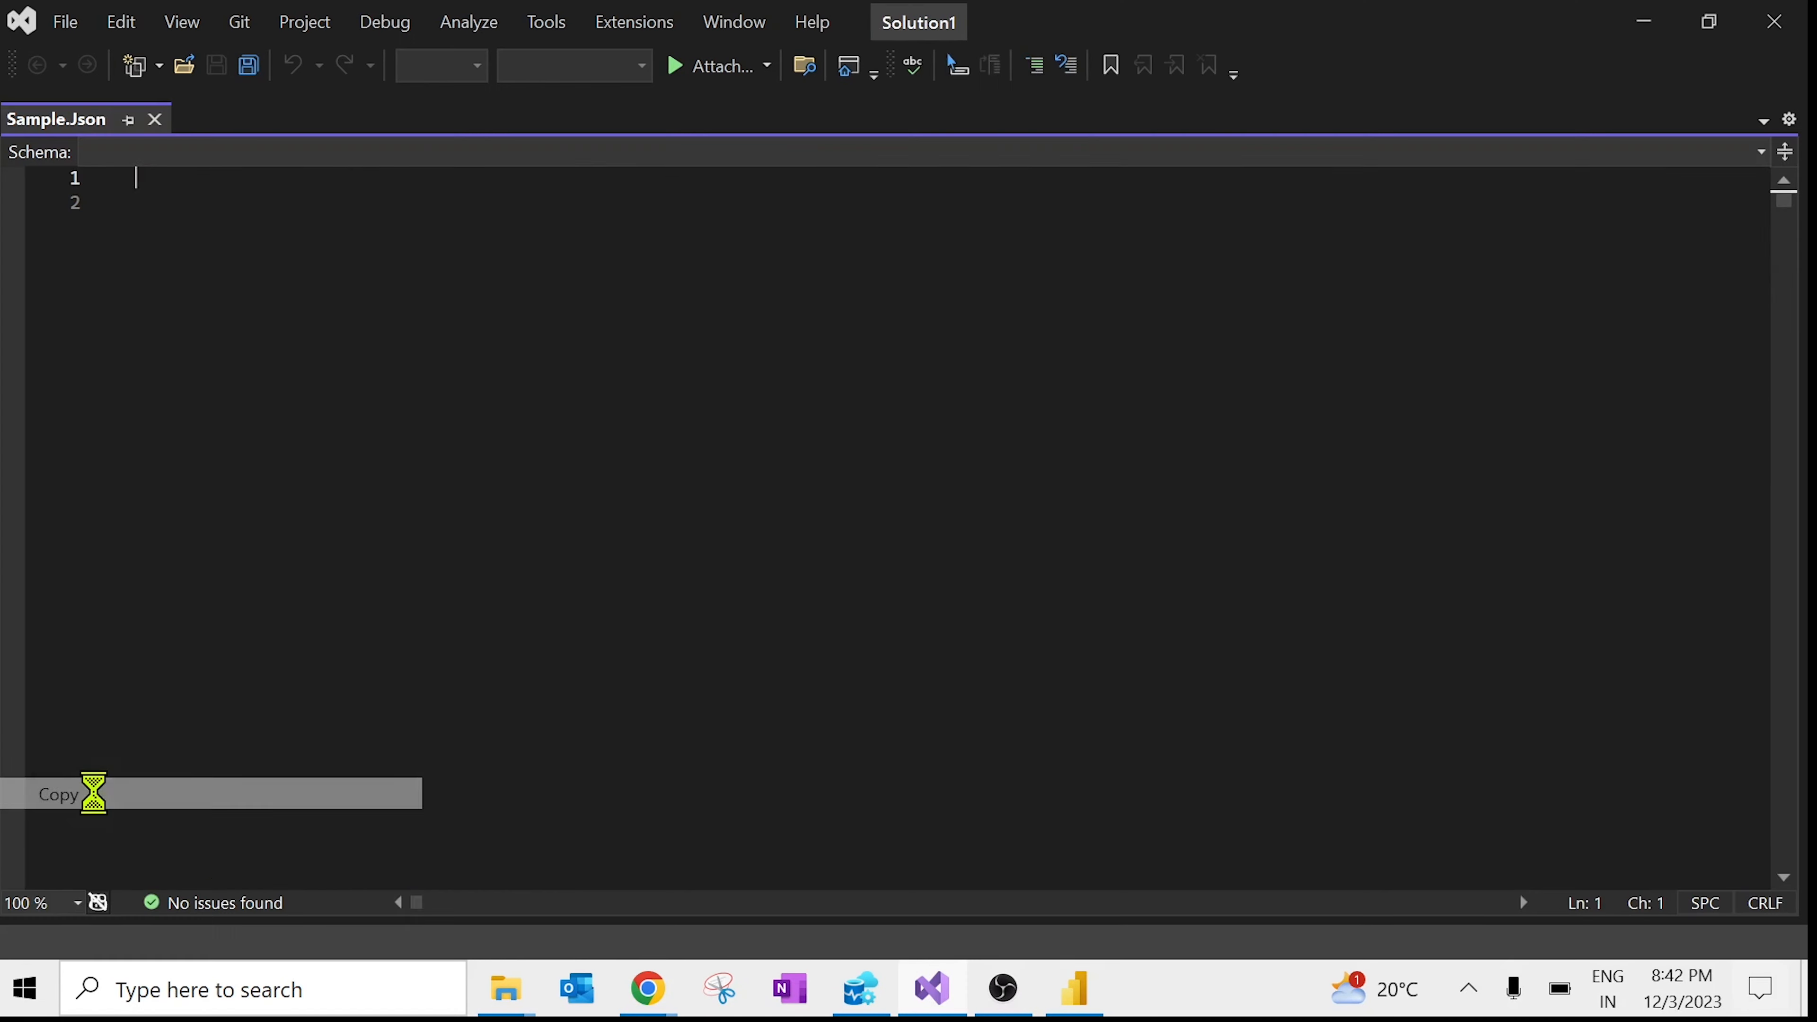
left_click(690, 271)
scroll(692, 315, "down", 8)
scroll(691, 360, "up", 8)
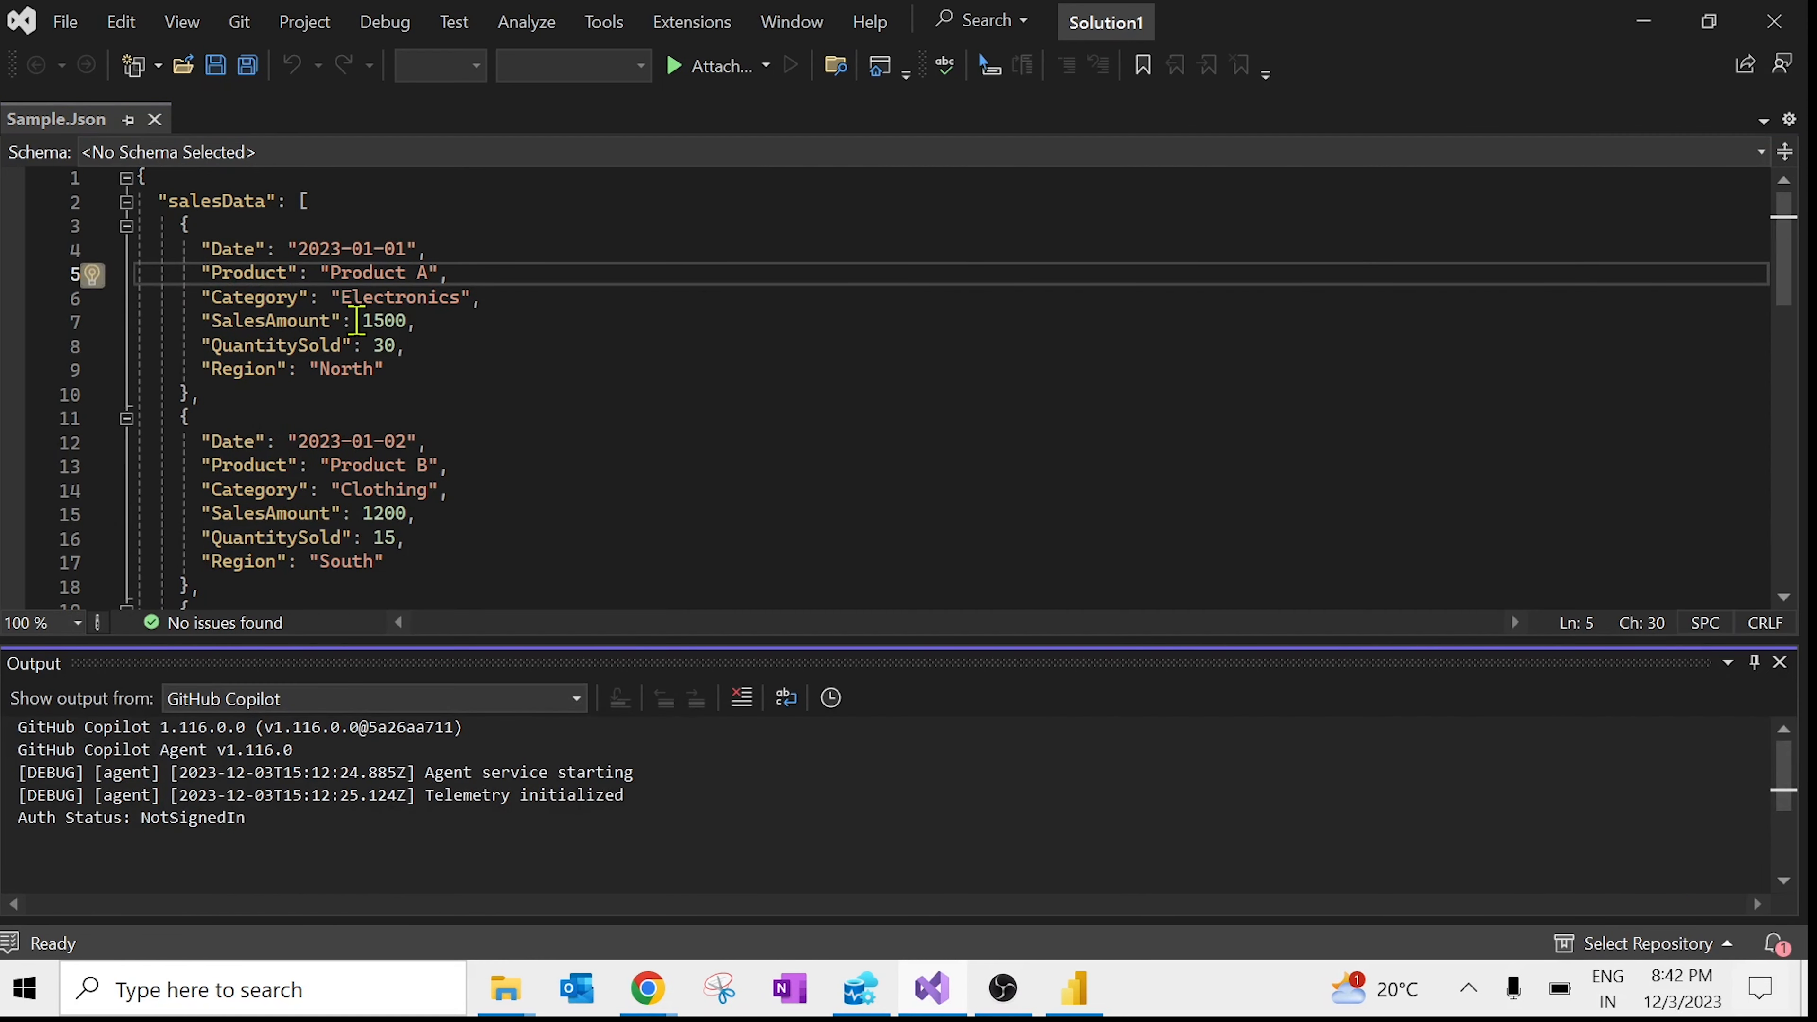
scroll(358, 322, "down", 5)
scroll(358, 322, "down", 7)
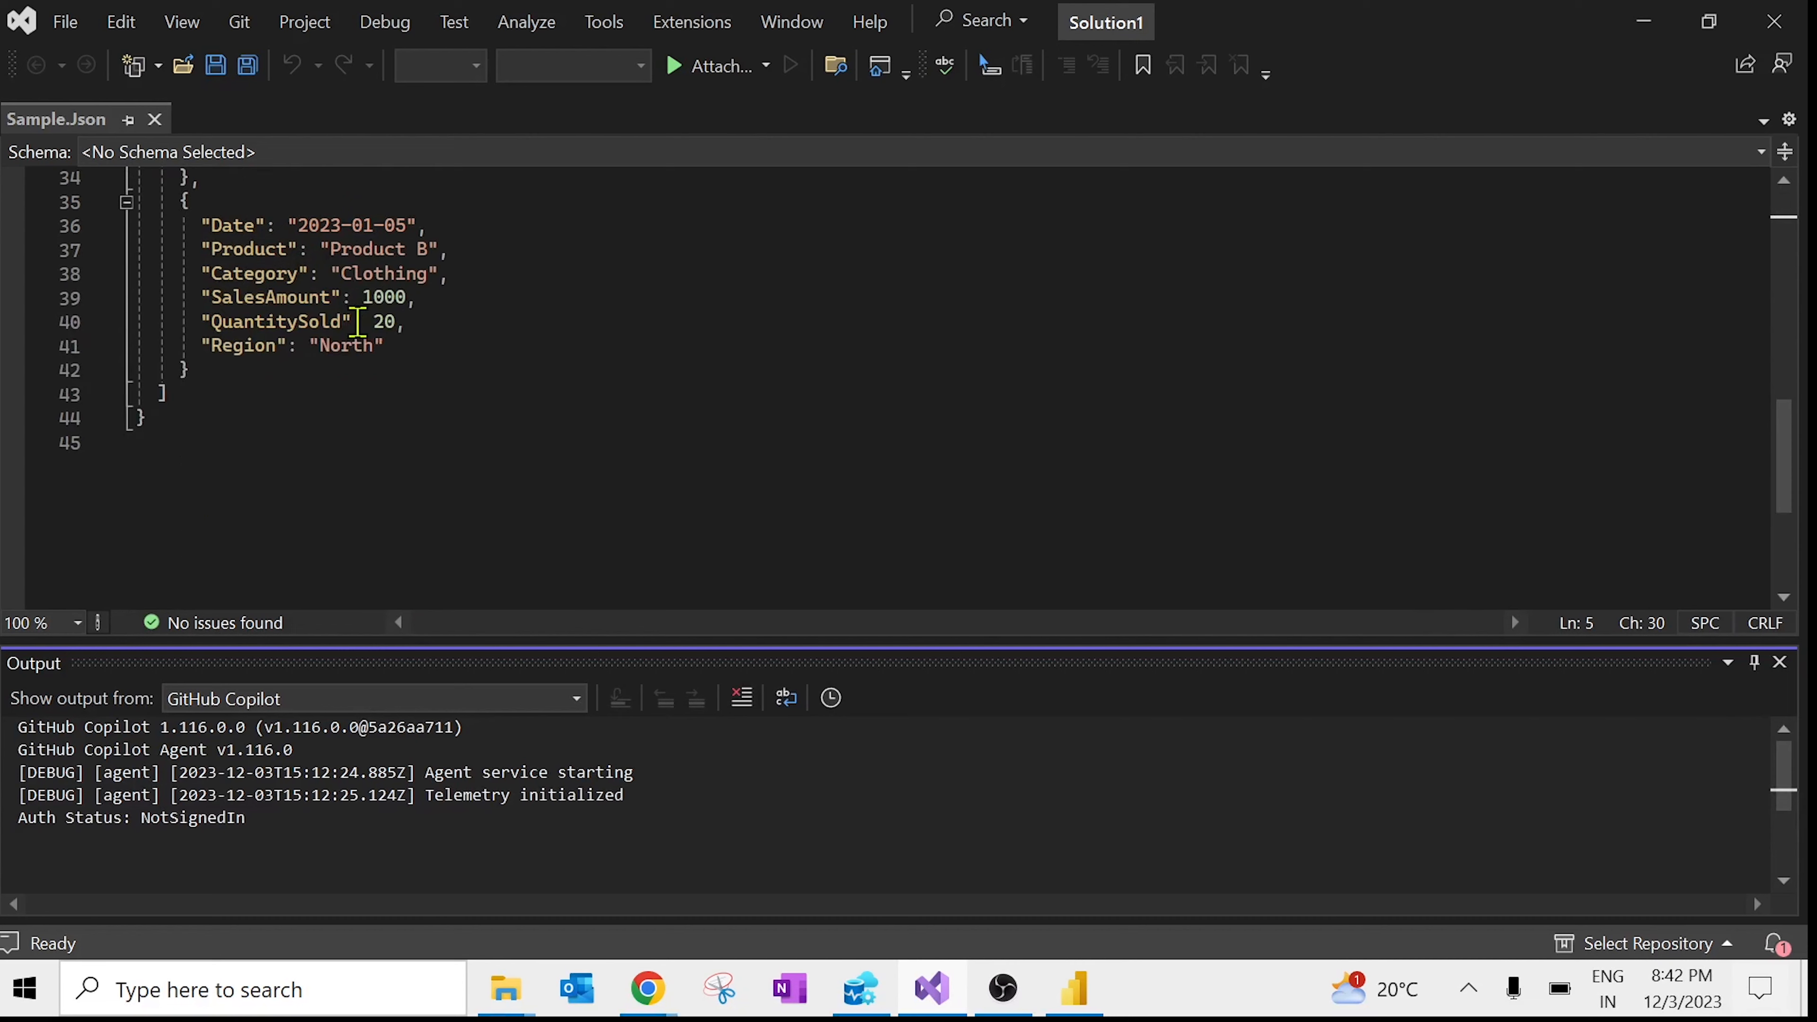
scroll(358, 322, "up", 6)
scroll(357, 322, "up", 5)
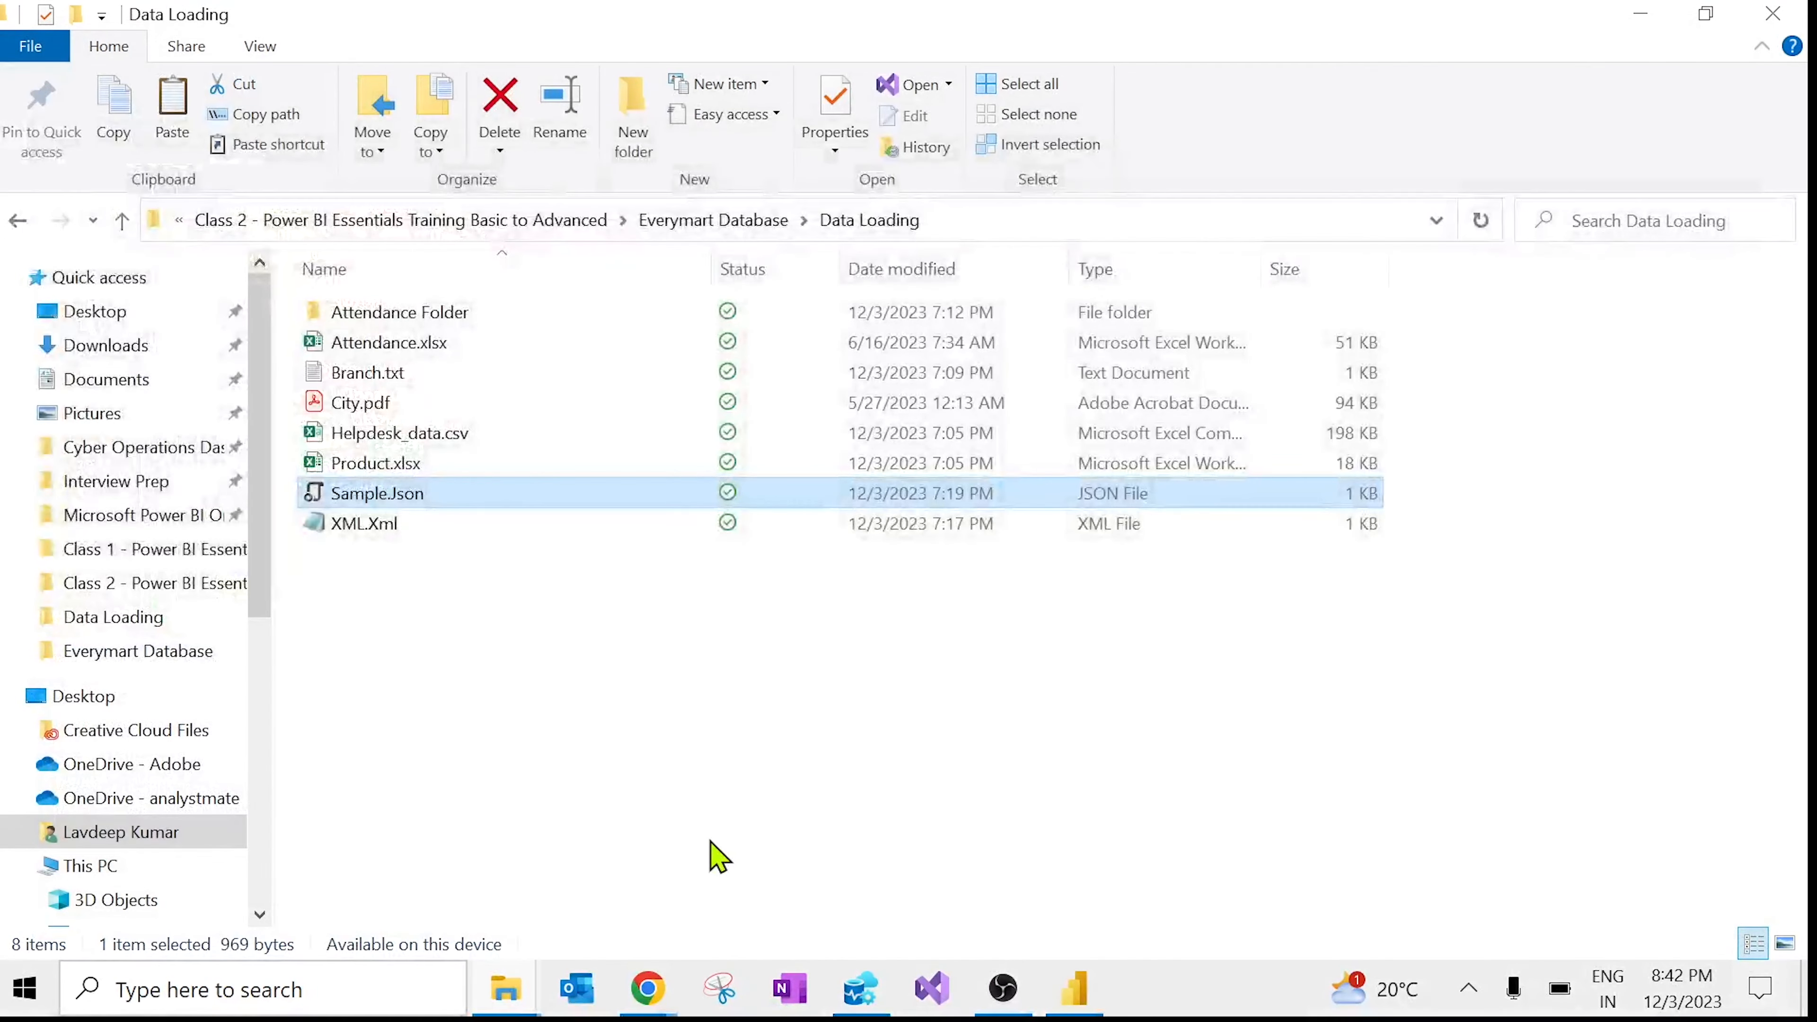
Step: Switch to Power BI Desktop, search the data connectors for "json", and import Sample.Json through the JSON connector
left_click(1075, 993)
left_click(272, 185)
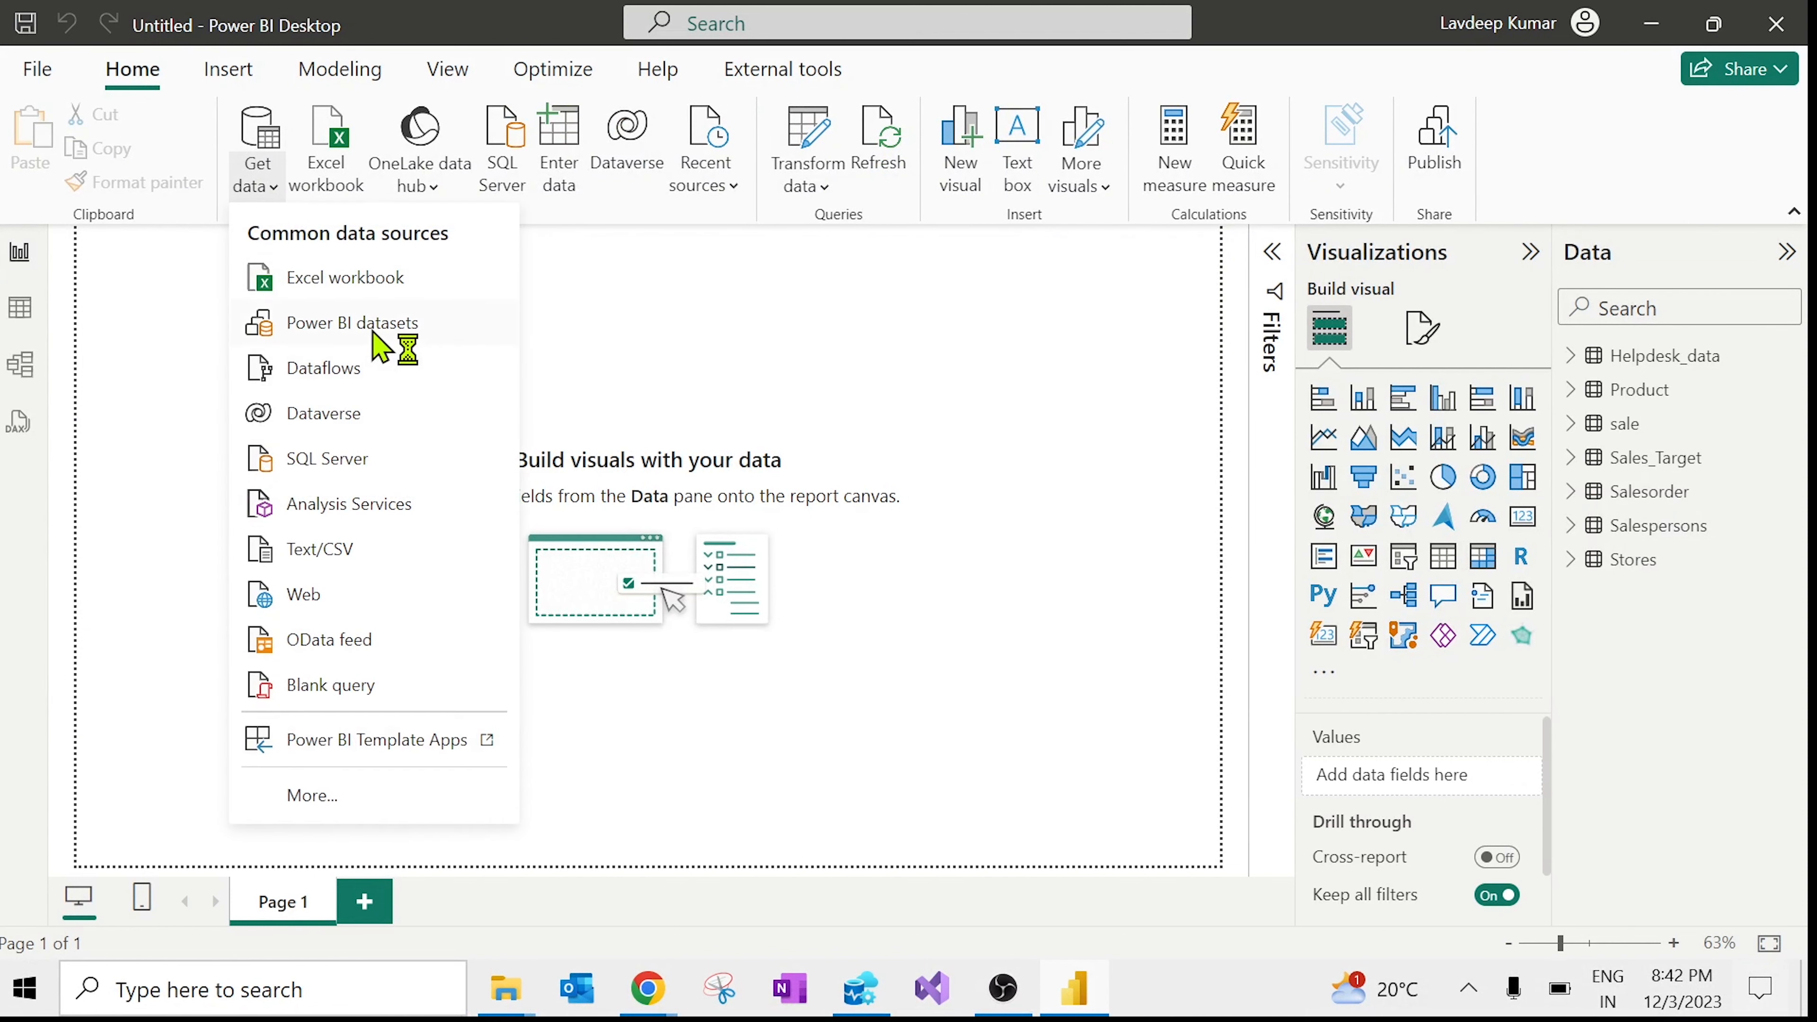
left_click(363, 801)
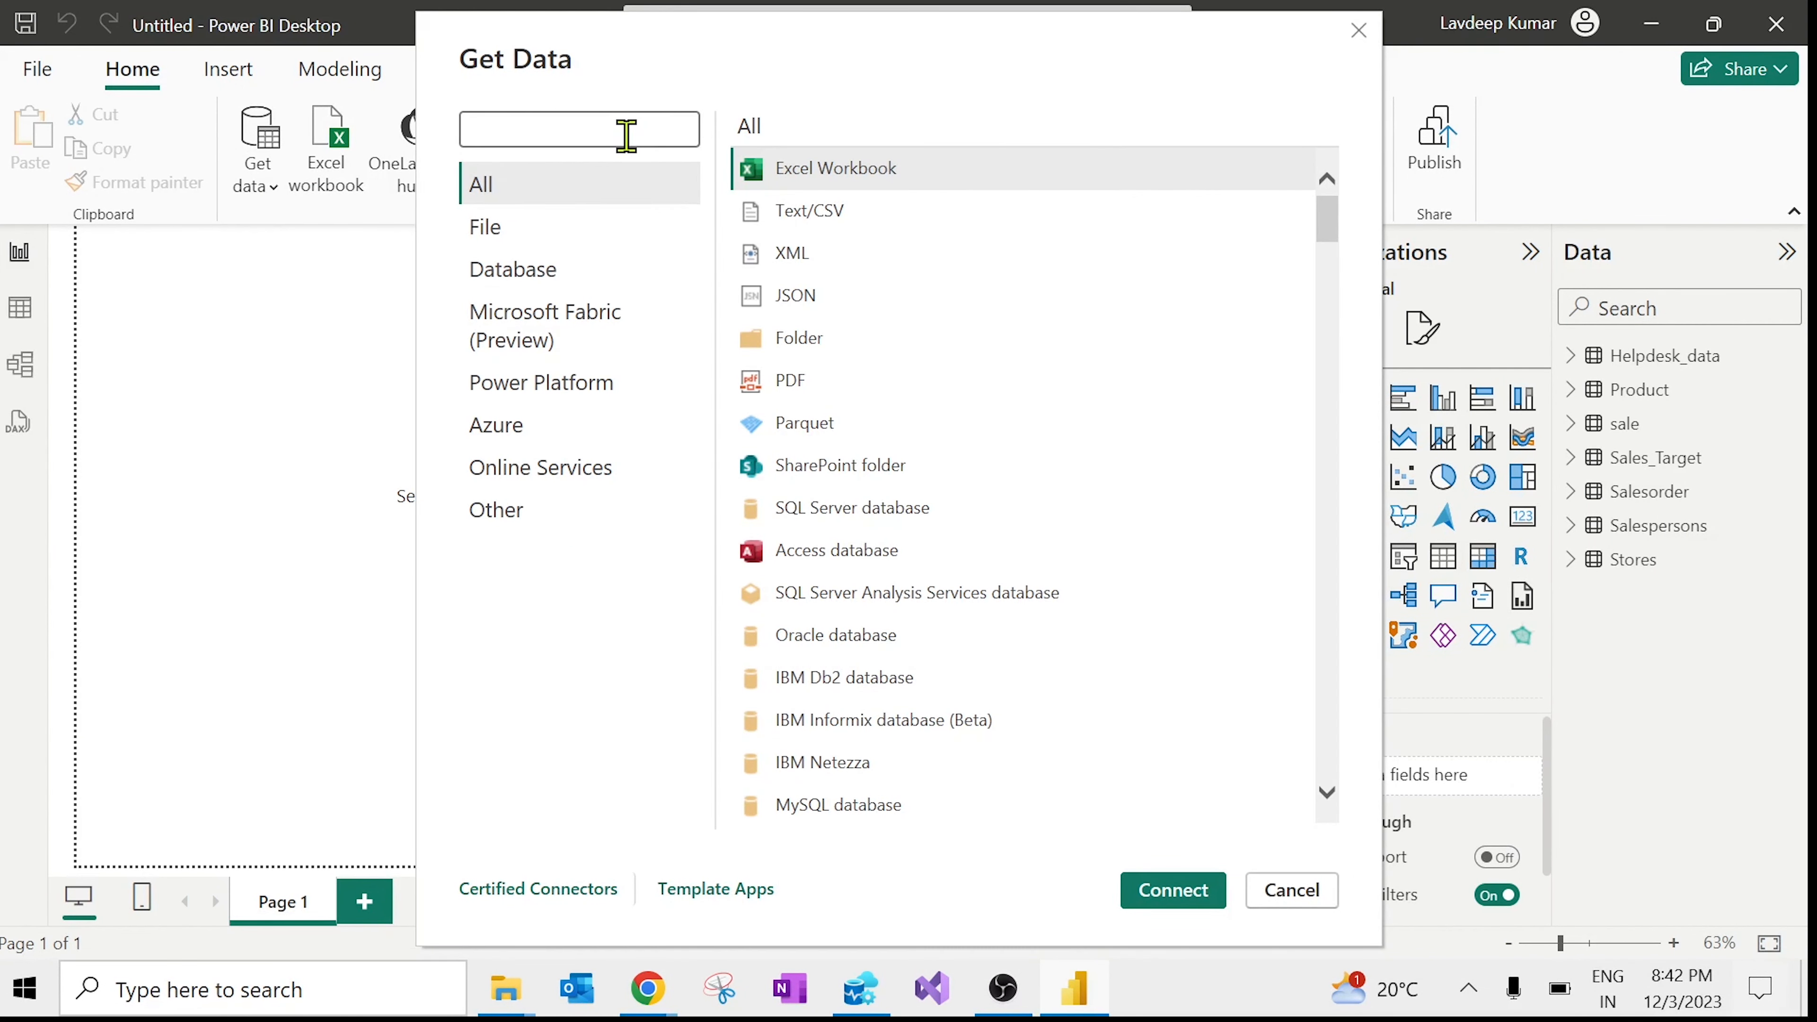
type("json")
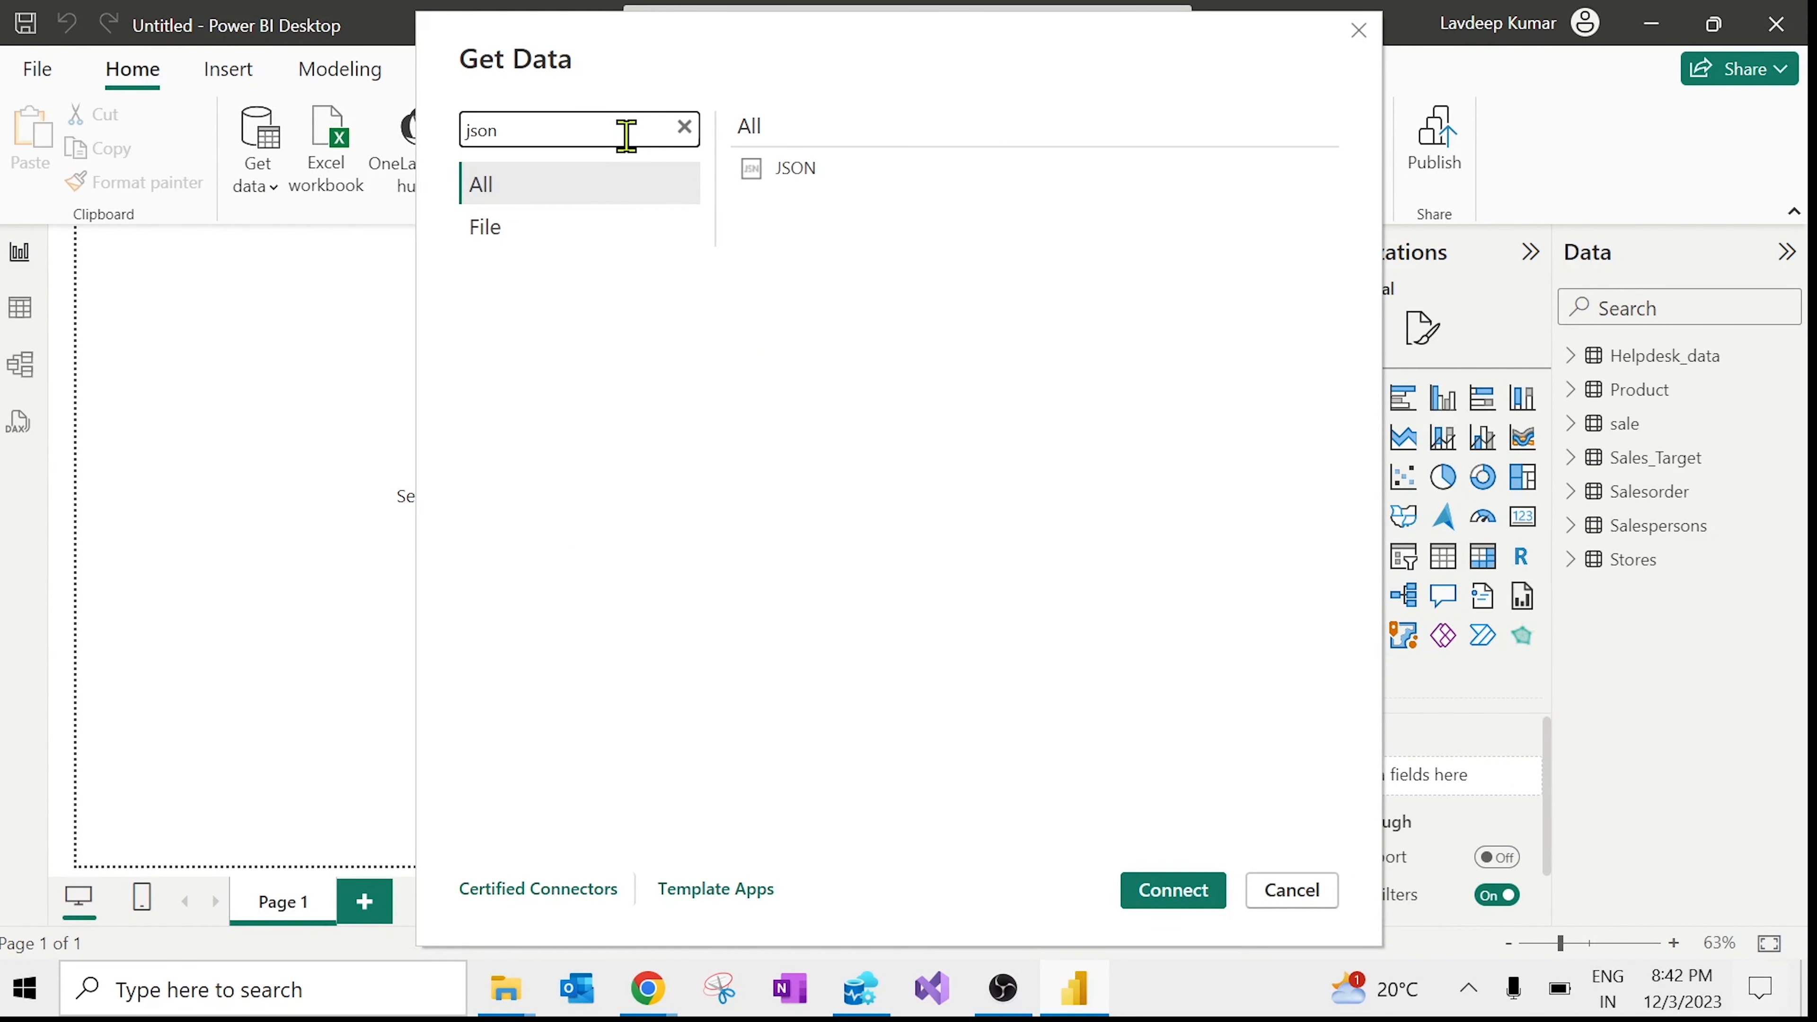
left_click(801, 172)
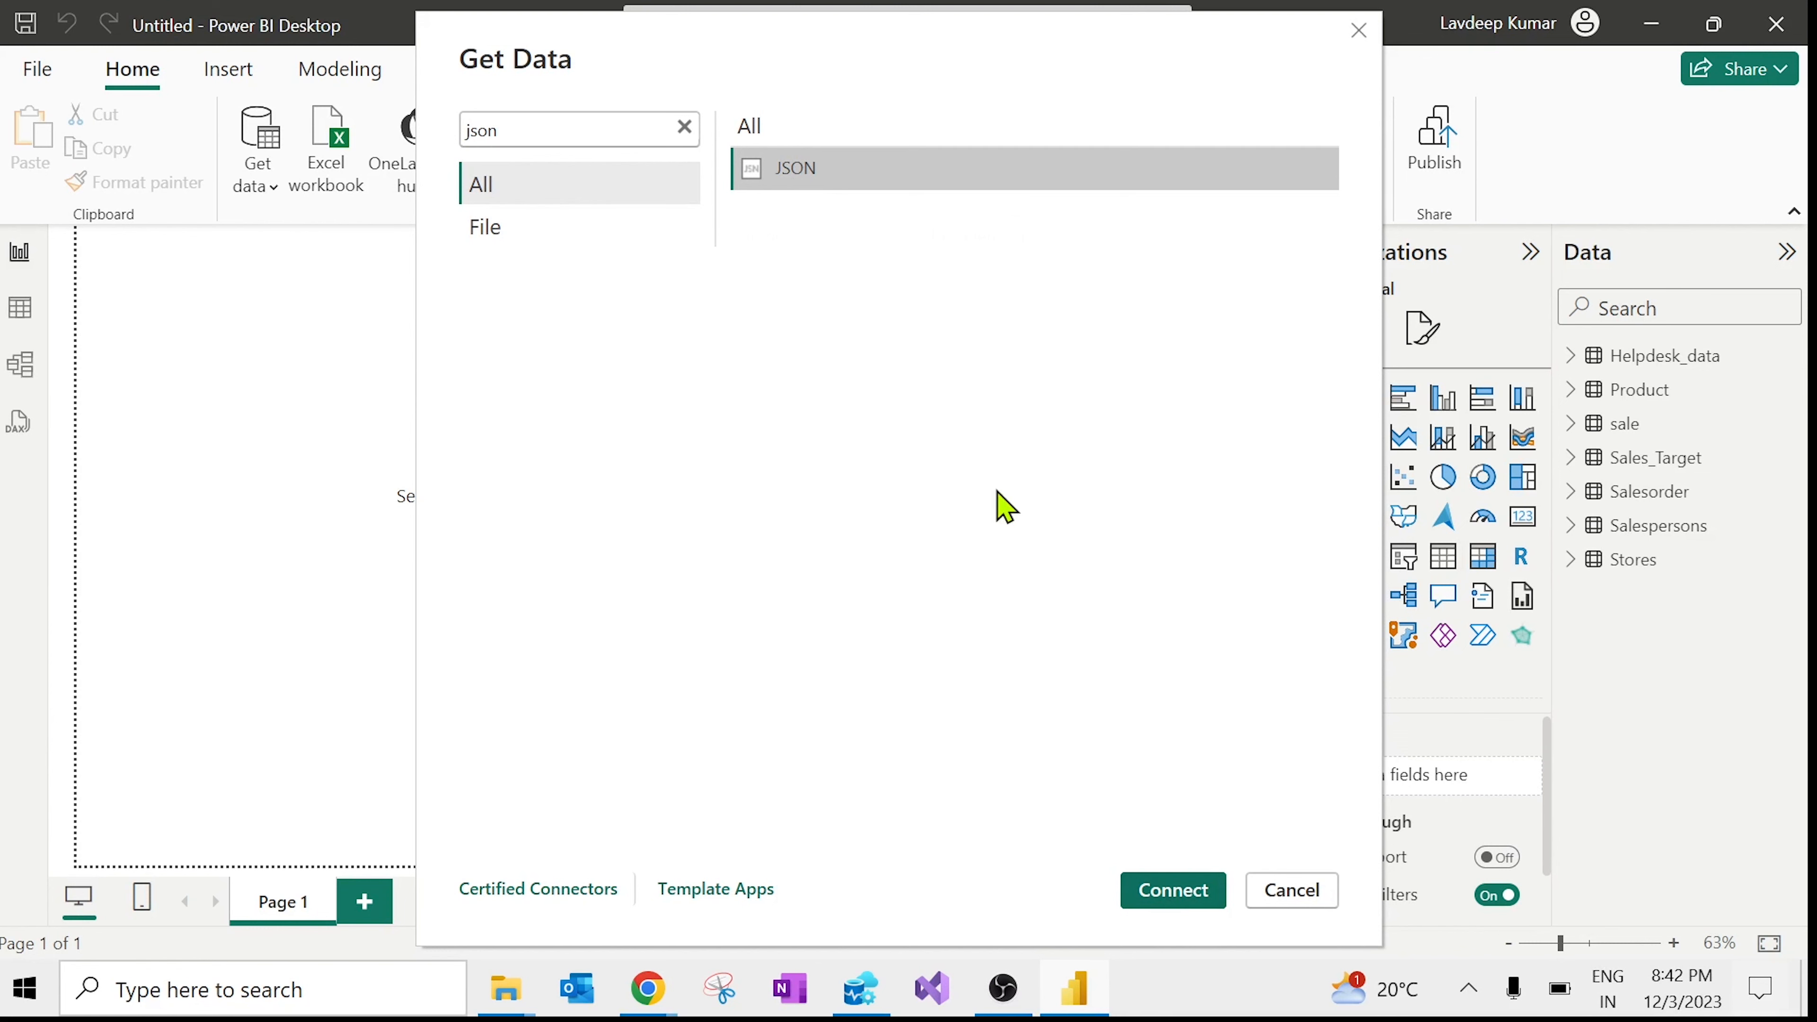
left_click(1170, 894)
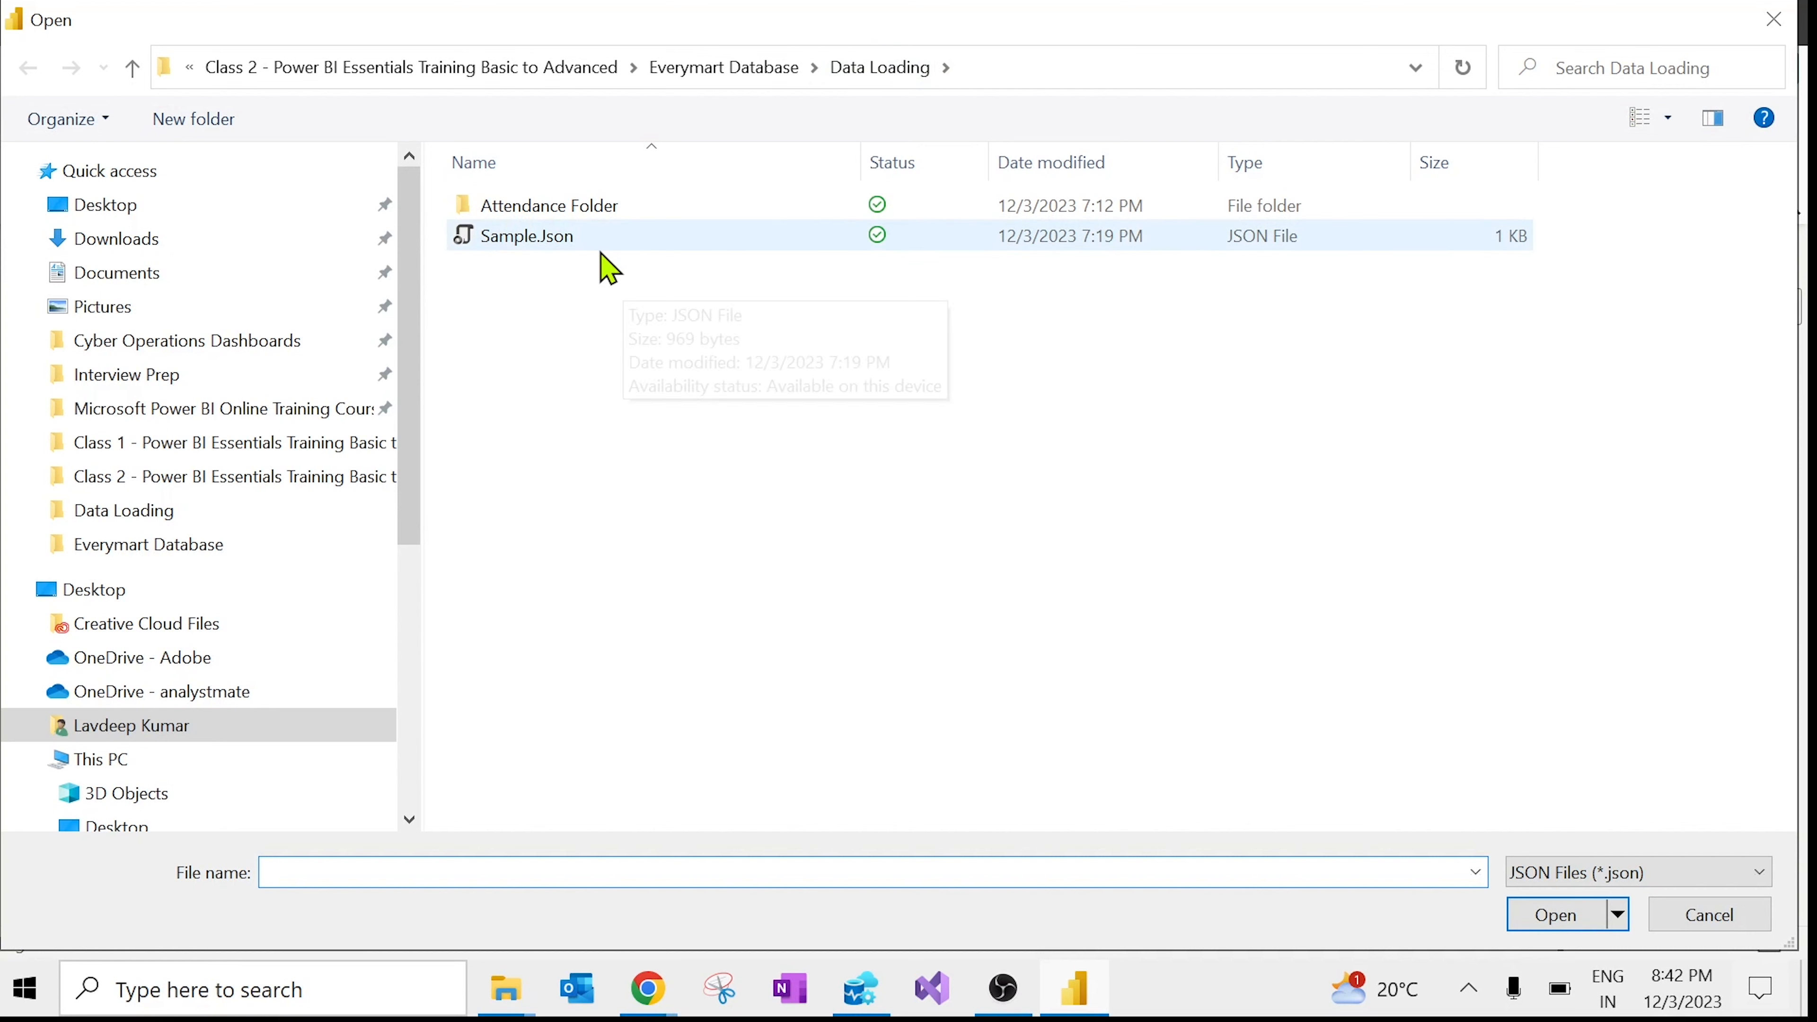
left_click(541, 239)
left_click(1562, 916)
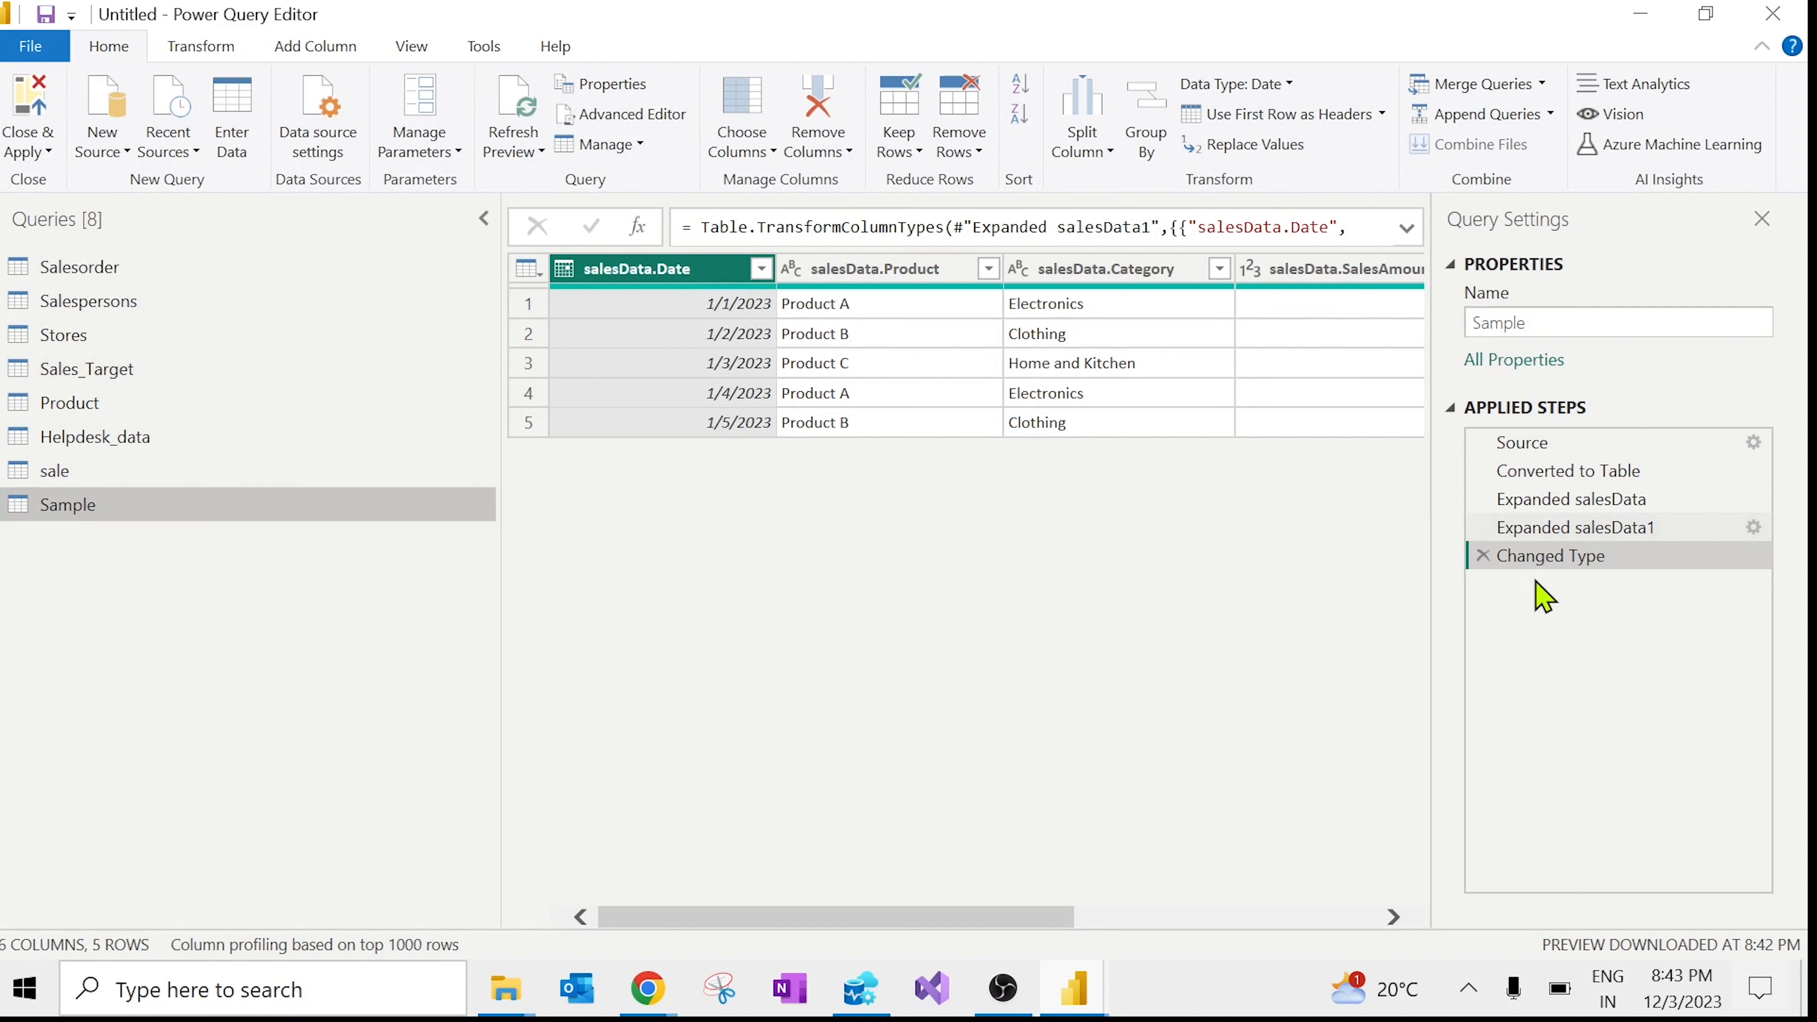
Step: Compare the Sample query at its Expanded salesData1 and Changed Type steps, and inspect the remaining columns
left_click(1575, 529)
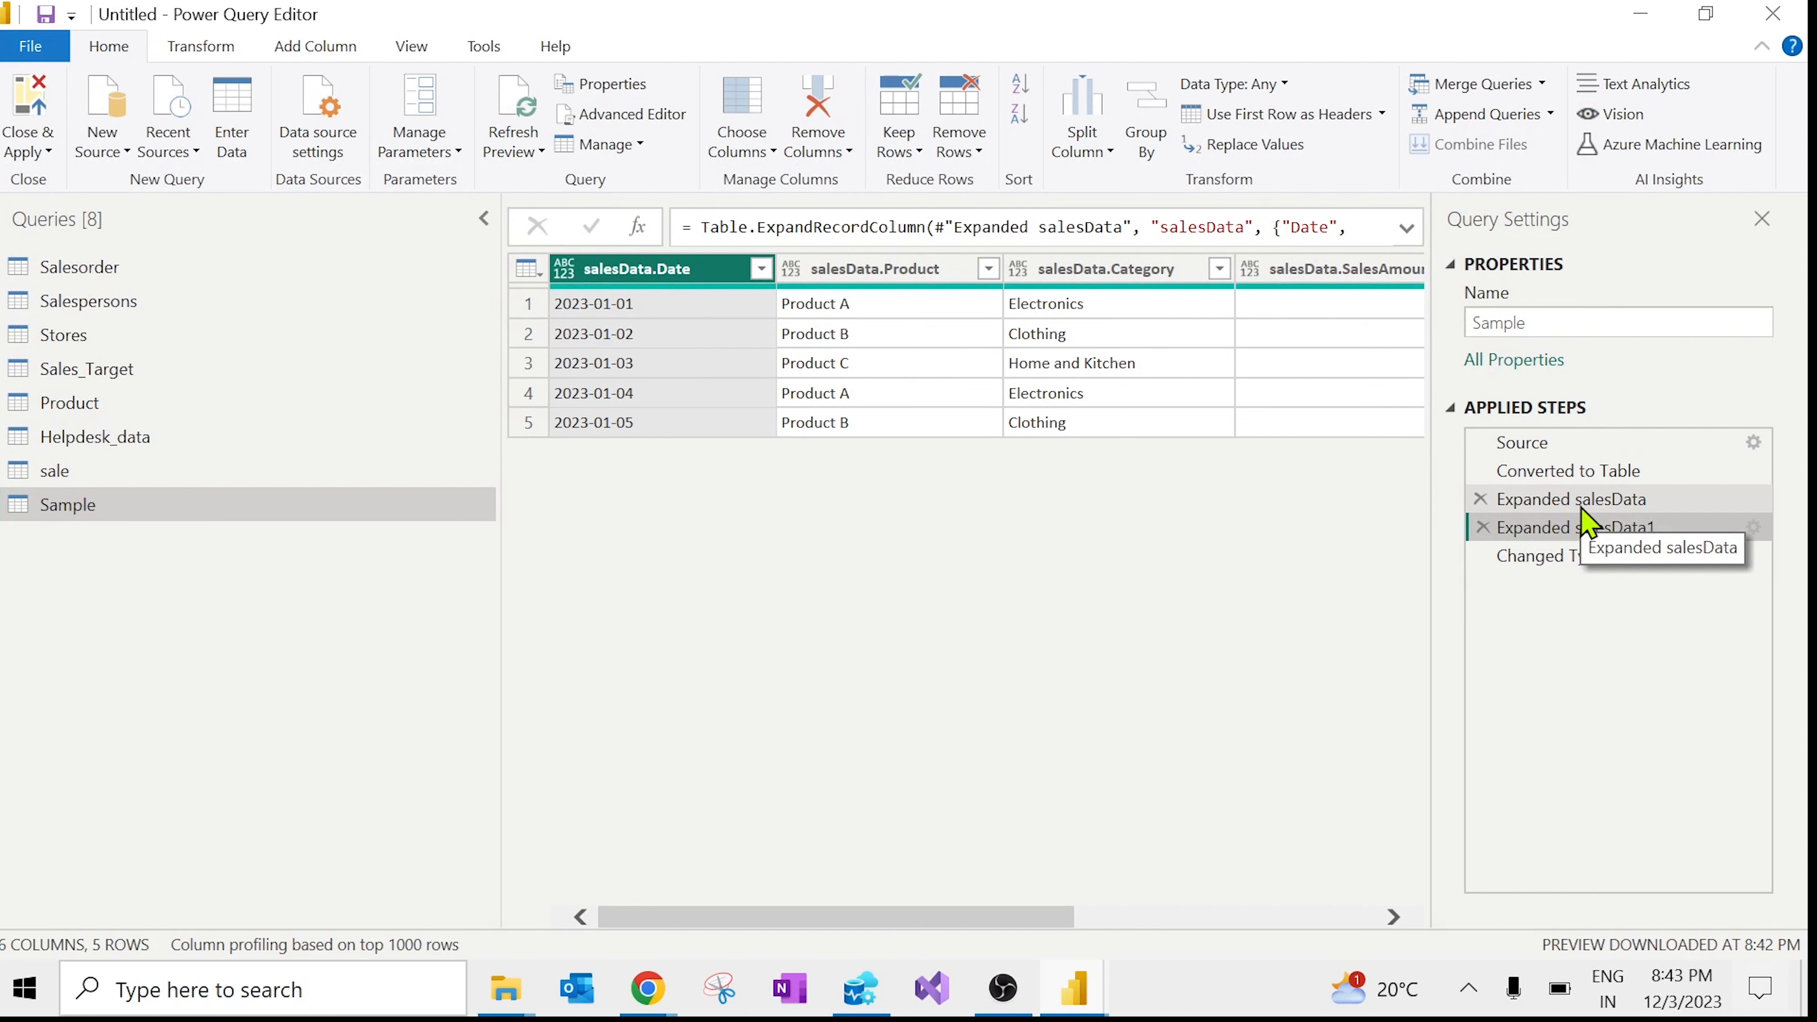
left_click(1560, 557)
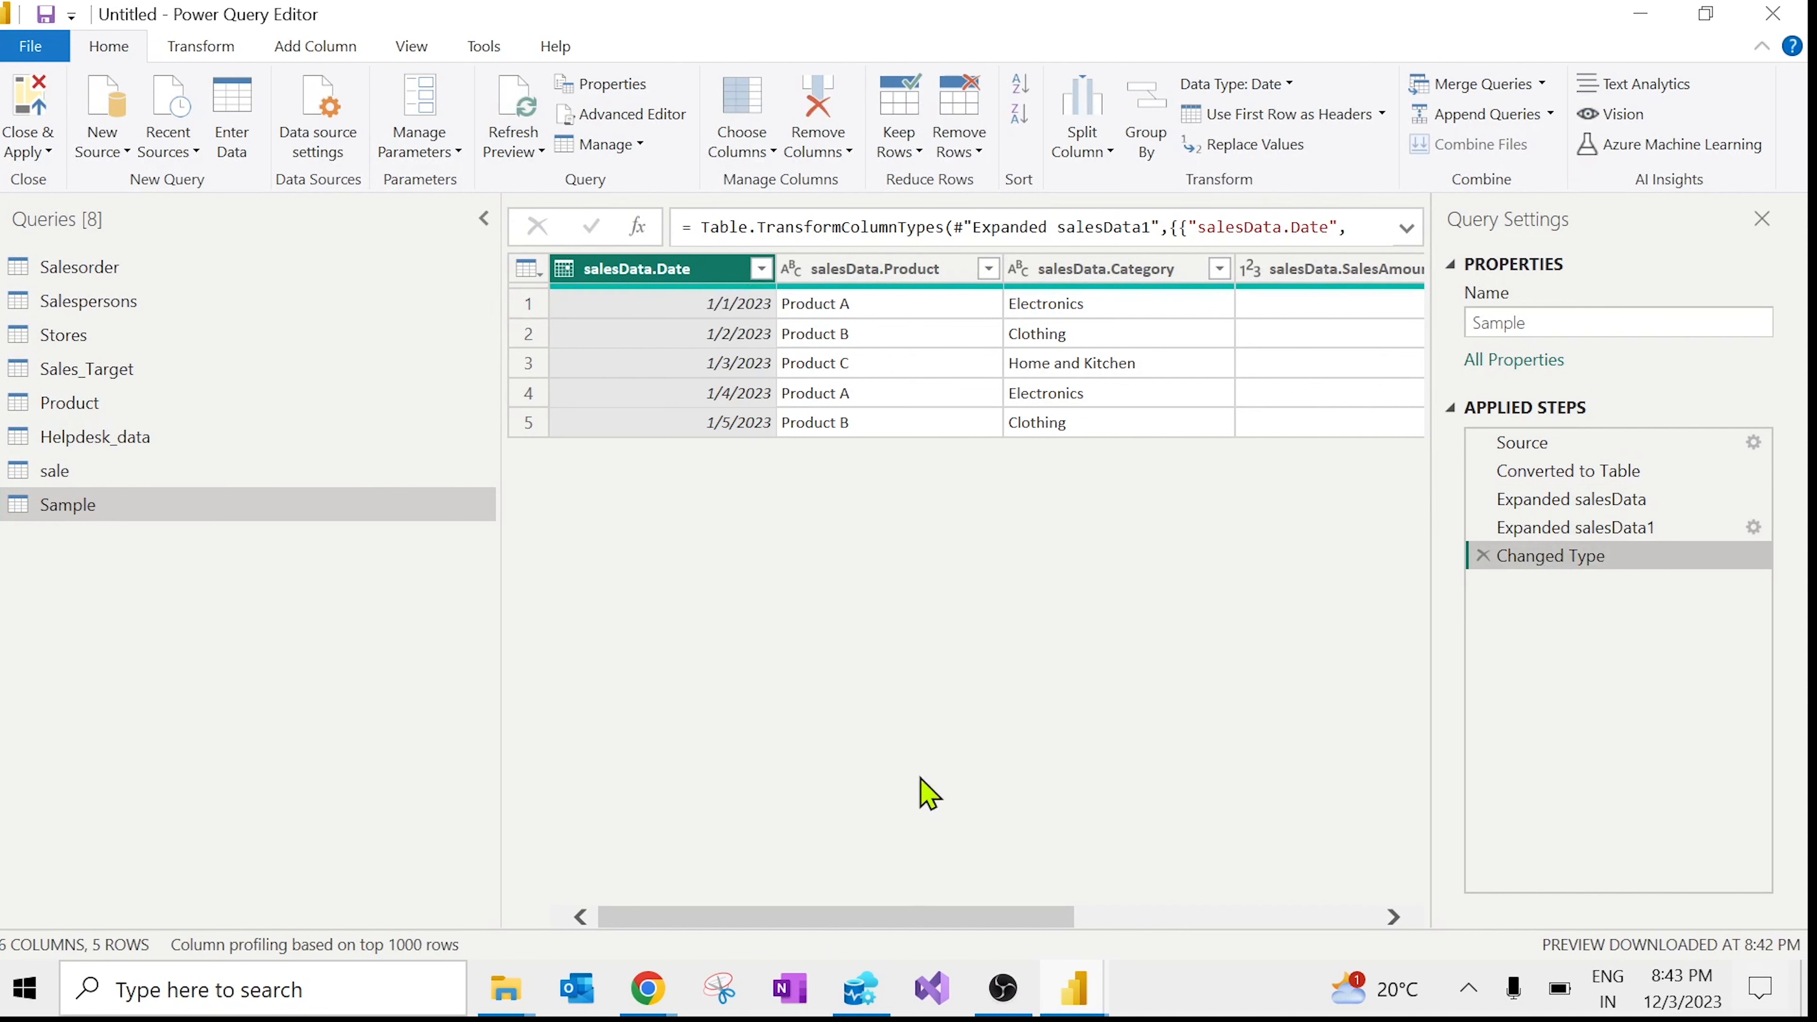
left_click_drag(891, 927, 986, 926)
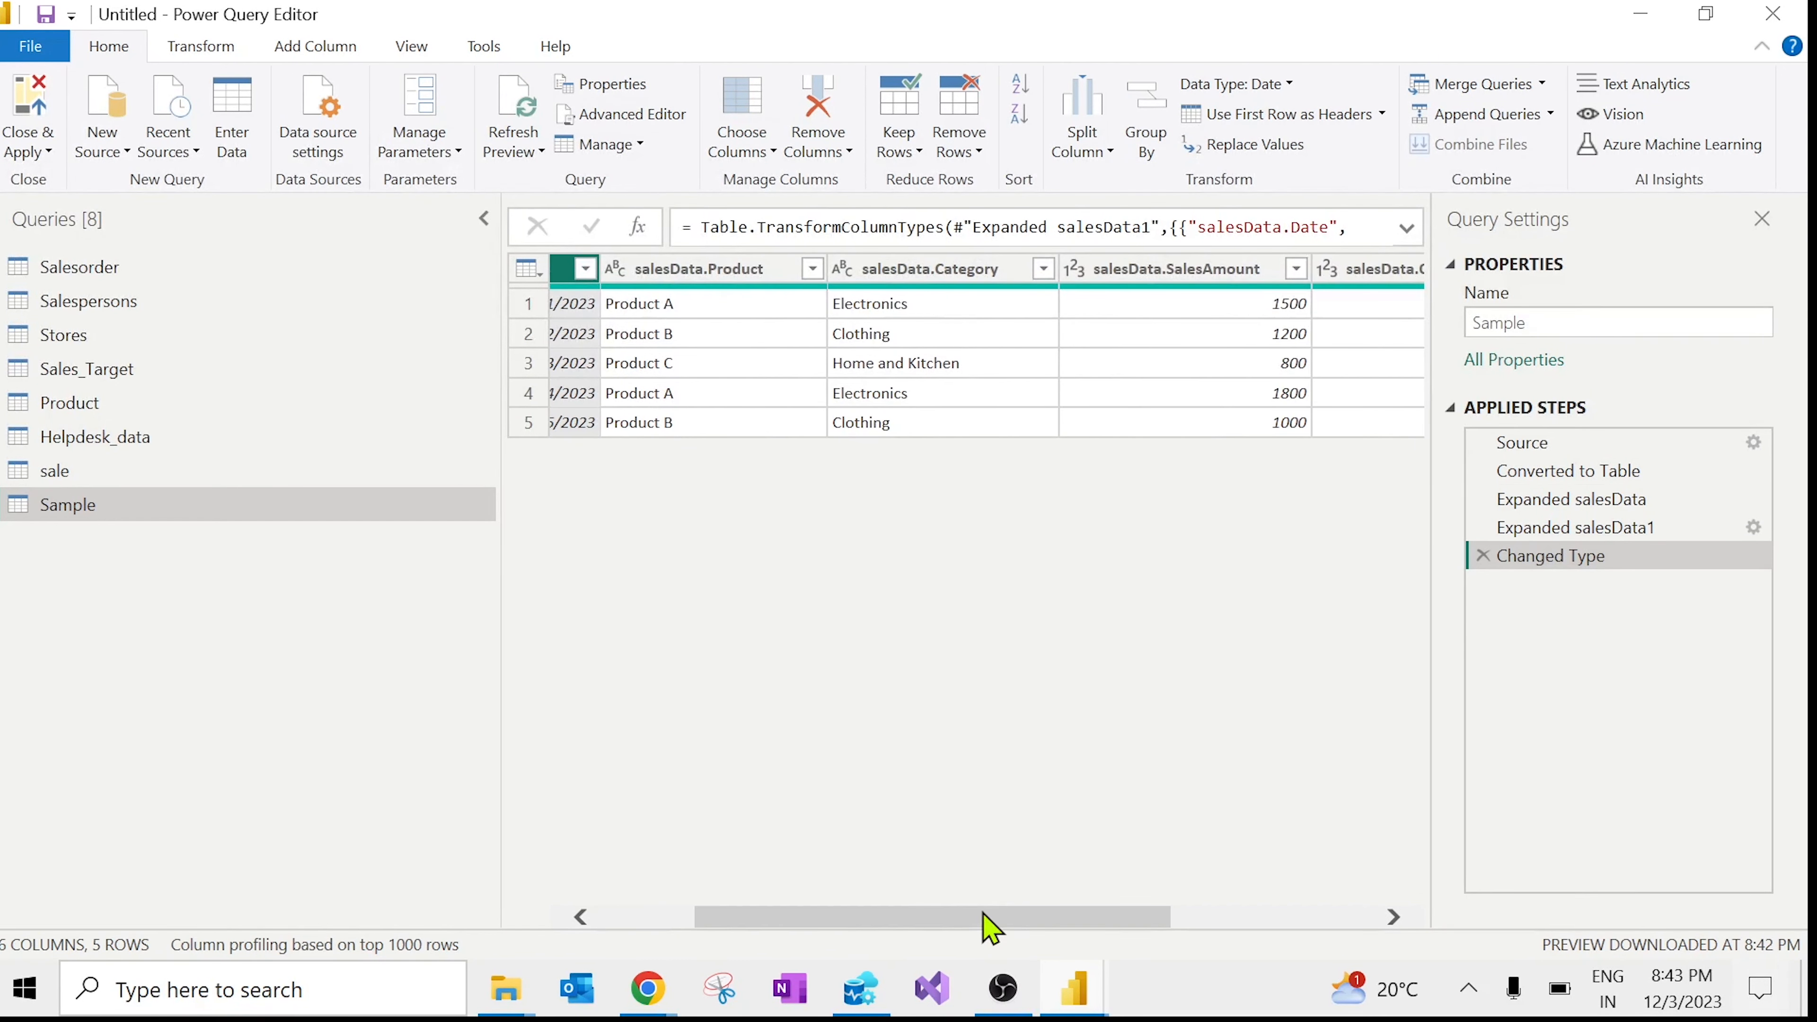
Step: Rename the Sample query as Sample (Json), then close Power Query Editor and apply the changes
left_click(1550, 322)
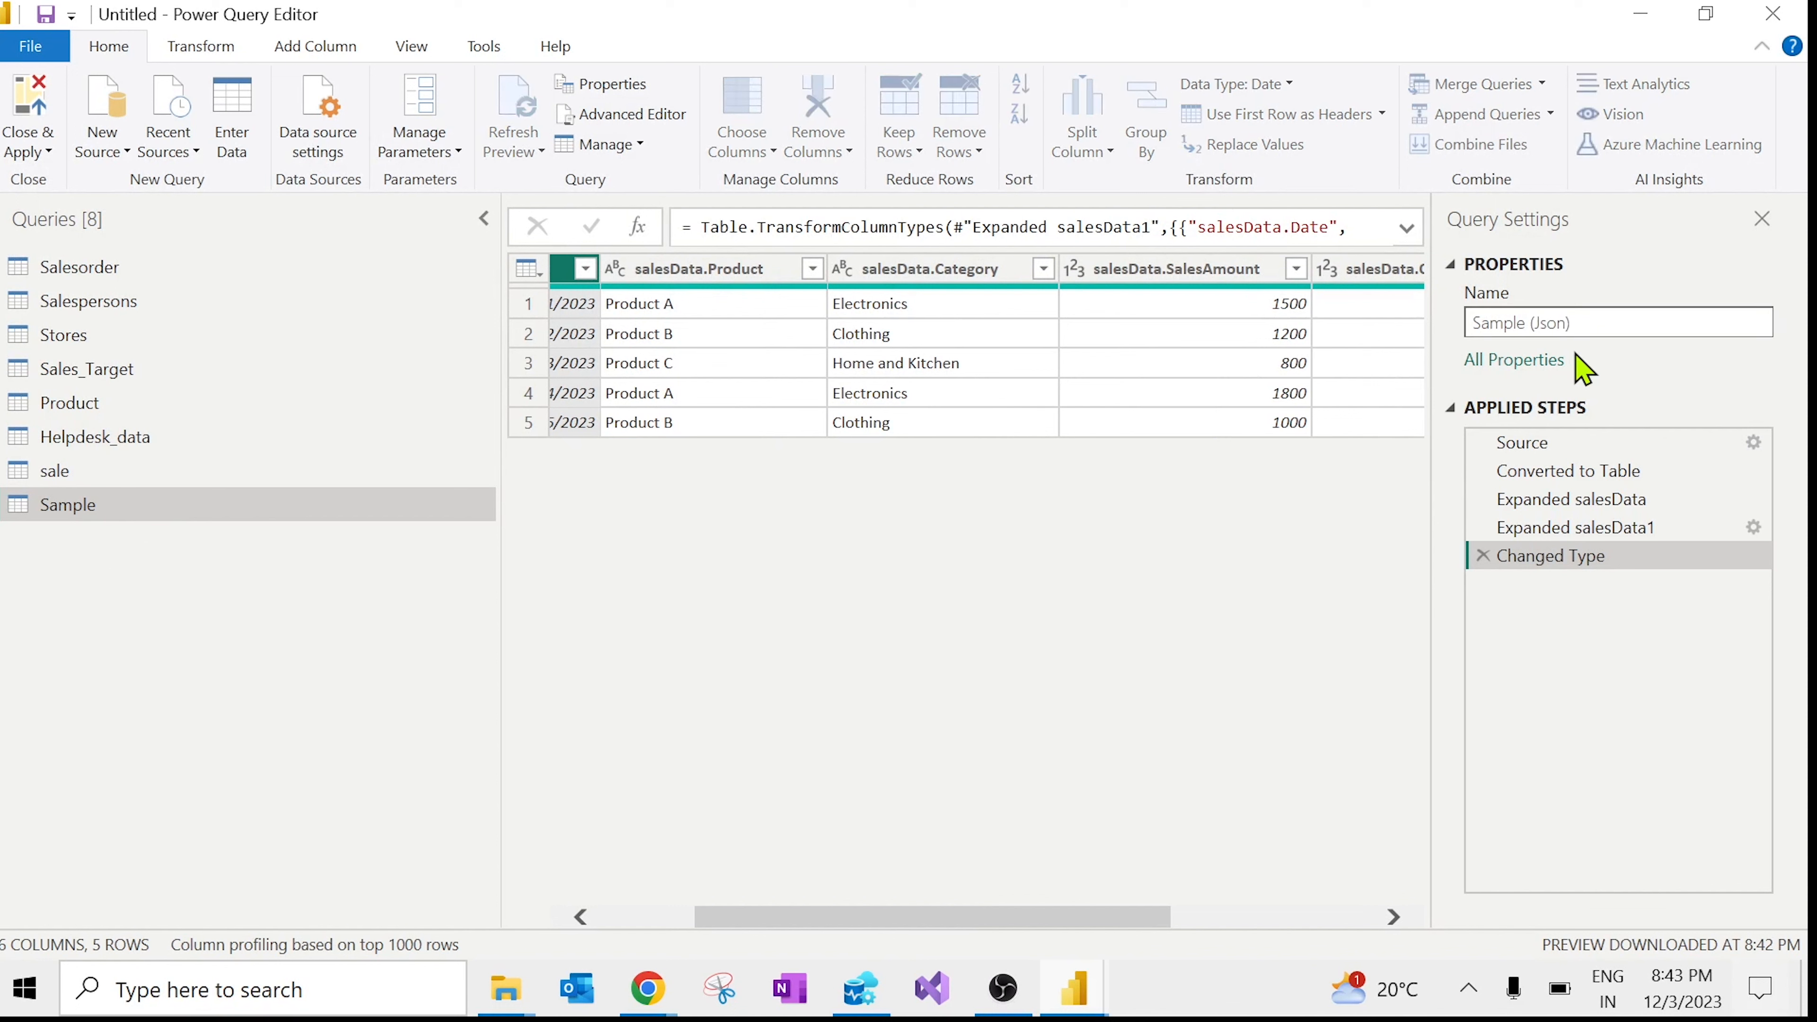
key("Return")
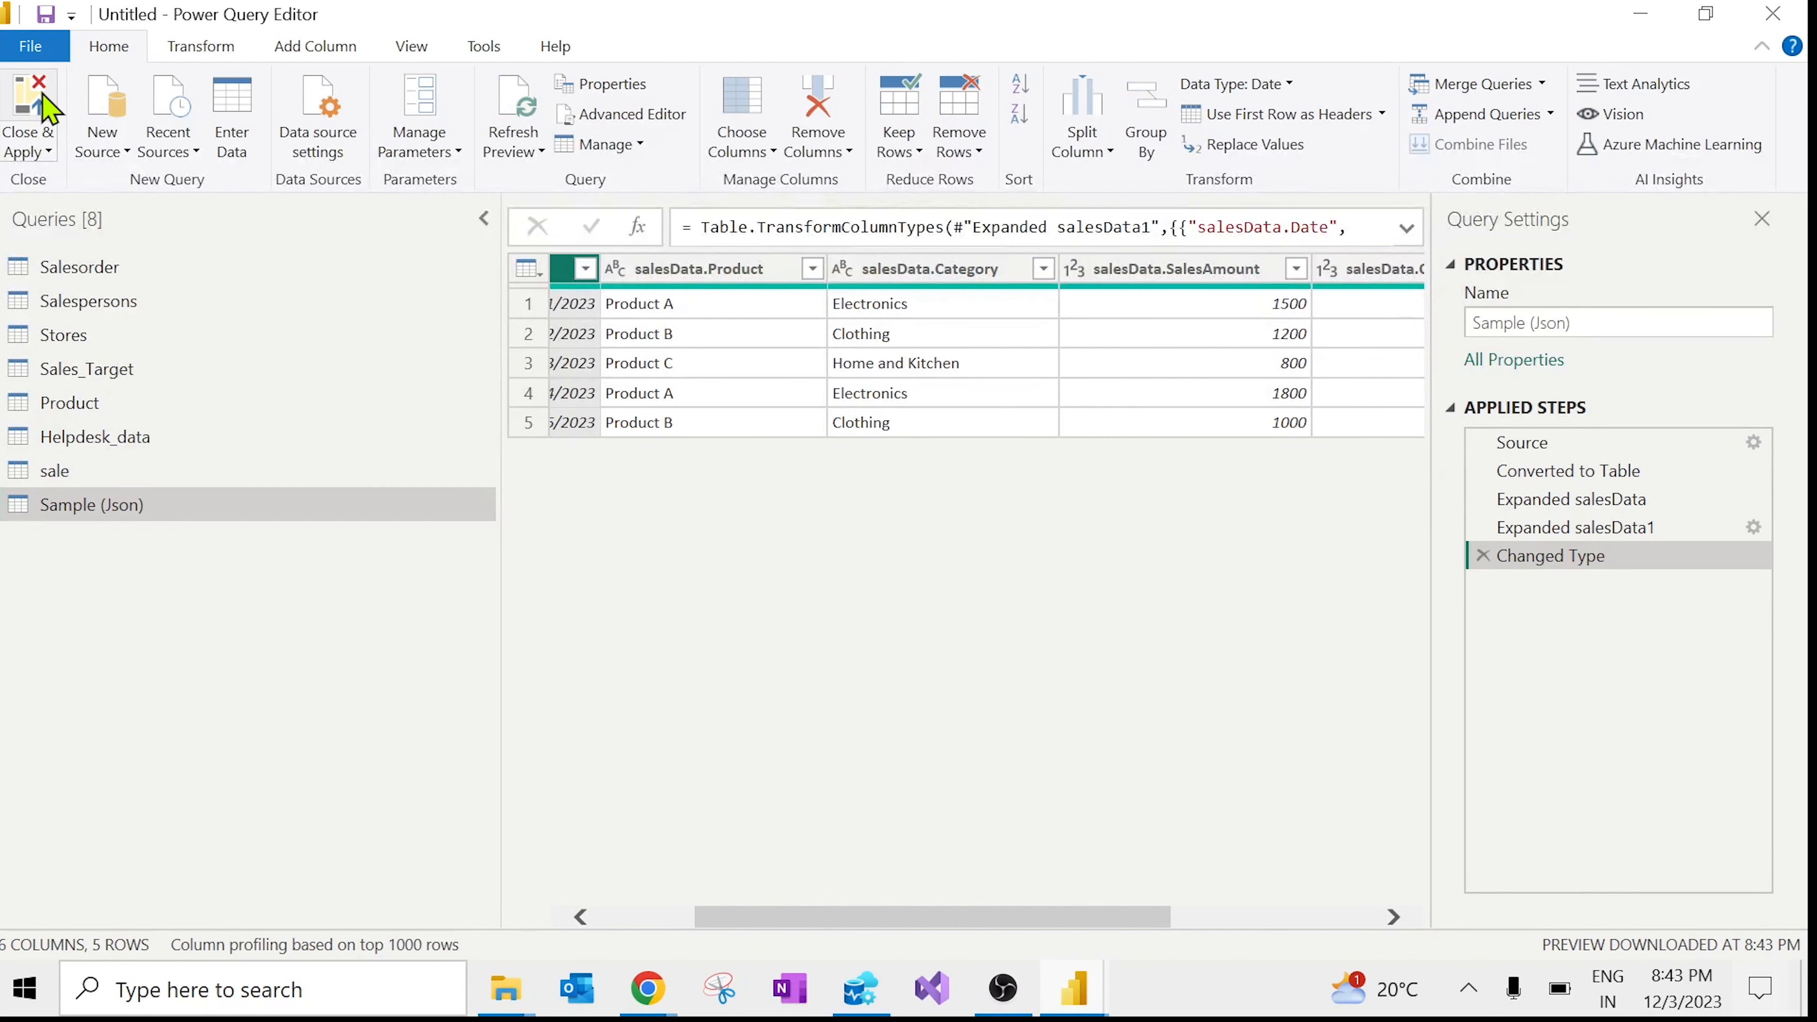
left_click(49, 109)
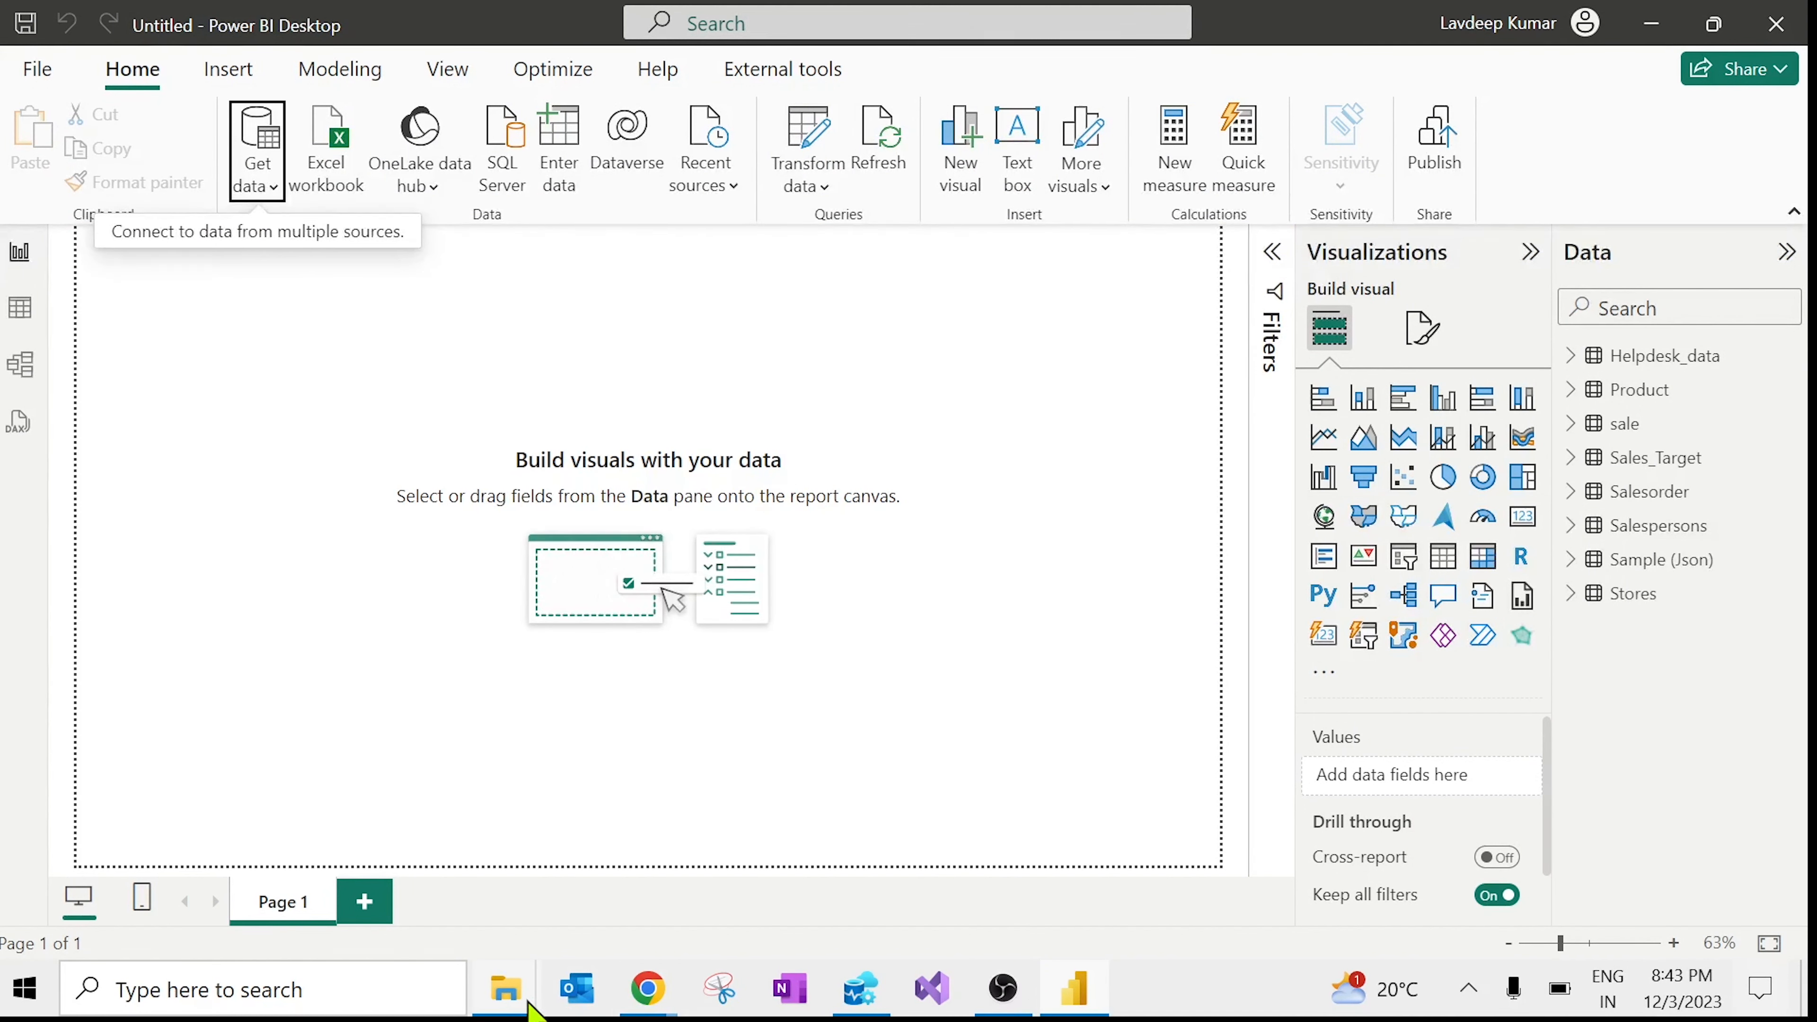
Step: Check the table-to-source assignments on the Canva slide and return to the Data Loading folder in File Explorer
mouse_move(530, 1004)
left_click(672, 891)
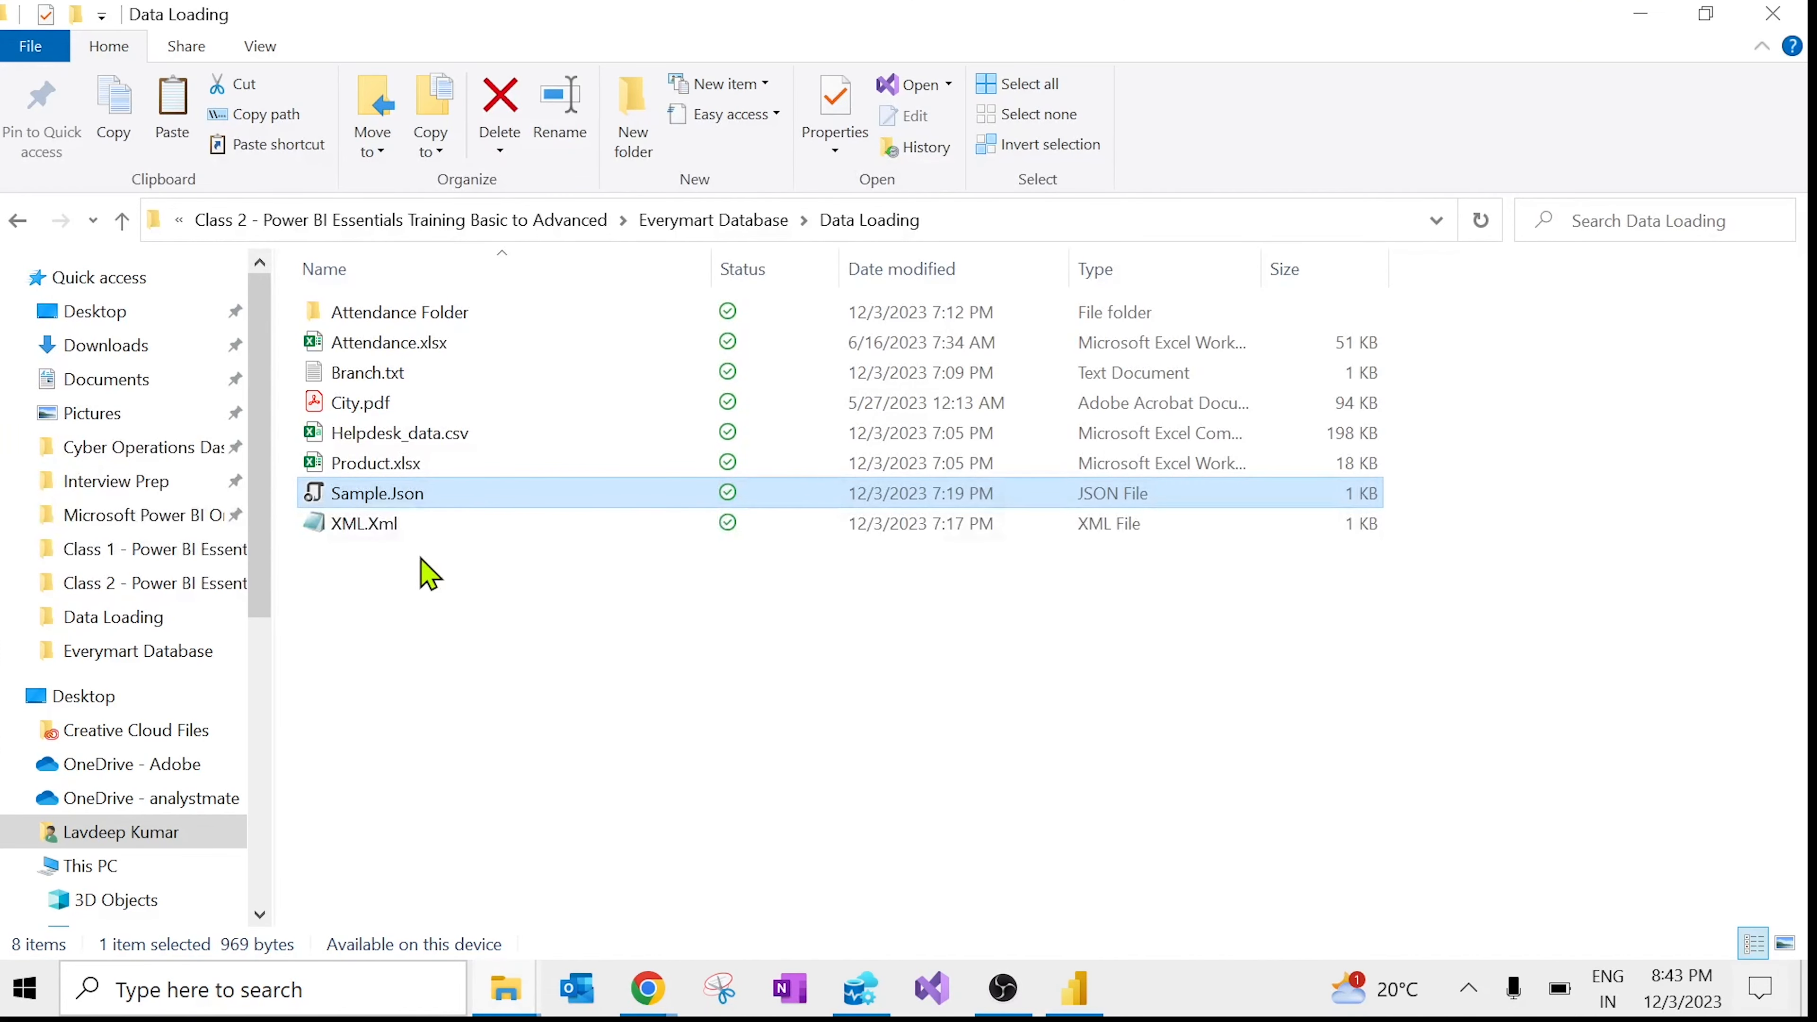
mouse_move(648, 992)
left_click(344, 844)
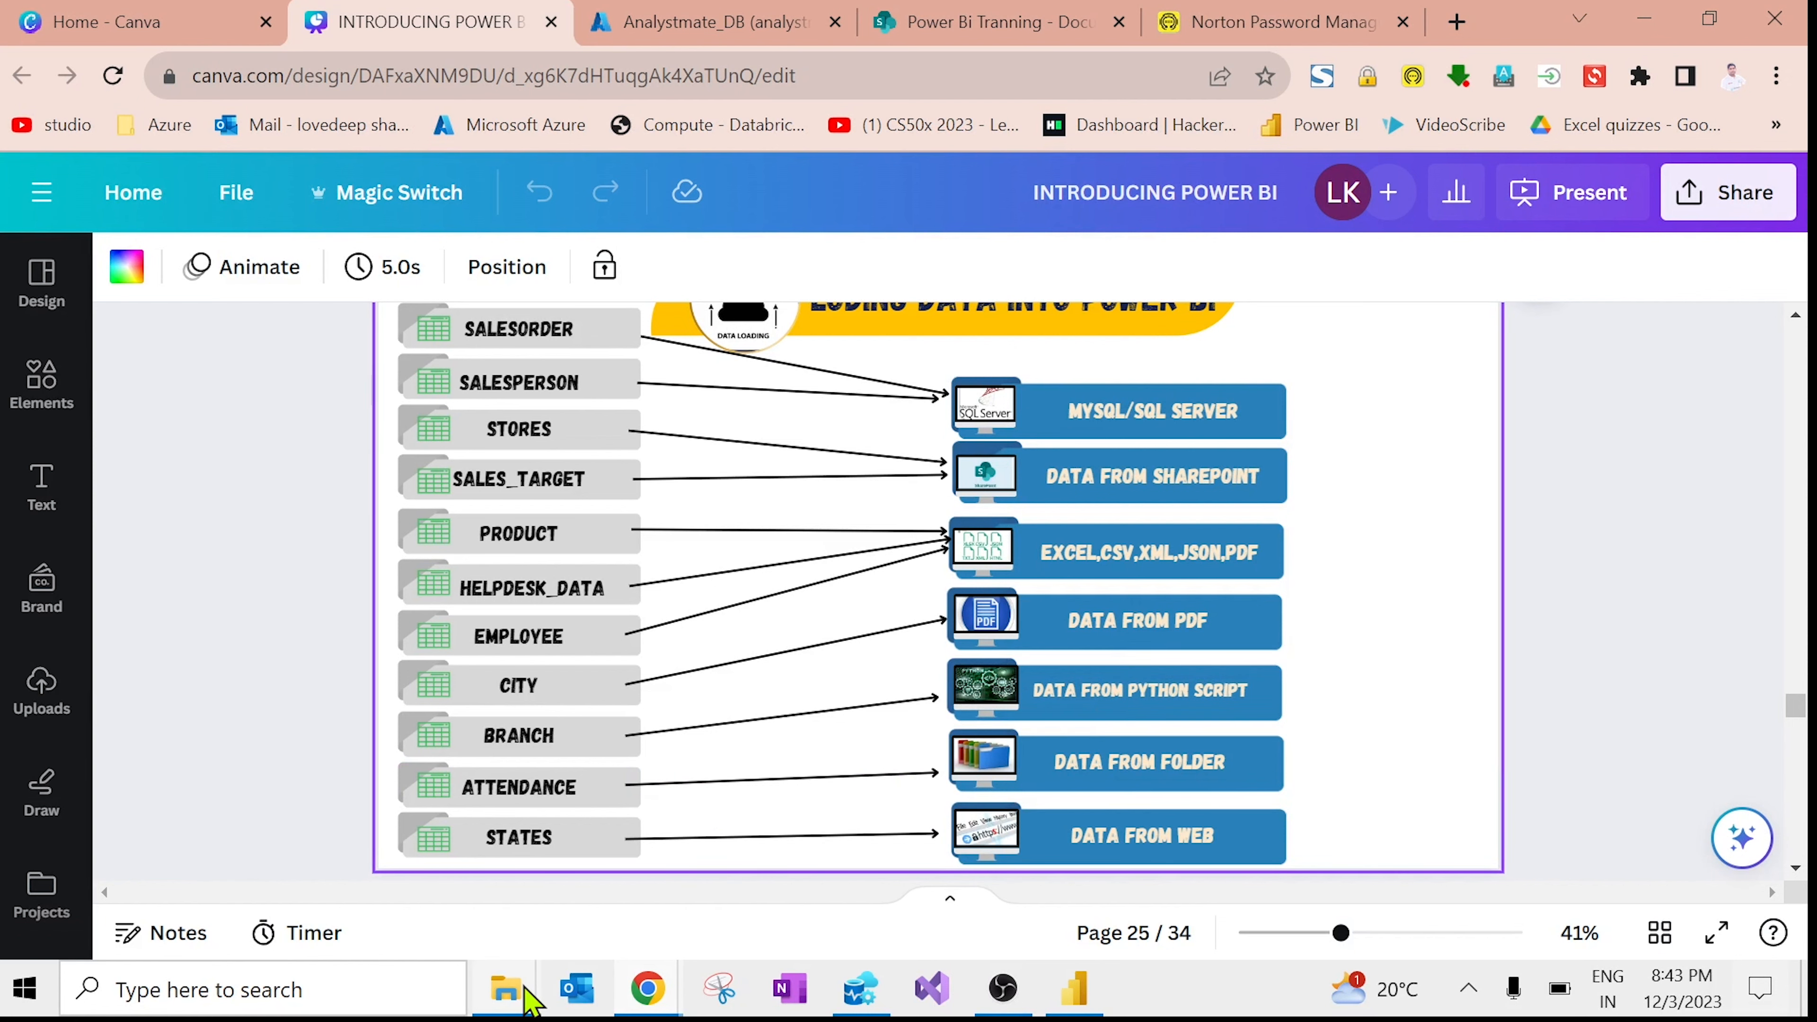
mouse_move(509, 988)
left_click(688, 913)
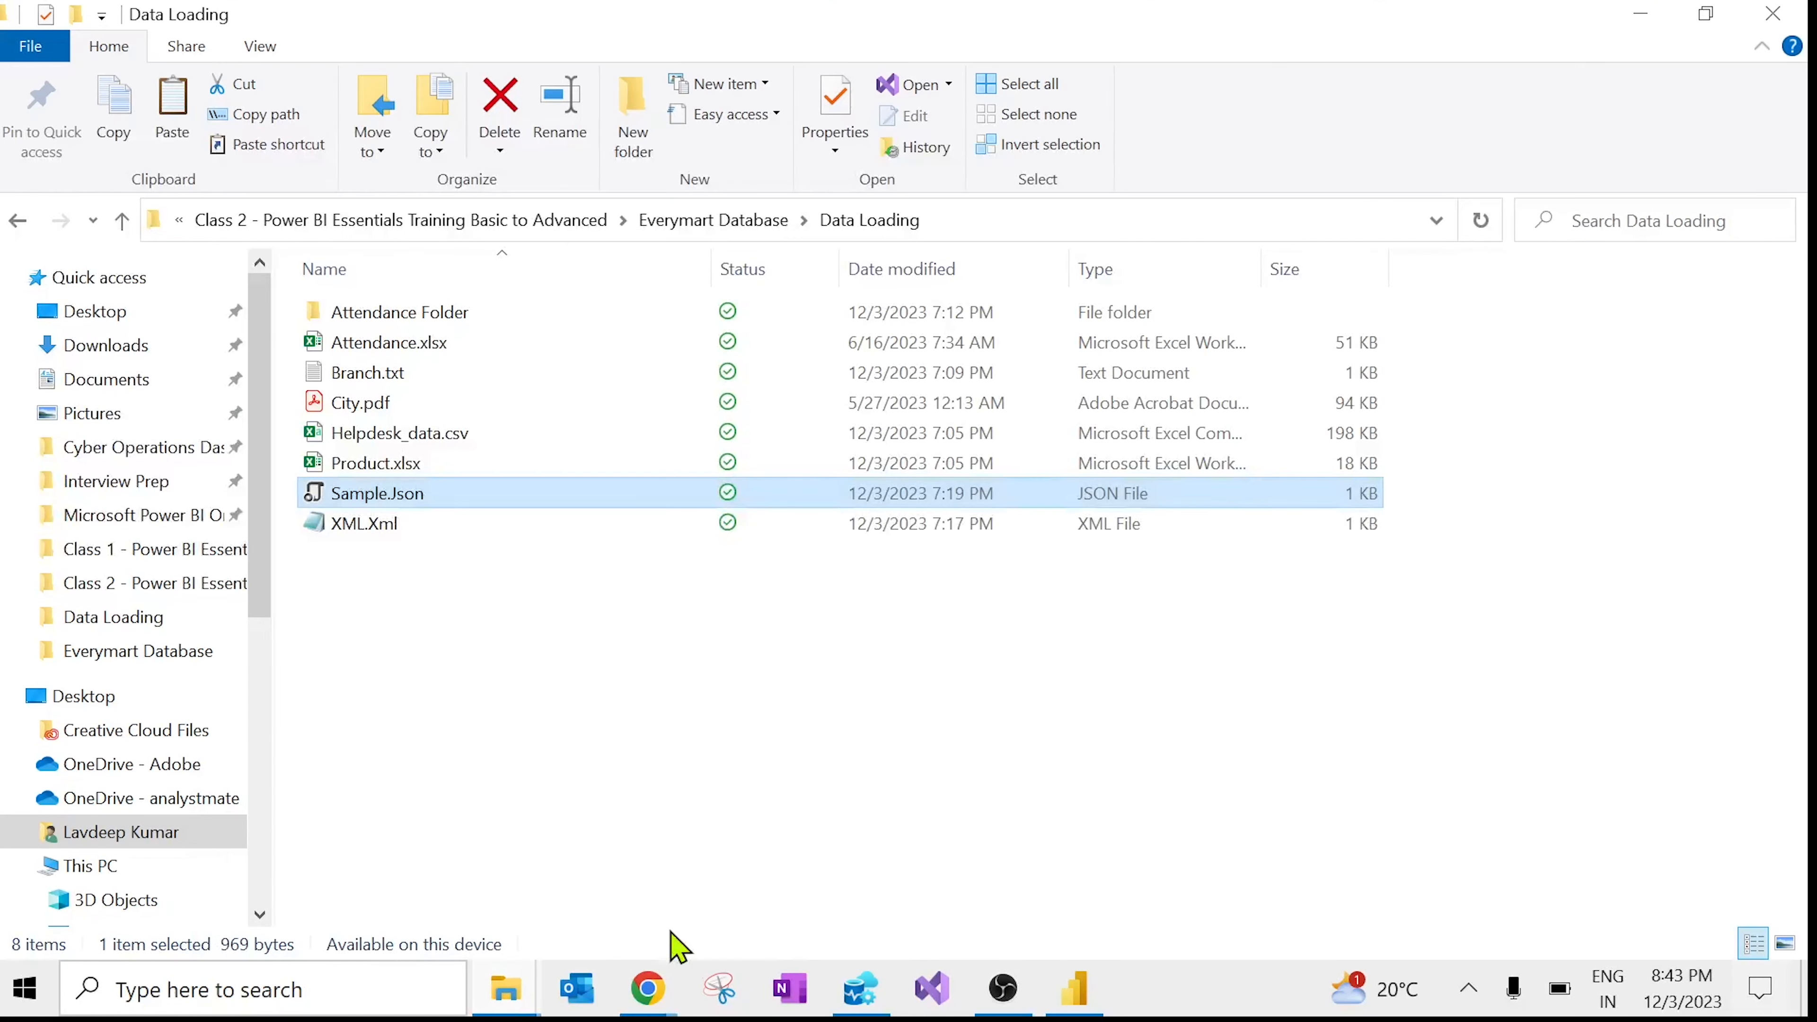
left_click(504, 610)
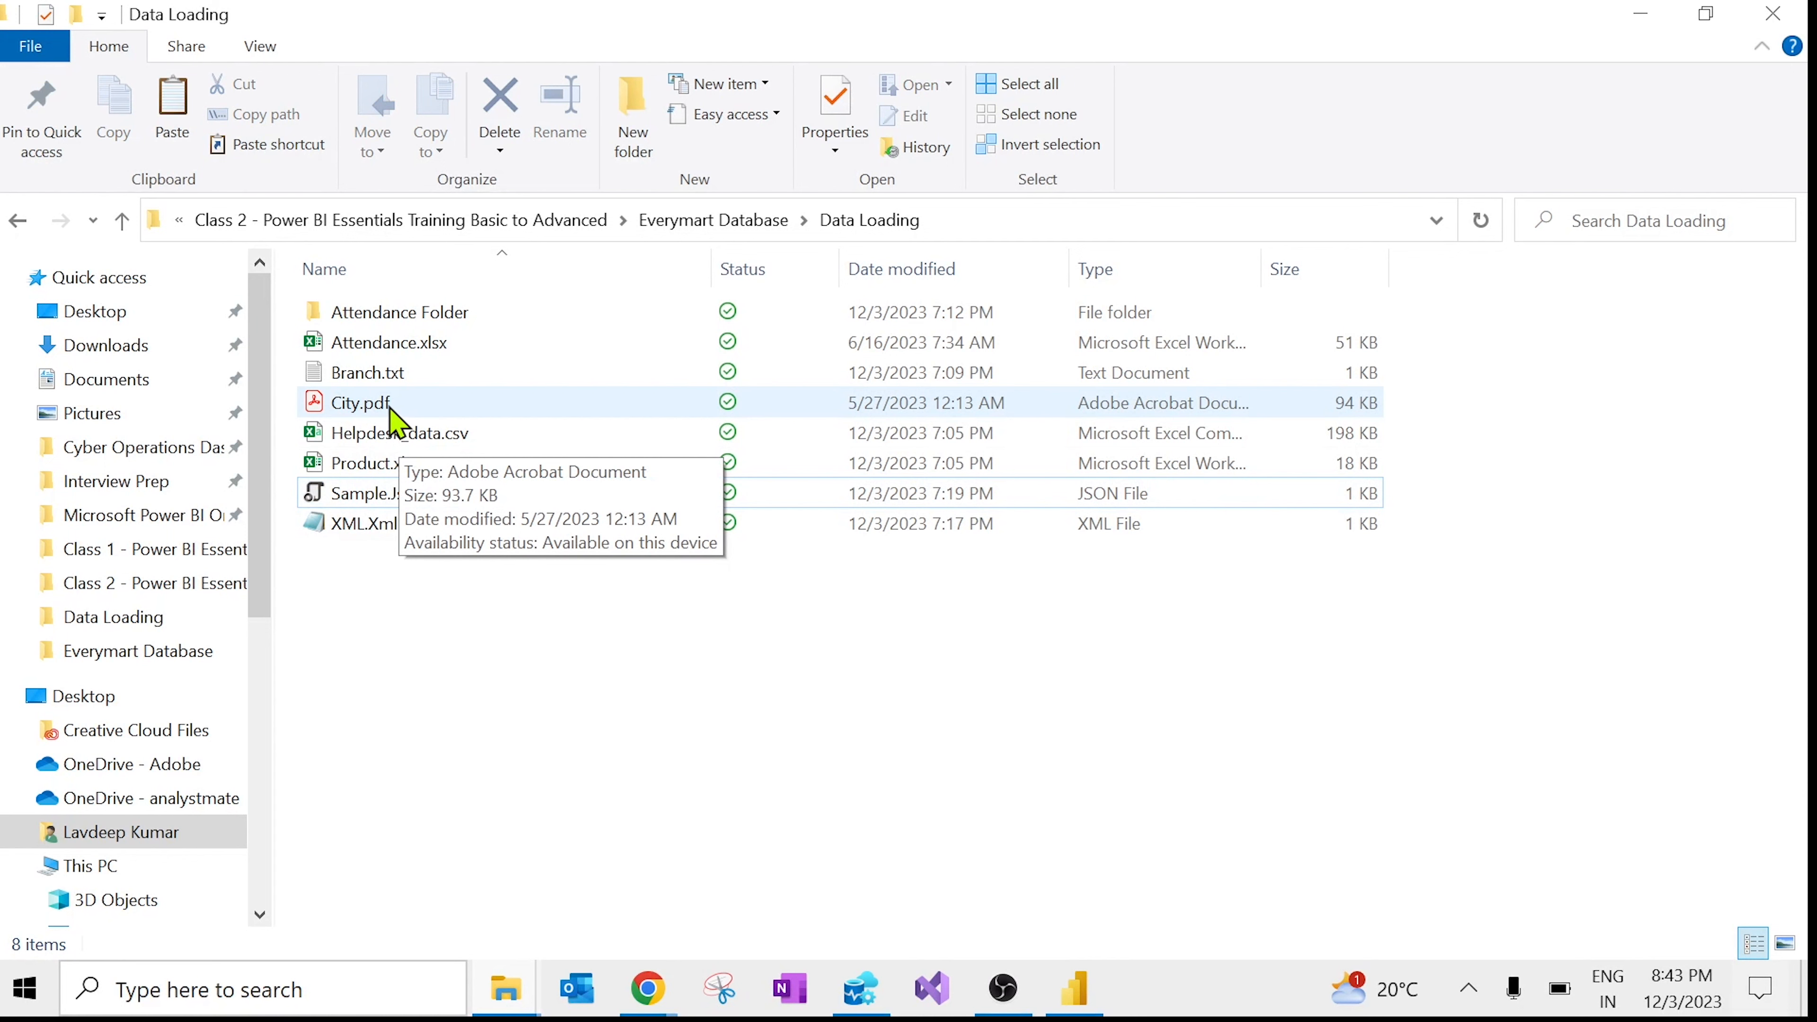
Step: Open City.pdf in Adobe Acrobat, review its City Code, City and State table, and close the document
left_click(392, 412)
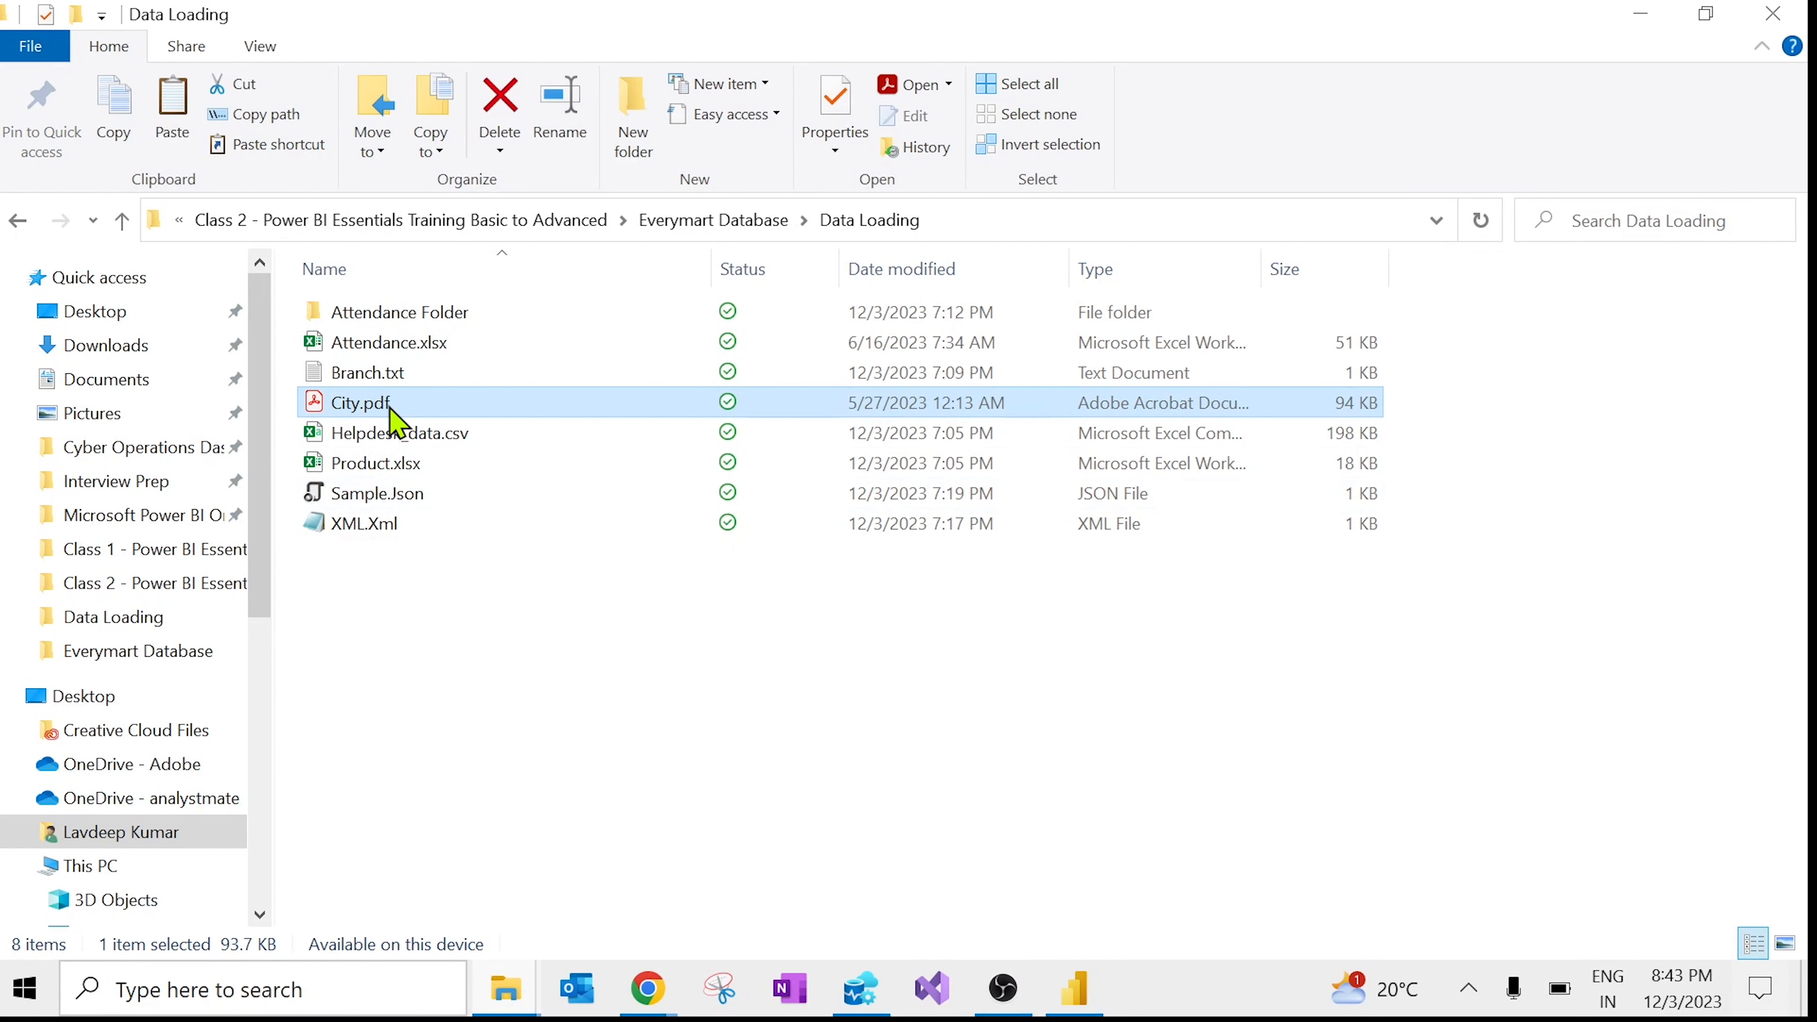
double_click(395, 422)
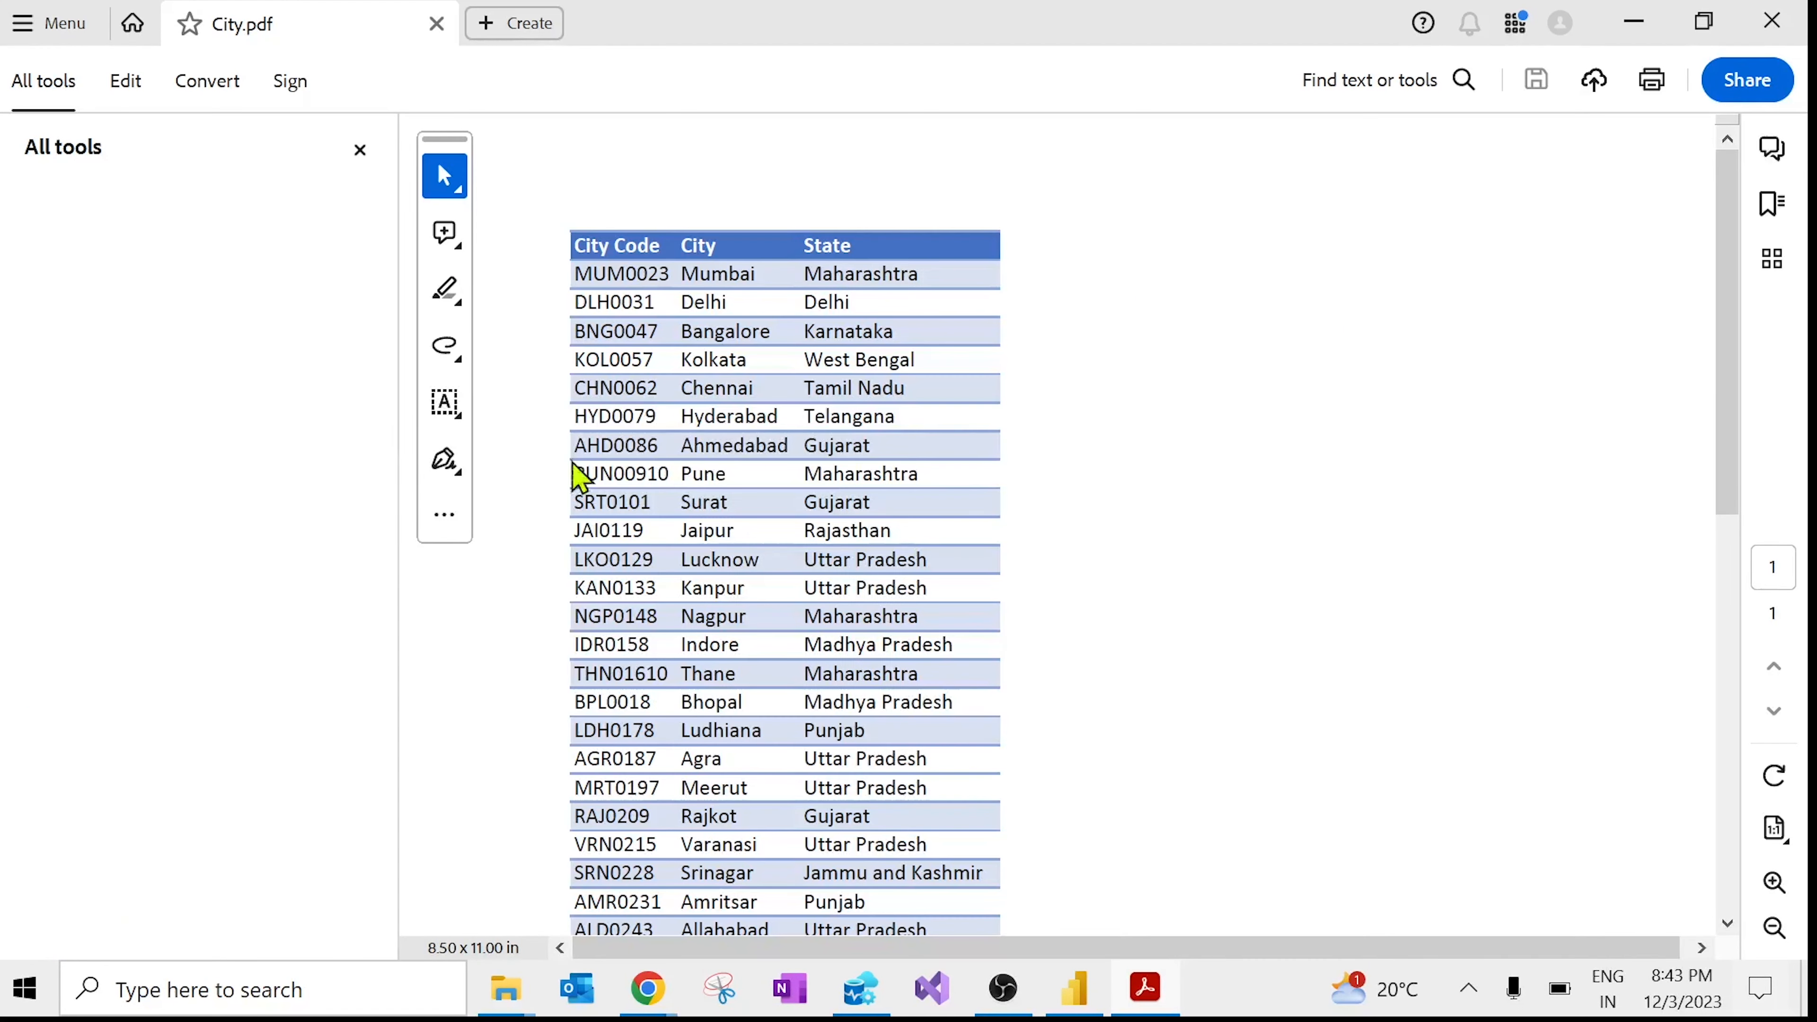
scroll(673, 430, "down", 3)
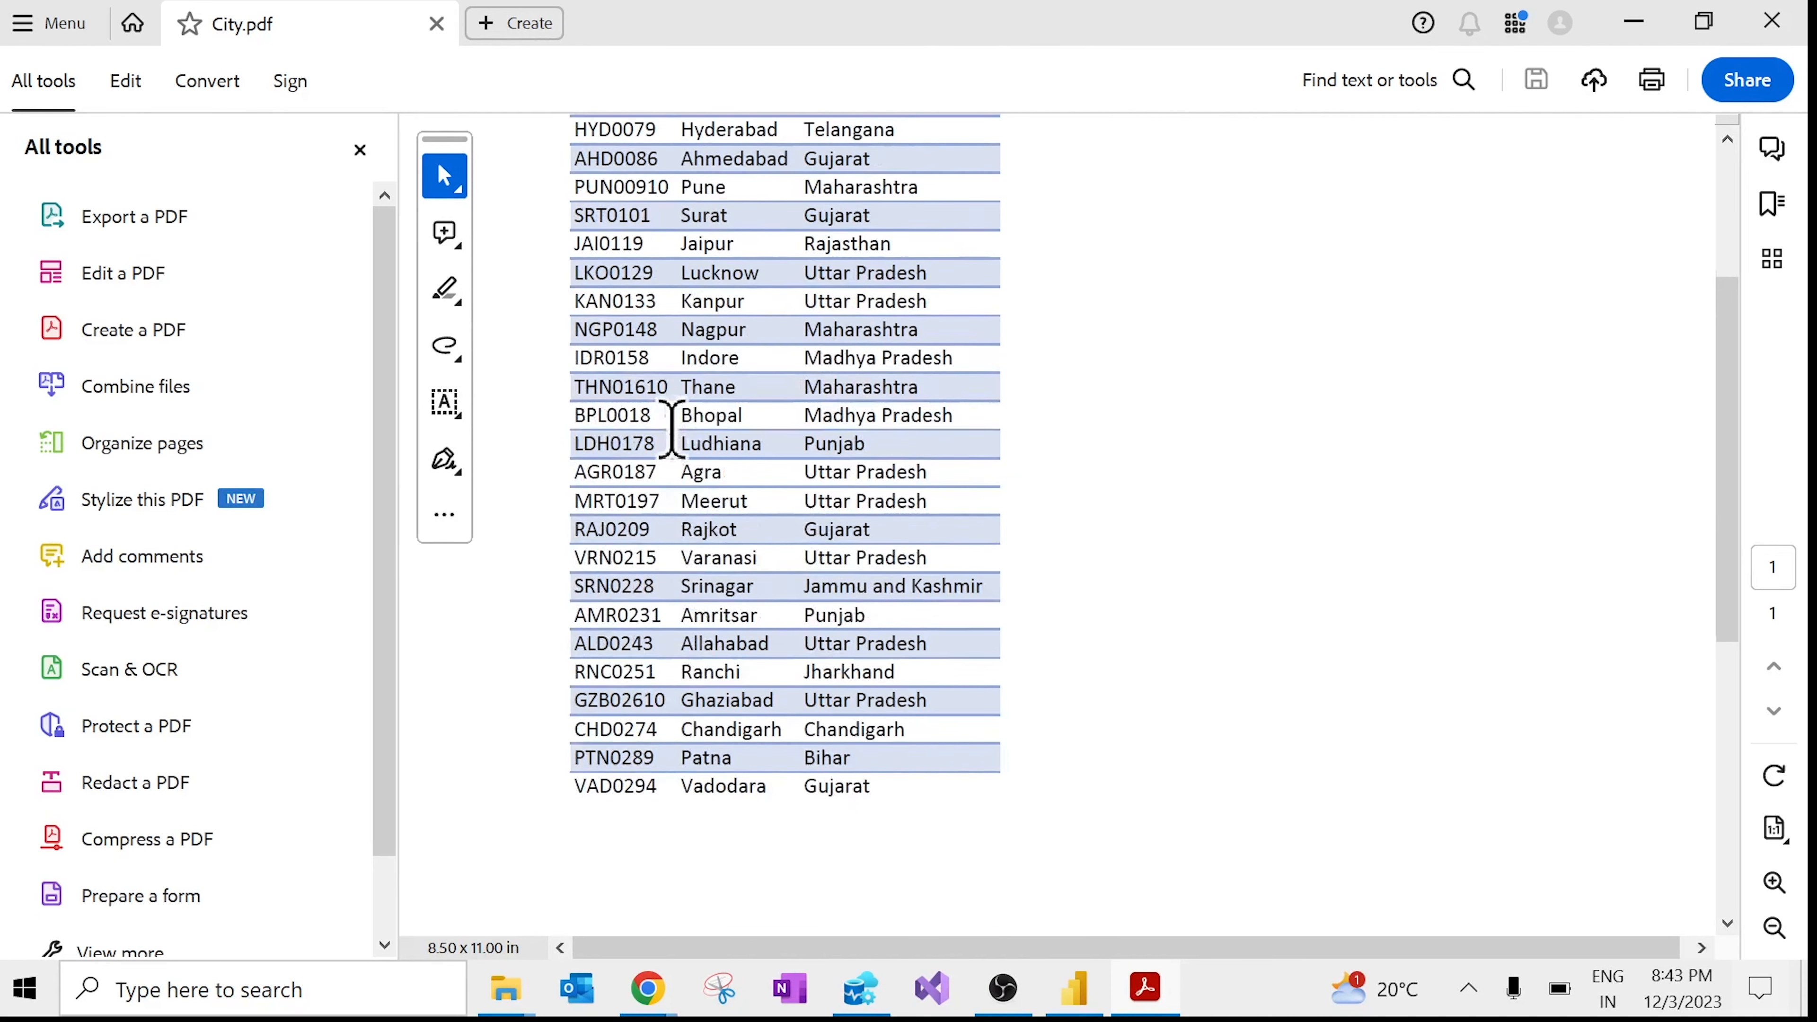
scroll(672, 429, "up", 3)
left_click_drag(589, 190, 941, 888)
scroll(940, 791, "down", 5)
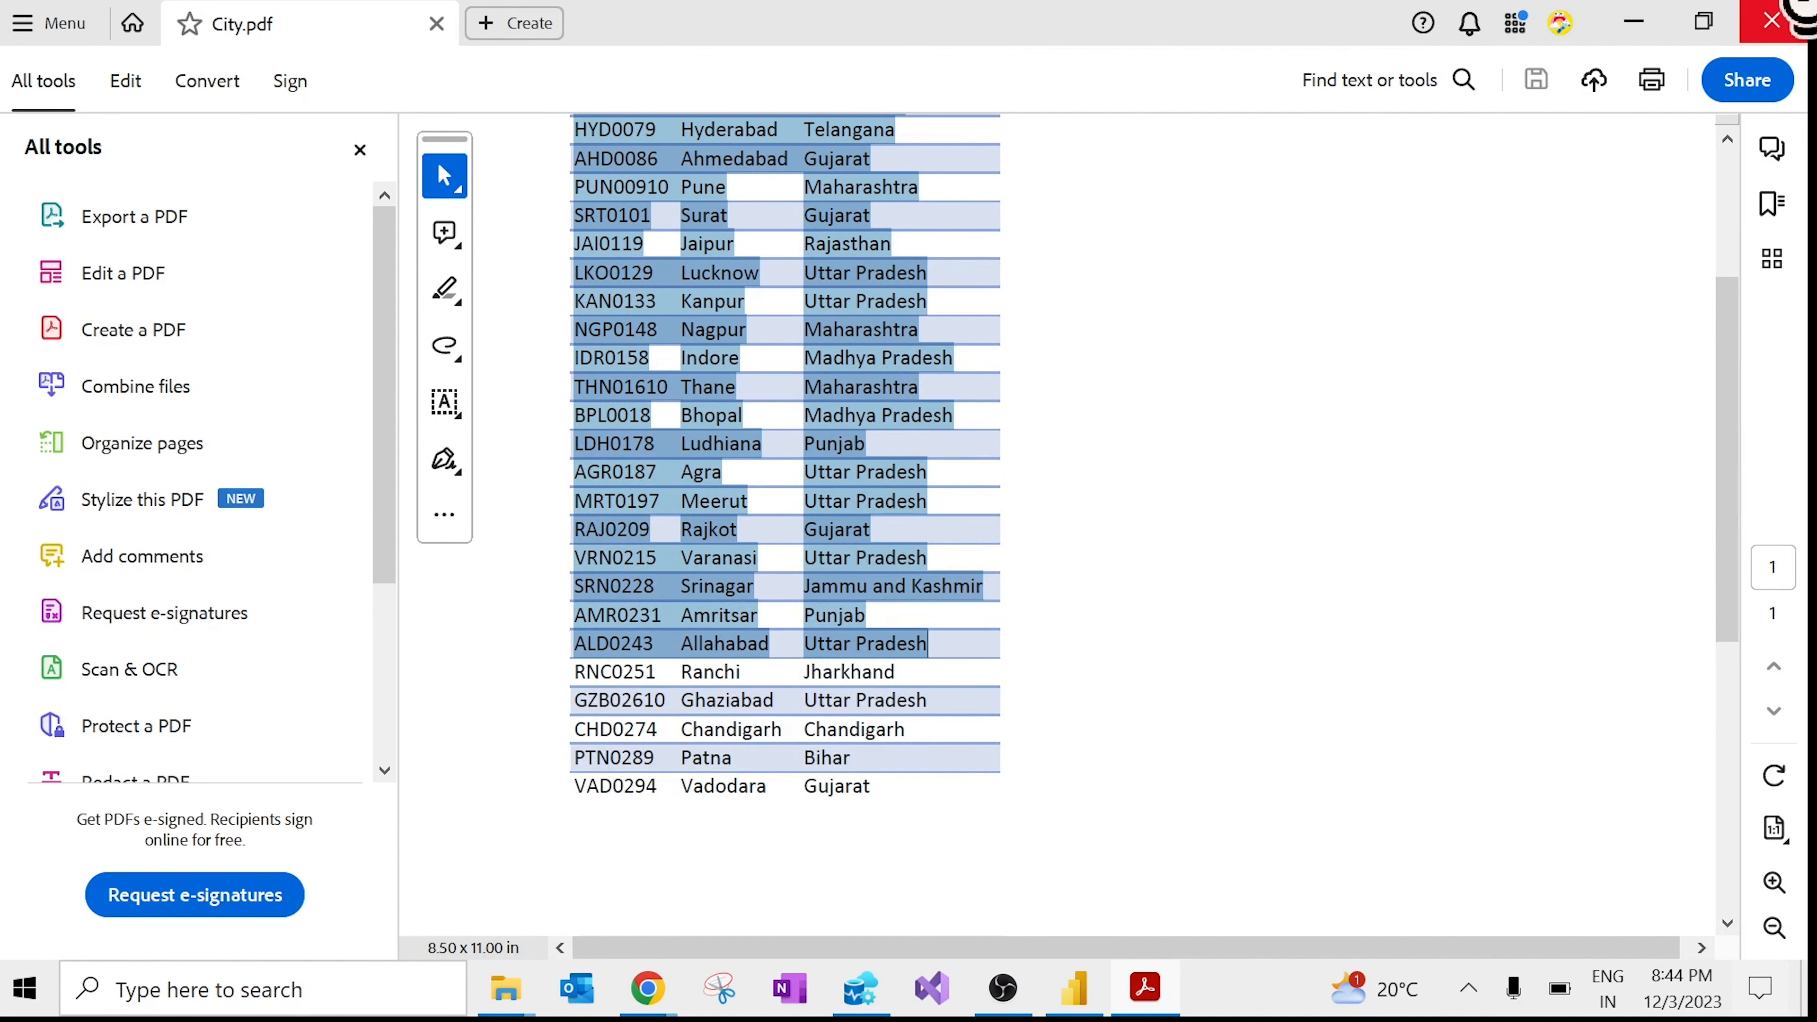
left_click(1772, 21)
left_click(1082, 924)
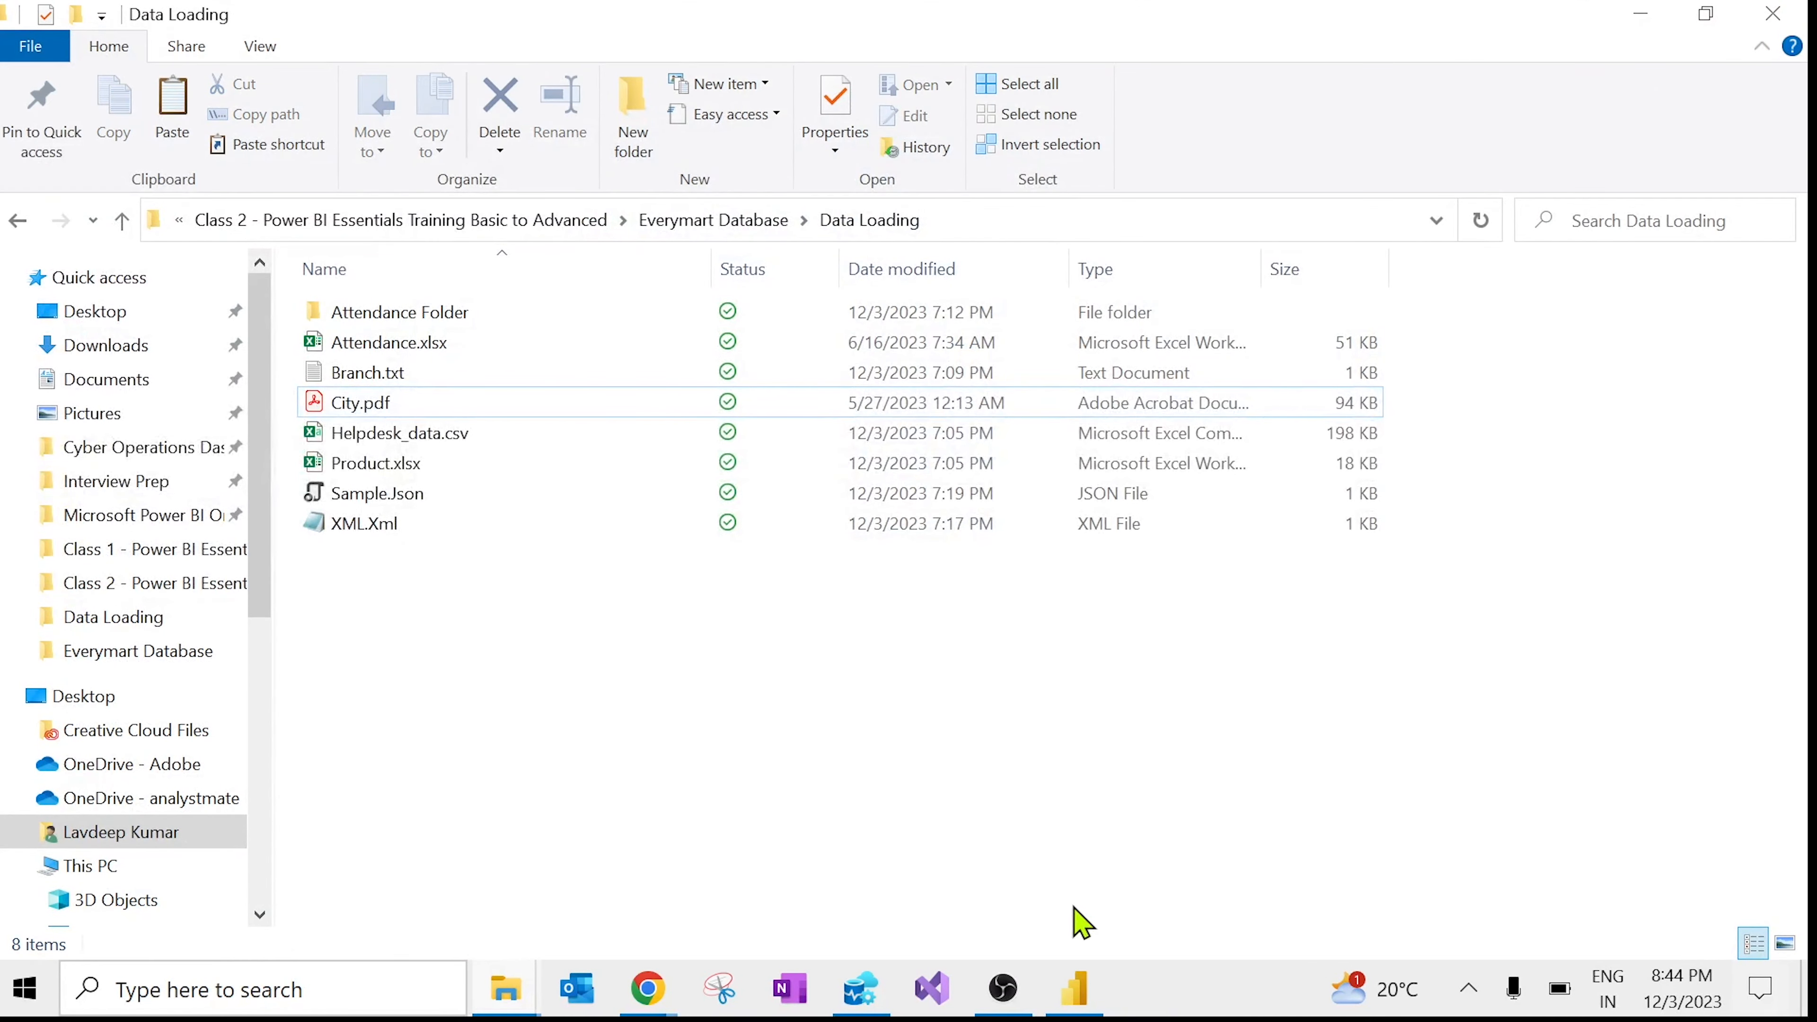
Step: Switch to Power BI Desktop, search the data connectors for "pdf", and start a connection with the PDF connector
left_click(1066, 992)
left_click(256, 190)
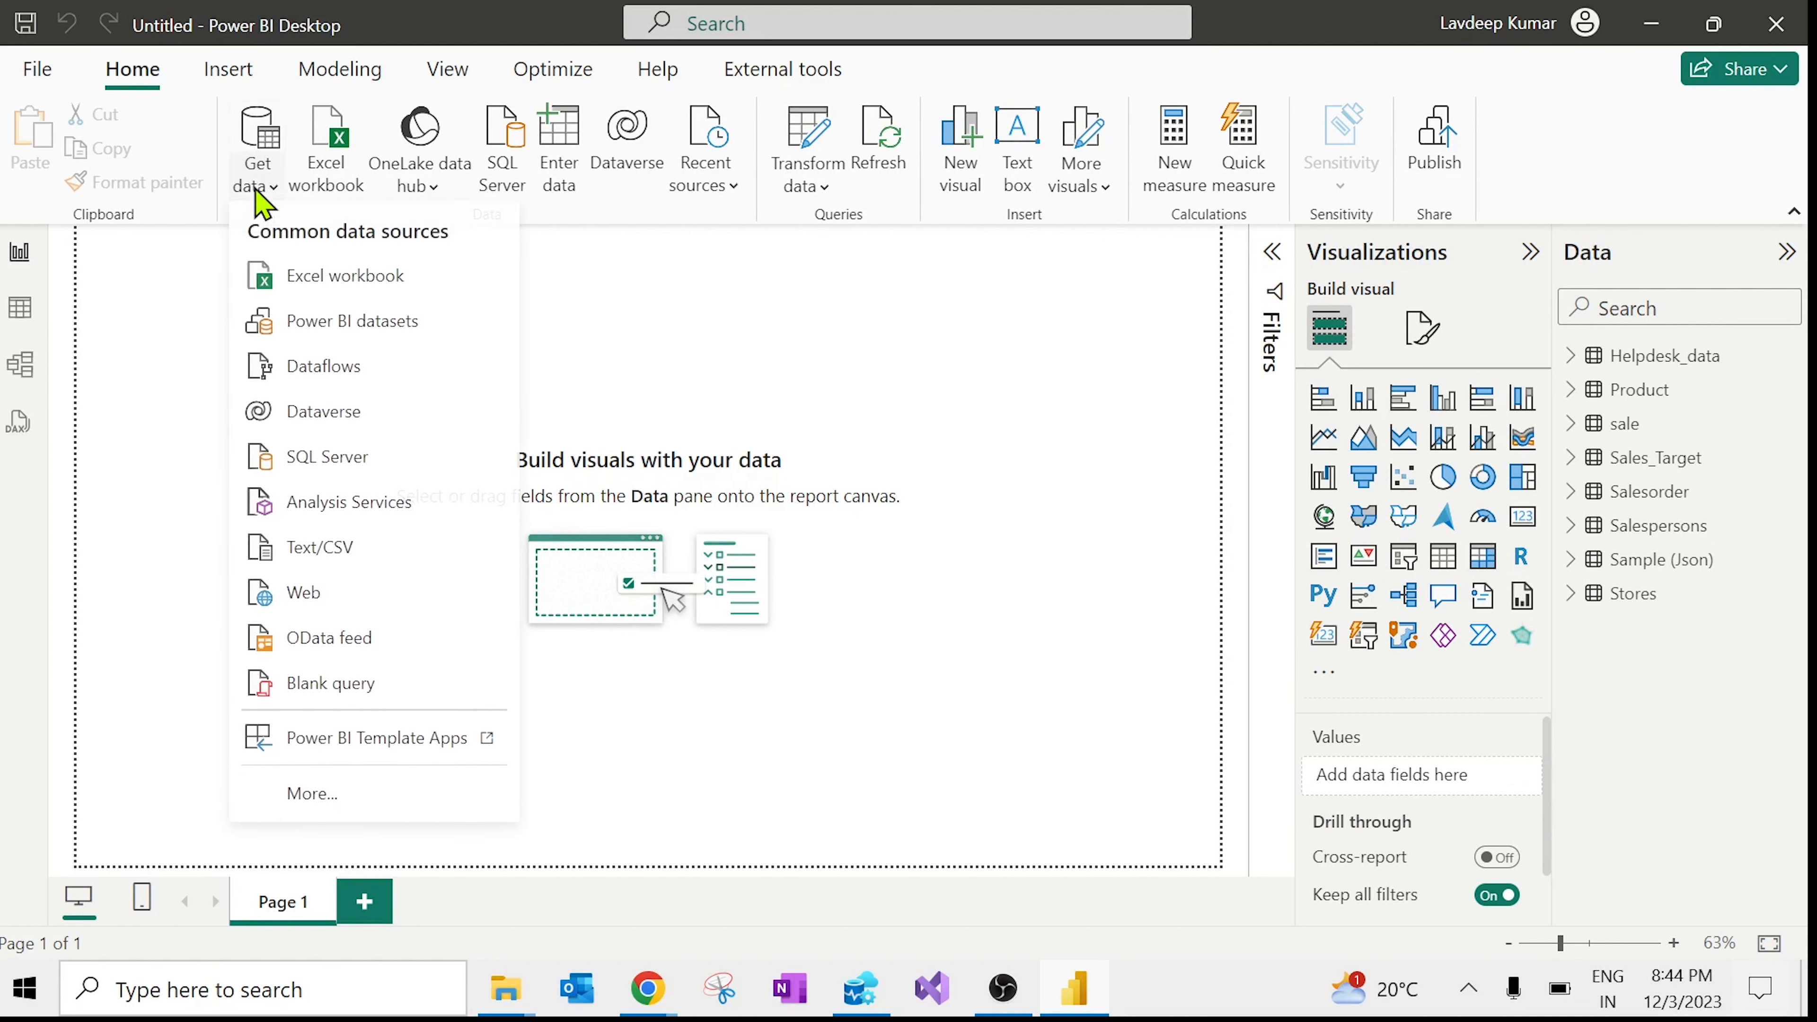
left_click(299, 809)
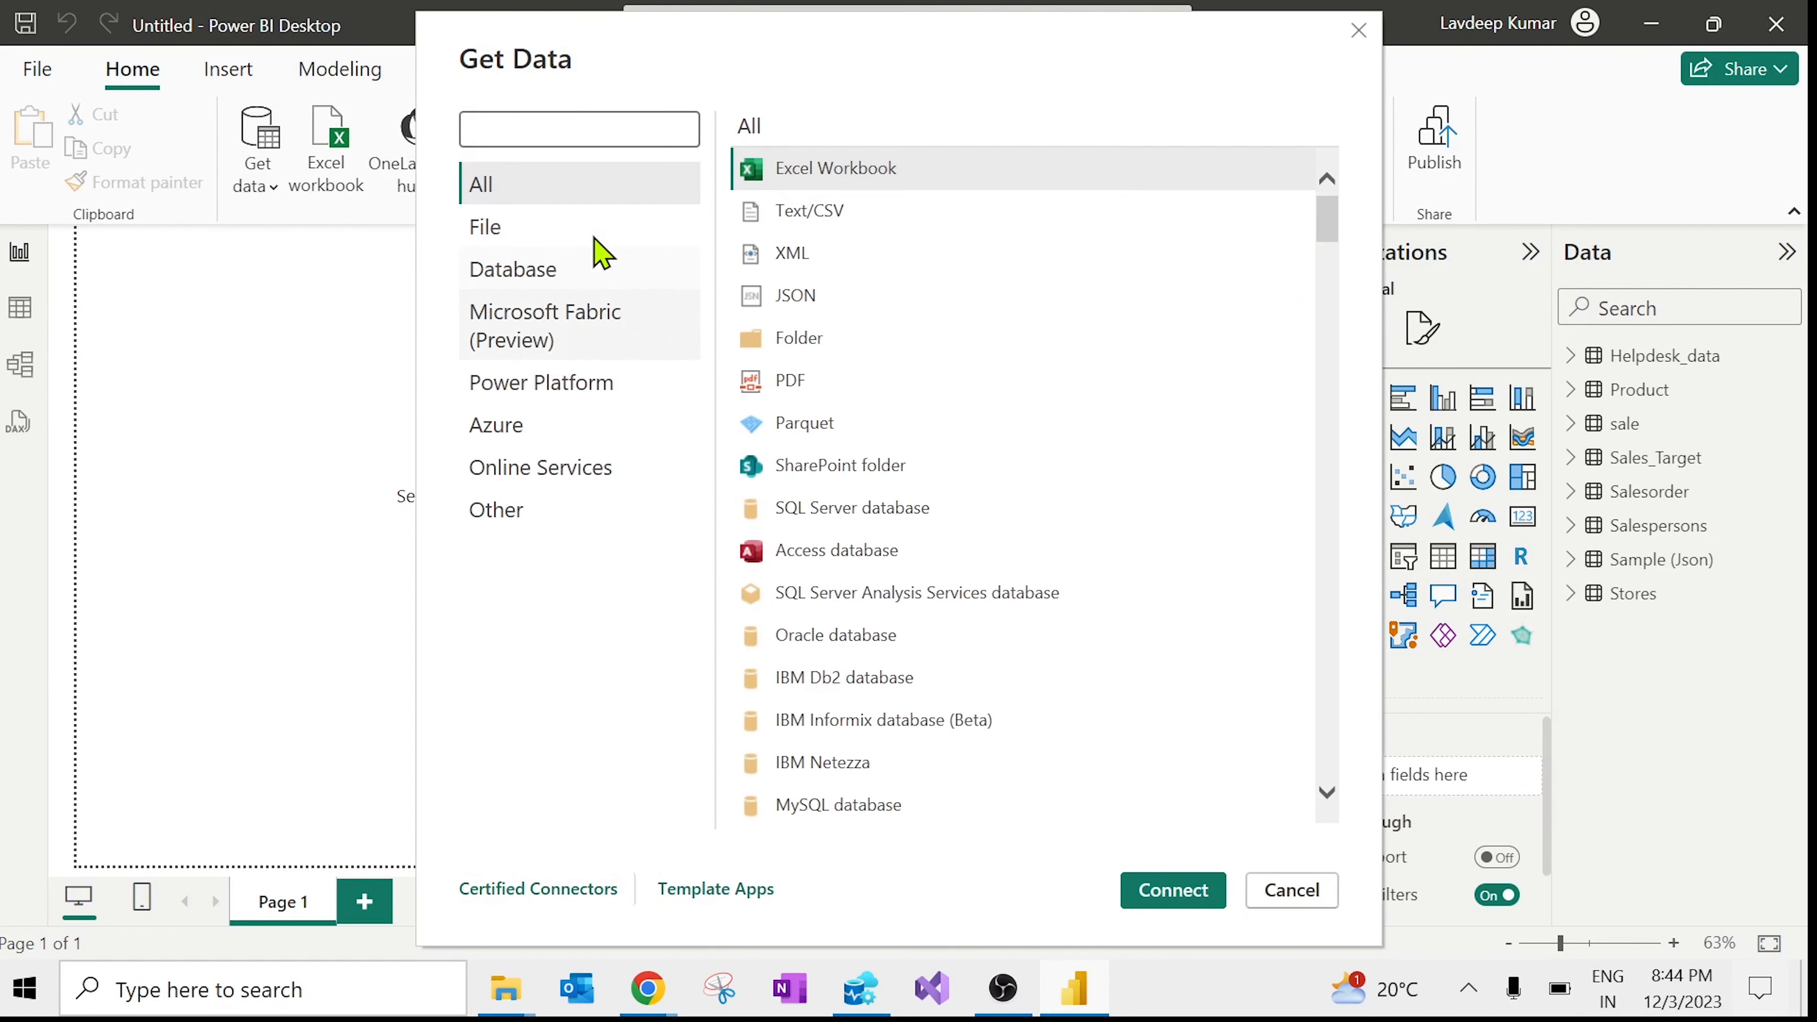
type("p")
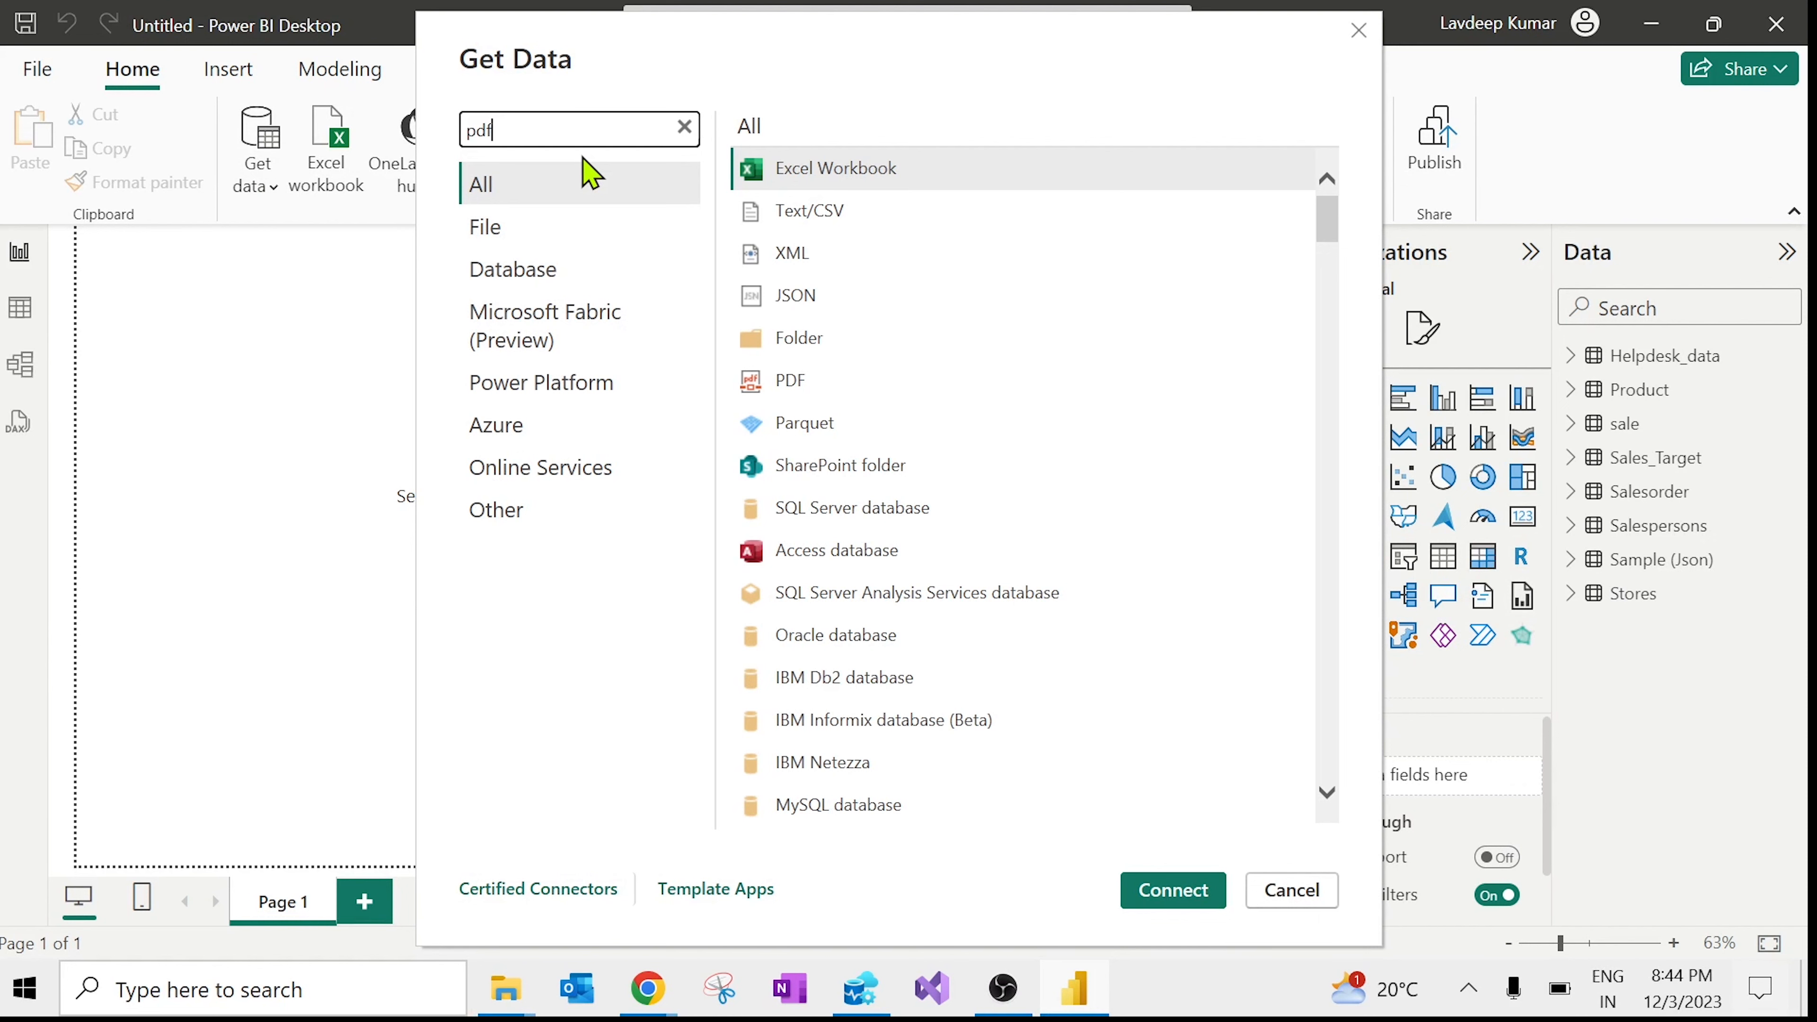
type("df")
left_click(773, 177)
left_click(1180, 898)
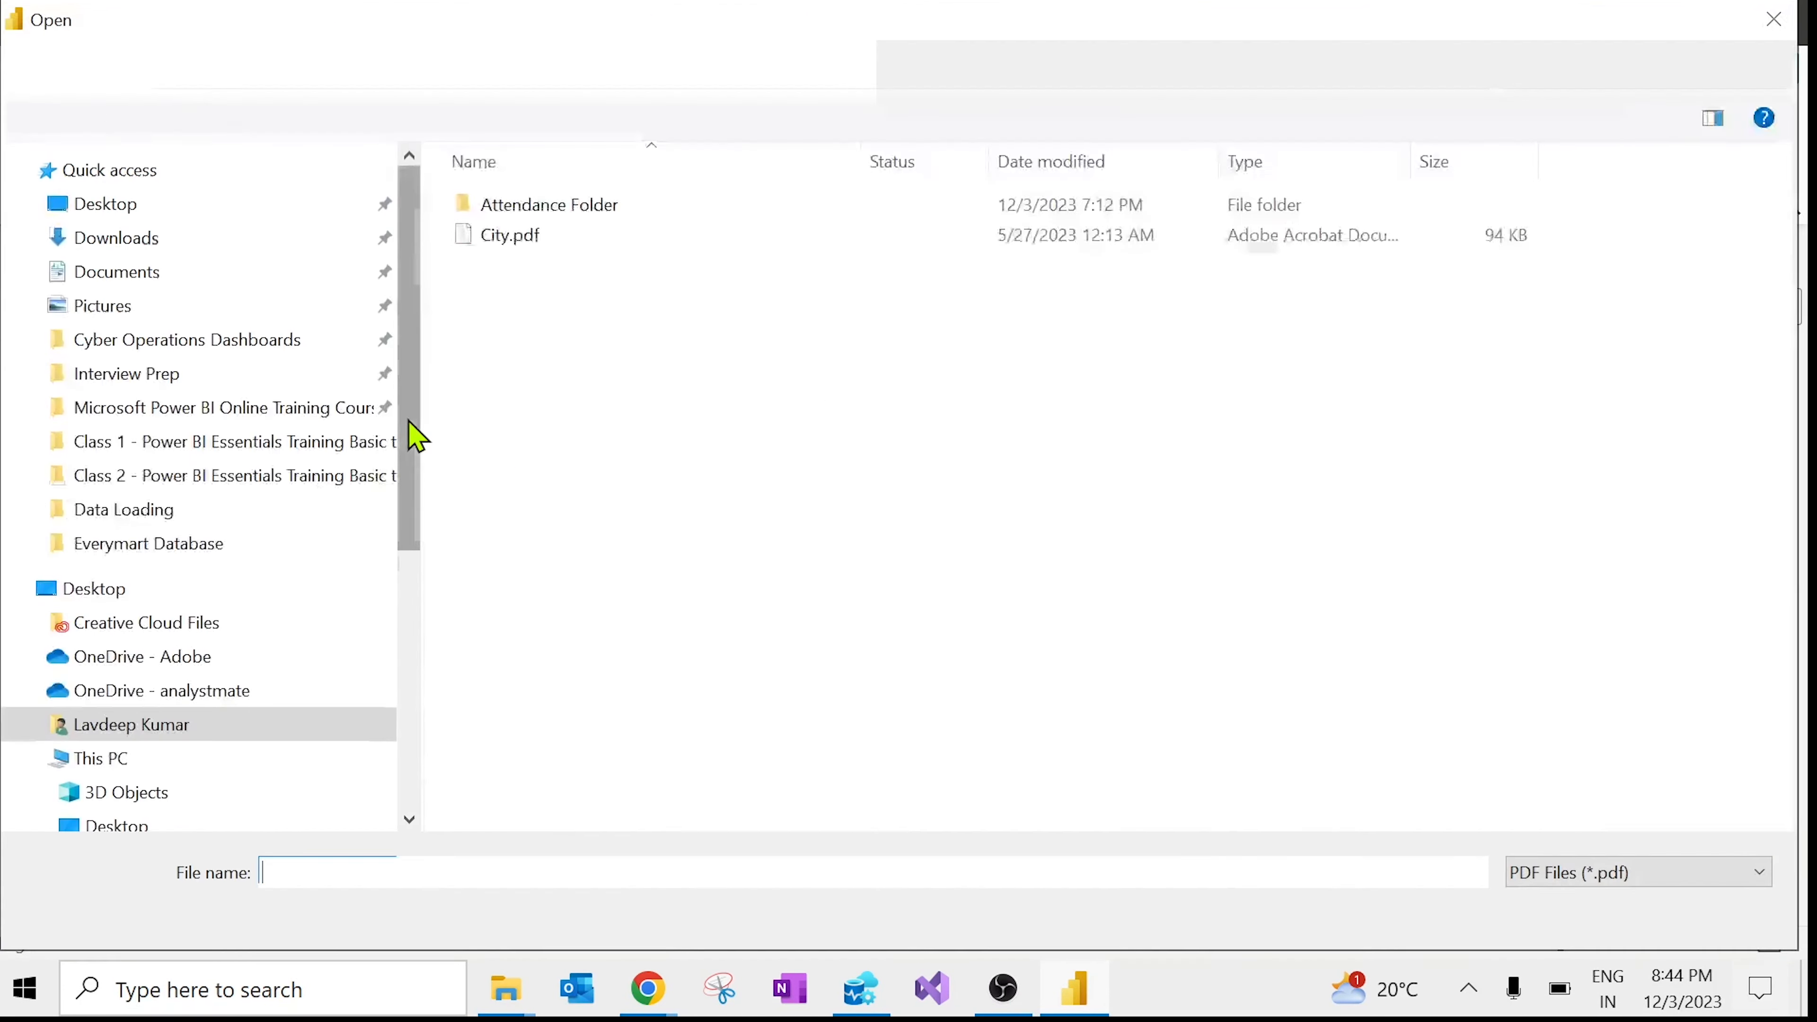
Step: Choose City.pdf in the Data Loading folder as the source and preview its Table001 (Page 1) and Page001 items
left_click(516, 239)
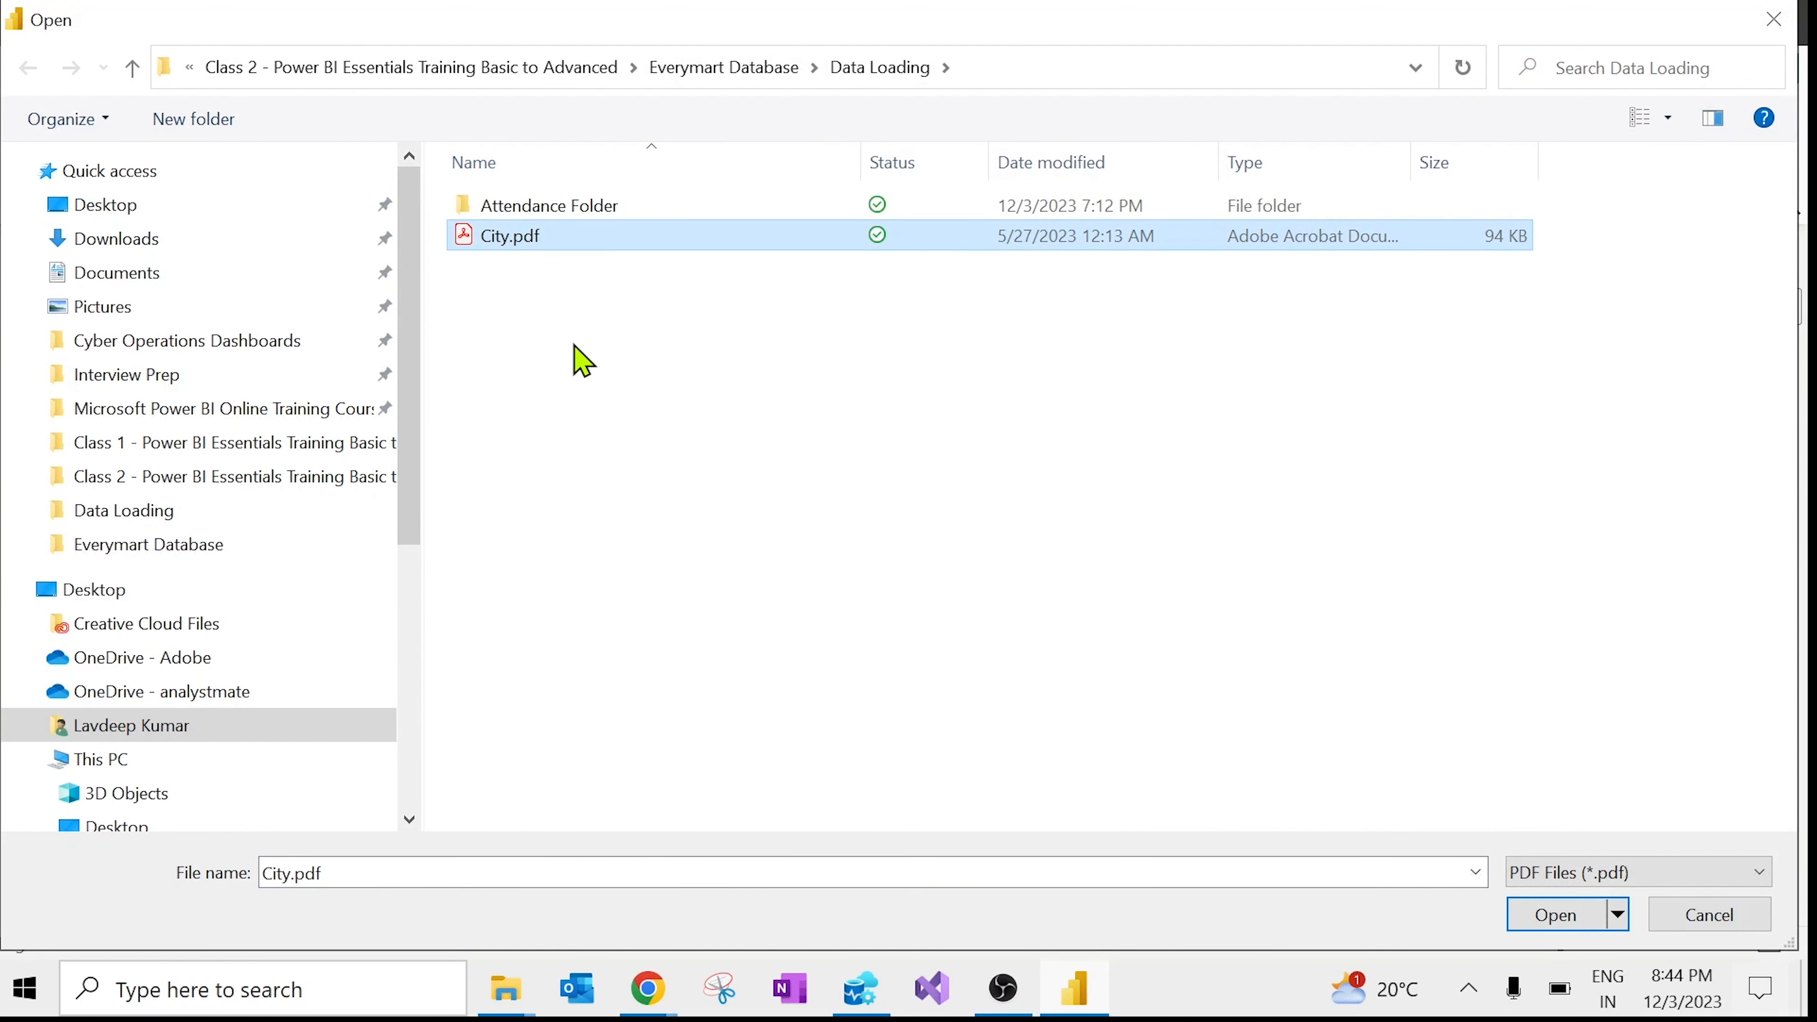
left_click(1560, 920)
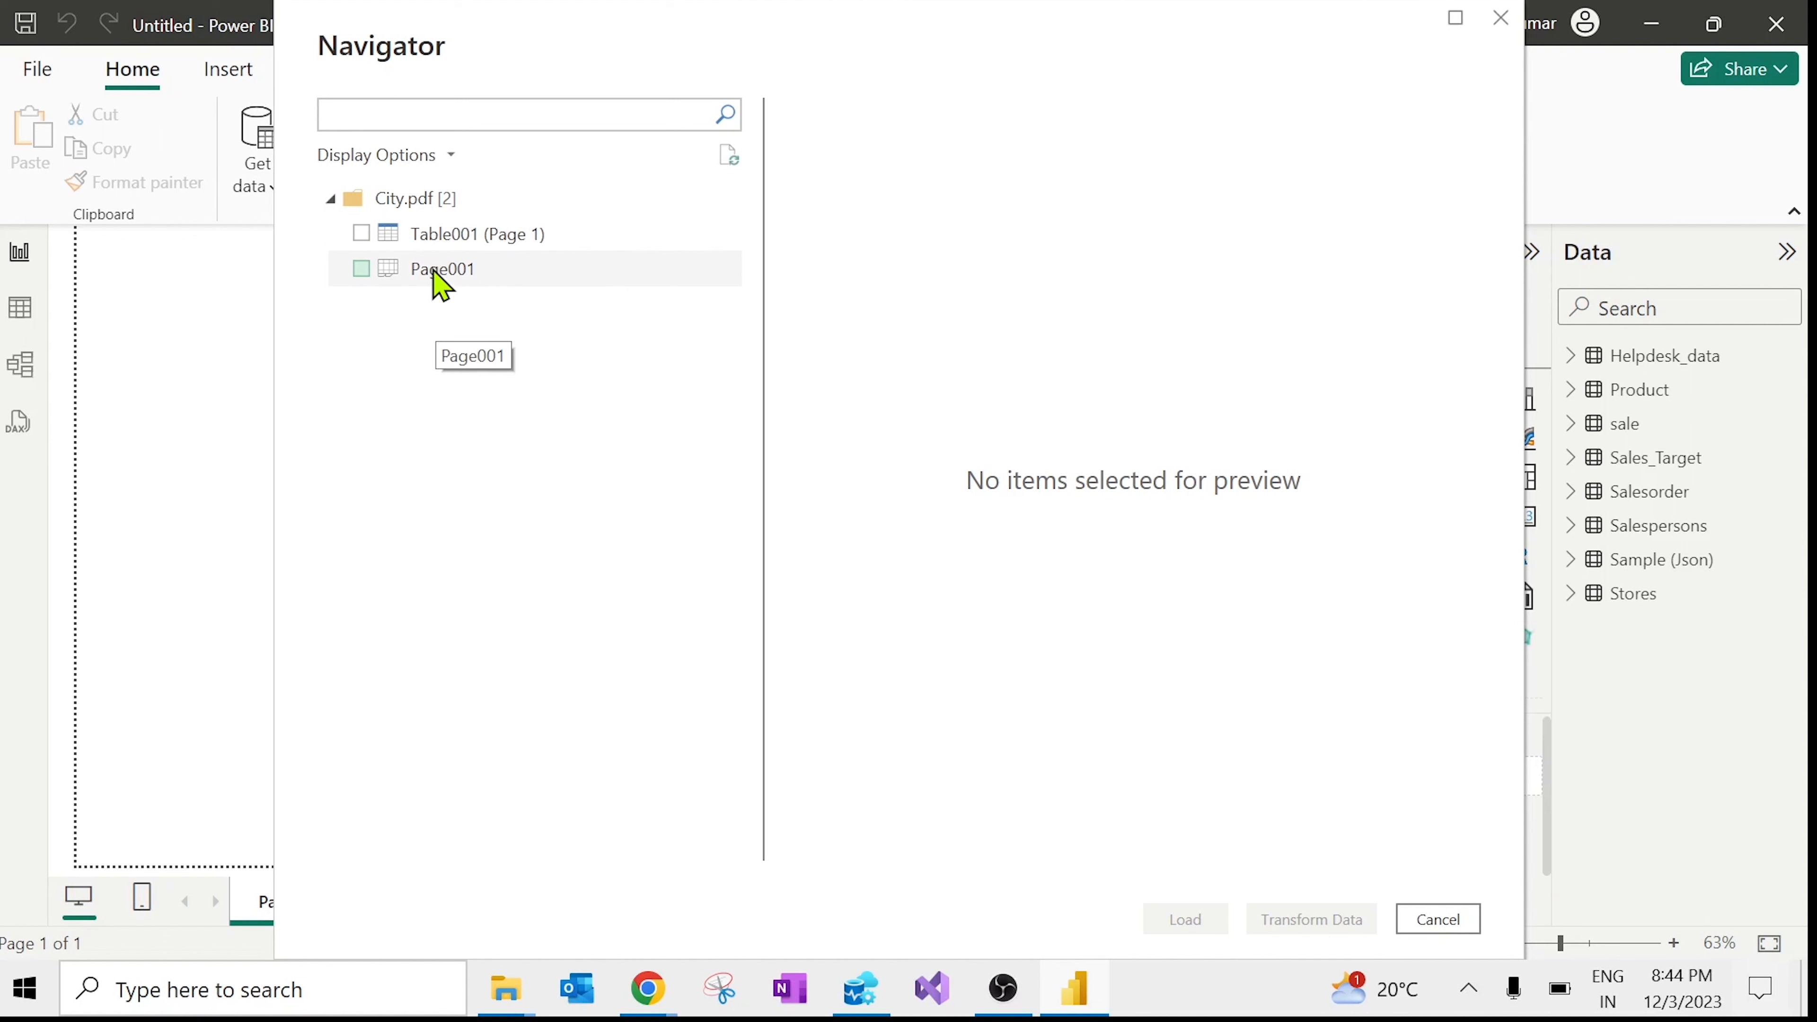
left_click(444, 247)
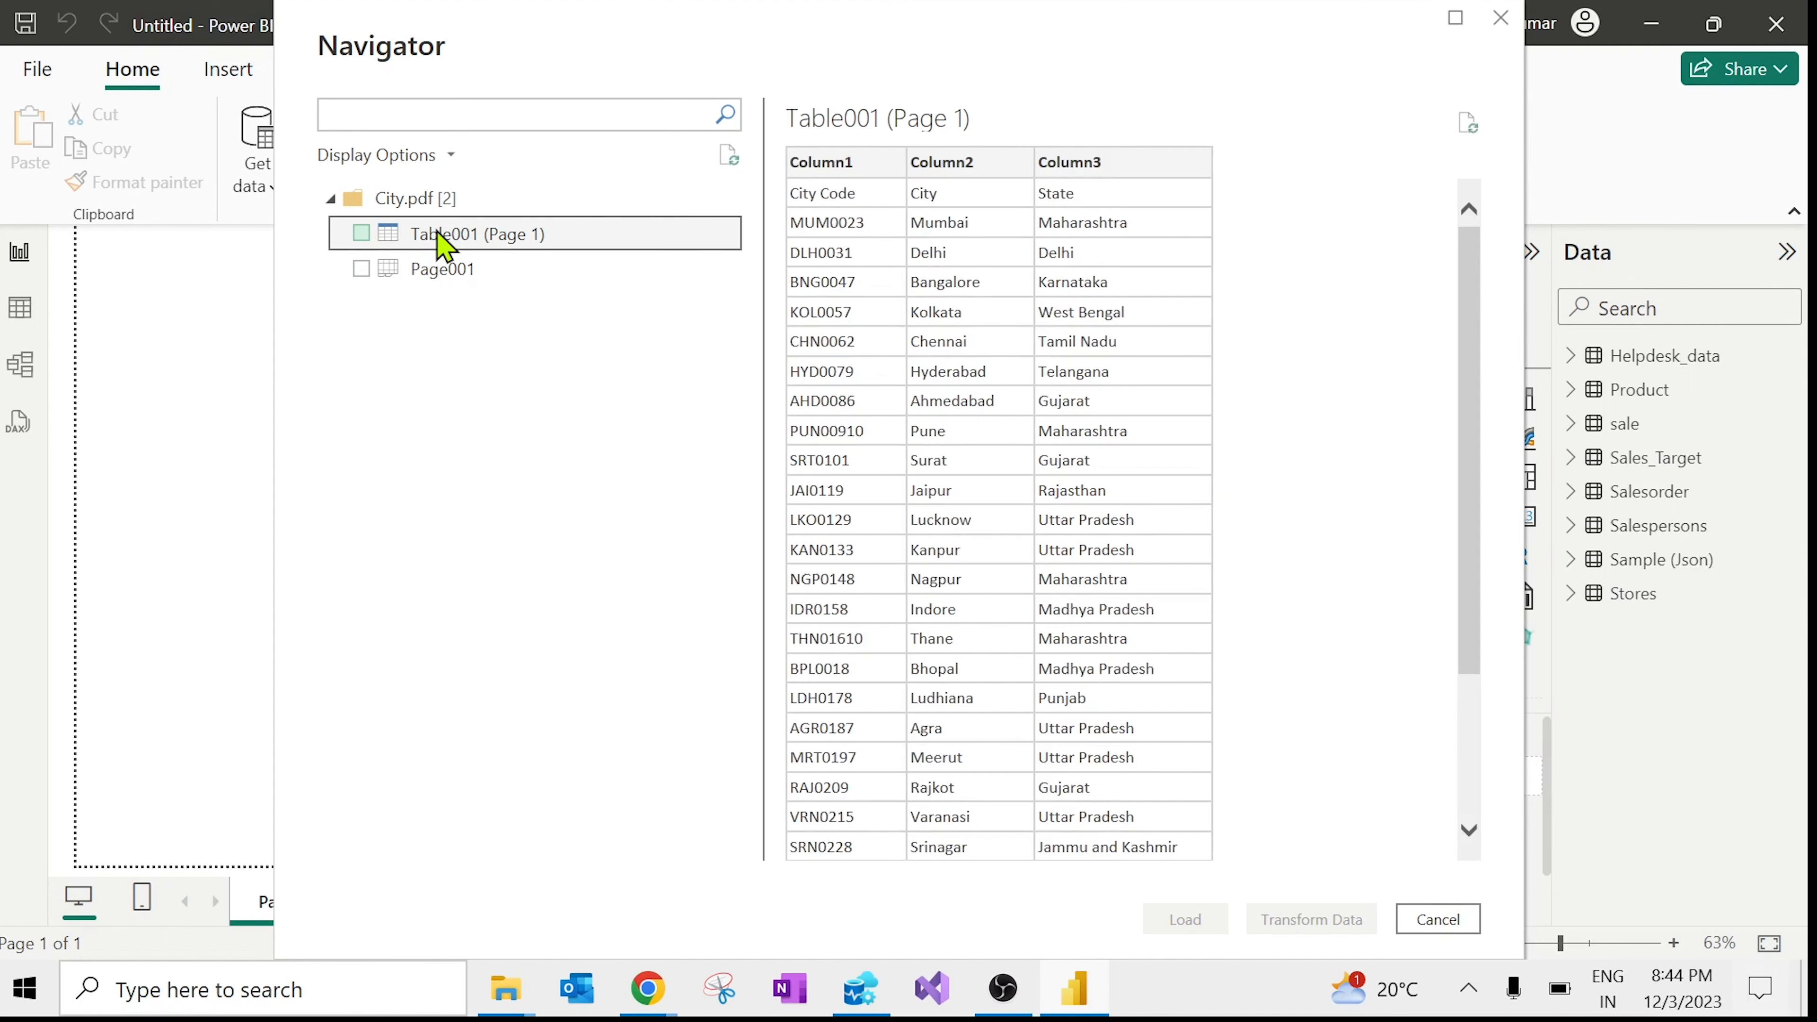
left_click(445, 277)
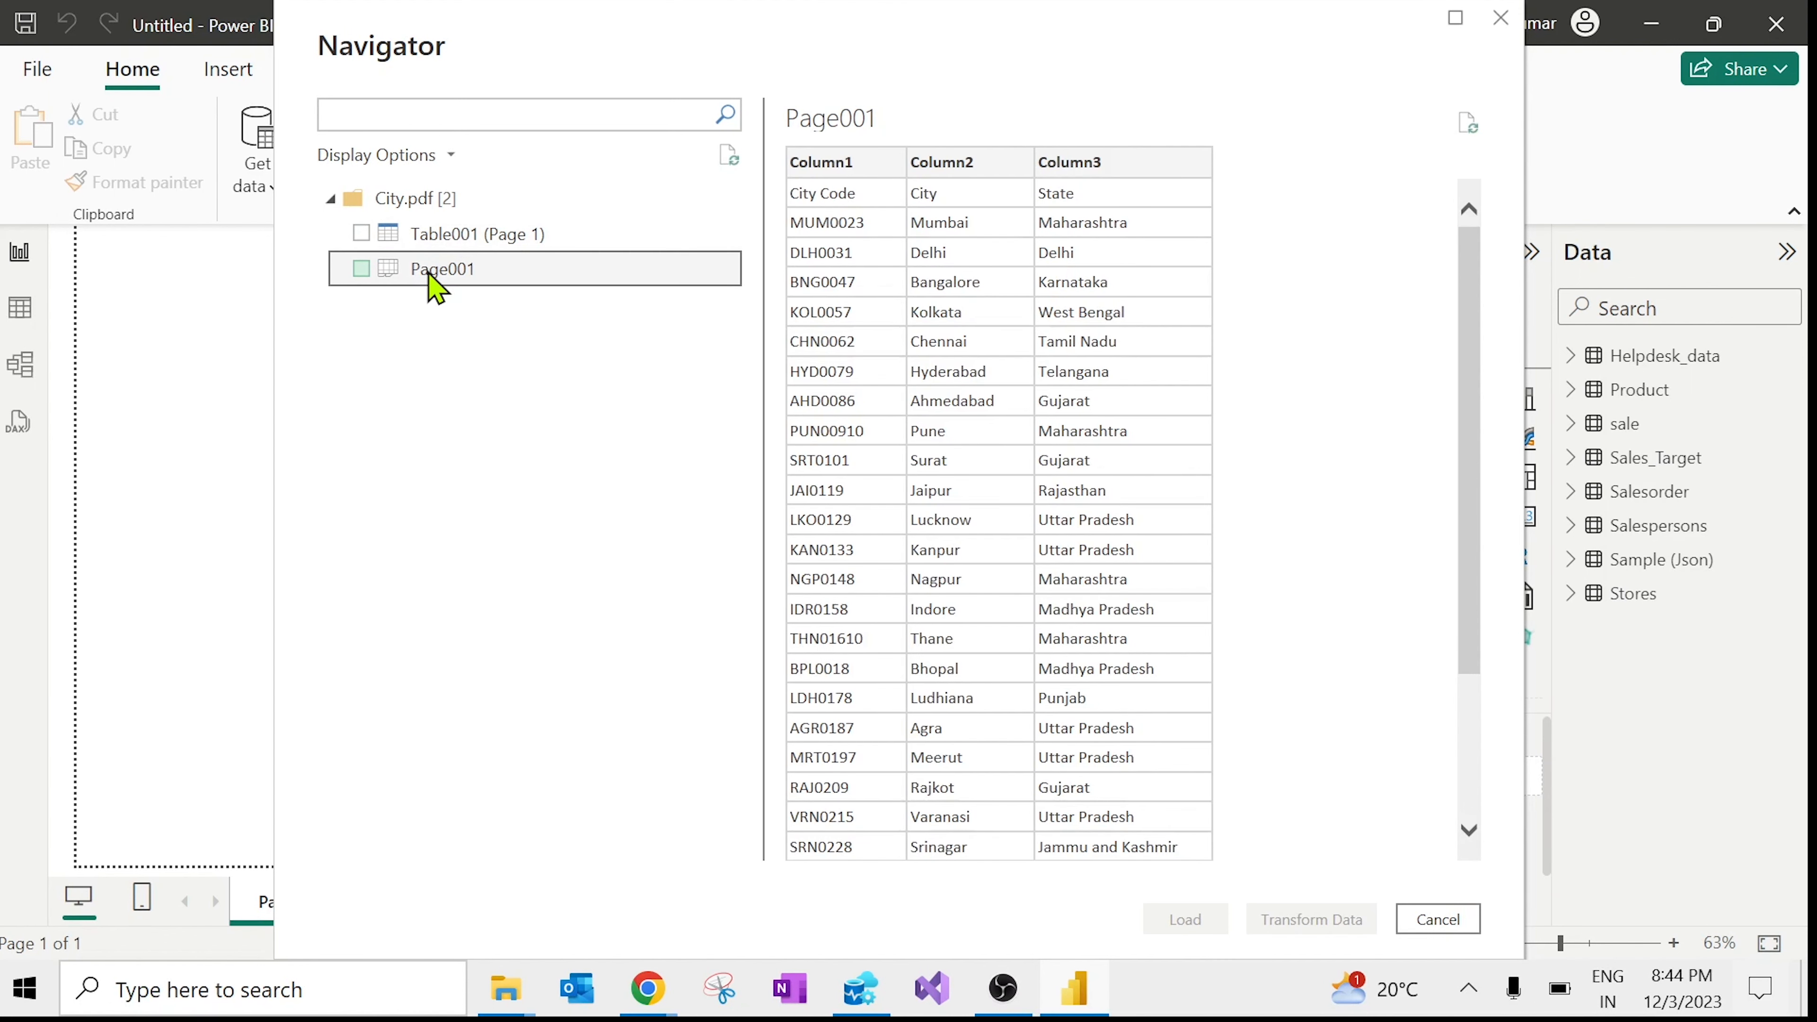
Step: Compare the two City.pdf items, select Table001 (Page 1) as the table to import, and open it for data transformation
left_click(441, 233)
left_click(447, 276)
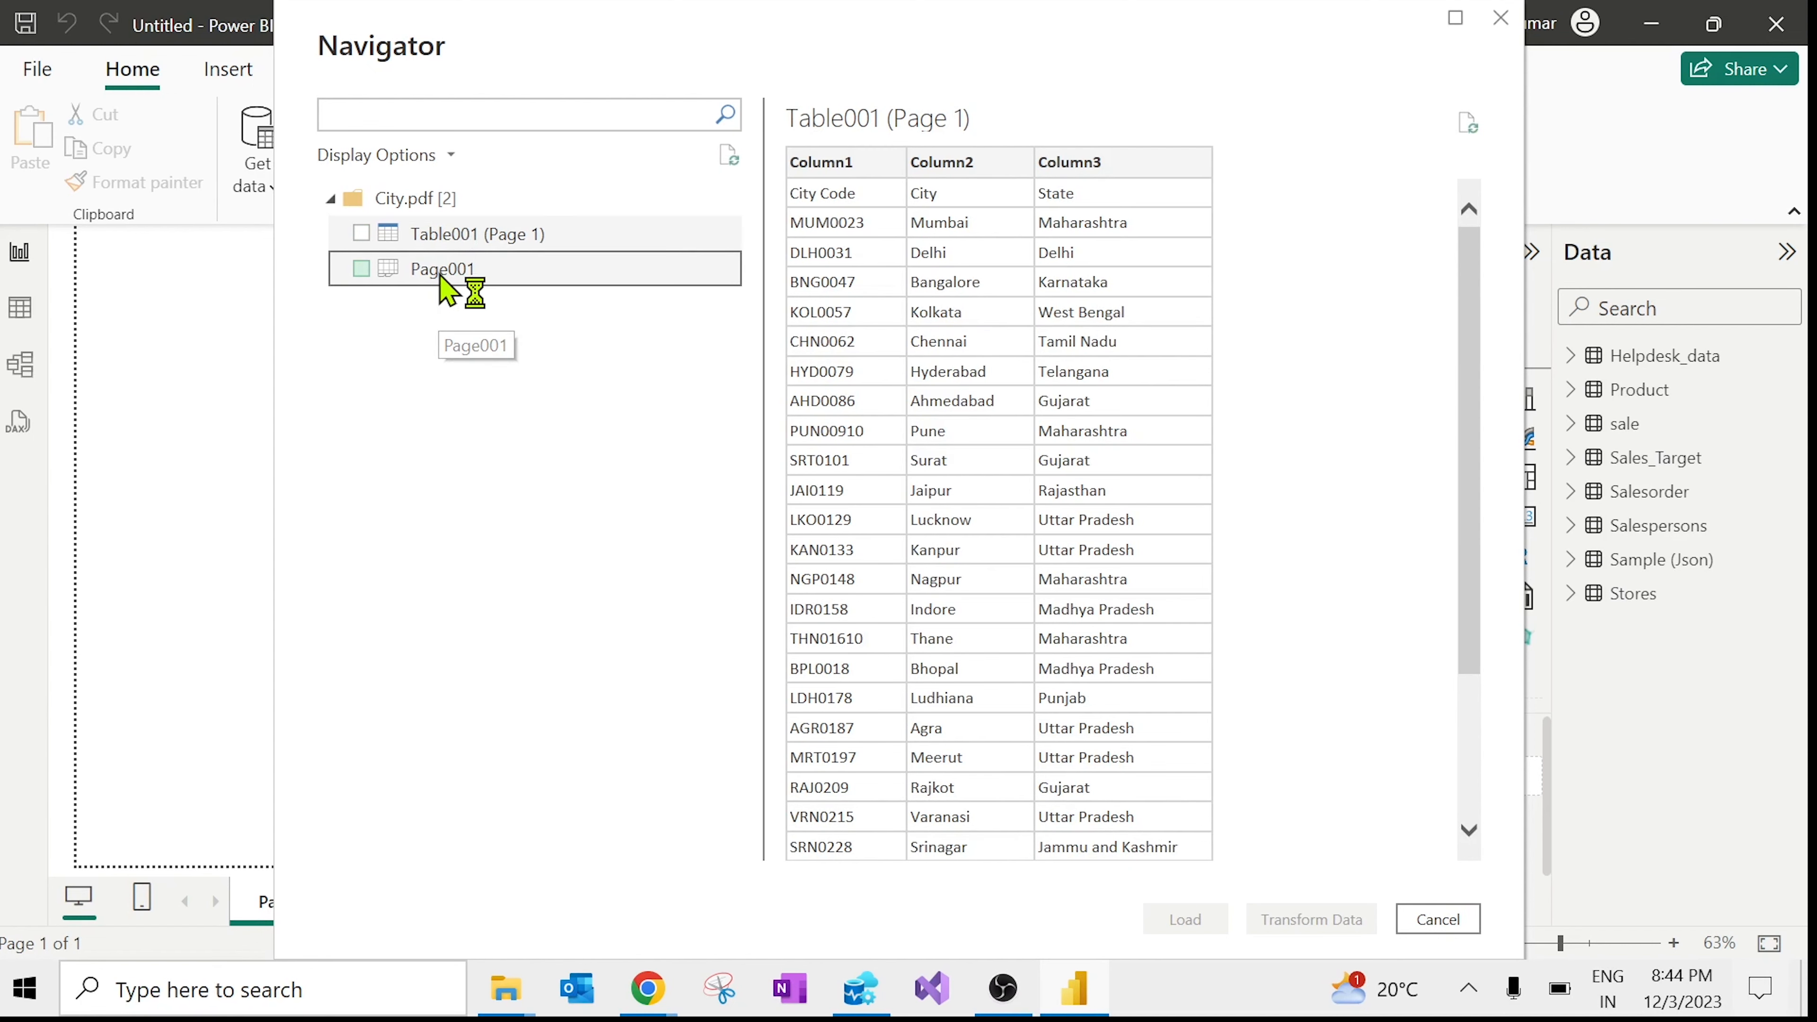
left_click(462, 240)
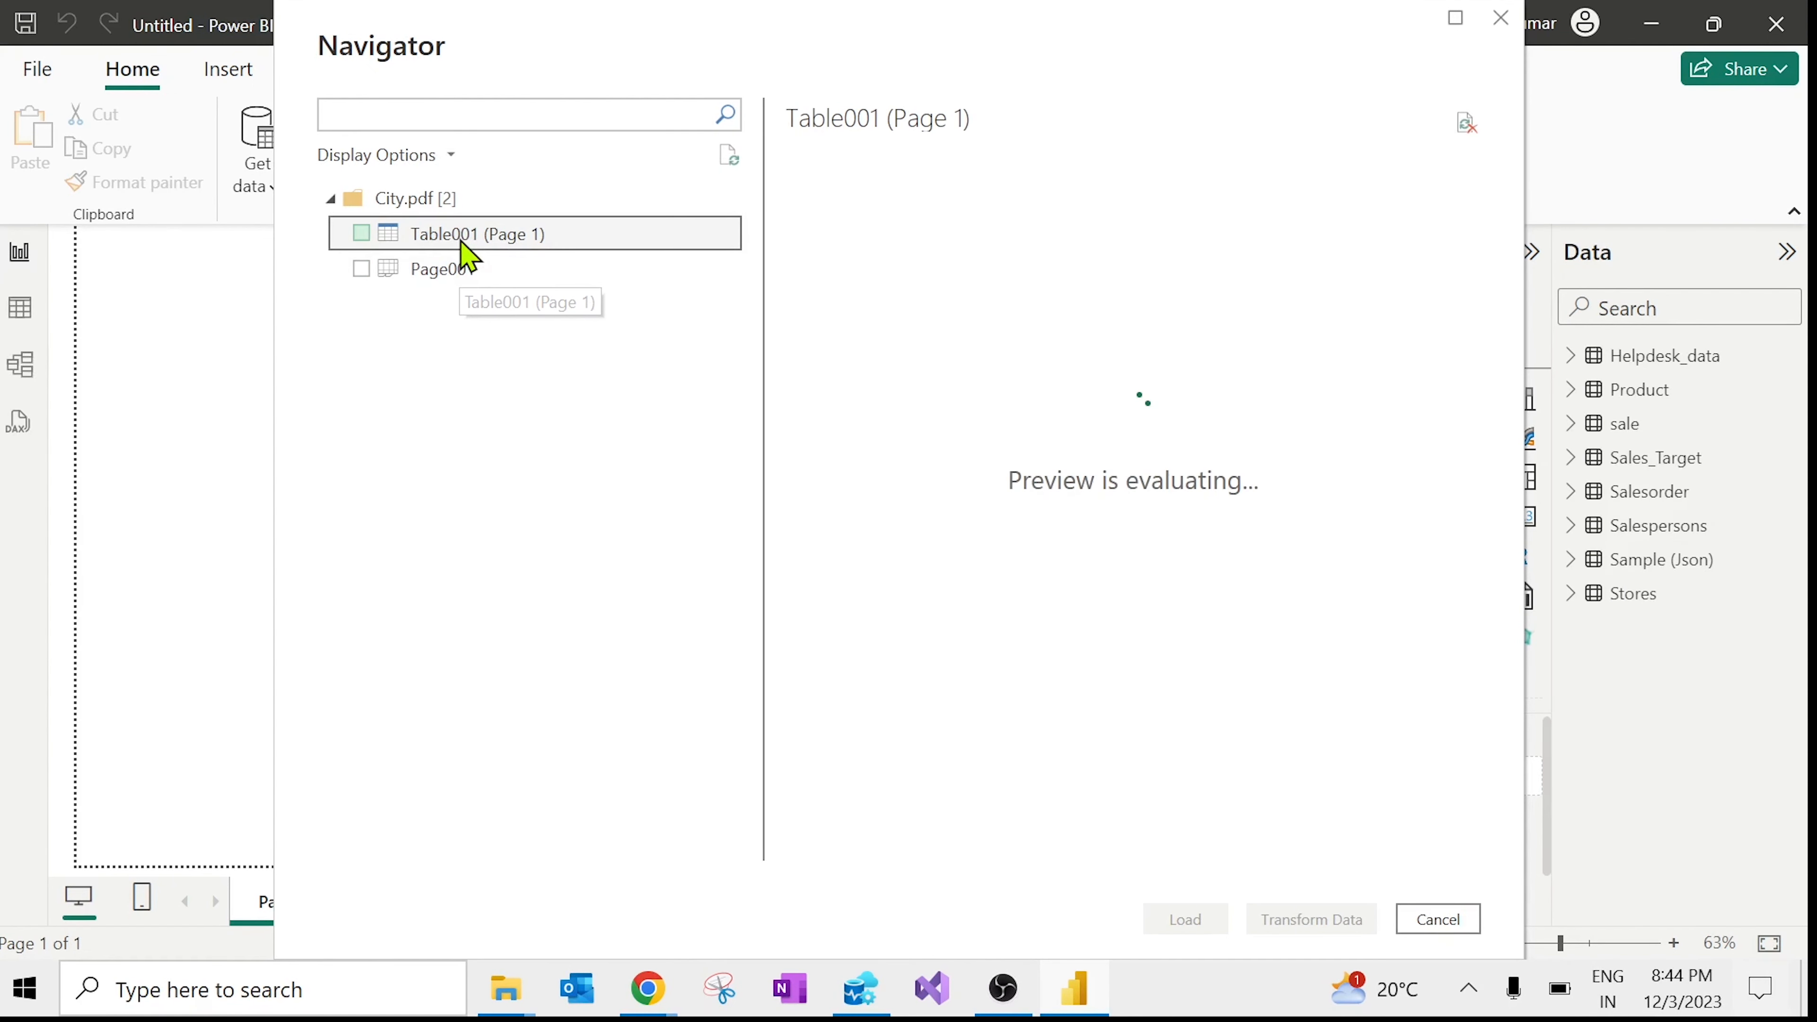
left_click(361, 235)
left_click(1191, 926)
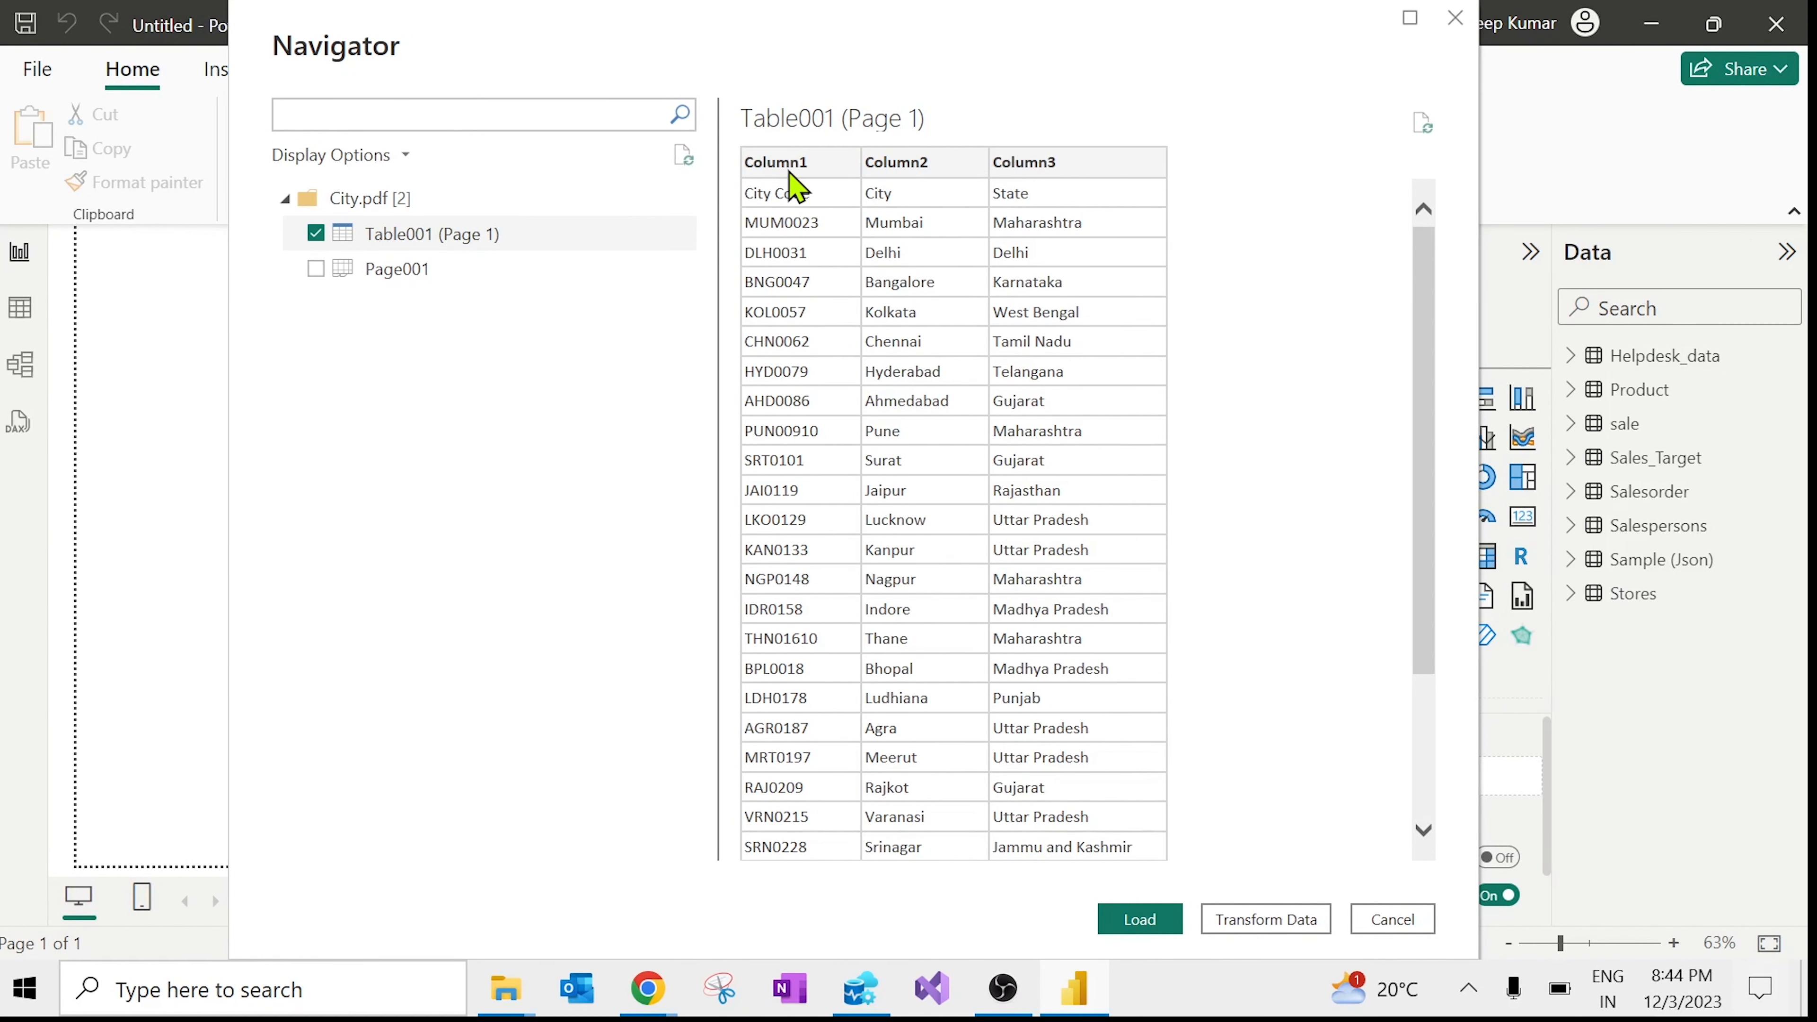
left_click(1261, 923)
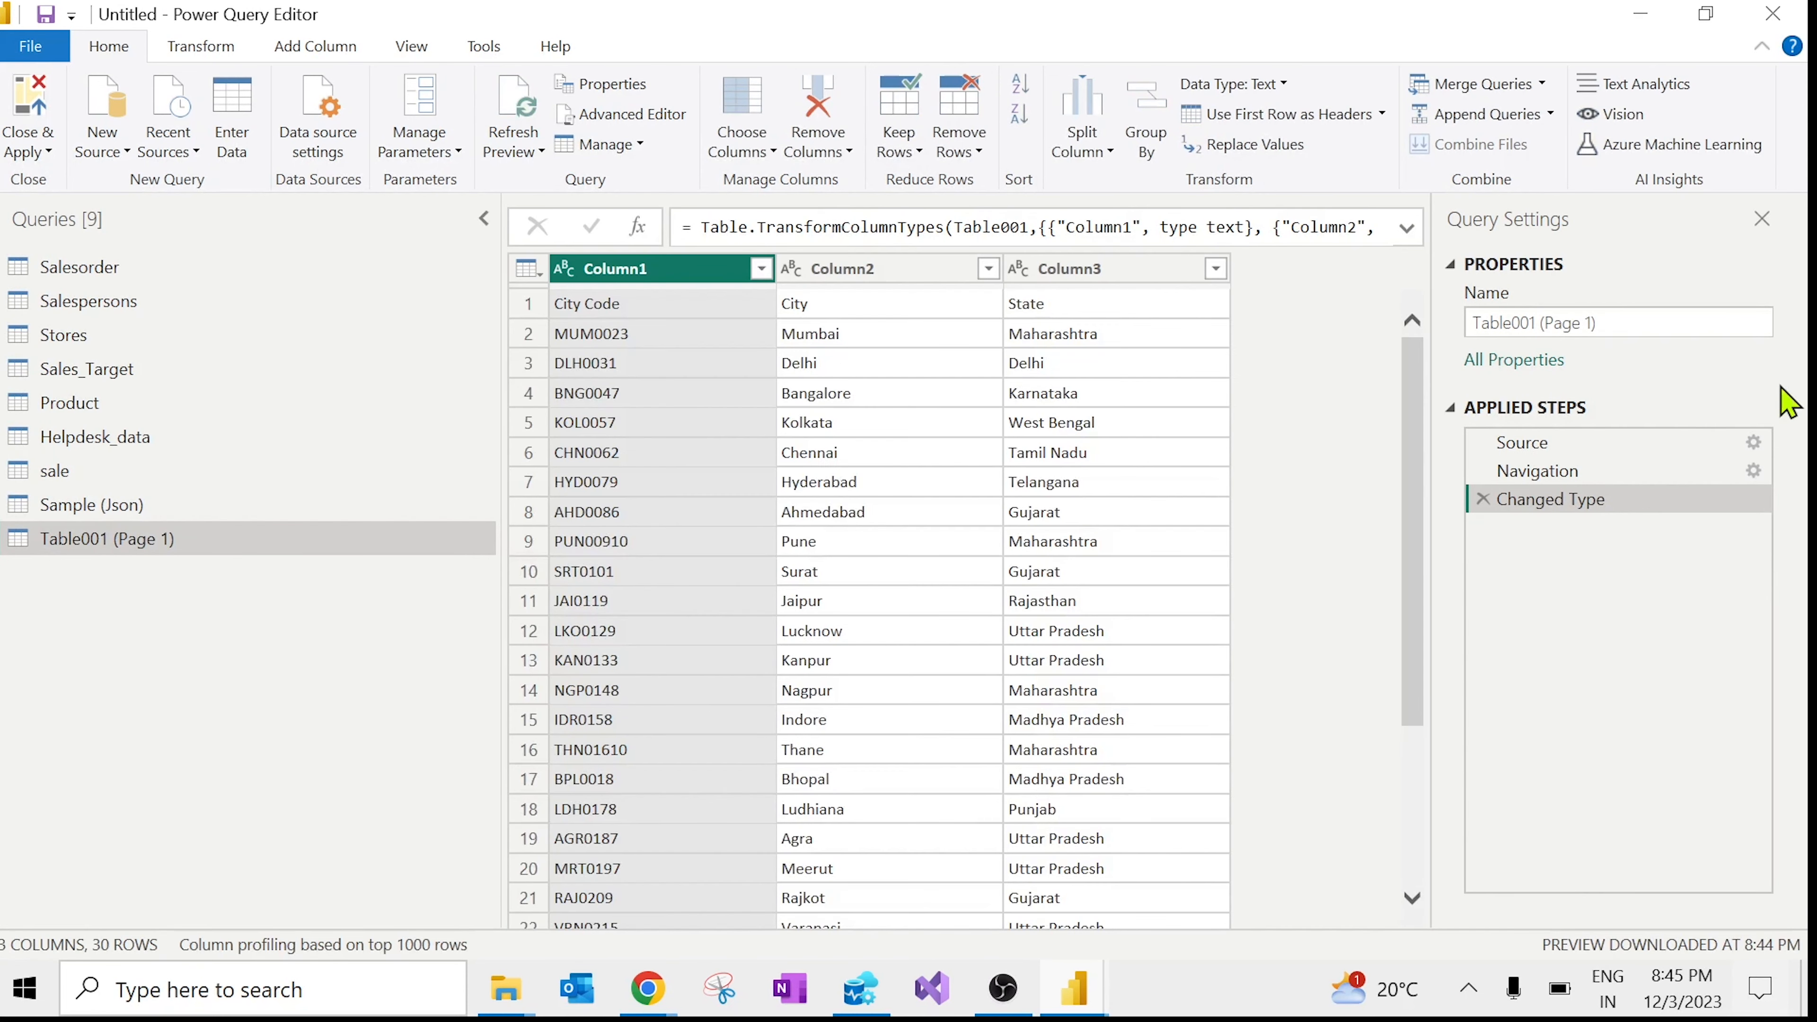
Step: Rename the Table001 (Page 1) query to "City From (PDF)" and use its first row as headers
left_click(1639, 323)
type("City From (PDF")
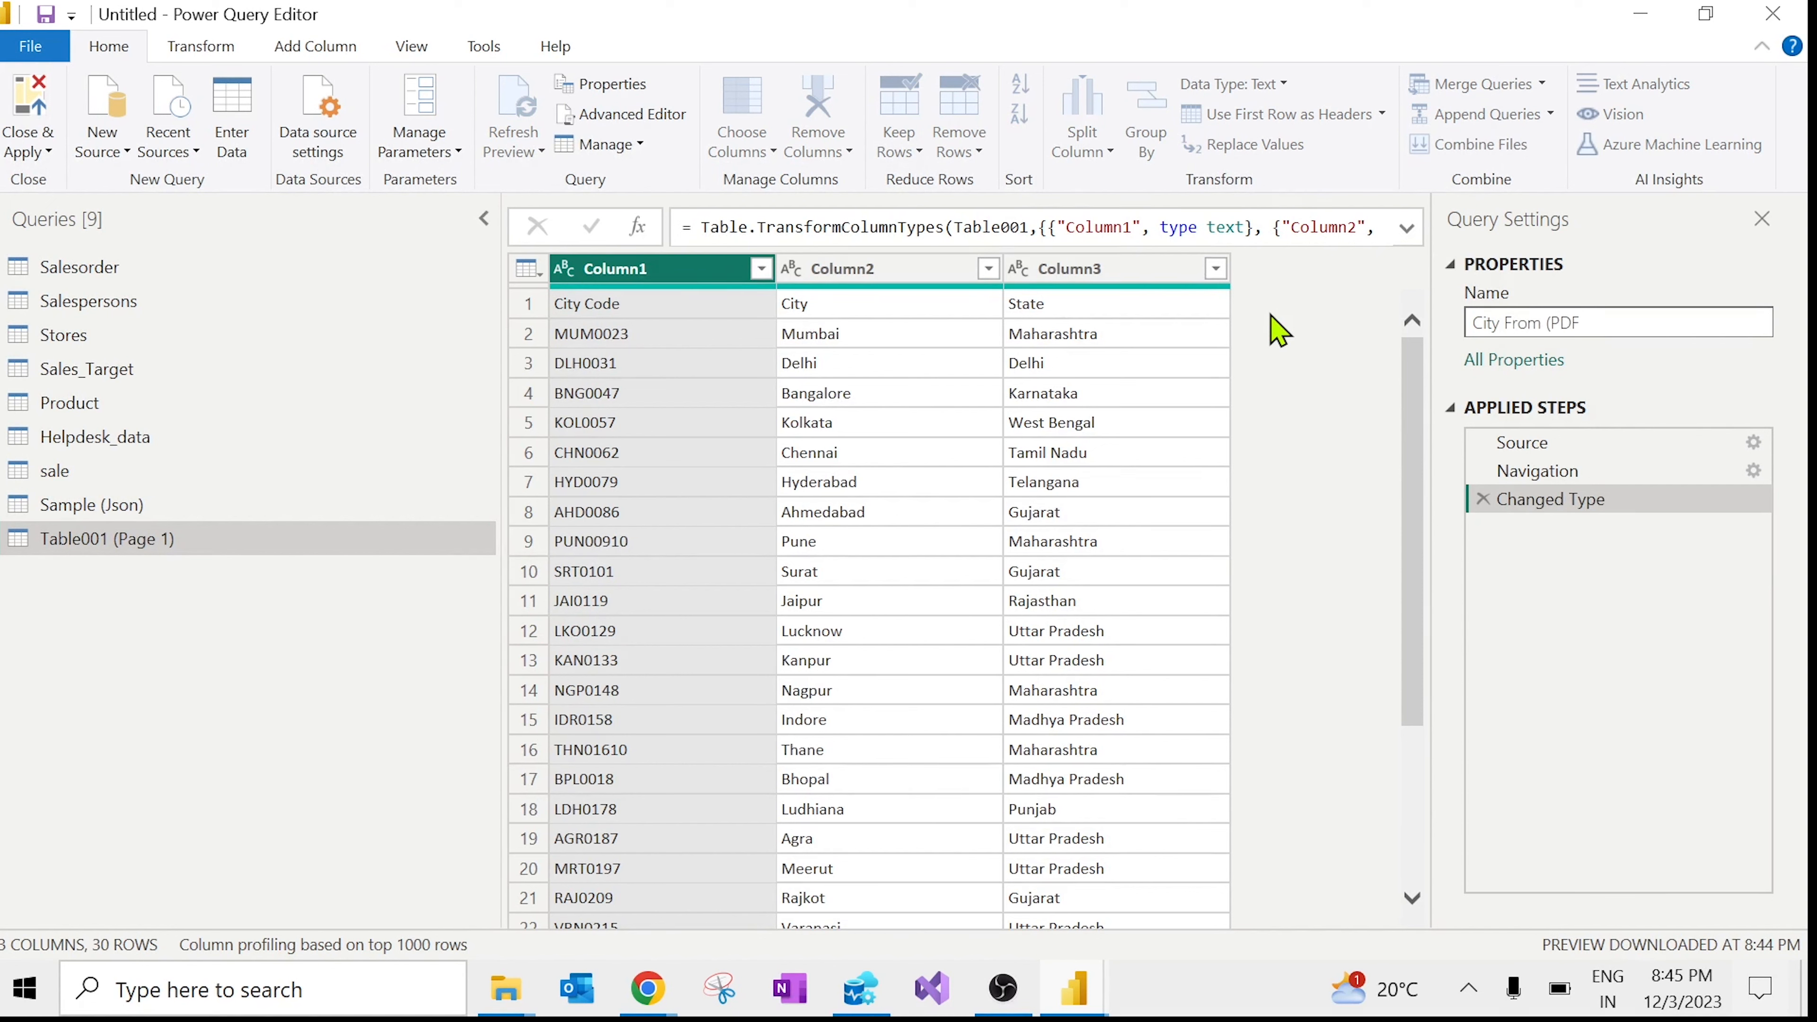
key("Return")
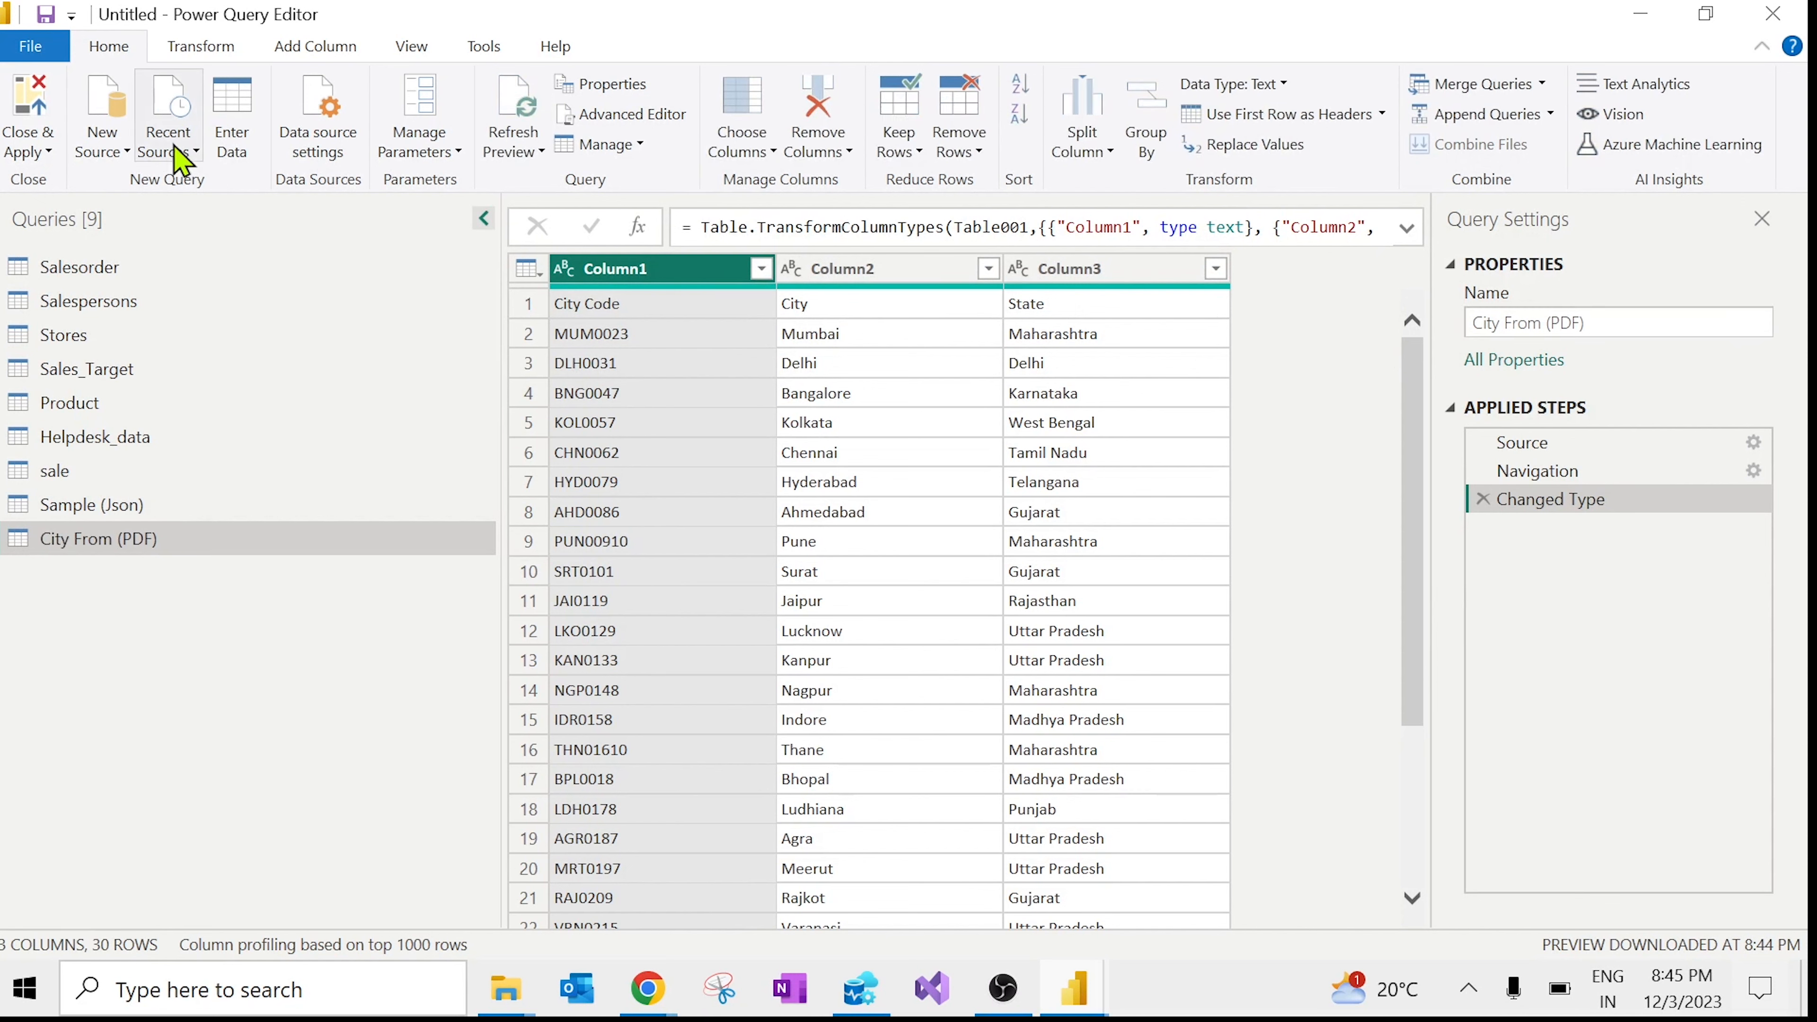
left_click(200, 47)
left_click(133, 123)
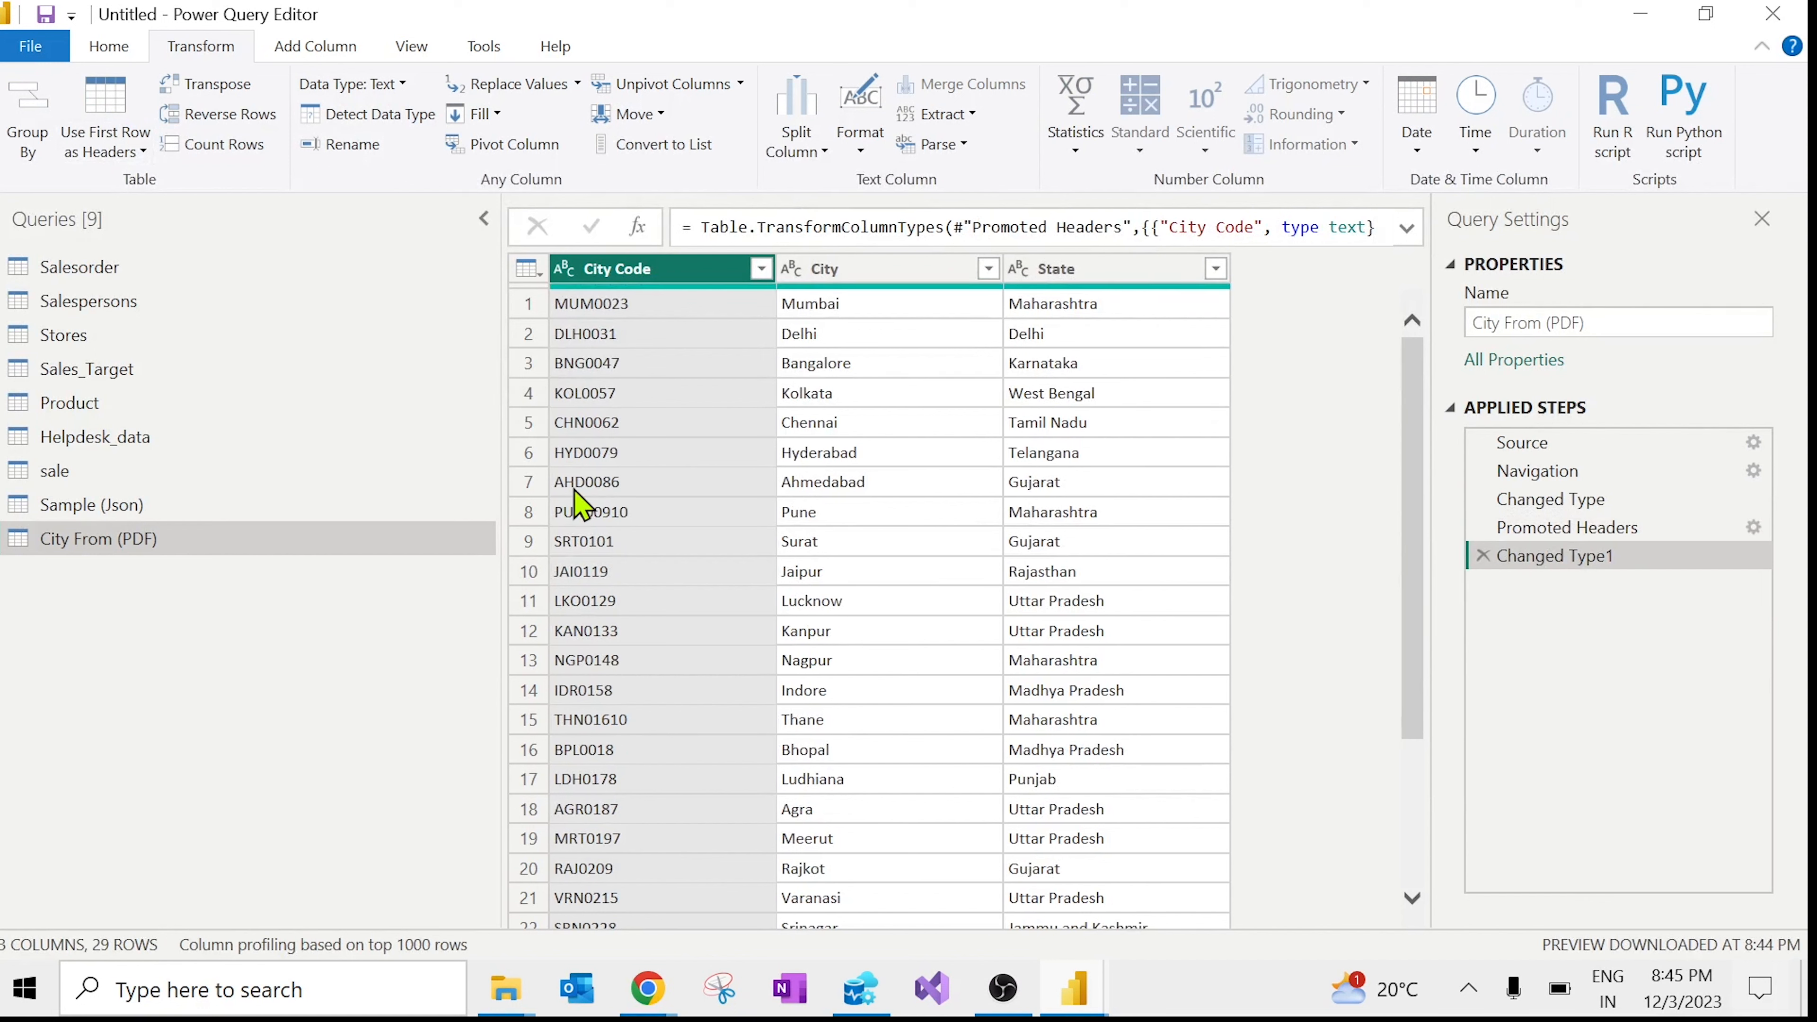
left_click(103, 47)
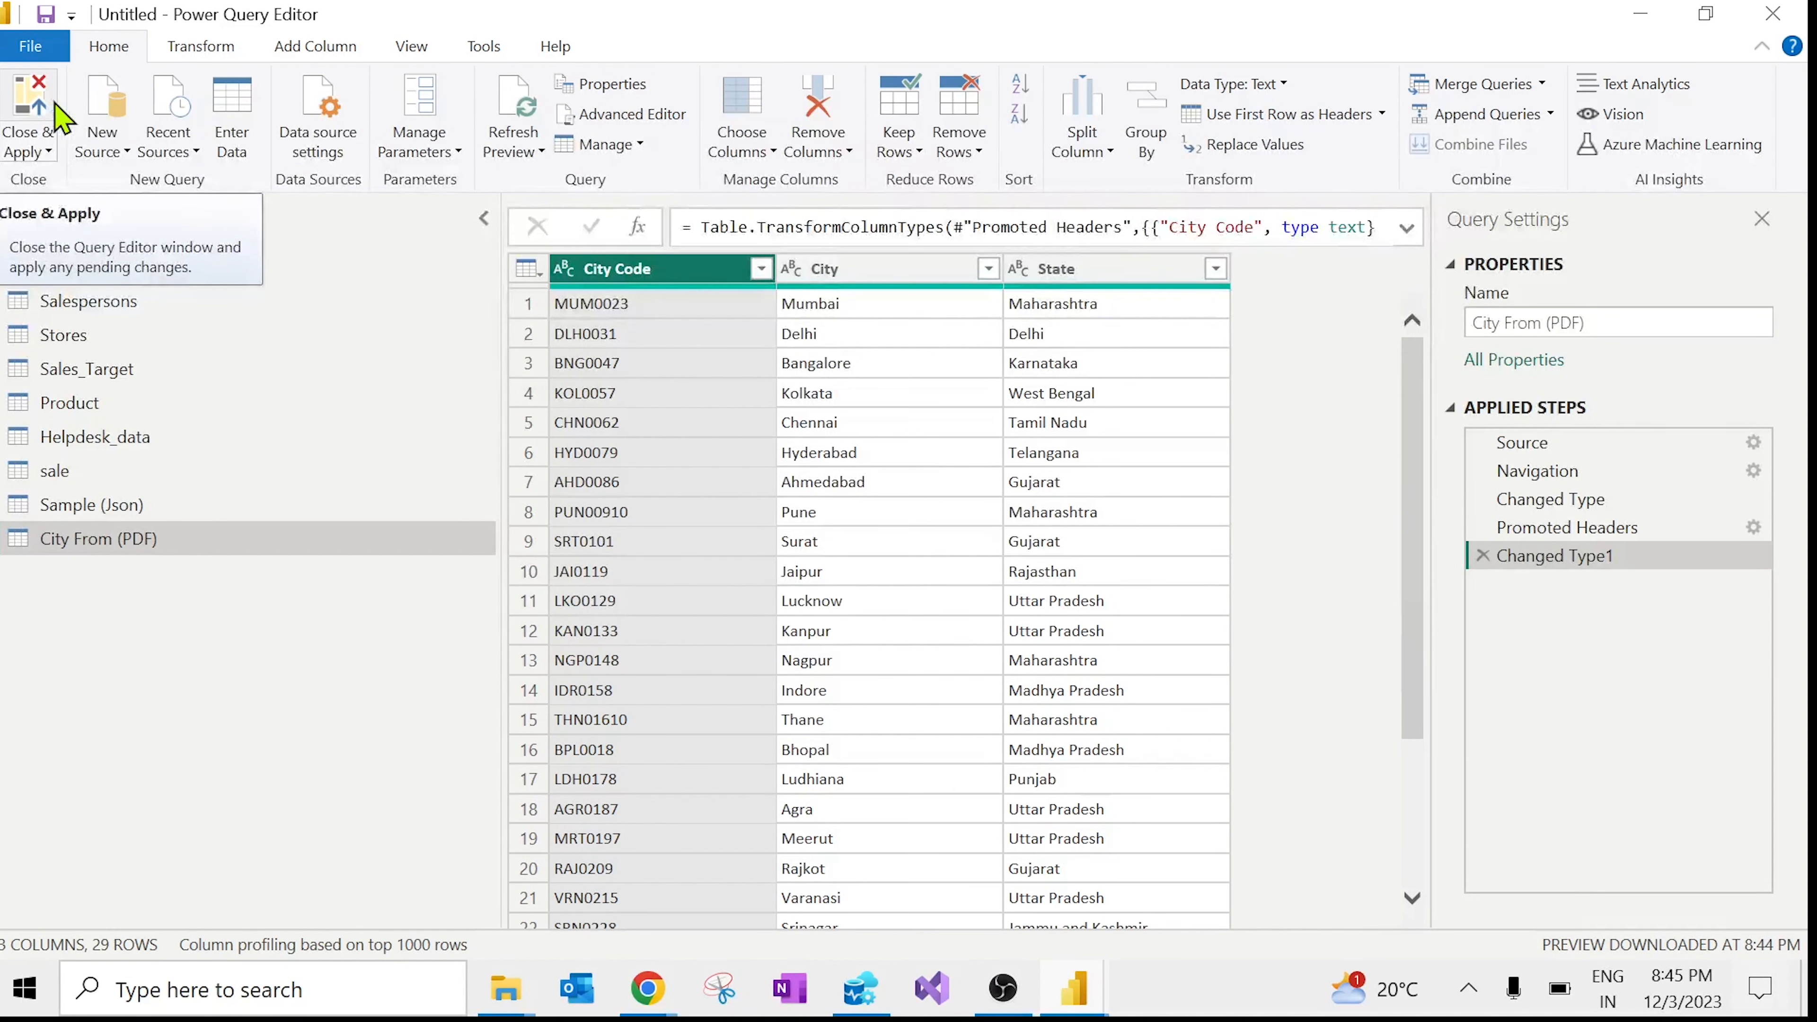
left_click(1668, 15)
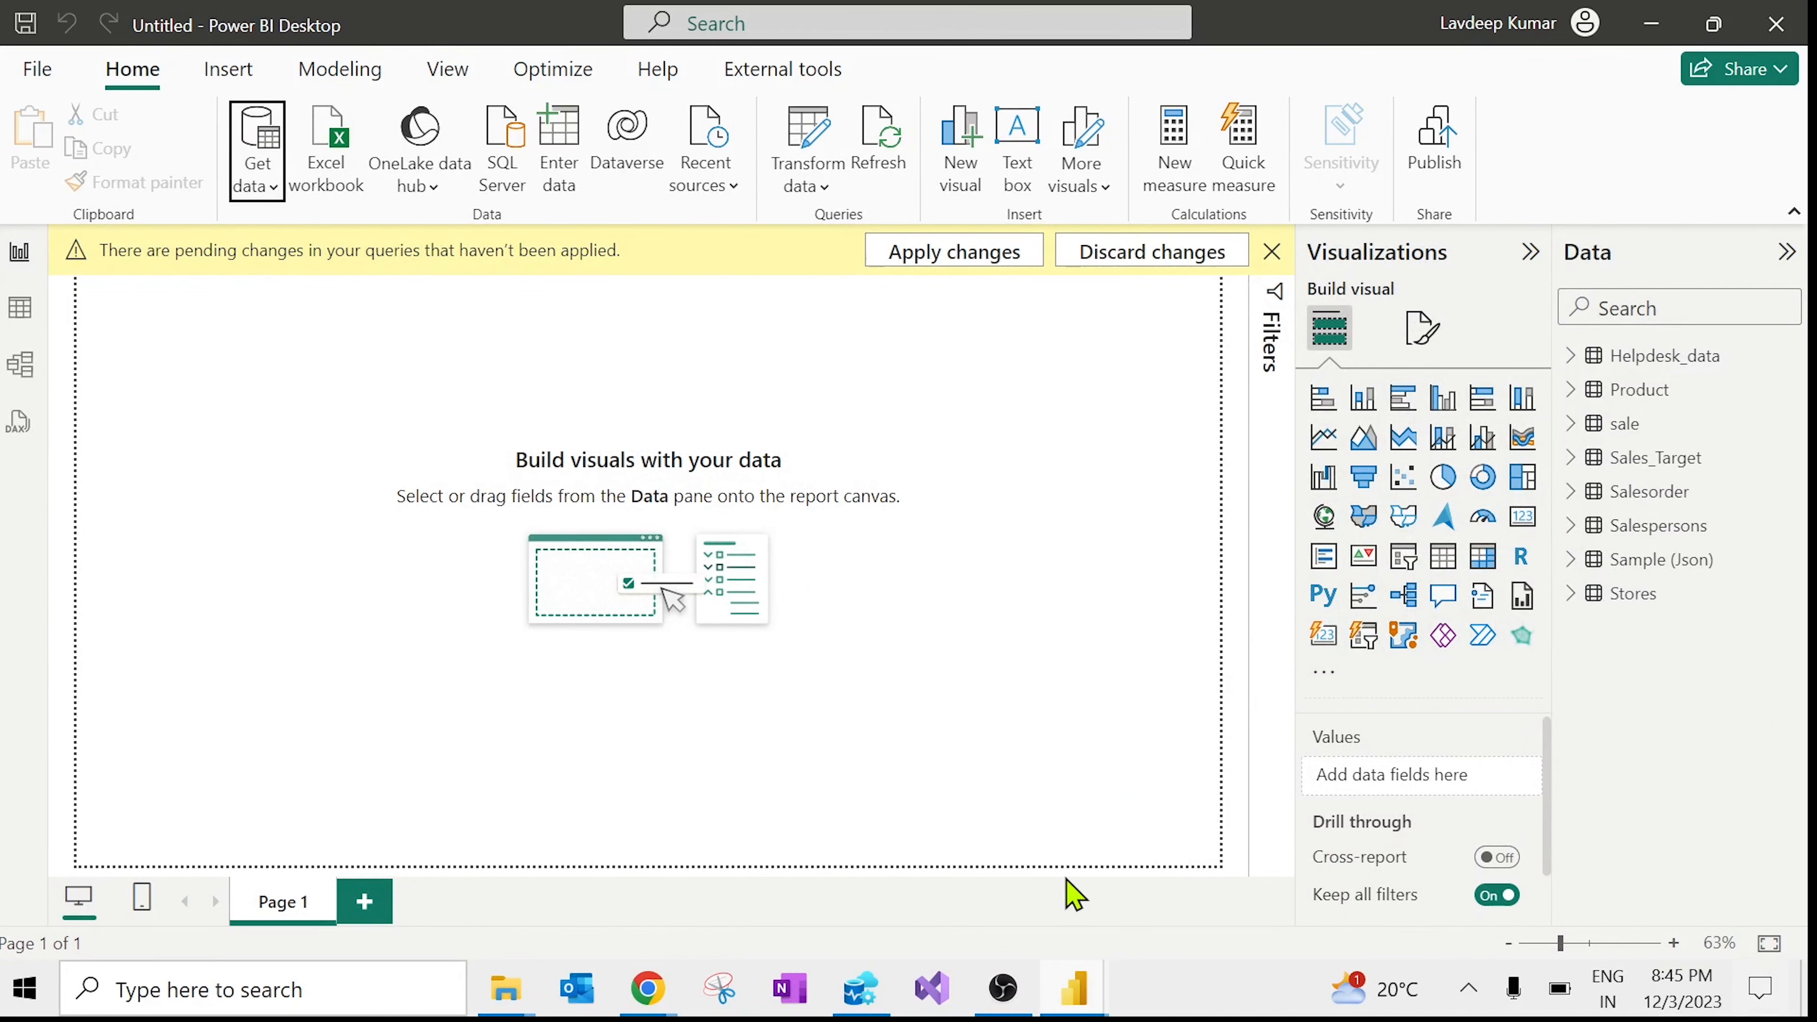
mouse_move(1087, 996)
left_click(1208, 915)
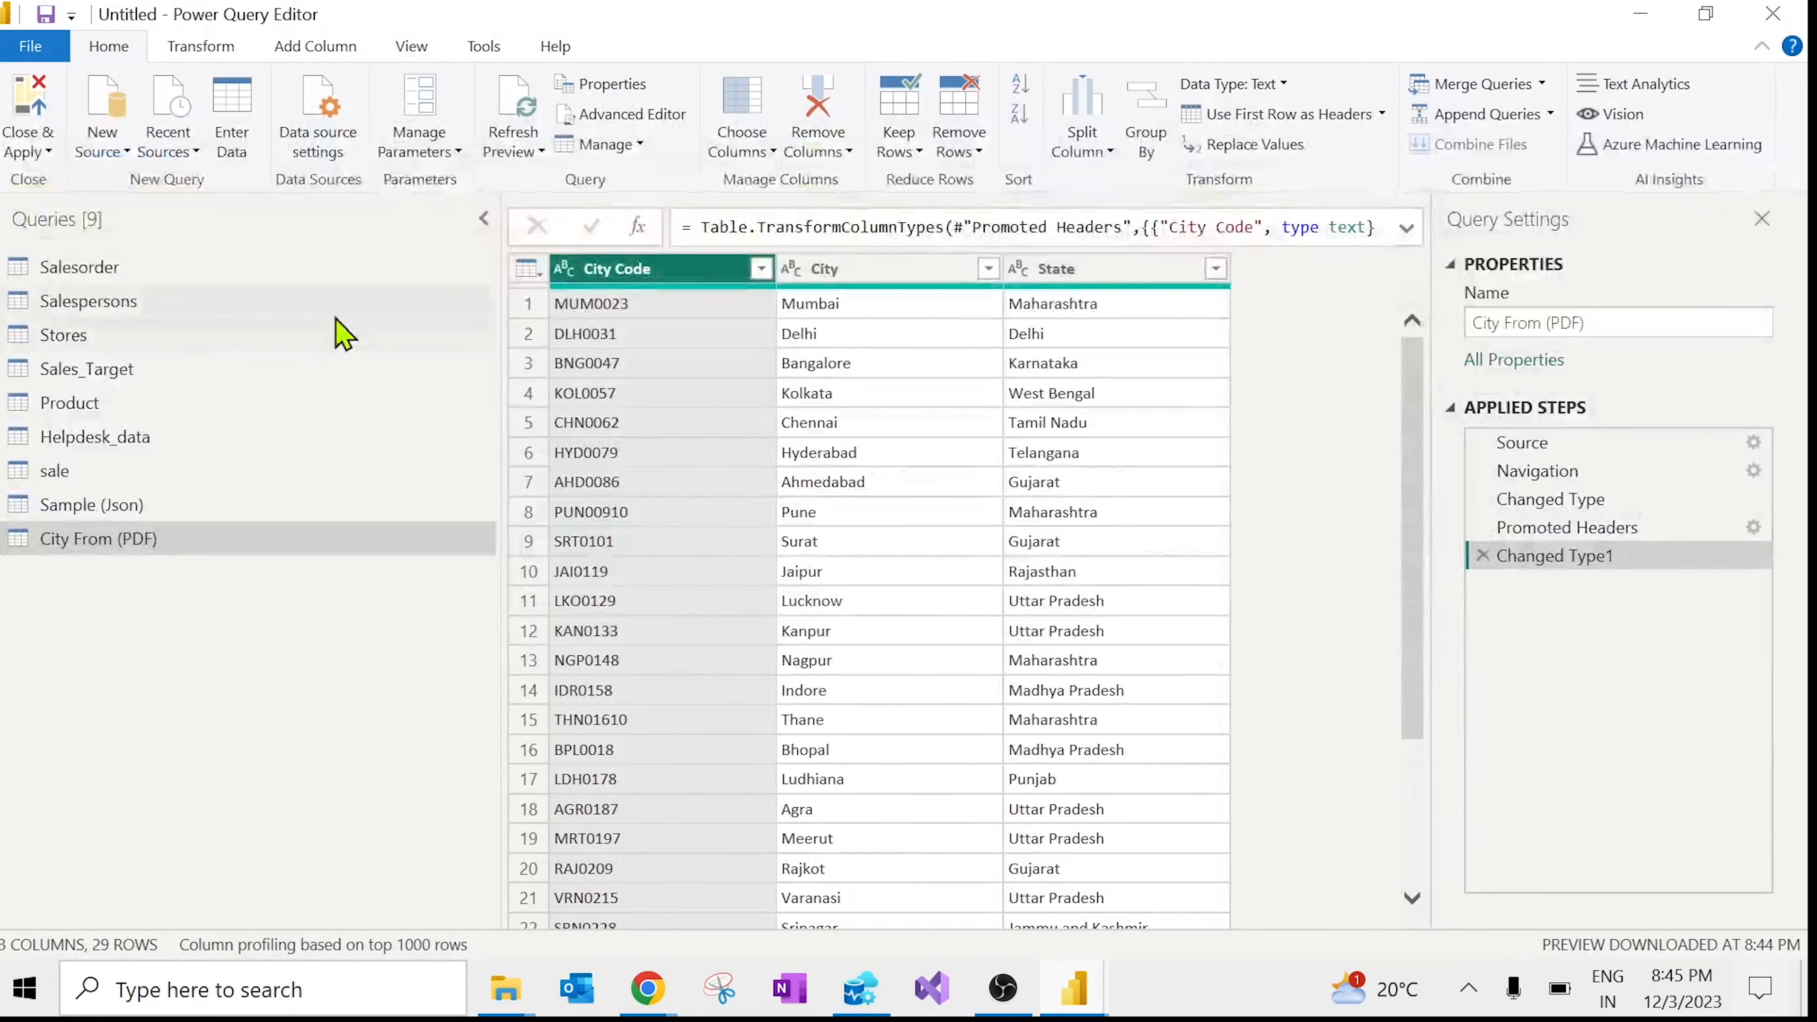
left_click(121, 161)
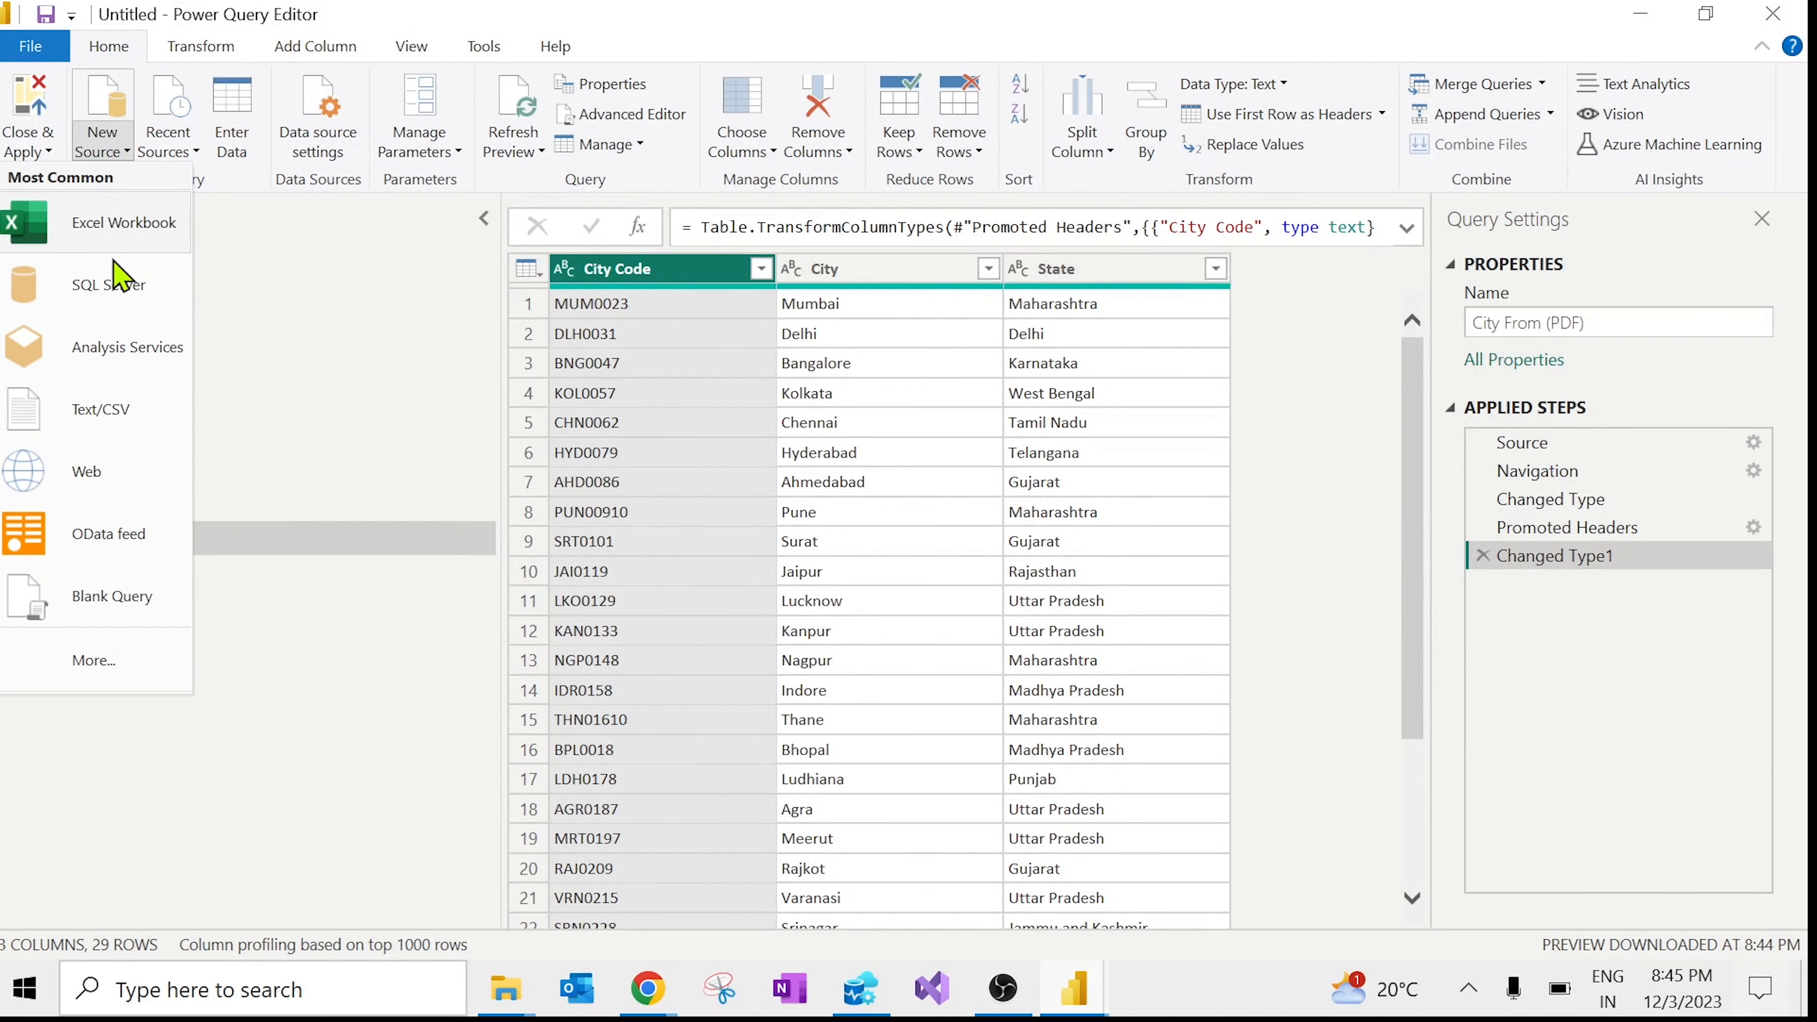
left_click(108, 676)
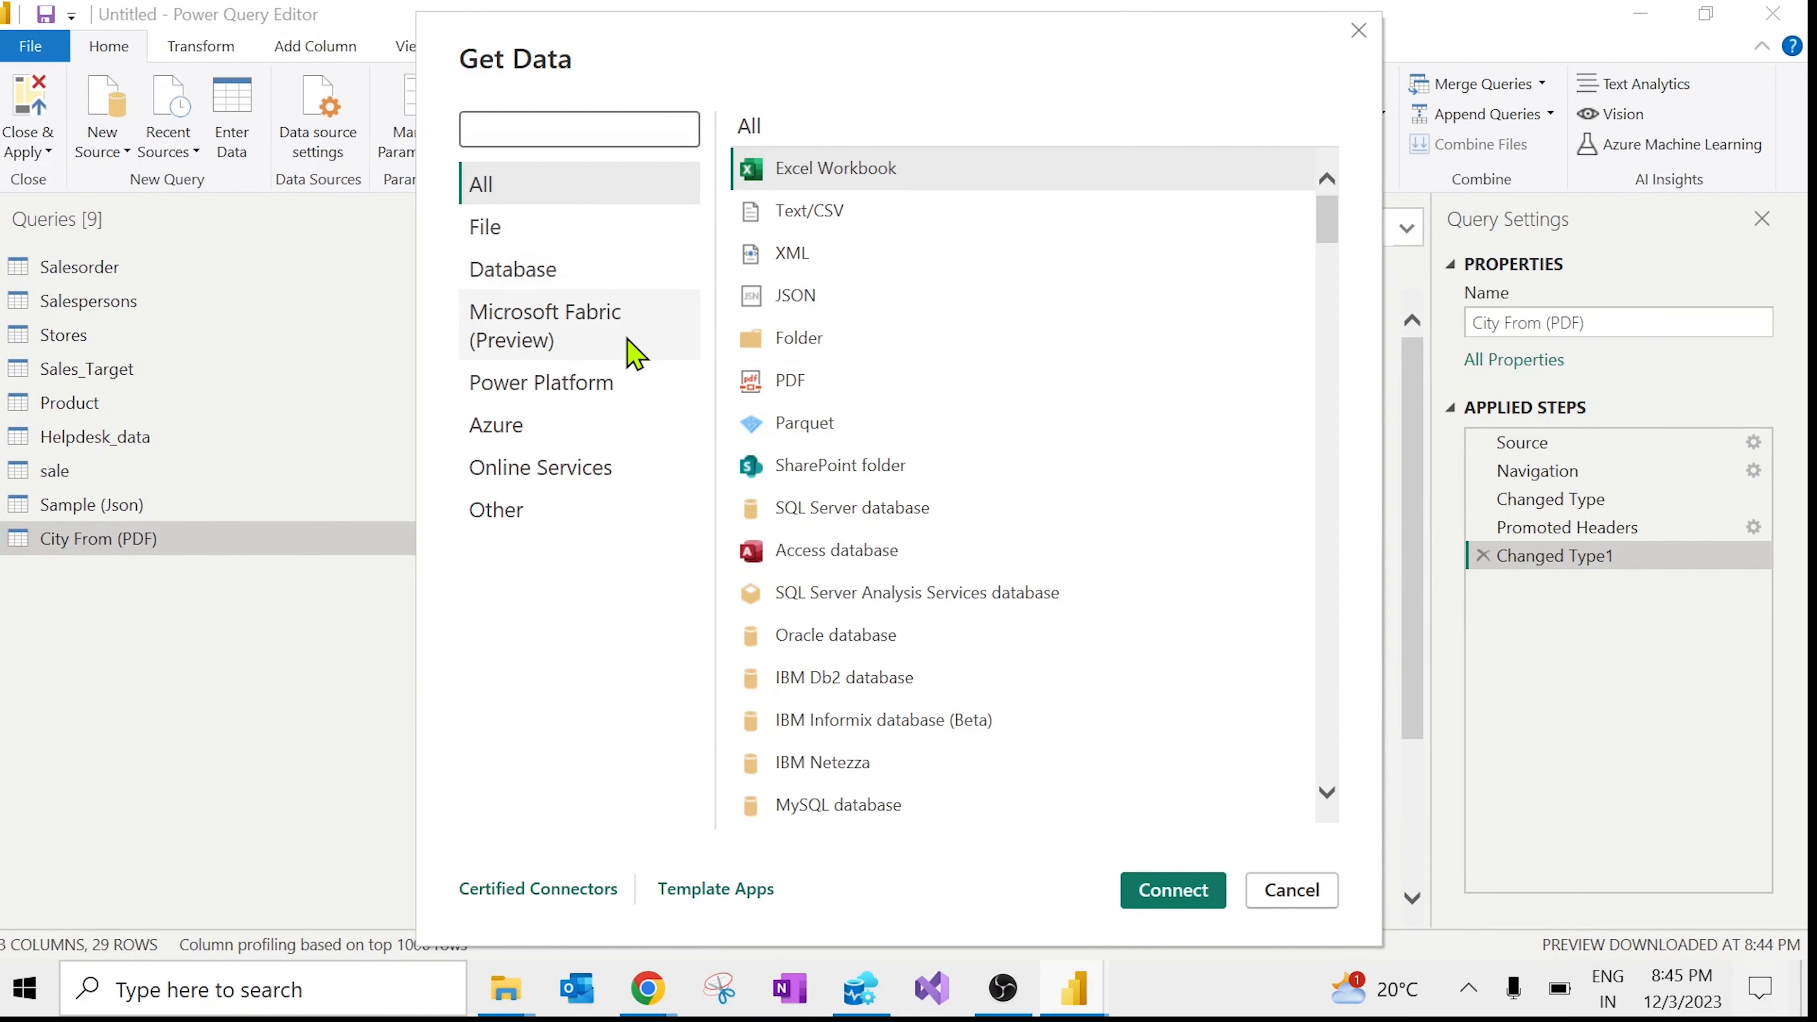
left_click(1291, 890)
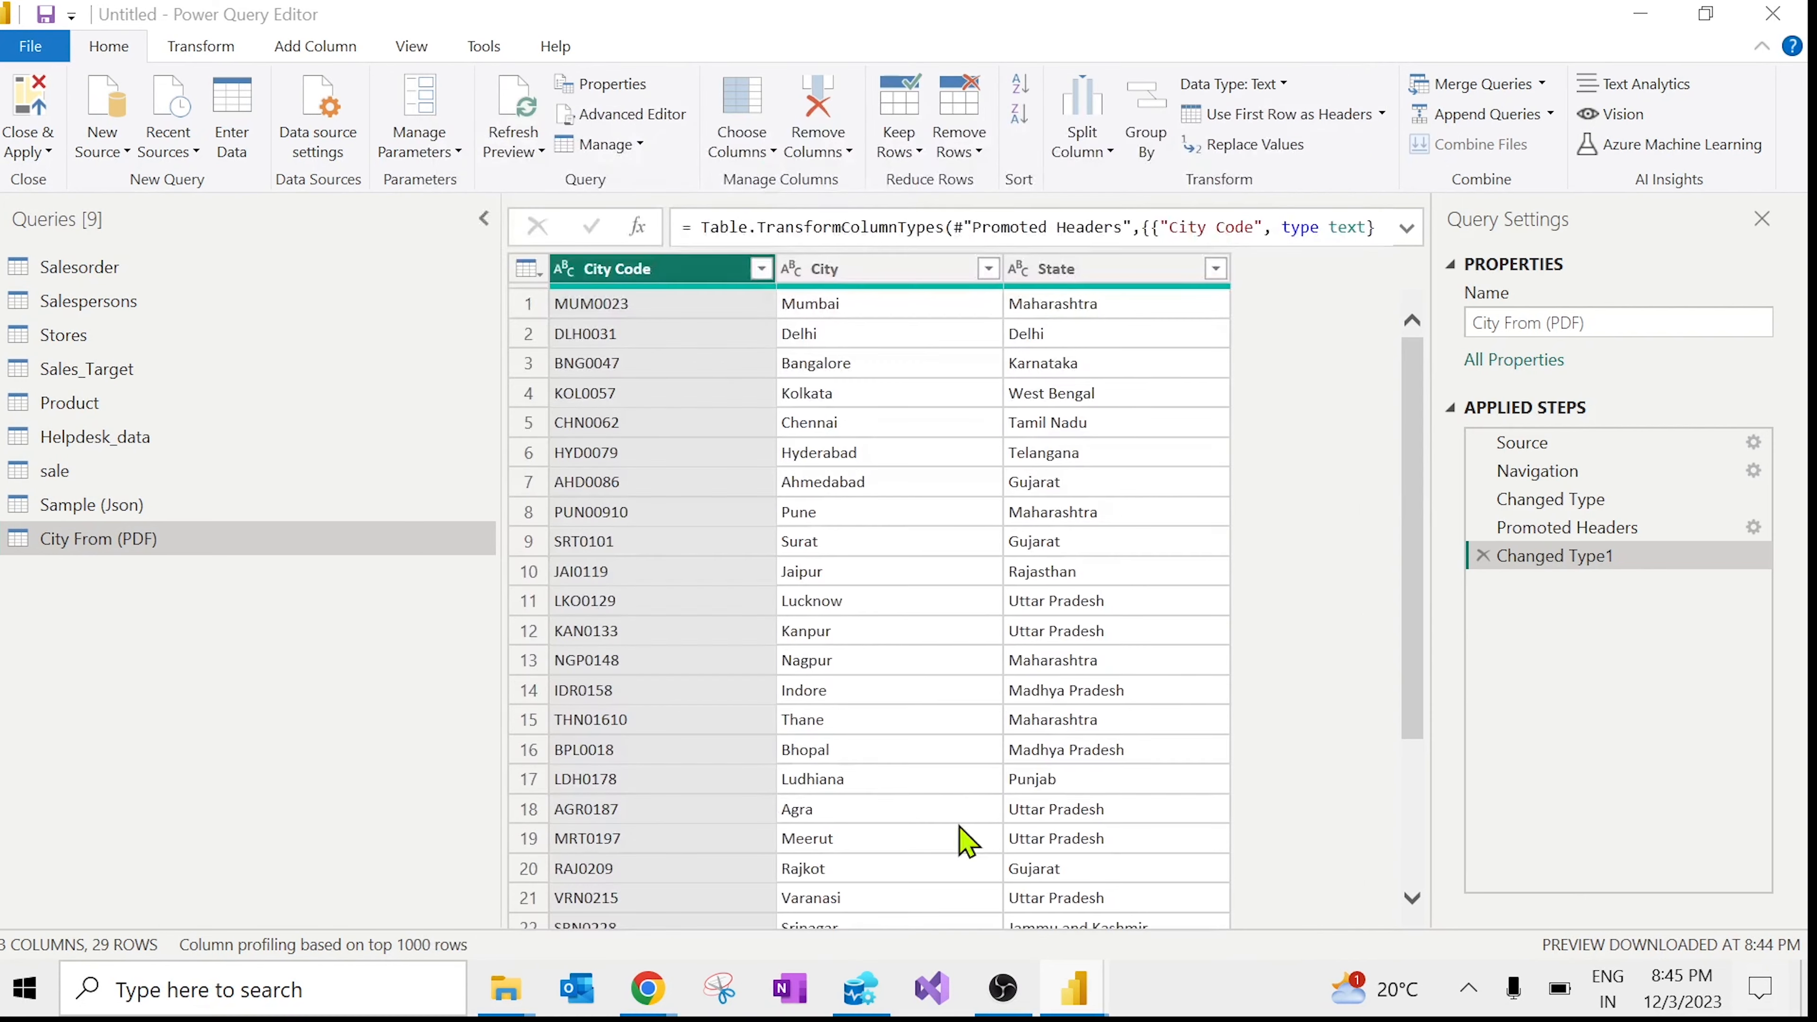
left_click(1782, 14)
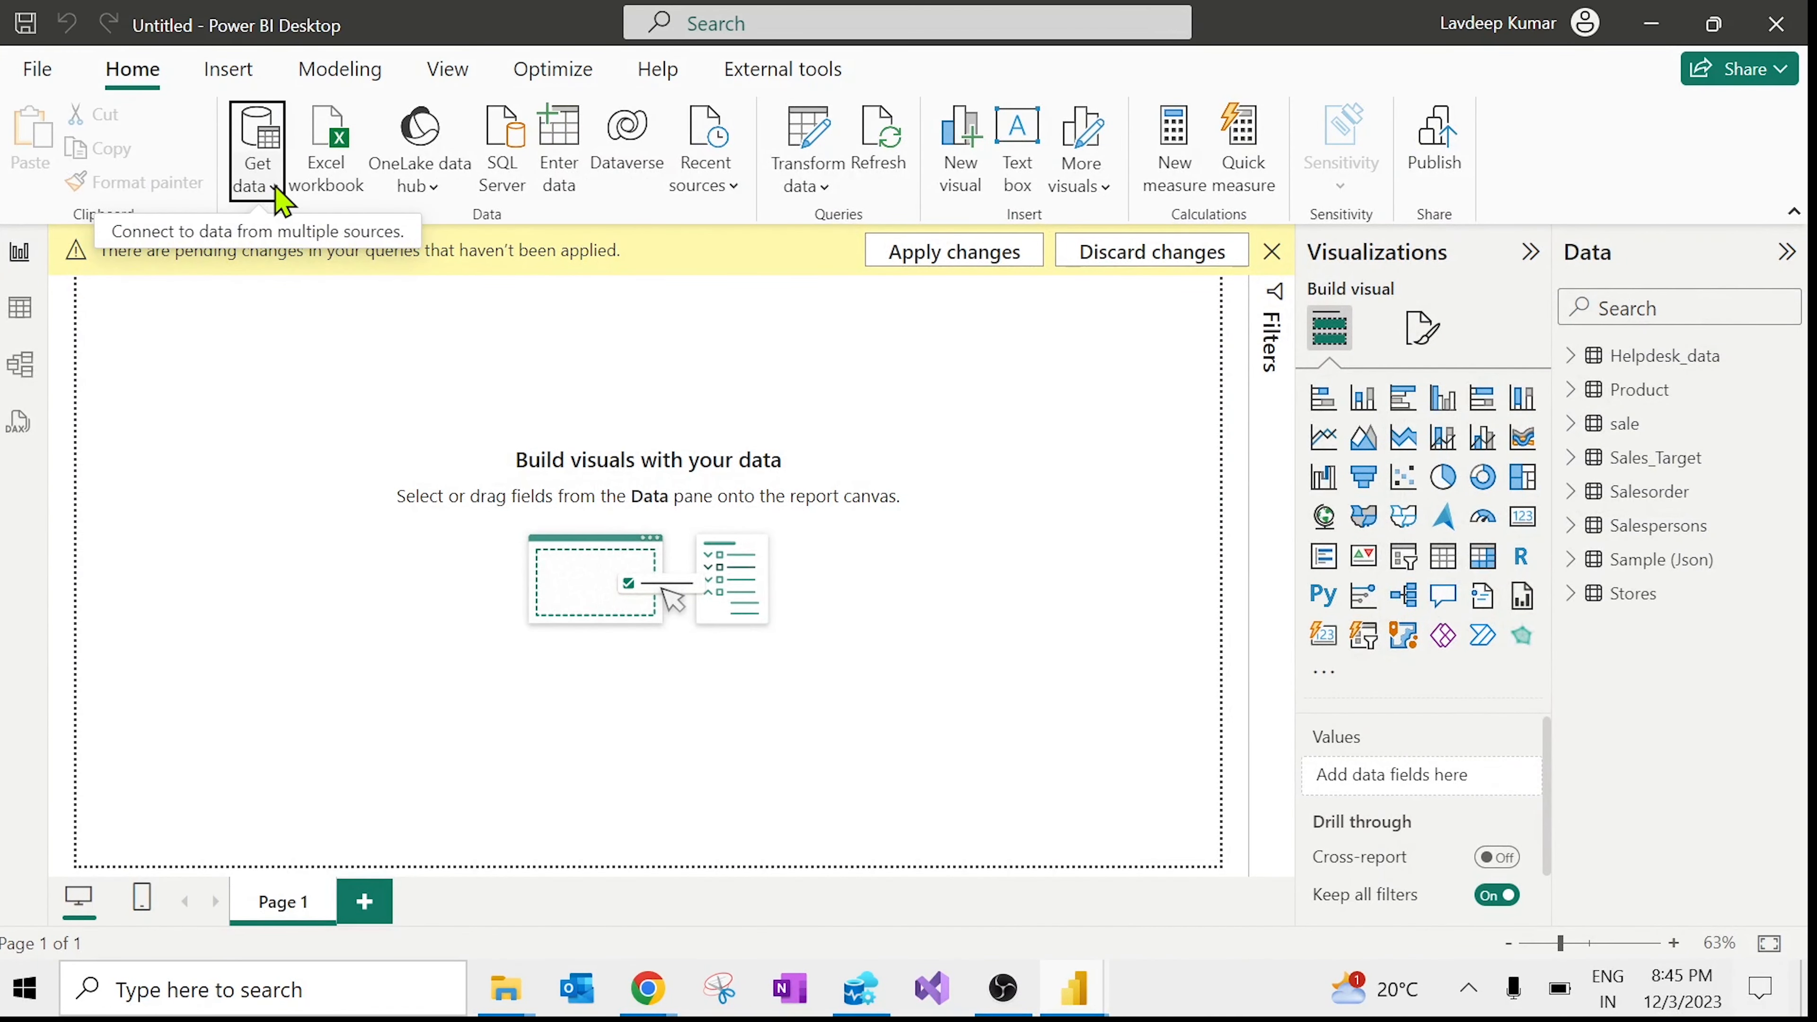
mouse_move(1075, 987)
left_click(1210, 891)
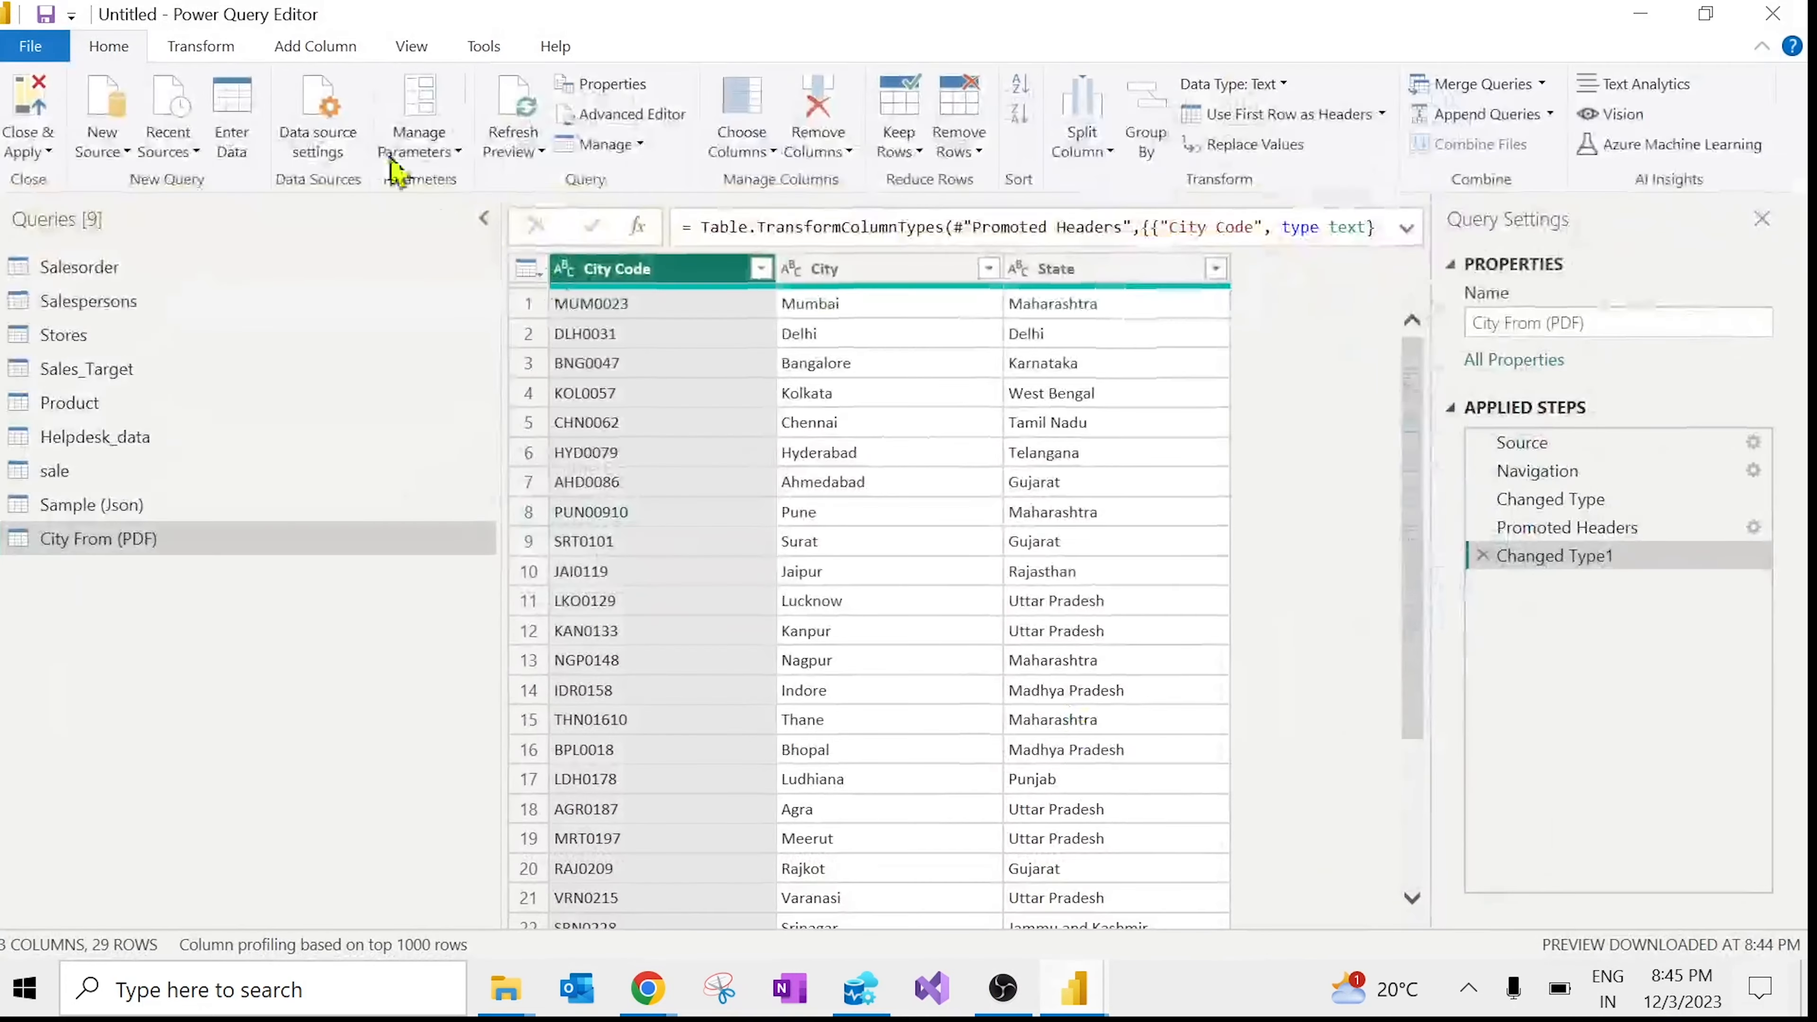
left_click(125, 153)
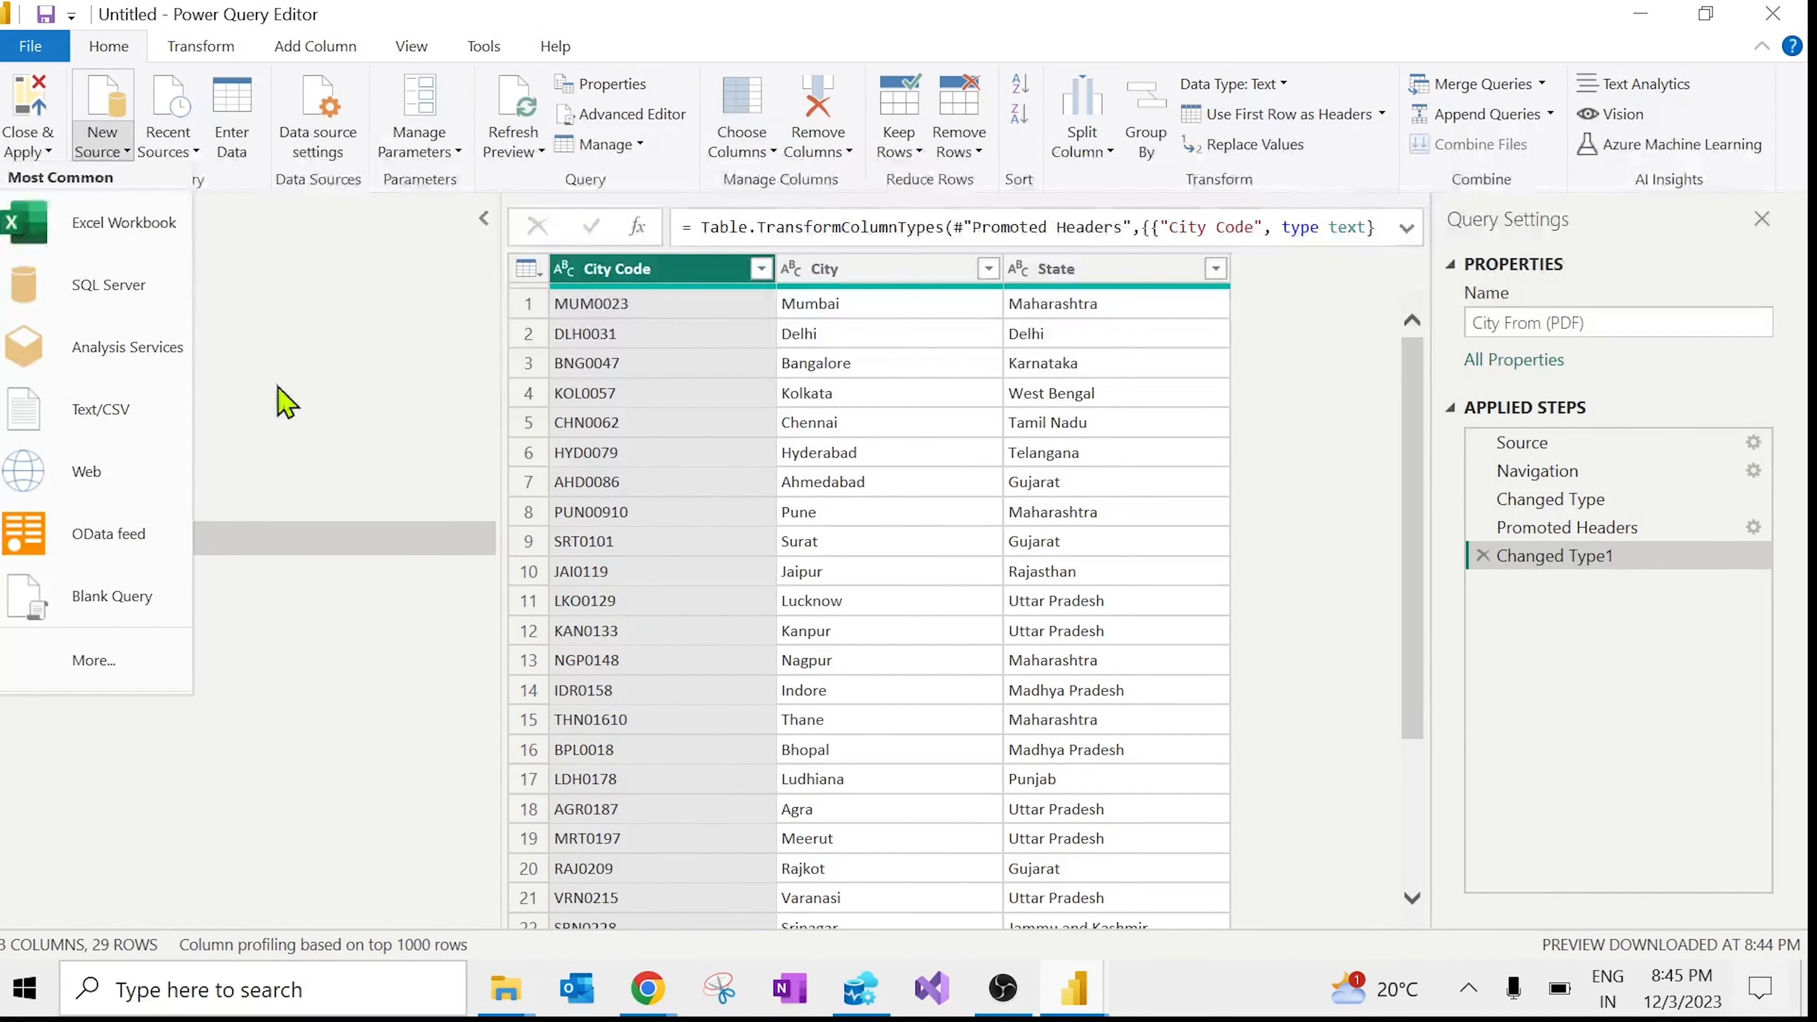
left_click(314, 412)
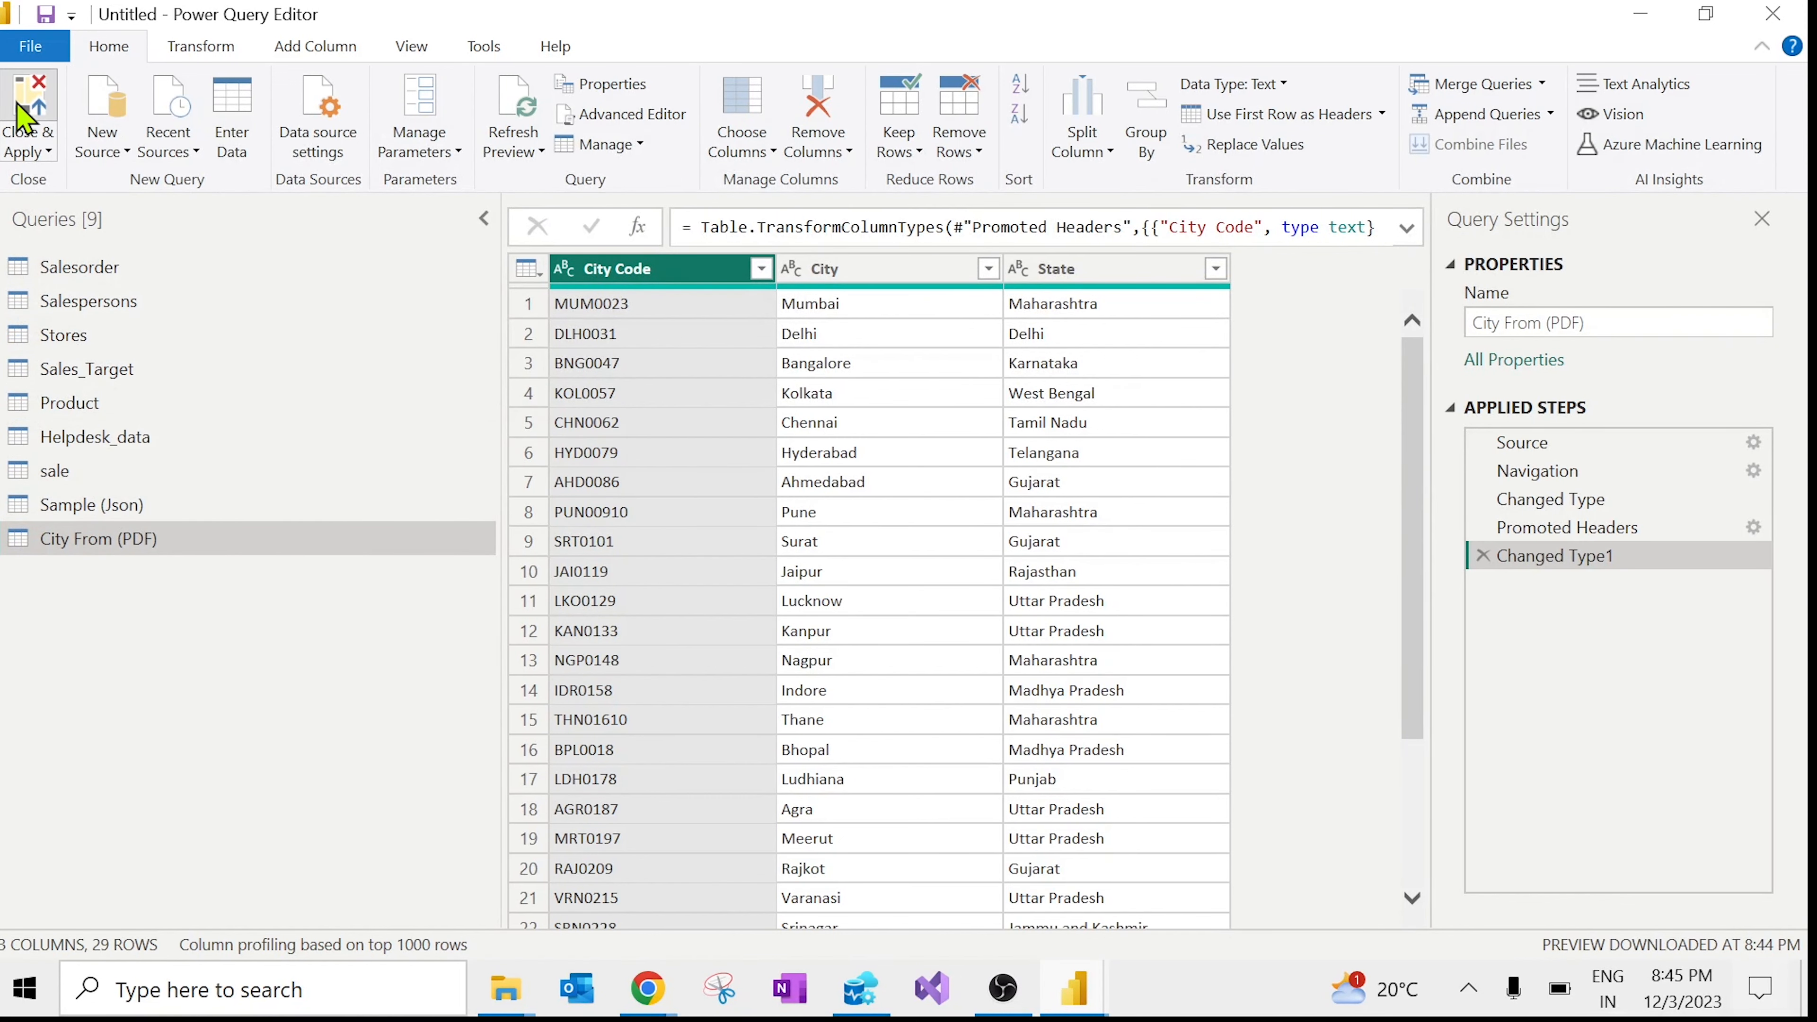
Step: Close the query editor and apply the pending query changes to load the city table into the report
left_click(39, 108)
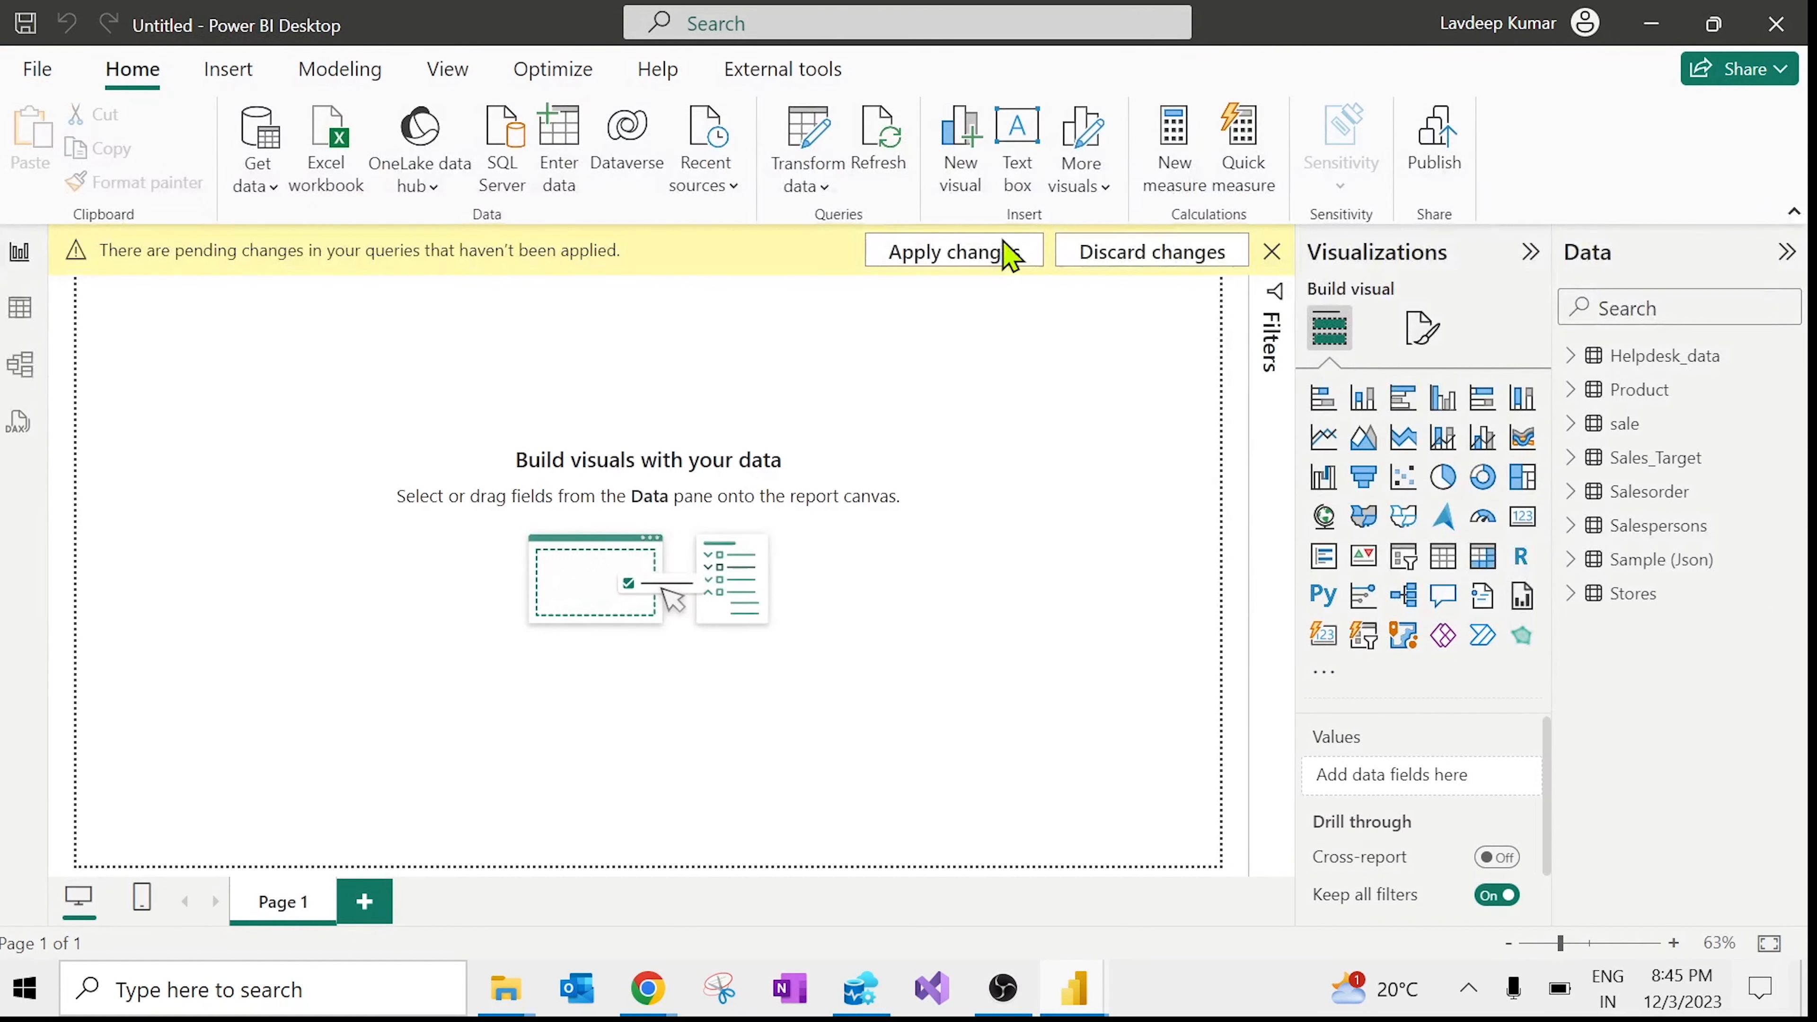
left_click(977, 264)
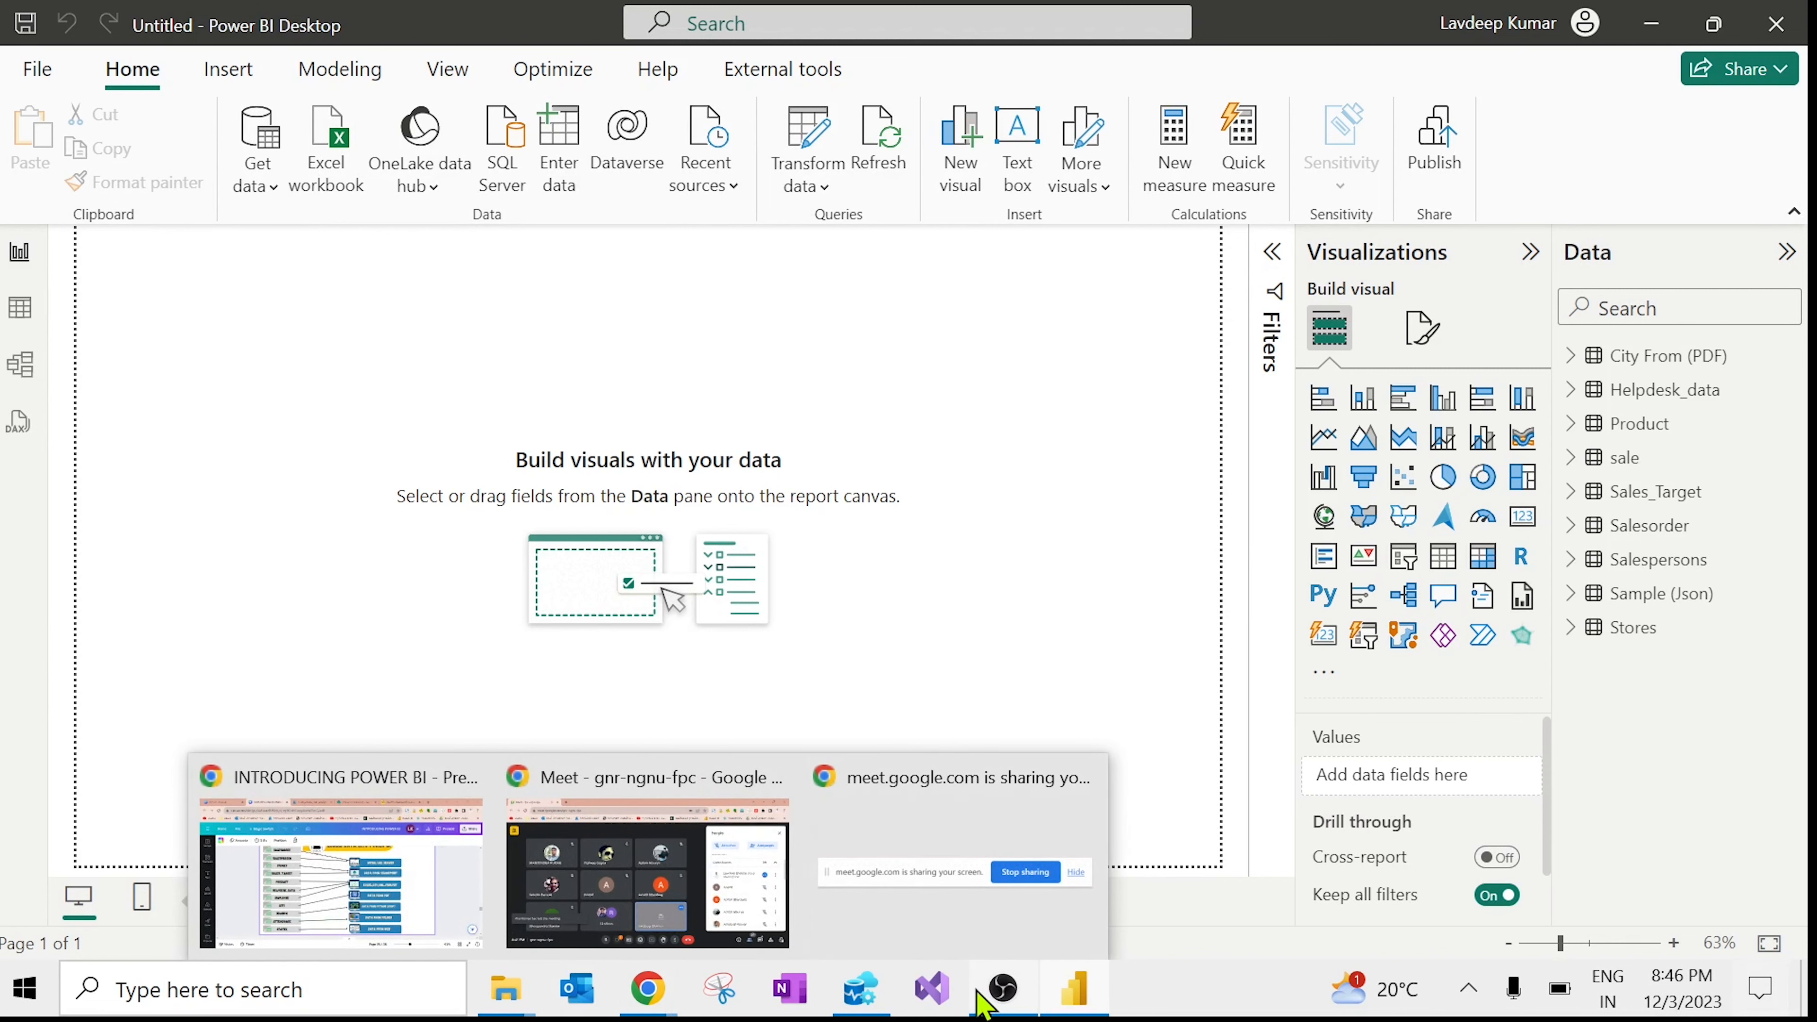
Step: Switch to the Canva slide, check which table comes from the Python script source, and return to the Data Loading folder in File Explorer
left_click(423, 875)
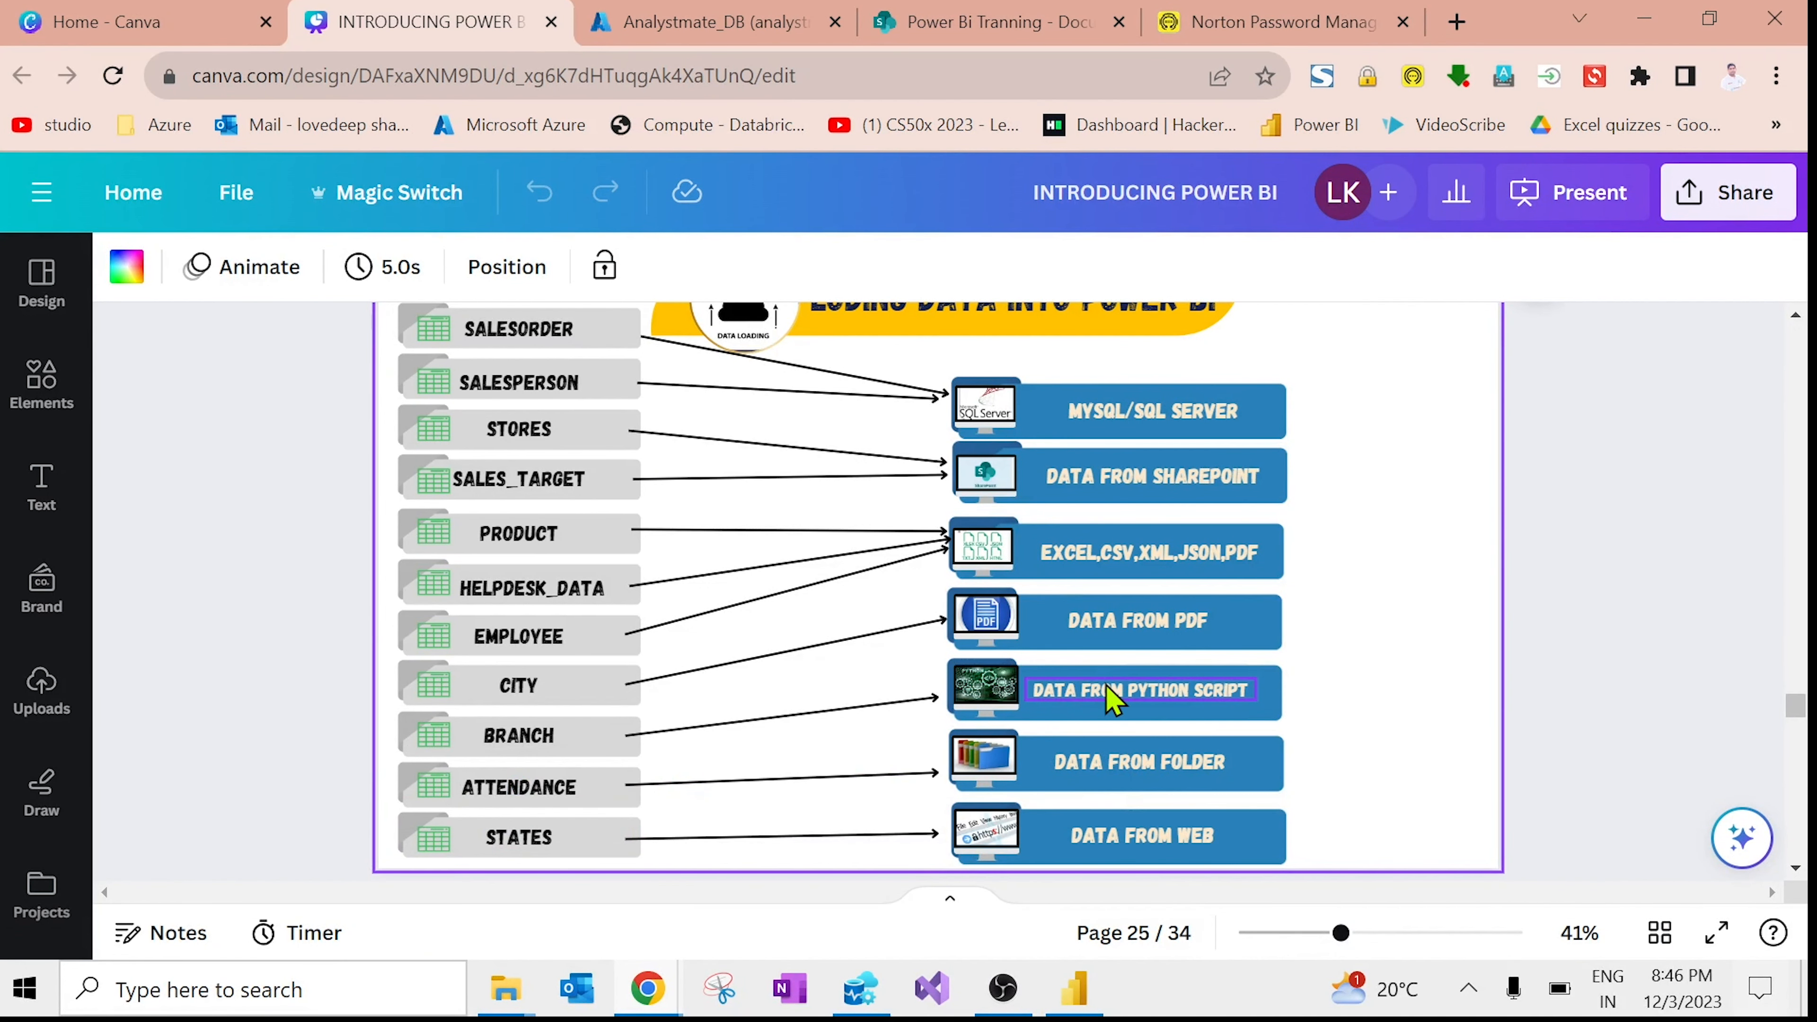
left_click(1110, 701)
left_click(1327, 712)
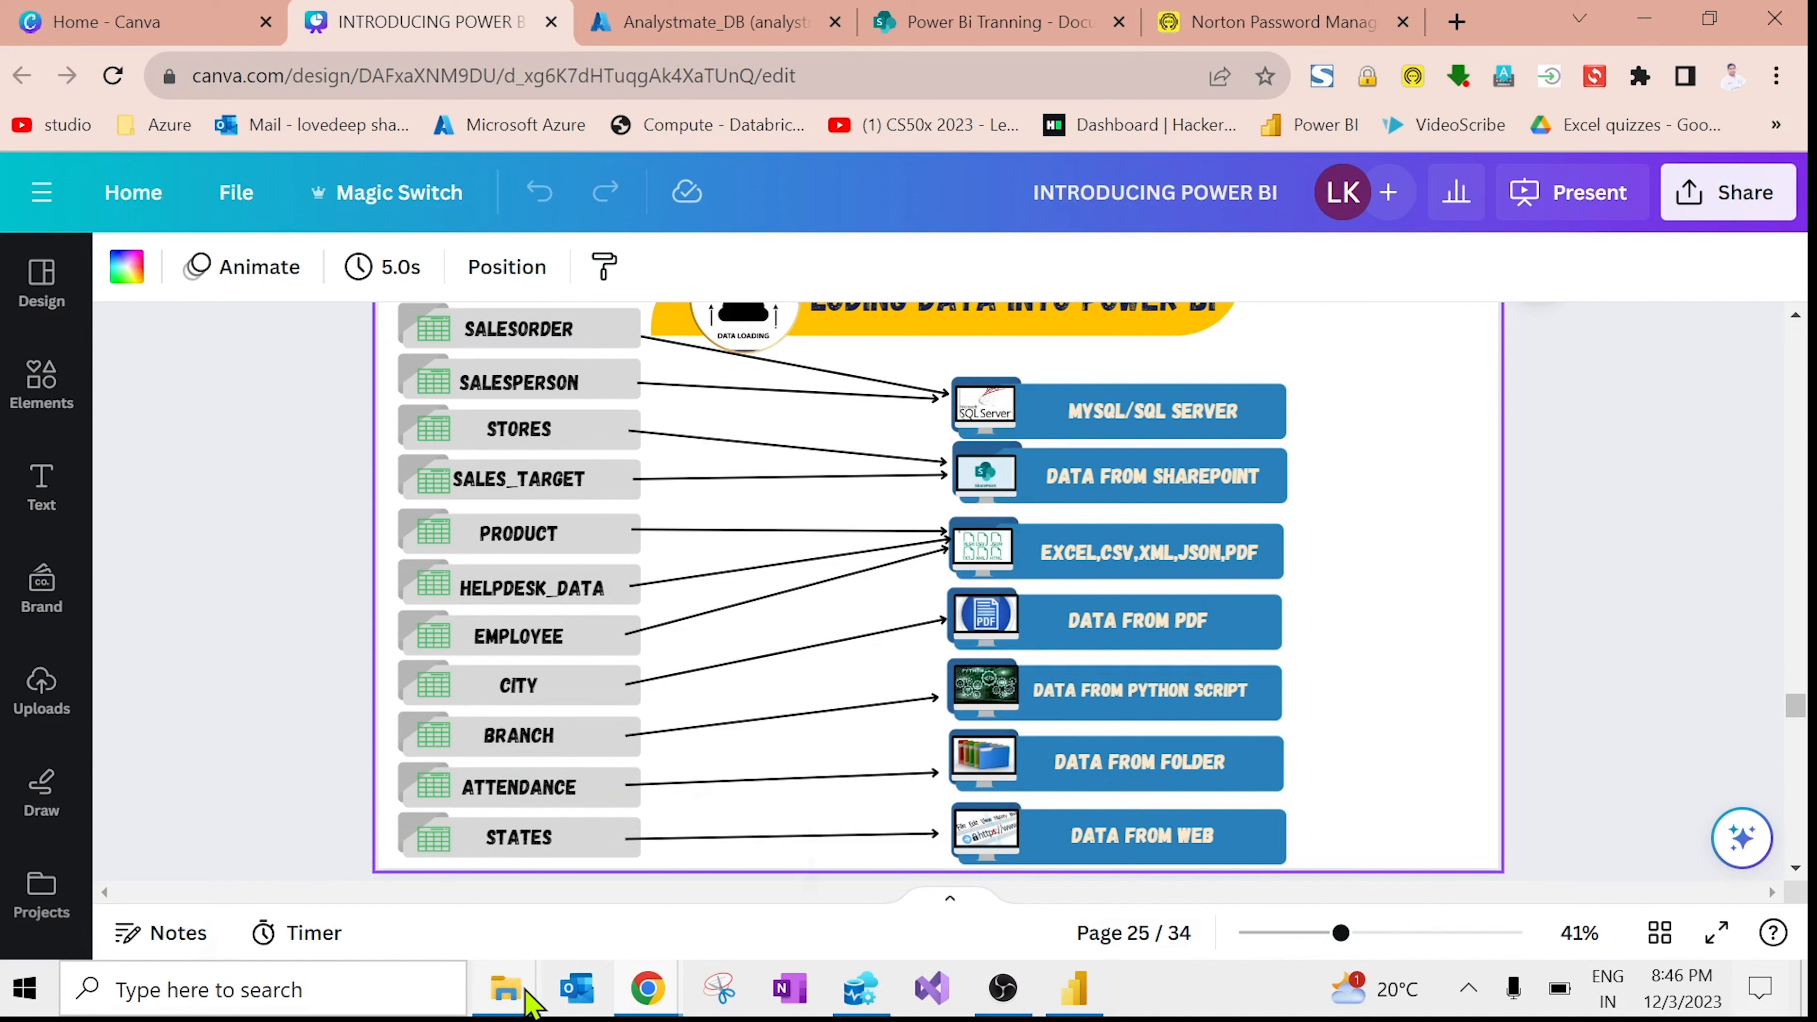
mouse_move(507, 988)
left_click(678, 938)
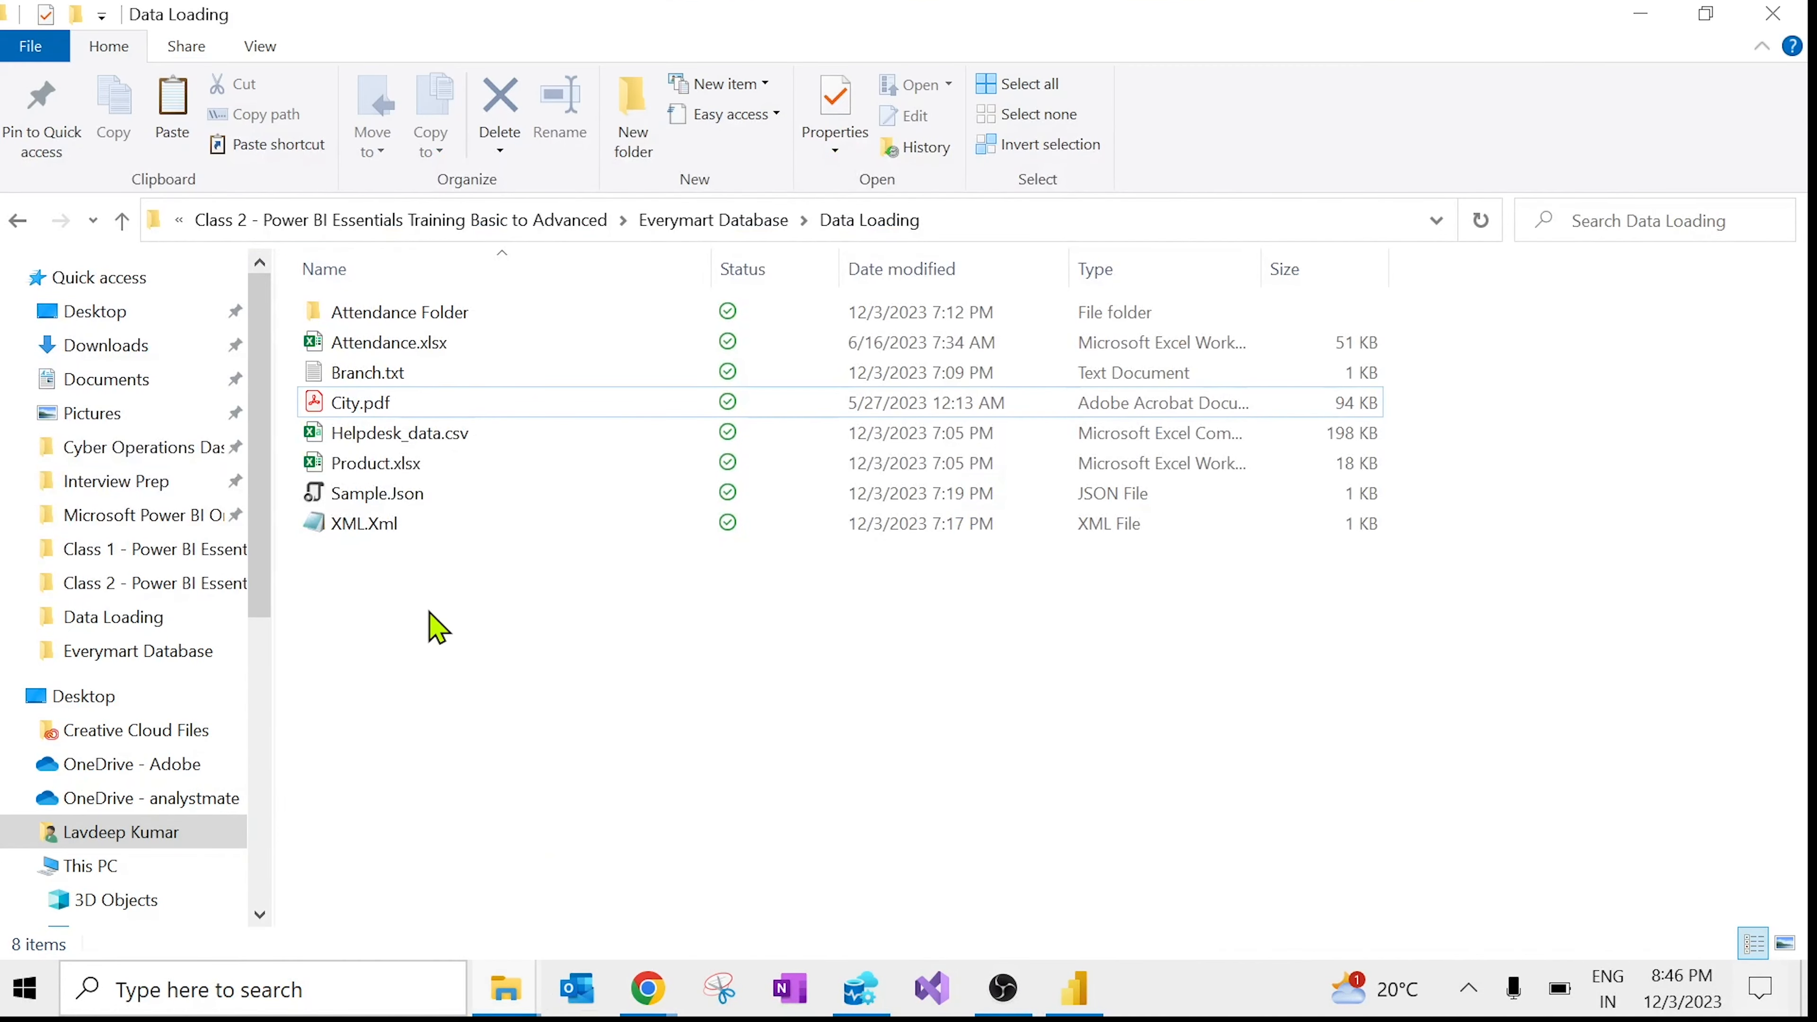
Step: Open Branch.txt in a maximized Notepad window, review its branch code and name rows, and select the entire Python script
double_click(419, 373)
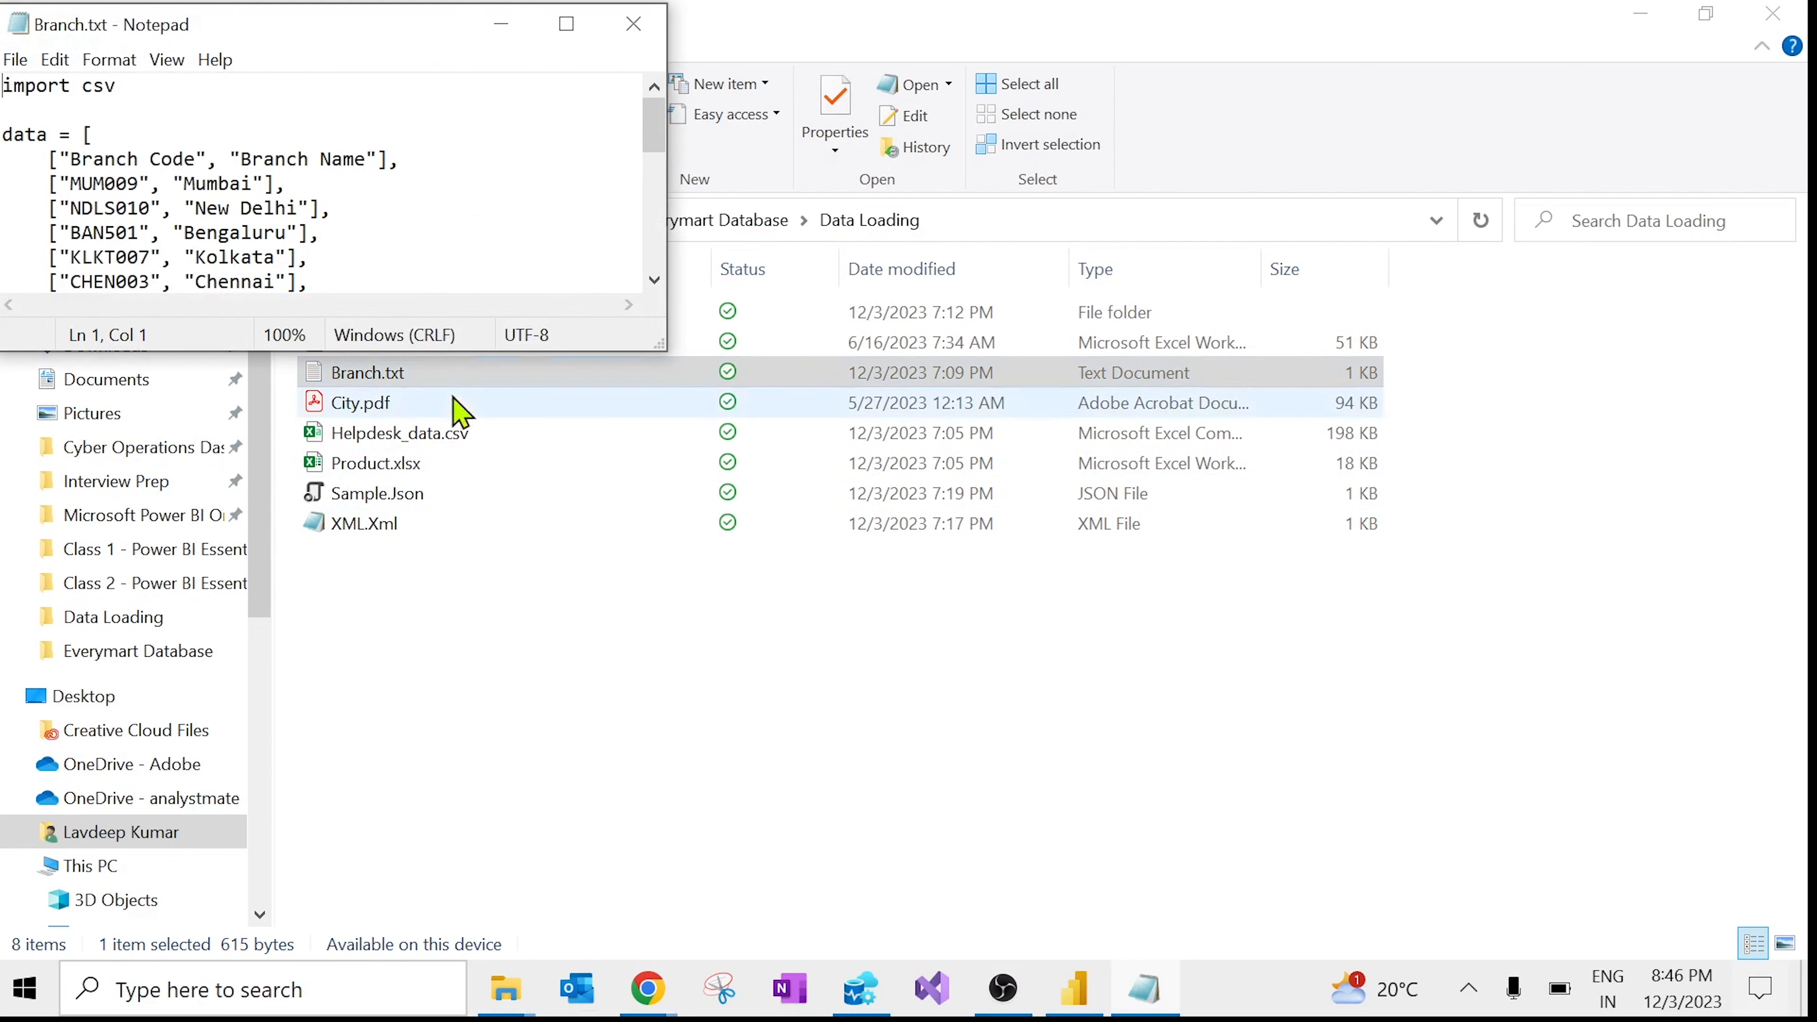
left_click(569, 25)
left_click_drag(394, 686, 3, 87)
left_click(416, 324)
left_click_drag(426, 644, 3, 72)
left_click(195, 324)
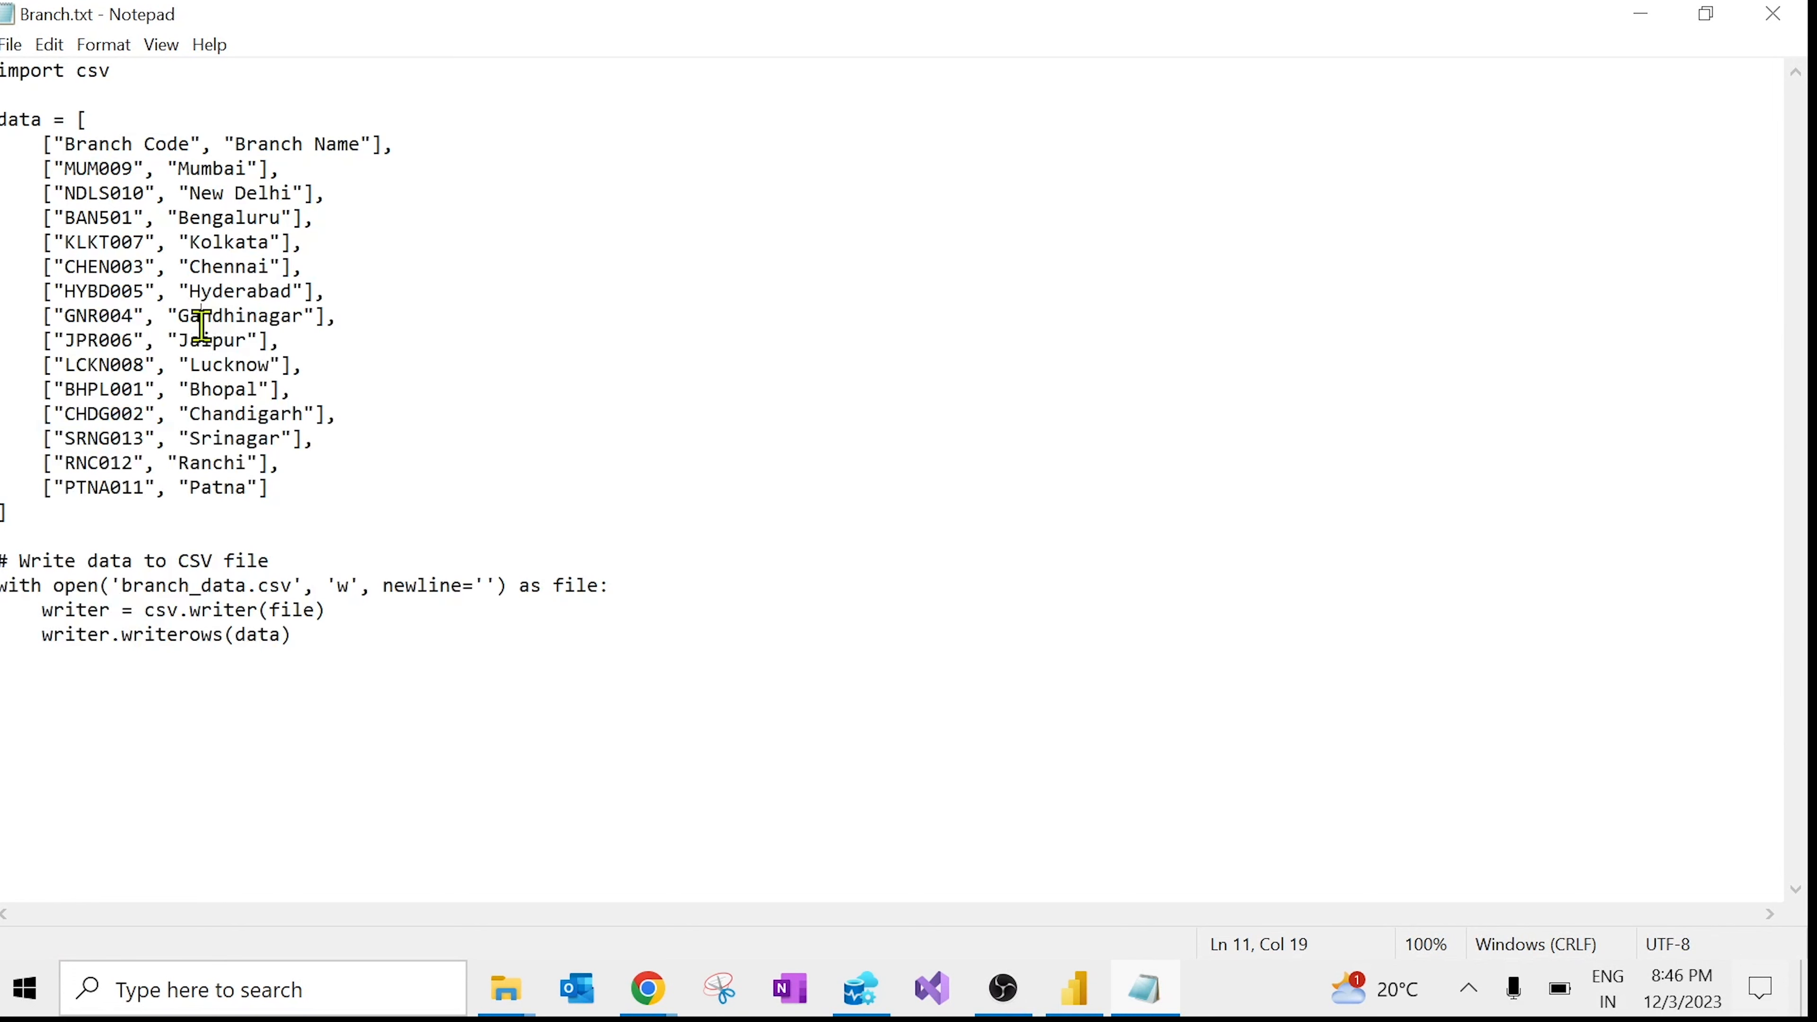
left_click_drag(352, 653, 2, 71)
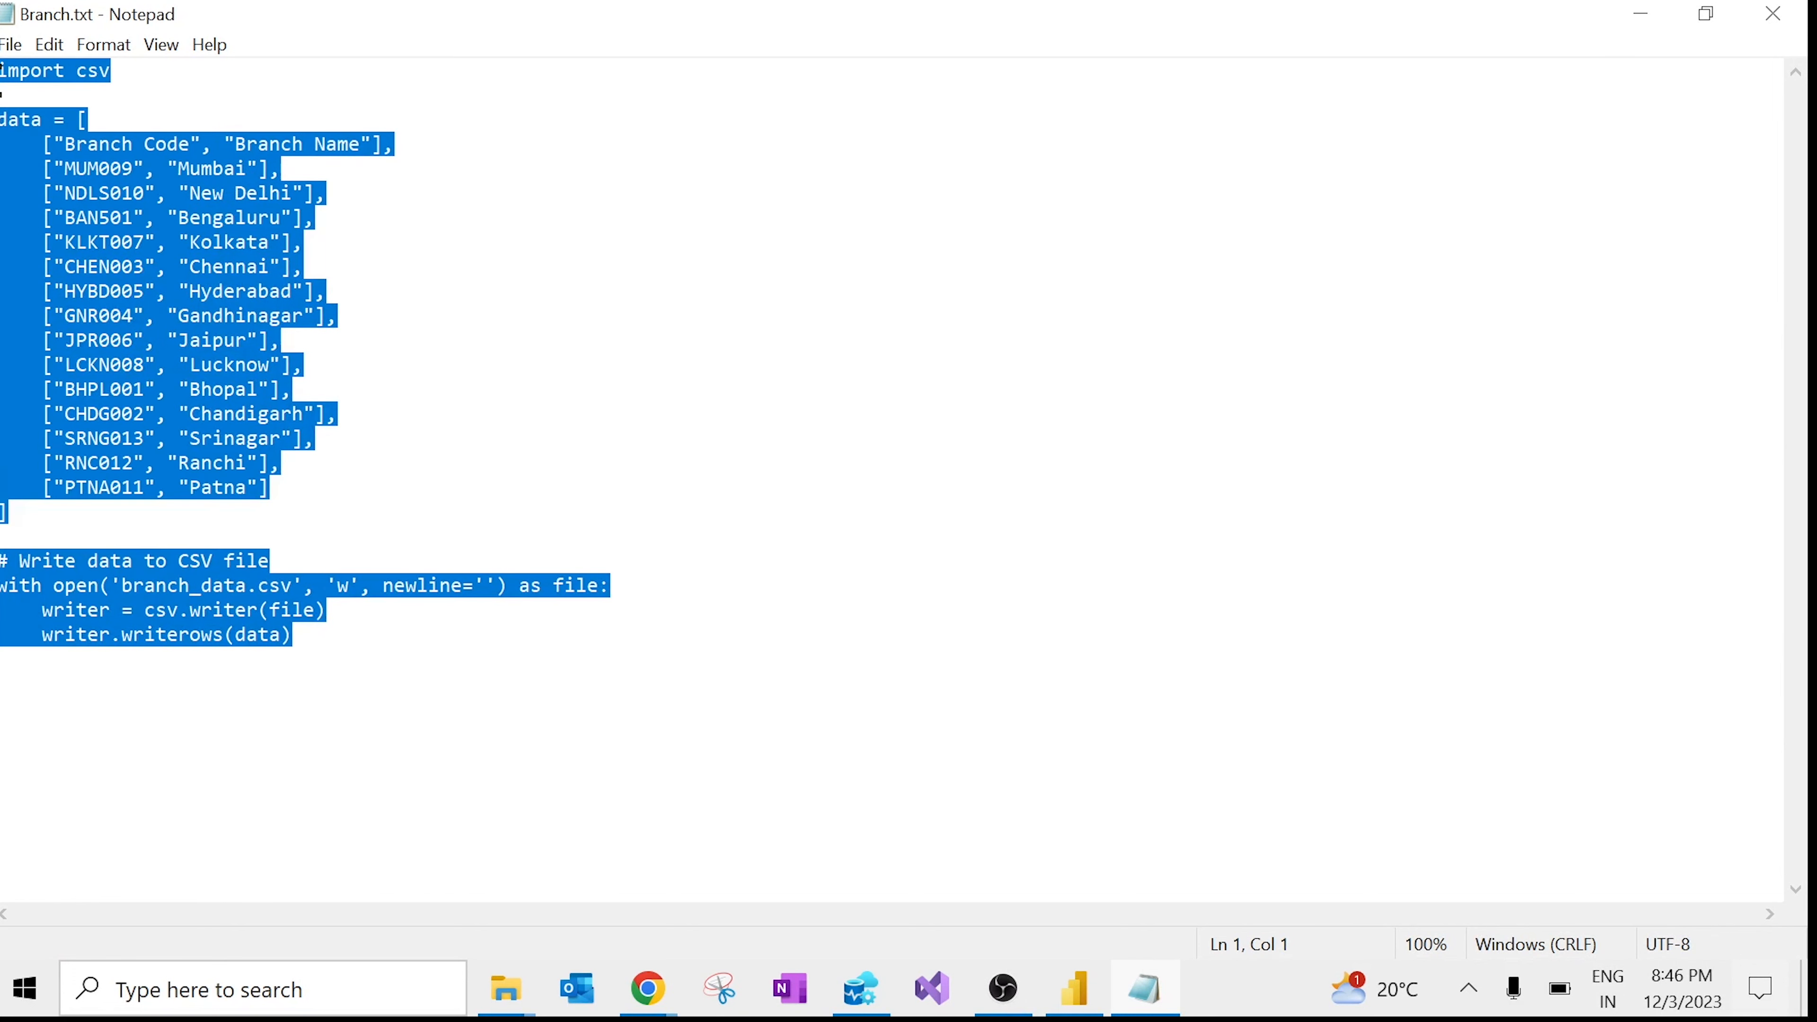
left_click(410, 499)
left_click_drag(410, 499, 3, 154)
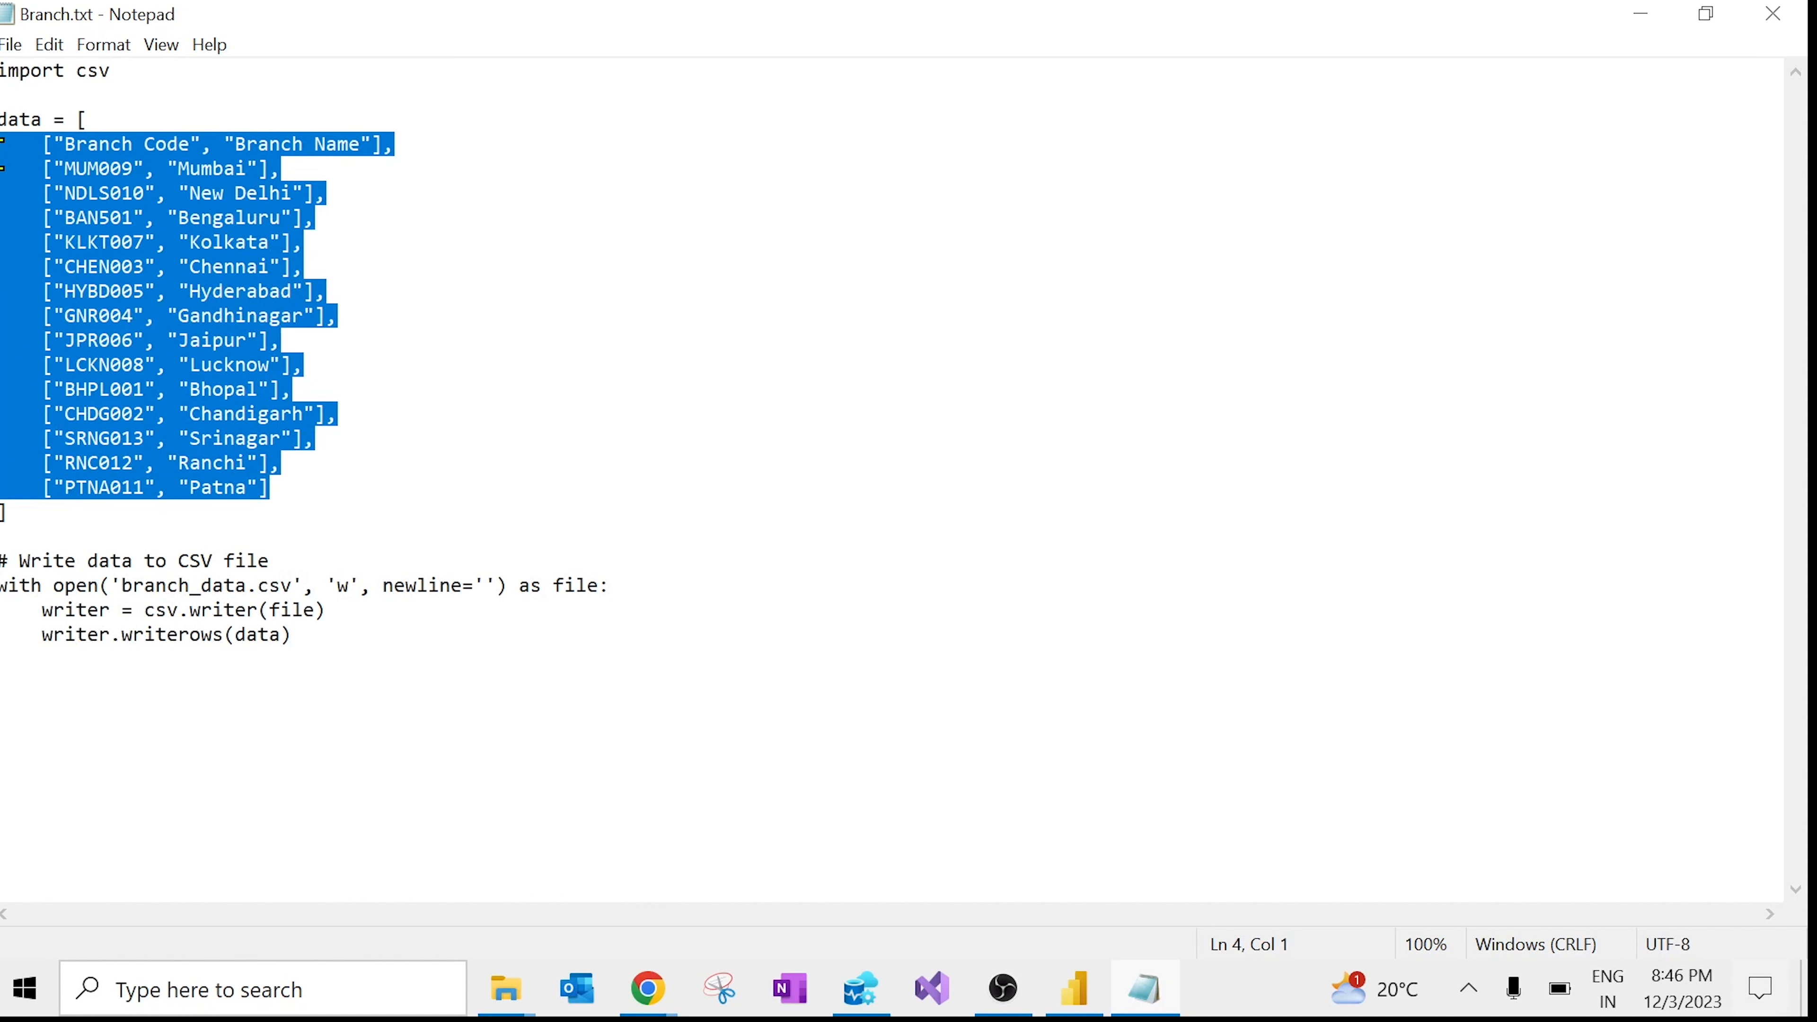
left_click(325, 639)
left_click_drag(325, 638, 2, 71)
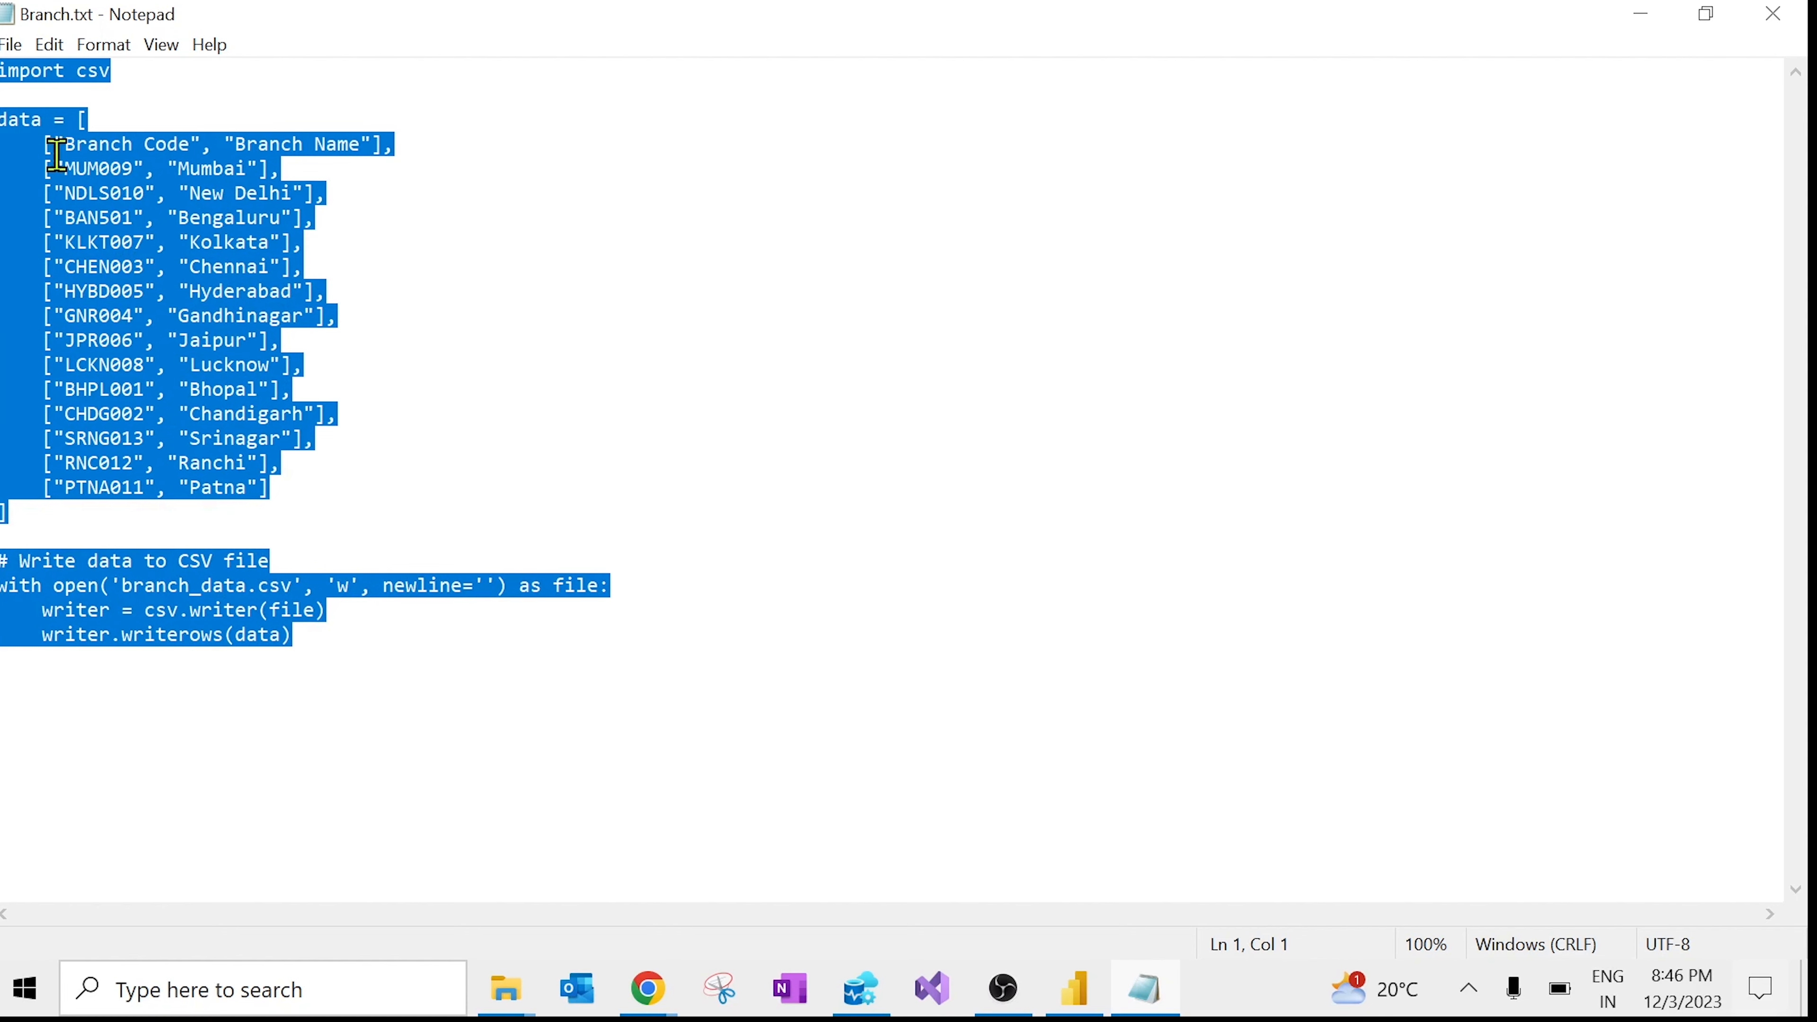
Step: Leave the Branch.txt script and switch to Power BI Desktop, opening the Power Query Editor
left_click(1641, 16)
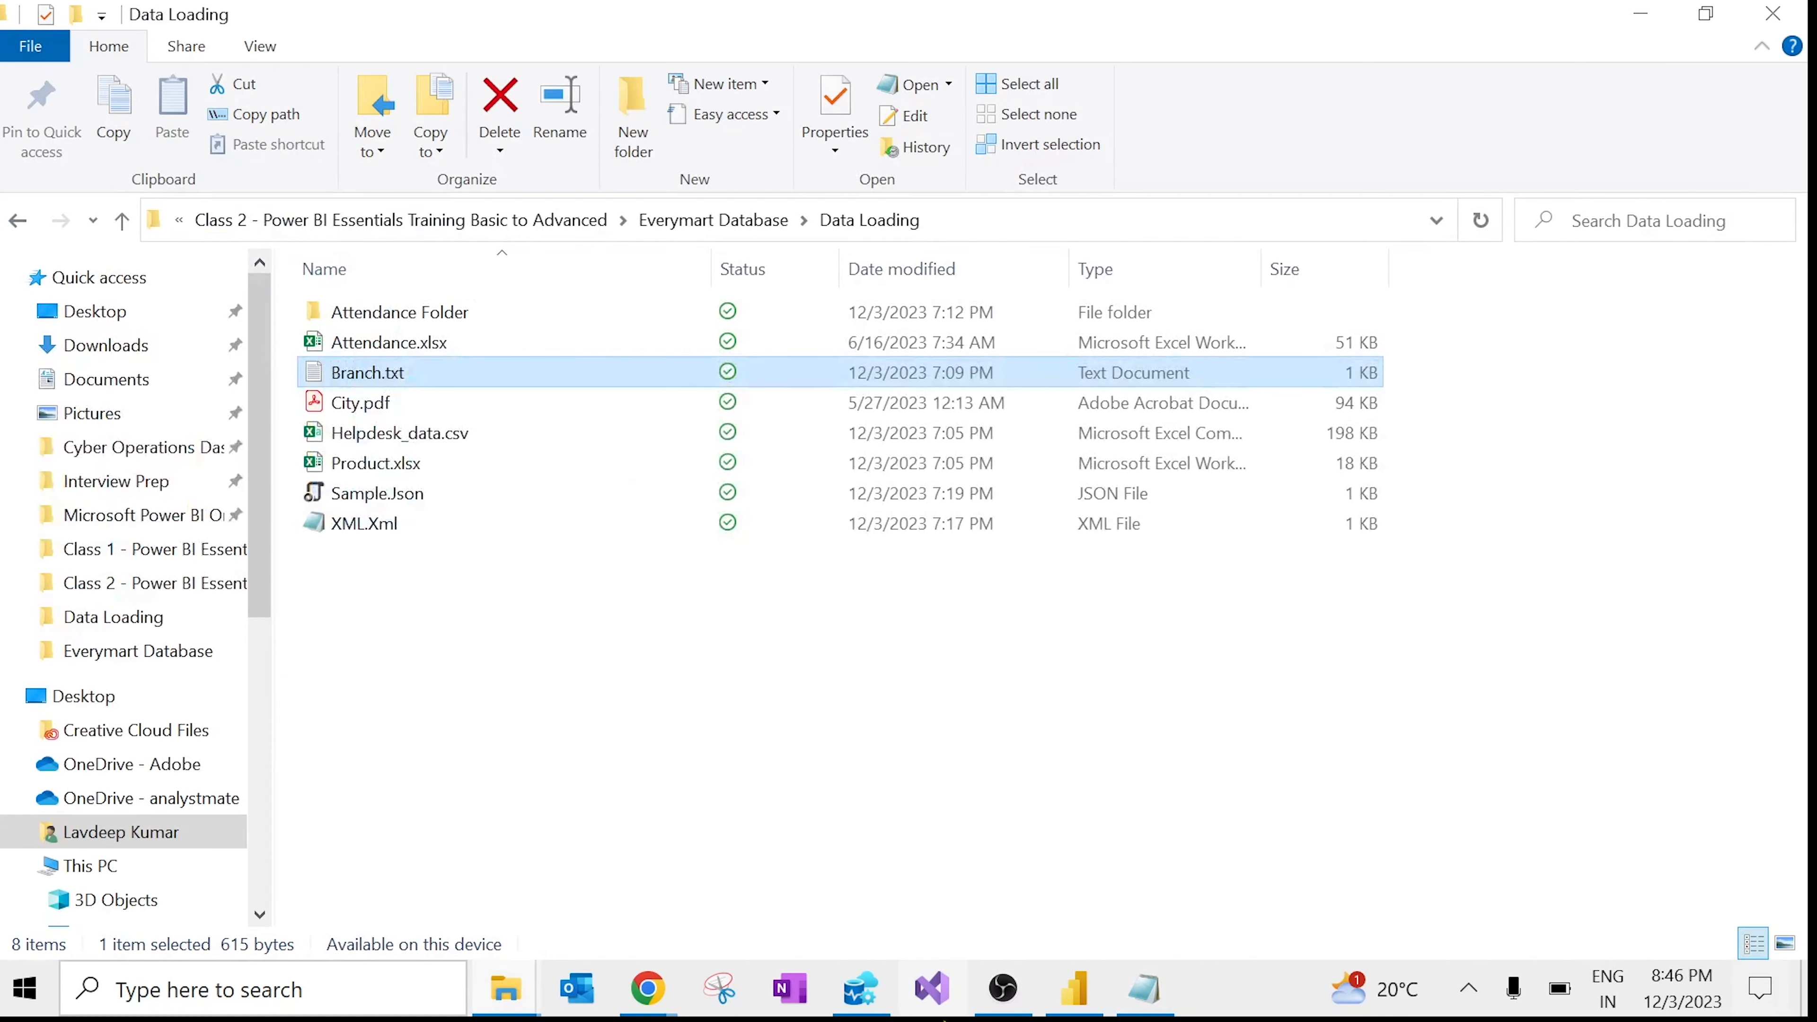
left_click(1093, 986)
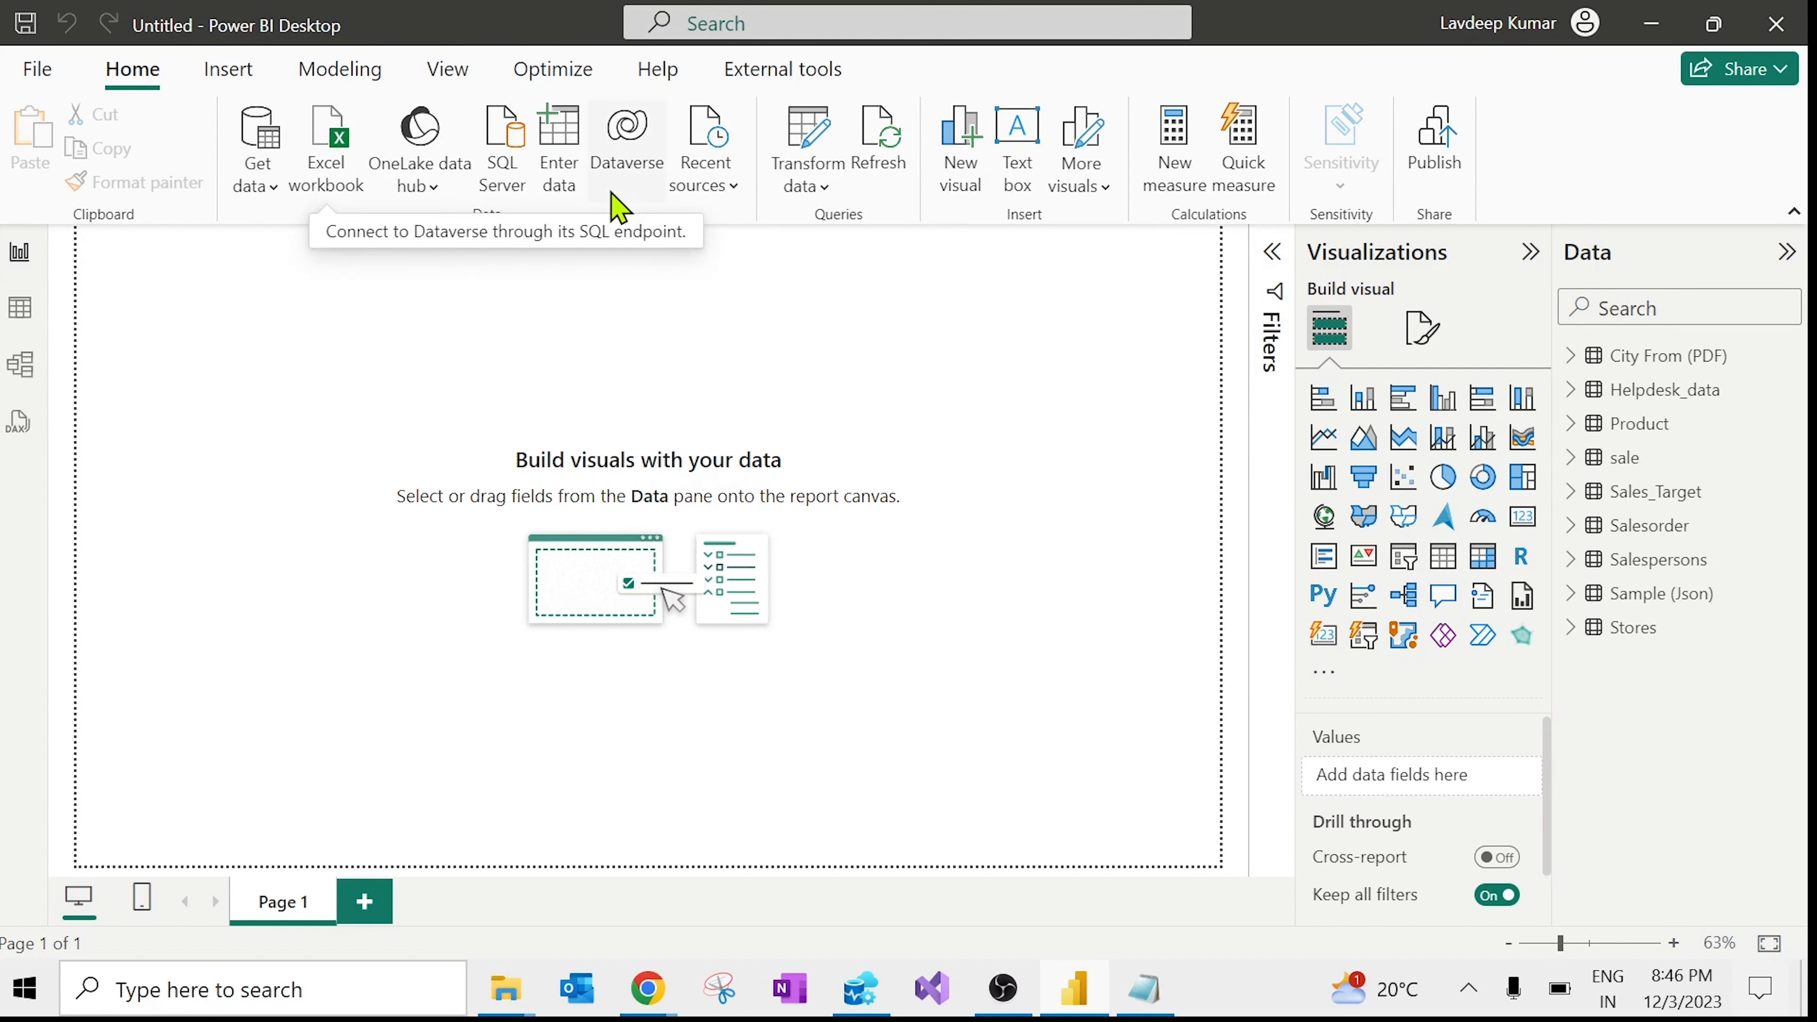
left_click(817, 135)
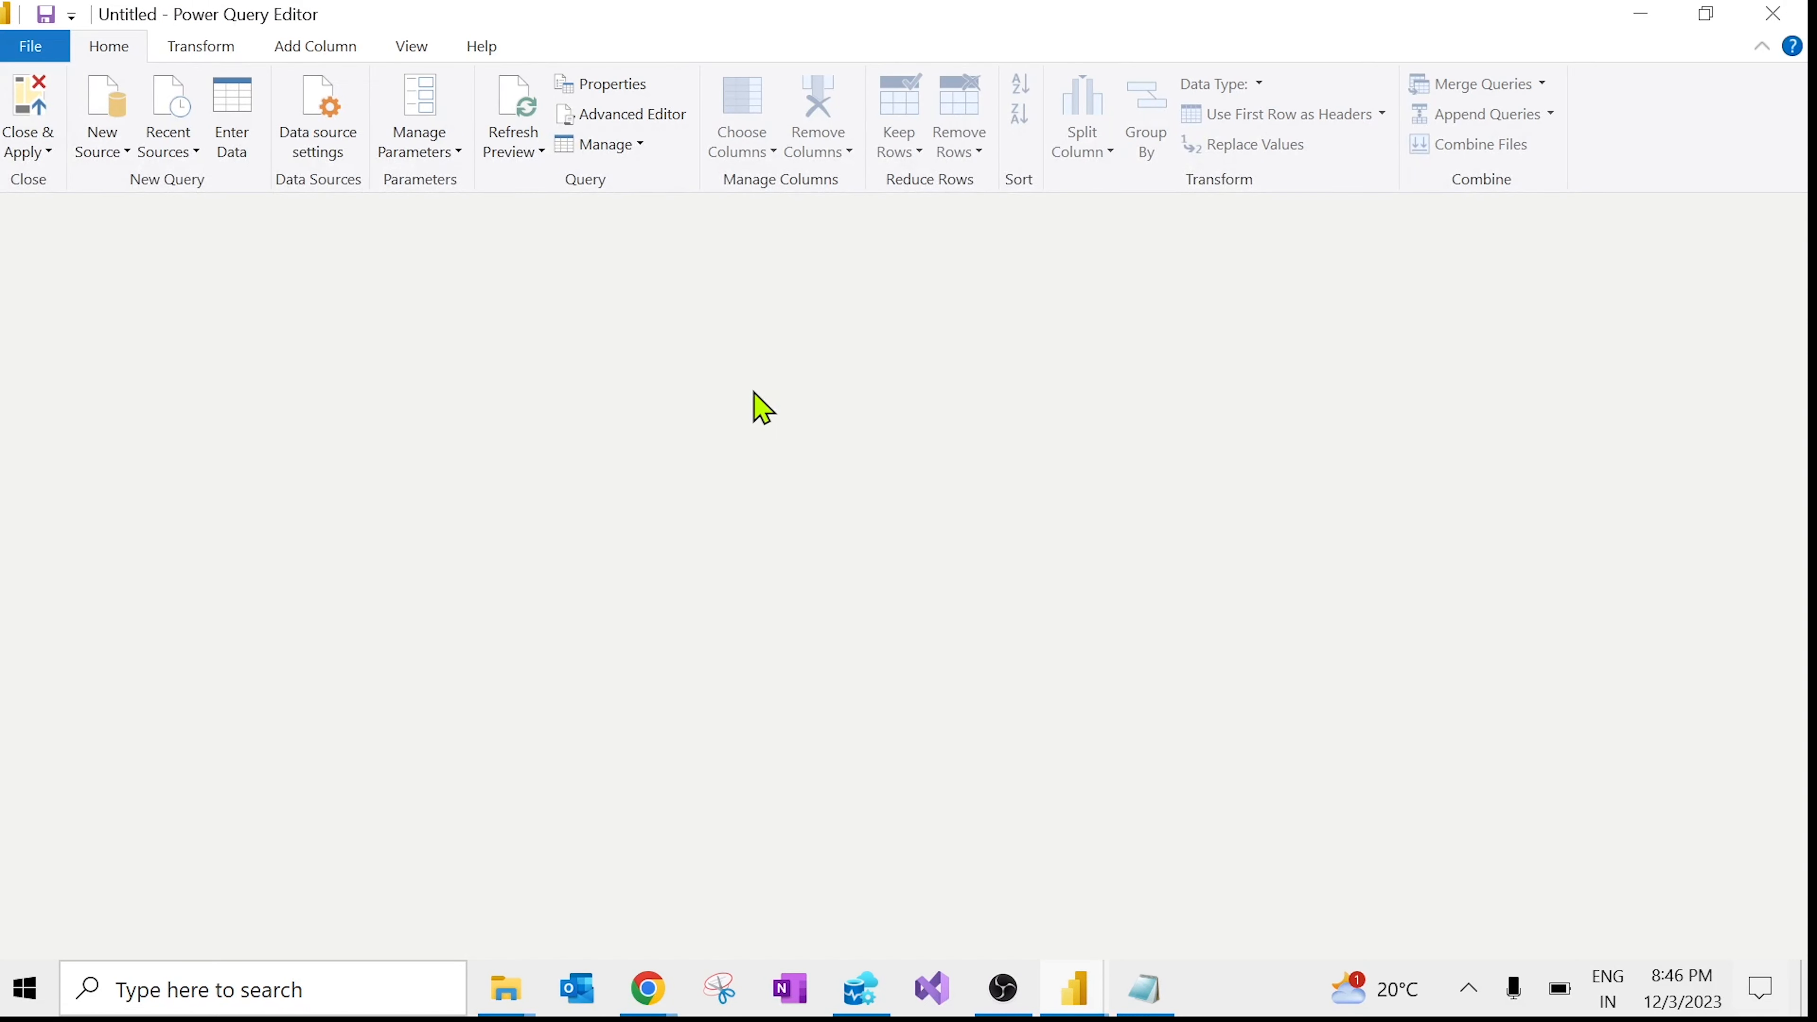
Step: Add a new data source to the queries, connecting with the Python script connector
left_click(124, 153)
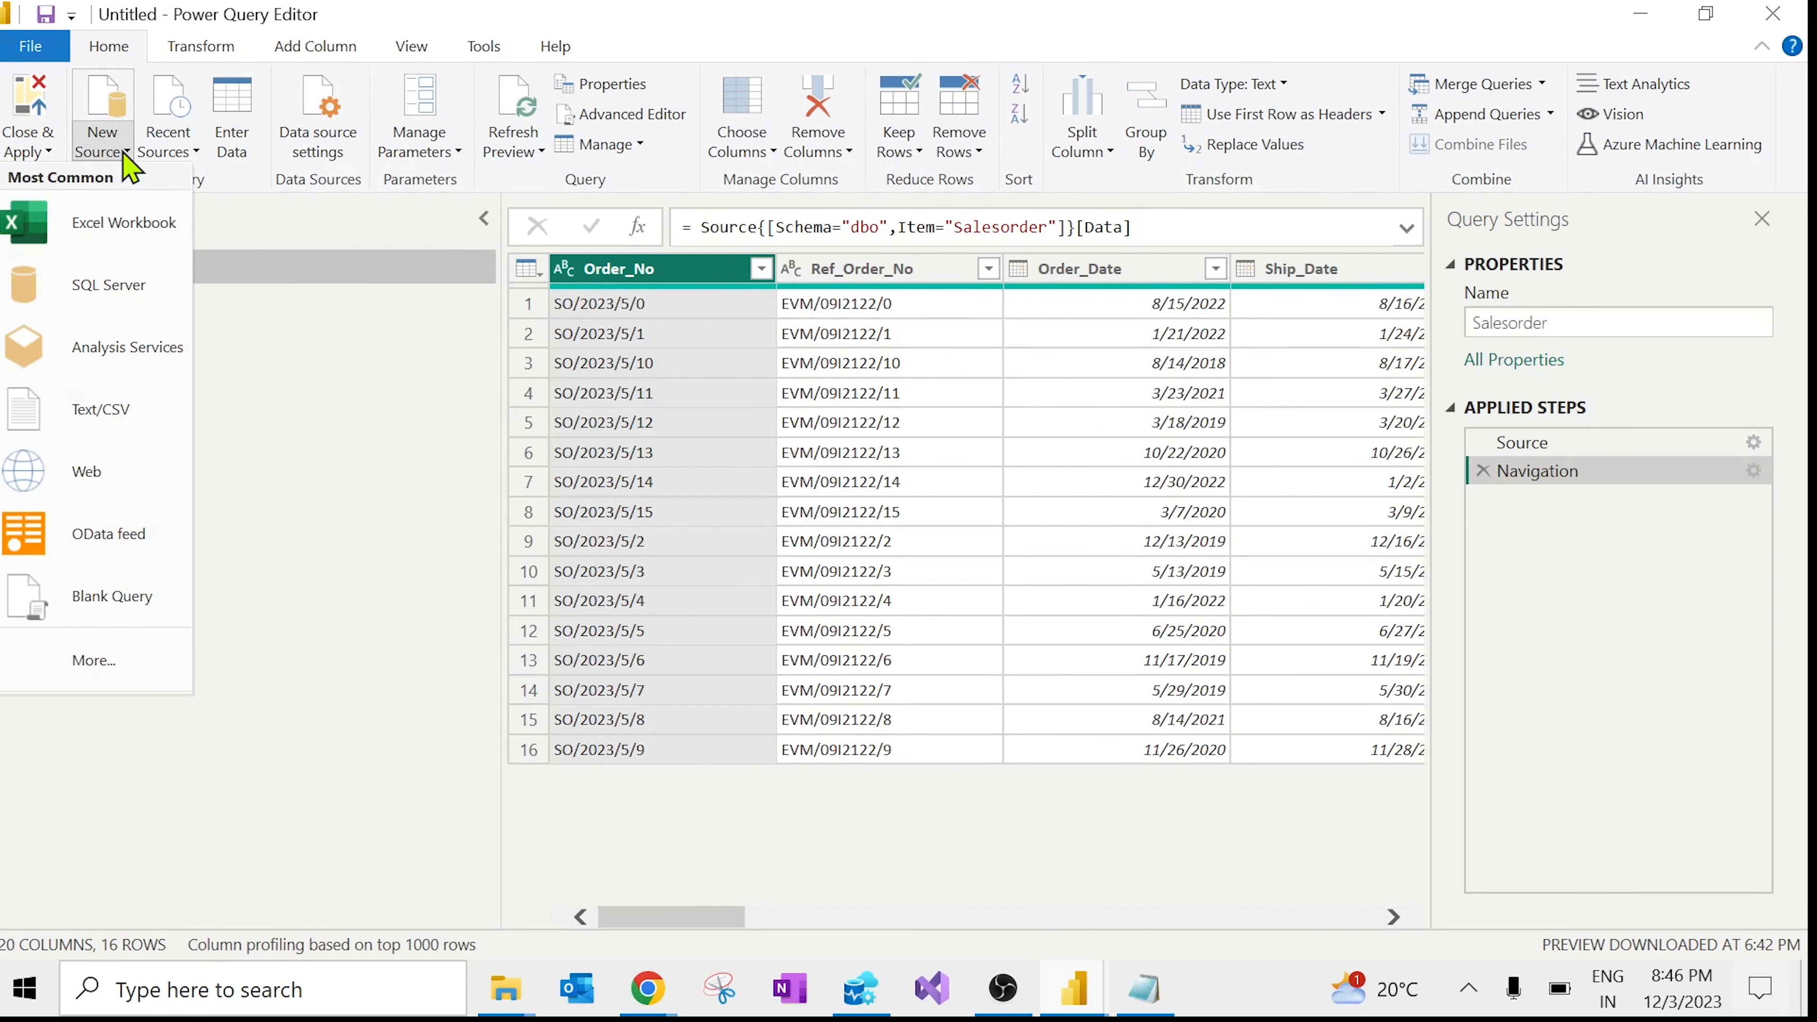
left_click(83, 660)
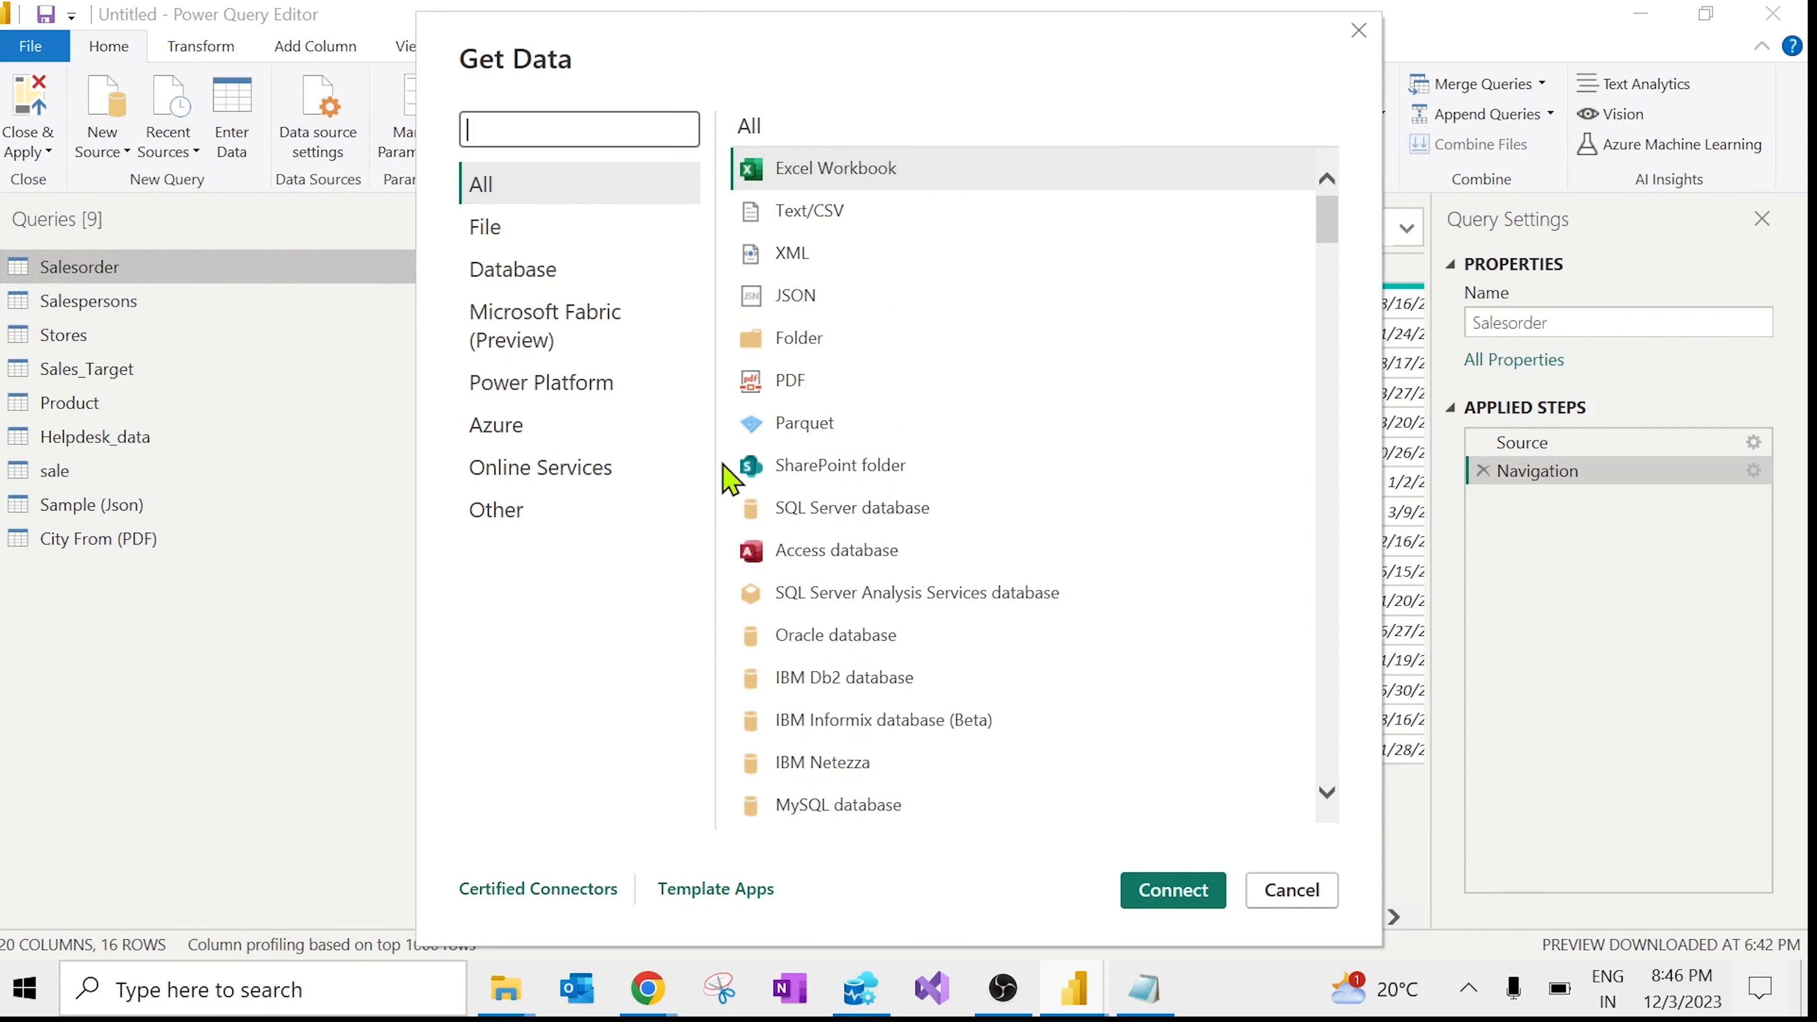
type("py")
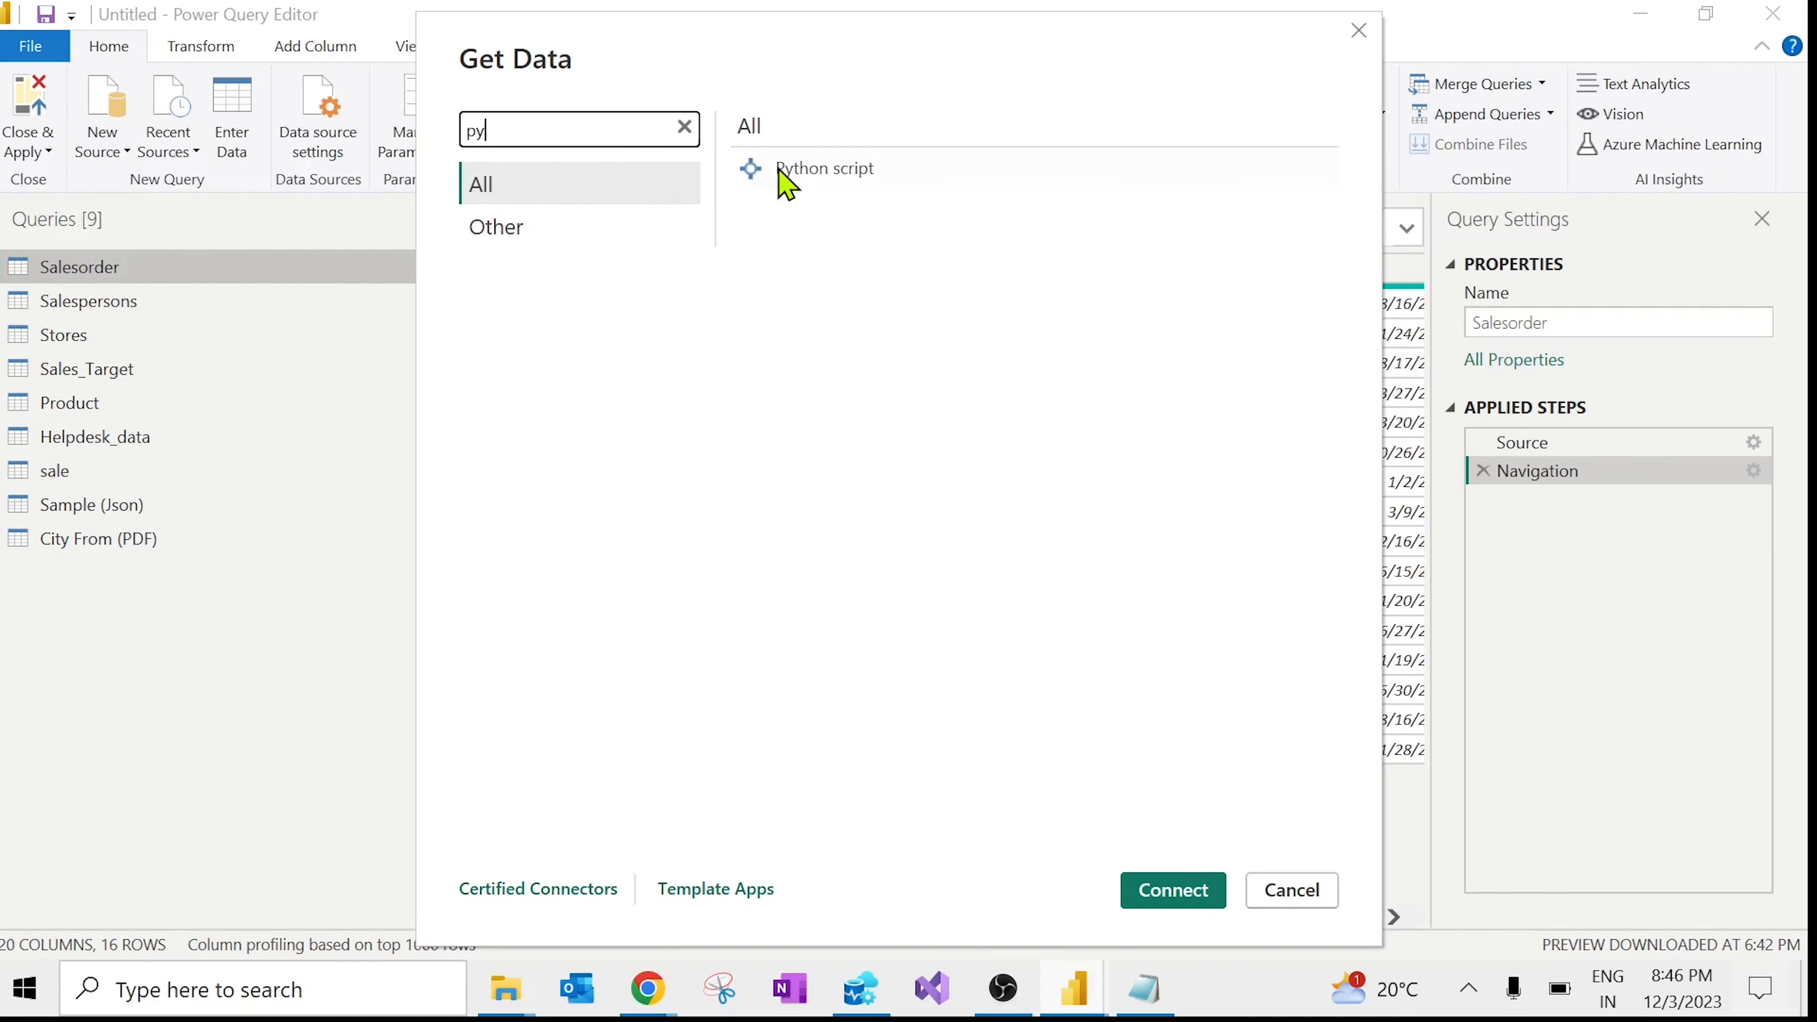
left_click(784, 170)
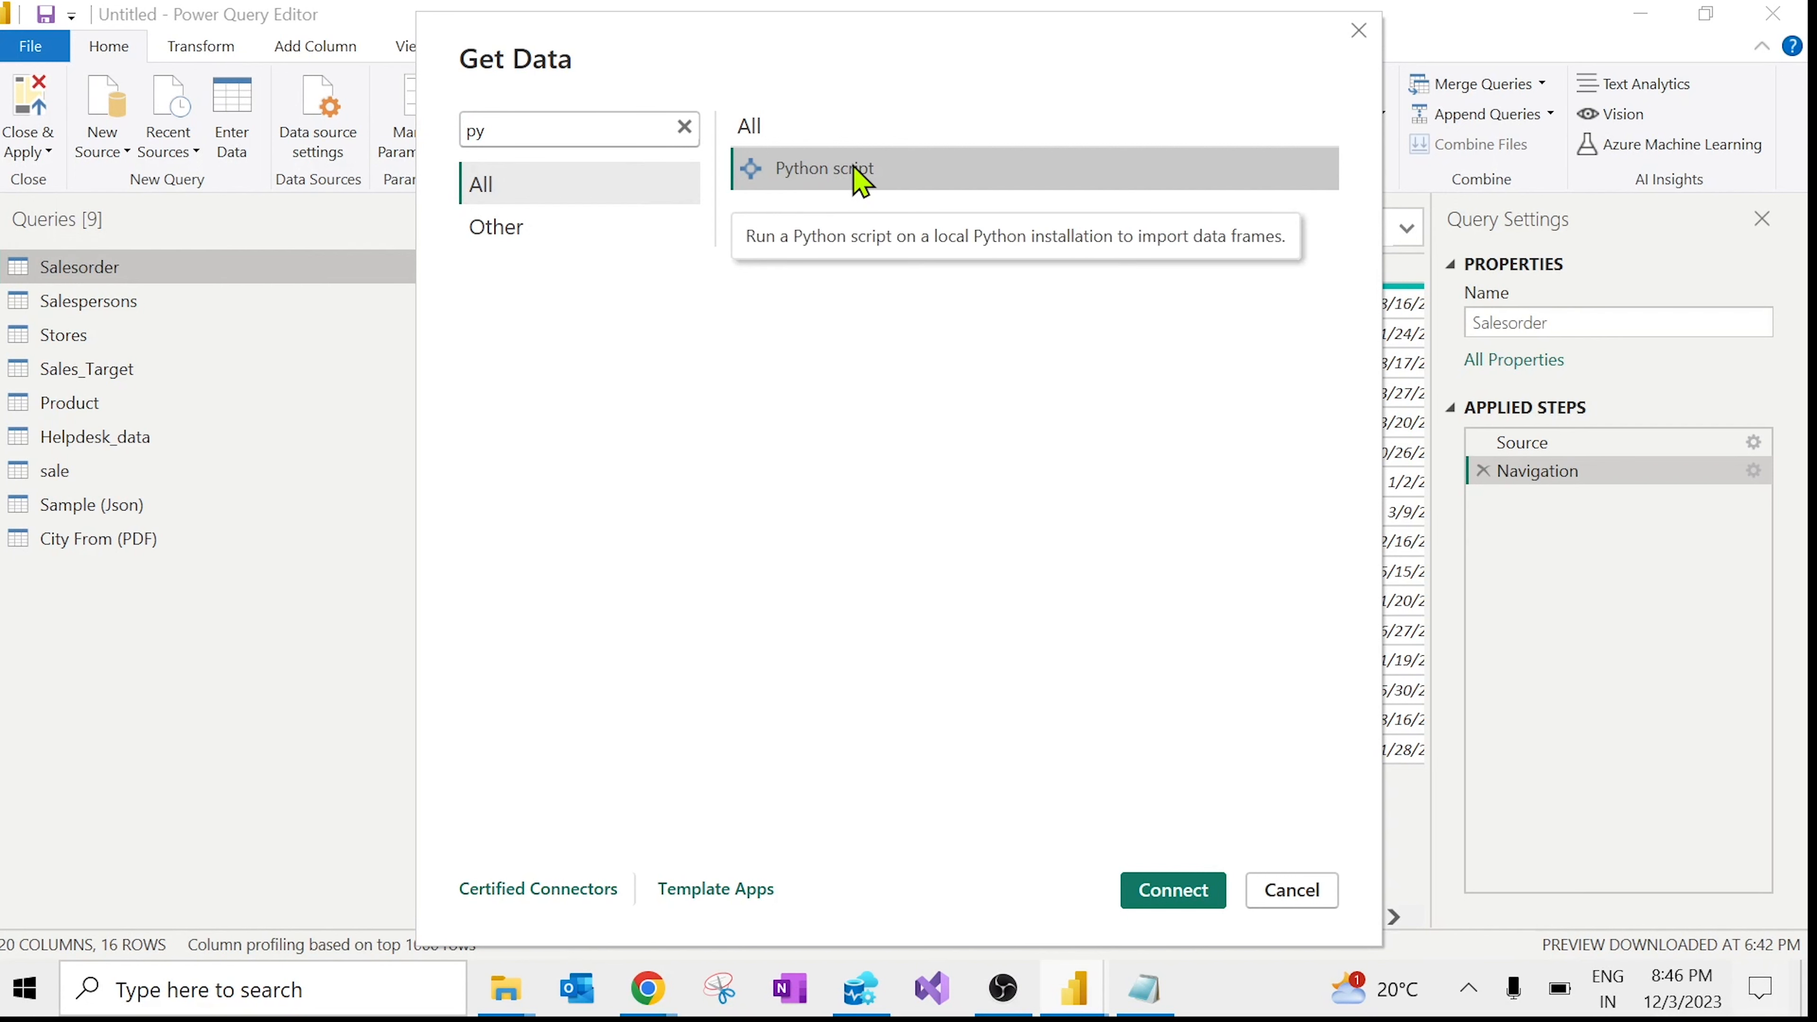
double_click(546, 138)
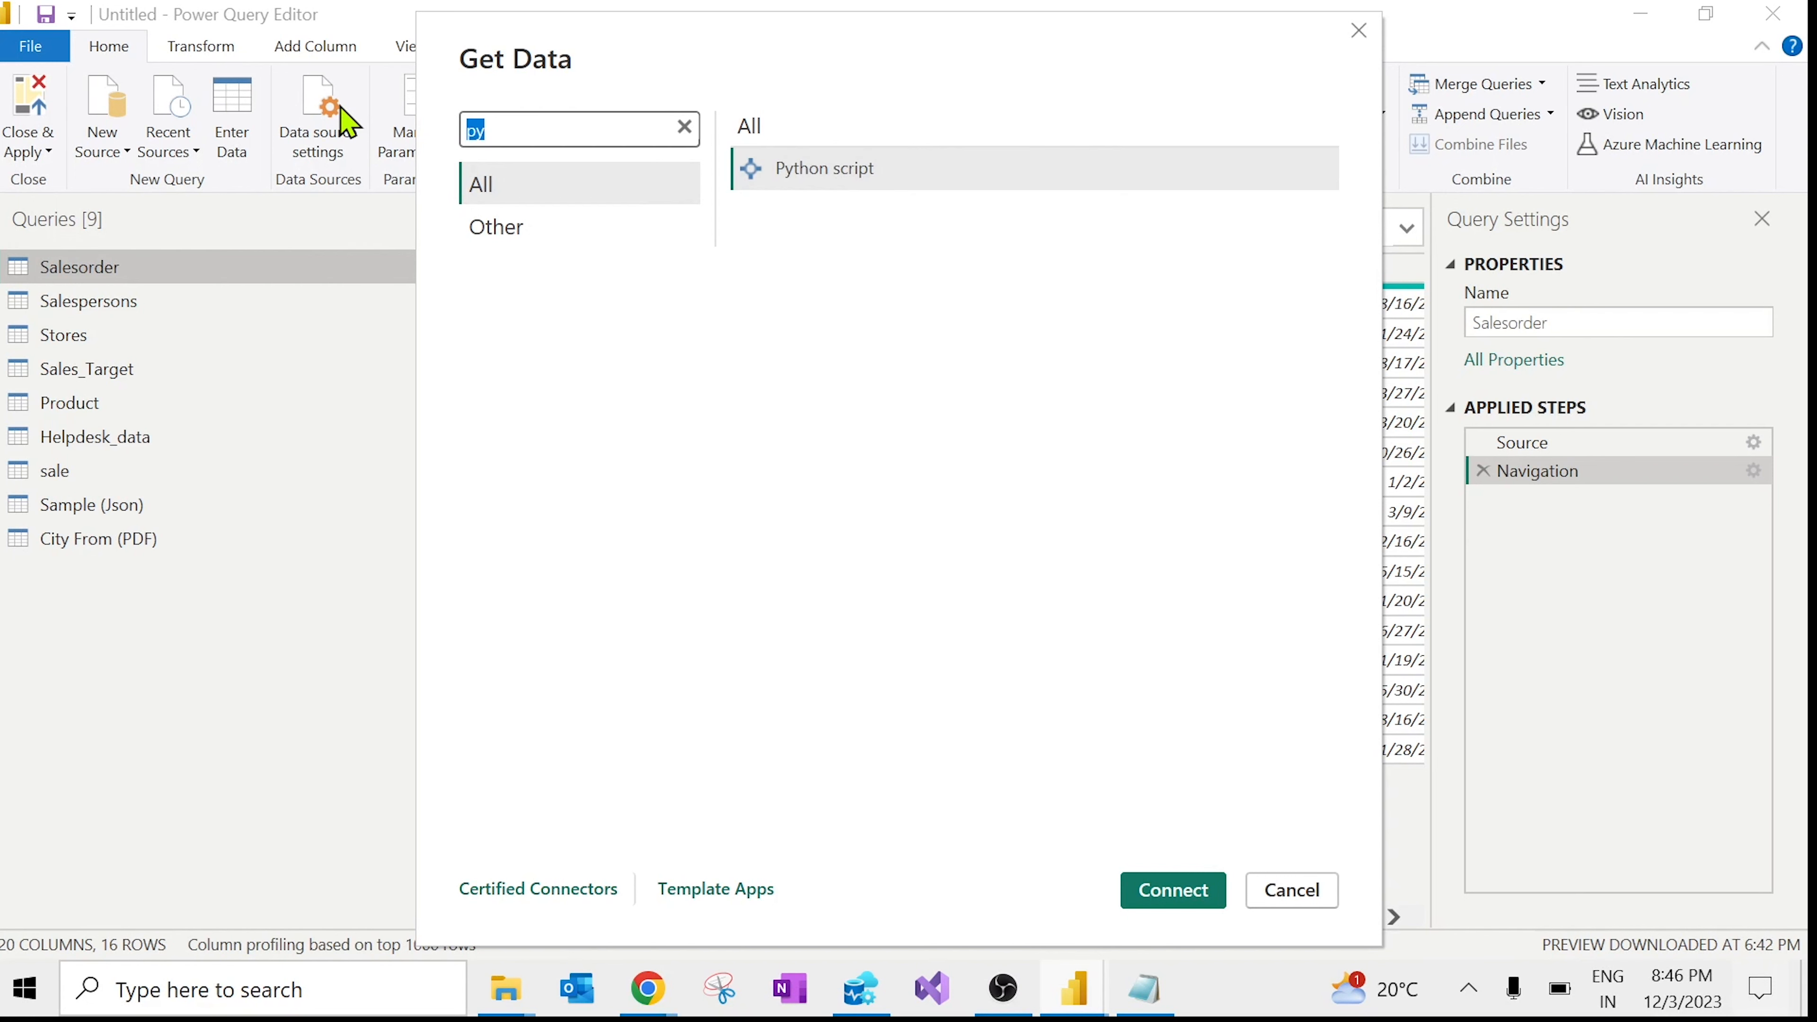
type("r")
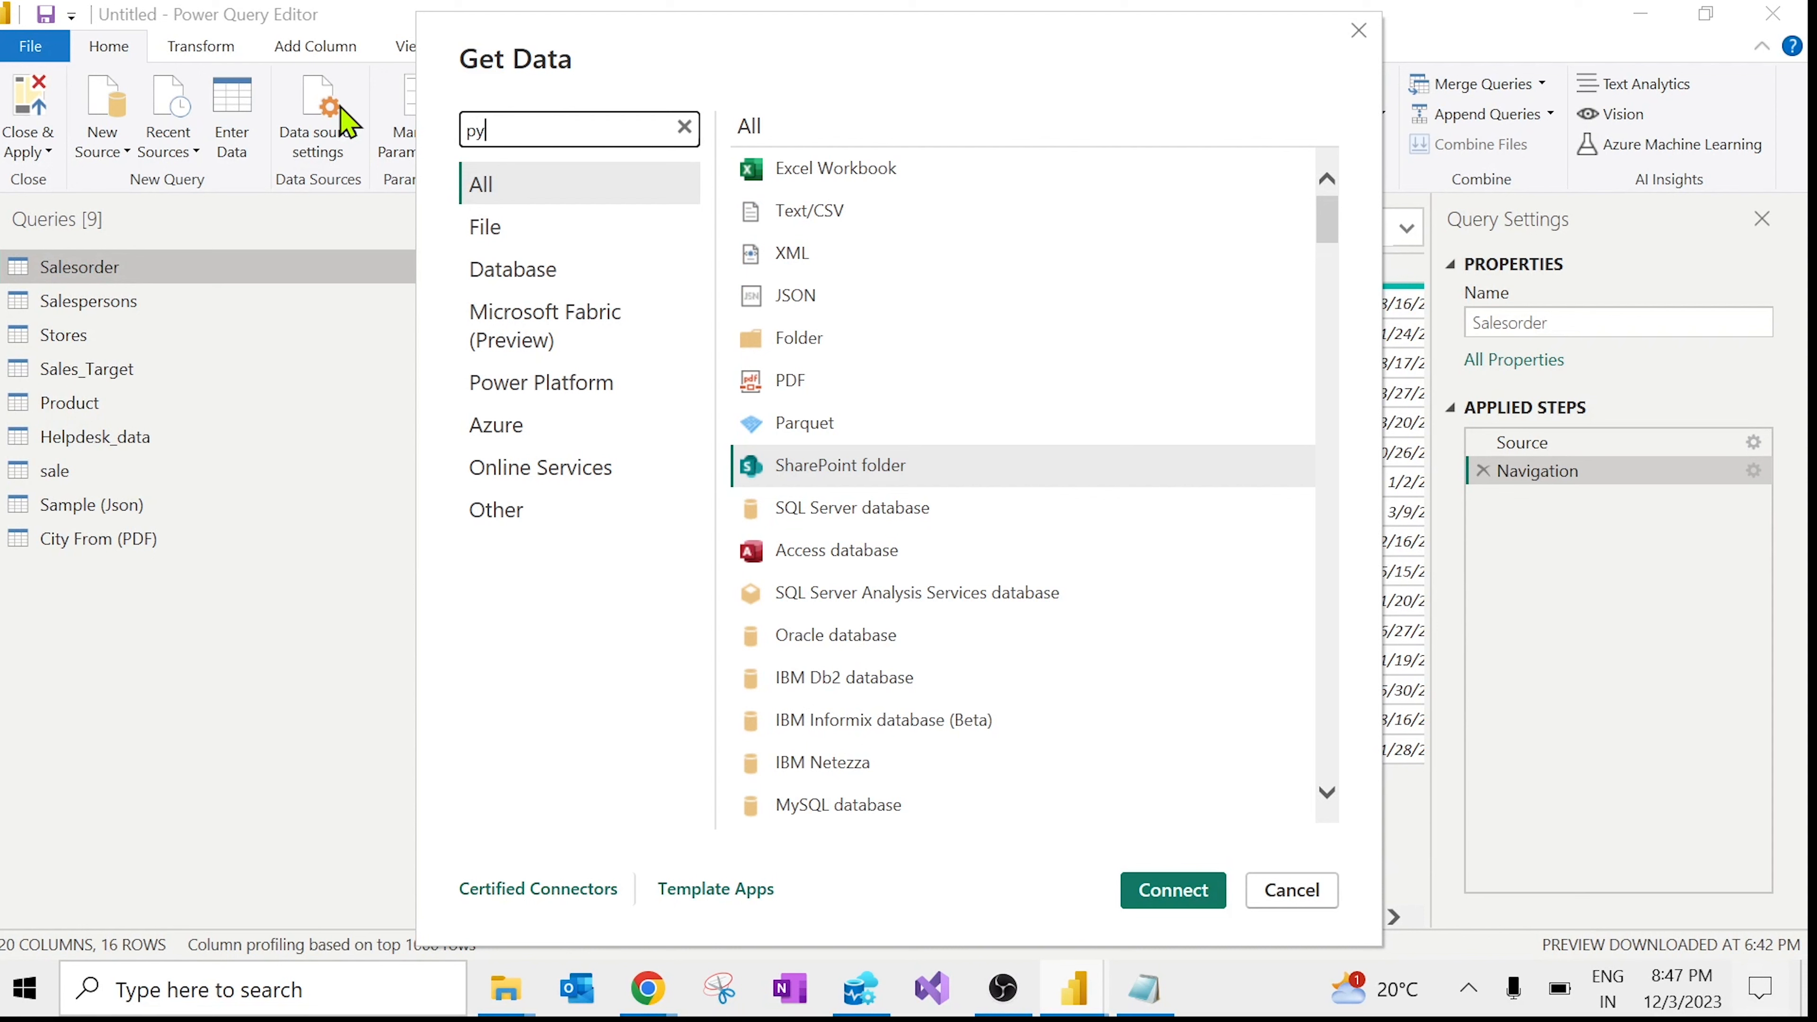
left_click(818, 188)
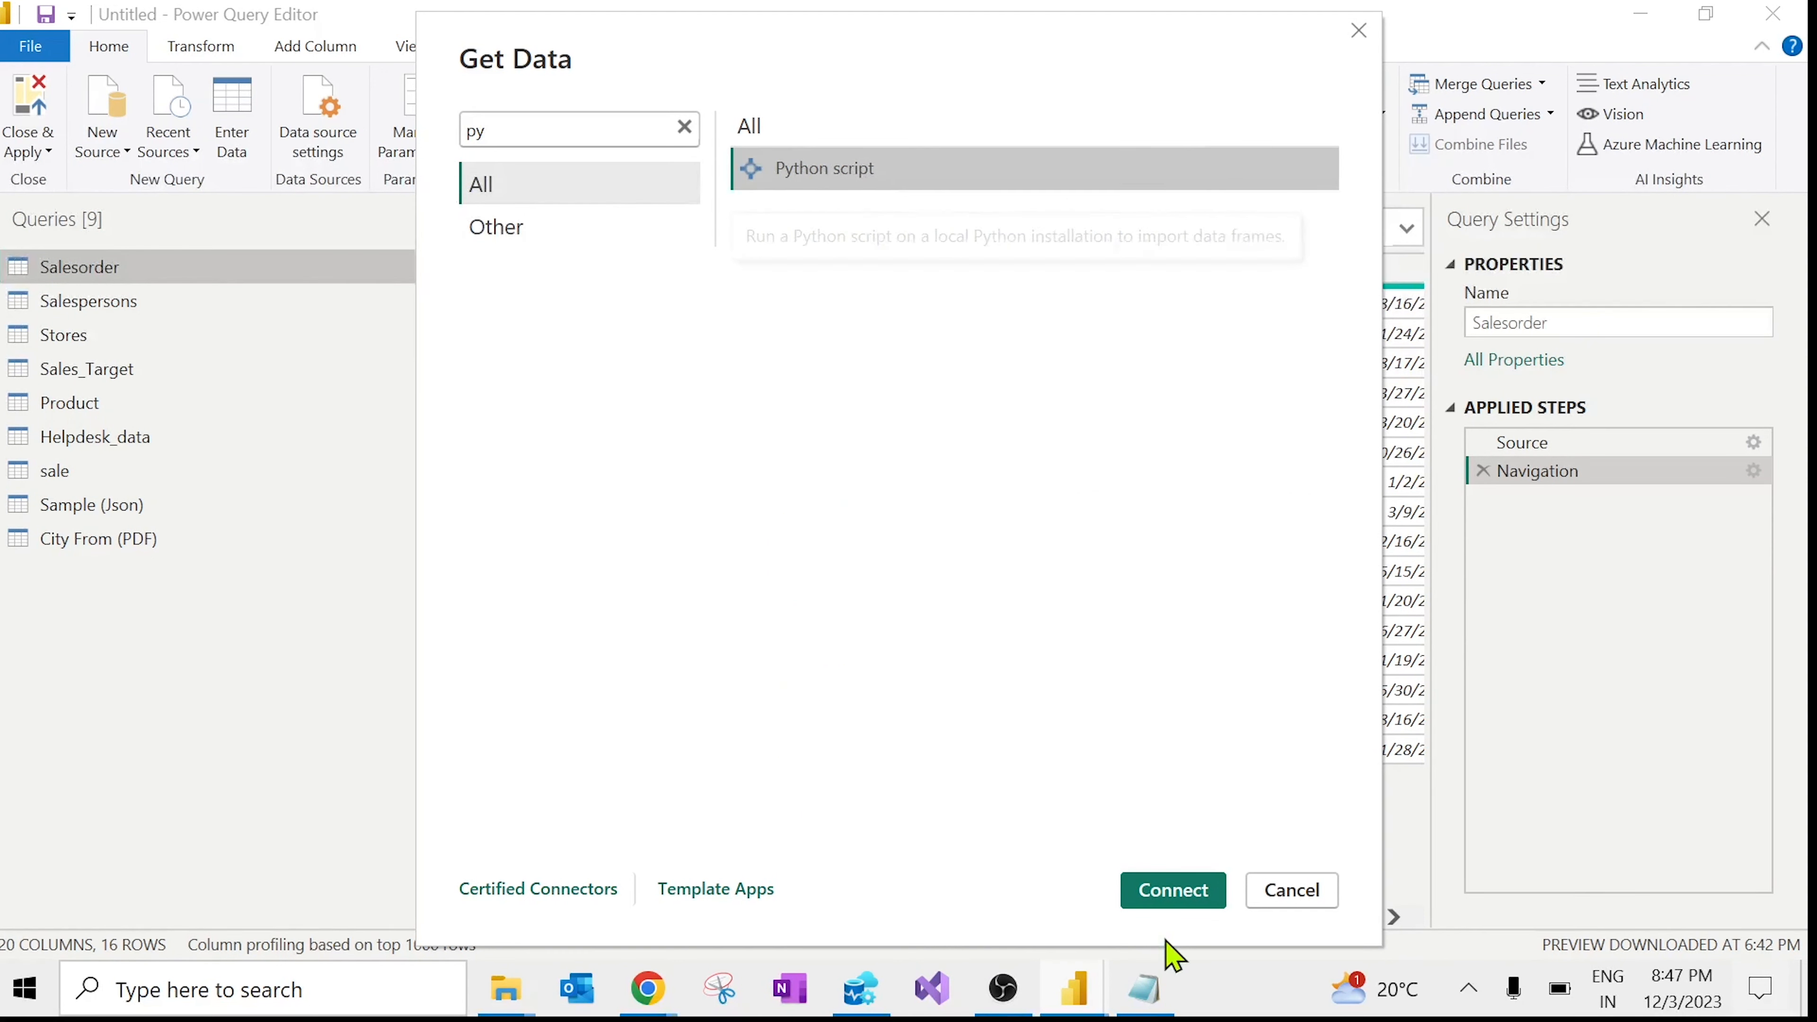
left_click(1178, 901)
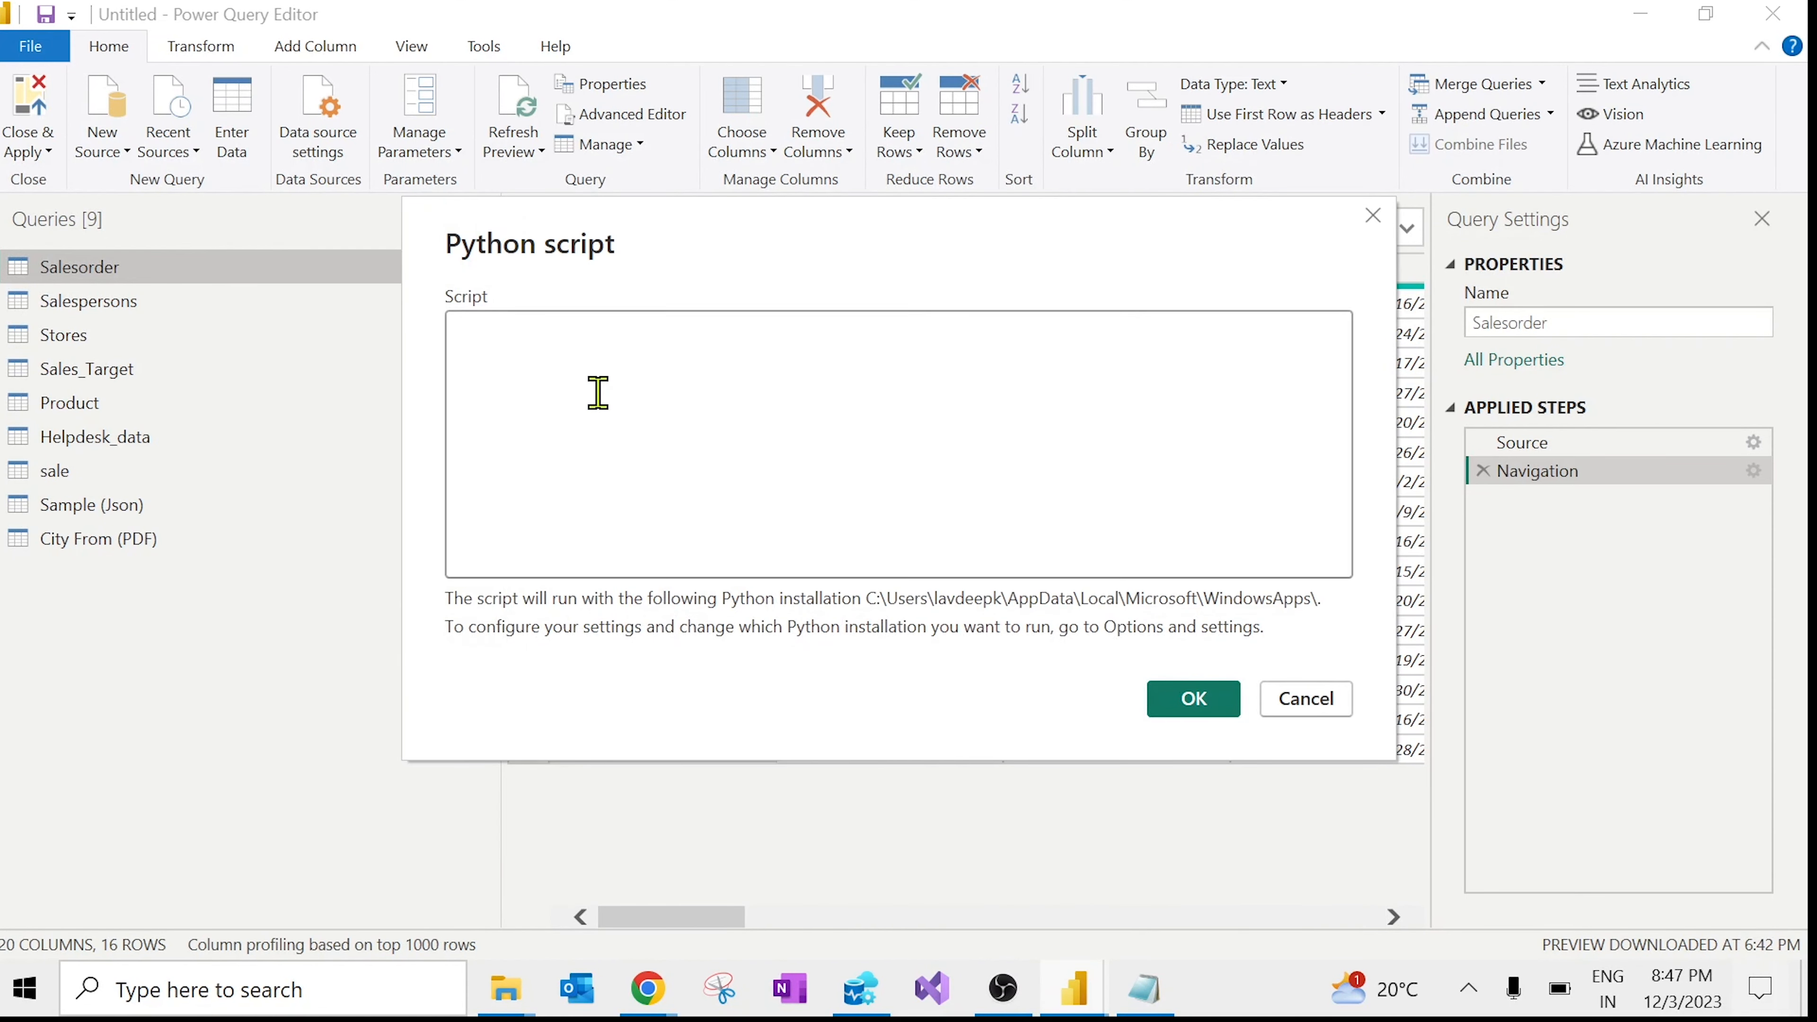
Step: Paste the copied branch data script into the Python script source and run it
left_click(598, 393)
key("ctrl+v")
scroll(742, 445, "up", 10)
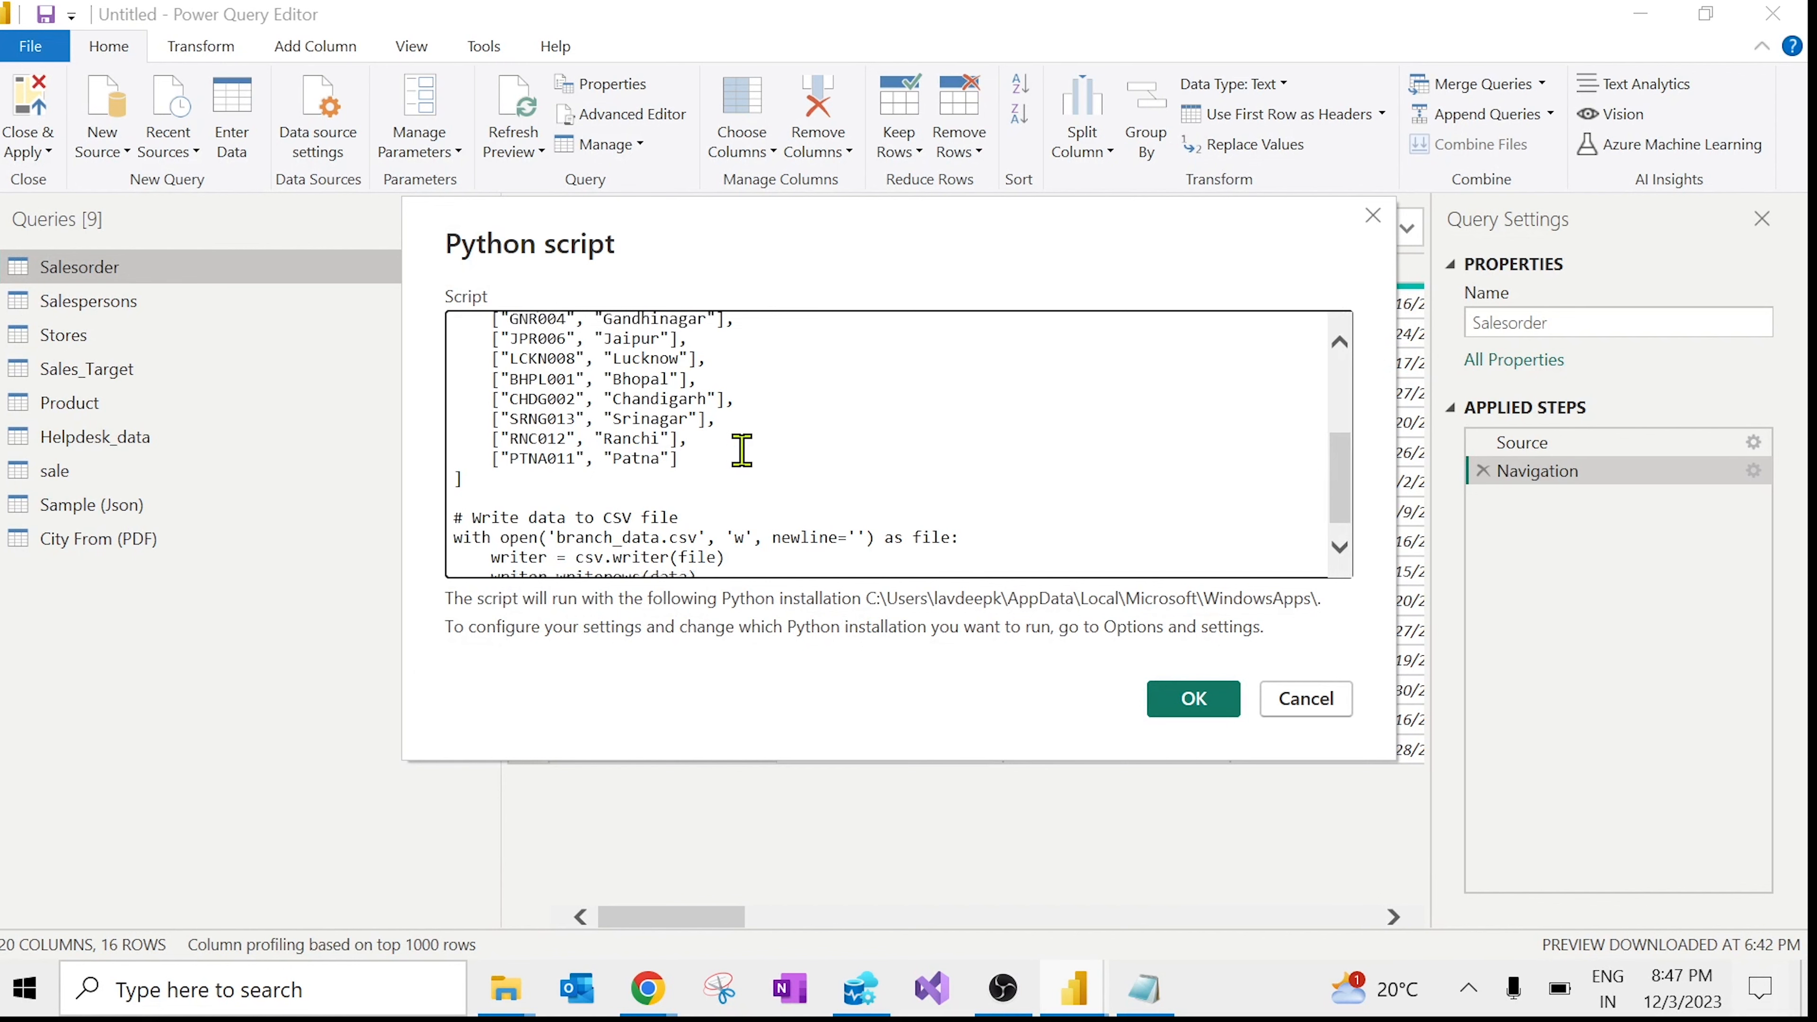
left_click(1193, 698)
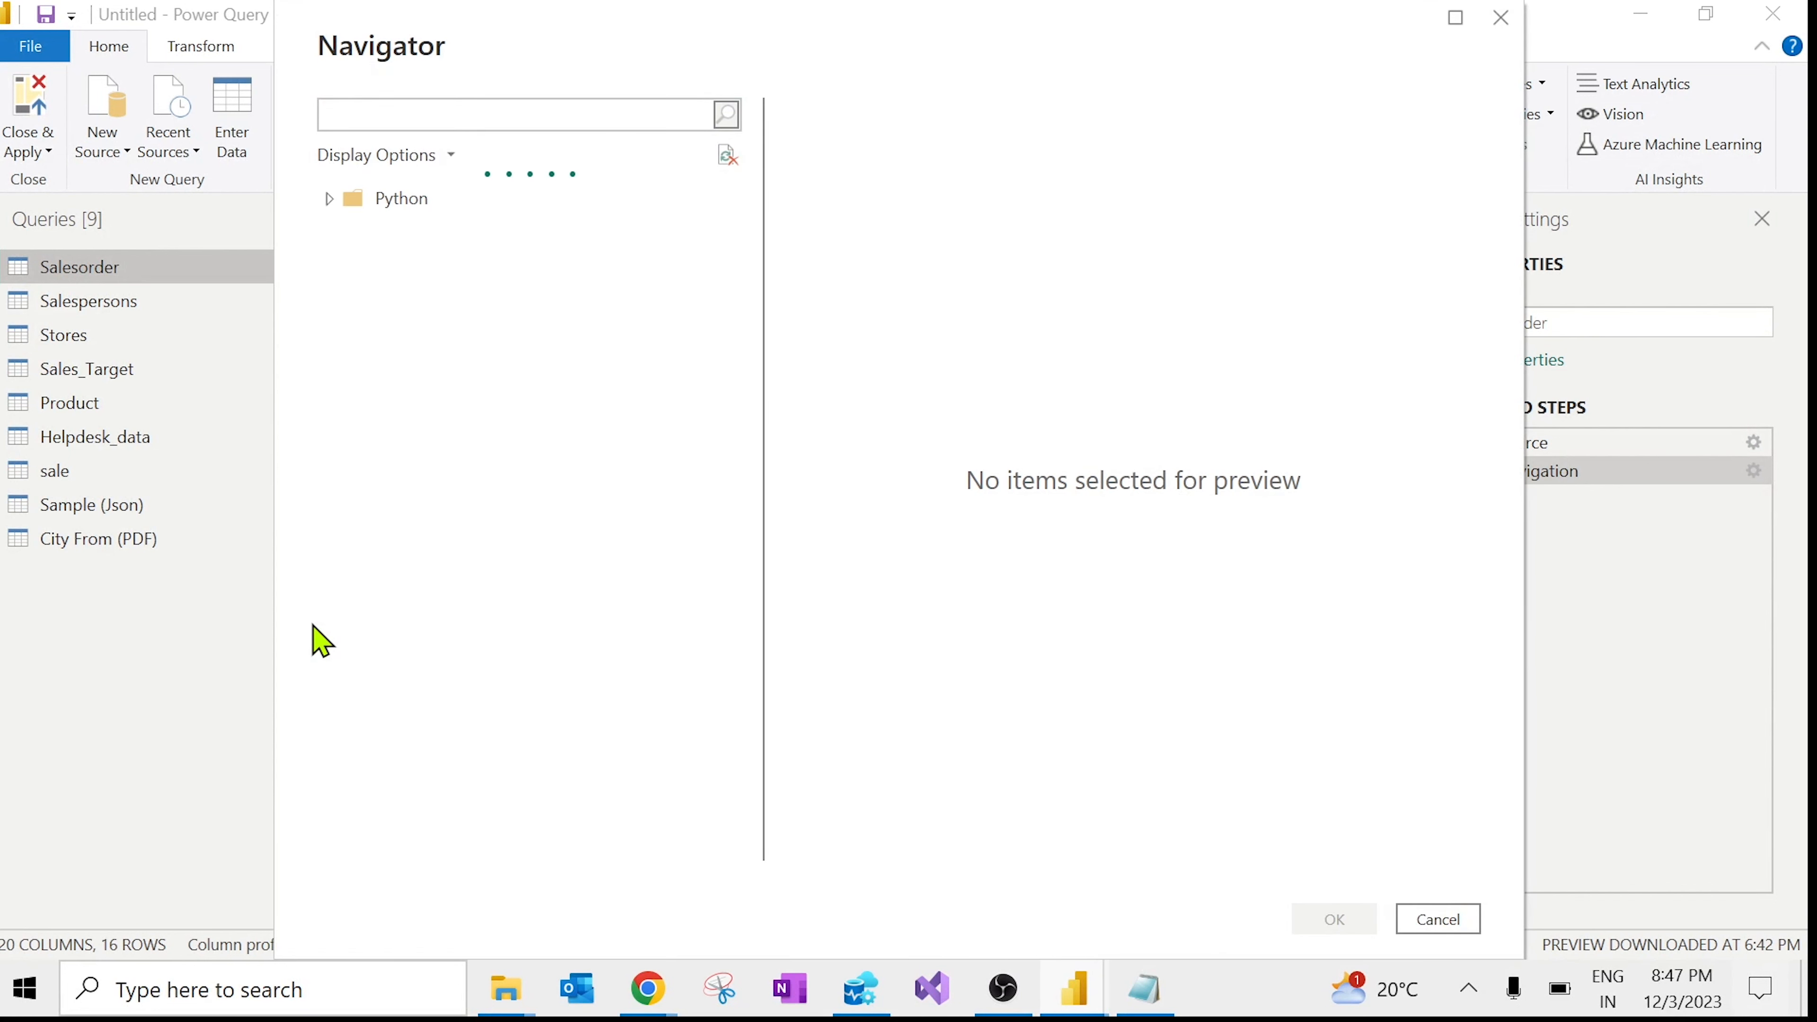
Step: Import the branch_data table from the Python source and apply the queries to the report model
left_click(331, 202)
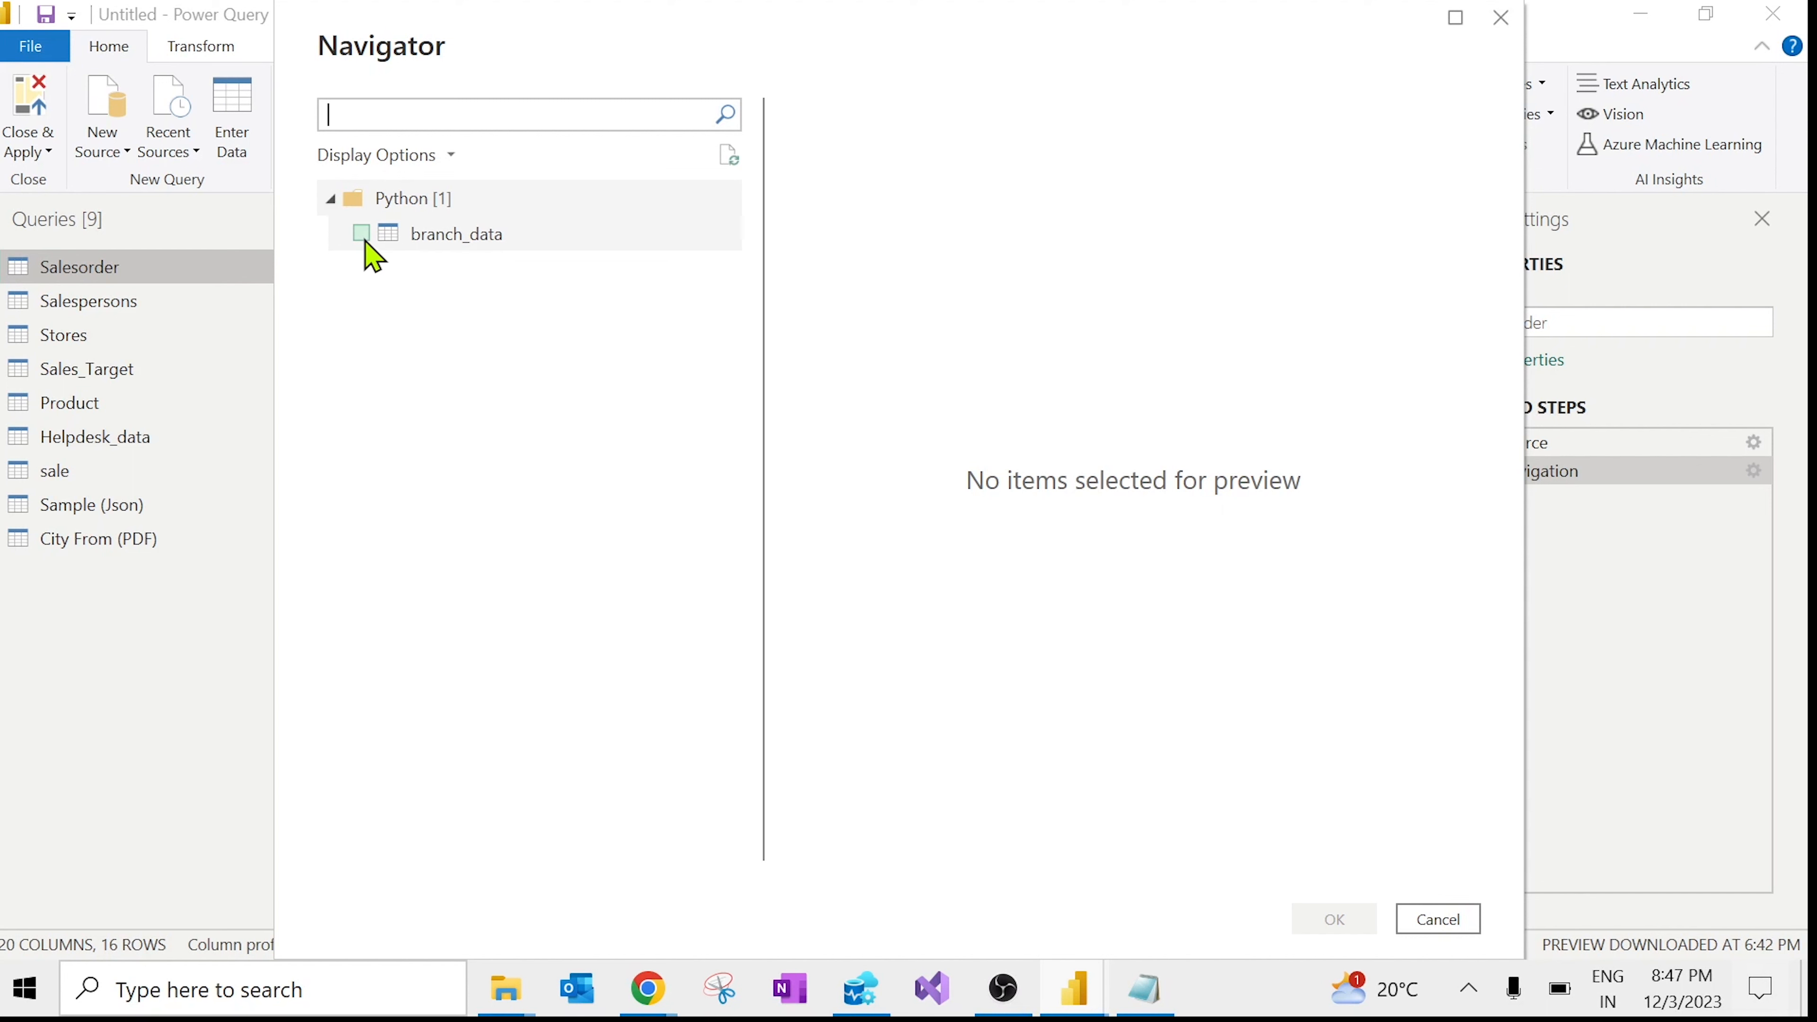
left_click(363, 235)
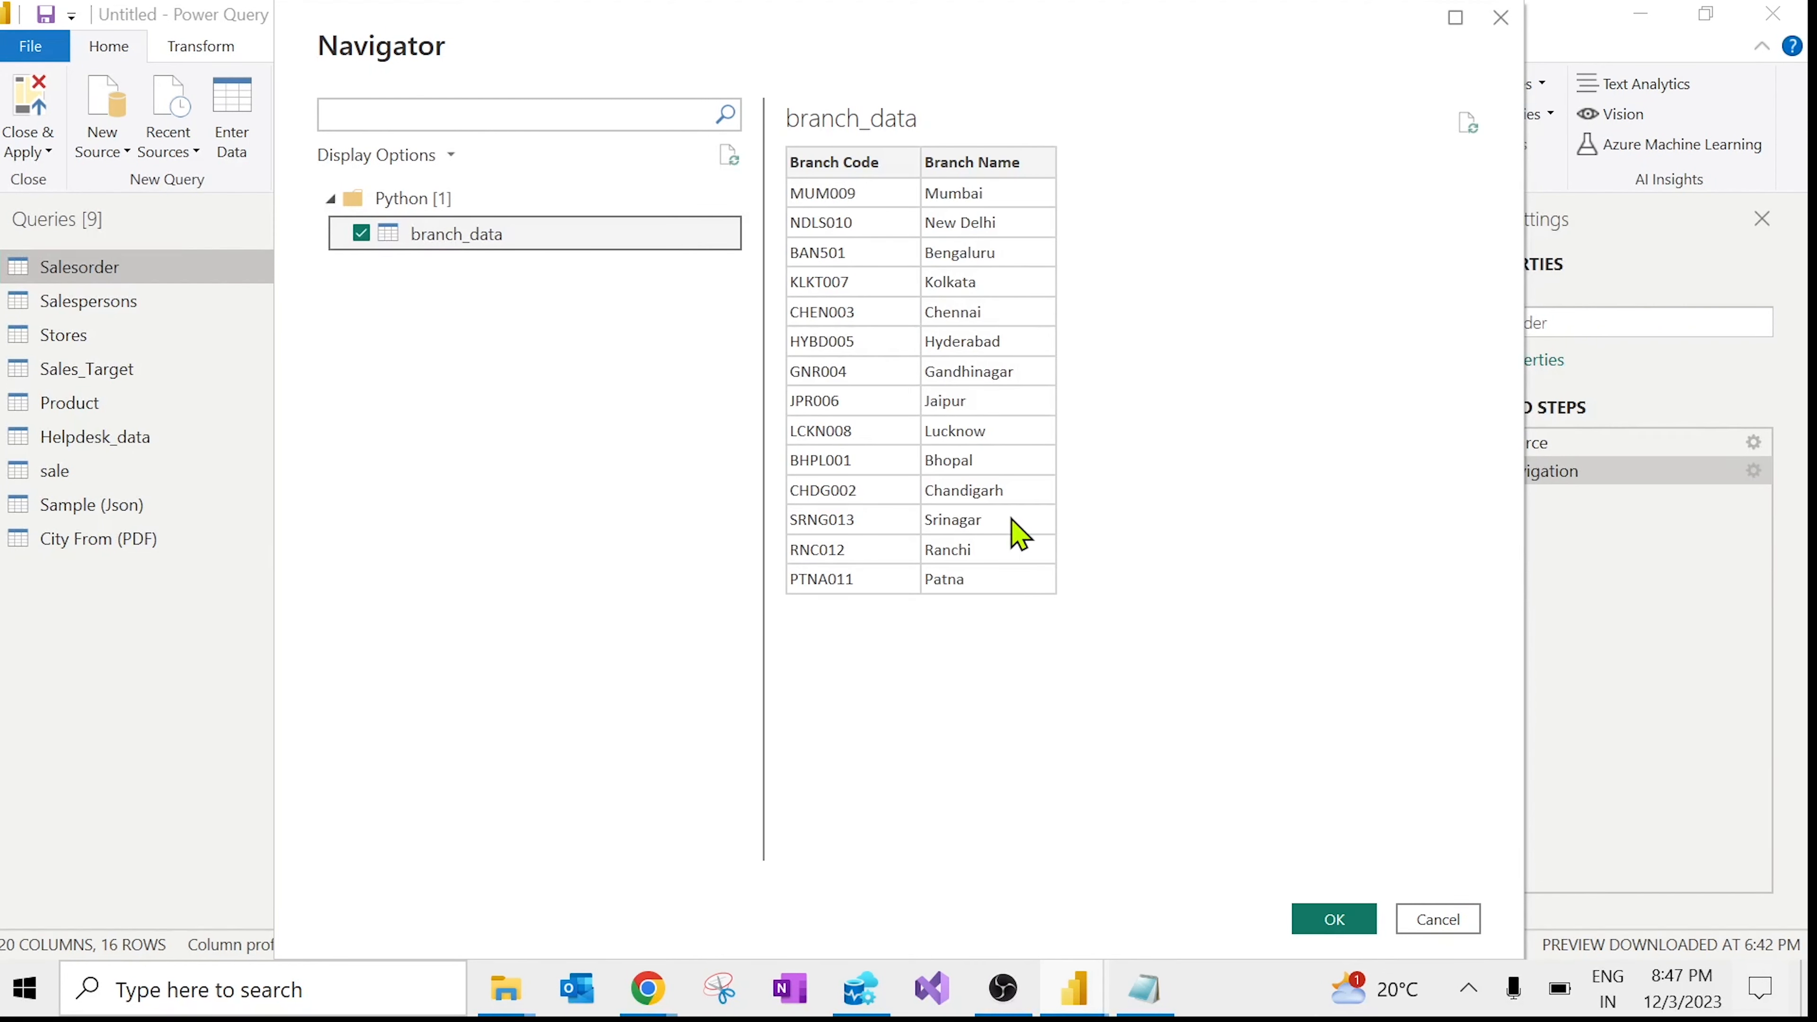
left_click(1335, 921)
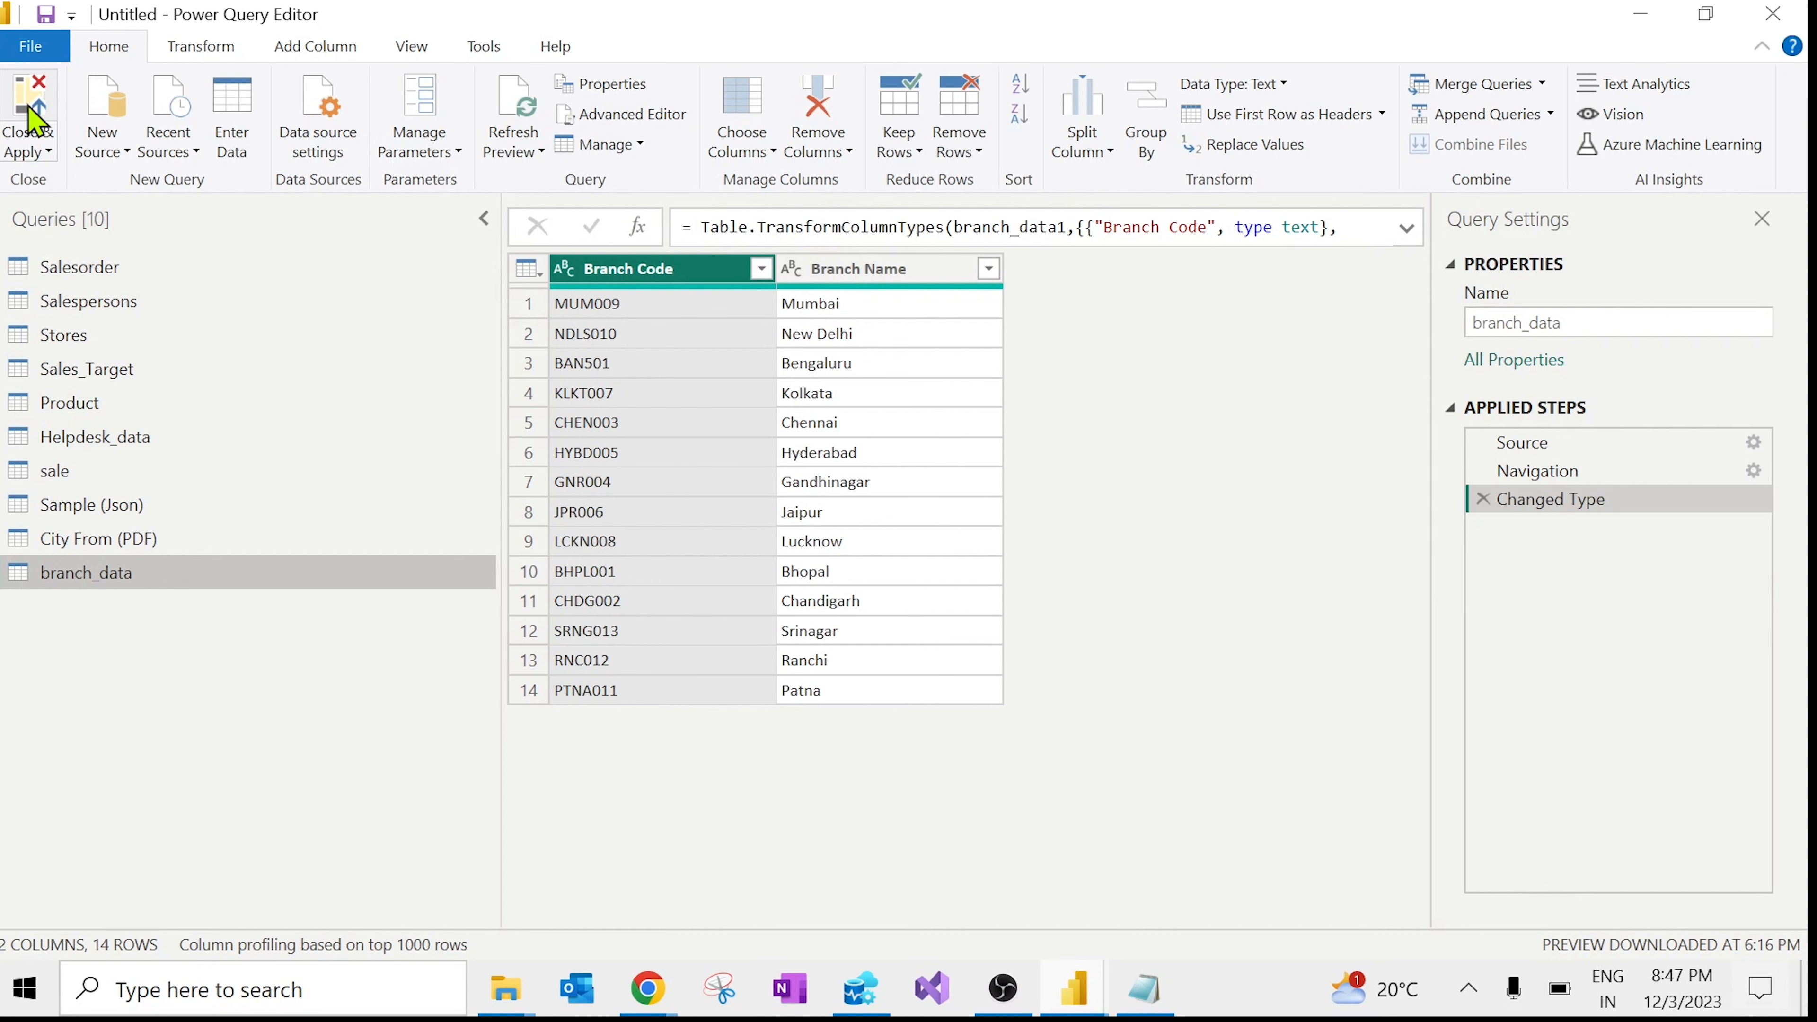
left_click(34, 122)
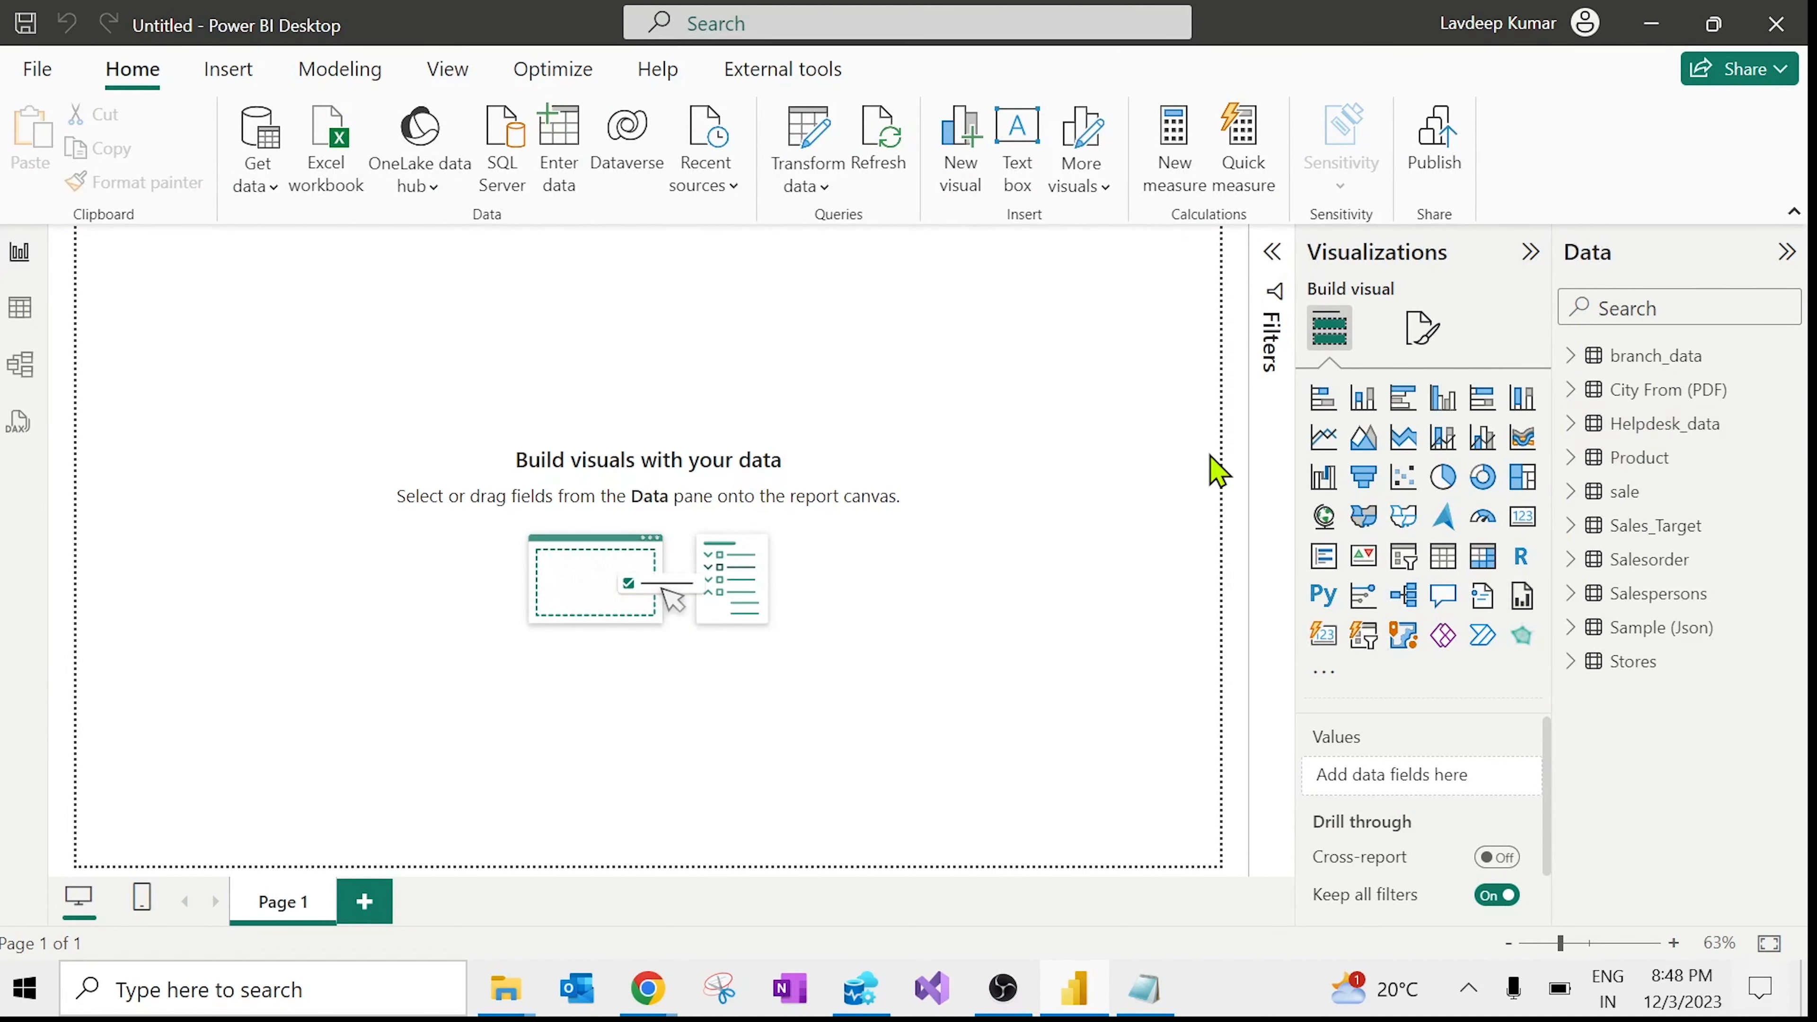
Step: Check the data loading slide in the Canva presentation for the next source type and return to Power BI Desktop
mouse_move(647, 986)
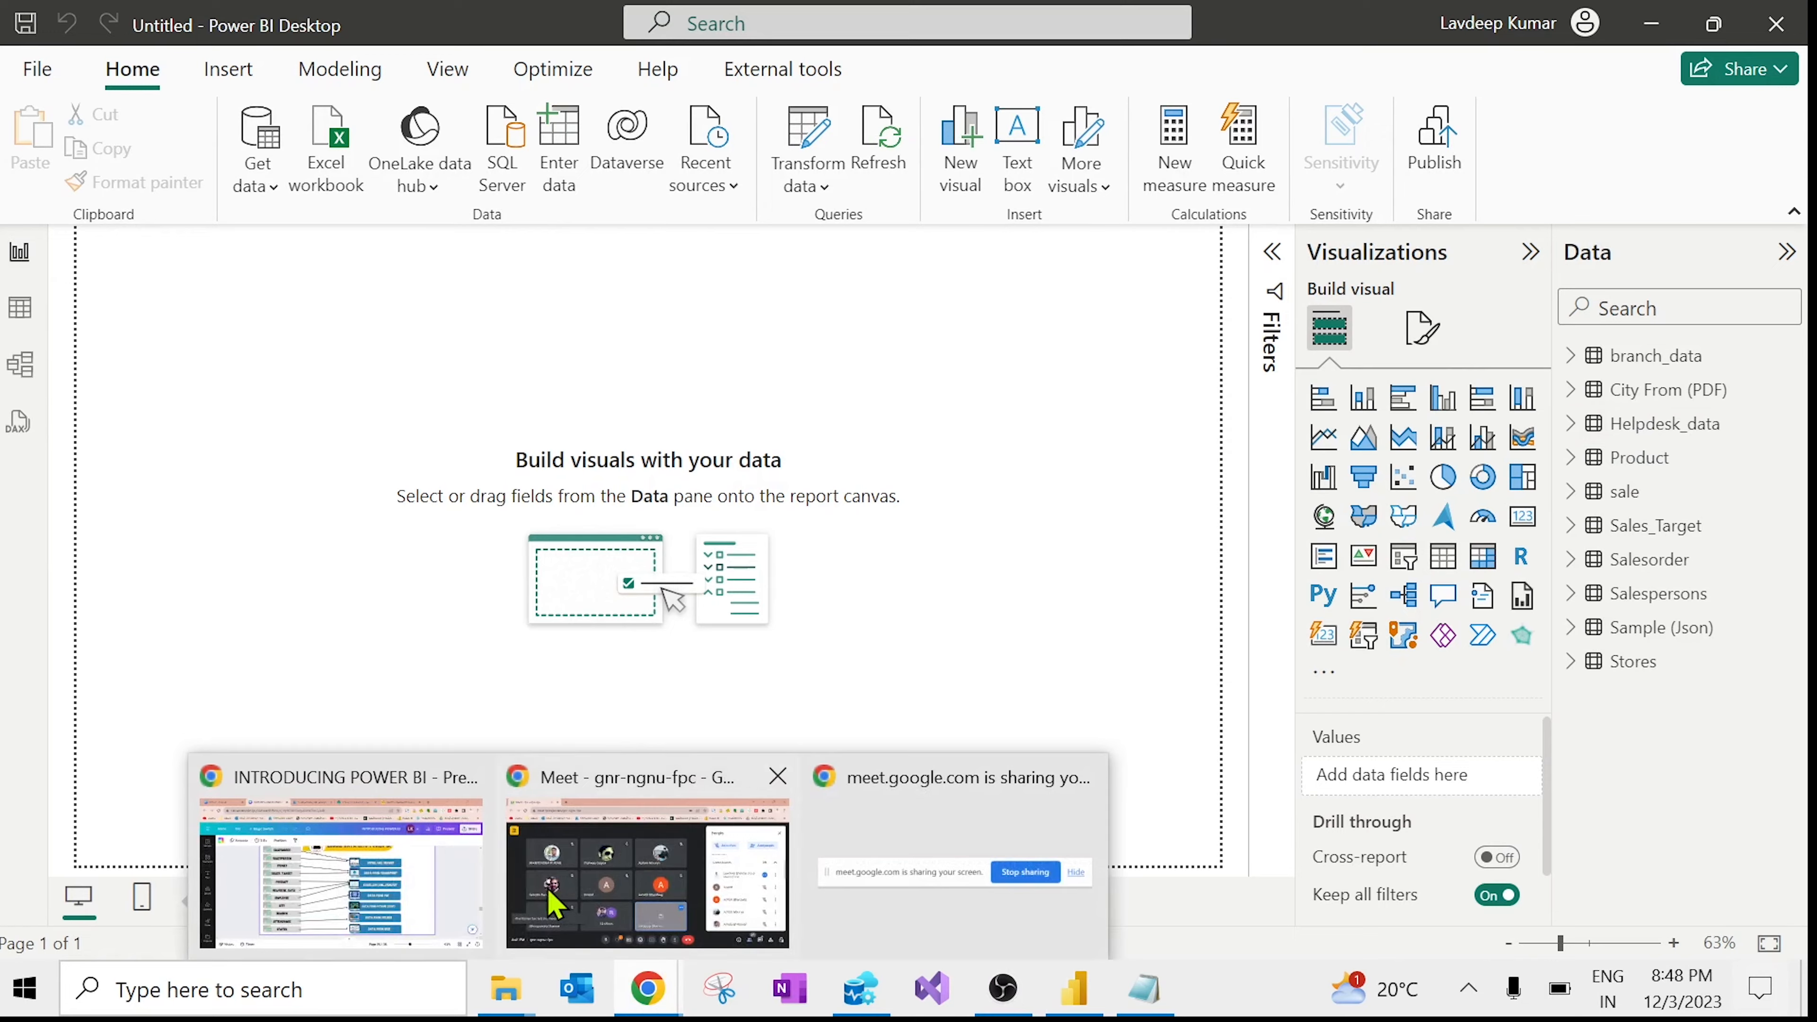
left_click(424, 896)
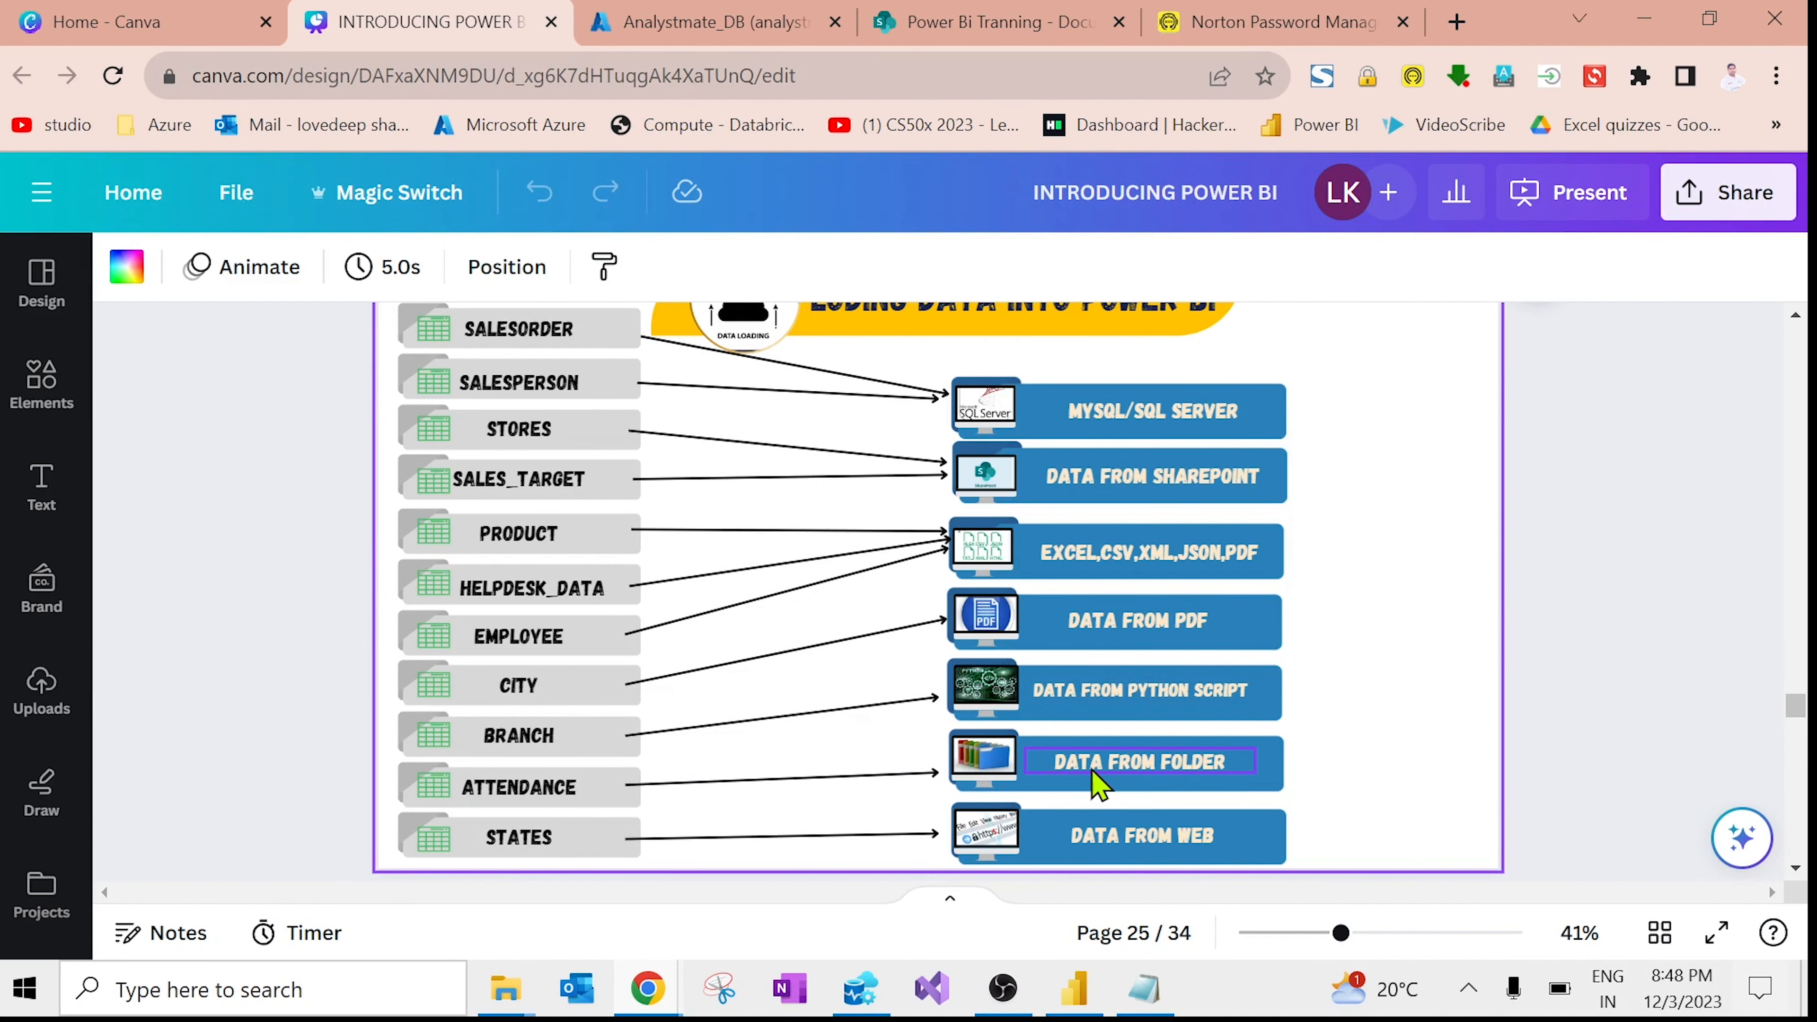
key("alt+Tab")
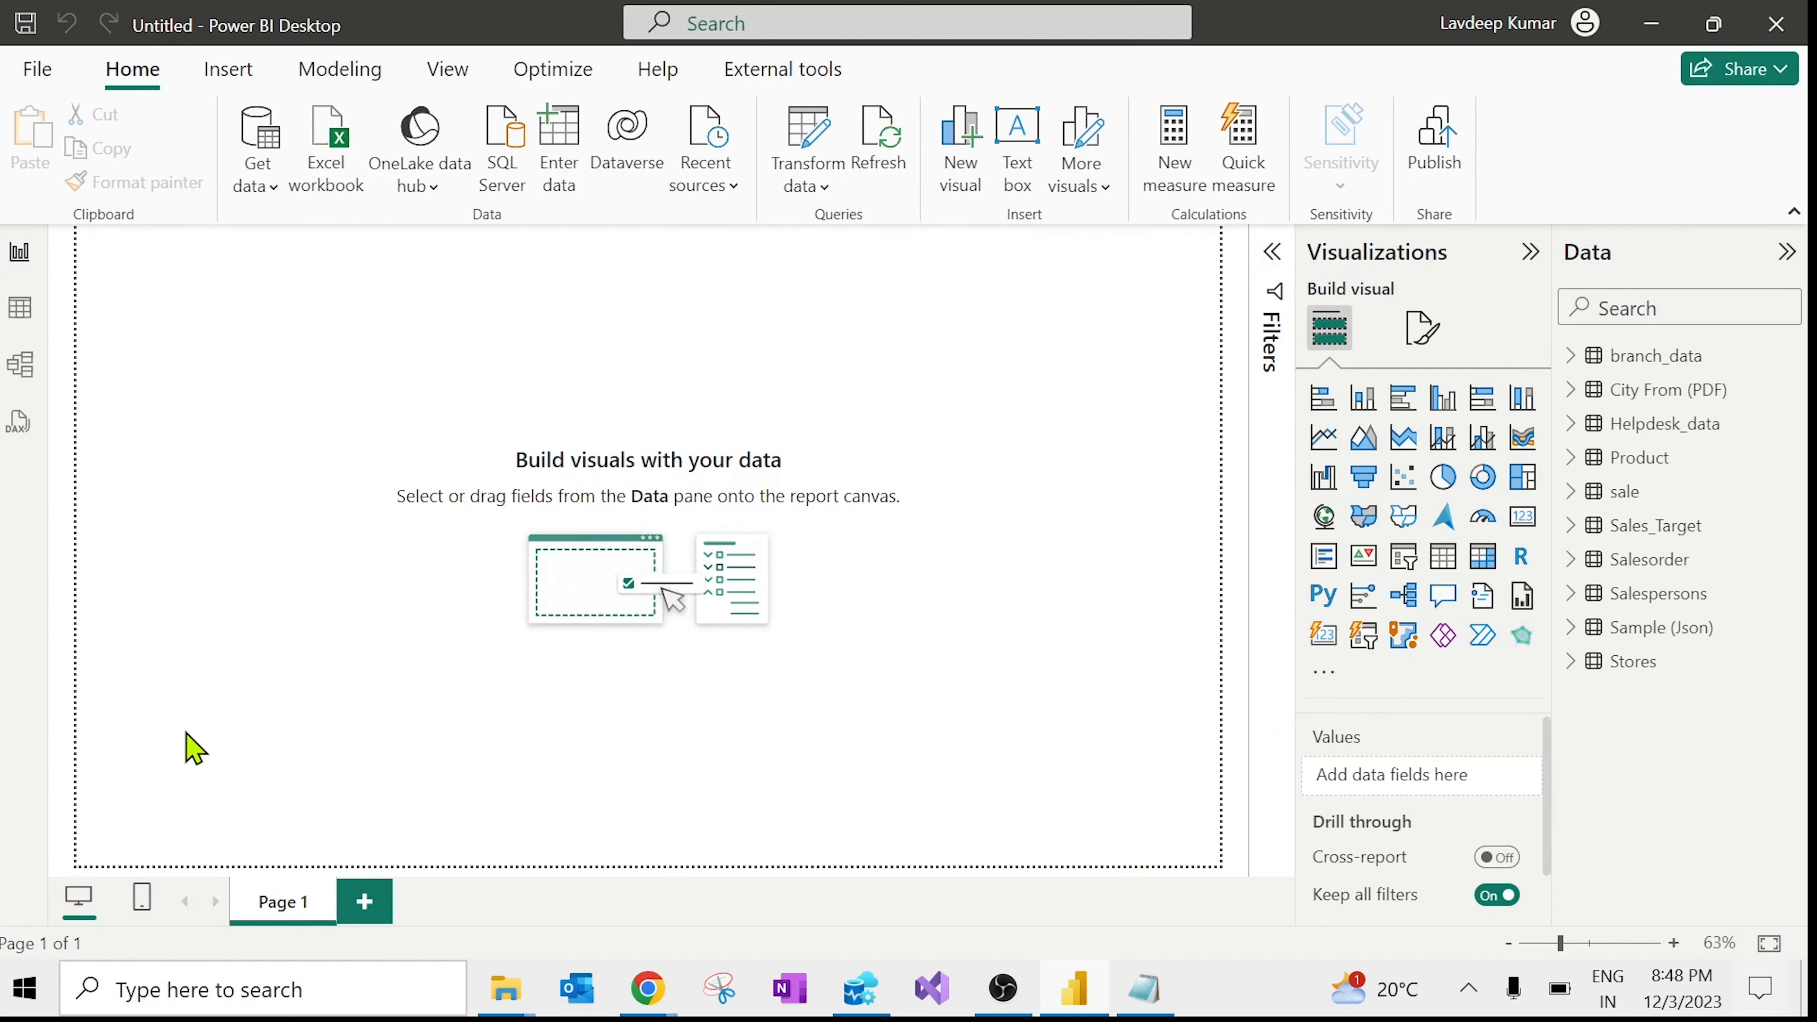
left_click(25, 23)
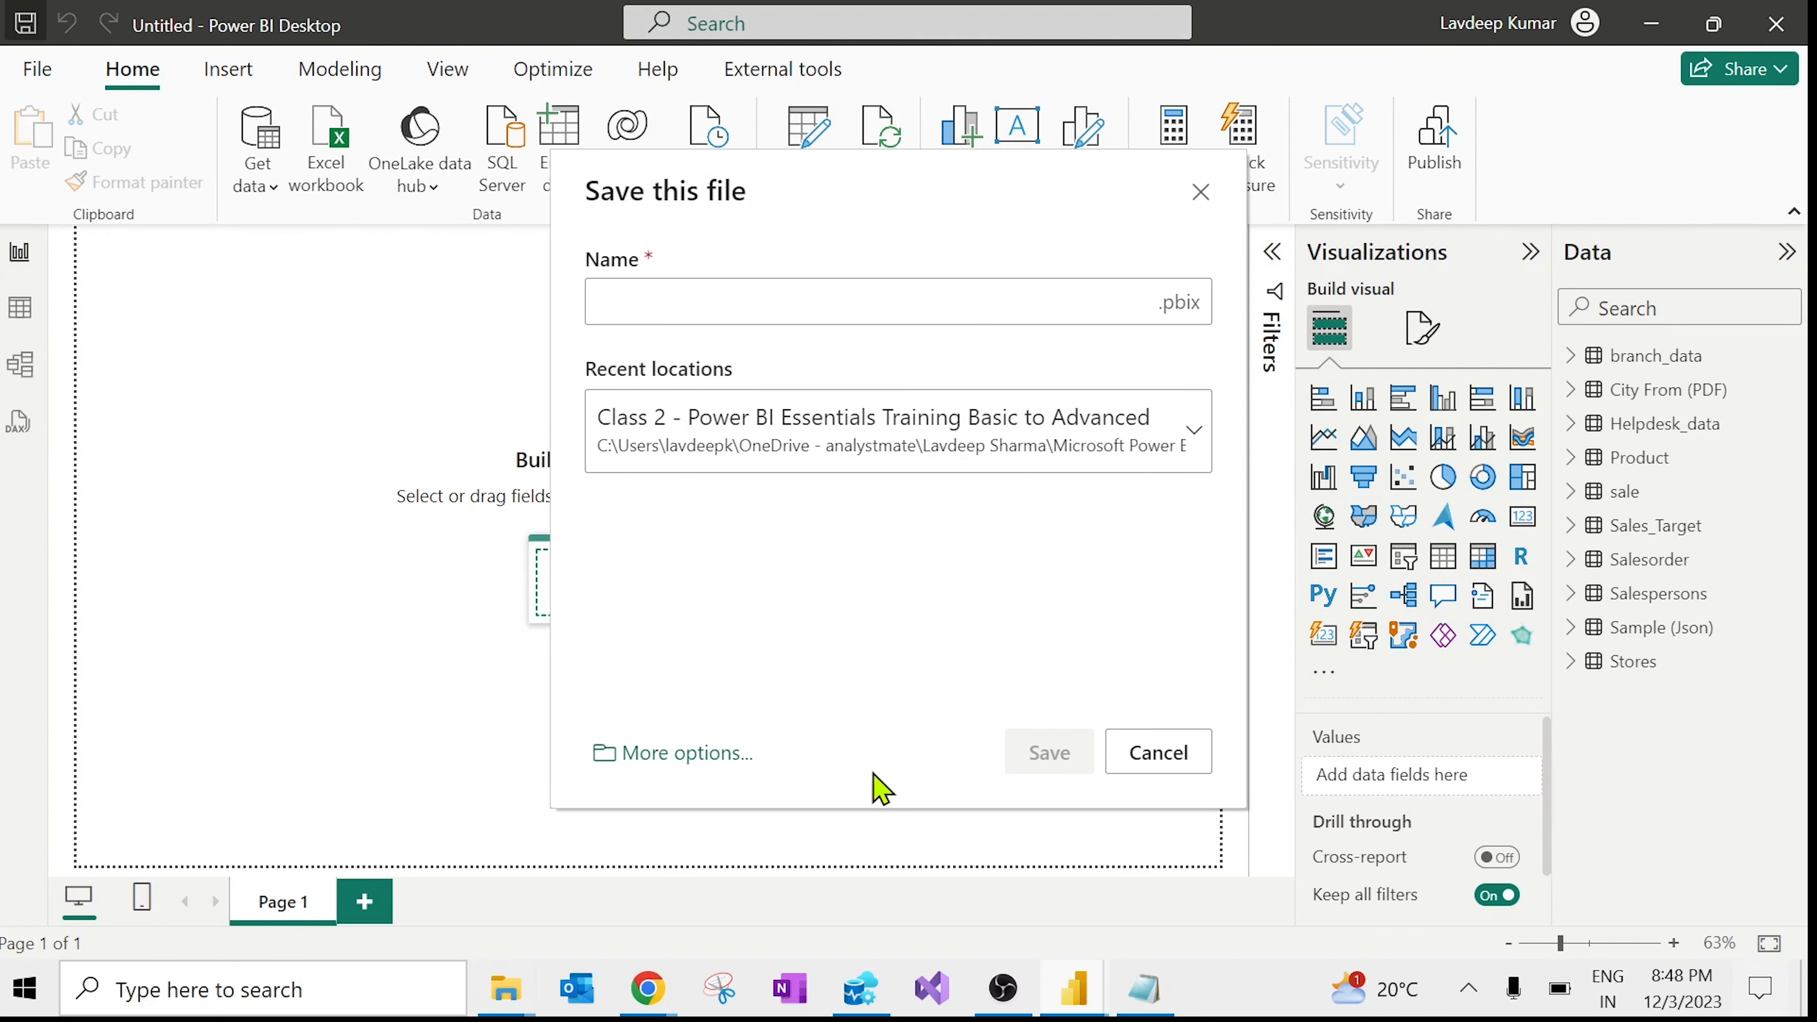
left_click(1157, 759)
Step: Browse in File Explorer to the Class 2 course folder and open Everymart Database, Data Loading, Attendance Folder
mouse_move(525, 999)
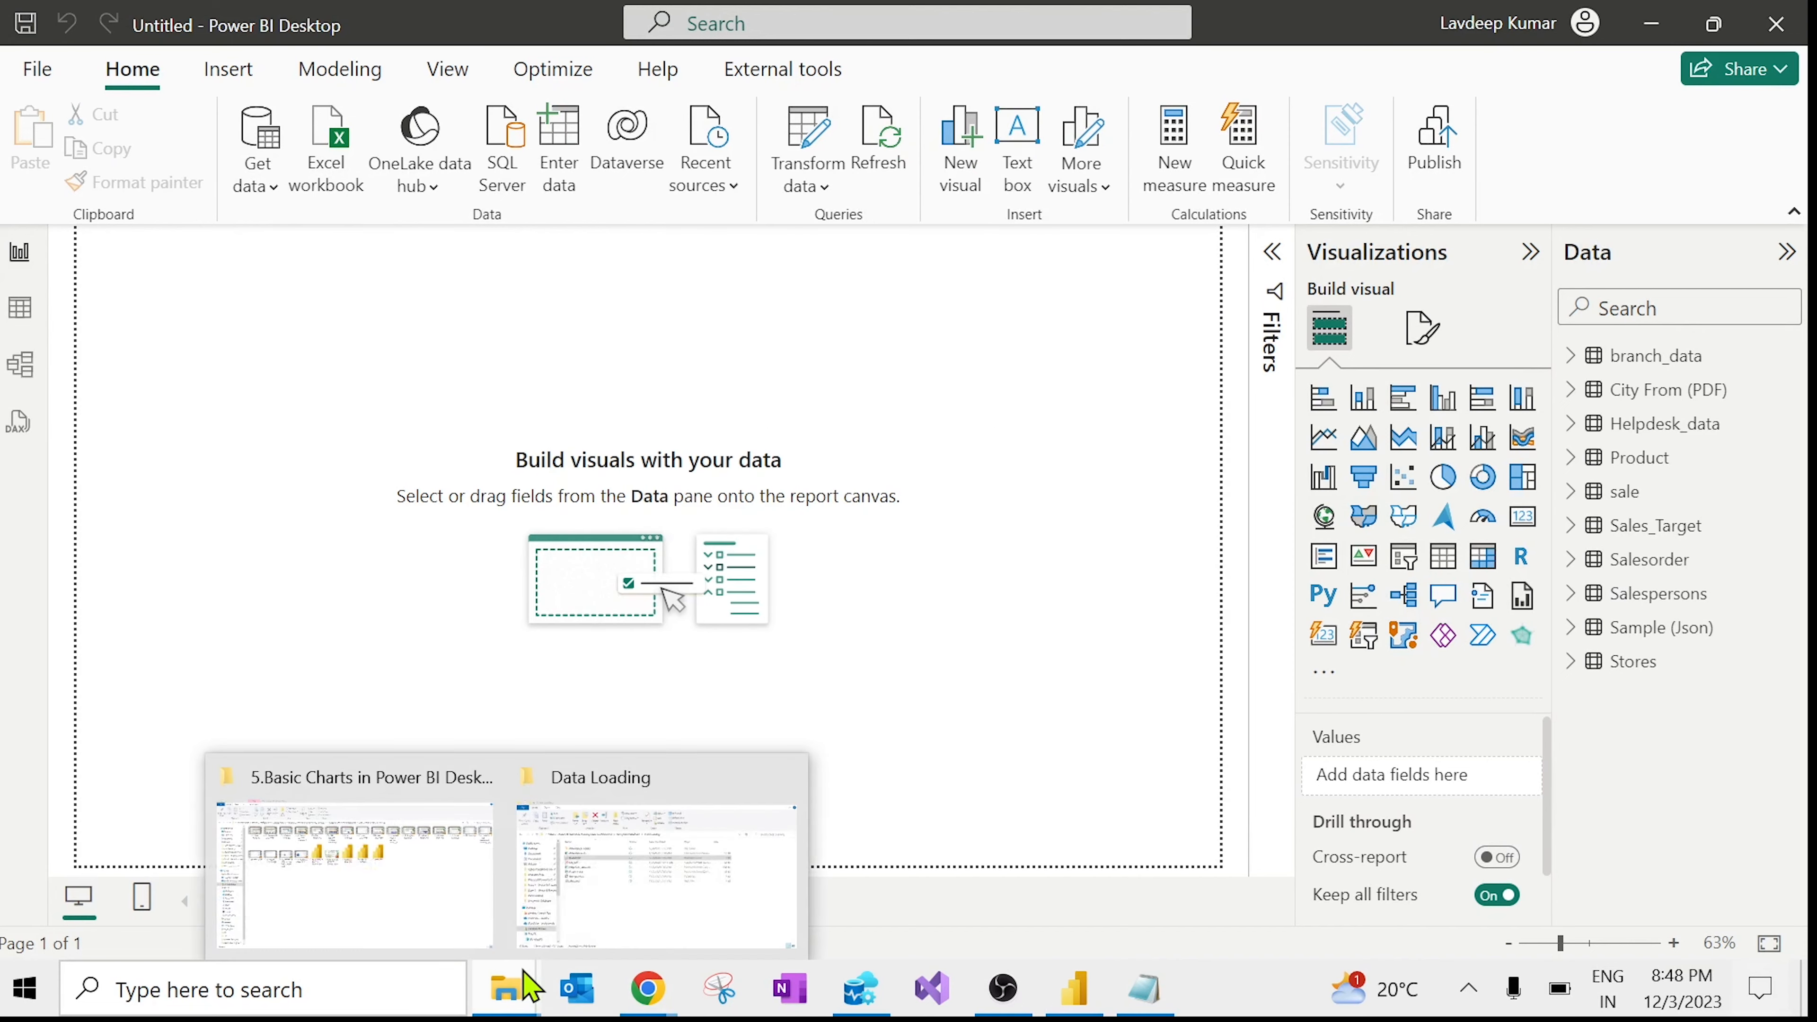
left_click(393, 893)
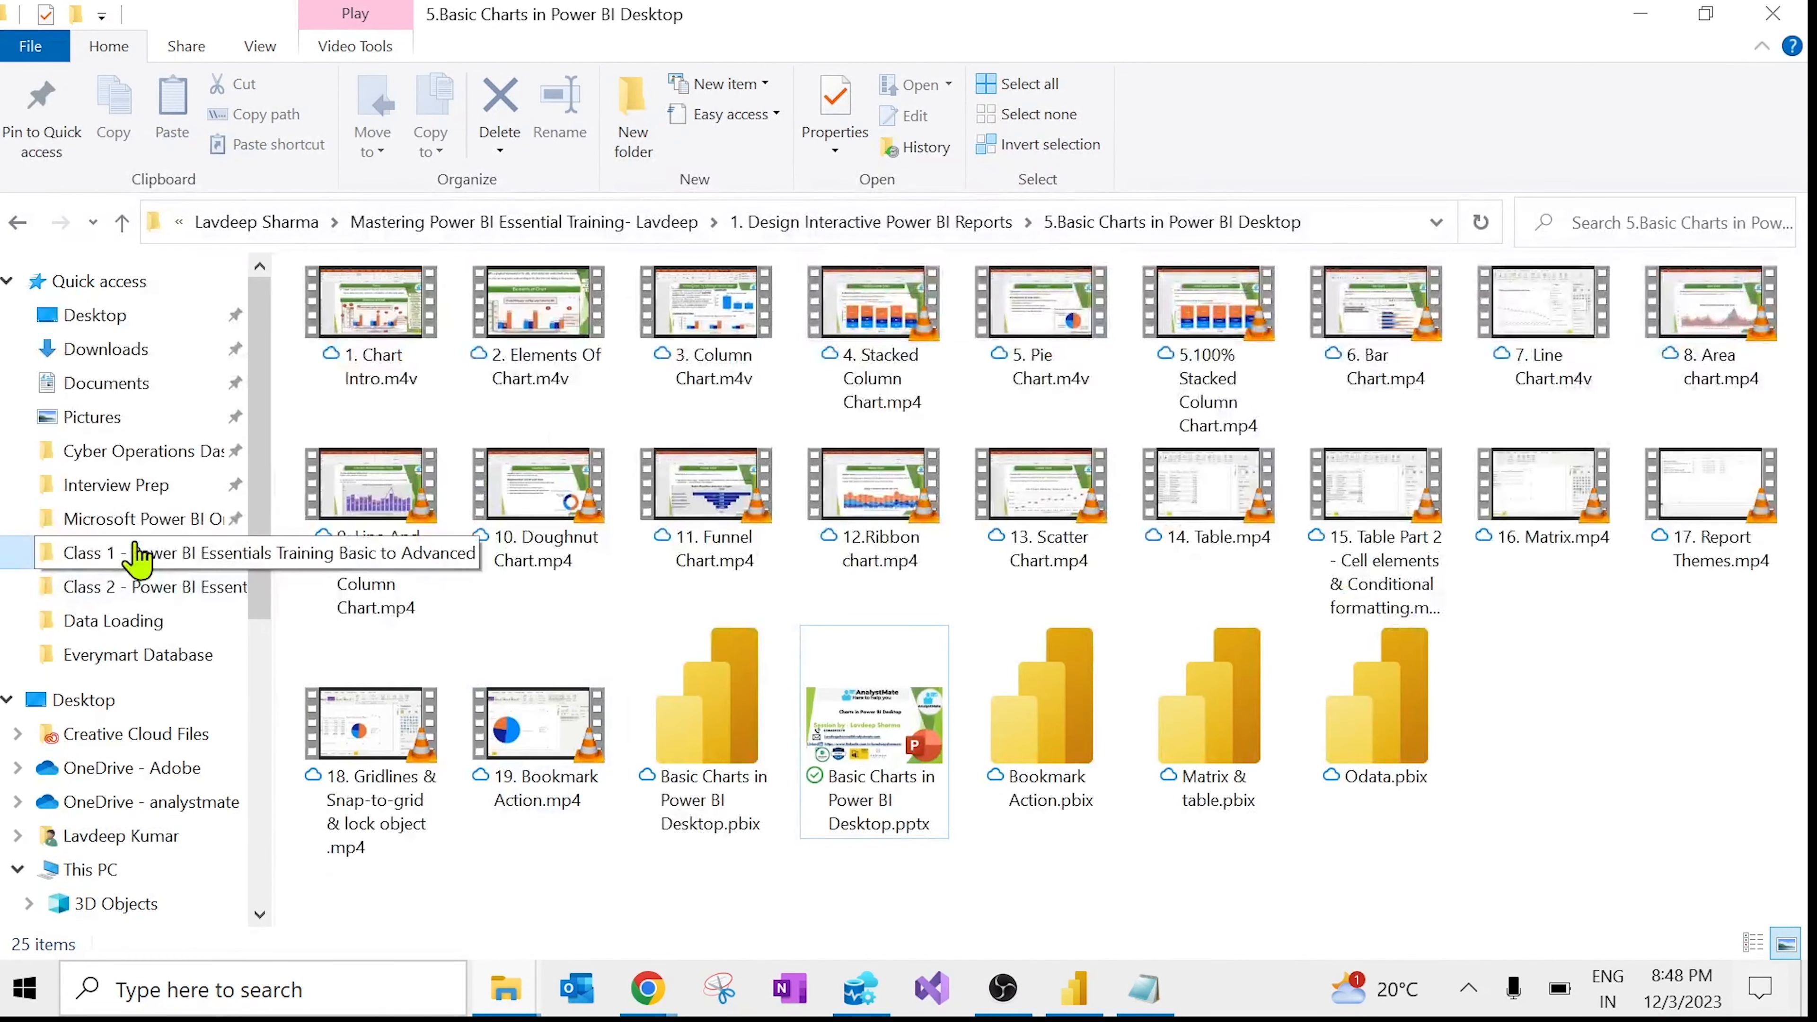
left_click(107, 553)
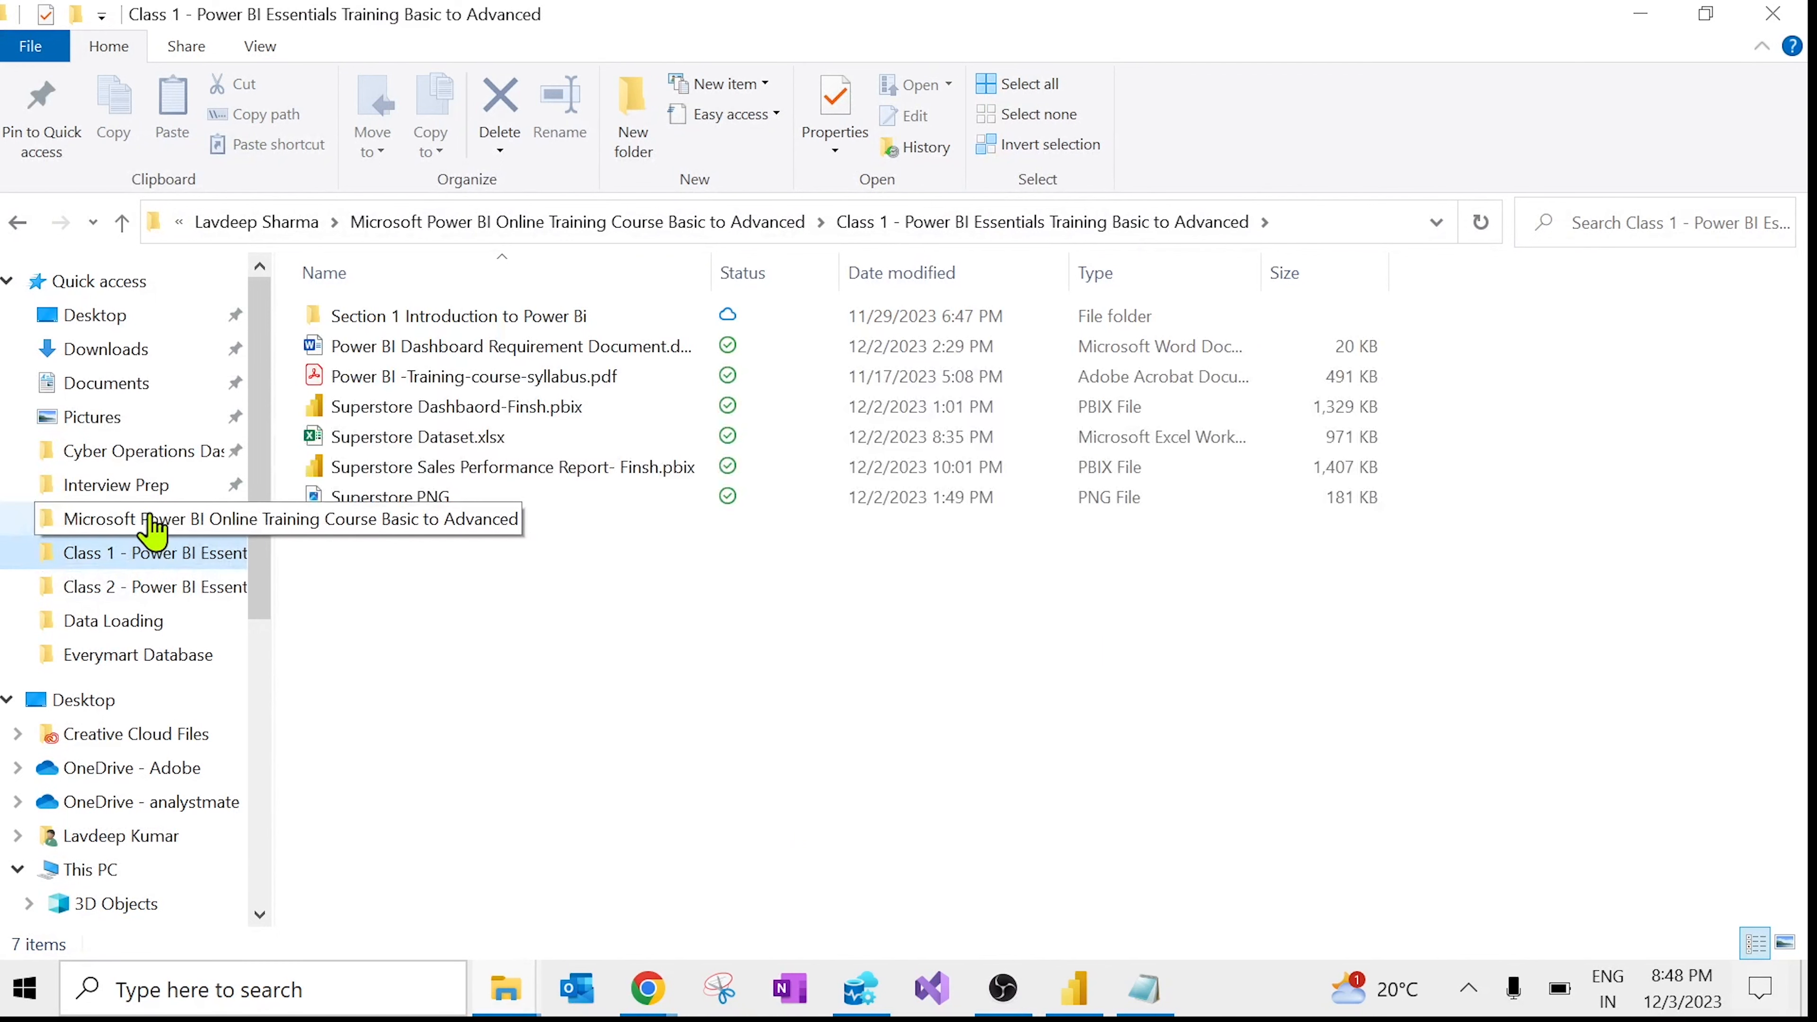
left_click(149, 519)
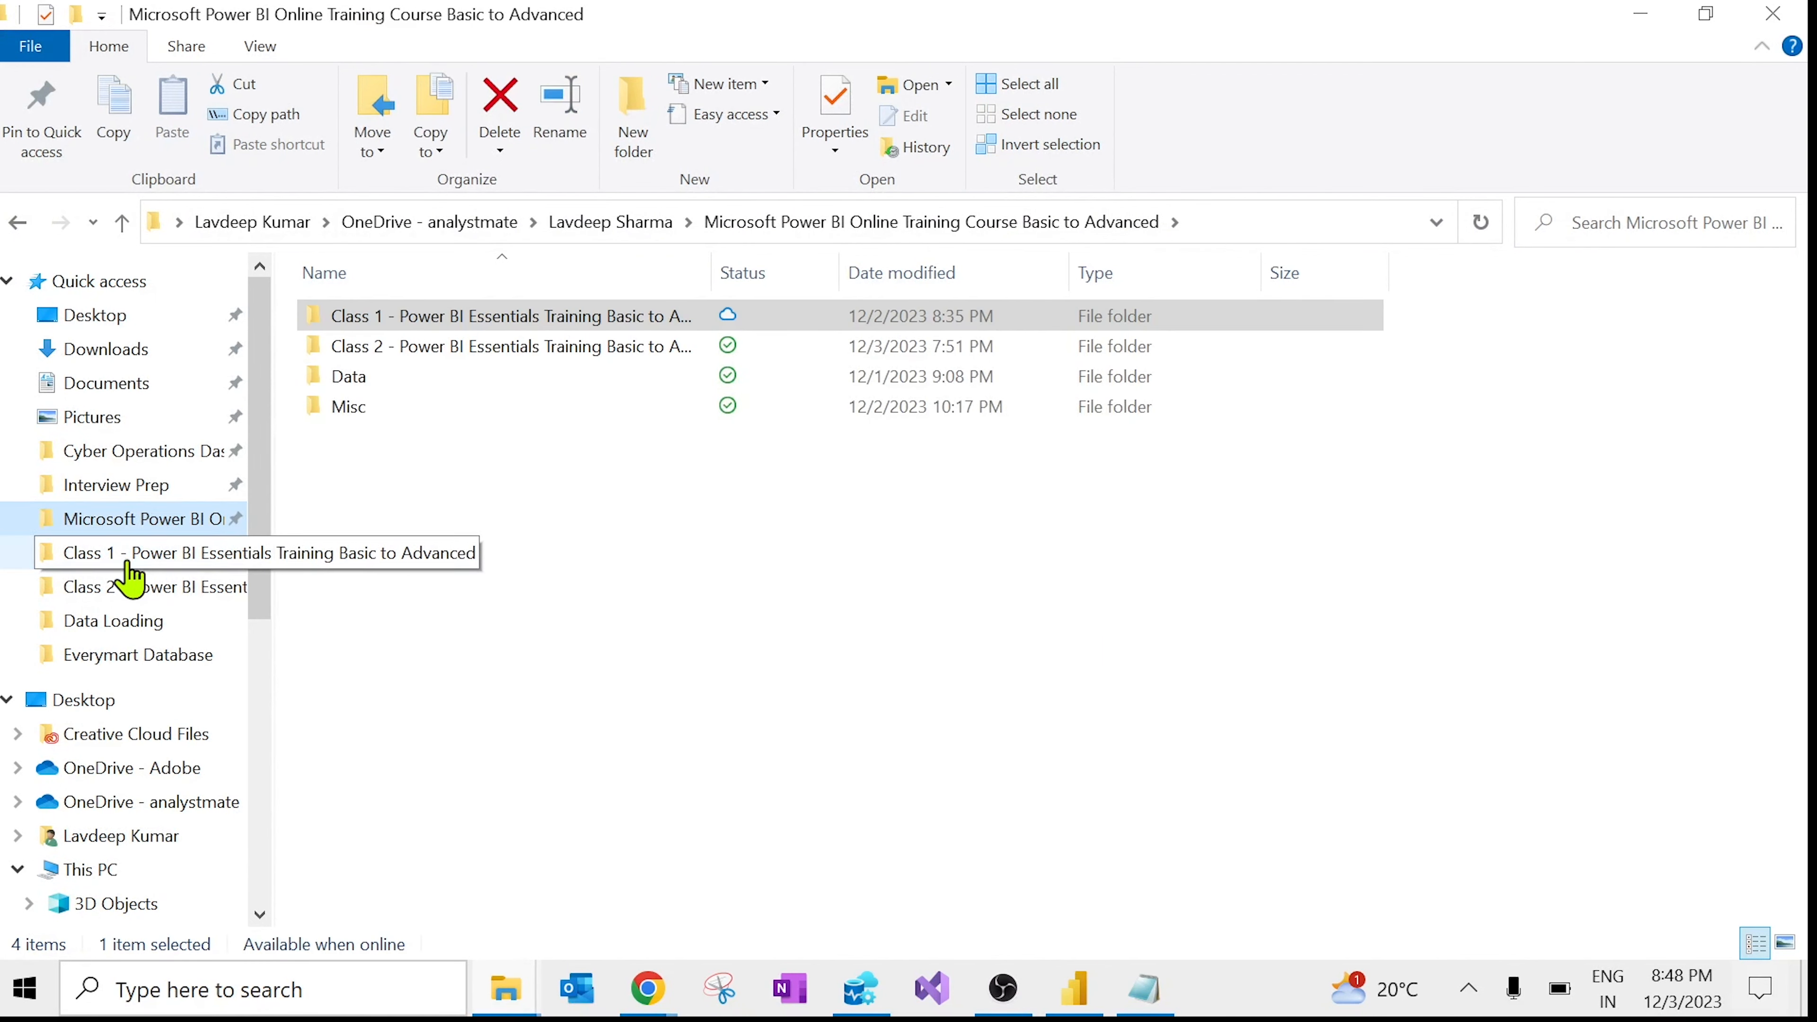
left_click(181, 589)
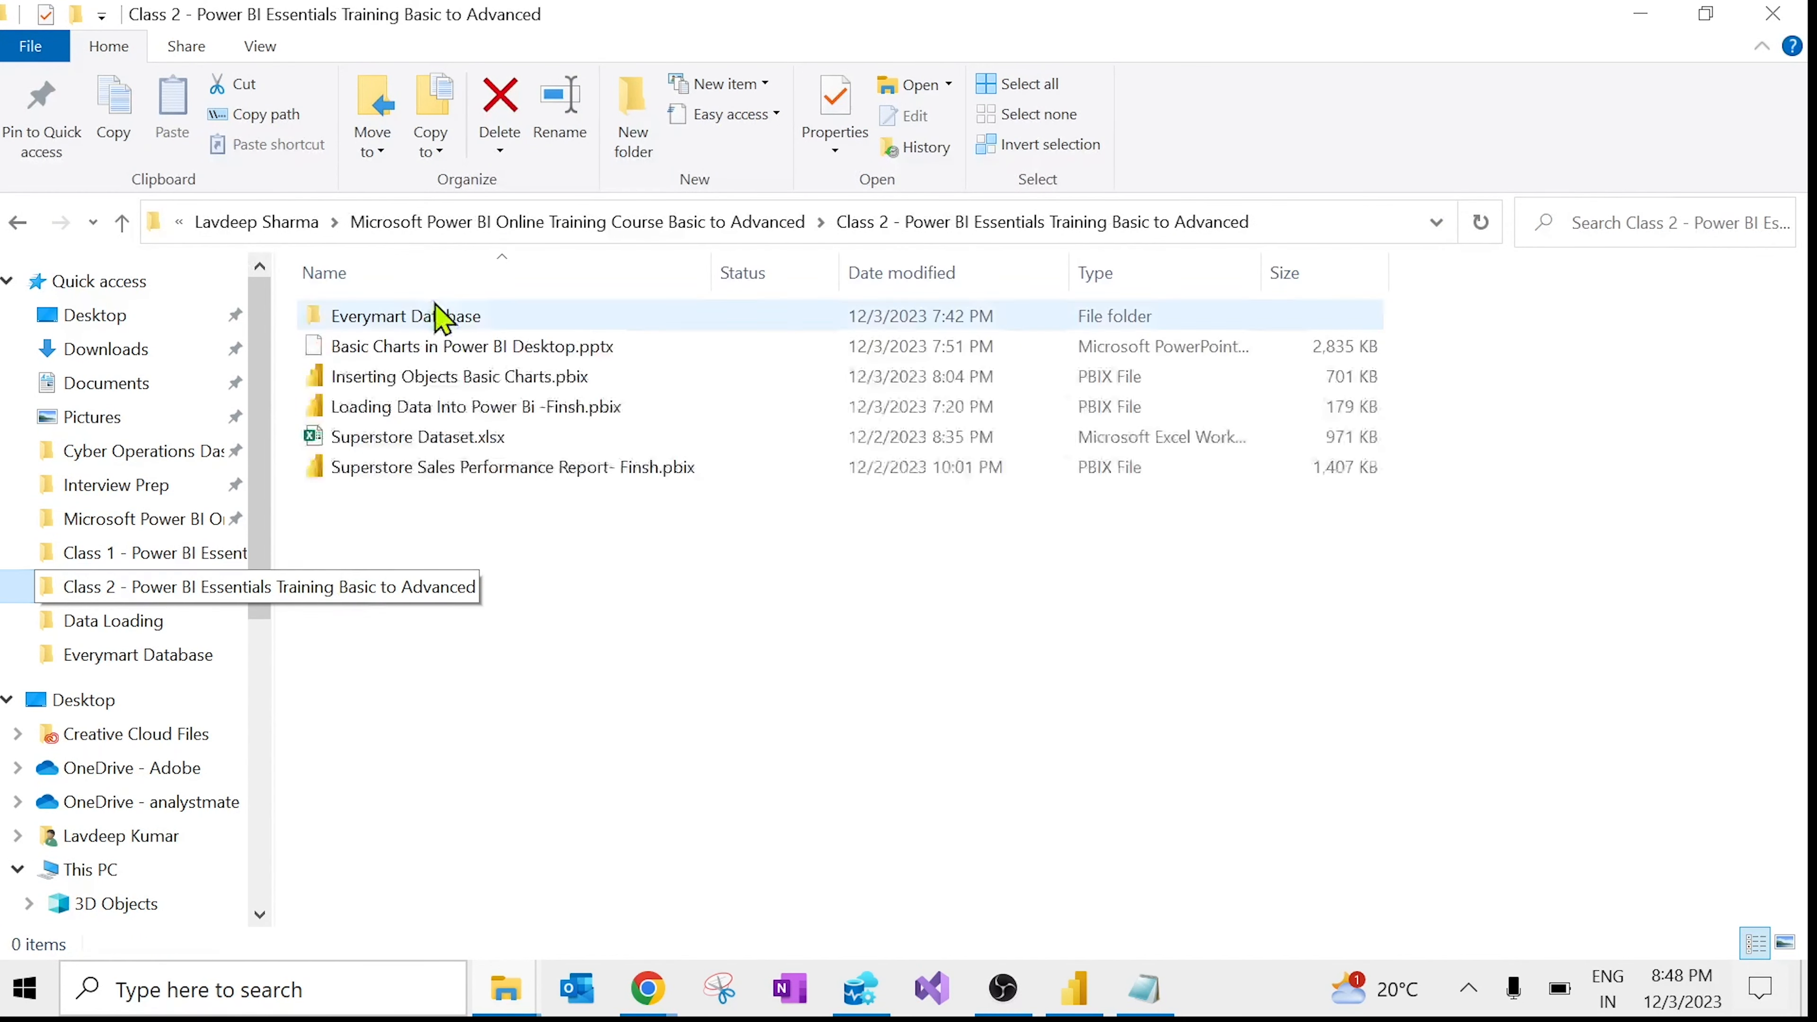
double_click(421, 318)
left_click(411, 330)
double_click(411, 331)
double_click(439, 321)
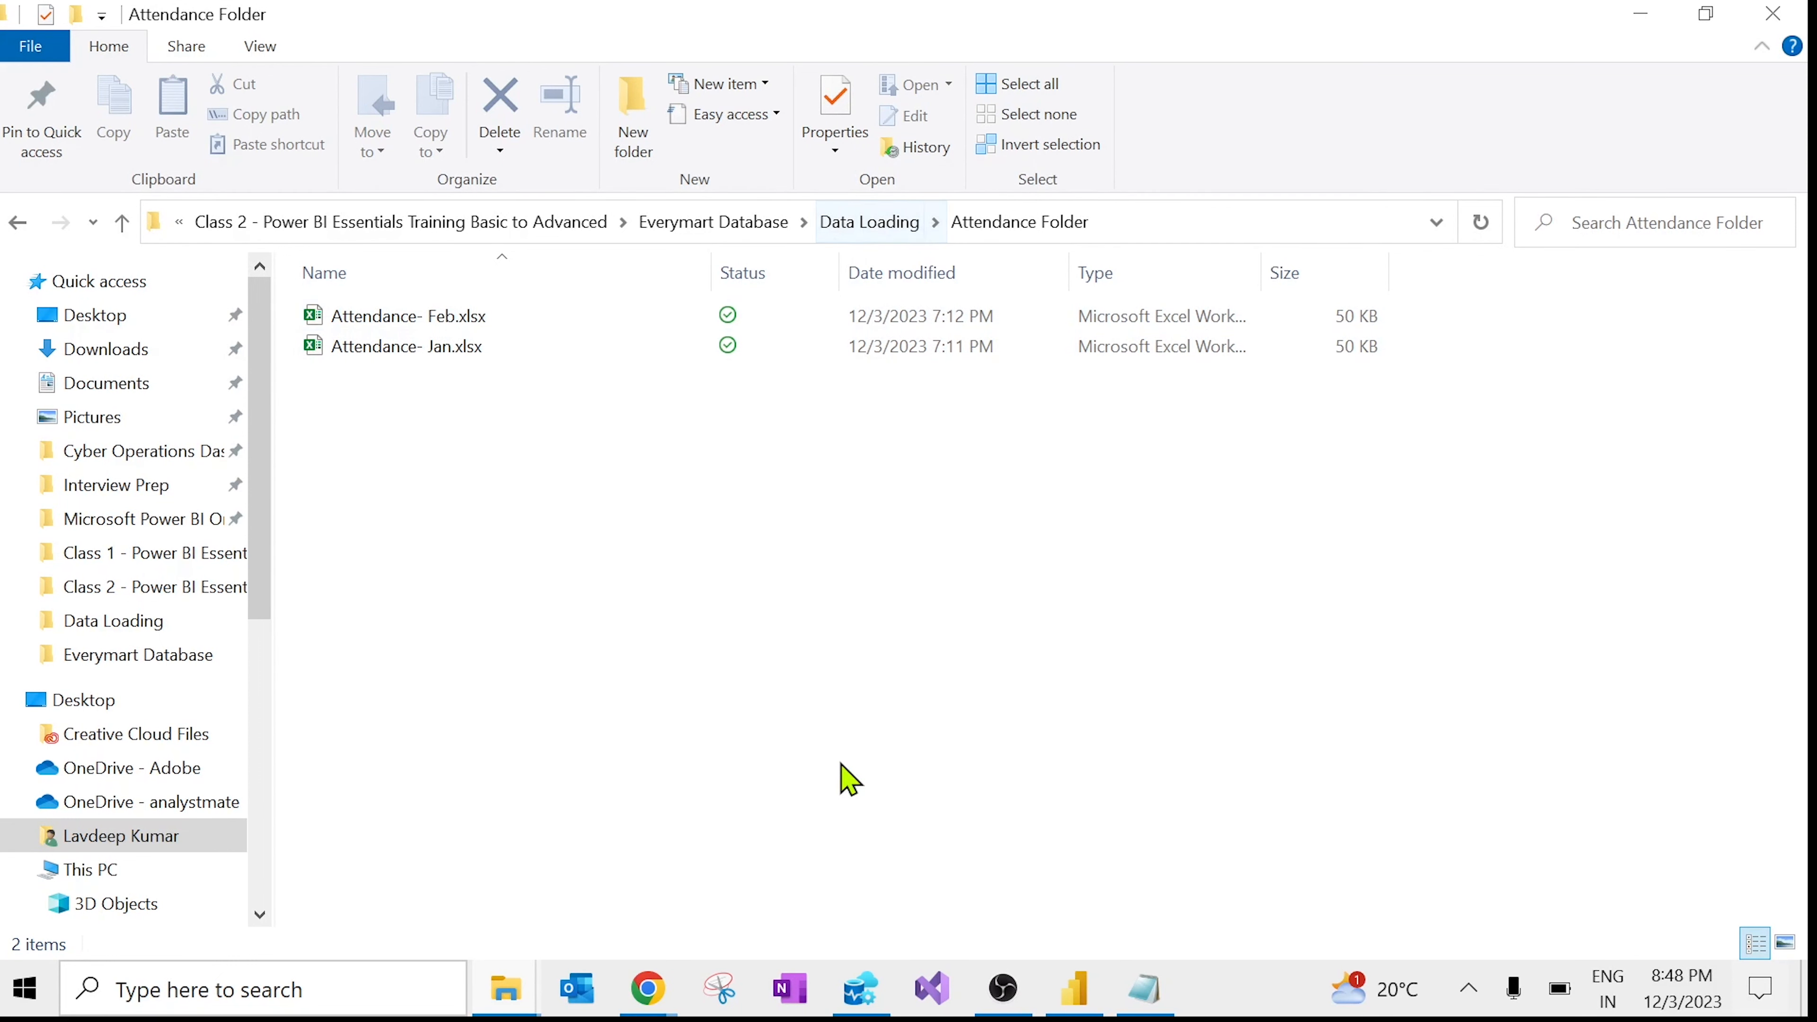
left_click(1079, 991)
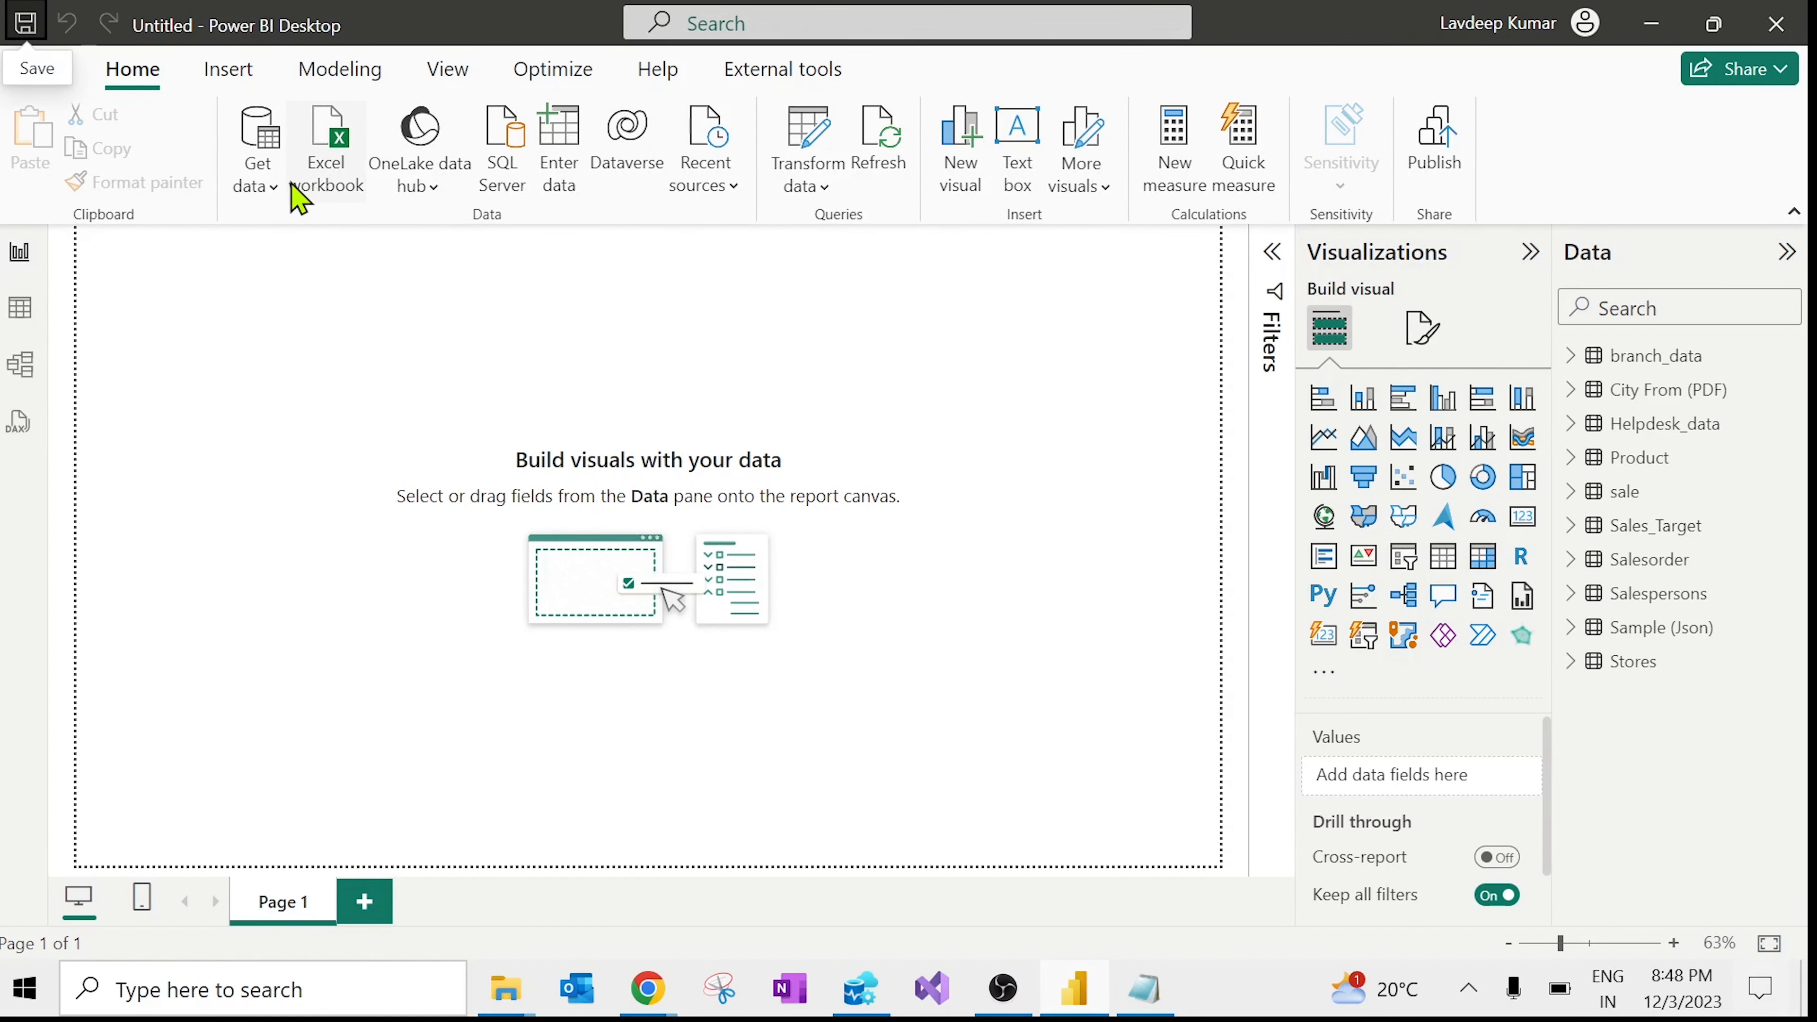
left_click(355, 154)
double_click(630, 208)
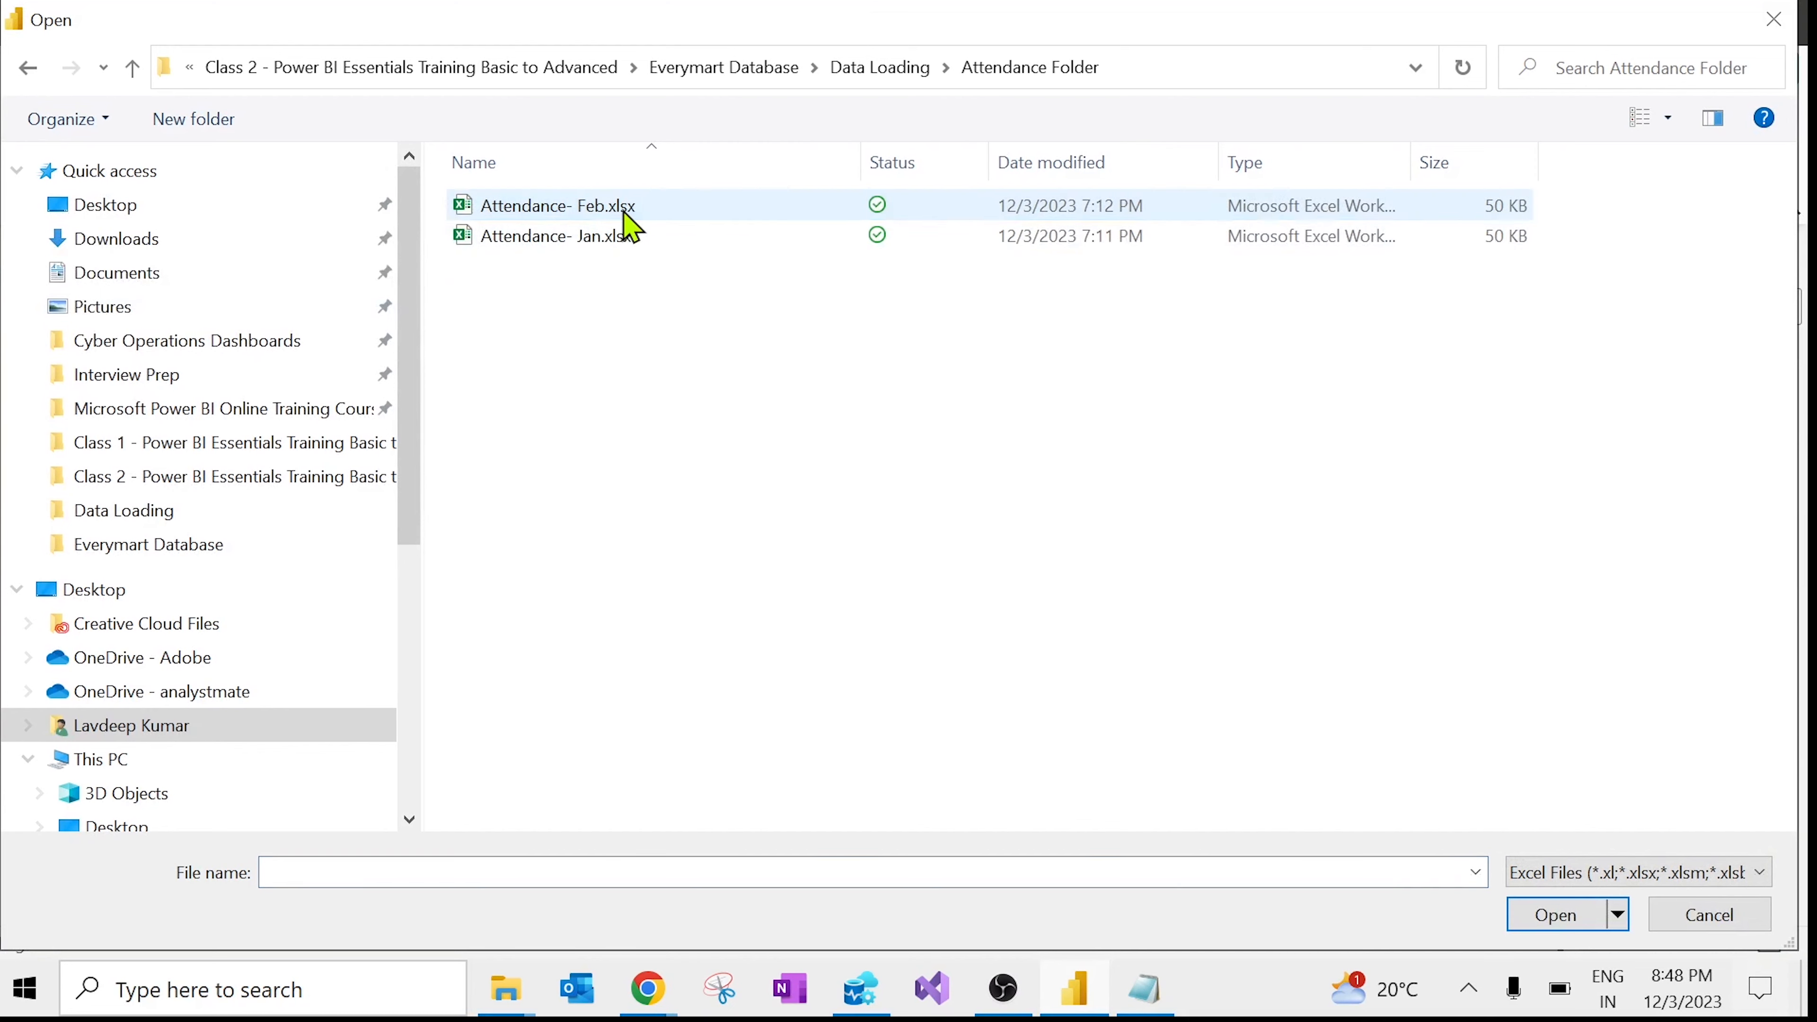
left_click(1728, 923)
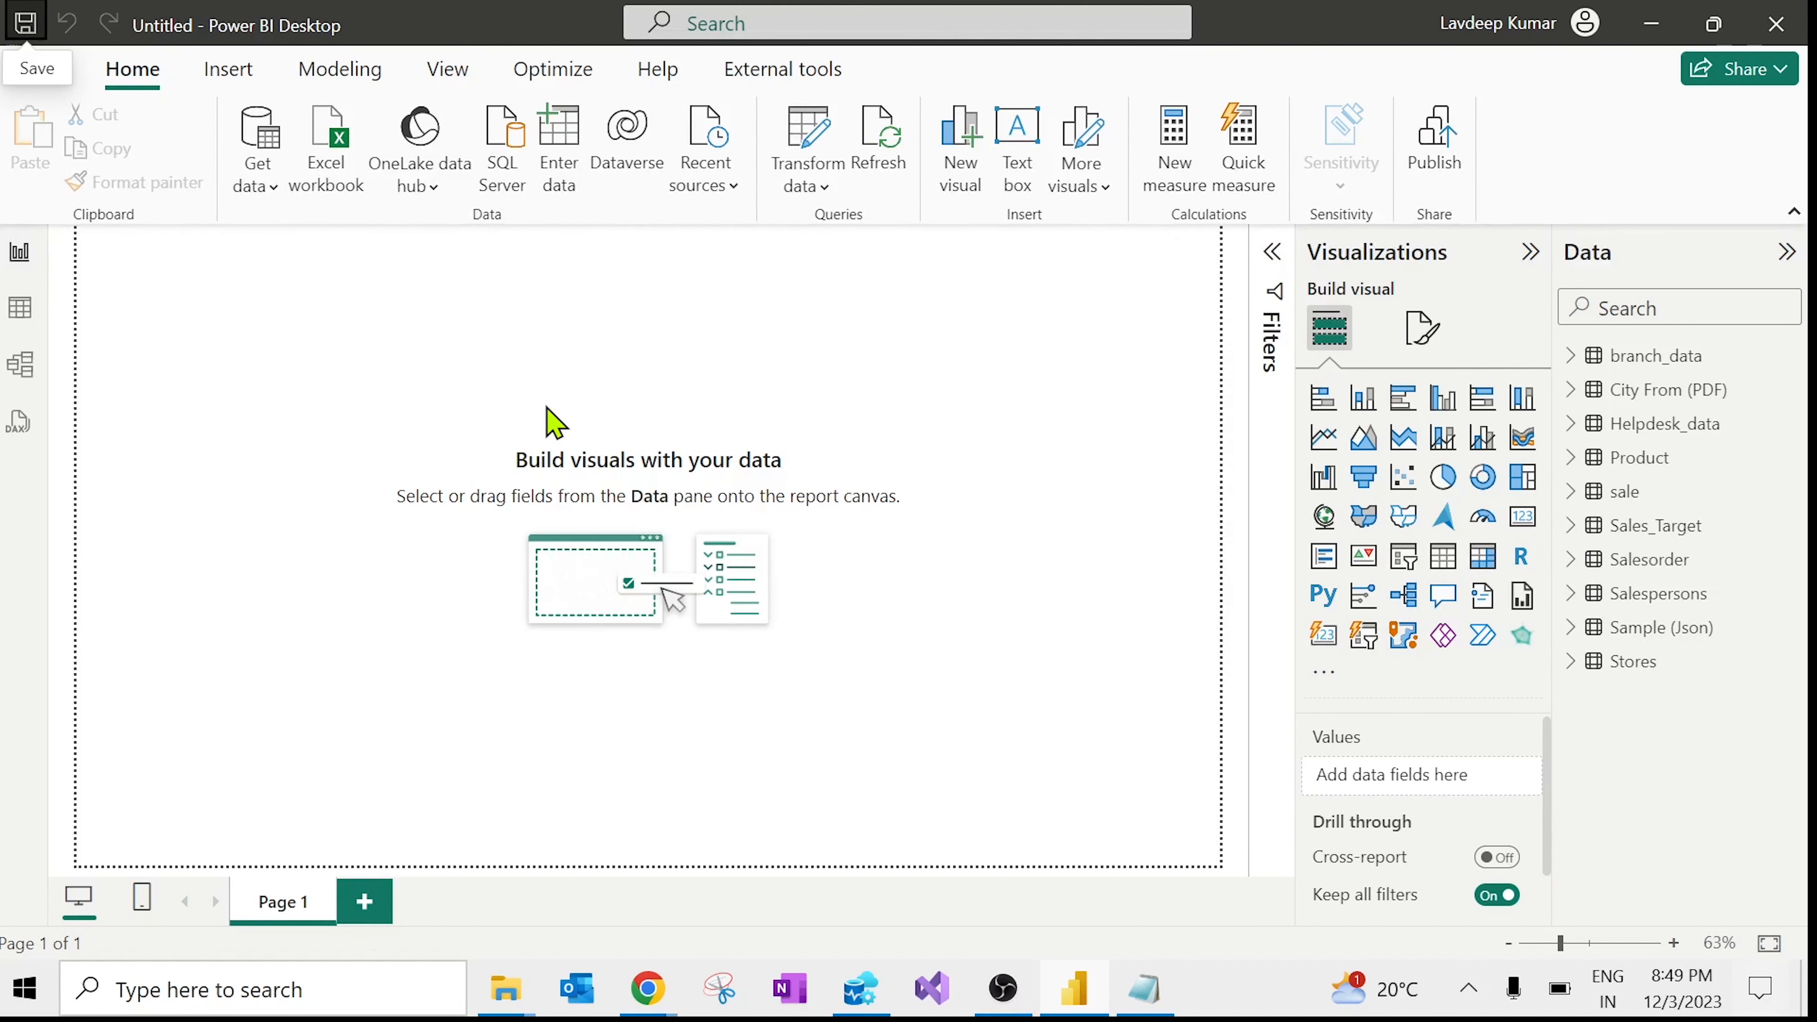
Step: Return to File Explorer and review the attendance workbooks and the Attendance Folder's place inside Data Loading
key("alt+Tab")
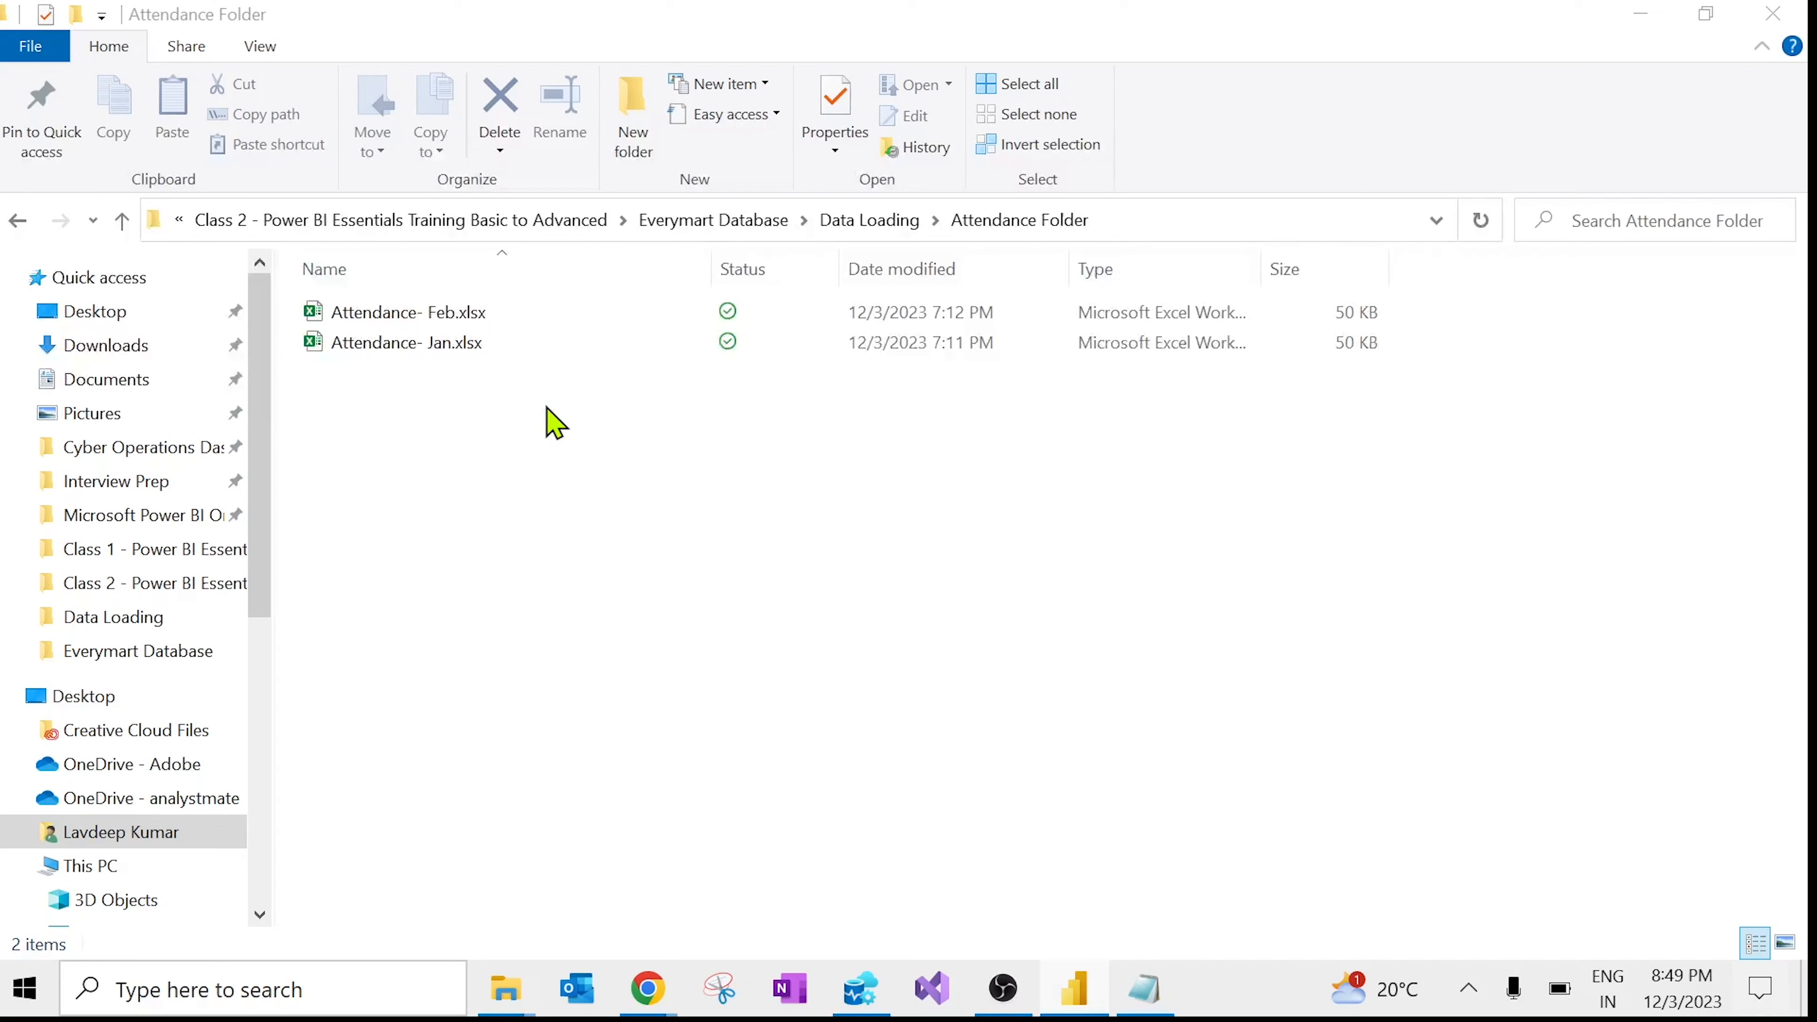
left_click(466, 312)
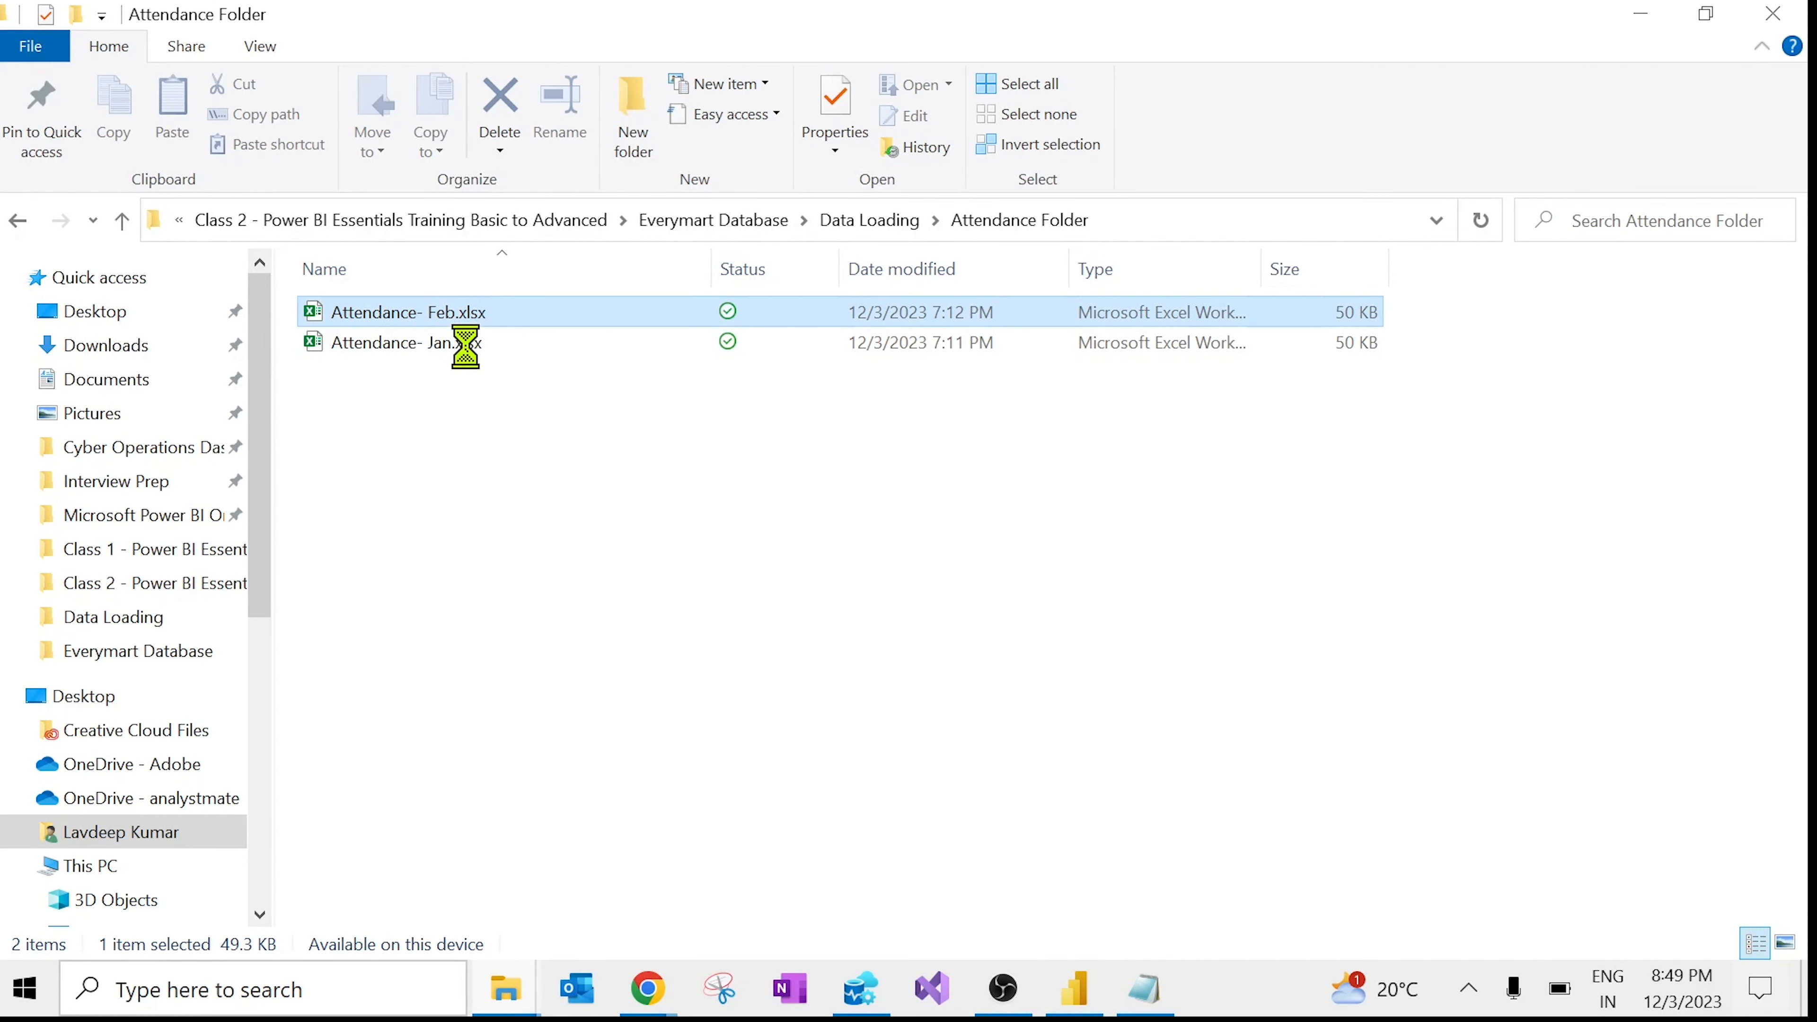
left_click(898, 222)
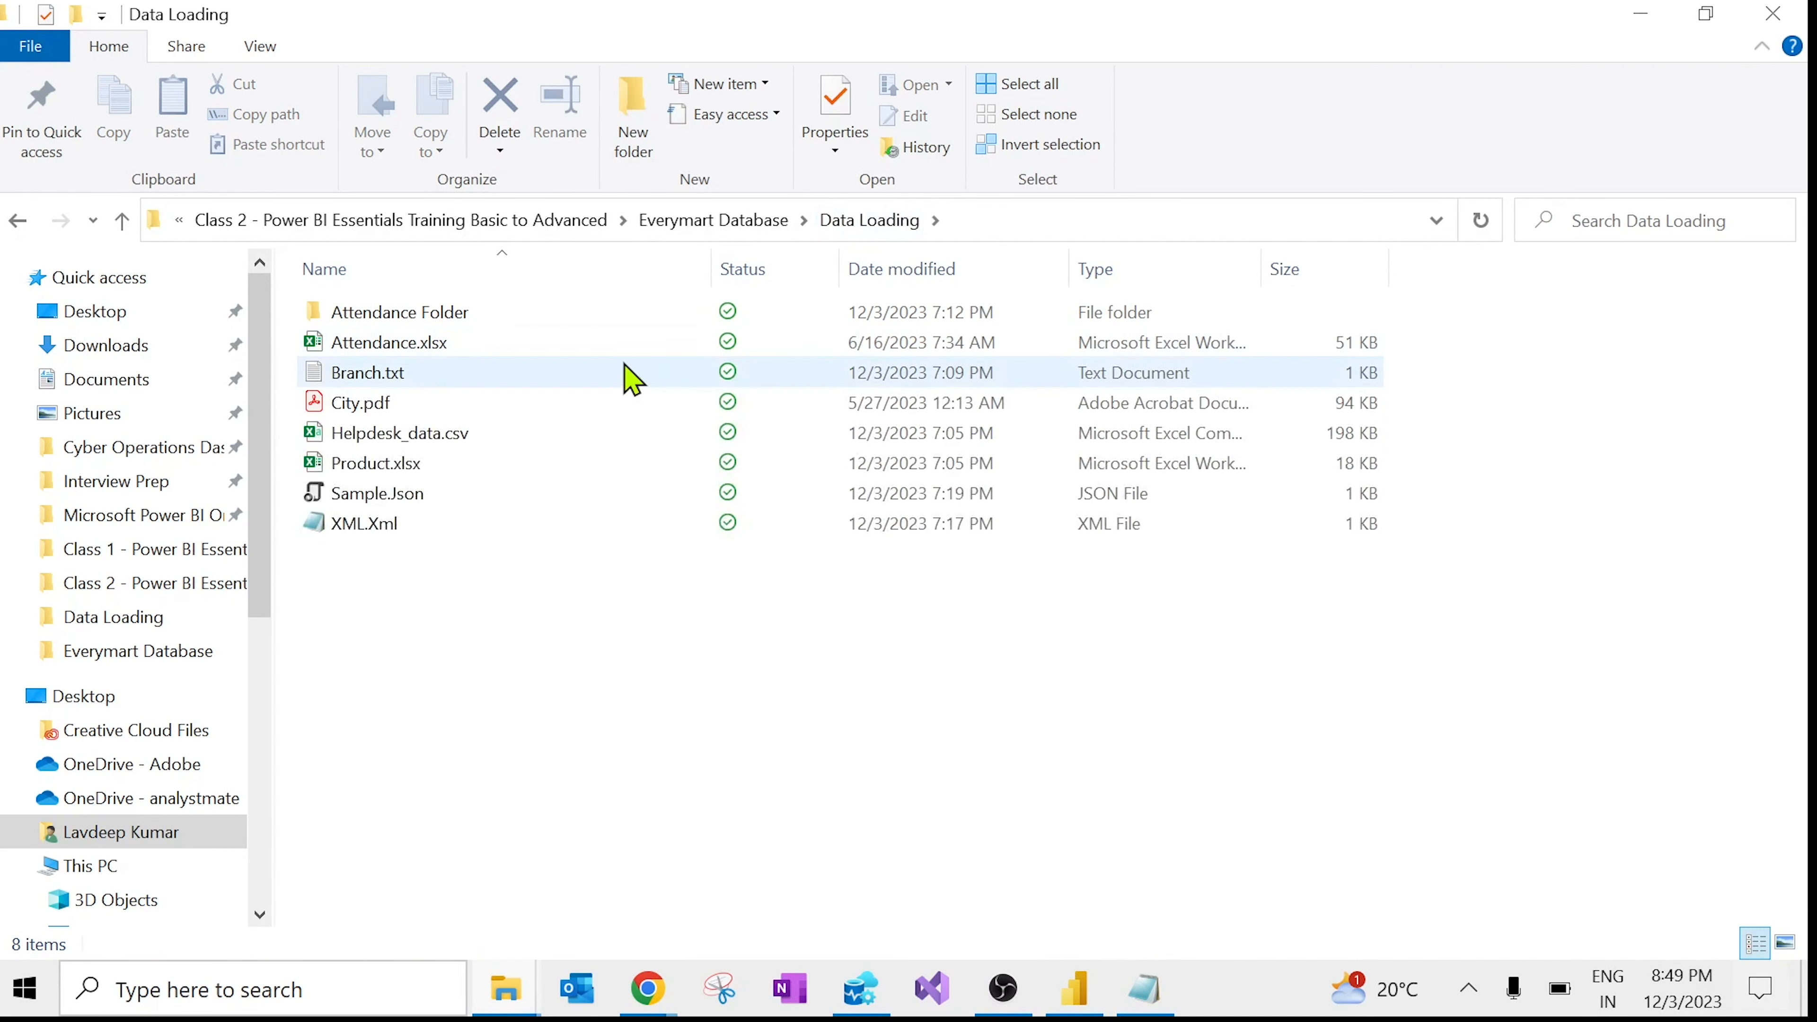
left_click(529, 315)
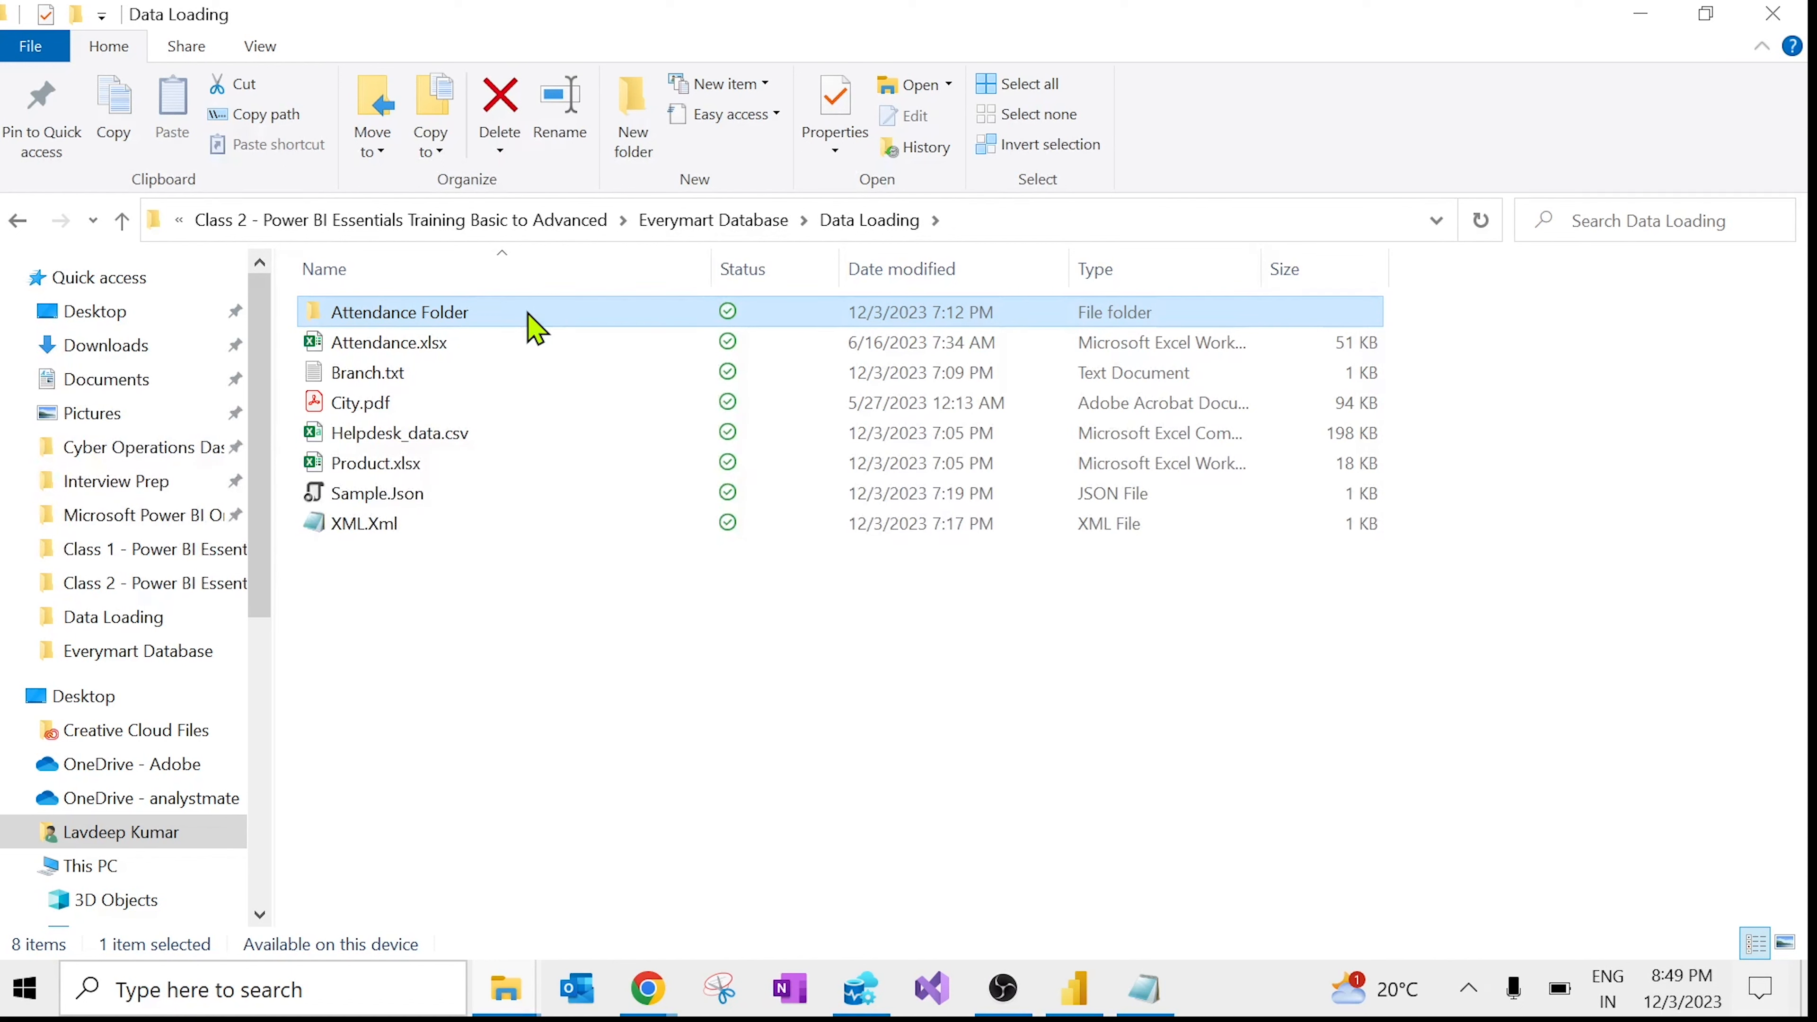
double_click(530, 316)
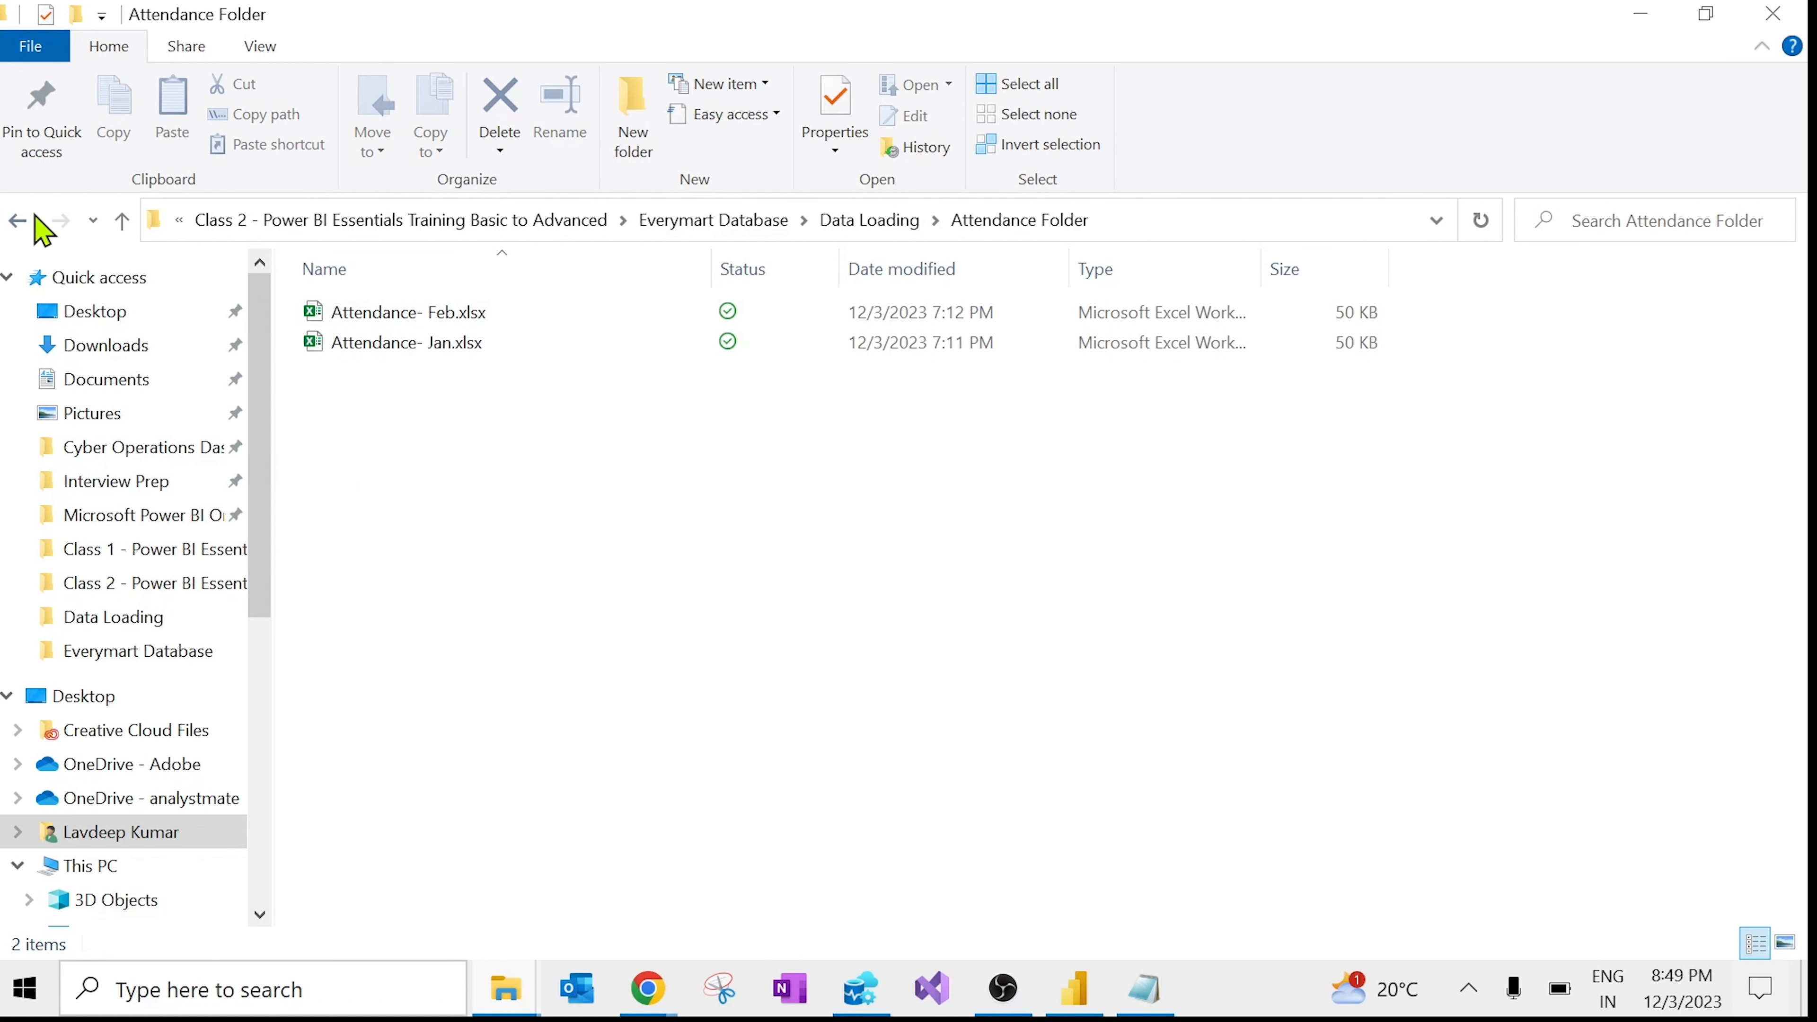
Step: Switch to Power BI Desktop and start a new data connection of the Folder type
key("alt+Left")
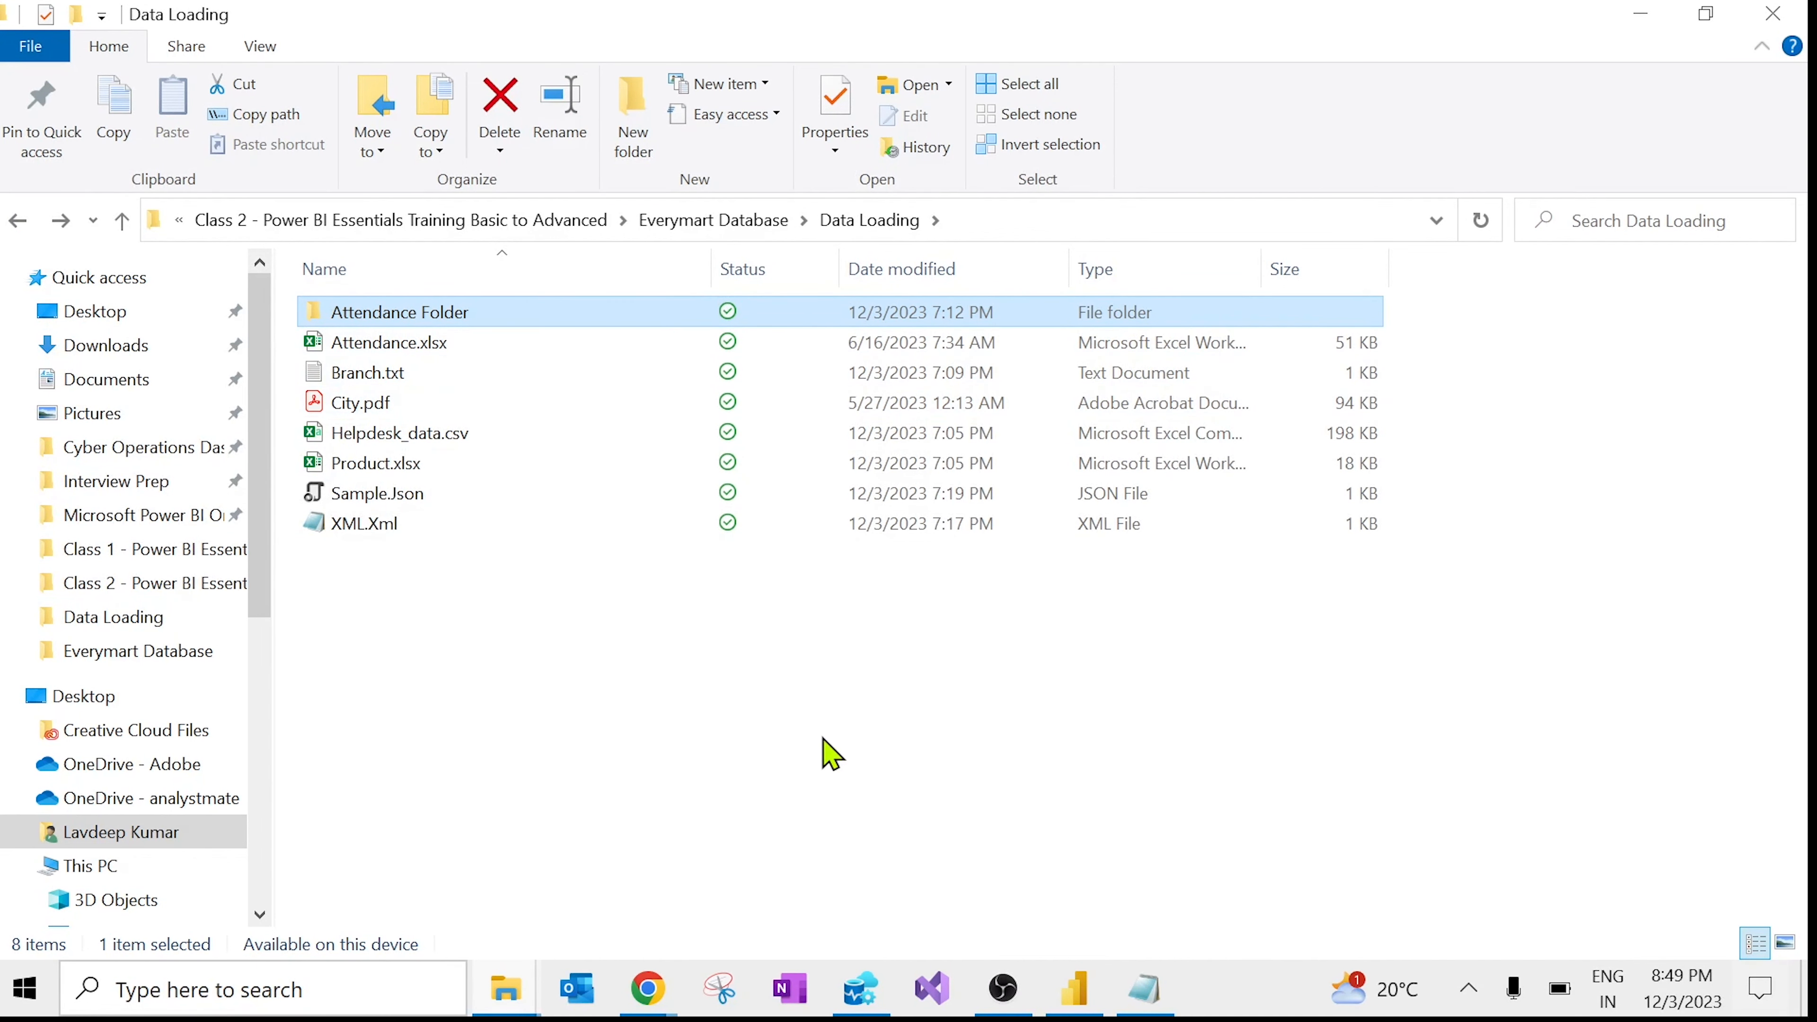
left_click(1096, 992)
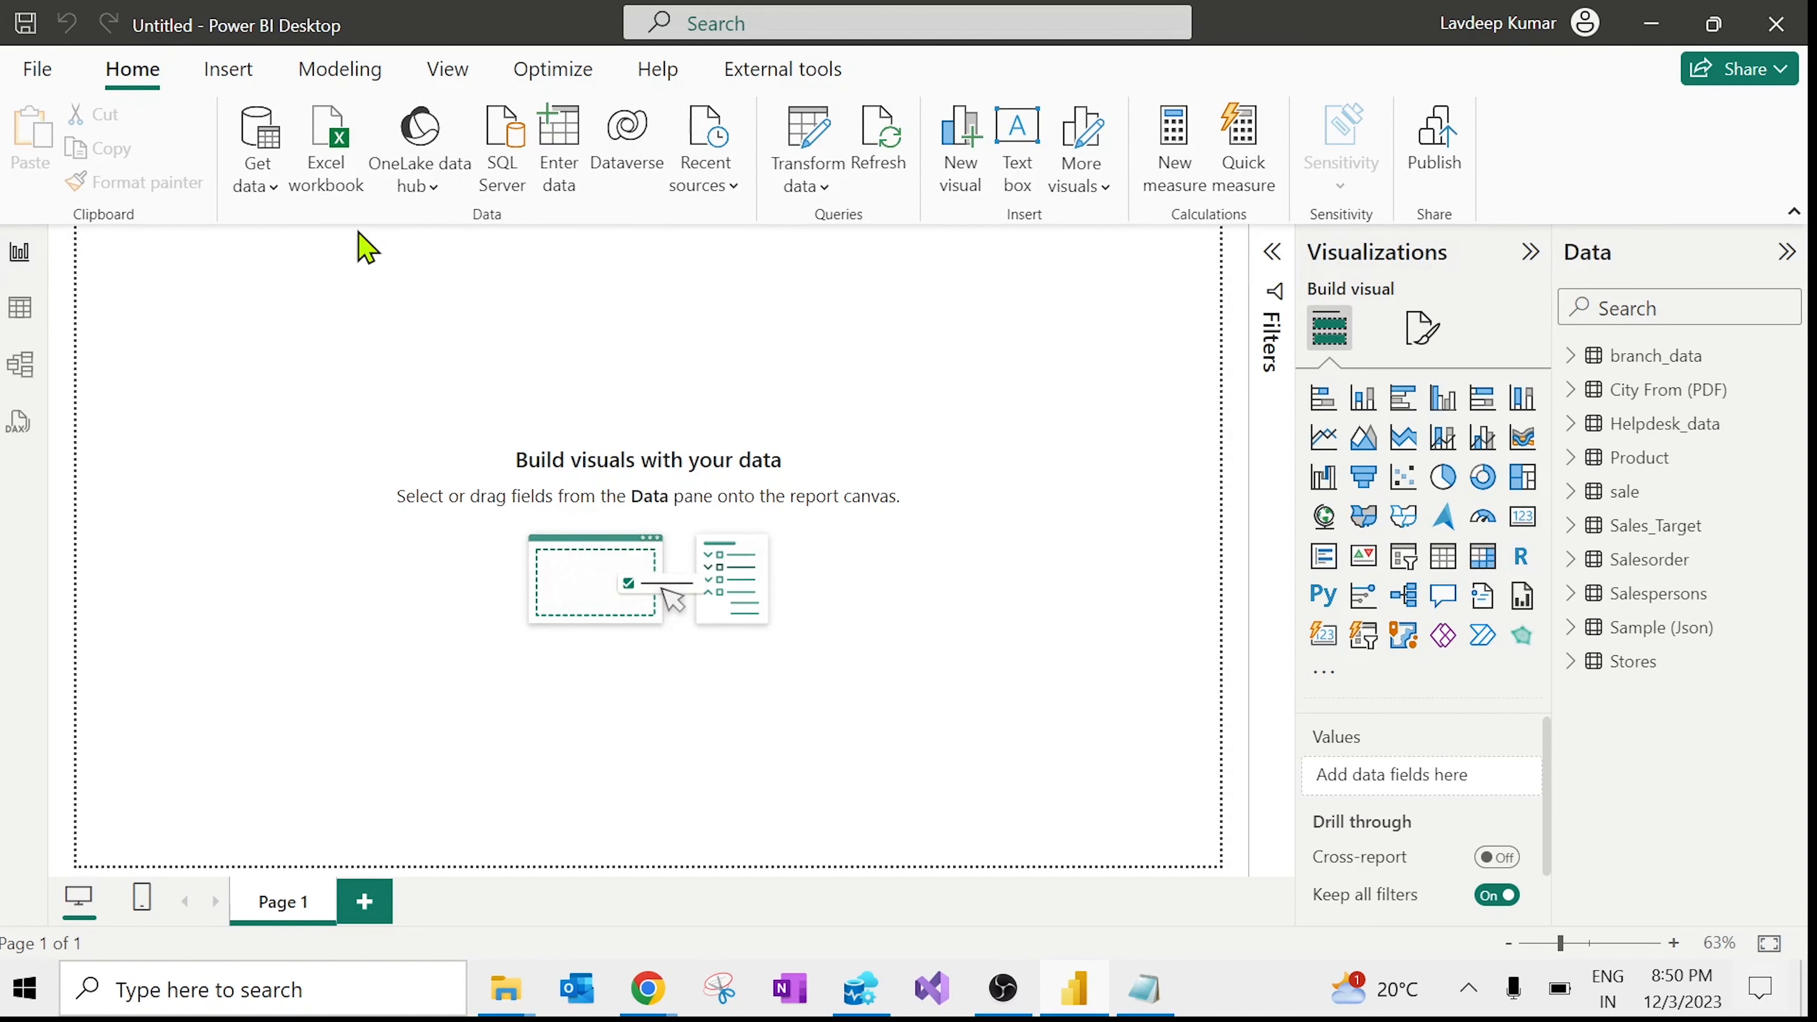
left_click(293, 209)
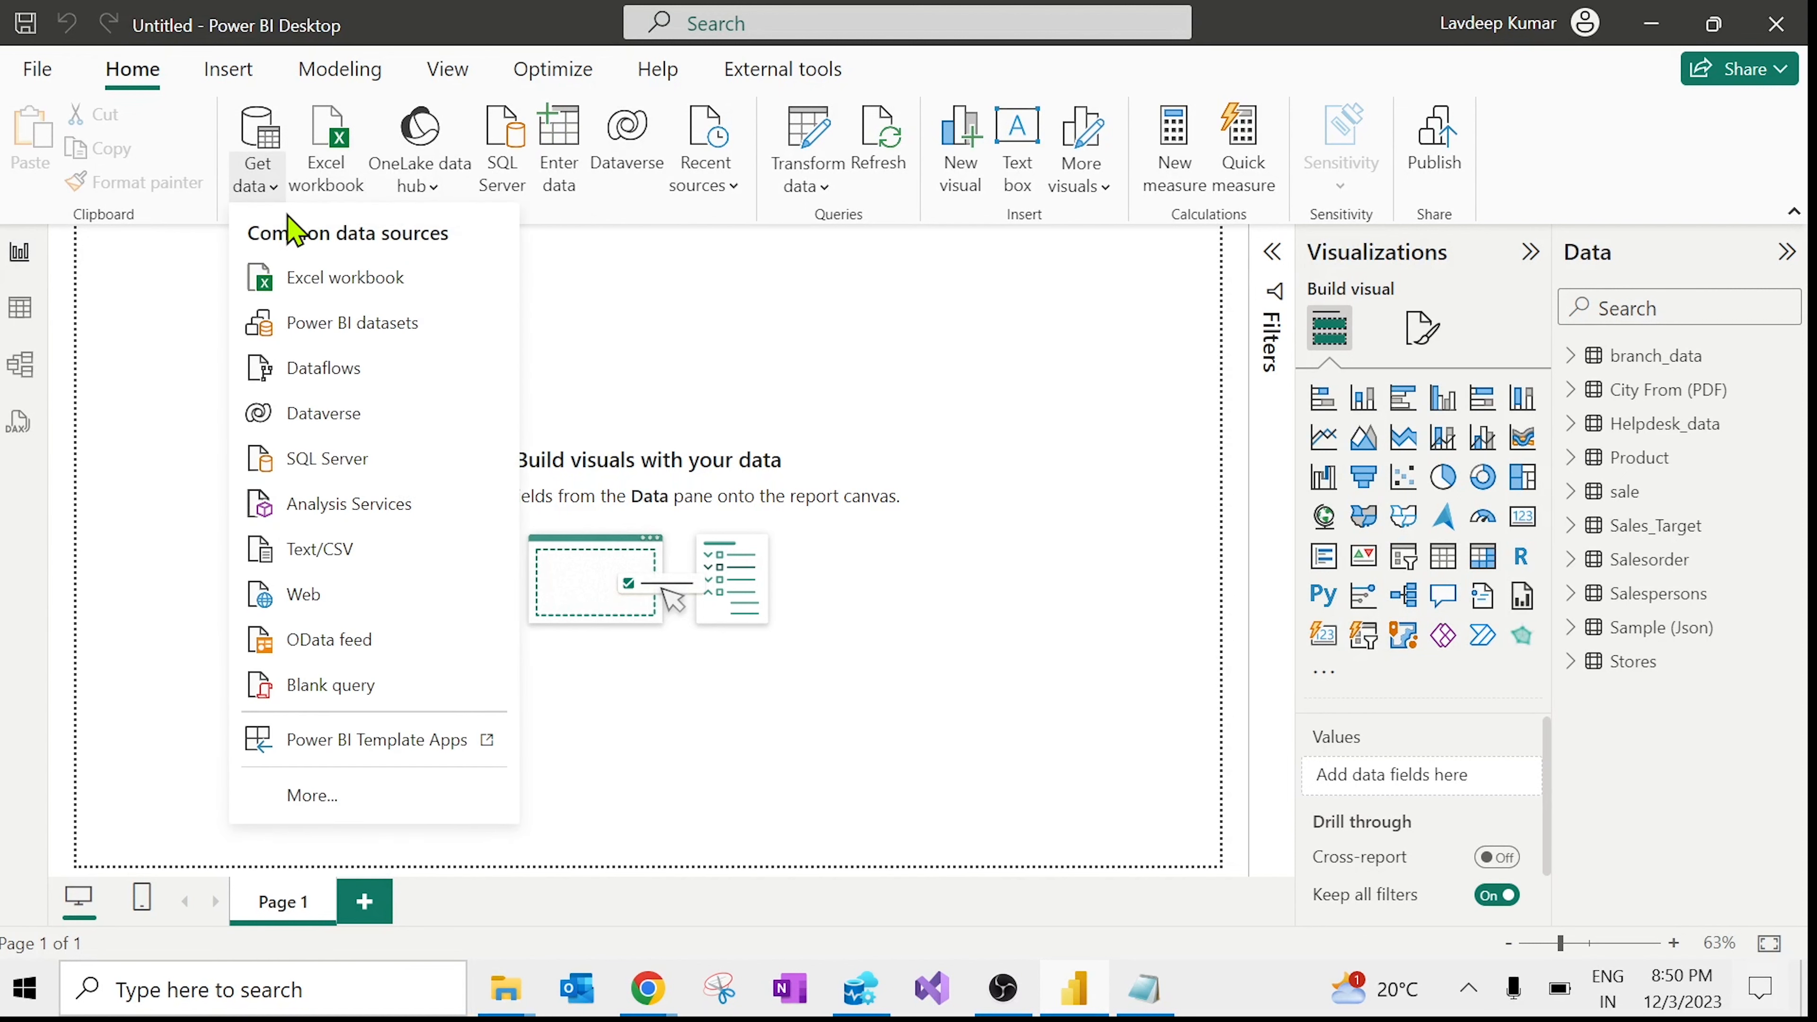
left_click(312, 796)
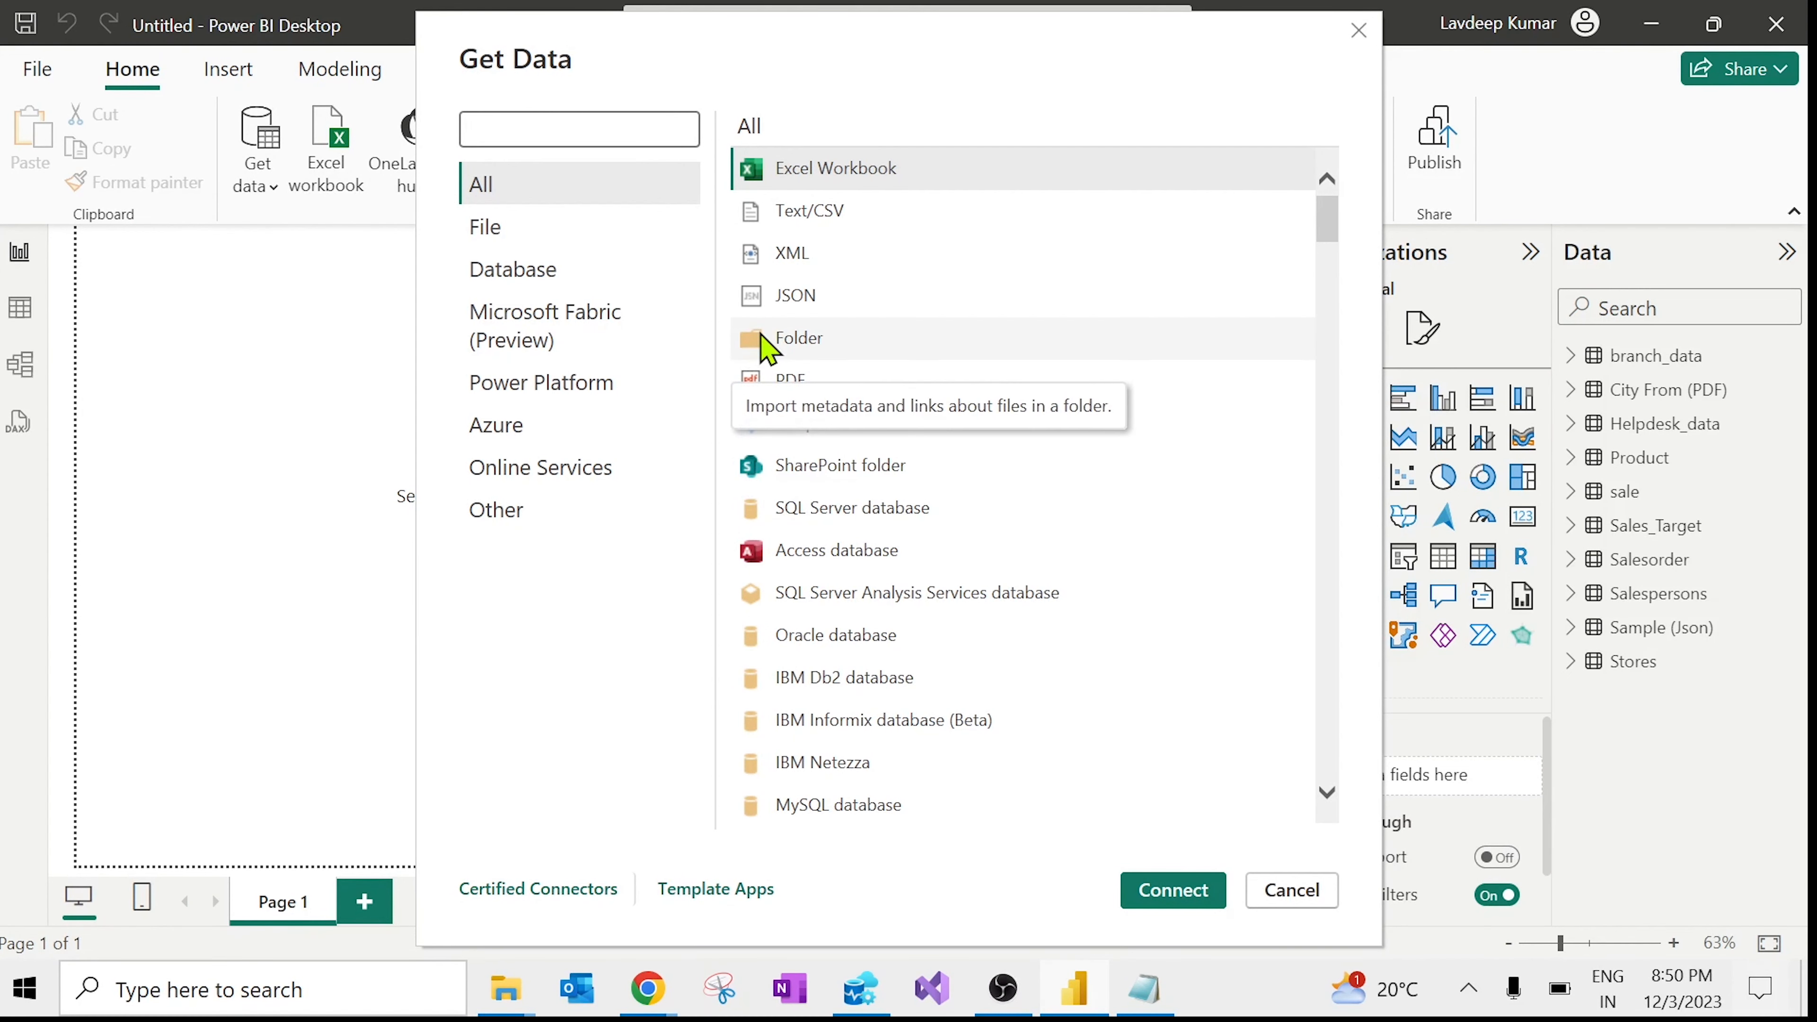
left_click(881, 351)
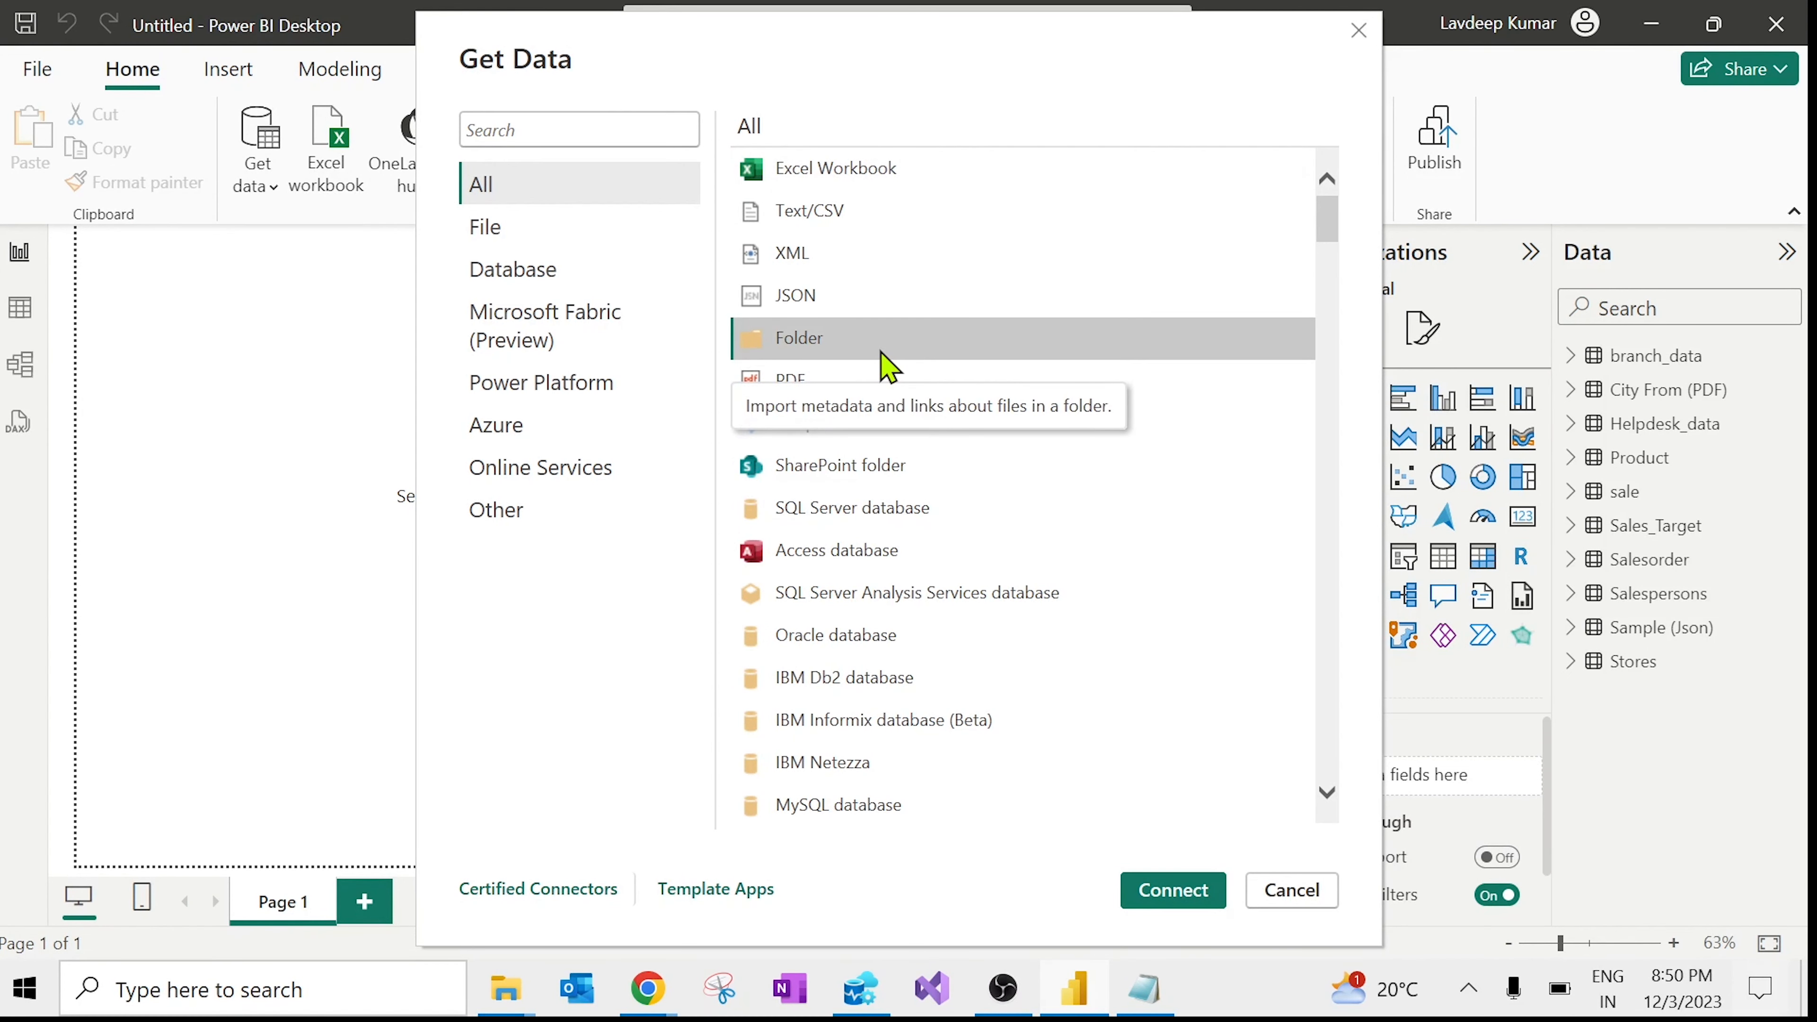
left_click(1157, 889)
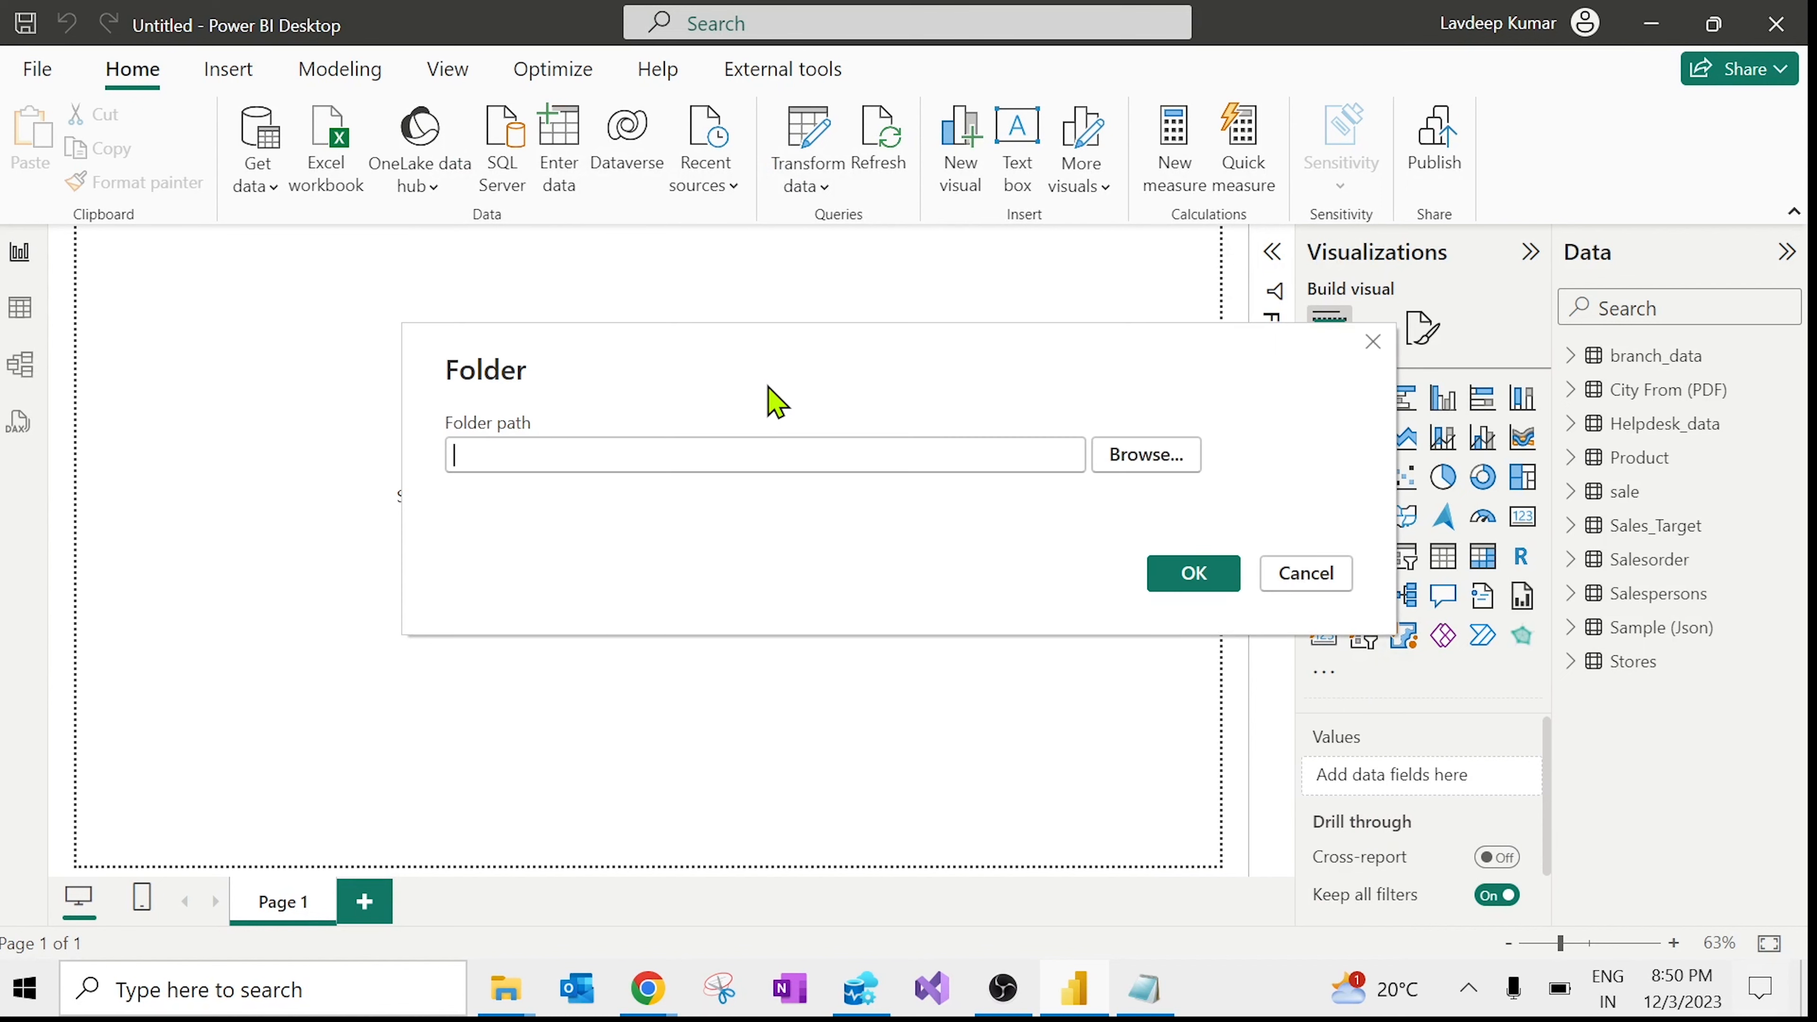
Step: Open Attendance Folder inside Data Loading in File Explorer and copy its full path
left_click(1145, 457)
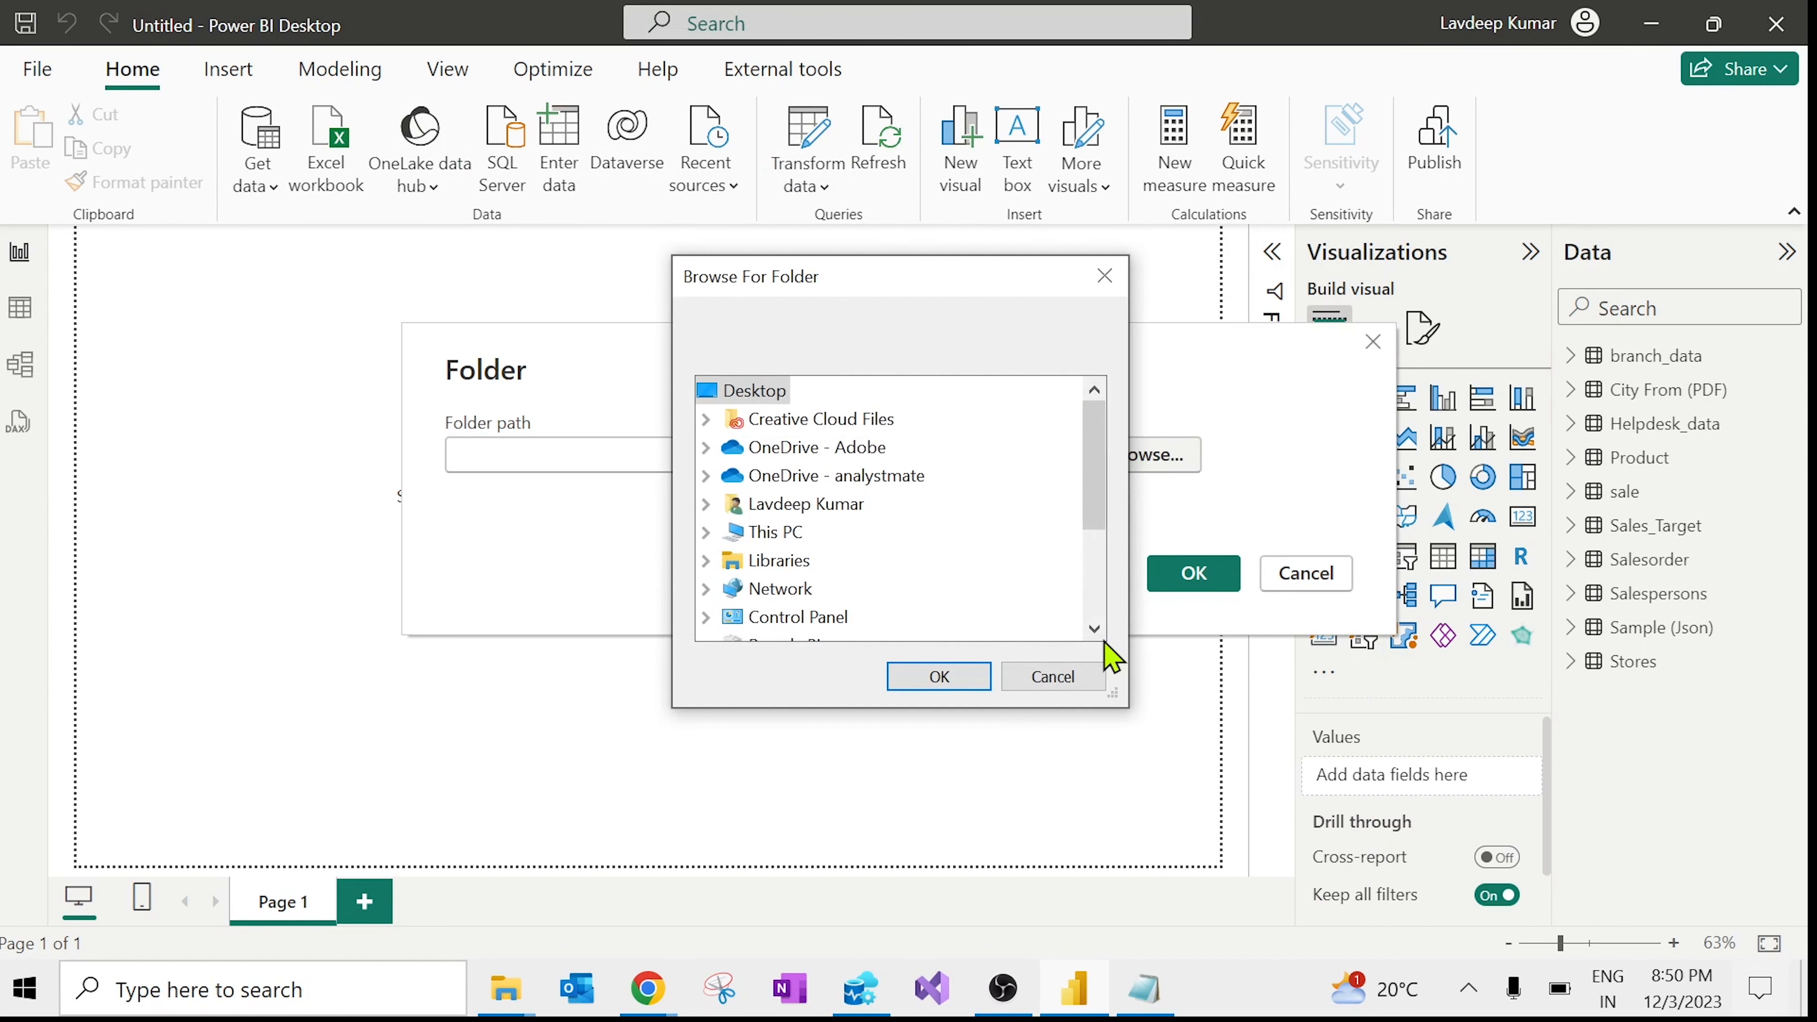
left_click(1077, 689)
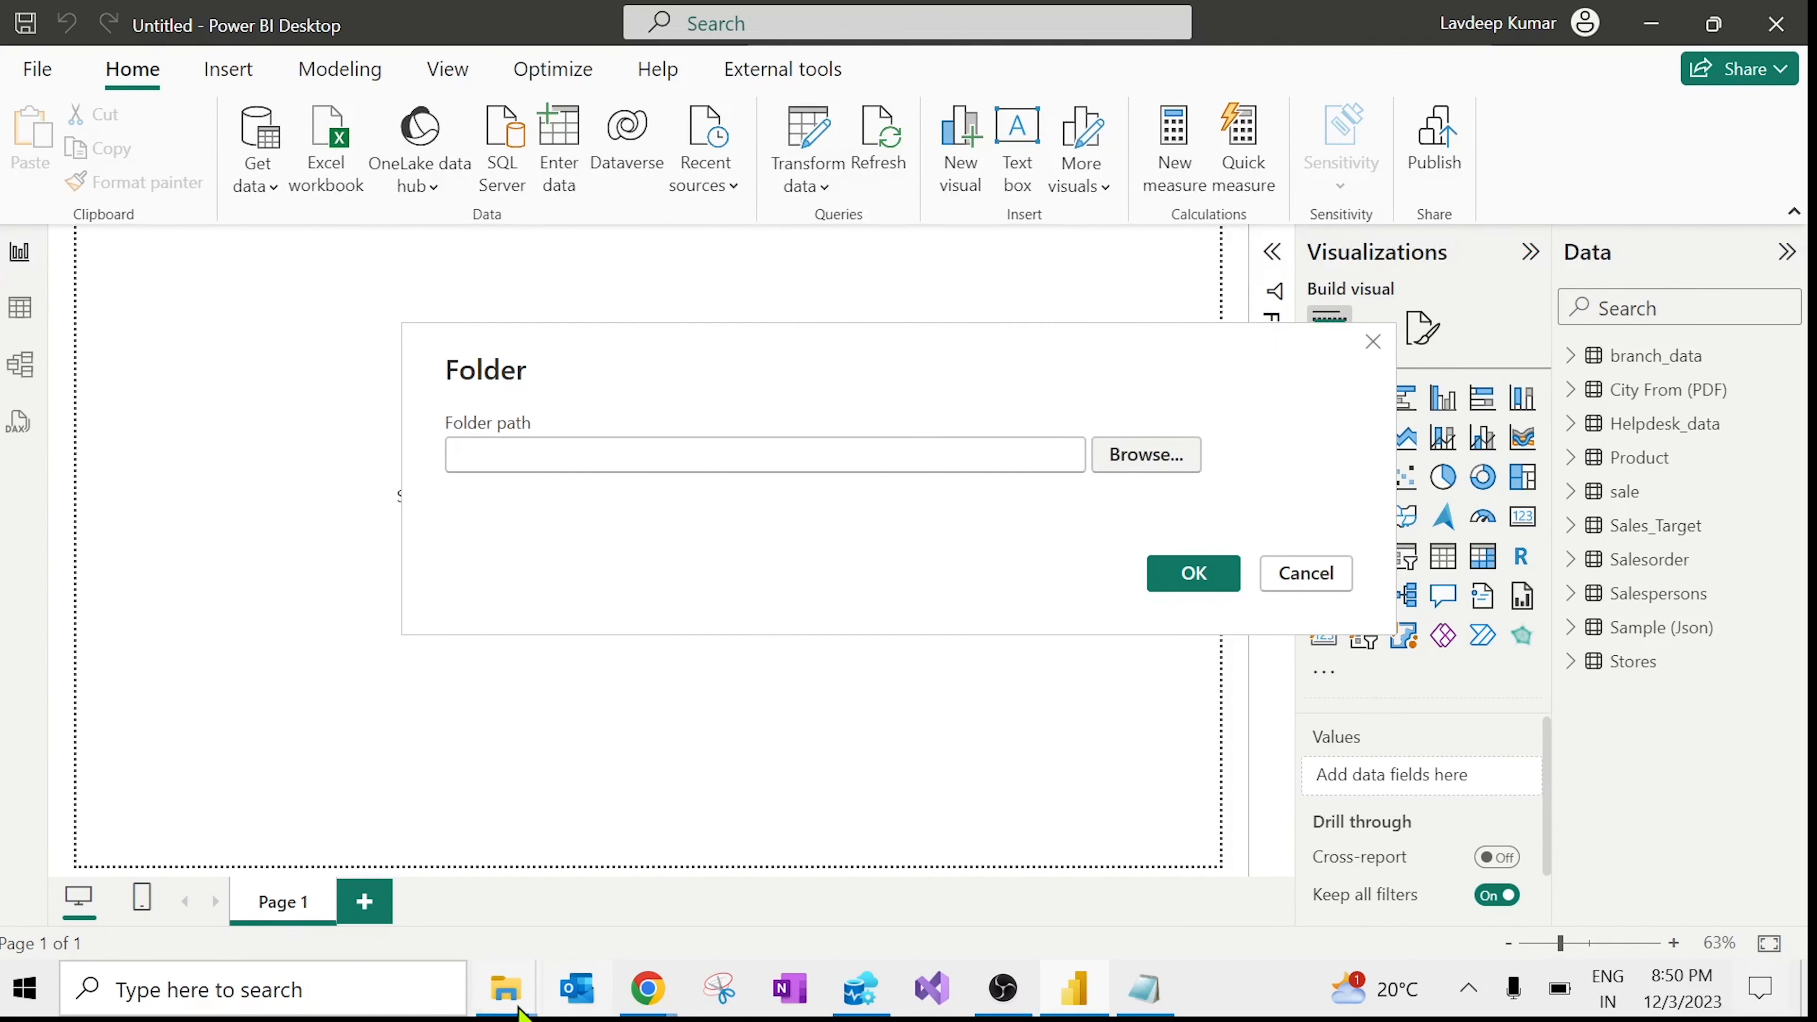
mouse_move(507, 986)
left_click(719, 885)
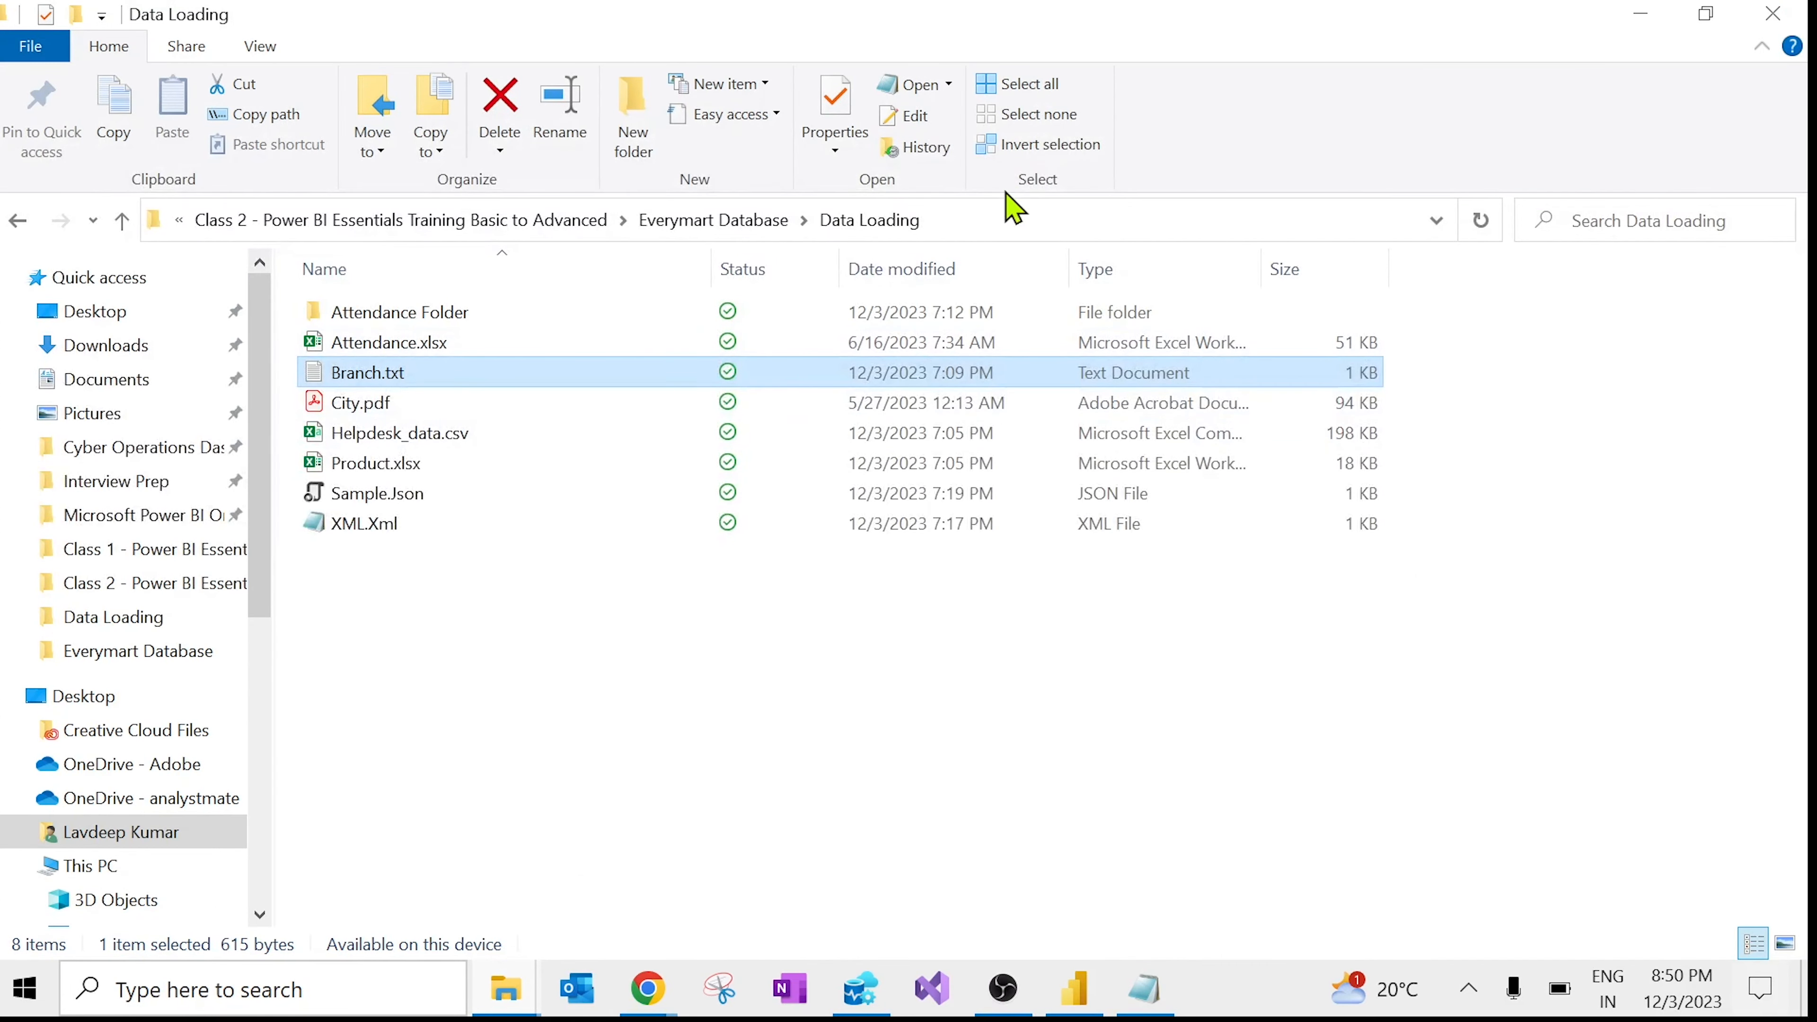
left_click(1004, 223)
left_click(519, 763)
double_click(486, 315)
left_click(1125, 223)
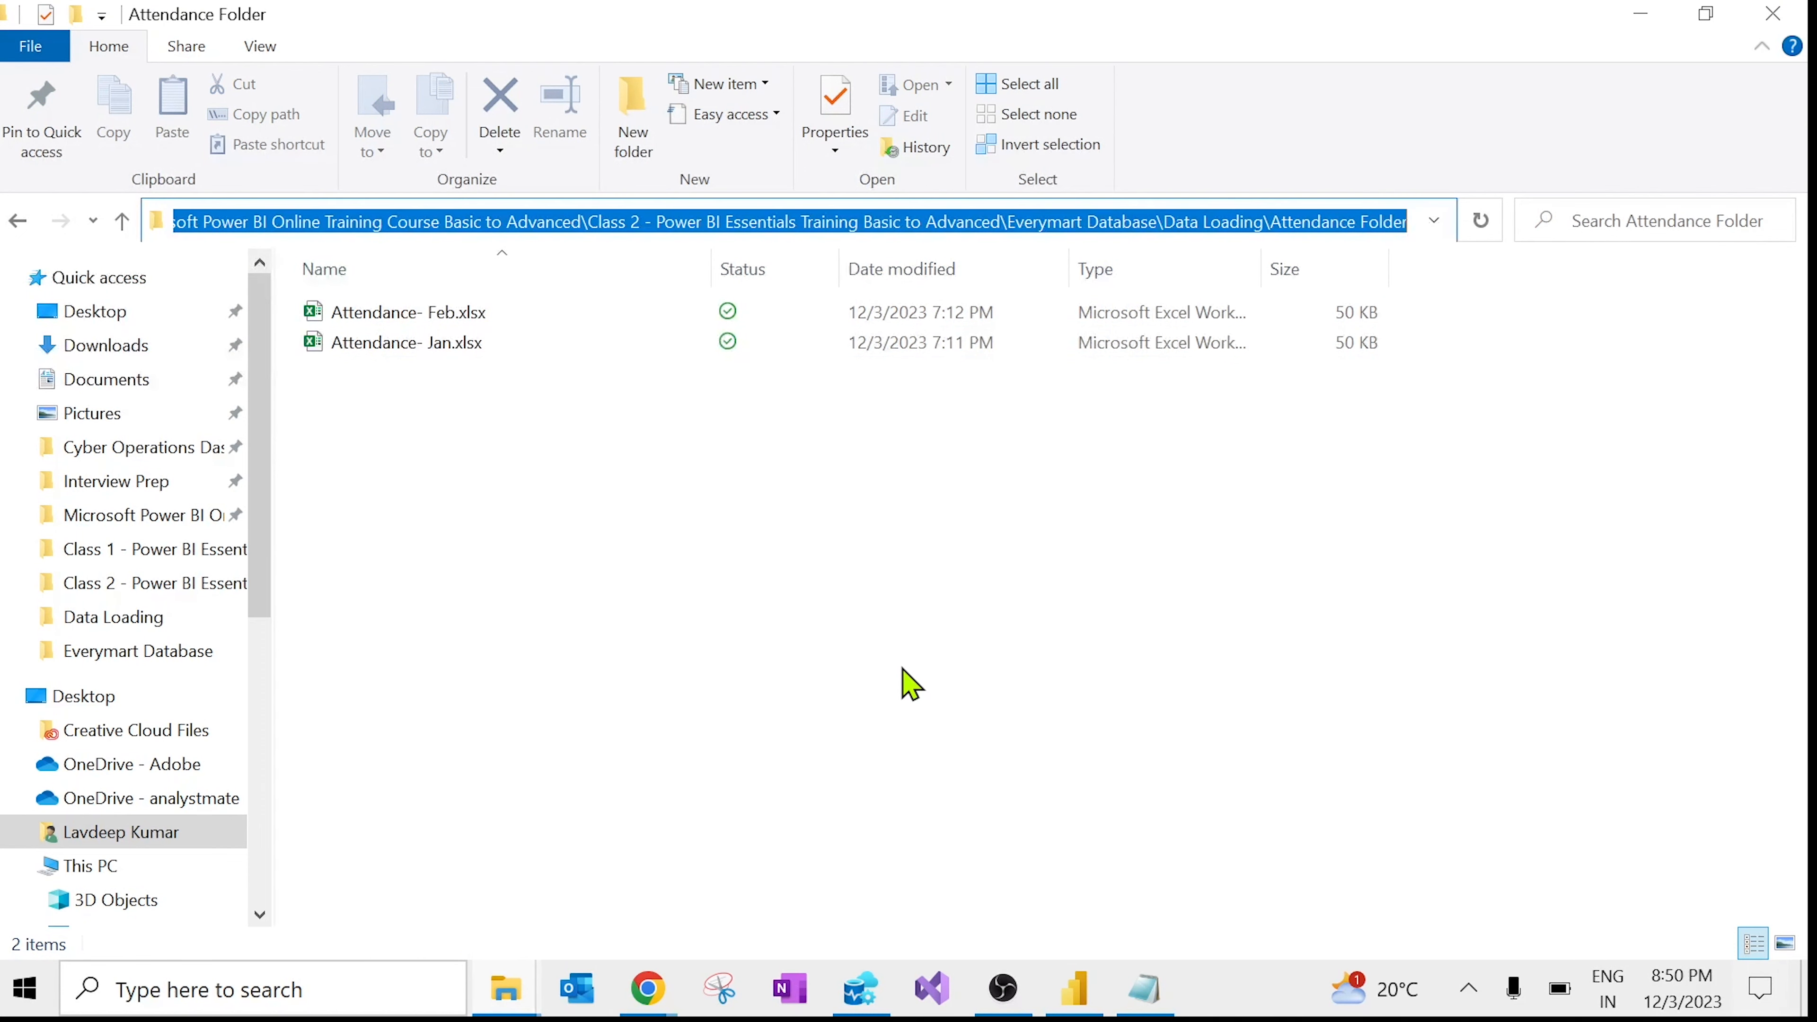
Step: Return to Power BI Desktop and connect to the folder using the copied Attendance Folder path
key("alt+Tab")
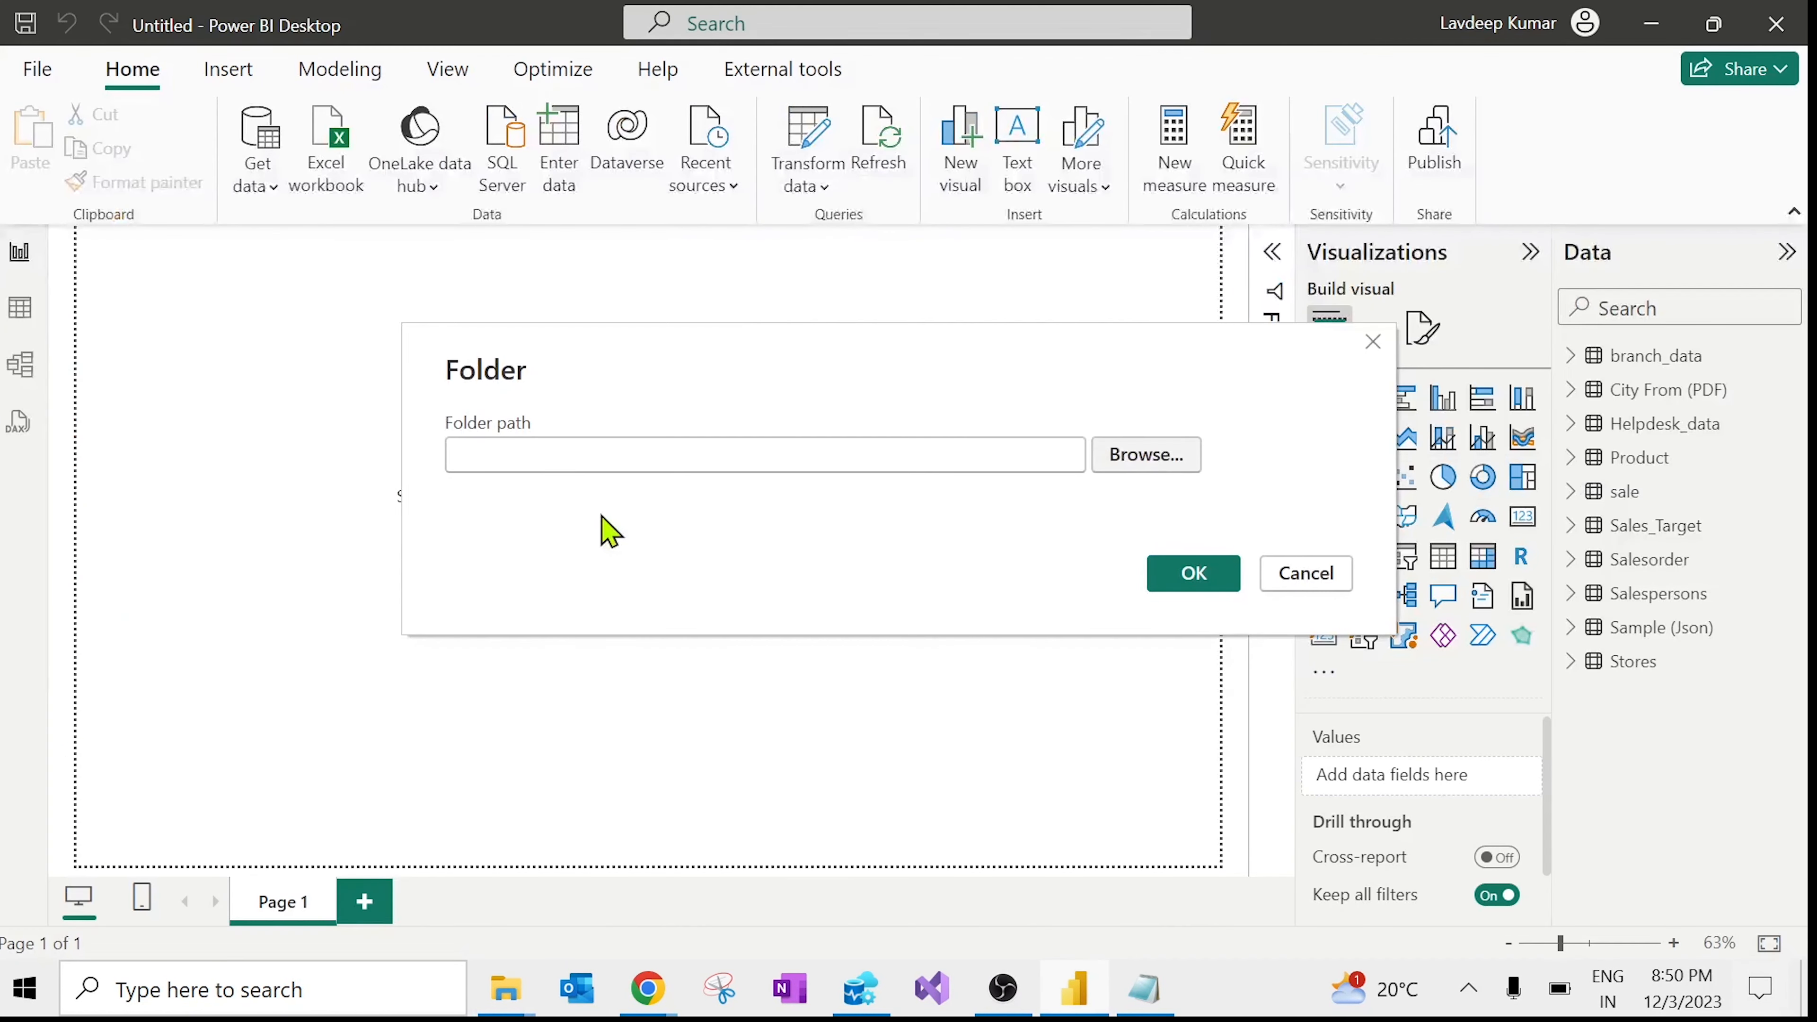
left_click(548, 455)
key("ctrl+v")
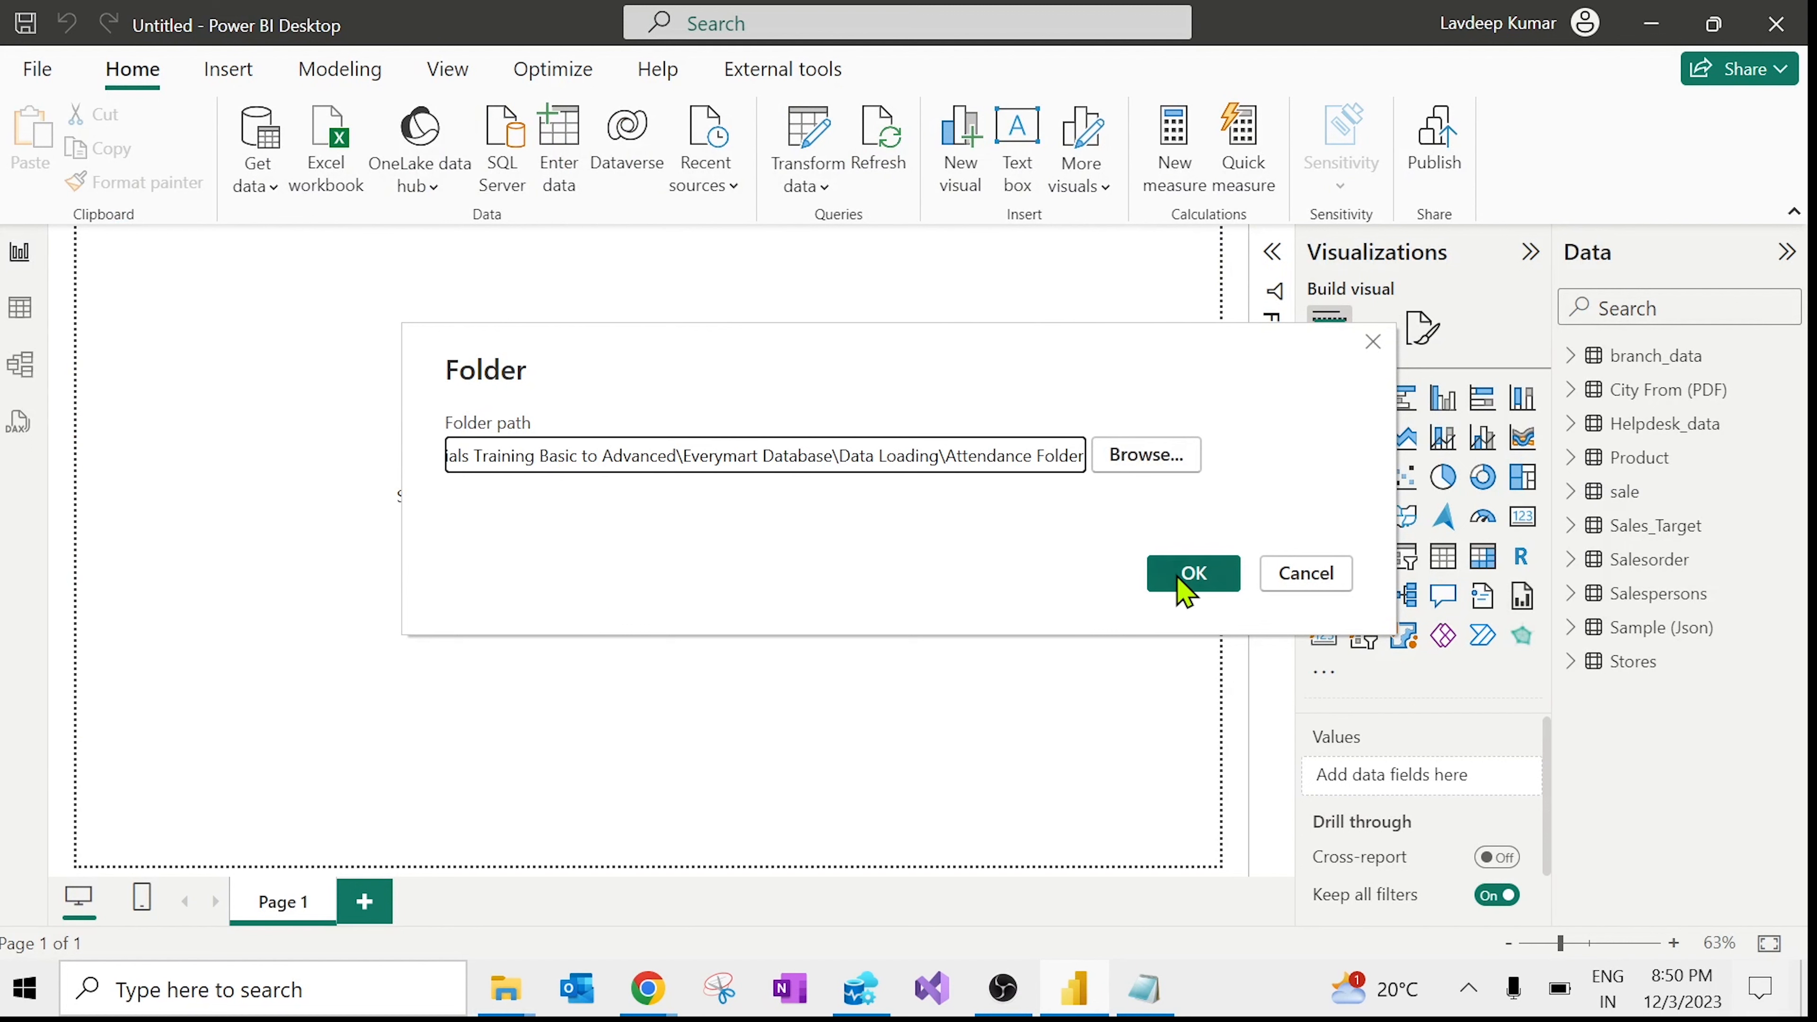
left_click(1199, 589)
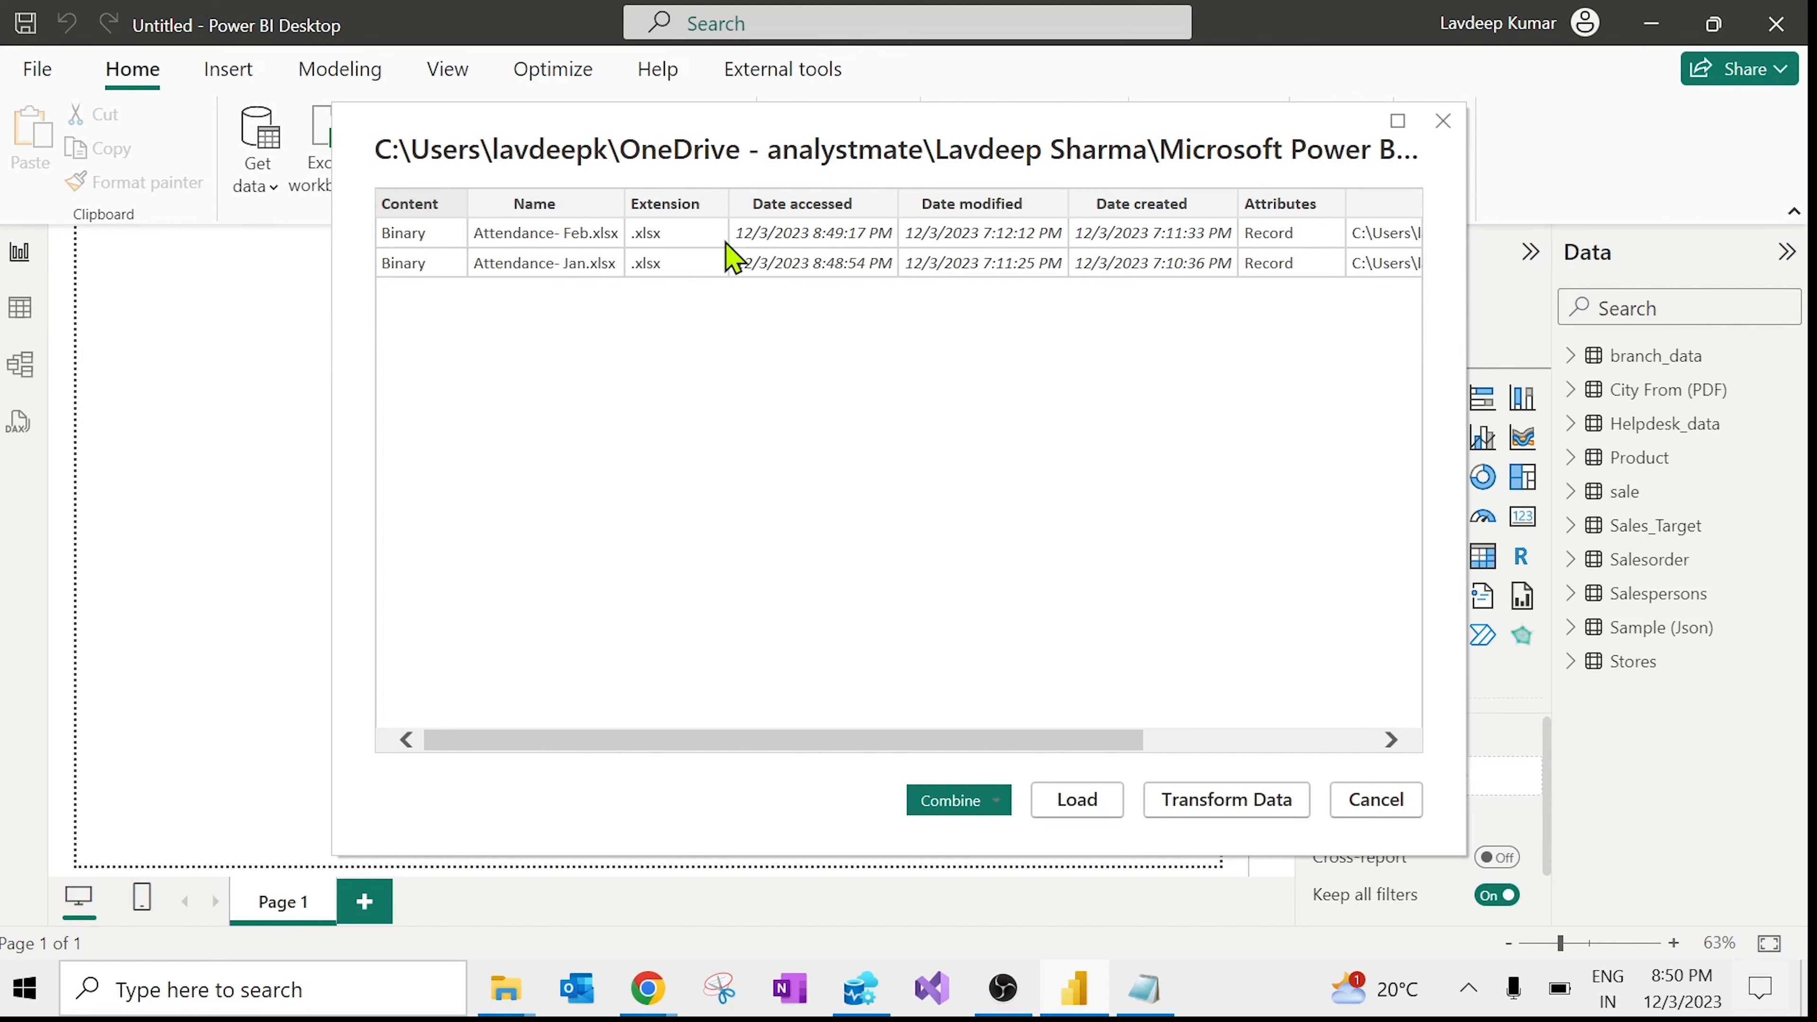
Step: Compare the previewed file list with Attendance Folder in File Explorer, then choose Combine & Transform Data for the attendance workbooks
key("alt+Tab")
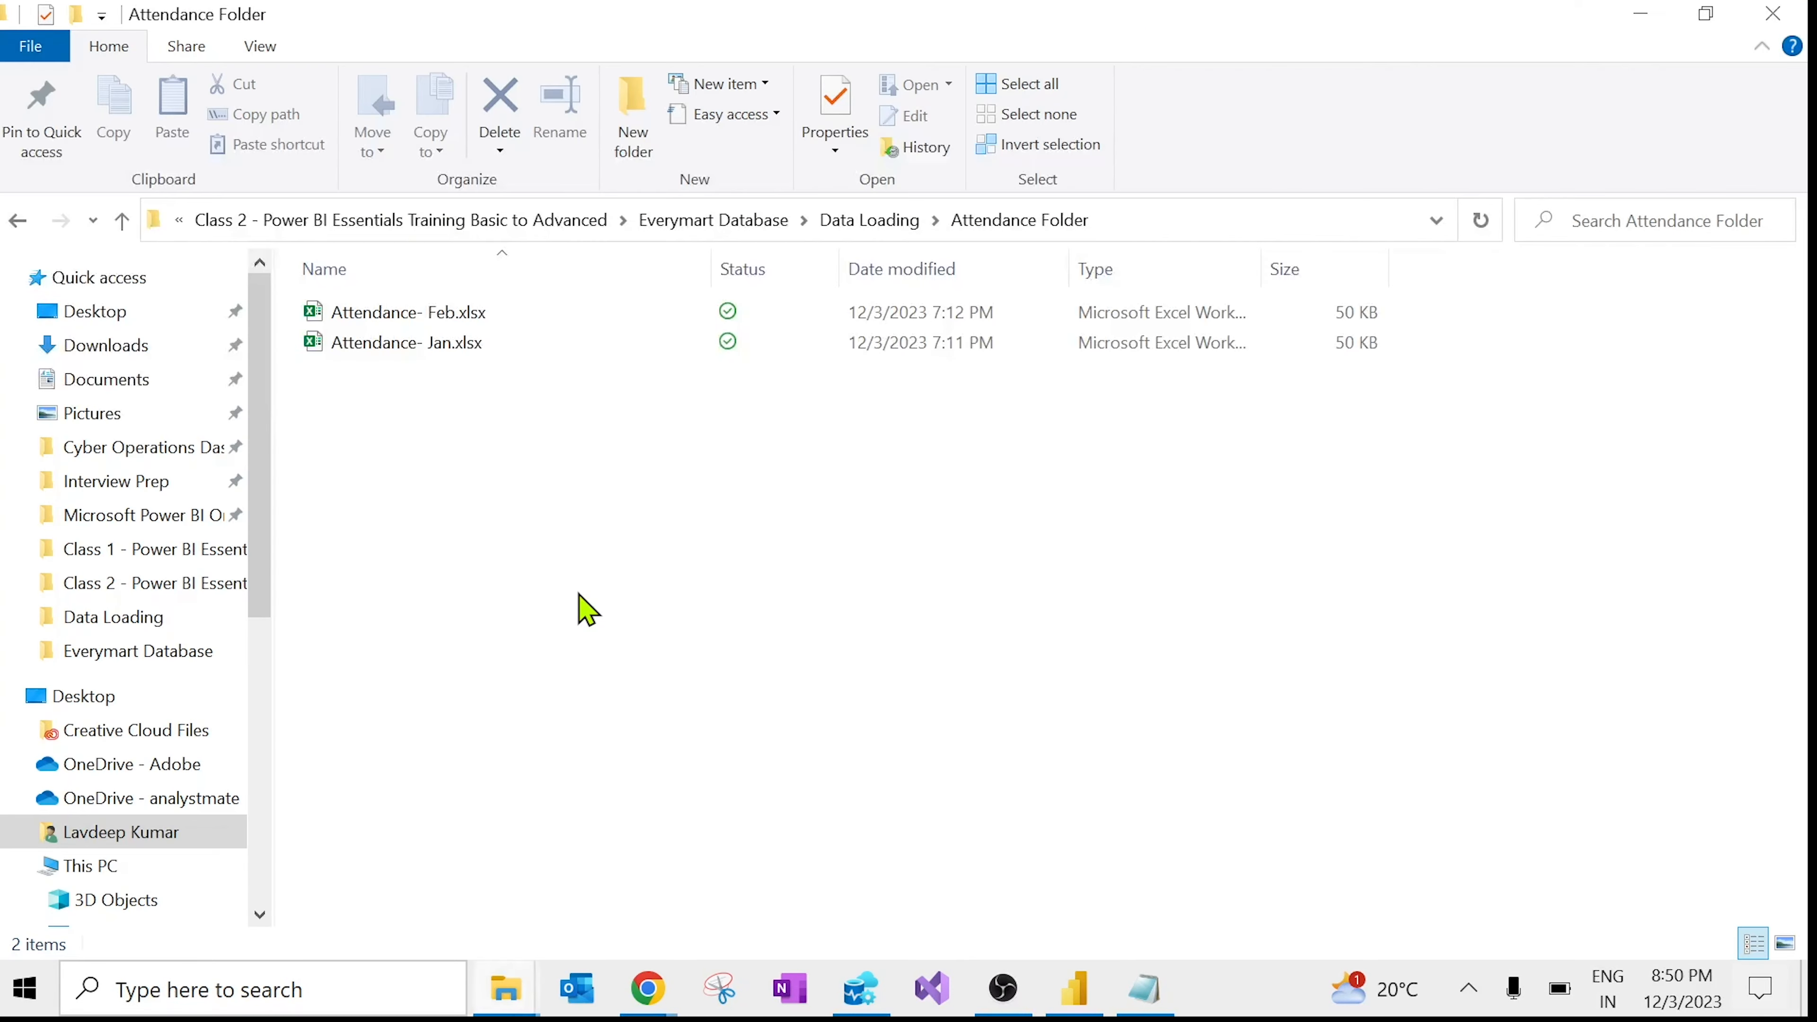
key("alt+Tab")
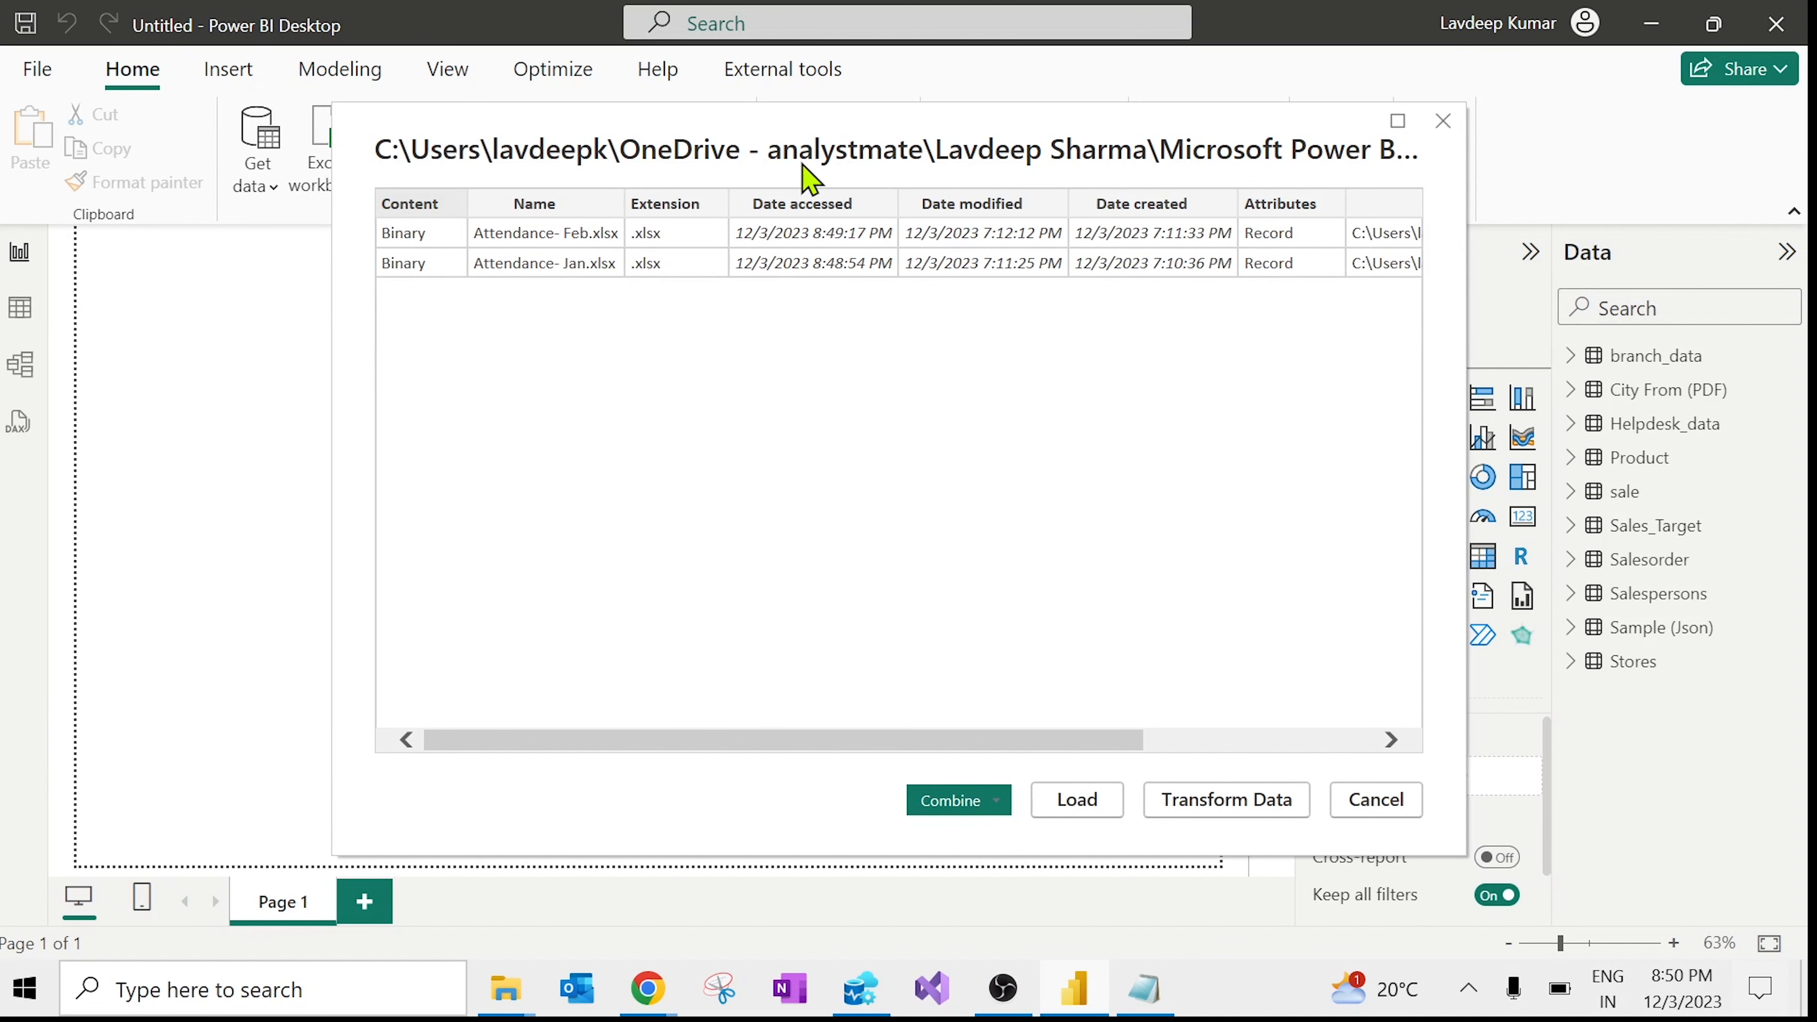
left_click_drag(828, 147, 577, 125)
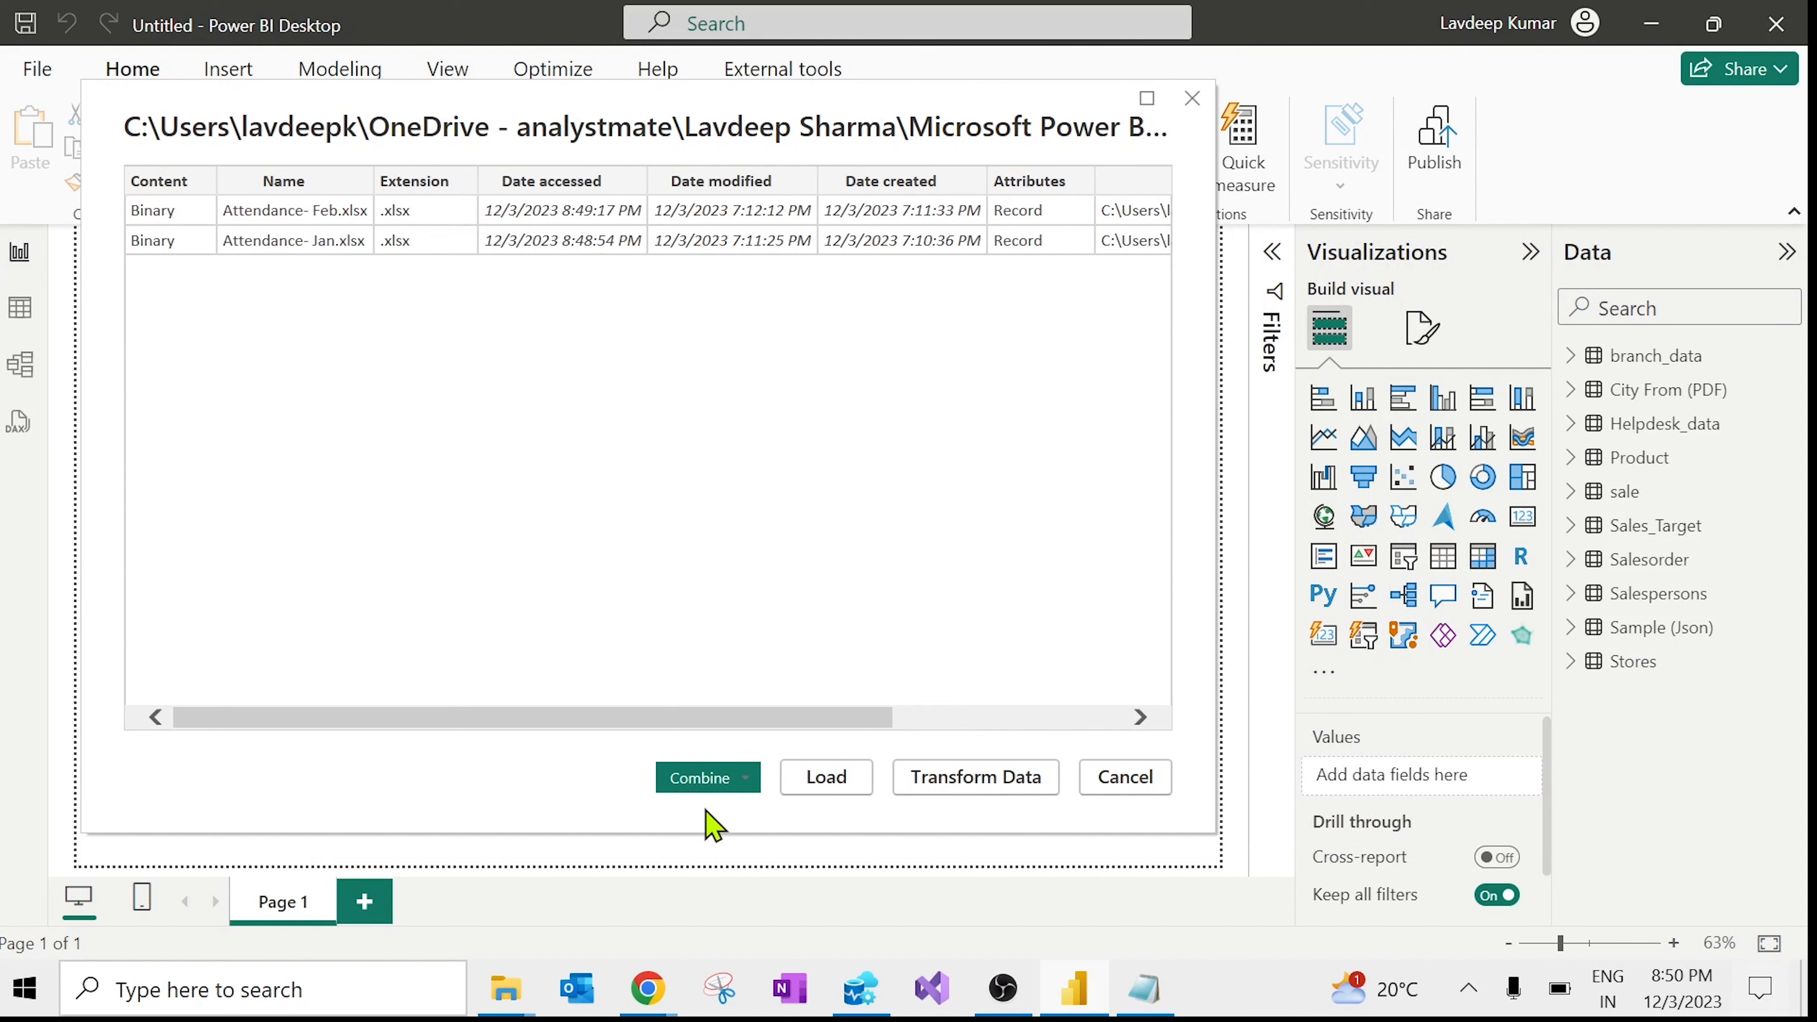
left_click(723, 781)
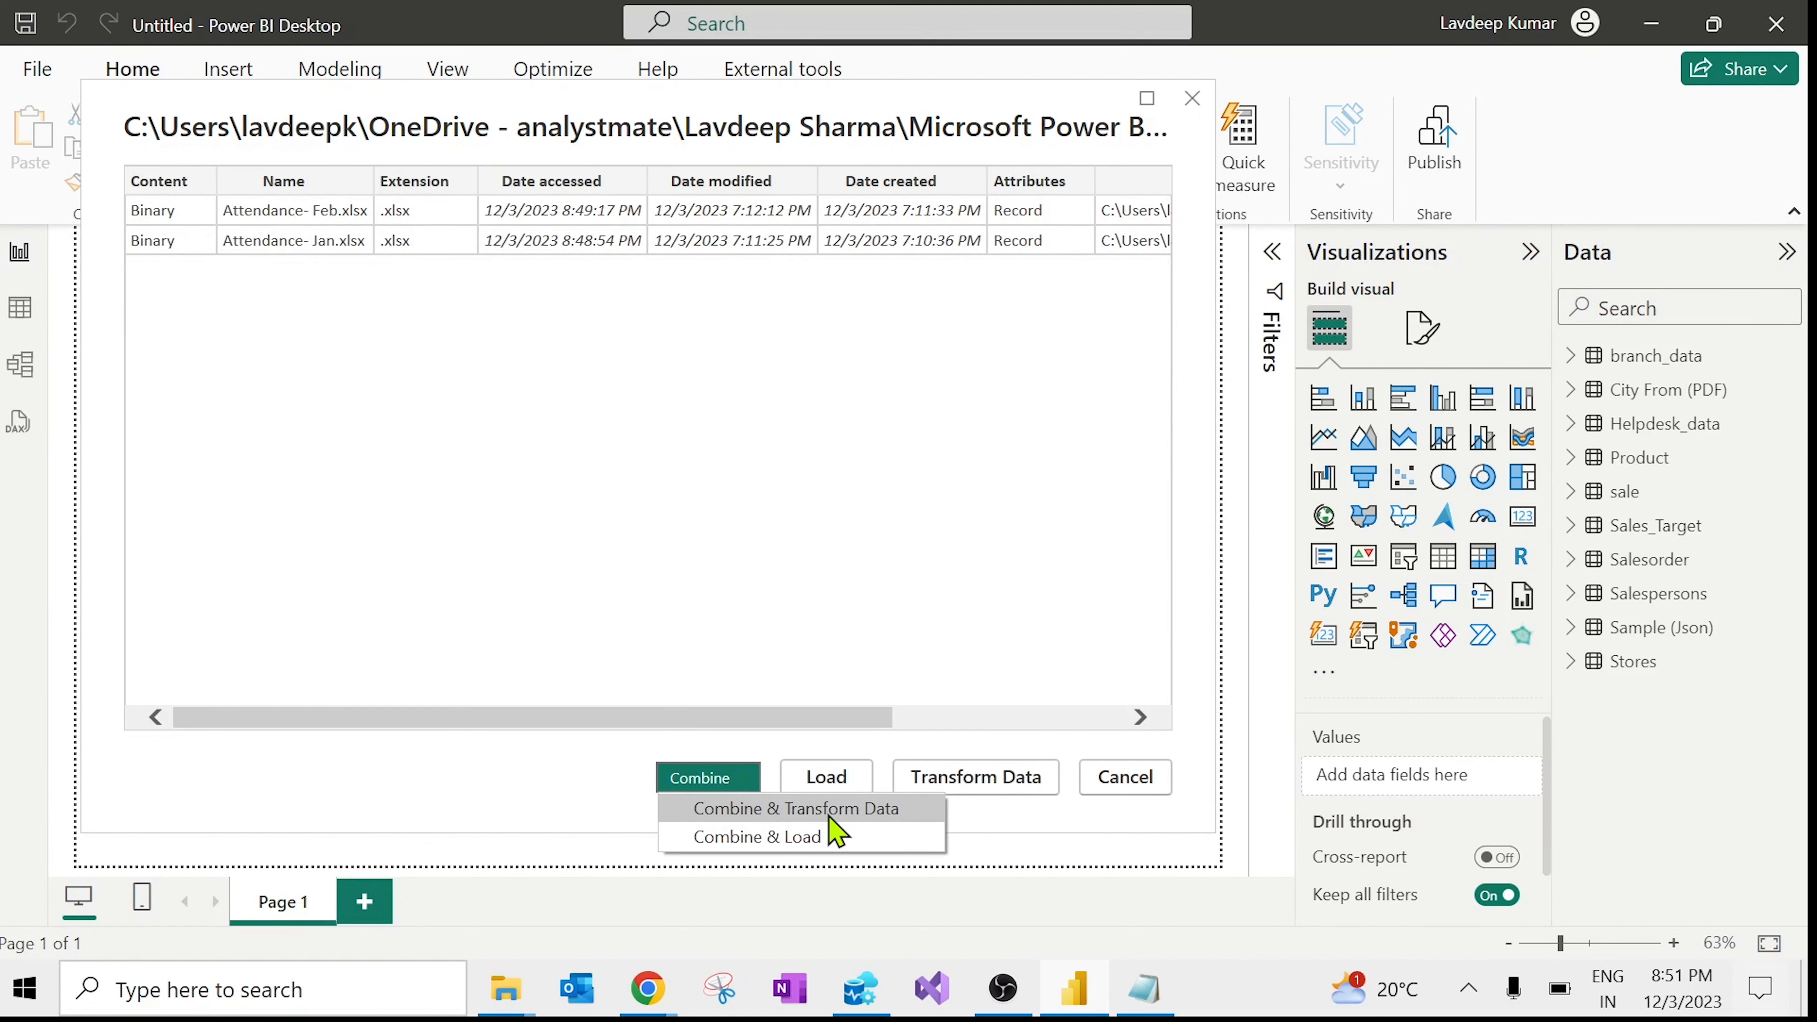
left_click(831, 814)
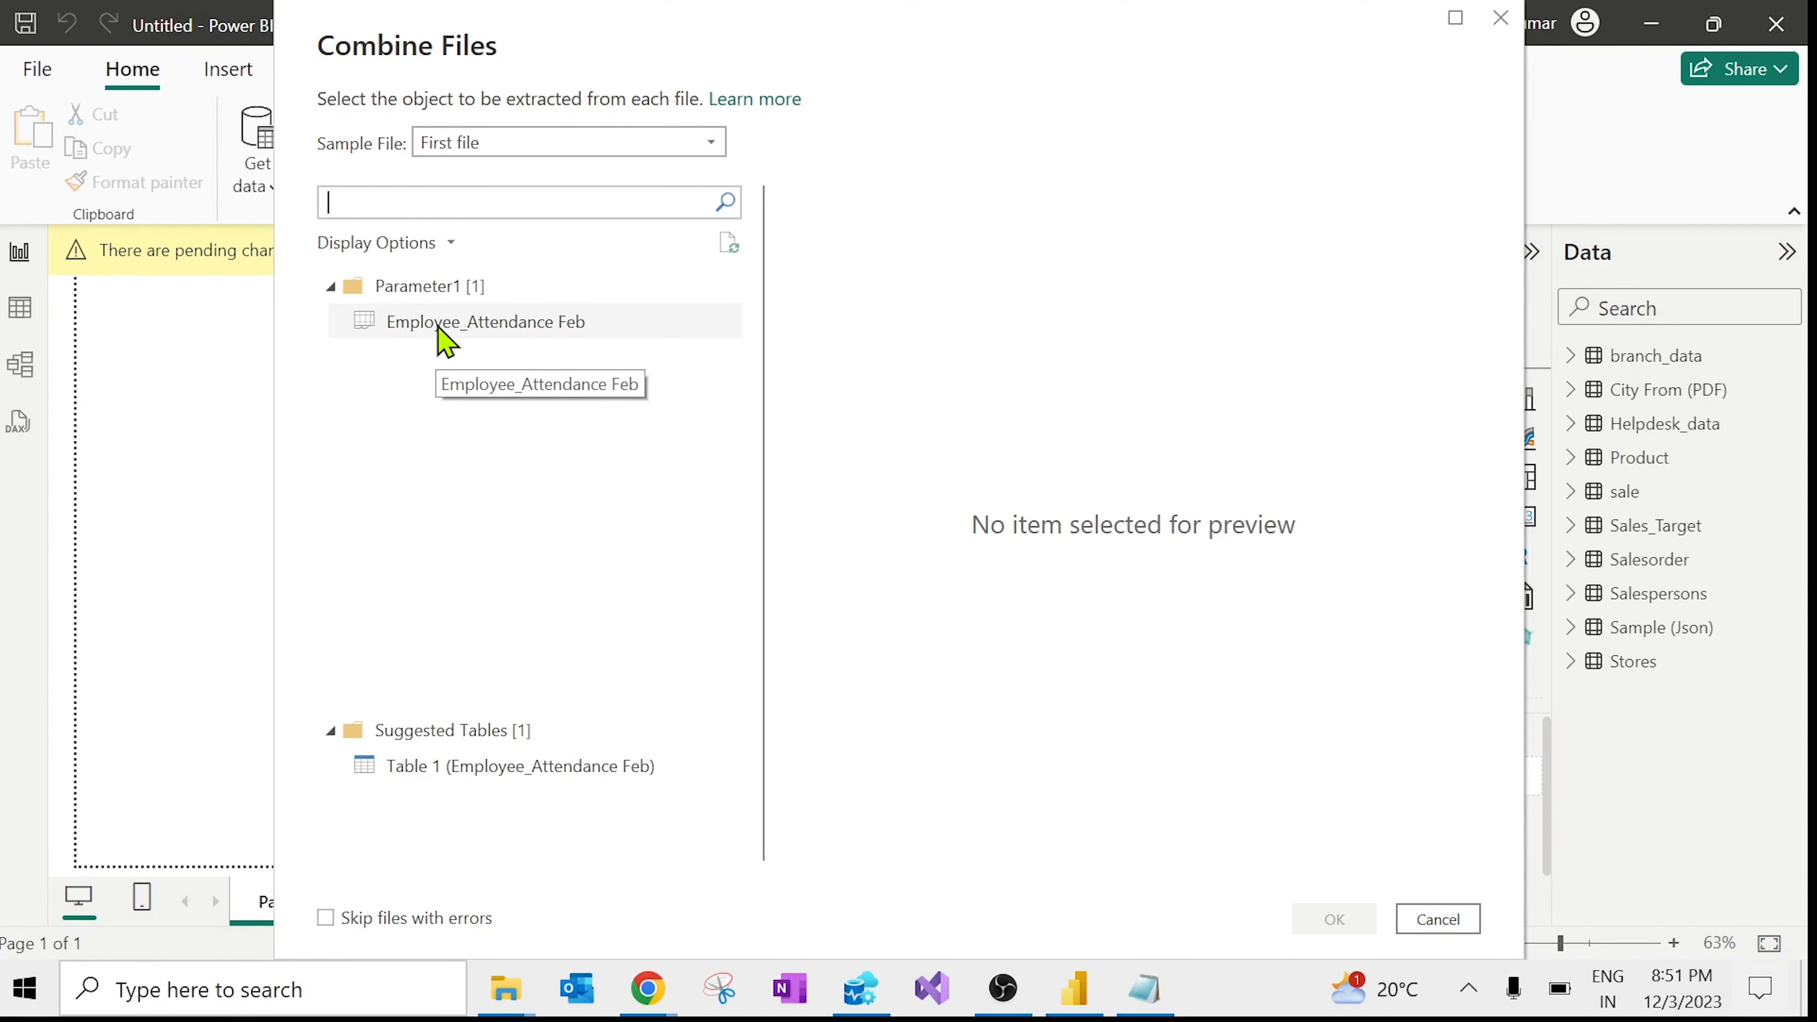
Step: Combine the workbooks using First file as the sample and the Employee_Attendance Feb sheet as the object to extract
left_click(439, 329)
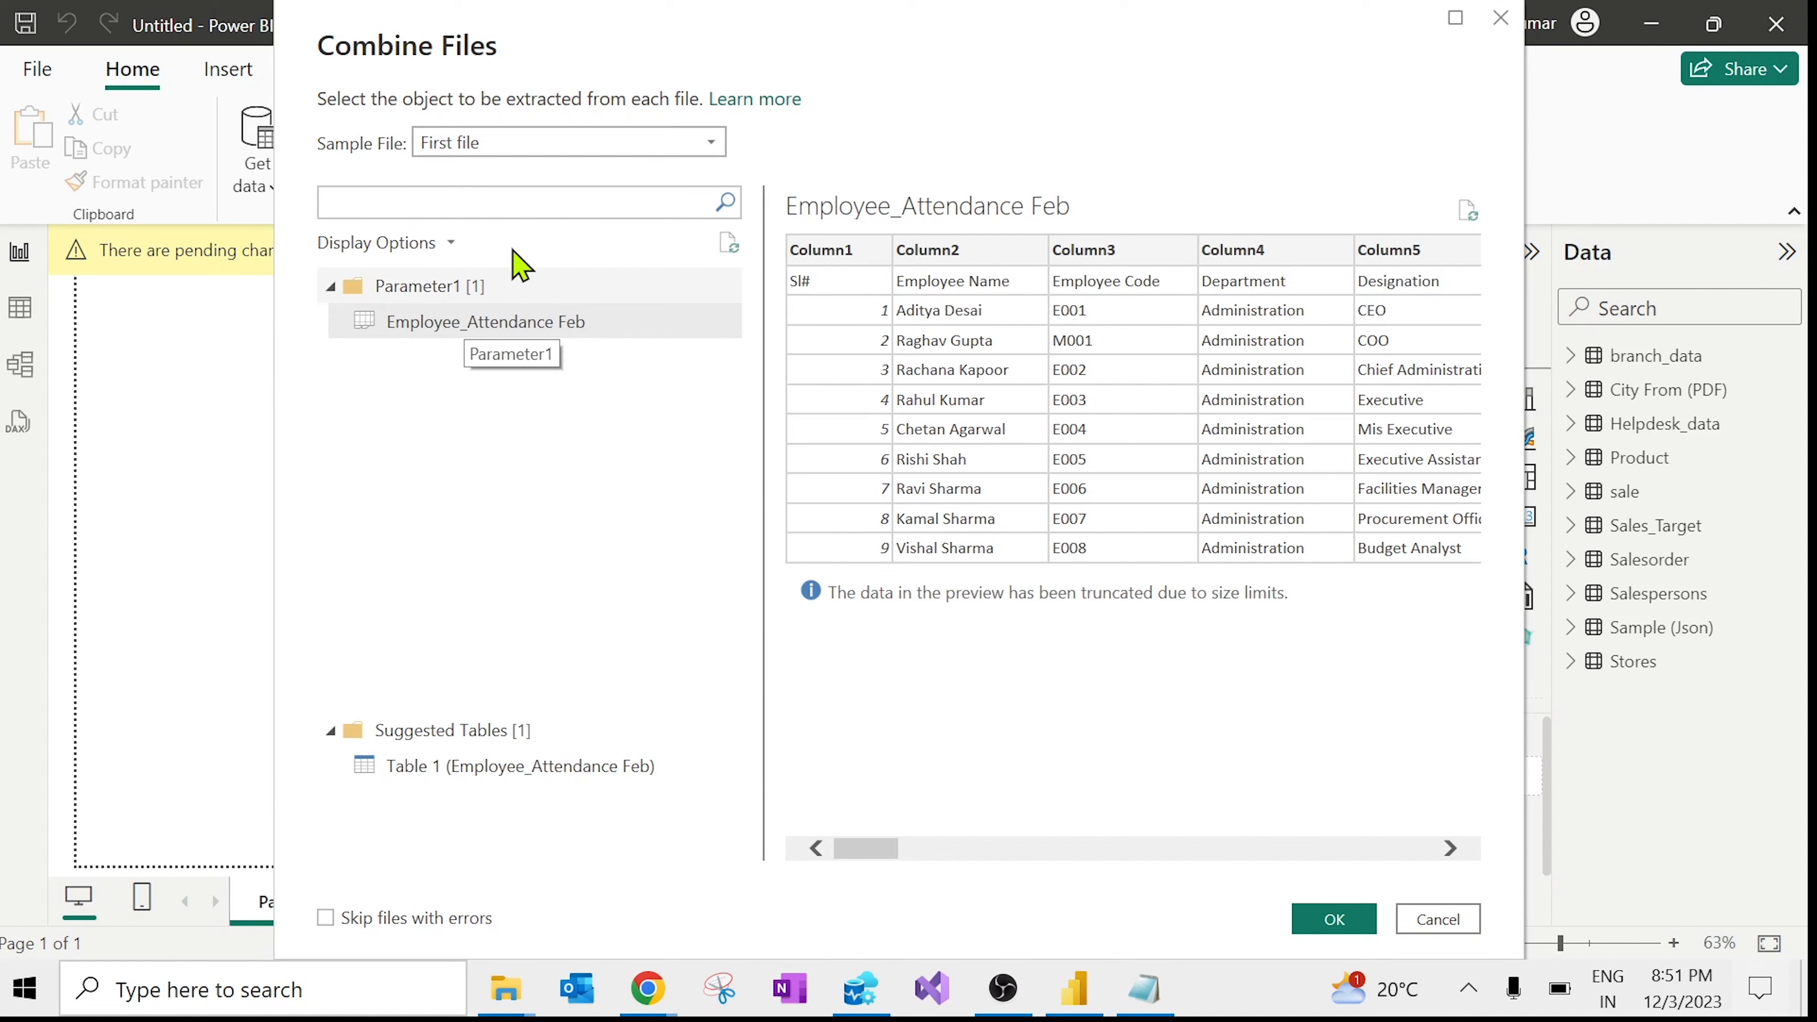
left_click(637, 147)
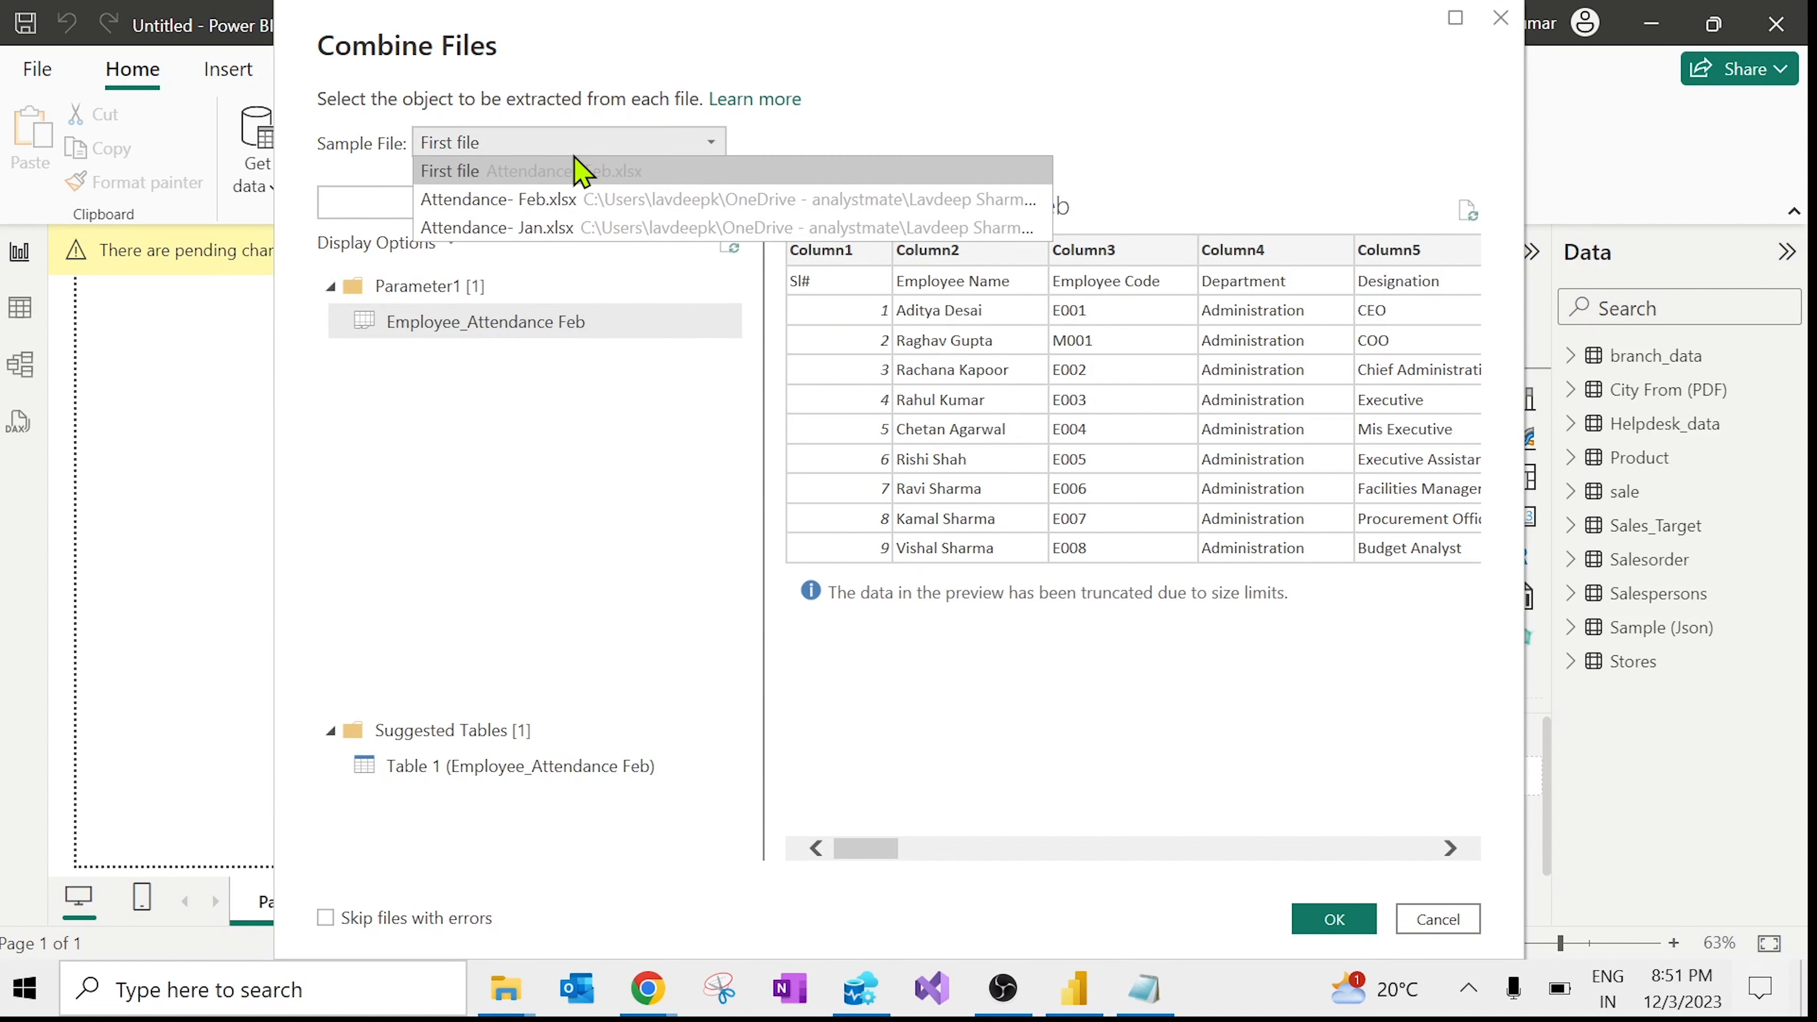
left_click(581, 171)
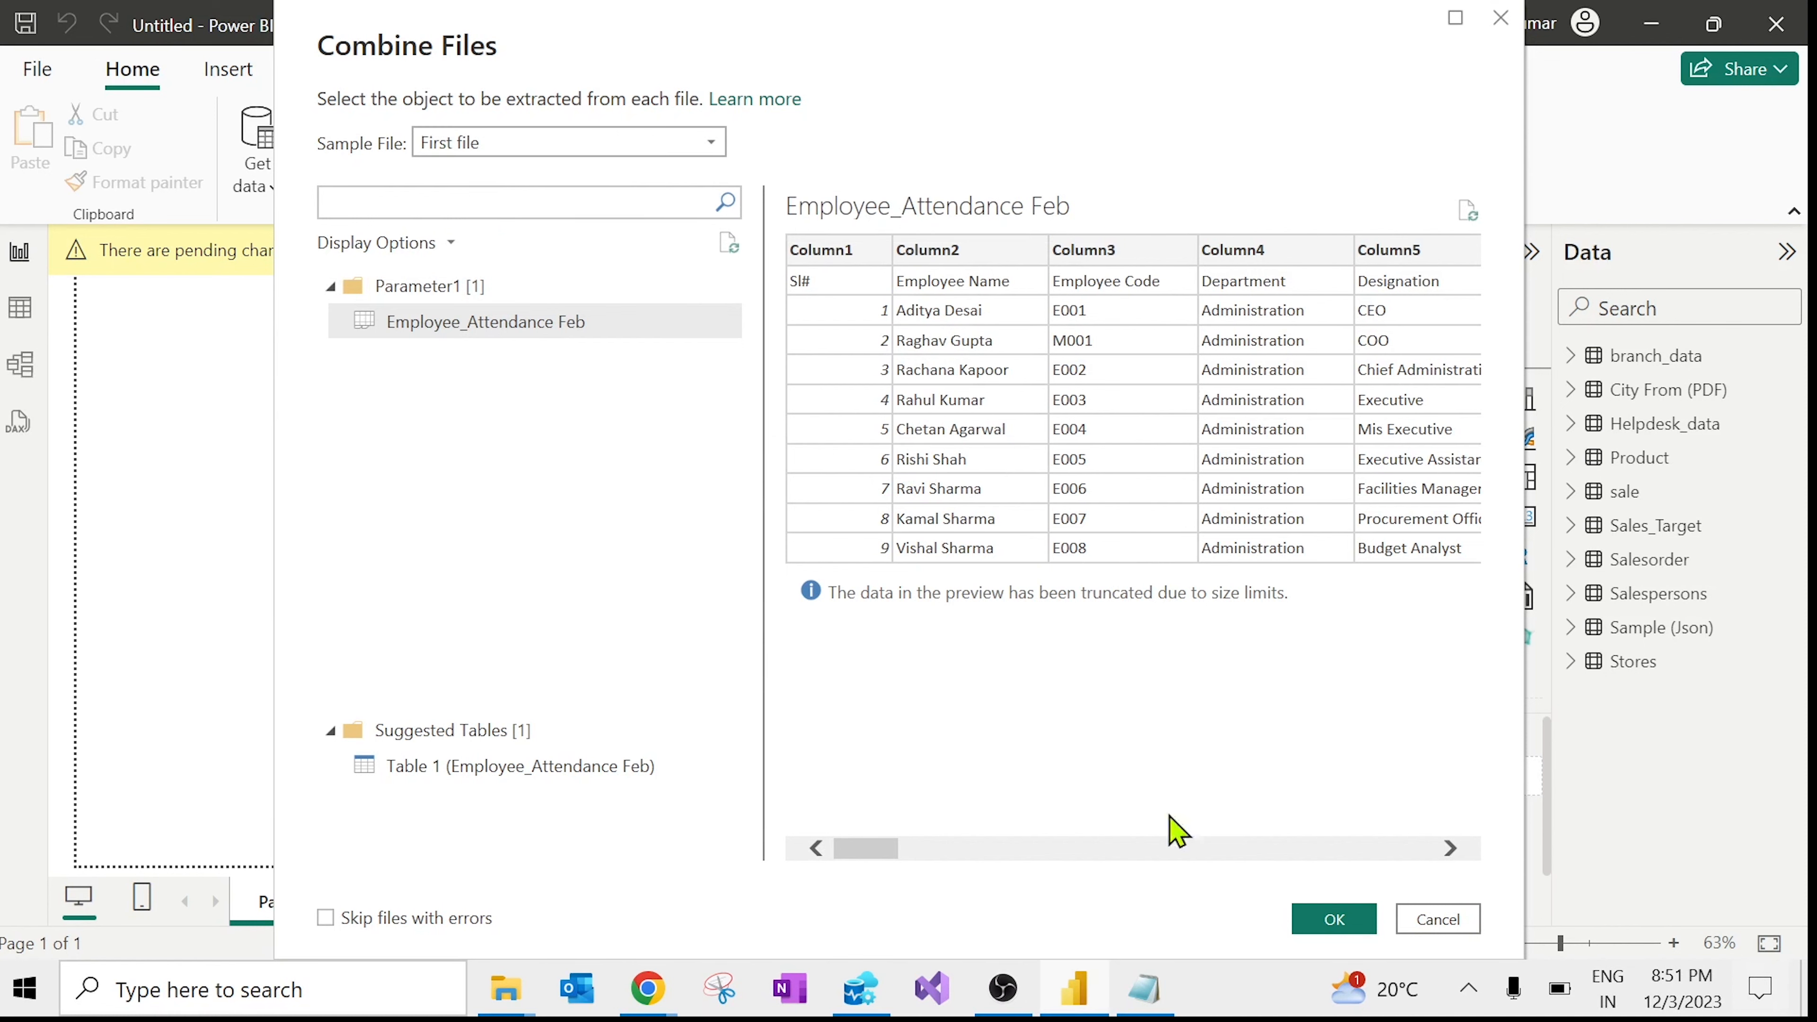
left_click(1343, 925)
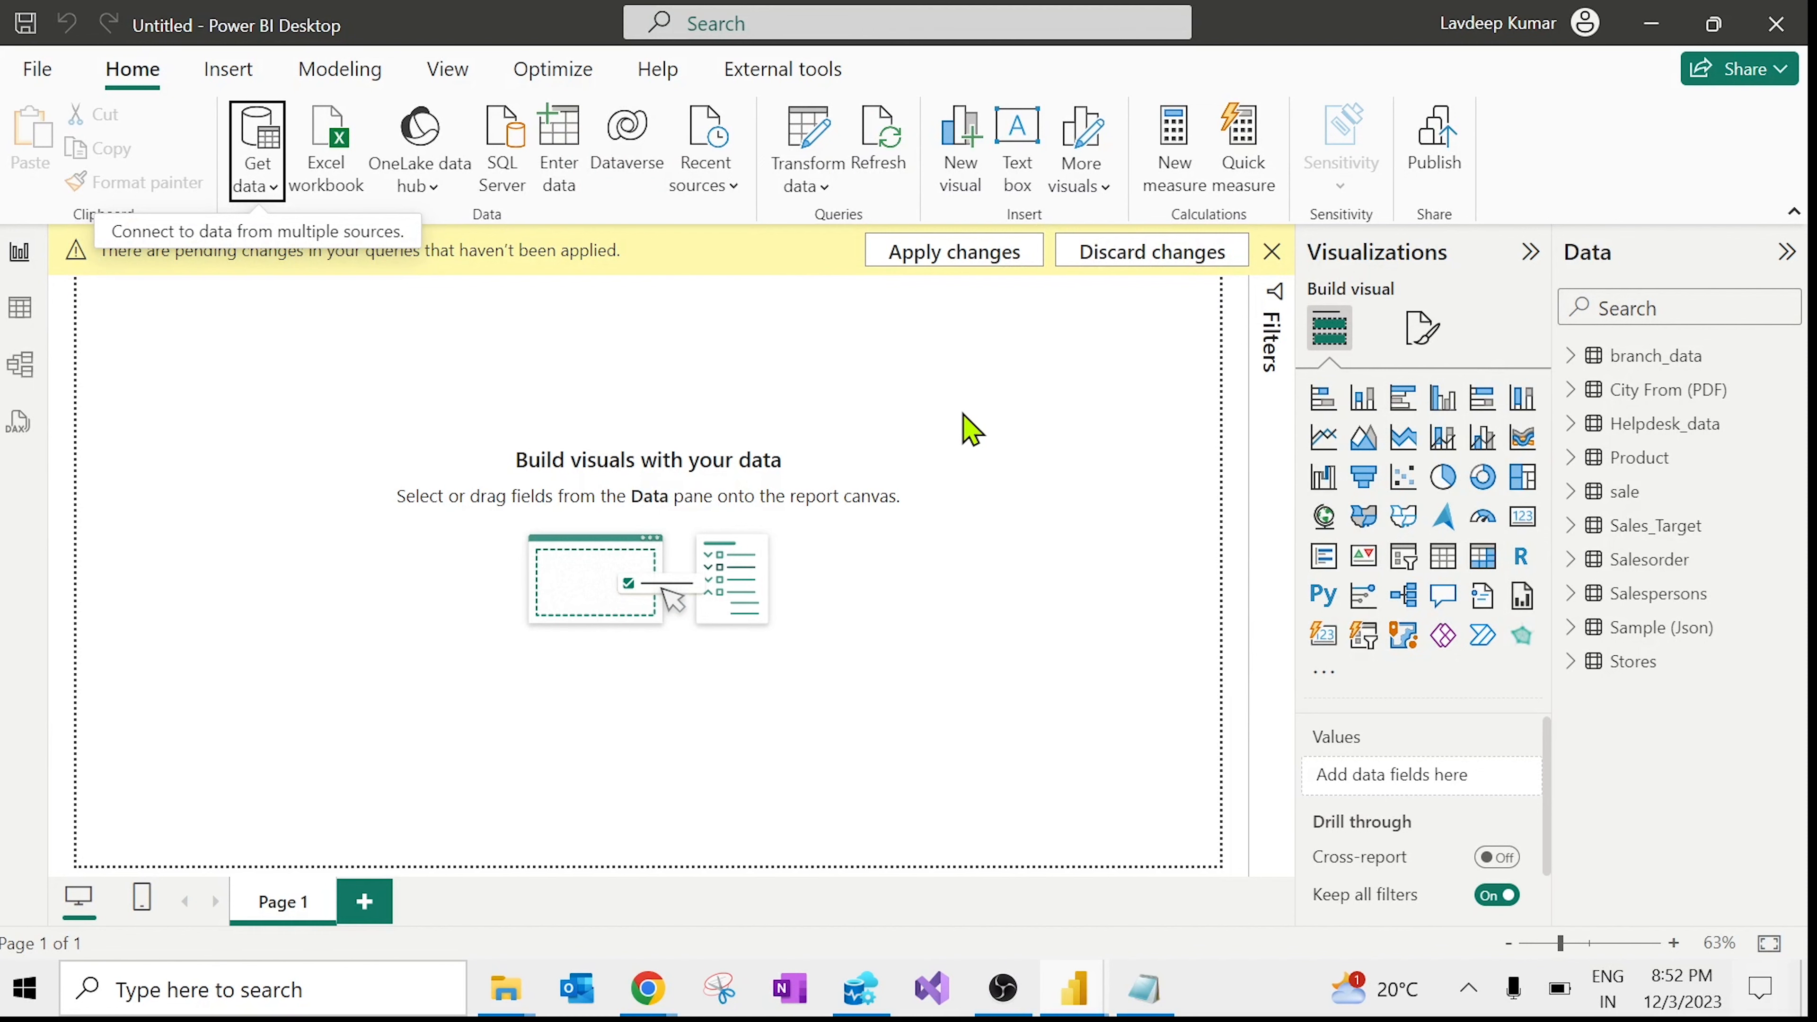
Step: Switch to Power Query Editor, narrow the Queries pane and review the combined Attendance Folder rows and Source.Name filter values
key("alt+Tab")
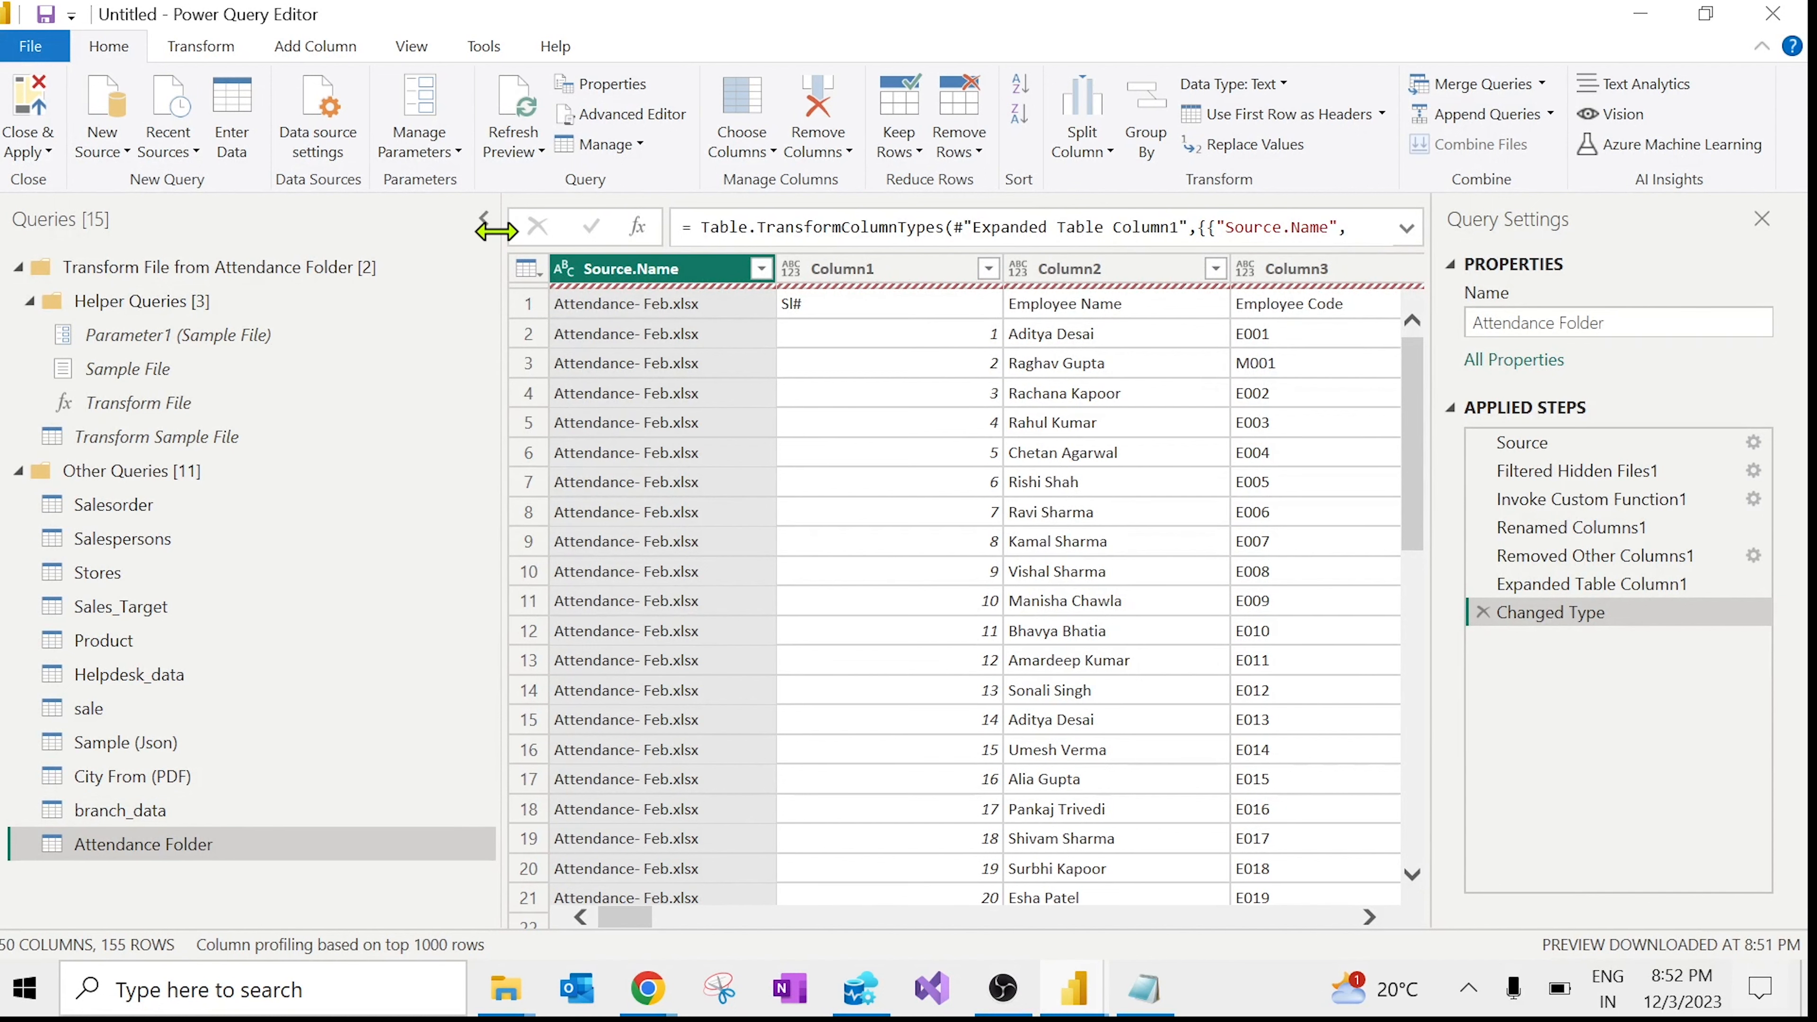
left_click_drag(499, 225, 275, 218)
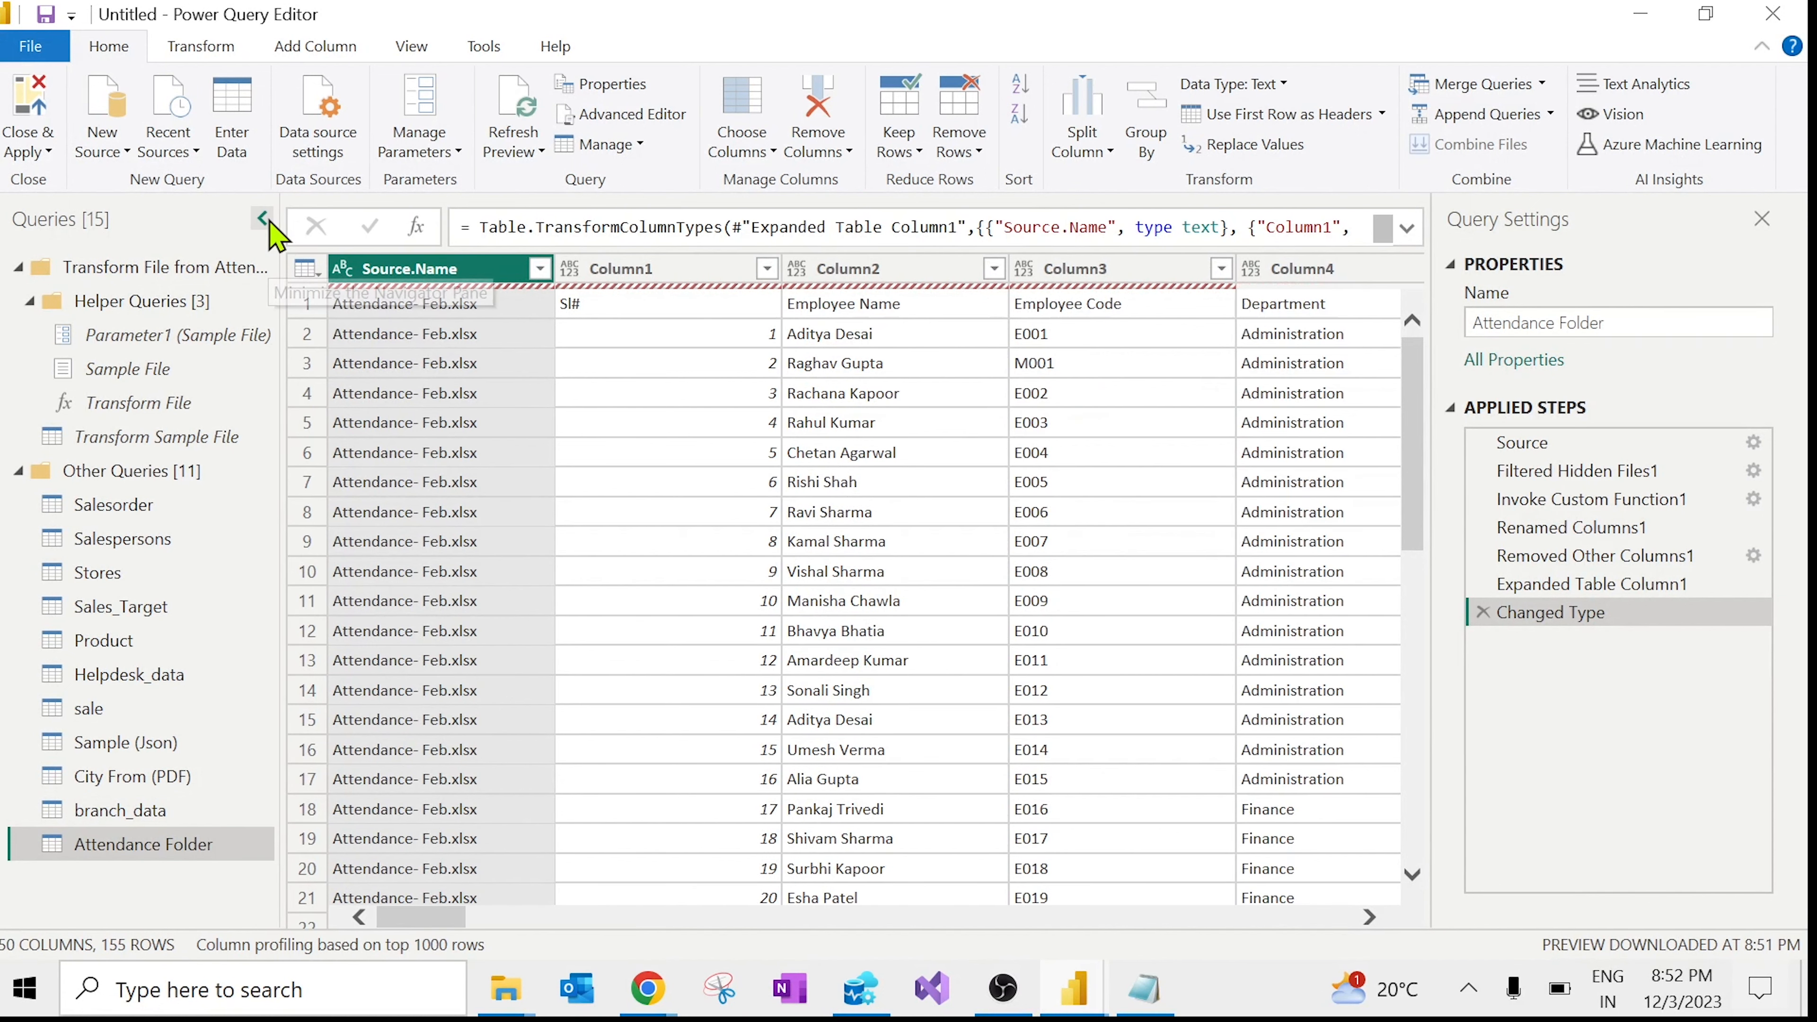
left_click_drag(1424, 447, 1364, 20)
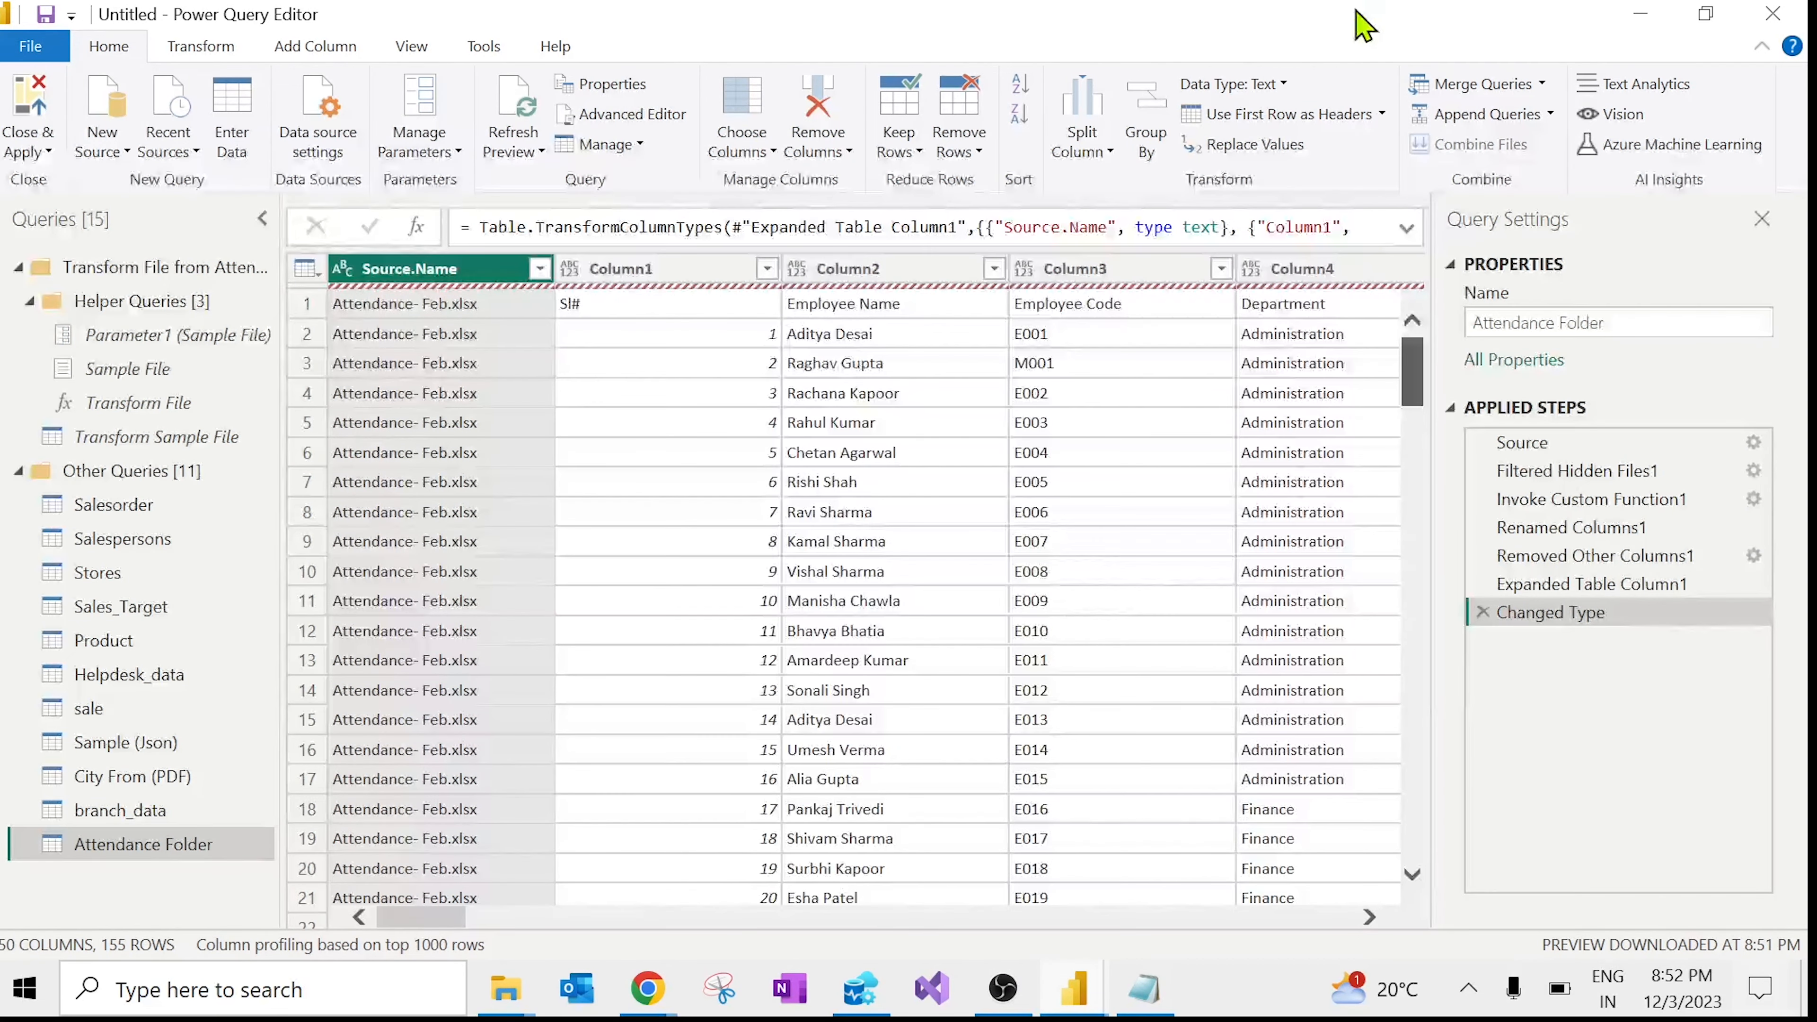
left_click(539, 268)
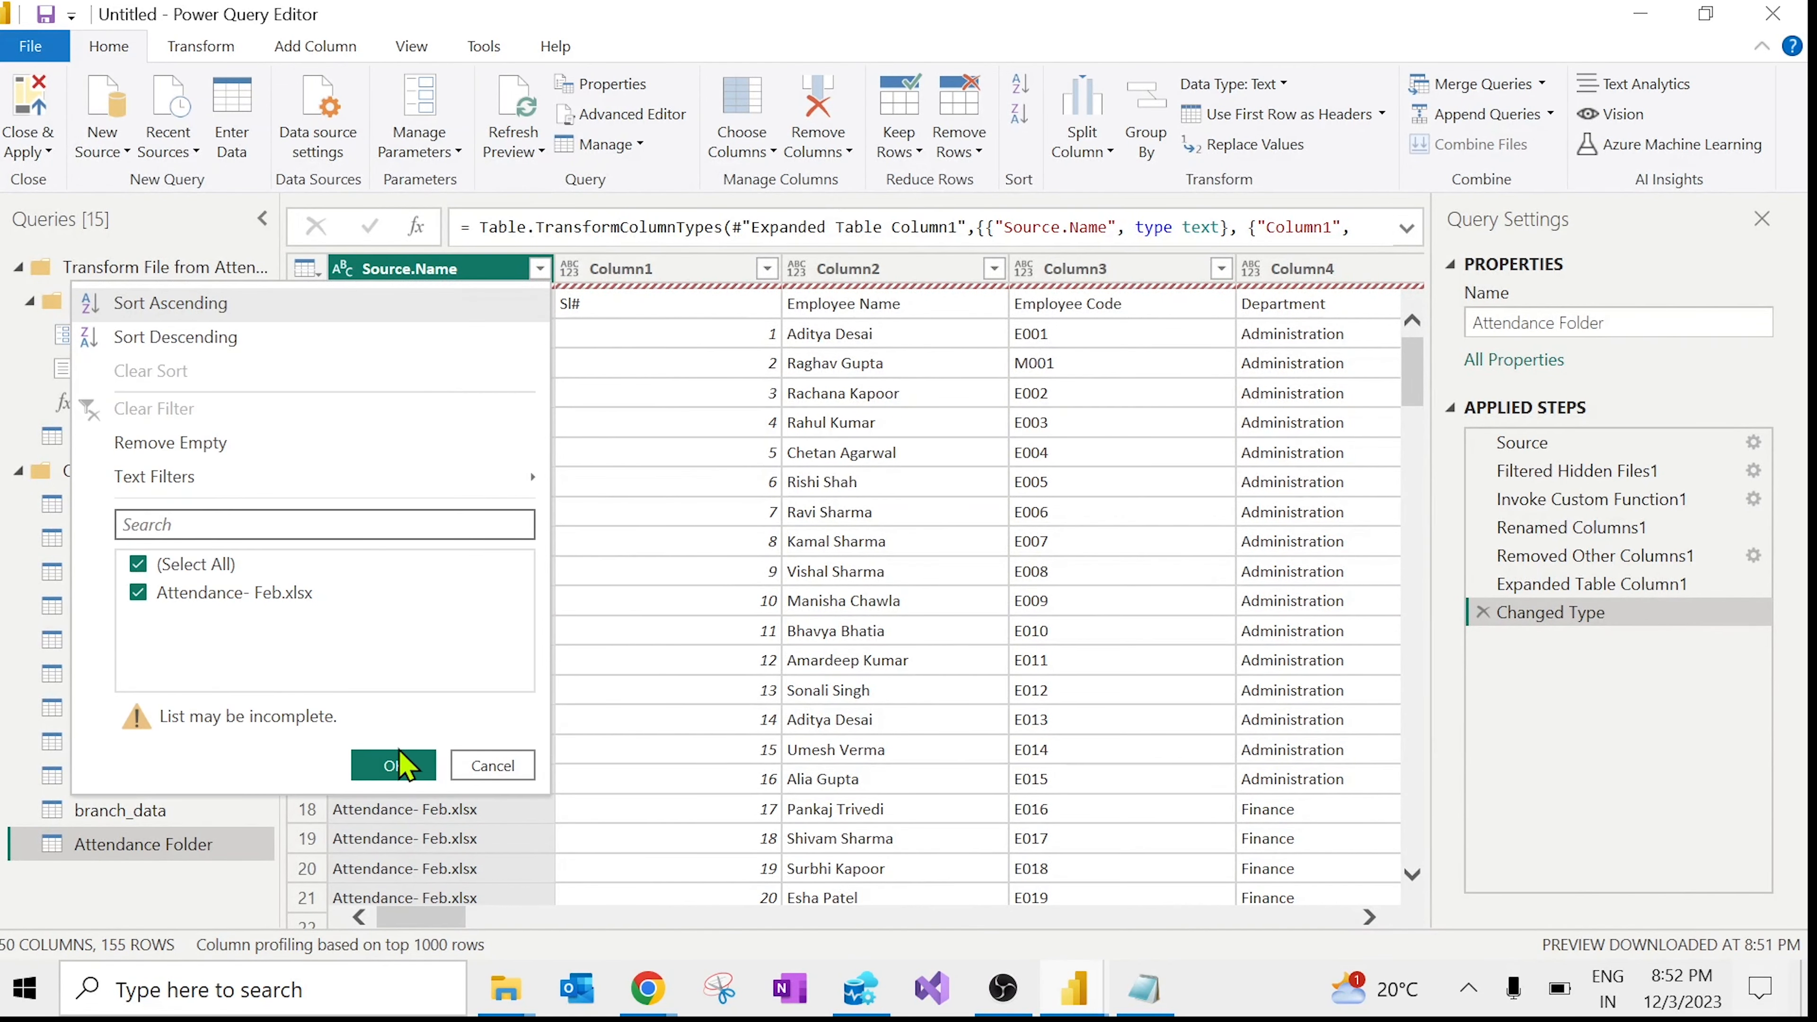
left_click(520, 770)
scroll(945, 759, "down", 2)
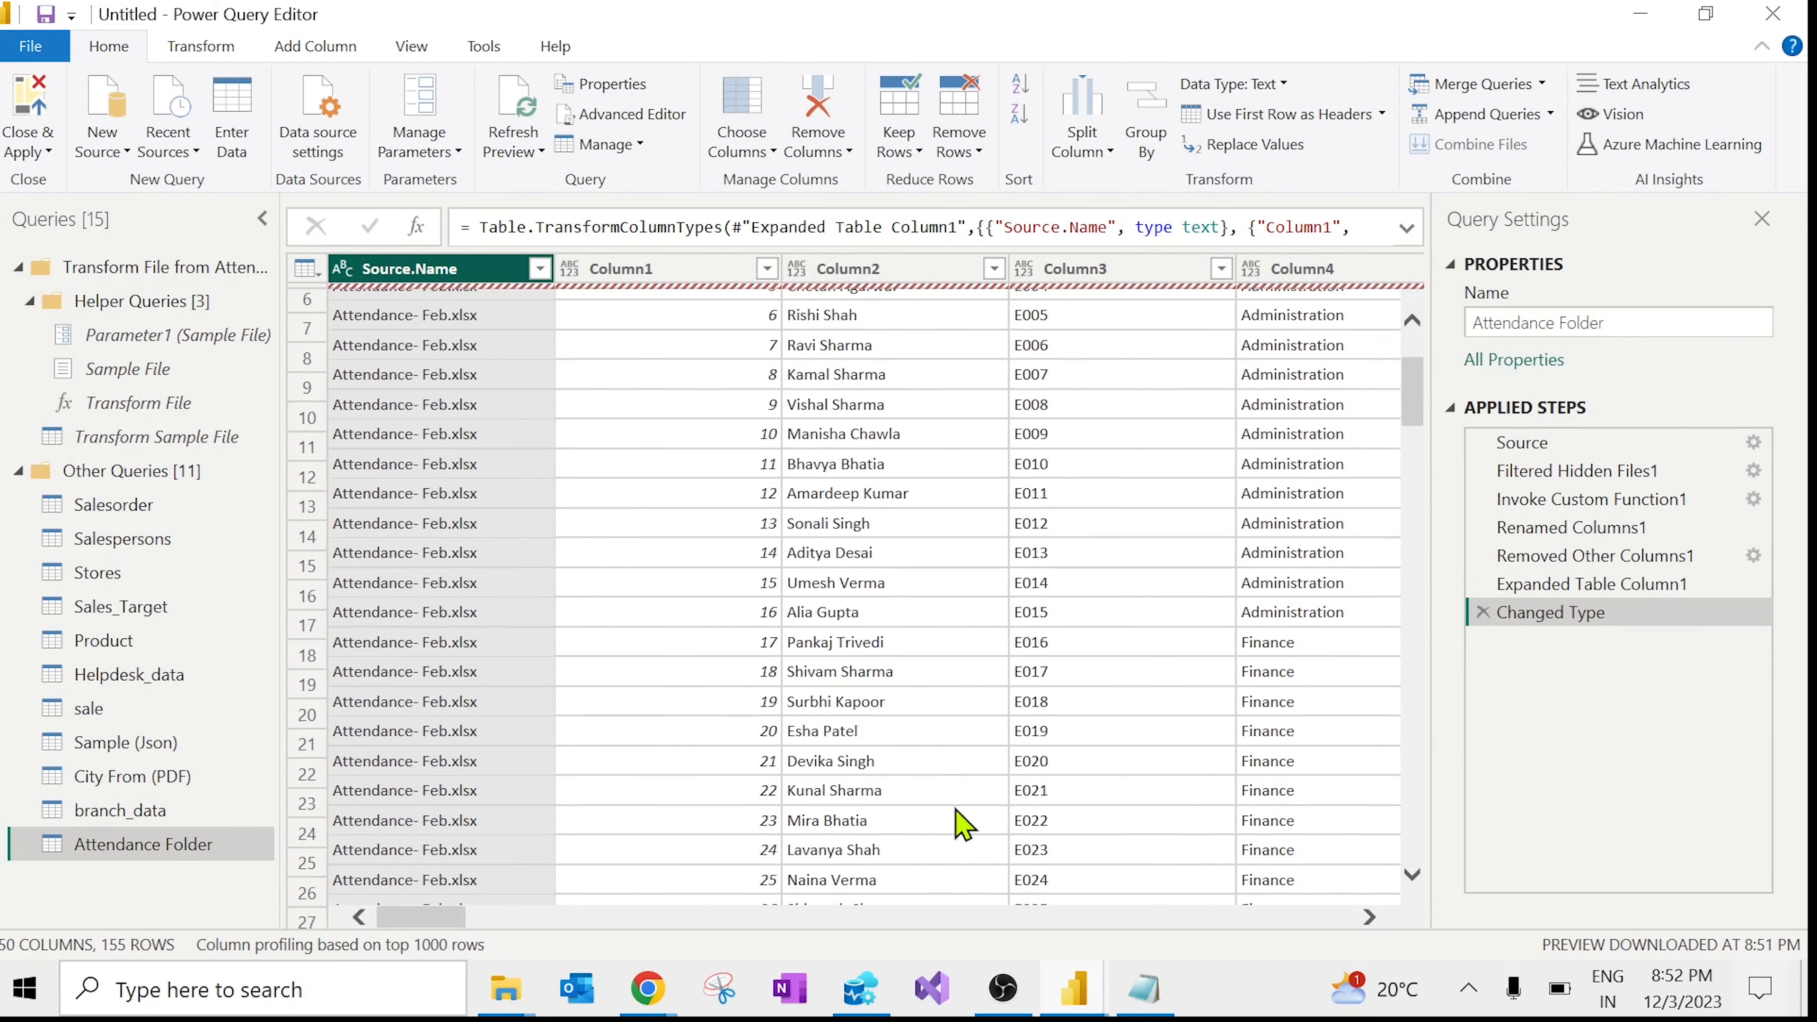
left_click_drag(435, 923, 435, 1018)
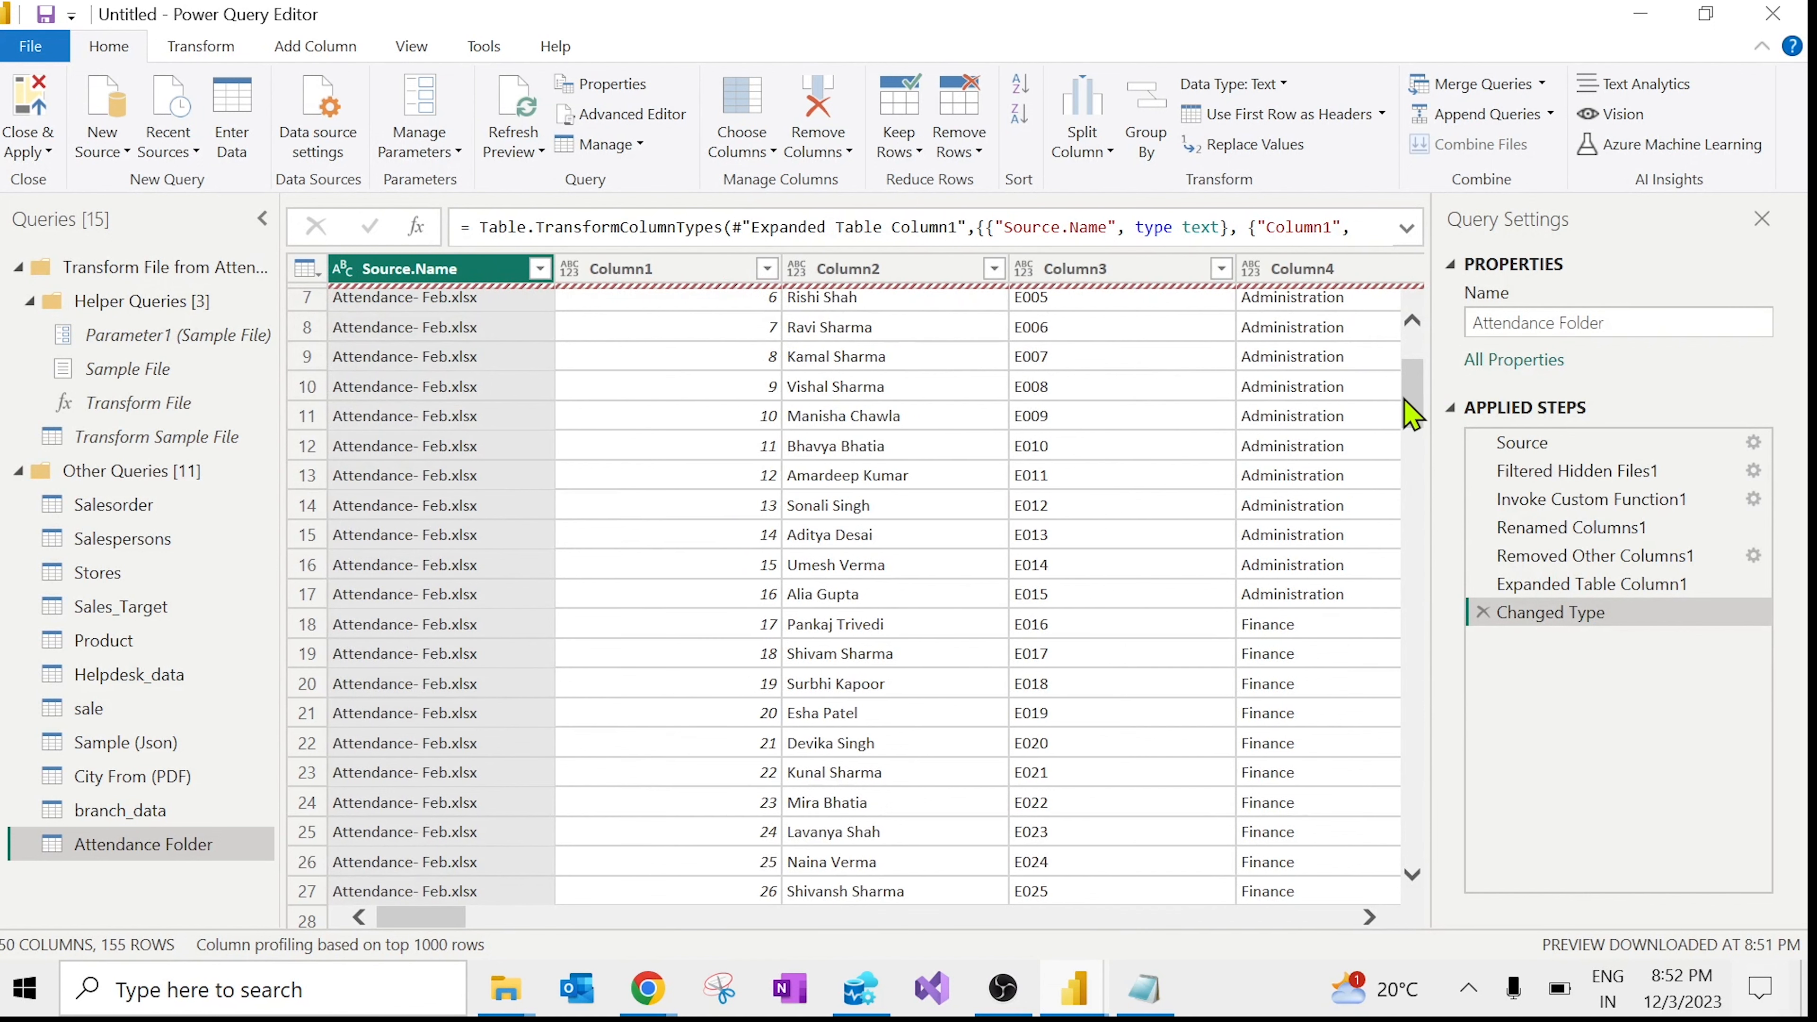
left_click_drag(1415, 400, 1426, 374)
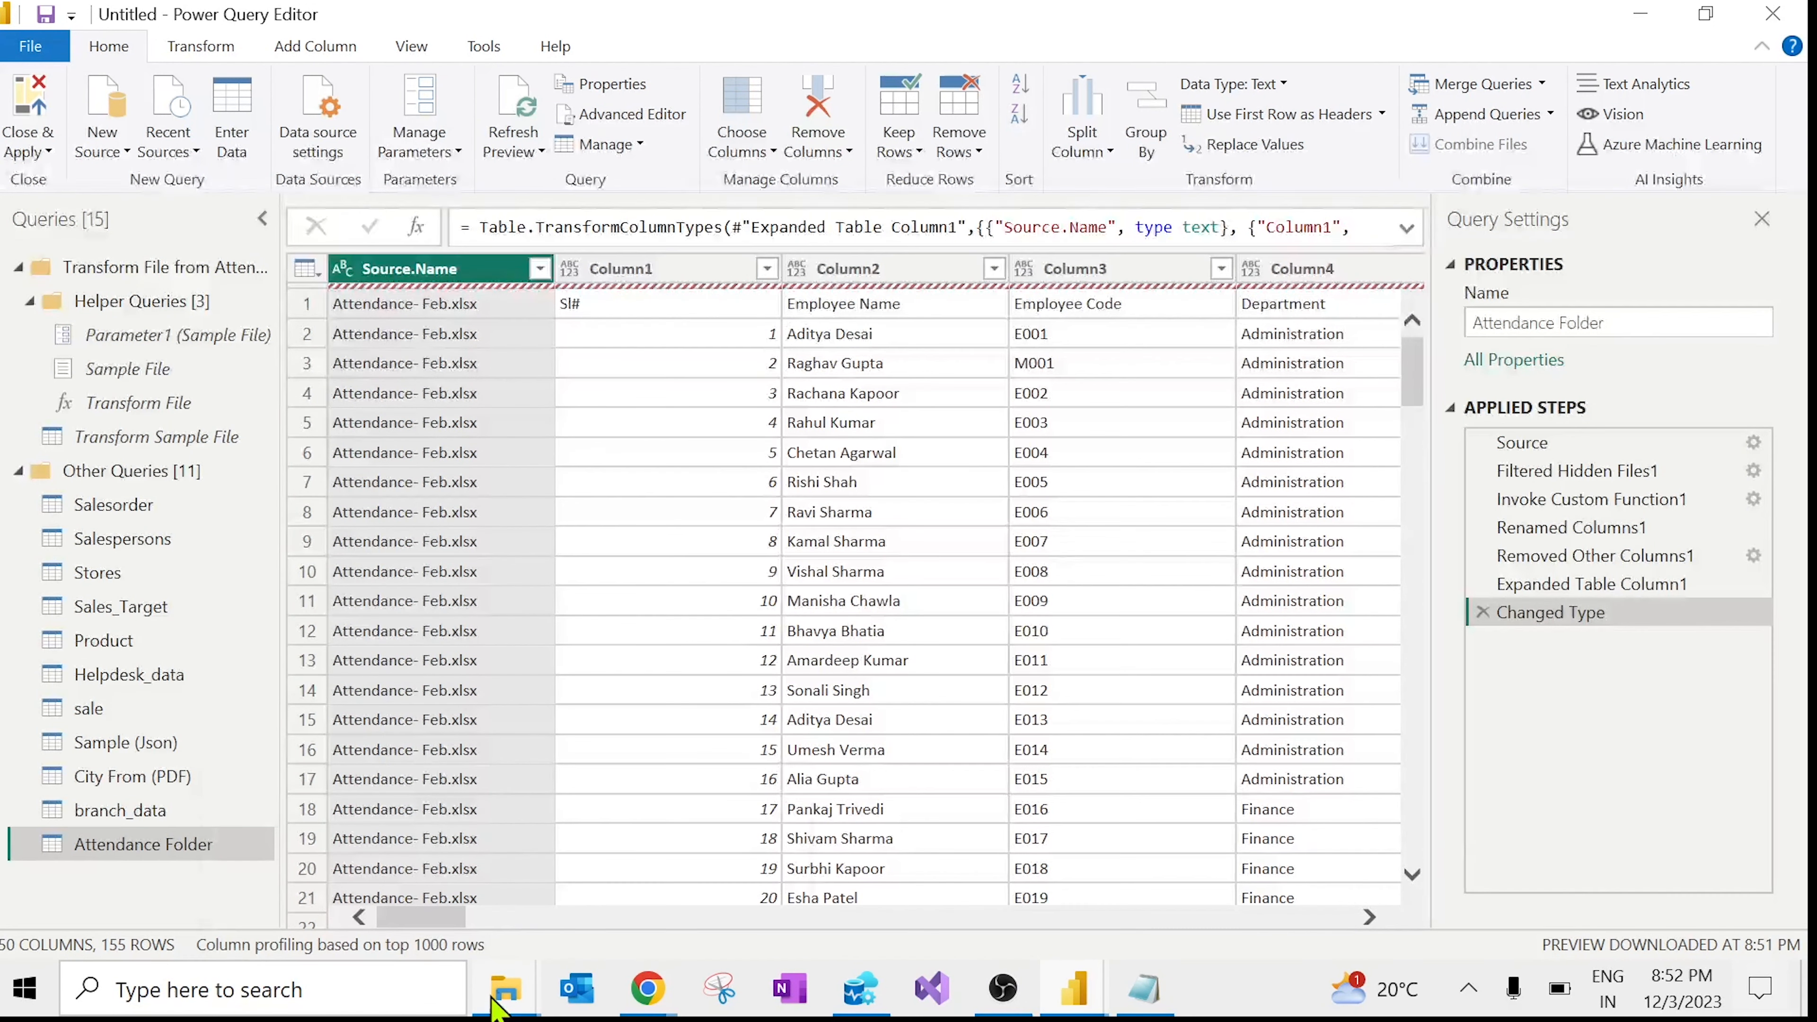
Step: Examine the Employee Name and Employee Code header cells in the first row of the combined attendance data
mouse_move(504, 1006)
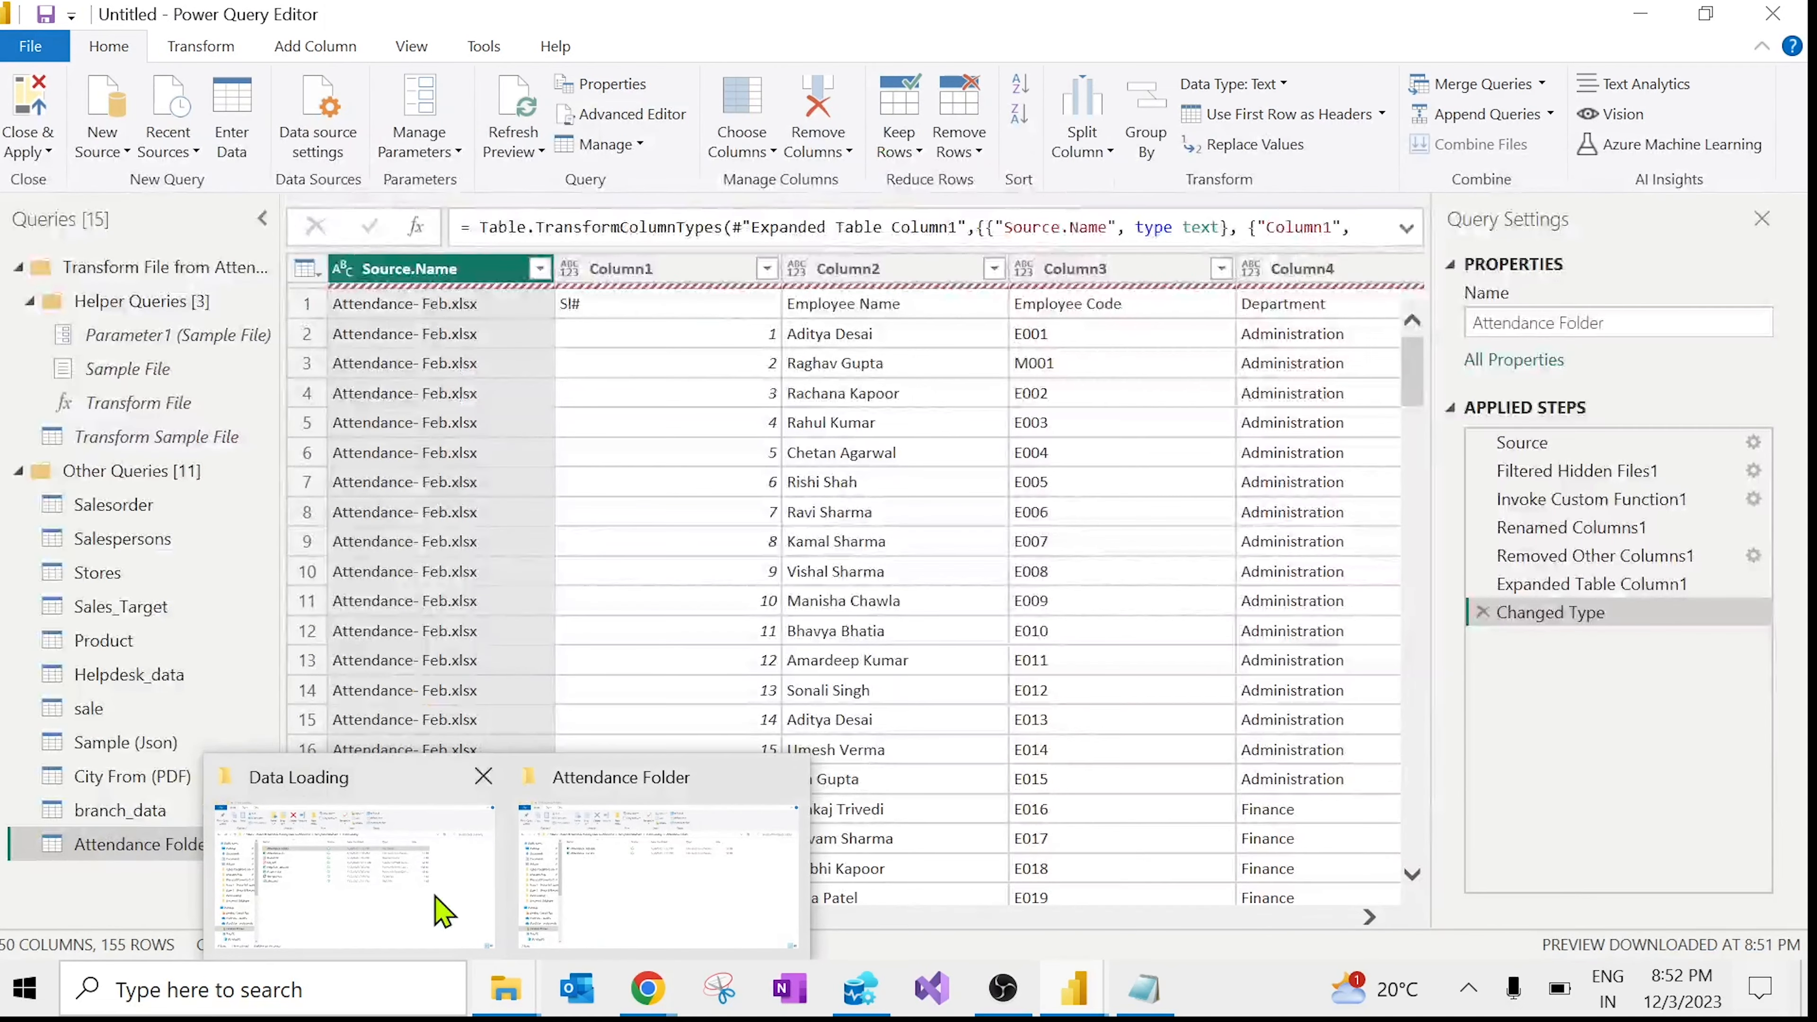
mouse_move(634, 879)
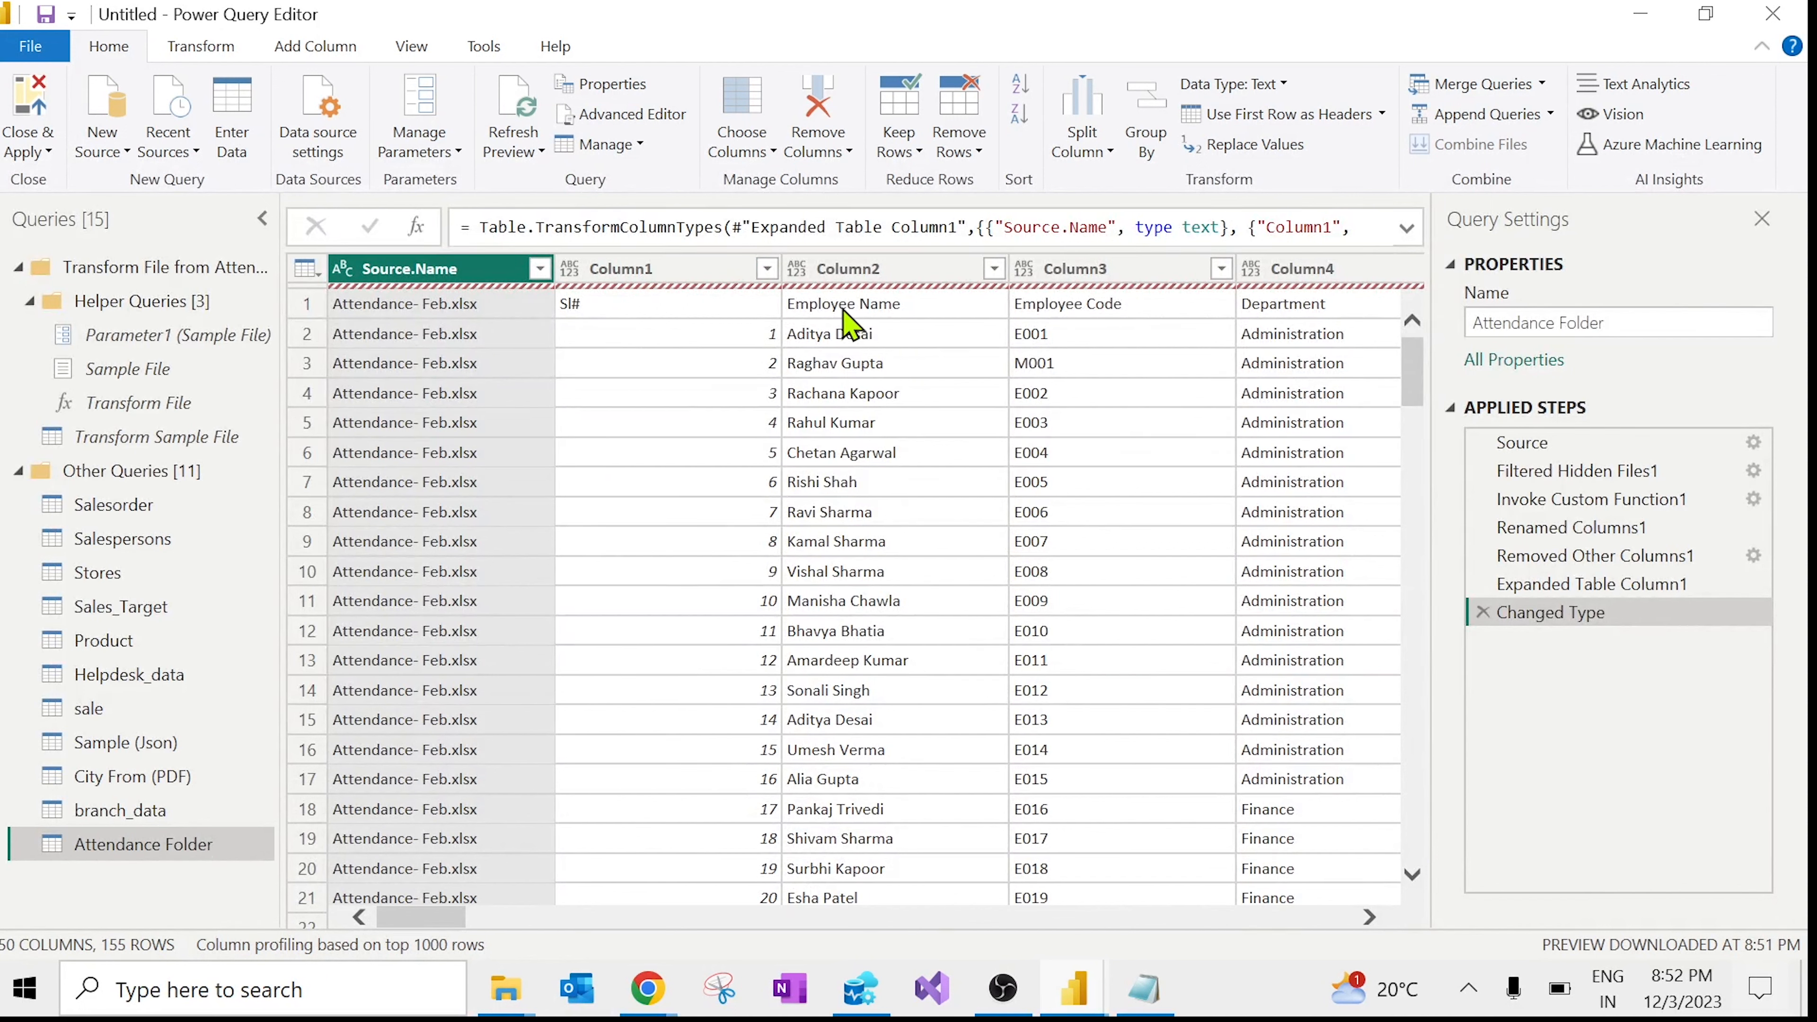
left_click(800, 312)
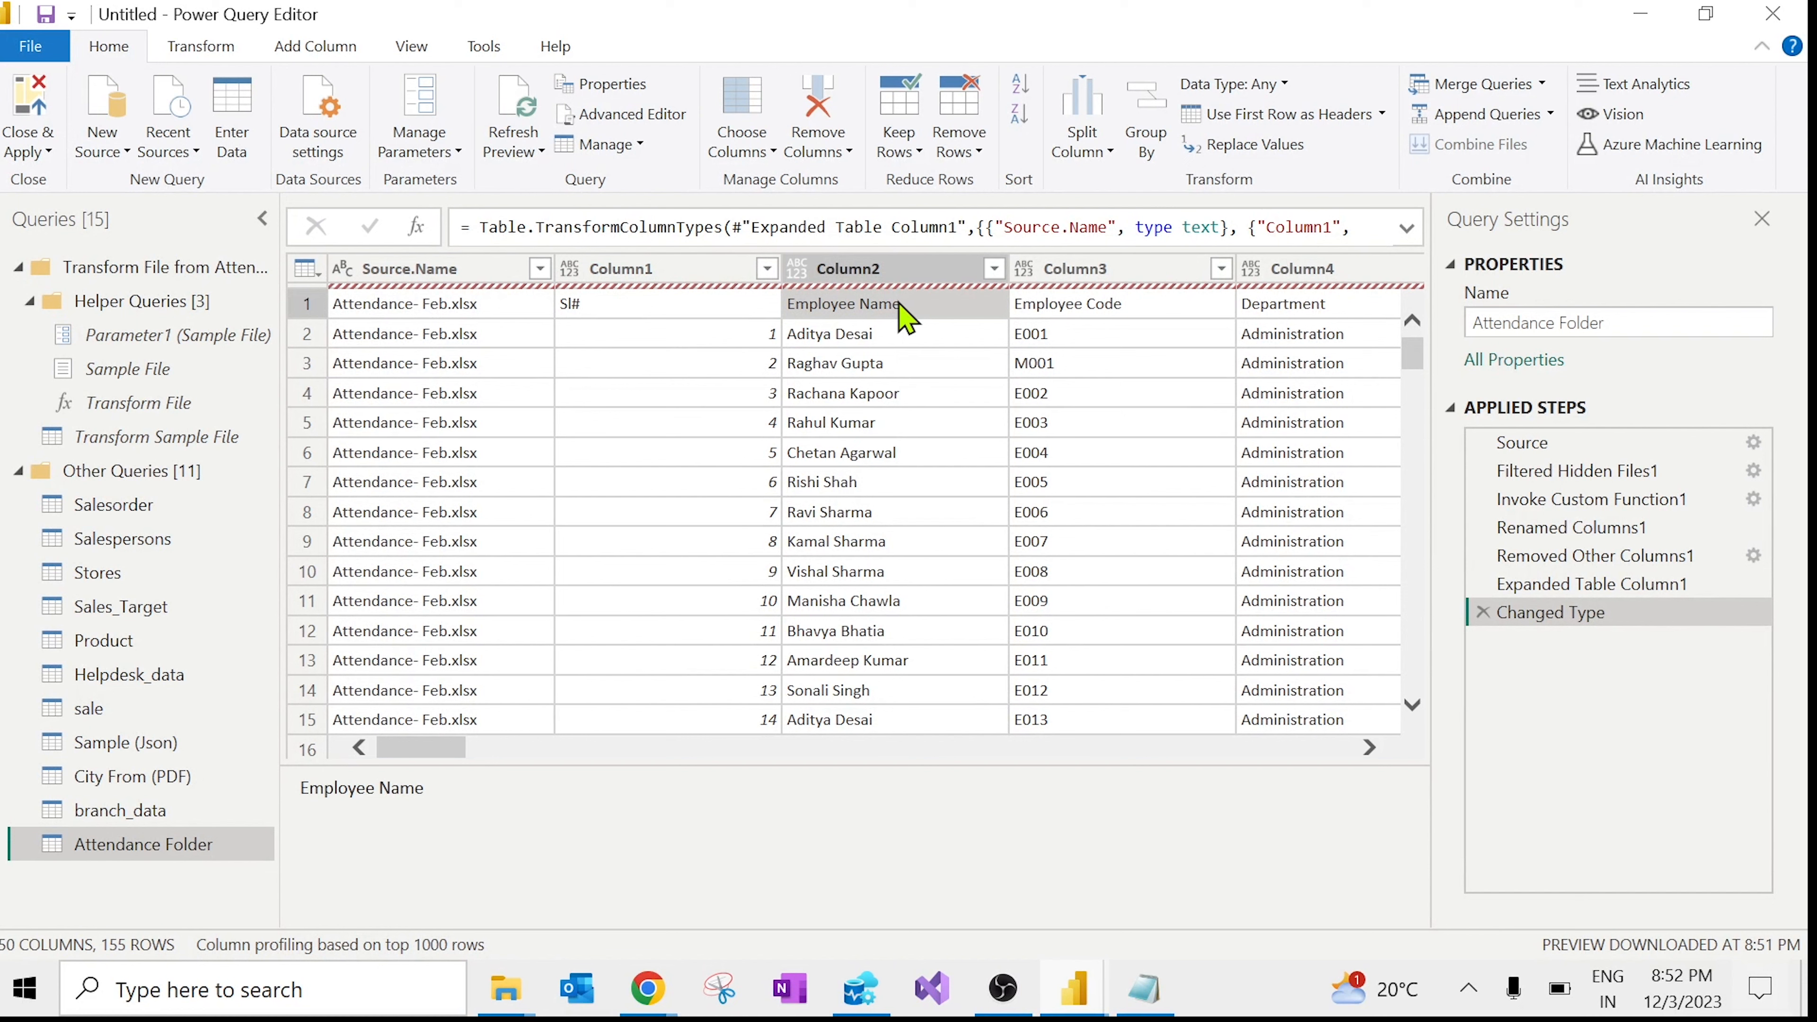
left_click(1046, 311)
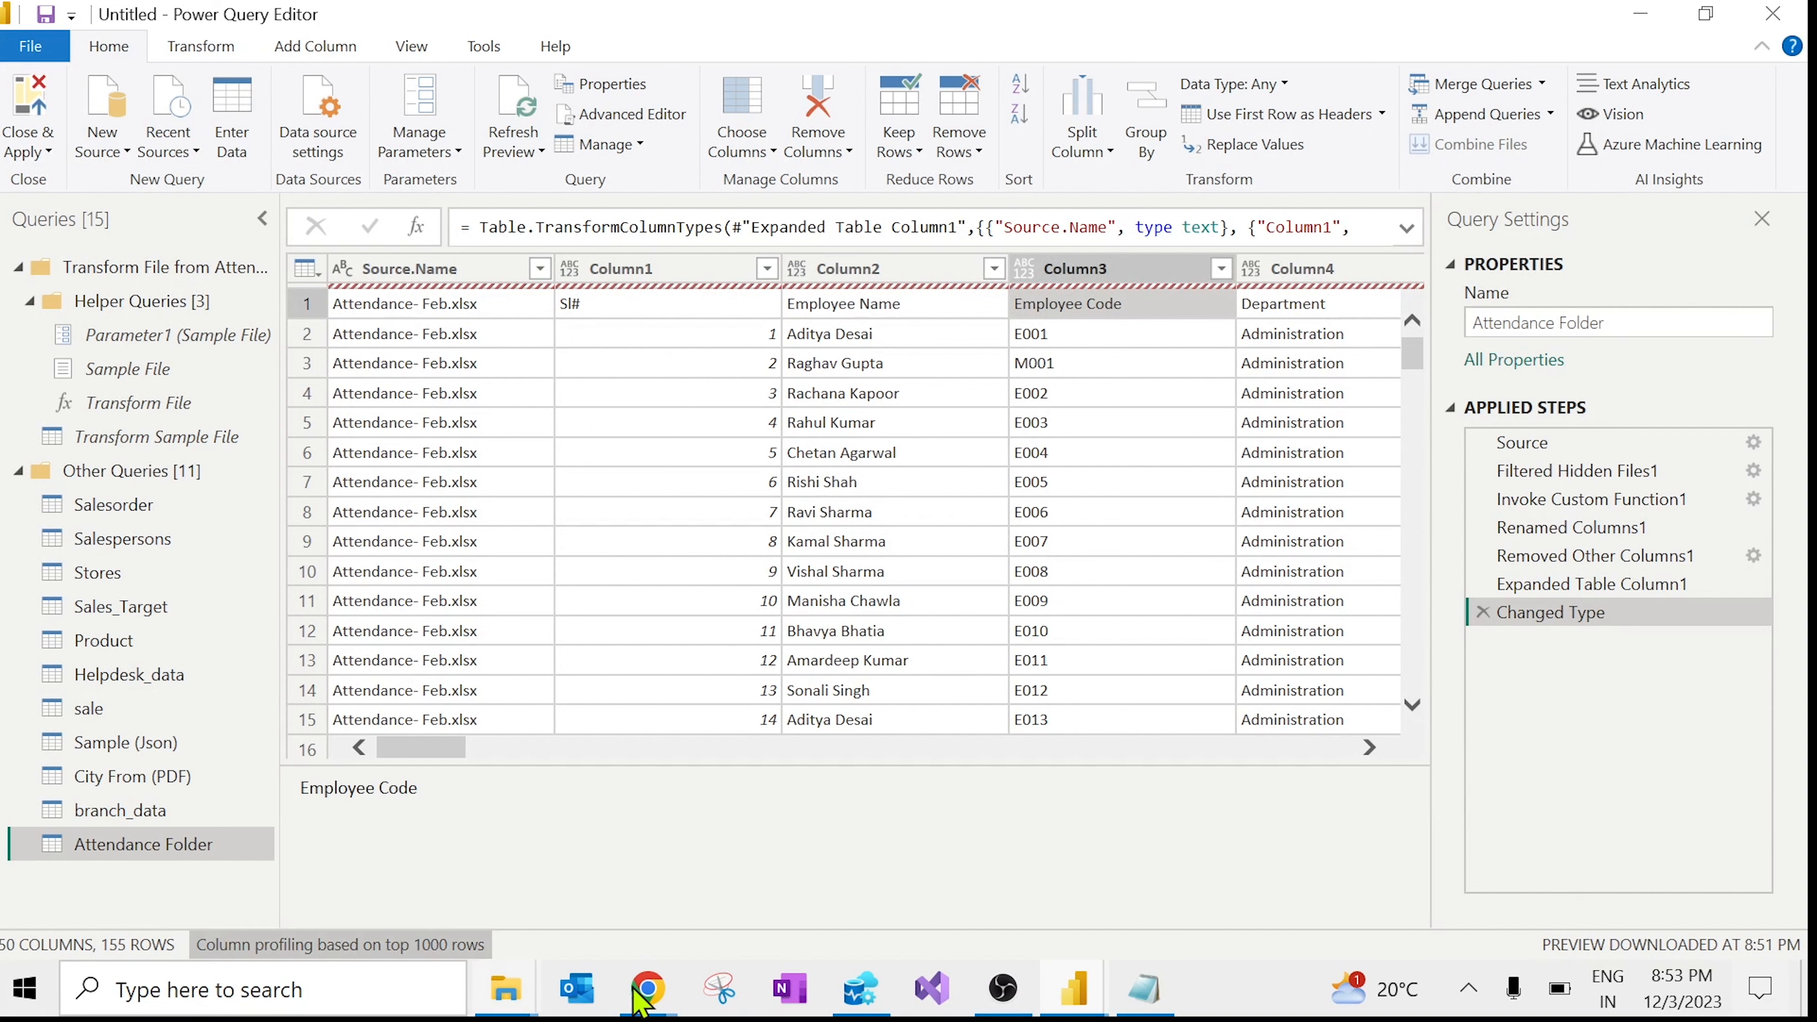
Step: Open Attendance- Jan.xlsx from Attendance Folder in File Explorer and examine its employee detail and first date headings
left_click(528, 993)
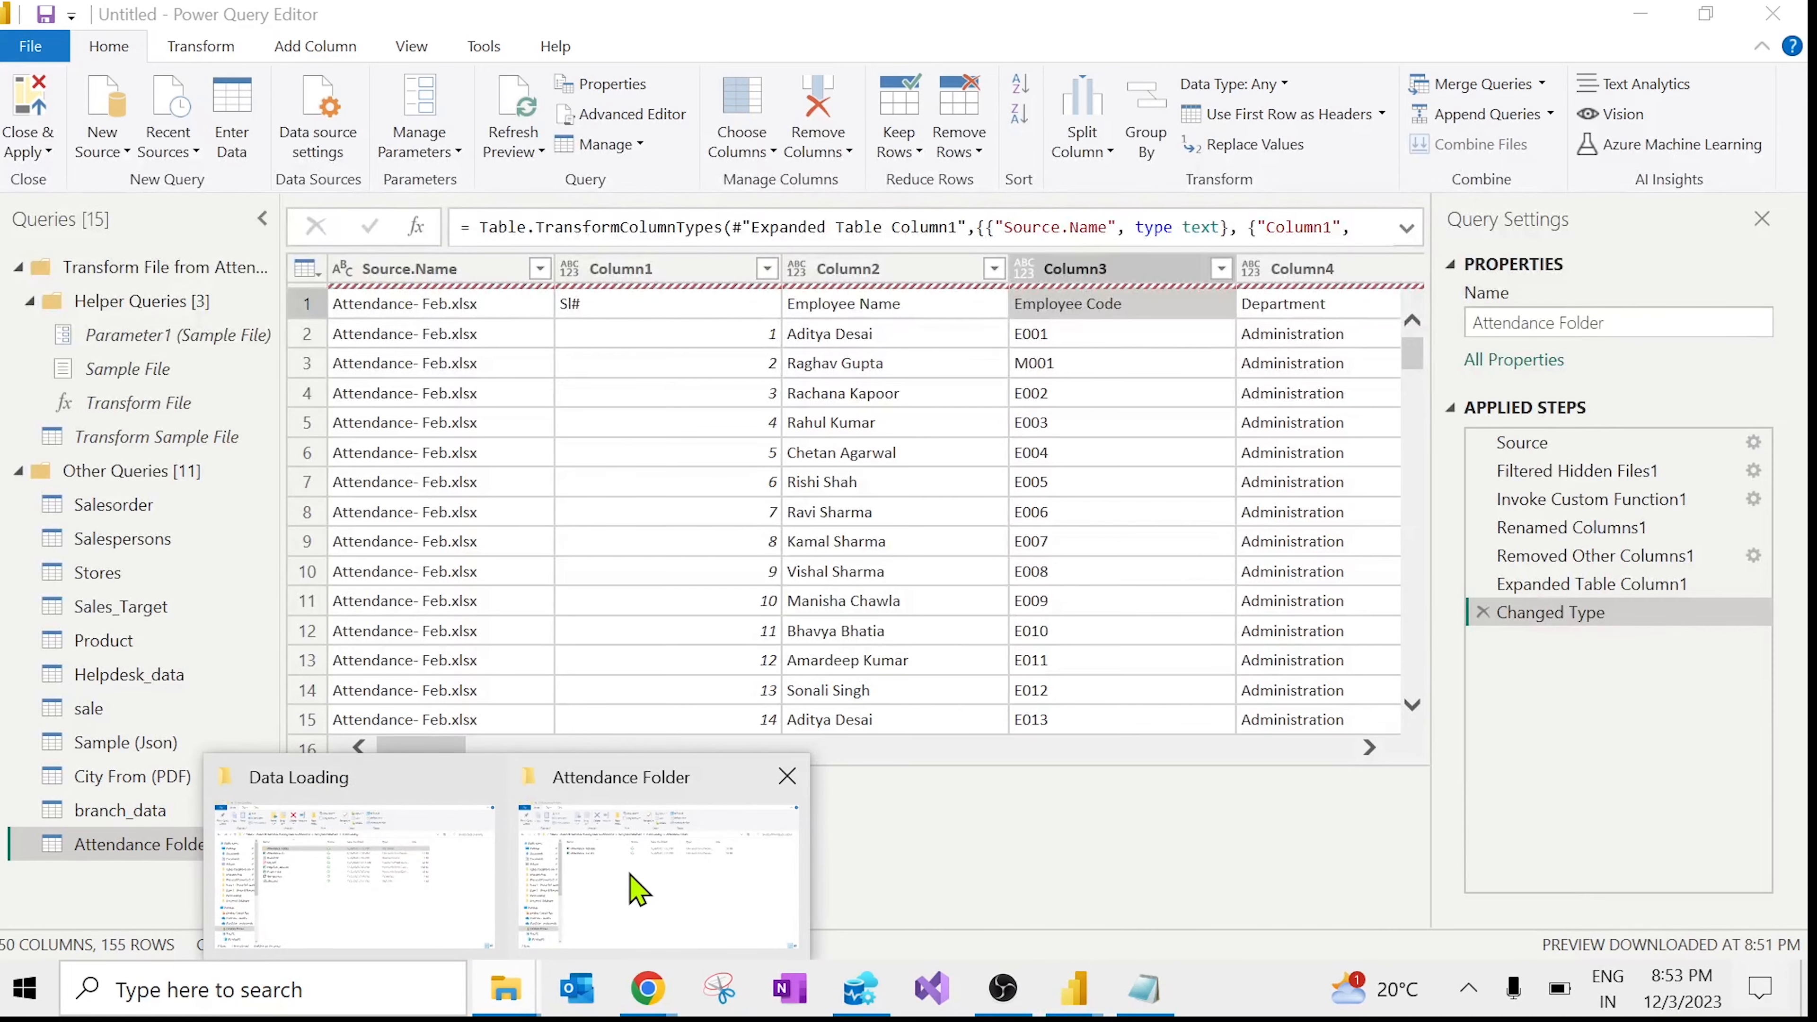
mouse_move(629, 874)
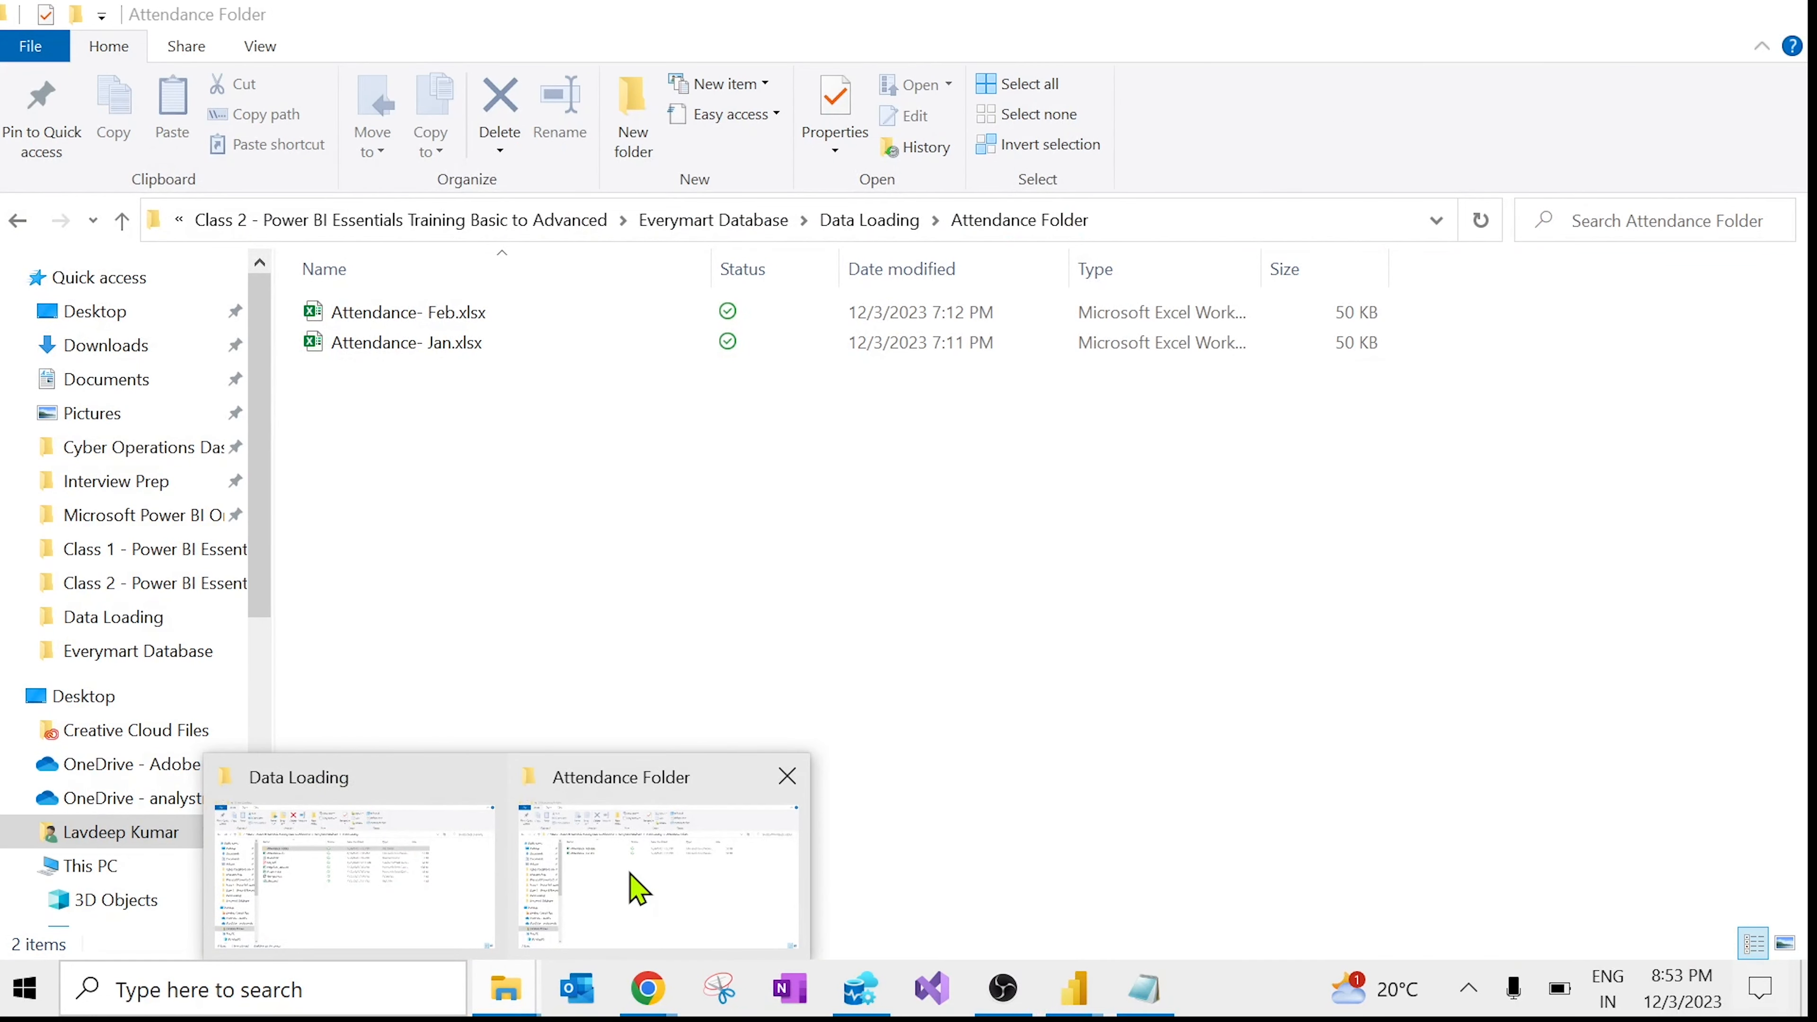
left_click(638, 887)
left_click(438, 344)
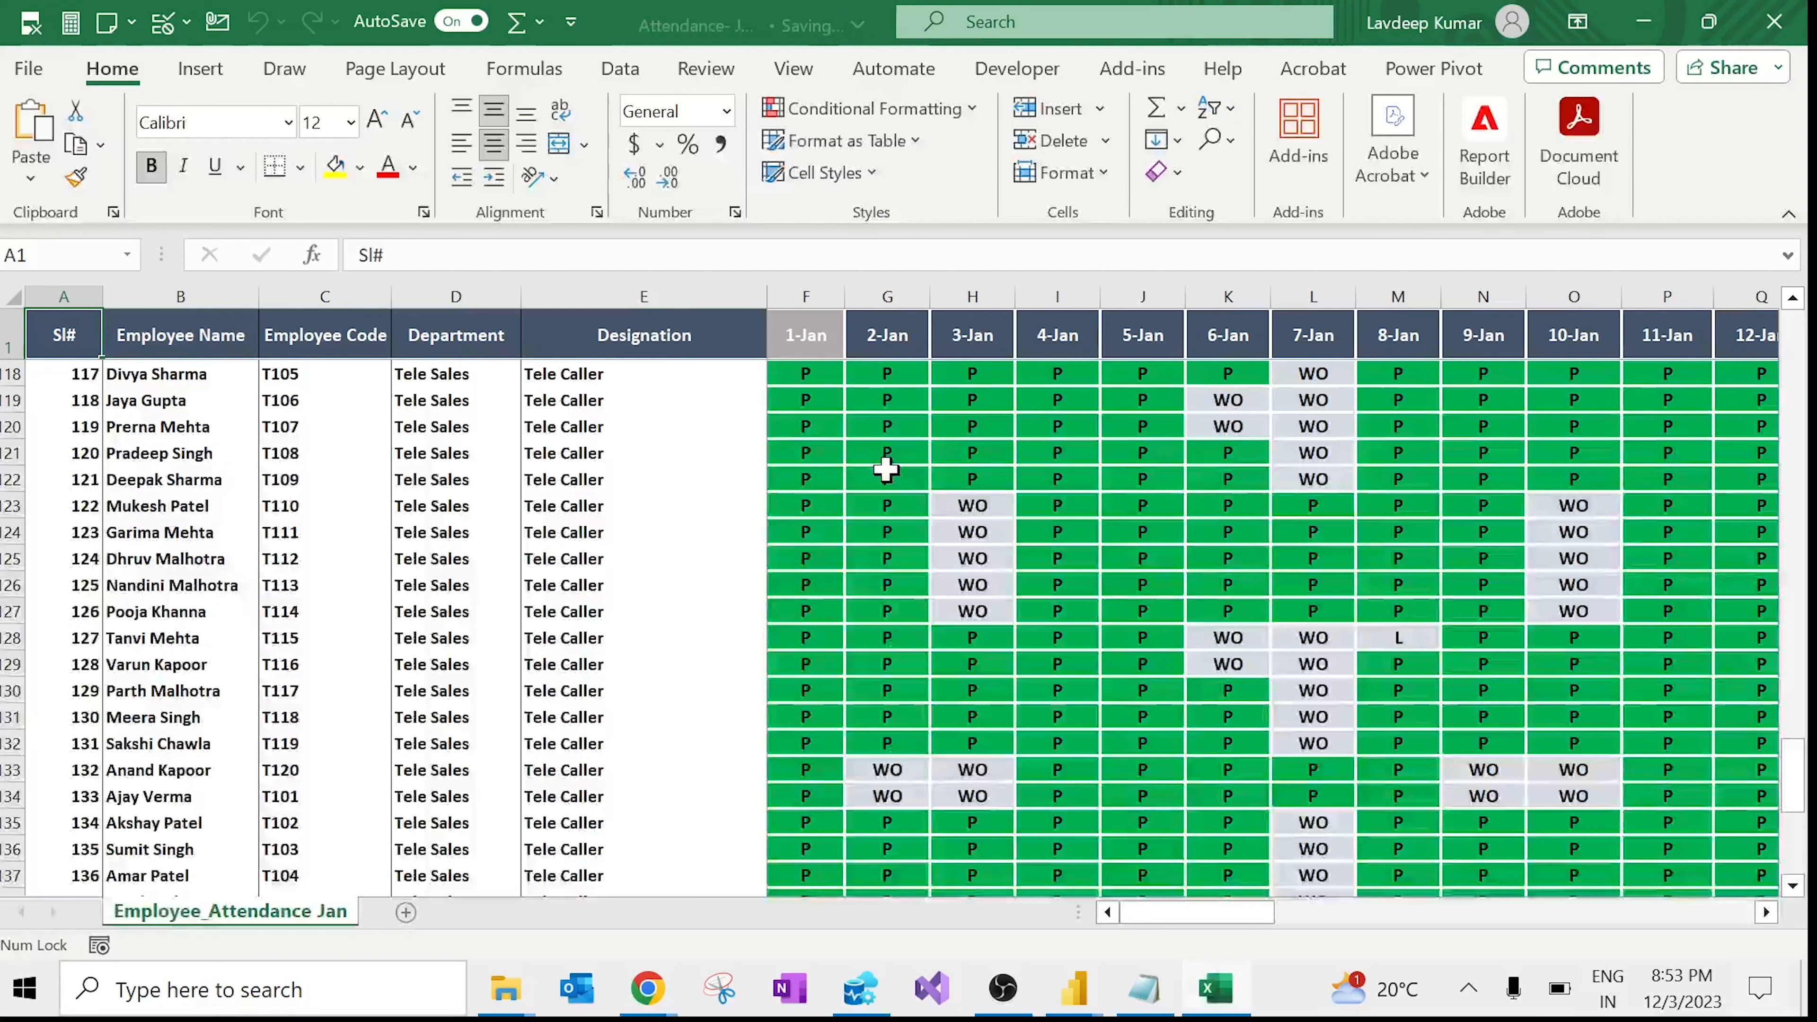
left_click(165, 345)
left_click(43, 342)
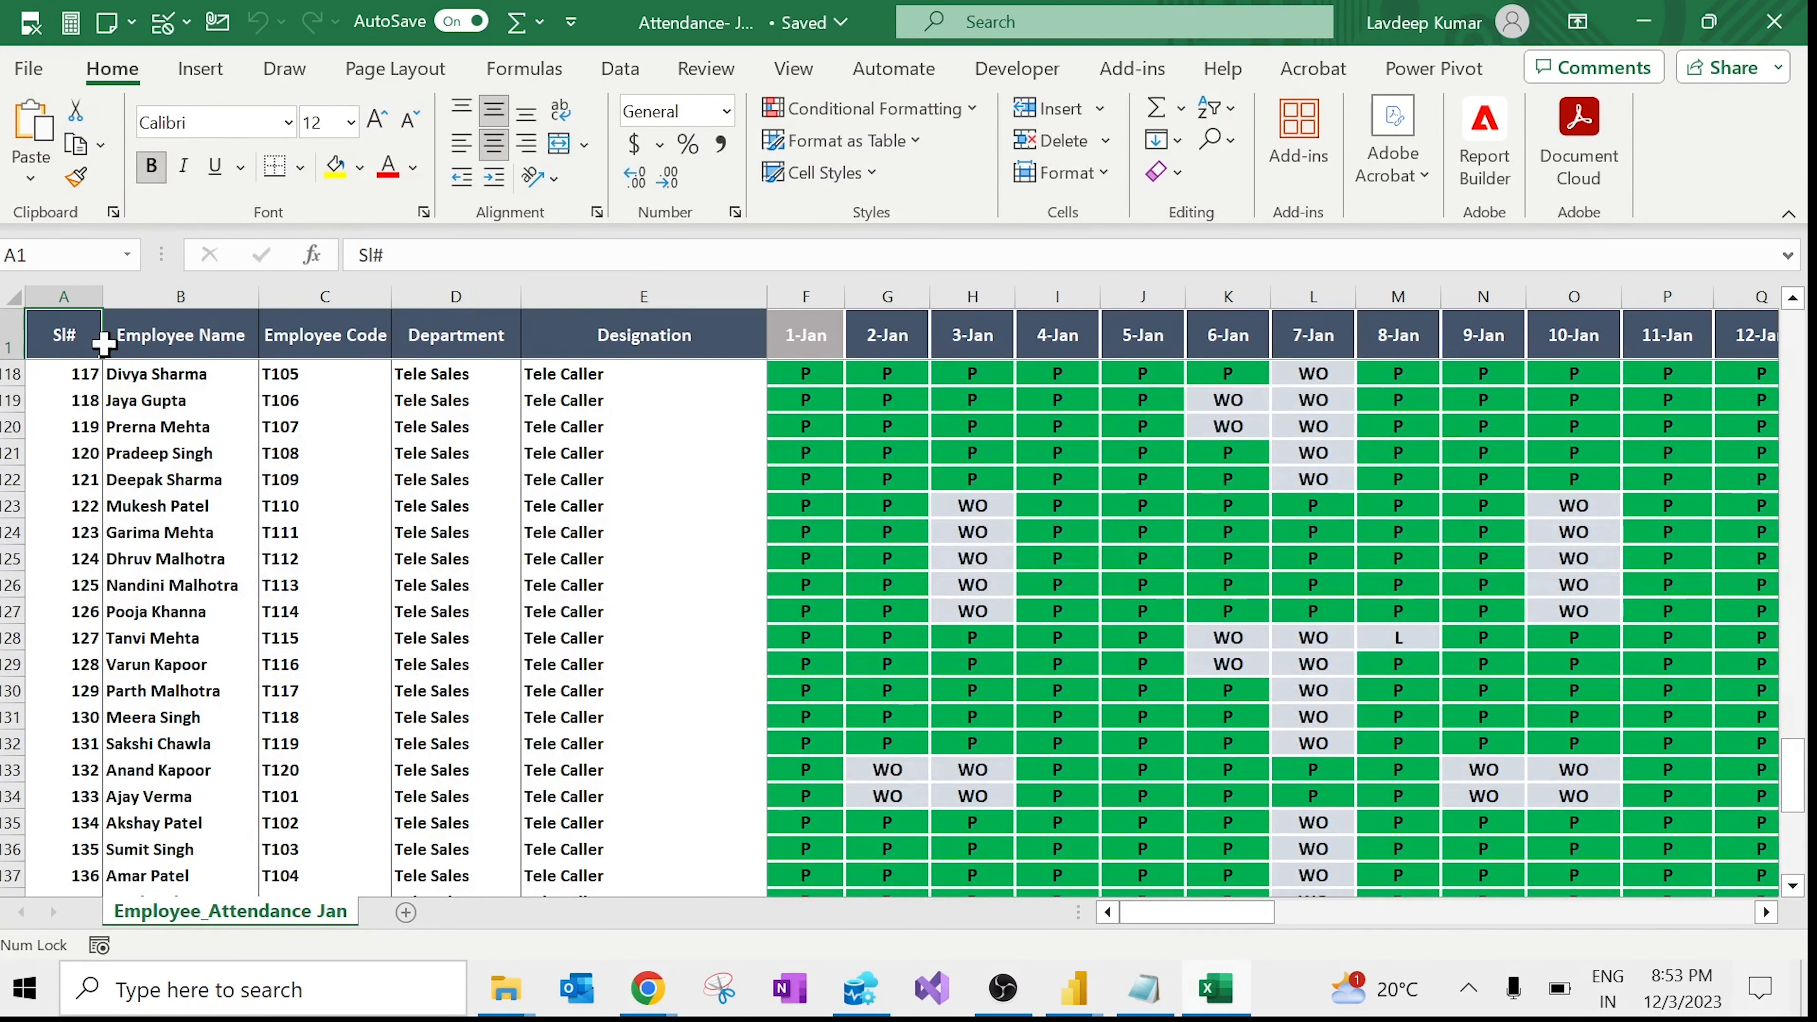
left_click_drag(104, 344, 616, 316)
left_click_drag(801, 338, 974, 332)
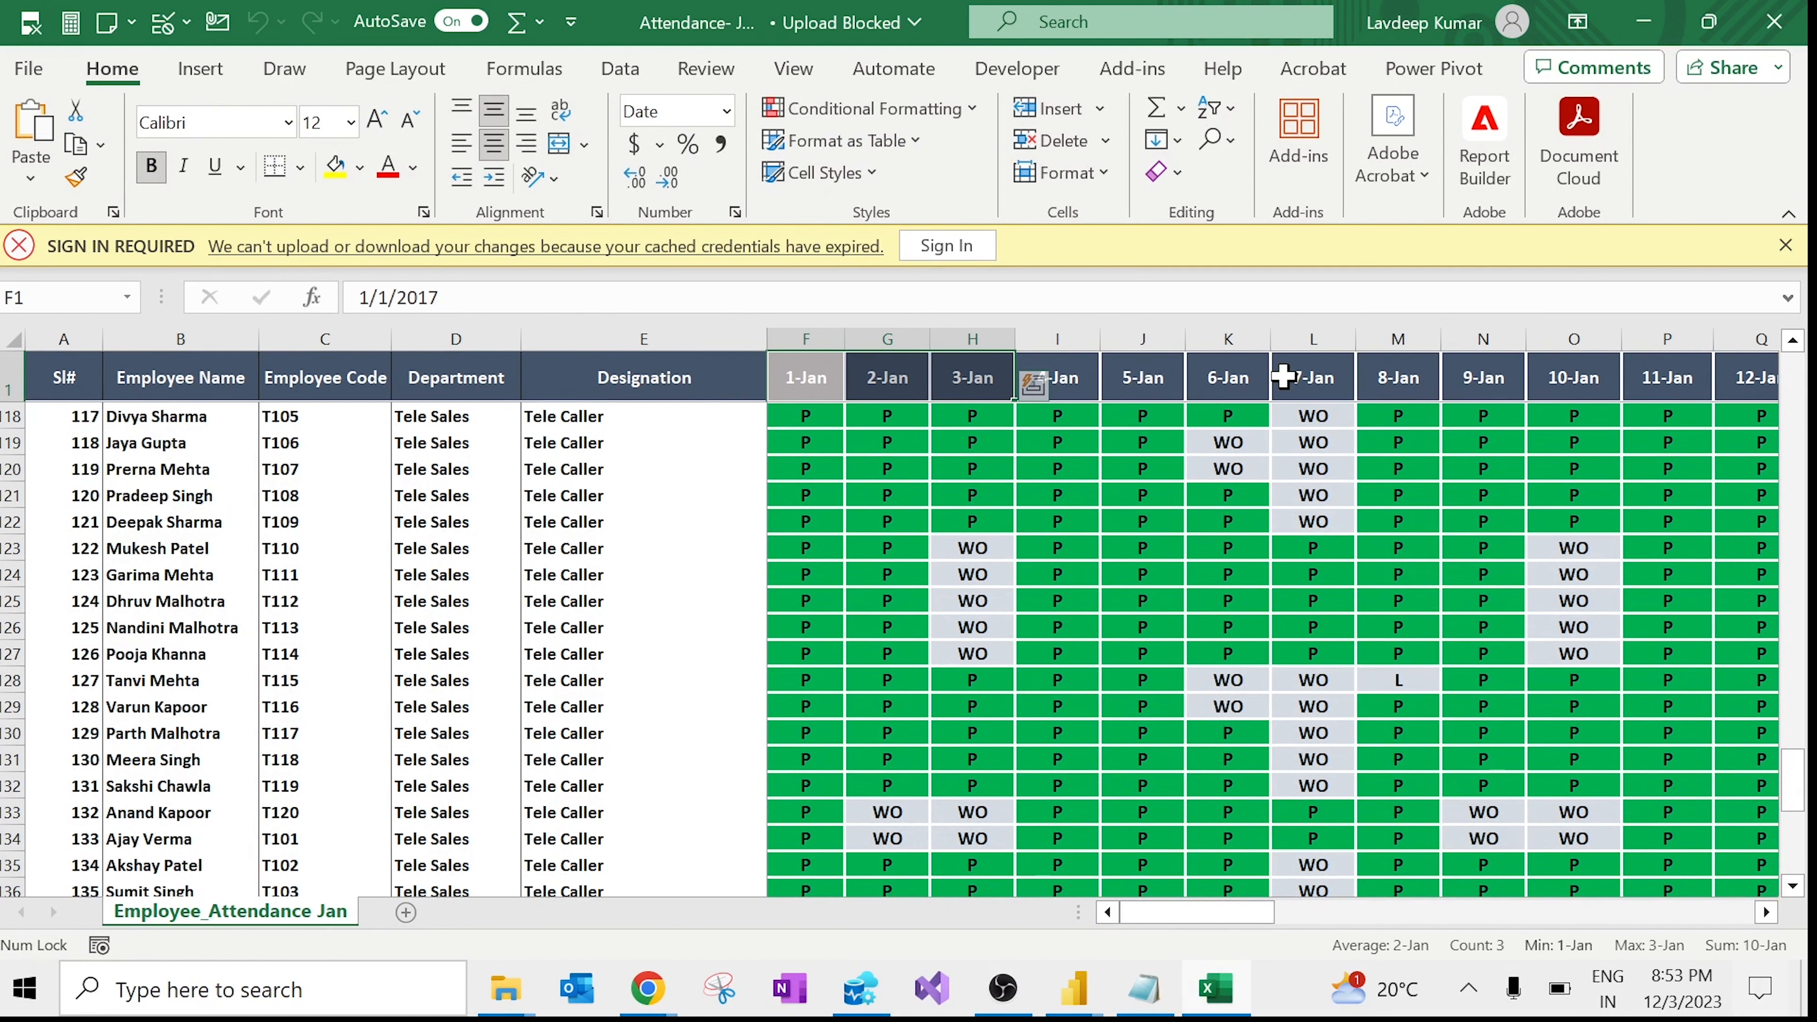
Step: Review the leave columns at the far end of the January header row and the first January dates, then close the workbook
key("ctrl+Right")
key("Left")
key("Left")
key("Left")
key("Left")
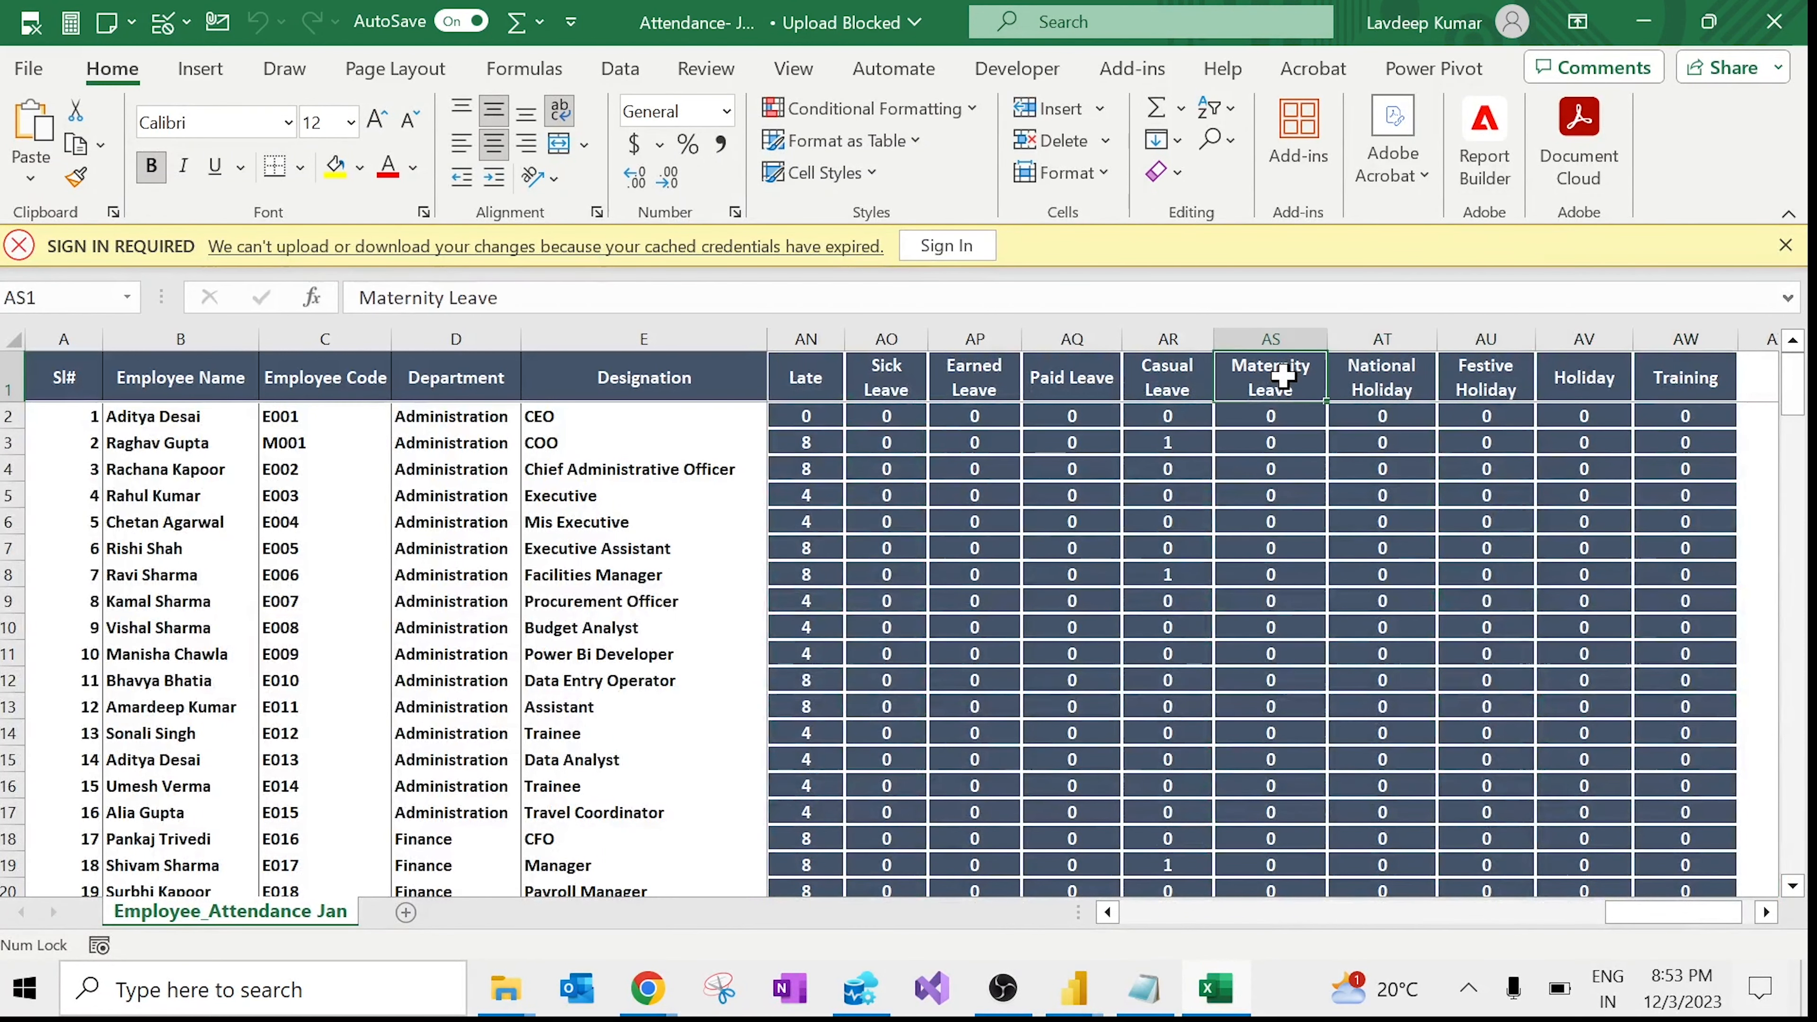
key("Home")
key("Right")
key("Right")
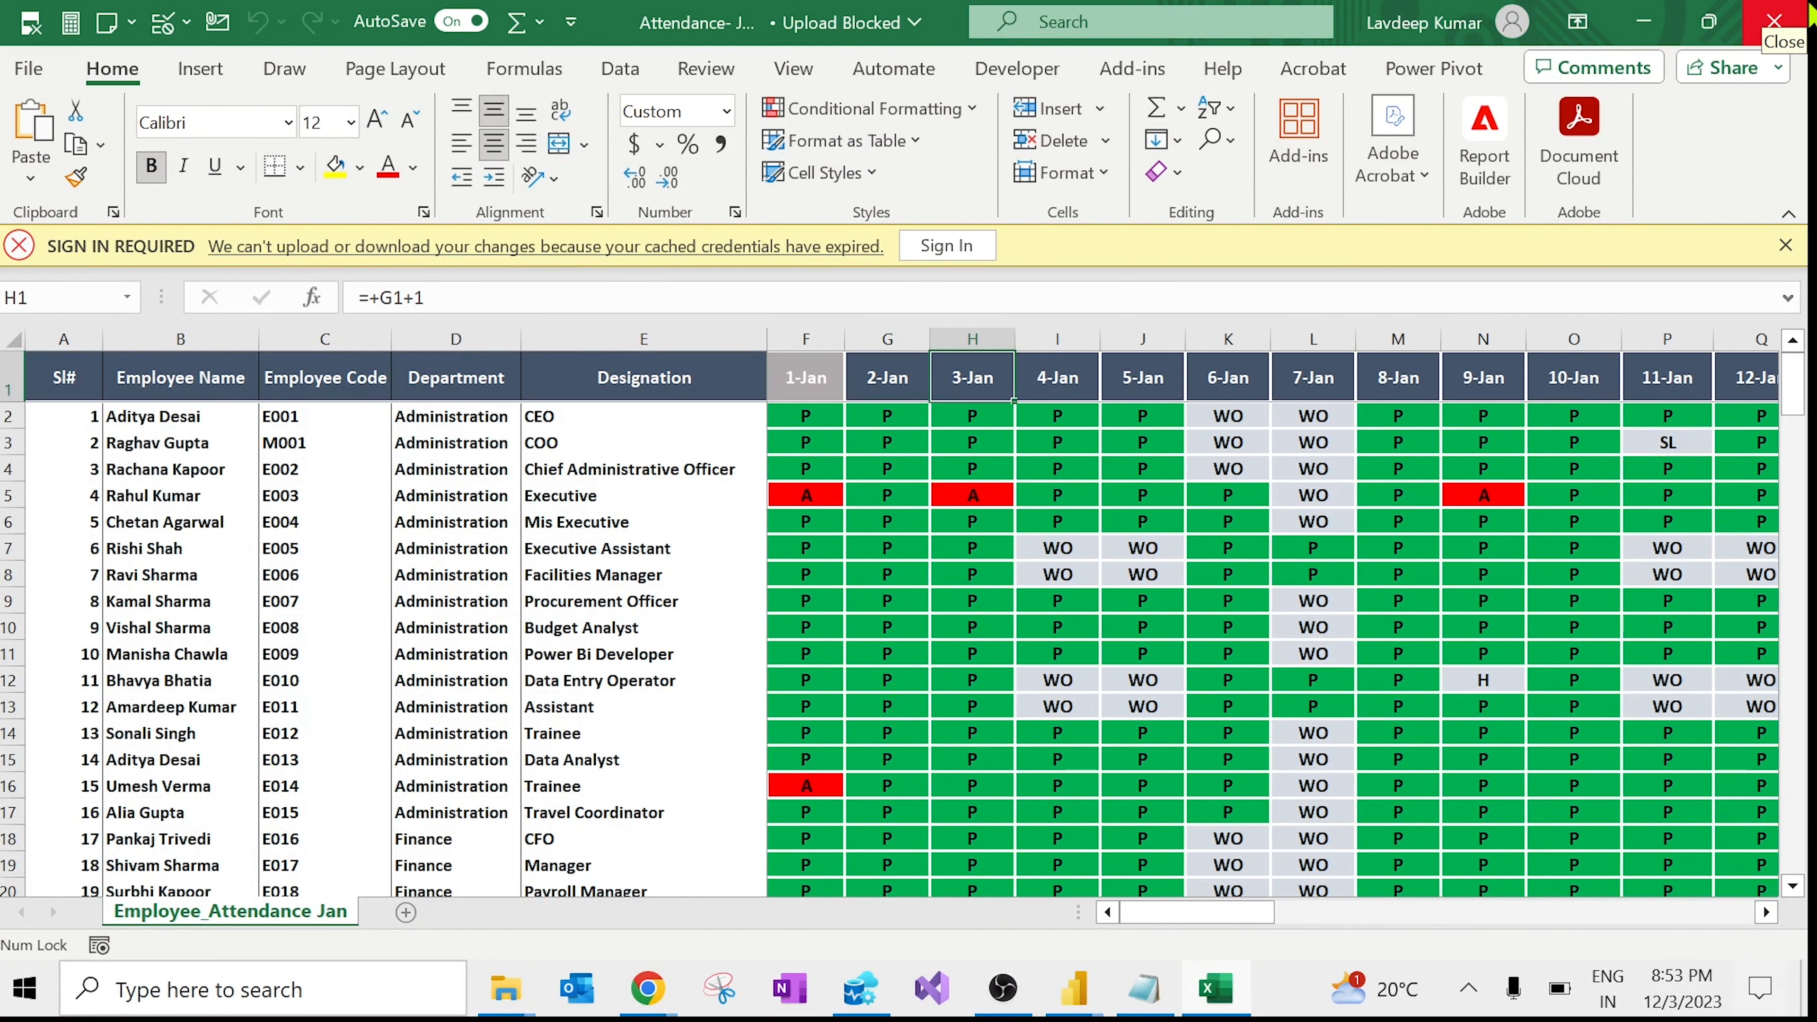
left_click(1775, 22)
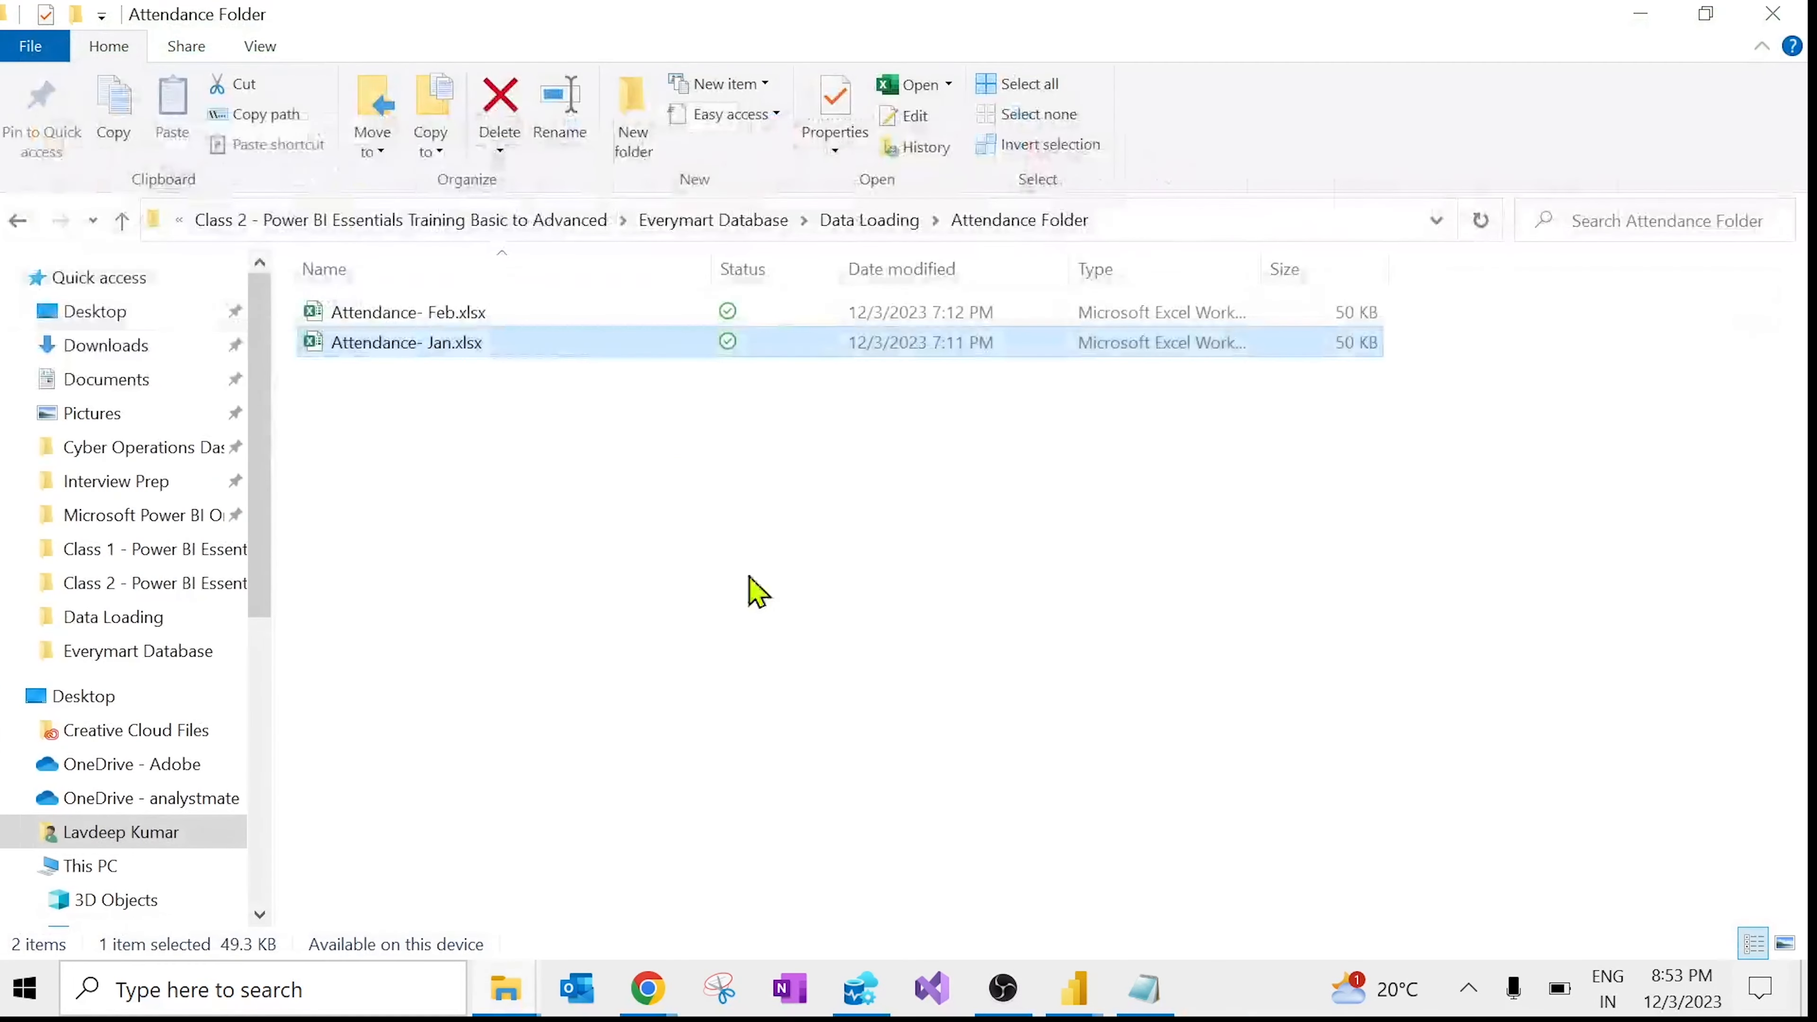
Step: Open Attendance- Feb.xlsx from Attendance Folder, dismiss the Excel message and close the empty Excel window
double_click(393, 311)
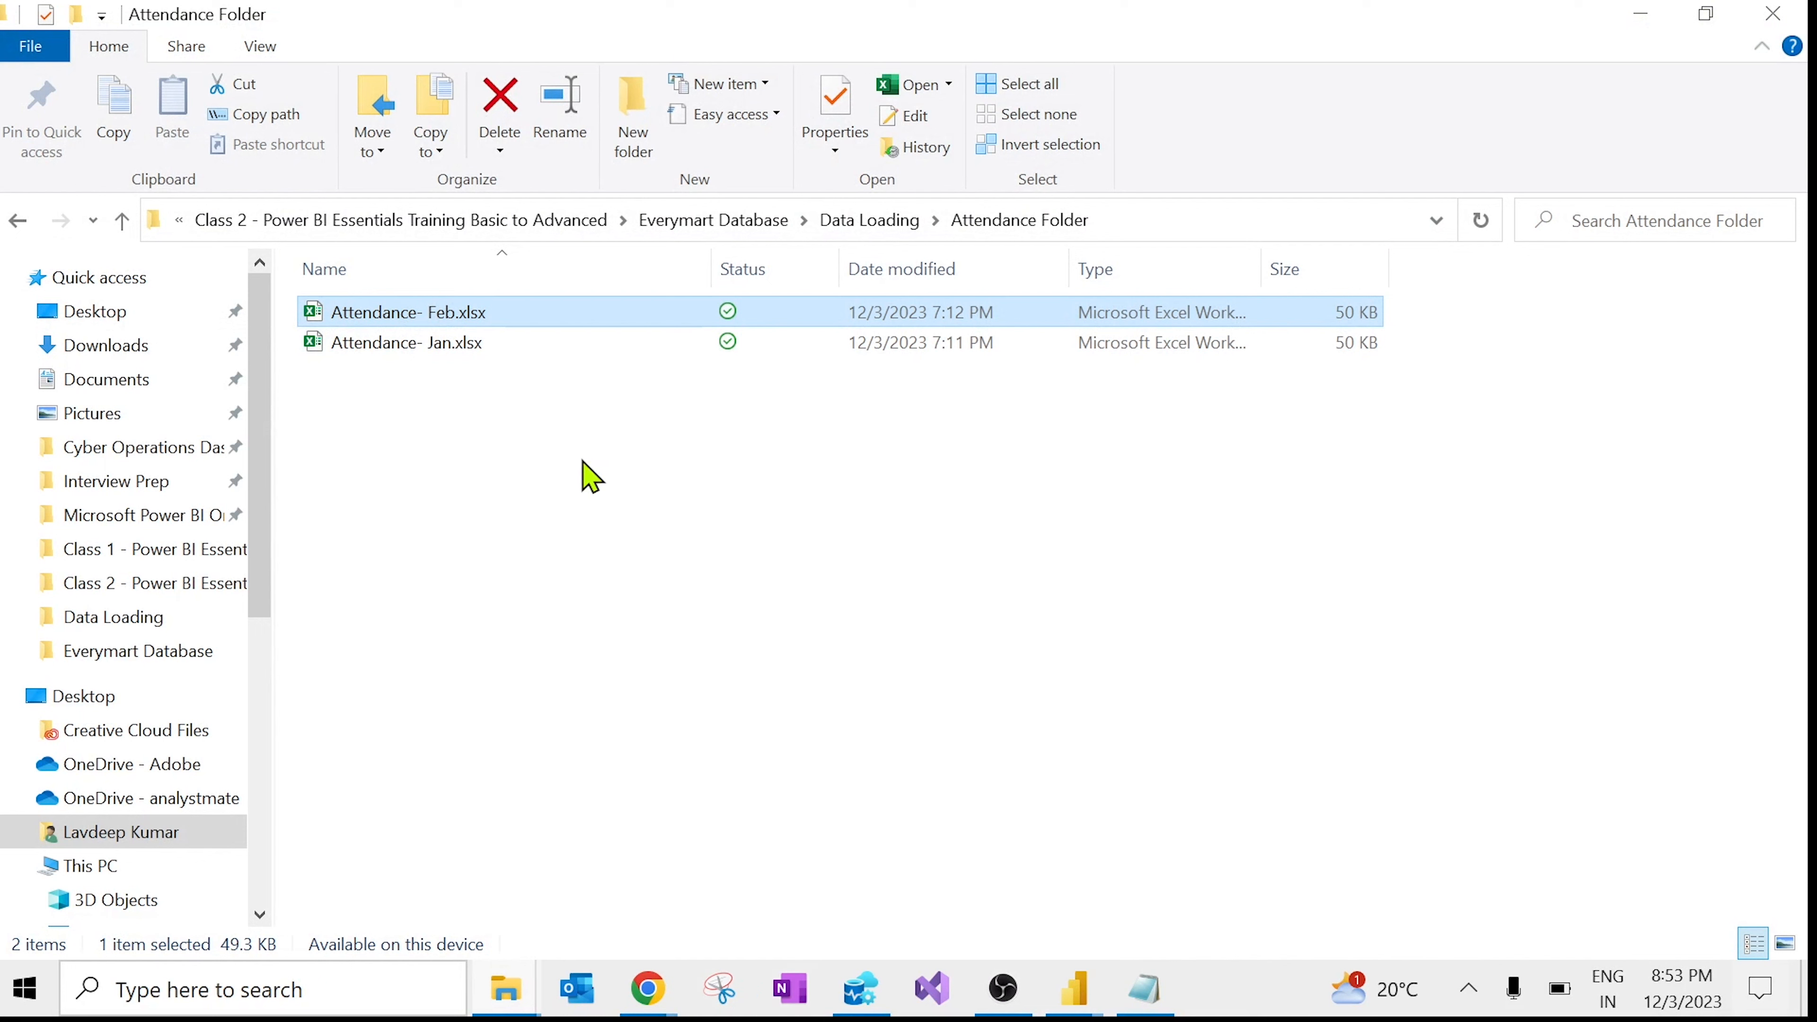
left_click(595, 415)
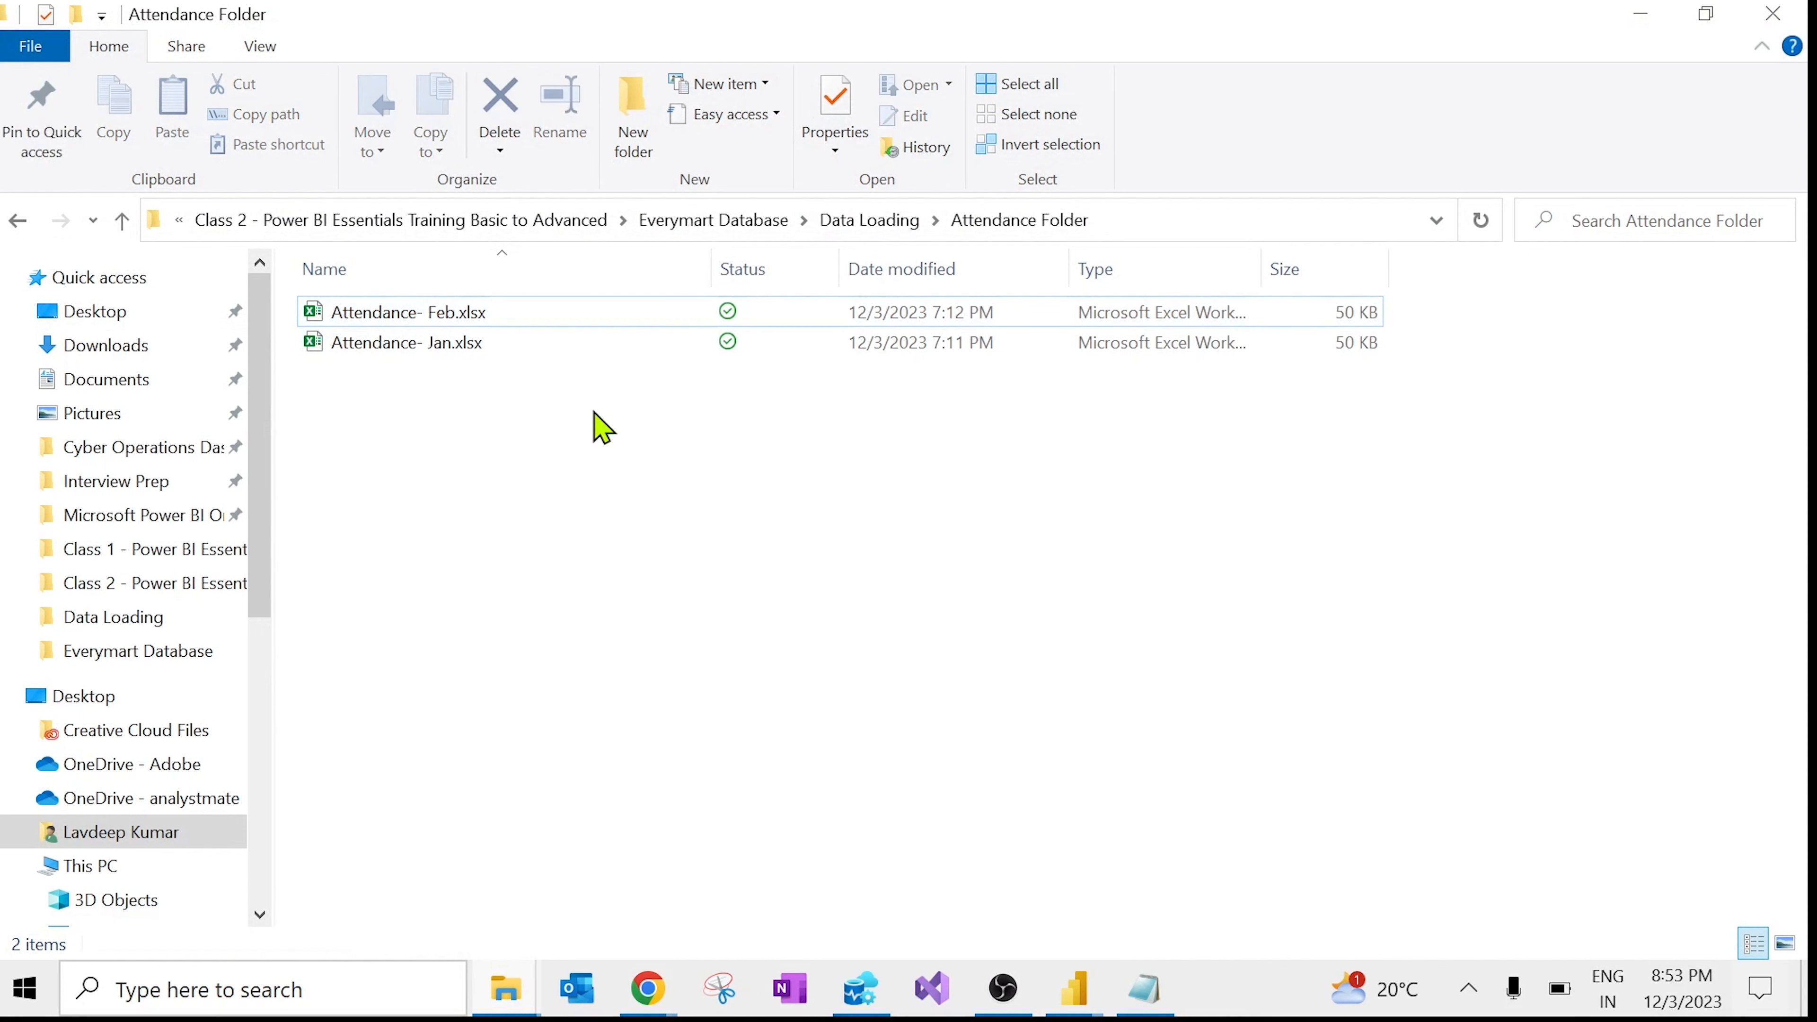
double_click(503, 312)
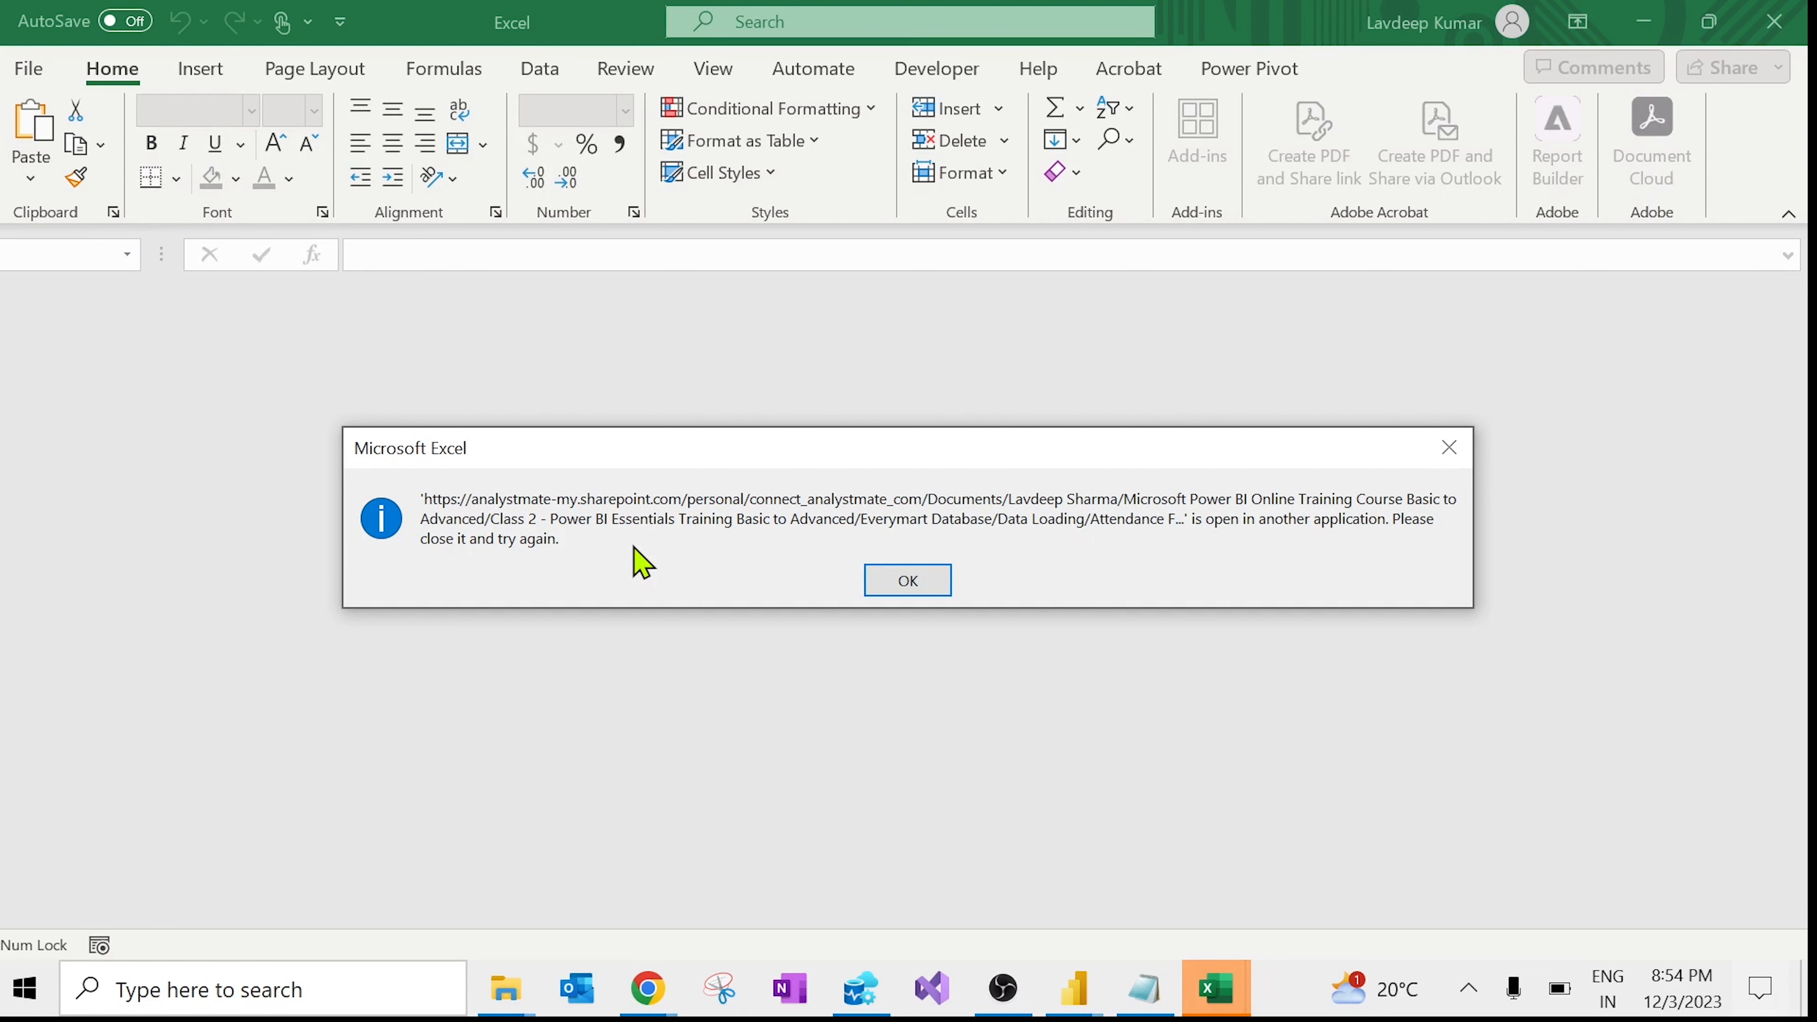
left_click(891, 581)
left_click(903, 628)
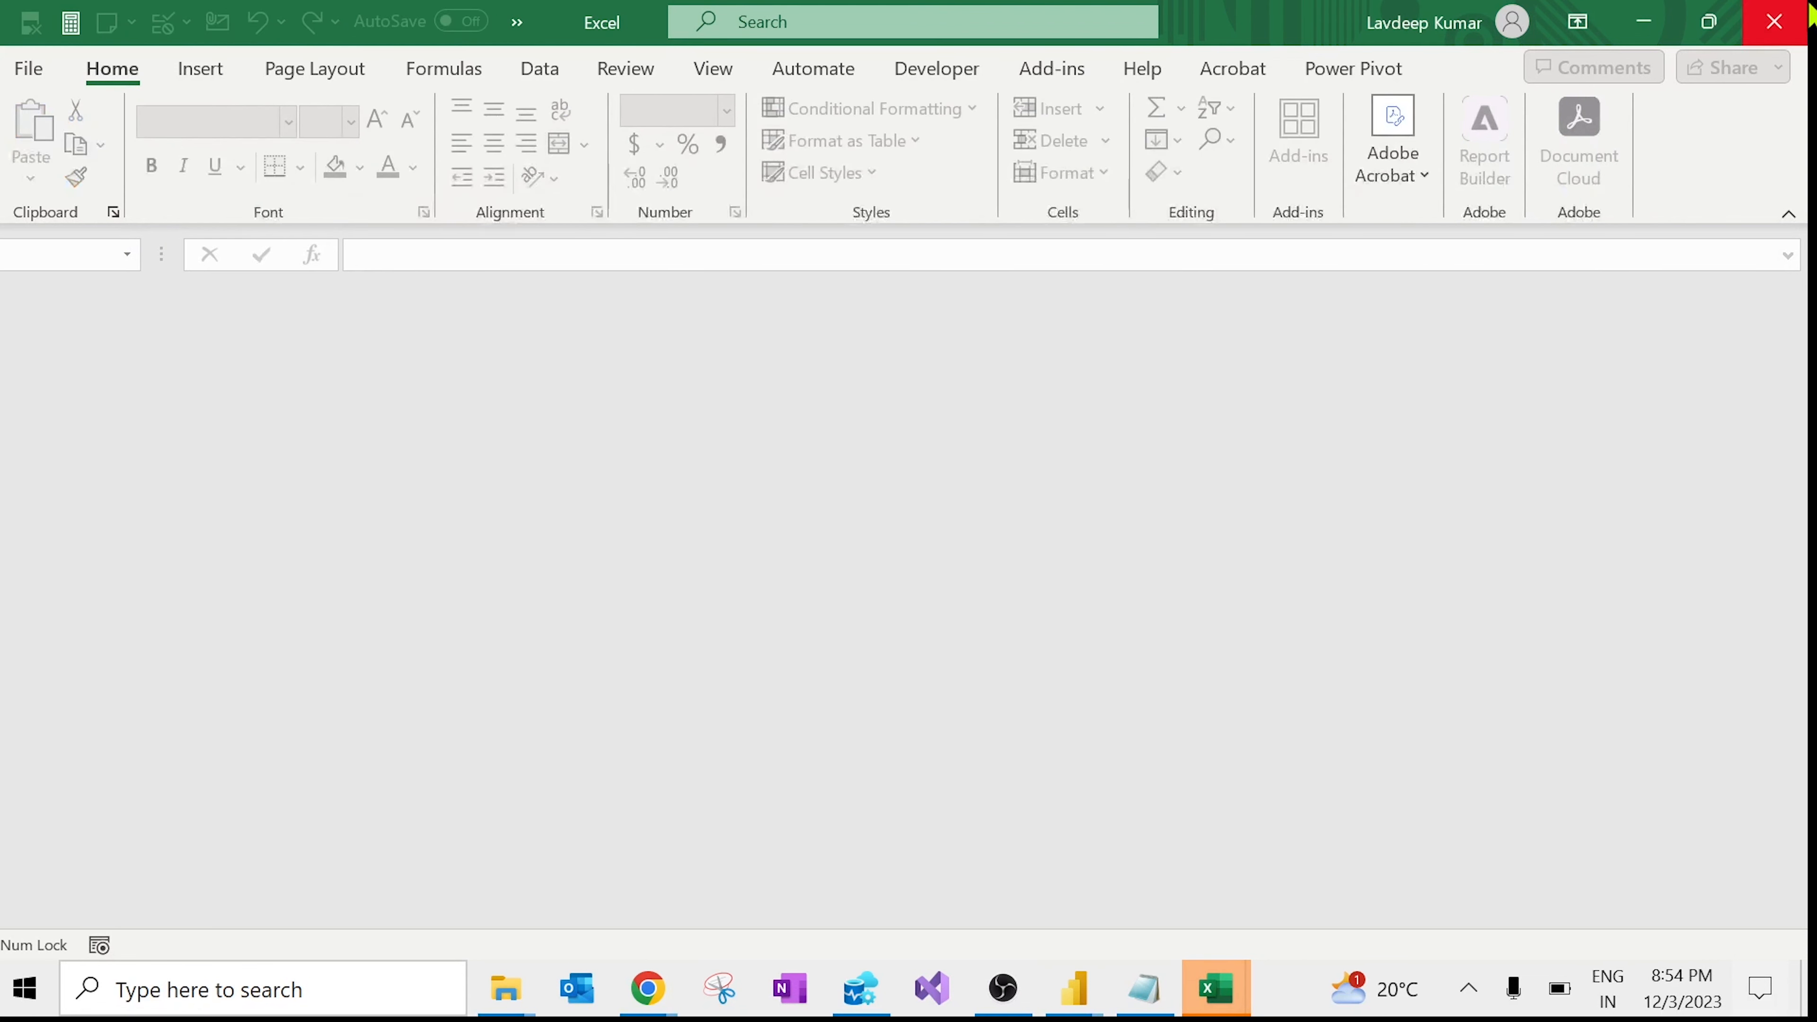
left_click(1775, 21)
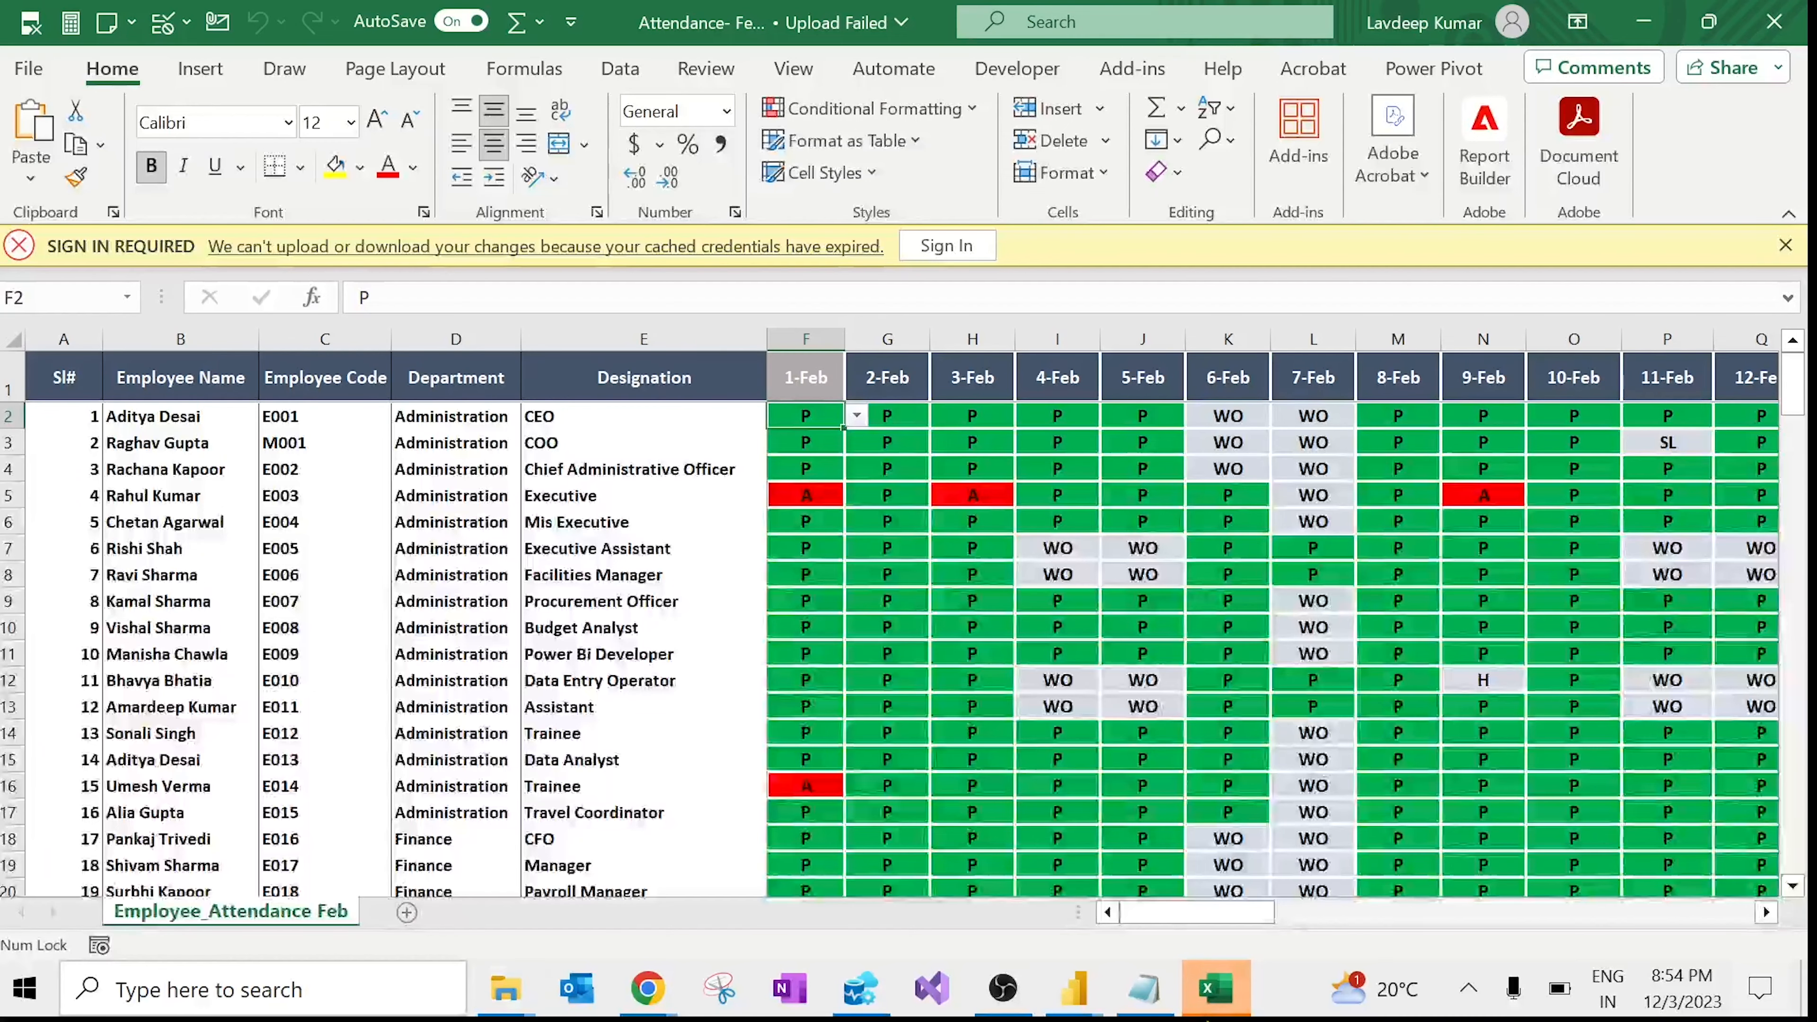
Step: Examine the date headings from 1-Feb to 5-Feb in the Employee_Attendance Feb sheet
left_click(794, 381)
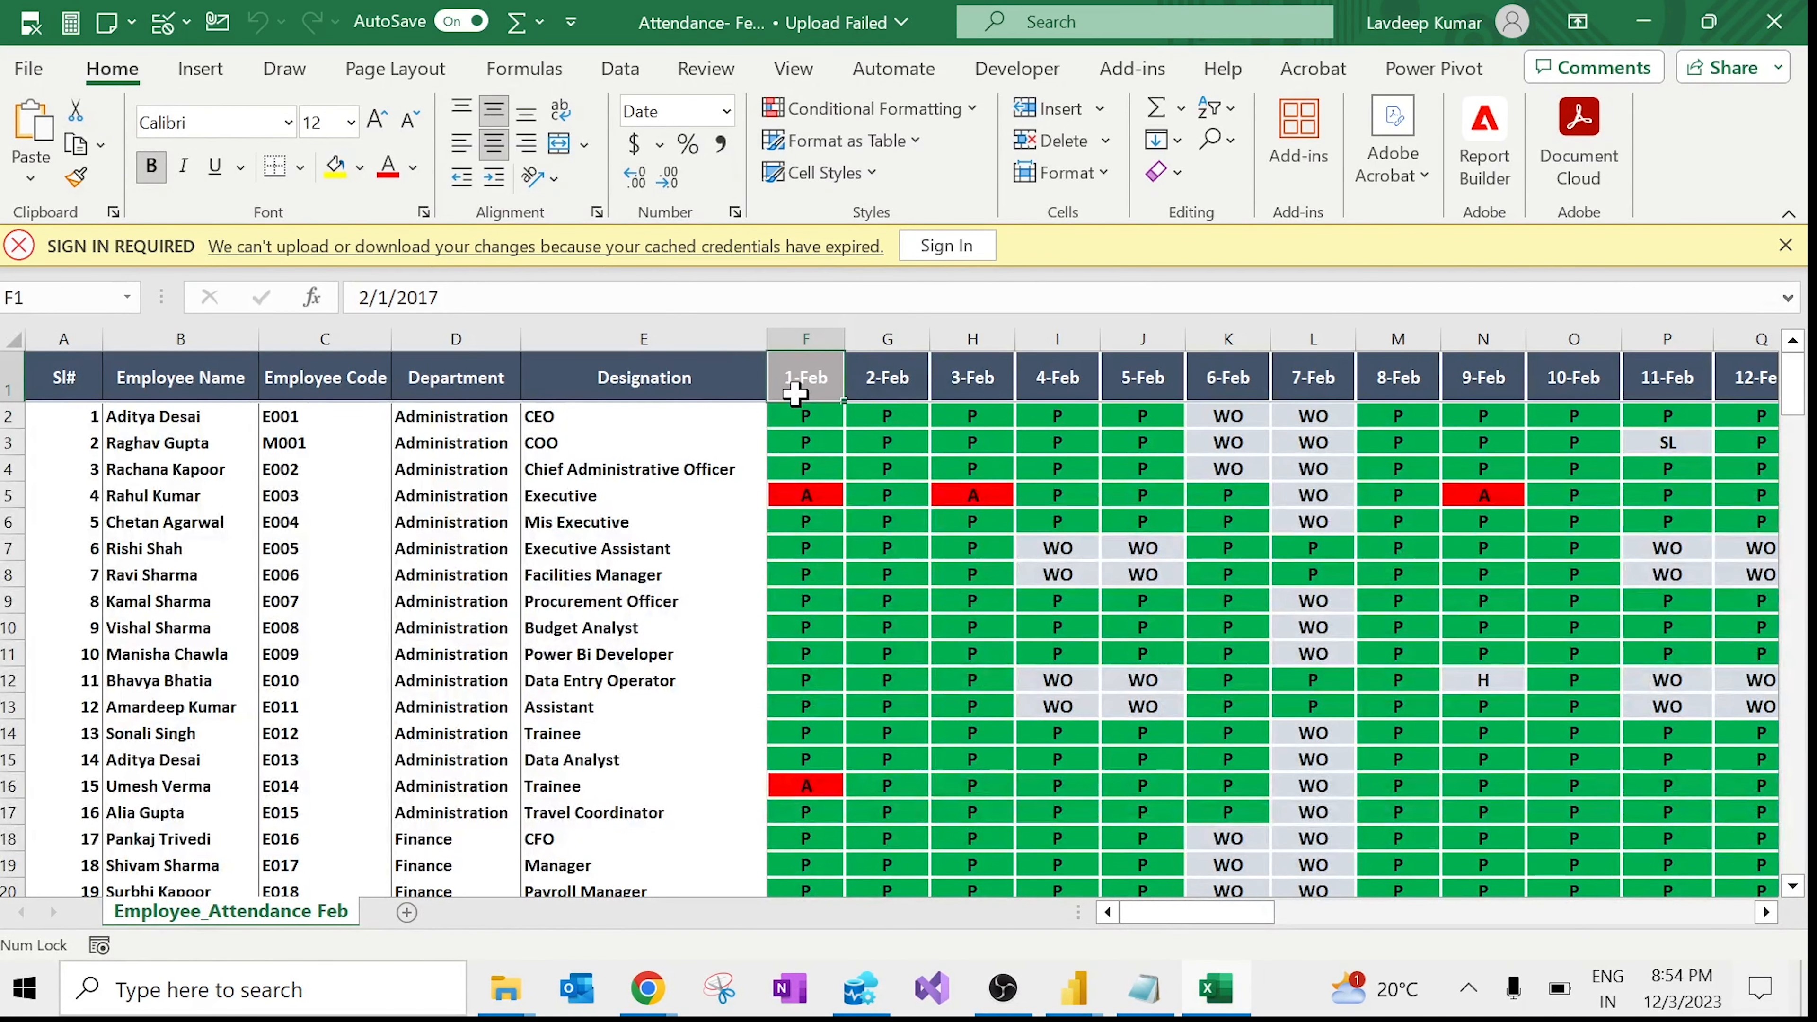
left_click(905, 378)
key("Right")
key("Right")
key("Right")
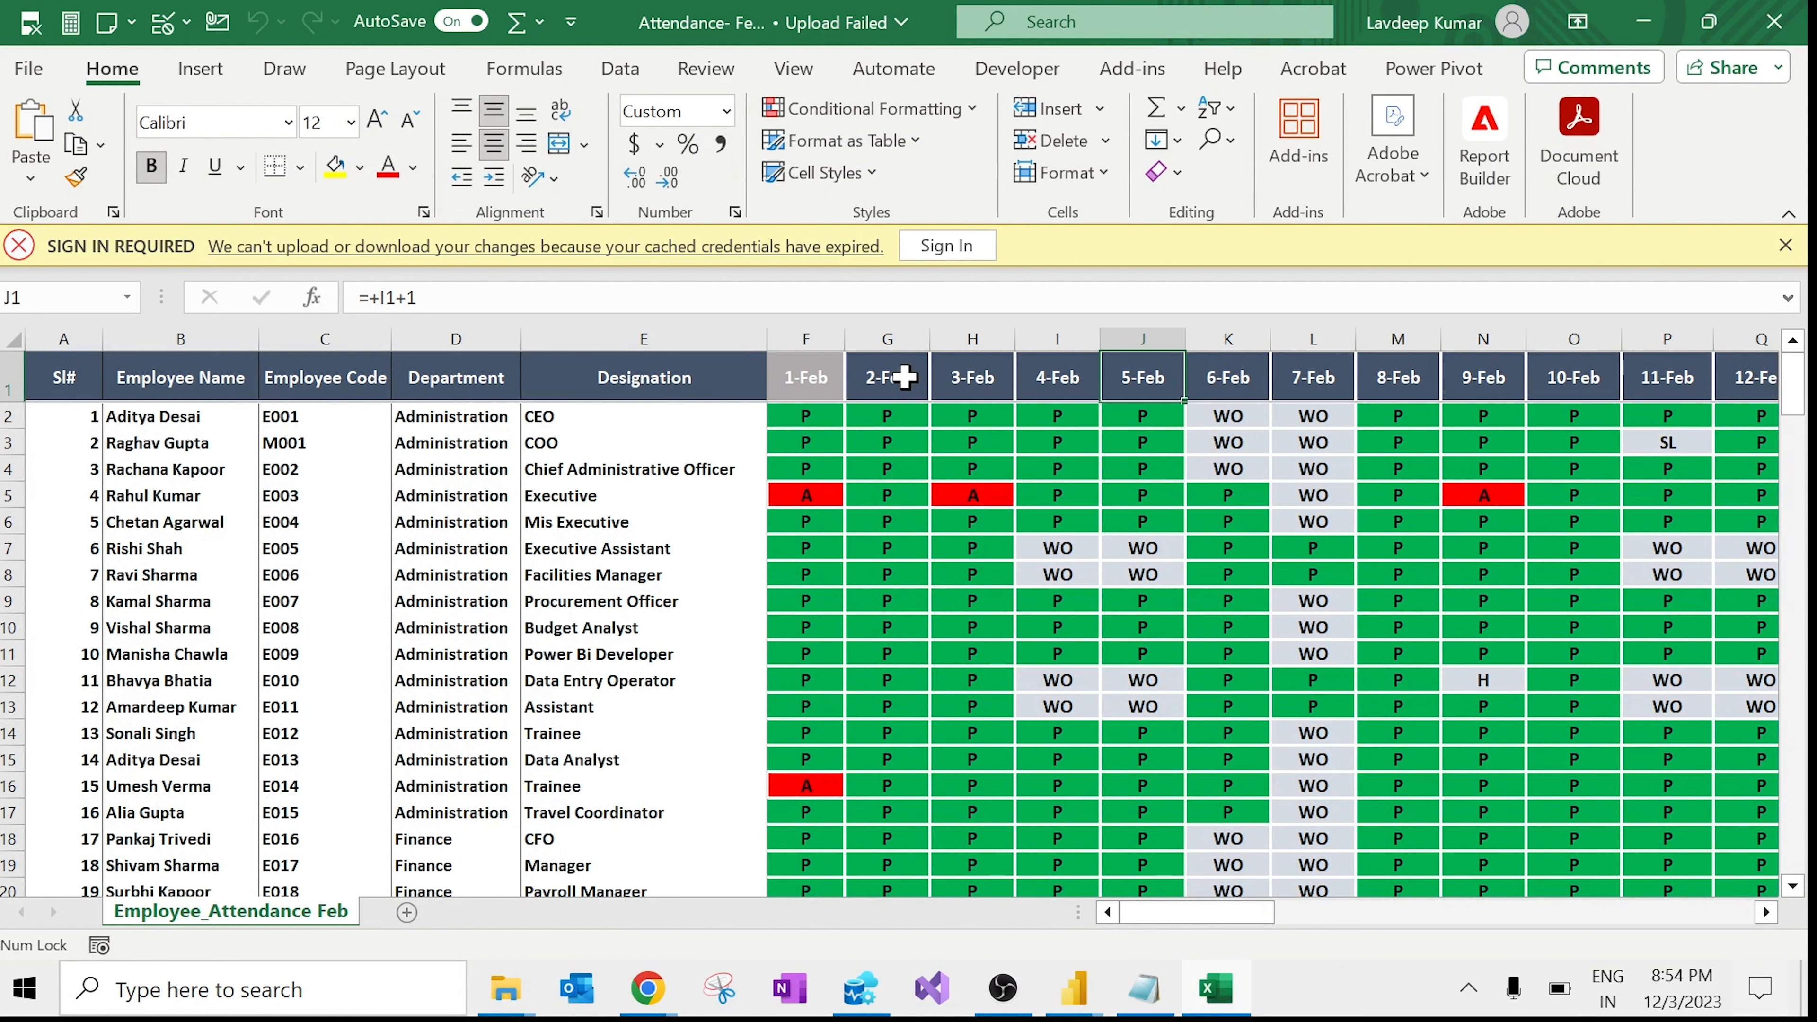
key("Left")
key("Left")
key("Left")
key("Left")
key("Right")
key("Right")
key("Right")
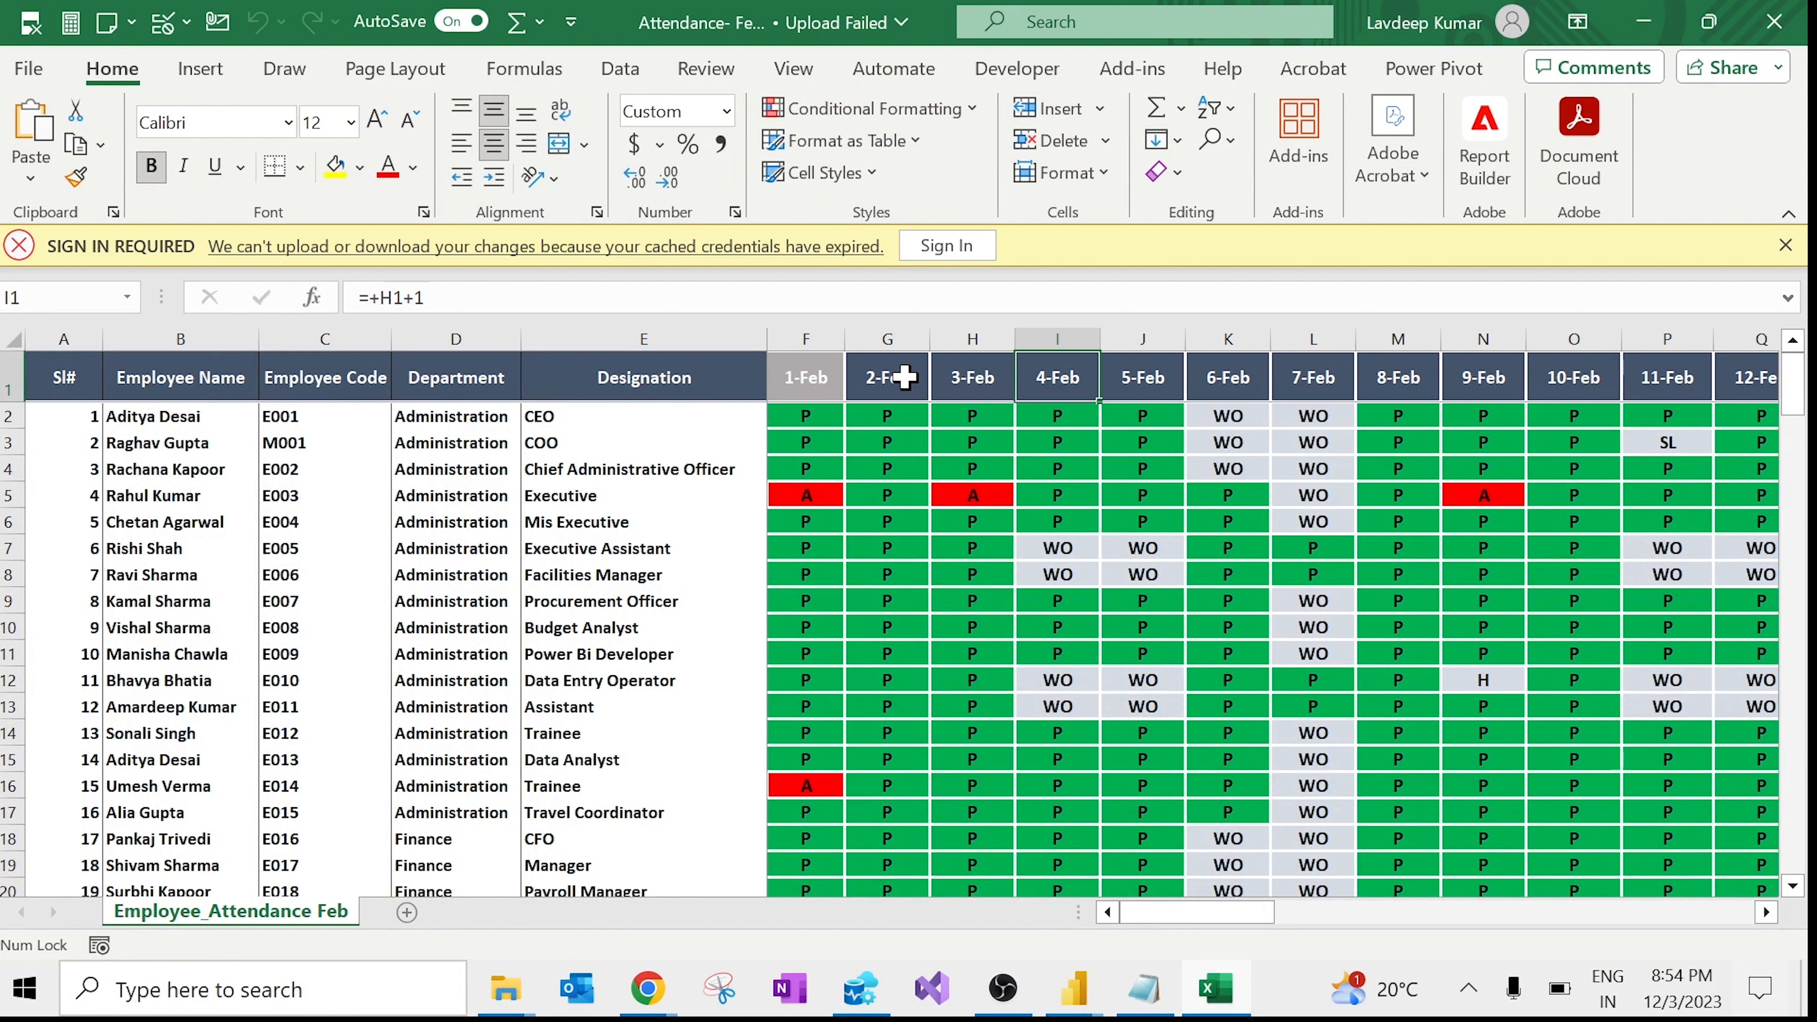
Step: Check the employee detail headings of the February sheet from Designation back to Sl#
left_click(628, 374)
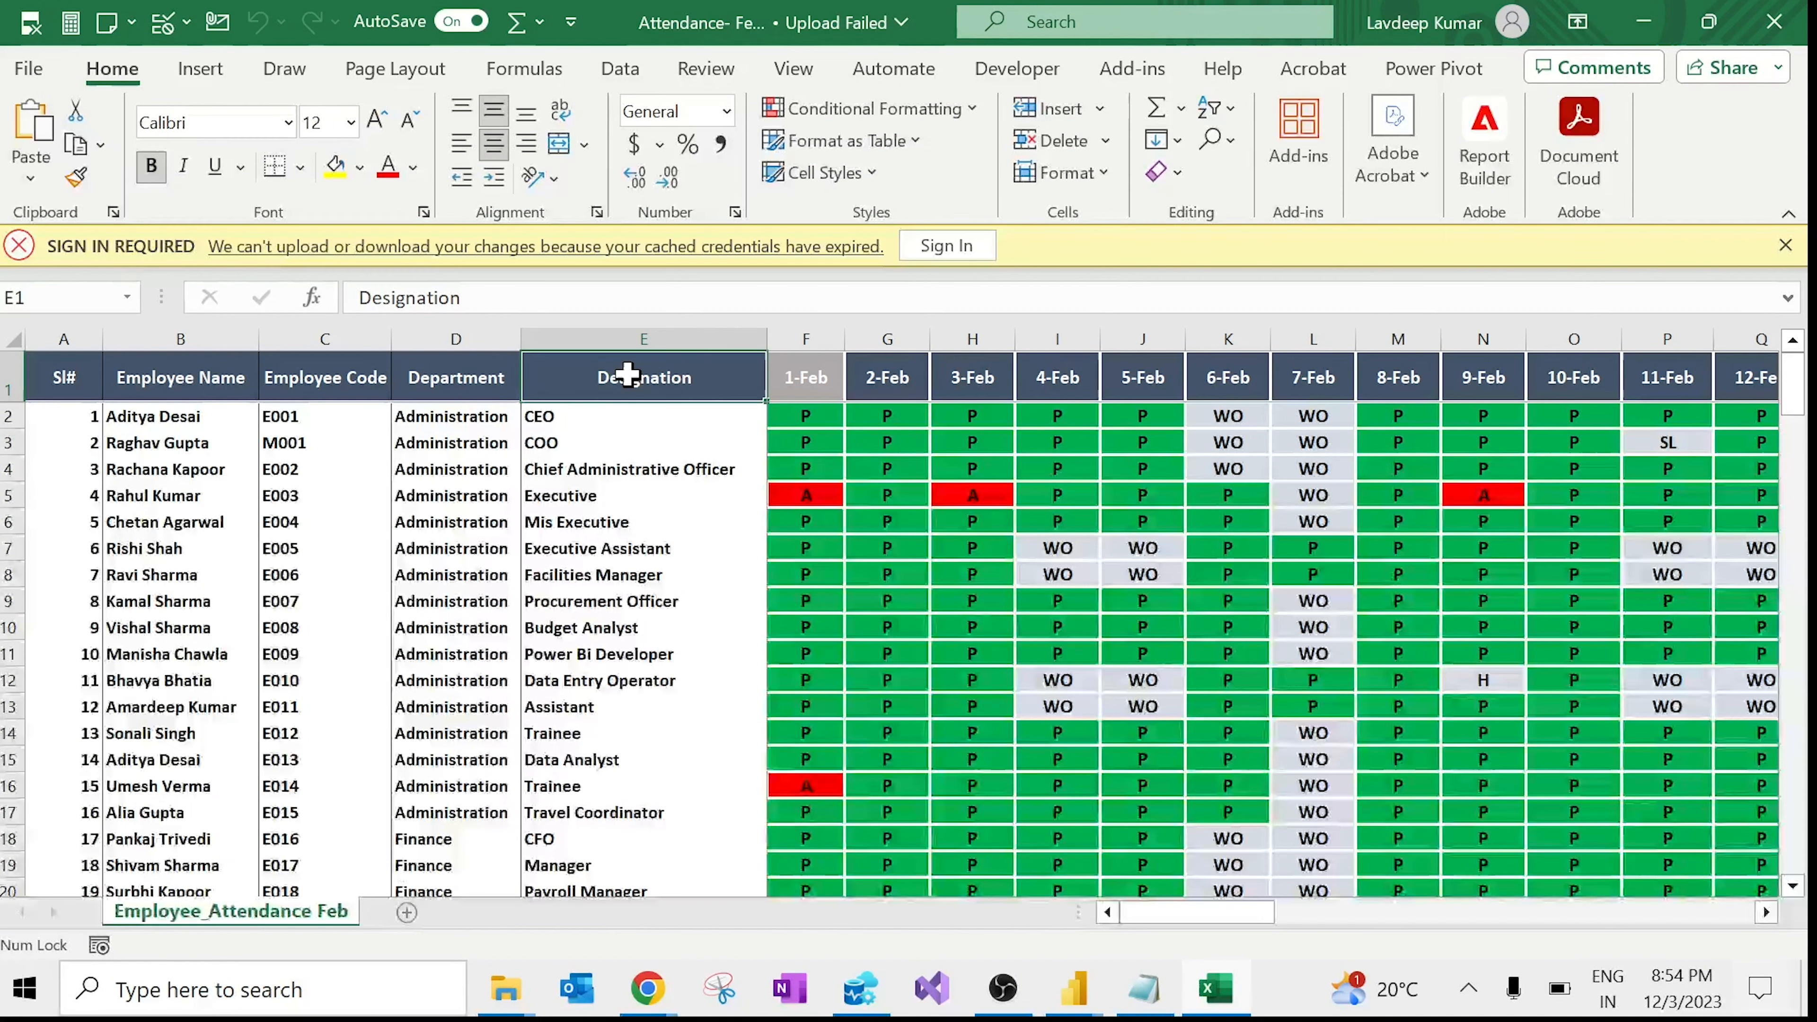
key("Right")
key("Left")
key("Left")
key("Left")
key("Left")
key("Left")
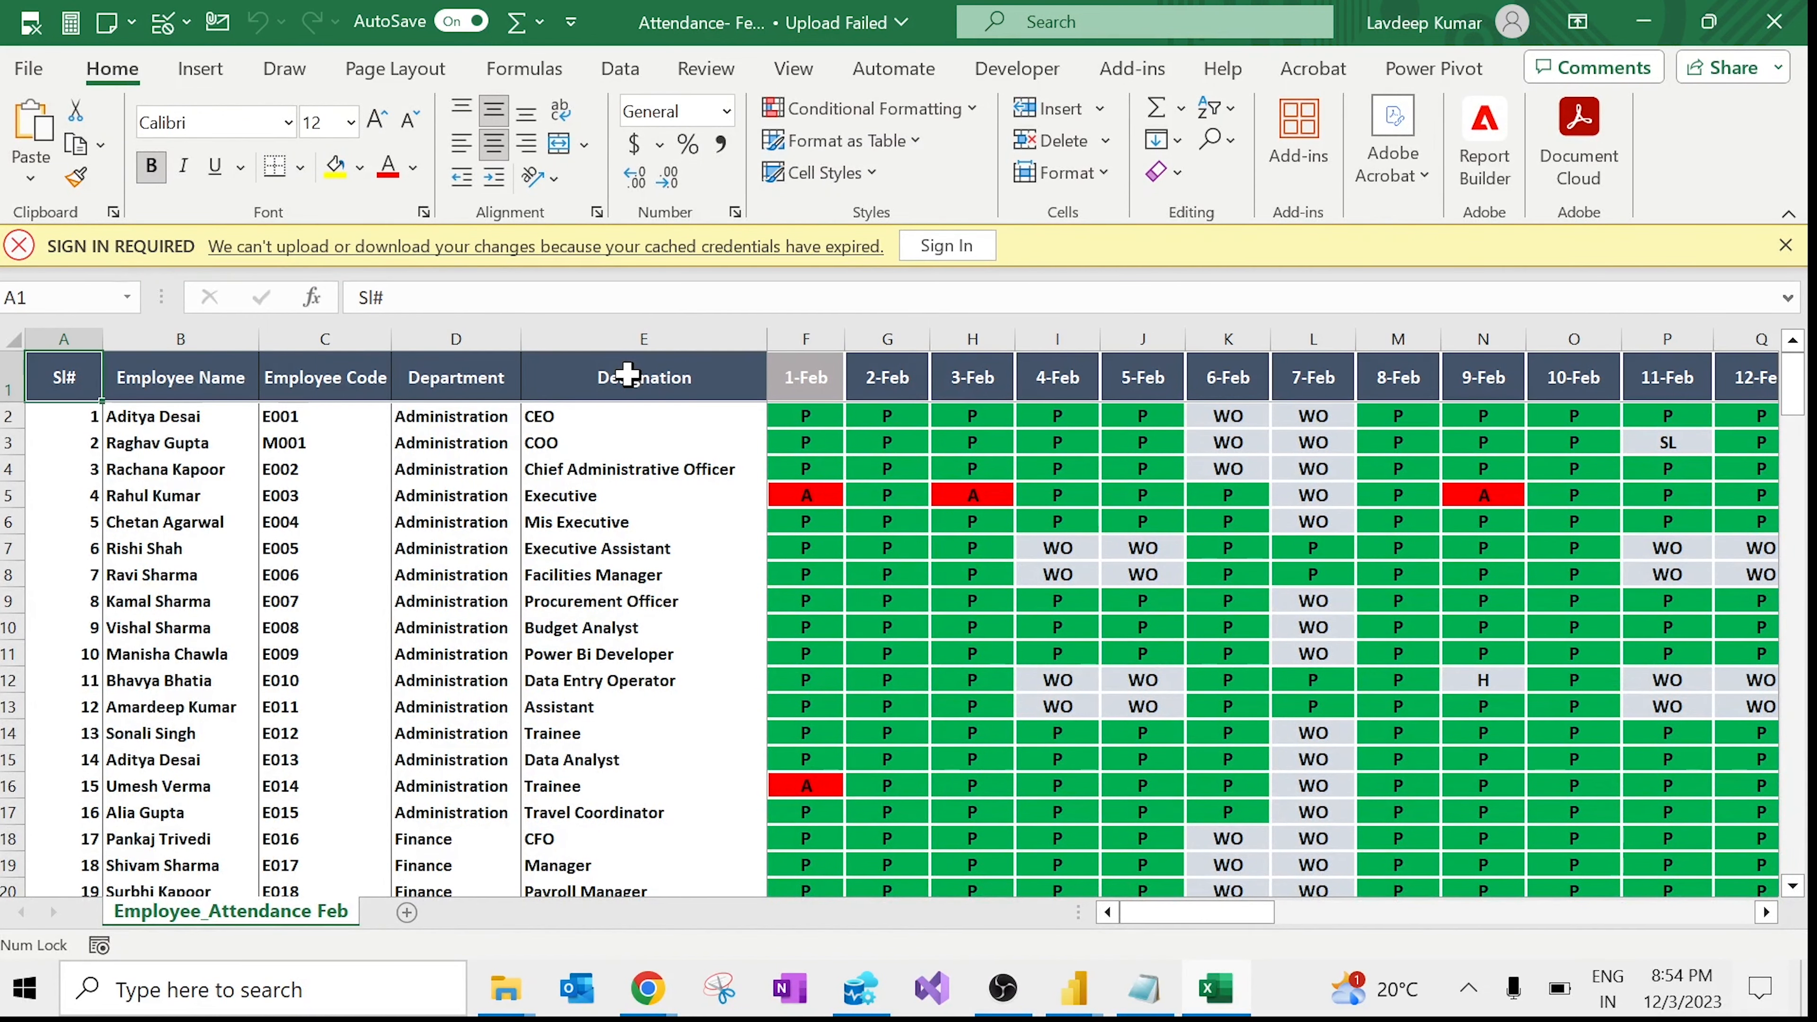
Step: Check where the February employee list ends, then return to the Sl# heading
key("Down")
key("Down")
key("ctrl+Down")
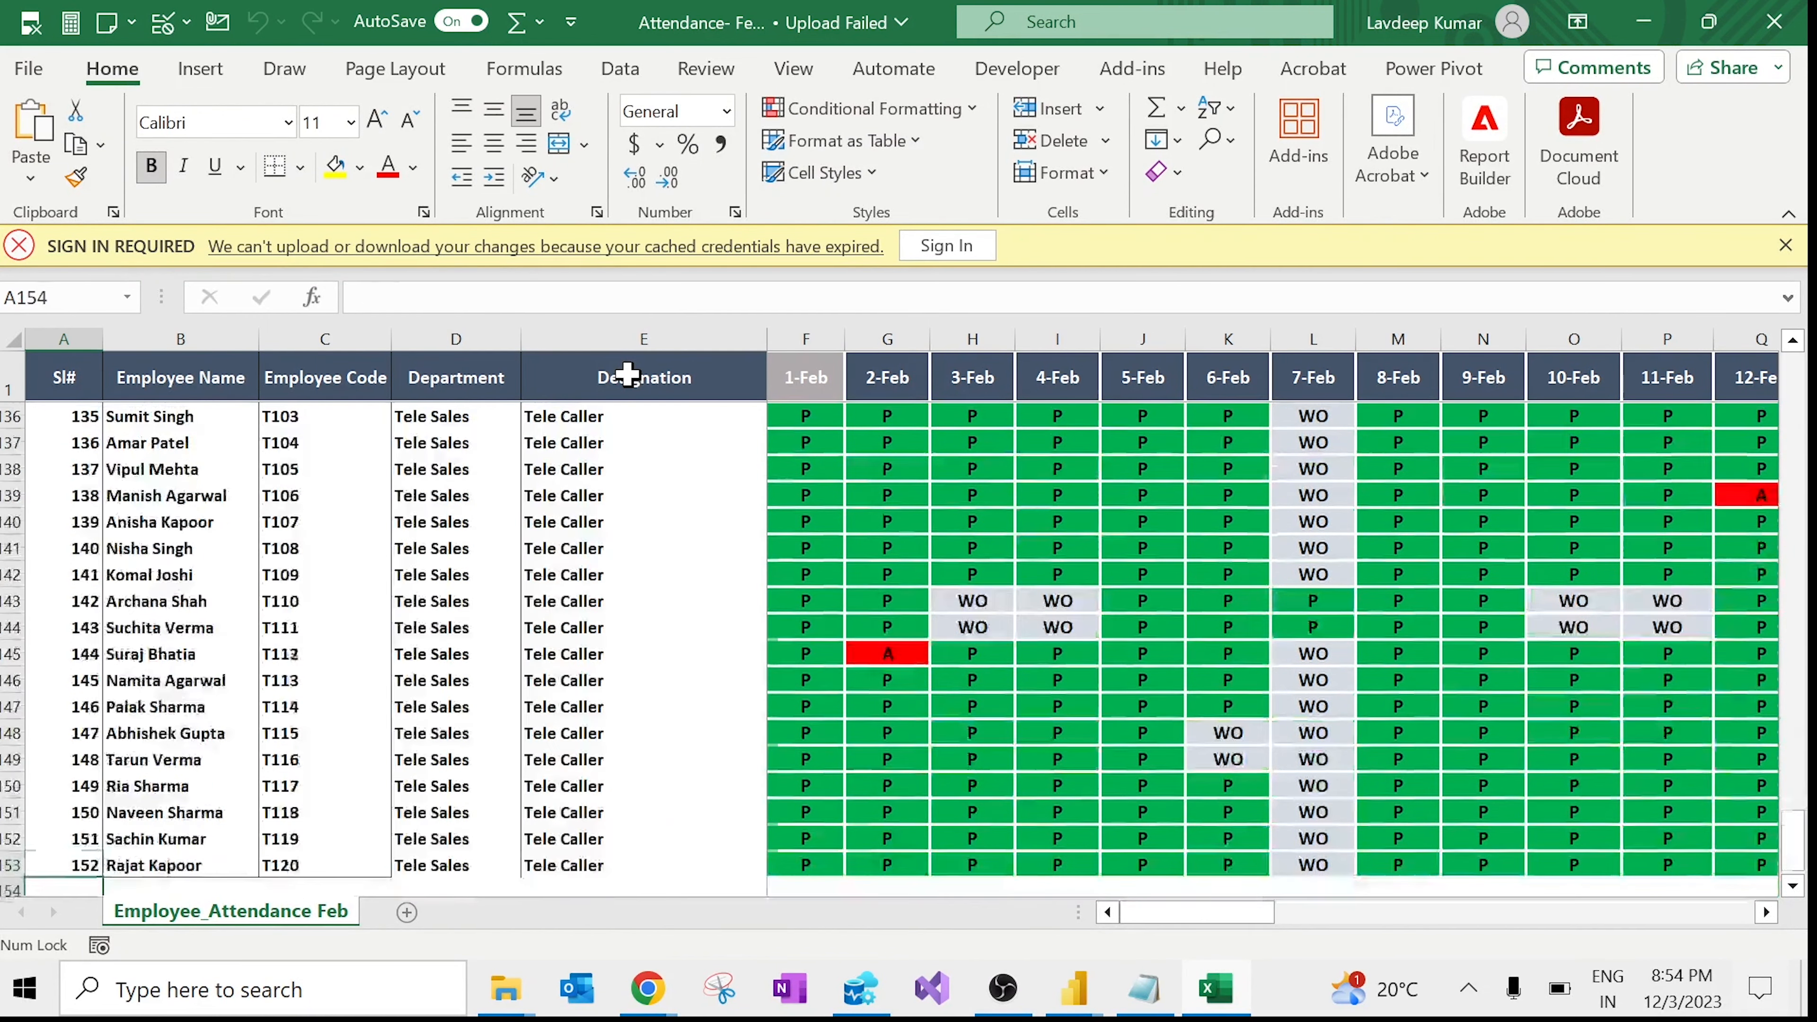
key("Down")
key("Down")
key("Down")
key("Down")
key("Down")
key("Down")
key("Down")
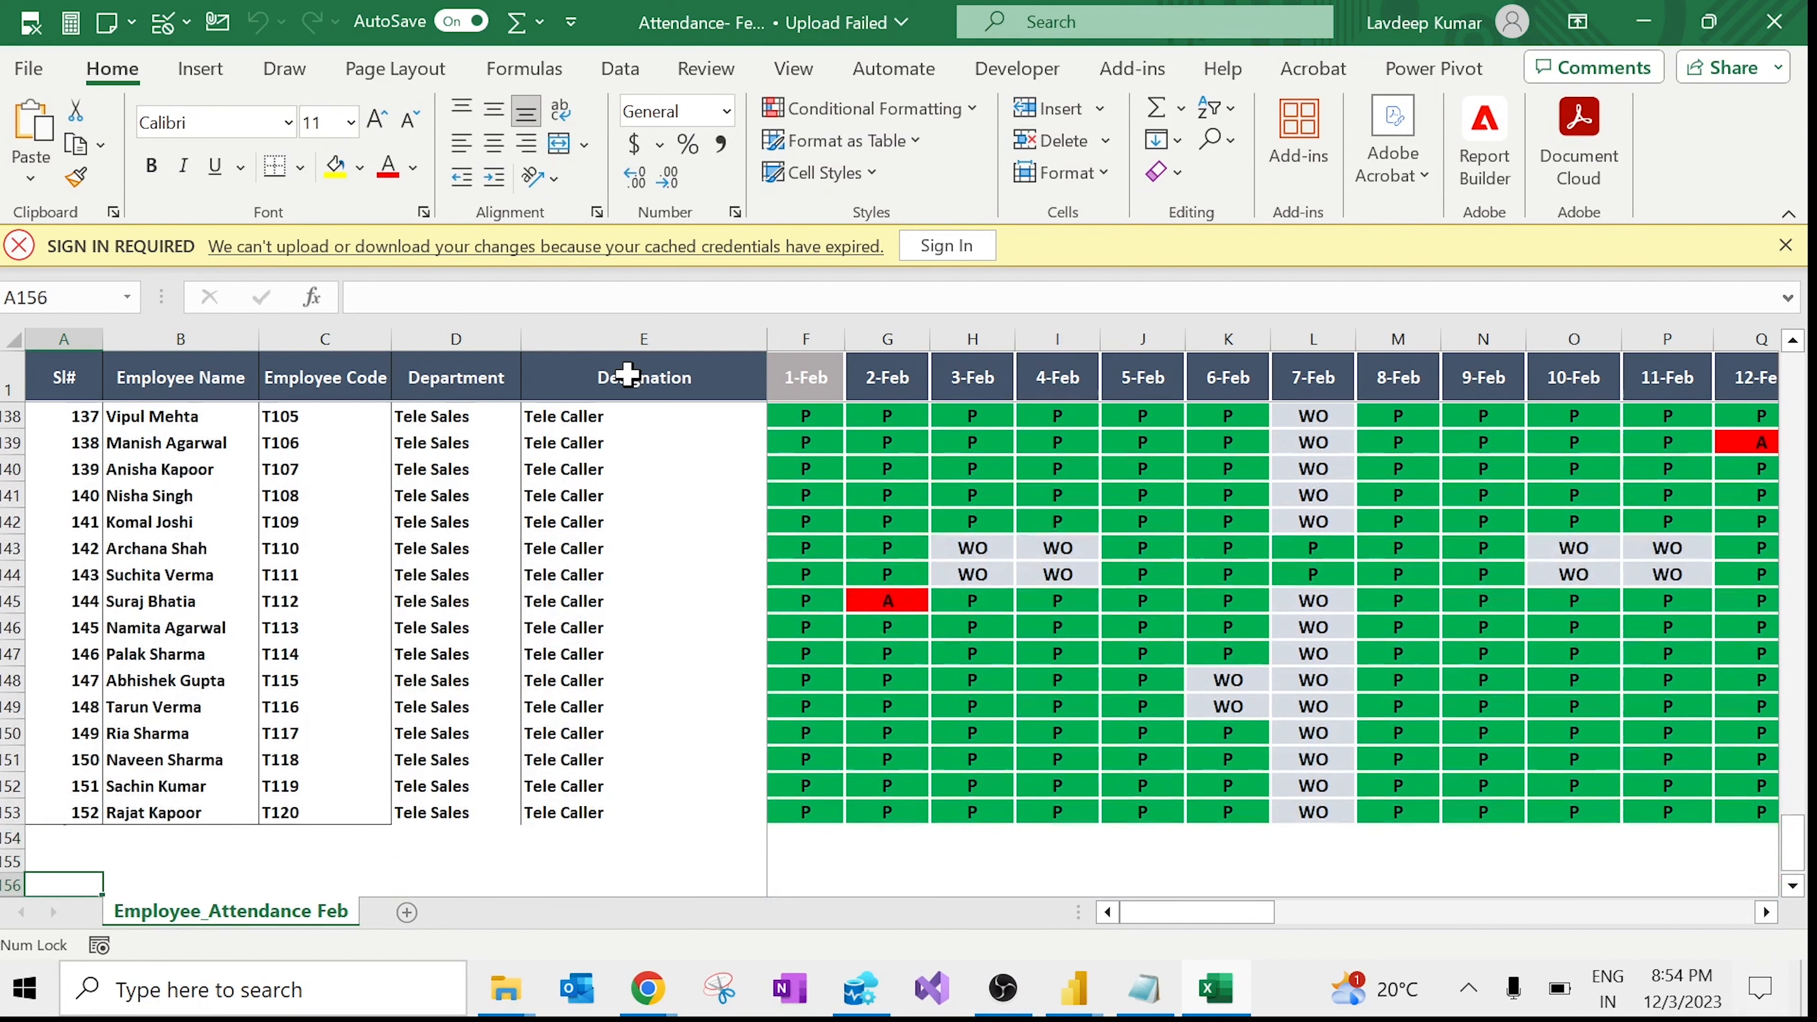
key("ctrl+Up")
key("ctrl+Up")
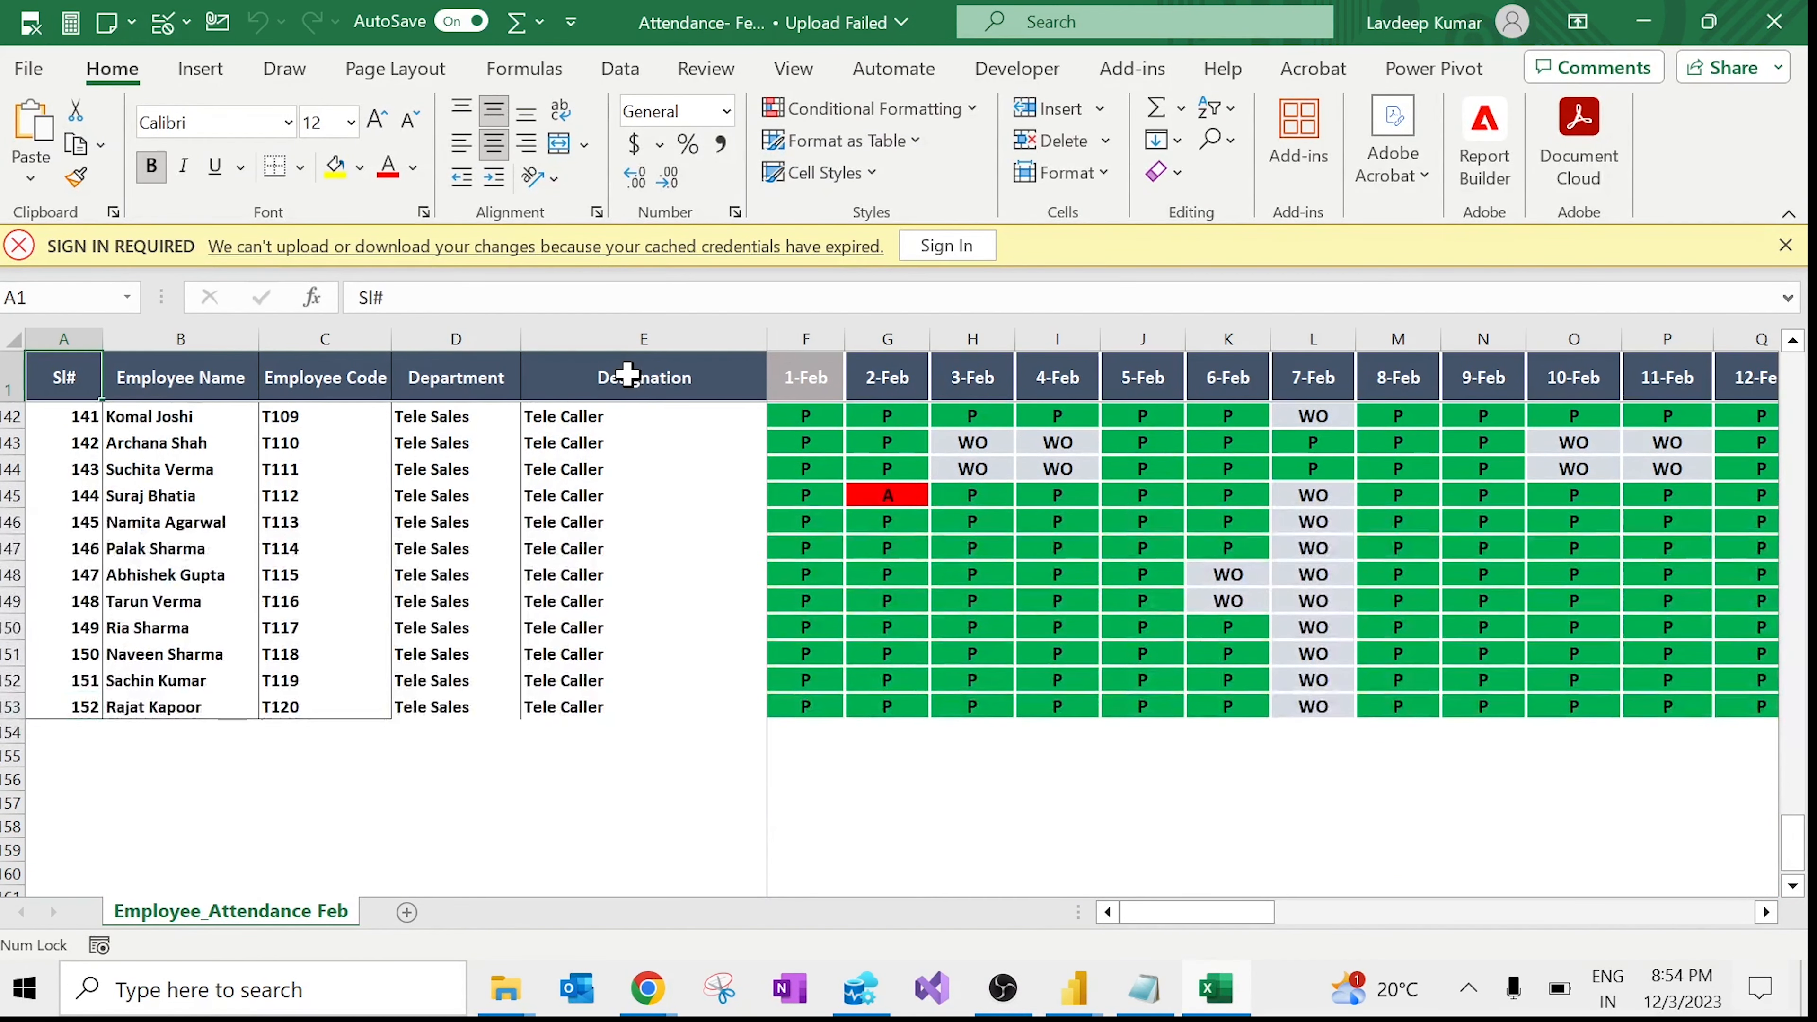
Step: Review the February header row from Sl# across to 6-Feb, then close the workbook
key("Down")
key("Up")
key("Right")
key("Right")
key("Right")
key("Right")
key("Right")
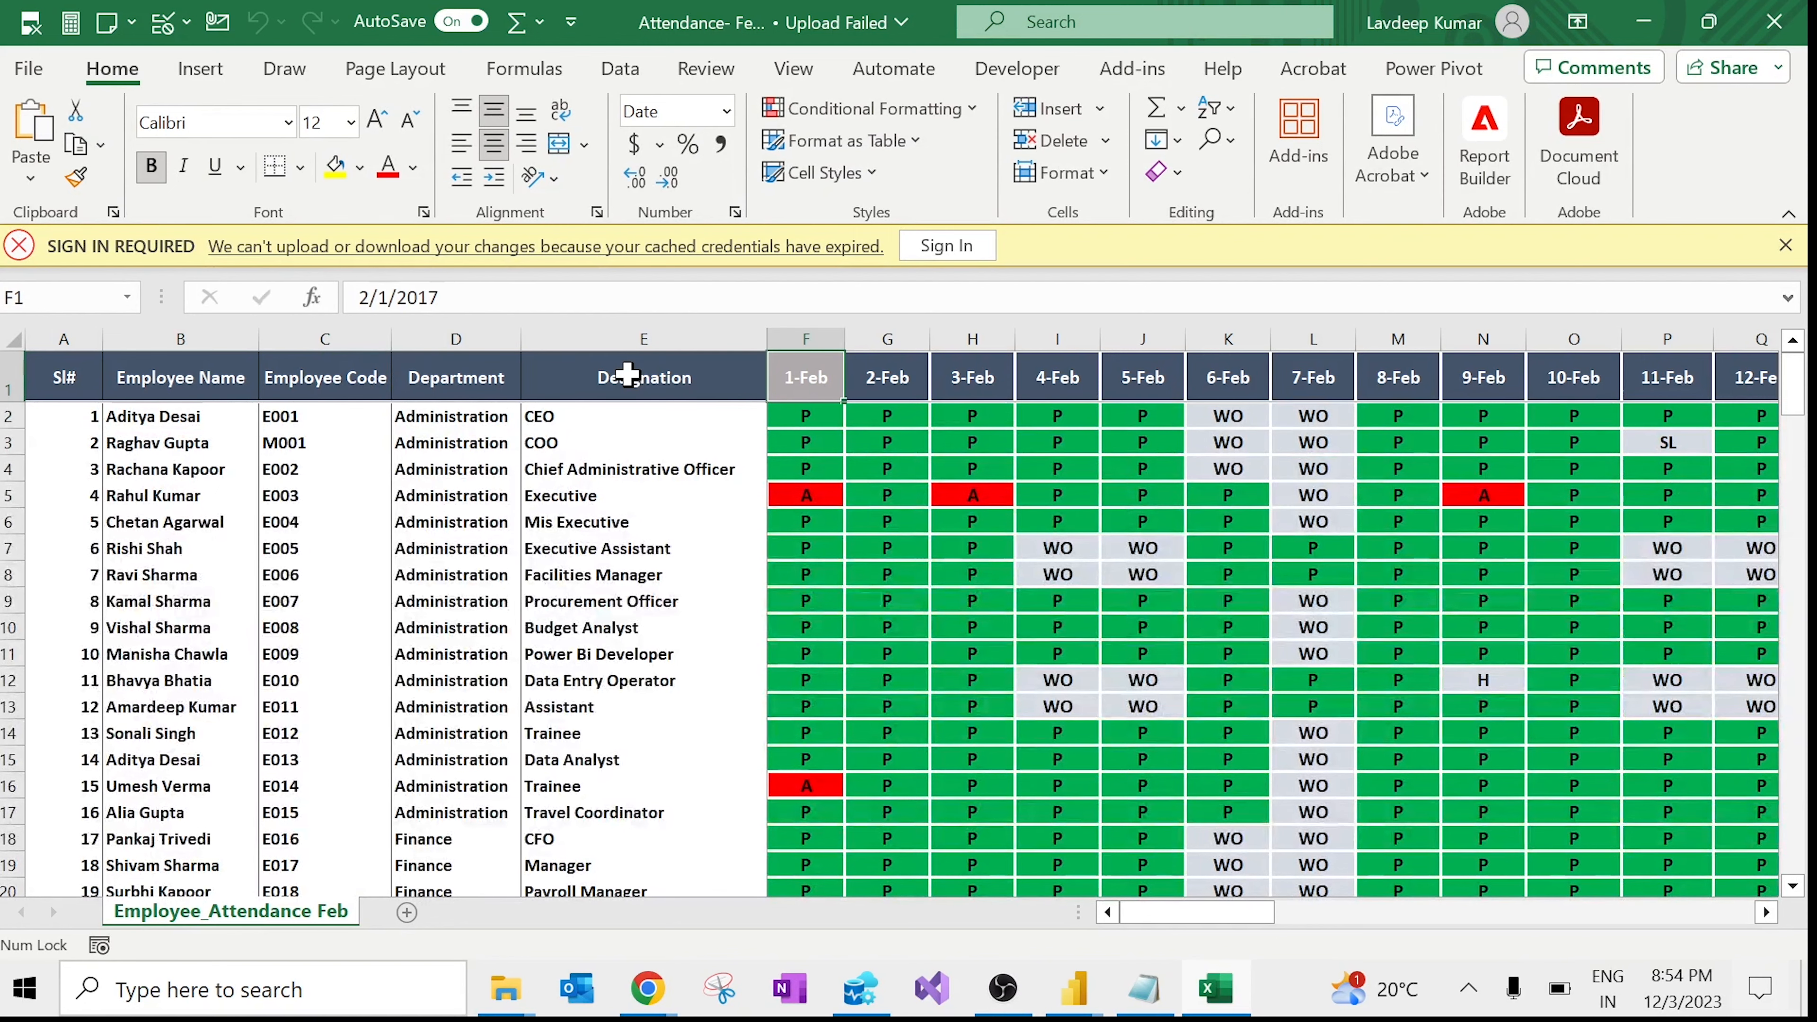
key("Right")
key("Right")
key("Right")
key("Right")
key("Right")
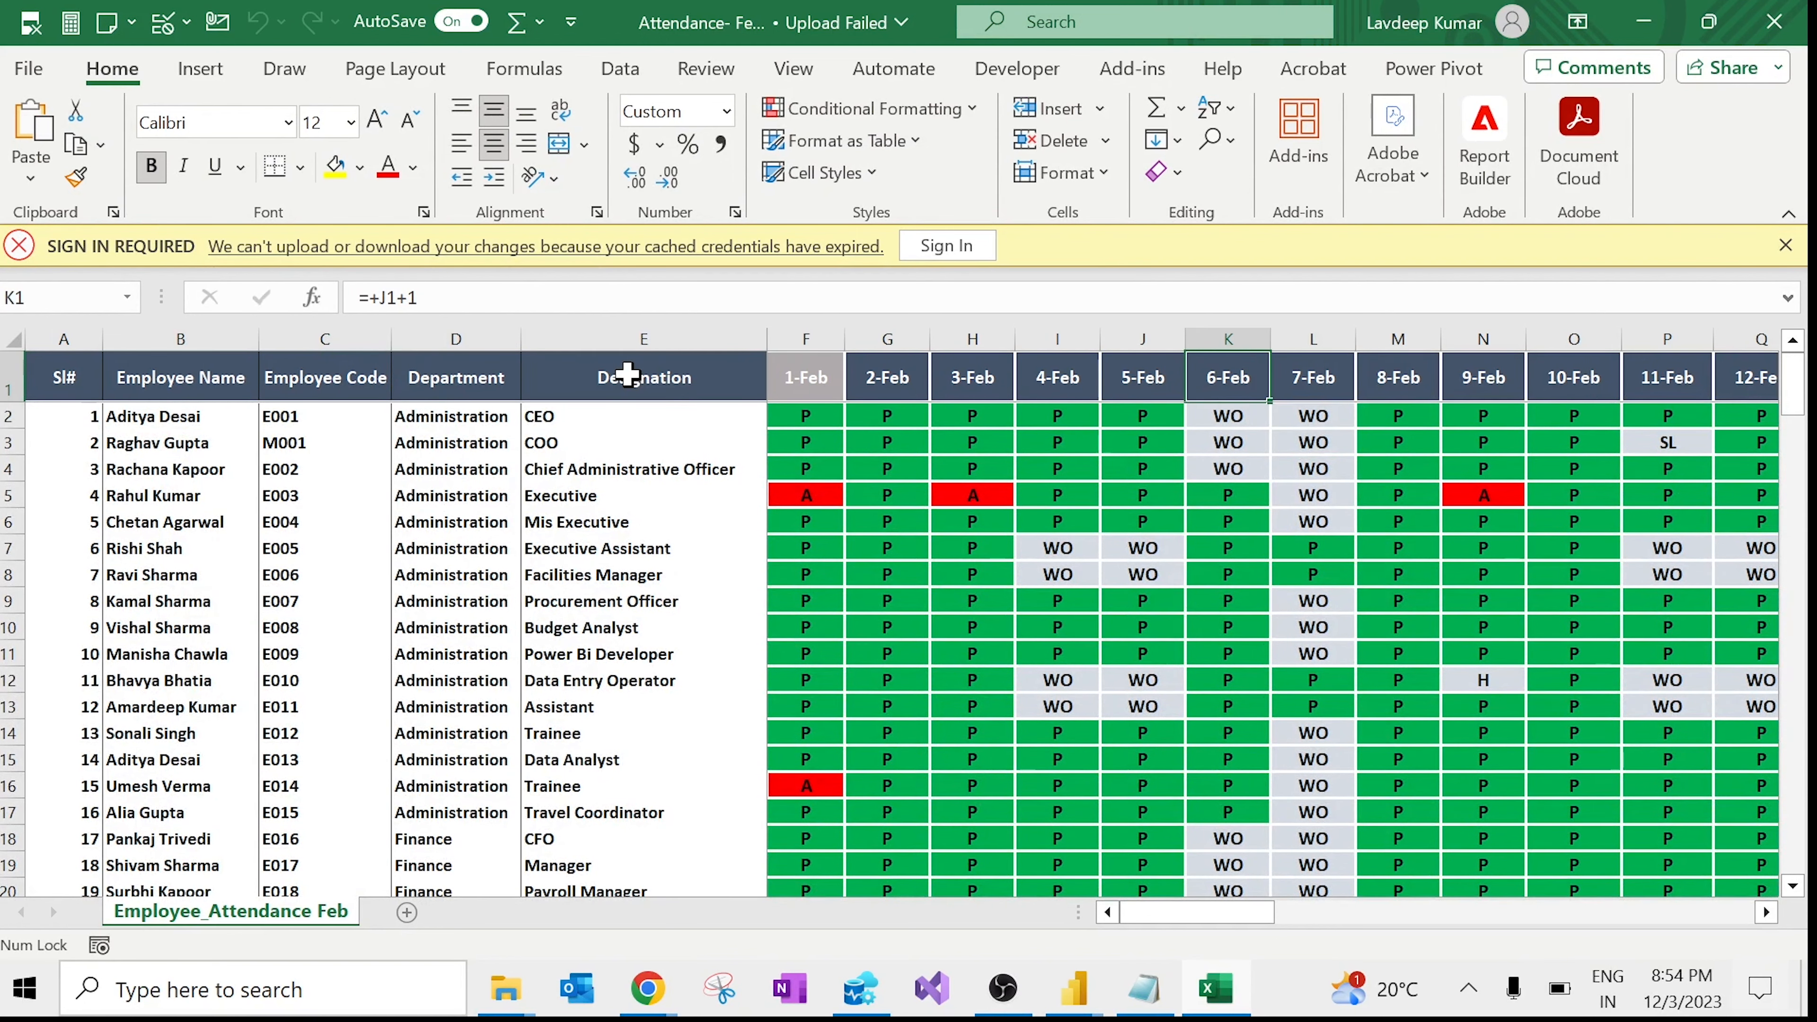
left_click(1774, 21)
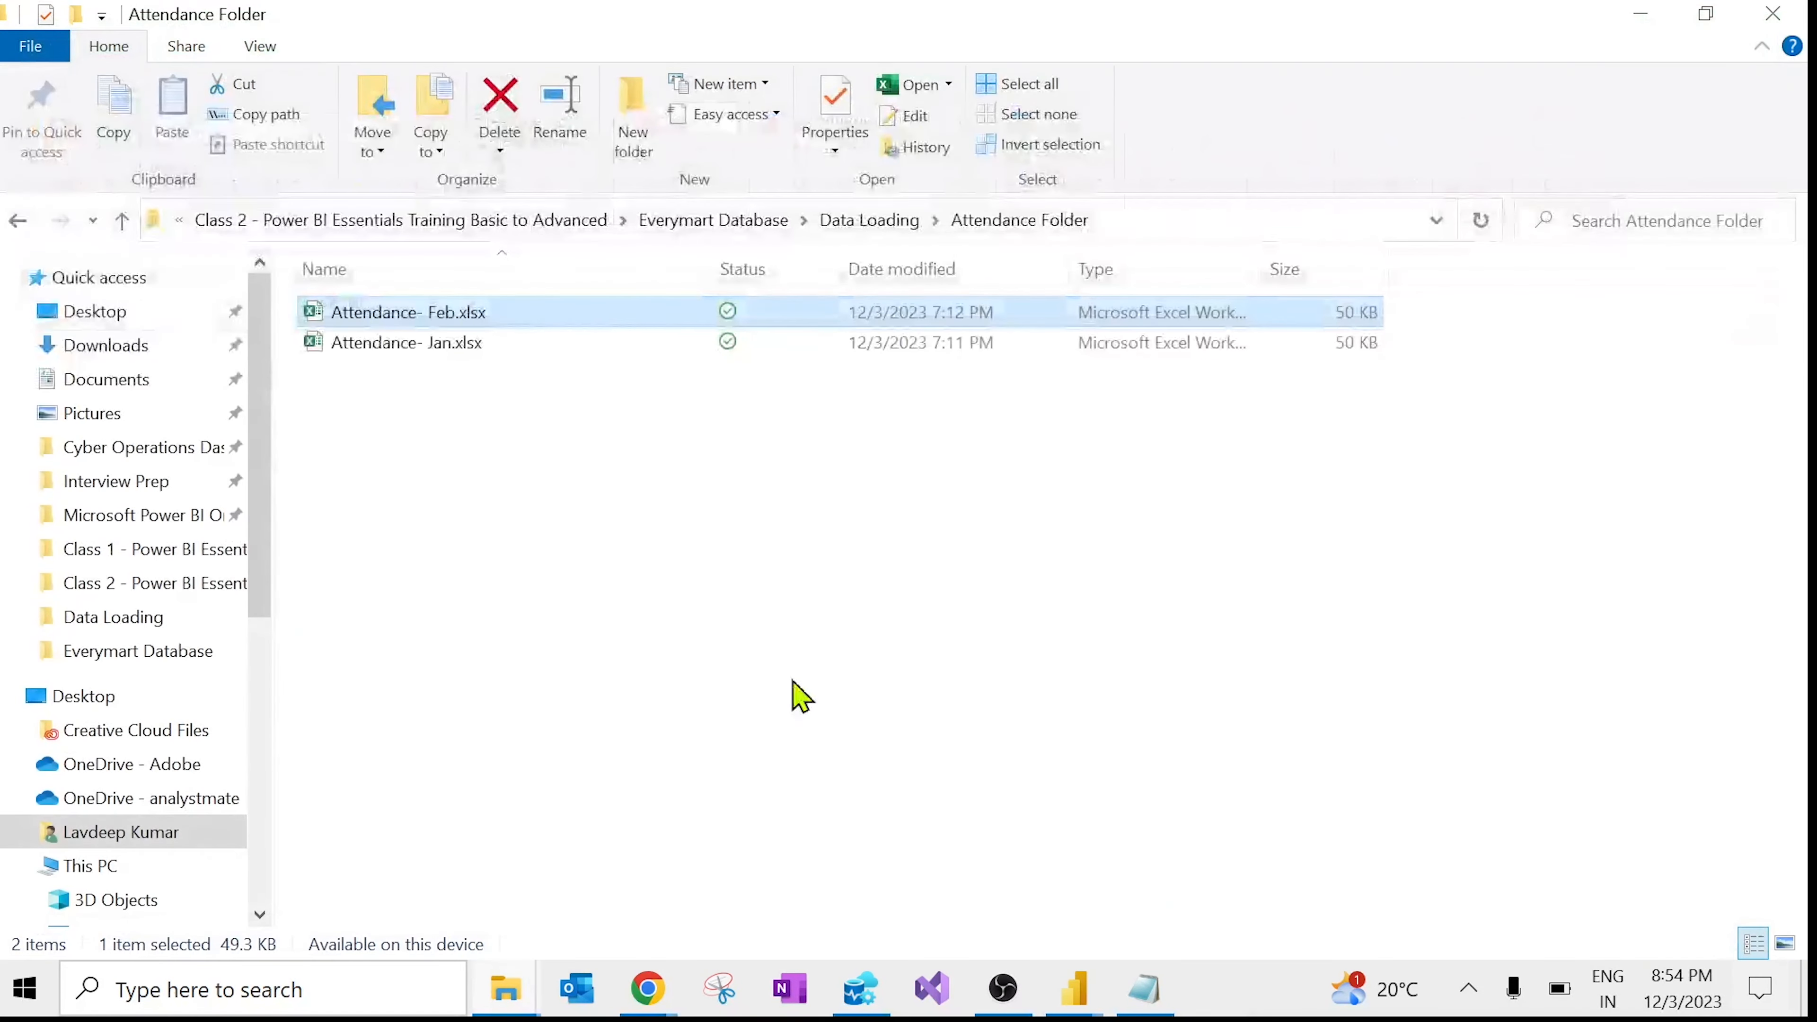
Step: Return to Power Query Editor, promote the Attendance Folder query's first row to headers, and close and apply the changes
mouse_move(1075, 992)
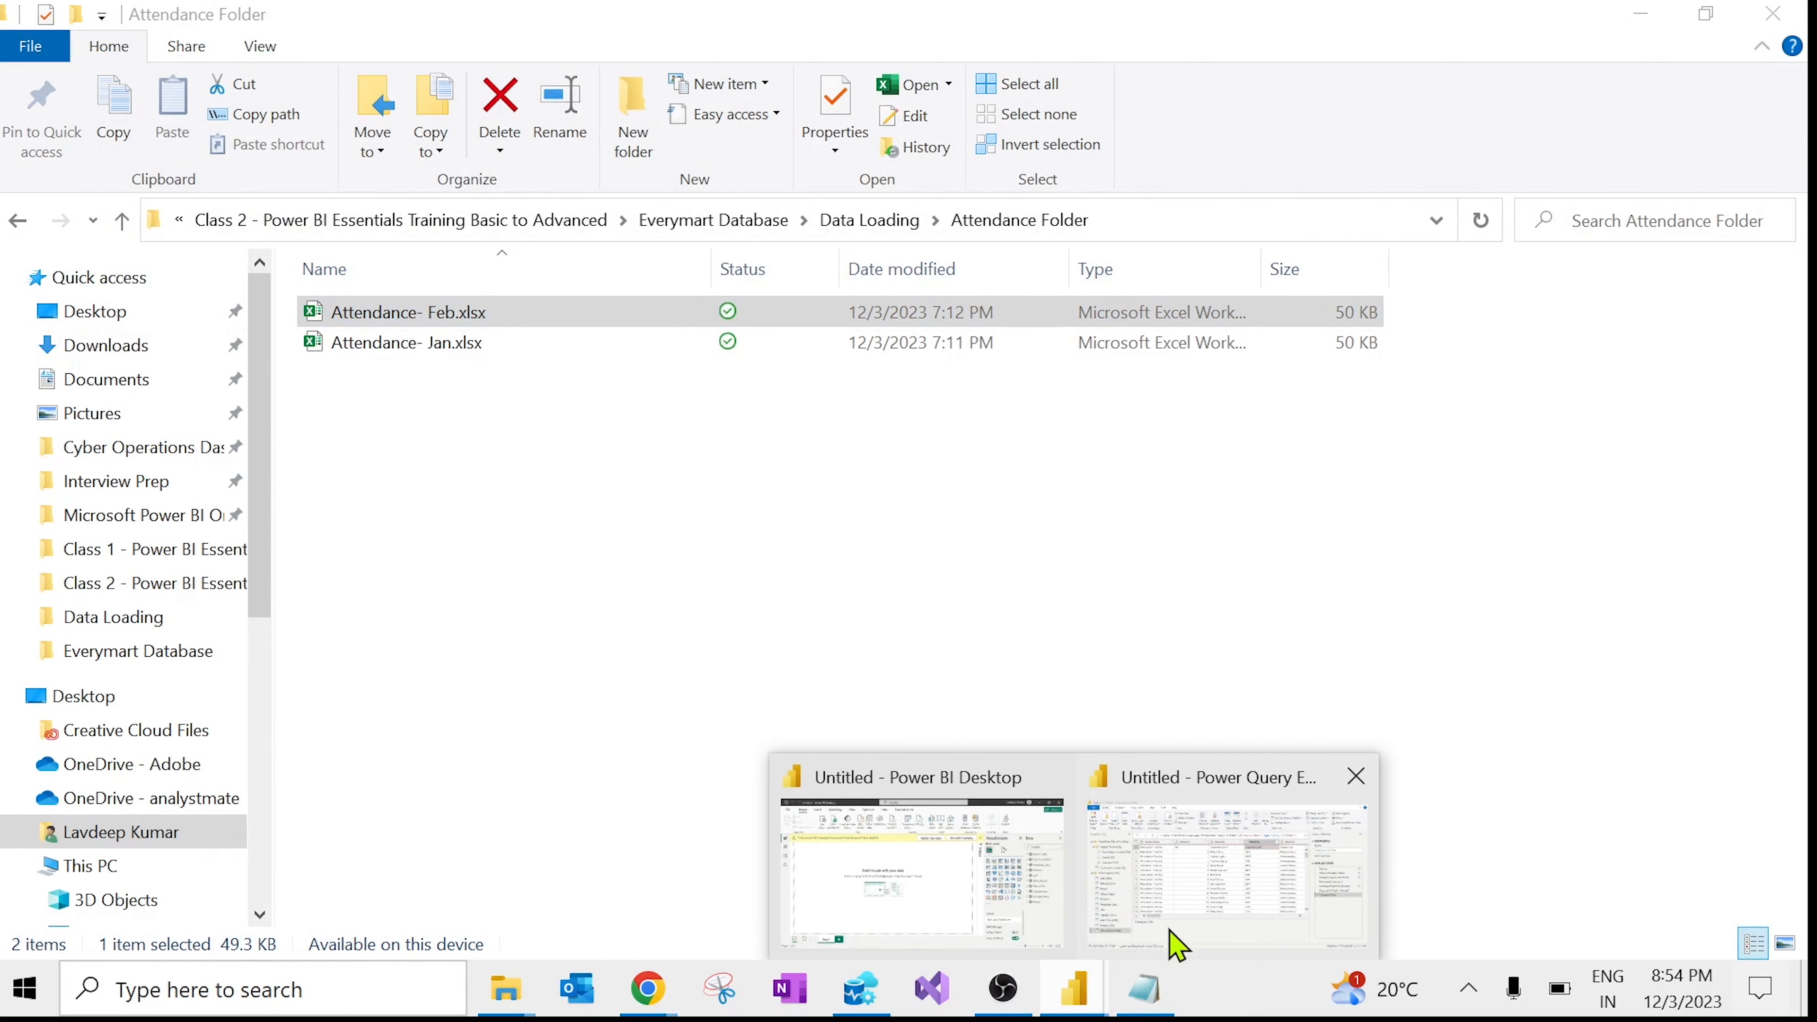
left_click(1194, 910)
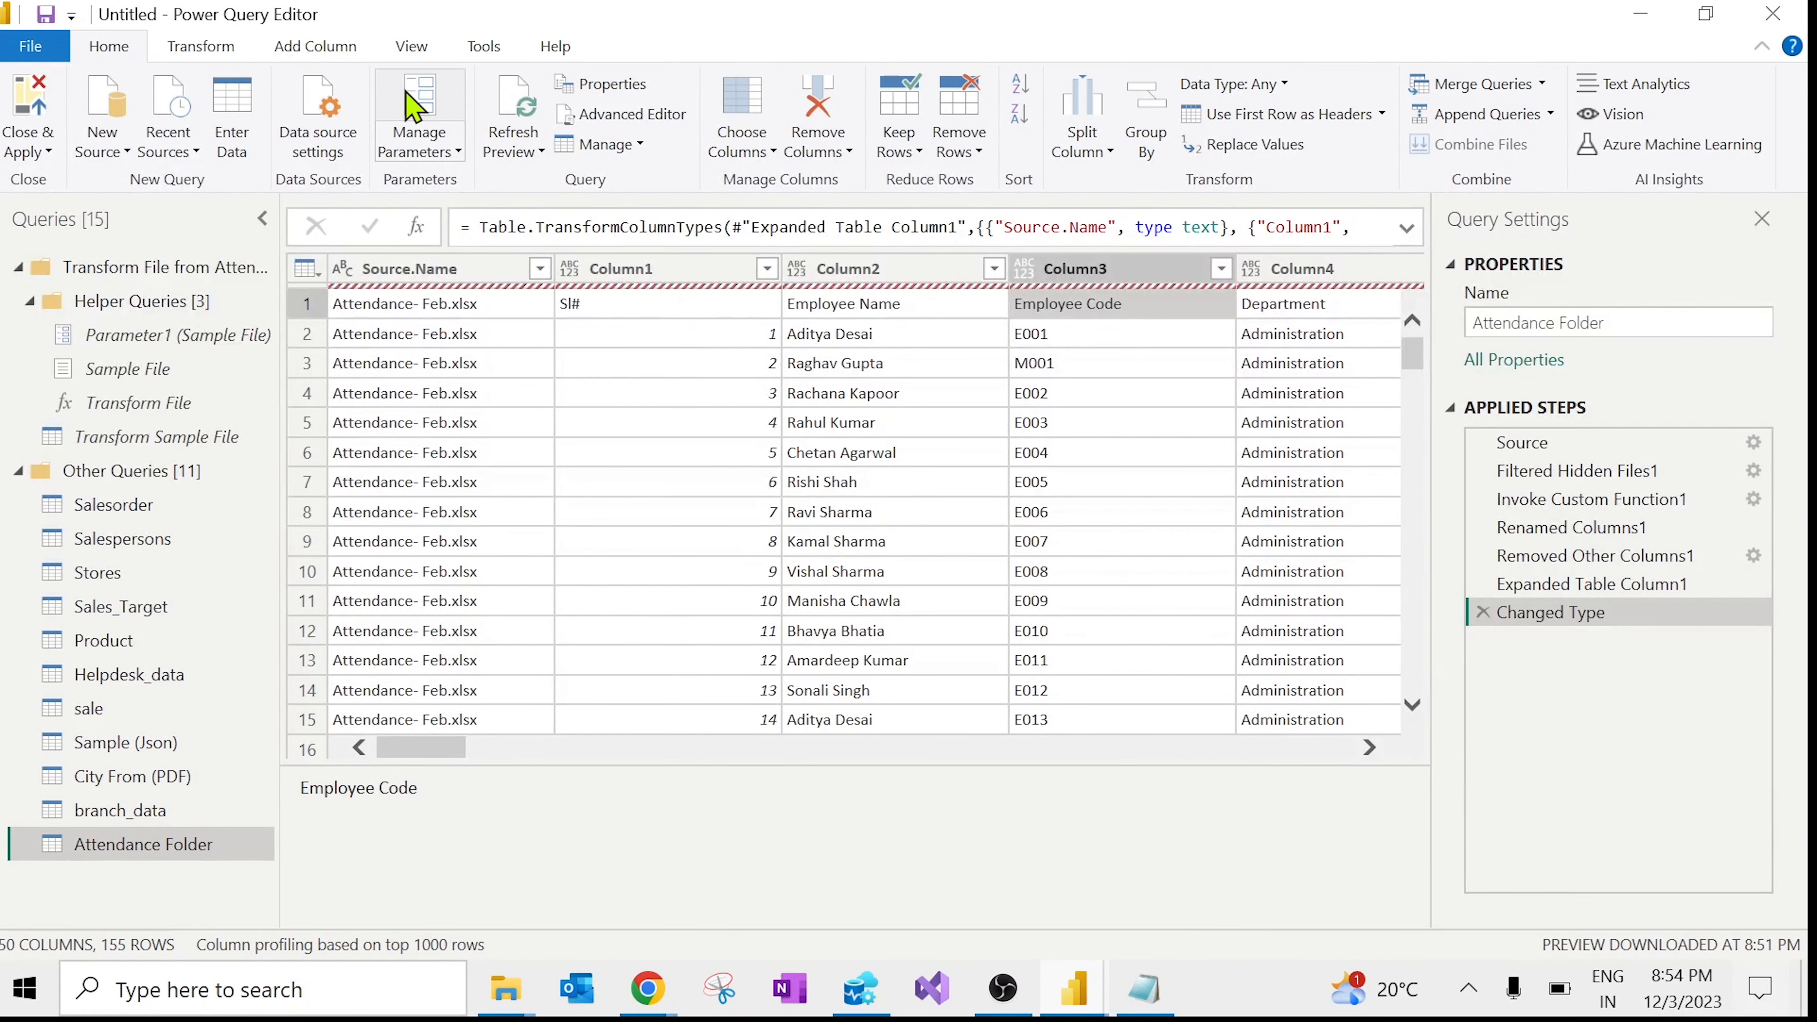
left_click(200, 45)
left_click(140, 108)
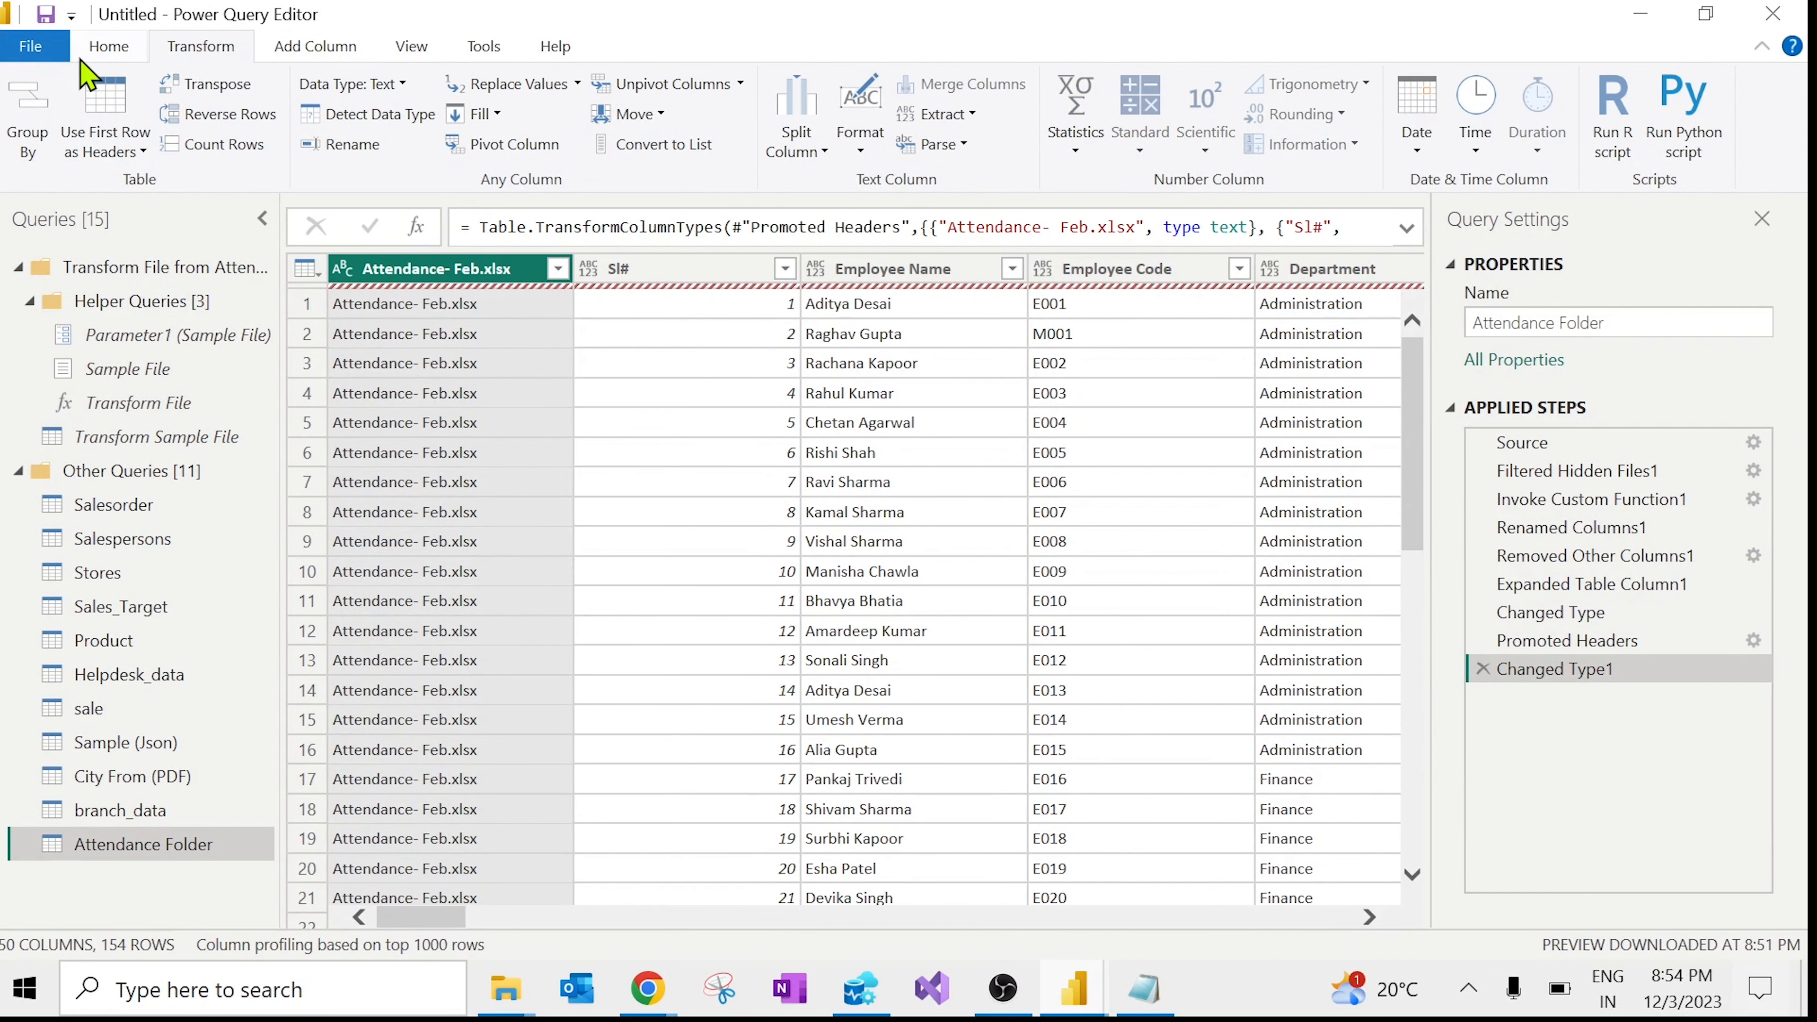
left_click(111, 48)
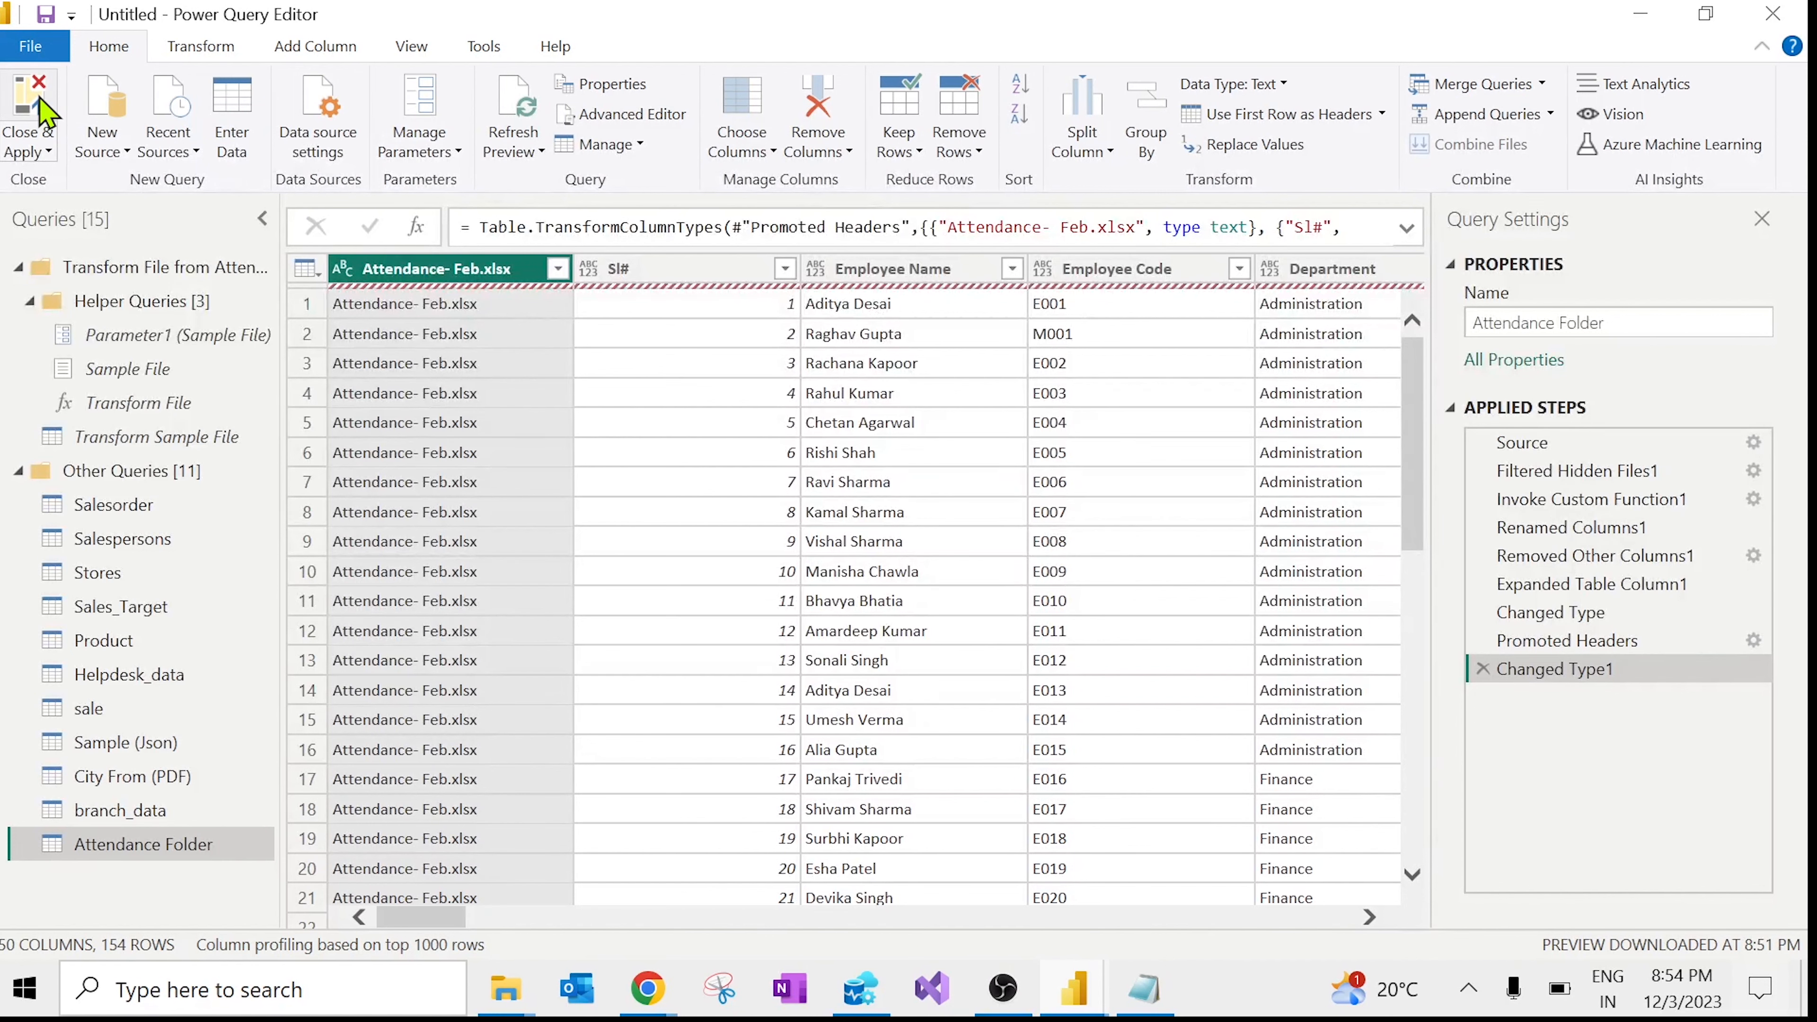
Step: Switch to the Attendance Folder window in File Explorer
left_click(508, 988)
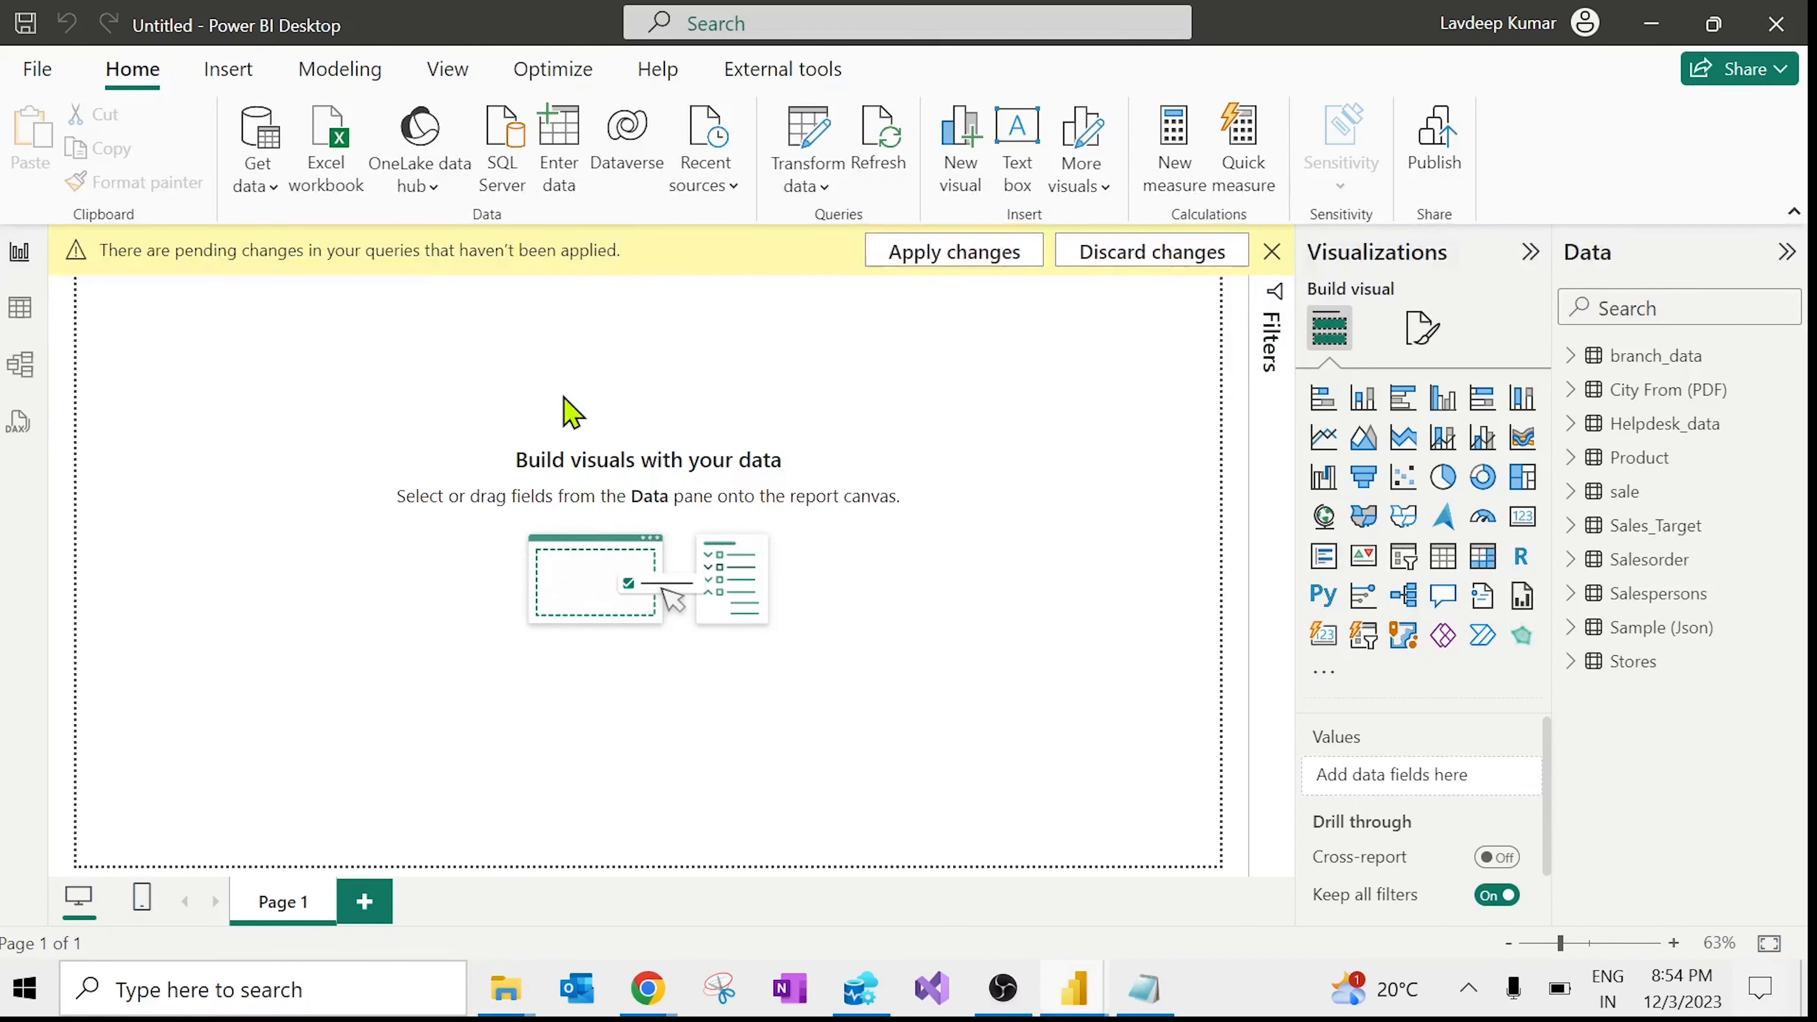
mouse_move(507, 988)
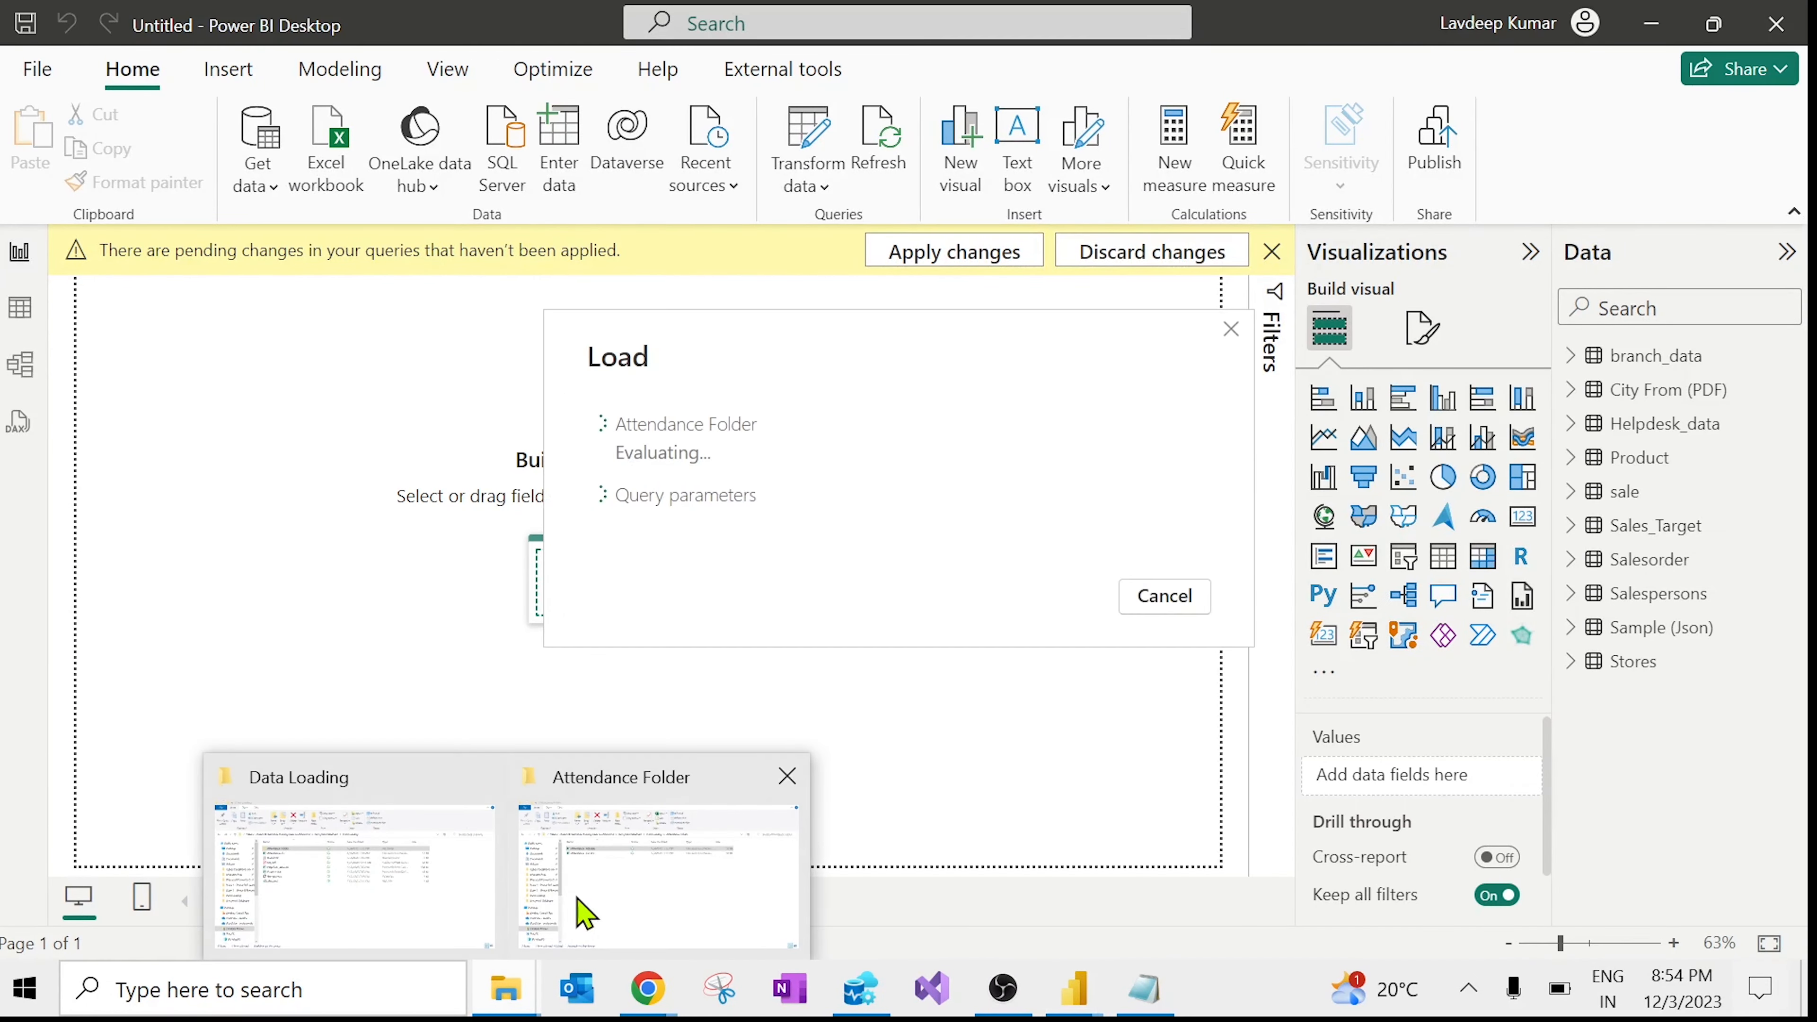
left_click(648, 895)
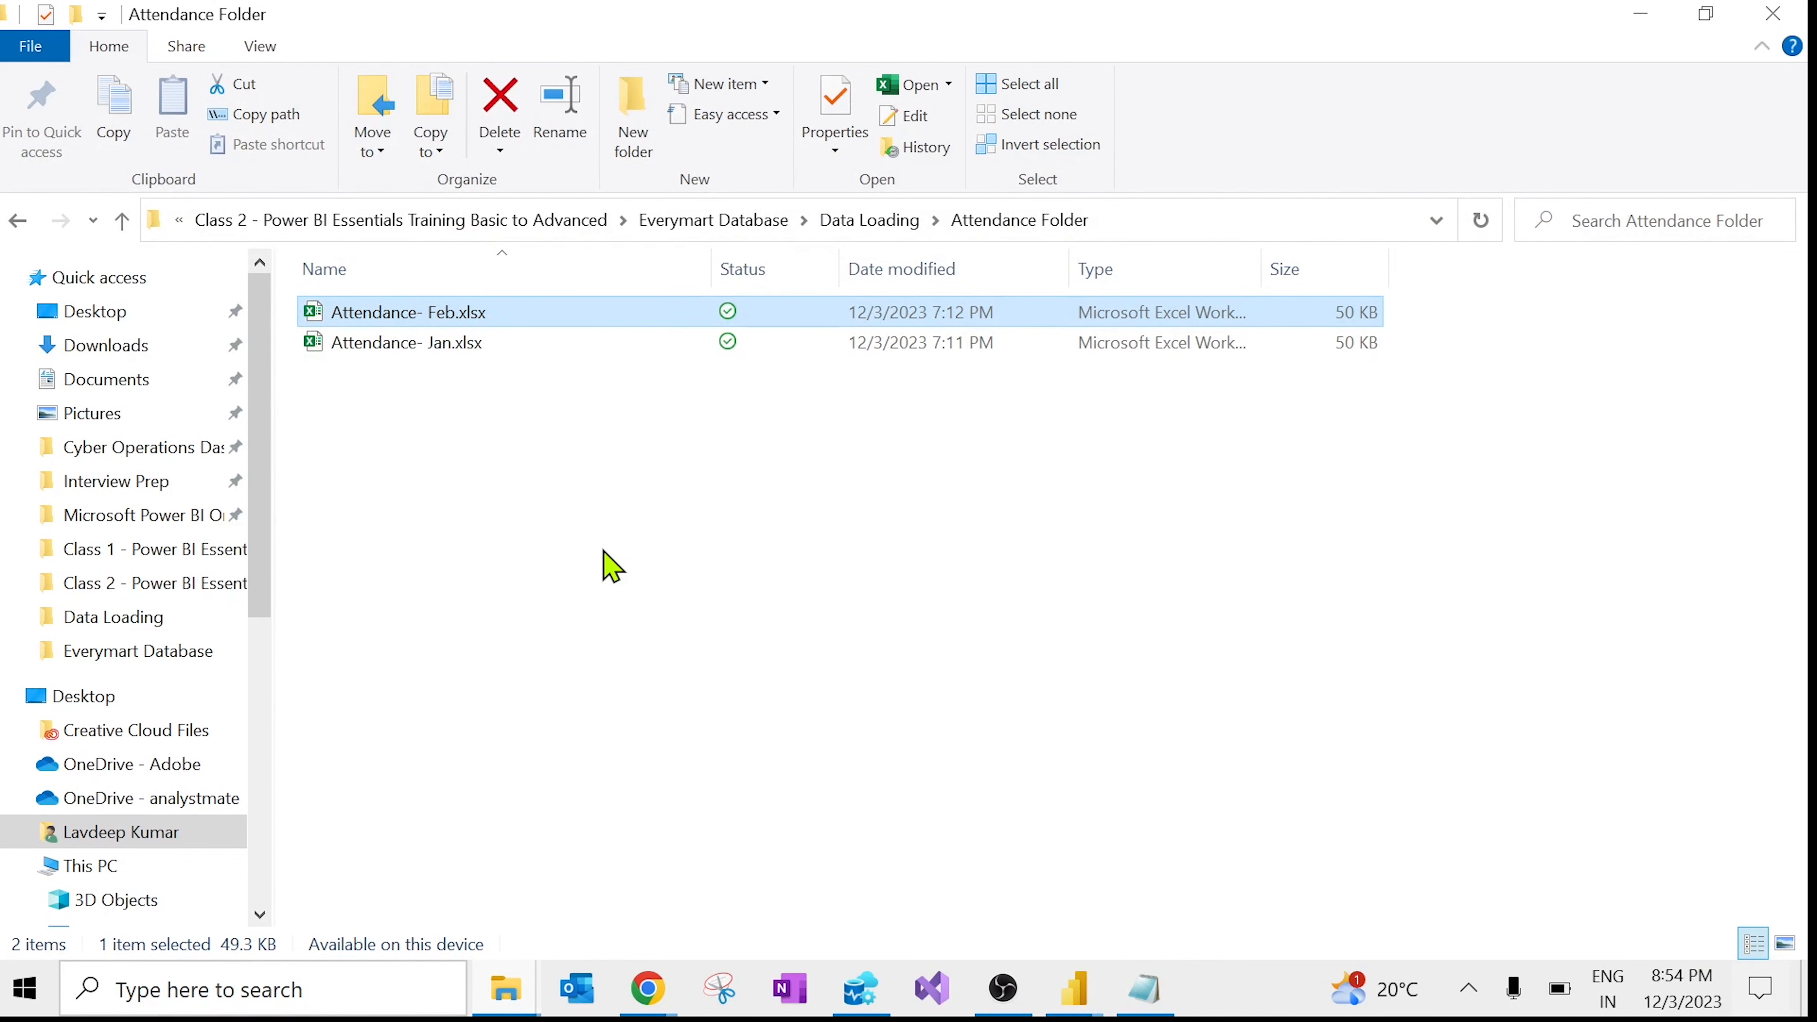
Step: Switch to Power BI Desktop, dismiss the Load dialog, and discard the pending query changes
key("alt+Tab")
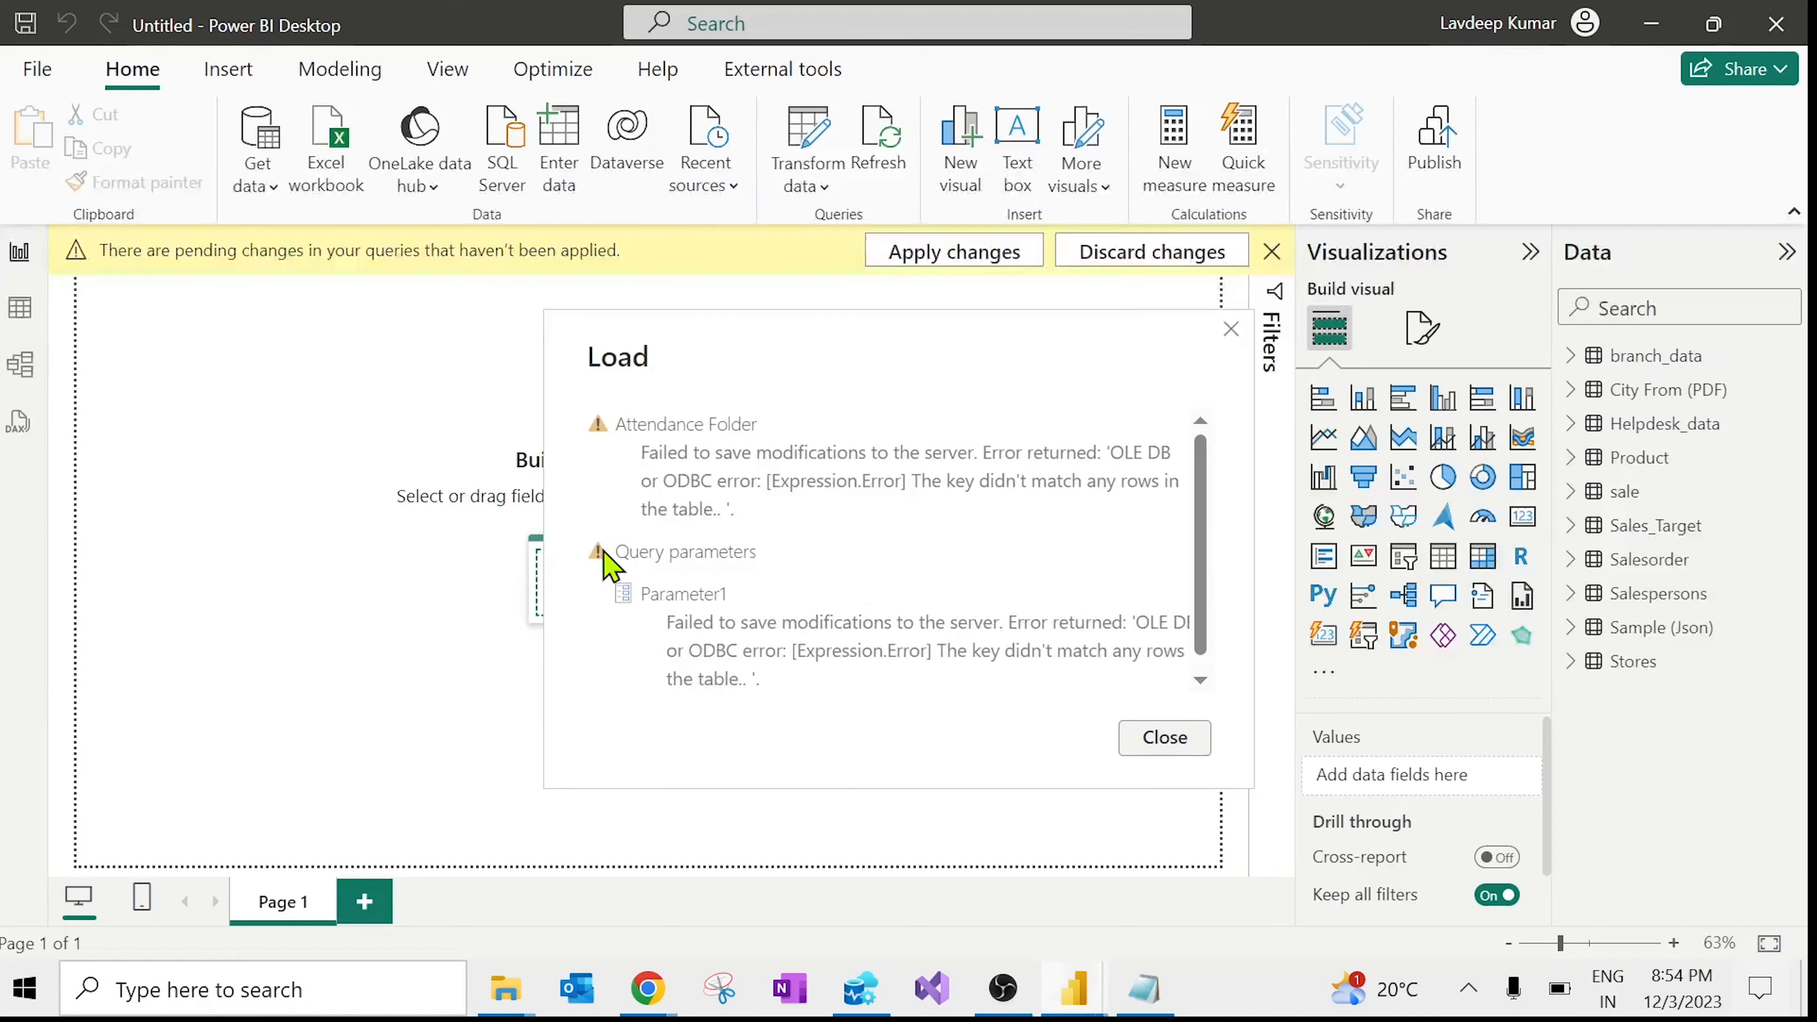
left_click(1139, 748)
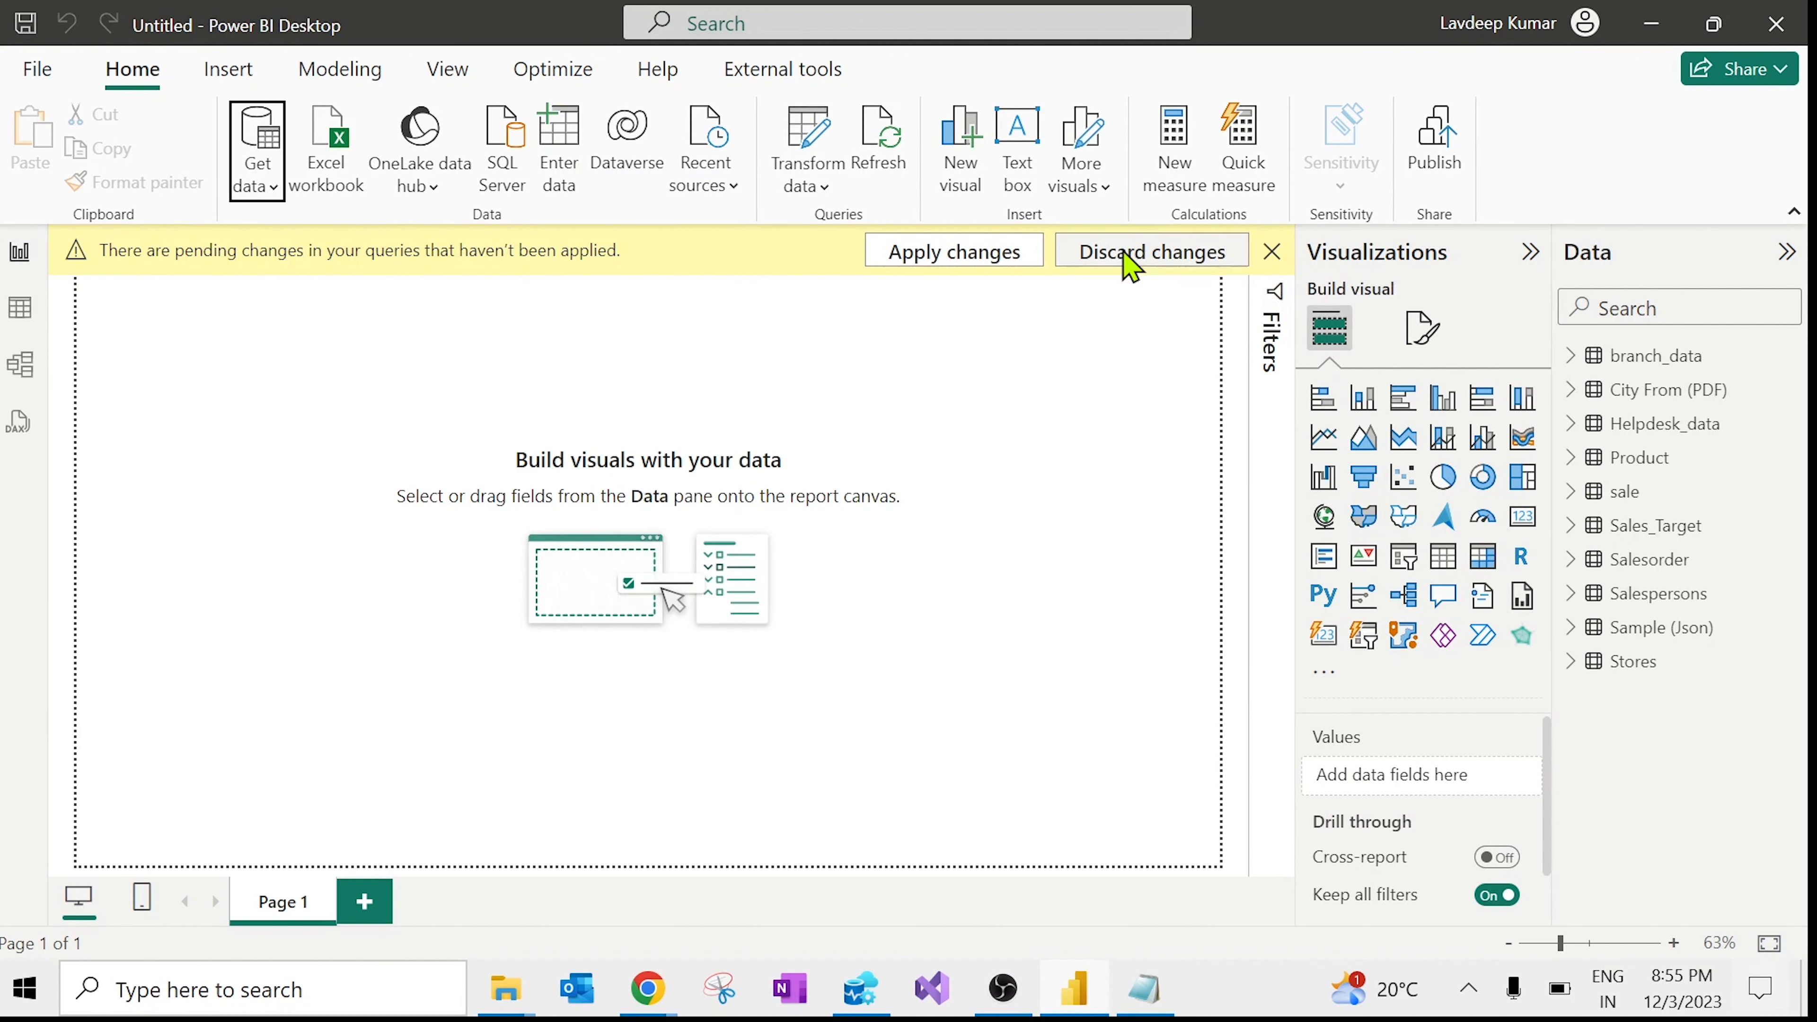
left_click(1138, 264)
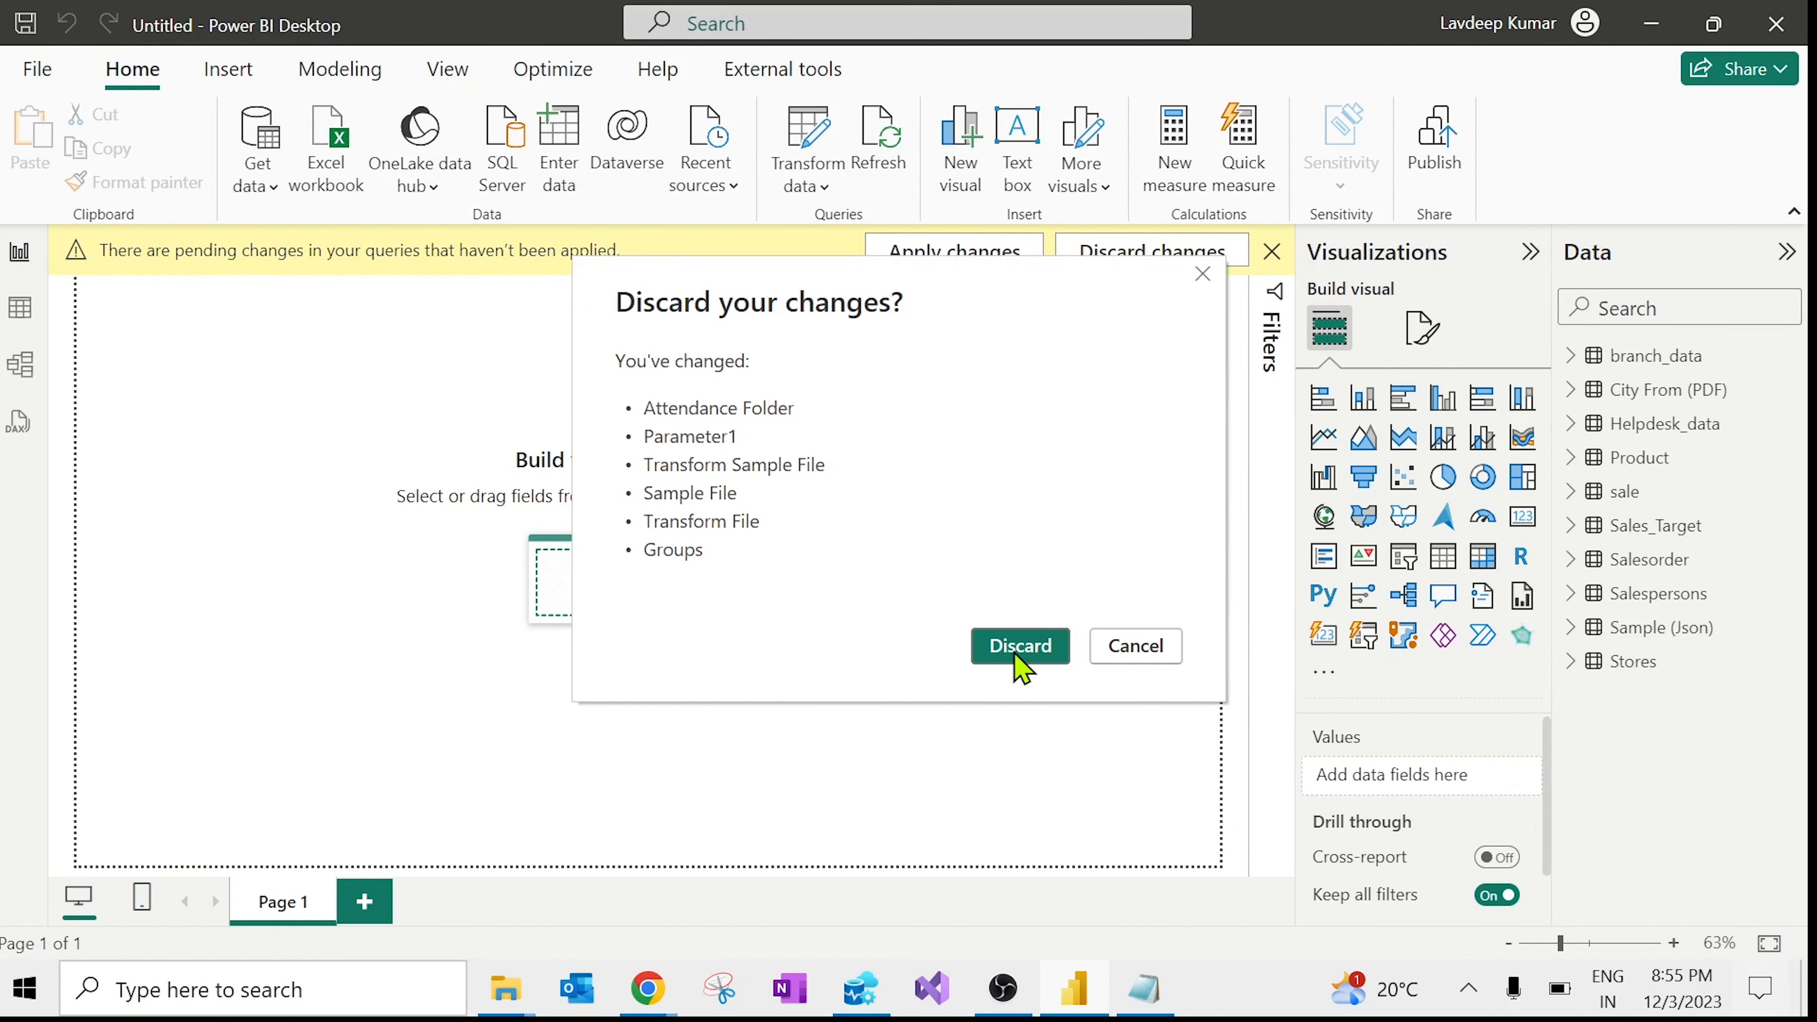
left_click(1020, 647)
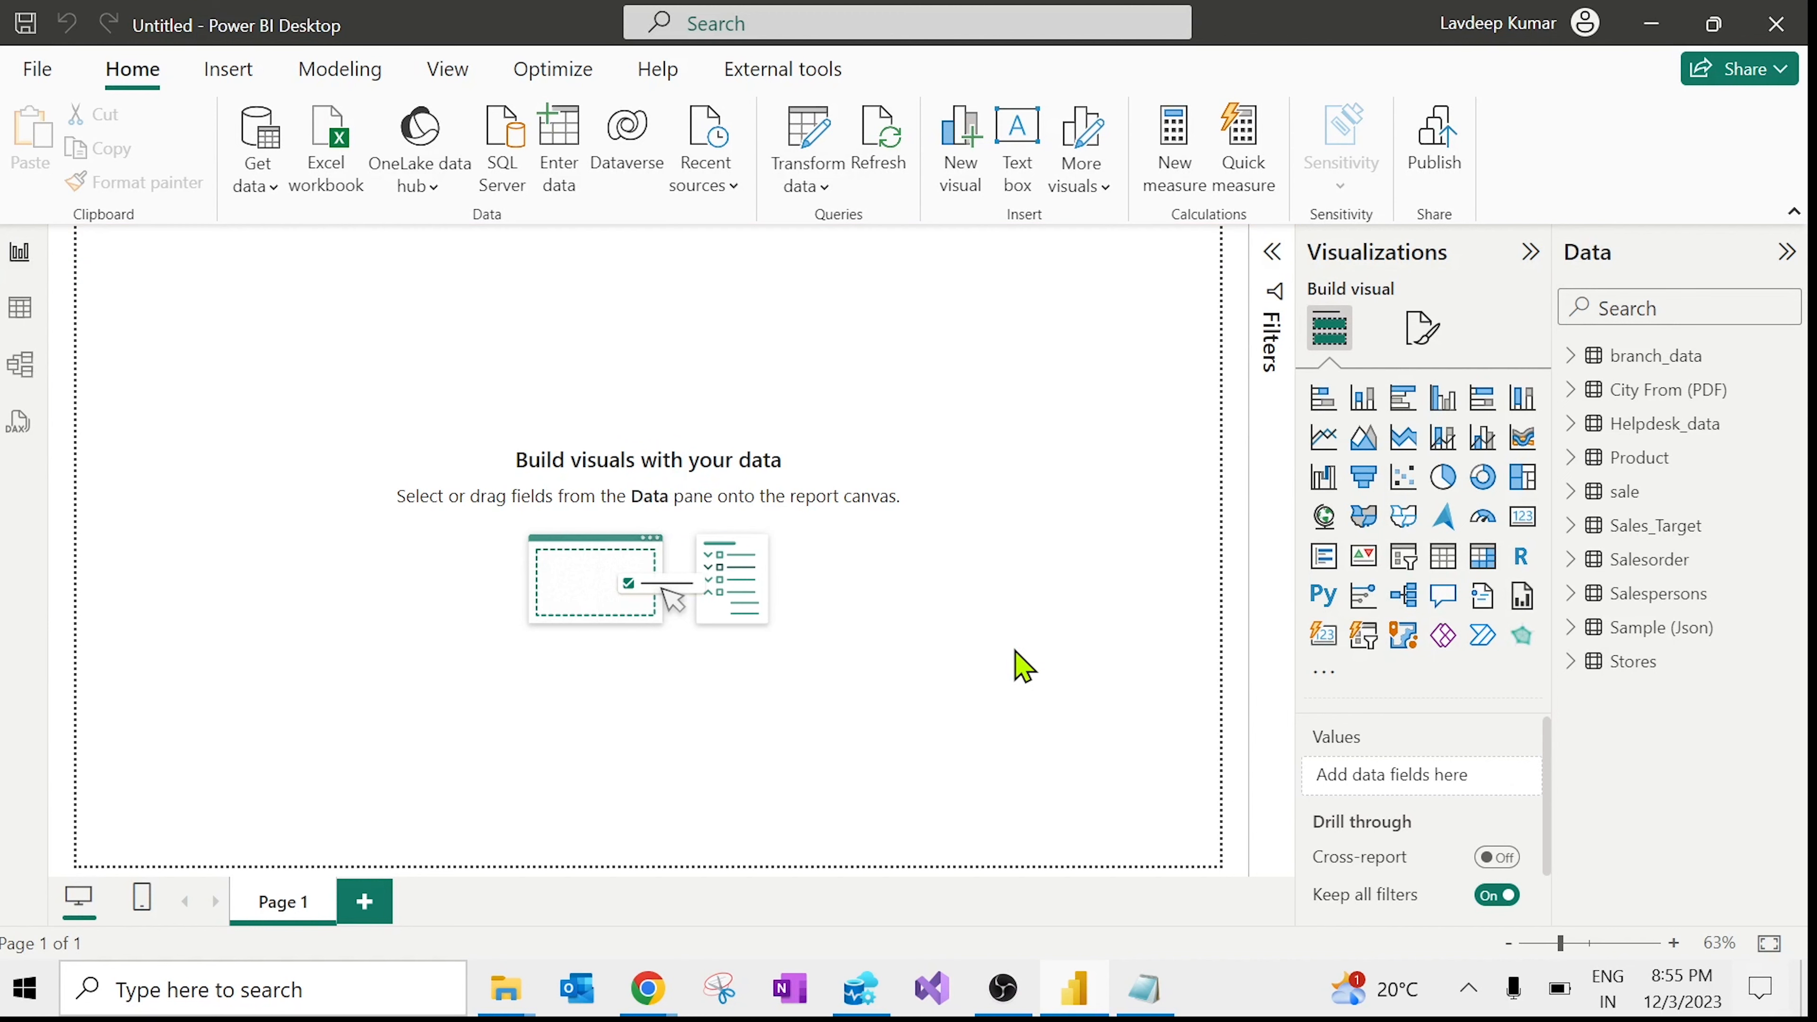
Step: Open the Attendance- Jan.xlsx workbook from the Attendance Folder in File Explorer
mouse_move(516, 998)
left_click(644, 907)
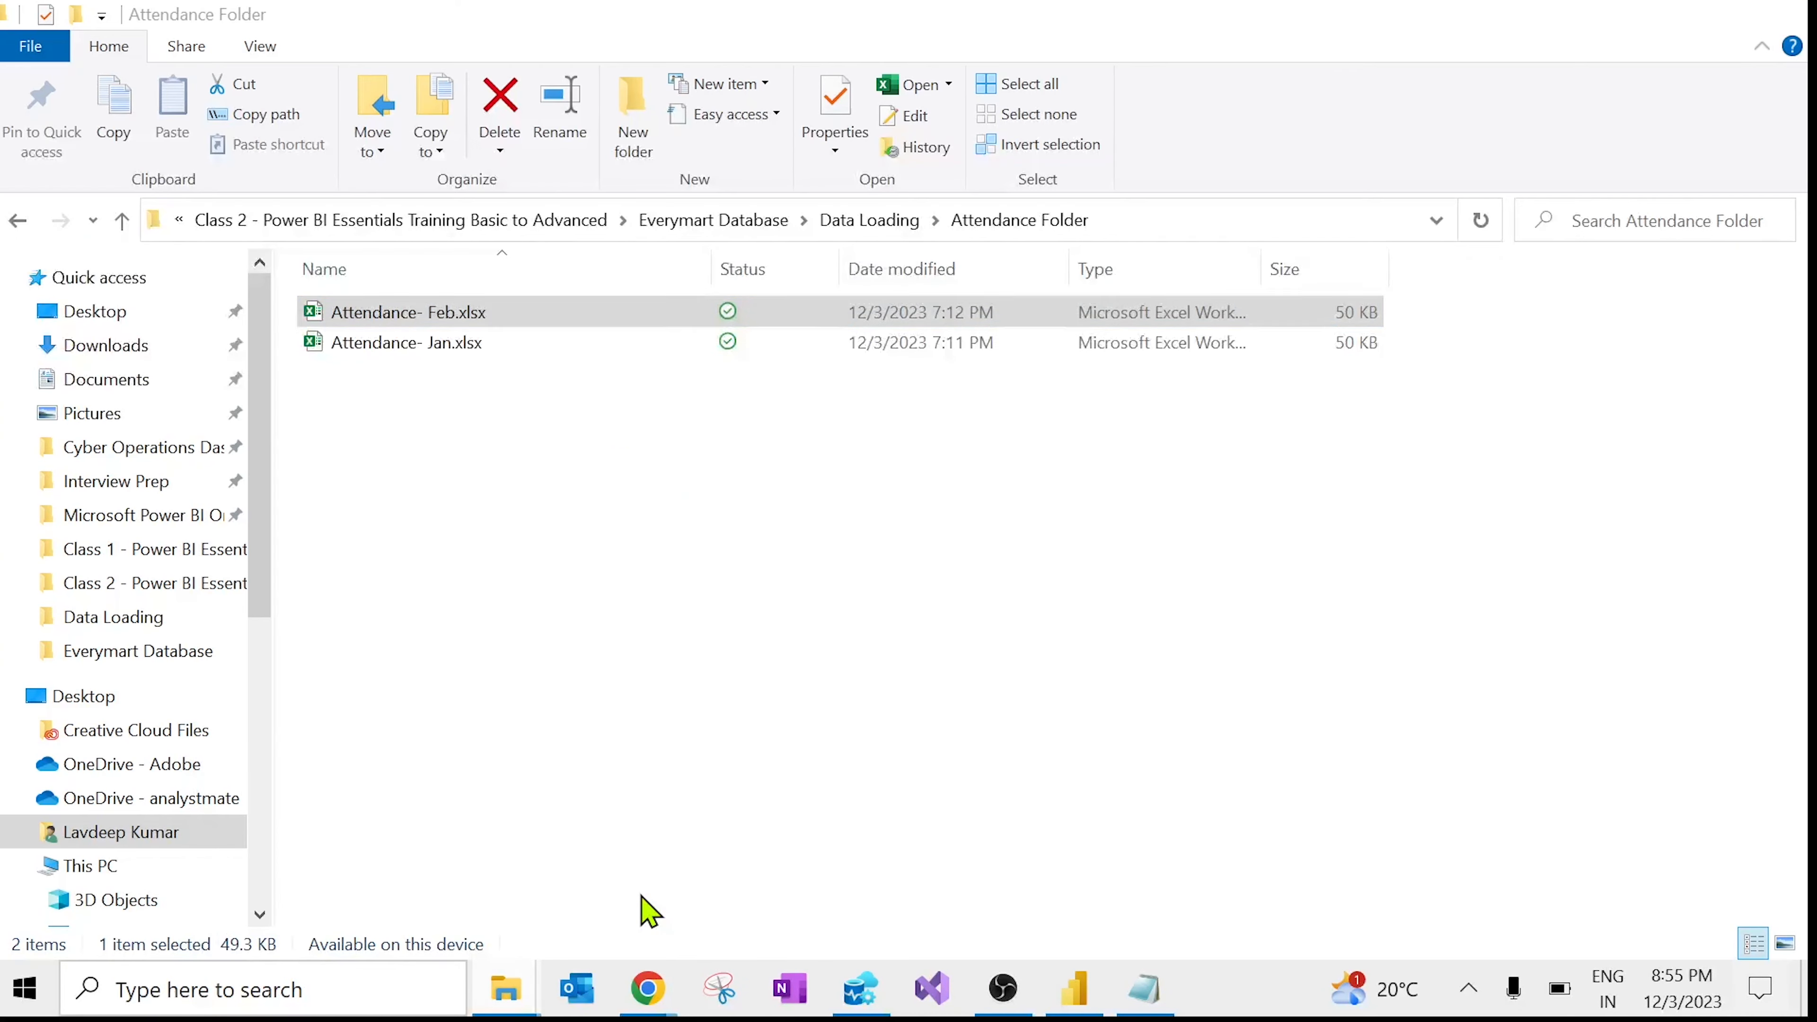
key("Down")
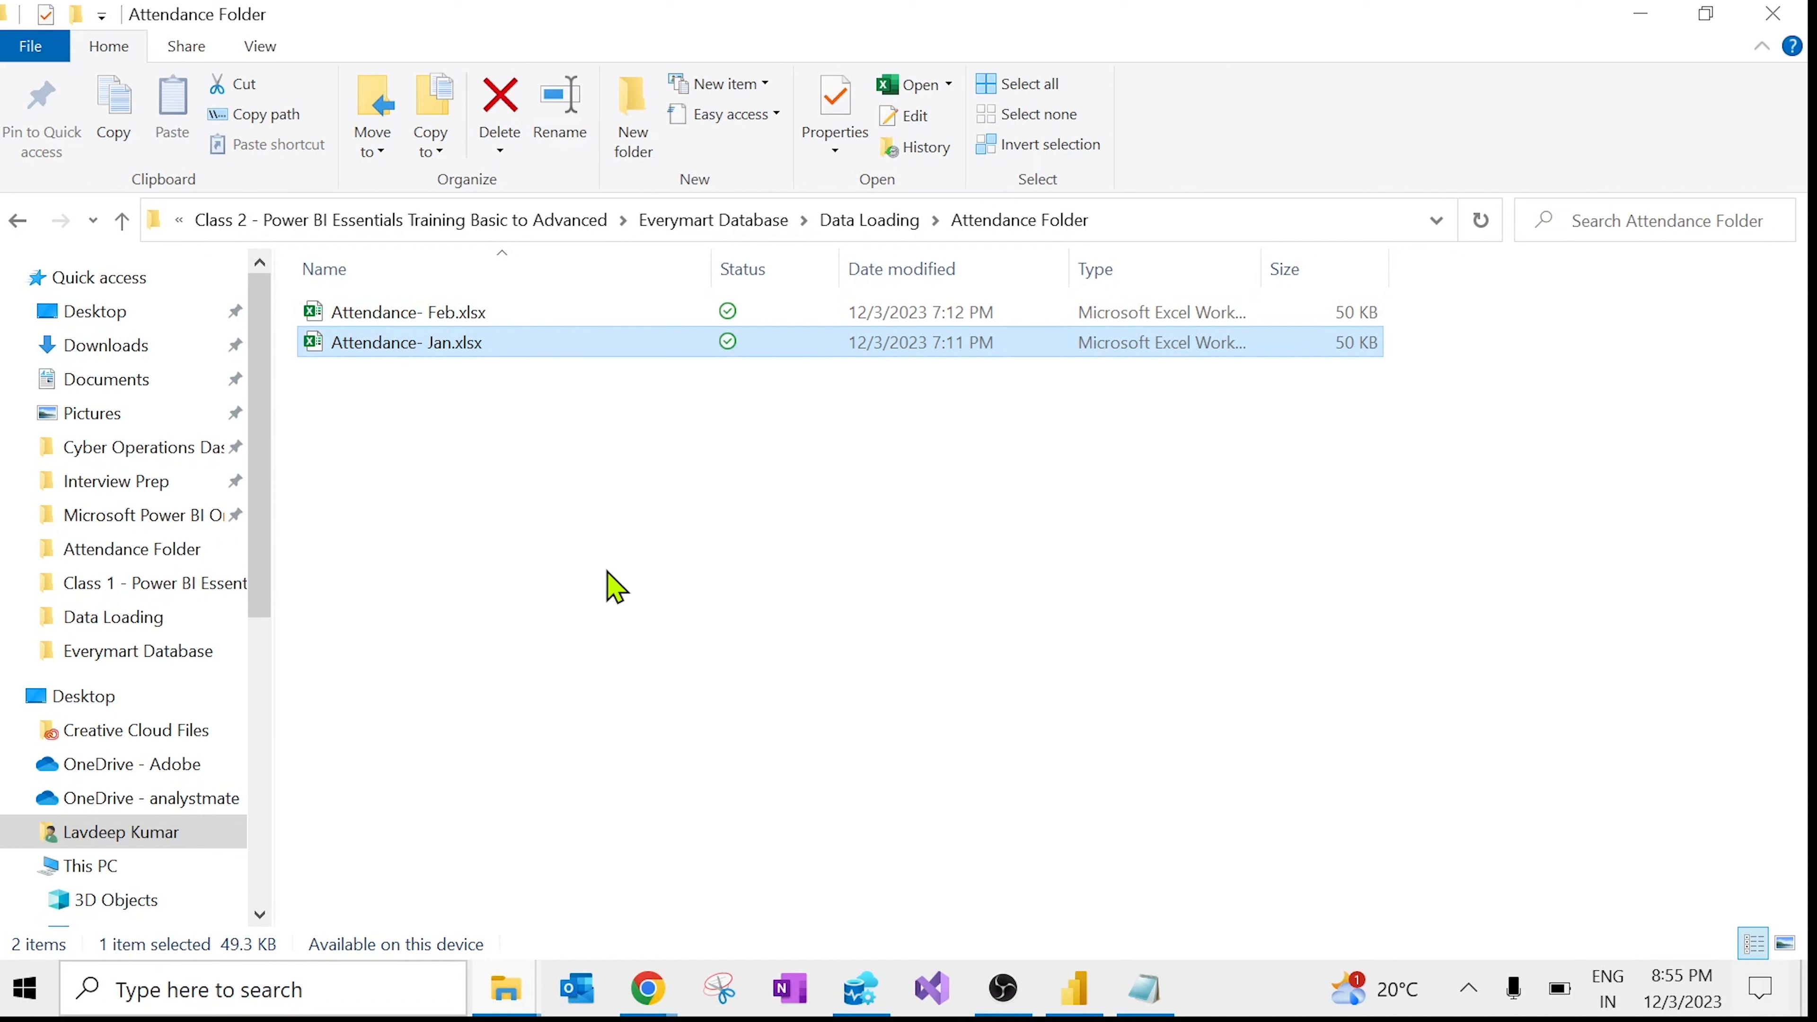
key("Return")
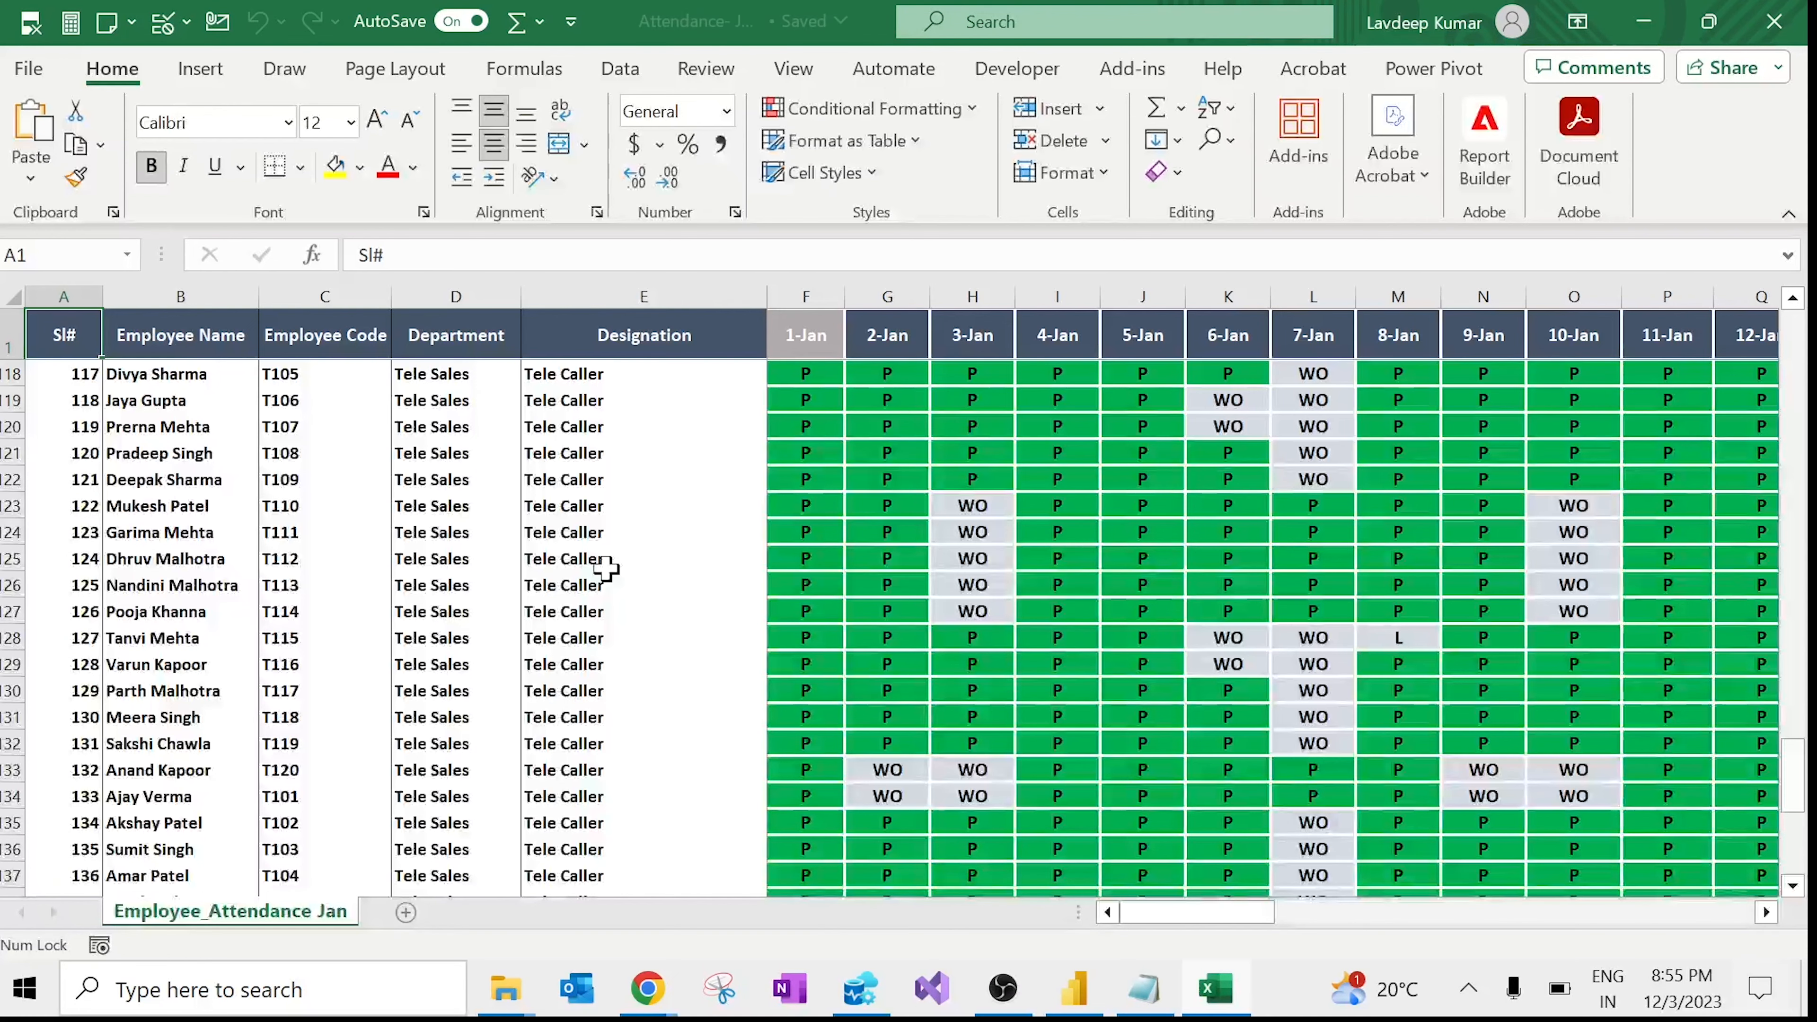
Step: Delete all columns from 1-Jan through Training in the Employee_Attendance Jan sheet
left_click(823, 334)
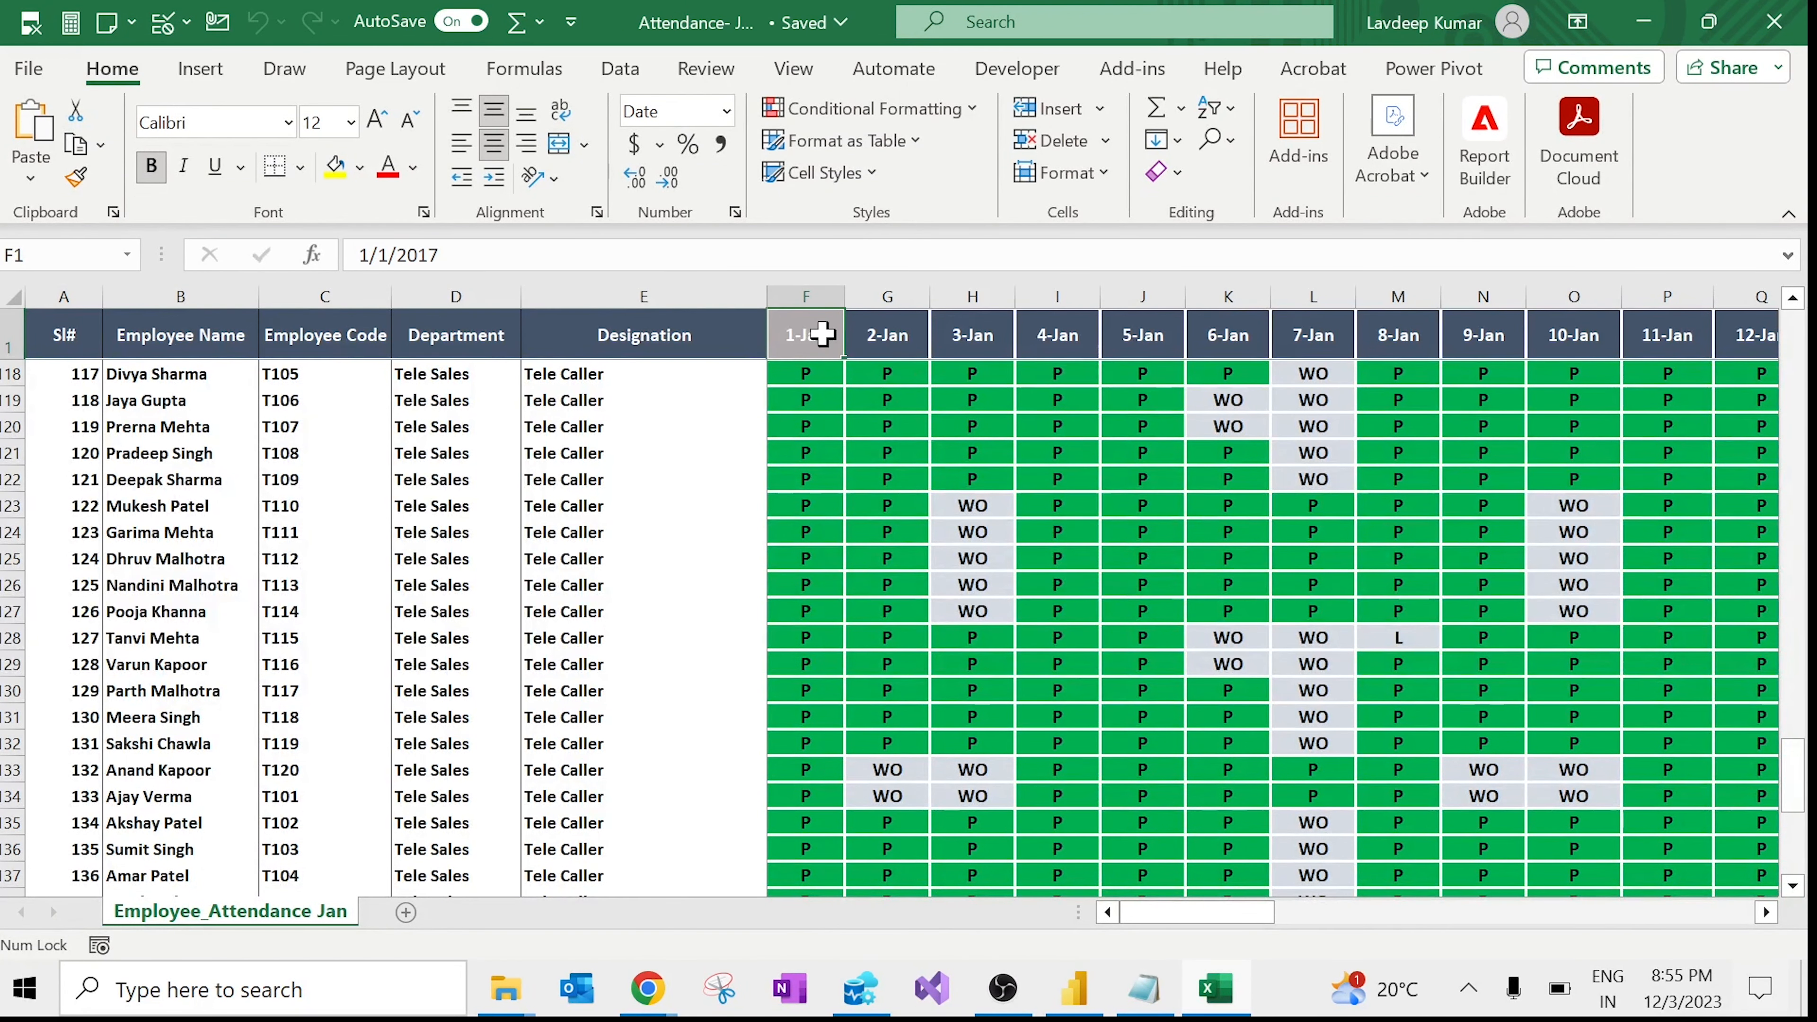
key("ctrl+space")
key("shift+Right")
key("shift+Right")
key("shift+Right")
key("shift+Right")
key("shift+Right")
key("shift+Right")
key("shift+Right")
key("shift+Right")
key("shift+Right")
key("shift+Right")
key("shift+Right")
key("shift+Right")
key("shift+Right")
key("shift+Right")
key("shift+Right")
key("shift+Right")
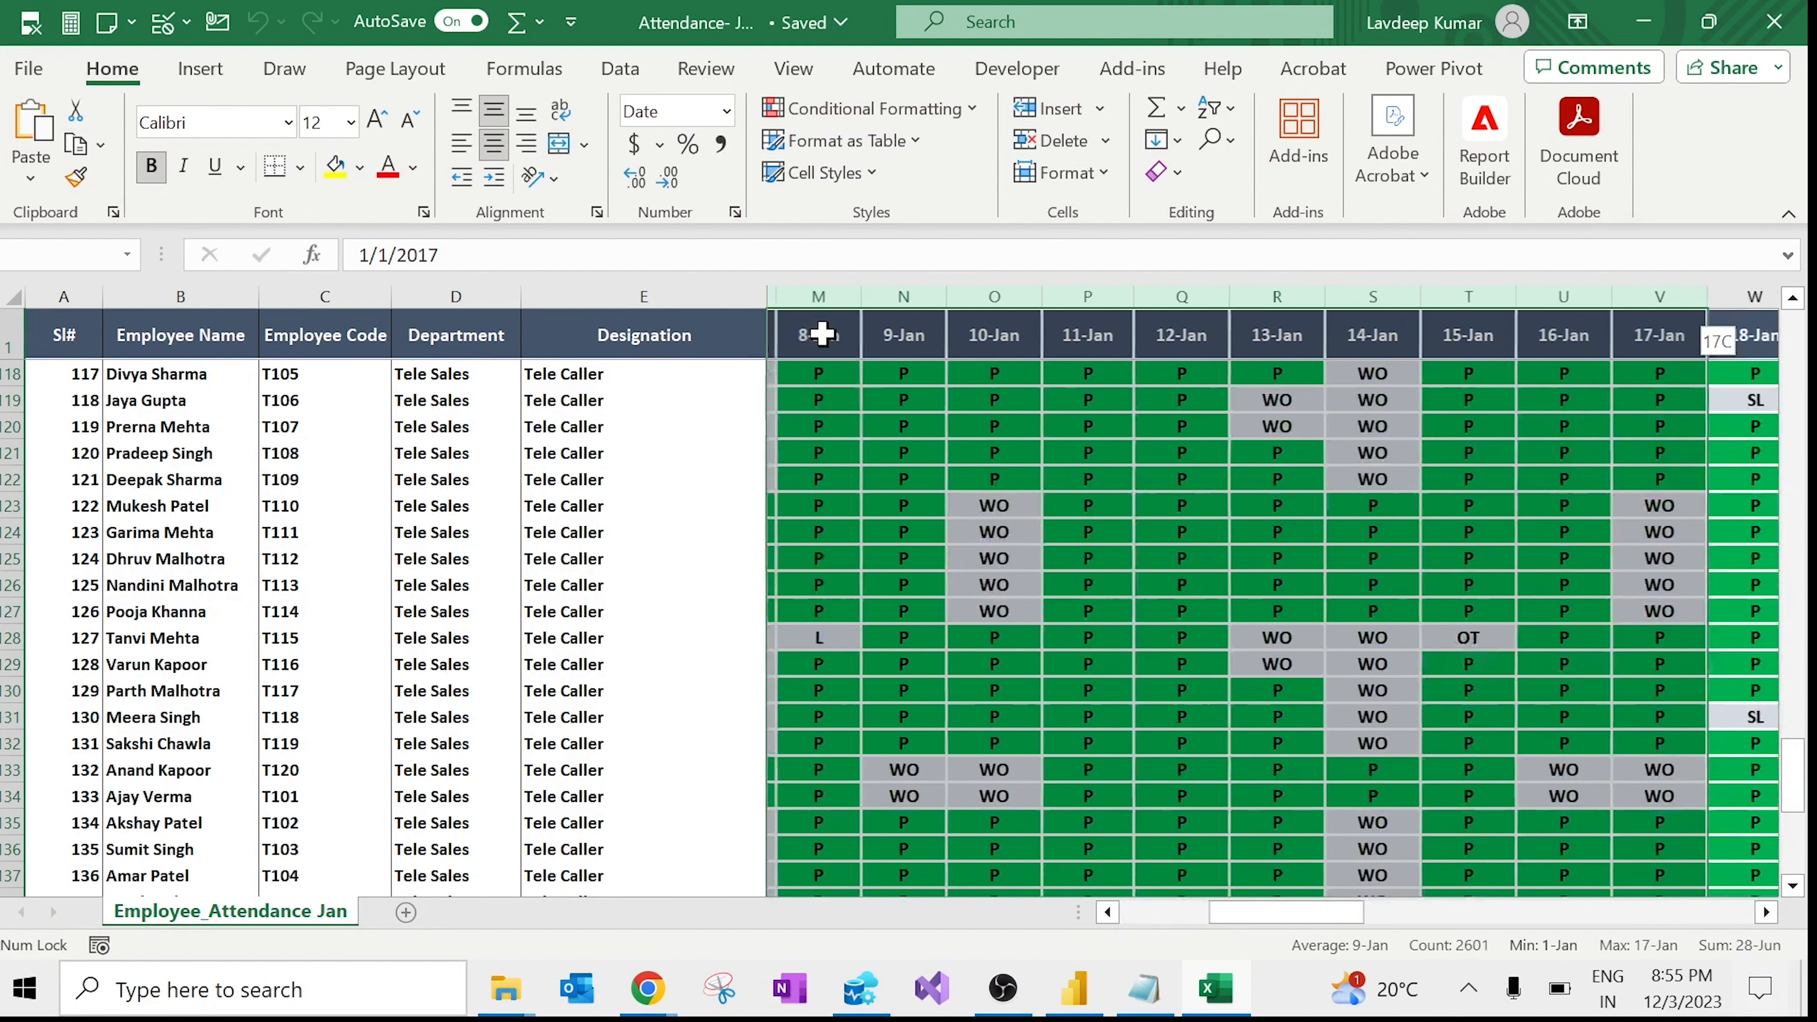
key("shift+Right")
key("shift+Right")
key("shift+Right")
key("shift+Right")
key("shift+Right")
key("shift+Right")
key("shift+Right")
key("shift+Right")
key("shift+Right")
key("shift+Right")
key("shift+Right")
key("shift+Right")
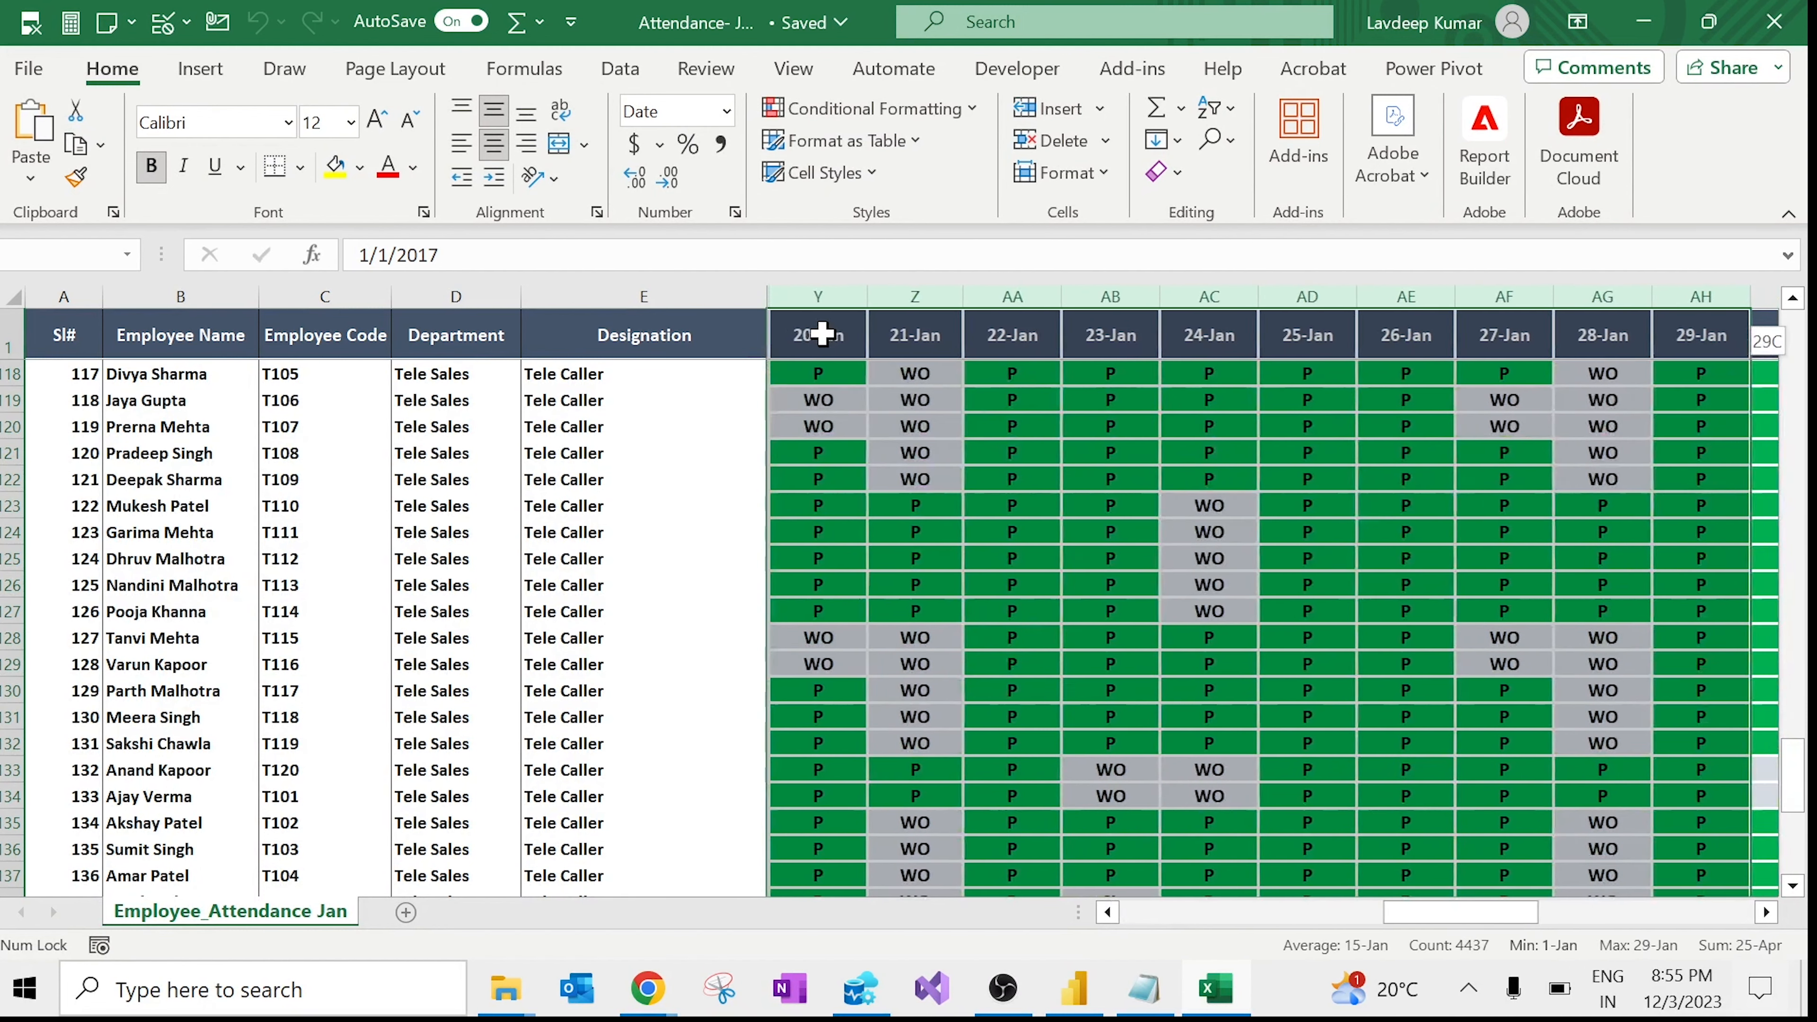
key("shift+Right")
key("shift+Right")
key("shift+Right")
key("shift+Right")
key("shift+Right")
key("shift+Right")
key("shift+Right")
key("shift+Right")
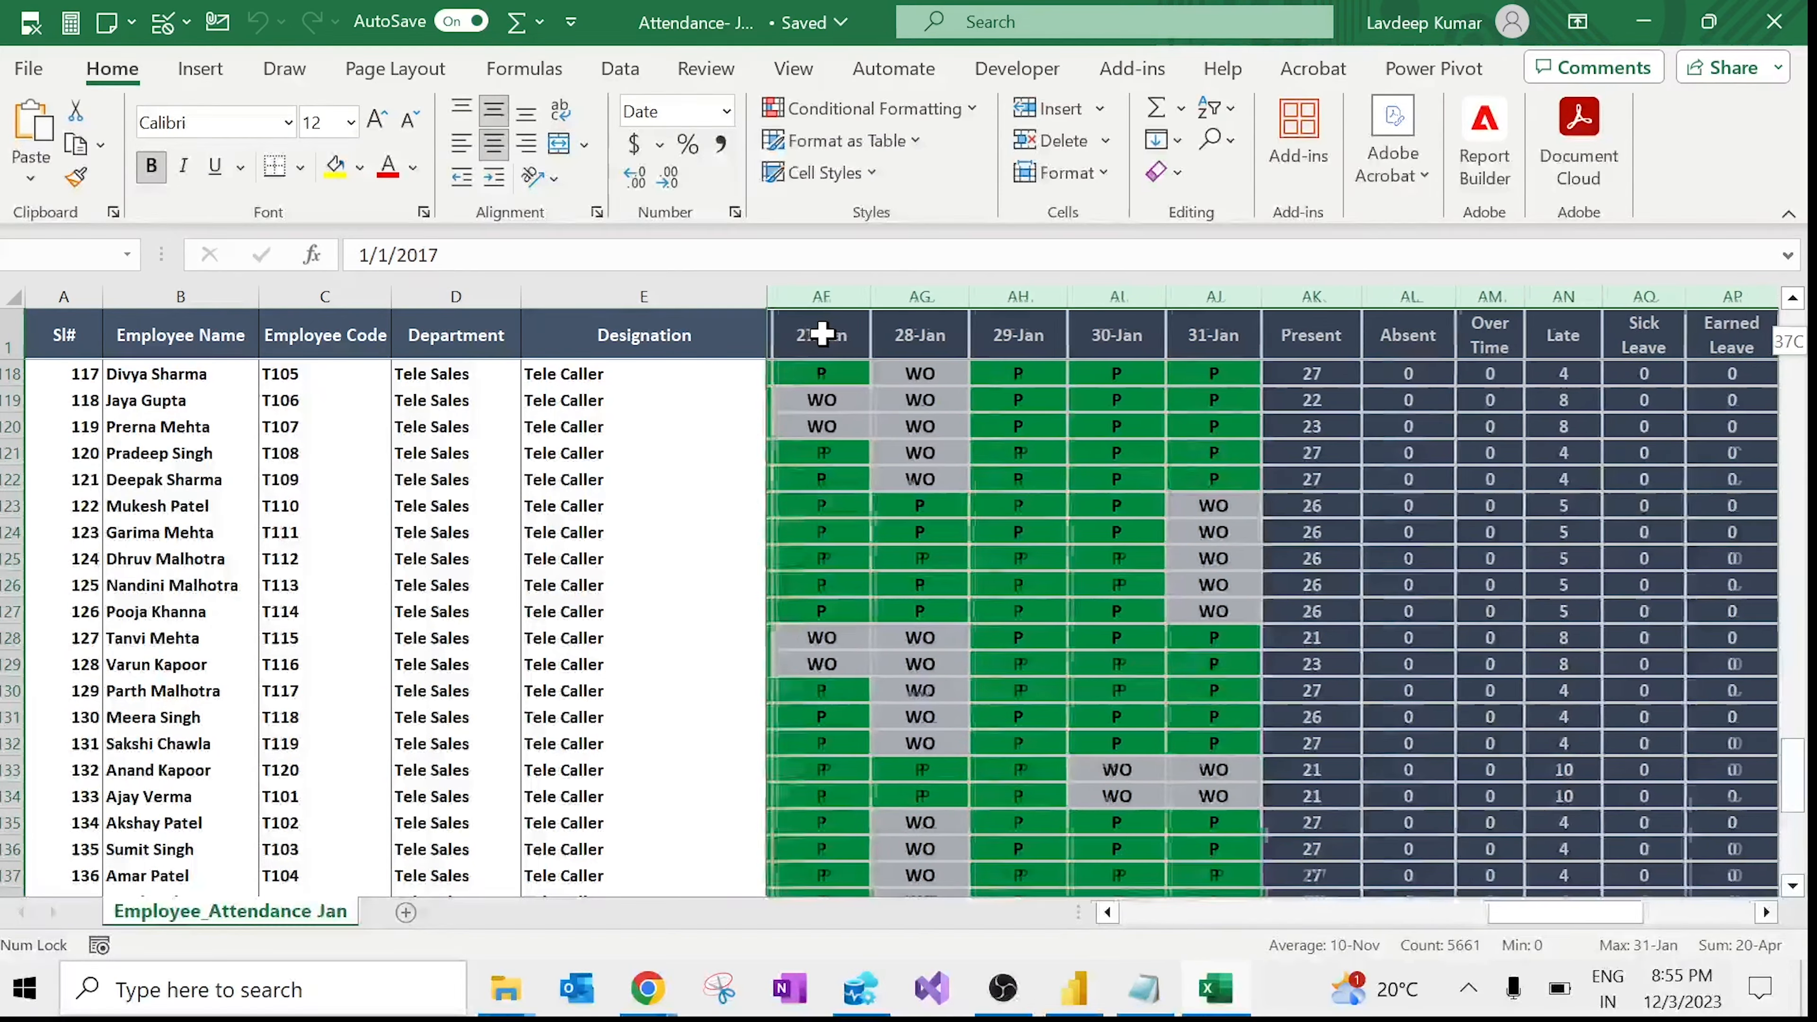
key("shift+Right")
key("shift+Right")
key("shift+Right")
key("shift+Right")
key("shift+Right")
key("shift+Right")
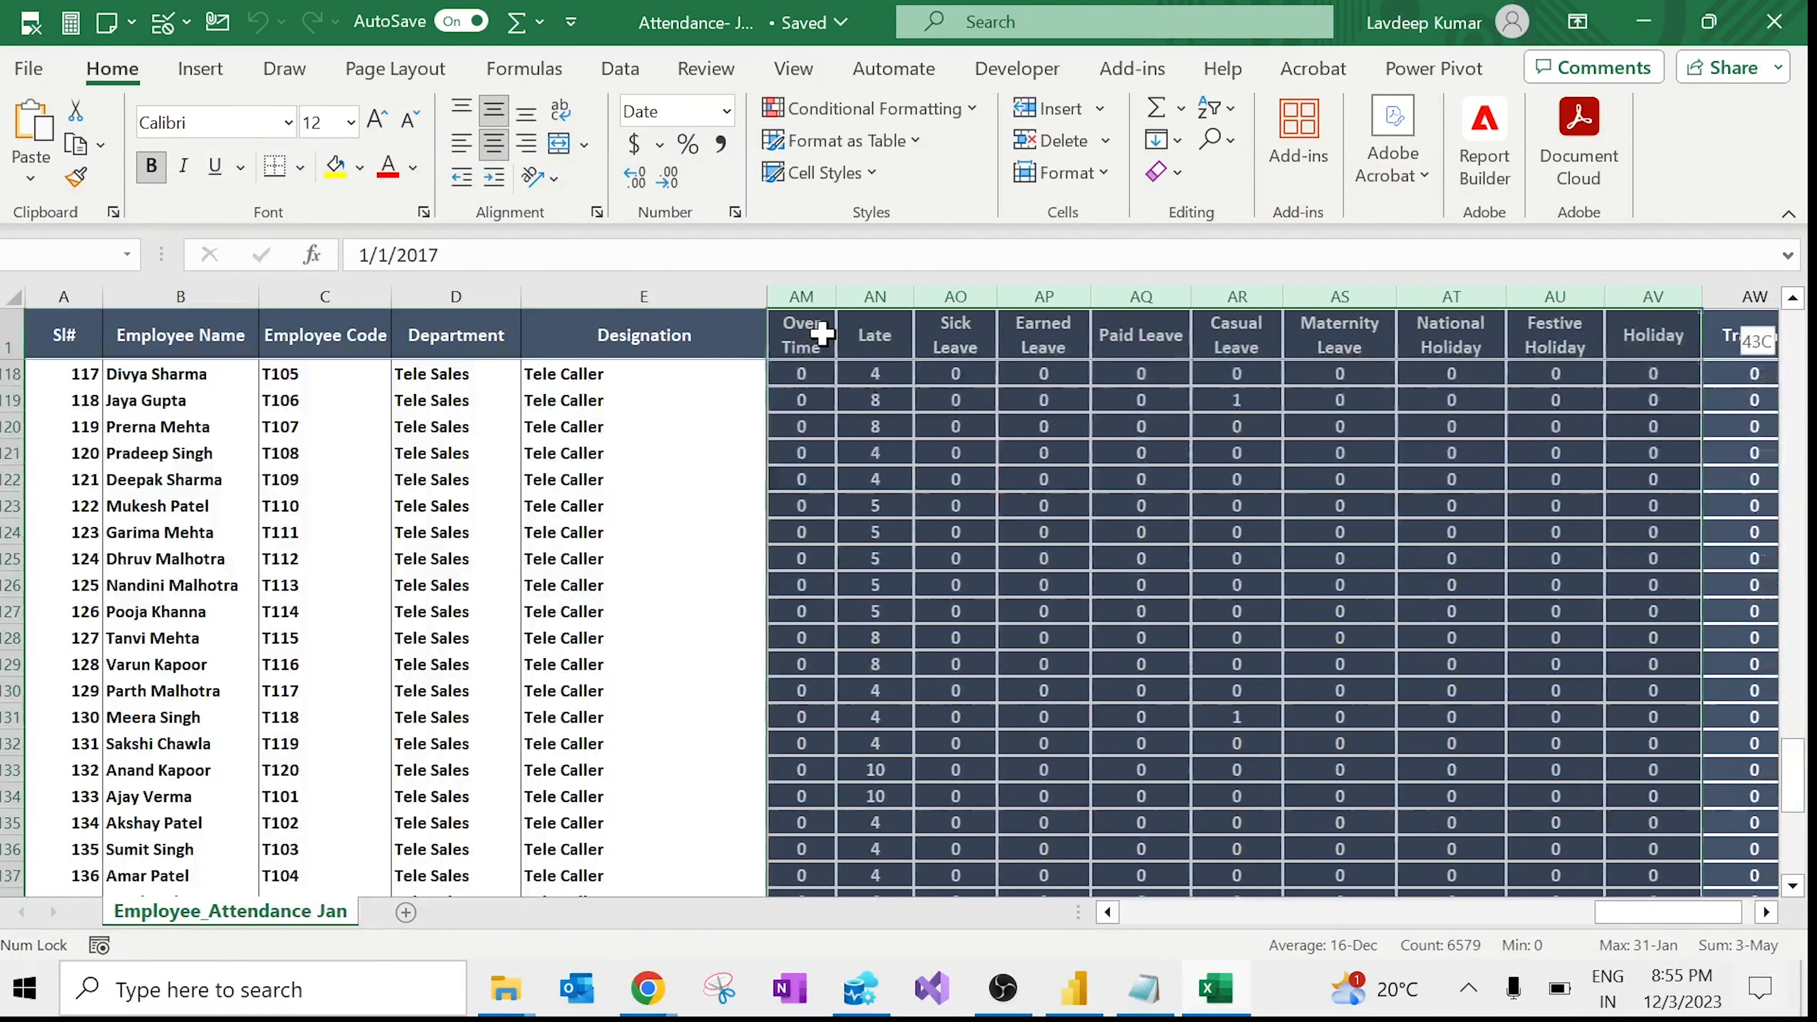
key("shift+Right")
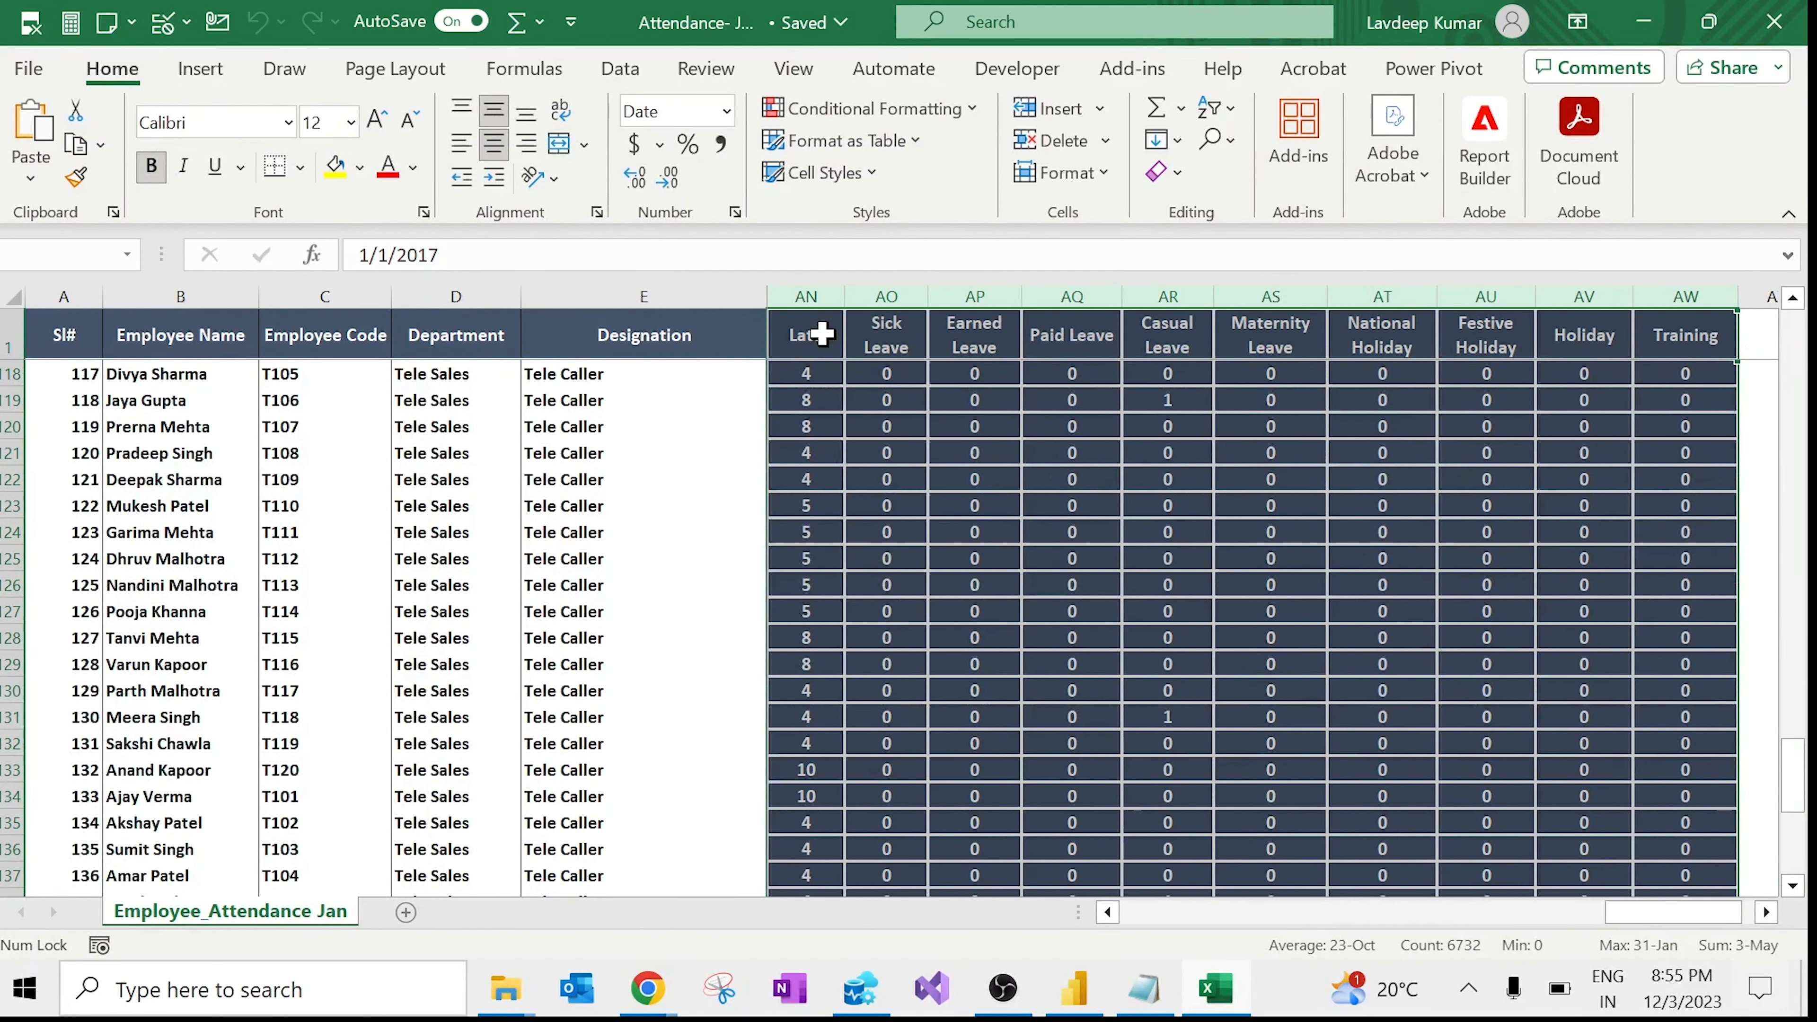
key("ctrl+minus")
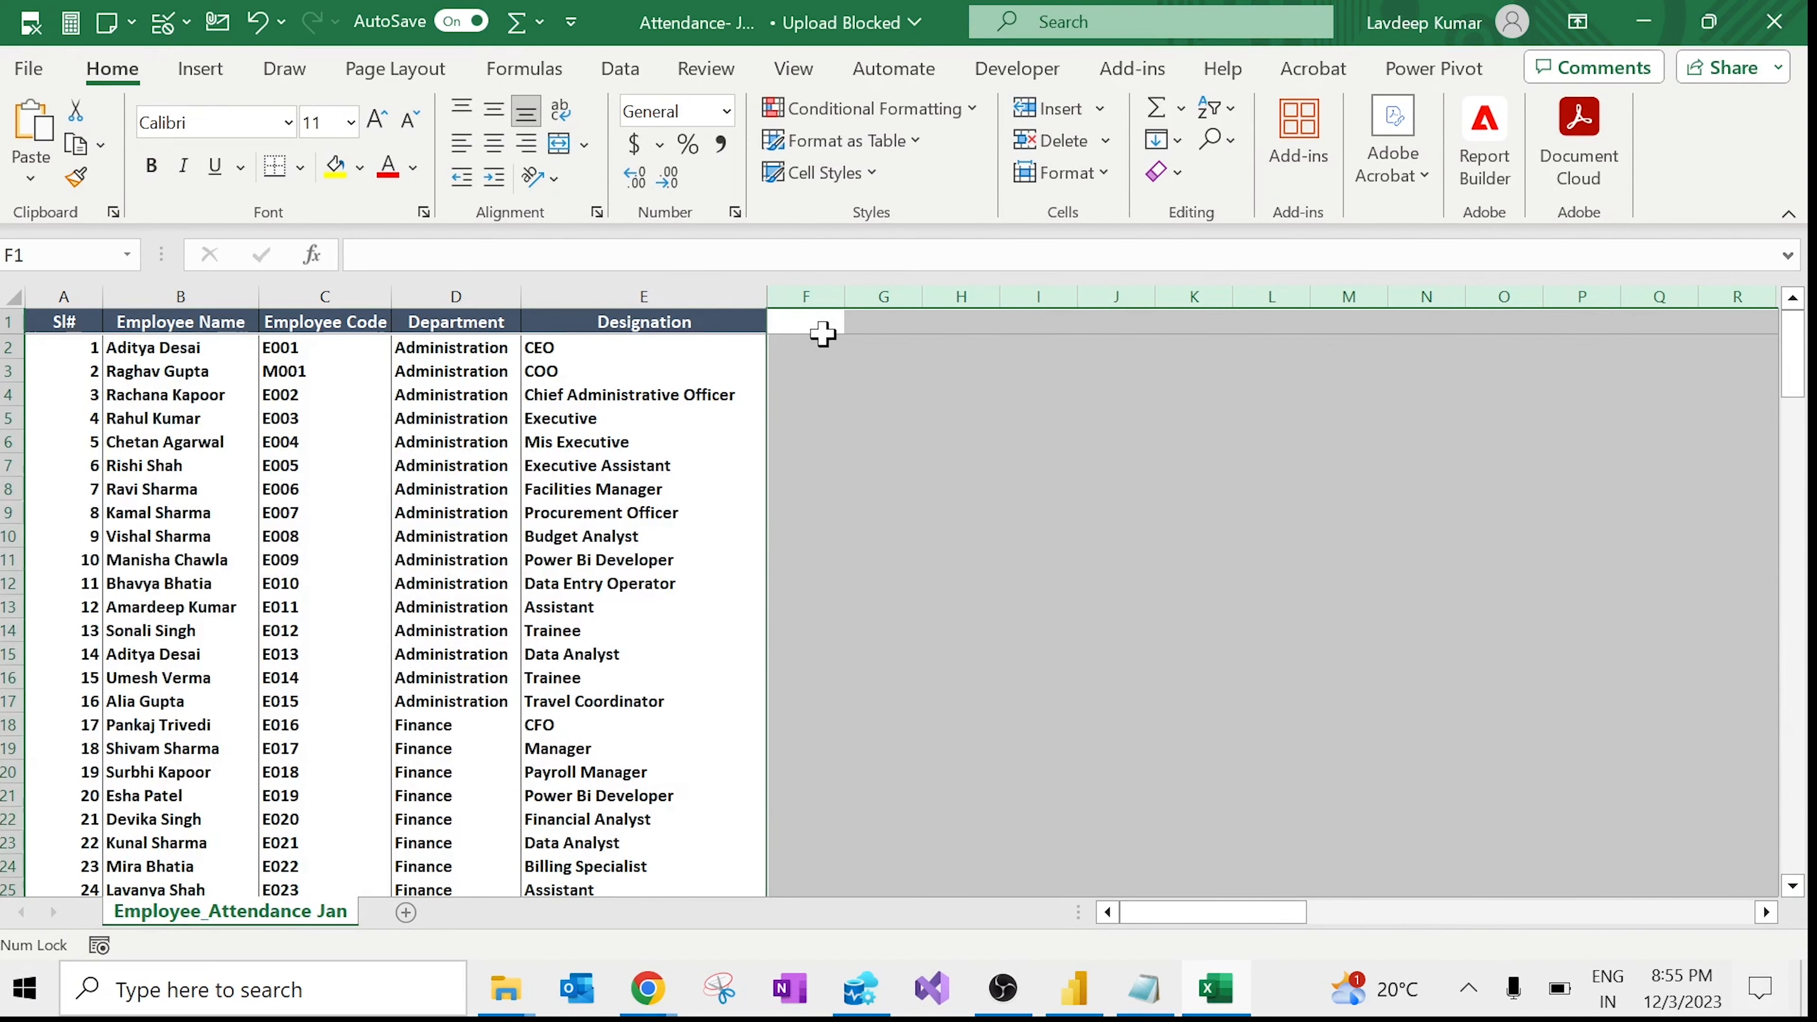
Step: Check the January sheet's header row from Sl# to Designation, then close the workbook
key("ctrl+Home")
key("Right")
key("Right")
key("Down")
key("Right")
key("Right")
key("Right")
key("Up")
key("Left")
key("Home")
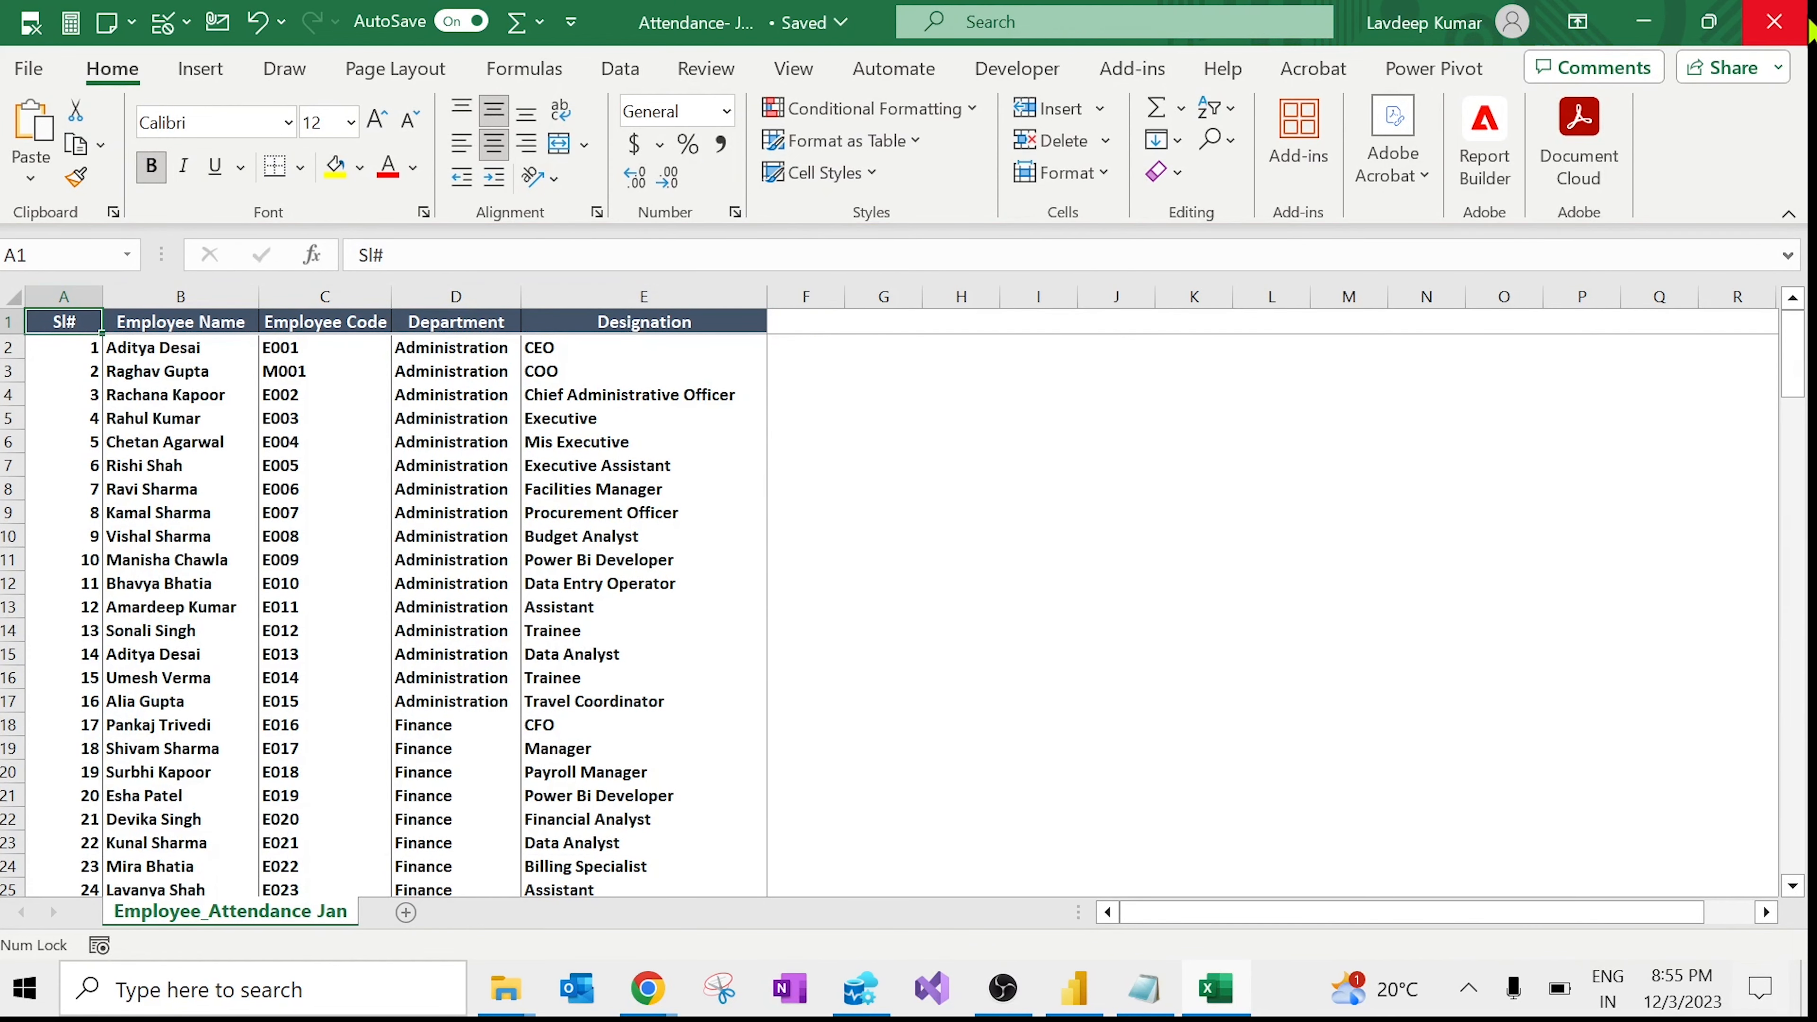
left_click(1775, 21)
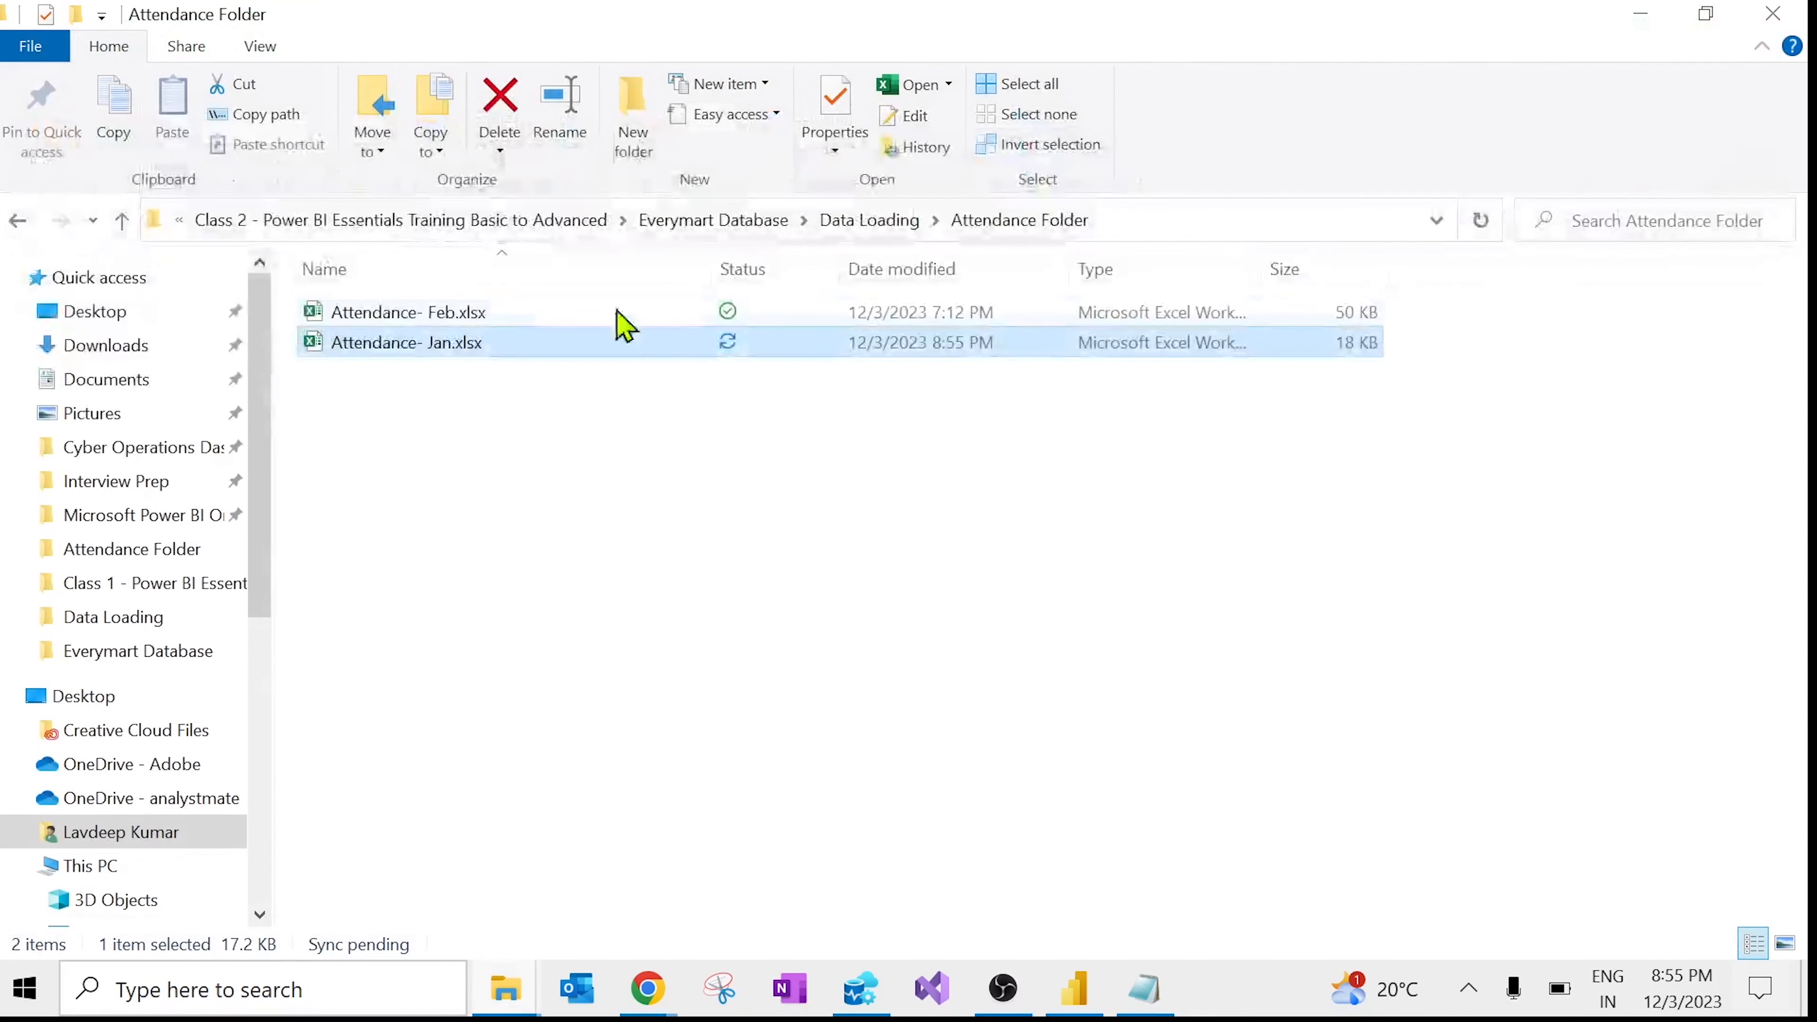
left_click(513, 320)
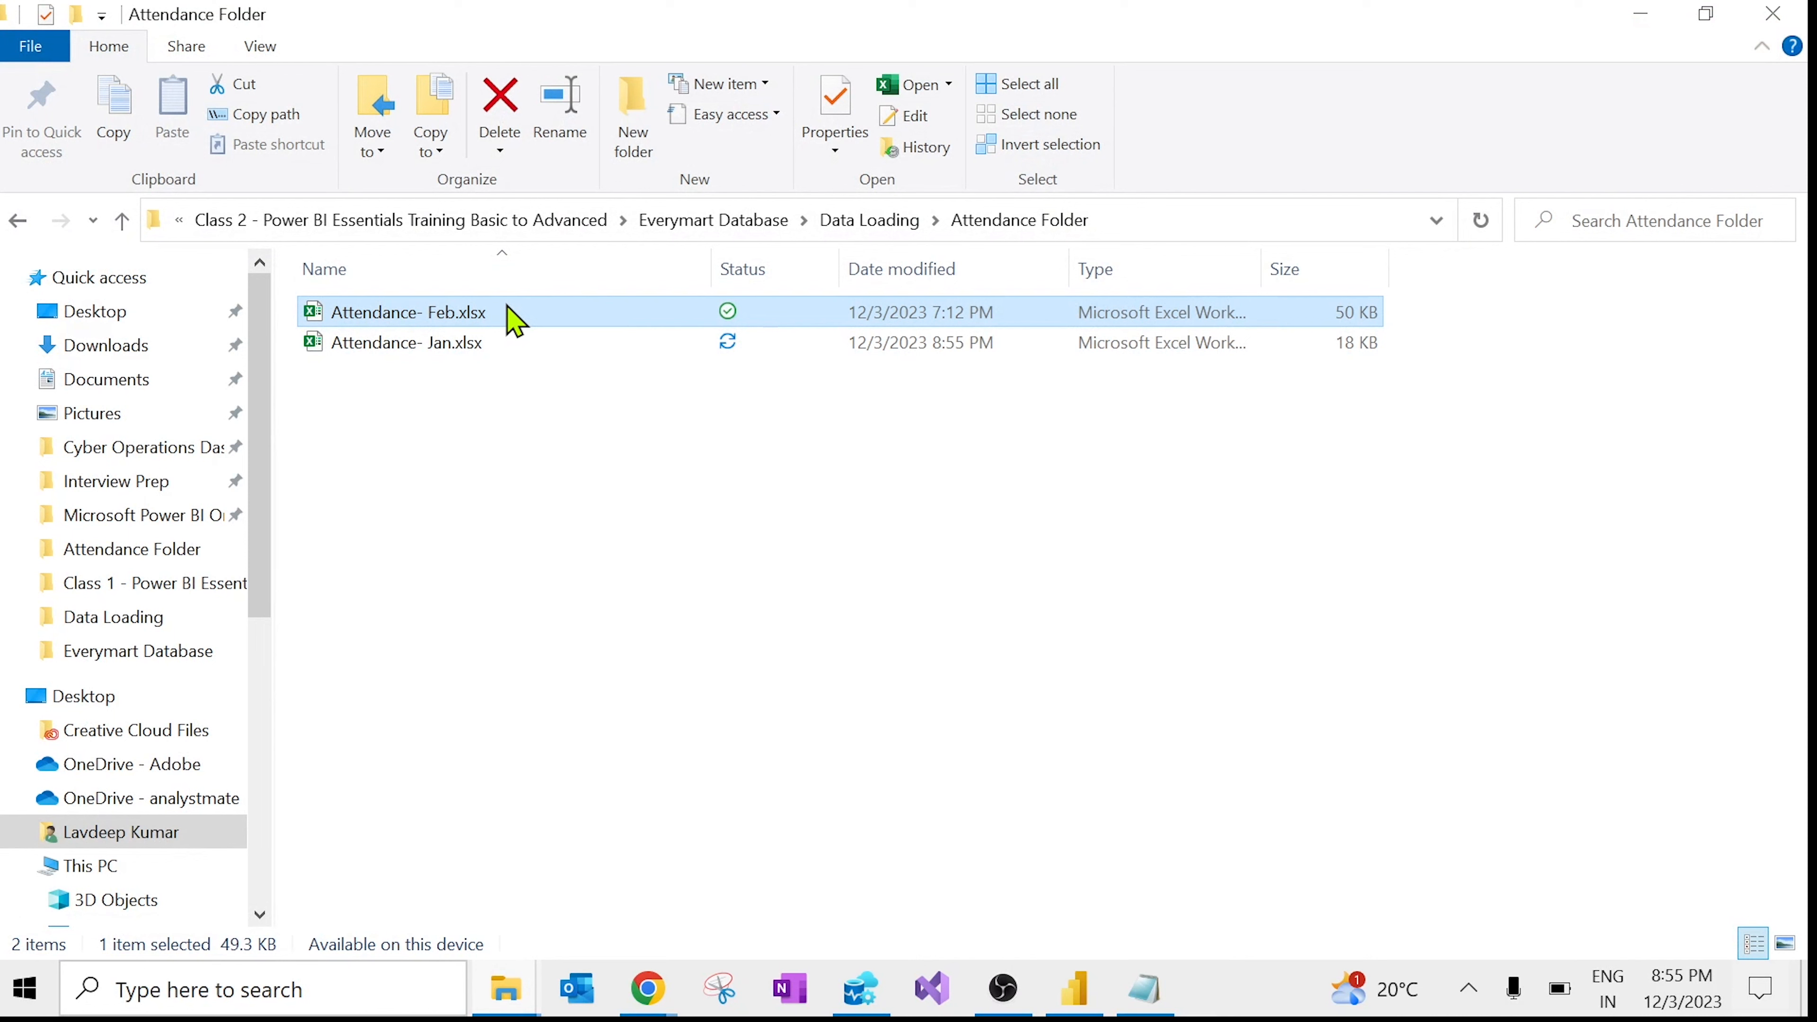
key("F2")
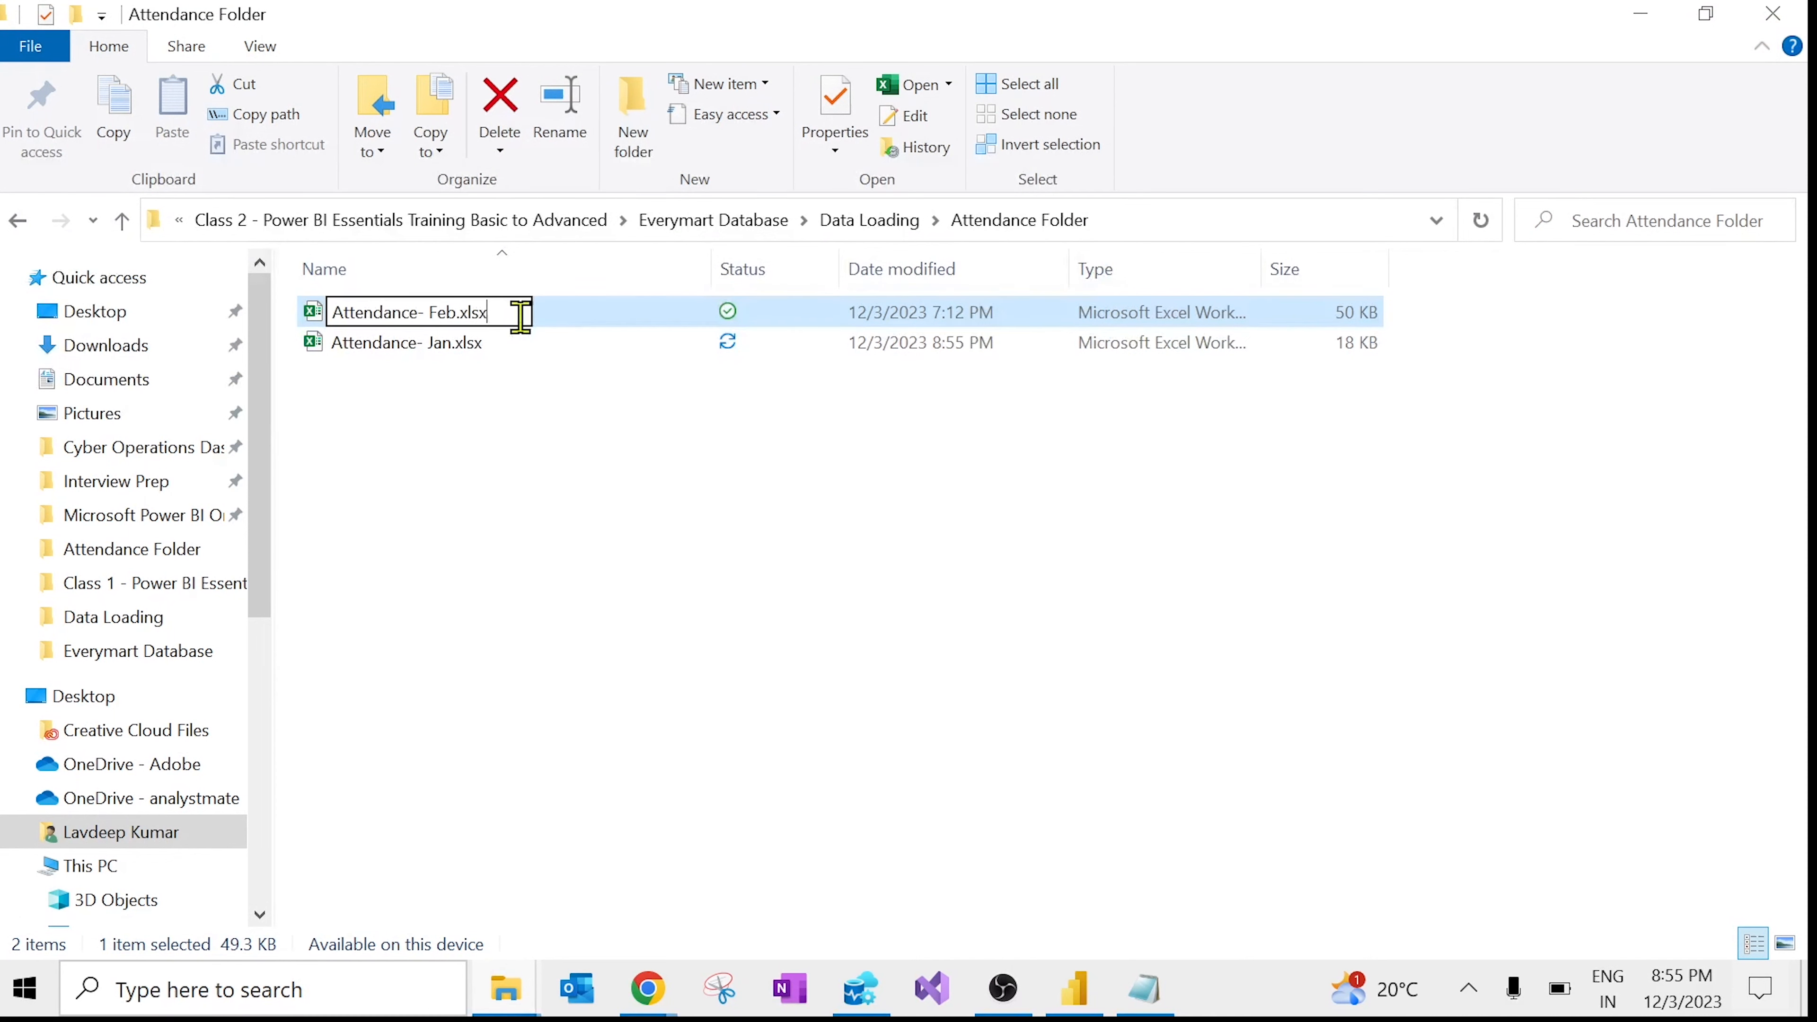
left_click(539, 444)
Step: Open Attendance- Feb.xlsx from the Attendance Folder, dismissing the Excel dialogs and closing the empty Excel window
double_click(498, 319)
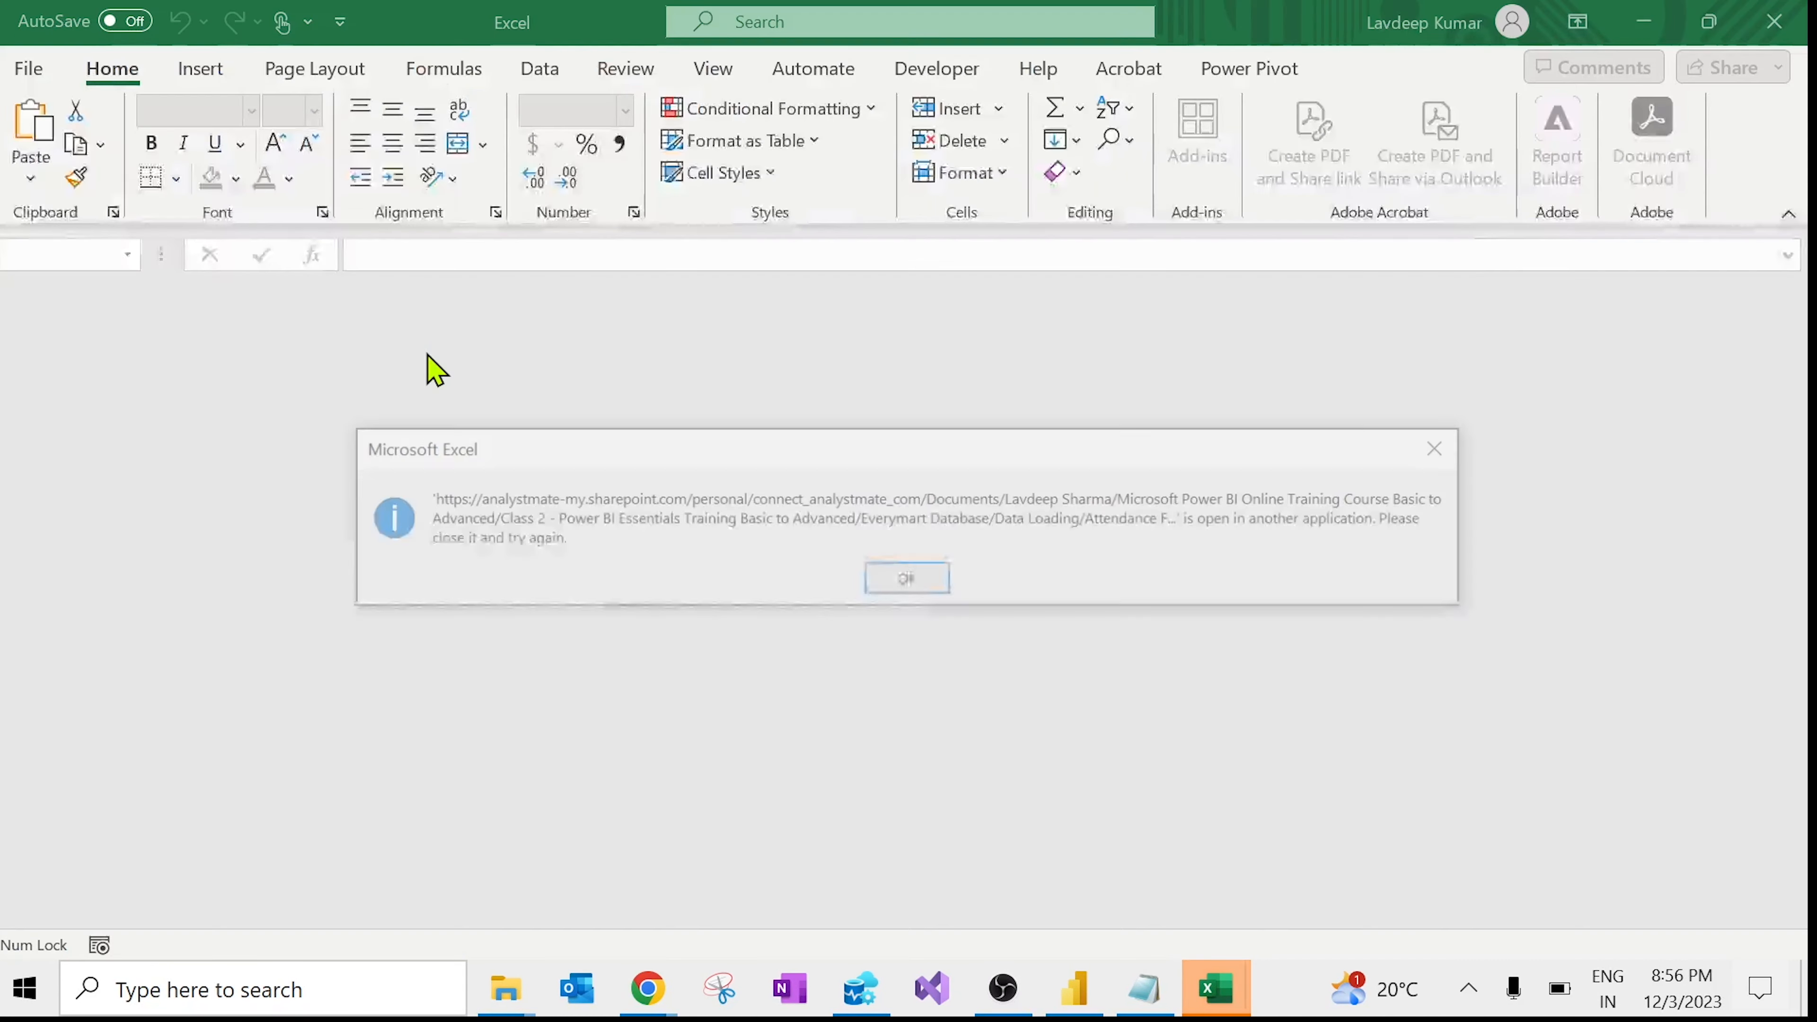
left_click(934, 591)
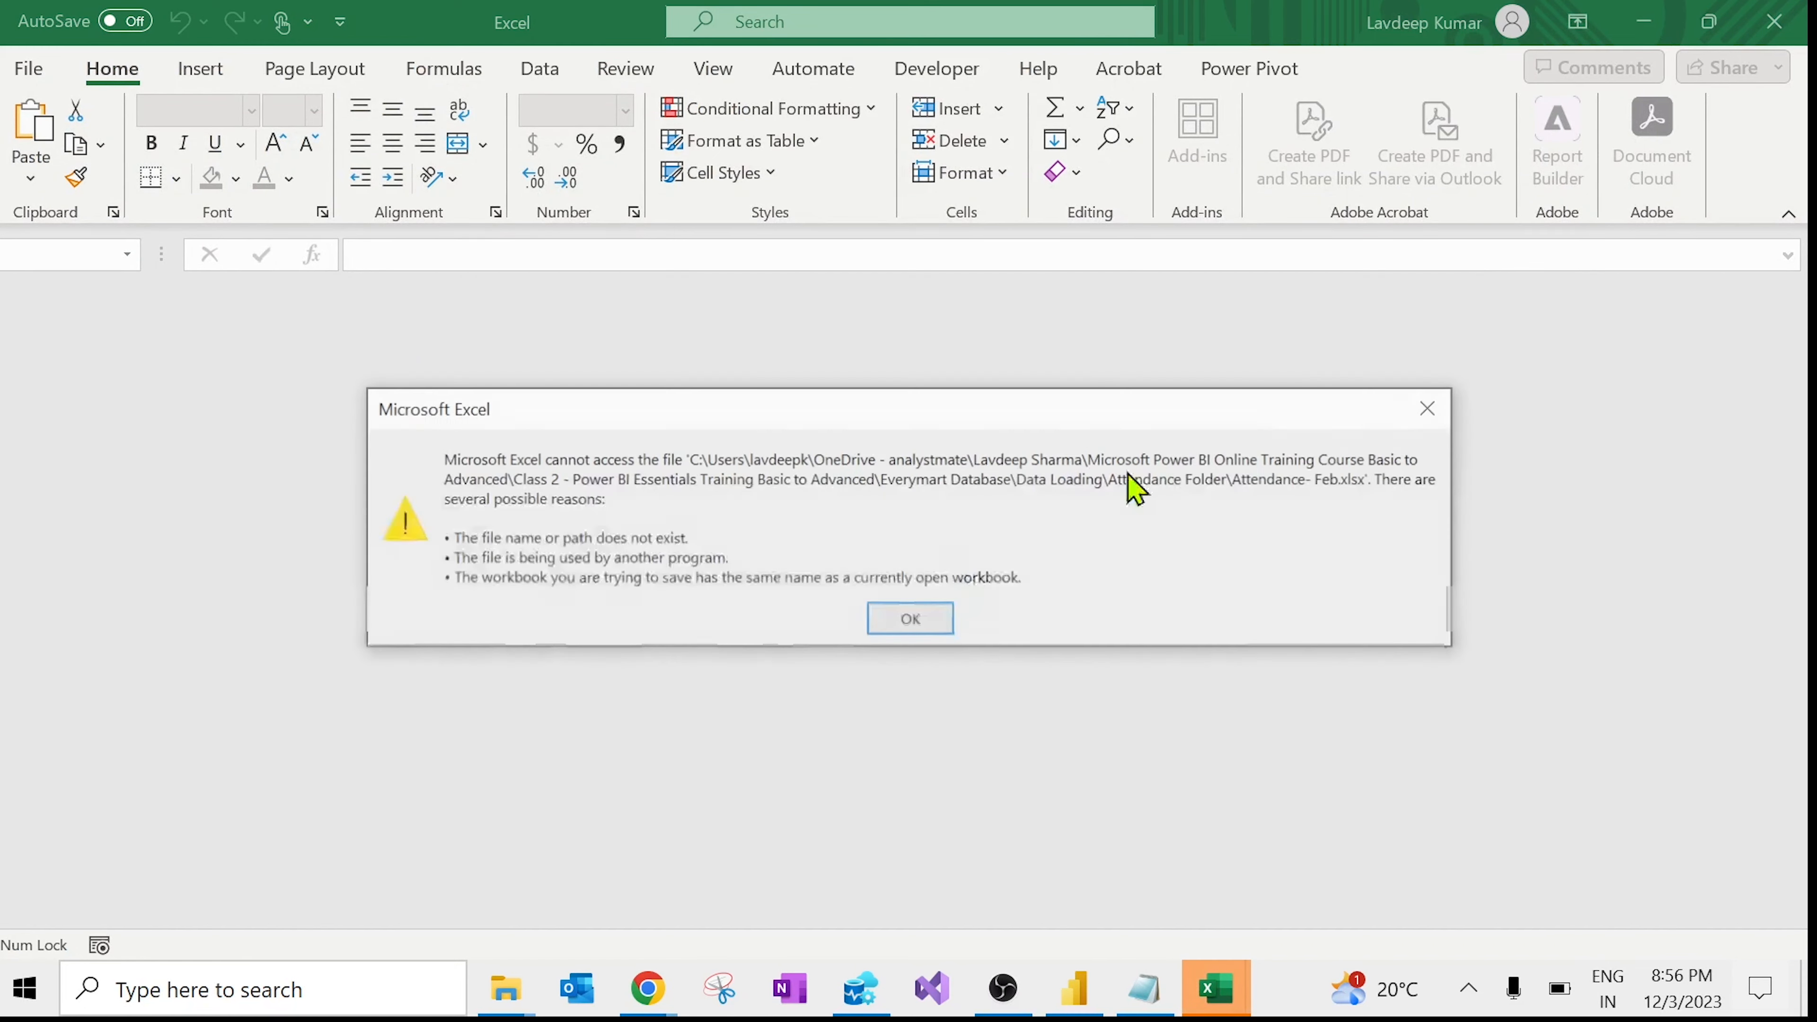
left_click(903, 617)
left_click(1775, 22)
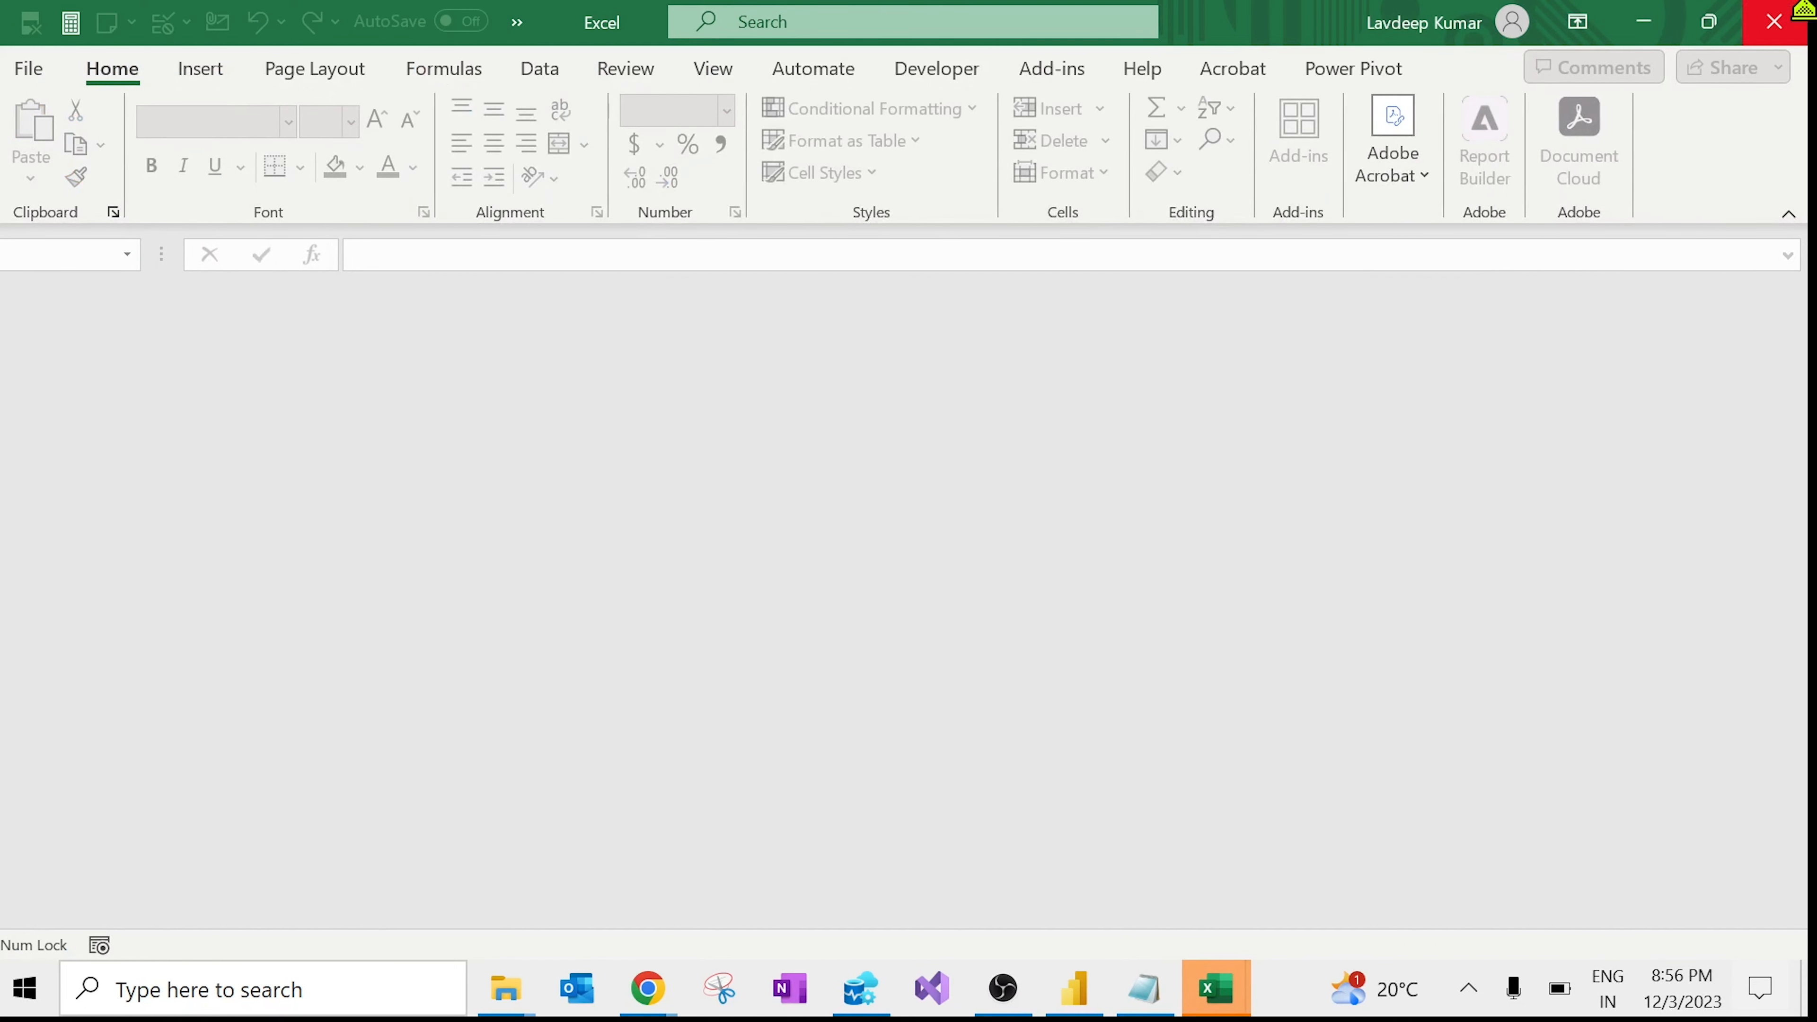
left_click(1243, 1001)
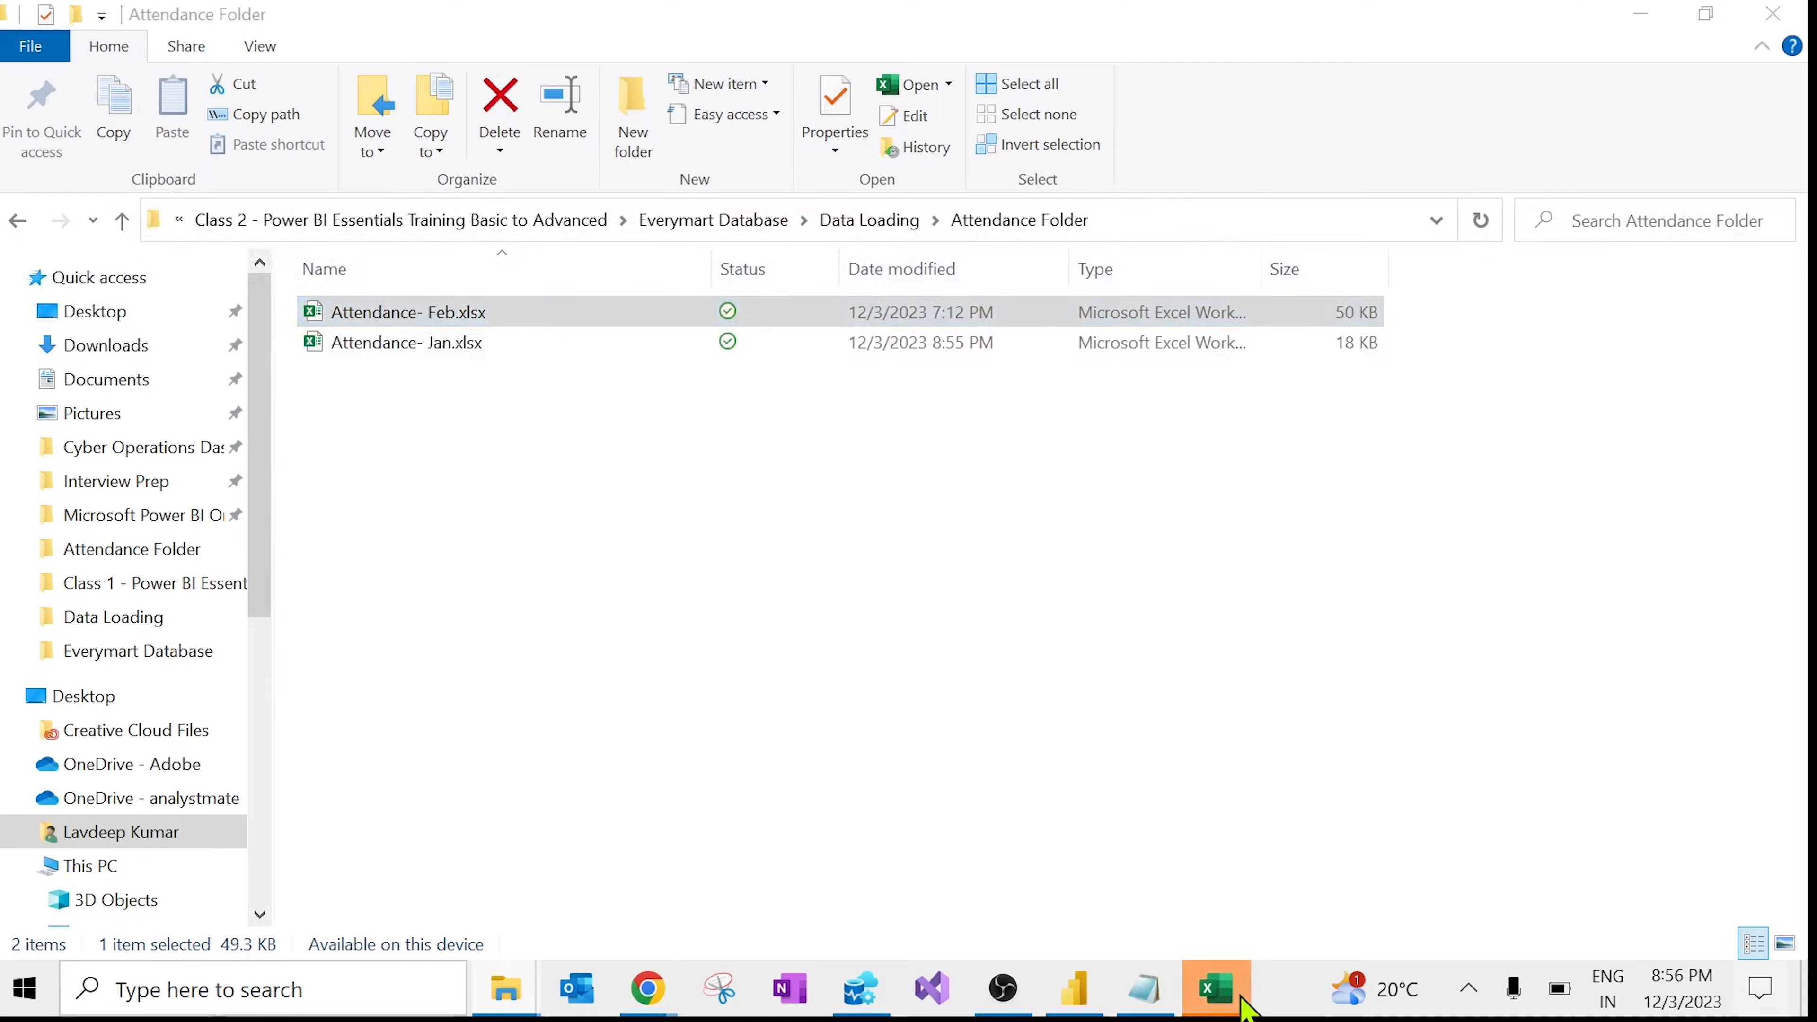
Step: Delete all columns from 1-Feb through Training in the Employee_Attendance Feb sheet
left_click(666, 372)
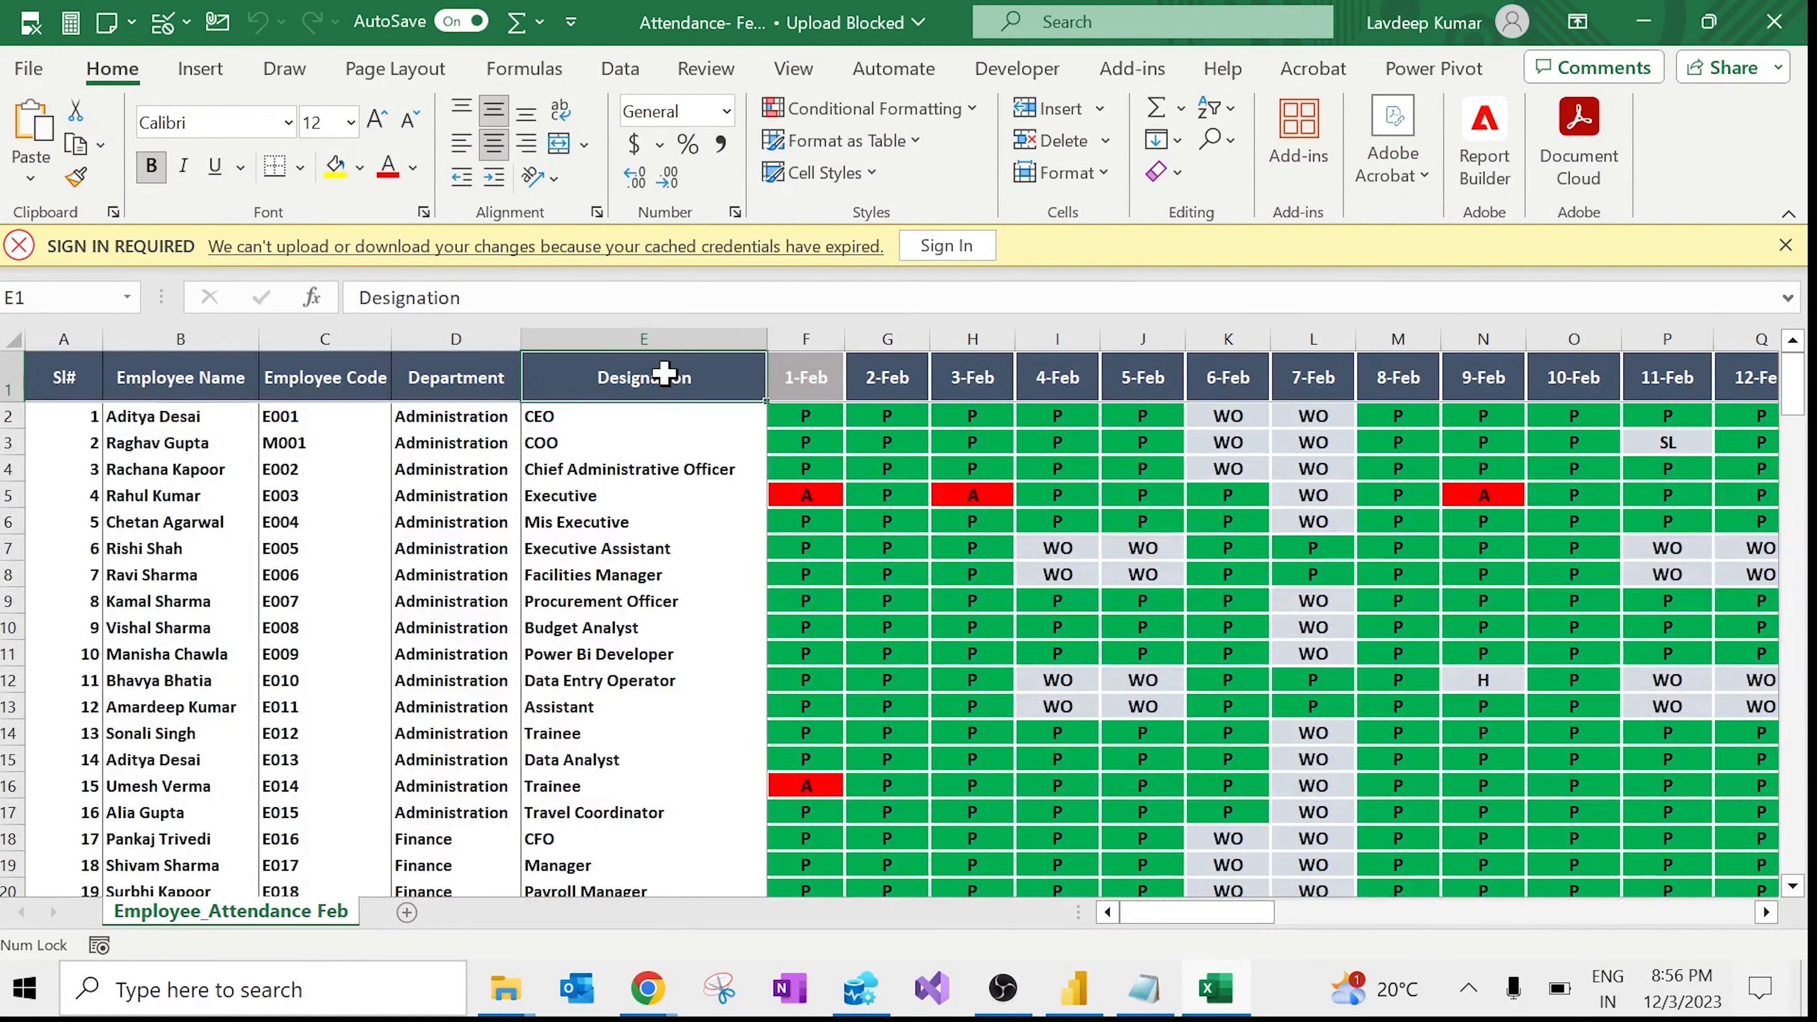
key("Left")
key("Left")
key("Left")
key("Left")
key("Right")
key("Right")
key("Right")
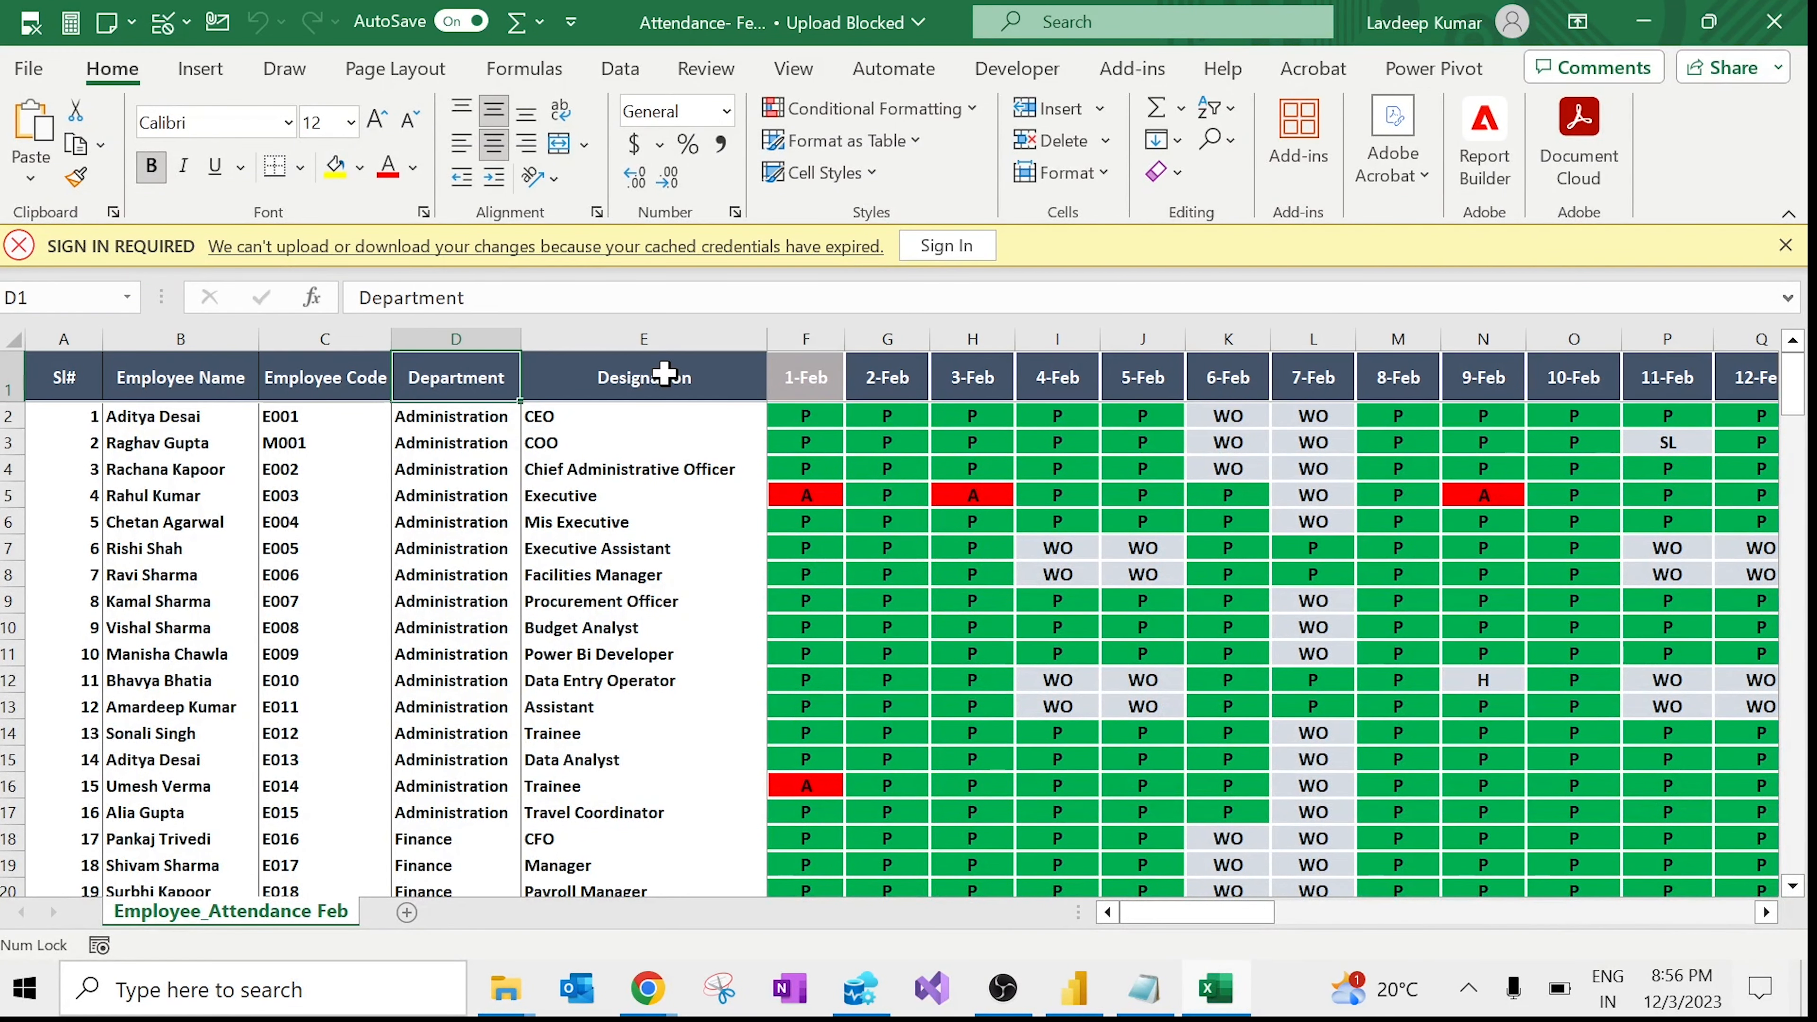
key("Right")
key("Right")
key("ctrl+shift+Down")
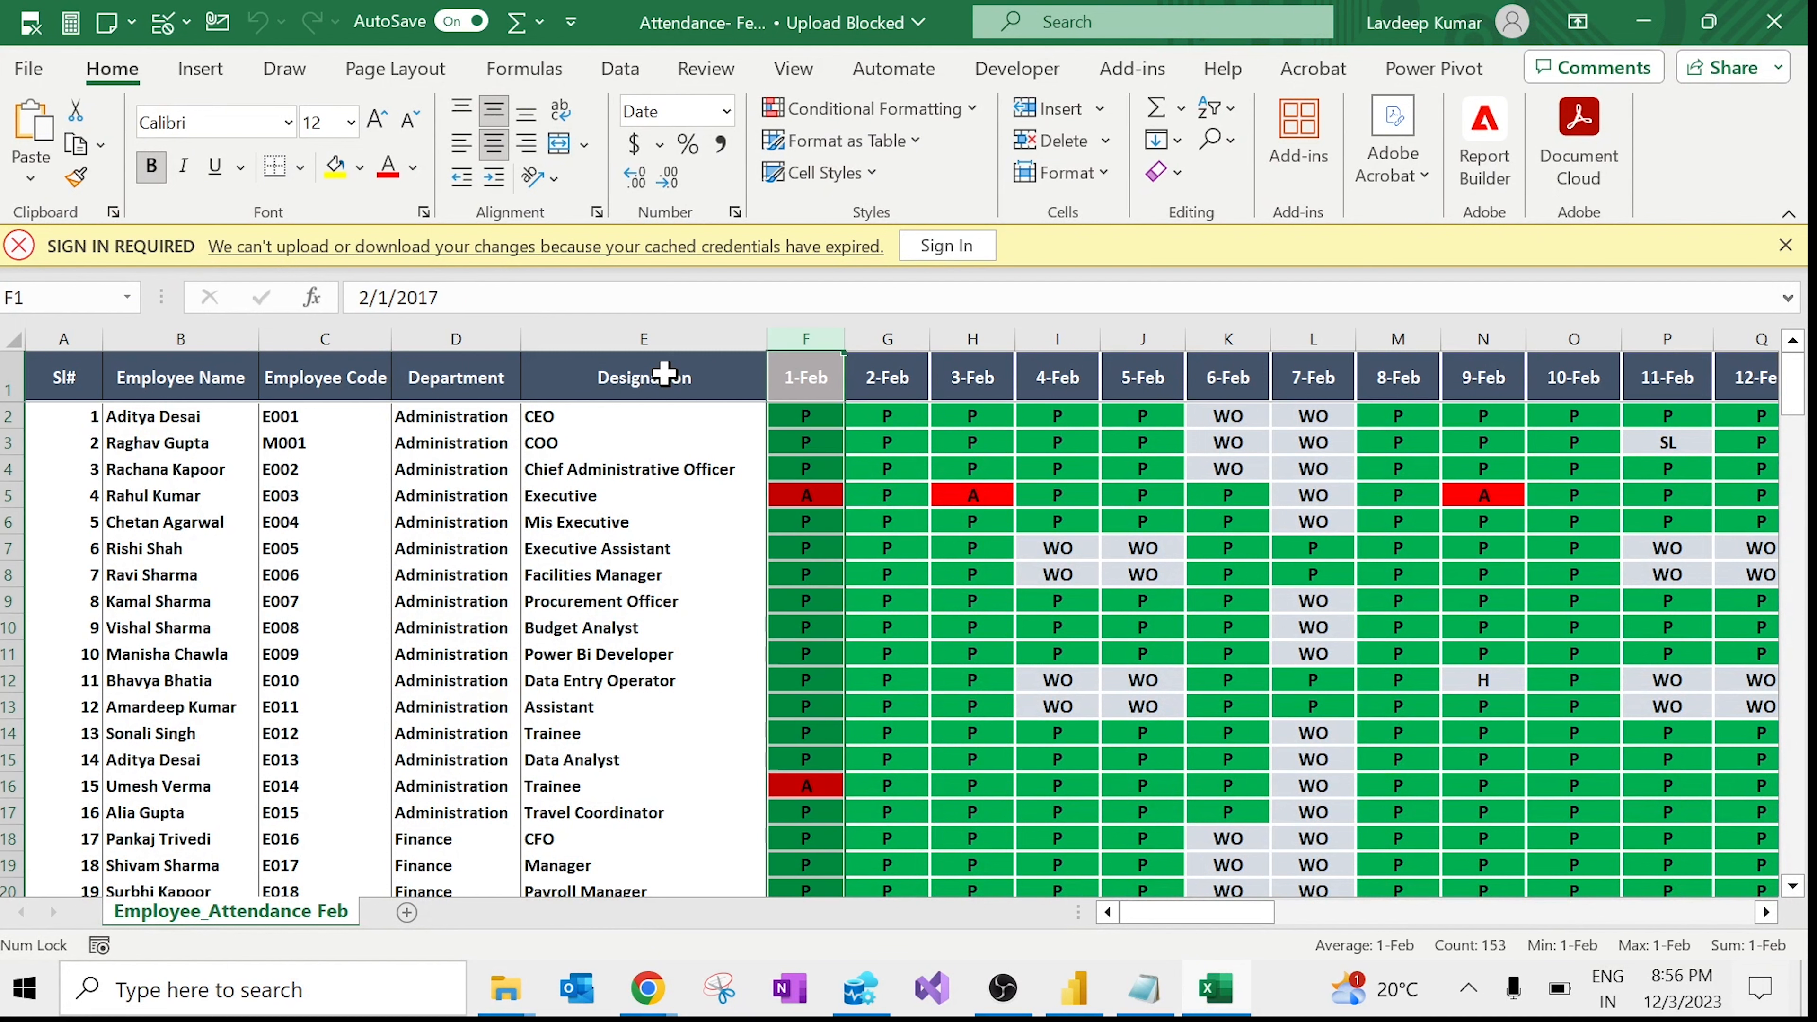
key("ctrl+shift+Right")
key("ctrl+minus")
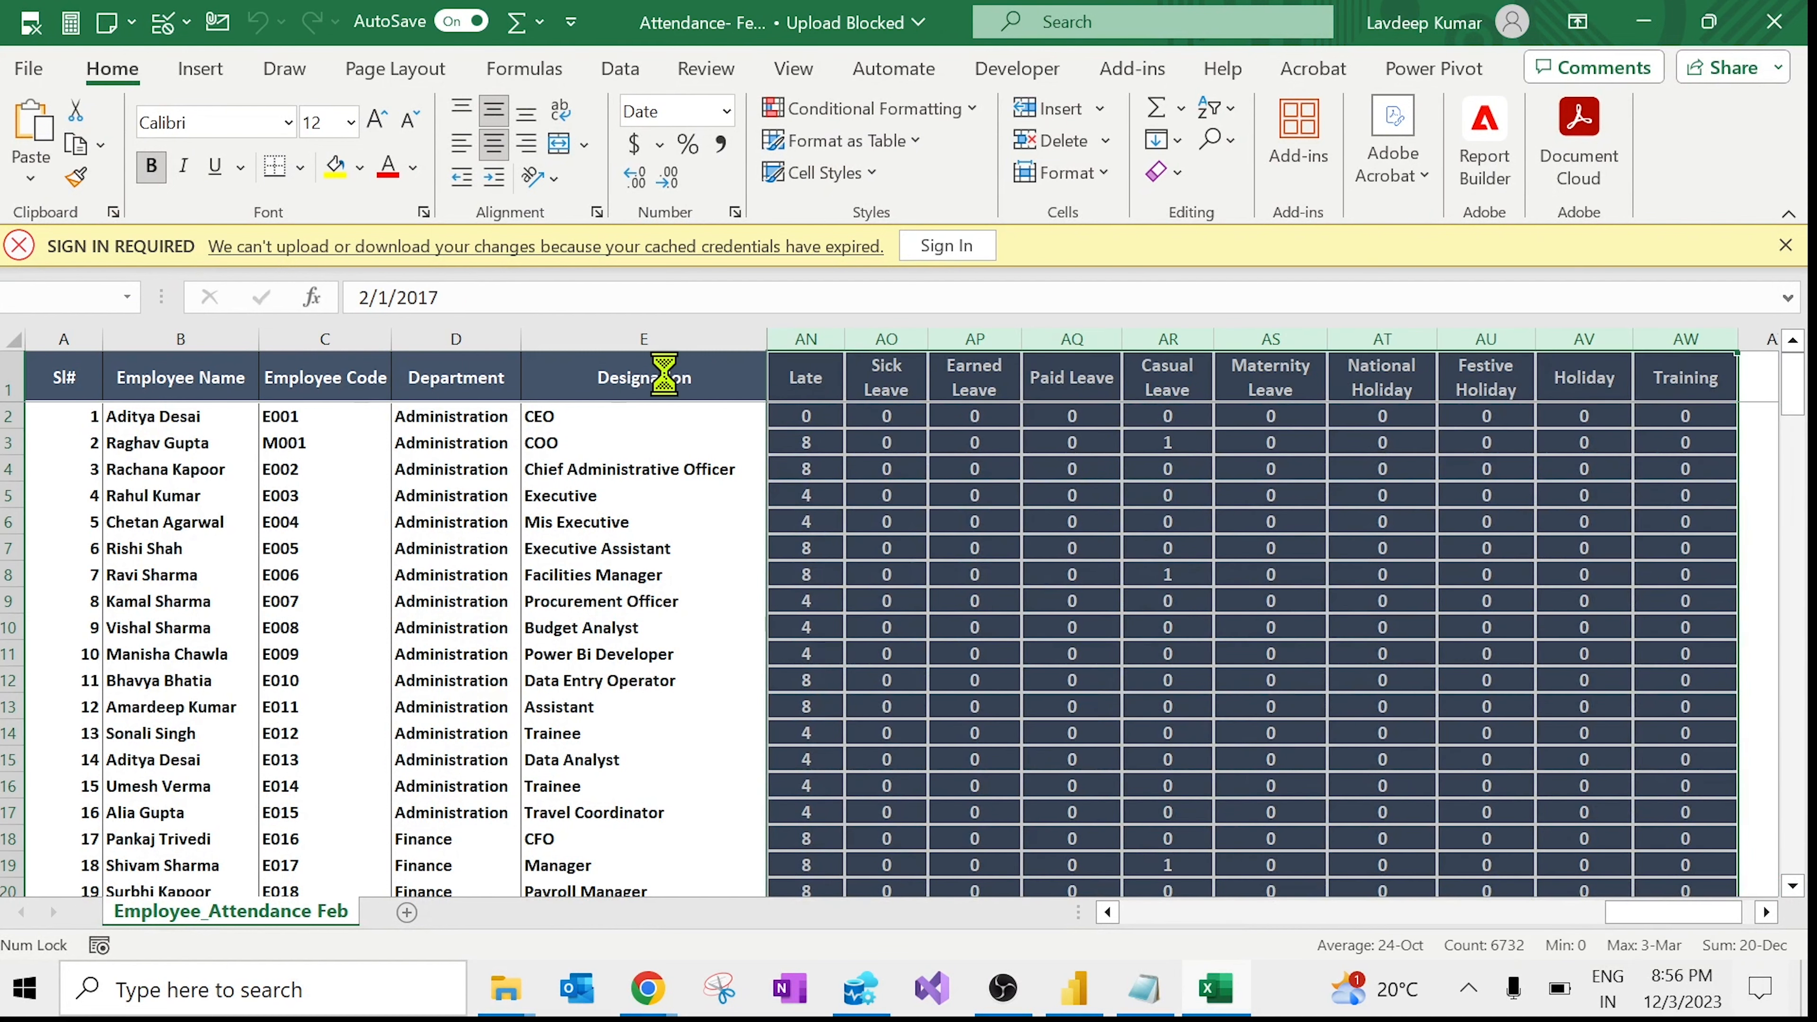
Step: Check the February sheet's header row from Sl# to Designation, then close the workbook
key("ctrl+Left")
key("ctrl+Left")
key("Down")
key("Up")
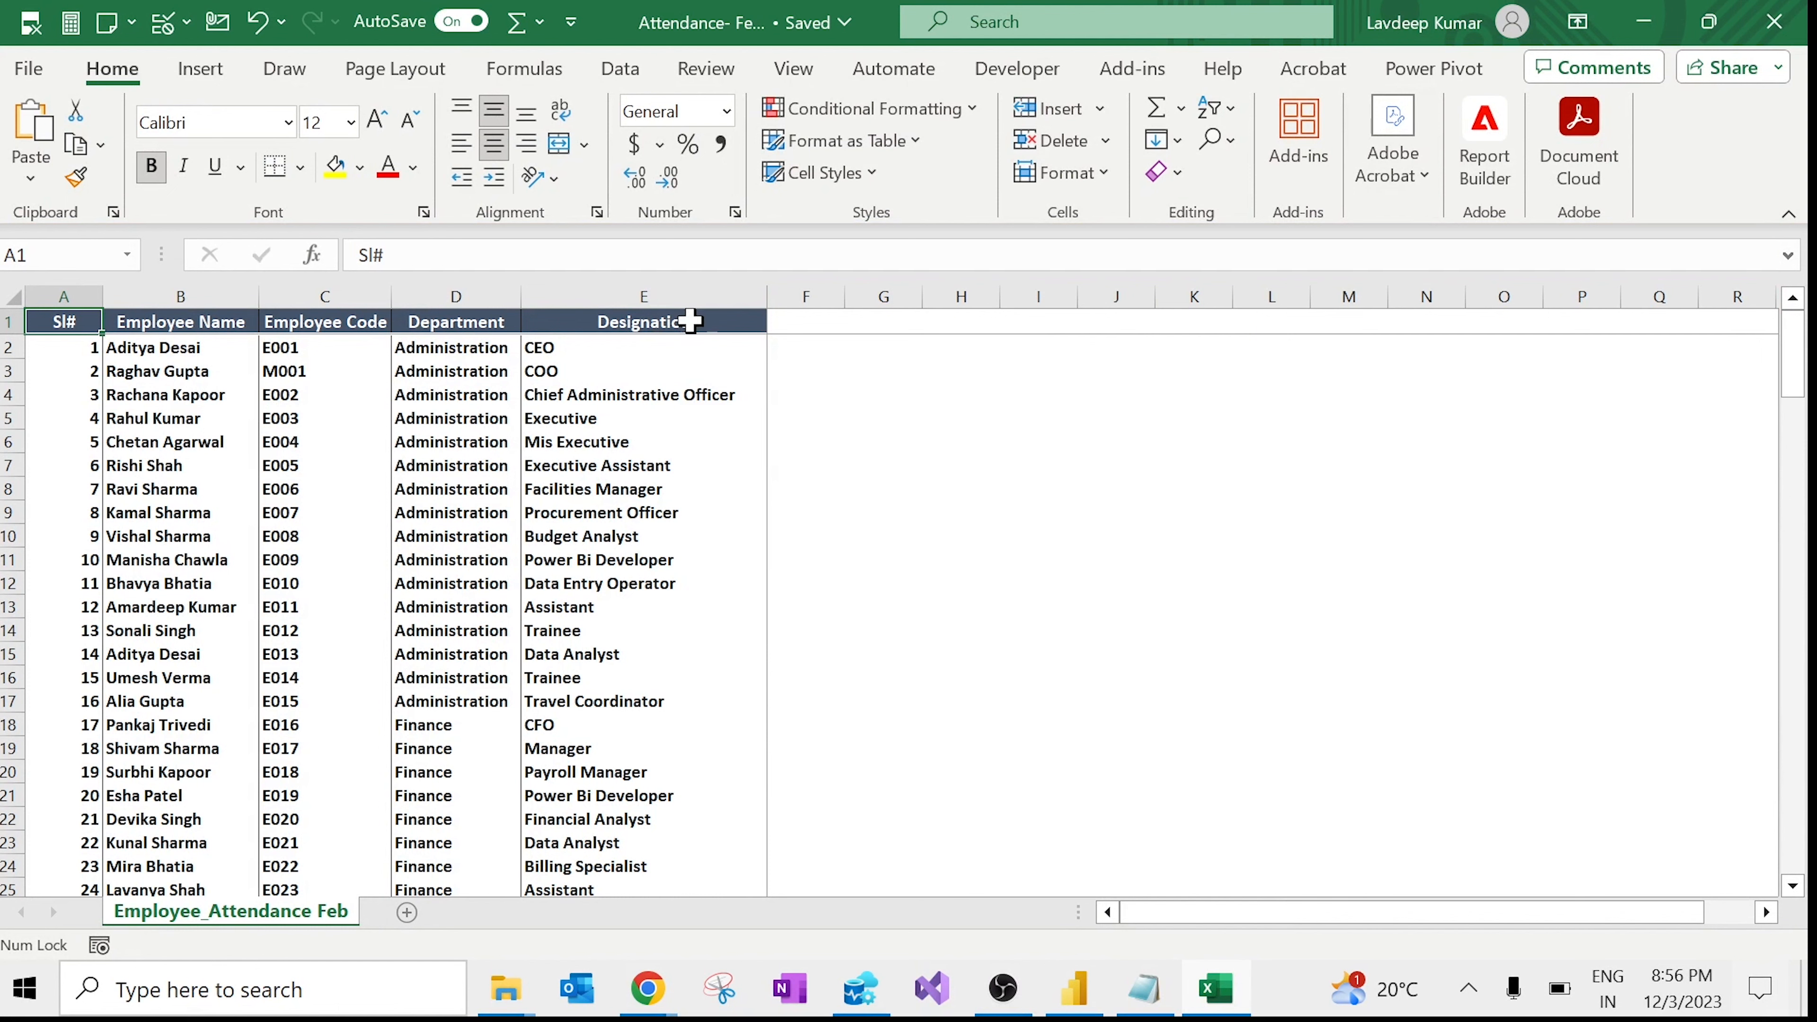
left_click(623, 320)
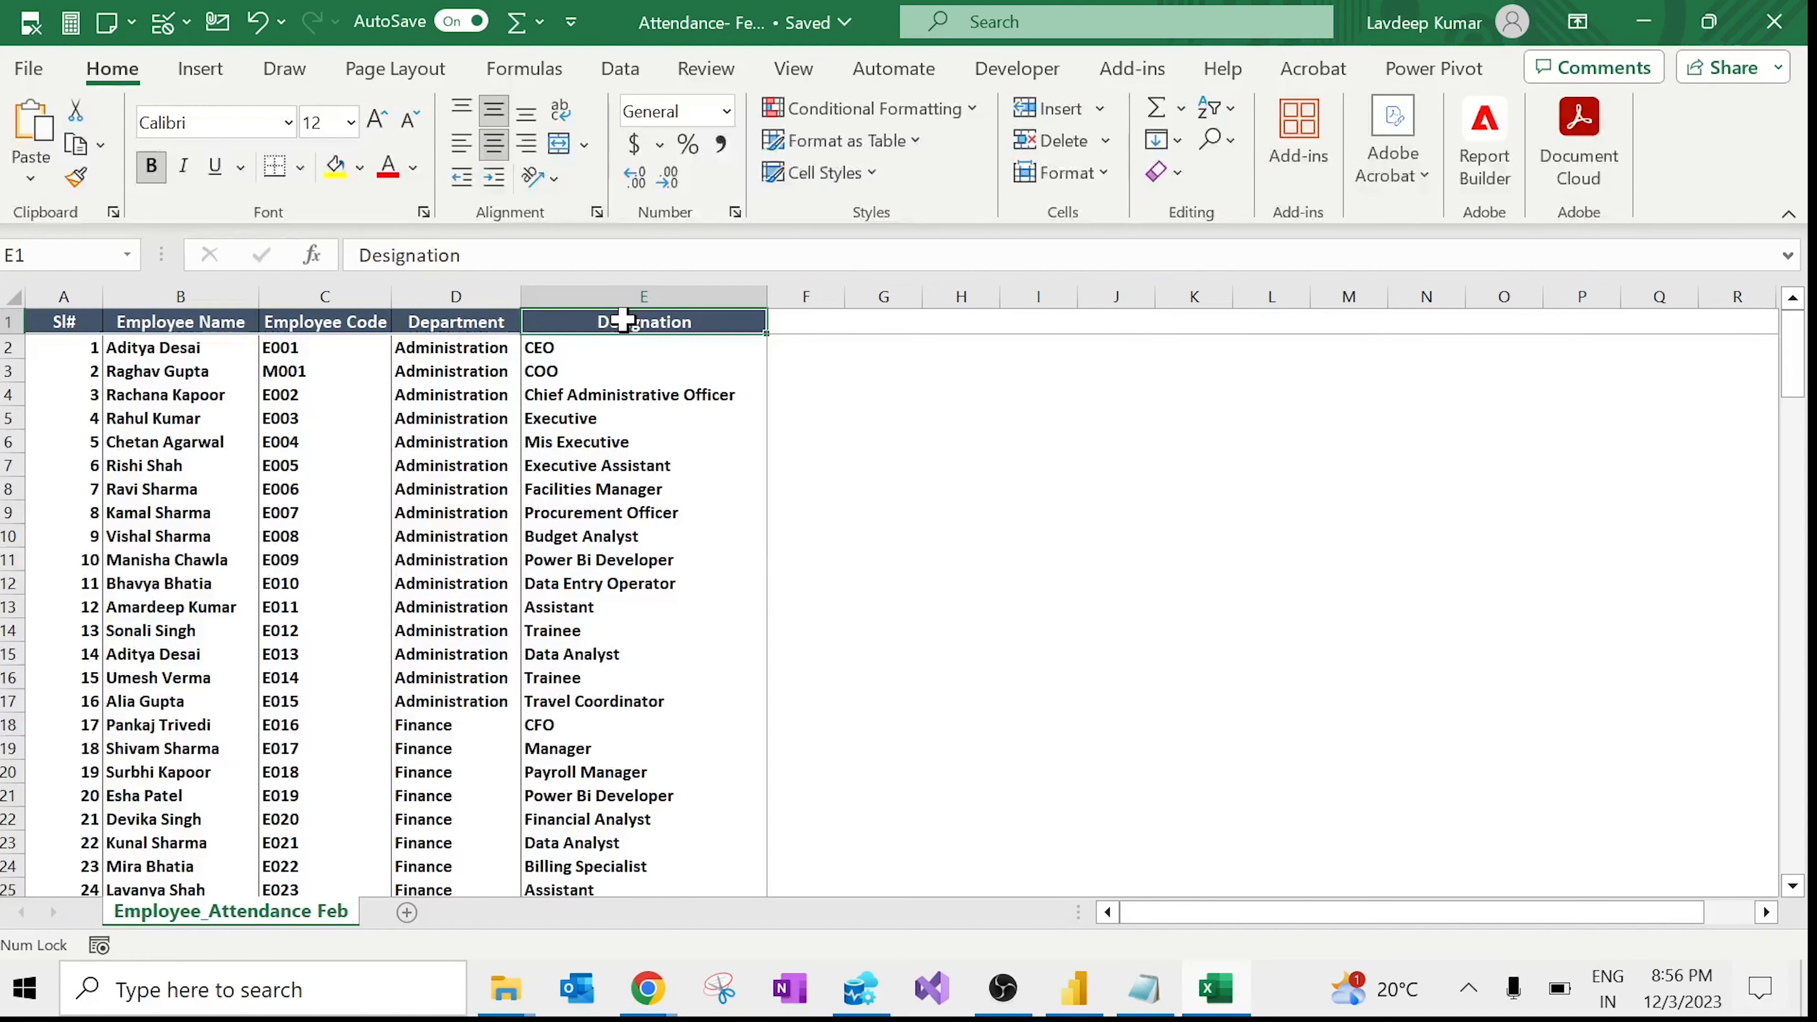
left_click(1804, 10)
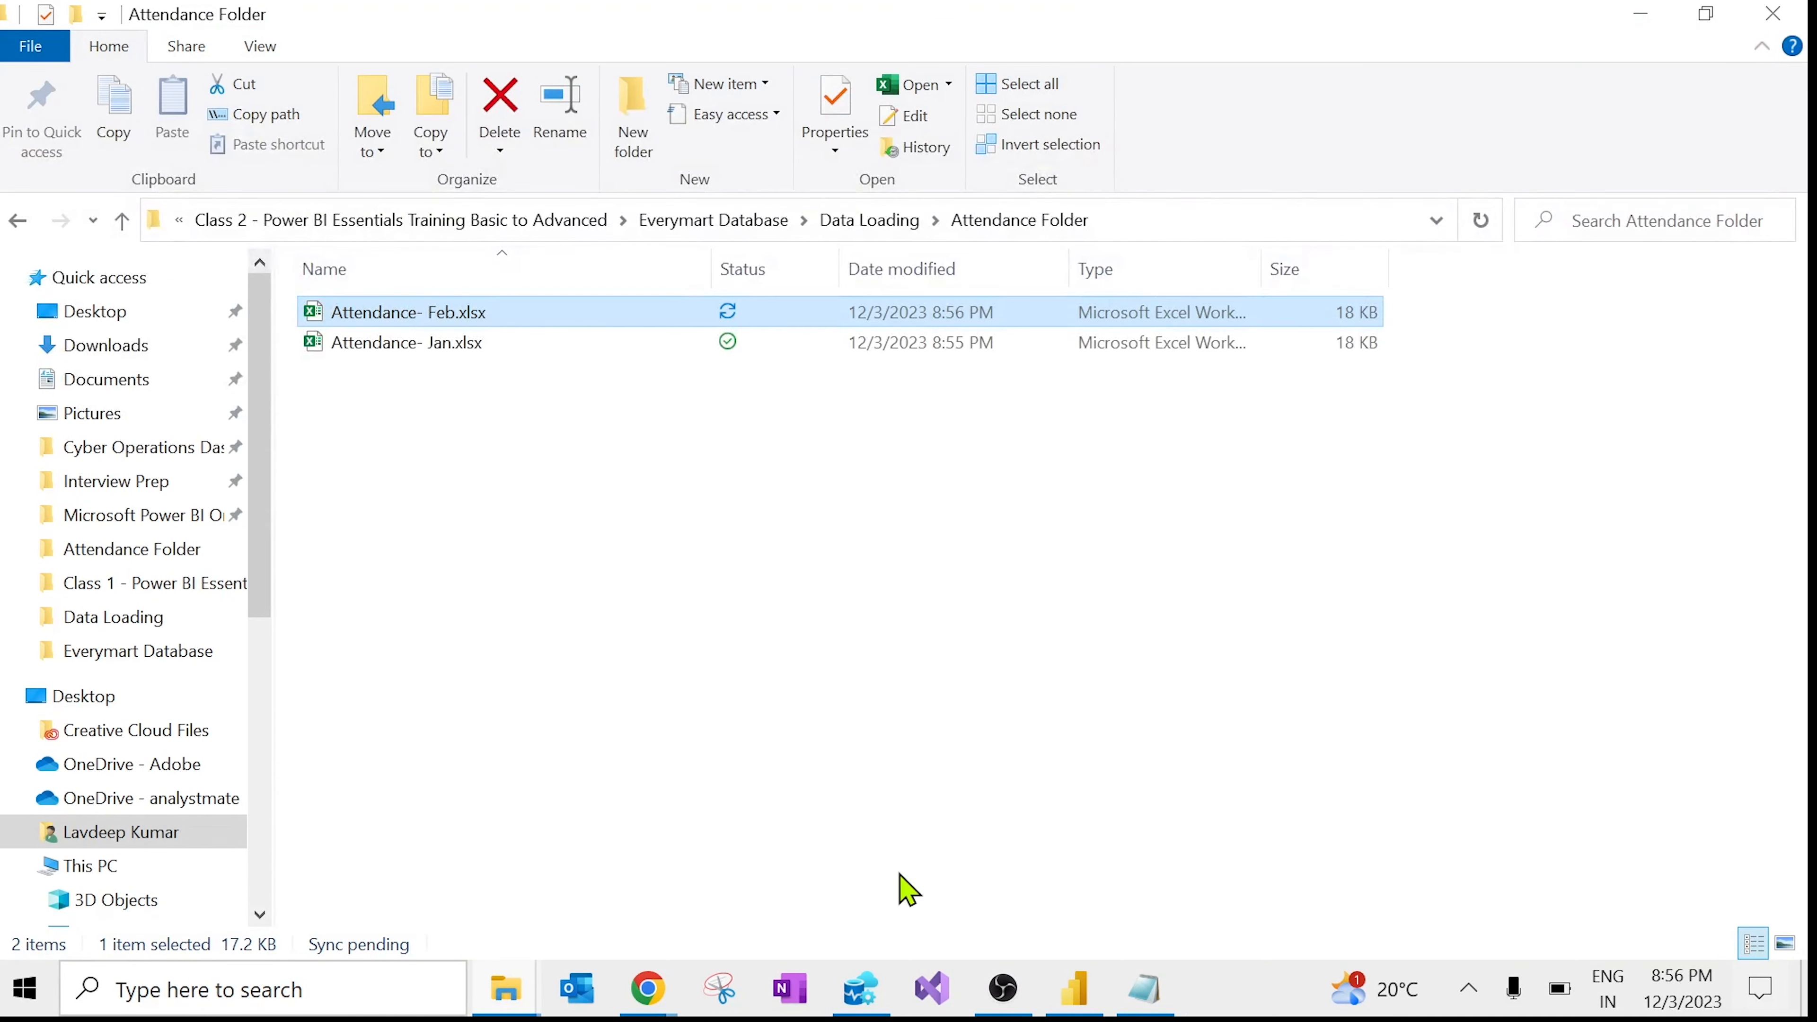
Step: Switch to the Google Meet window in Chrome to check on the call
mouse_move(648, 991)
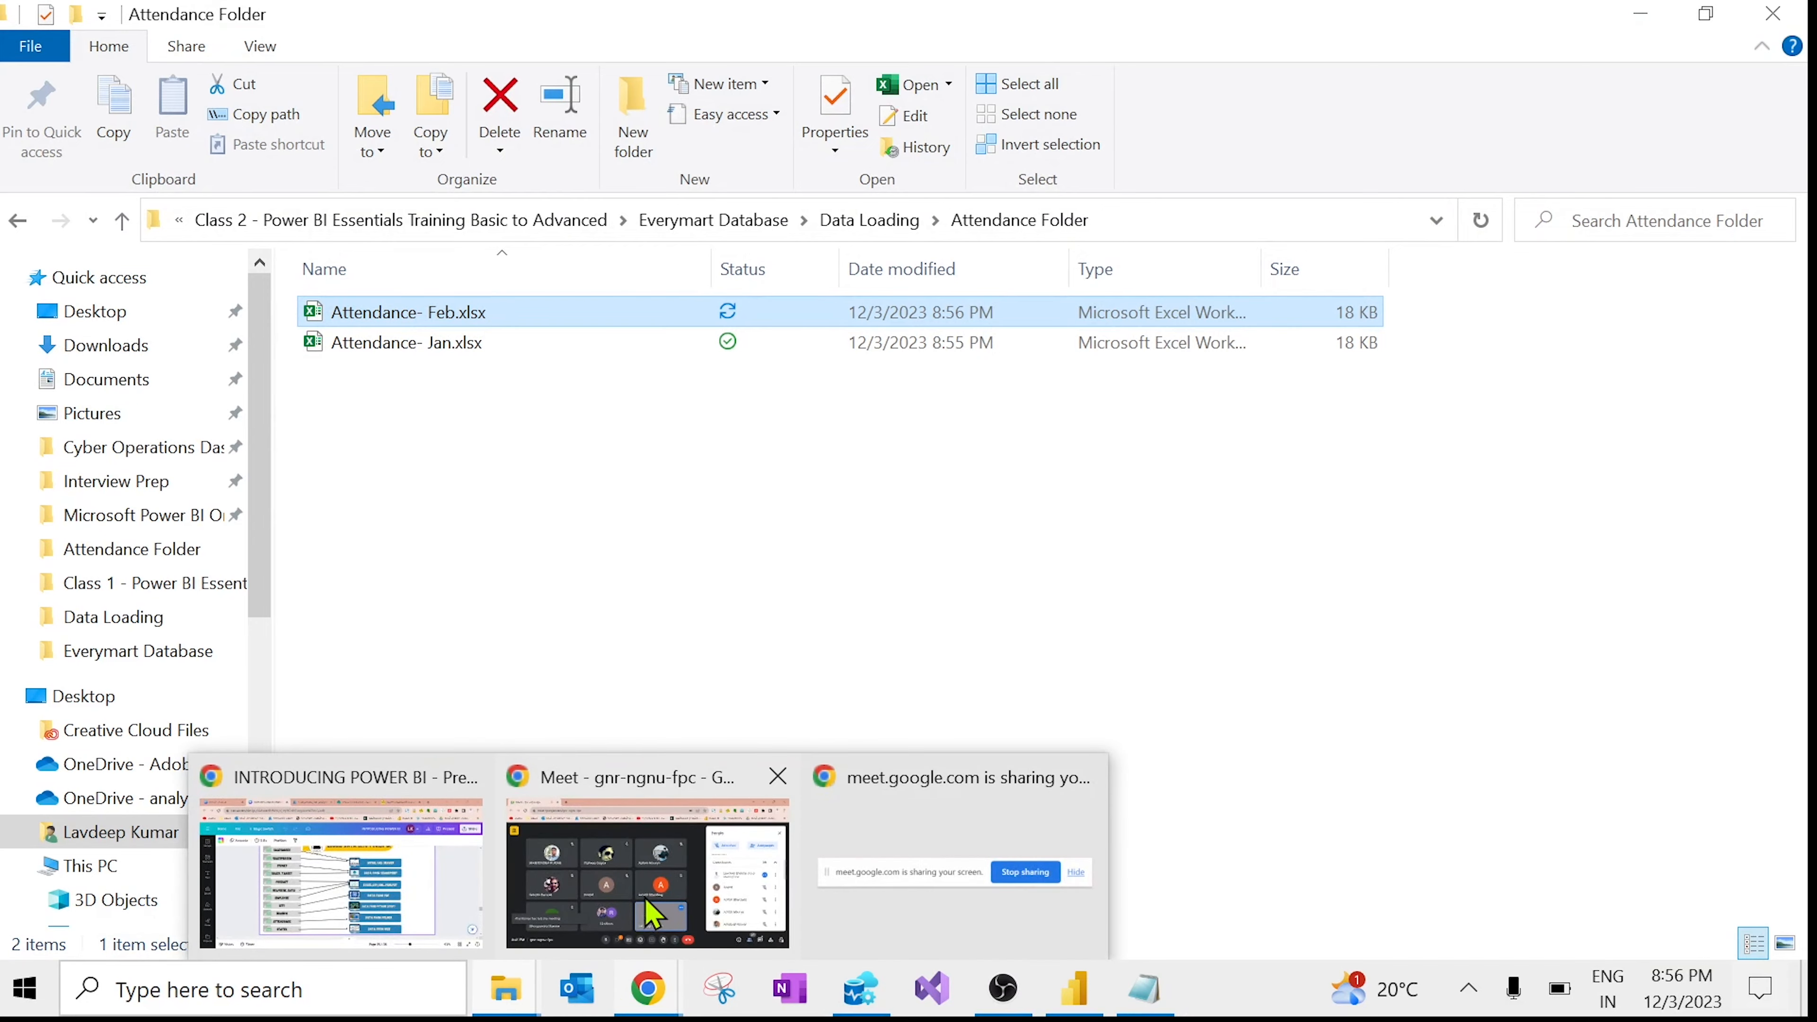
left_click(652, 913)
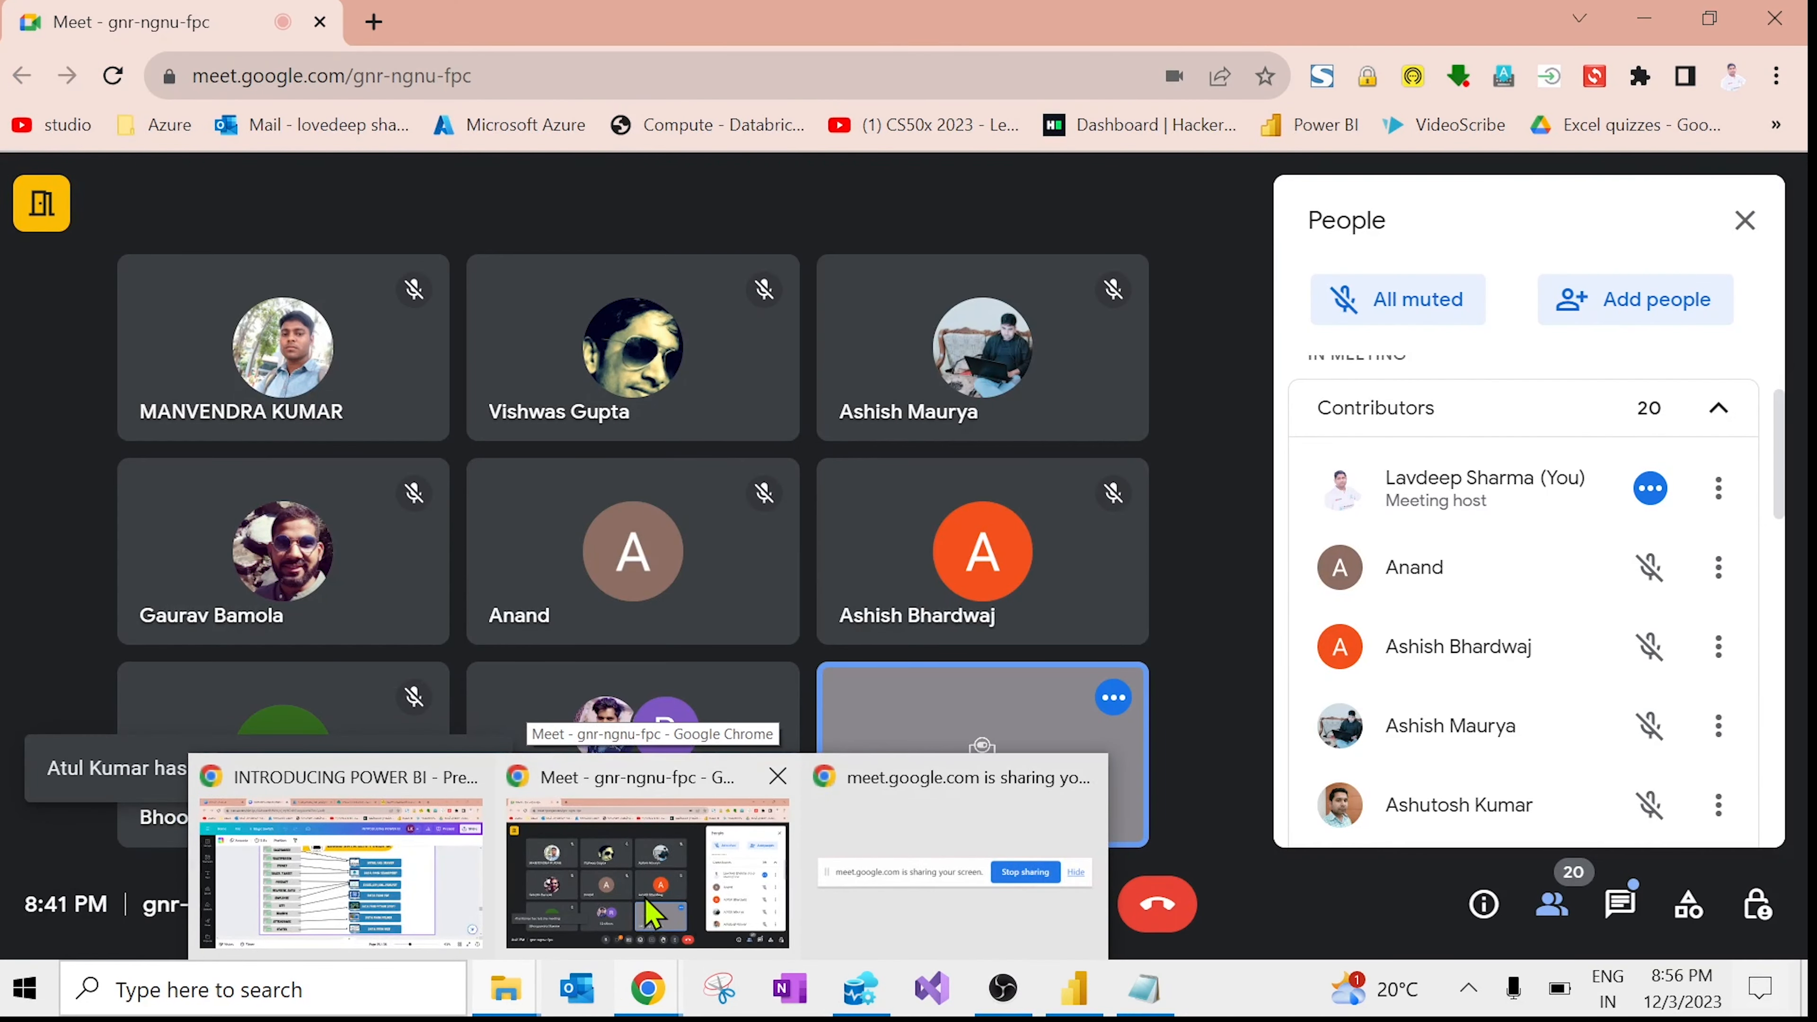
left_click(651, 913)
Step: Switch to Power BI Desktop and start a new data import with the Folder connector
left_click(1074, 991)
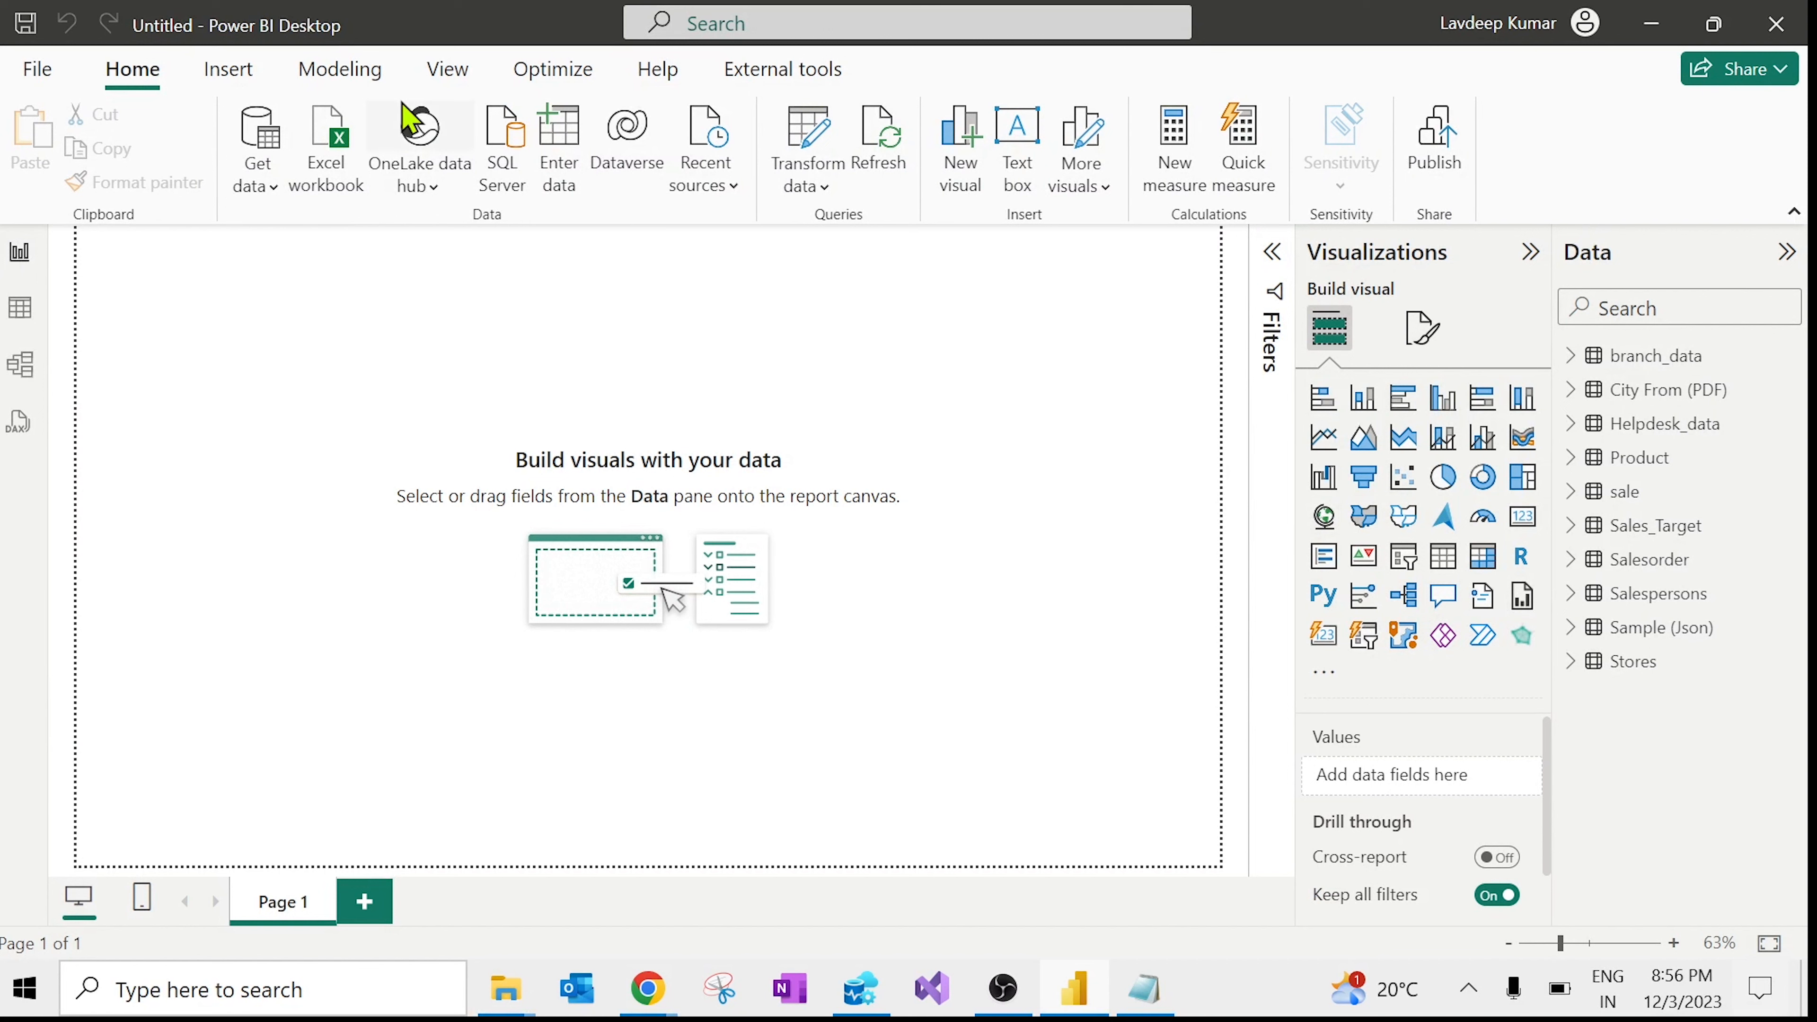
left_click(276, 192)
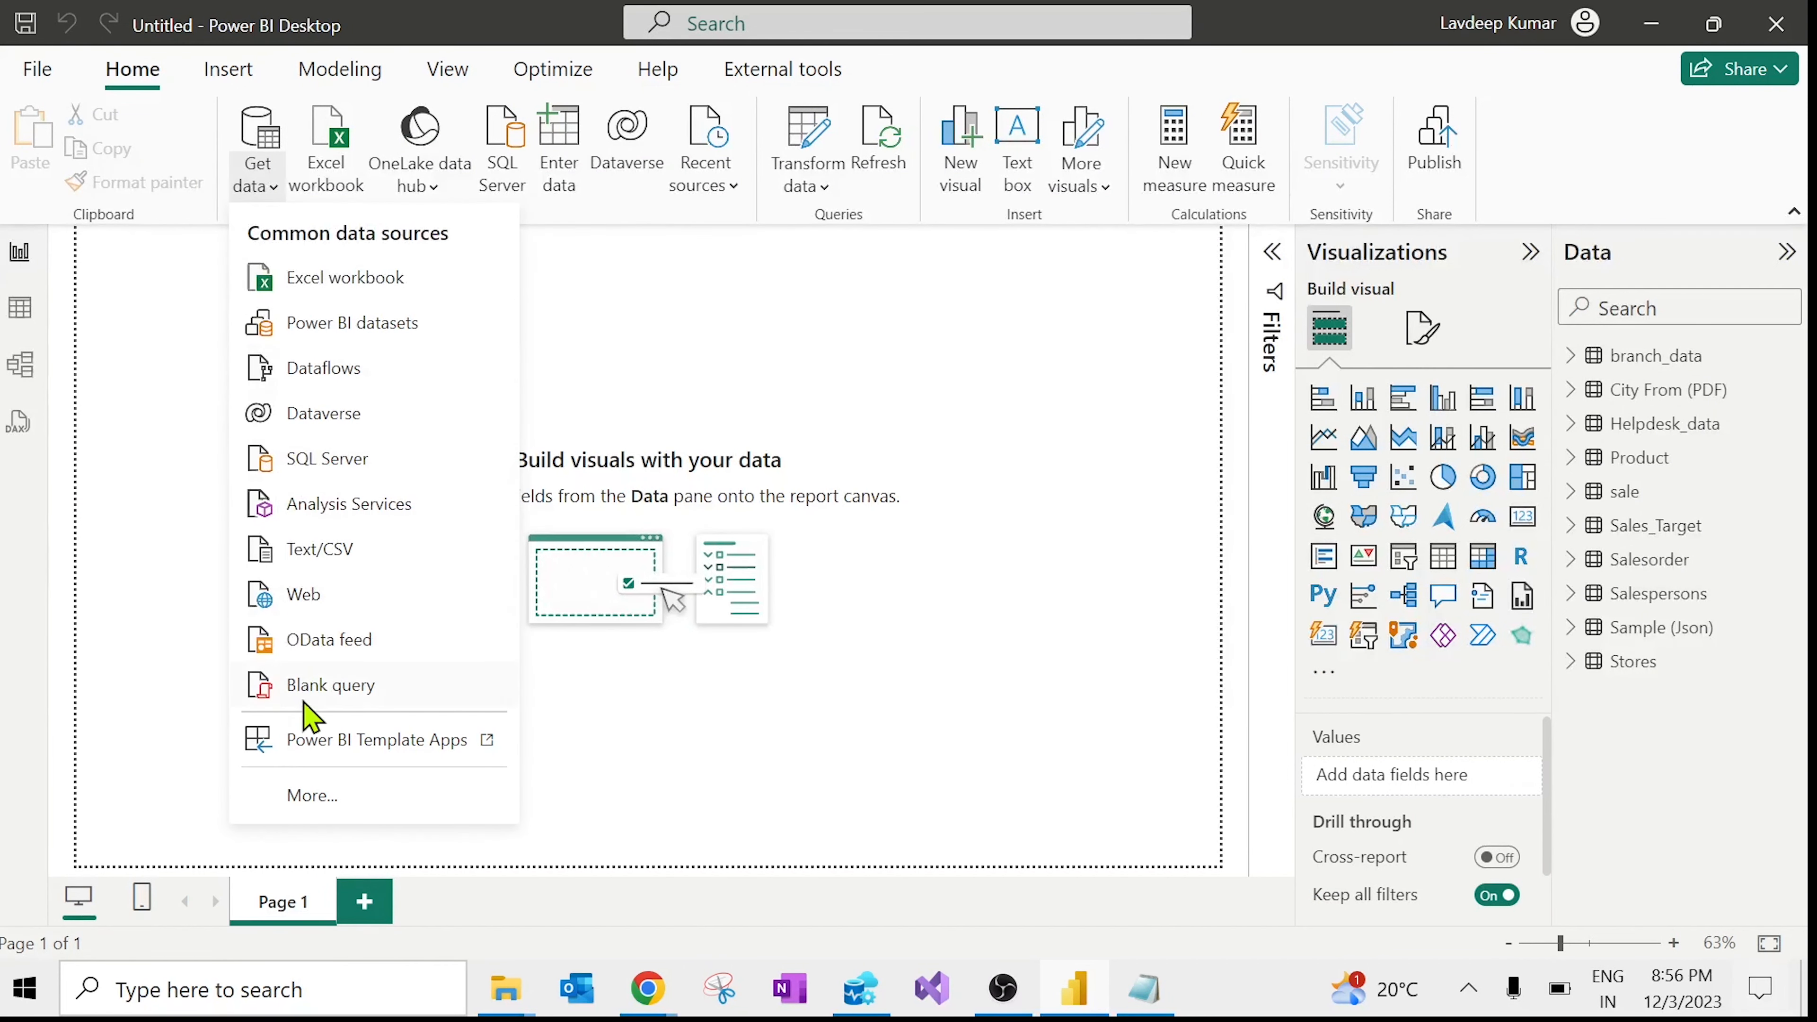
left_click(302, 783)
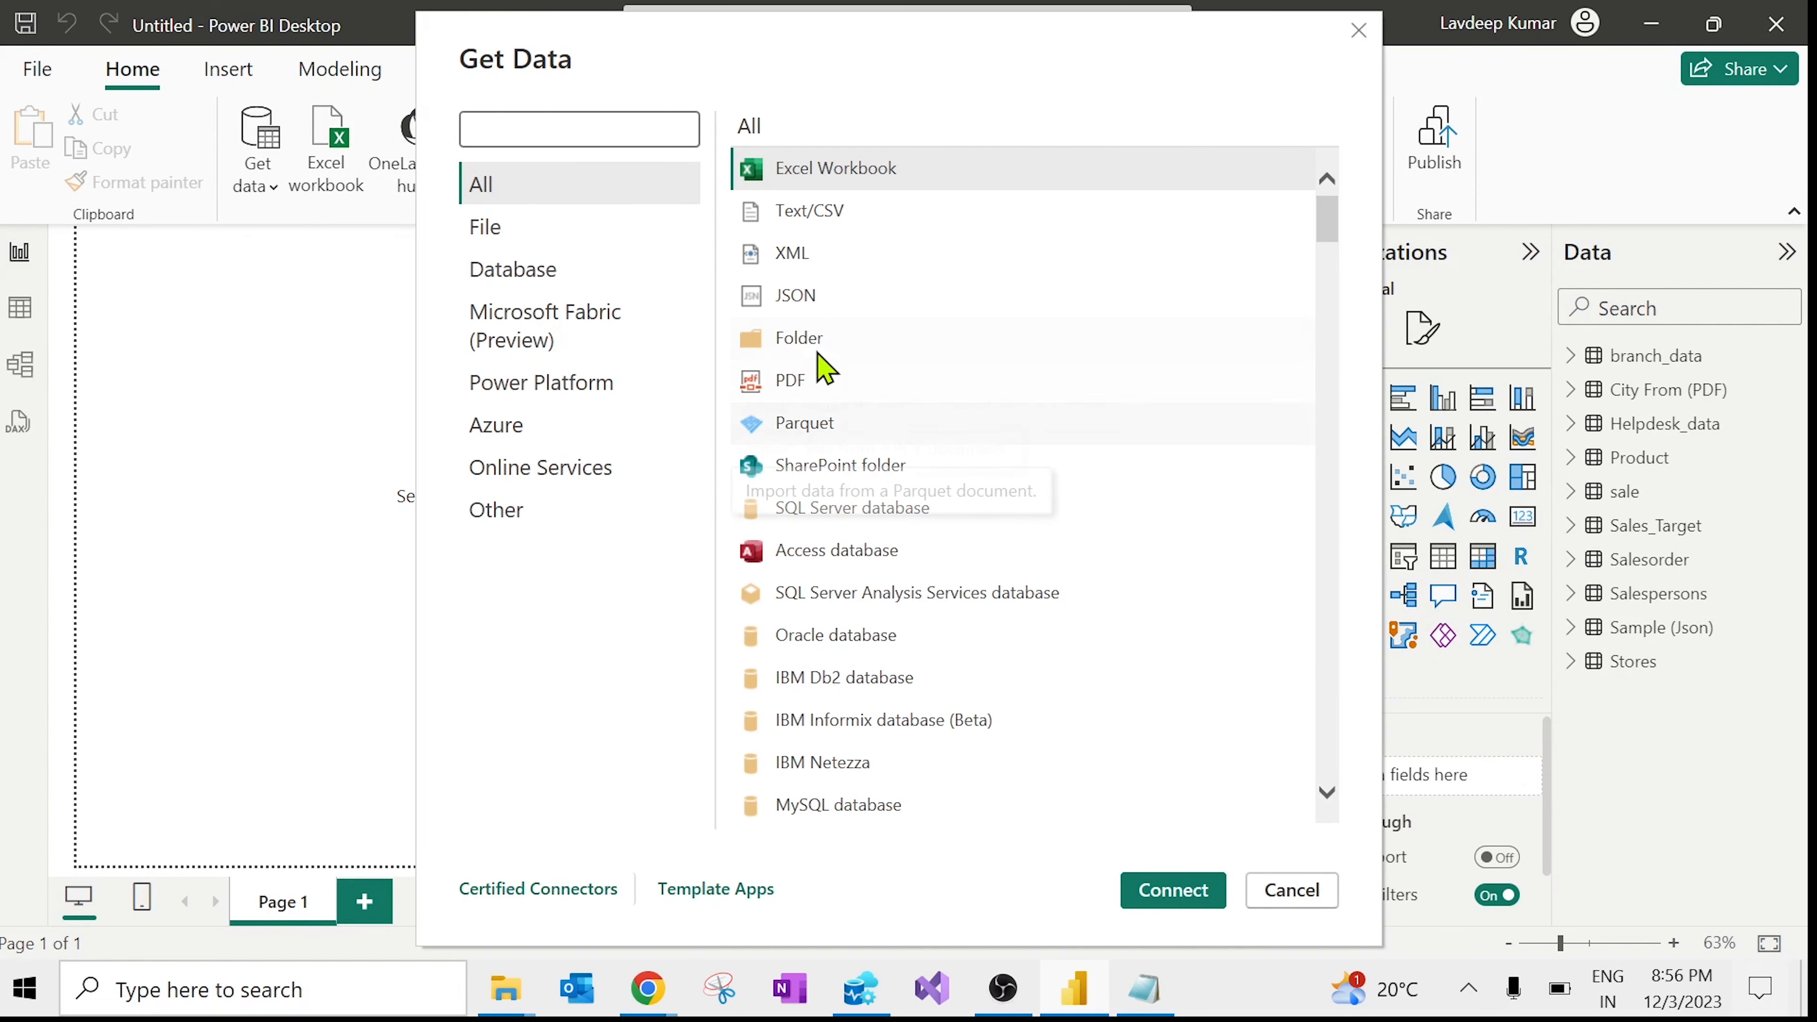
left_click(808, 340)
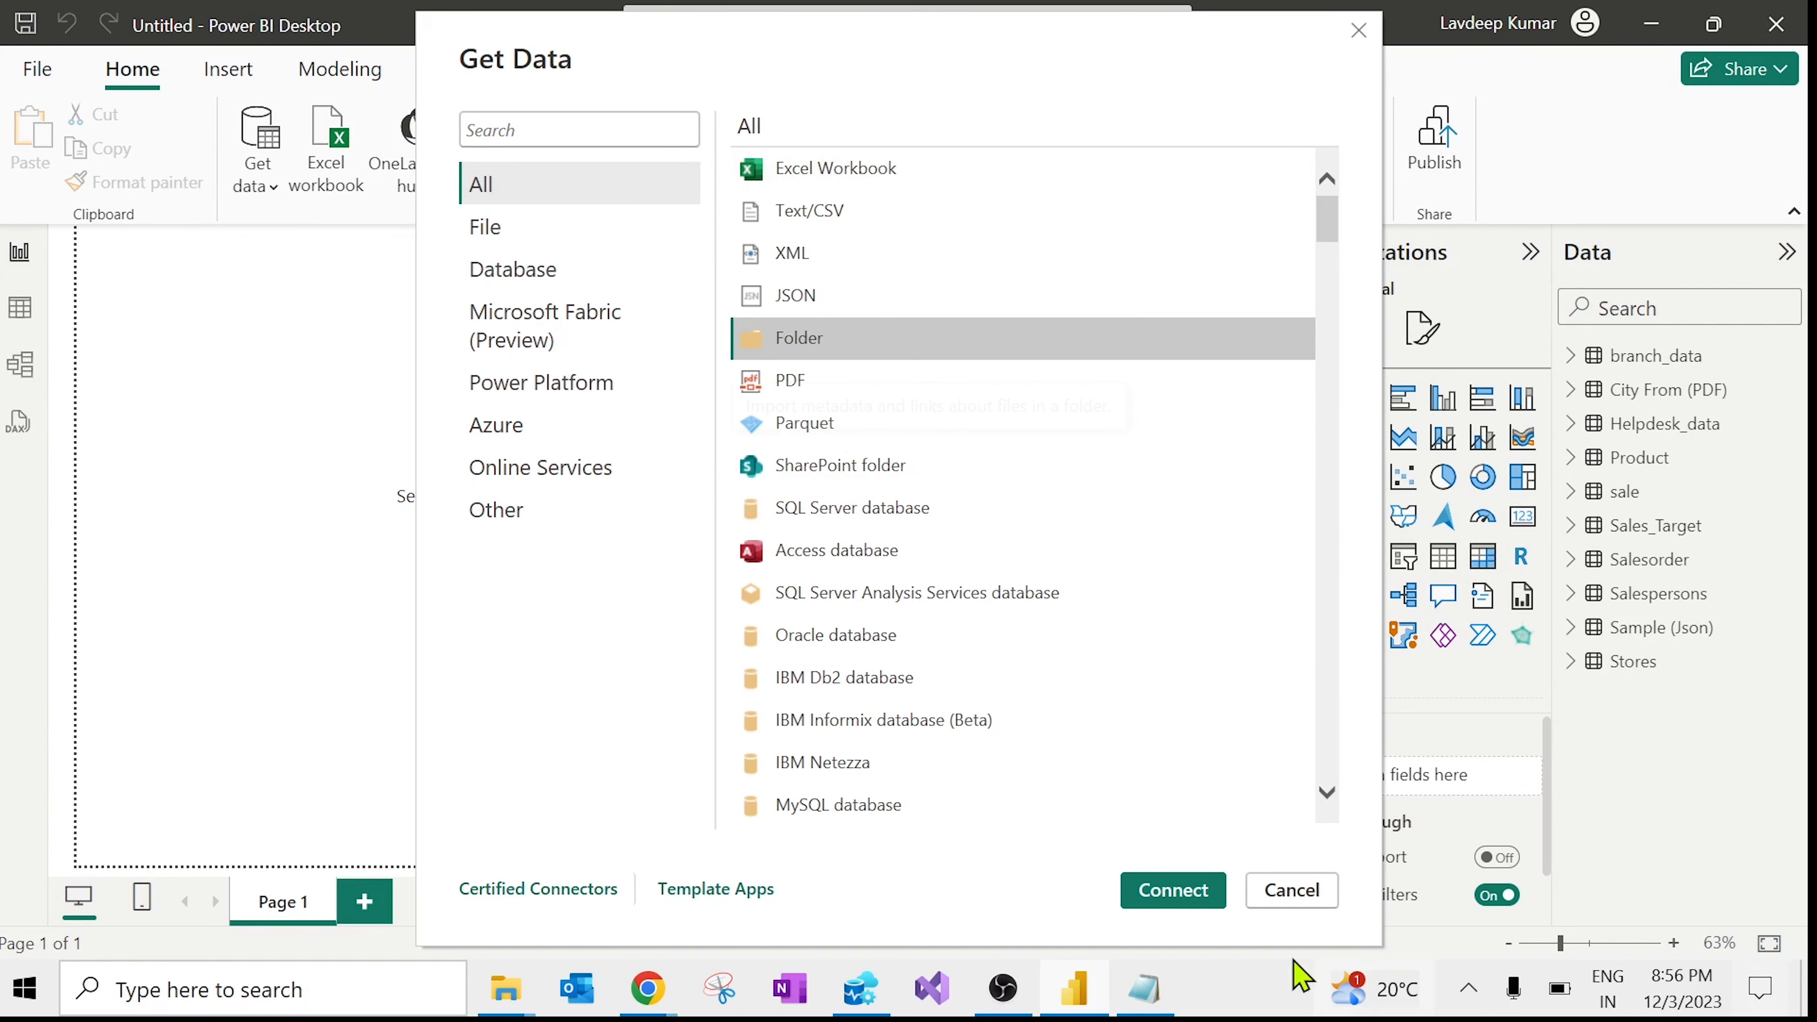
left_click(1185, 904)
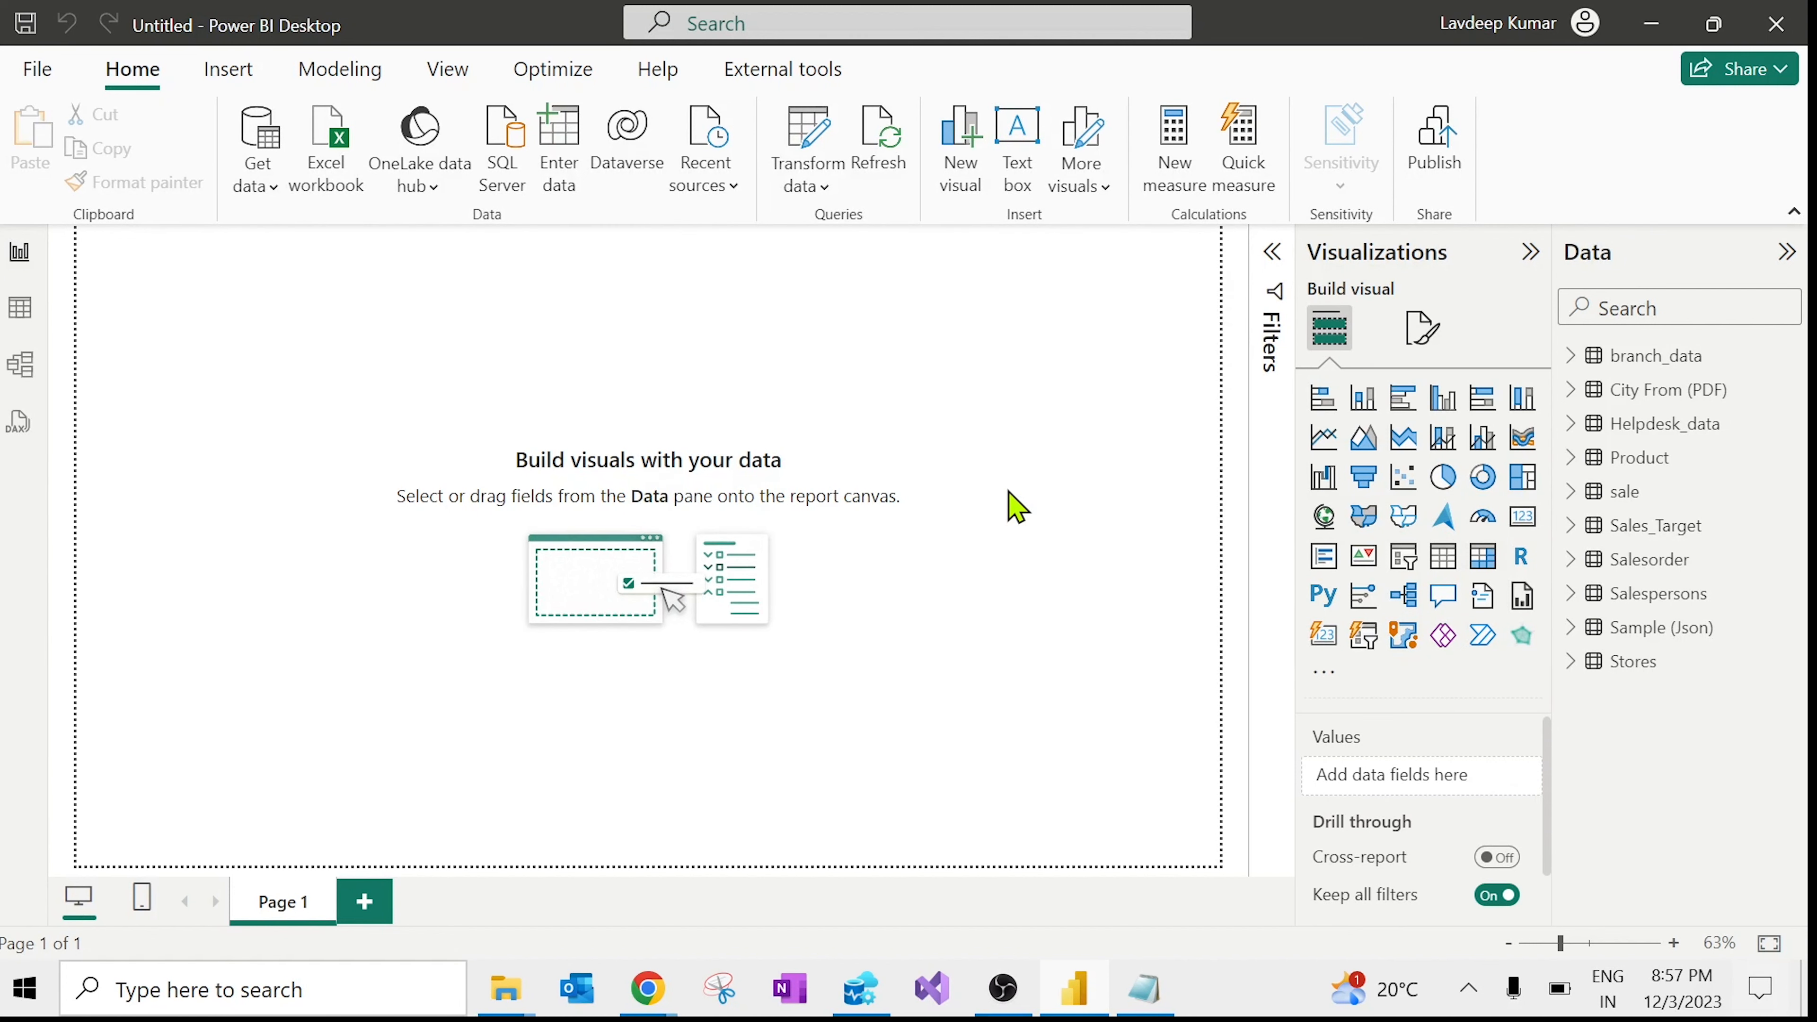
Step: Set the folder path to the Attendance Folder path copied from File Explorer, and connect to it
left_click(1145, 456)
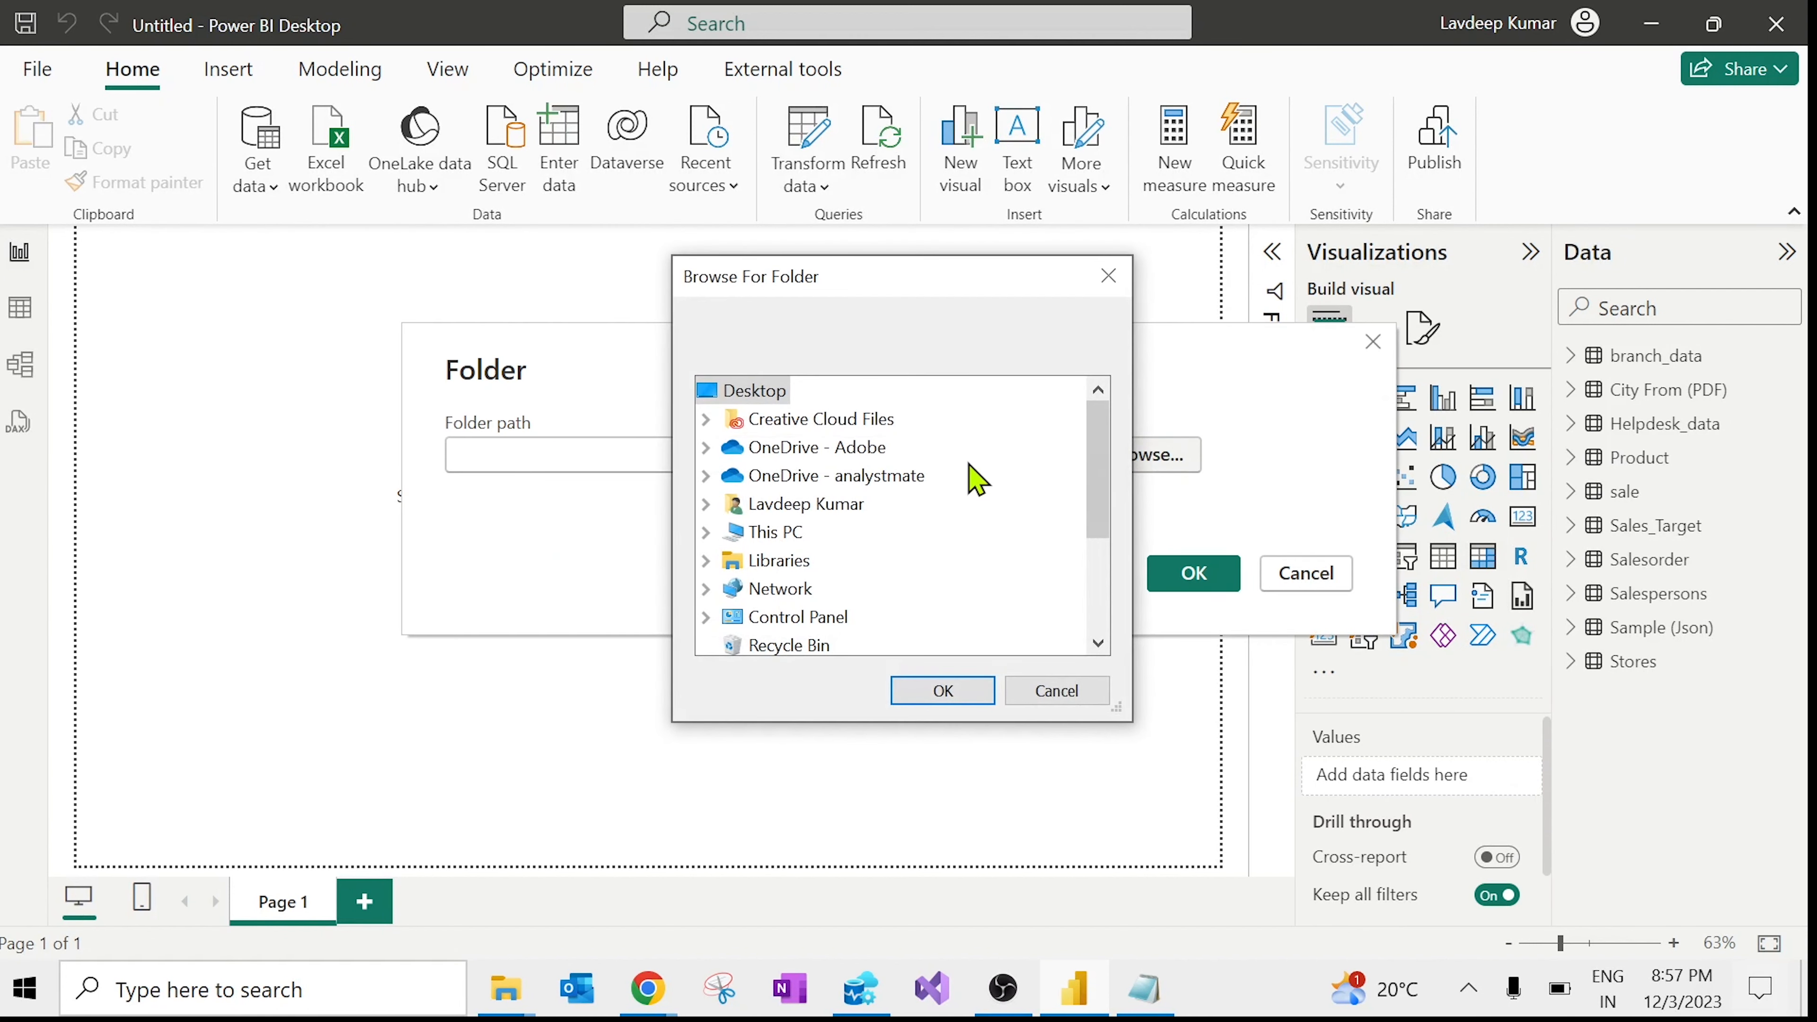
left_click(1035, 691)
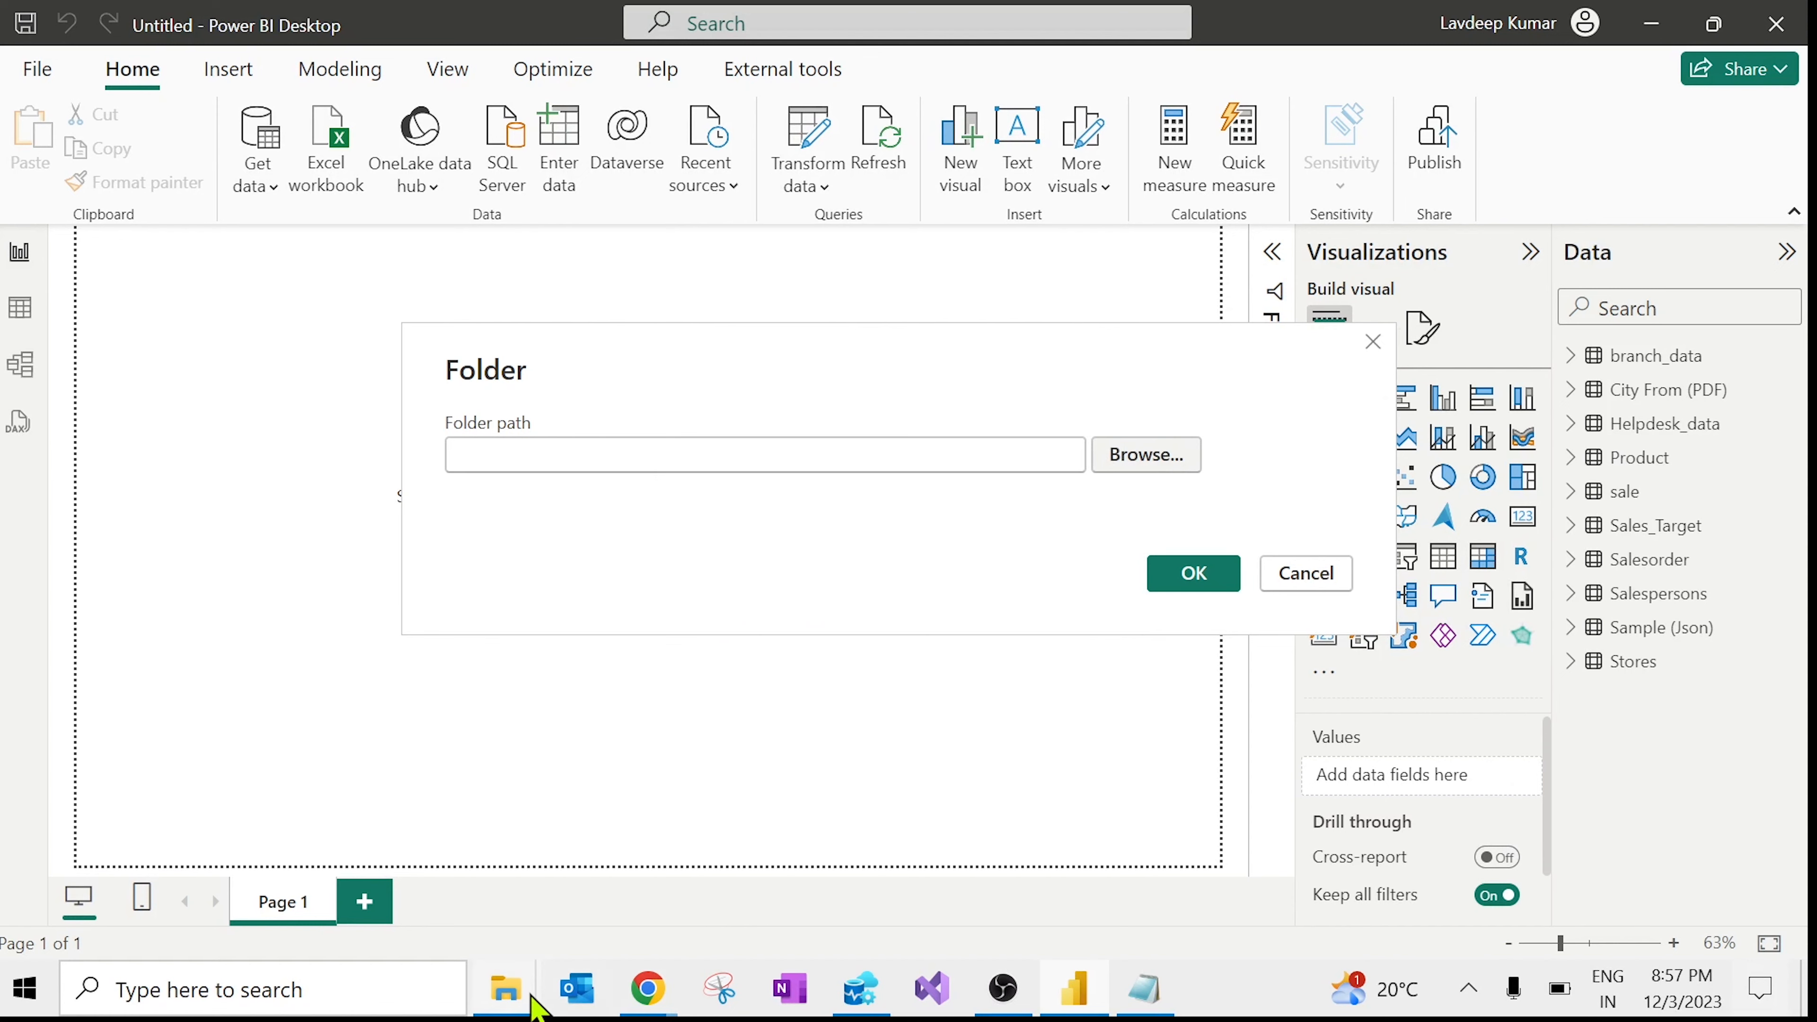
mouse_move(536, 1006)
left_click(638, 916)
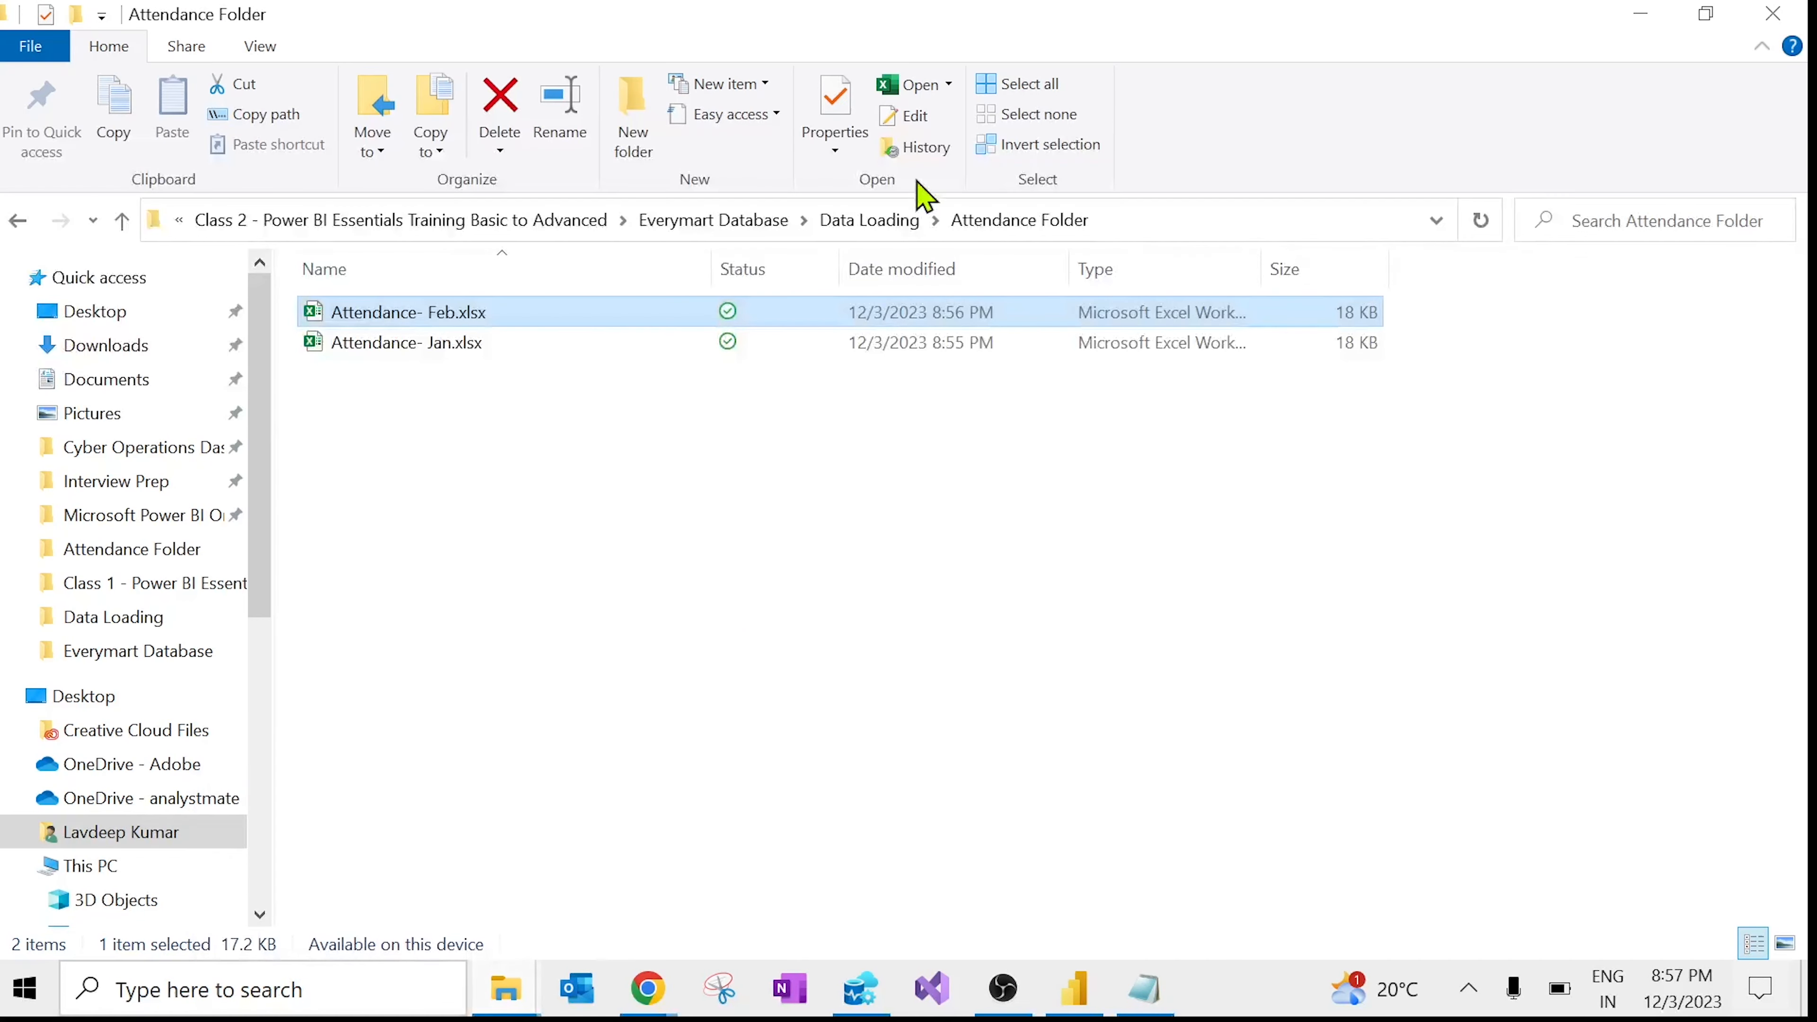
left_click(1159, 218)
key("alt+Tab")
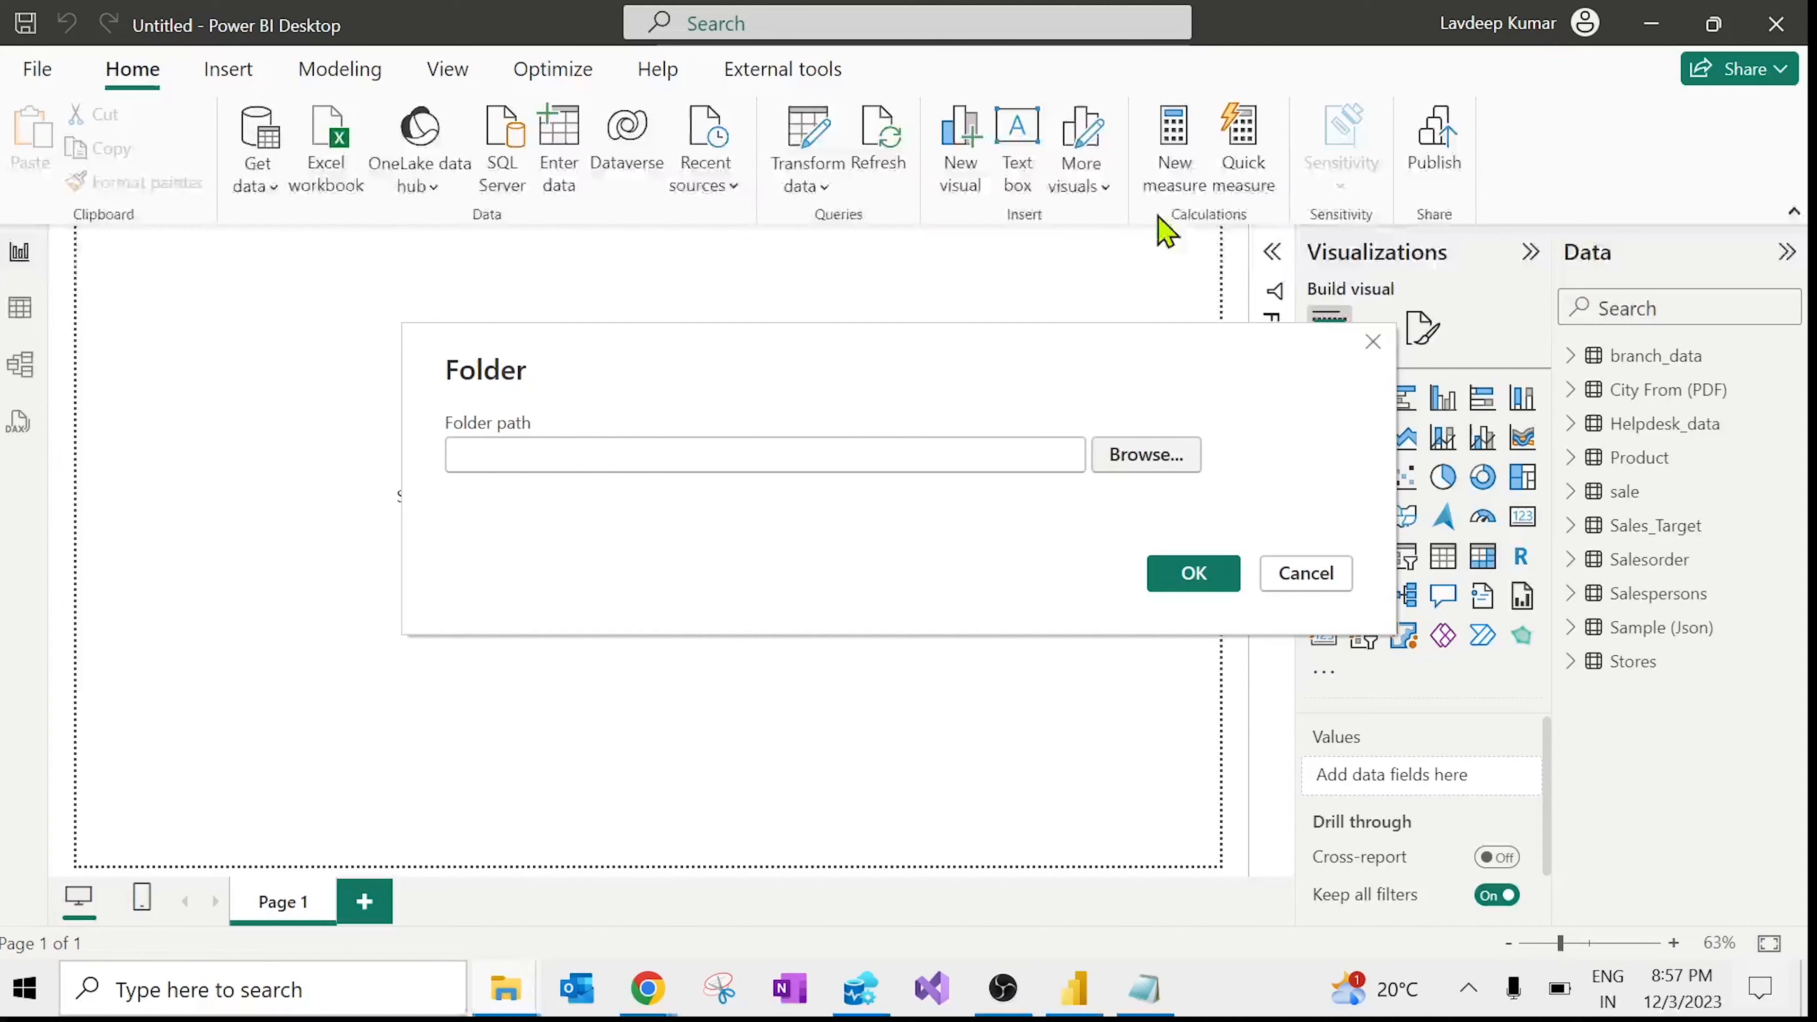
left_click(785, 458)
key("ctrl+v")
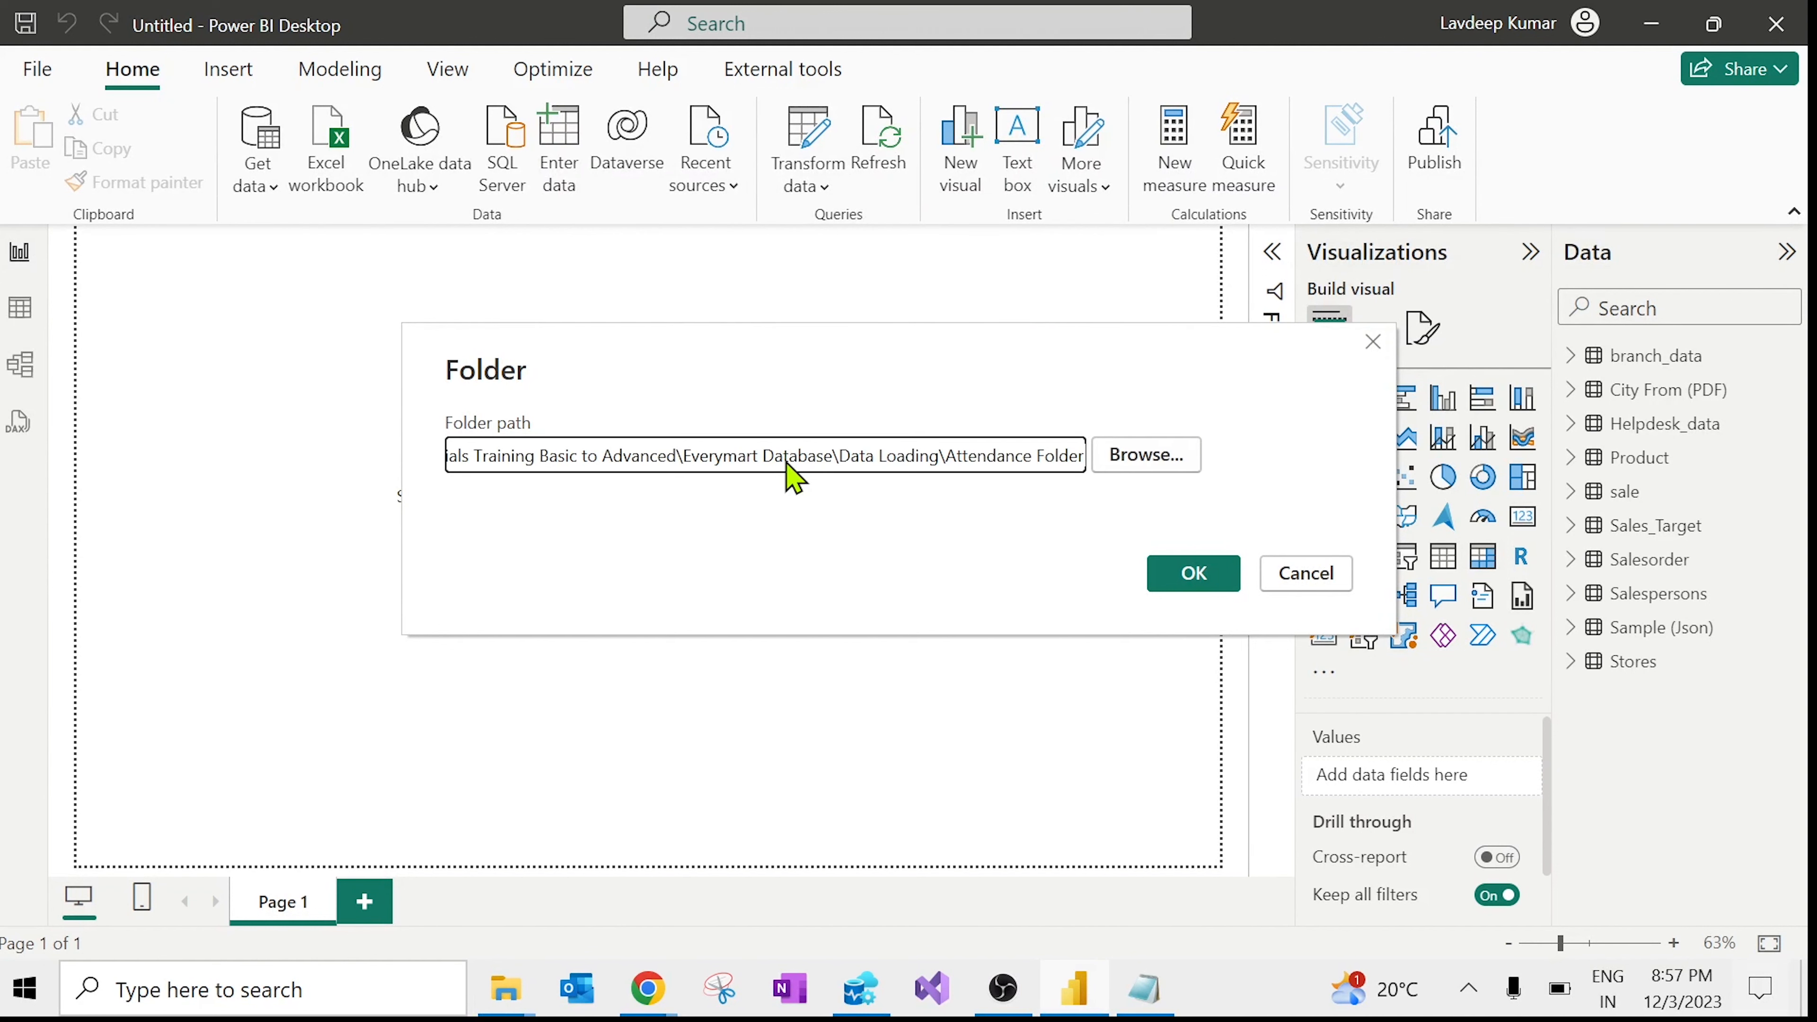
left_click(1195, 576)
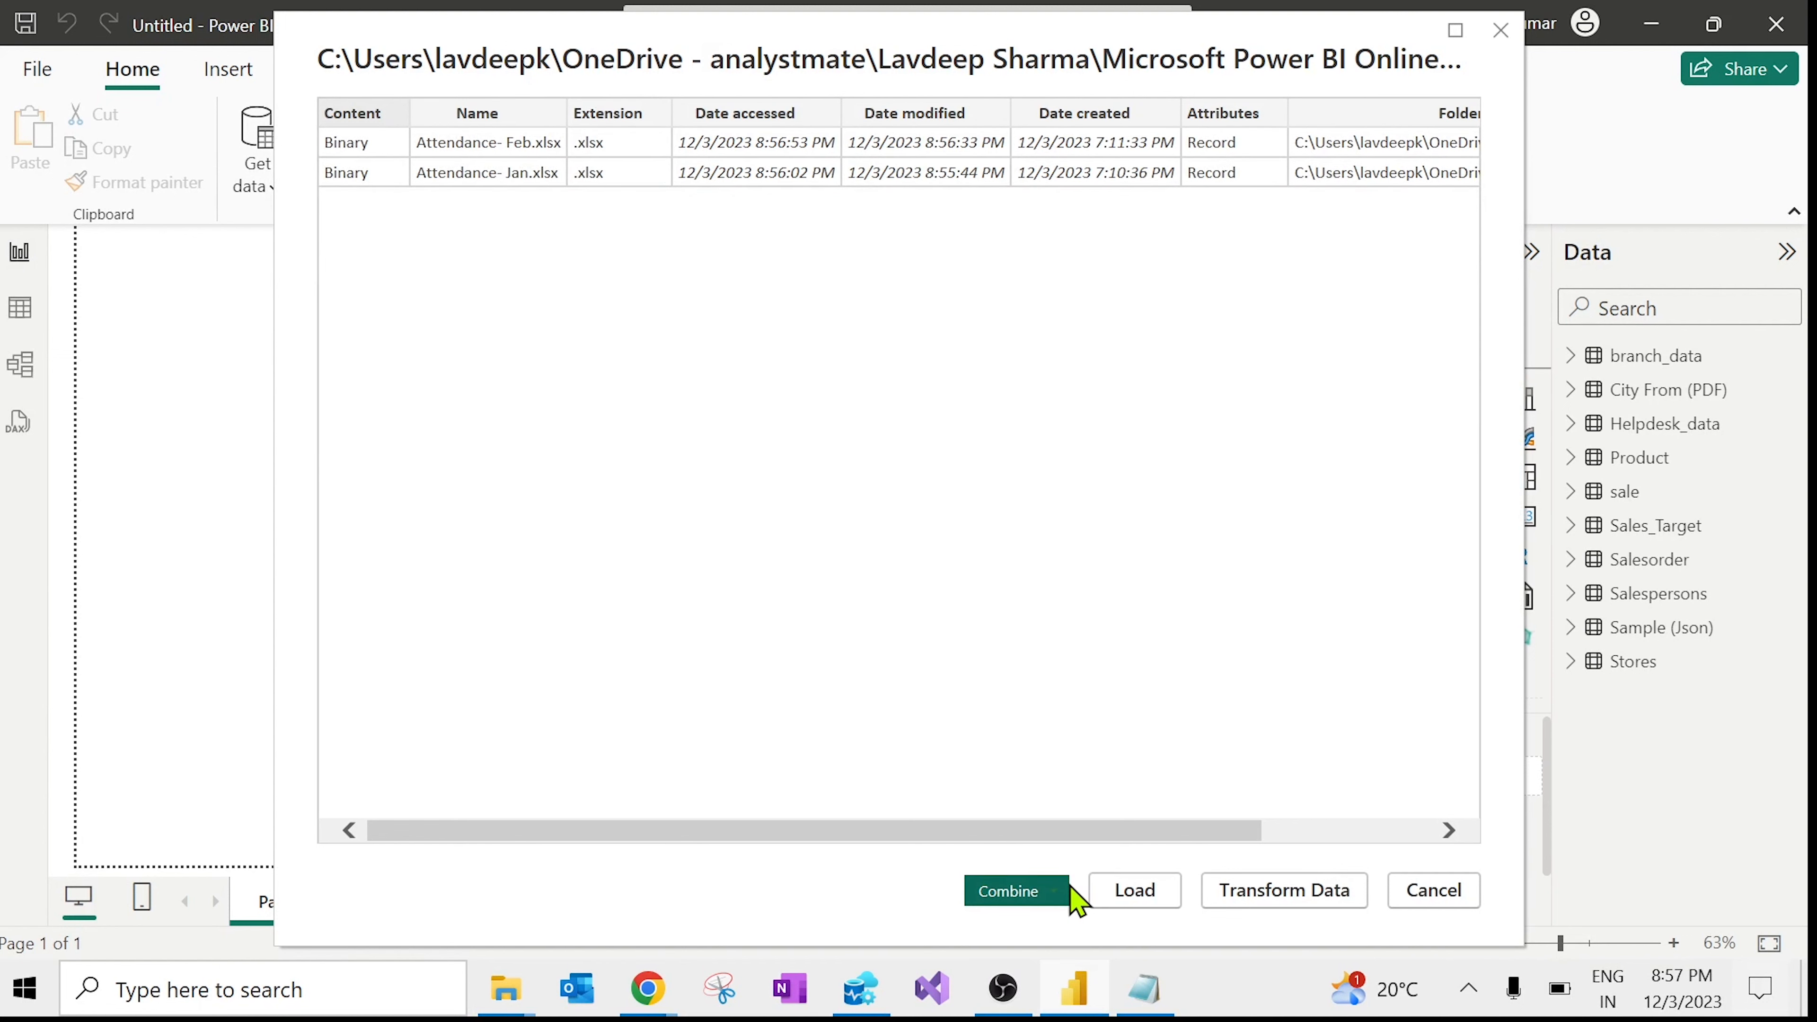
Step: Combine and transform the attendance files based on the Employee_Attendance Feb sheet of the first file, and bring up the Power Query Editor
left_click(1072, 891)
left_click(1048, 922)
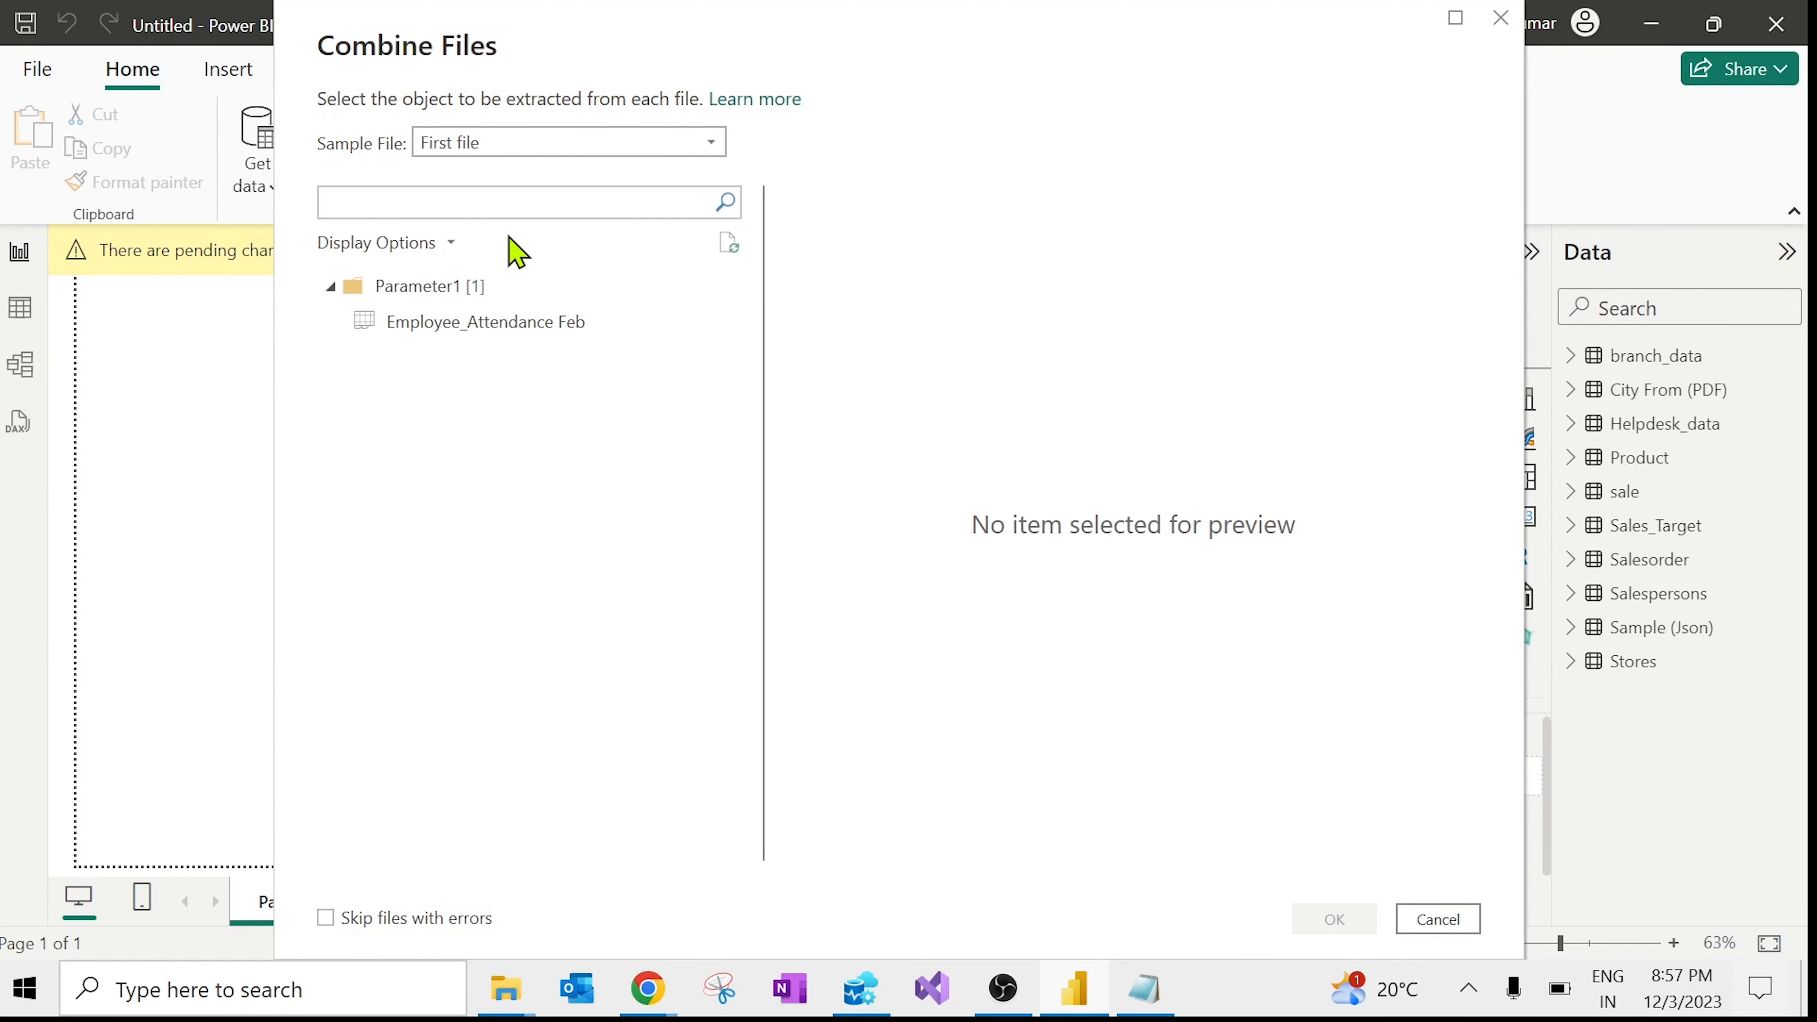
left_click(458, 322)
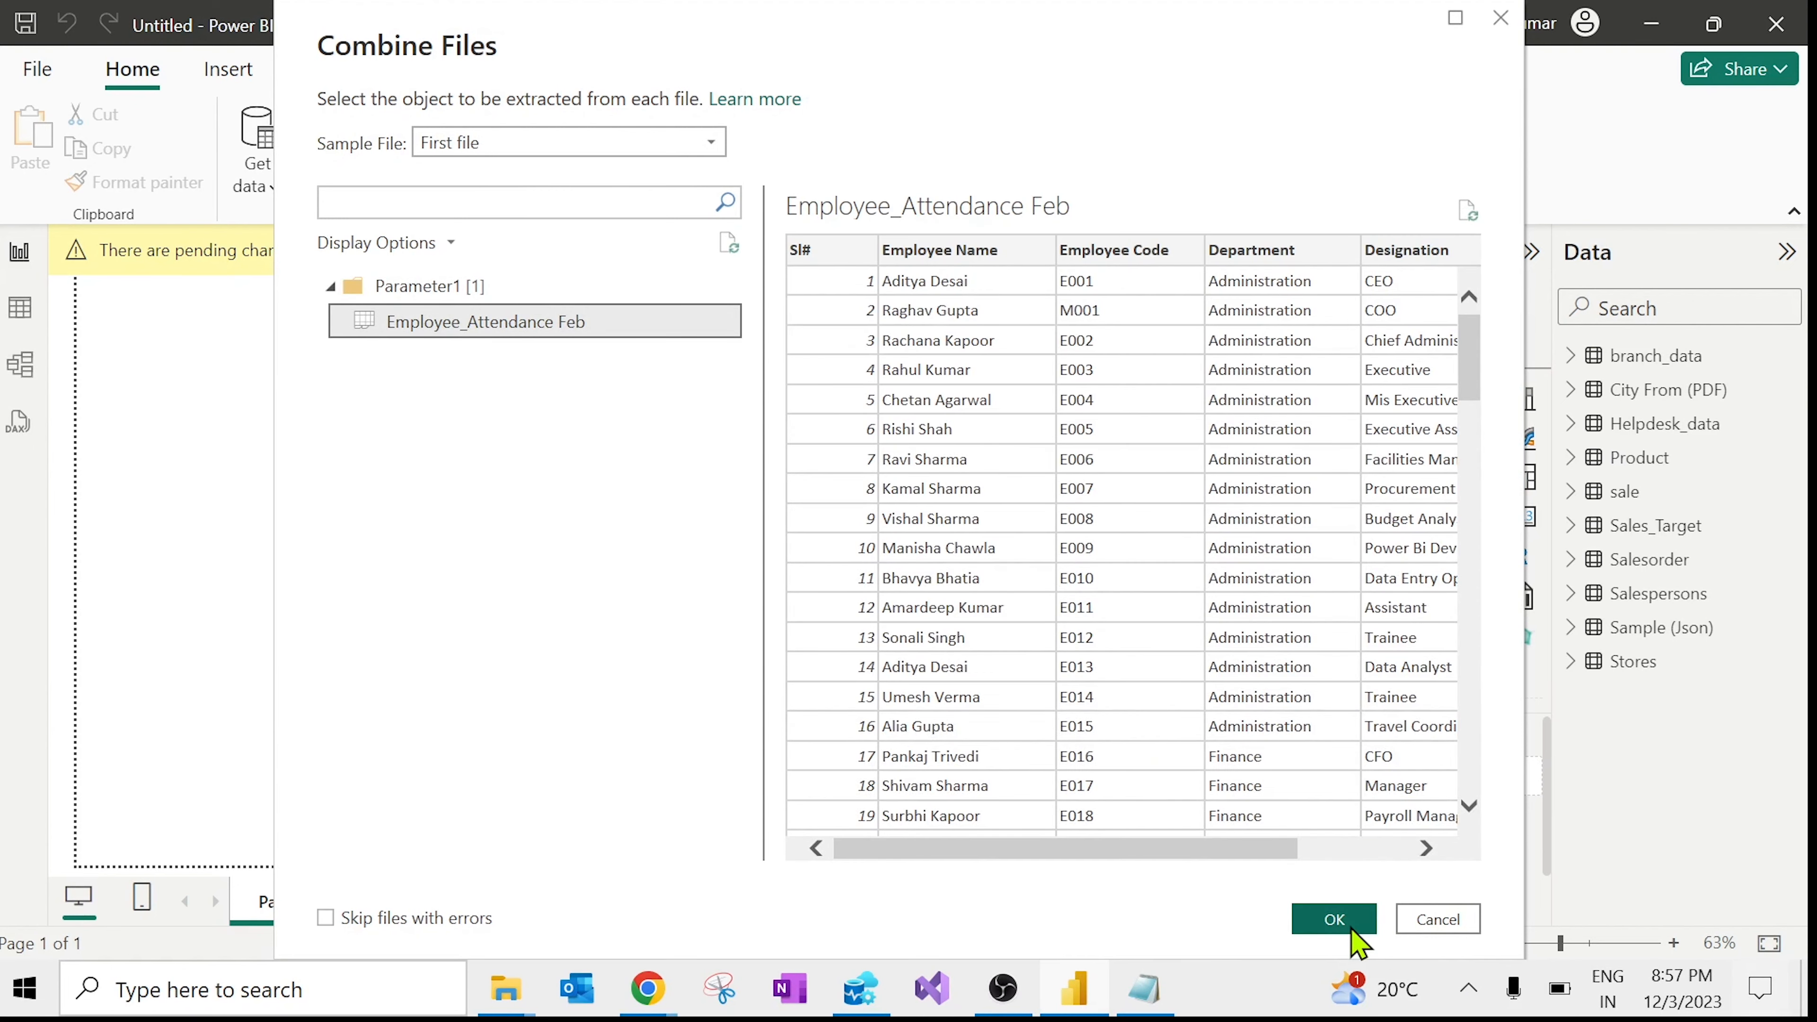
left_click(1345, 922)
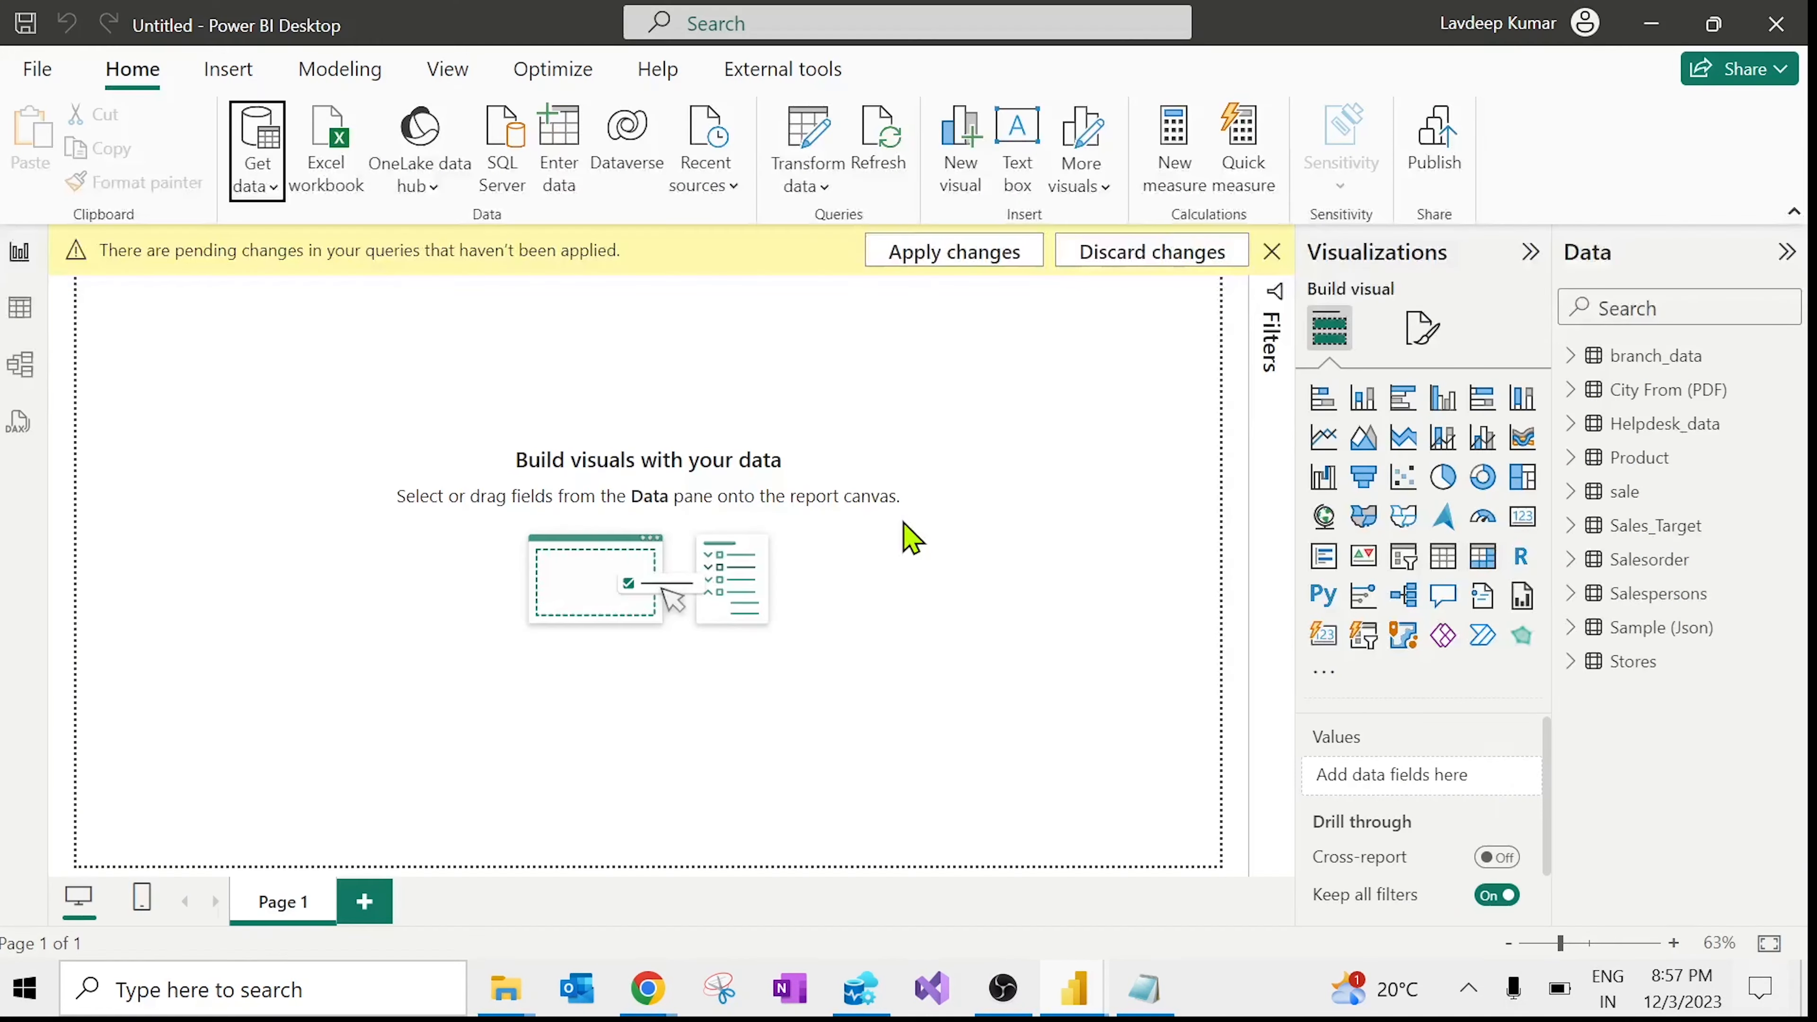
mouse_move(1077, 986)
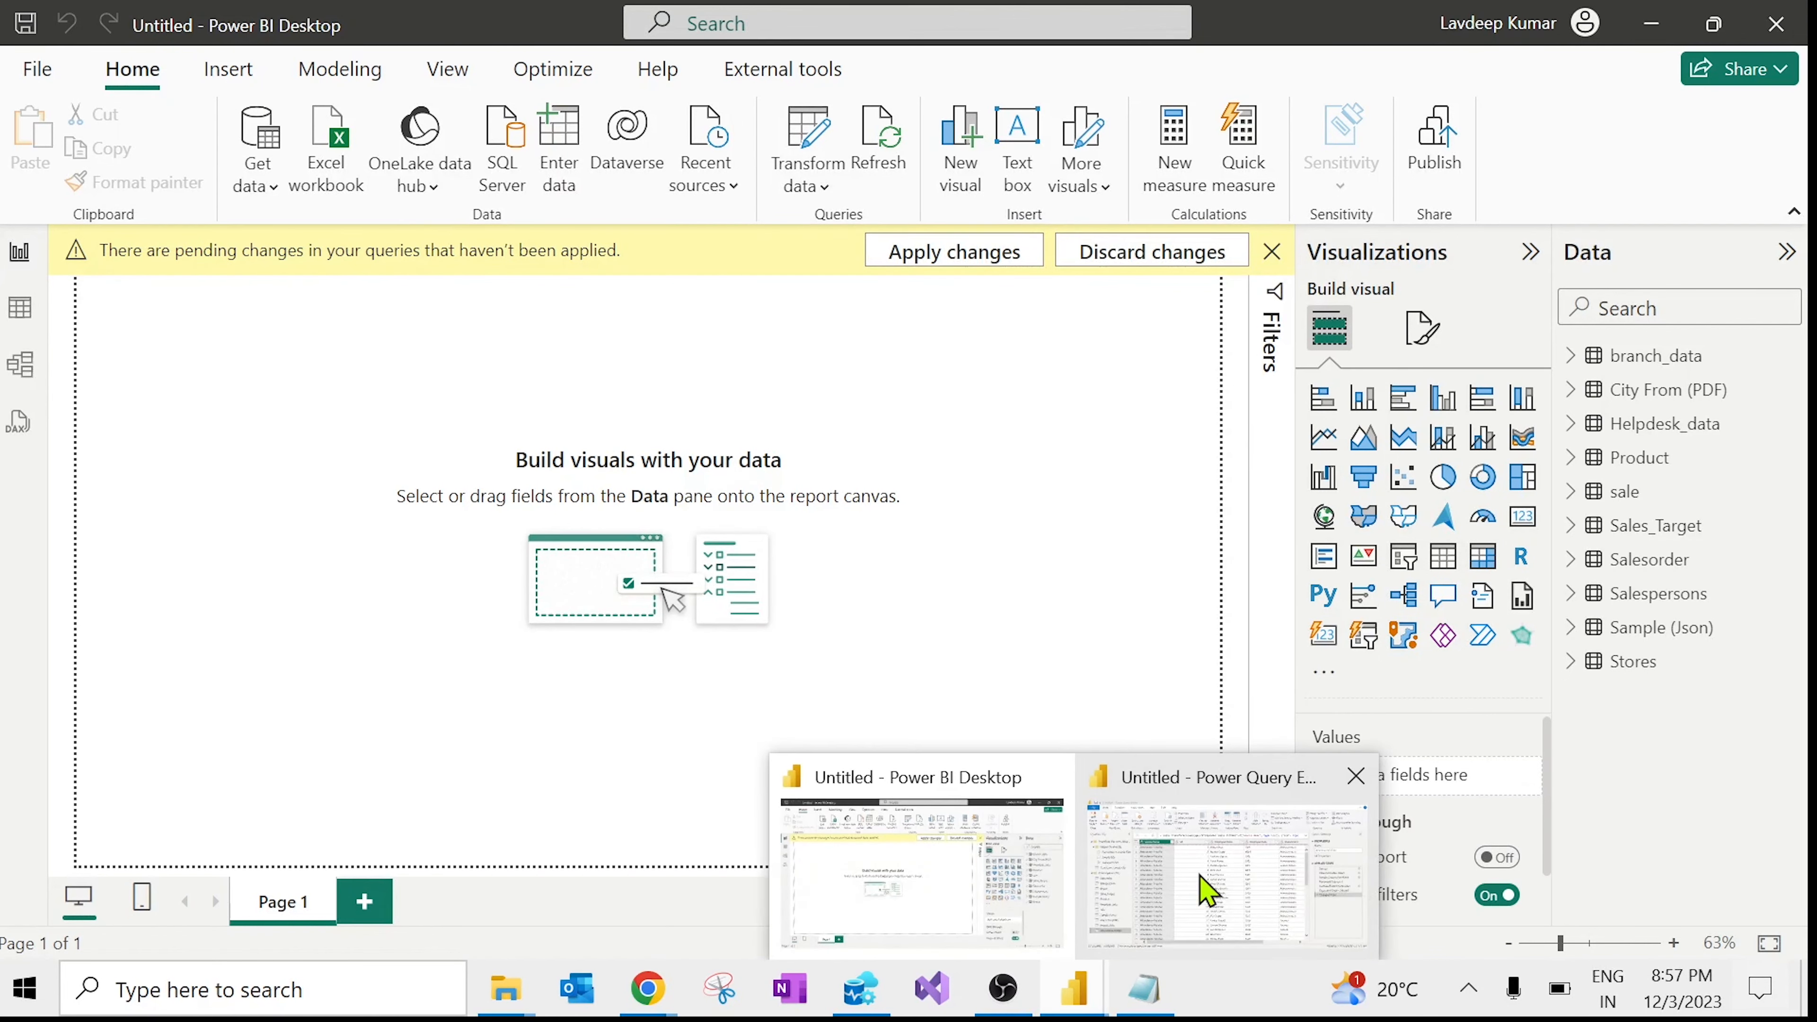
left_click(1210, 890)
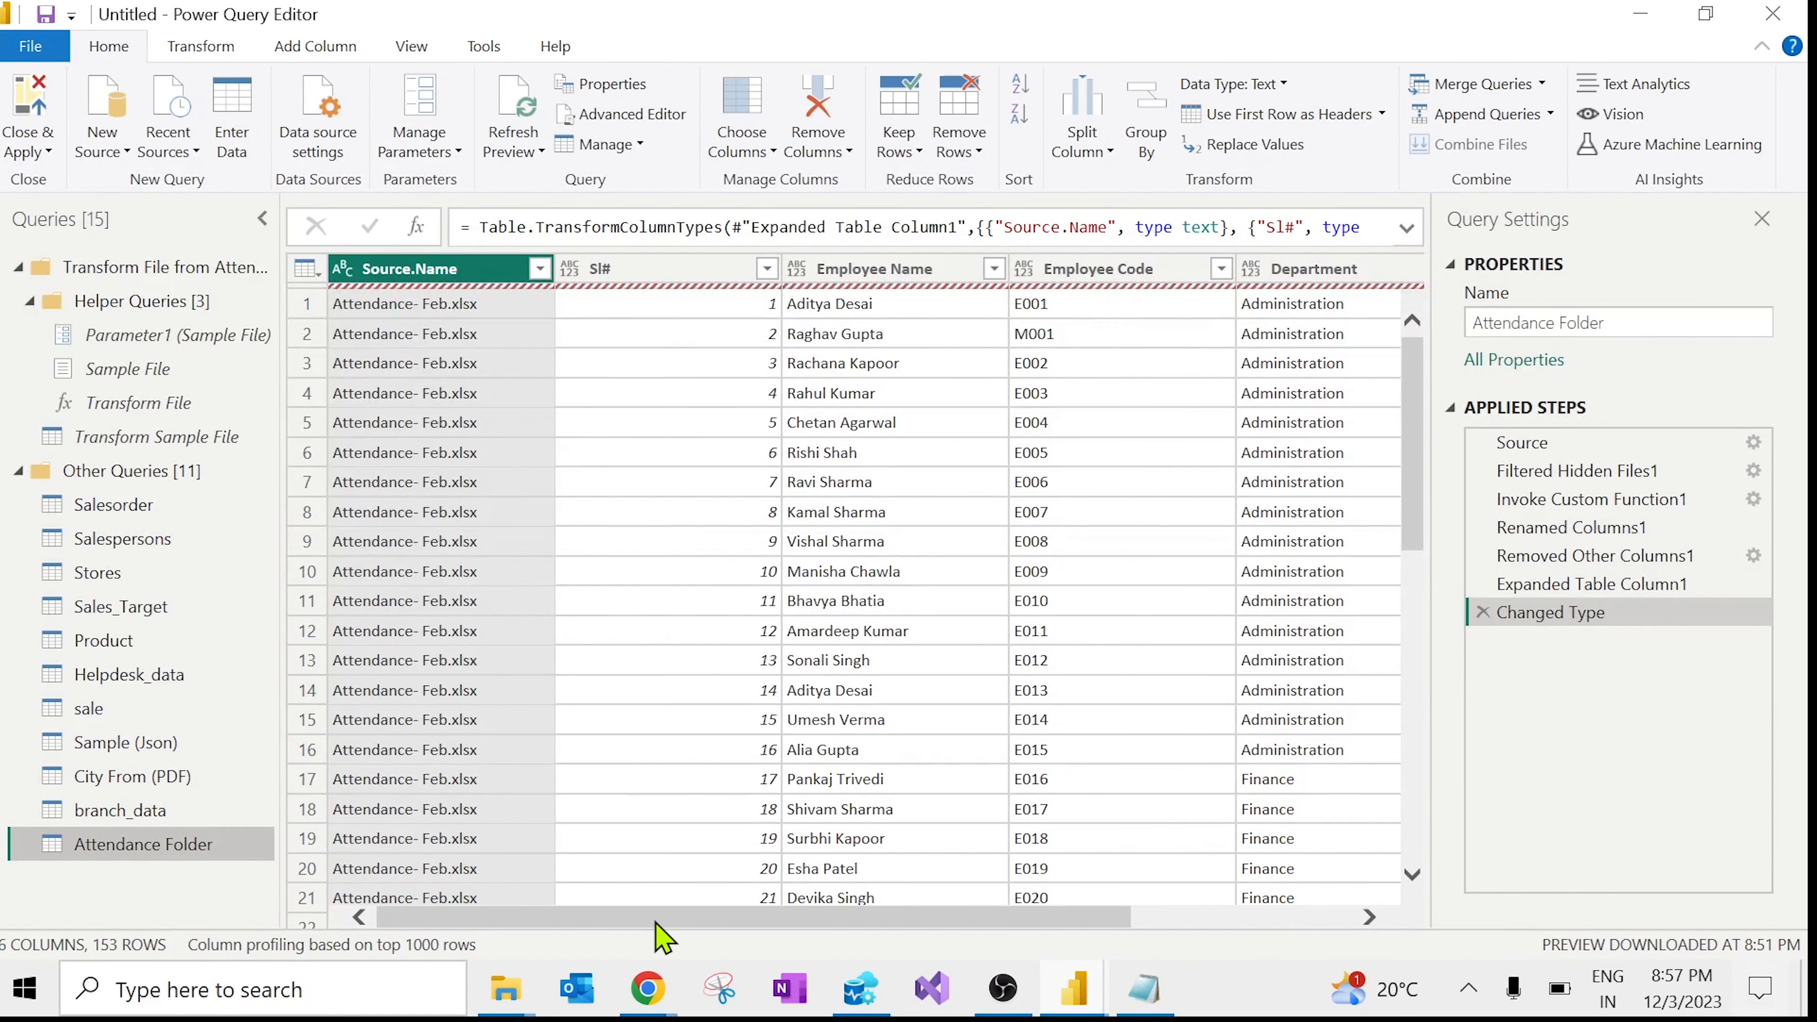
Step: Examine the Source.Name, Sl# and Employee Name columns of the combined Attendance Folder query
left_click_drag(657, 925, 587, 863)
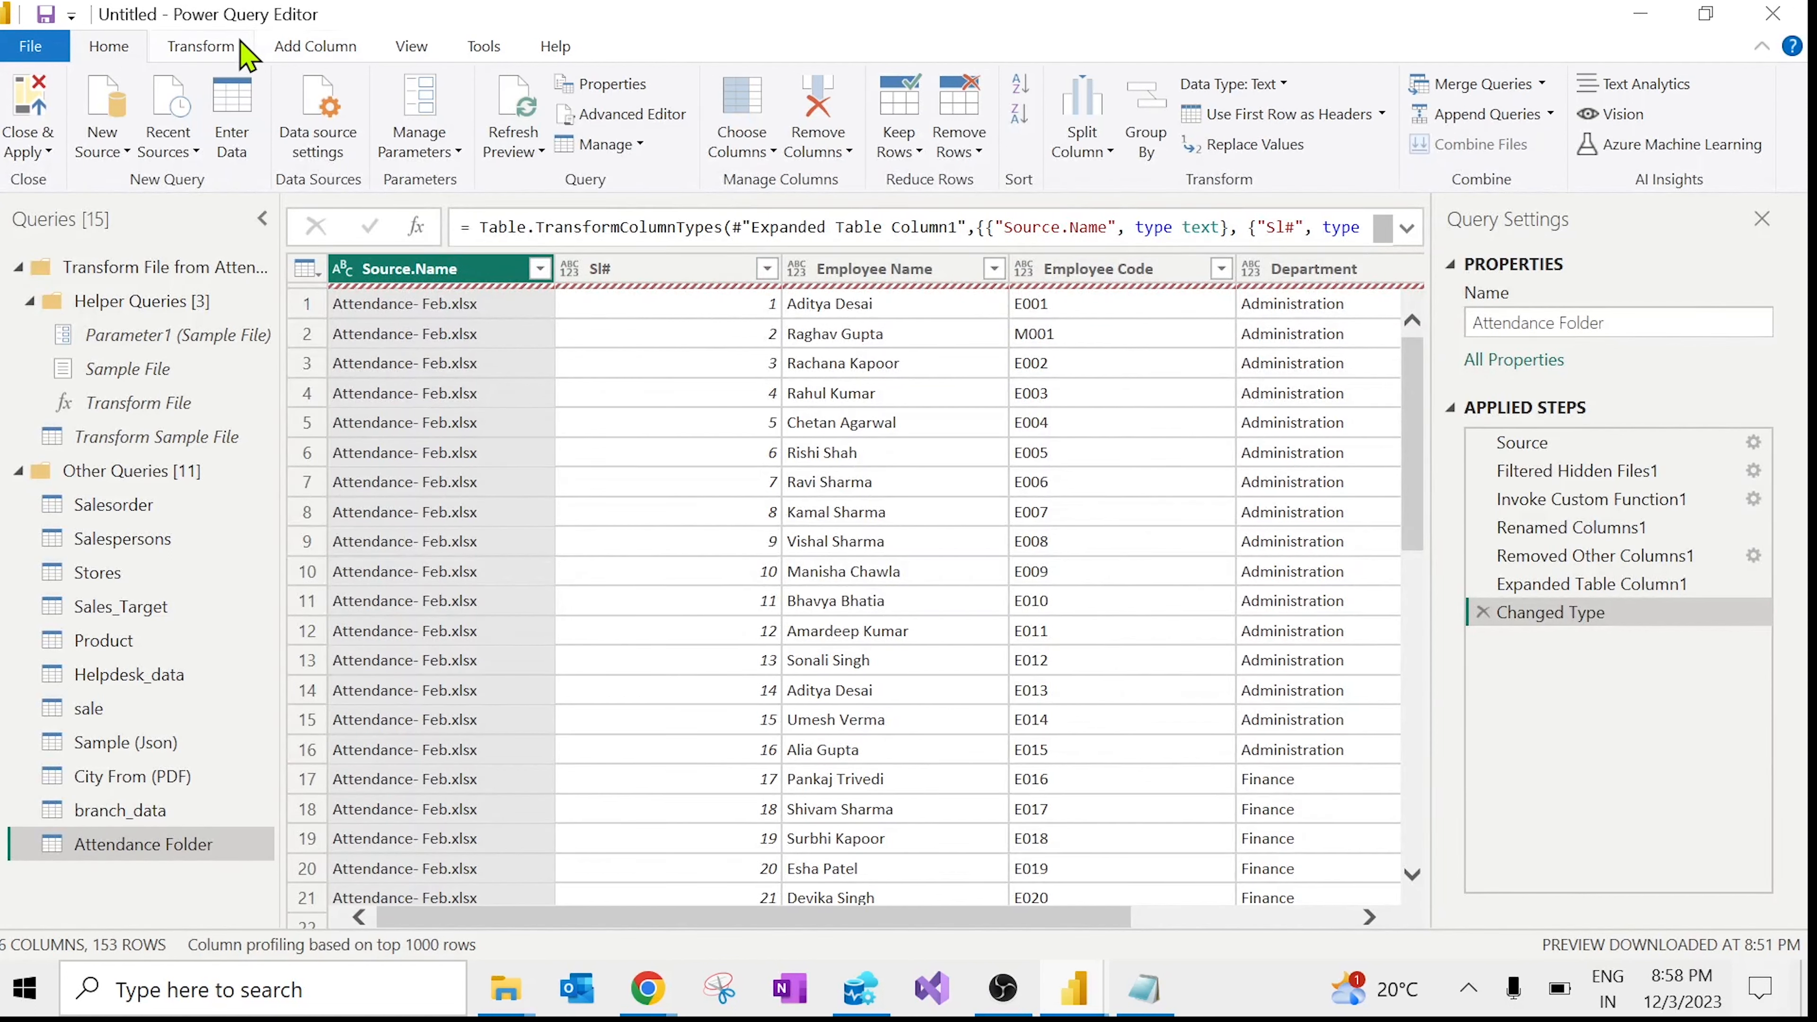
left_click(397, 406)
key("Down")
key("Down")
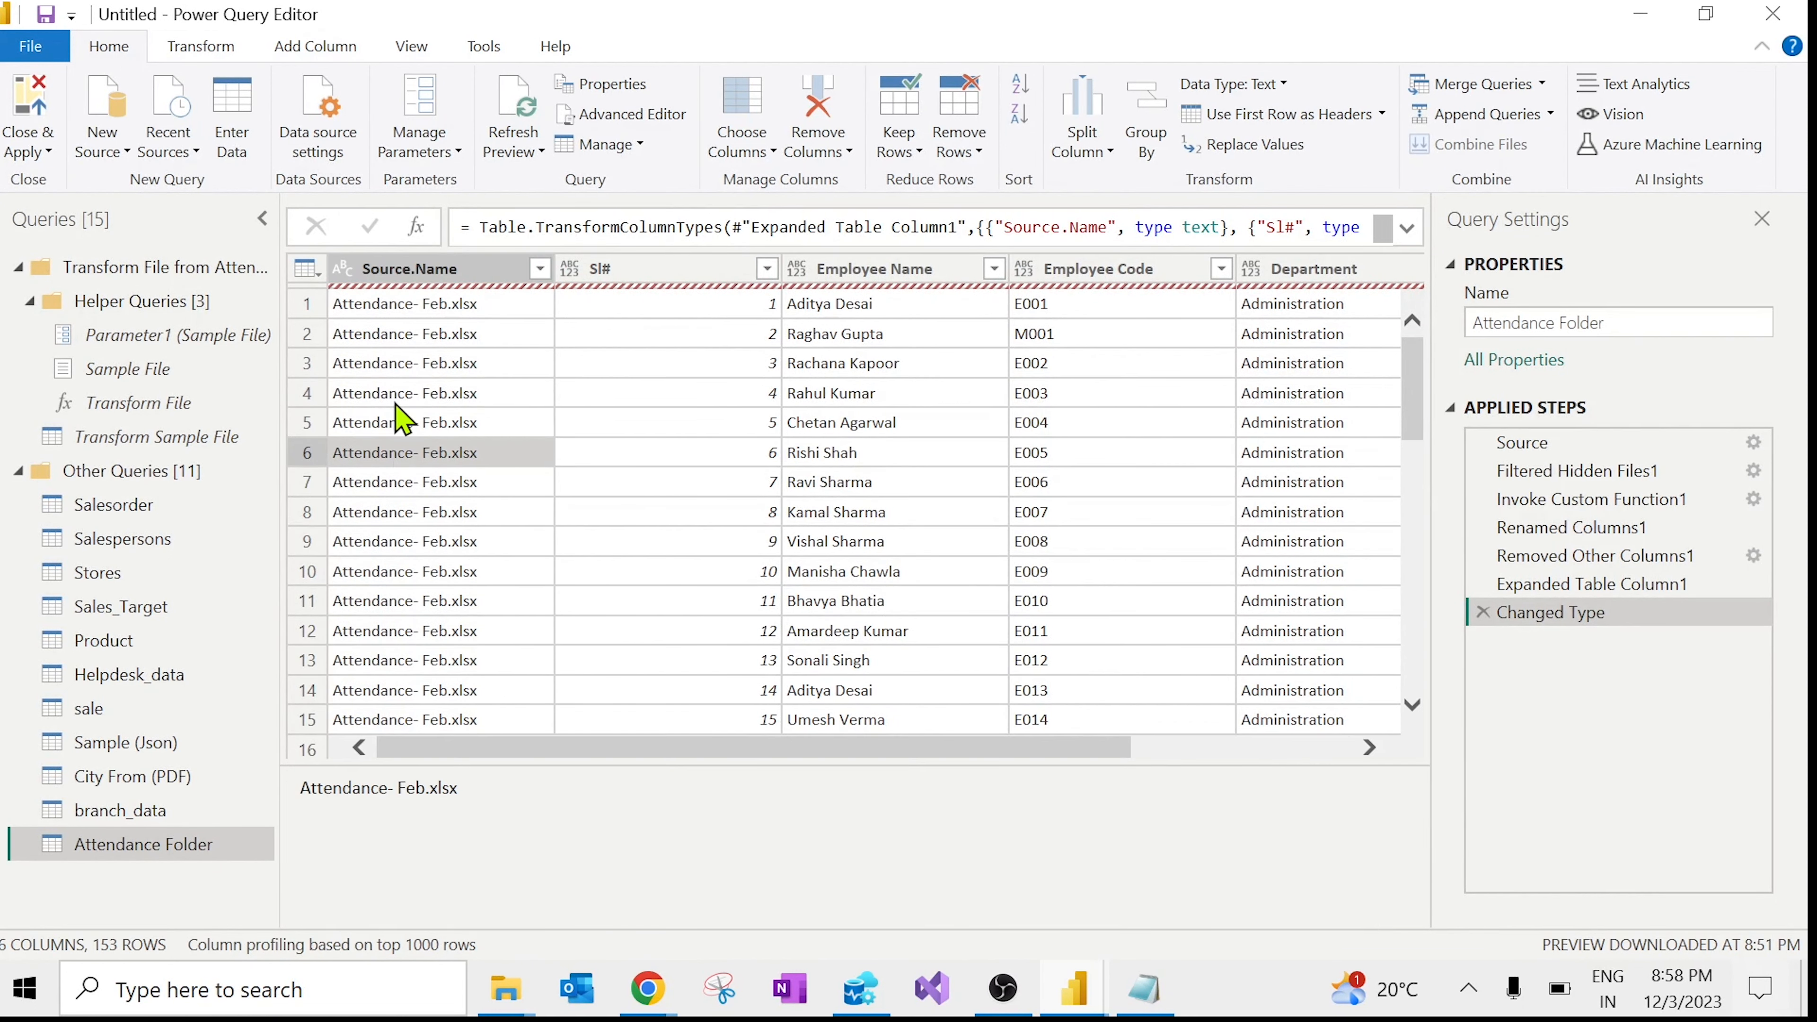
left_click(669, 275)
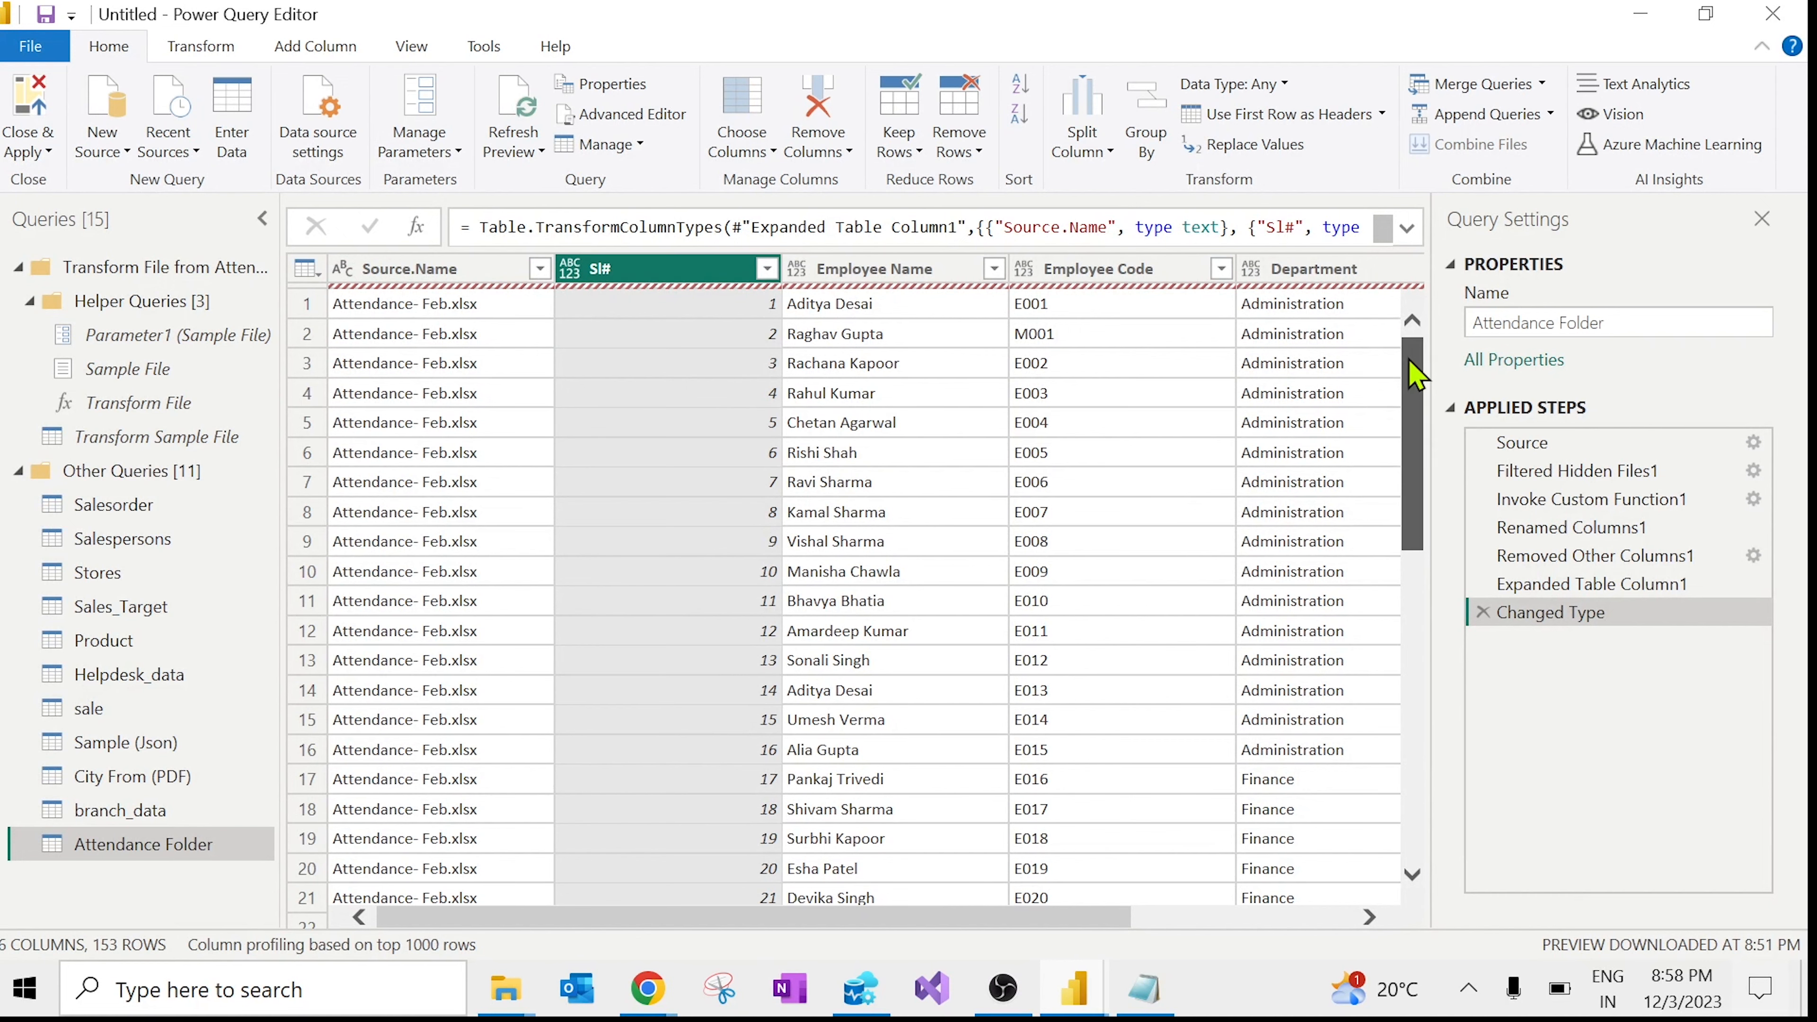
mouse_move(1413, 376)
left_mouse_down()
mouse_move(1387, 682)
mouse_move(1387, 377)
left_mouse_up()
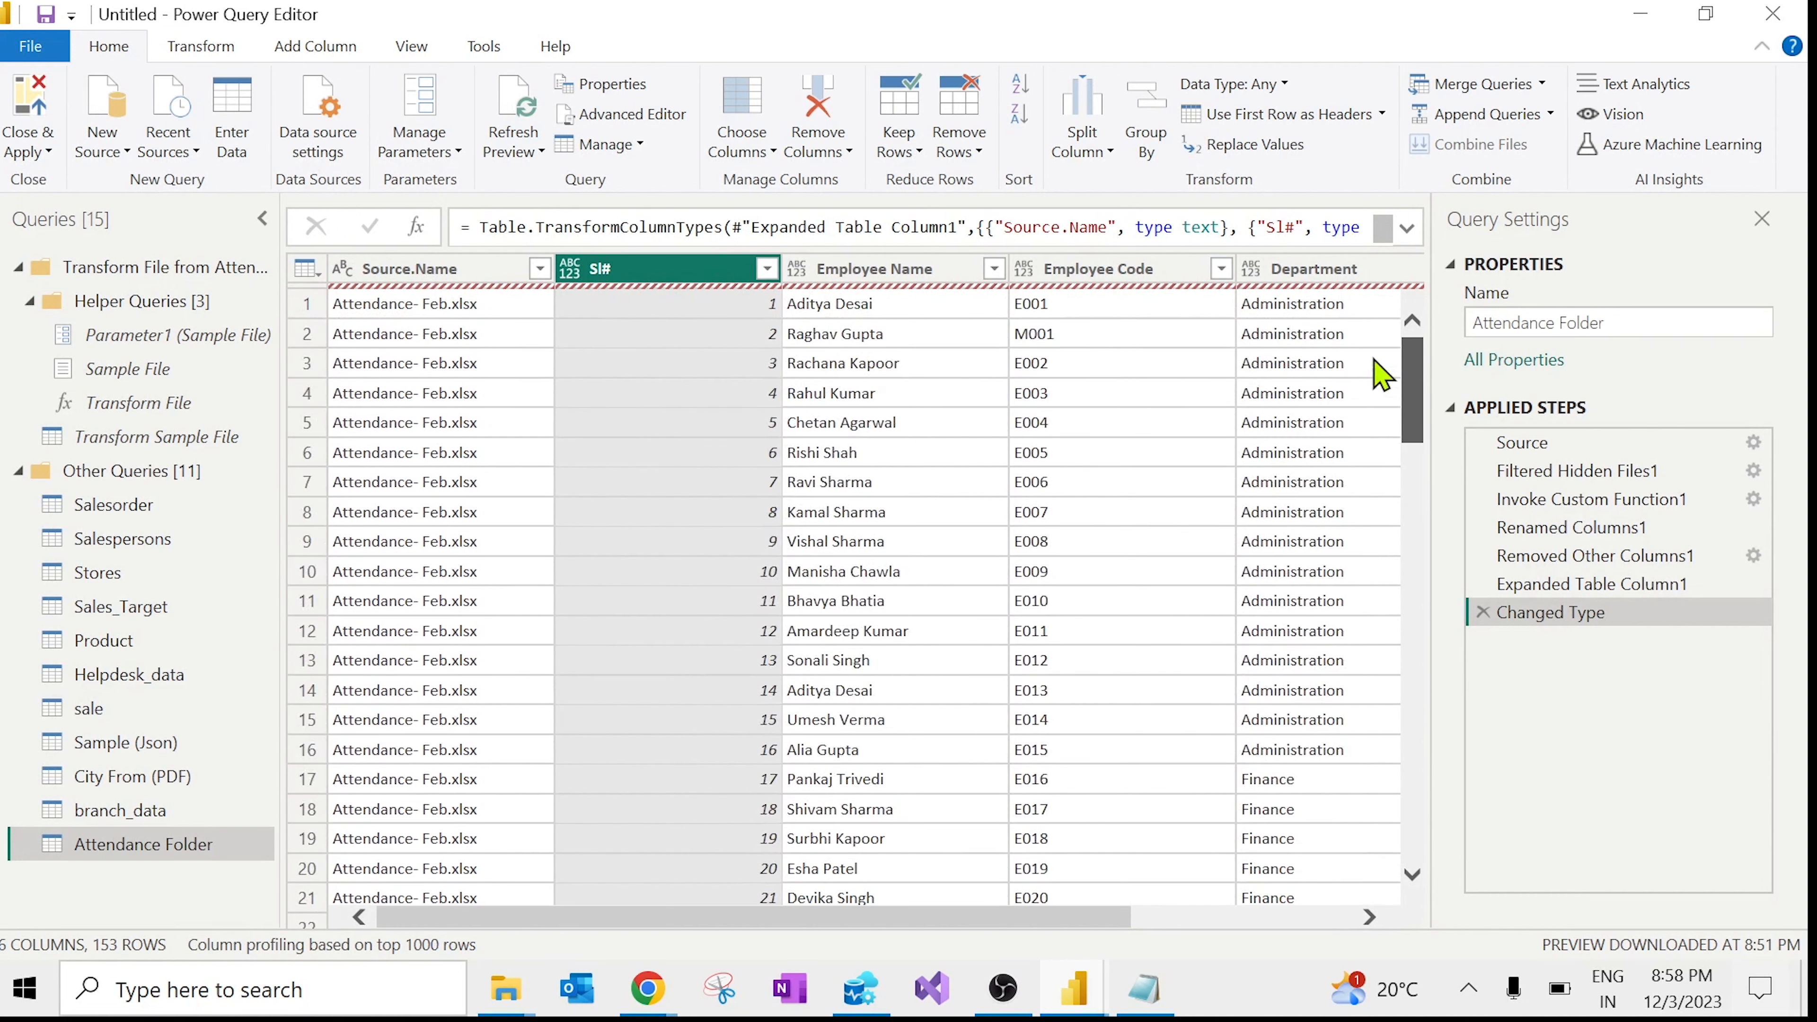
left_click(874, 276)
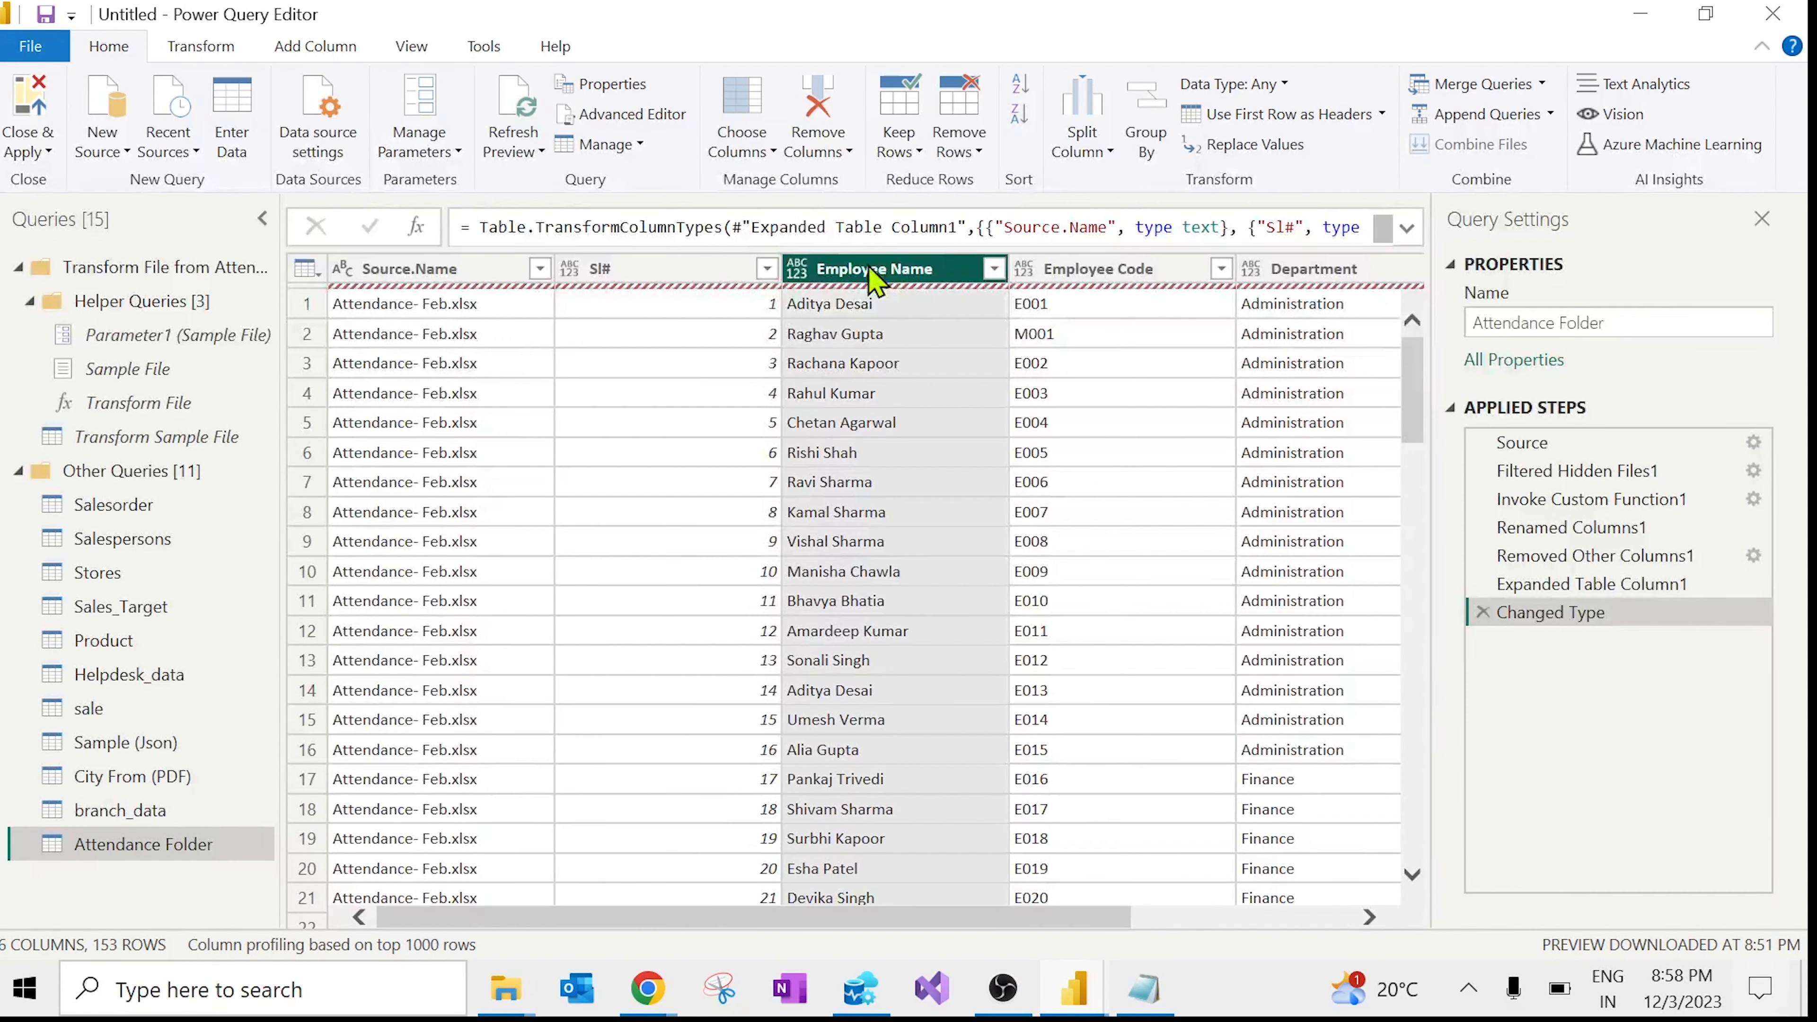
scroll(874, 280, "right", 5)
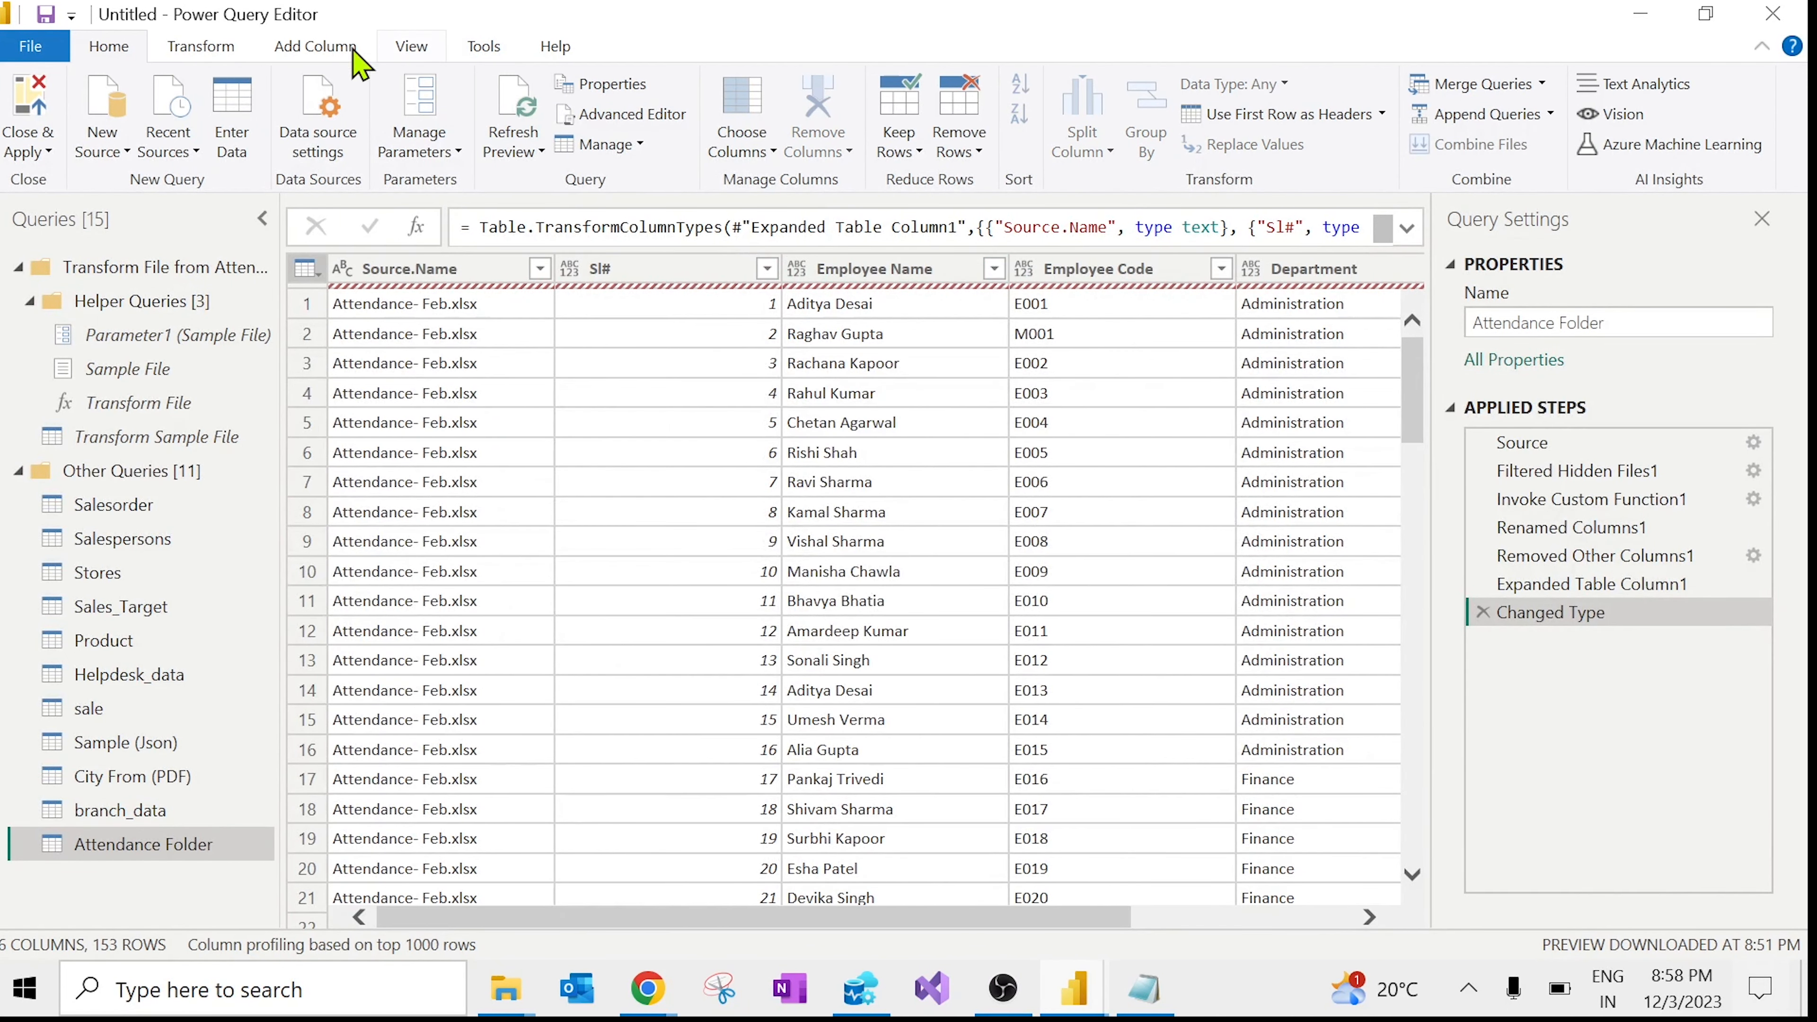
Step: Check the column quality of the Attendance Folder query and turn the column quality display back off
left_click(223, 49)
left_click(285, 53)
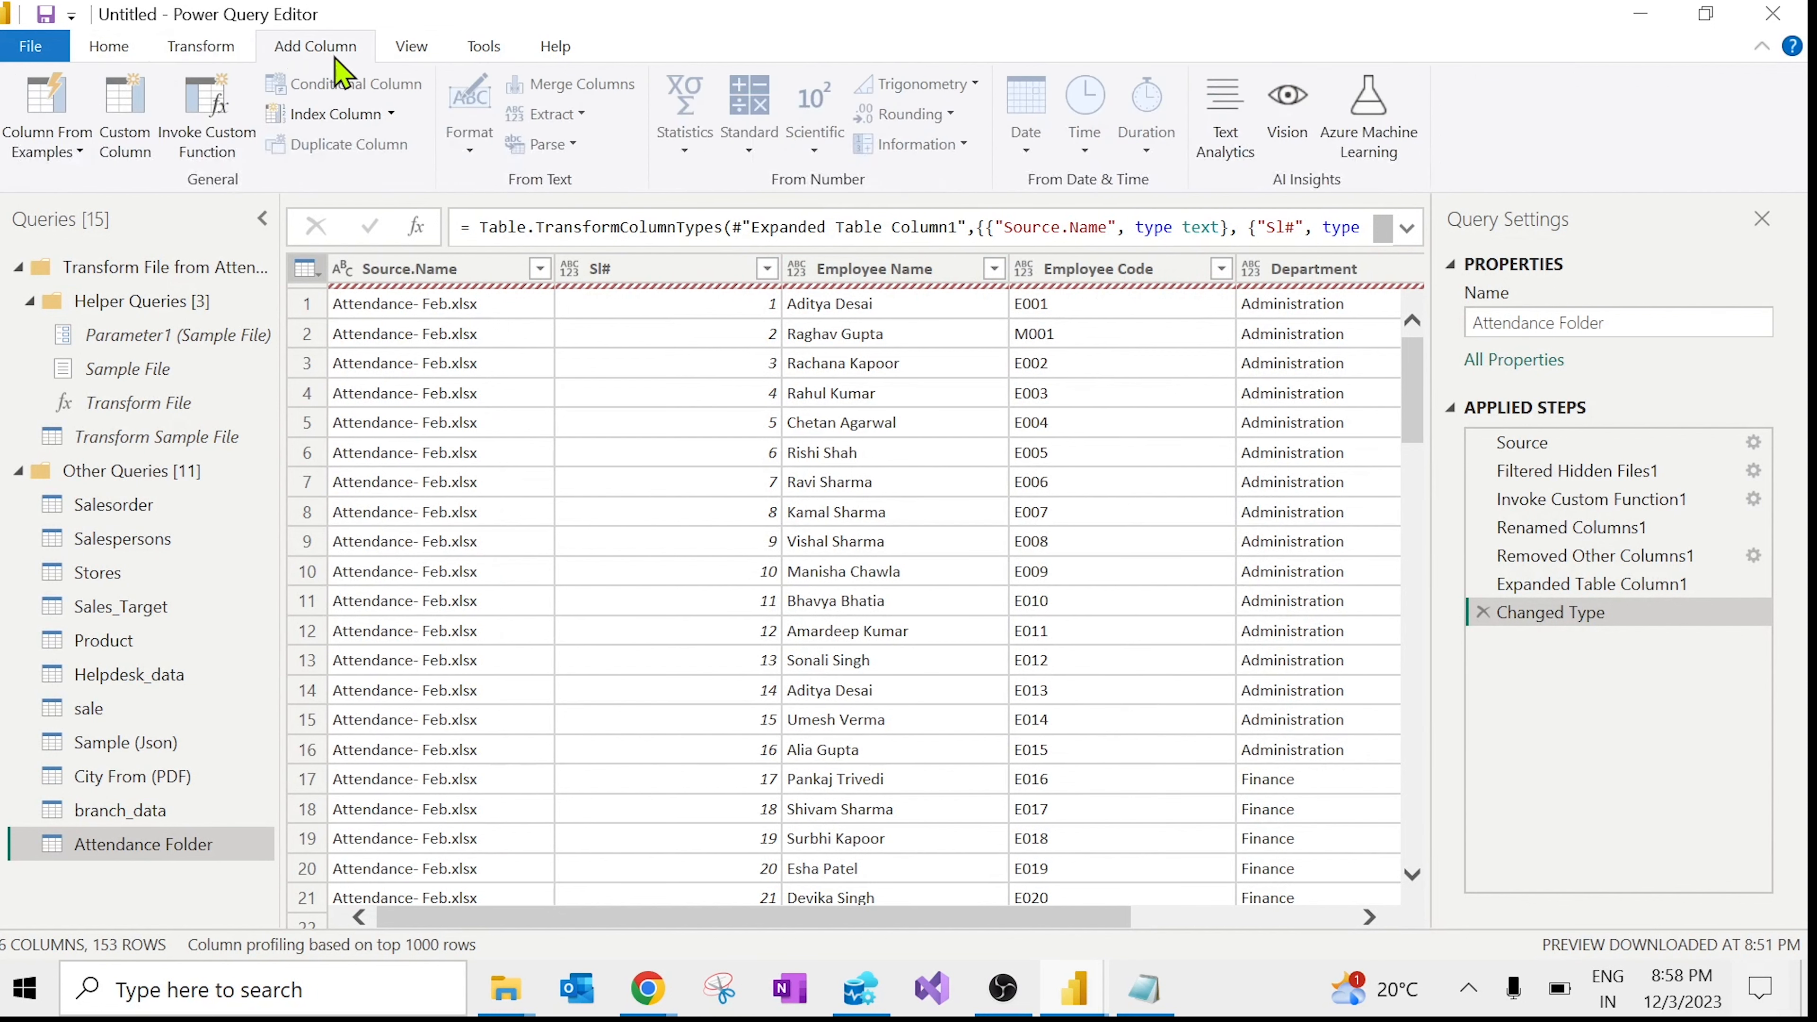
left_click(428, 49)
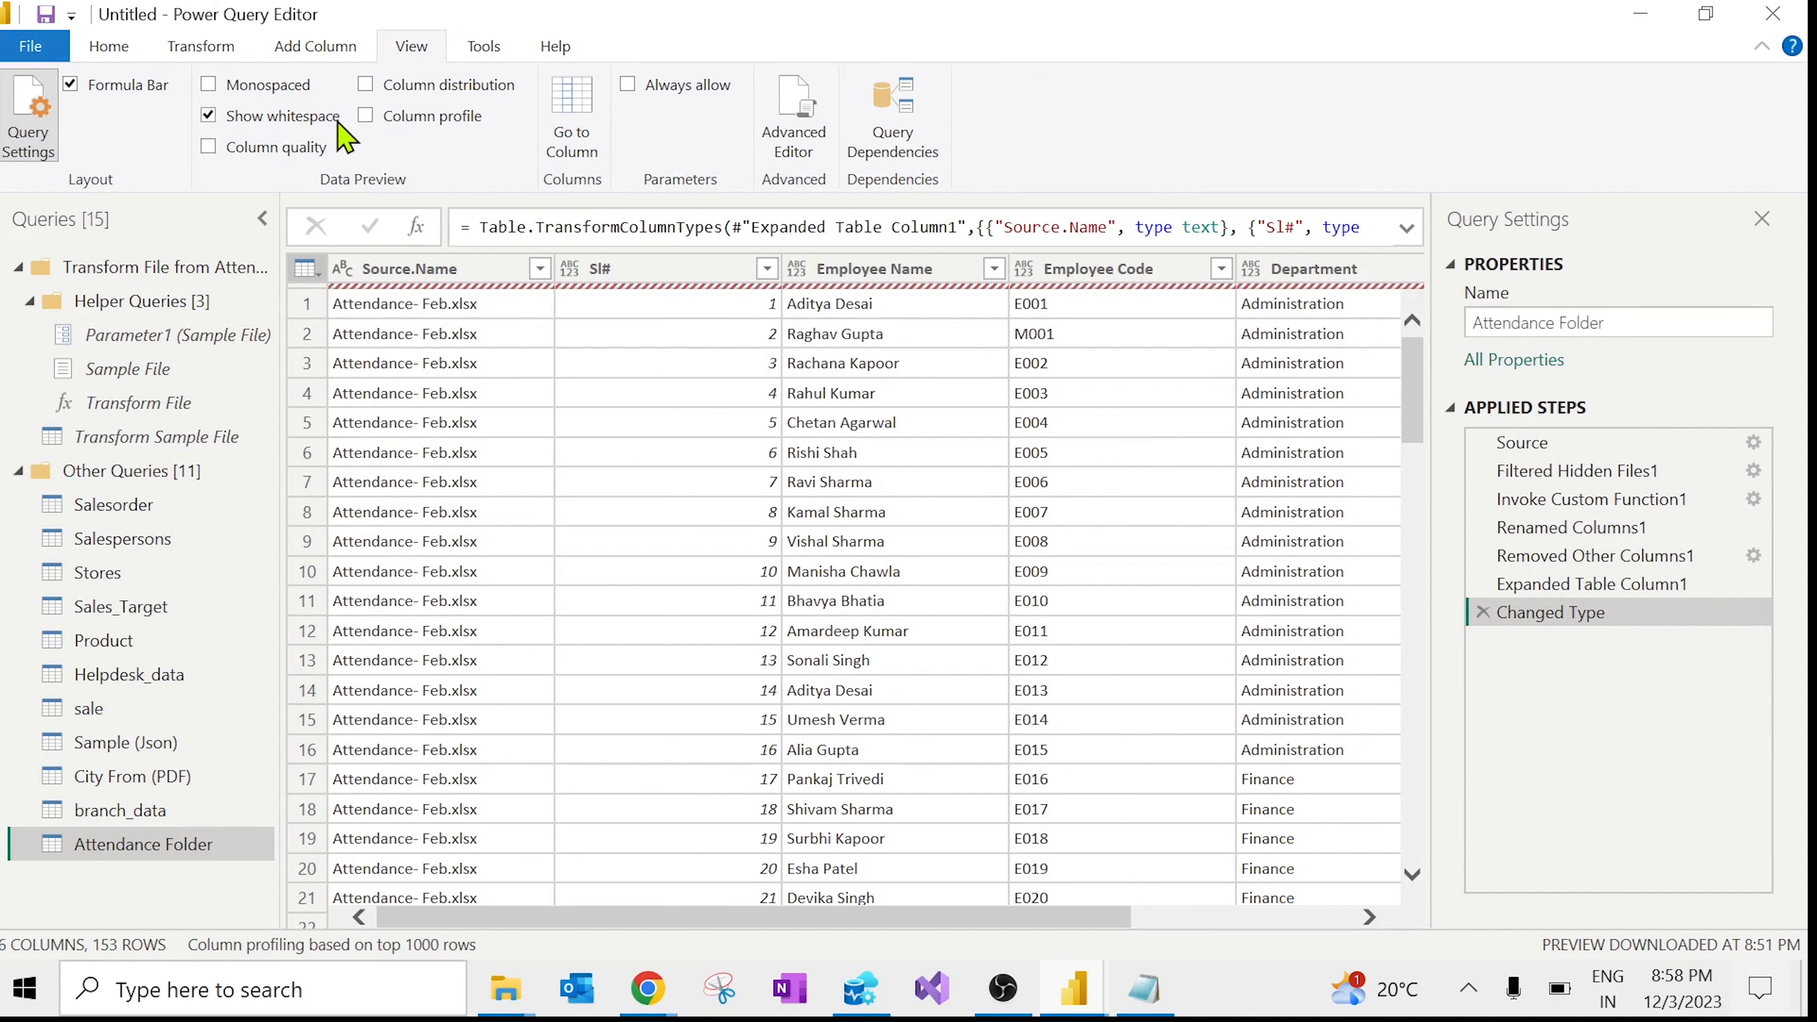
left_click(313, 151)
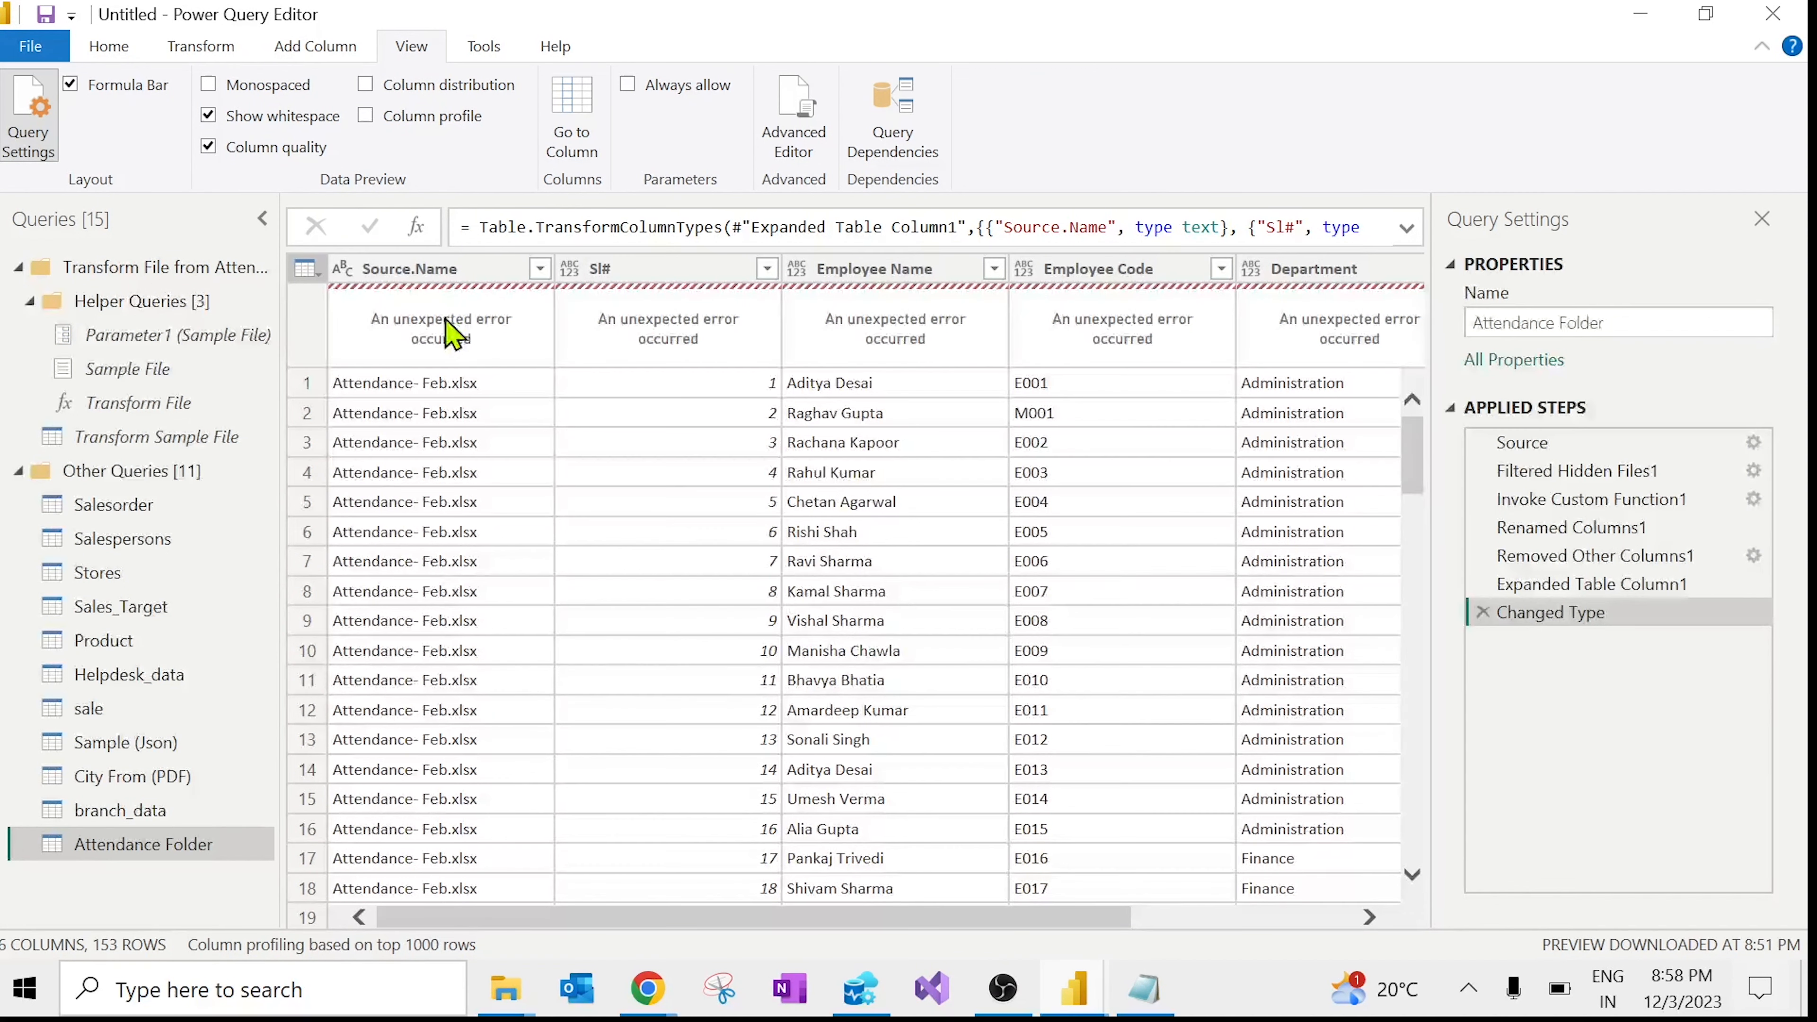
left_click(270, 150)
left_click(290, 149)
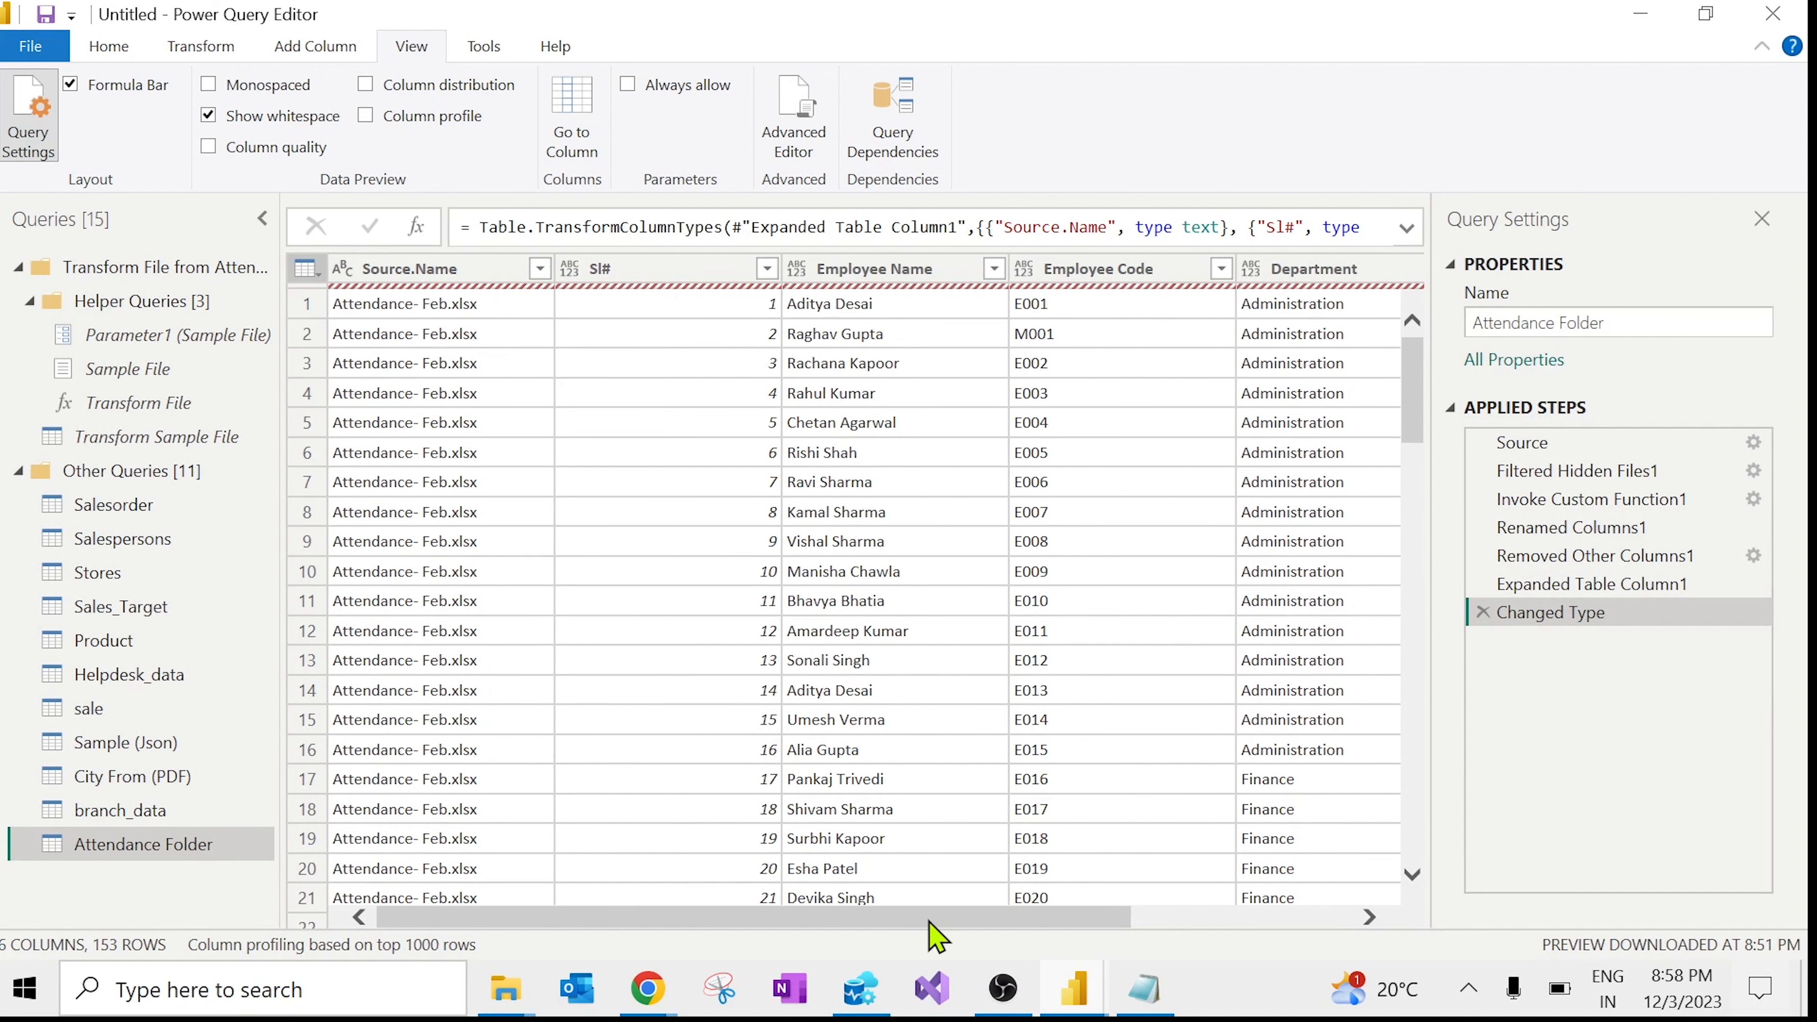
left_click_drag(930, 917, 1465, 917)
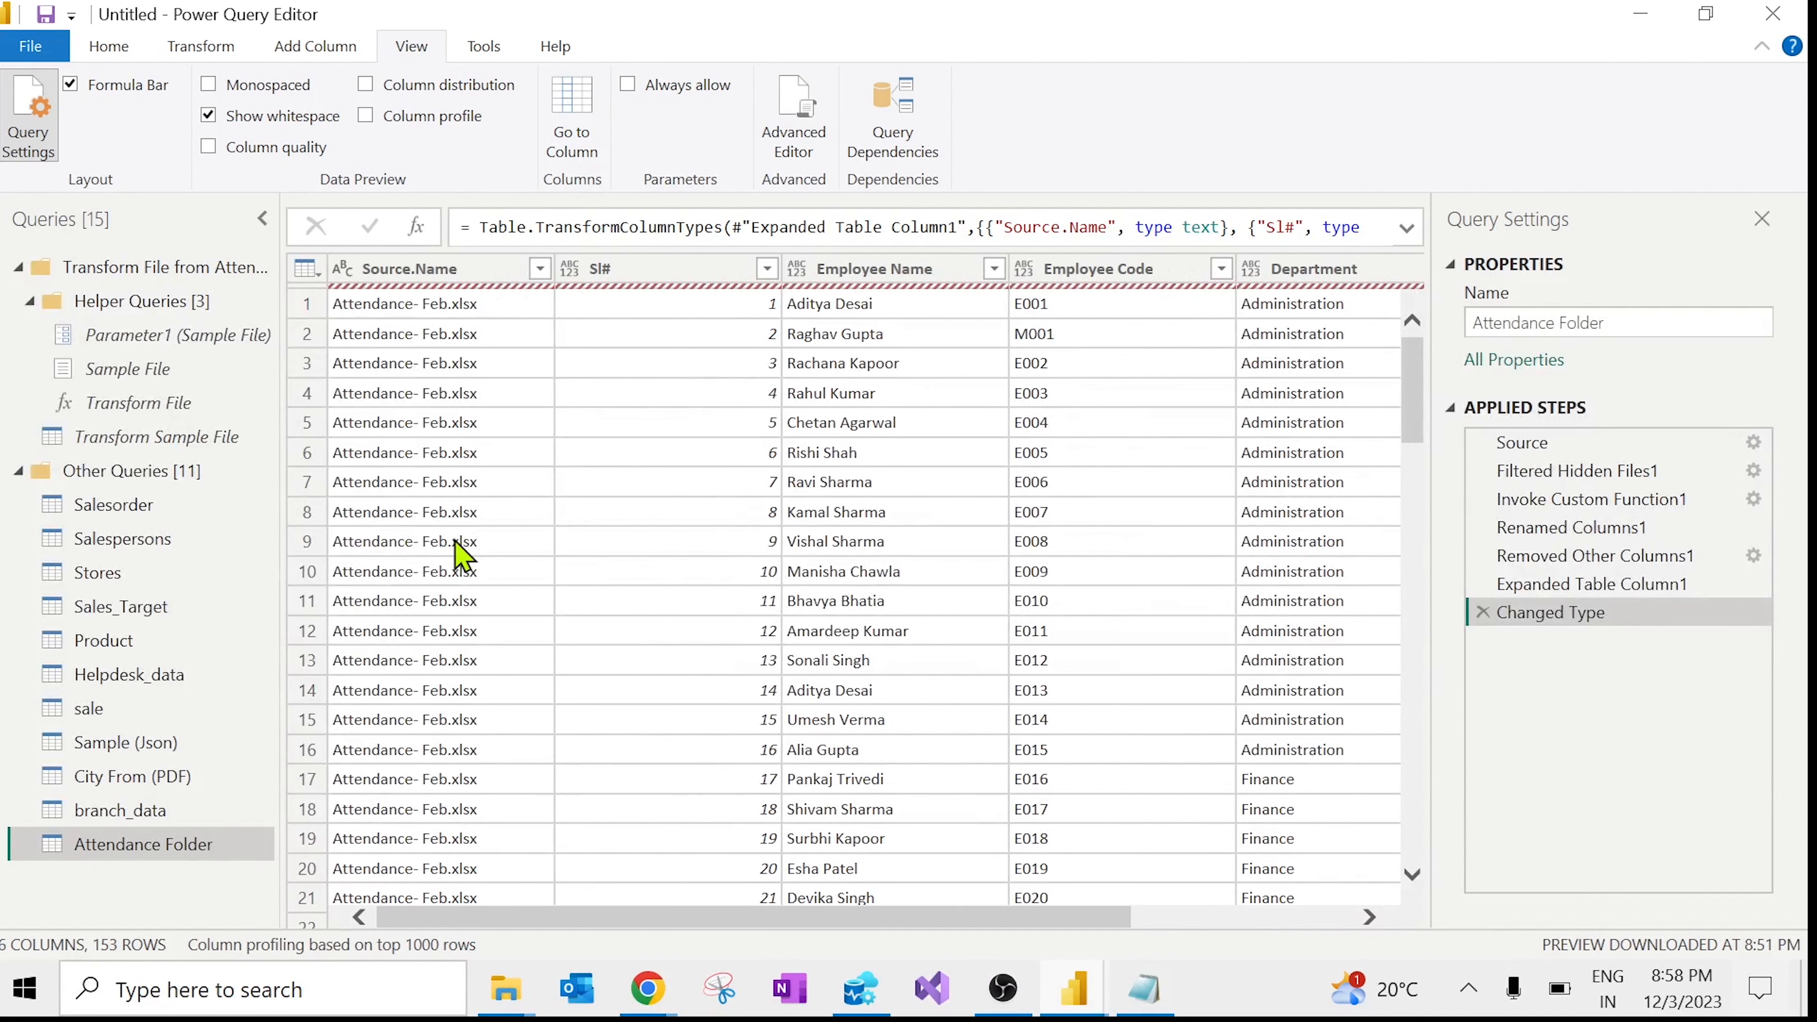
Step: Close the Power Query Editor and apply the pending query changes to load the Attendance Folder table
right_click(106, 71)
left_click(109, 49)
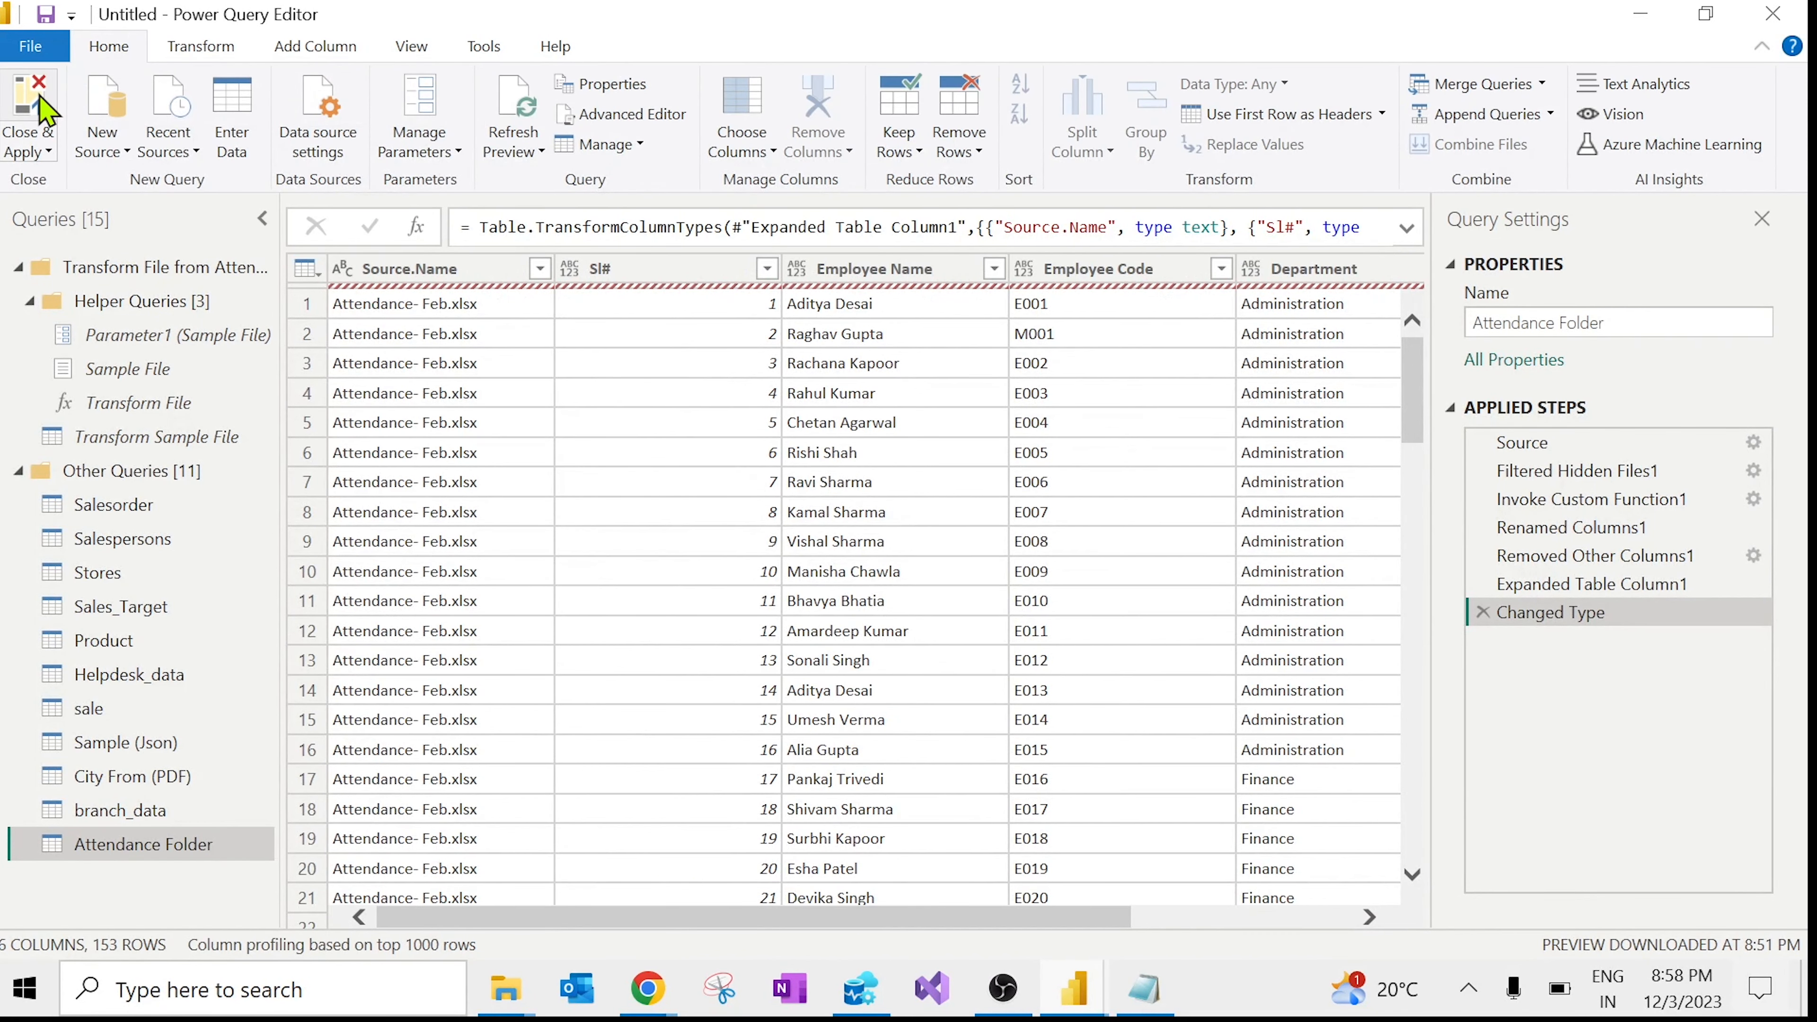
left_click(39, 108)
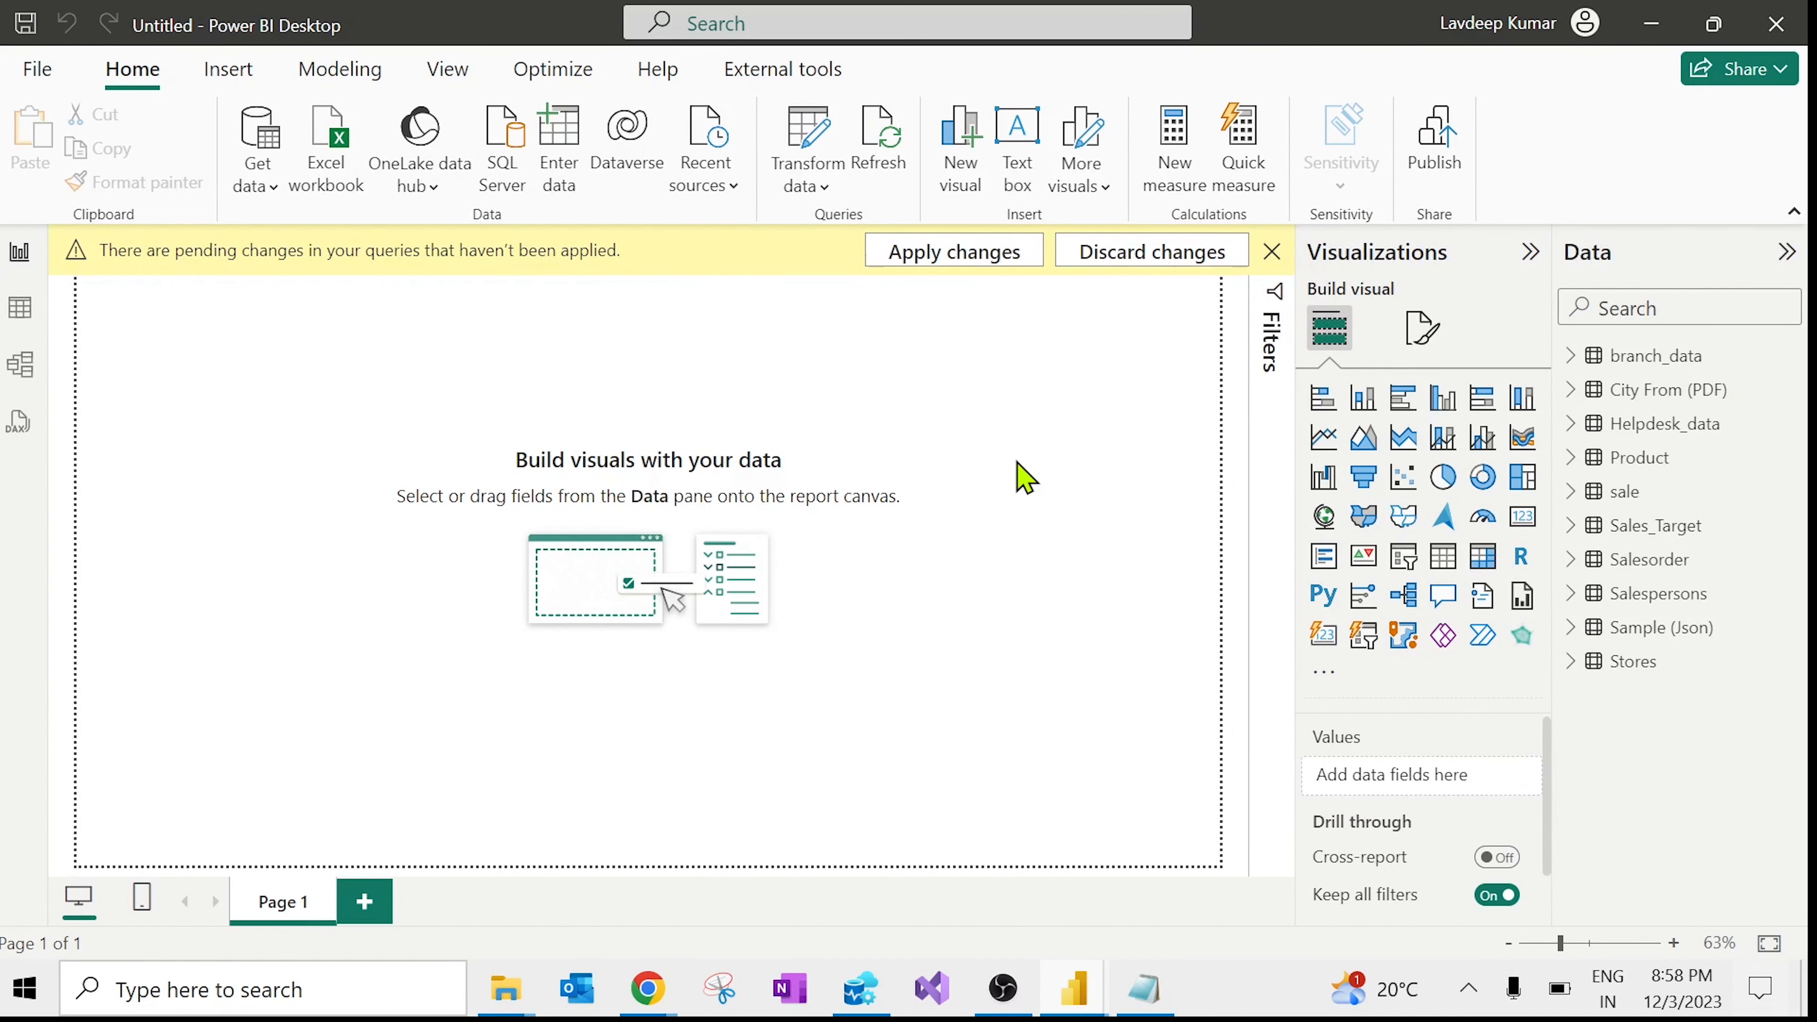
left_click(1074, 988)
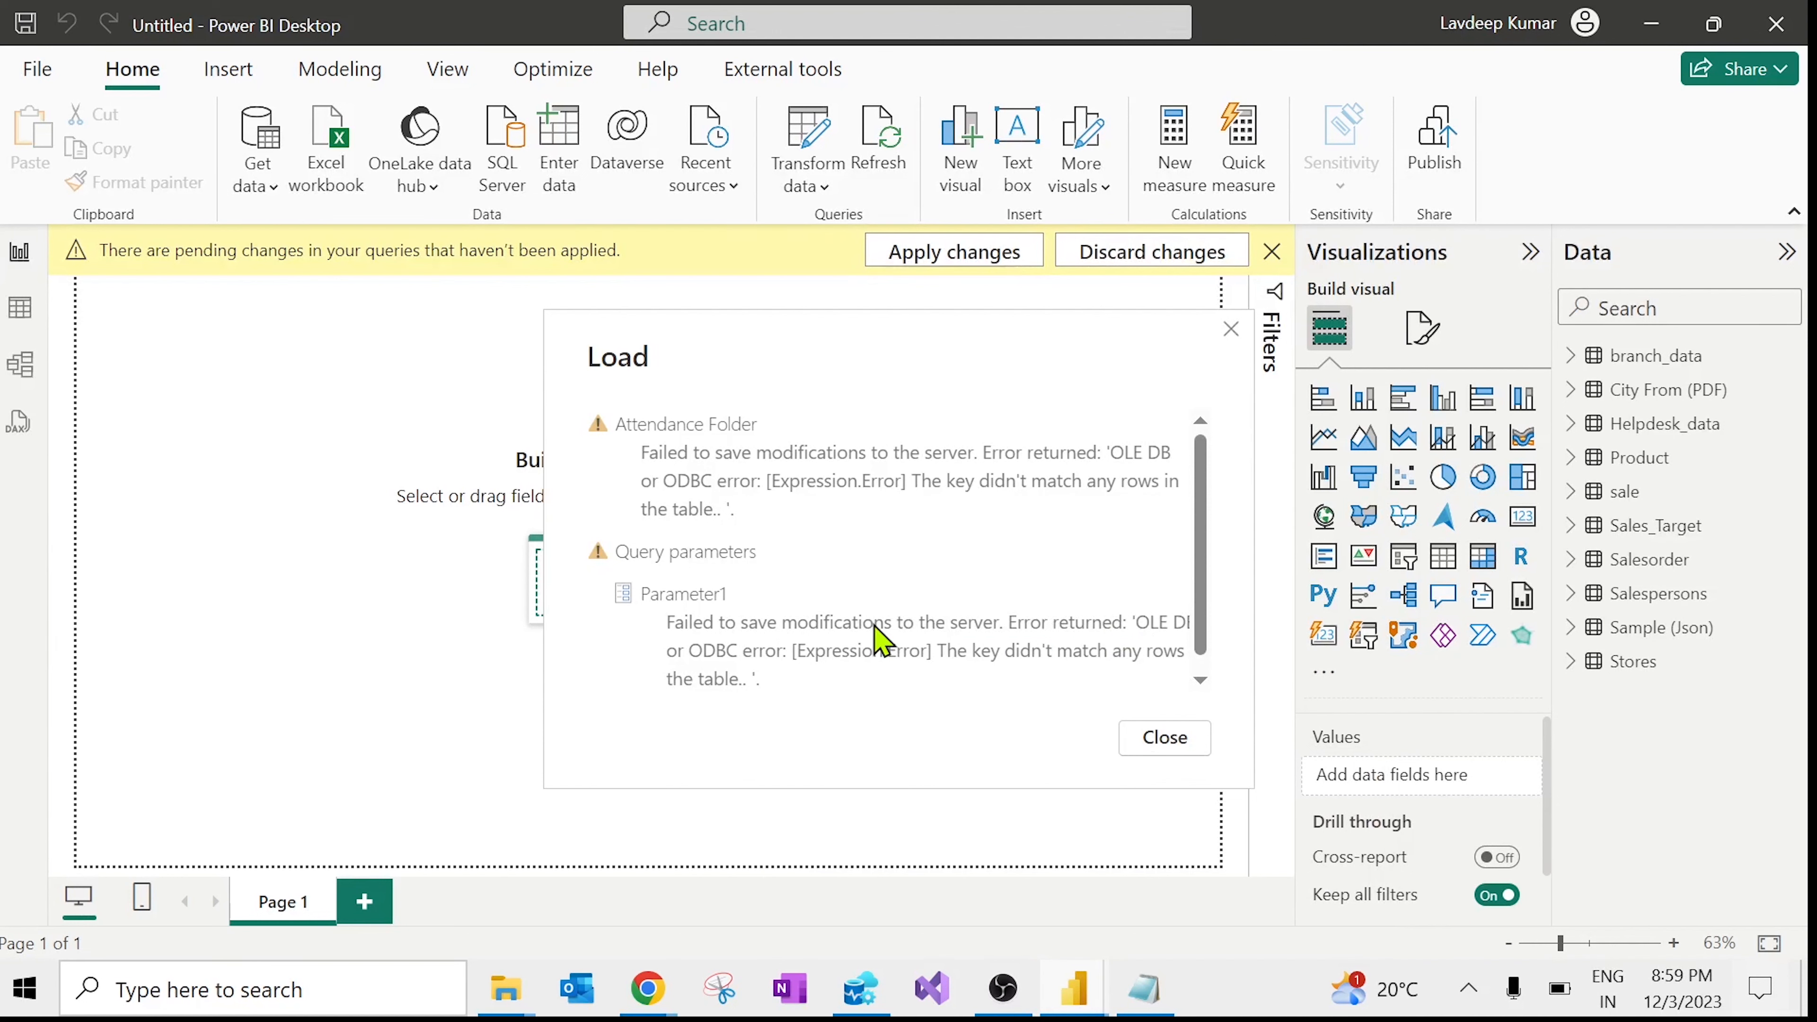
Step: Read the load messages for the Attendance Folder query and Parameter1
left_click_drag(874, 624, 1233, 633)
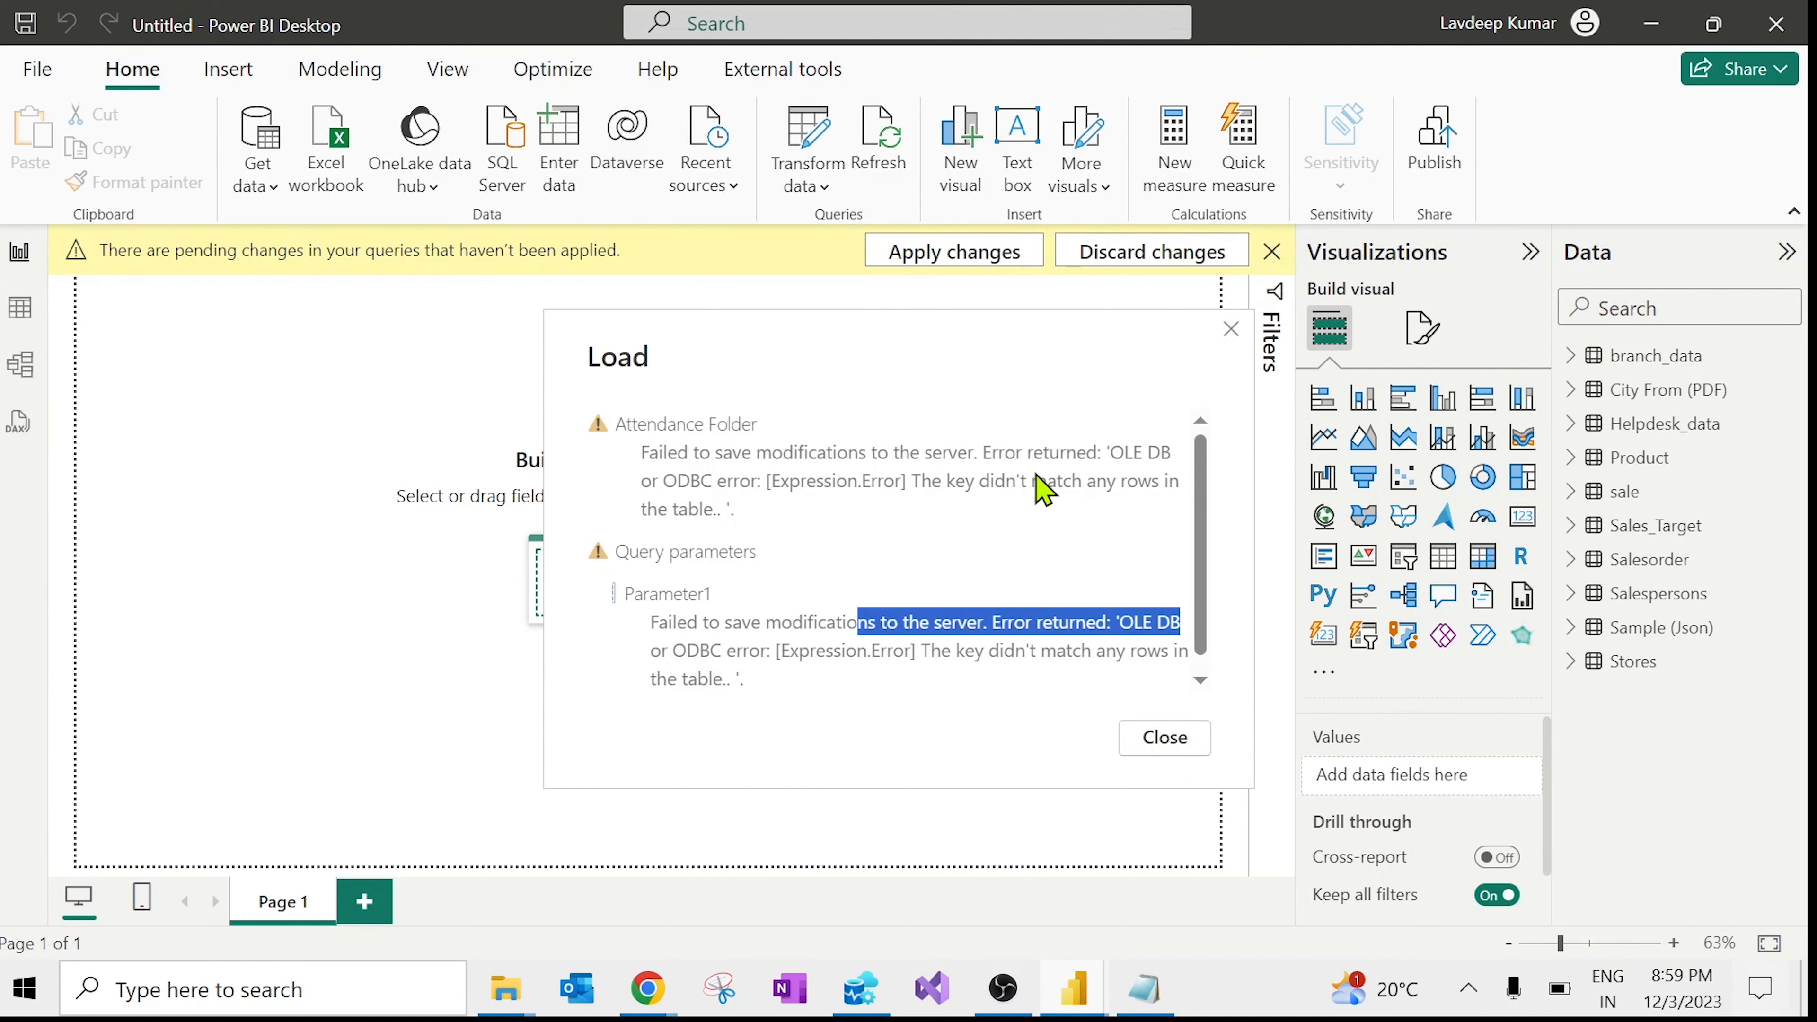
left_click_drag(1034, 481, 1209, 510)
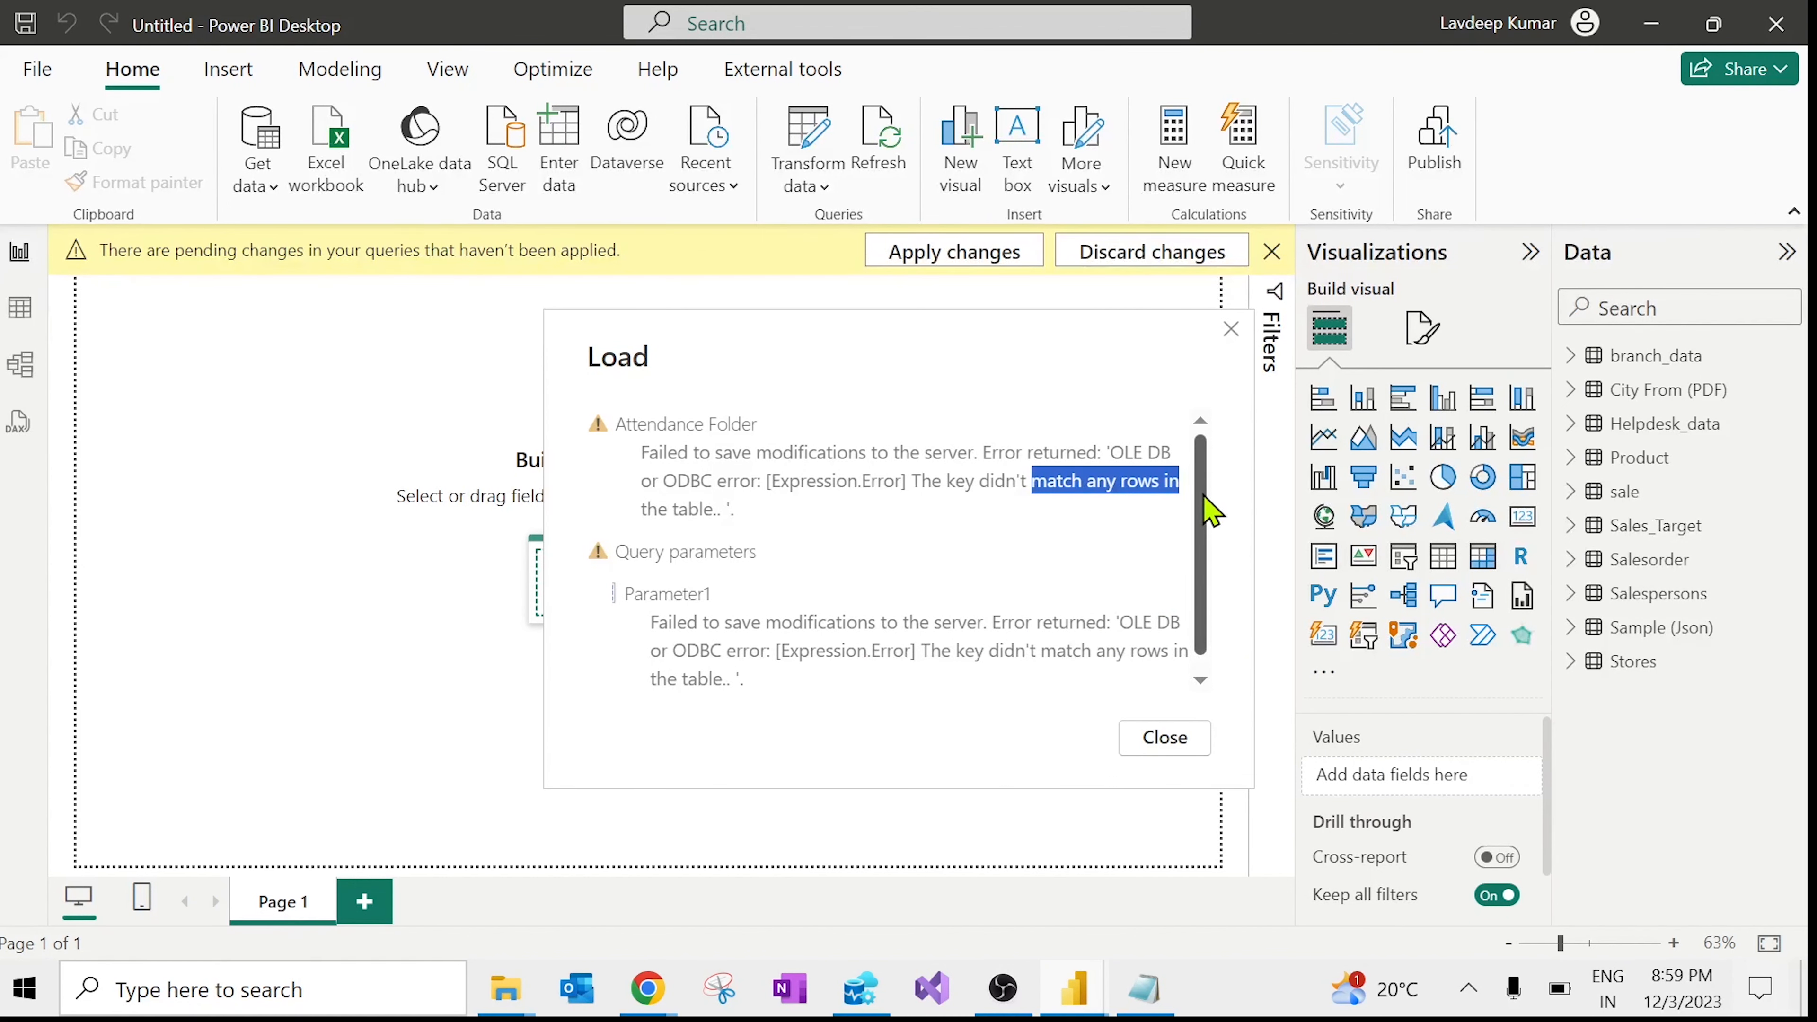
left_click_drag(1214, 510, 1205, 446)
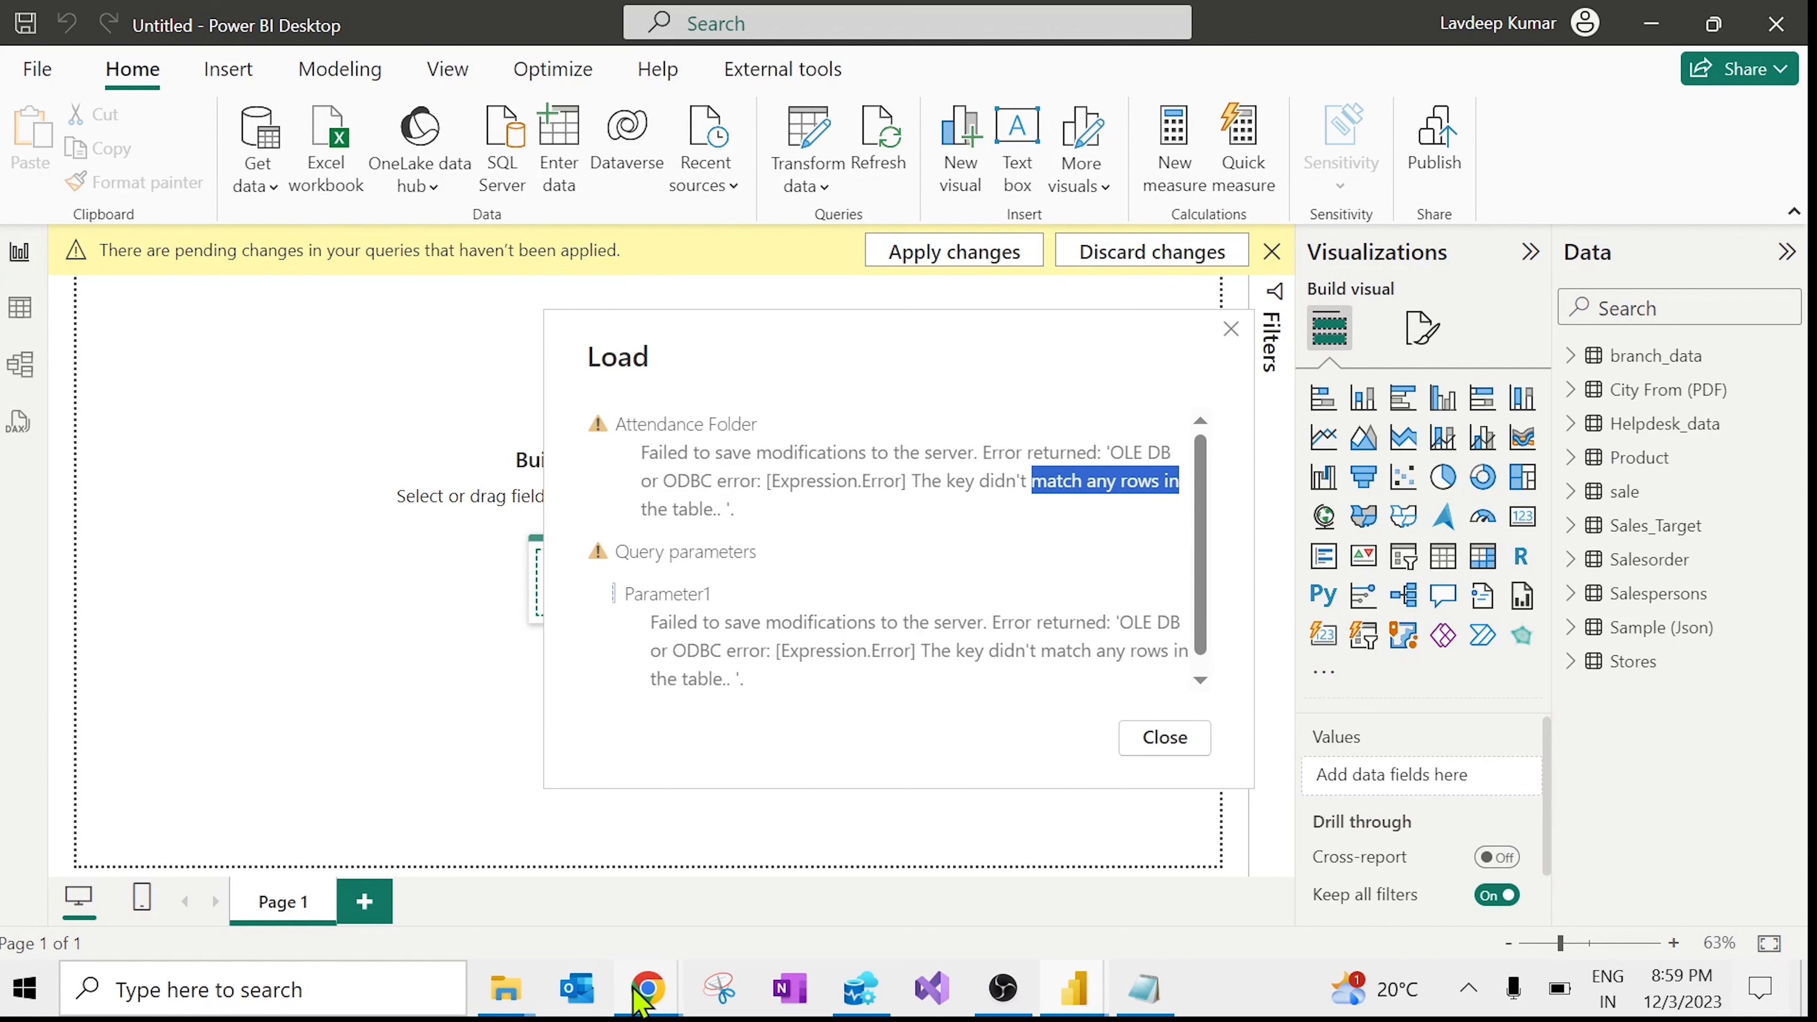
left_click(771, 648)
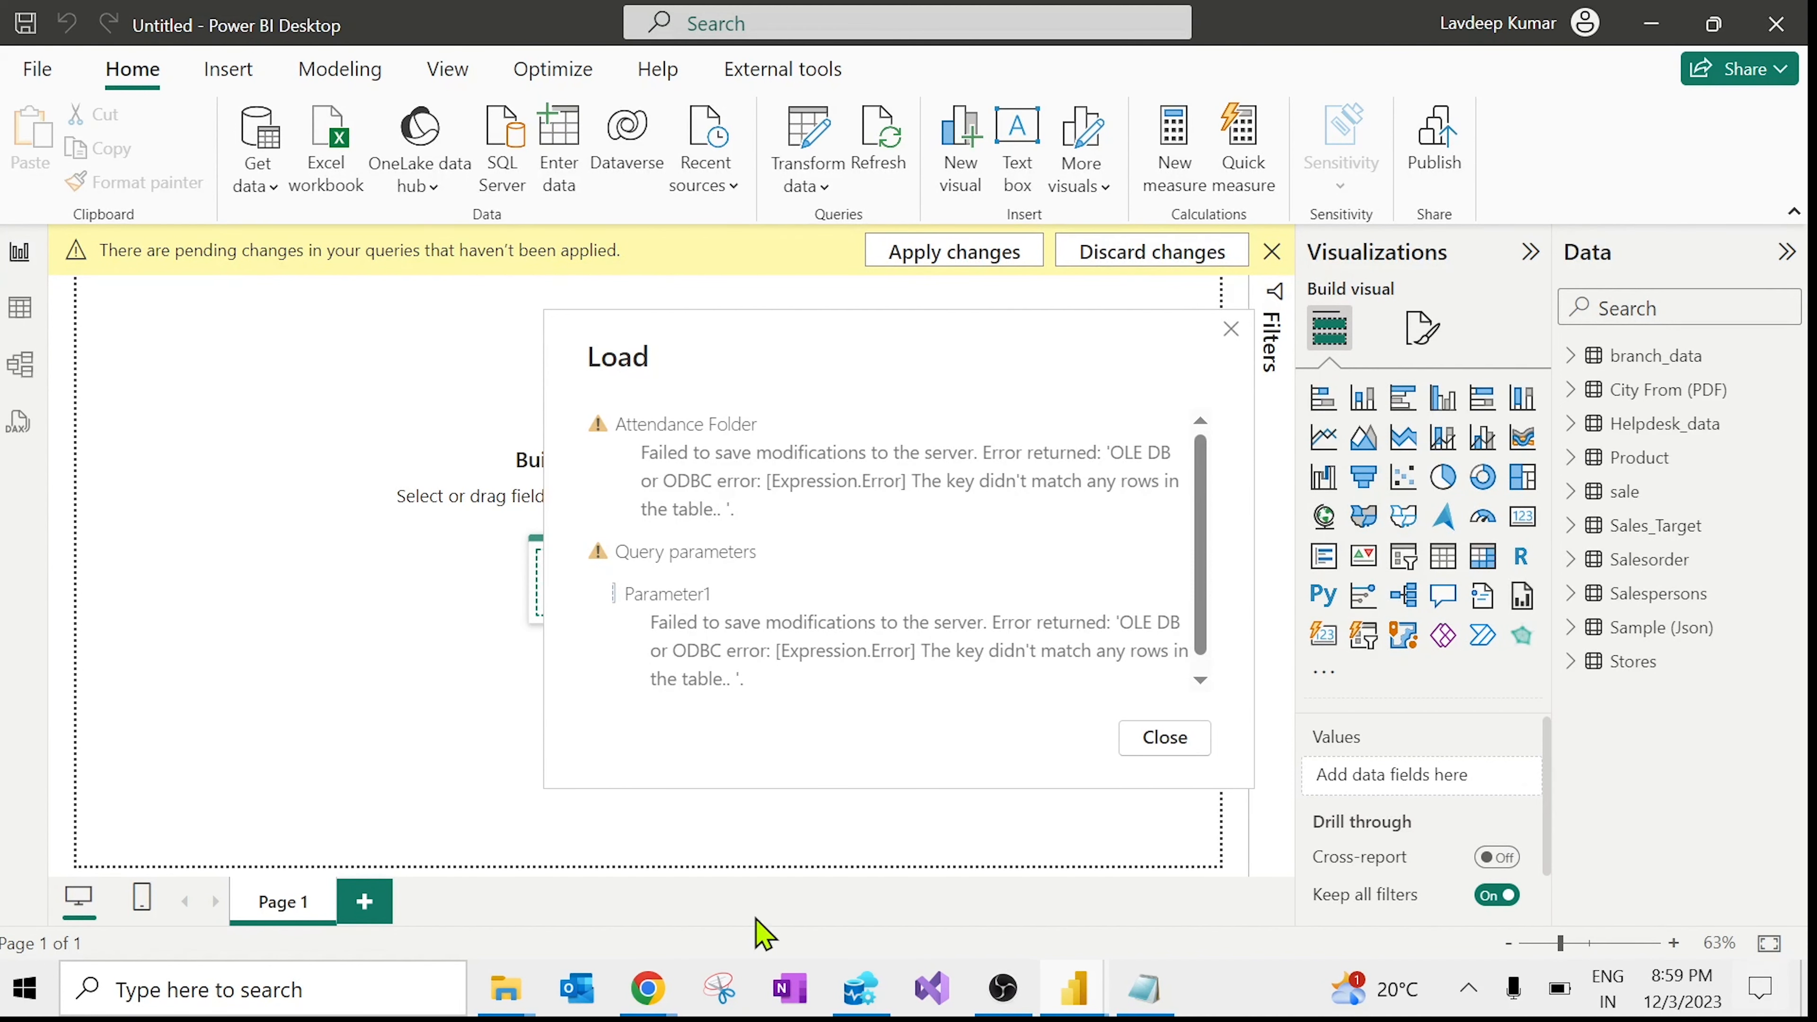
mouse_move(506, 991)
left_click_drag(917, 480, 1147, 651)
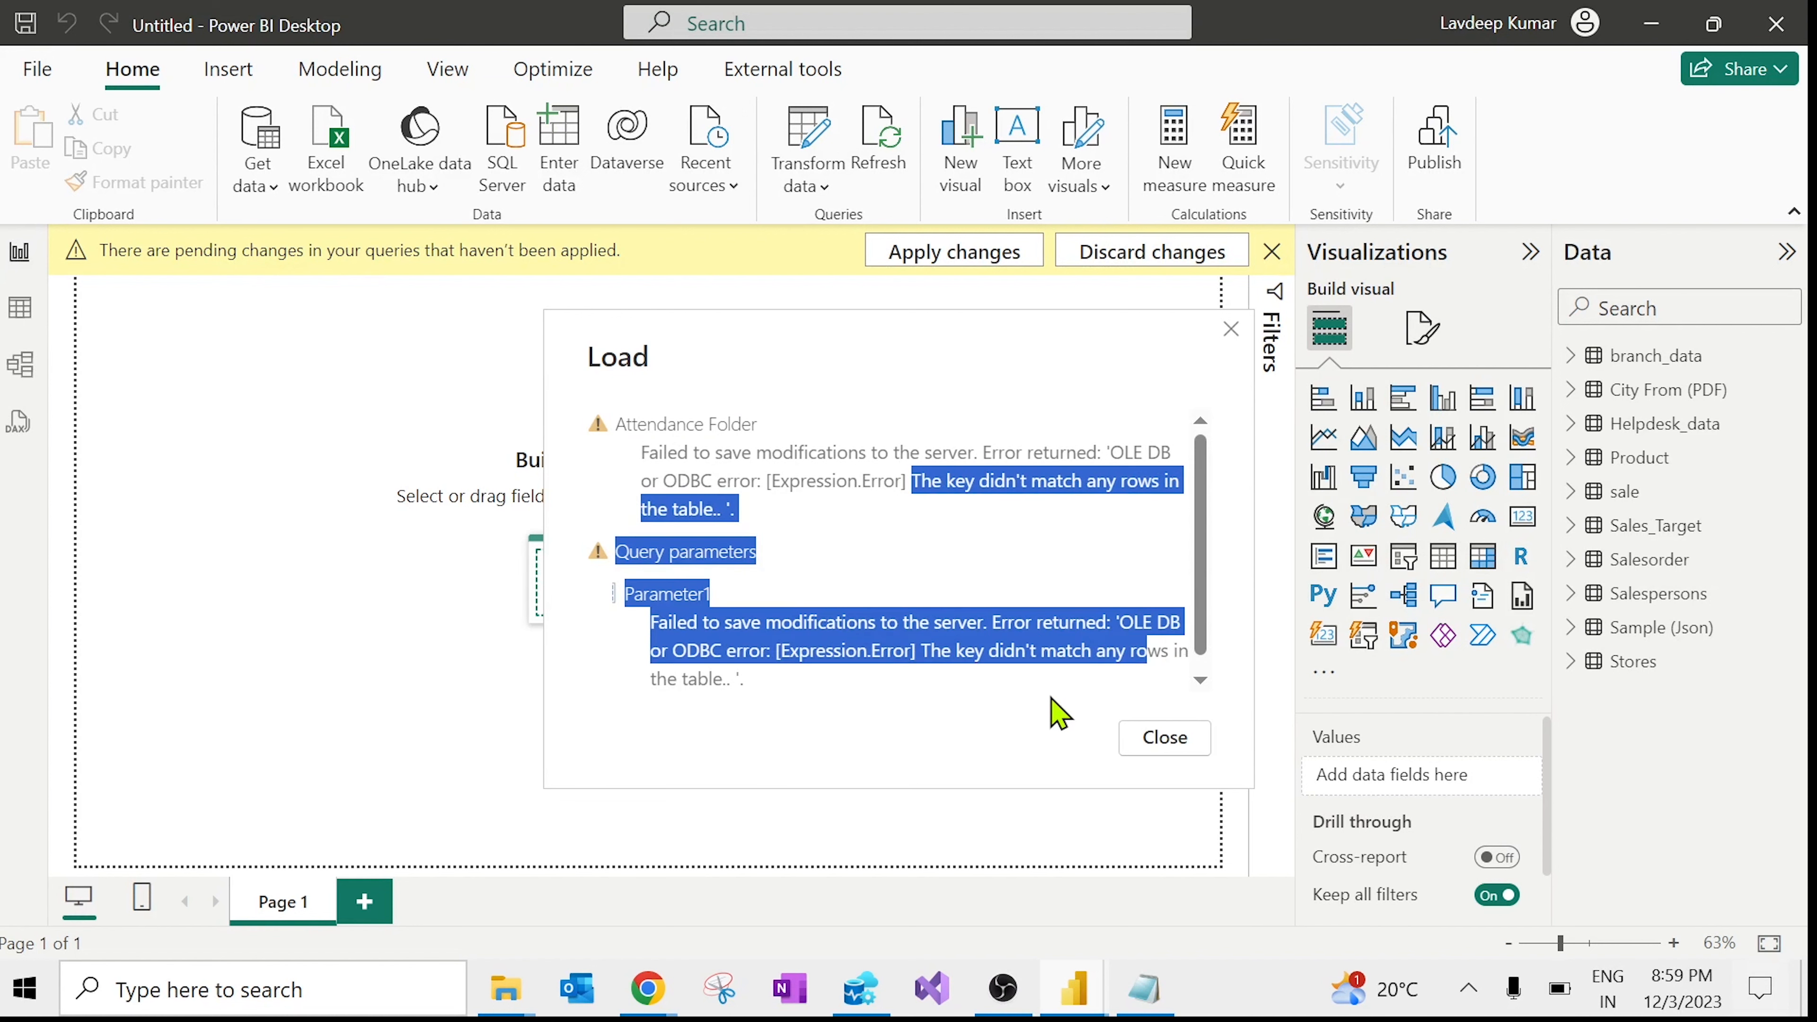
Step: Reread the Parameter1 load message in the Load dialog
left_click(900, 652)
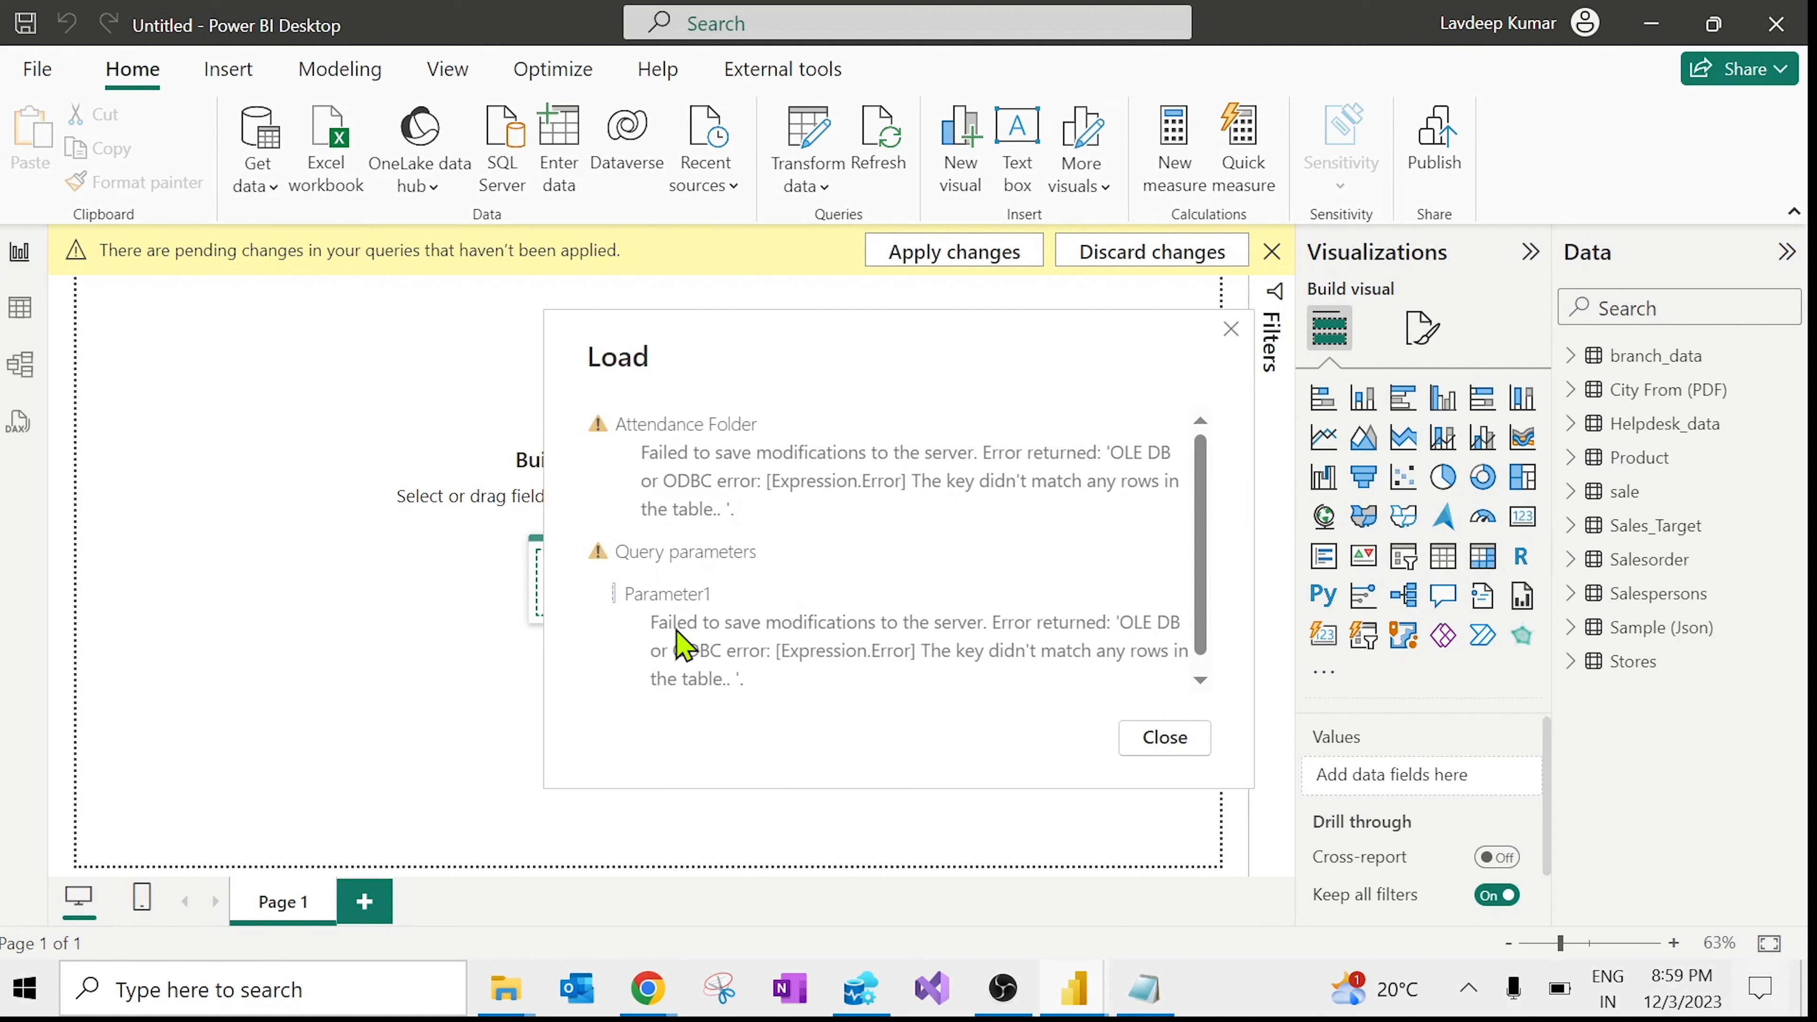
left_click_drag(650, 618, 727, 680)
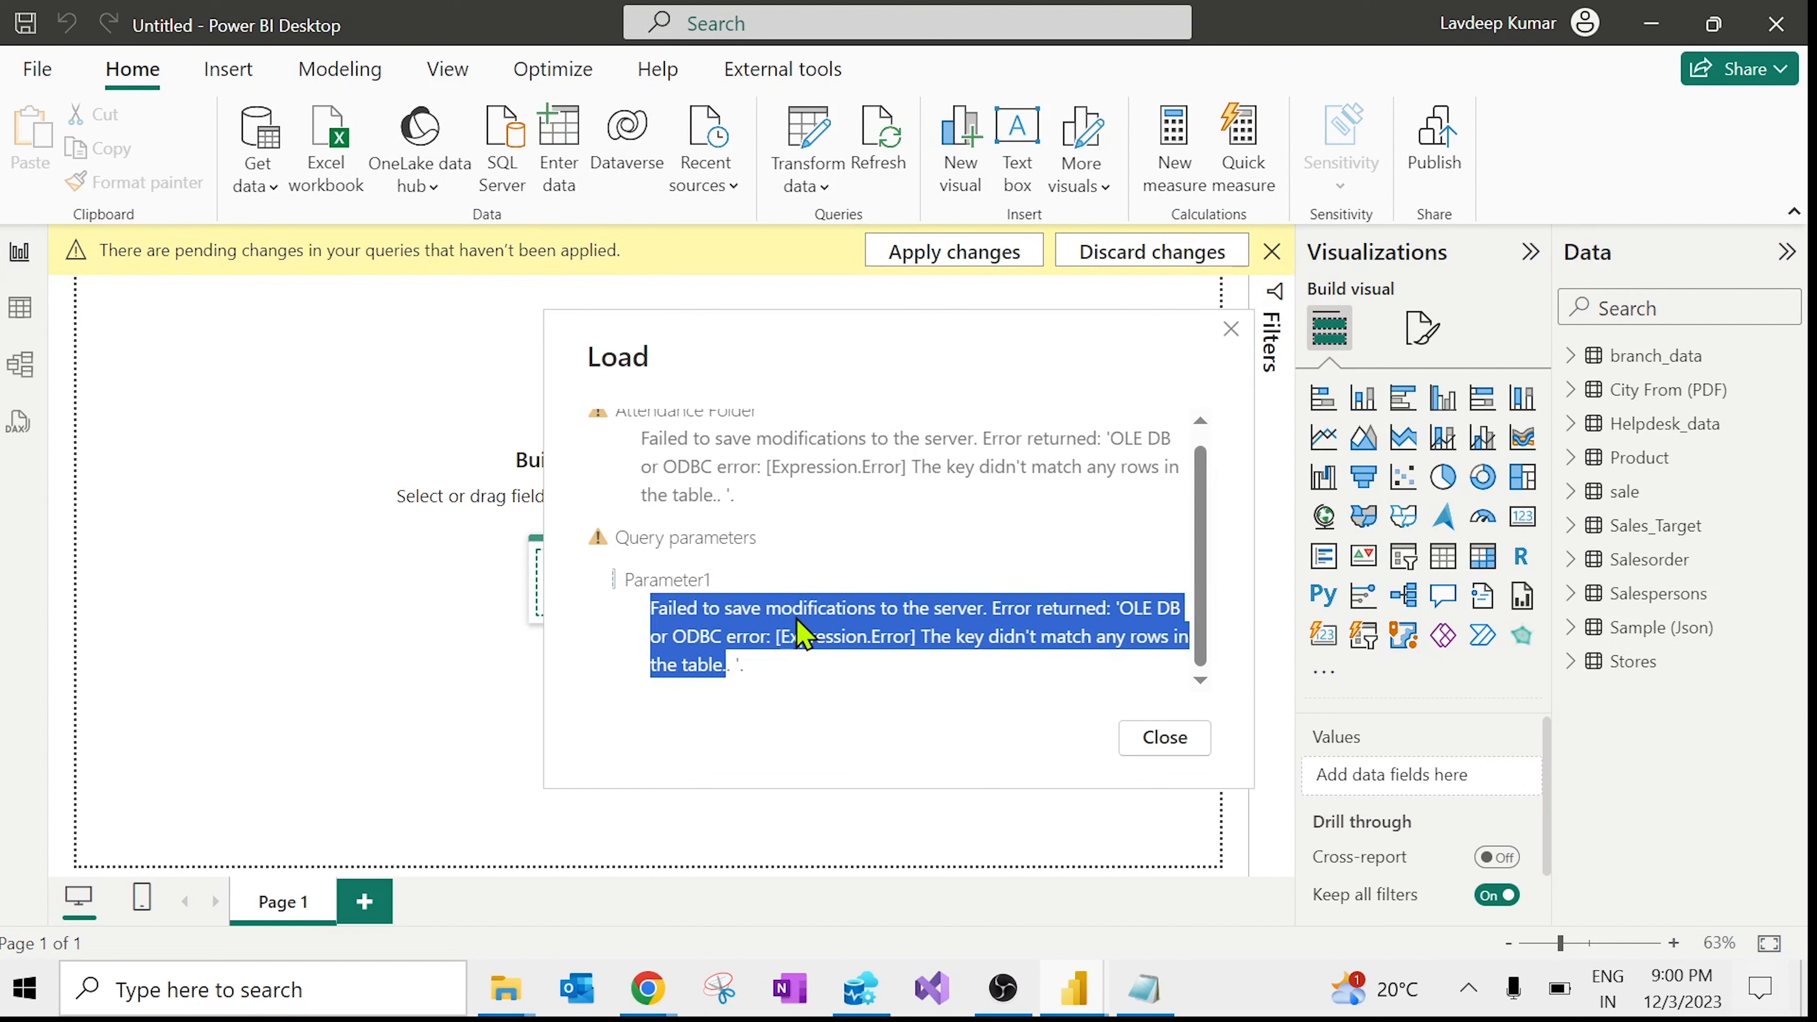
left_click(743, 622)
left_click_drag(1059, 612, 1154, 639)
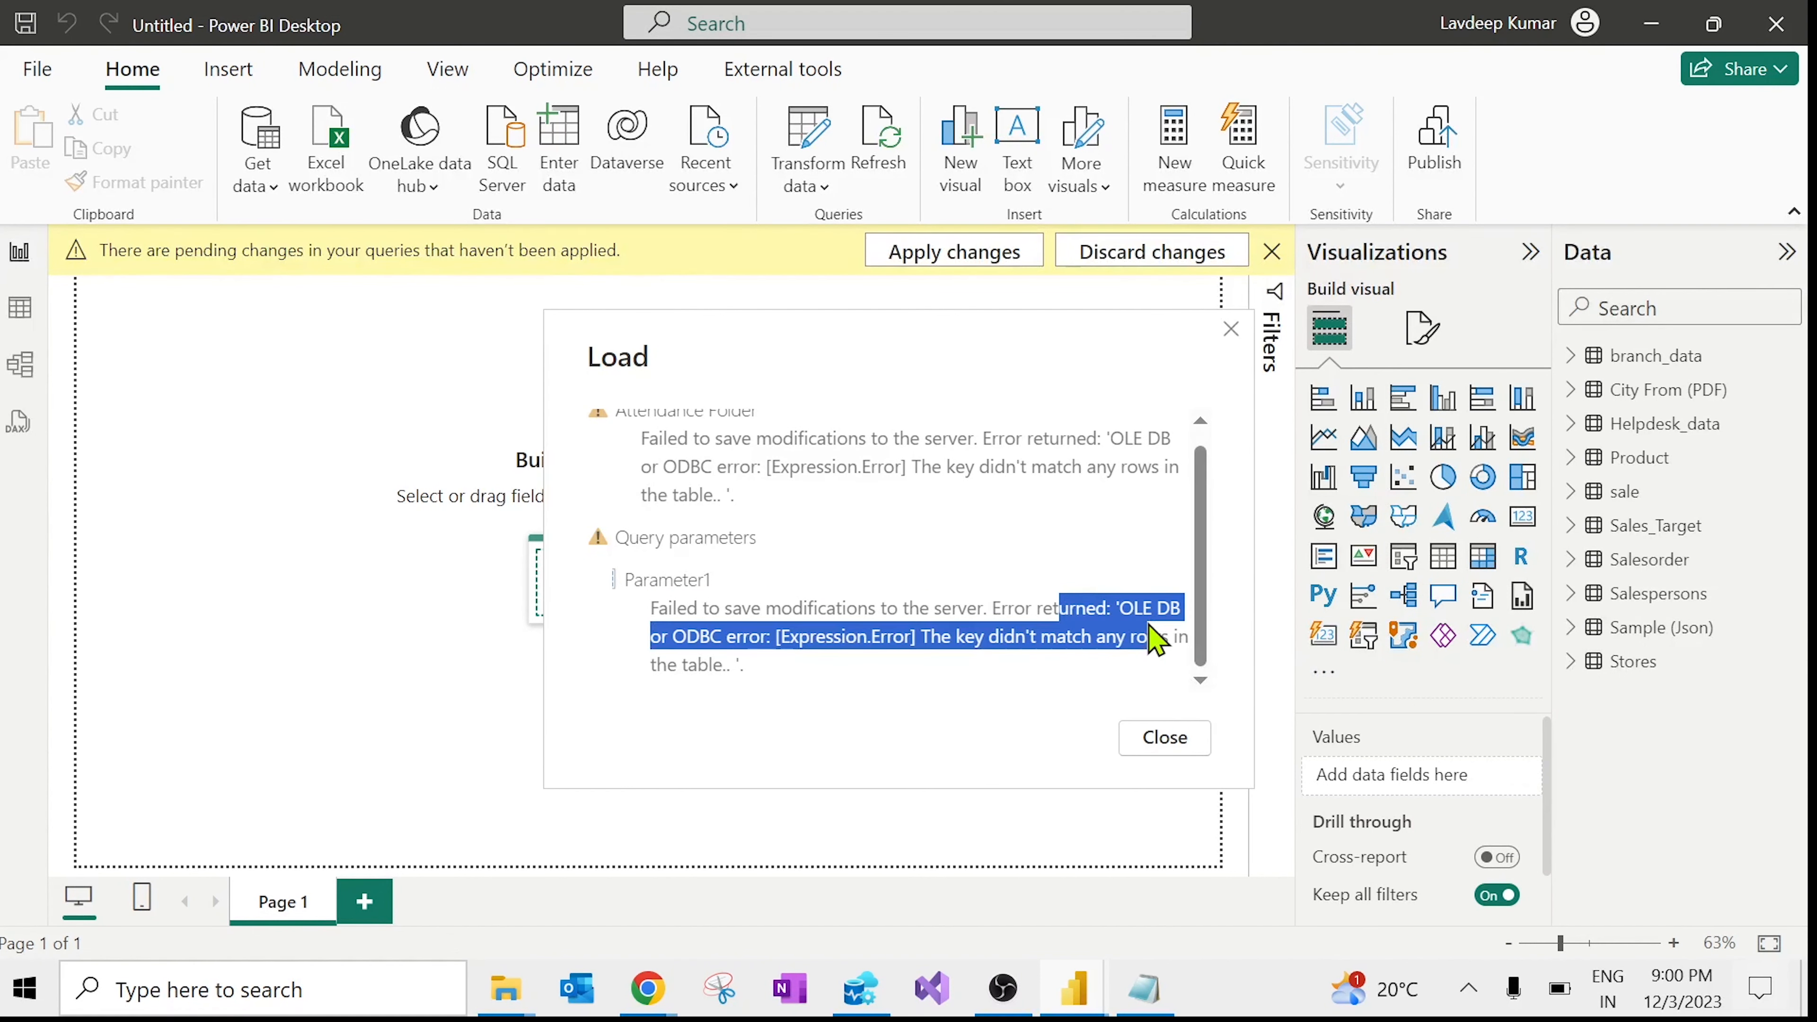
left_click(958, 641)
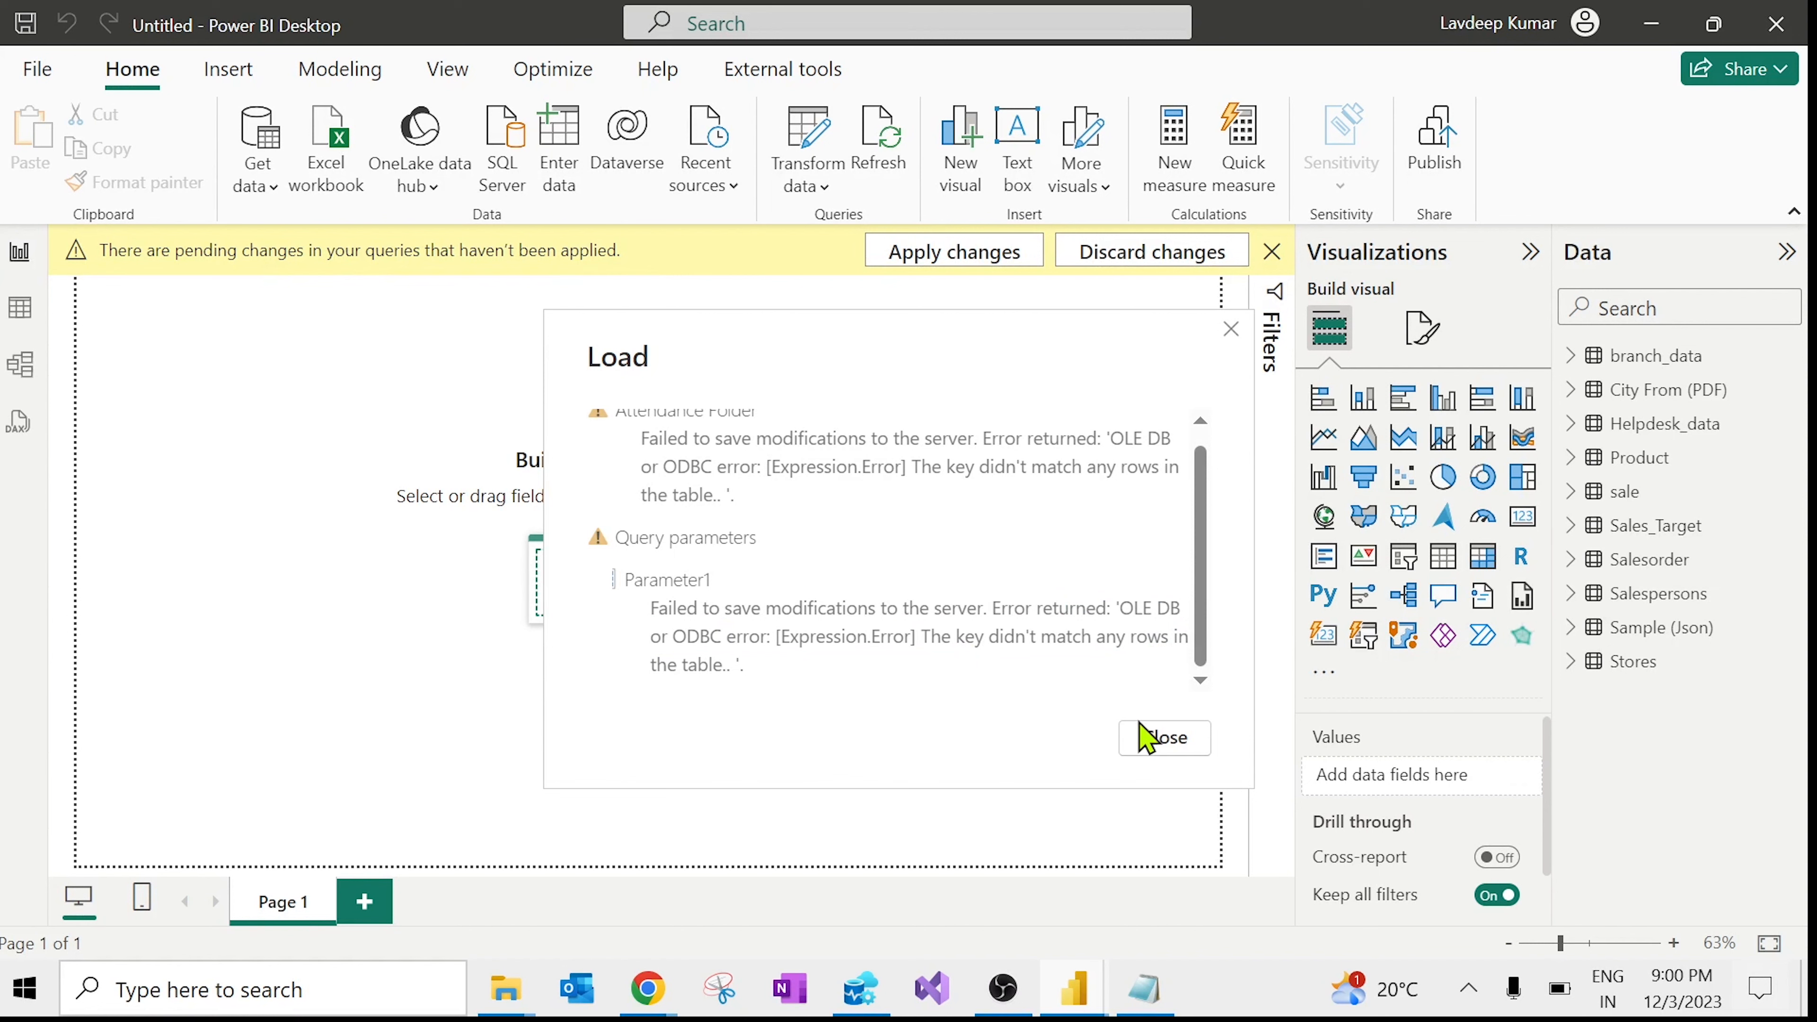
Step: Dismiss the load messages, retry applying the pending query changes, and close the Load dialog
left_click(1159, 739)
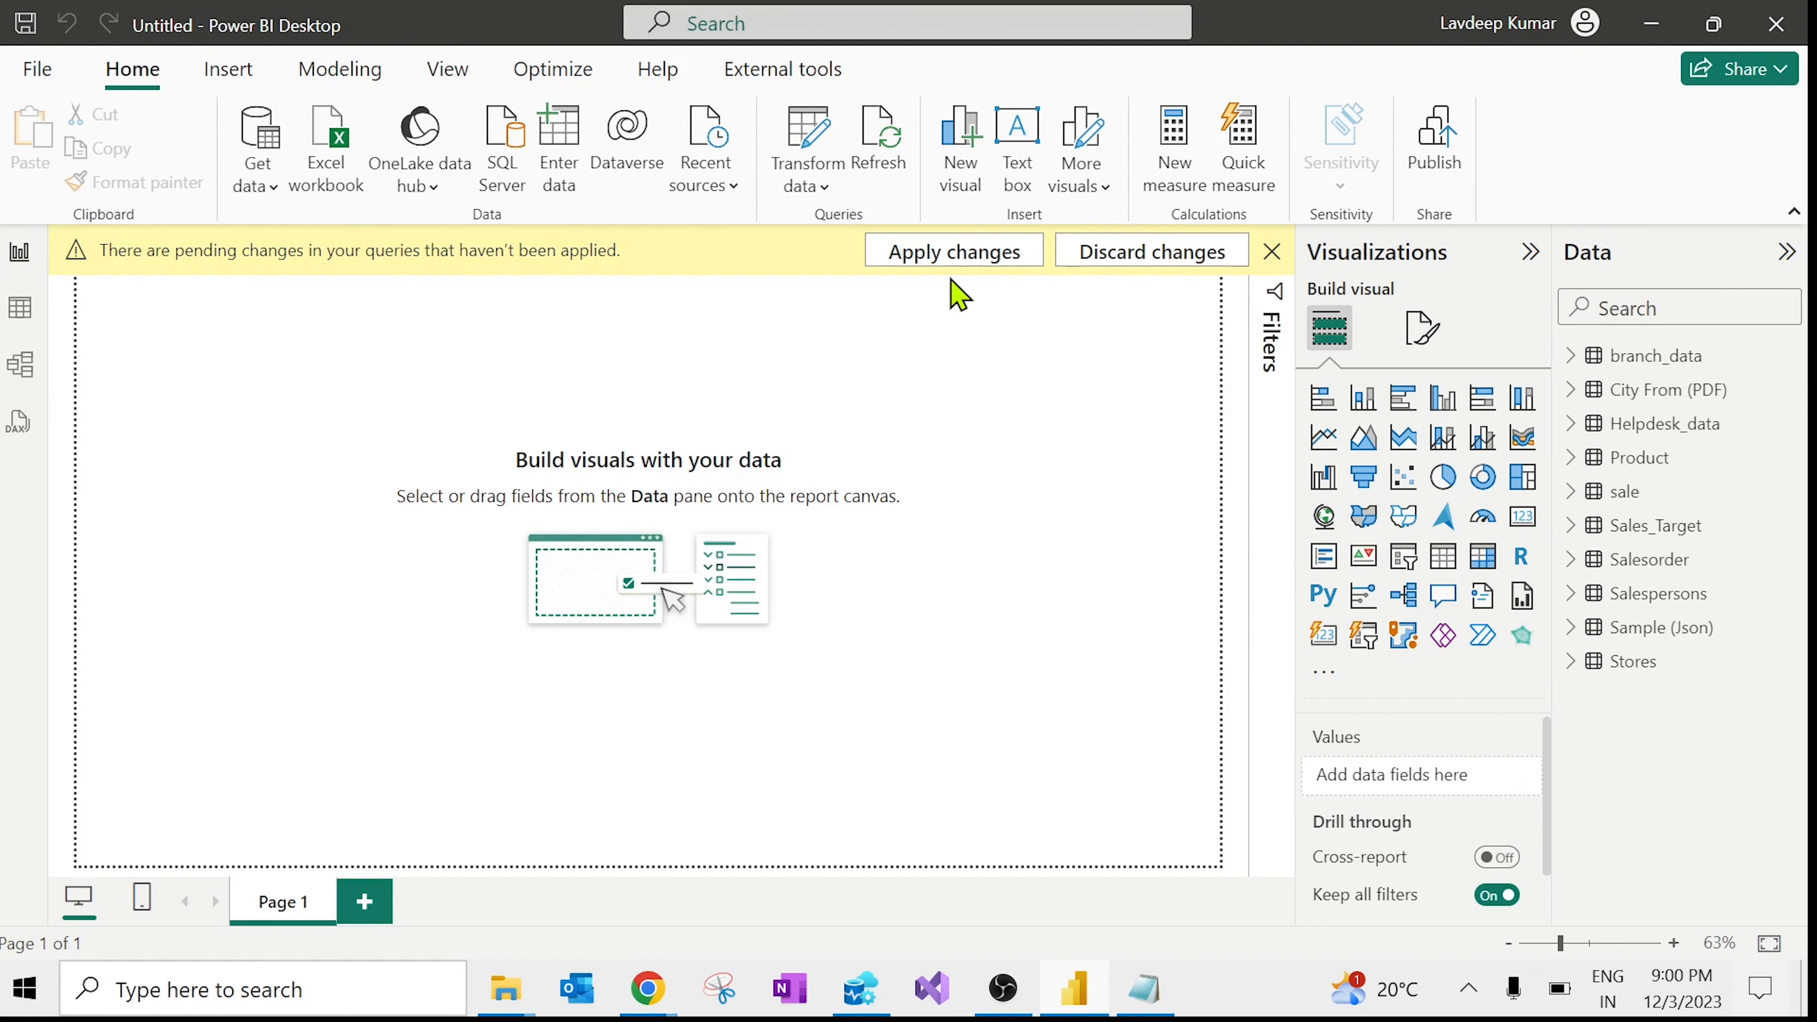
left_click(944, 261)
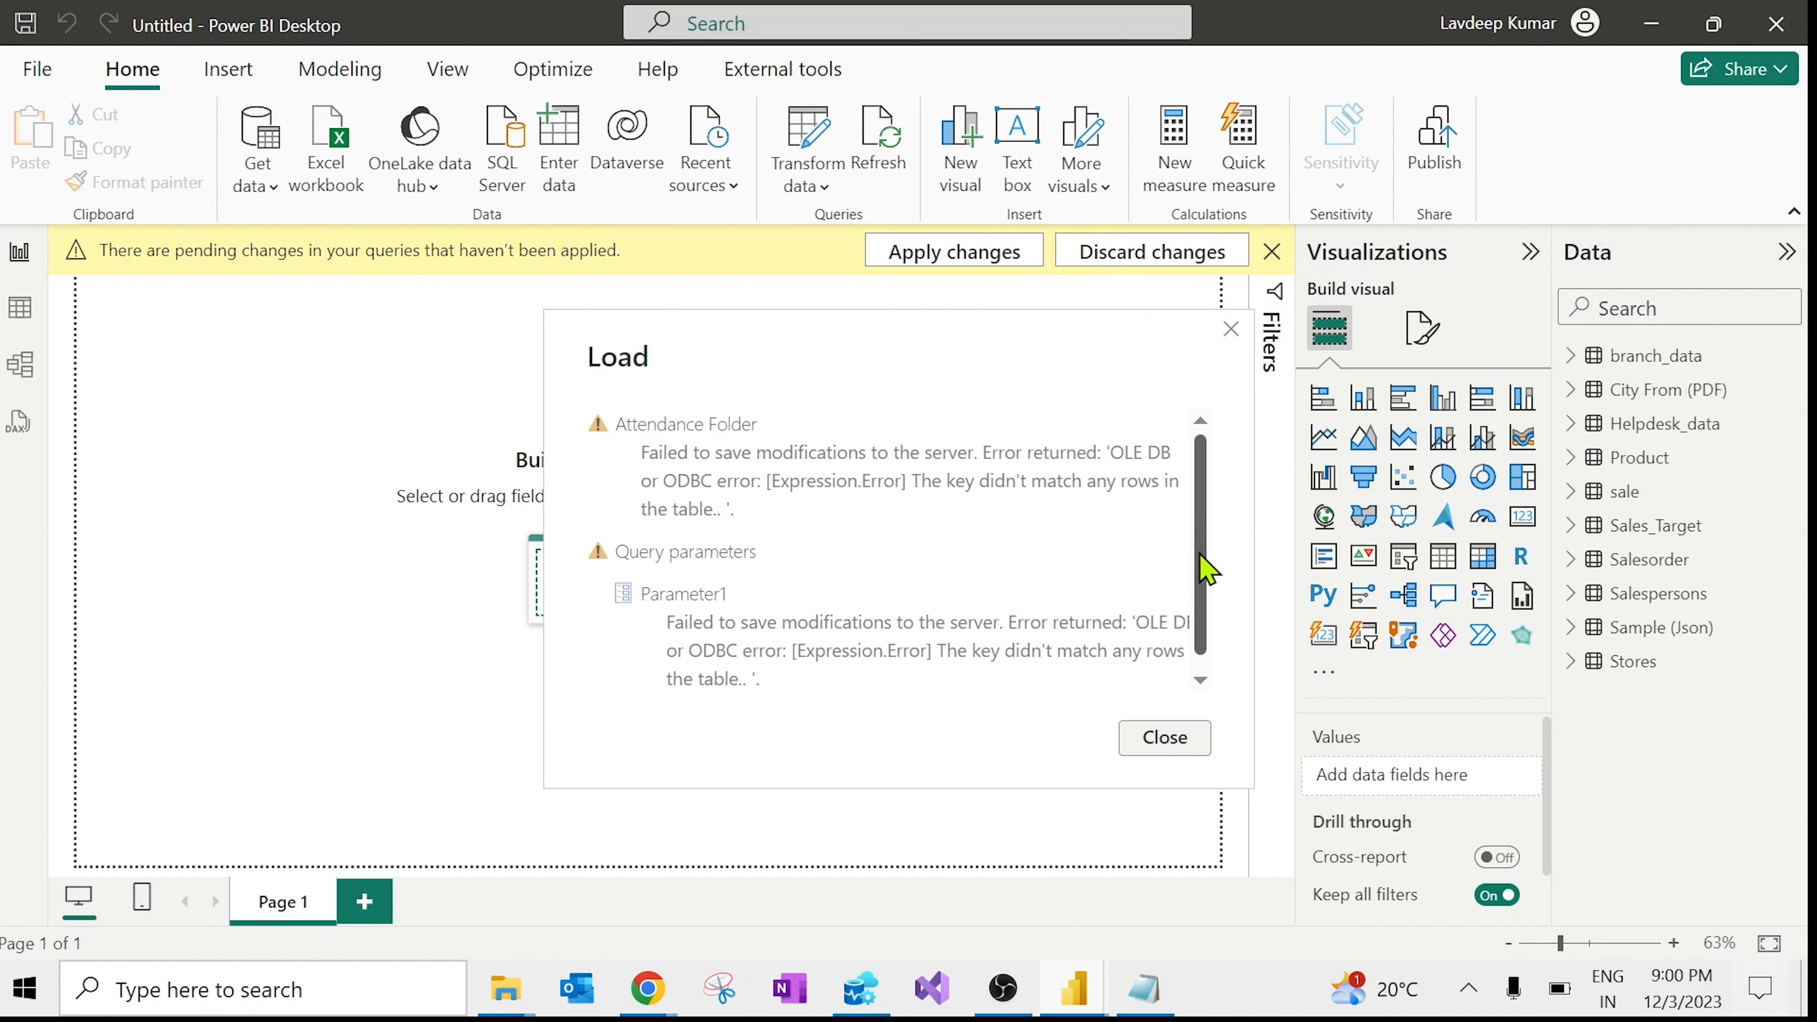
left_click(1179, 744)
Step: Recheck the columns of the Attendance Folder query in the Power Query Editor and try to close and apply the changes
left_click(824, 140)
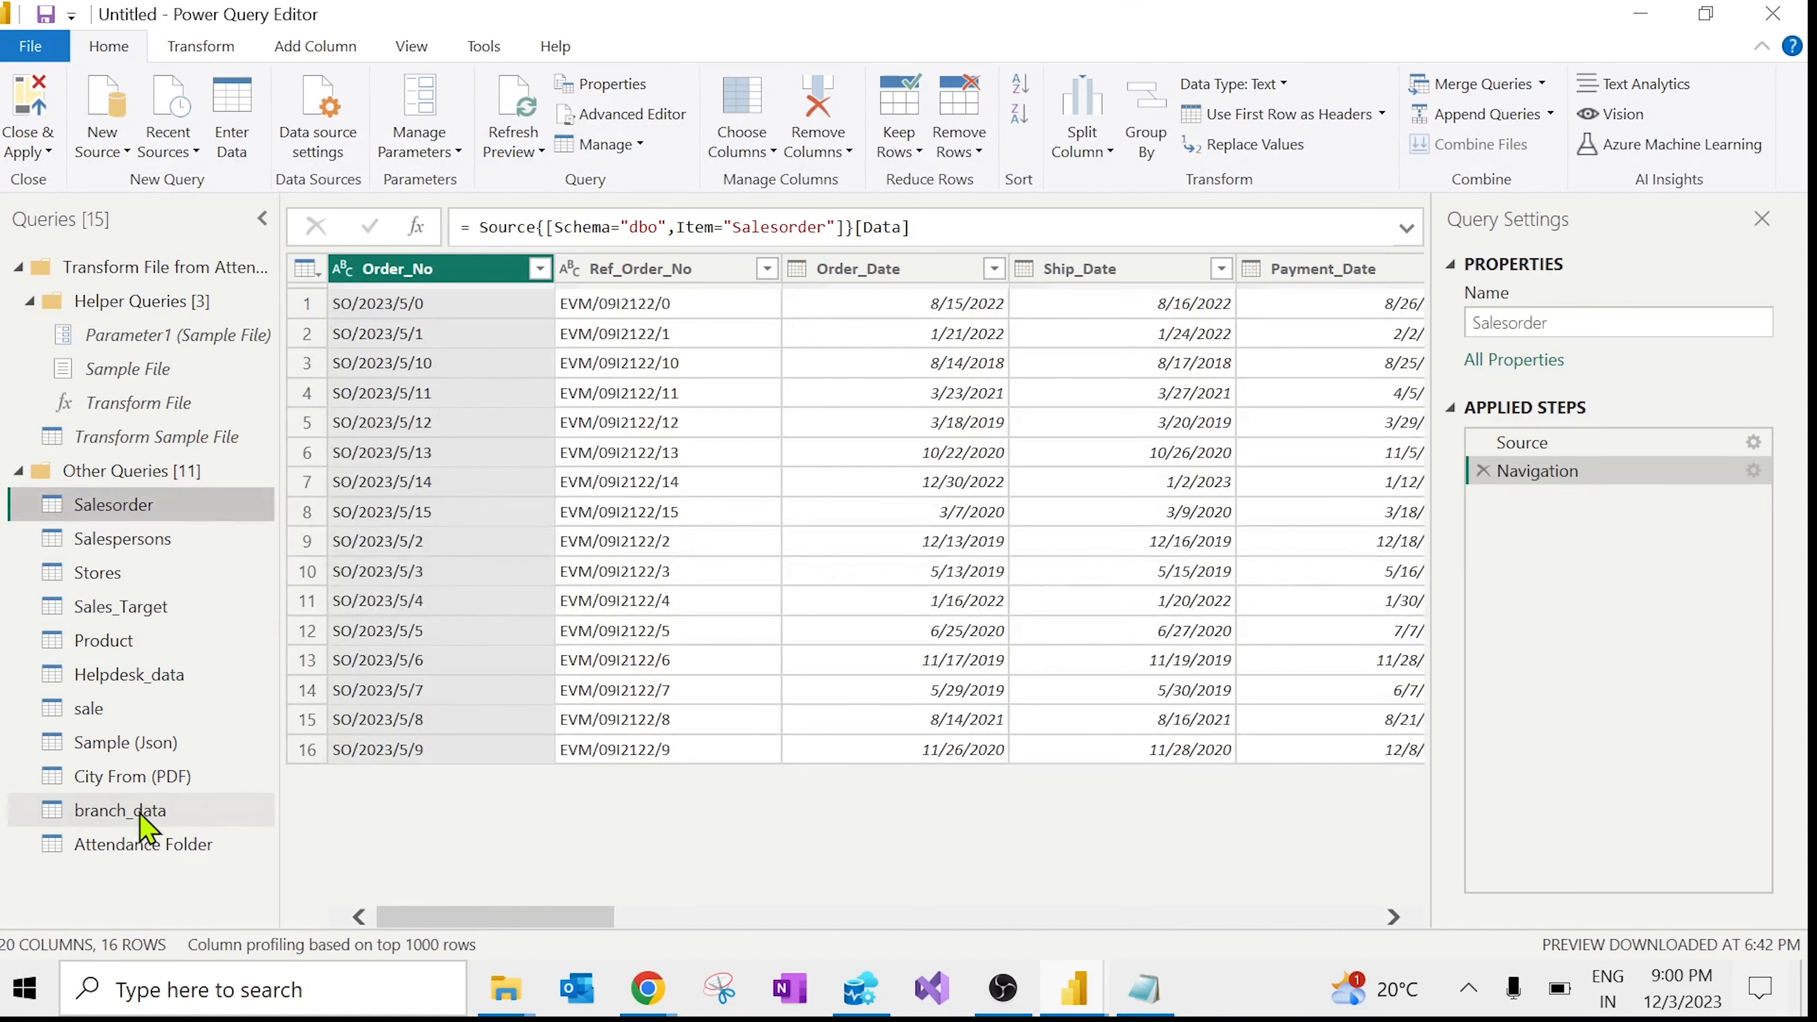
left_click(133, 849)
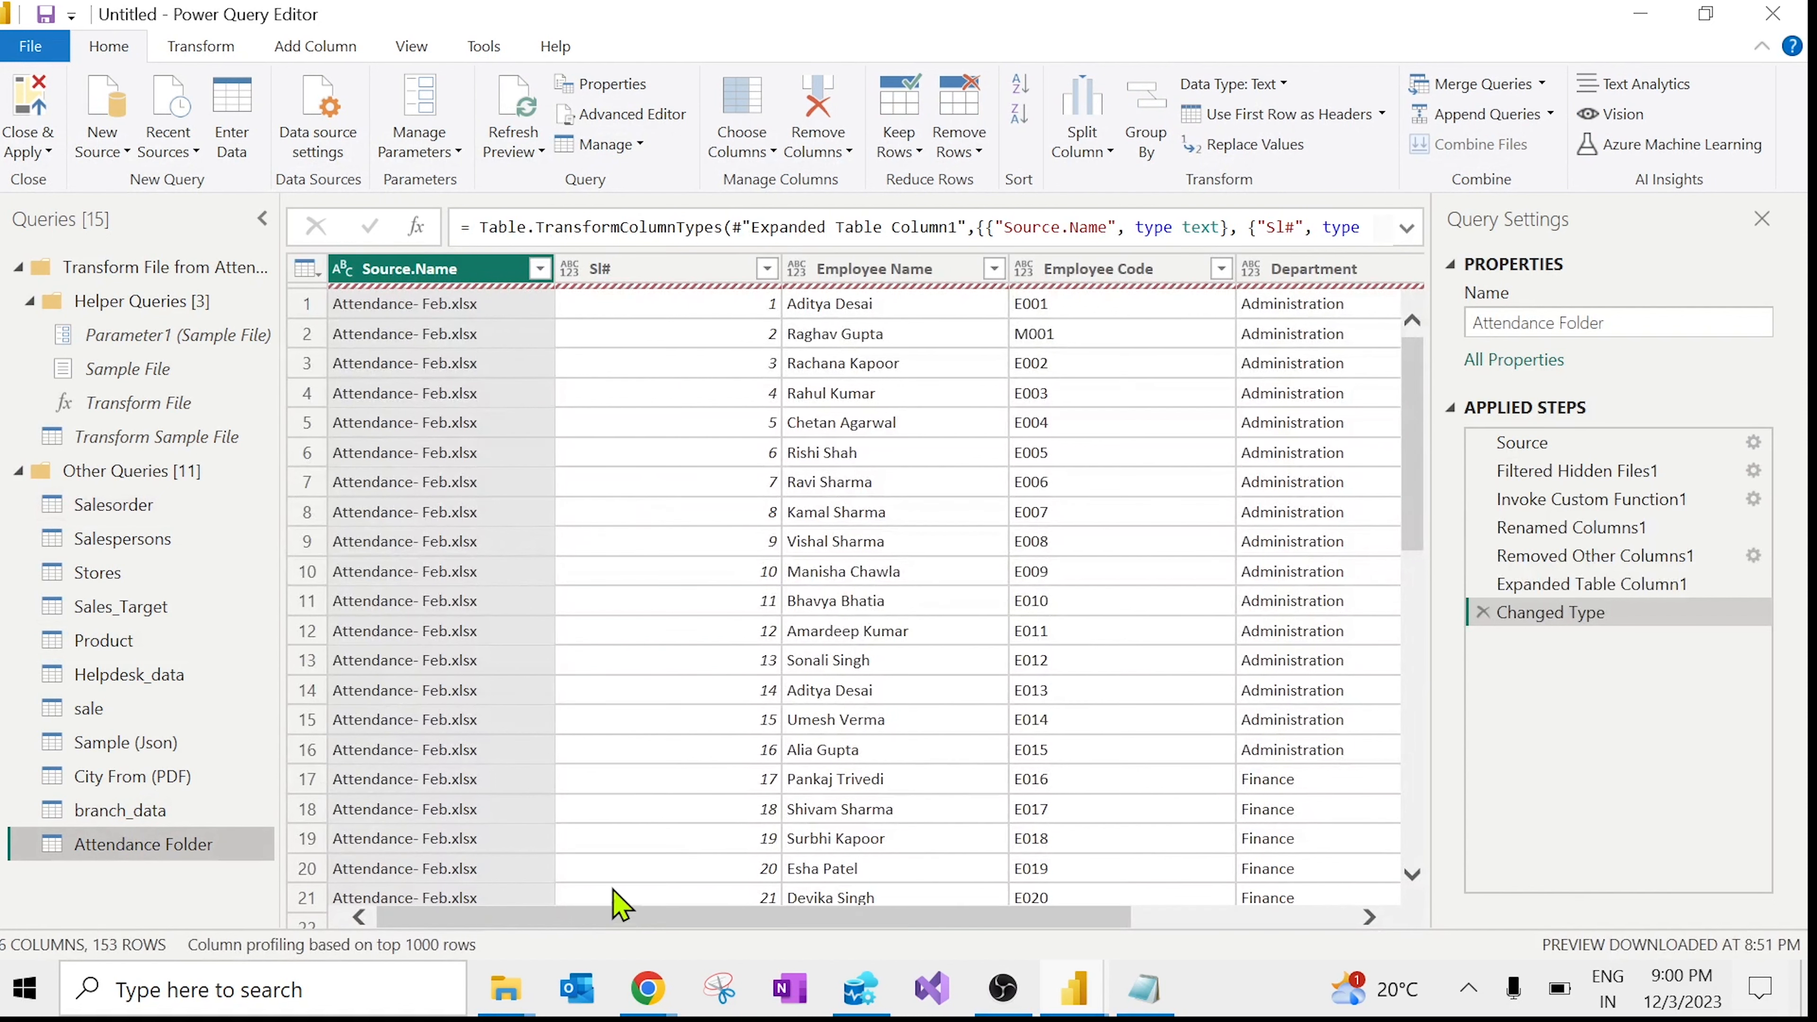
left_click_drag(562, 915, 1342, 905)
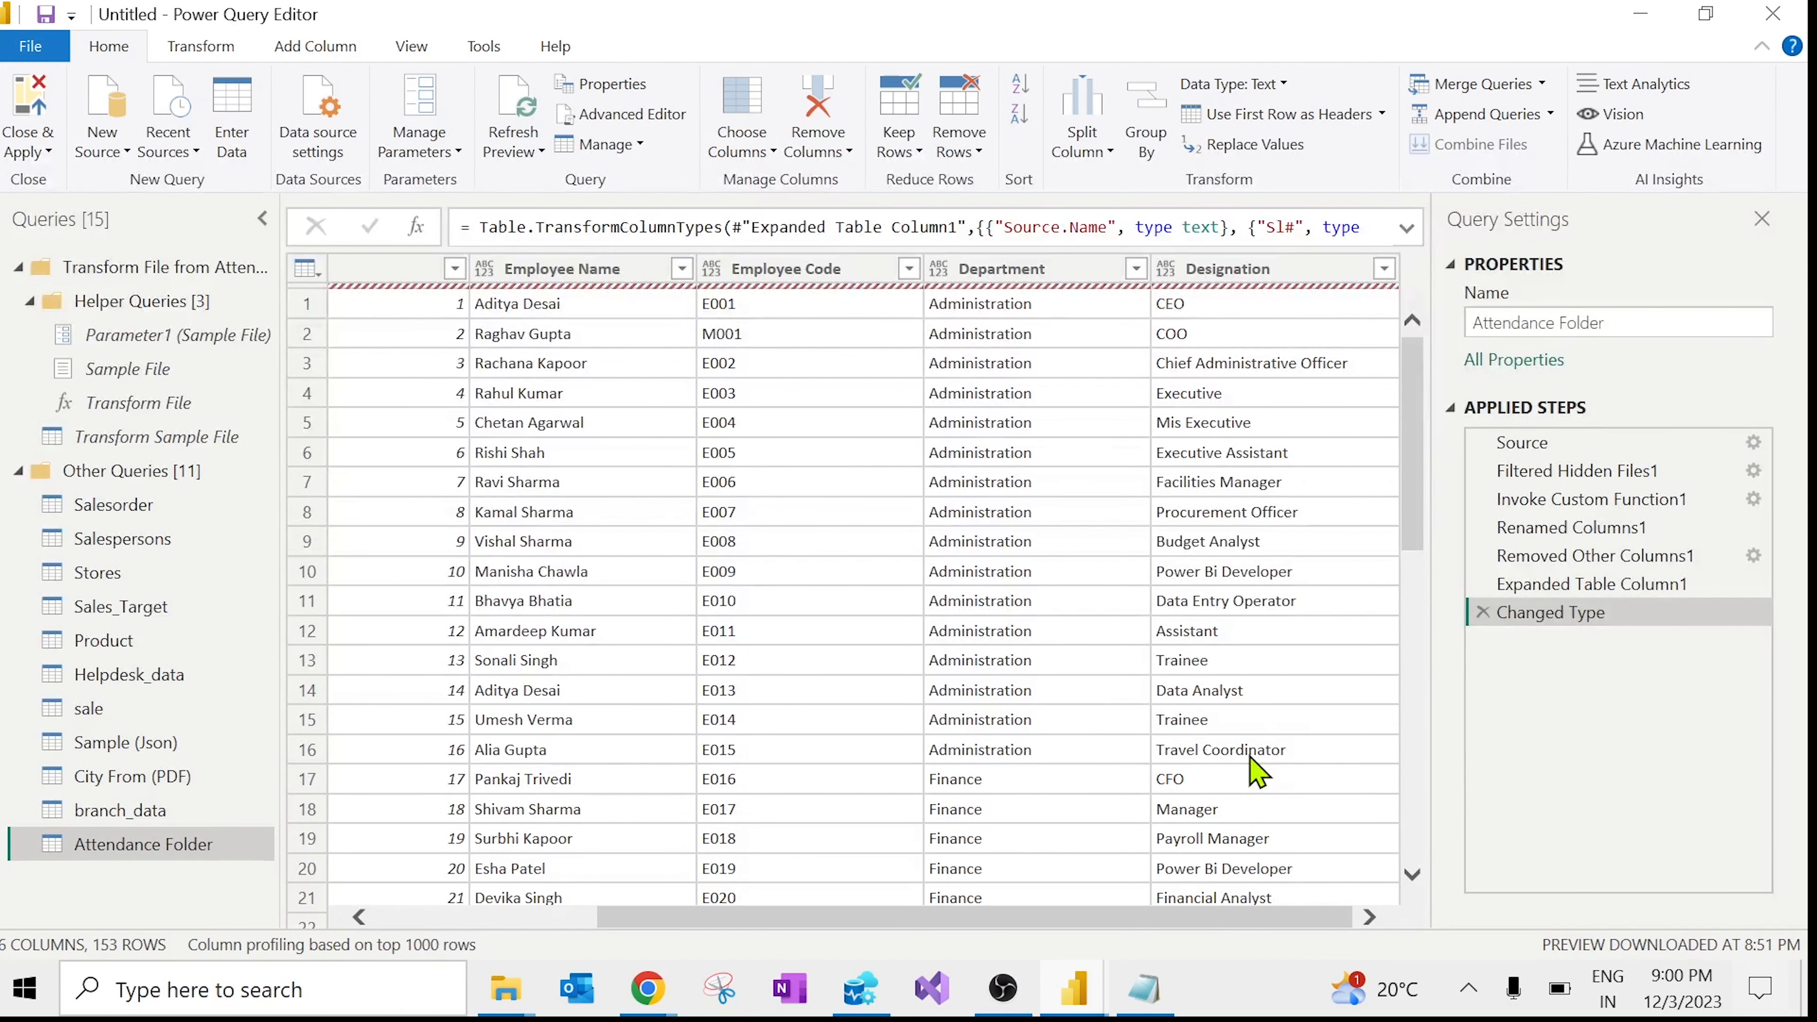
left_click(565, 271)
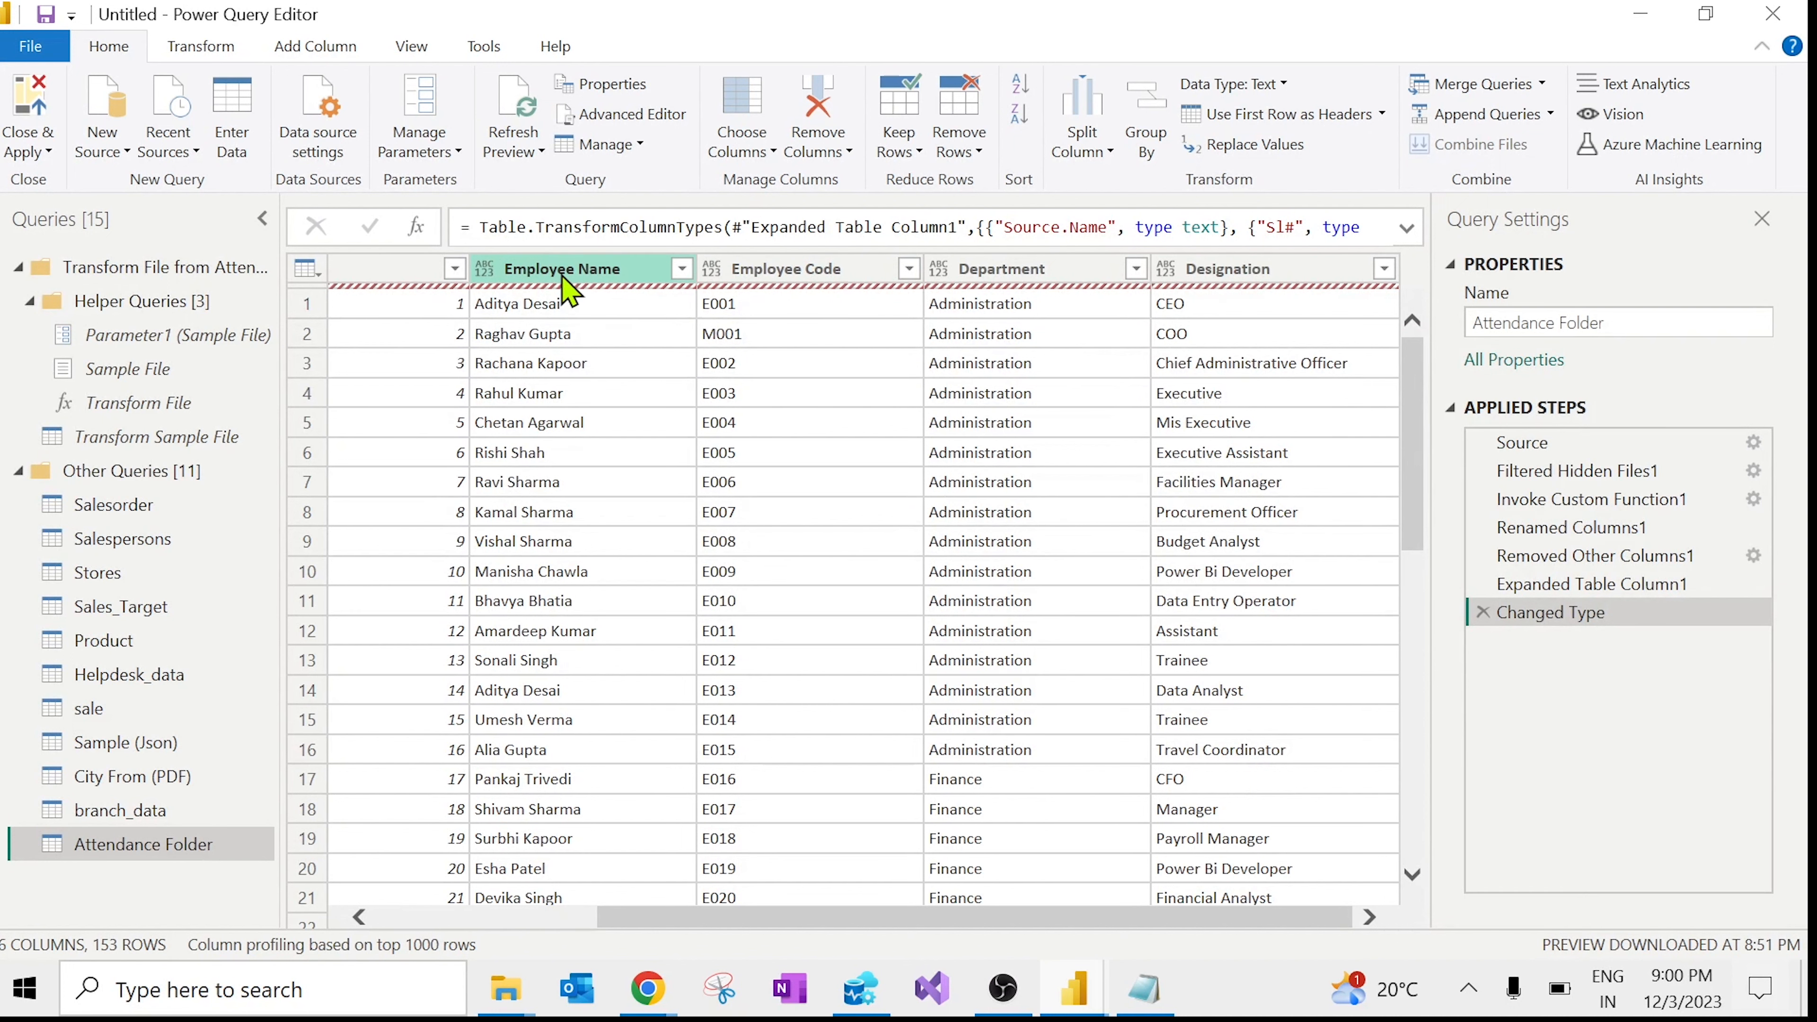
left_click(433, 272)
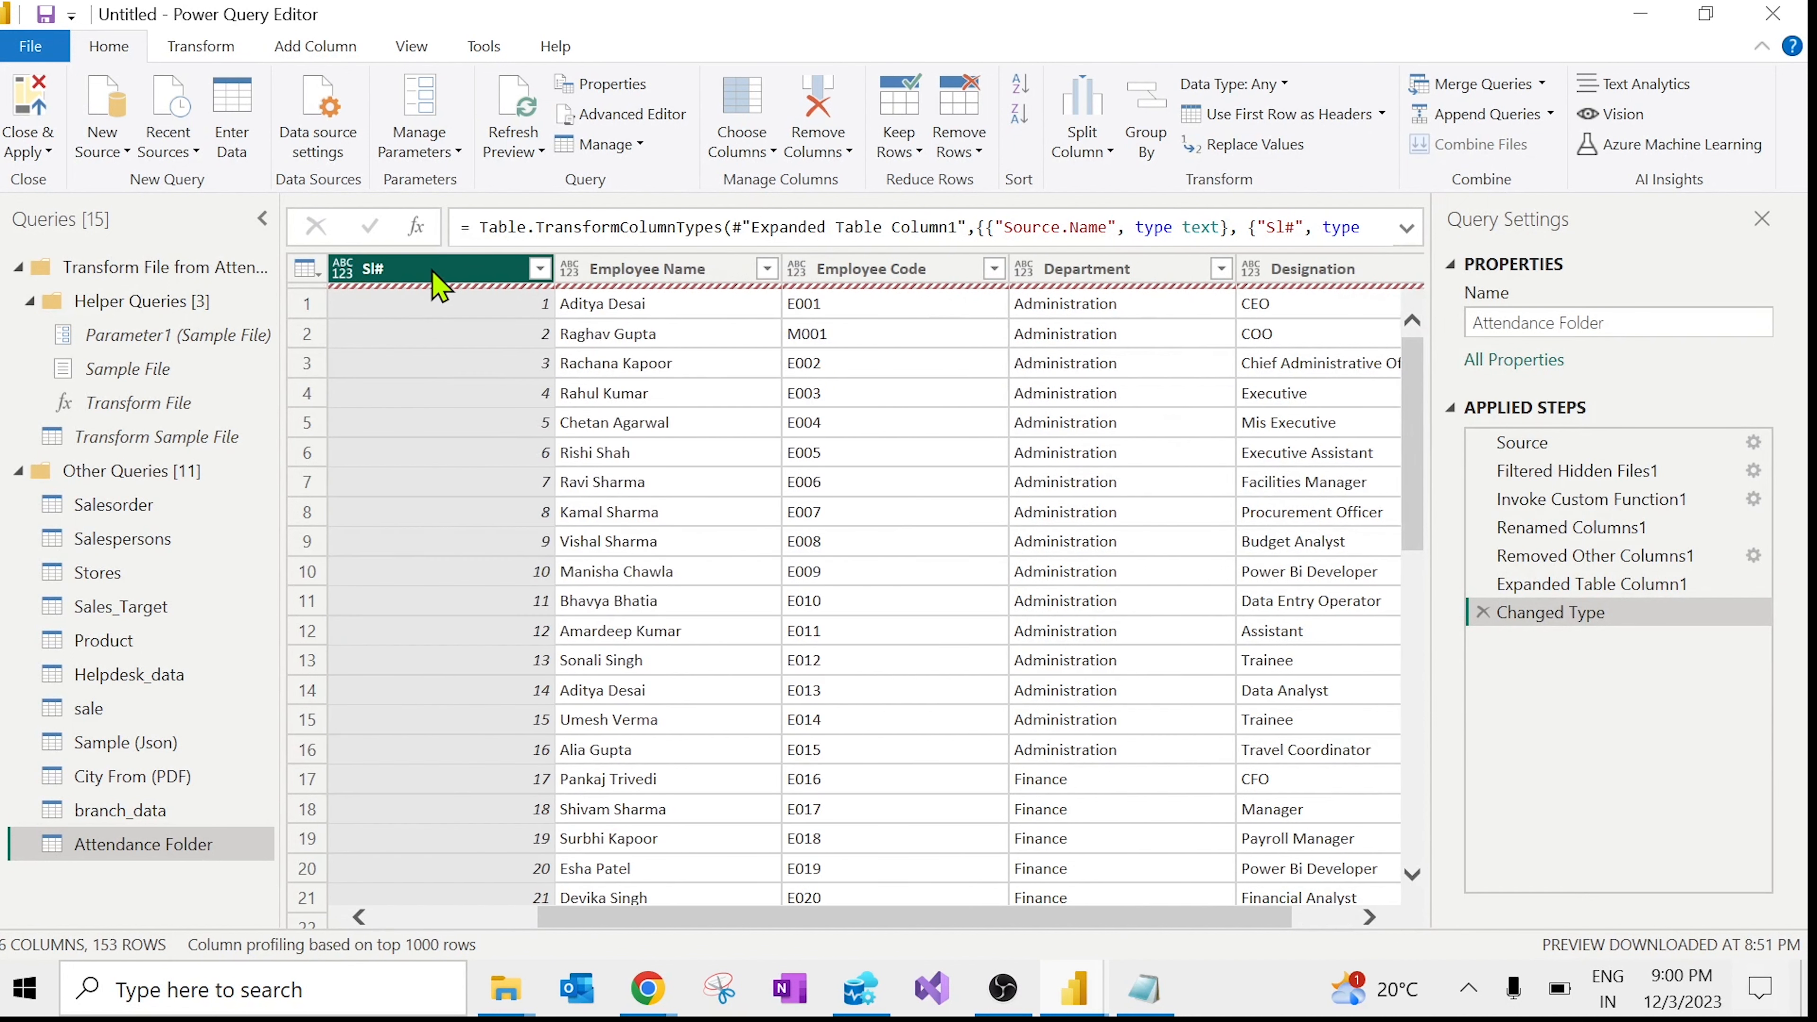
left_click_drag(791, 919, 284, 739)
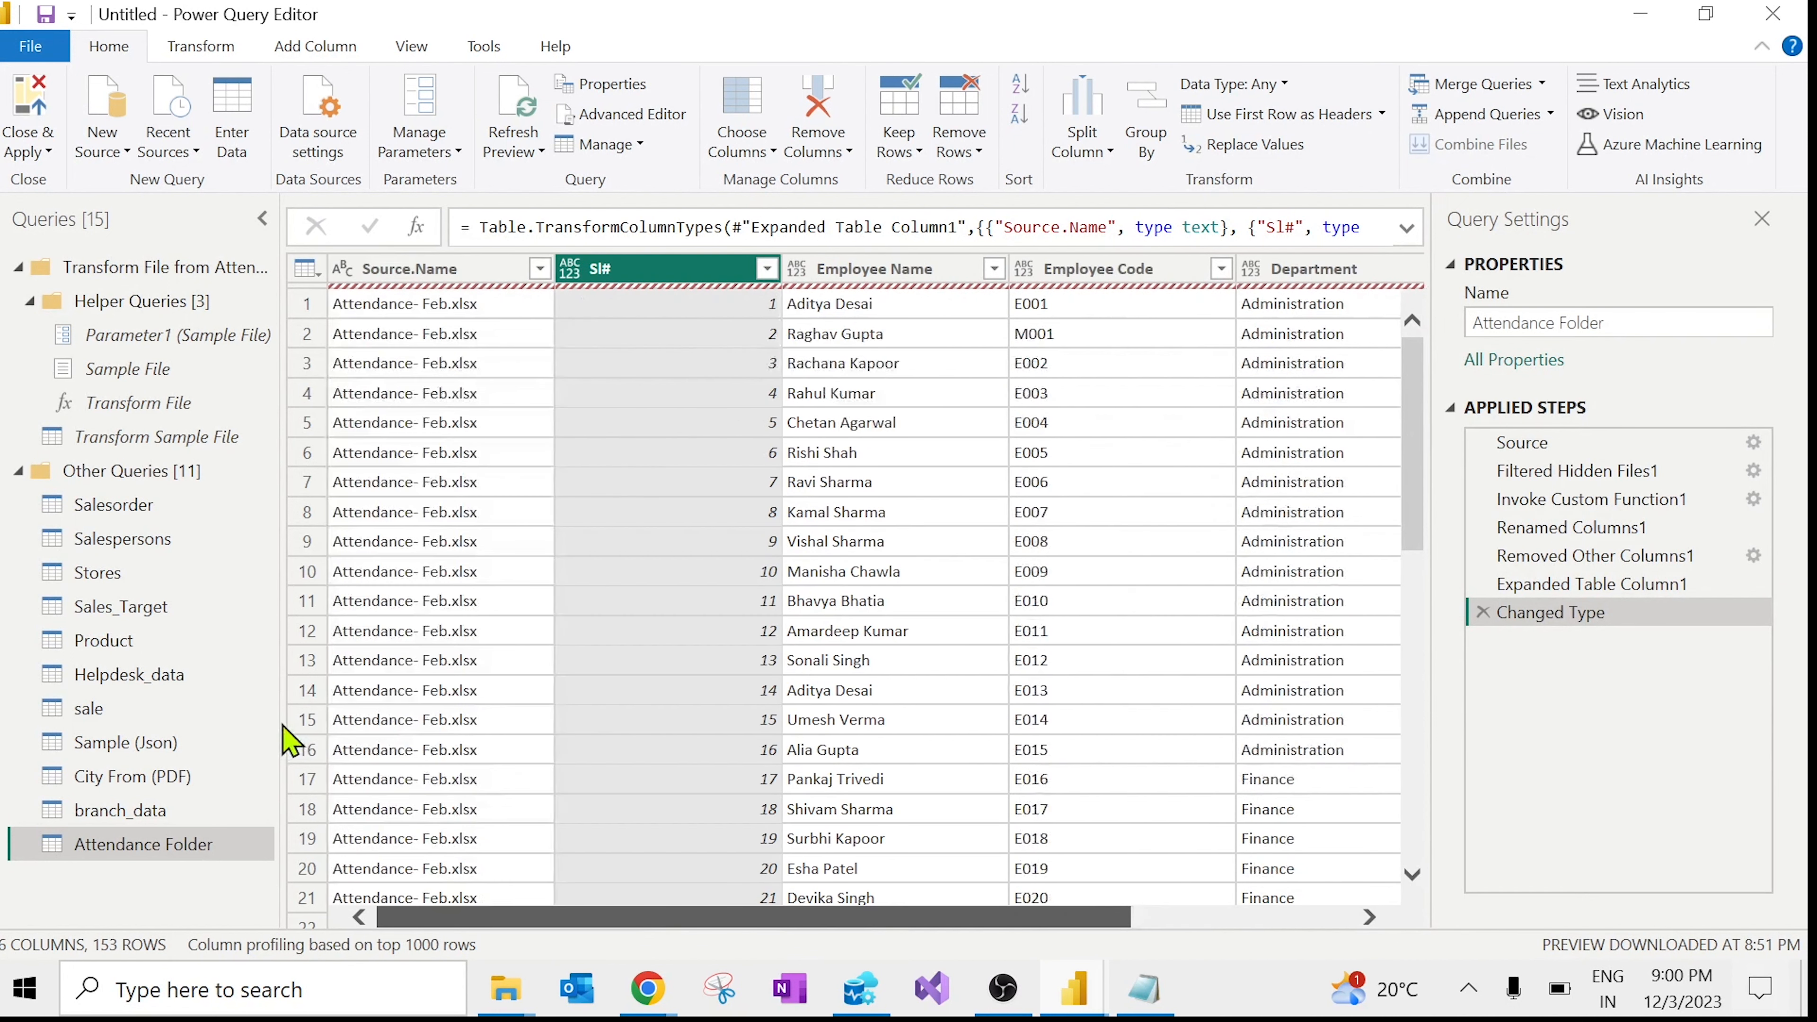
left_click(55, 100)
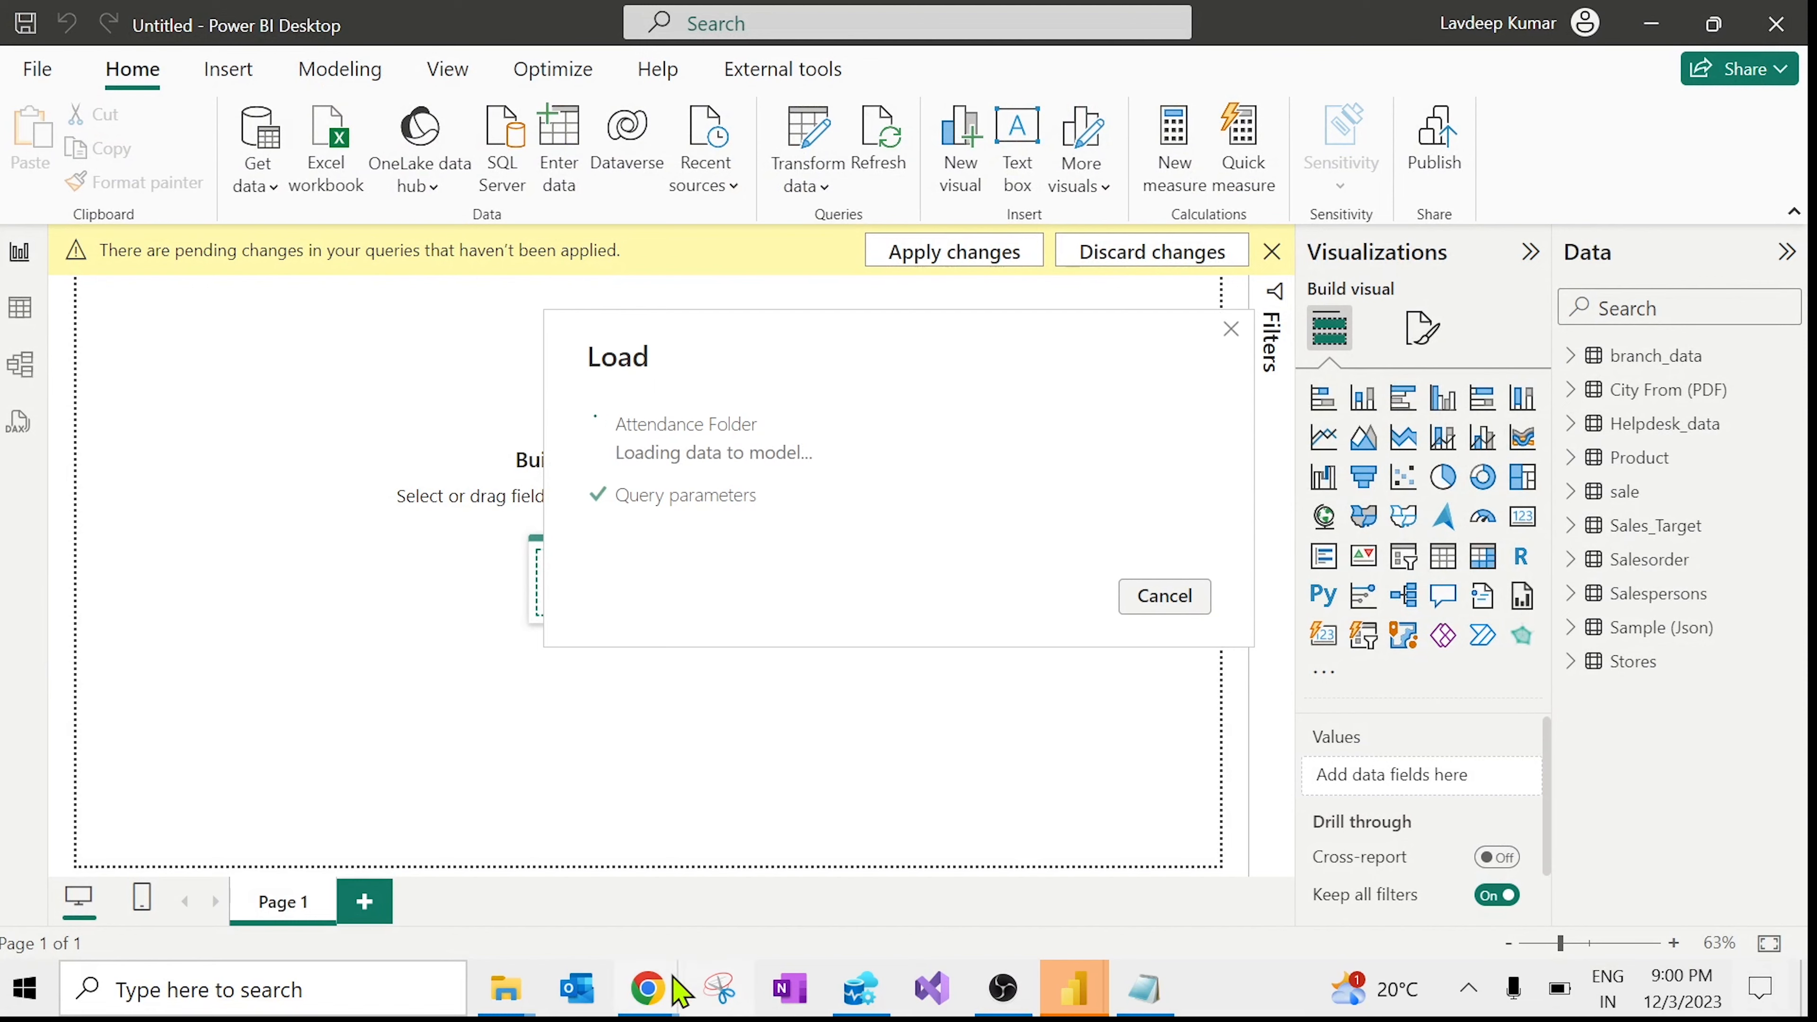
Step: Switch to Chrome, add a new browser tab, and review the data source for the States table on the Canva slide
mouse_move(652, 988)
left_click(475, 888)
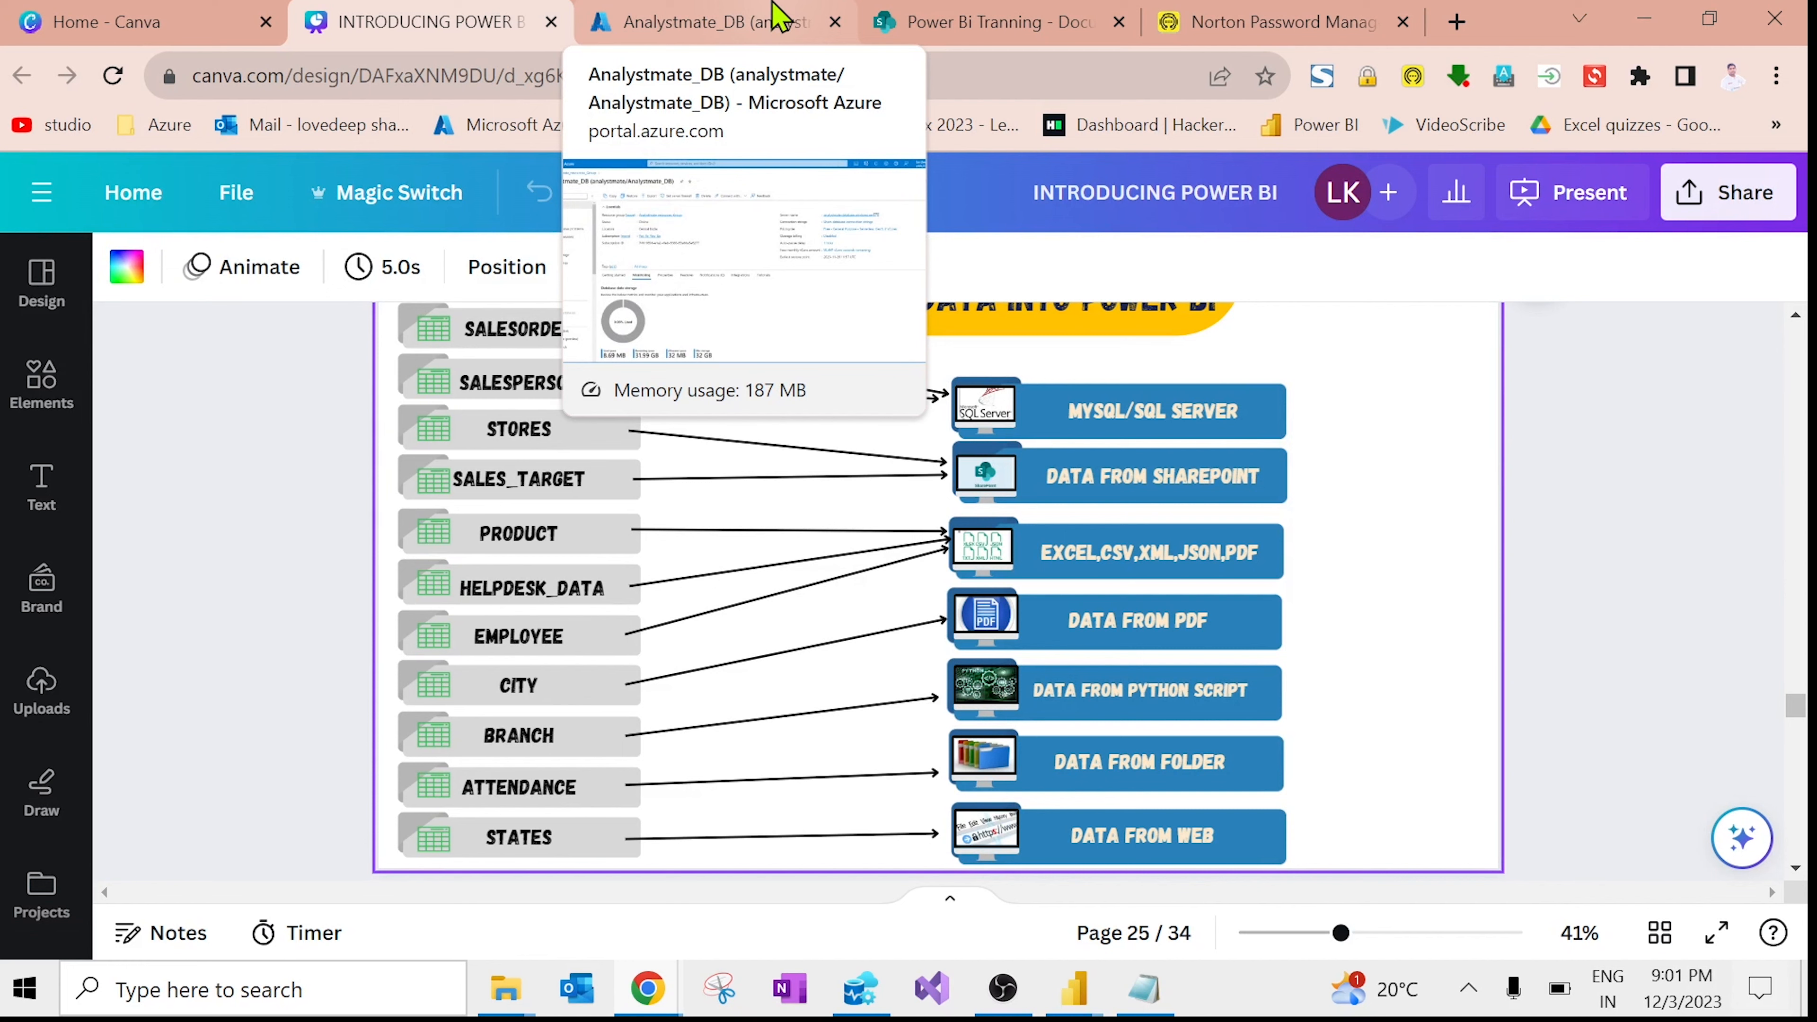
left_click(1456, 23)
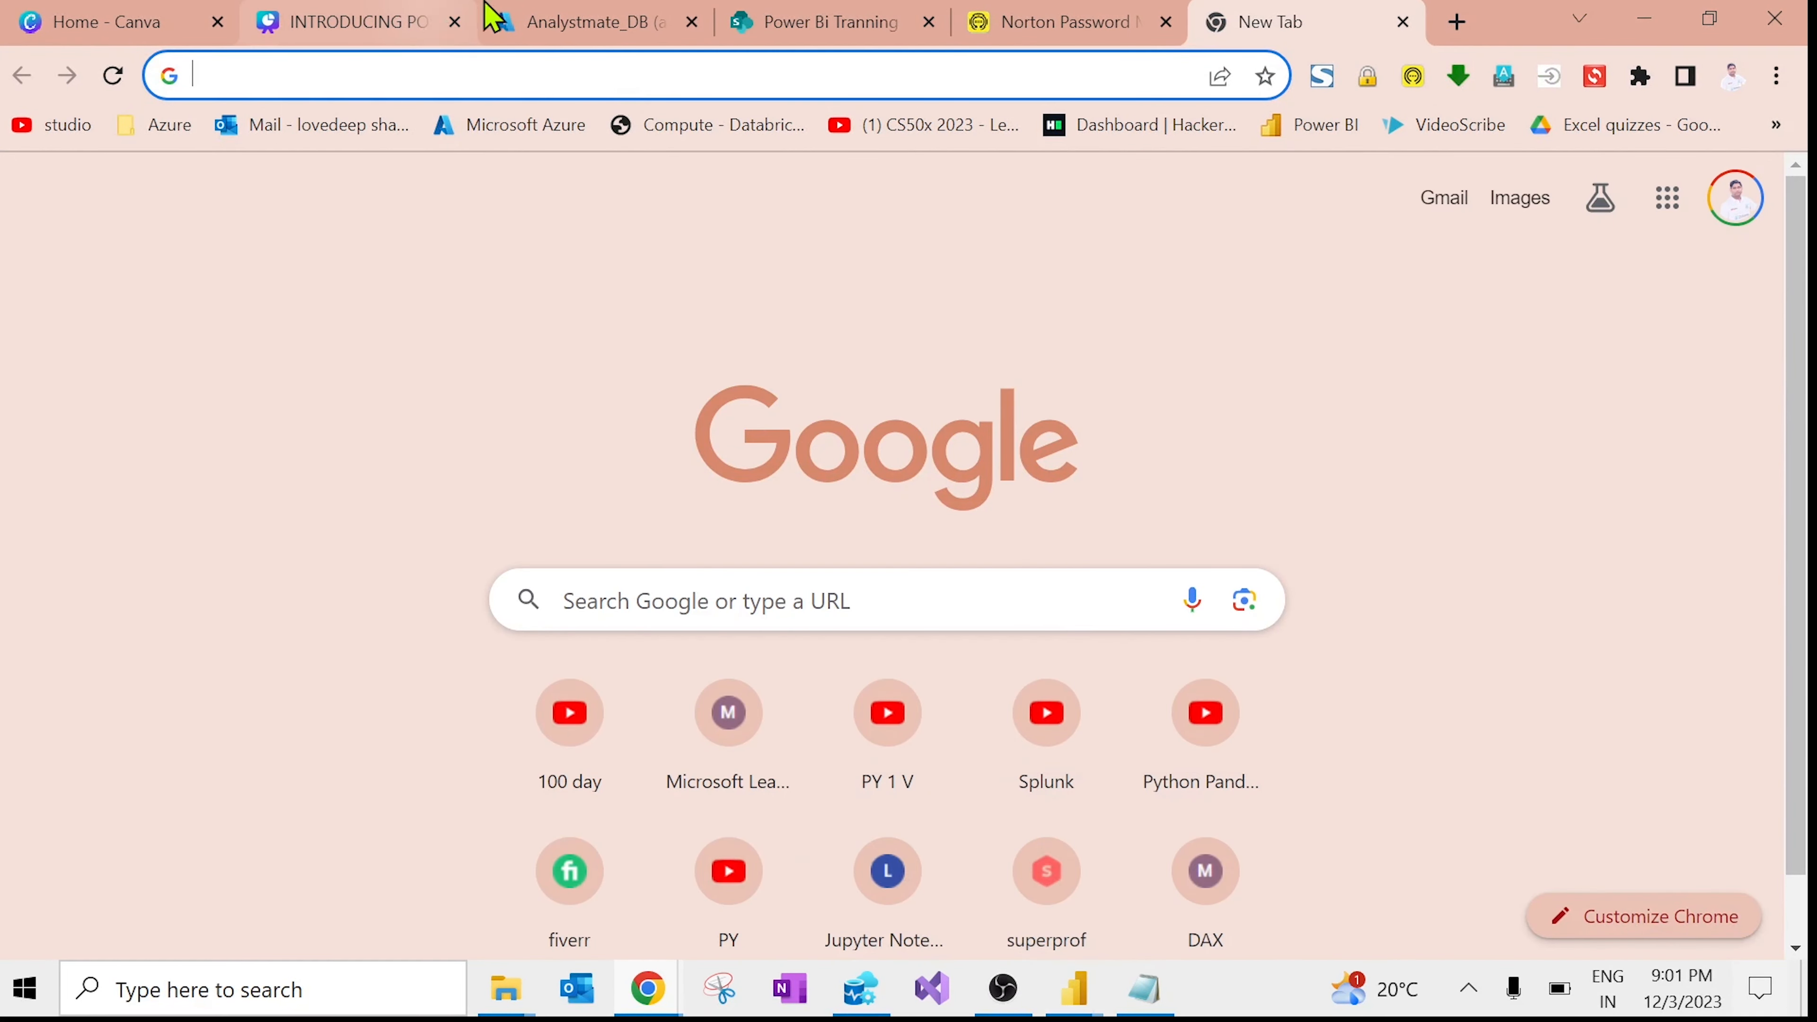
left_click(898, 16)
left_click(406, 18)
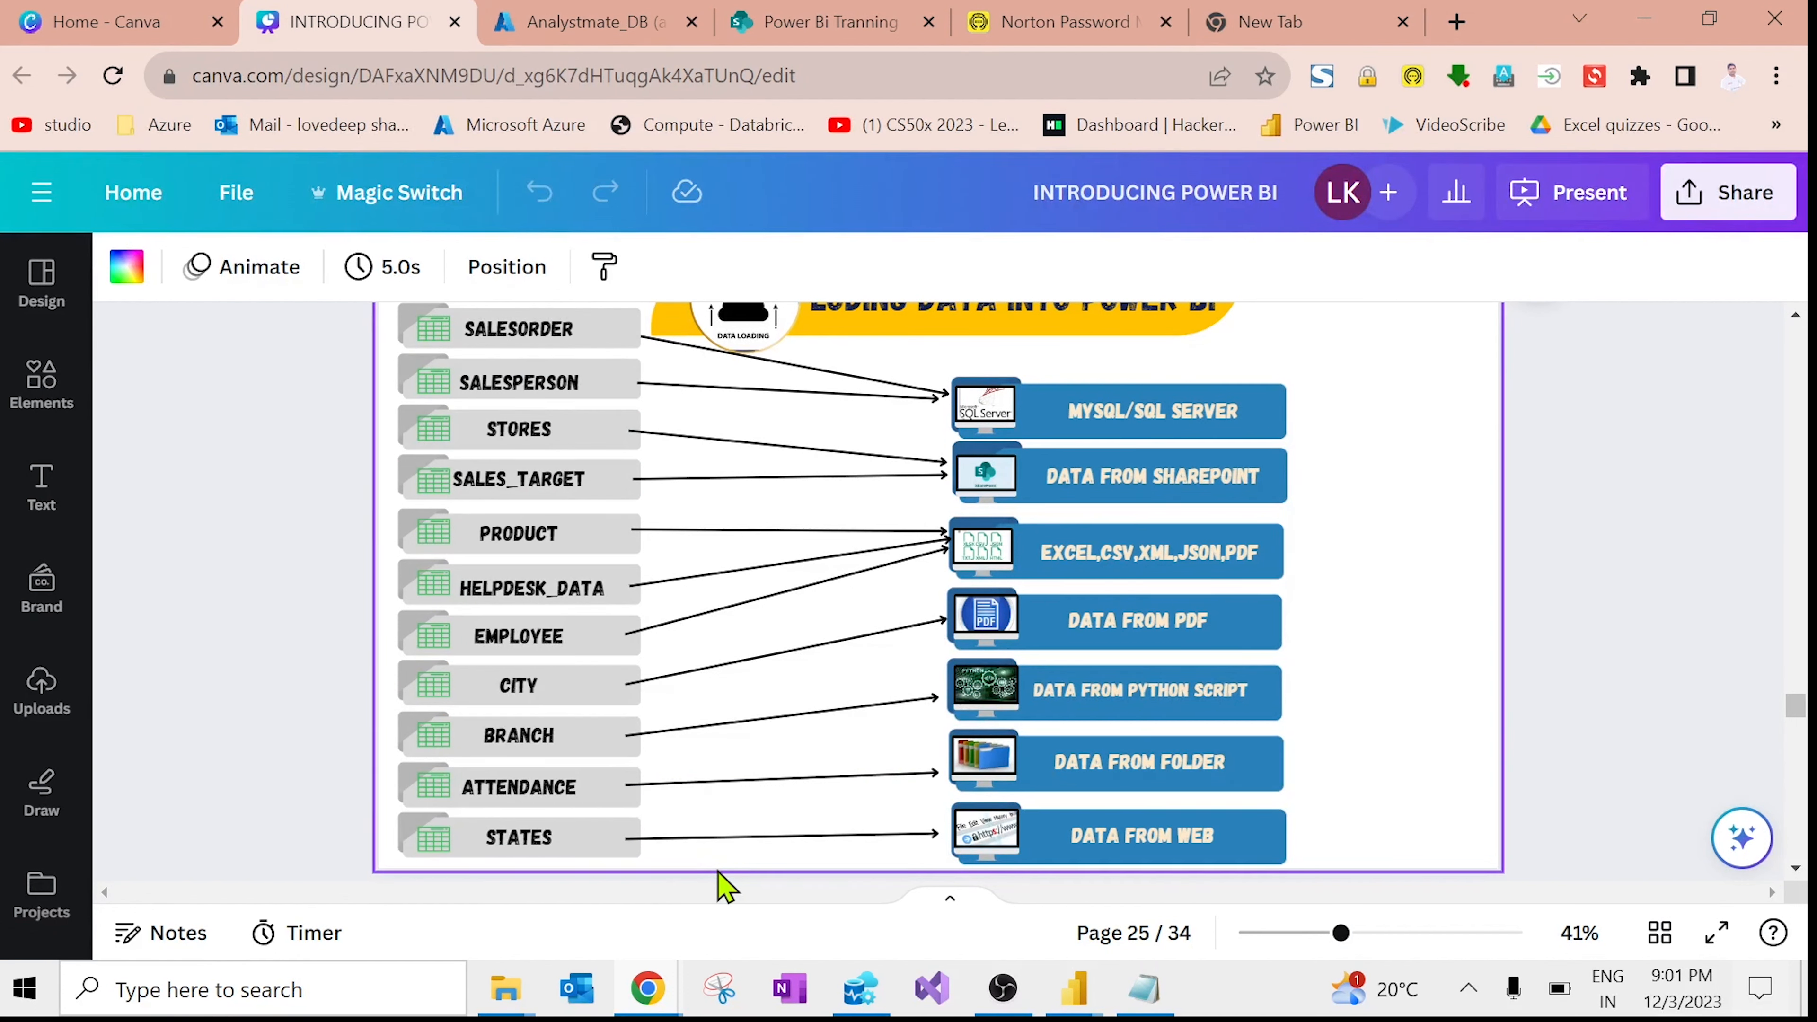
Step: Search the web for "india states list" in the new tab and open the Career Power page on Indian states and capitals
left_click(1336, 29)
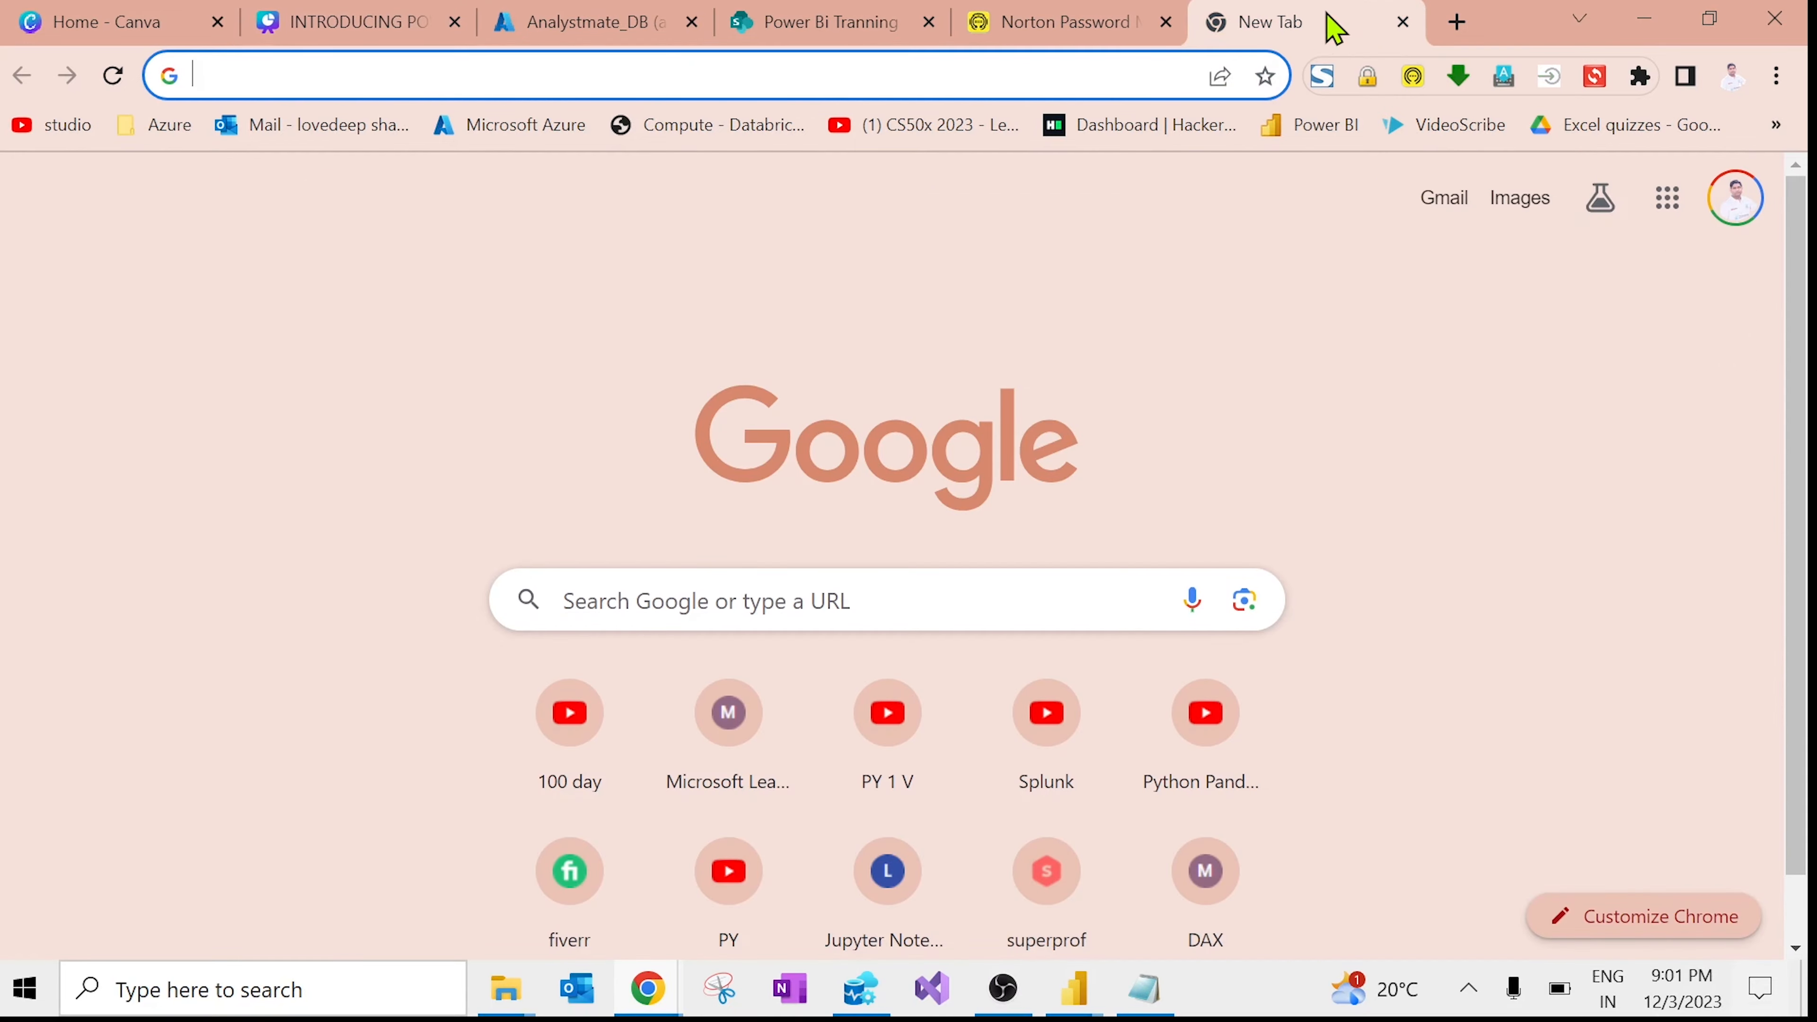
type("india states list")
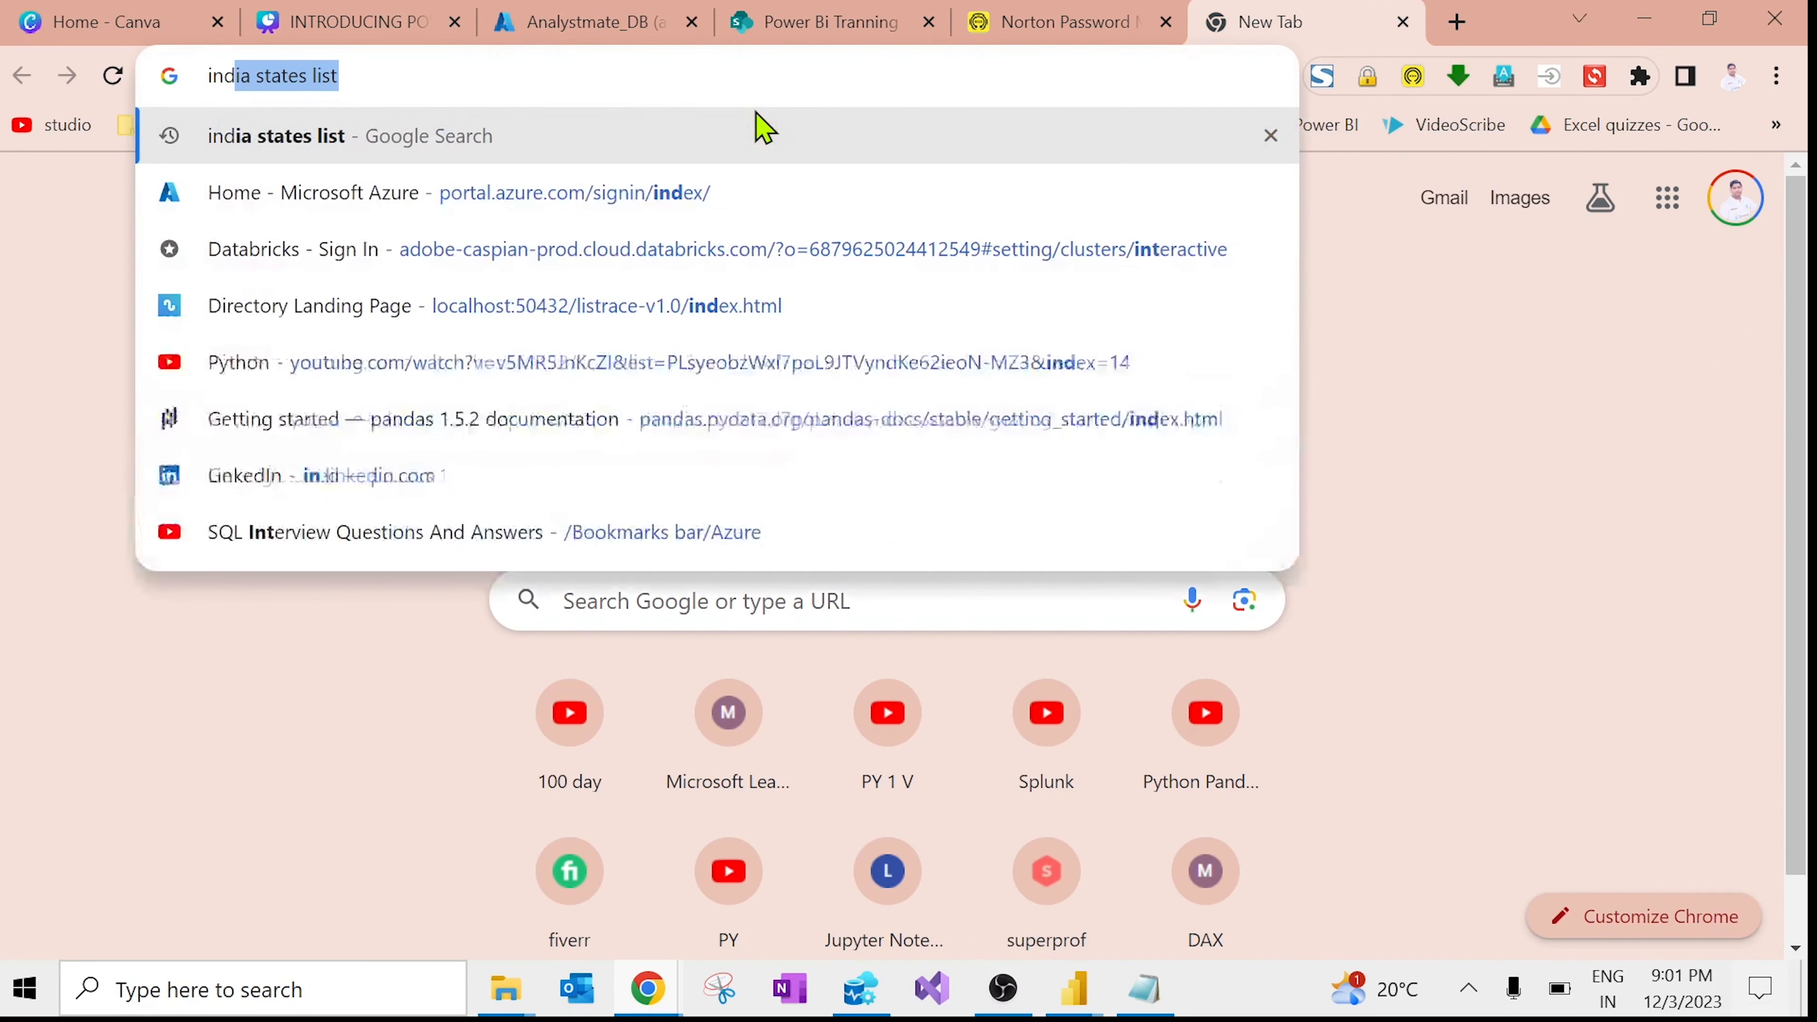
key("Return")
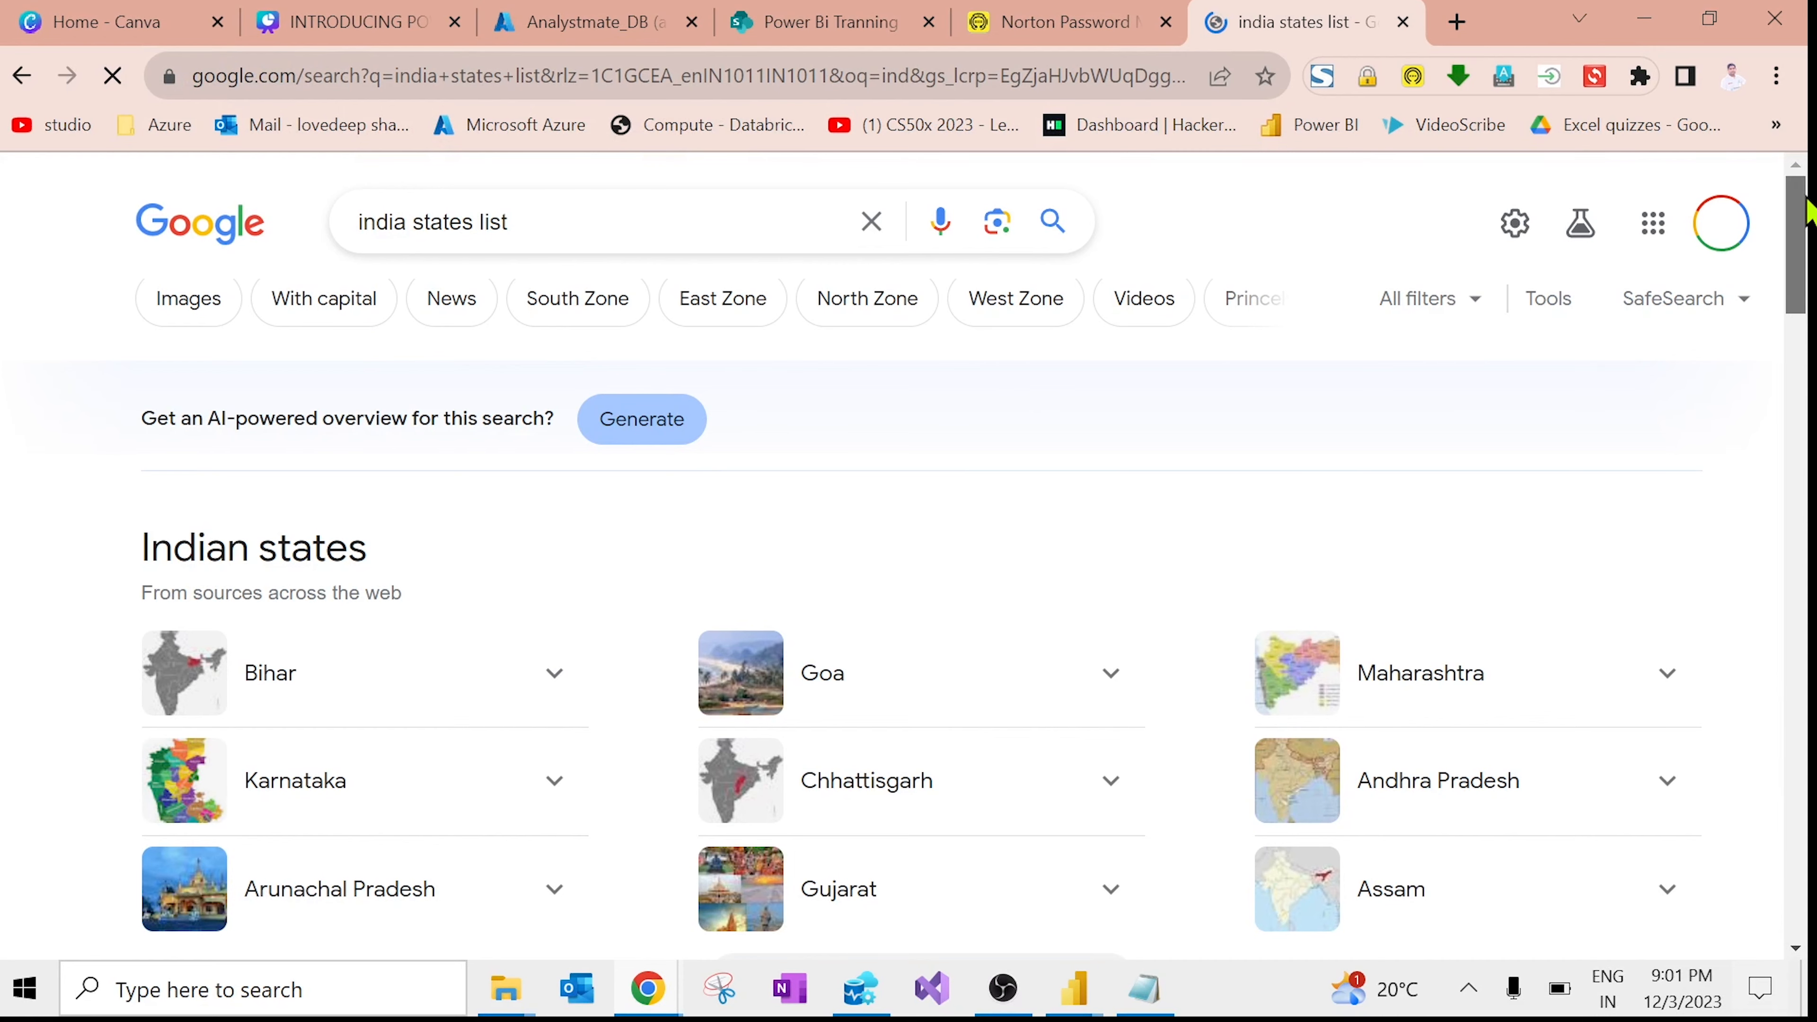
left_click_drag(1810, 211, 1800, 576)
left_click(438, 605)
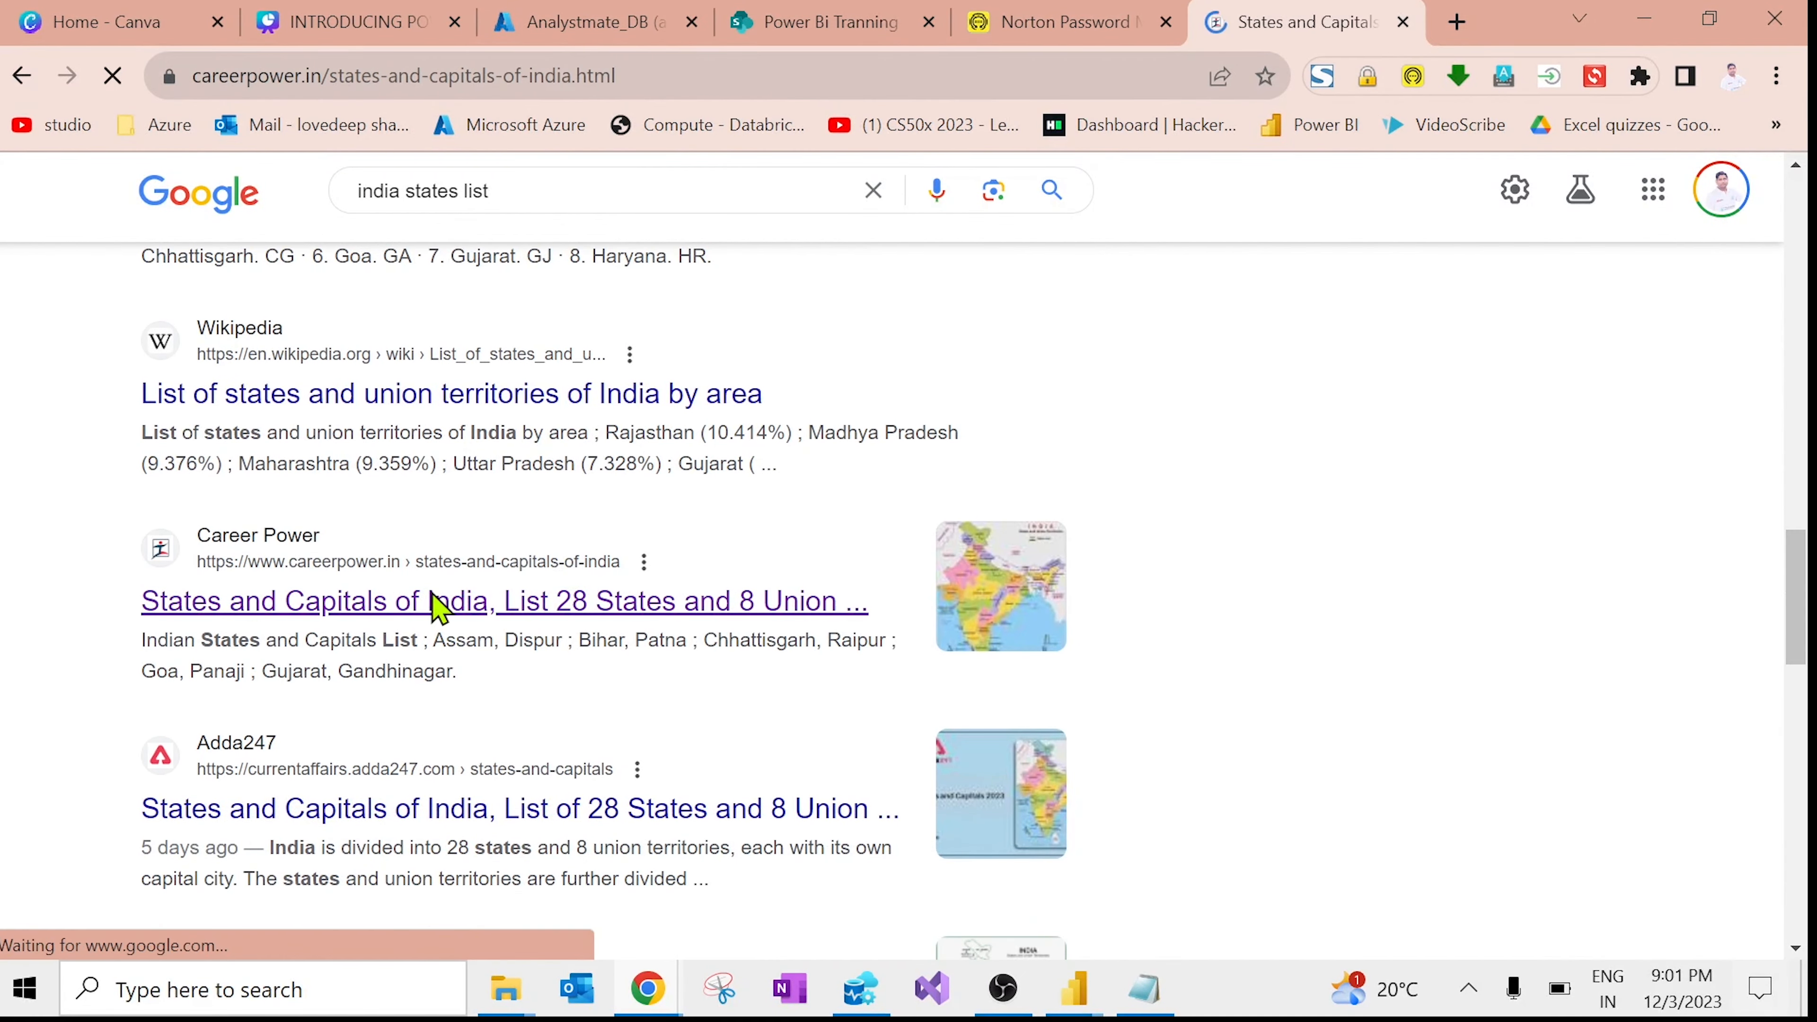
Step: Examine the Indian States and their Capitals table on the Career Power page
left_click_drag(1808, 233, 1811, 288)
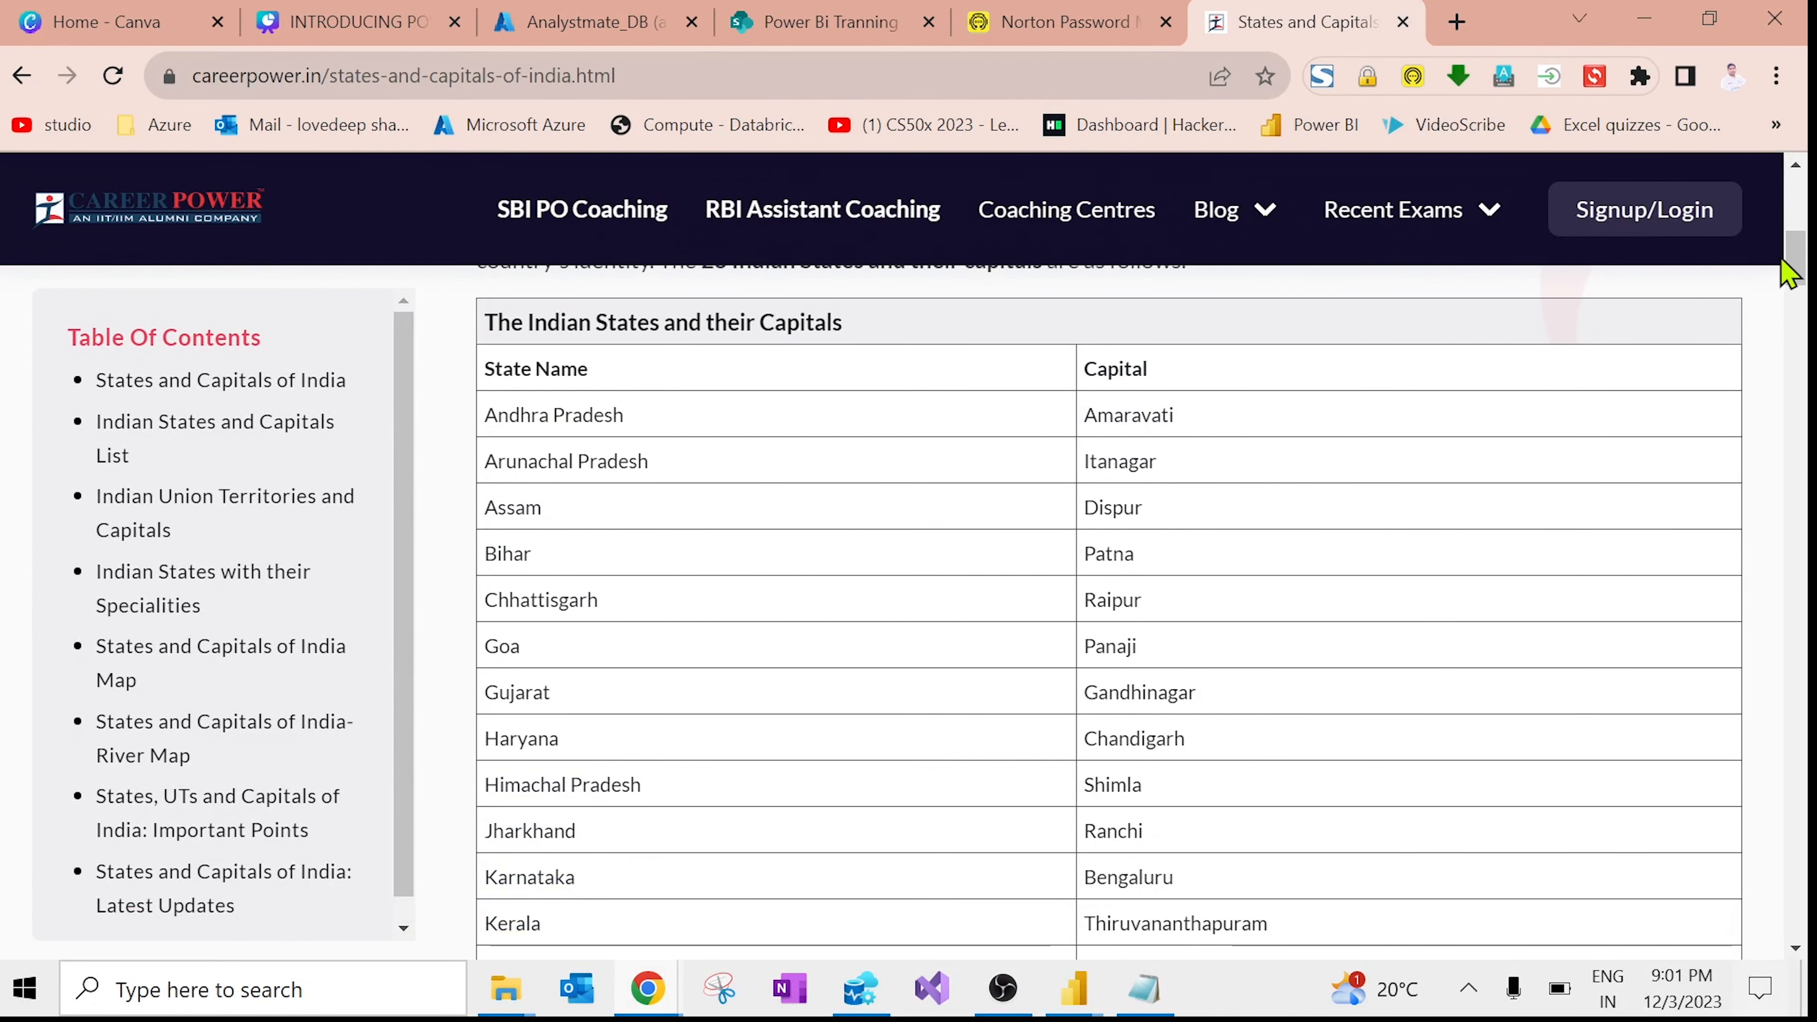
left_click(859, 69)
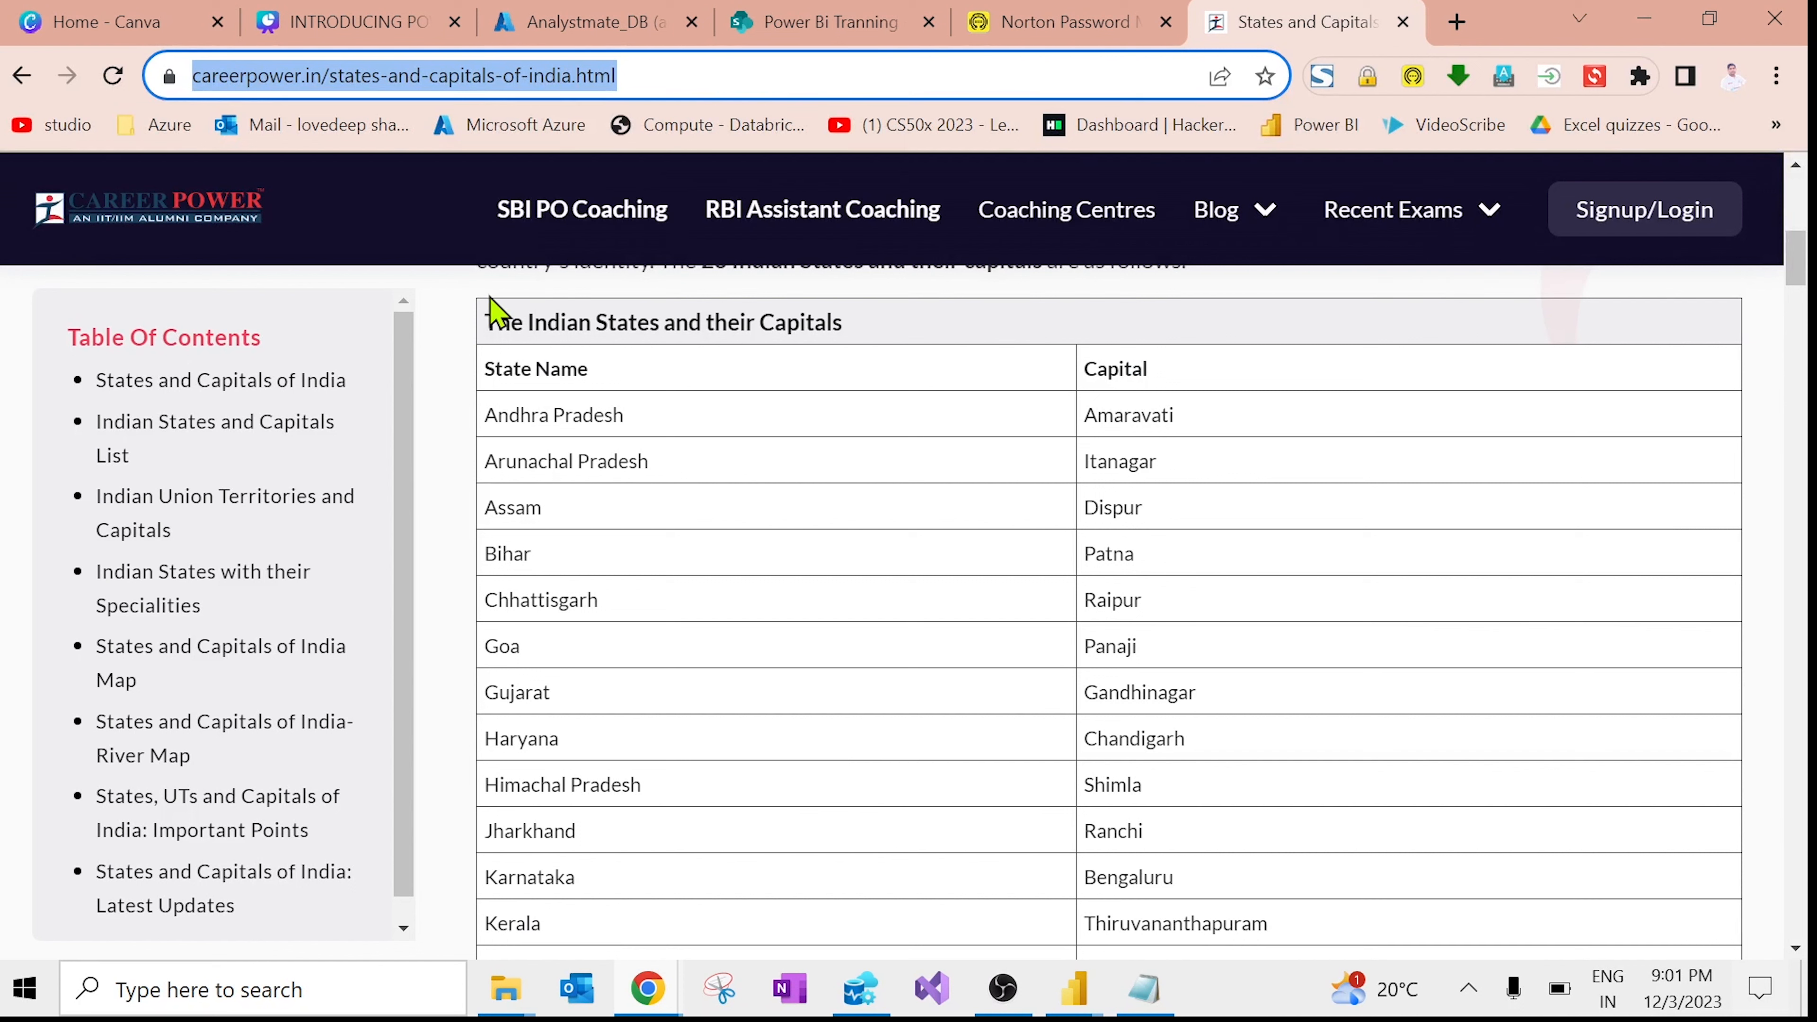
left_click(490, 322)
left_click_drag(491, 323, 1145, 662)
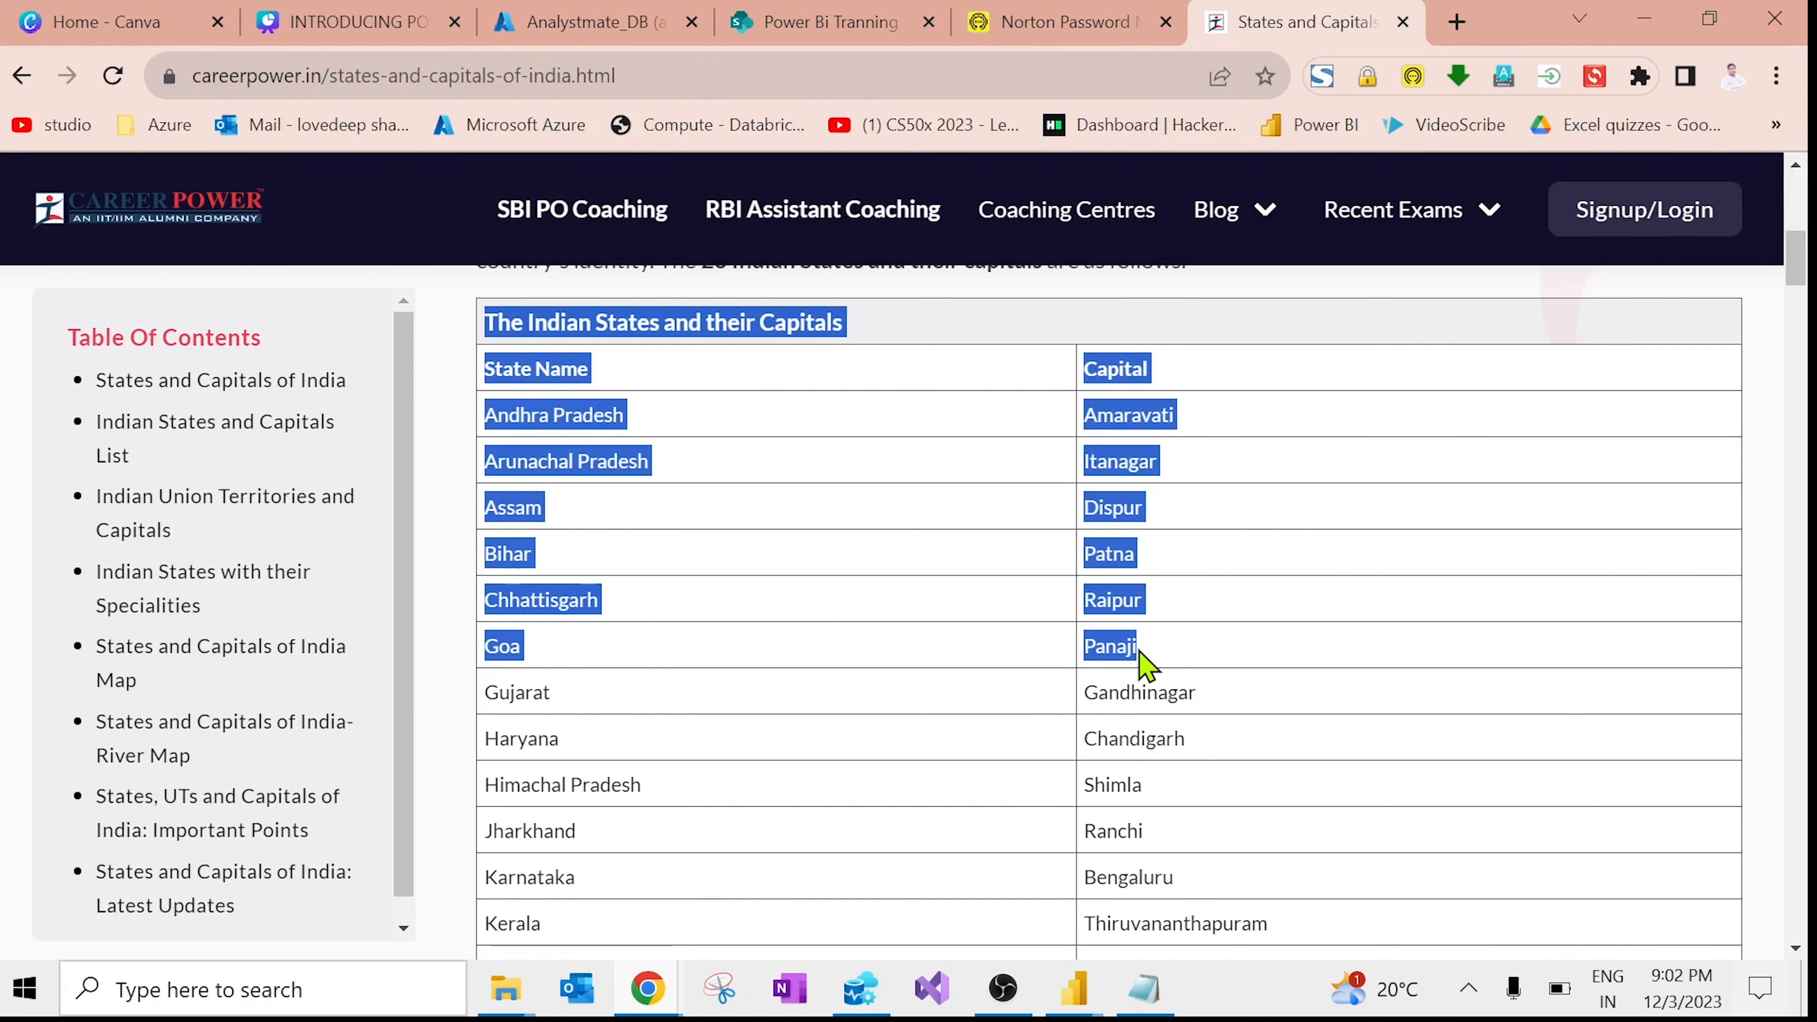
left_click(743, 559)
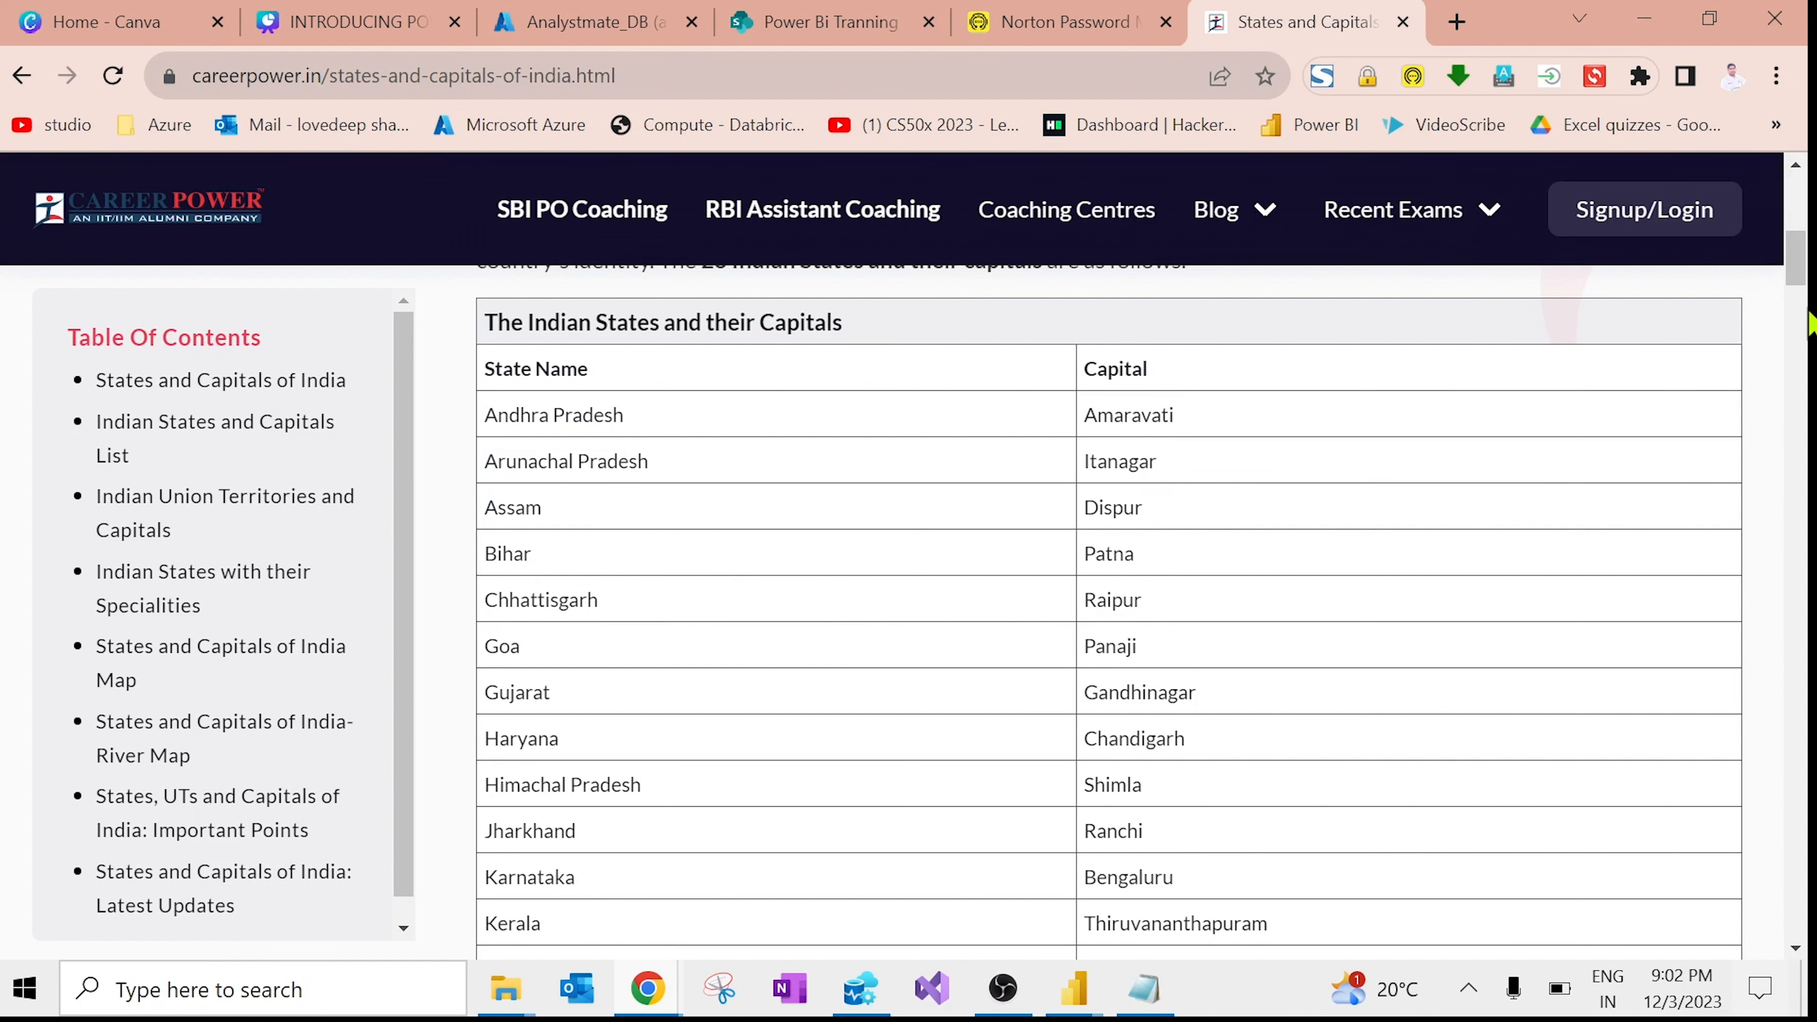
Step: Copy the web address of the Career Power states and capitals page
left_click_drag(1809, 280, 1808, 291)
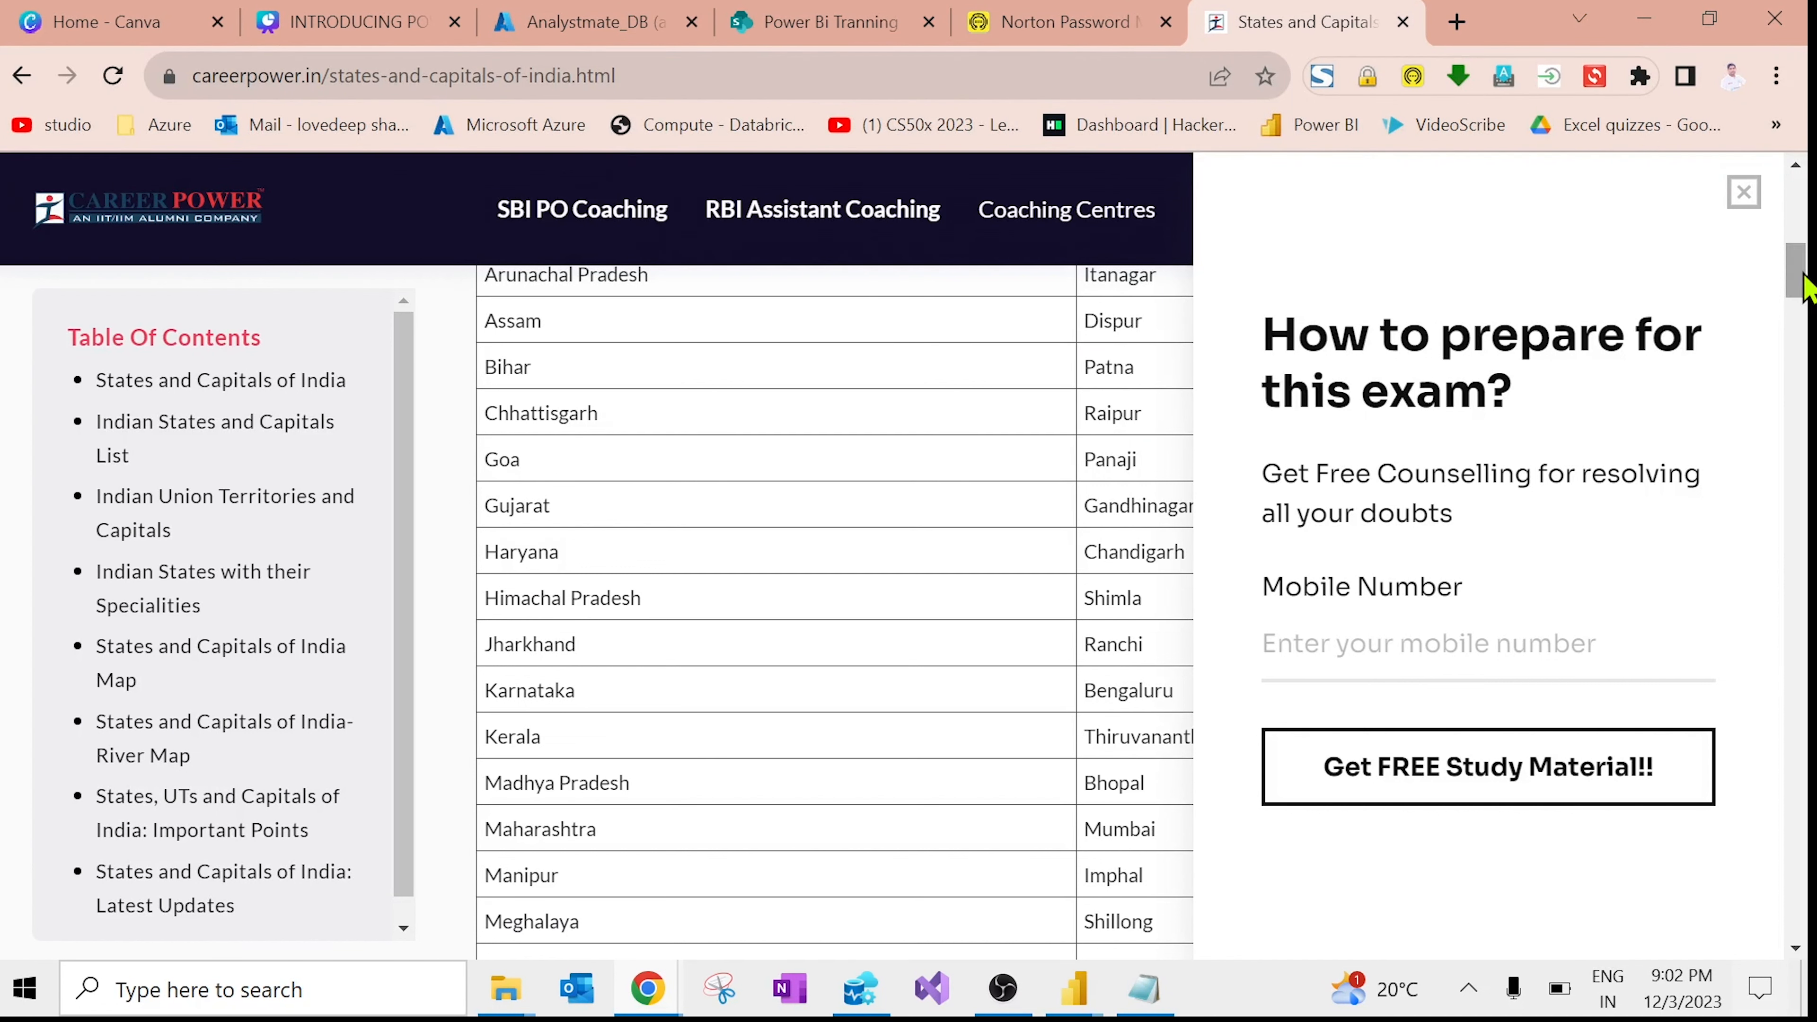
left_click(675, 76)
key("ctrl+c")
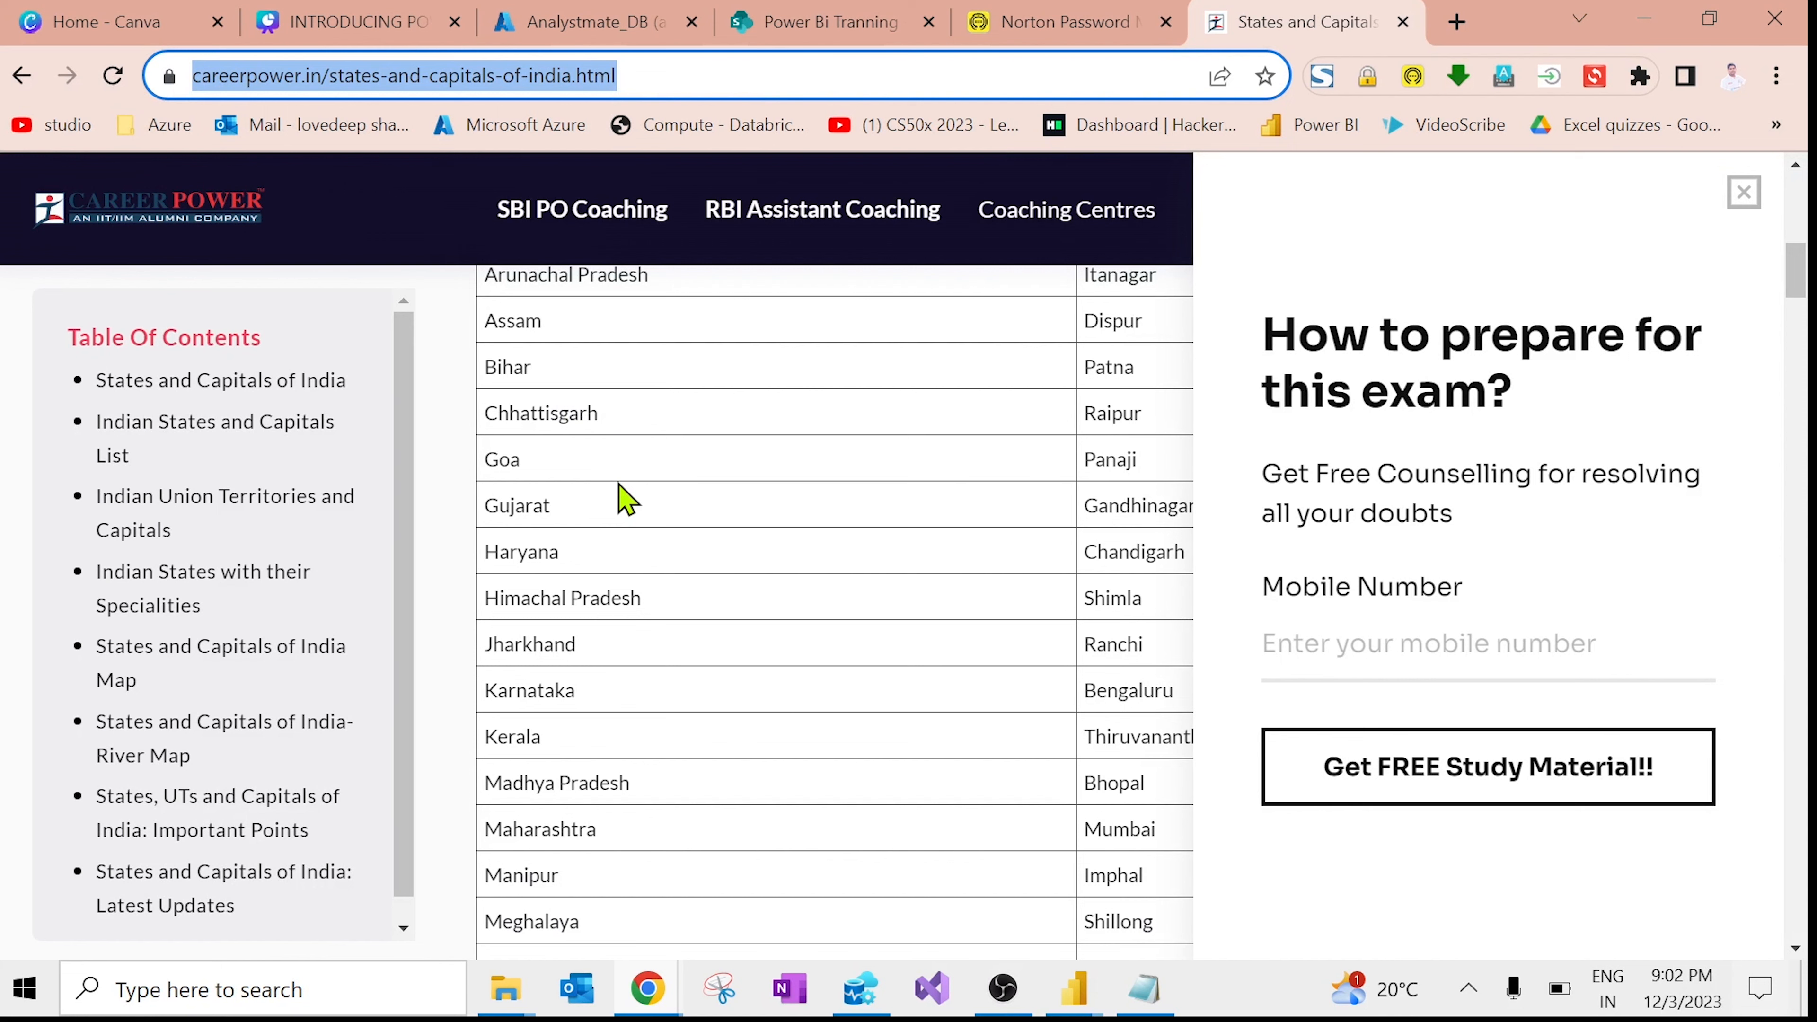
Step: Switch to Power BI Desktop, dismiss the load messages, and discard the pending Attendance Folder query changes
key("alt+Tab")
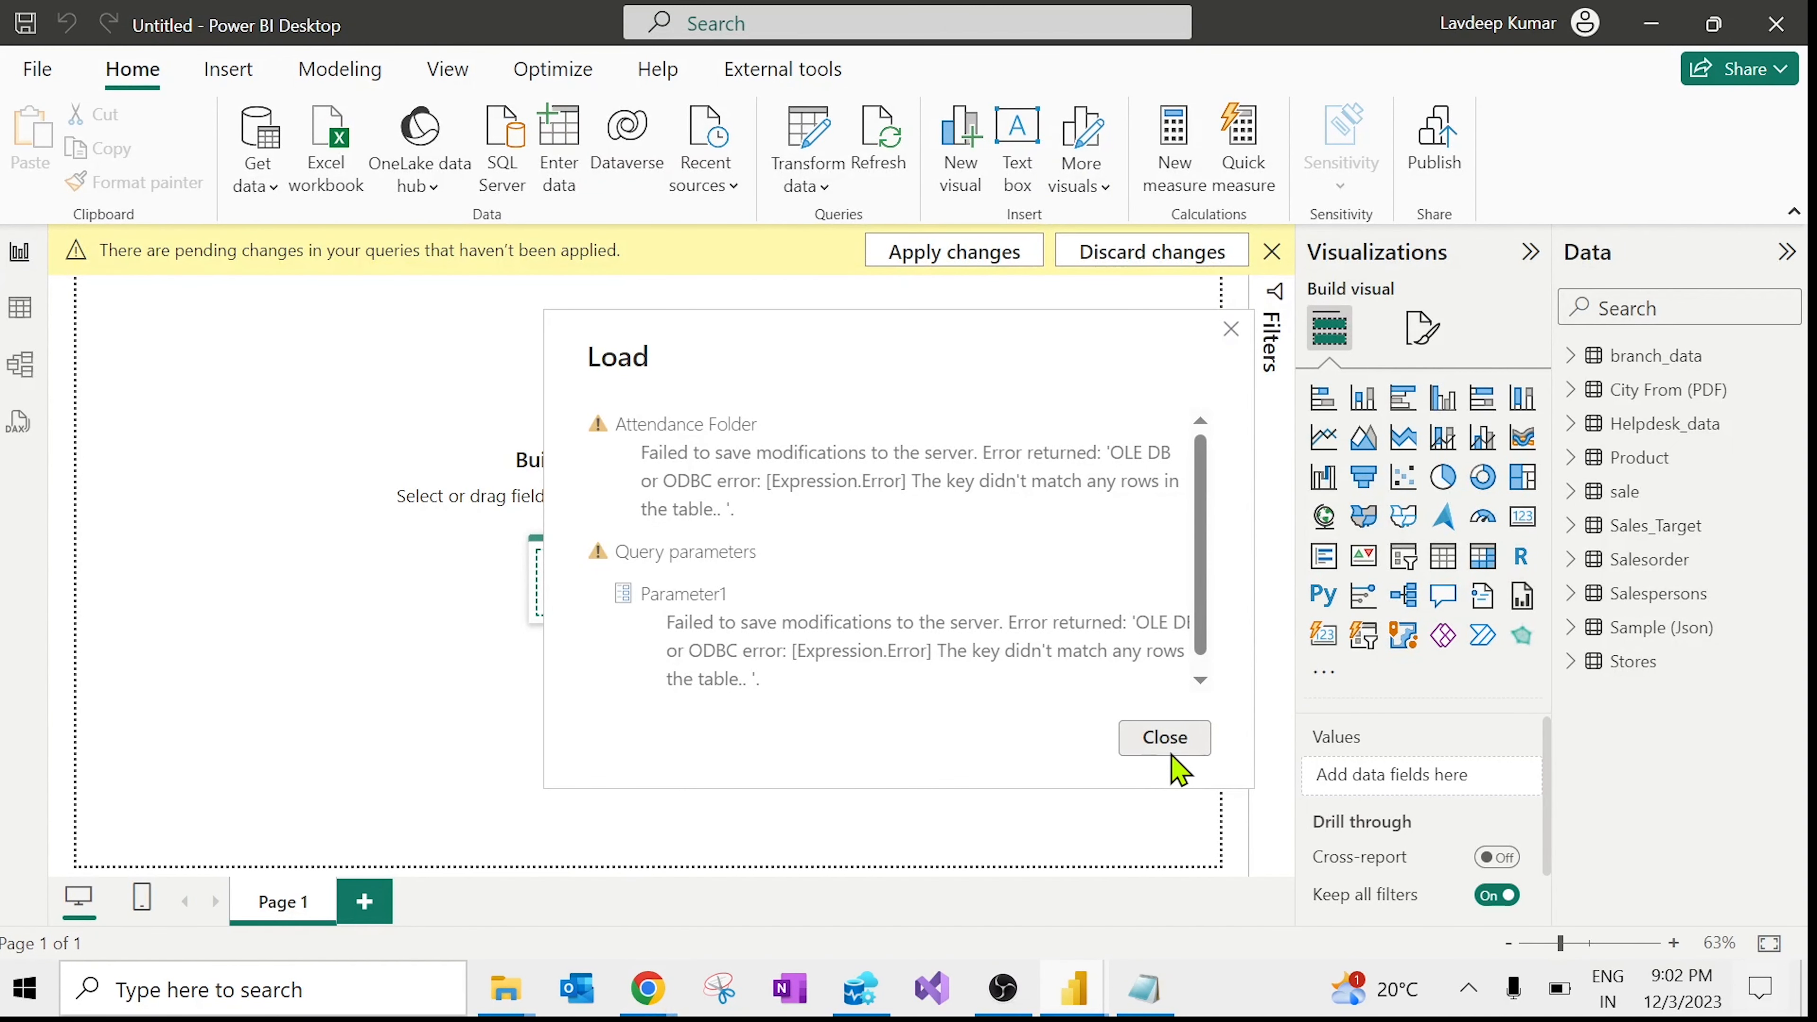
left_click(1164, 738)
left_click(1166, 273)
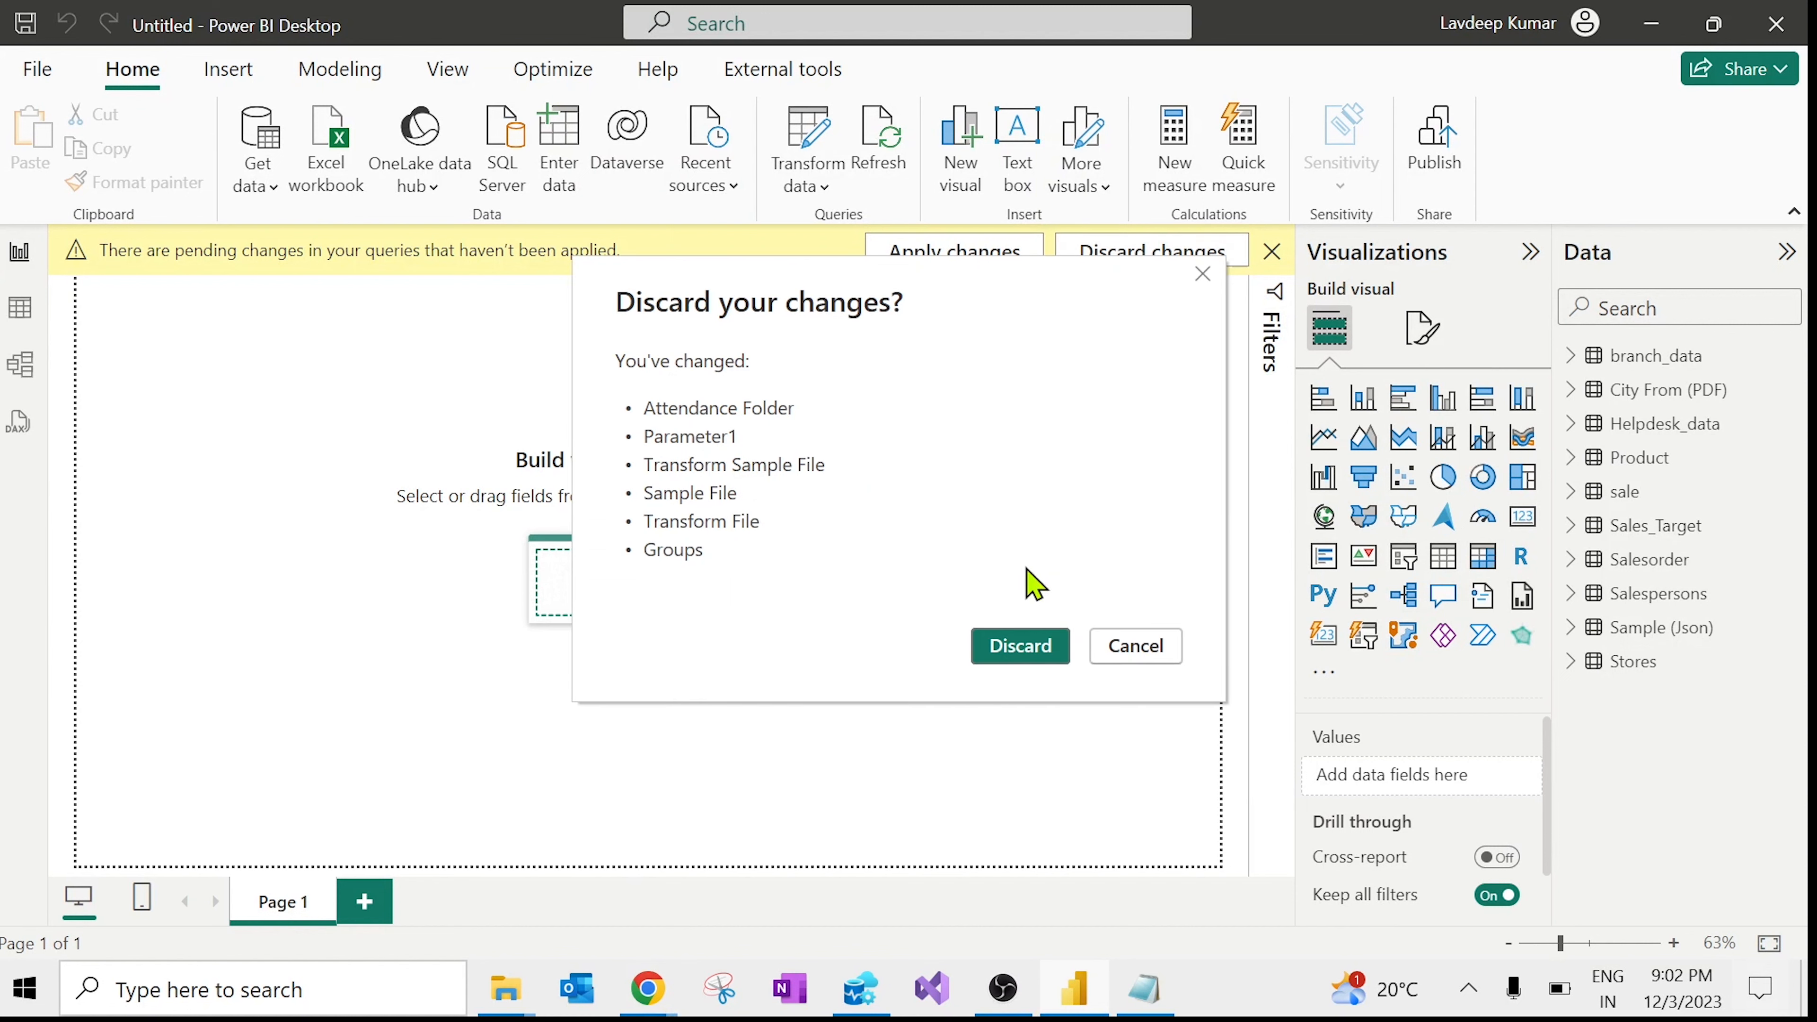
left_click(1024, 648)
key("alt+Tab")
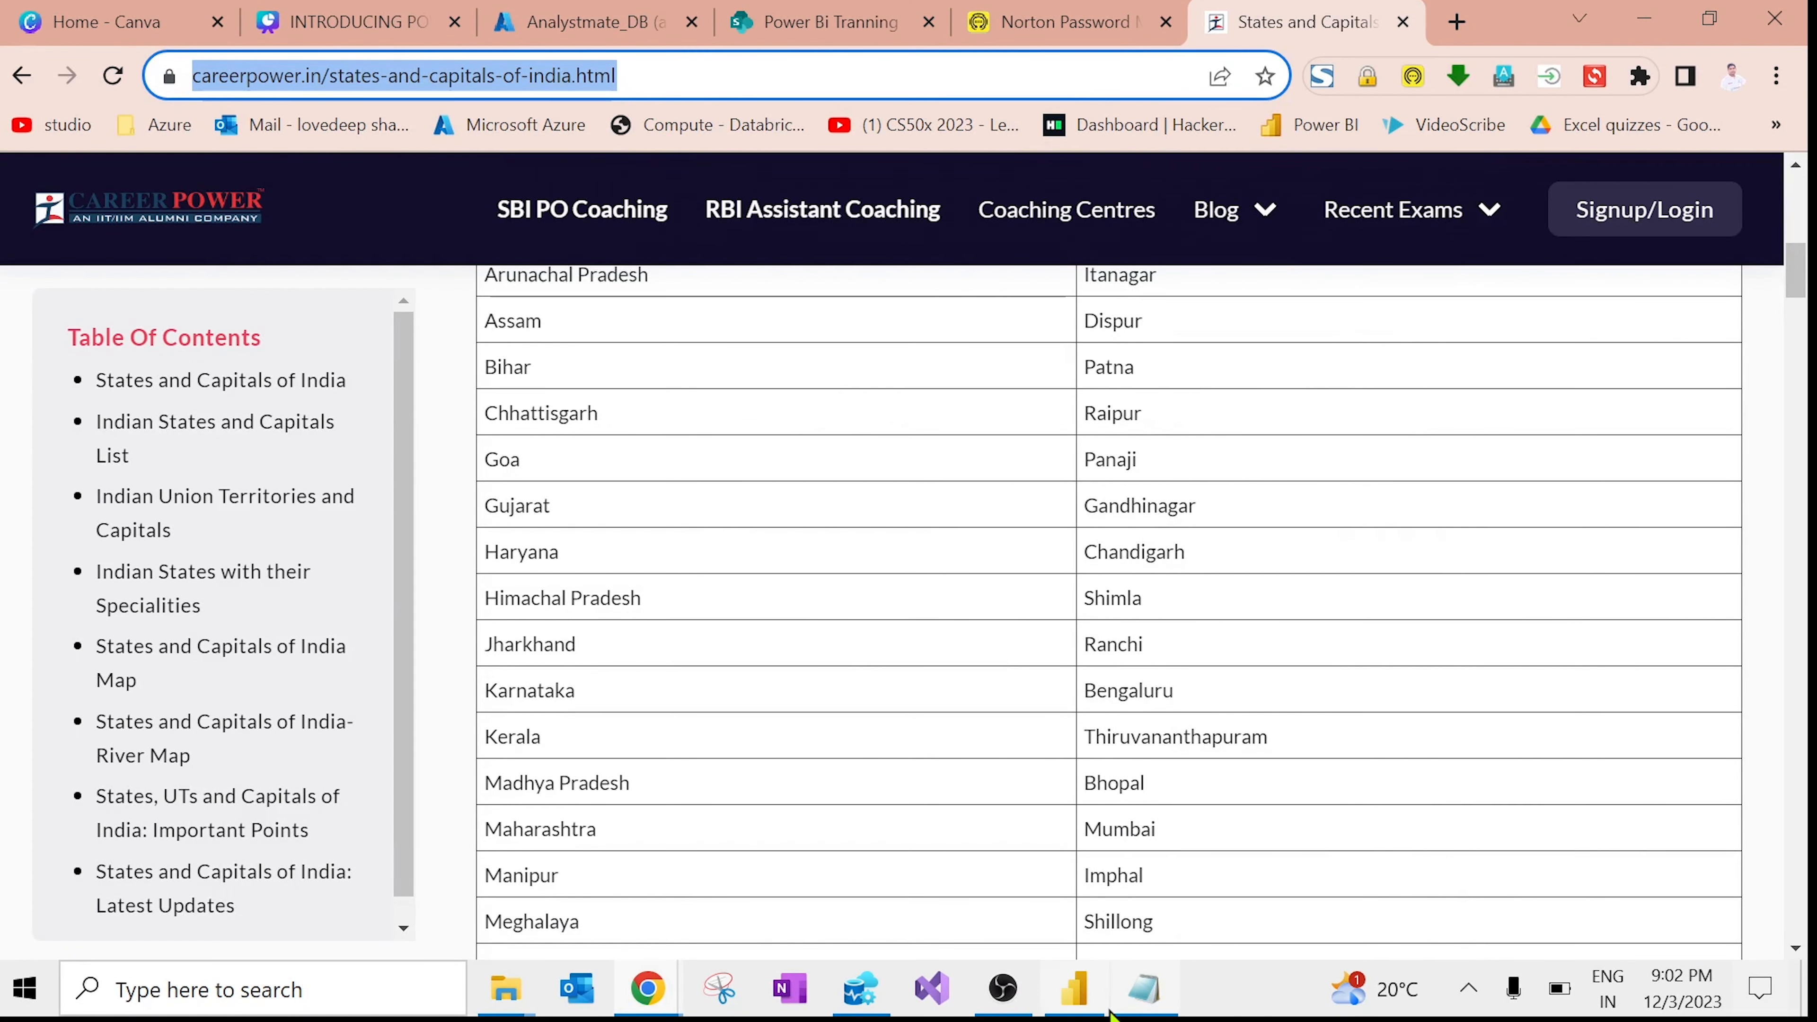
left_click(1093, 986)
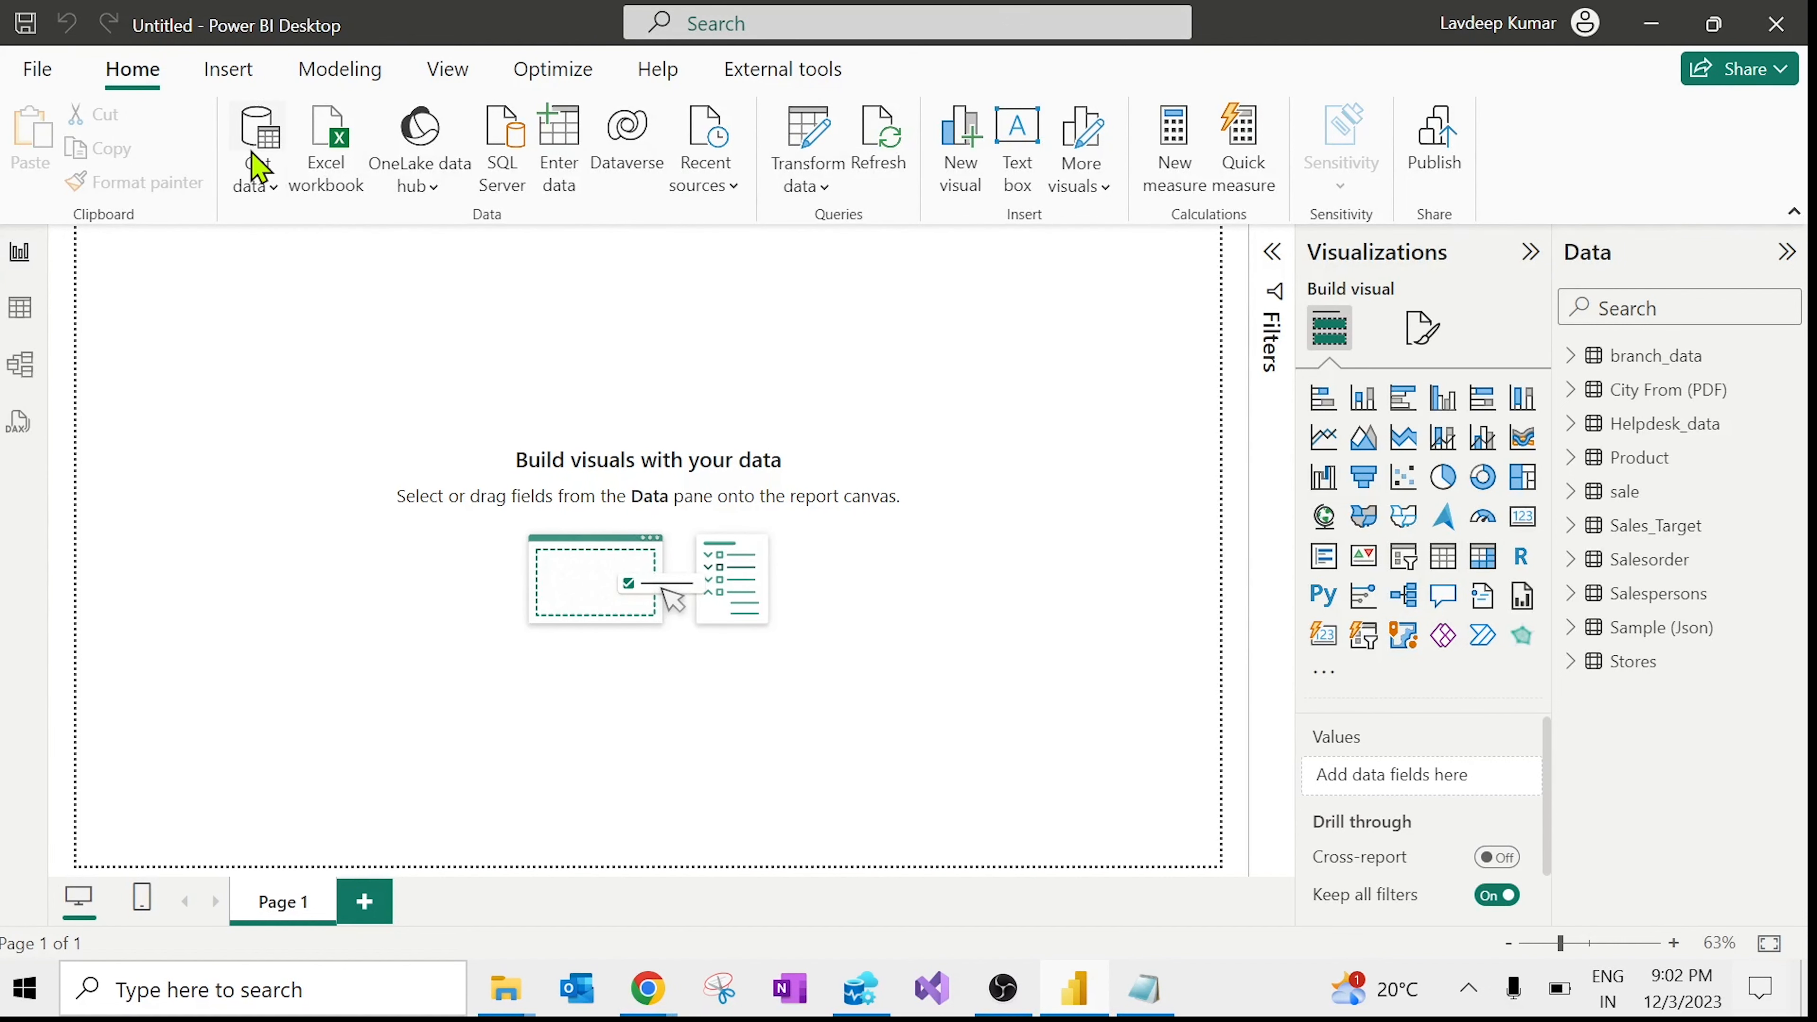
Step: Find the Web connector among all data sources by searching for "web" and start a connection with it
left_click(266, 180)
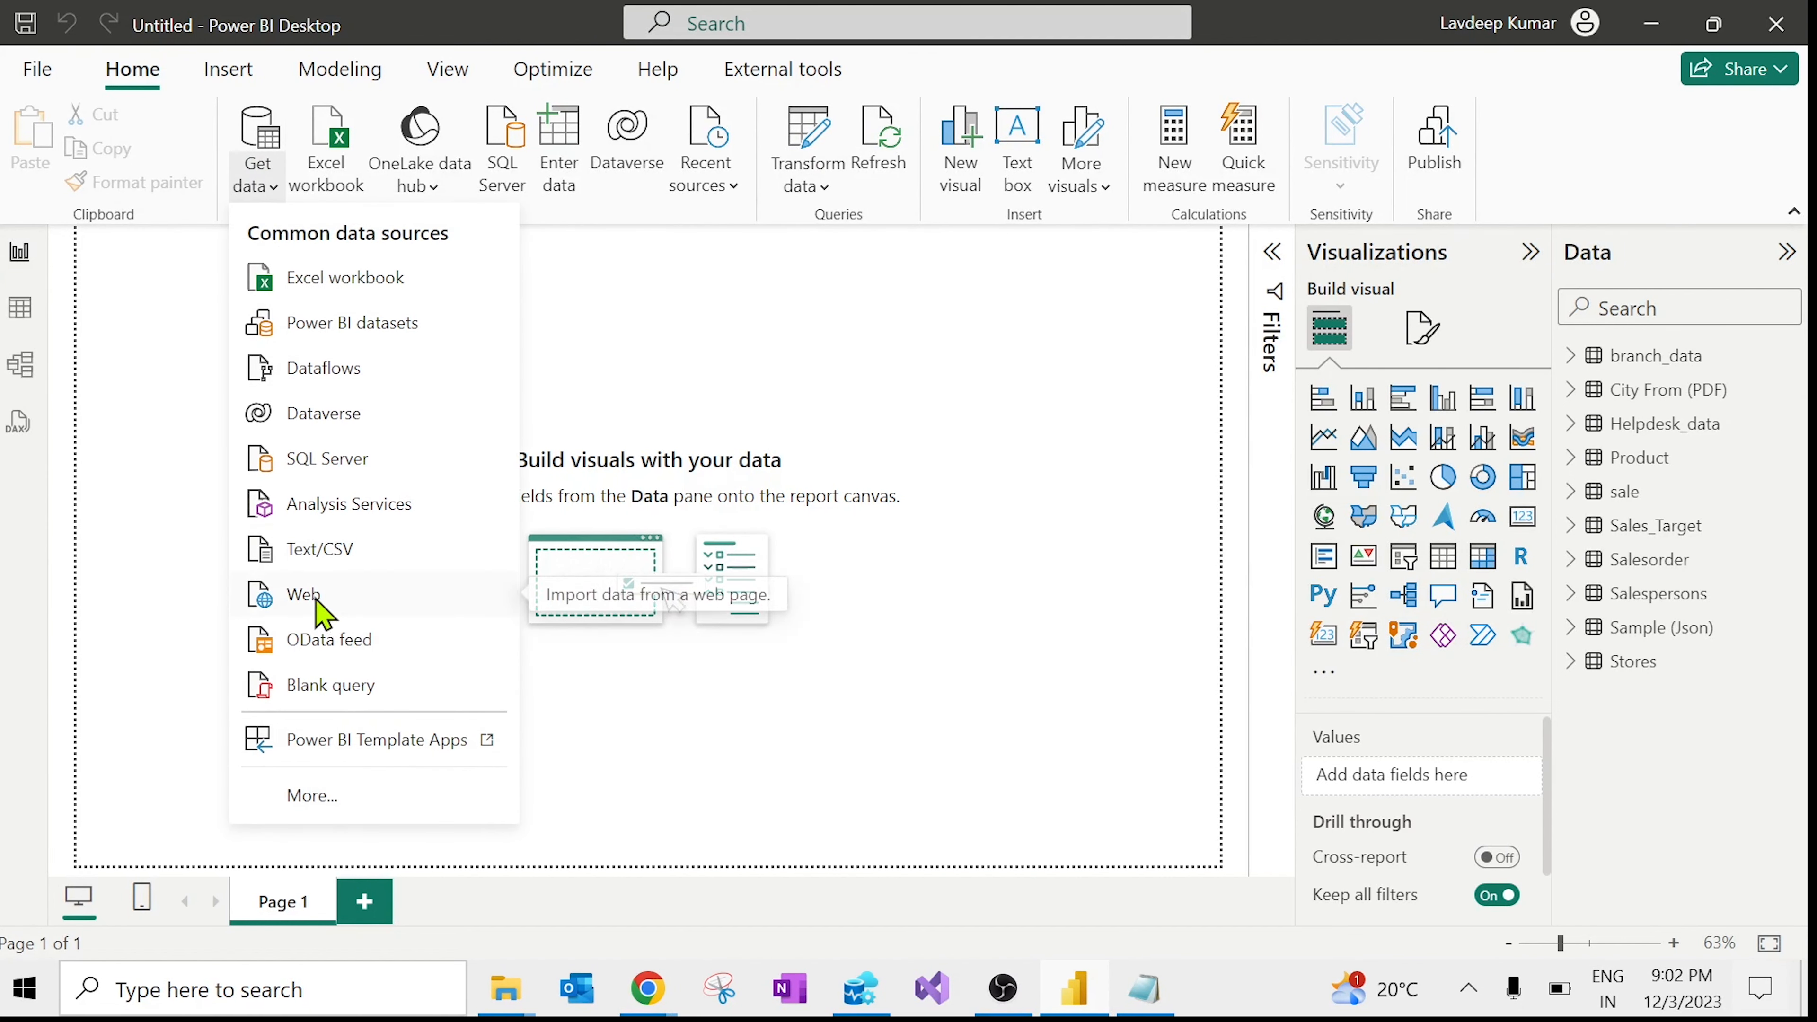
left_click(336, 801)
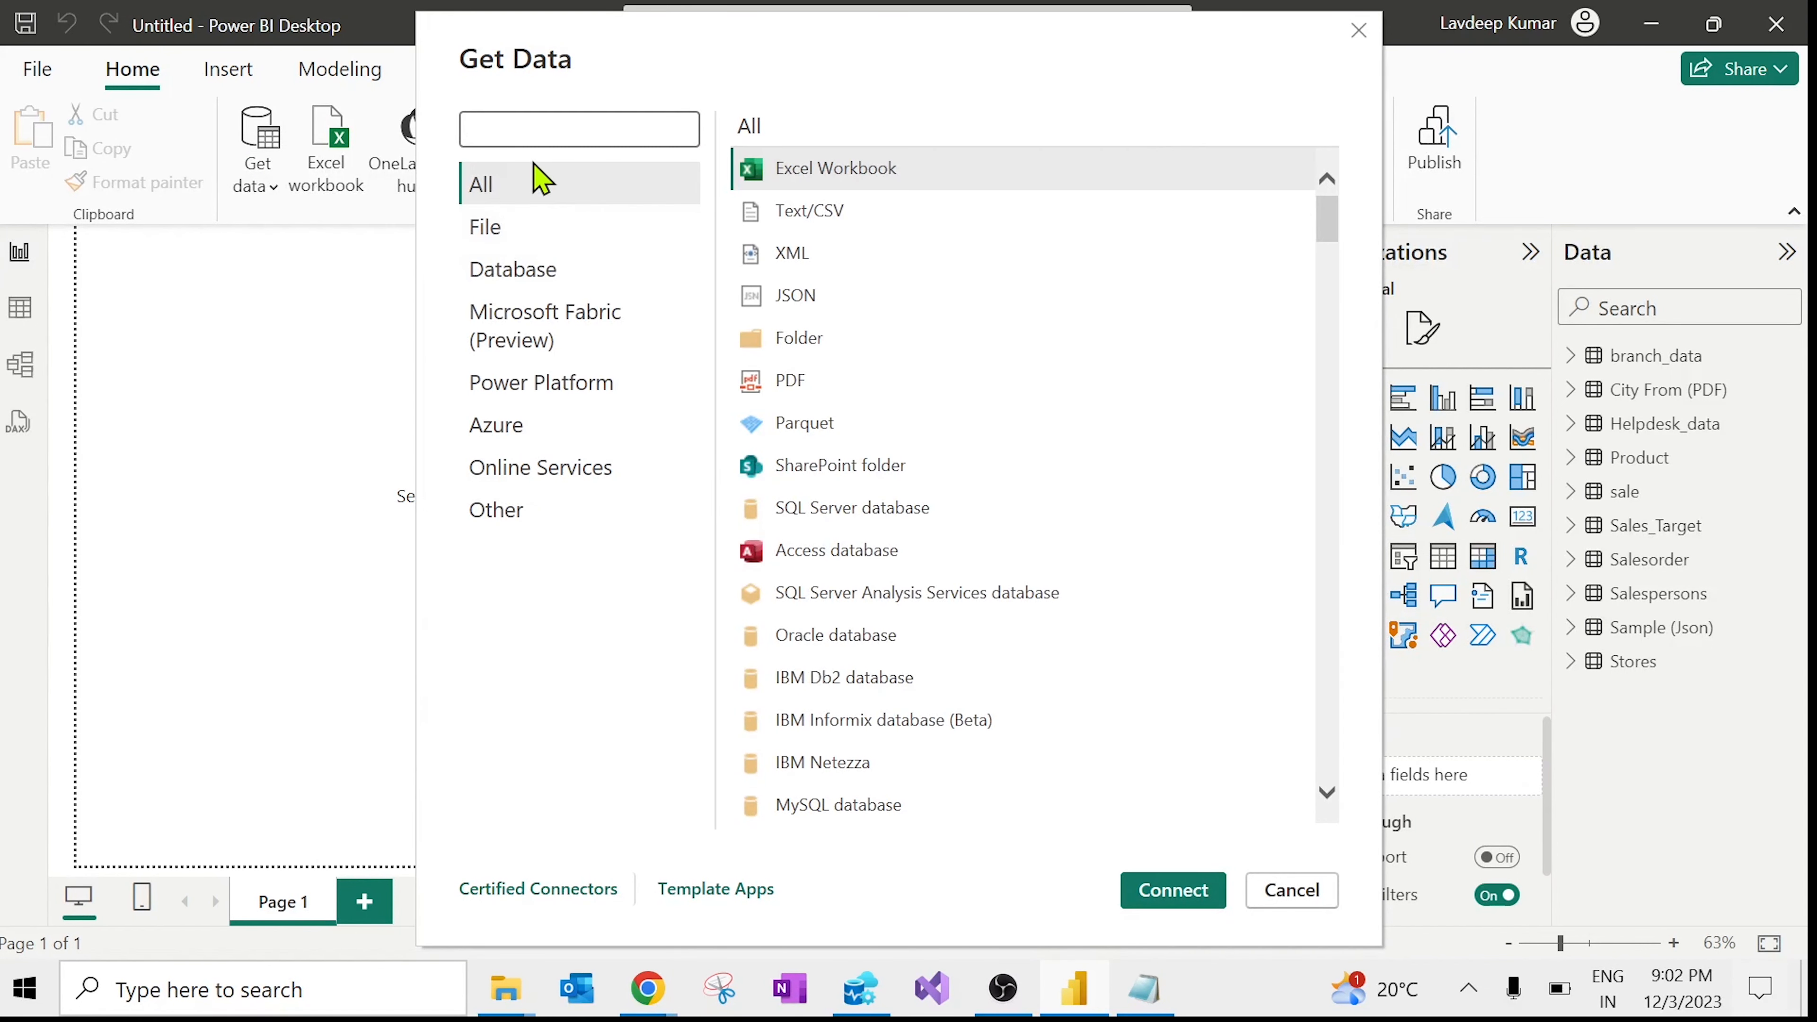
type("web")
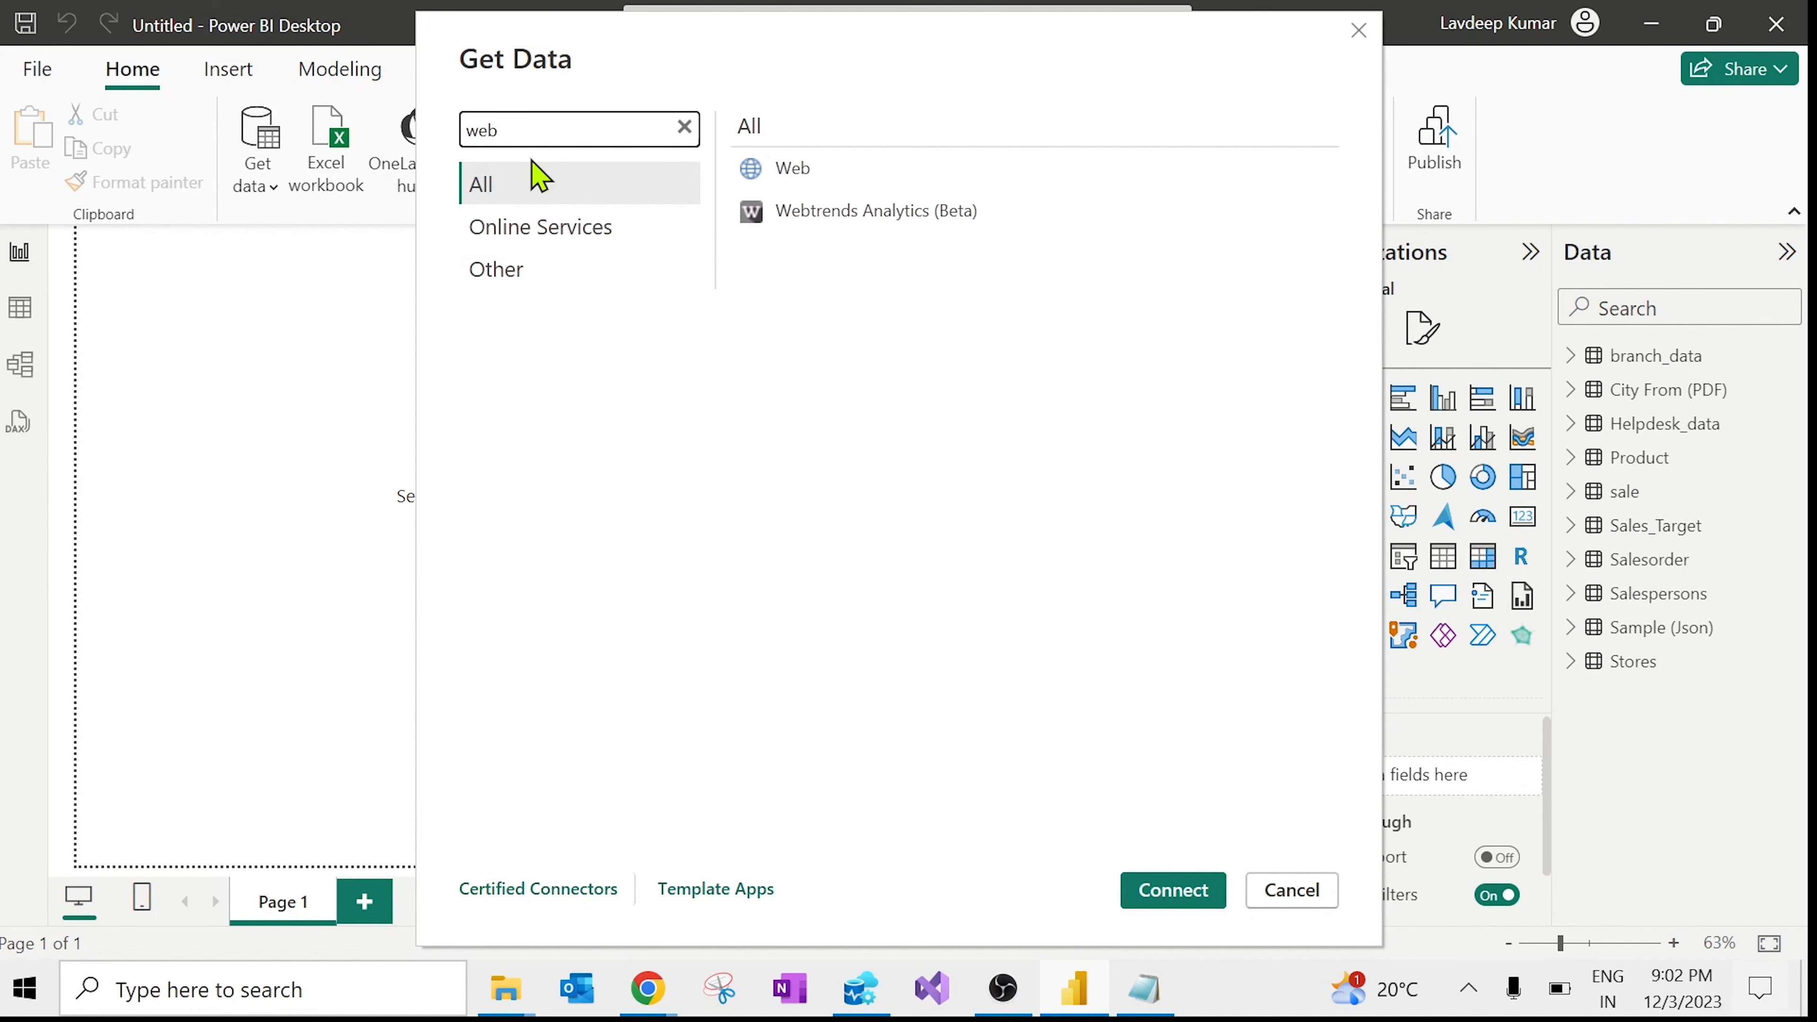
left_click(797, 183)
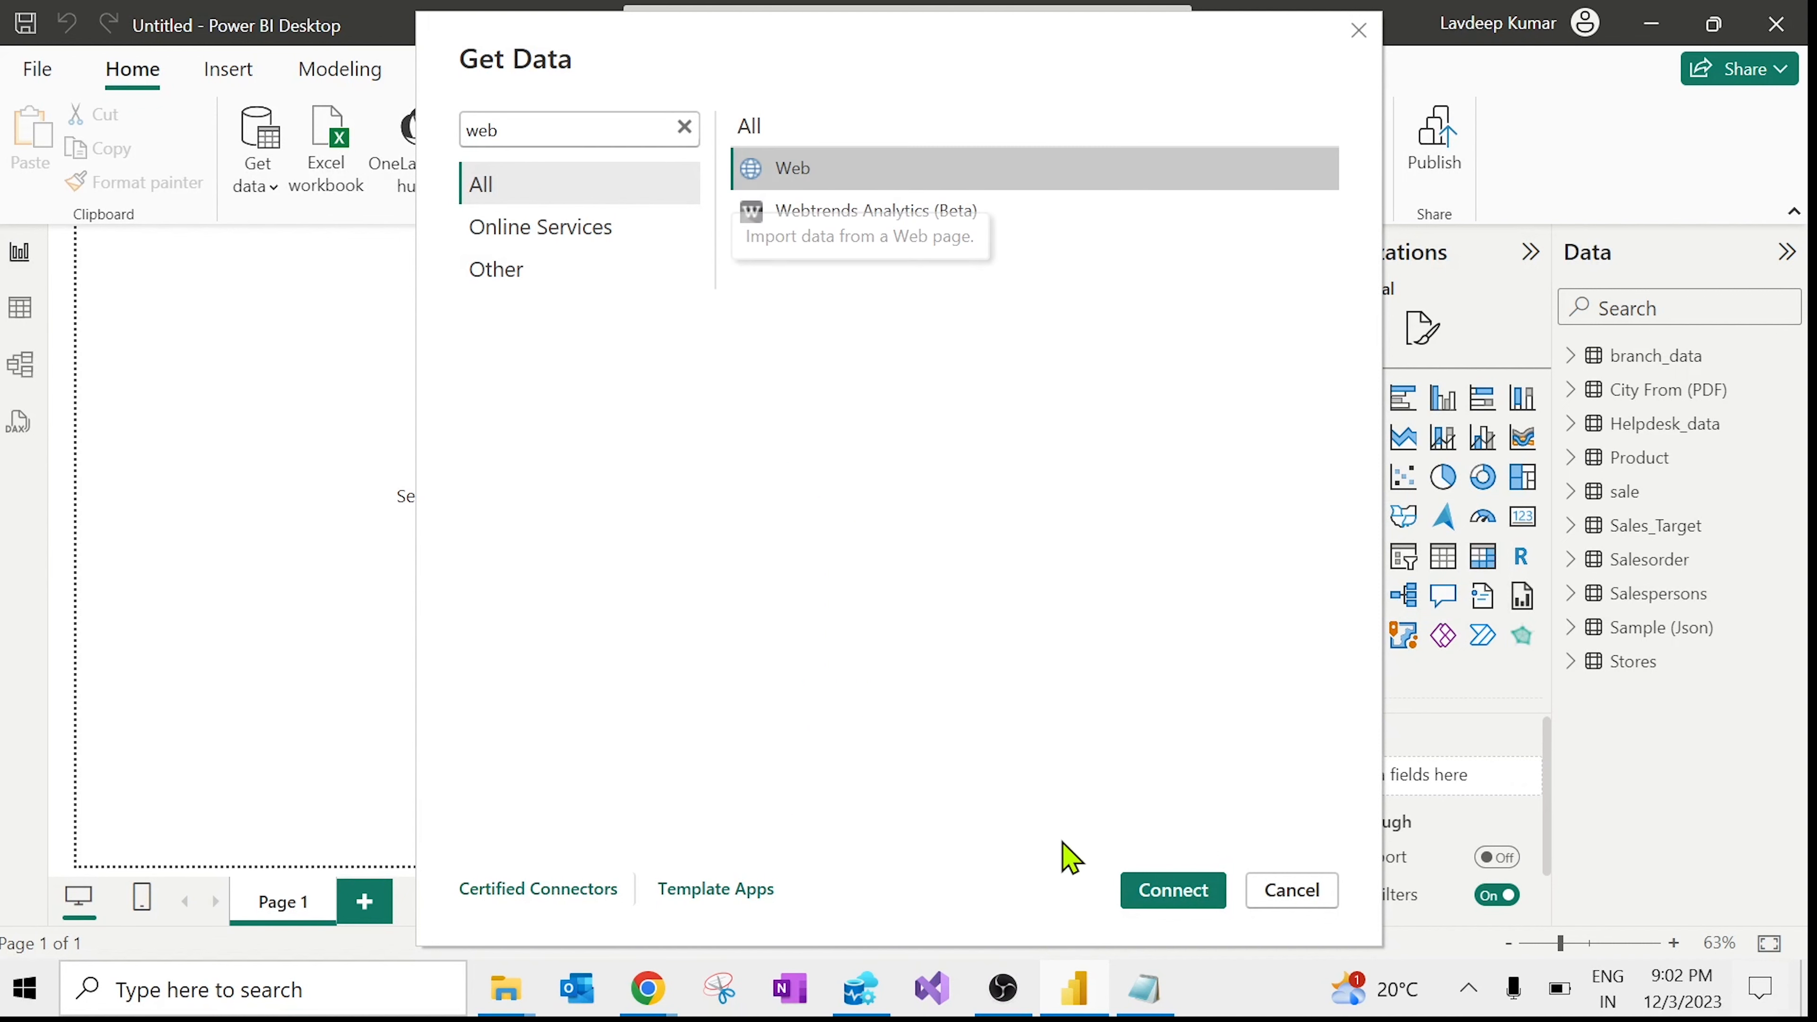
left_click(1145, 901)
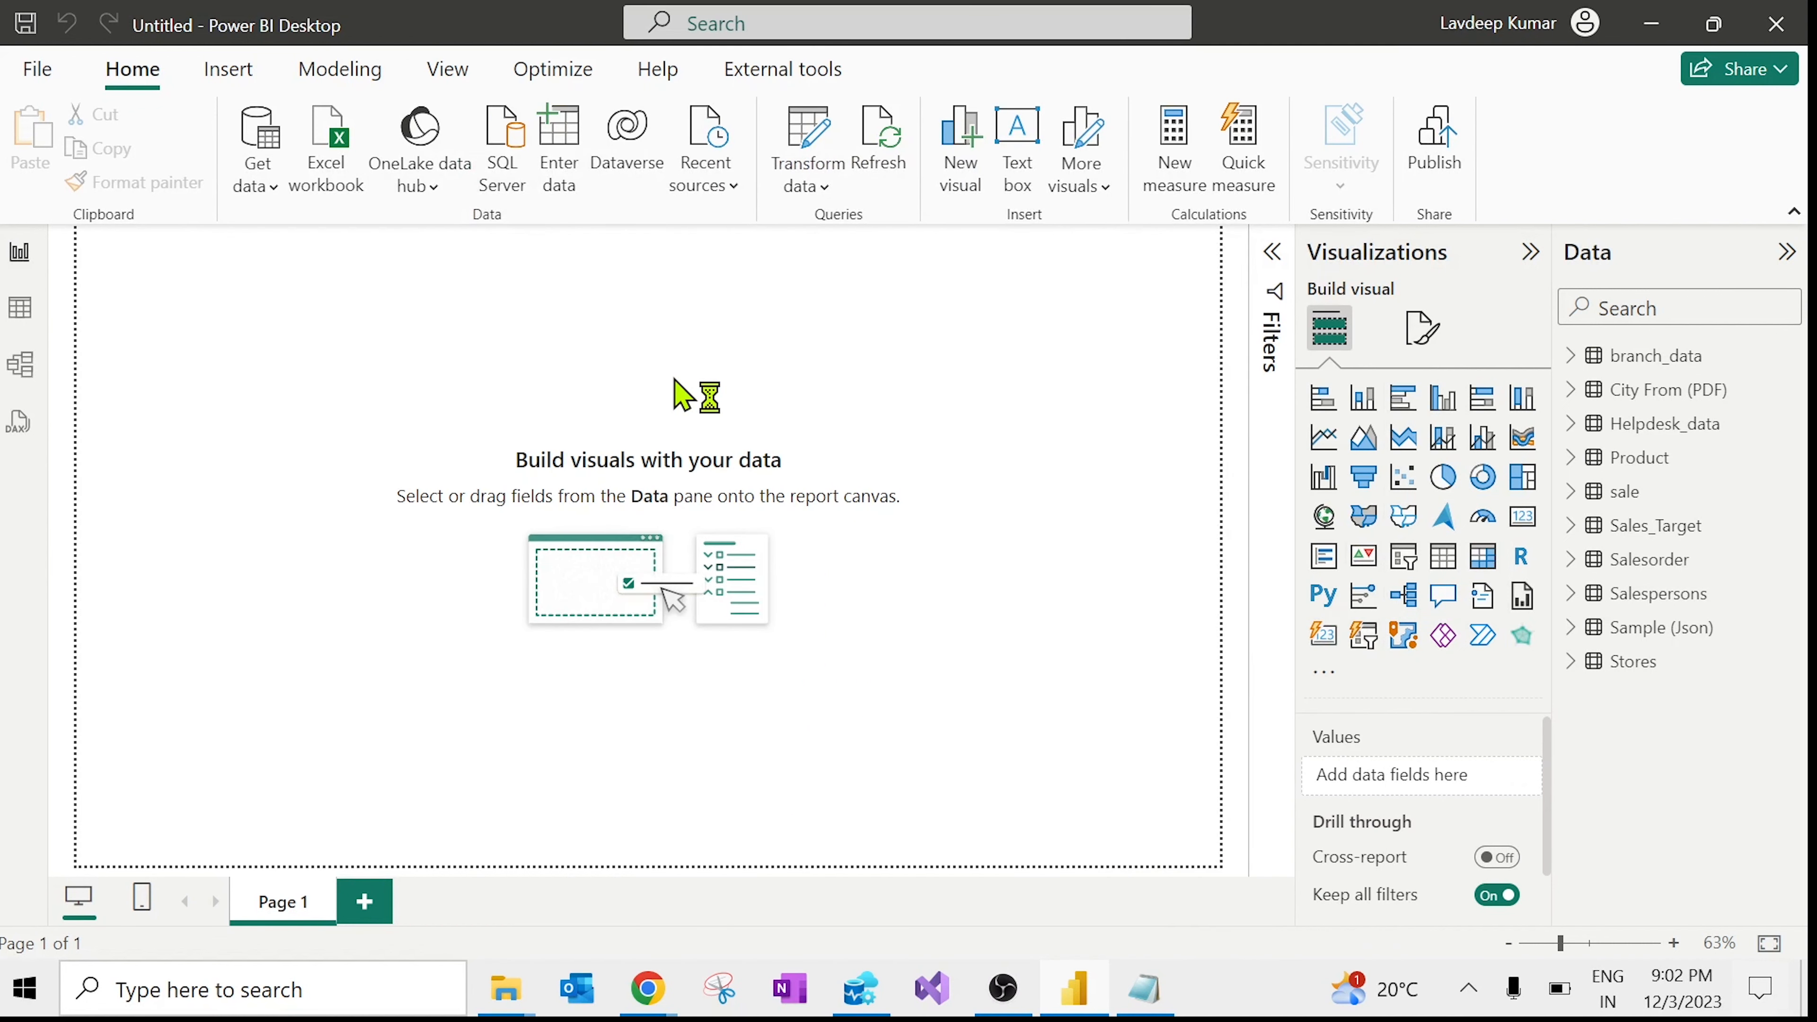
left_click(612, 491)
key("ctrl+v")
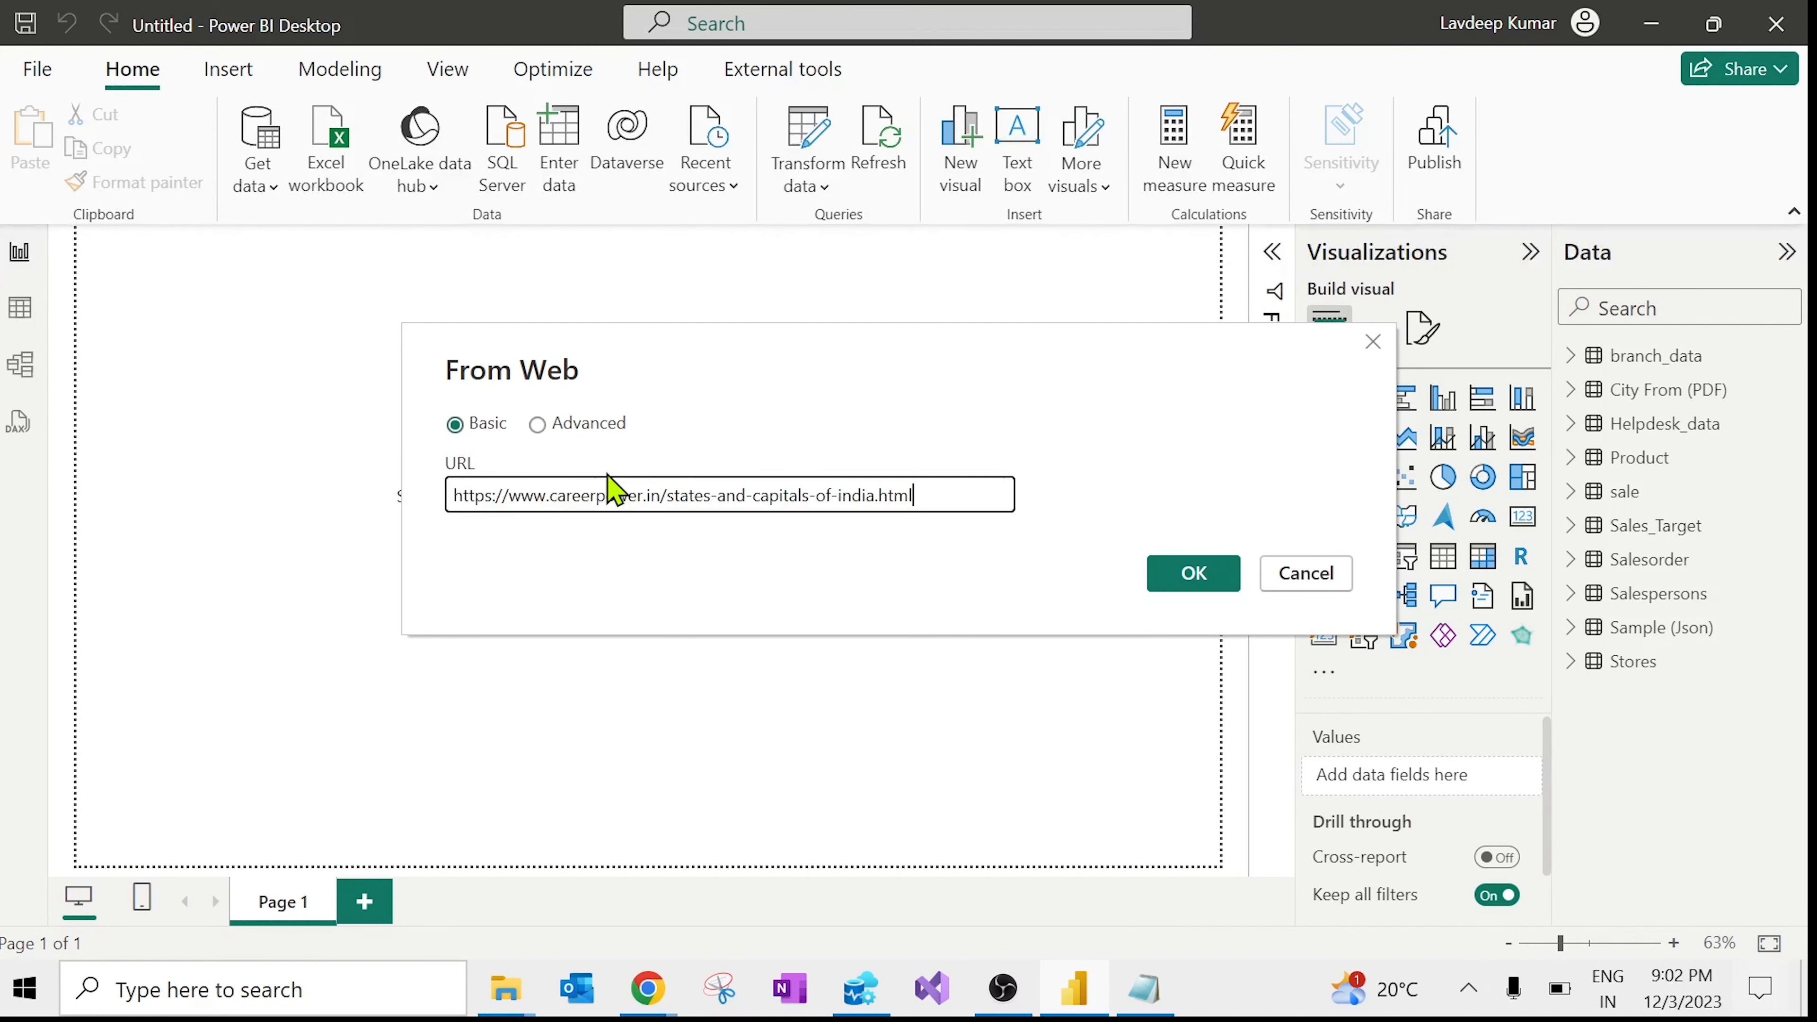
left_click(577, 429)
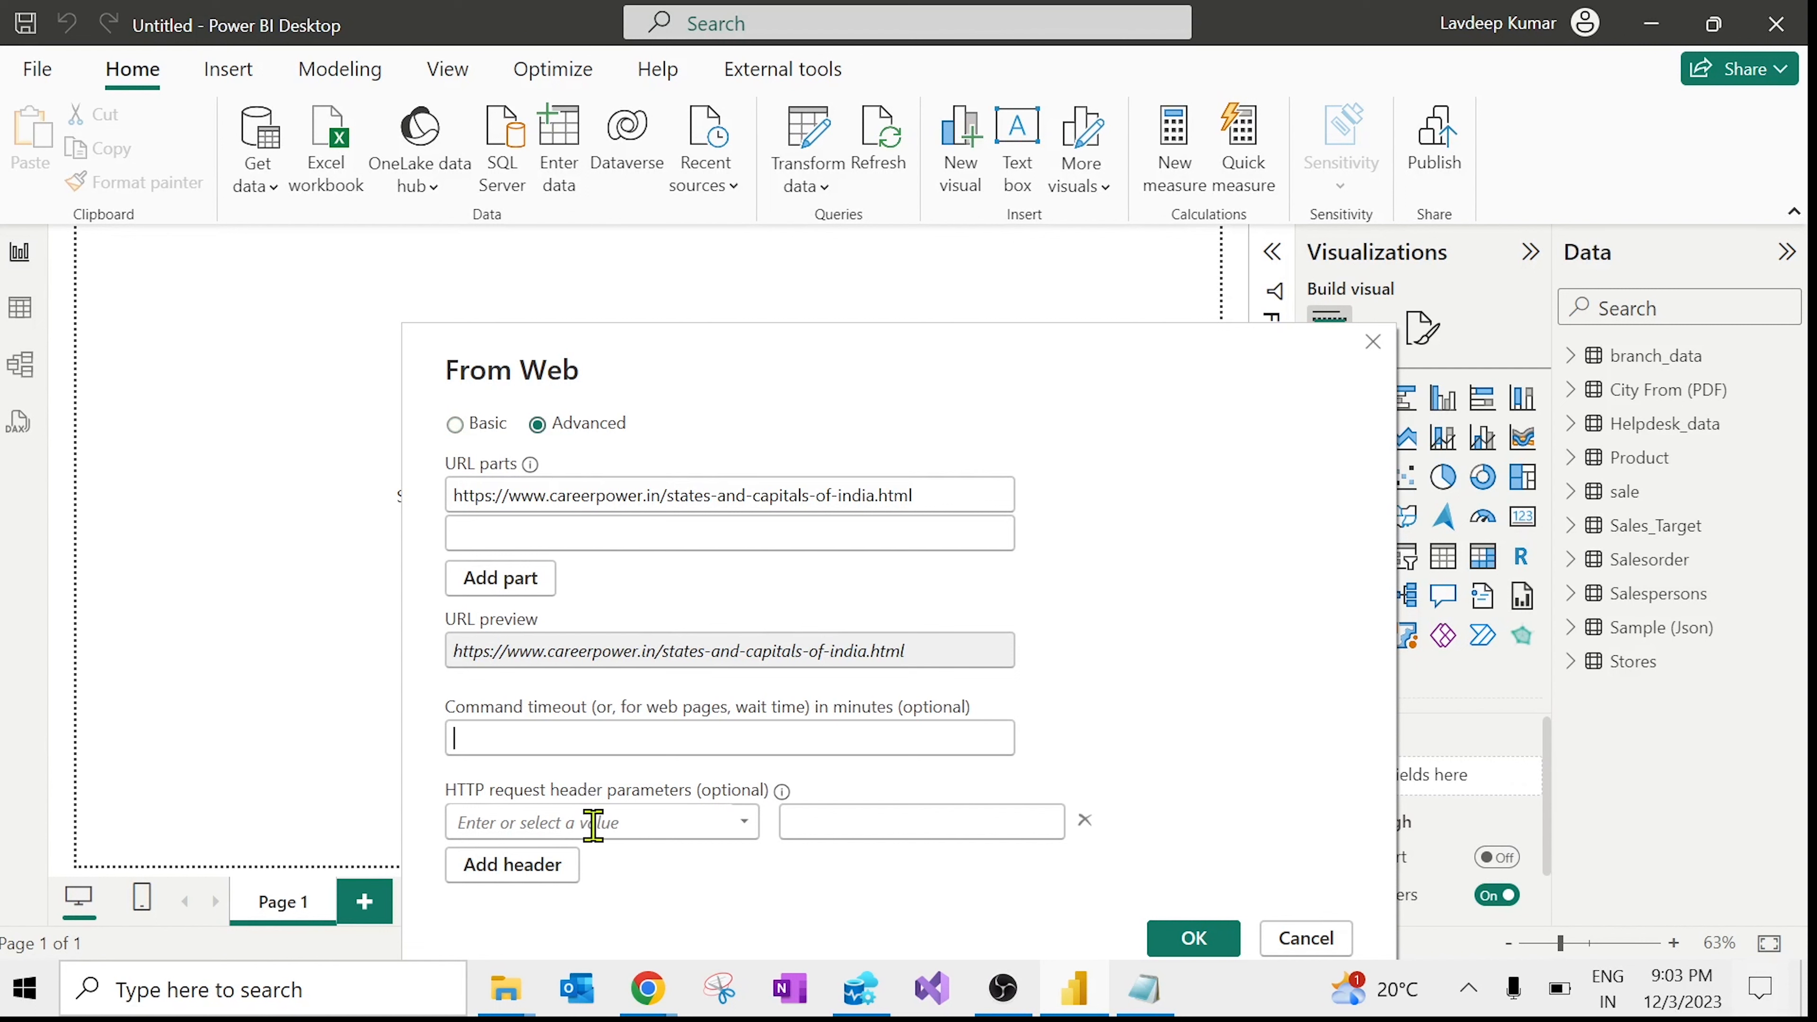
left_click(483, 423)
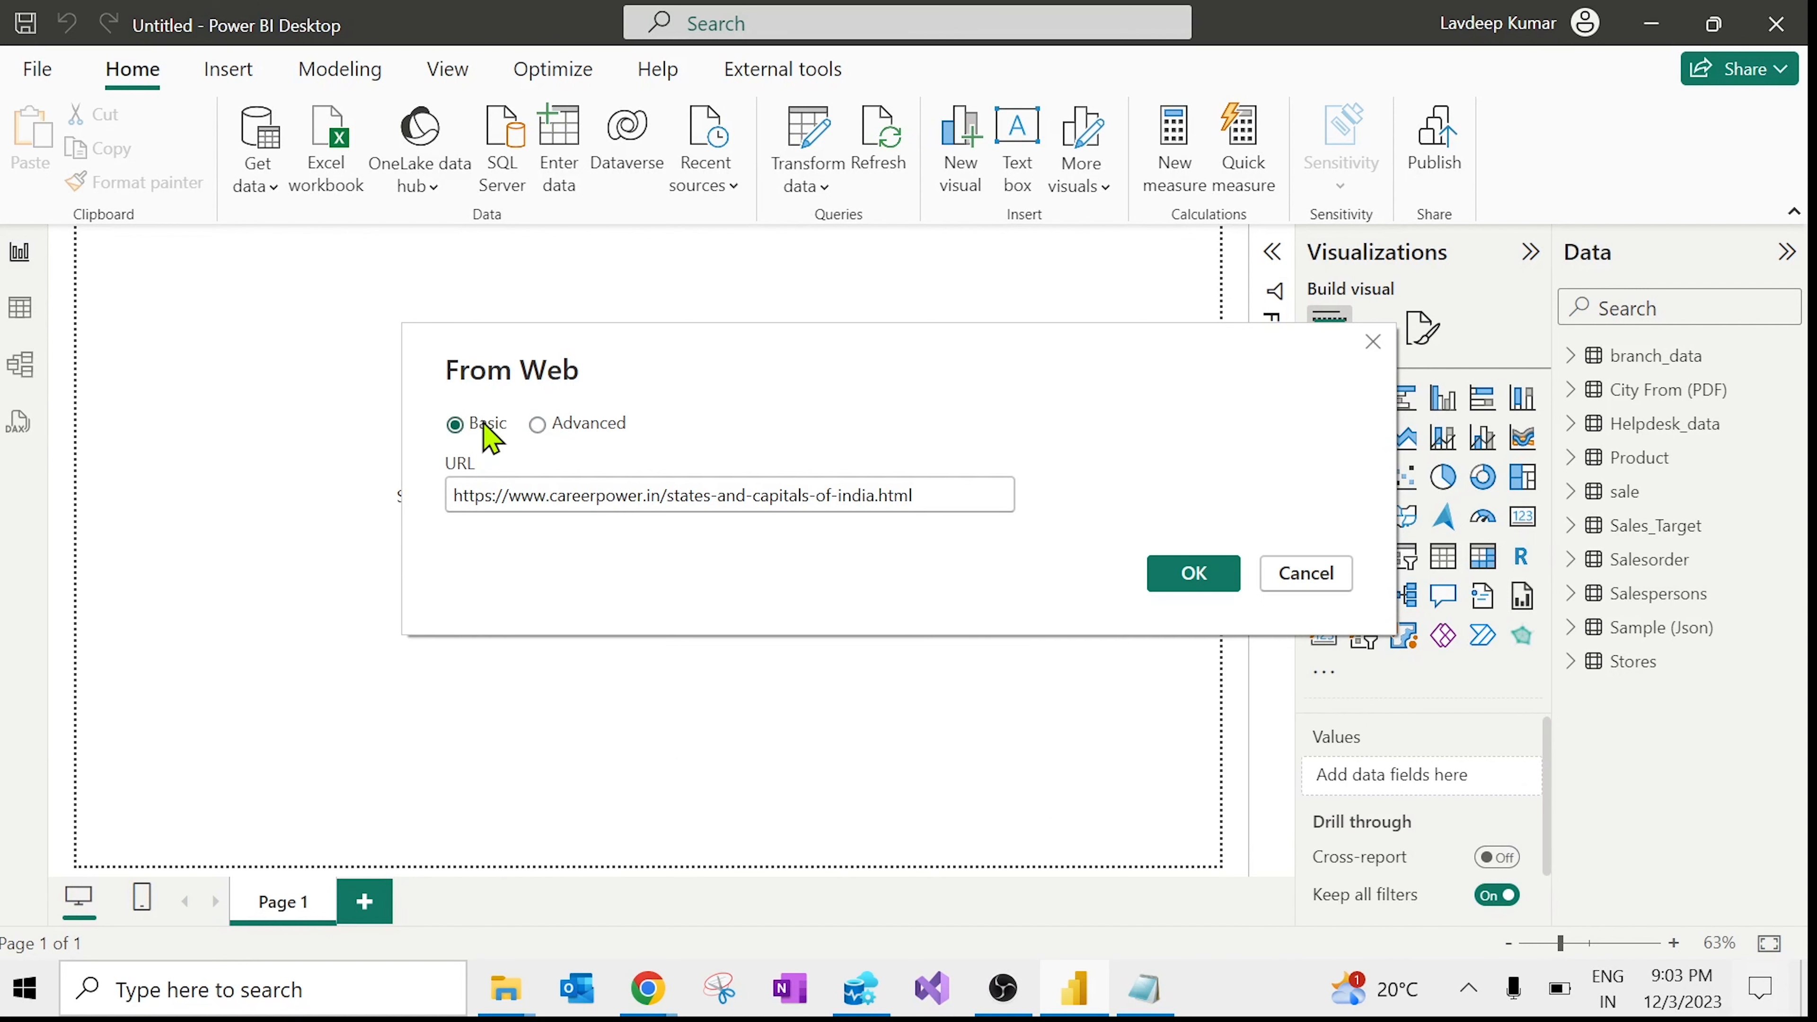
left_click_drag(923, 495, 368, 457)
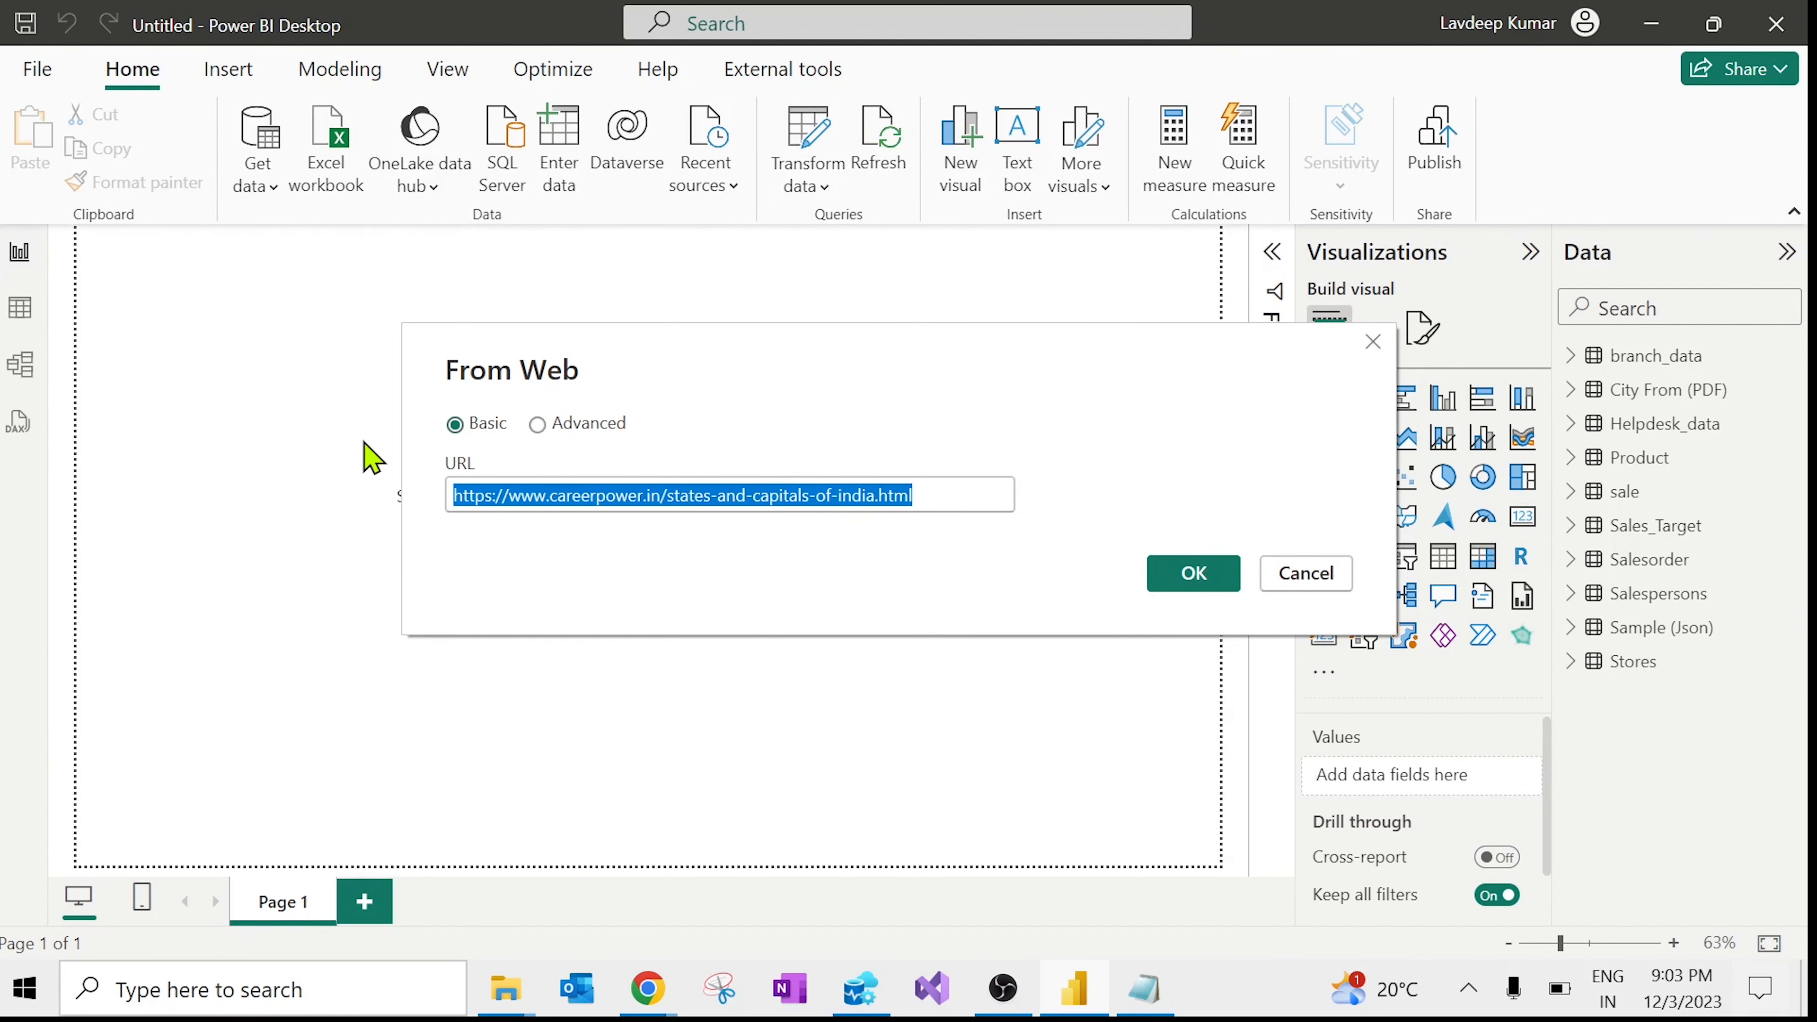
left_click(1209, 585)
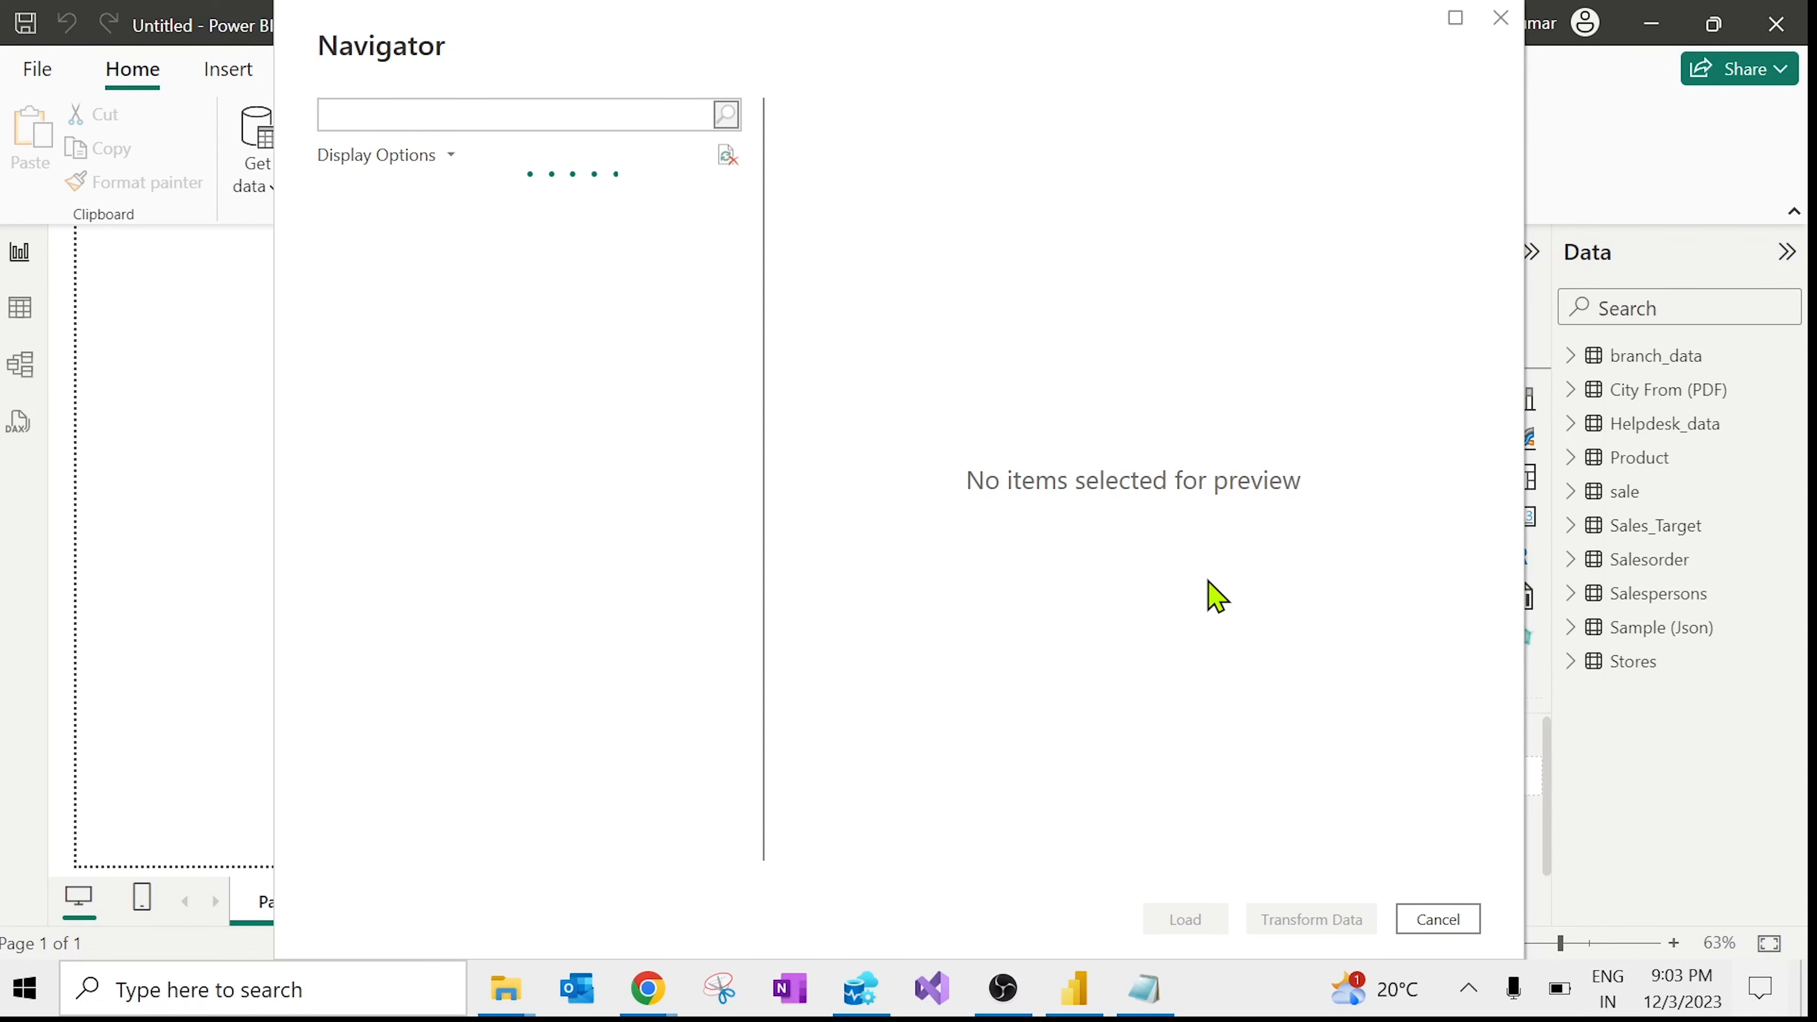
Step: Check the Career Power states and capitals page in Chrome, then return to the Power BI Navigator
key("alt+Tab")
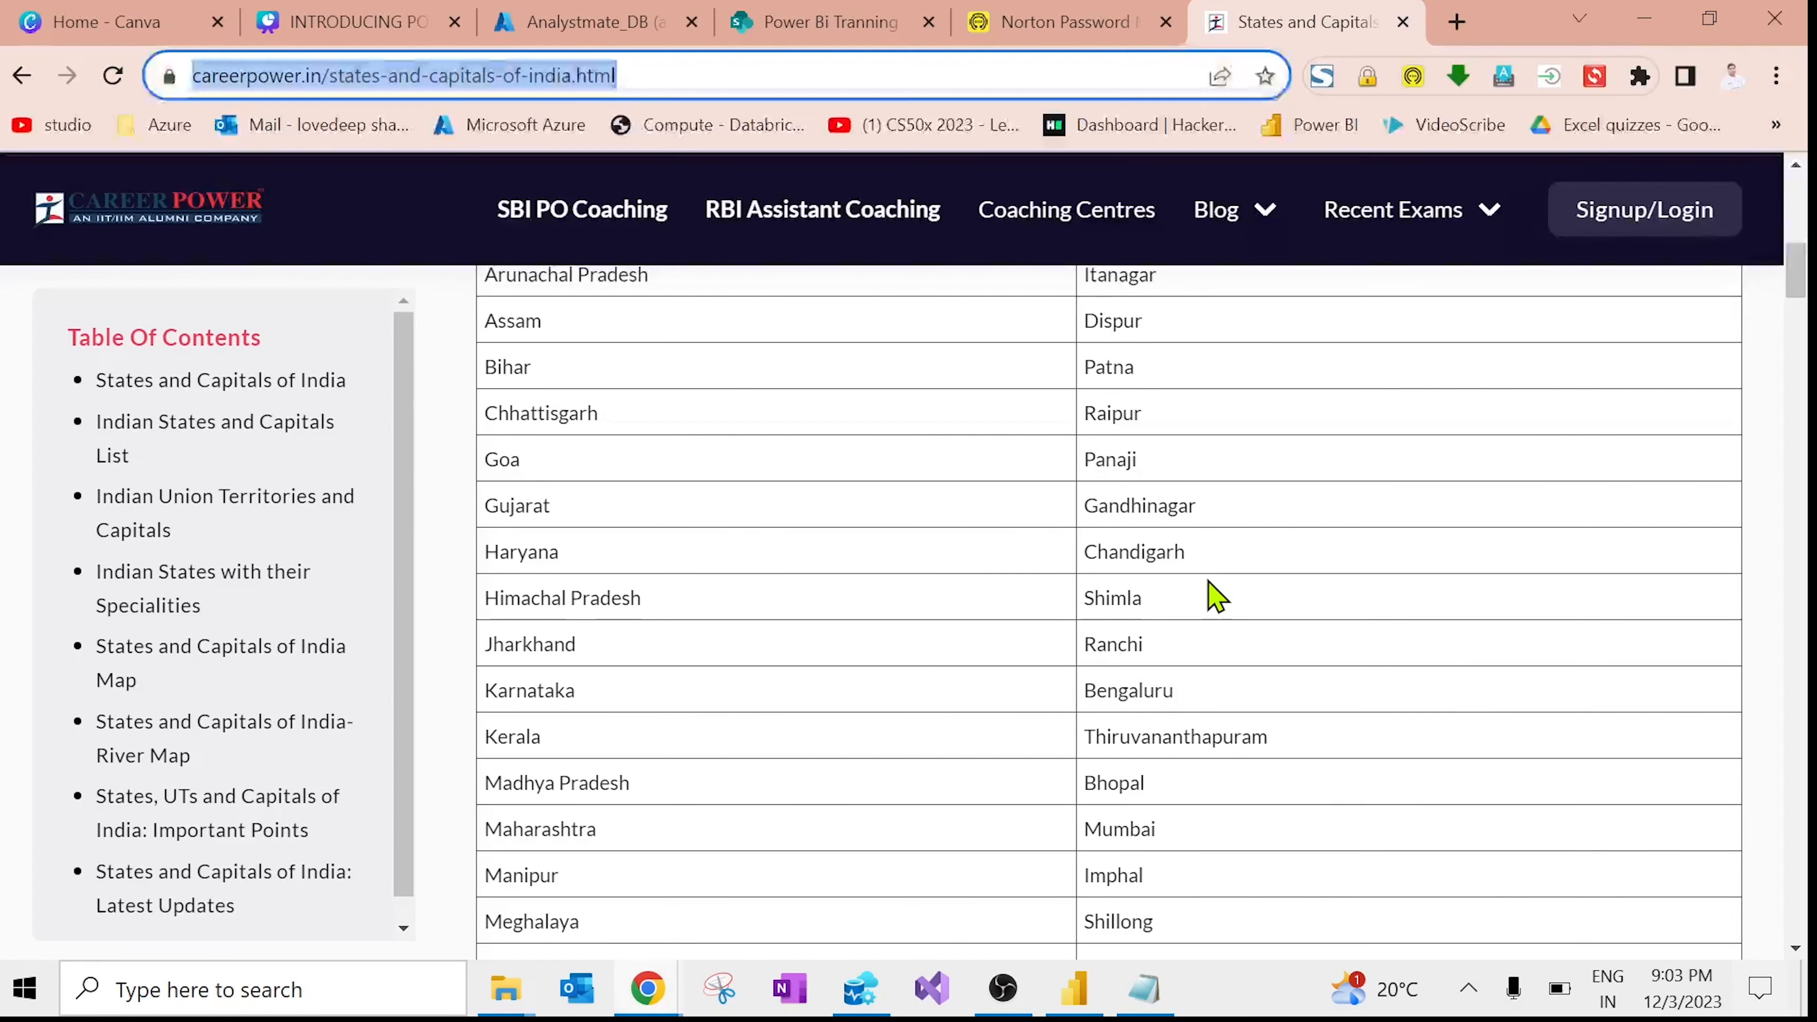
left_click(863, 344)
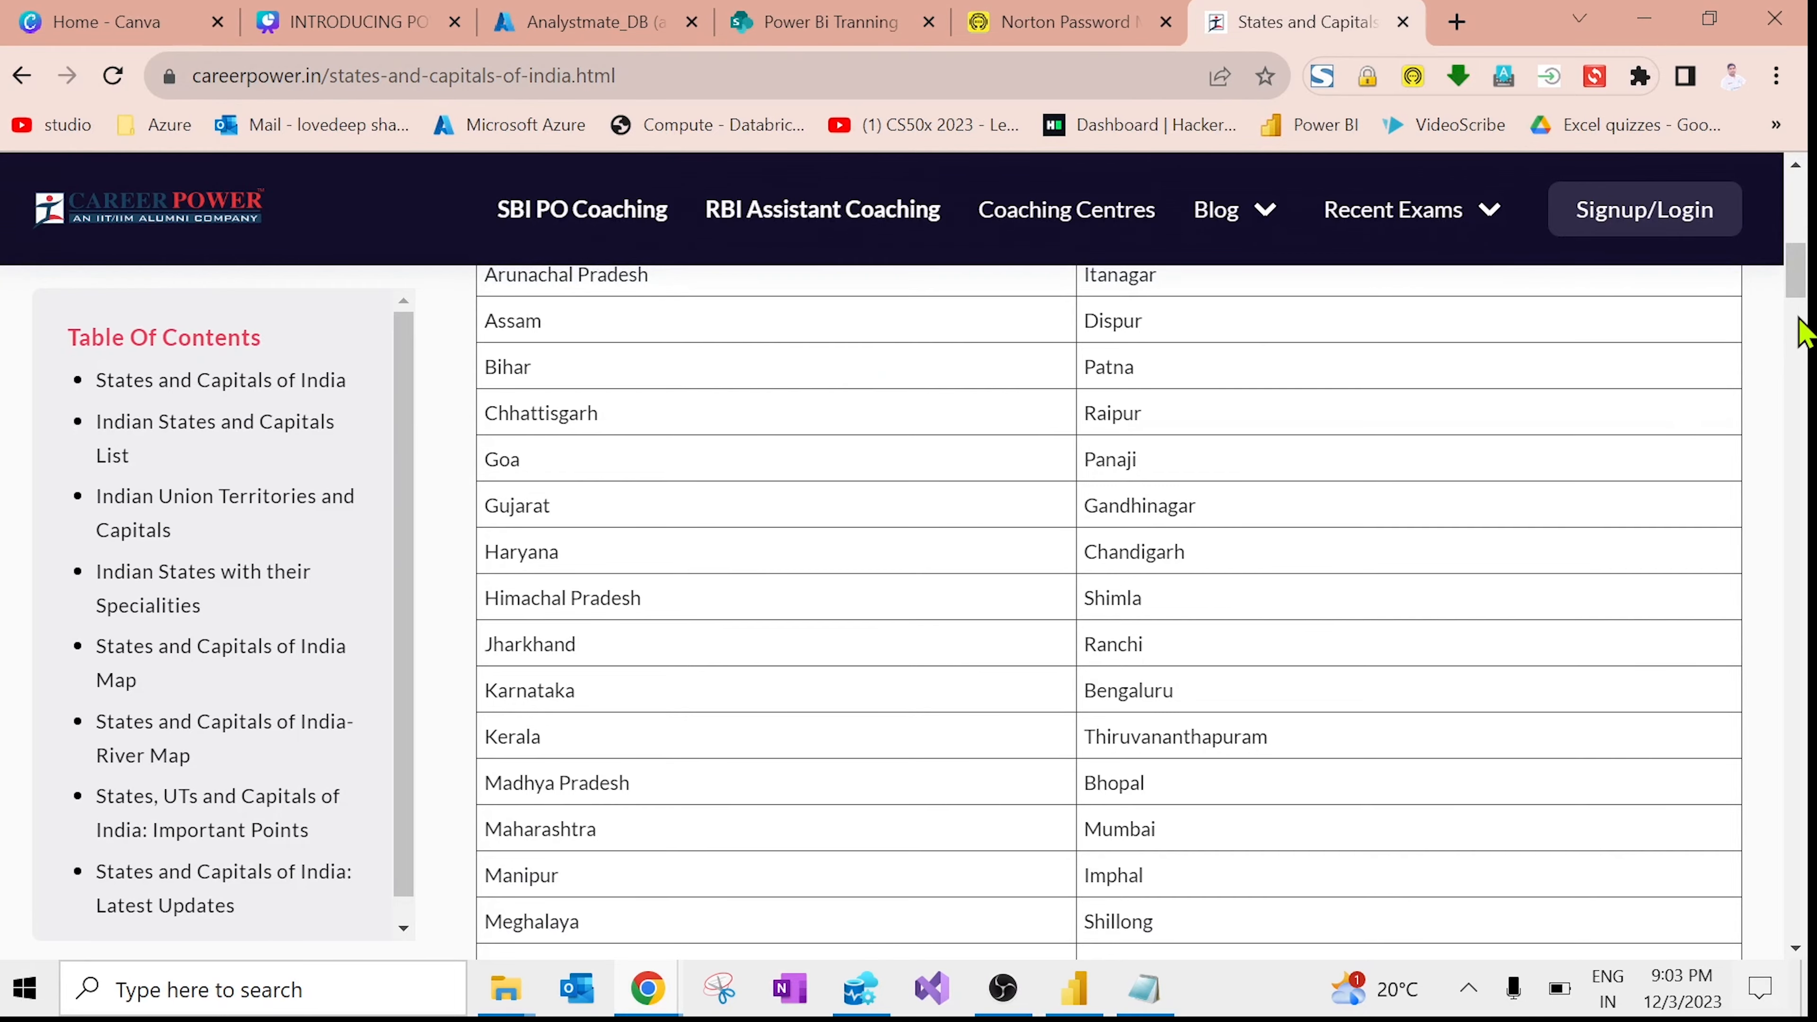
left_click_drag(1801, 296, 1785, 51)
key("alt+Tab")
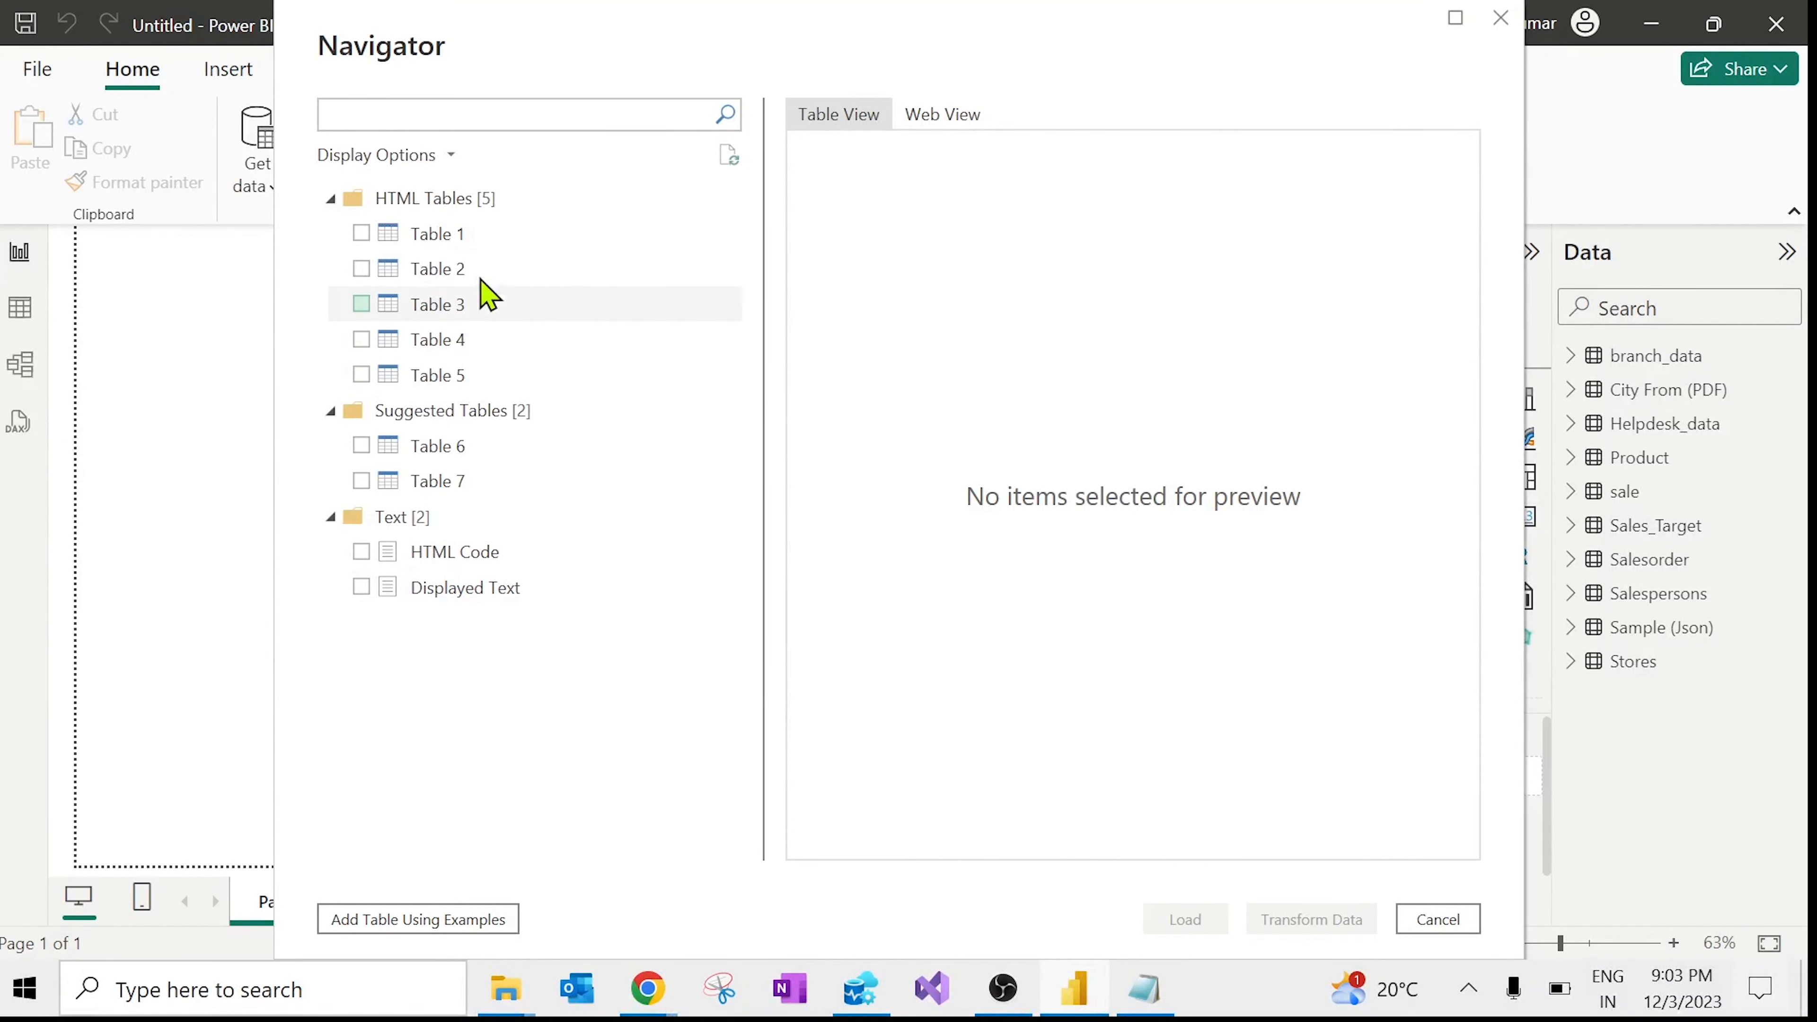
Step: Preview the HTML tables, suggested tables, HTML Code and Displayed Text found on the web page
left_click(433, 236)
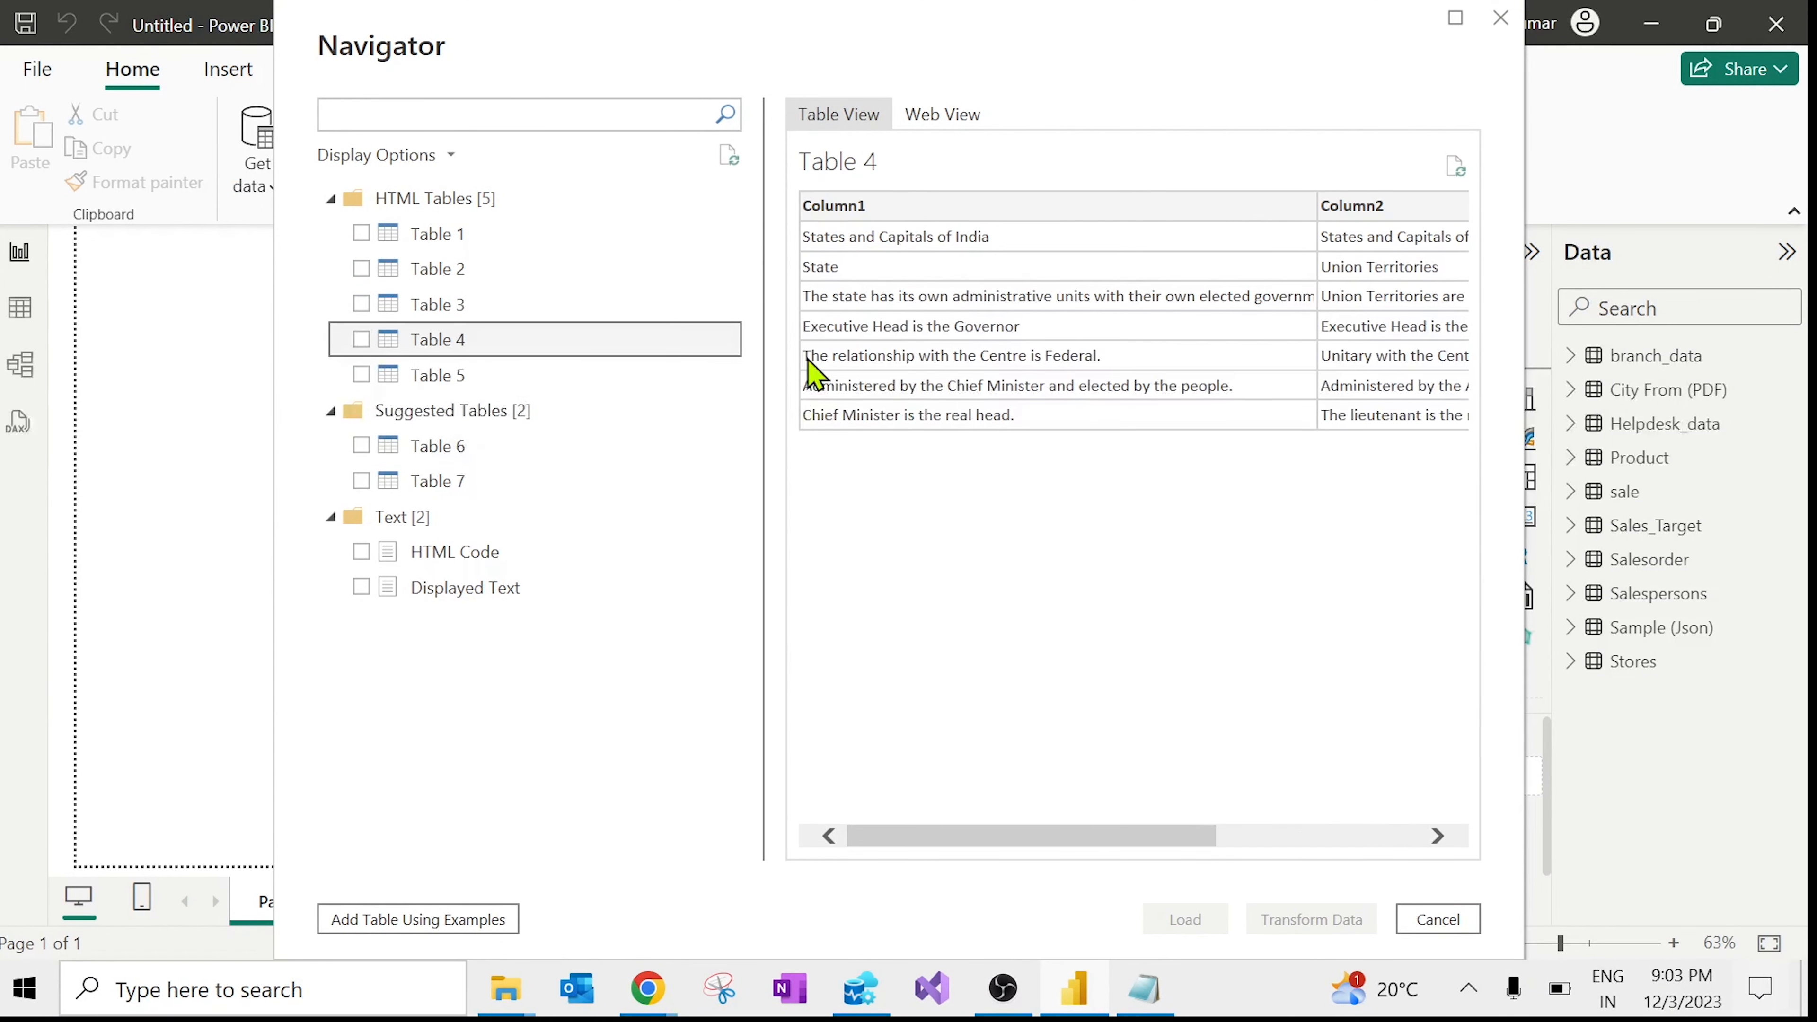
left_click(450, 491)
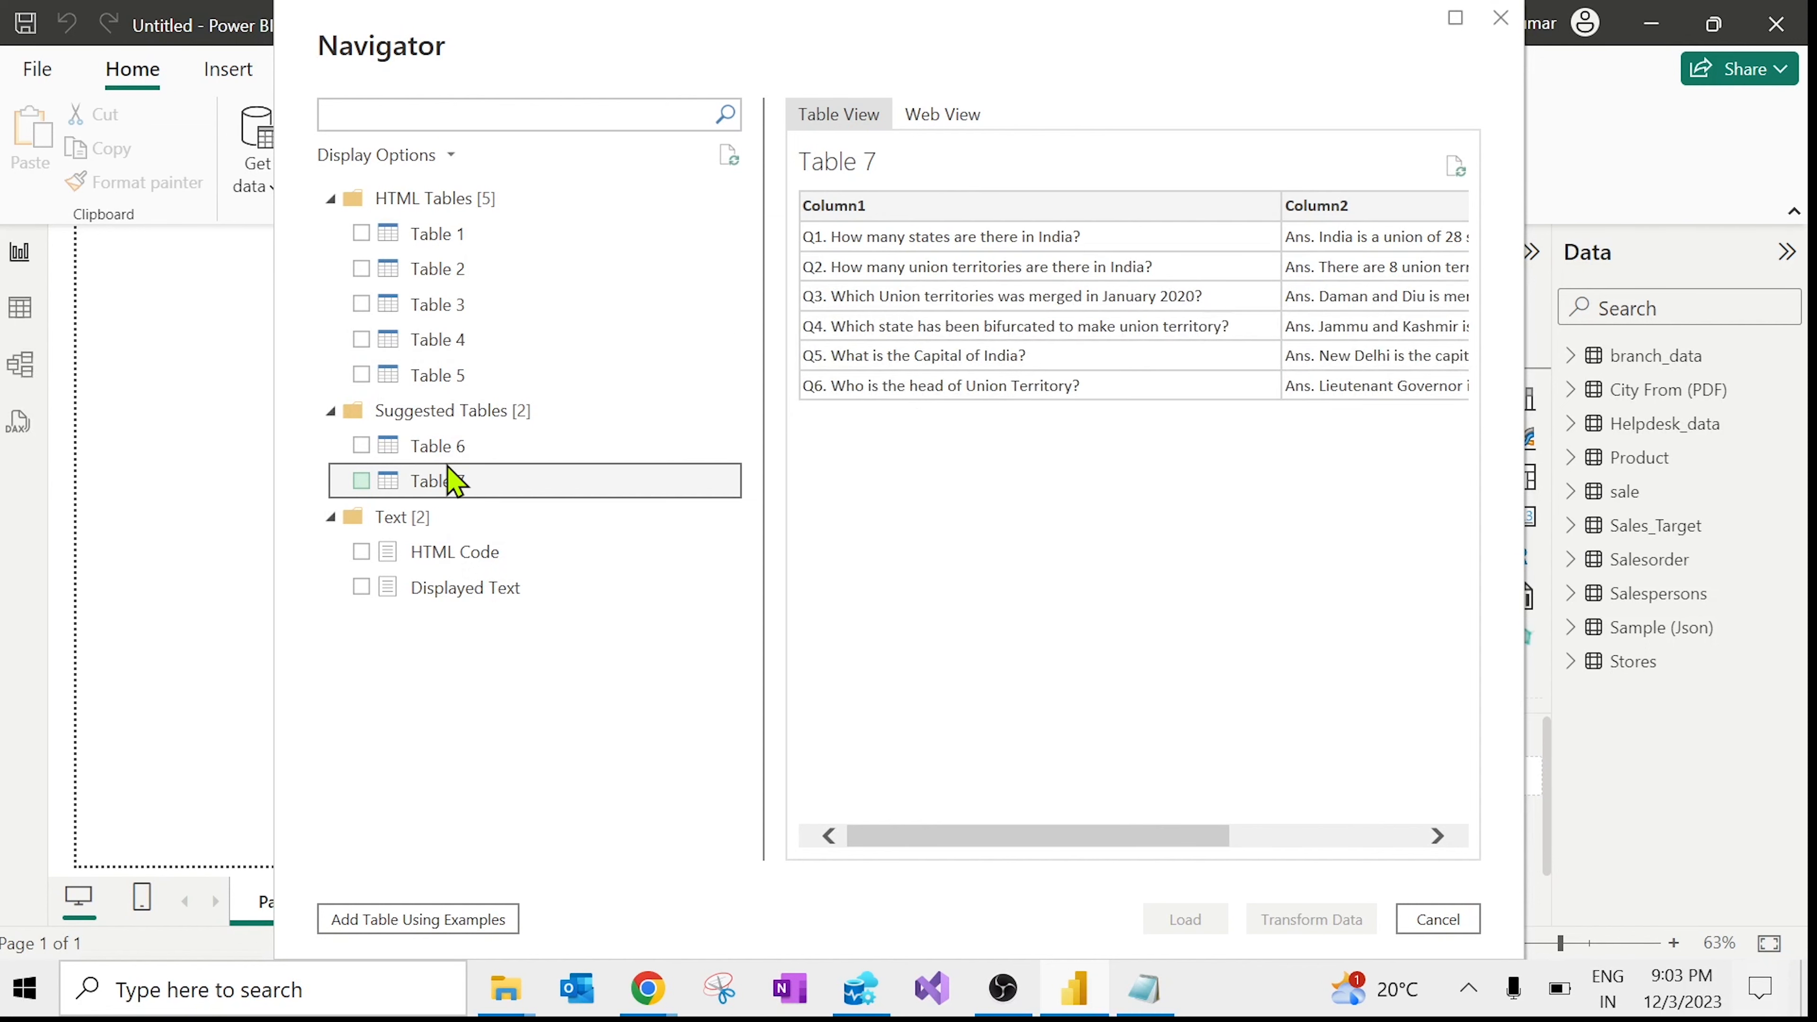
left_click(452, 517)
left_click(462, 556)
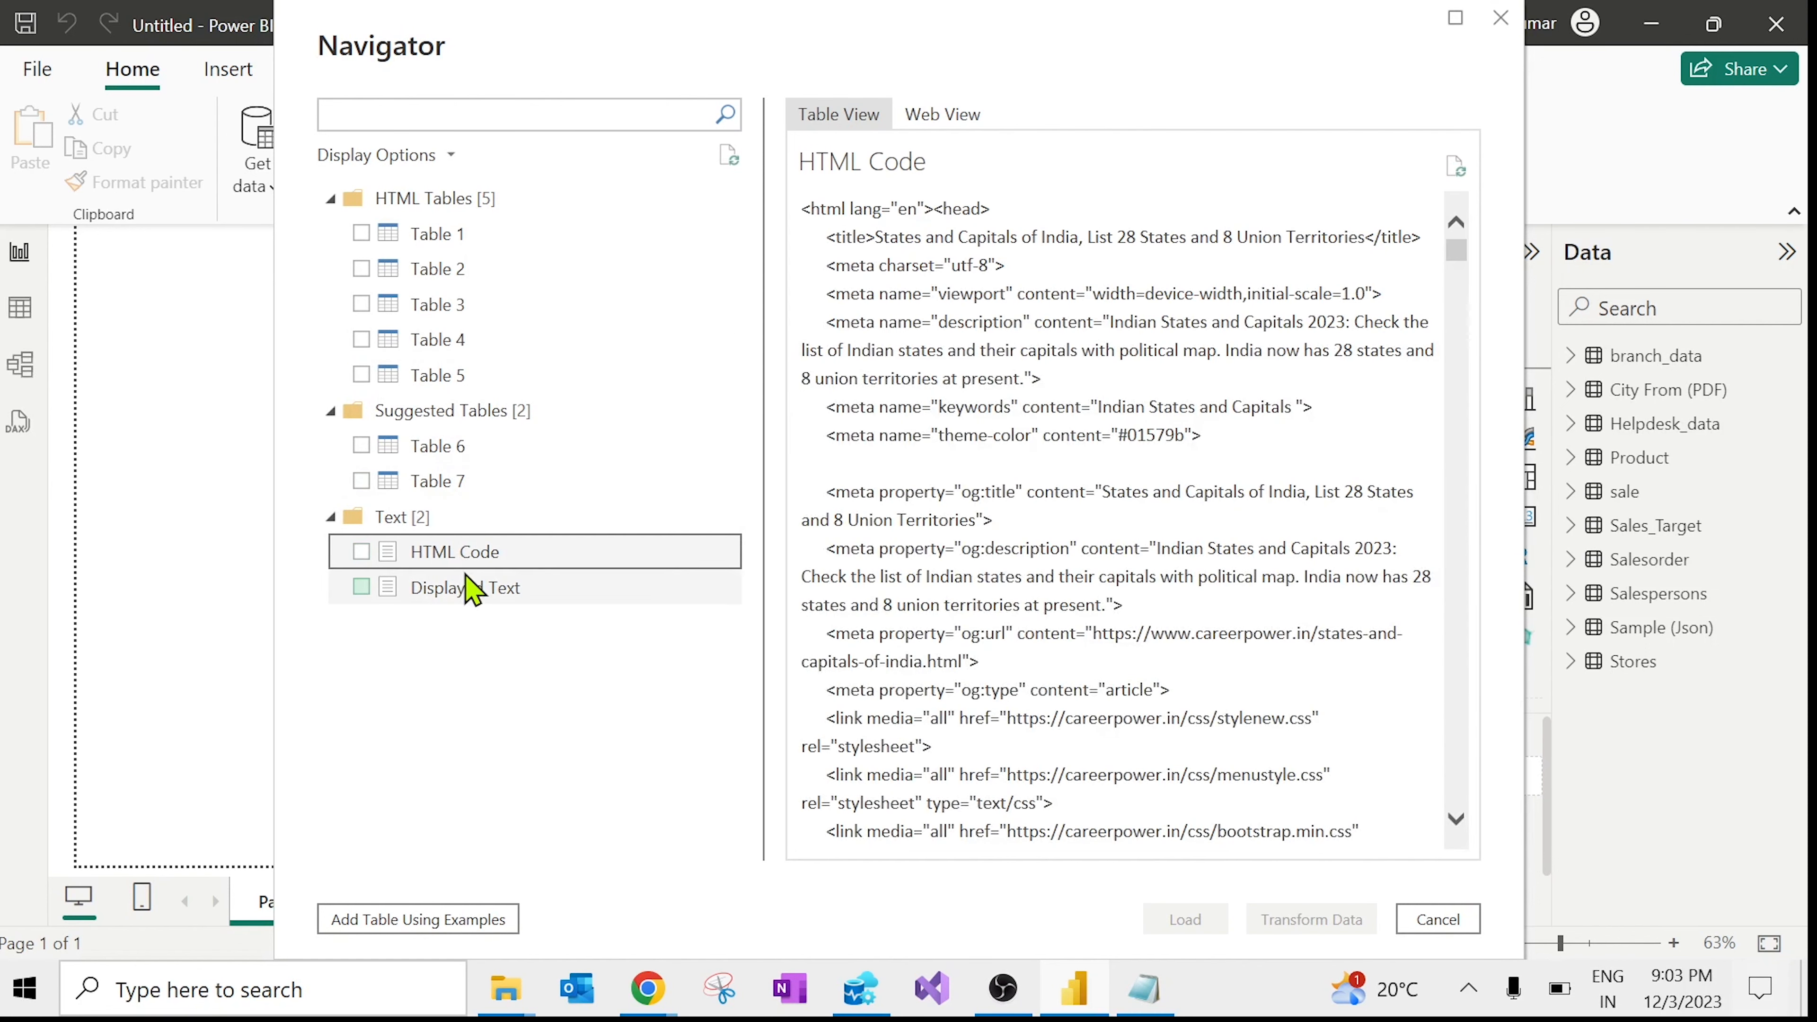
left_click(481, 603)
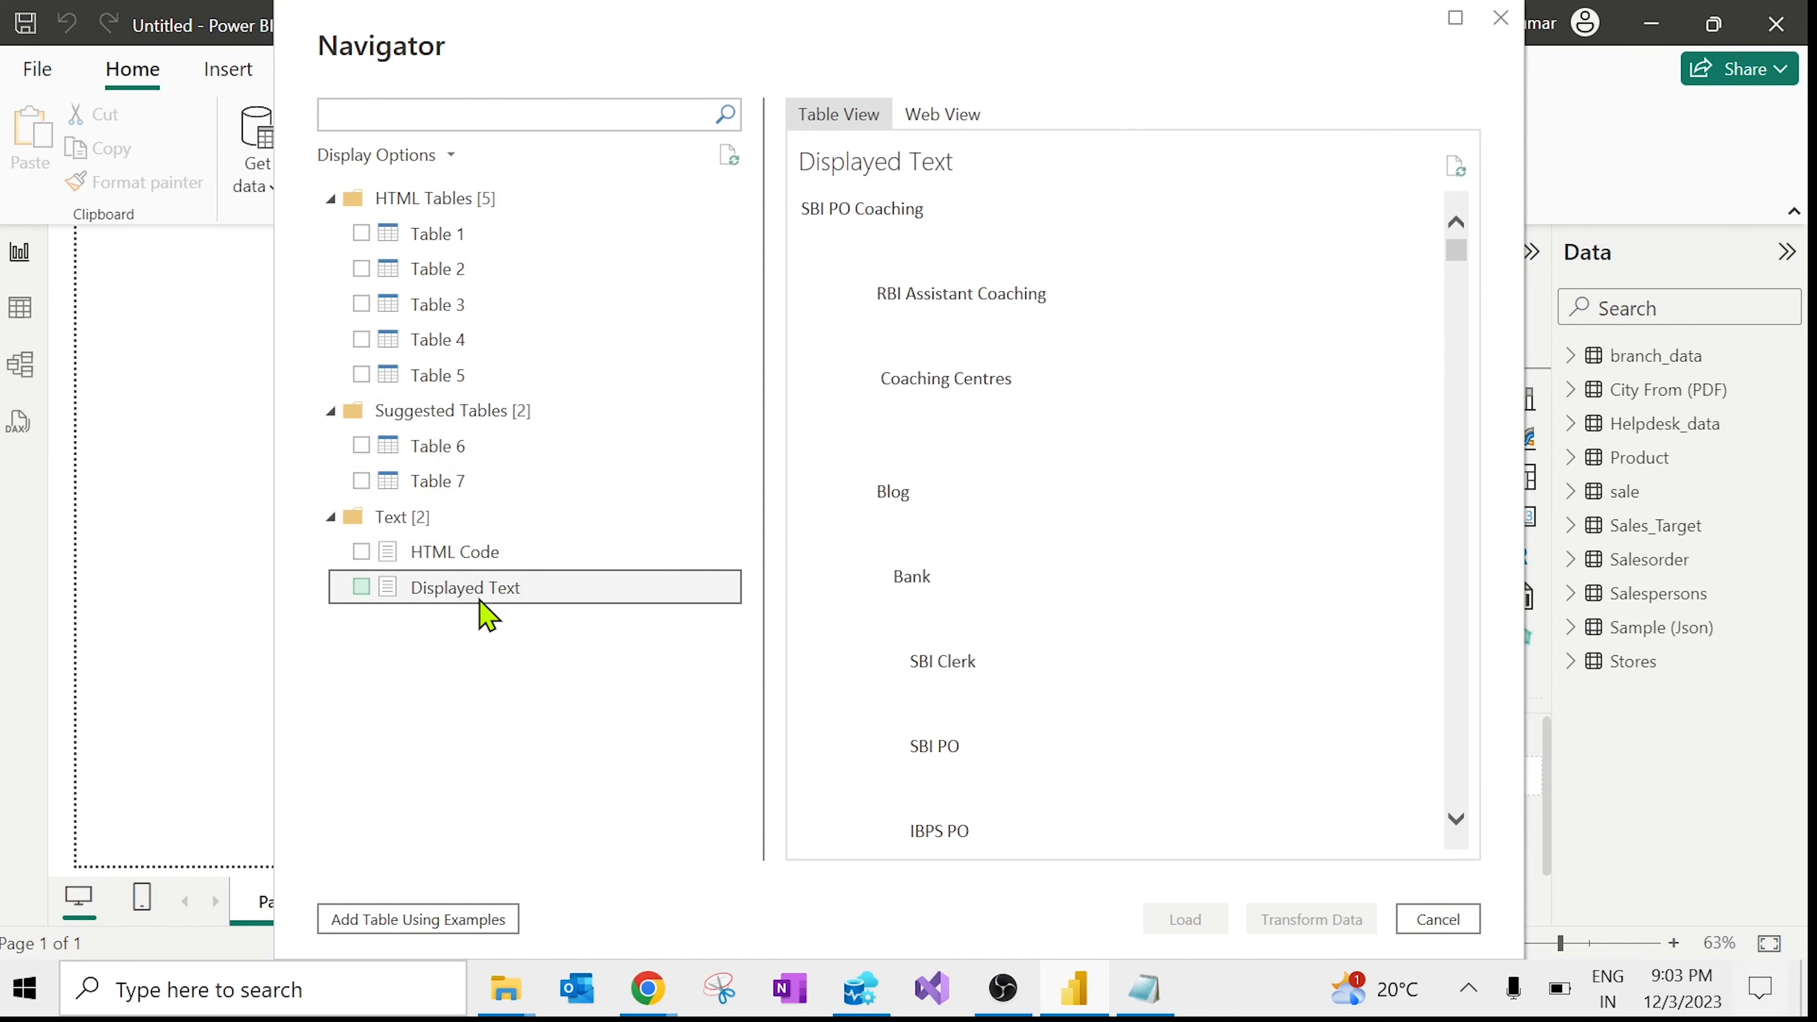
left_click(478, 566)
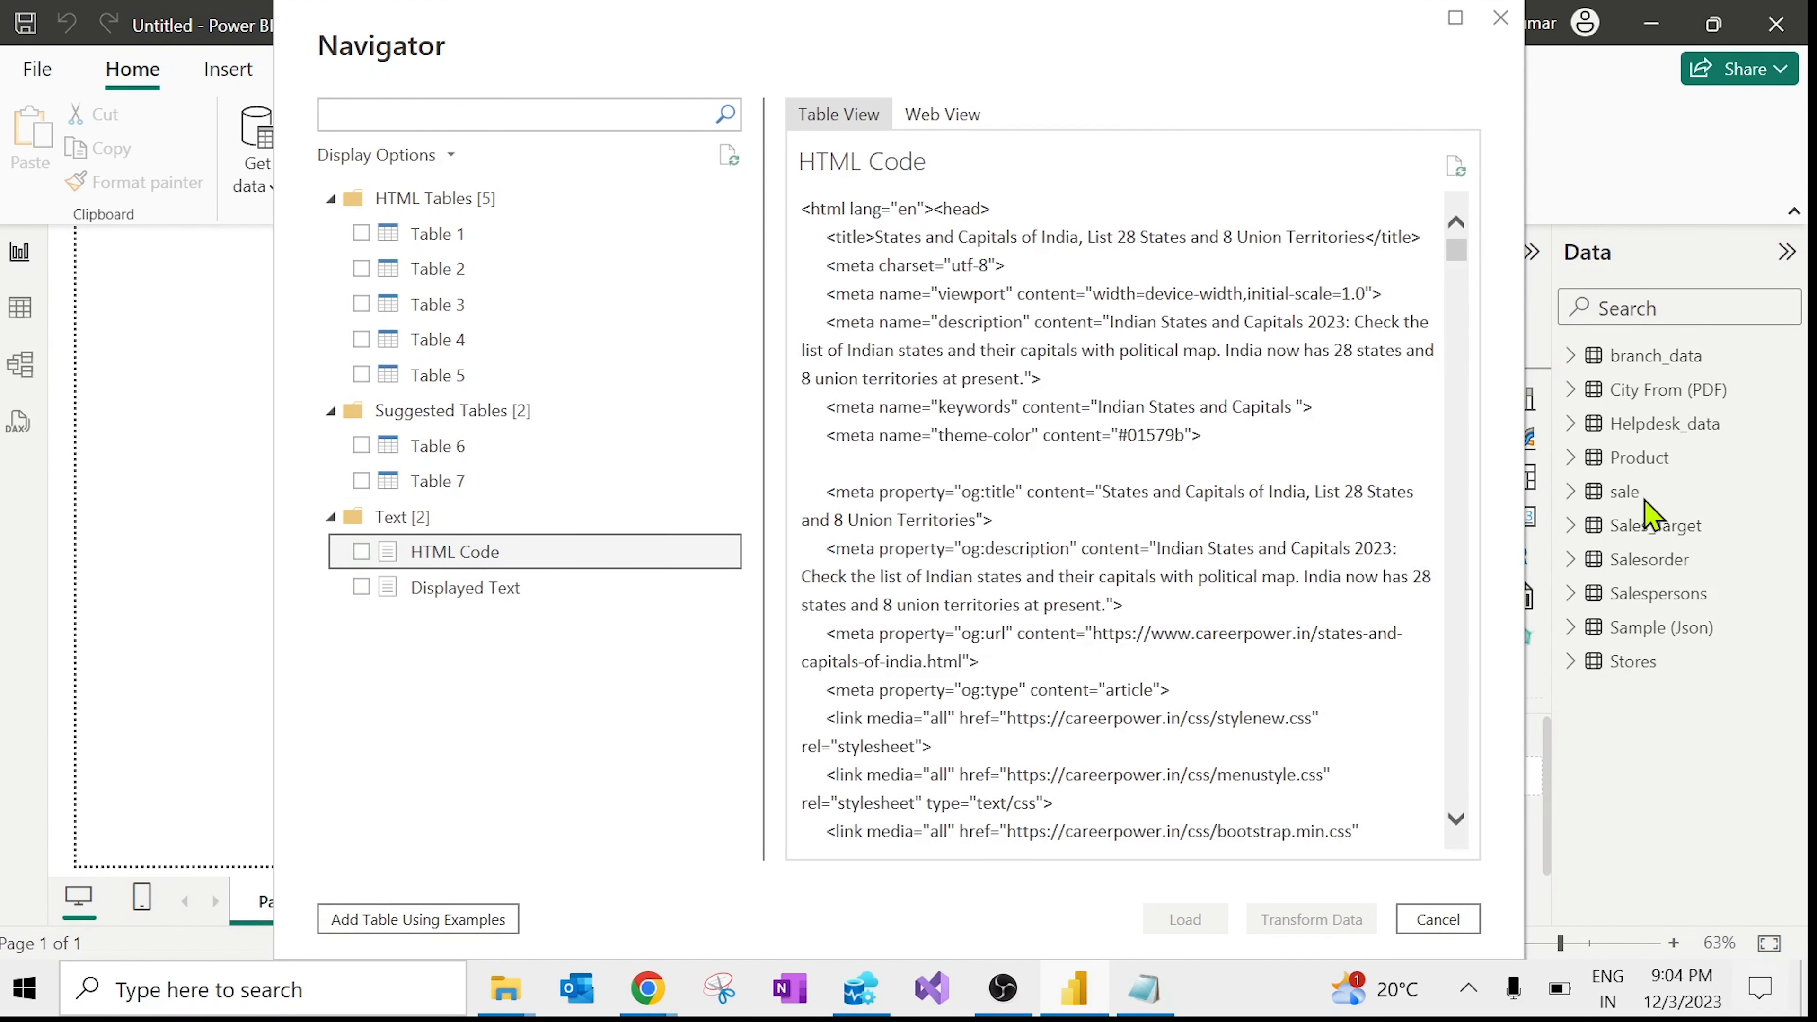
left_click_drag(1458, 265, 1383, 178)
Step: Select Table 1 with the Indian states and their capitals and open it in Power Query for transformation
left_click(422, 244)
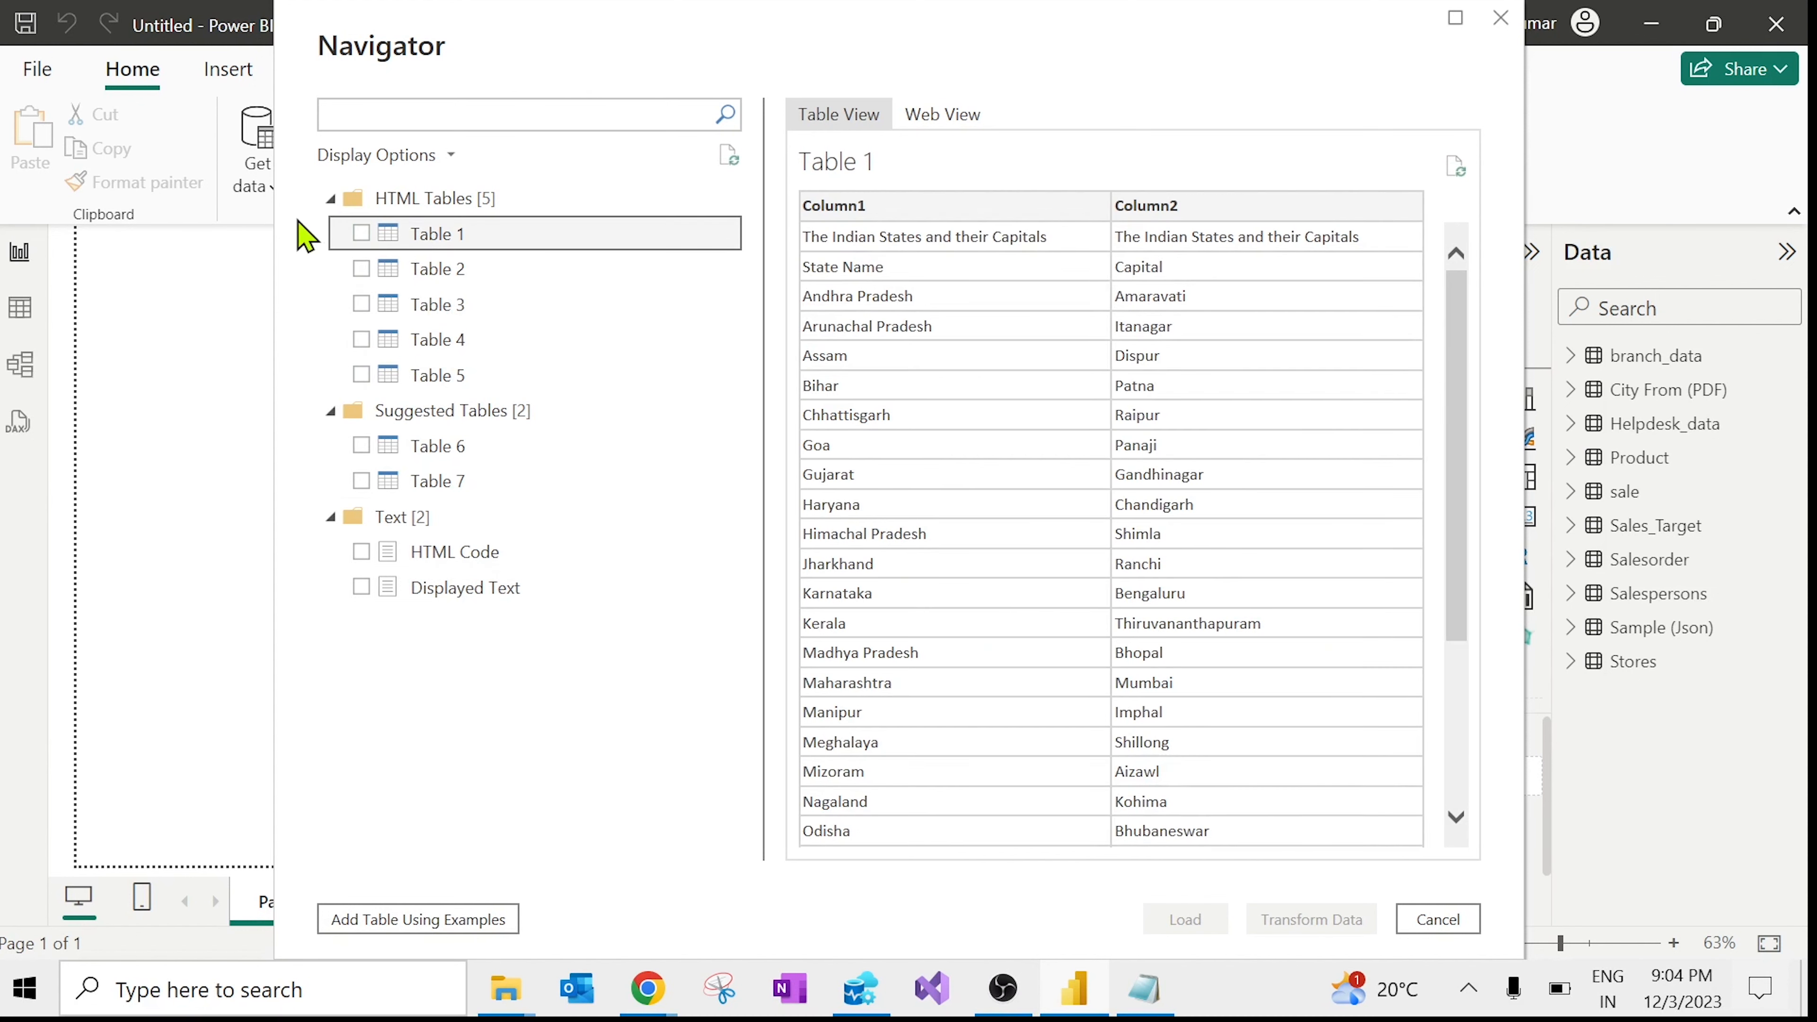
left_click(361, 234)
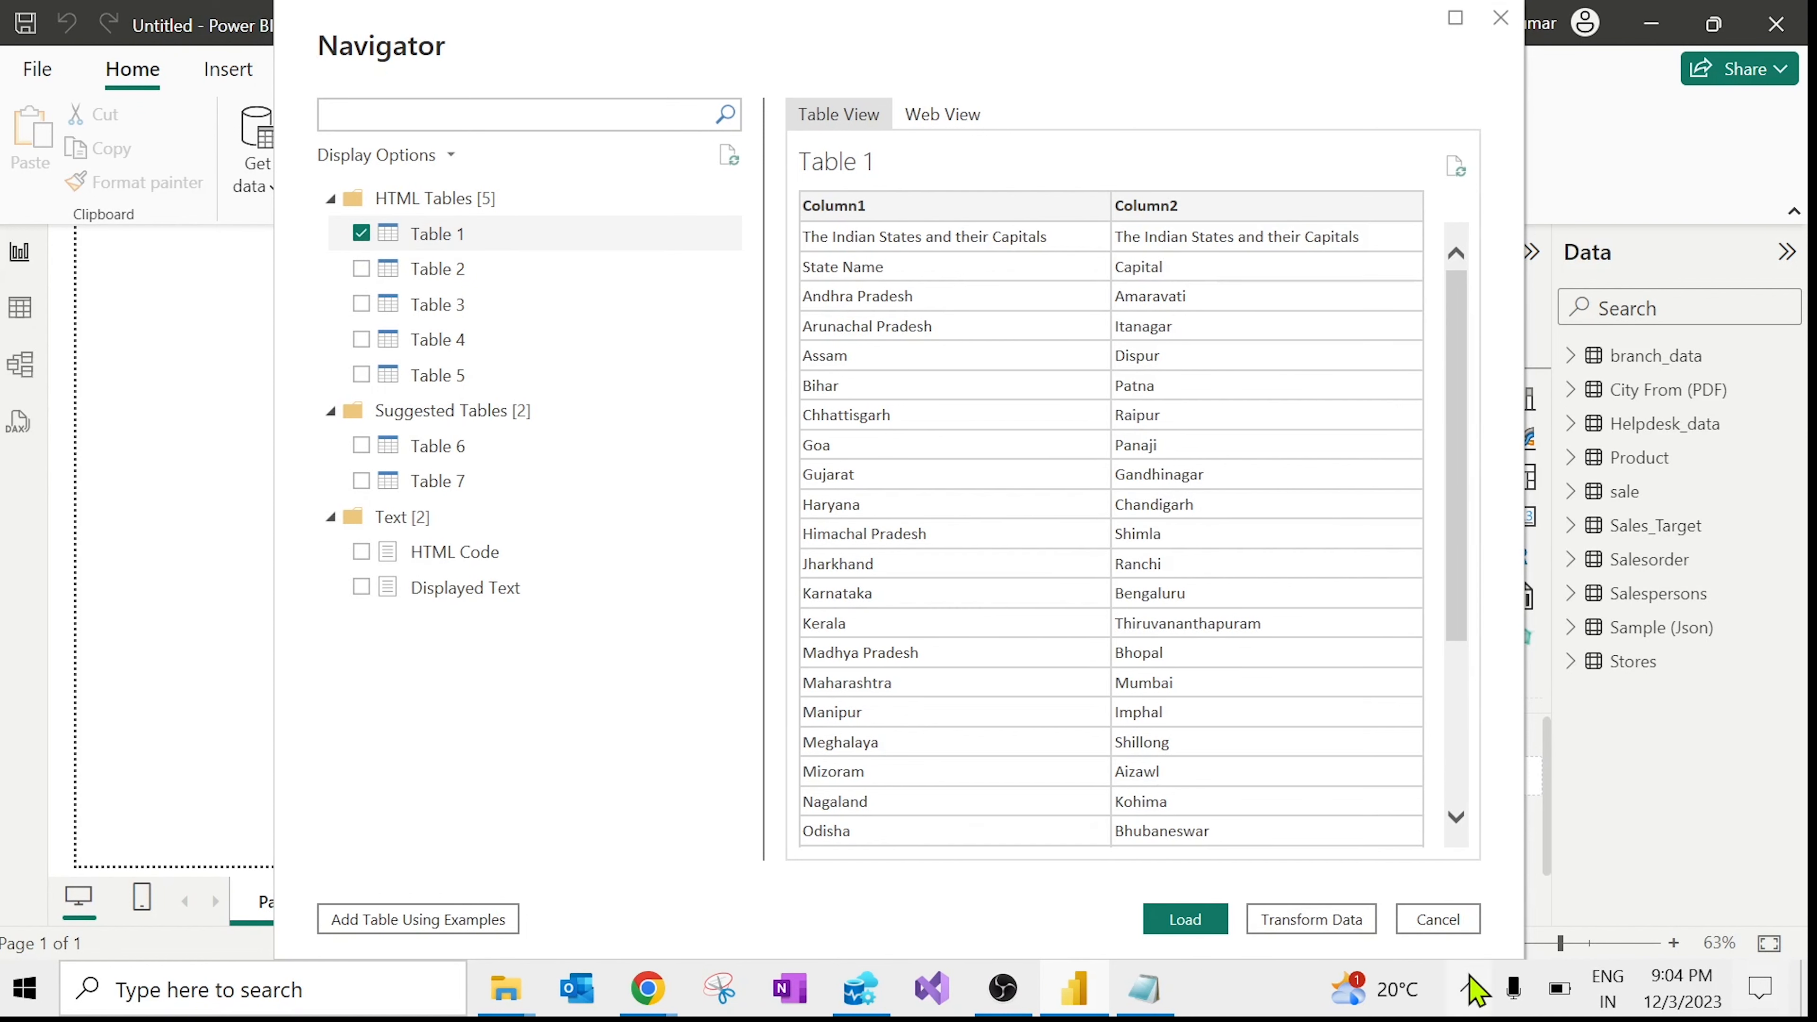
left_click(1323, 923)
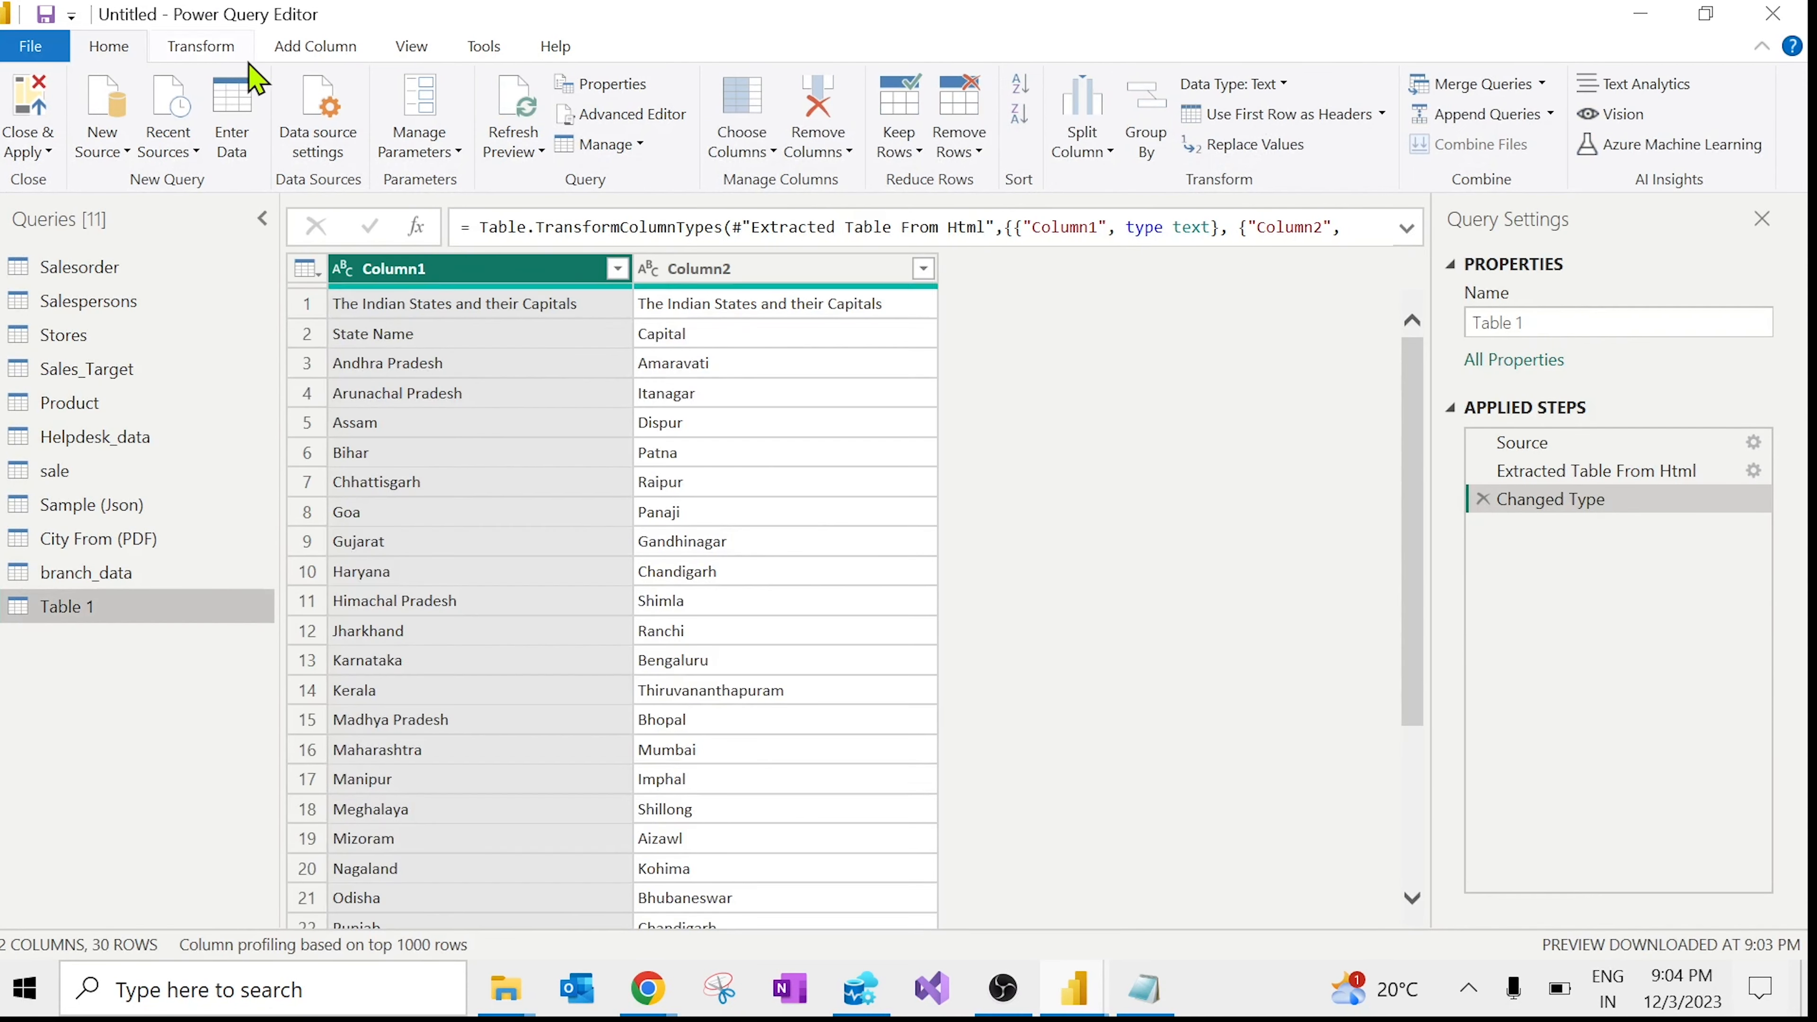
Step: Promote the first row to headers twice so the columns are named State Name and Capital
left_click(217, 50)
left_click(104, 103)
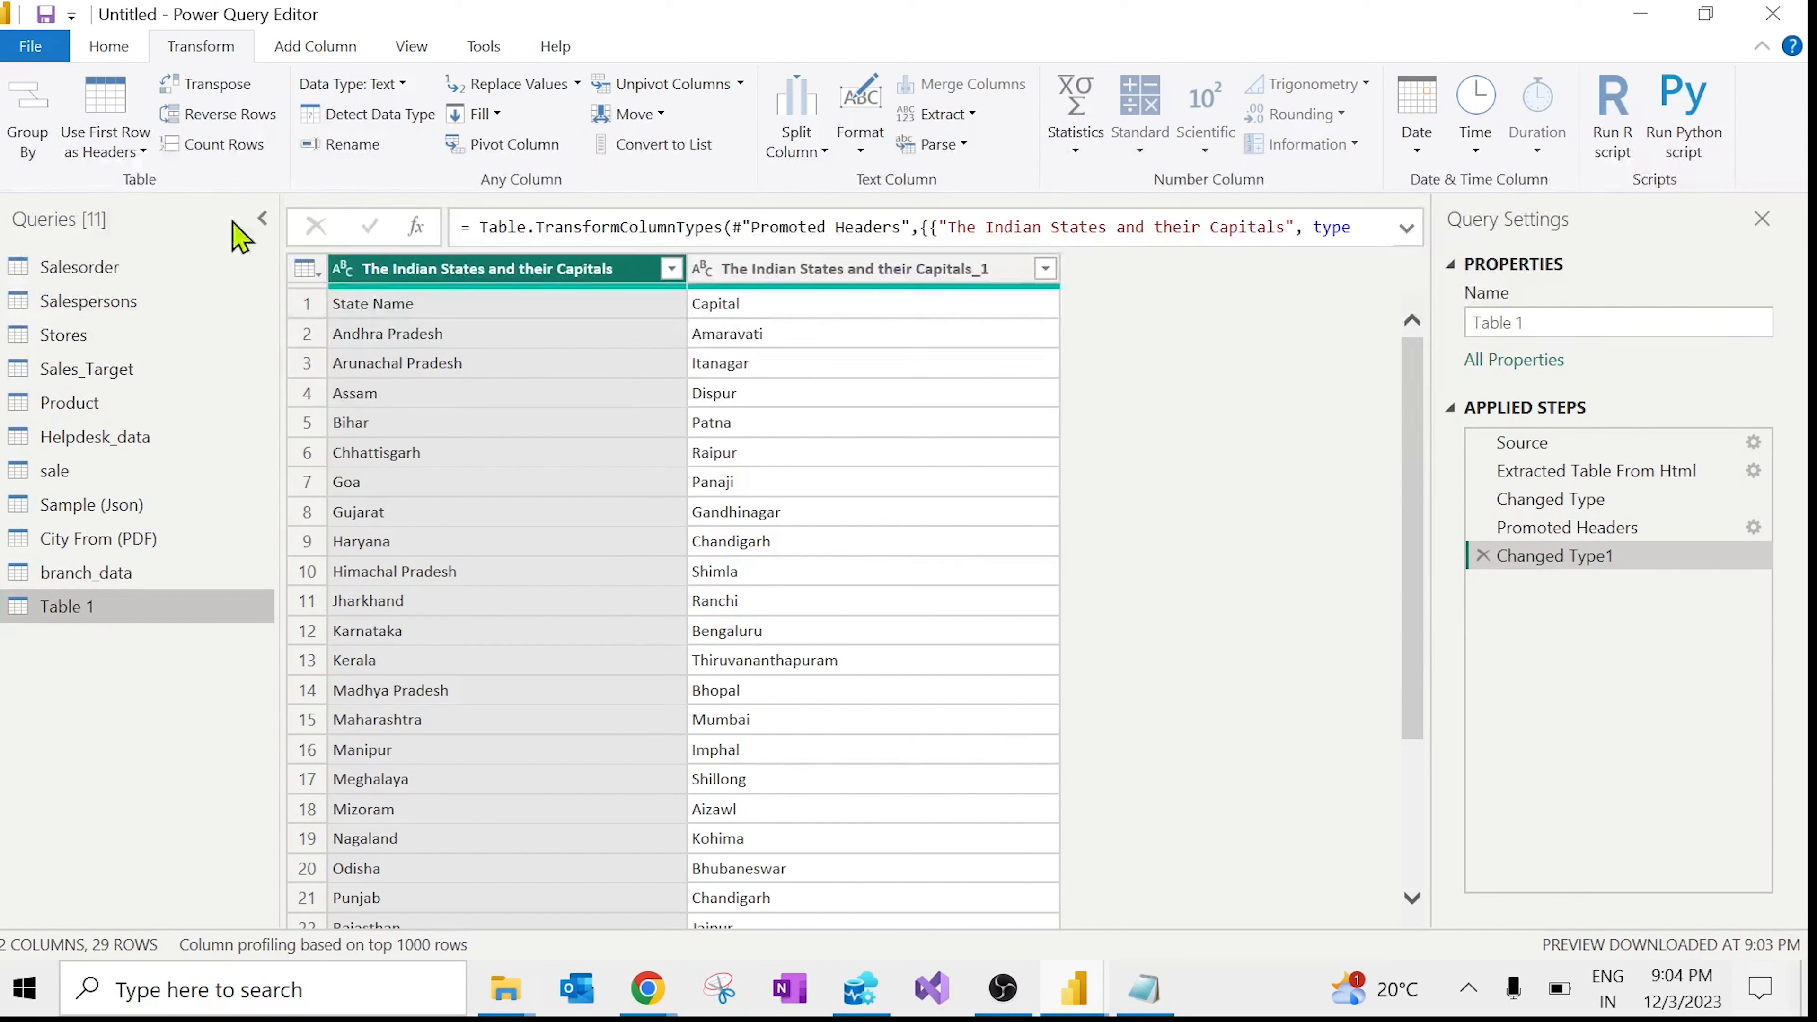
left_click(117, 108)
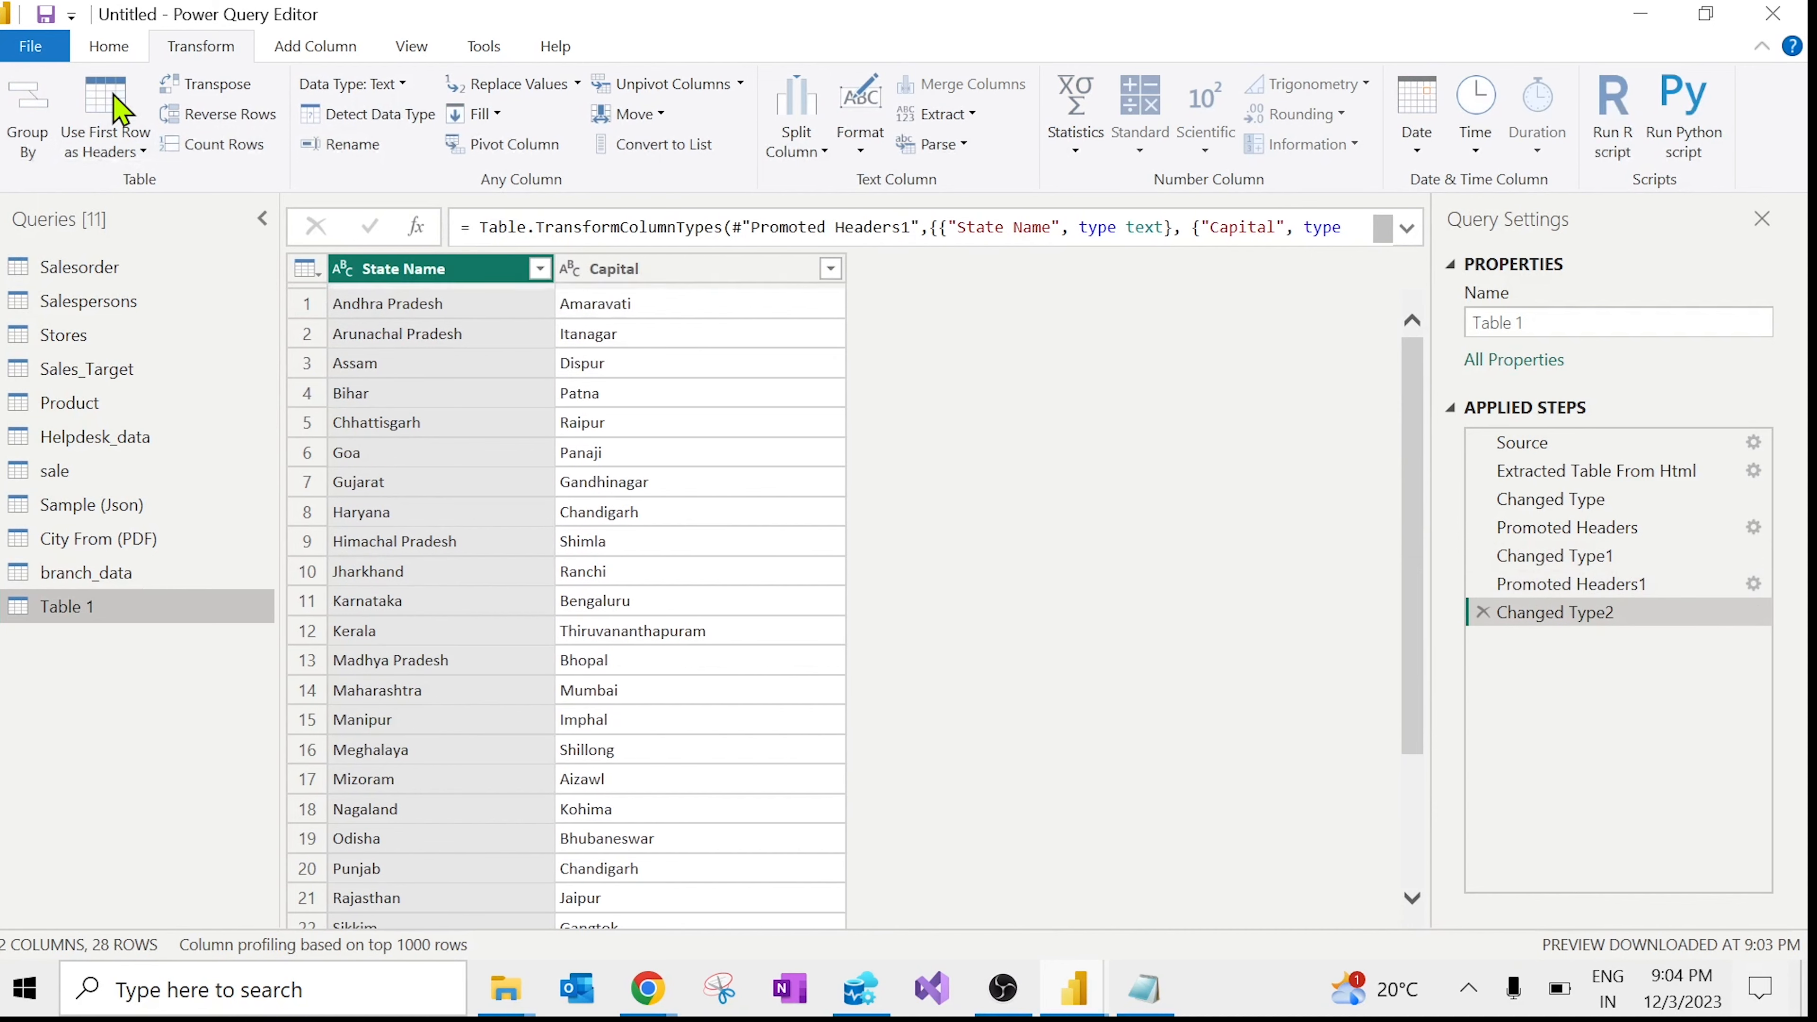
Step: Rename the Table 1 query to State and apply the changes to load it into the report
left_click(1578, 324)
type("St")
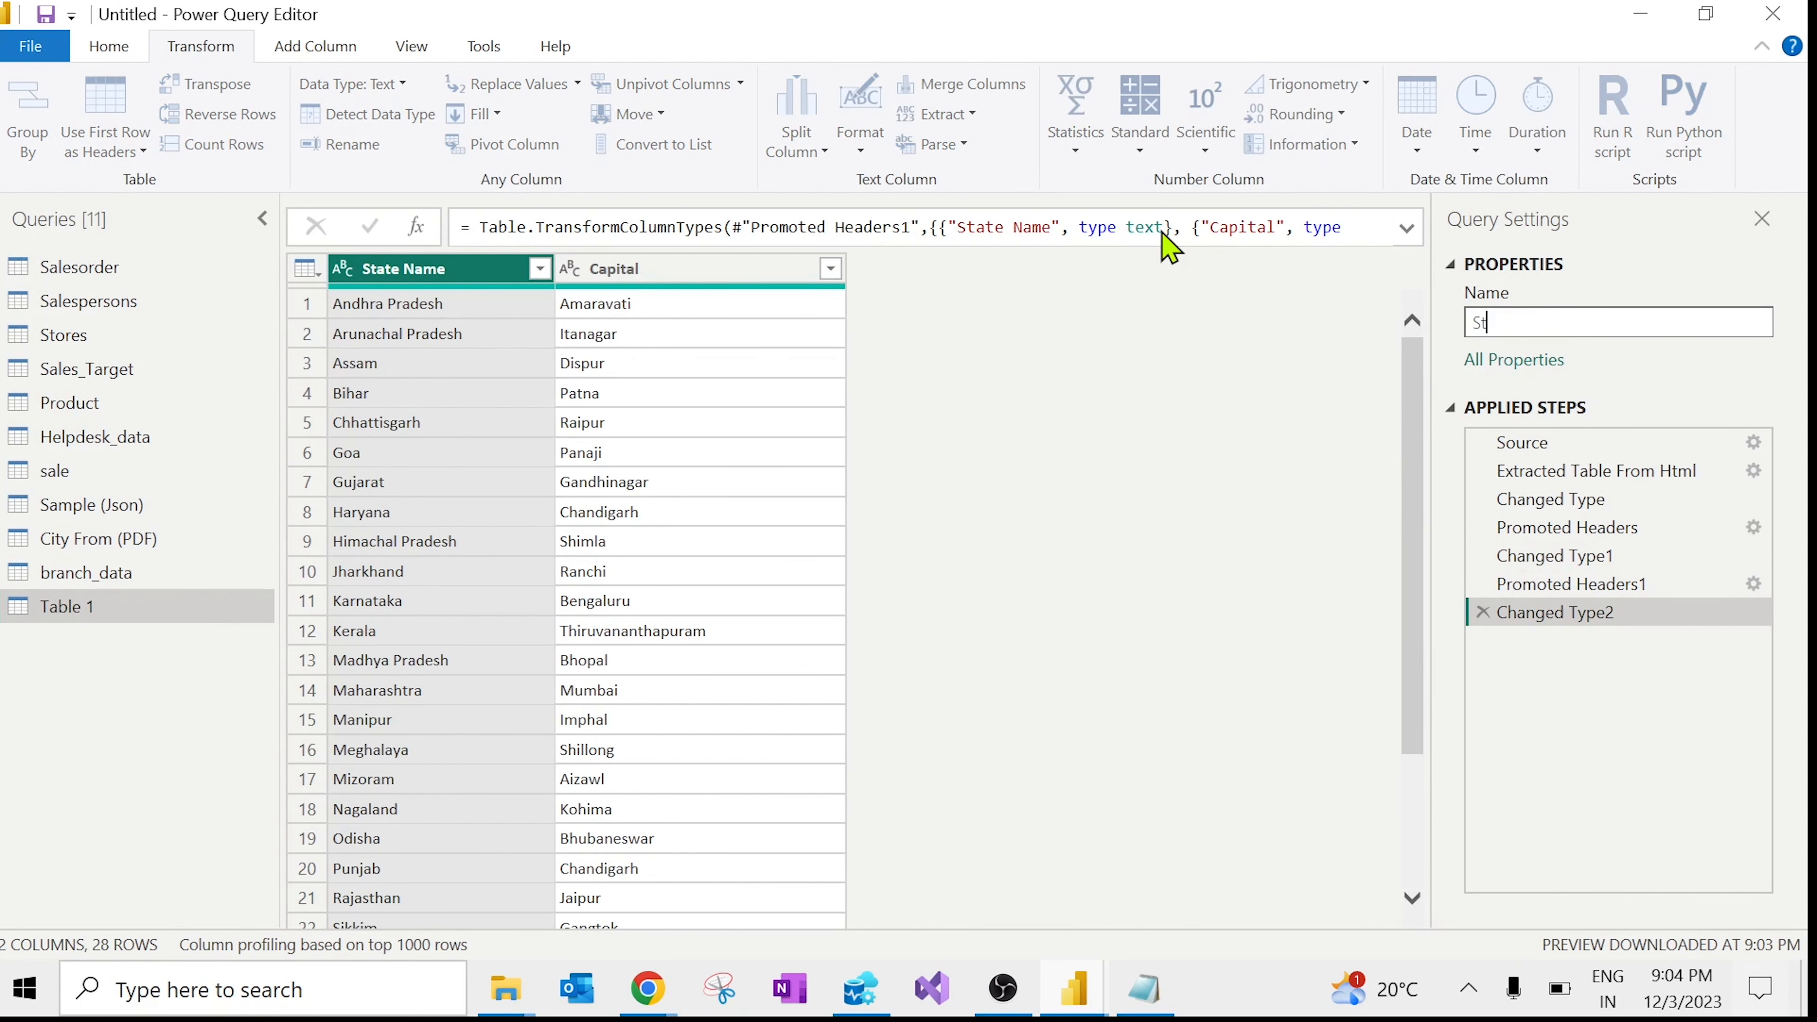
left_click(179, 698)
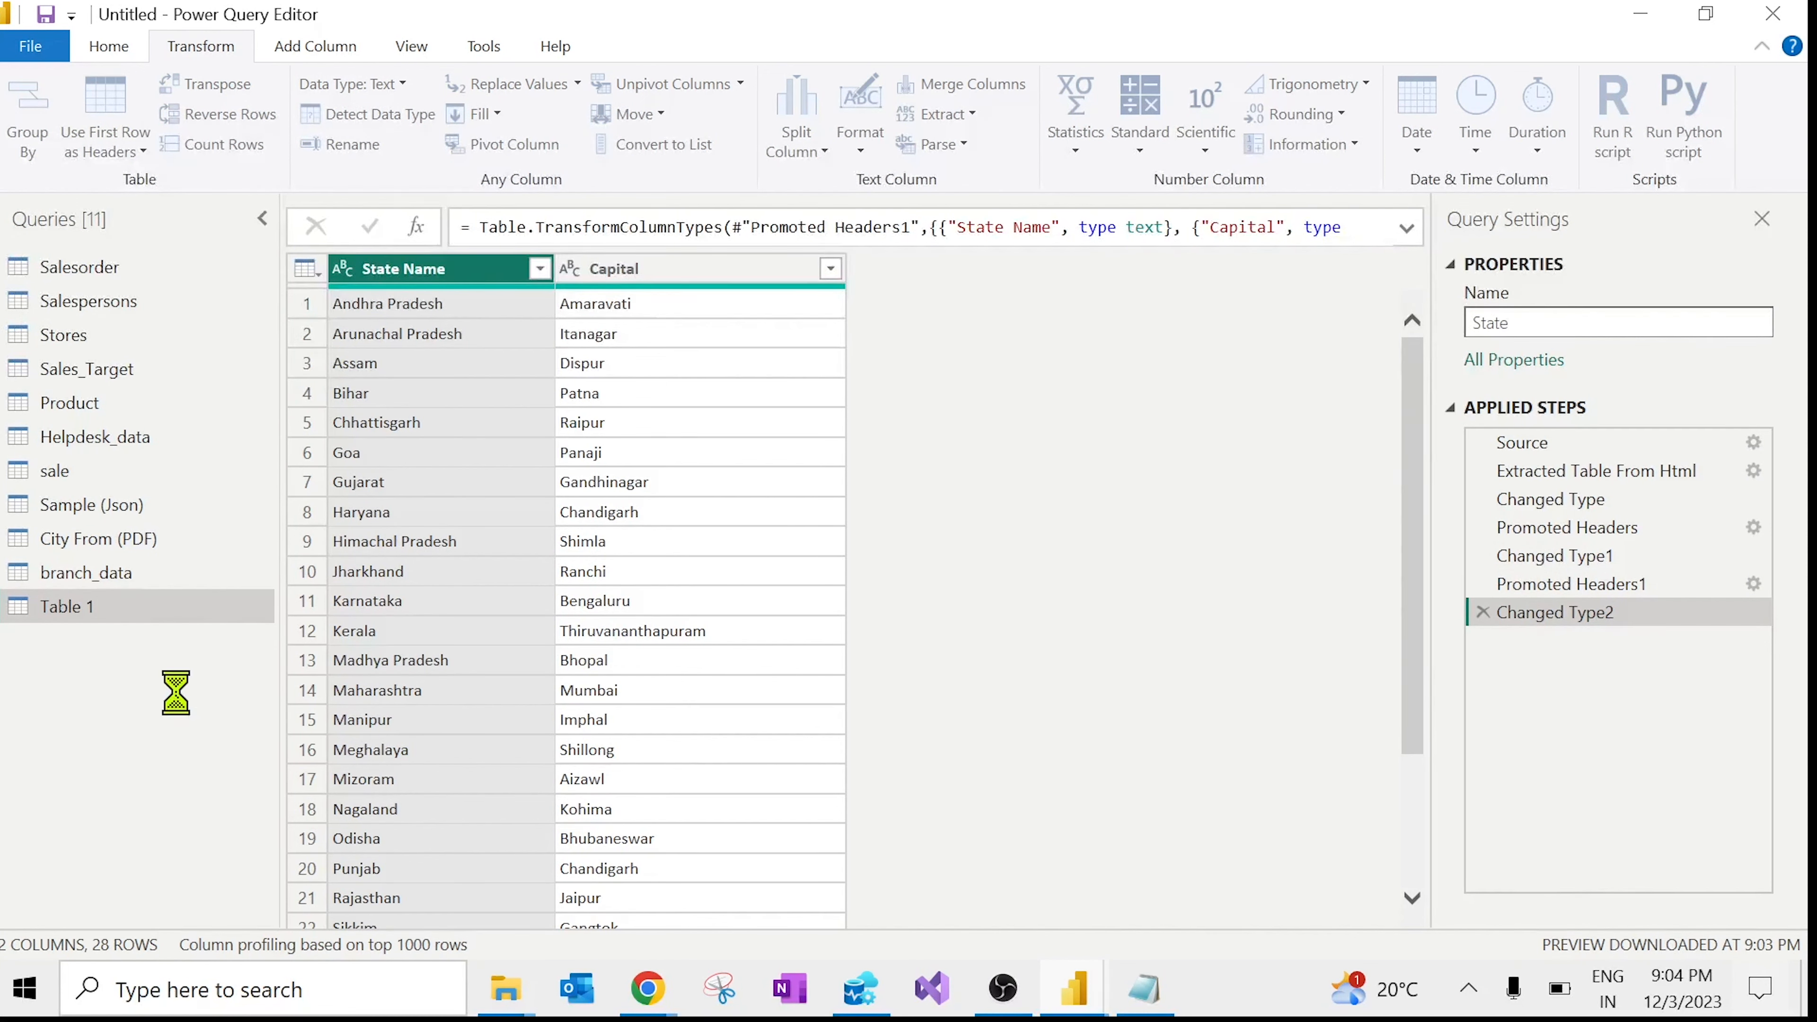
left_click(109, 47)
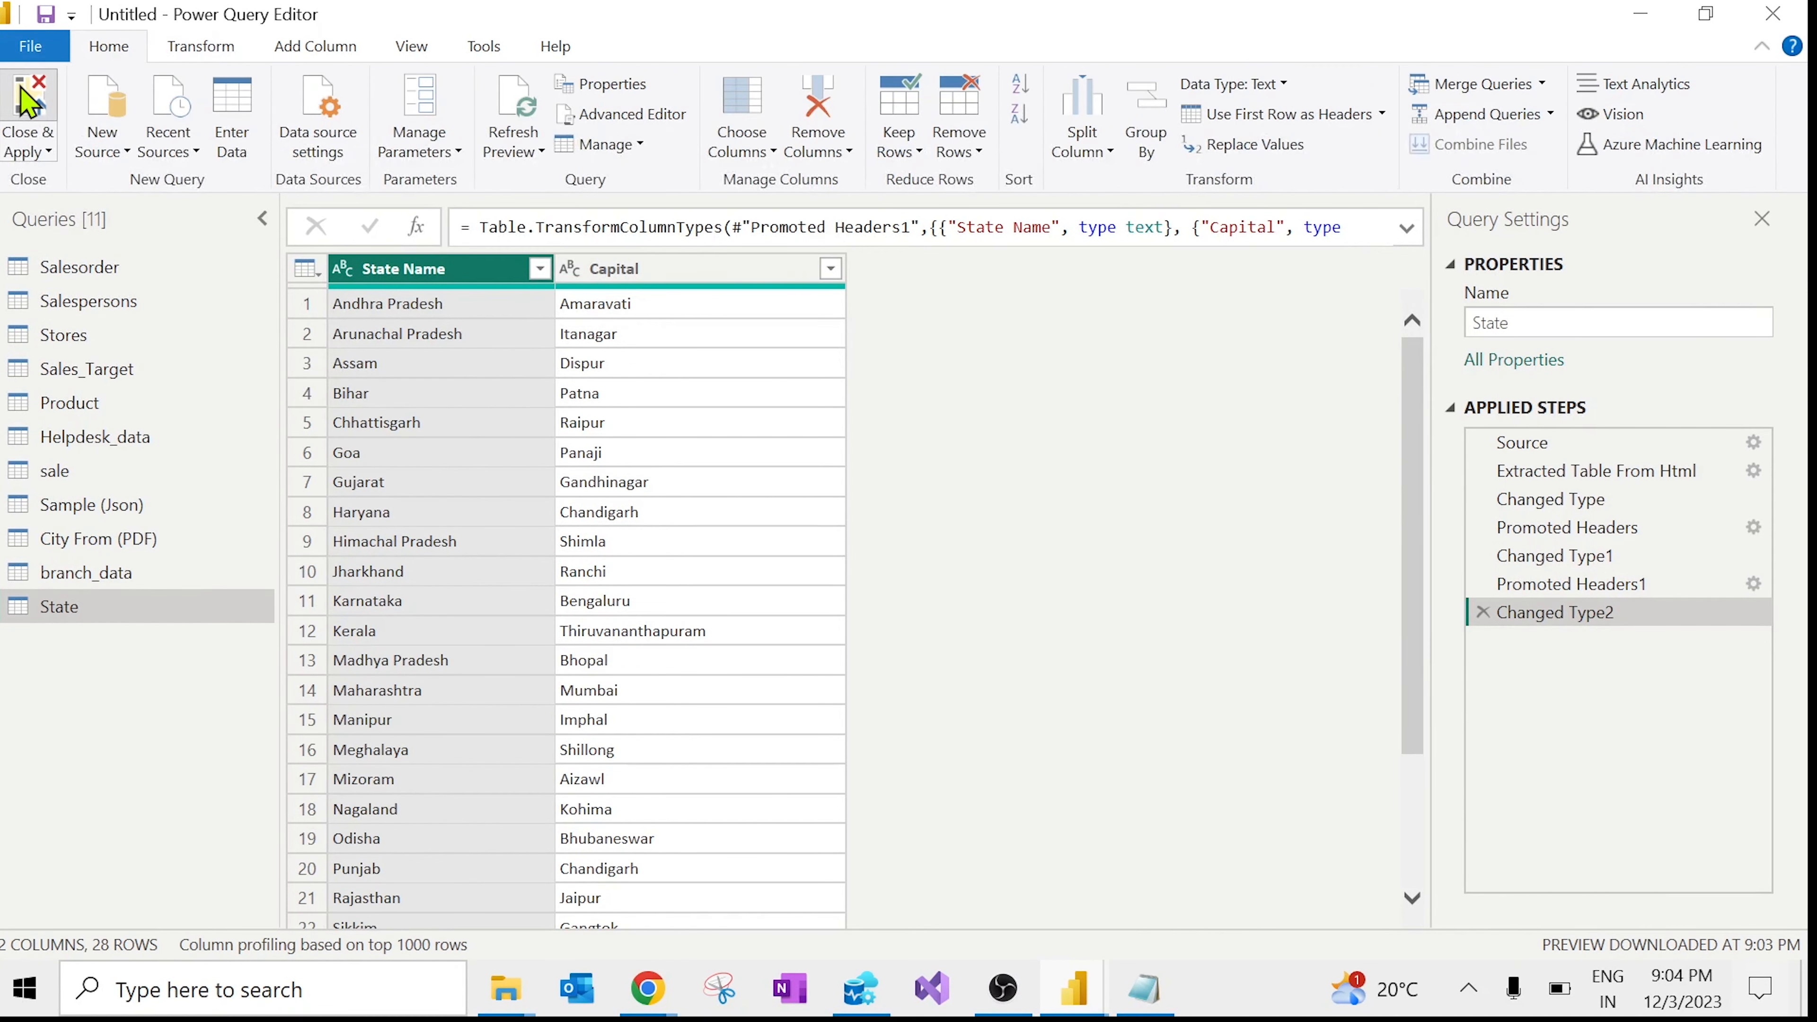
left_click(27, 103)
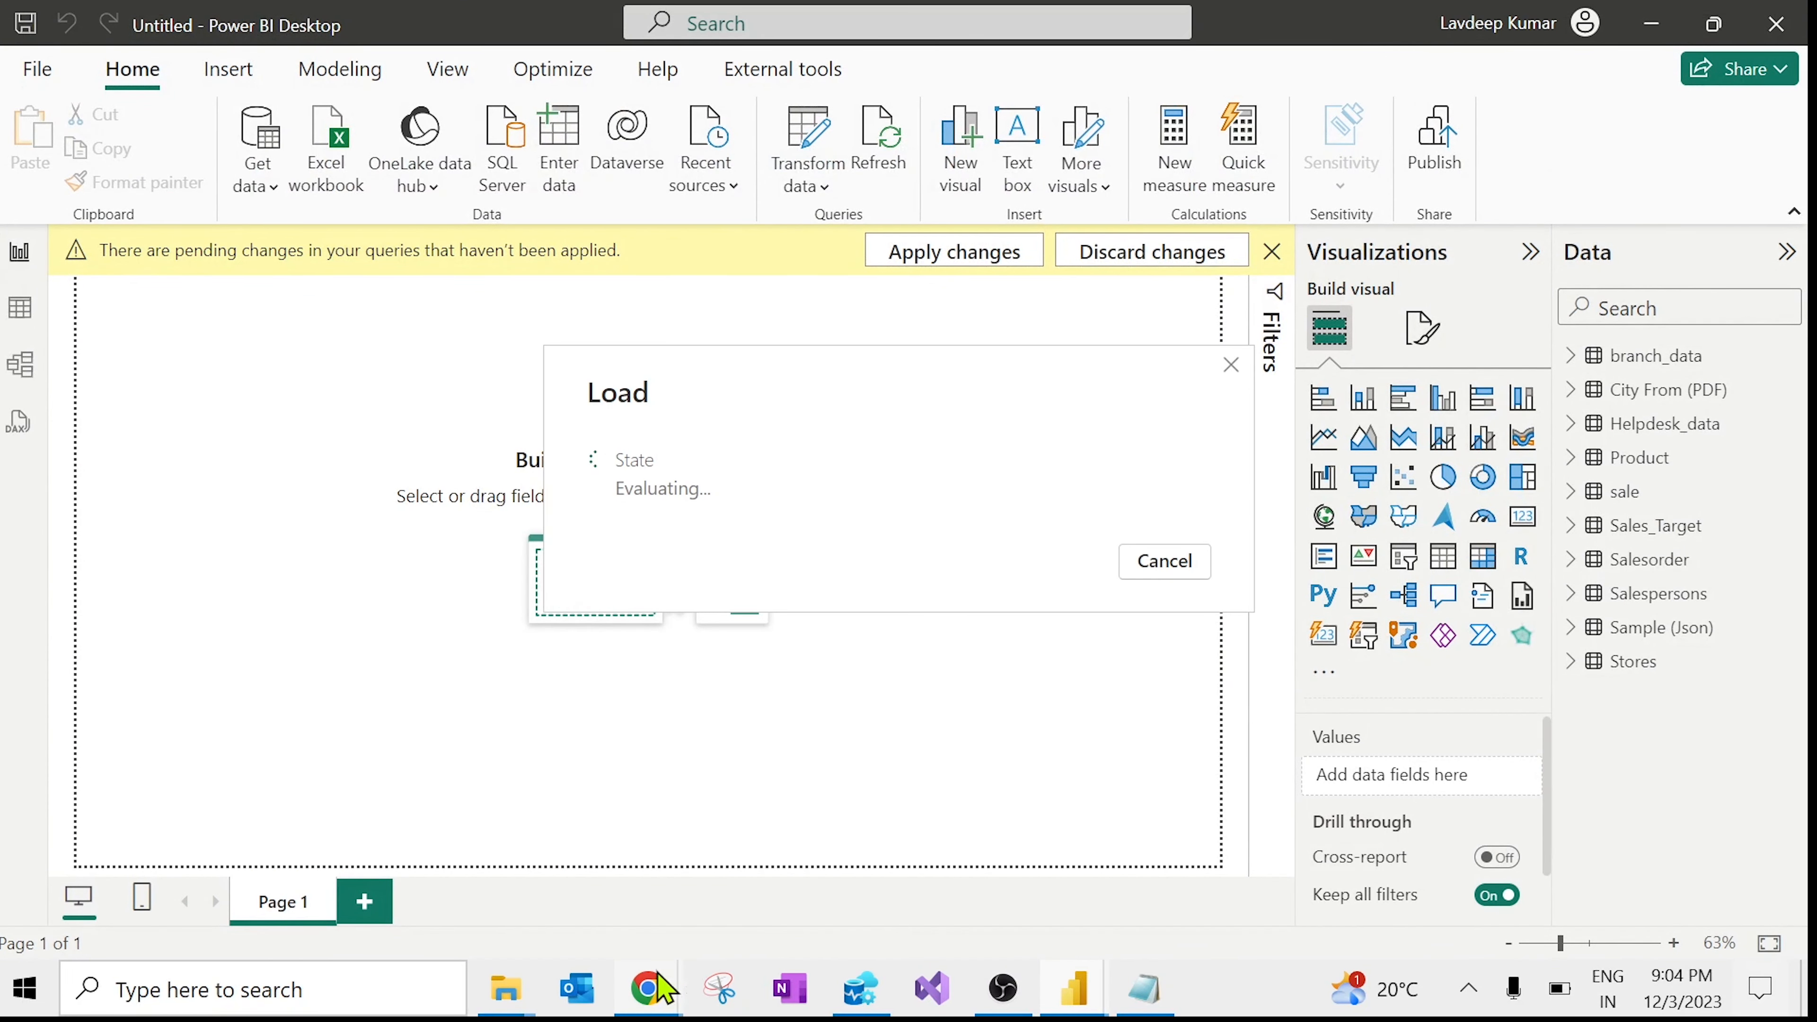
Step: Switch to the Canva presentation in Chrome and review the page 25 overview of tables and their data sources
mouse_move(647, 988)
left_click(561, 888)
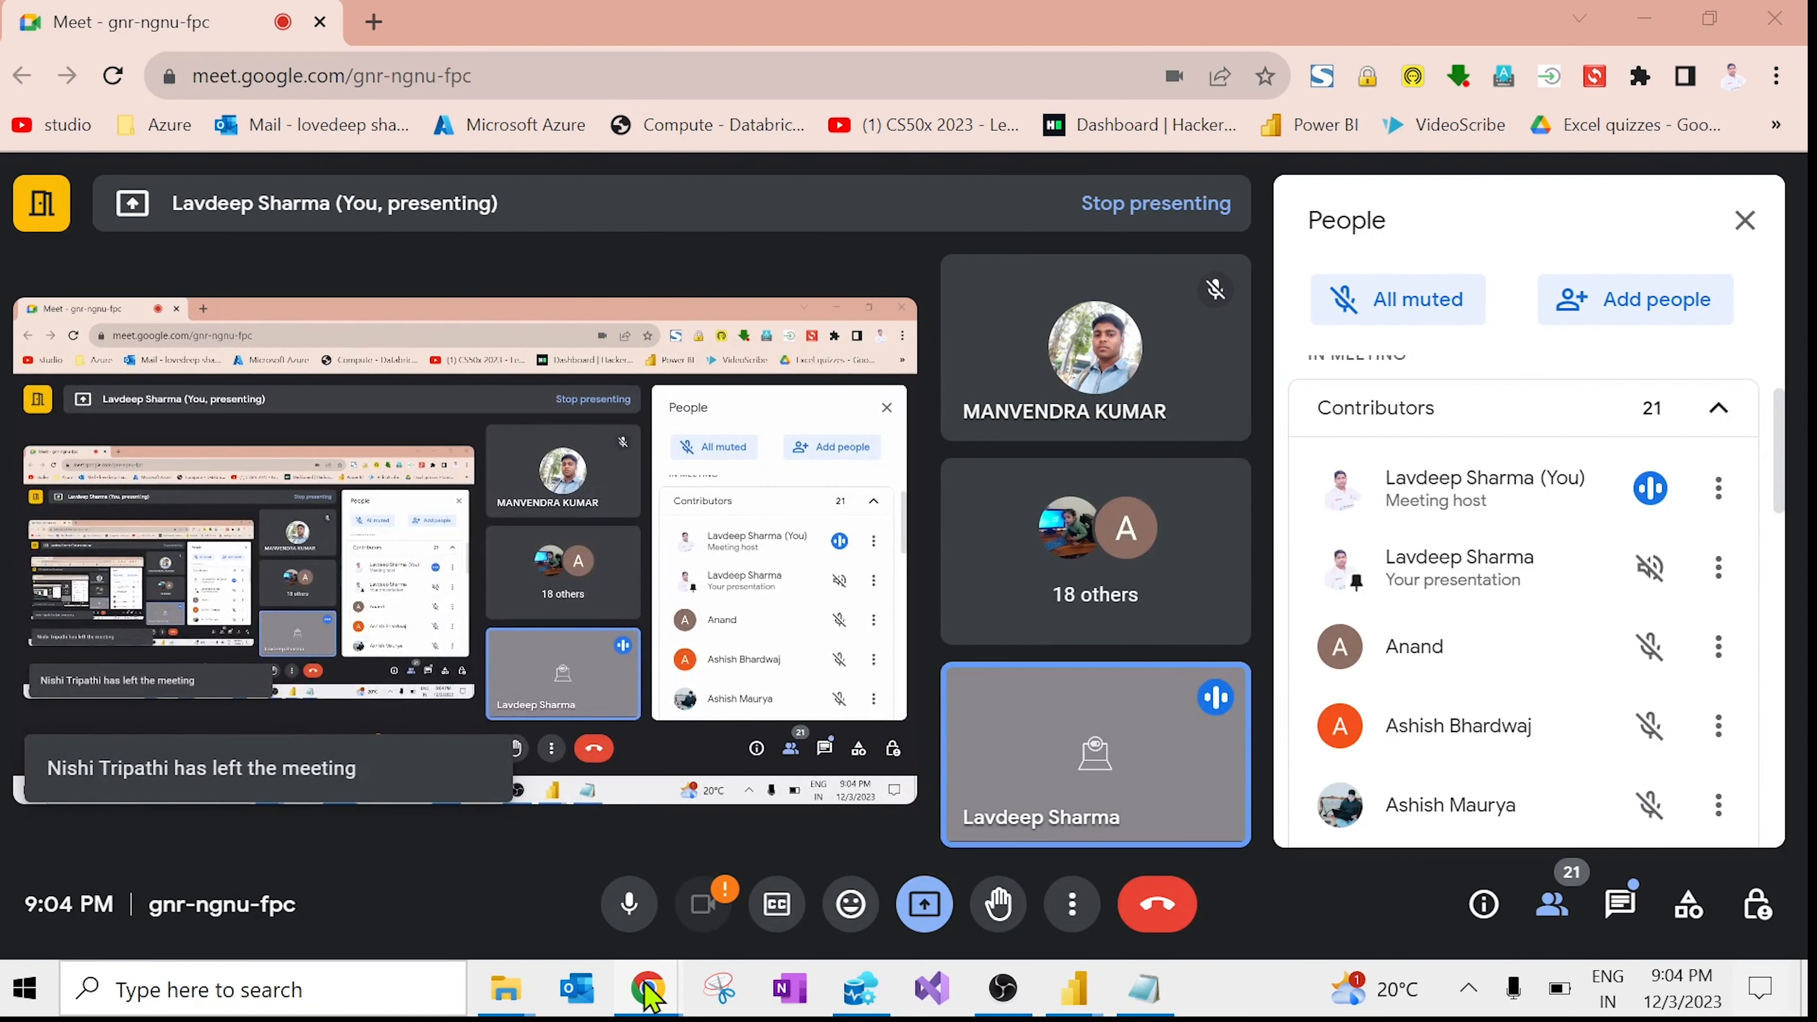
mouse_move(647, 988)
left_click(433, 856)
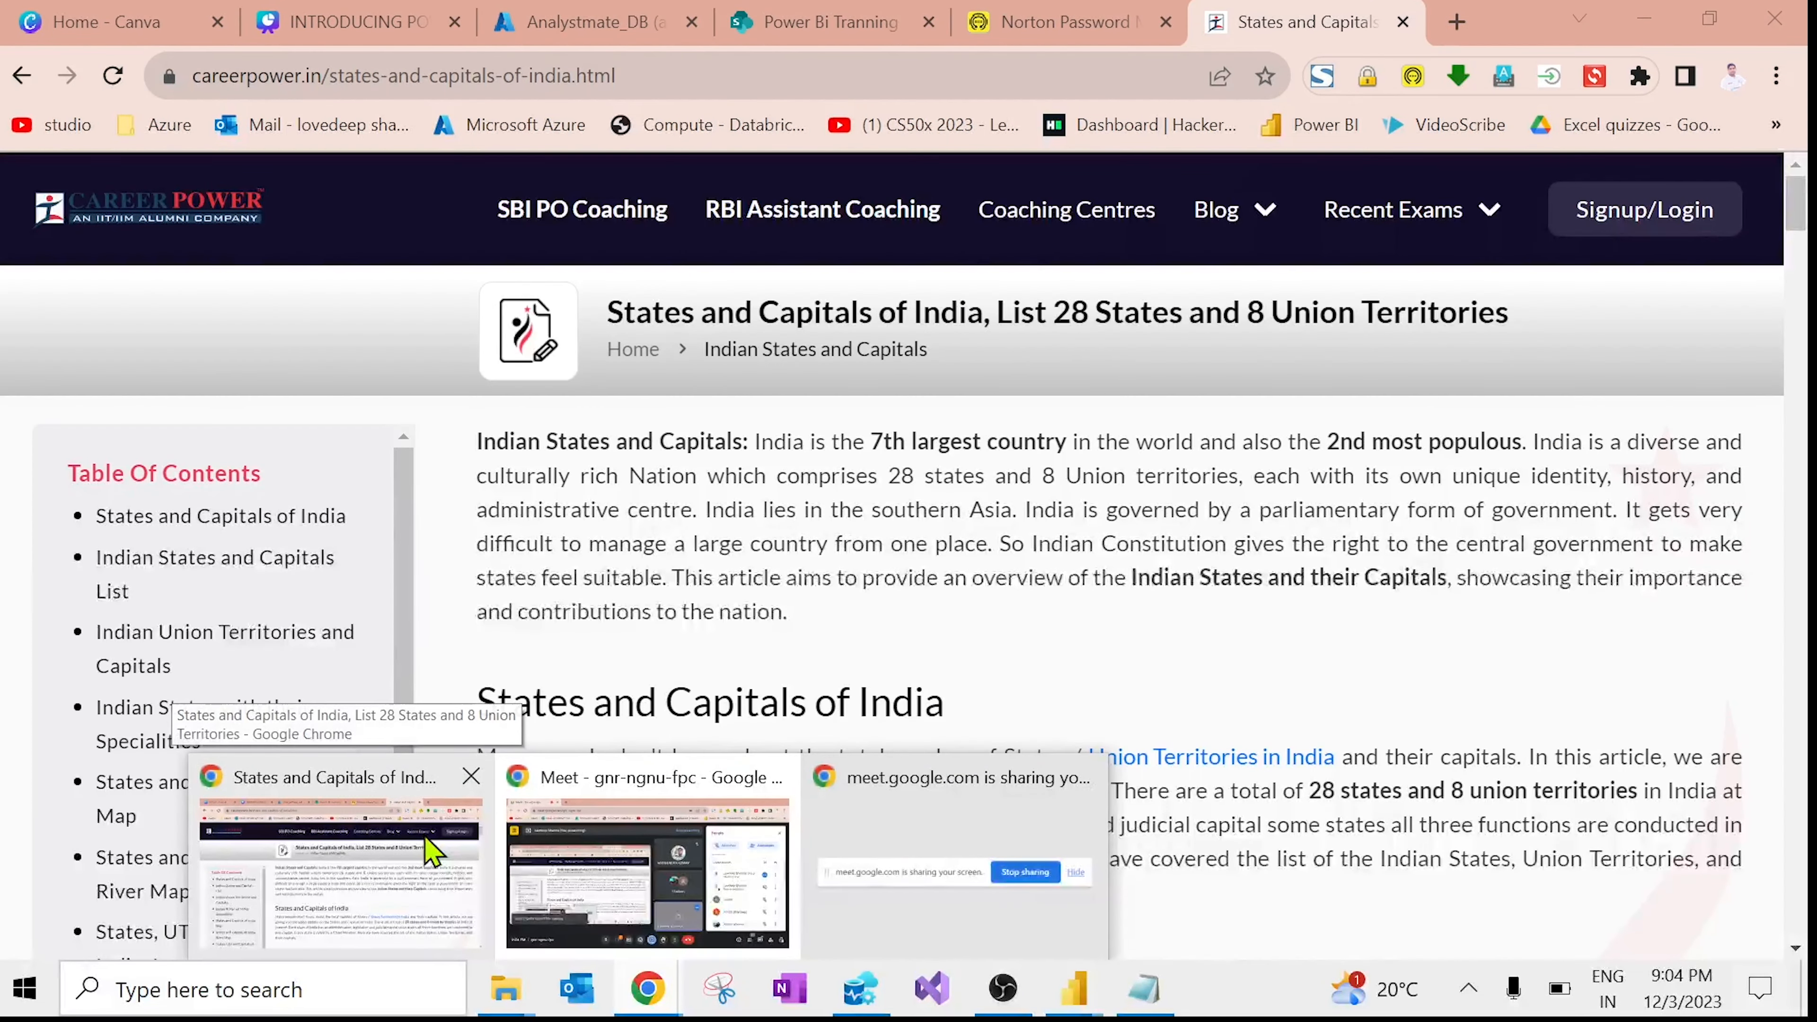
left_click(331, 32)
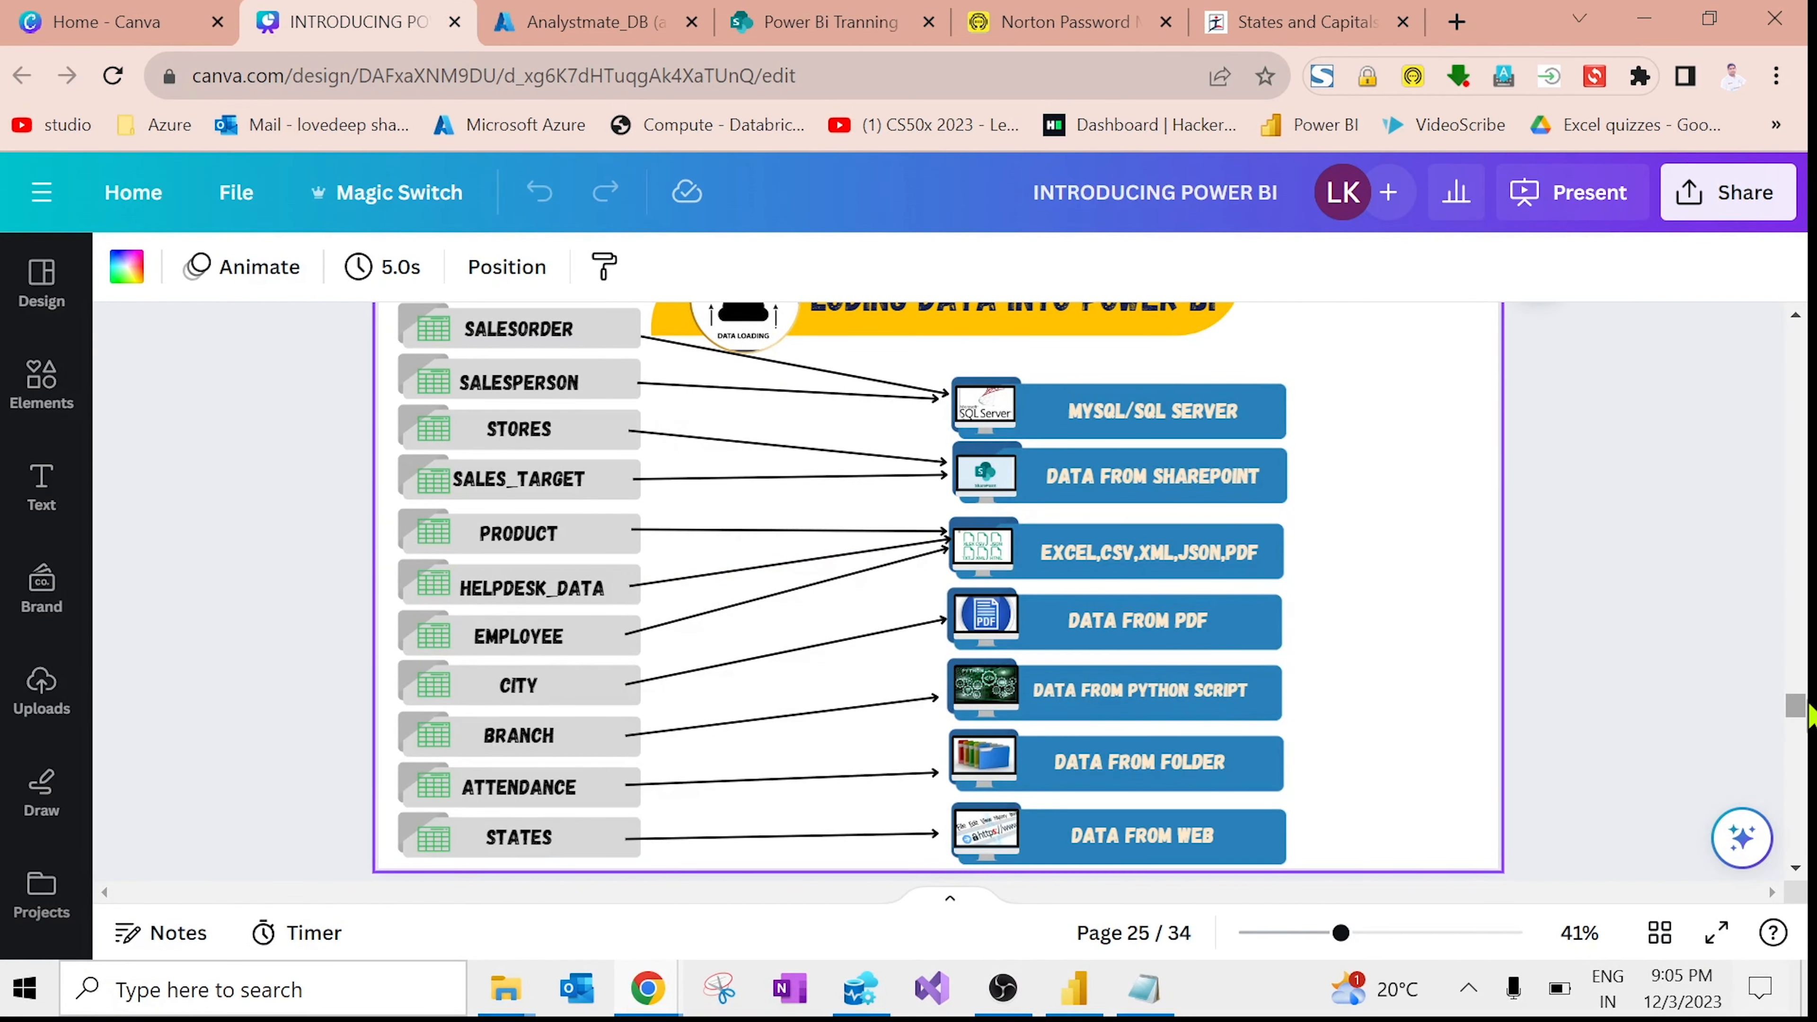
left_click_drag(1810, 716, 1798, 706)
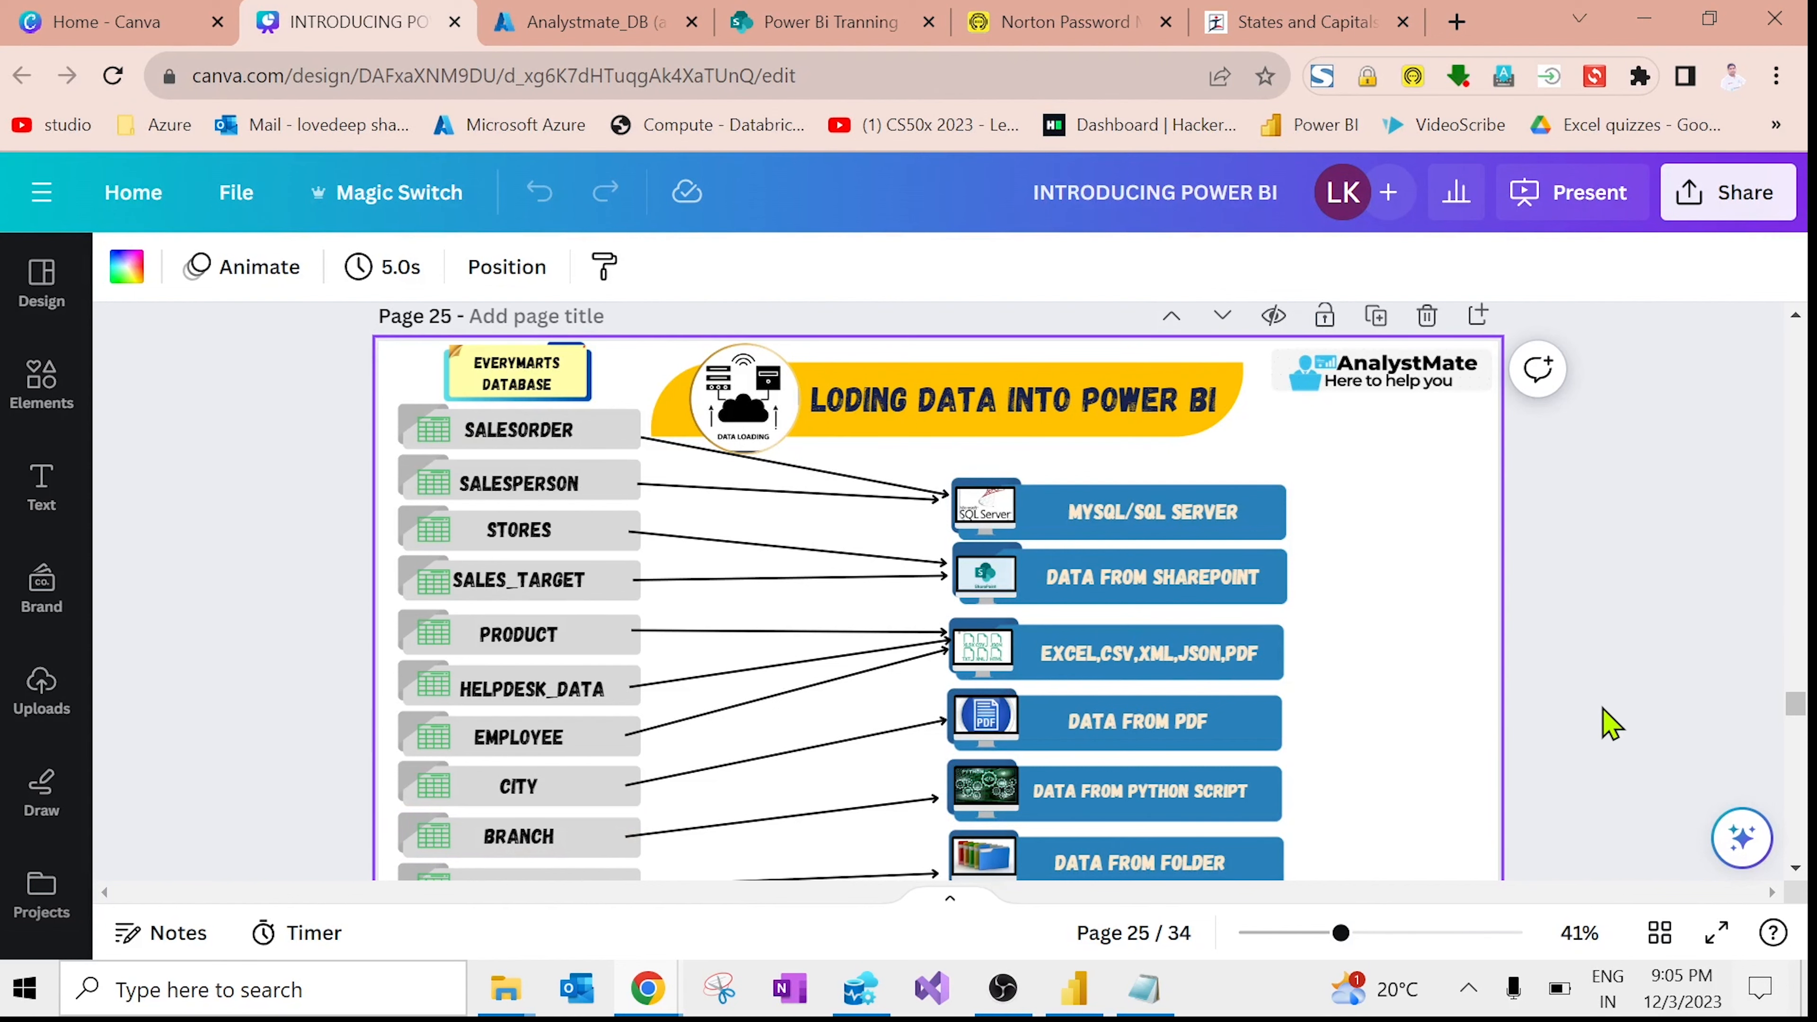
left_click(1610, 724)
scroll(1610, 724, "down", 3)
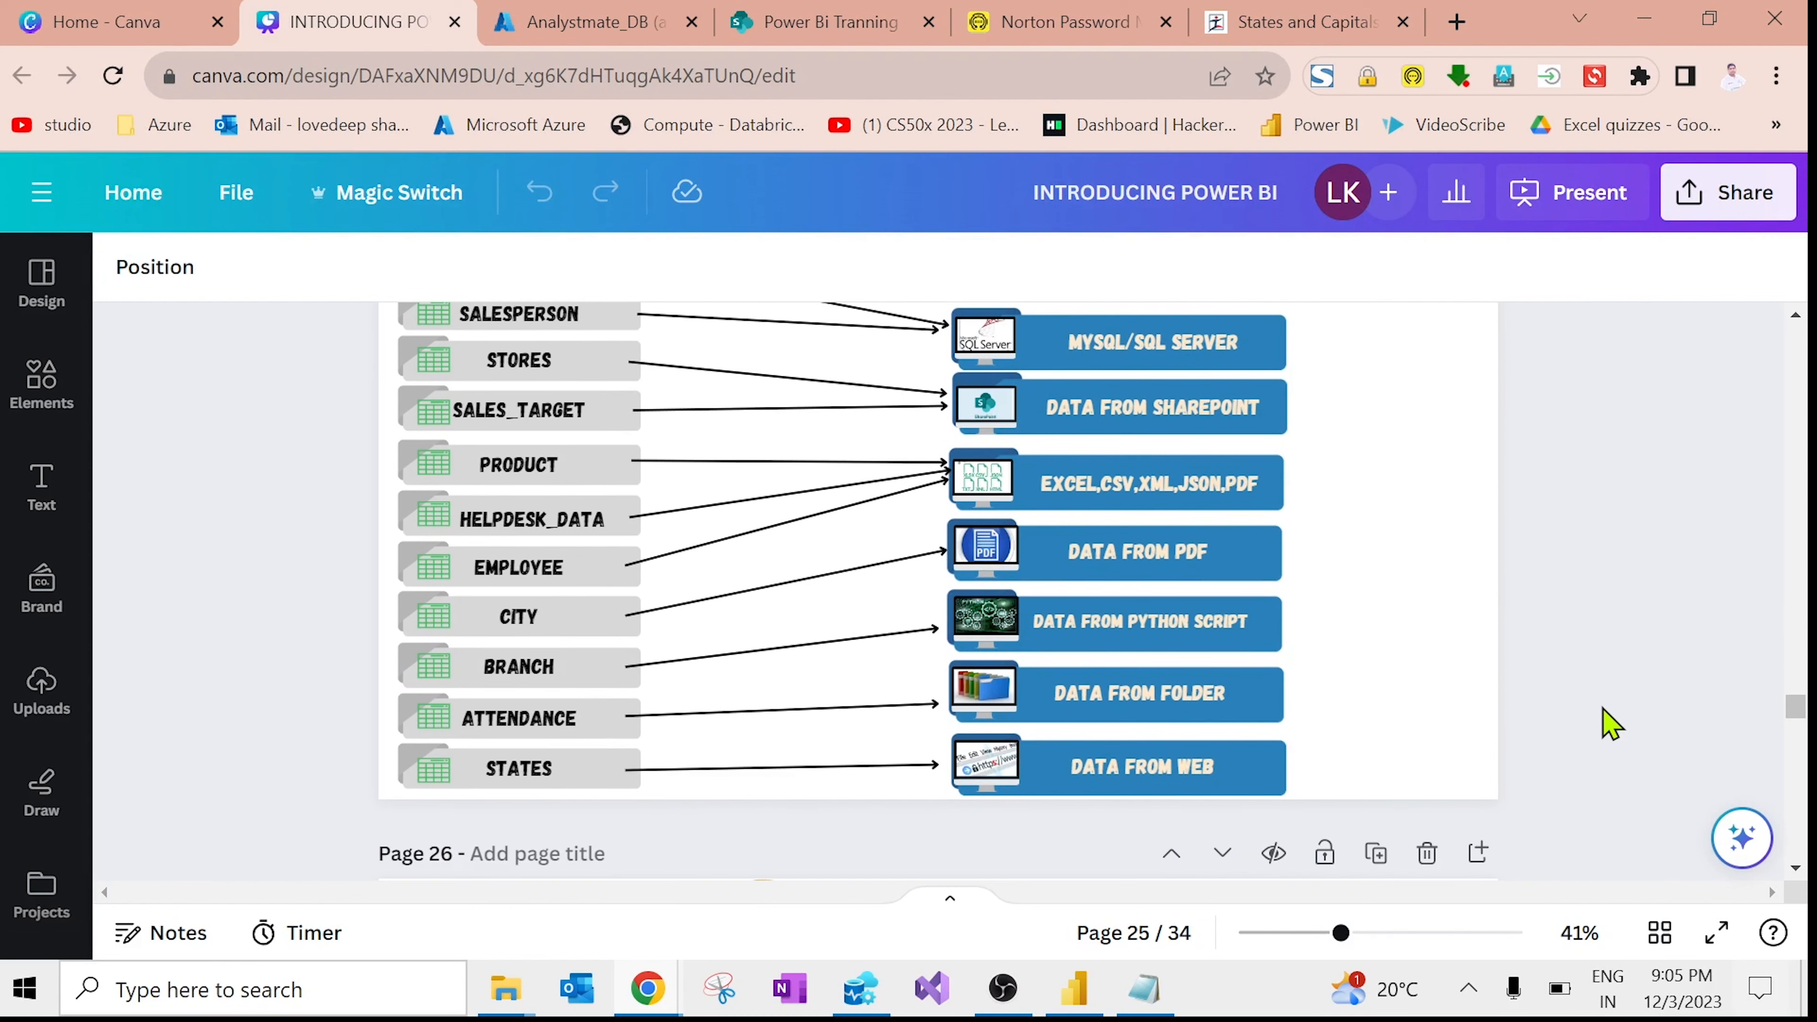
scroll(1610, 725, "up", 2)
scroll(1610, 725, "down", 1)
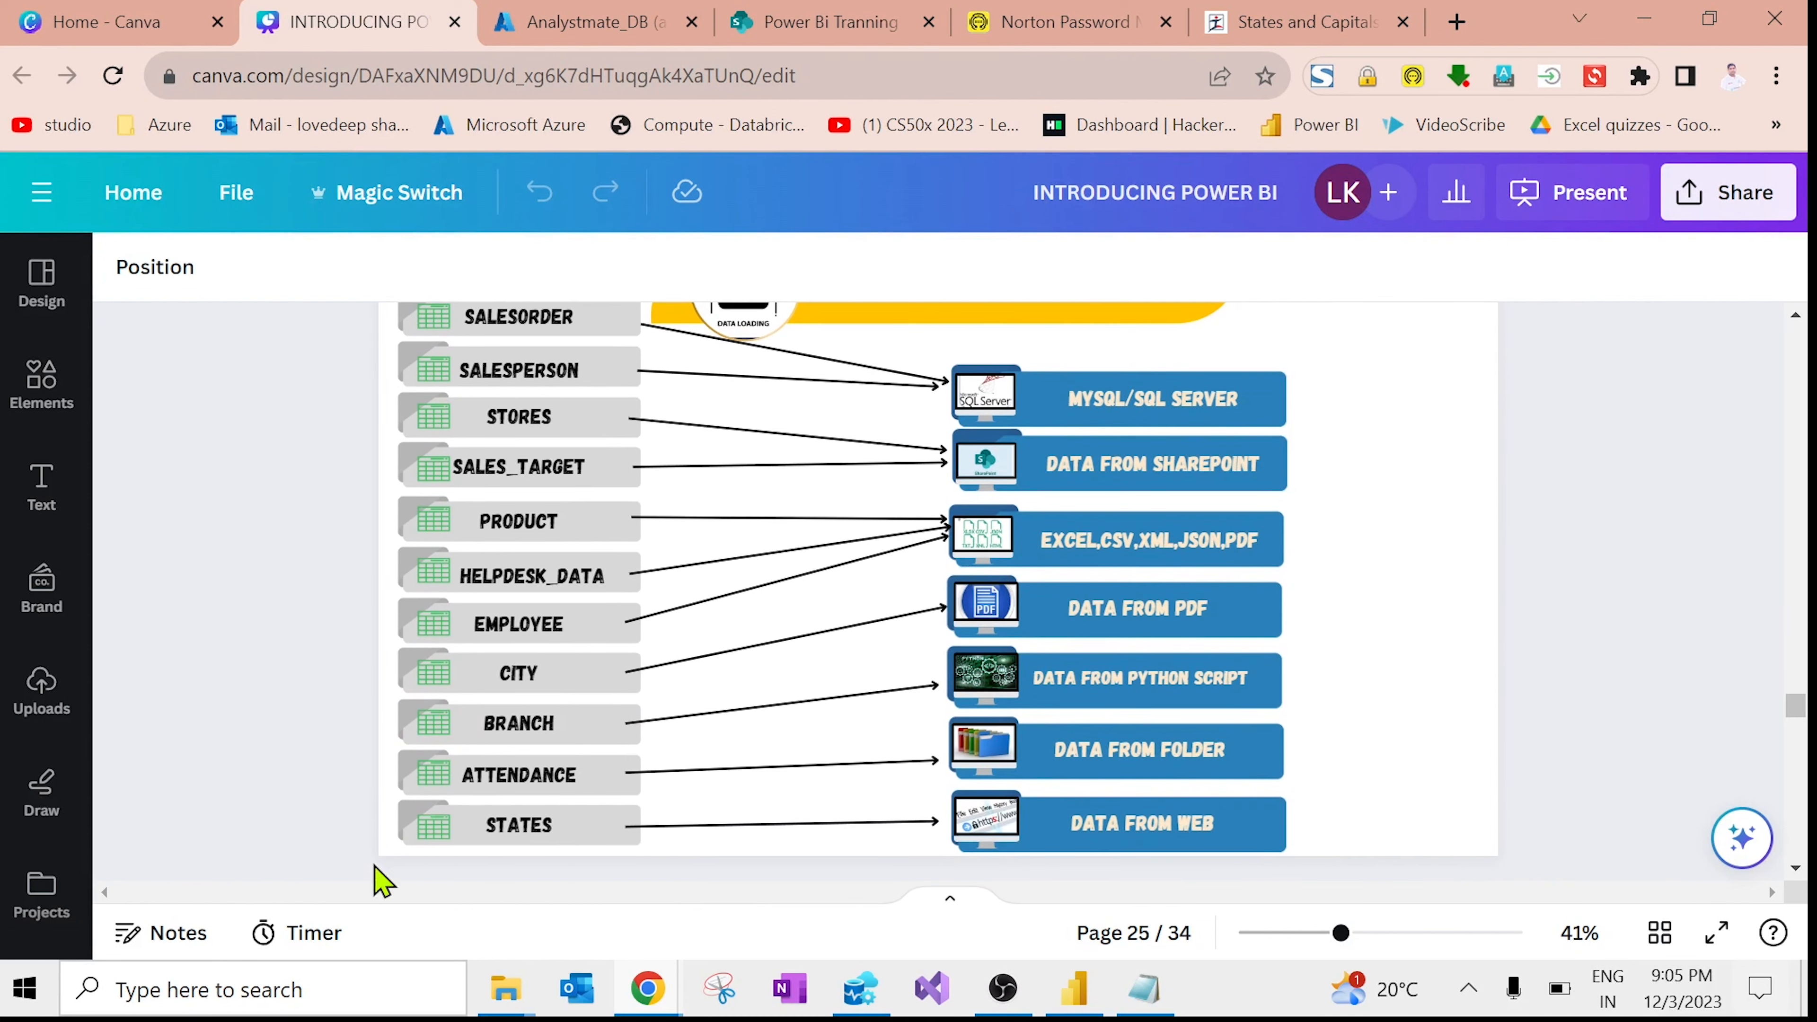
Step: Switch to the Google Meet window, hide its participant list, and minimize the window
mouse_move(647, 992)
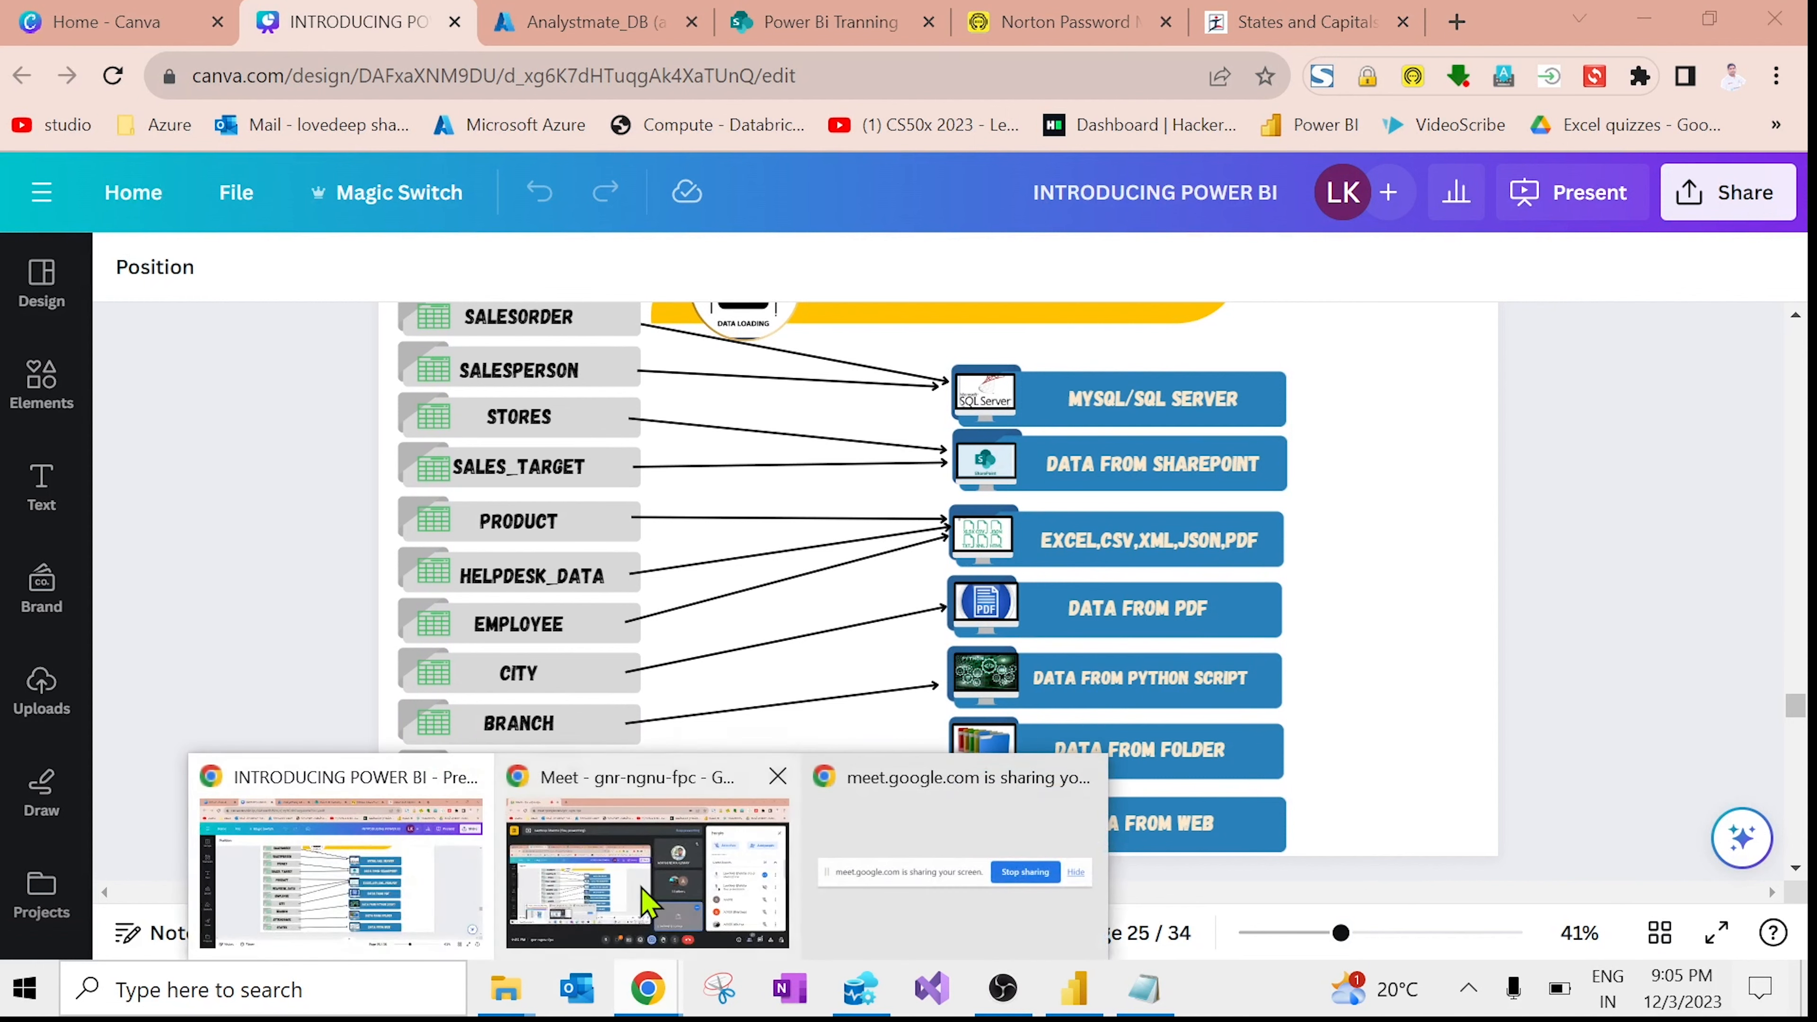
left_click(945, 862)
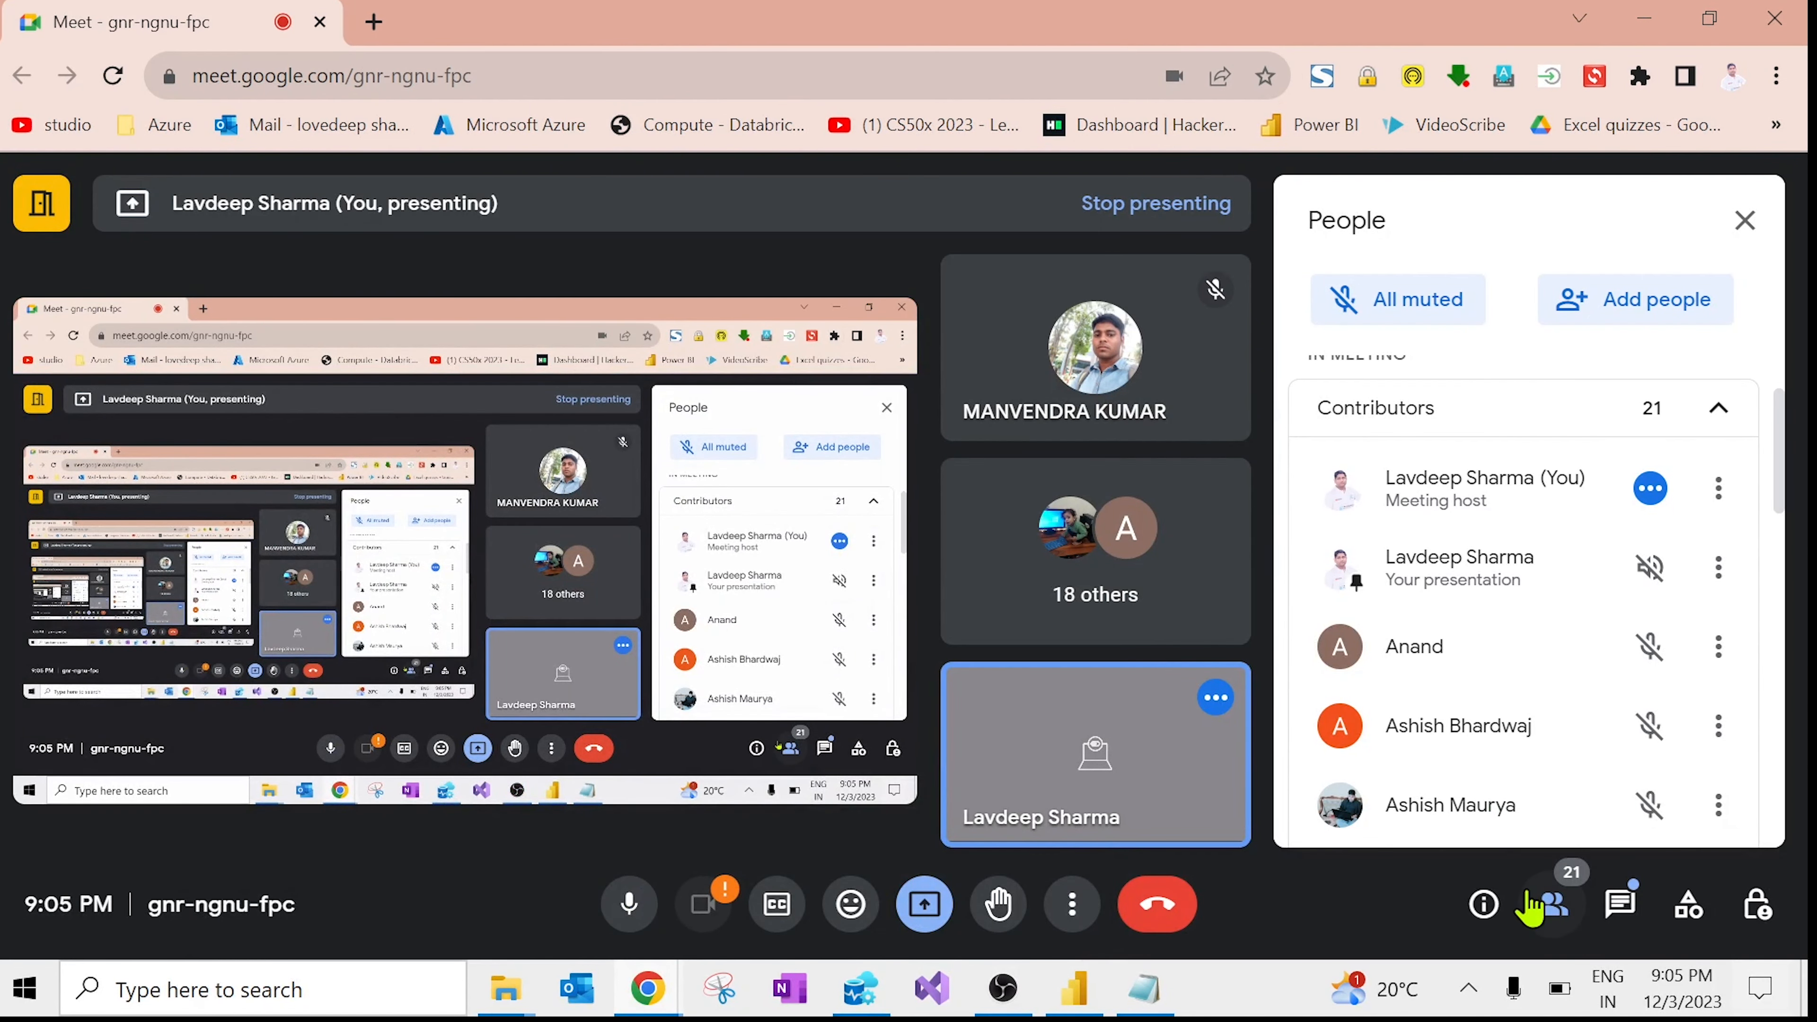
left_click(1553, 905)
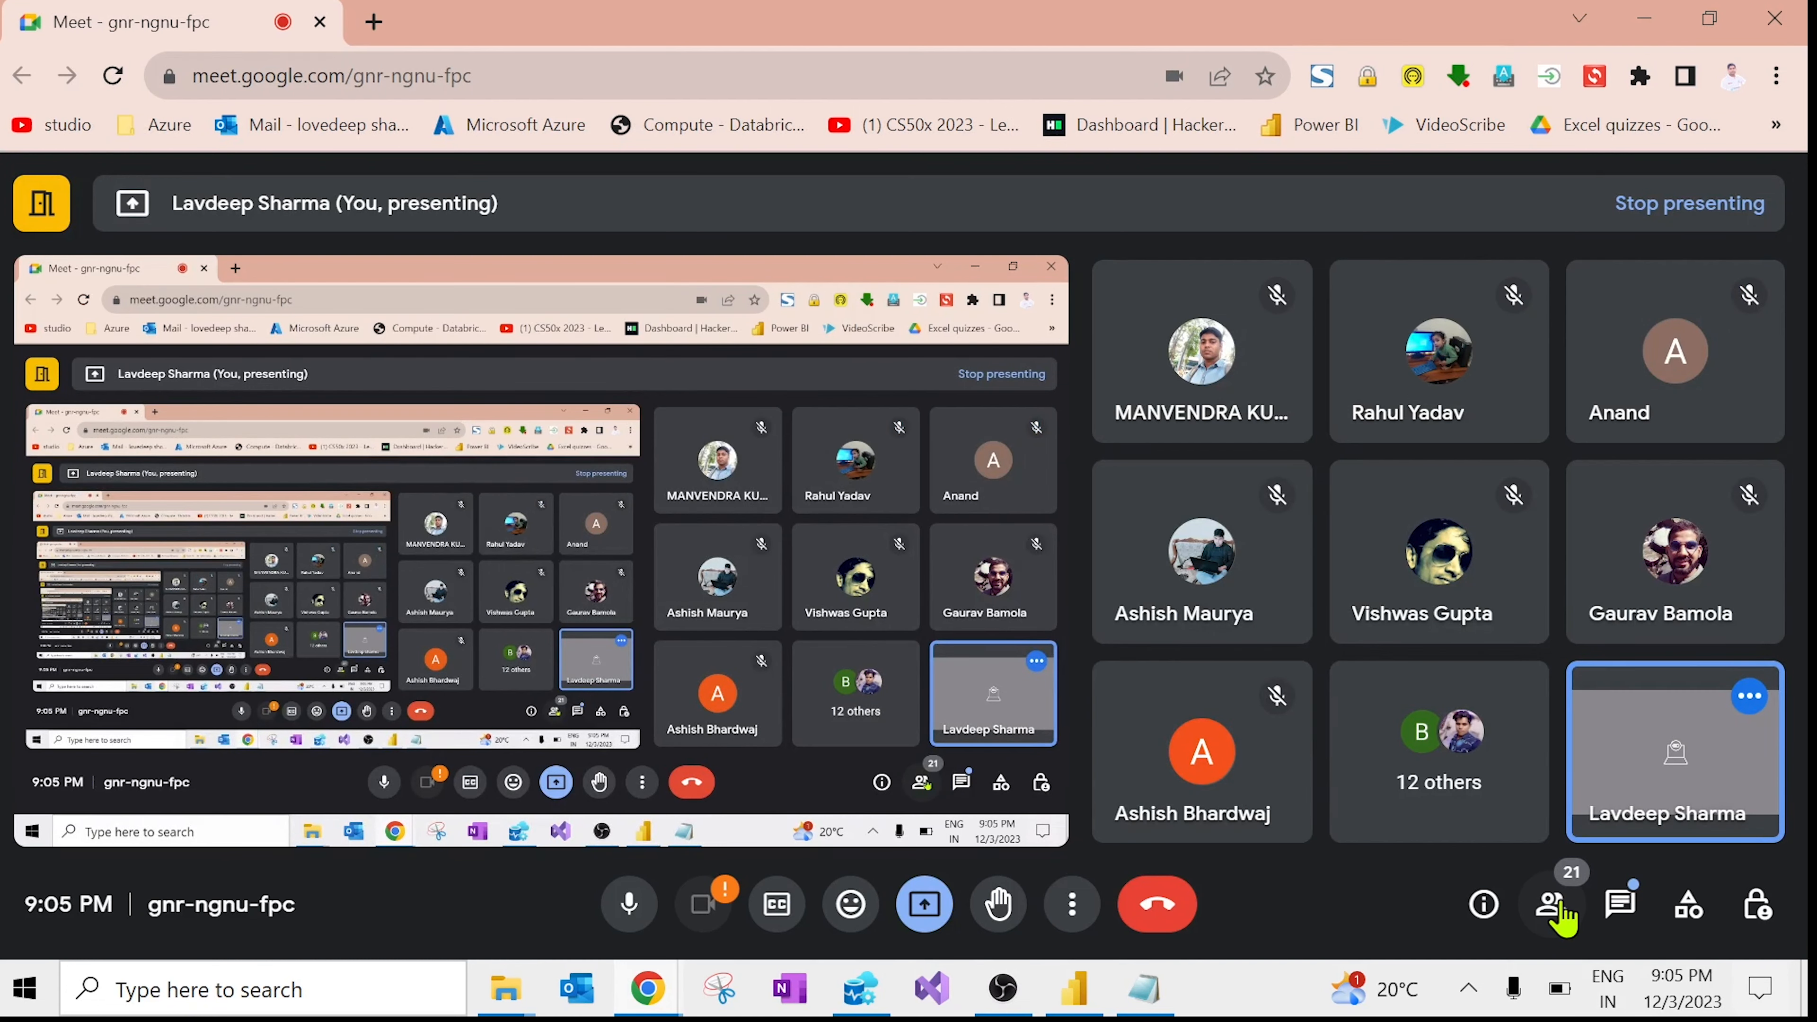
left_click(1657, 22)
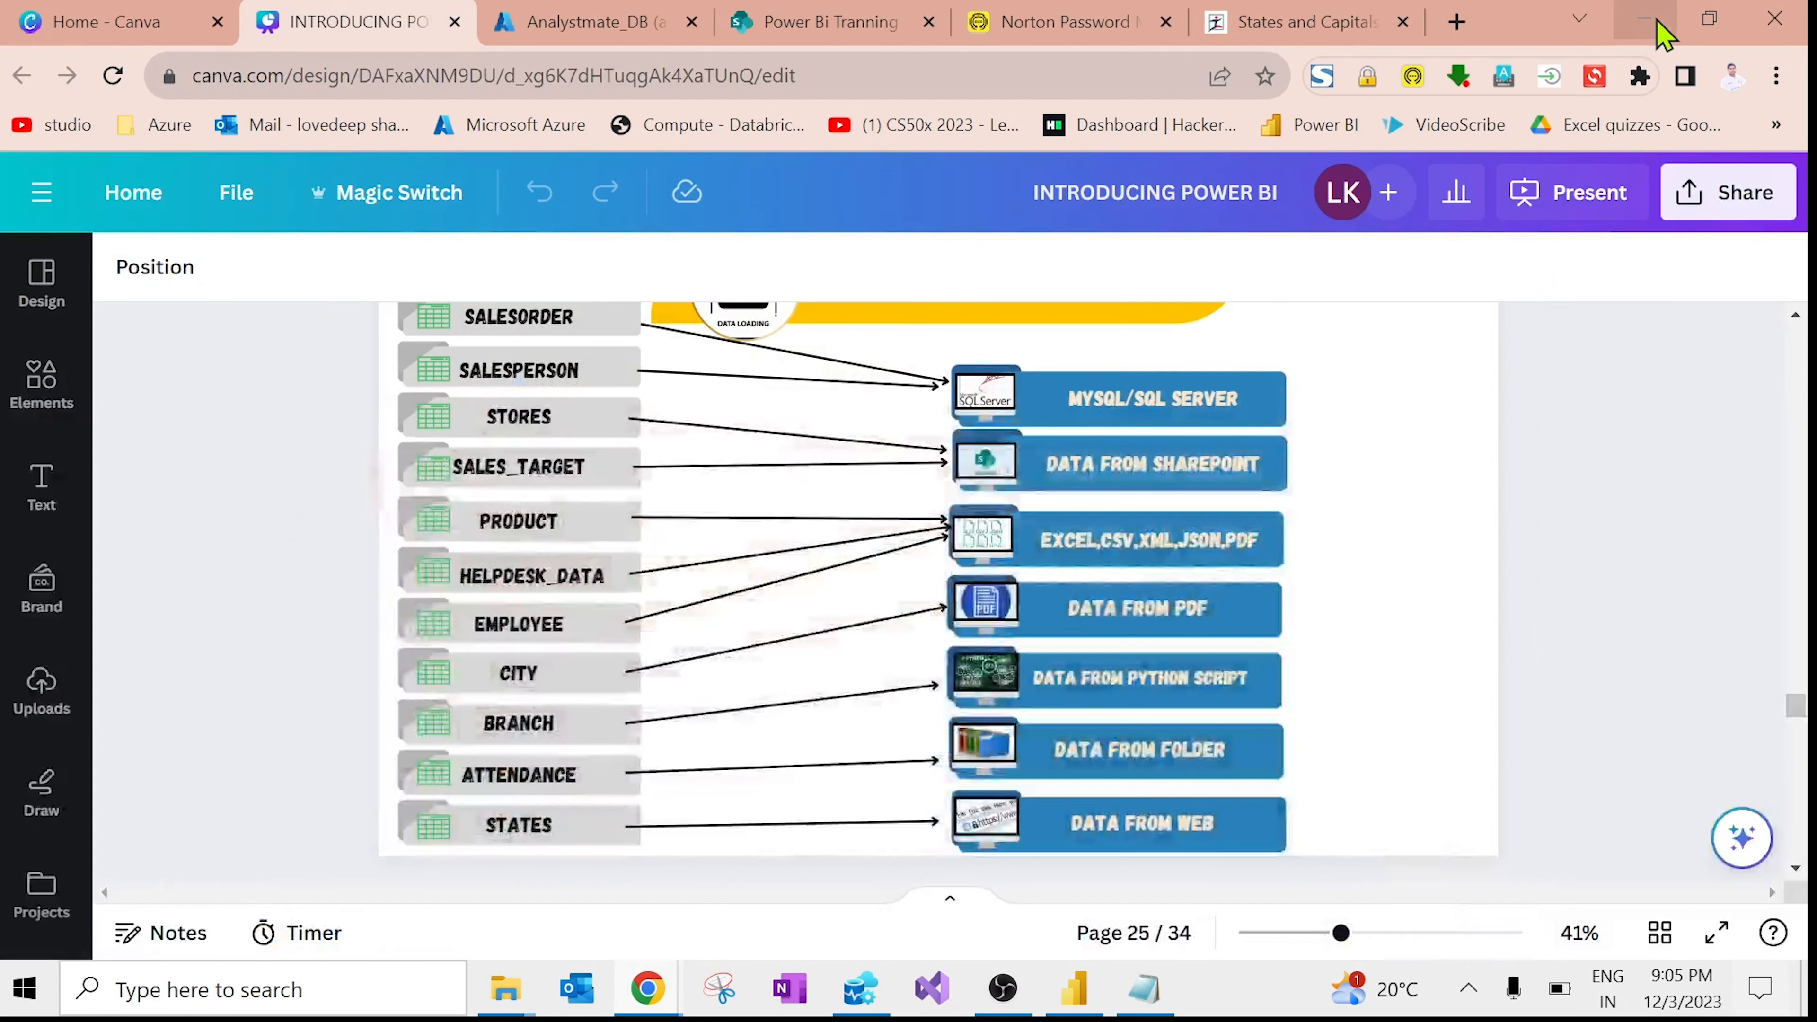
Step: Switch to Power BI Desktop and save the report as Loading Data in the Class 2 training folder
left_click(1074, 987)
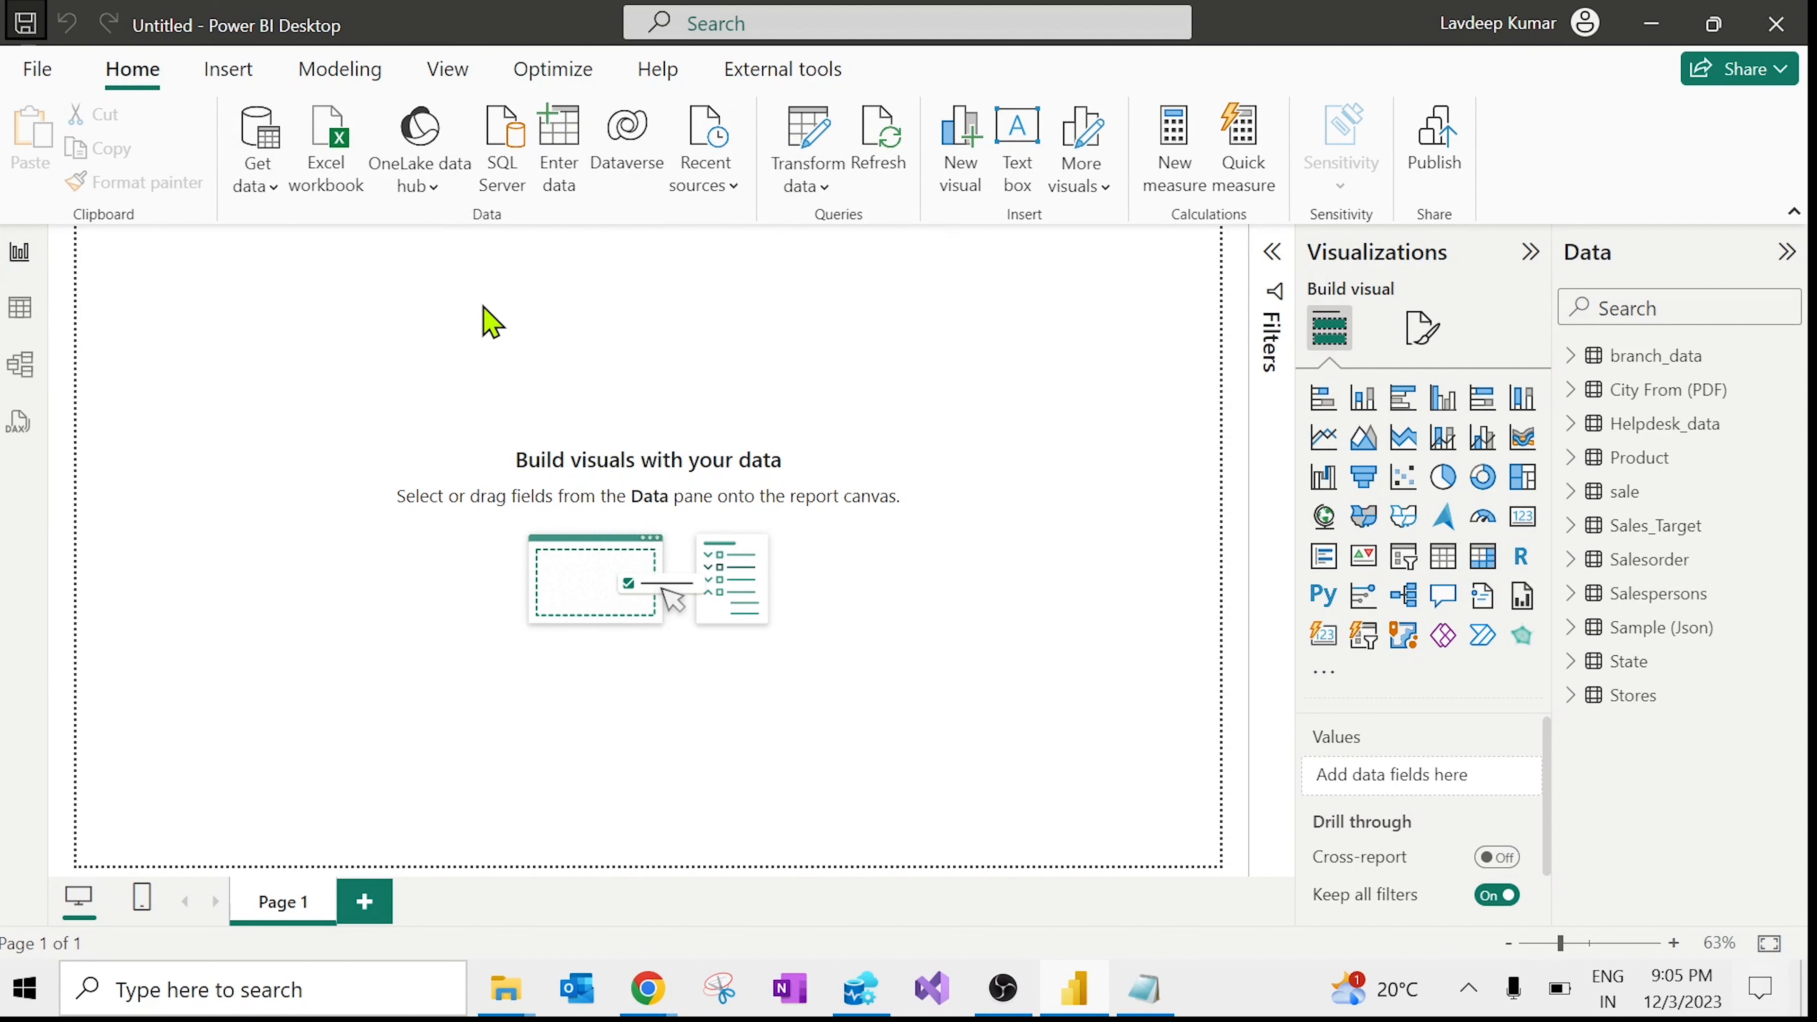
left_click(27, 26)
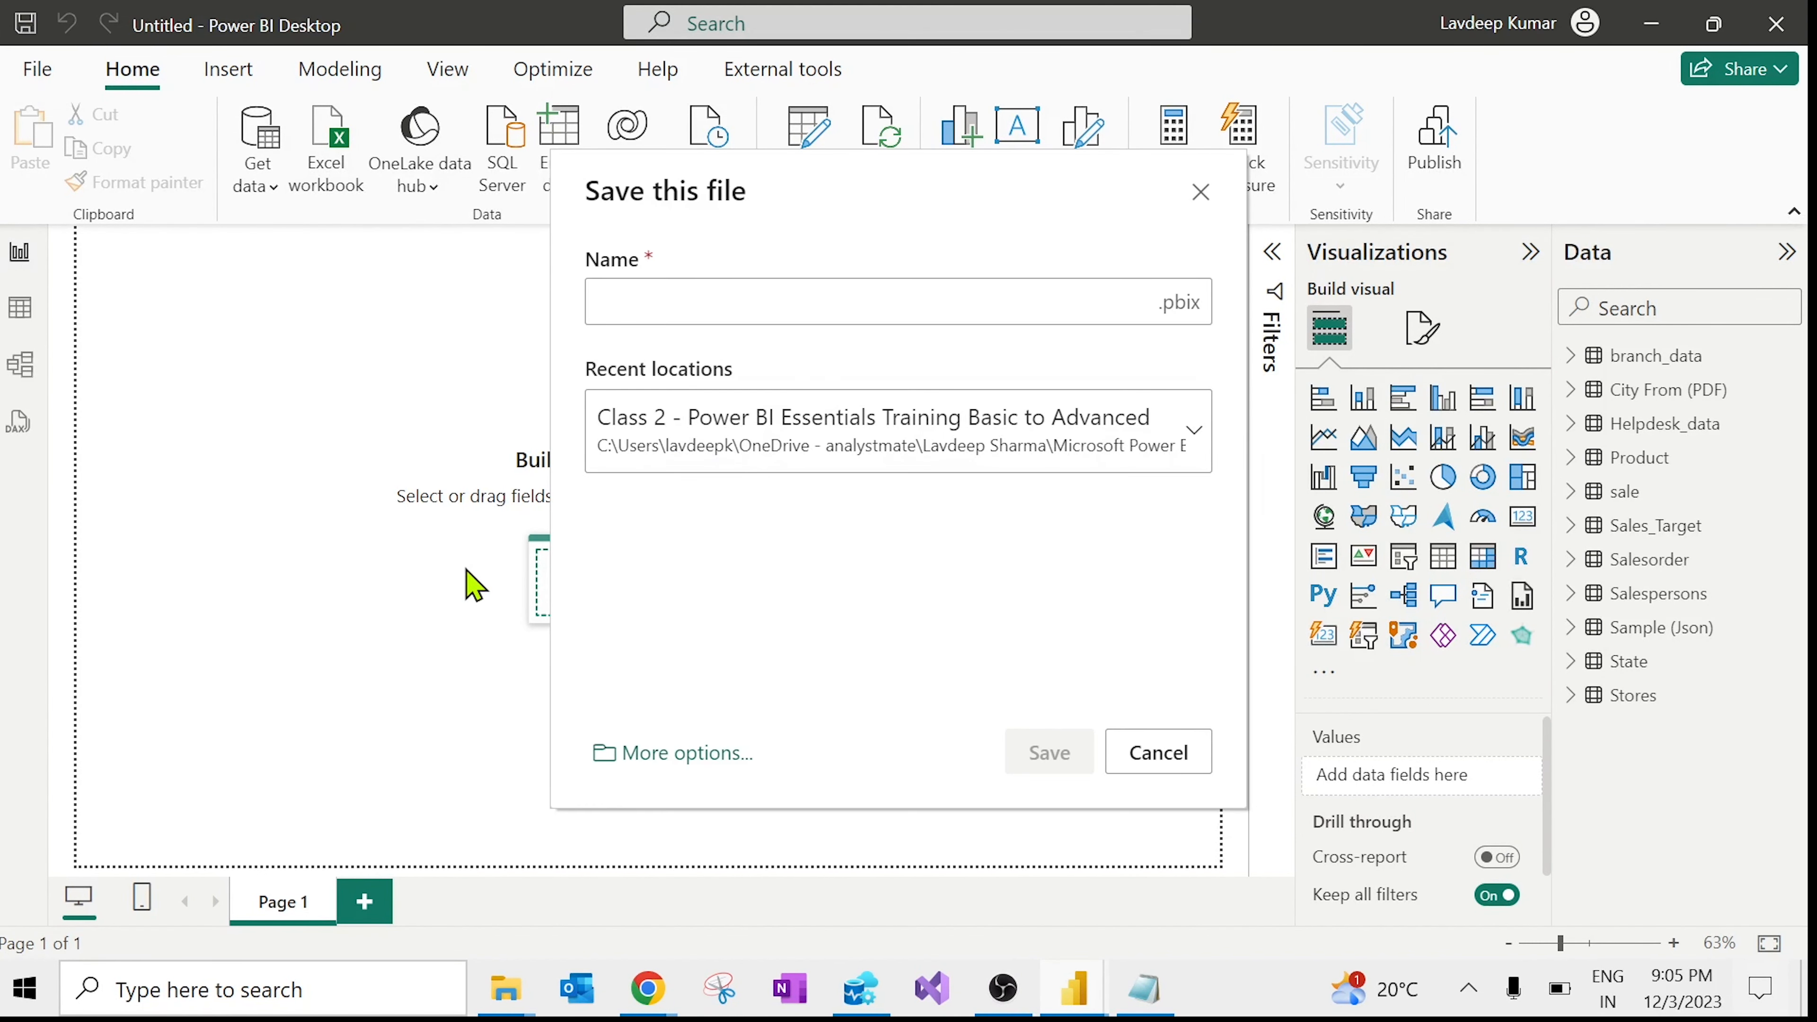
left_click(744, 315)
type("Loading Data")
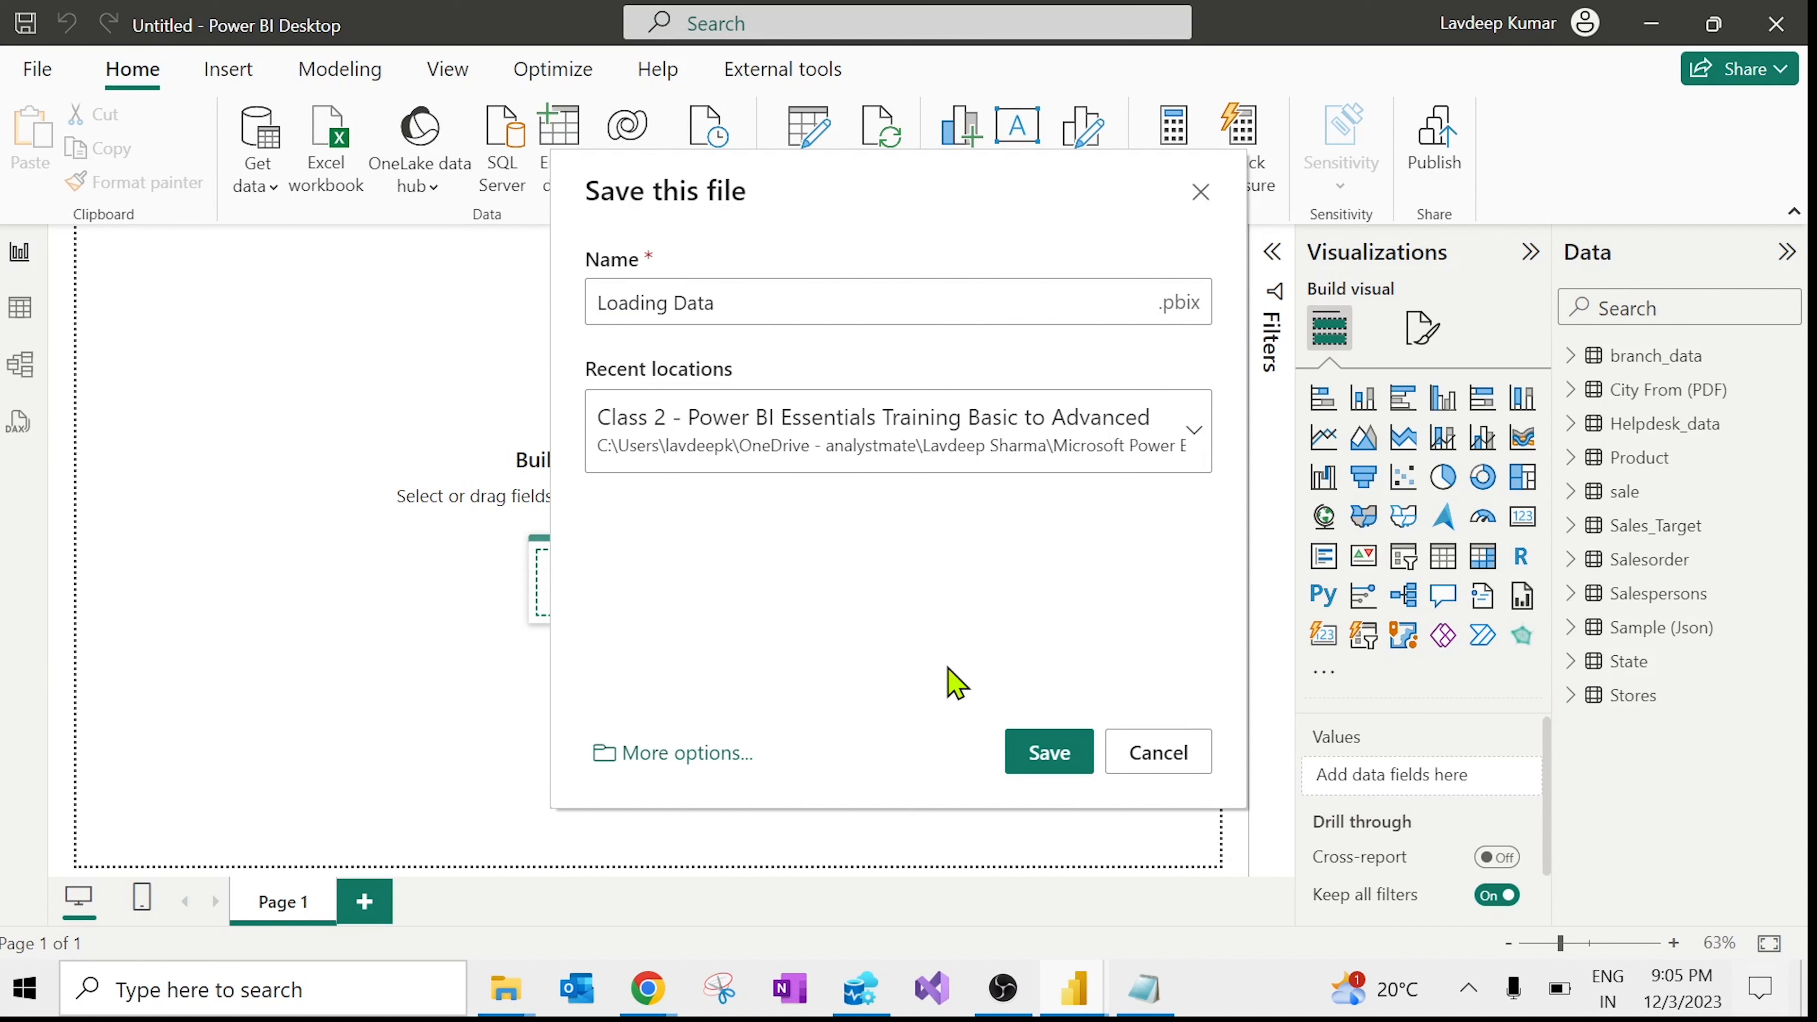
left_click(1049, 754)
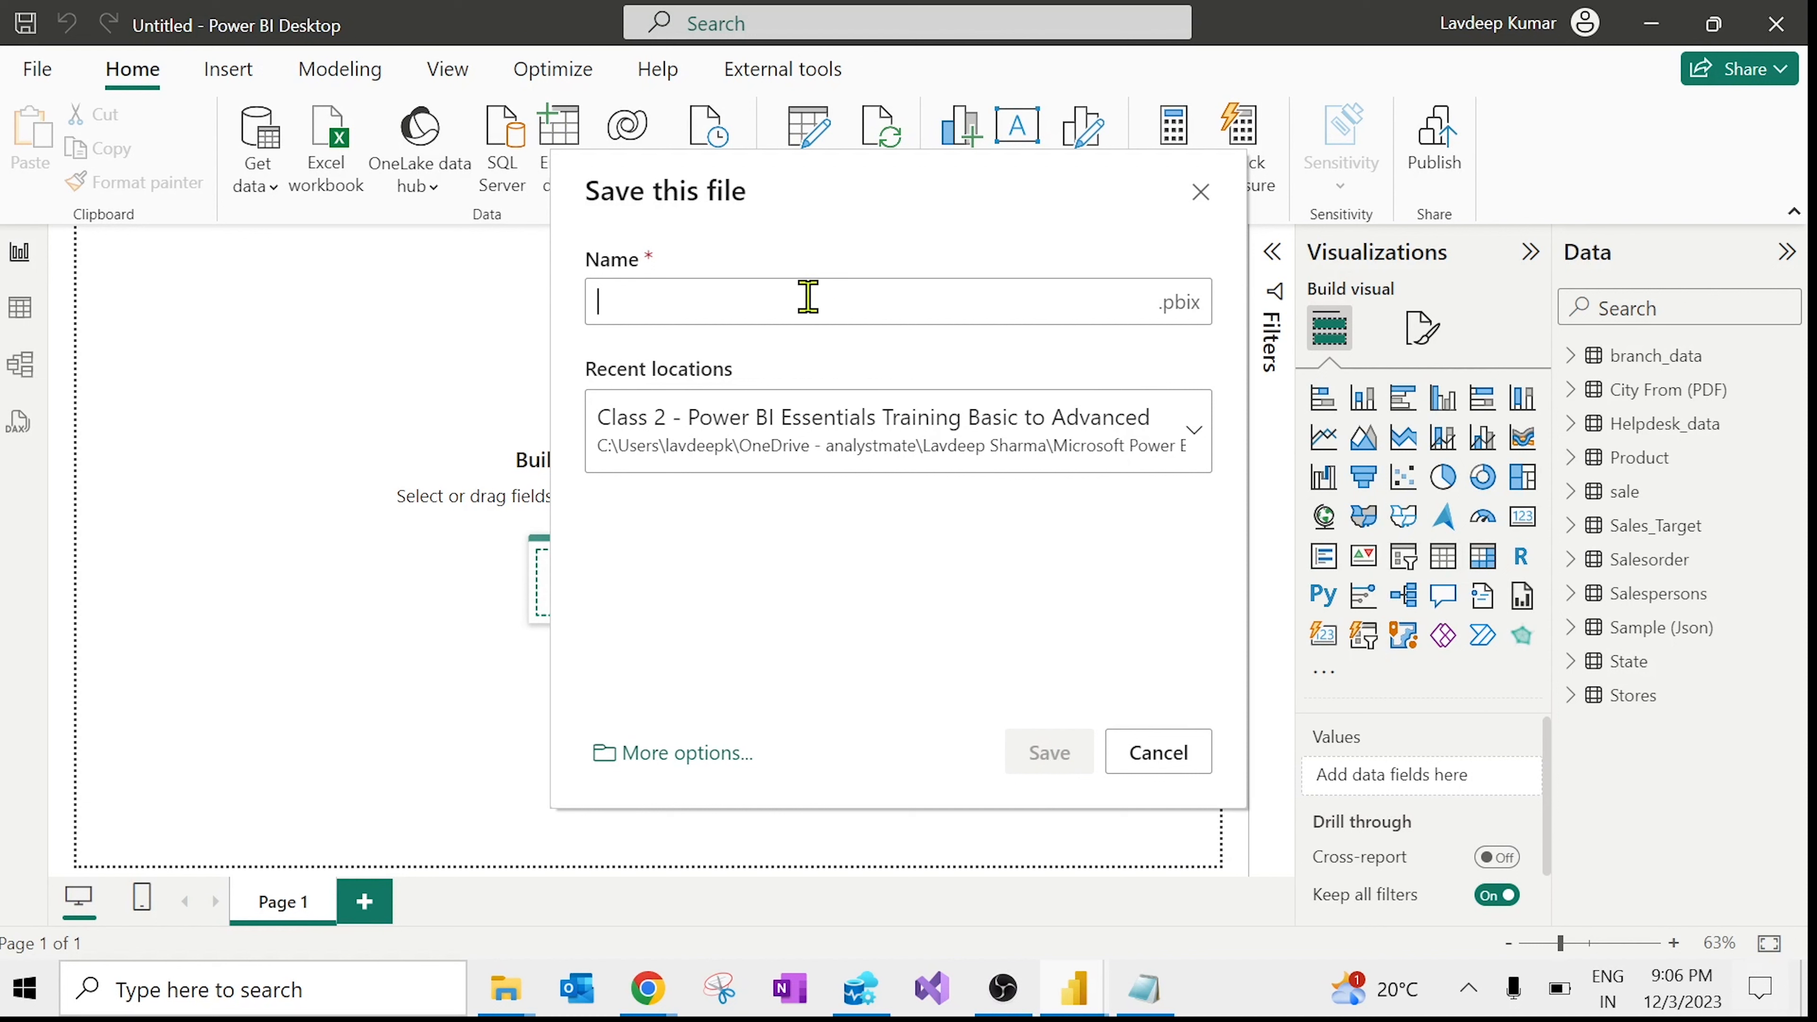
type("Loading ")
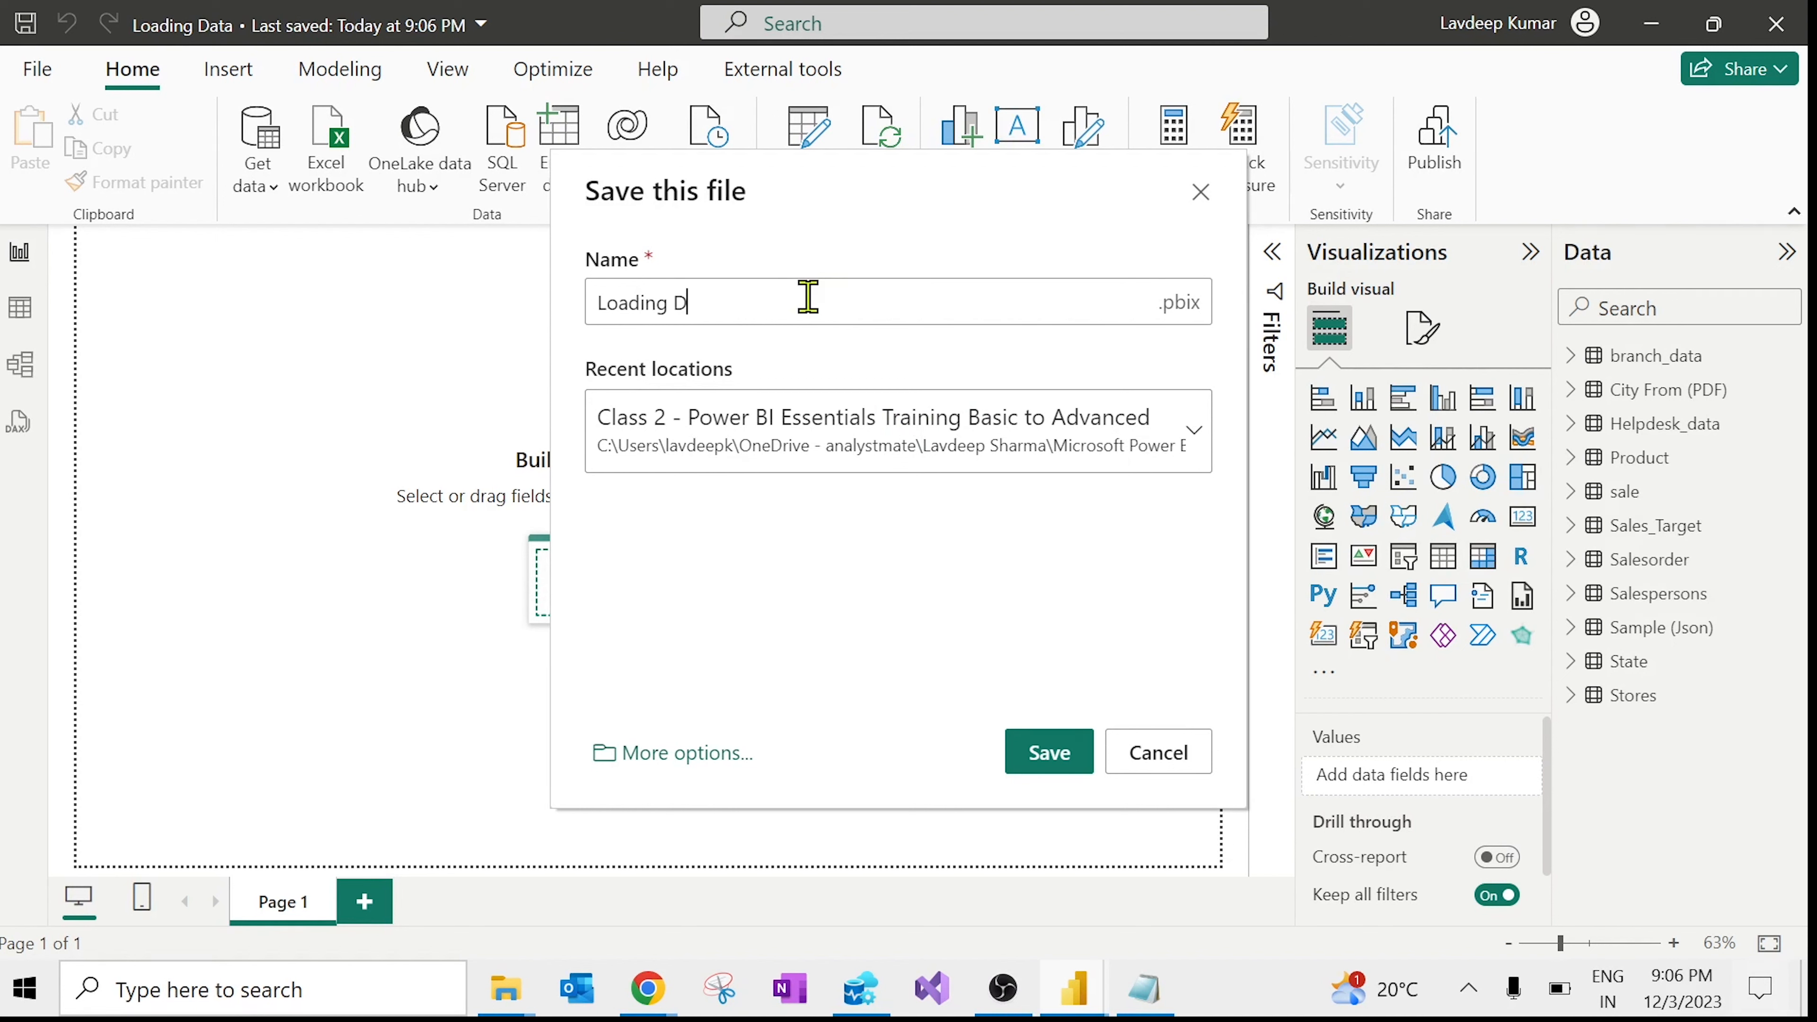
type("Data")
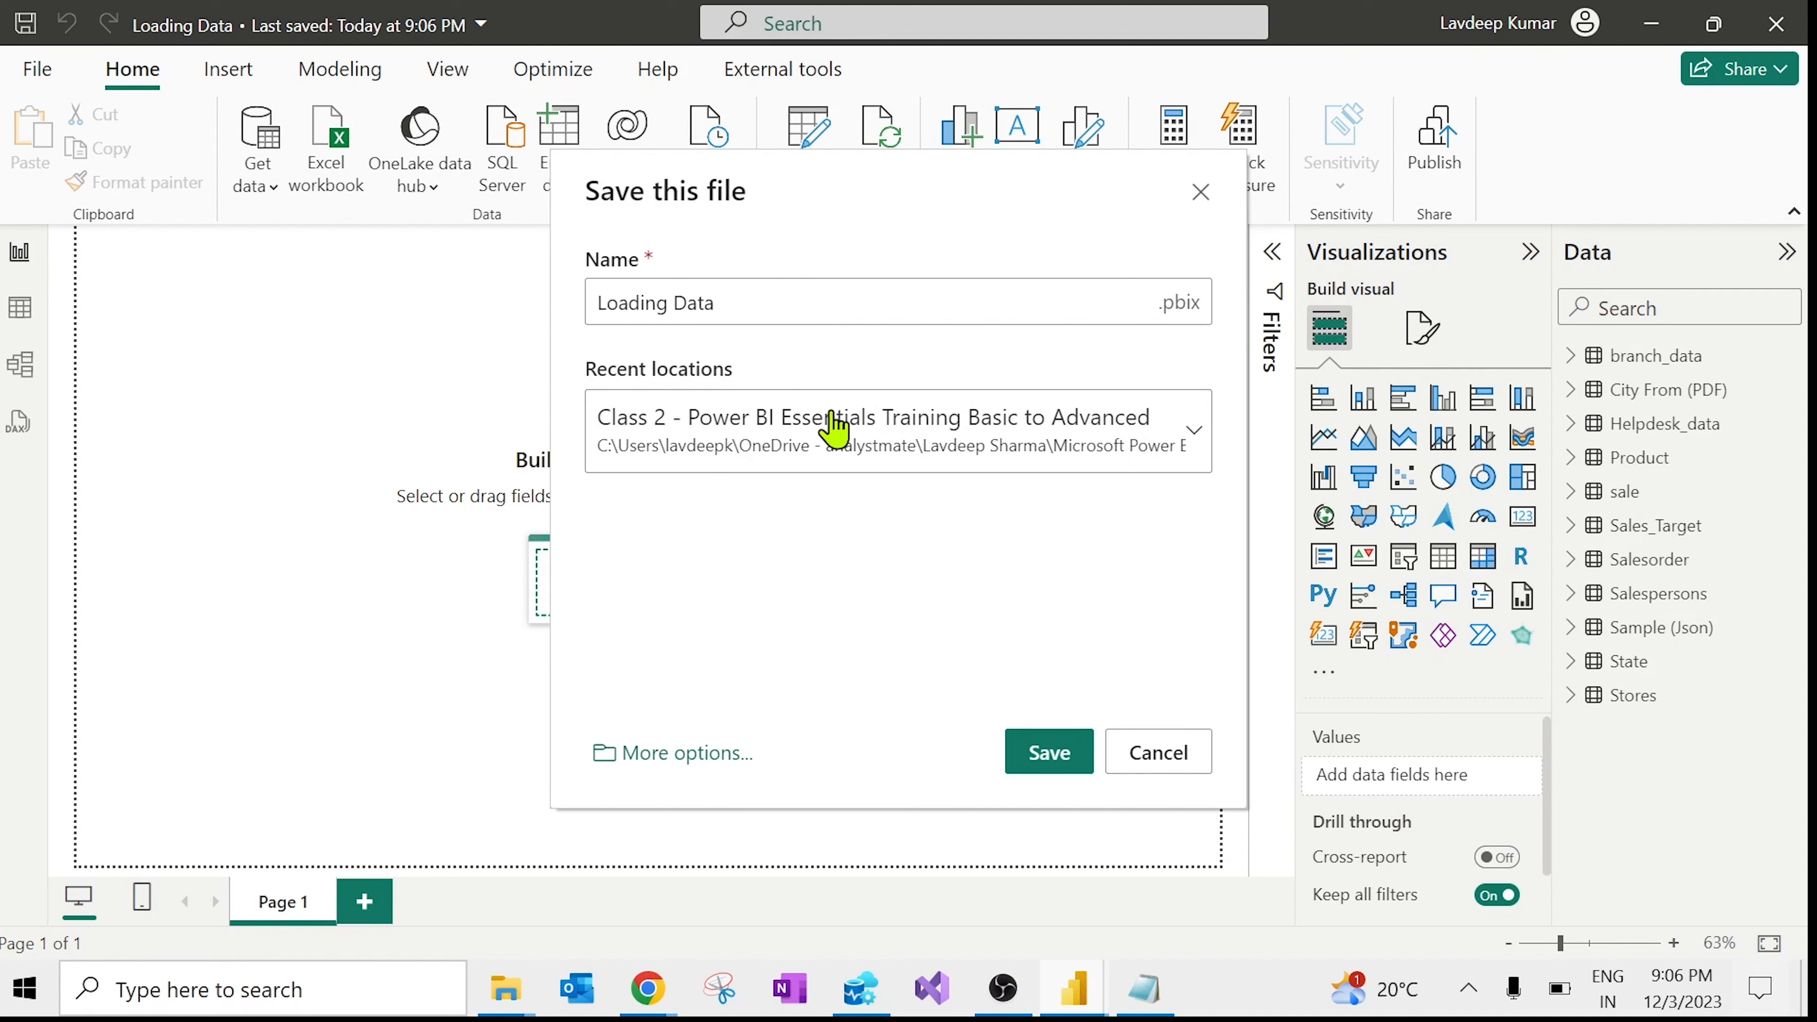
left_click(1049, 752)
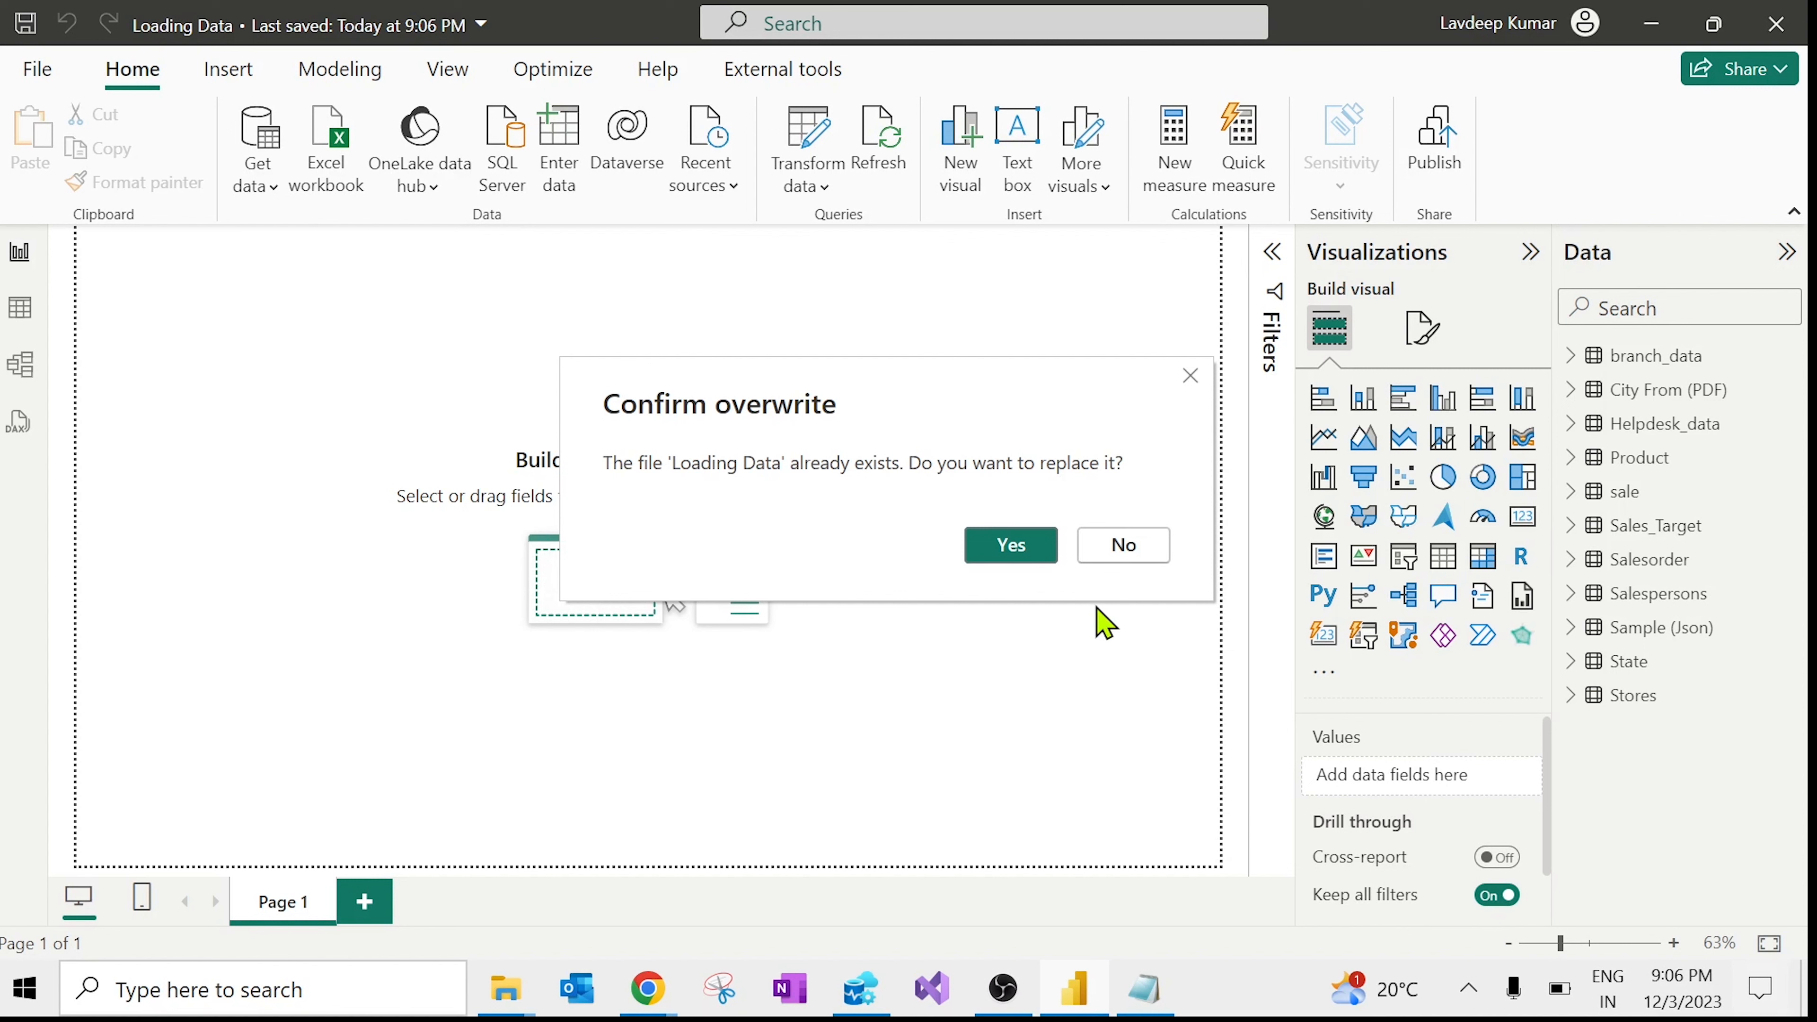
left_click(1130, 546)
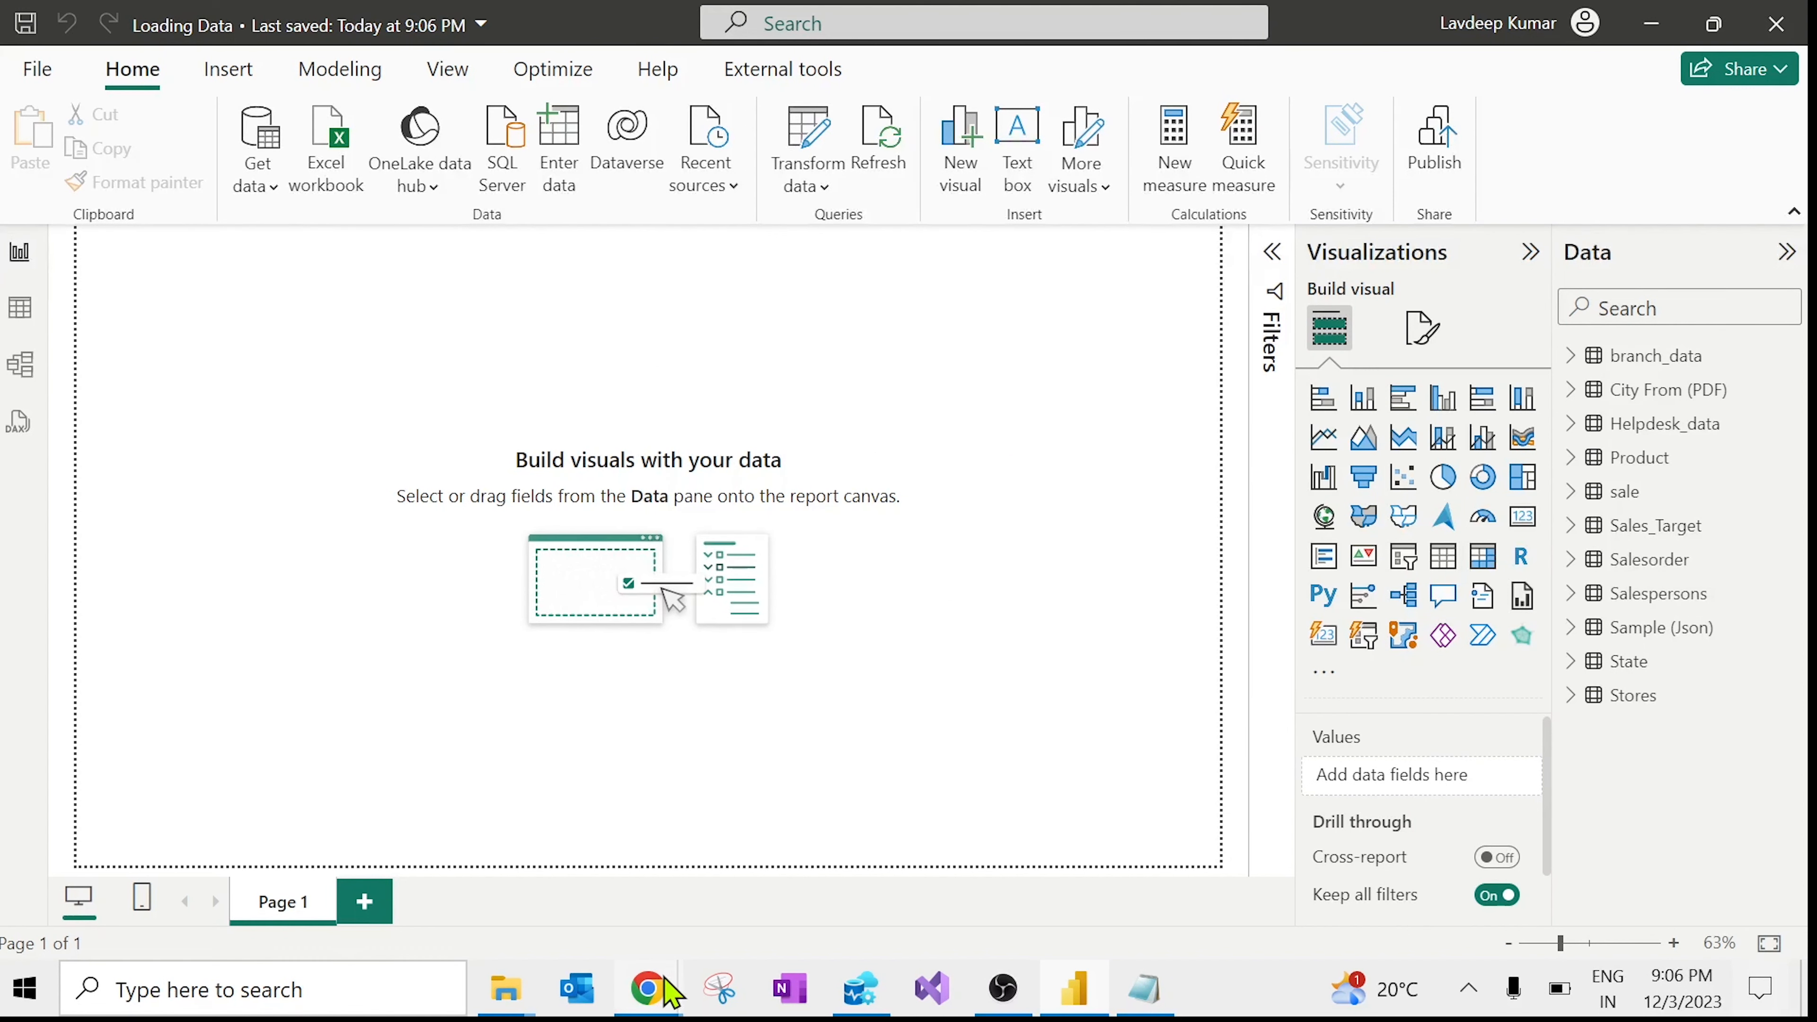
Step: Switch to File Explorer and open the Class 2 - Power BI Essentials Training Basic to Advanced folder
mouse_move(666, 980)
mouse_move(500, 1009)
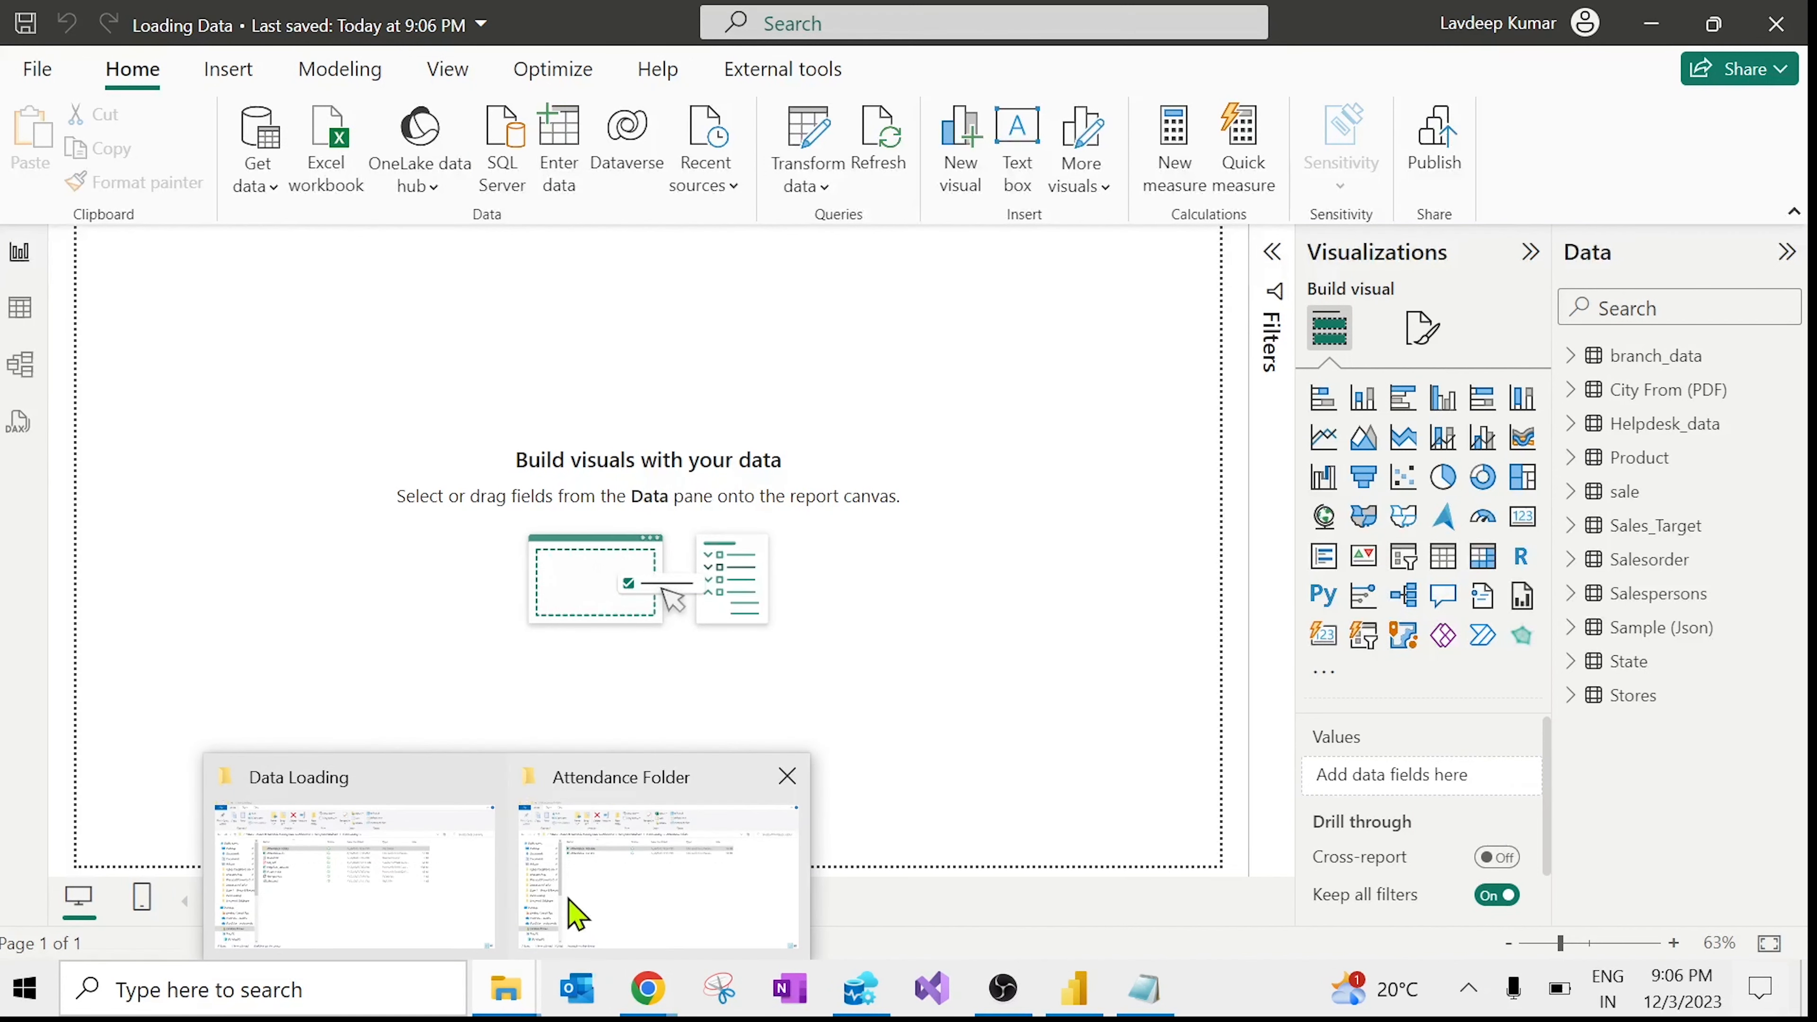
left_click(357, 853)
key("alt+Left")
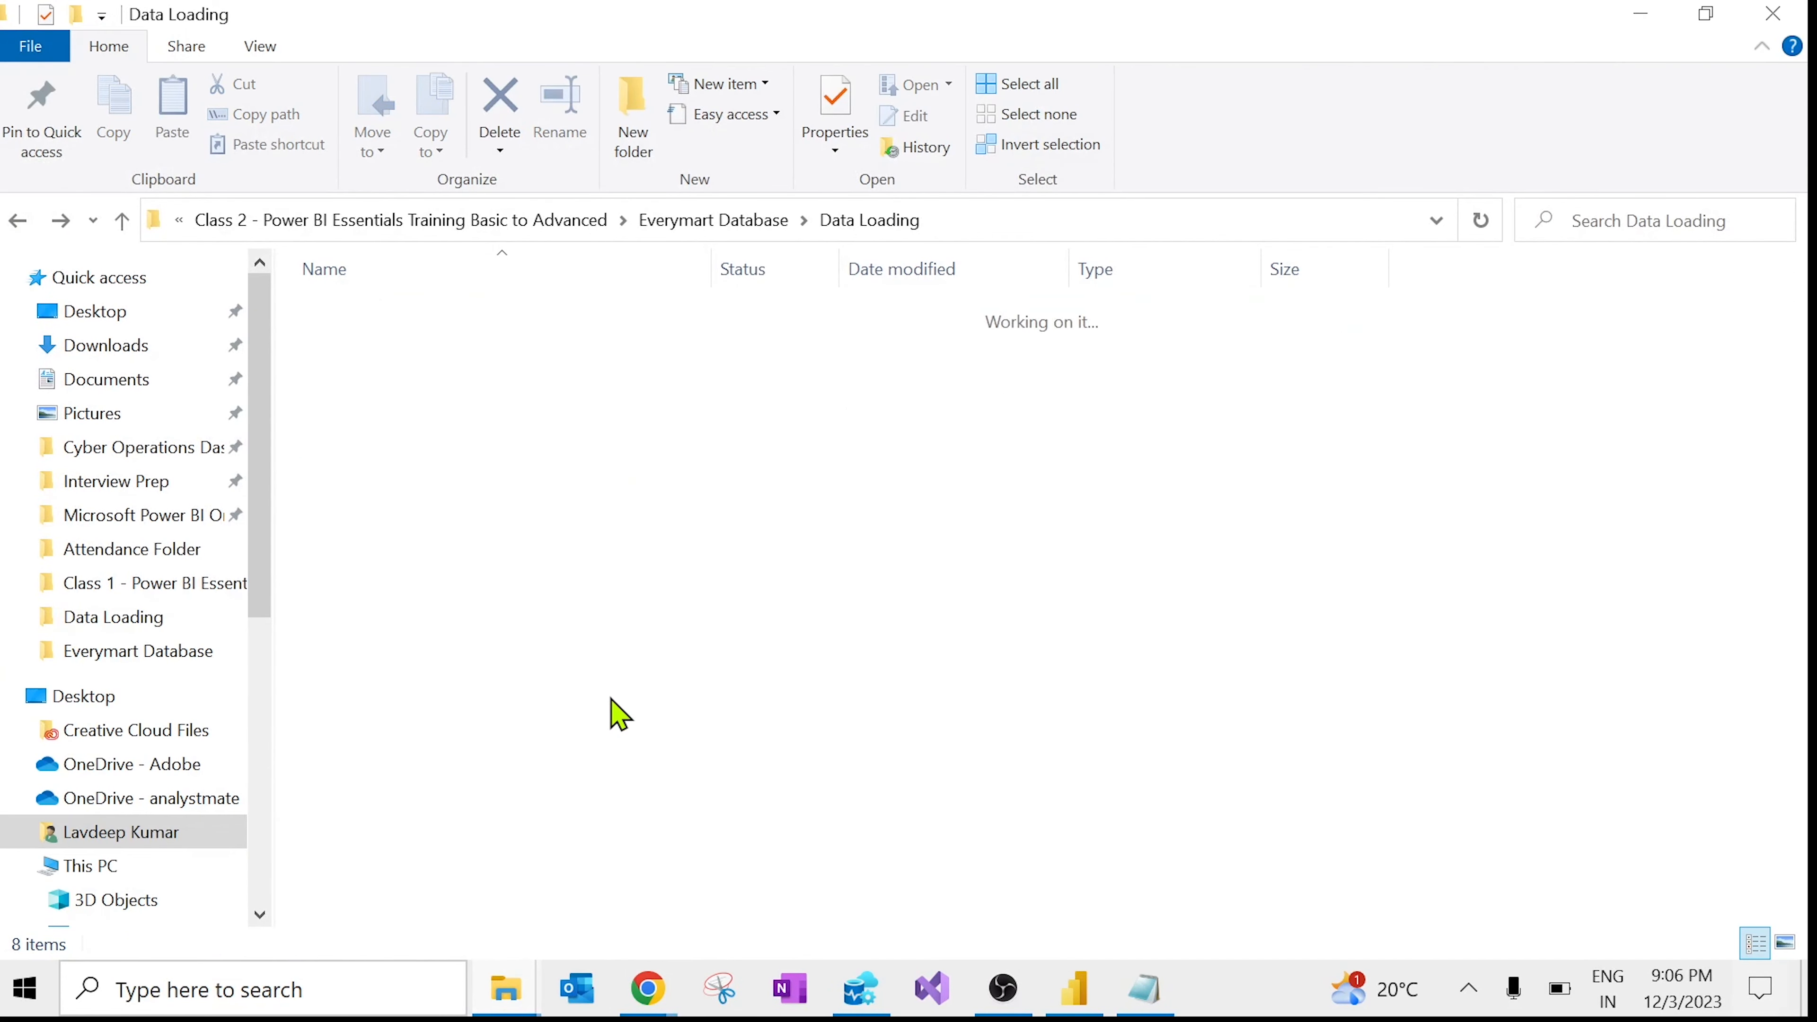
key("alt+Left")
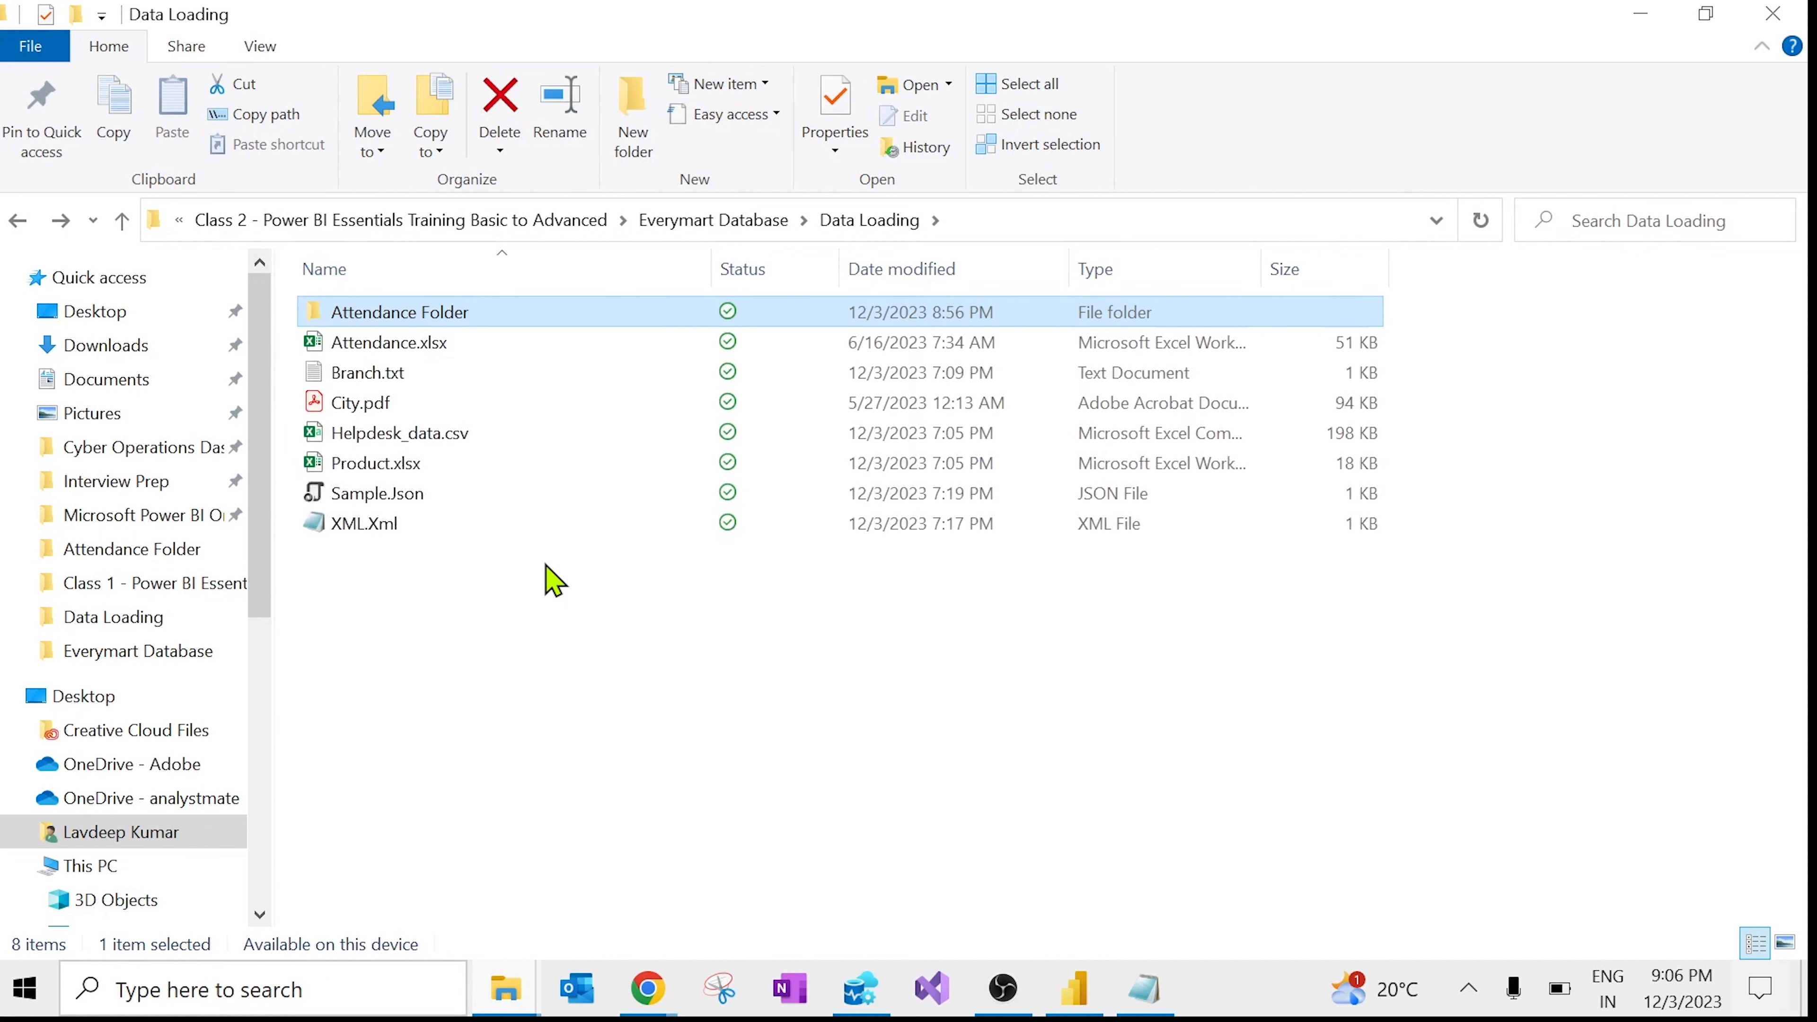
left_click(673, 222)
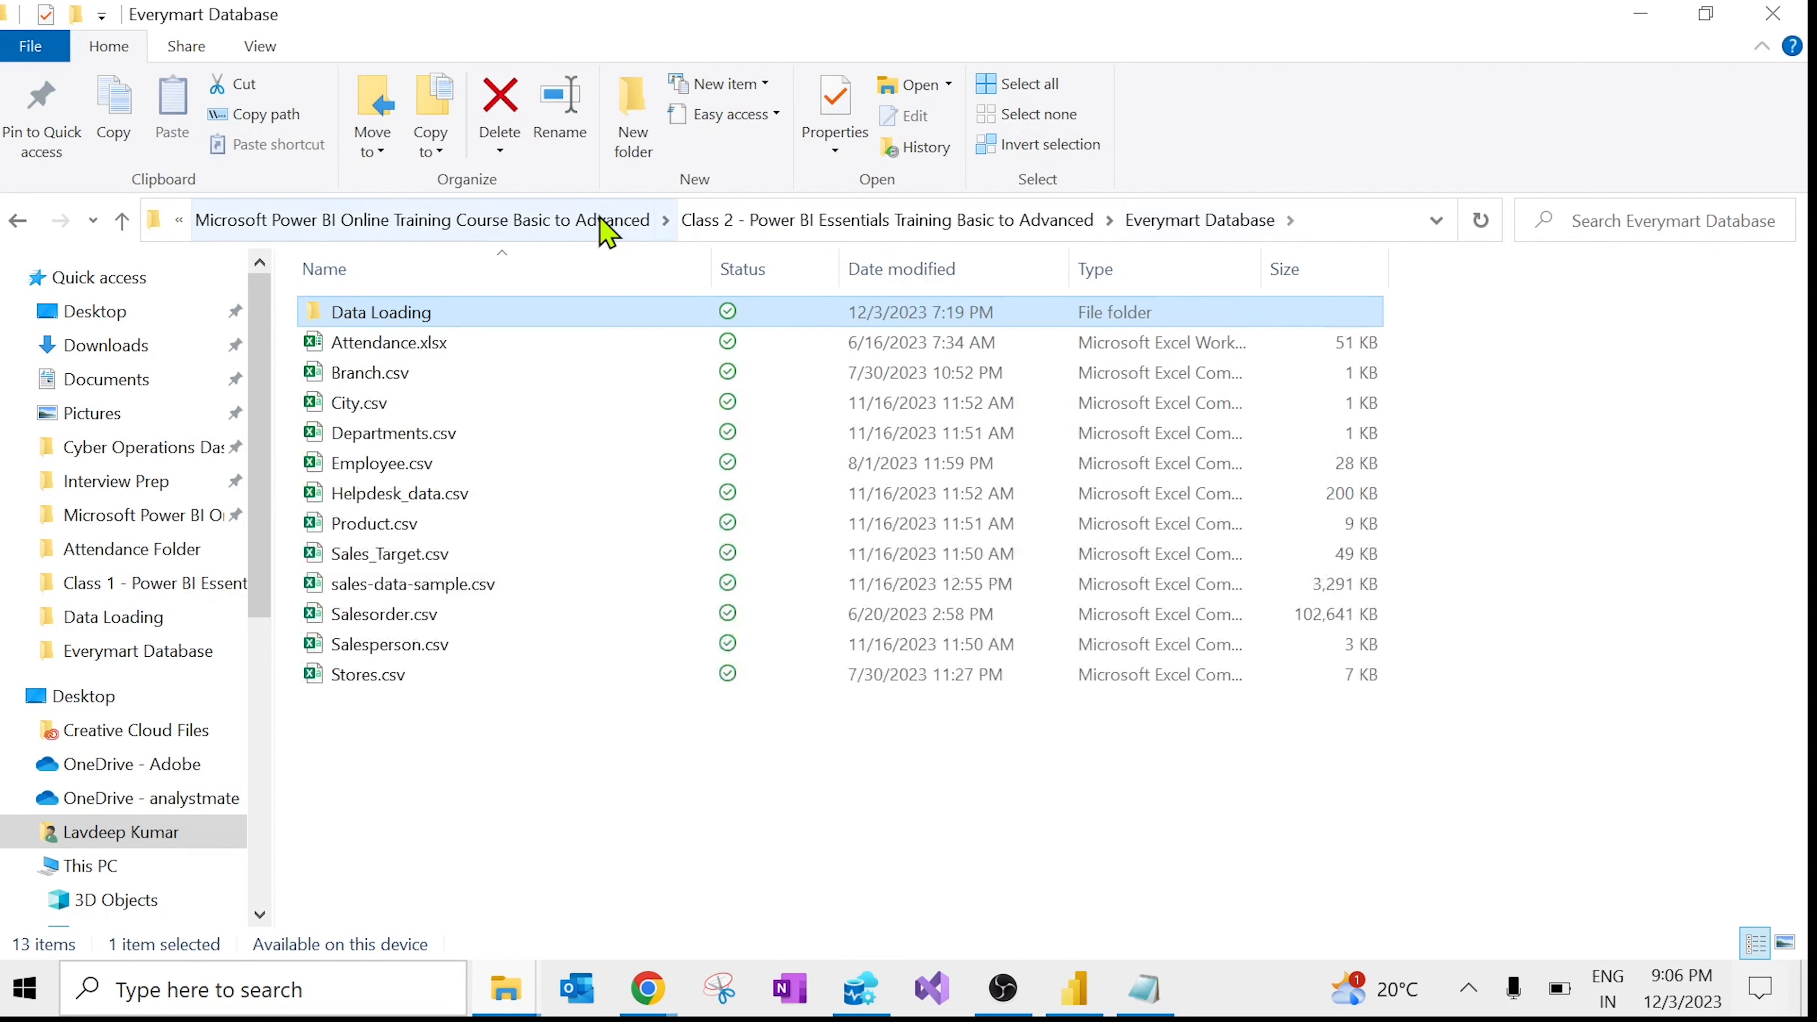
left_click(607, 232)
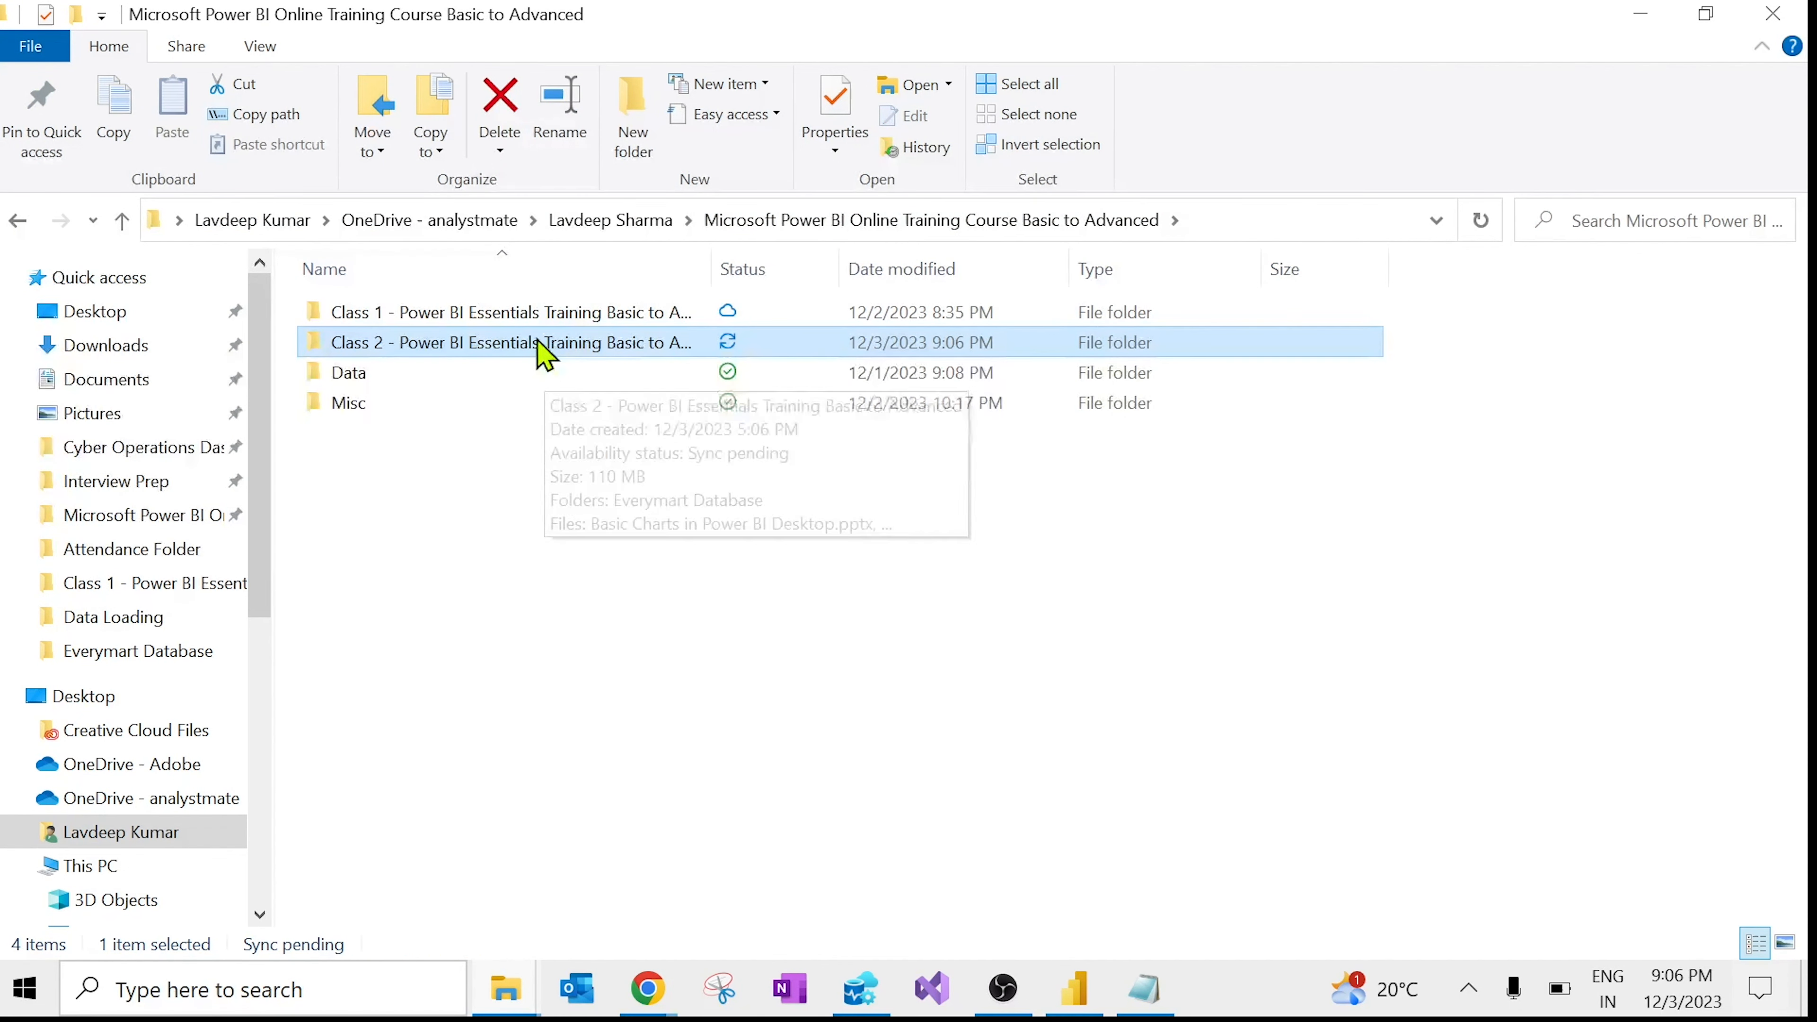
double_click(544, 354)
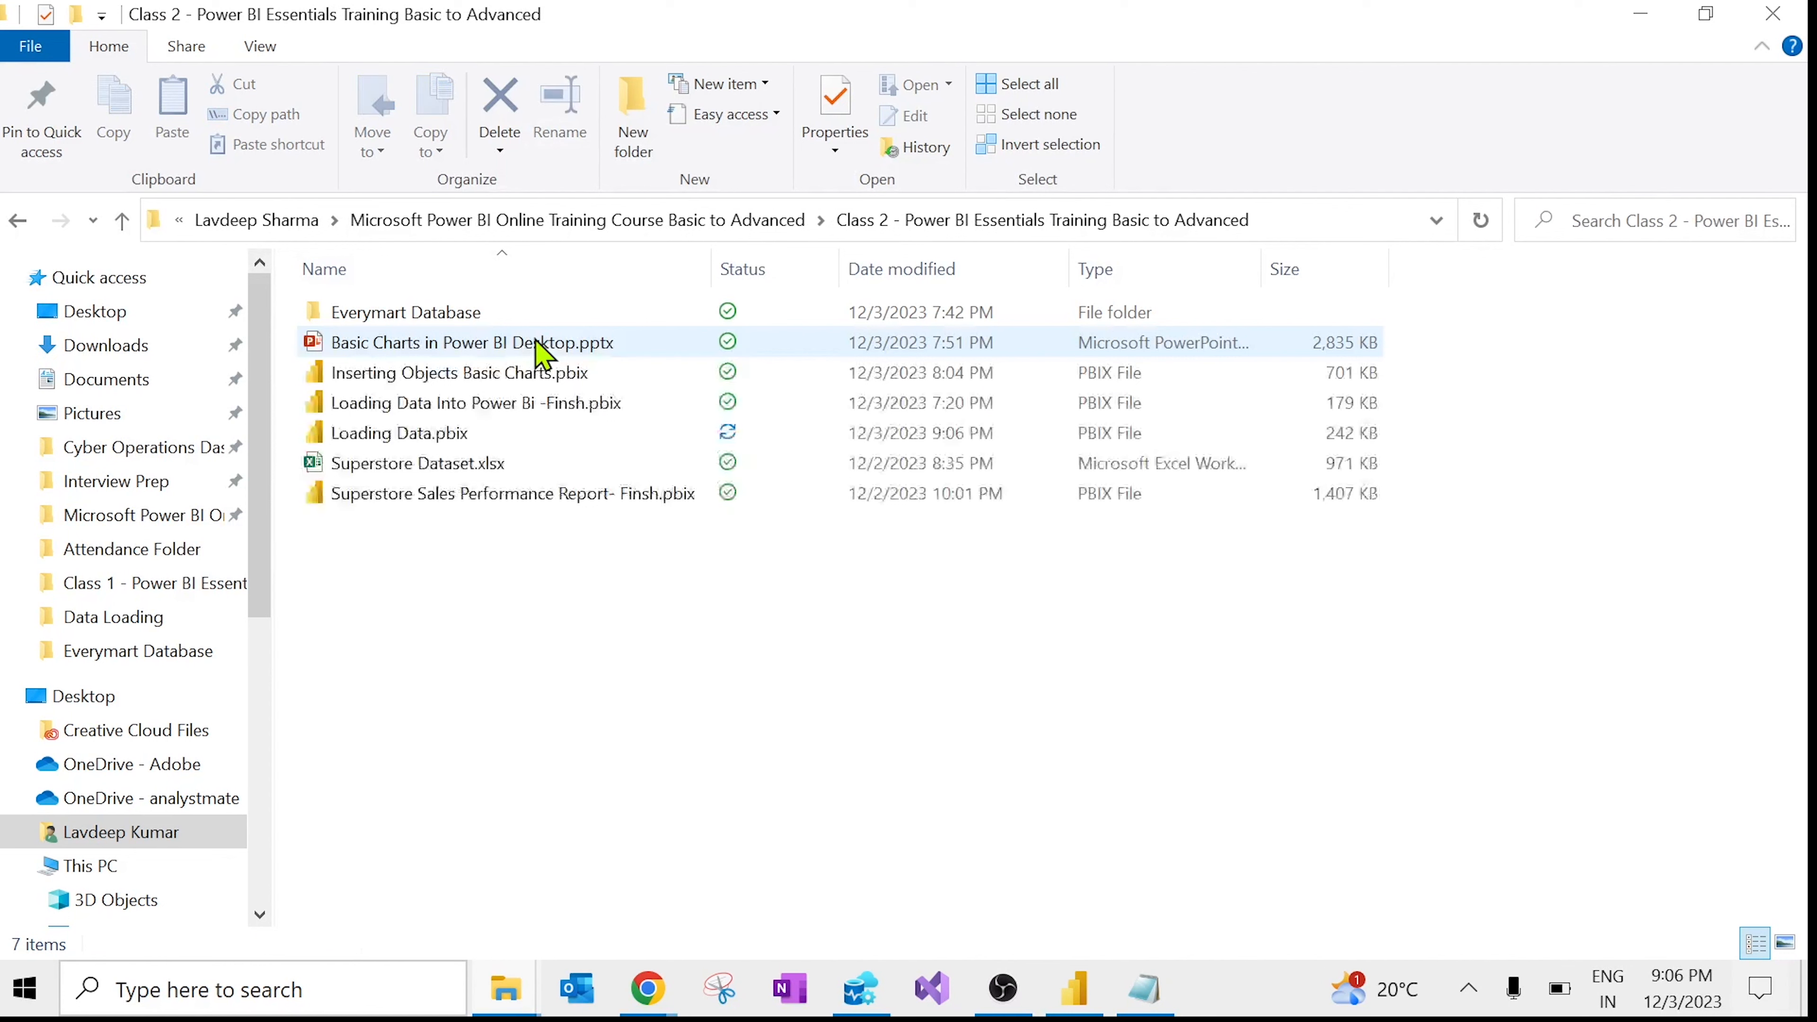
left_click(468, 367)
double_click(482, 355)
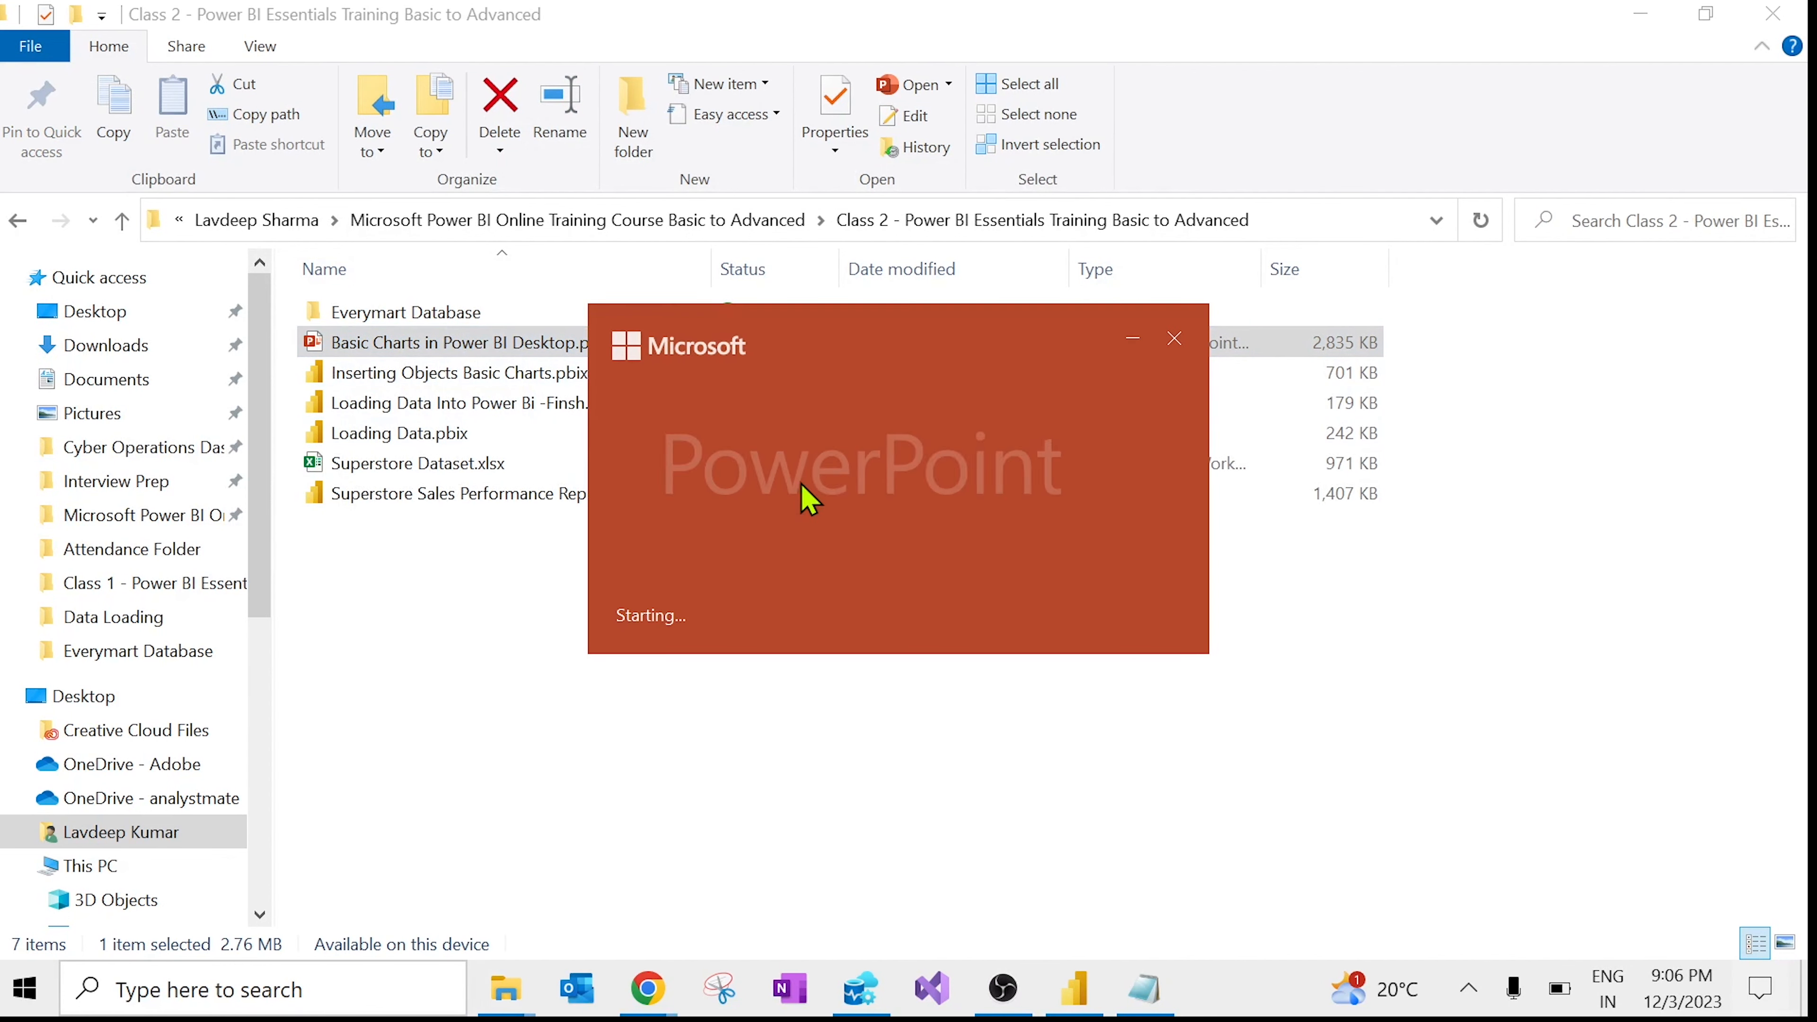
left_click(1174, 340)
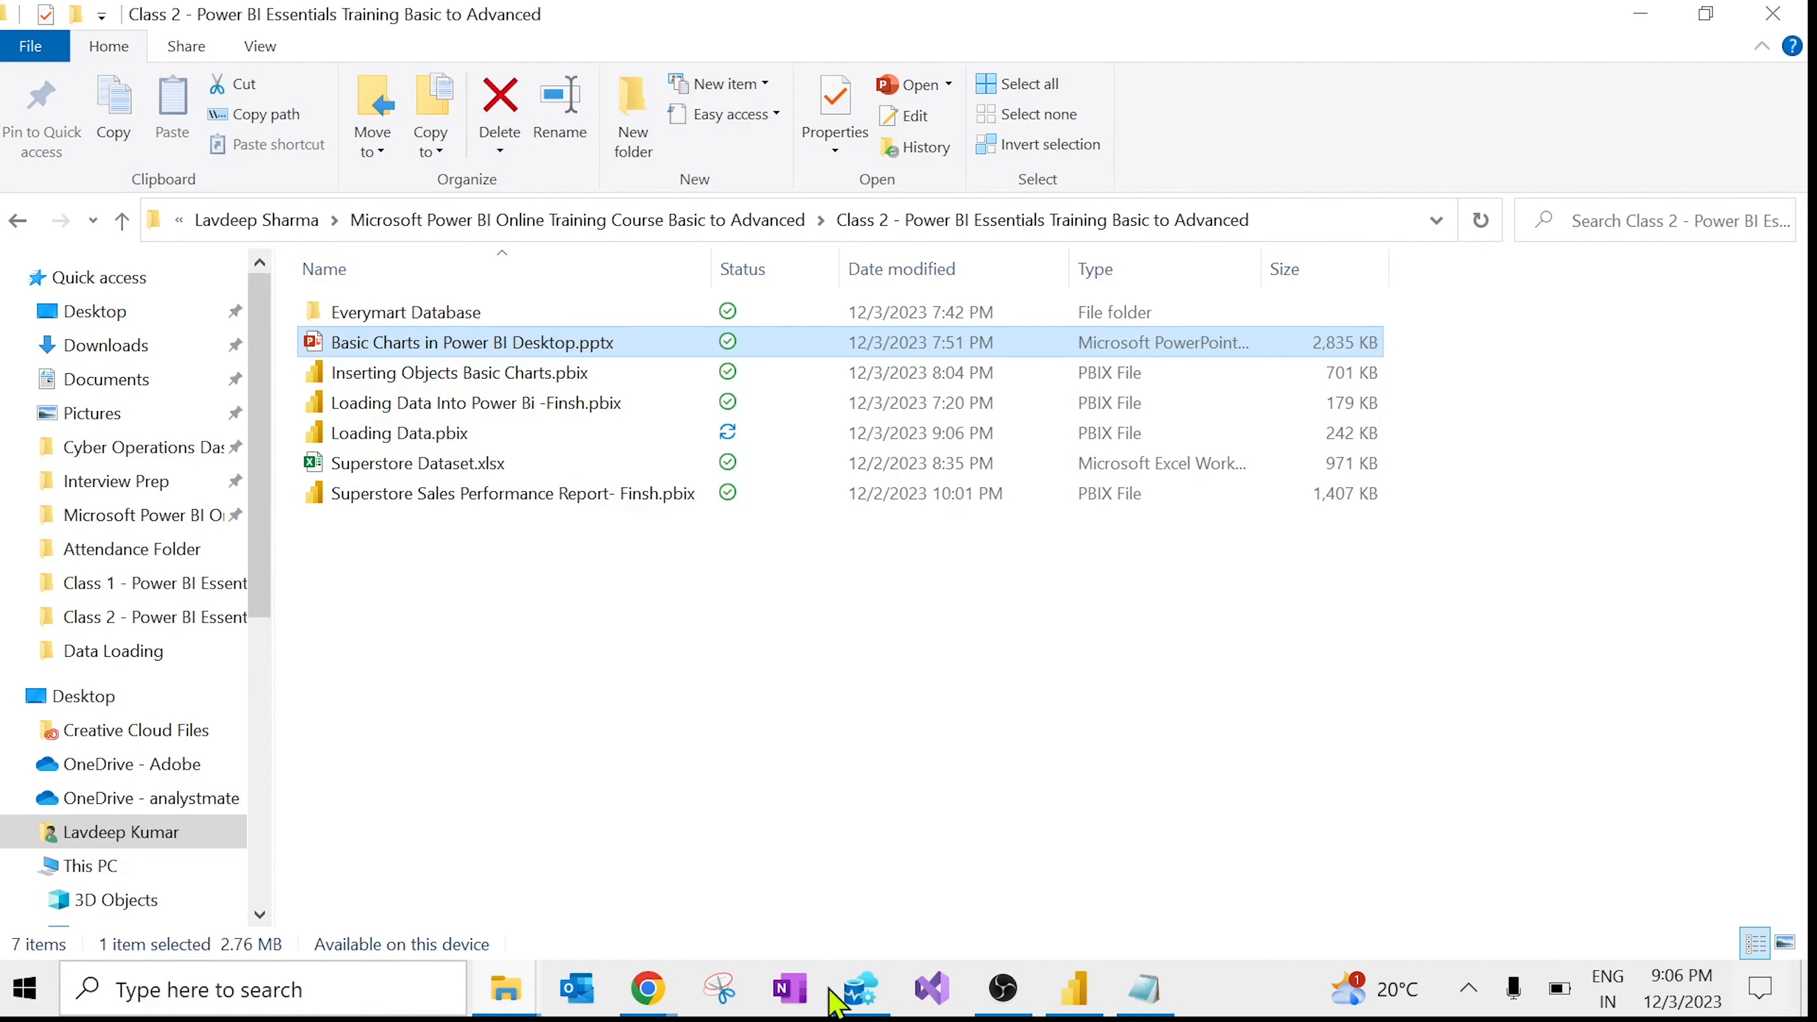
Step: Switch back to Power BI Desktop and close the Loading Data report, saving its changes
left_click(1080, 988)
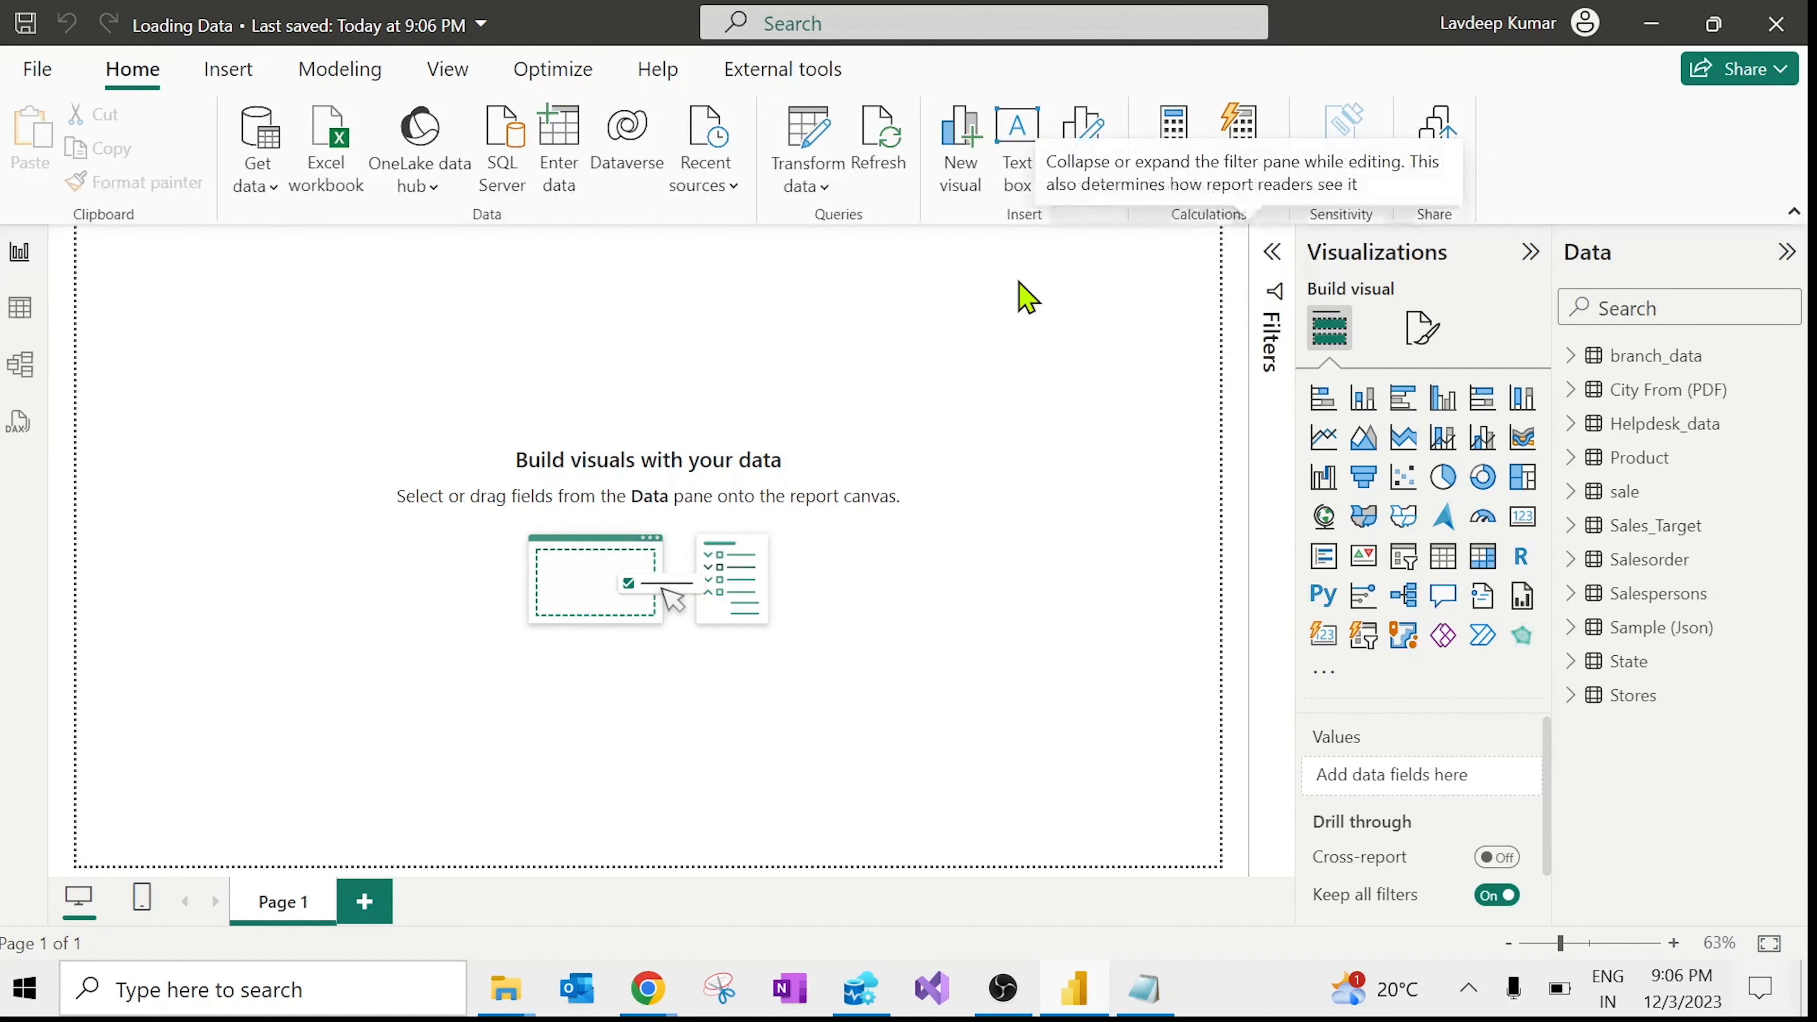
left_click(234, 73)
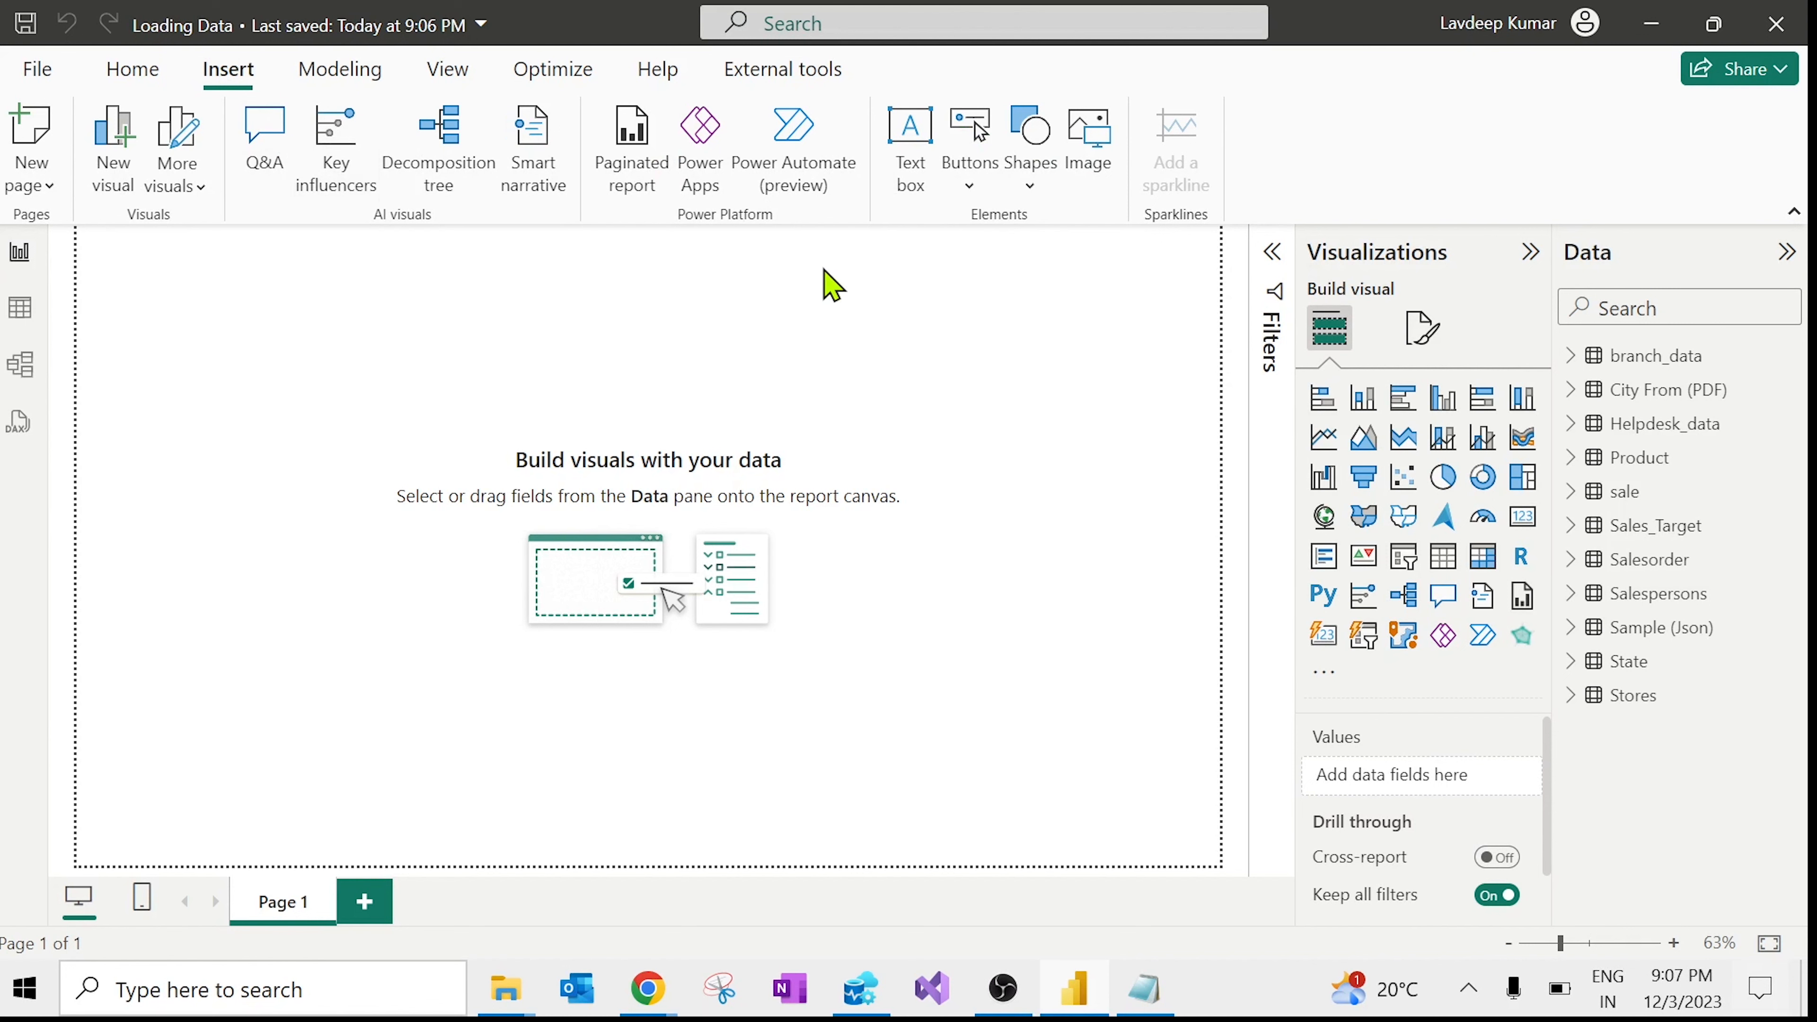
left_click(1776, 23)
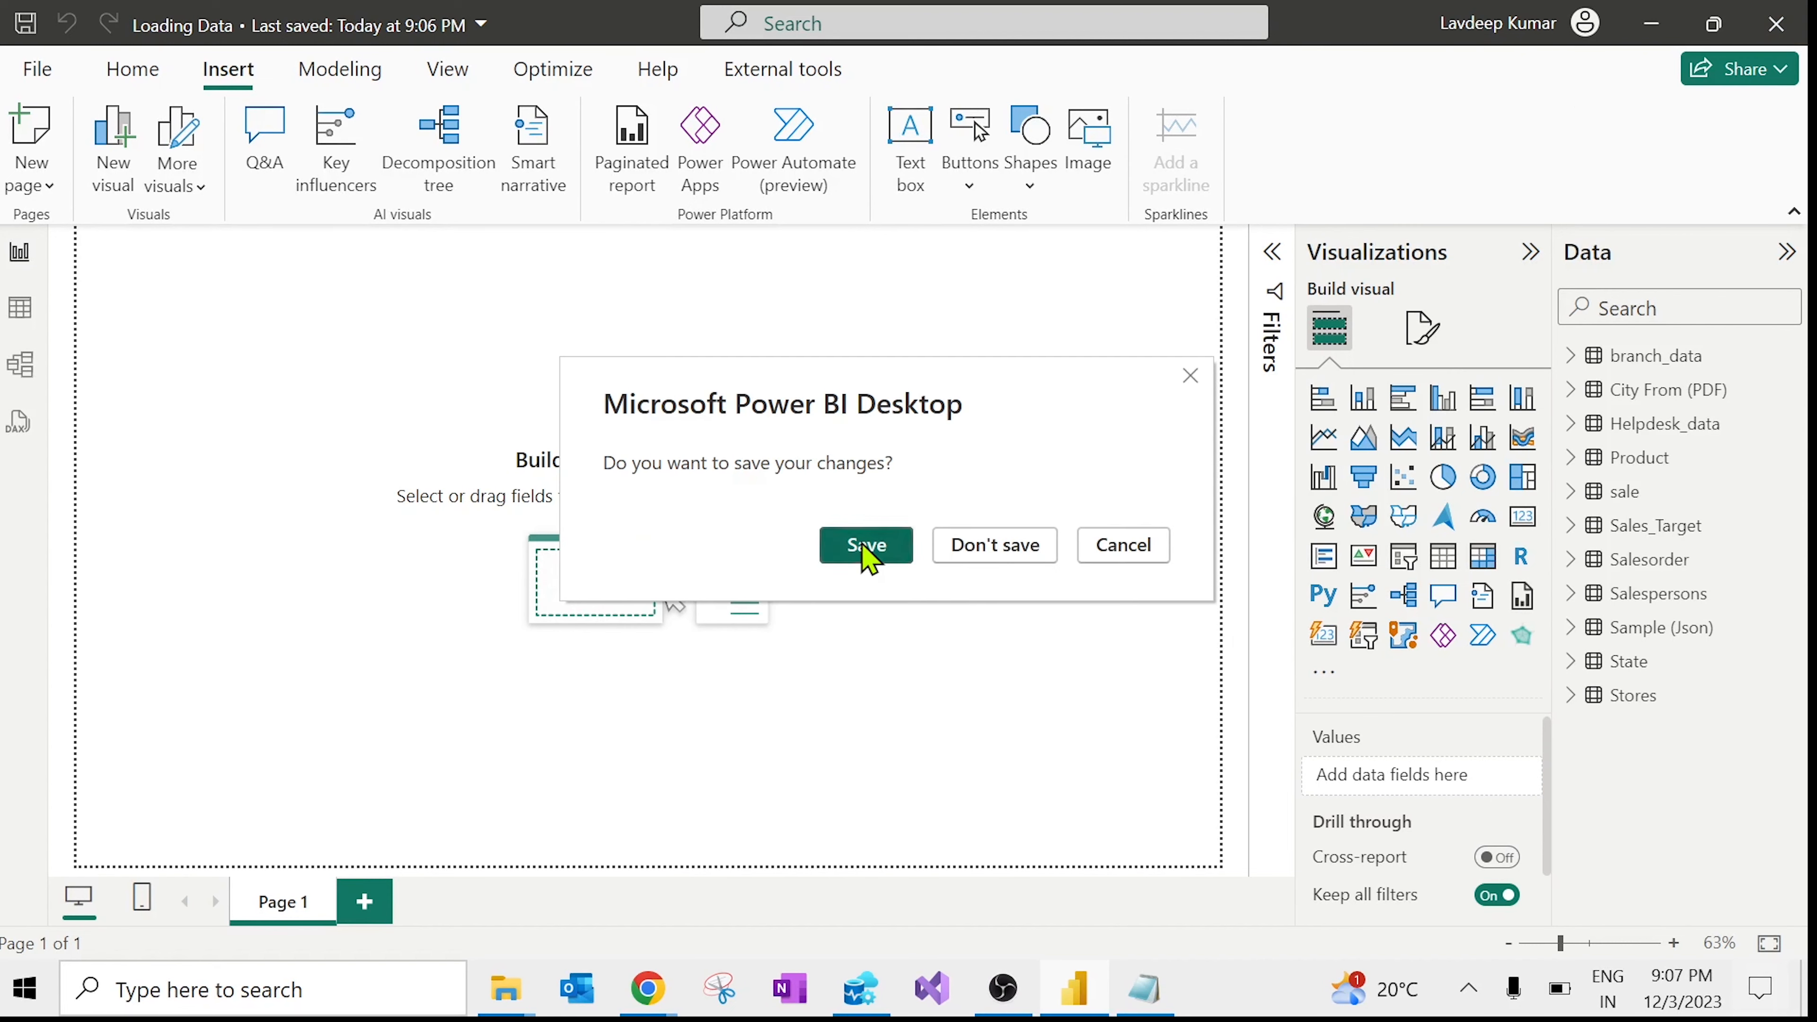
left_click(862, 548)
Step: Open the Inserting Objects Basic Charts.pbix report from the Class 2 folder in File Explorer
mouse_move(506, 988)
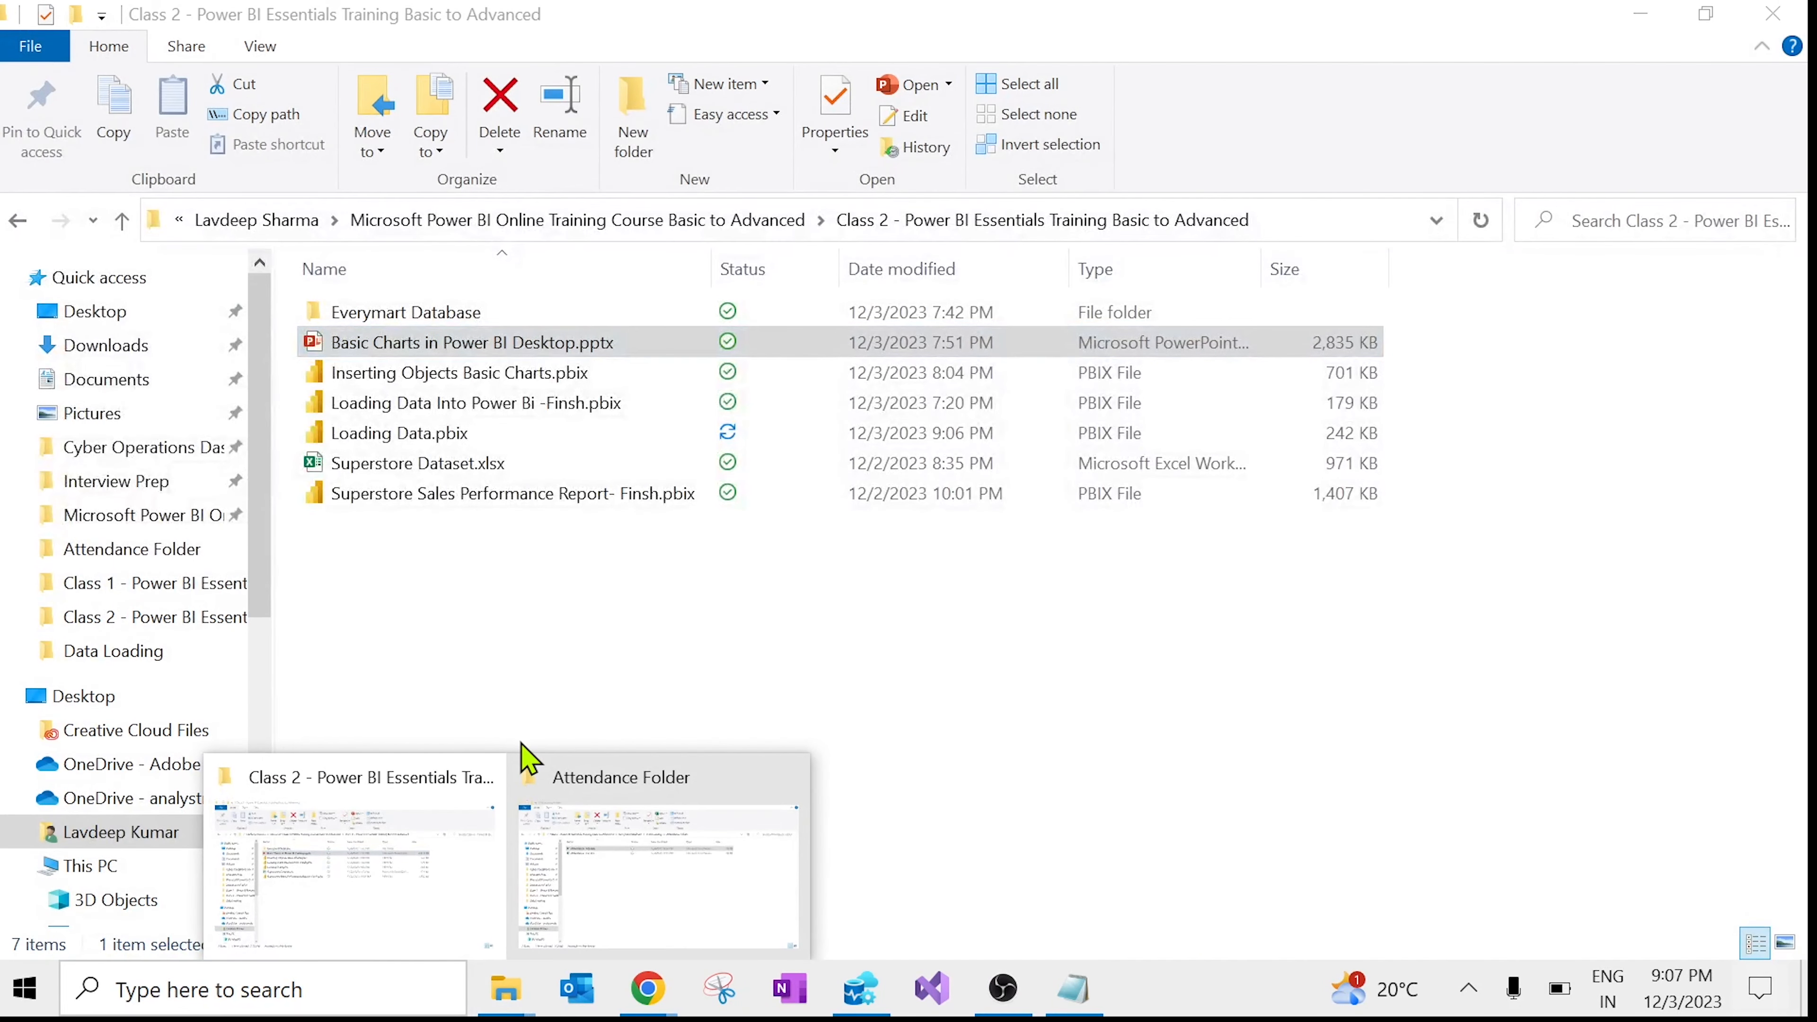
left_click(487, 607)
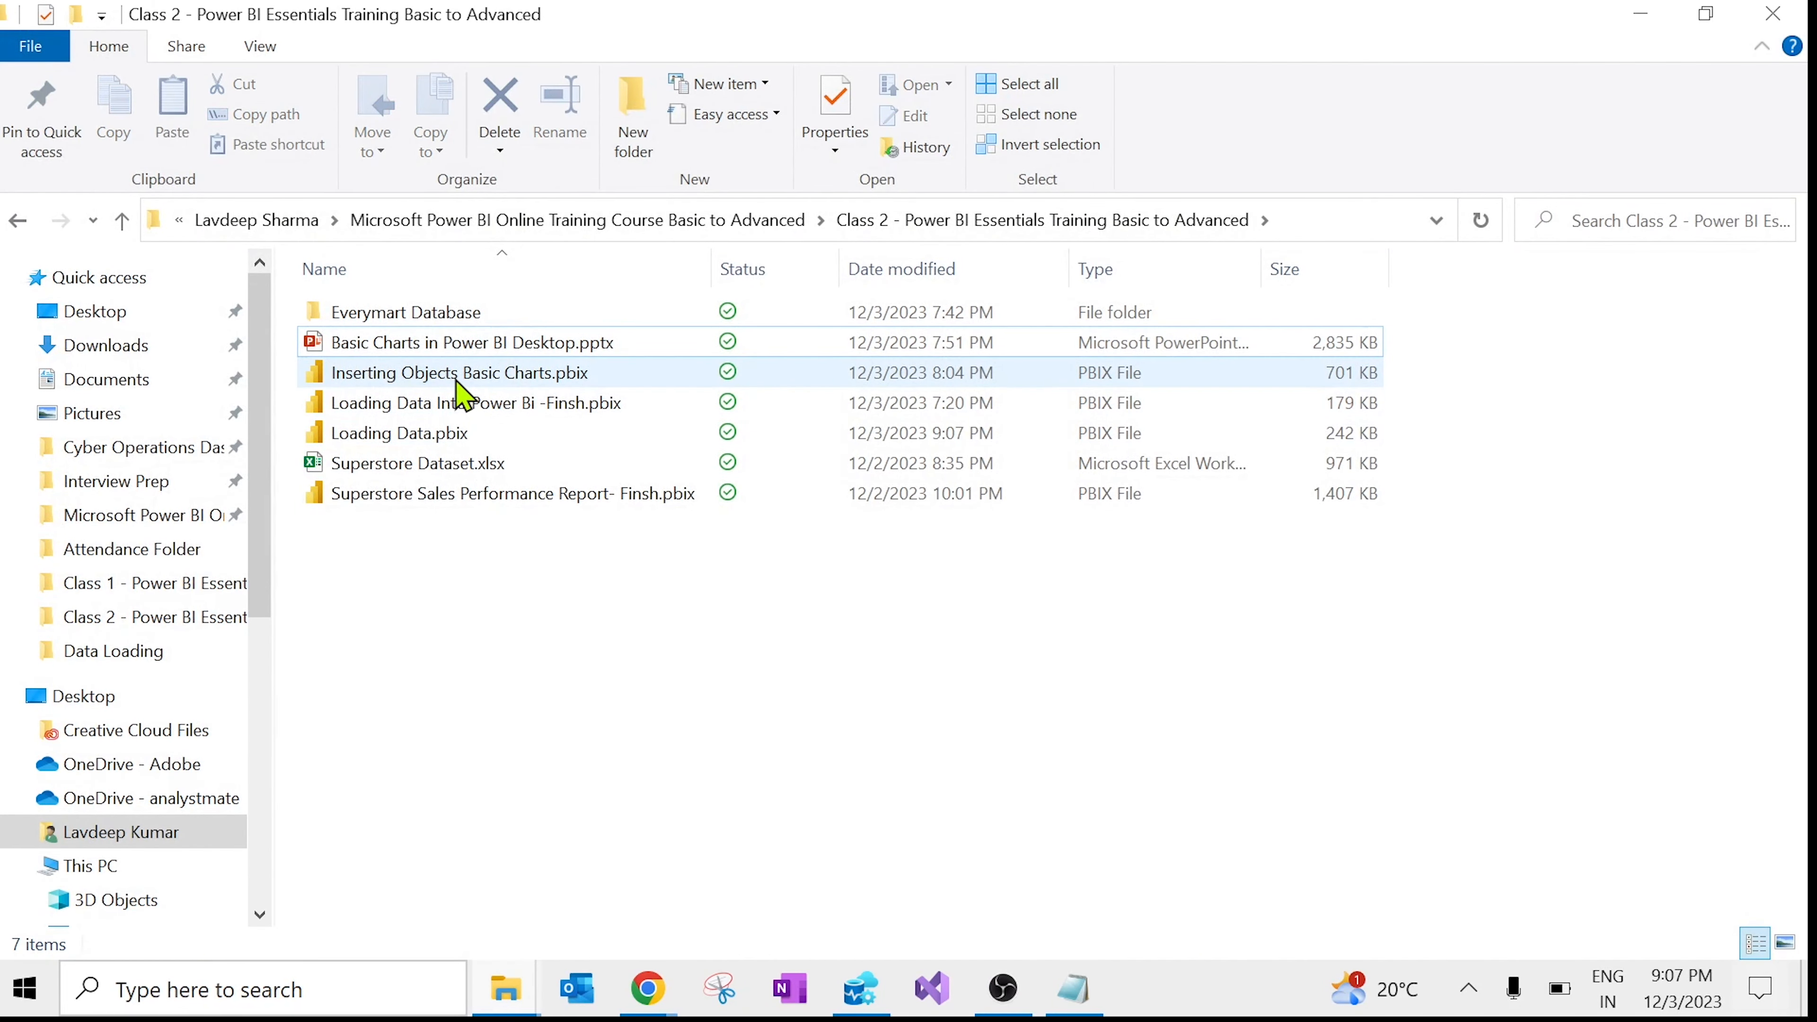
left_click(456, 381)
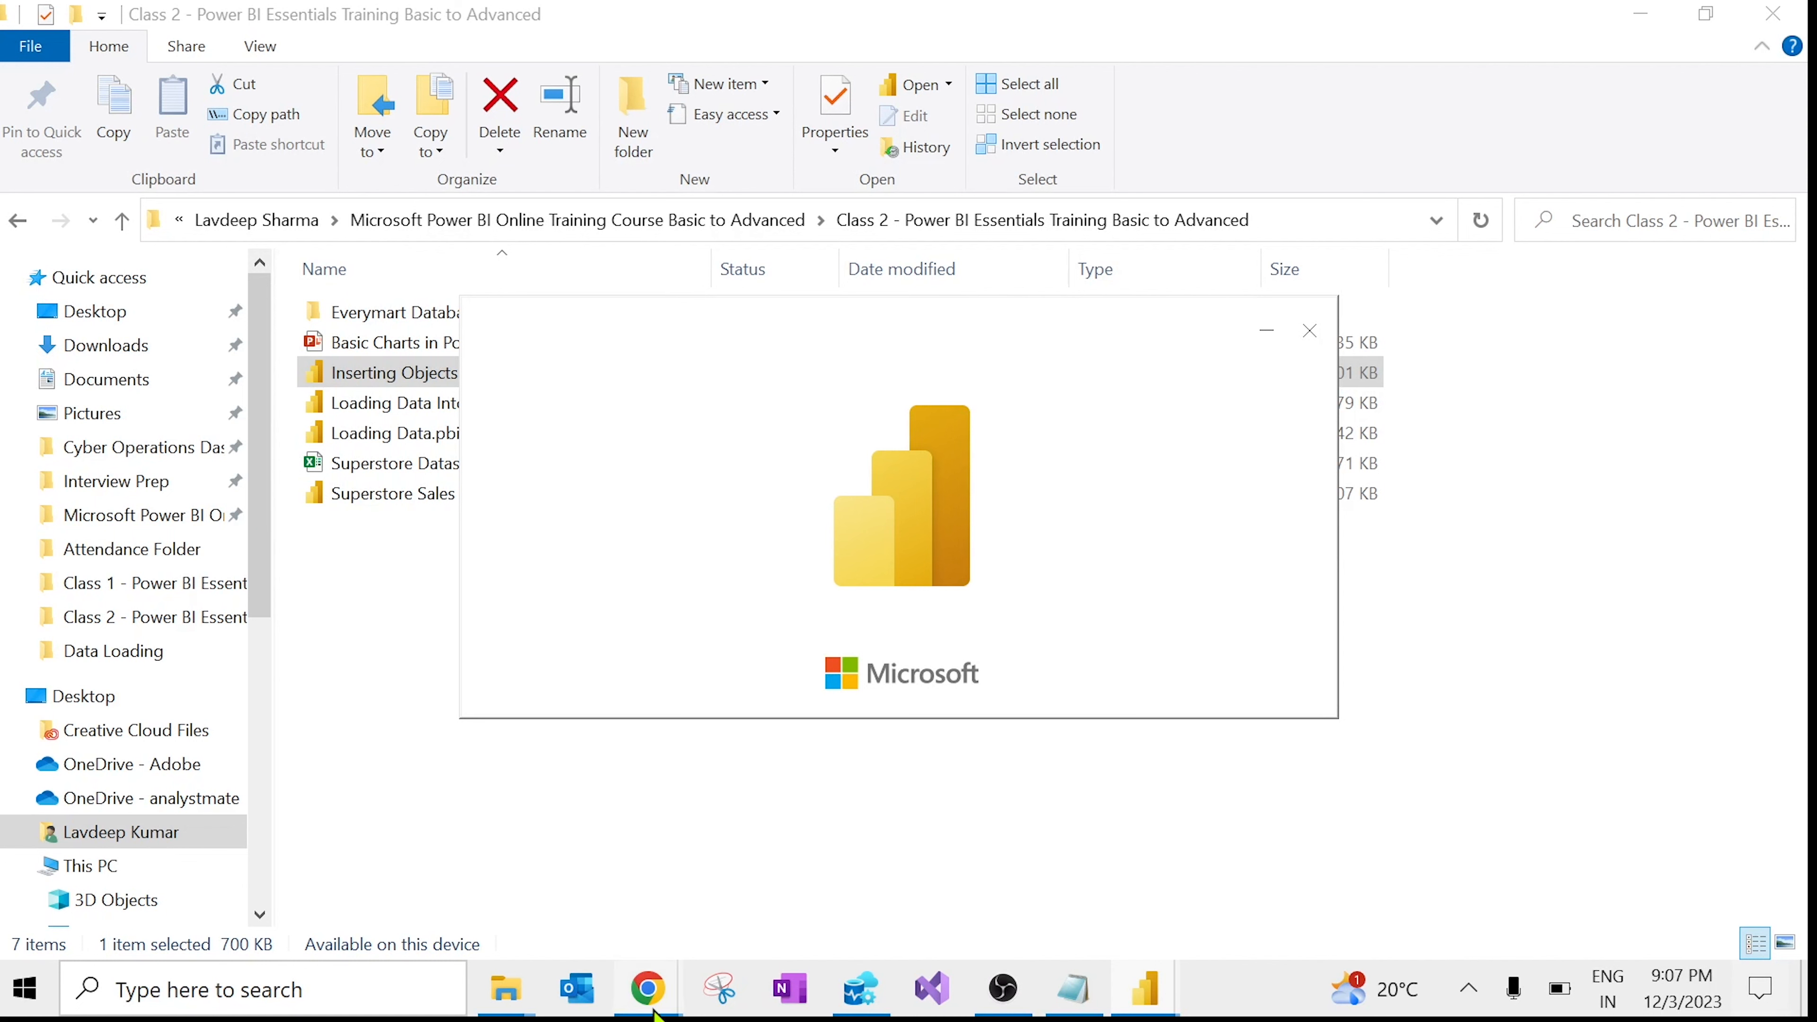
Step: Switch to the Google Meet window, check the participants' reactions, and minimize the window
mouse_move(661, 1006)
mouse_move(621, 877)
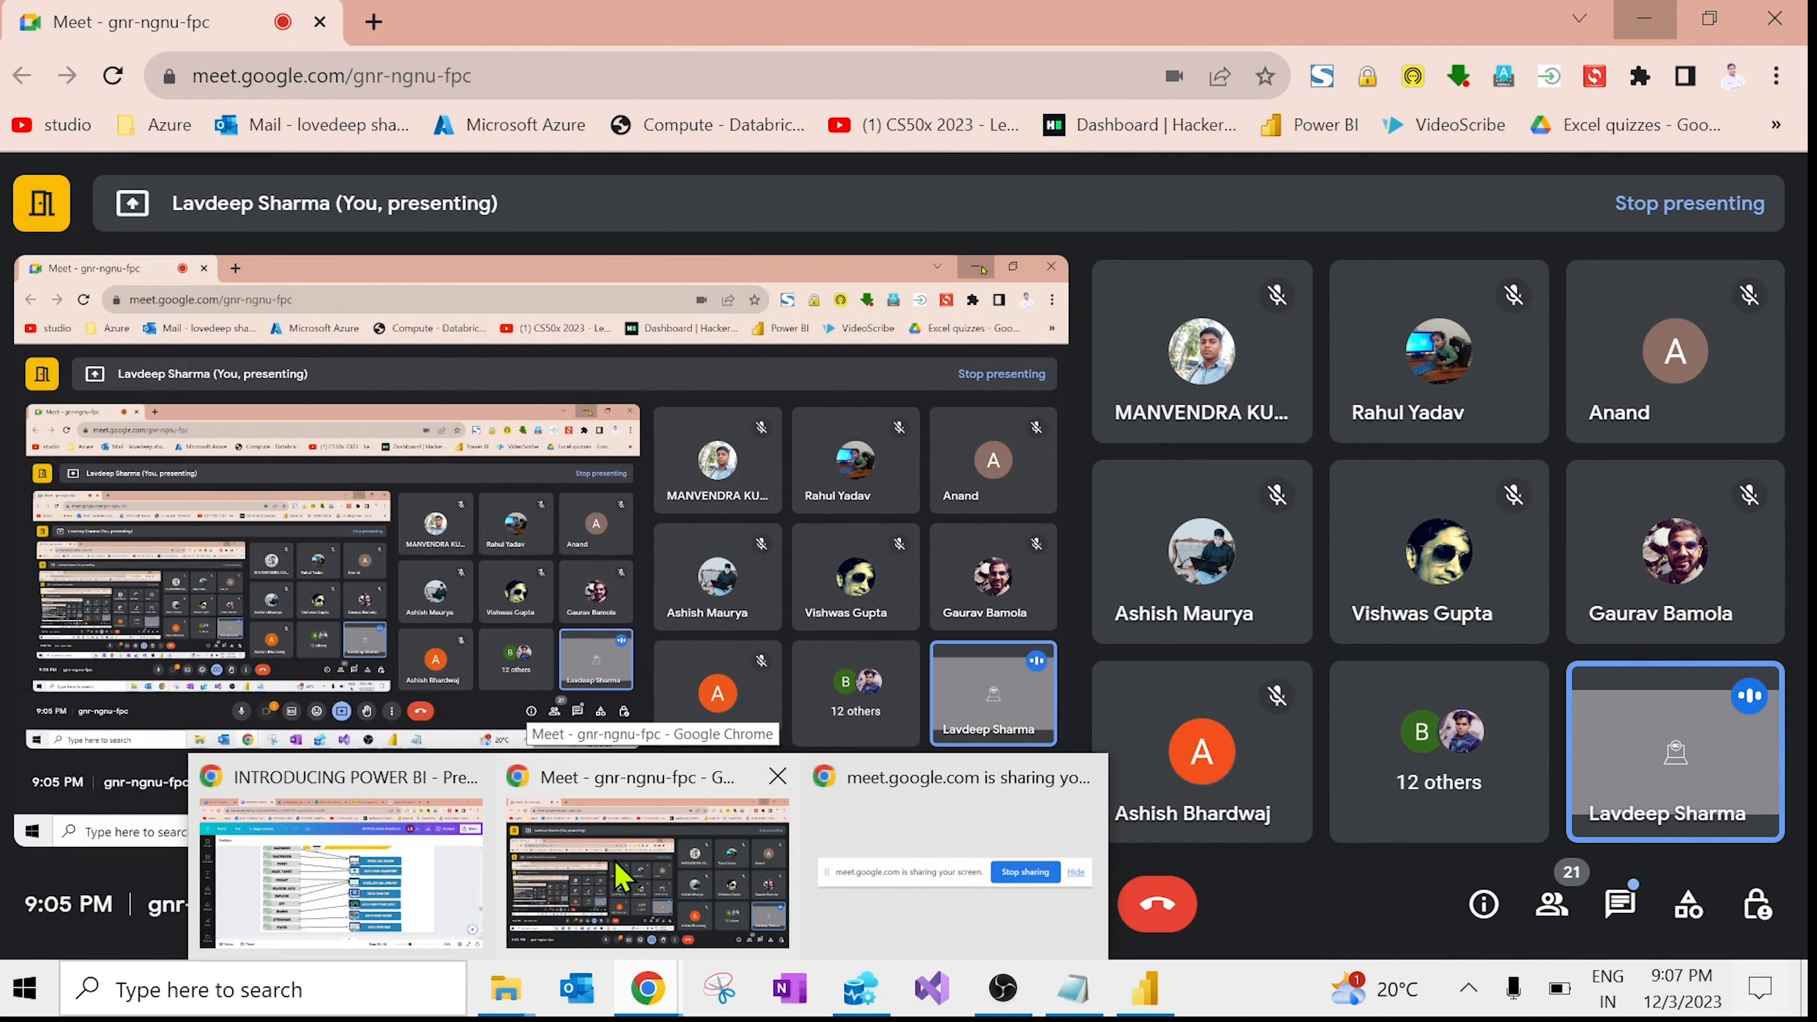
left_click(621, 877)
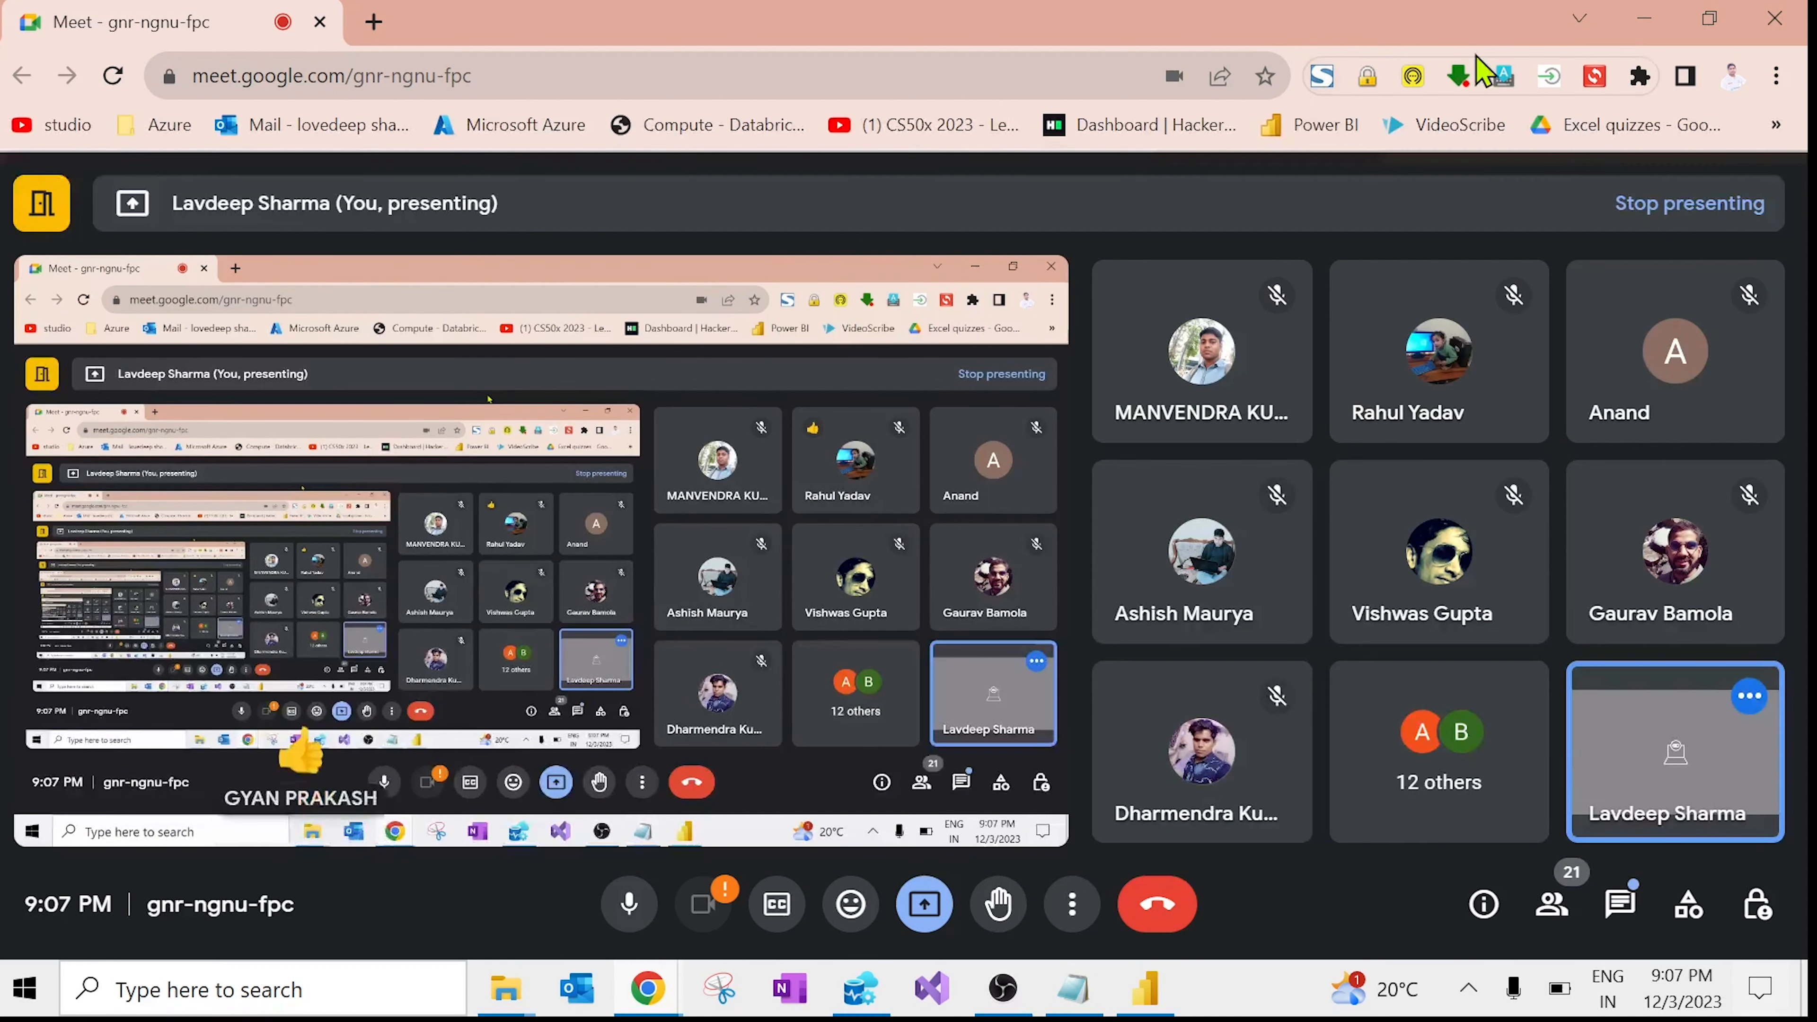
left_click(1650, 25)
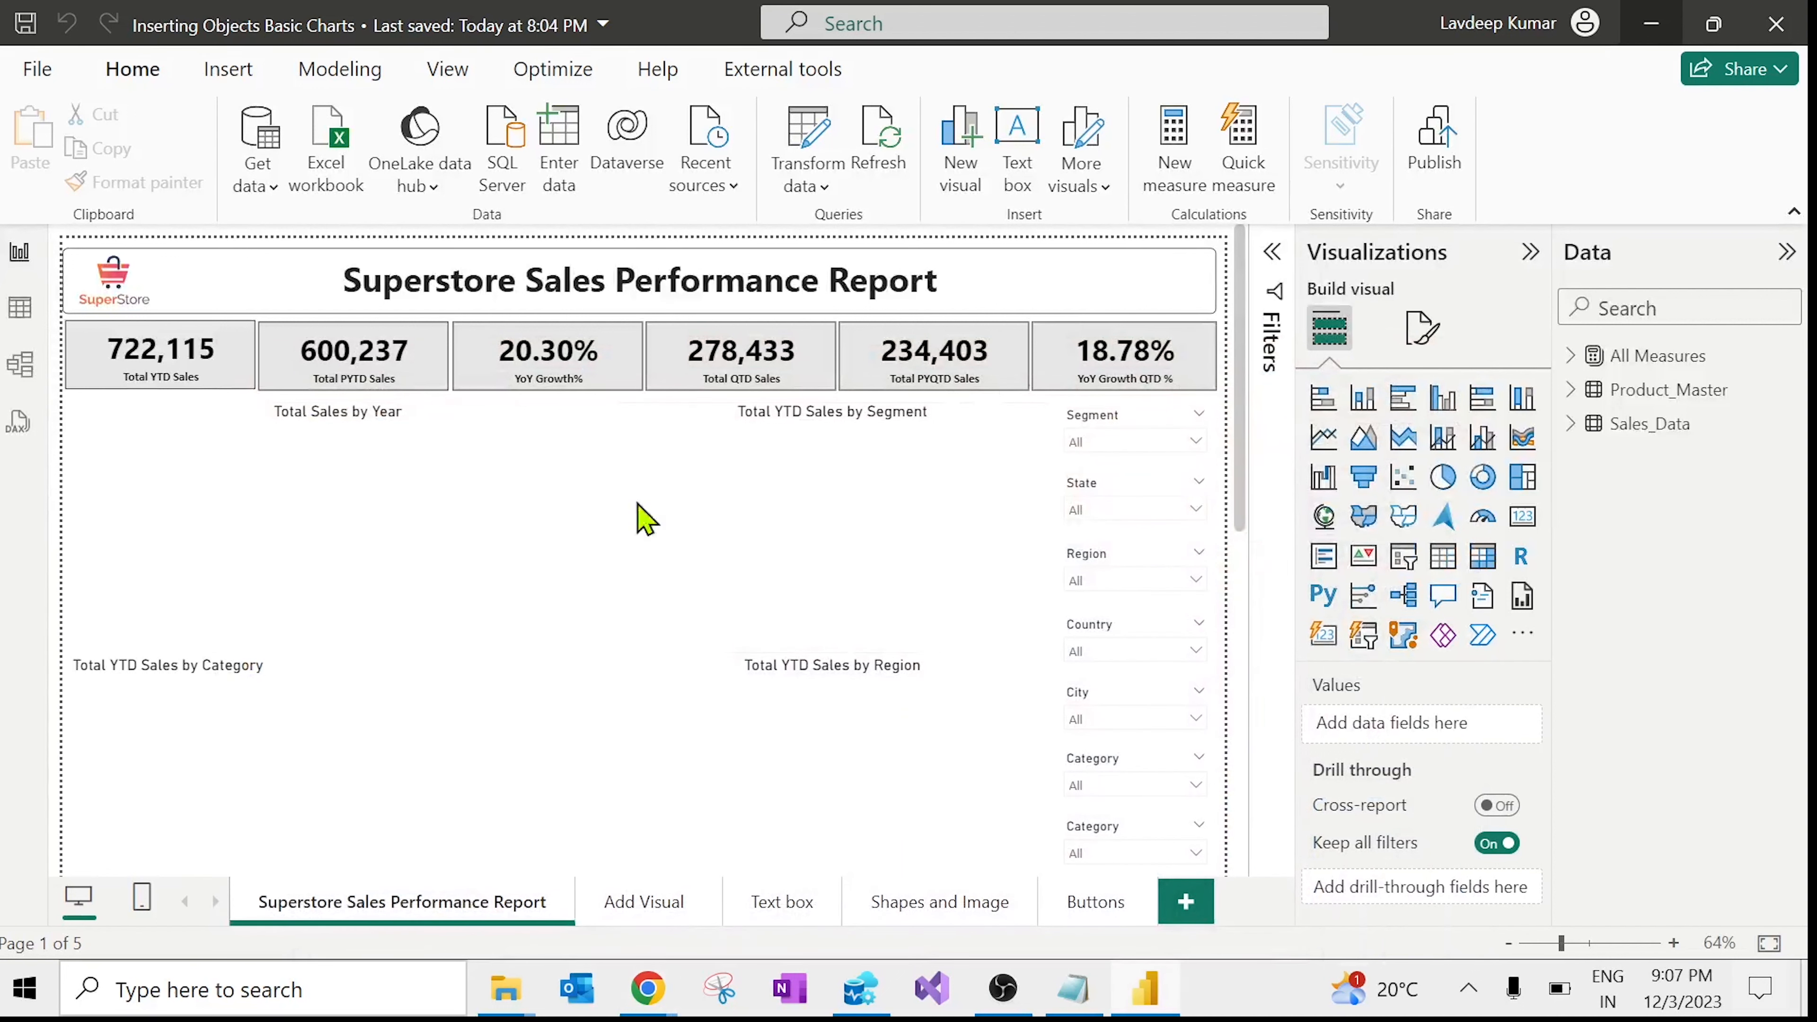
Step: Go to the report's Add Visual page and close the Azure Data Studio and Branch.txt Notepad windows
left_click(645, 902)
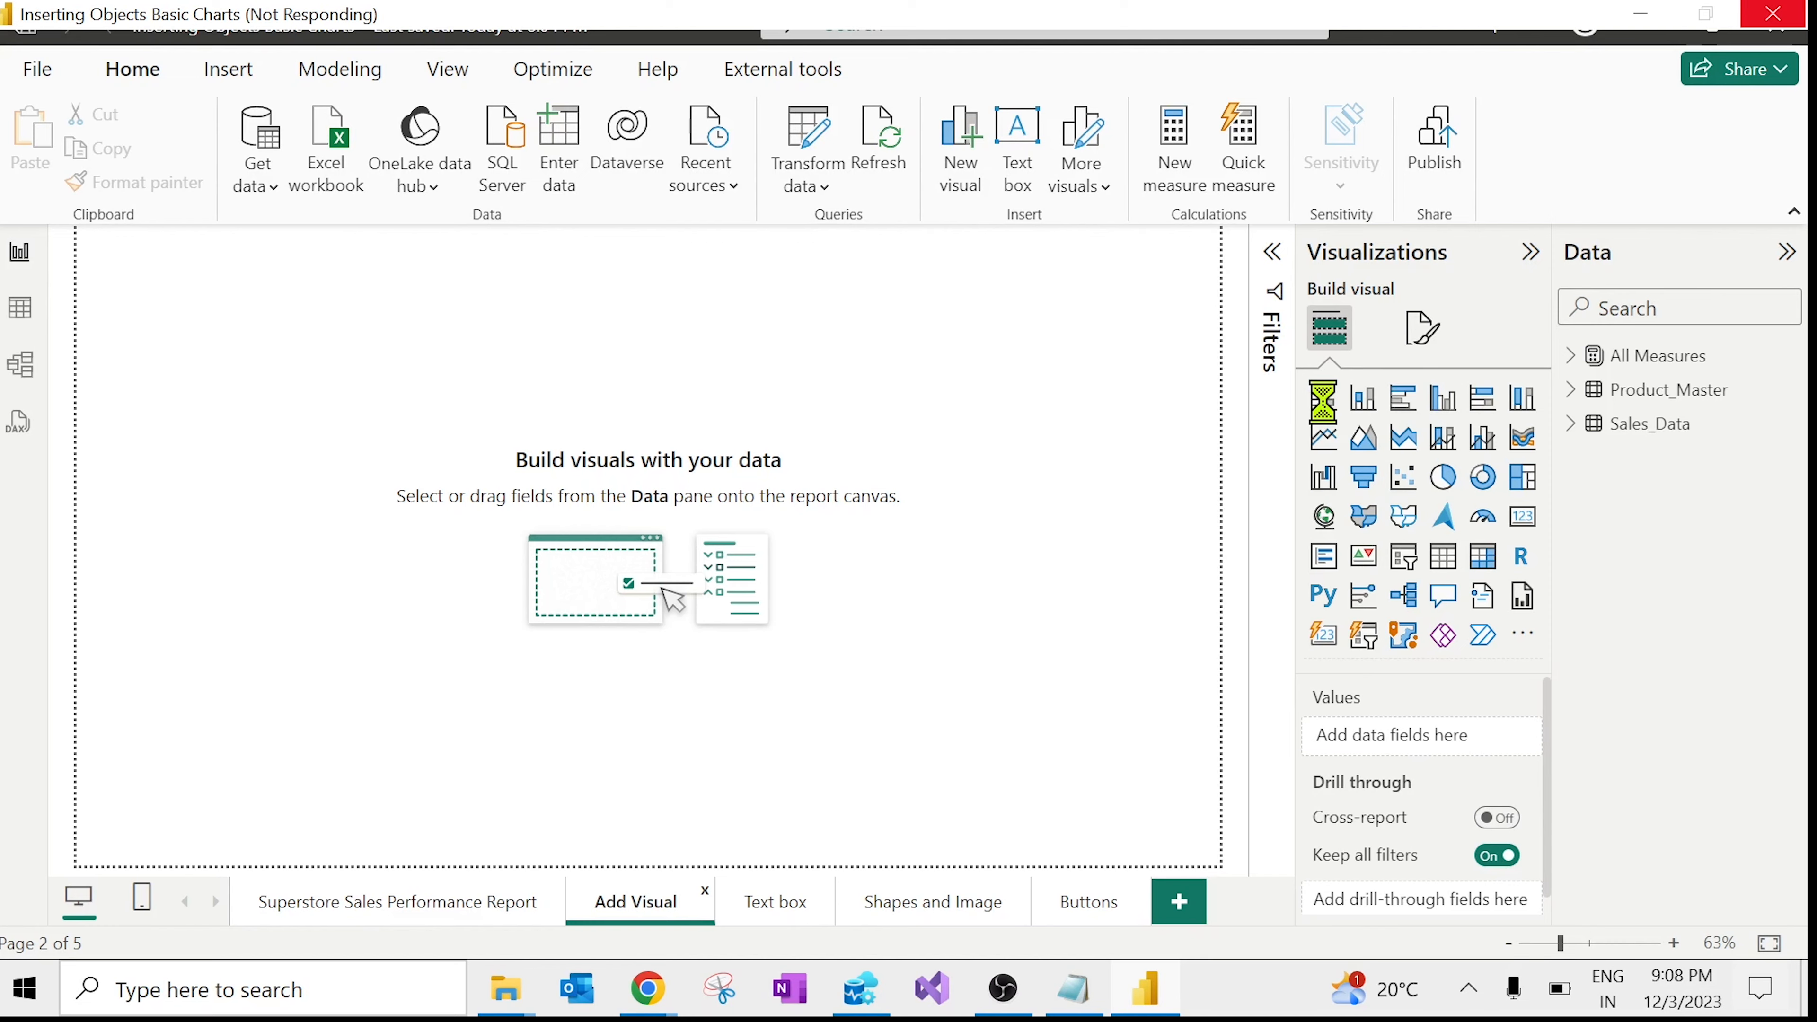
left_click(892, 986)
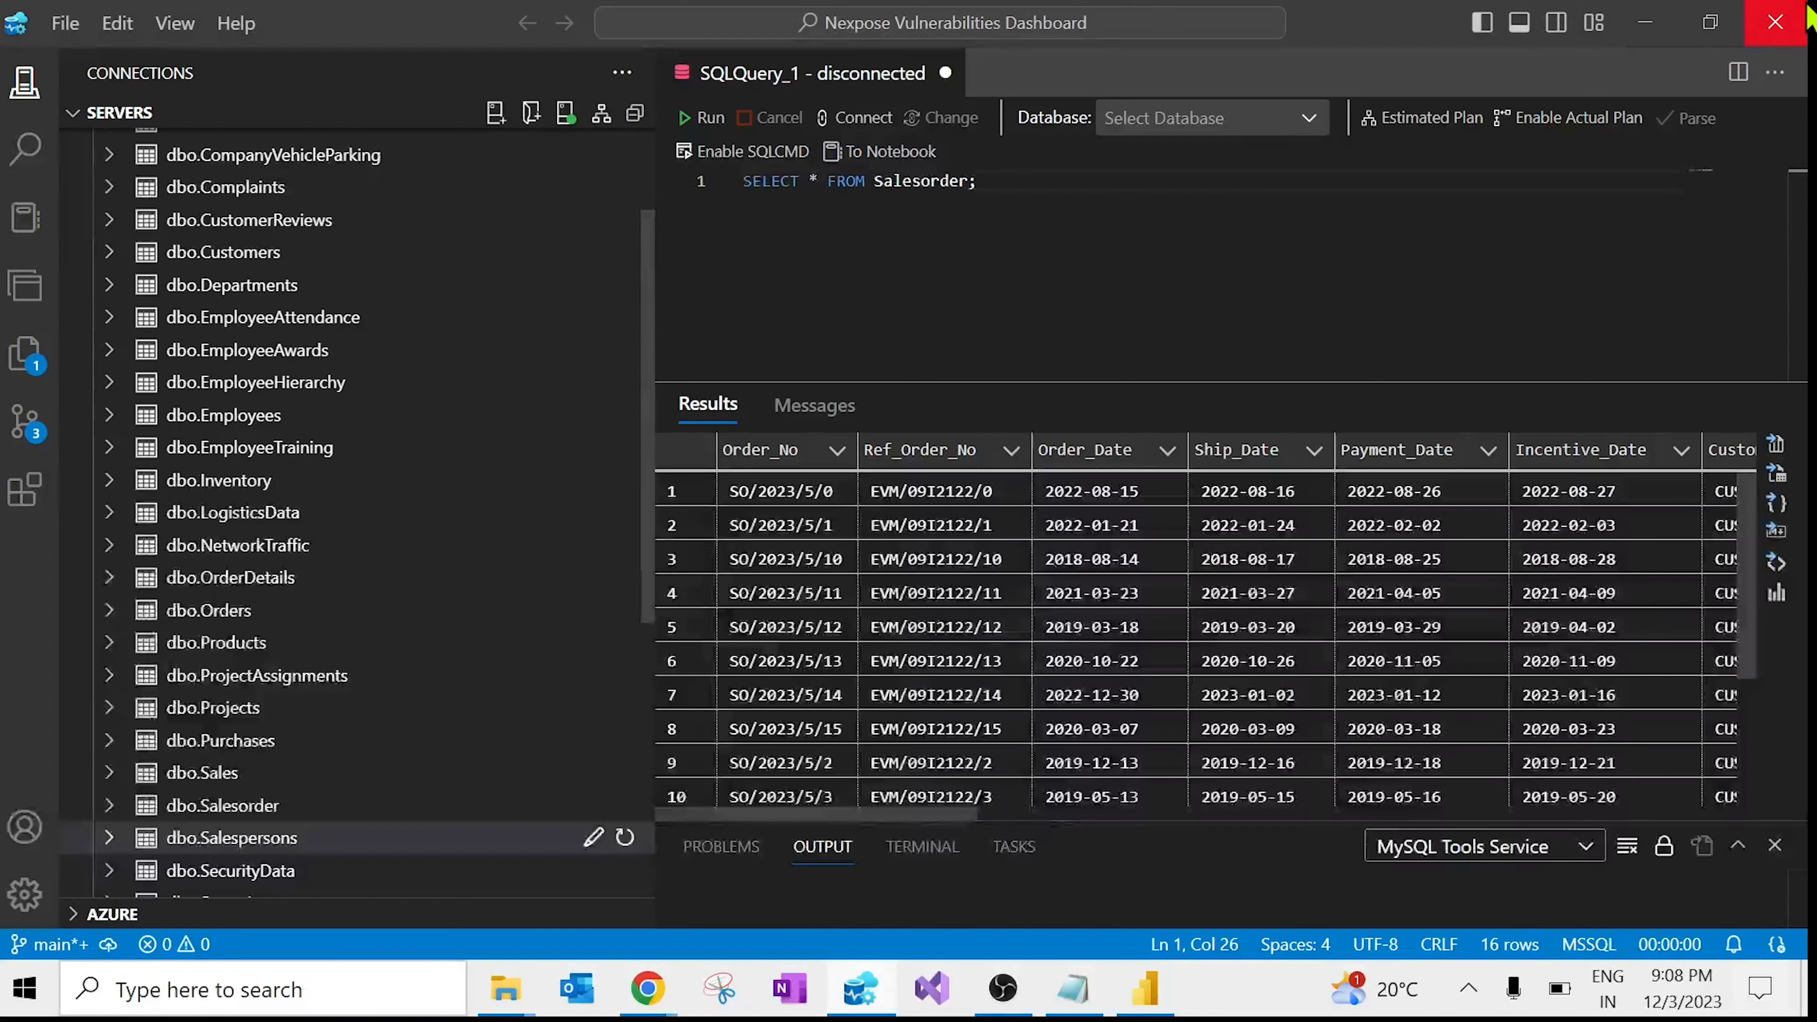
left_click(1804, 20)
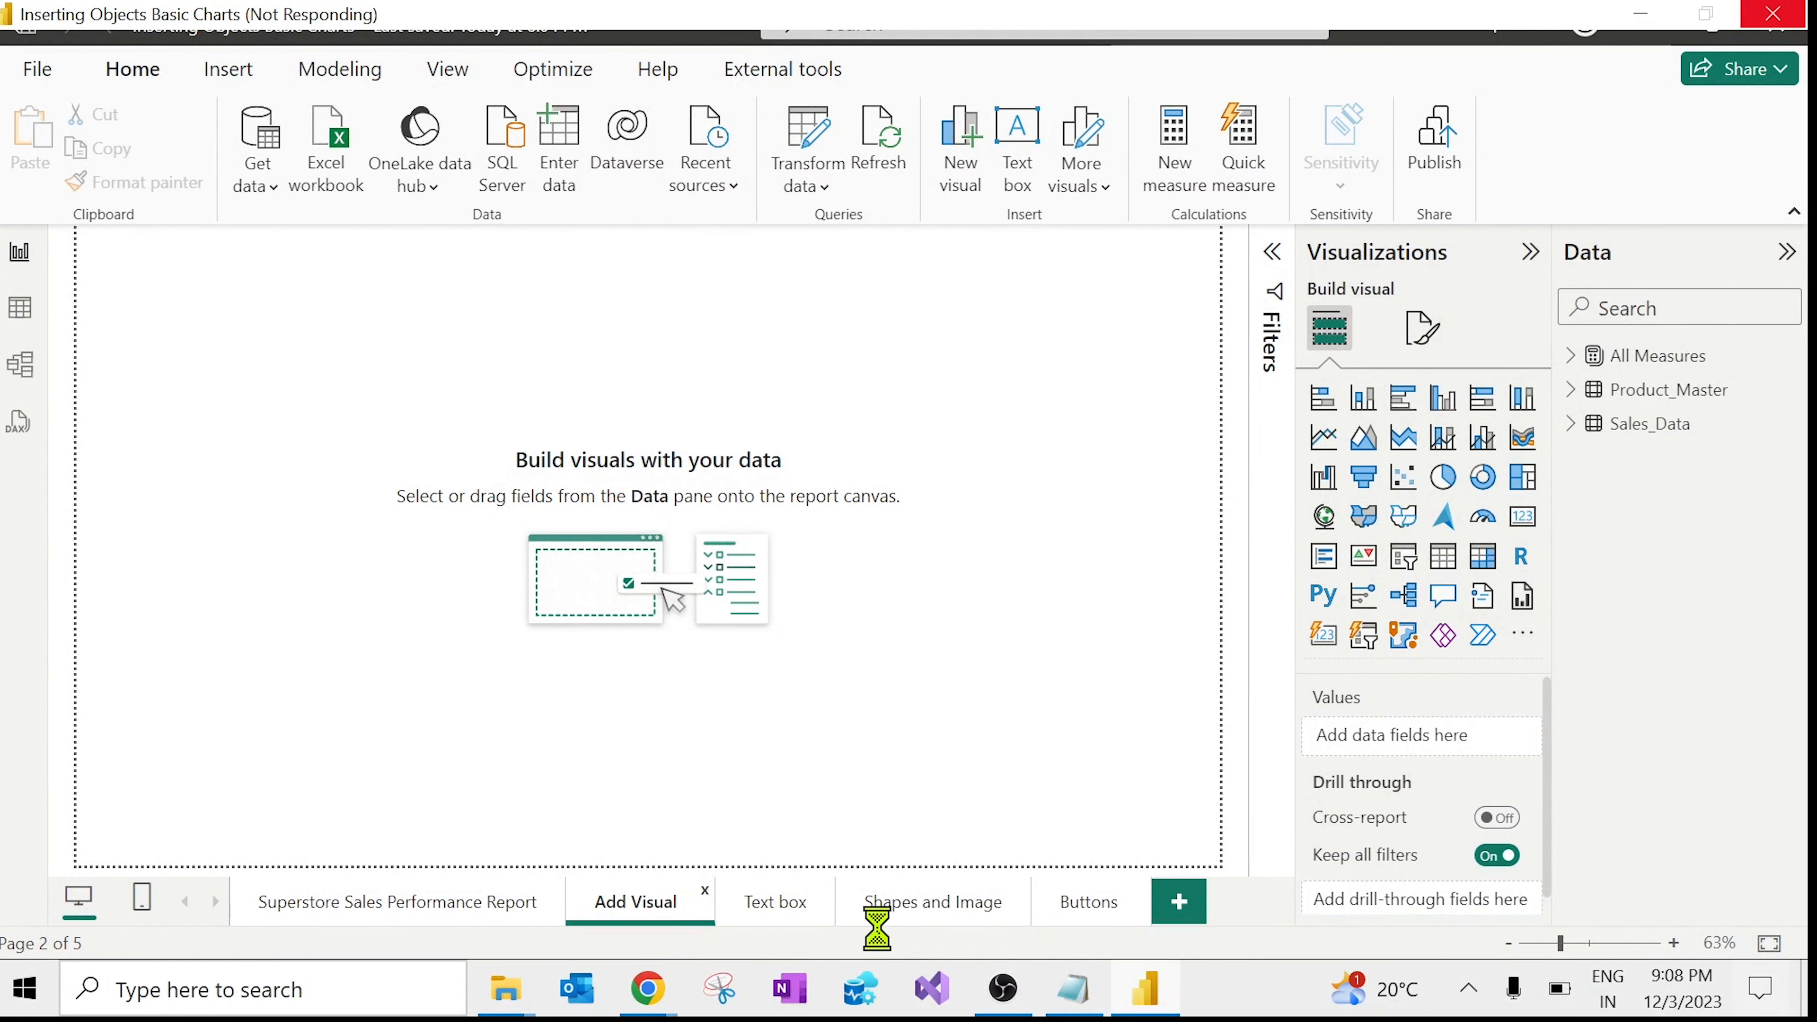
left_click(1064, 989)
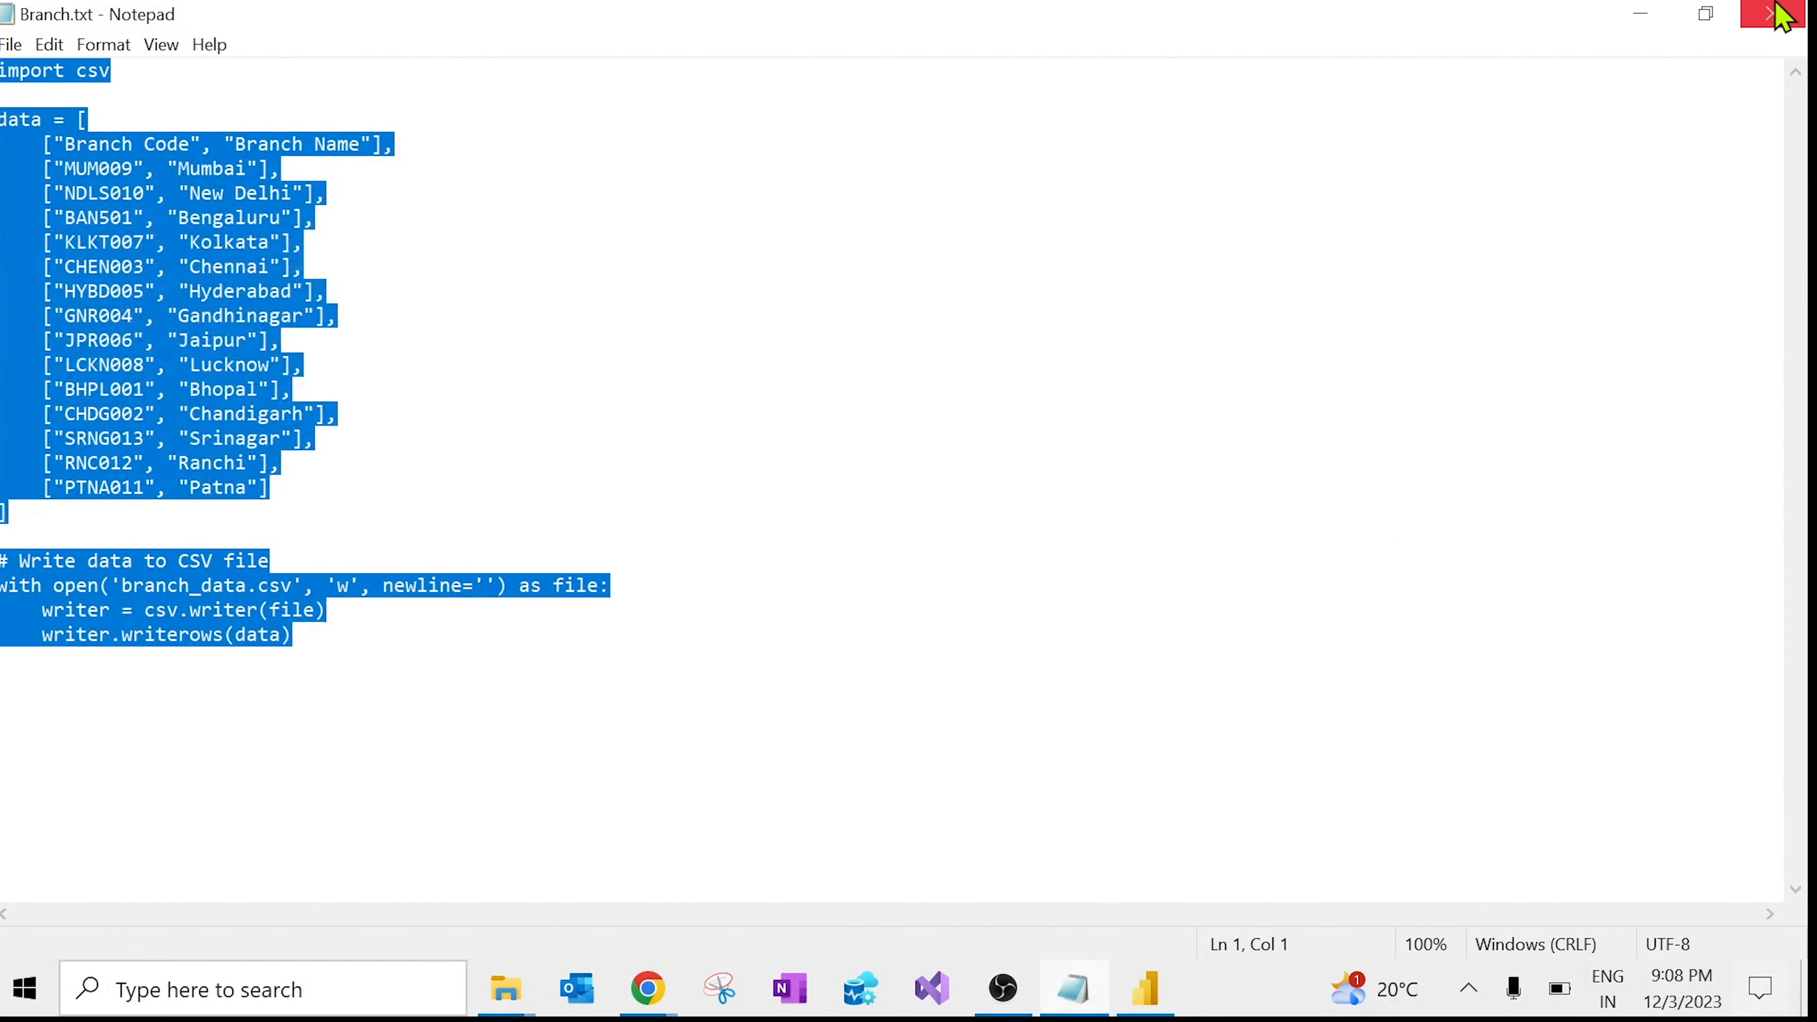
left_click(1786, 13)
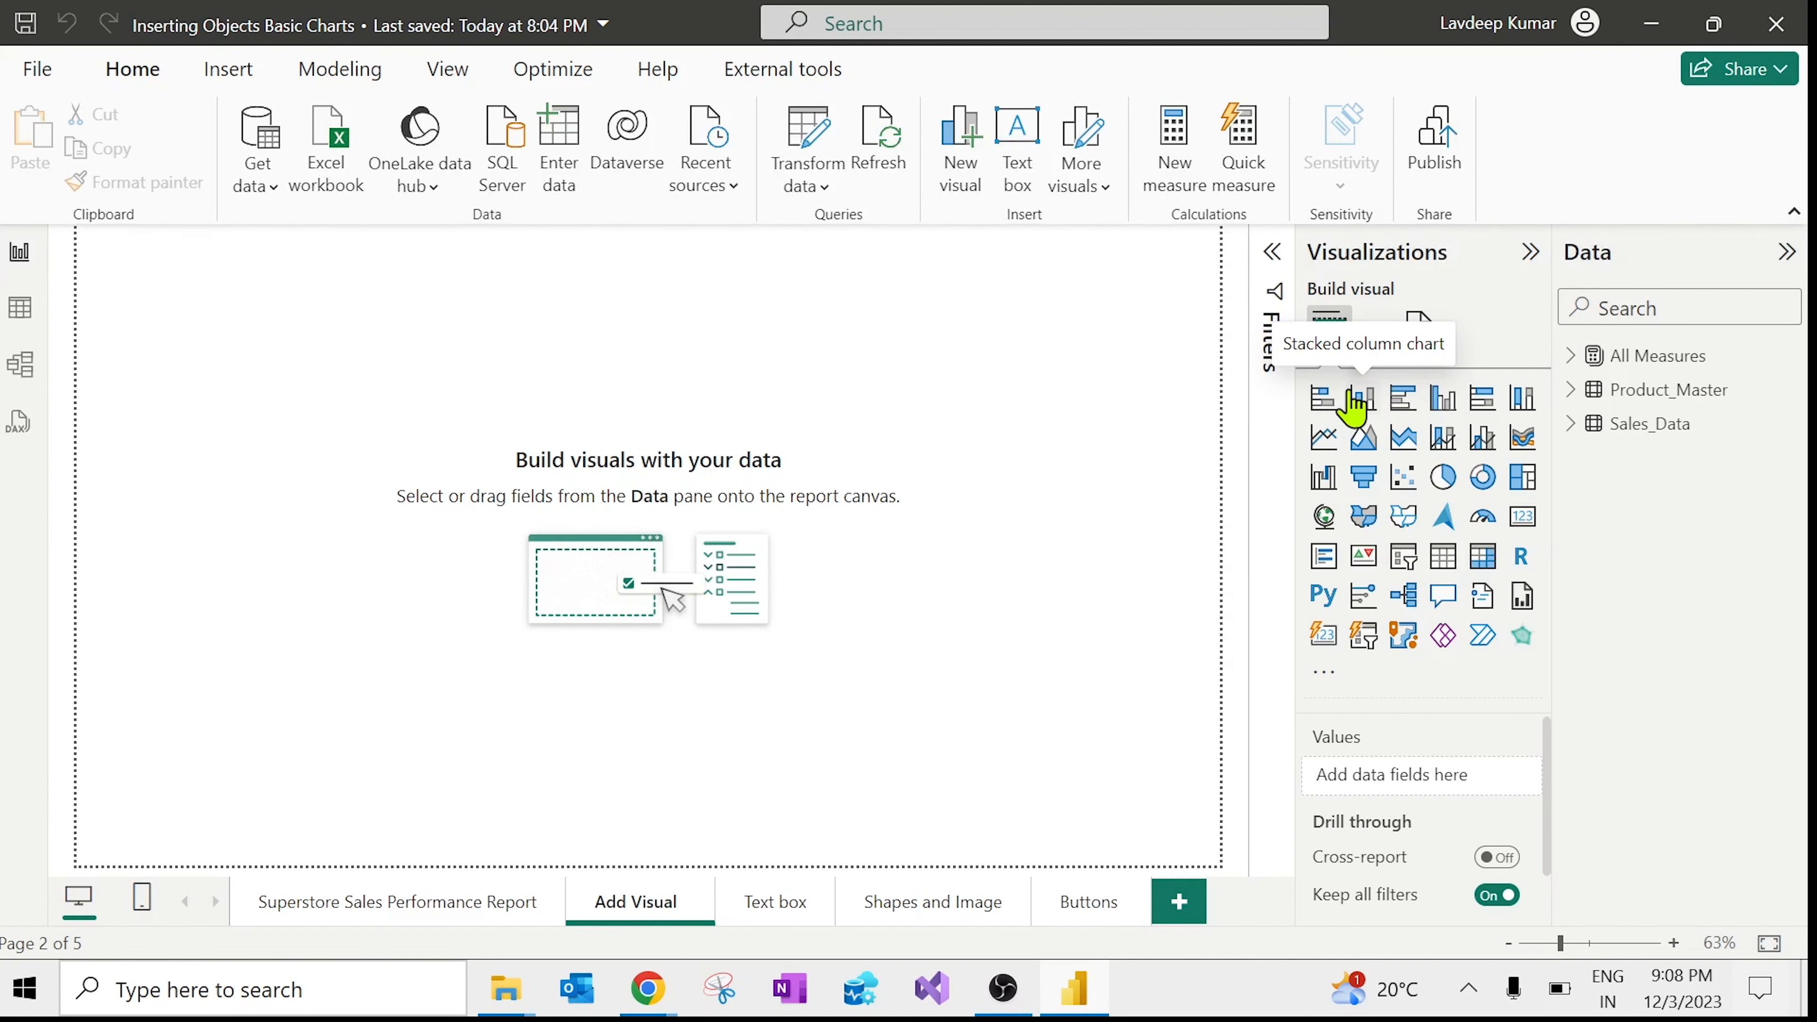
Step: Insert an empty stacked column chart on the Add Visual page, enlarge it, and delete it
left_click(1355, 405)
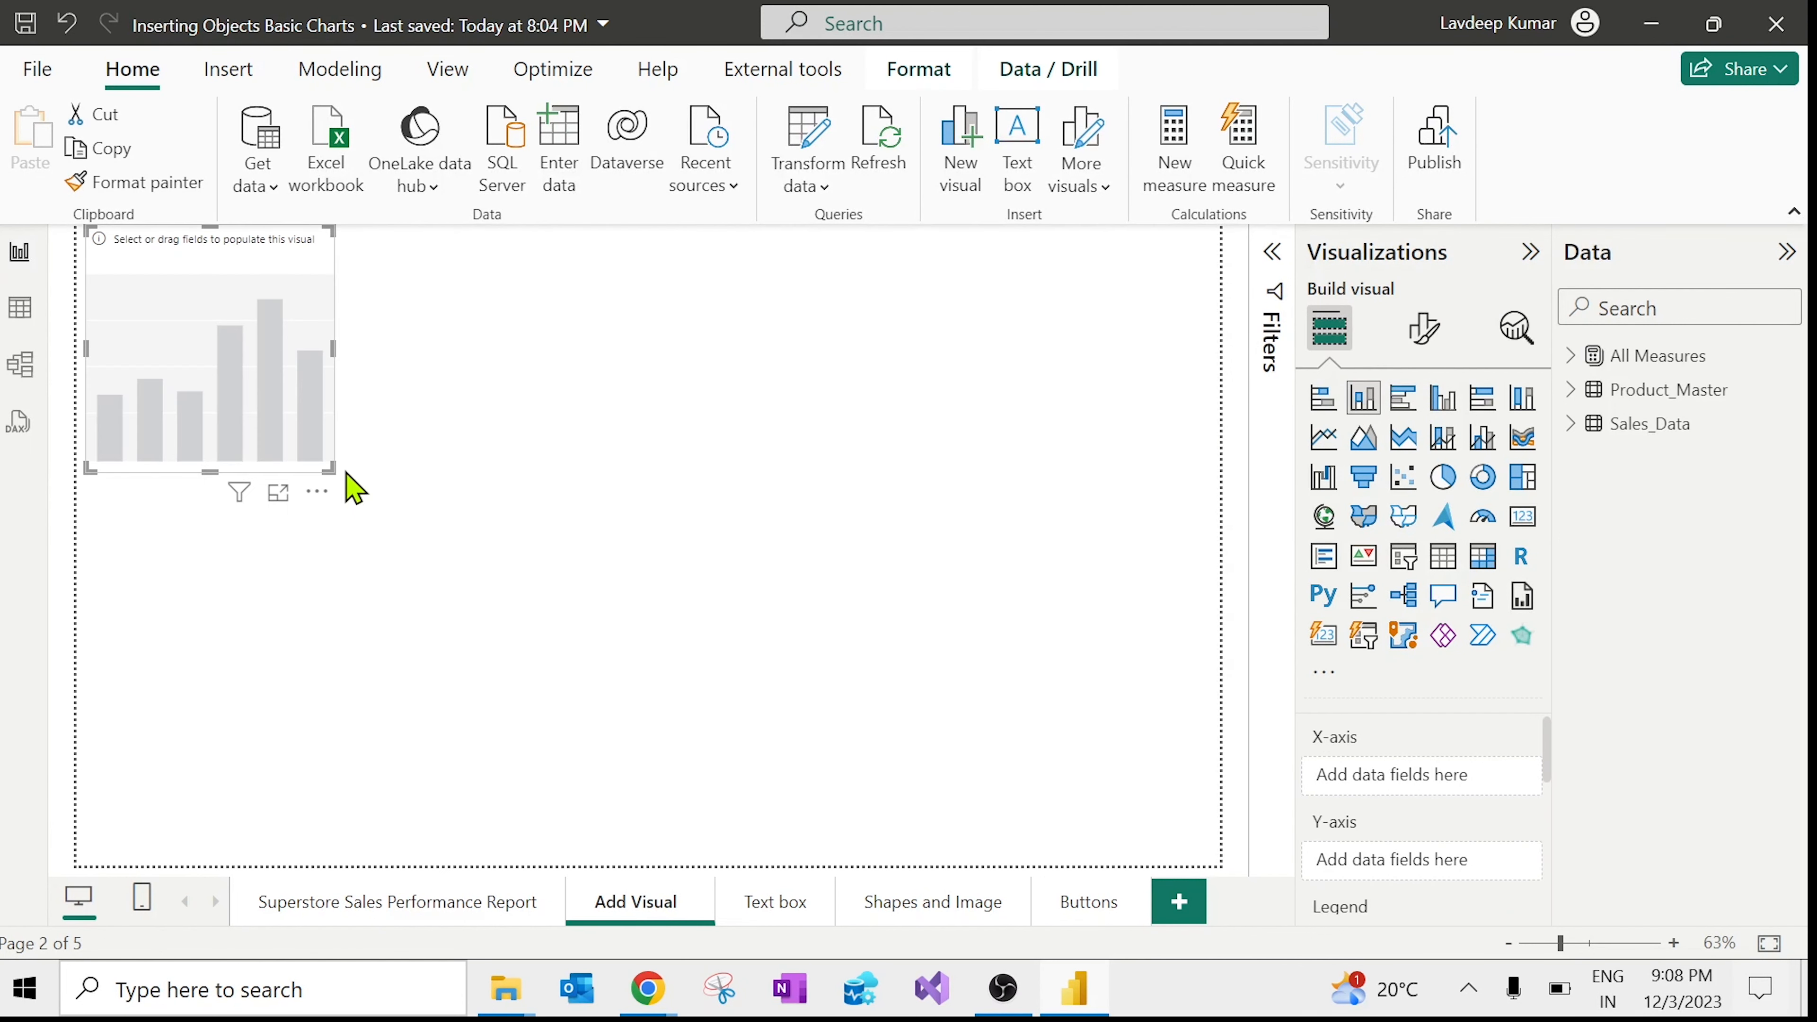
left_click_drag(331, 469, 629, 646)
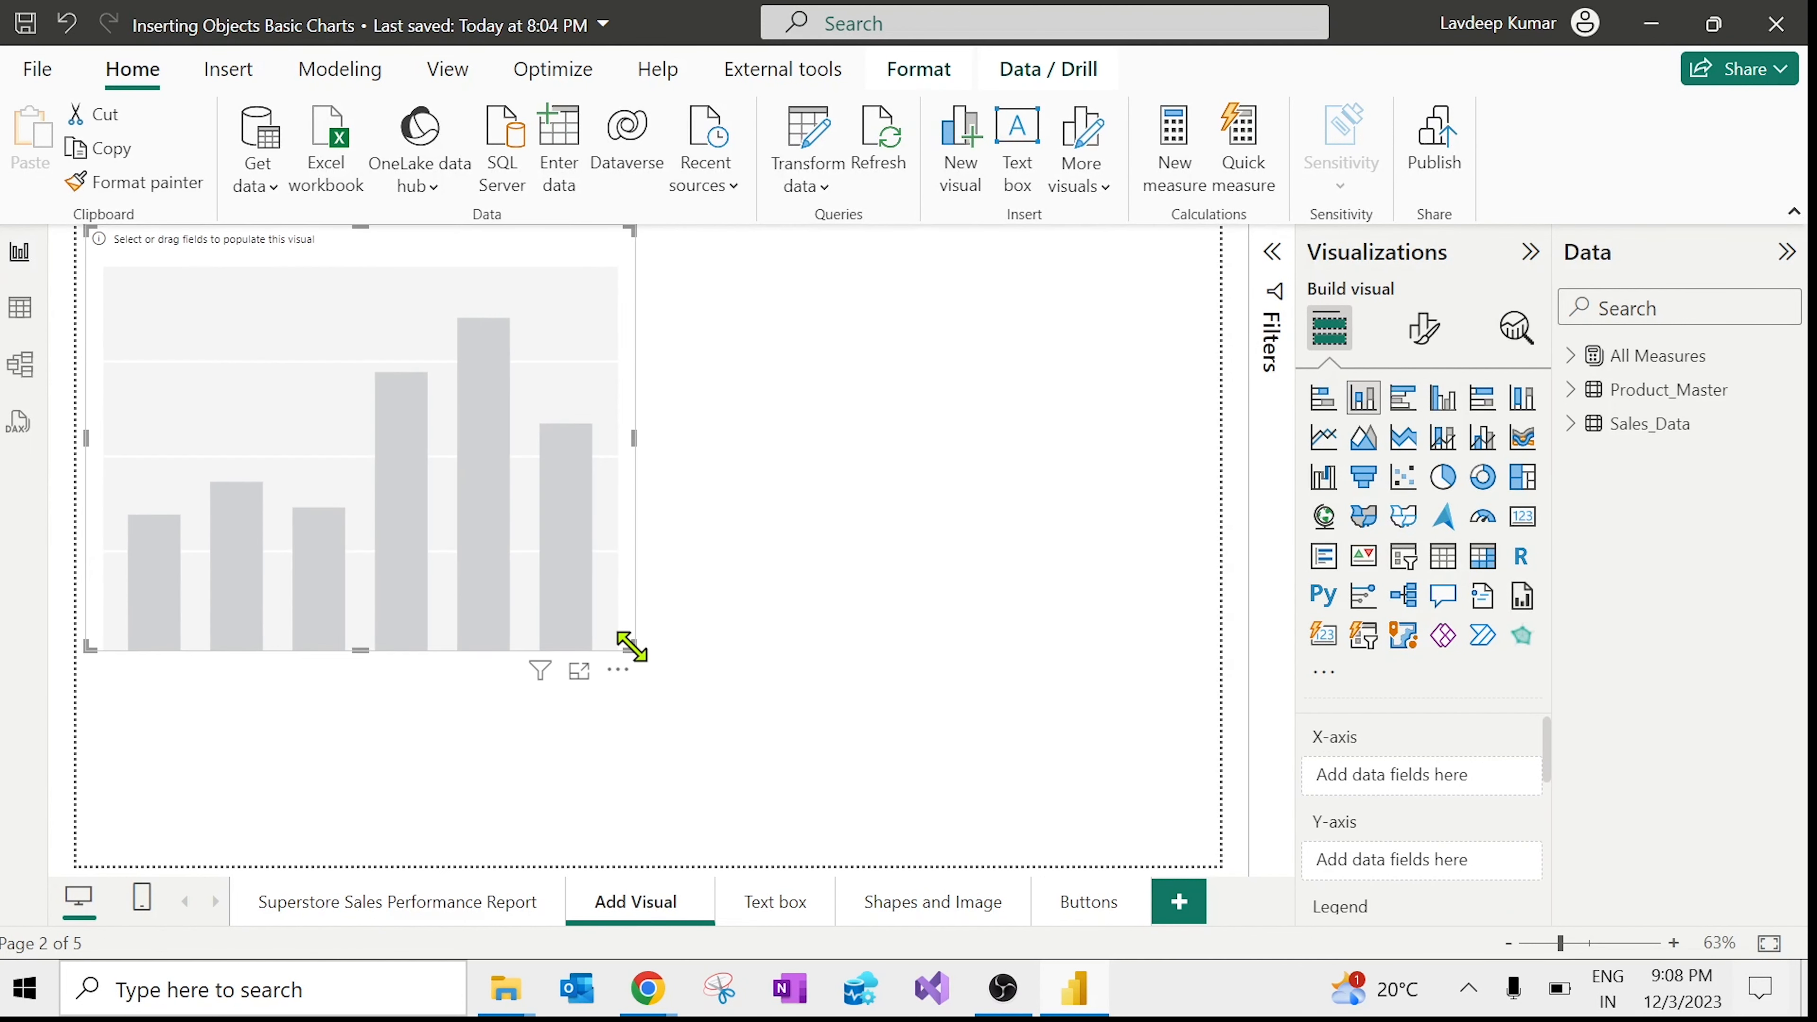
key("Delete")
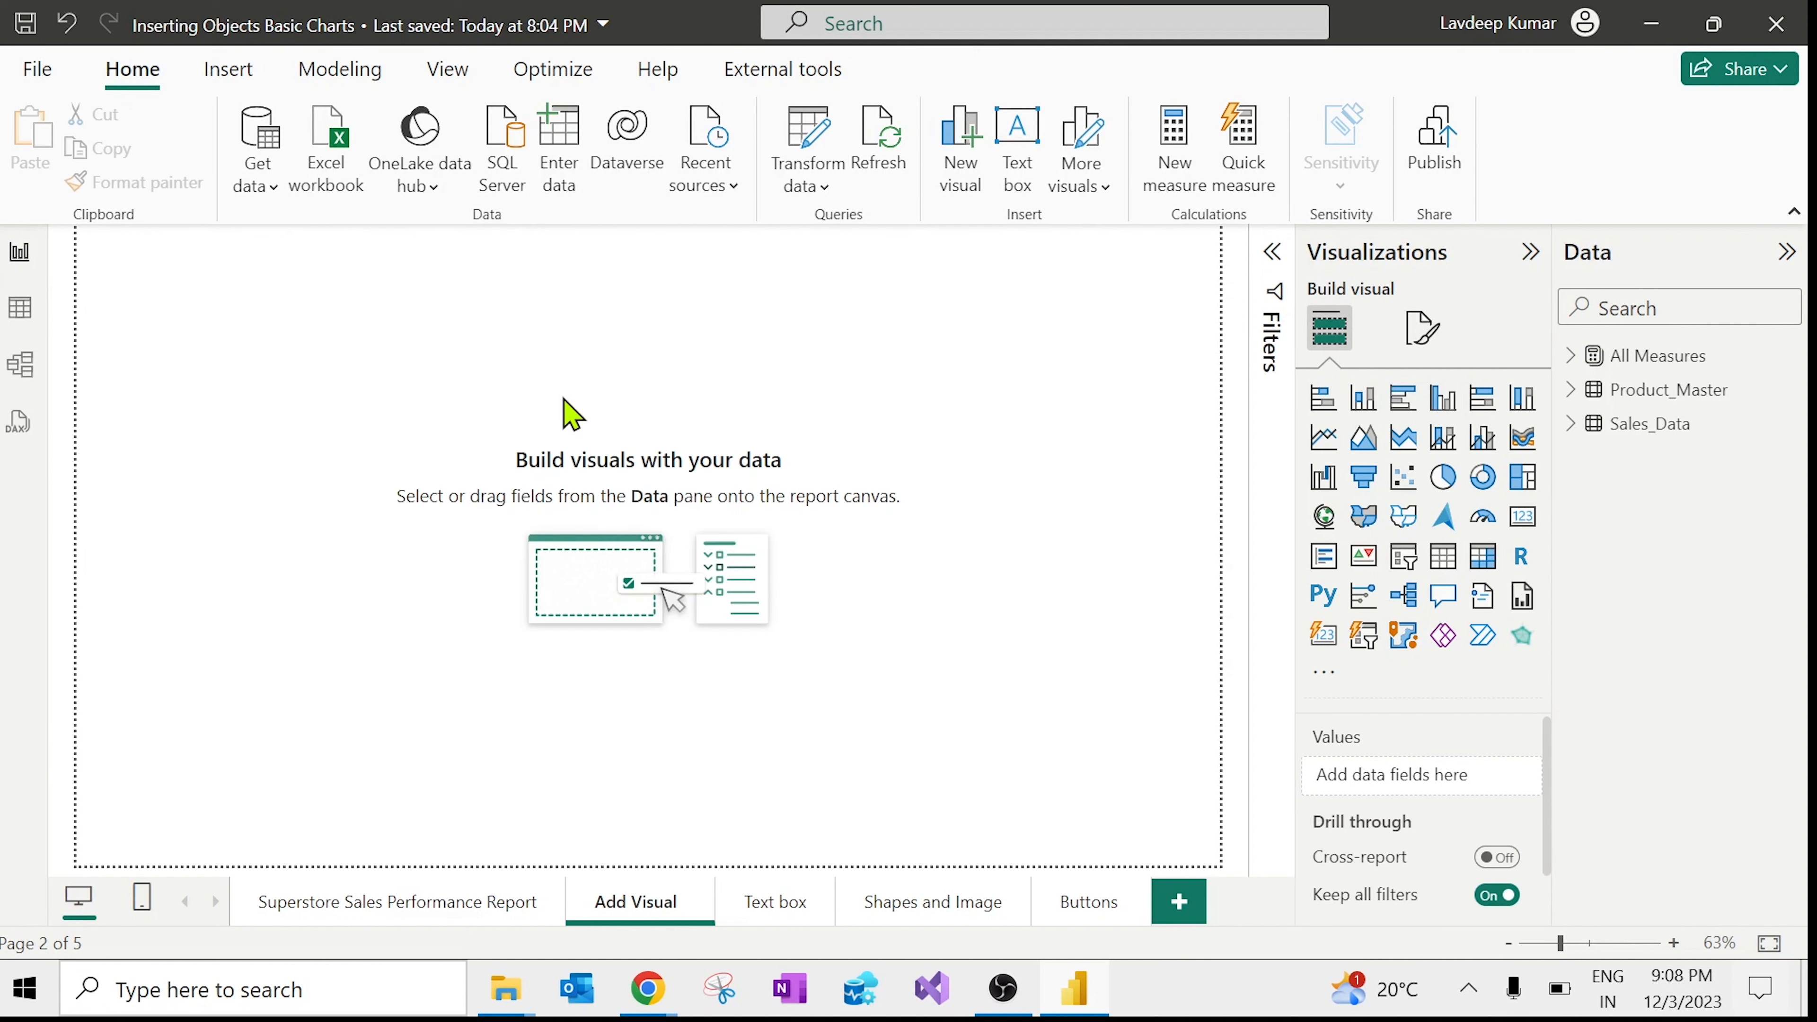
Step: Expand the Product_Master and All Measures tables and create a clustered column chart of Total Sales on the canvas
left_click(1574, 390)
left_click(1574, 356)
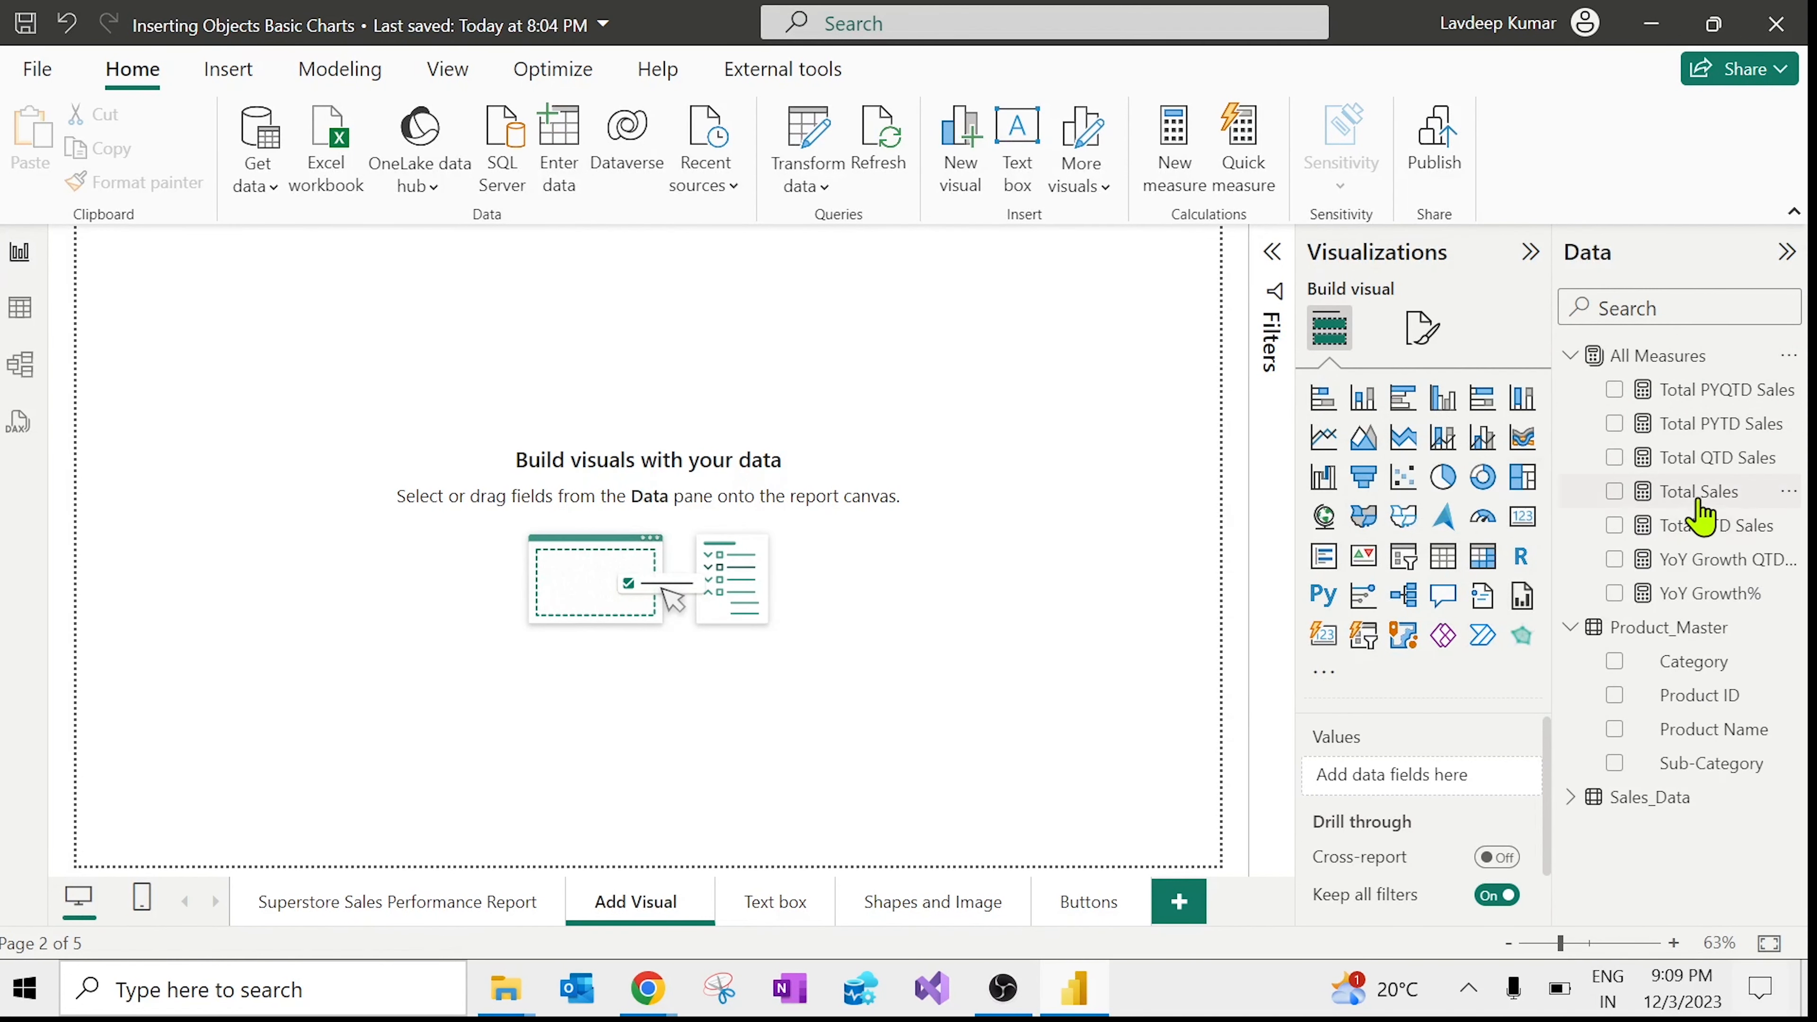
left_click_drag(1696, 501, 541, 433)
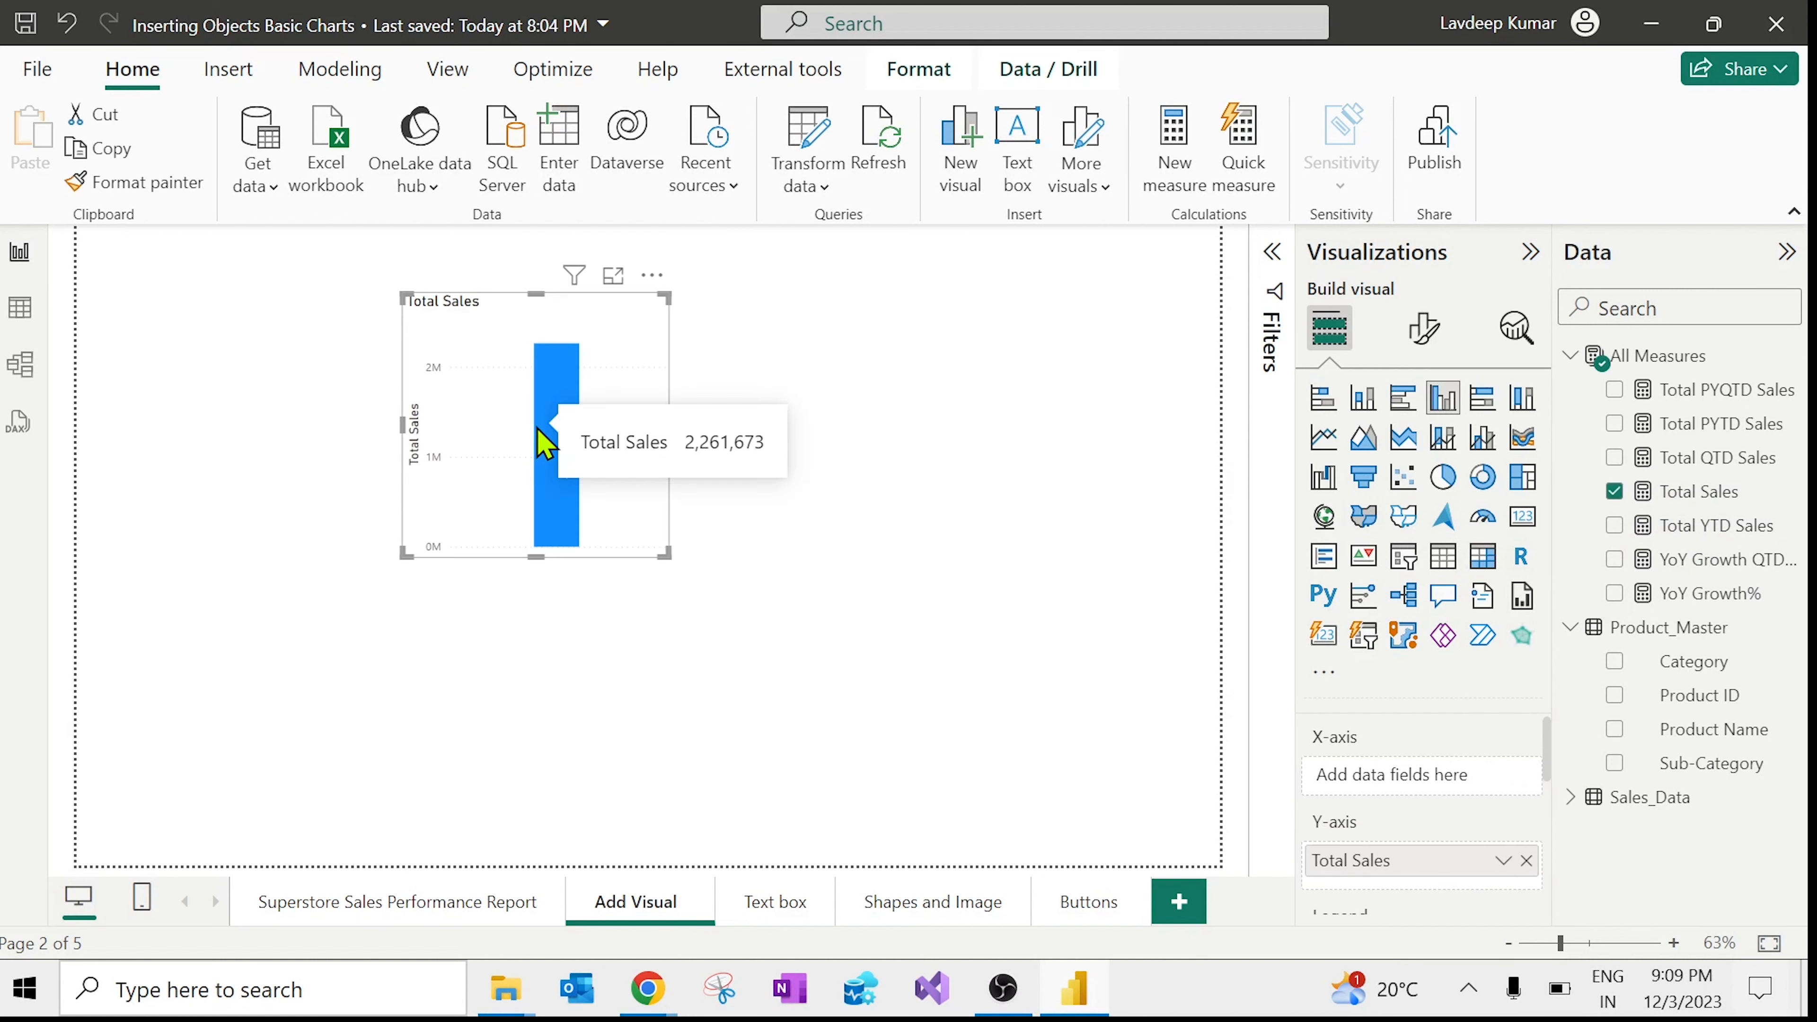
Step: Create a table of the Product_Master Category field on the canvas and place it opposite the Total Sales chart
left_click(583, 641)
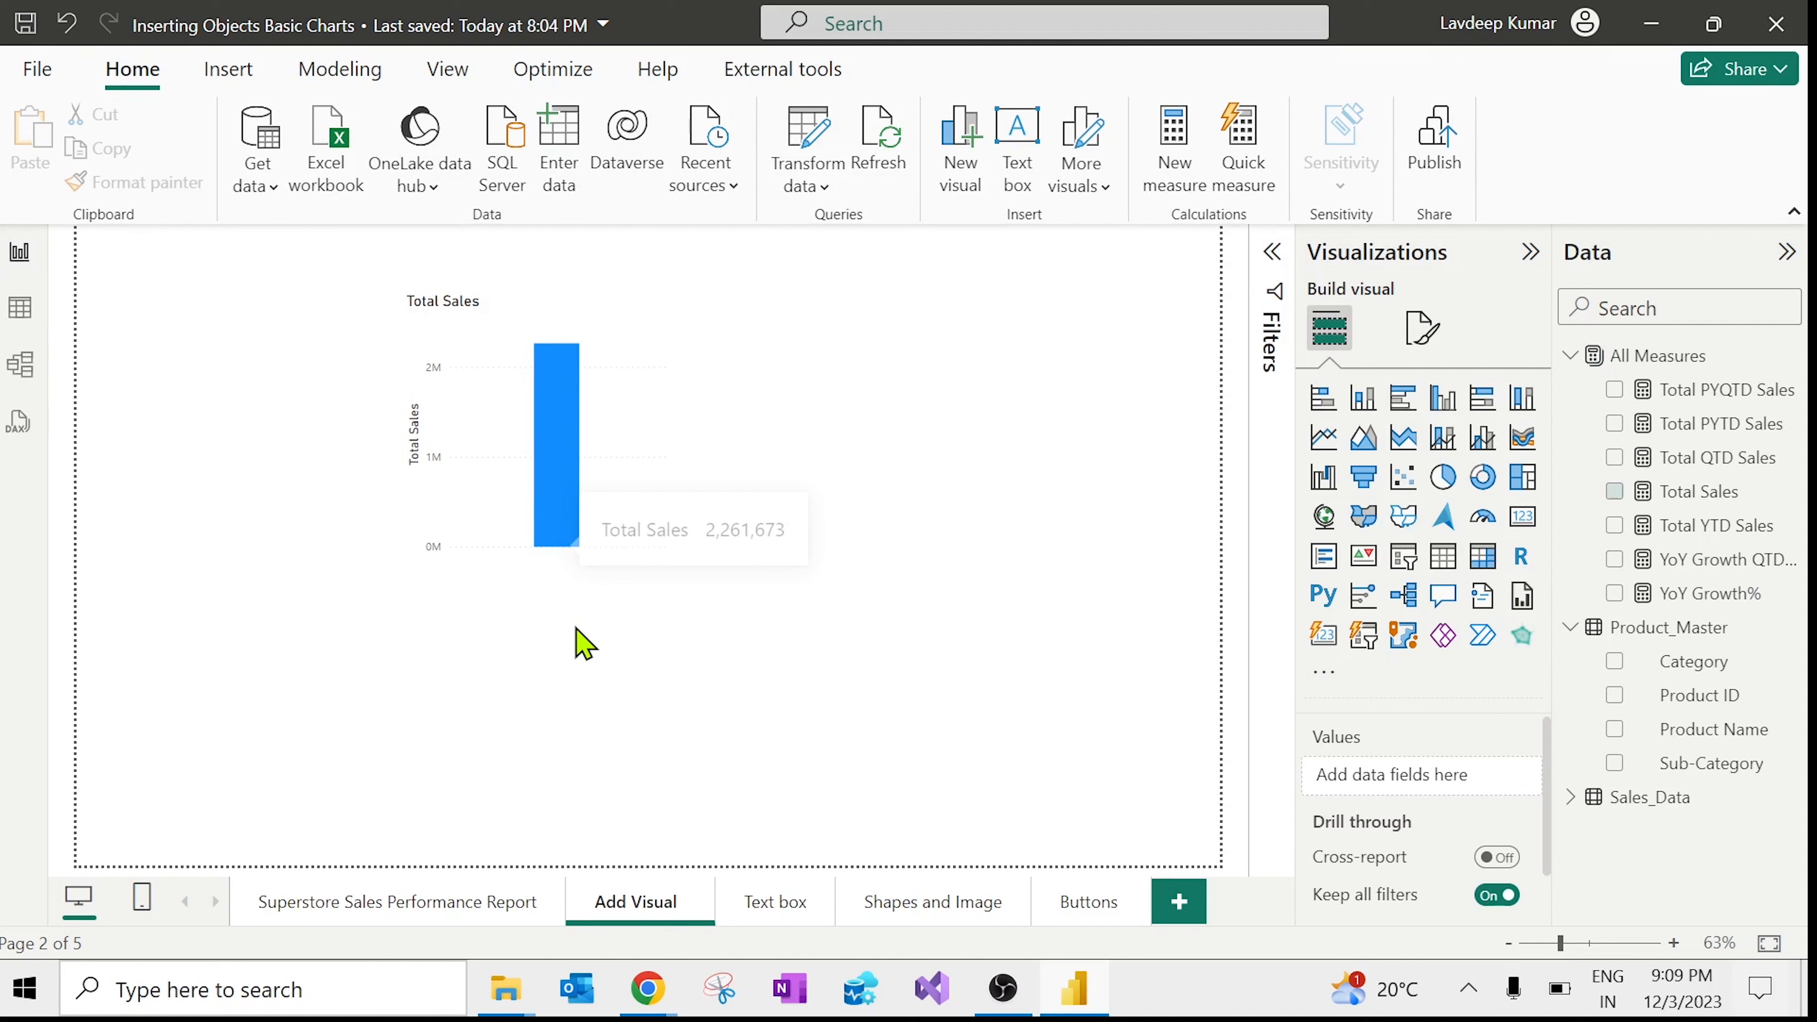
left_click(603, 345)
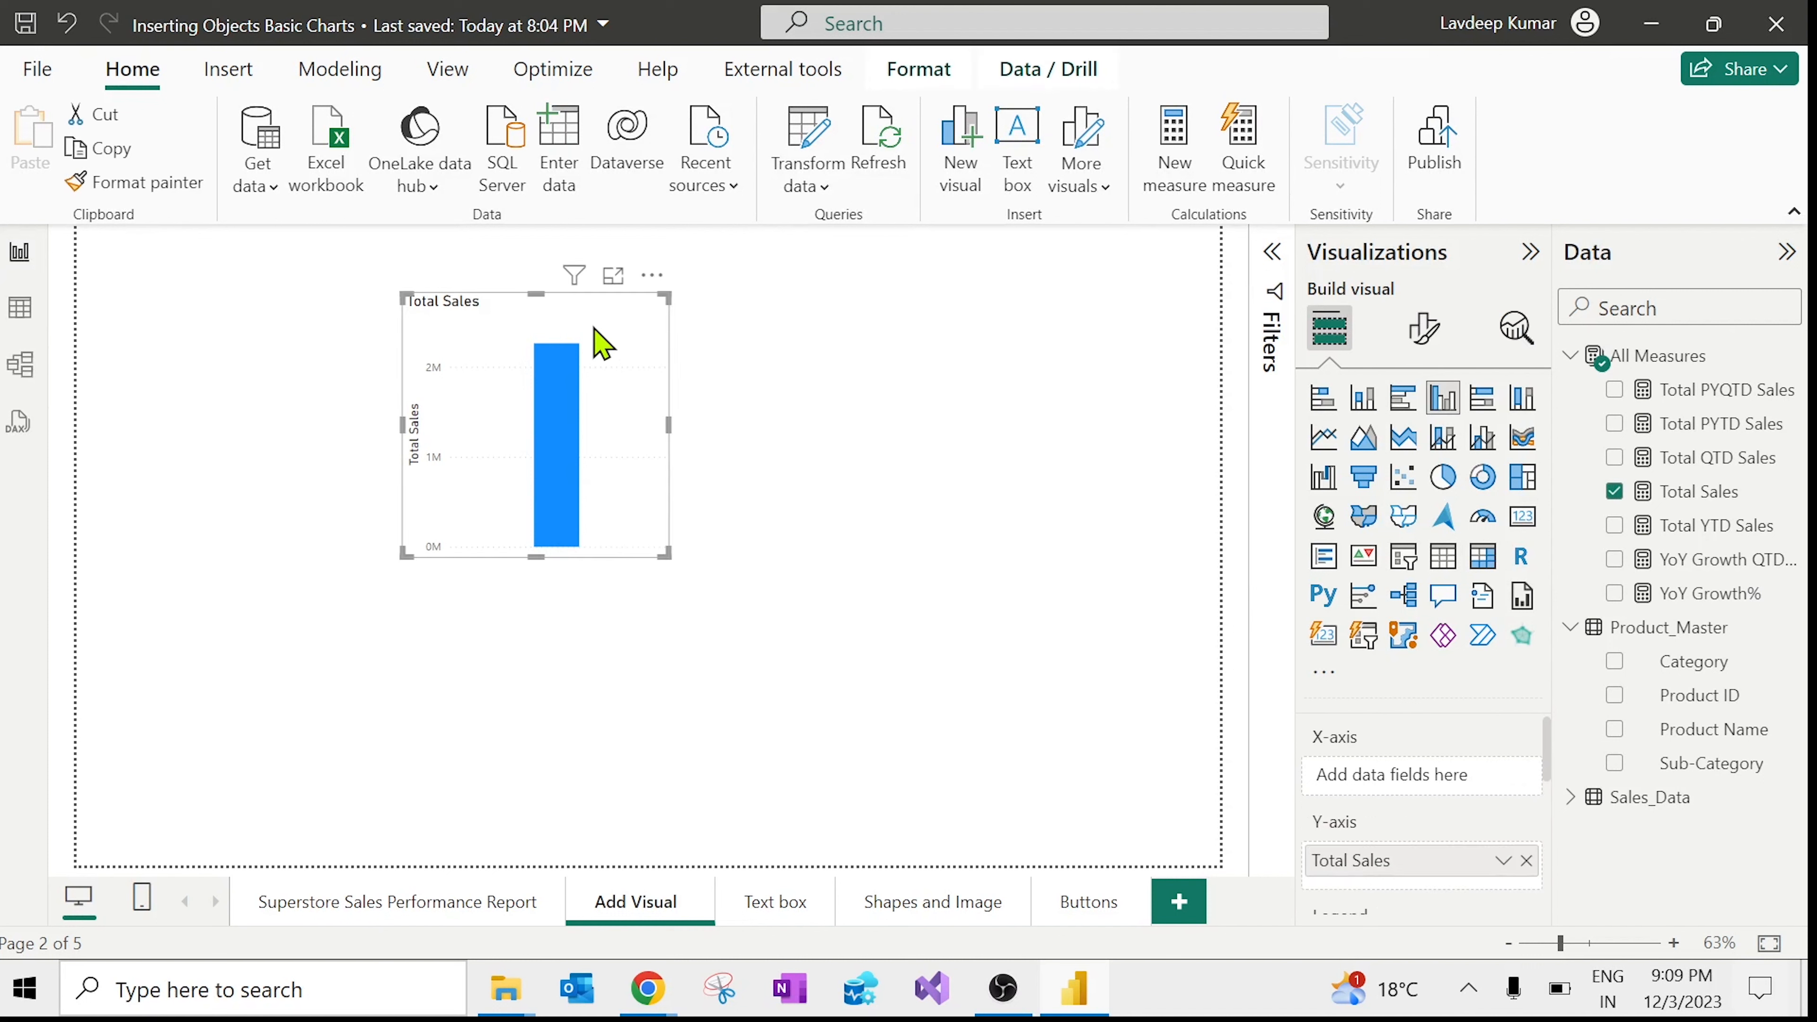
left_click(895, 558)
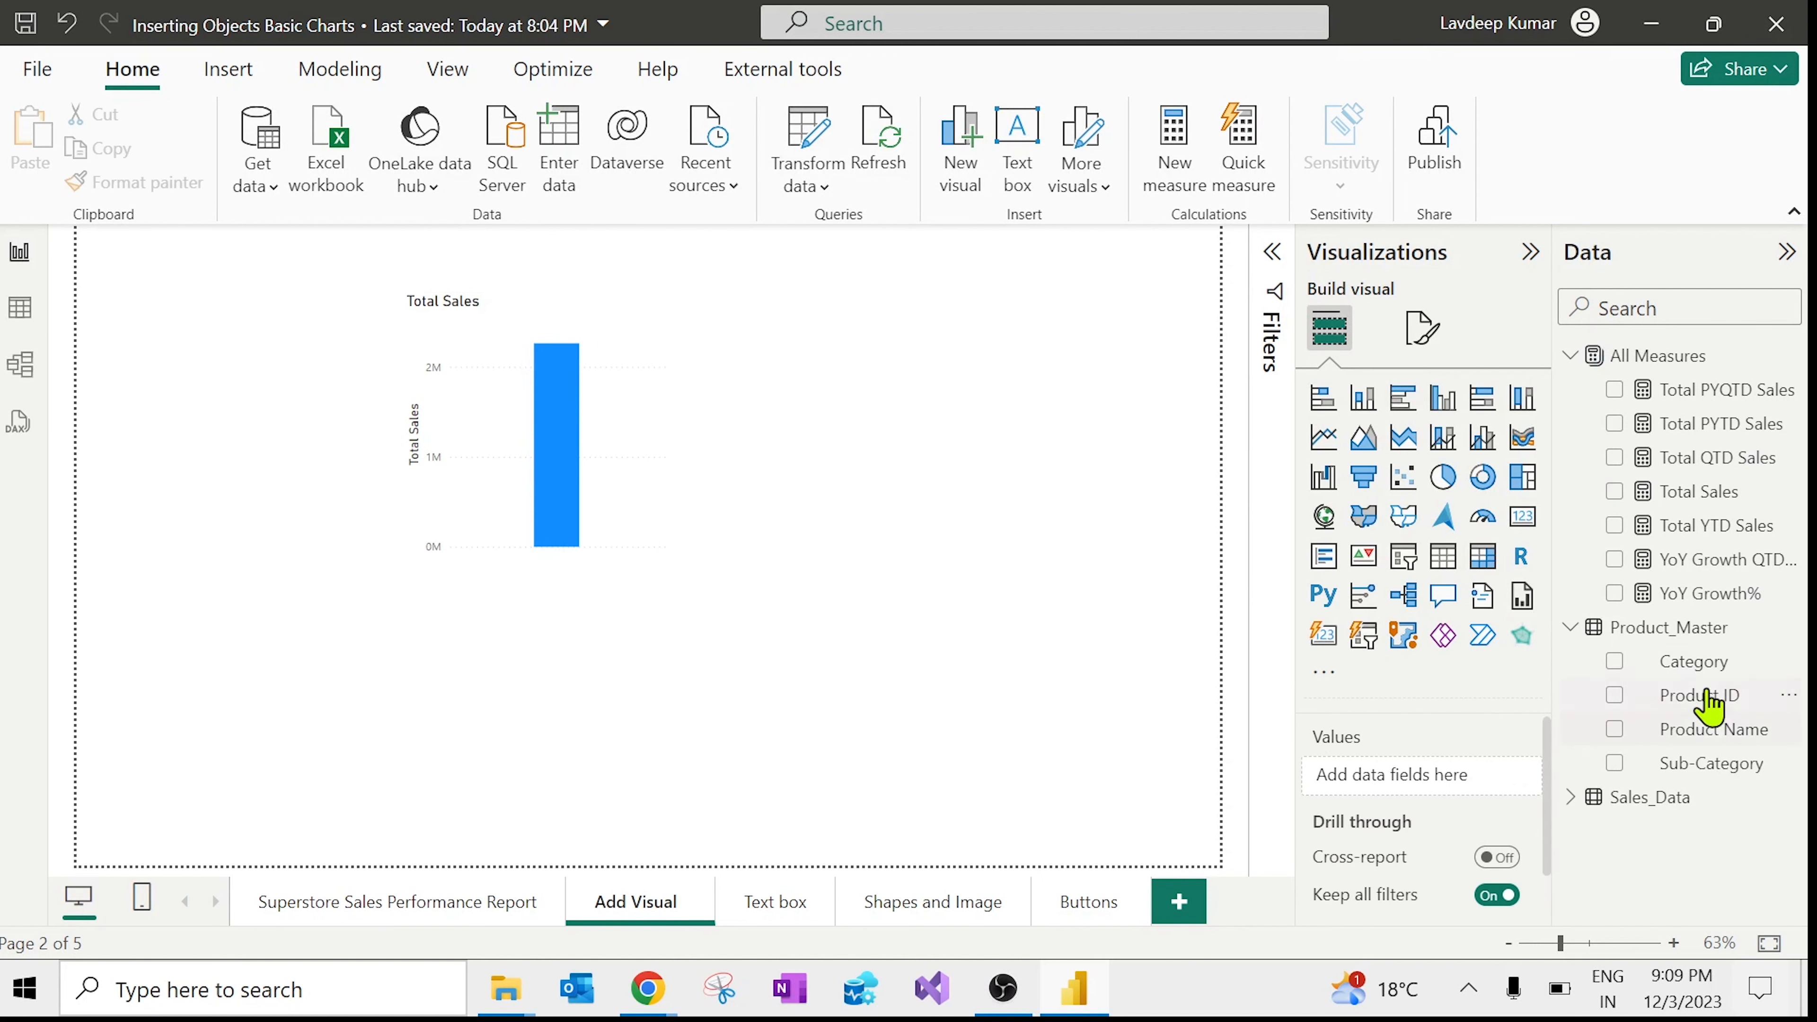
left_click_drag(1696, 667, 916, 634)
left_click_drag(1054, 796, 958, 445)
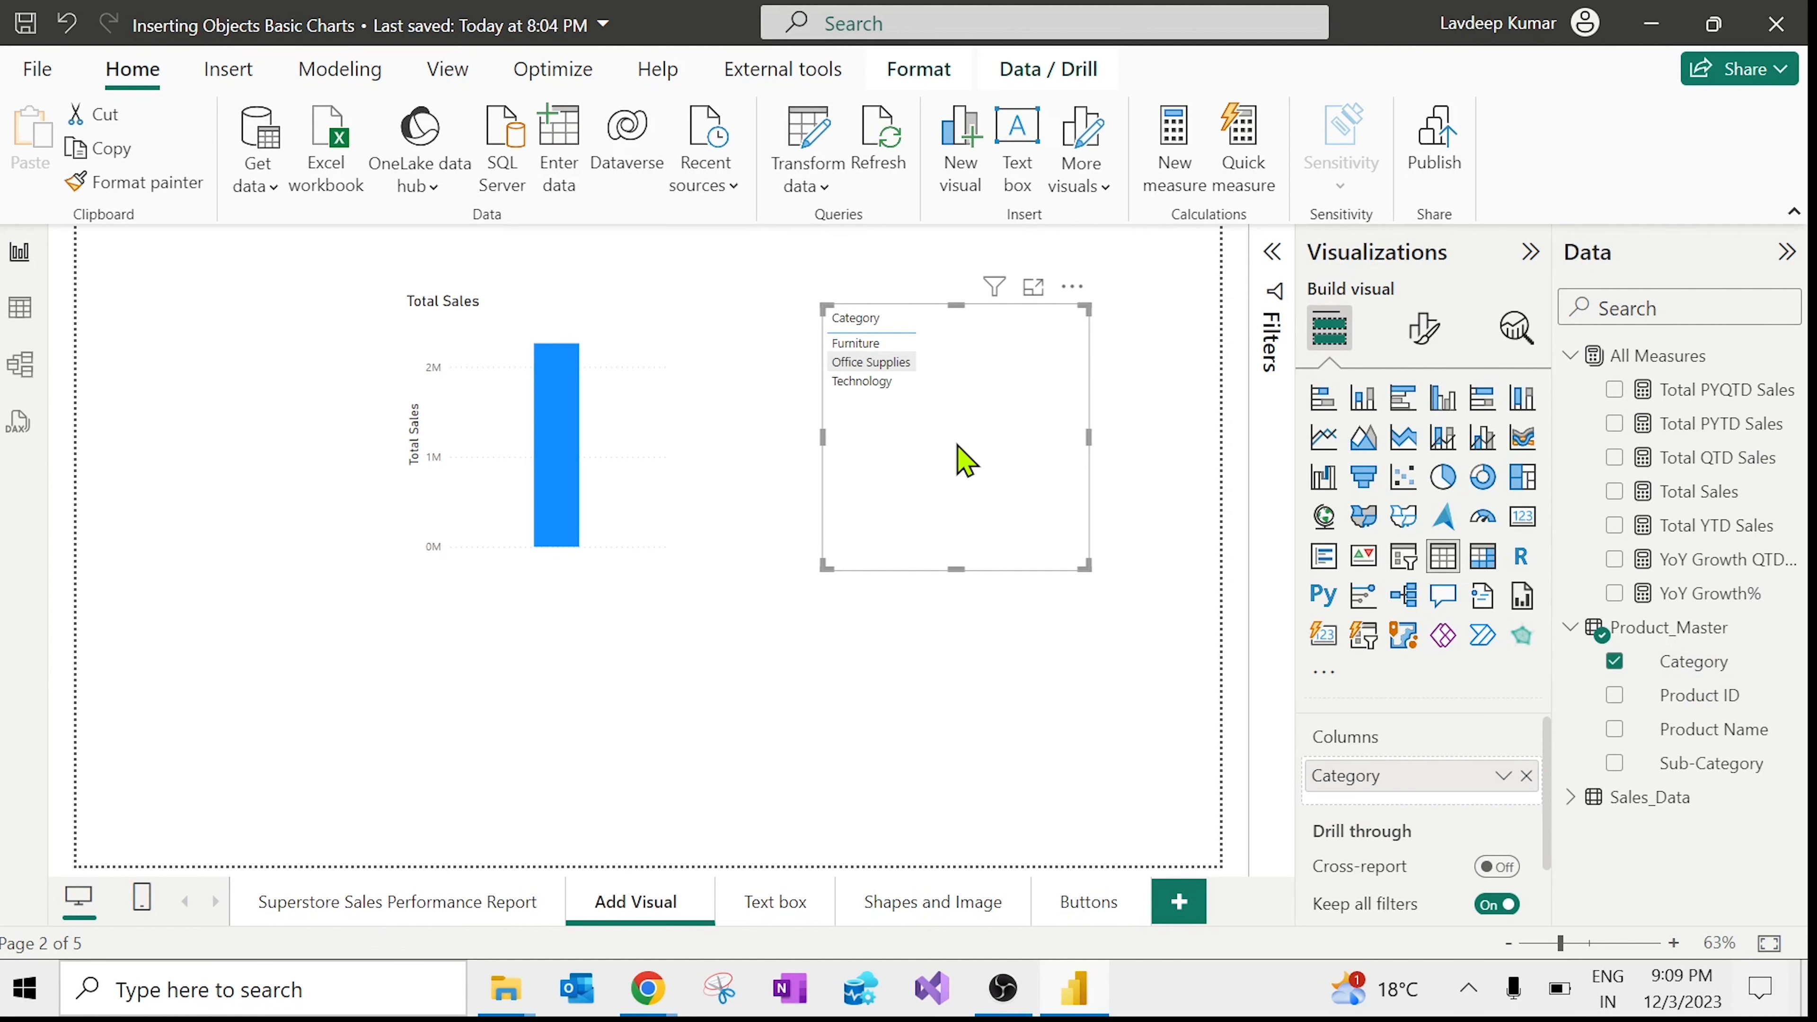
Step: Expand the Sales_Data table and create a table of Order Date on the canvas below the Category table
left_click(1572, 798)
left_click_drag(1804, 648, 1804, 866)
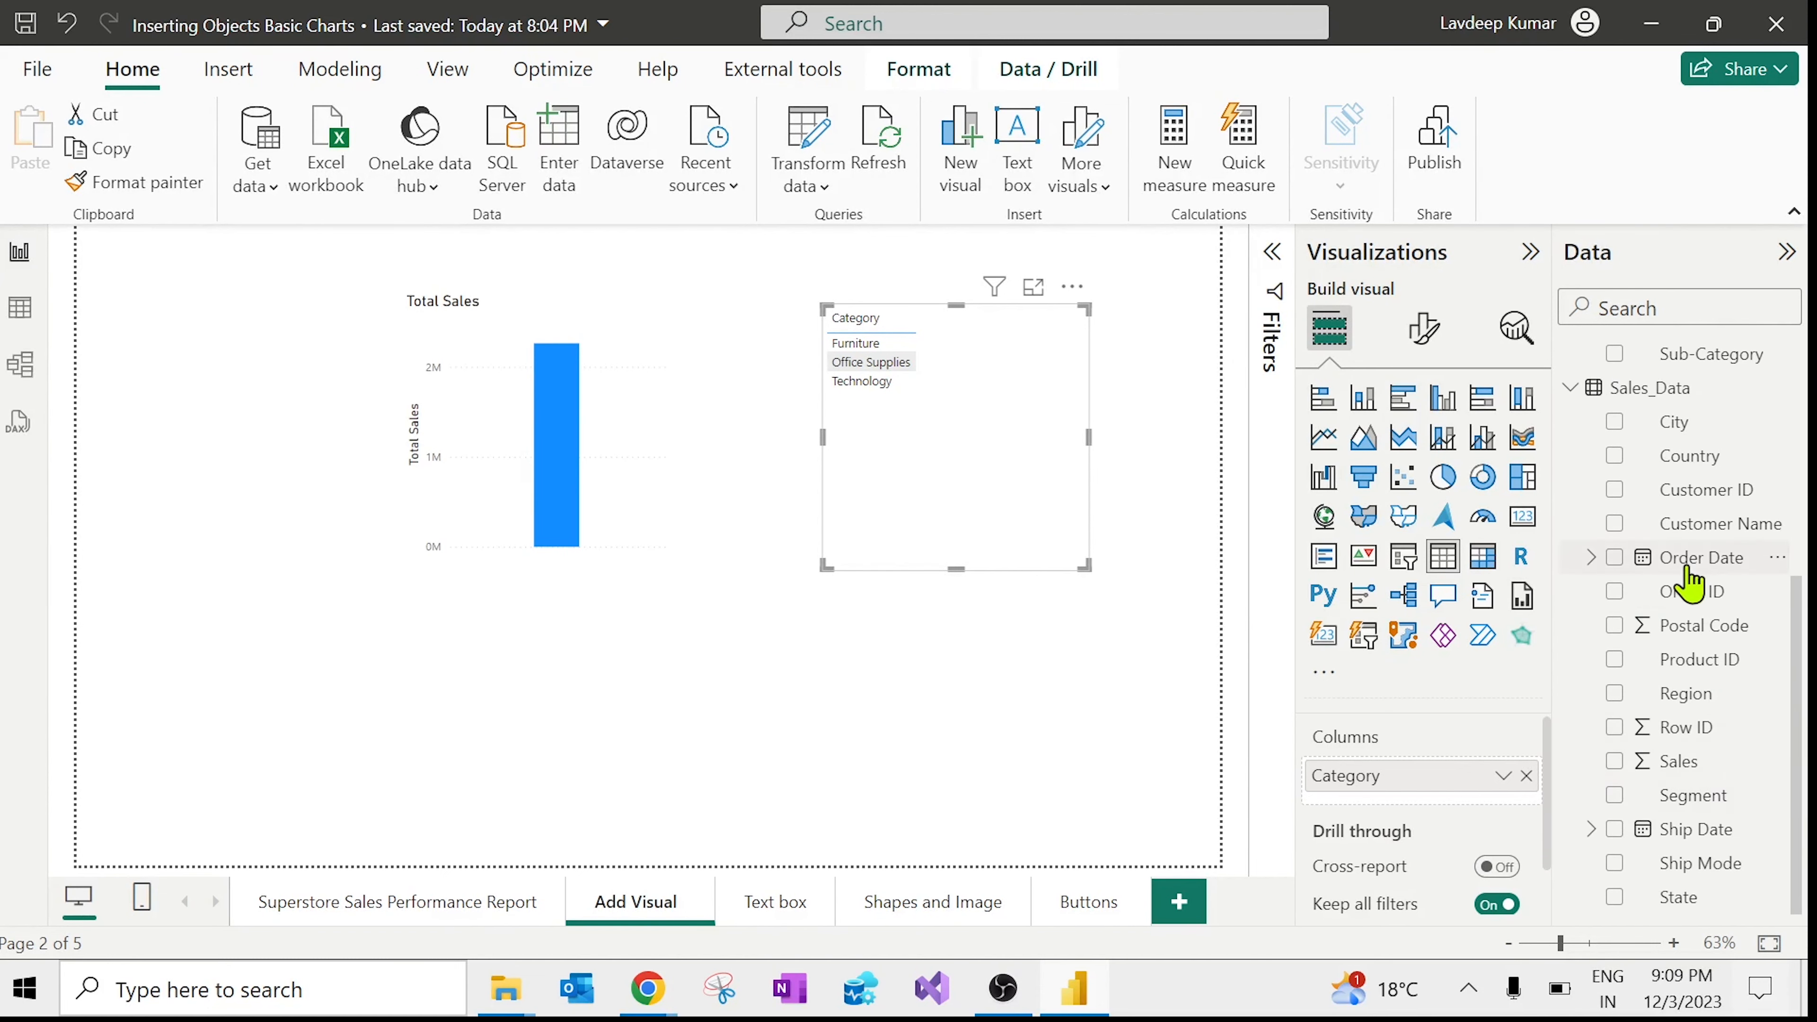
left_click_drag(1685, 566, 832, 709)
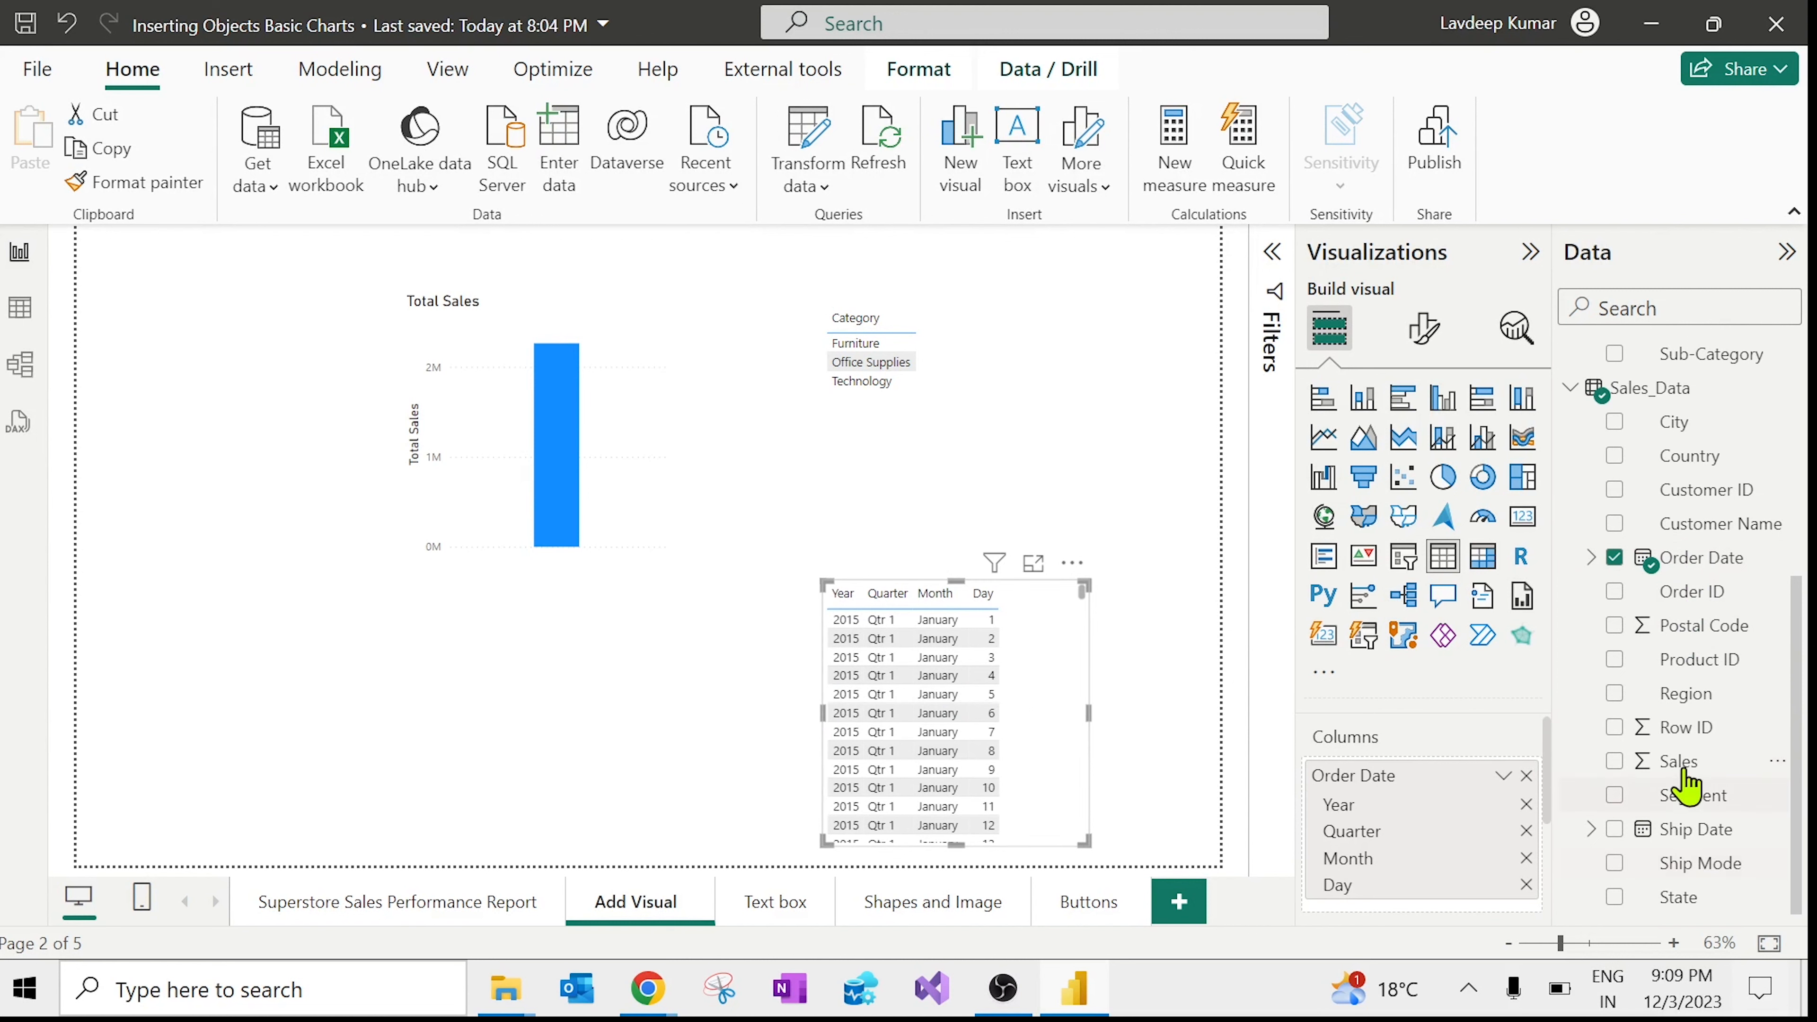
Step: Create a clustered column chart of Sales below the Total Sales chart and a map of State beside it
left_click_drag(1665, 768, 476, 644)
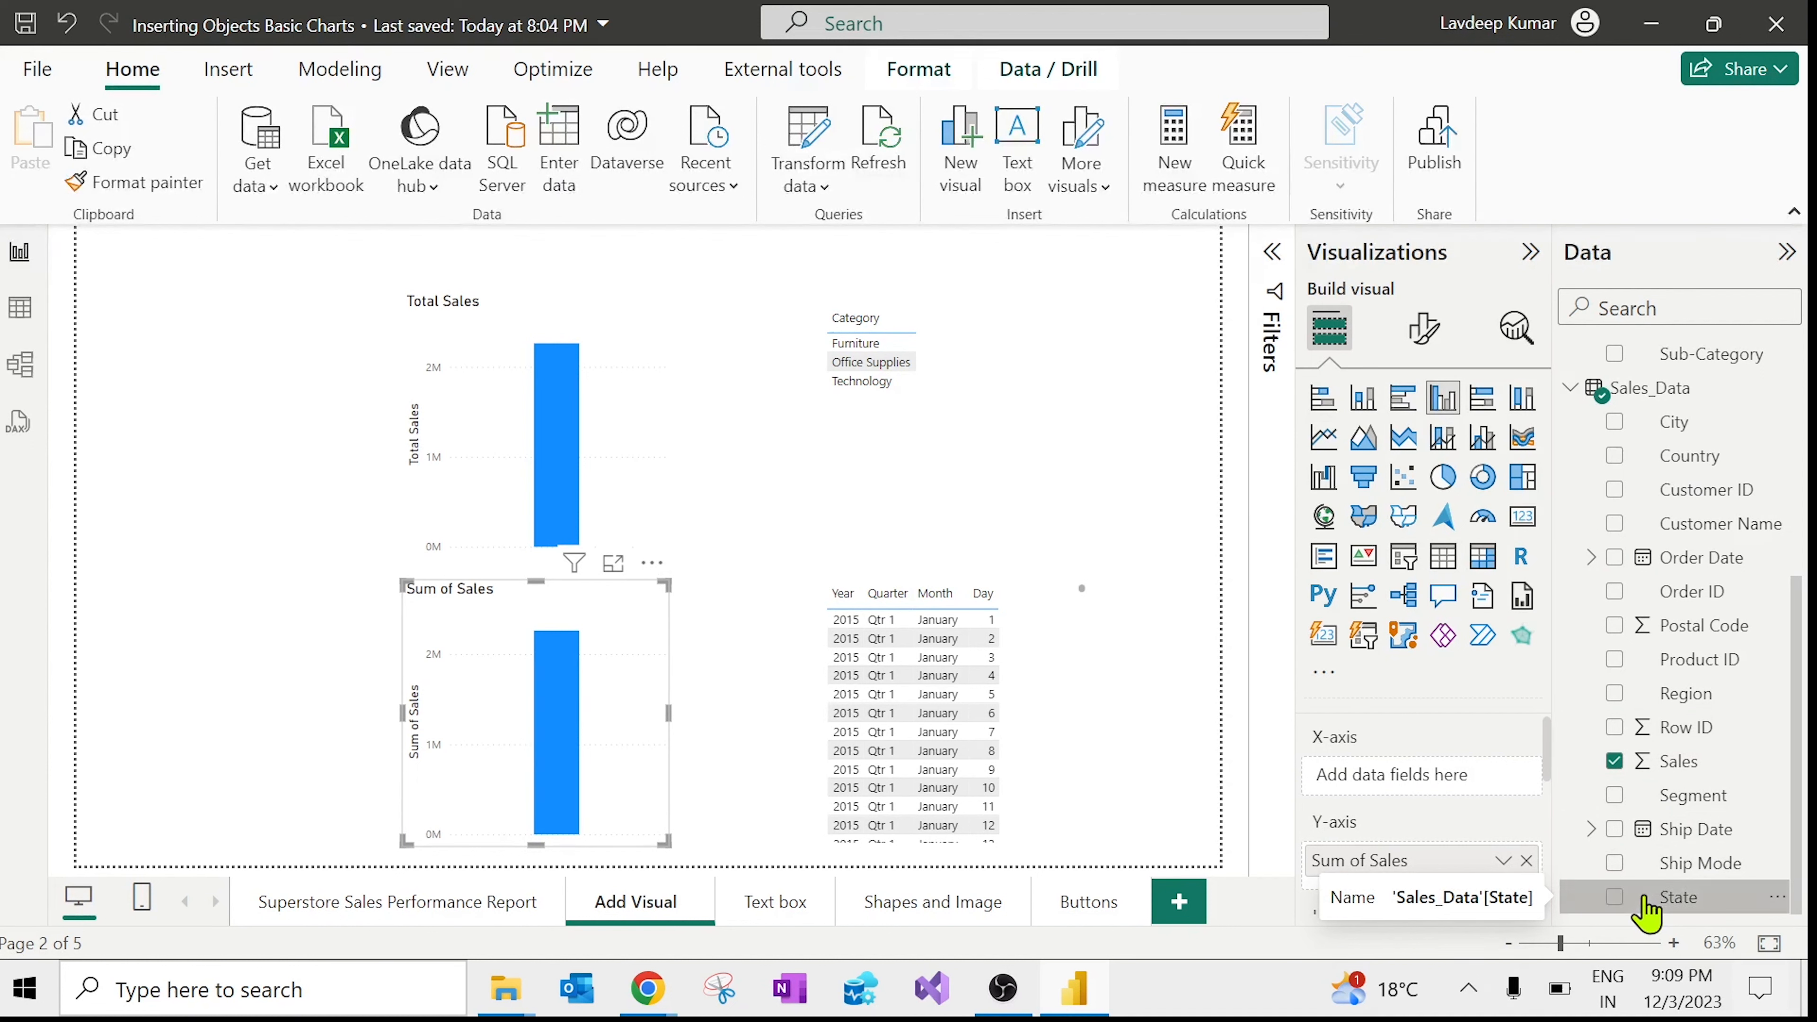
left_click_drag(1650, 903, 227, 548)
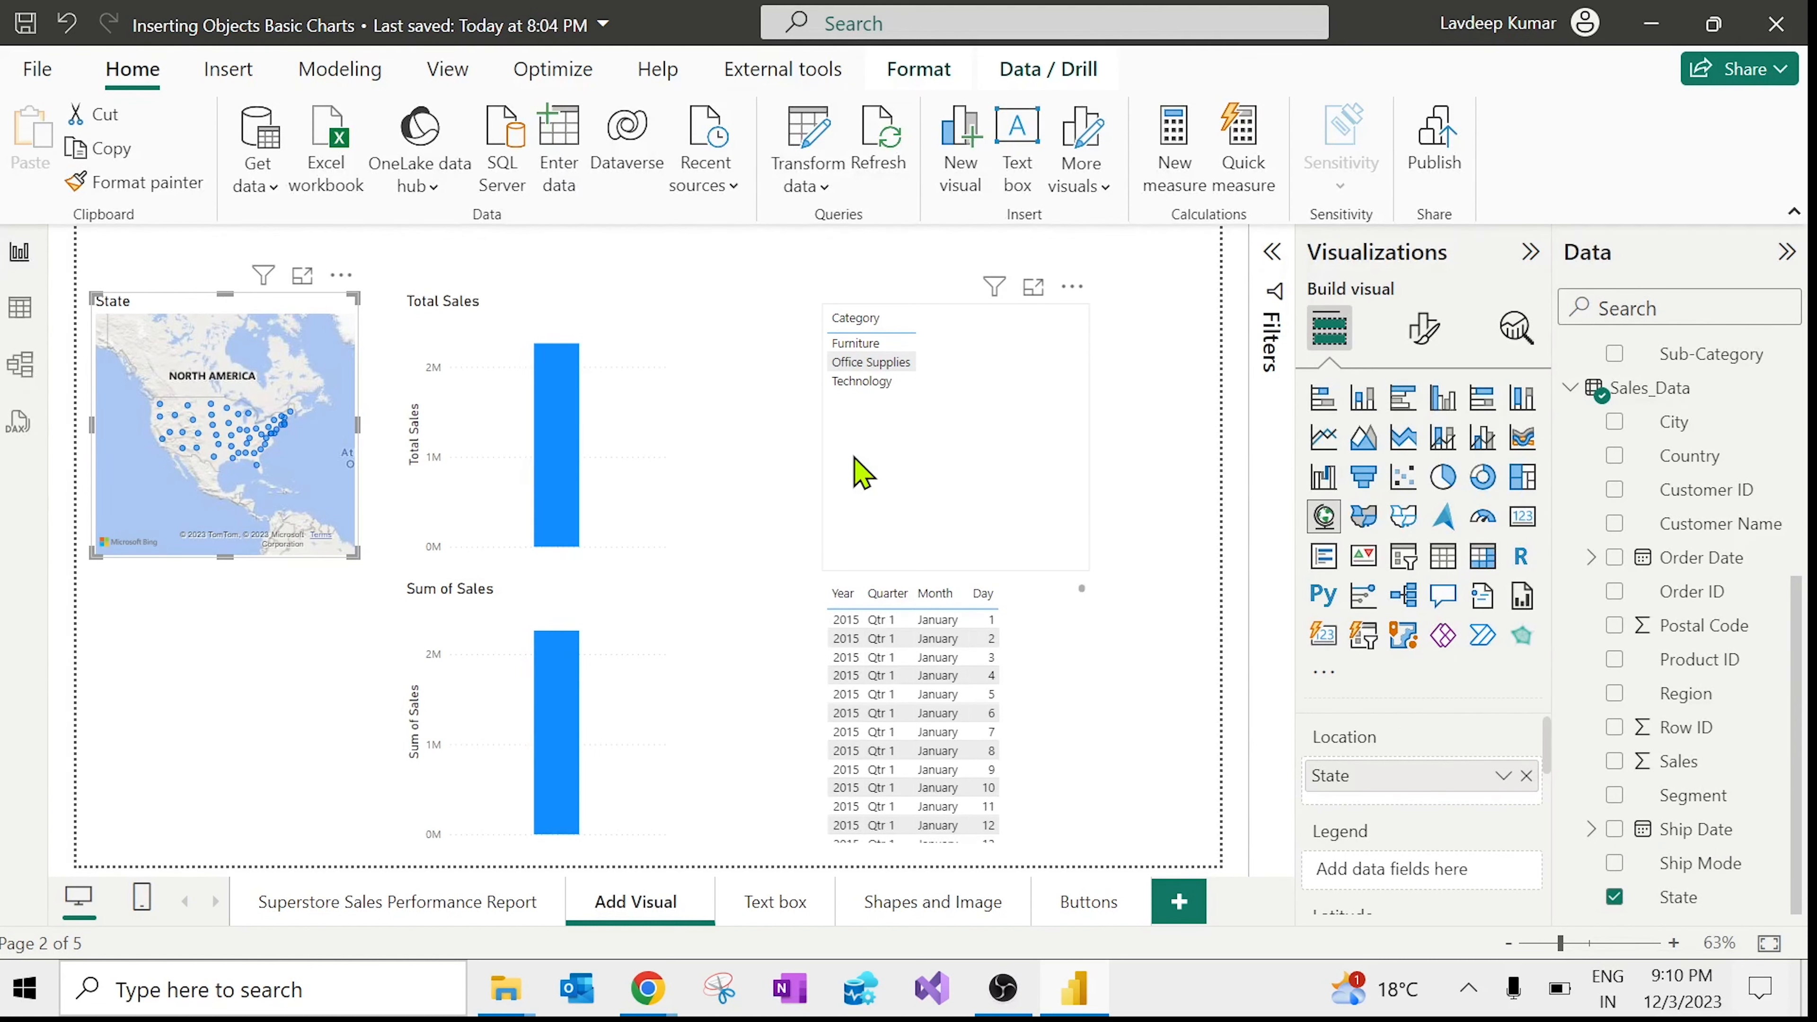
left_click(664, 430)
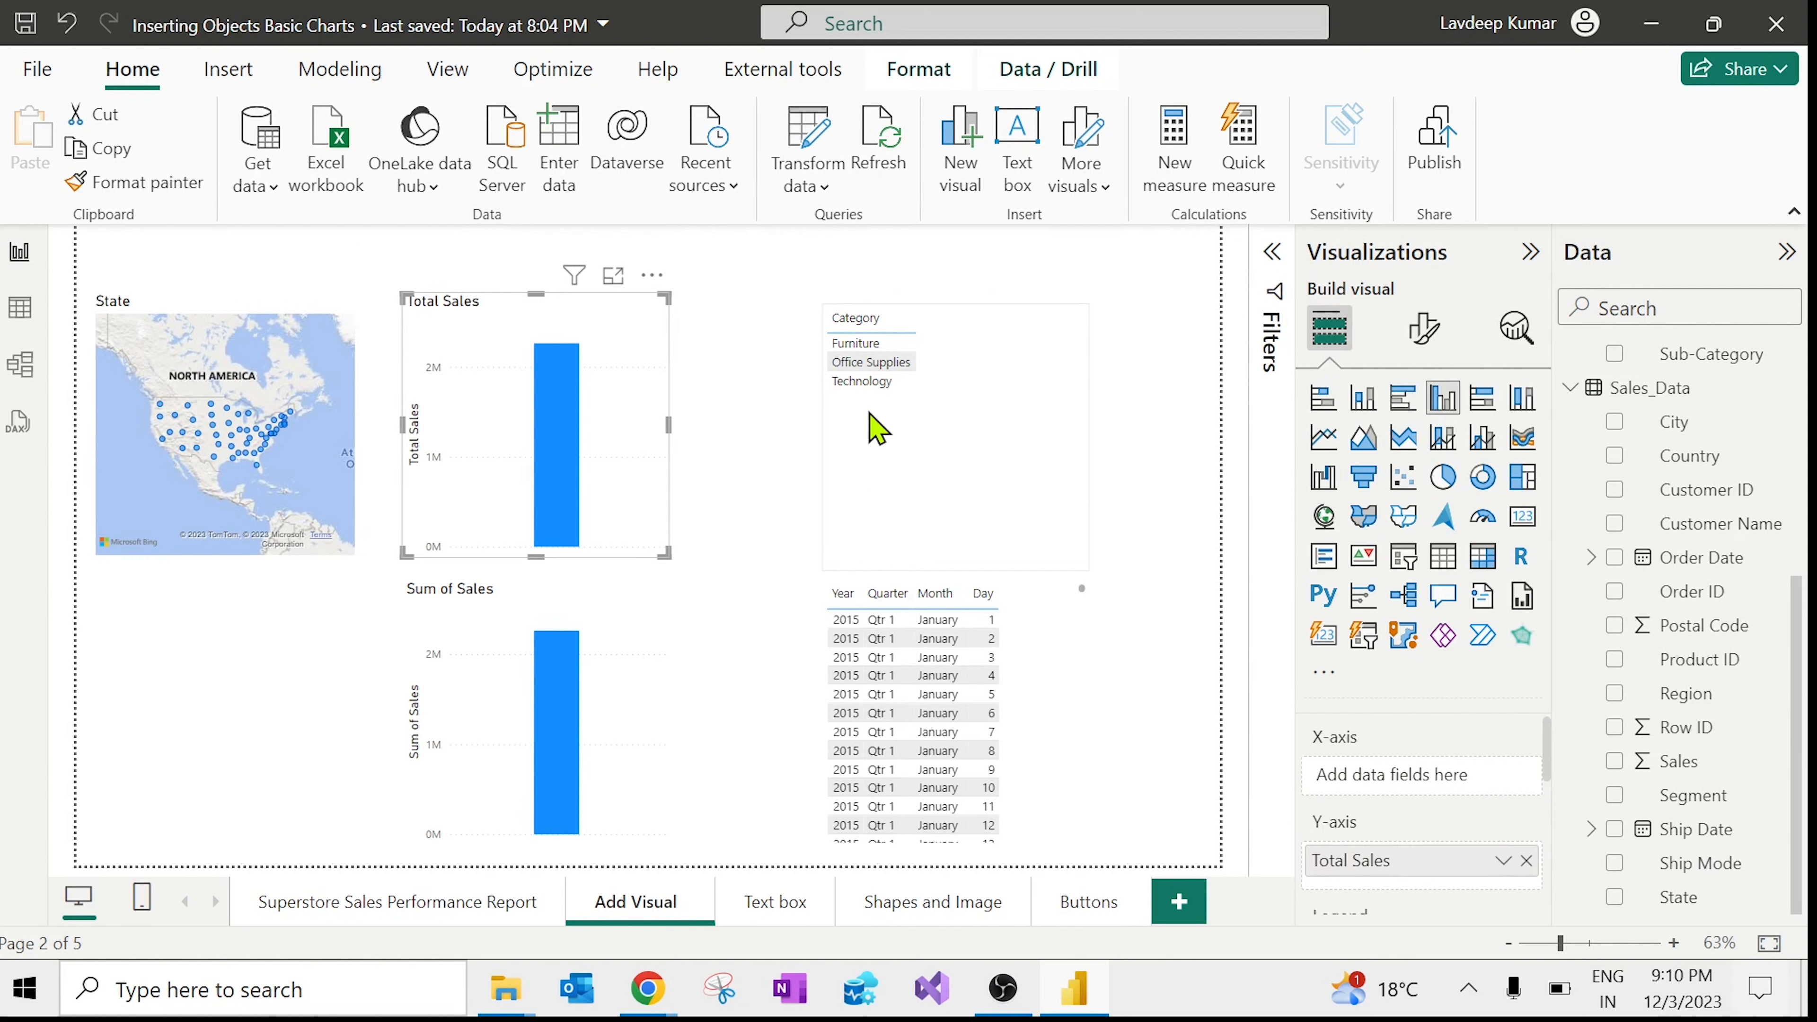
Step: Reduce the height of the Category table so it fits closely around its rows, and deselect it
left_click(956, 417)
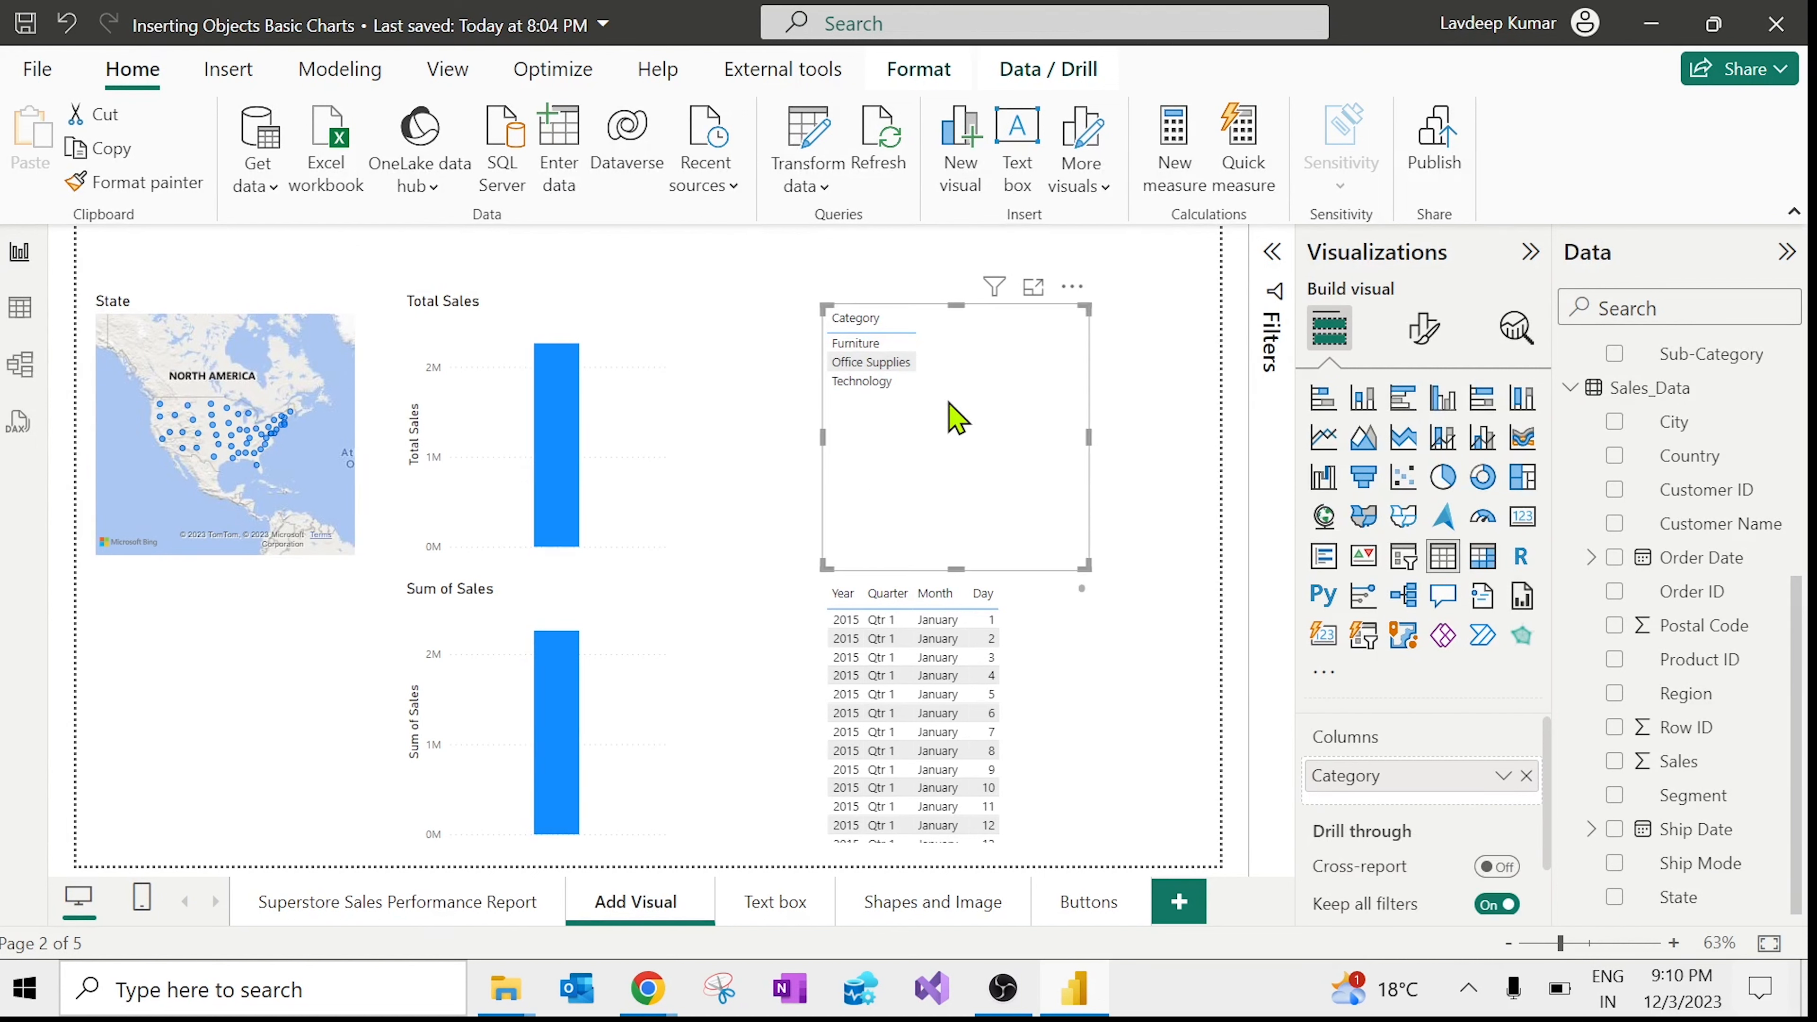
left_click_drag(965, 567, 961, 415)
left_click(963, 478)
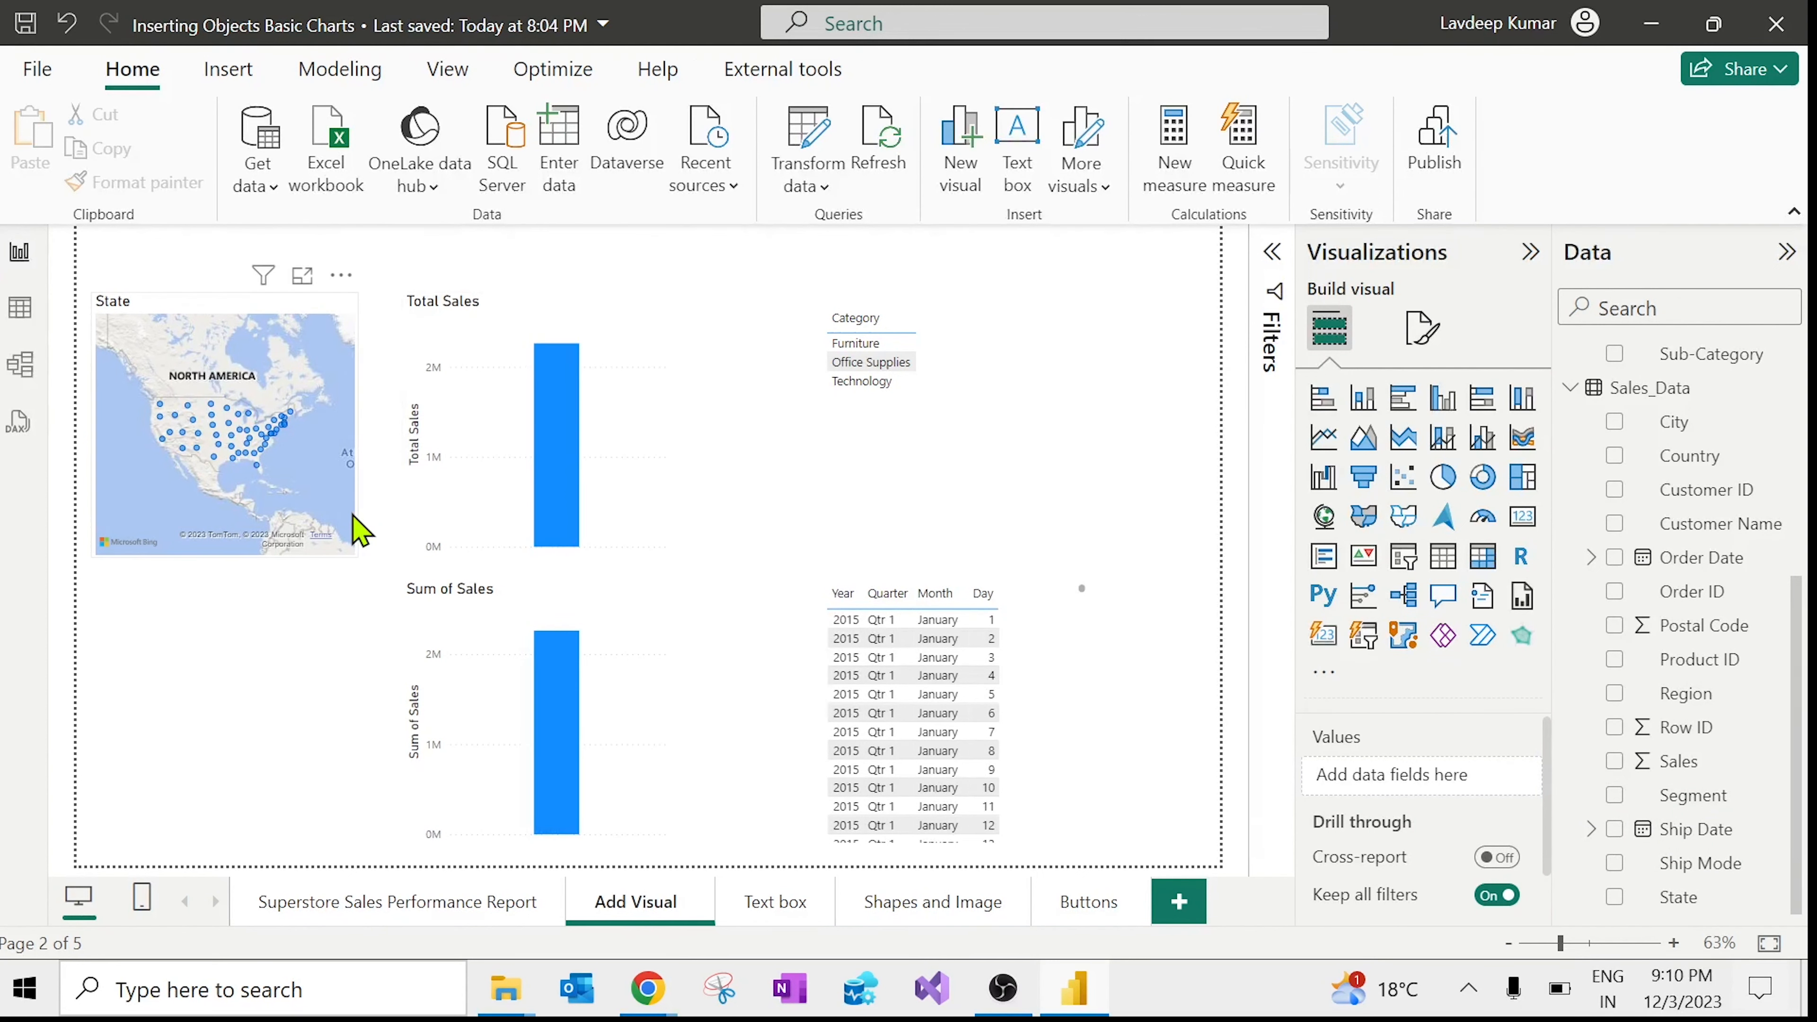
Step: Enlarge the State map over most of the page, shrink it to a medium size, and remove it
left_click(354, 549)
left_click_drag(355, 550, 1090, 791)
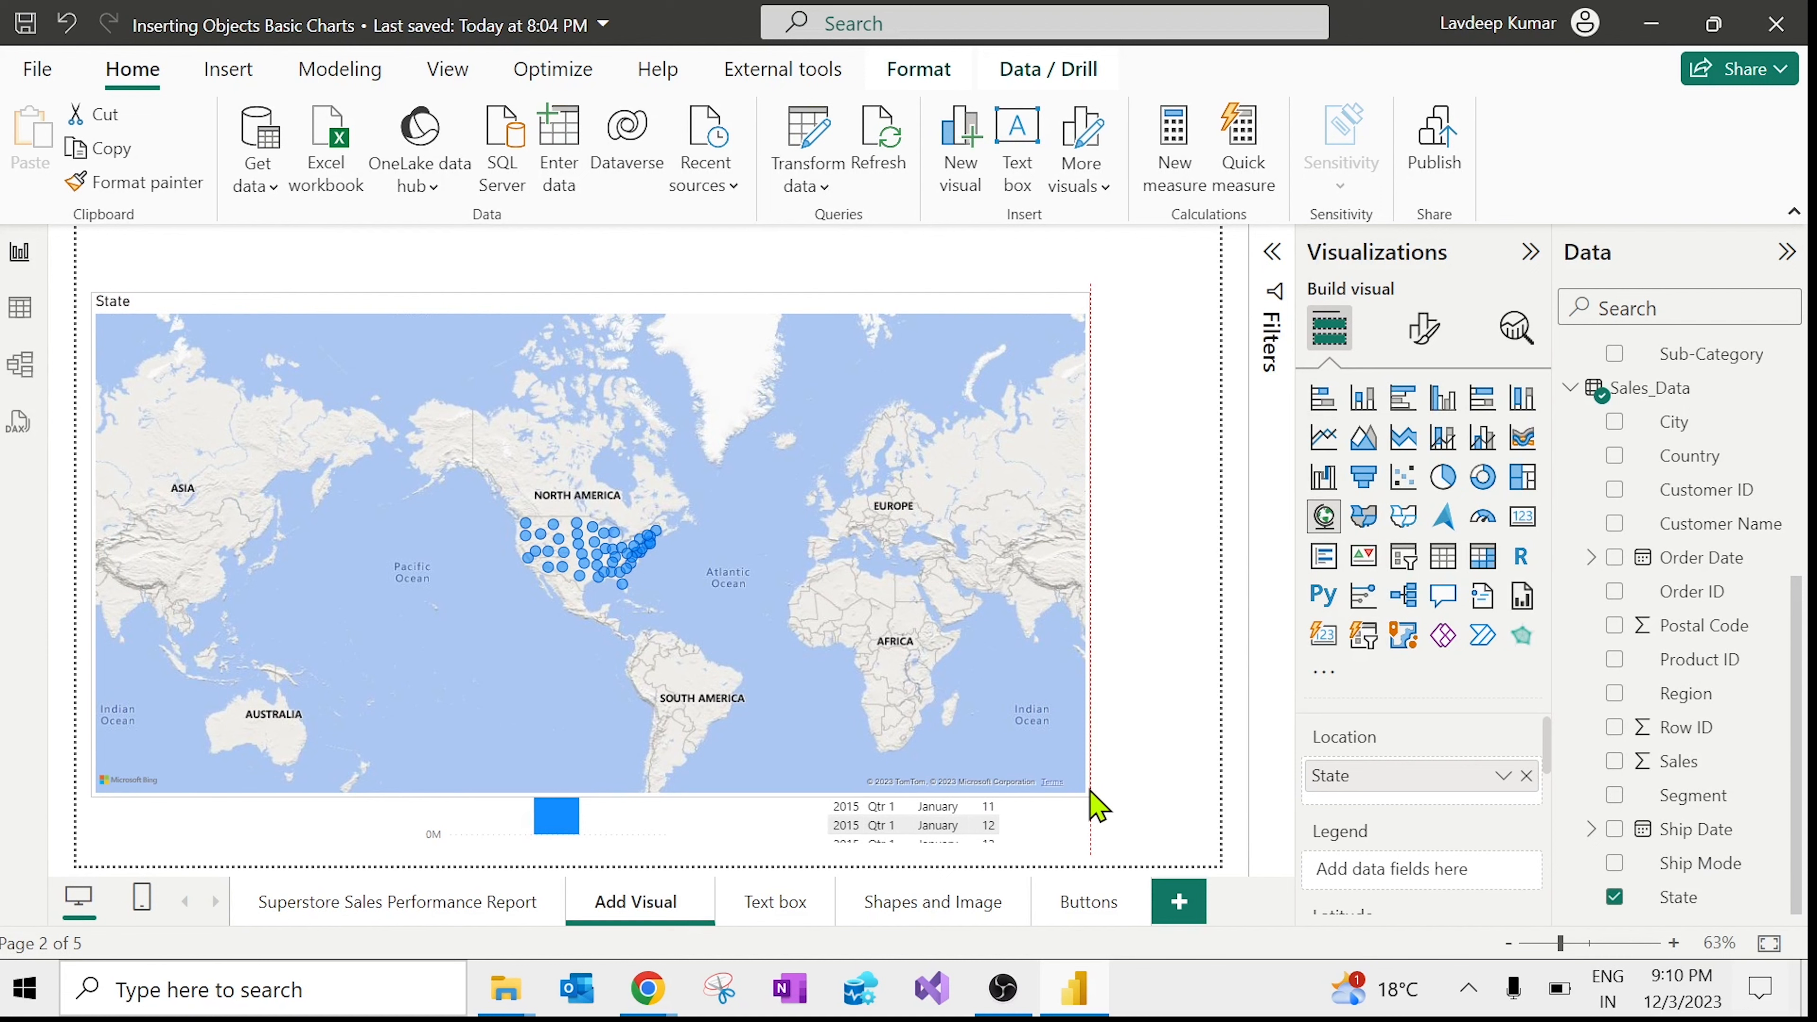
left_click_drag(1091, 790, 1088, 788)
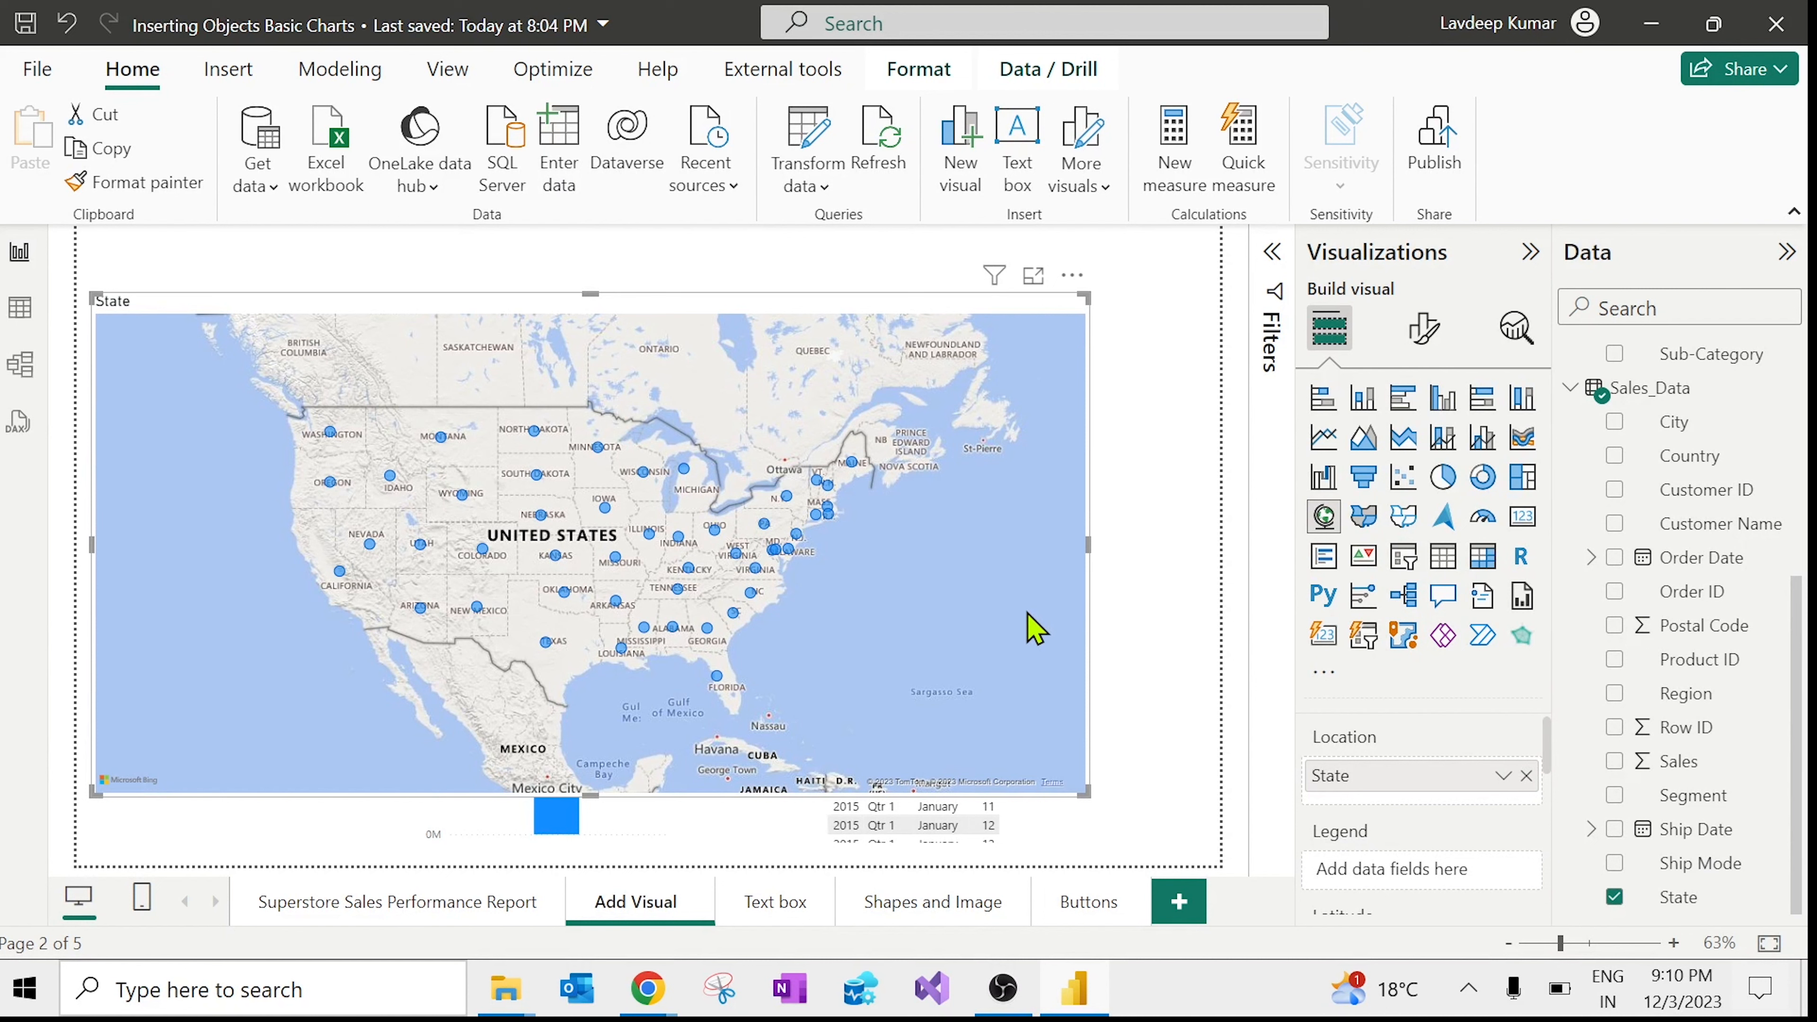
left_click_drag(1085, 791, 773, 573)
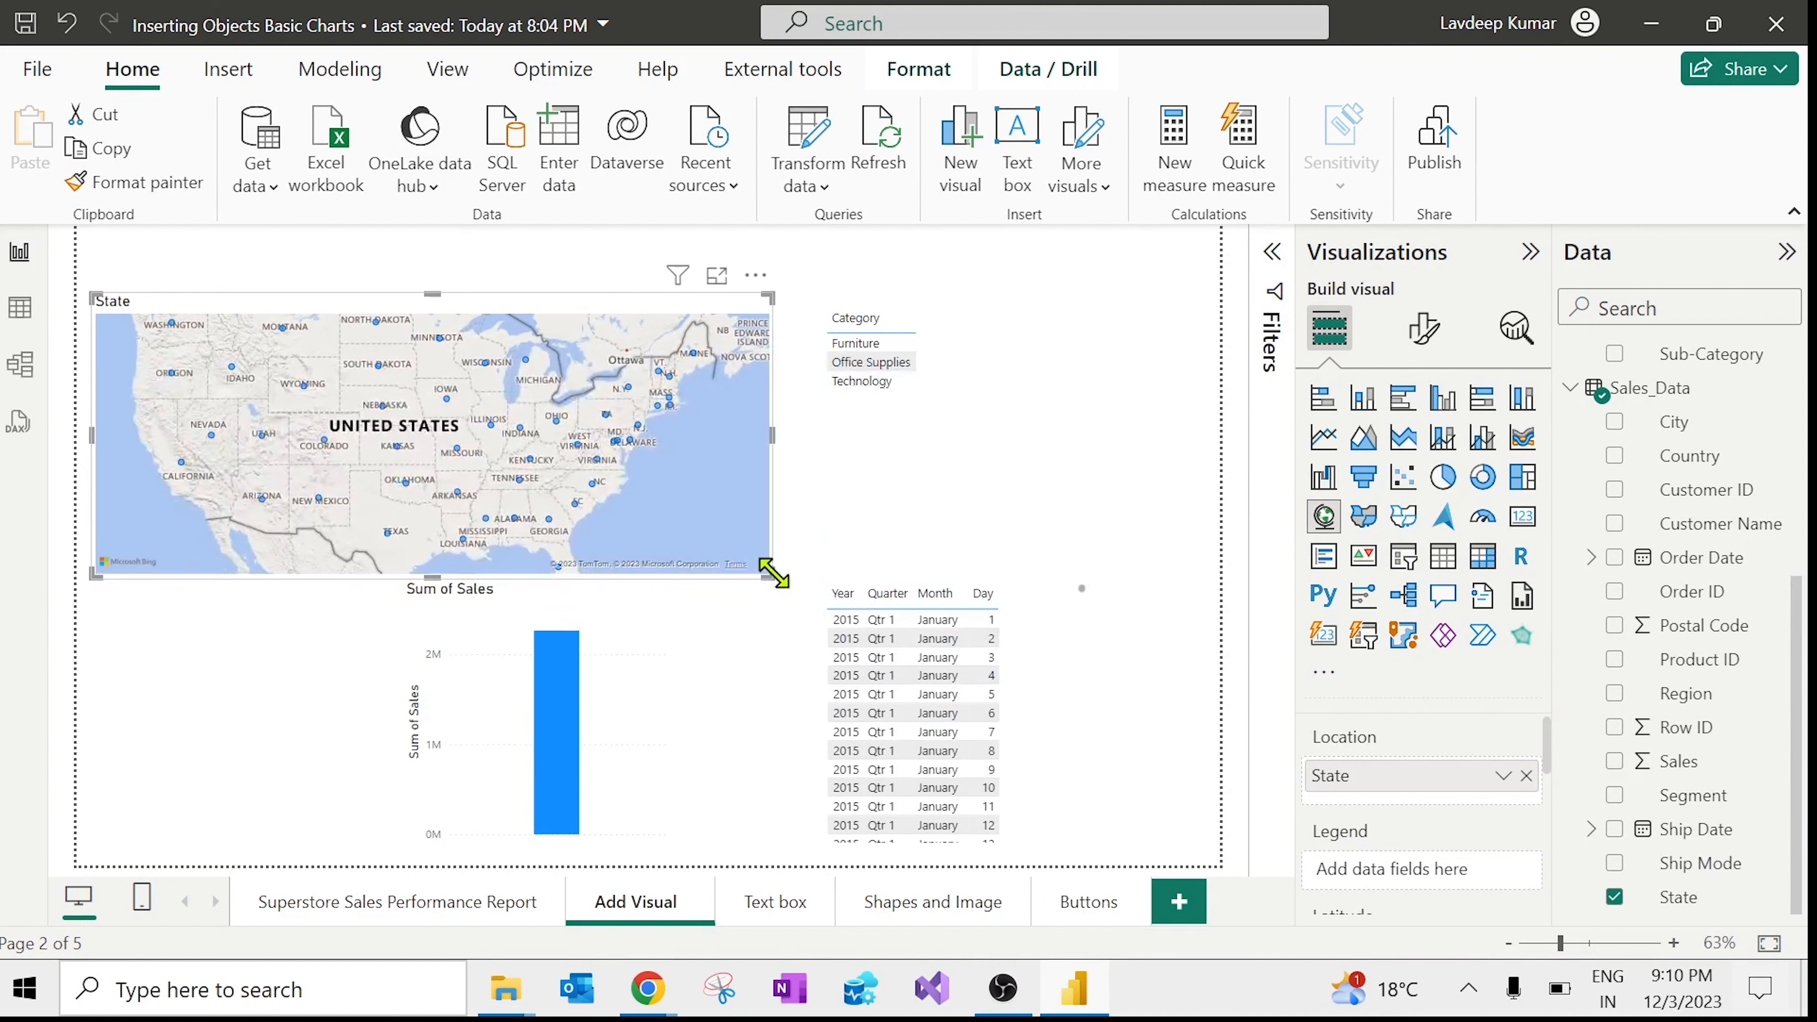
left_click(755, 275)
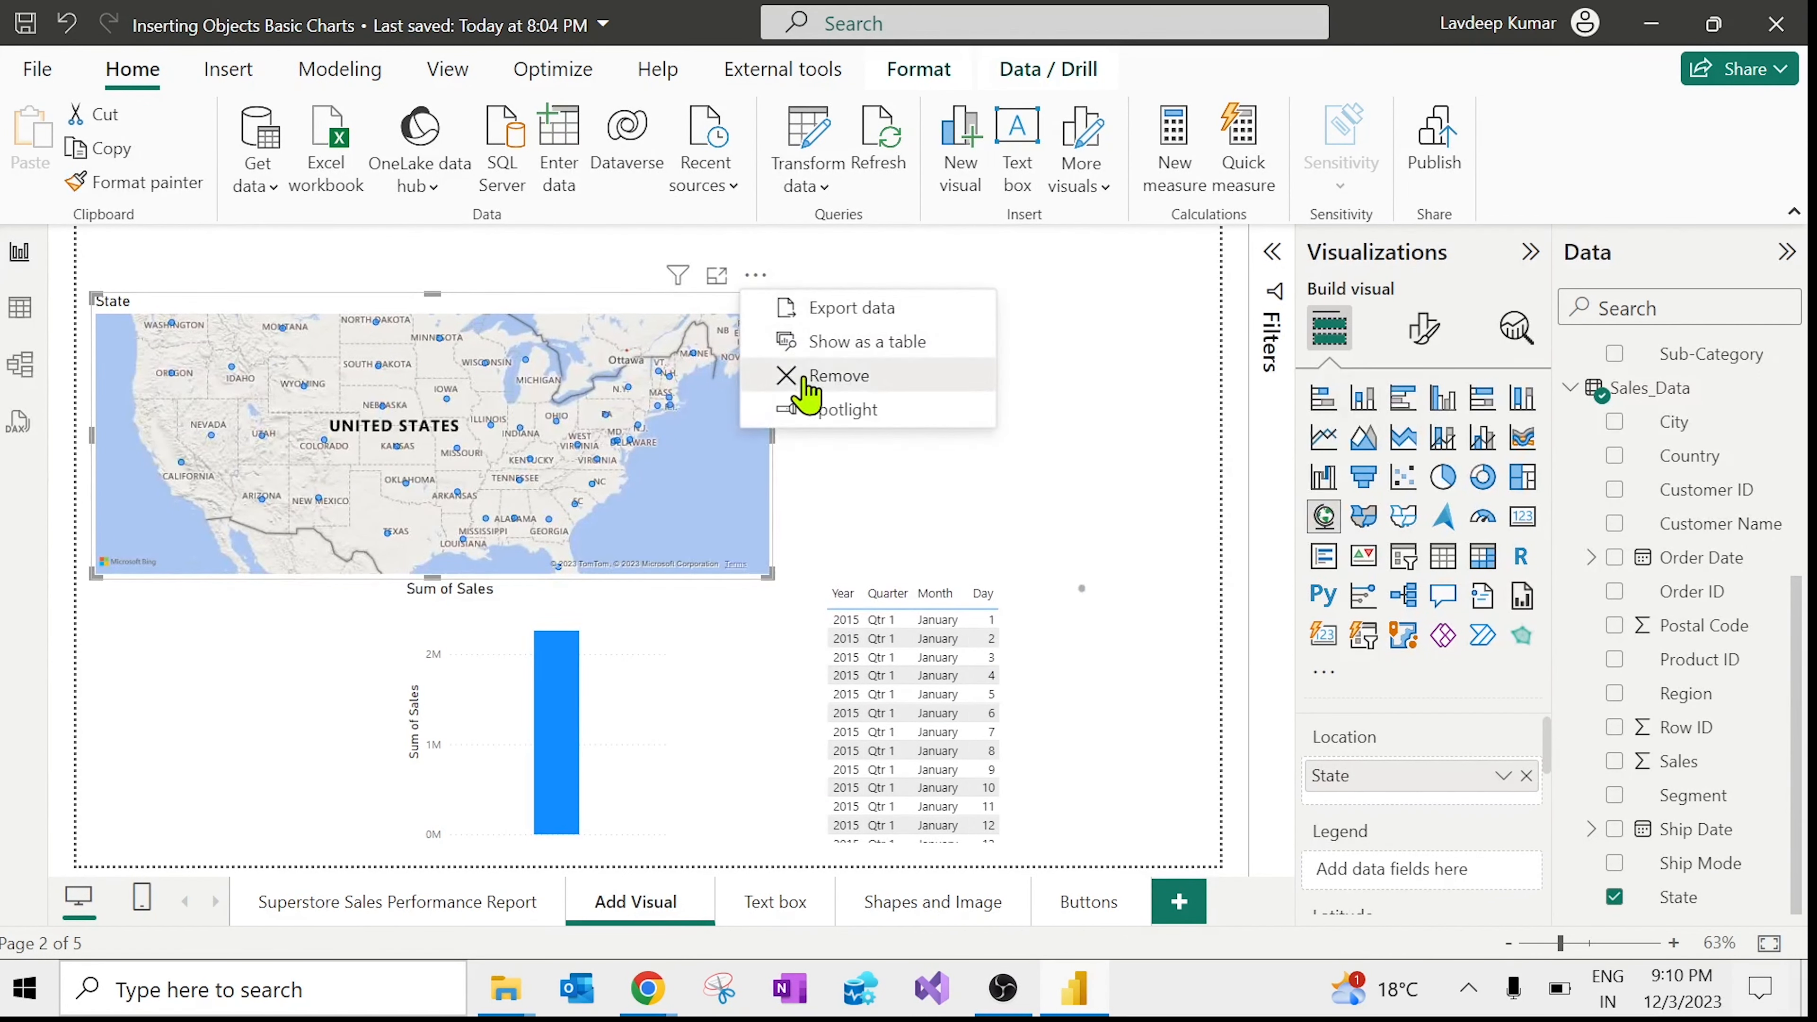
left_click(807, 377)
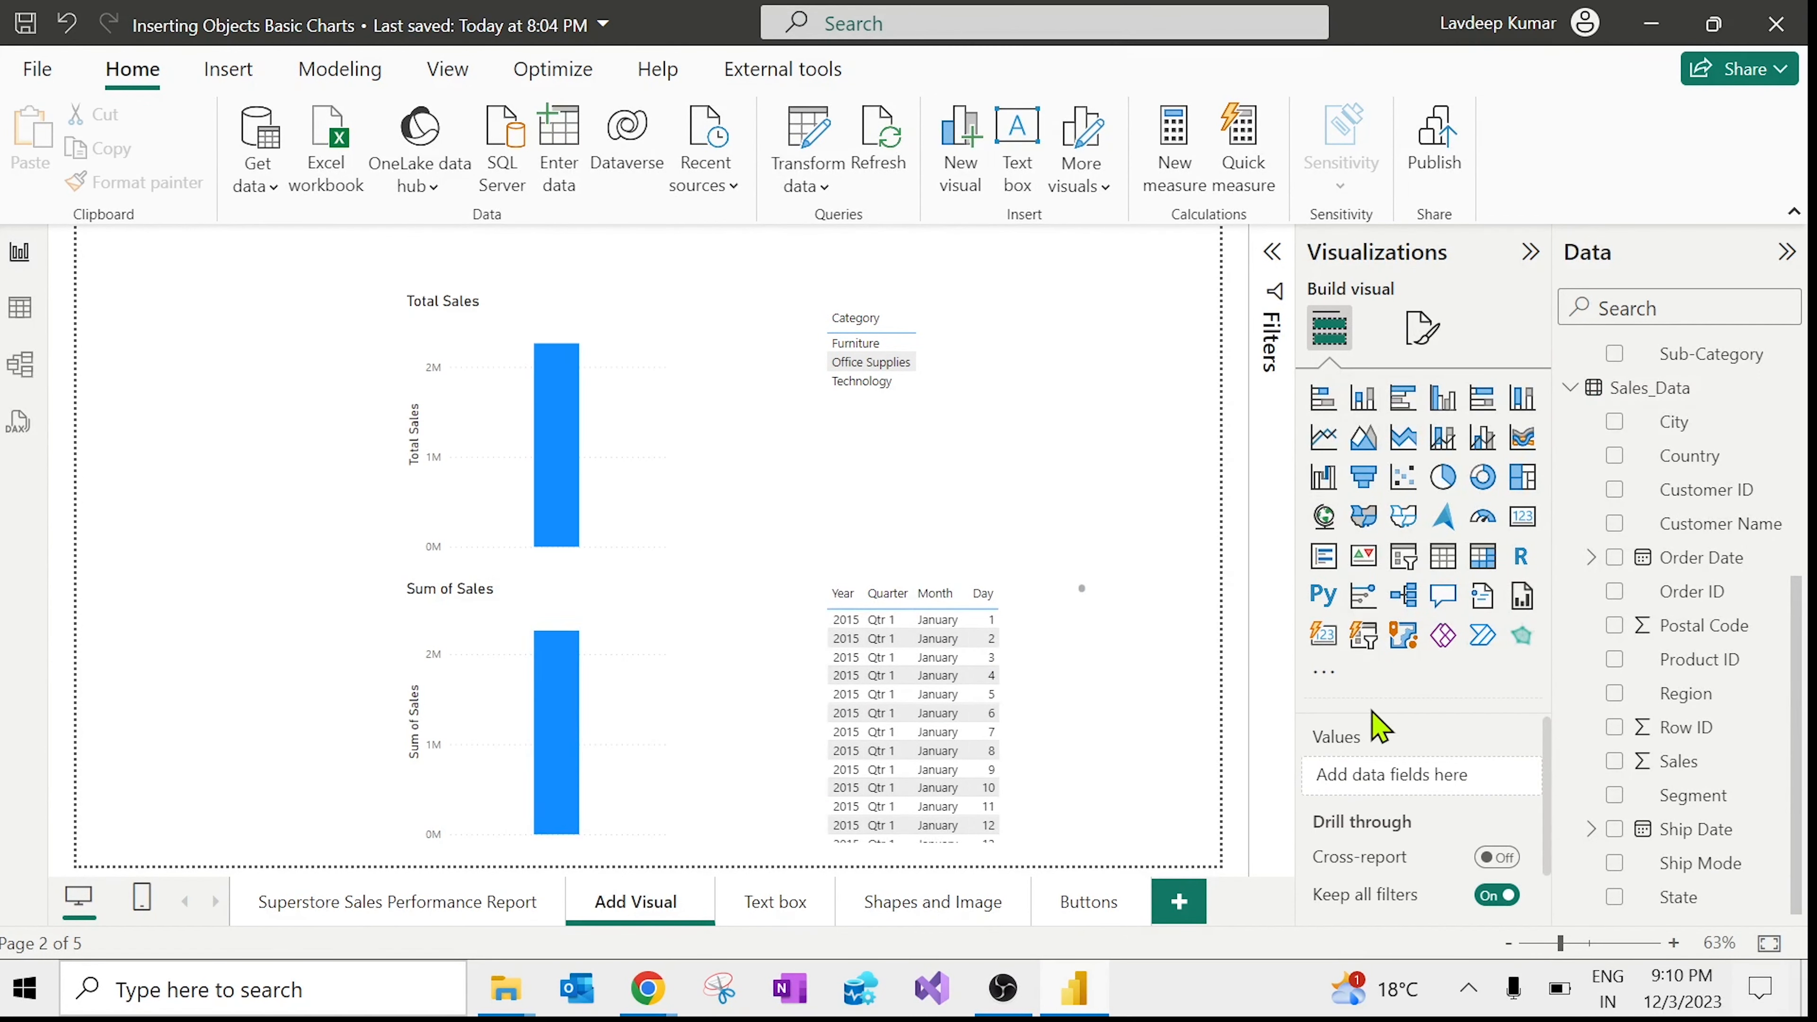
Step: Insert an empty map visual, enlarge it, look through its field wells, and remove it
left_click(1324, 516)
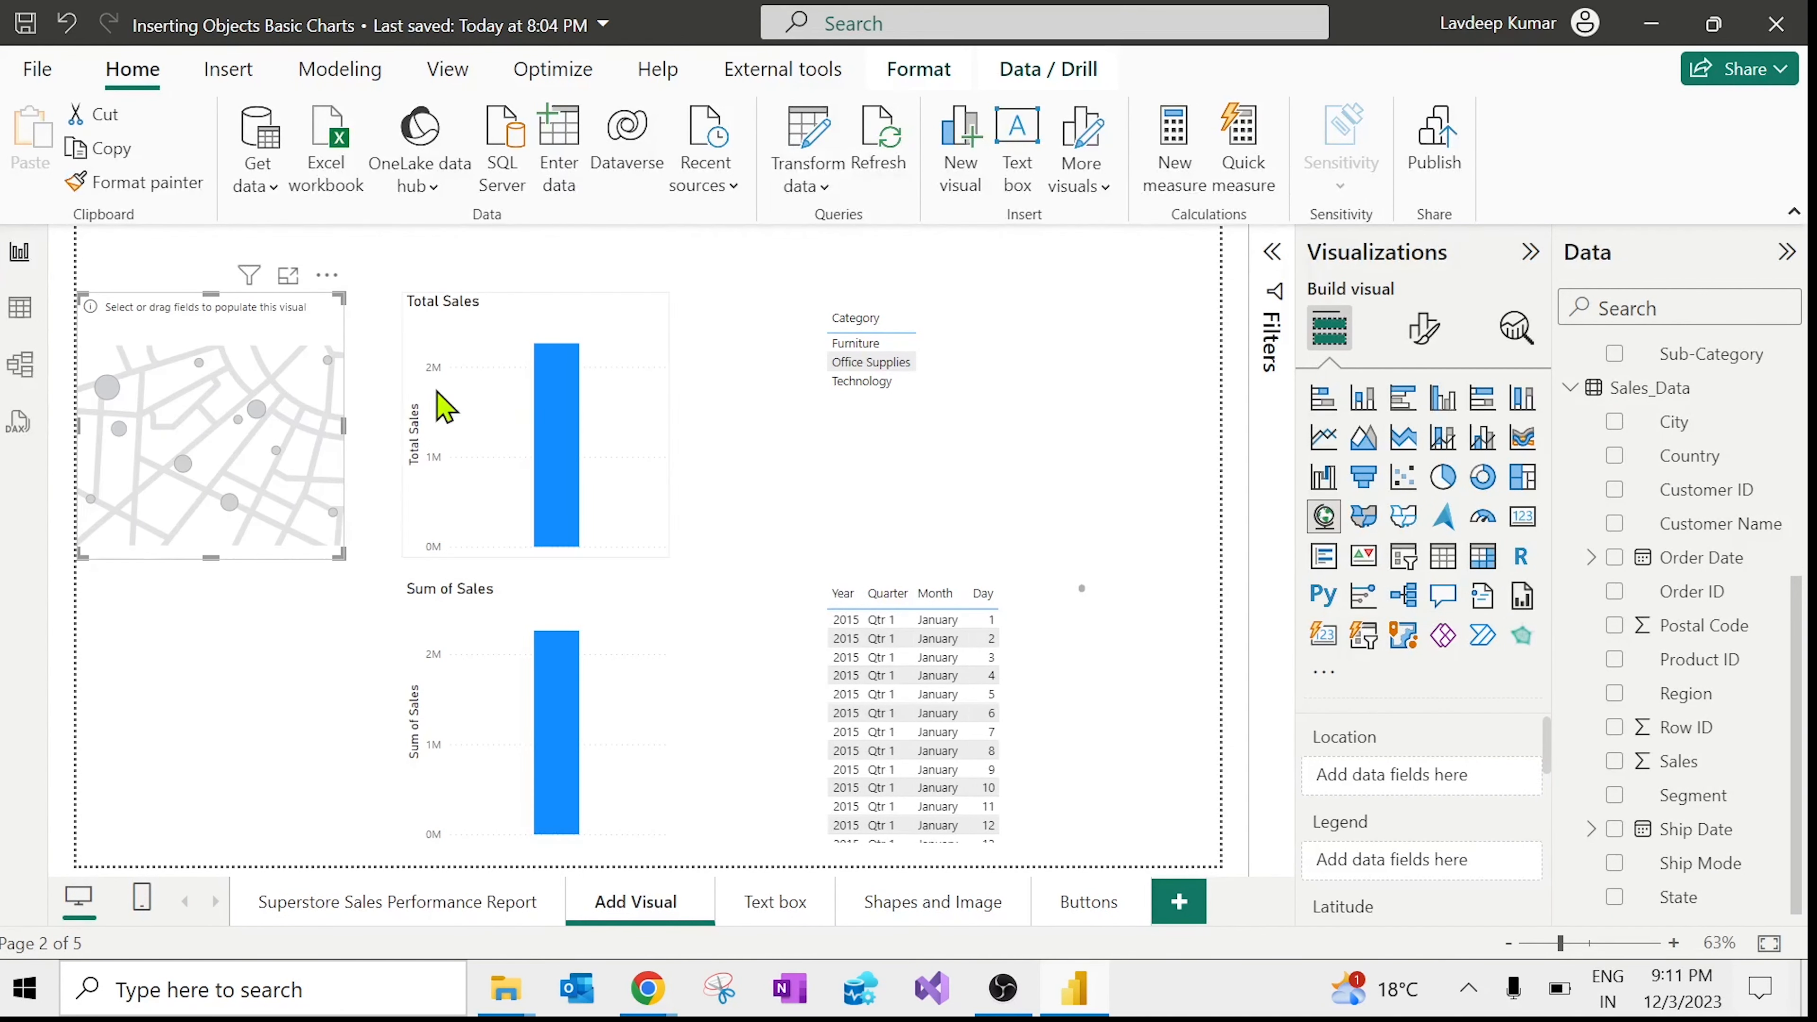
left_click_drag(317, 377, 351, 377)
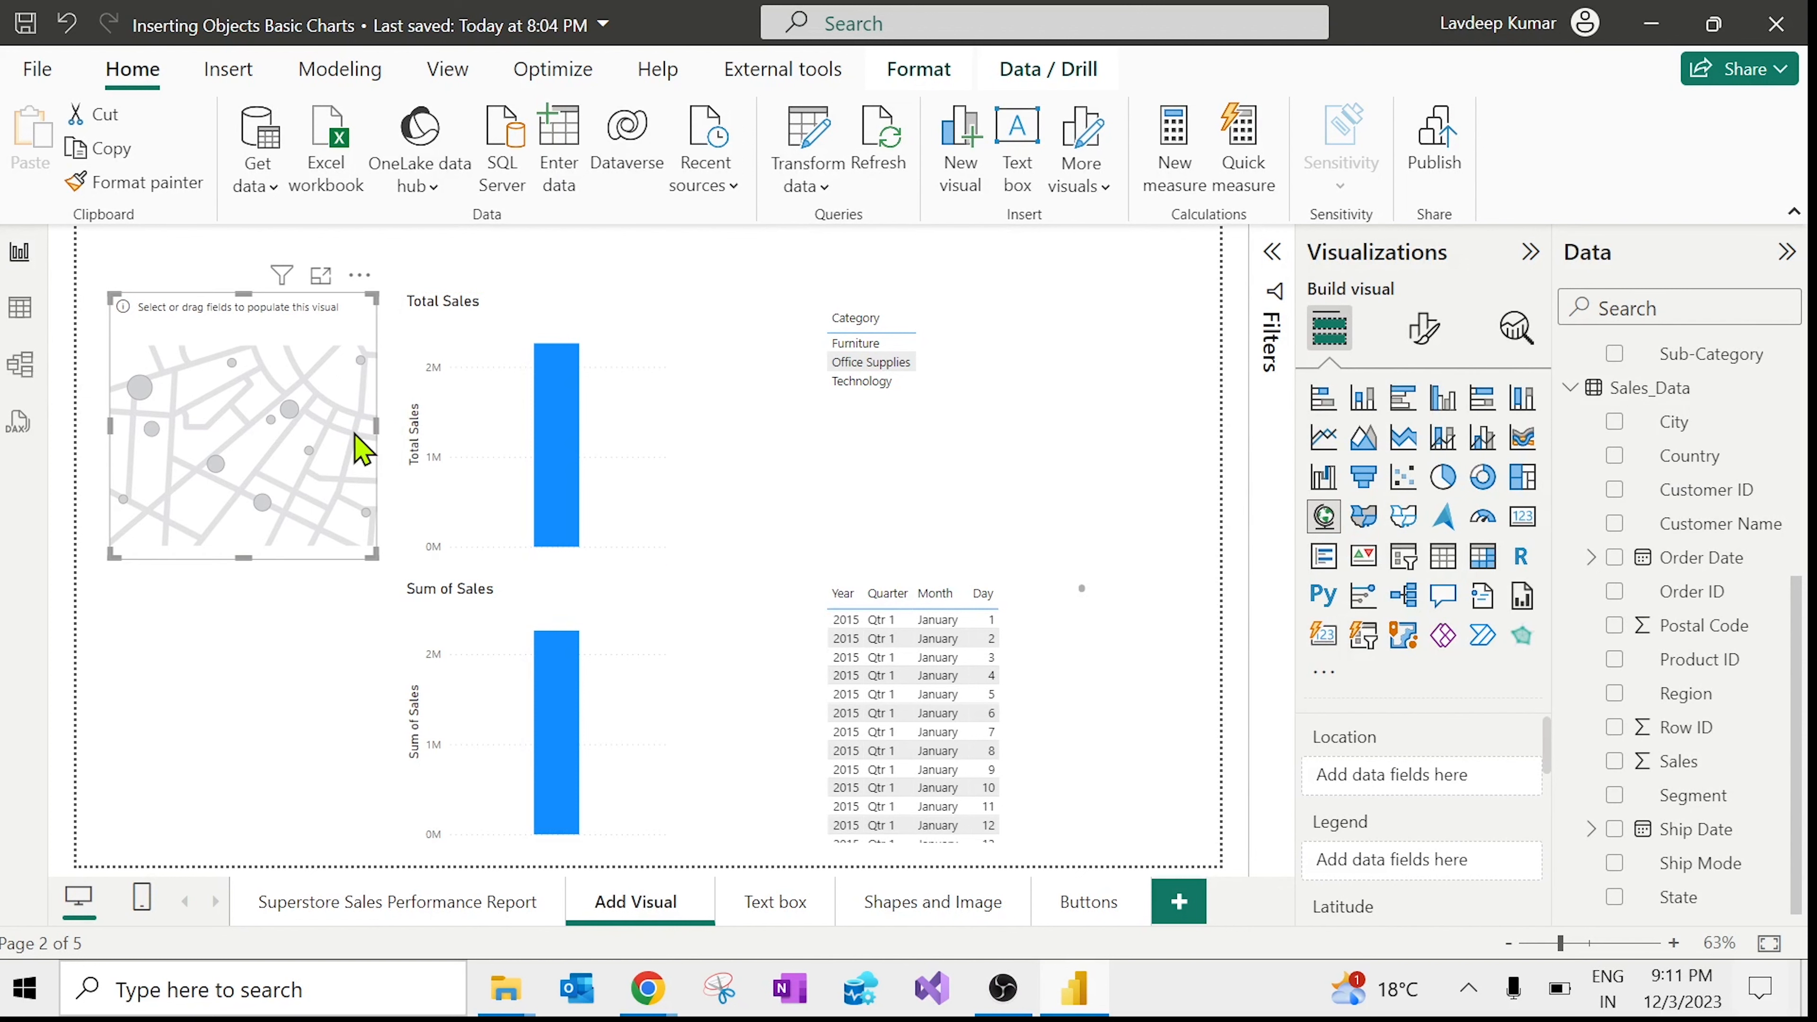
left_click_drag(373, 557, 837, 631)
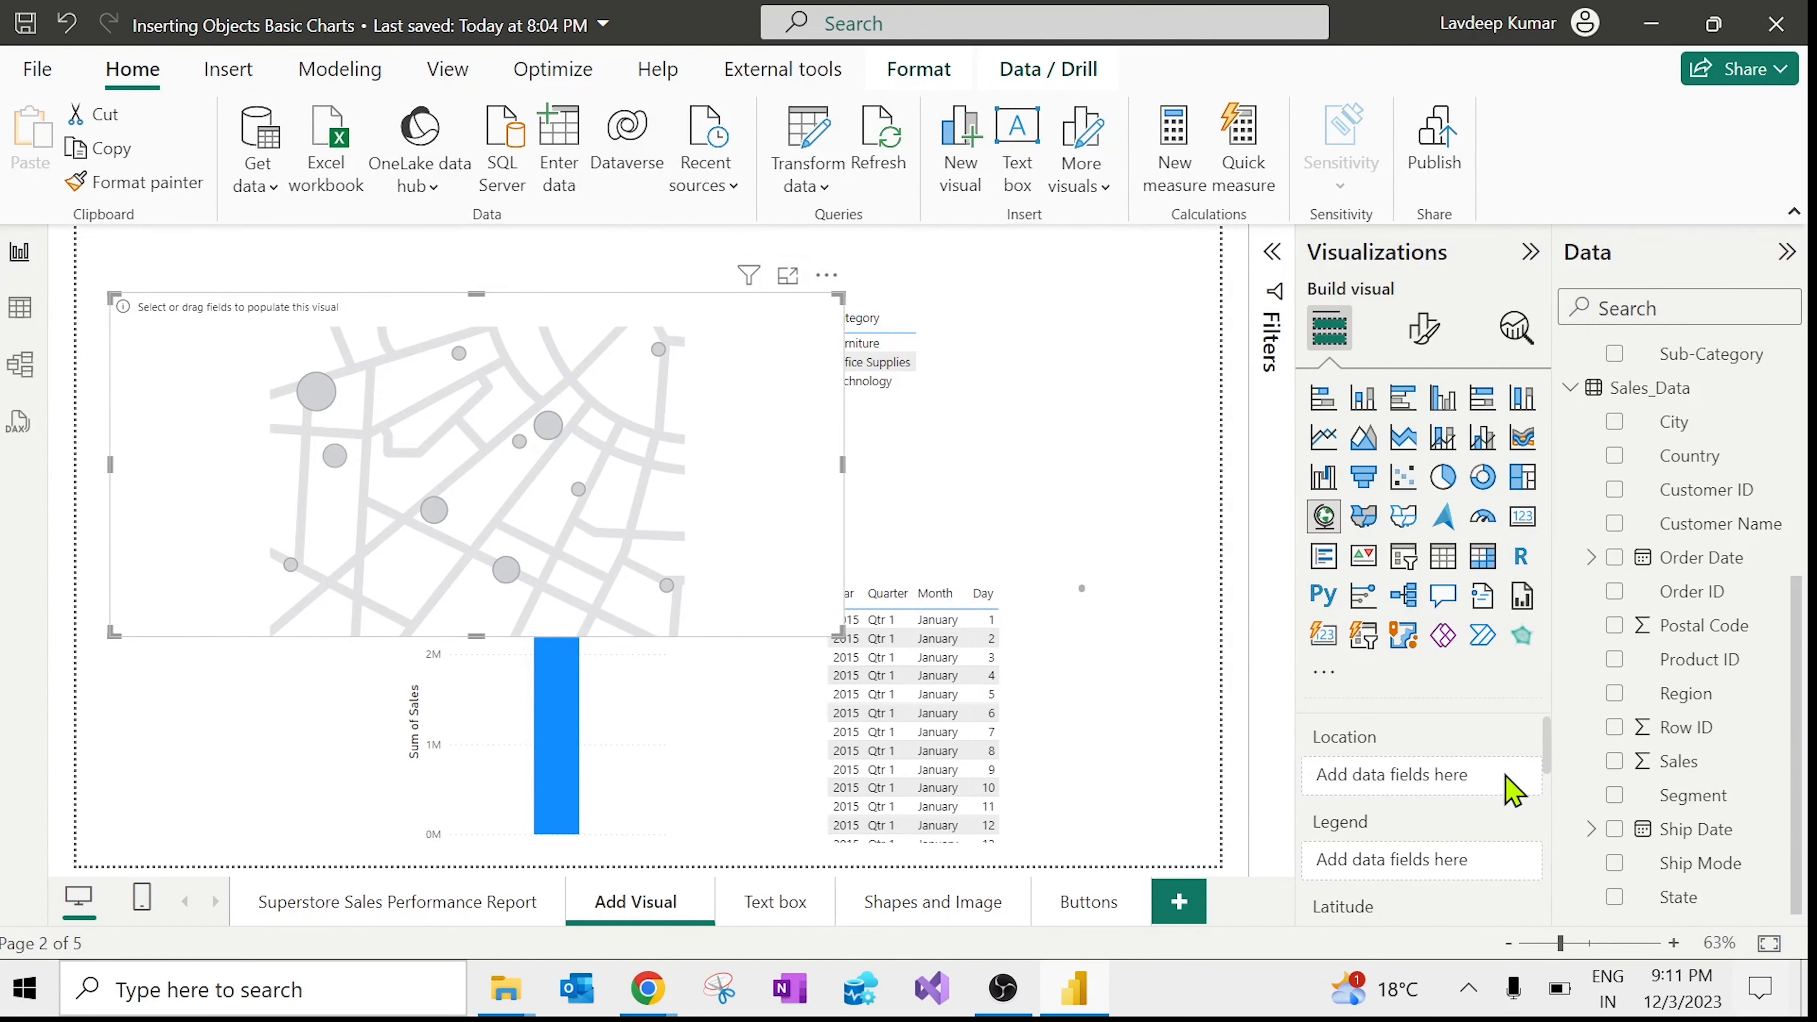
left_click_drag(1550, 756, 1554, 830)
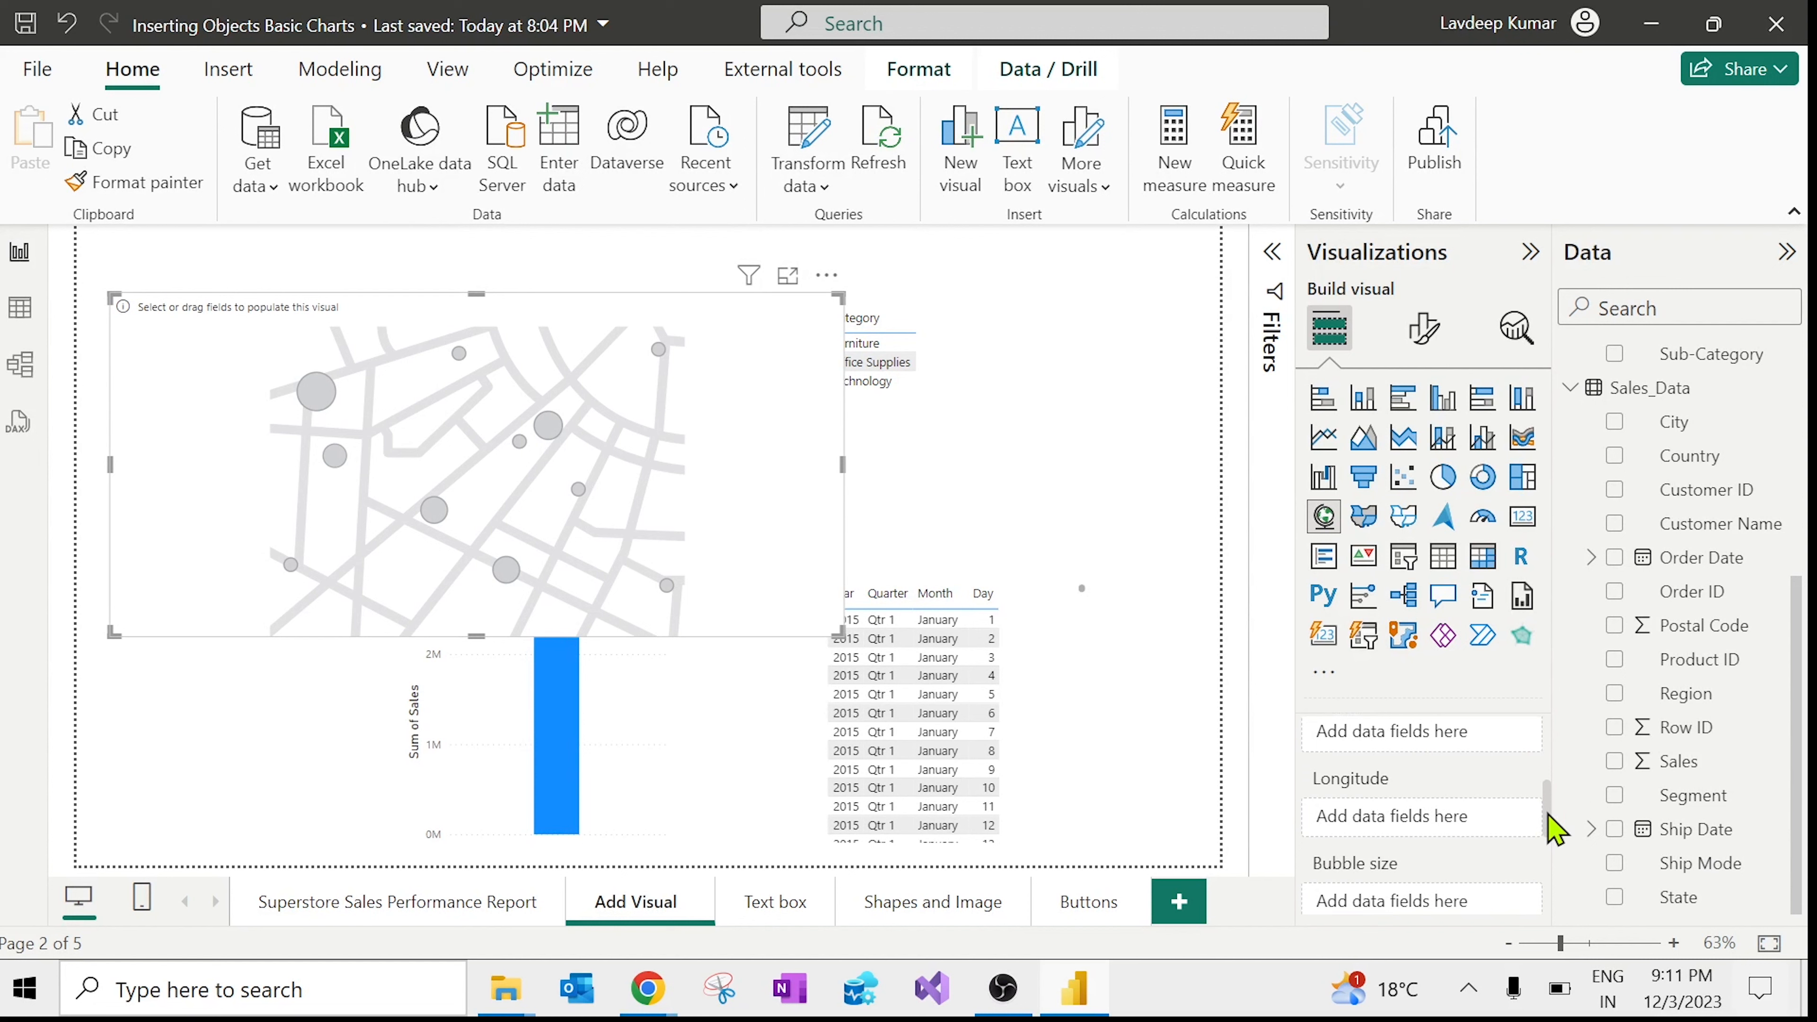
left_click(827, 275)
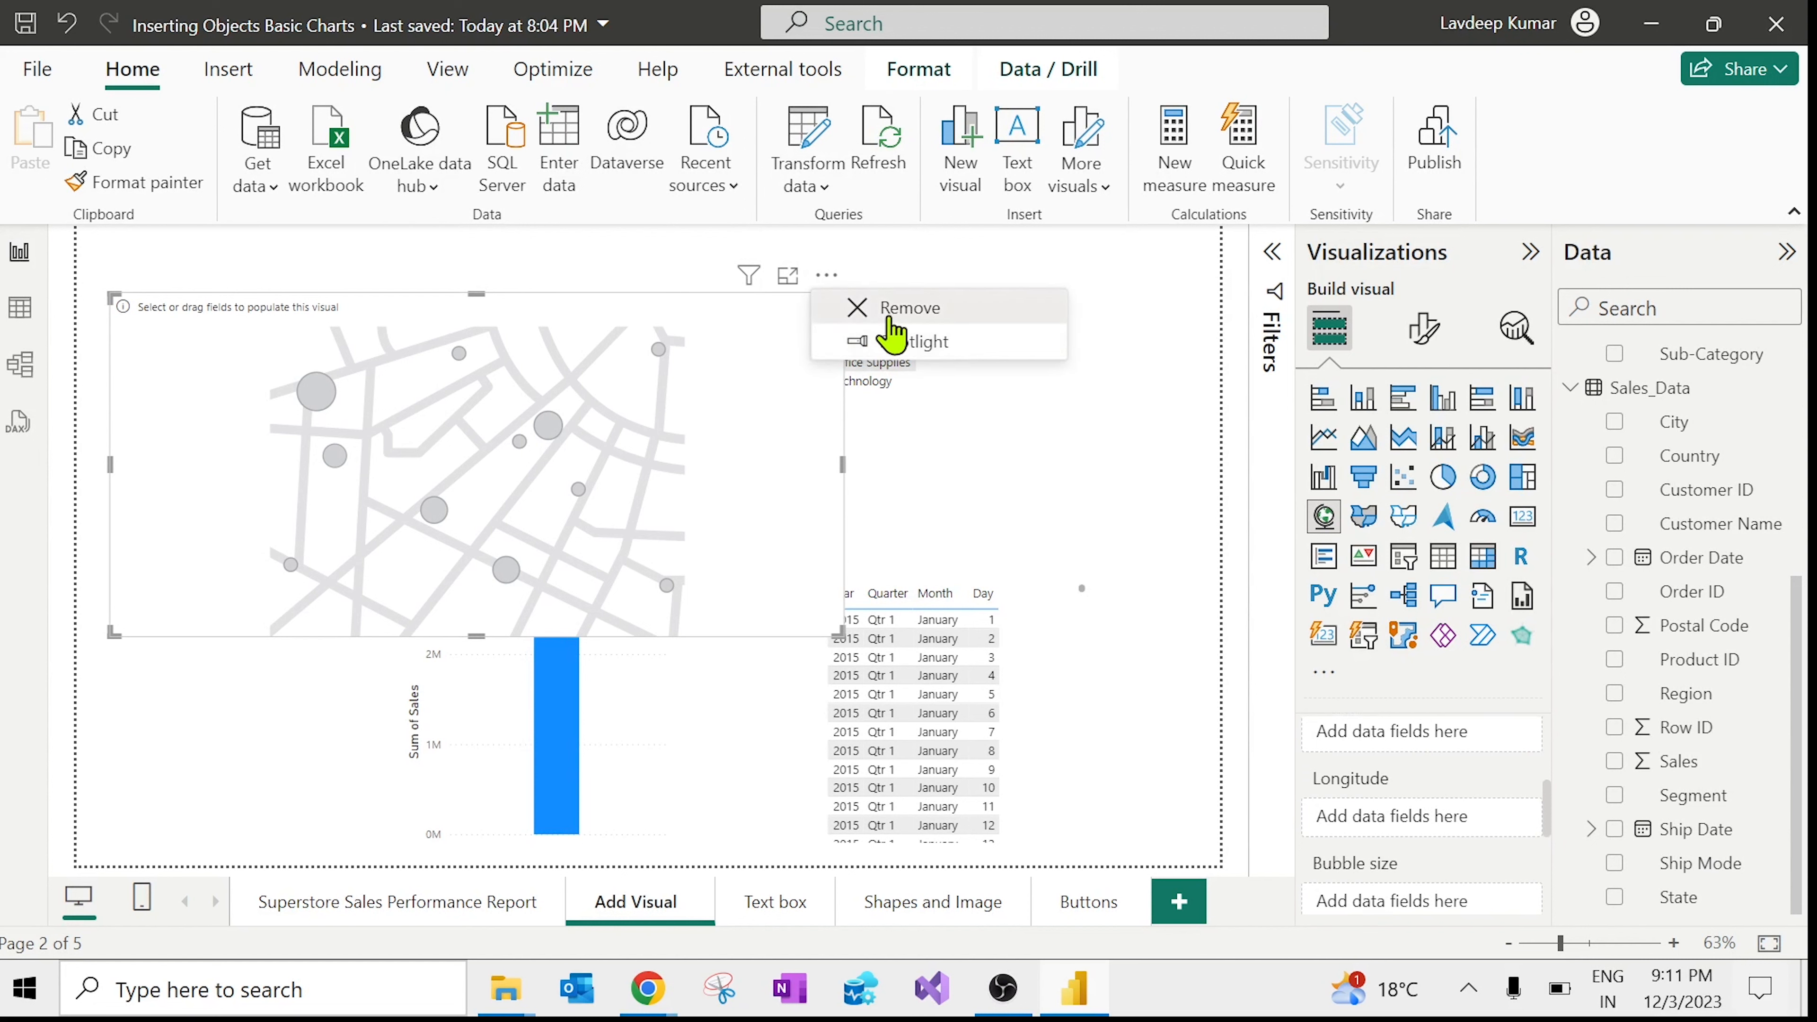
left_click(892, 334)
Step: Create a State map, enlarge and delete it, and likewise create and delete a Sales column chart below the Category table
left_click_drag(1710, 908, 263, 447)
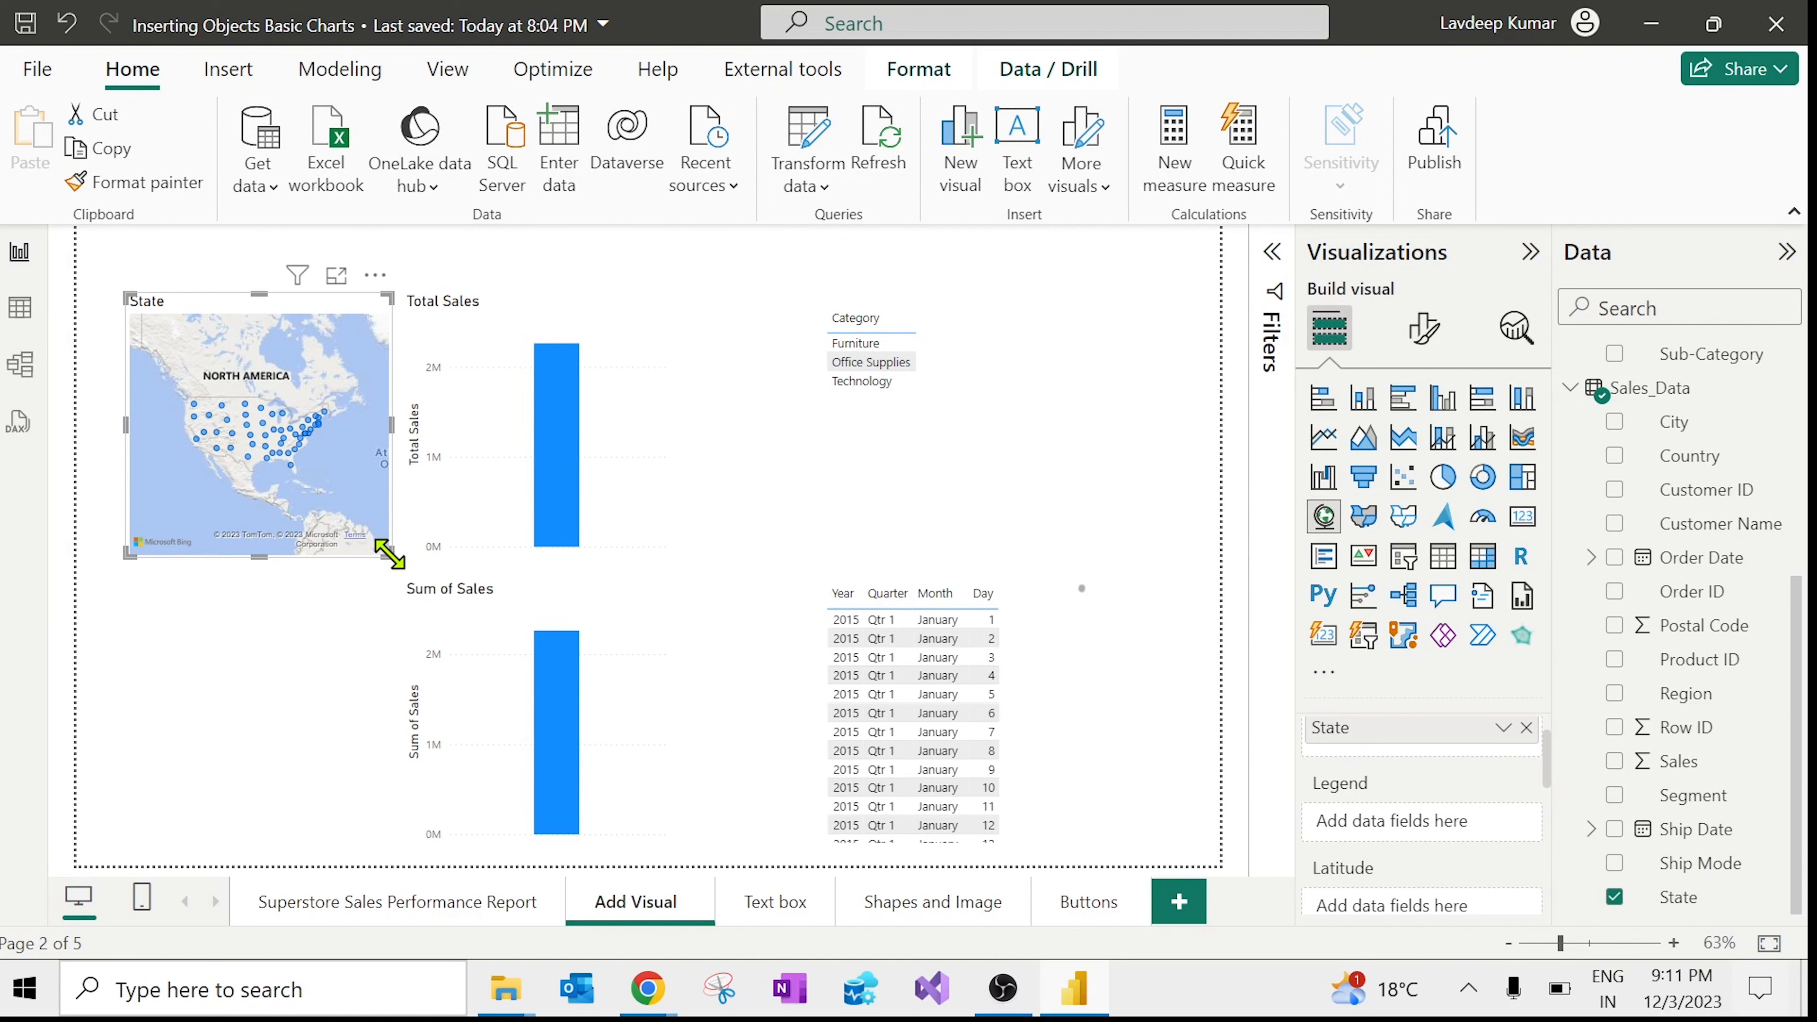
left_click_drag(390, 554, 1117, 785)
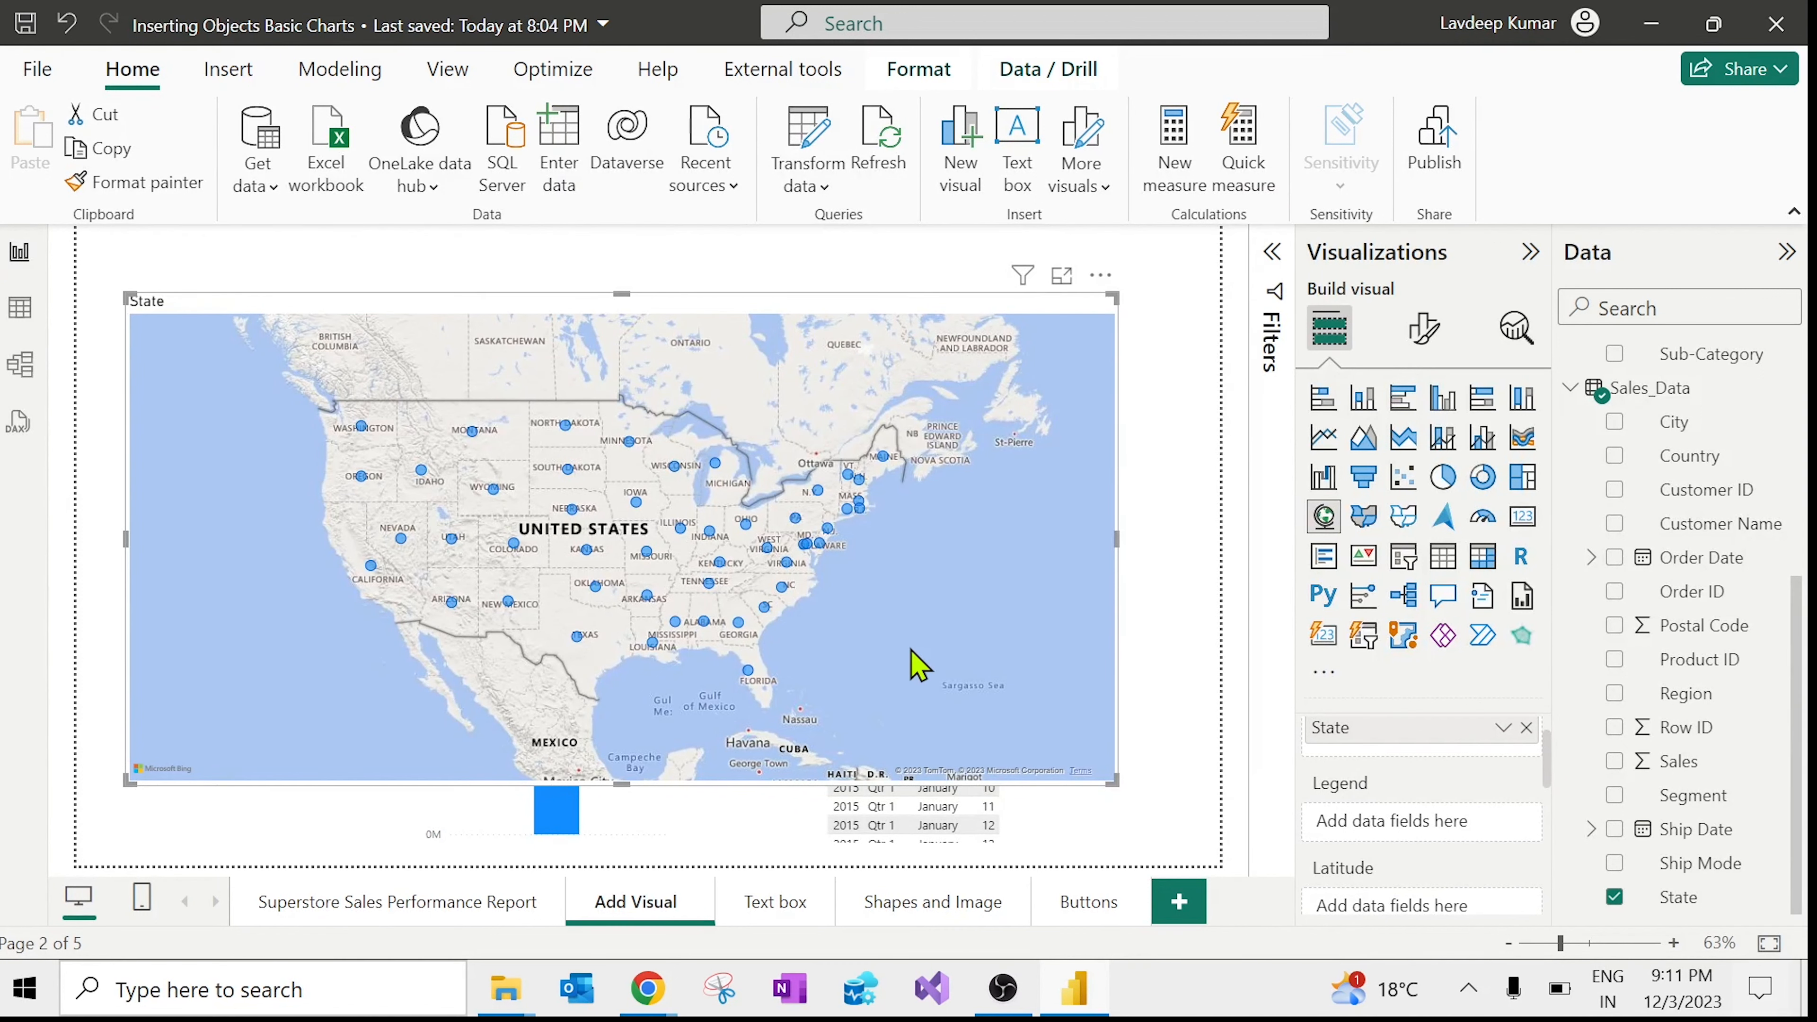
key("Delete")
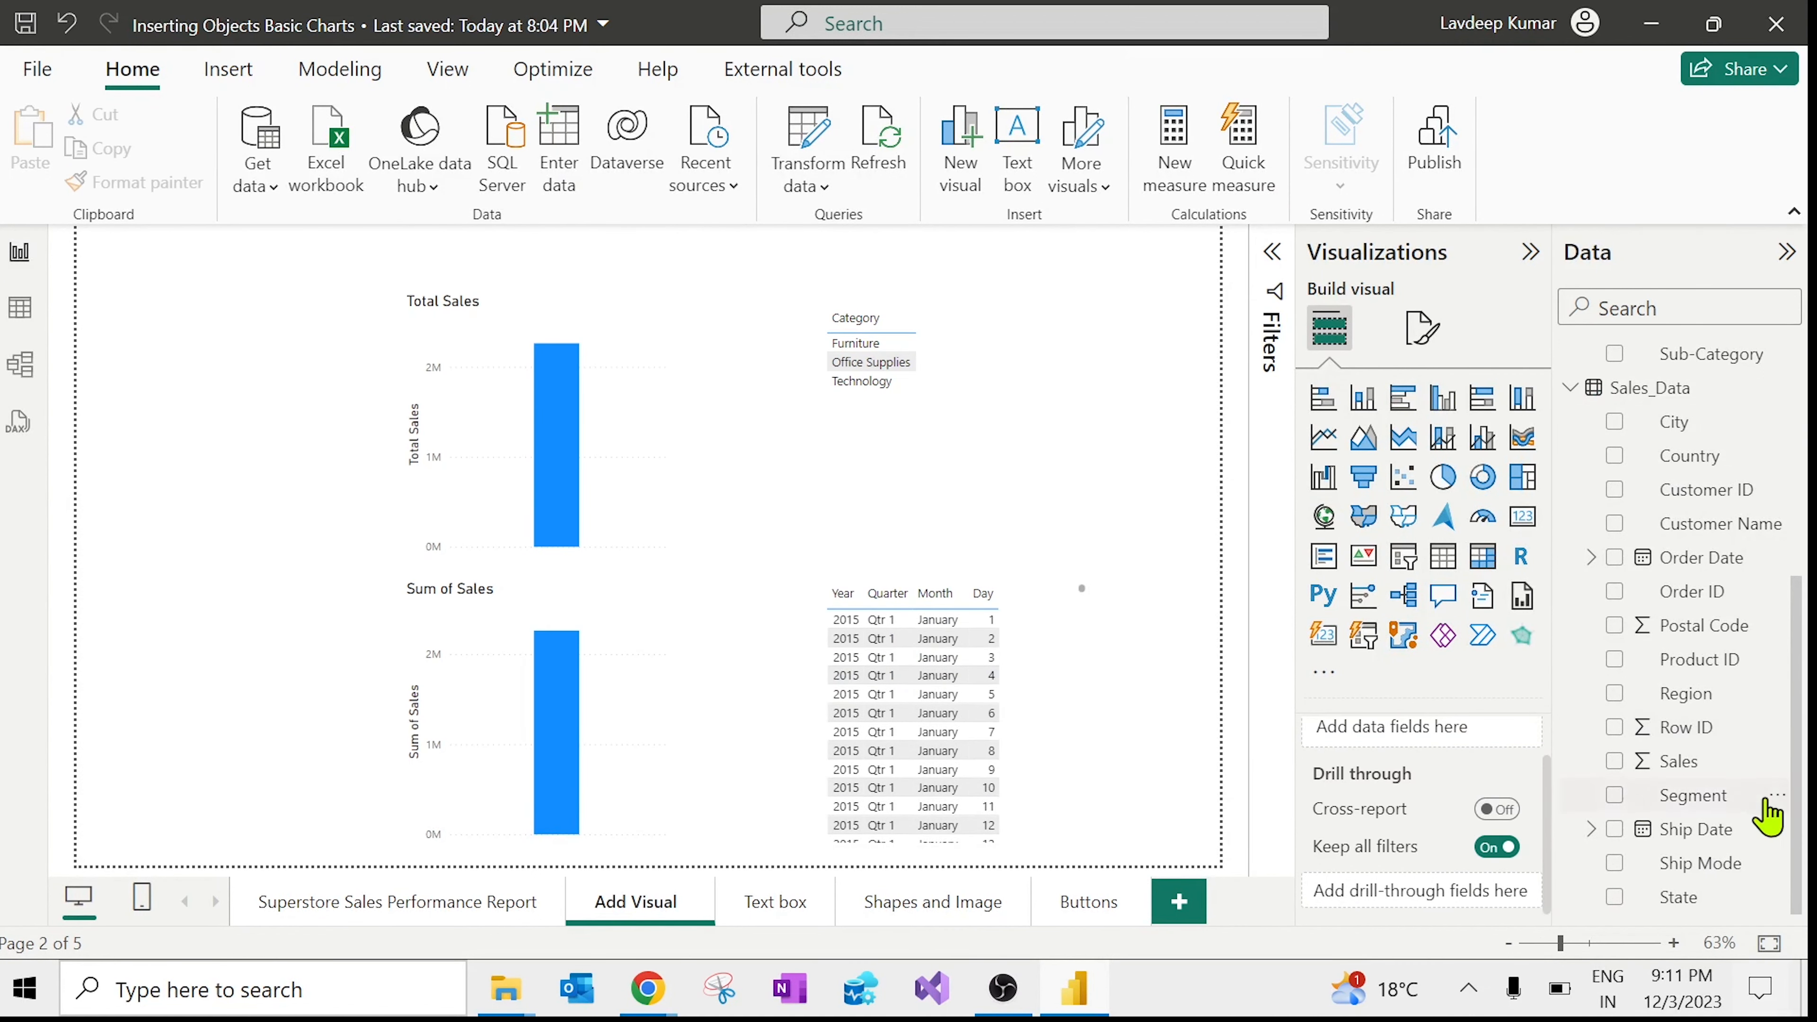
left_click_drag(1699, 763, 876, 505)
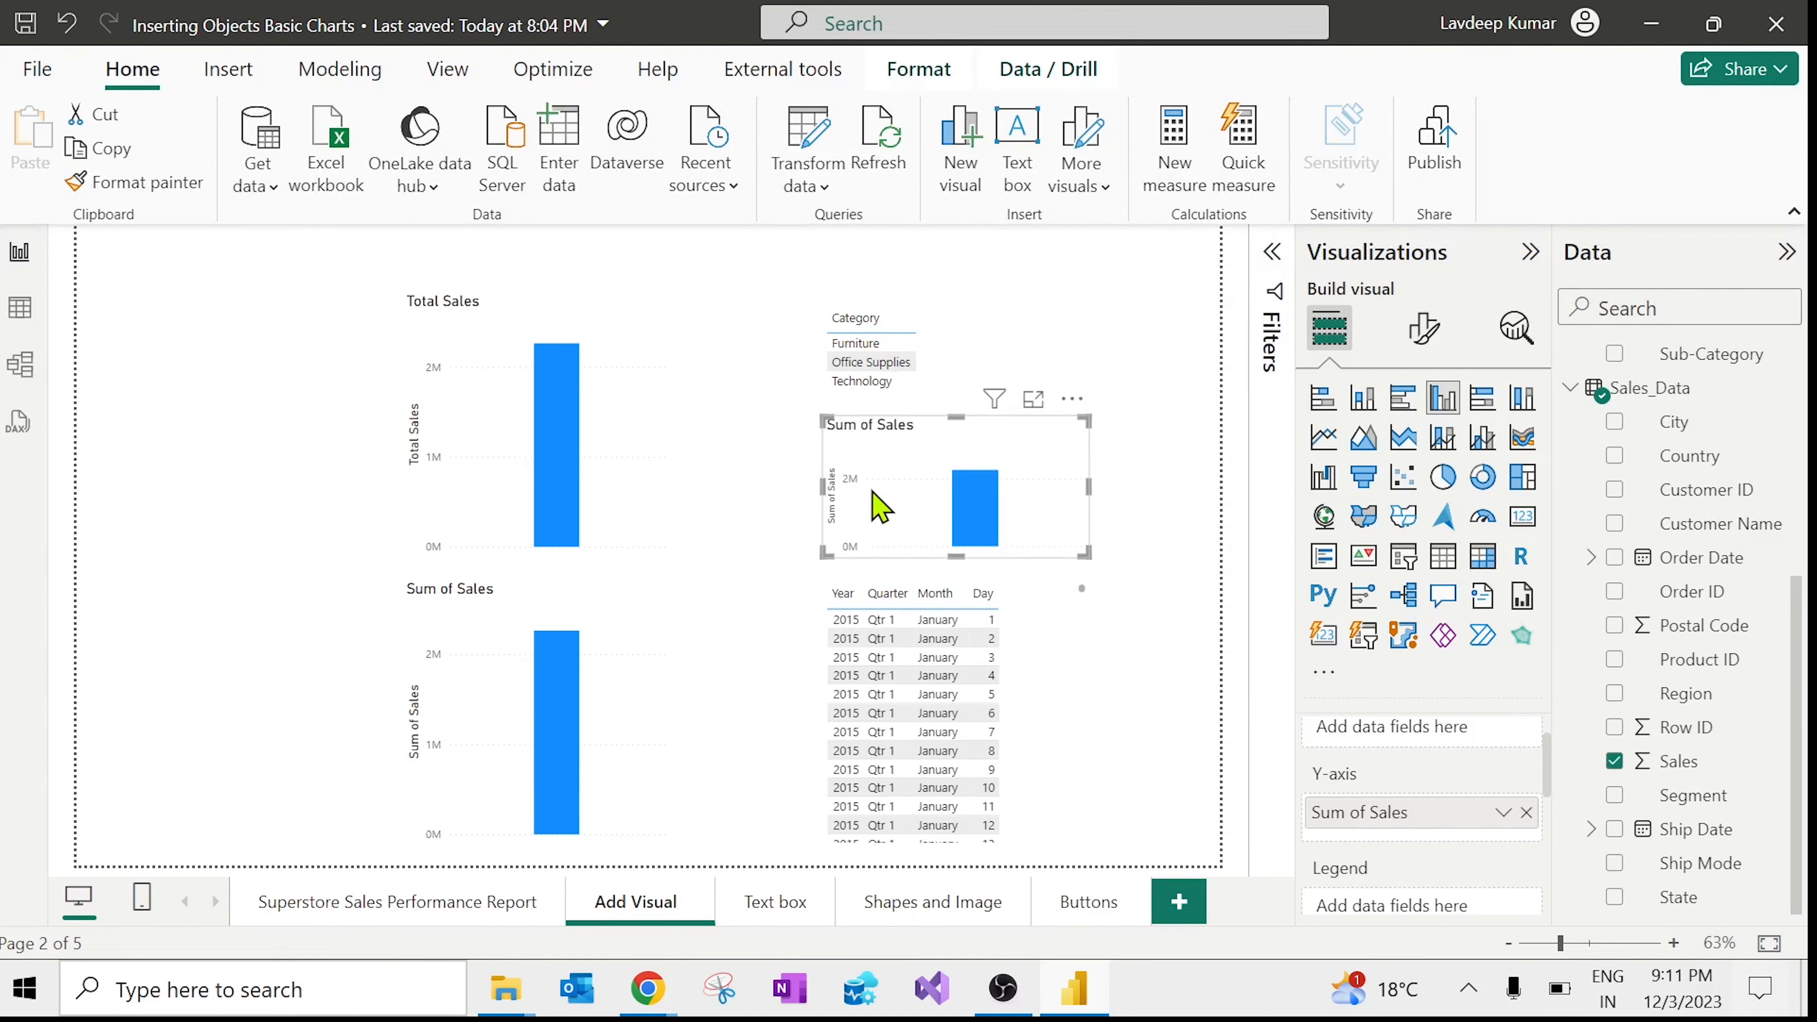
key("Delete")
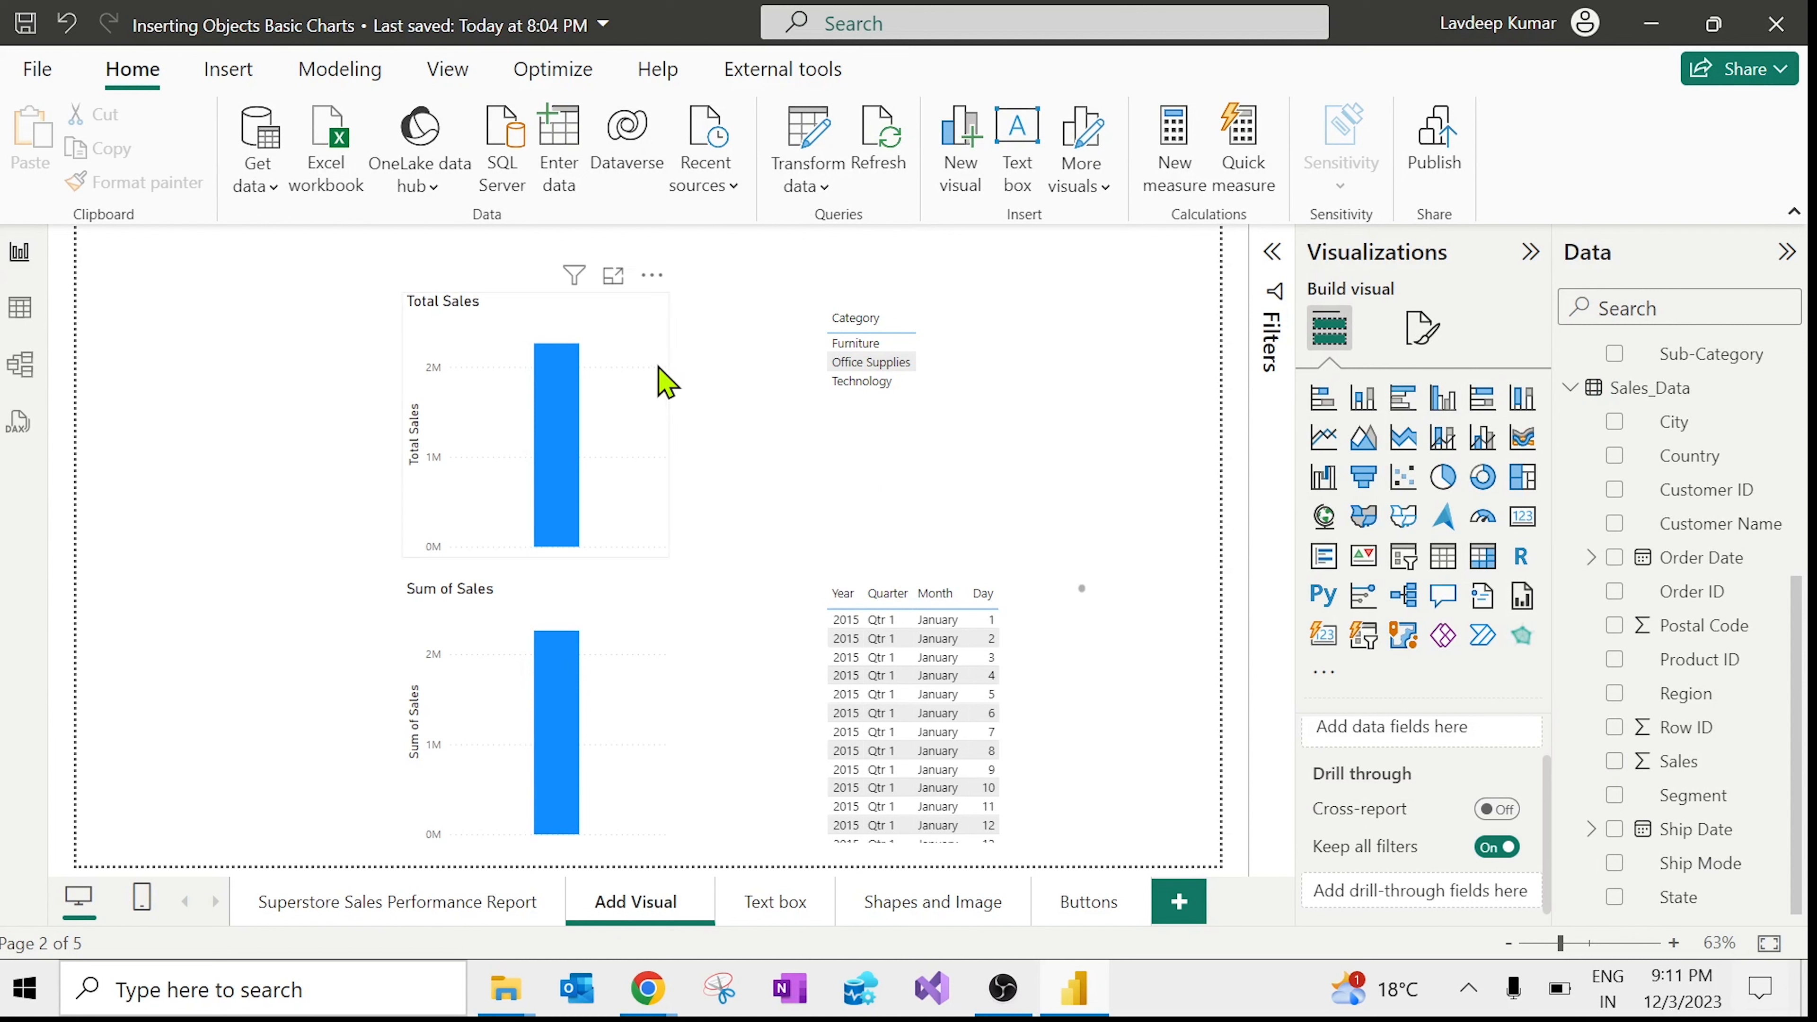
Step: Delete the Total Sales and Sum of Sales charts and the Order Date and Category tables from the page
left_click(665, 383)
key("Delete")
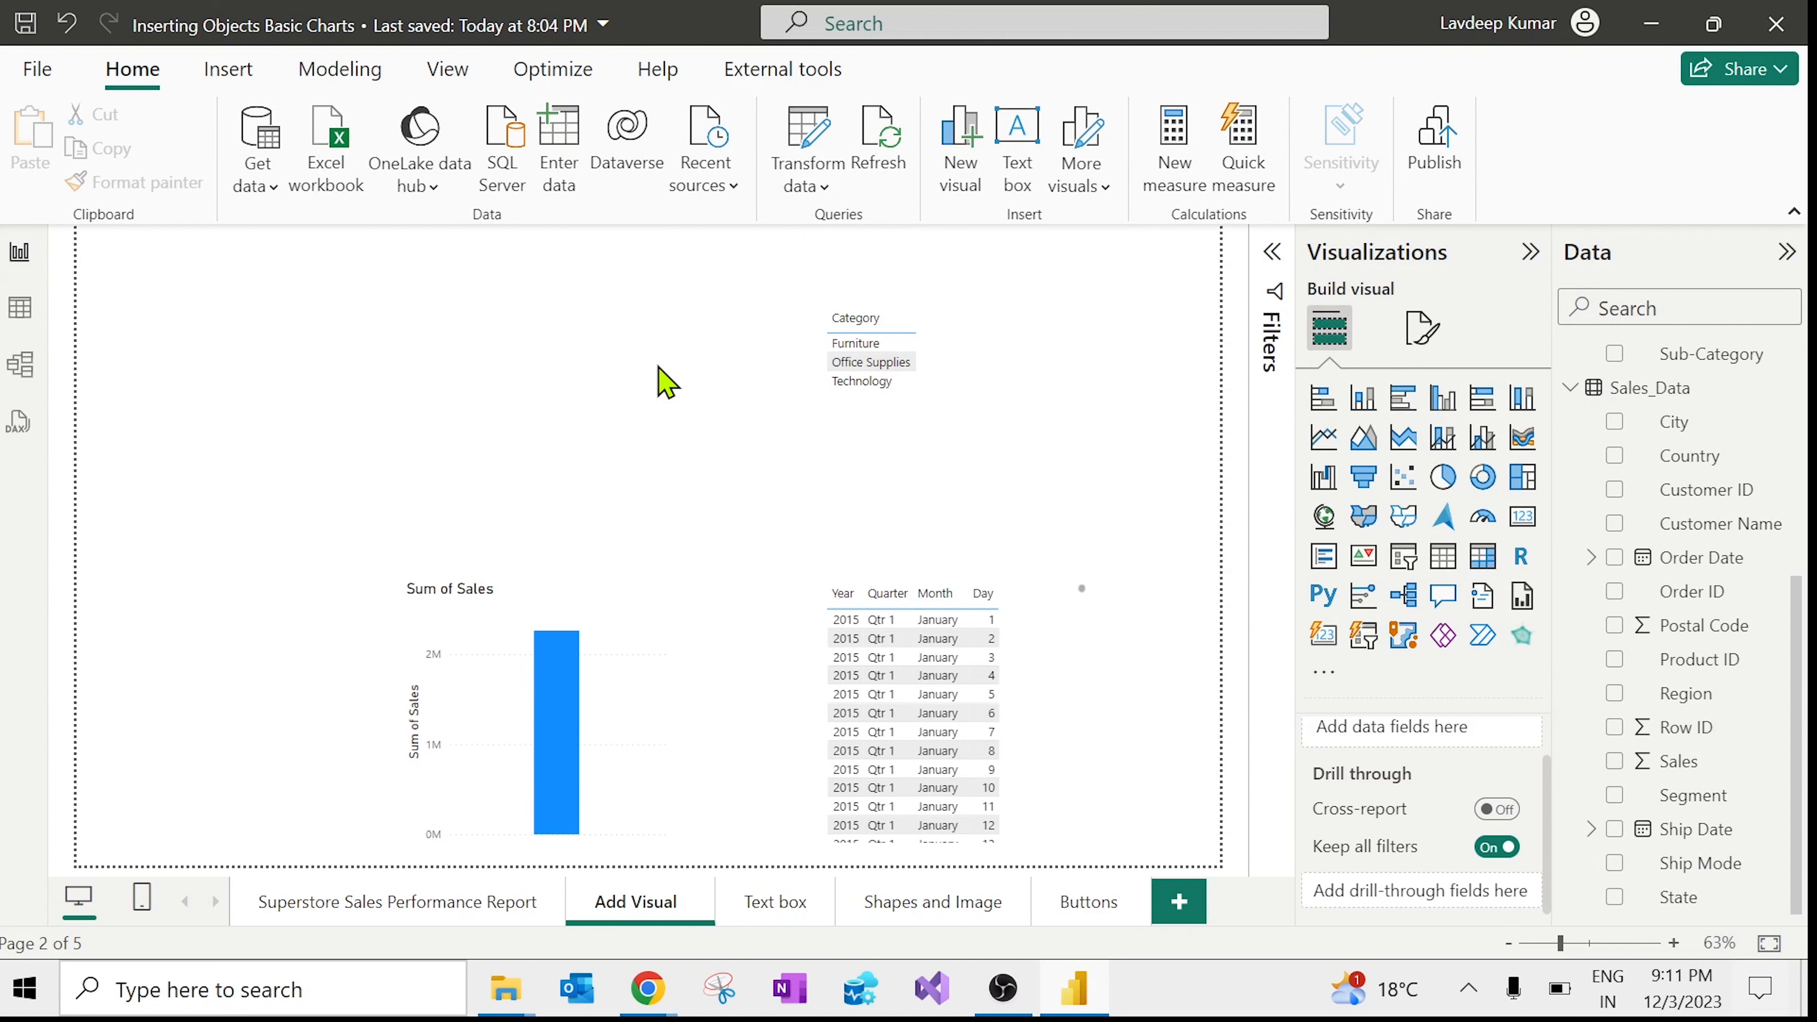
left_click(655, 644)
key("Delete")
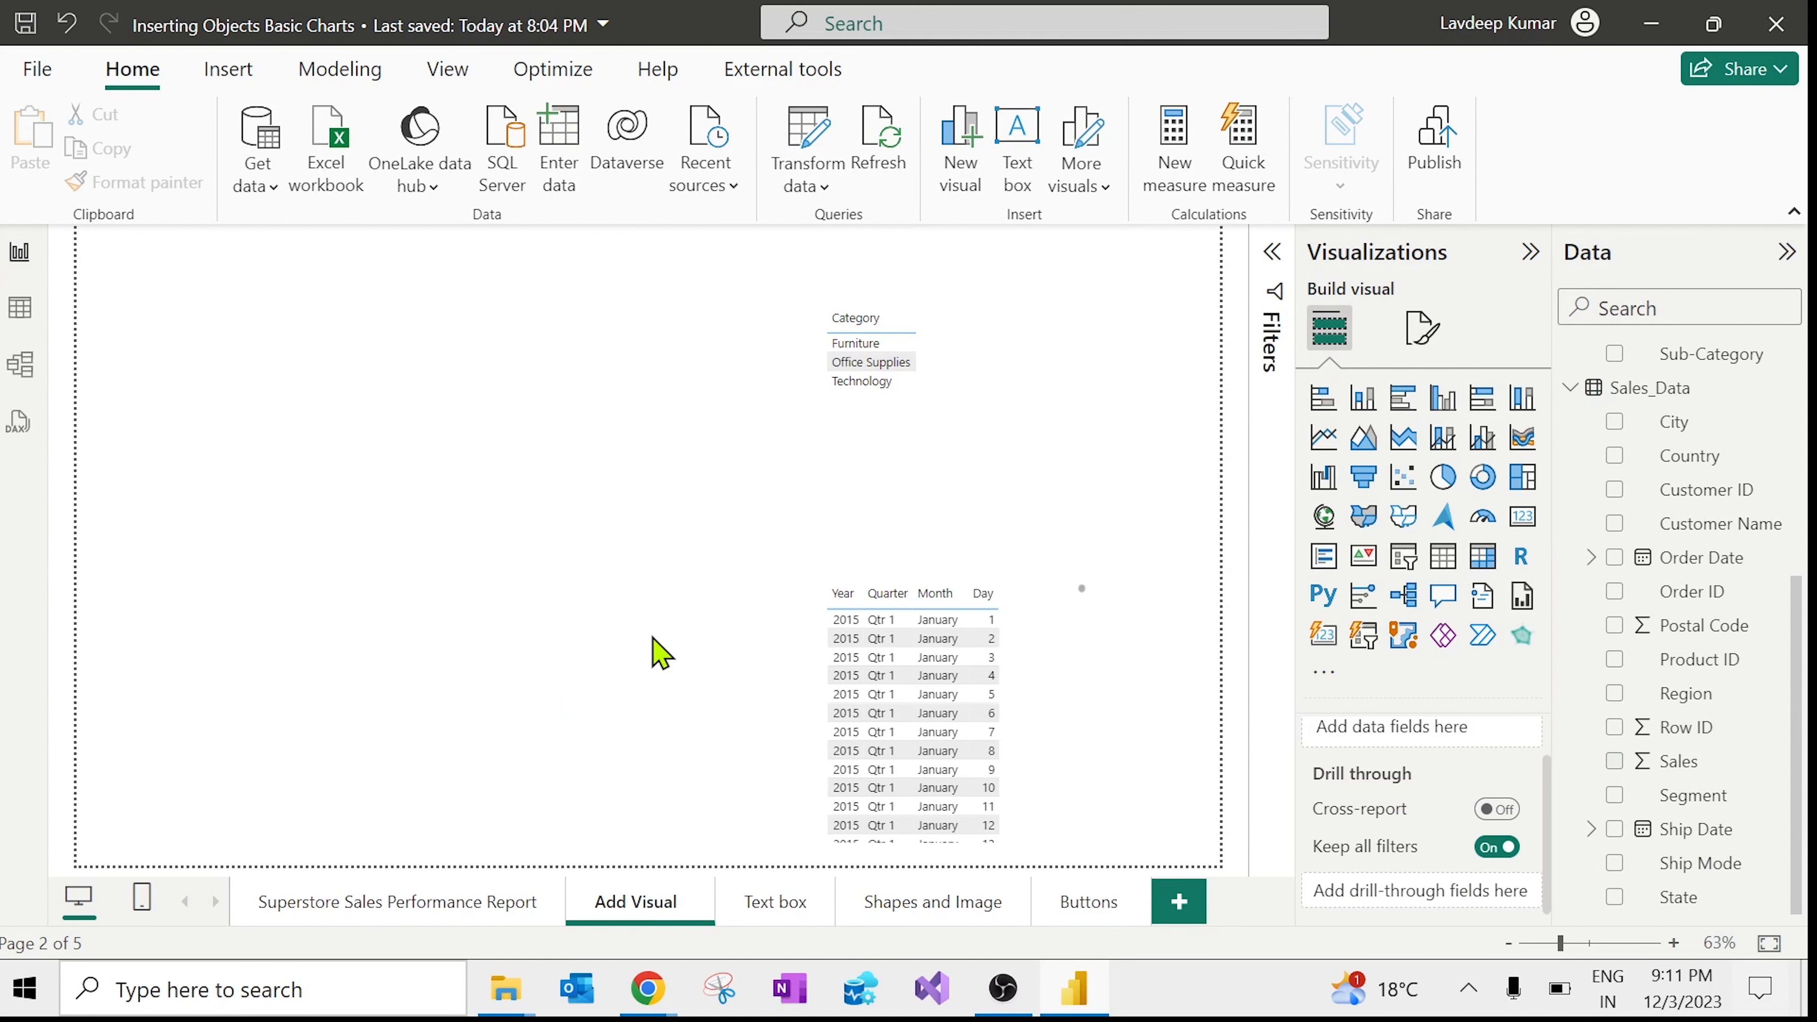
left_click(1044, 634)
key("Delete")
left_click(943, 372)
key("Delete")
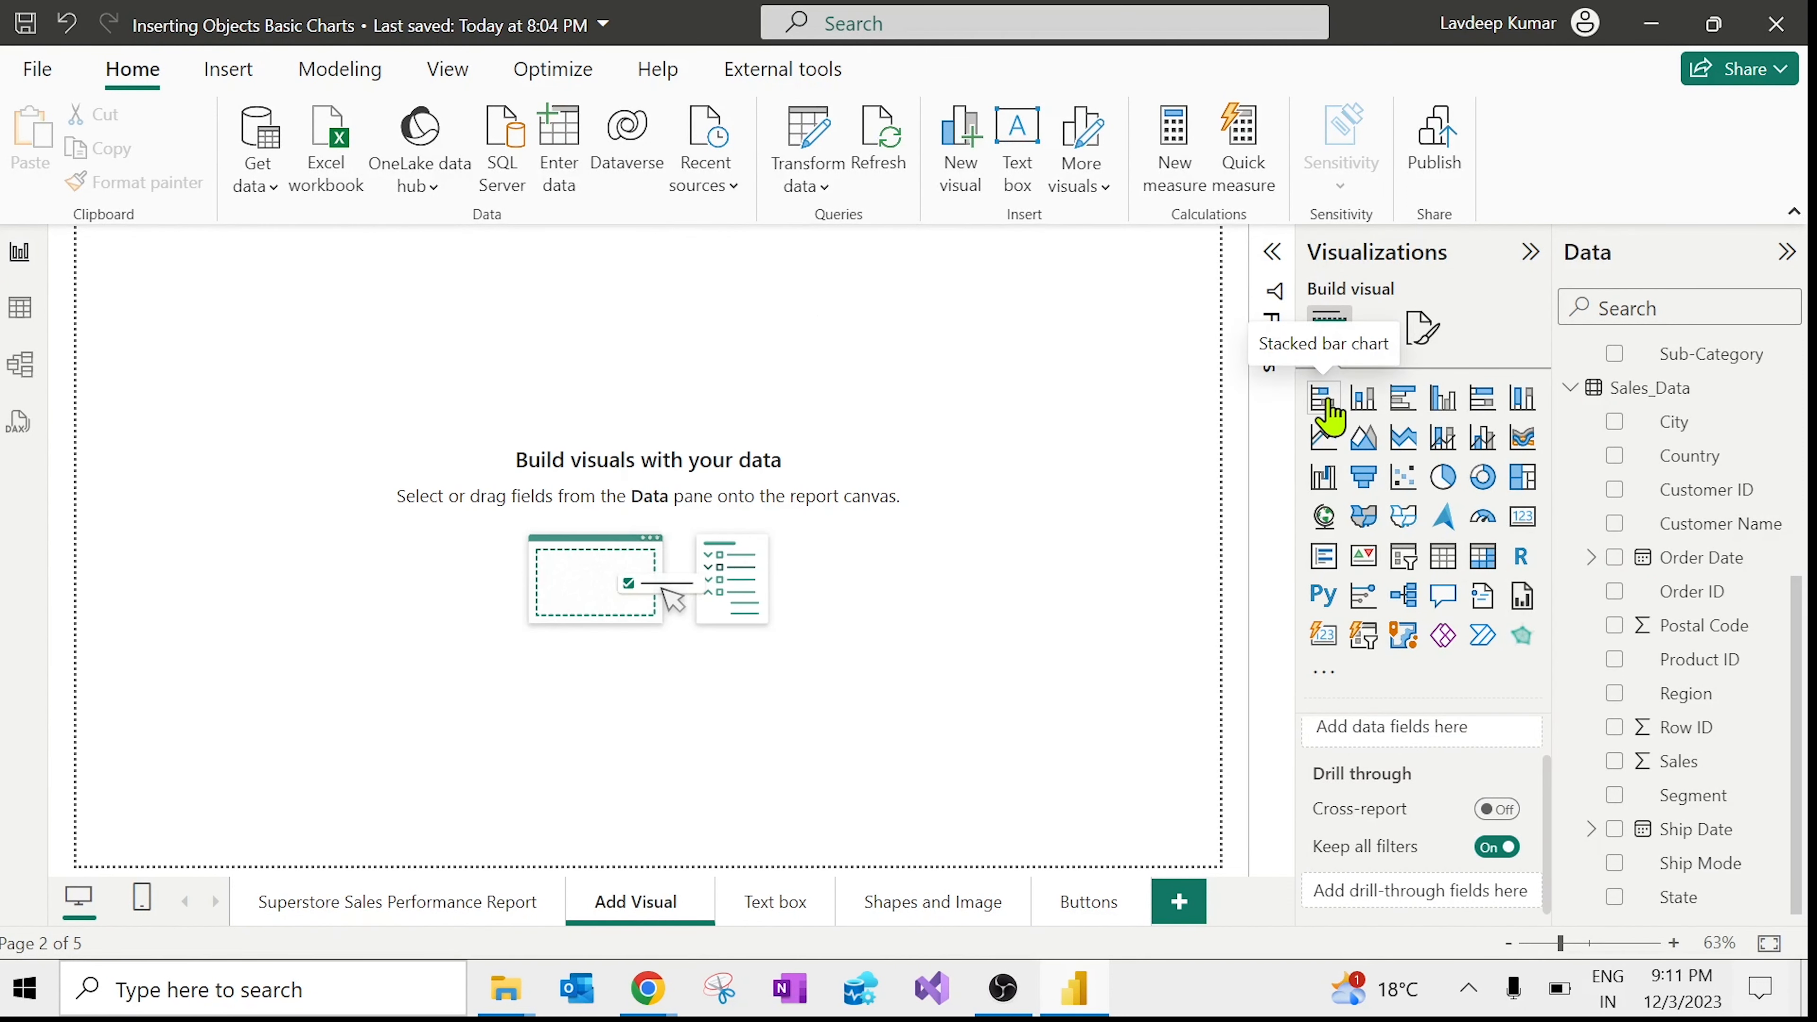
Step: Insert an empty pie chart on the Add Visual page, enlarge it, and remove it
left_click(1443, 476)
left_click_drag(324, 423, 678, 626)
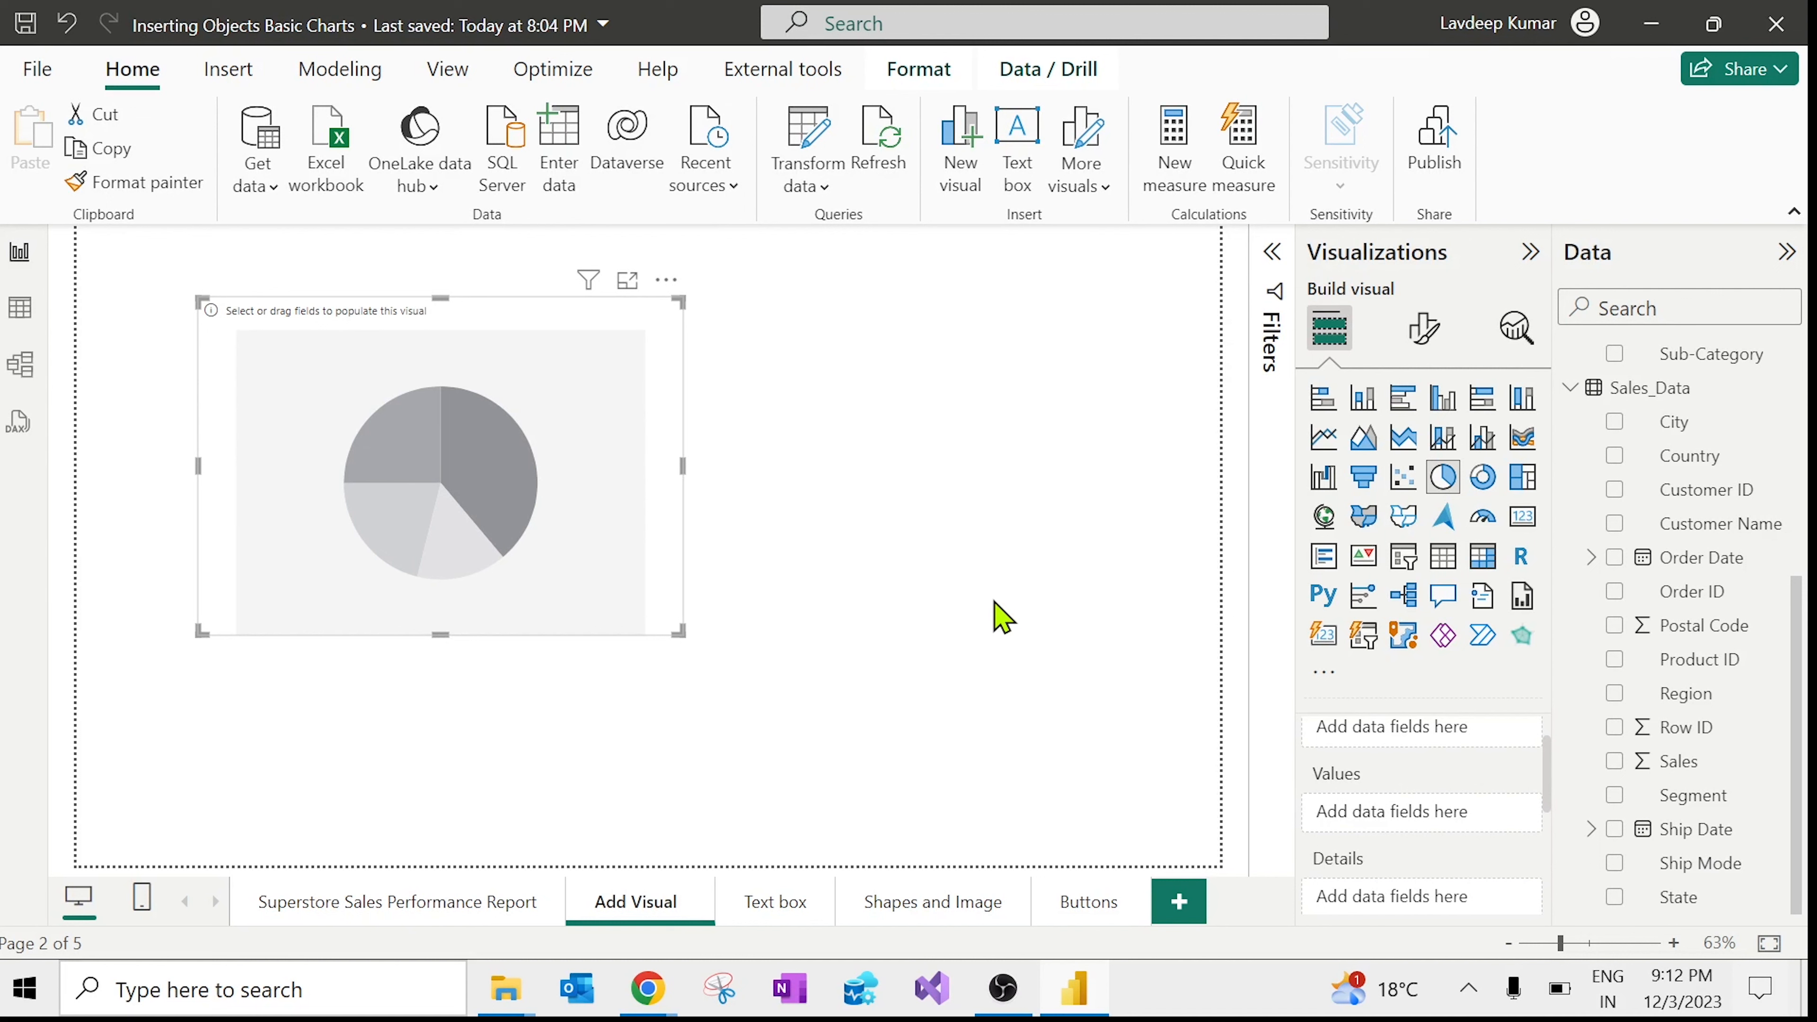
left_click(669, 280)
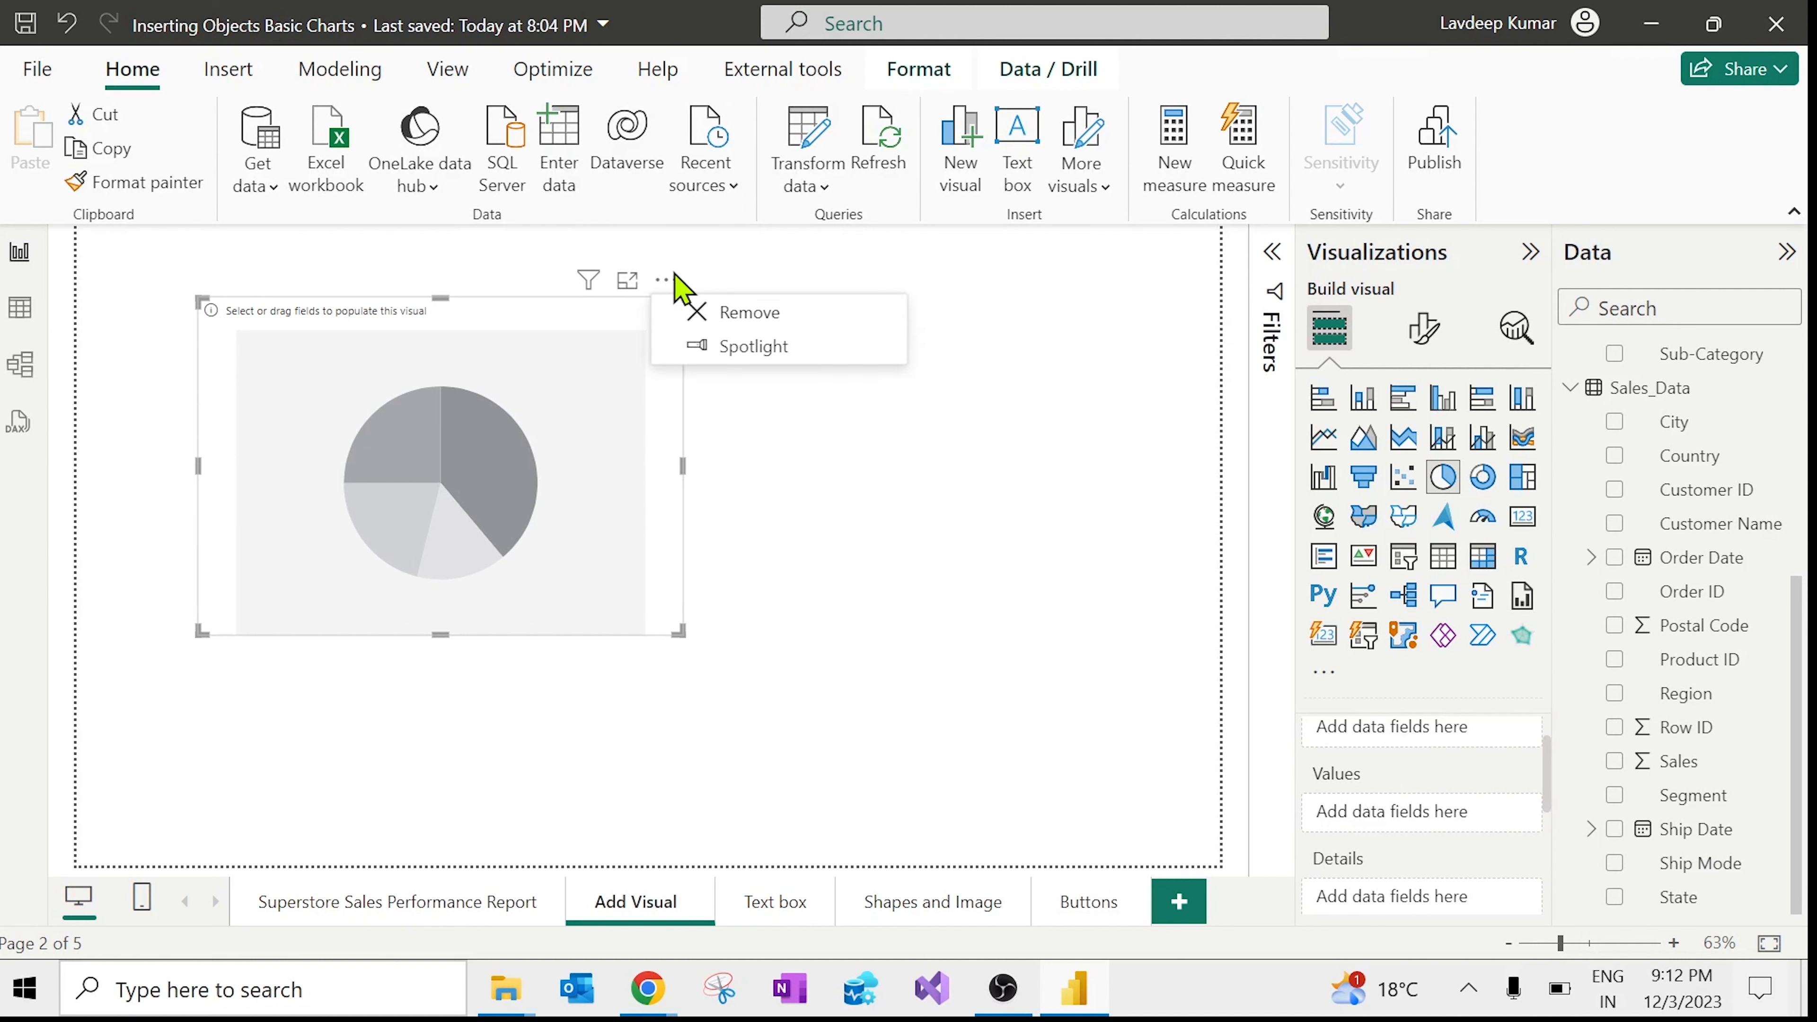
left_click(722, 321)
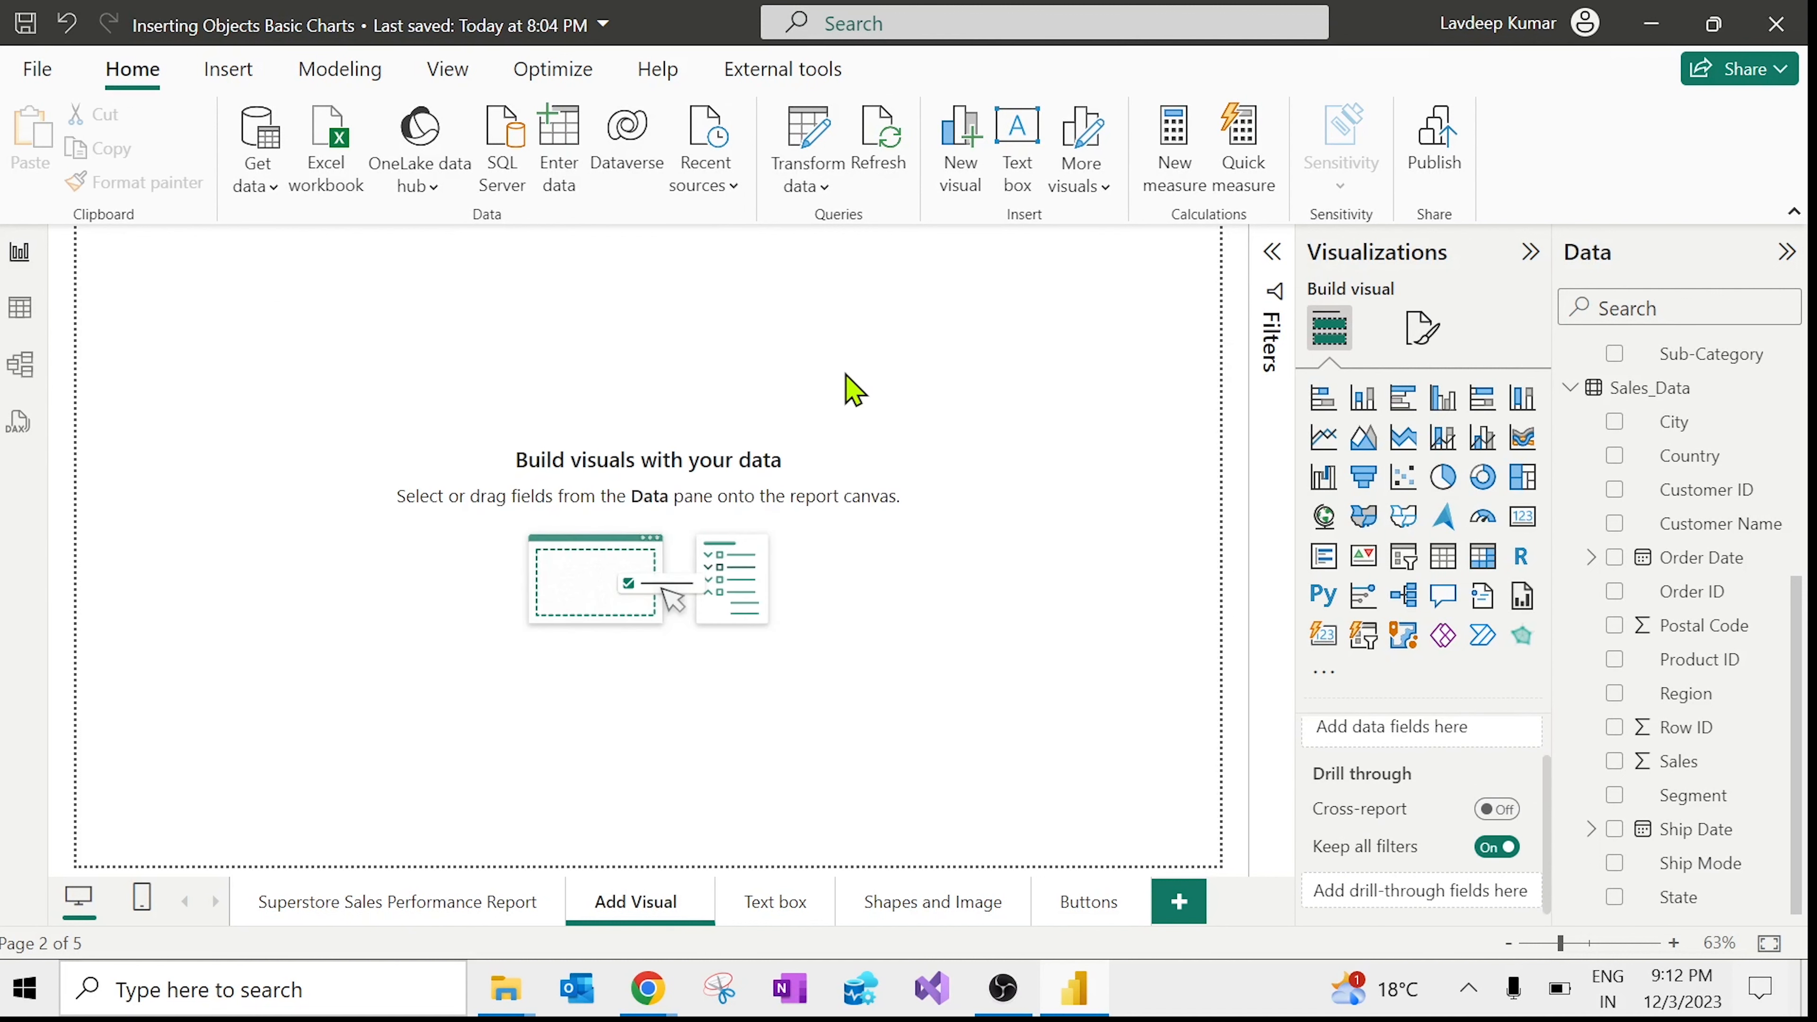
Step: Insert a new empty stacked column chart and move it further into the canvas
left_click(226, 71)
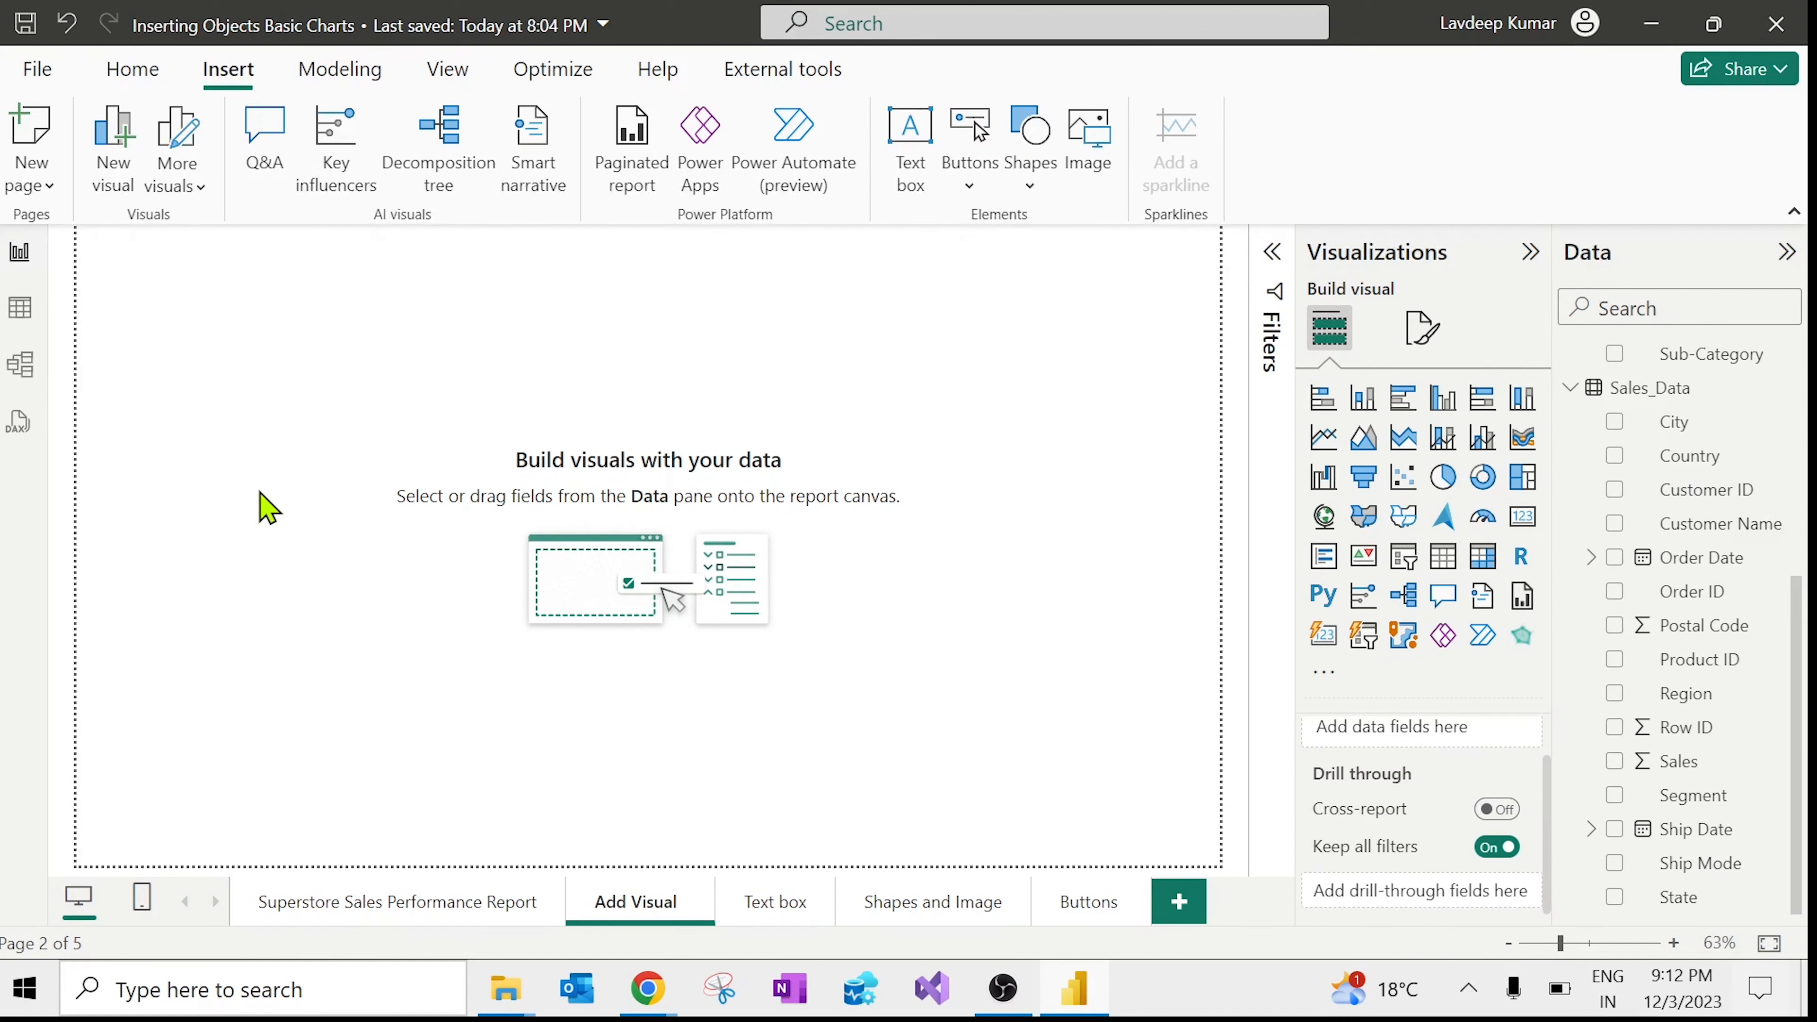
left_click(128, 177)
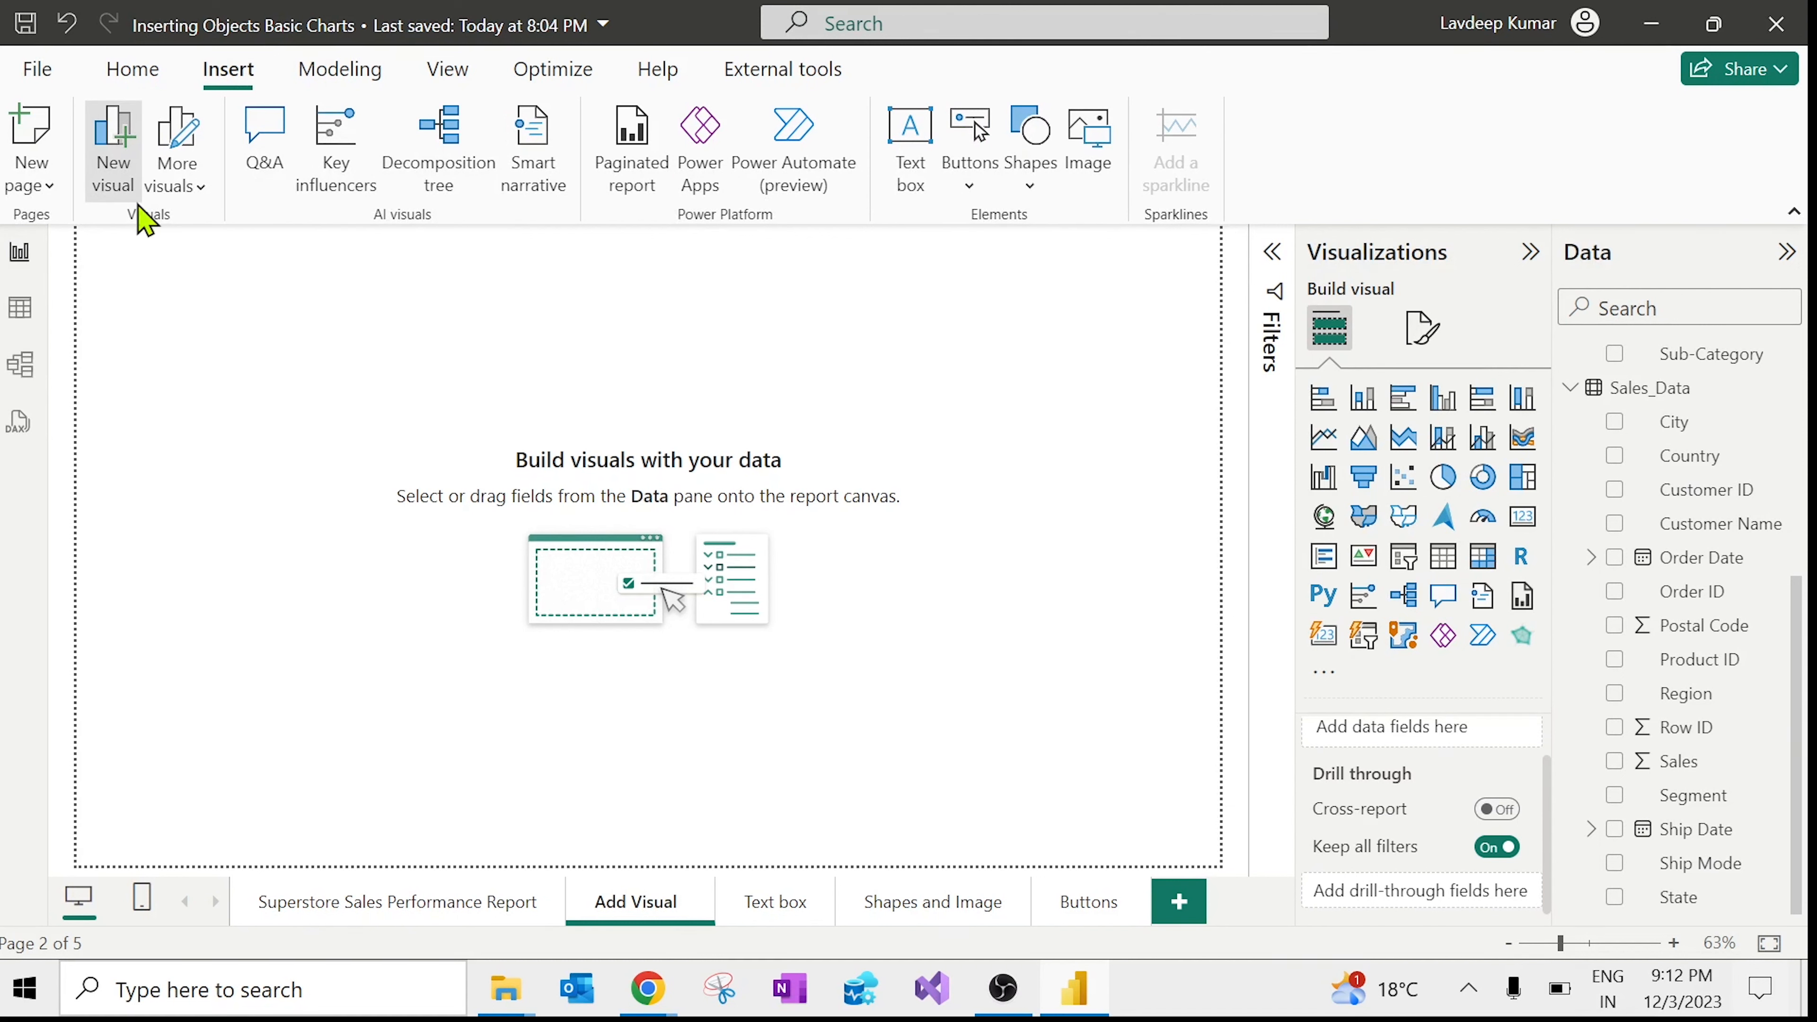
left_click_drag(211, 319, 404, 424)
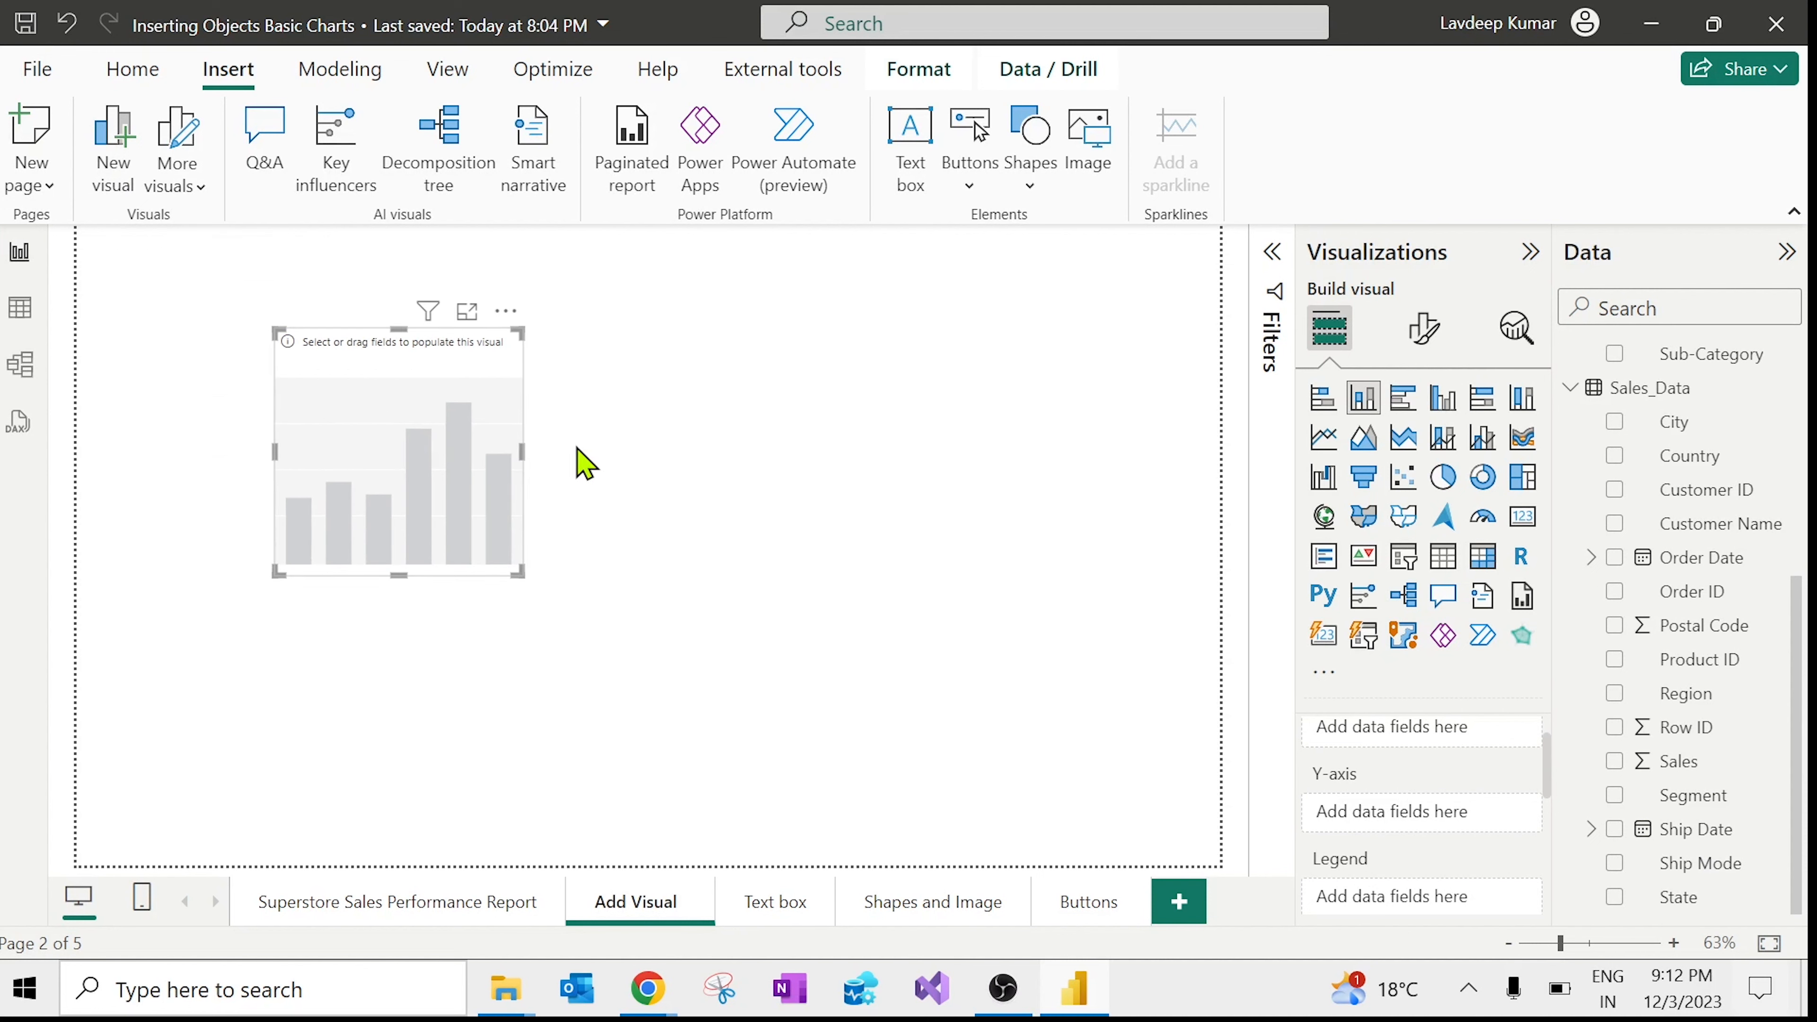
Step: Delete the empty stacked column chart from the Add Visual page
key("Delete")
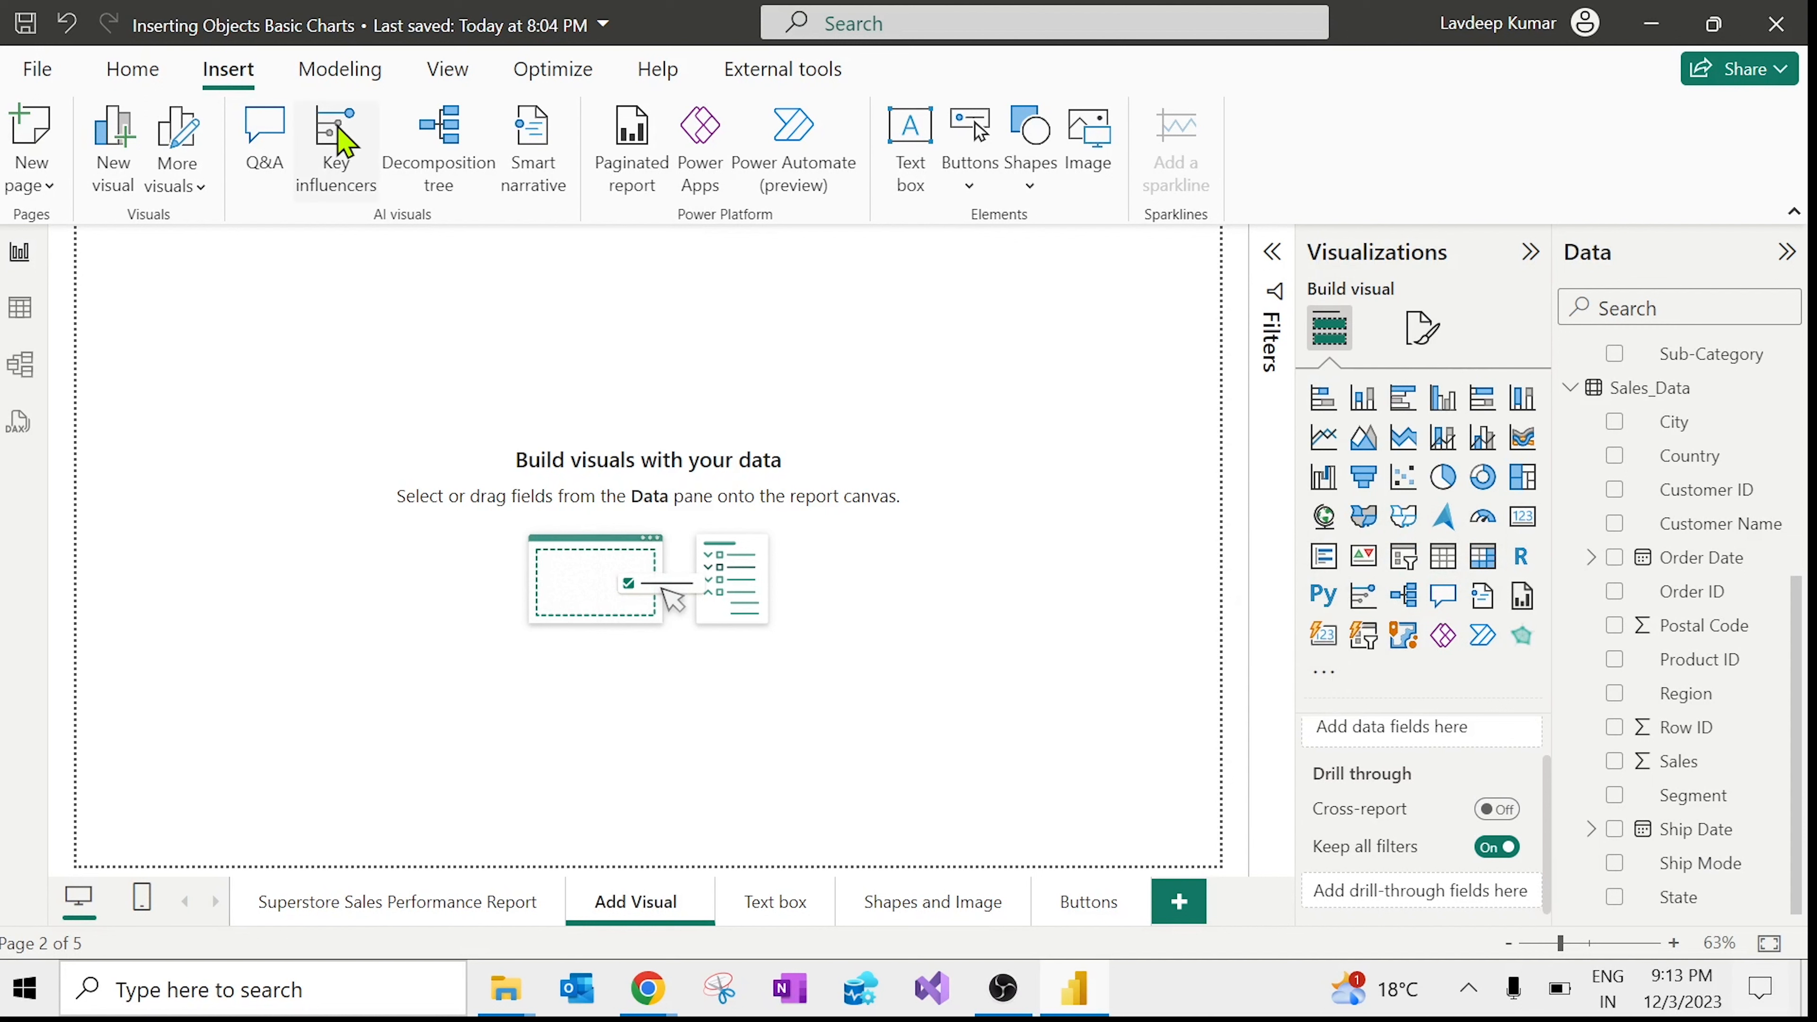
Step: Open the AppSource gallery of Power BI visuals and browse all the available visuals
left_click(197, 185)
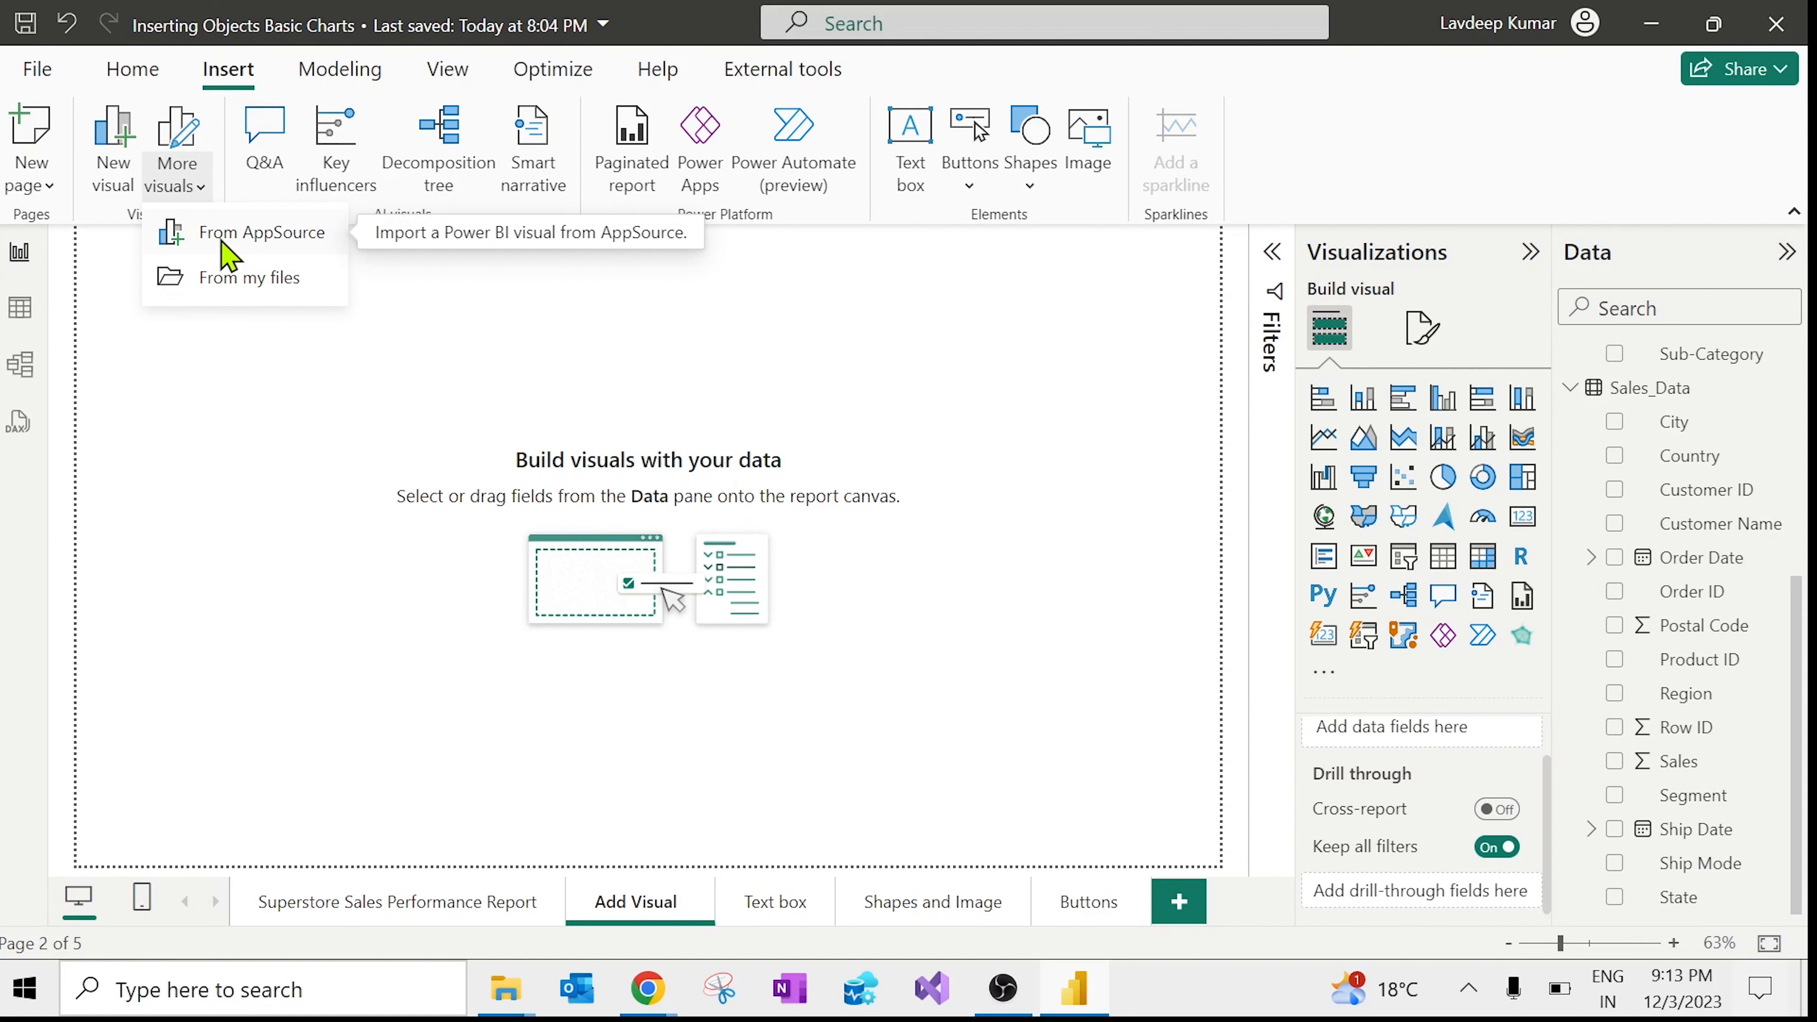
left_click(228, 254)
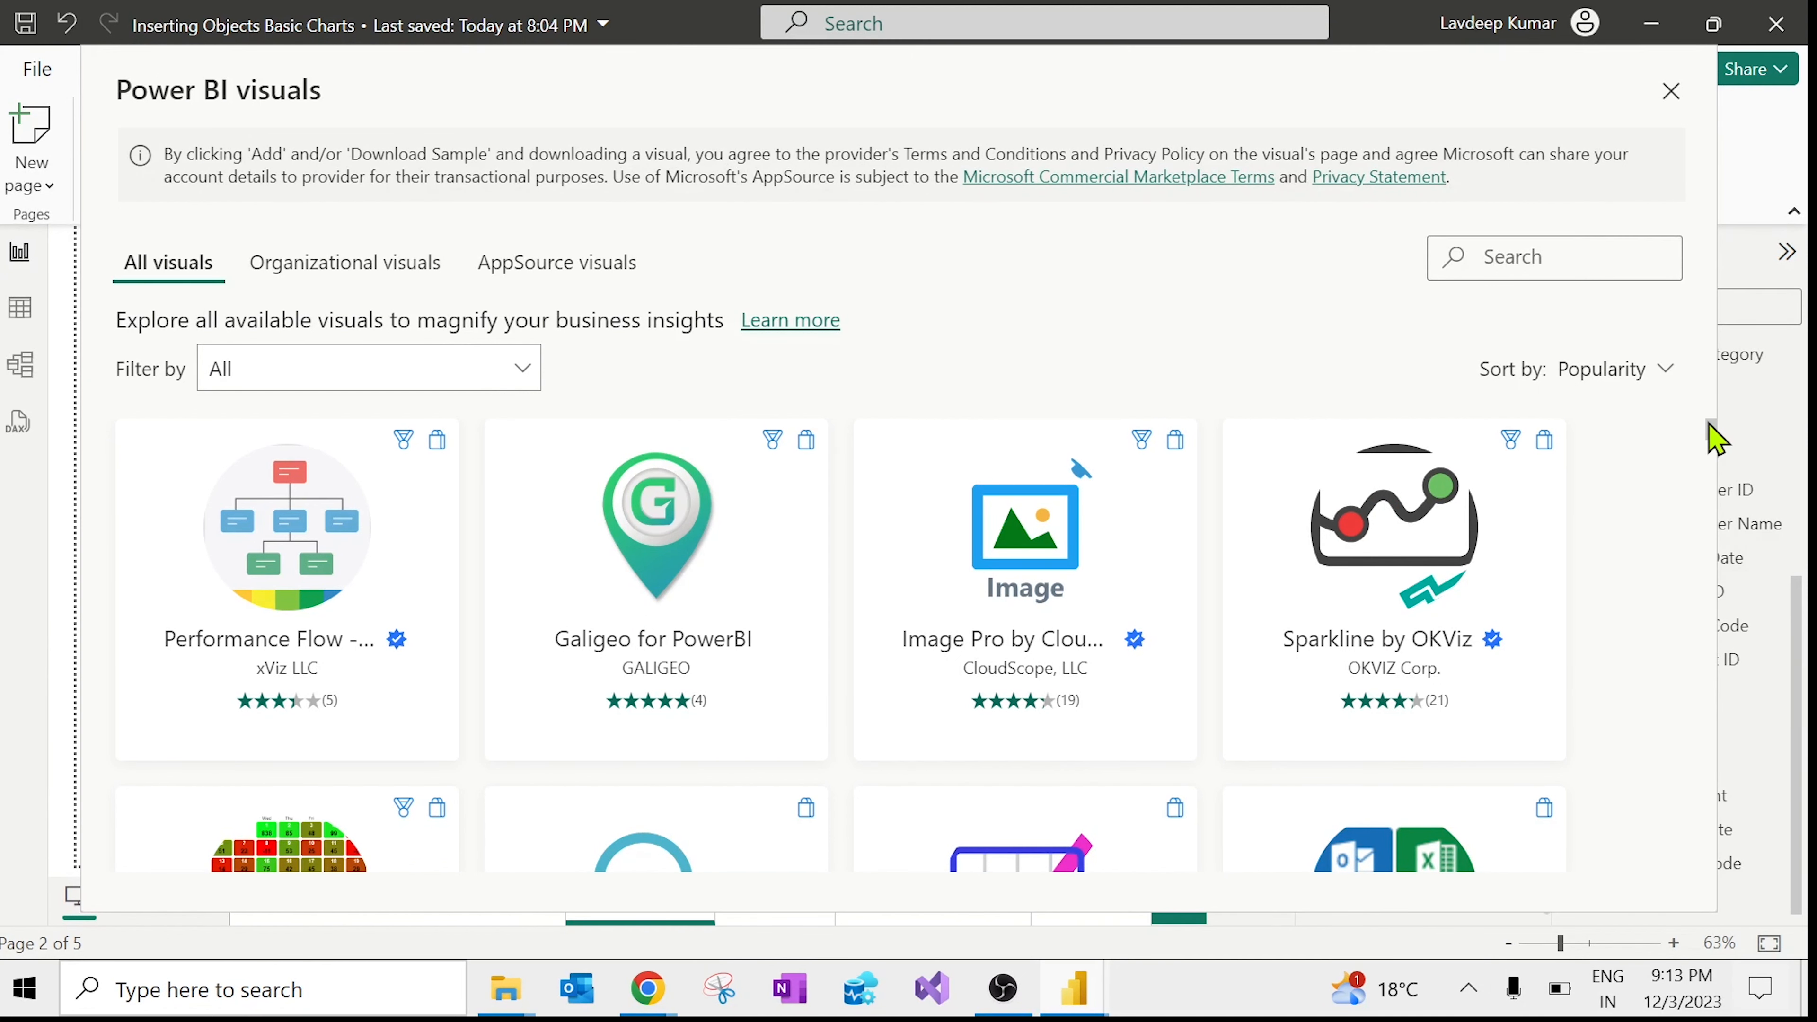
left_click_drag(1713, 441, 1717, 453)
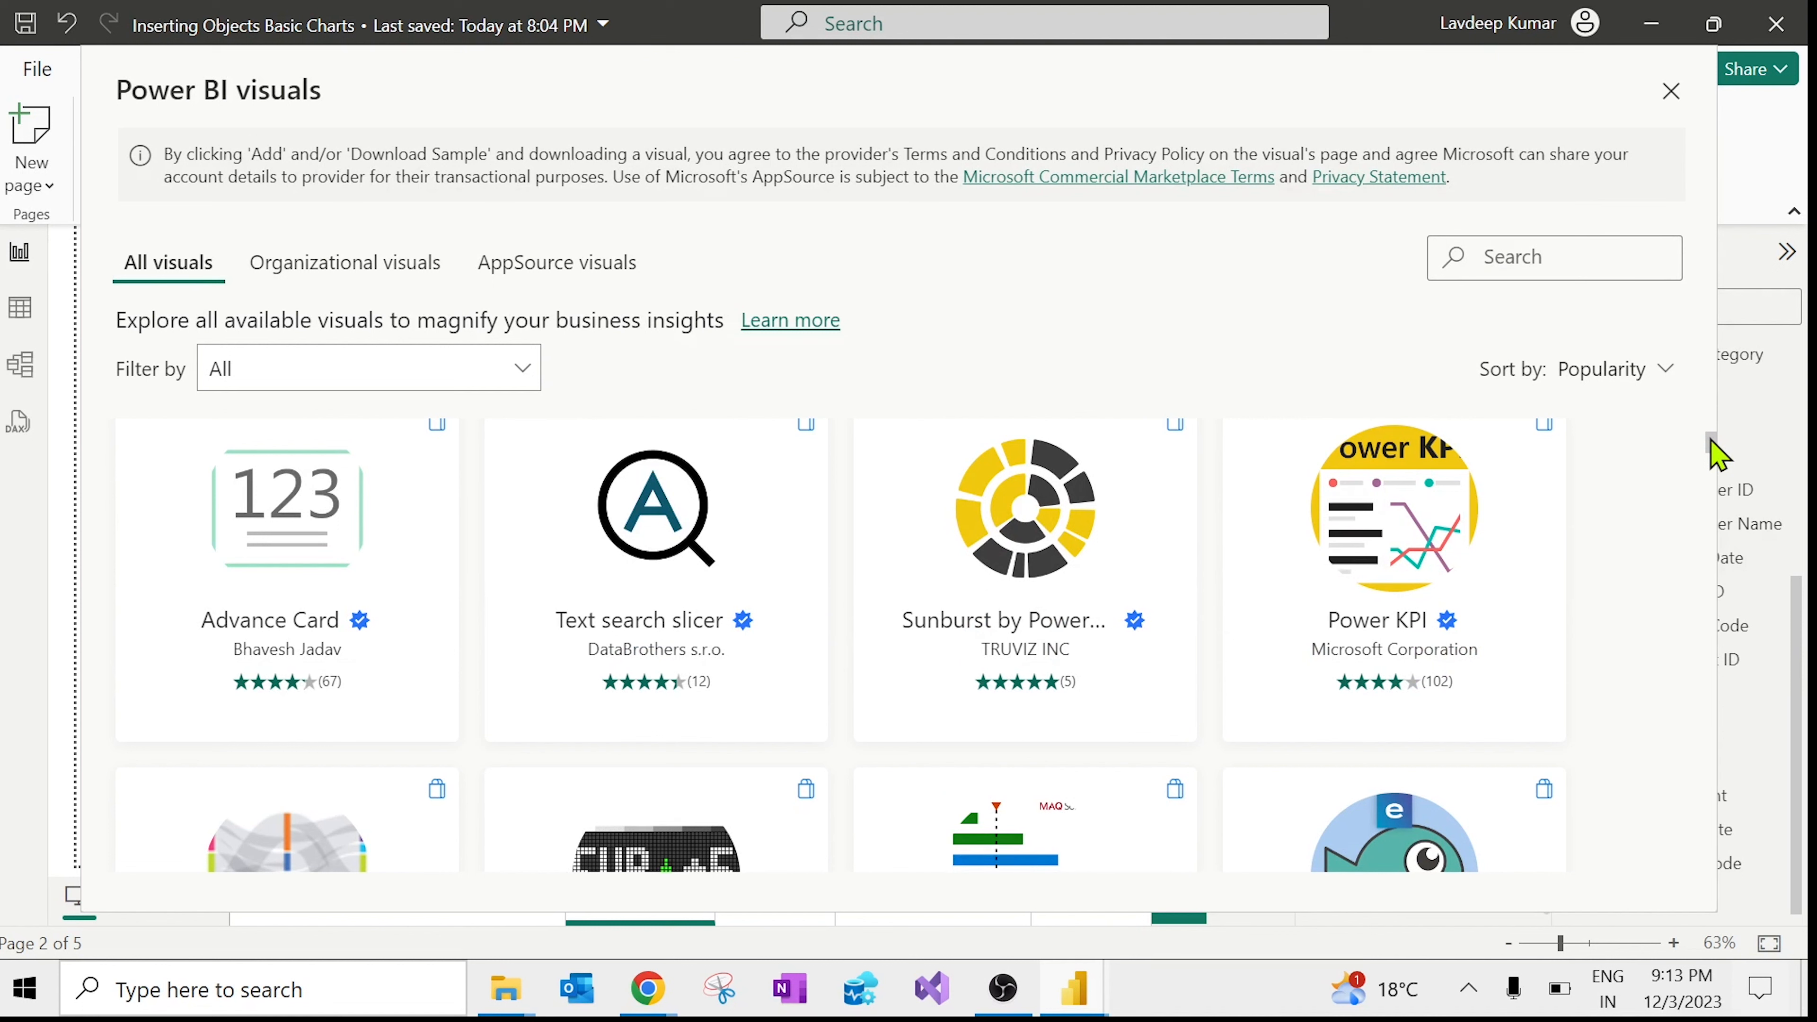
left_click_drag(1717, 453, 1715, 556)
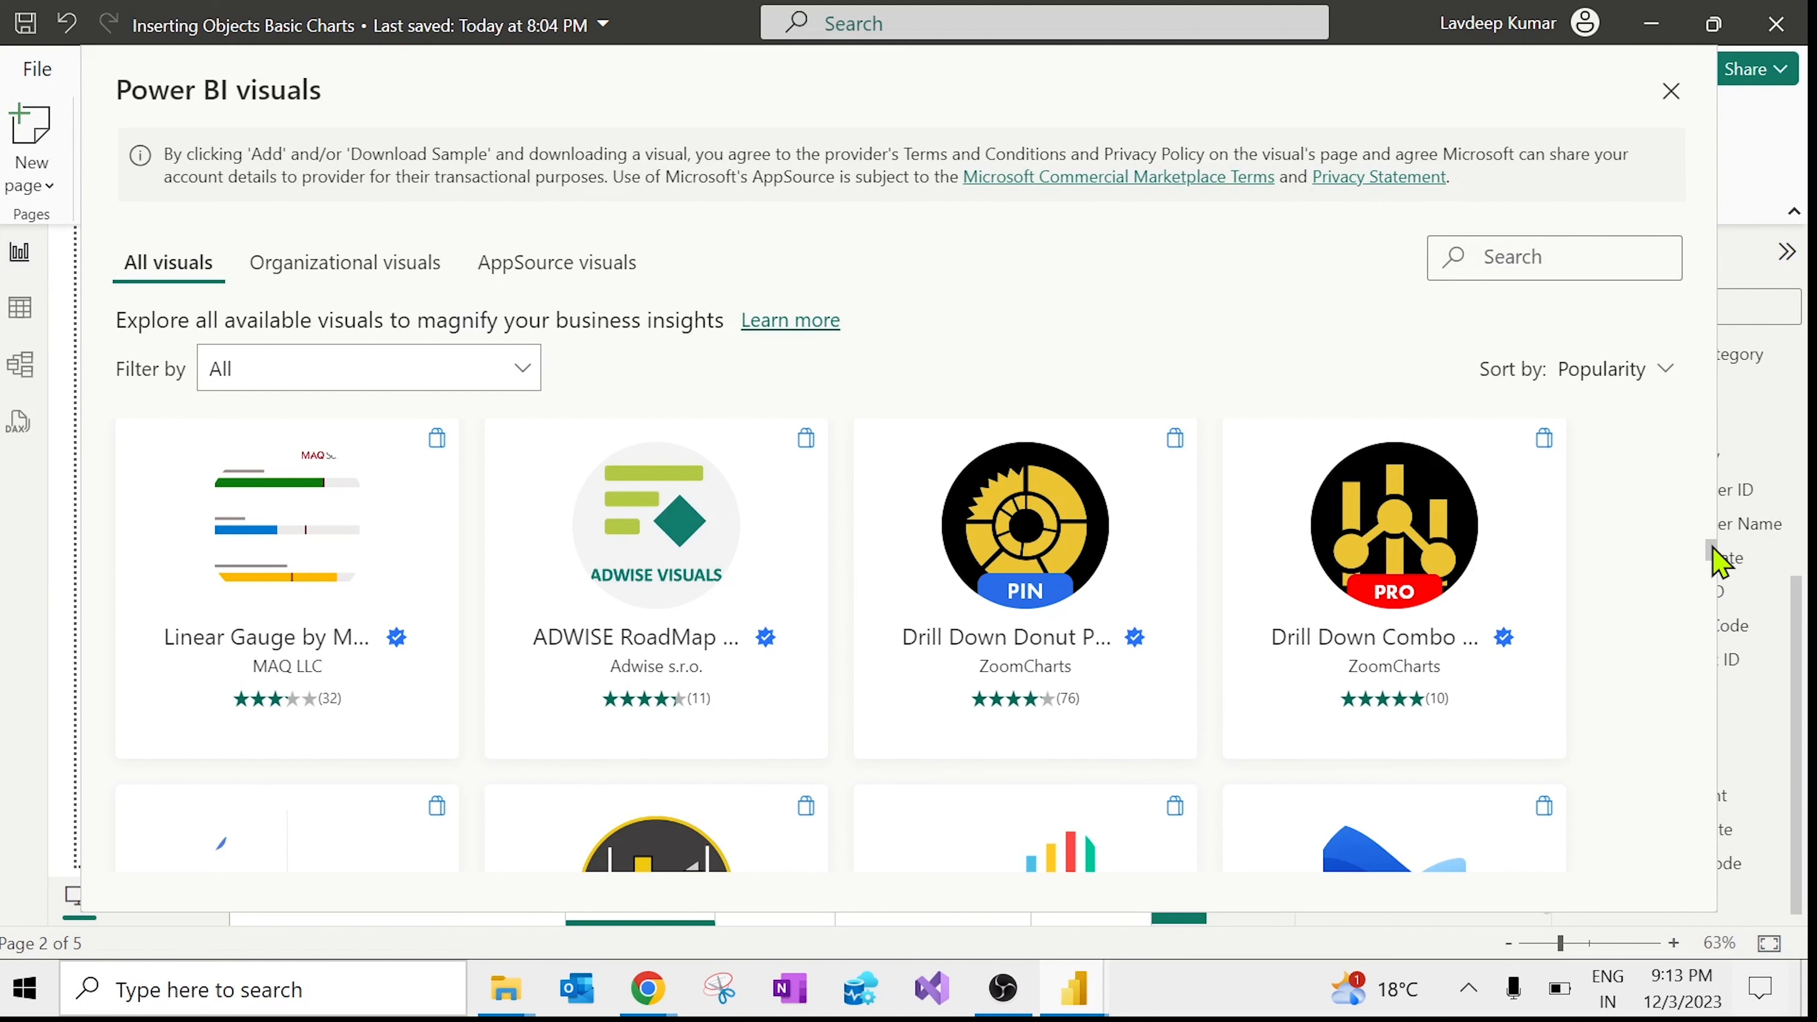
left_click_drag(1714, 553, 1712, 430)
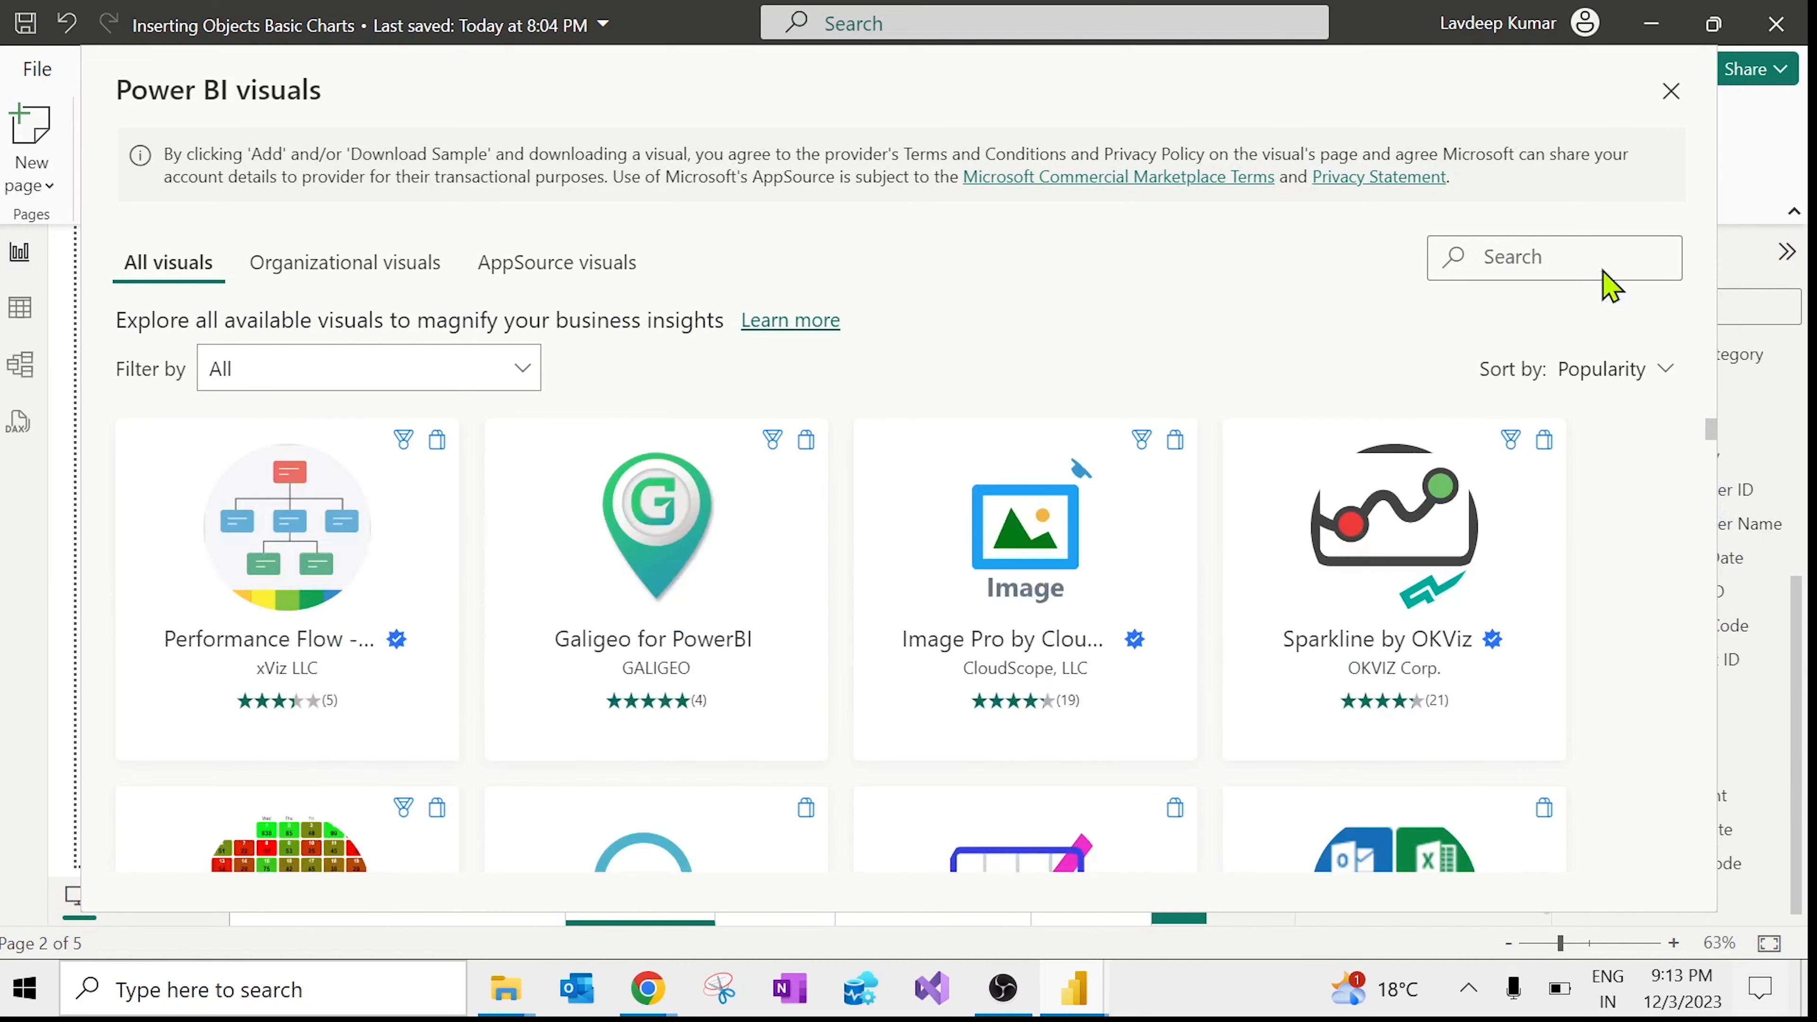
Step: Search the Power BI visuals gallery for "line", look through the matching visuals, and close the gallery
left_click_drag(1602, 270, 1572, 251)
left_click(1572, 250)
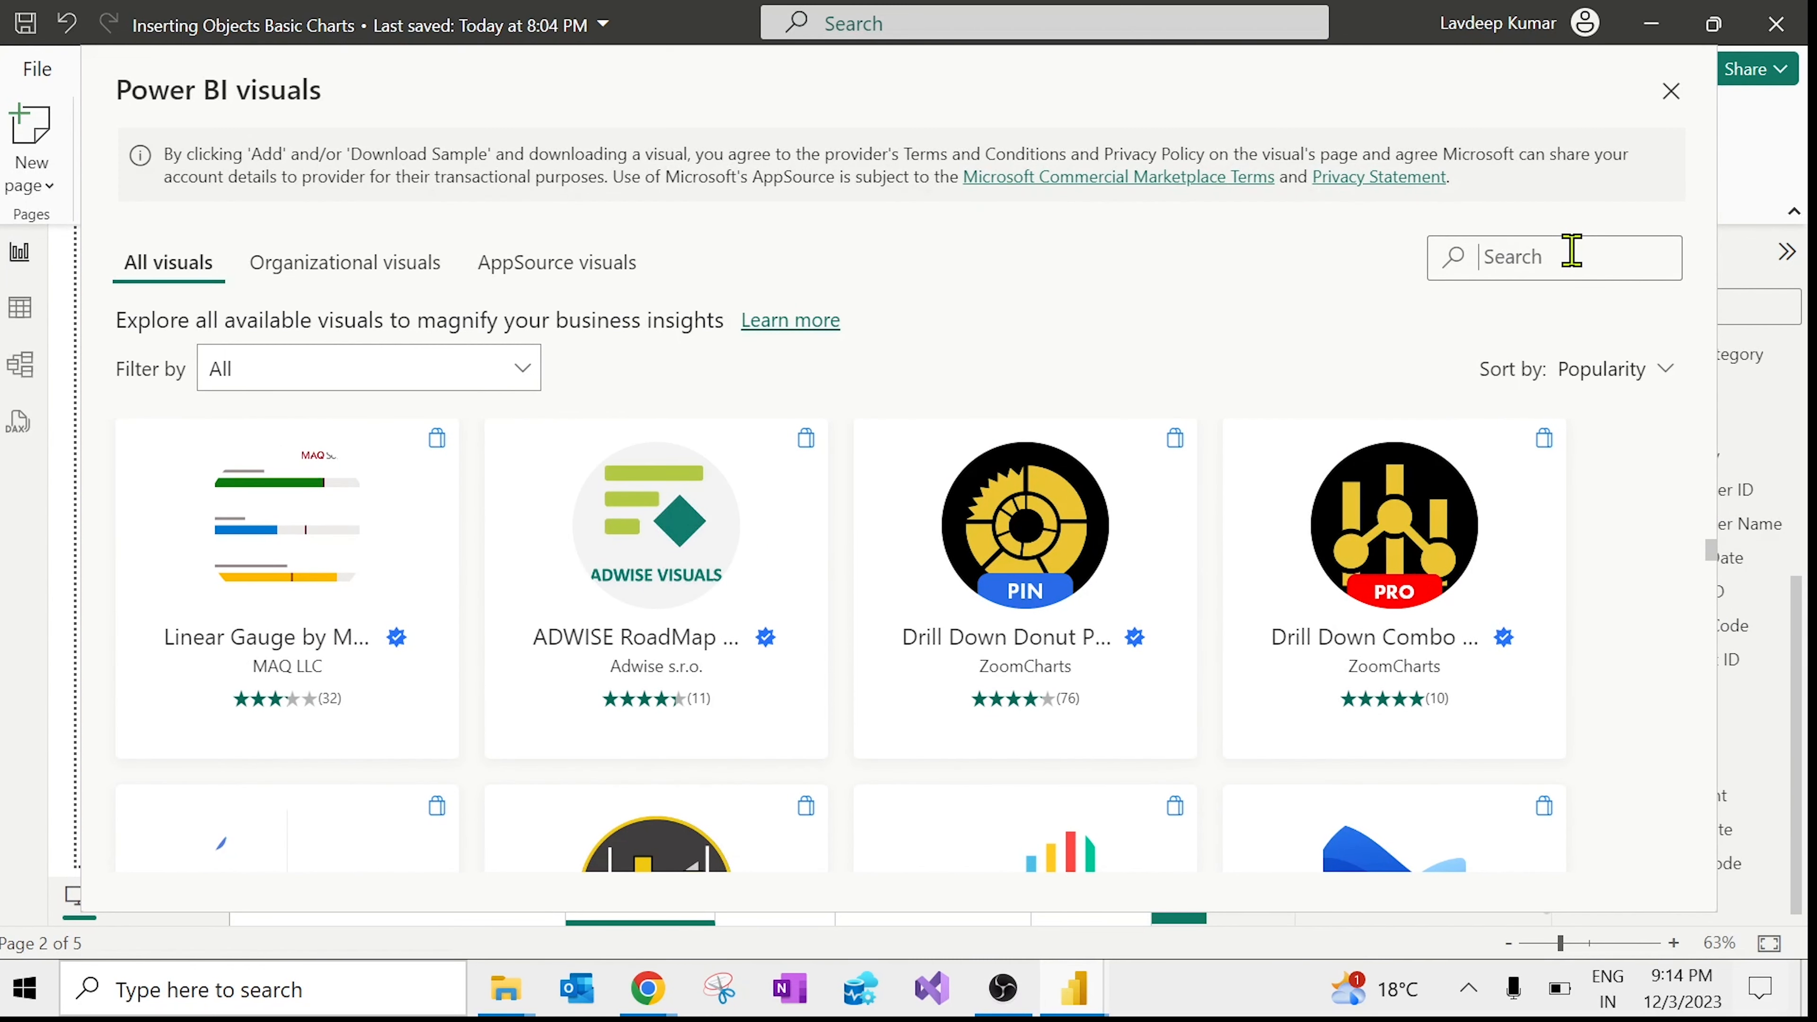
type("line")
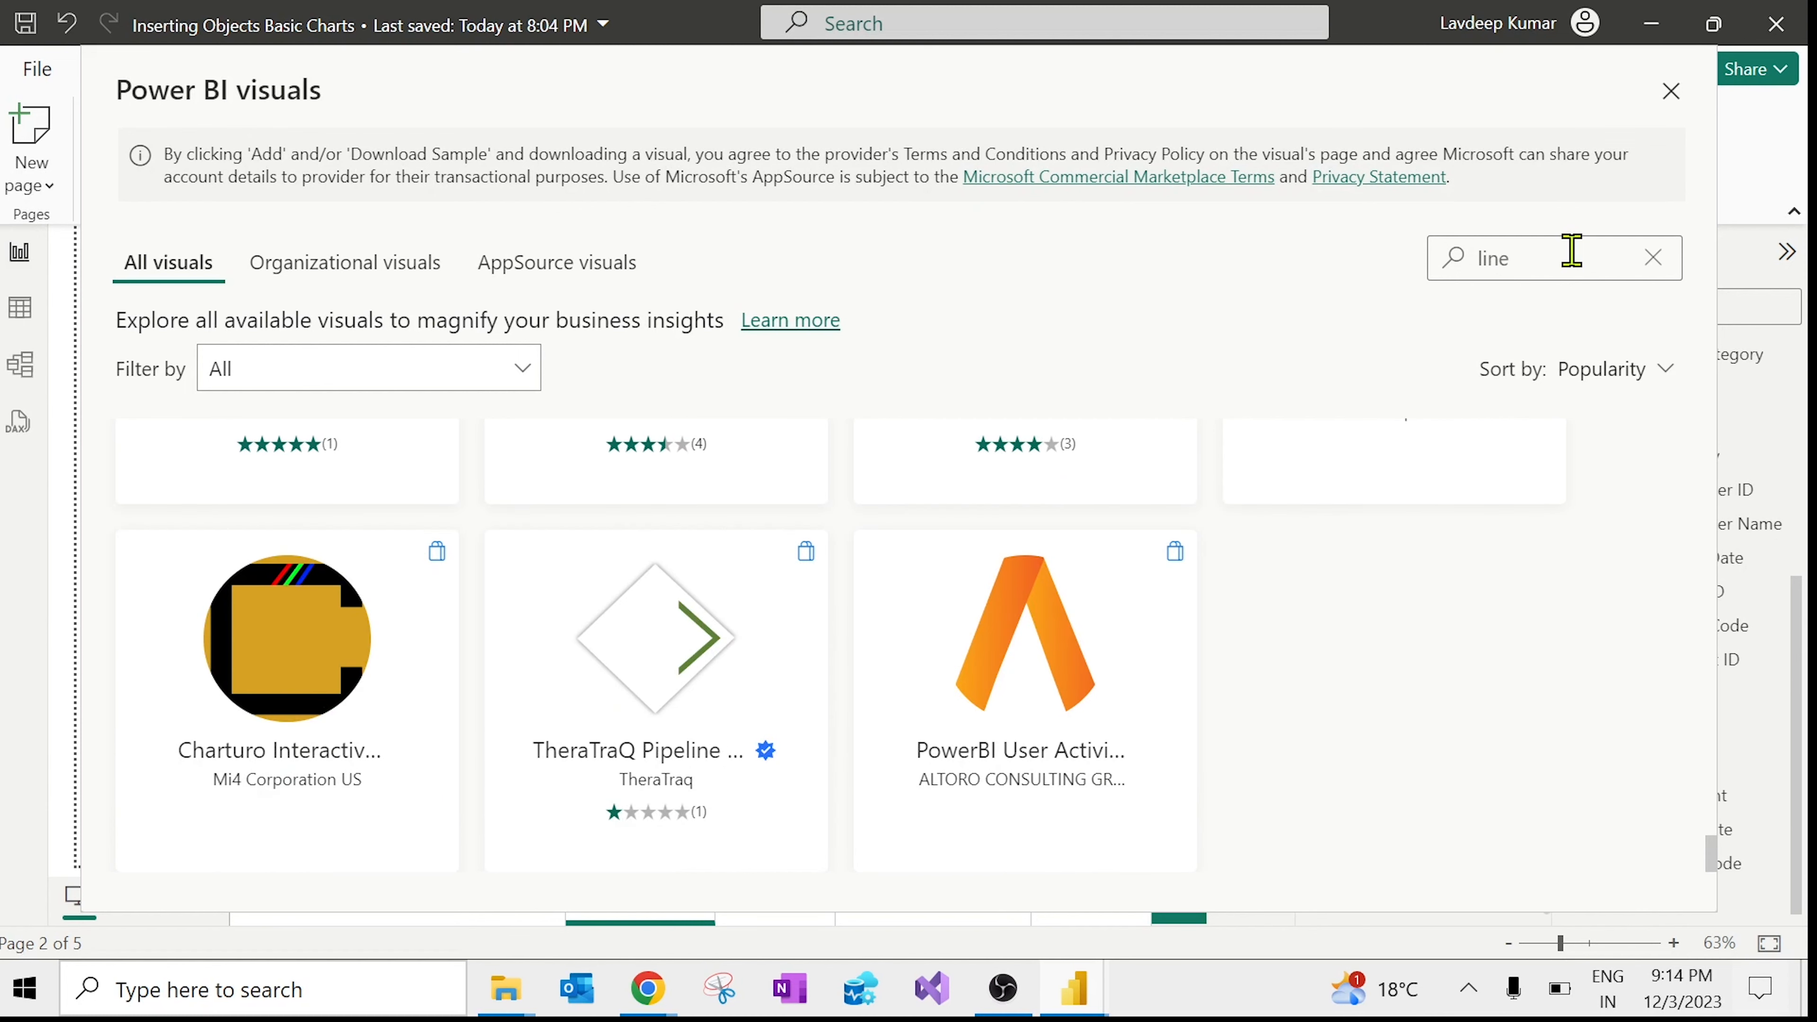
left_click_drag(1710, 863, 1737, 373)
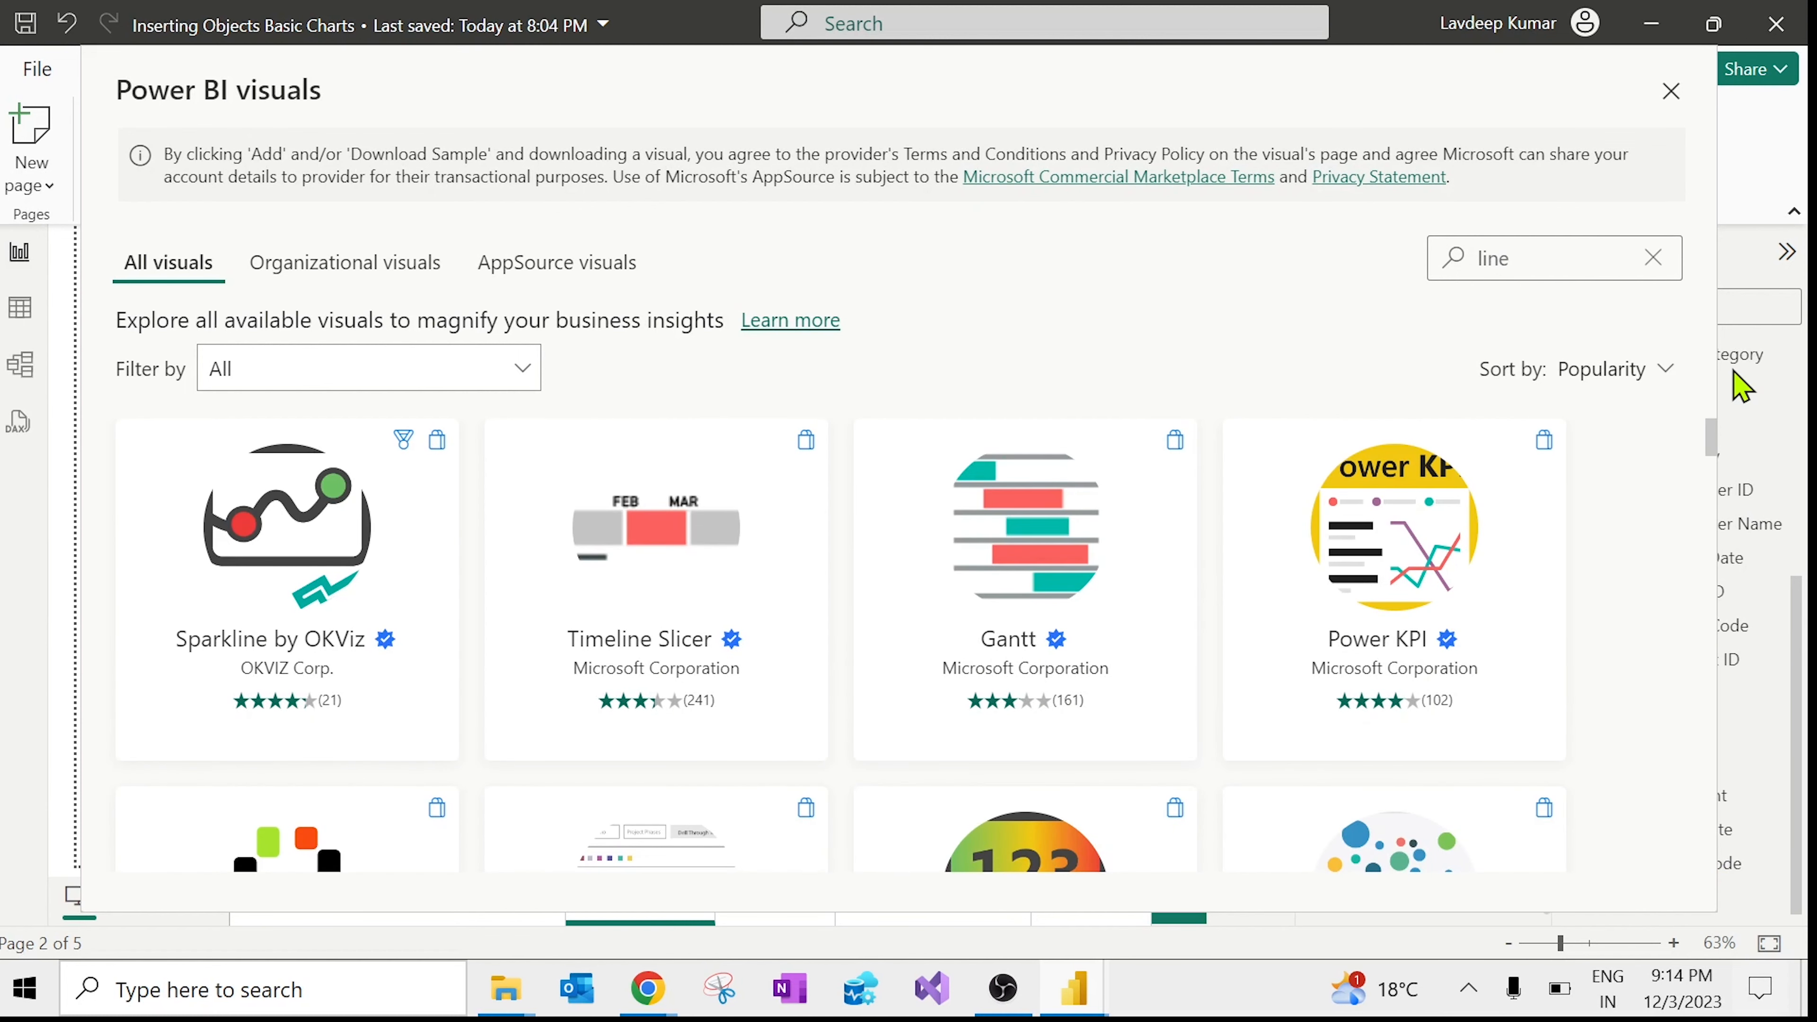
left_click_drag(1507, 72, 1452, 579)
left_click_drag(1185, 565, 1217, 98)
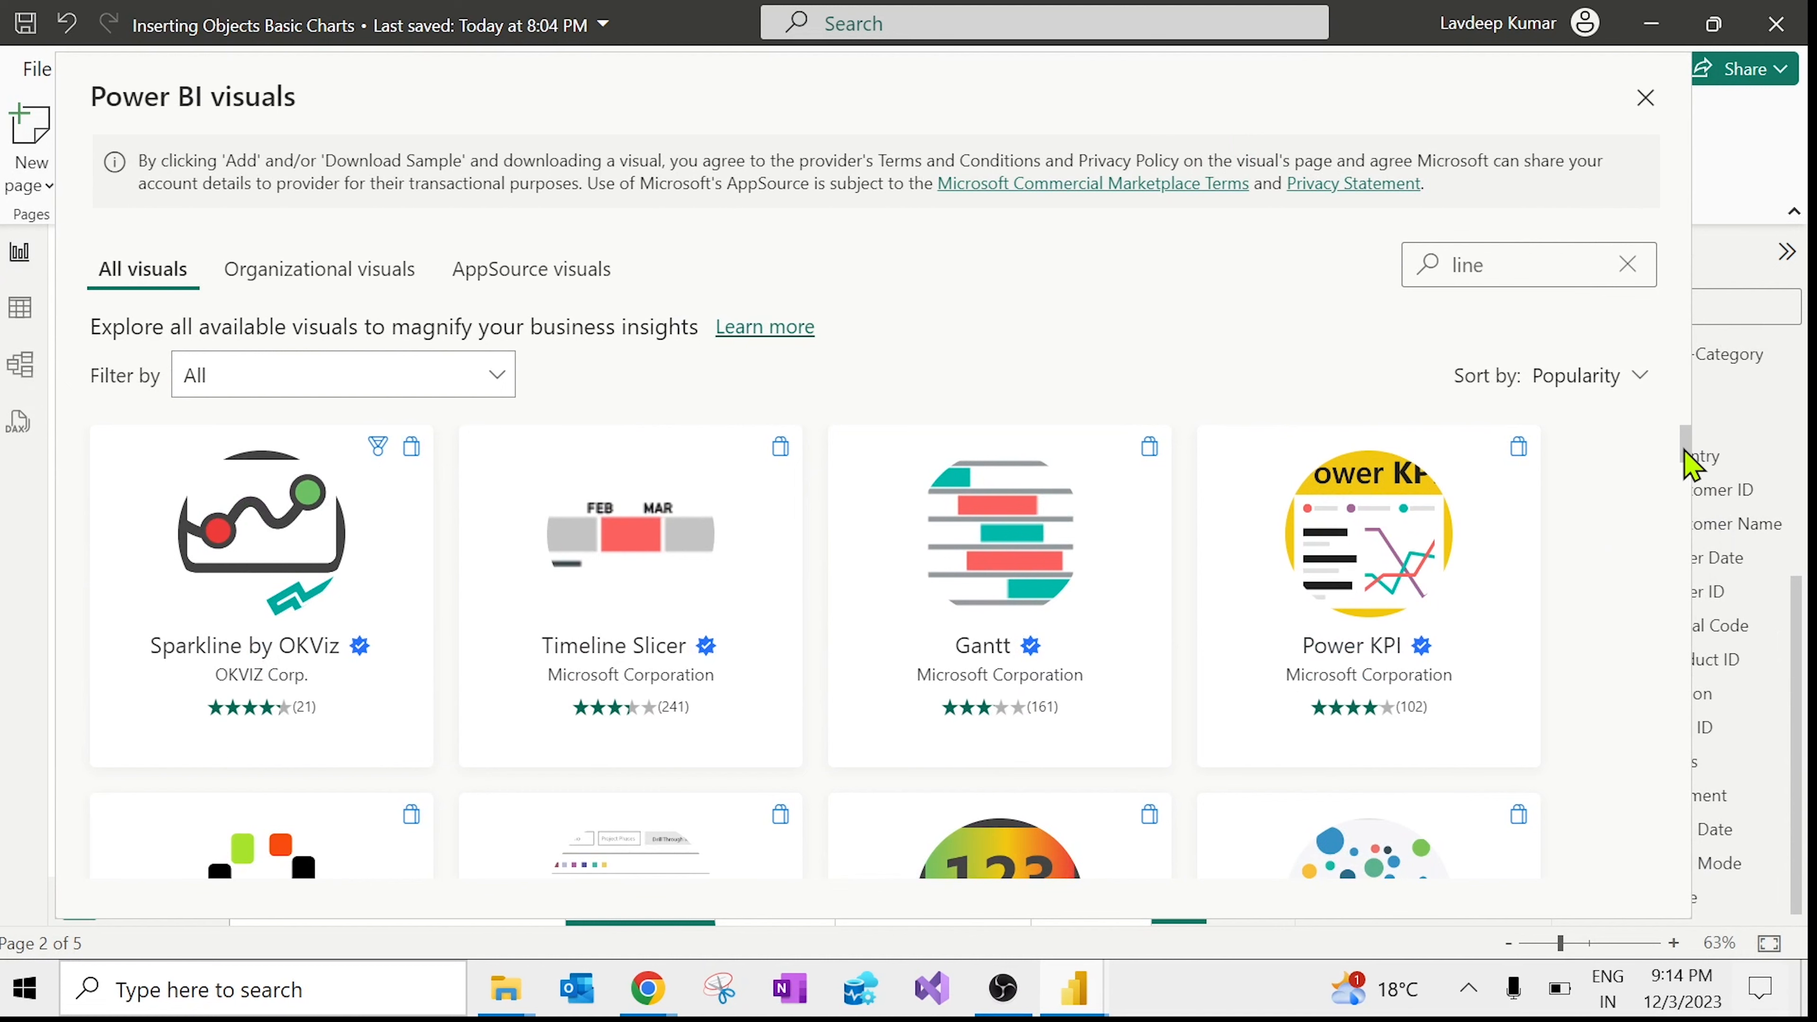
left_click_drag(1686, 451, 1687, 514)
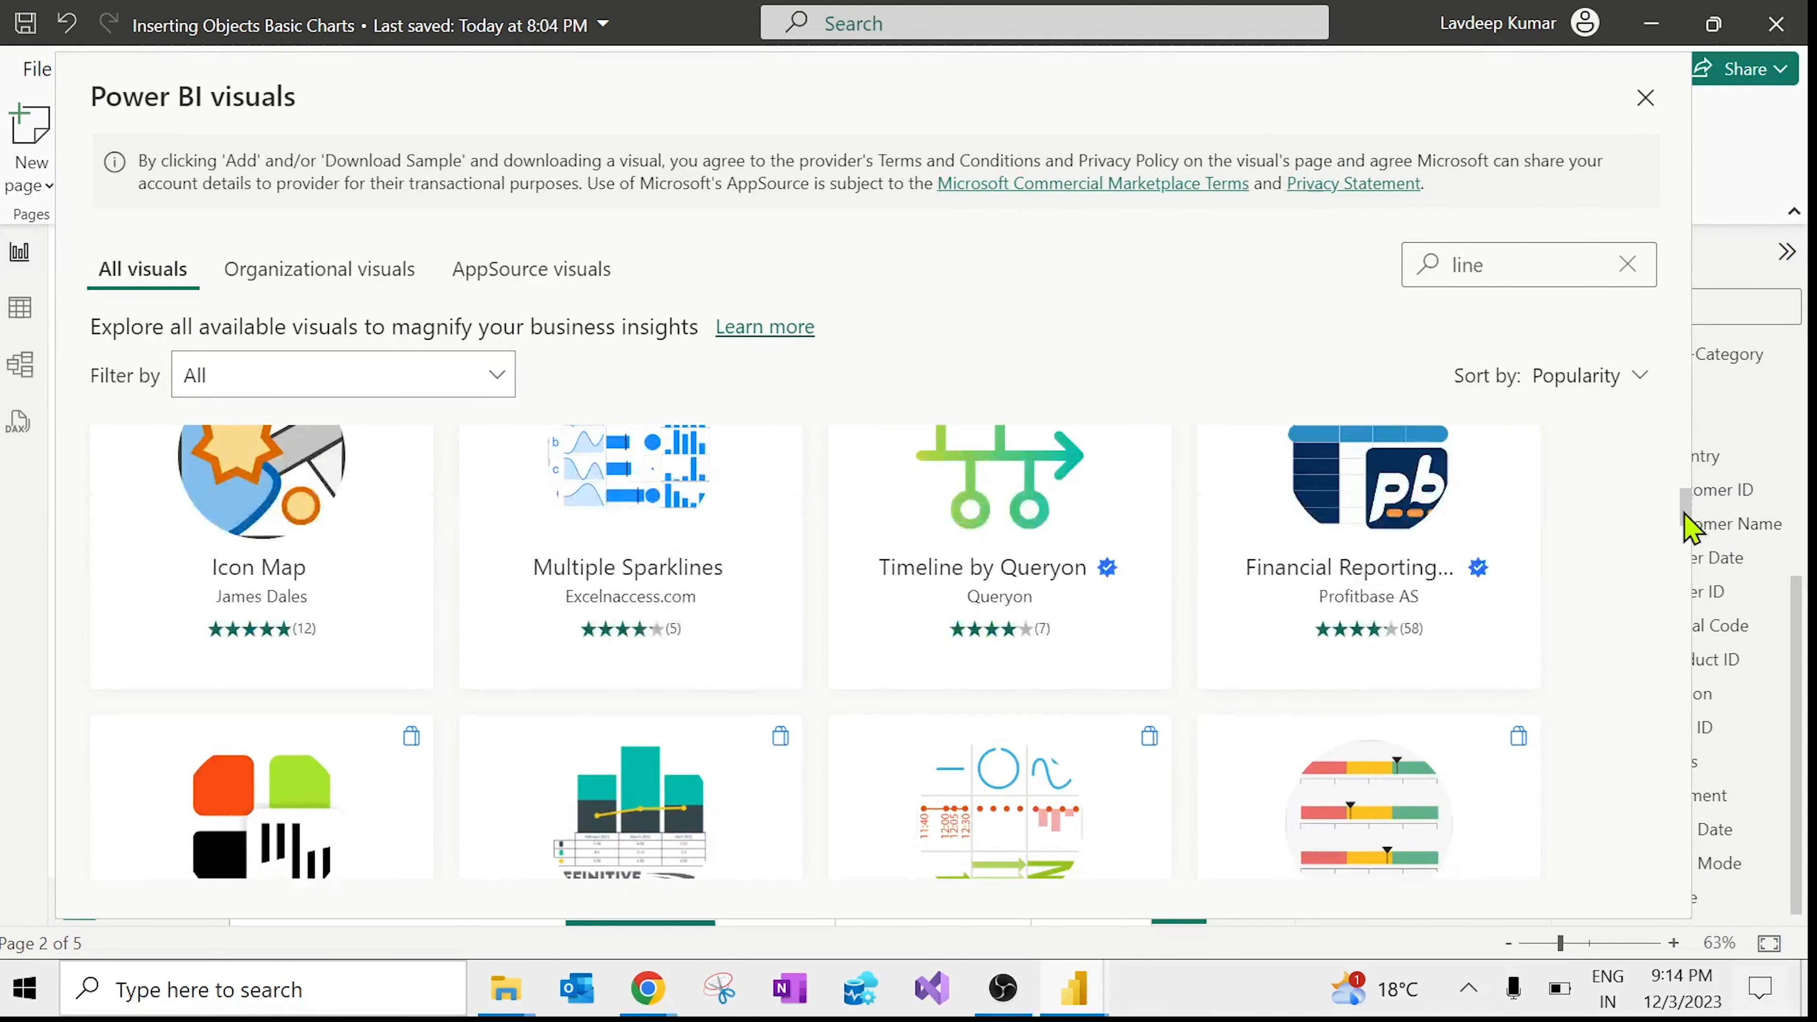
left_click(1646, 98)
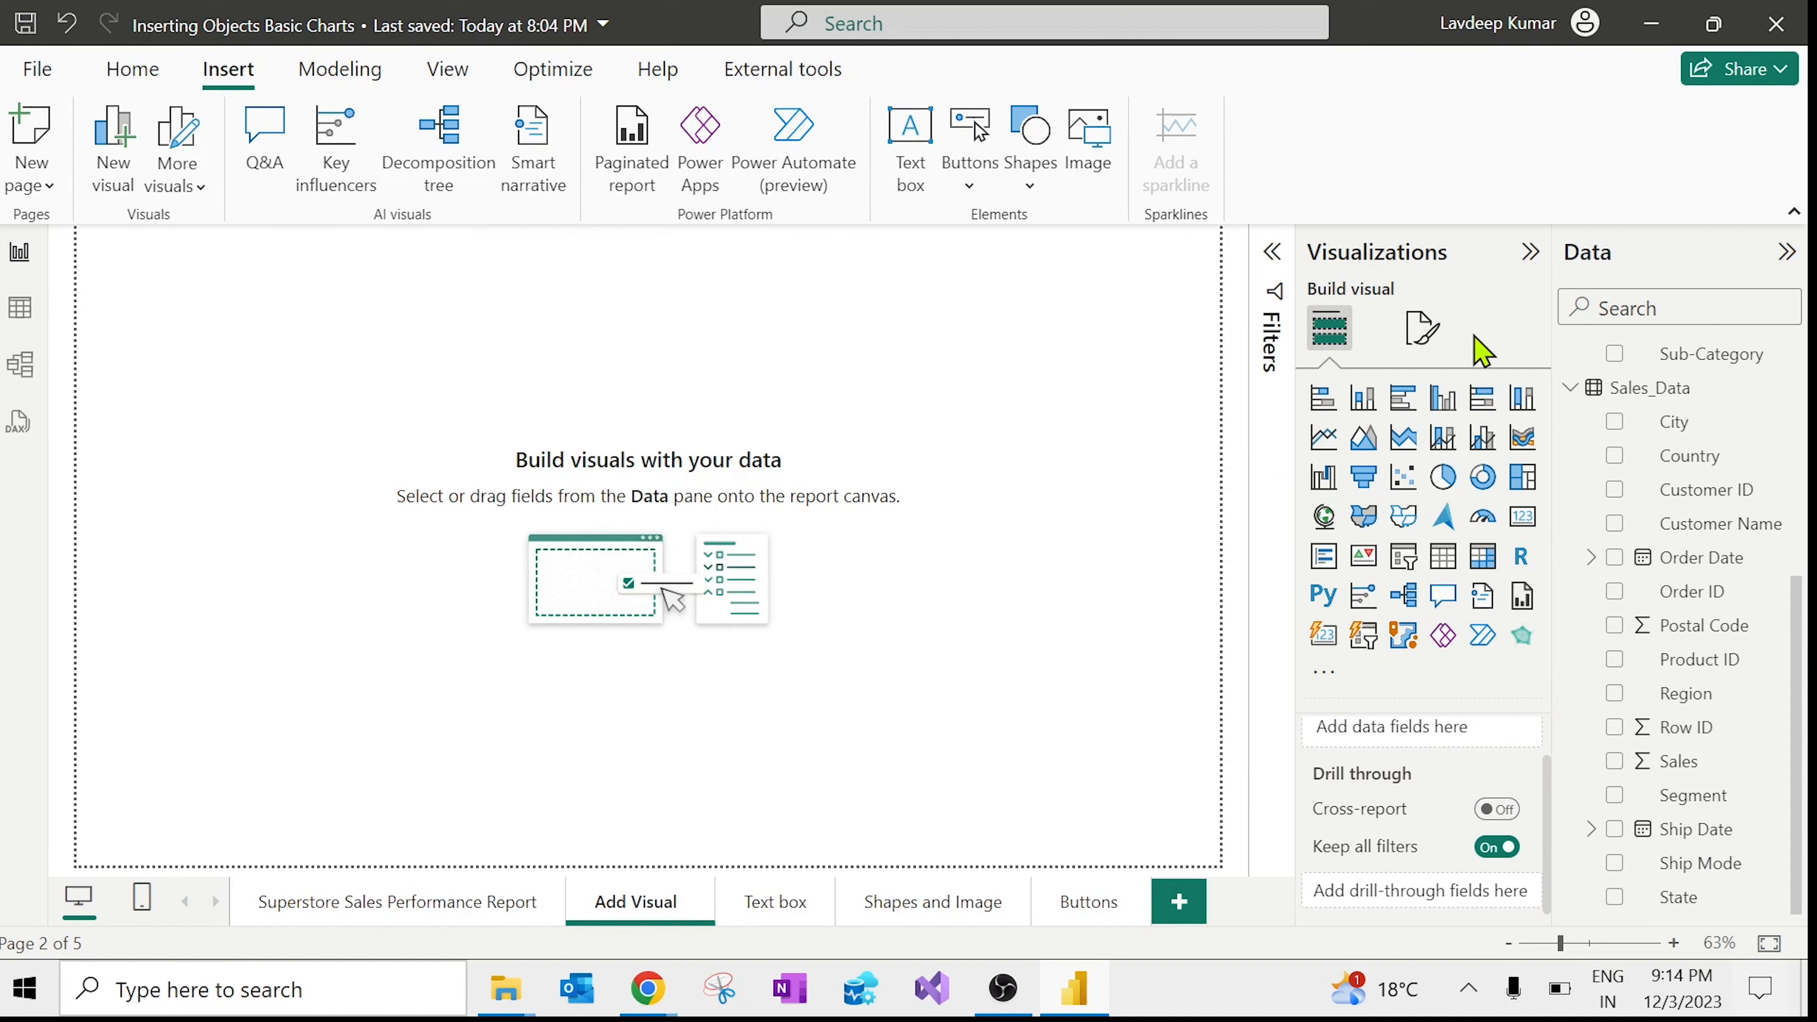
Step: Open the visuals gallery with the Get more visuals option among the build visual choices, and close its window
left_click(1332, 678)
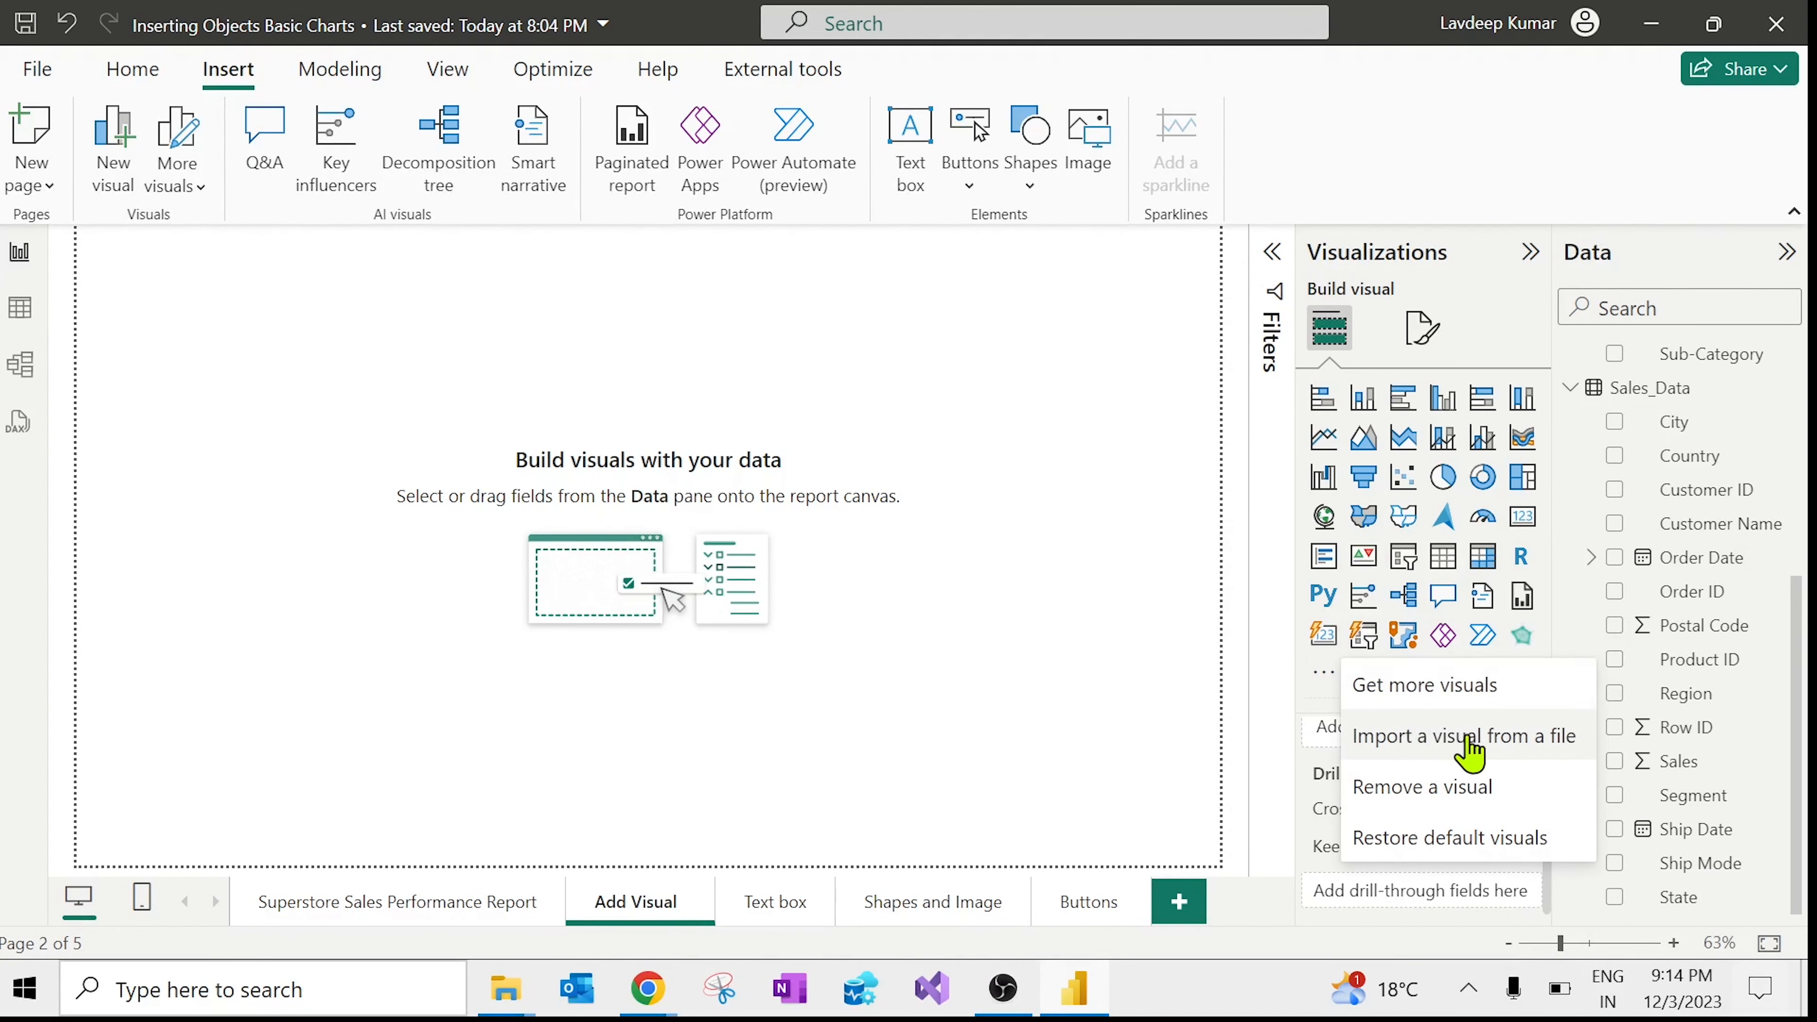
left_click(1451, 700)
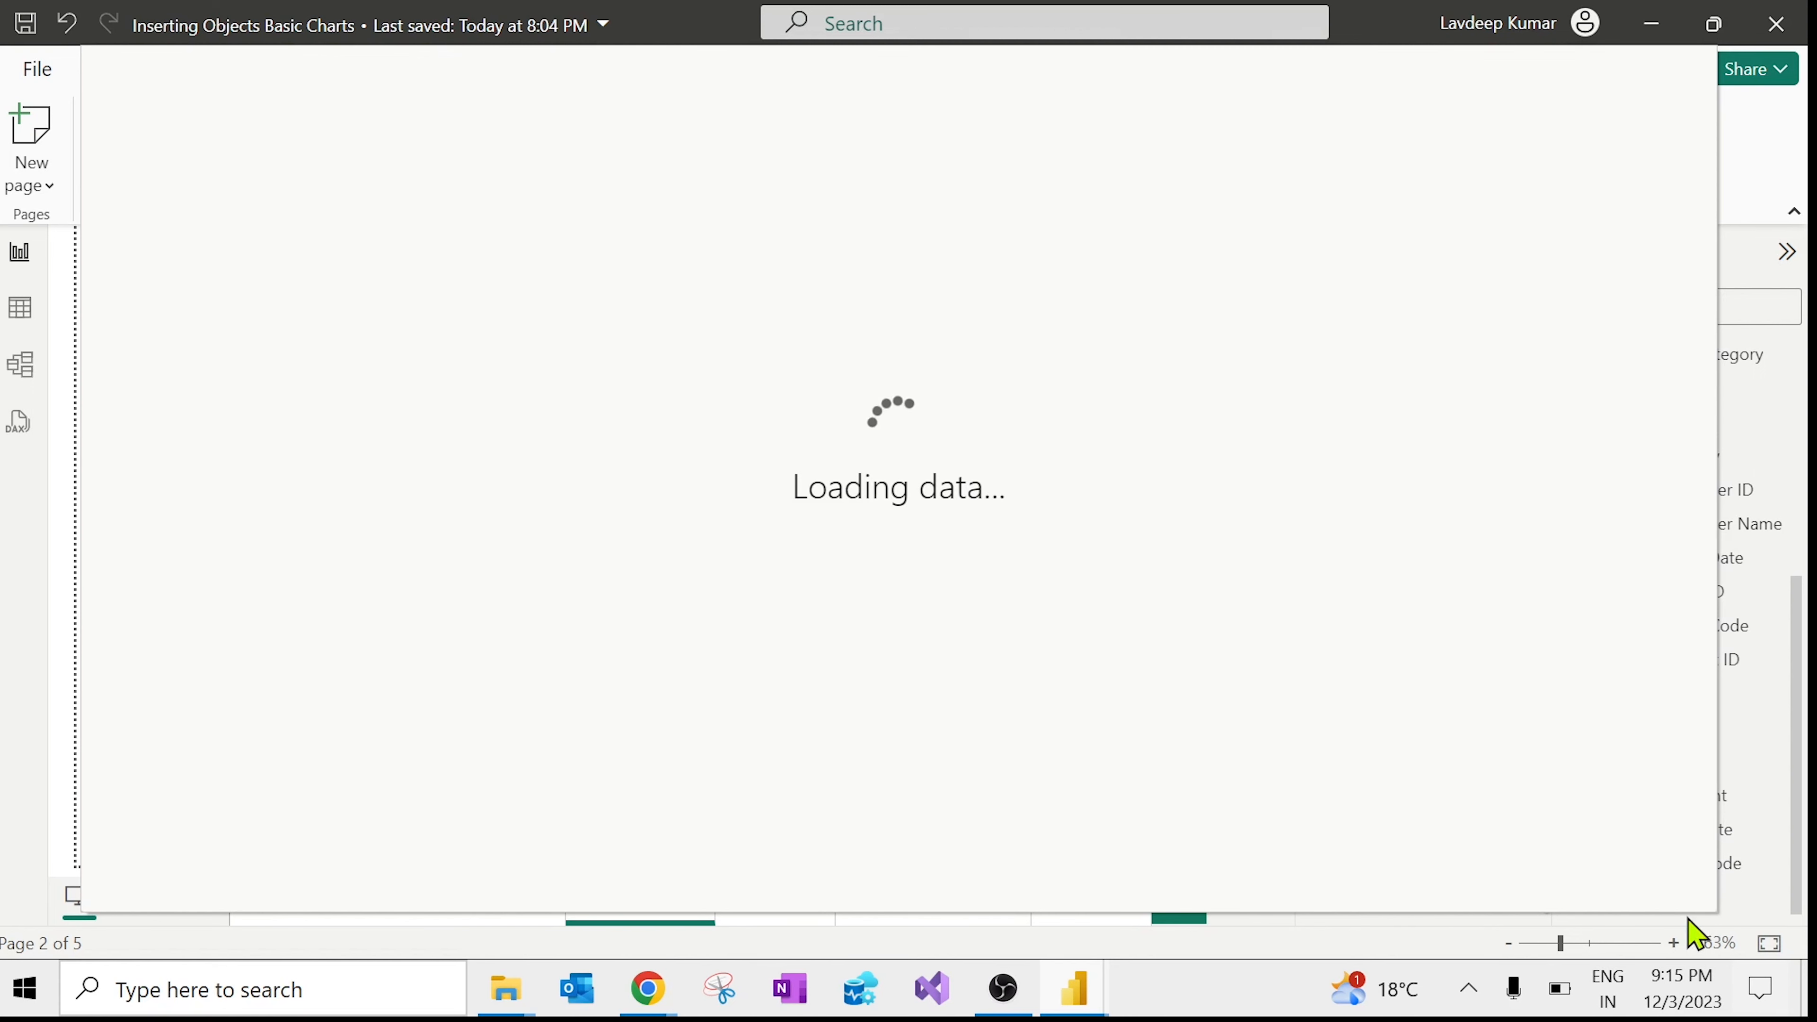
mouse_move(1084, 981)
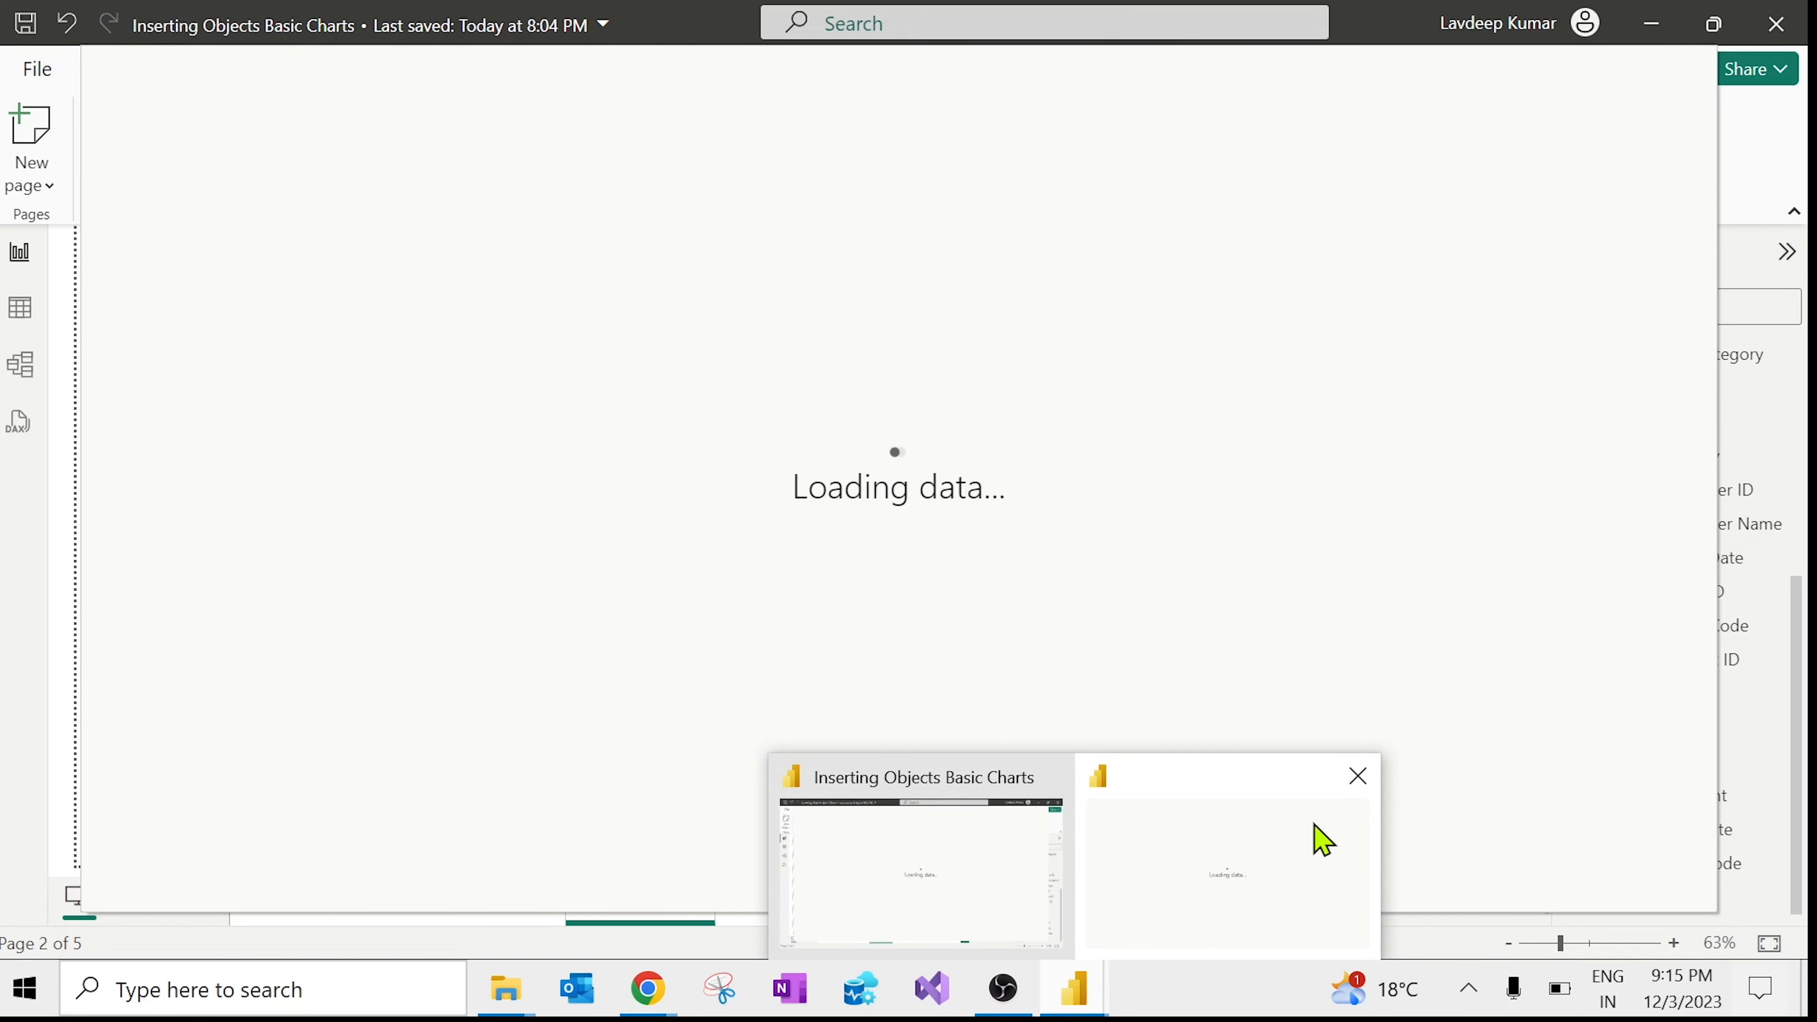
left_click(1359, 787)
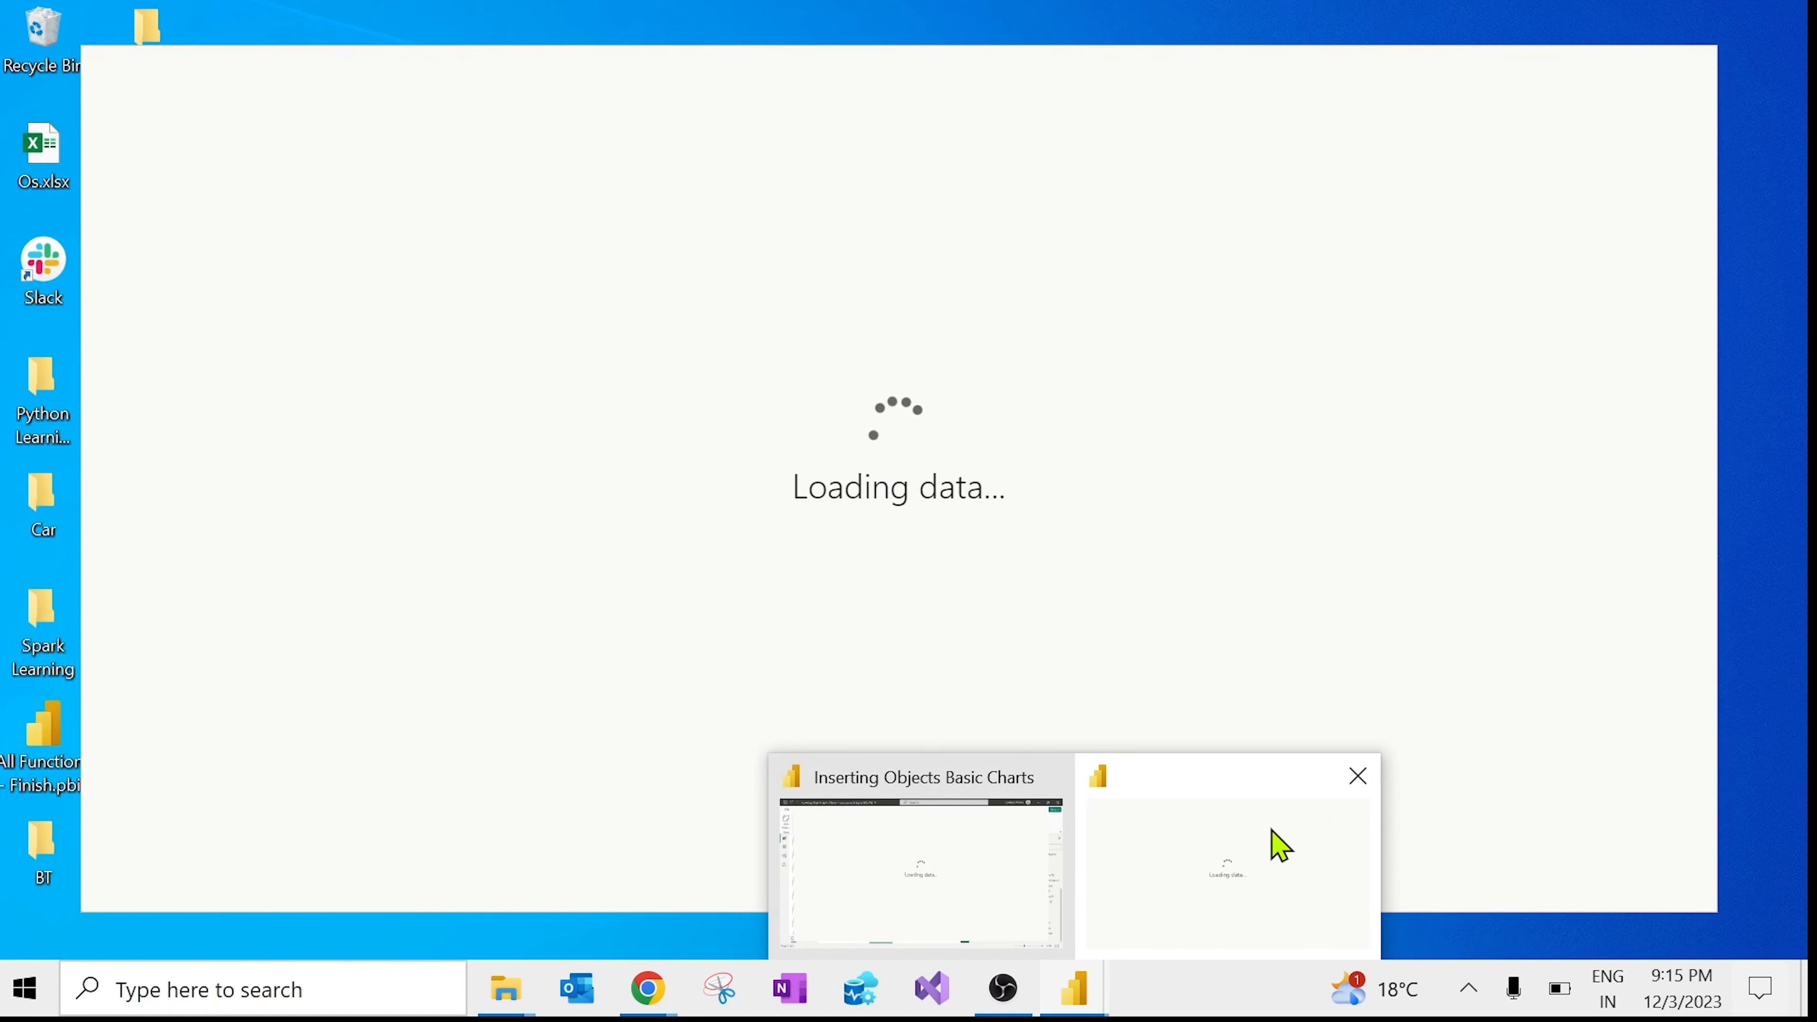
mouse_move(1079, 990)
left_click(1359, 777)
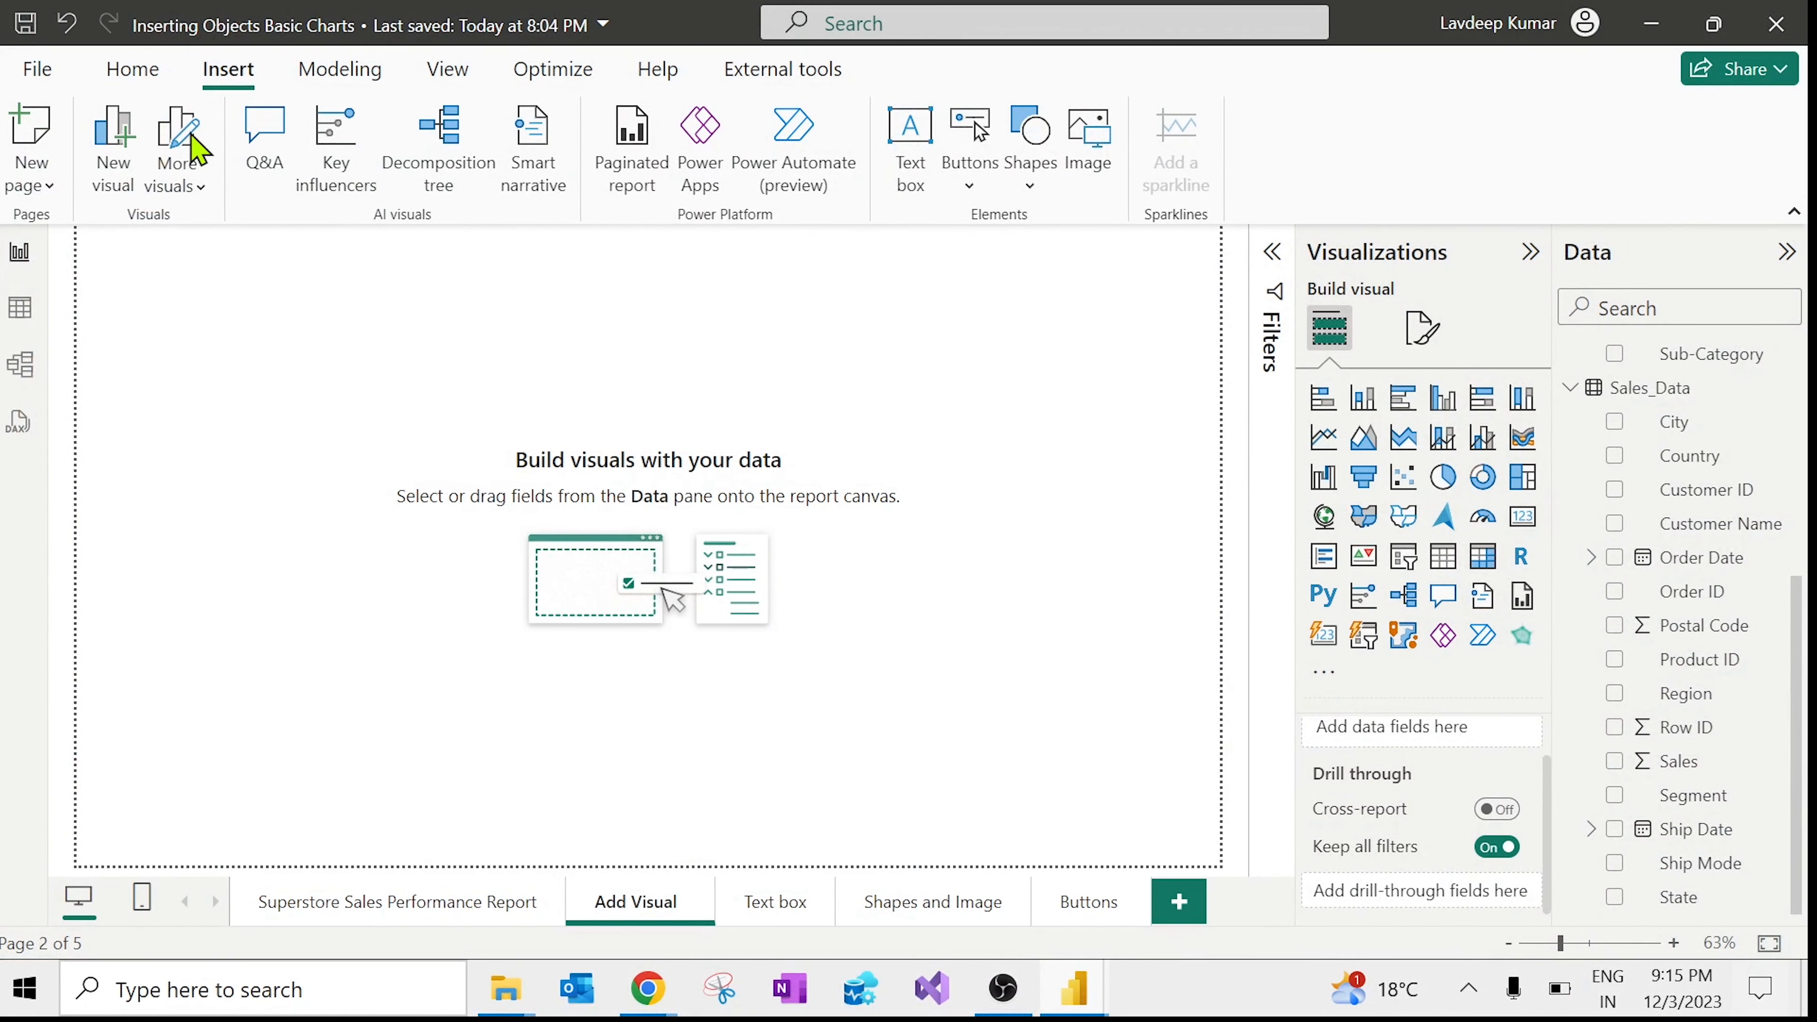
left_click(187, 172)
left_click(247, 228)
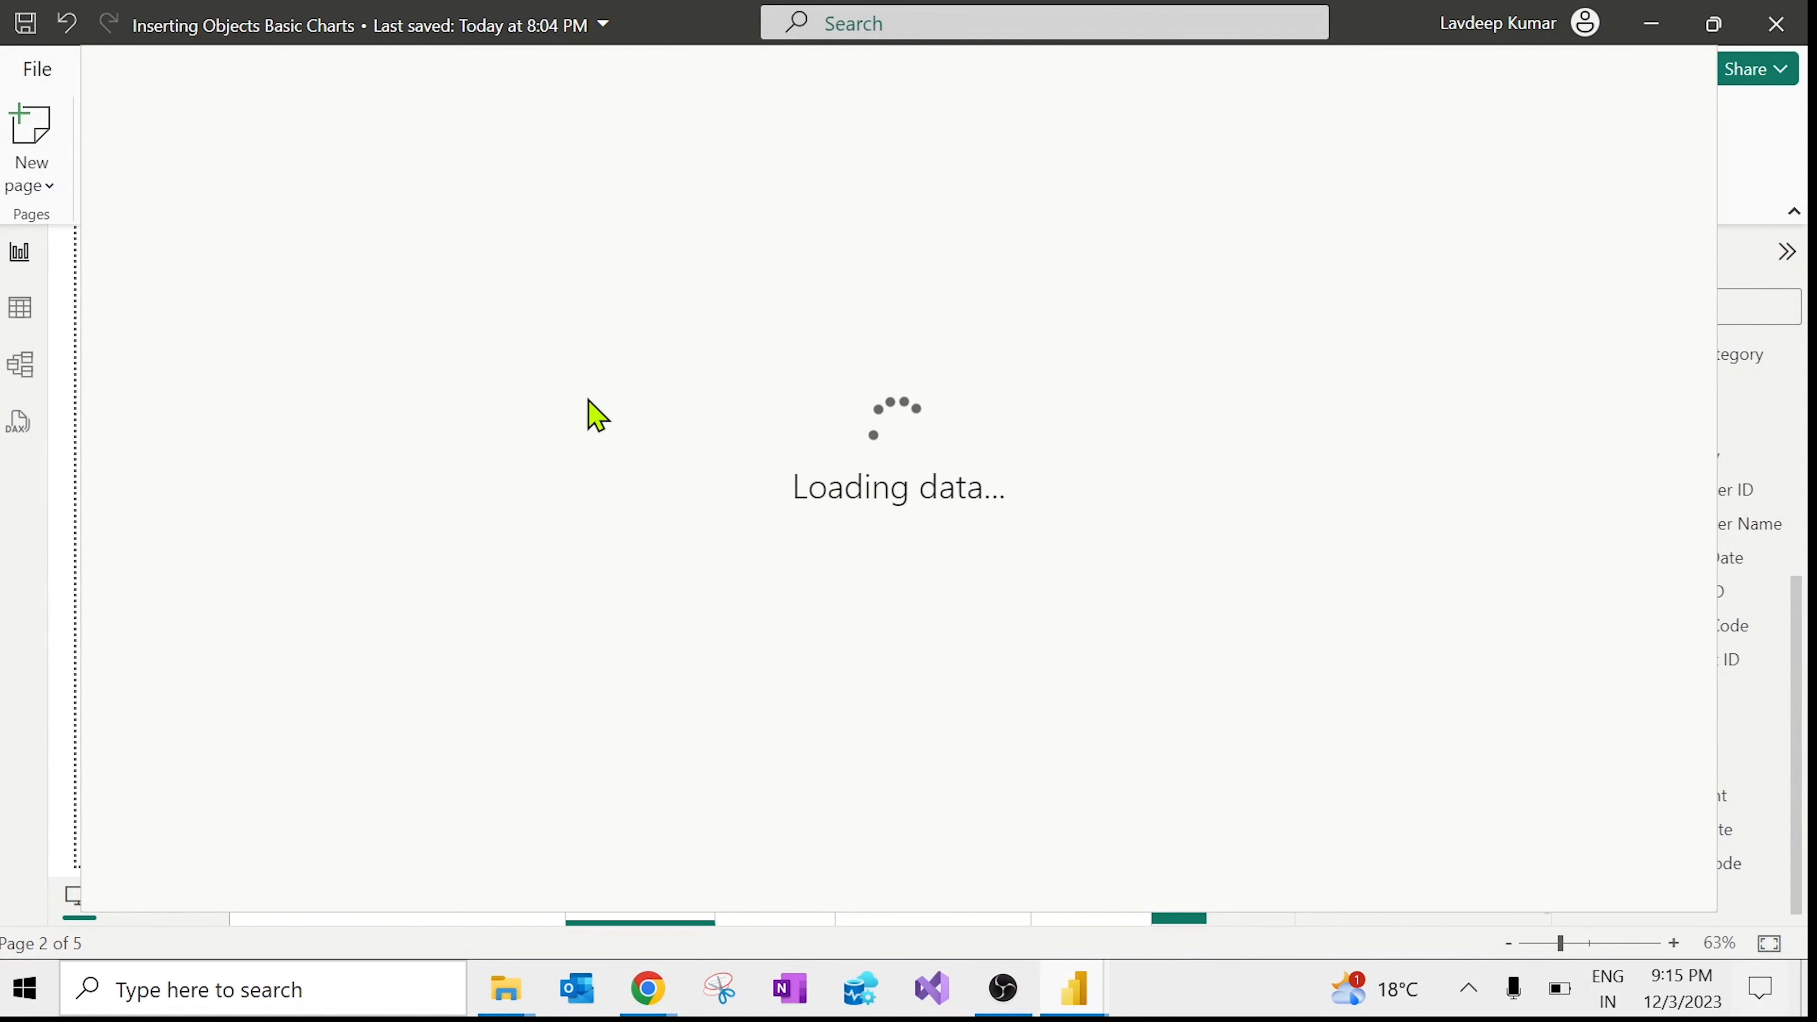
mouse_move(1079, 986)
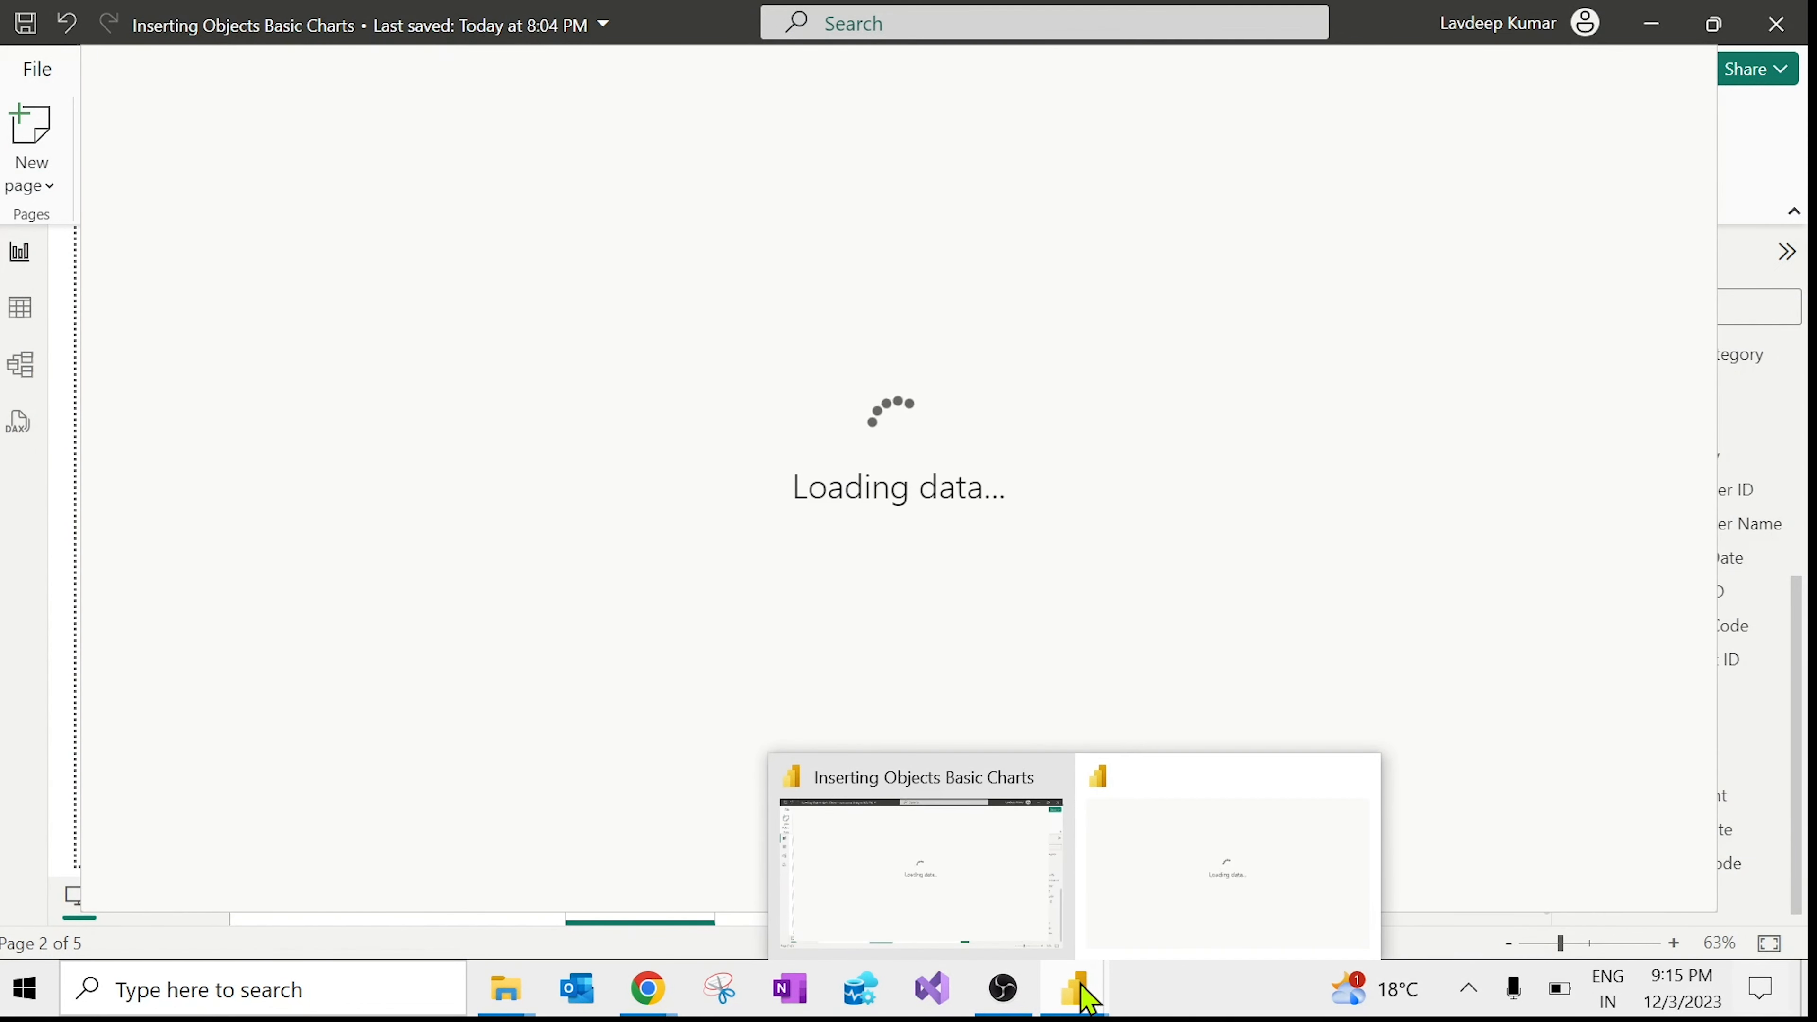
left_click(1353, 786)
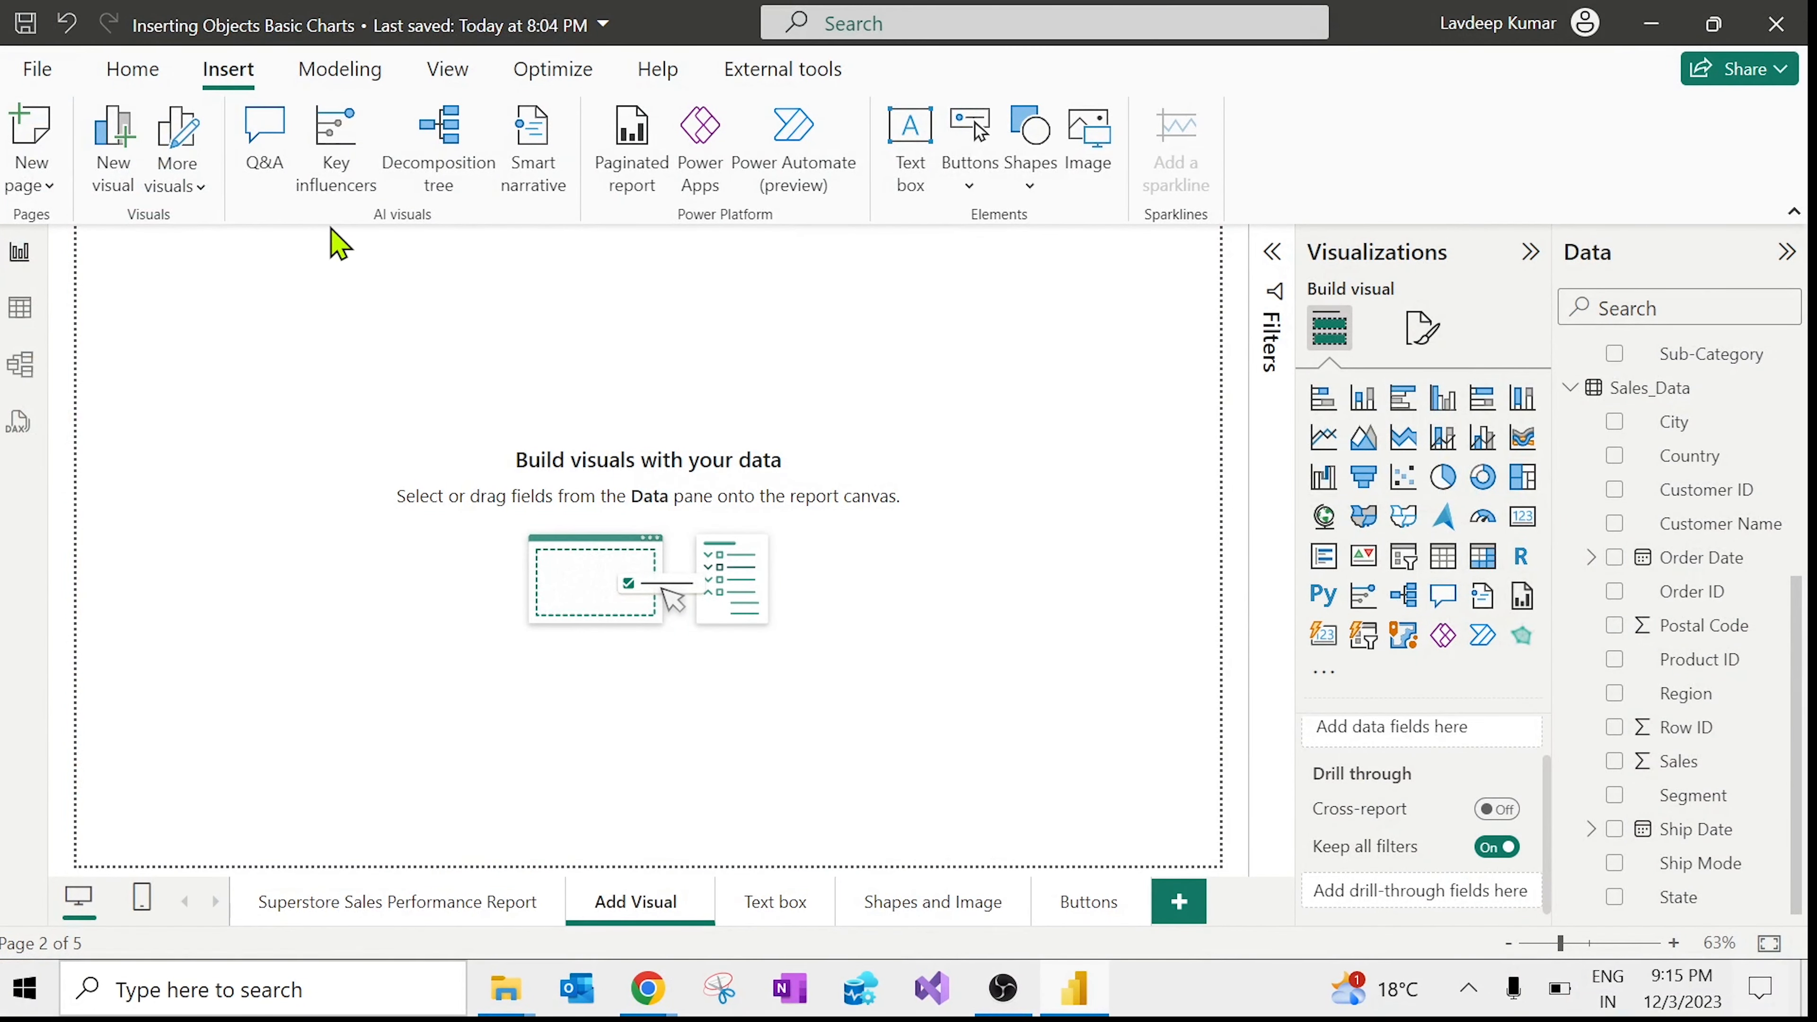
Step: Open the file chooser for importing a custom Power BI visual from my files, and cancel it
left_click(208, 190)
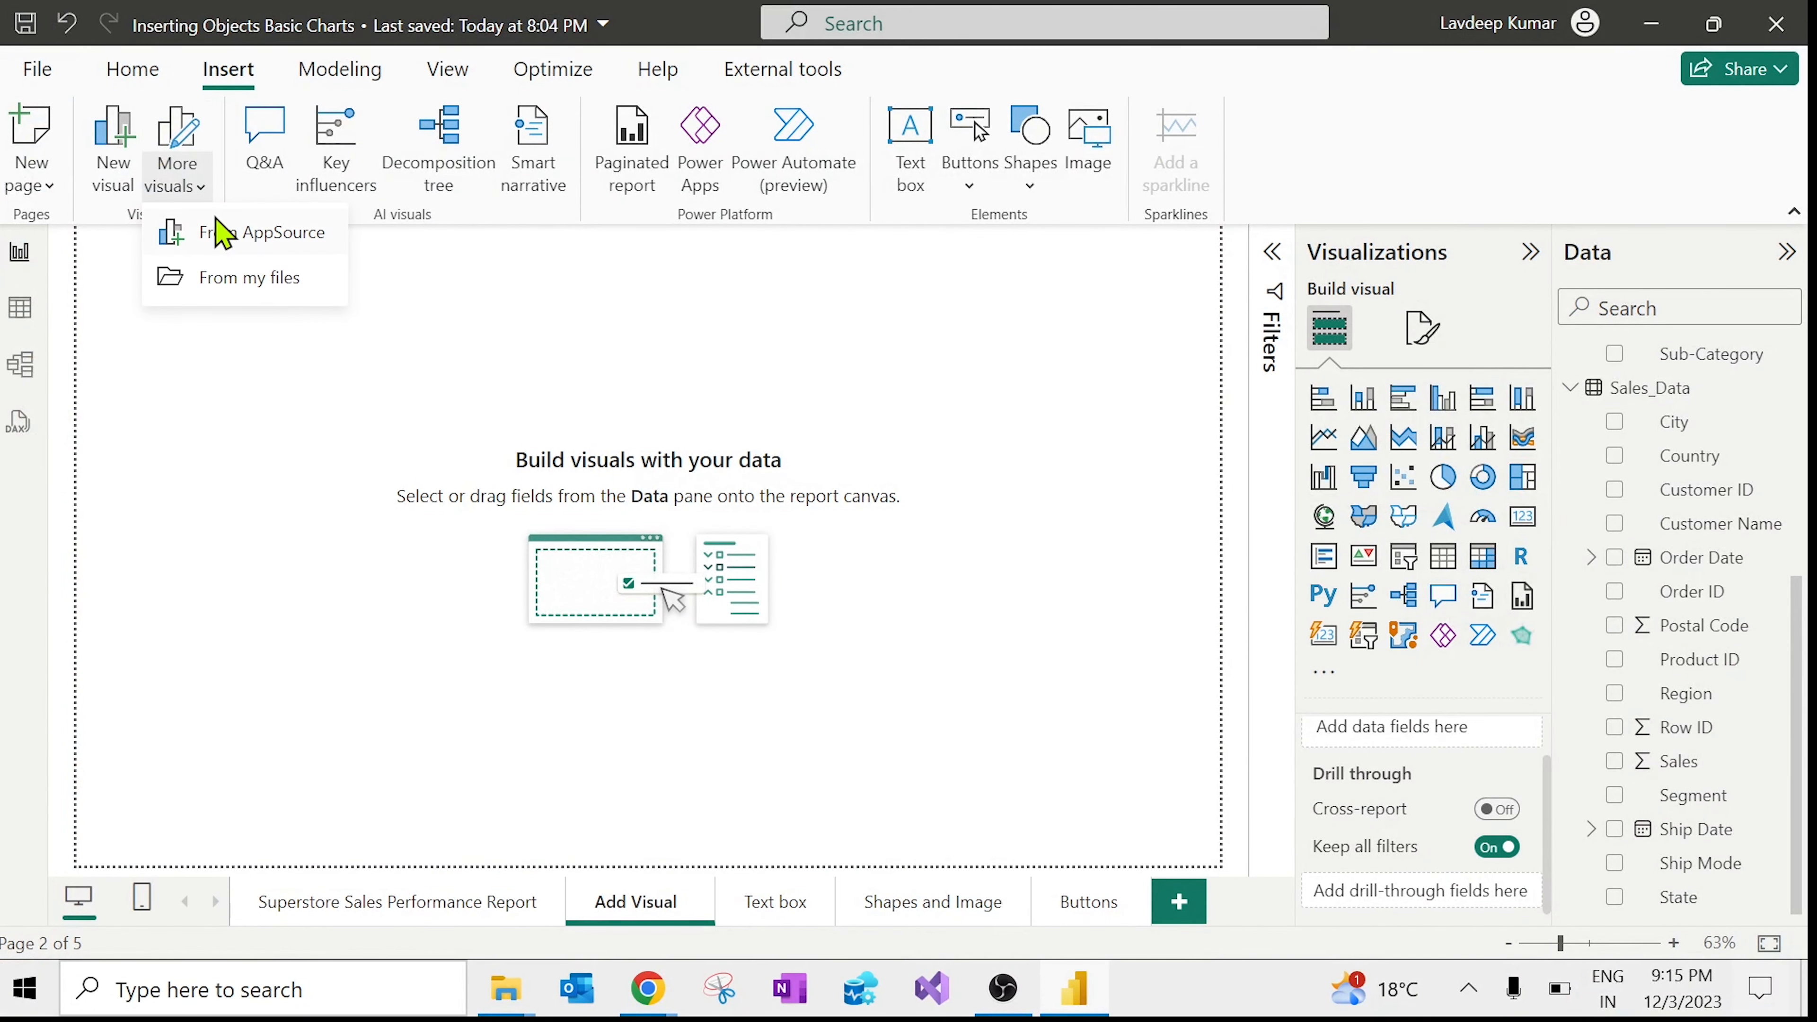
left_click(257, 283)
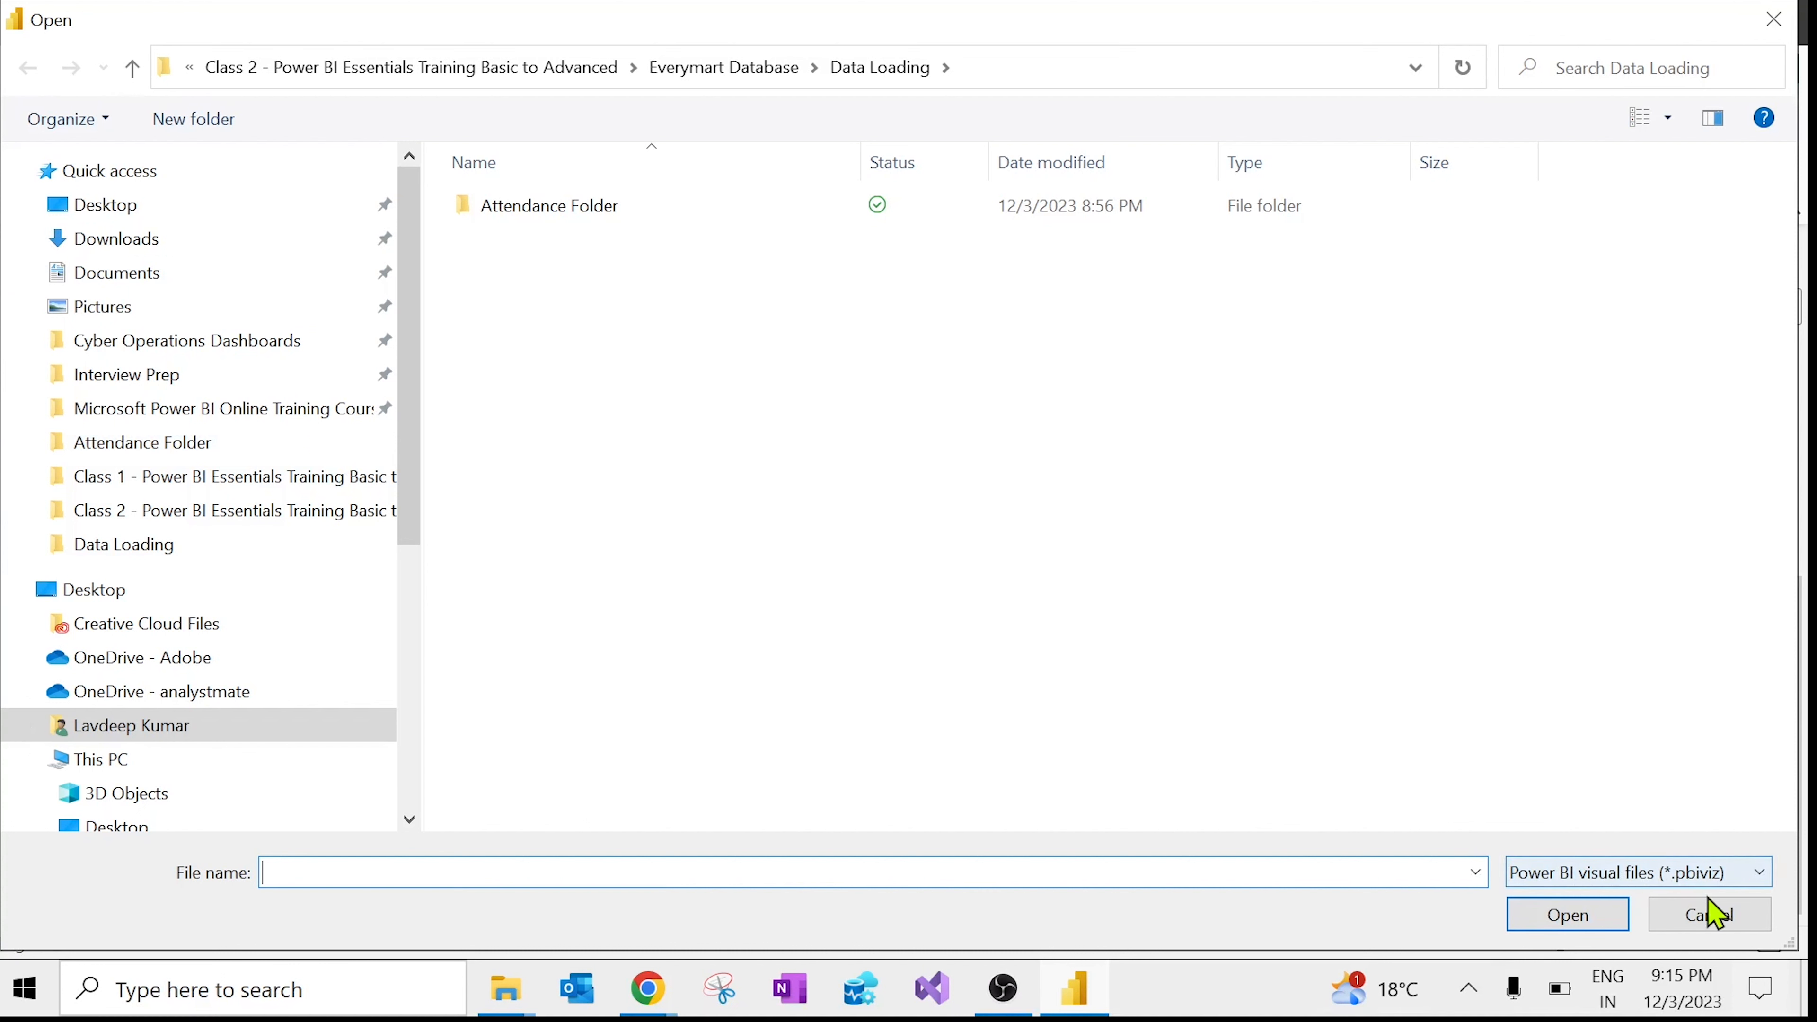
left_click(1711, 917)
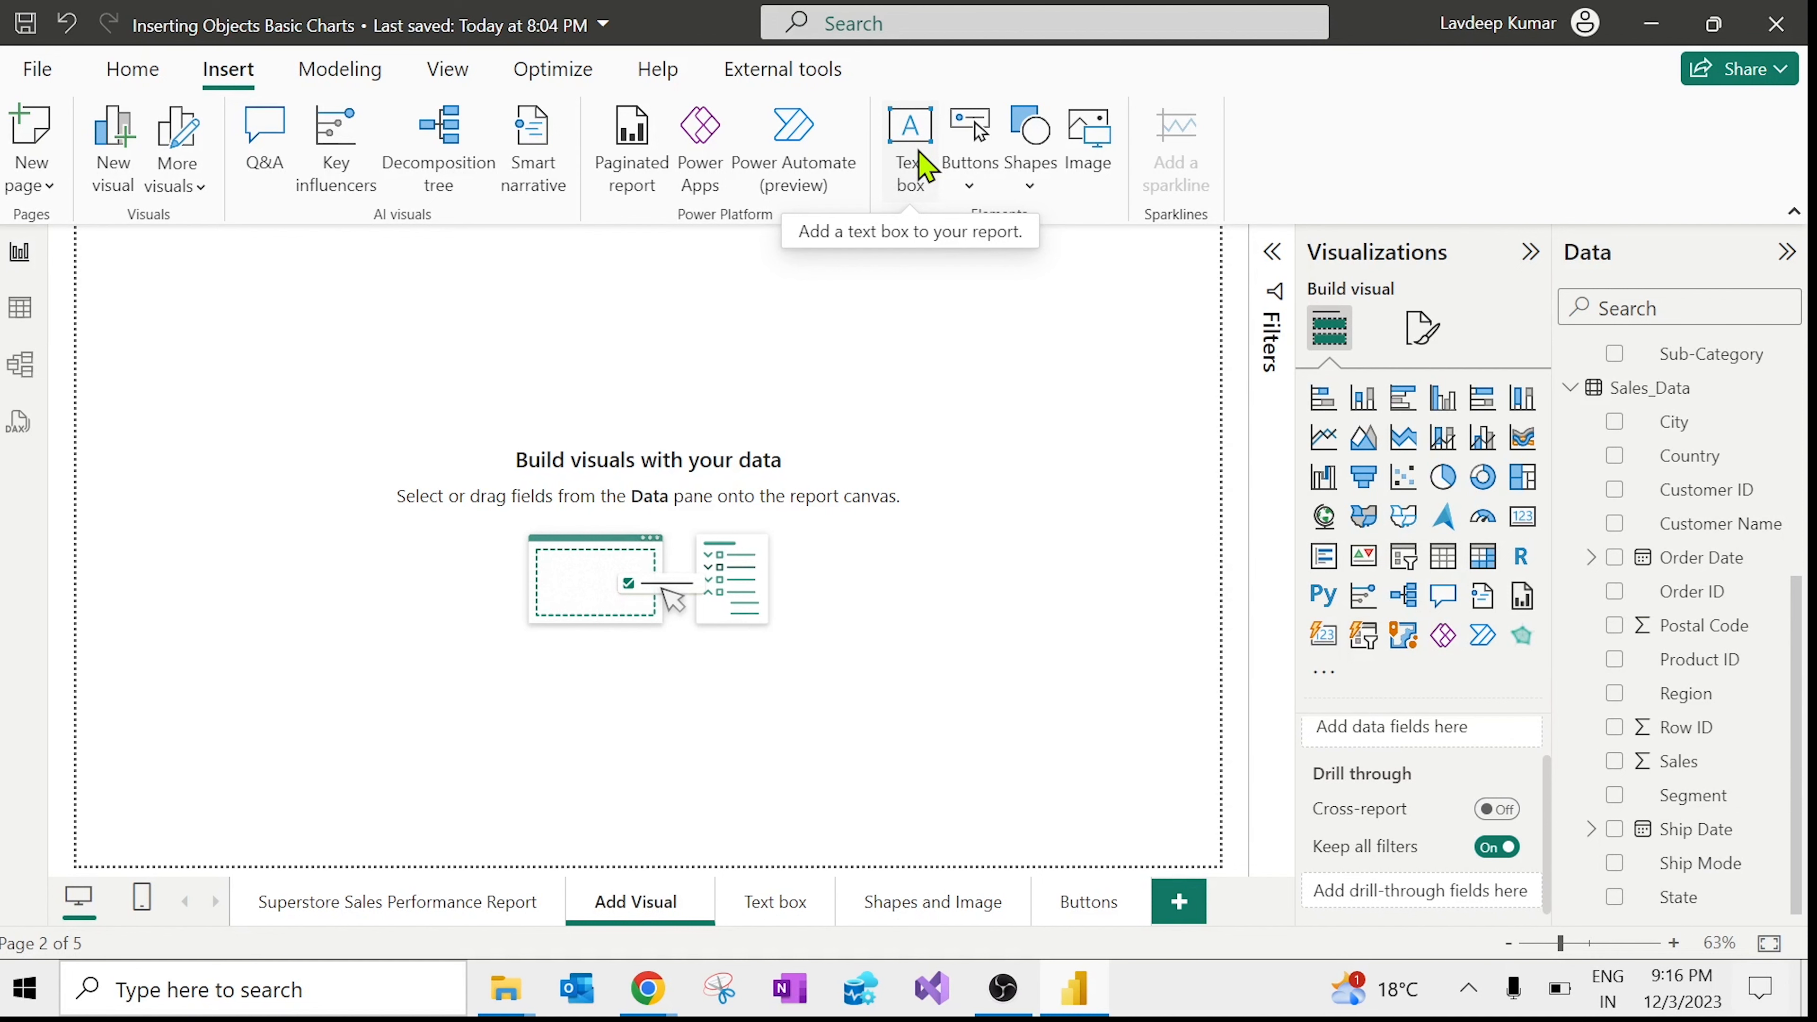
Step: Insert a text box on the Add Visual page, reshape it into a wide, short box, and enter "This"
left_click(926, 166)
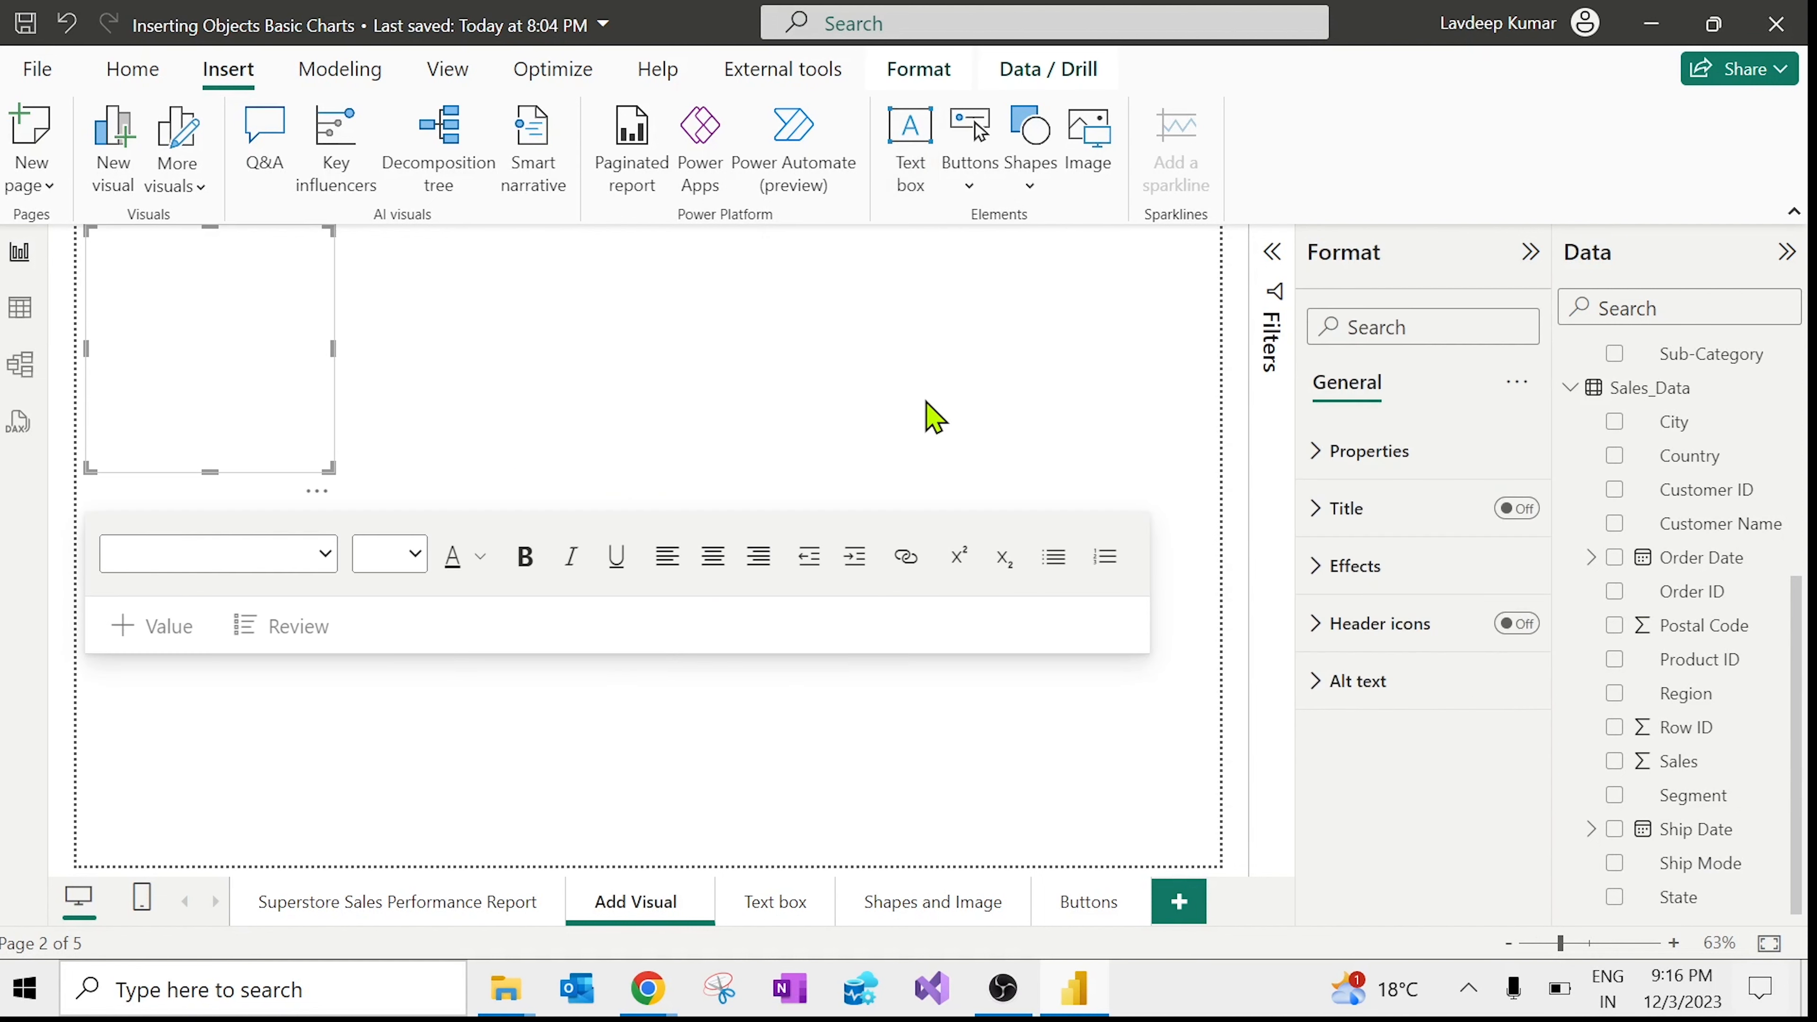
left_click_drag(333, 466, 455, 292)
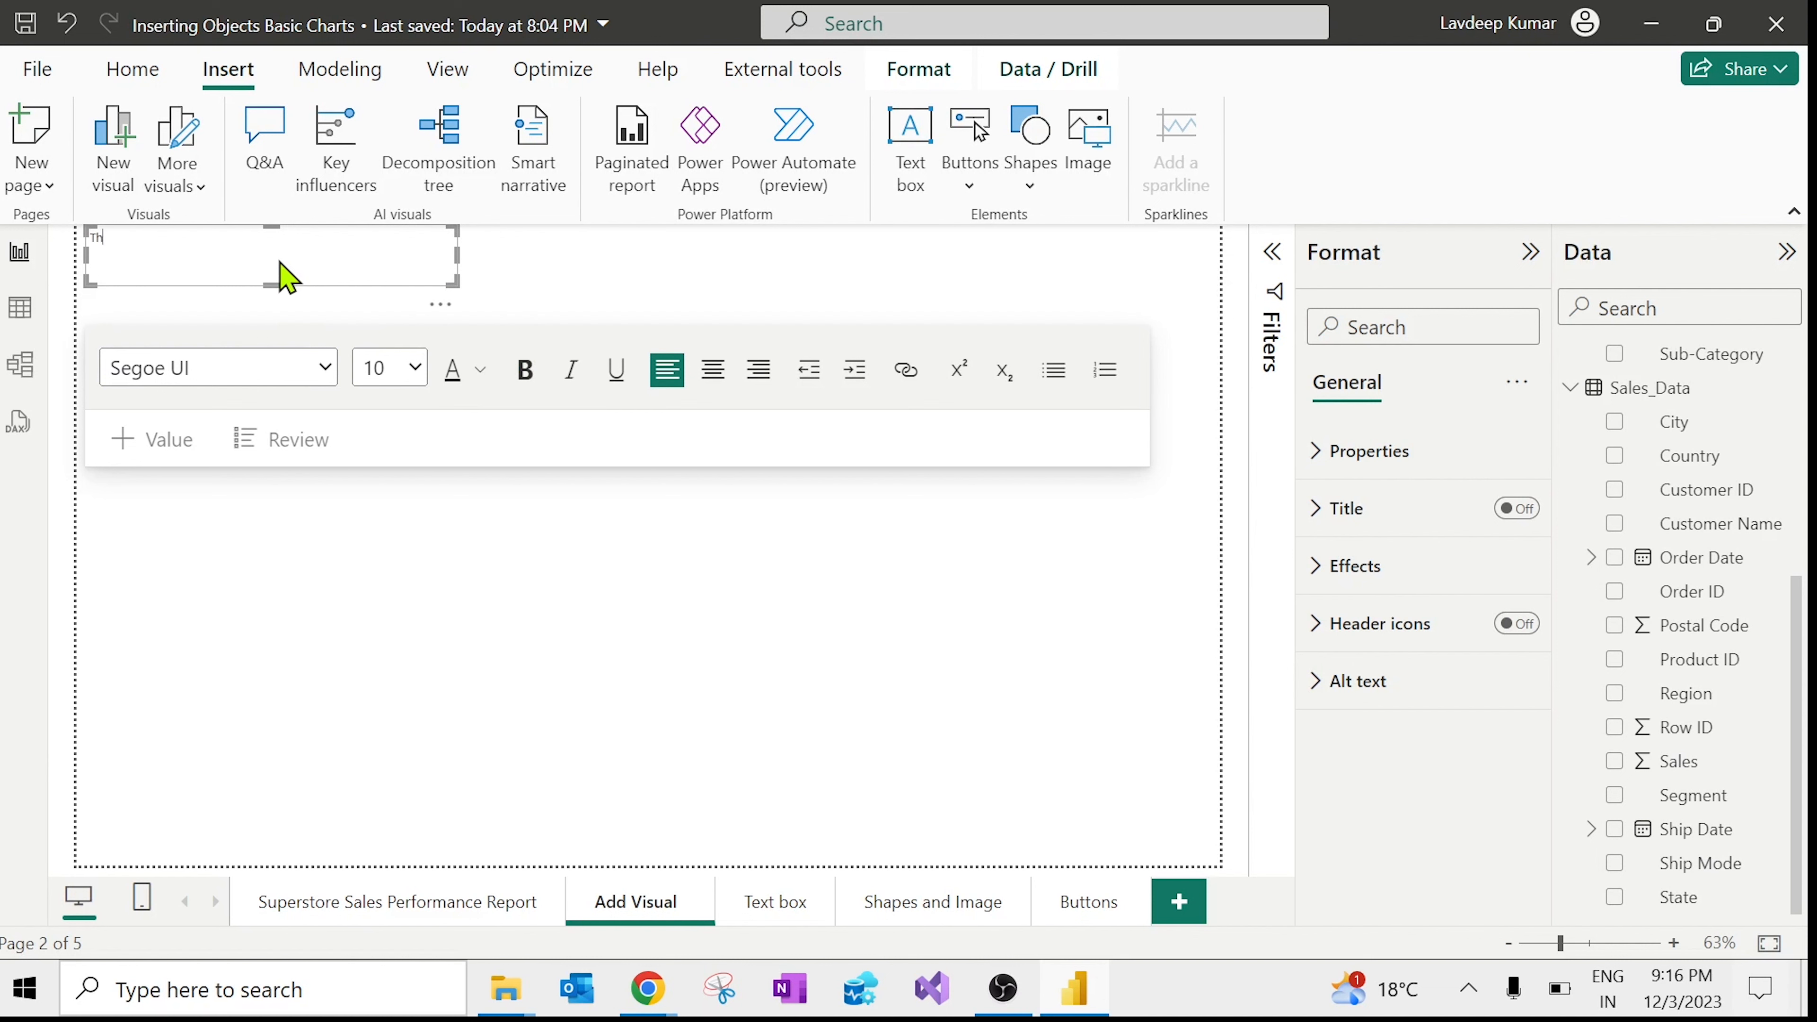
type("is")
Step: Copy the name "Inserting Objects Basic Charts" from the report file in File Explorer and paste it as the text box's text
key("alt+Tab")
key("alt+Tab")
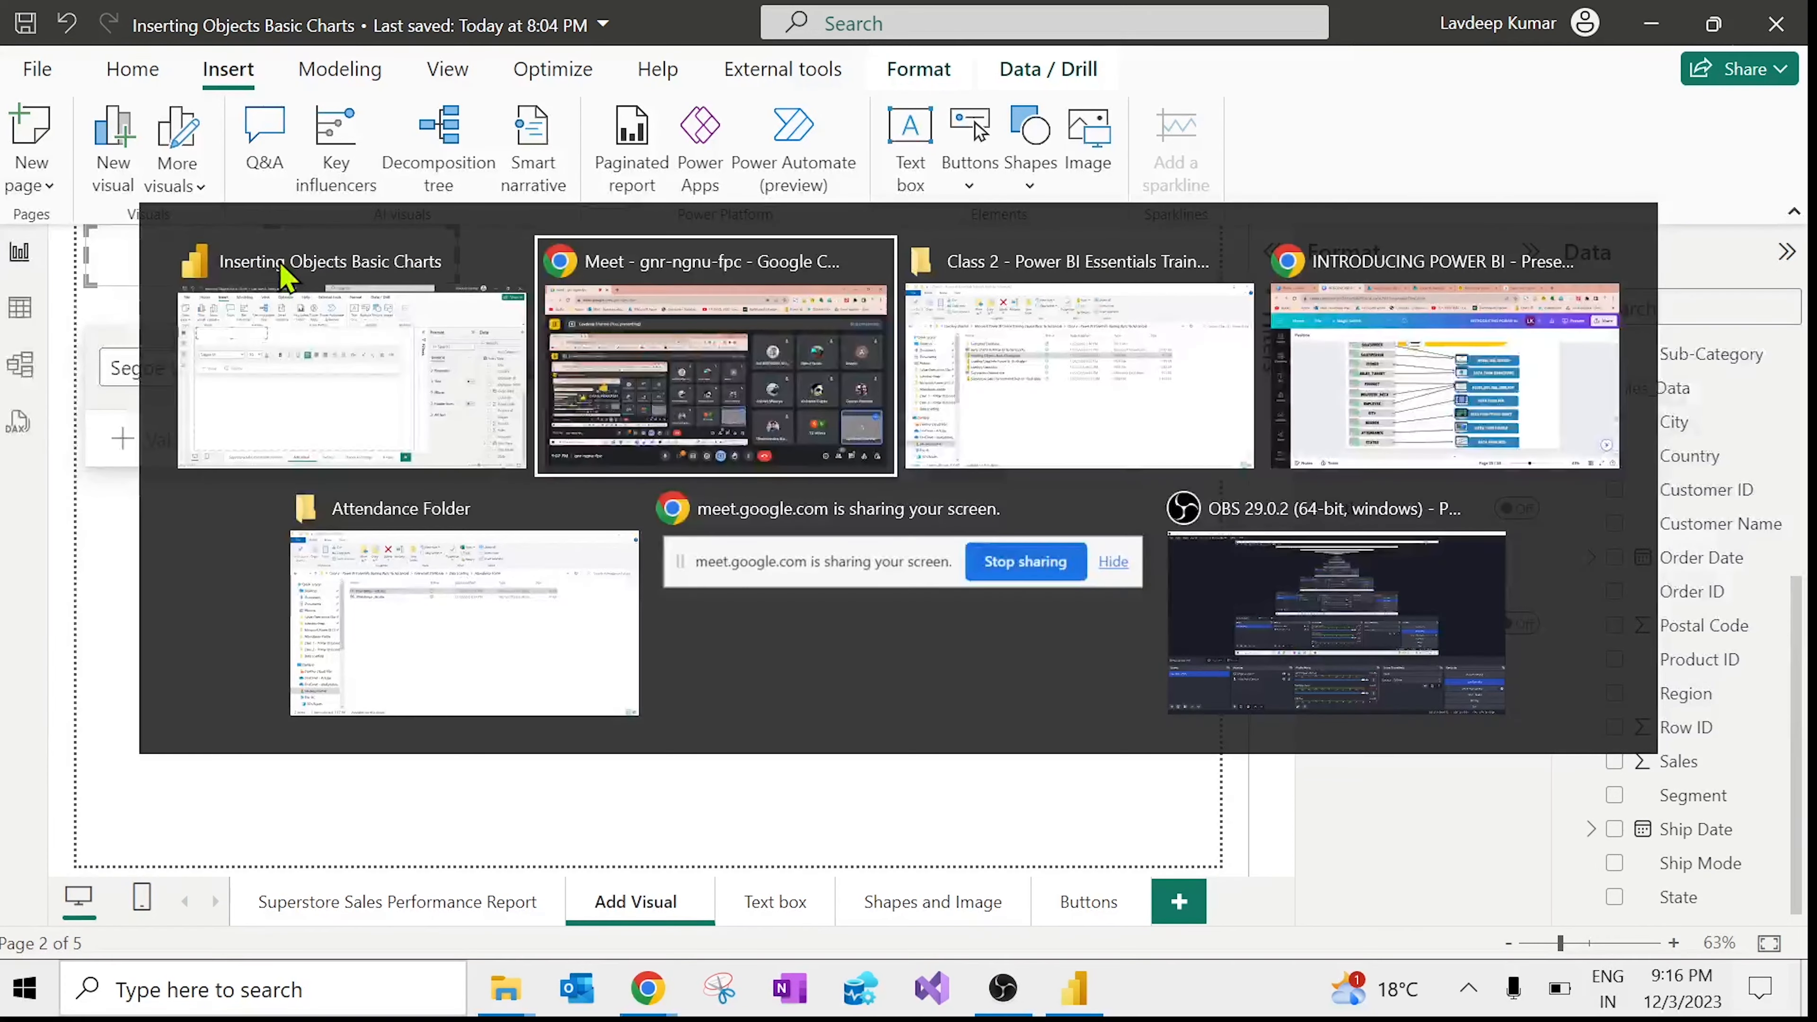
key("F2")
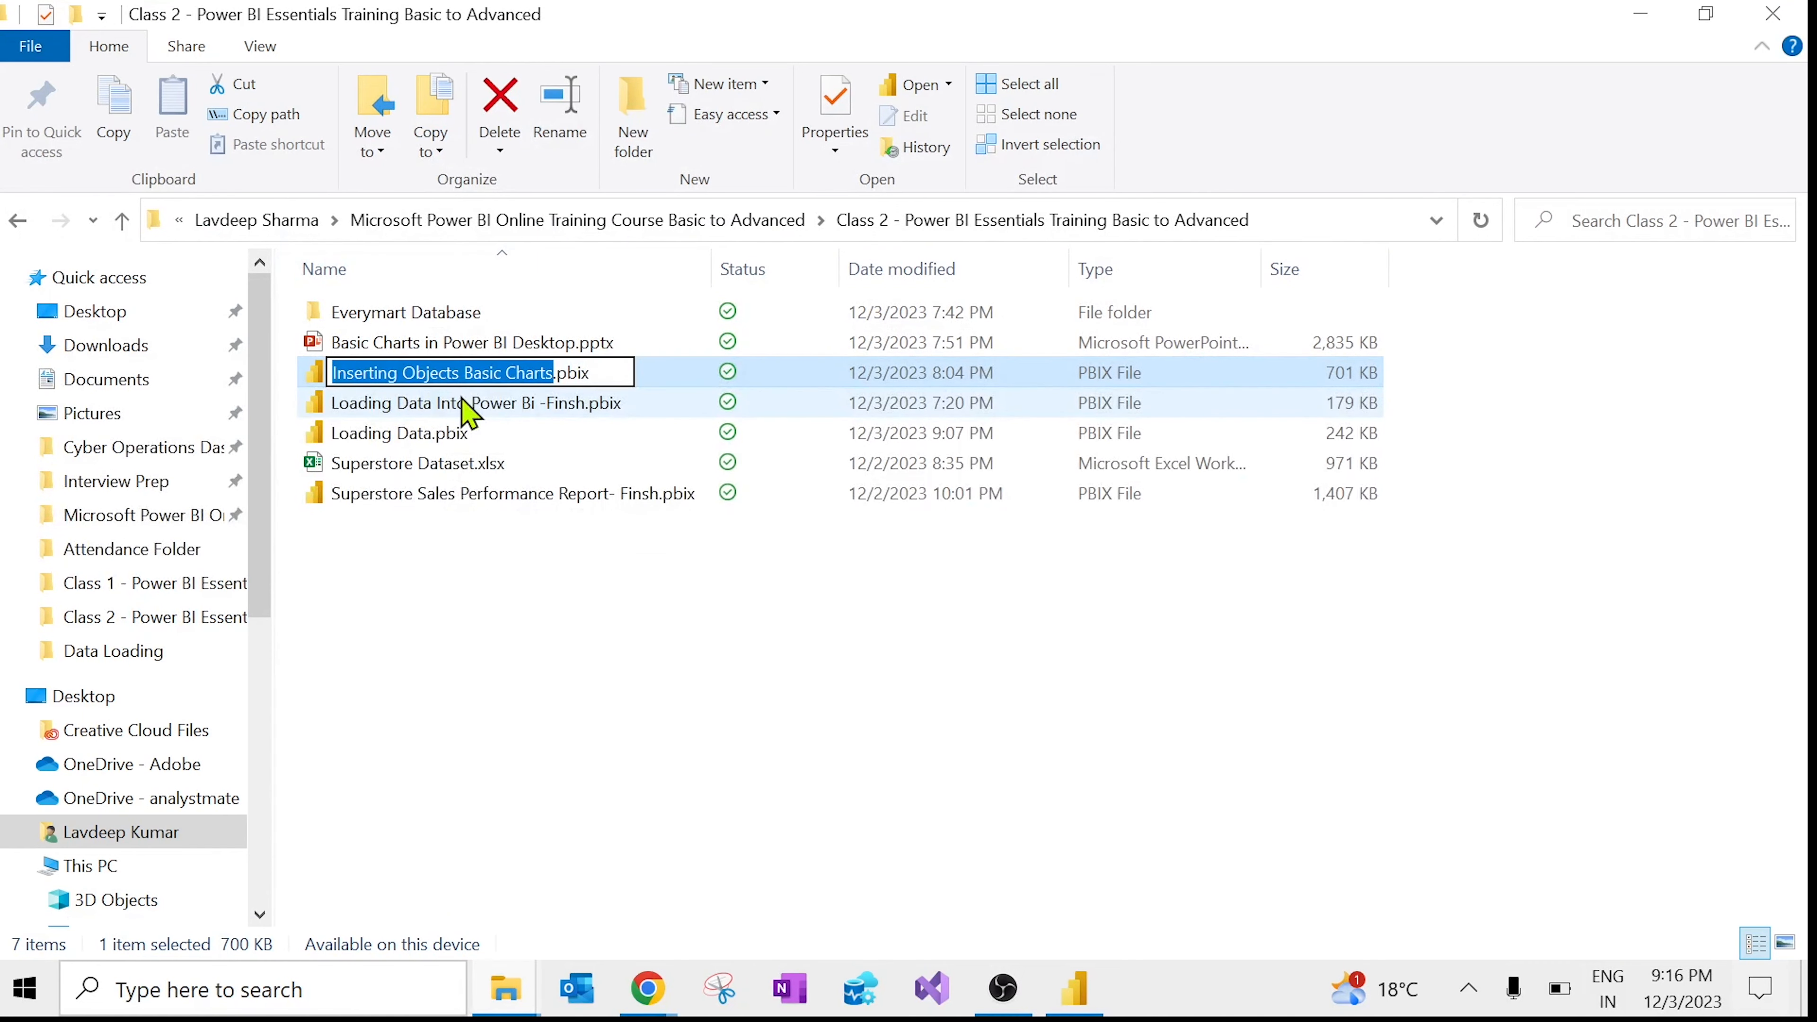
key("ctrl+c")
key("alt+Tab")
key("ctrl+v")
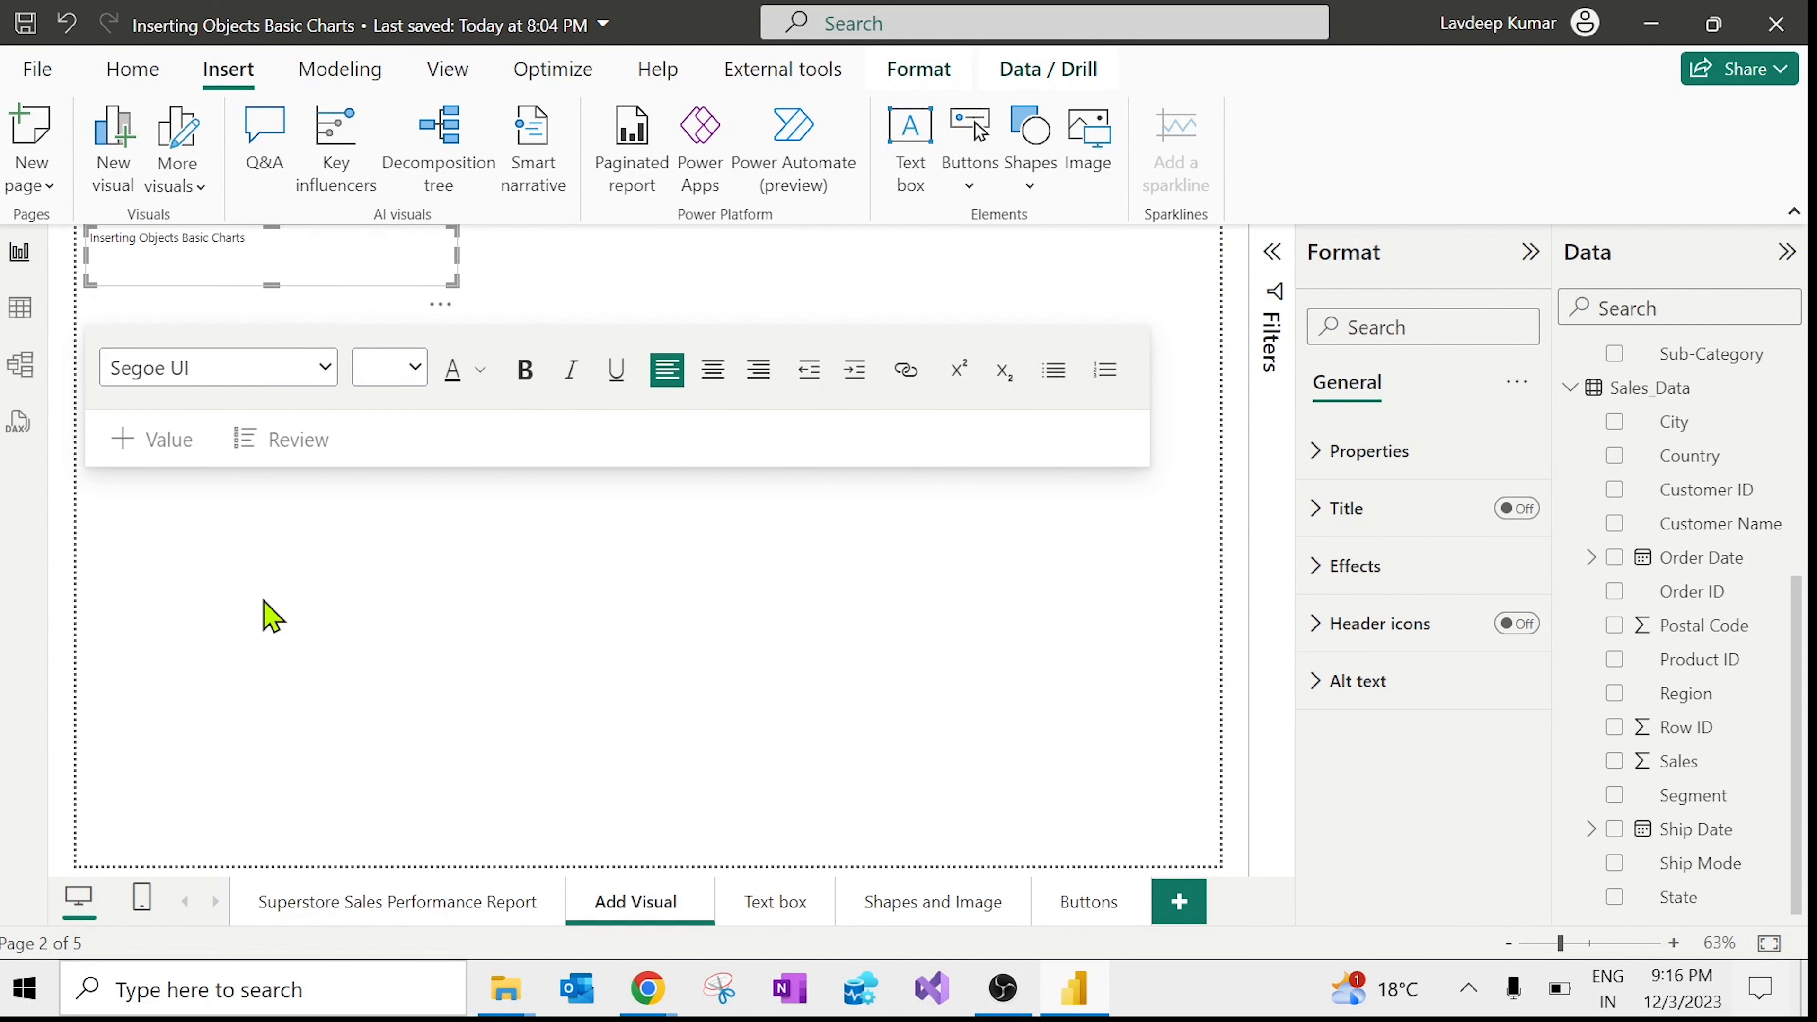
left_click(392, 540)
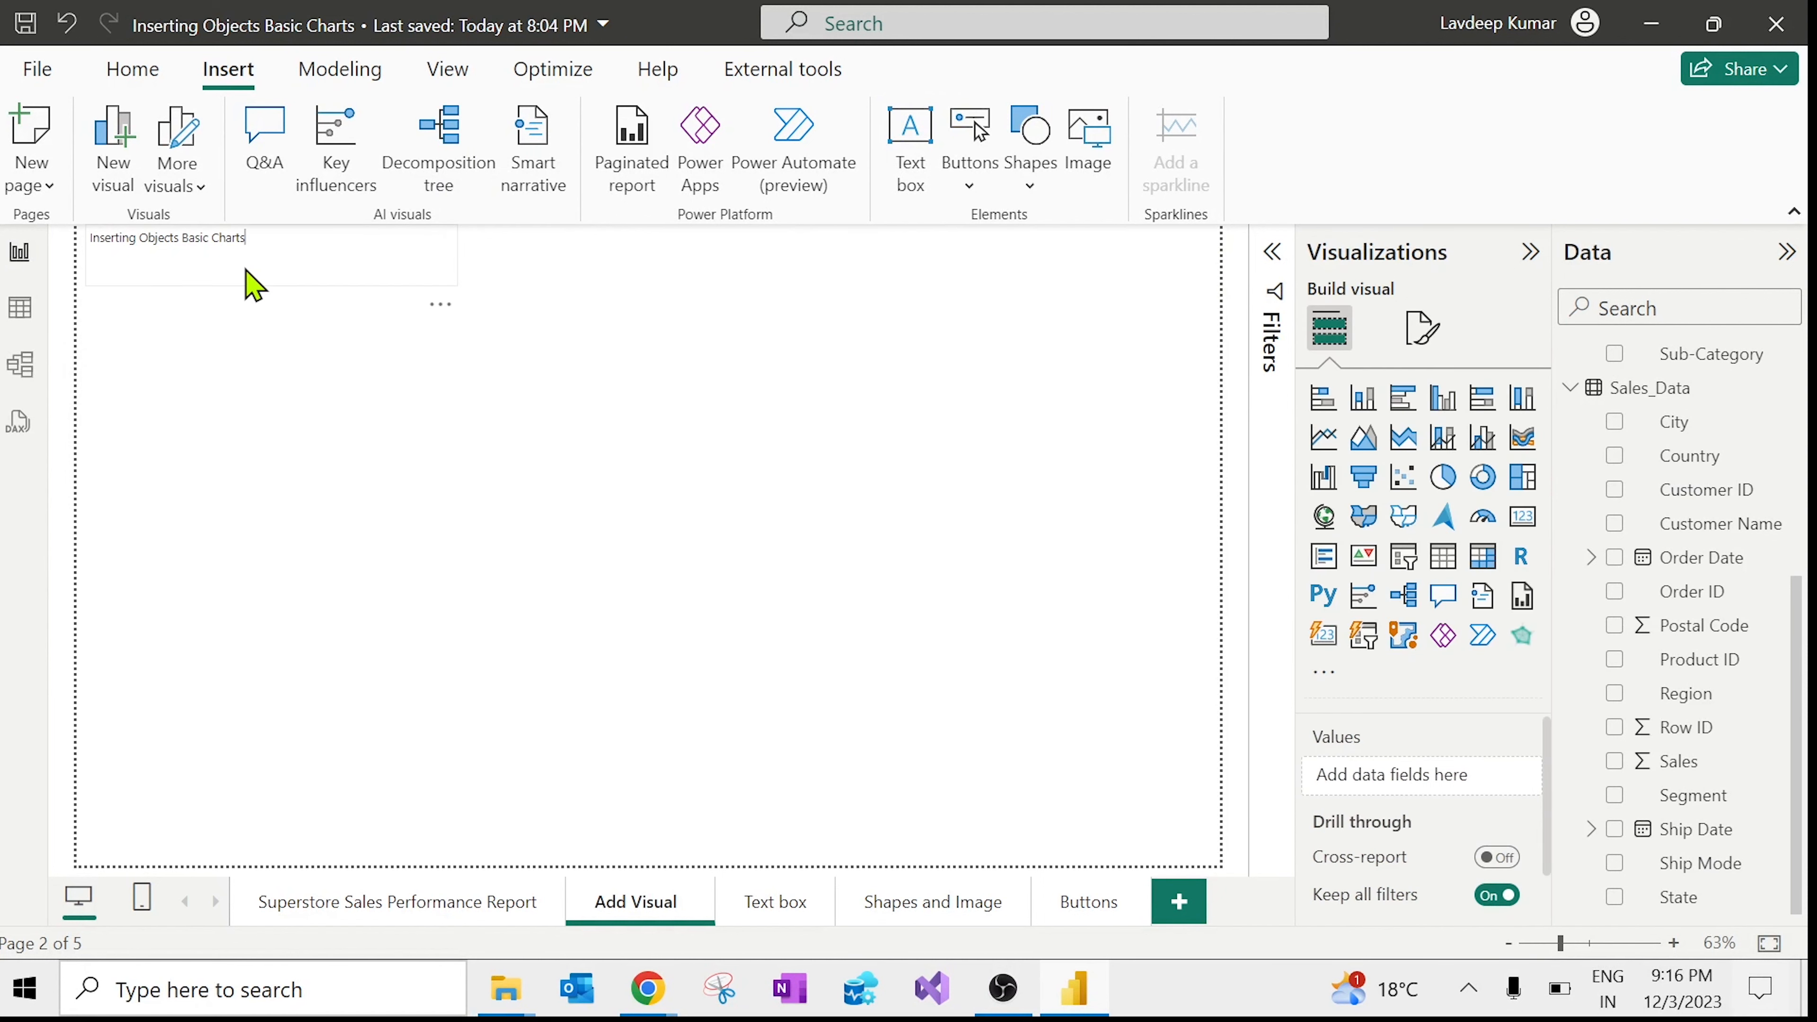
Step: Set the font size of the whole "Inserting Objects Basic Charts" text to 24
left_click(254, 281)
left_click_drag(260, 242, 99, 231)
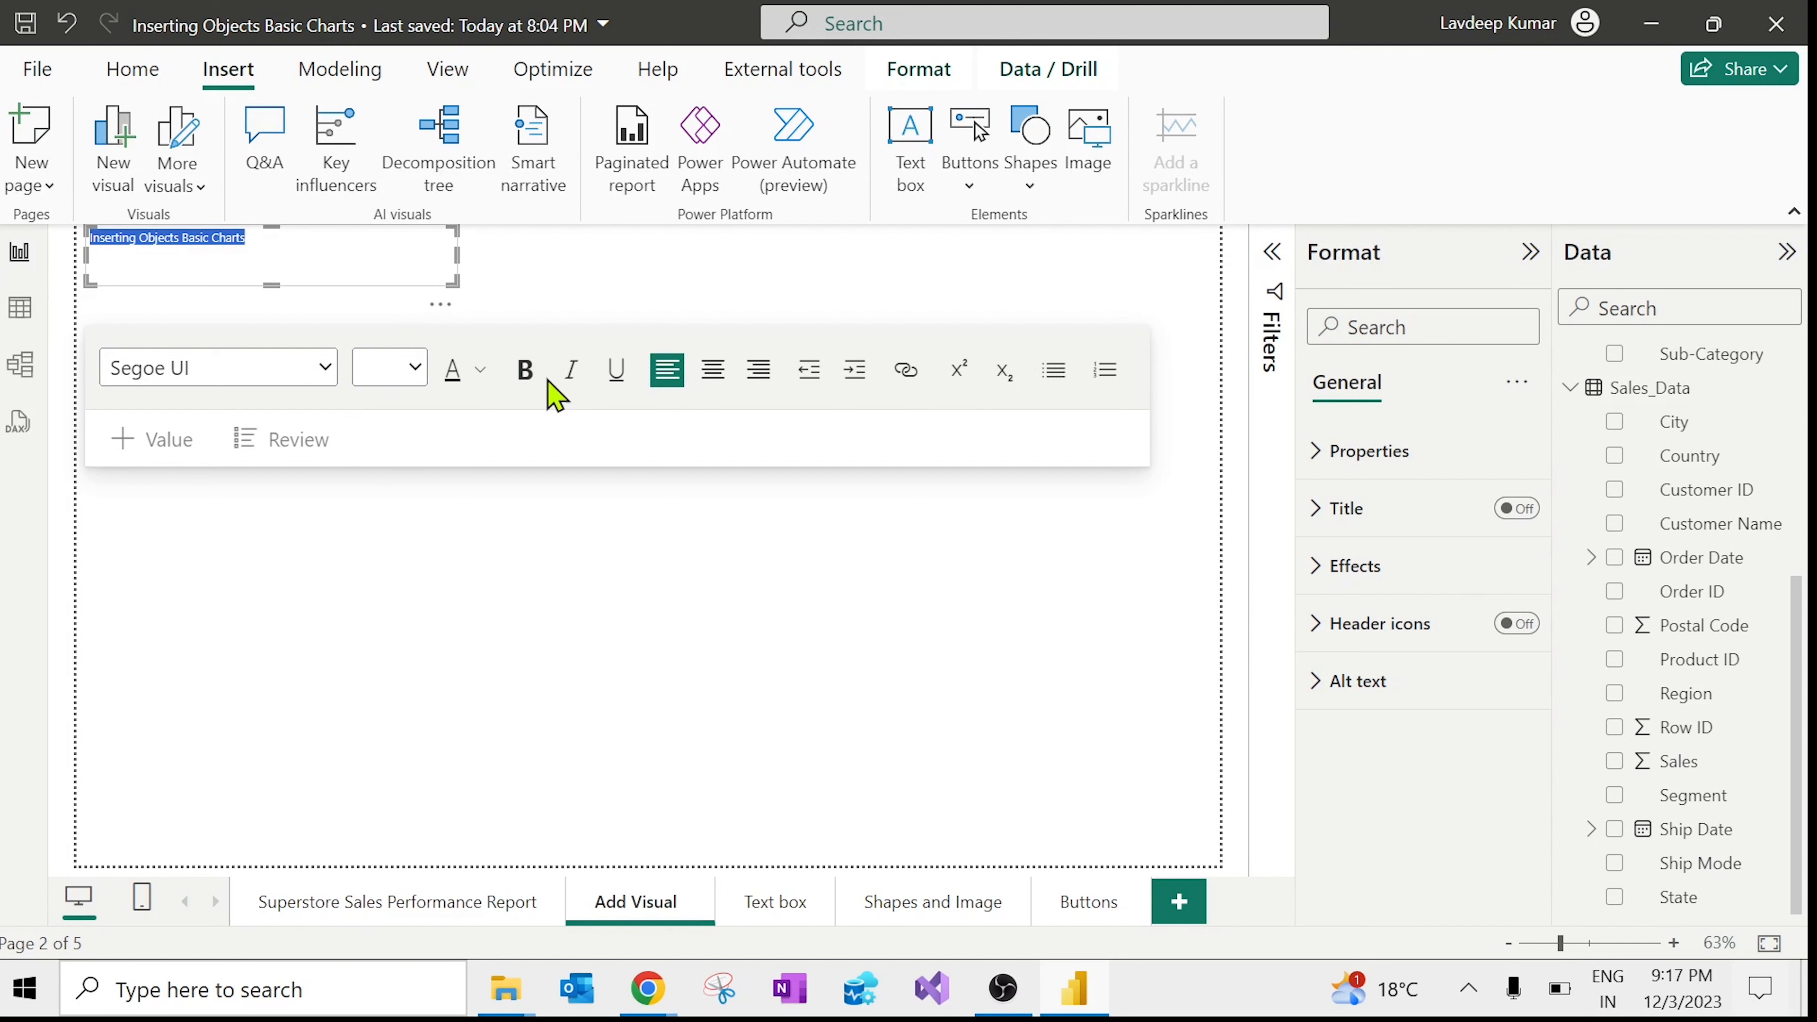
left_click(320, 376)
left_click(412, 372)
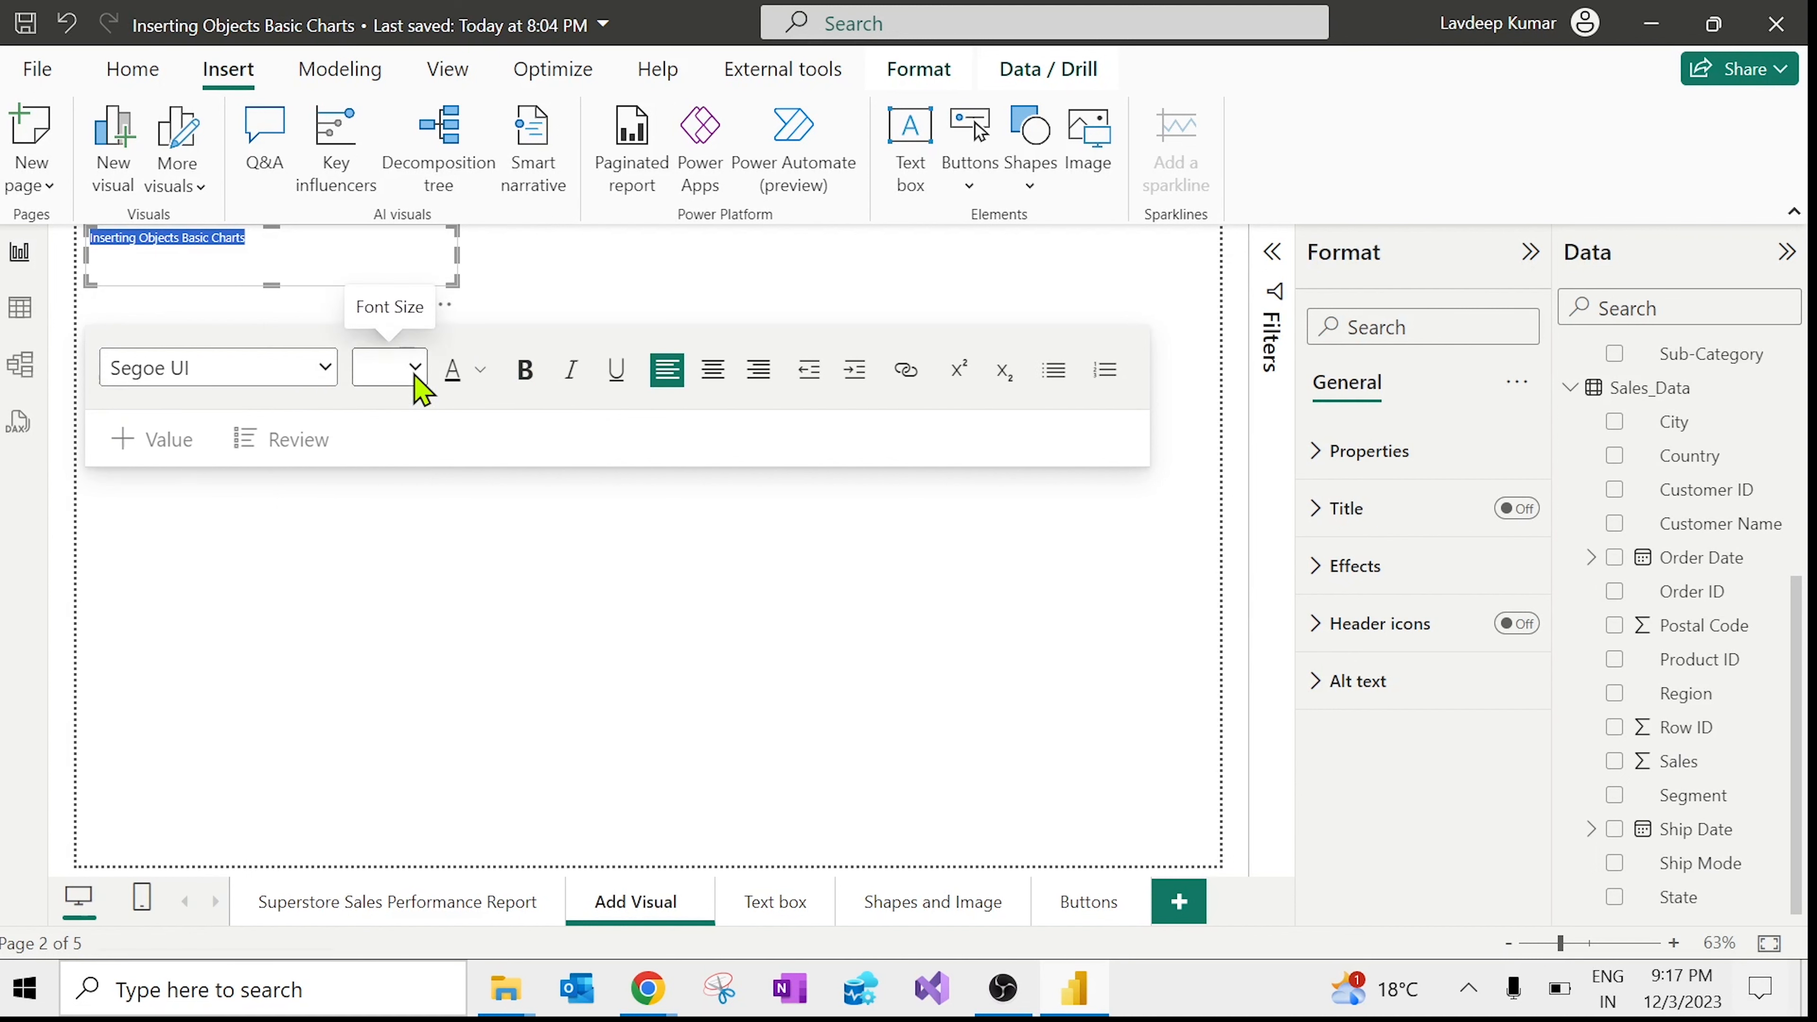
left_click(414, 370)
left_click(405, 680)
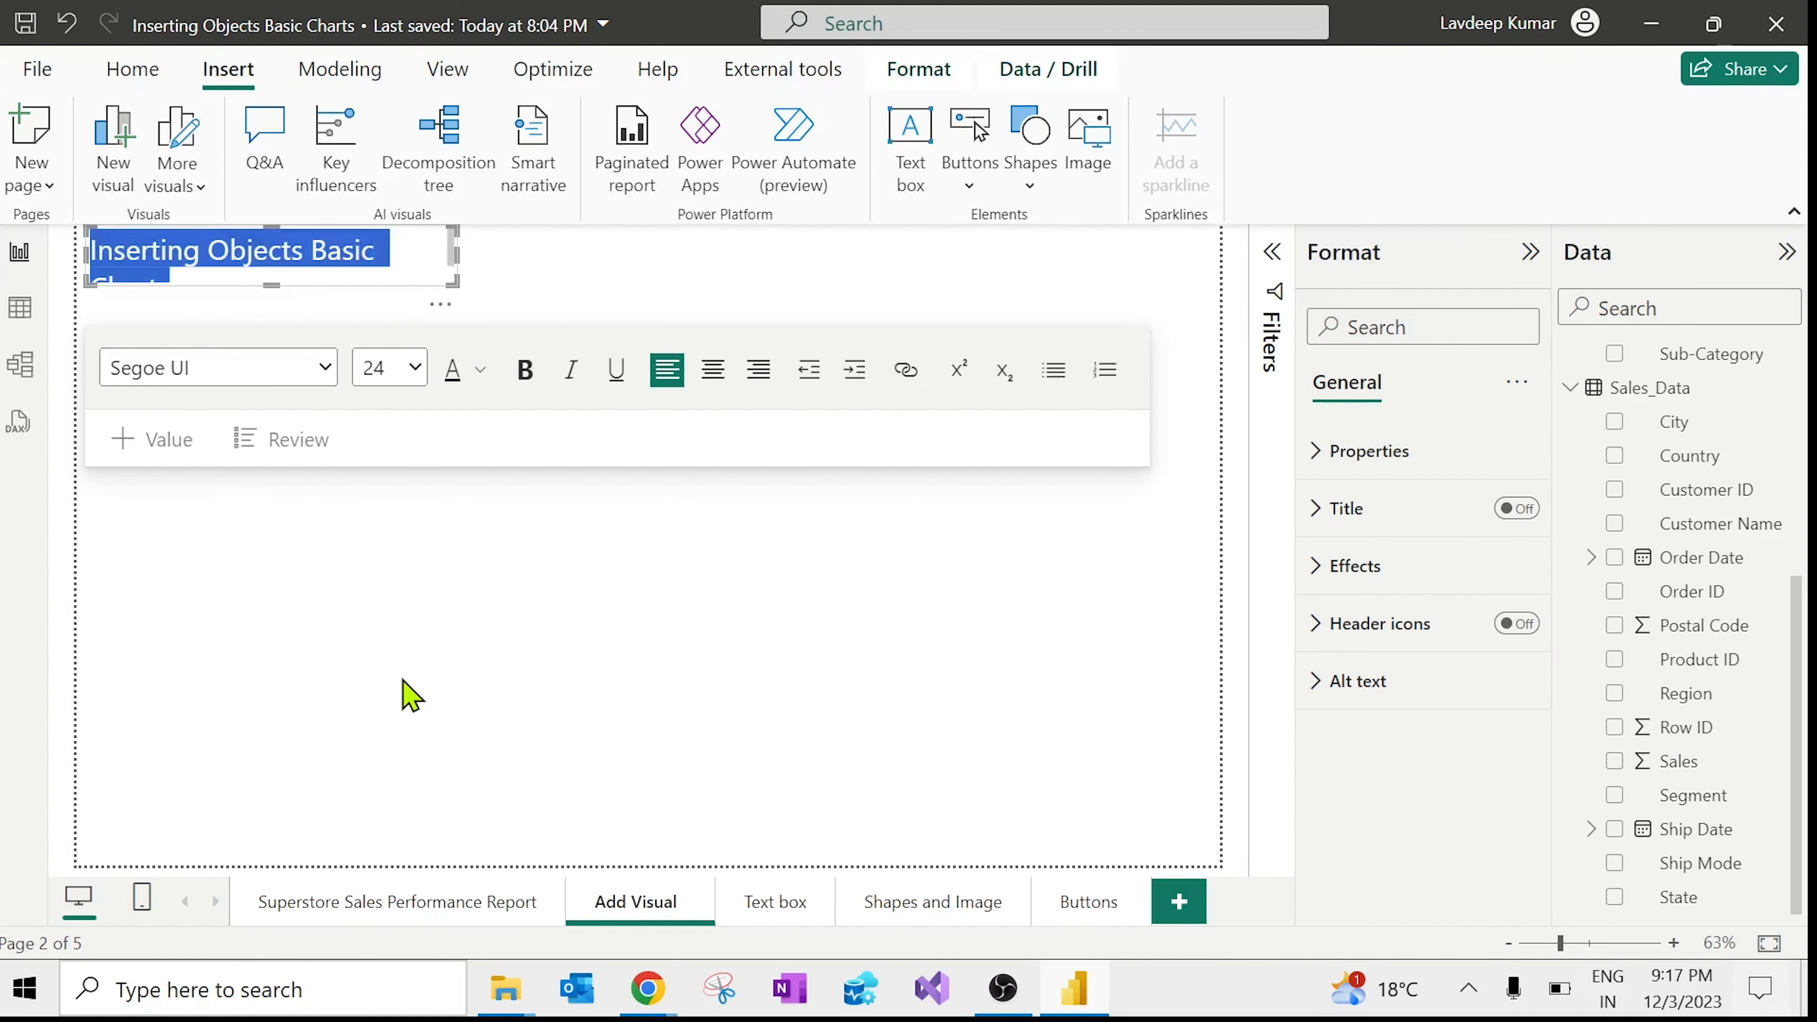
Step: Widen the text box to fit the title on one line, and make the title bold and underlined
left_click_drag(456, 249, 525, 259)
left_click(527, 373)
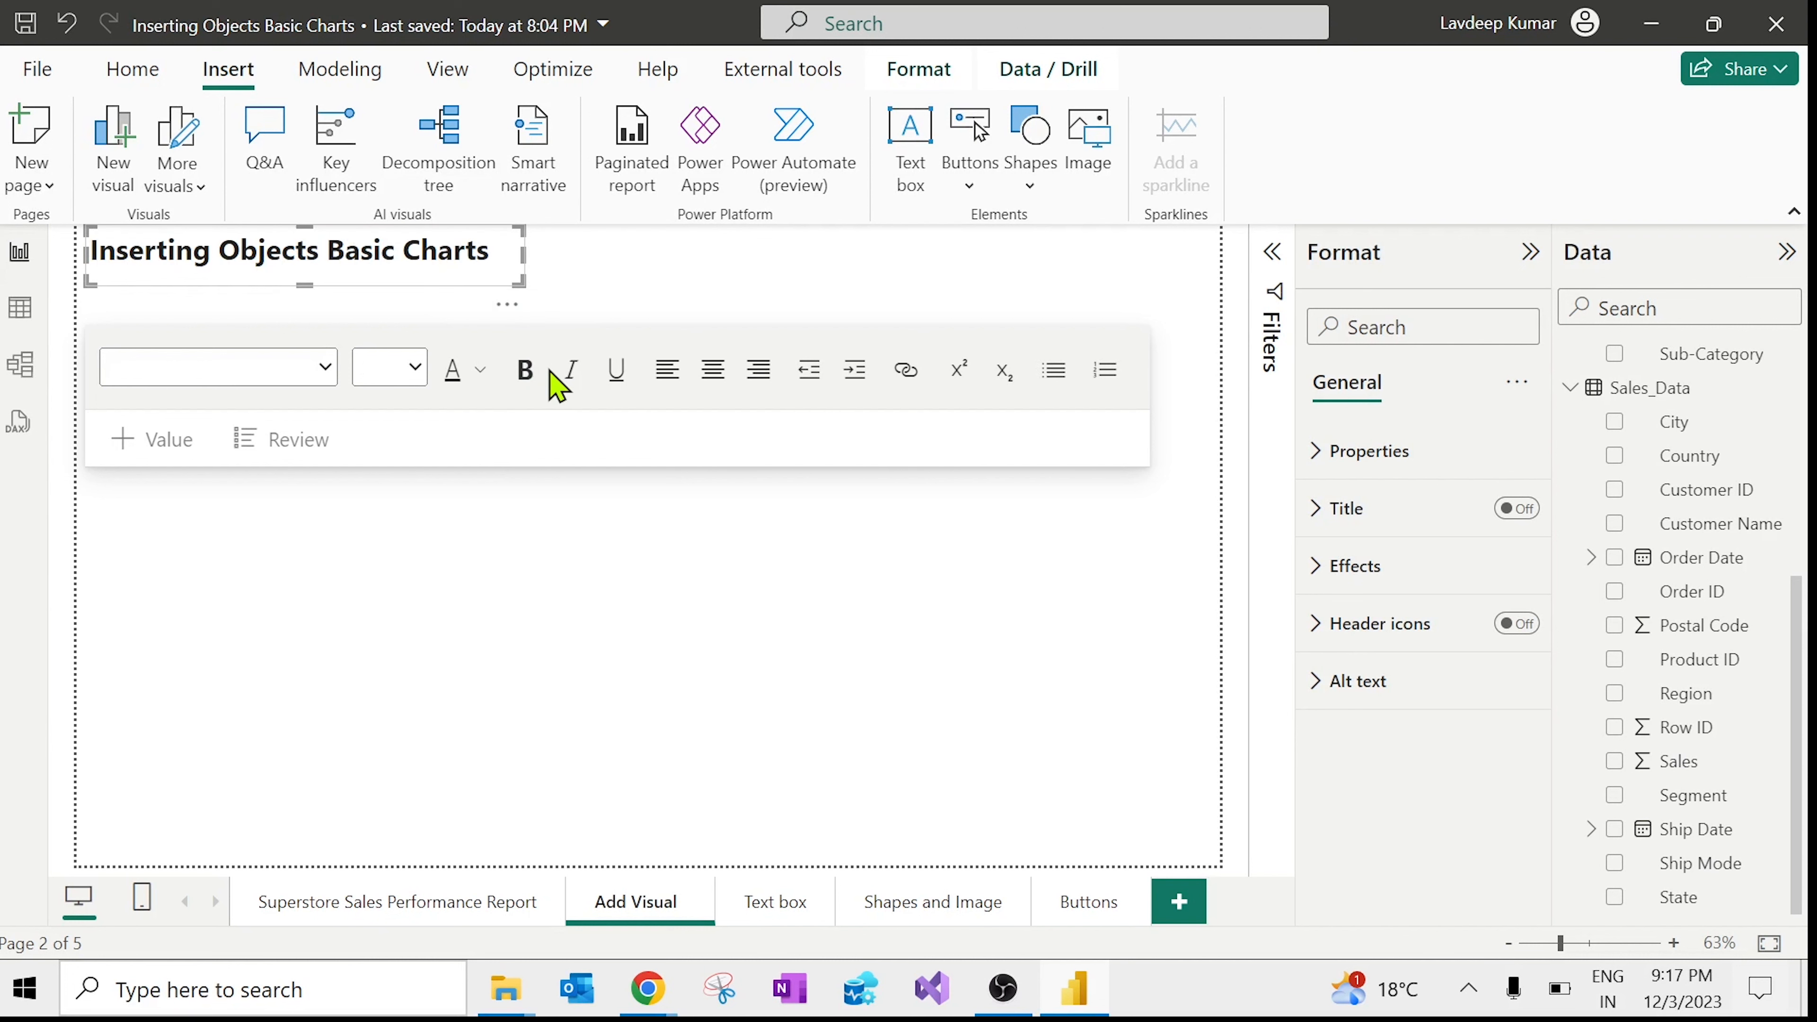
left_click(616, 381)
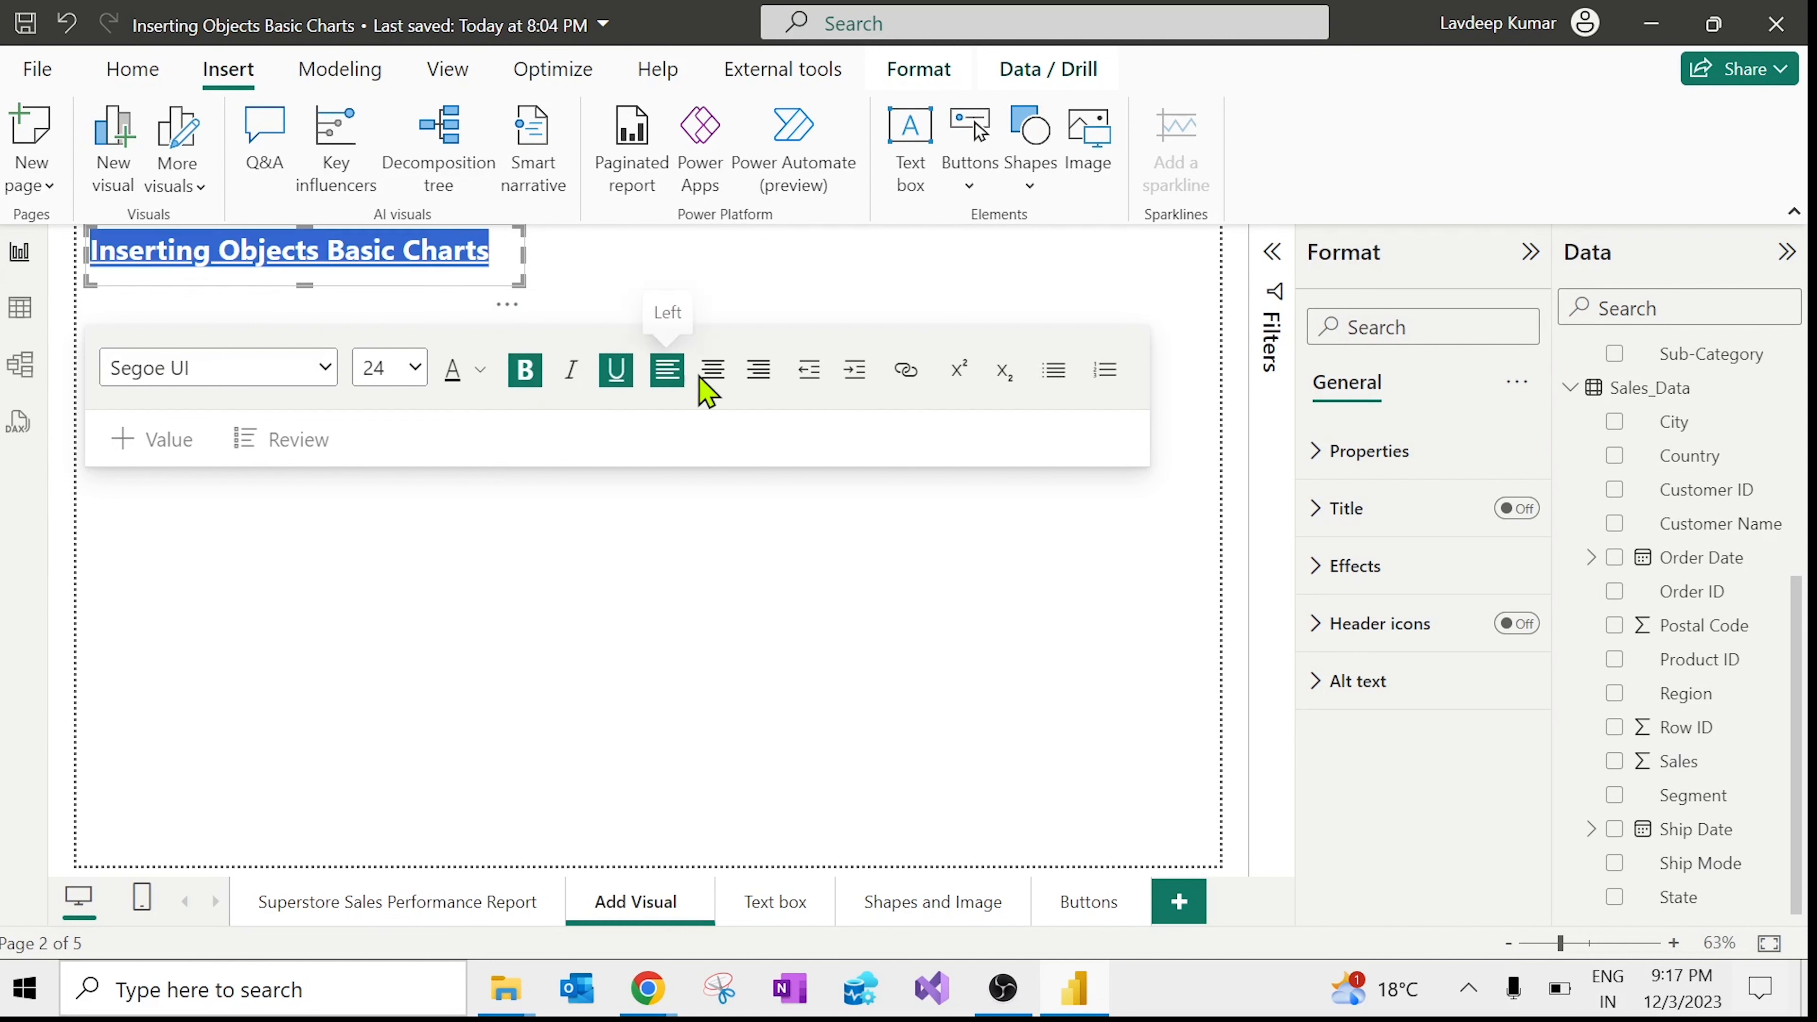
Step: Try centre alignment on the title text, and align it to the right of the text box
left_click(711, 386)
left_click(762, 388)
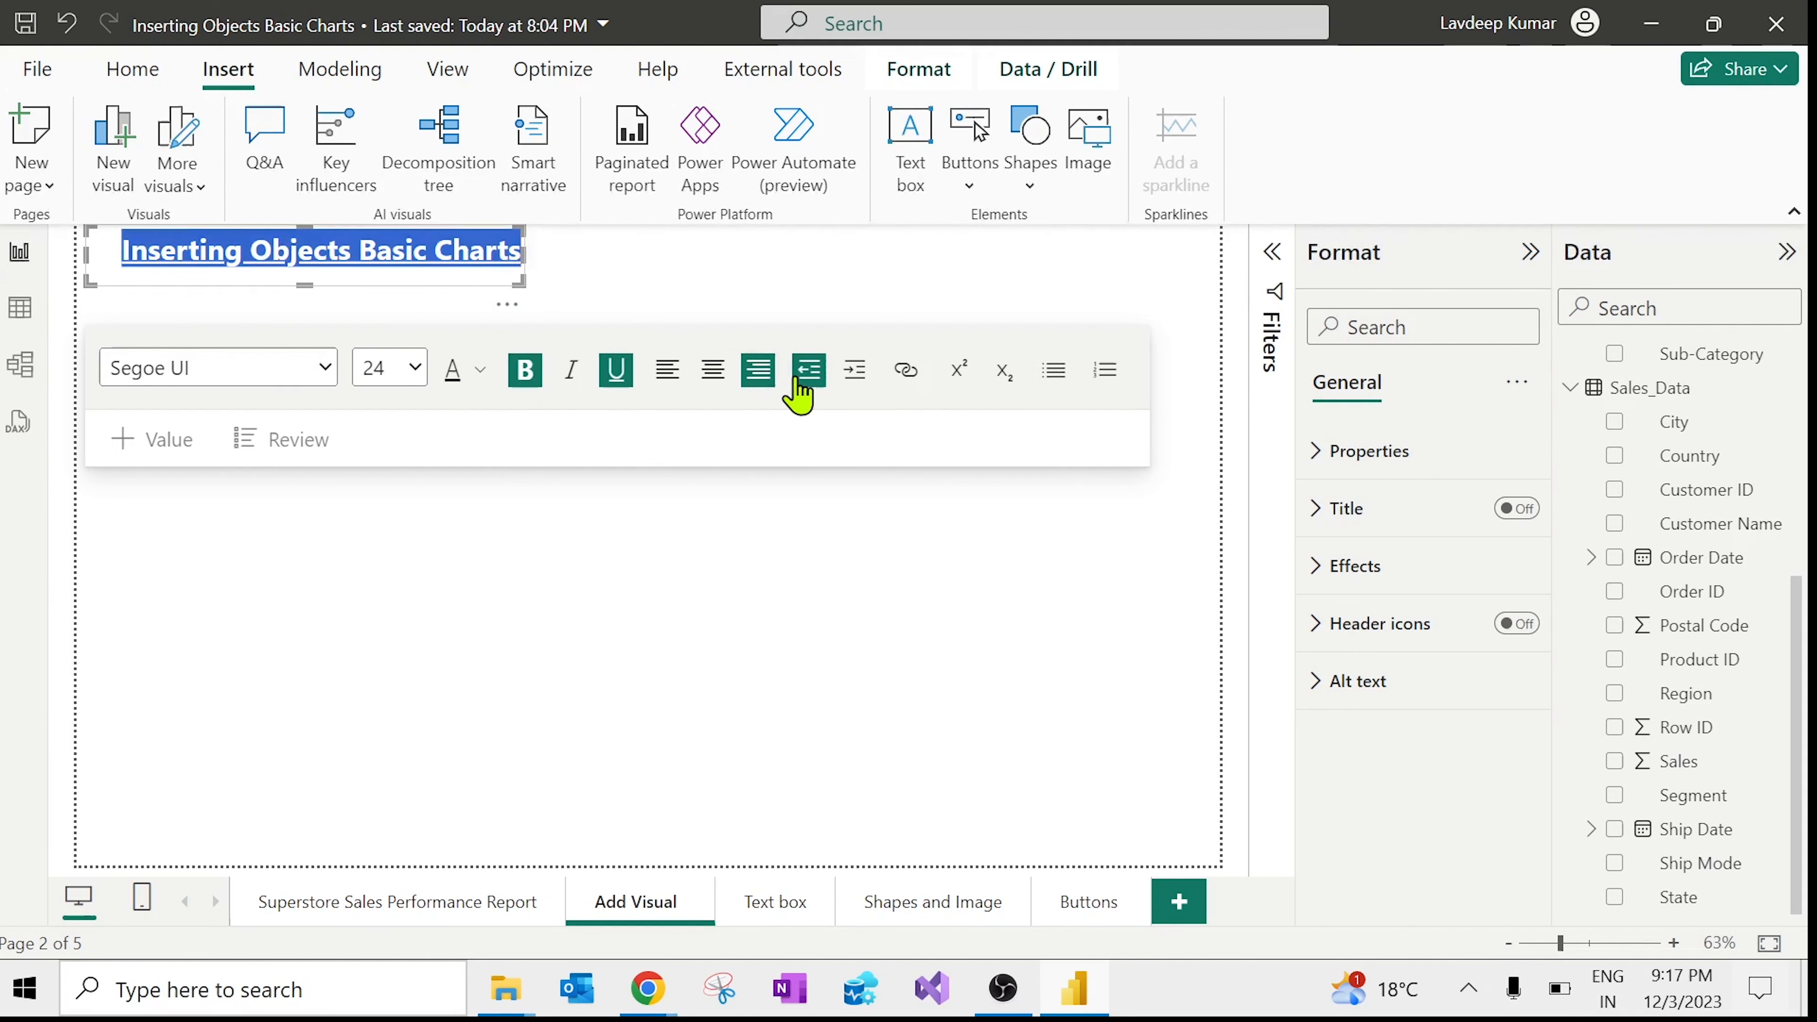
left_click(371, 306)
double_click(346, 250)
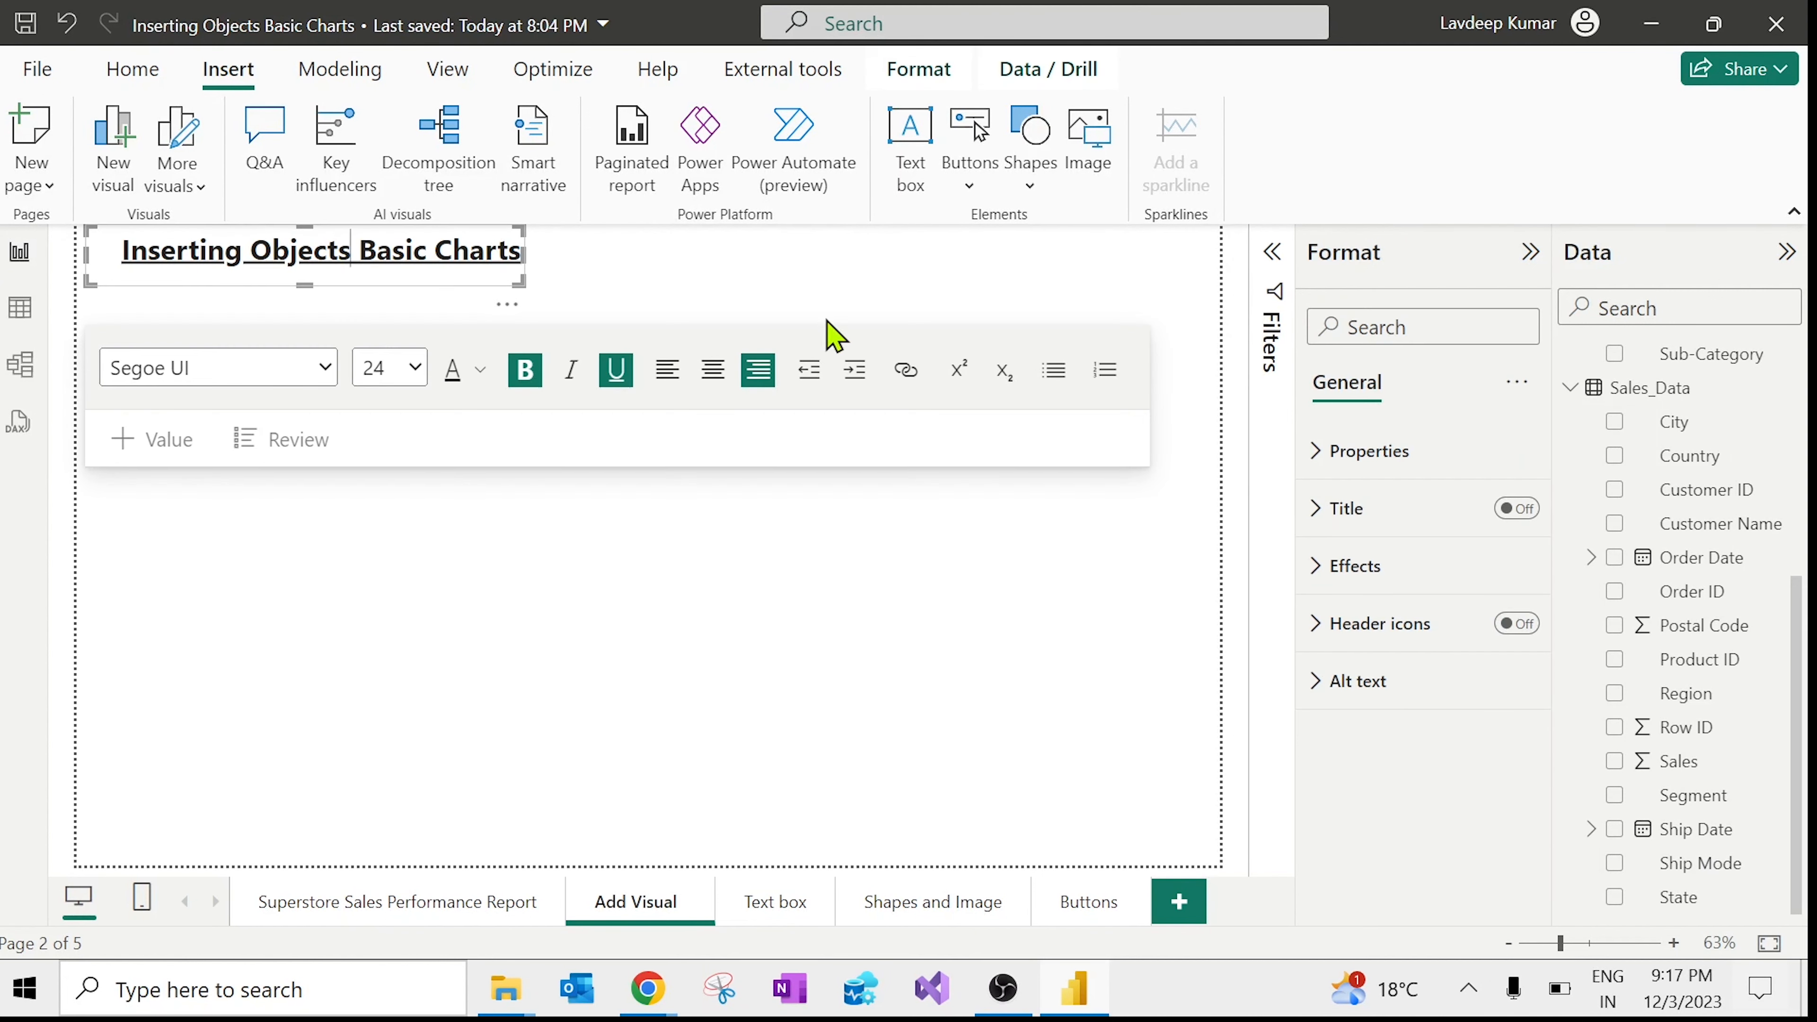
left_click(906, 369)
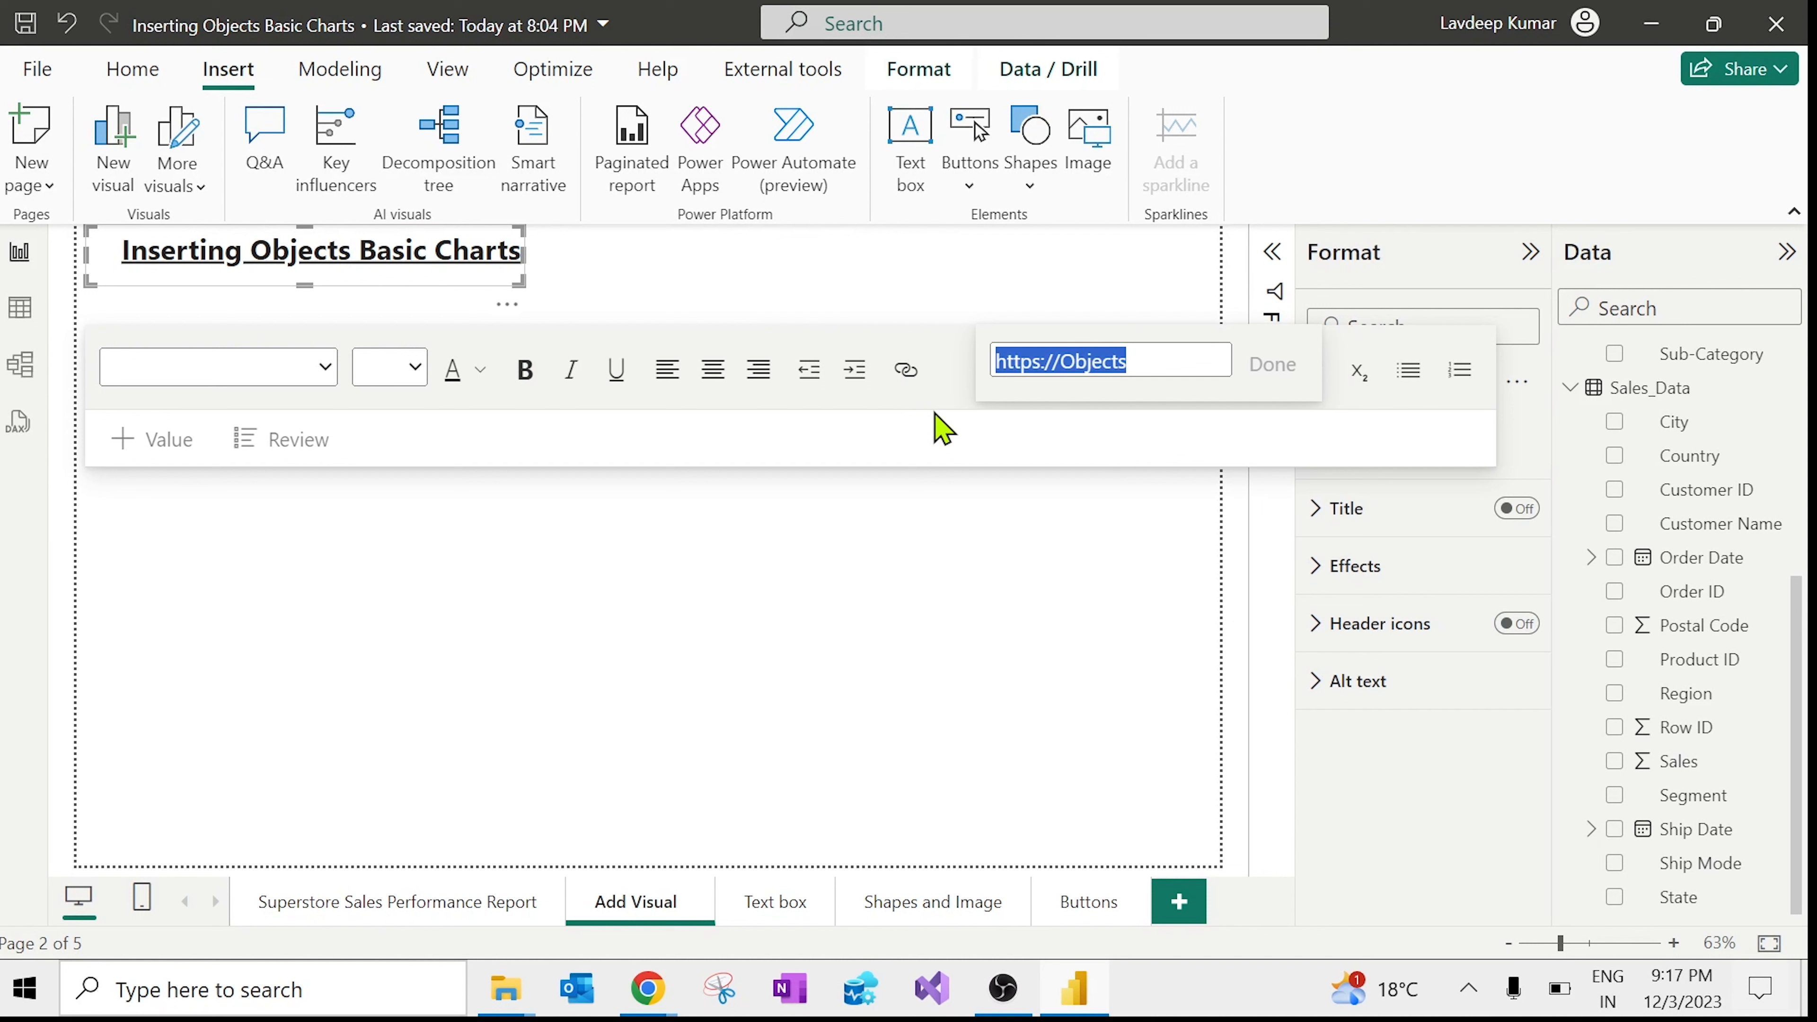
key("ctrl+v")
key("ctrl+z")
left_click(697, 248)
left_click(458, 272)
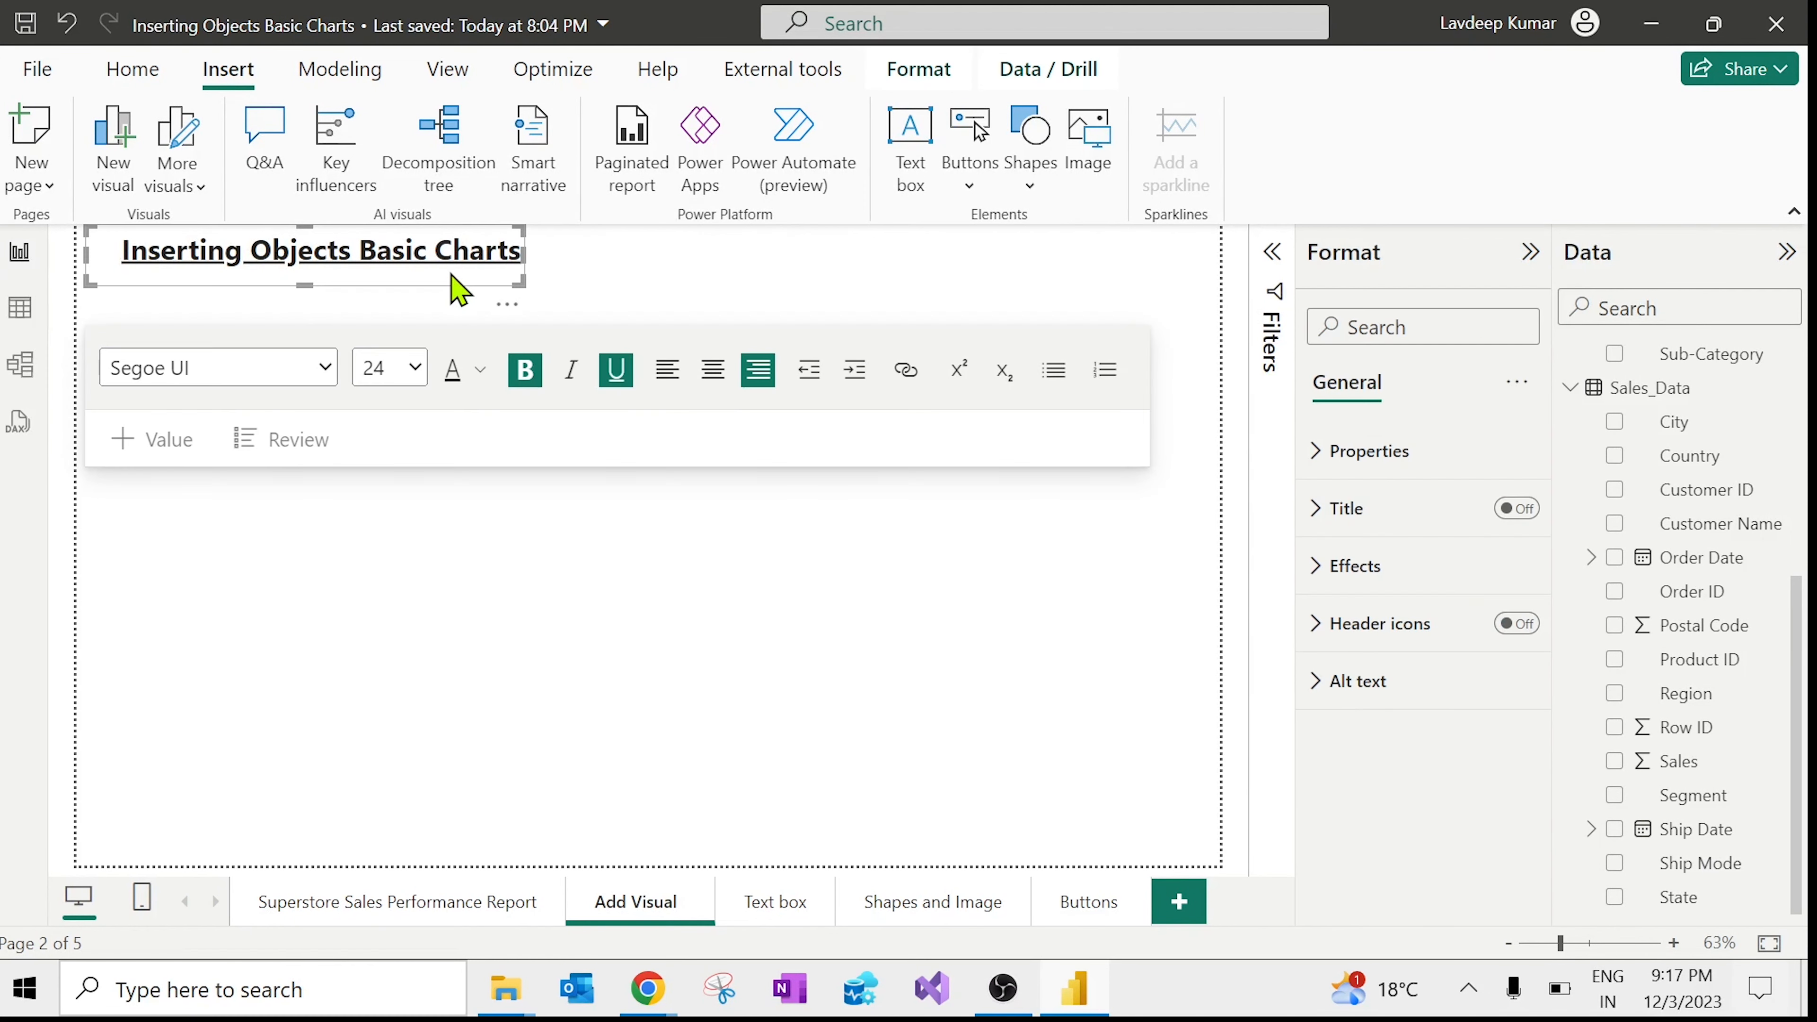
left_click(605, 279)
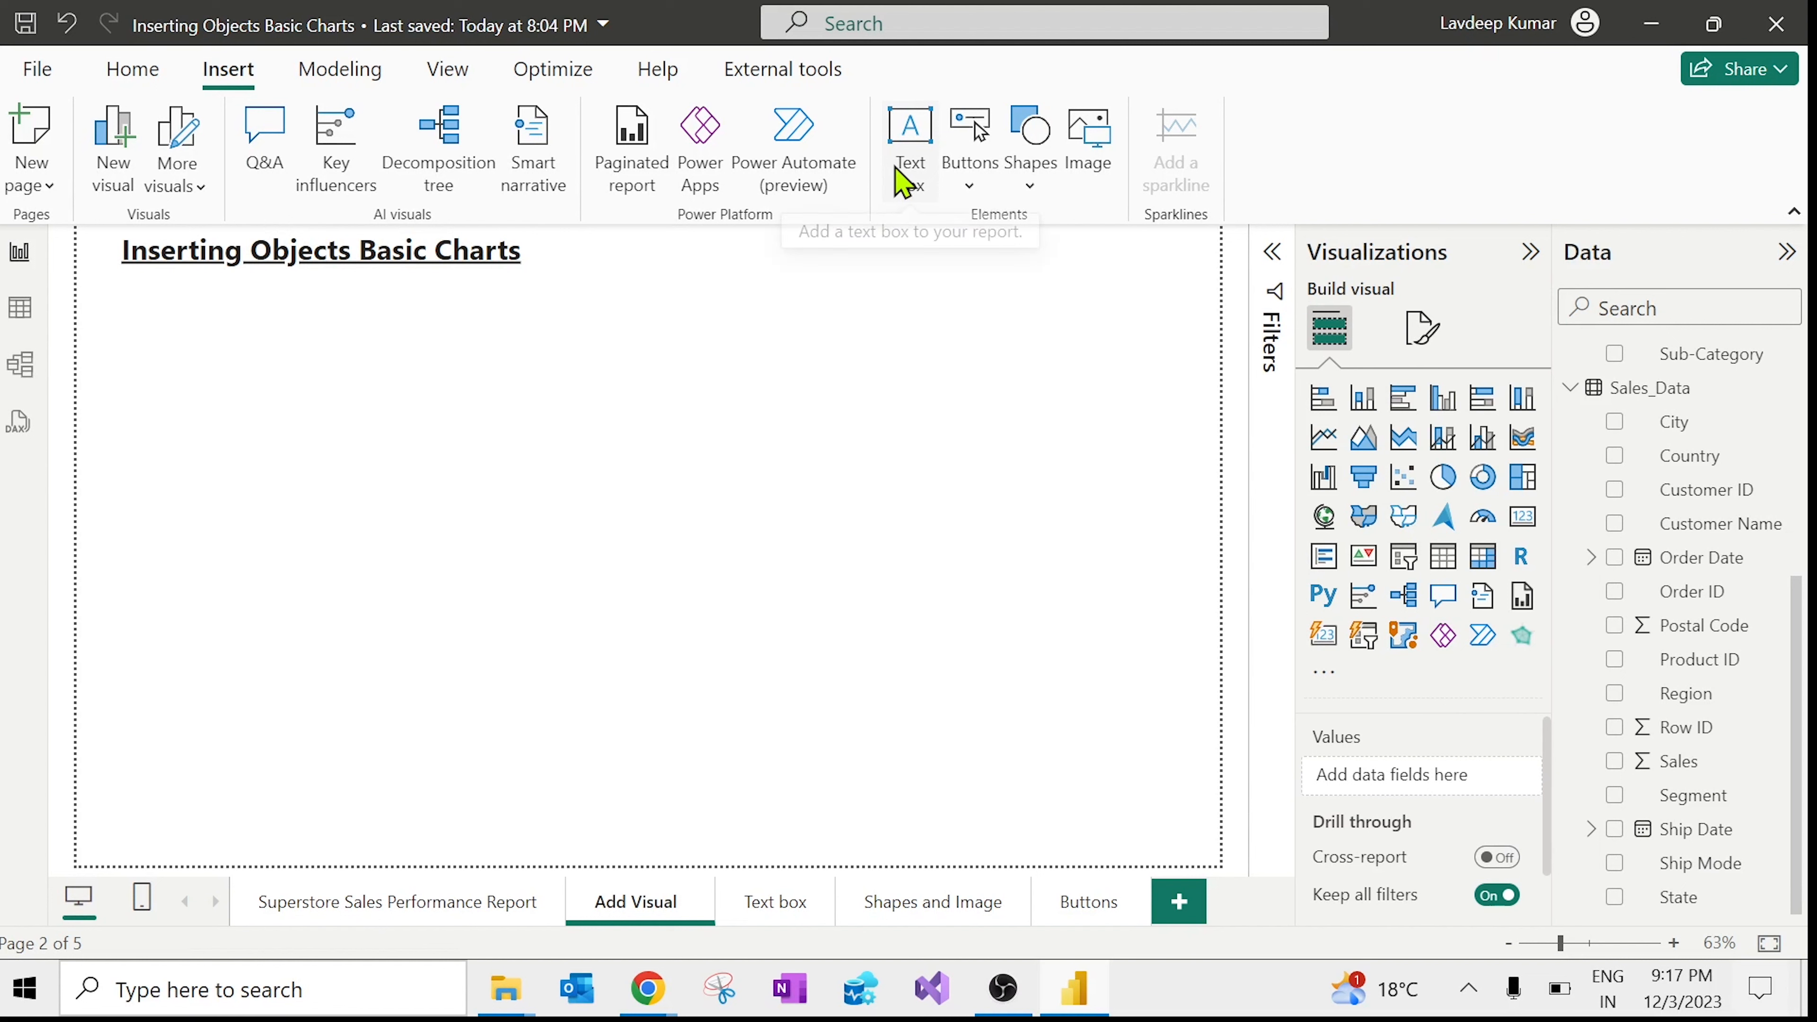
Step: Insert a blank button on the Add Visual page and move it into the empty area below the heading
left_click(967, 192)
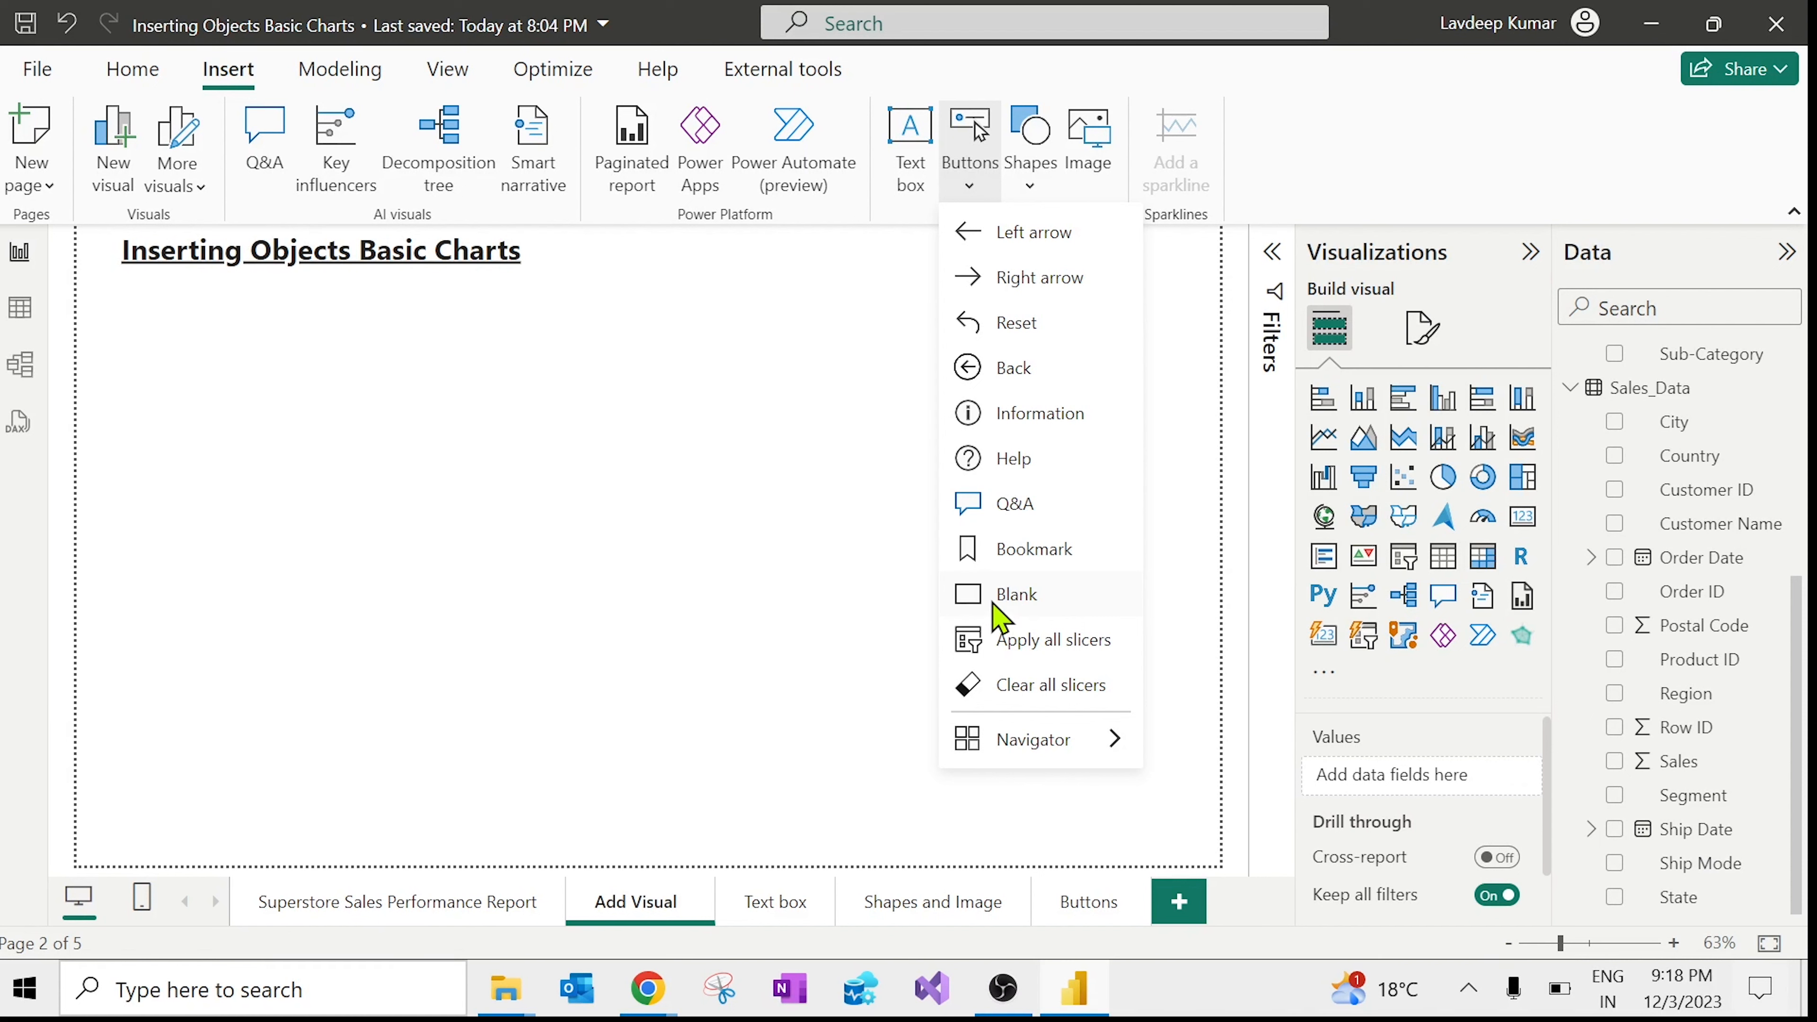
left_click(995, 605)
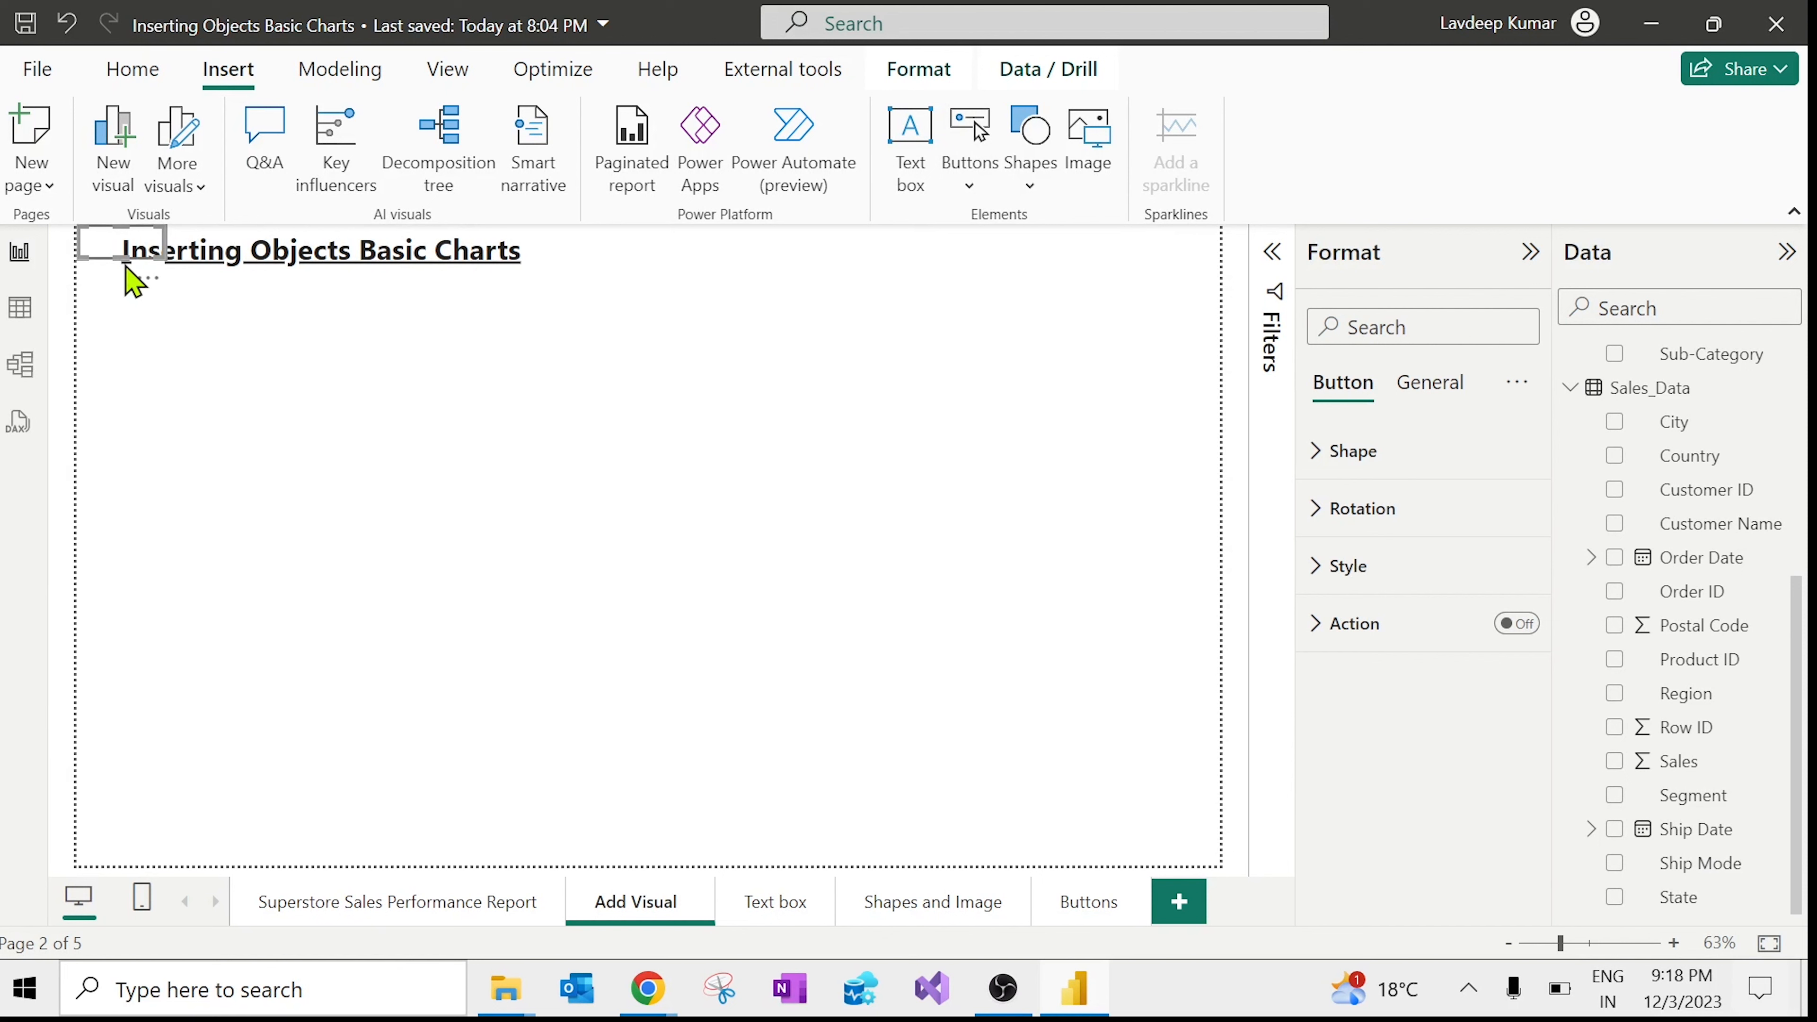
left_click_drag(124, 247, 338, 425)
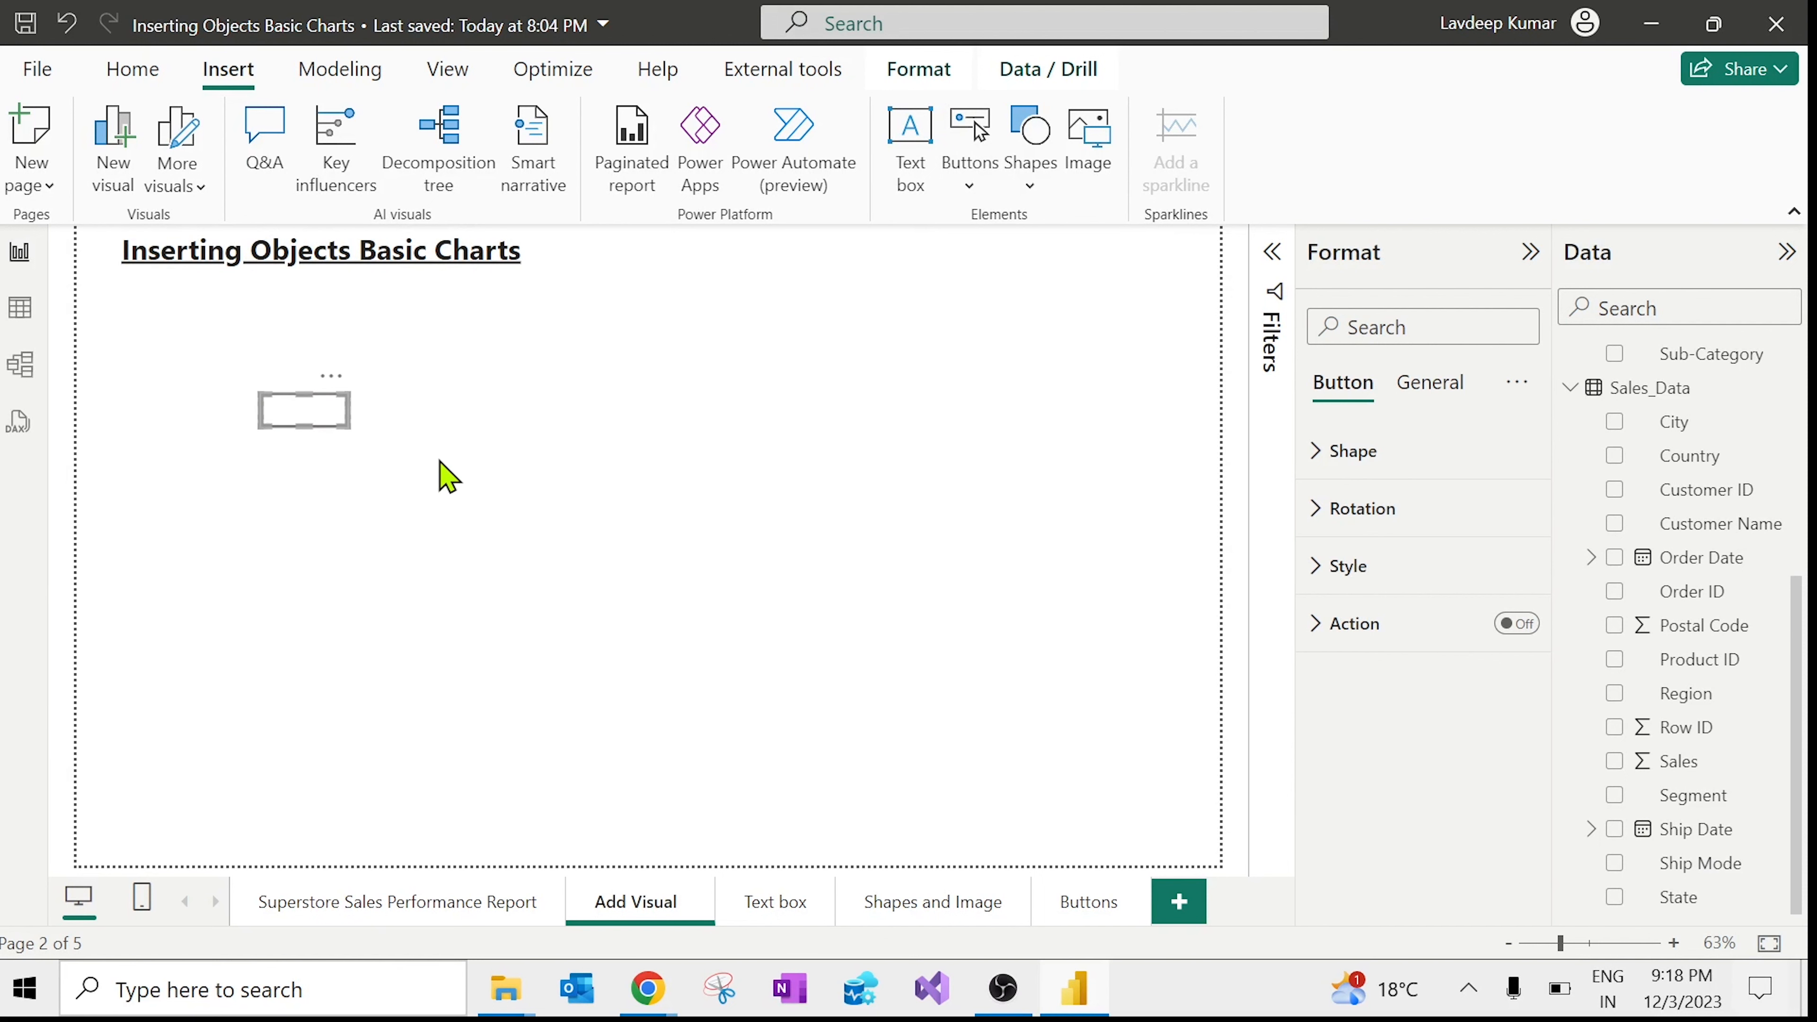
left_click(458, 481)
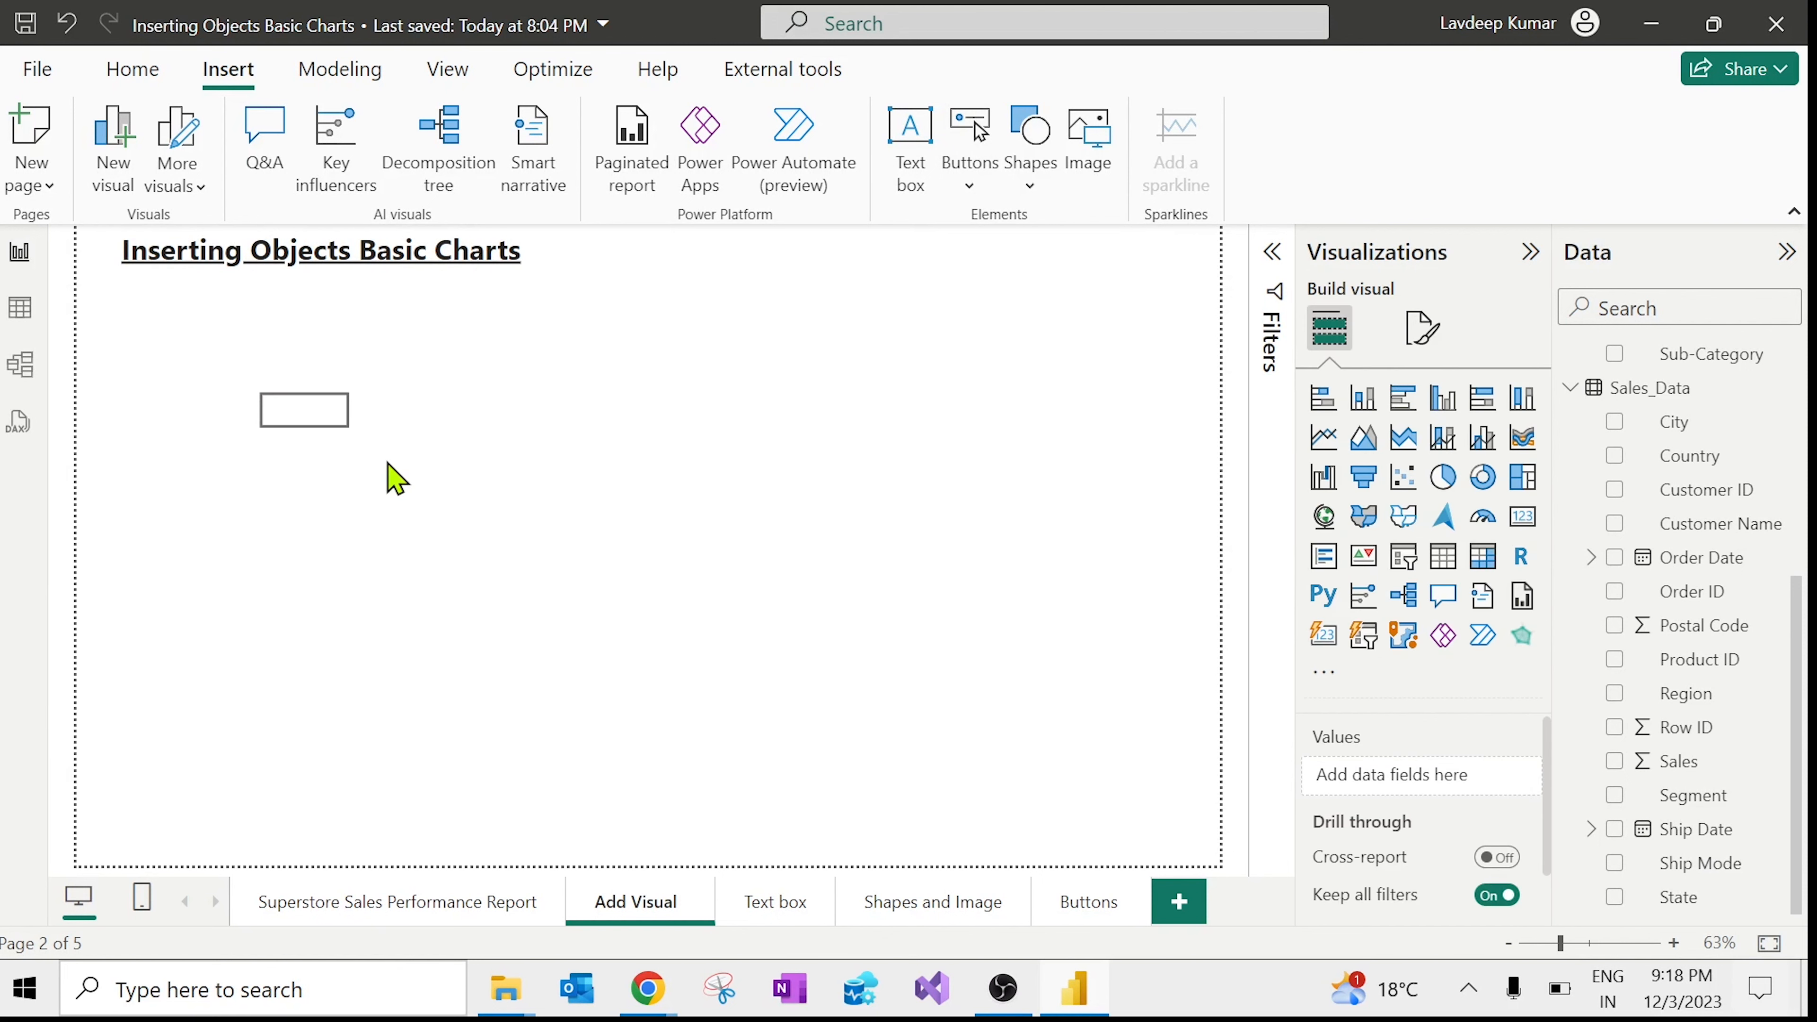
Step: Enlarge the blank button by stretching its lower-right corner outward
left_click(344, 429)
left_click_drag(344, 429, 411, 455)
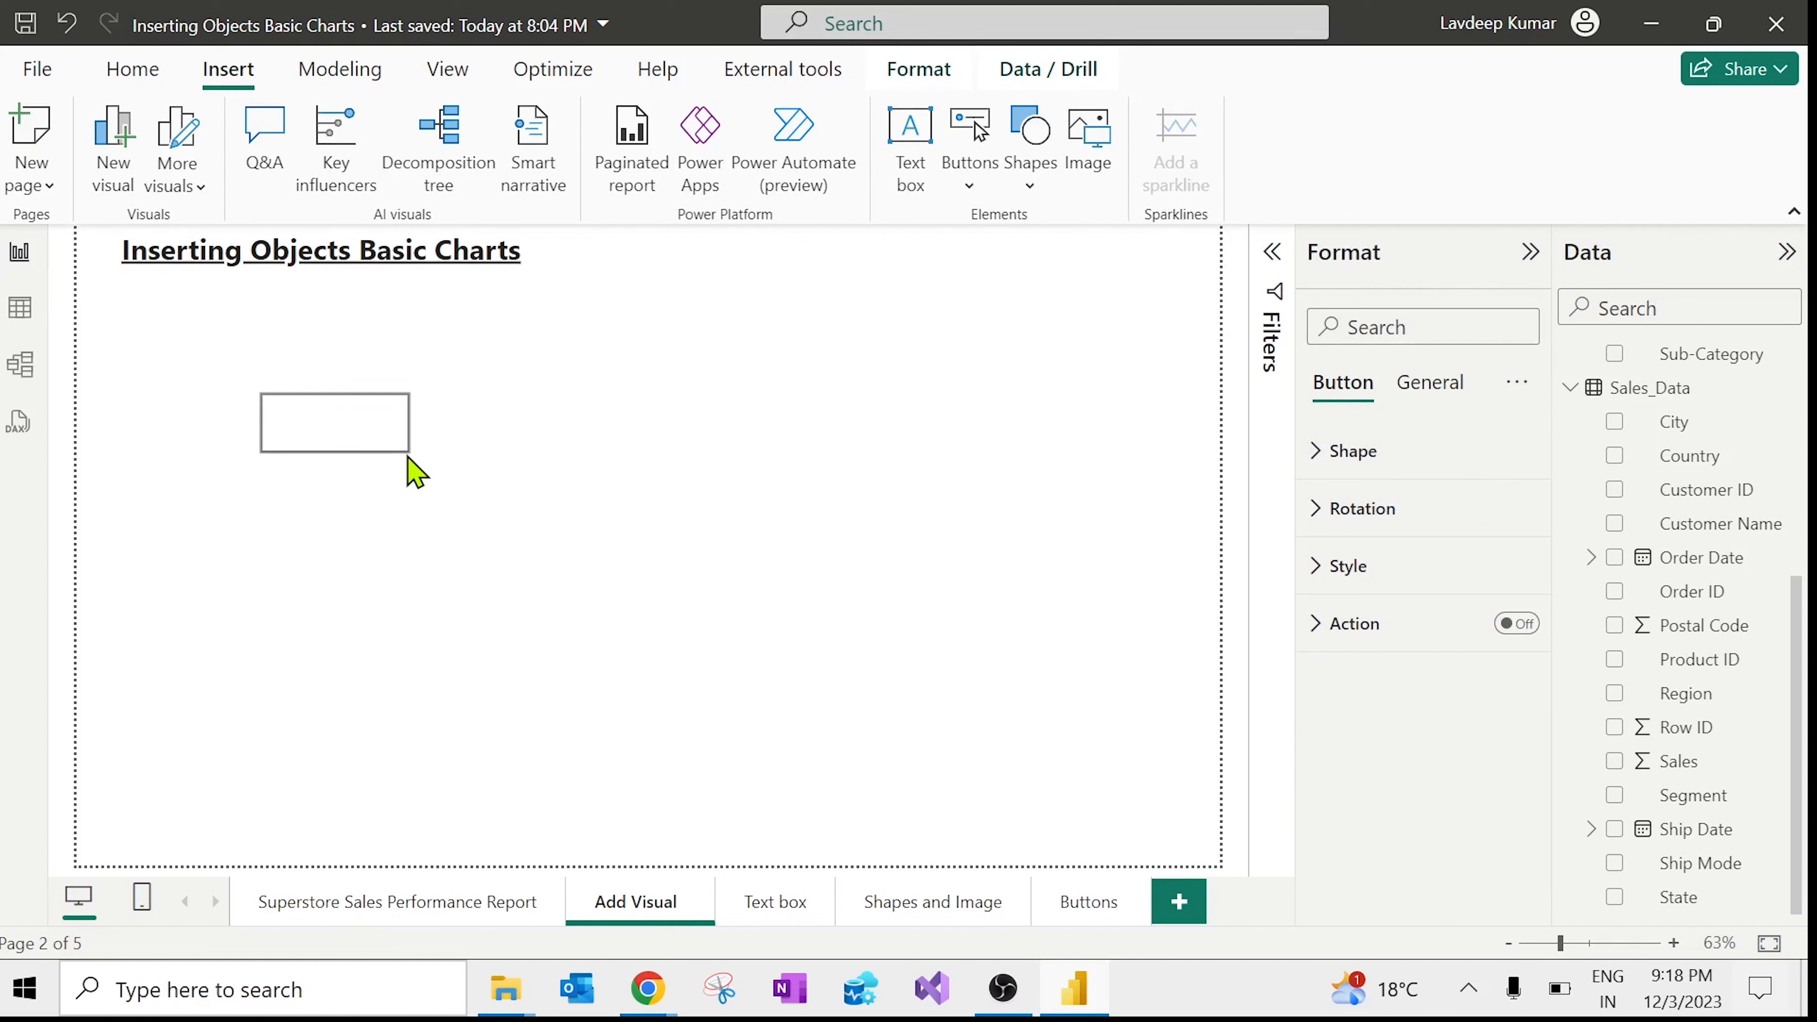
left_click(357, 588)
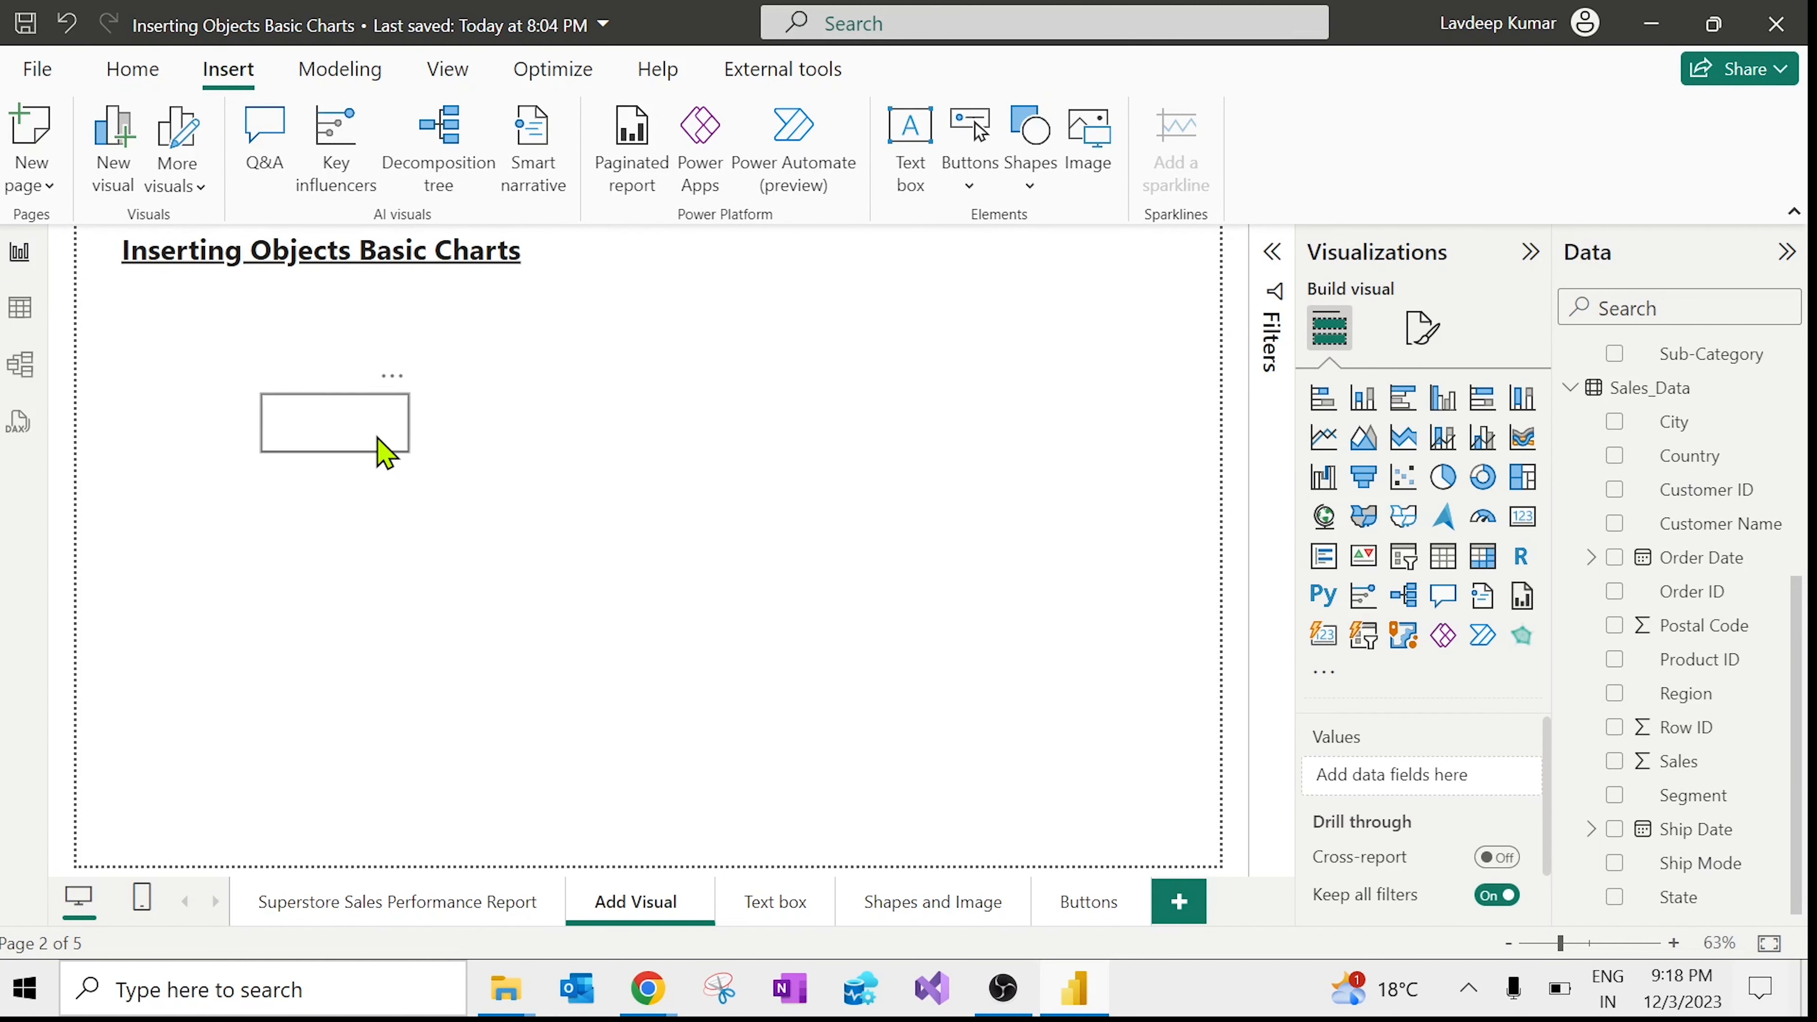
left_click(385, 454)
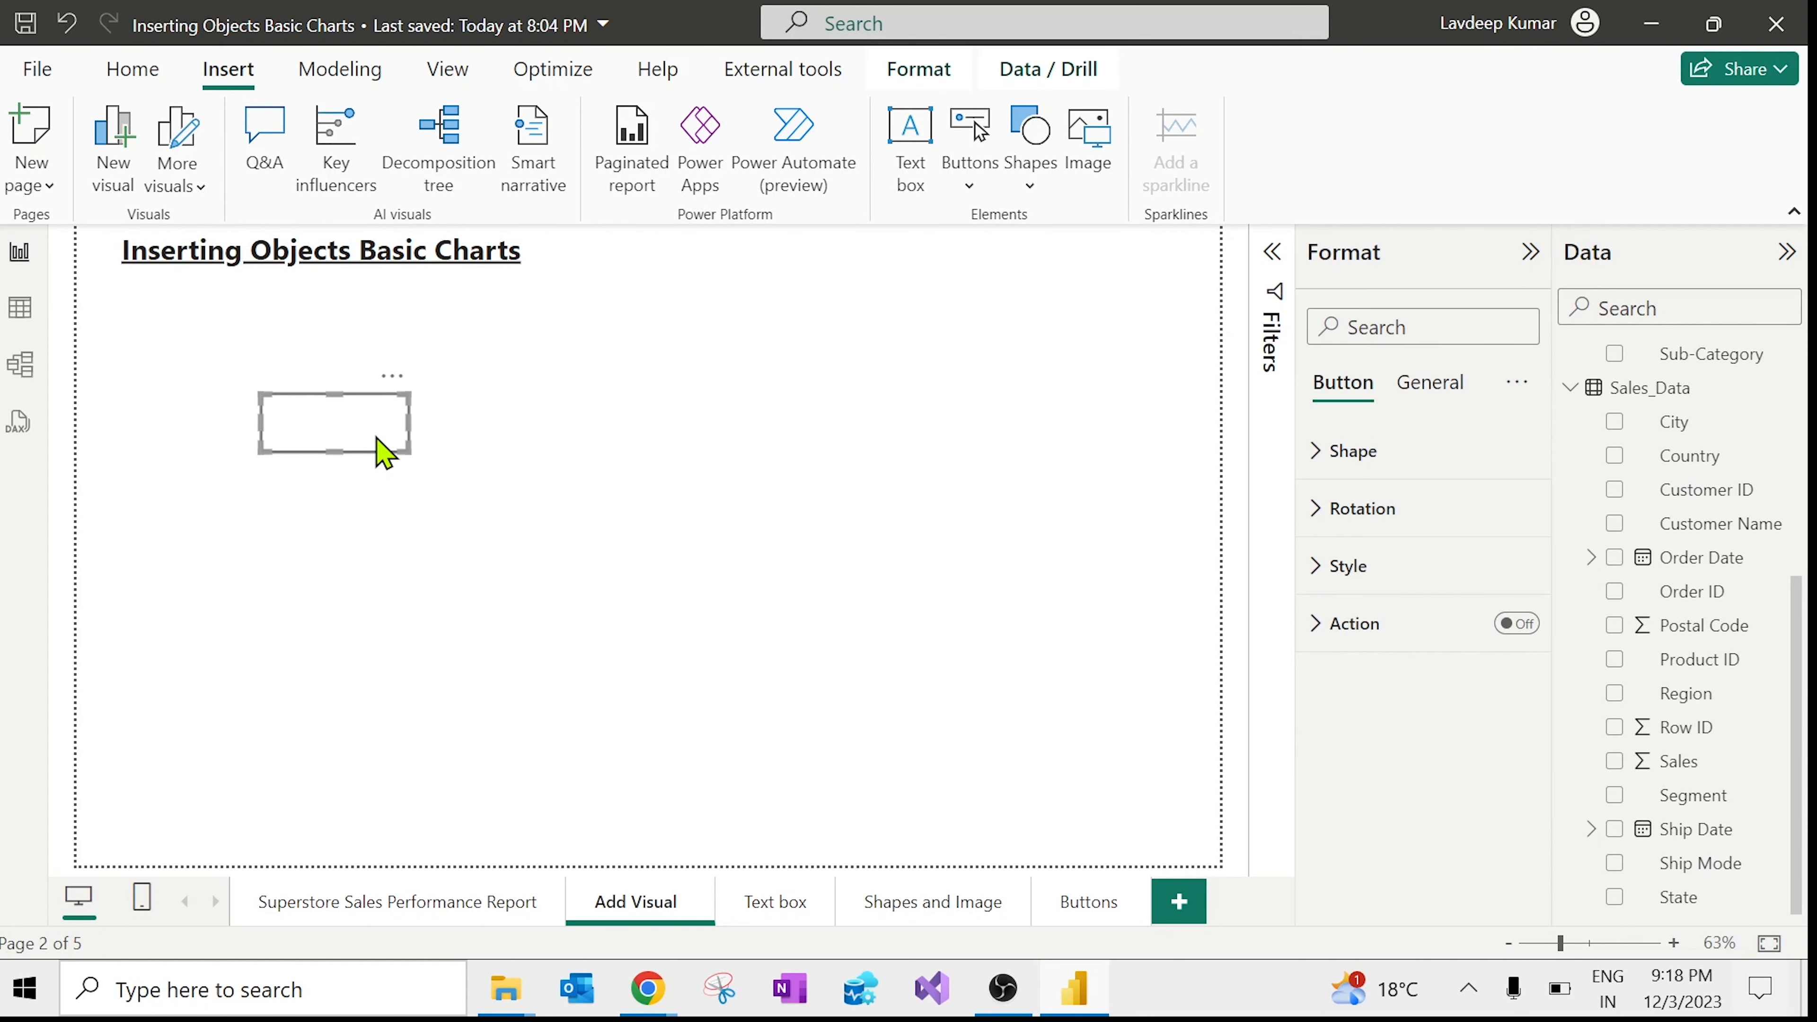
left_click(434, 532)
left_click(356, 441)
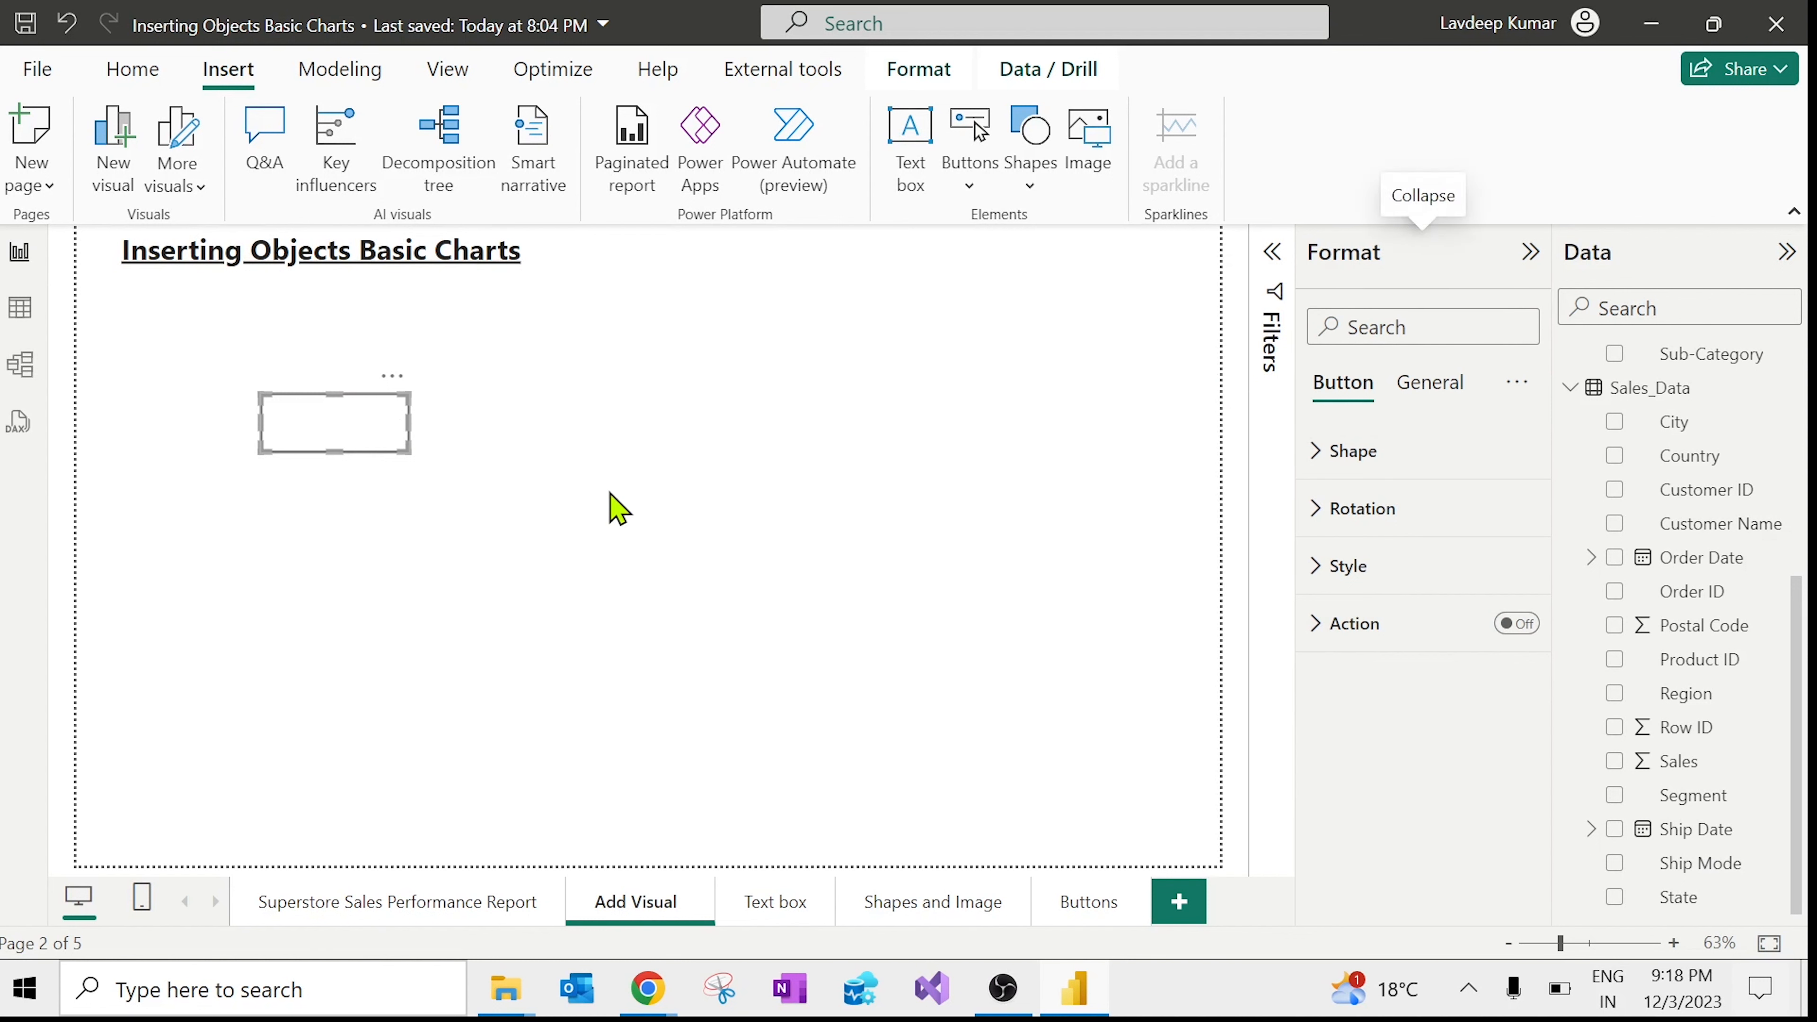
left_click(423, 432)
left_click(377, 418)
left_click(831, 520)
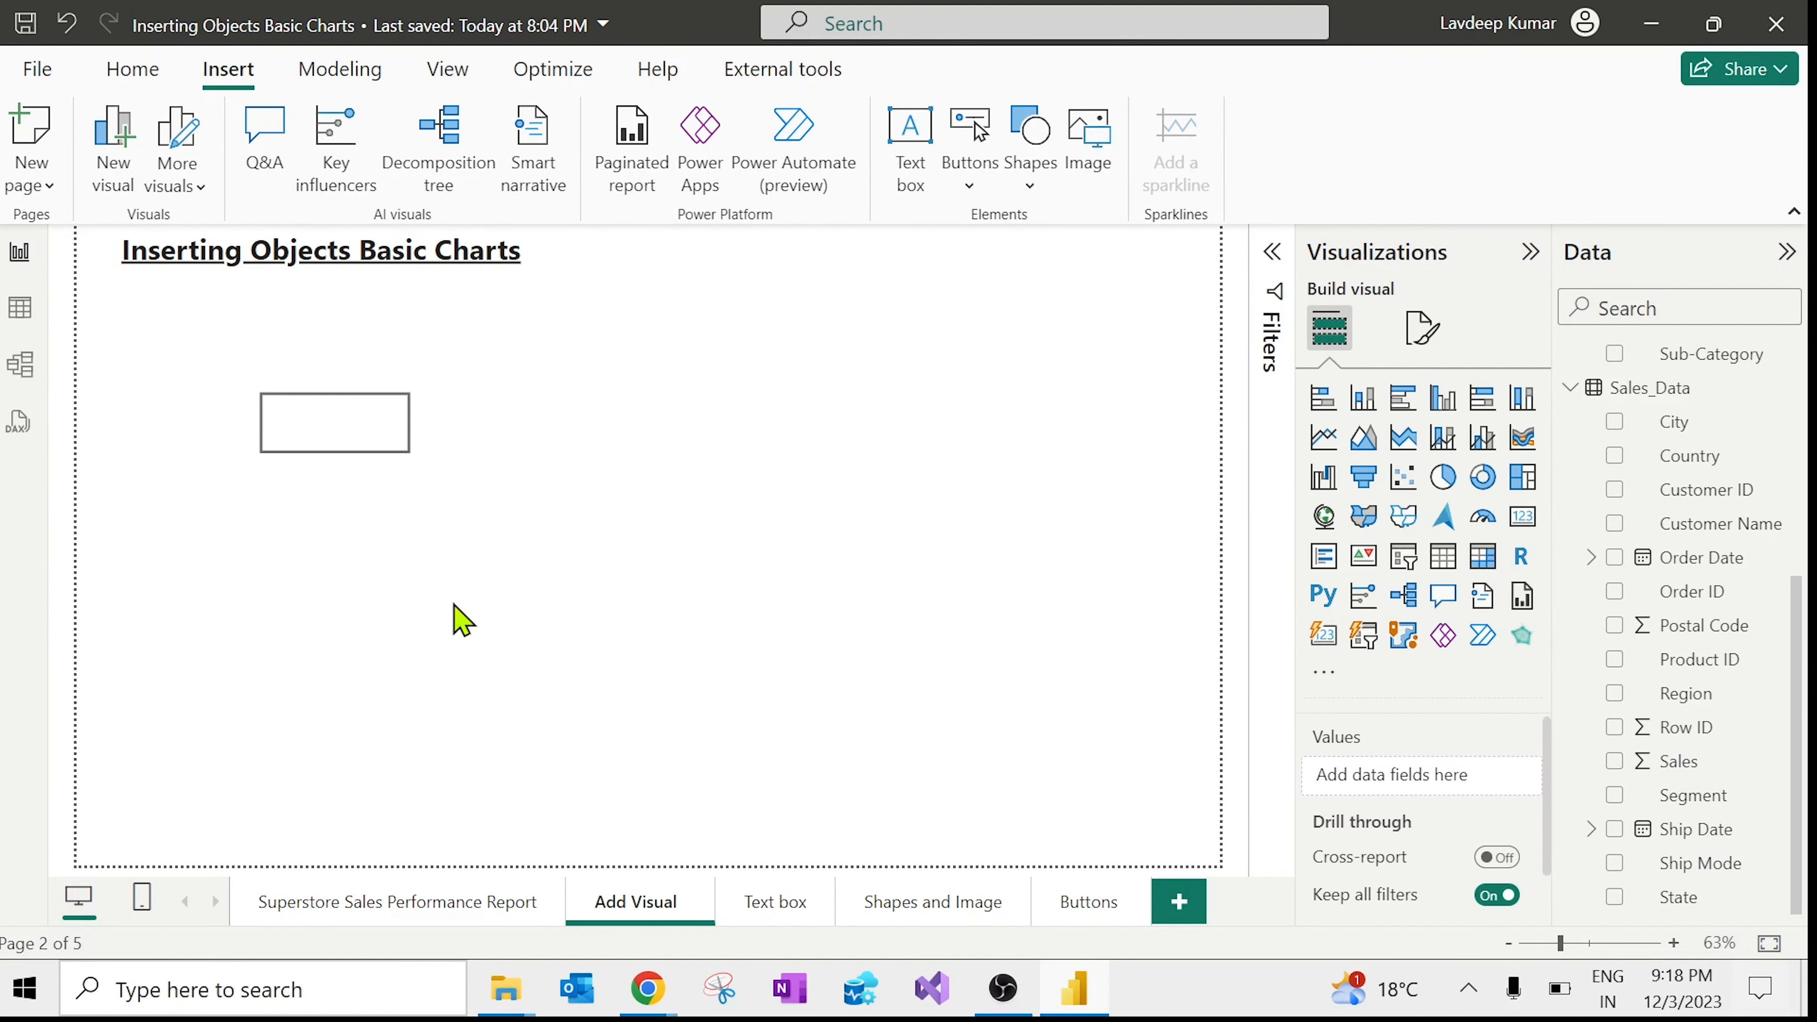
left_click(379, 453)
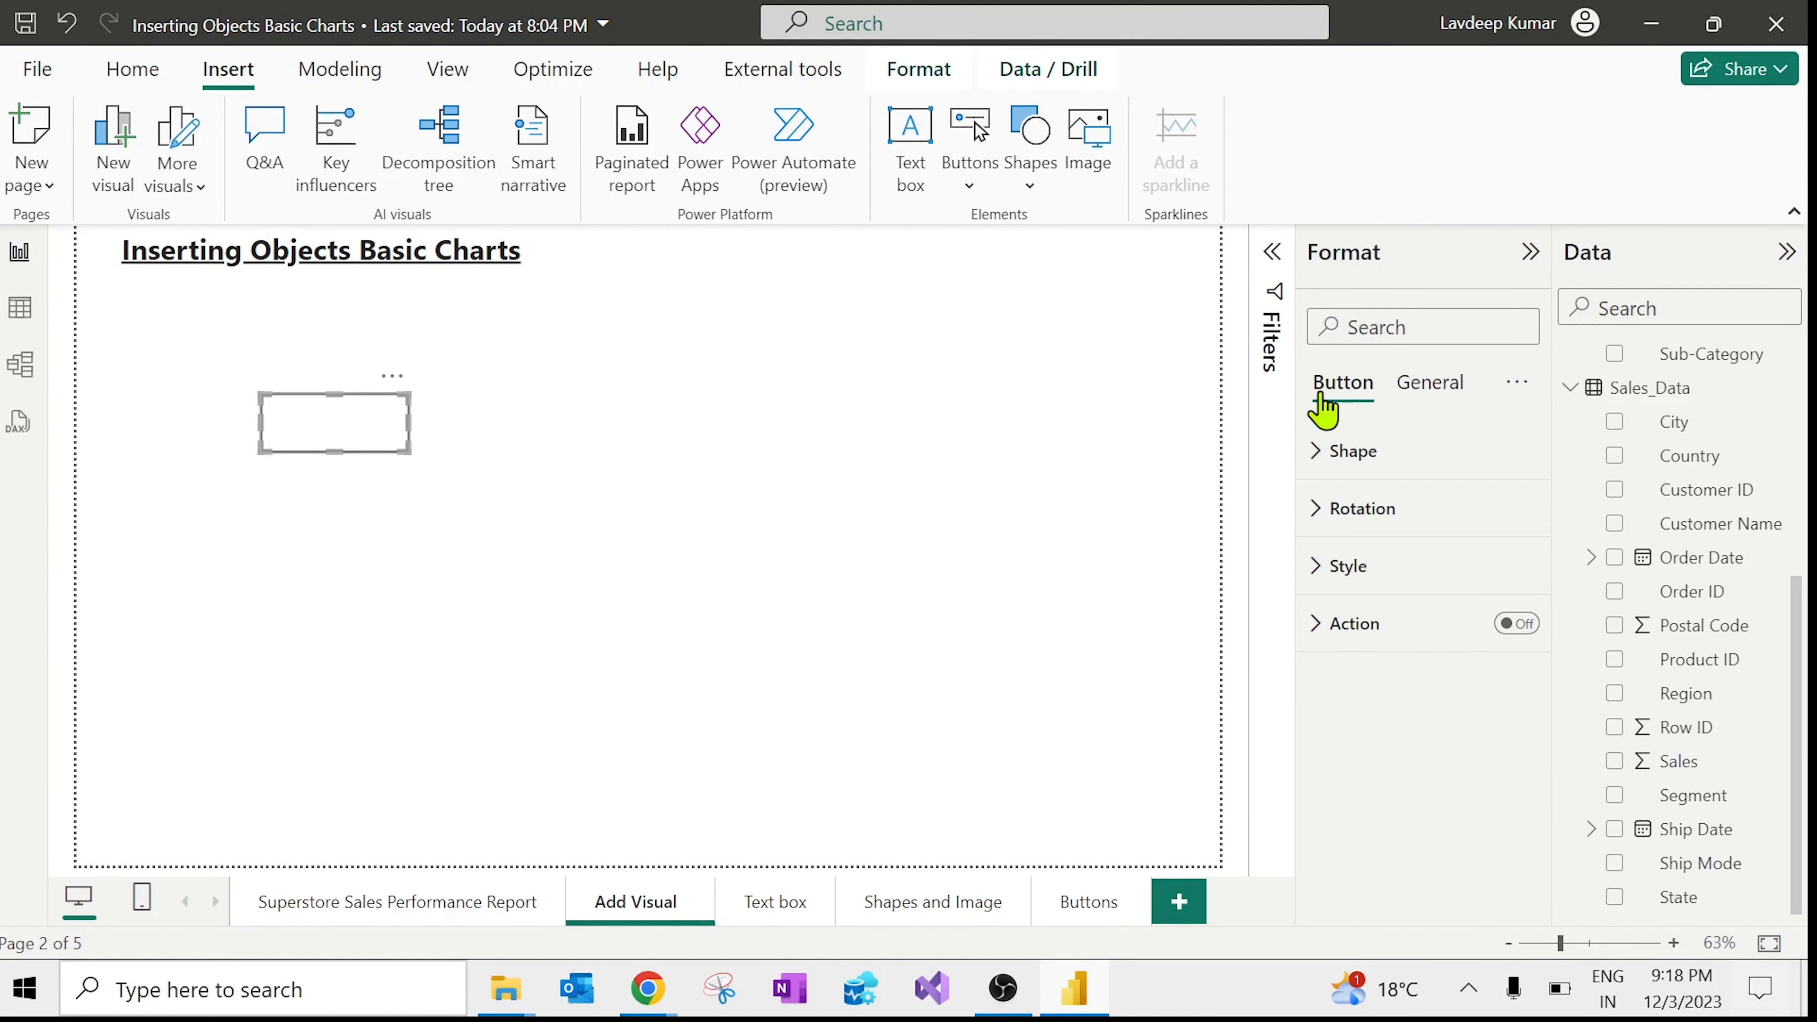
left_click(1531, 254)
left_click(469, 467)
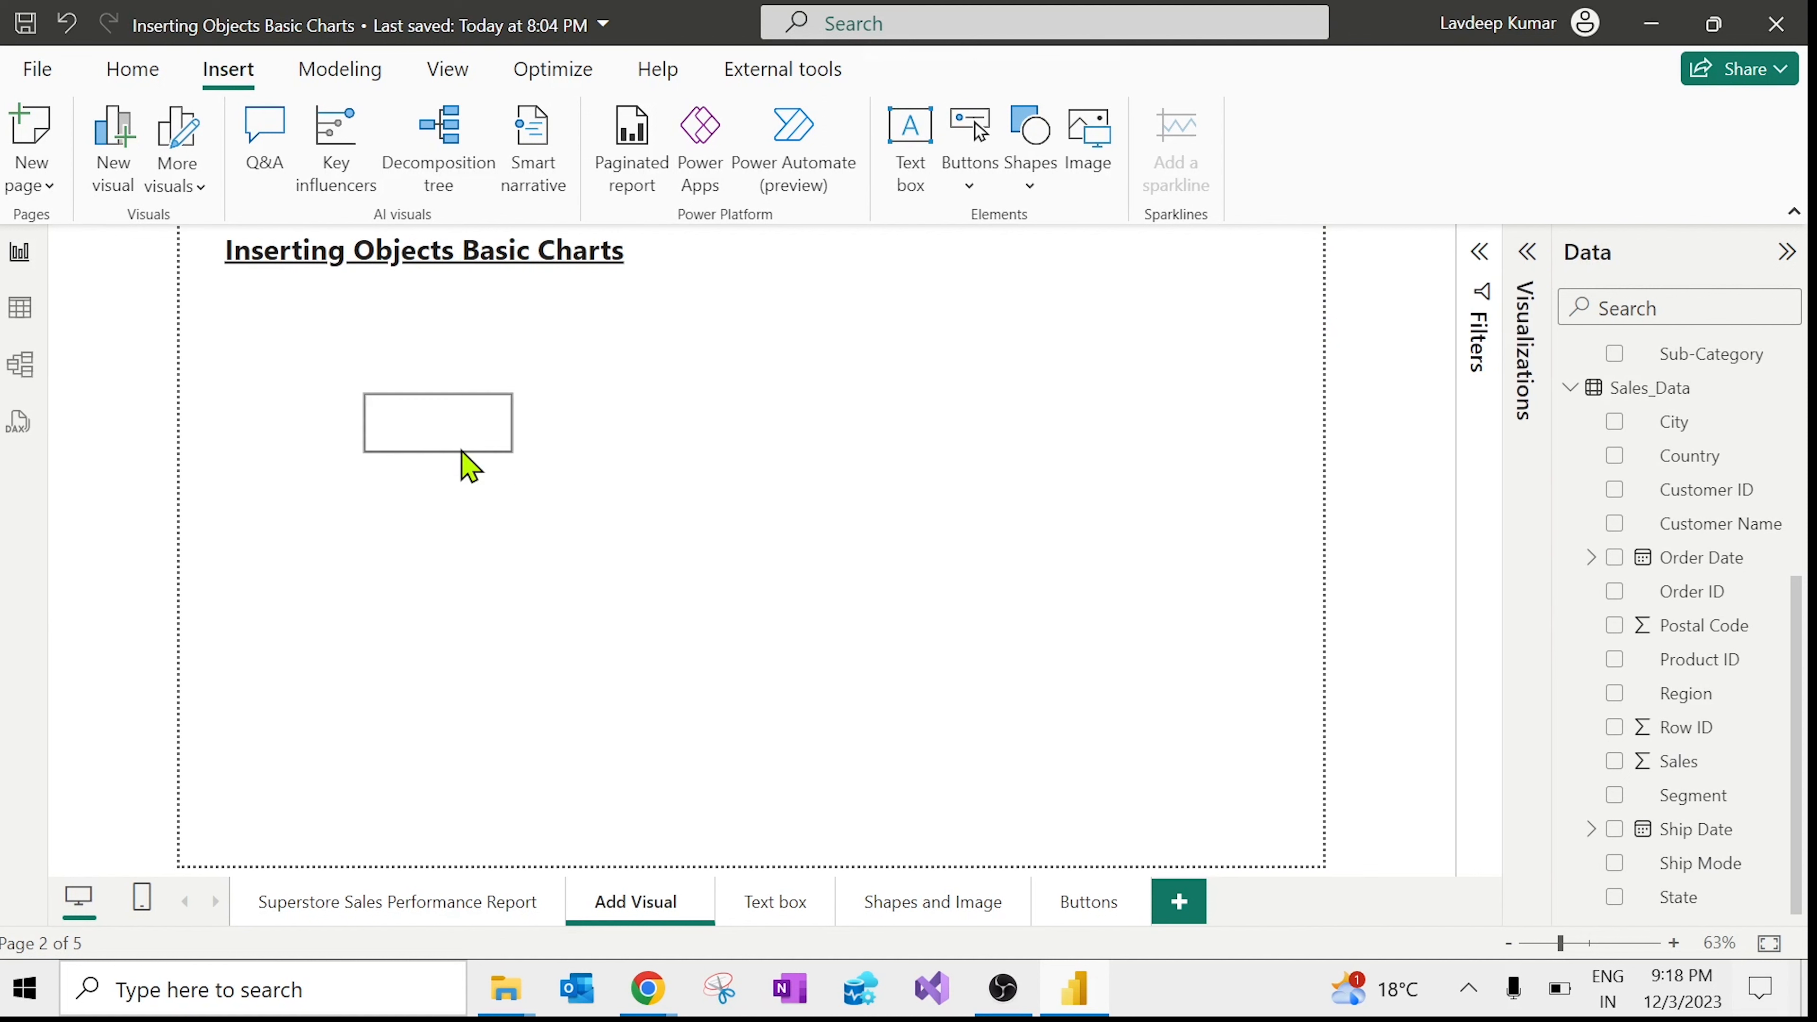
left_click(405, 427)
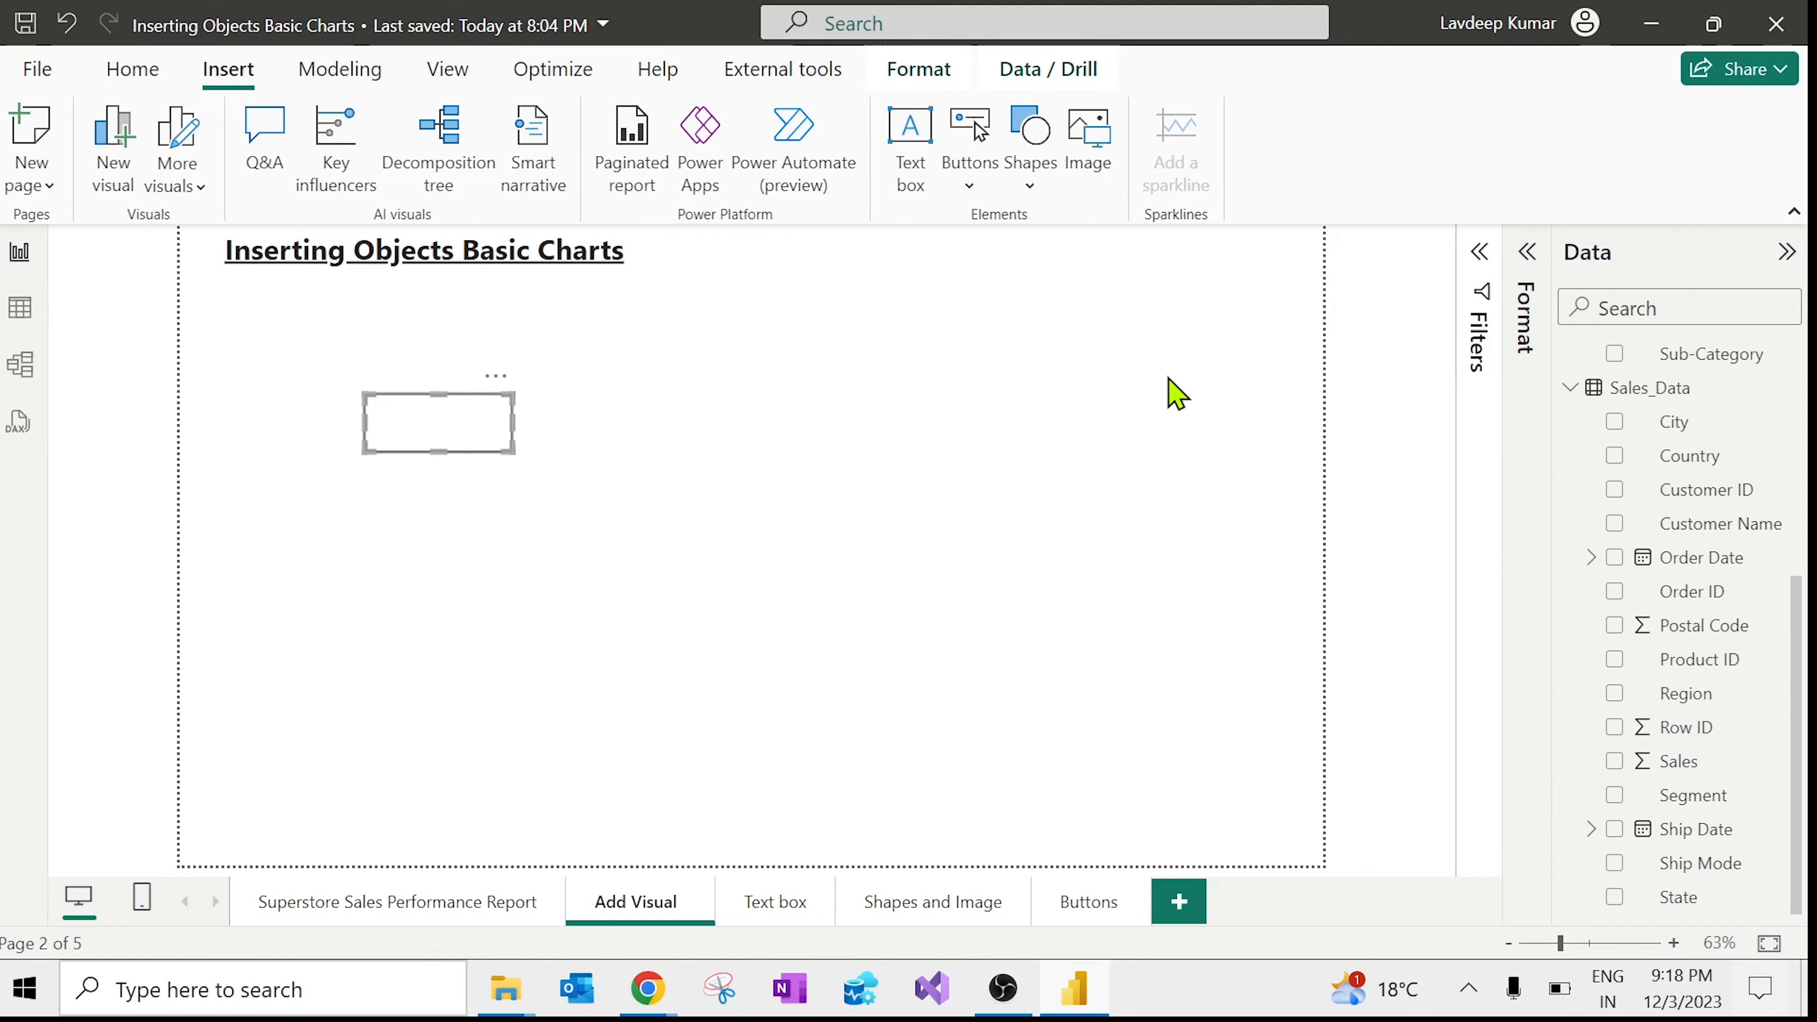
left_click(1528, 252)
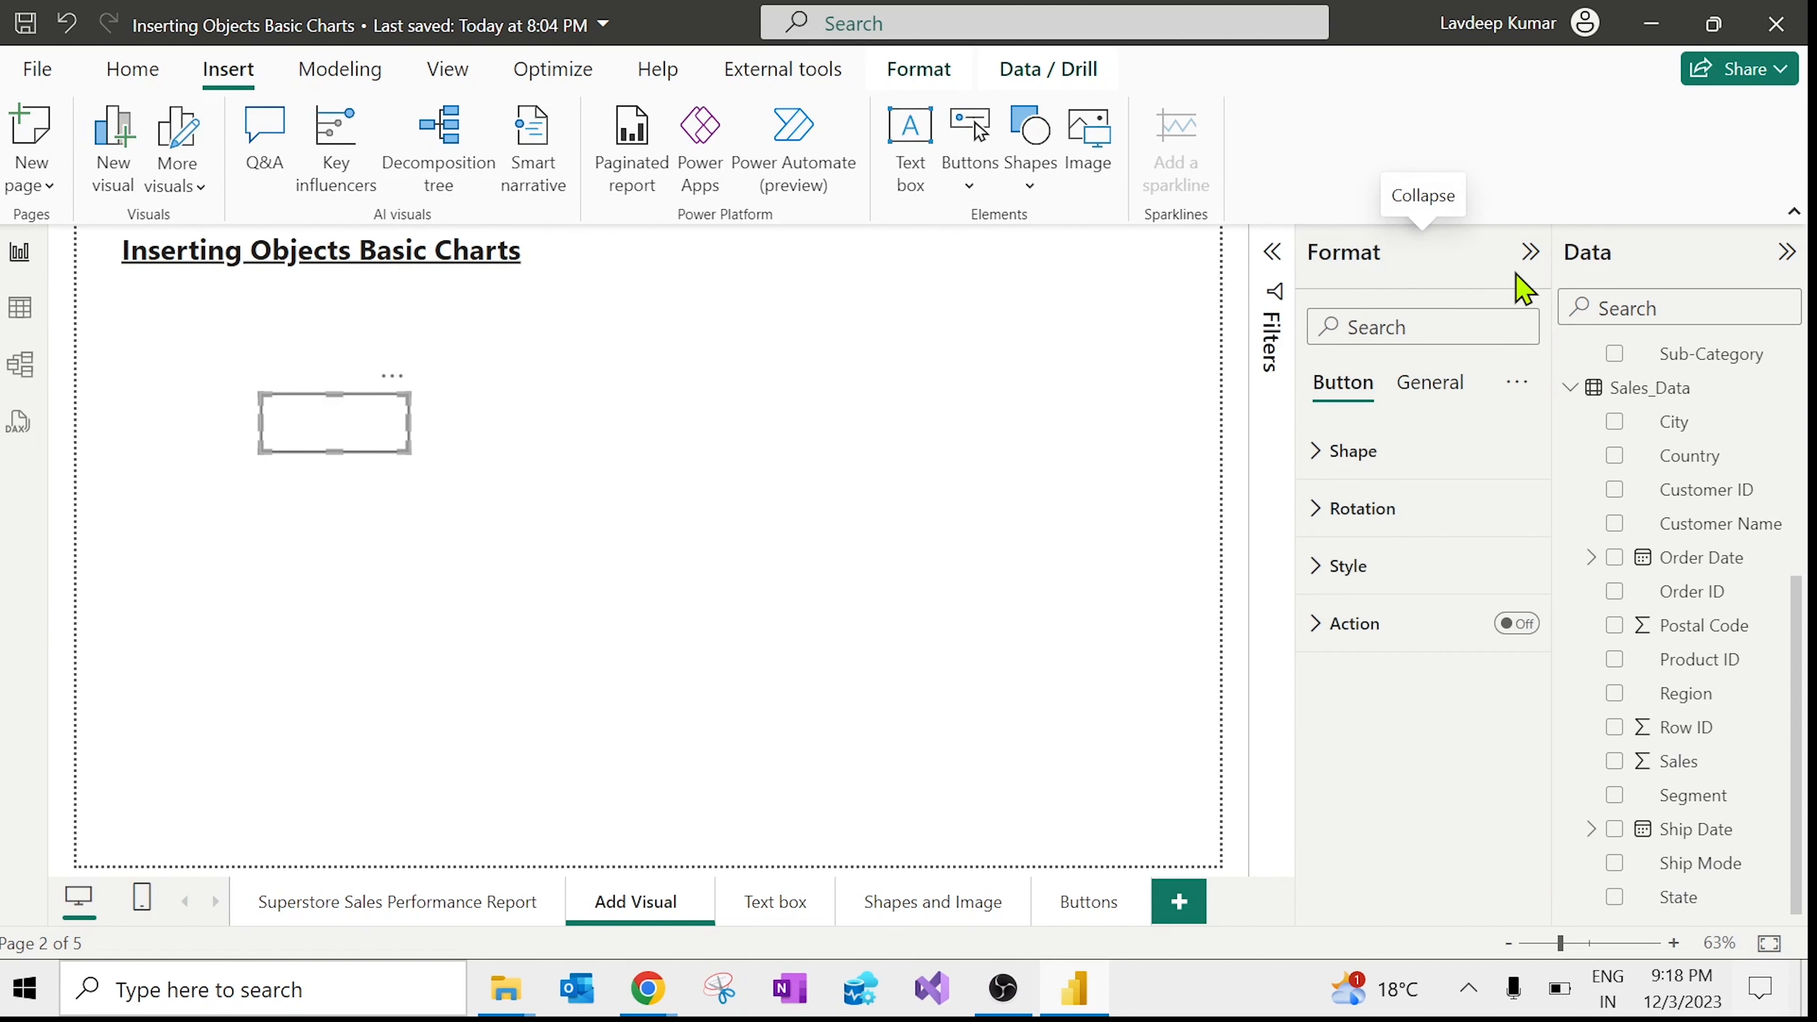
left_click(458, 562)
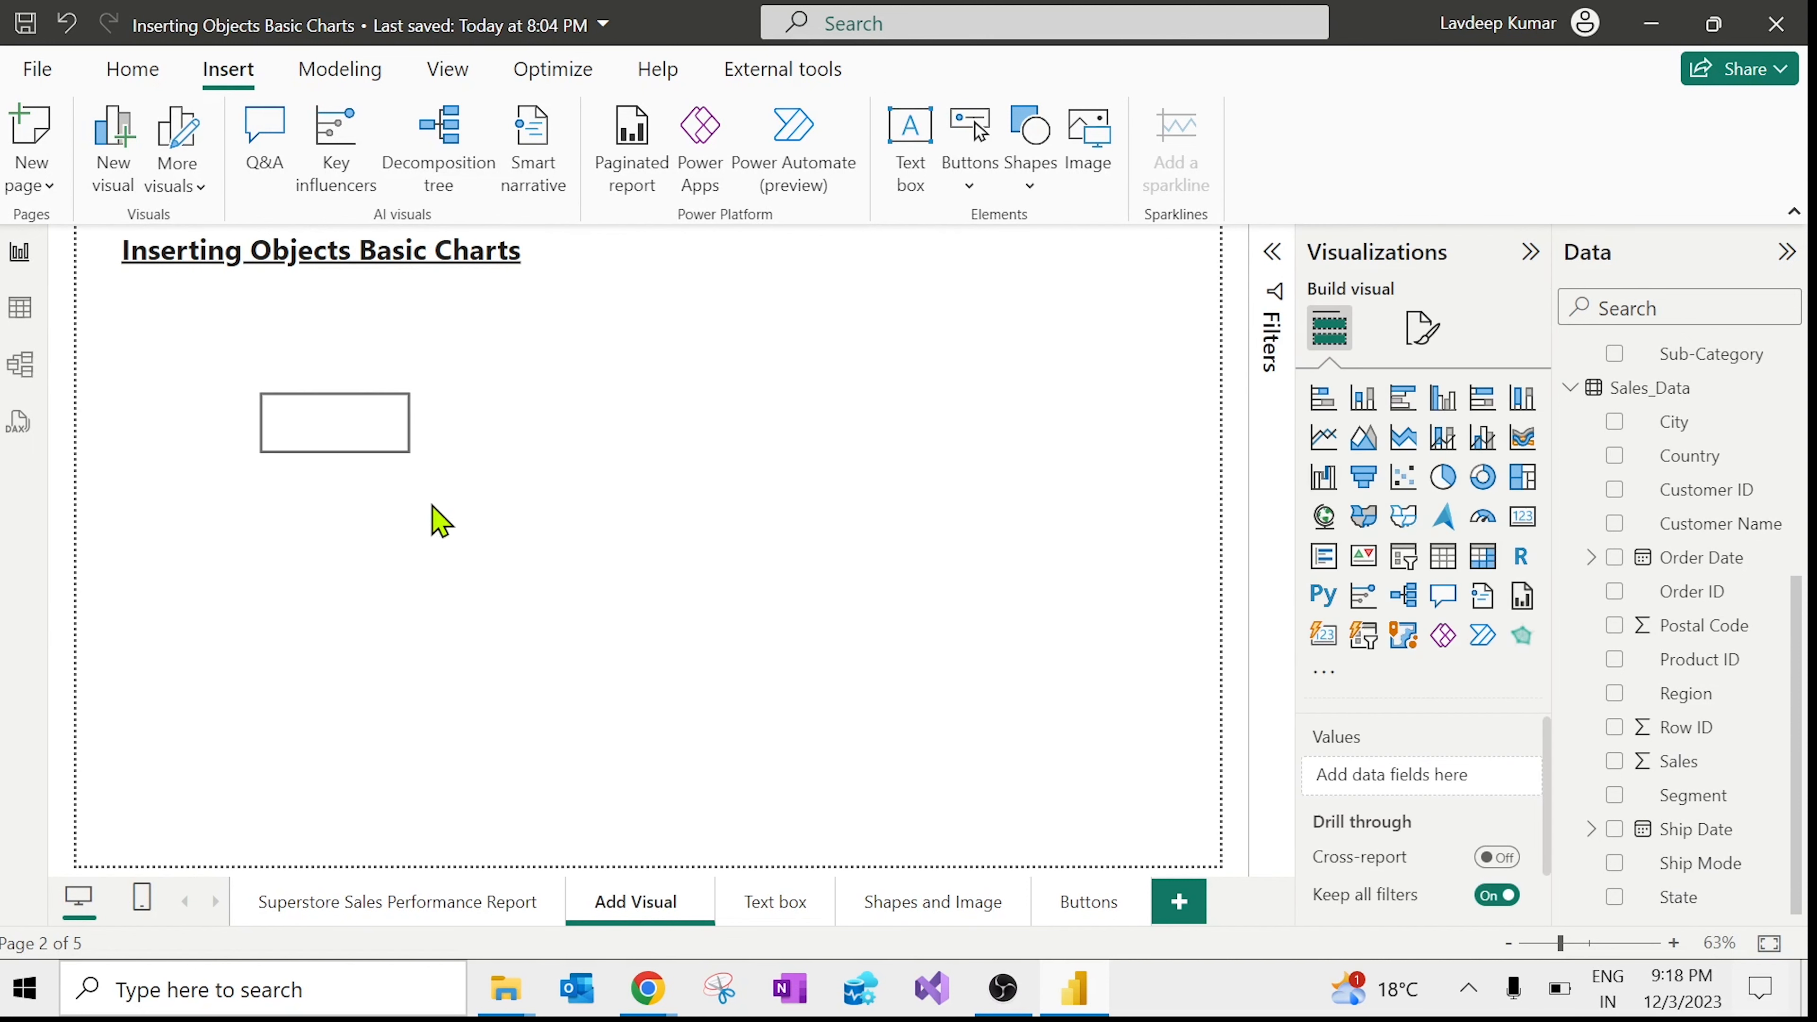
left_click(371, 415)
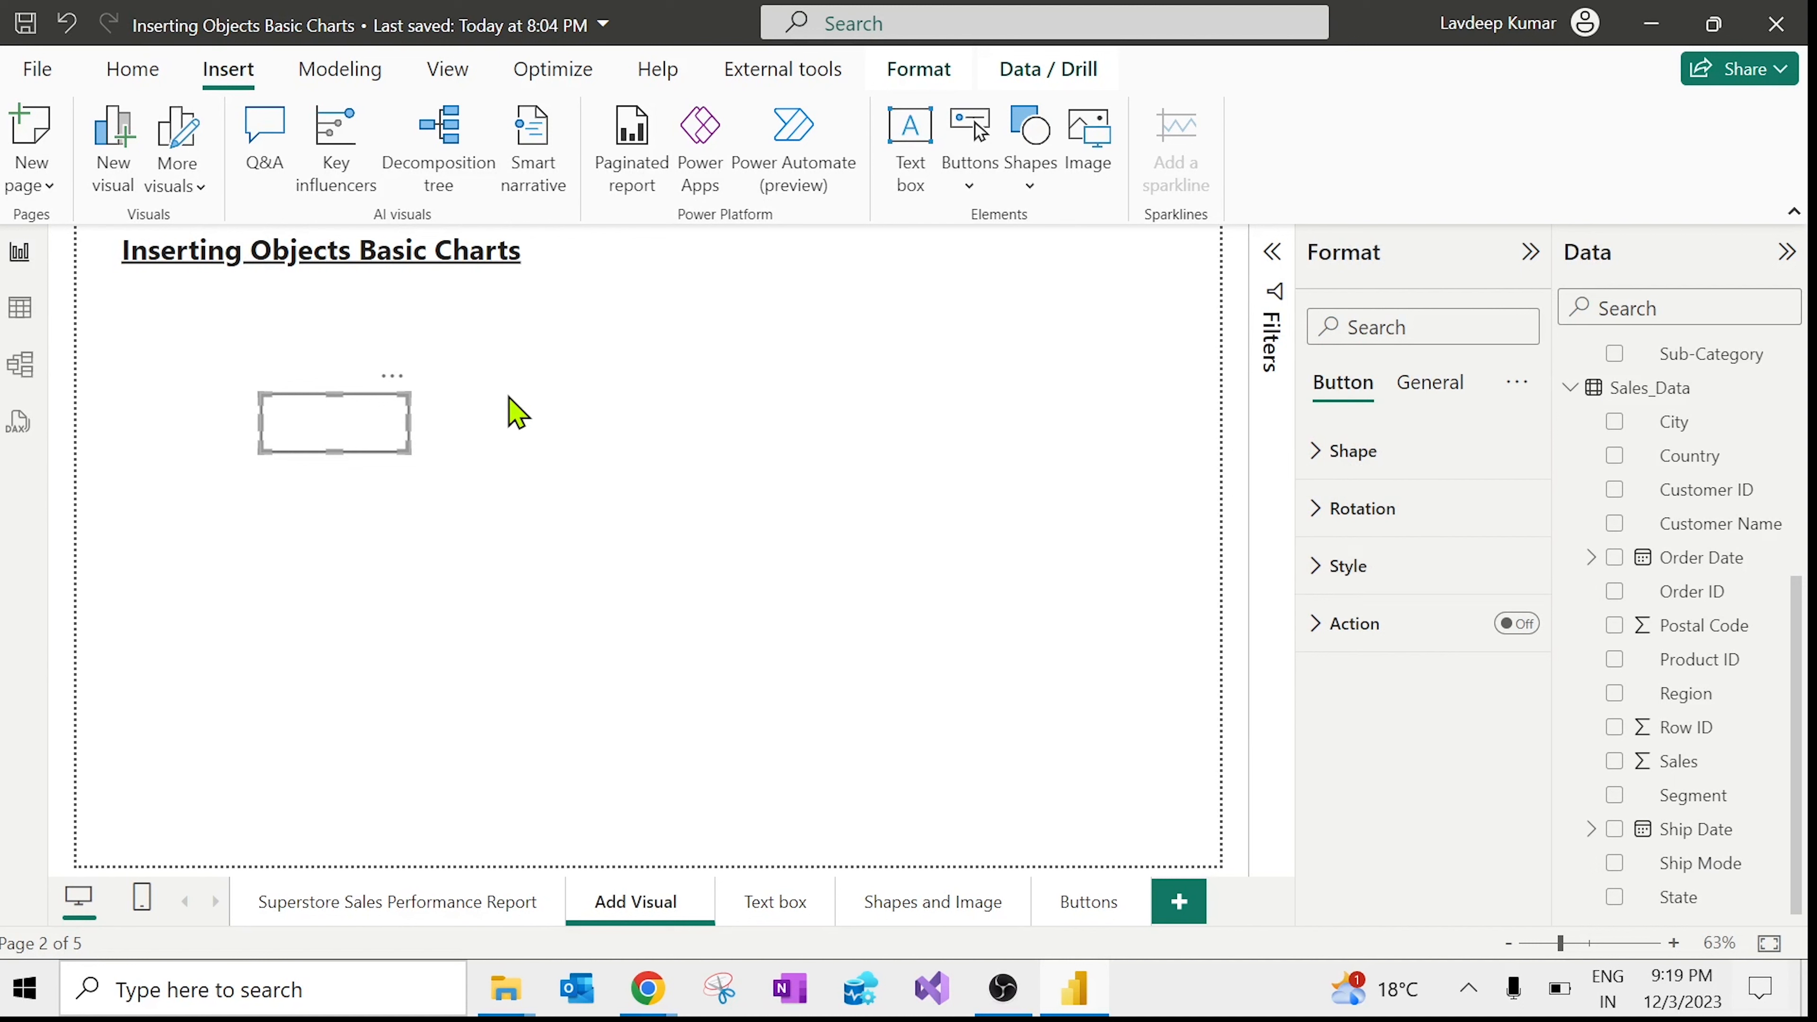
left_click(483, 571)
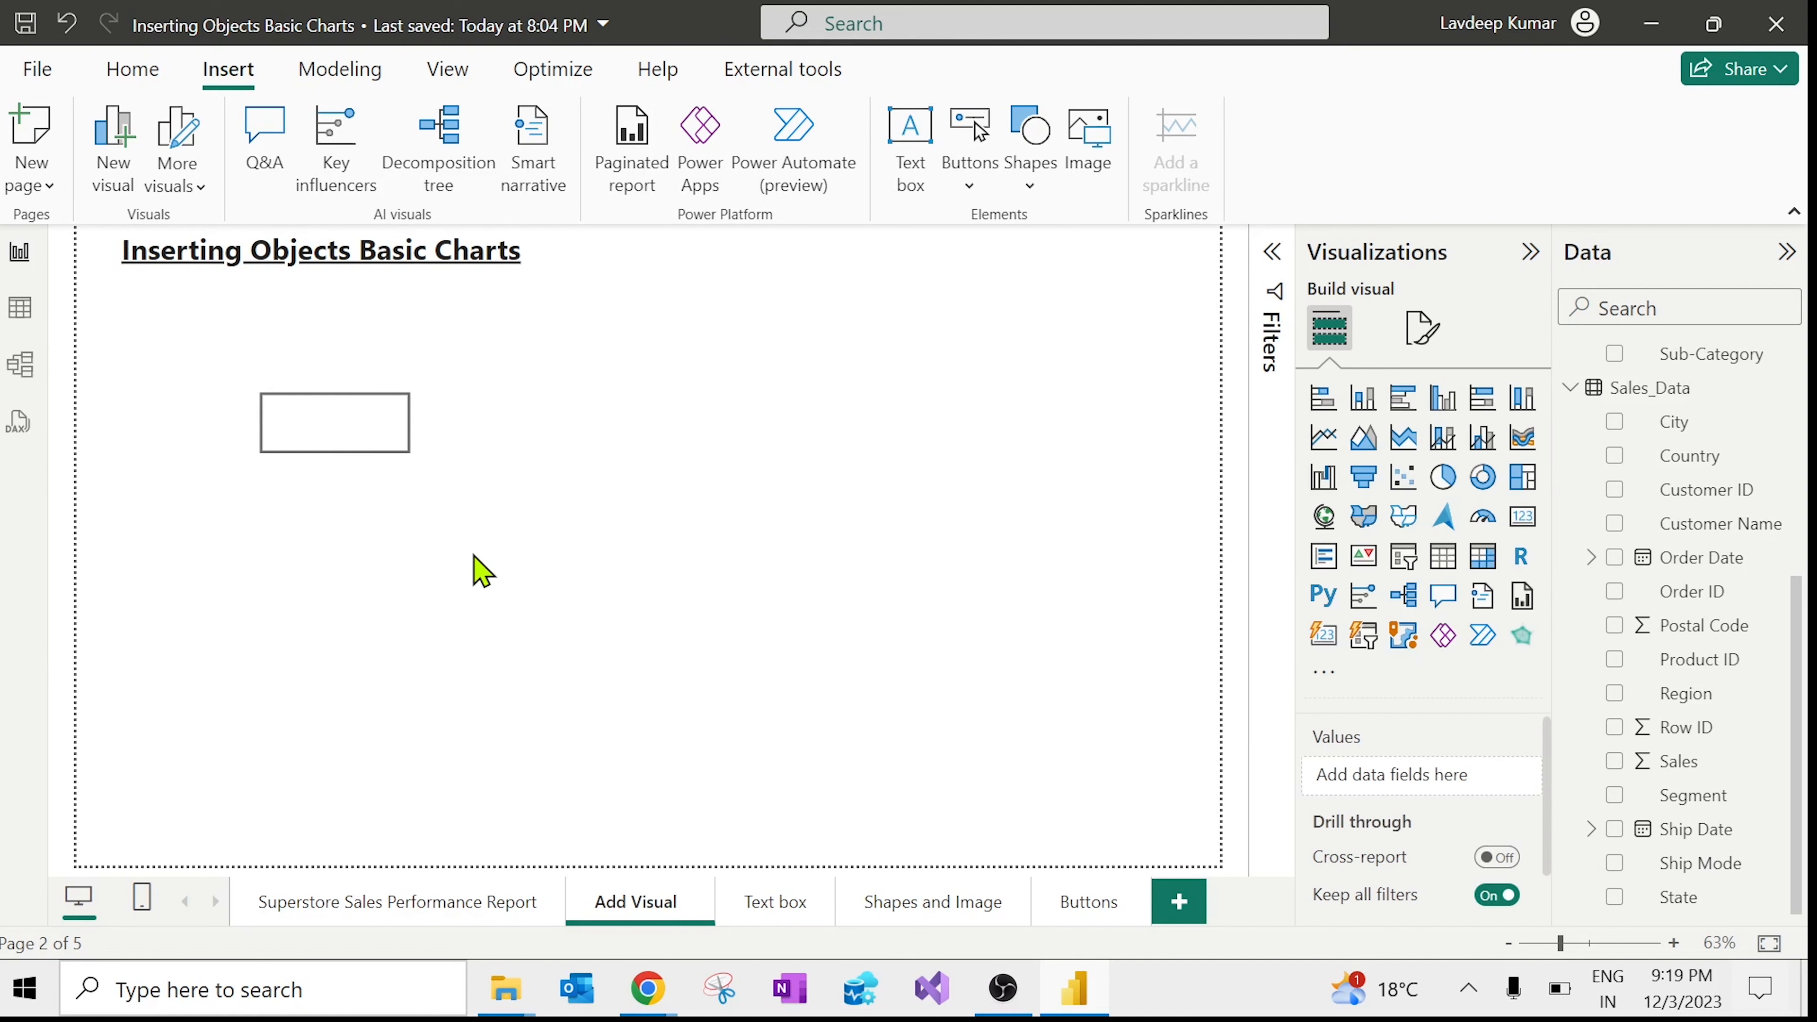
Step: Turn on the blank button's text for the default state and set it to "Home"
left_click(364, 446)
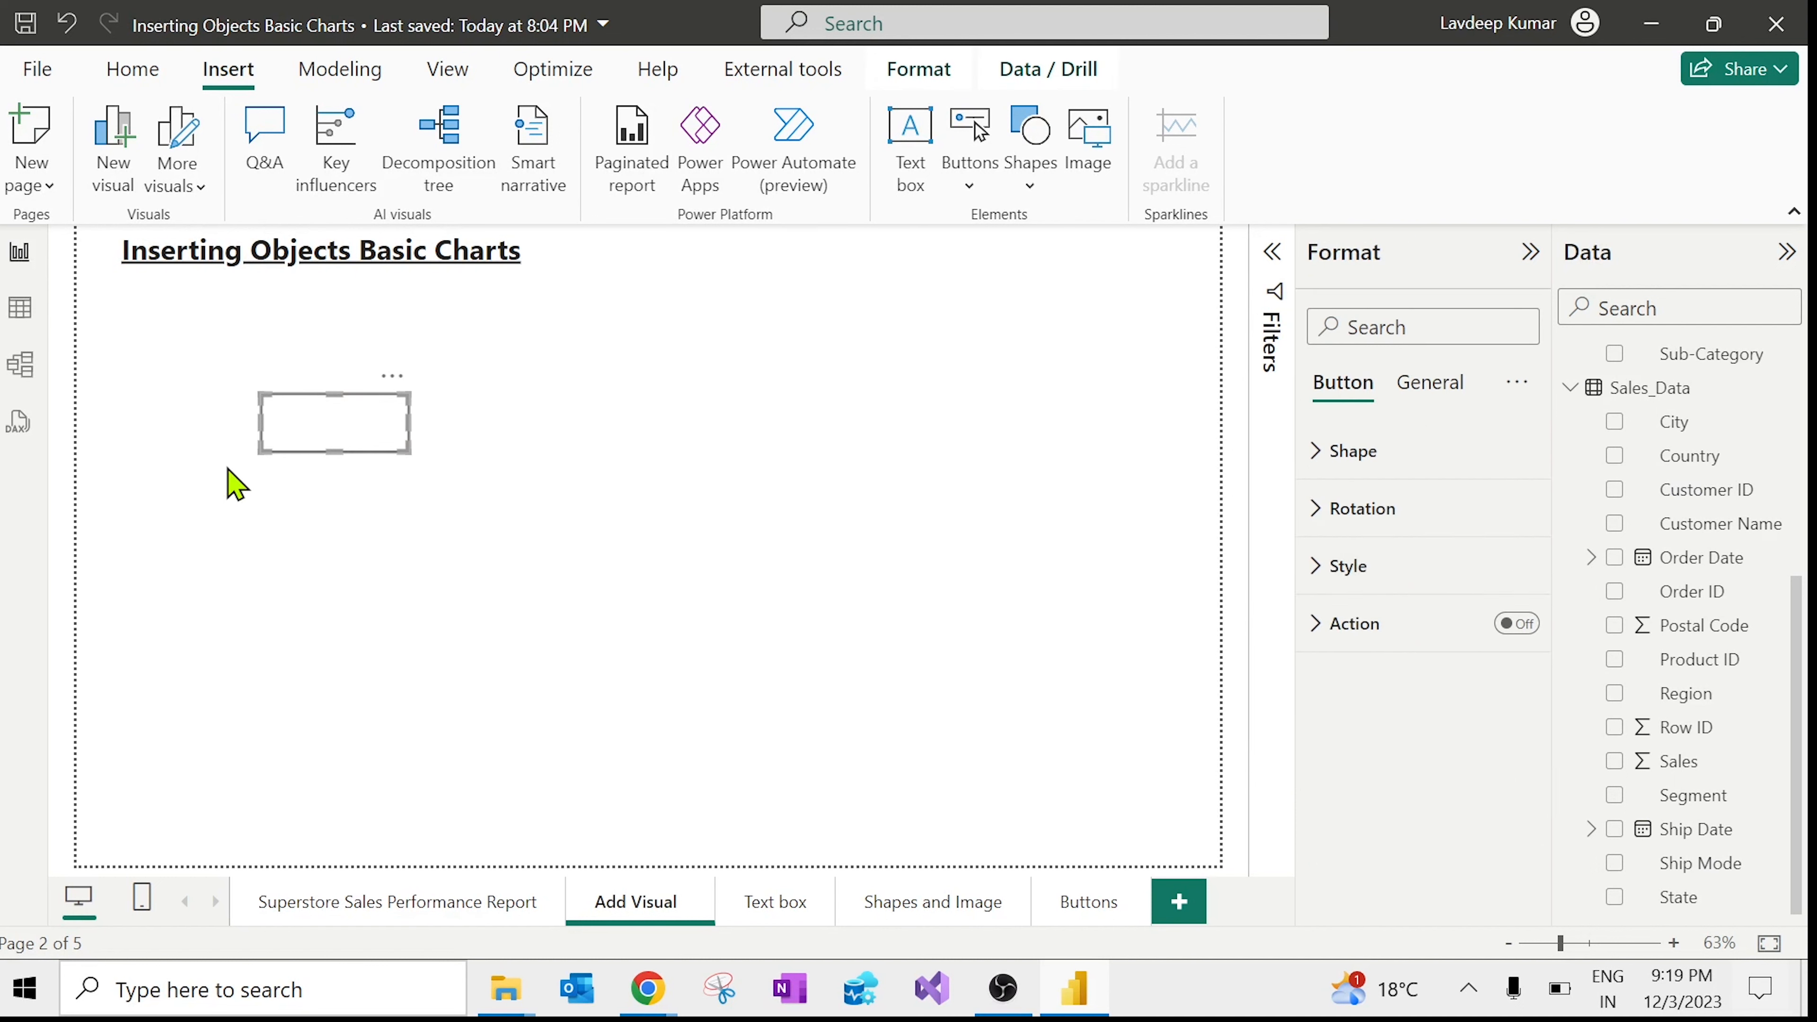
left_click(1354, 580)
mouse_move(1552, 564)
left_mouse_down()
mouse_move(1543, 682)
mouse_move(1550, 596)
left_mouse_up()
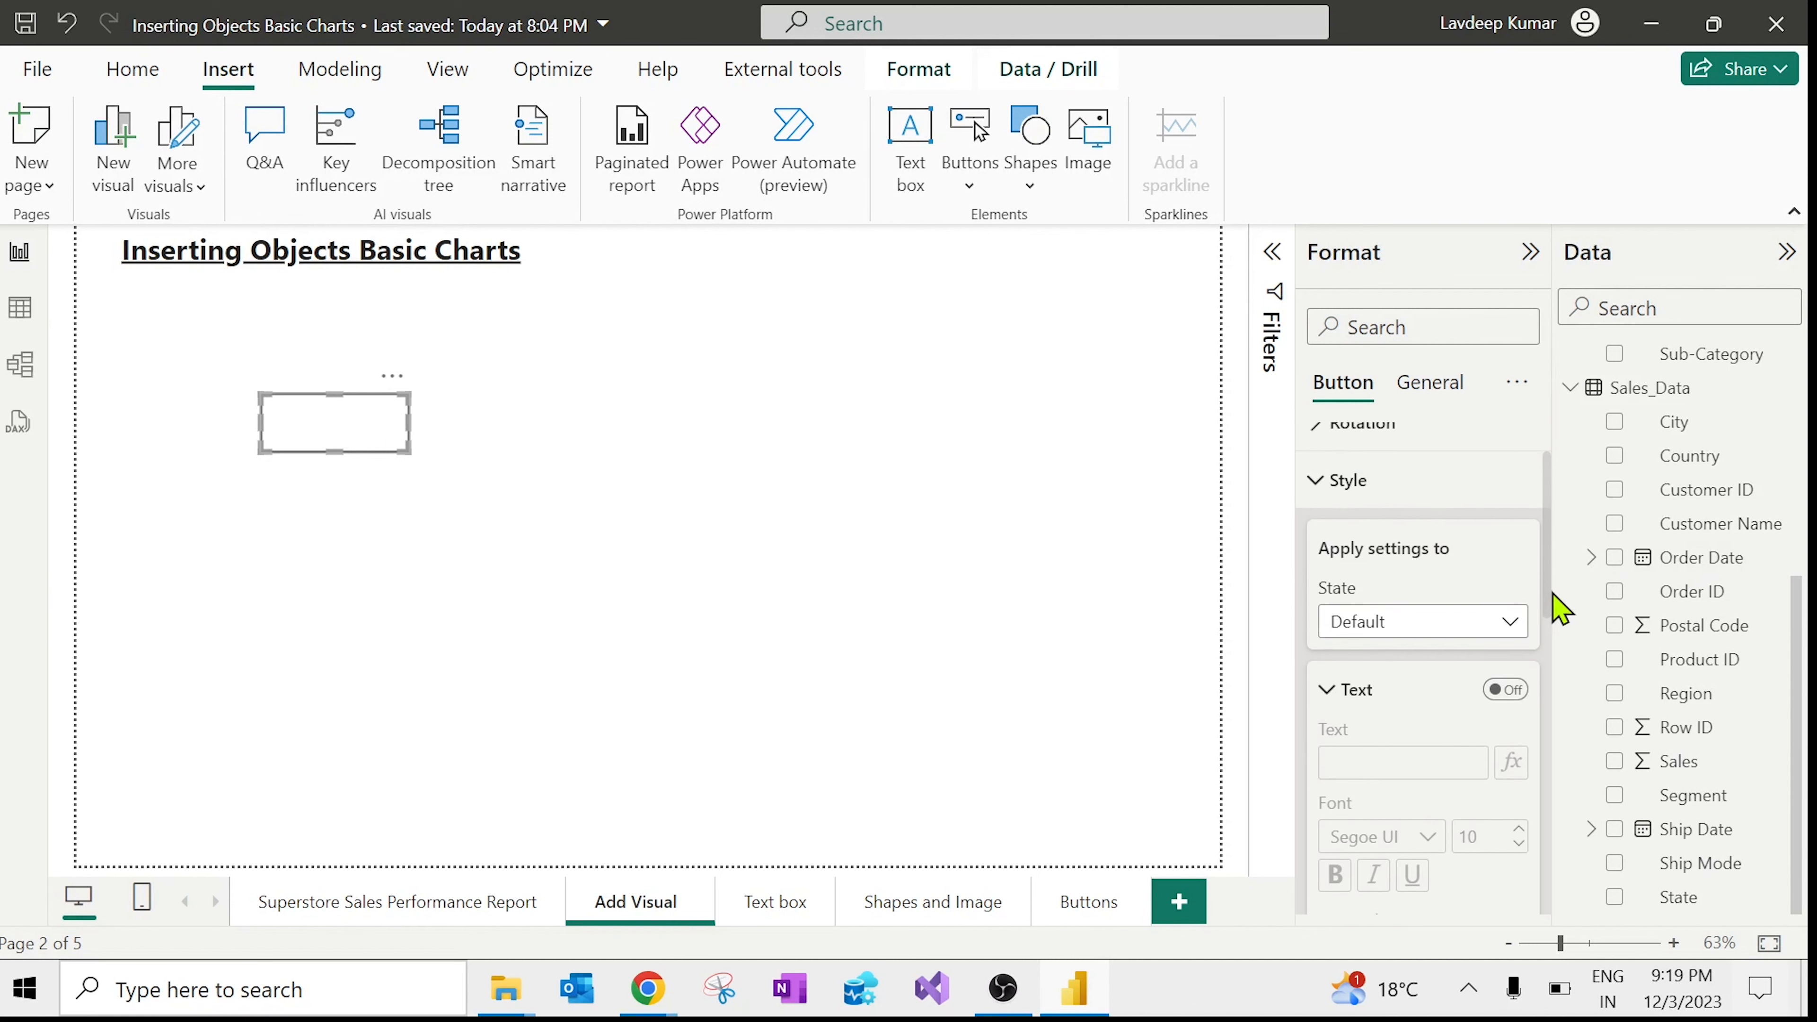
left_click_drag(1548, 612, 1554, 560)
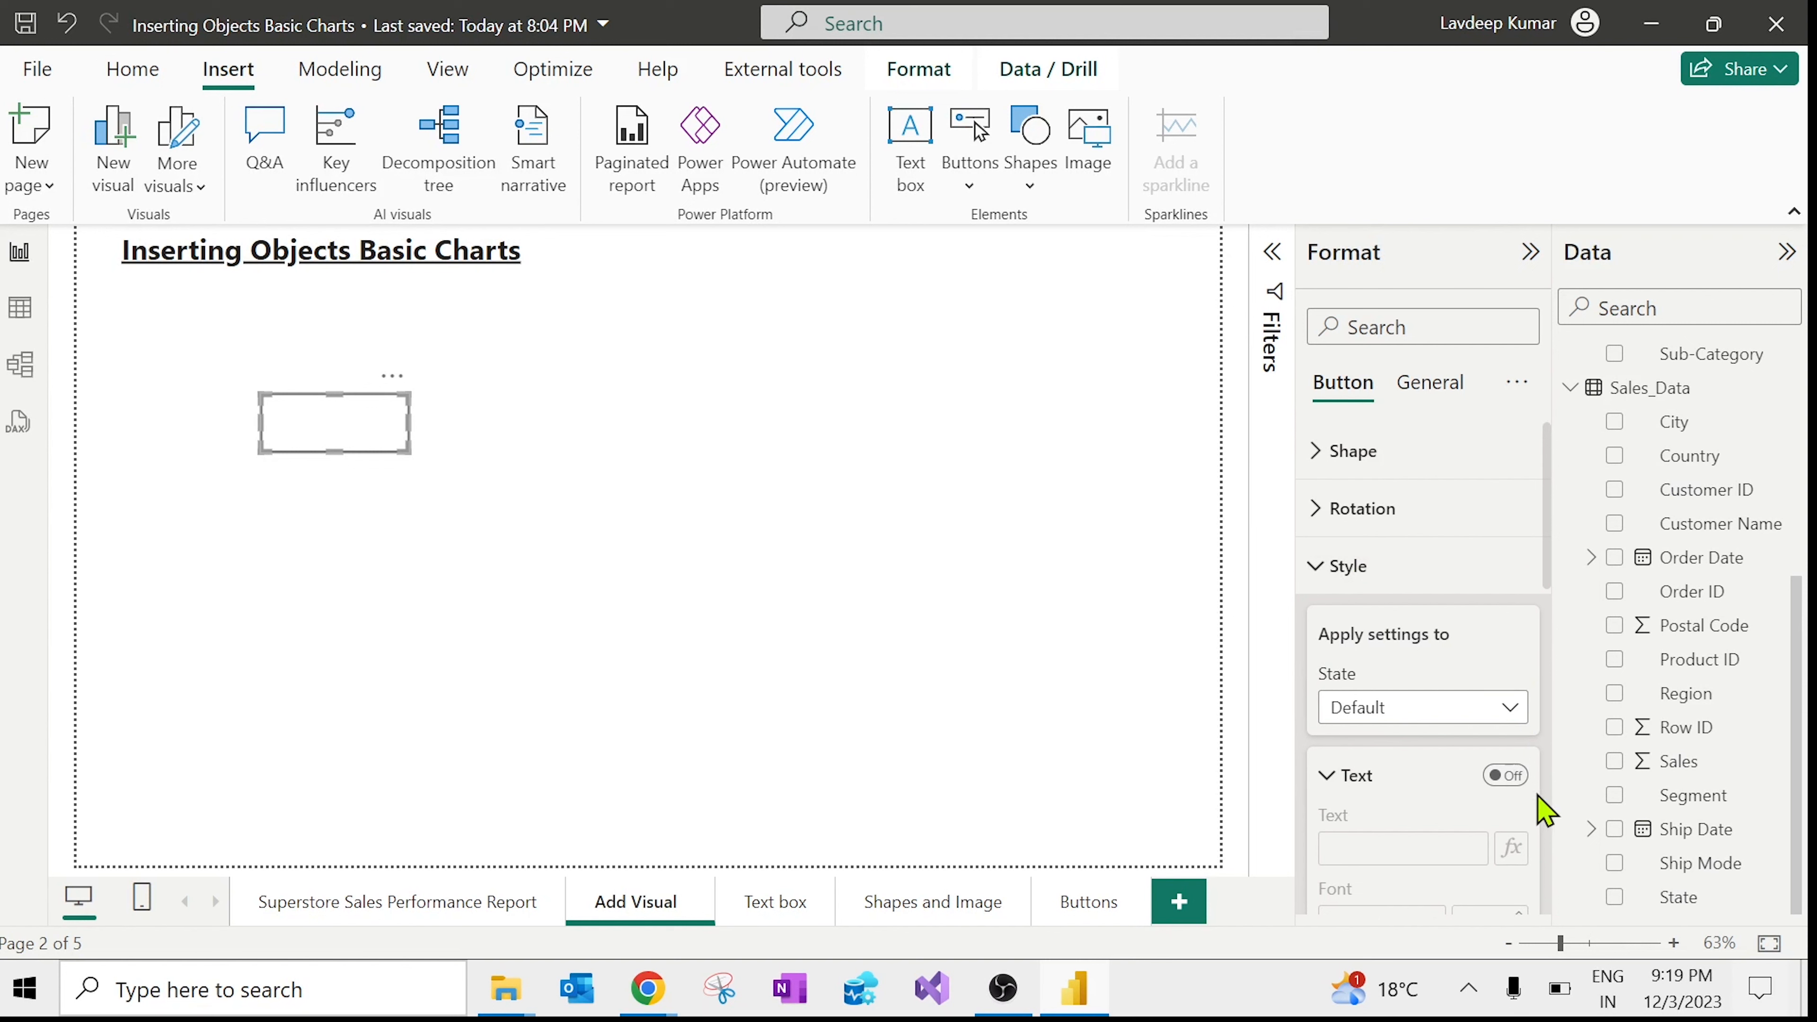
left_click(1507, 778)
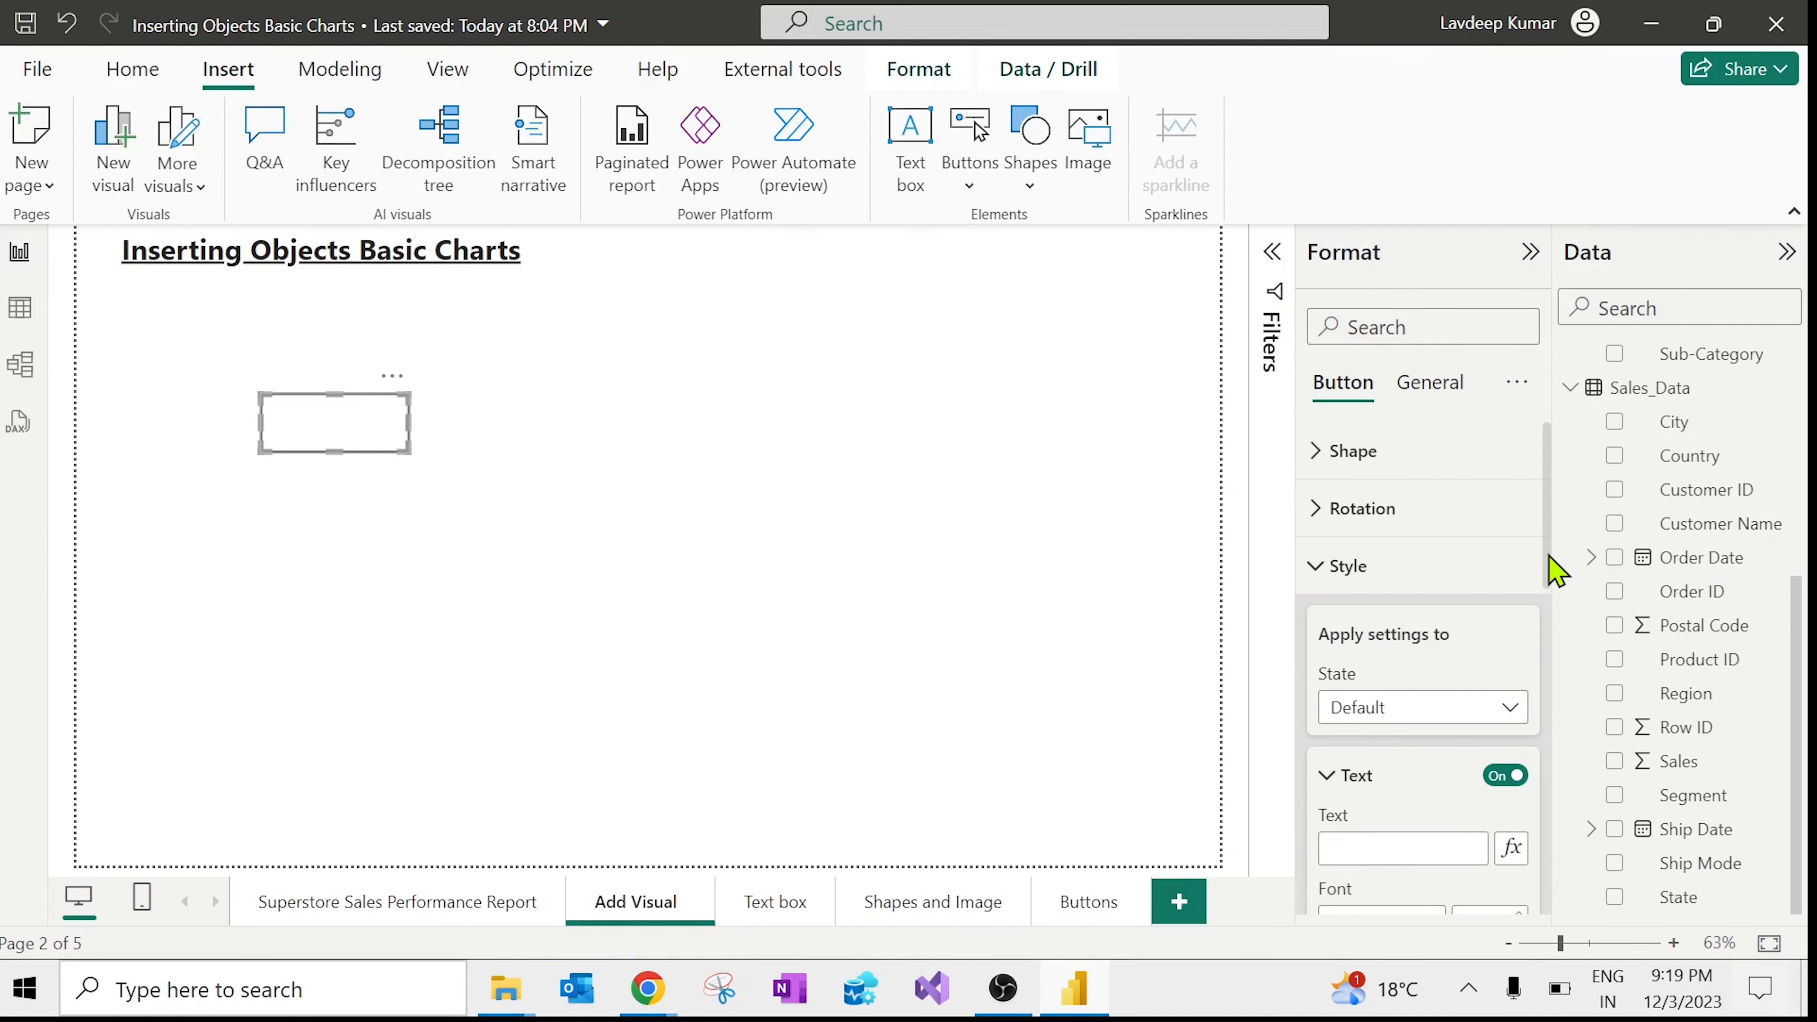
scroll(1550, 594, "down", 3)
left_click(1385, 594)
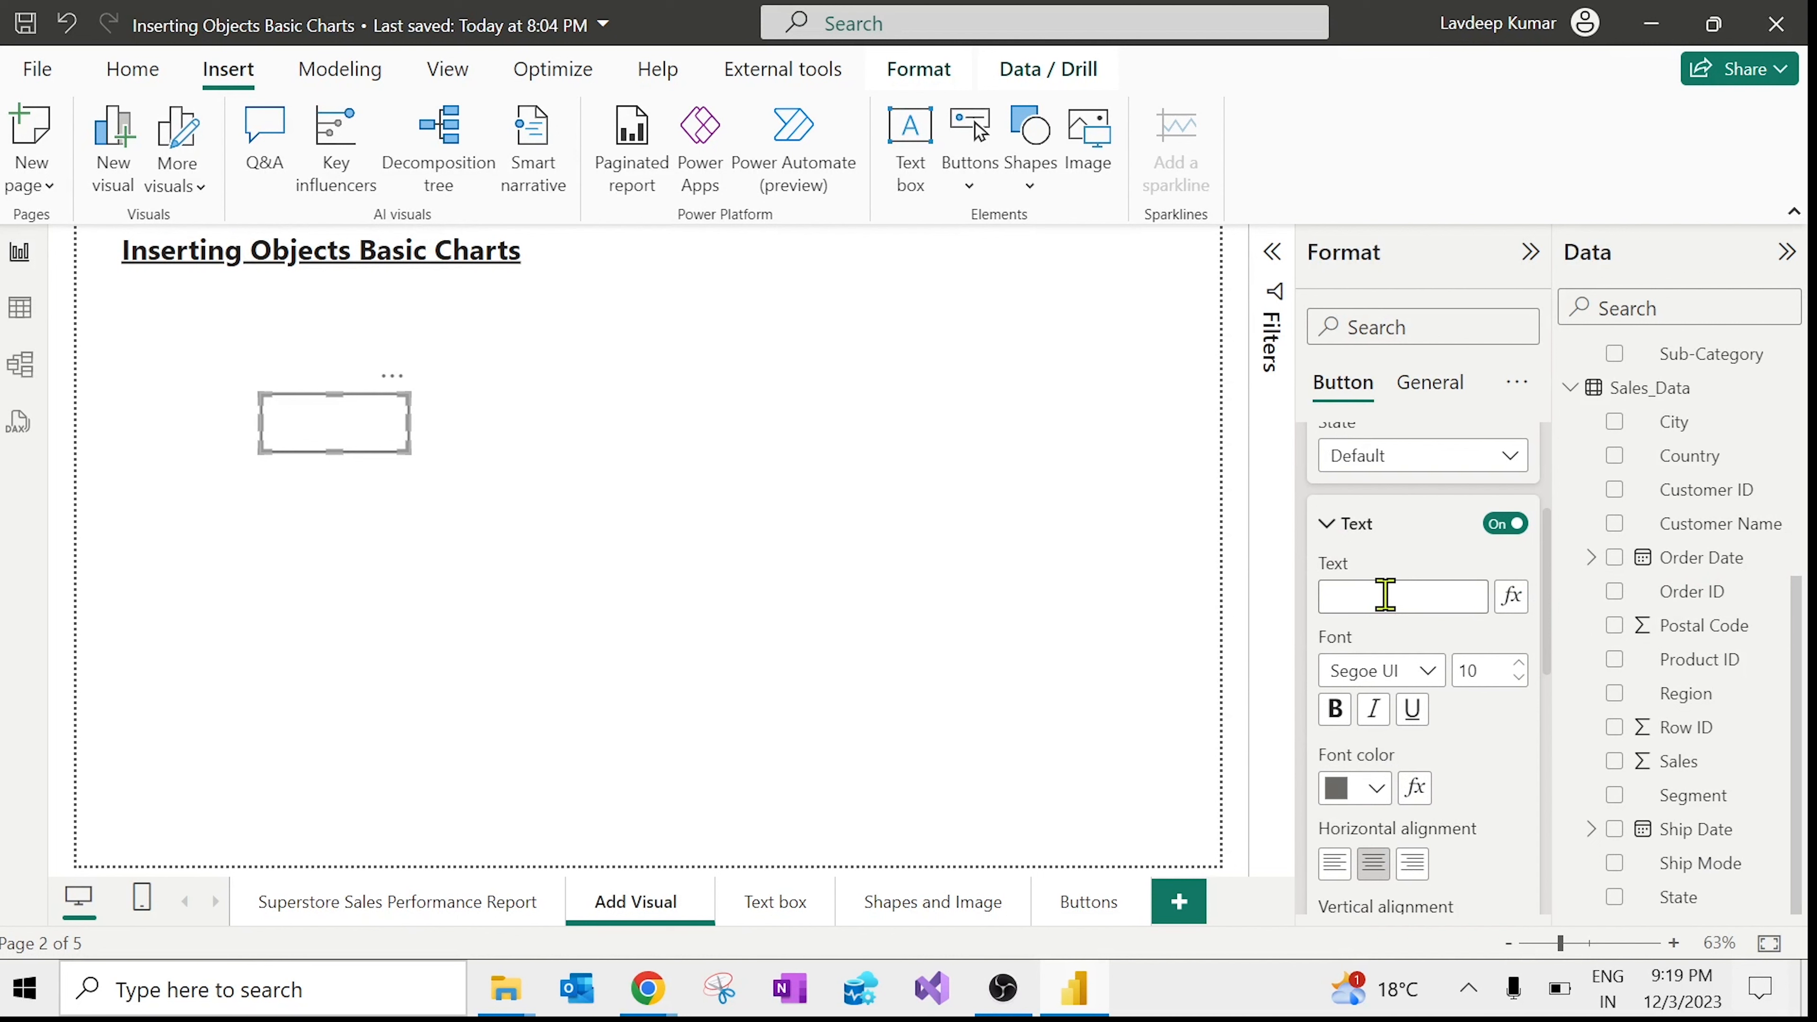
type("Home")
Step: Format the Home button's text as black, bold, size 21
left_click(1377, 788)
left_click(1391, 662)
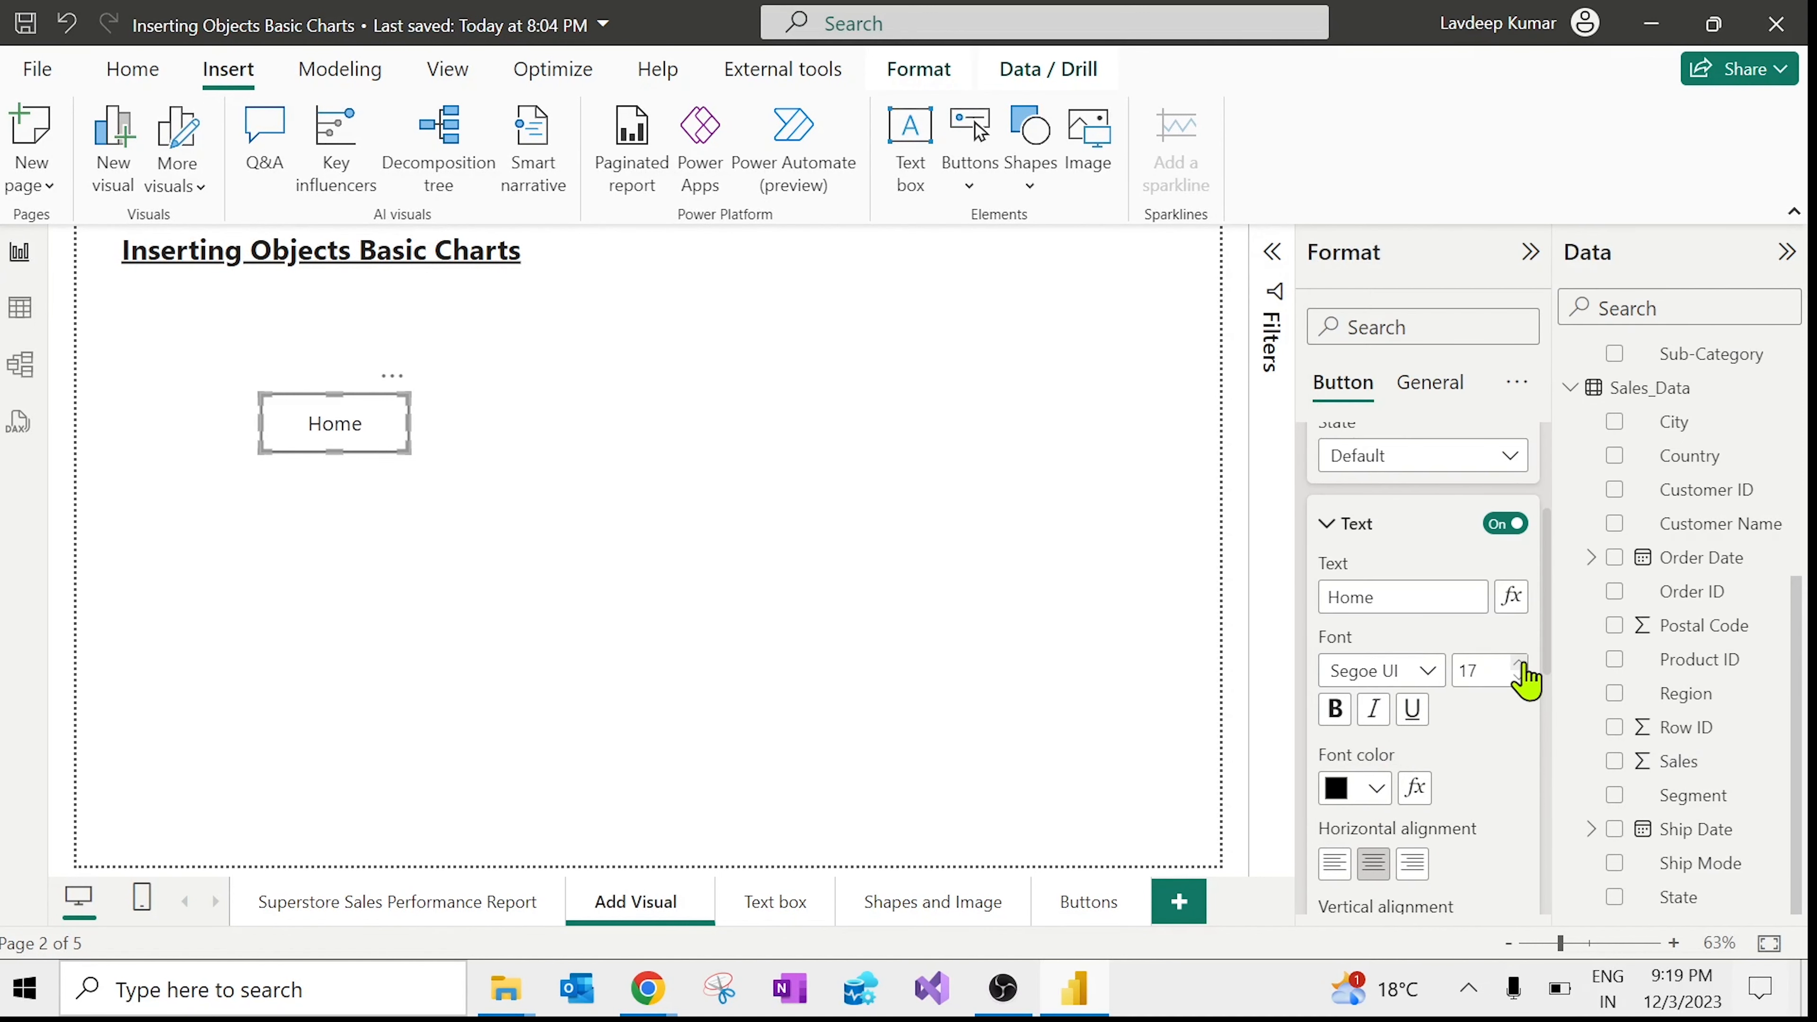
left_click(1335, 709)
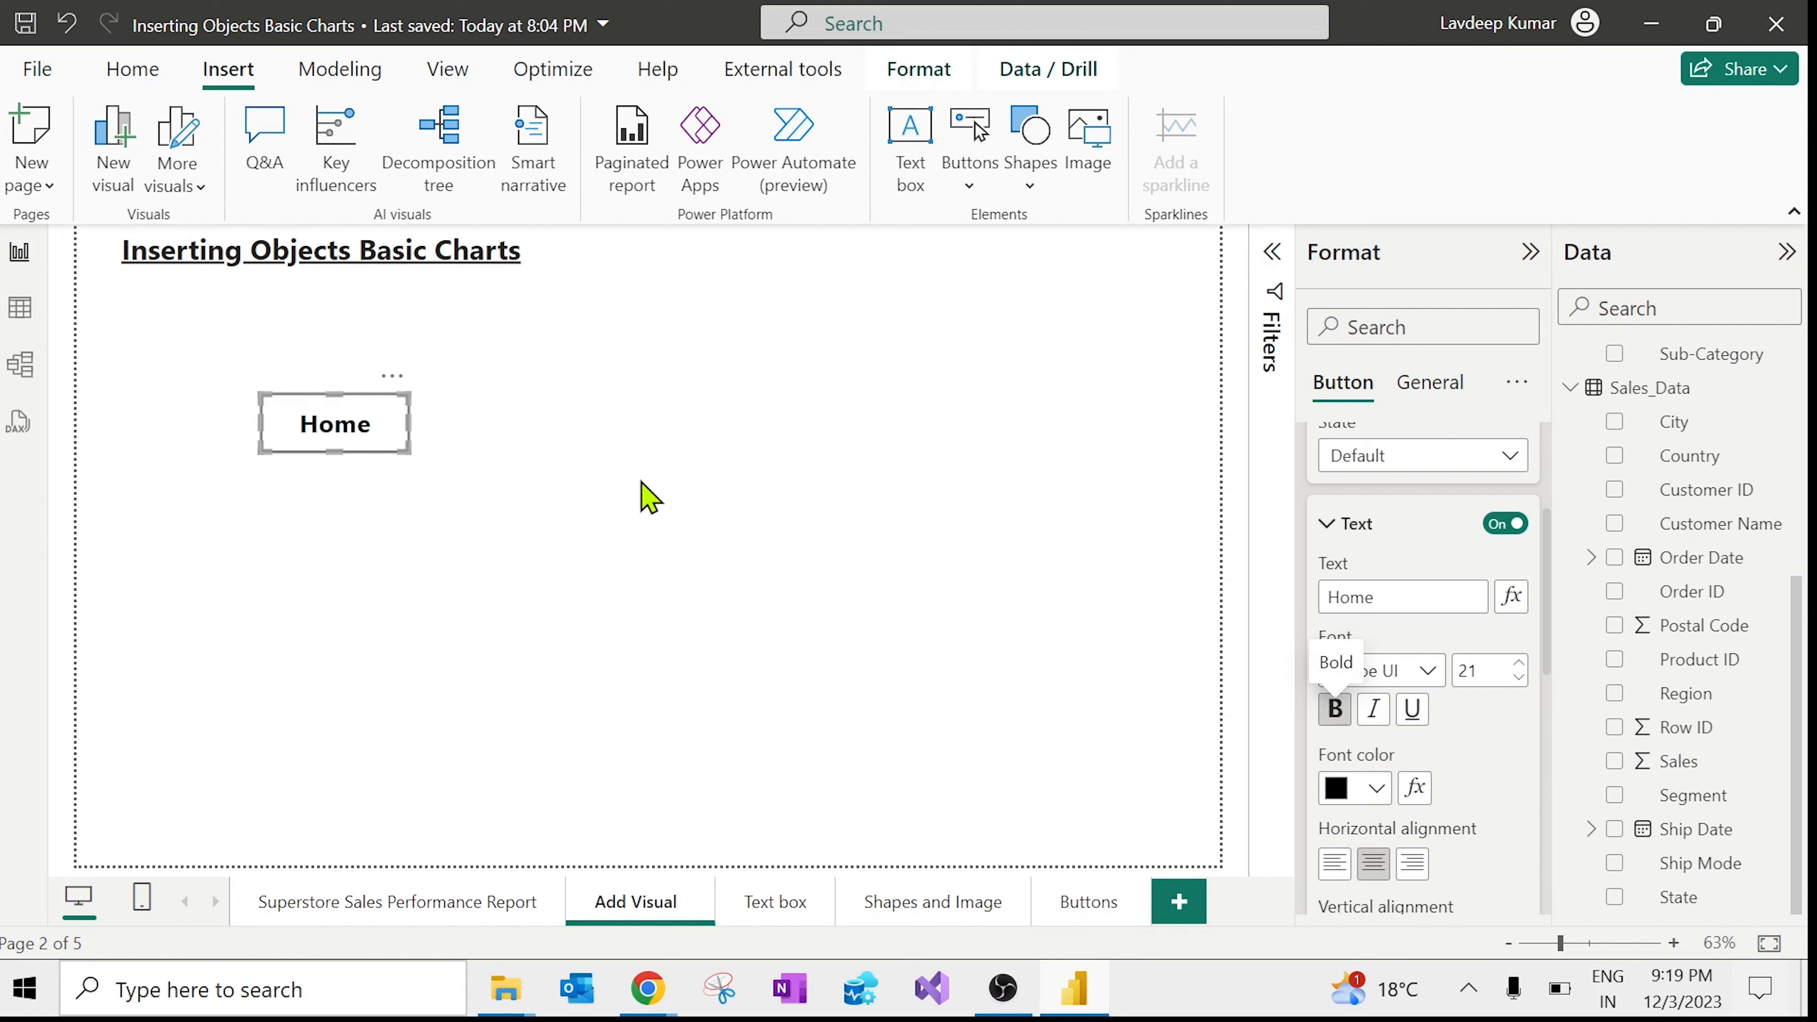
left_click(475, 560)
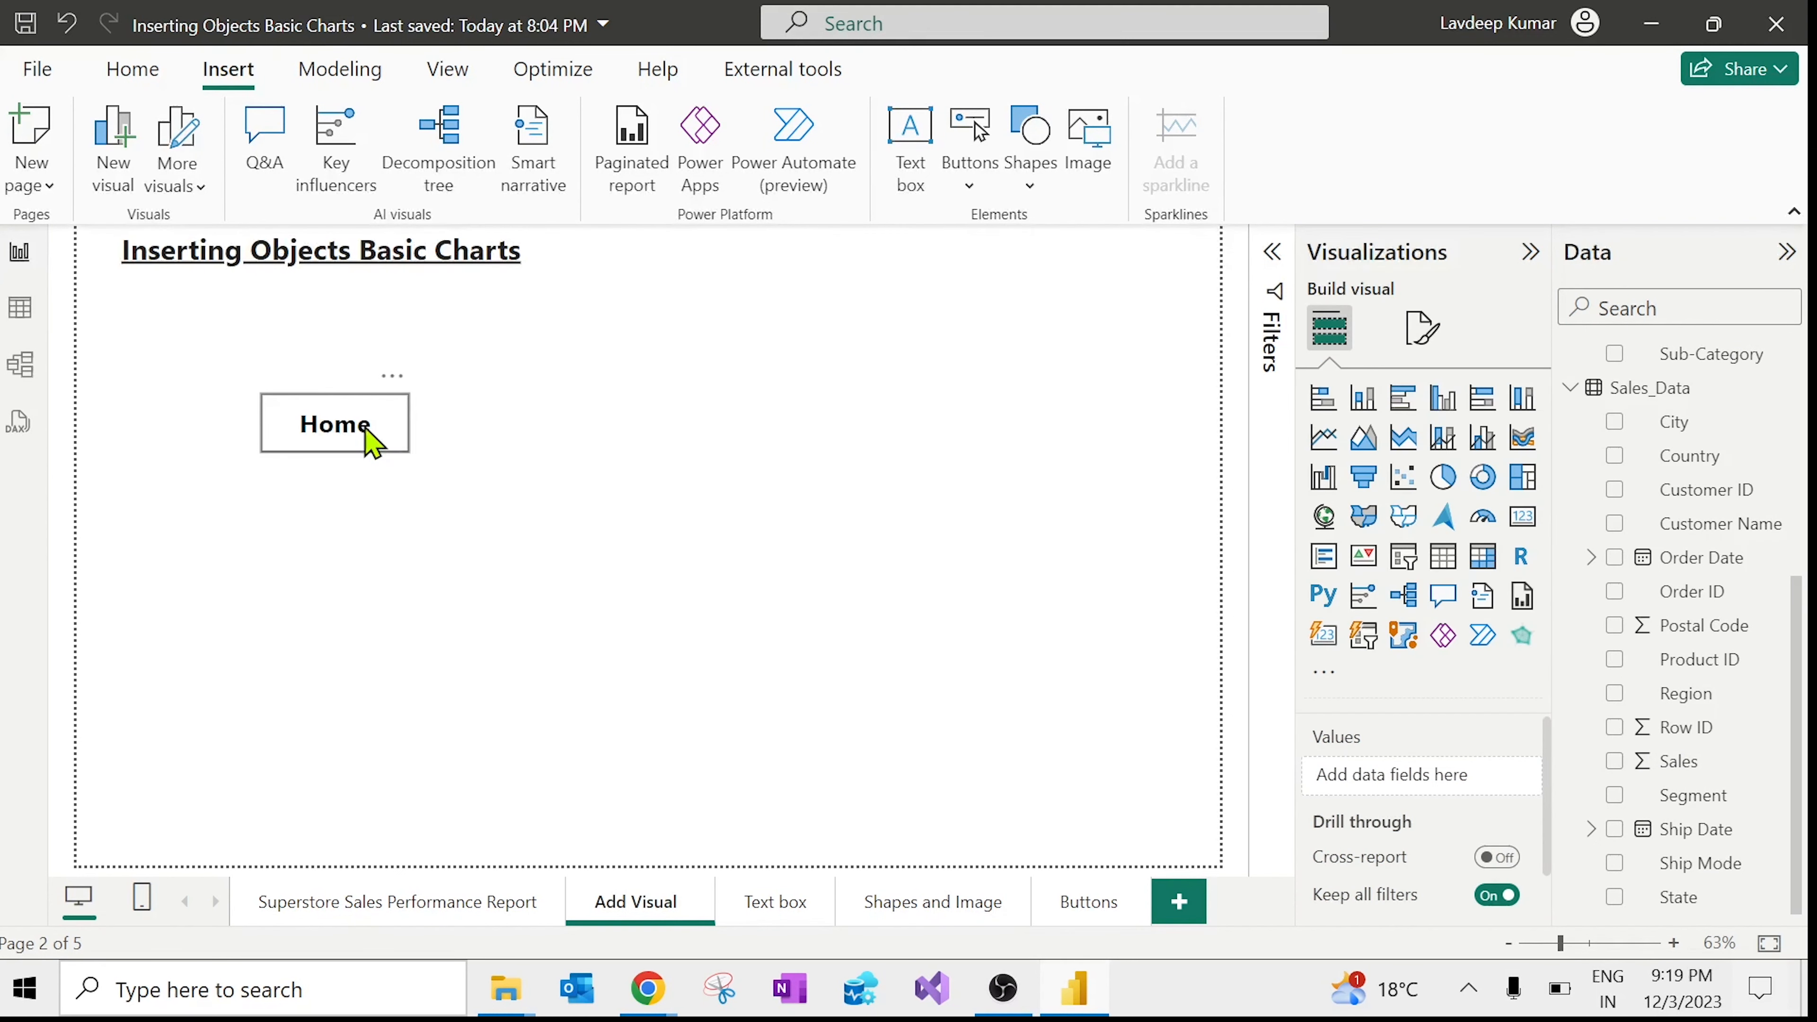
Step: Move the Home button directly beneath the start of the page heading, aligned with its left edge
left_click_drag(340, 417, 223, 356)
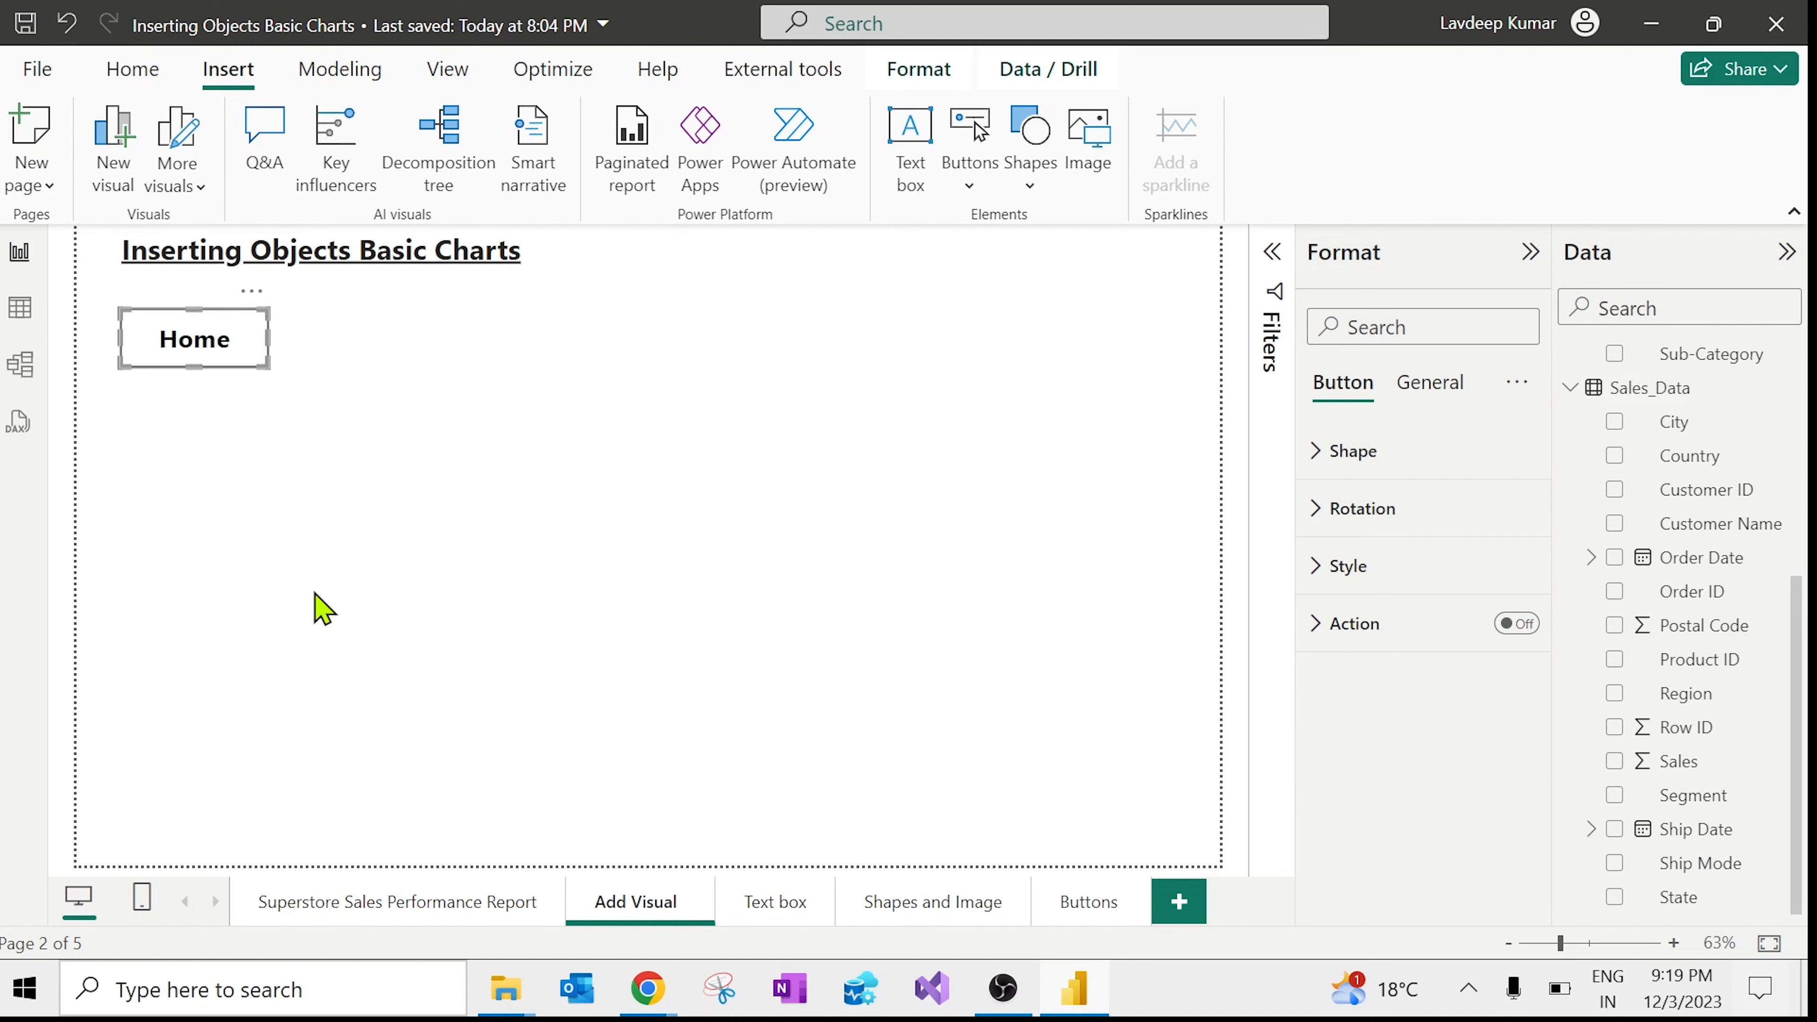
left_click(307, 522)
Step: Turn on the Home button's background effect and fill it with medium grey
left_click(226, 357)
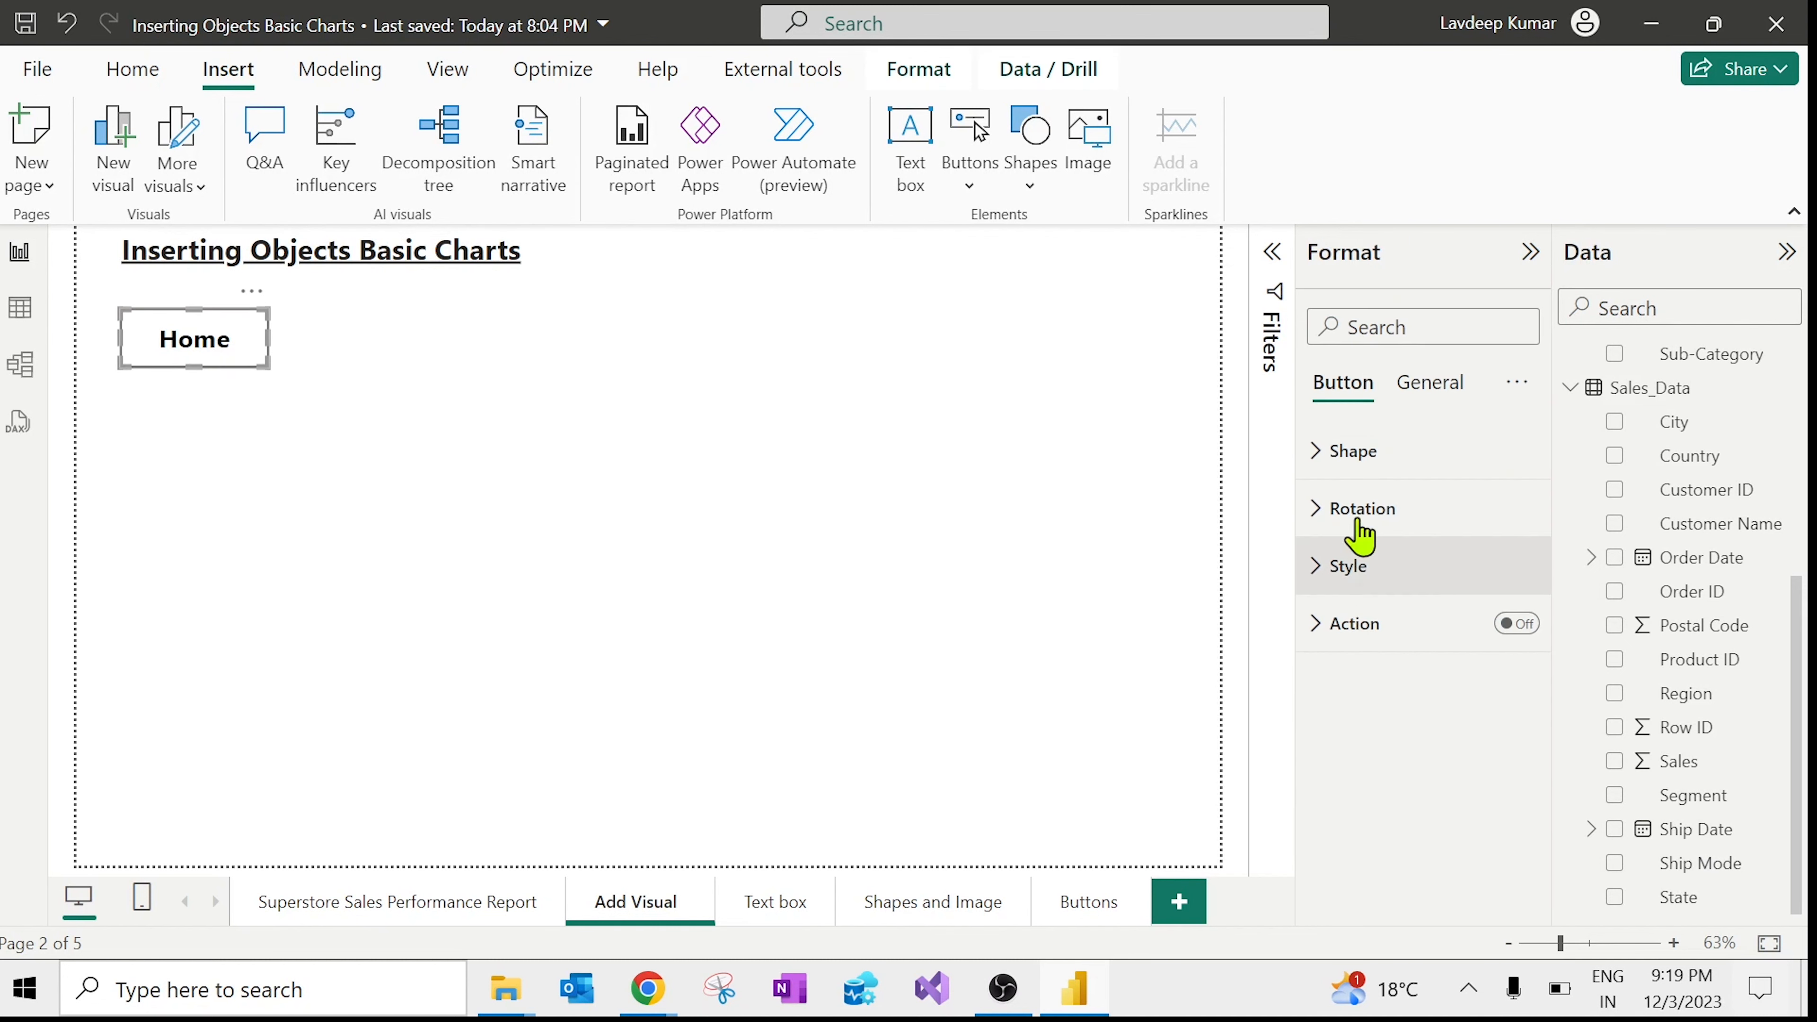
left_click(1356, 463)
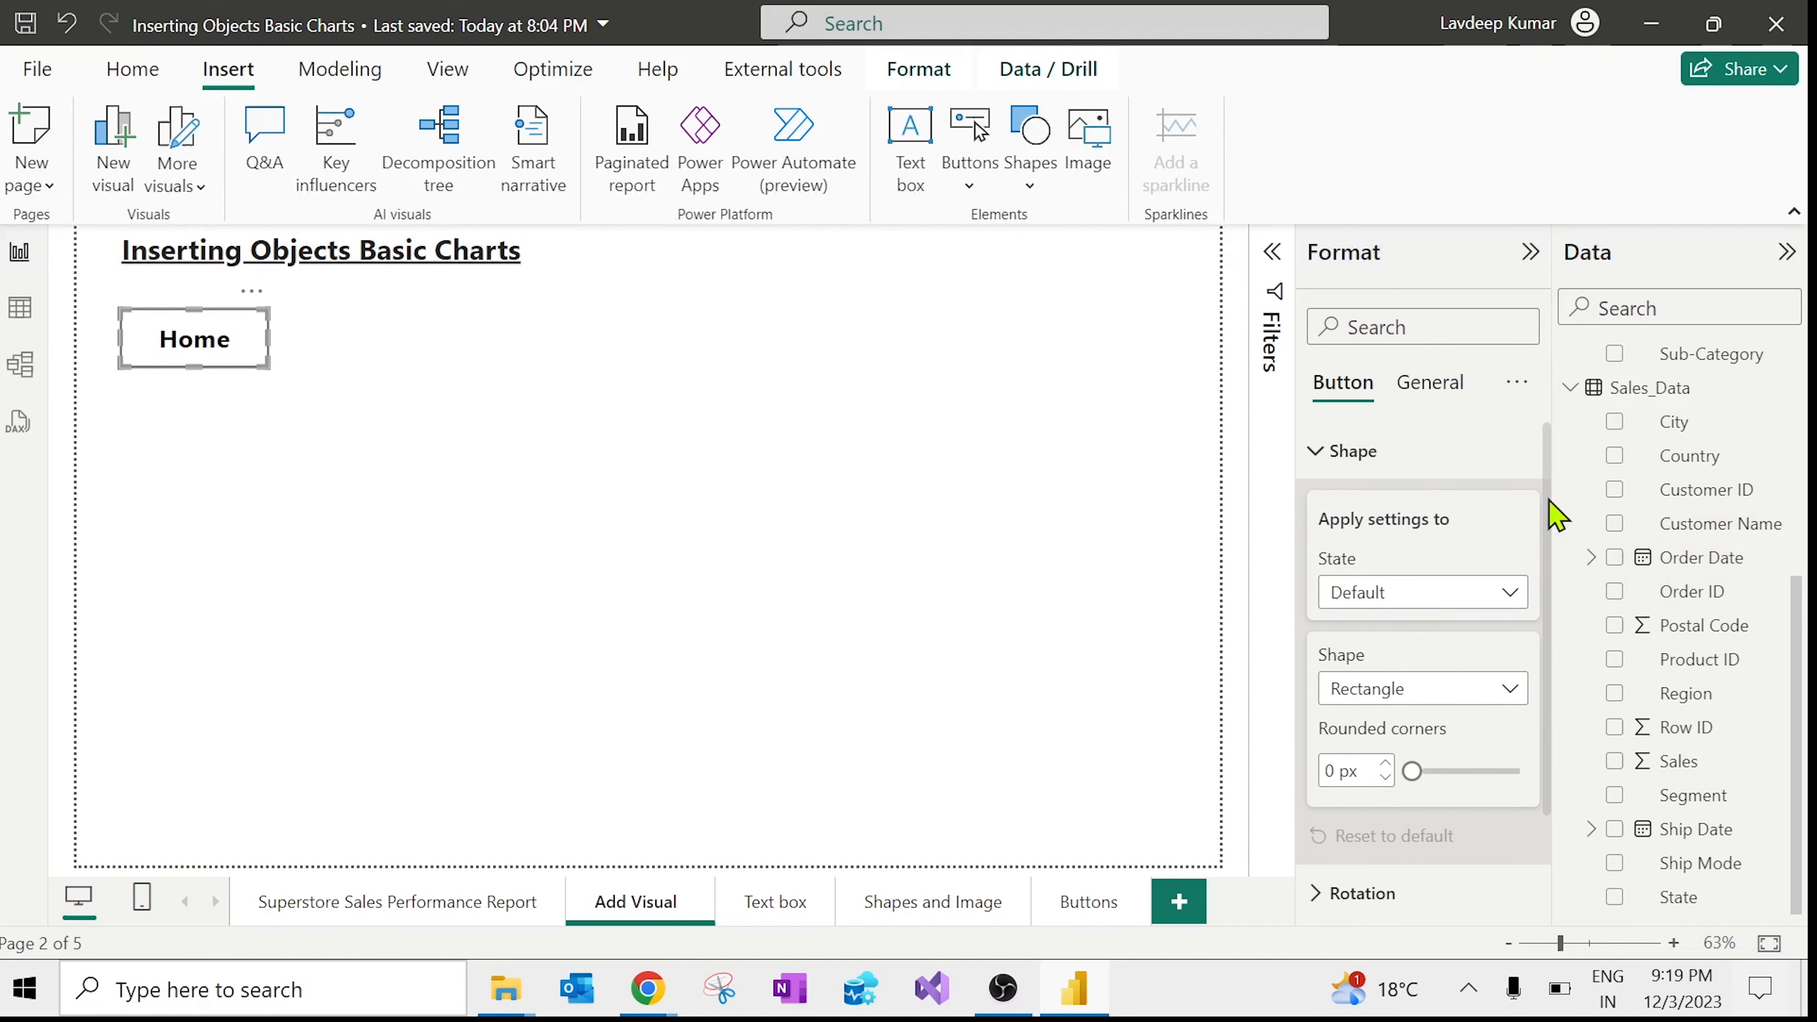
left_click(1386, 462)
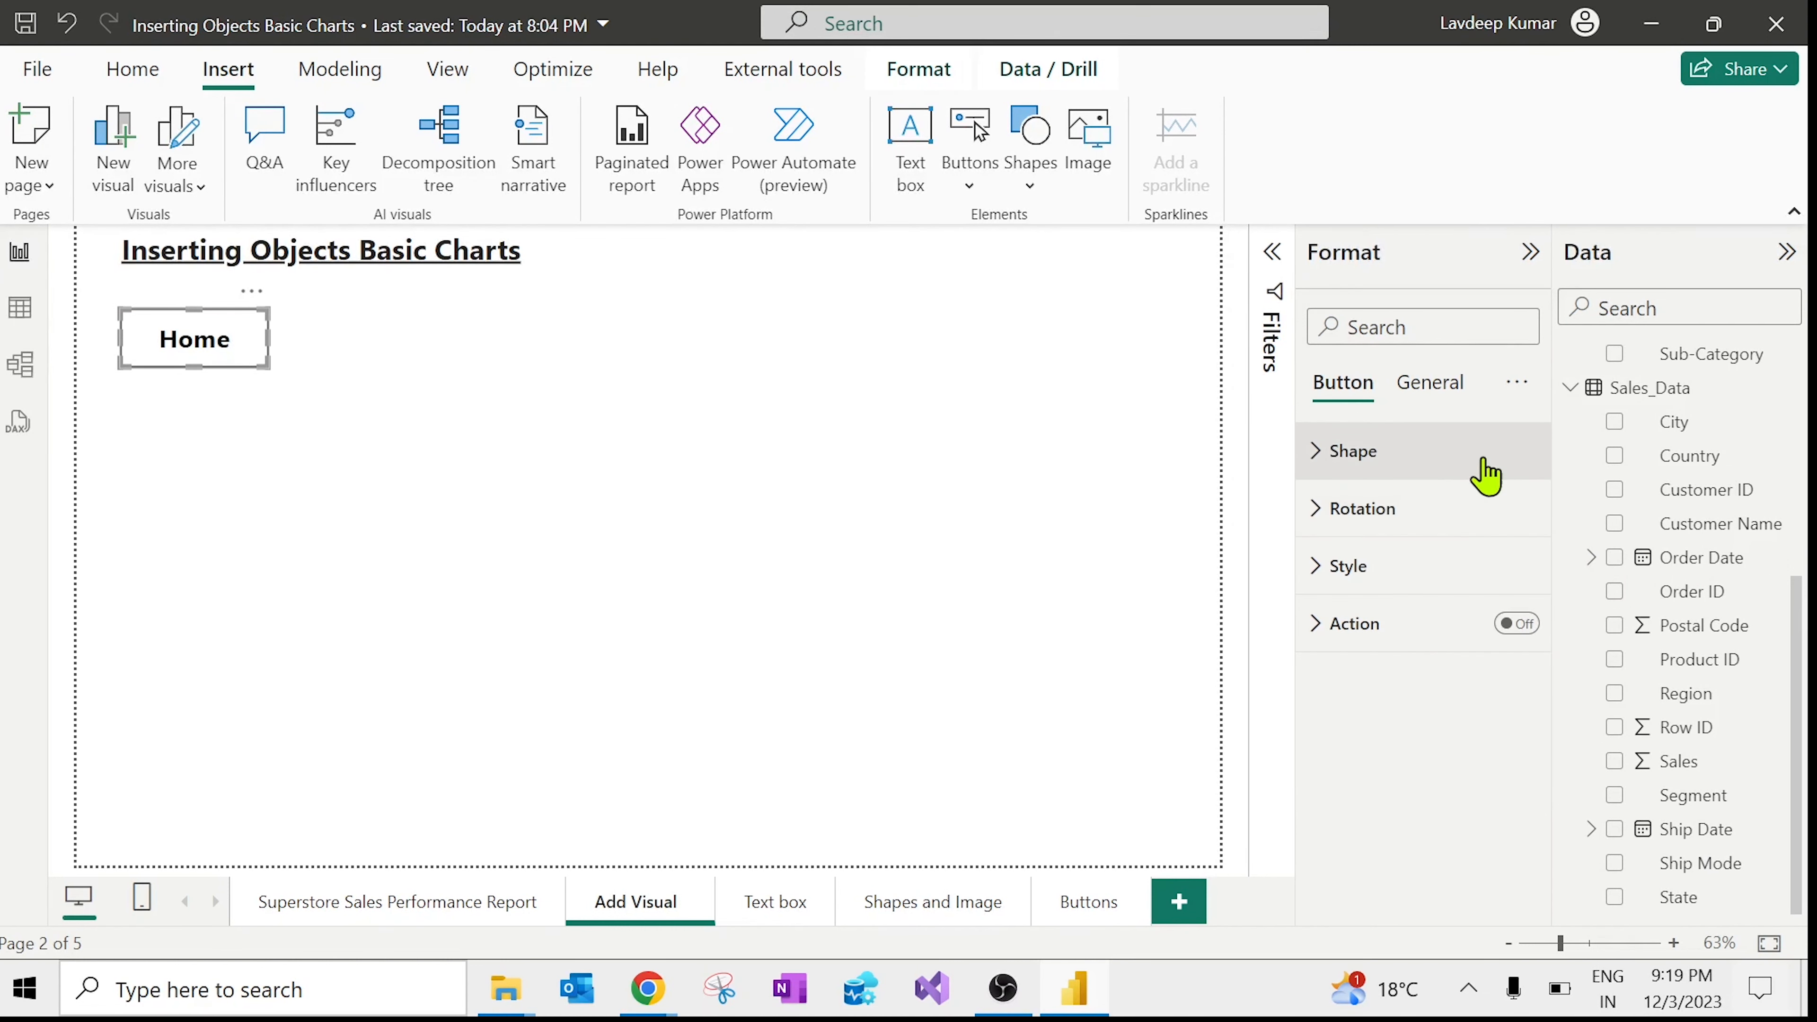
left_click(1452, 408)
left_click(1378, 573)
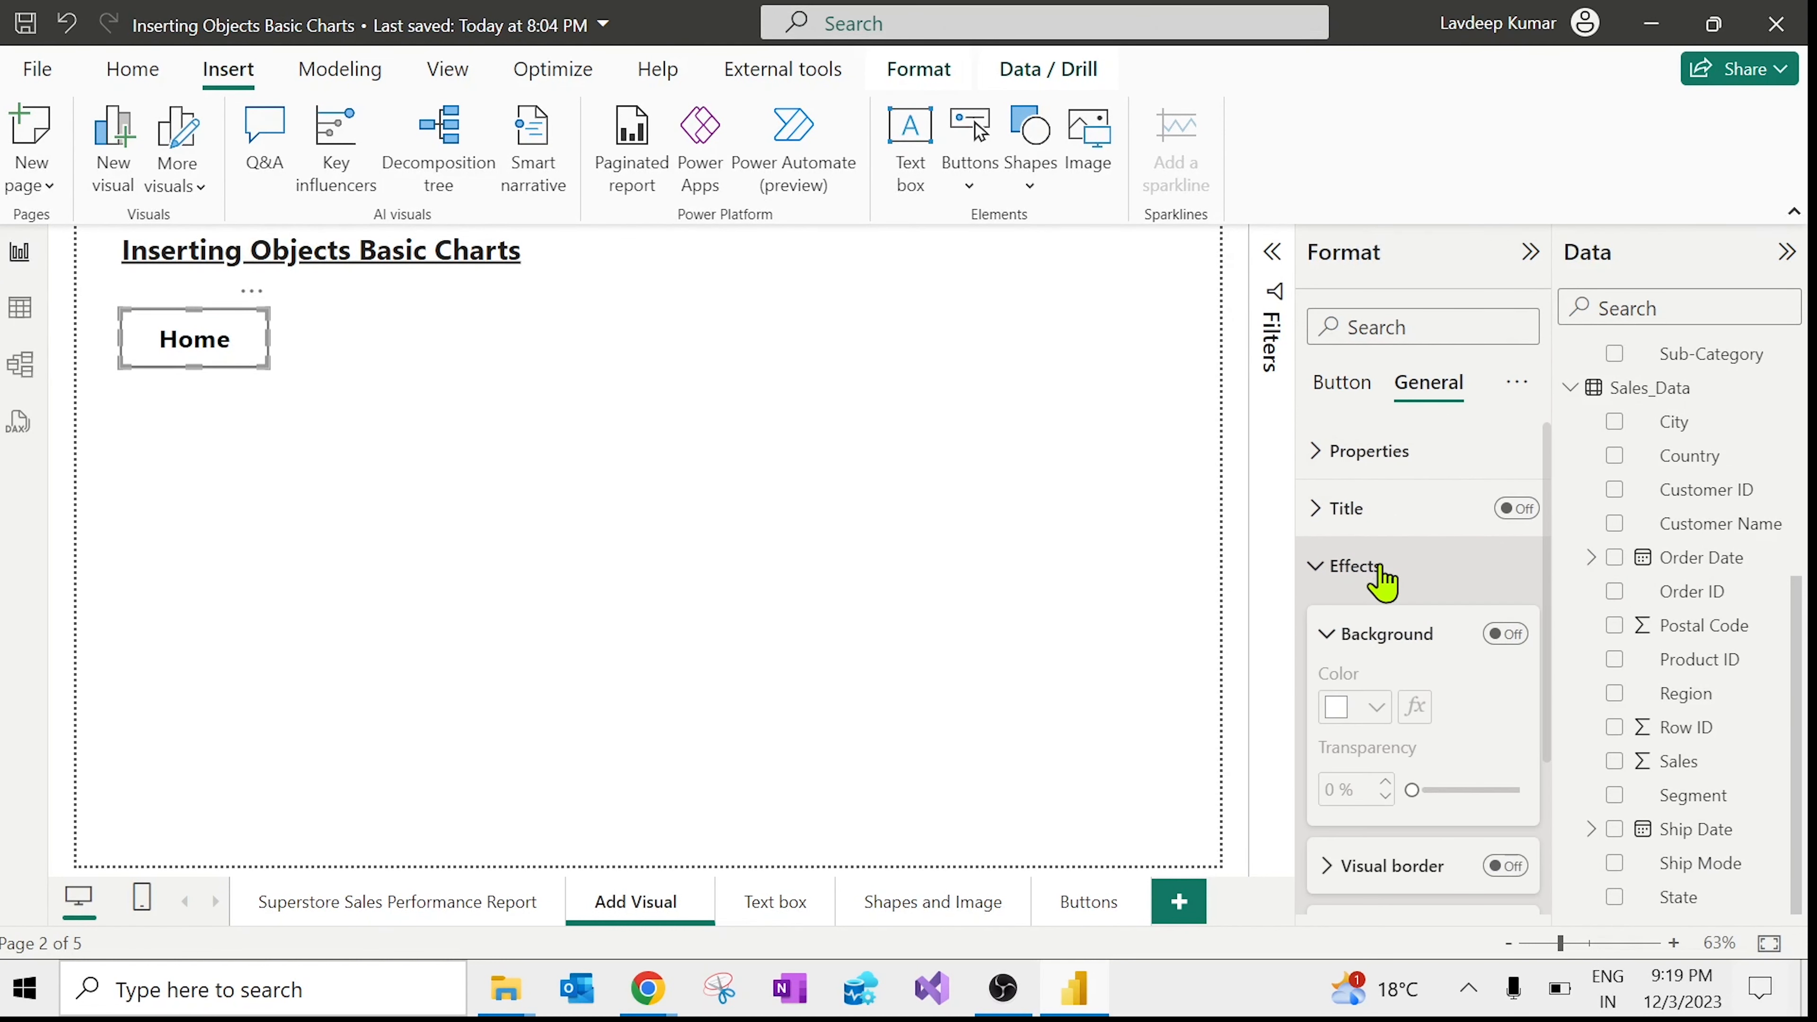
left_click(1500, 653)
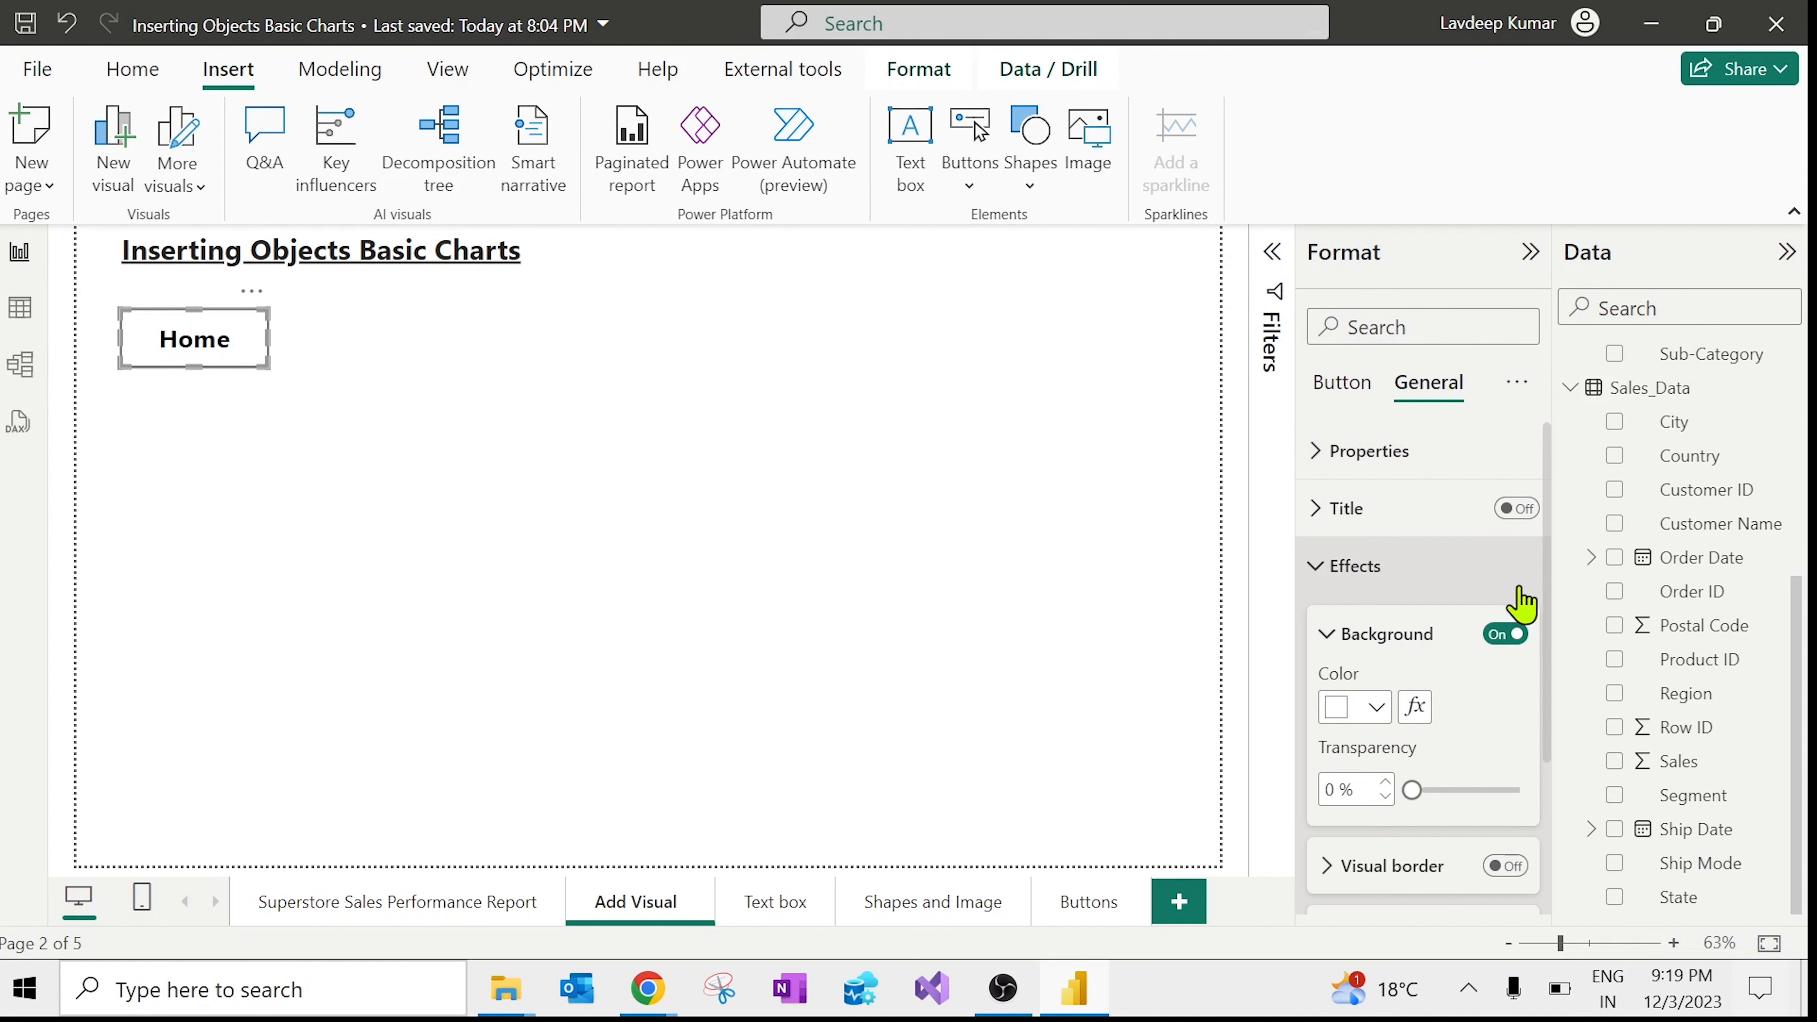
left_click(1375, 707)
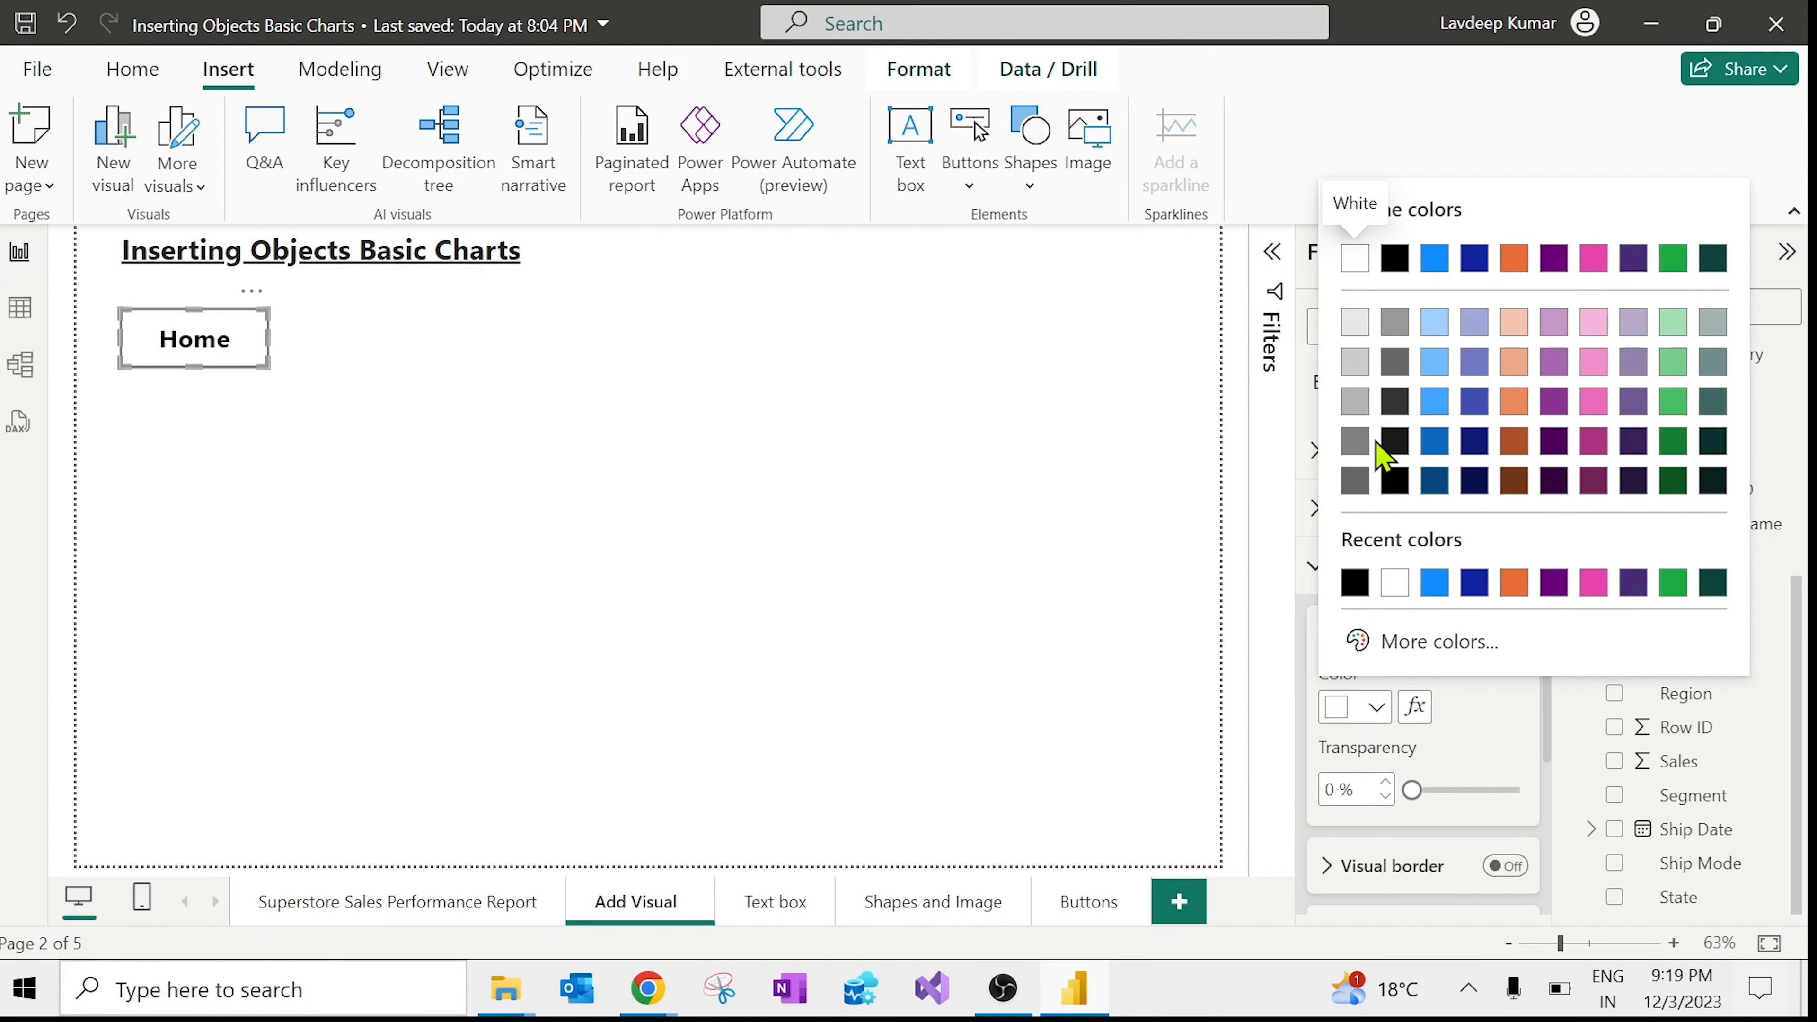
left_click(1356, 399)
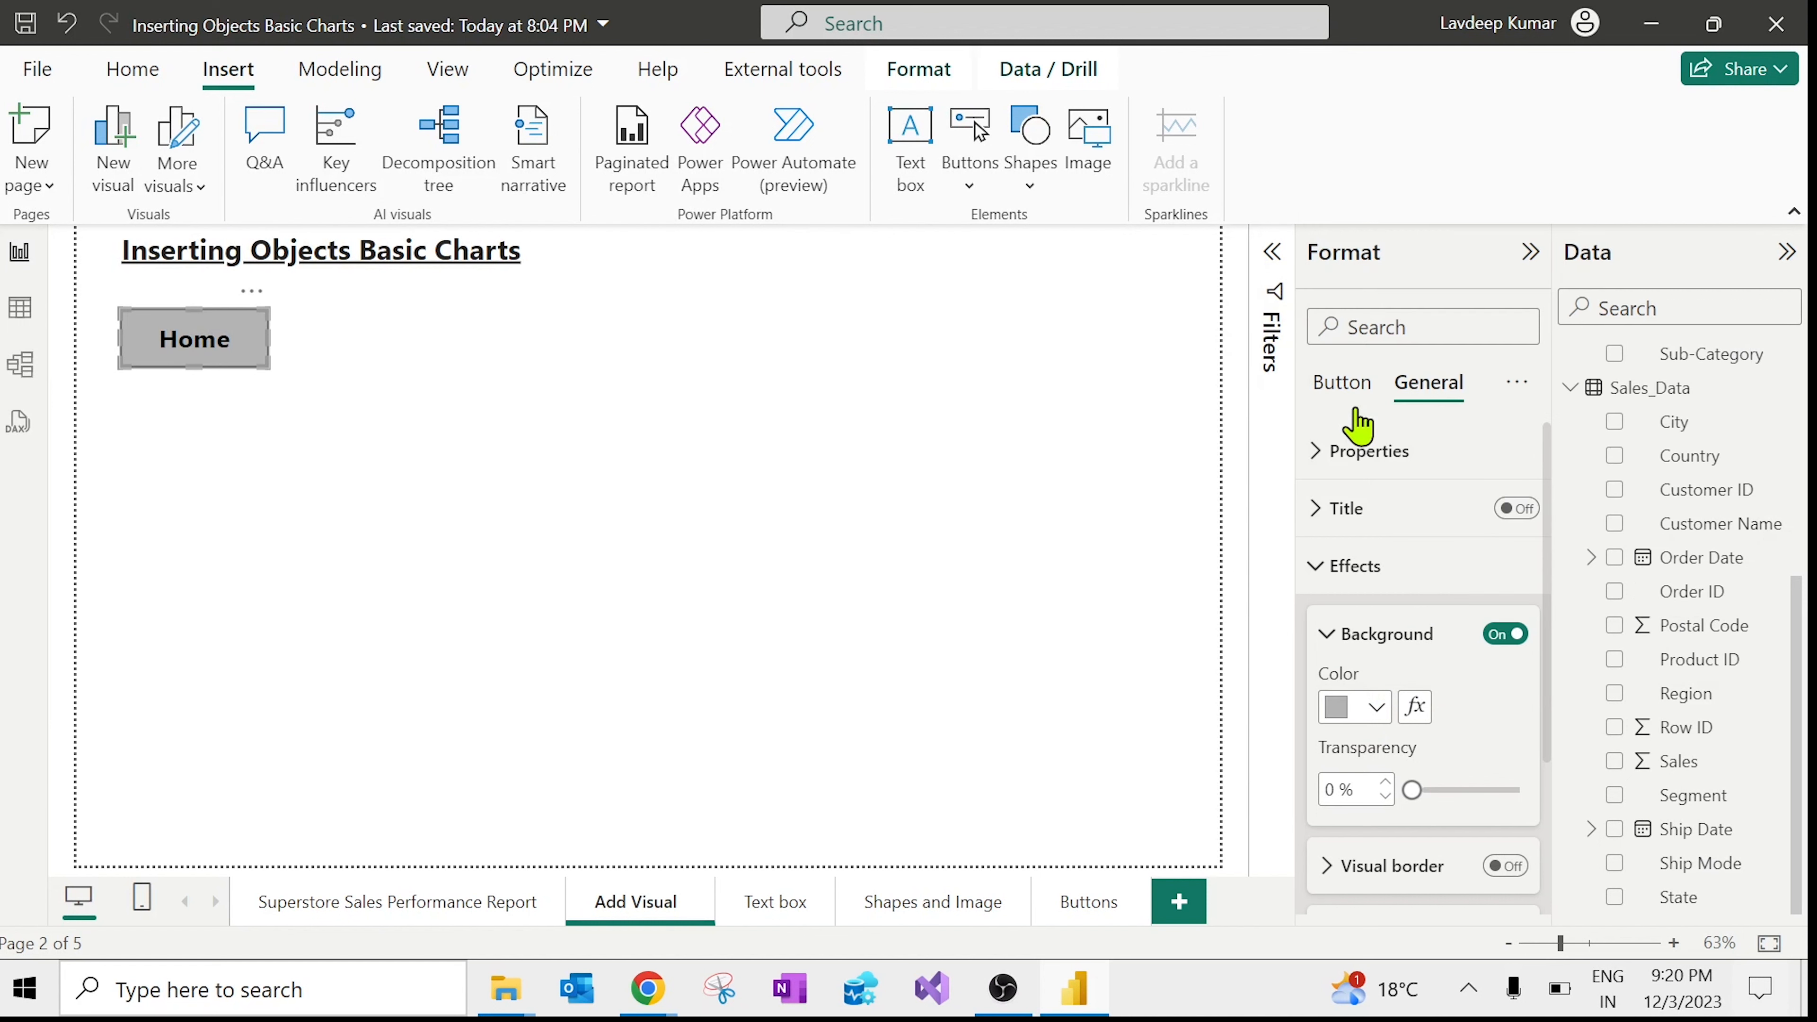
Step: Change the Home button's background effect colour to black
left_click(1374, 708)
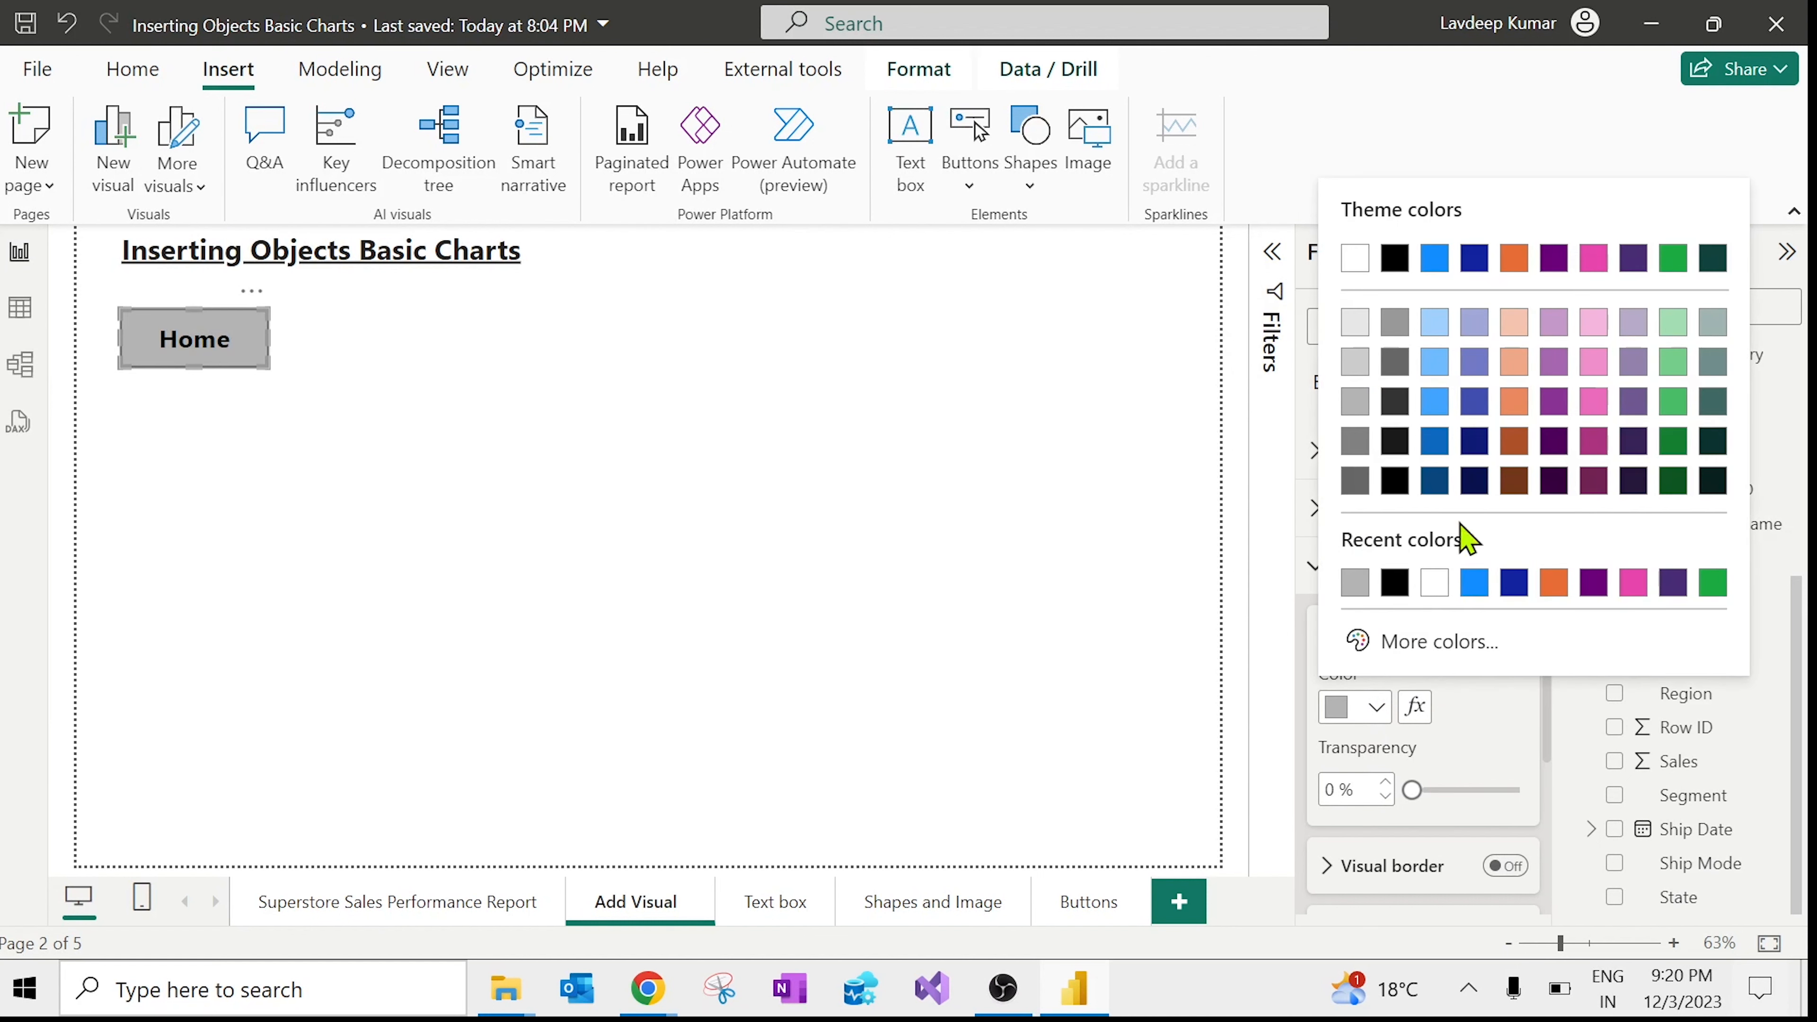
left_click(1396, 582)
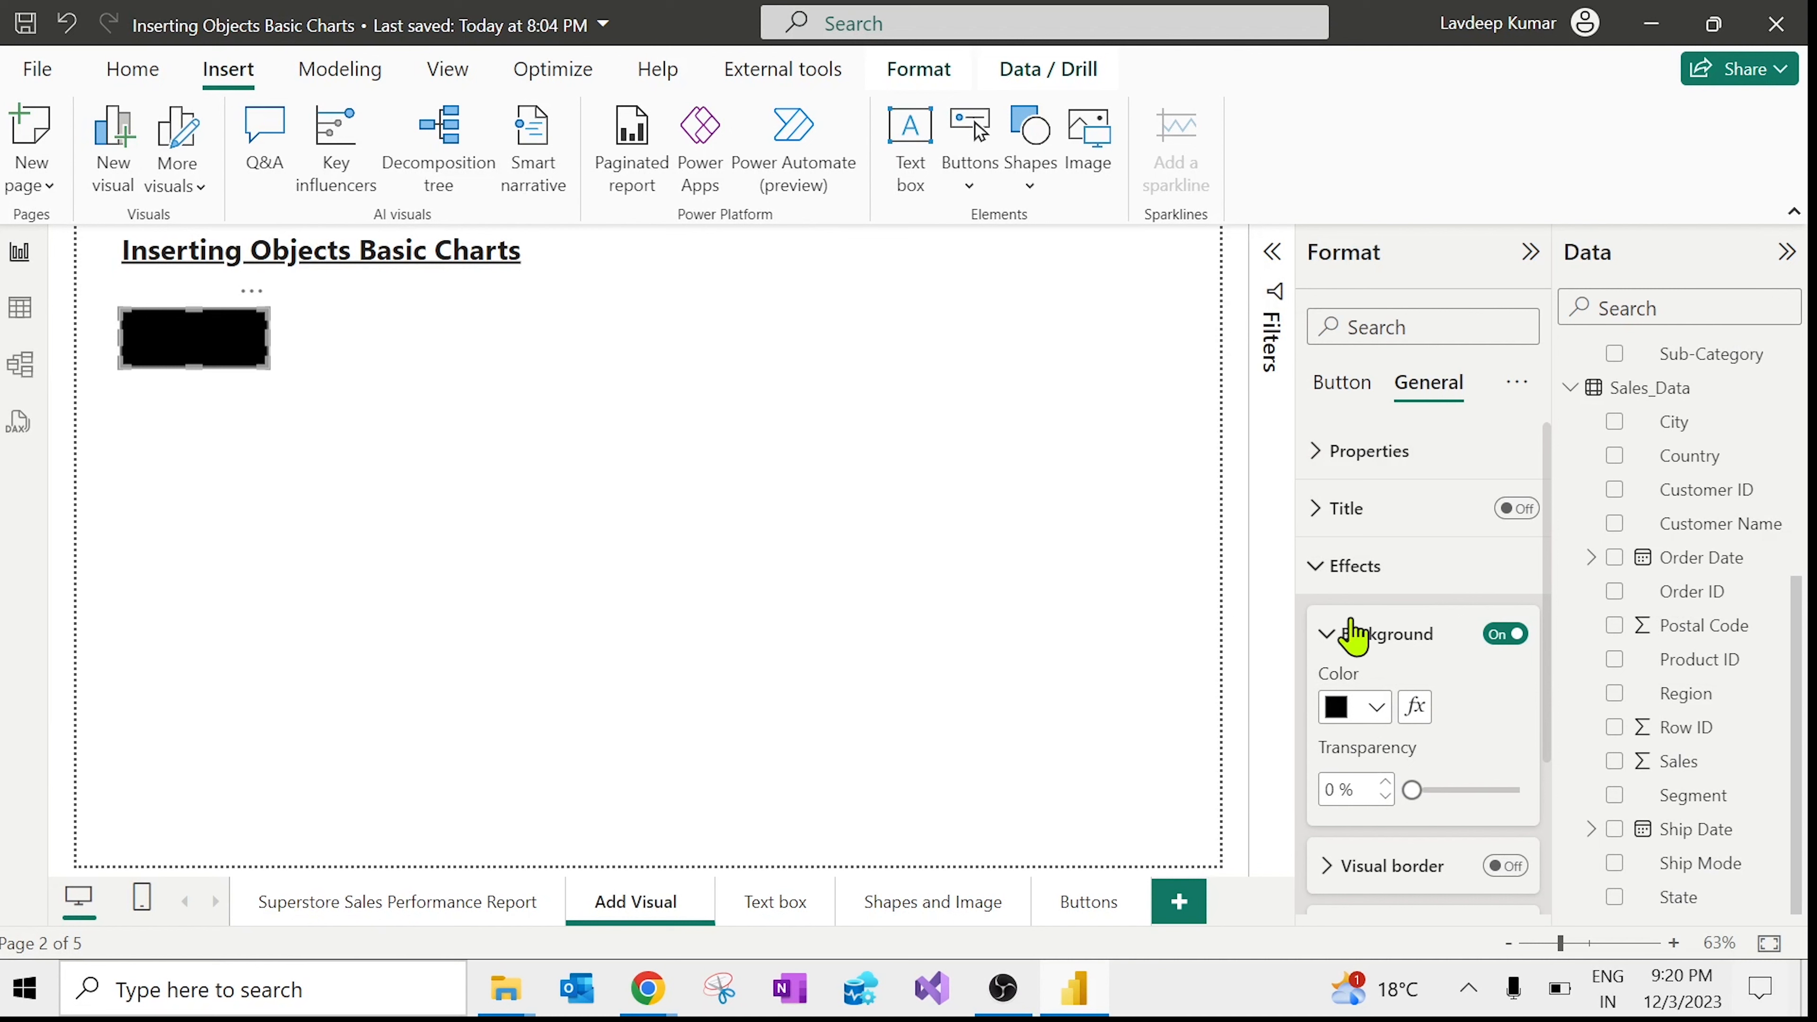
left_click(1344, 644)
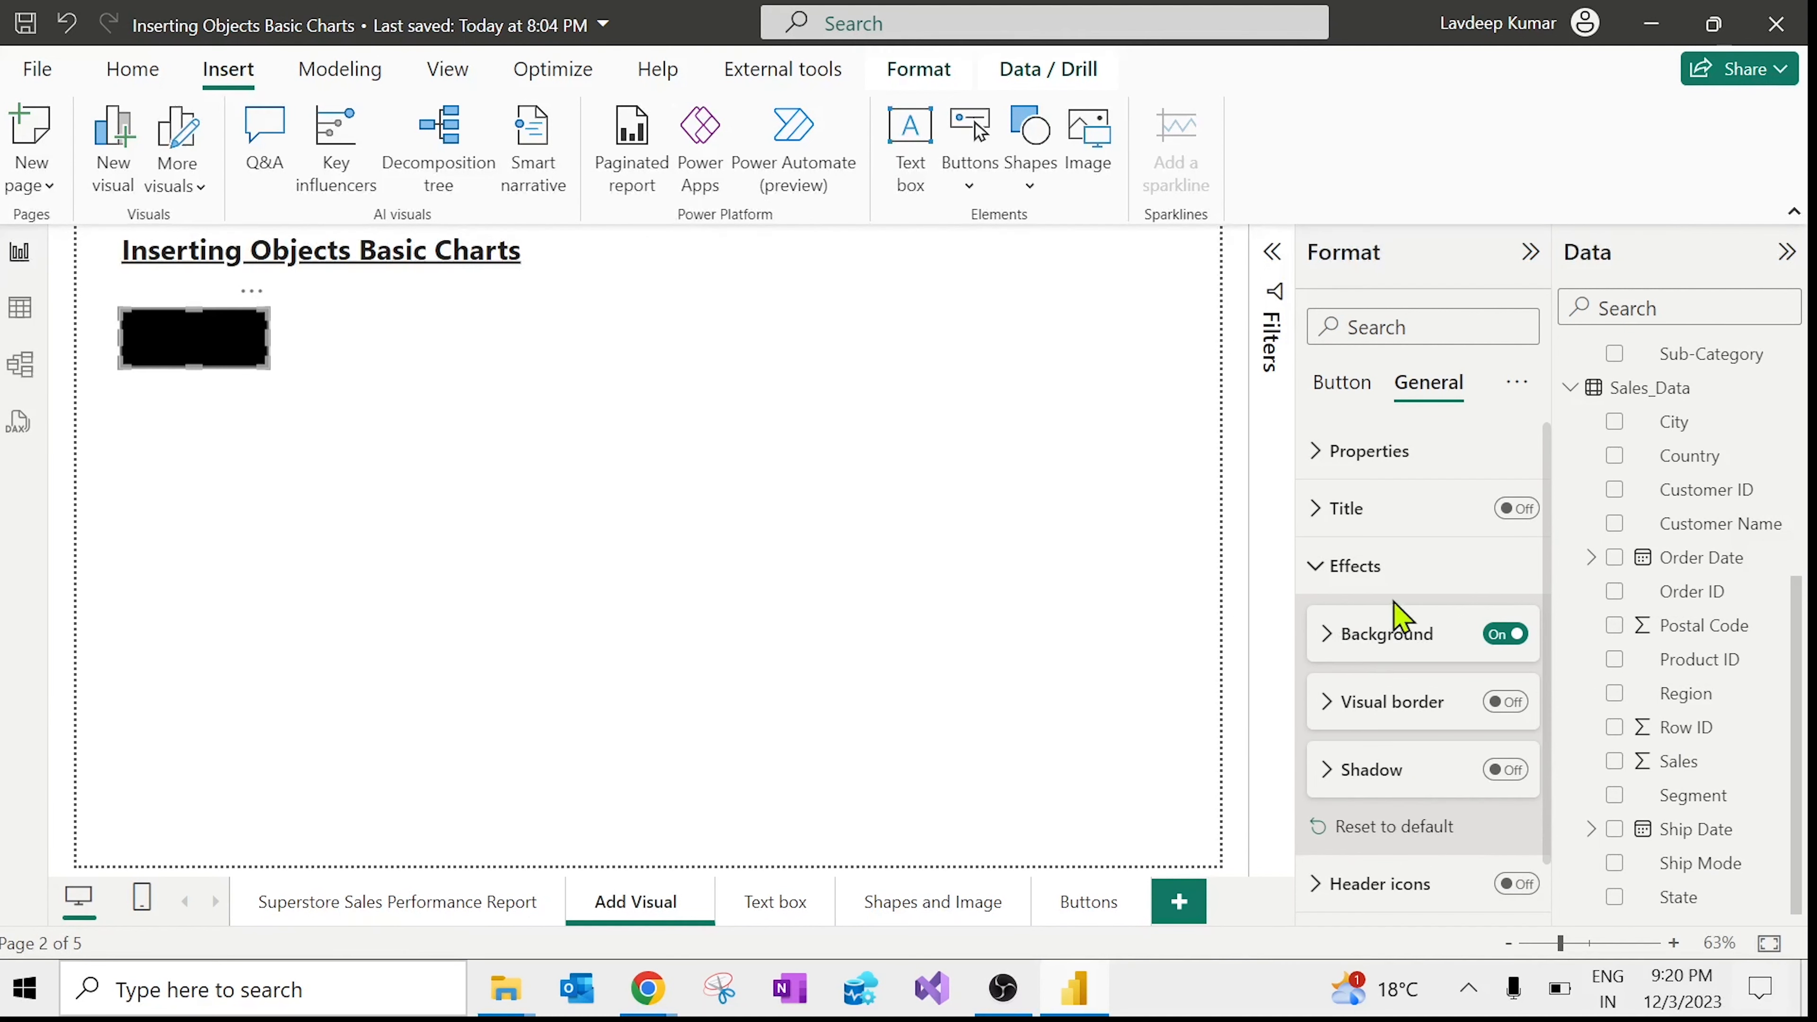
Step: Set the font colour of the Home button's default-state text to white
left_click(1356, 402)
left_click(1323, 566)
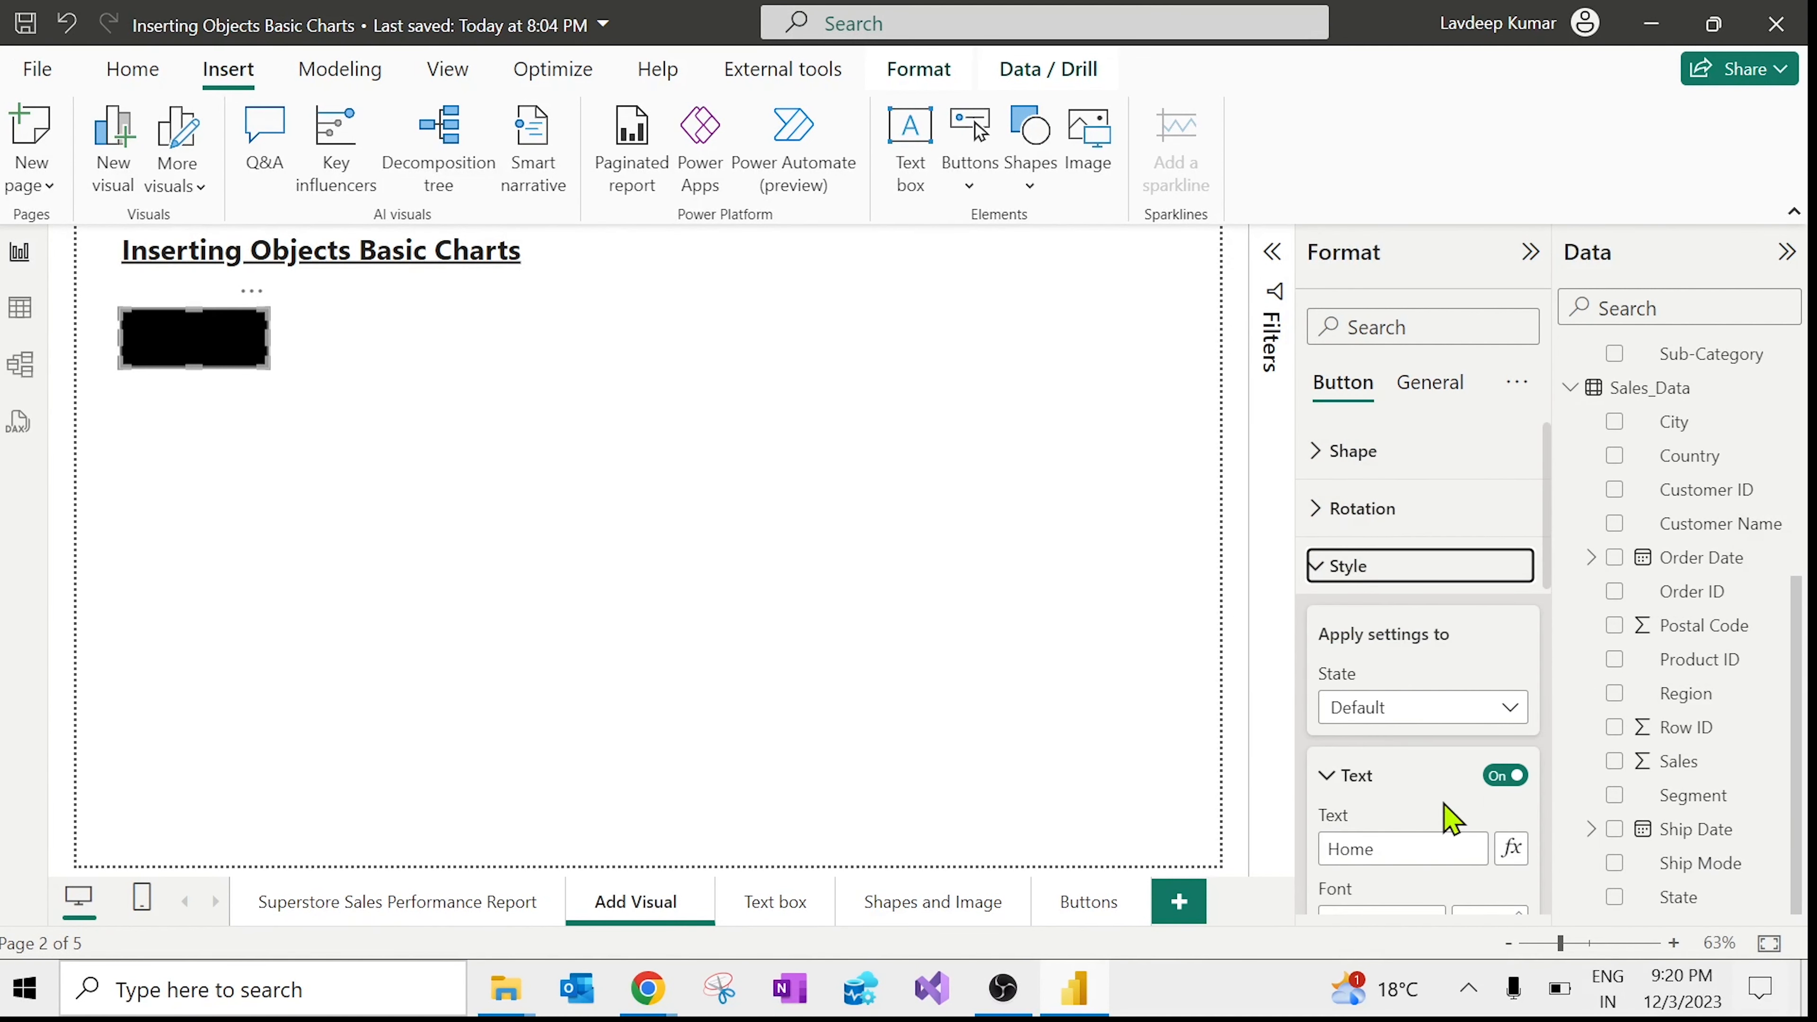
scroll(1548, 506, "down", 1)
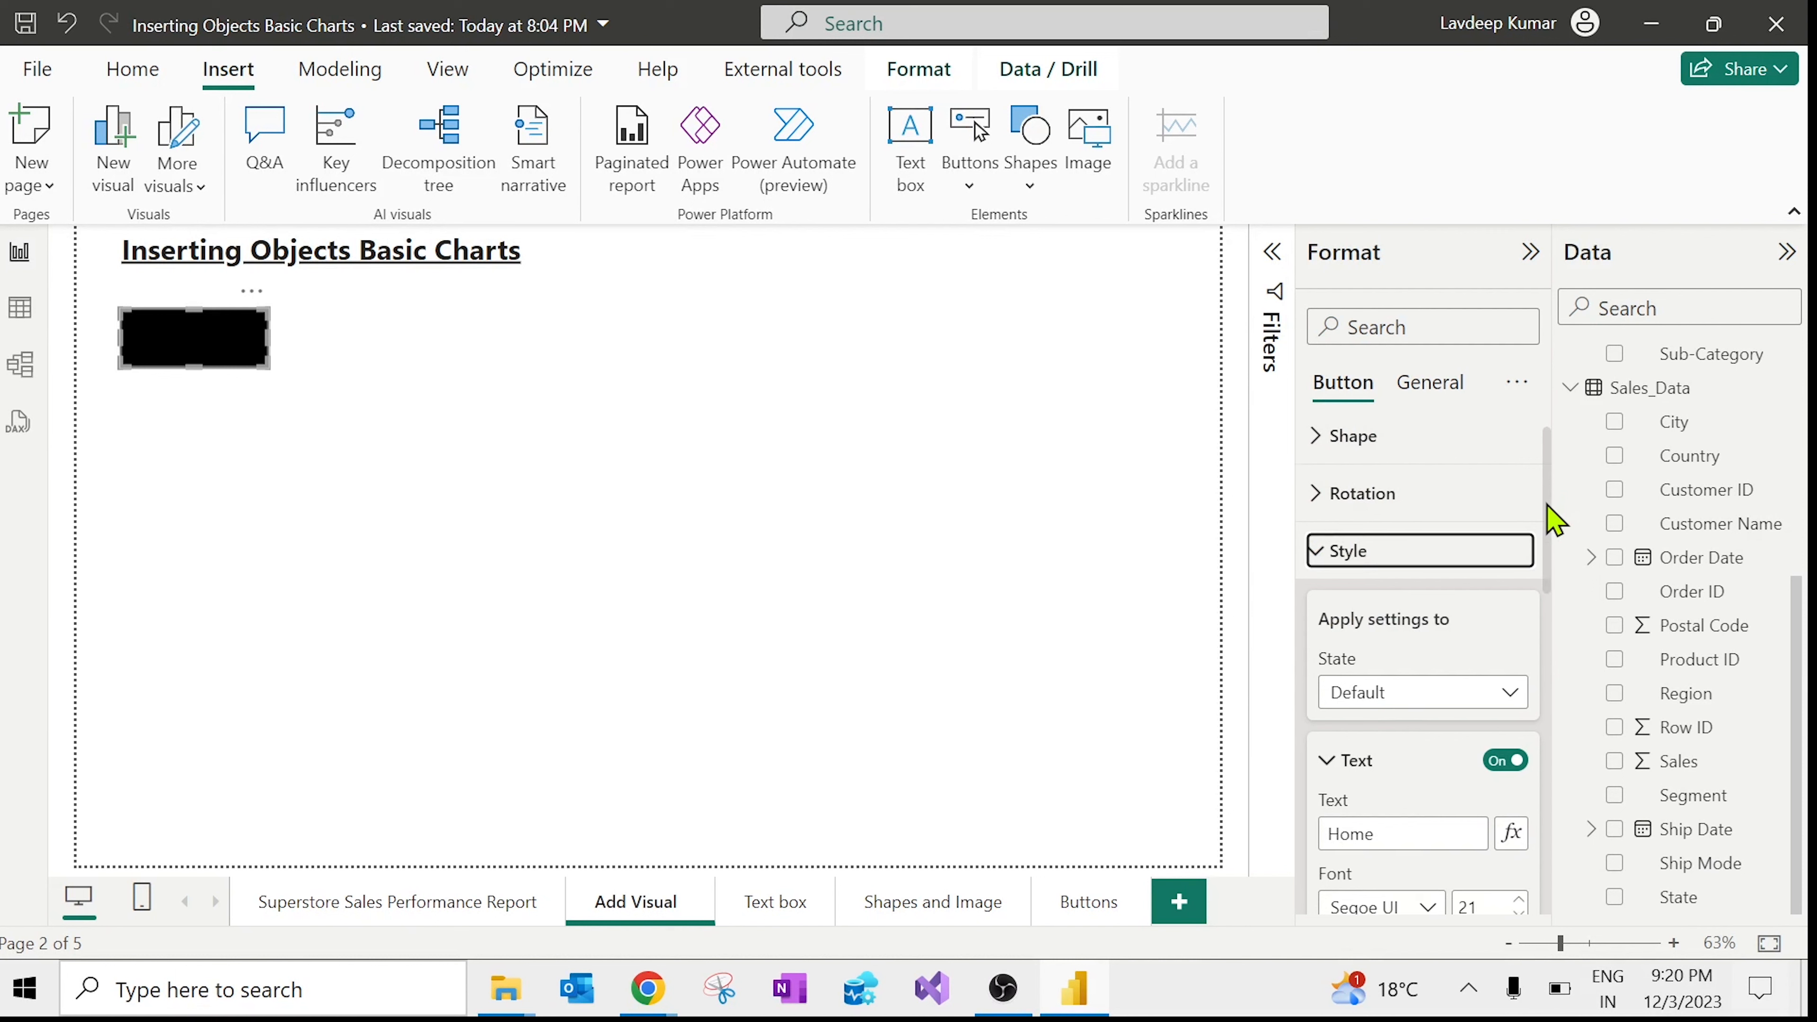
left_click_drag(1547, 506, 1547, 621)
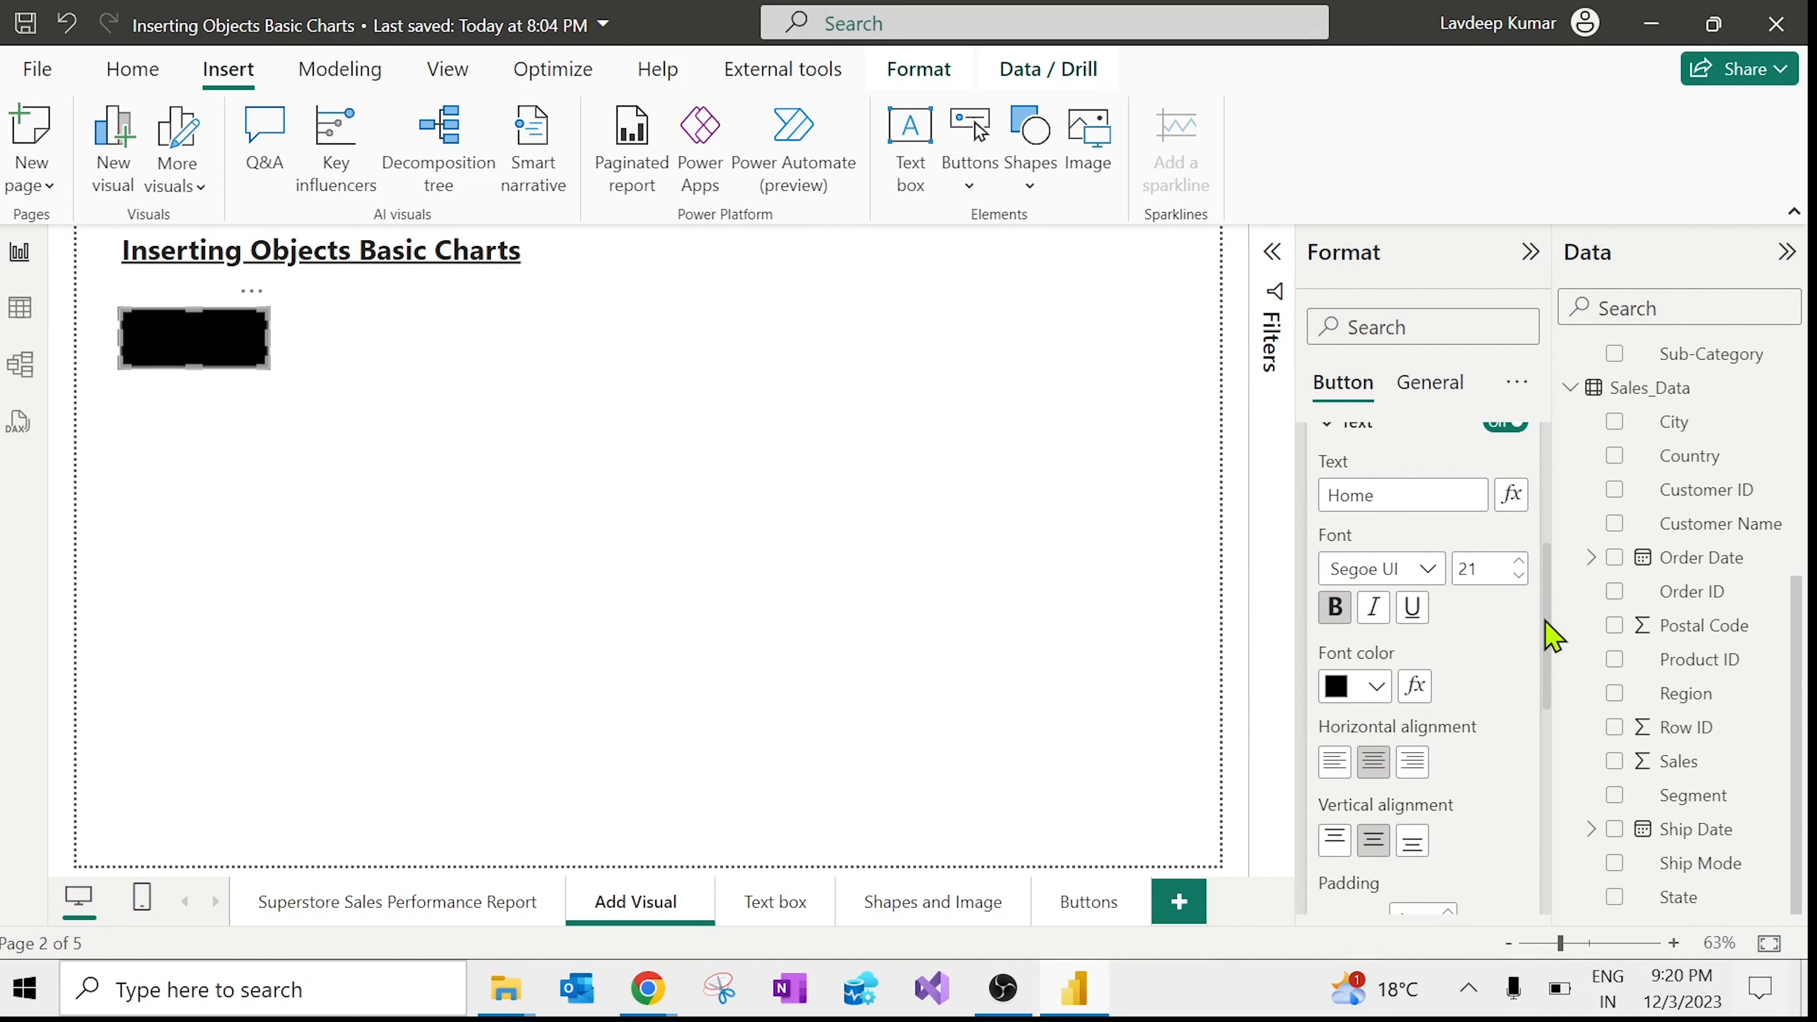
left_click(1377, 689)
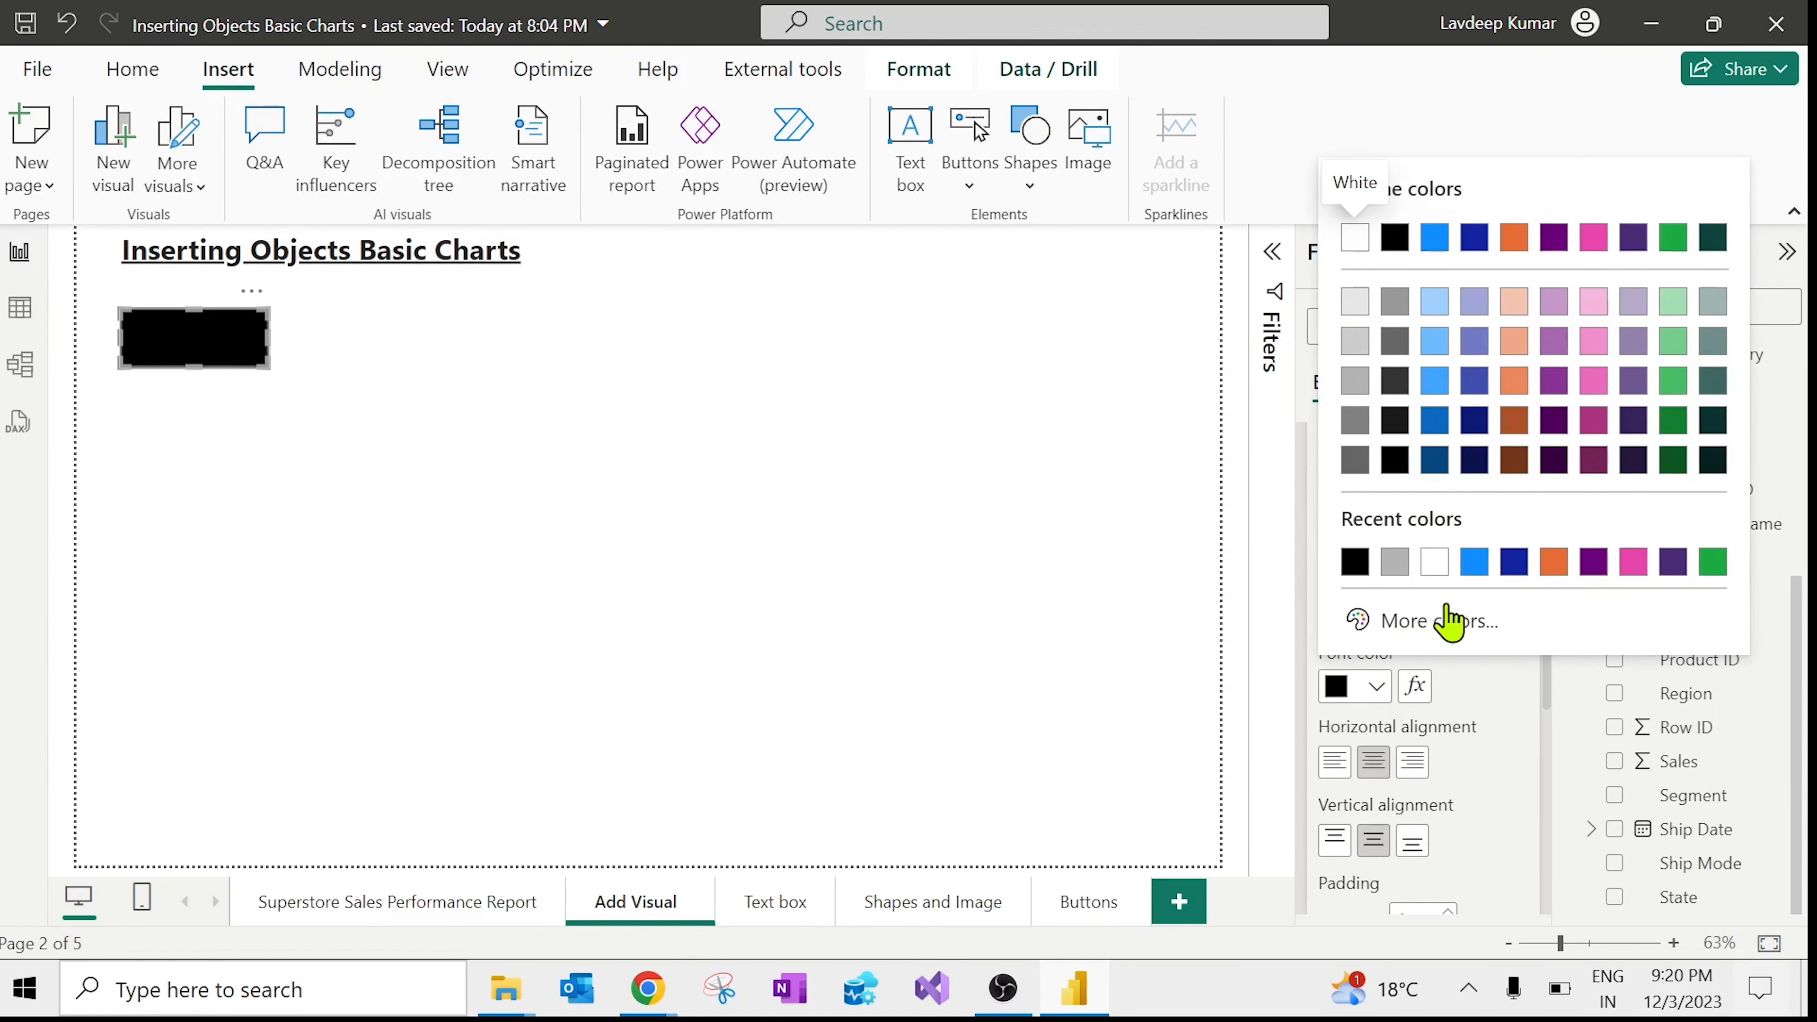
left_click(1441, 574)
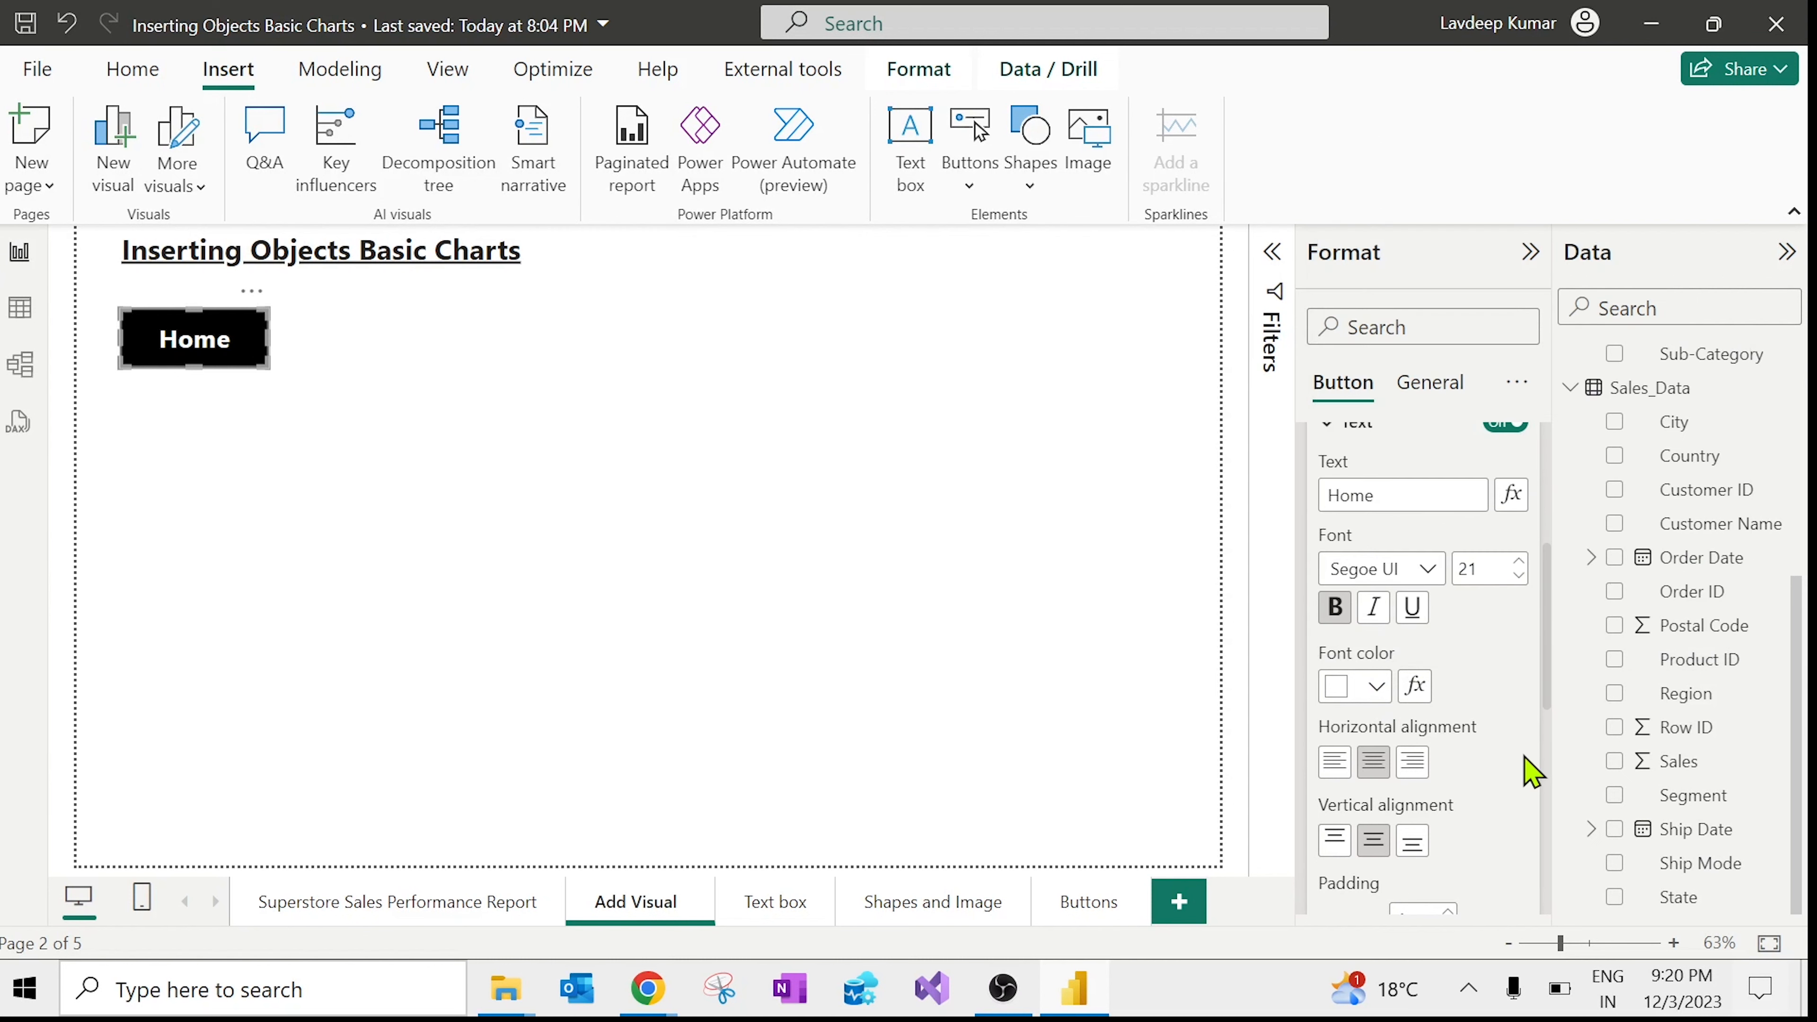
left_click_drag(1555, 698, 1534, 524)
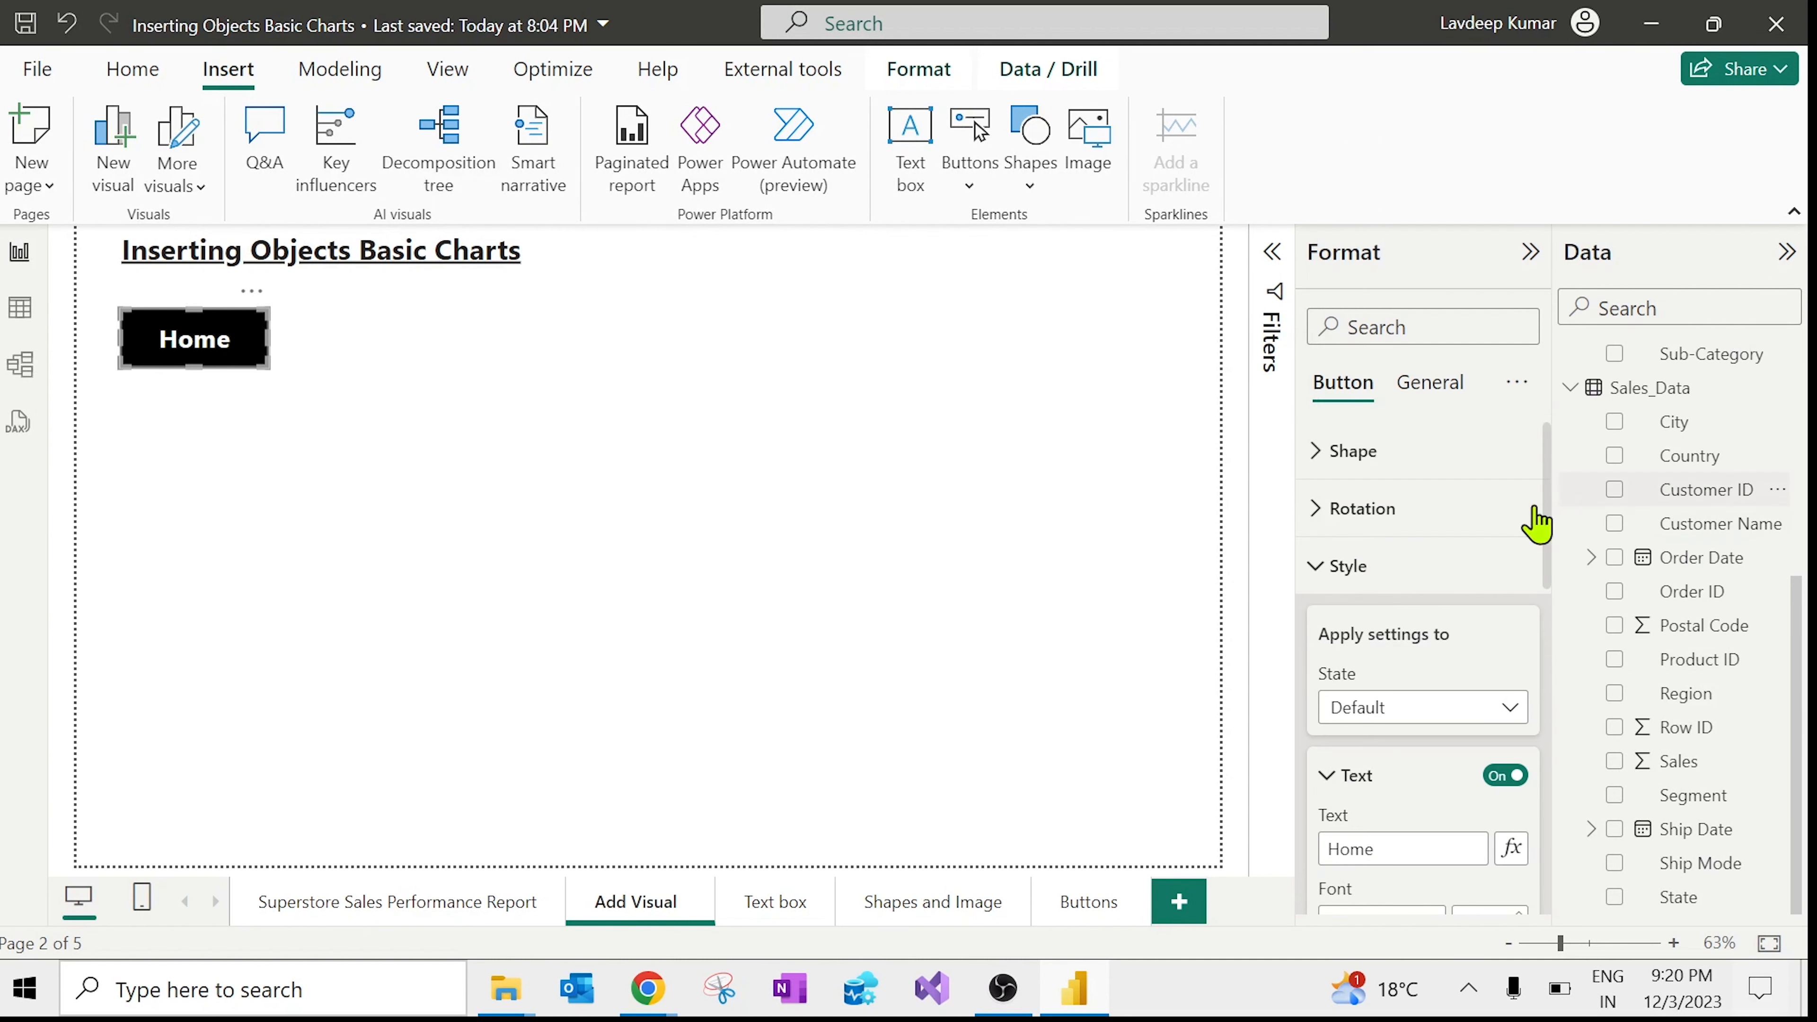
left_click(1359, 567)
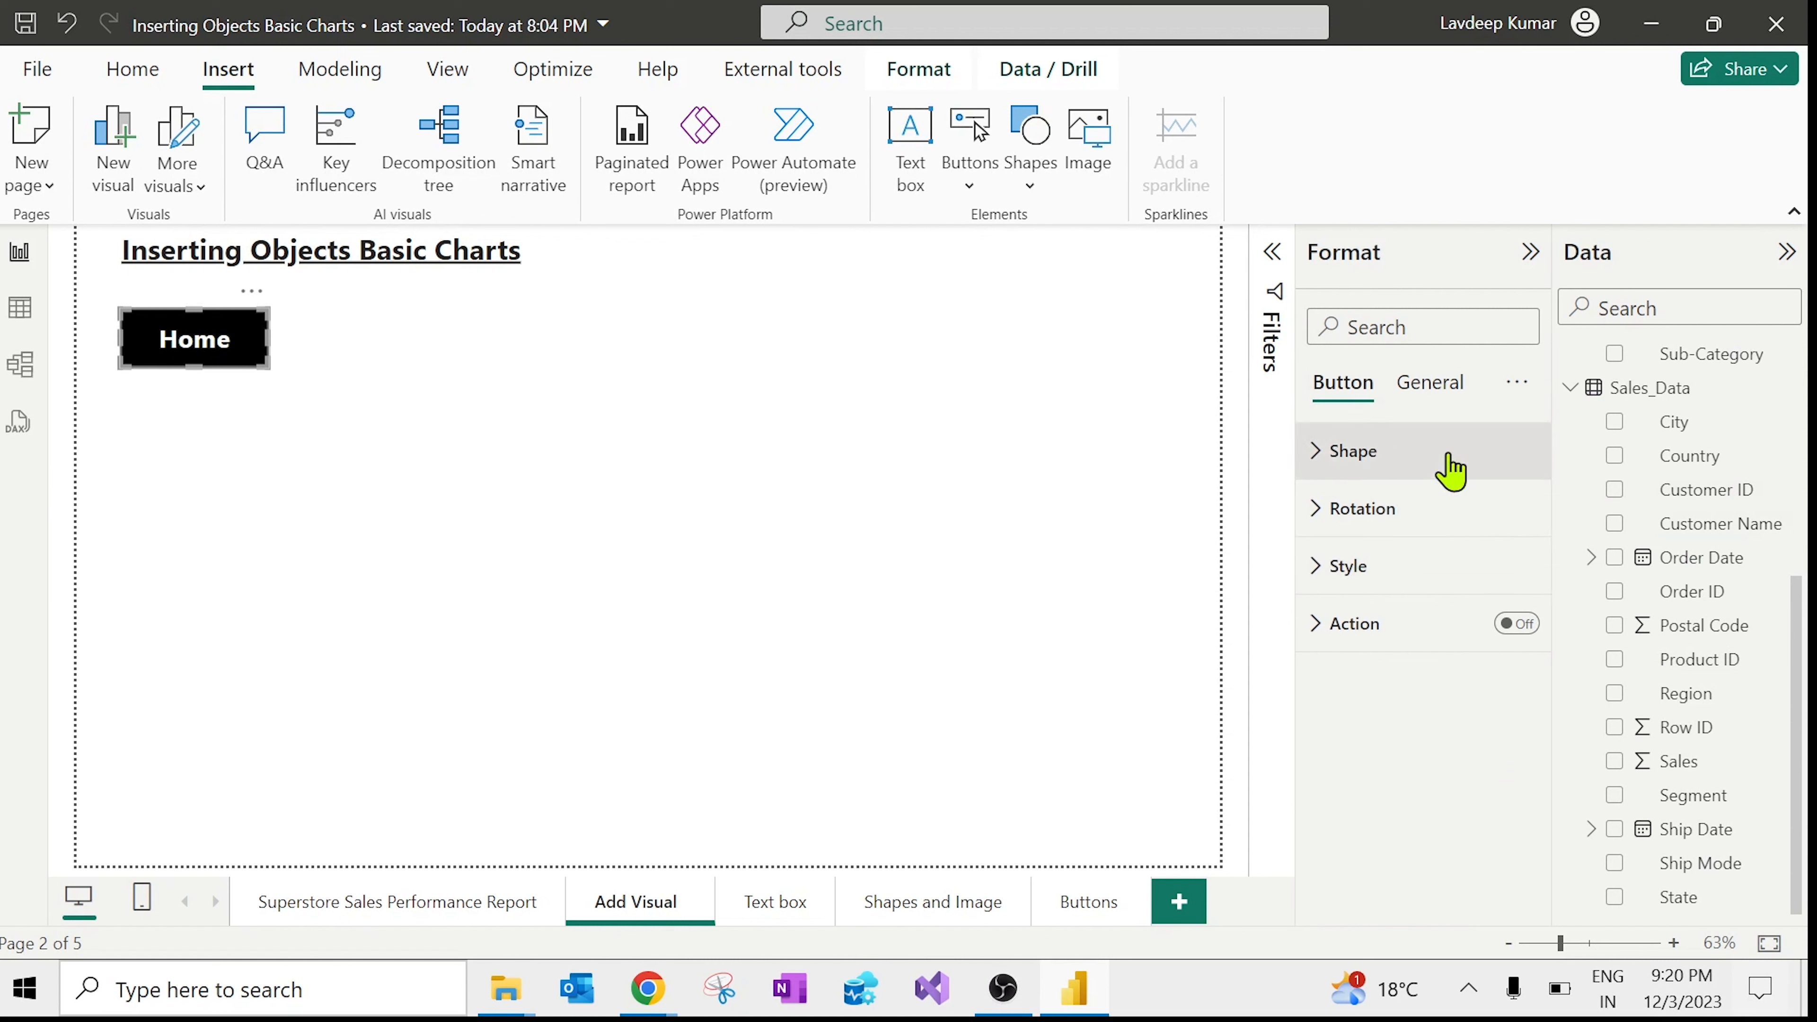
Step: Review the Home button's general formatting settings, including its properties, title and effects
left_click(1428, 387)
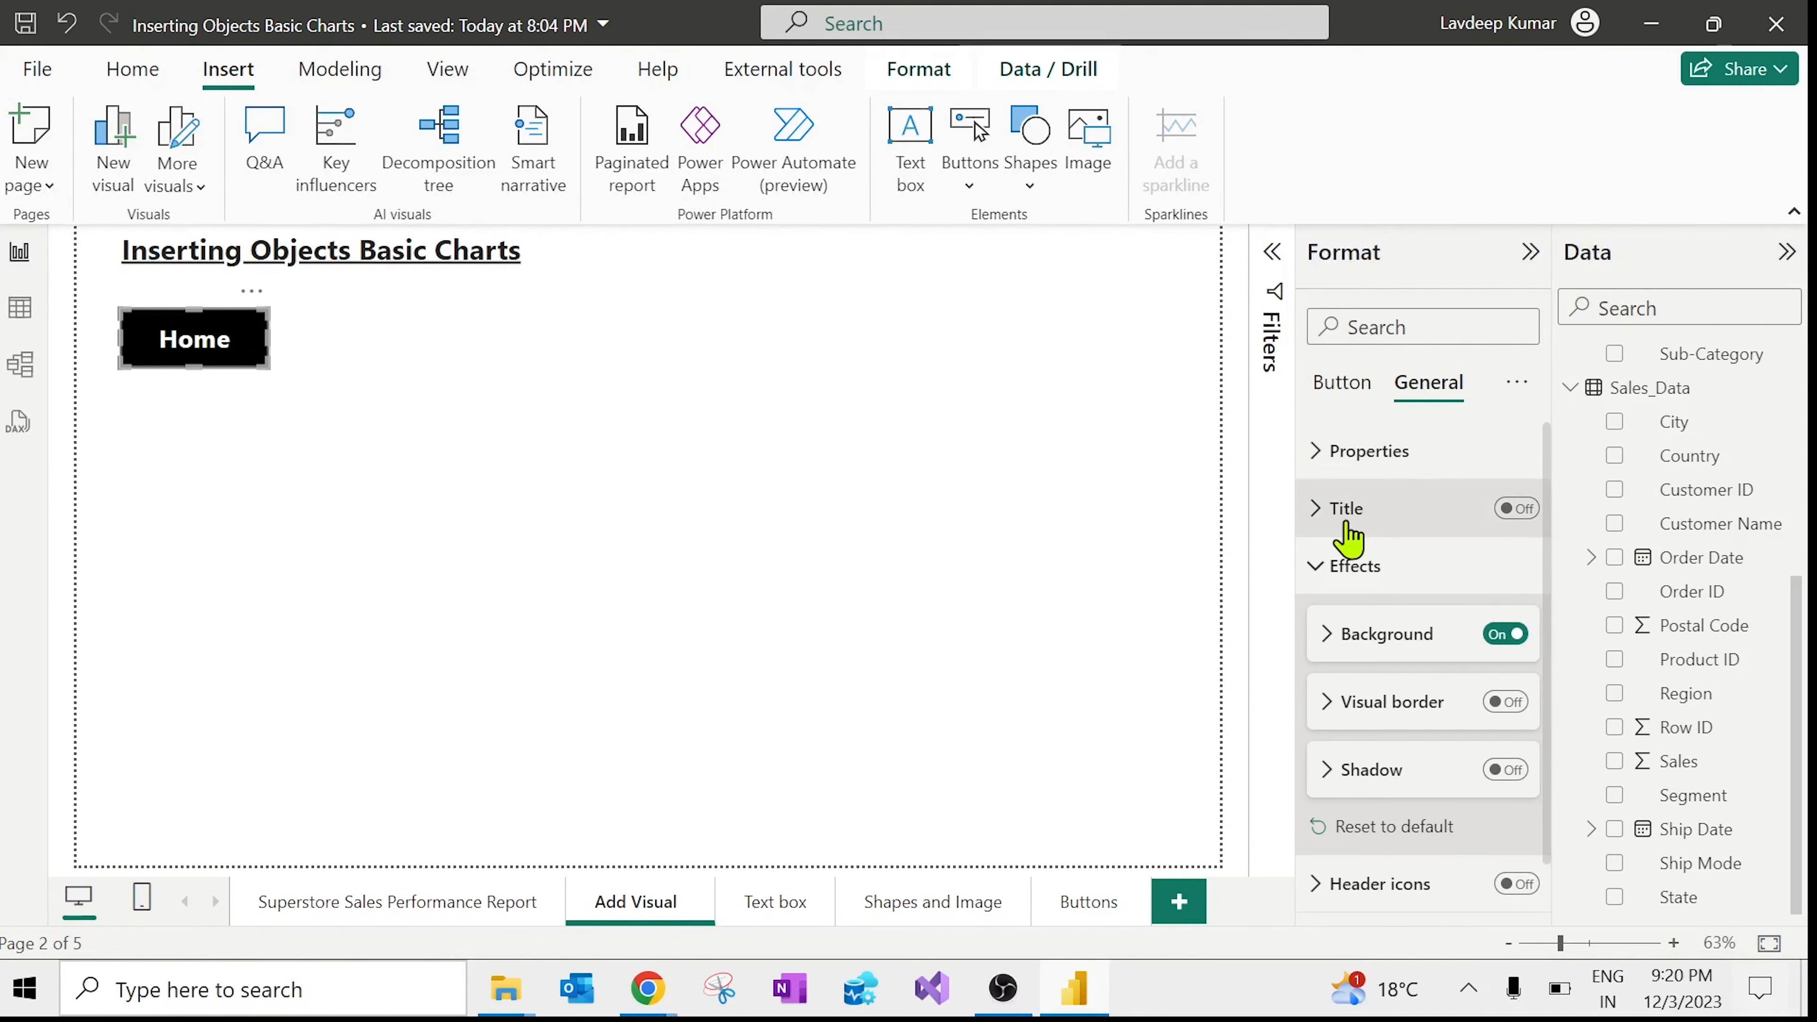
left_click(1333, 569)
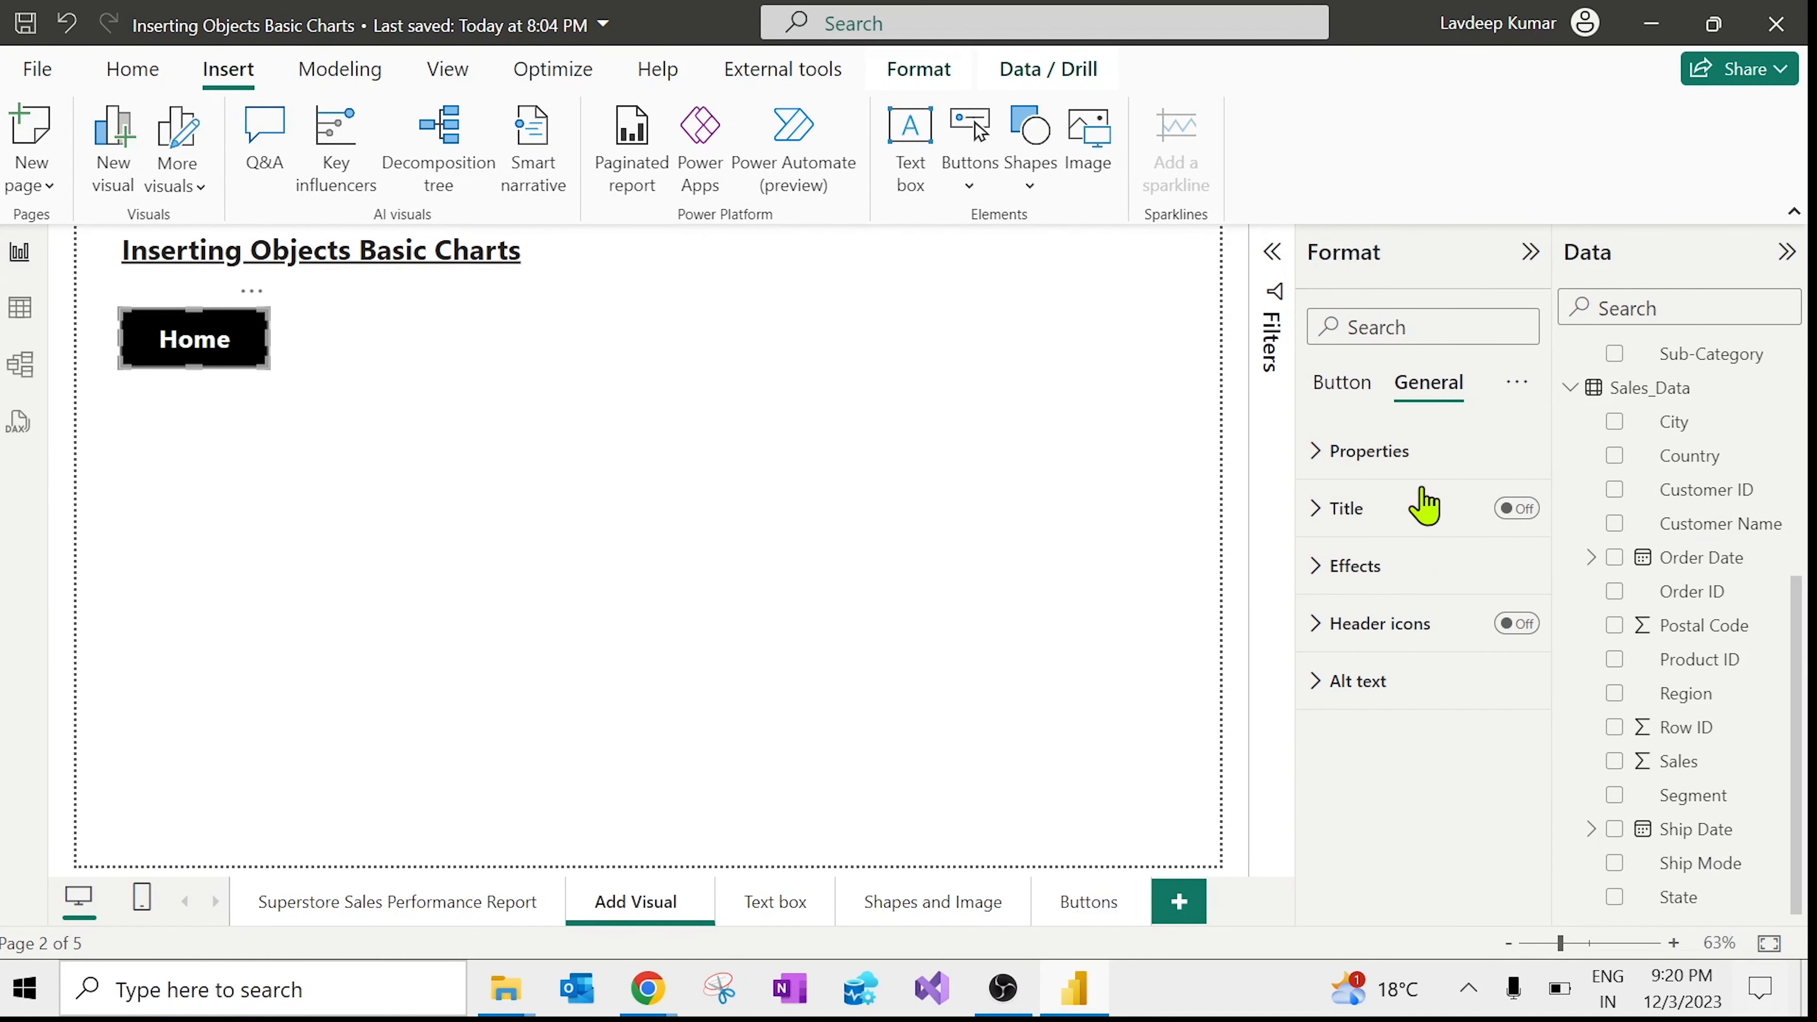
left_click(1377, 573)
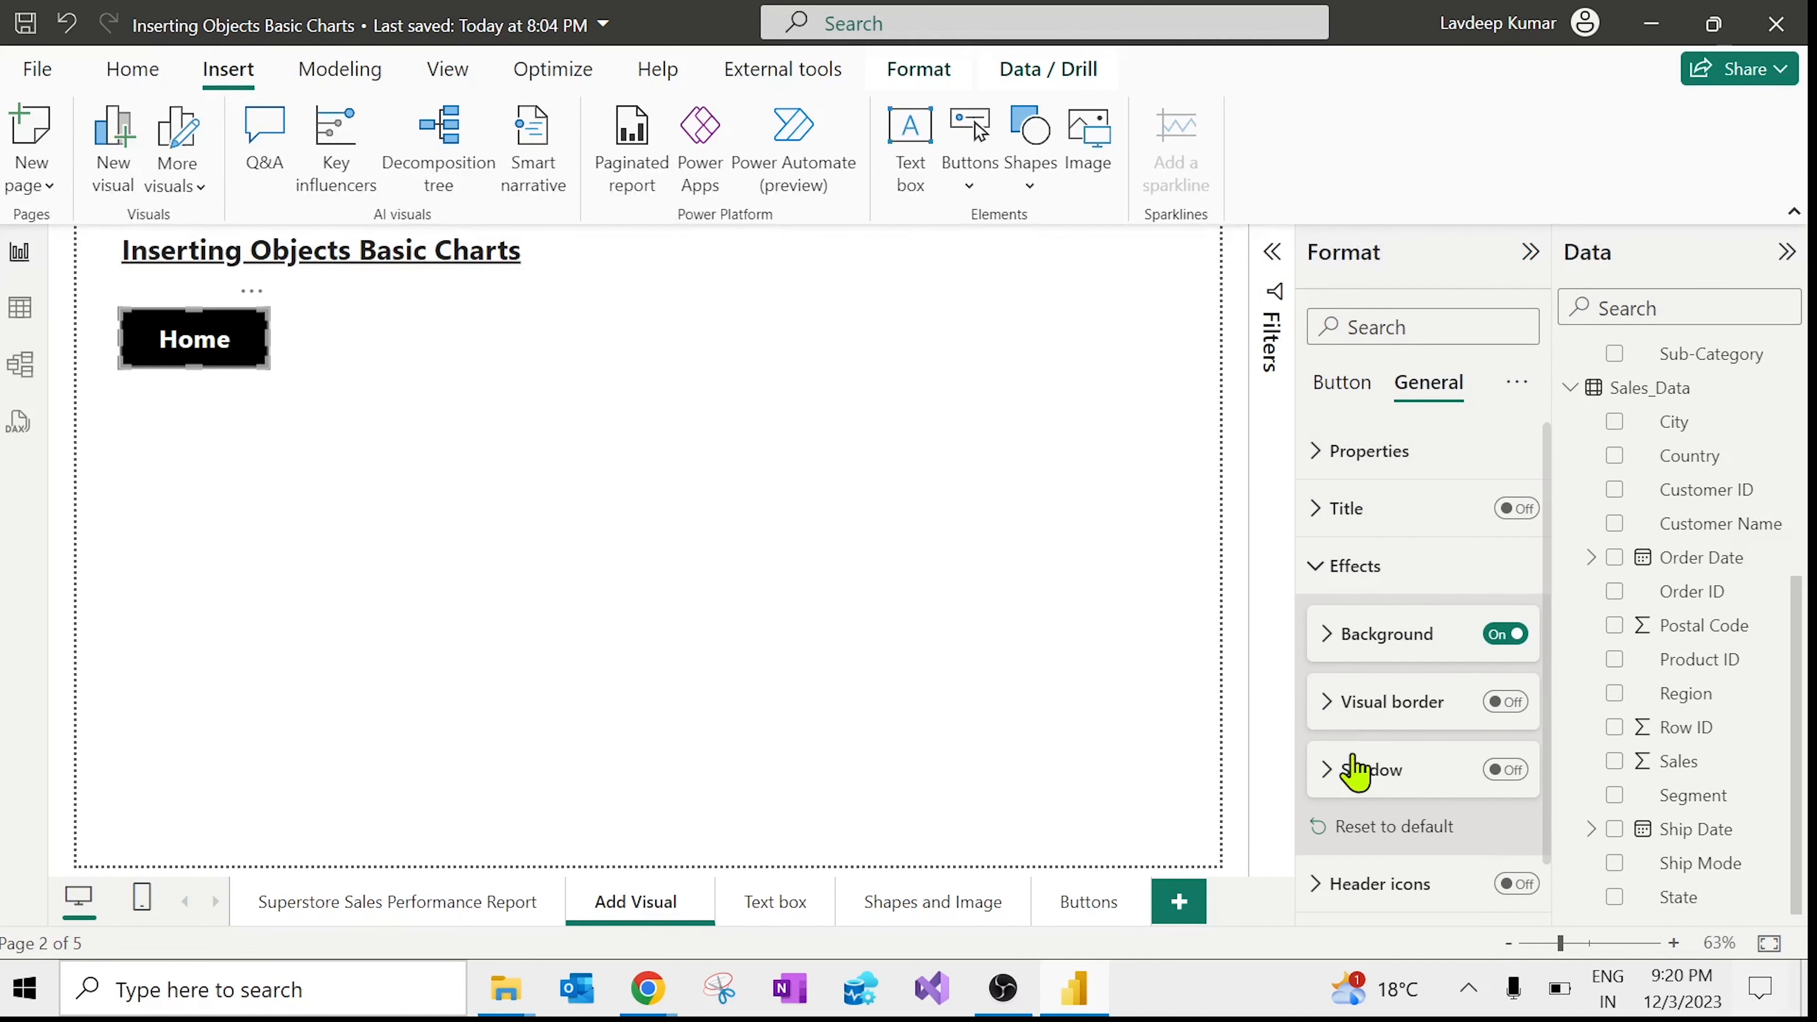
left_click(1333, 581)
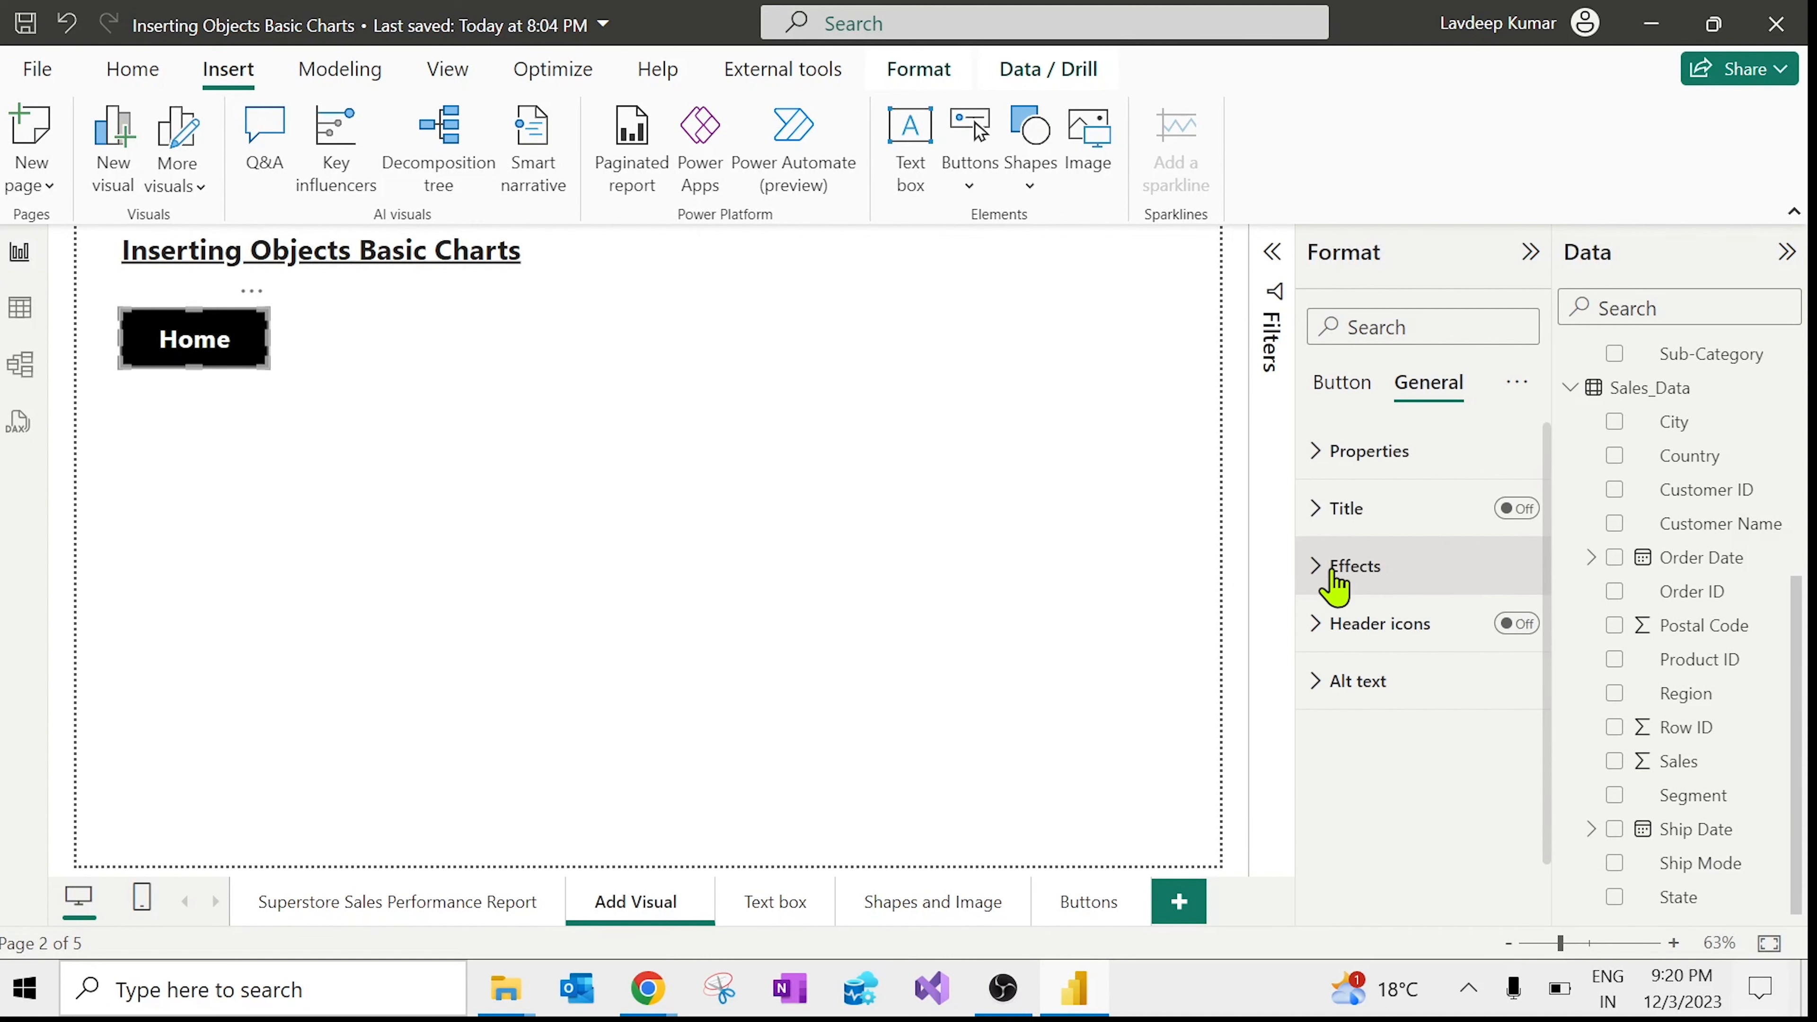
left_click(1345, 509)
left_click(1363, 452)
left_click(1352, 390)
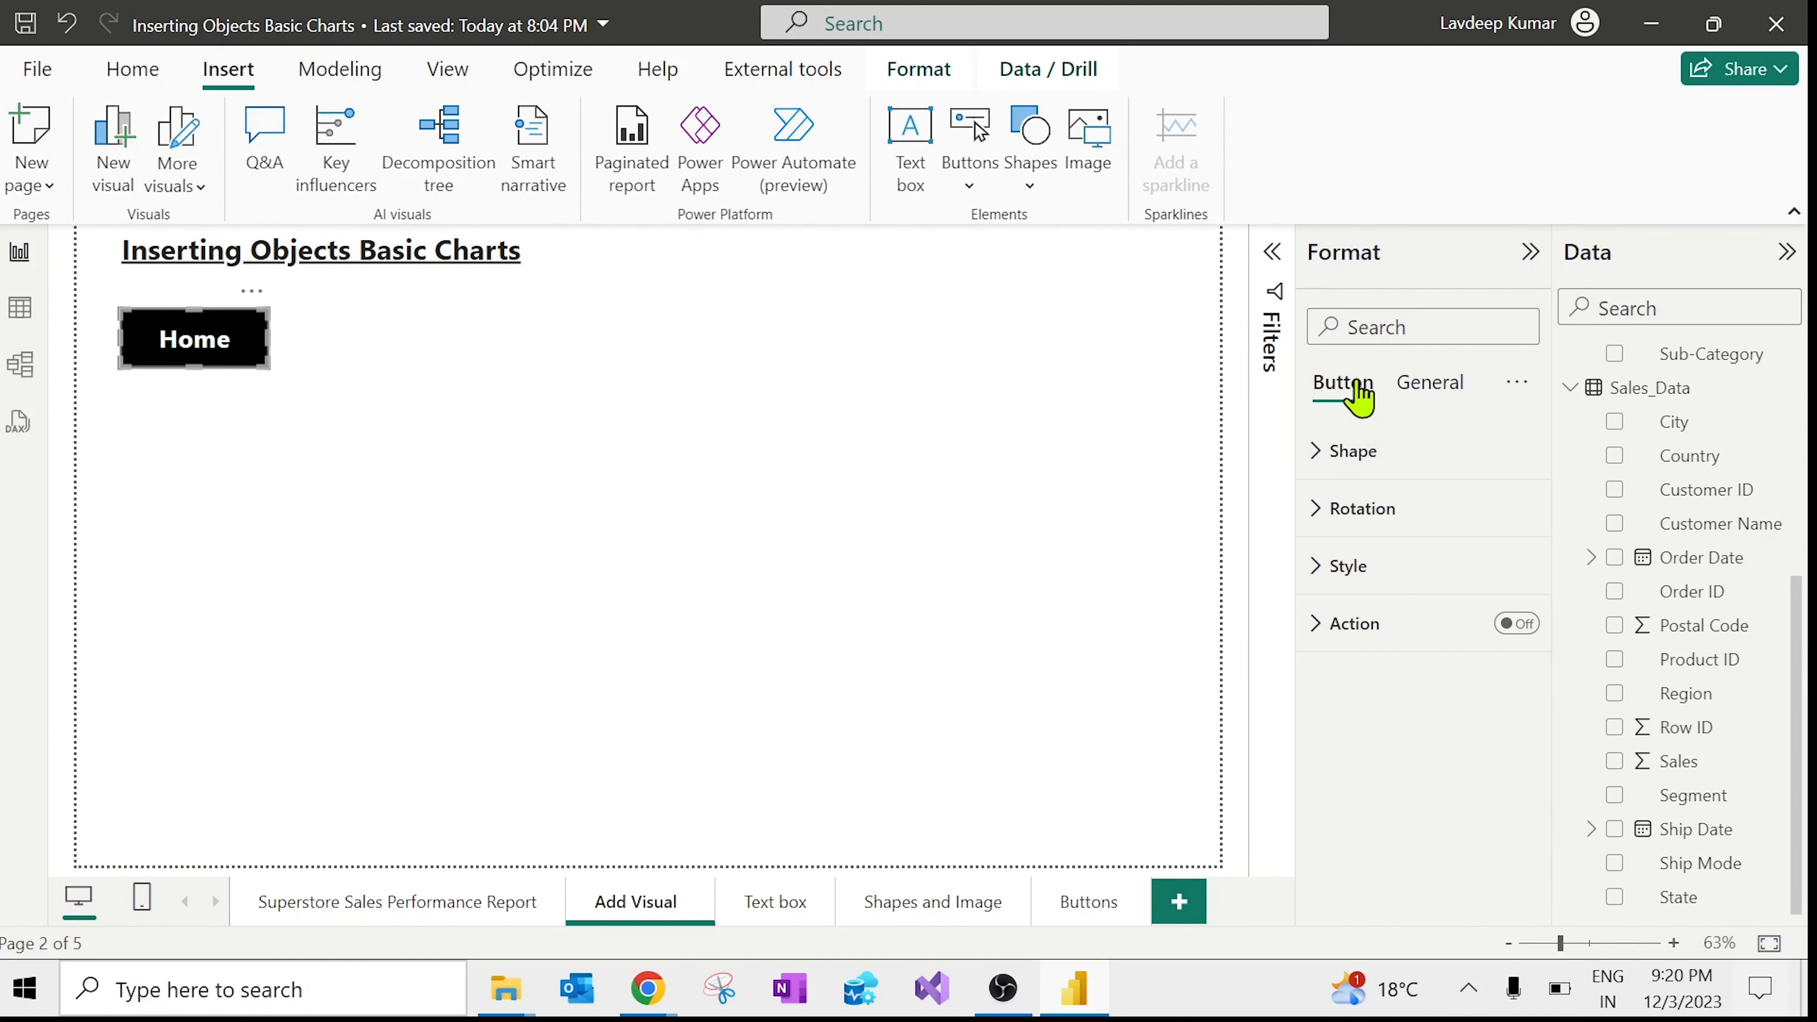
left_click(225, 505)
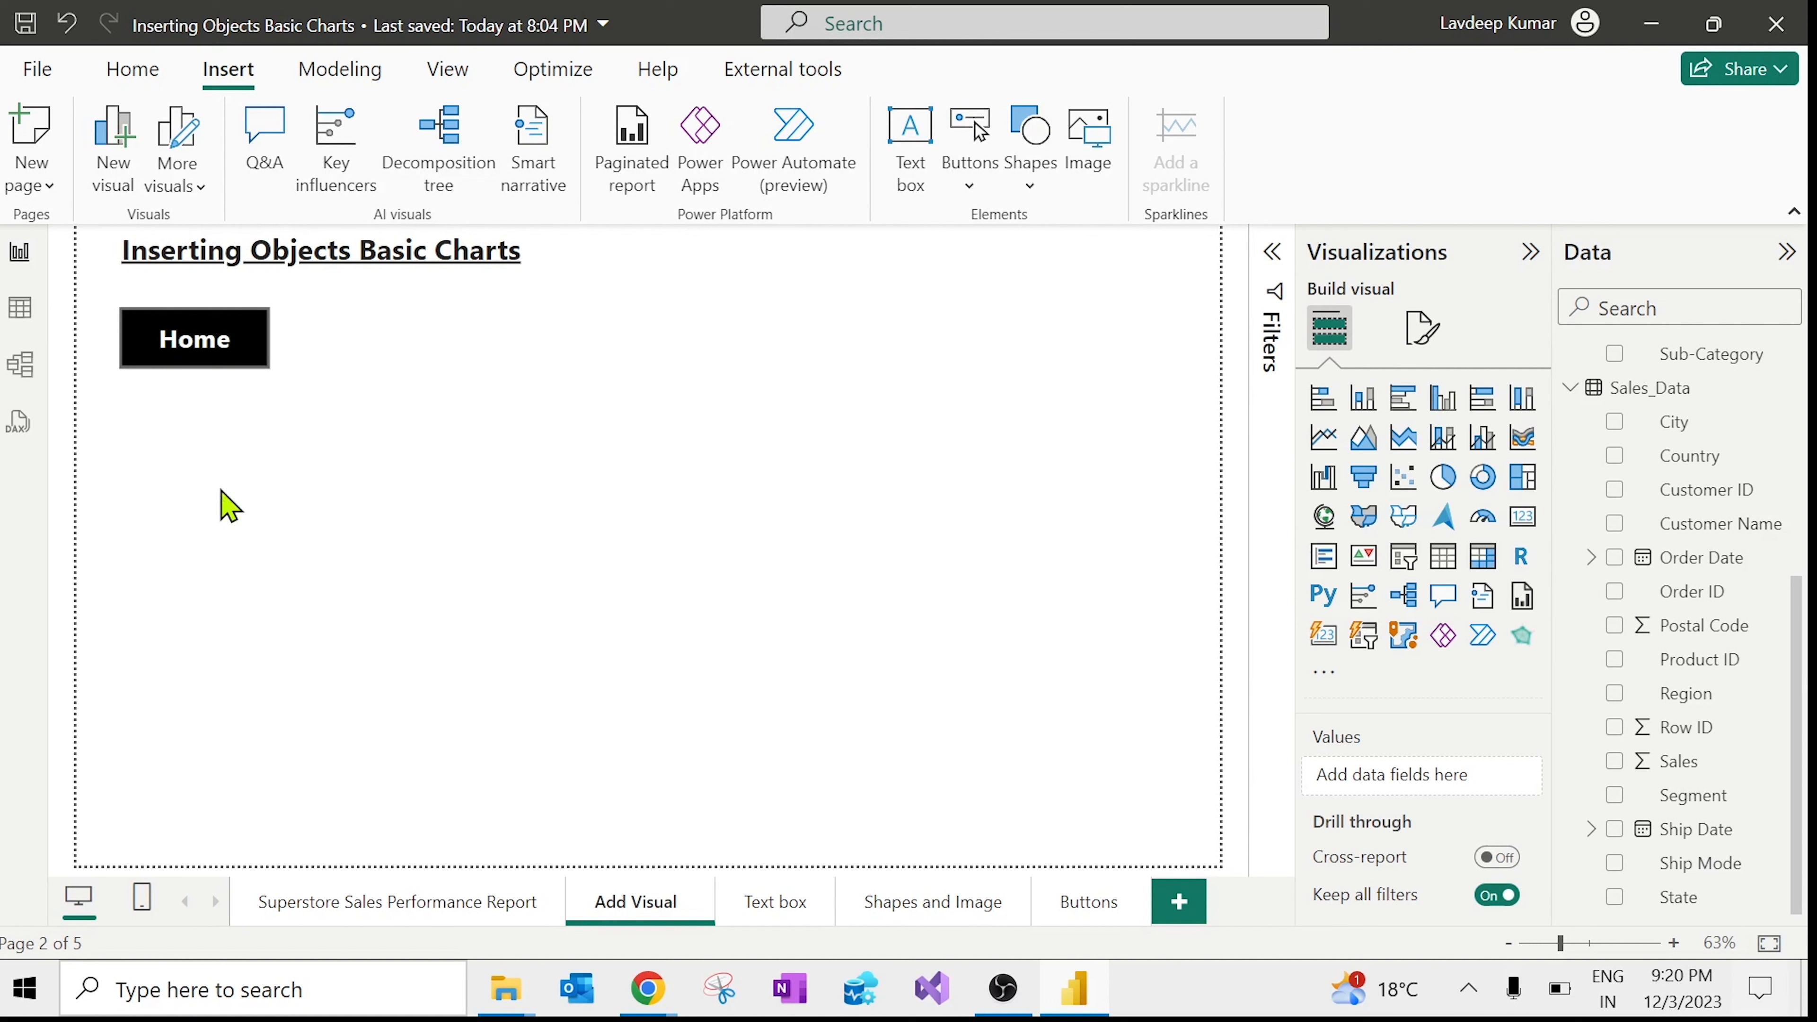
left_click(228, 353)
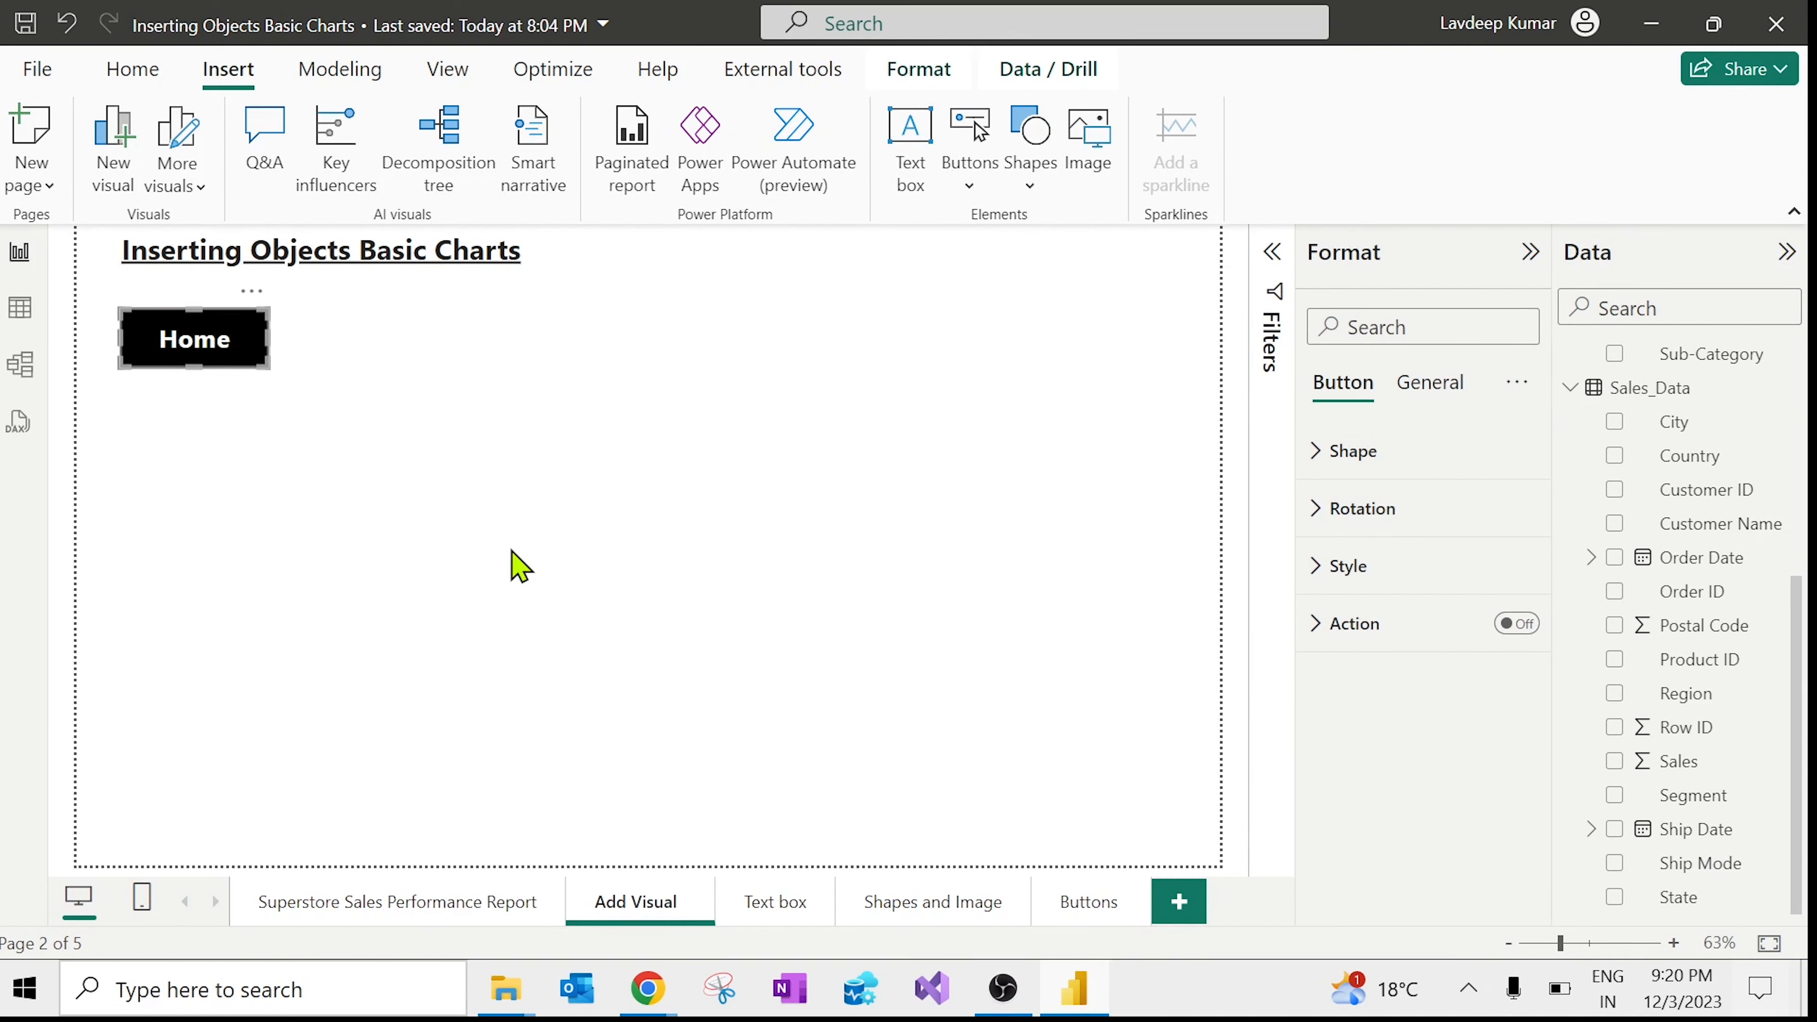
Step: Try resetting the Home button's style settings to default, and undo the reset
left_click(1352, 567)
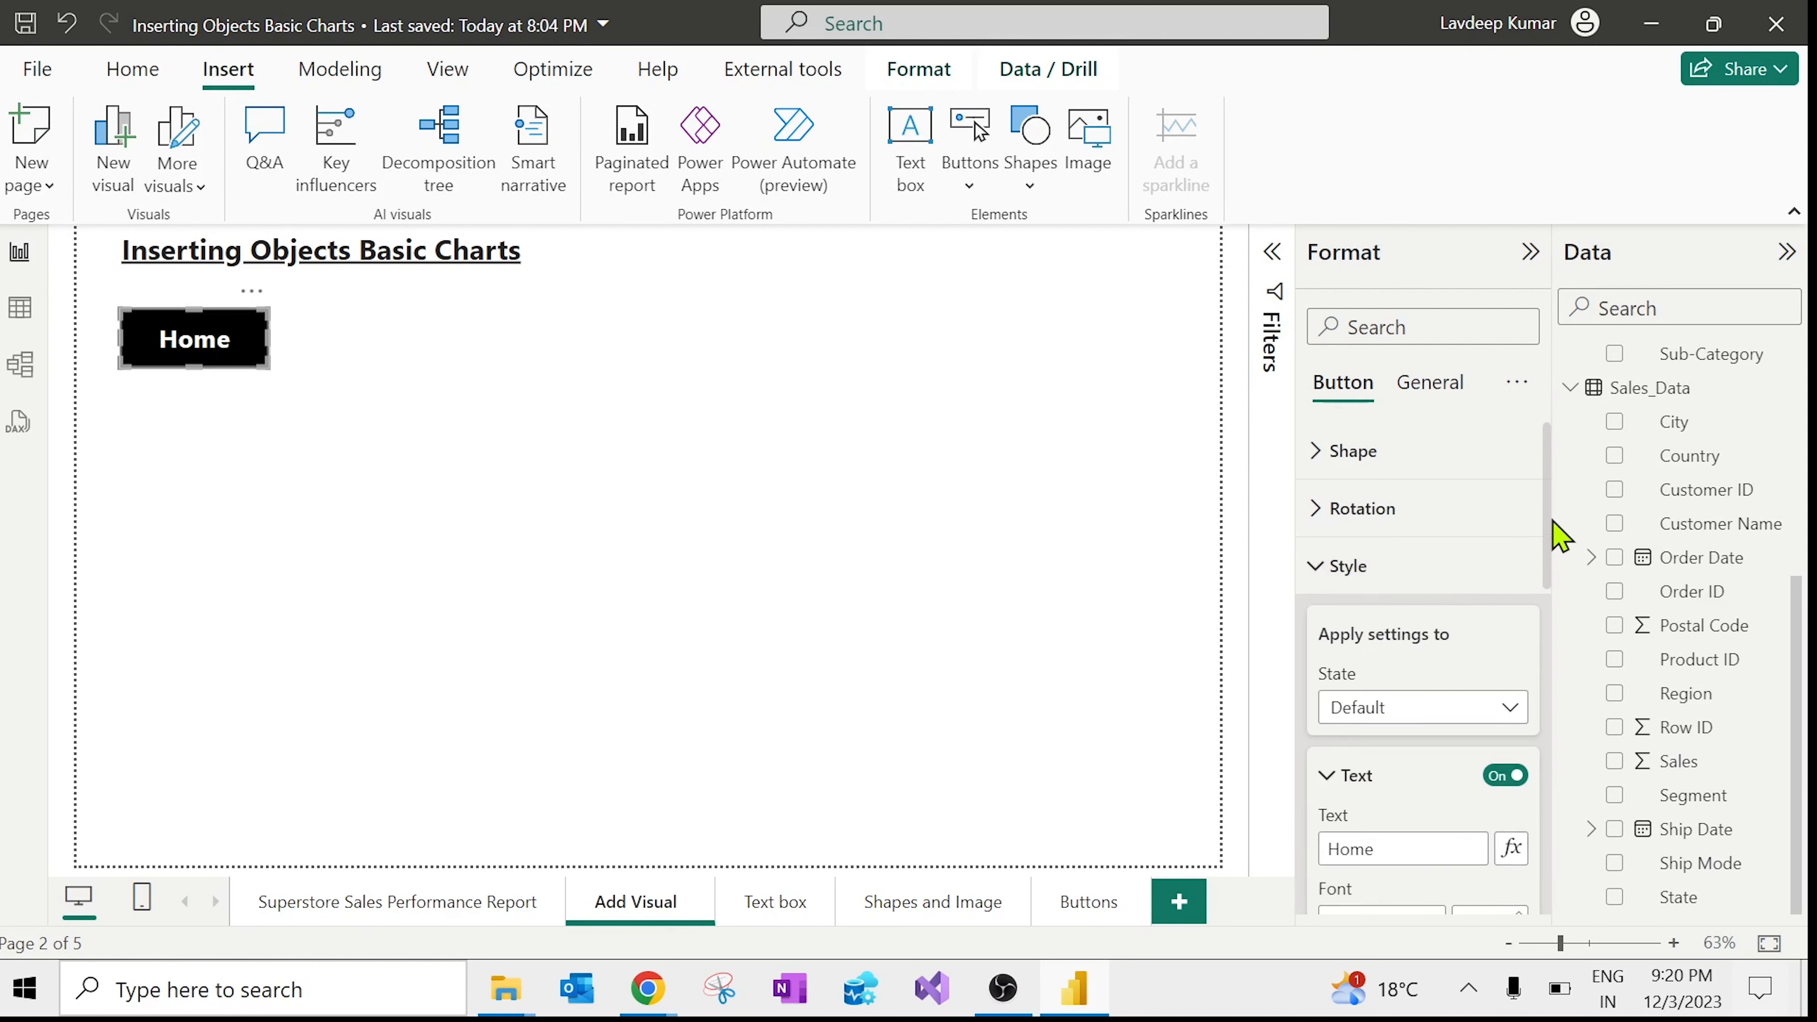
left_click_drag(1550, 520, 1536, 677)
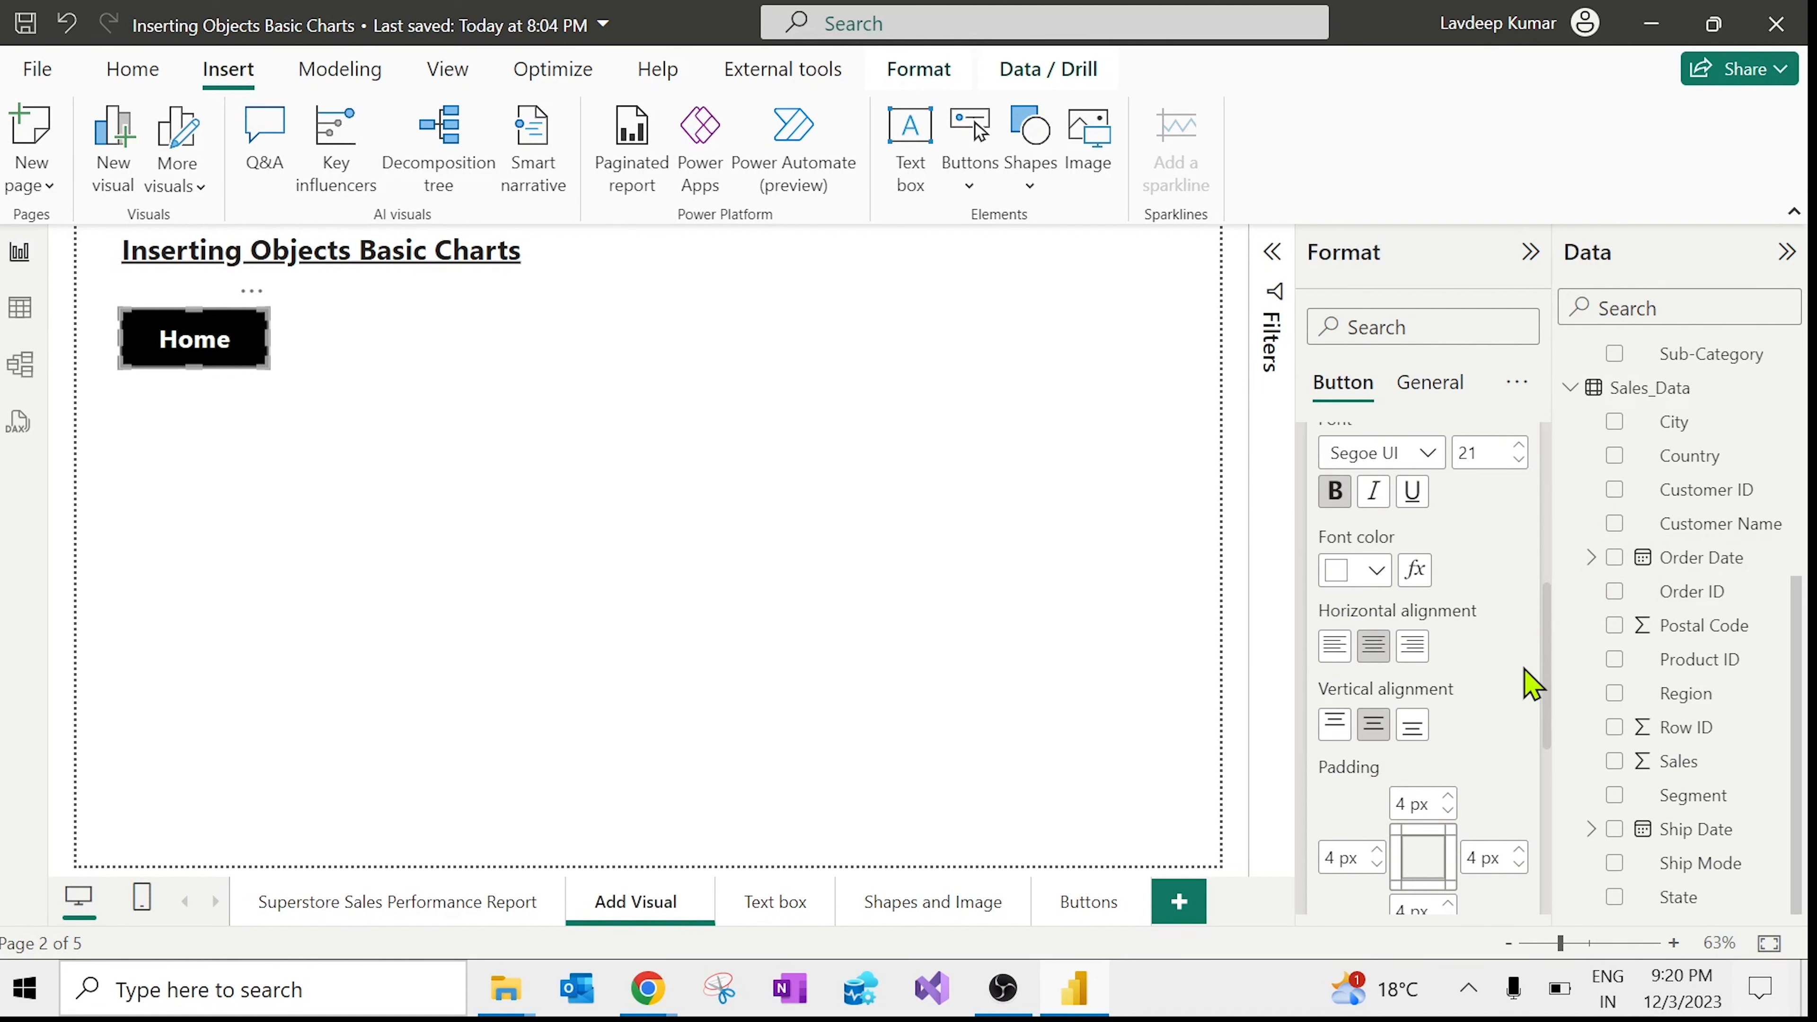
left_click_drag(1547, 686, 1552, 843)
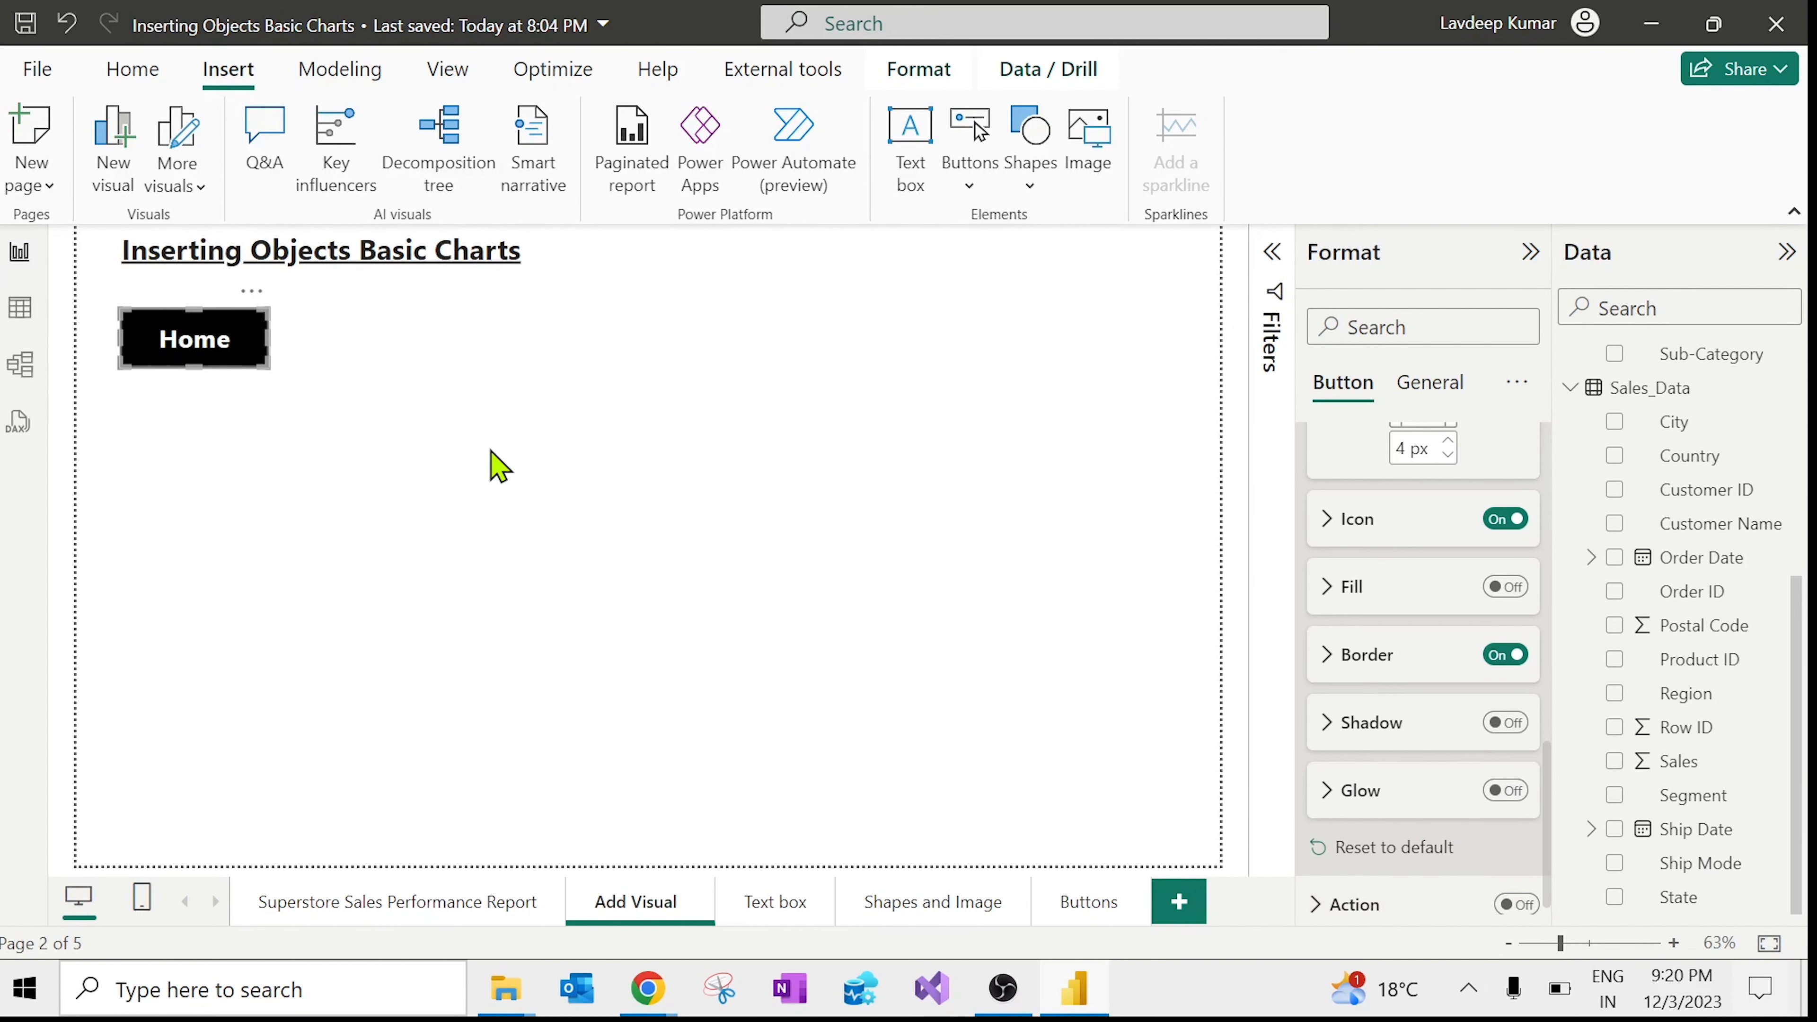
left_click(1374, 852)
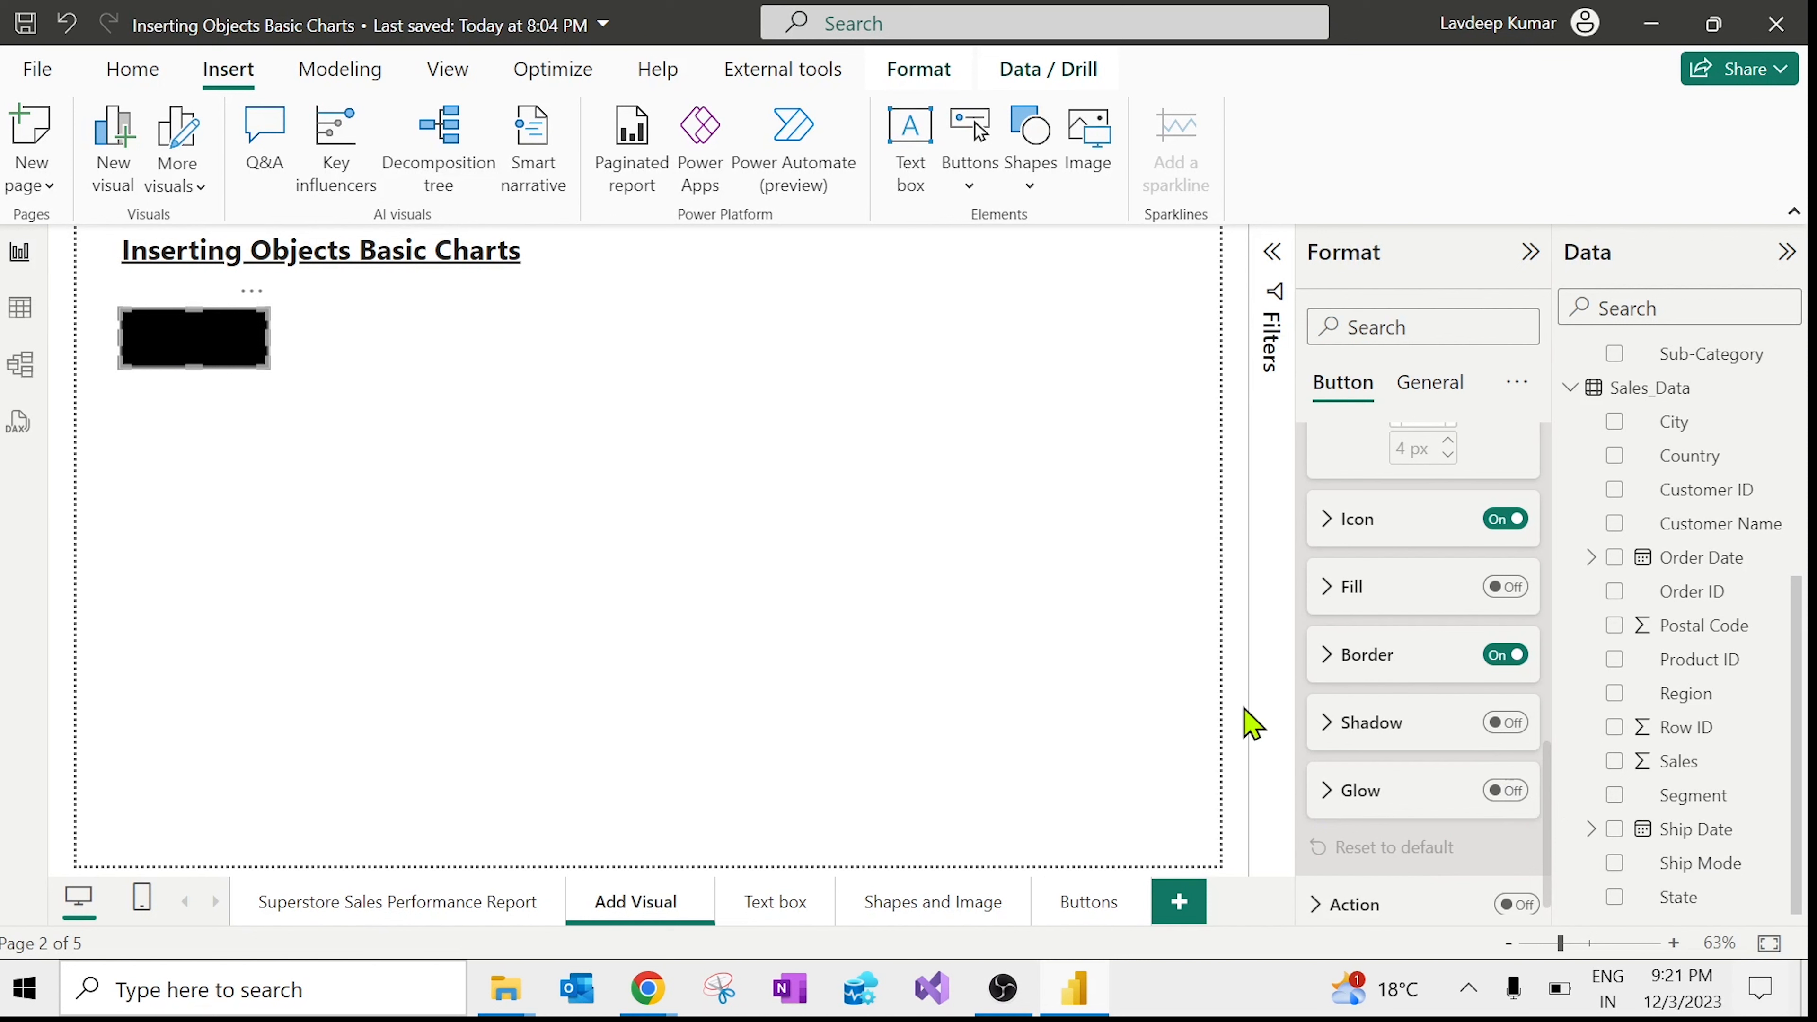
key("ctrl+z")
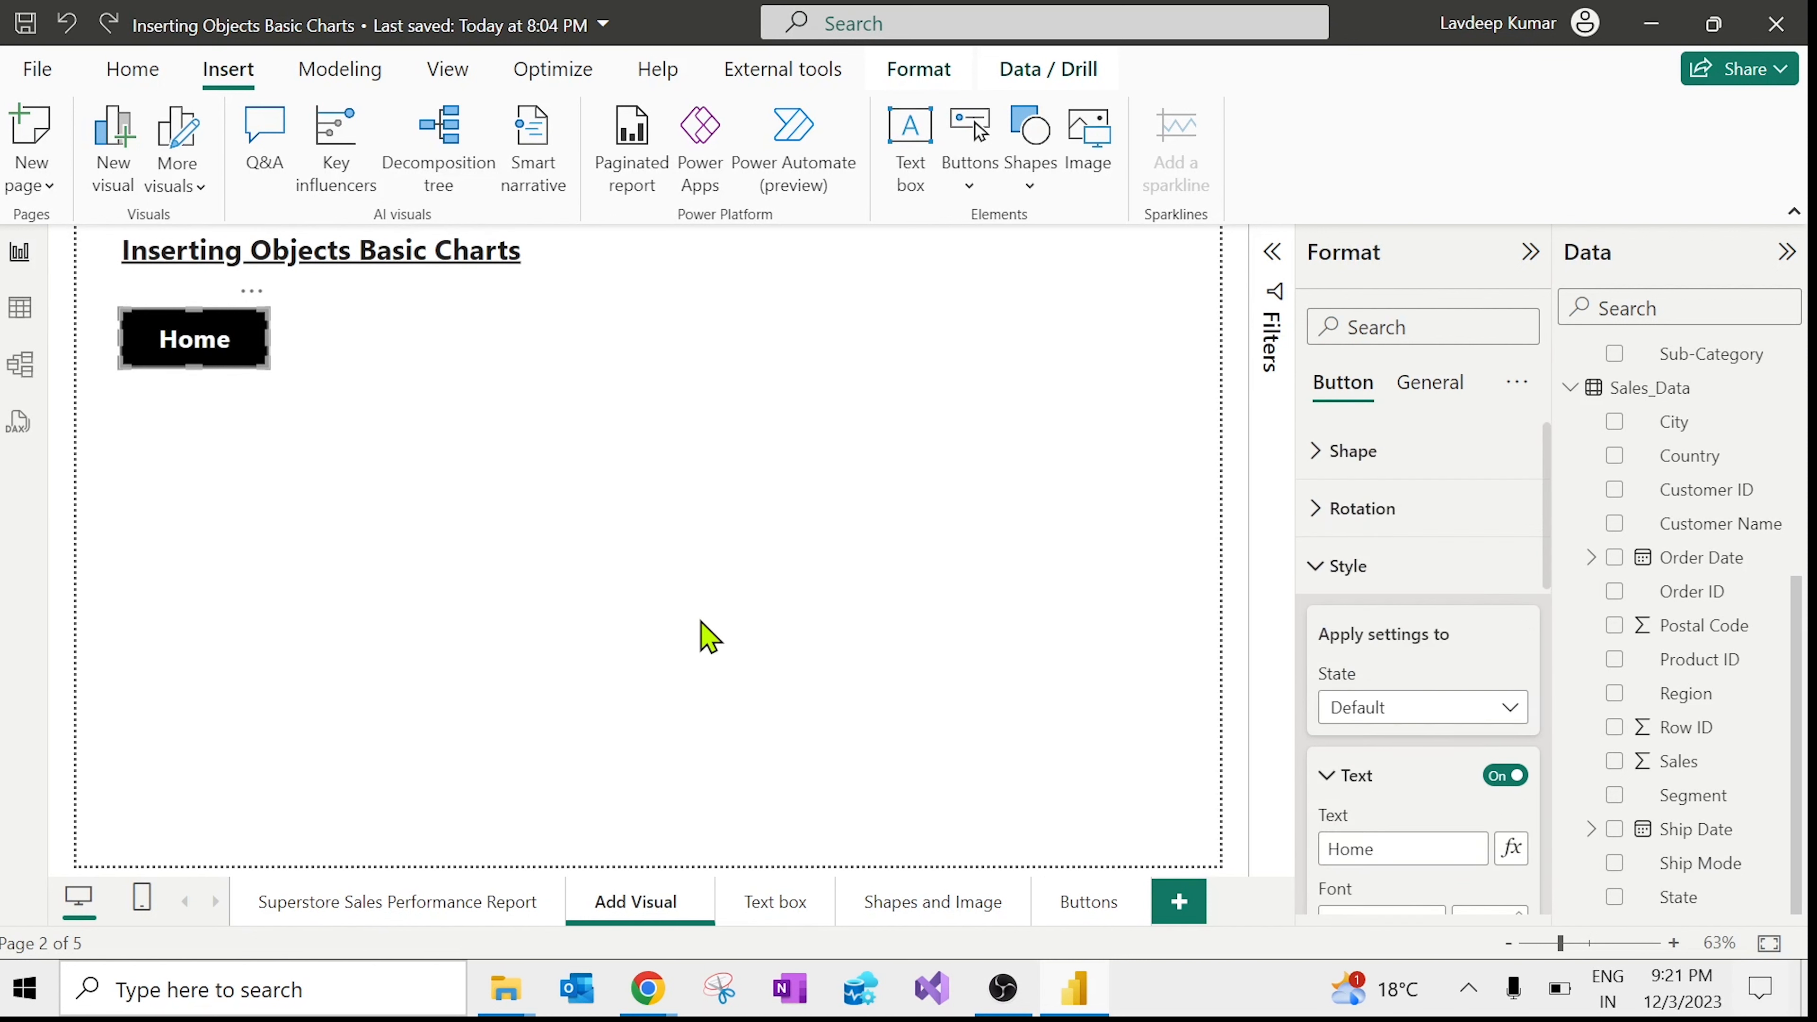
Step: Turn on the Home button's action and check the available action settings
left_click(709, 637)
left_click(219, 358)
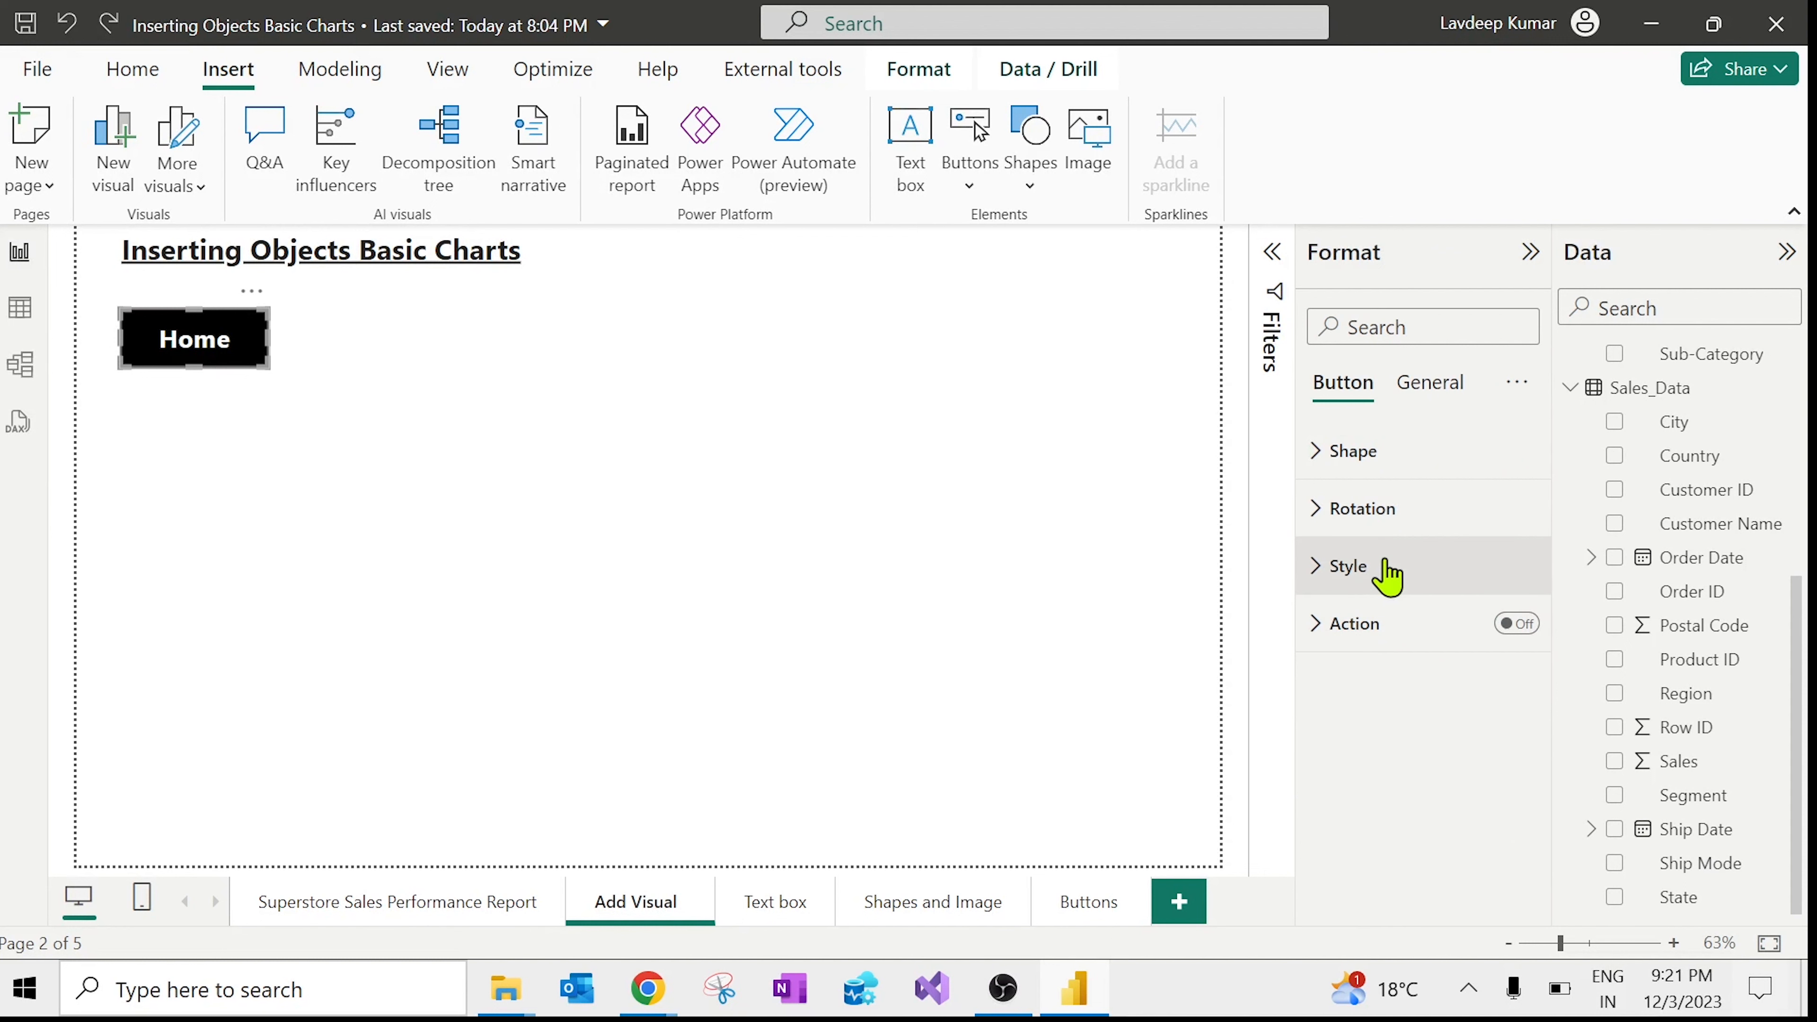
left_click(1515, 626)
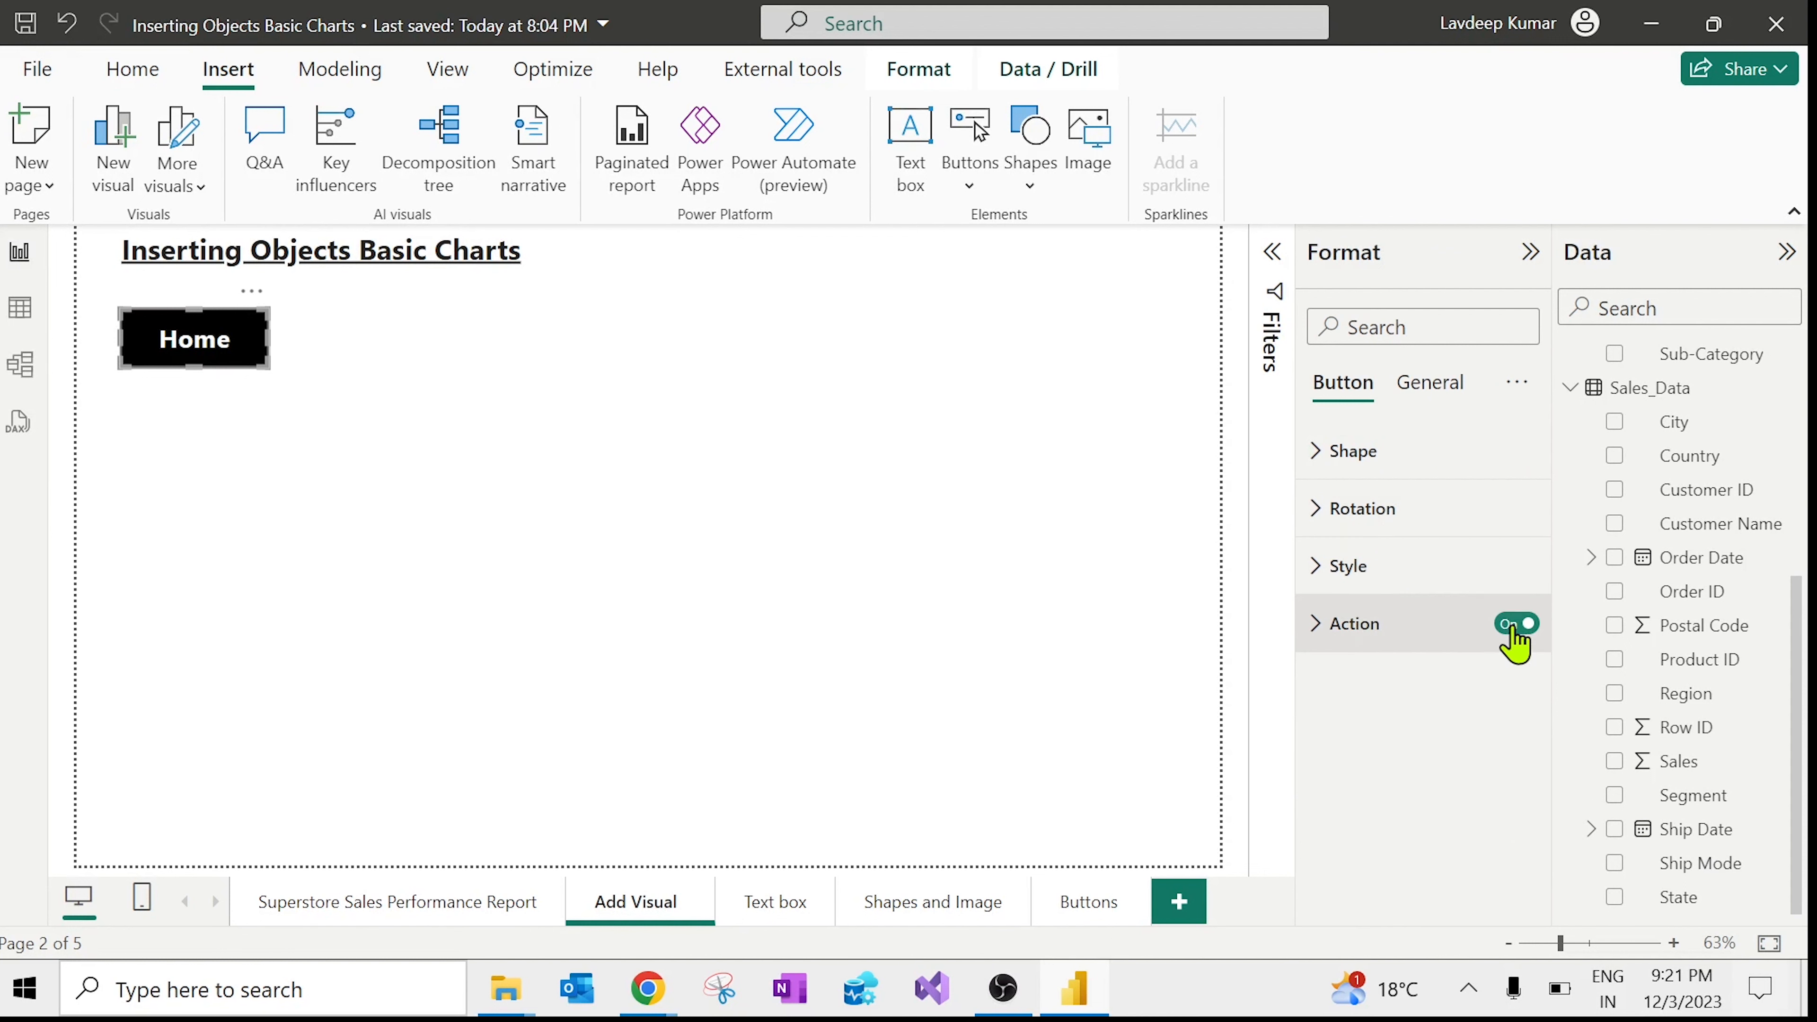
left_click(1374, 630)
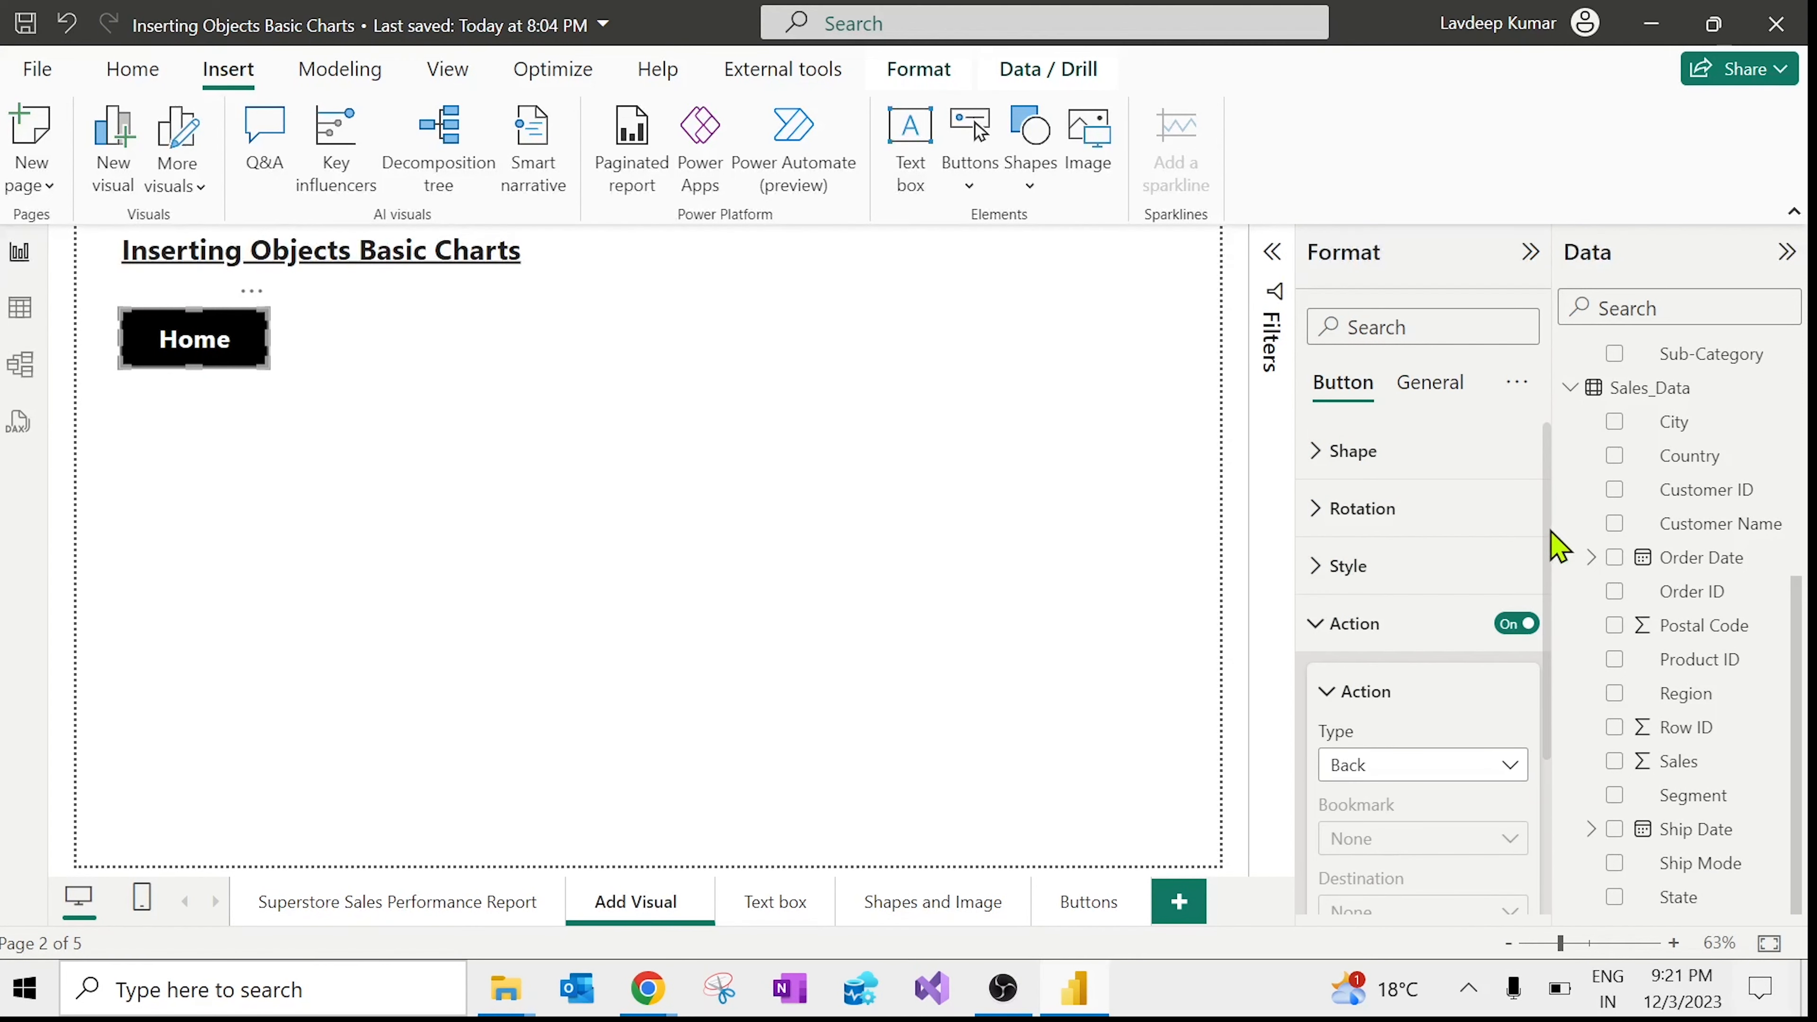
left_click_drag(1549, 531, 1551, 614)
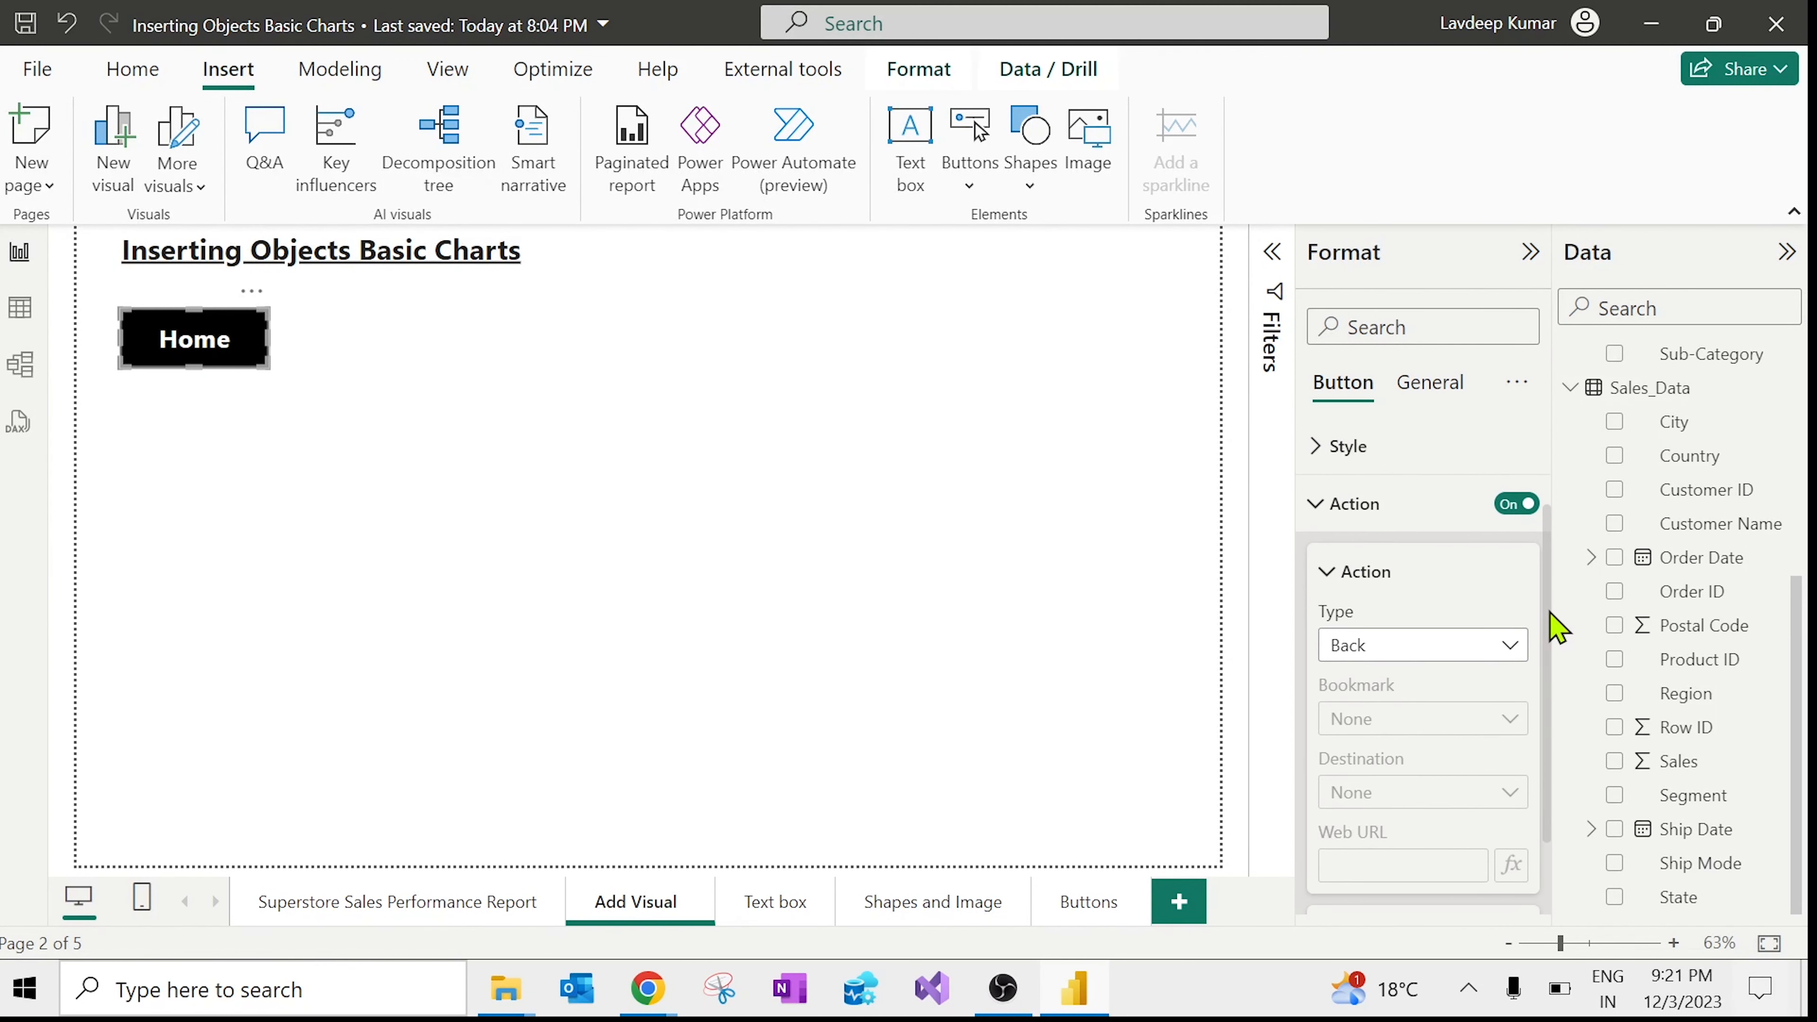
left_click(482, 437)
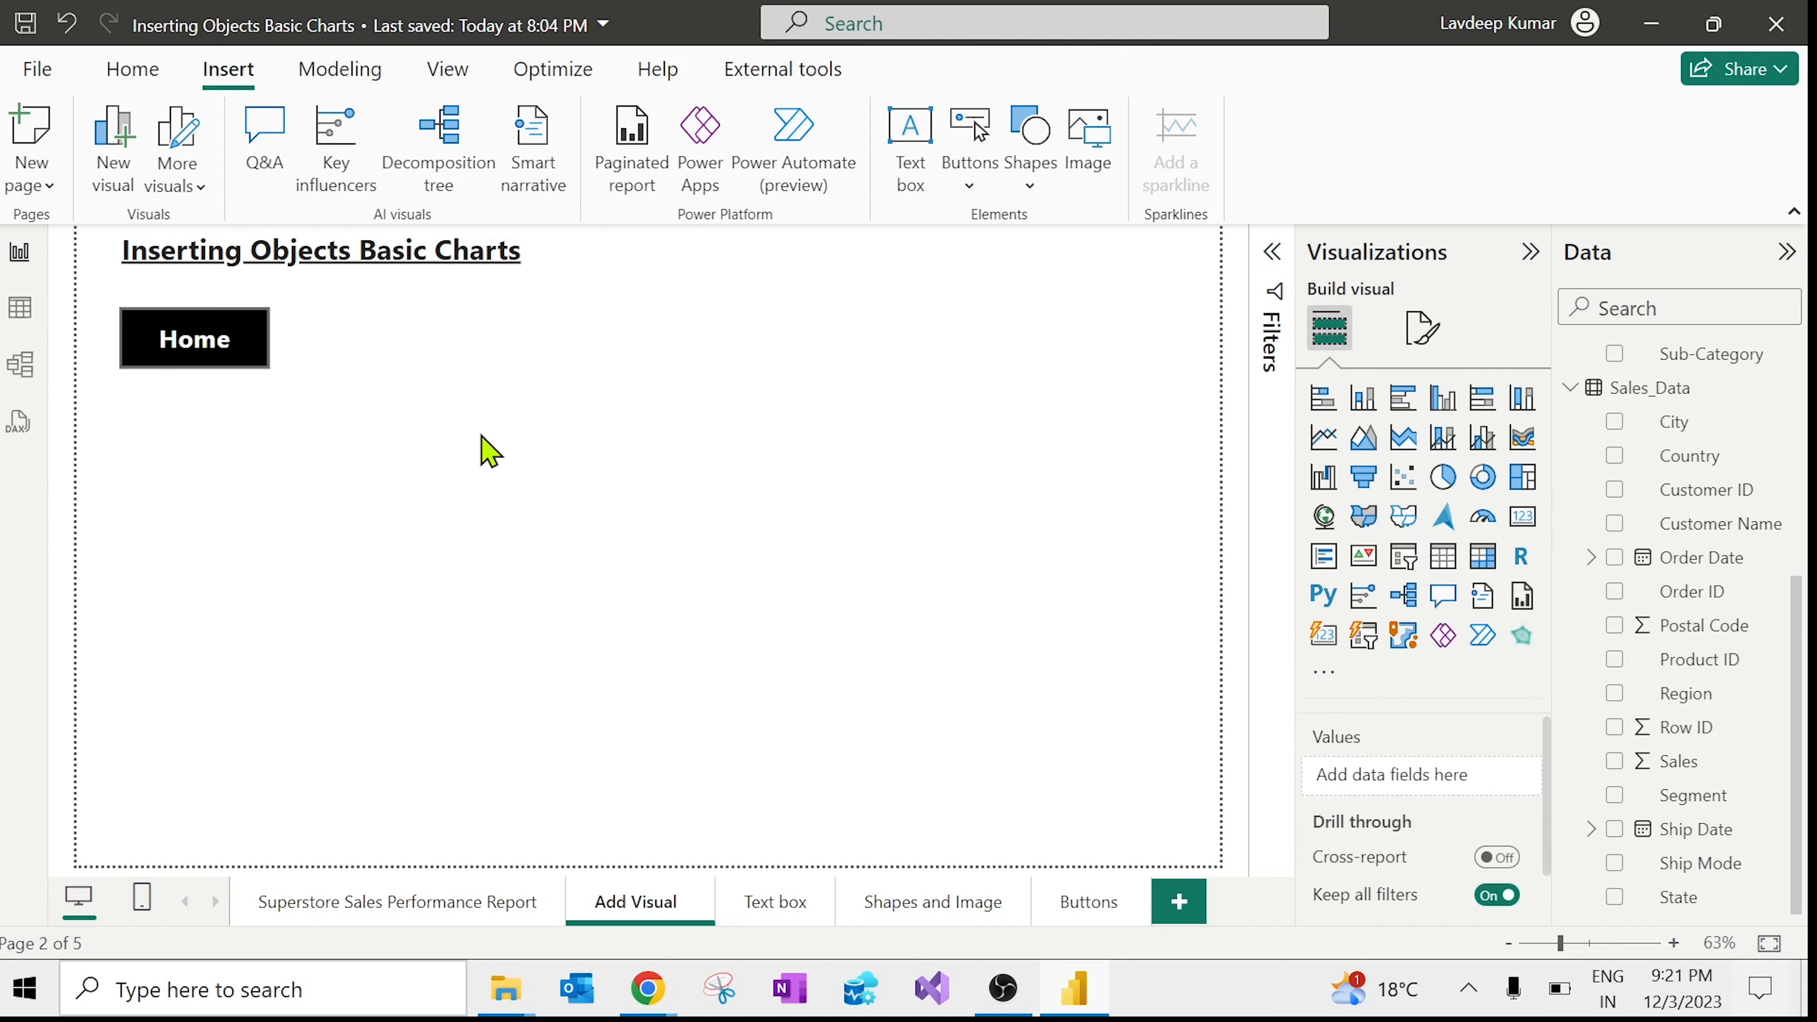
left_click(227, 351)
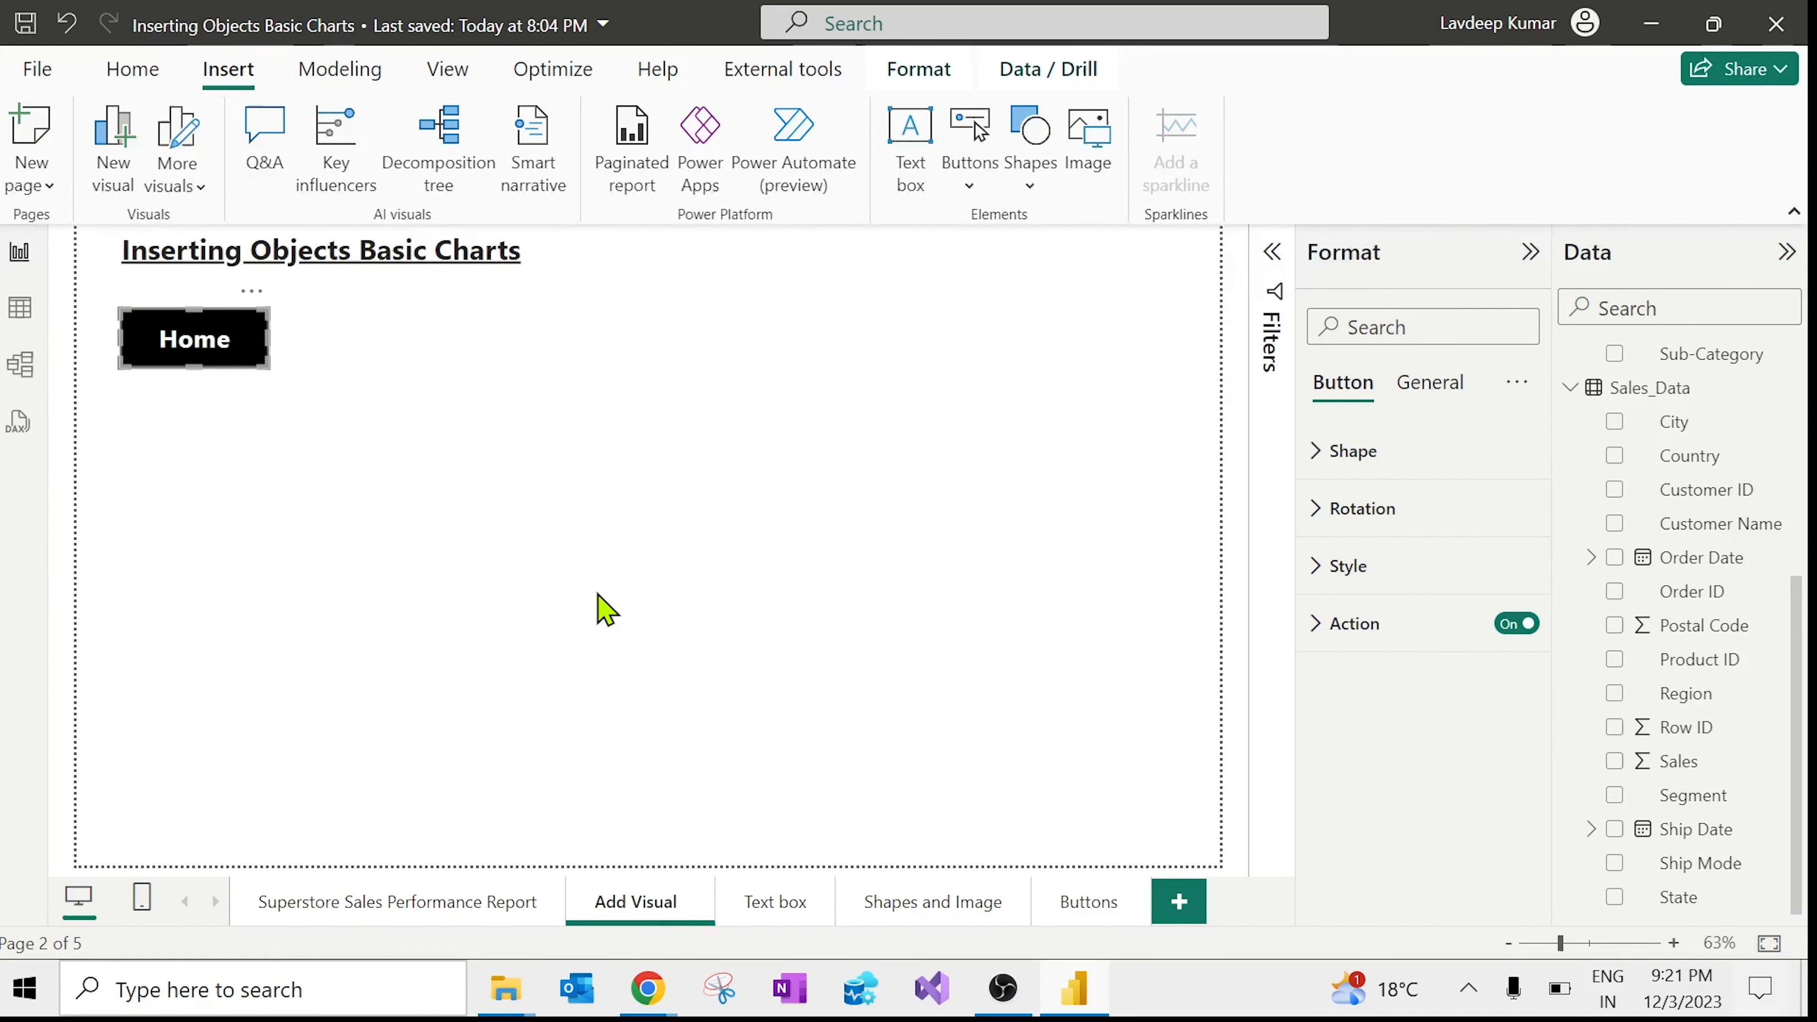
left_click(605, 610)
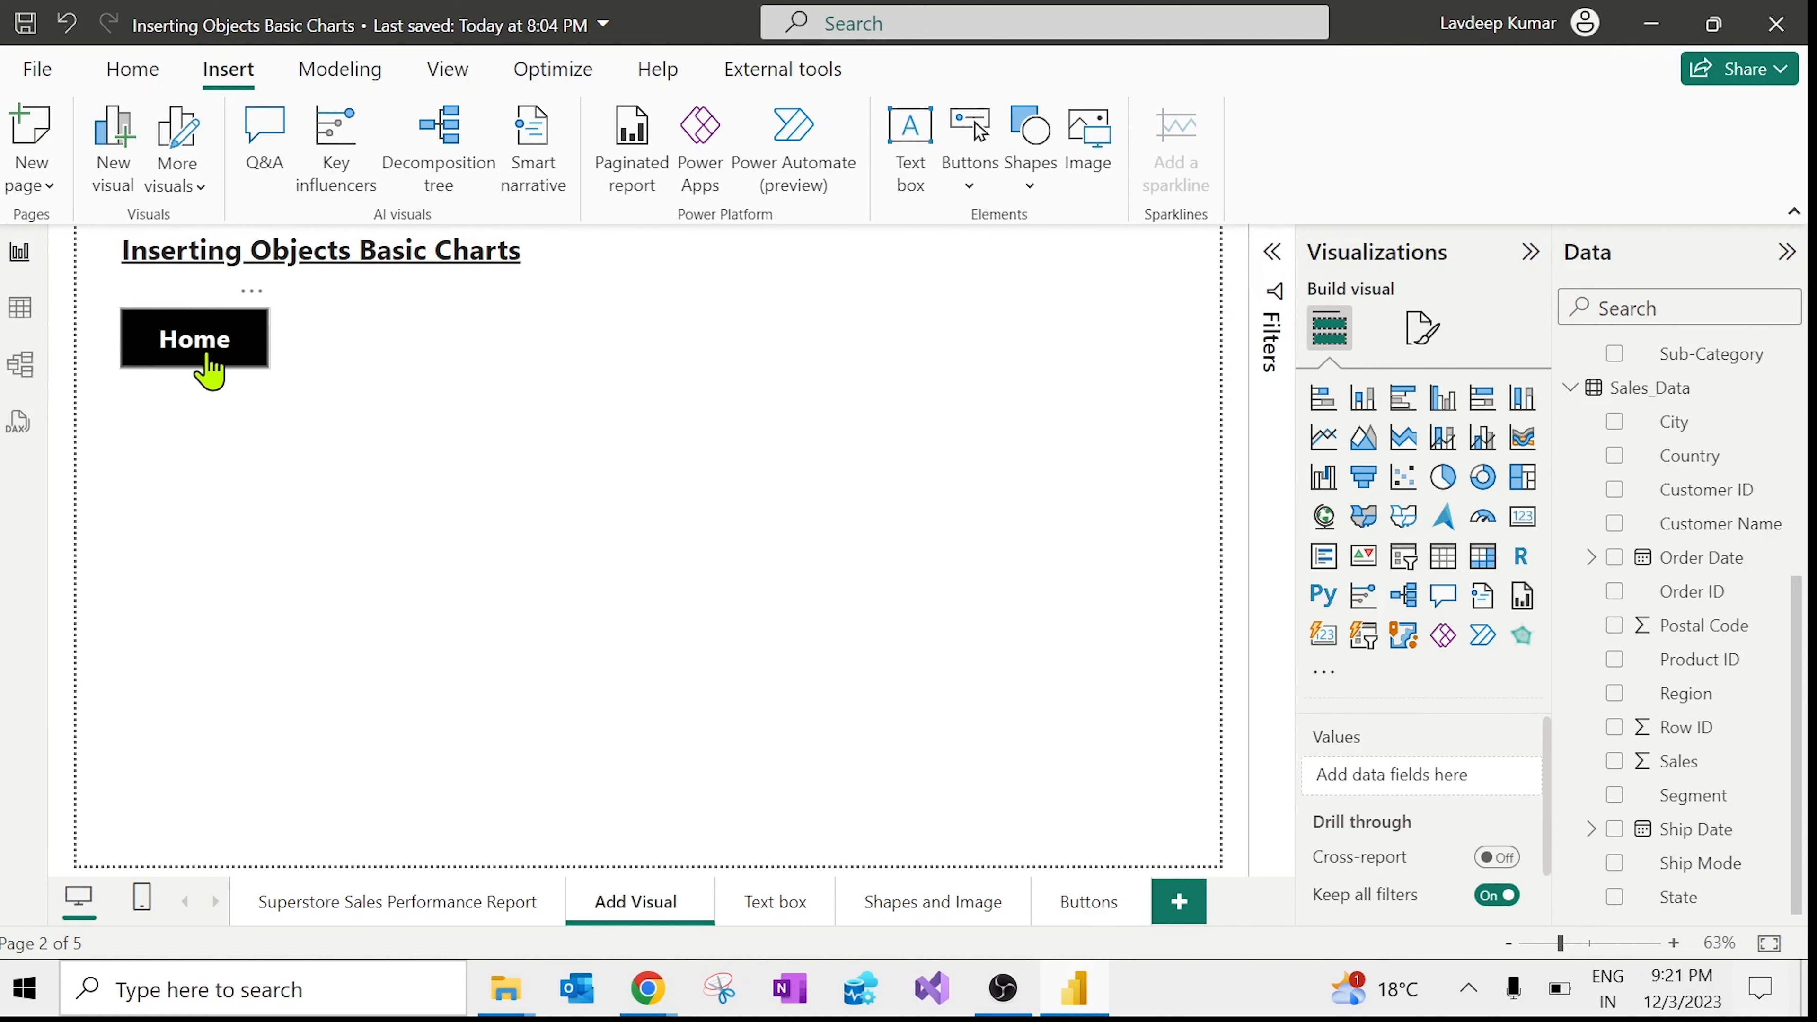
Step: Duplicate the Home button and place the copy directly to its right, level with the original
left_click(182, 355)
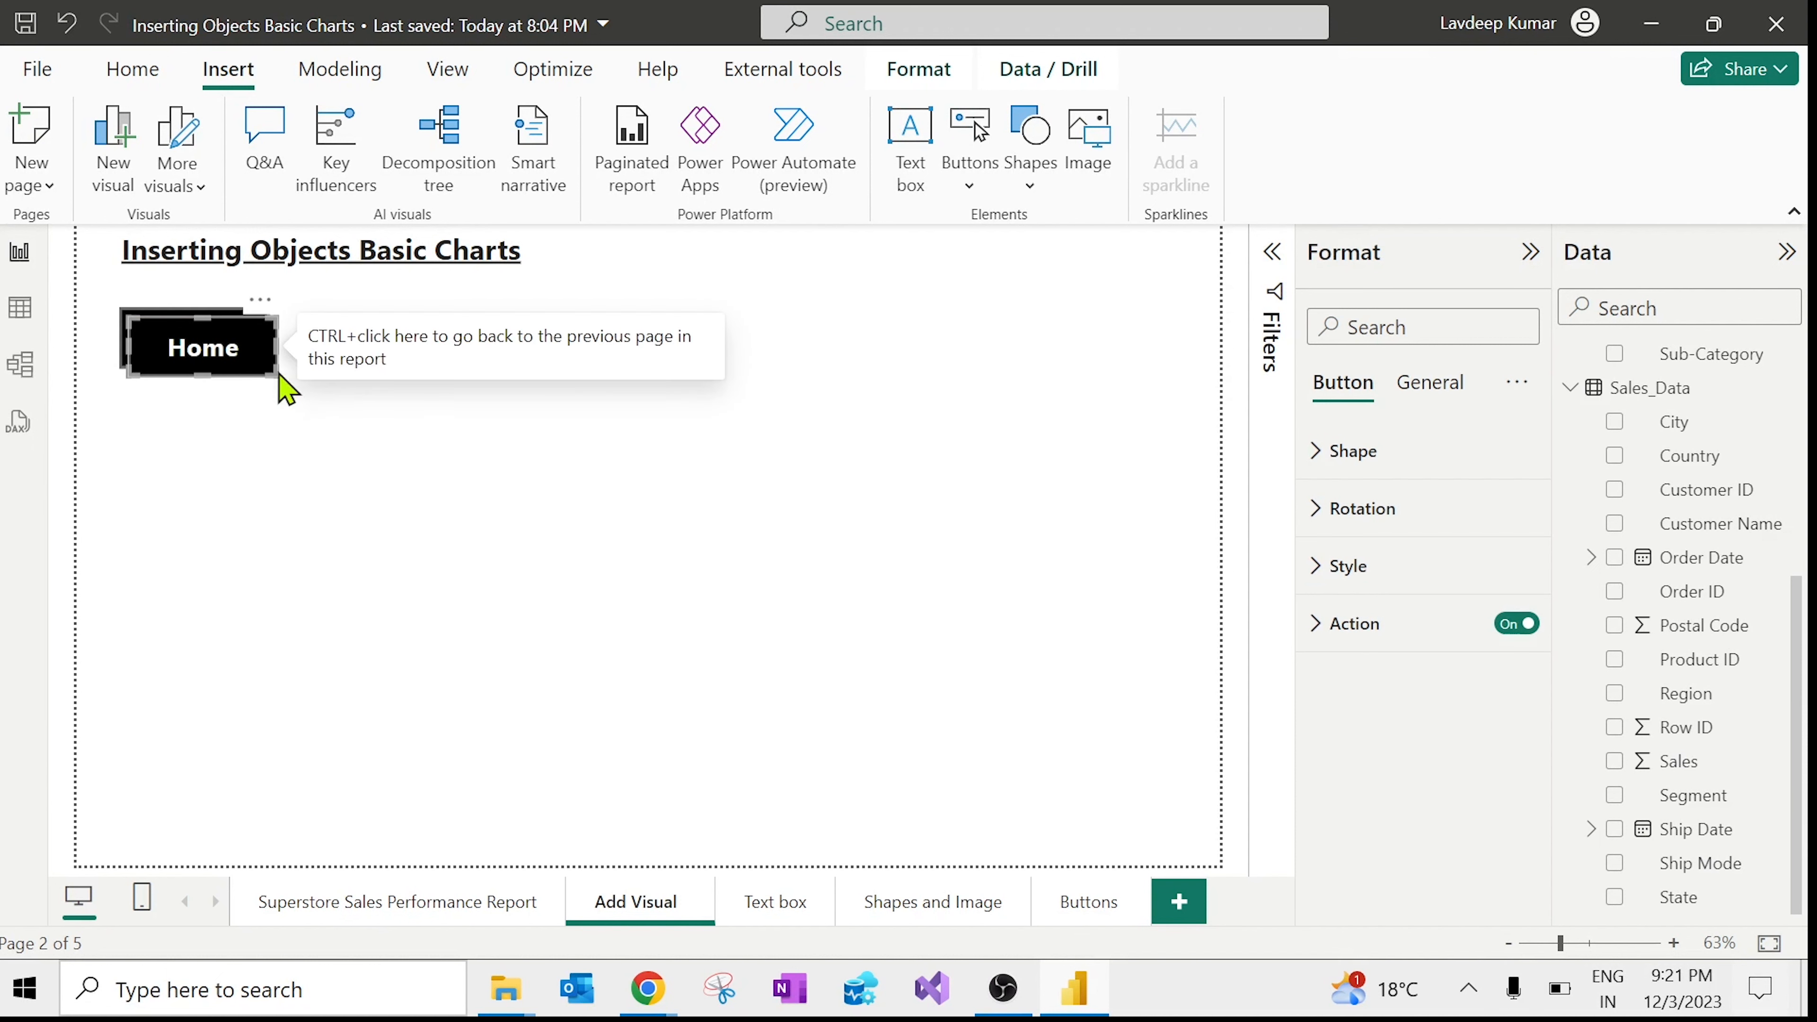
left_click_drag(223, 353, 365, 334)
left_click(227, 367)
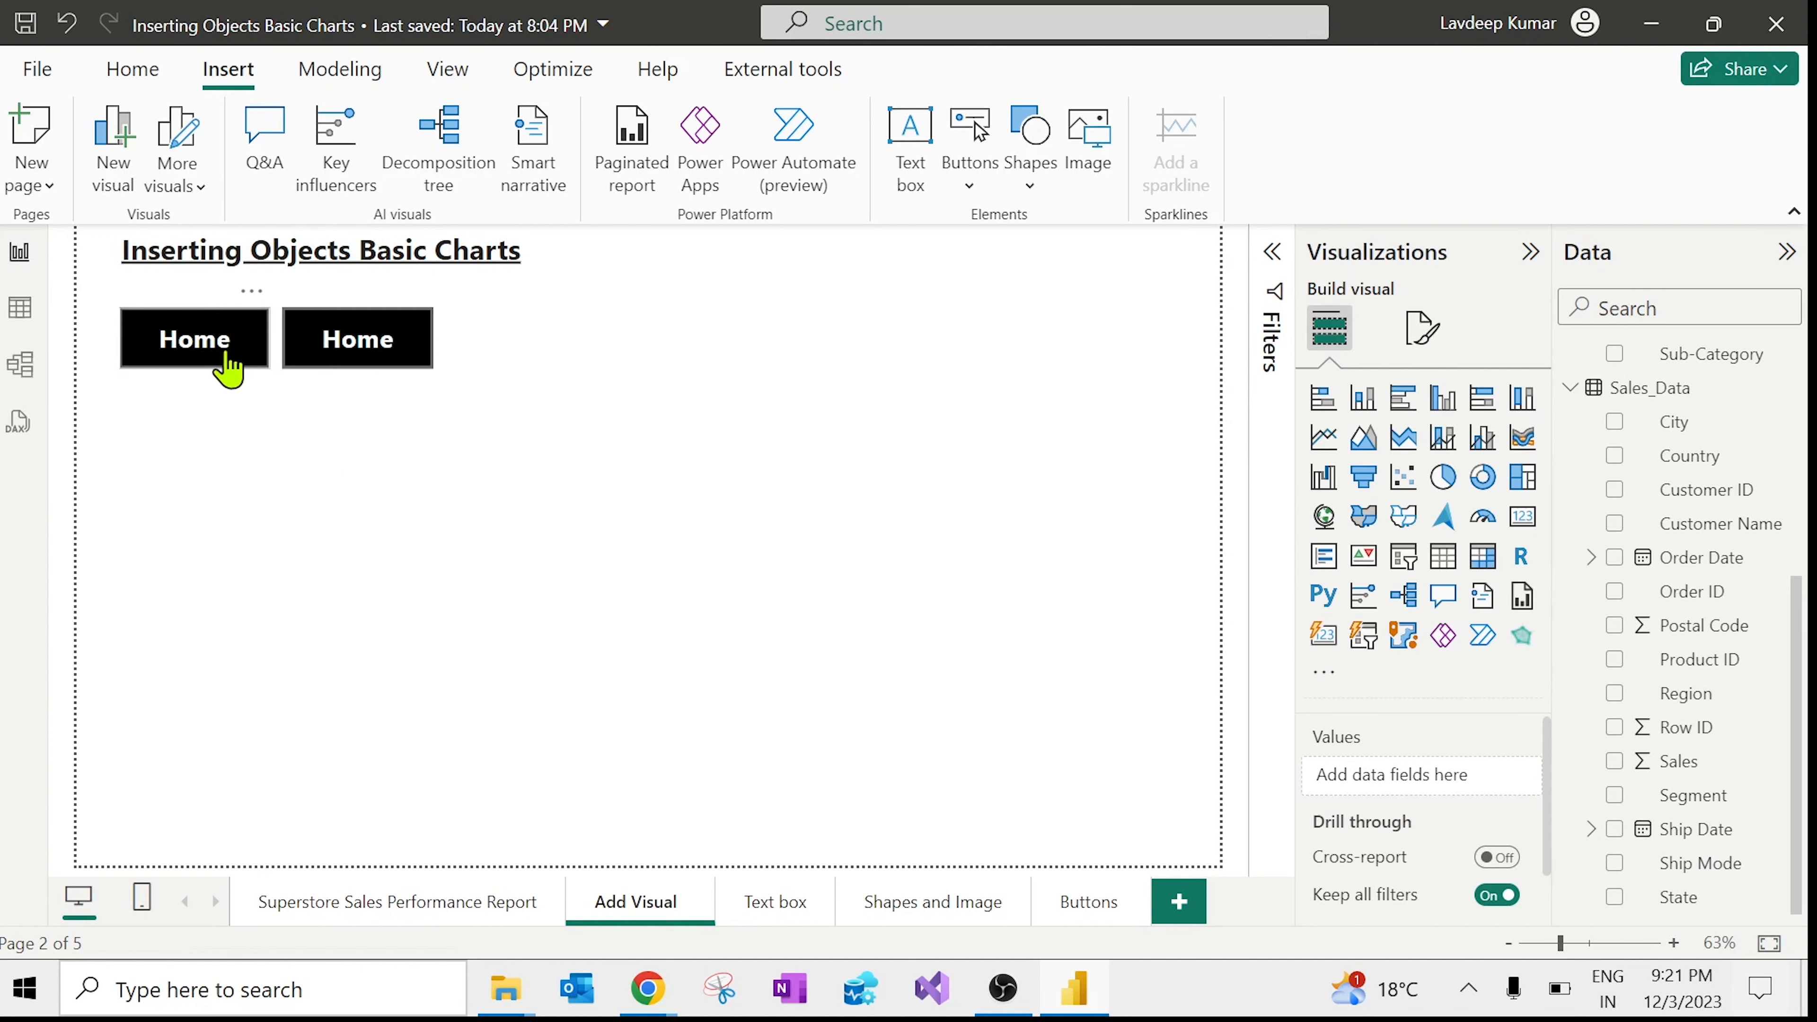
Step: Change the text of the second Home button to Back
left_click(357, 351)
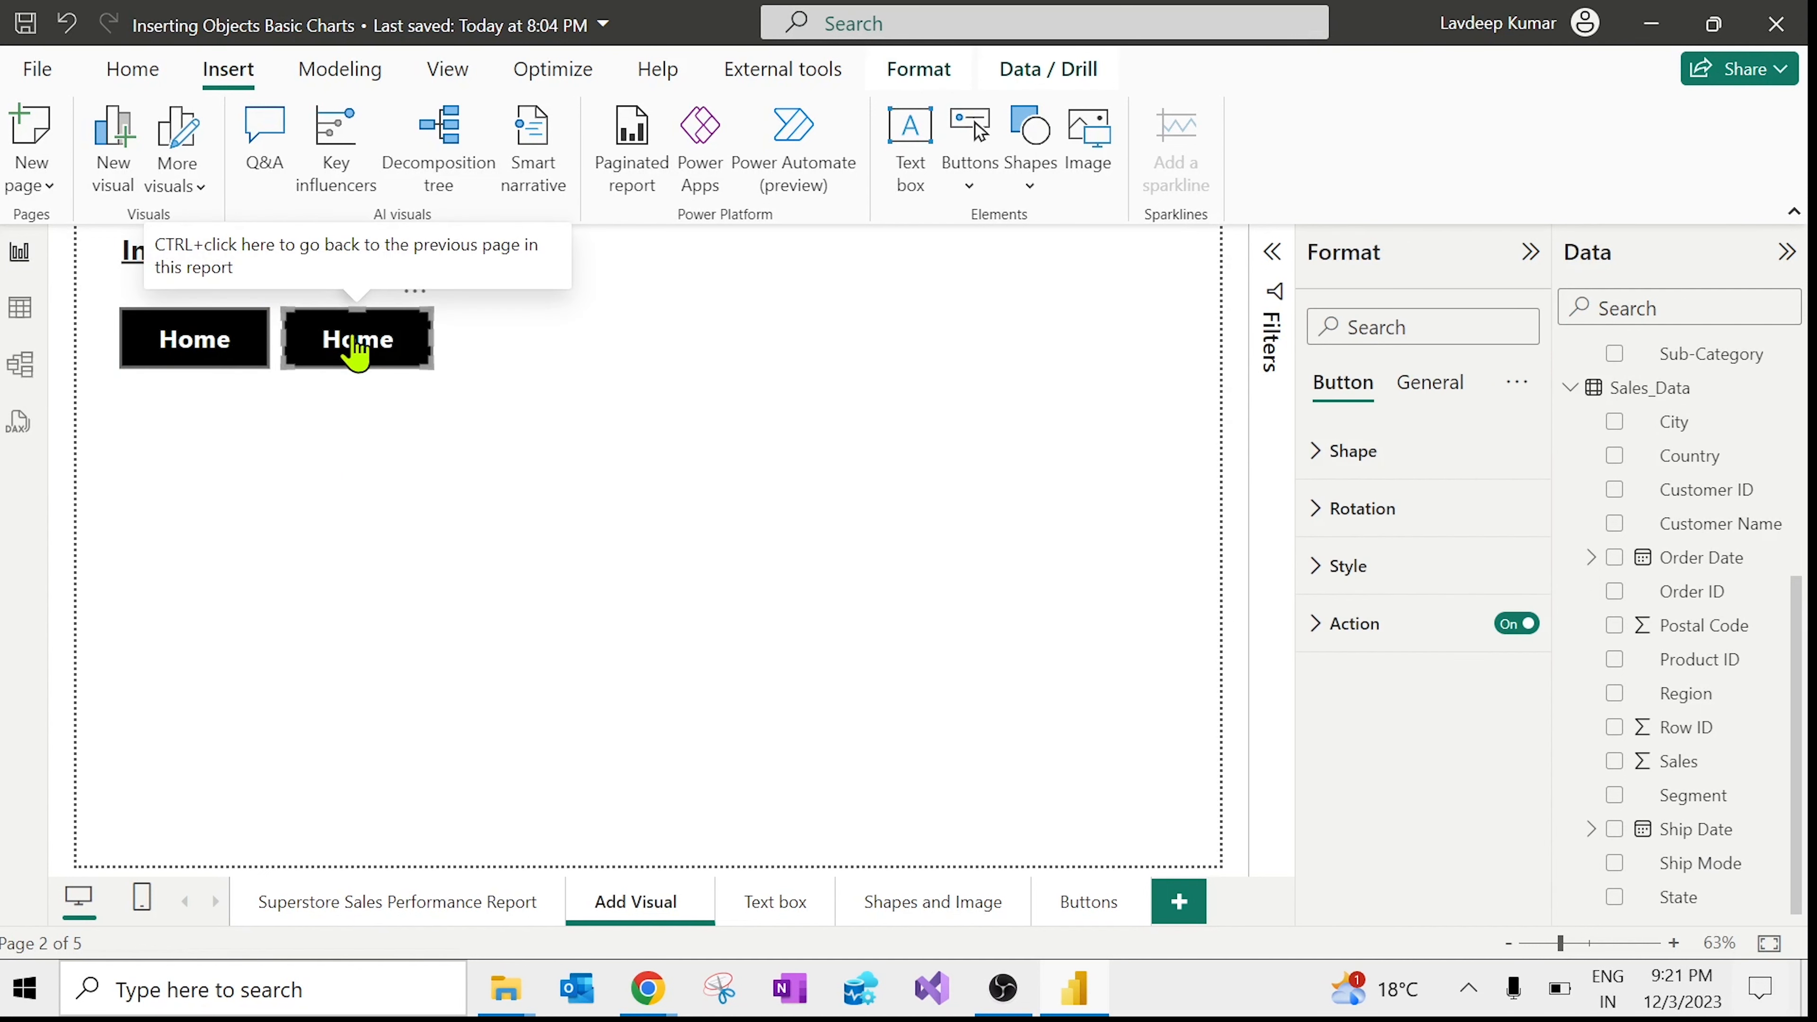
left_click(1392, 567)
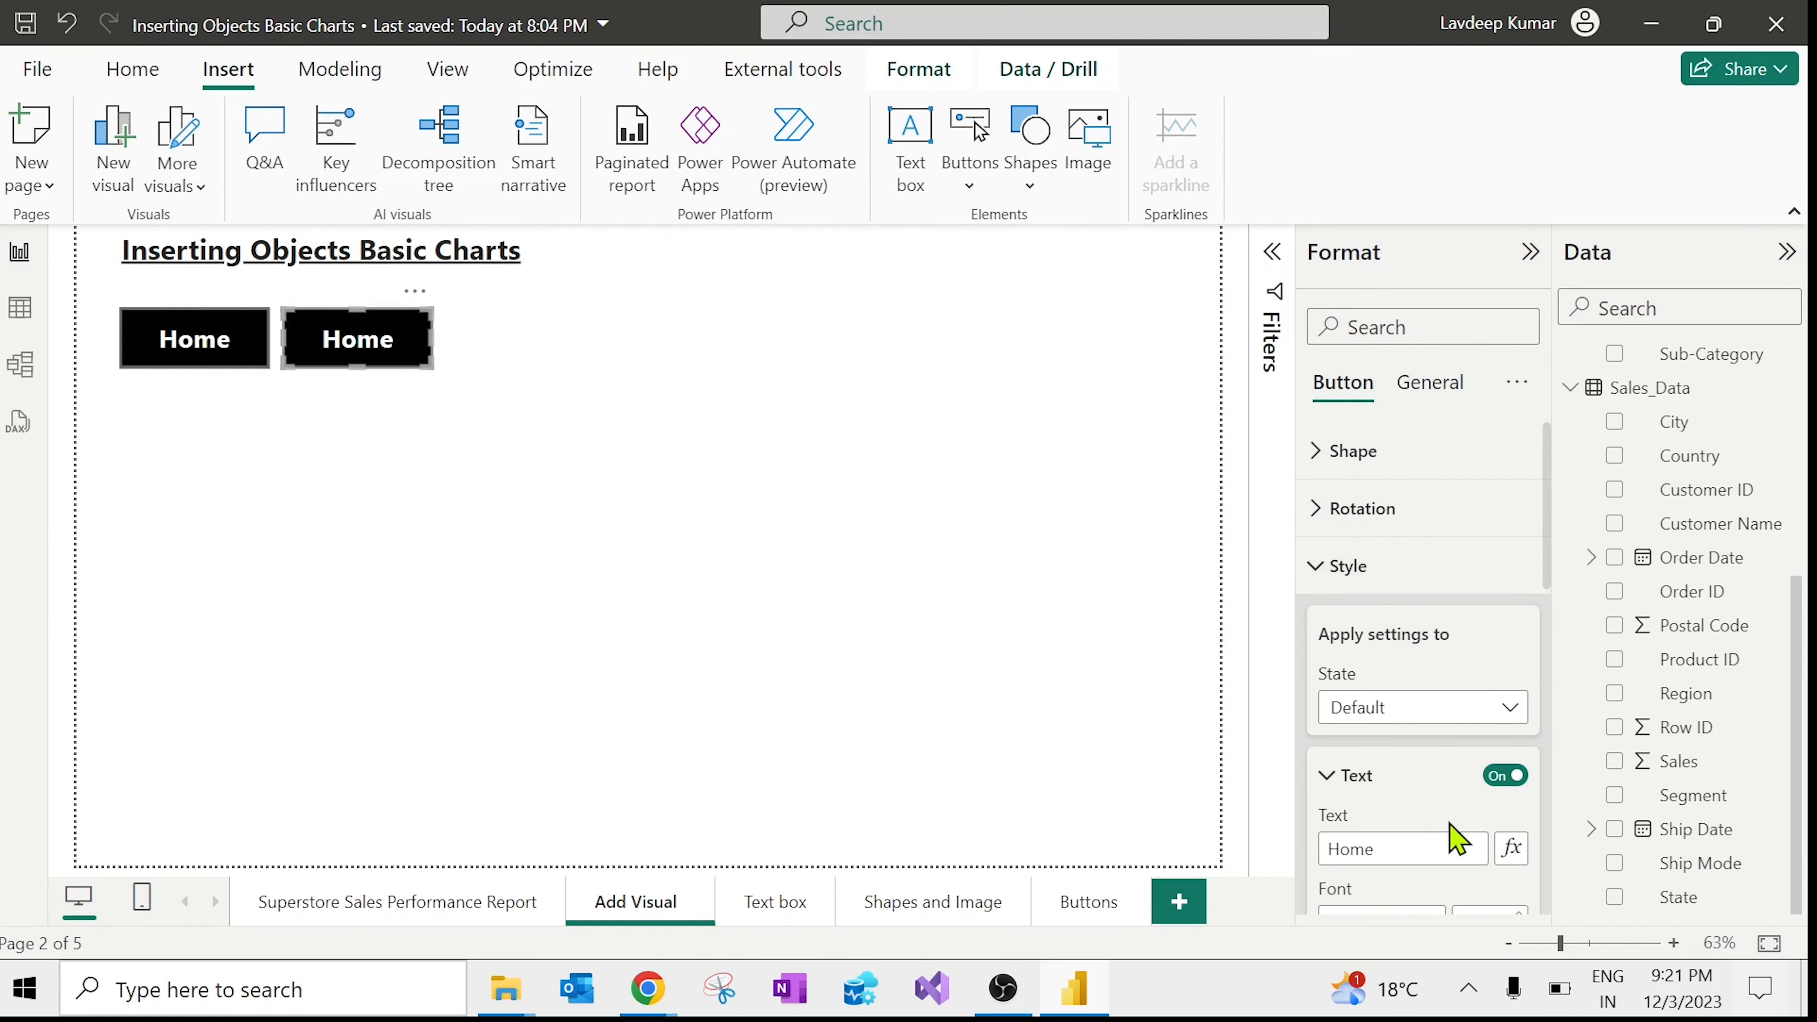
scroll(1558, 585, "down", 1)
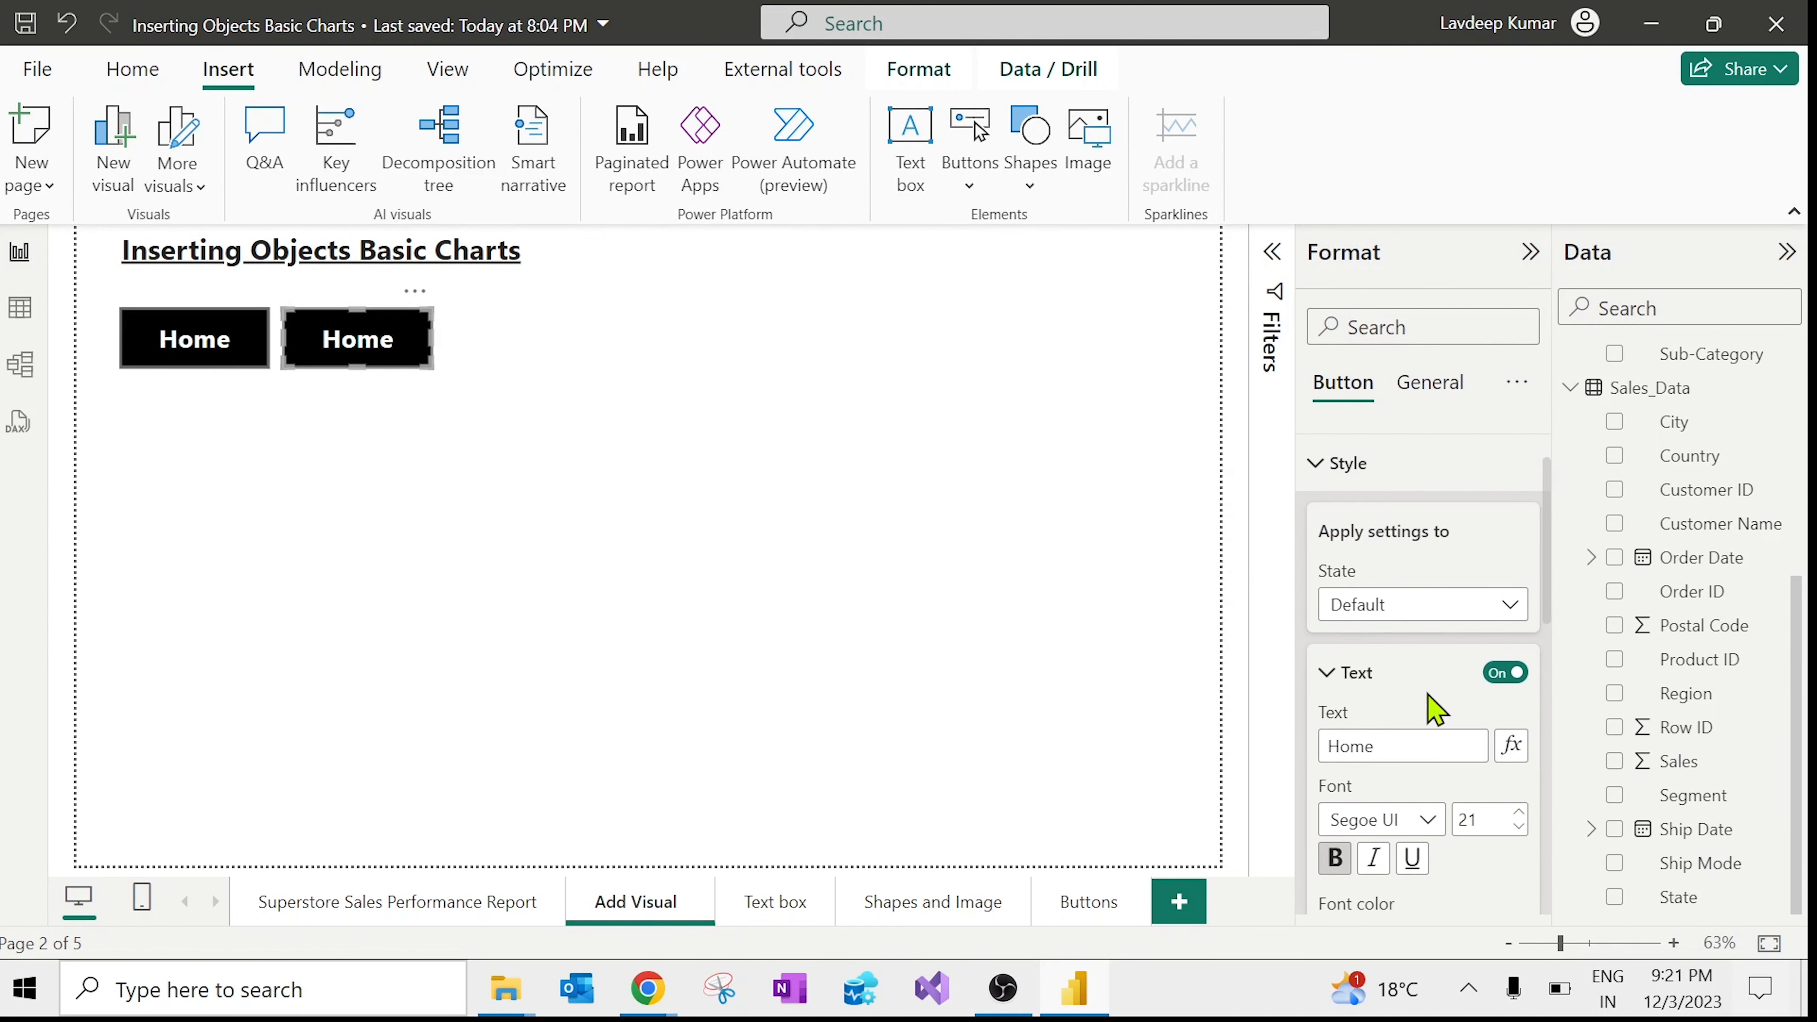
left_click_drag(1380, 742, 1273, 741)
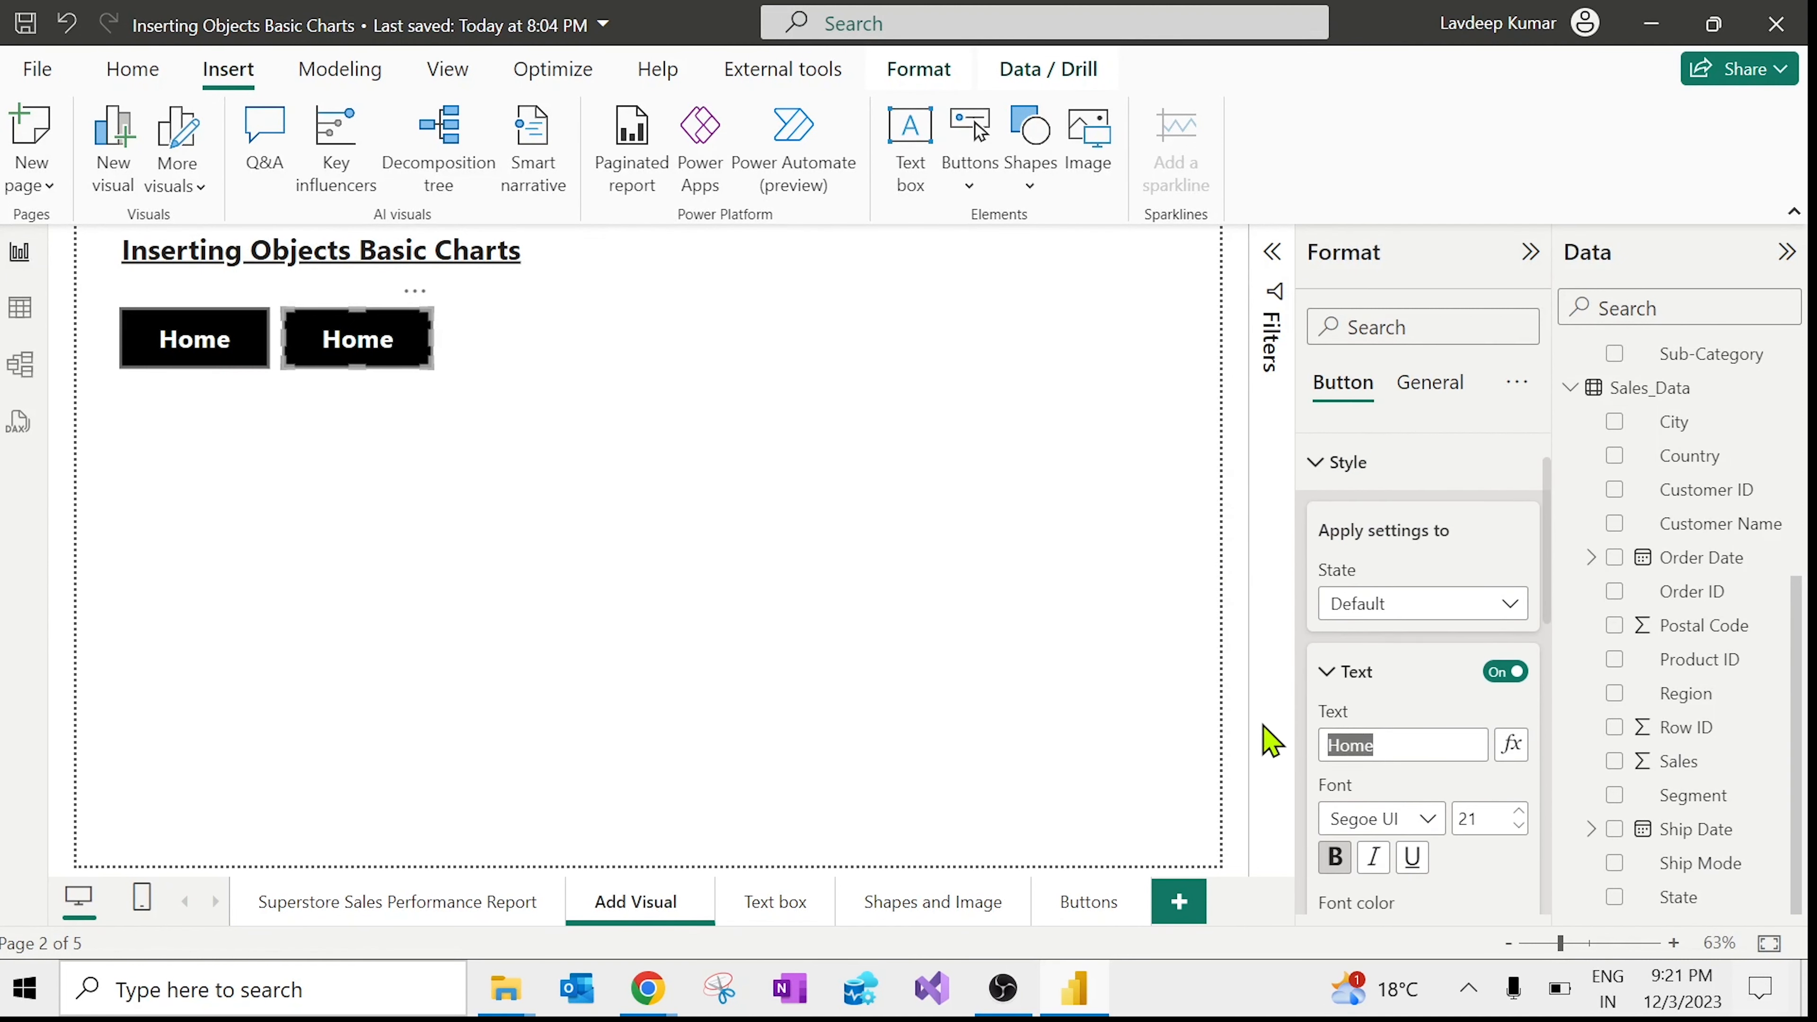
type("Back")
left_click(628, 522)
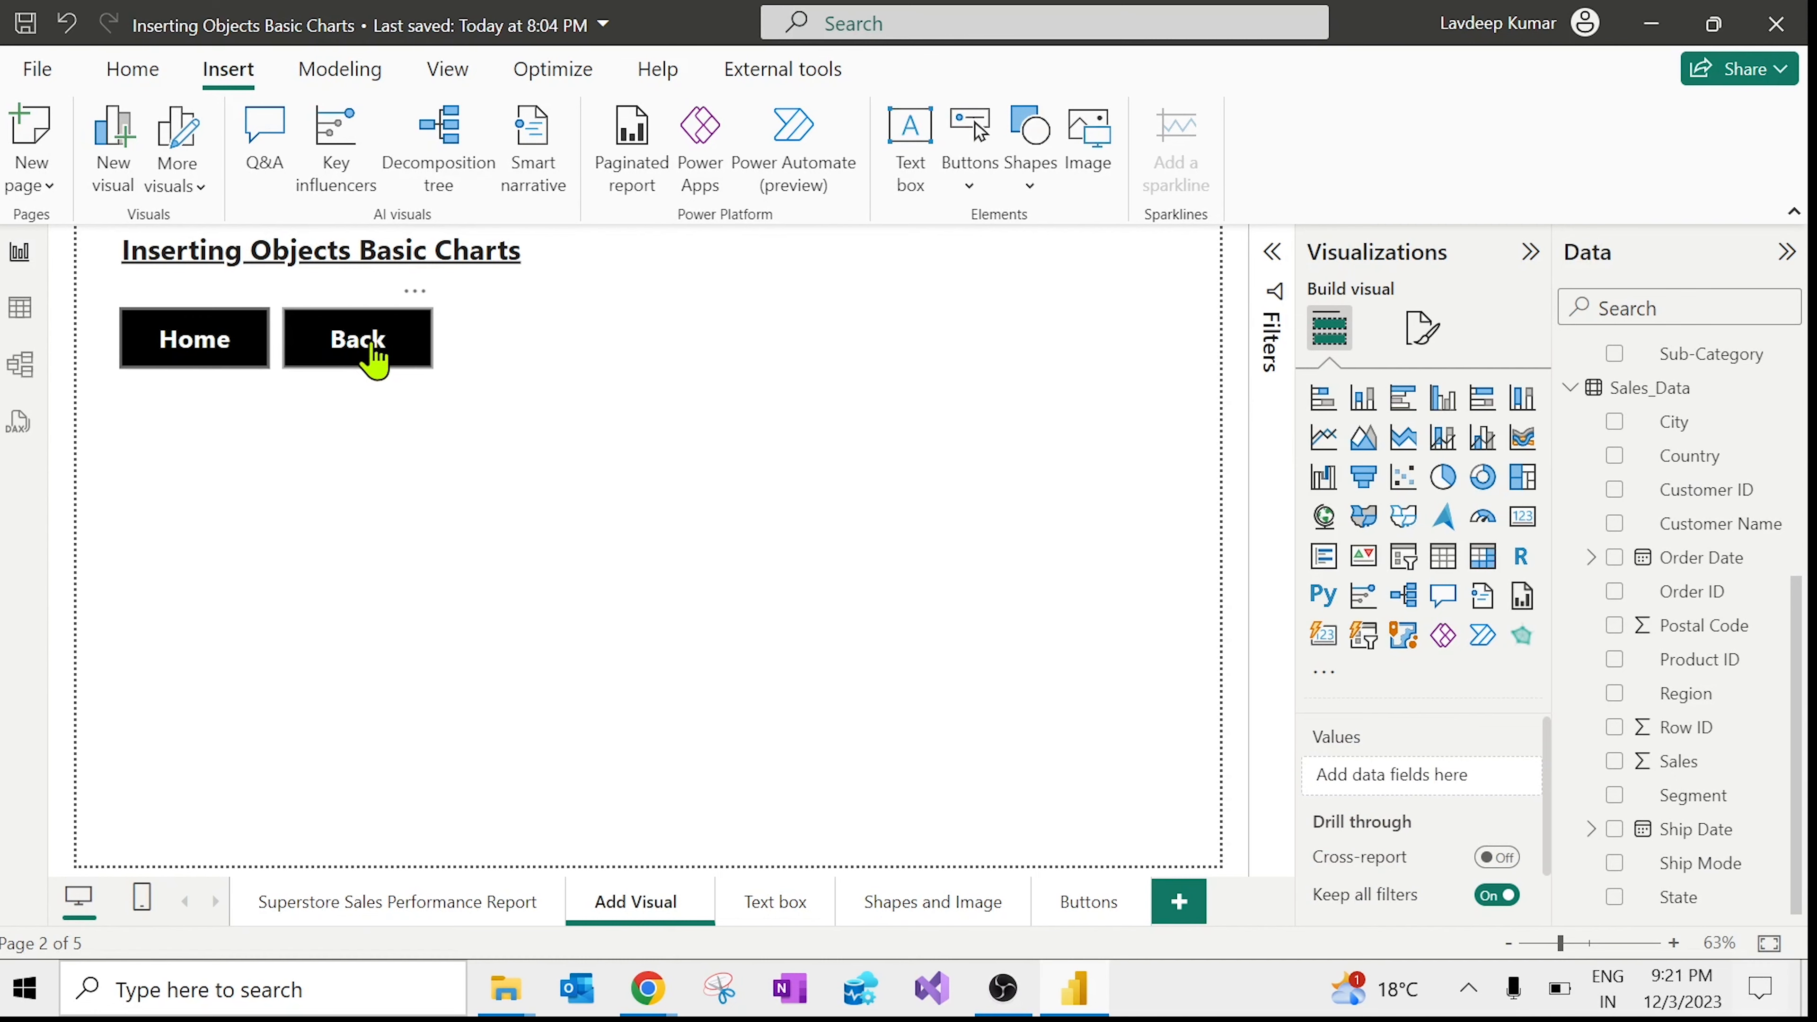
mouse_move(648, 987)
left_click(647, 877)
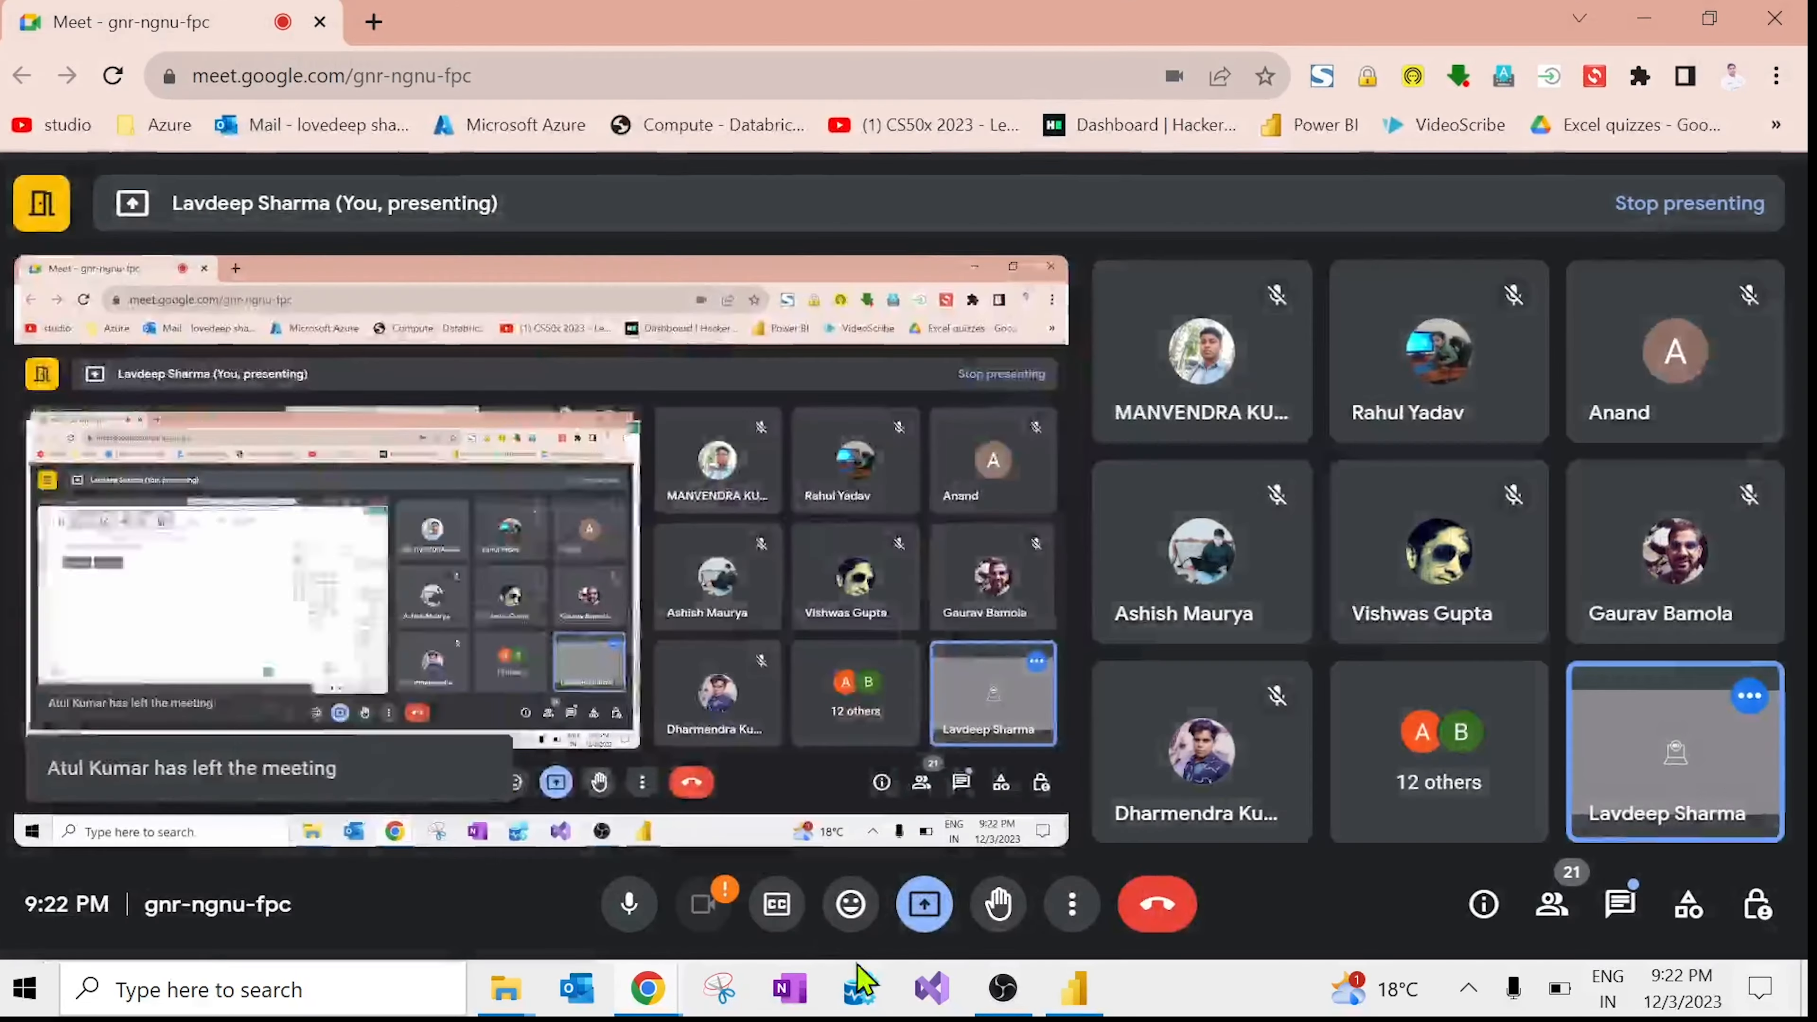
left_click(629, 903)
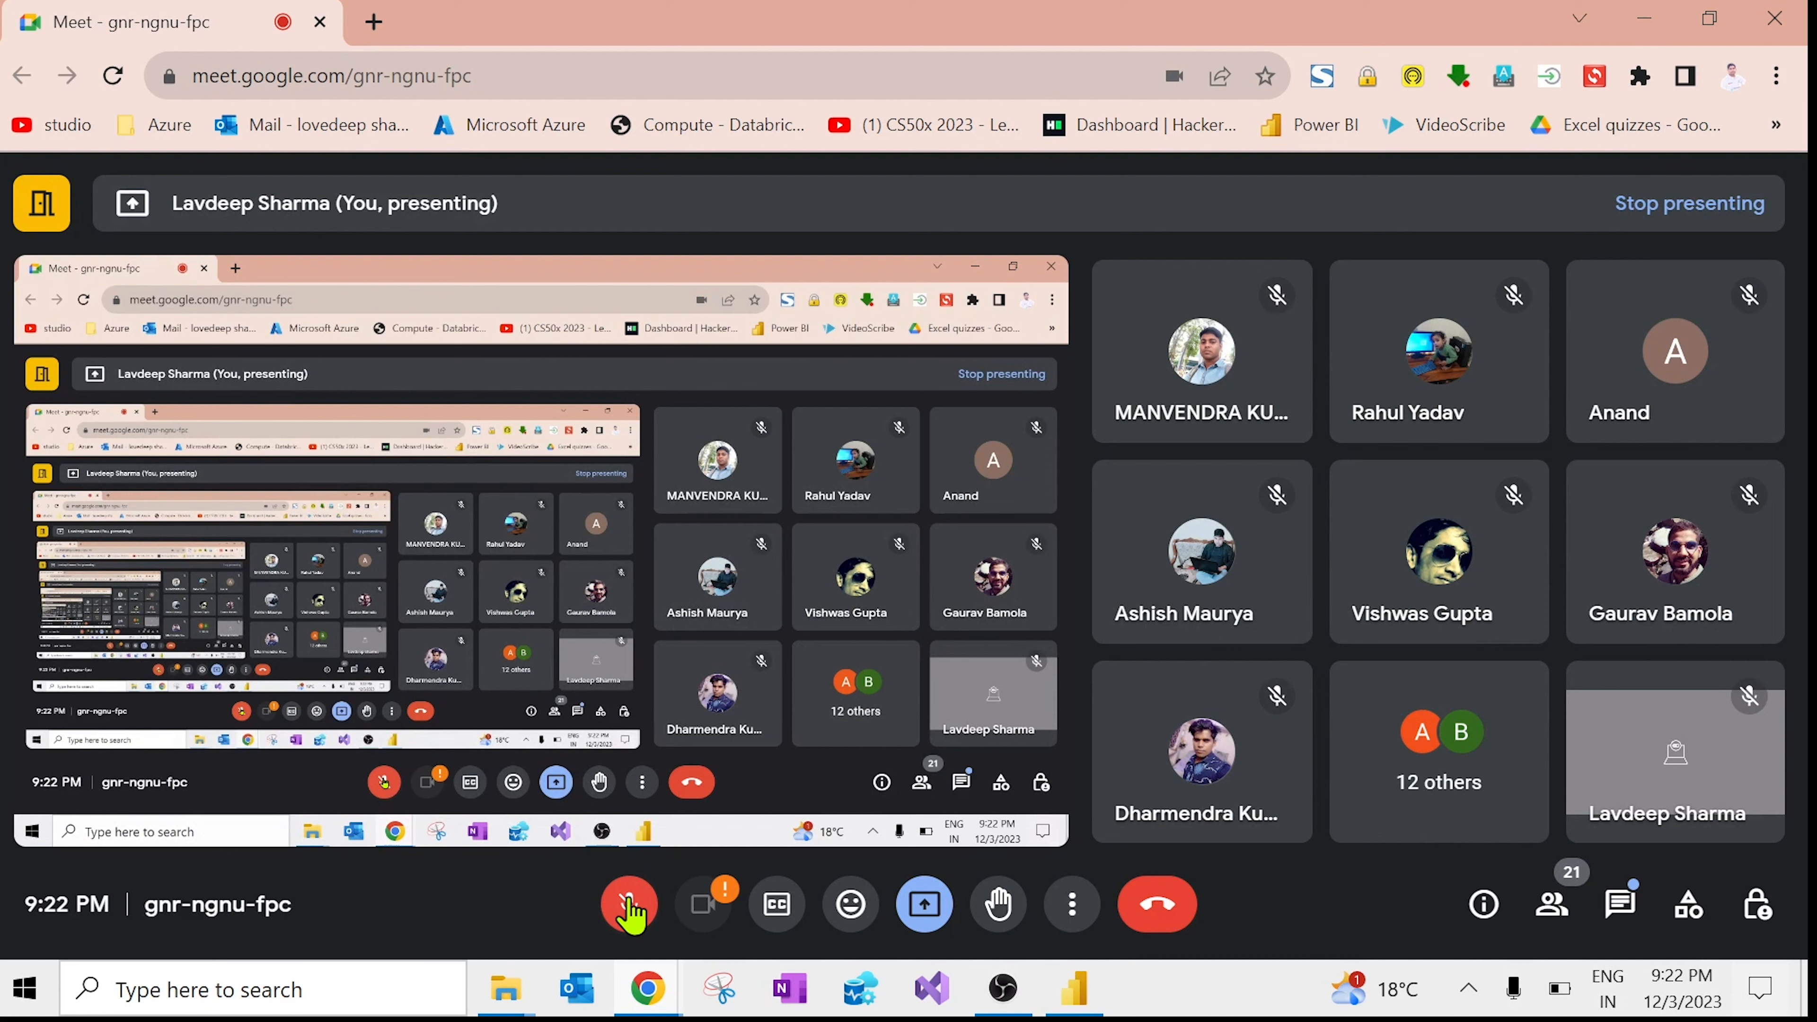
left_click(630, 906)
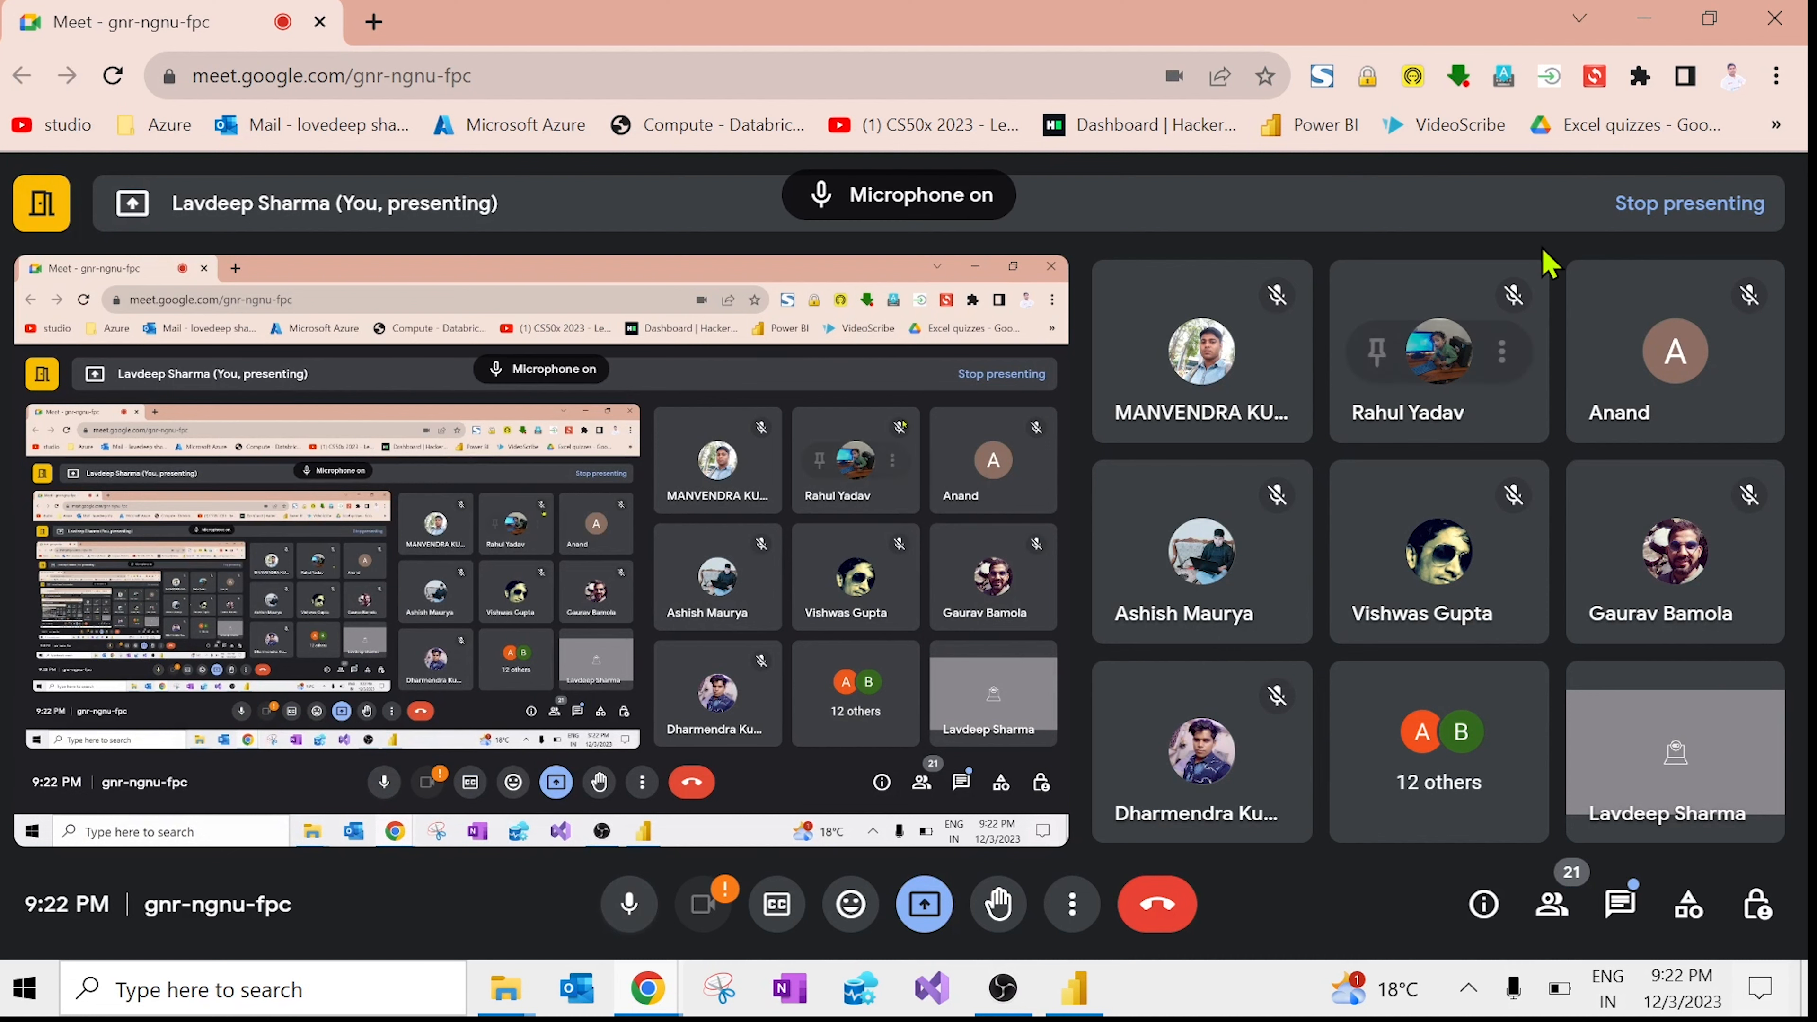
left_click(1646, 21)
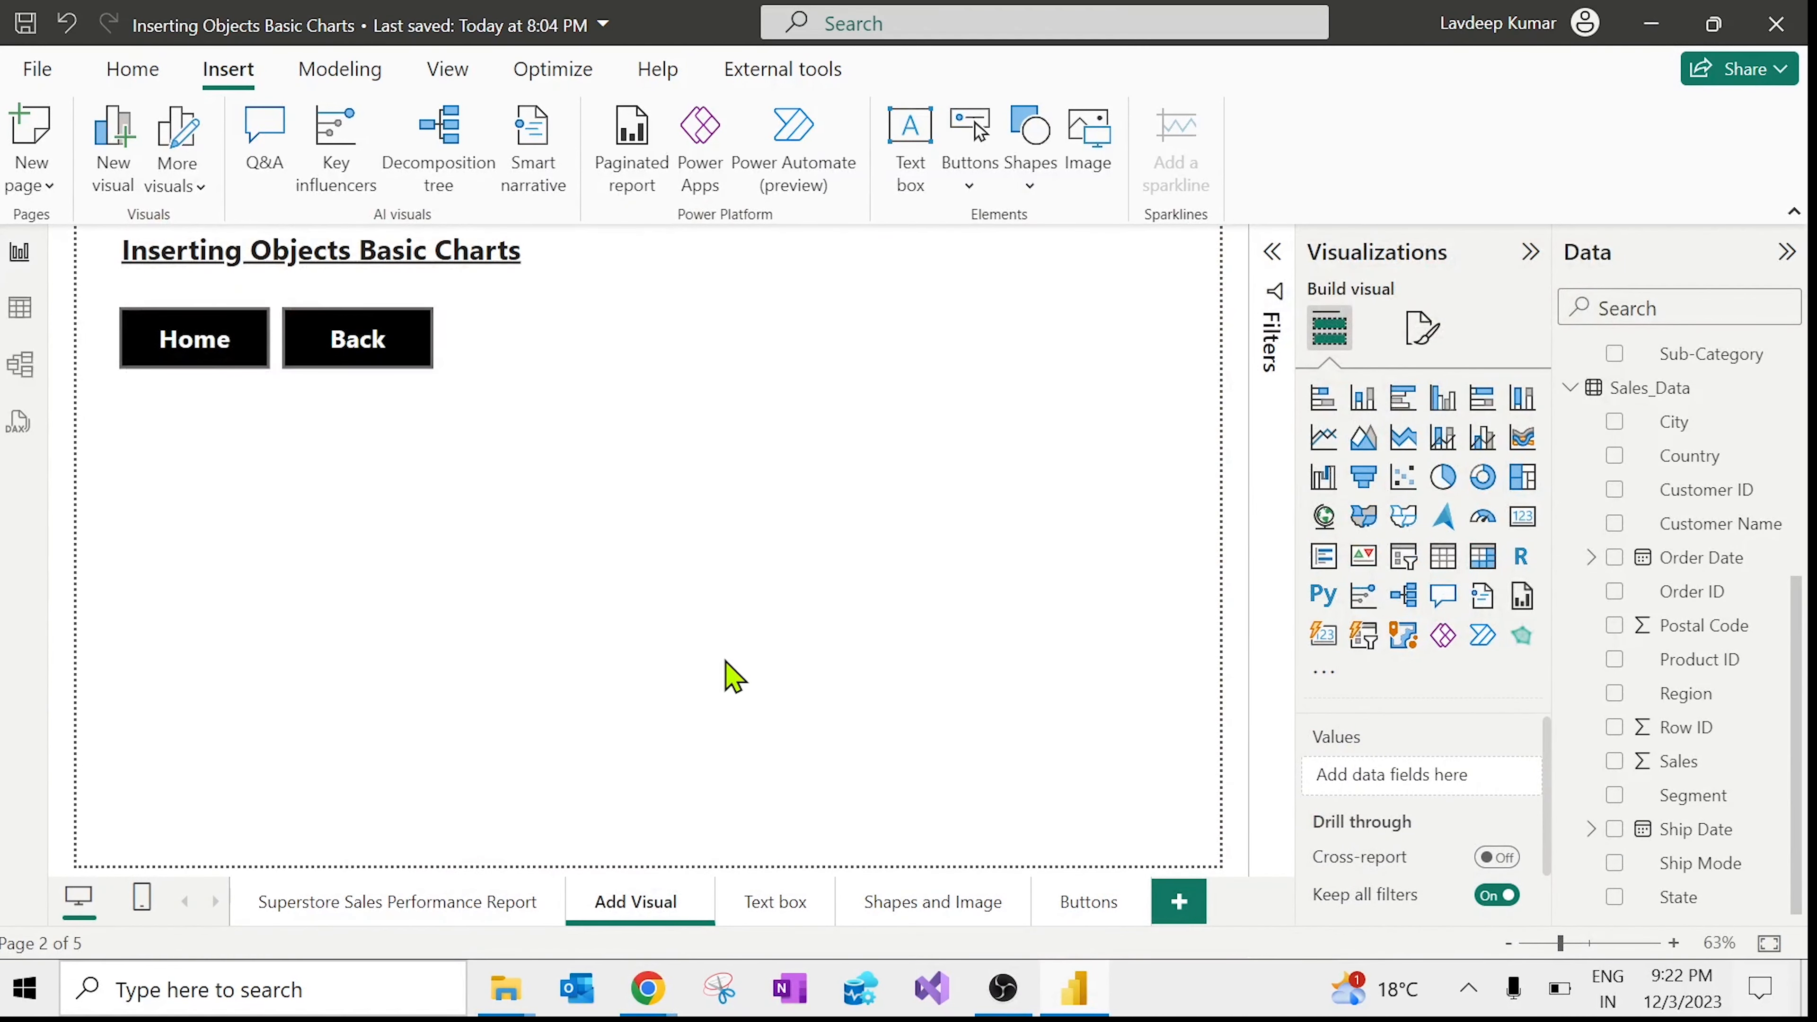
Step: Visit the Superstore Sales Performance Report page, return to Add Visual, and follow the Back button to test its navigation
left_click(369, 353)
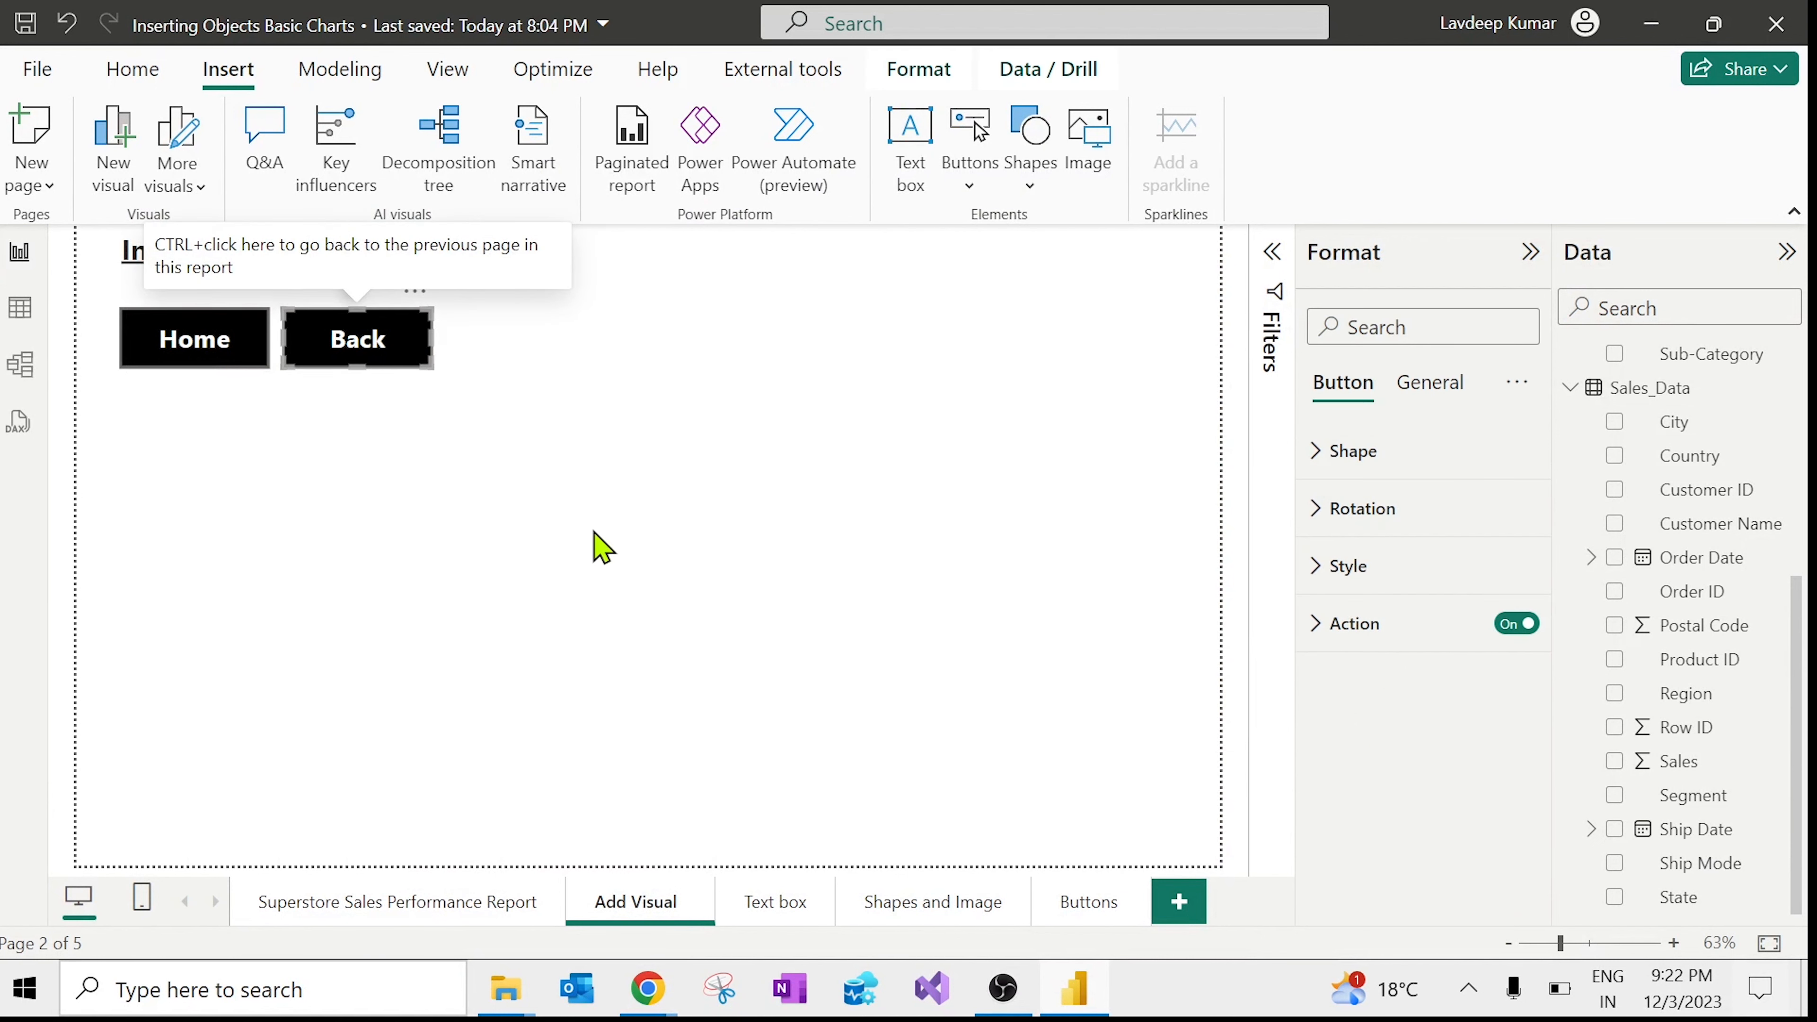
left_click(467, 498)
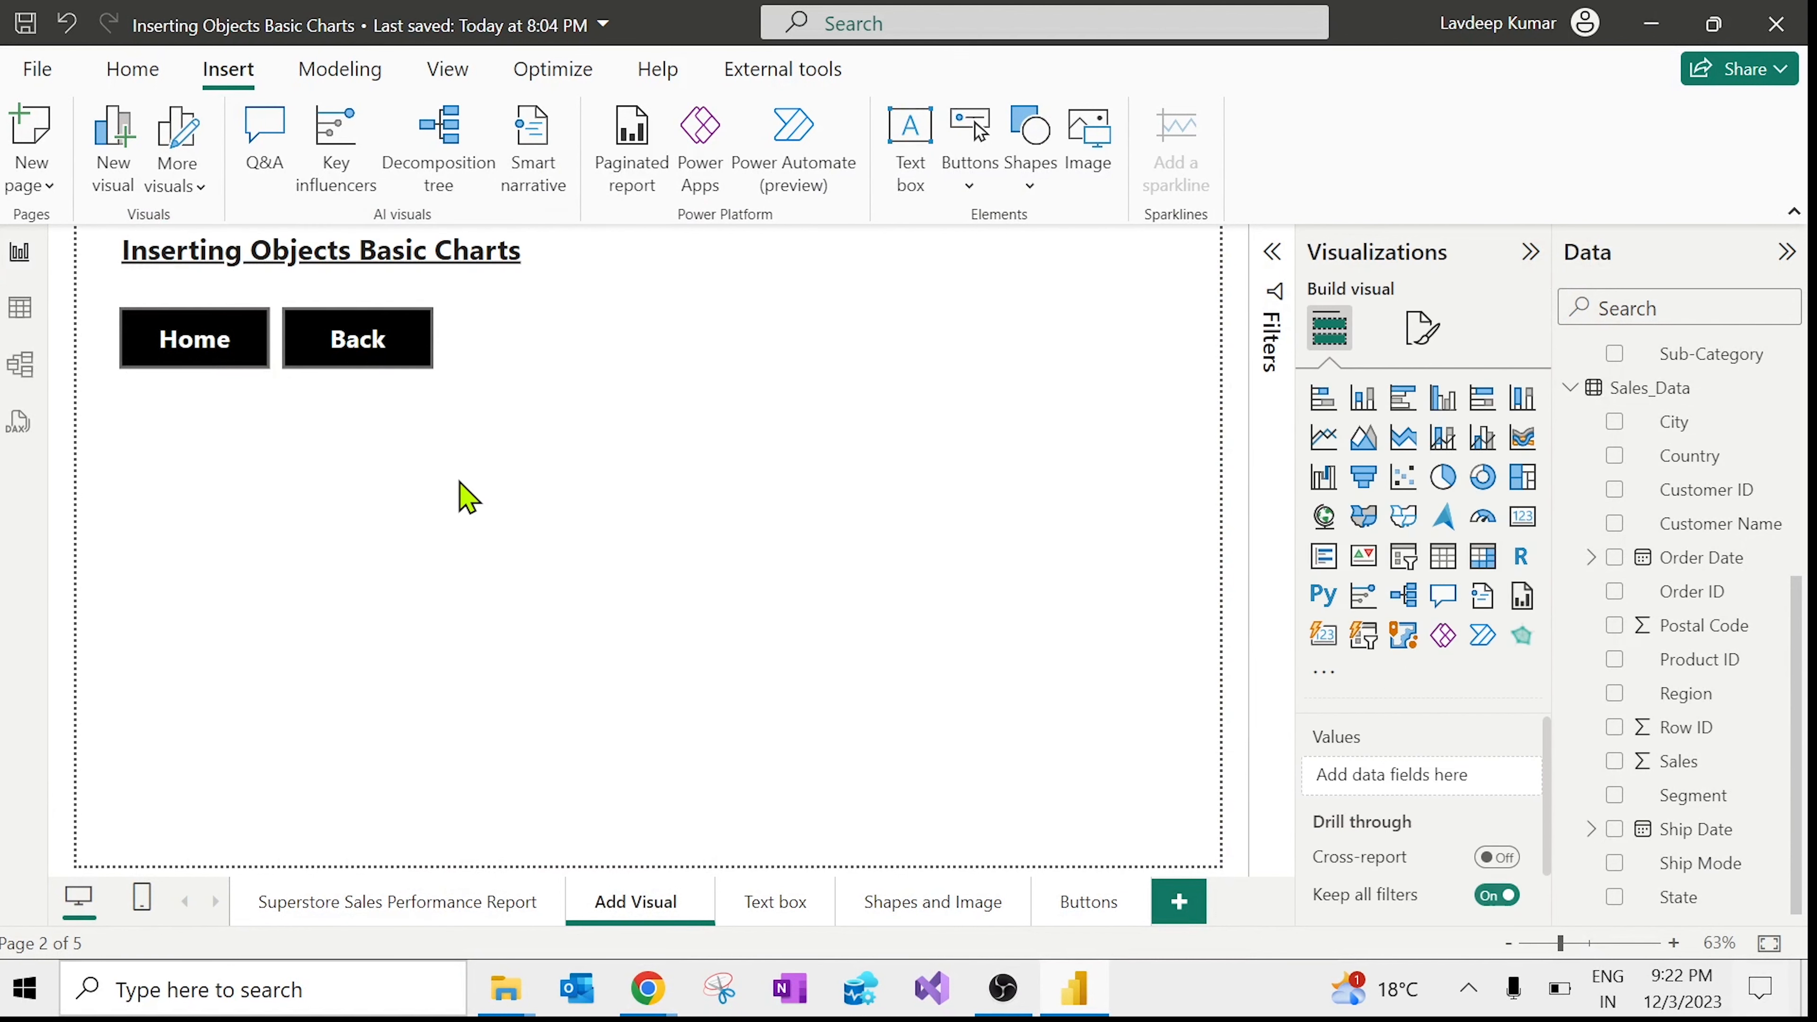
left_click(378, 358)
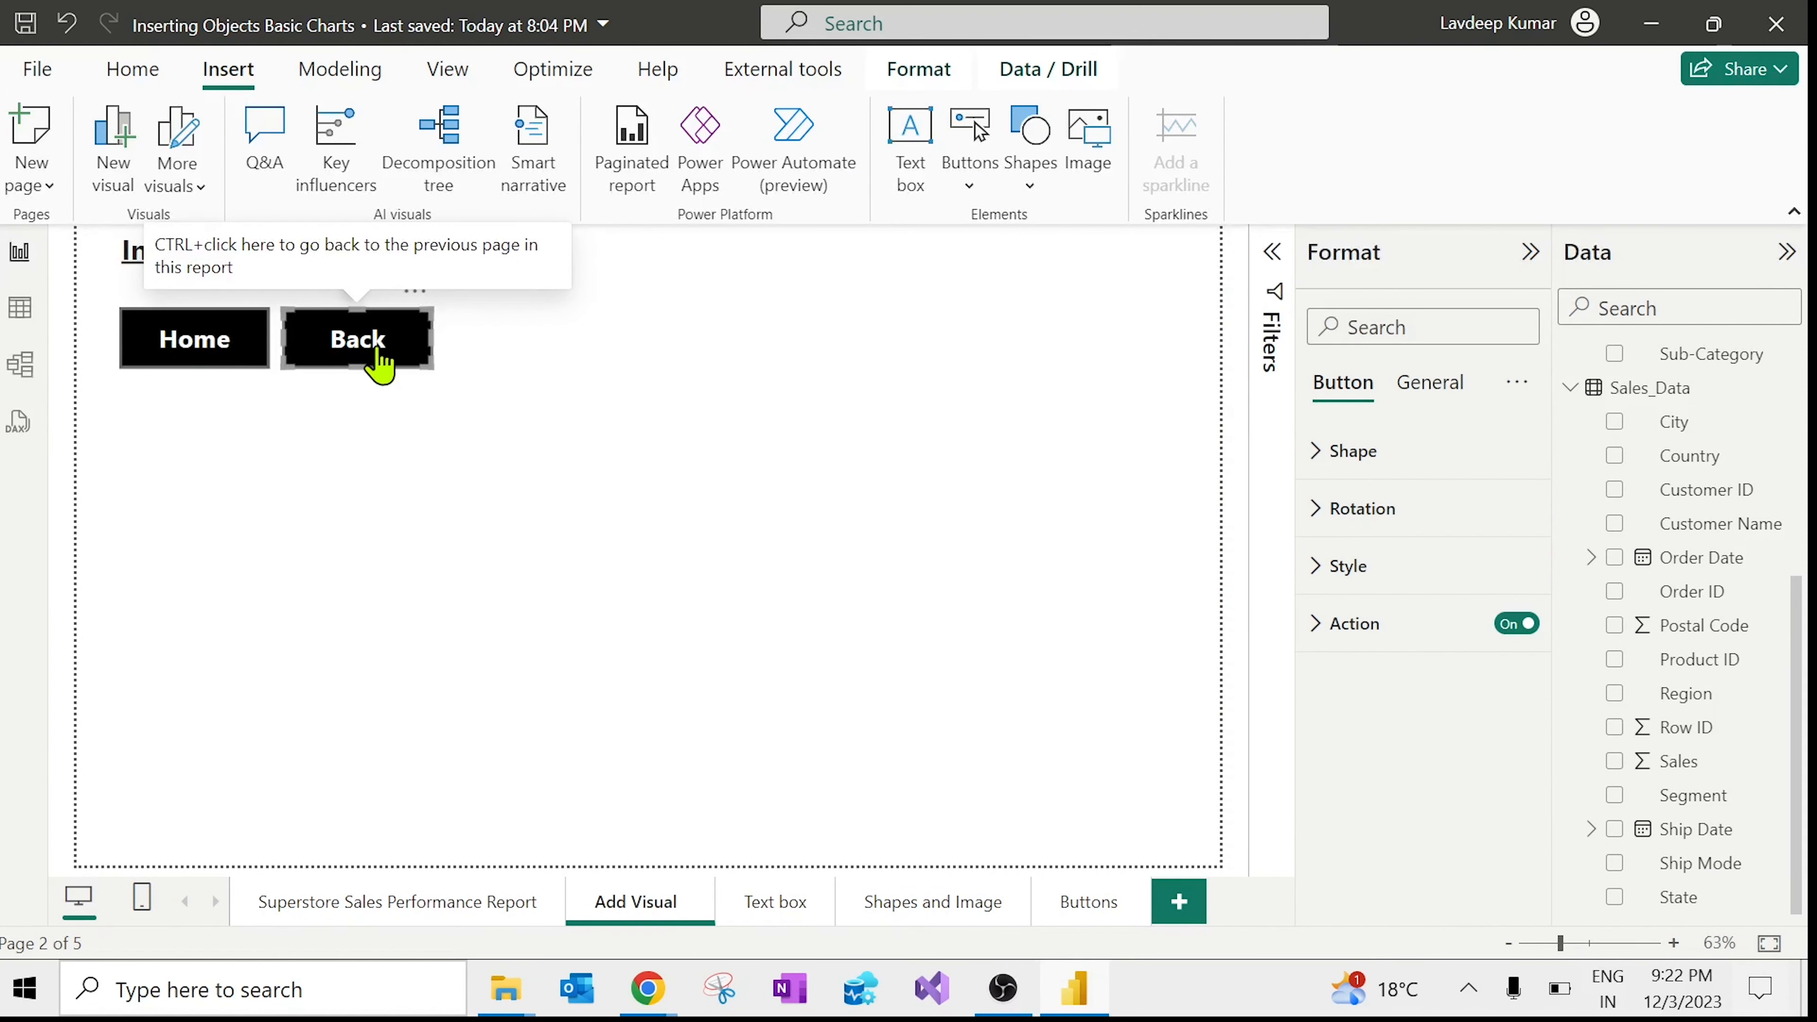
left_click(477, 586)
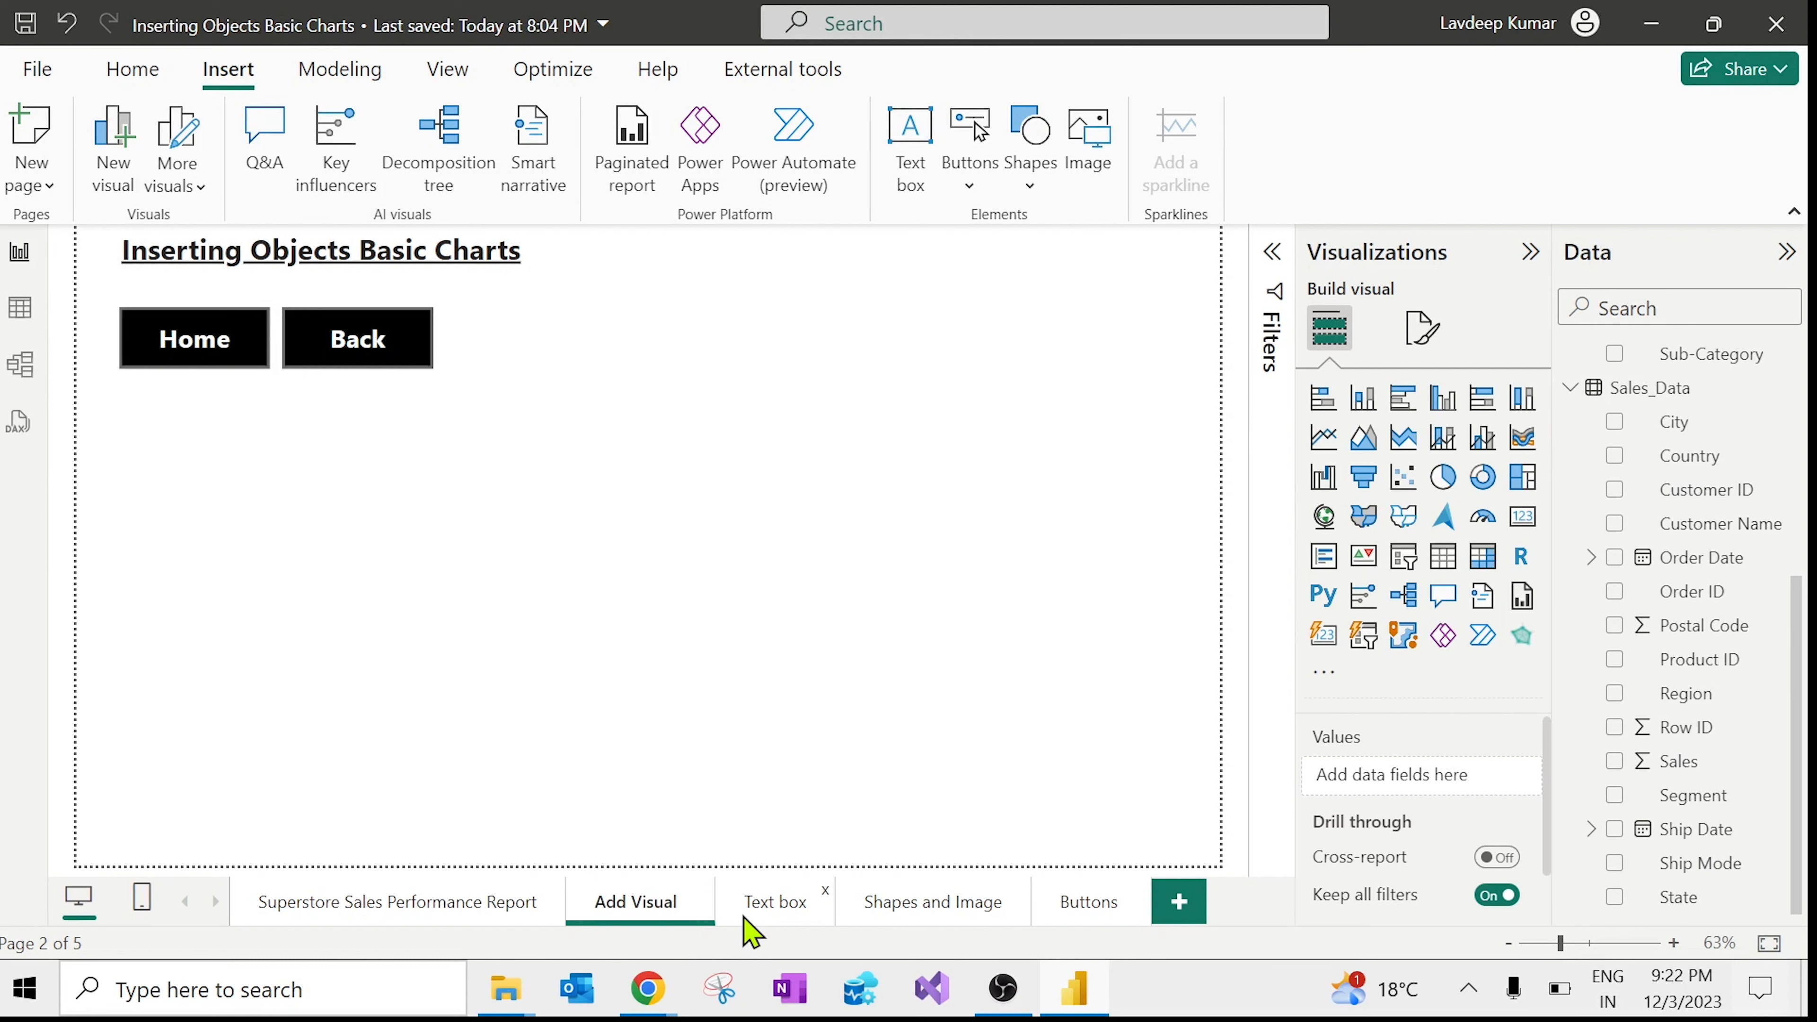
left_click(475, 903)
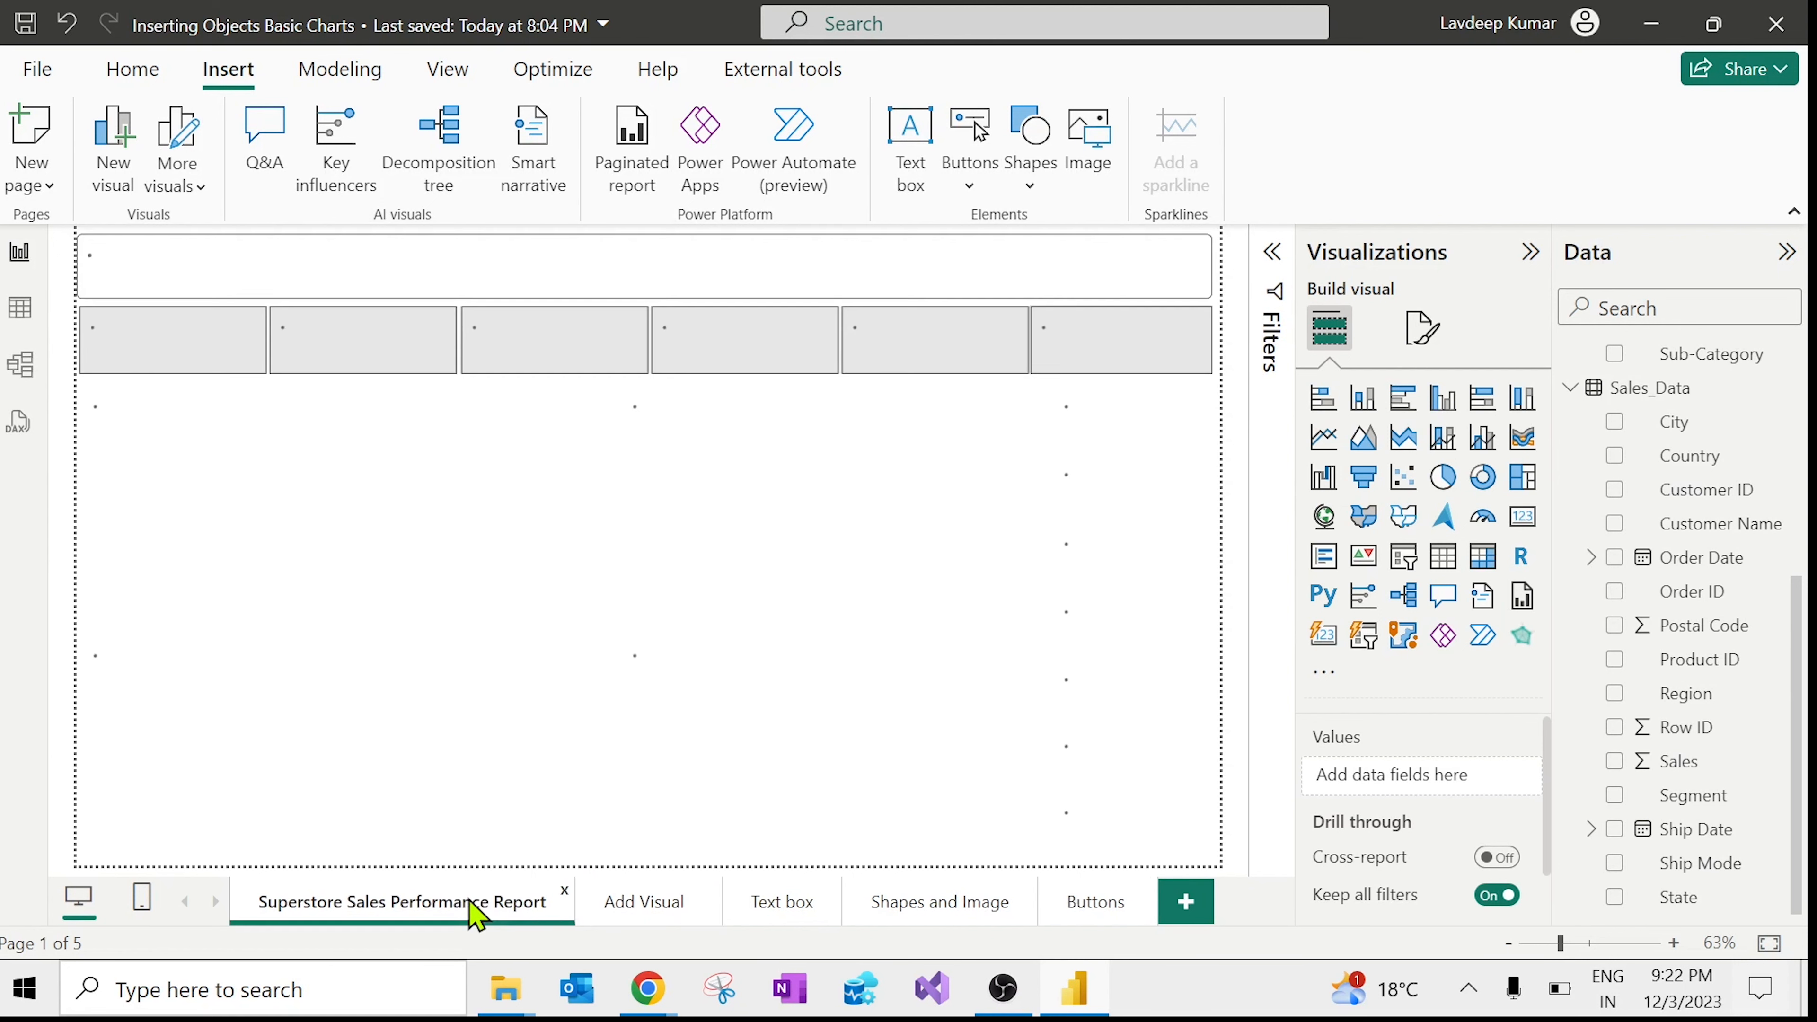
left_click(629, 901)
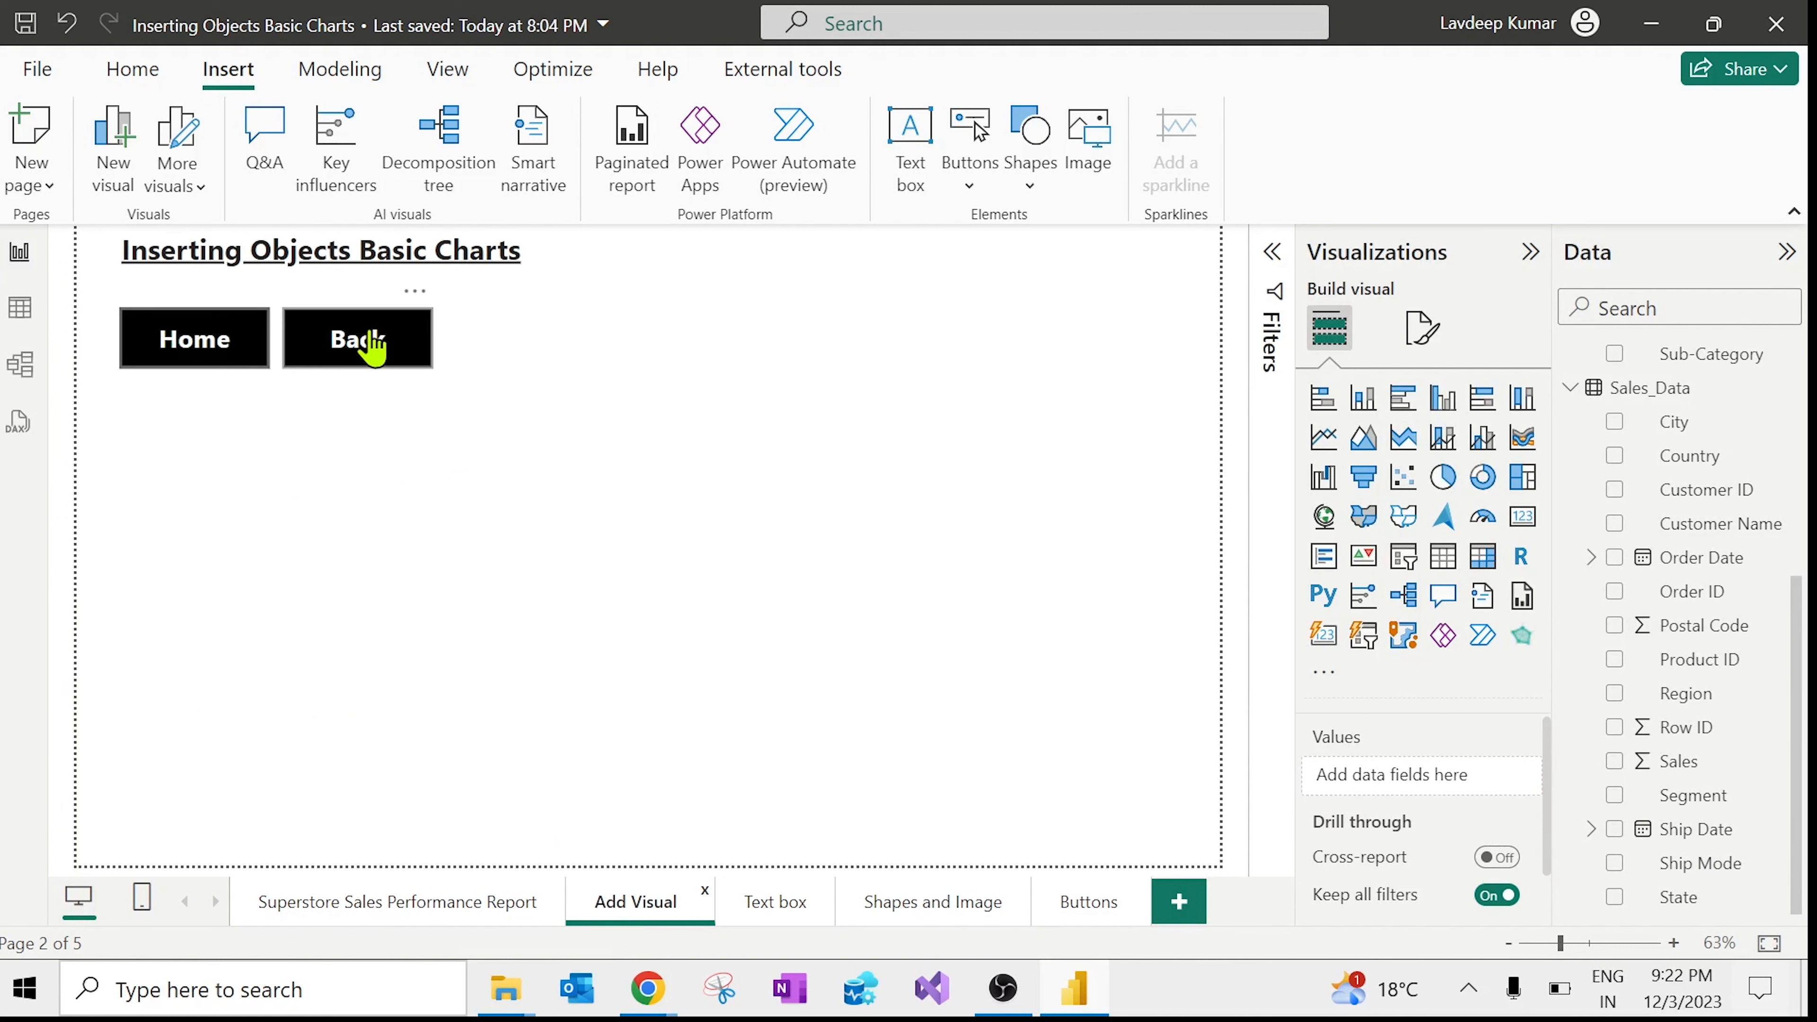
left_click(371, 347, "ctrl")
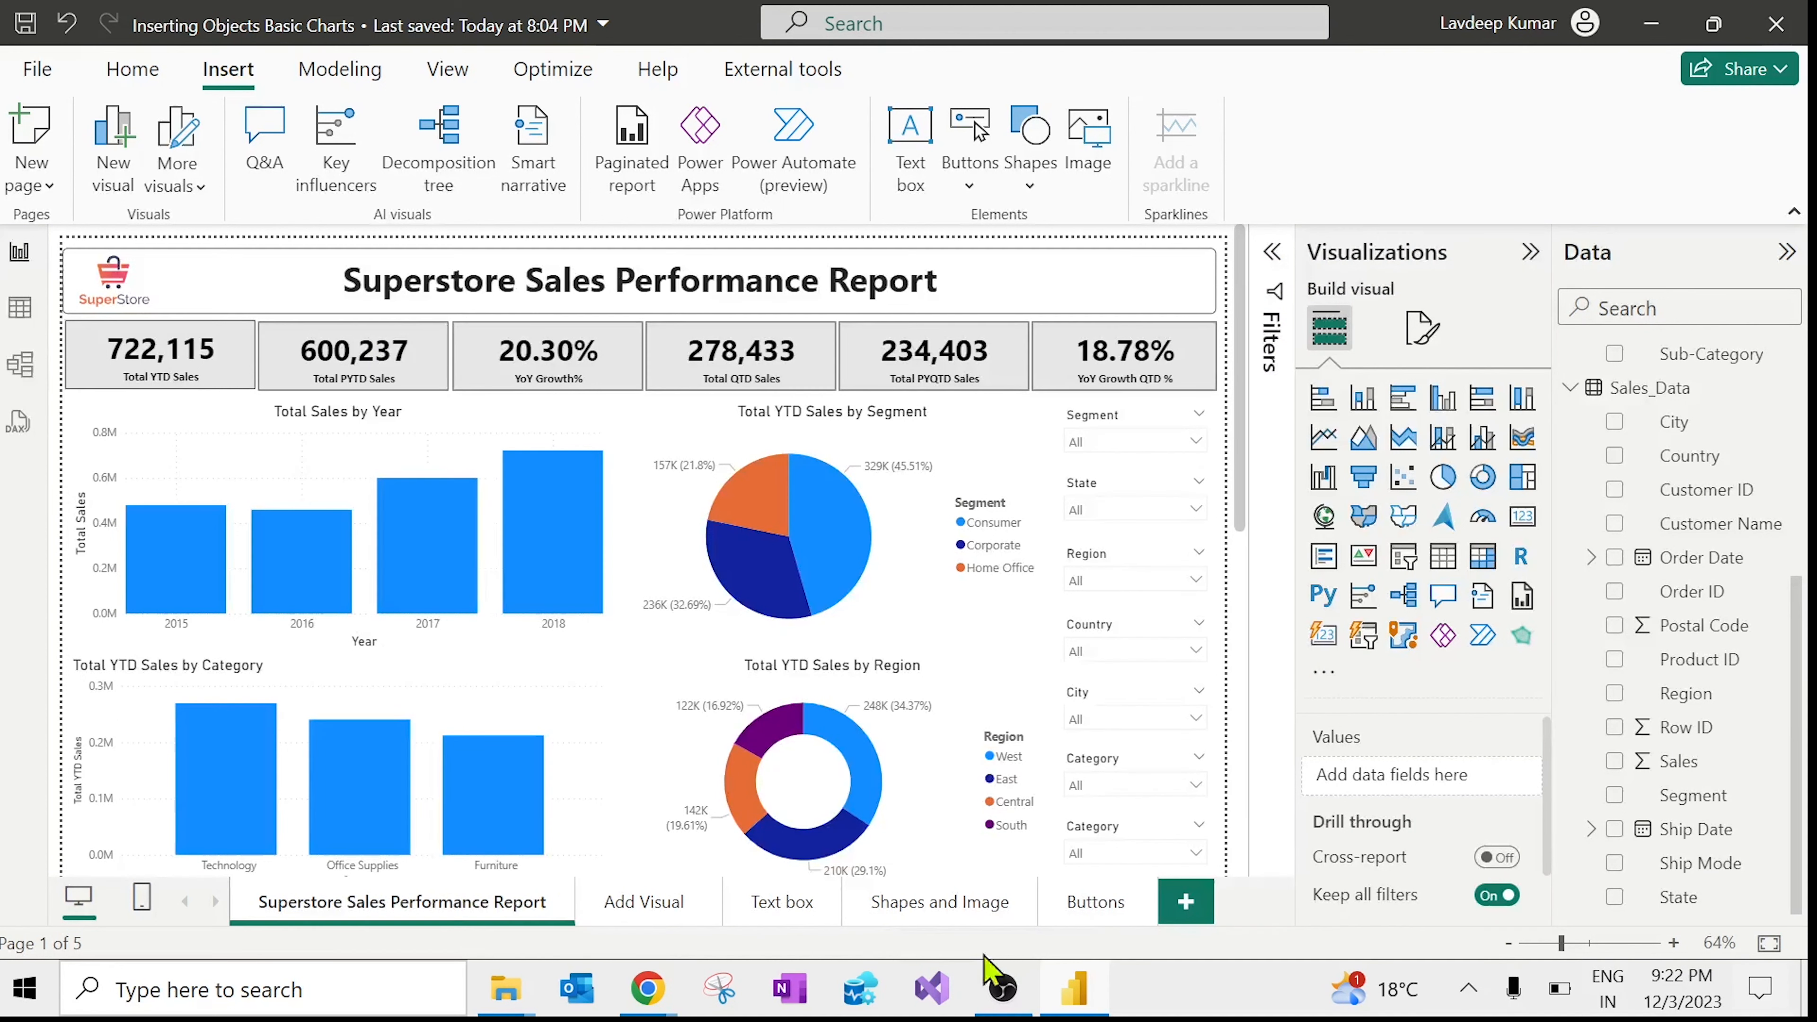
Step: Test the Back button again after visiting the Buttons page, and return to the Add Visual page
left_click(1109, 903)
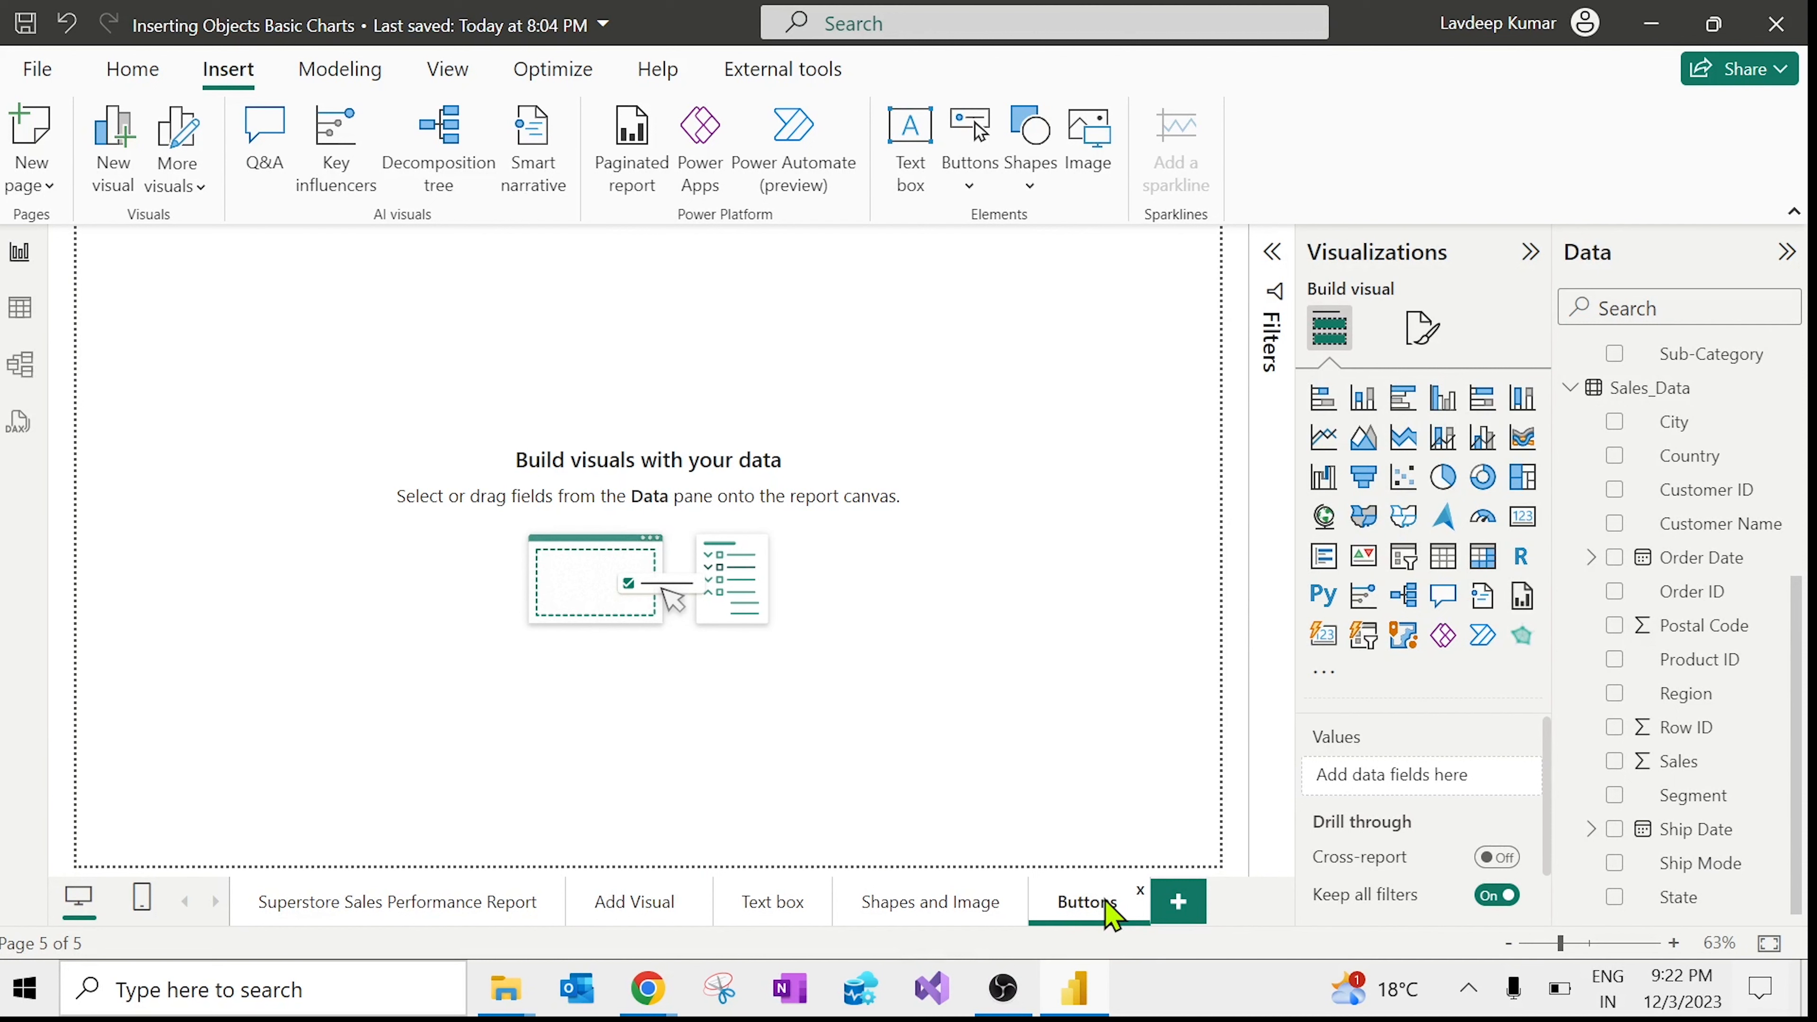
left_click(628, 910)
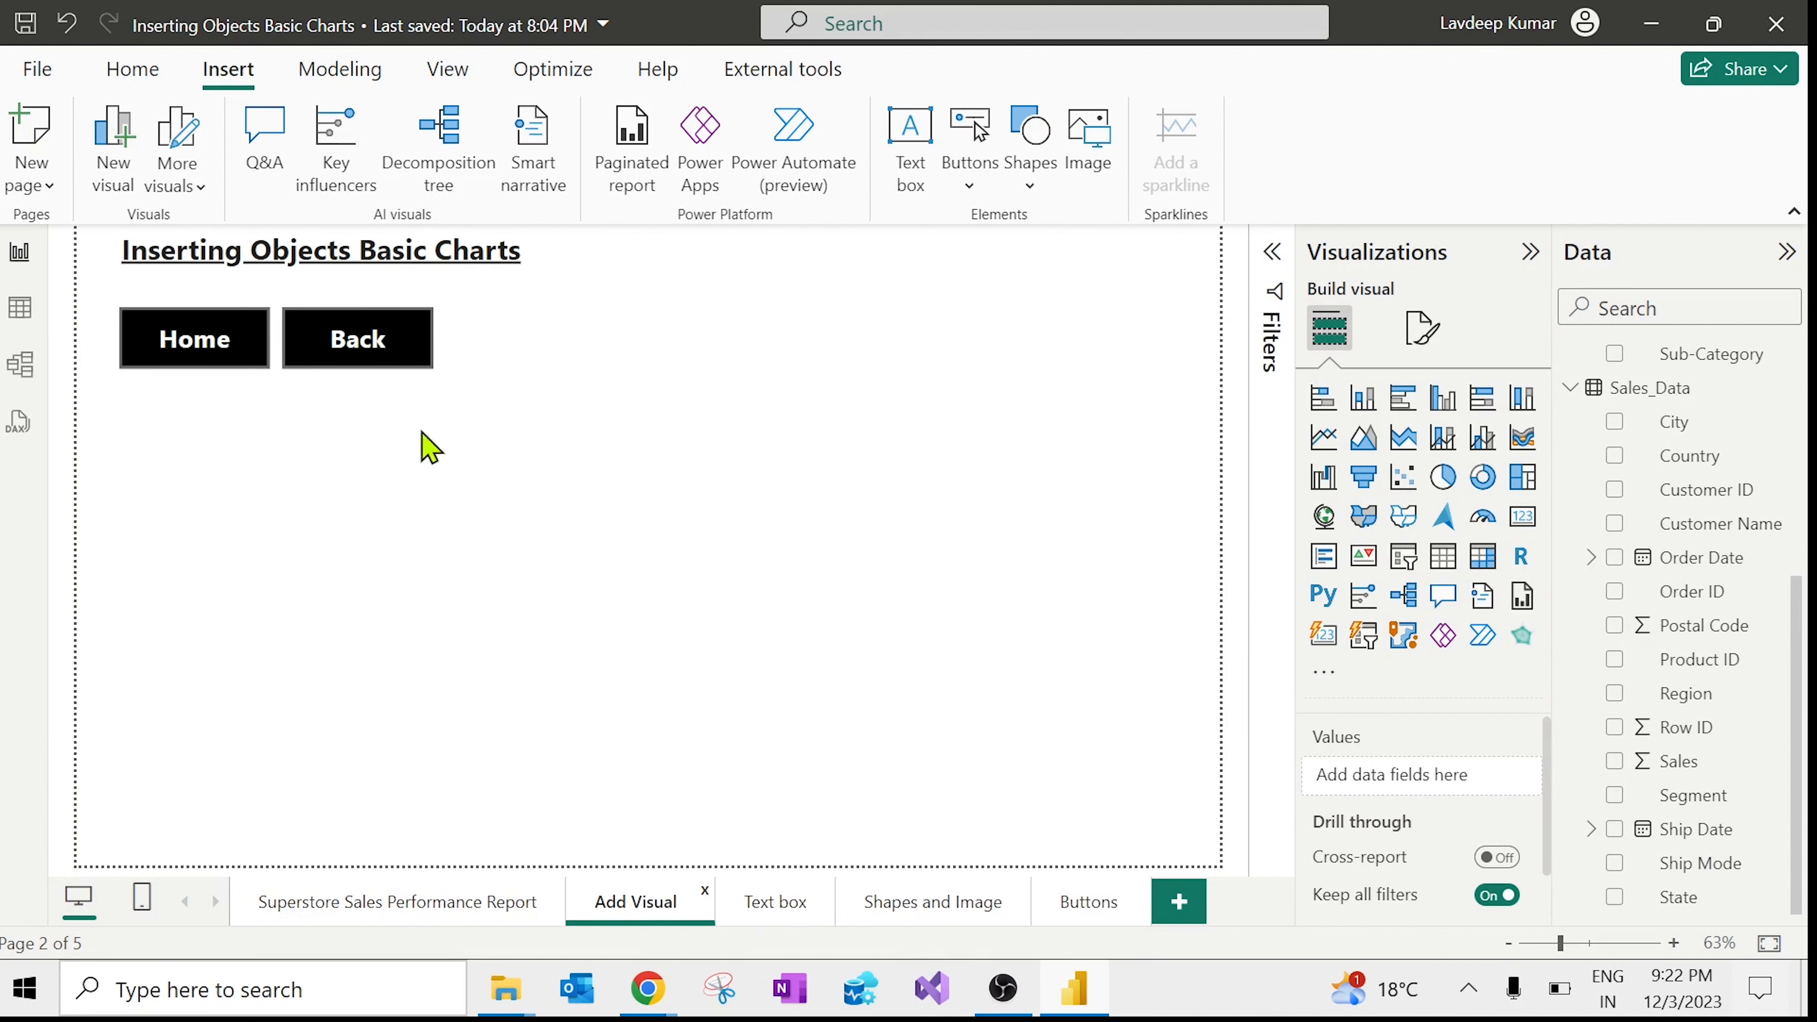
left_click(365, 345, "ctrl")
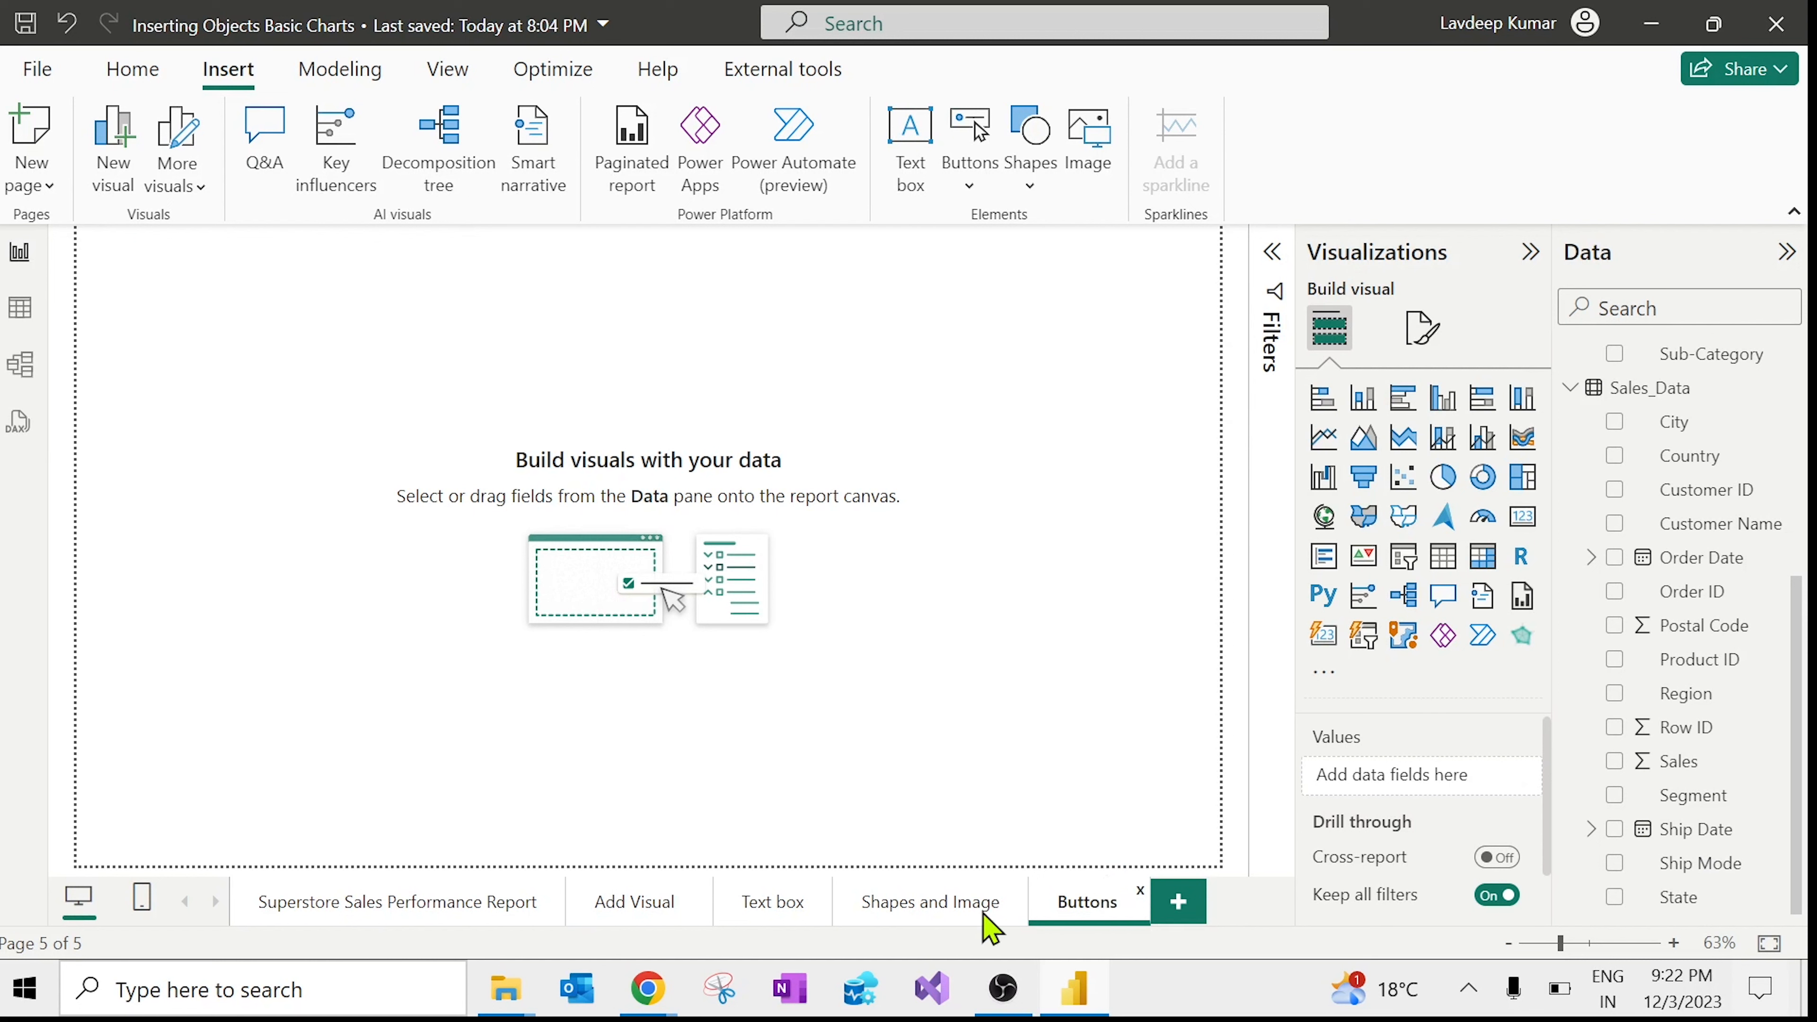
left_click(629, 905)
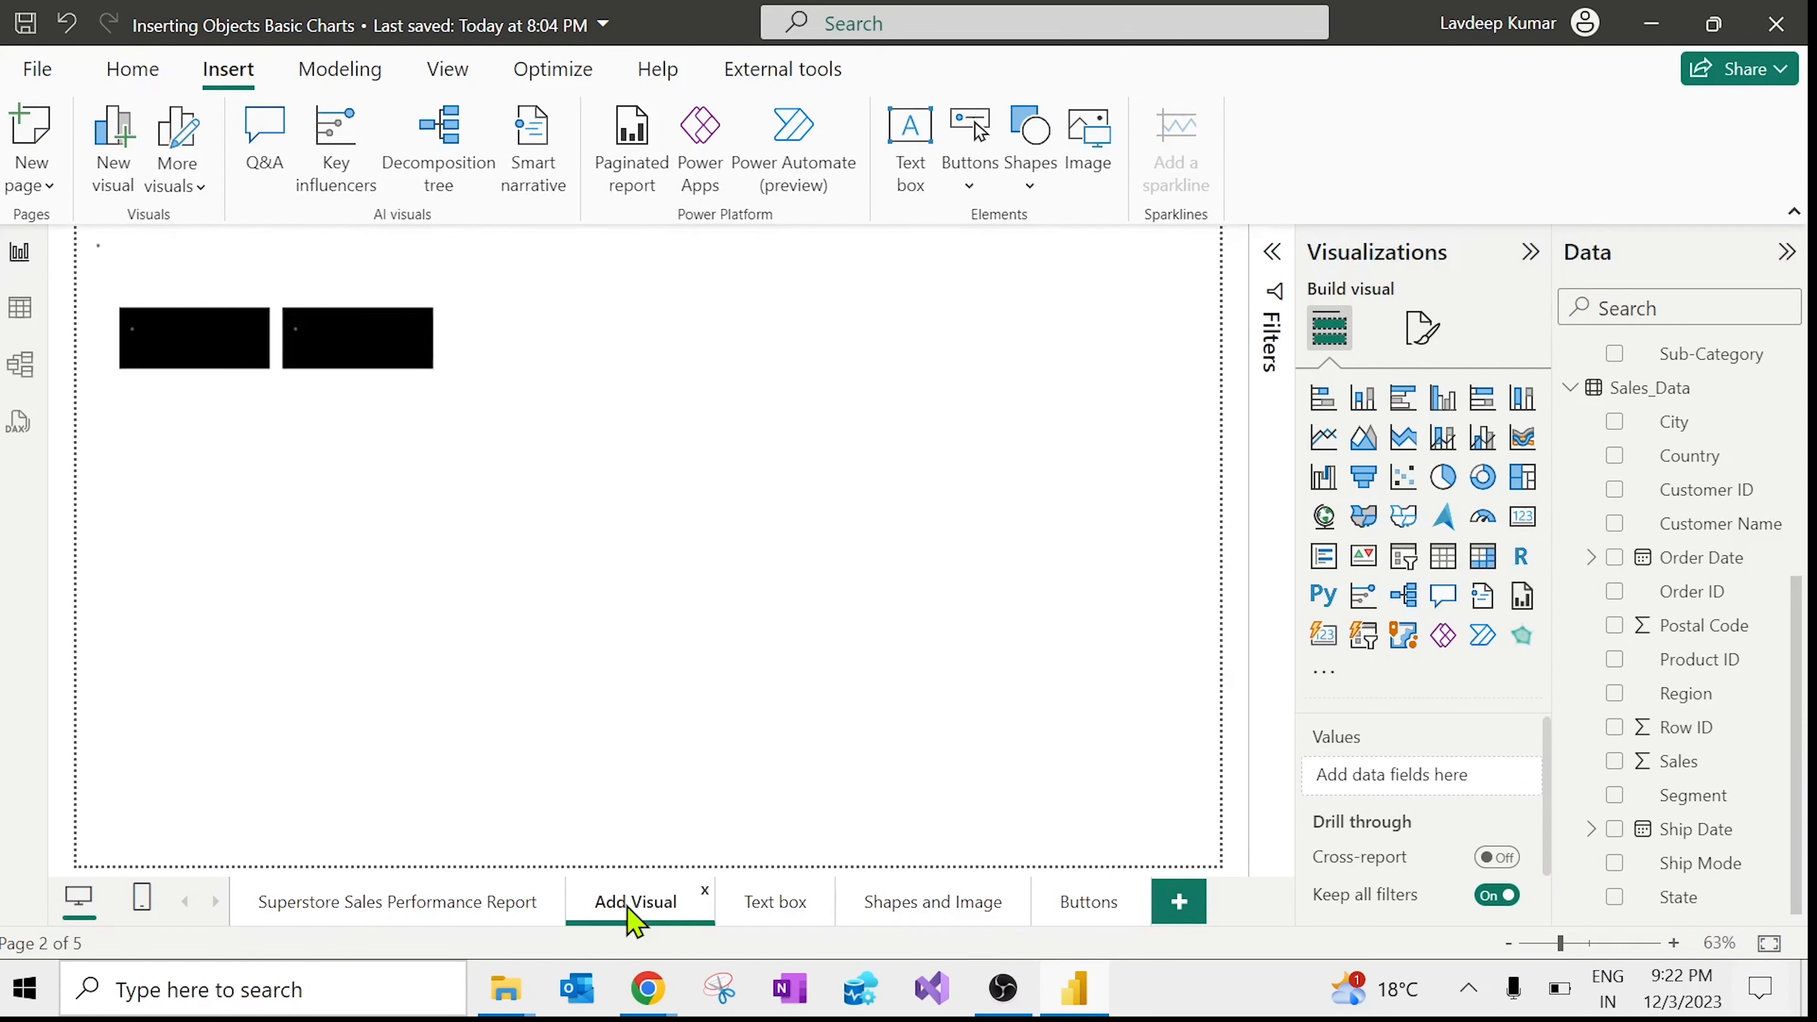
Step: Review the Back button's action settings and the available action types, leaving the type on Back
left_click(392, 343)
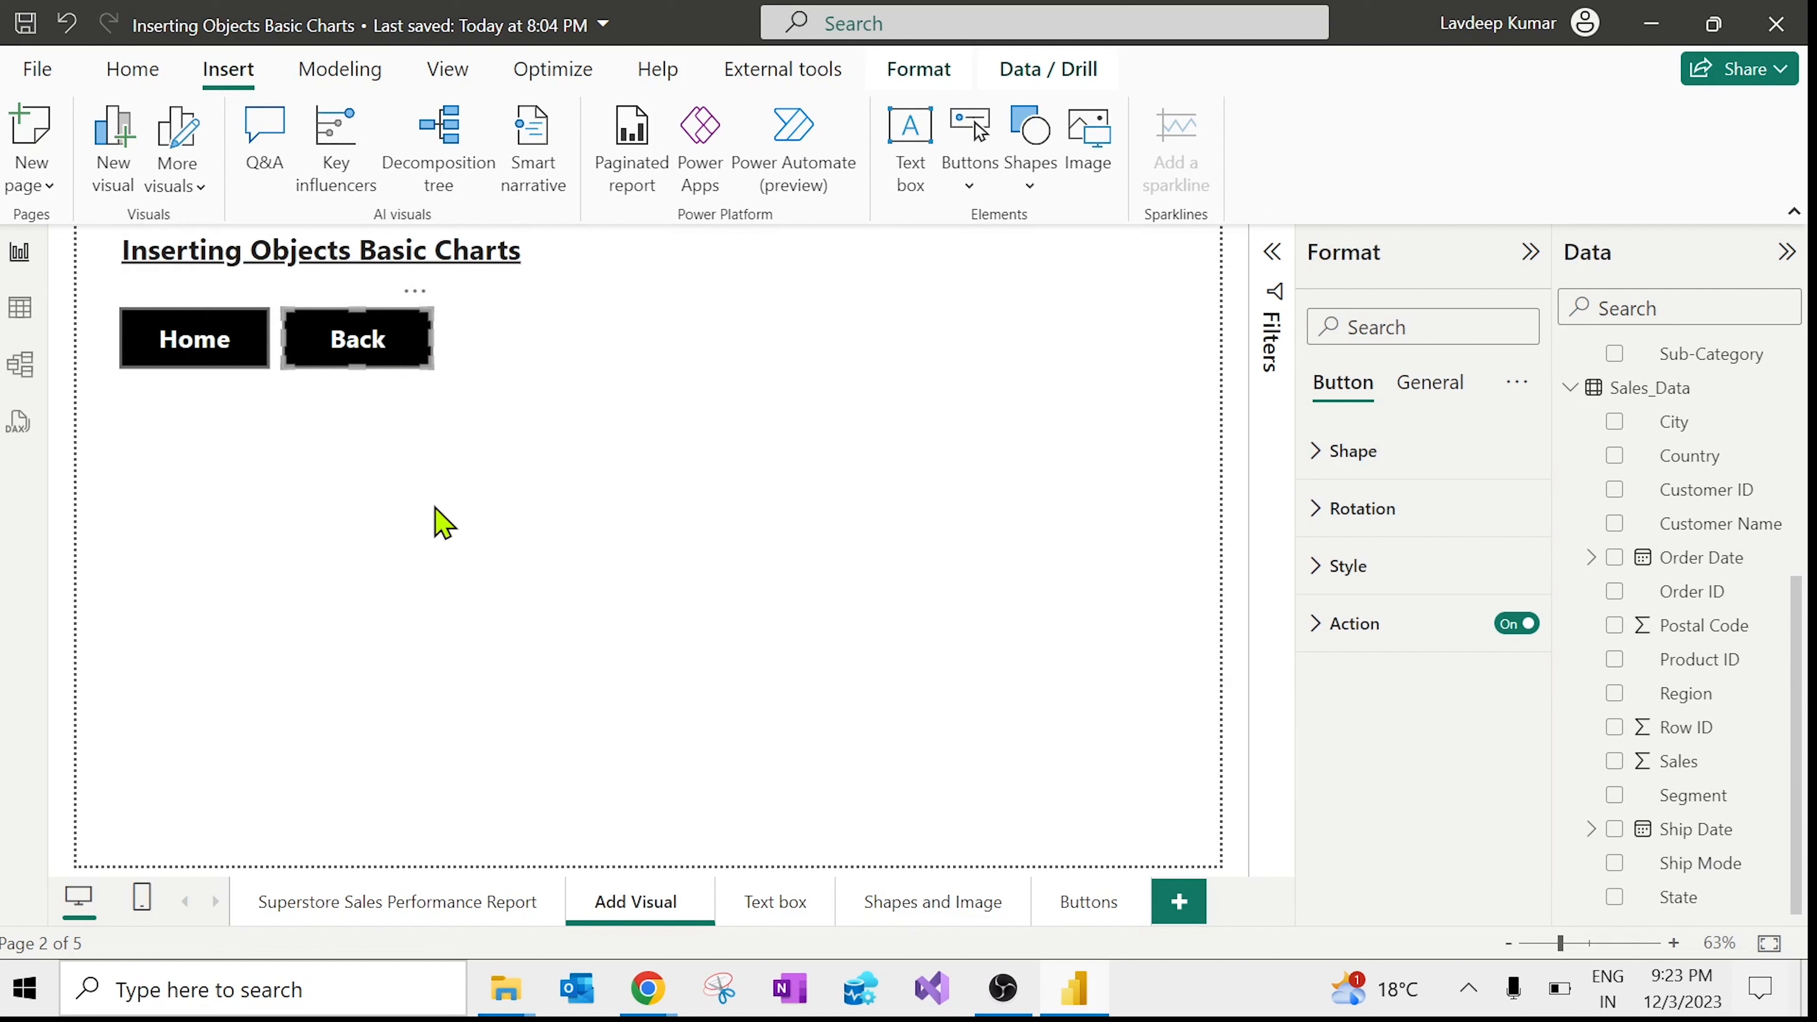
left_click(435, 520)
left_click(386, 342)
left_click(1354, 627)
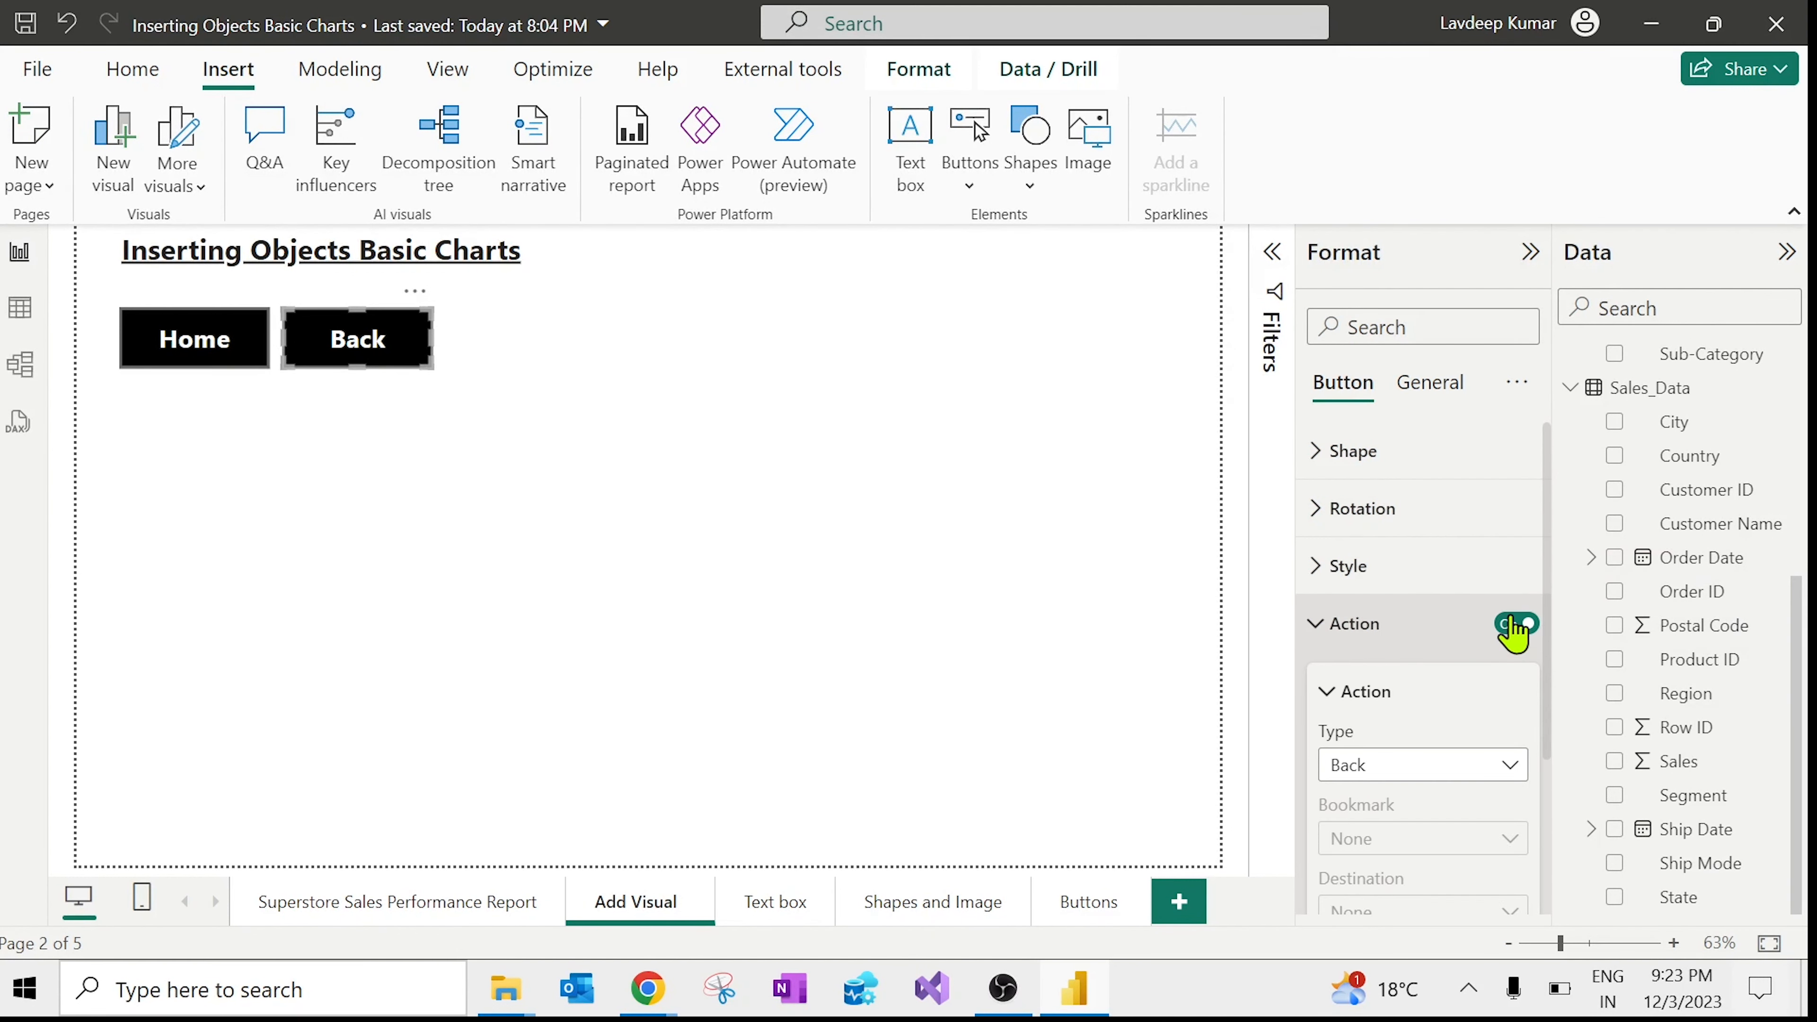
scroll(1549, 573, "down", 3)
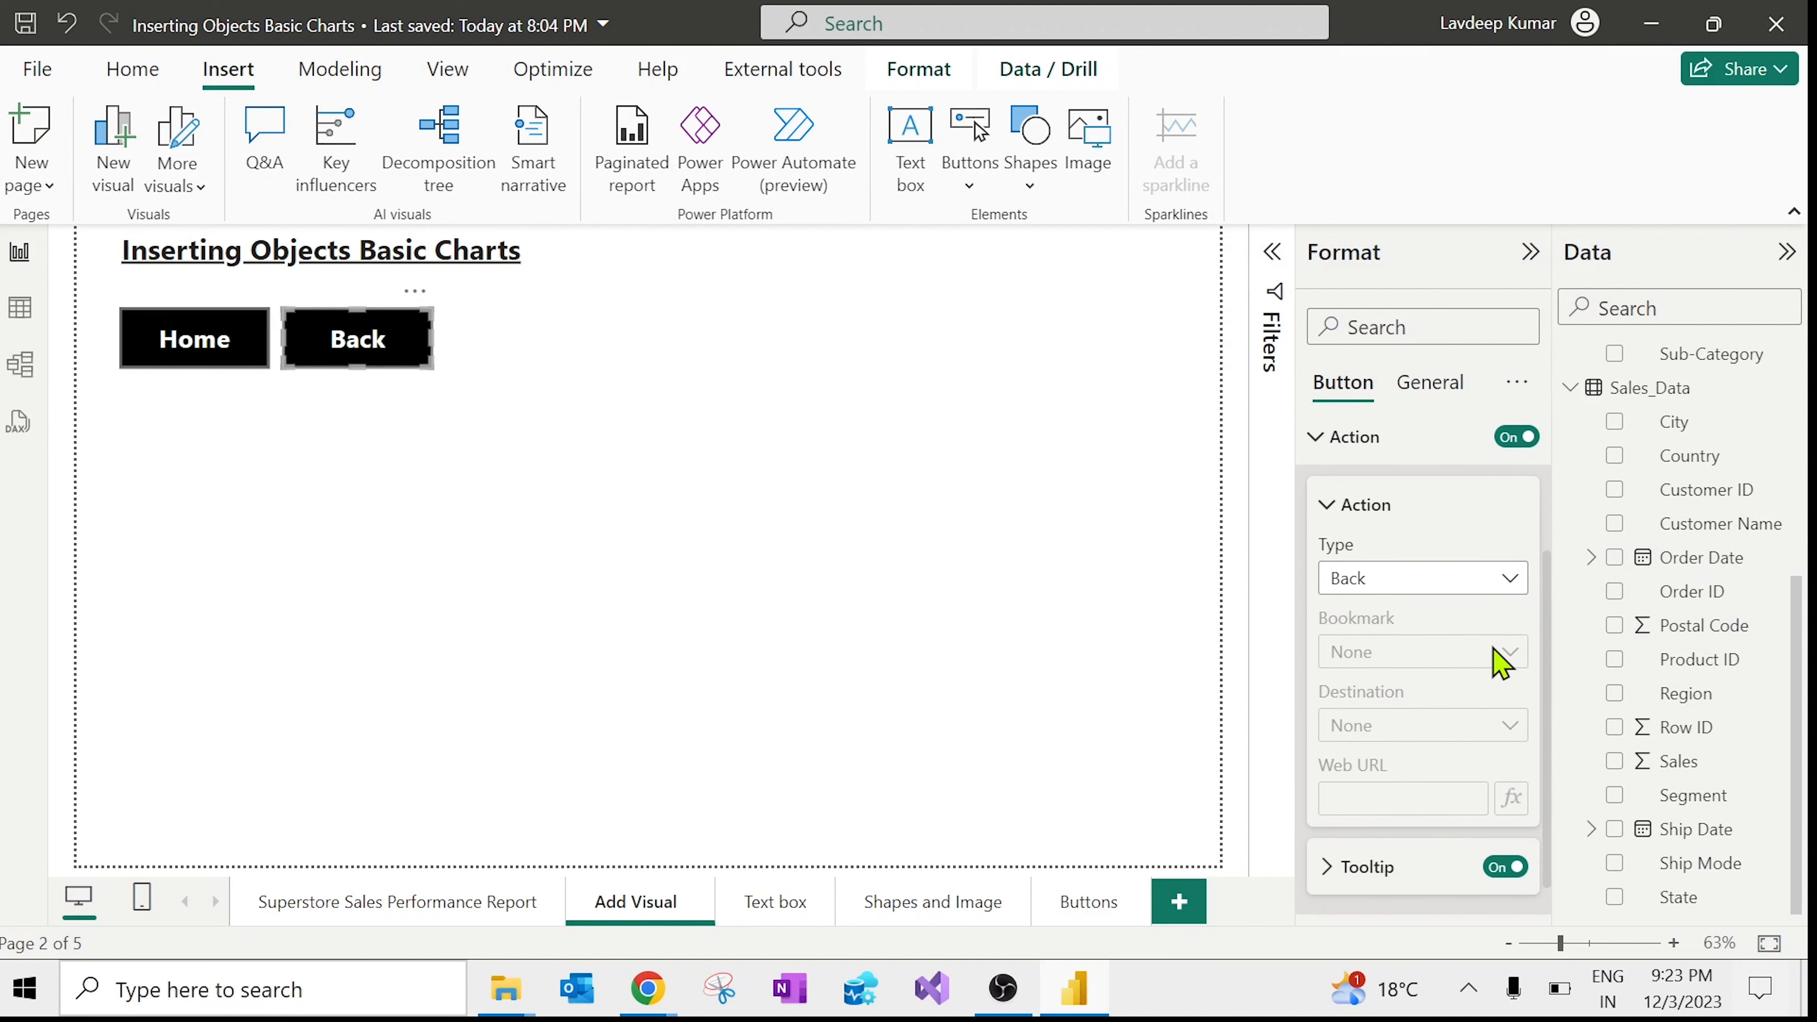
left_click(1425, 583)
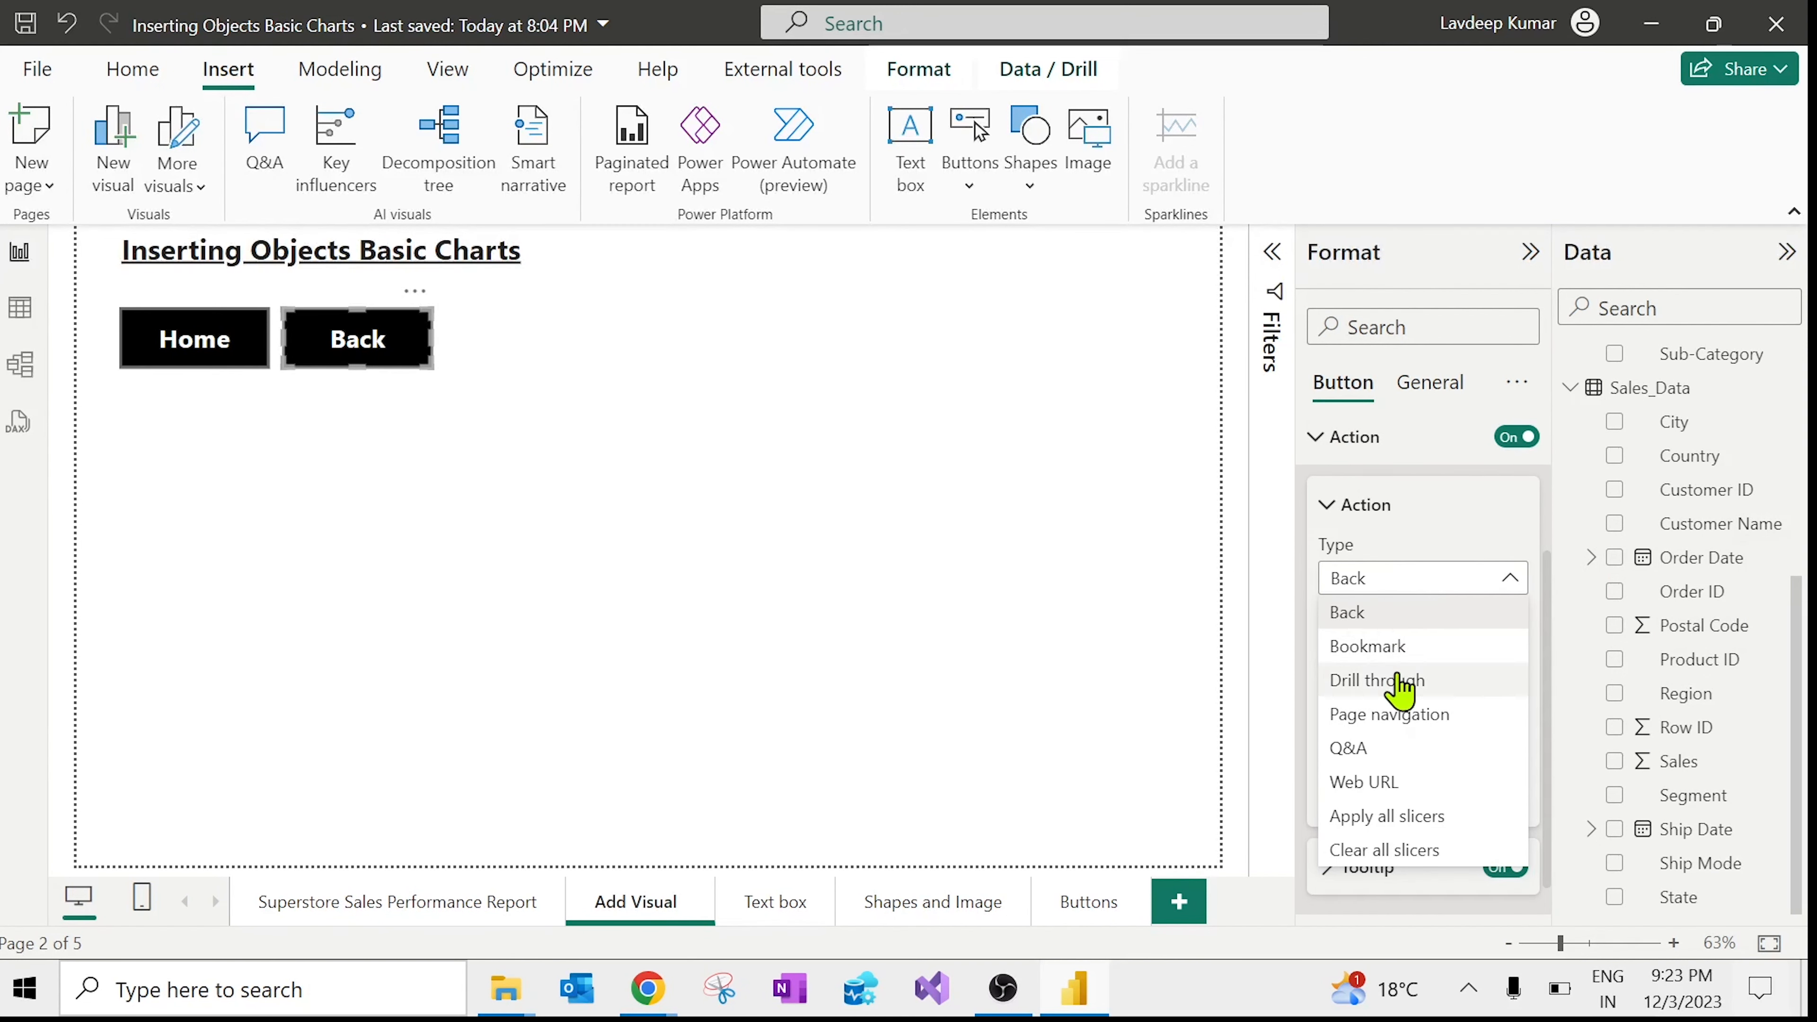
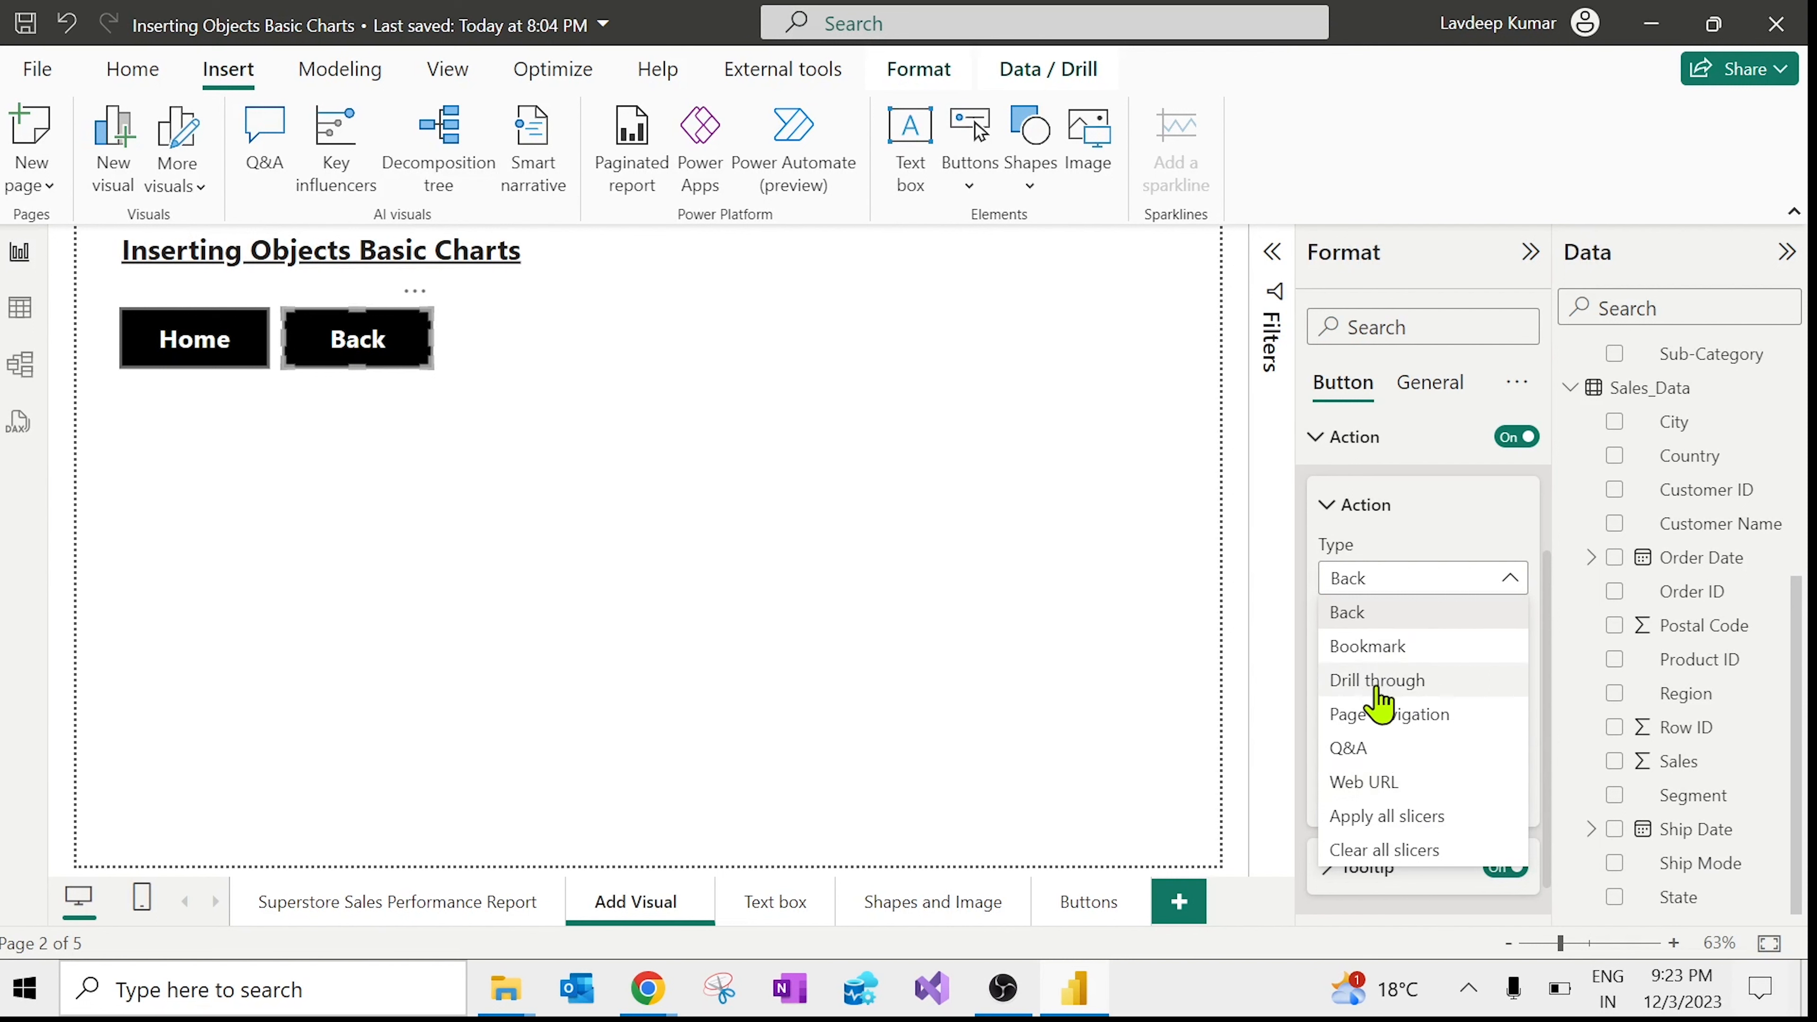
left_click(507, 532)
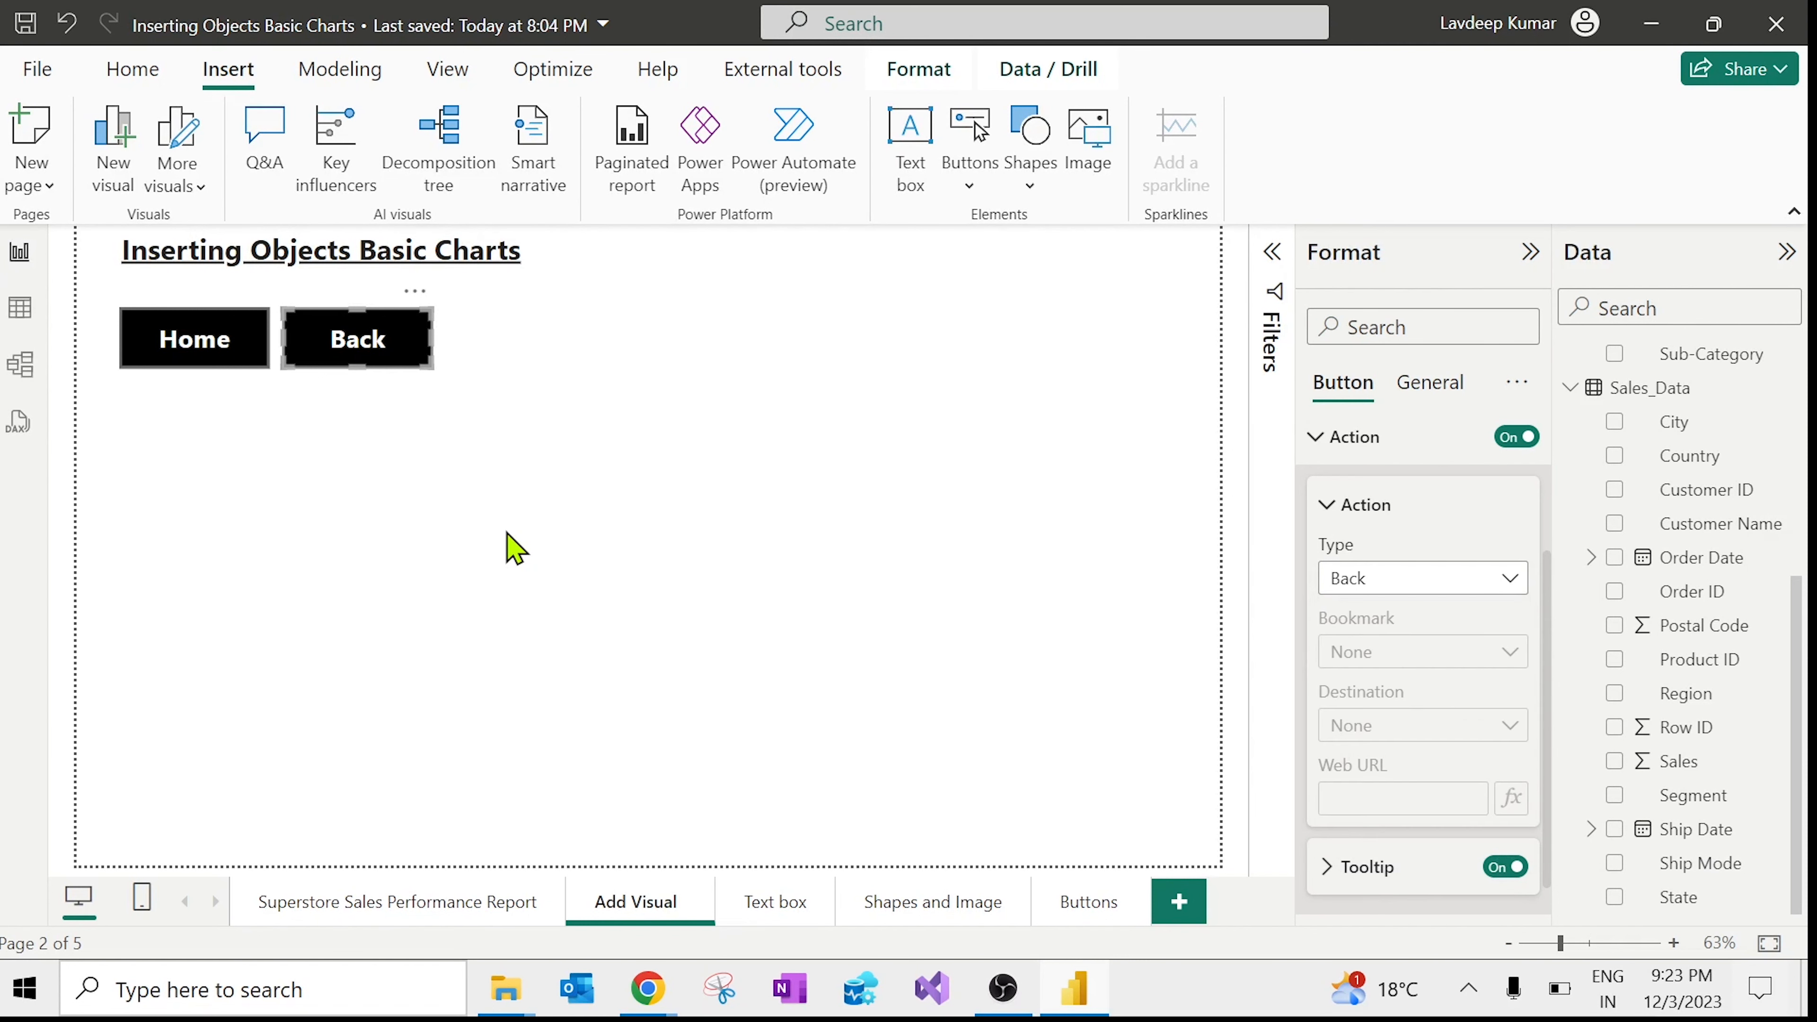
left_click(537, 527)
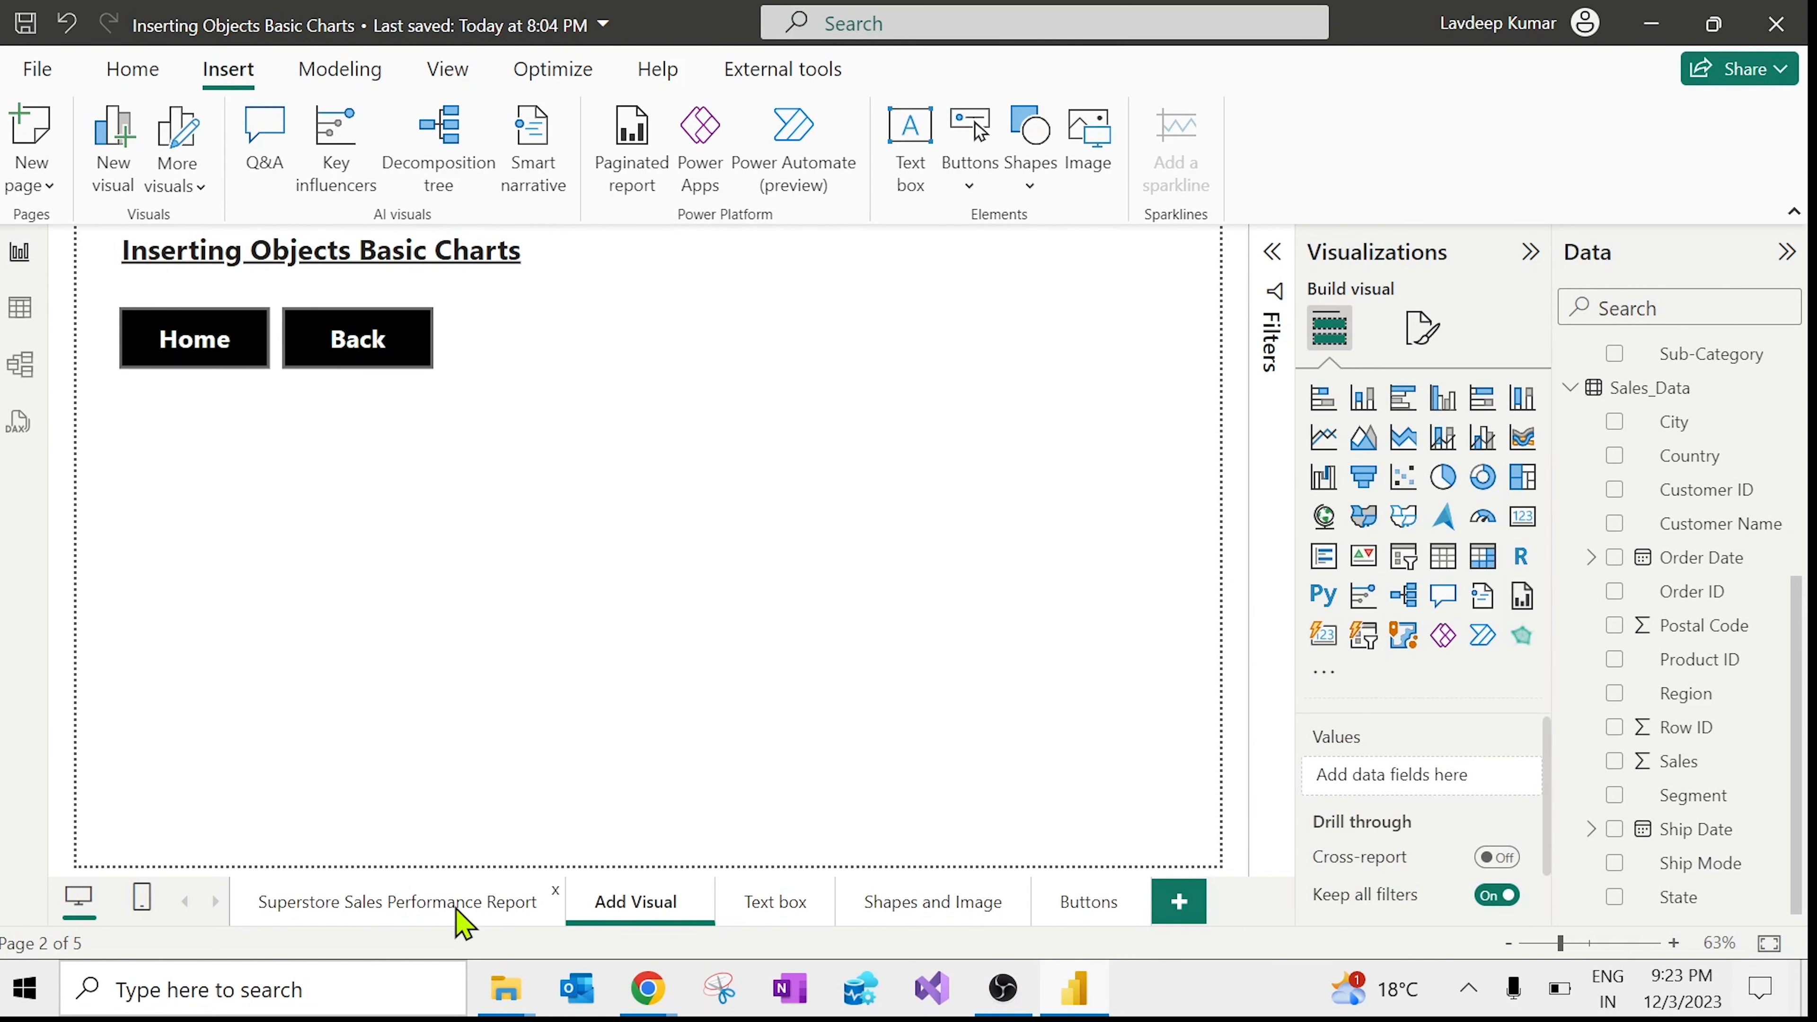
double_click(434, 903)
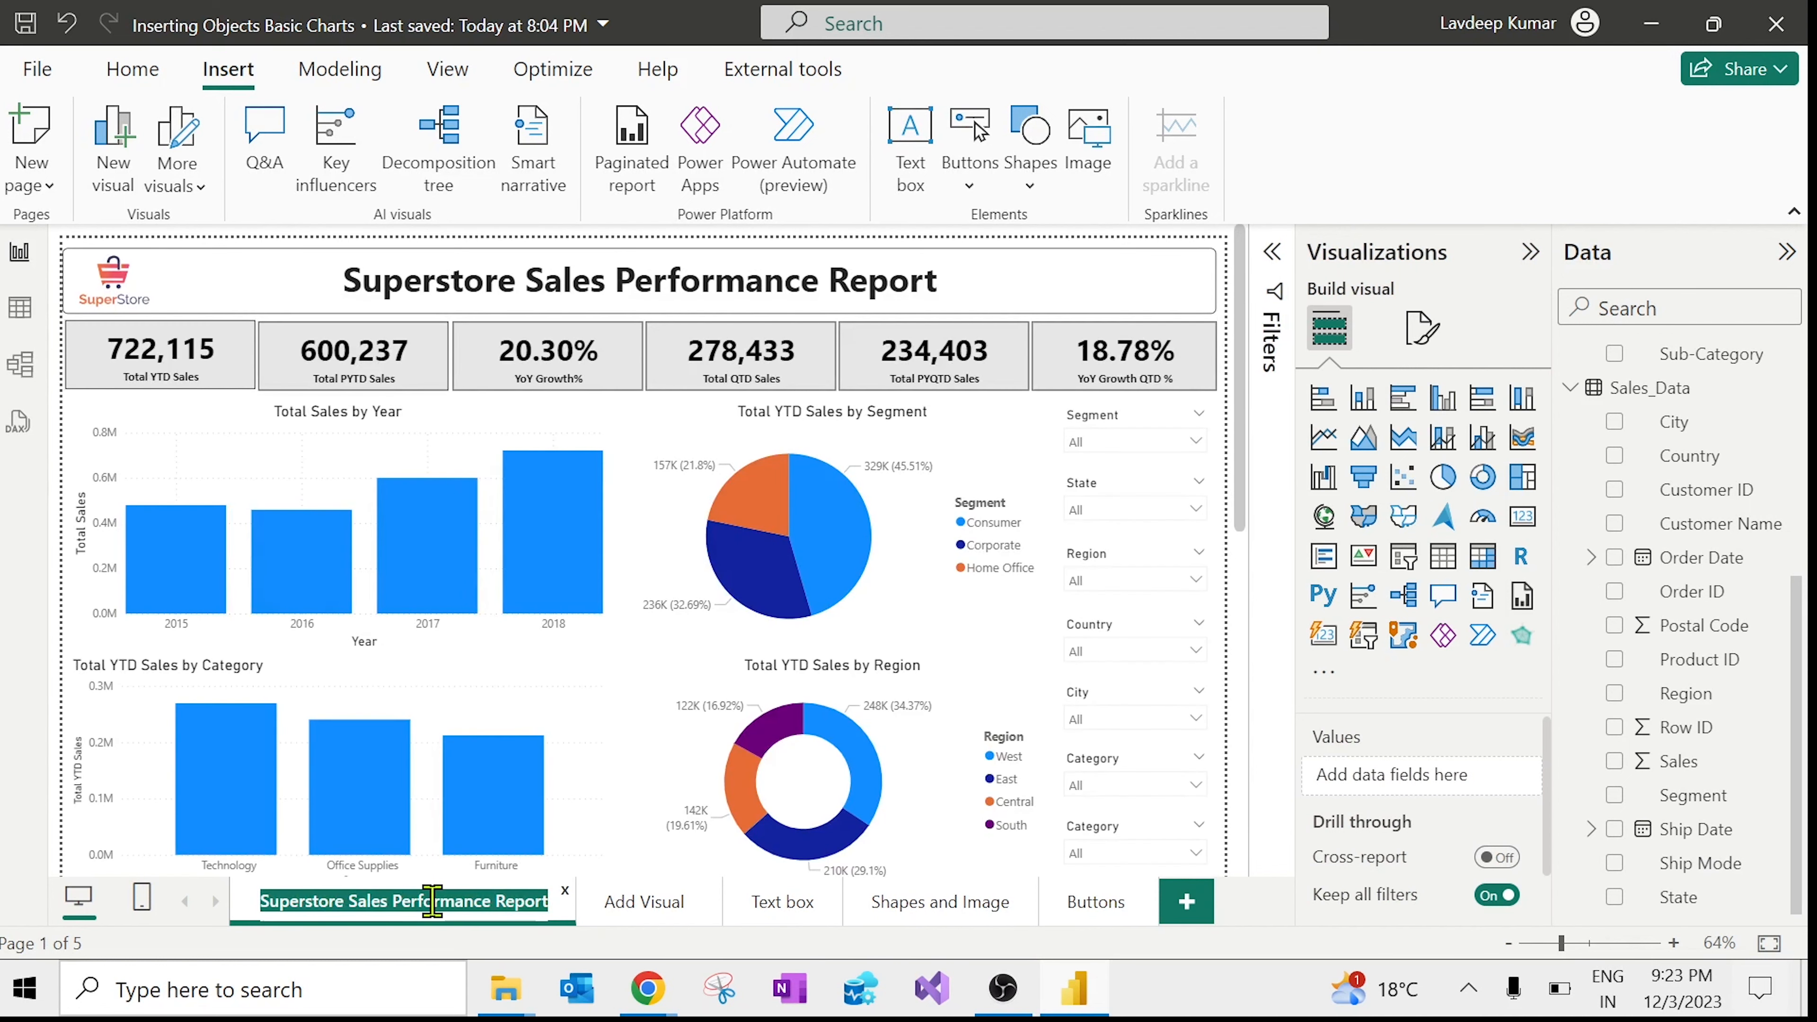
left_click(435, 903)
key("ctrl+a")
key("Return")
left_click(647, 904)
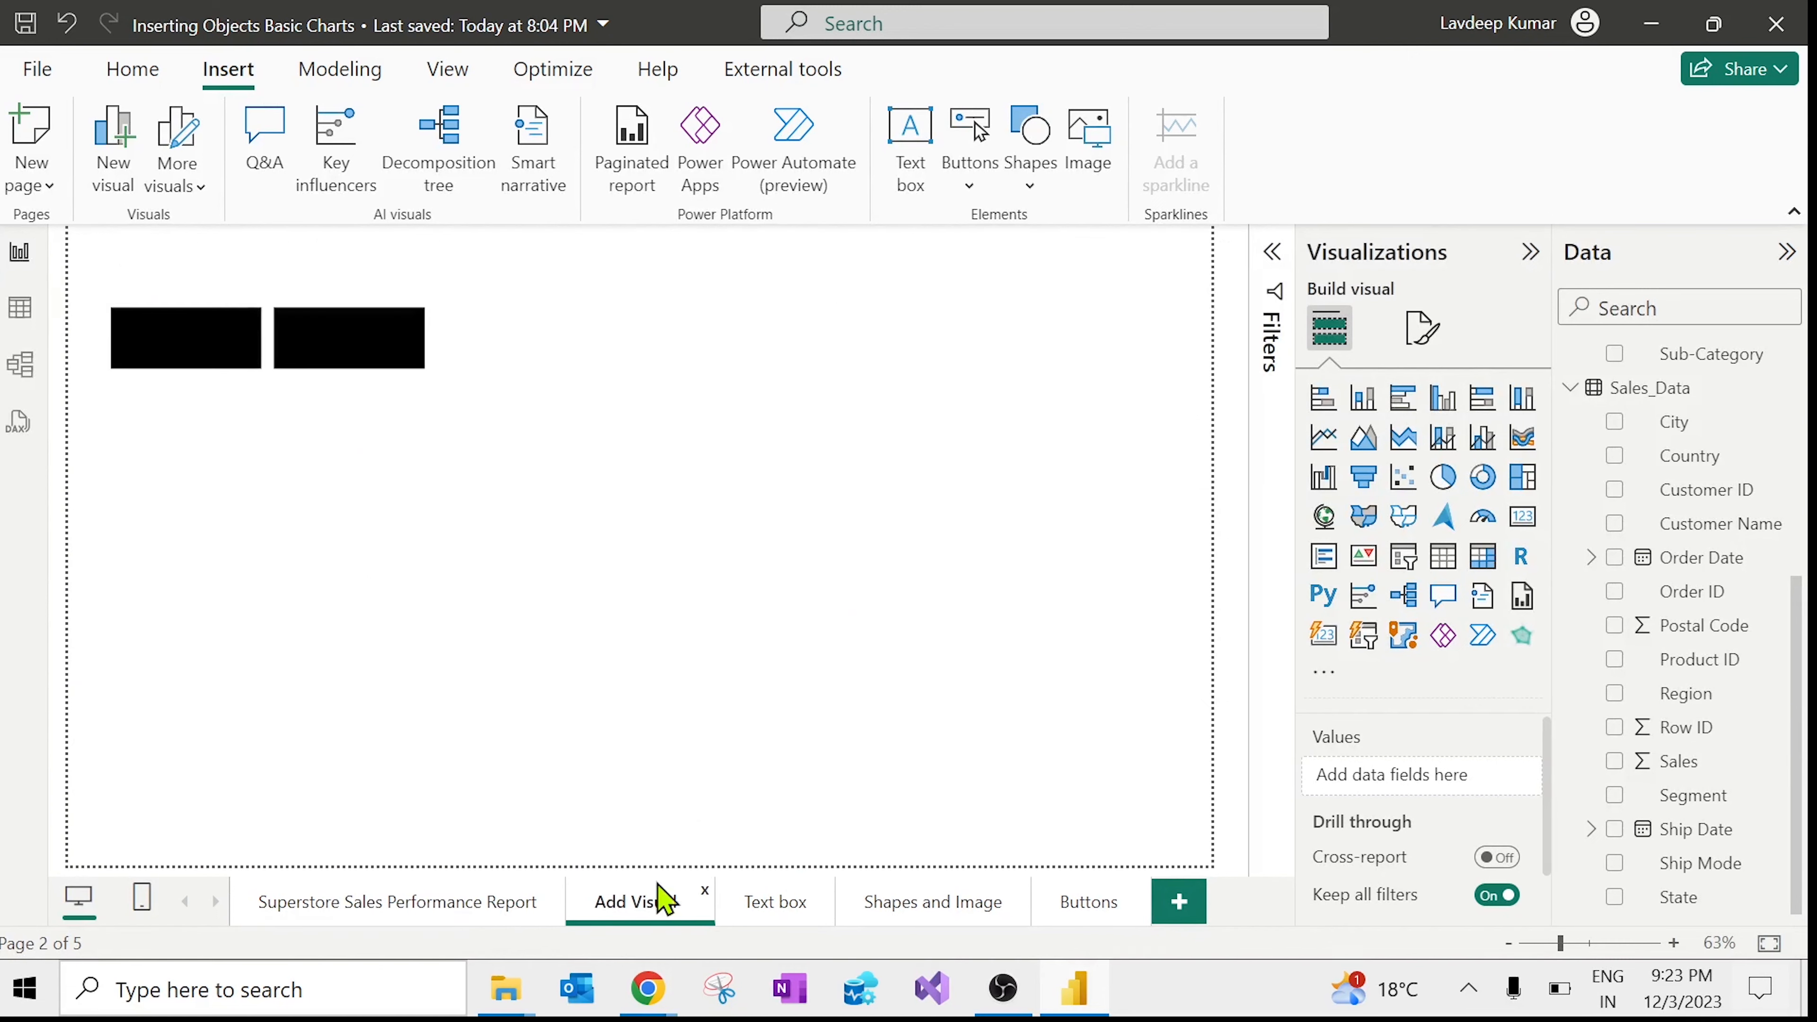
Step: Duplicate the Back button and place the copy to its right, slightly lower than the original
left_click(392, 348)
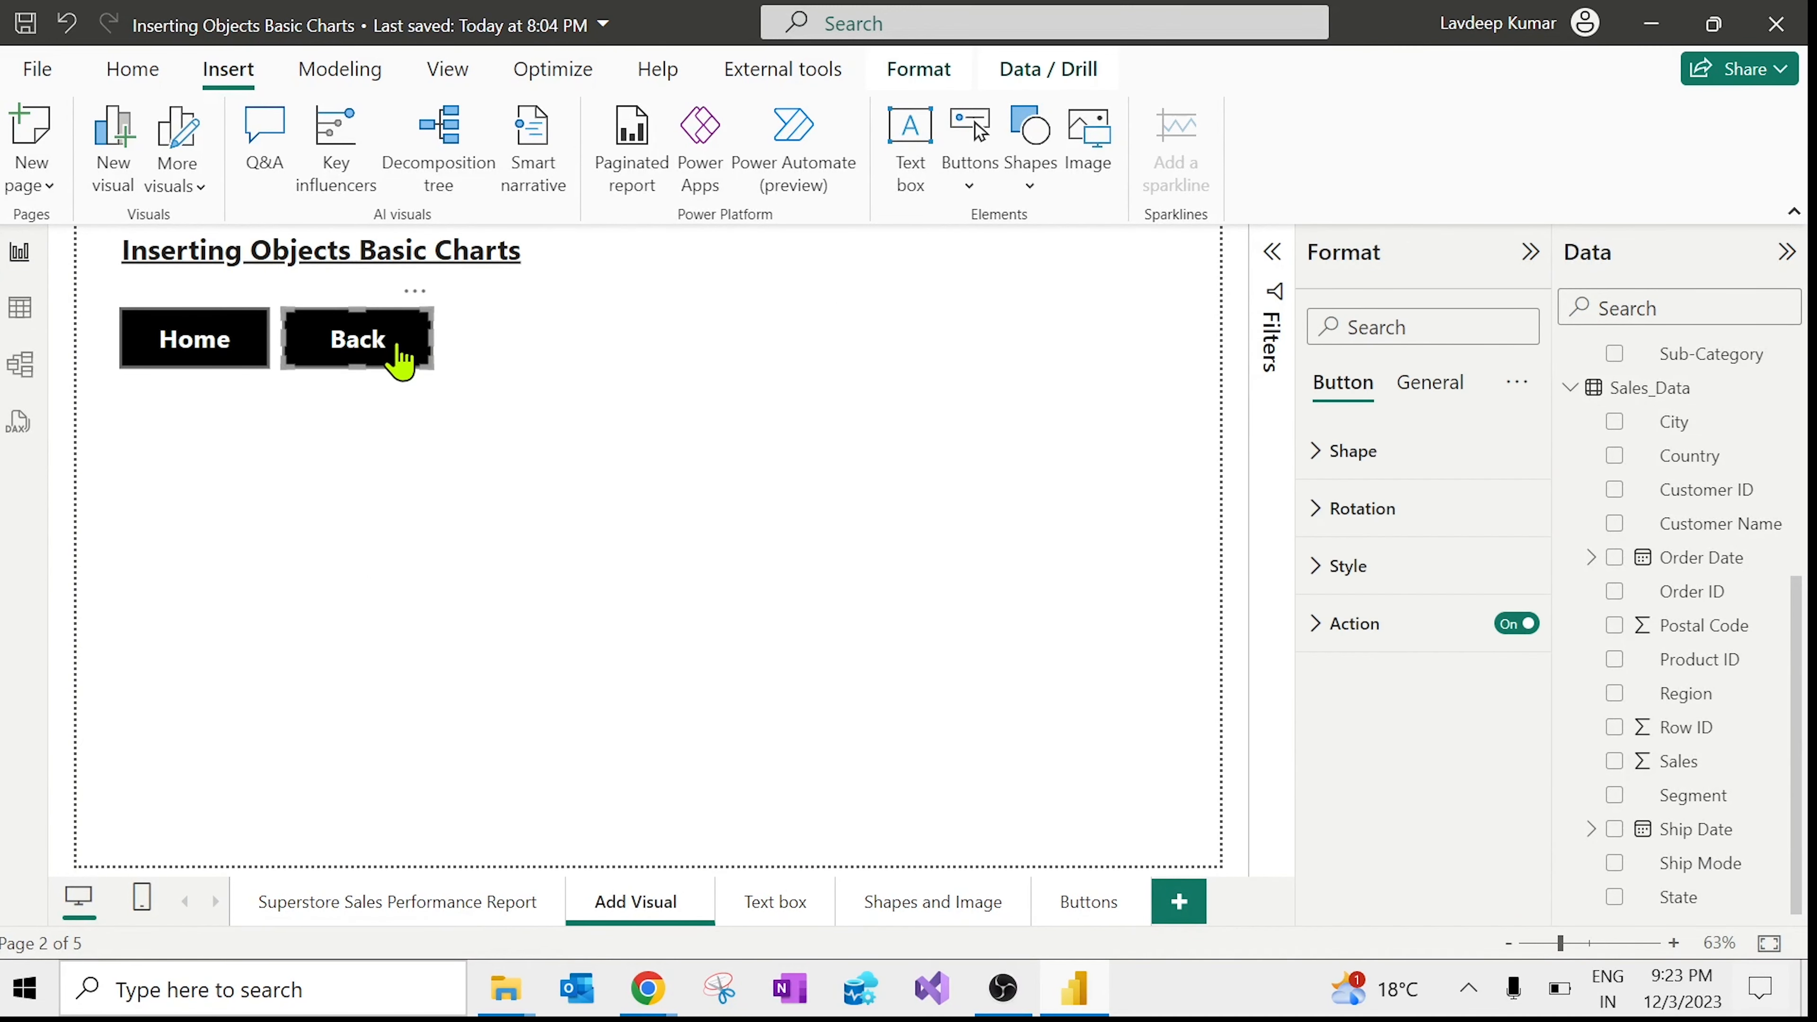
key("ctrl+c")
key("ctrl+v")
left_click_drag(401, 358, 637, 394)
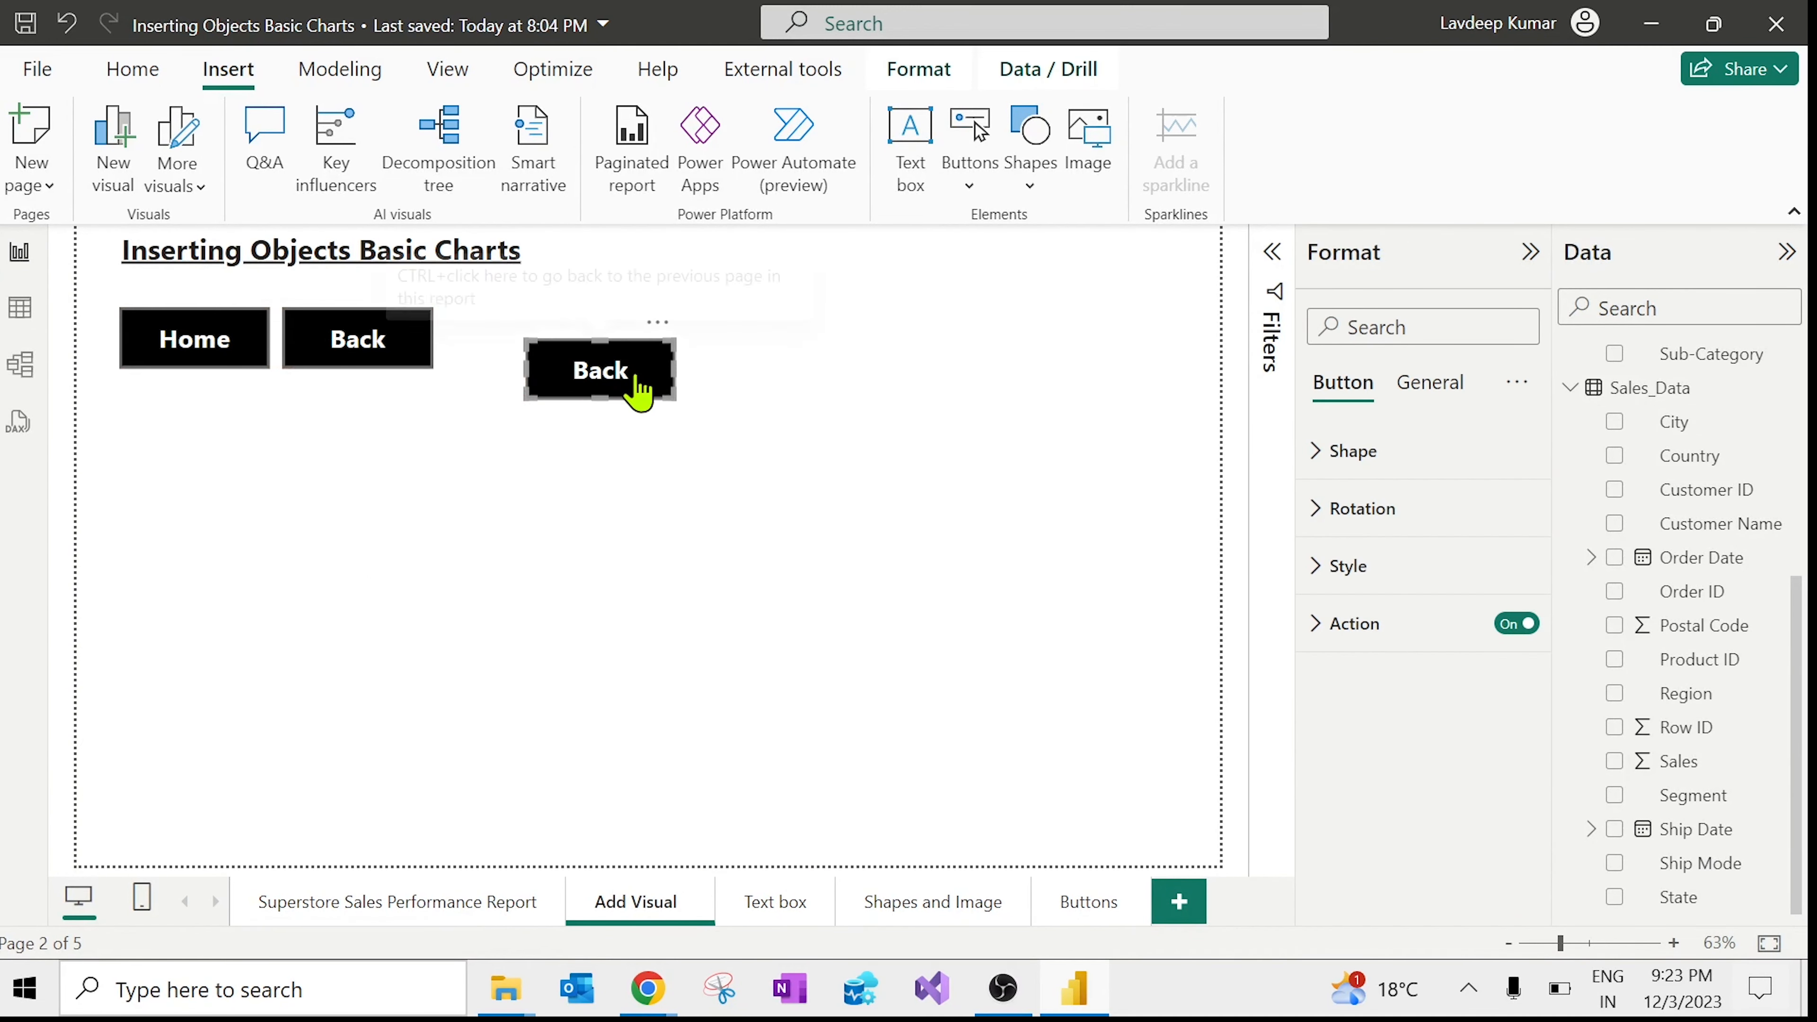
Step: Clear the new button's text, copy the name "Superstore Sales Performance Report- Finsh" from its PBIX file in File Explorer, and return to Power BI
left_click(1369, 591)
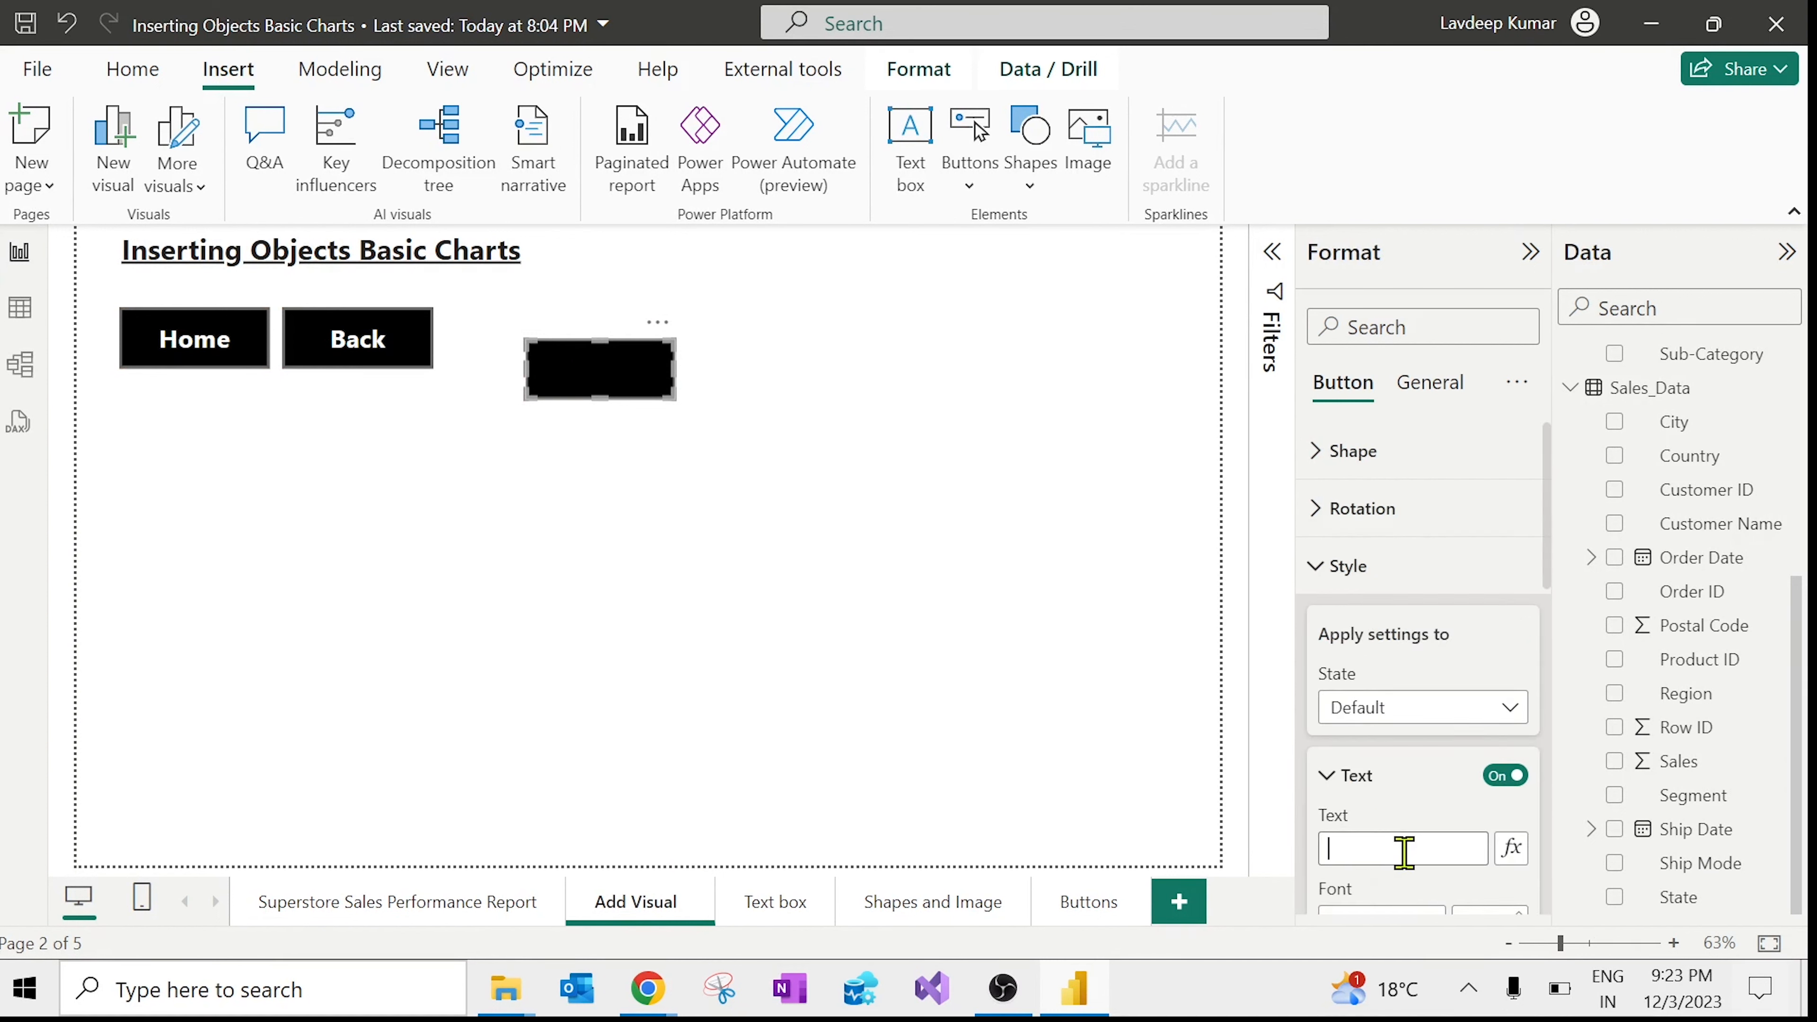
key("alt+Tab")
key("Tab")
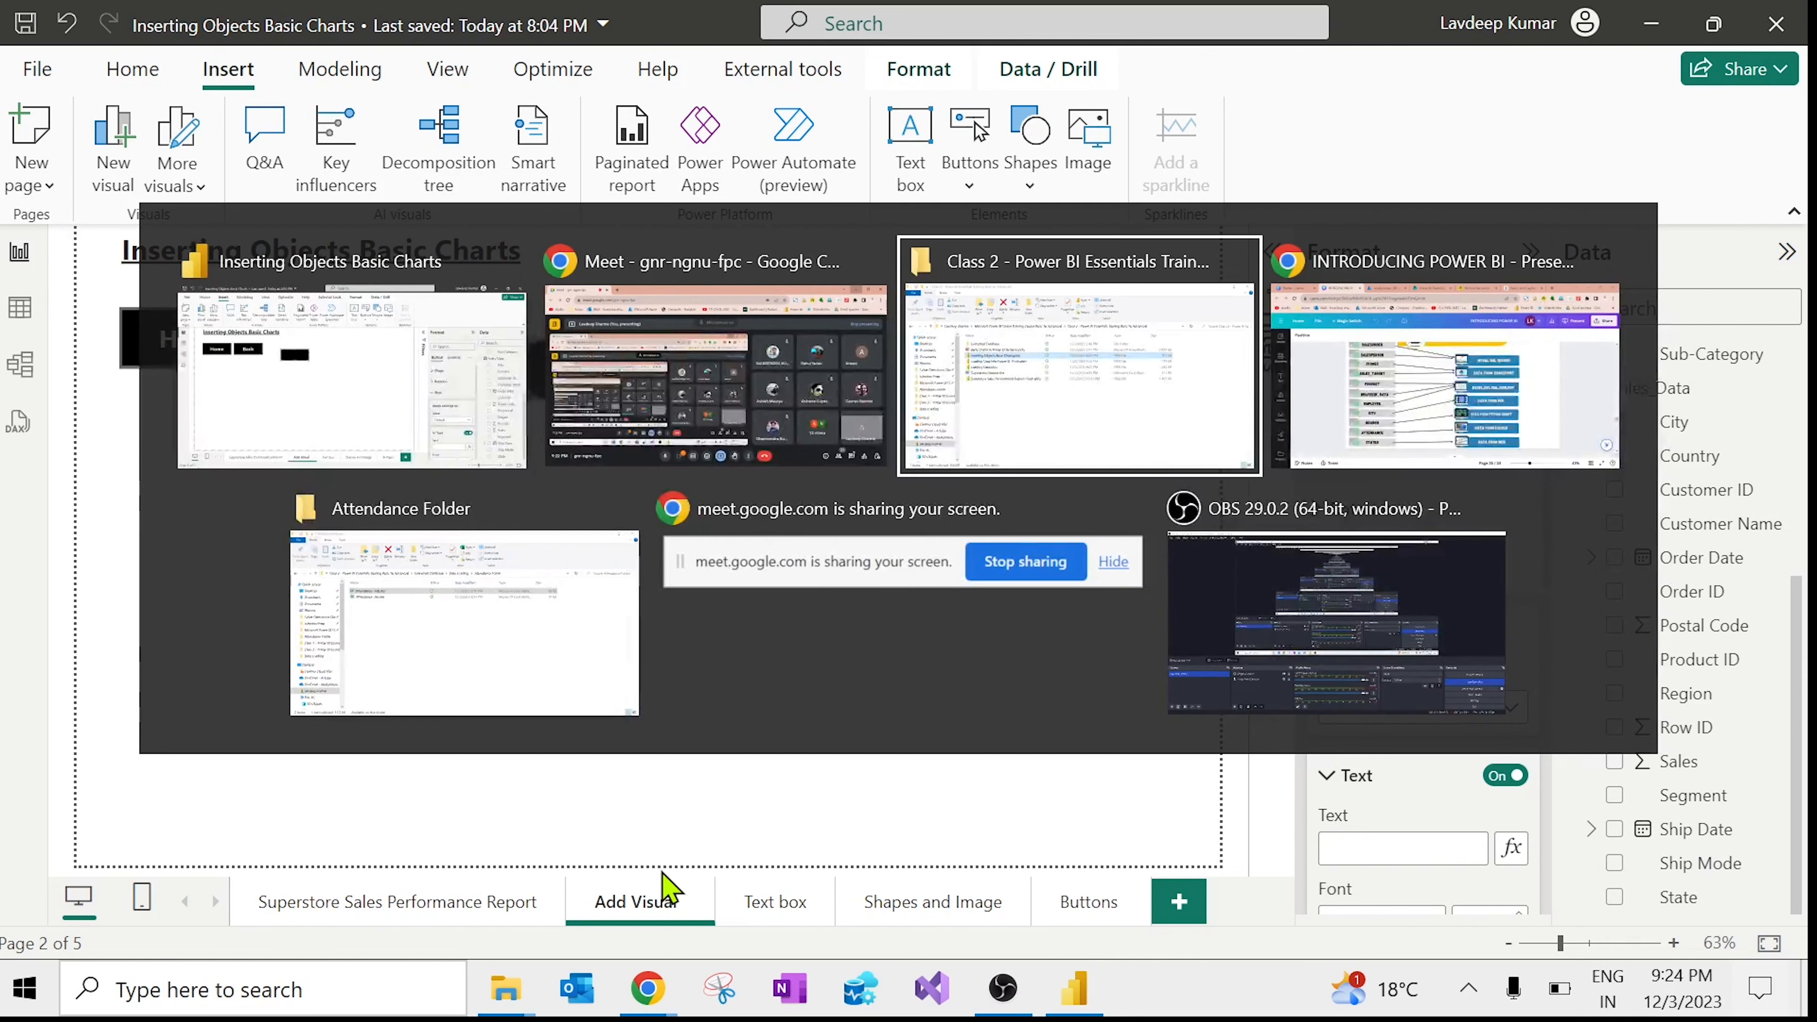
key("Down")
key("Down")
key("Down")
key("Down")
key("F2")
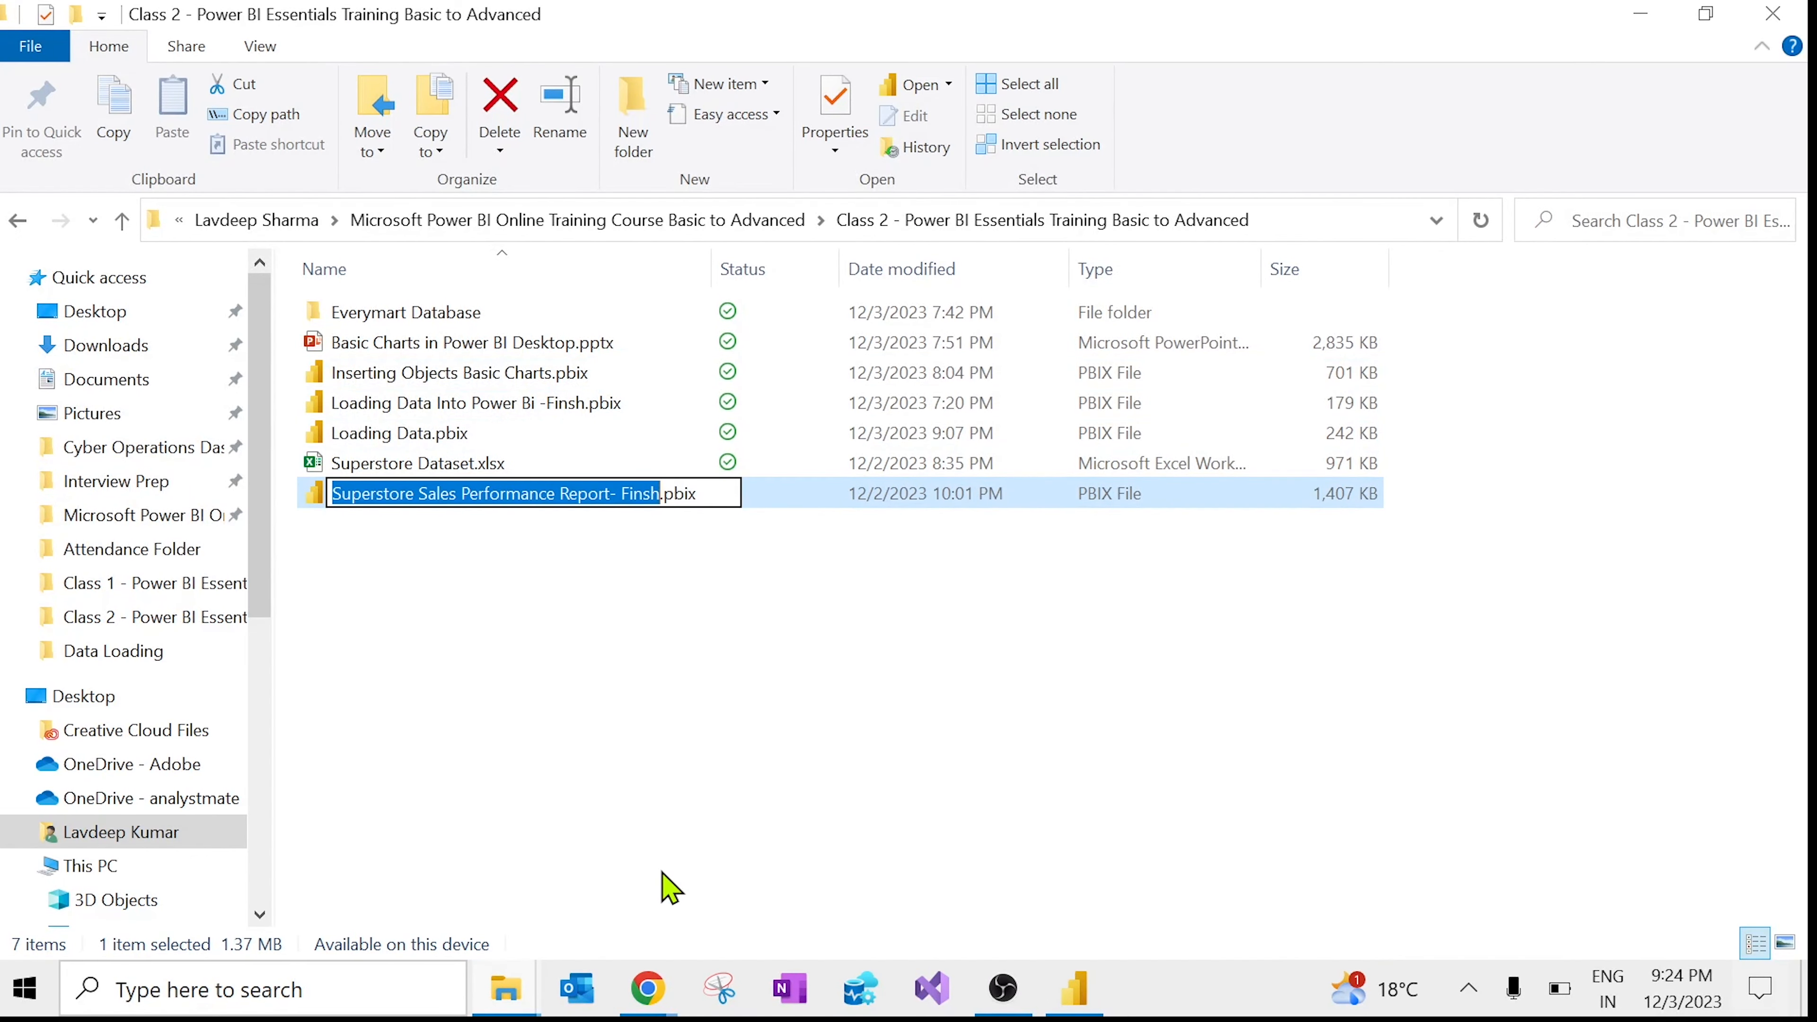
key("ctrl+c")
key("alt+Tab")
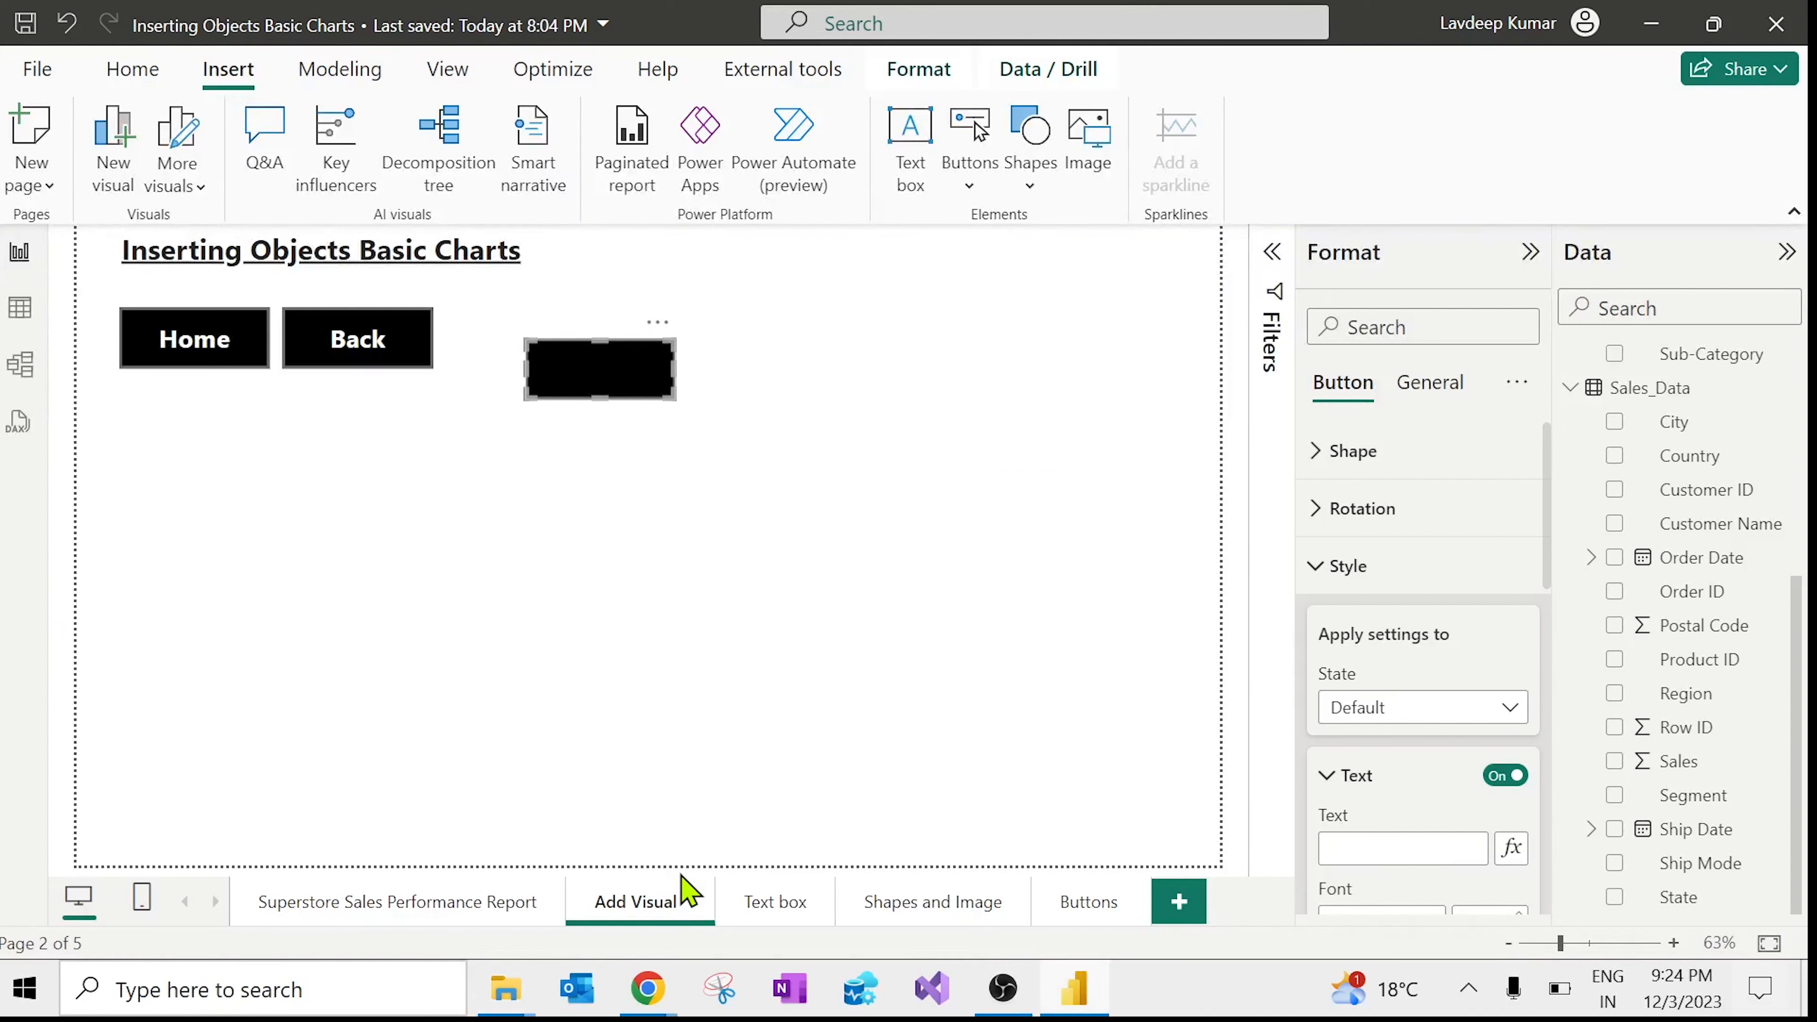
Step: Paste the copied report name as the new button's text and trim its ending to "Superstore Sales Performance Report"
key("ctrl+v")
key("BackSpace")
key("BackSpace")
key("BackSpace")
key("BackSpace")
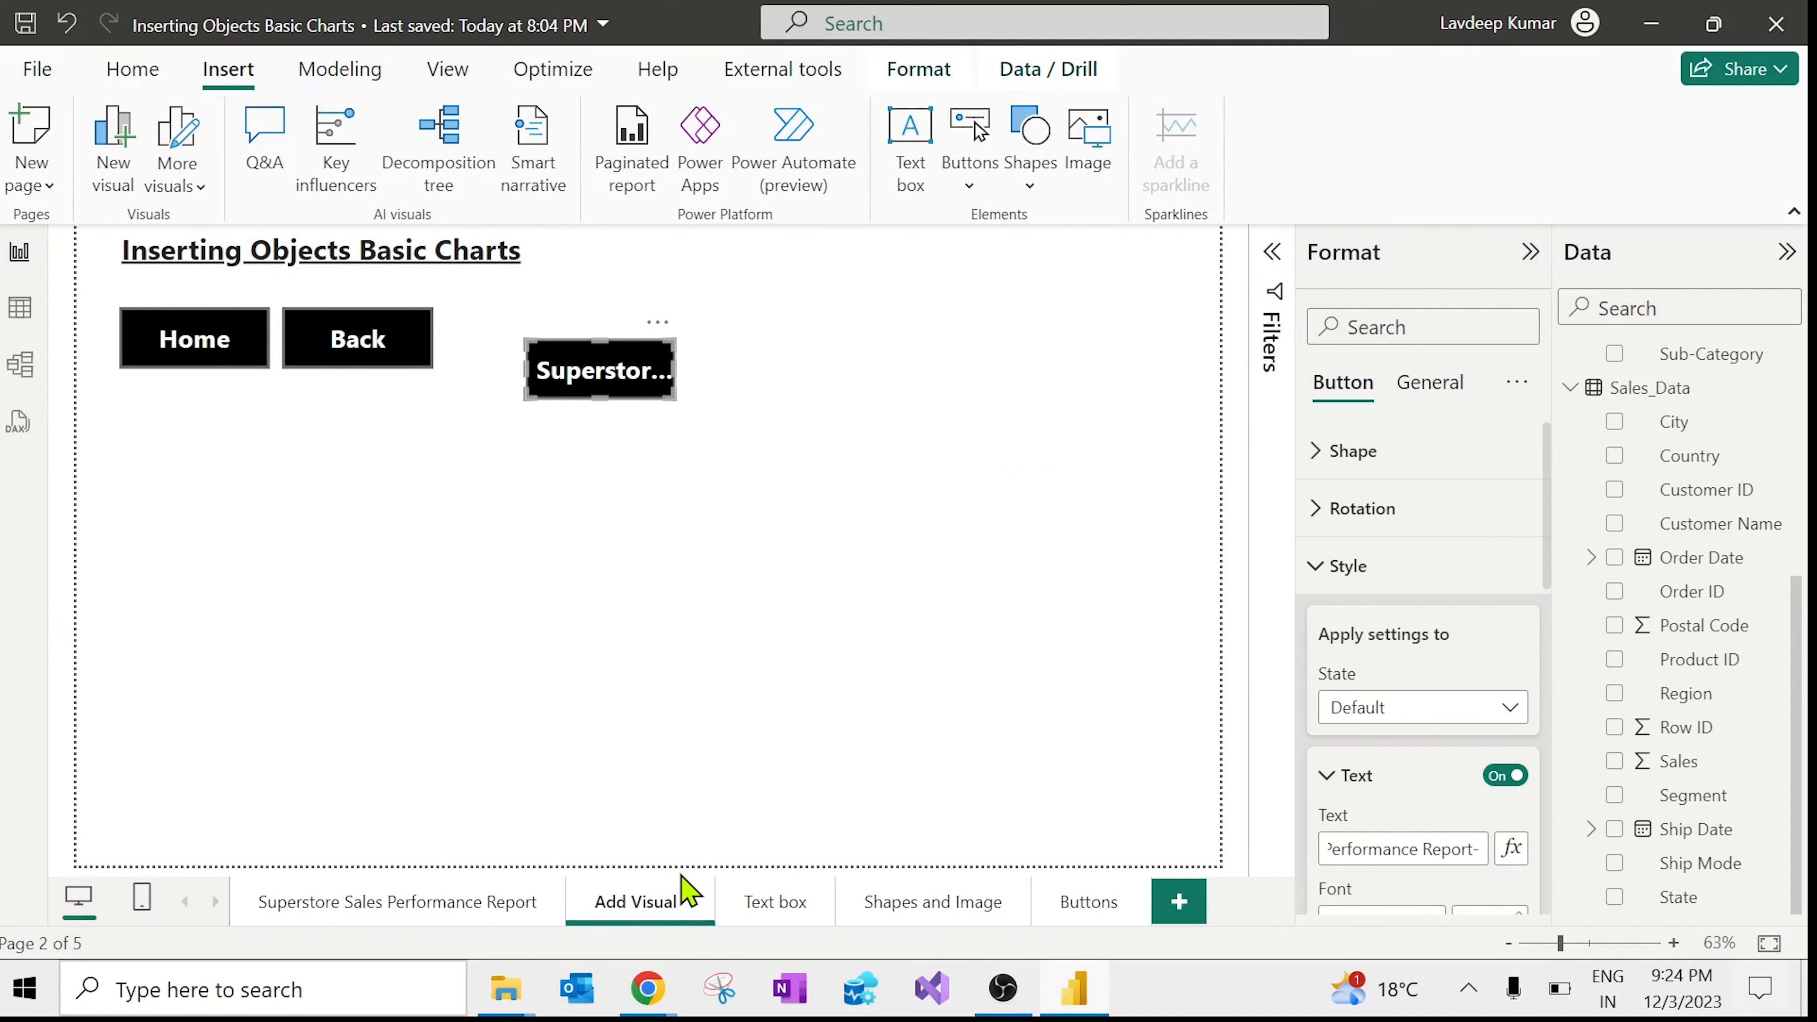
left_click(680, 538)
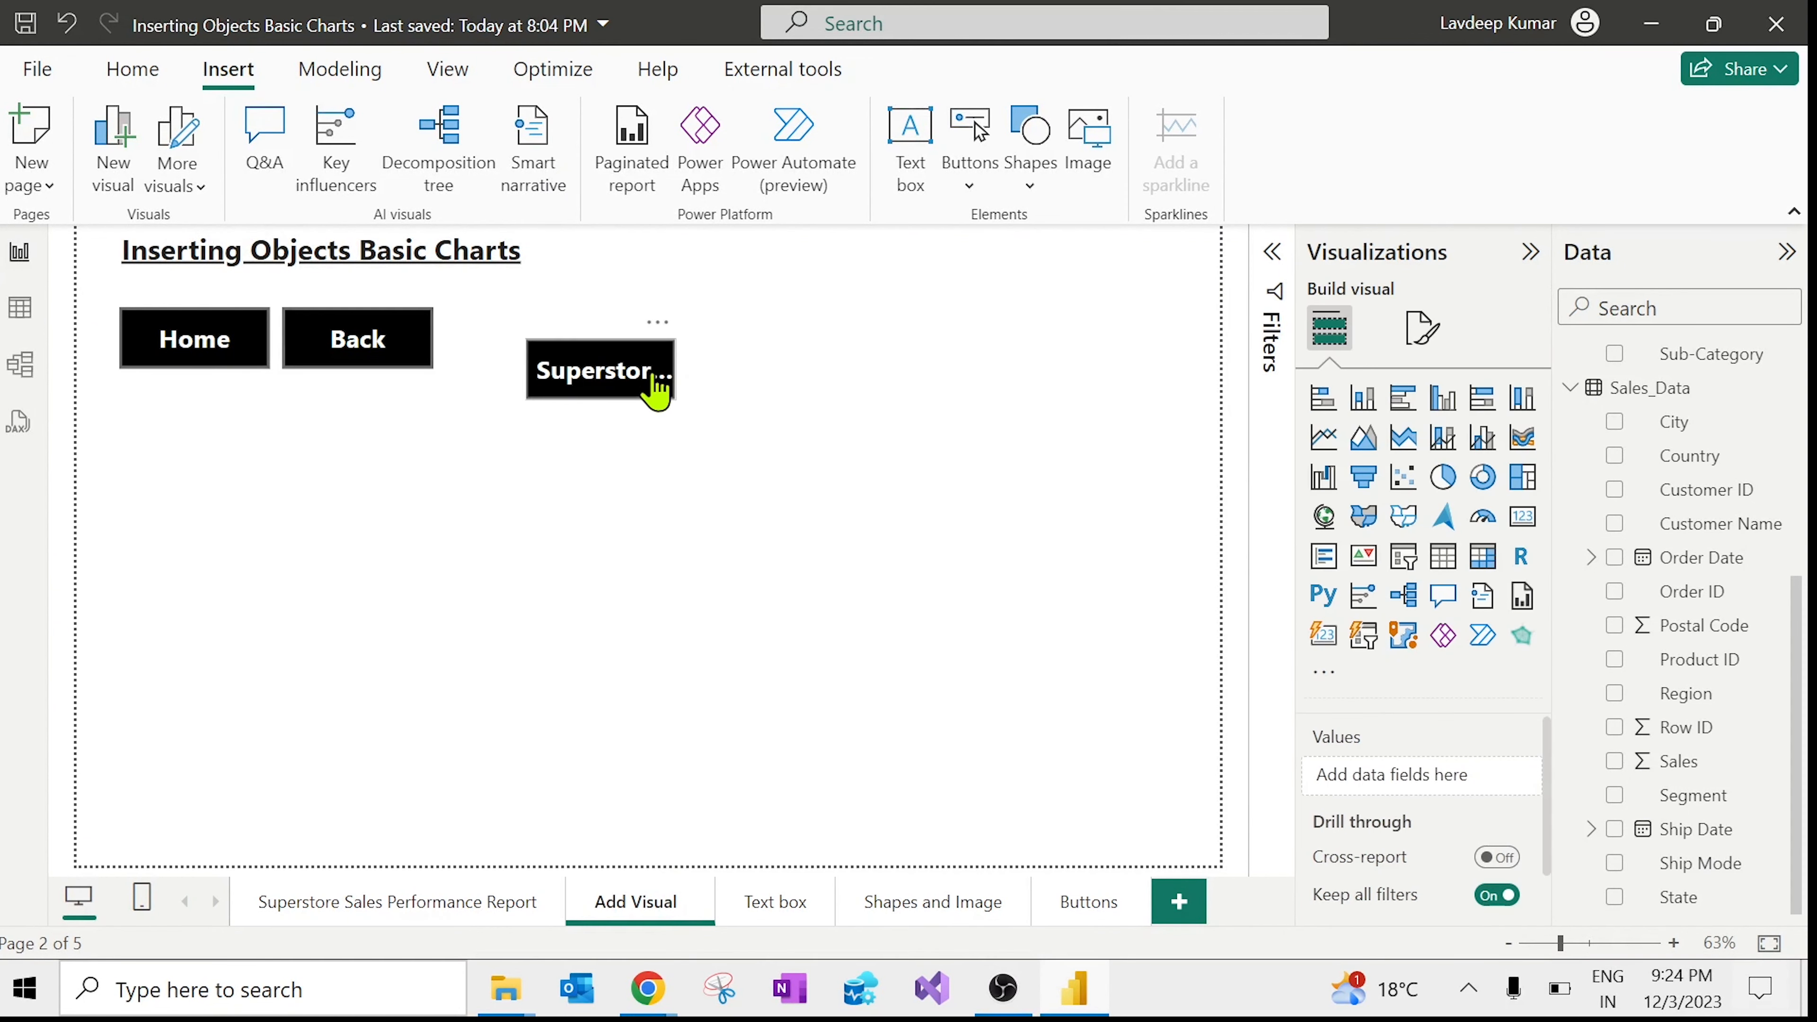
Step: Widen the Superstore Sales Performance Report button to fit its full label and place it beneath the Home and Back buttons, aligned with Home's left edge
left_click(672, 386)
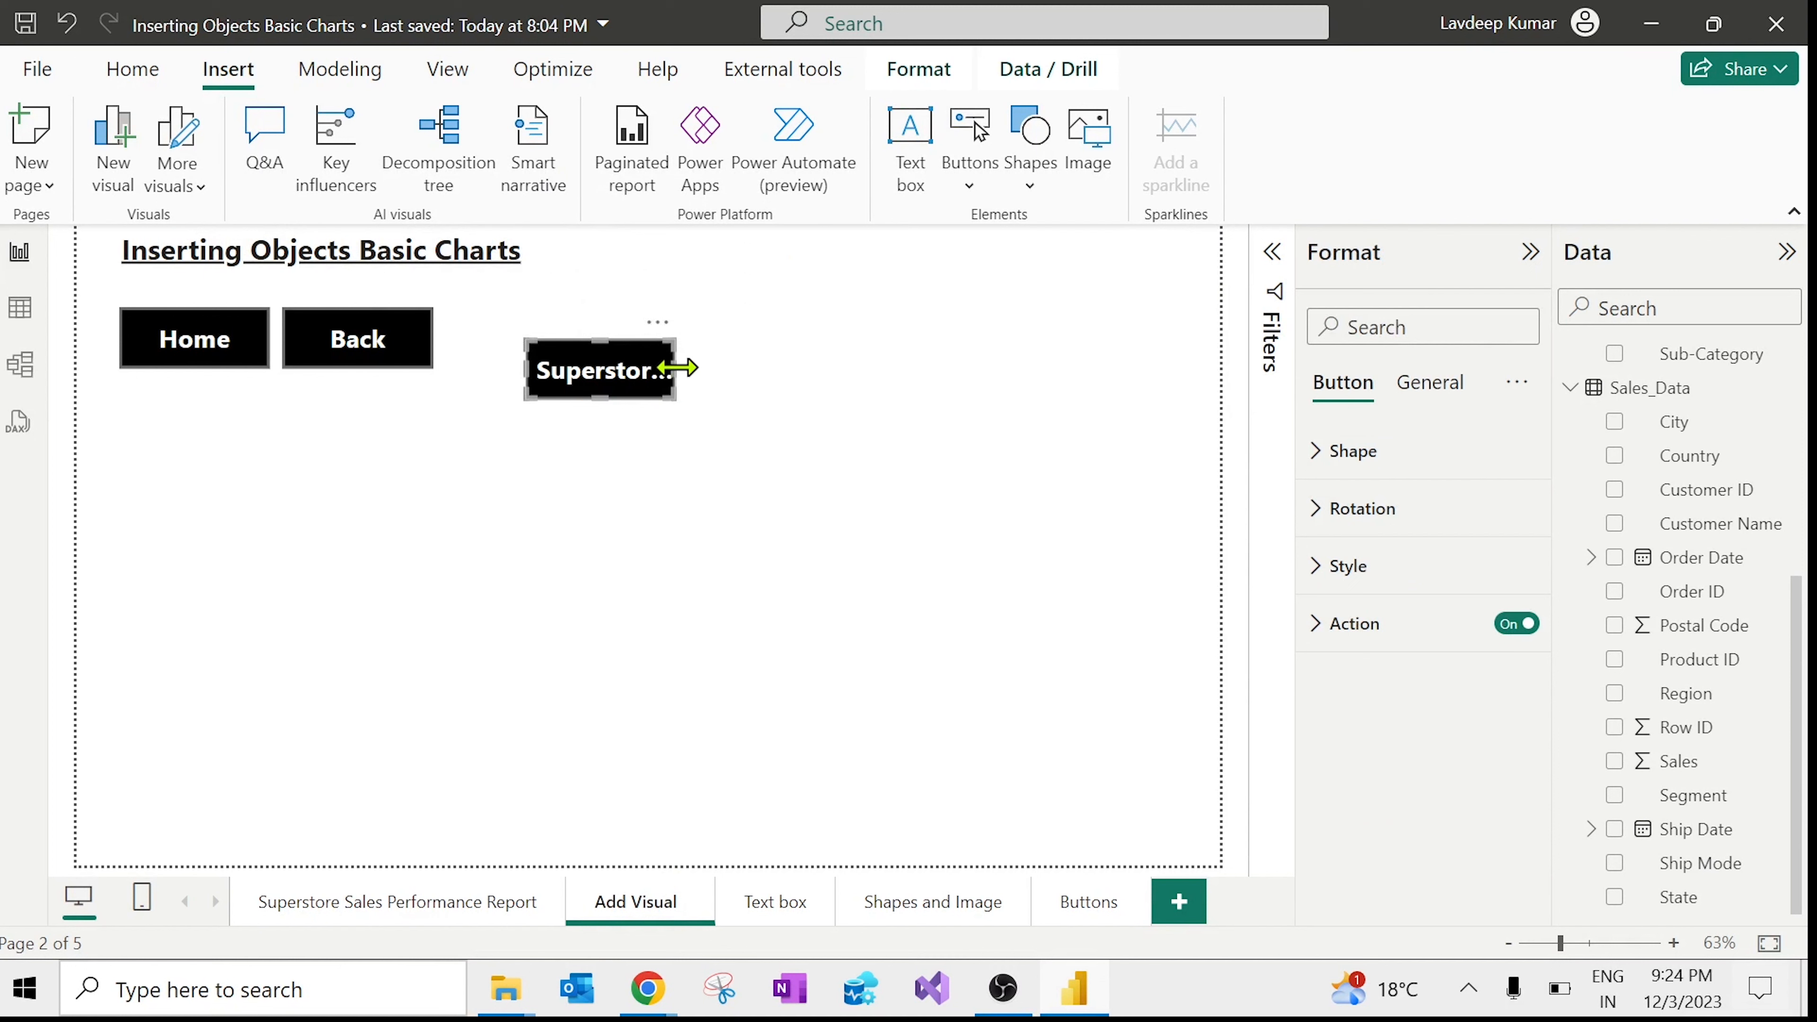
left_click_drag(677, 368, 1026, 404)
left_click_drag(831, 390, 424, 437)
left_click(387, 605)
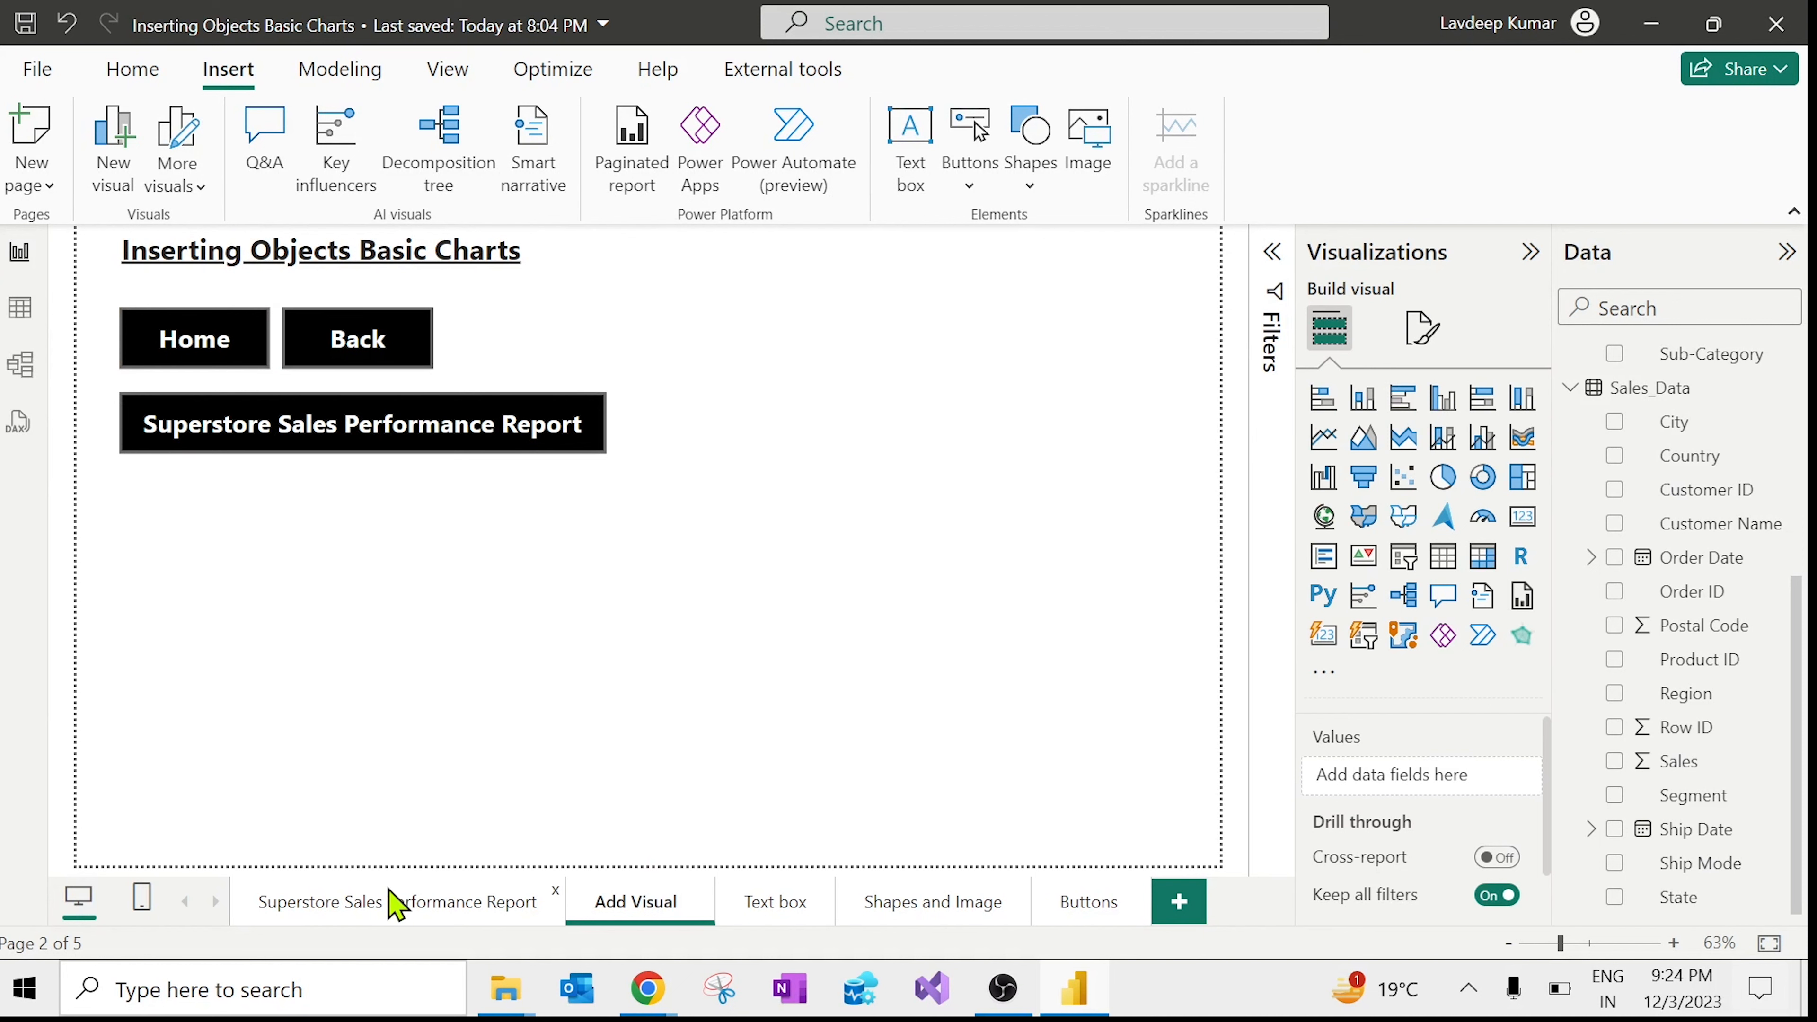
Step: Set the Superstore Sales Performance Report button's action type to Page navigation, with the Superstore Sales Performance Report page as its destination
left_click(396, 904)
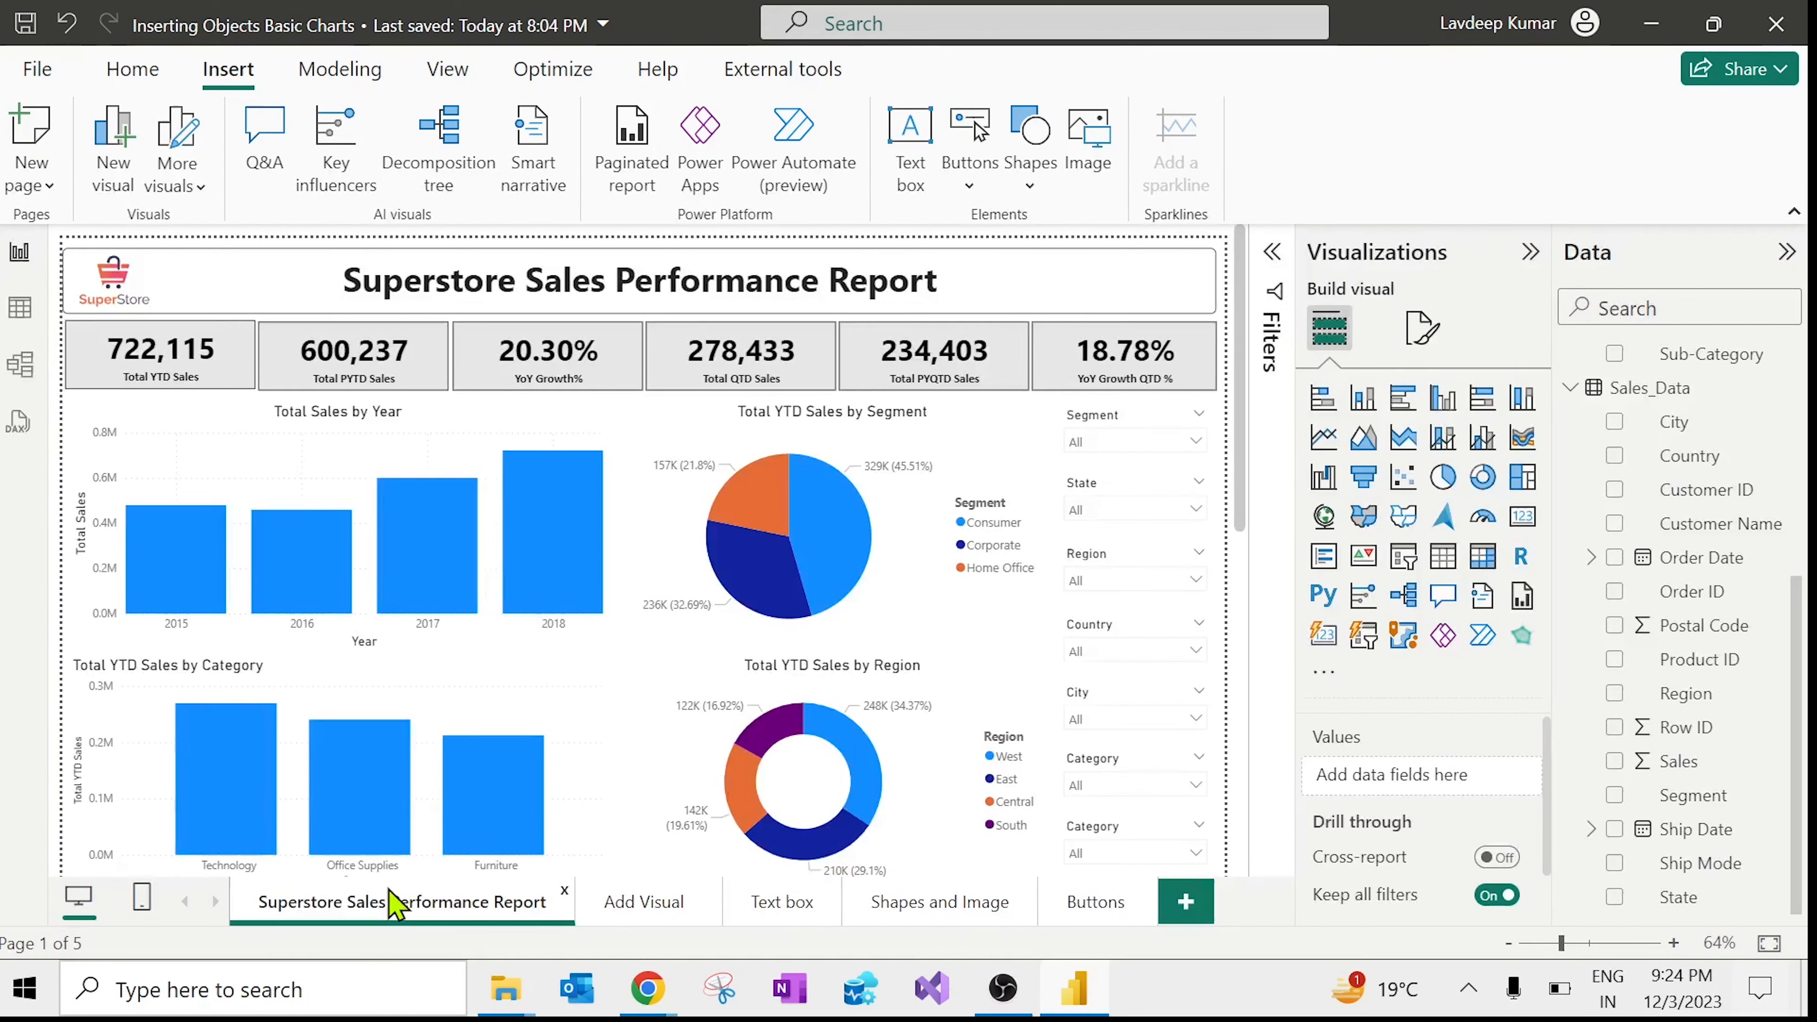
left_click(667, 919)
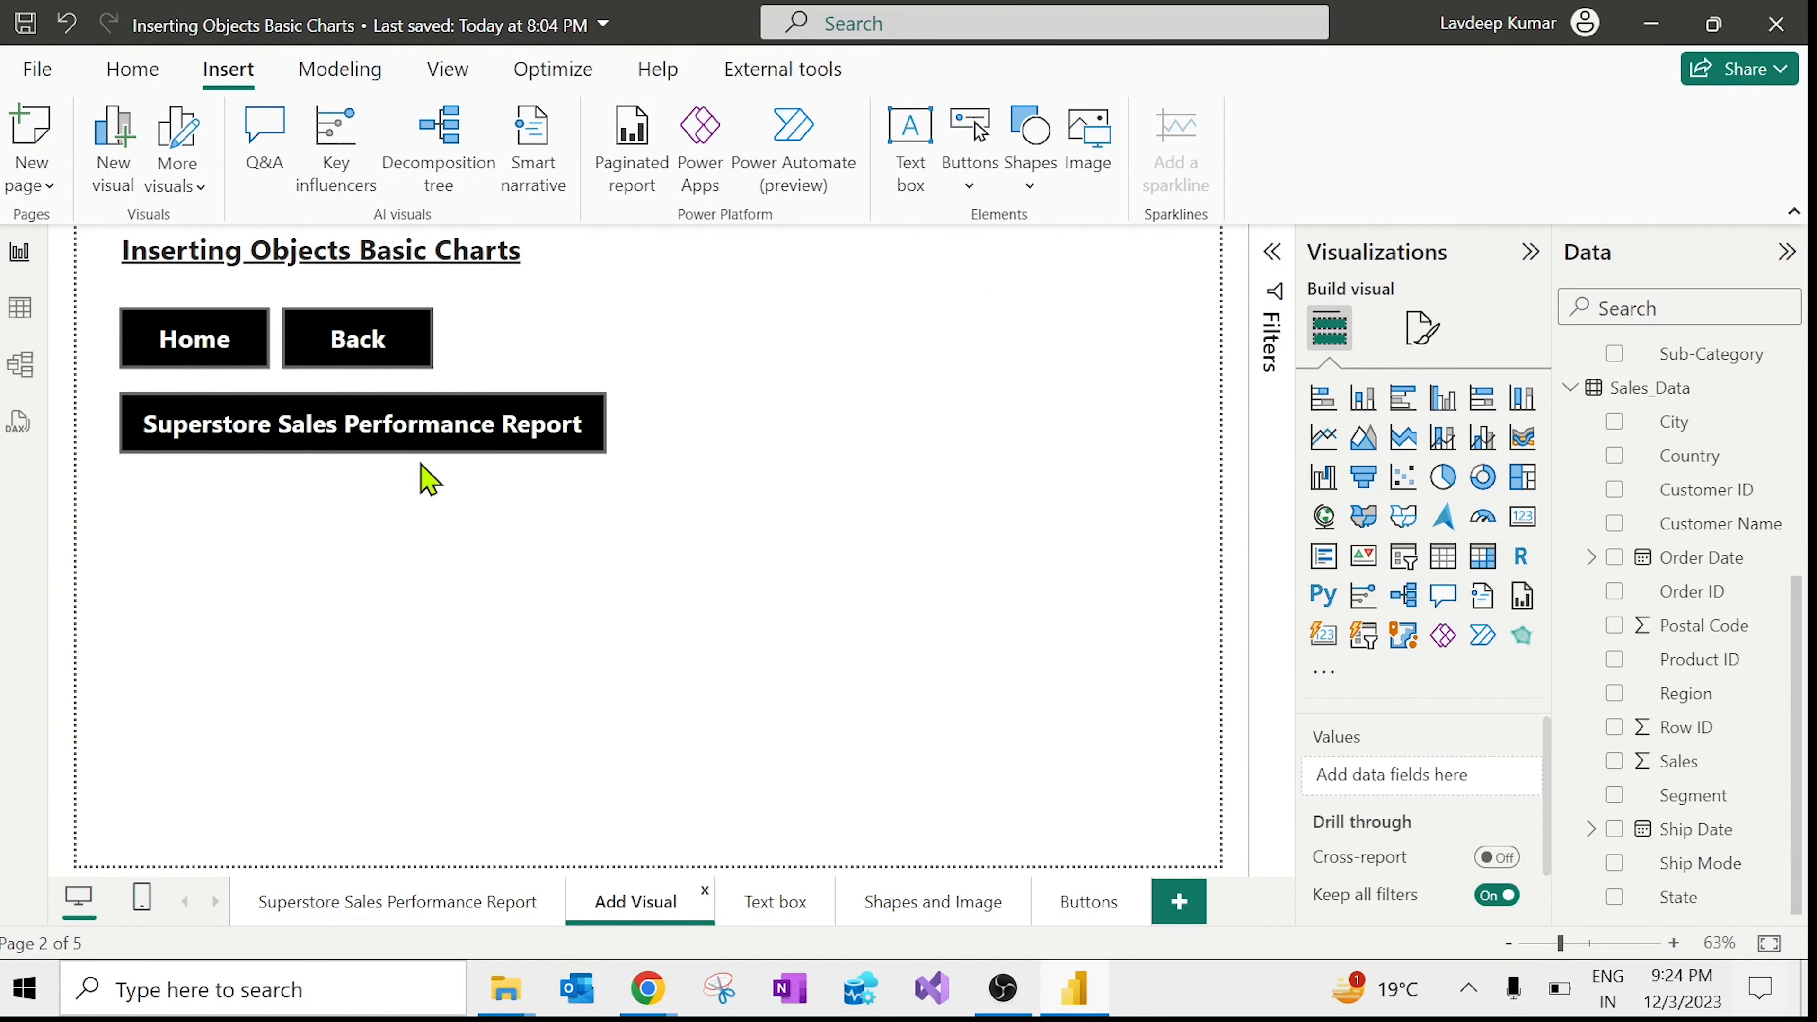
left_click(364, 438)
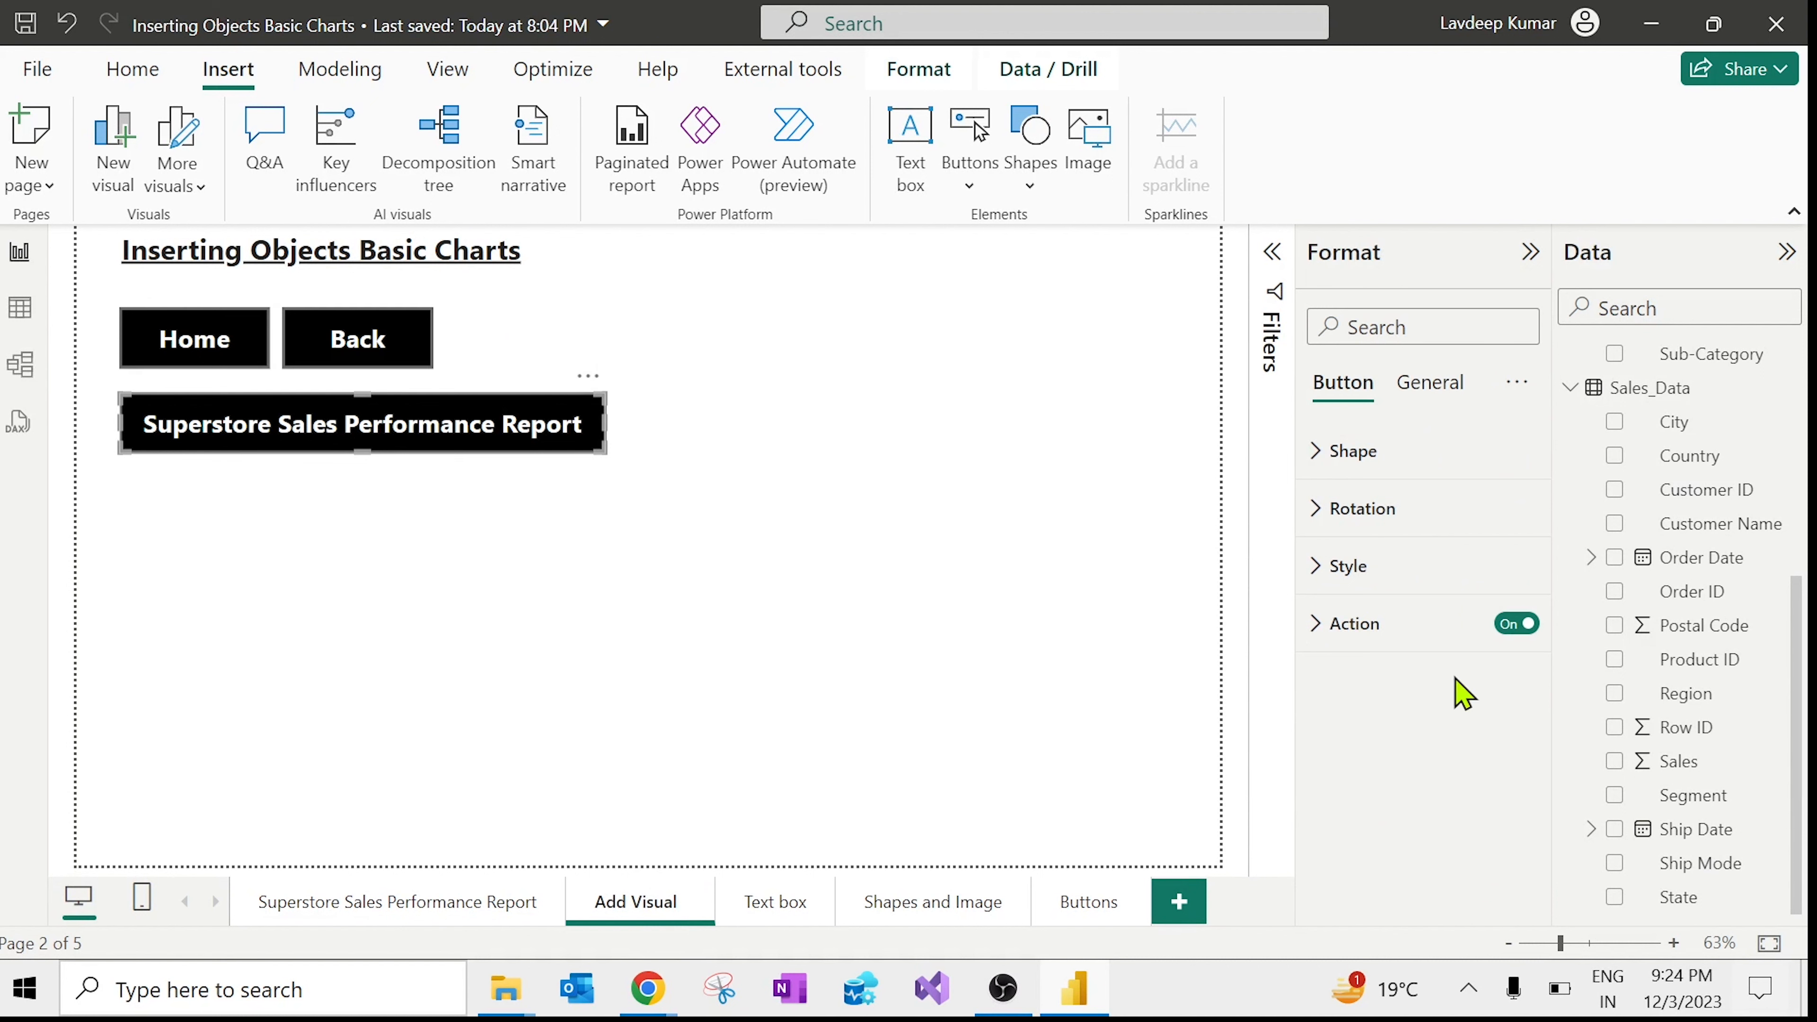
left_click(1403, 630)
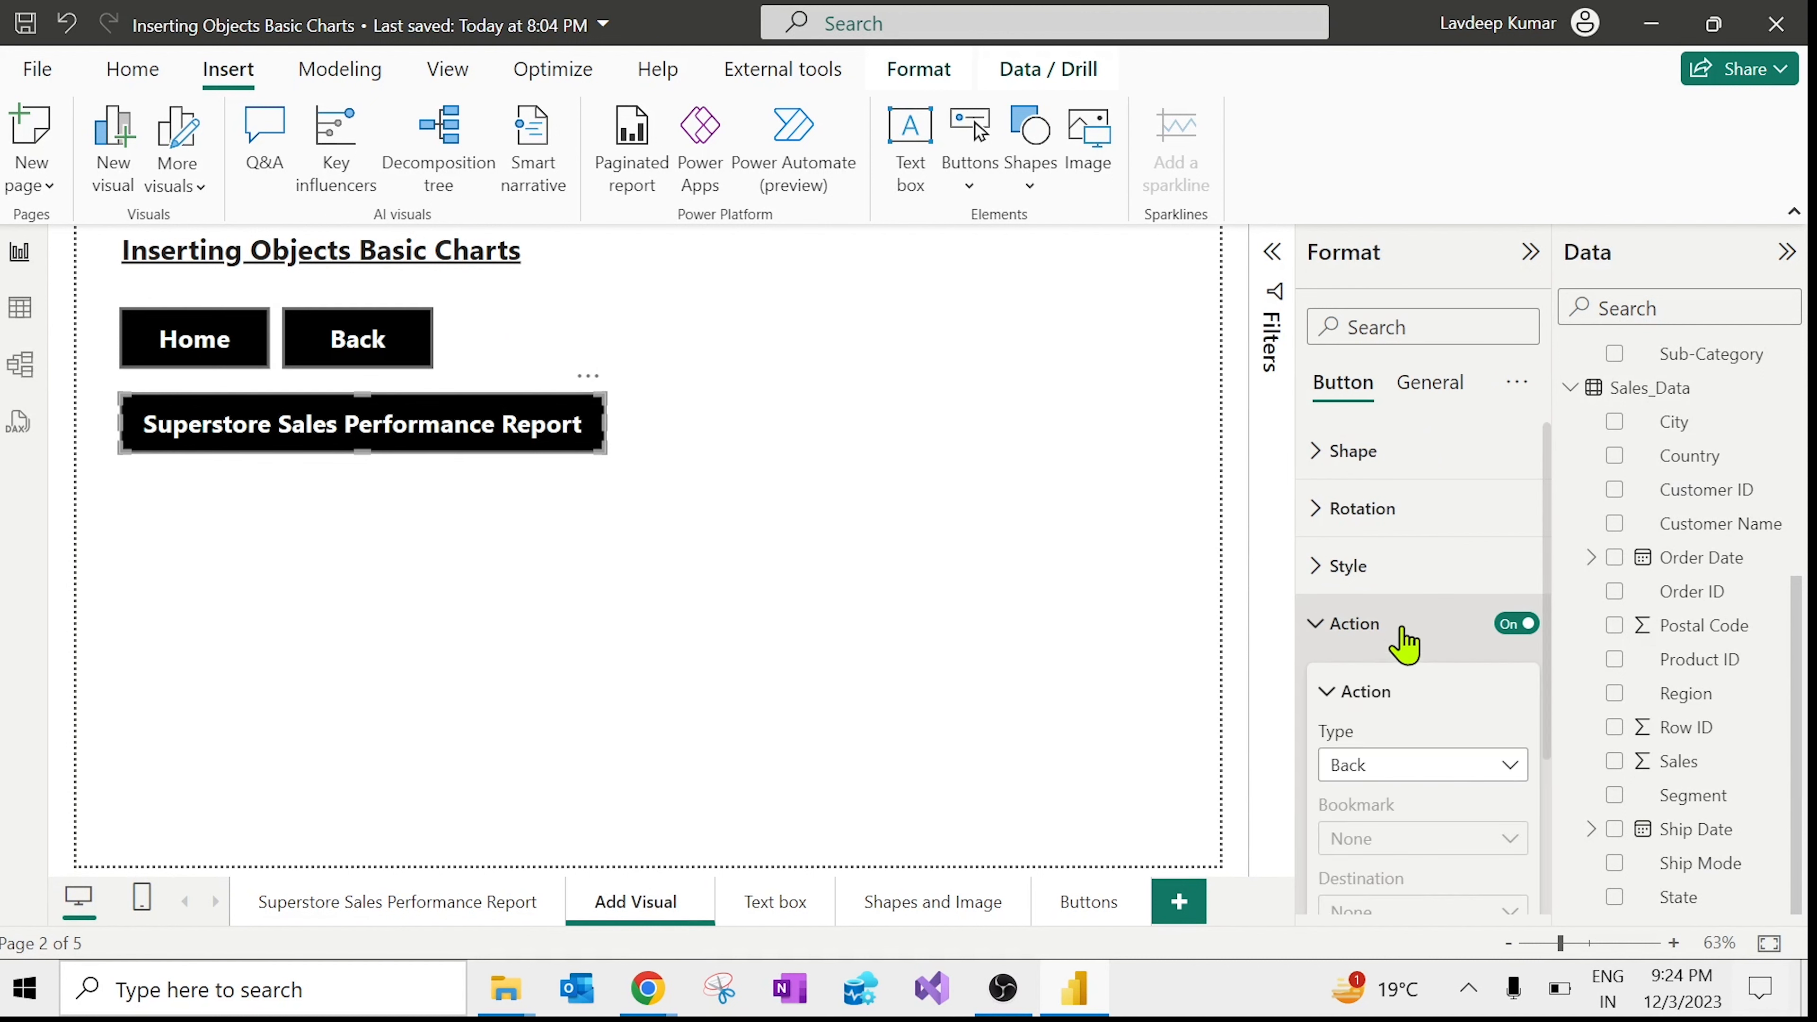
left_click(1428, 787)
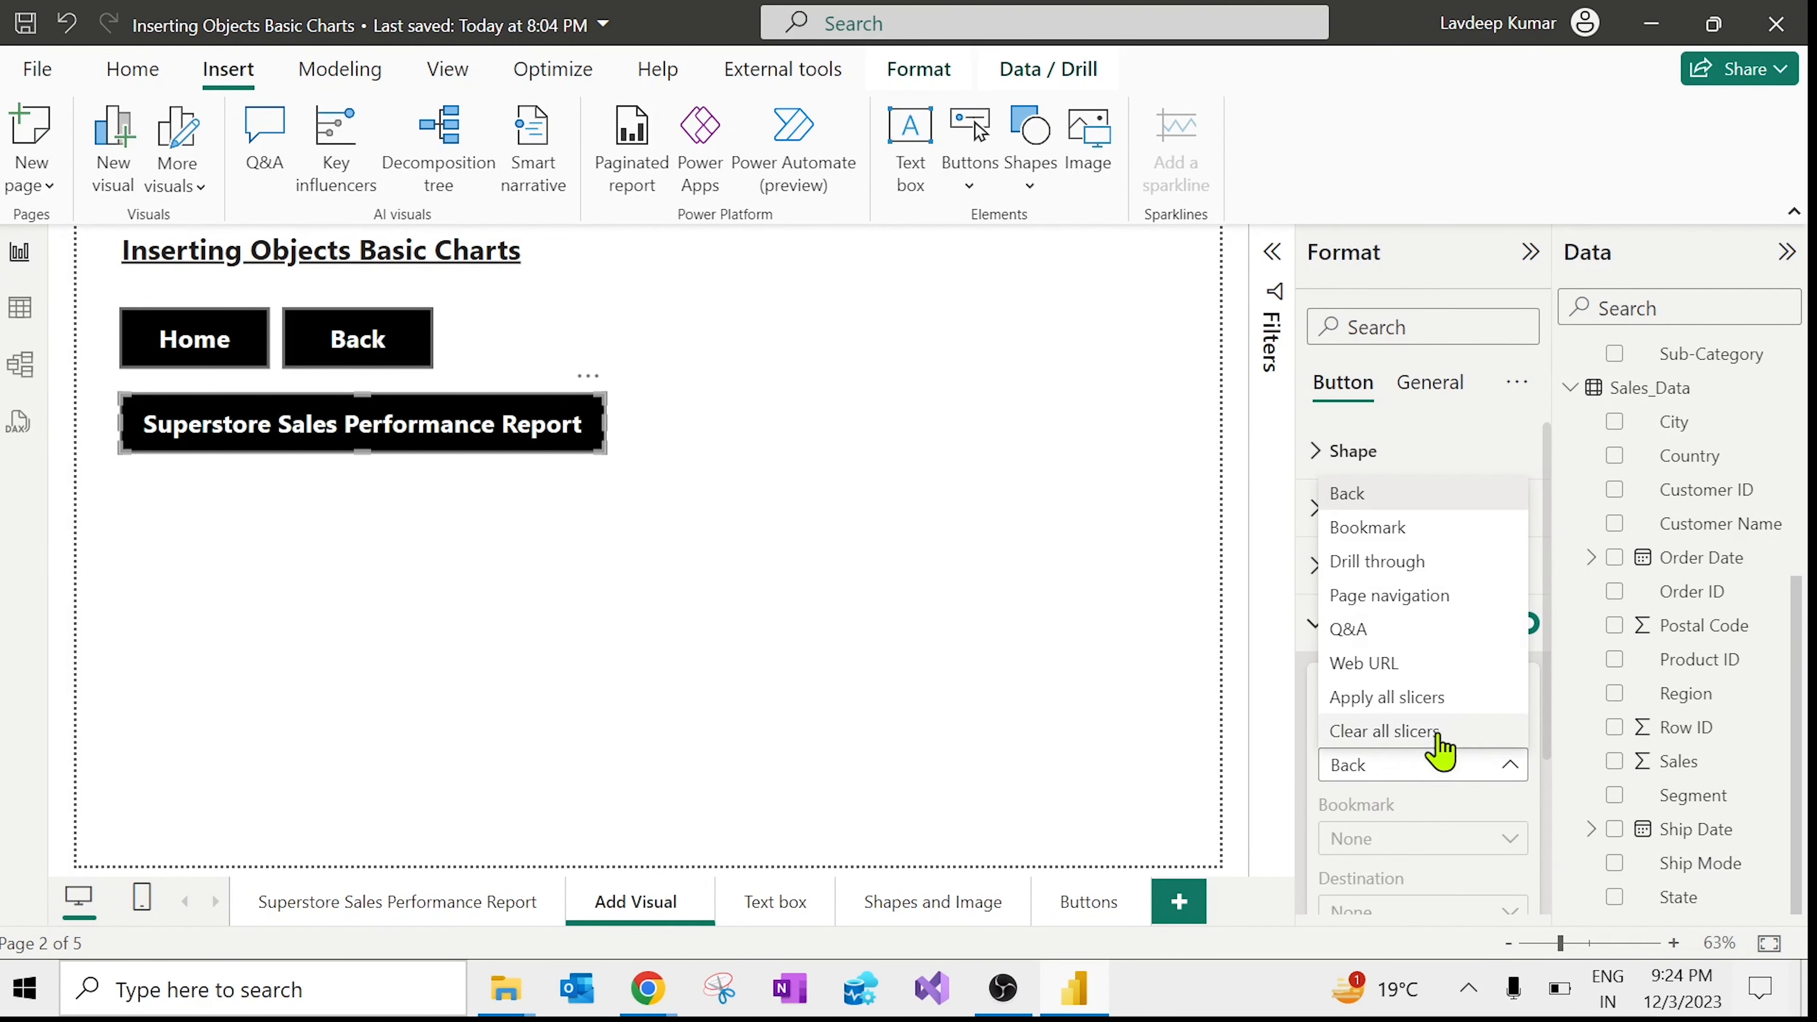
left_click(1422, 597)
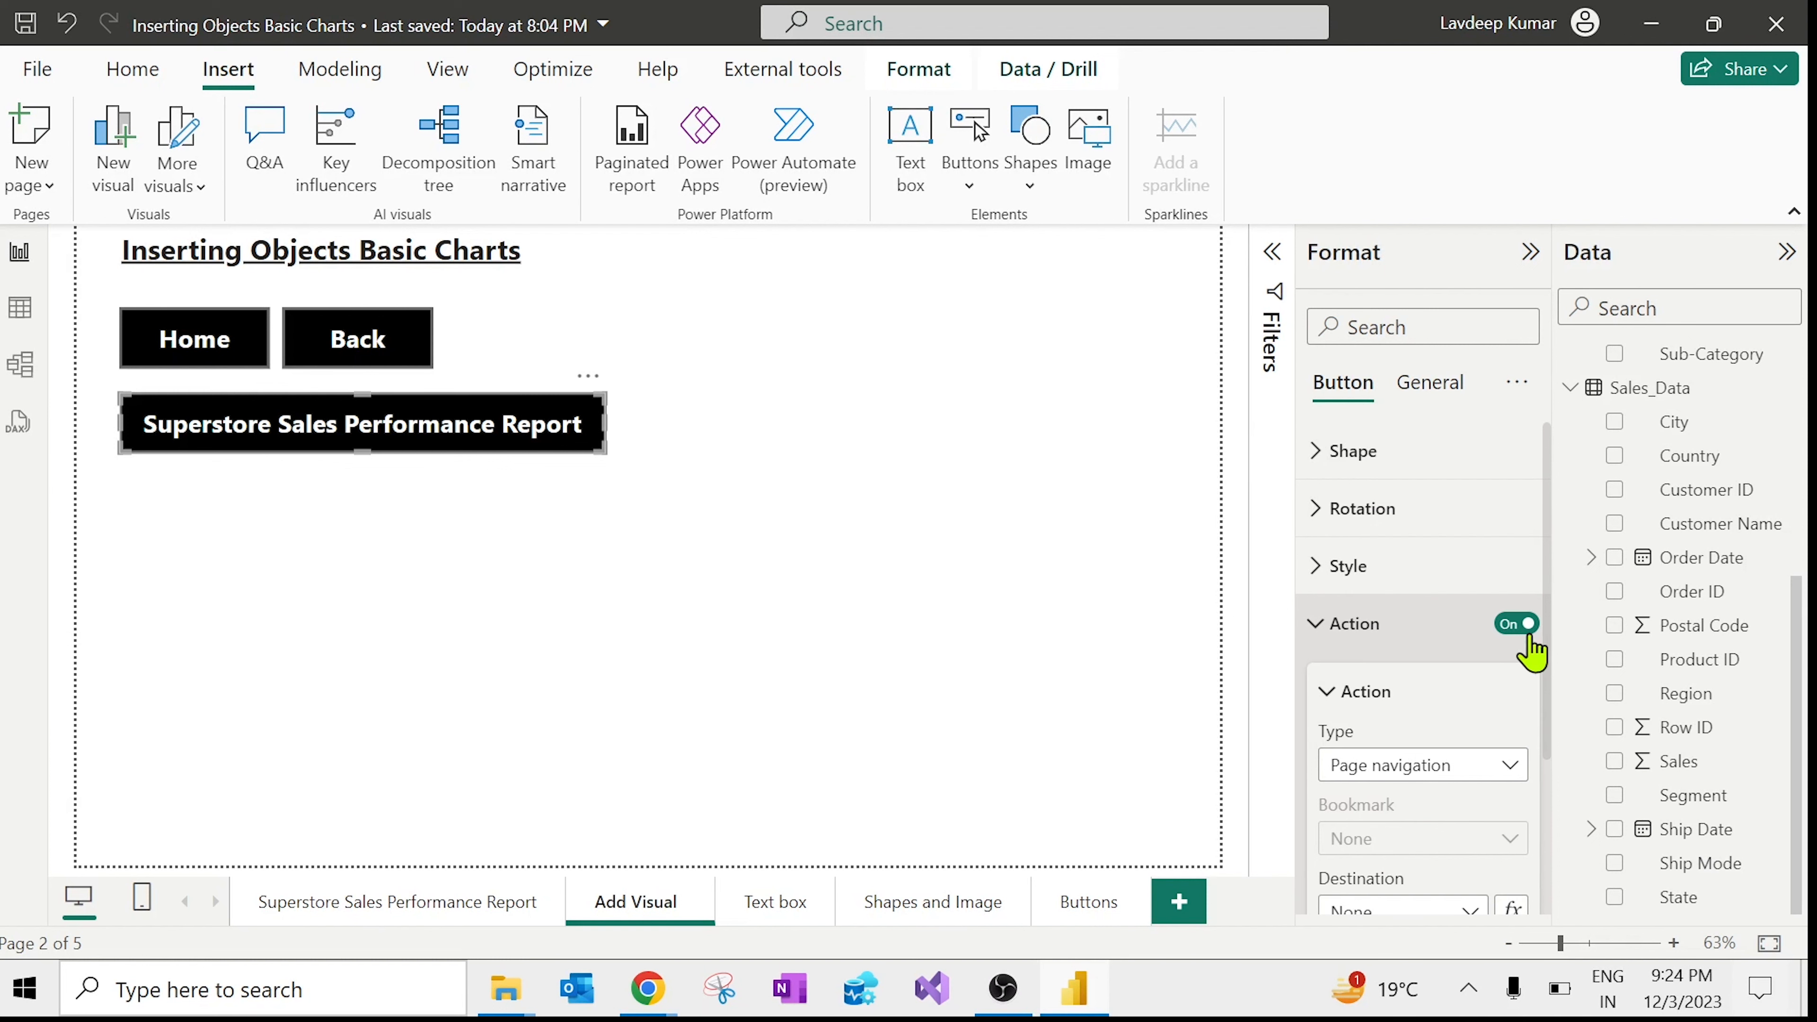
left_click_drag(1546, 647, 1549, 792)
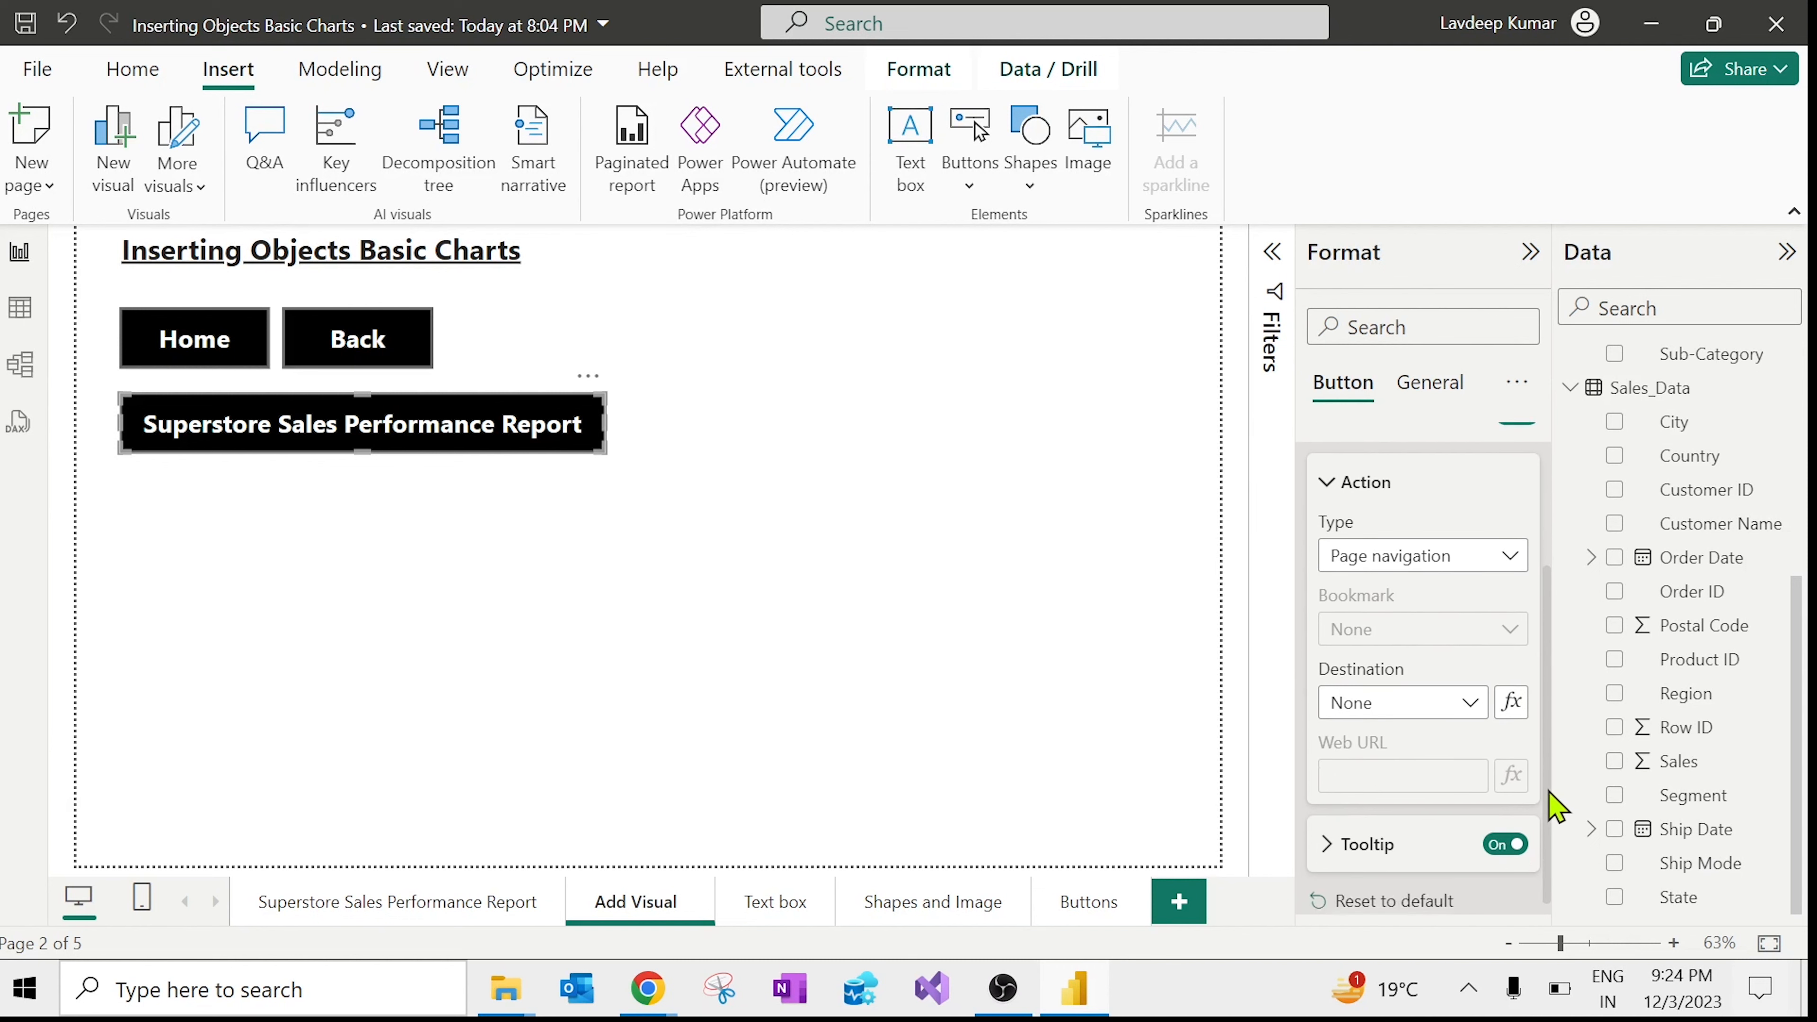
left_click(1453, 716)
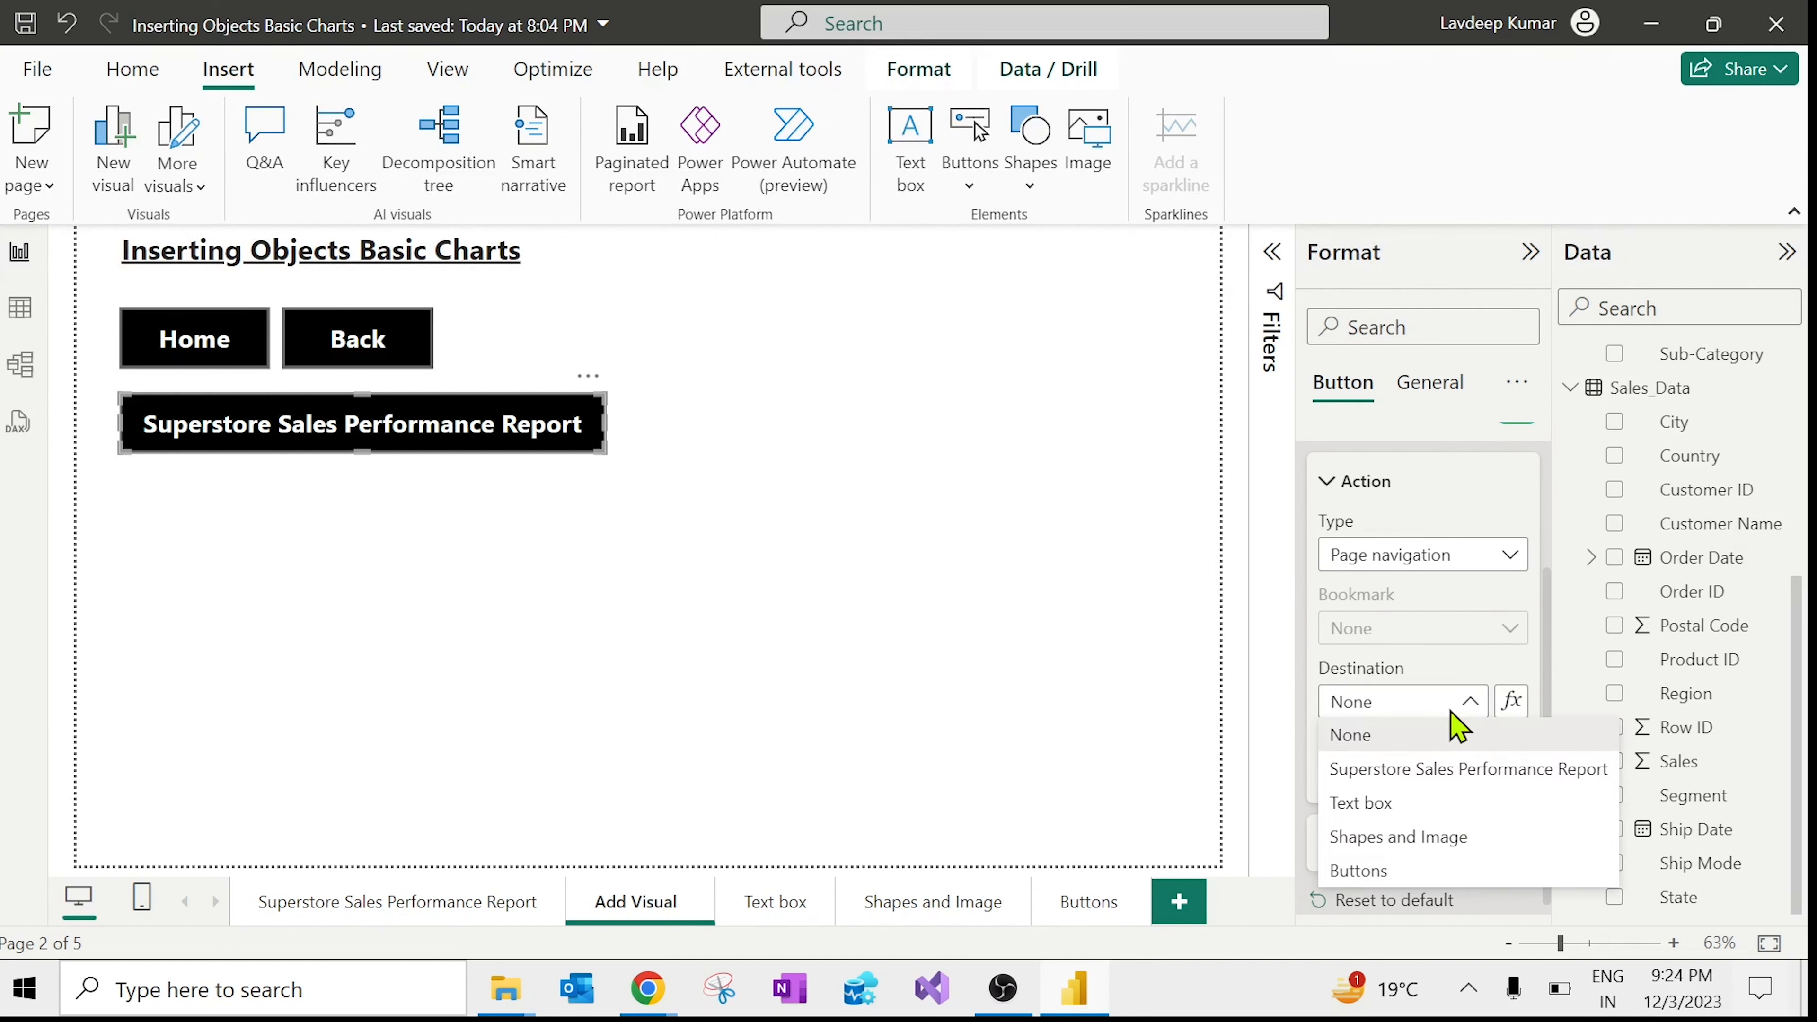
left_click(1406, 773)
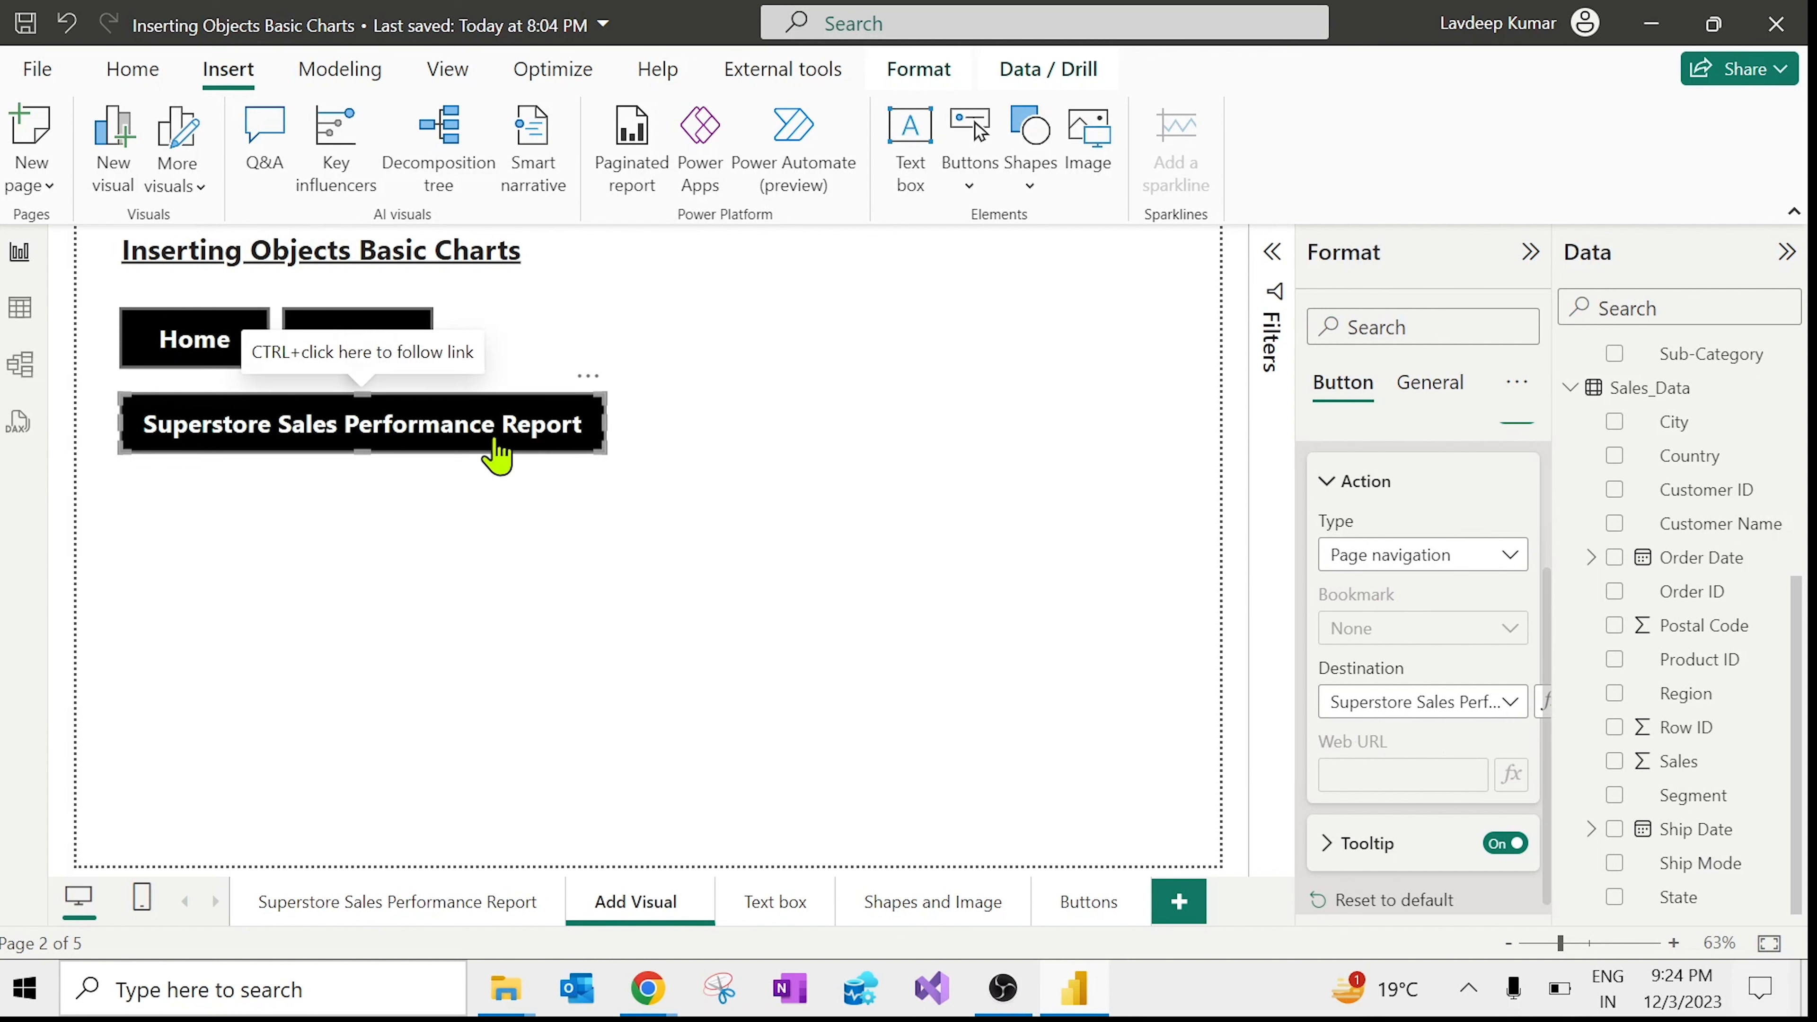
Step: Test the Superstore Sales Performance Report button by following its link, and return to the Add Visual page
left_click(698, 573)
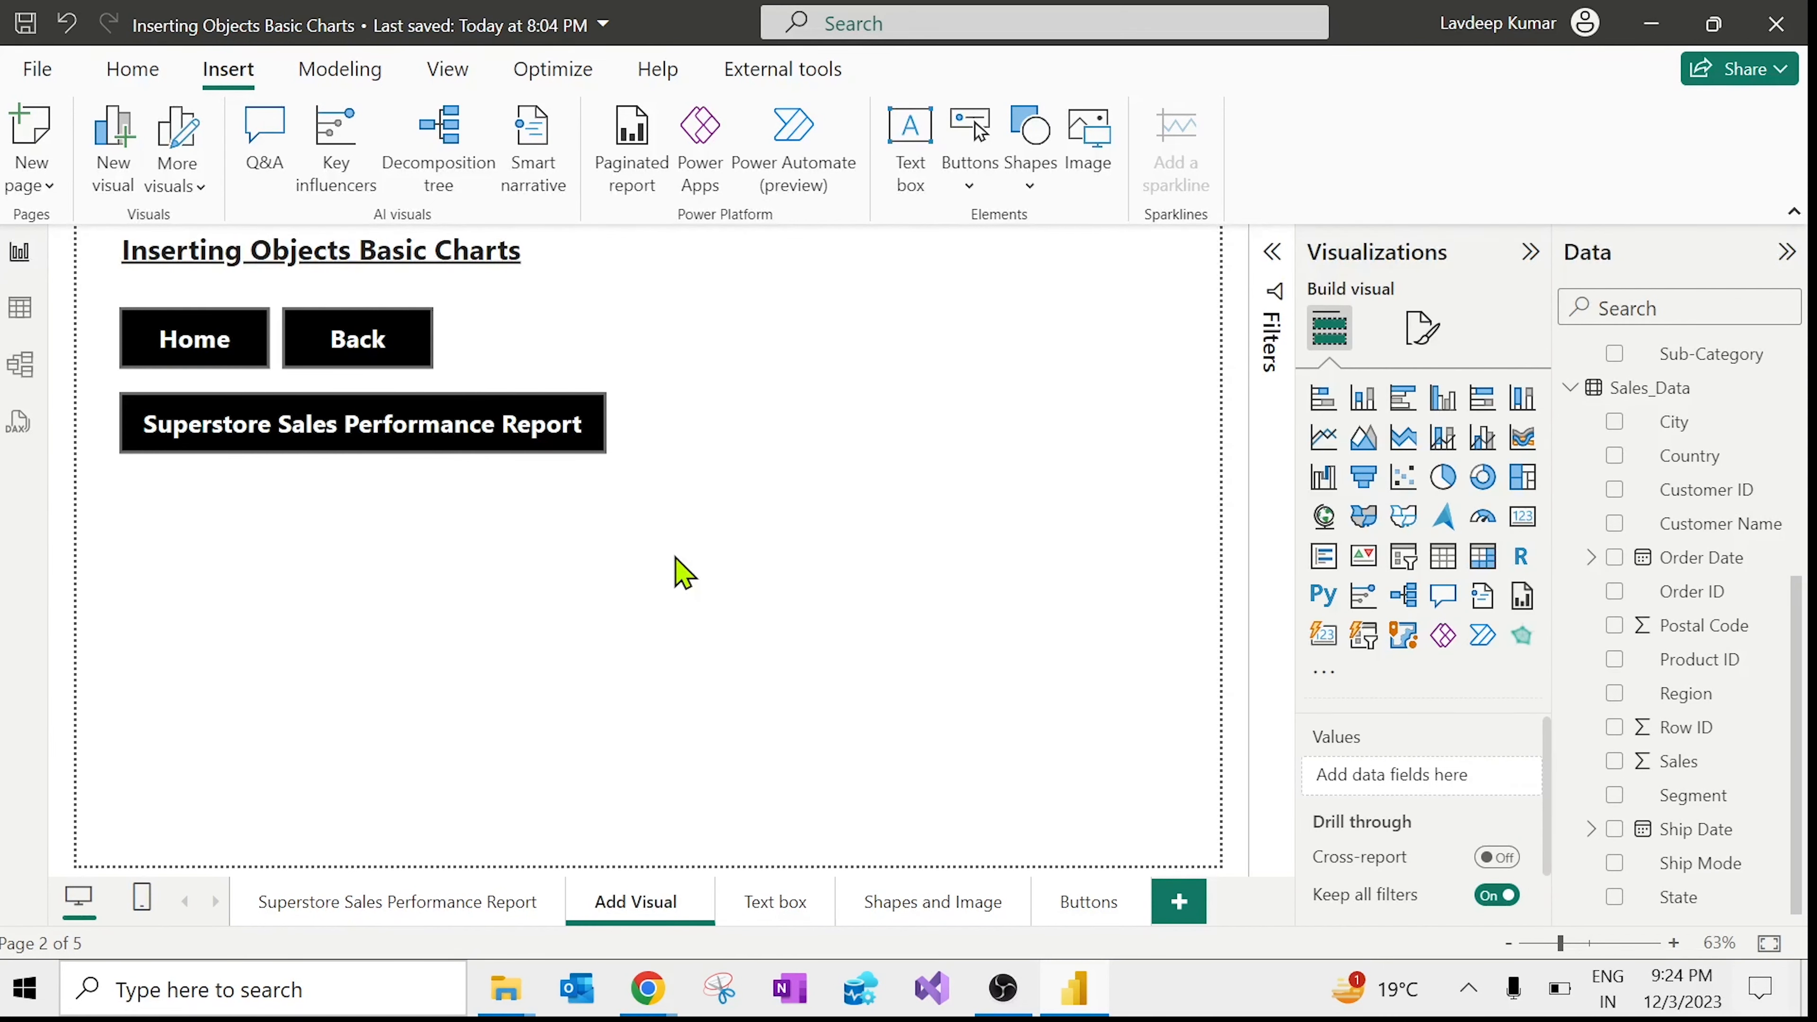
left_click(480, 442, "ctrl")
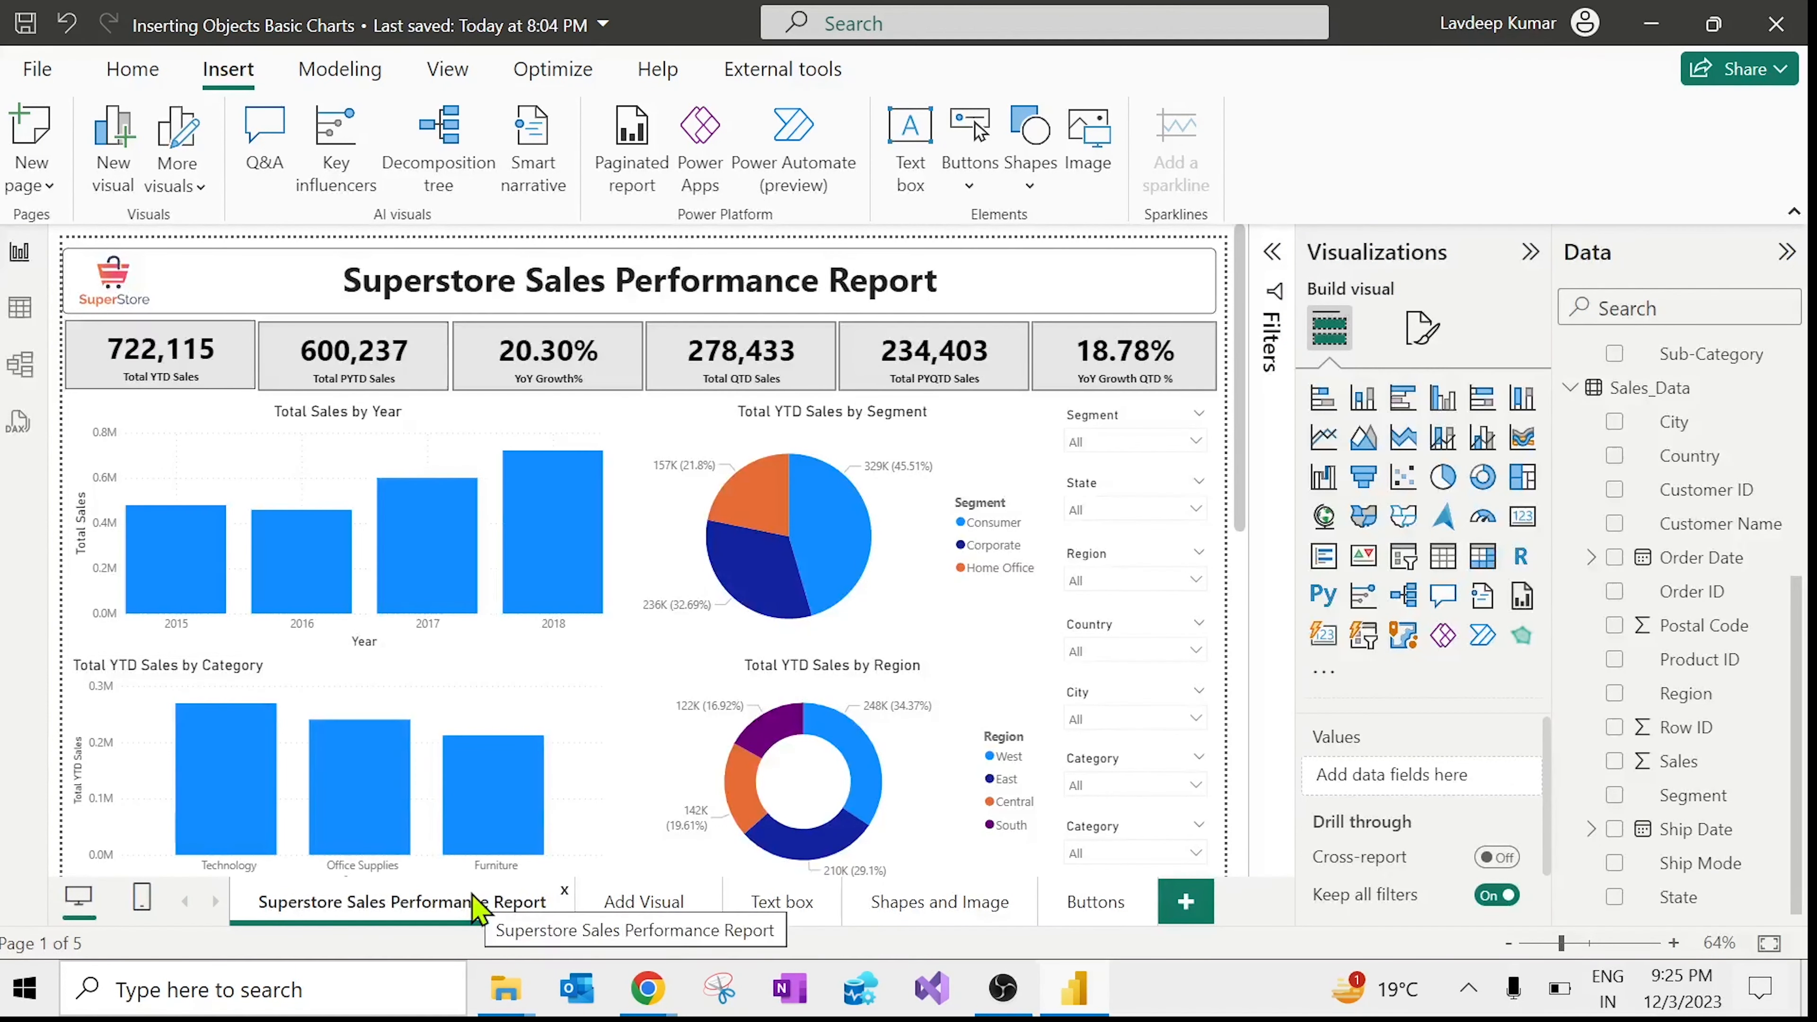
left_click(633, 922)
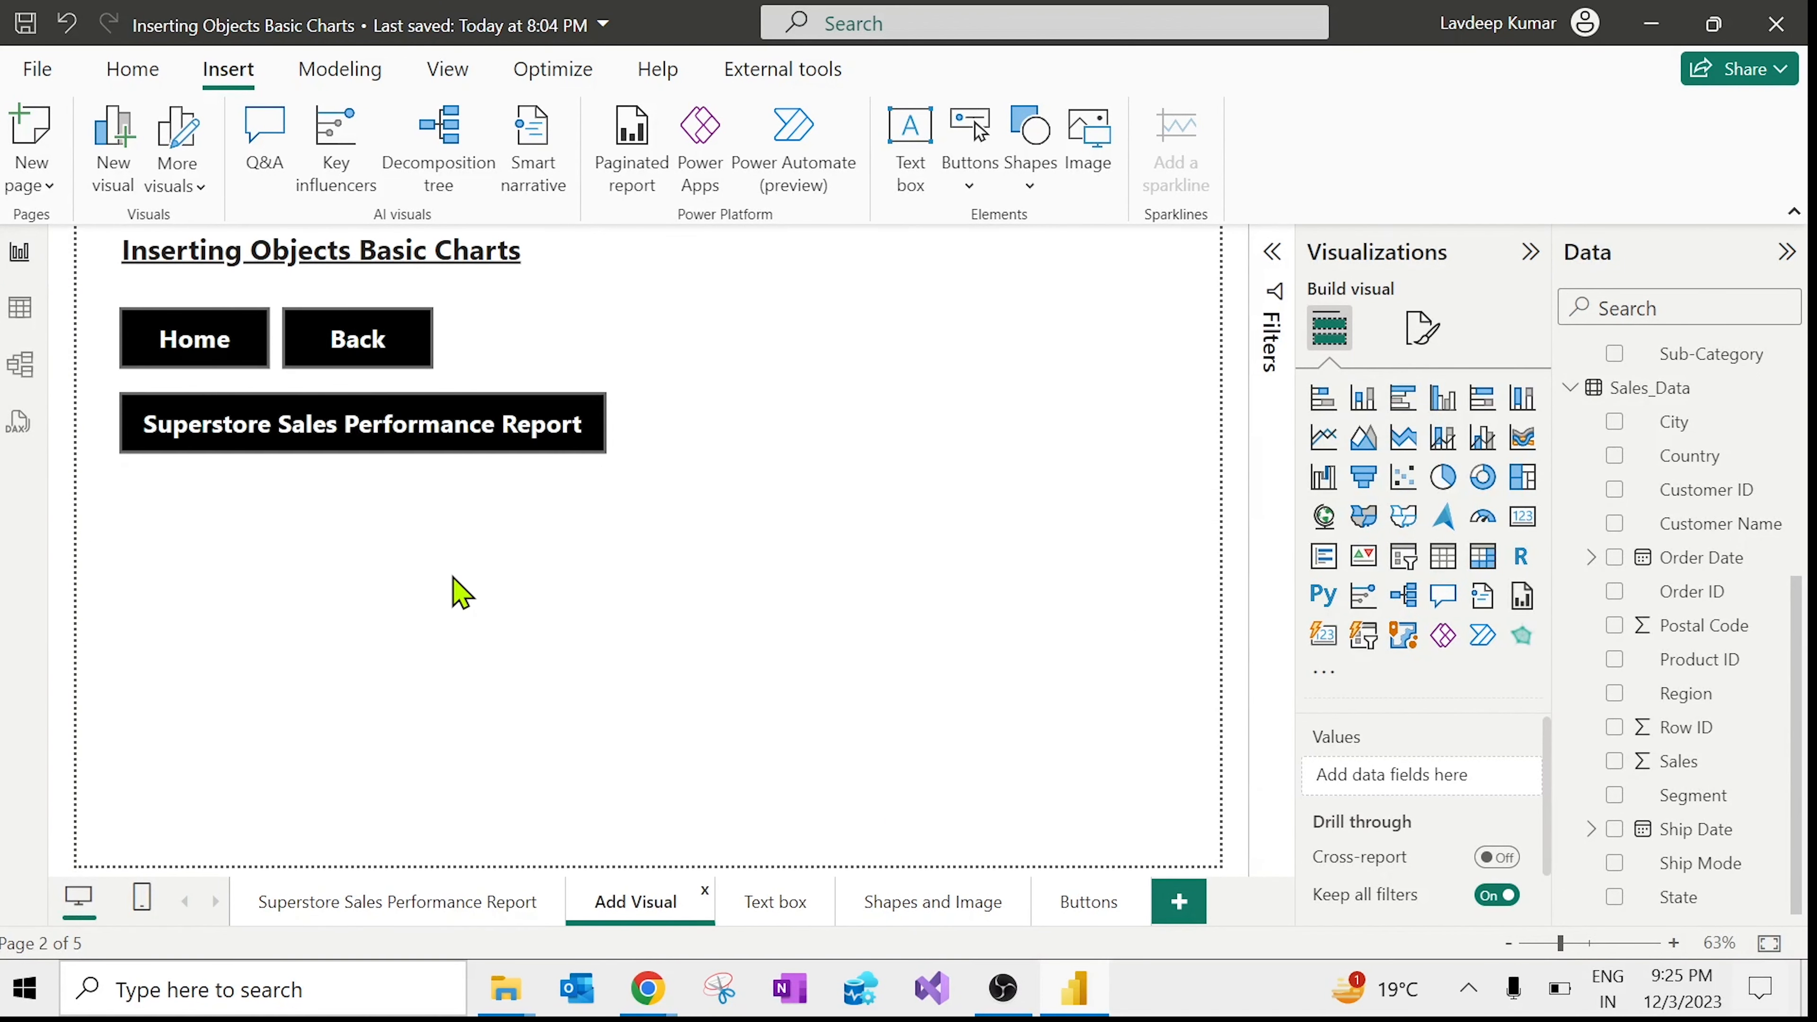
left_click(418, 450)
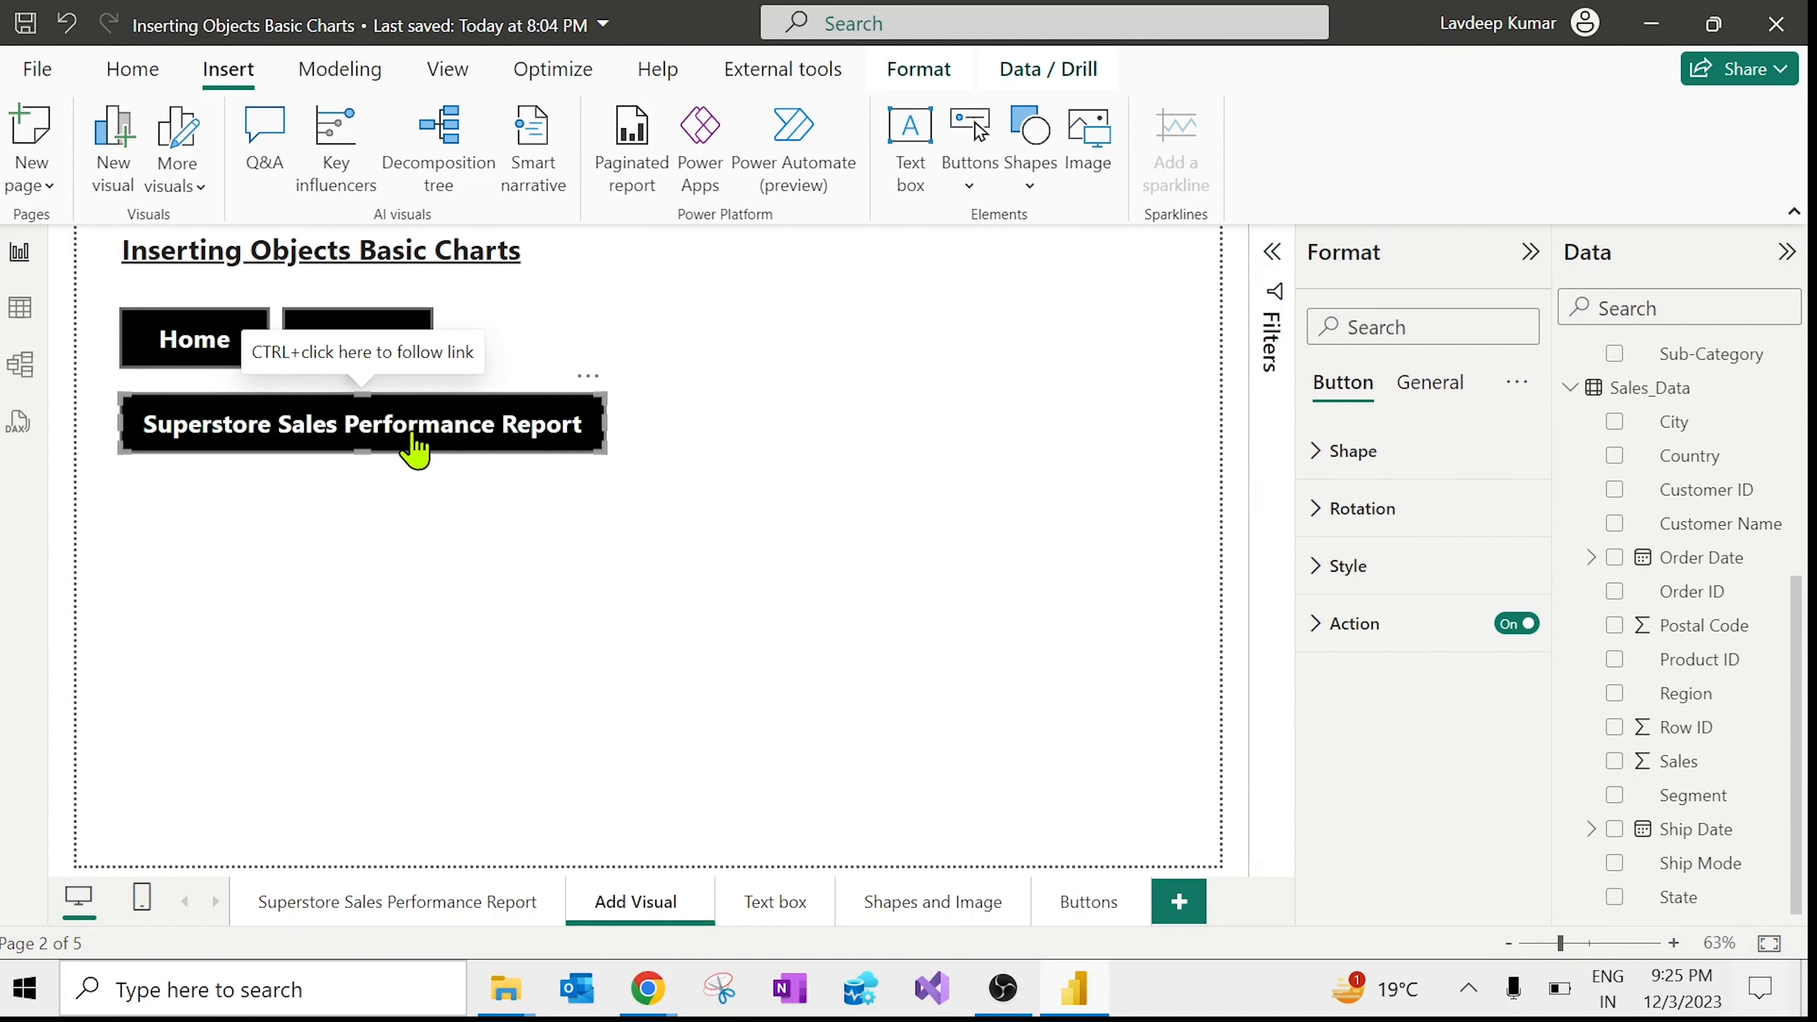
left_click(473, 544)
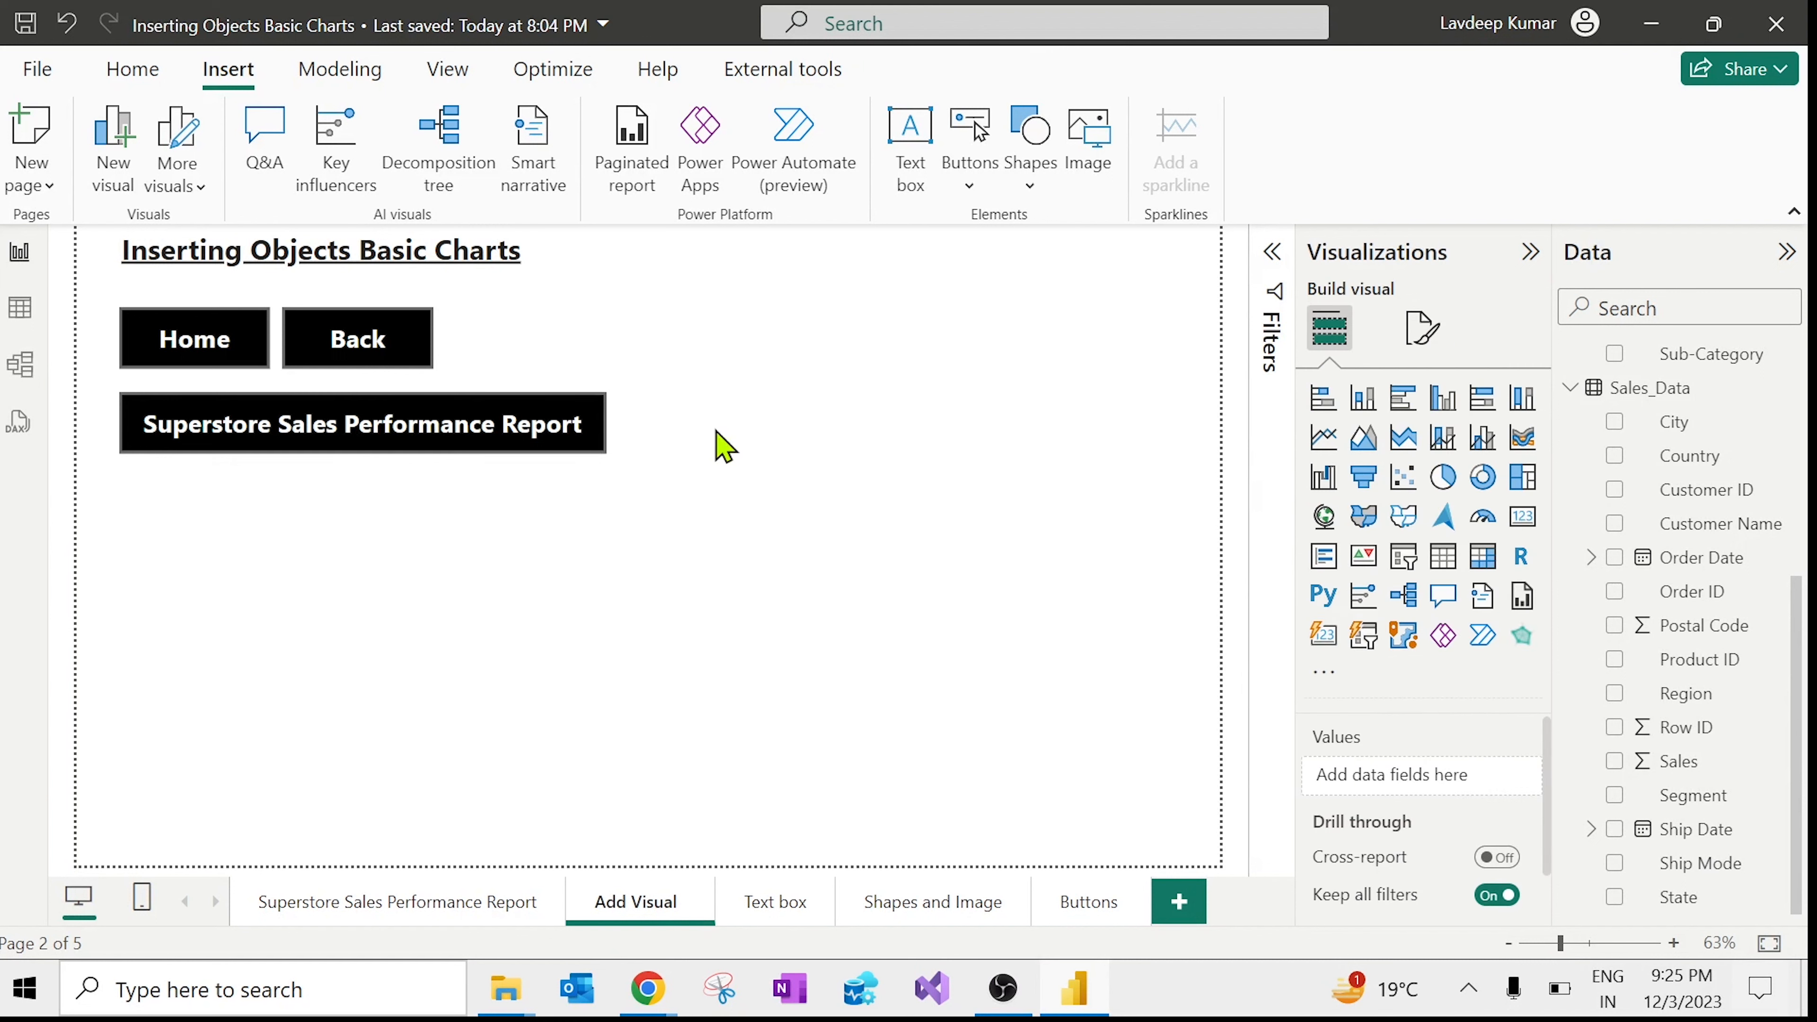
Step: Insert a predefined Back arrow button and place it below the Superstore Sales Performance Report button
left_click(970, 183)
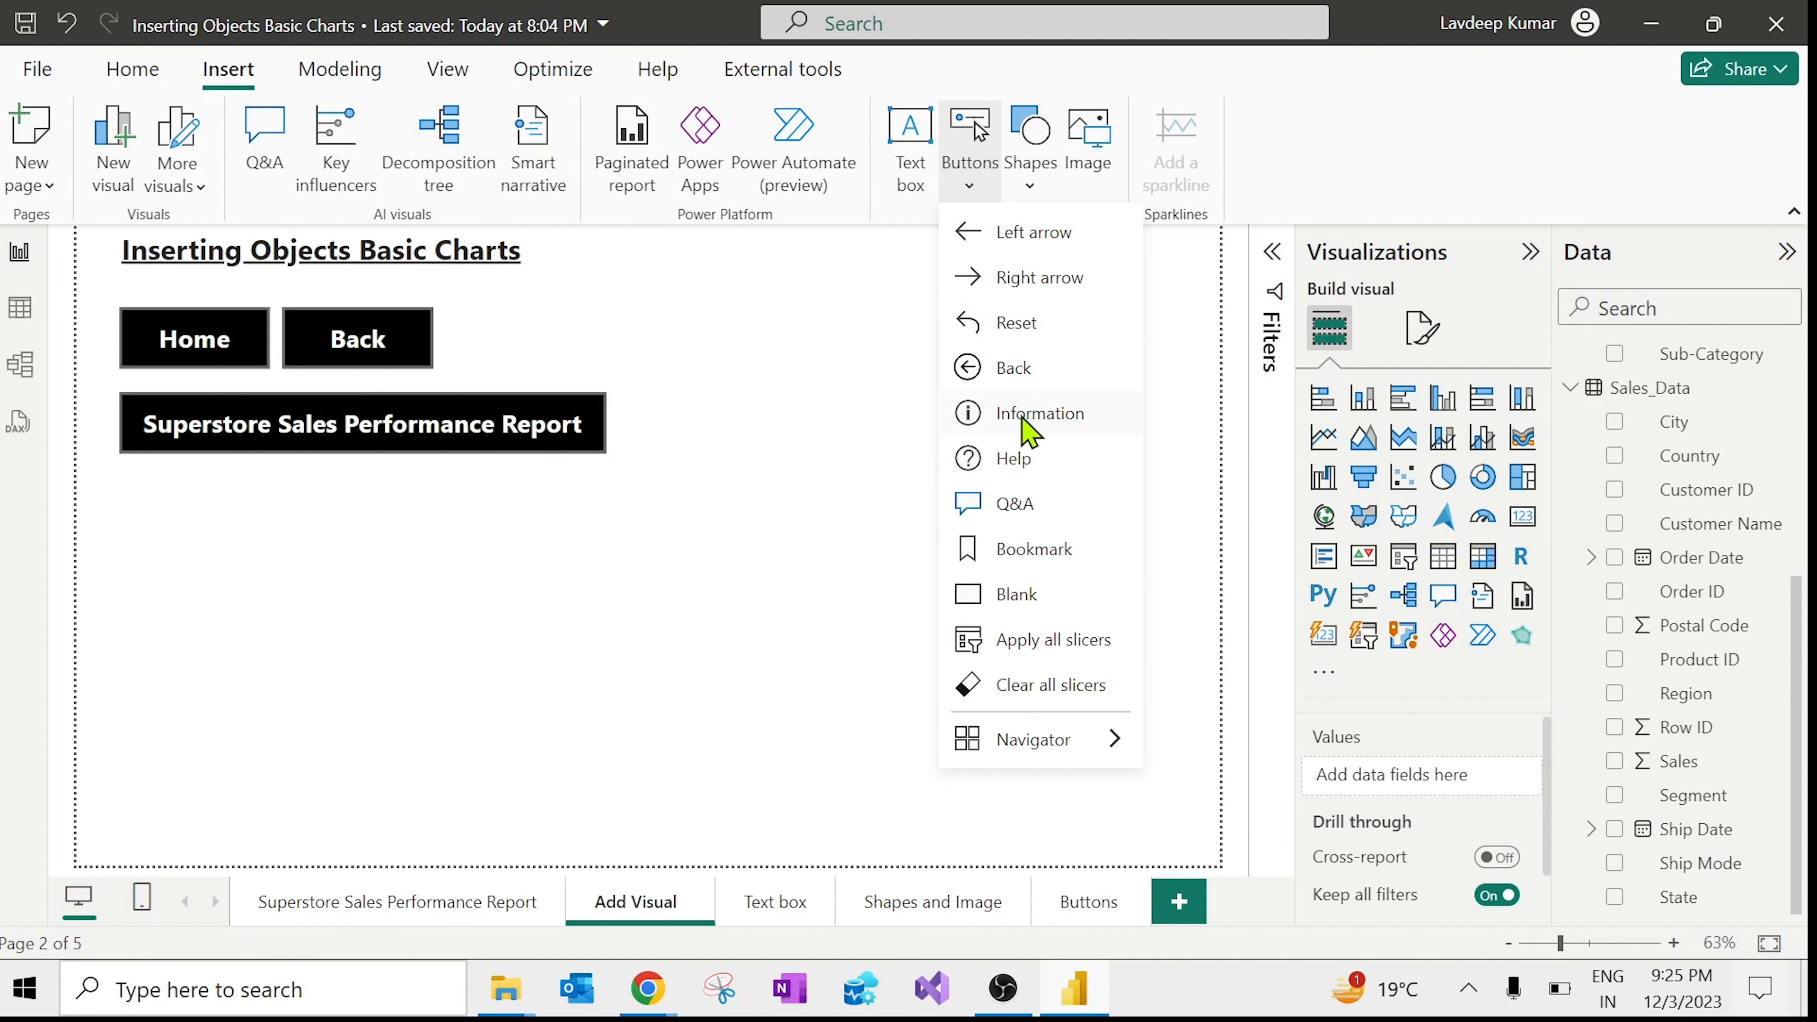
left_click(1013, 382)
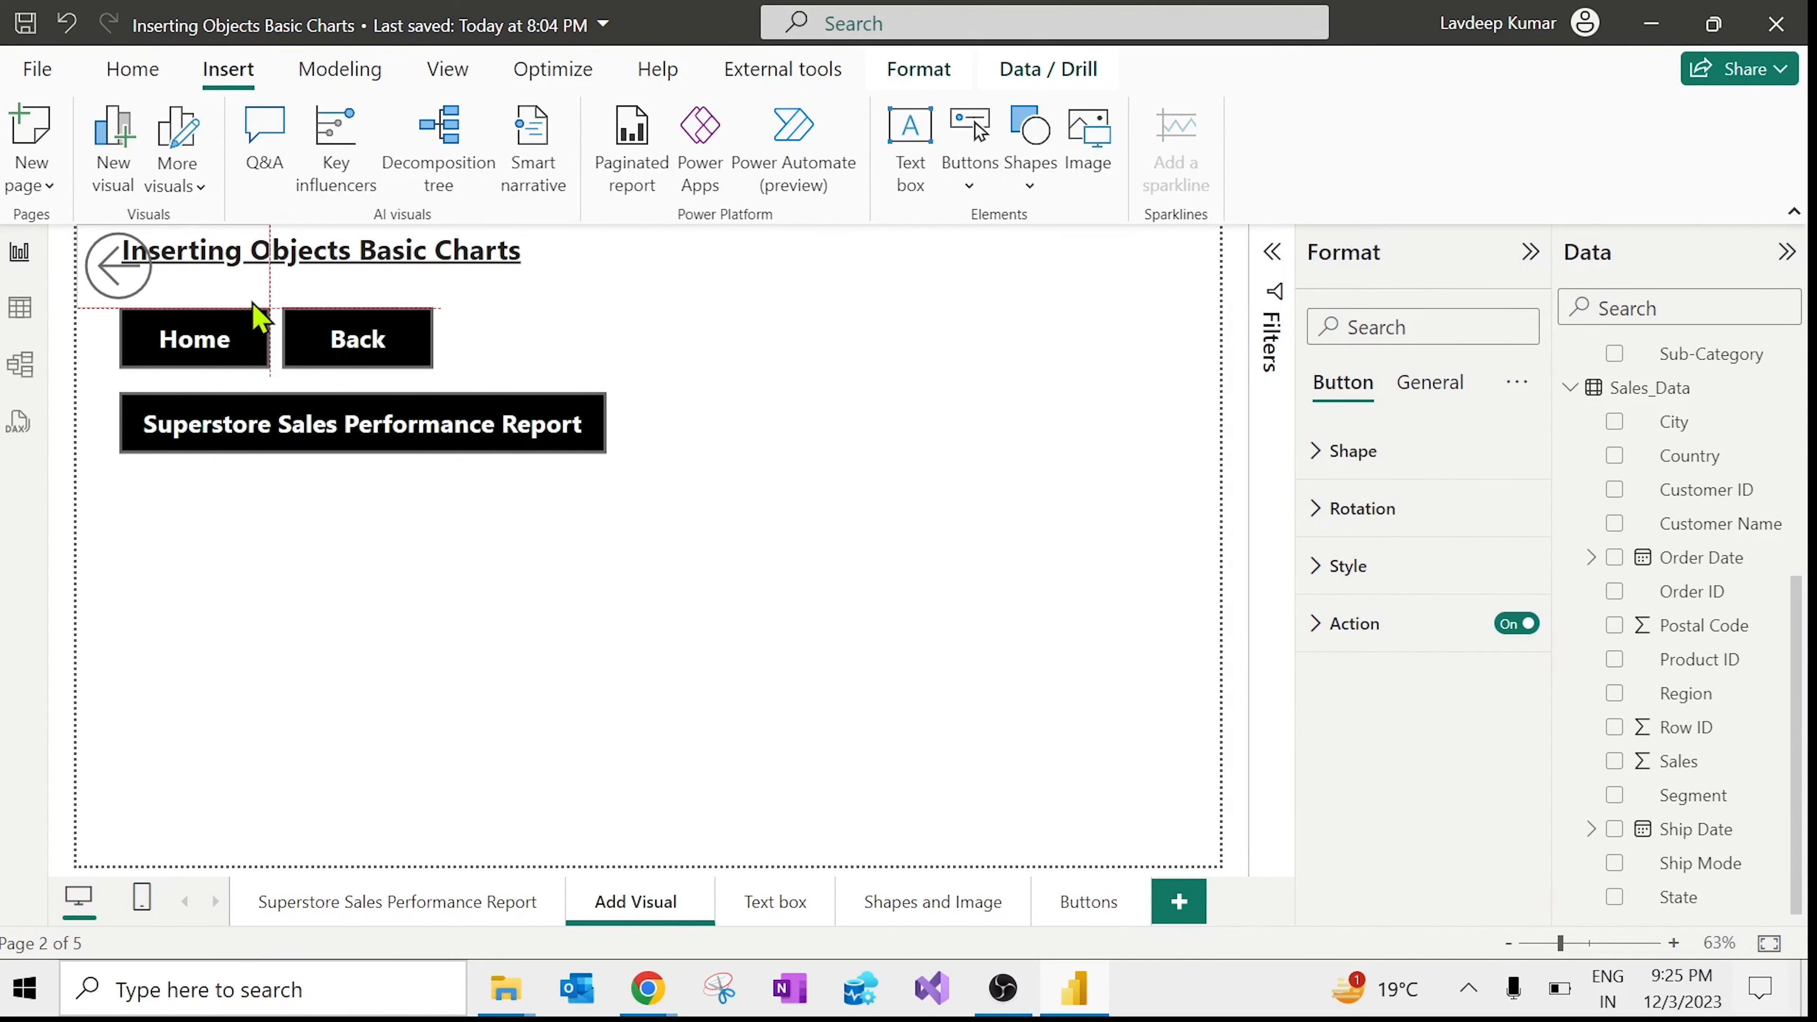
left_click_drag(228, 300, 389, 618)
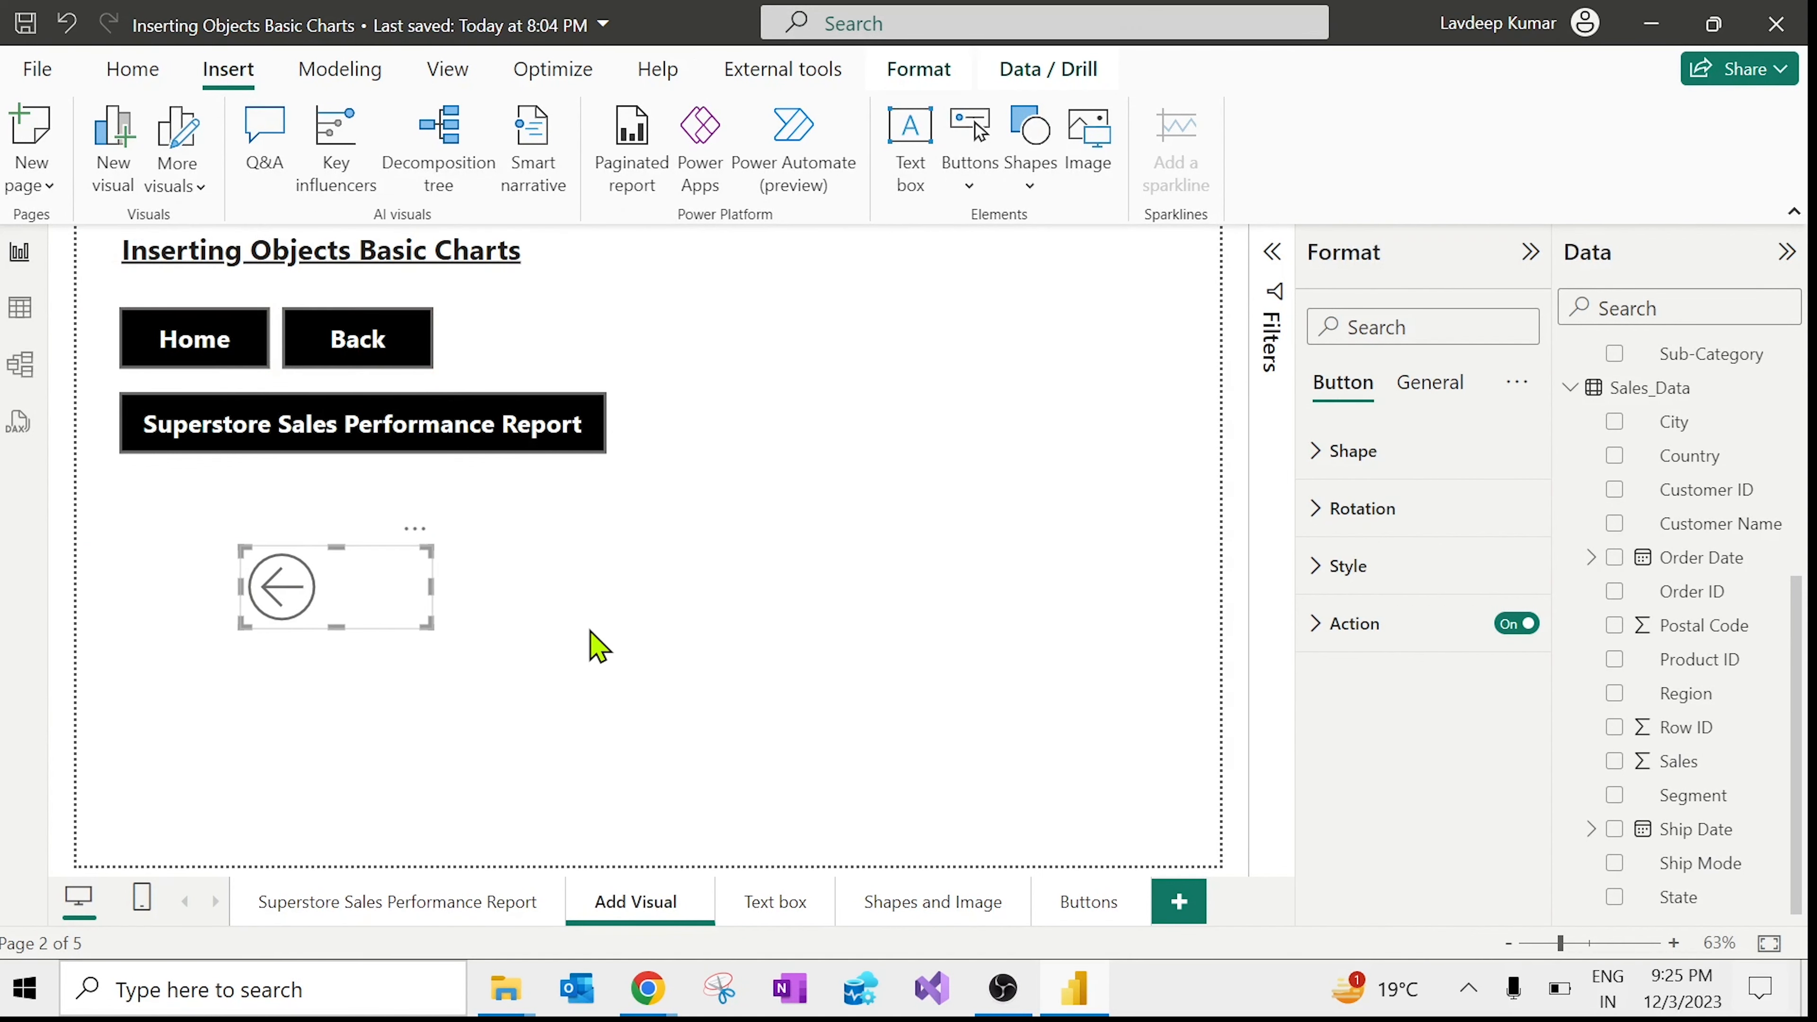
left_click(550, 648)
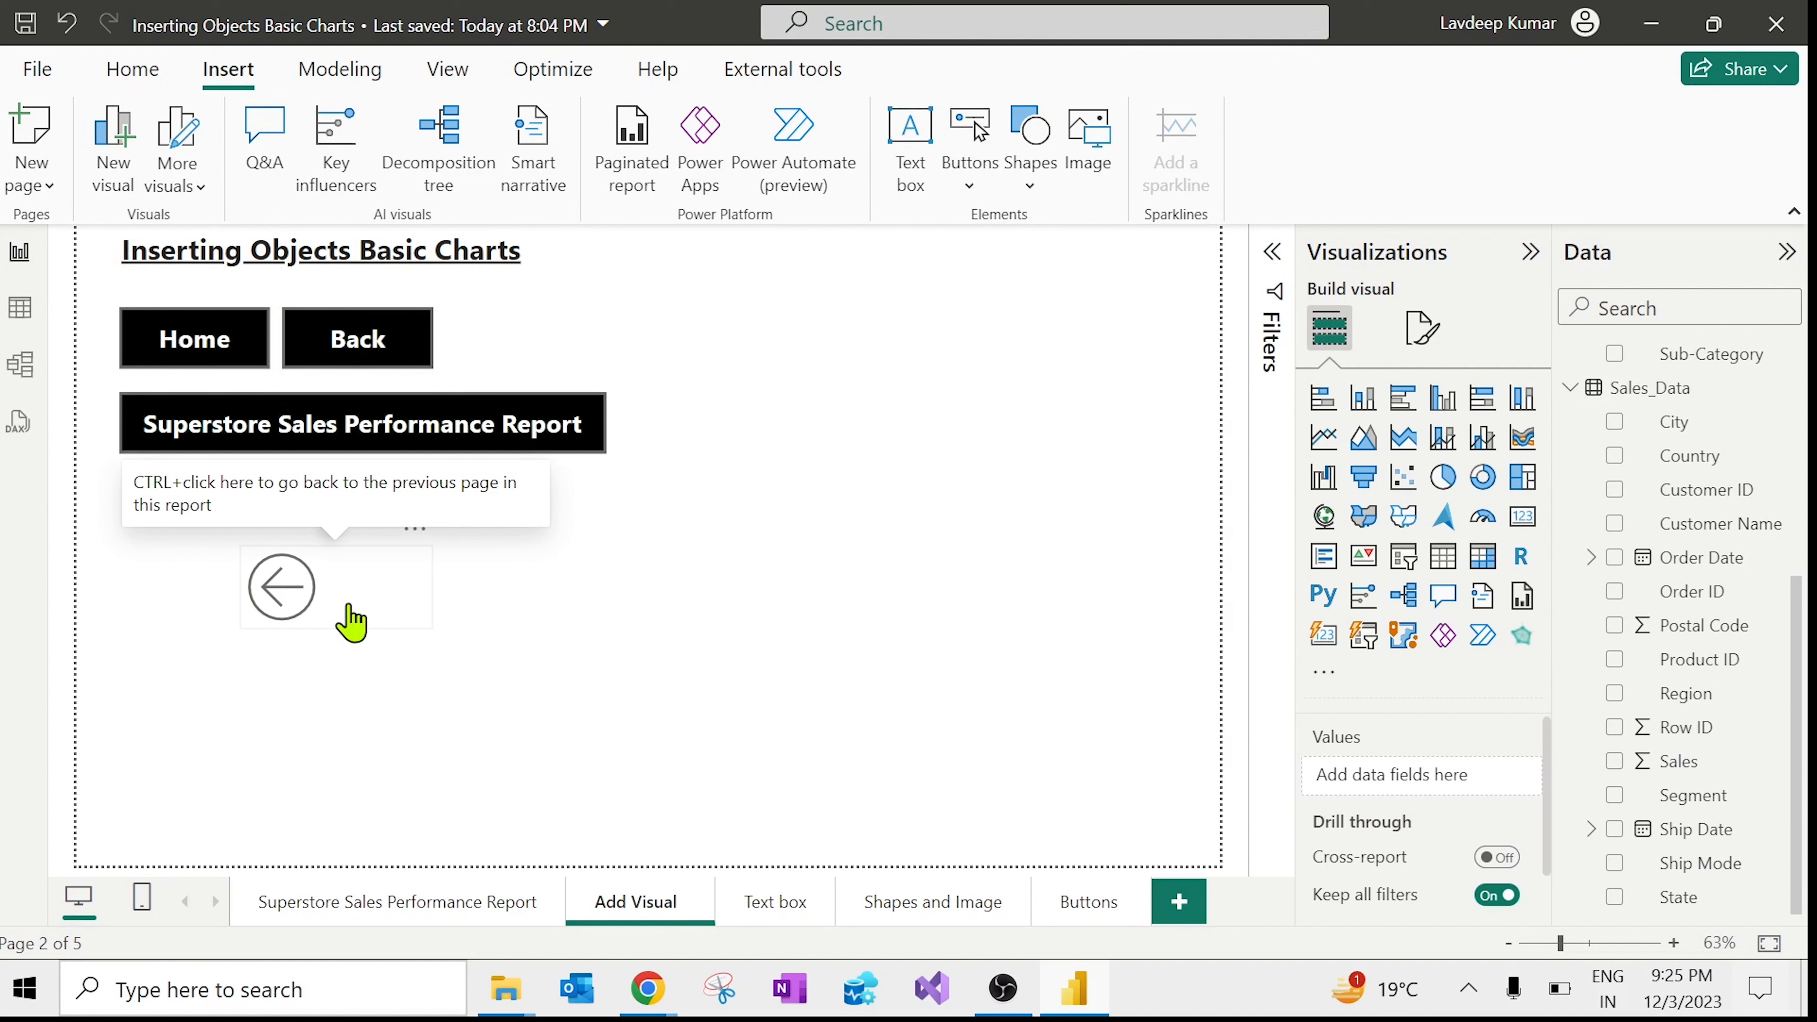
Step: Insert a Clear all slicers button, place it in the empty area to the right of the Back arrow, and check its action type
left_click(976, 181)
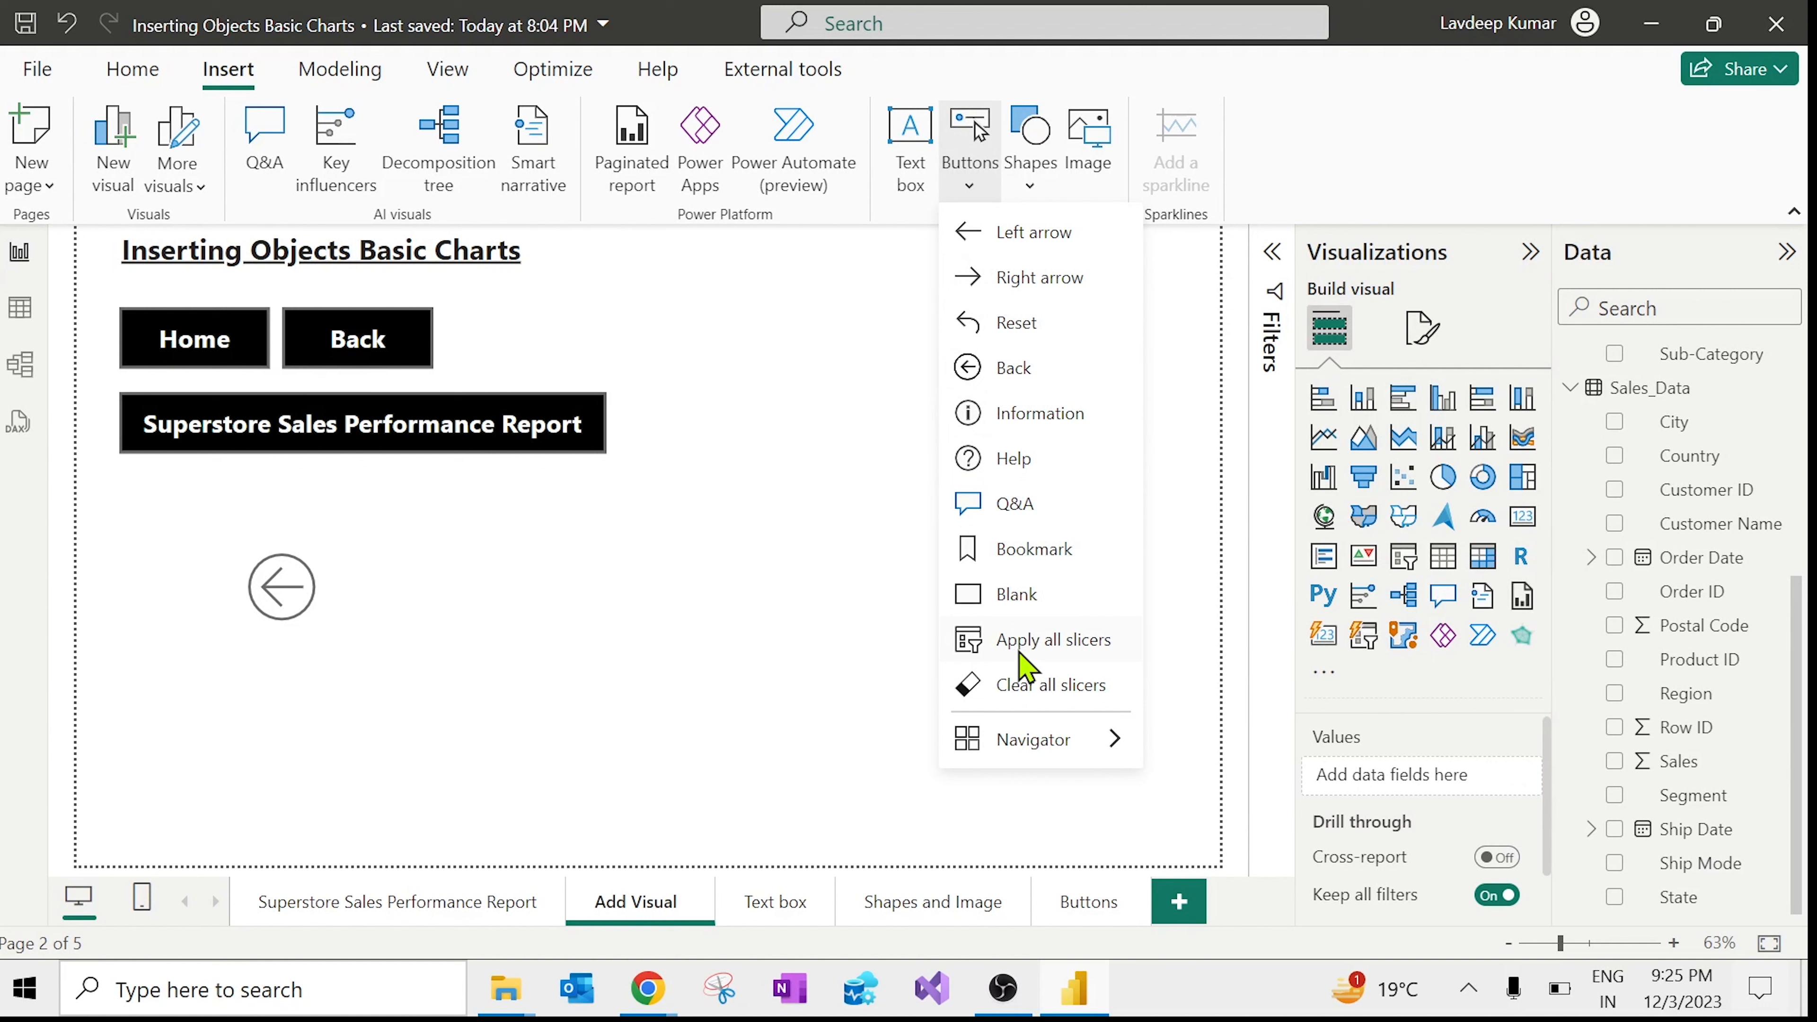
left_click(1035, 687)
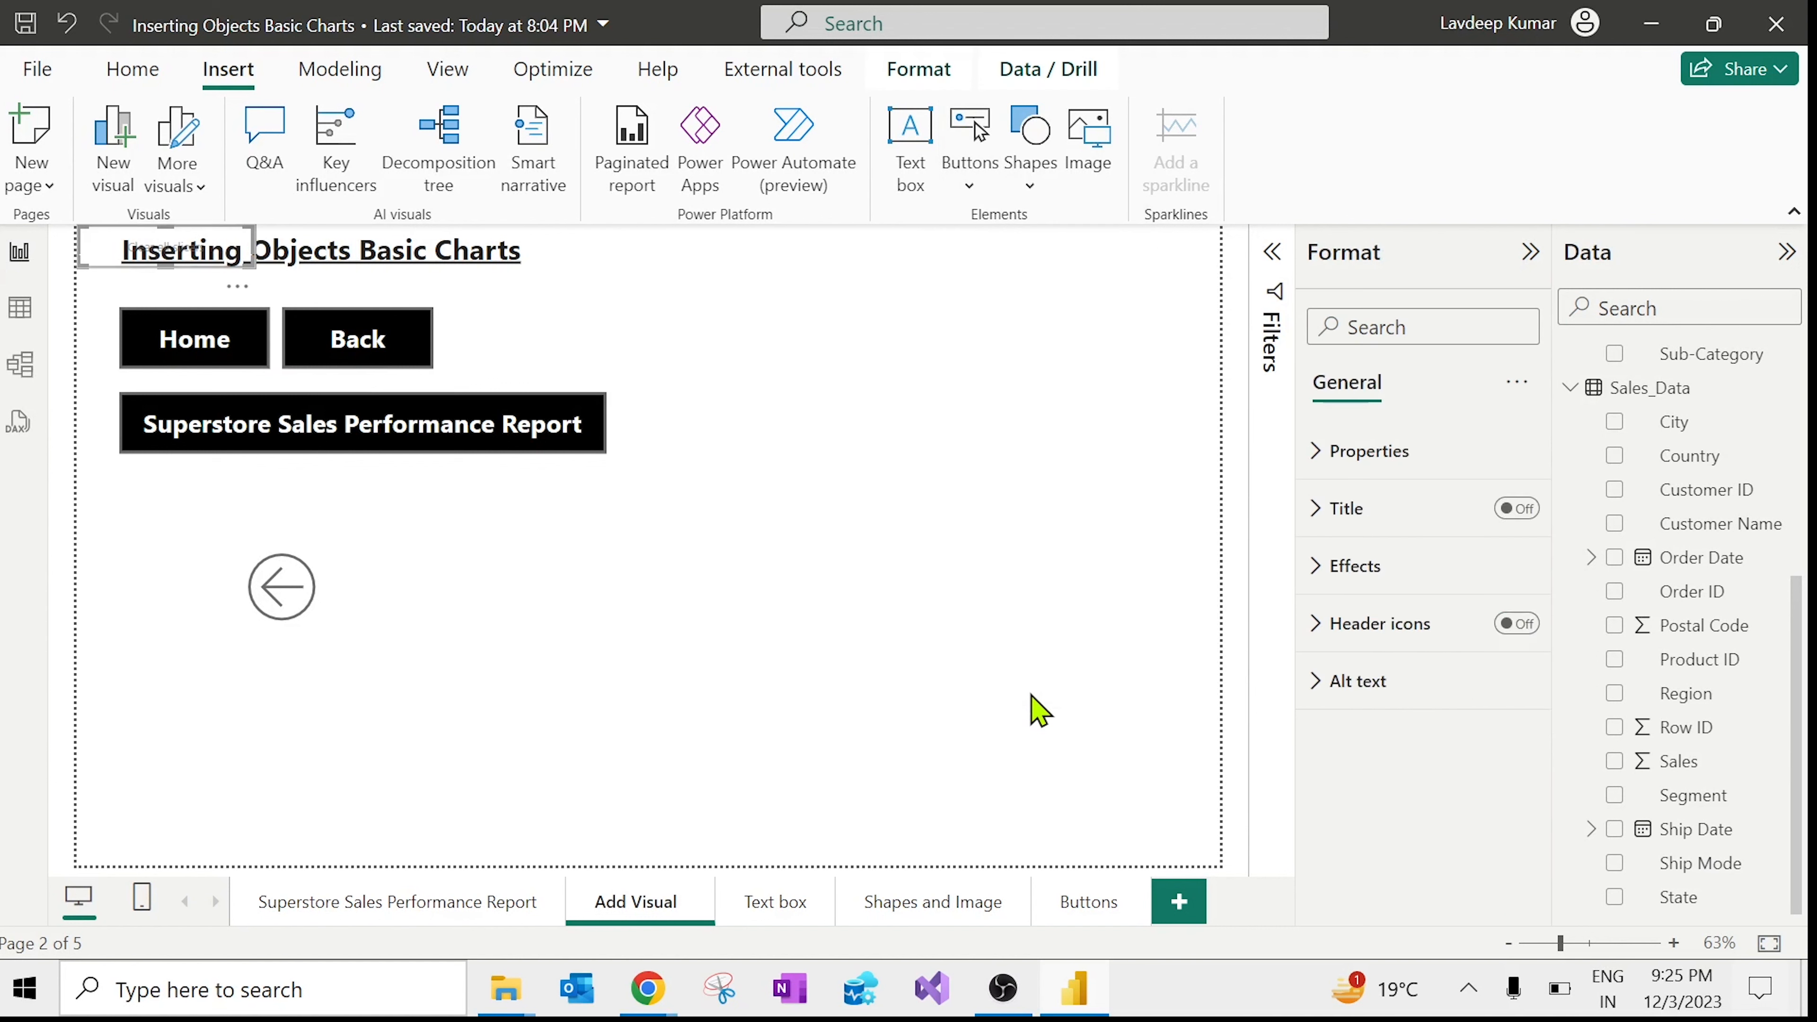
left_click_drag(235, 276, 1002, 554)
left_click(1317, 623)
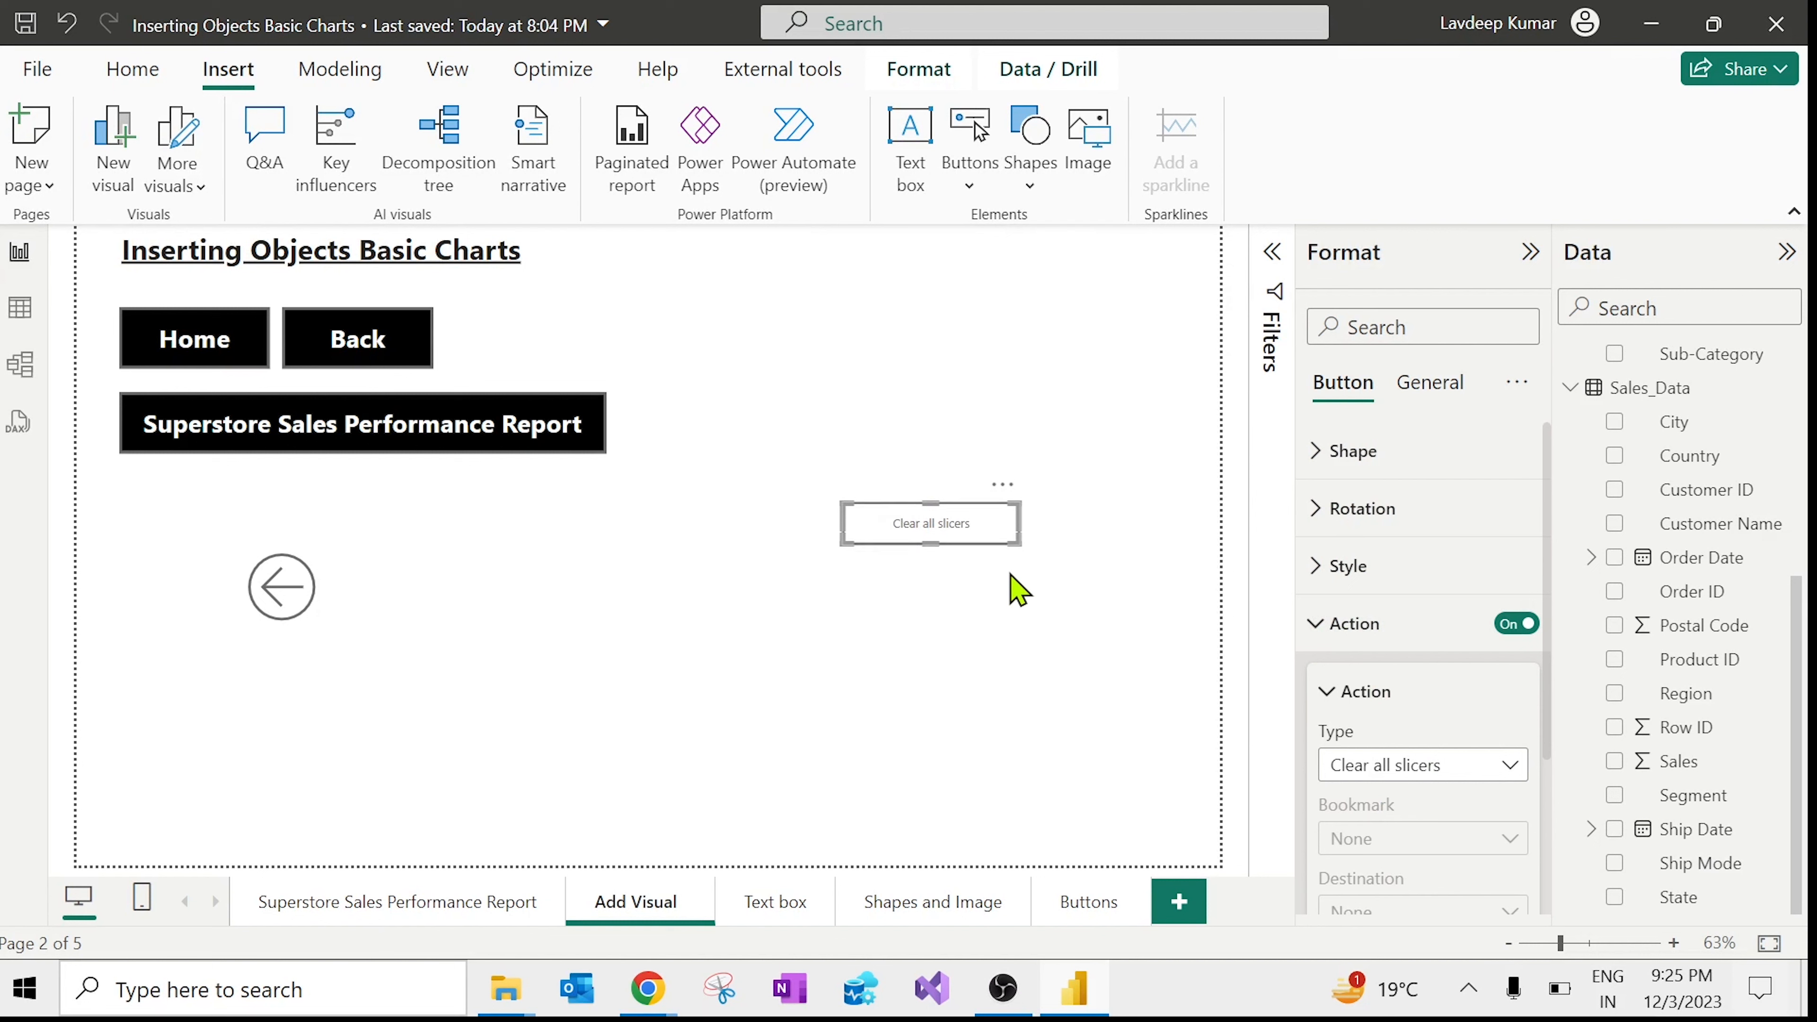
left_click(1014, 588)
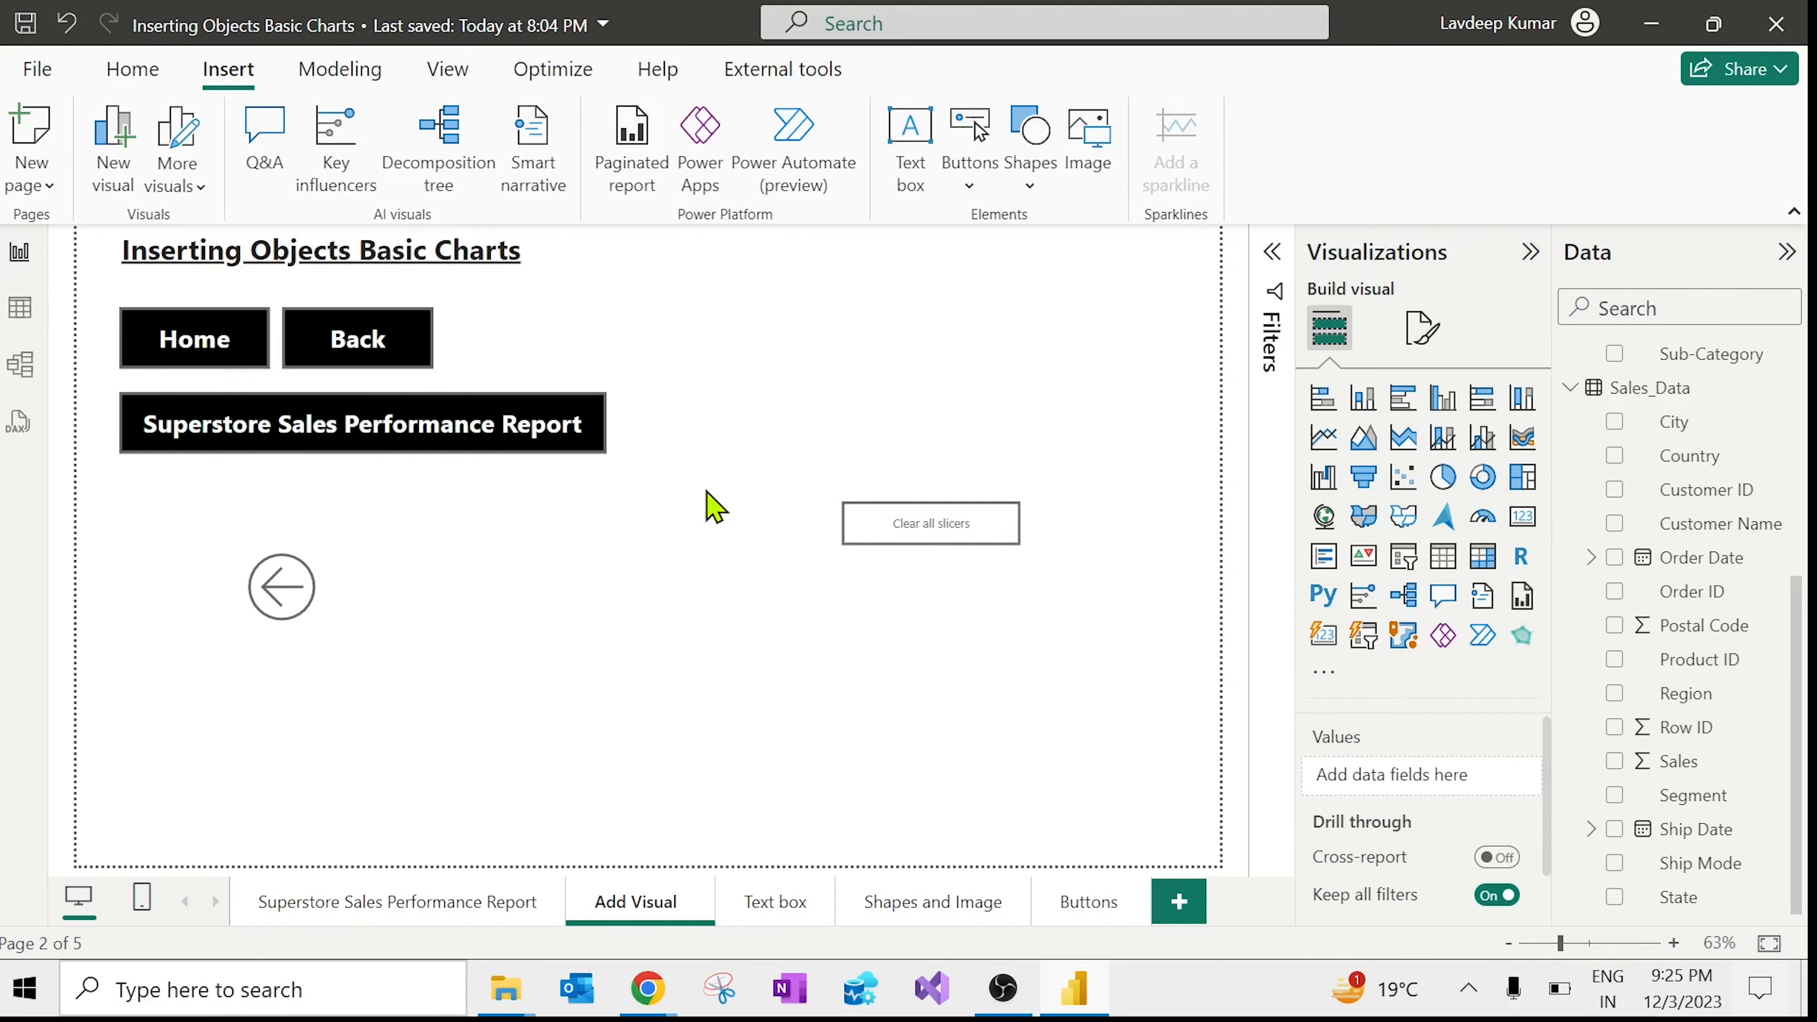
left_click(921, 557)
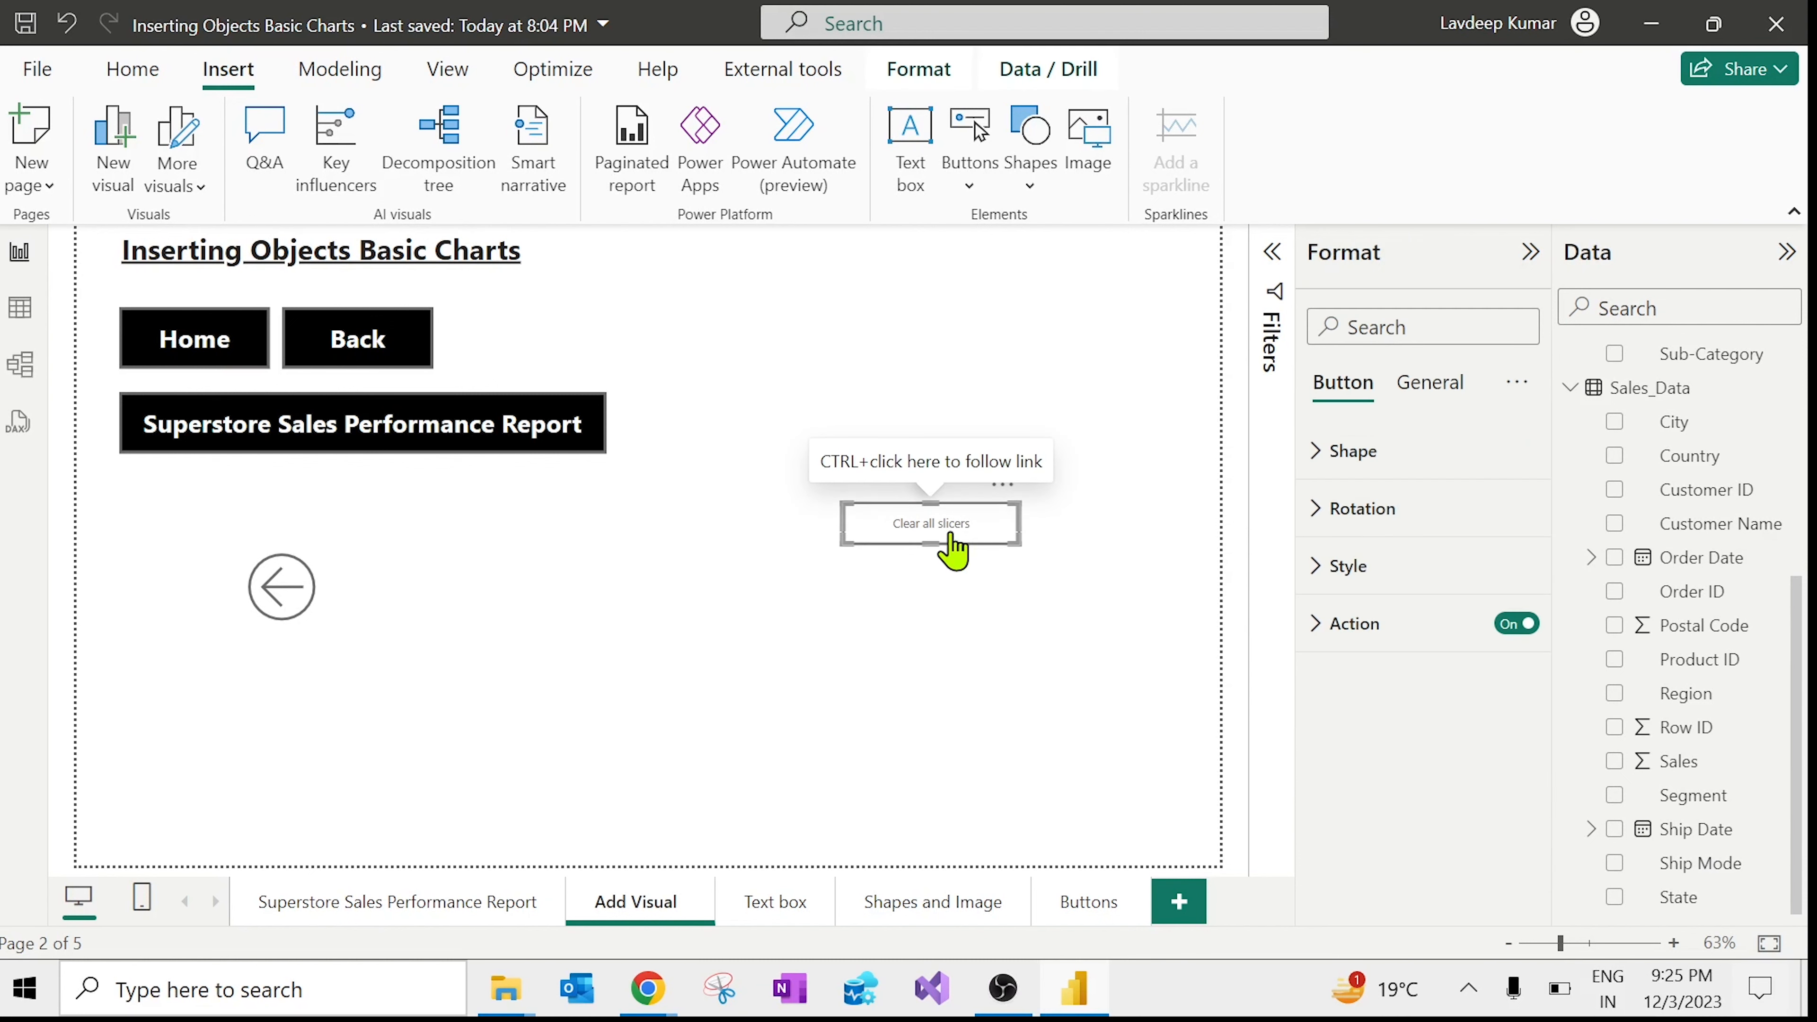
left_click(730, 439)
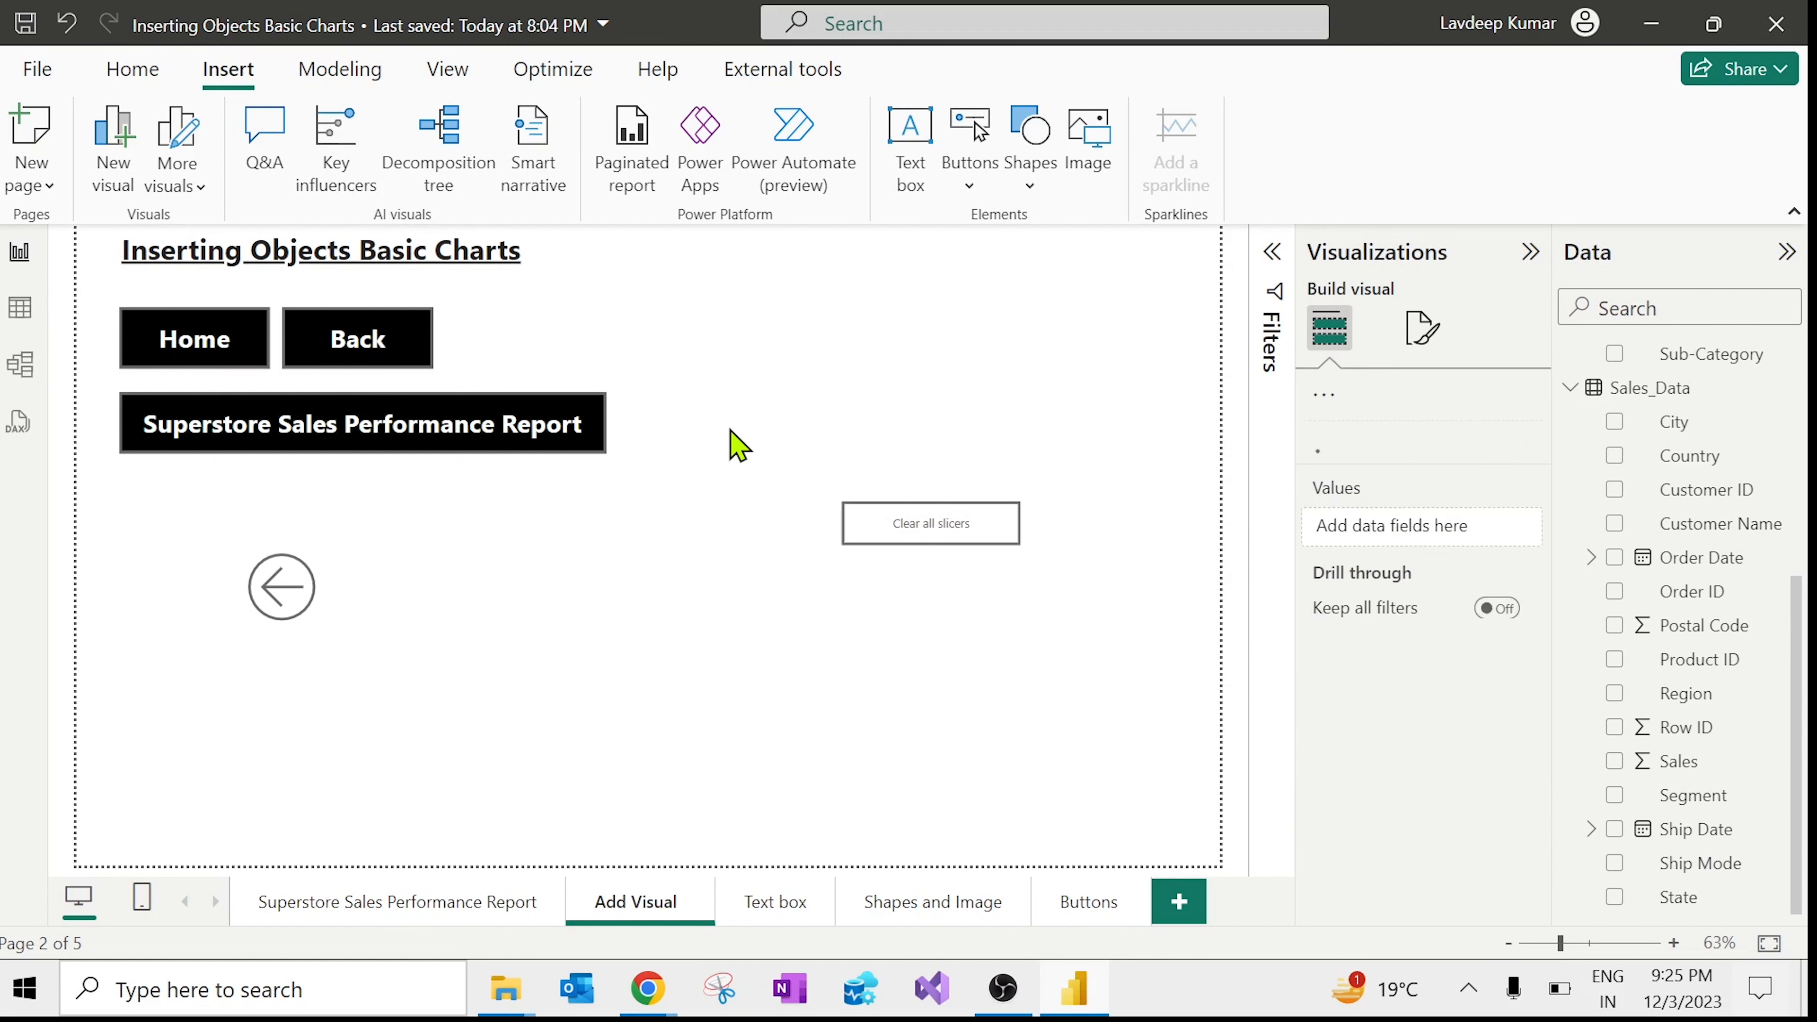
Step: Change the Superstore Sales Performance Report button's action type to Web URL
left_click(445, 438)
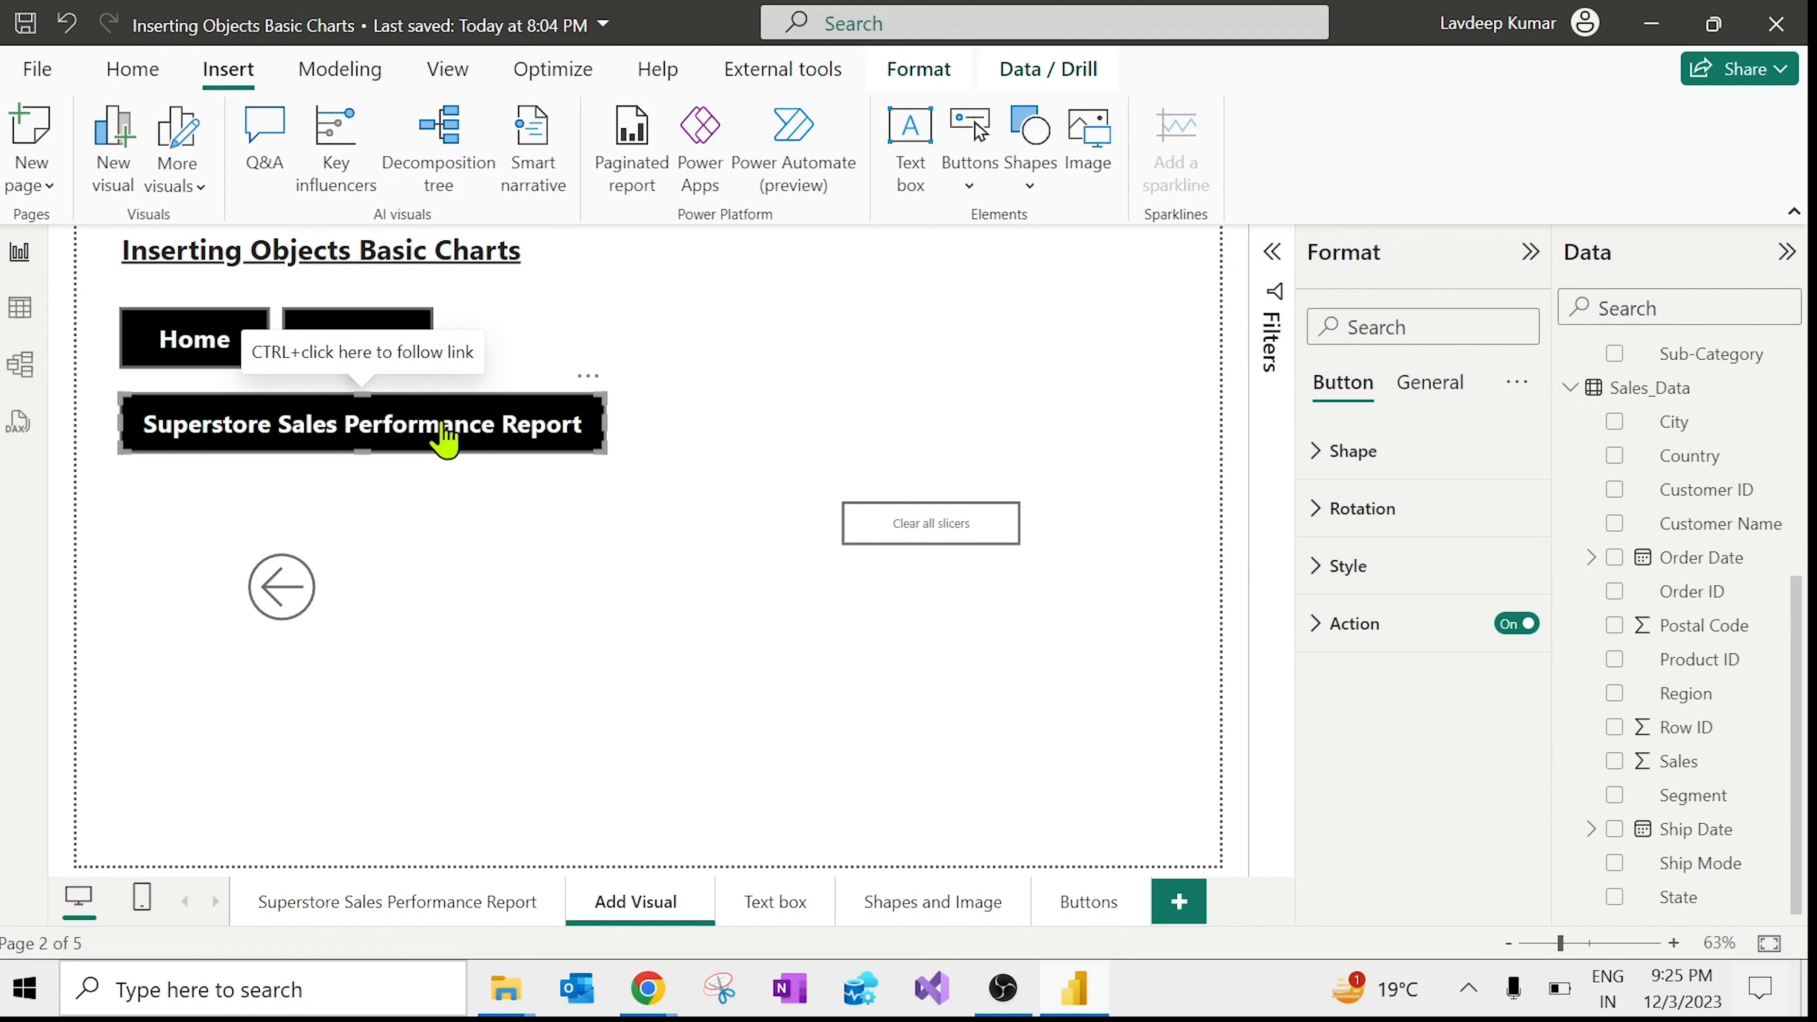
left_click(717, 514)
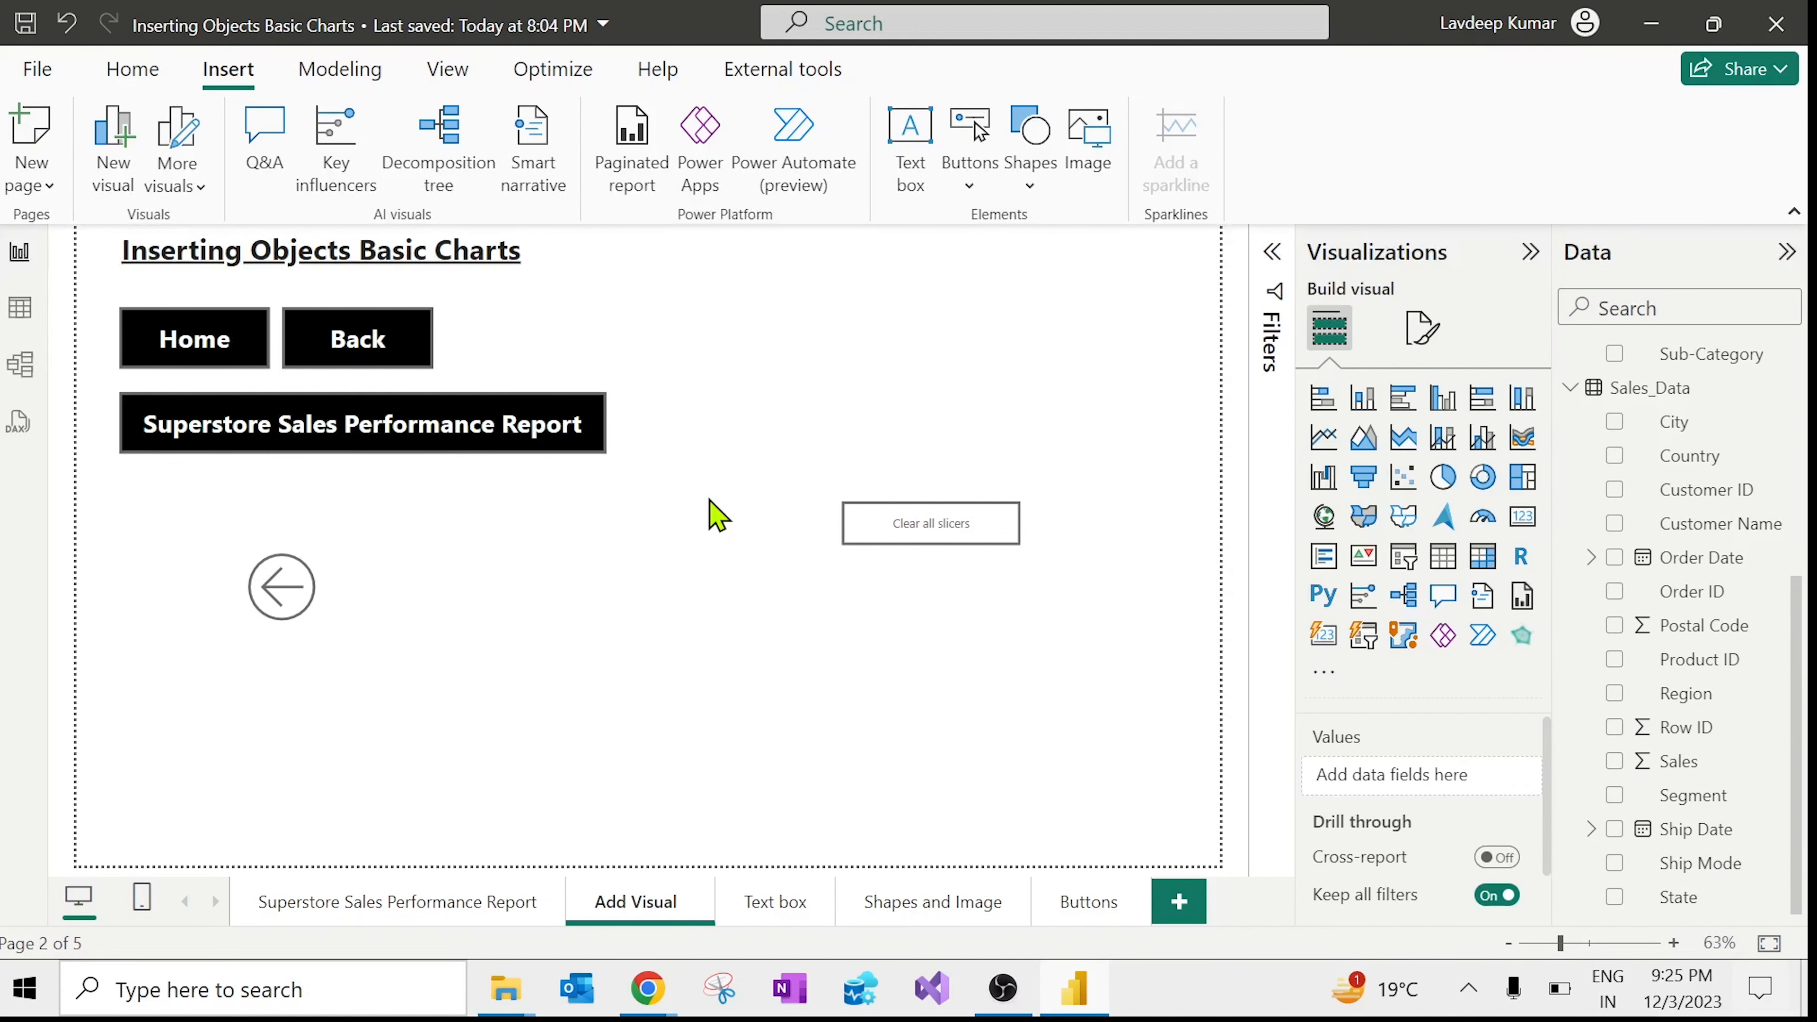
left_click(546, 440)
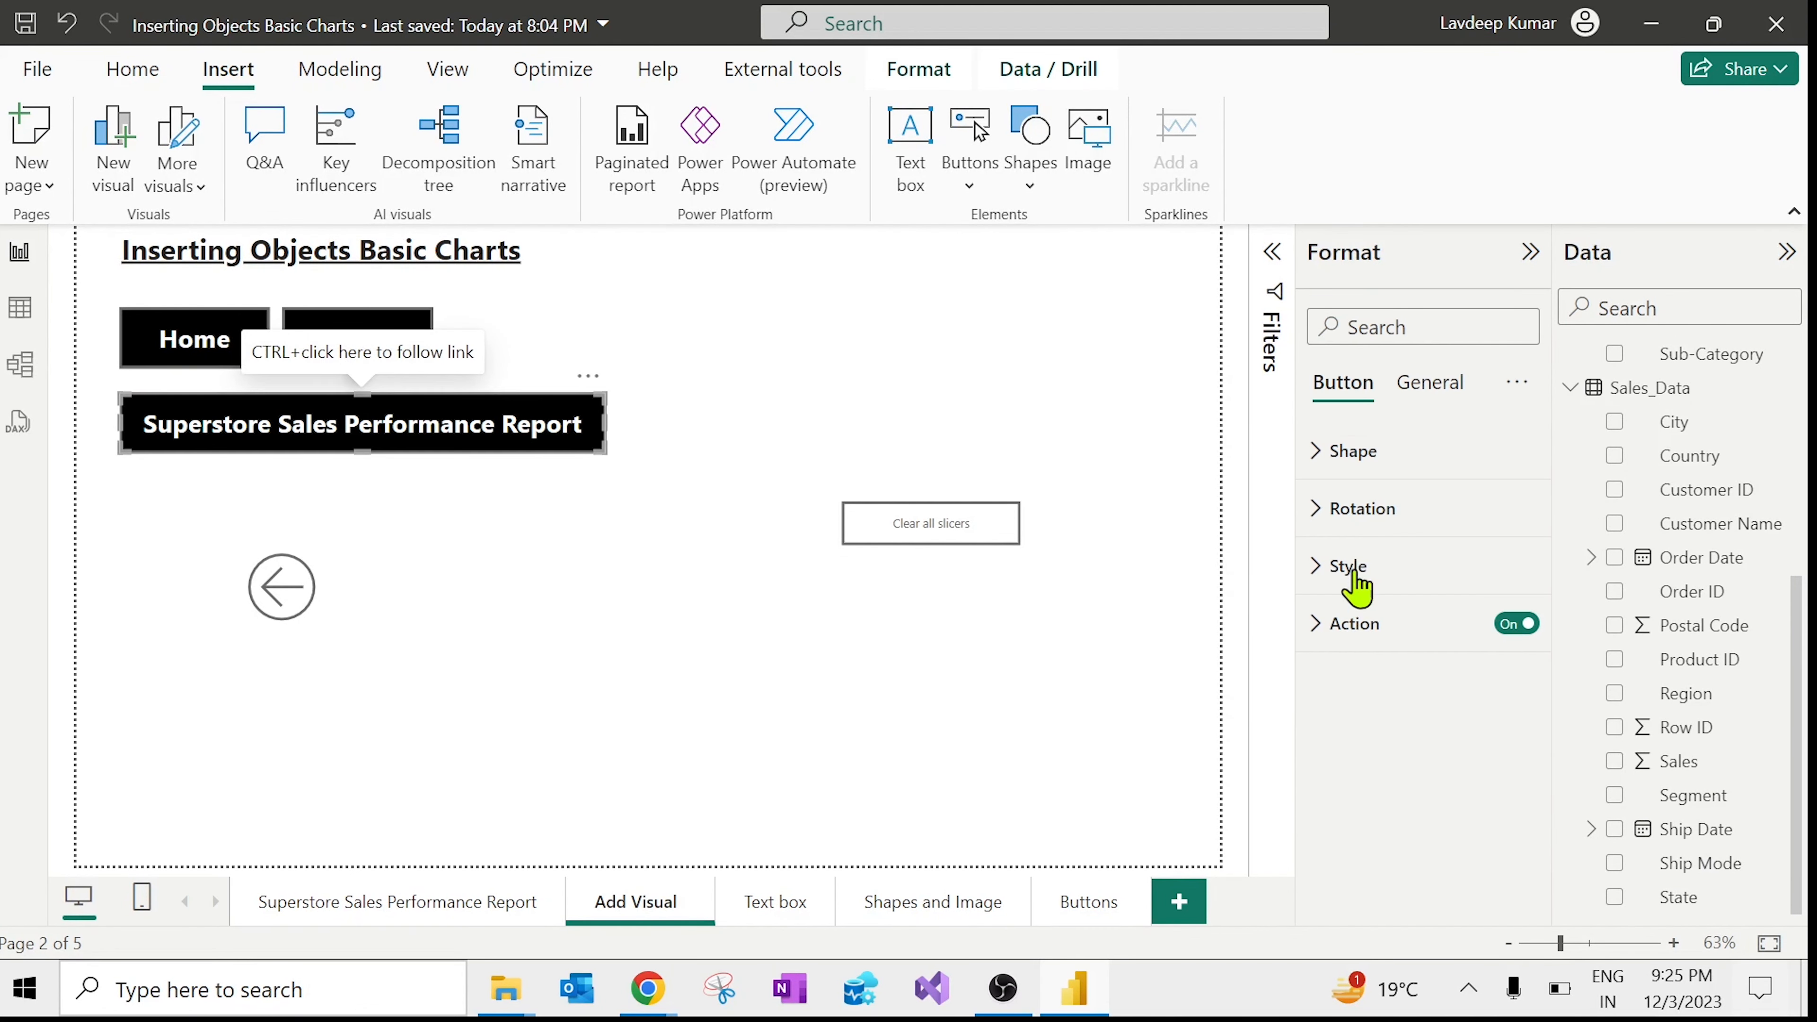
left_click(1348, 625)
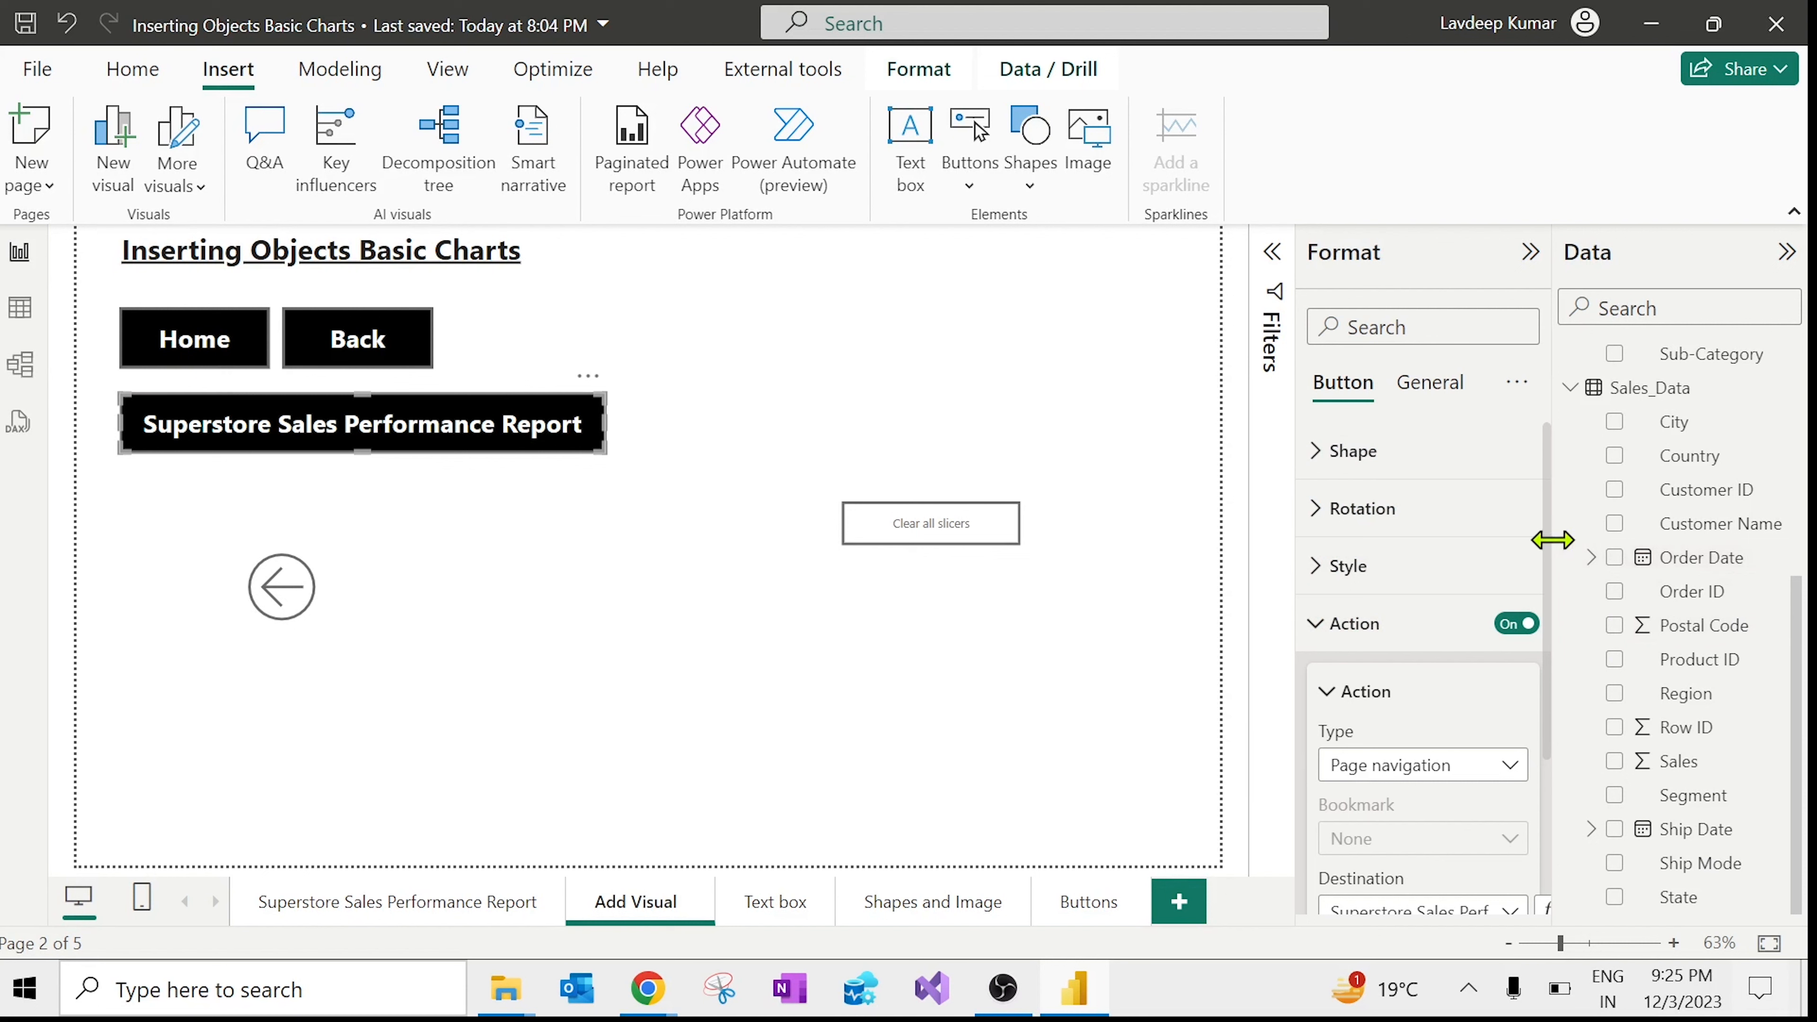
scroll(1528, 712, "down", 3)
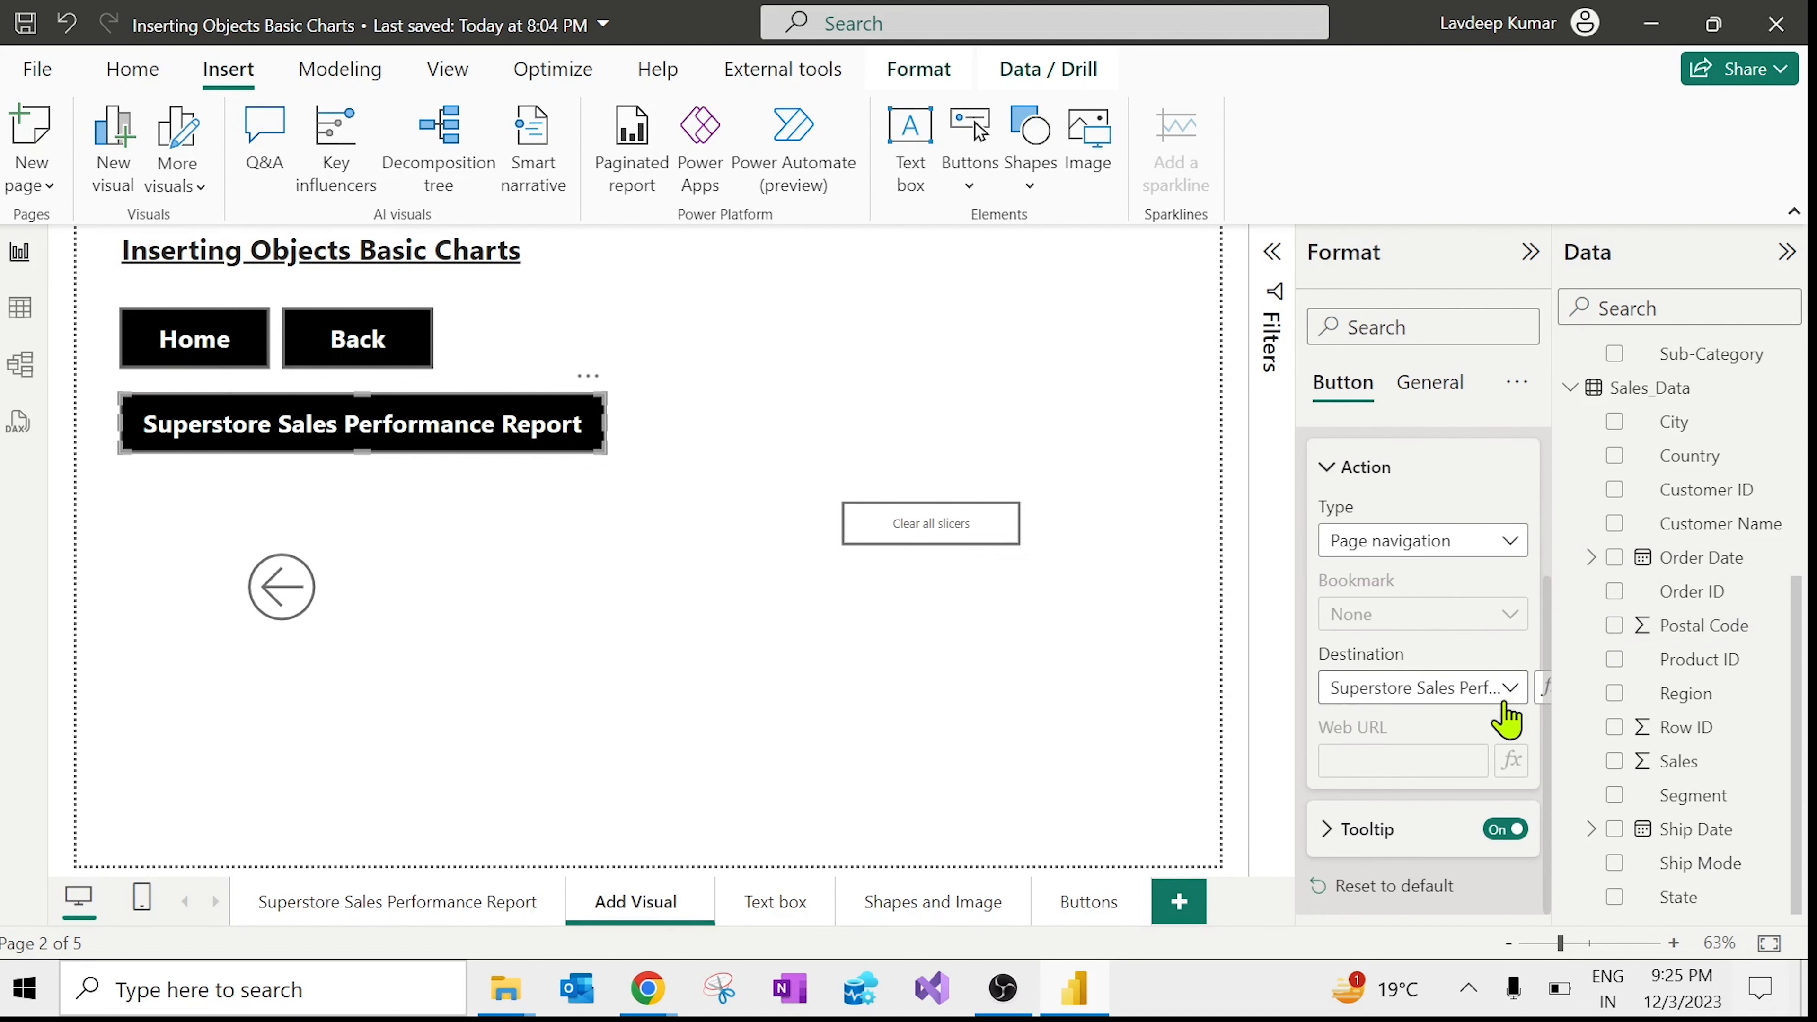
left_click(1490, 695)
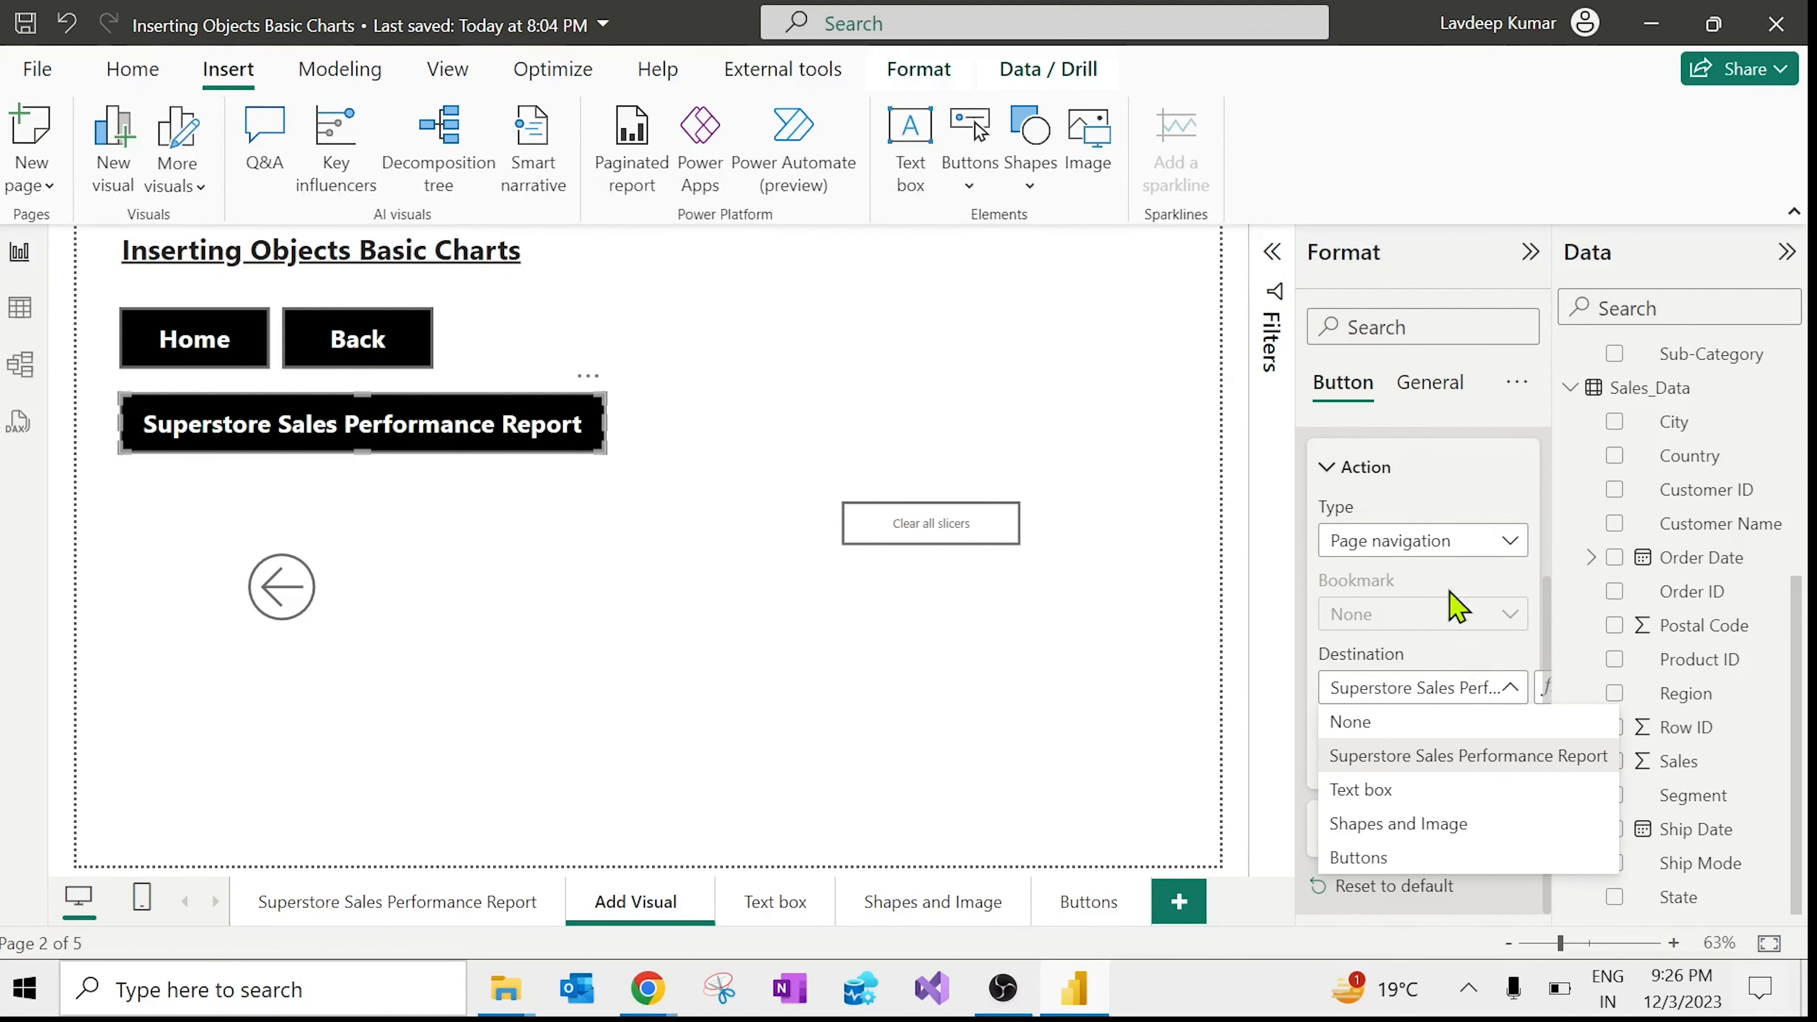
left_click(1428, 547)
left_click(1421, 550)
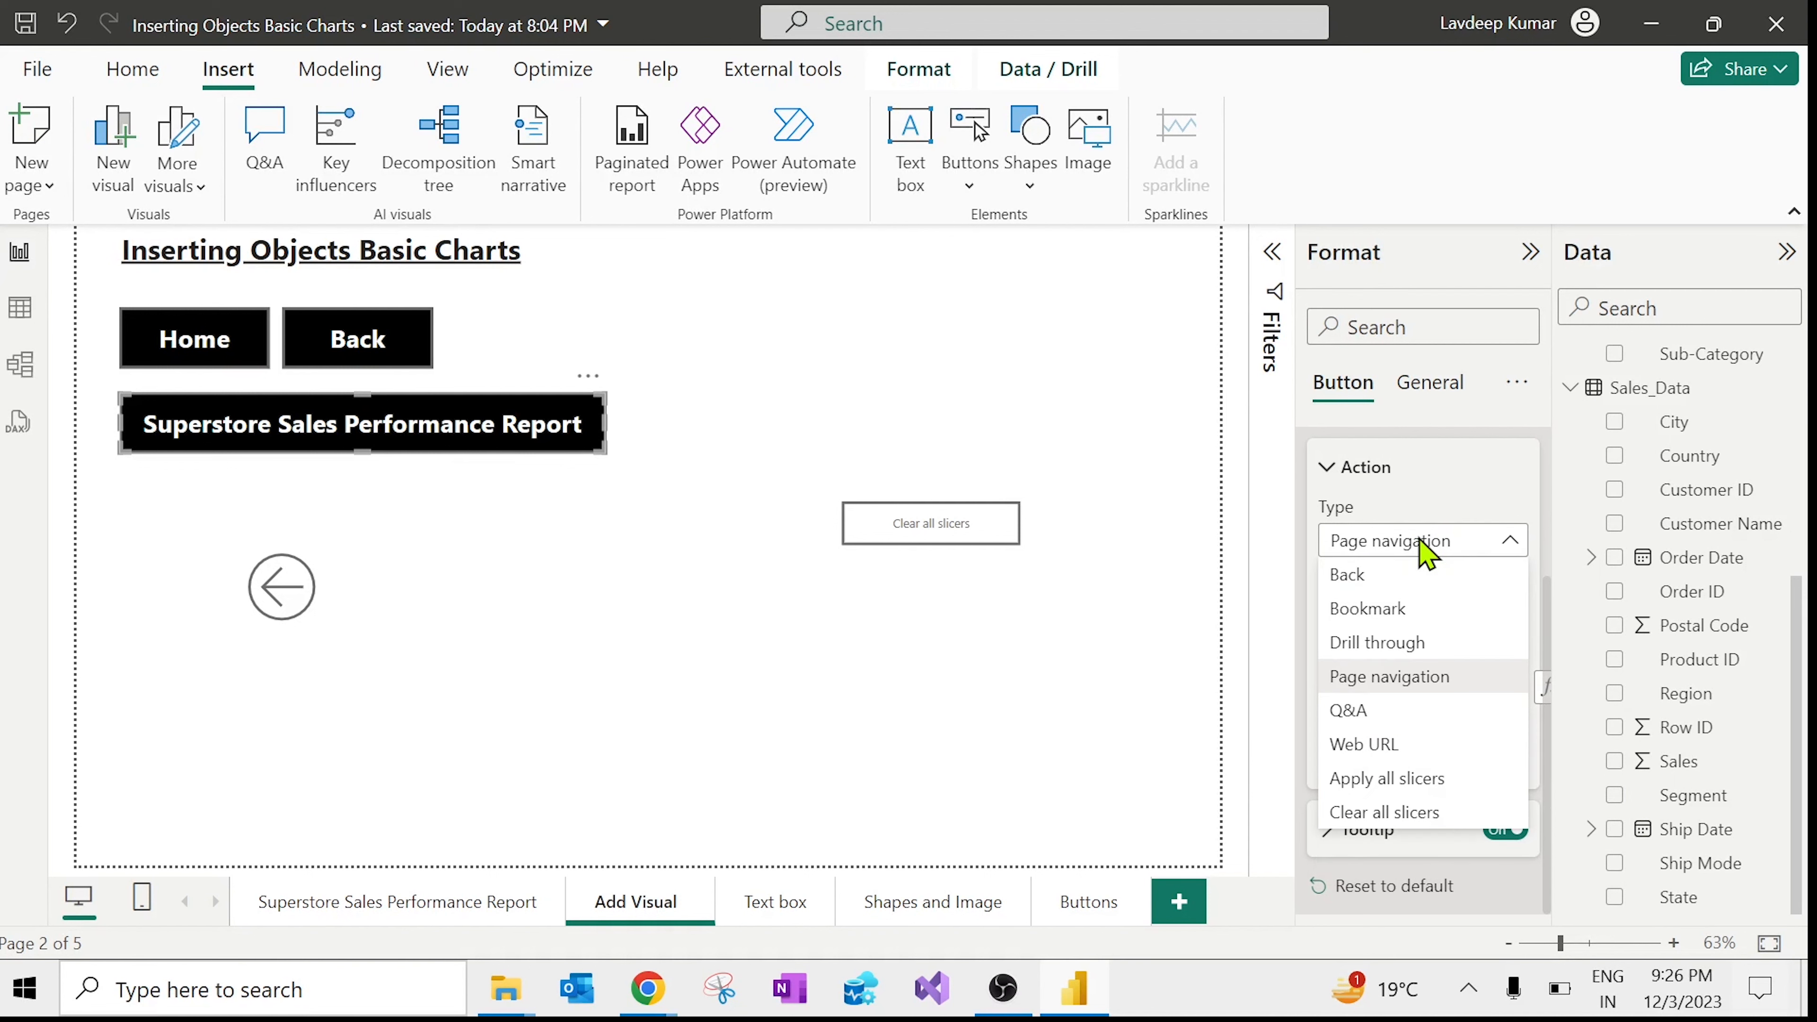
left_click(1396, 747)
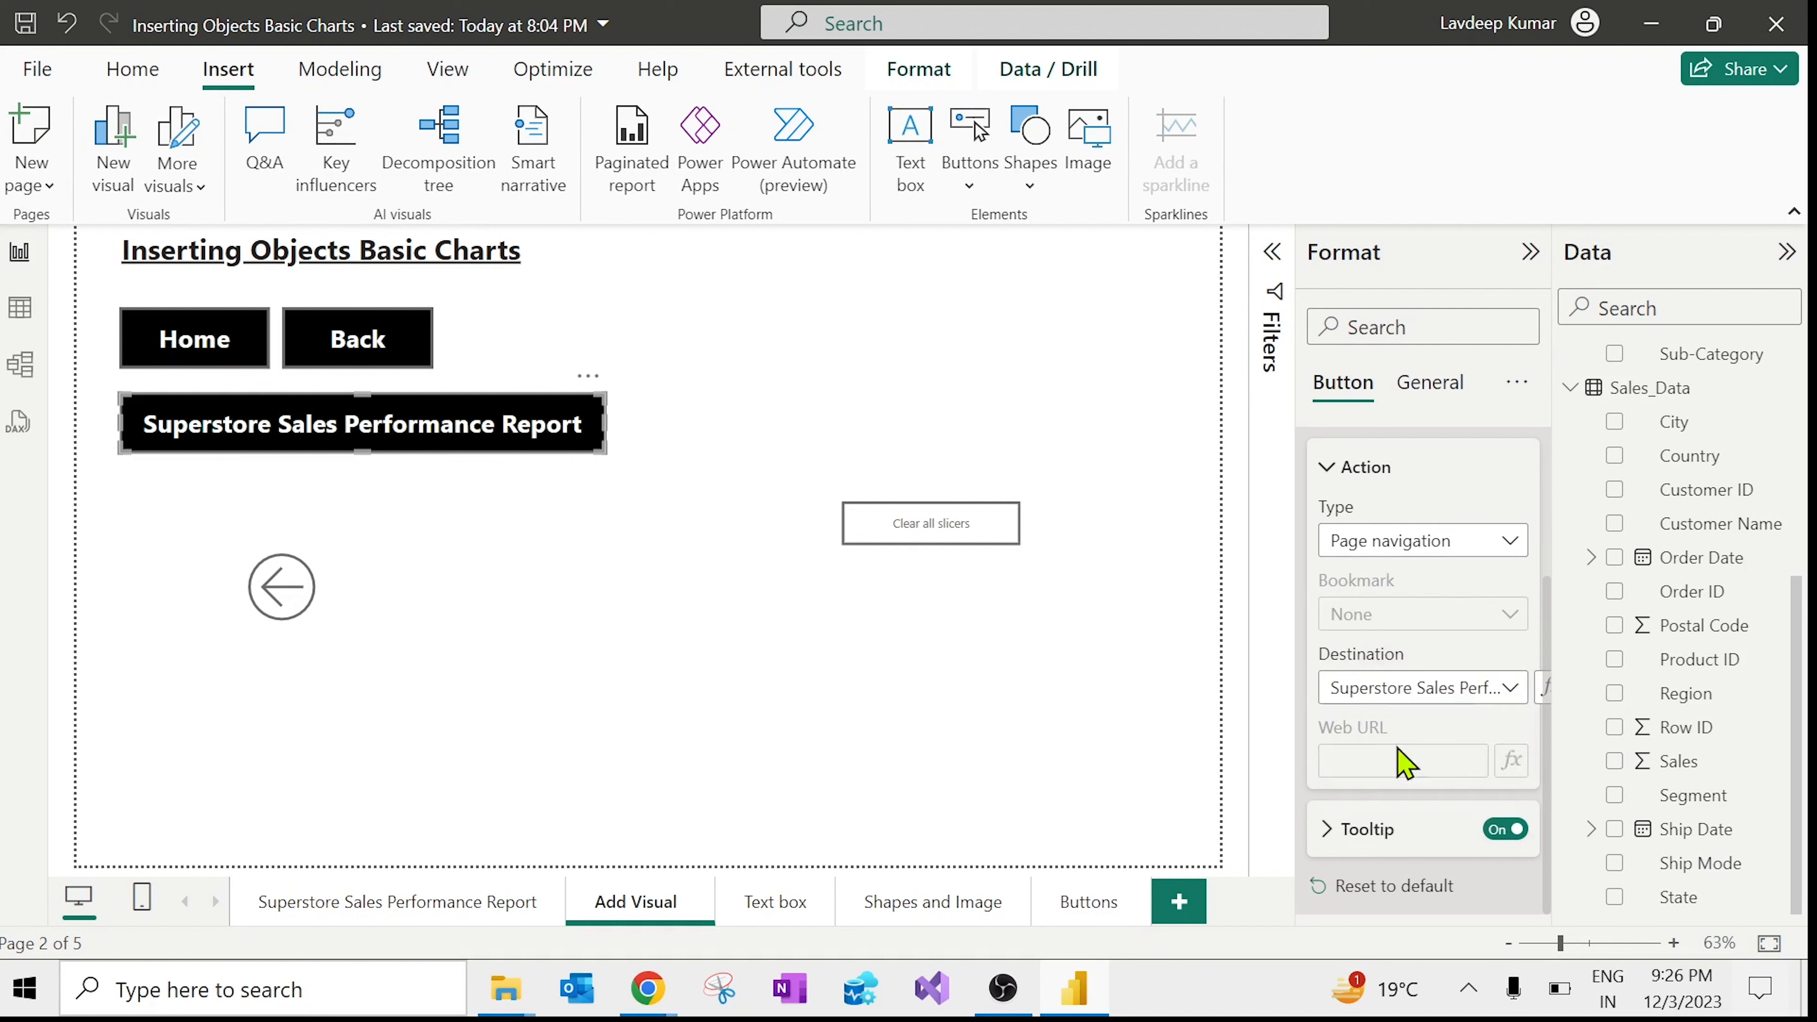
left_click(1409, 753)
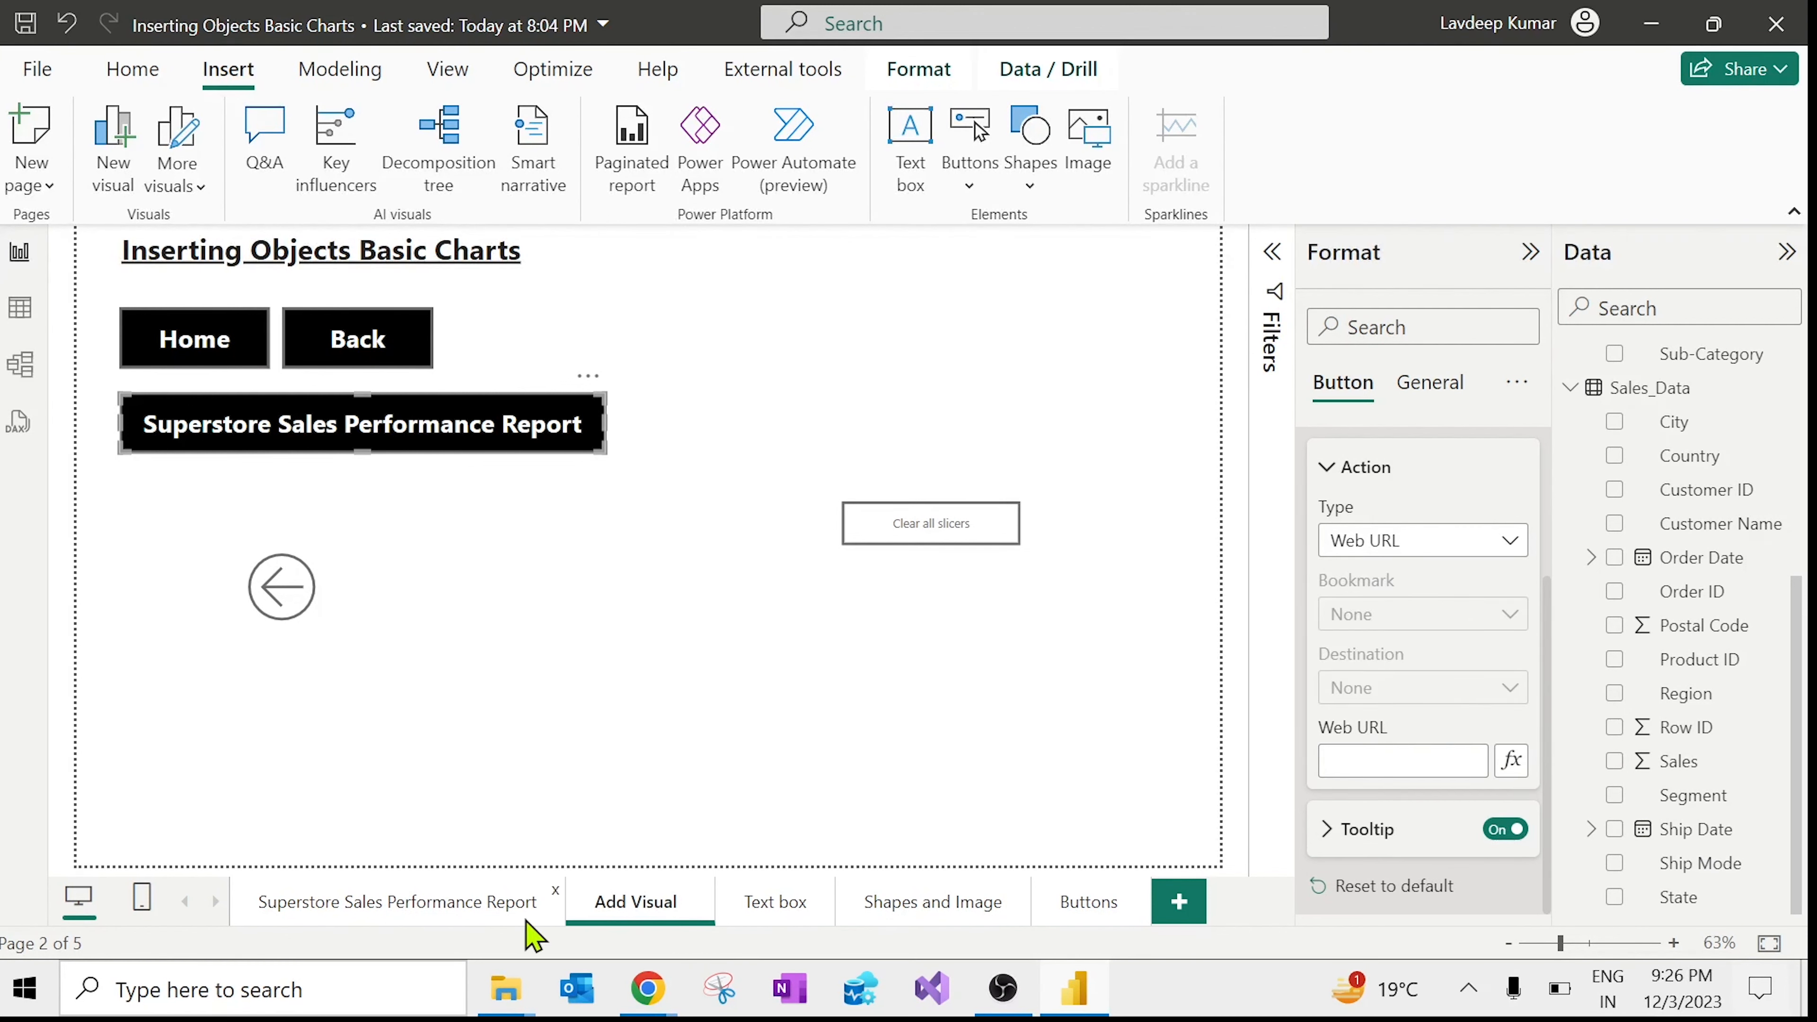
Step: Switch to Chrome, open YouTube in a new tab, and copy its web address
mouse_move(639, 991)
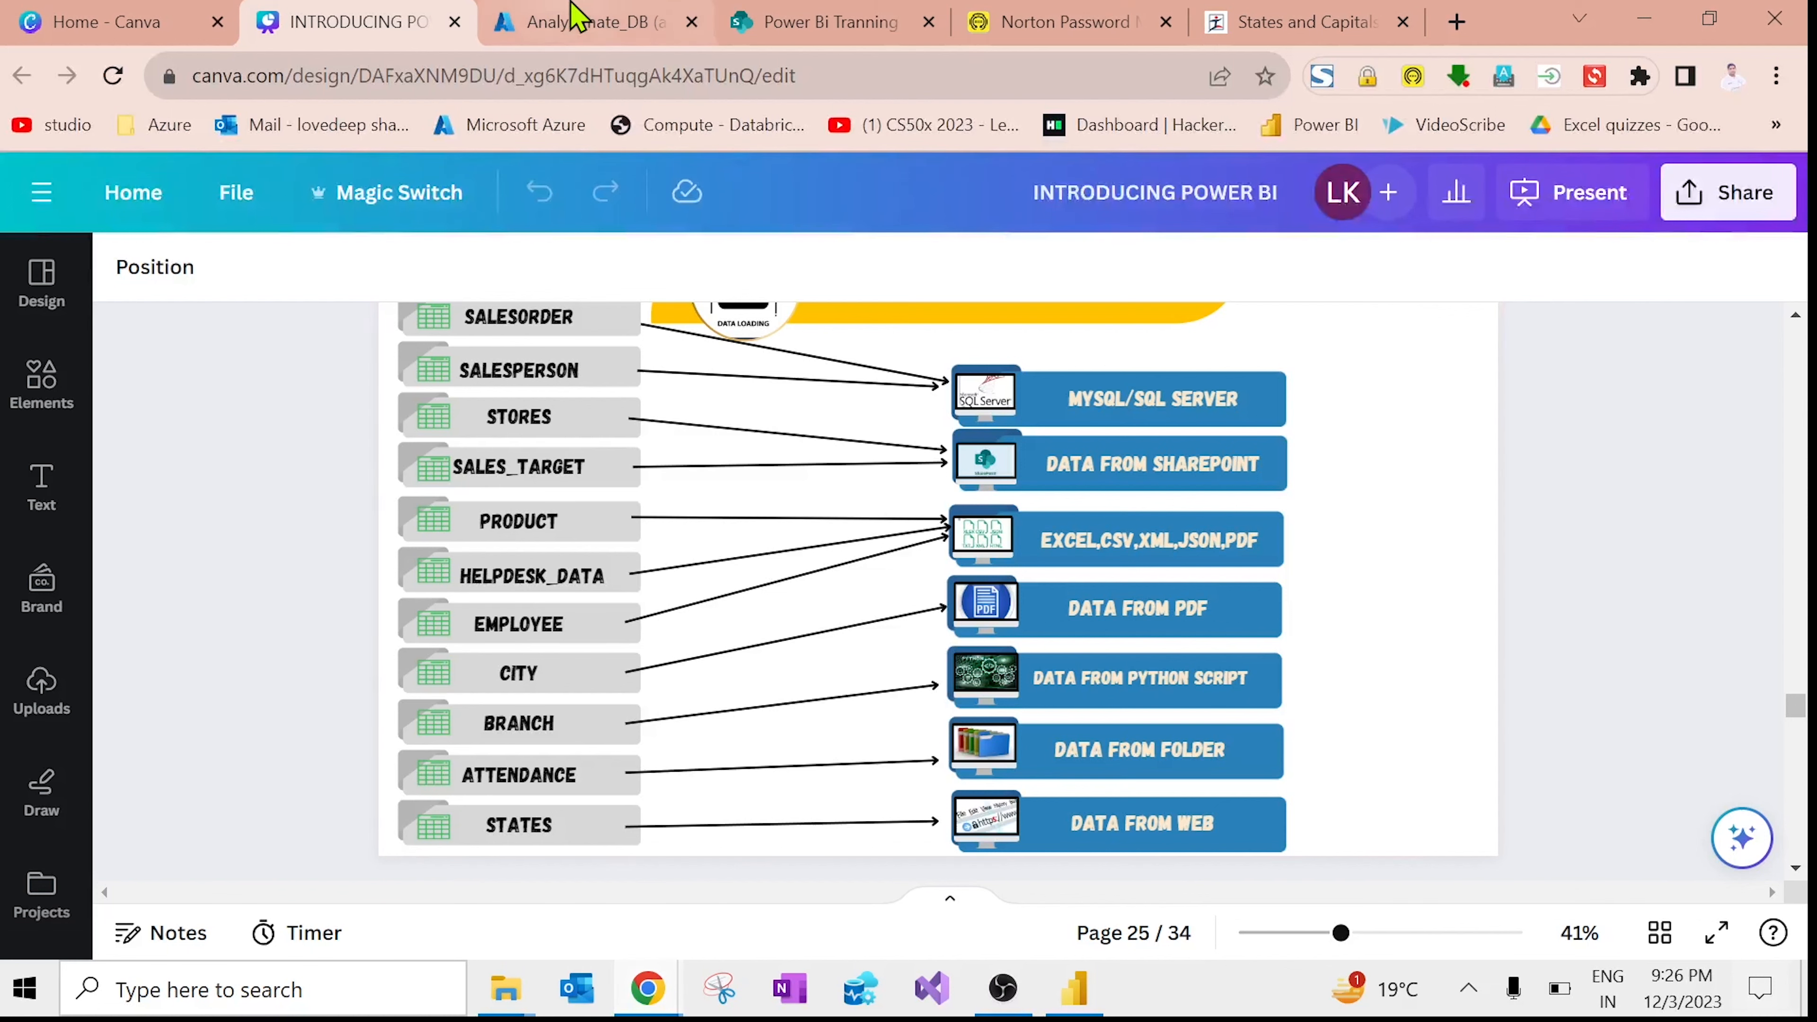
left_click(1452, 21)
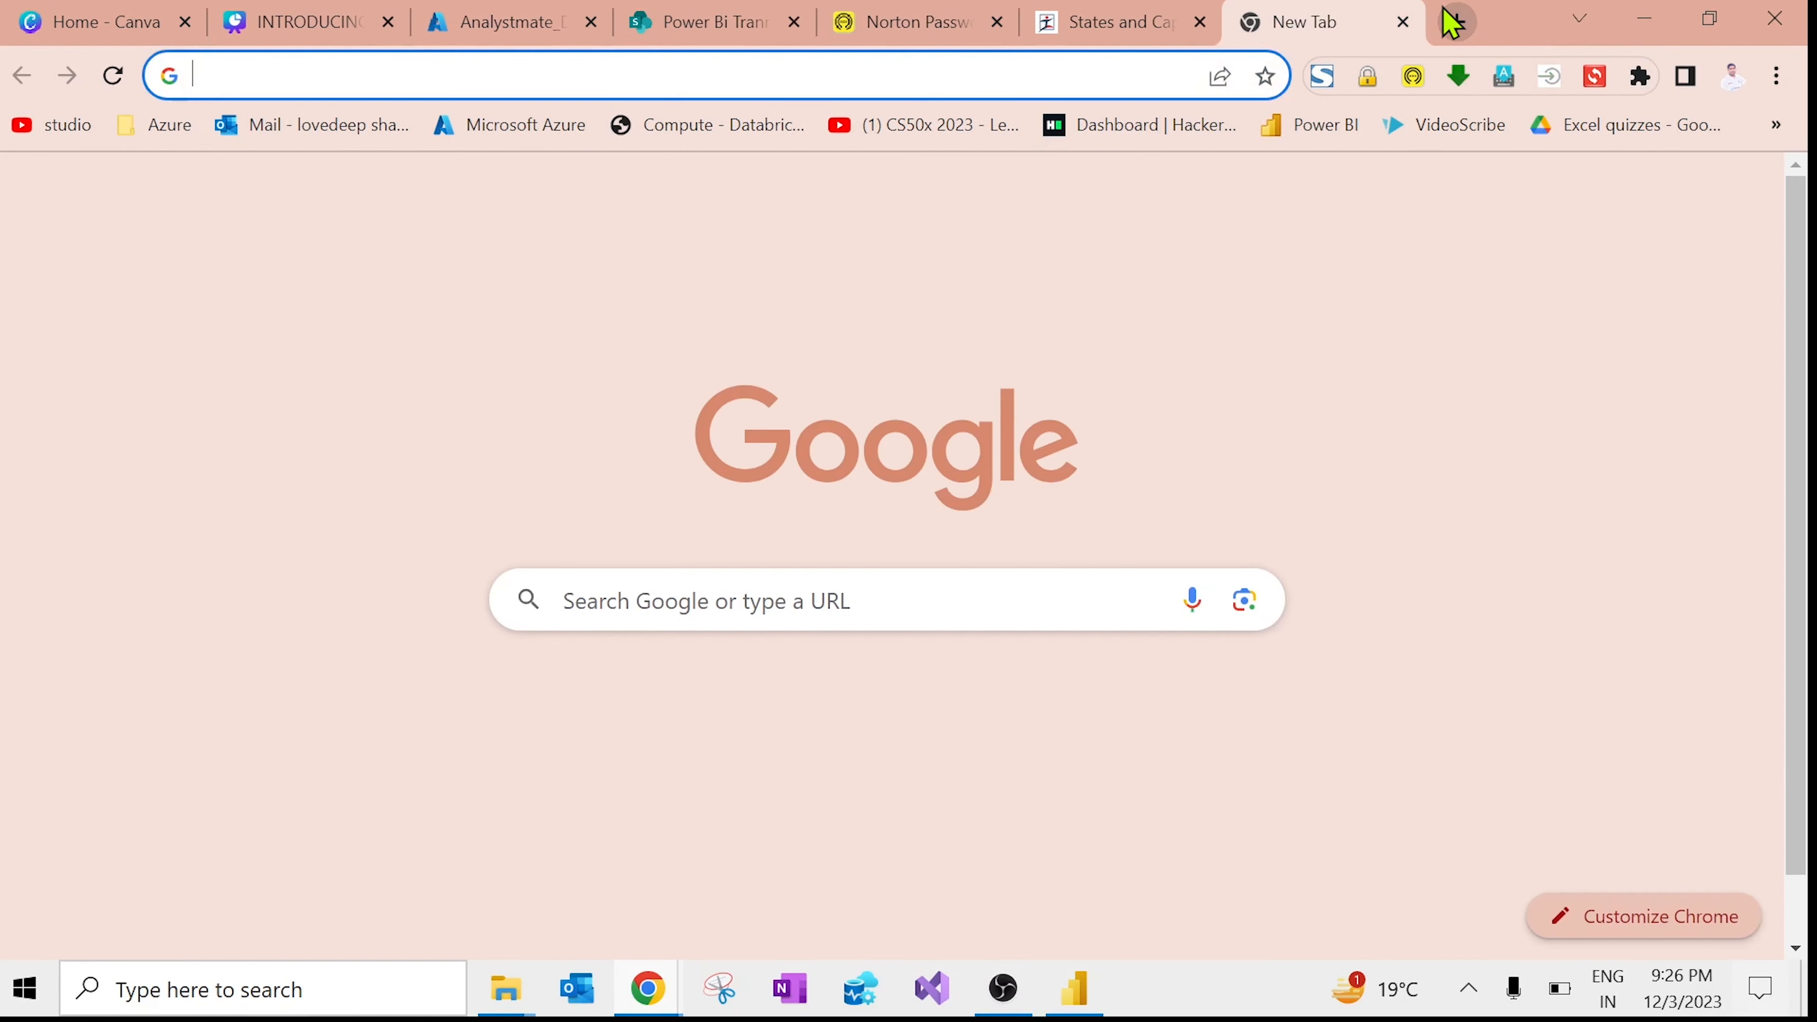
type("y")
key("Return")
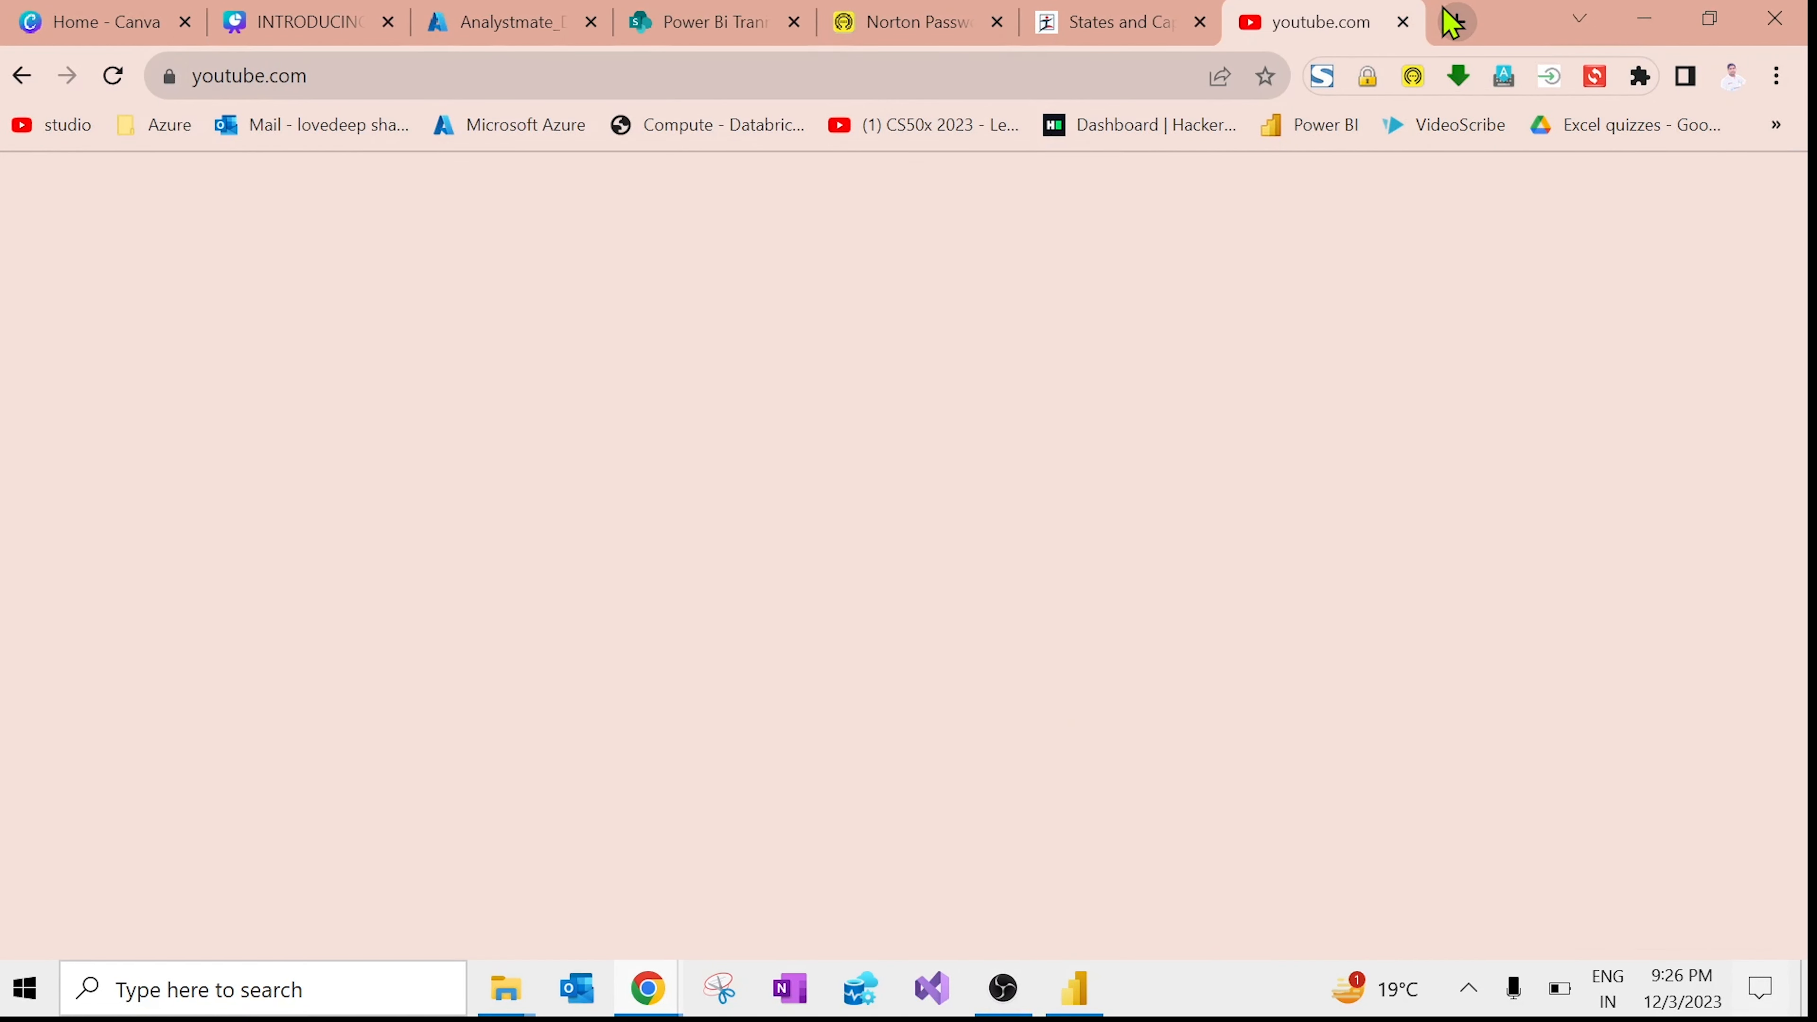
left_click(774, 70)
key("ctrl+c")
Step: Return to Power BI Desktop and paste the YouTube address as the Superstore Sales Performance Report button's web URL
key("alt+Tab")
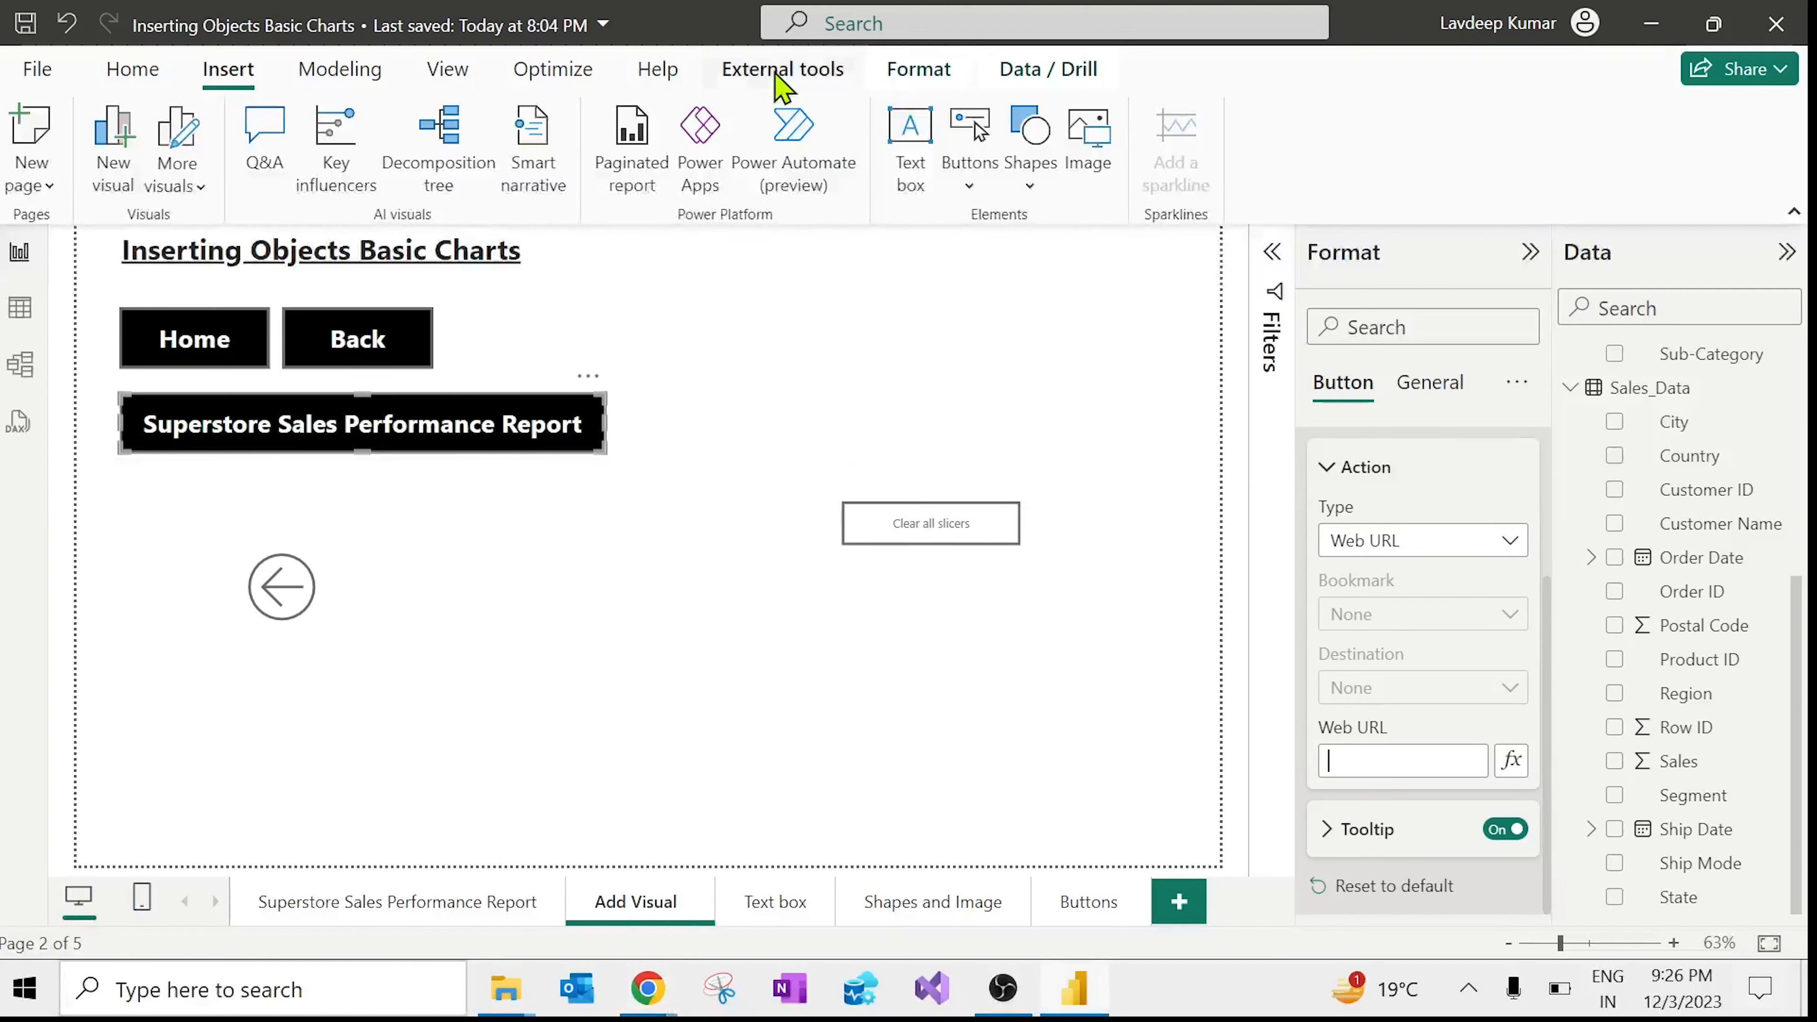
left_click(1352, 760)
key("ctrl+v")
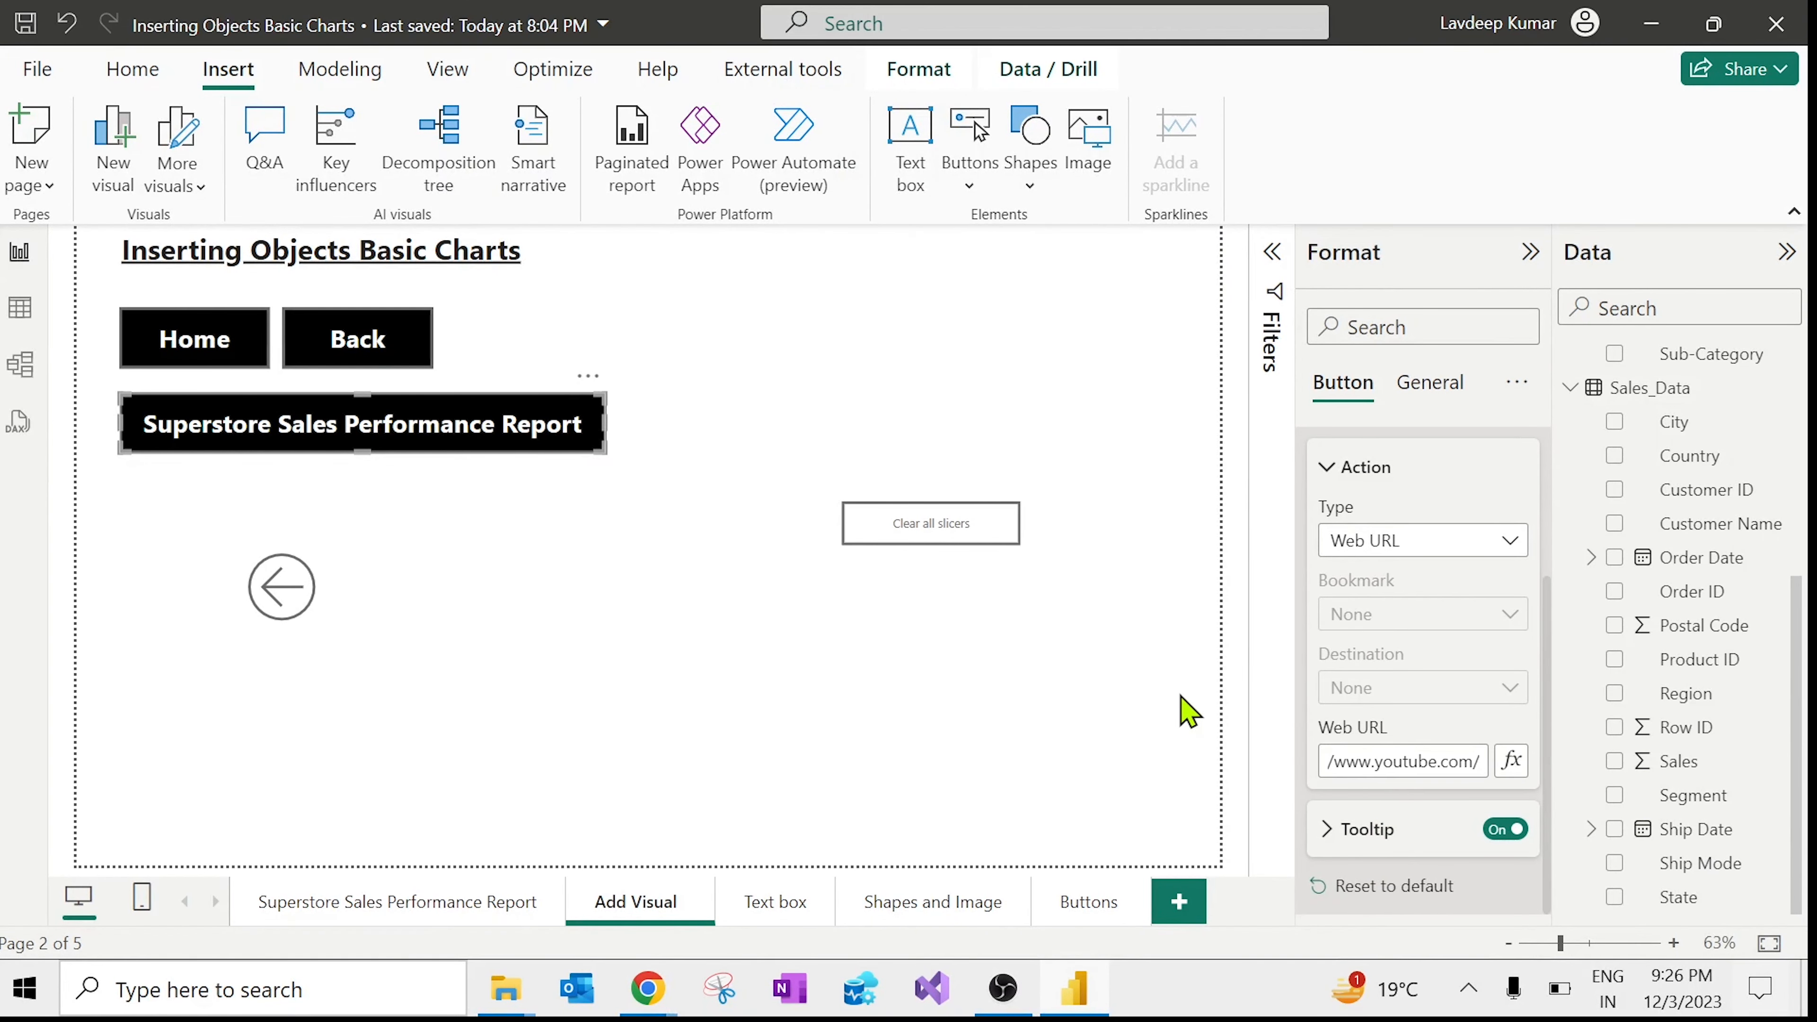
left_click(1188, 711)
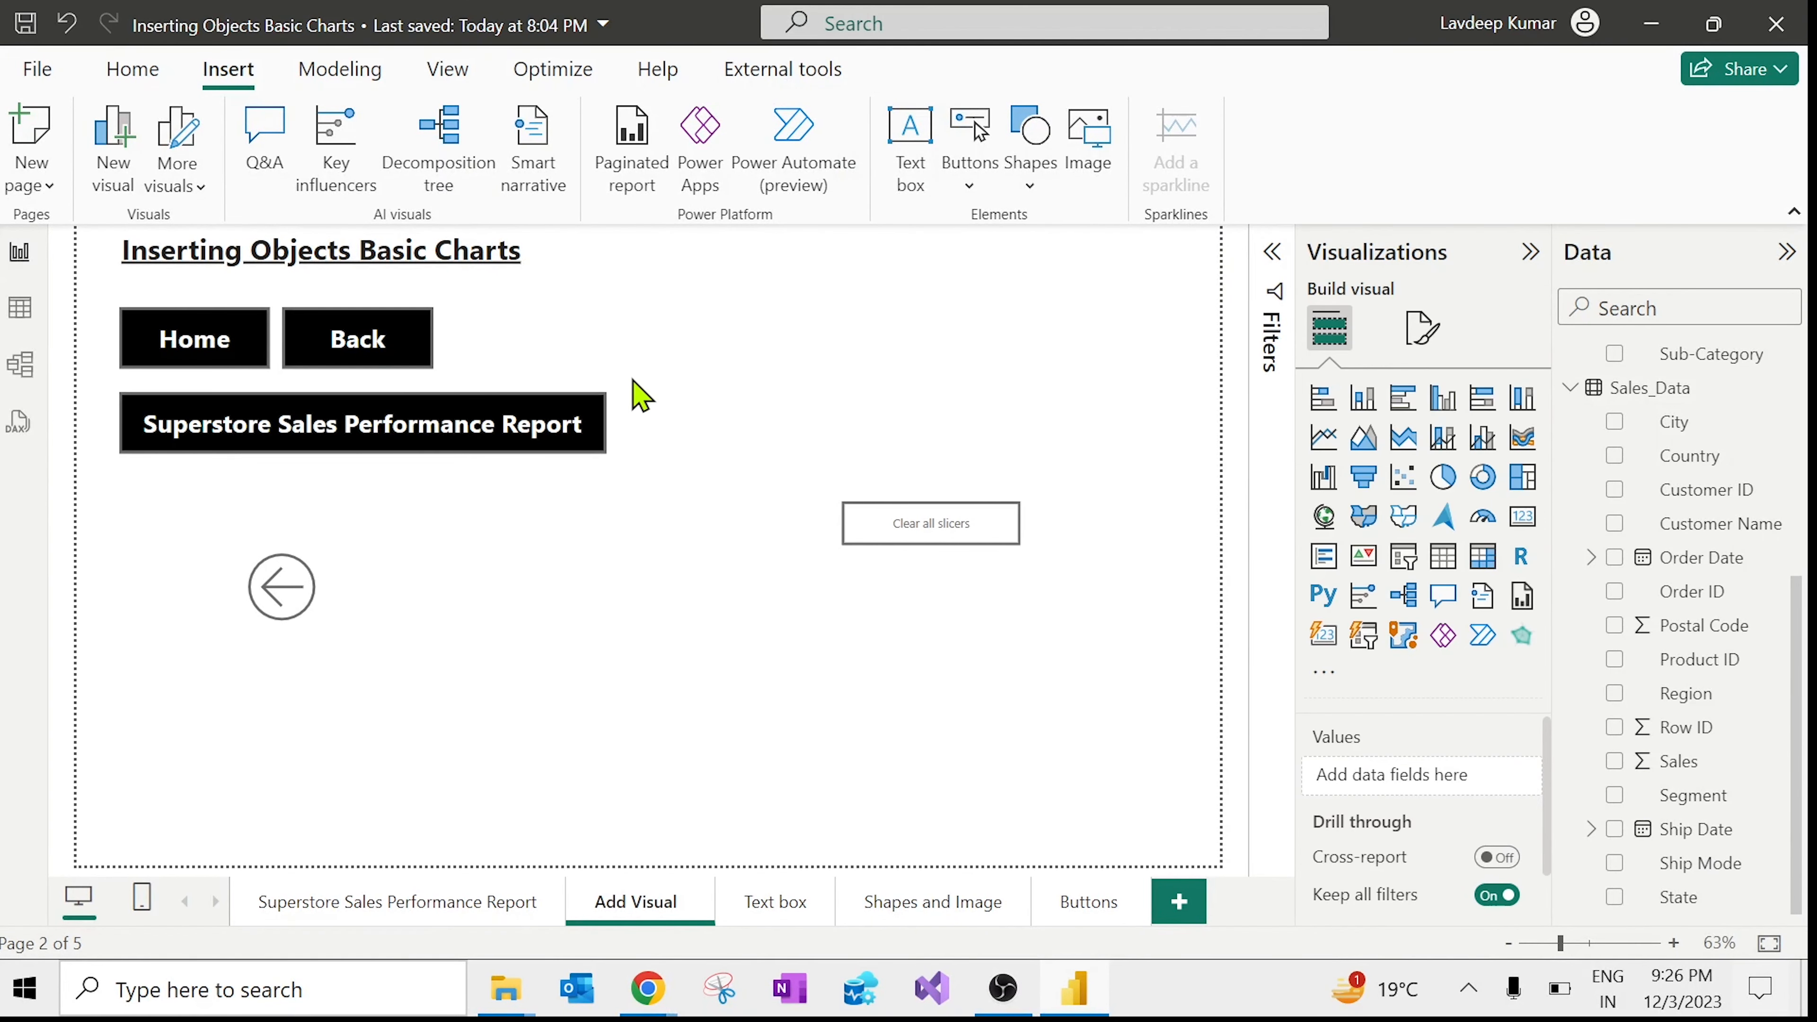
Step: Test the Superstore Sales Performance Report button by following its web link, and return to the Add Visual page
left_click(509, 430, "ctrl")
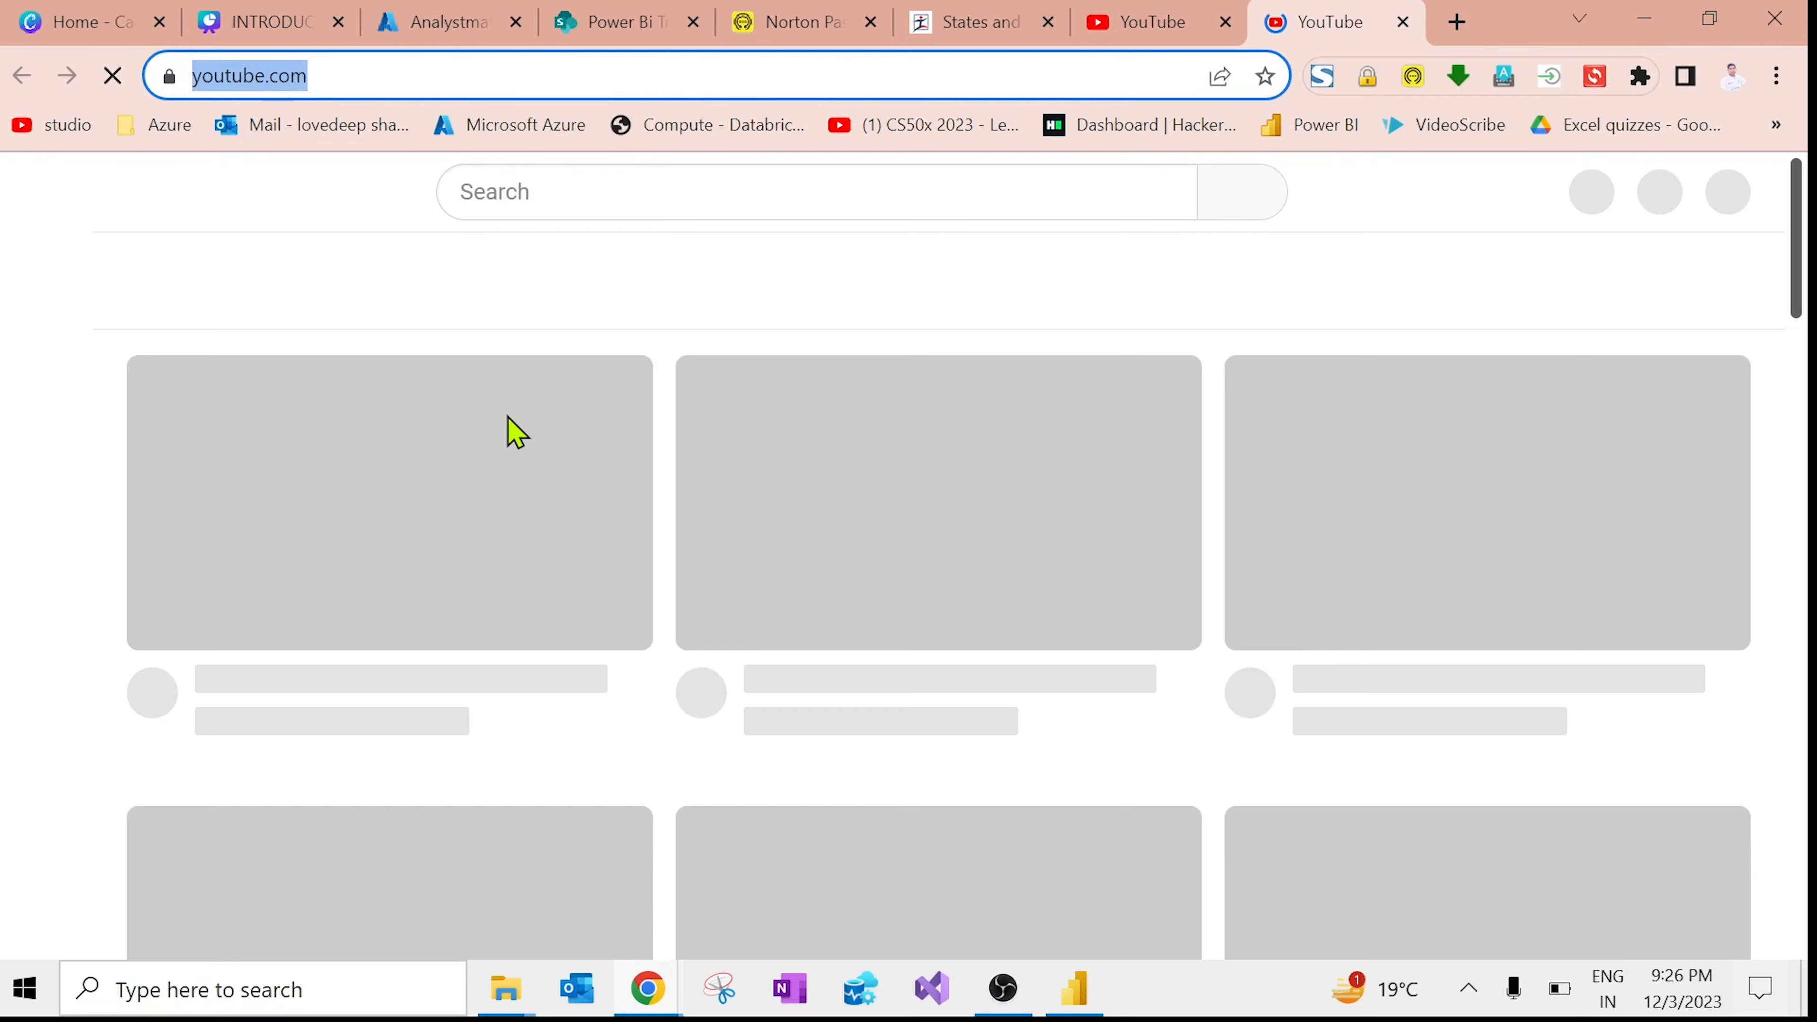
key("alt+Tab")
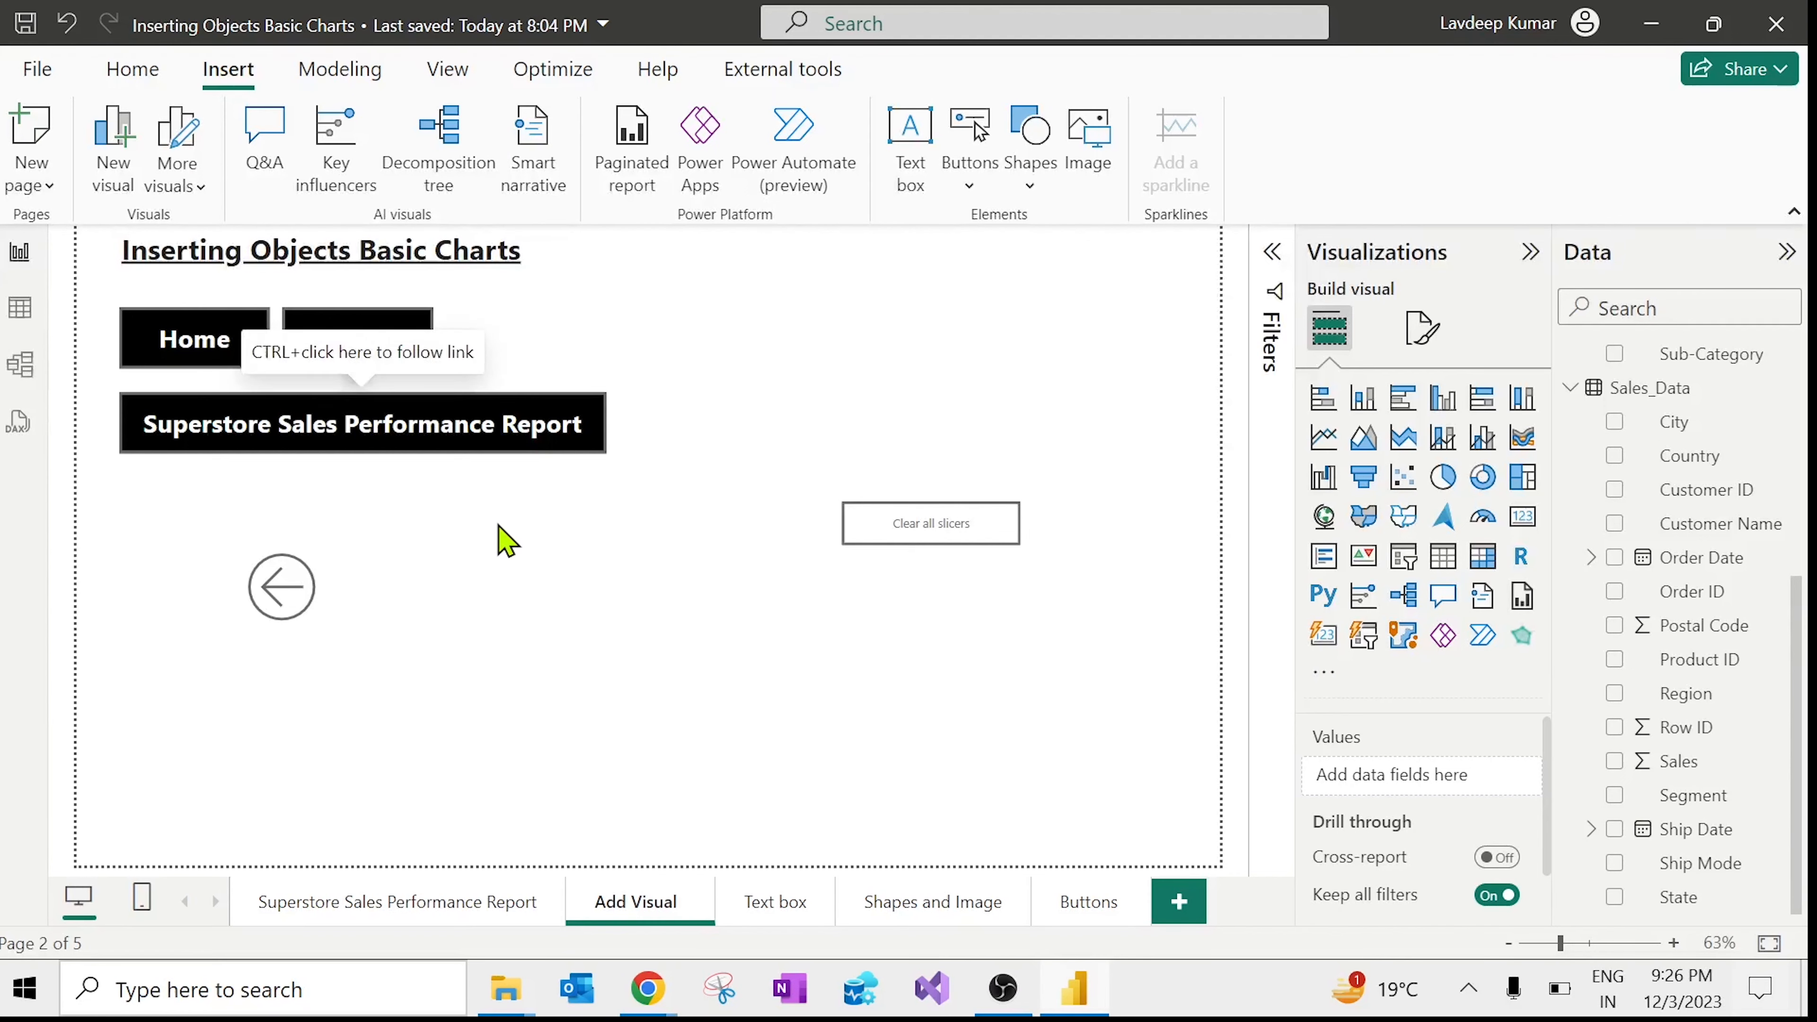
left_click(479, 444)
left_click(718, 357)
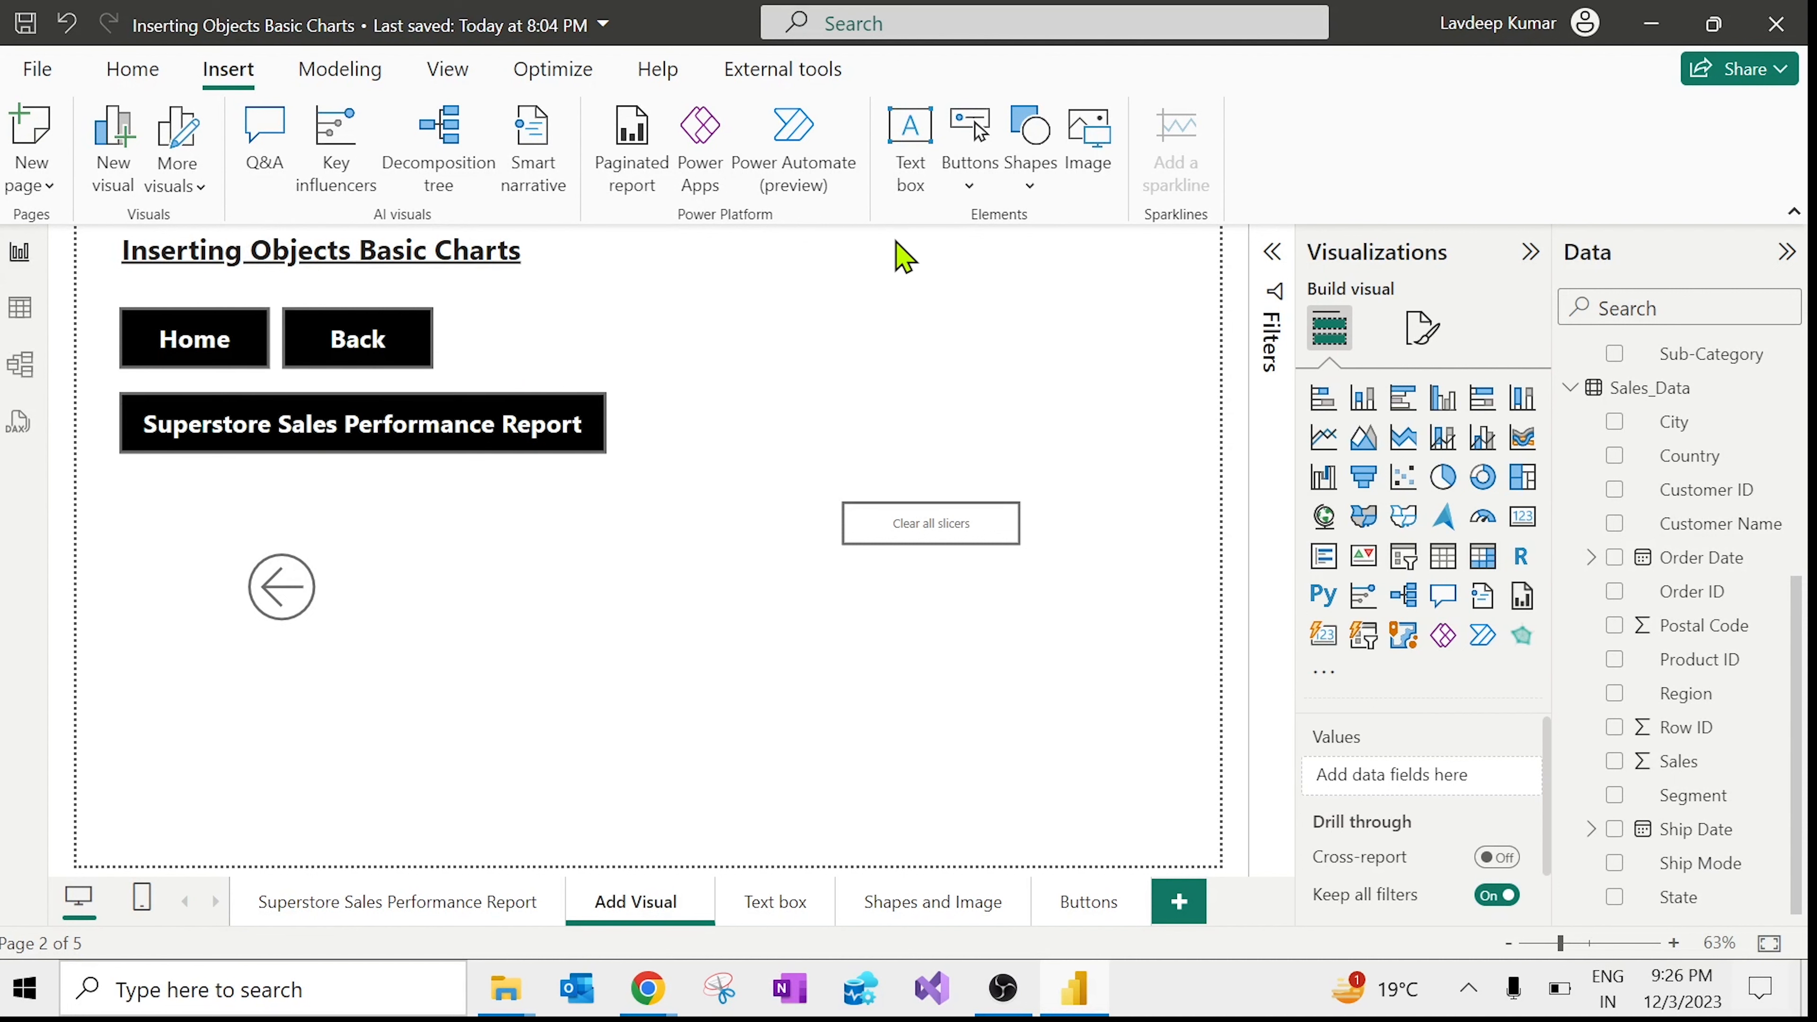
Step: Insert a predefined Bookmark button and leave it in the upper-left corner of the page
left_click(969, 188)
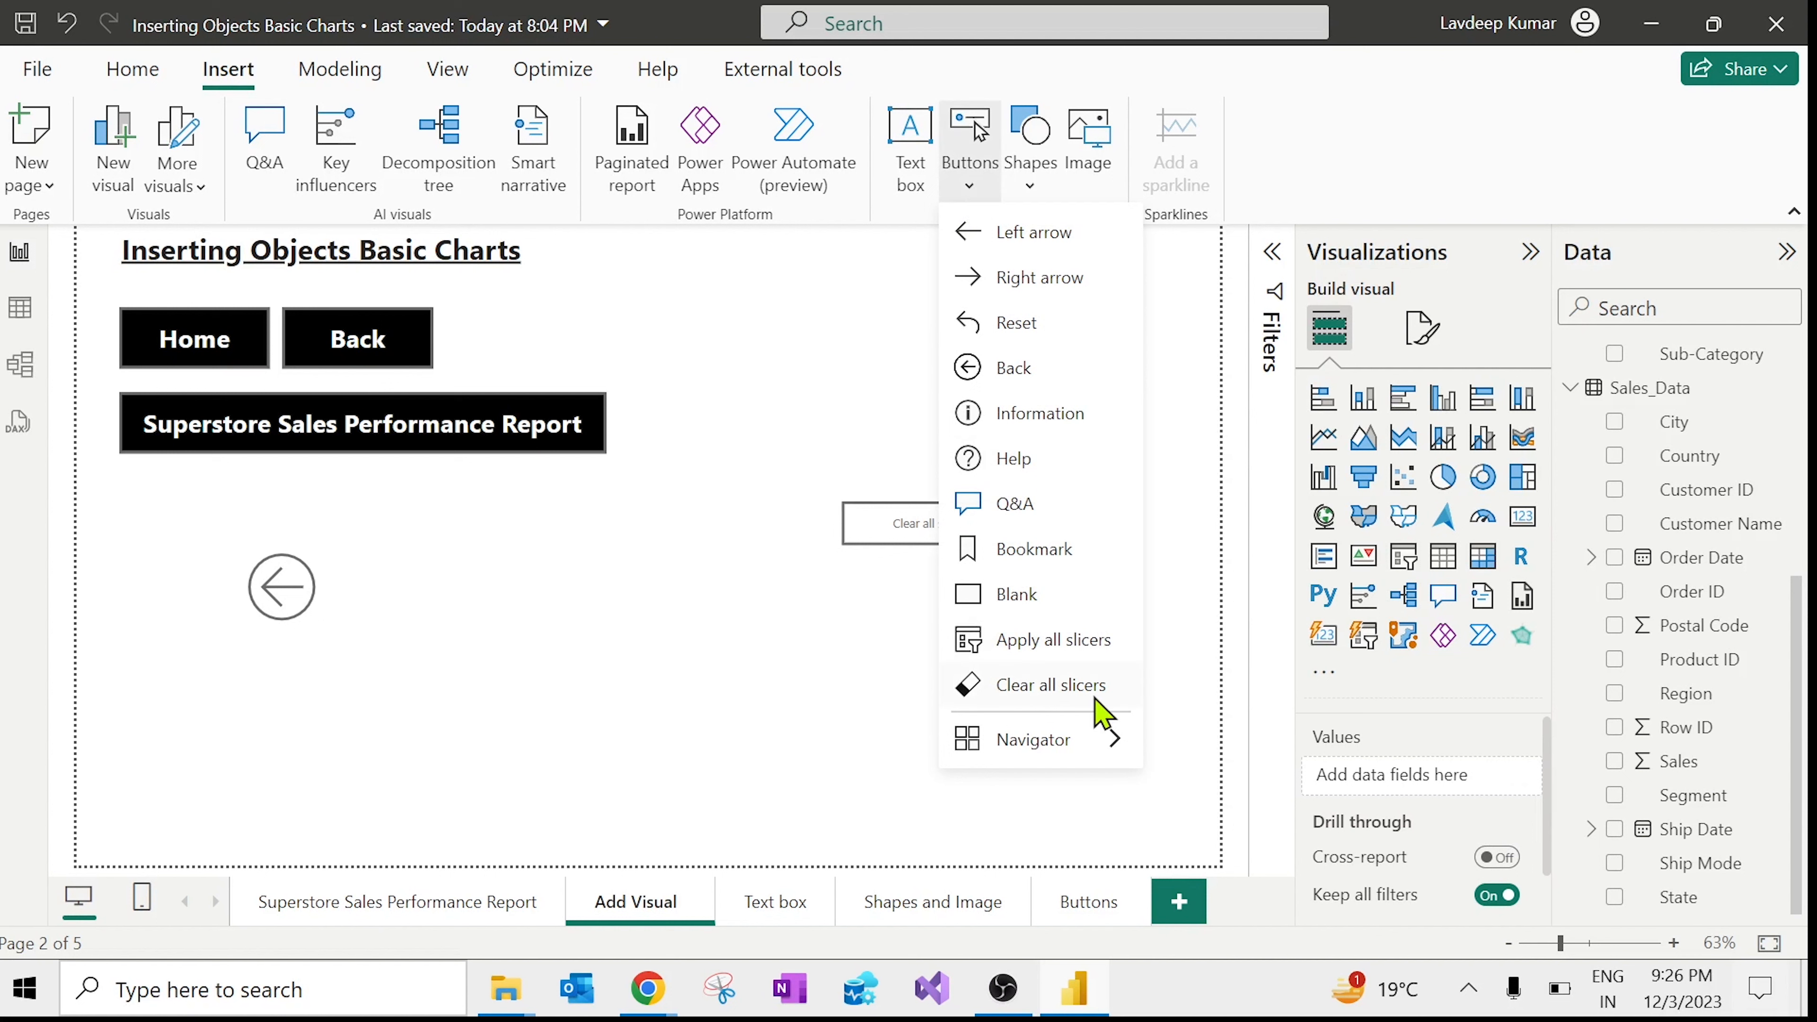
mouse_move(1085, 758)
left_click(748, 389)
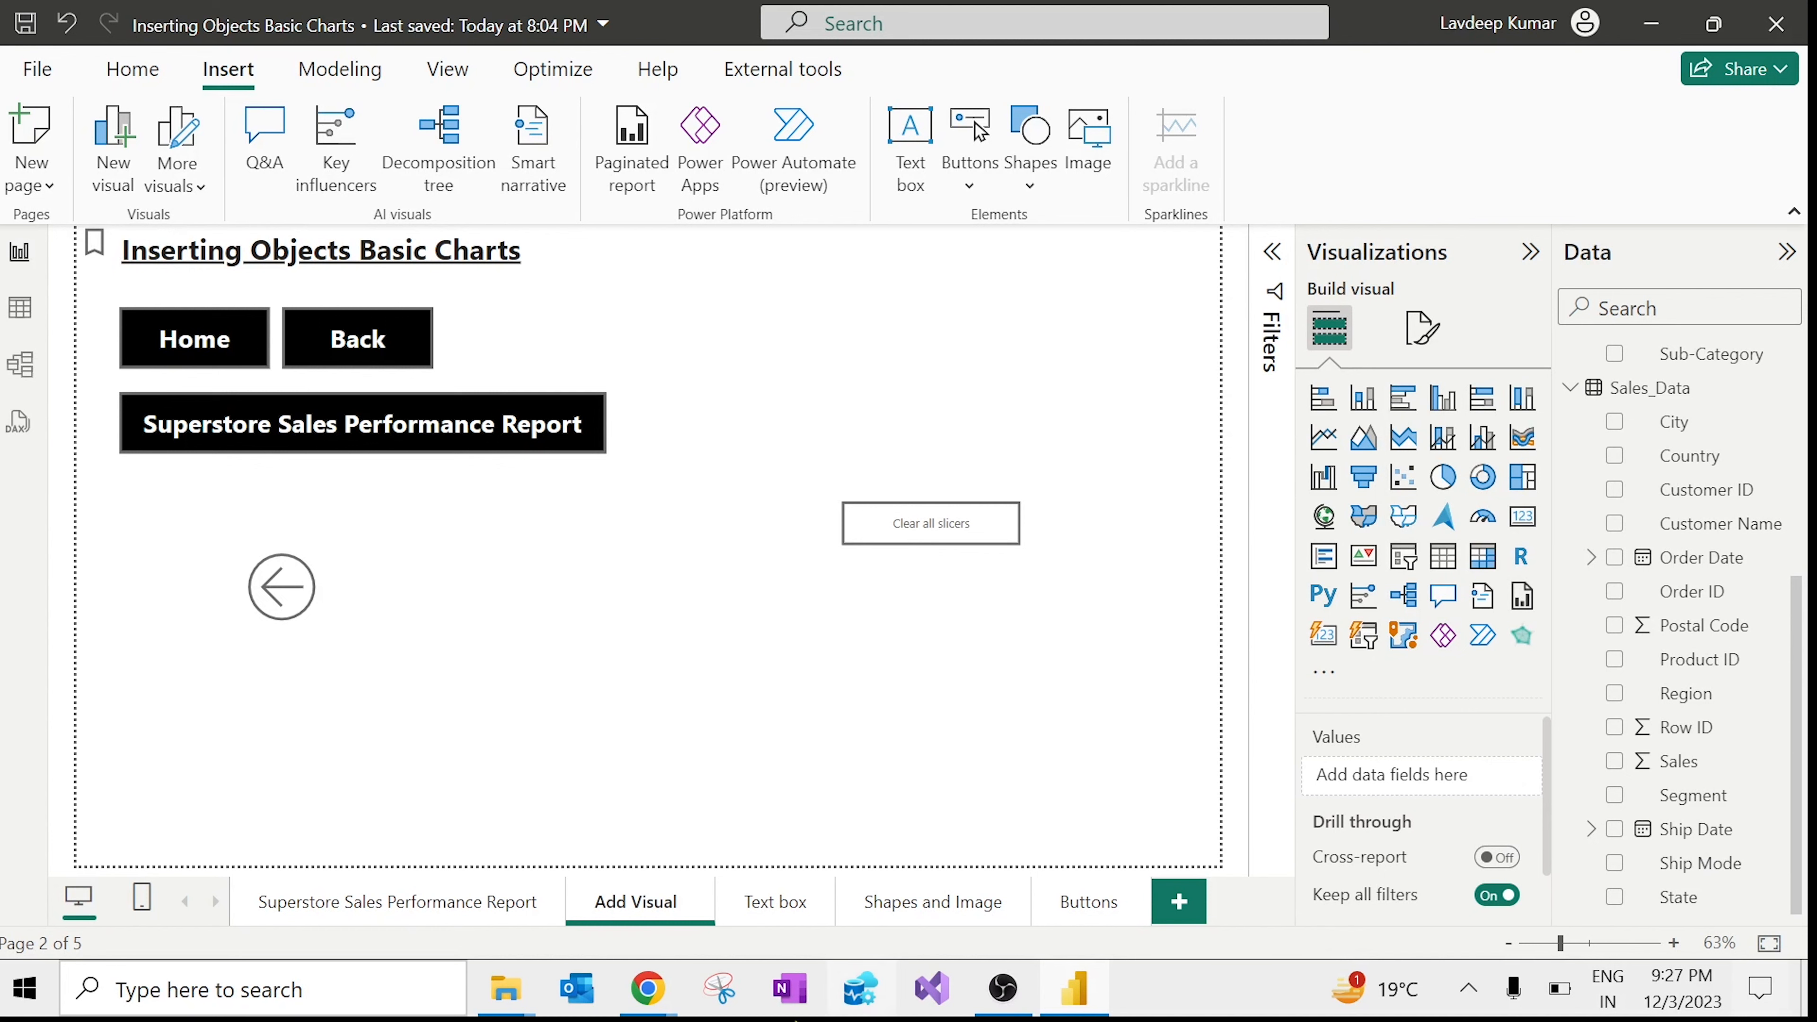
Step: Switch to the Google Meet window, look through the participant list, and return to the report
mouse_move(674, 1006)
left_click(673, 917)
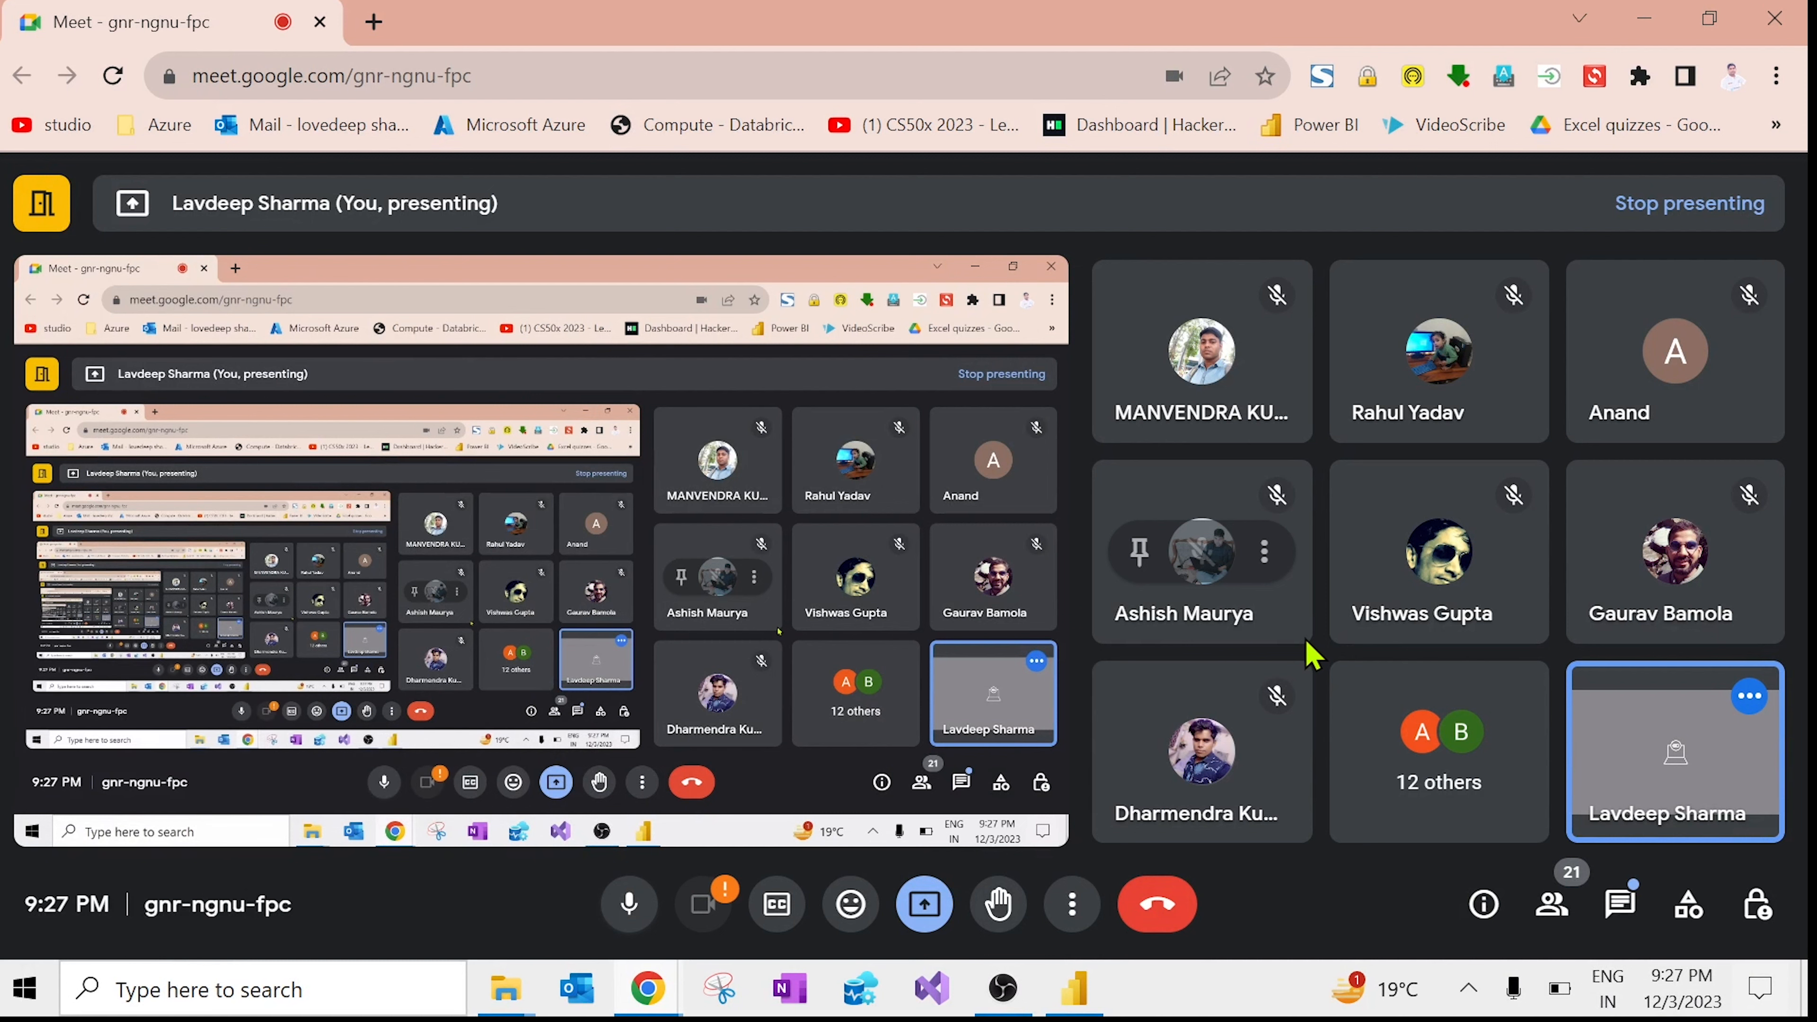
left_click(1551, 908)
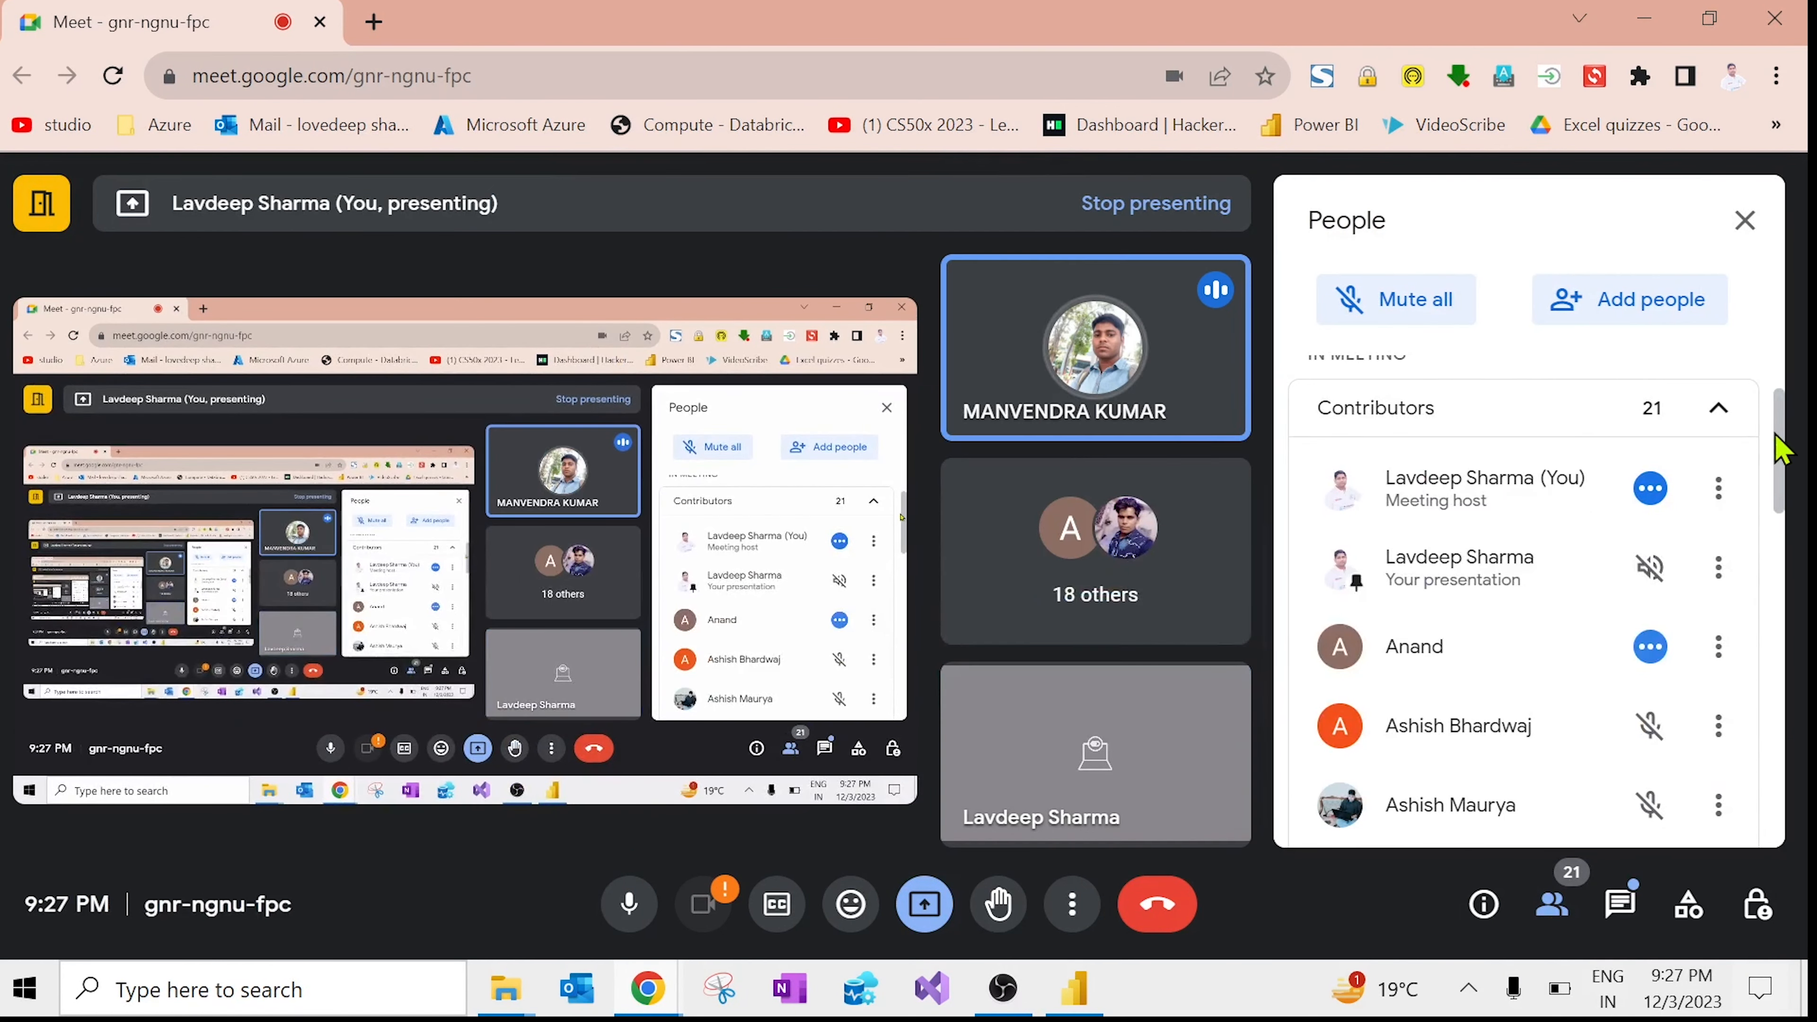
left_click_drag(1784, 450, 1781, 779)
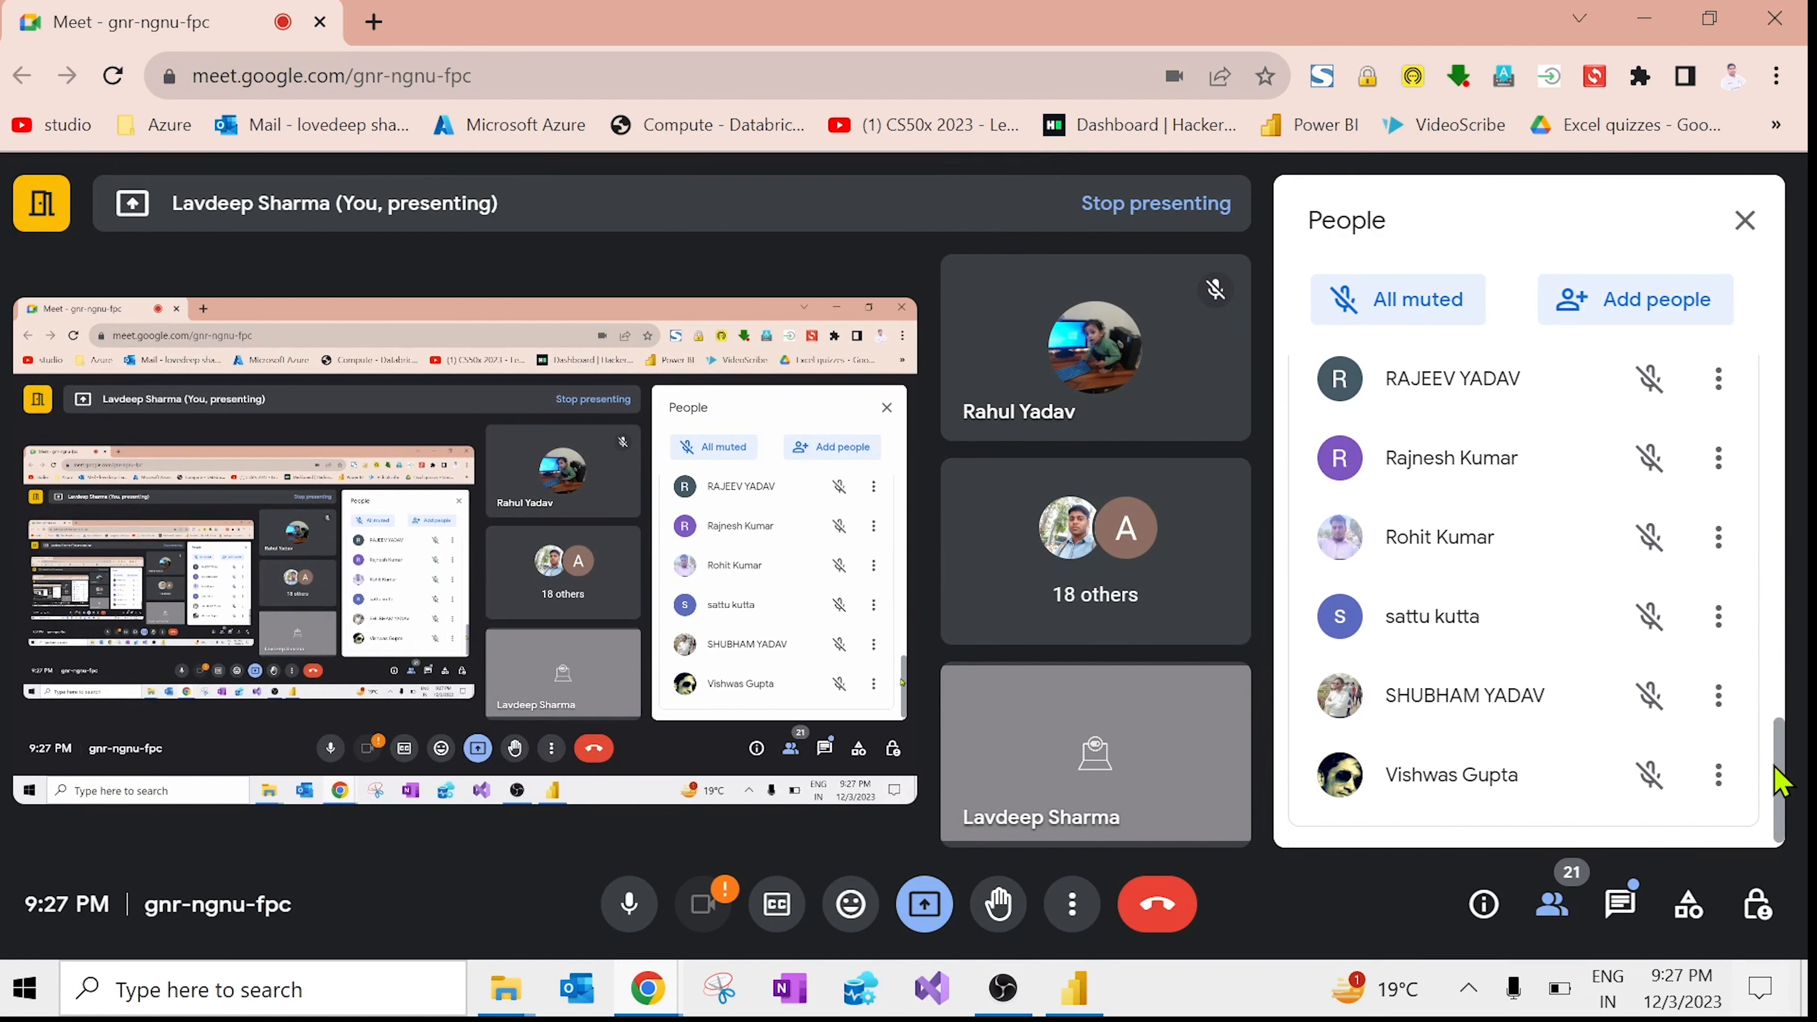
left_click_drag(1778, 781, 1773, 601)
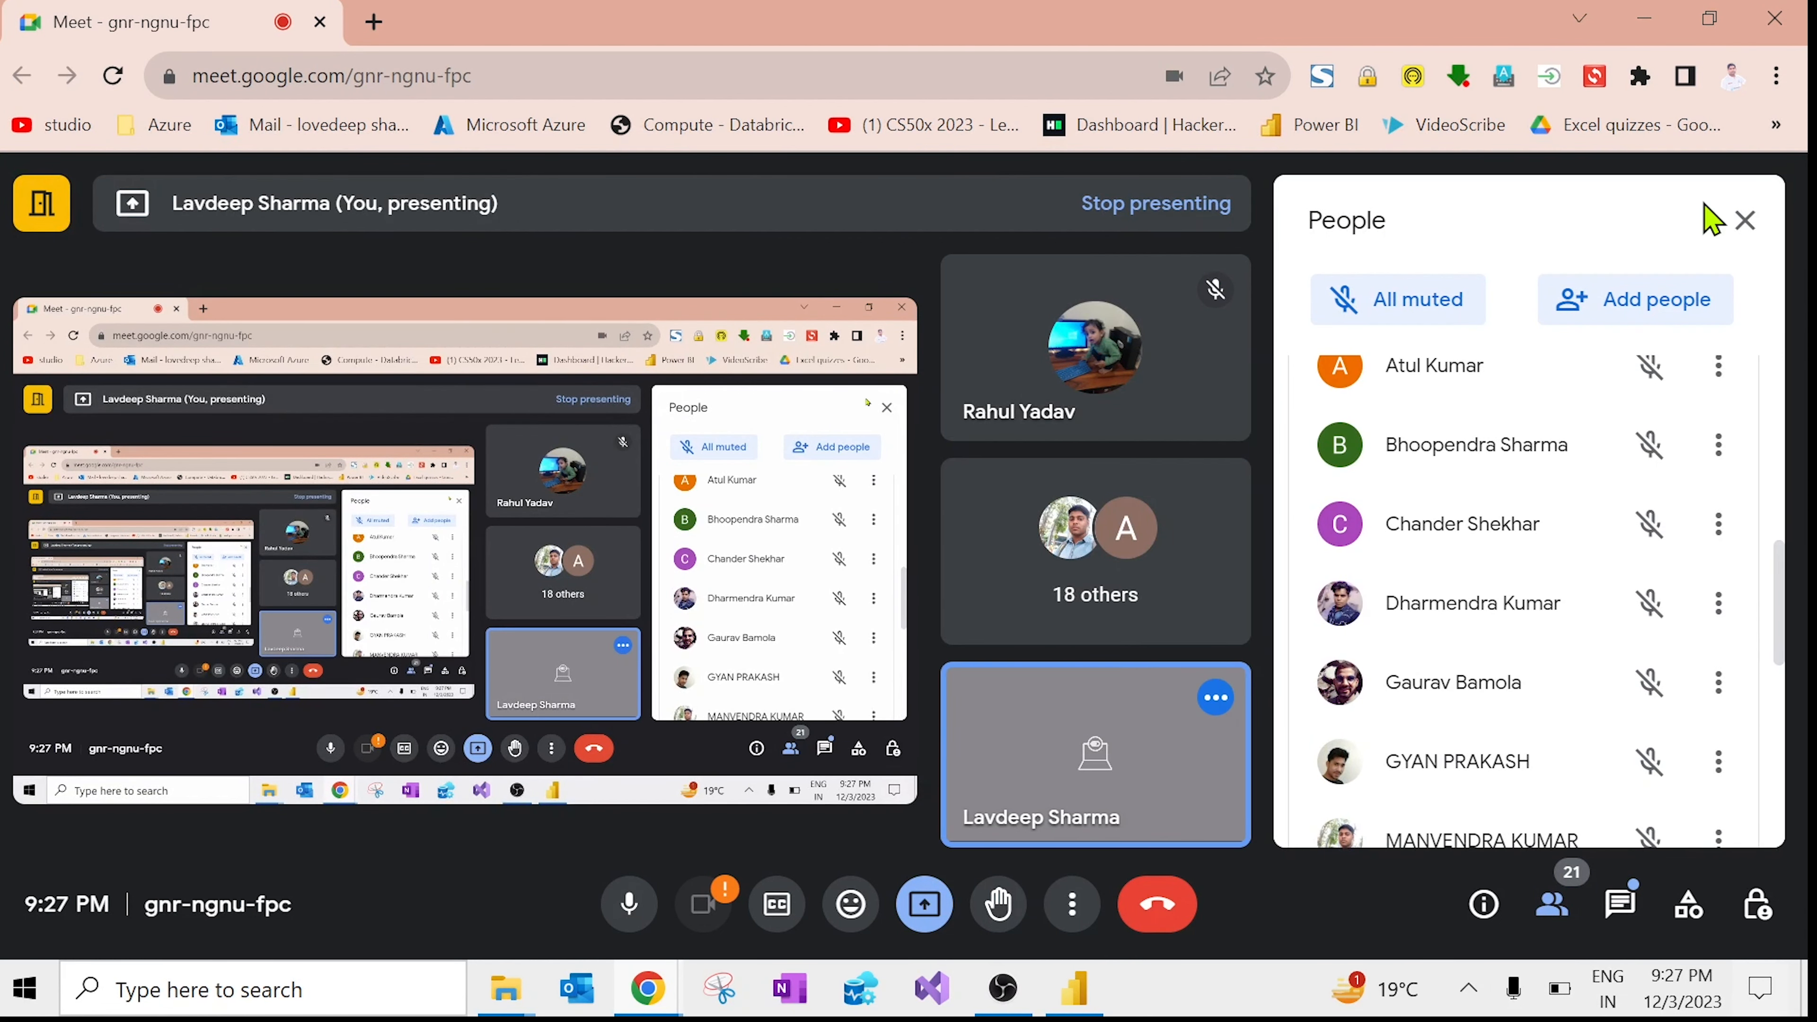
left_click(1664, 23)
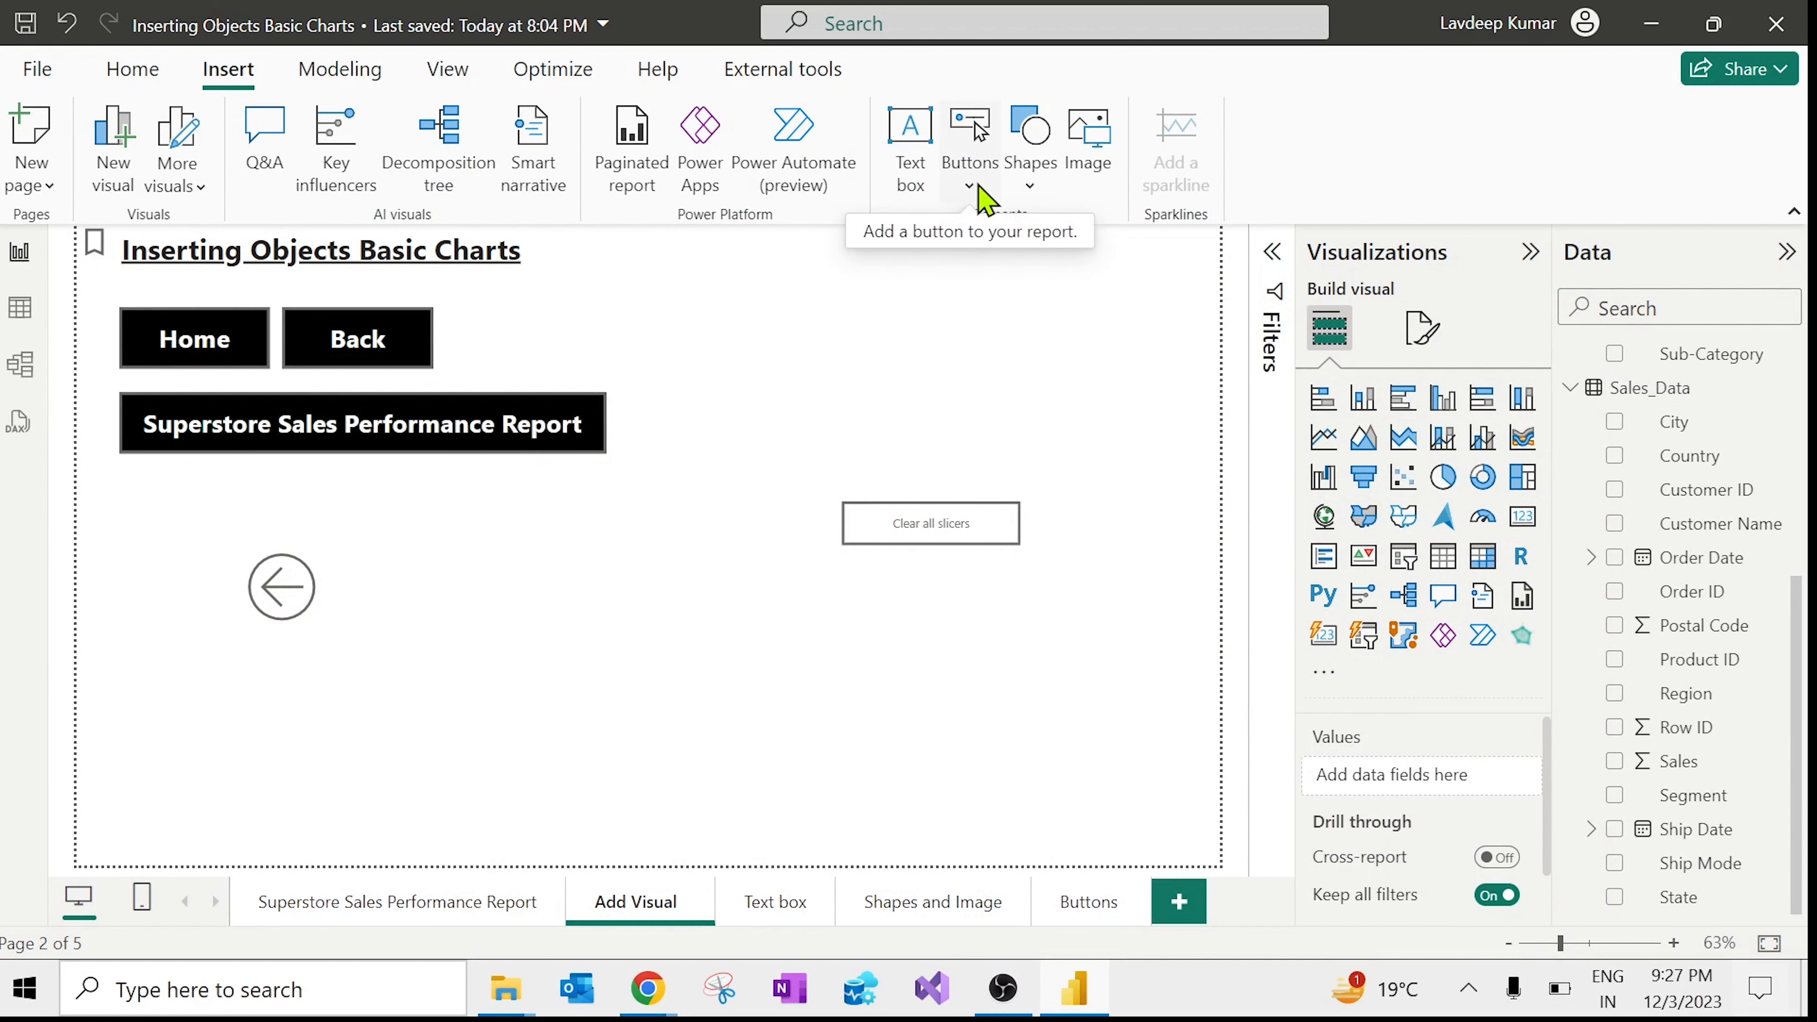
Step: Insert an oval shape and place it above the Clear all slicers button
left_click(1032, 201)
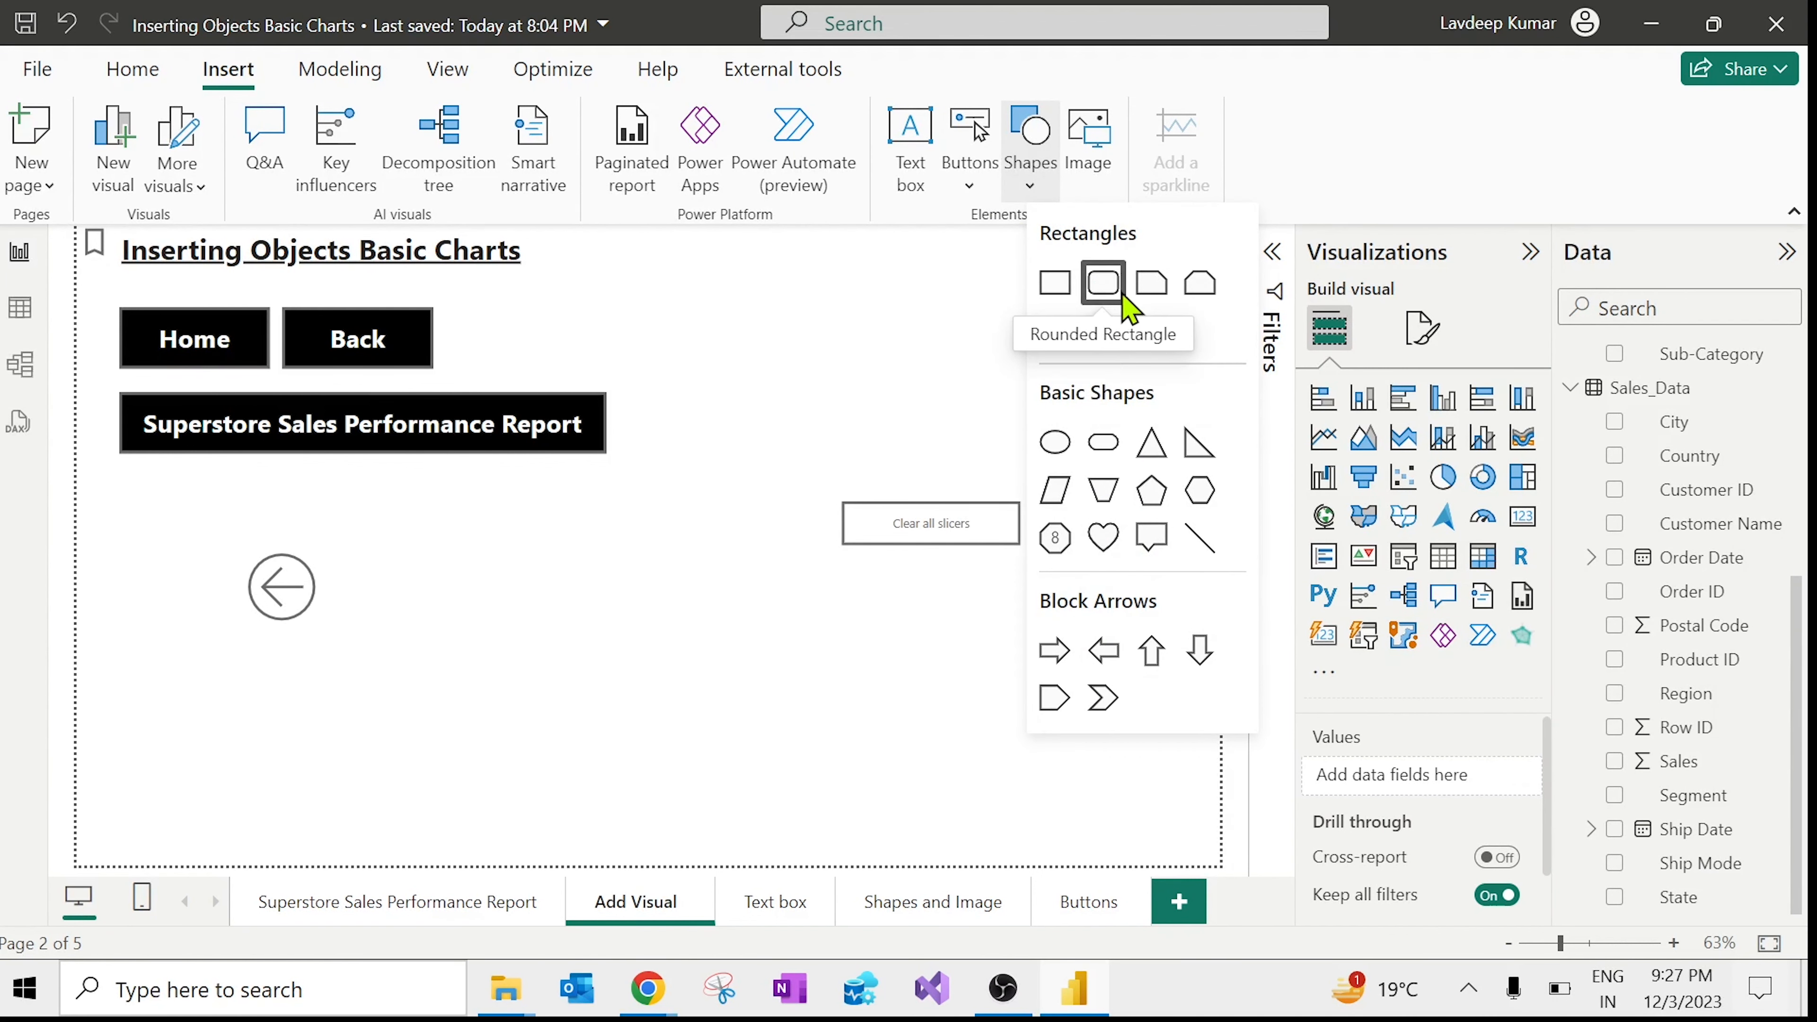
left_click(1056, 442)
left_click_drag(1100, 398, 912, 419)
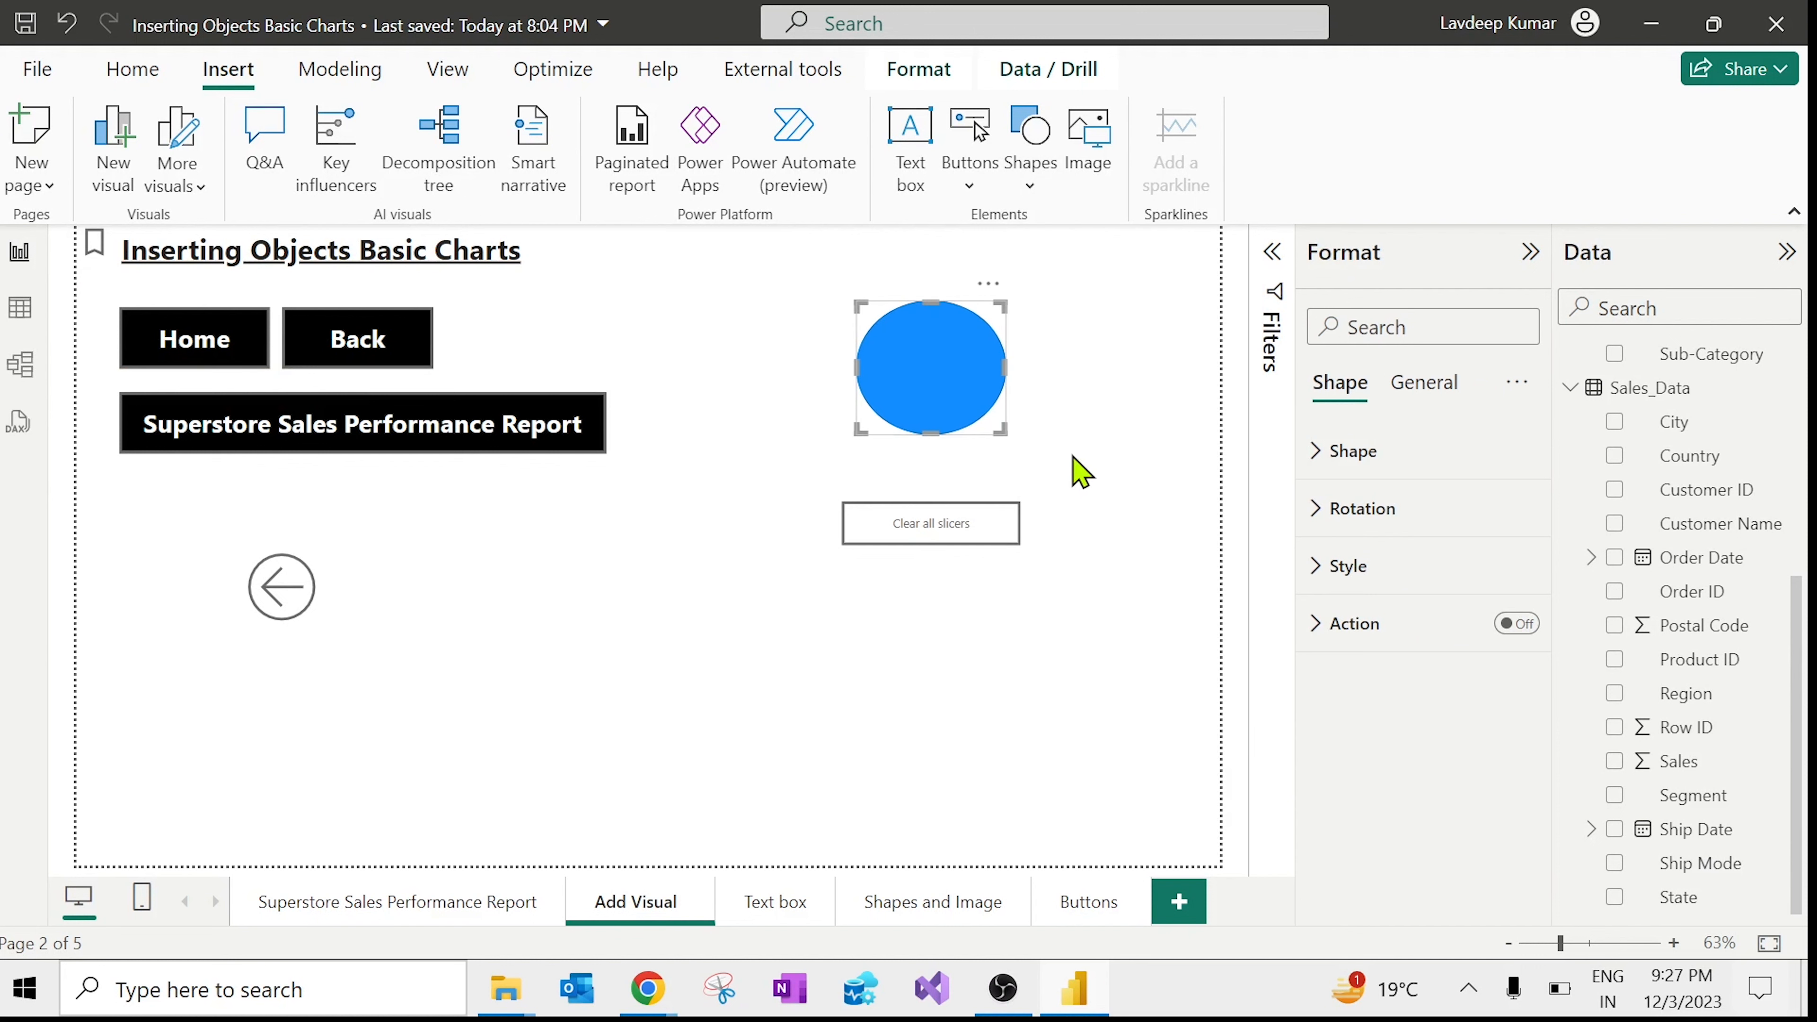
left_click(1082, 472)
Step: Turn on the action for the blue oval shape and check its action type
left_click(957, 370)
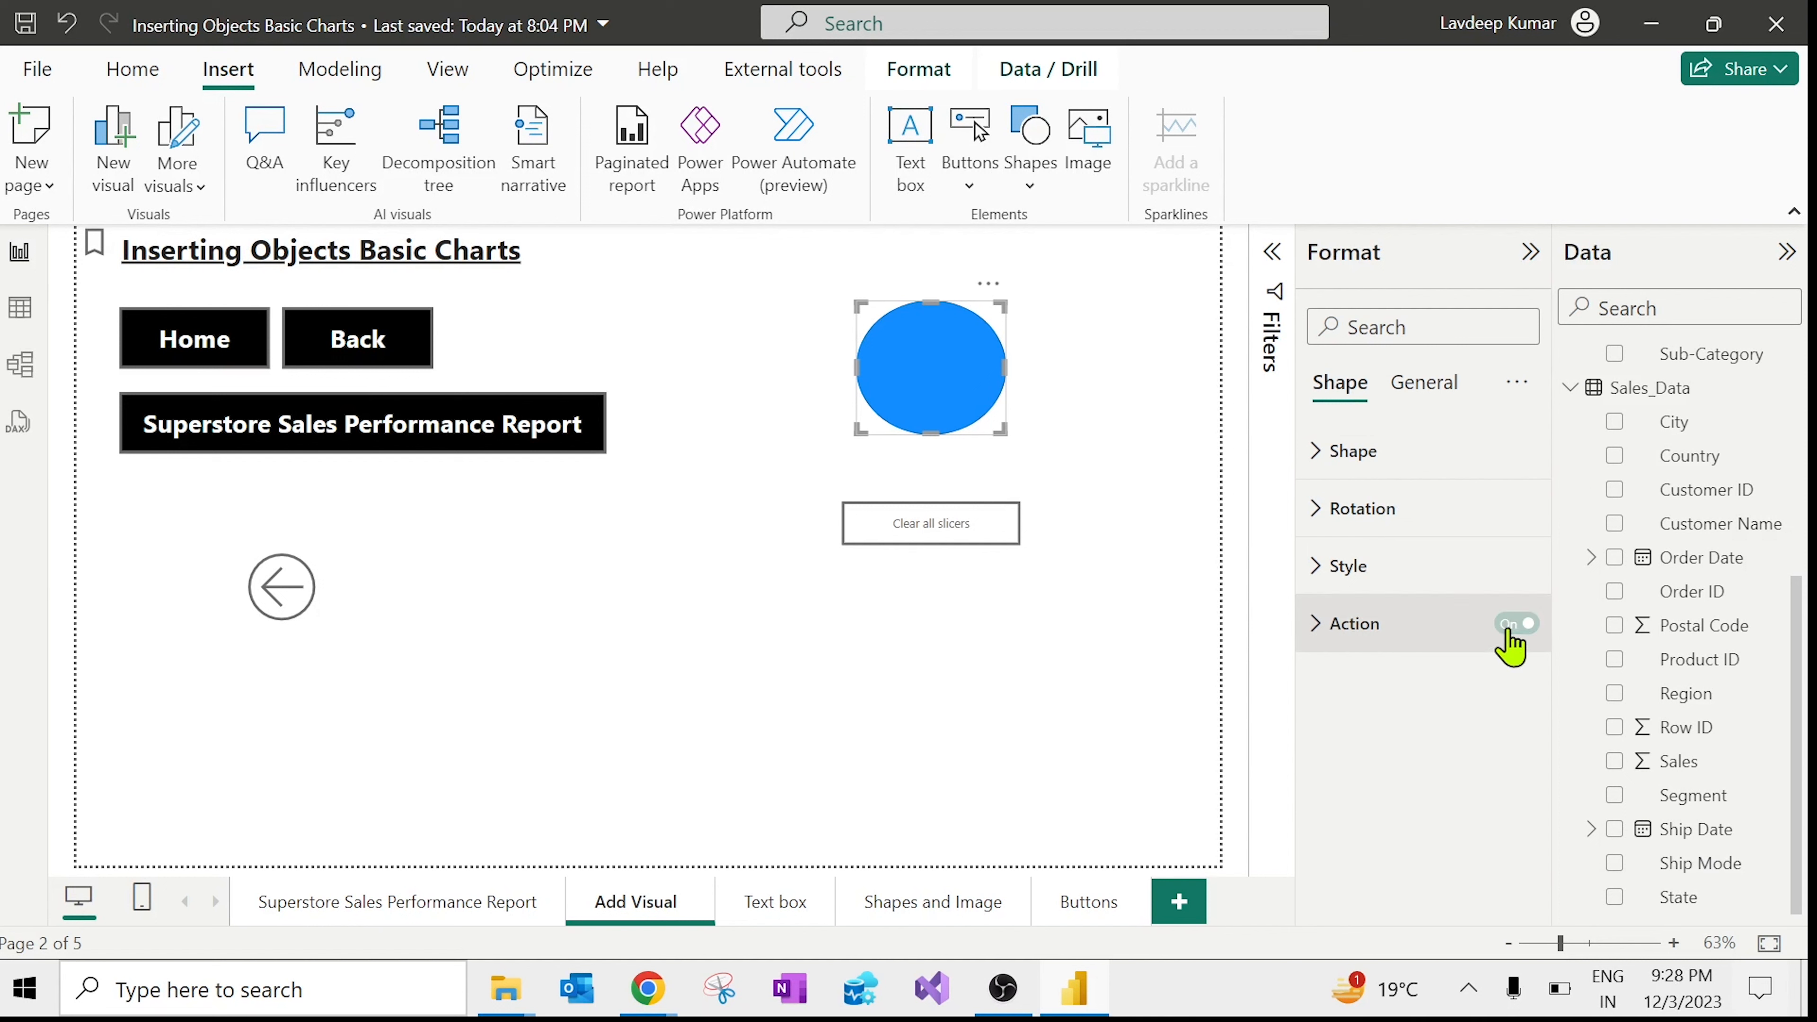
left_click(1393, 622)
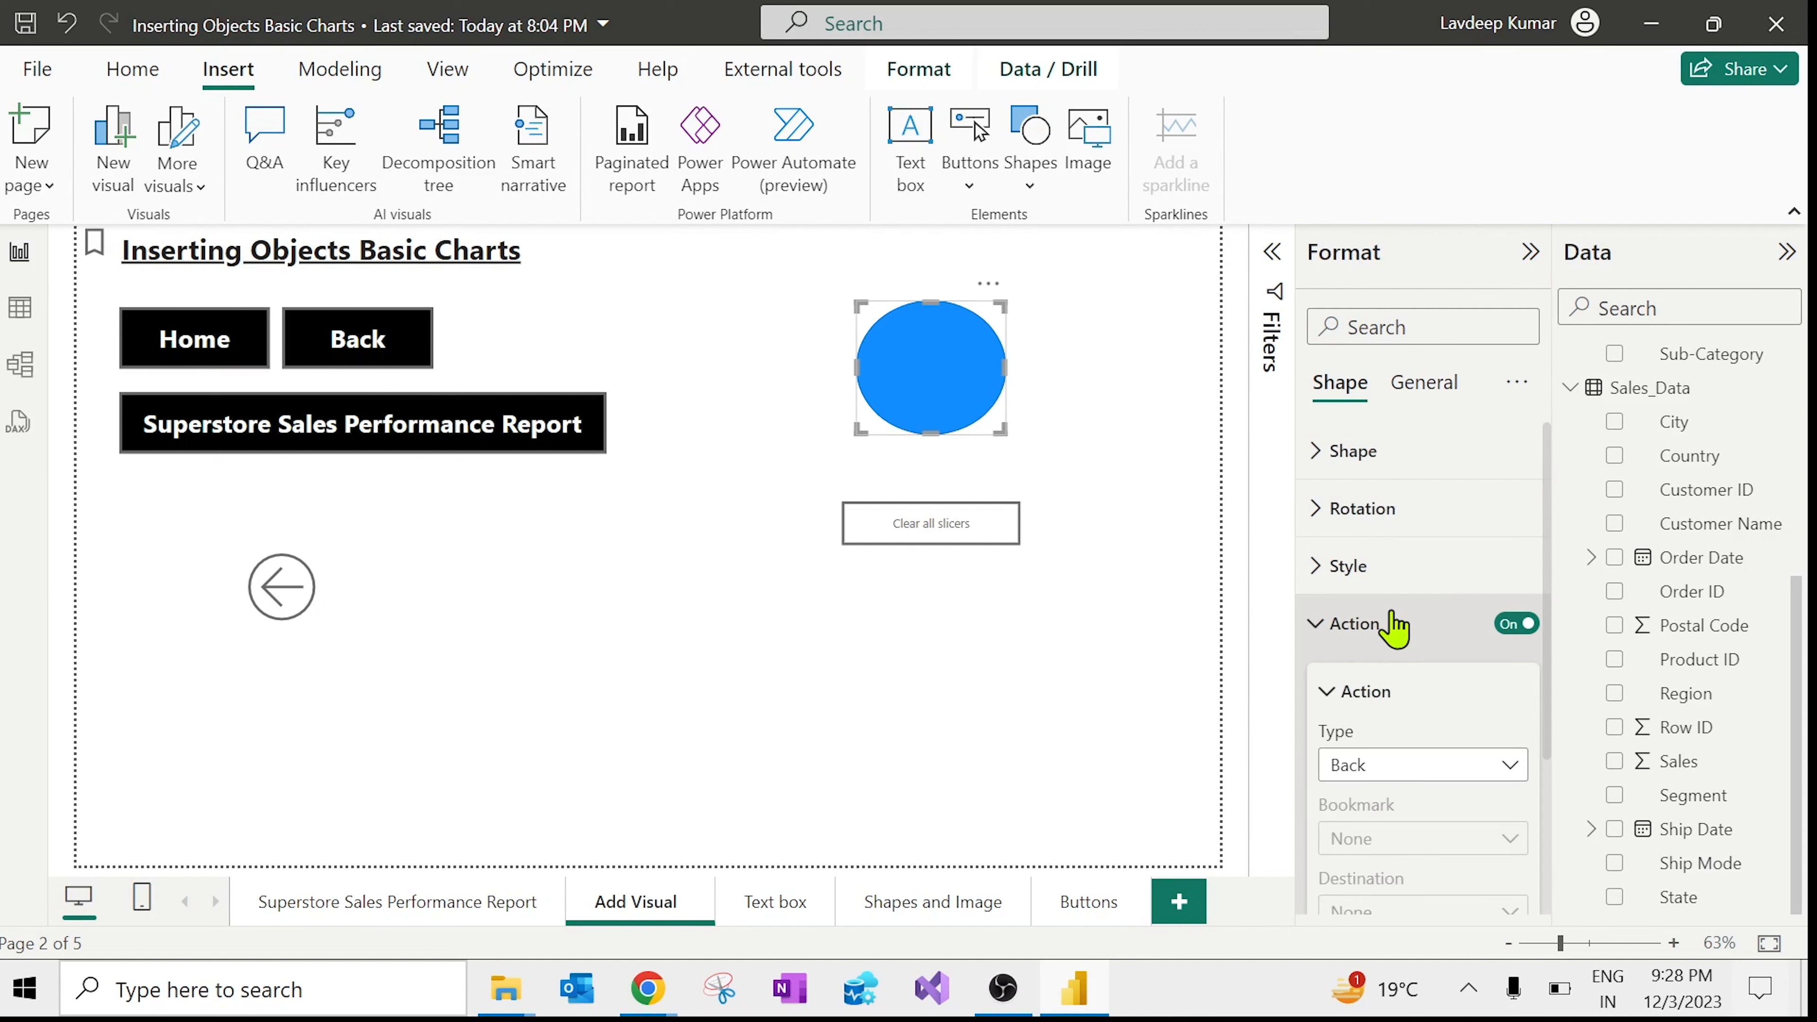
left_click(1392, 625)
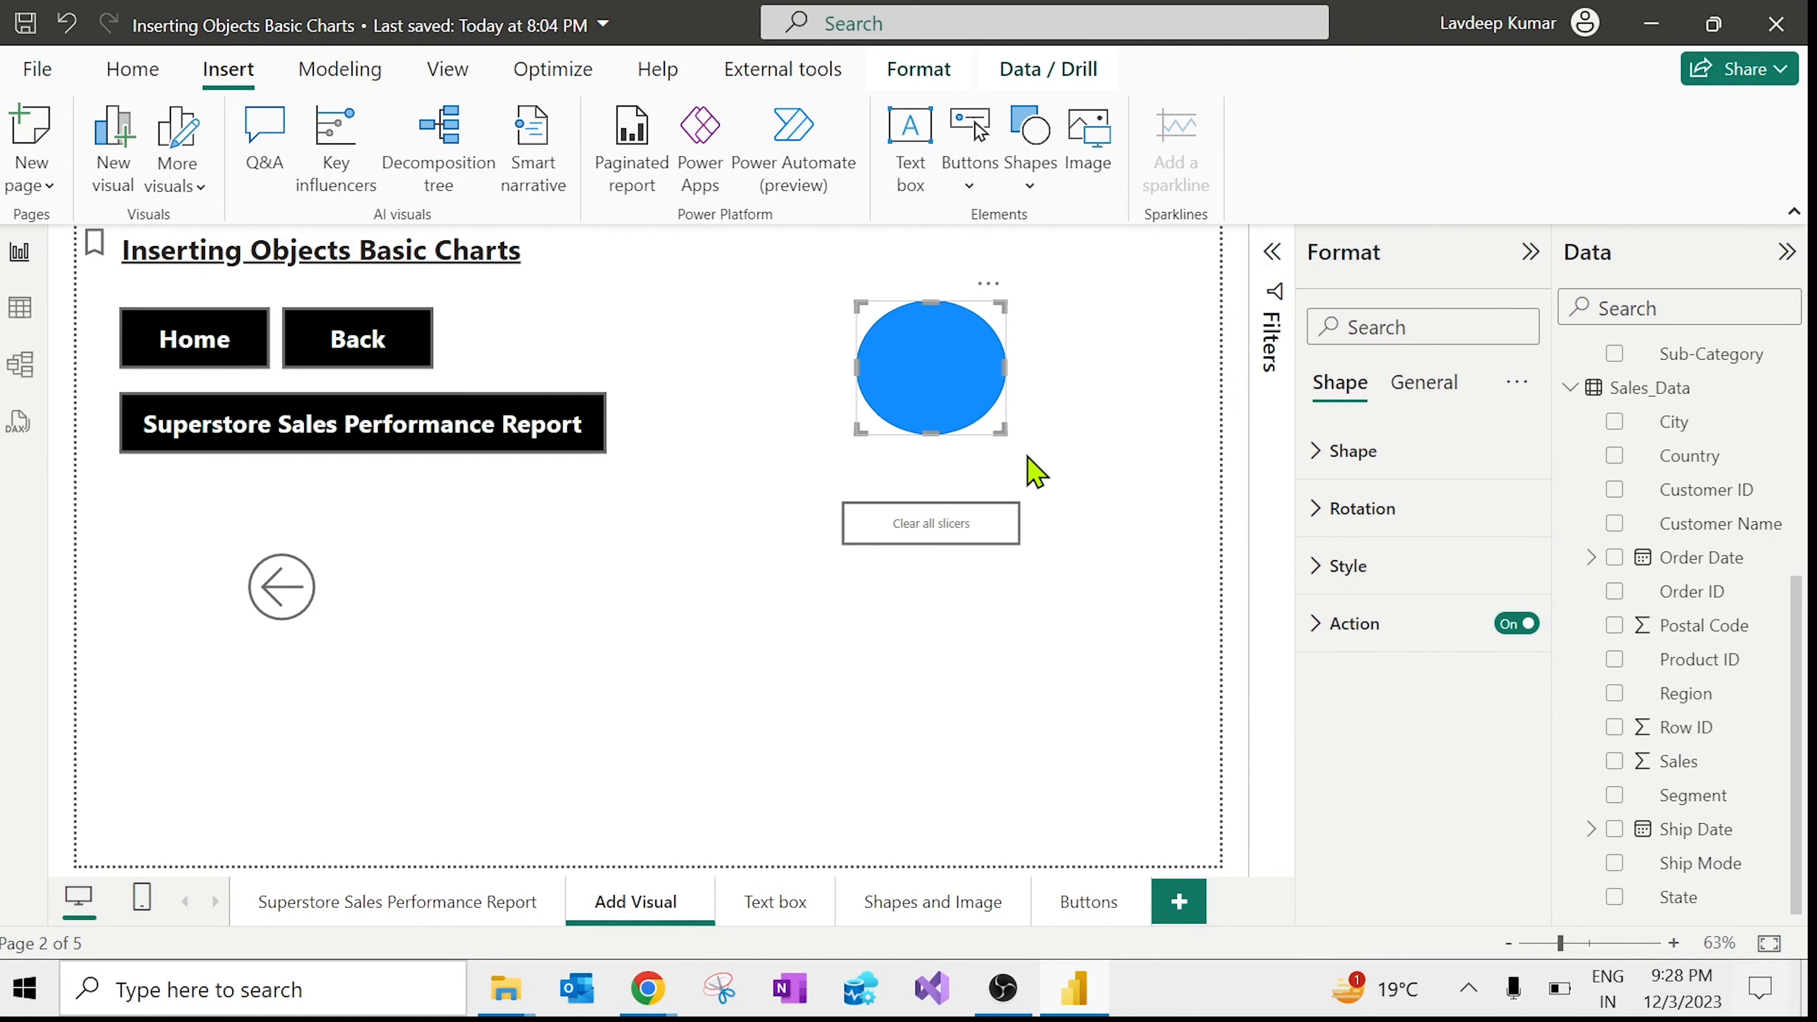
left_click(740, 308)
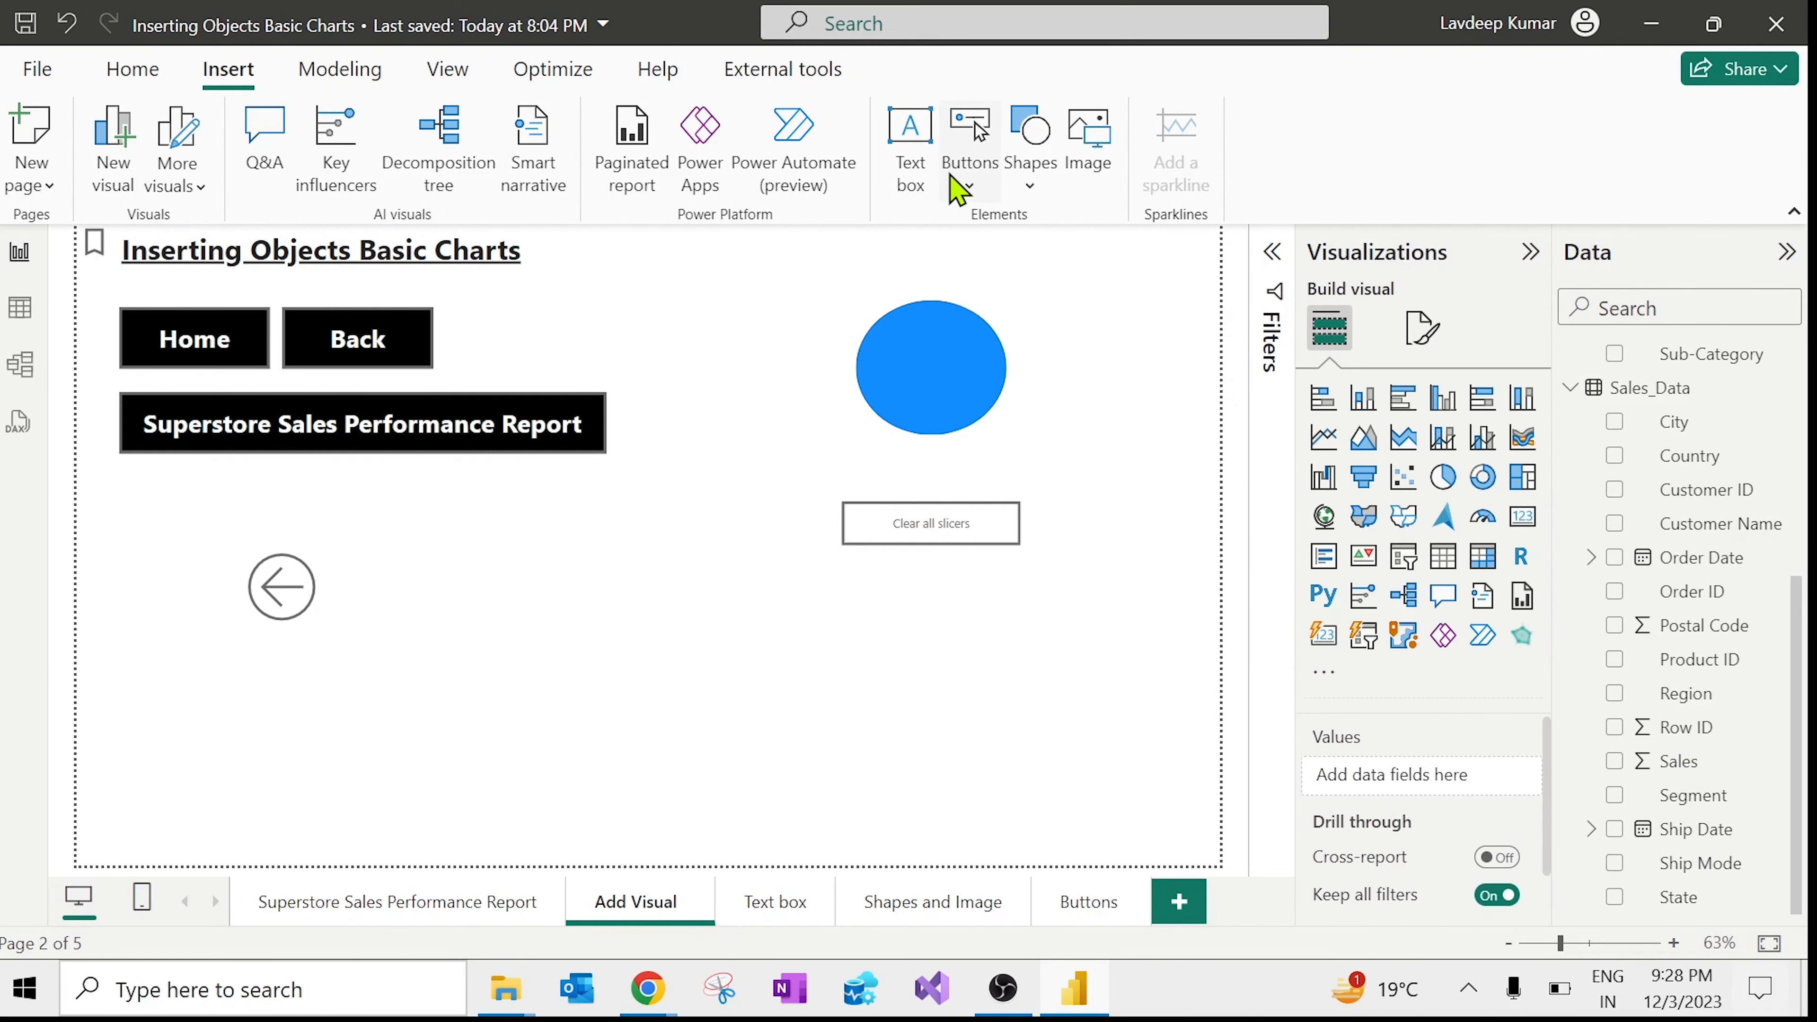
left_click(966, 186)
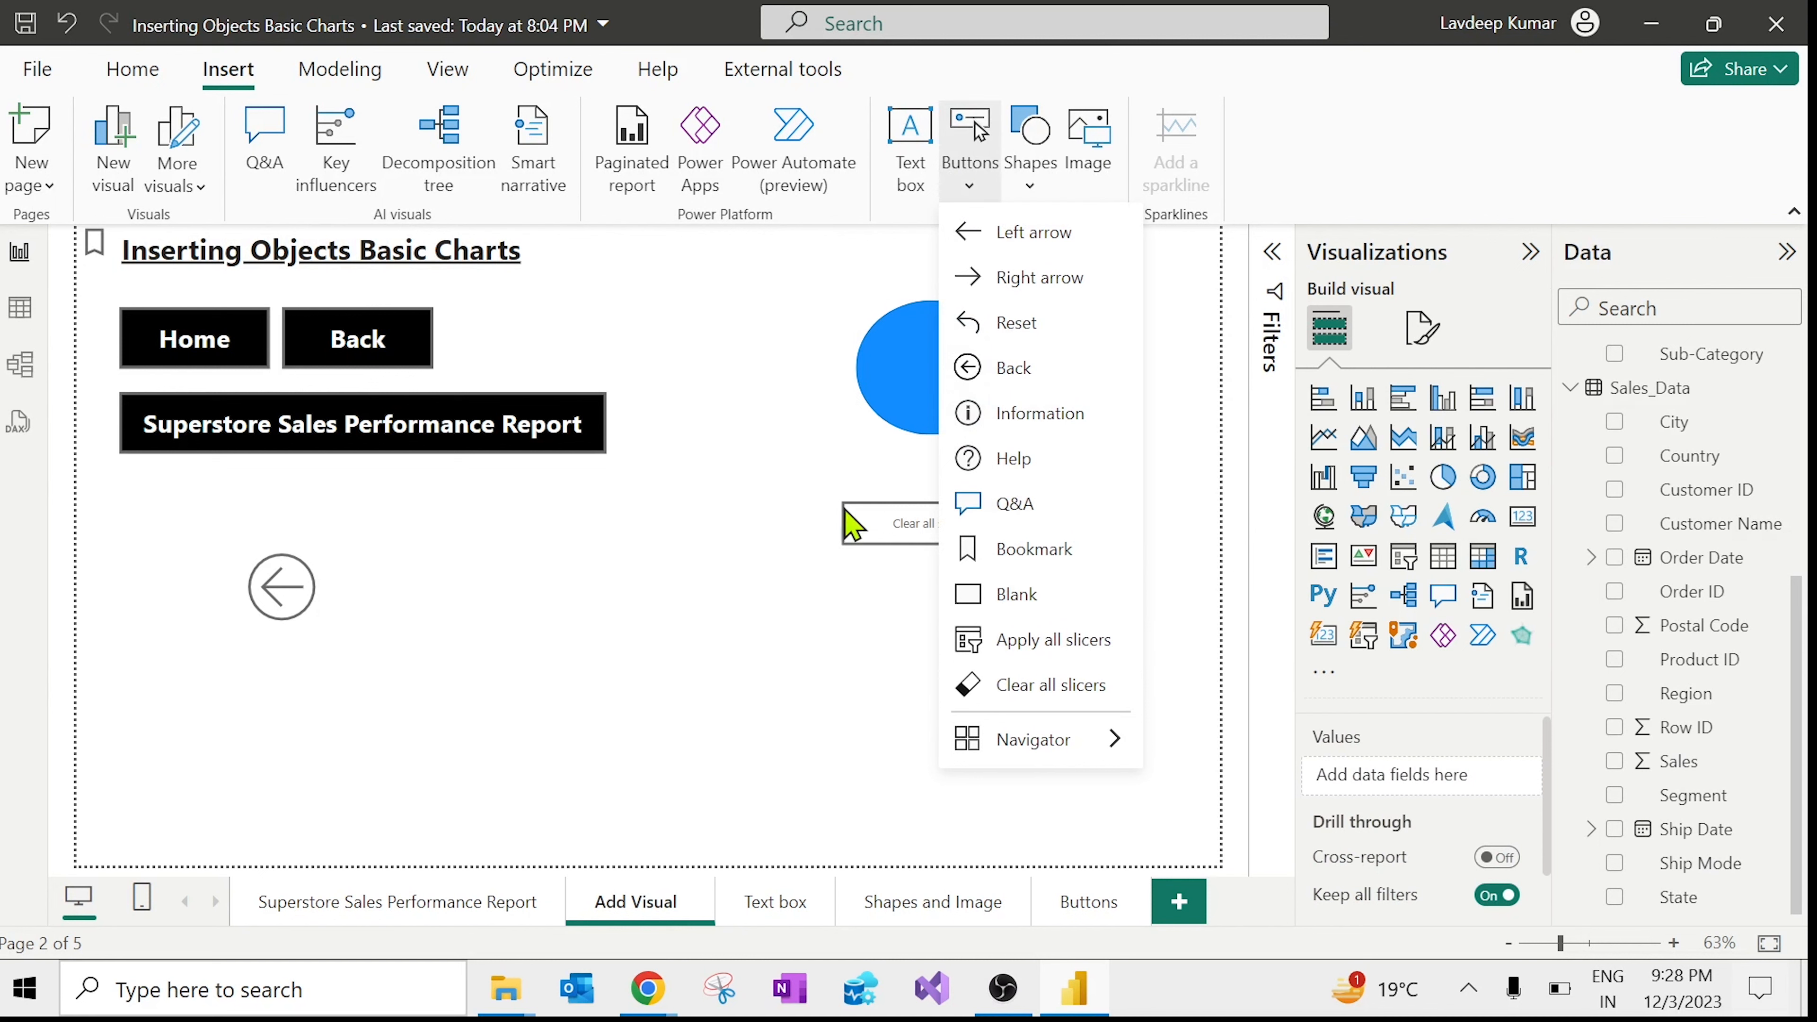
left_click(1036, 188)
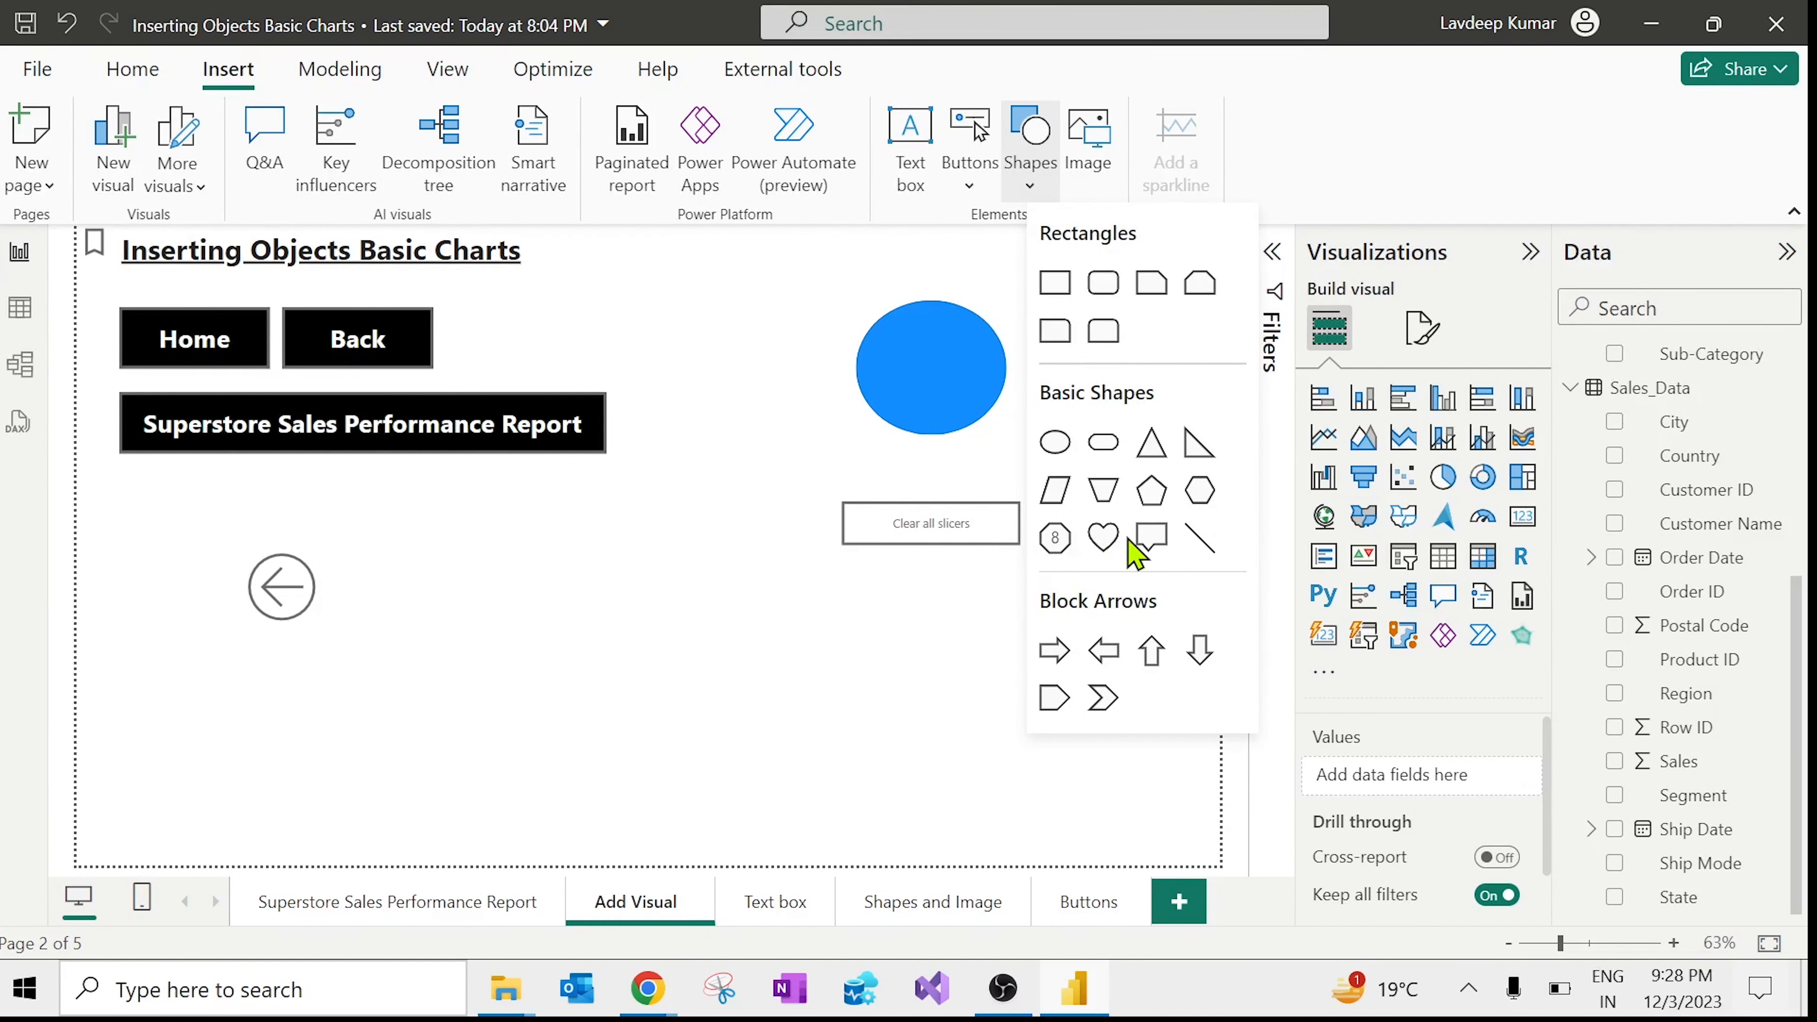
left_click(760, 315)
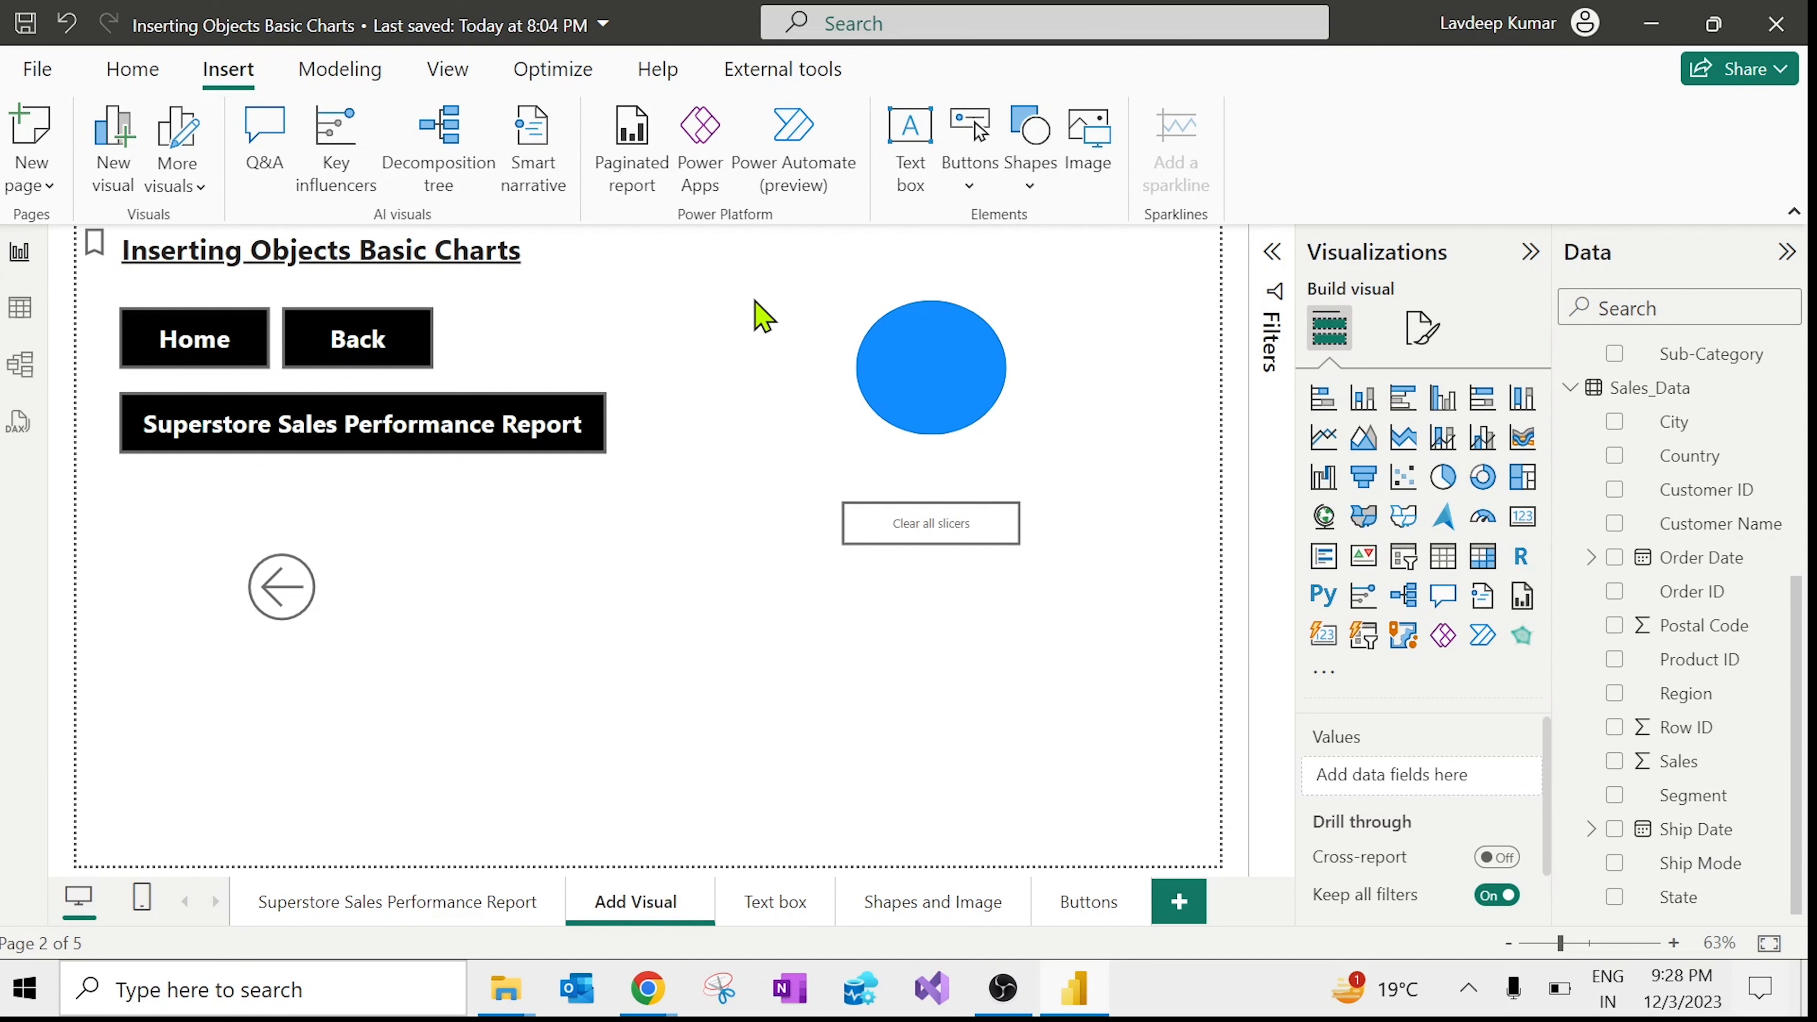
left_click(513, 252)
left_click(571, 262)
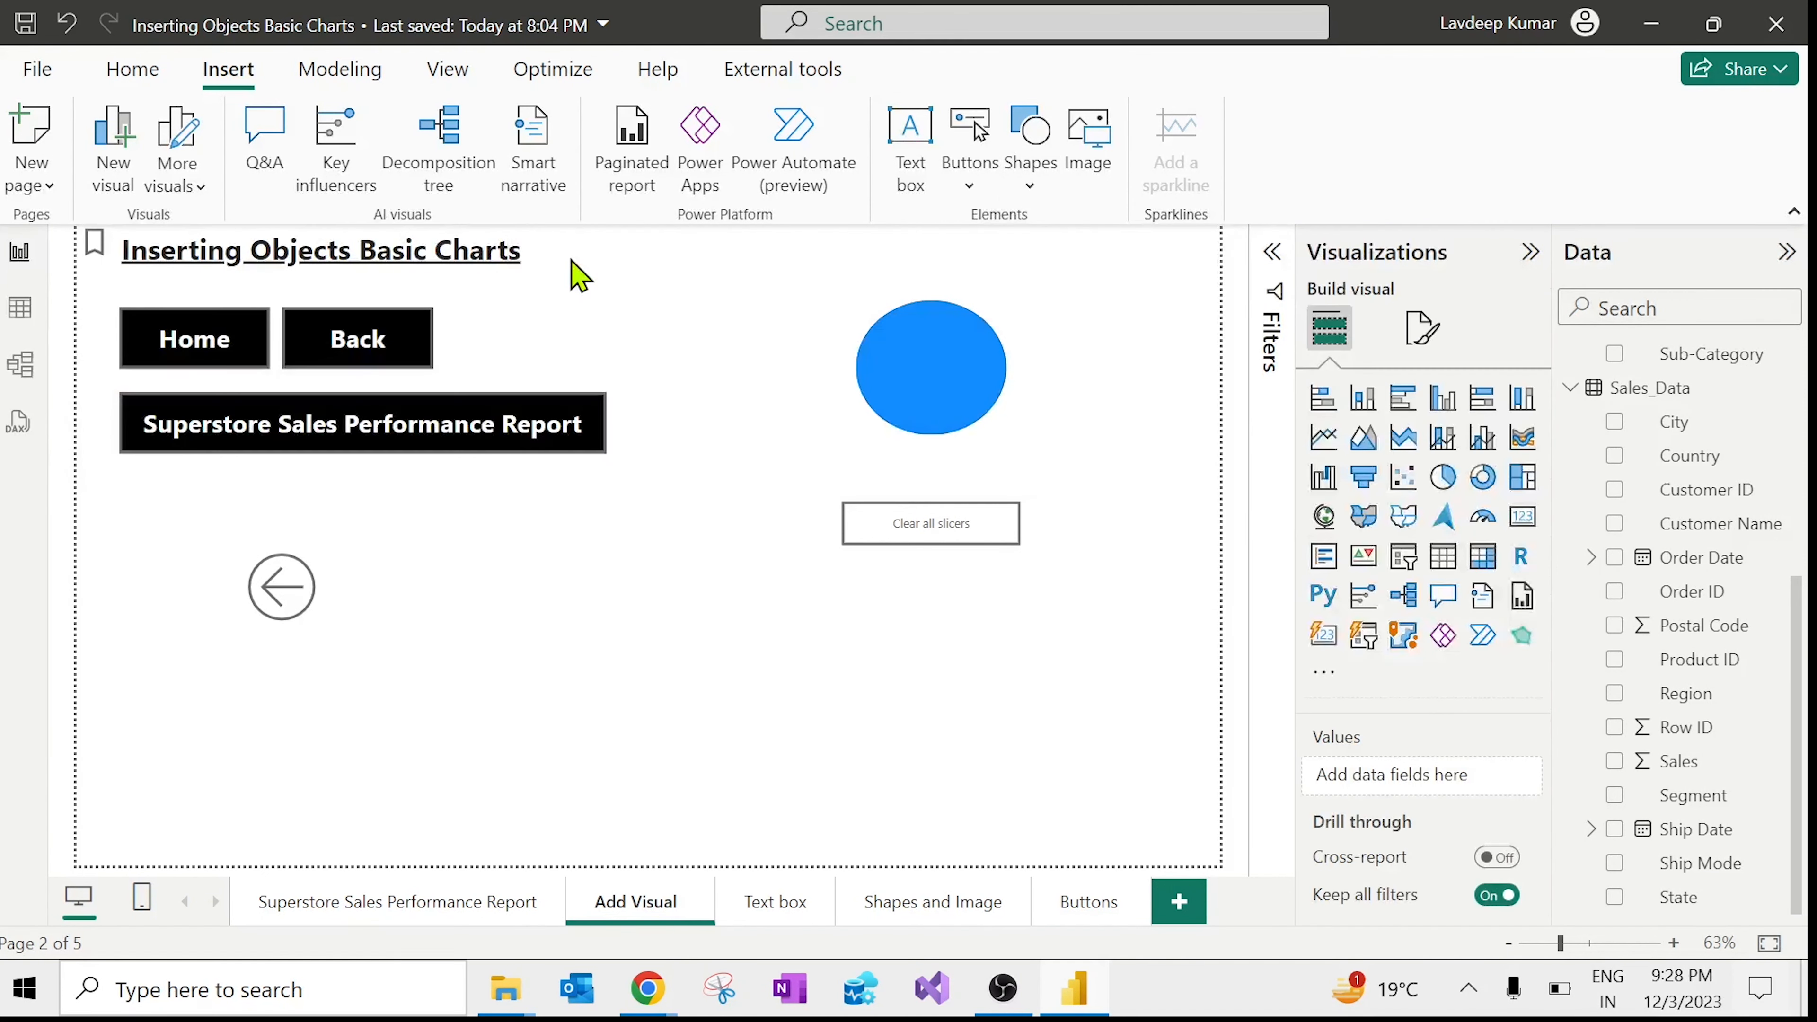
Step: Look over the title and charts on the Superstore Sales Performance Report page, and return to the blue oval on the Add Visual page
left_click(1031, 186)
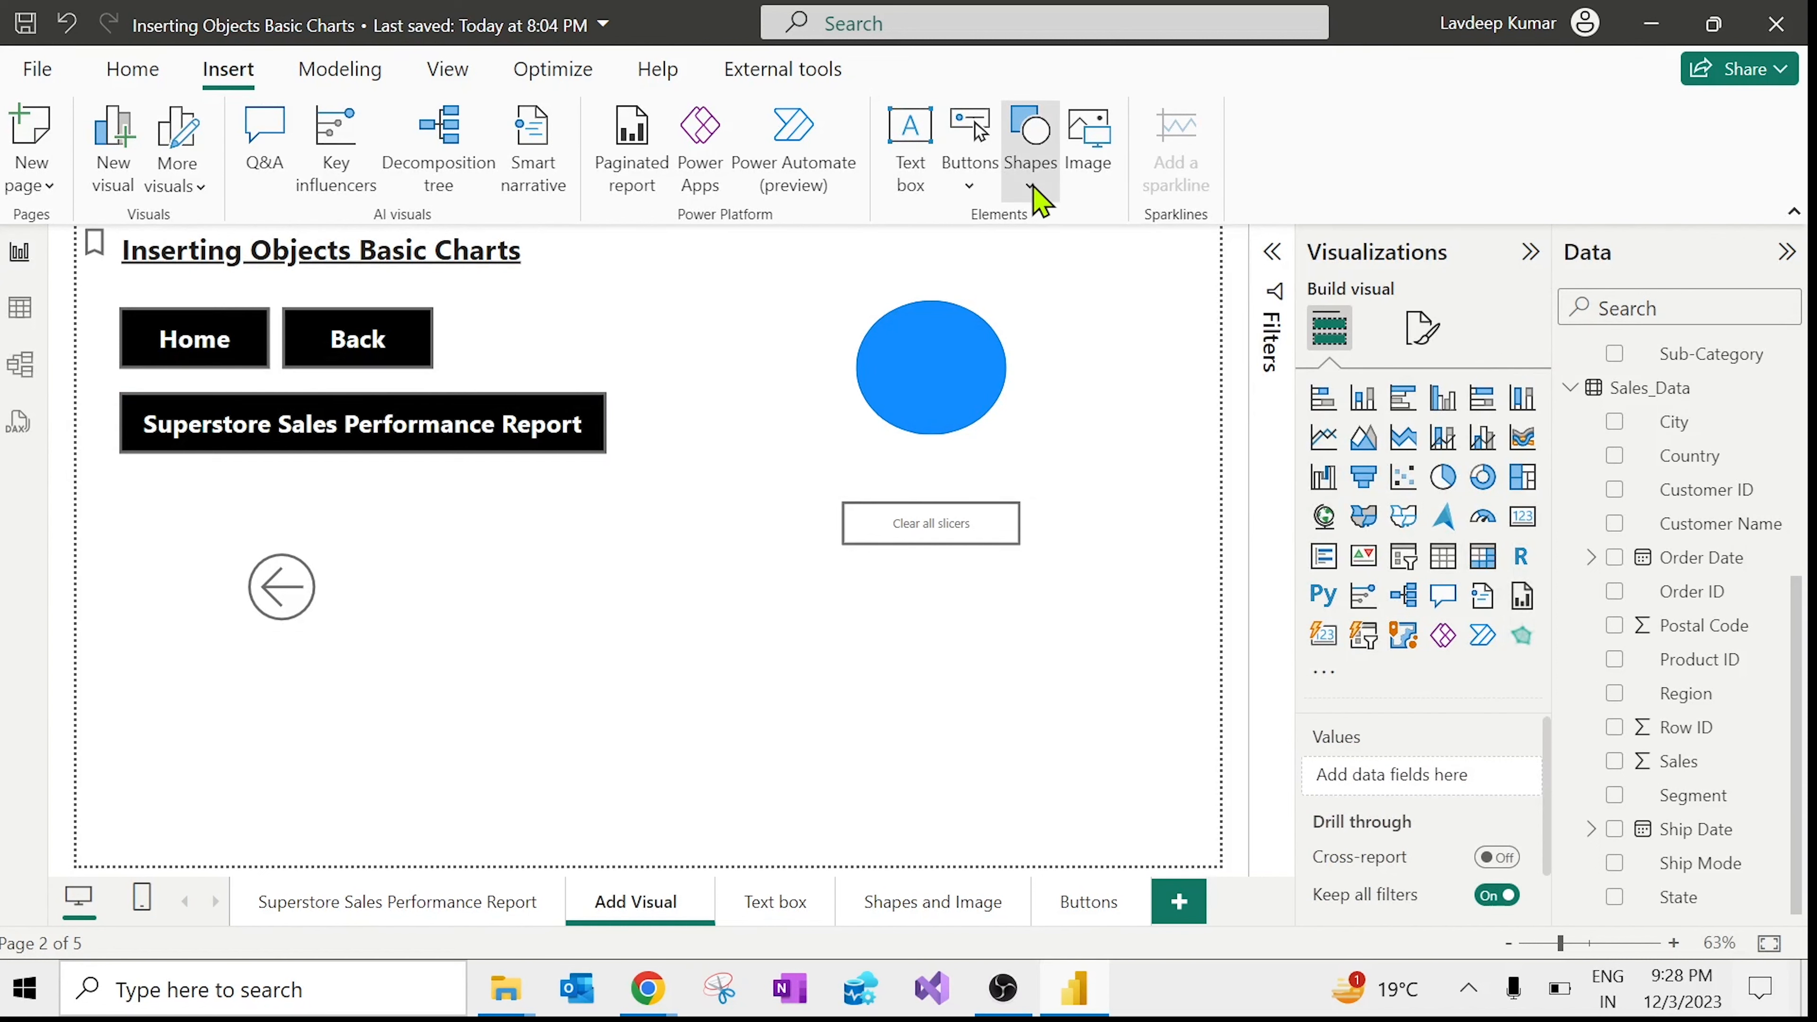
key("Escape")
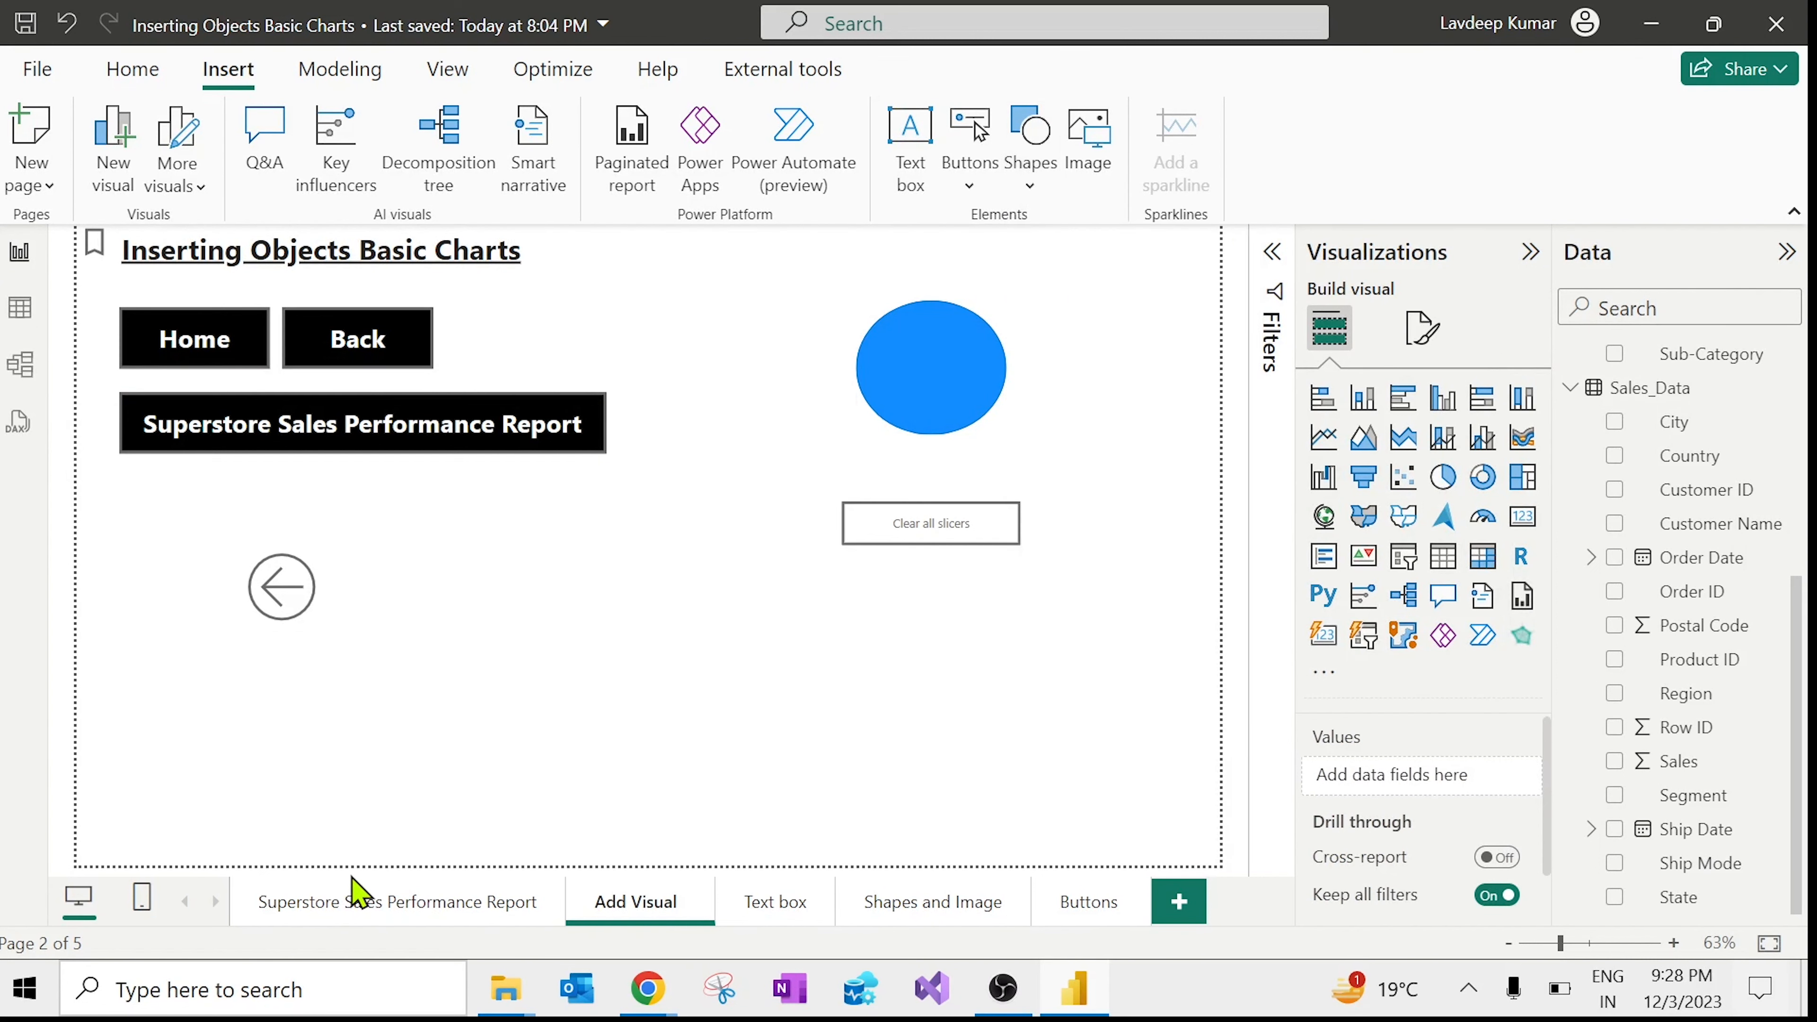
left_click(366, 910)
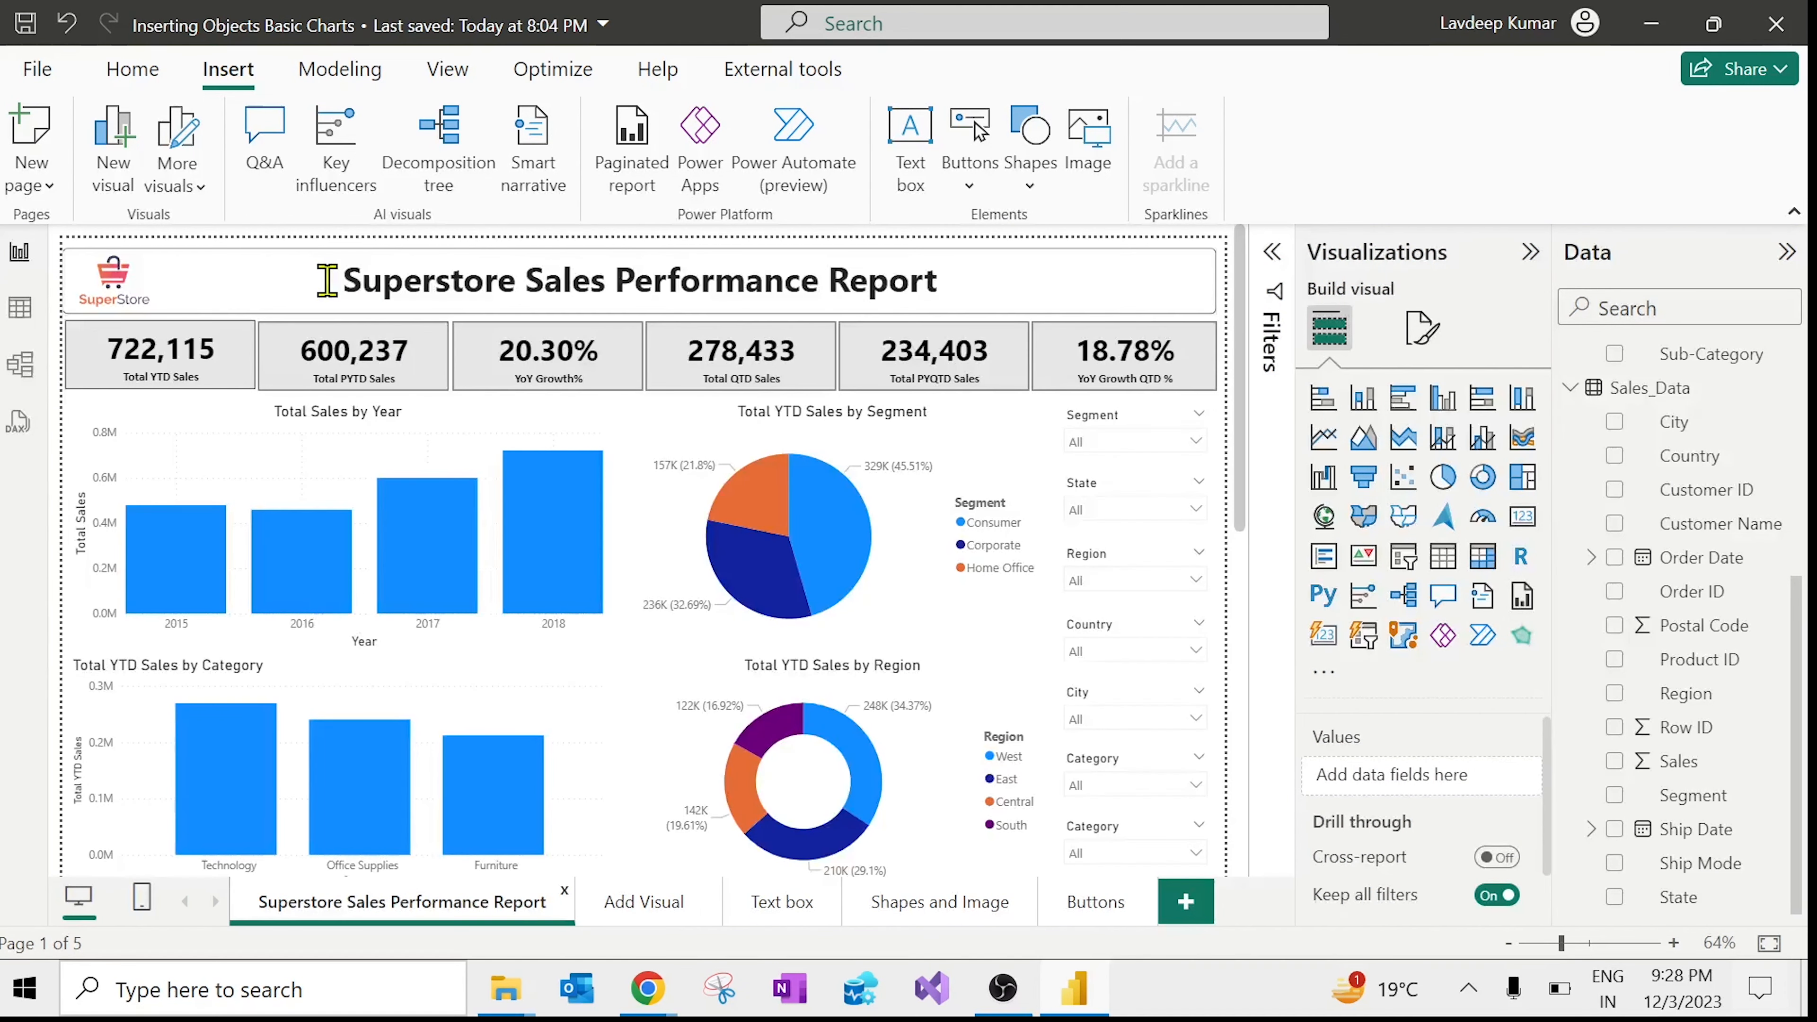
left_click(426, 280)
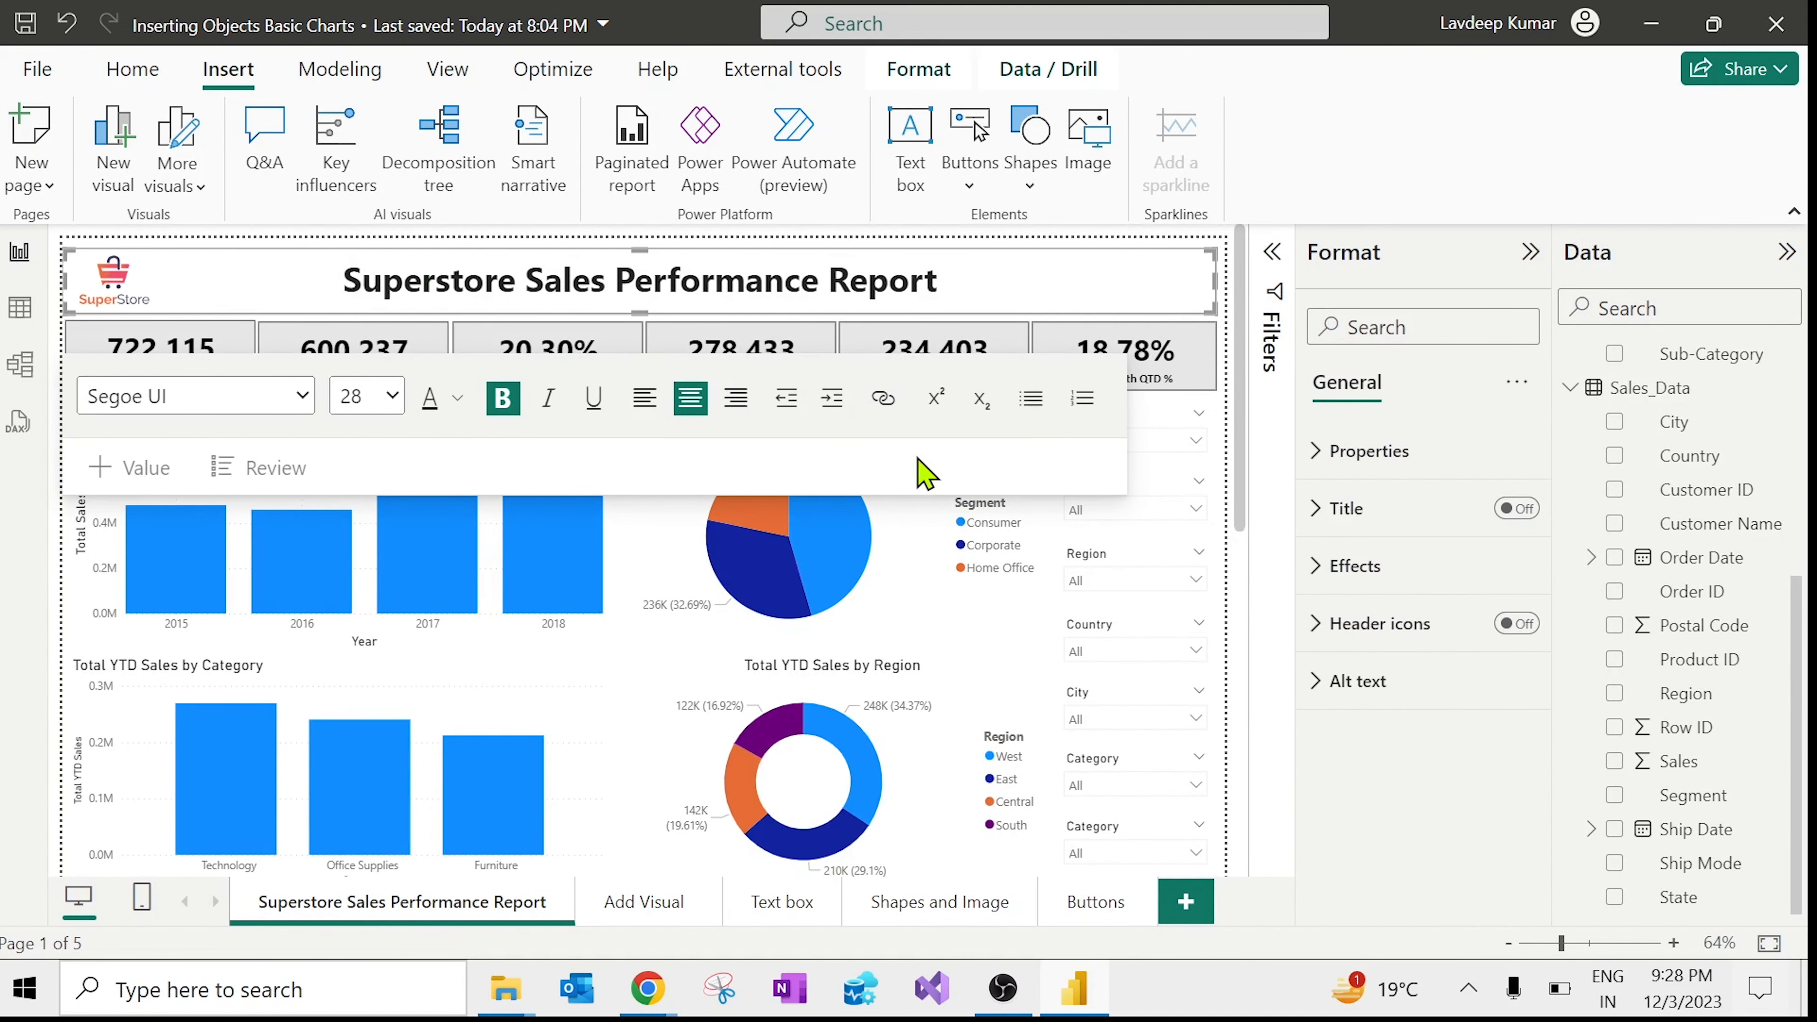
left_click(1041, 681)
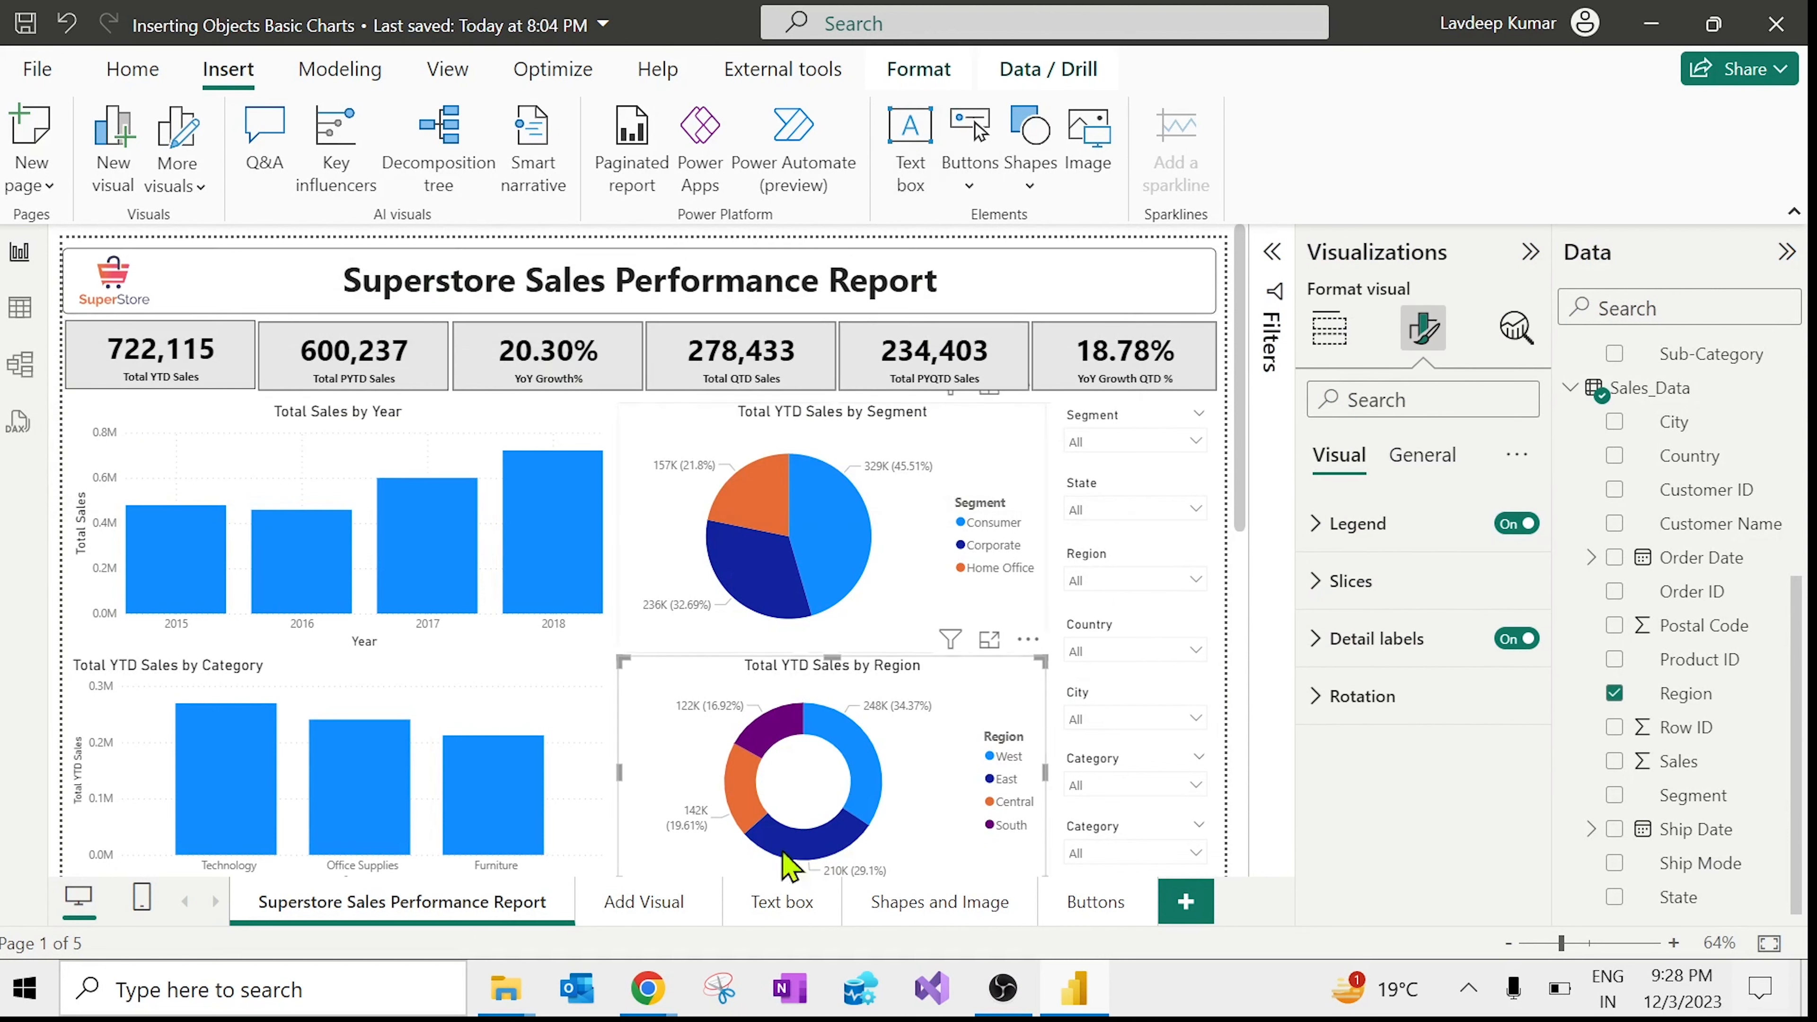
left_click(639, 904)
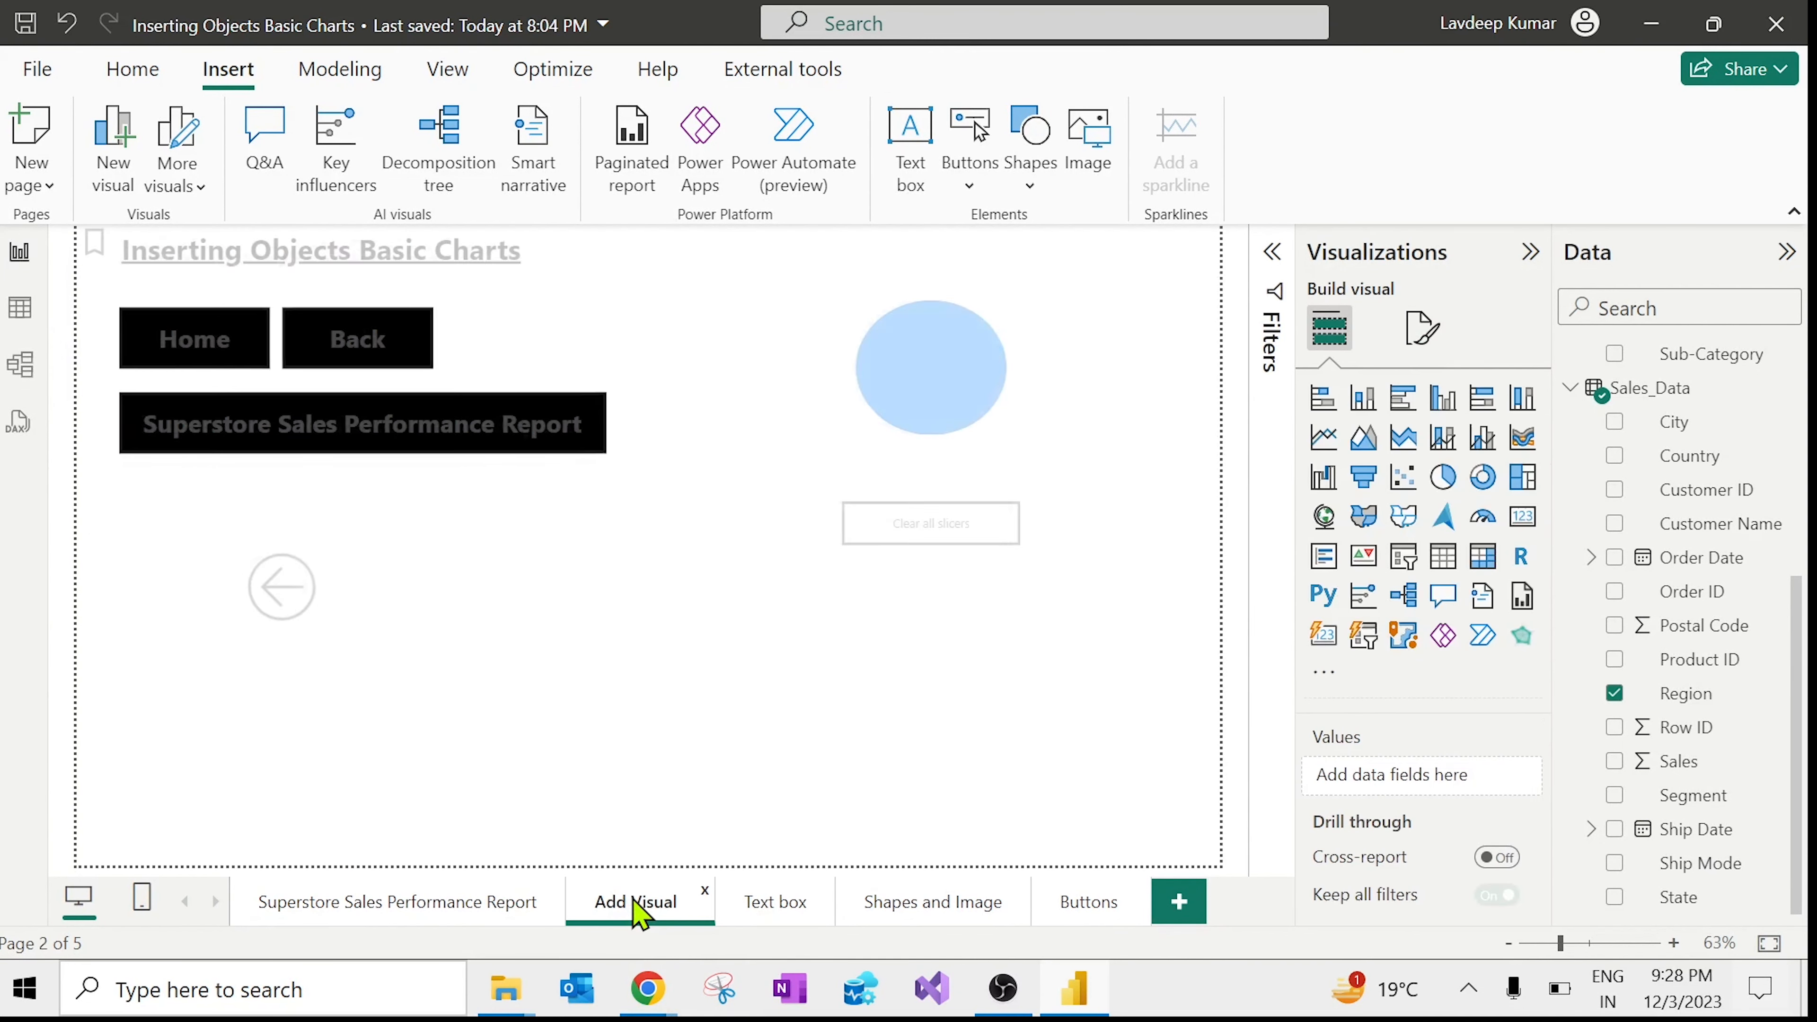
left_click(963, 368)
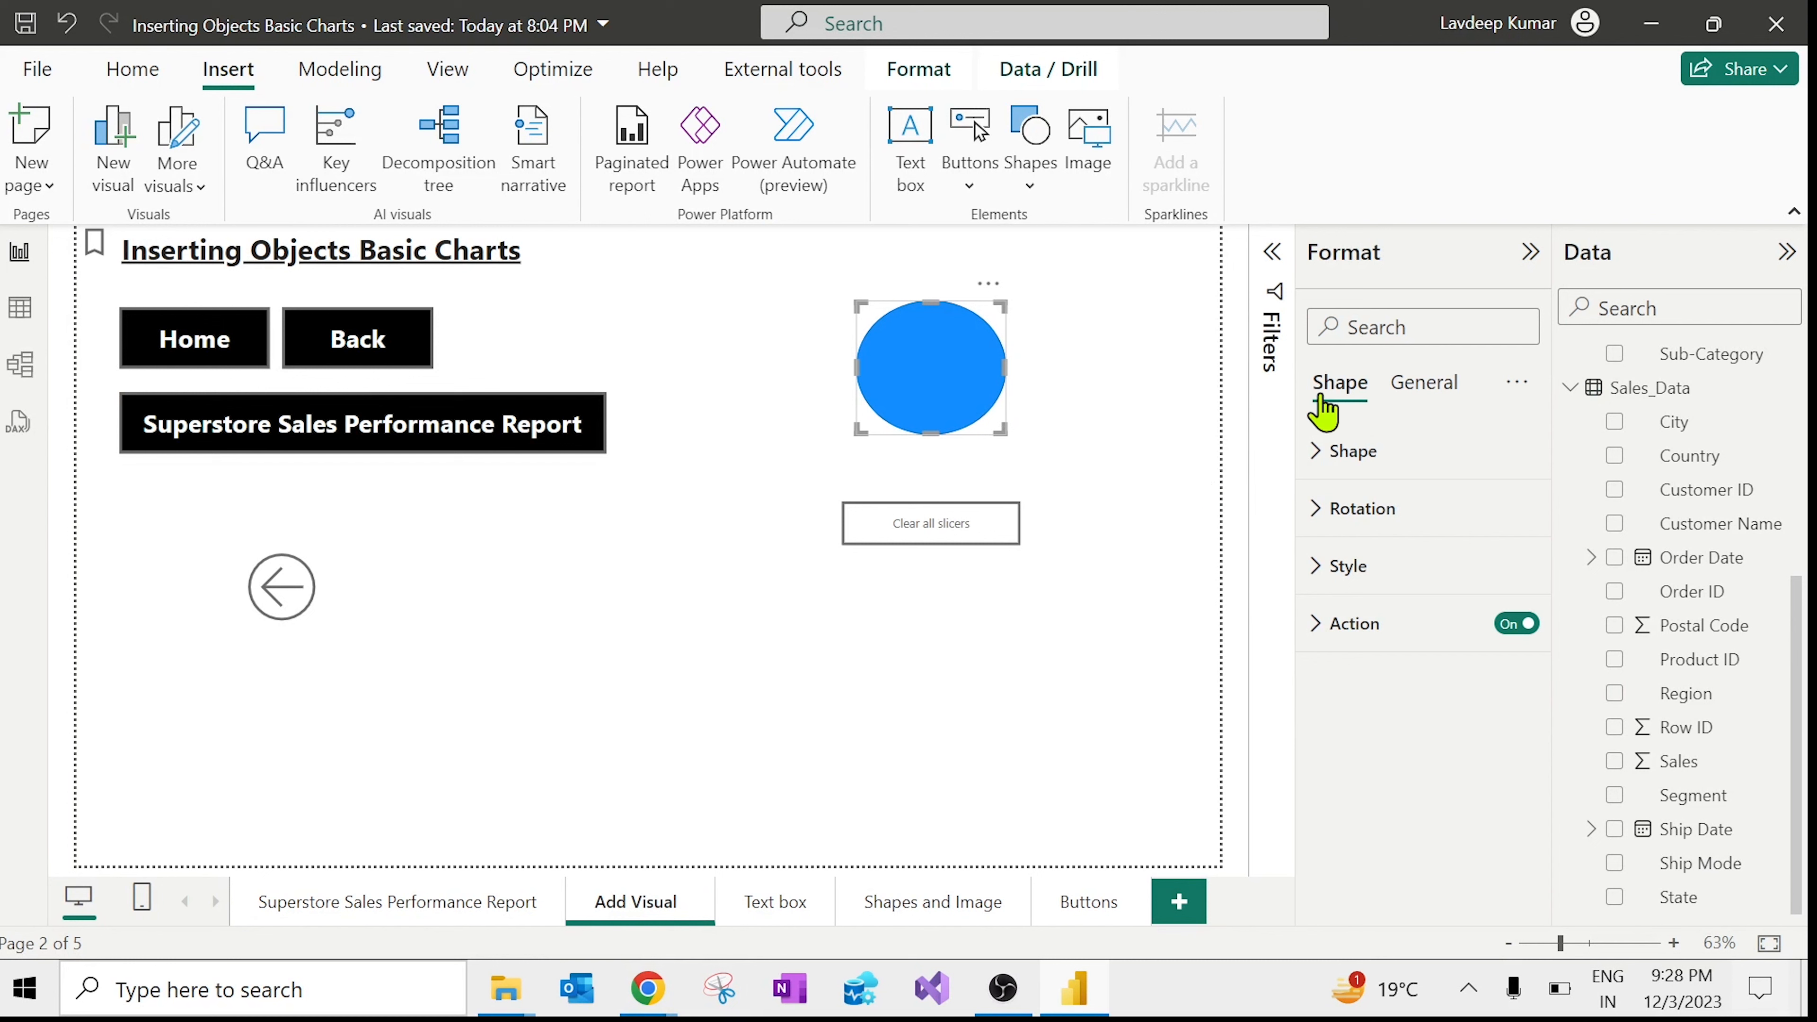
left_click(723, 648)
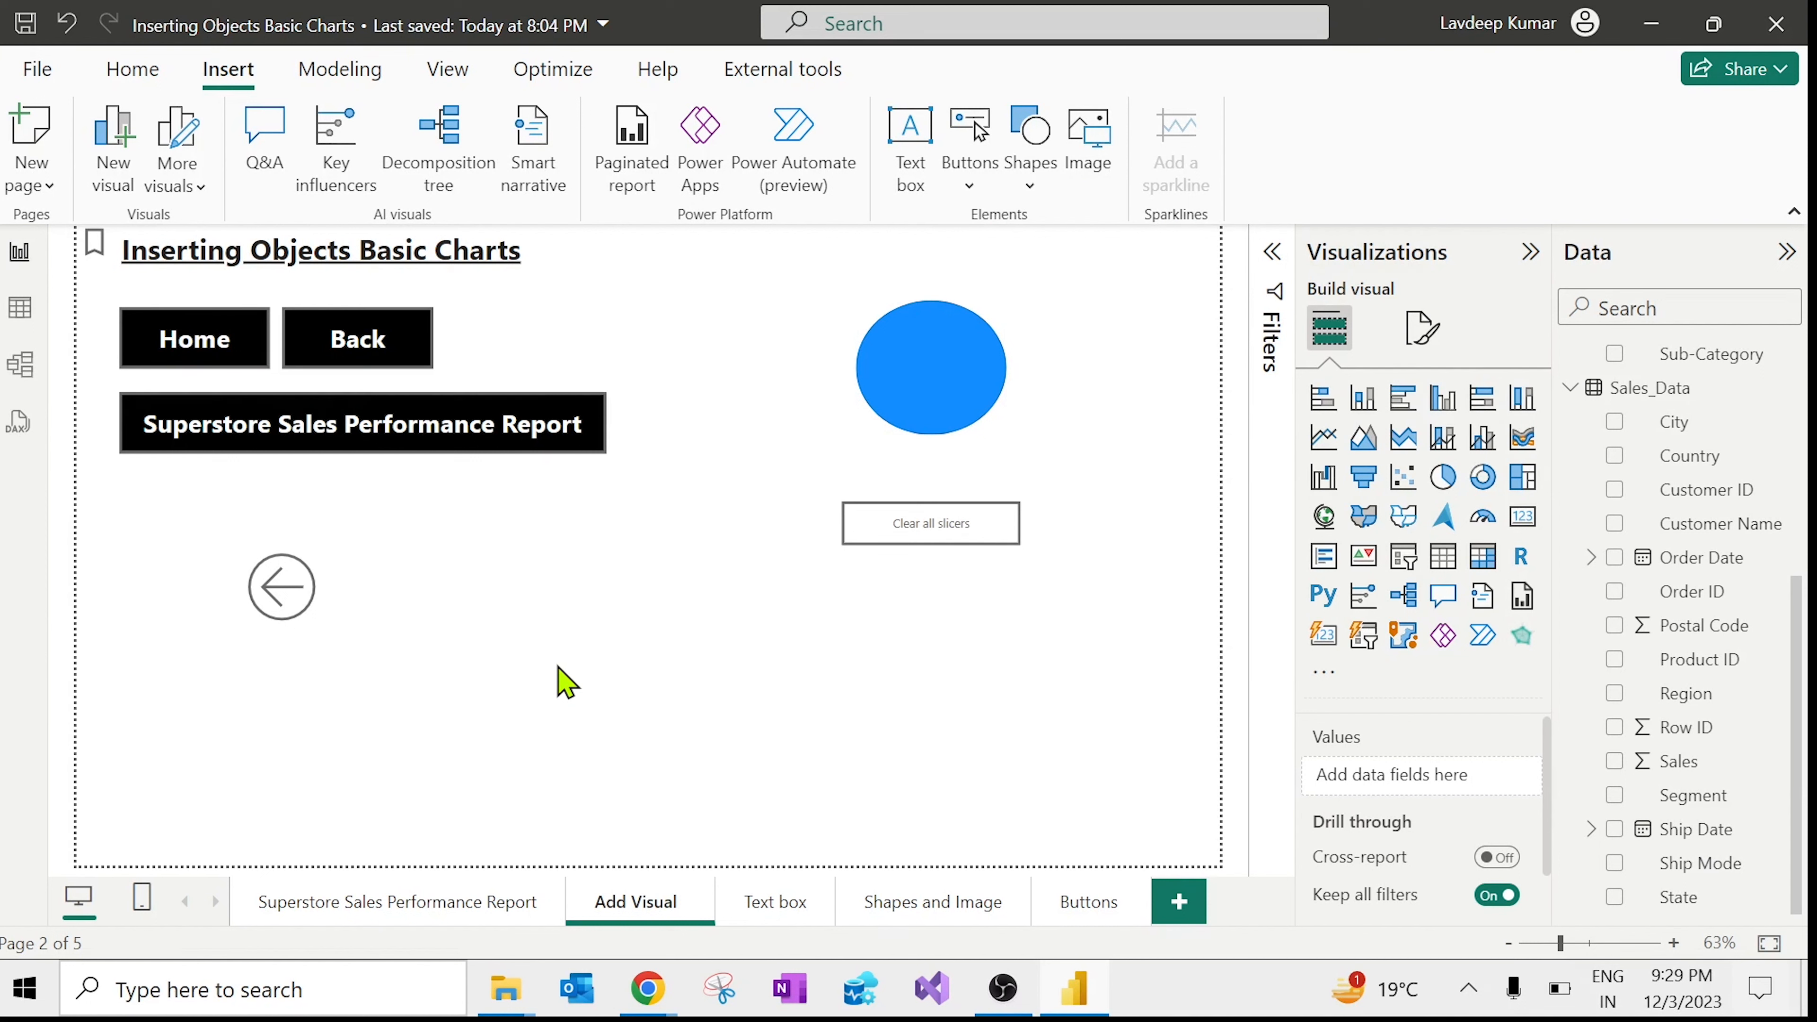
Step: Insert the WhatsApp batch start image from the Desktop folder, enlarge it and place it in the middle of the page
left_click(1109, 150)
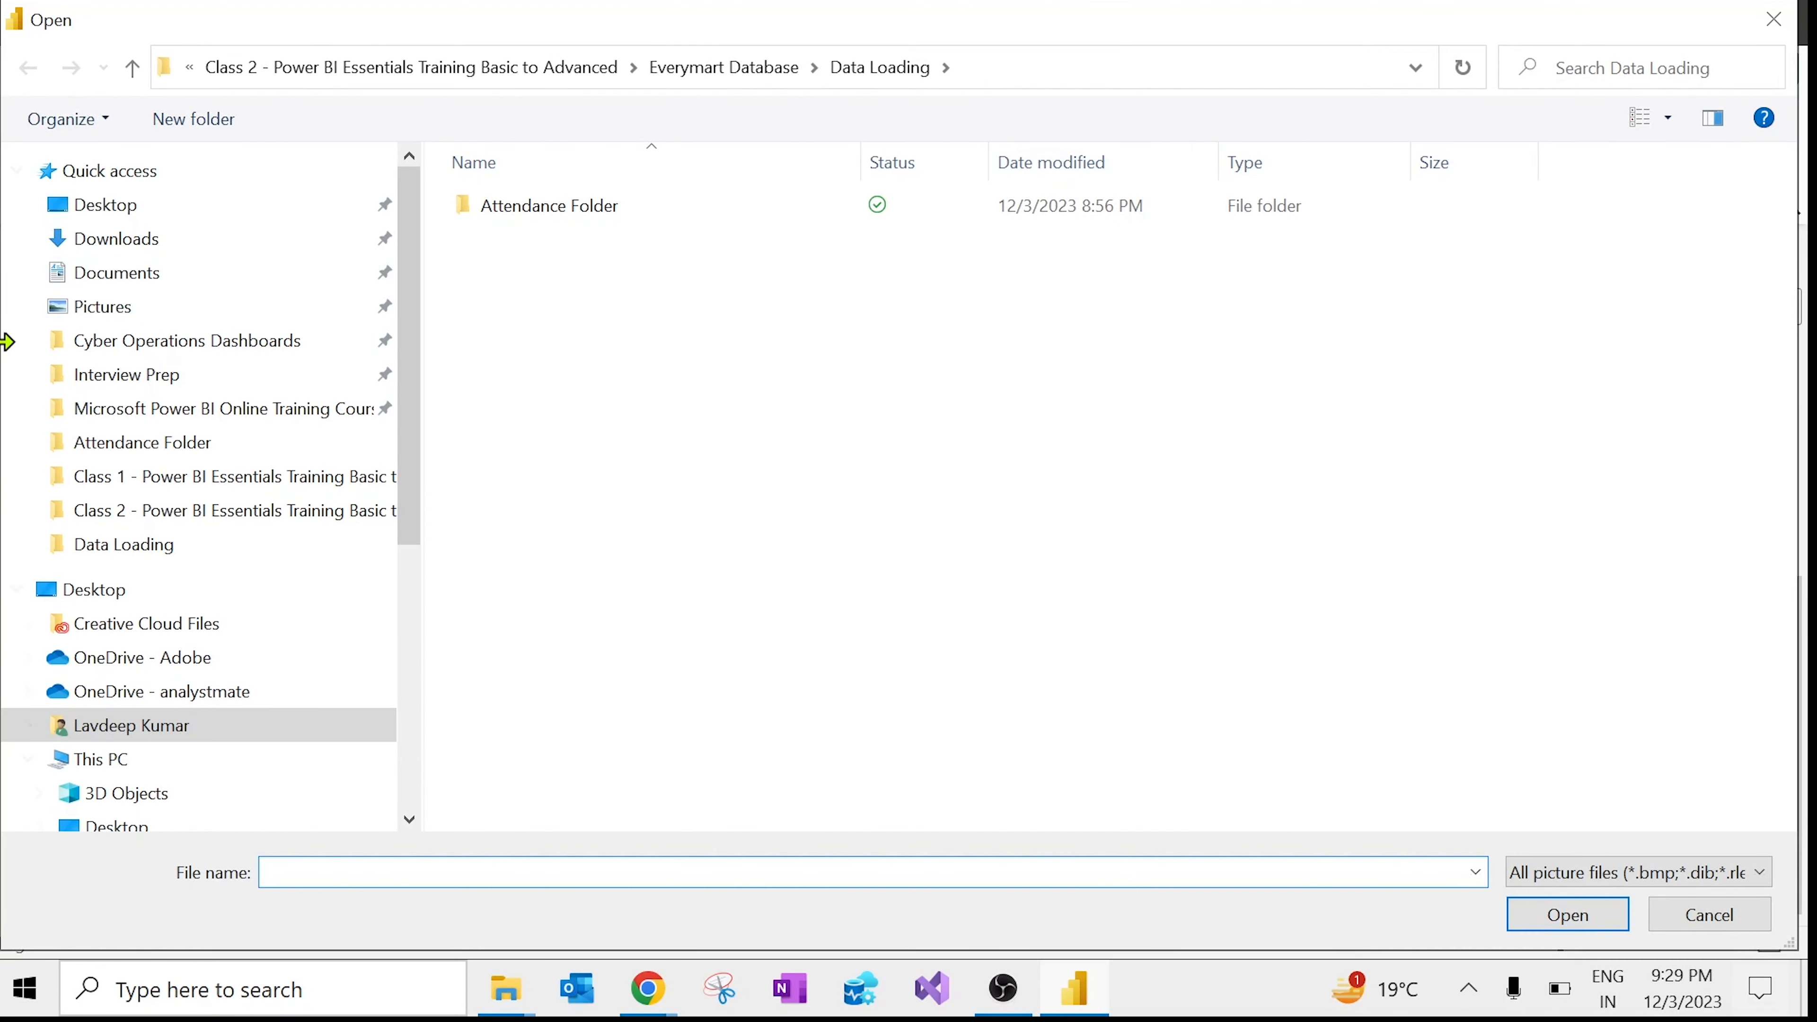
left_click(153, 209)
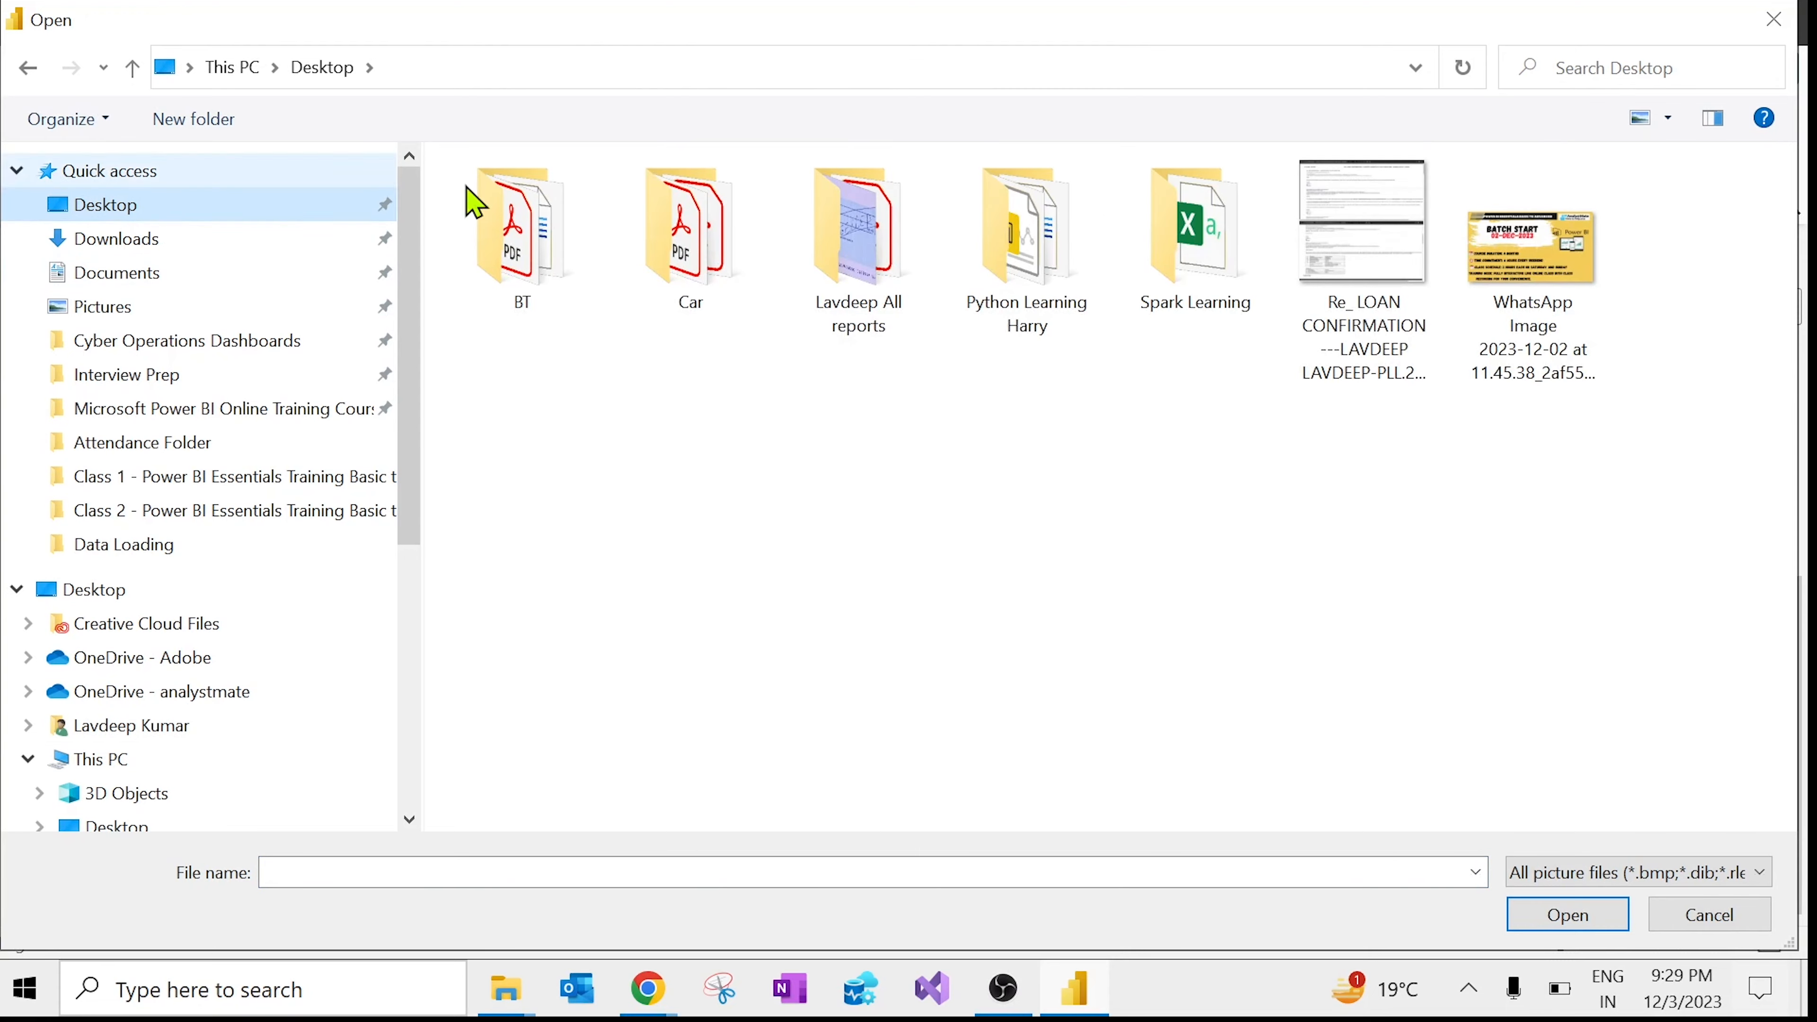
double_click(1517, 337)
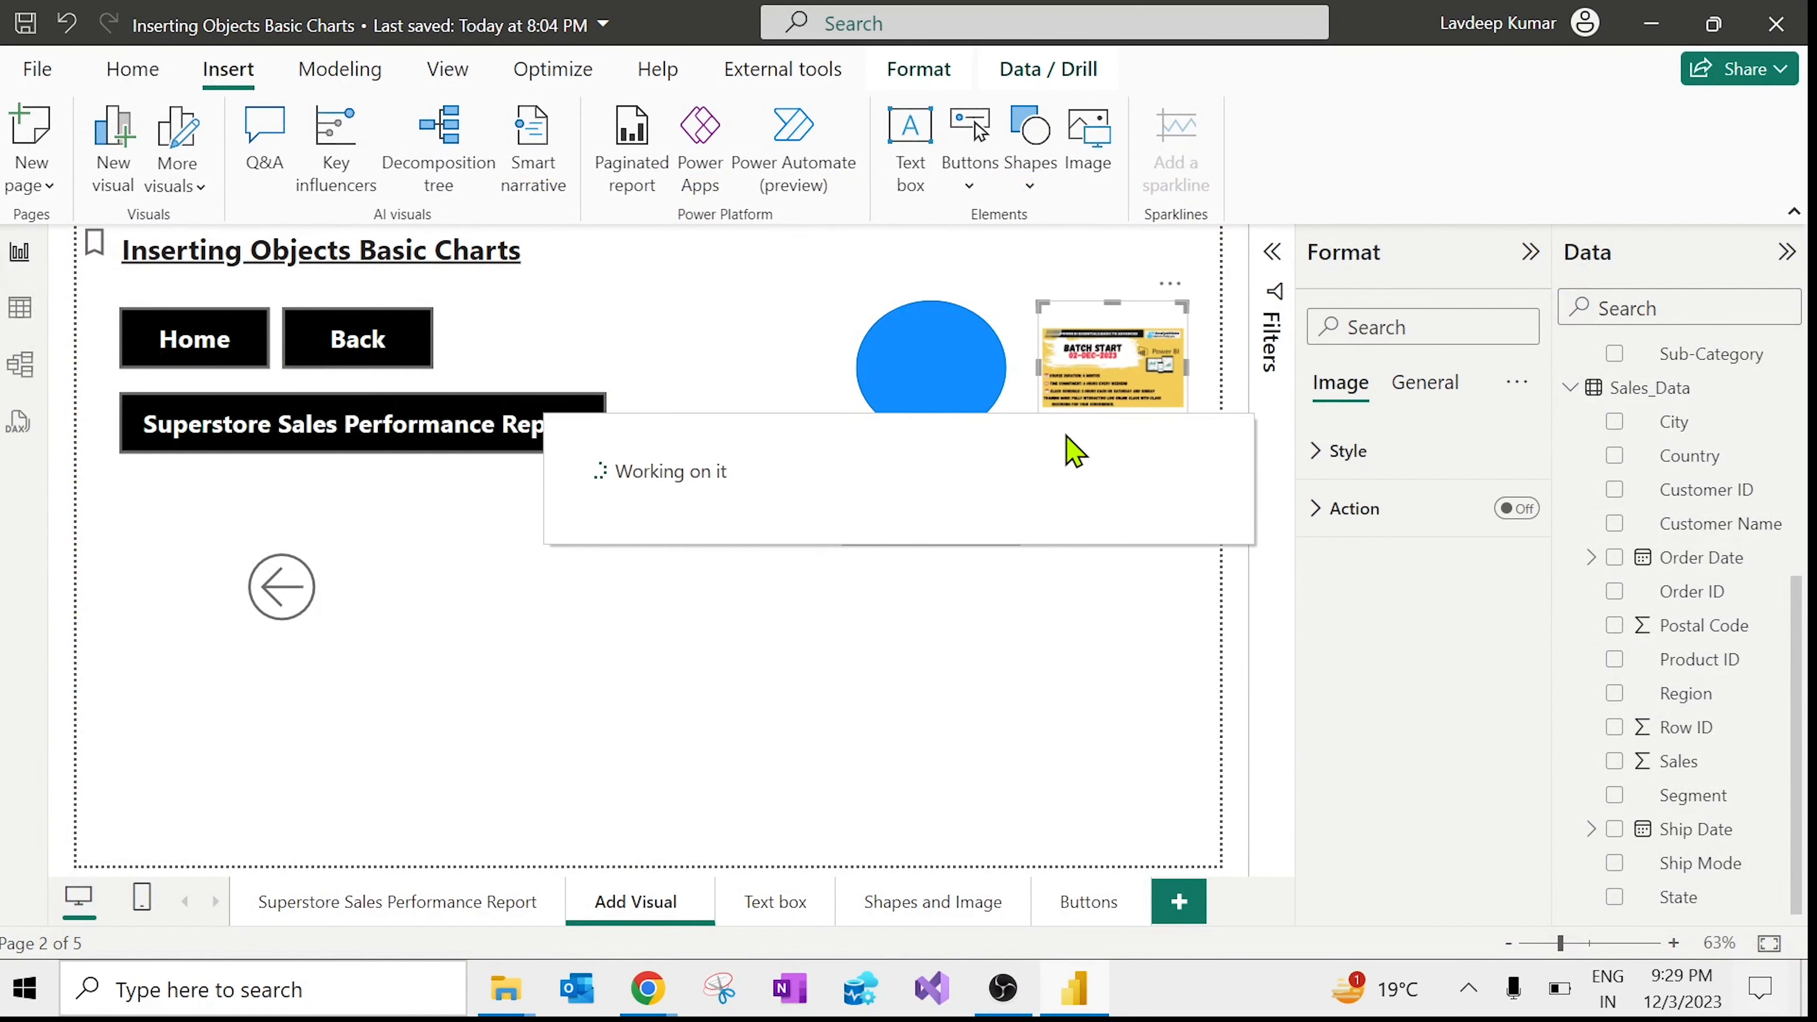
left_click_drag(1011, 442, 680, 756)
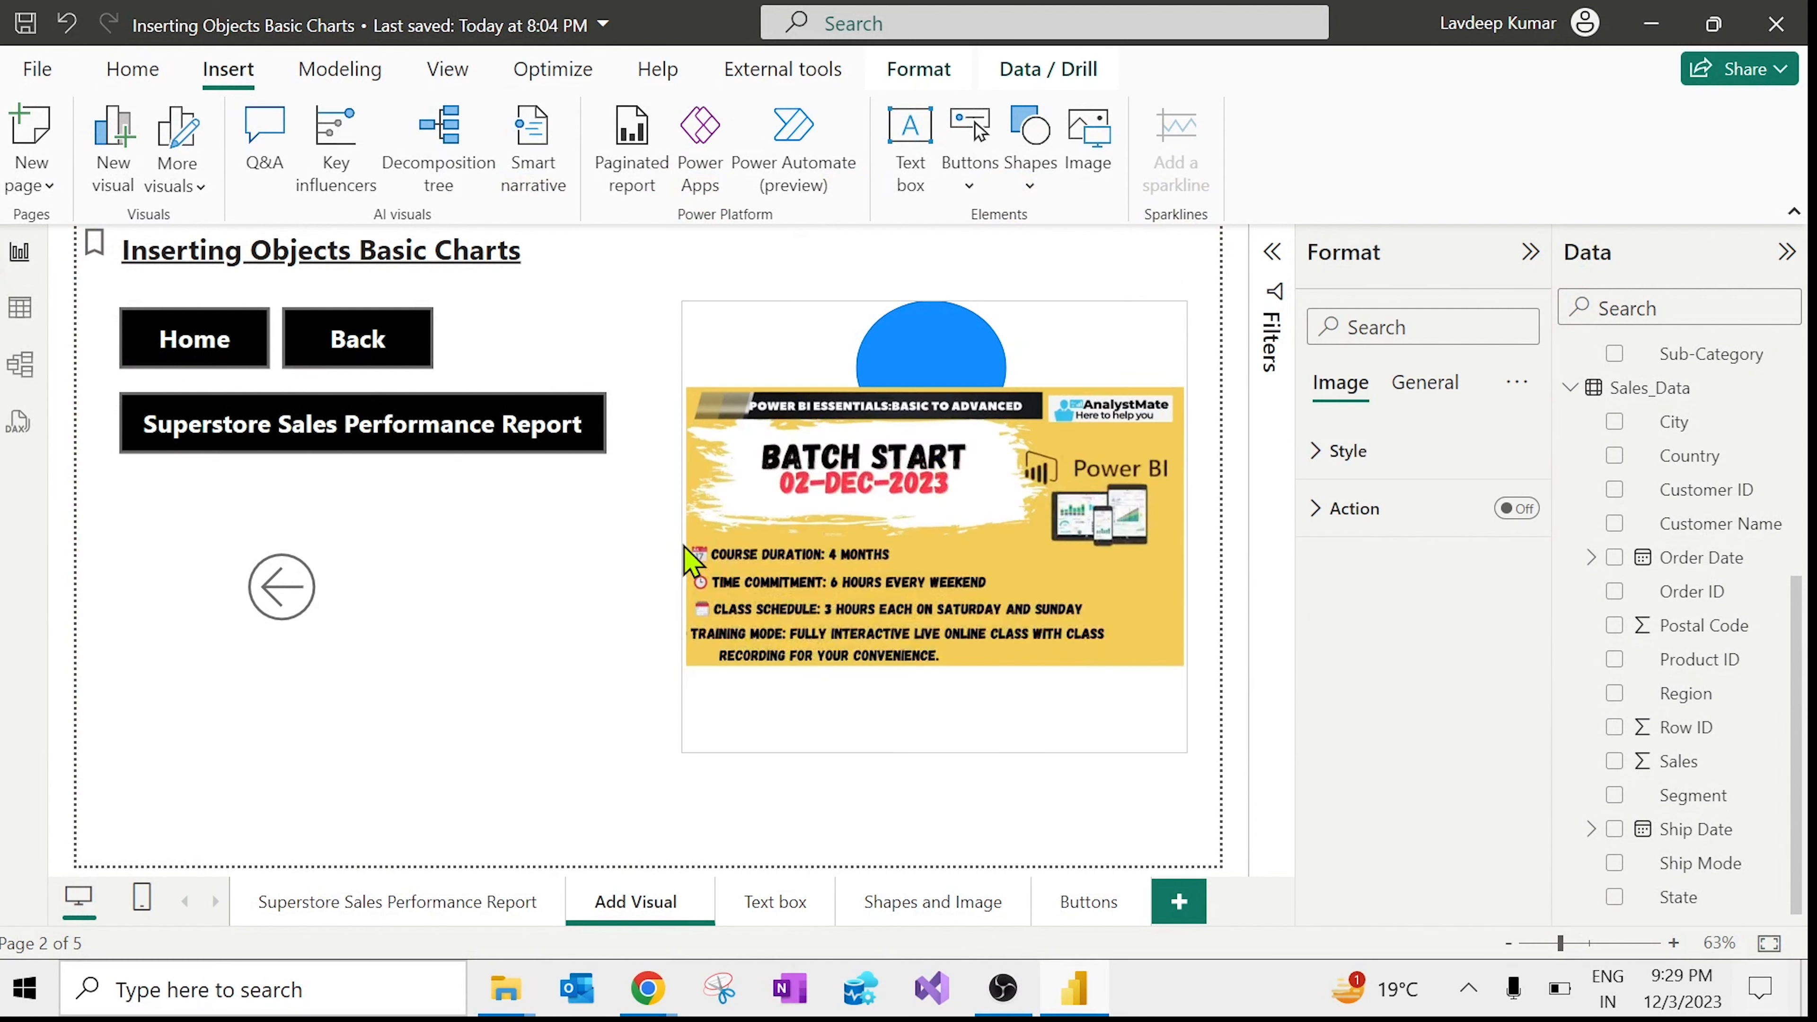
left_click_drag(952, 577, 715, 685)
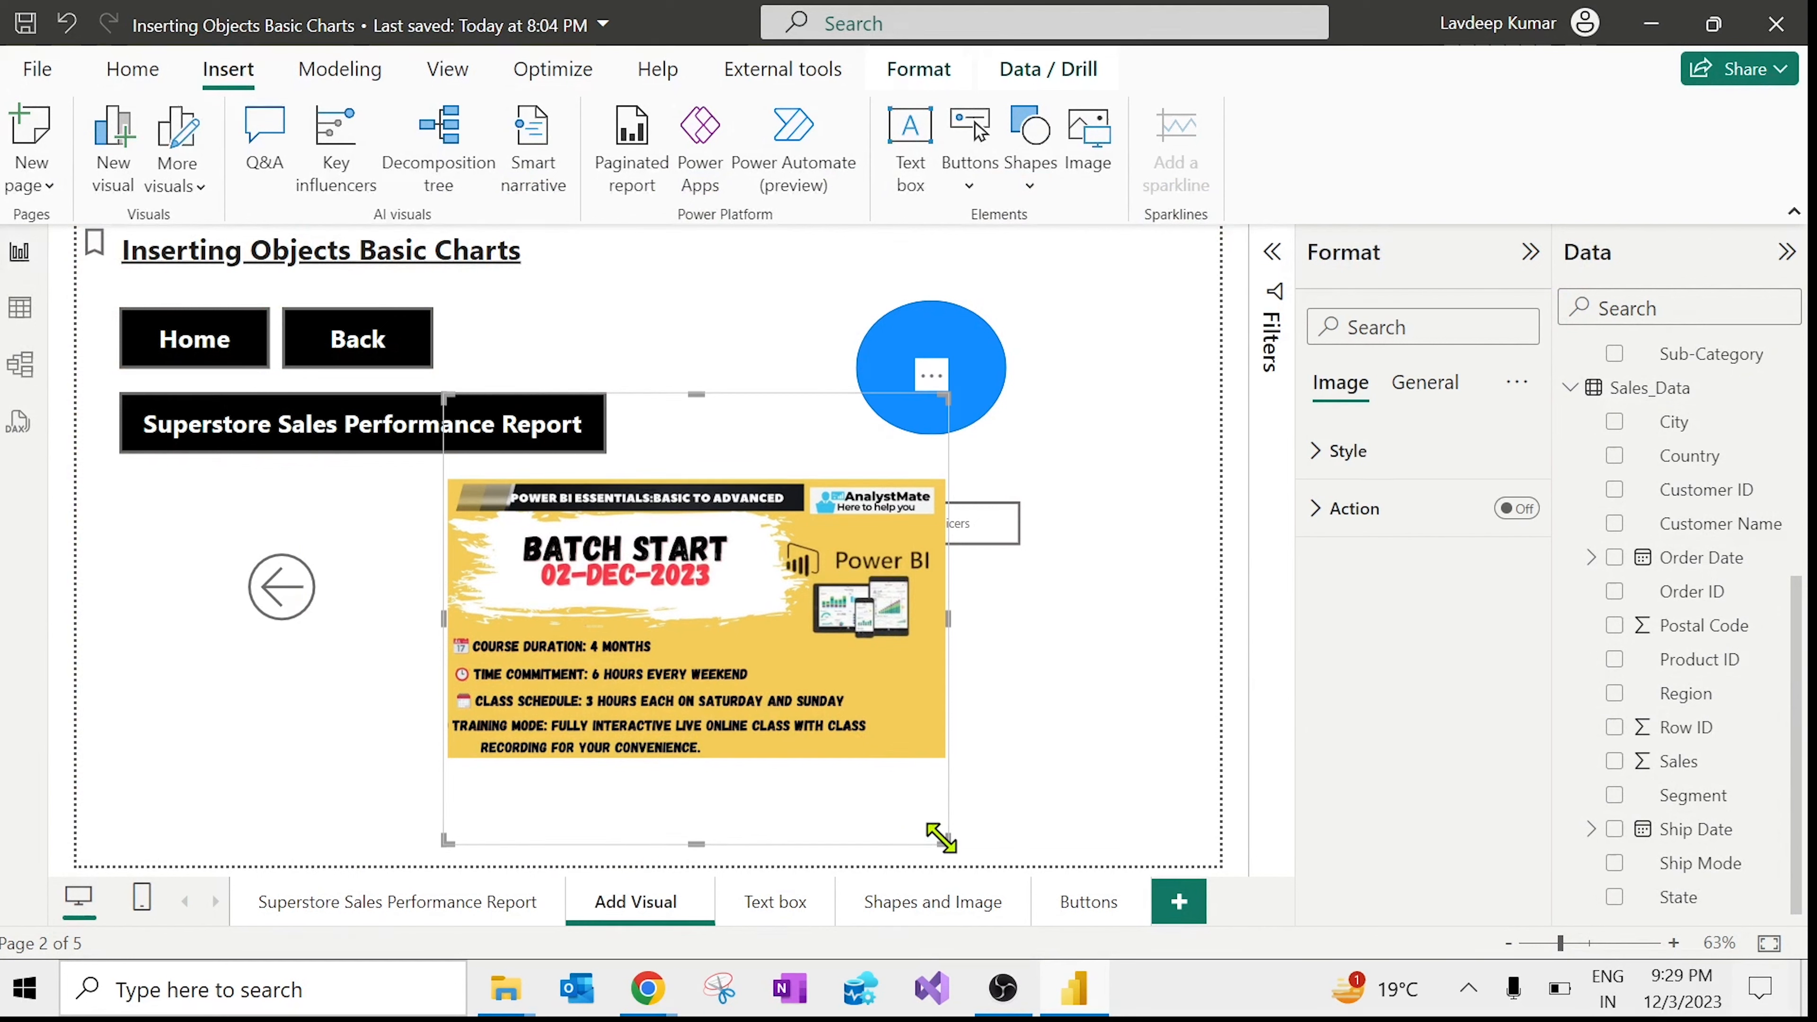
Step: Shorten the image frame to fit the picture and move it directly below the Superstore Sales Performance Report button
left_click(1054, 704)
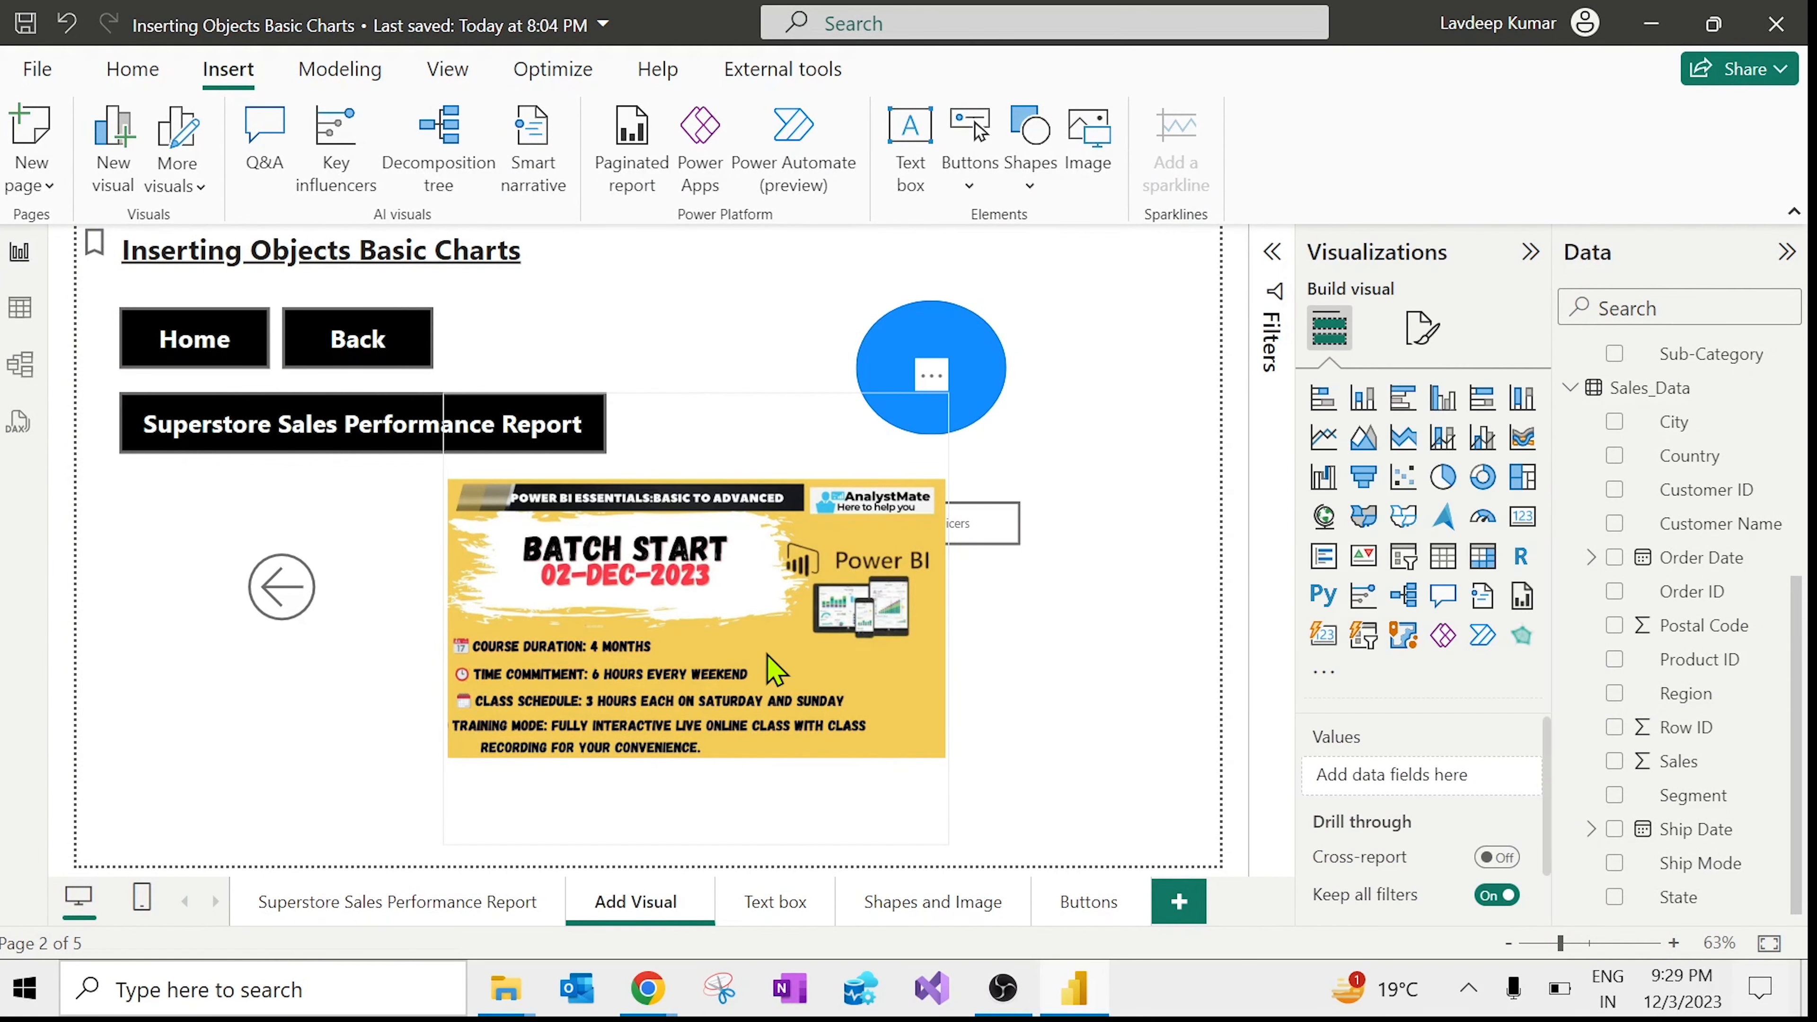
left_click(776, 670)
left_click(1075, 710)
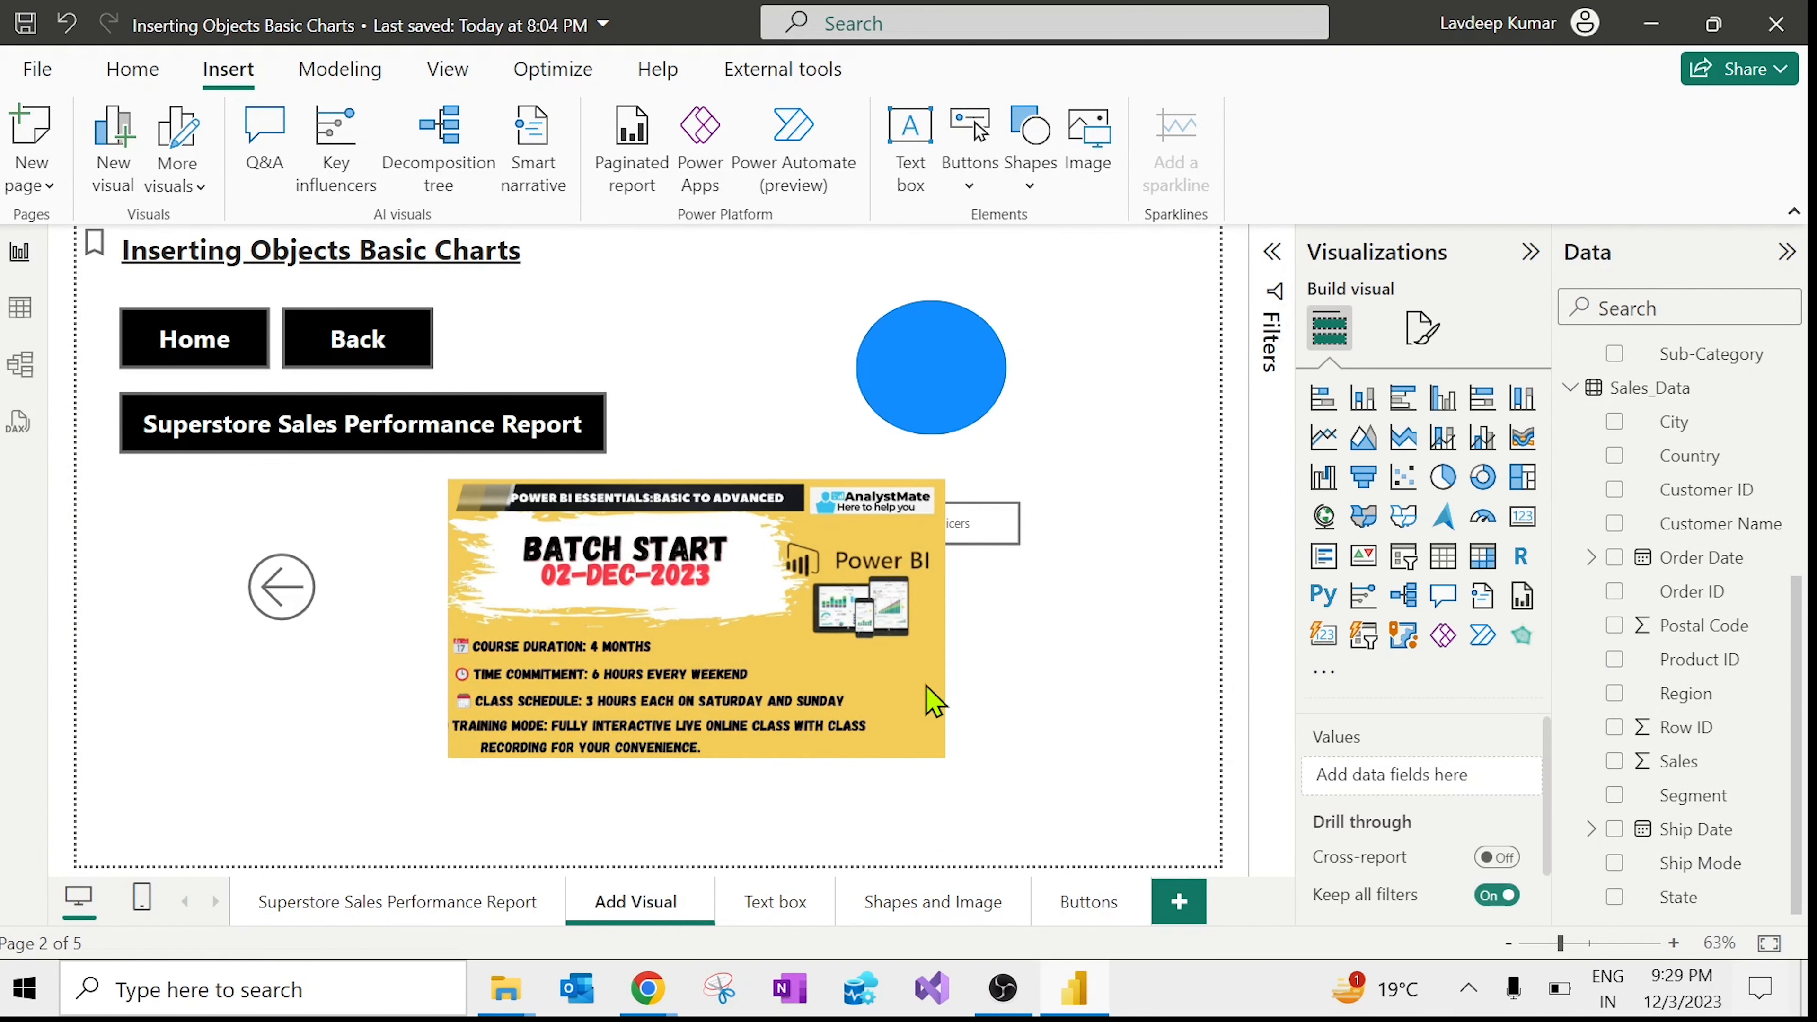
left_click(792, 612)
left_click_drag(697, 394, 691, 519)
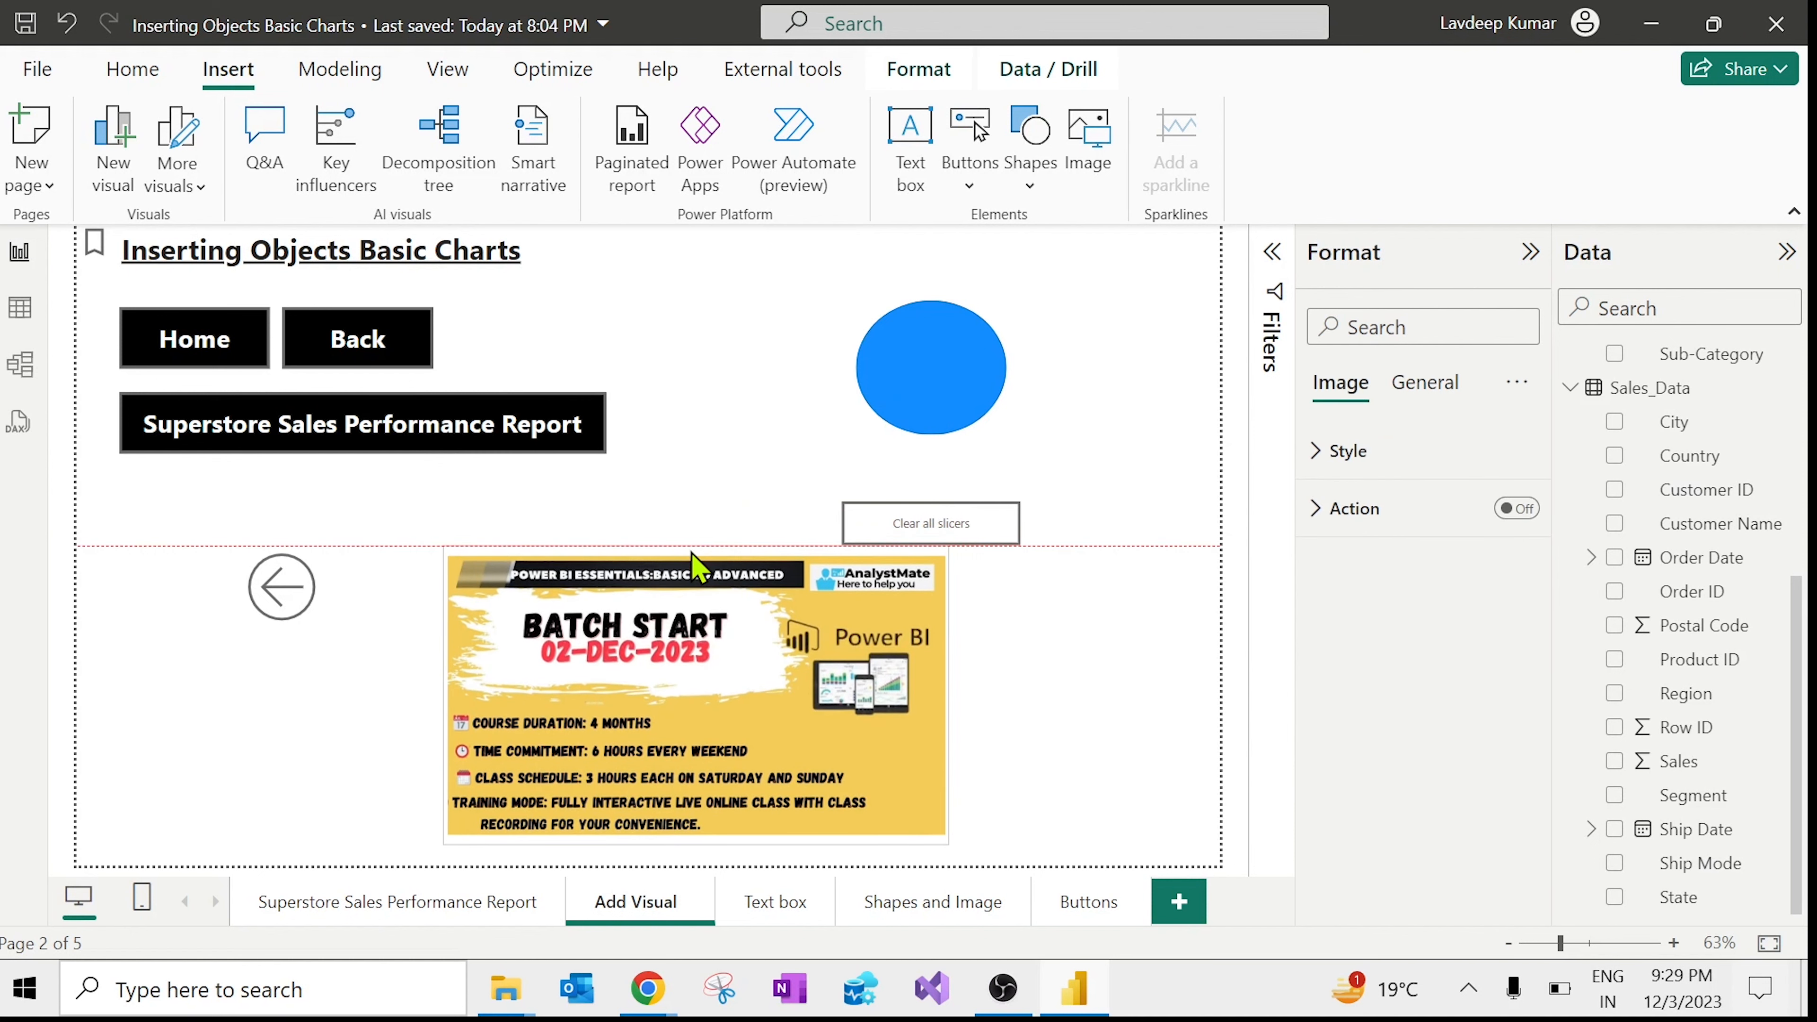
left_click_drag(709, 673, 368, 581)
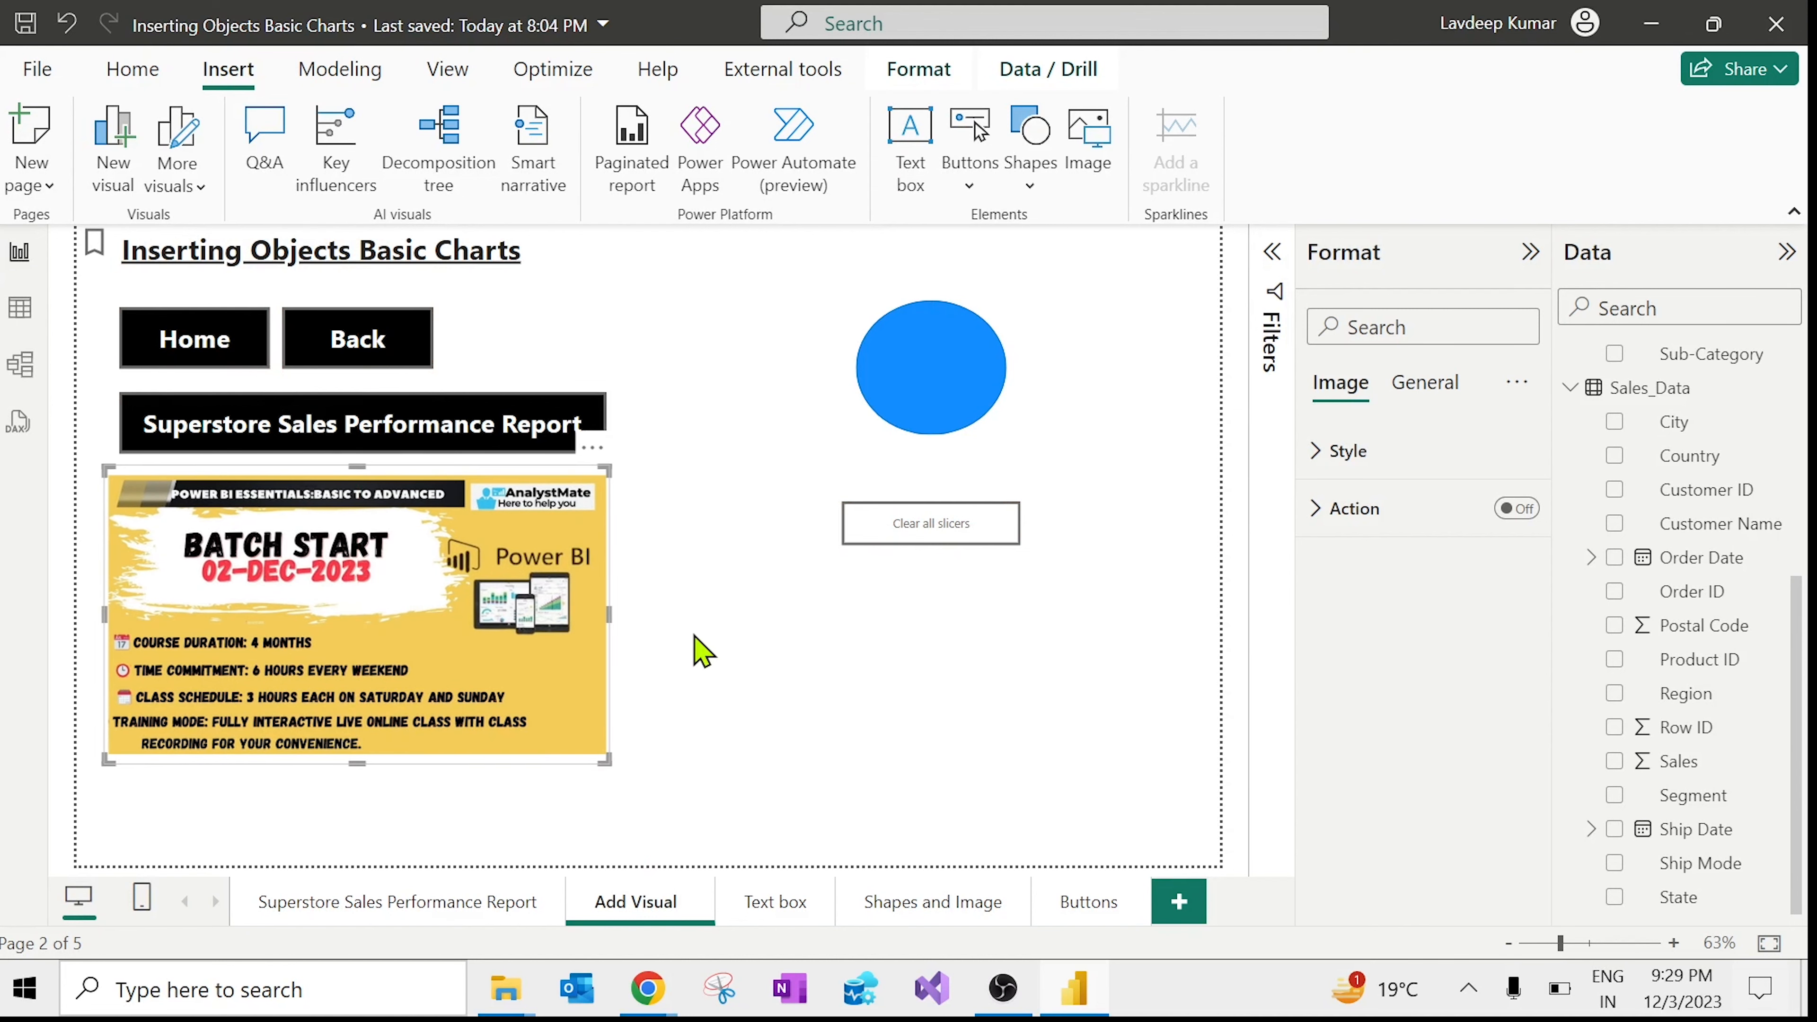
Step: Turn on the action for the batch start image and review the available action types, leaving it on Back
left_click(696, 650)
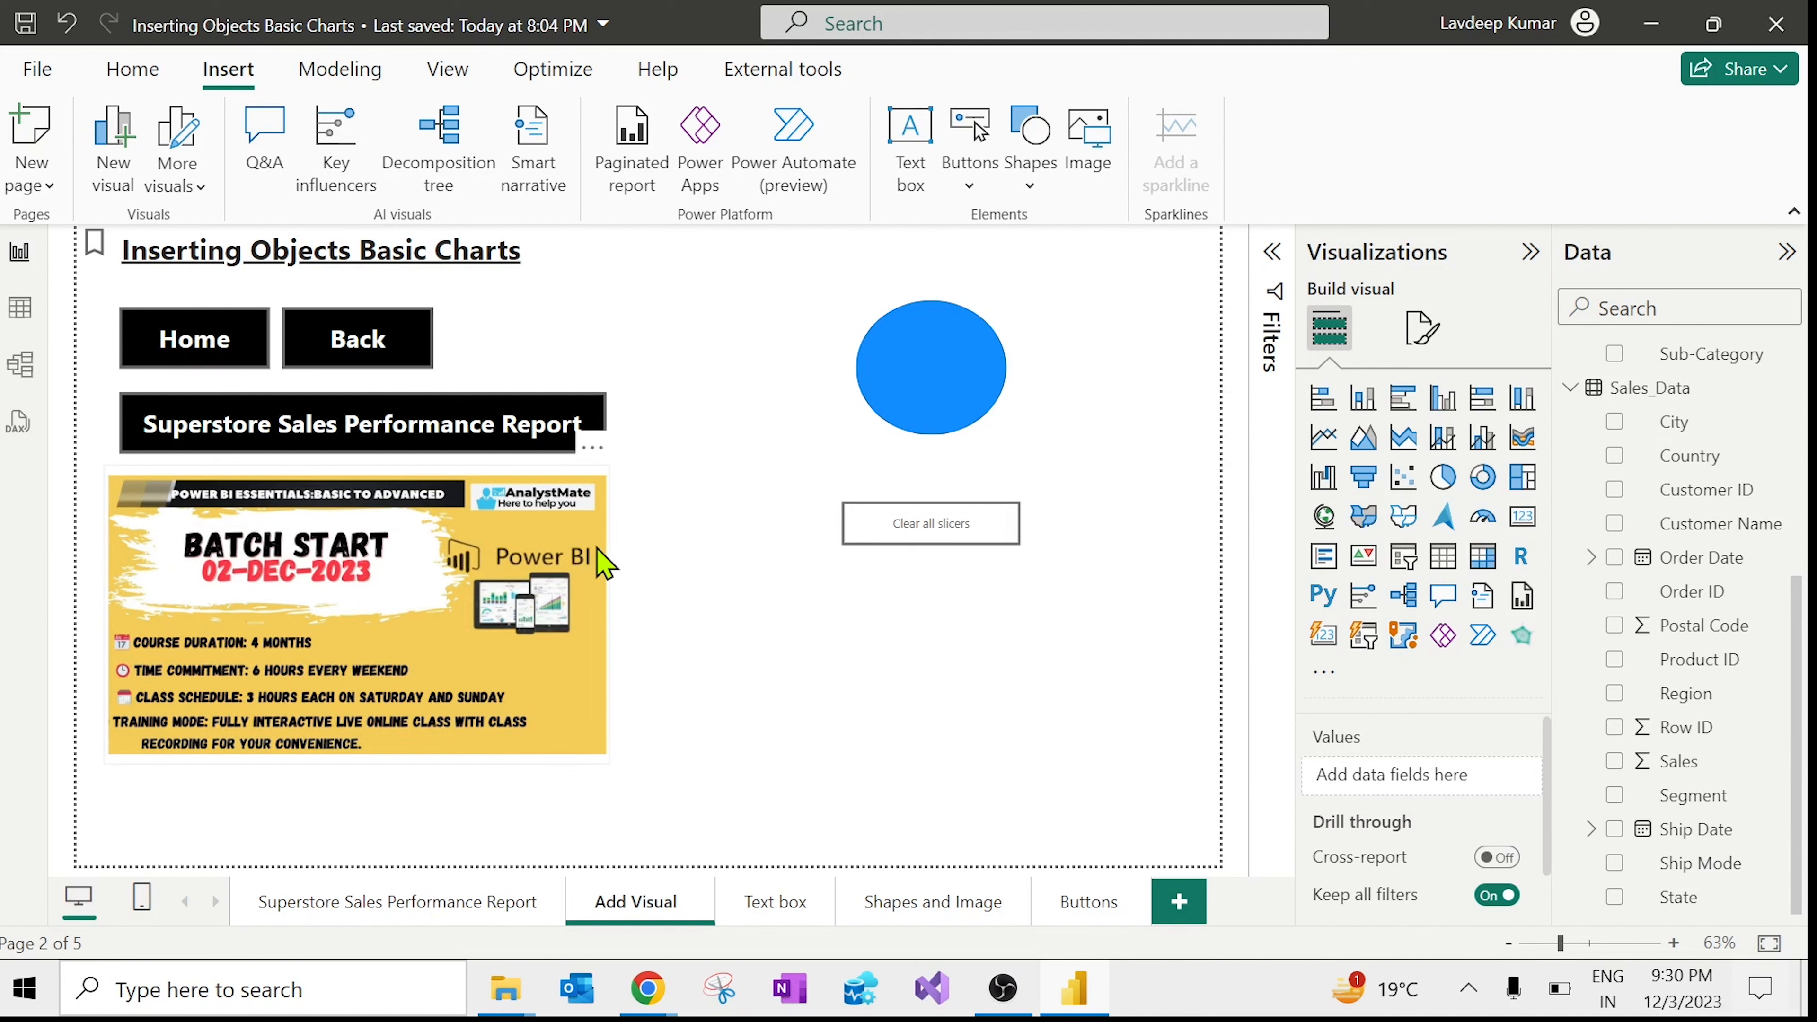
left_click(604, 566)
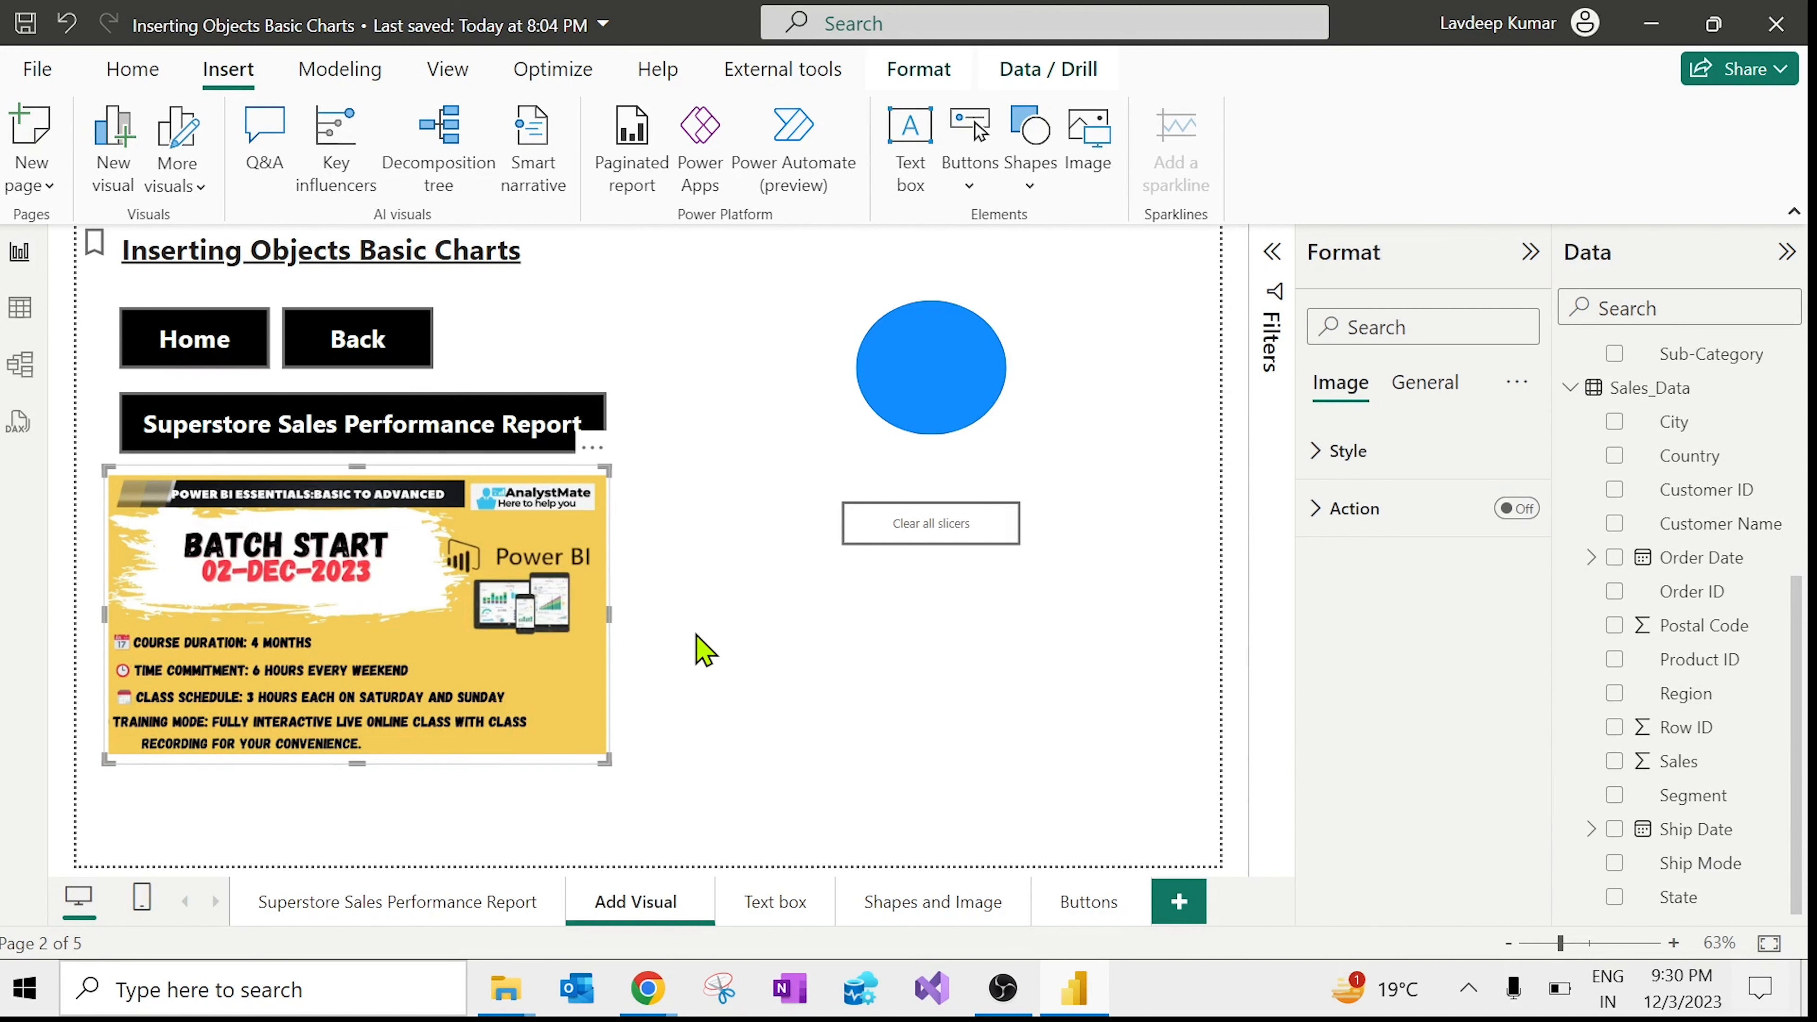
left_click(698, 649)
left_click(526, 612)
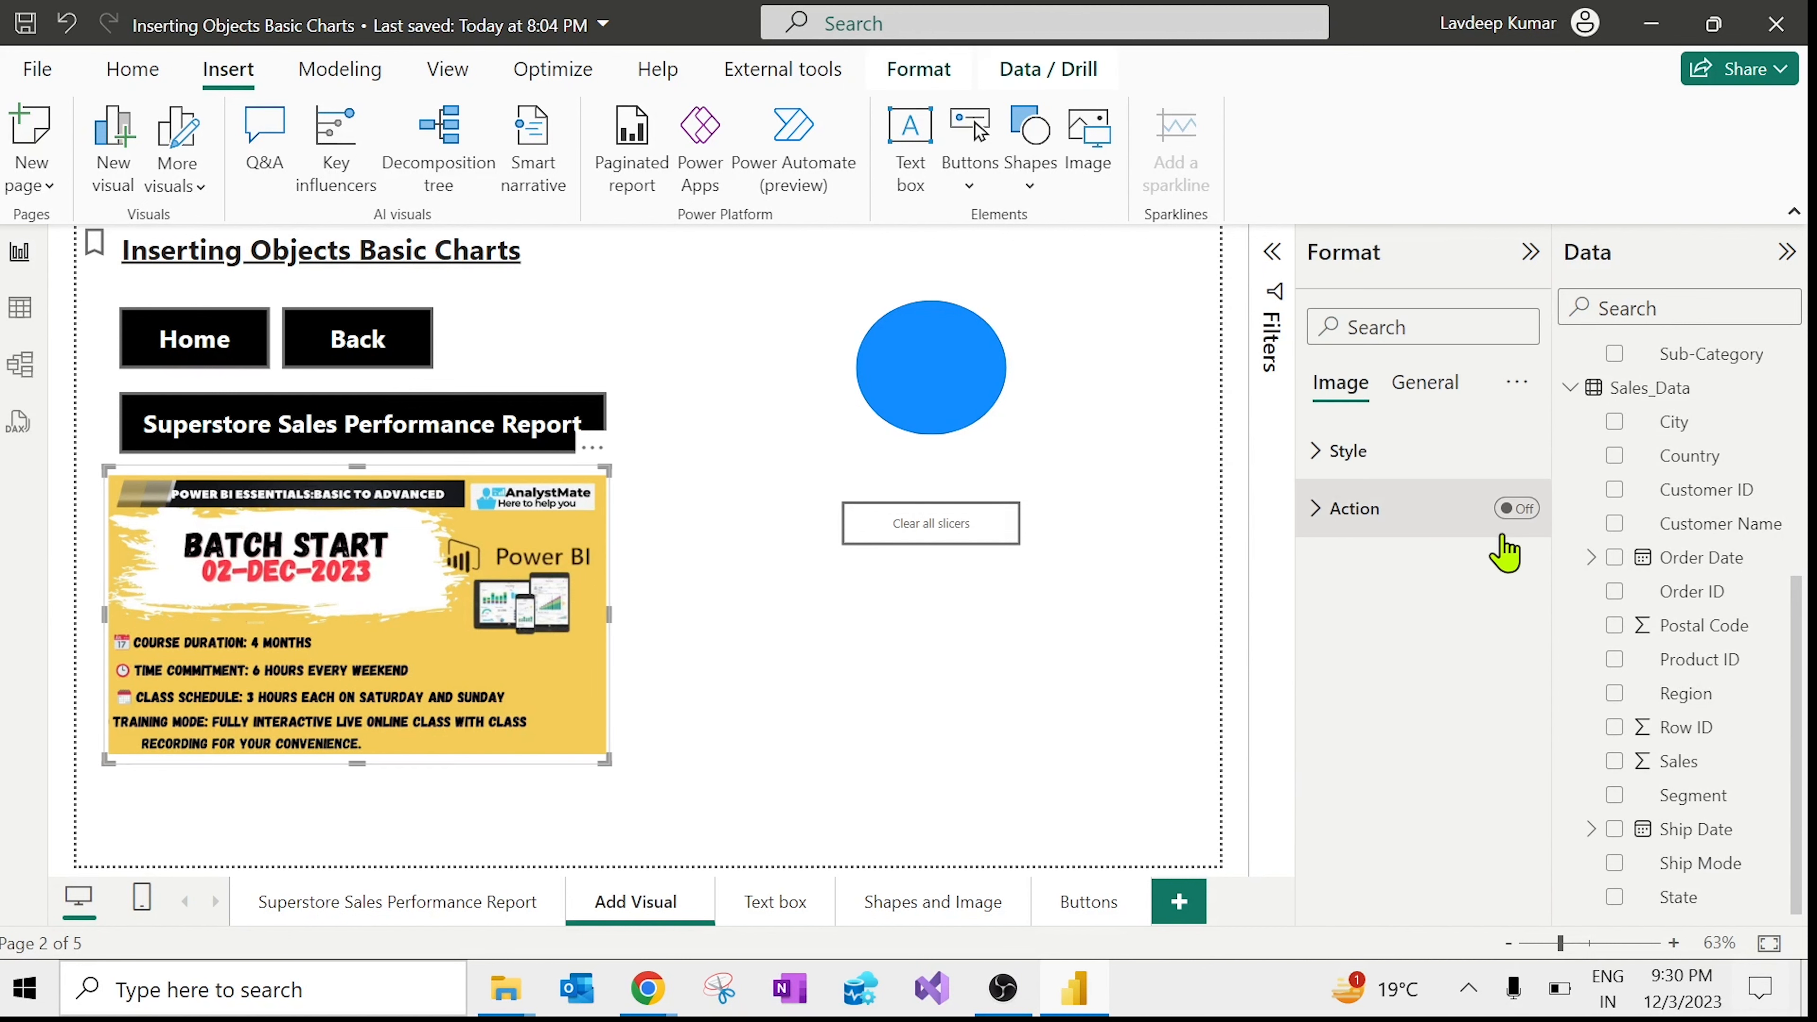
left_click(1513, 509)
left_click(1429, 529)
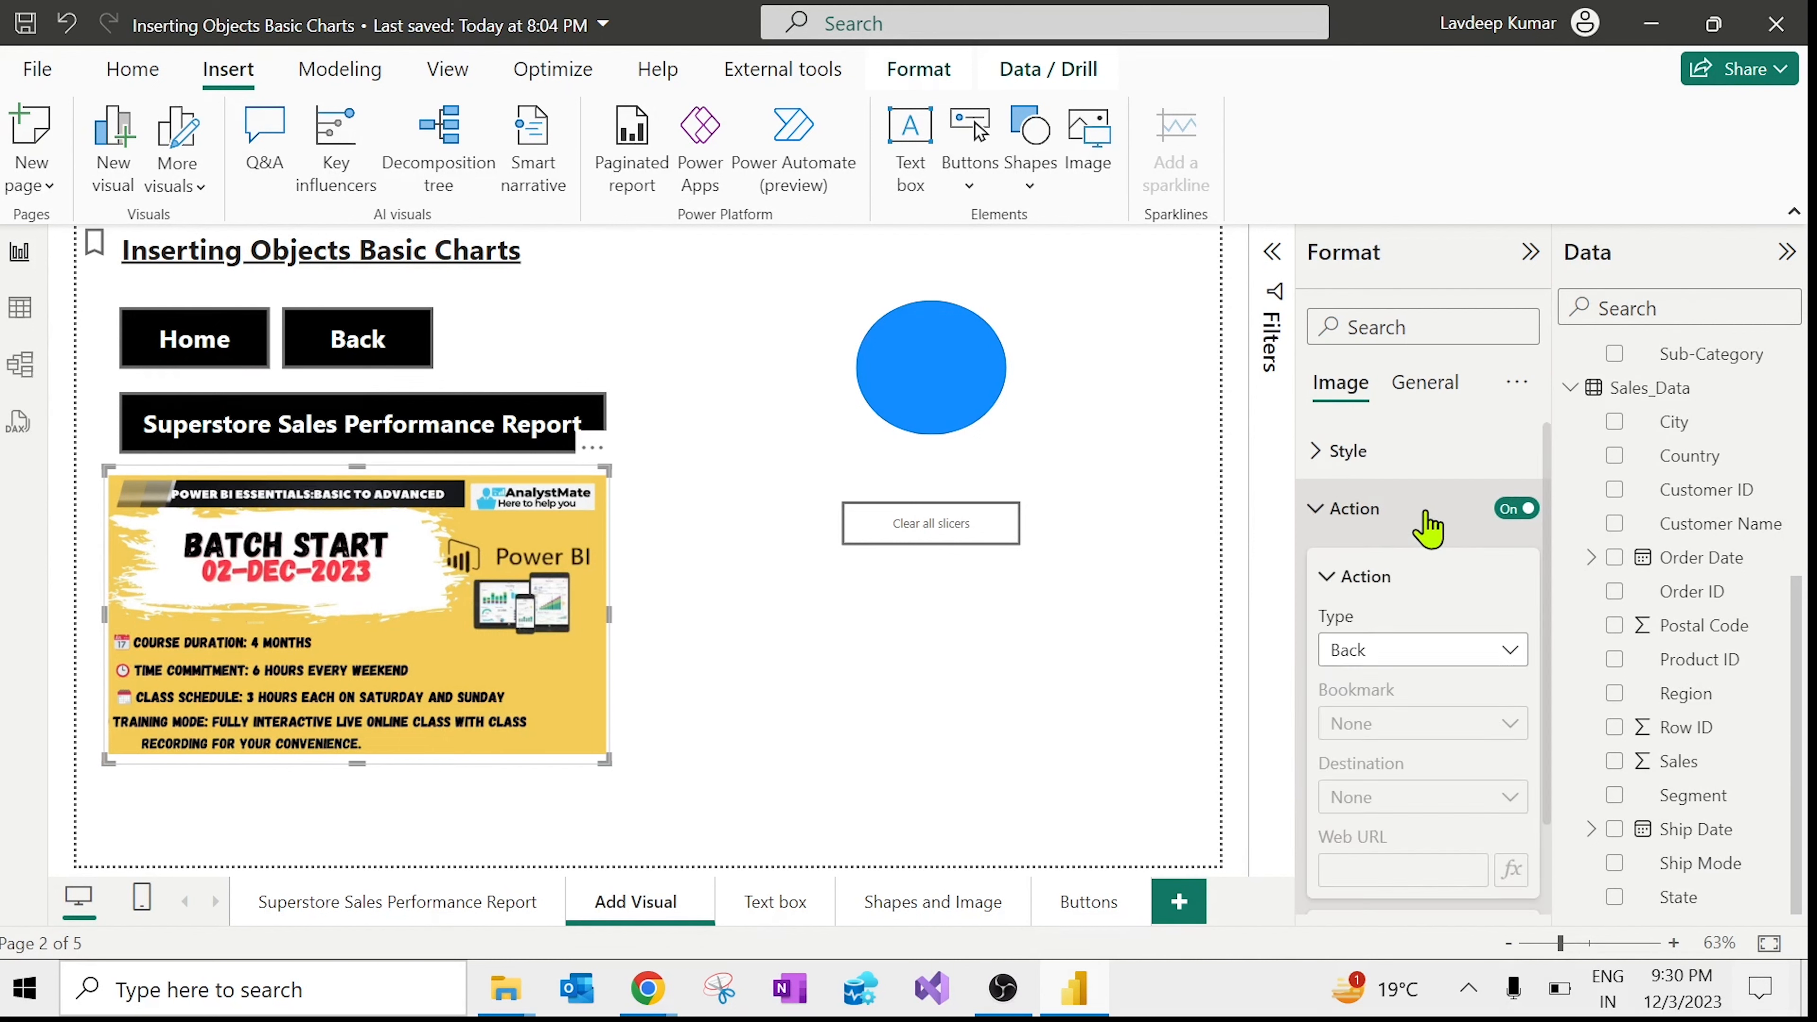
left_click(1509, 649)
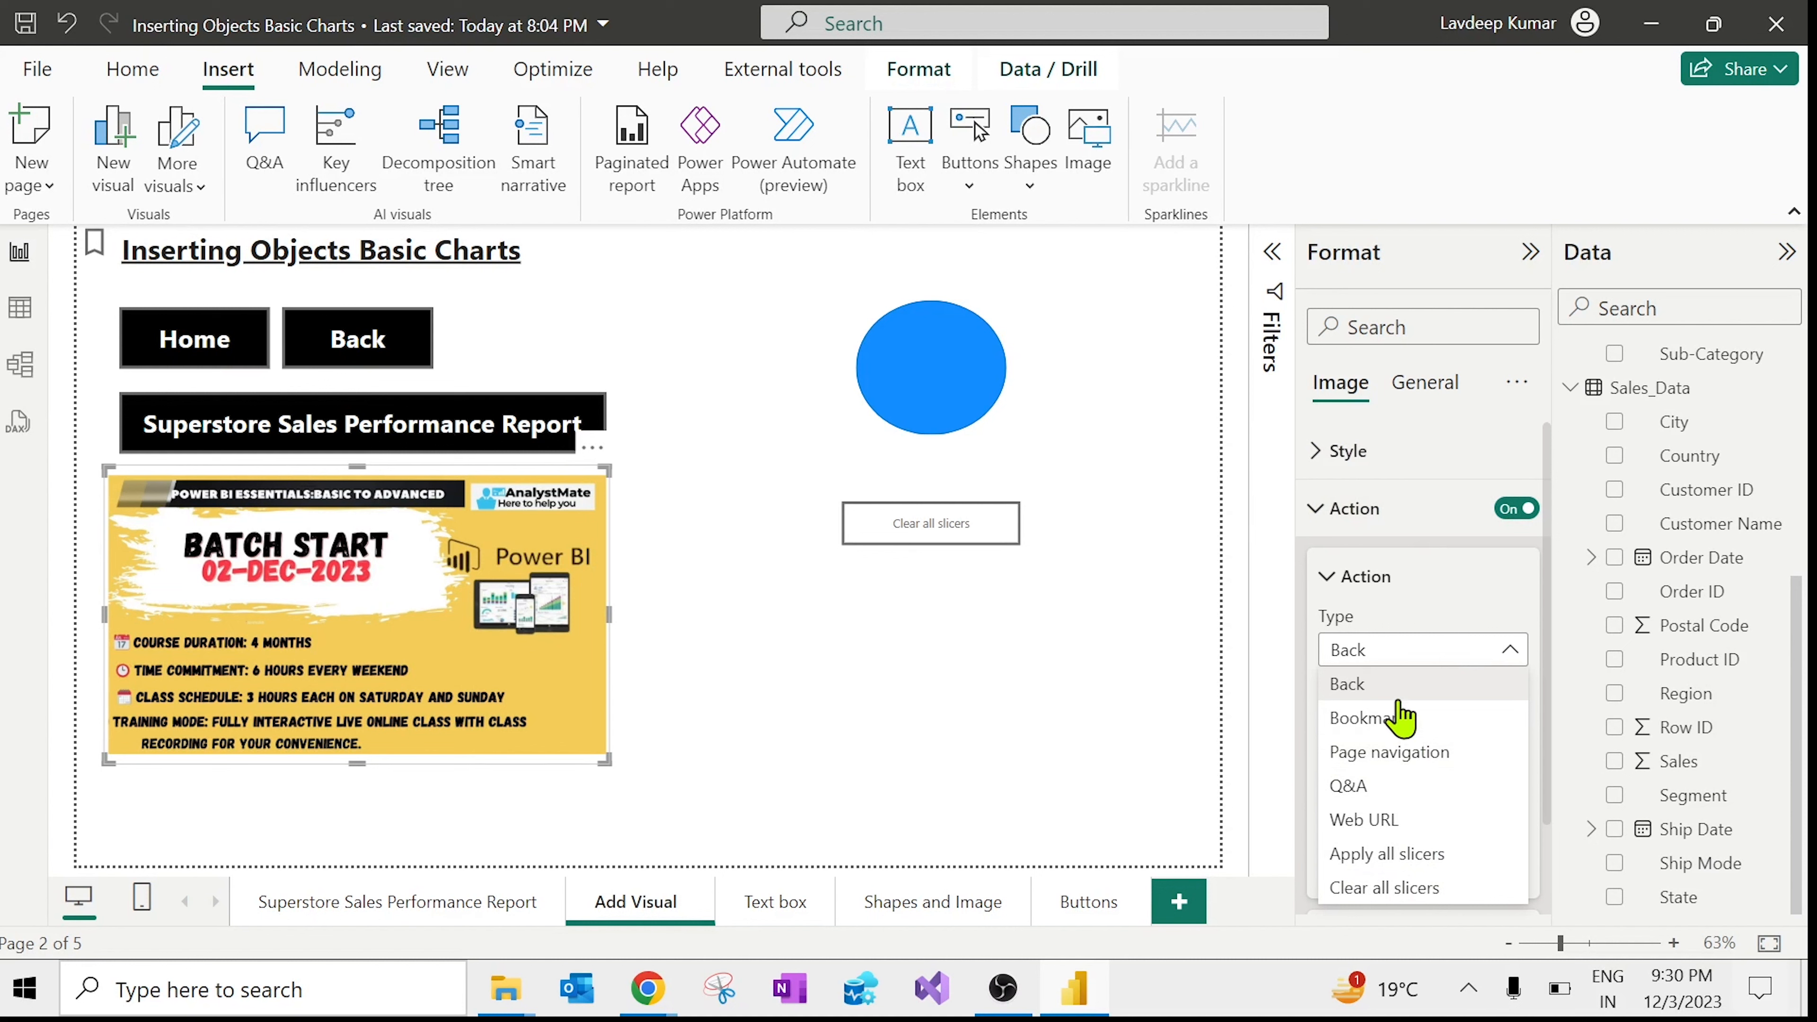
left_click(1102, 390)
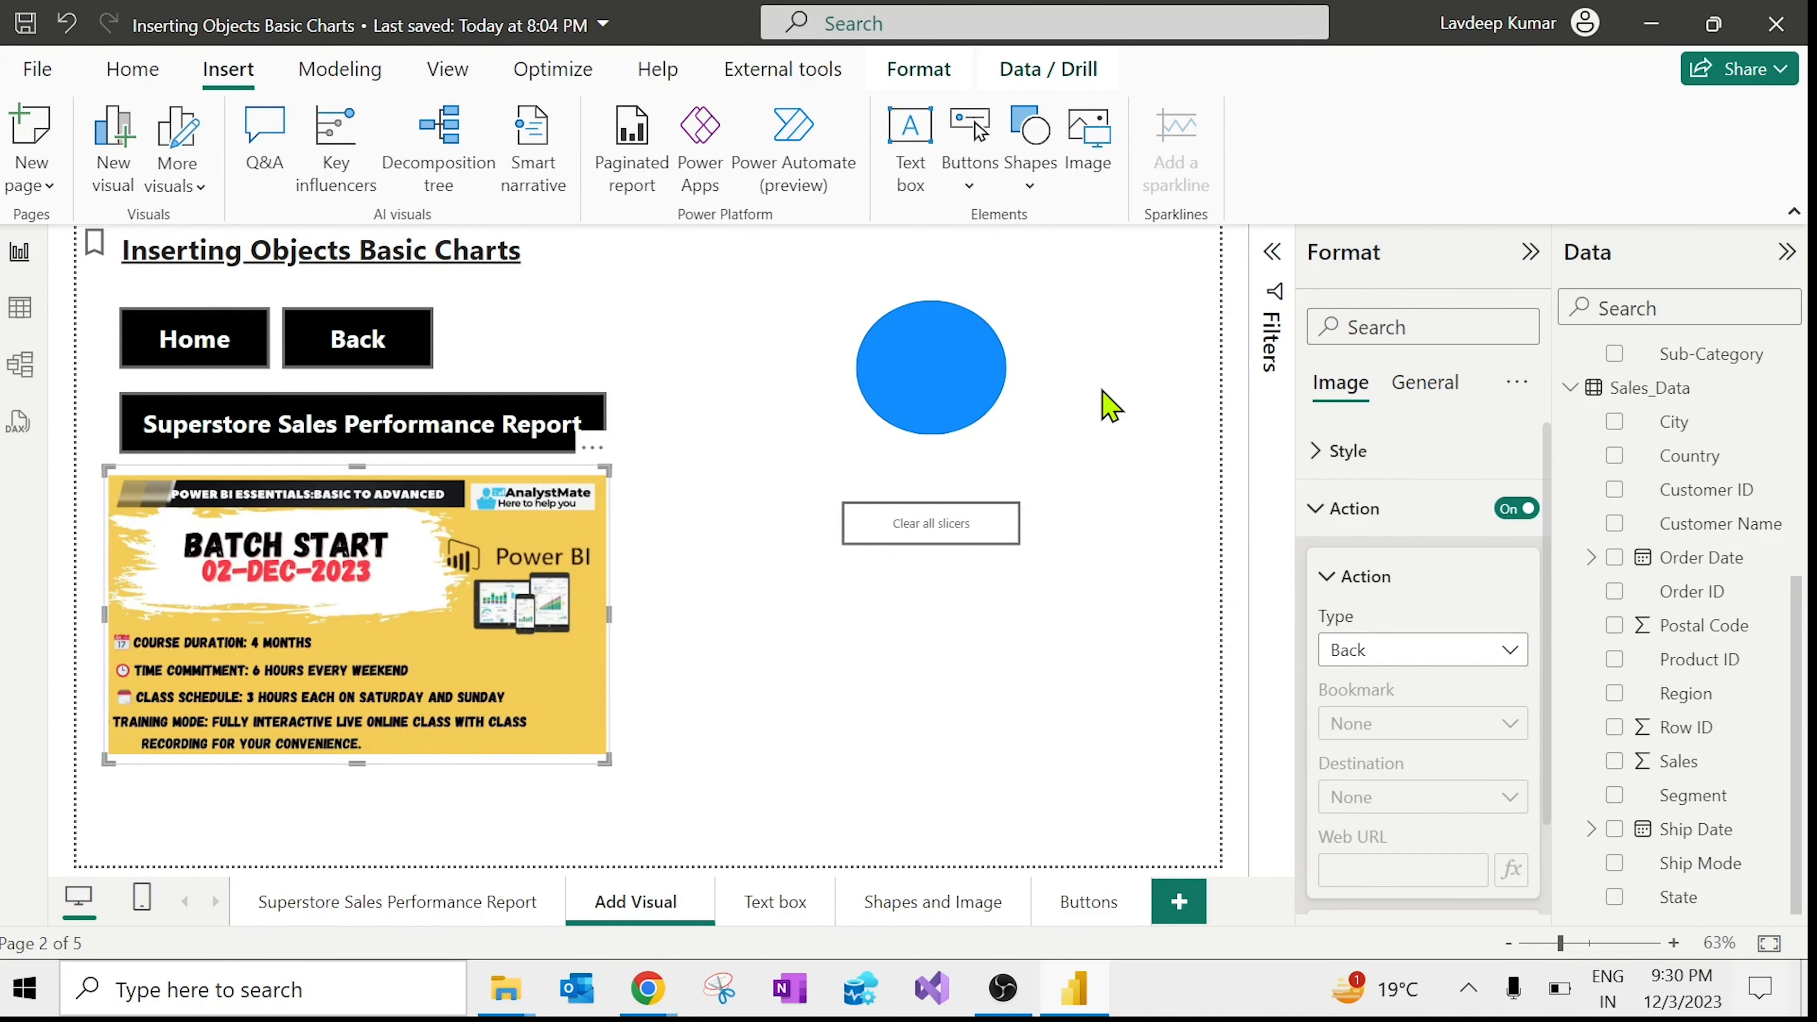
Step: Check the image's scaling style and set its background effect colour to black
left_click(1356, 509)
left_click(1355, 455)
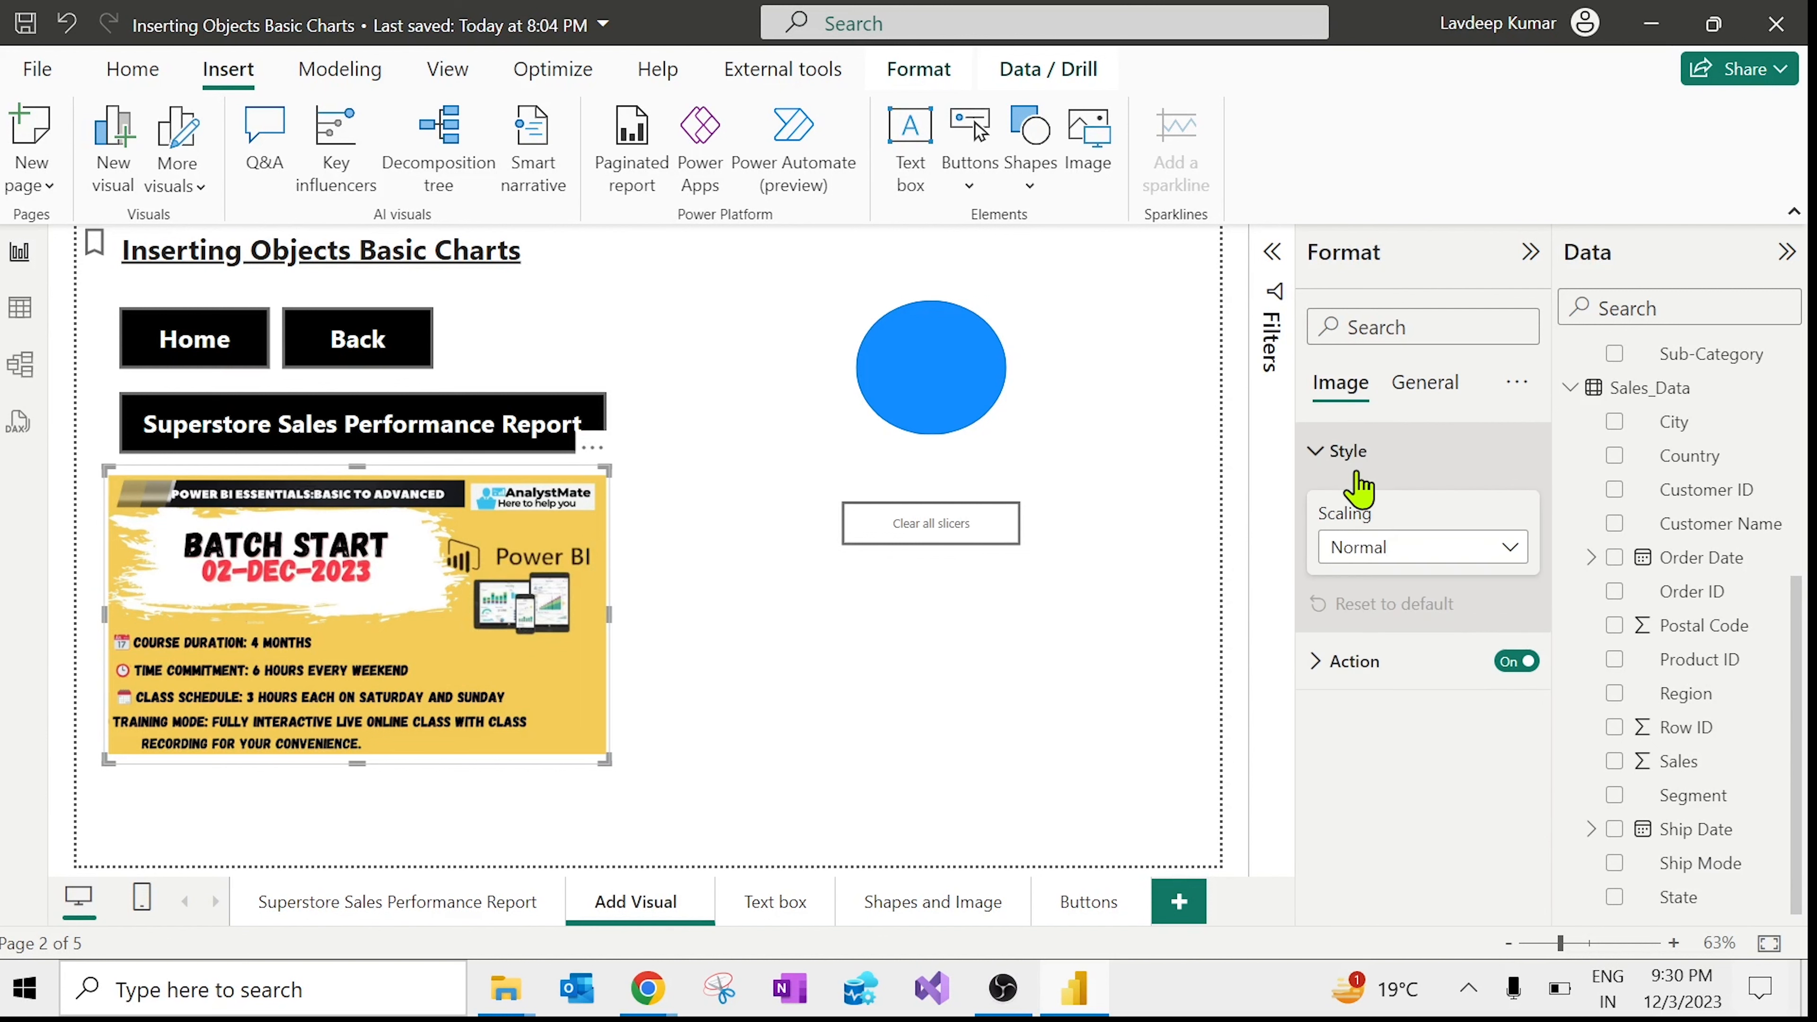
left_click(1356, 458)
left_click(1422, 386)
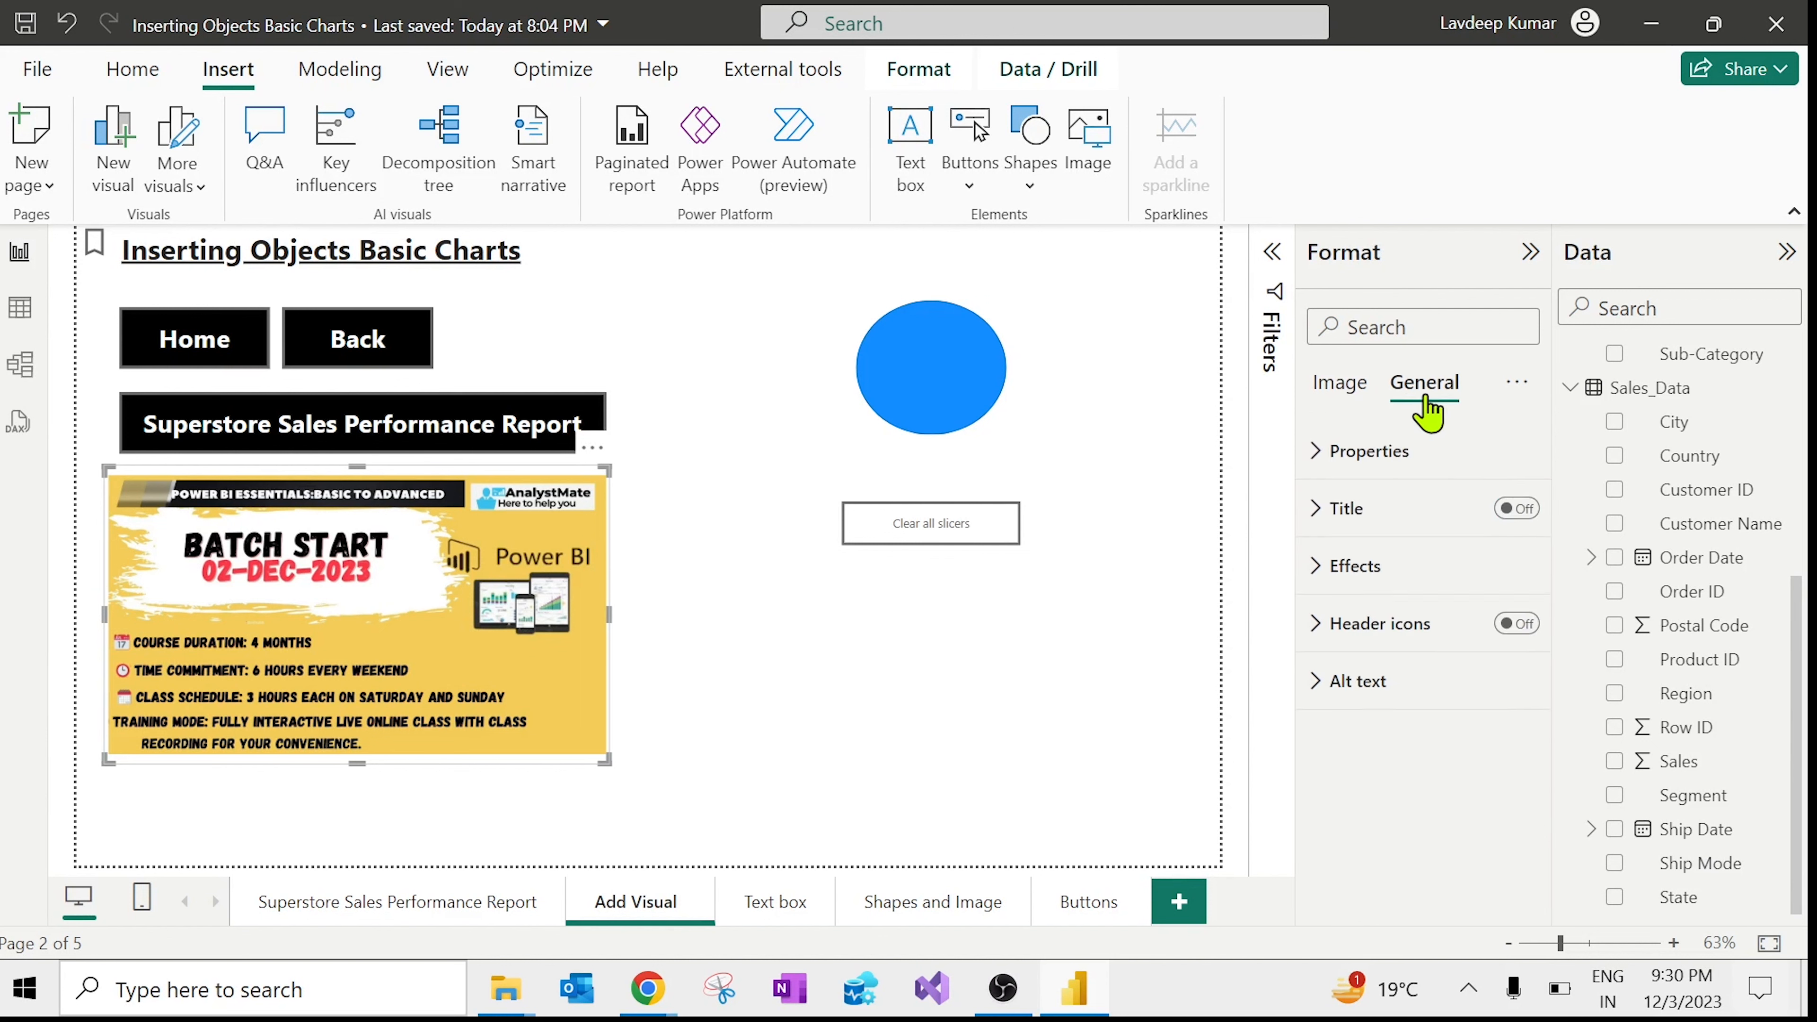
left_click(1385, 570)
left_click(1506, 635)
left_click(1374, 709)
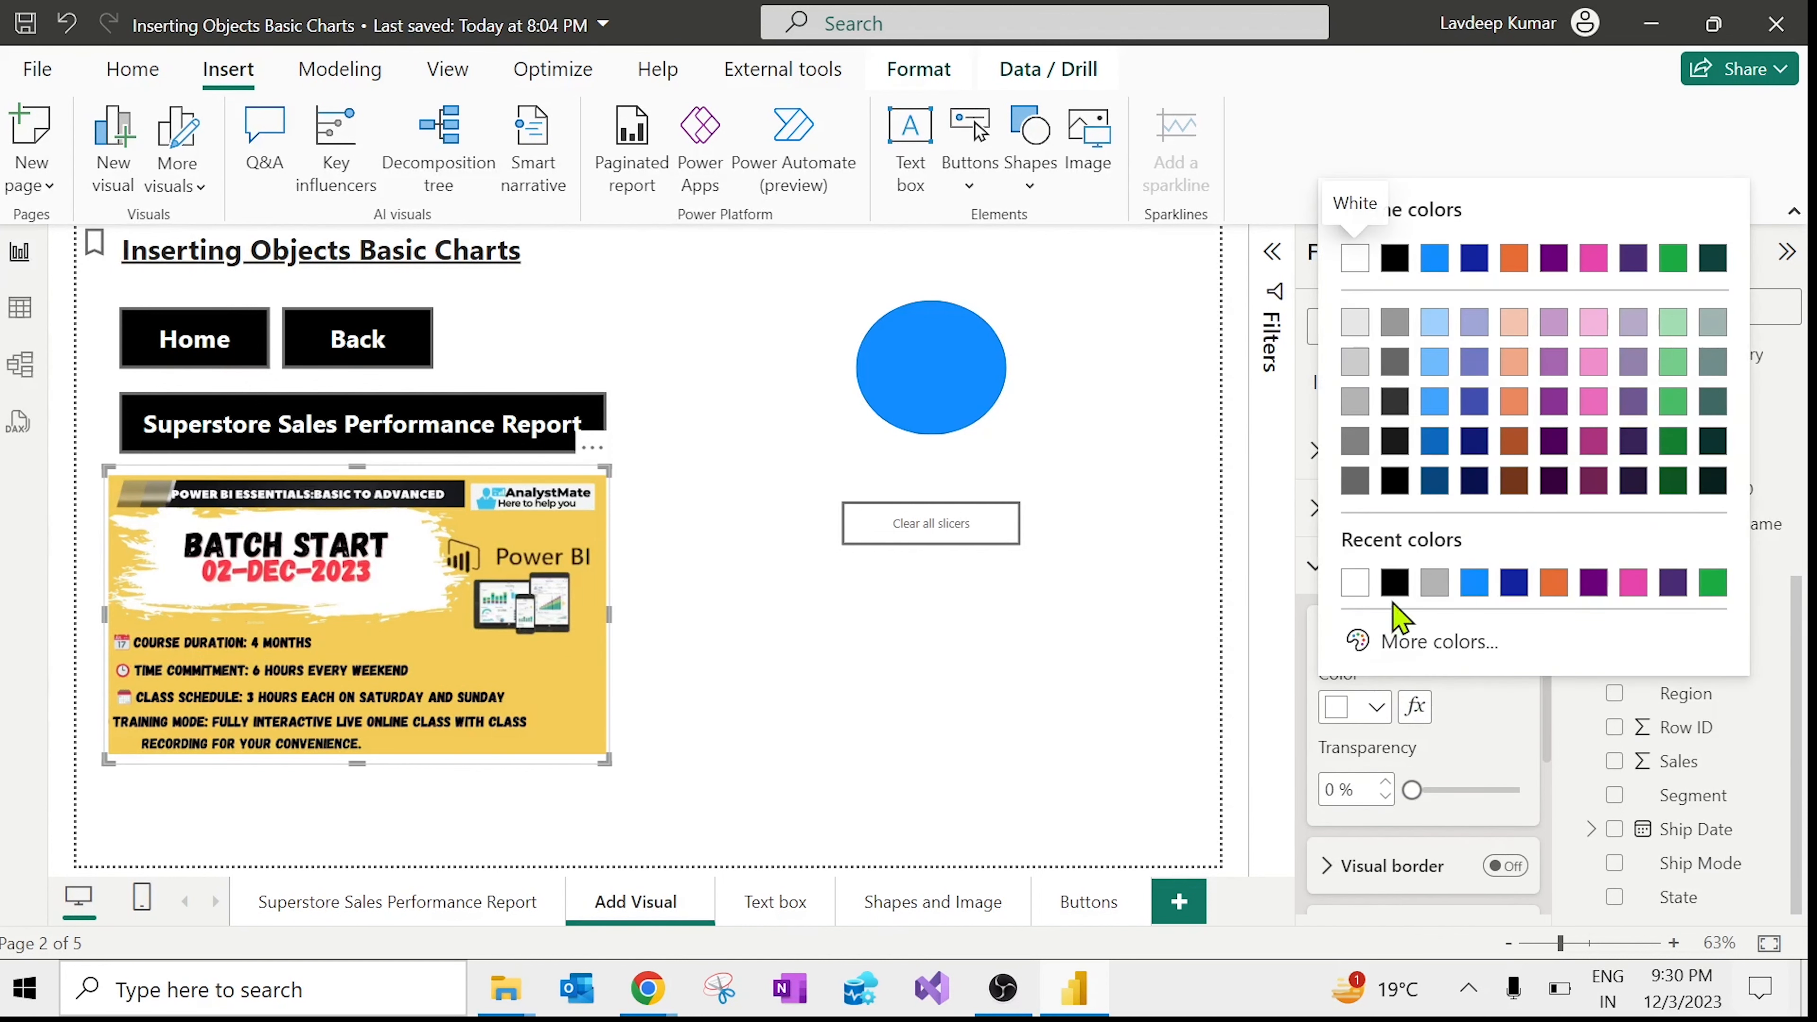
left_click(1399, 593)
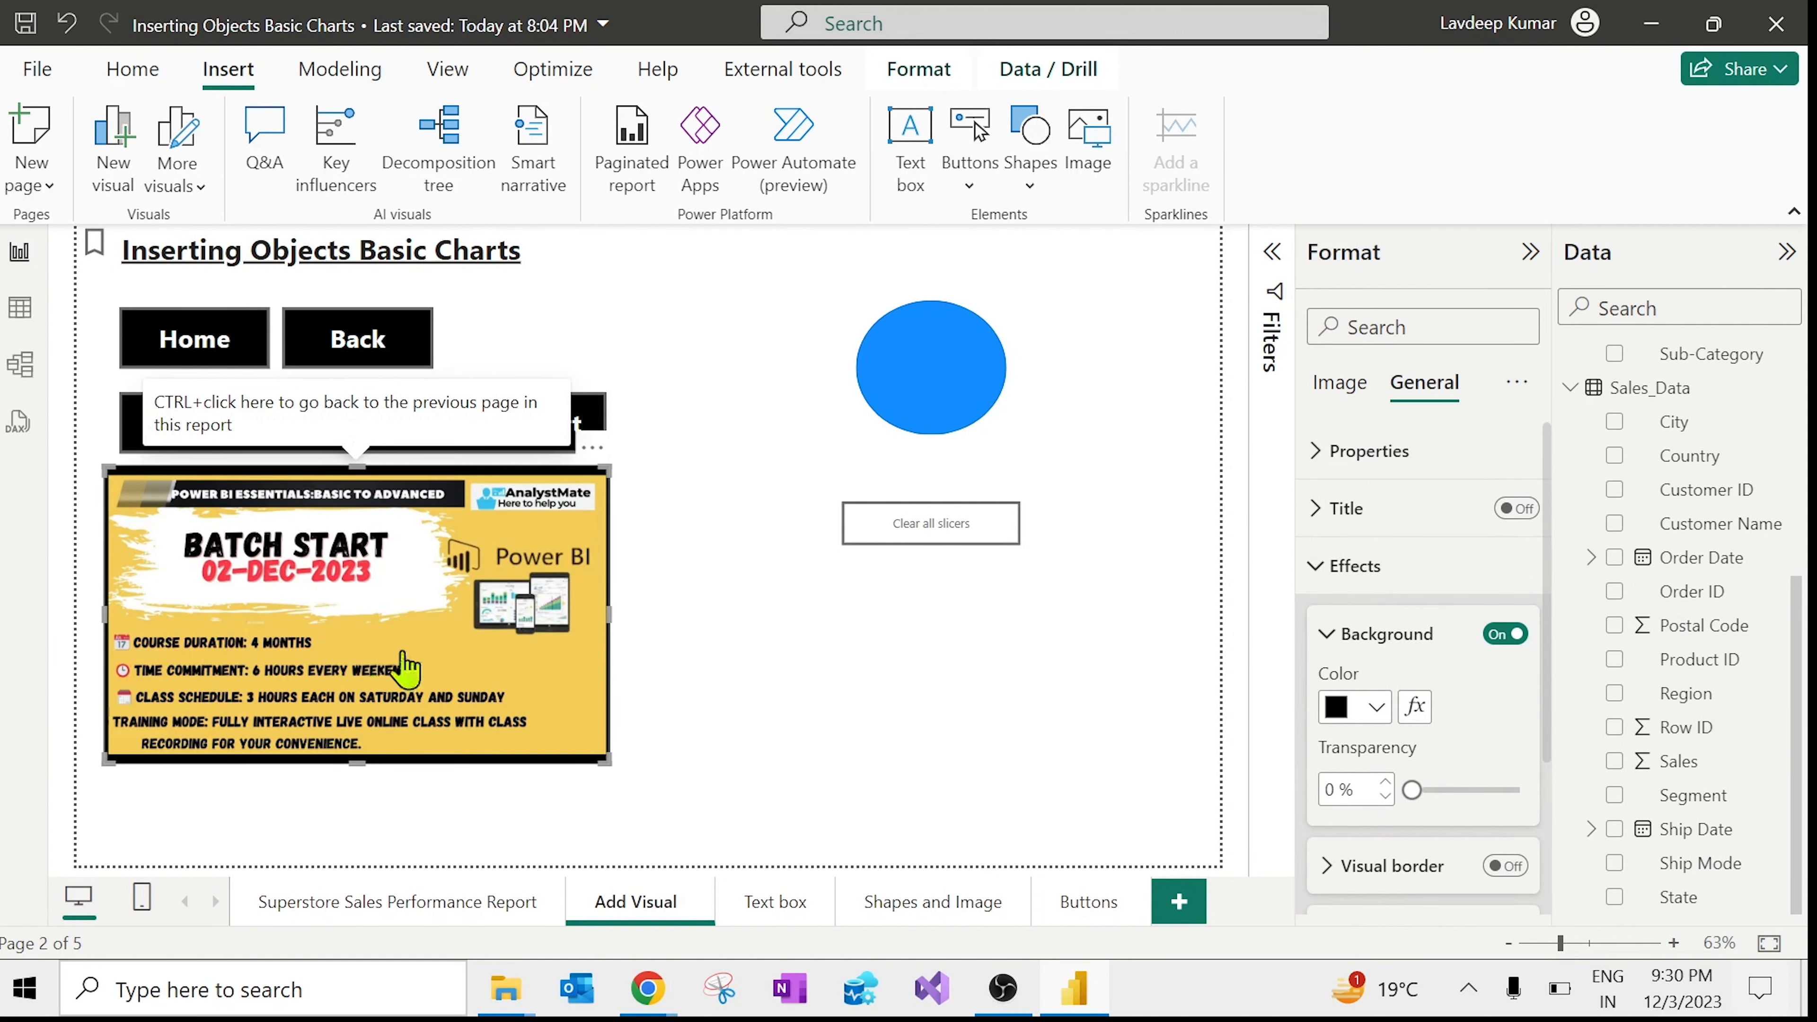
Step: Move the image aside to view its black background and place it back below the Superstore Sales Performance Report button
left_click_drag(607, 631, 900, 634)
left_click(1206, 707)
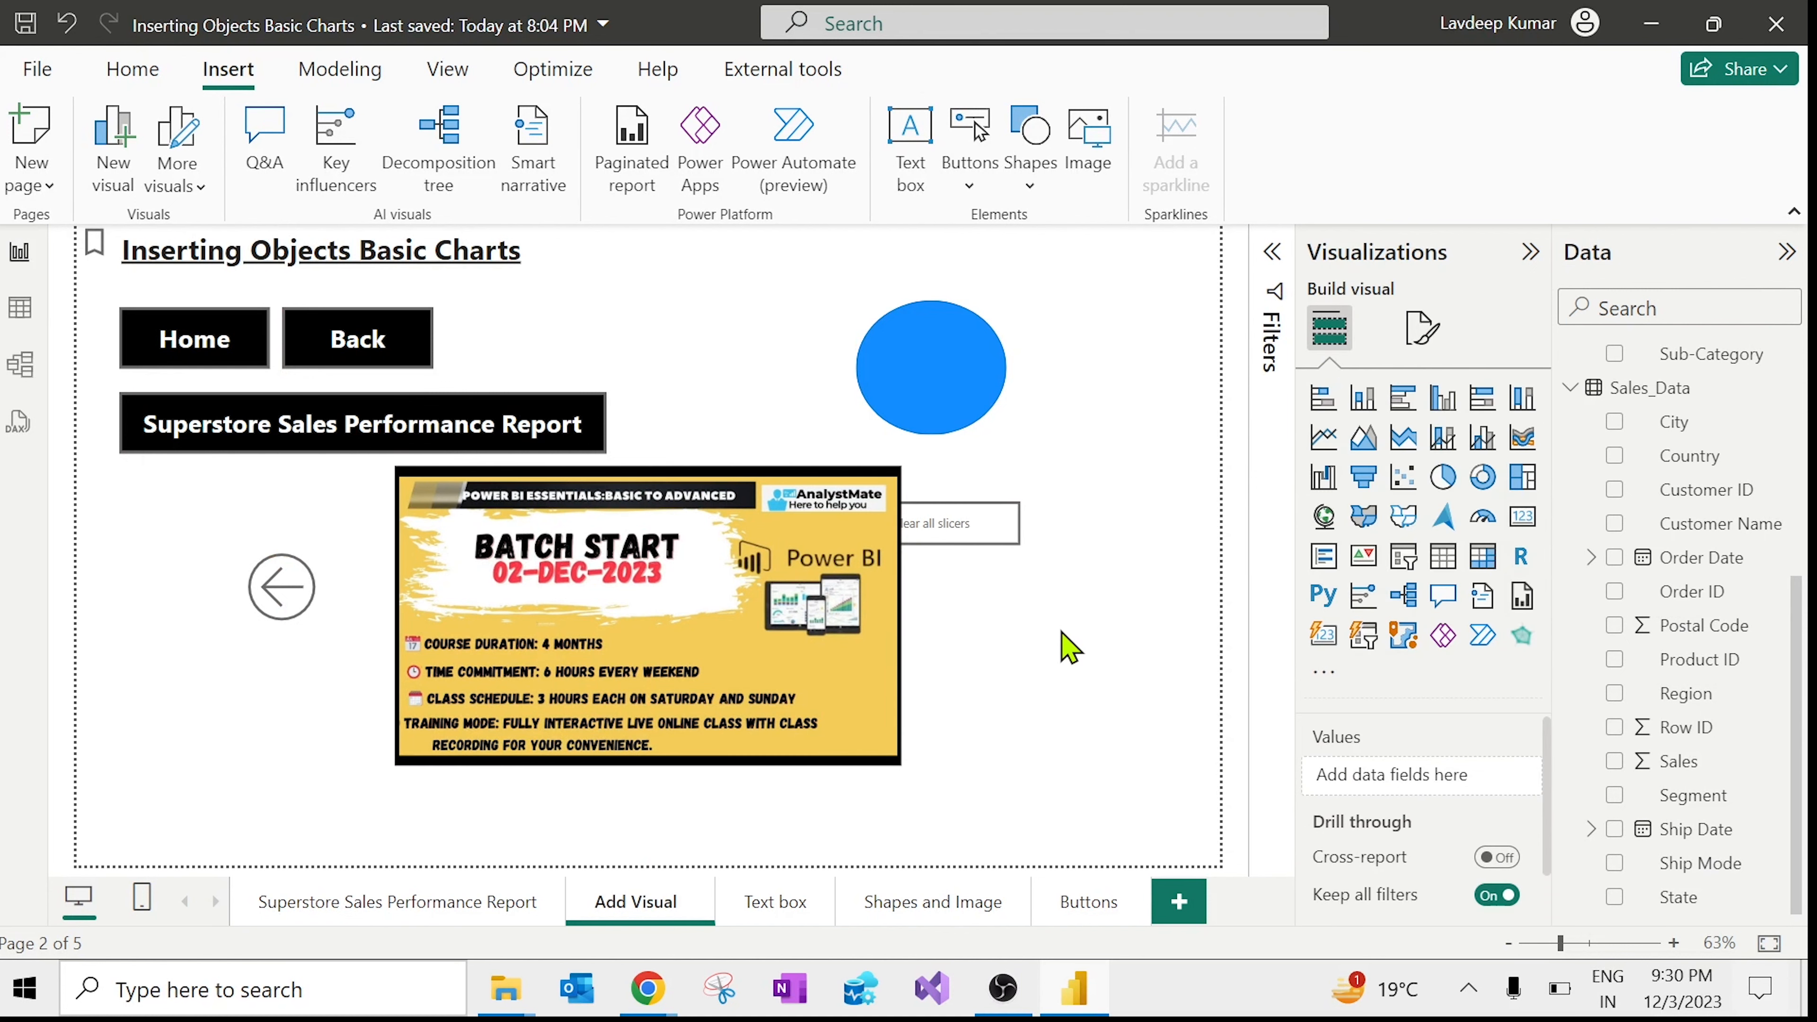
left_click_drag(563, 606, 289, 630)
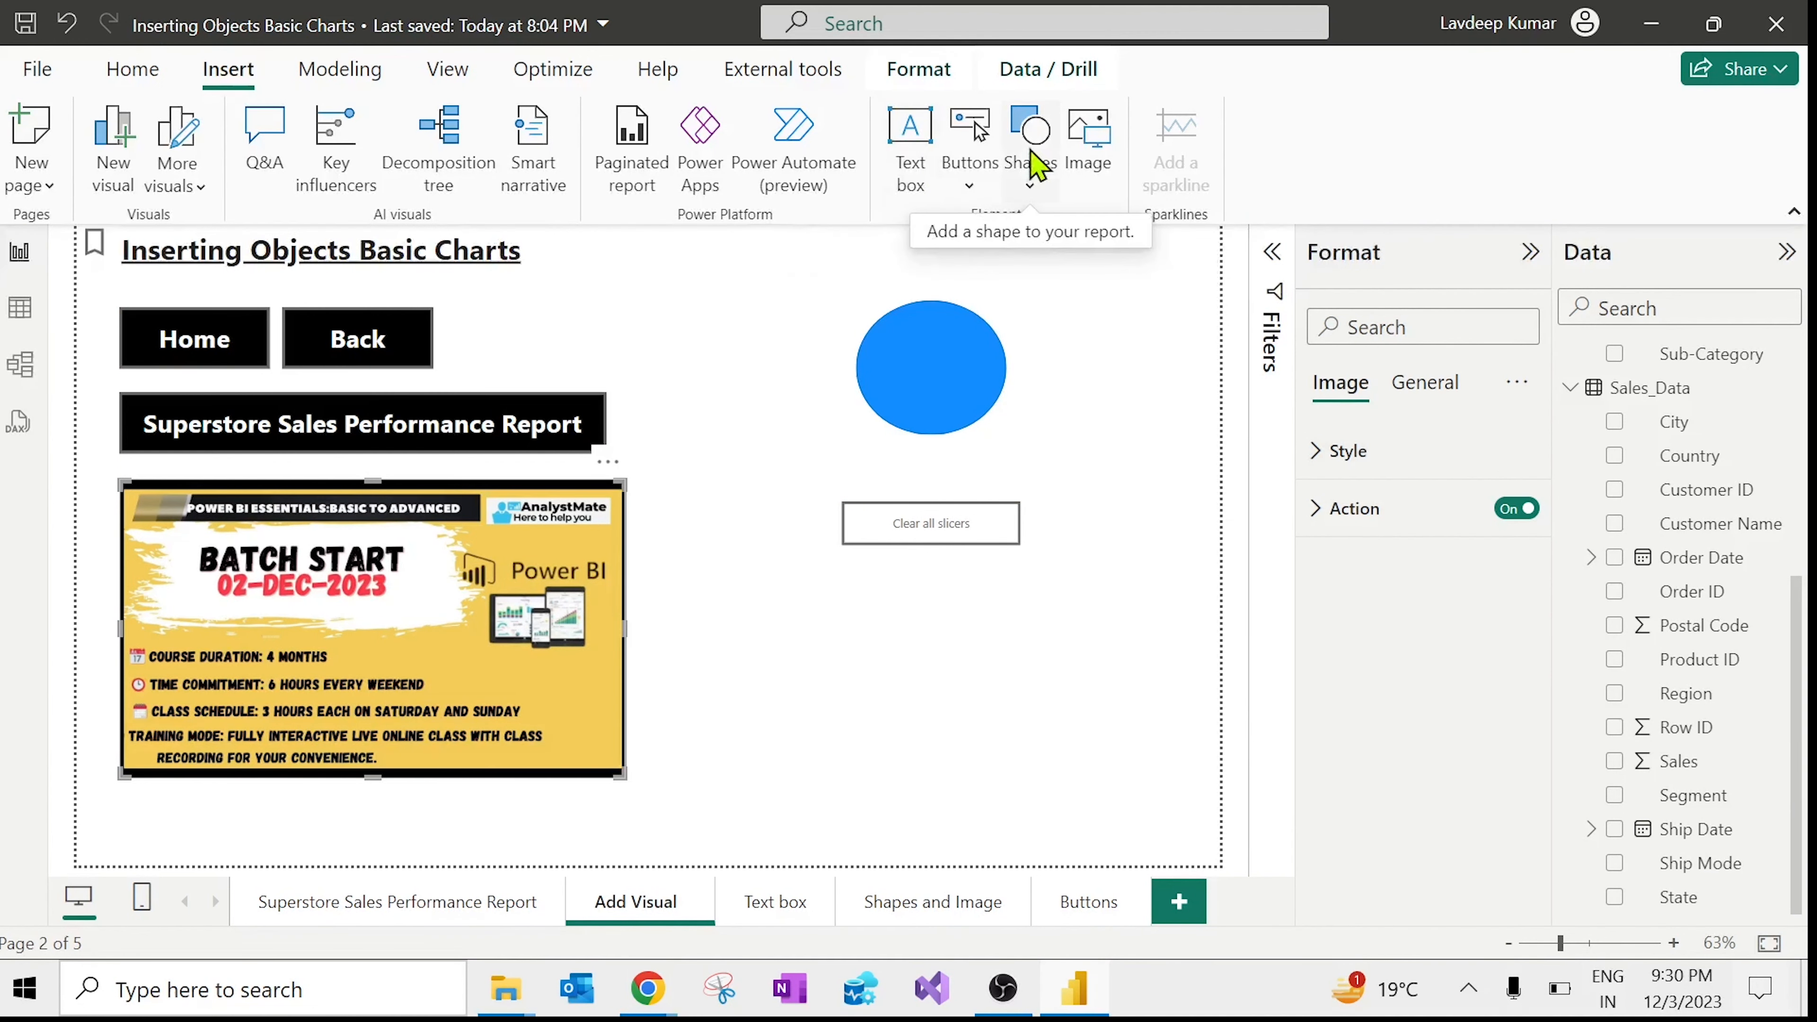
Step: Review the list of predefined button types that can be inserted, without adding one
left_click(756, 310)
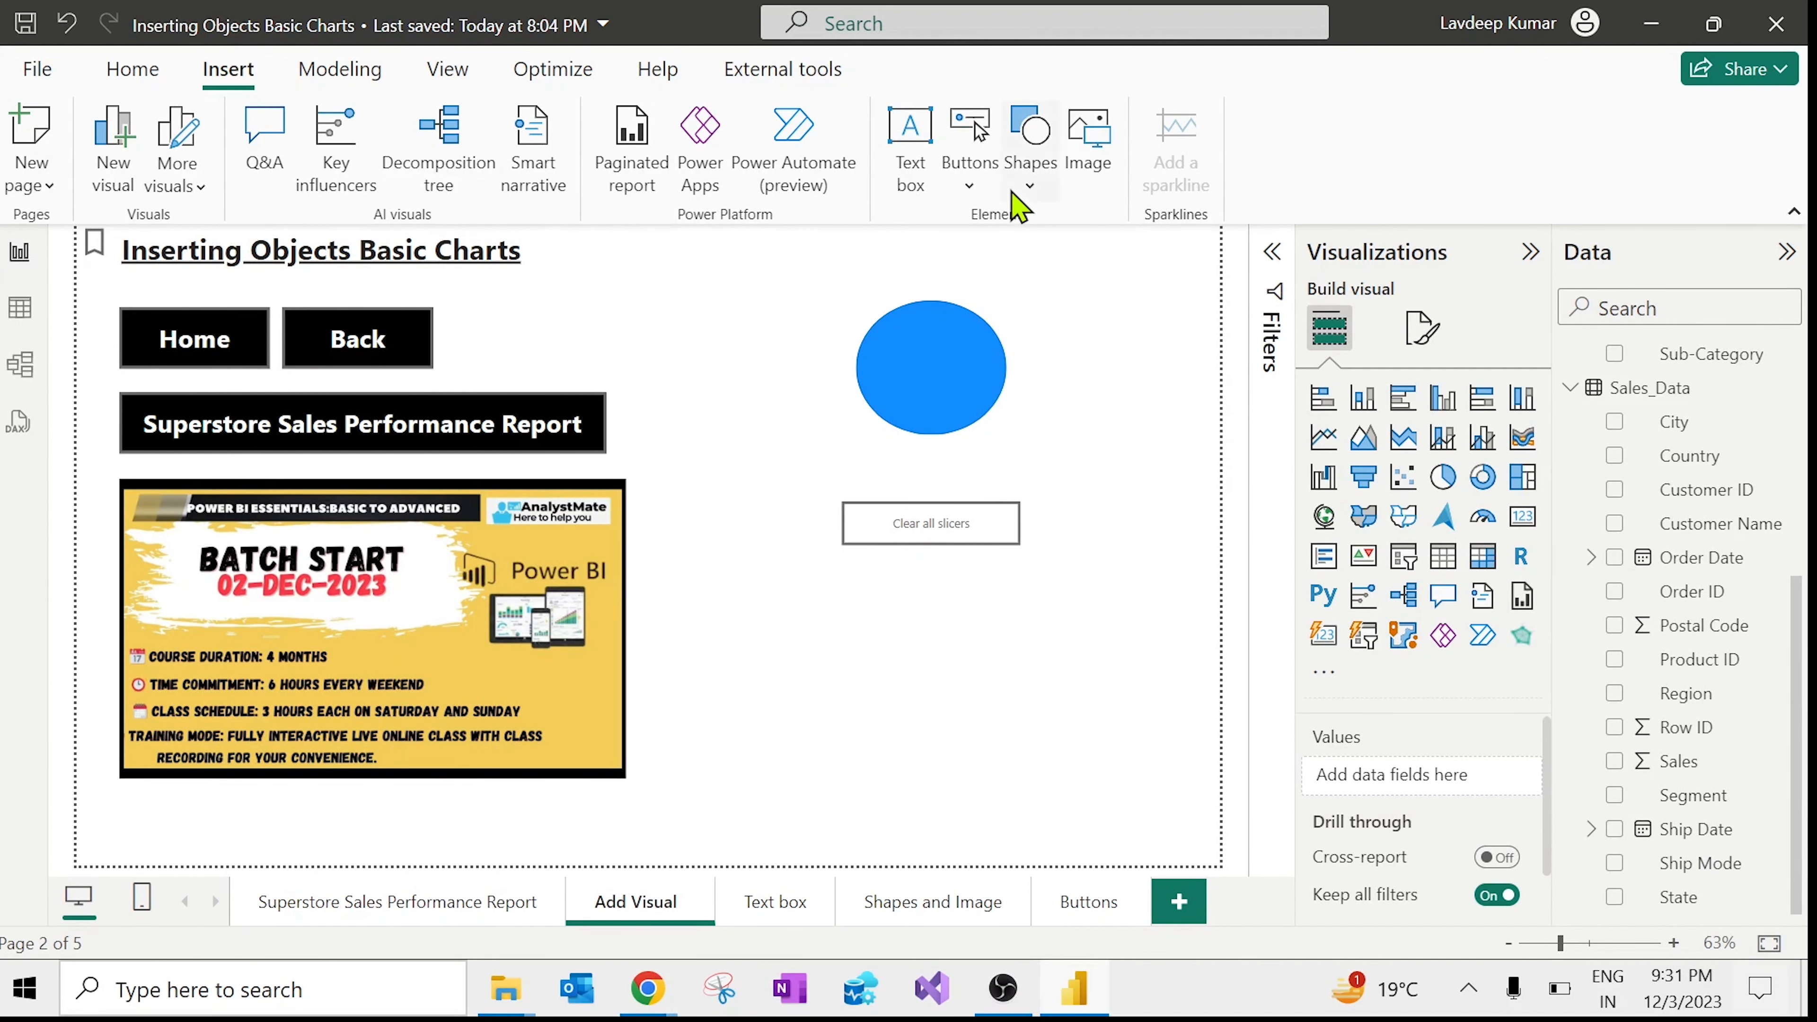
left_click(978, 179)
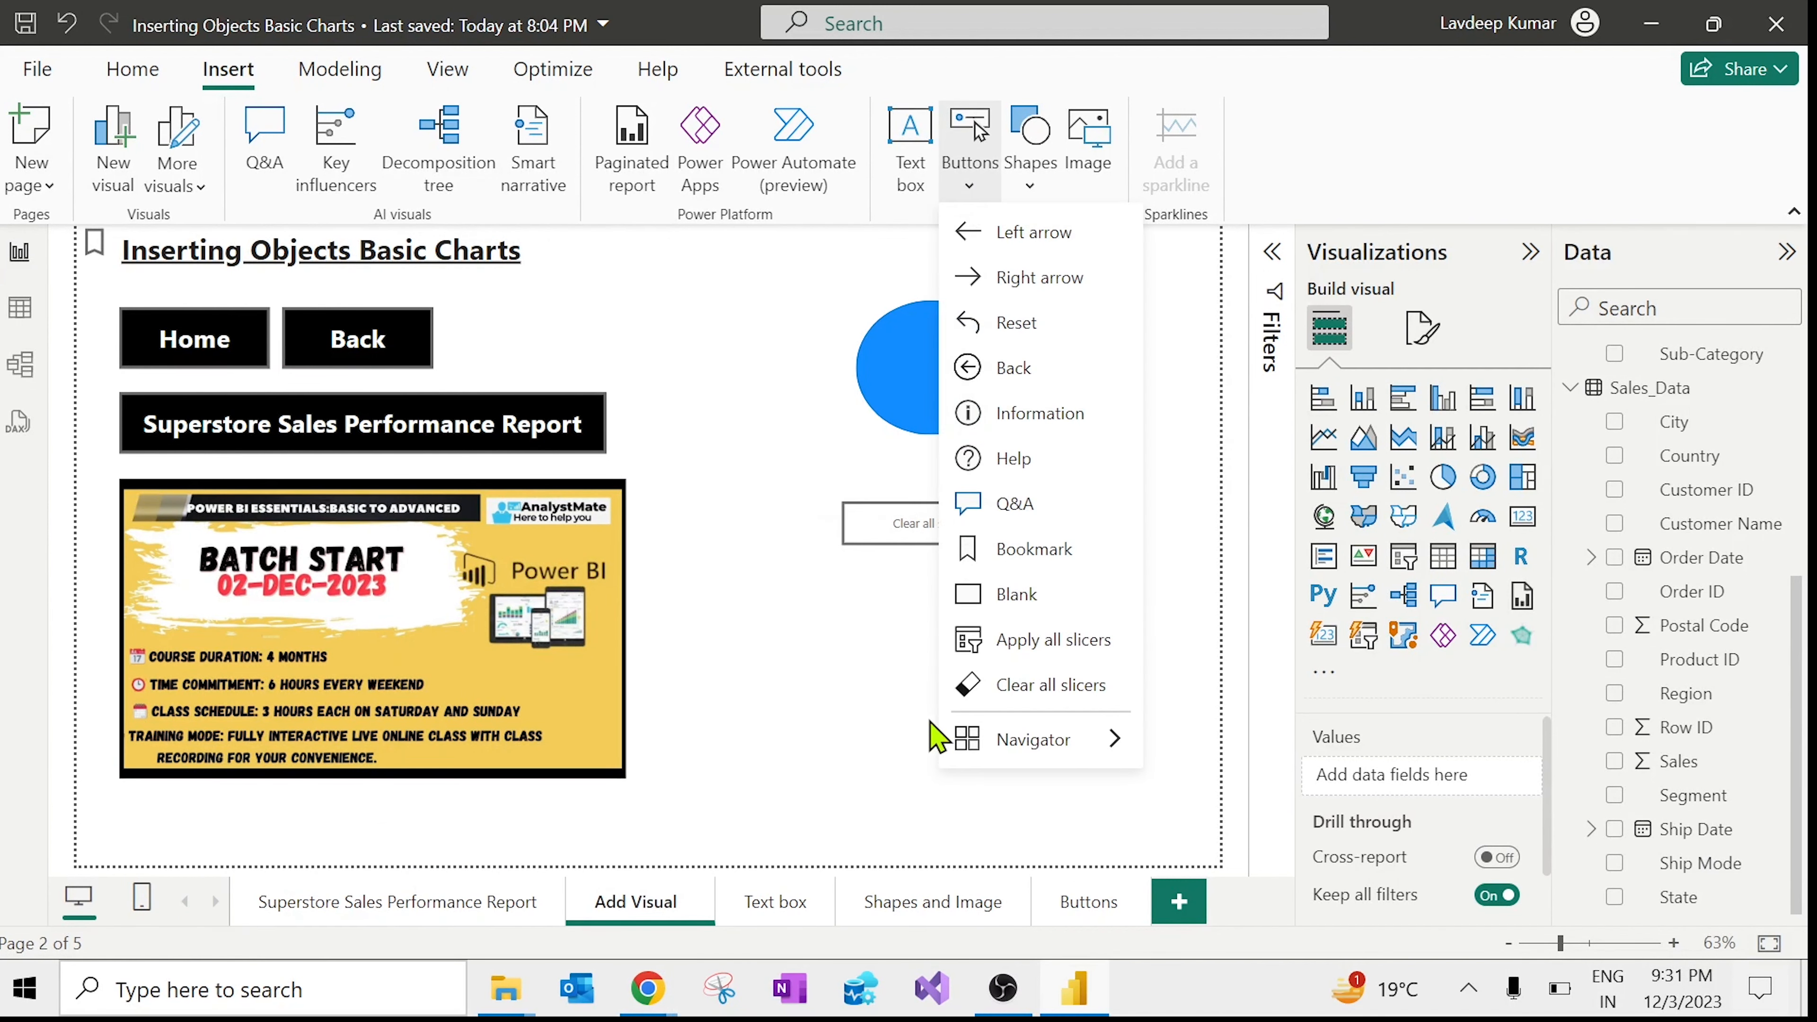
left_click(719, 731)
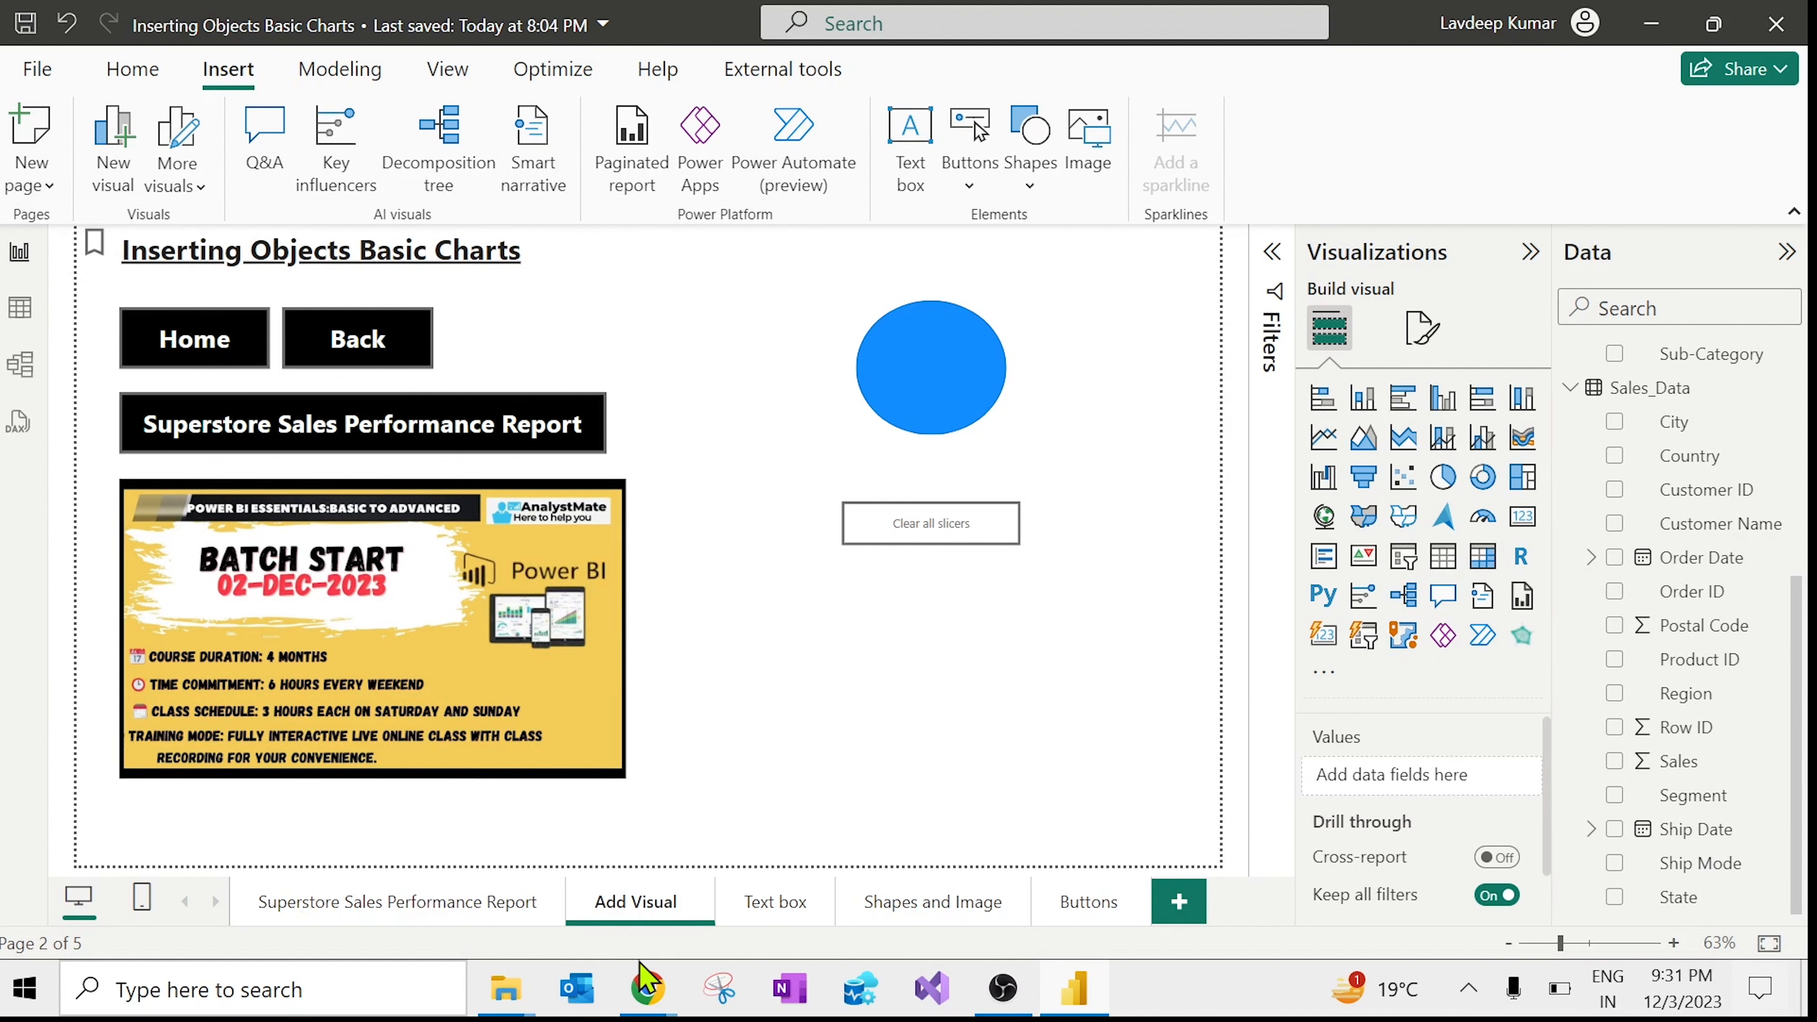
Step: Switch to File Explorer and go up from Attendance Folder to the Class 2 - Power BI Essentials Training Basic to Advanced folder
mouse_move(652, 991)
mouse_move(506, 988)
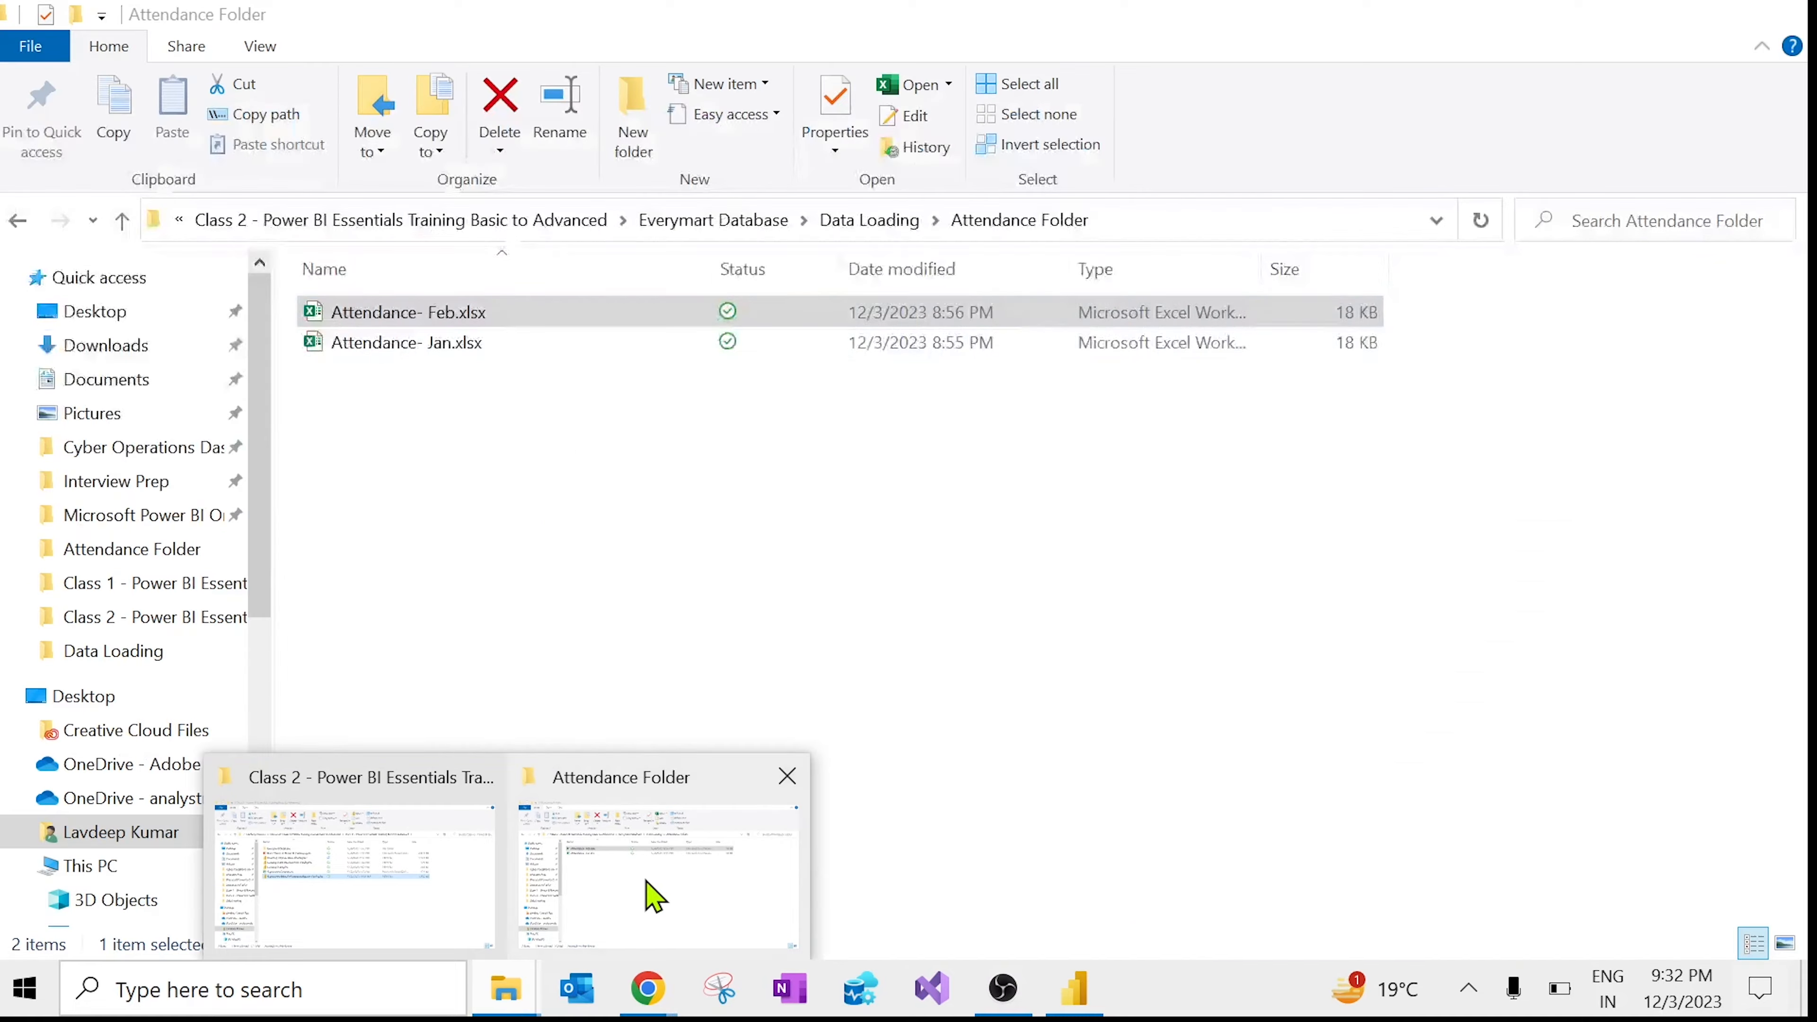
left_click(651, 891)
left_click(719, 220)
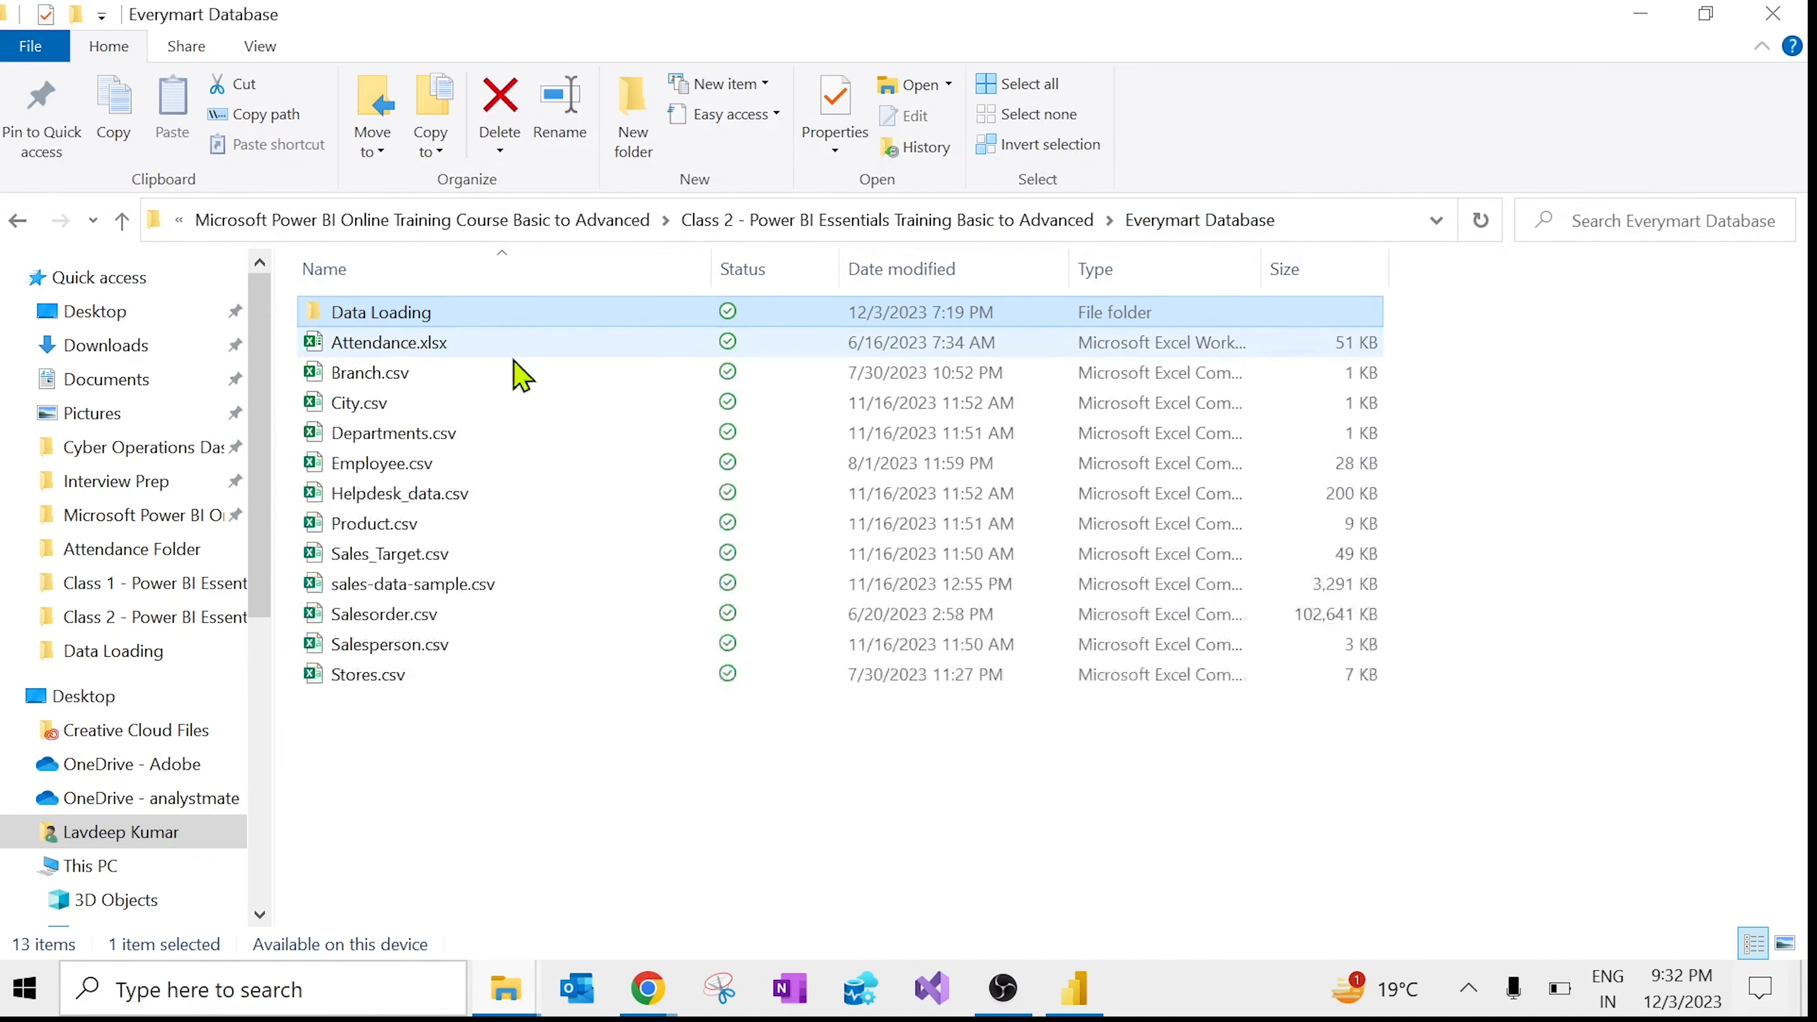
left_click(746, 231)
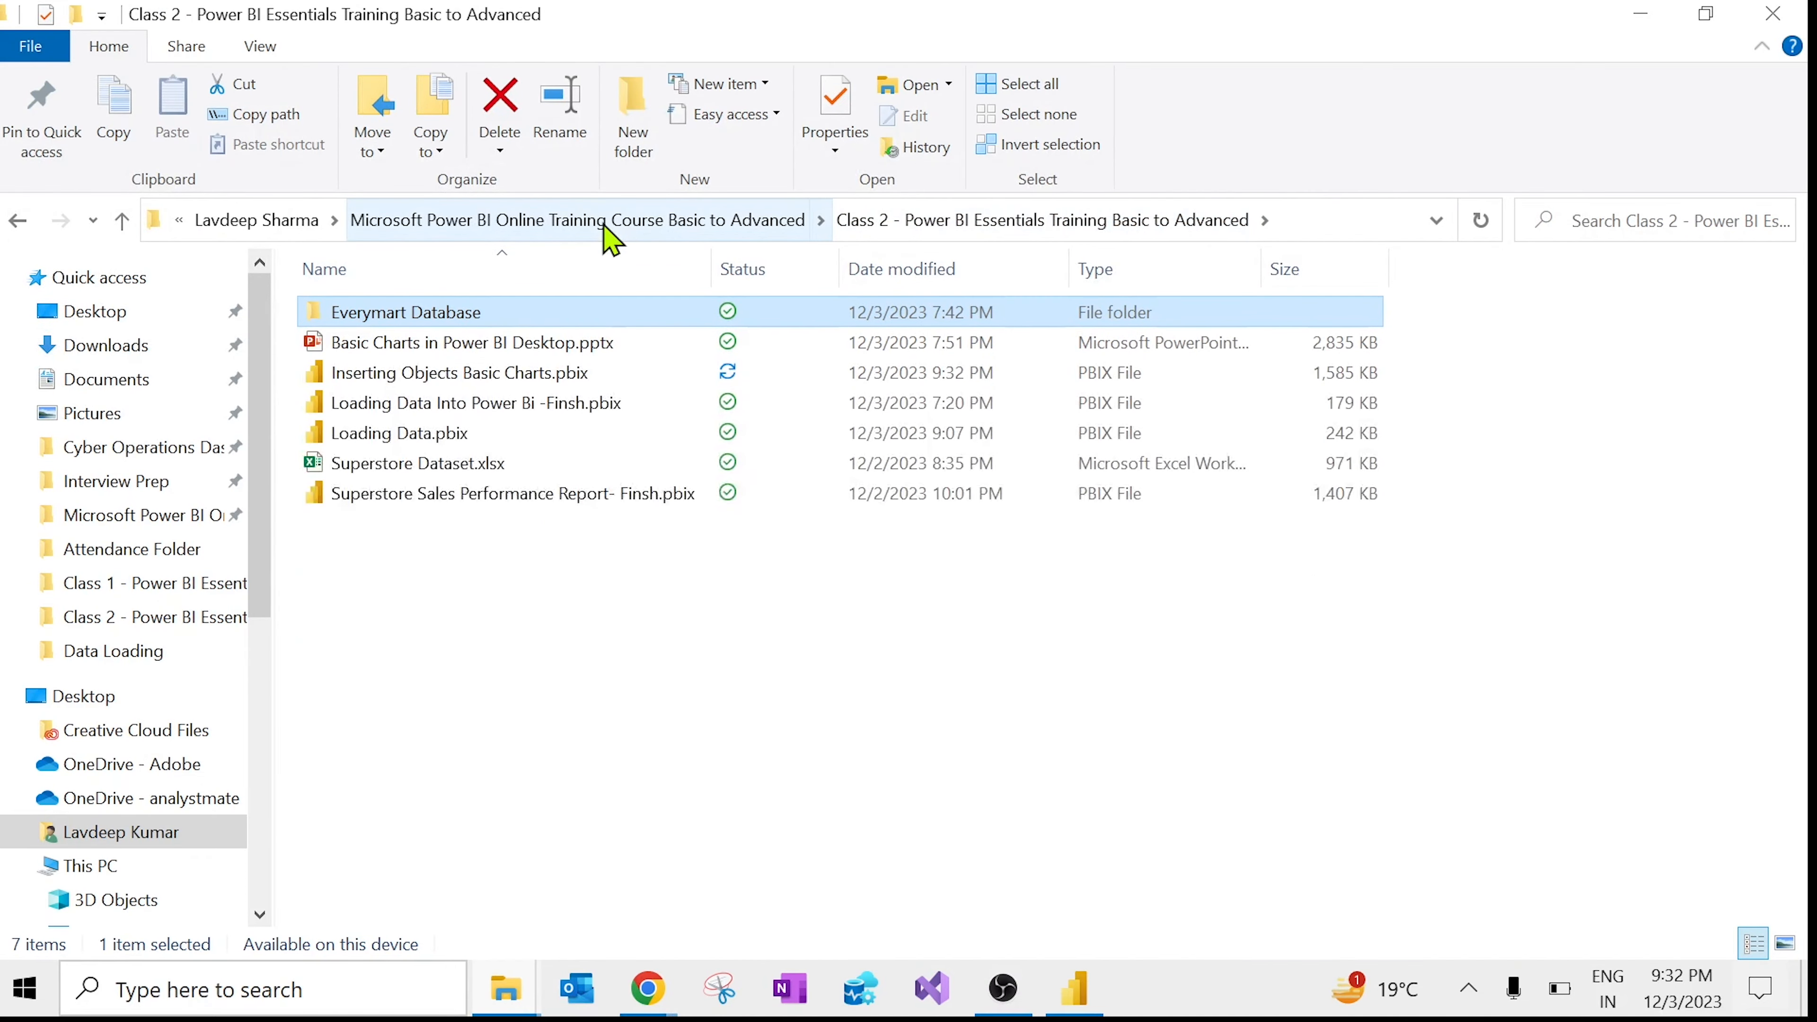
left_click(489, 348)
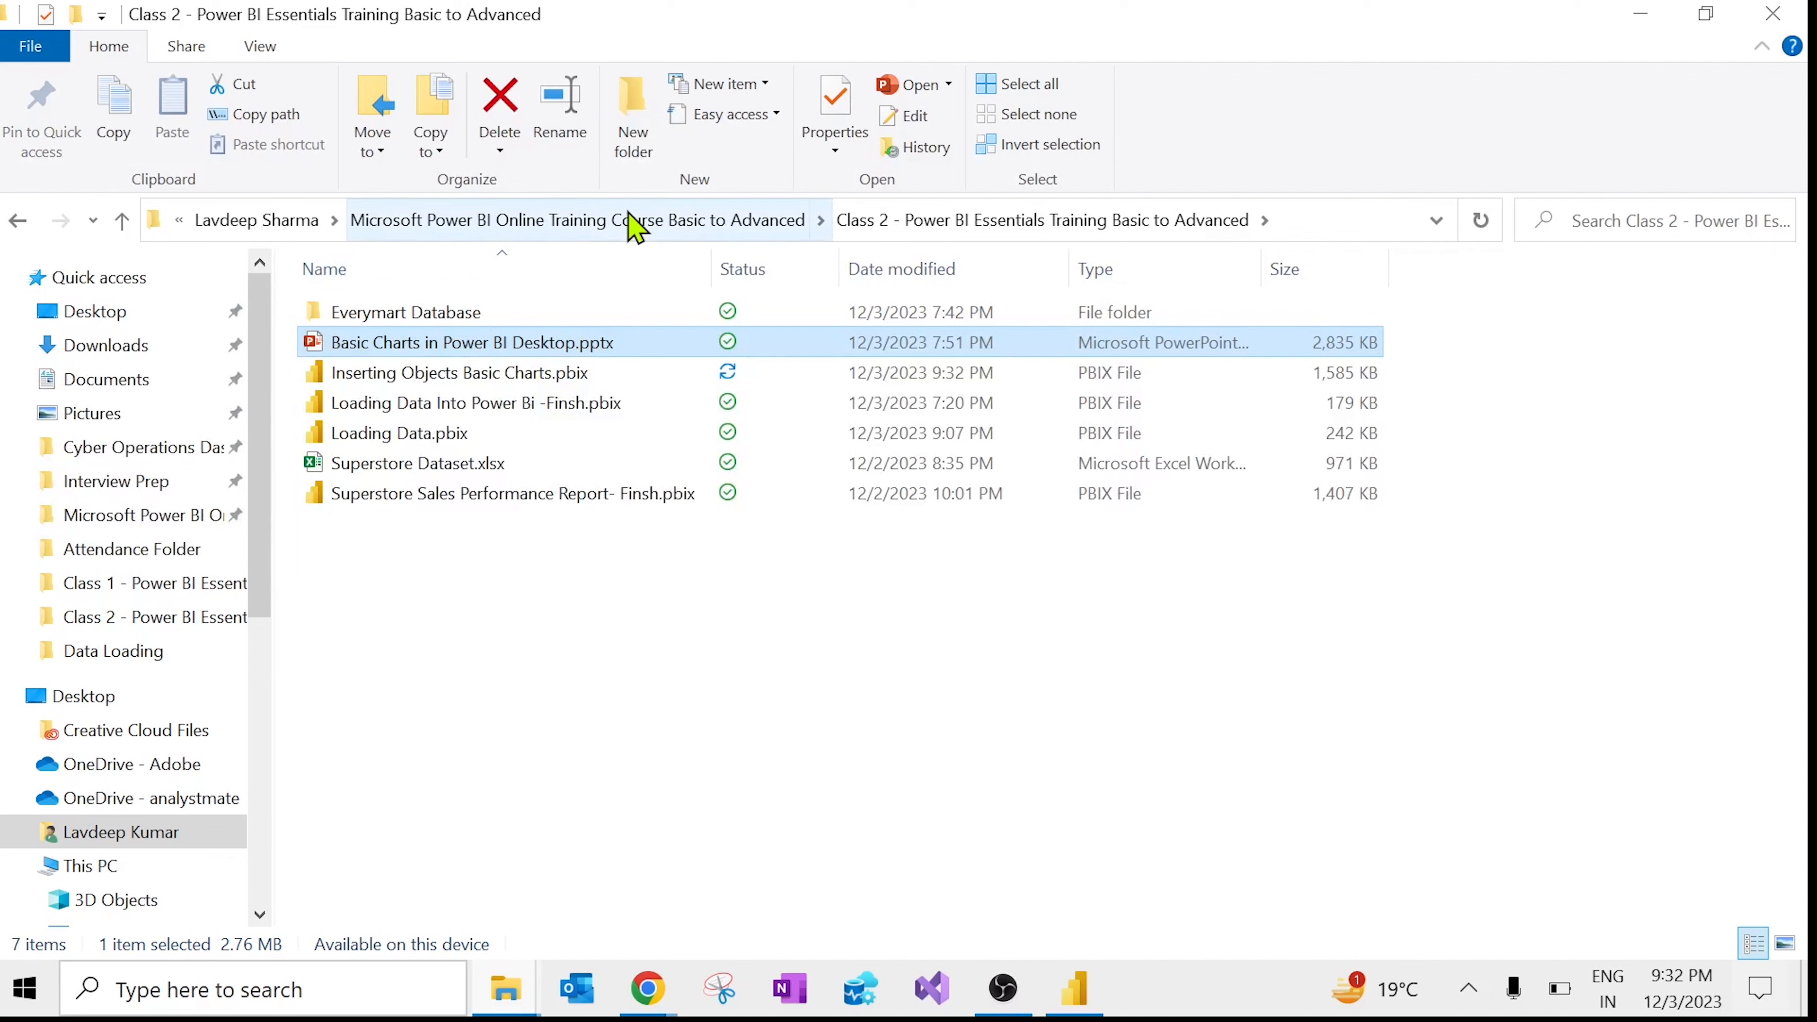
Step: Open Power BI -Training-course-syllabus.pdf from the Class 1 folder of the Microsoft Power BI Online Training Course
left_click(635, 228)
left_click(478, 353)
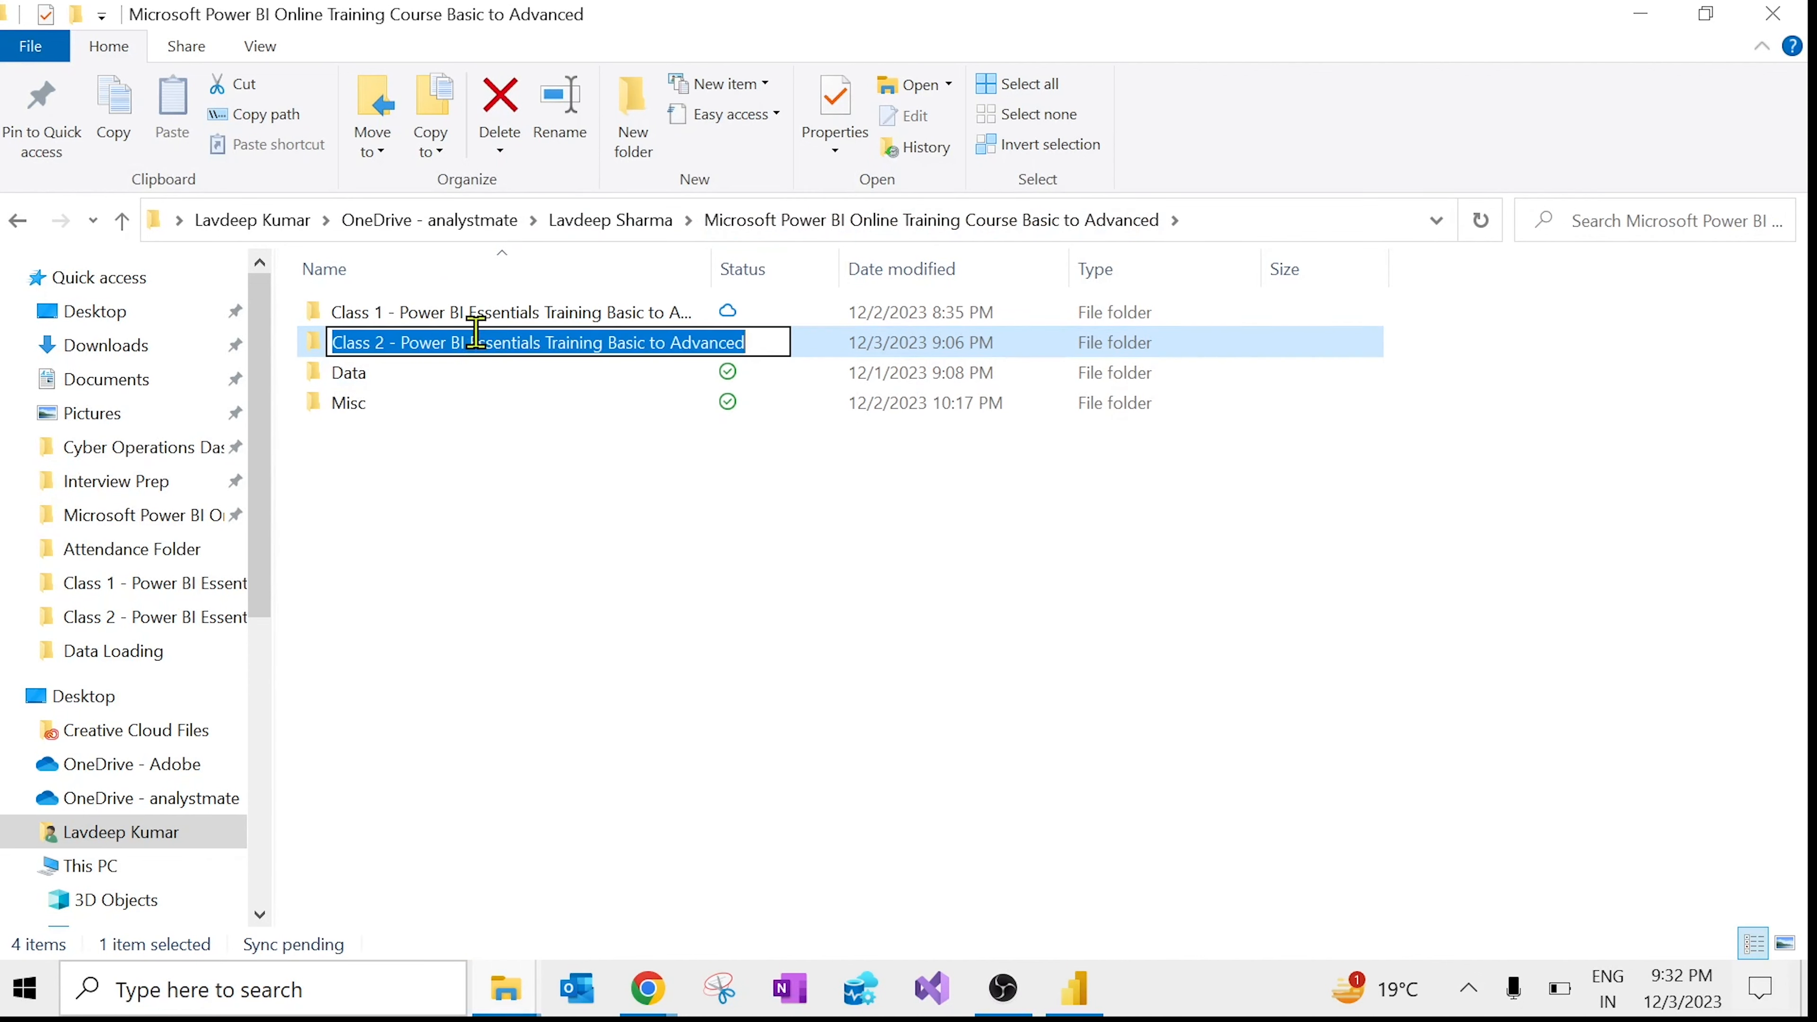
double_click(489, 314)
left_click(440, 375)
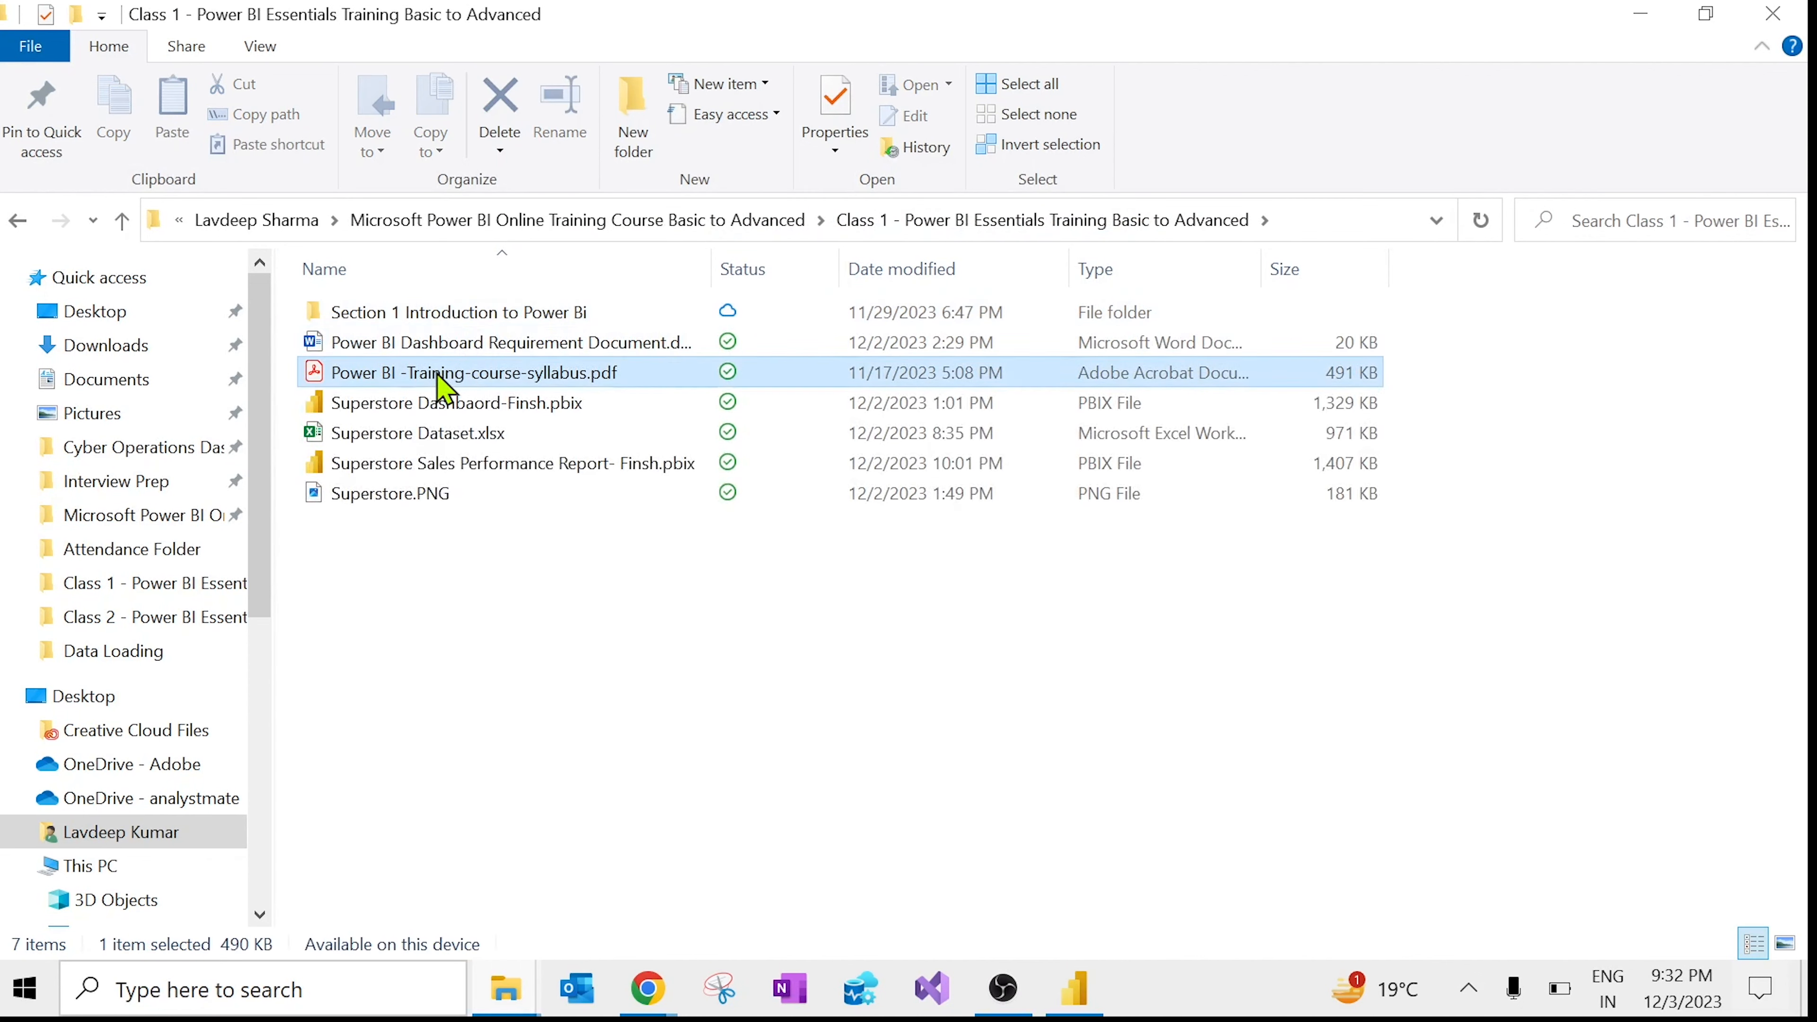
double_click(439, 375)
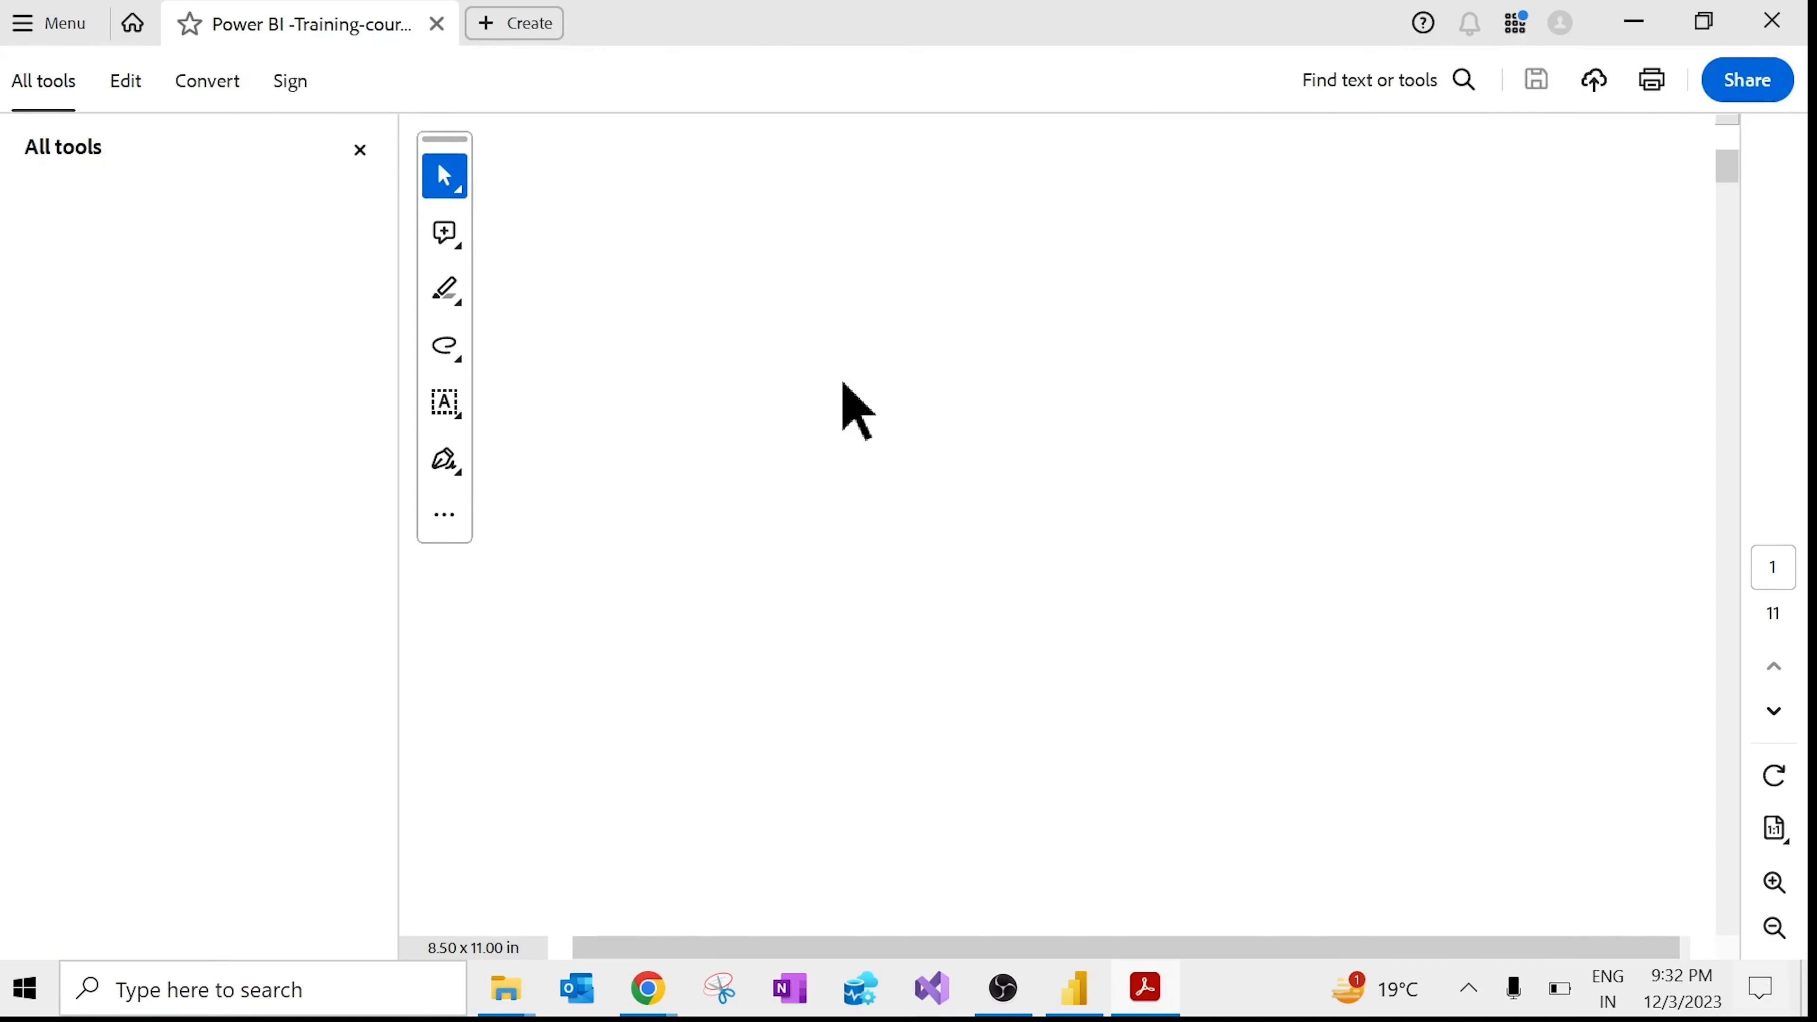
Step: Look through the syllabus contents down to Module 1 and select the topic list of Section 1: Introduction to Power BI
scroll(815, 479, "down", 5)
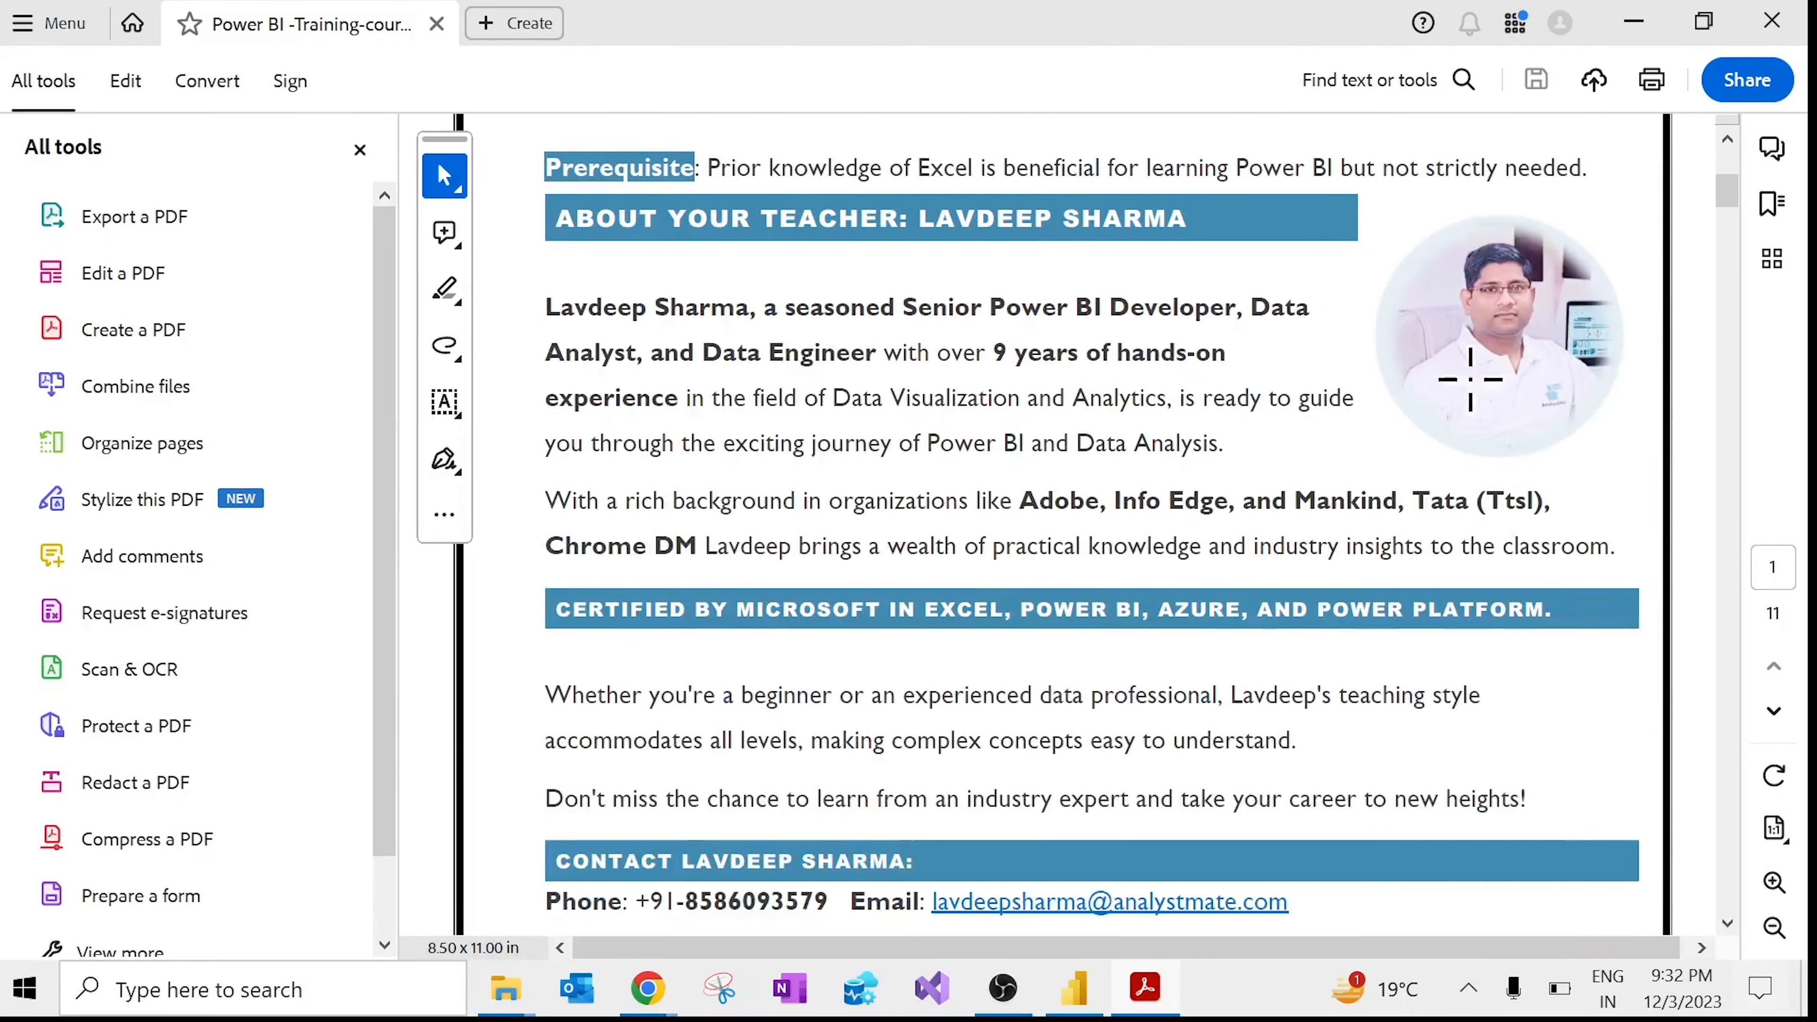
scroll(1753, 244, "down", 5)
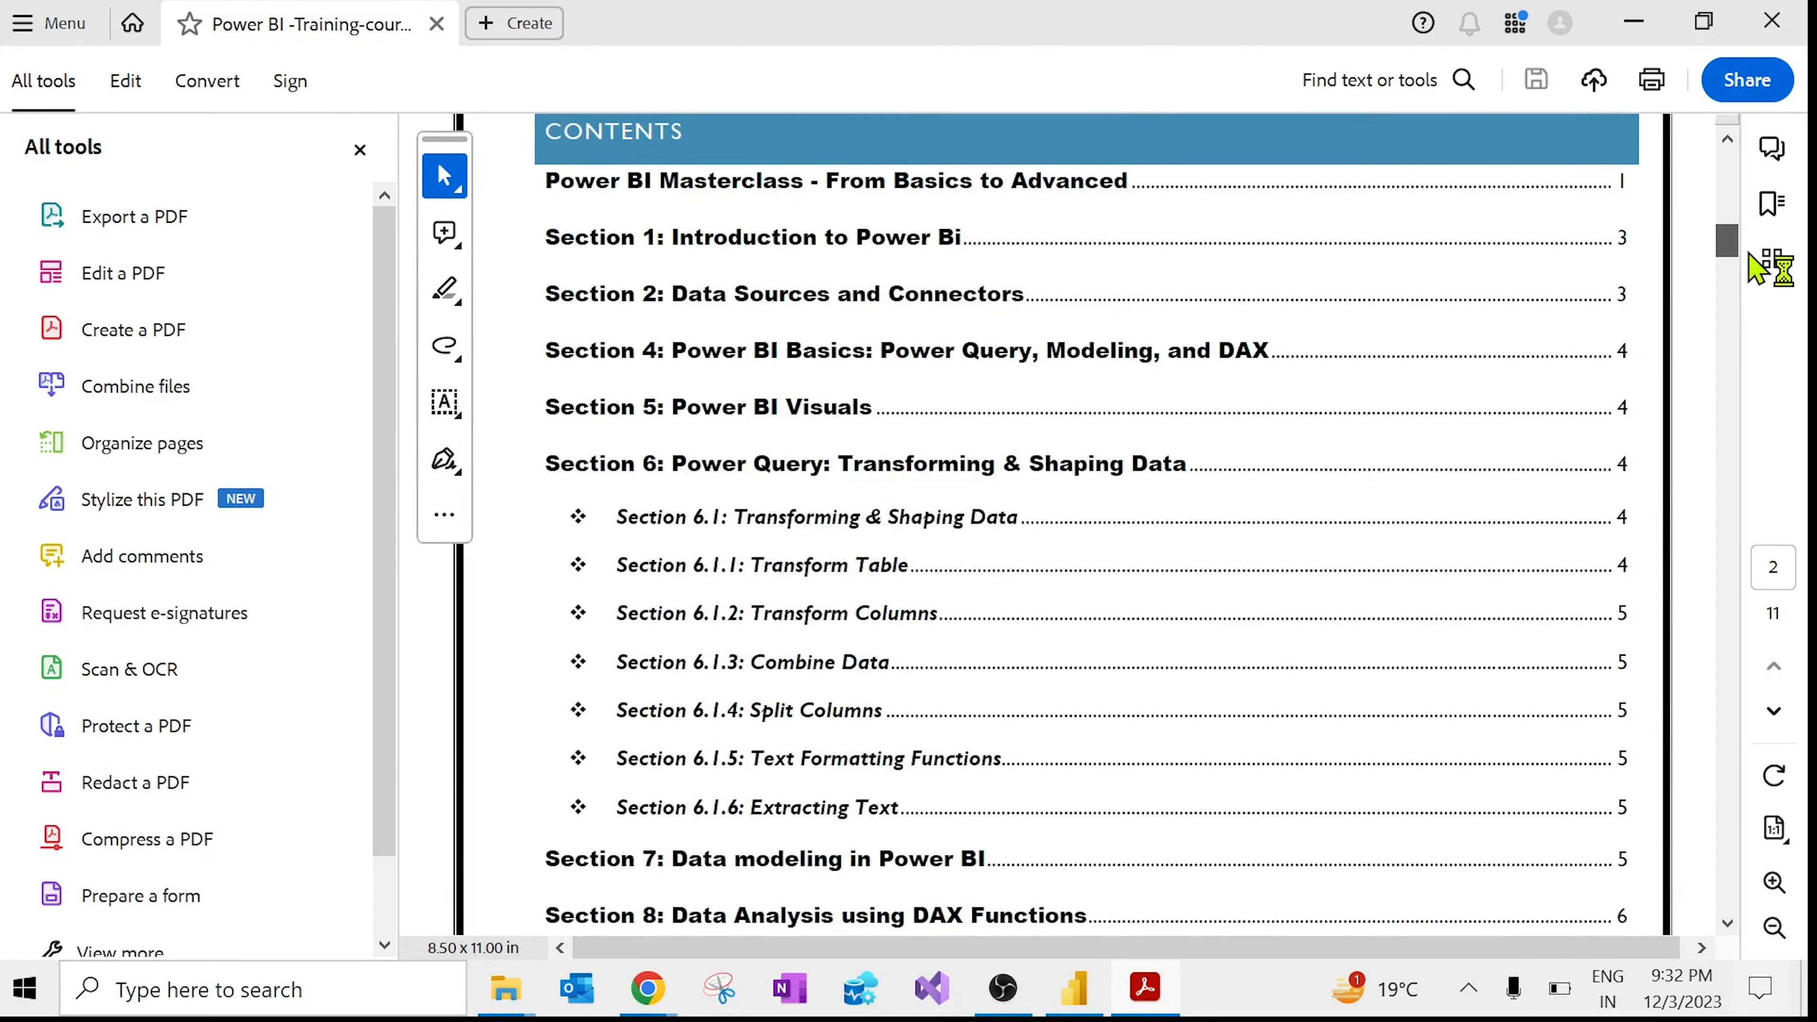
scroll(1760, 286, "down", 10)
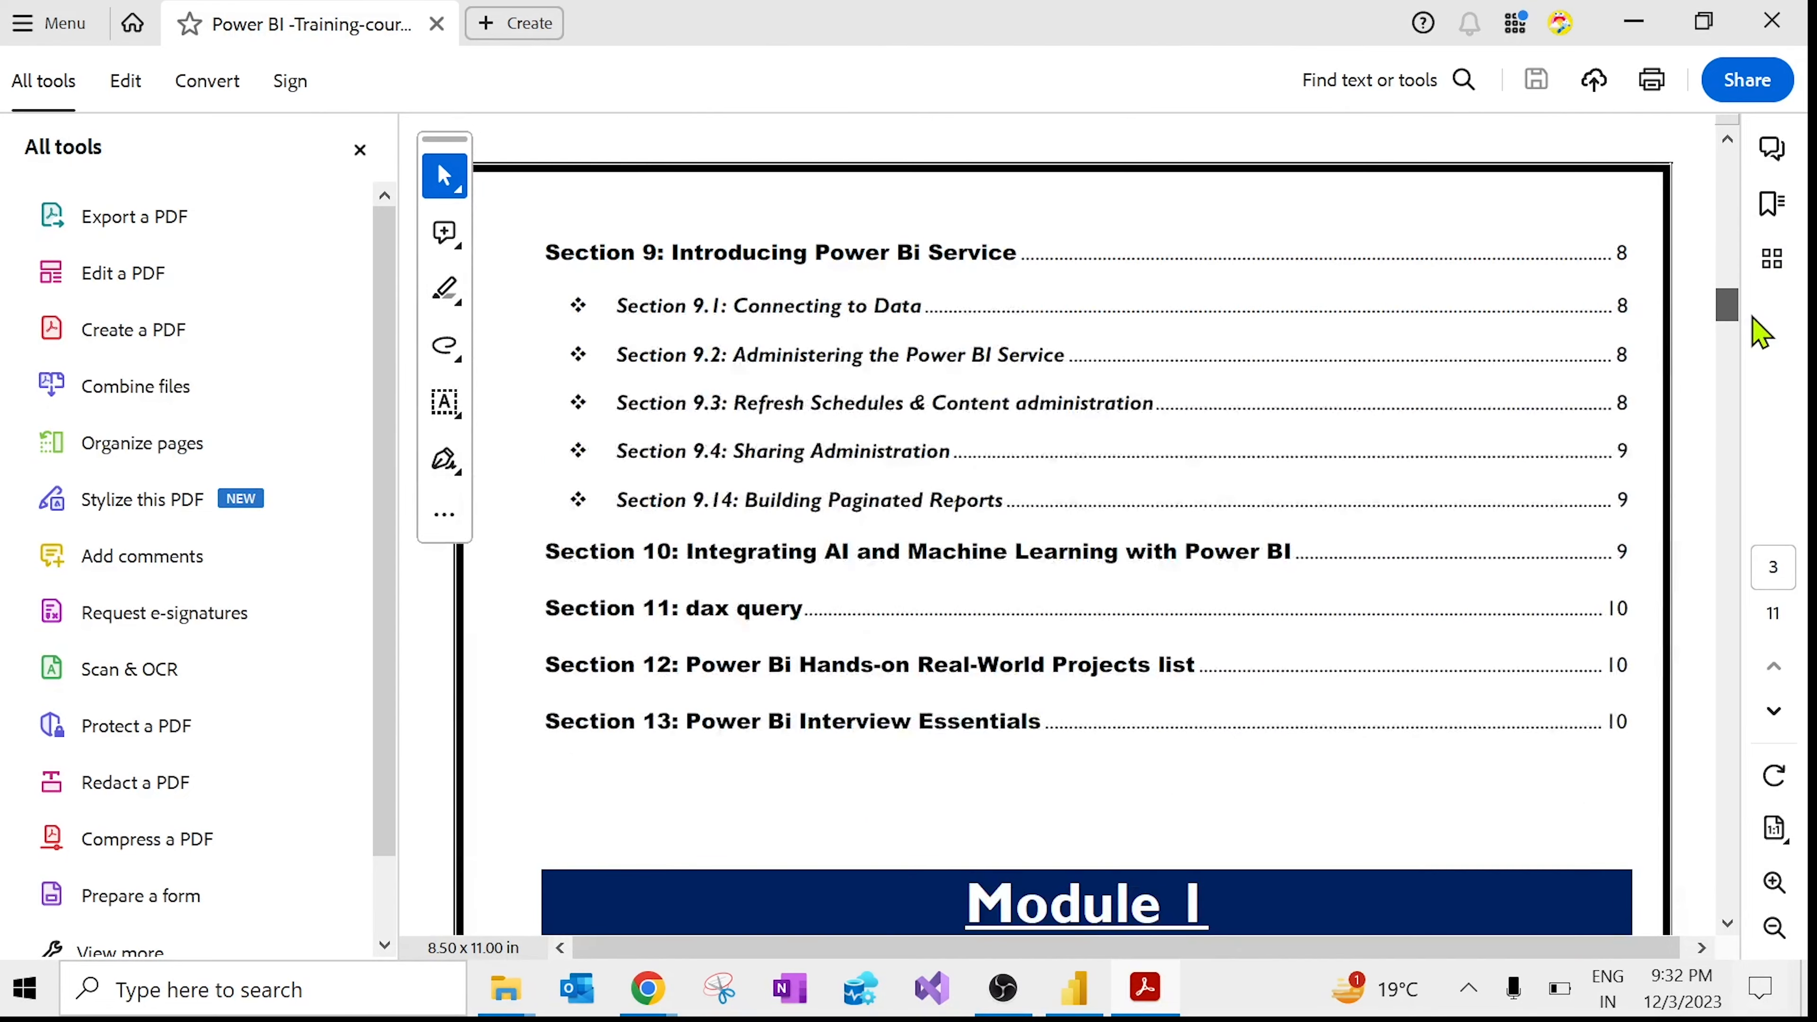
scroll(1760, 336, "down", 10)
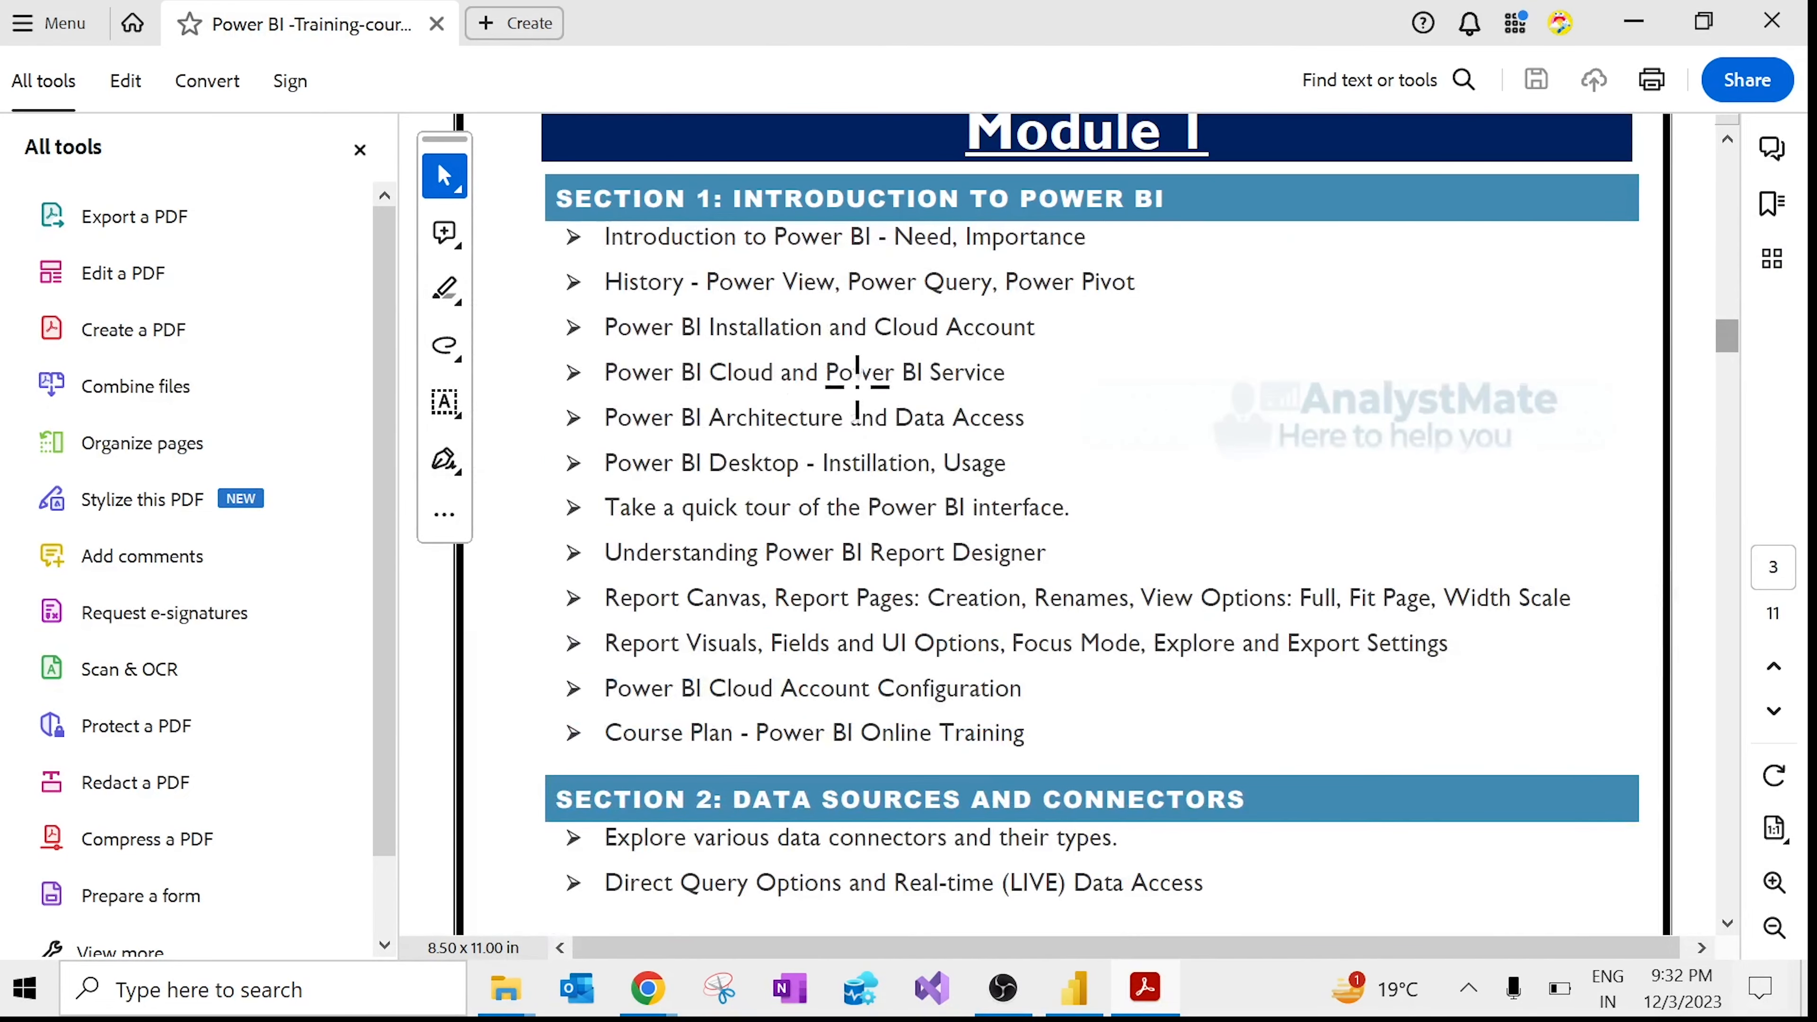
left_click_drag(604, 237, 1076, 726)
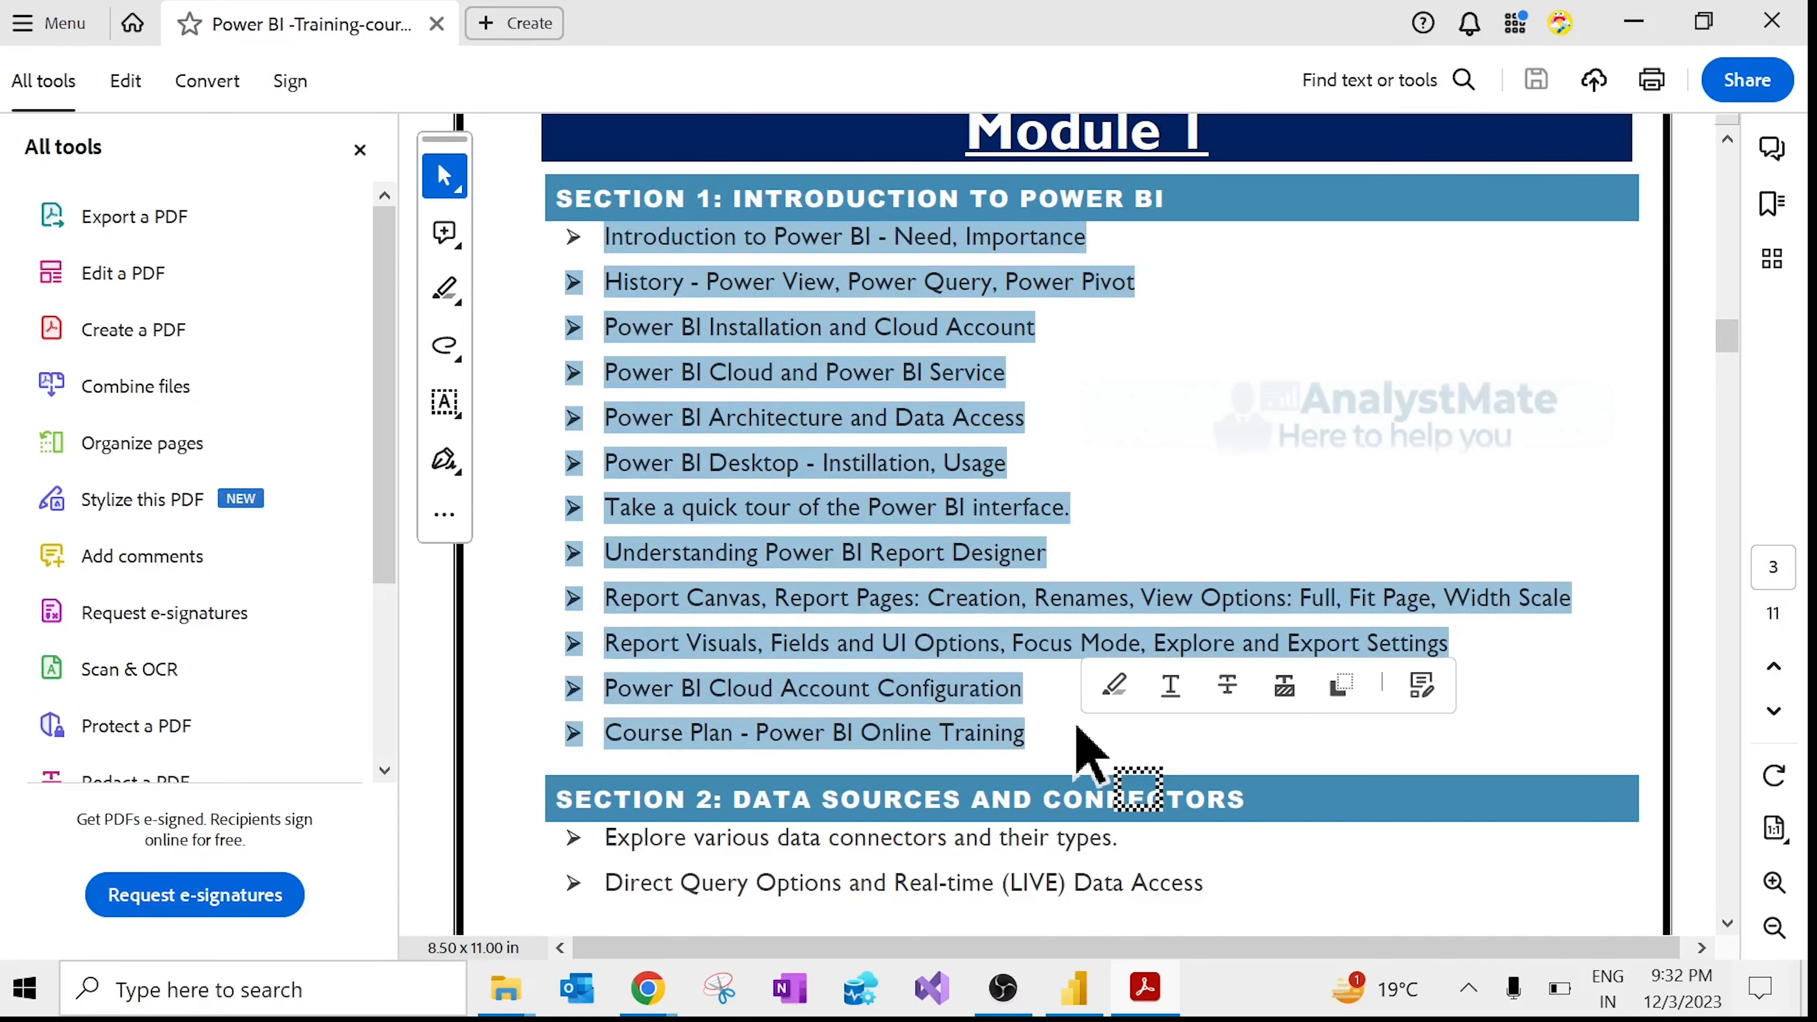
Step: Go through the syllabus topics of Section 2 on data sources, Section 4 on Power BI basics and Section 5 on visuals
scroll(1077, 727, "down", 7)
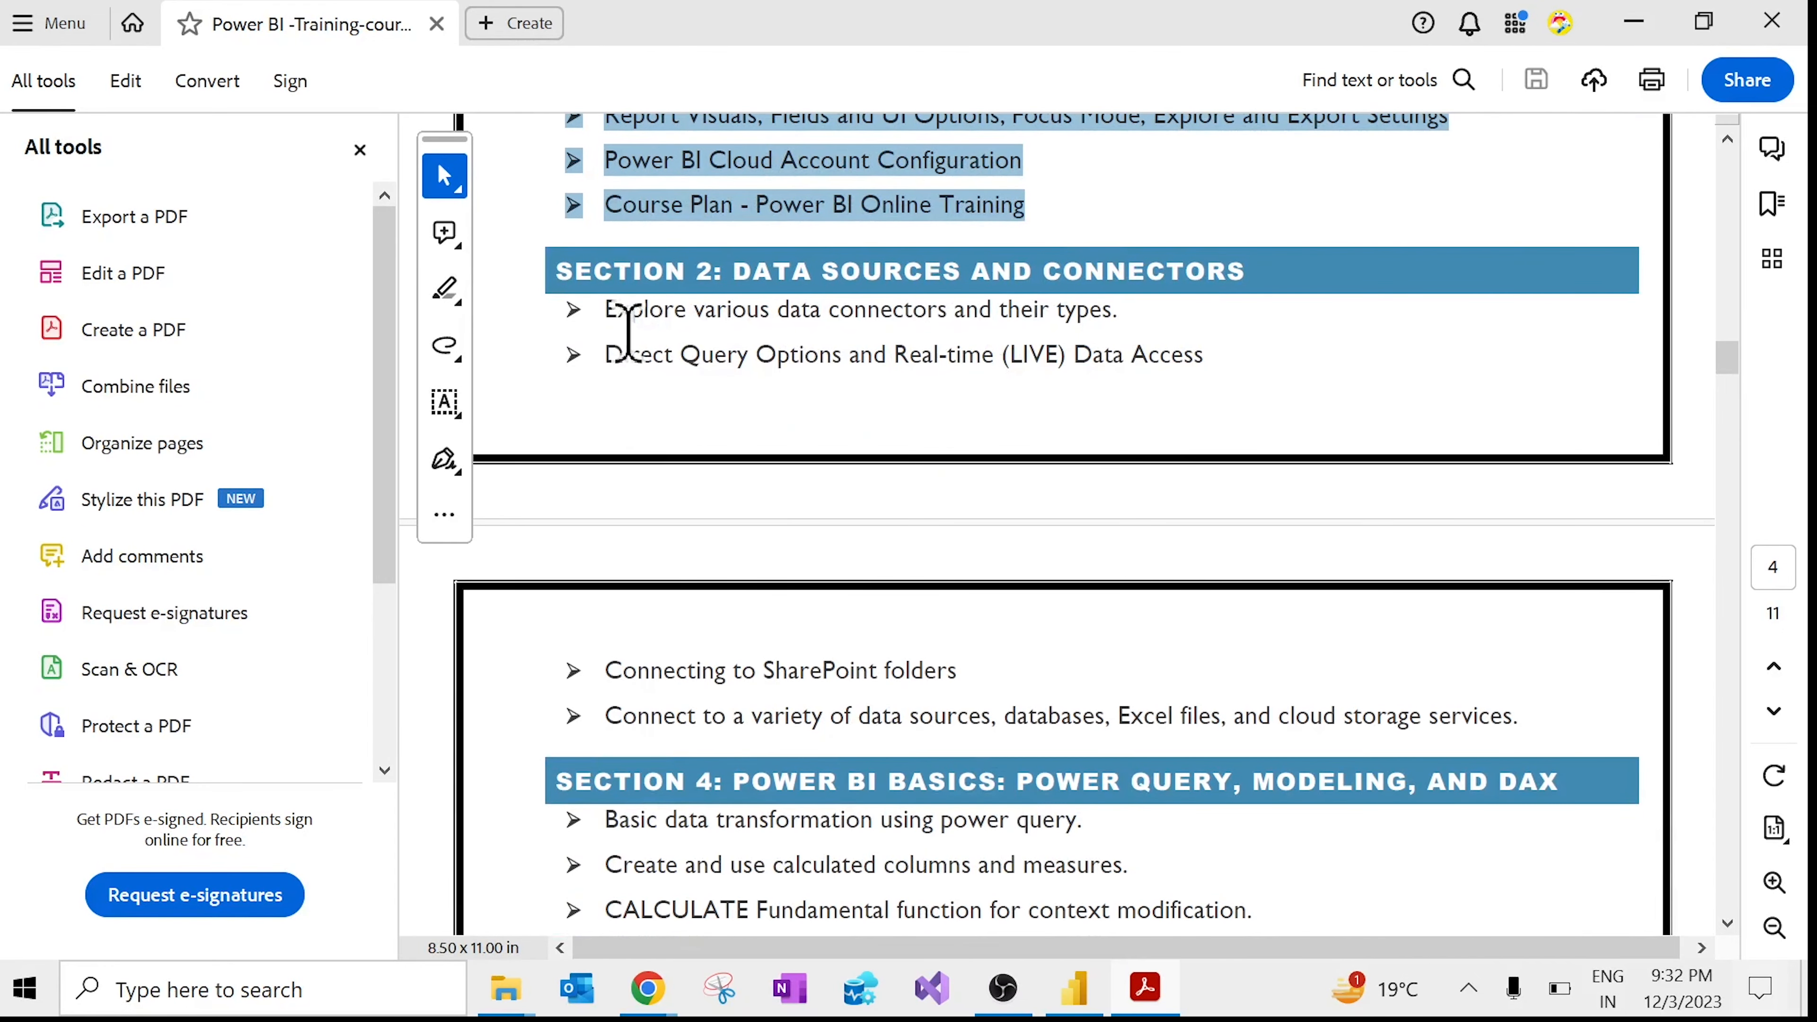
left_click_drag(607, 309, 1102, 304)
left_click_drag(616, 355, 1254, 353)
scroll(966, 465, "down", 2)
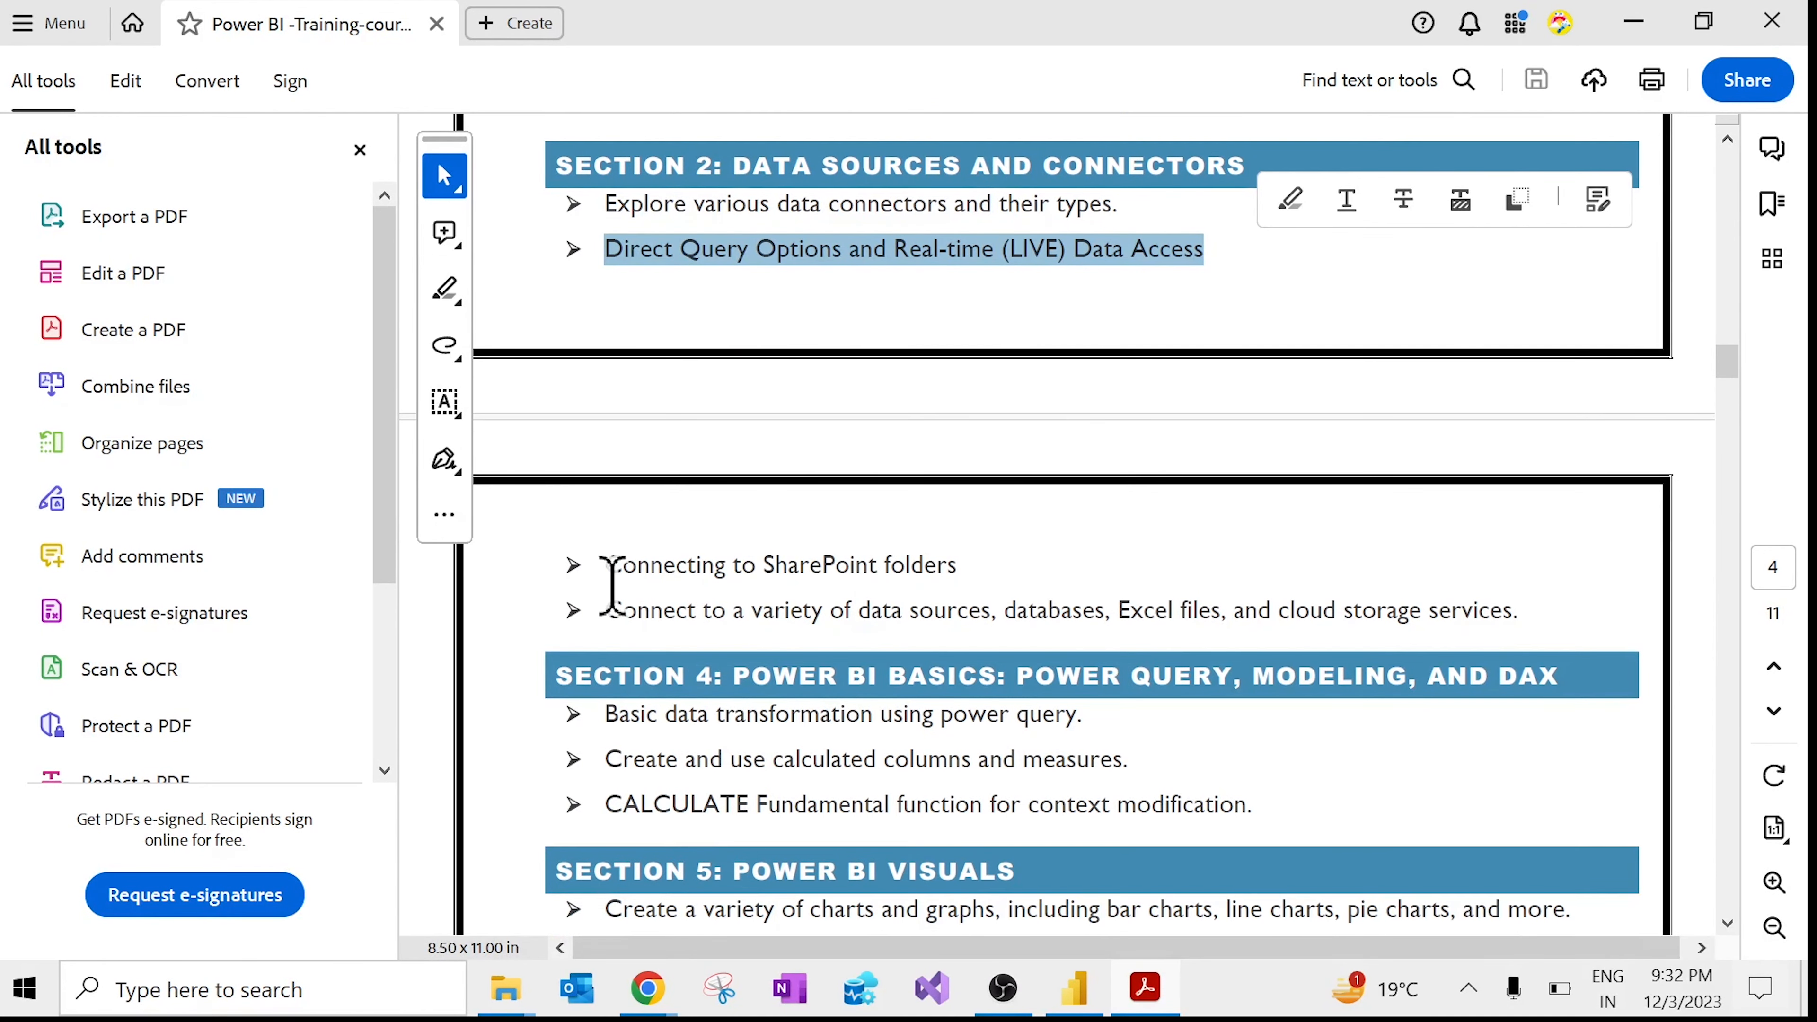
left_click_drag(612, 584, 873, 583)
left_click(961, 606)
scroll(960, 607, "down", 1)
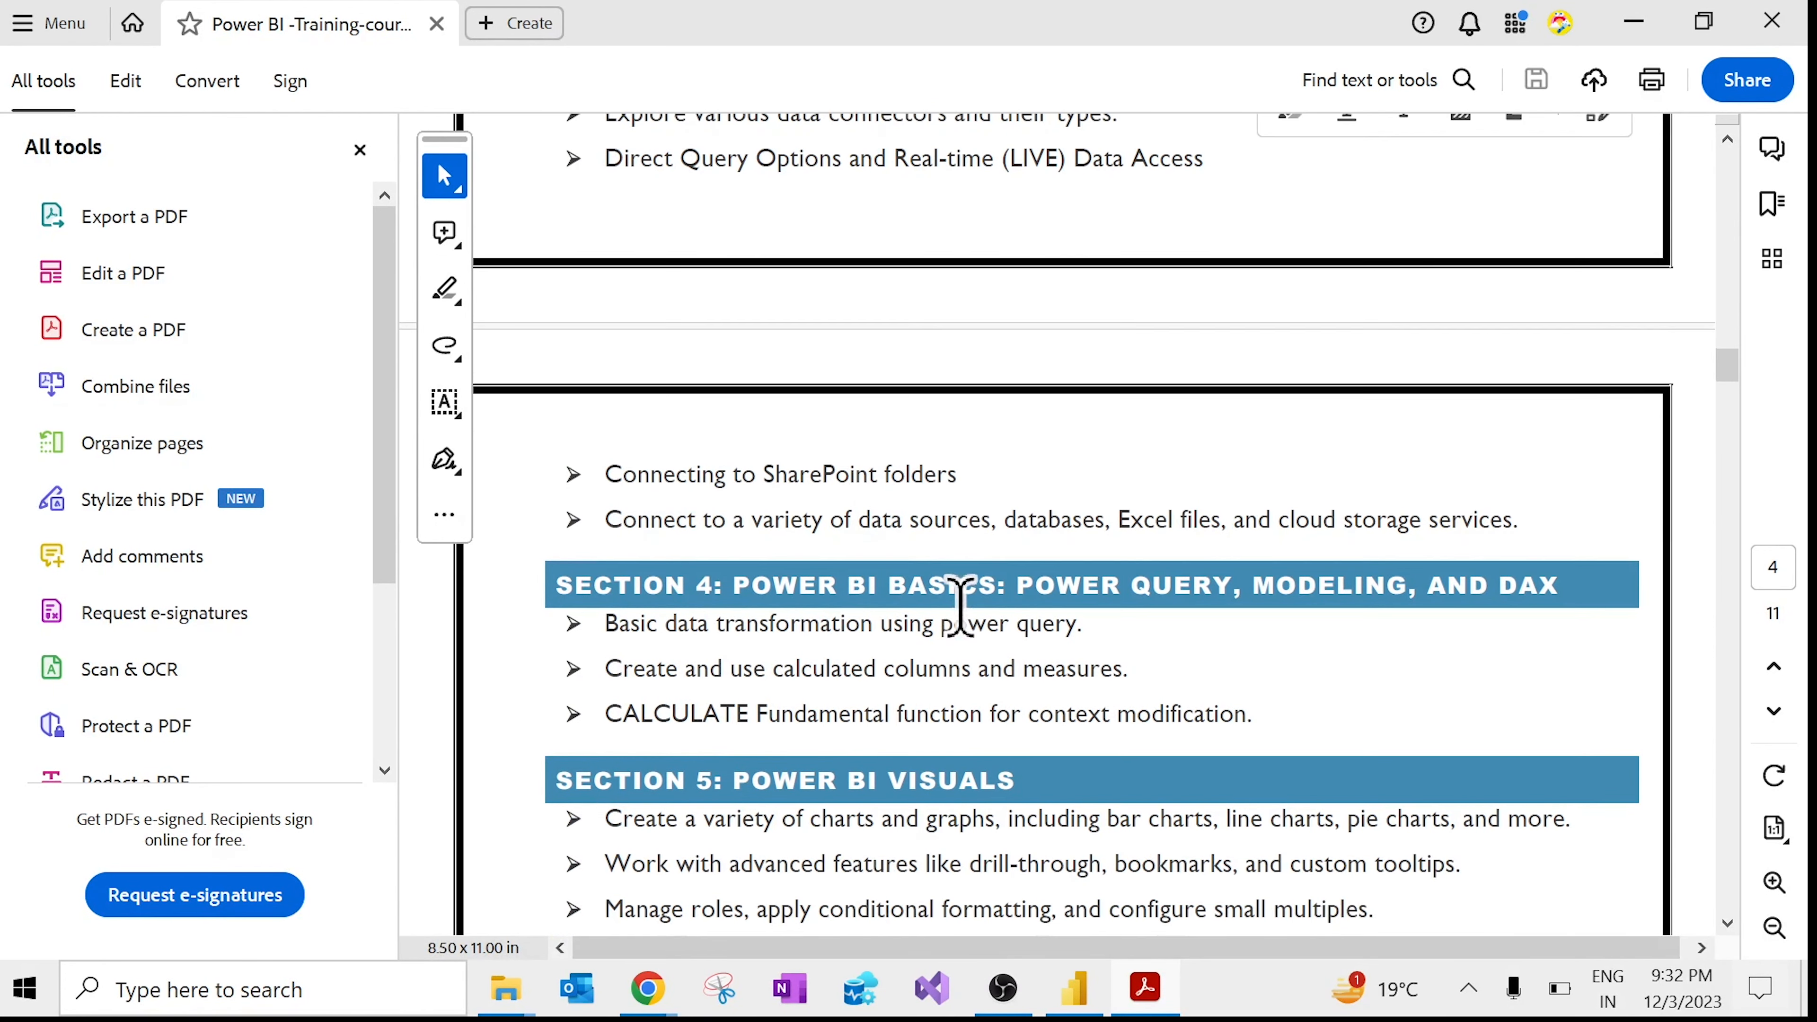
scroll(960, 606, "down", 1)
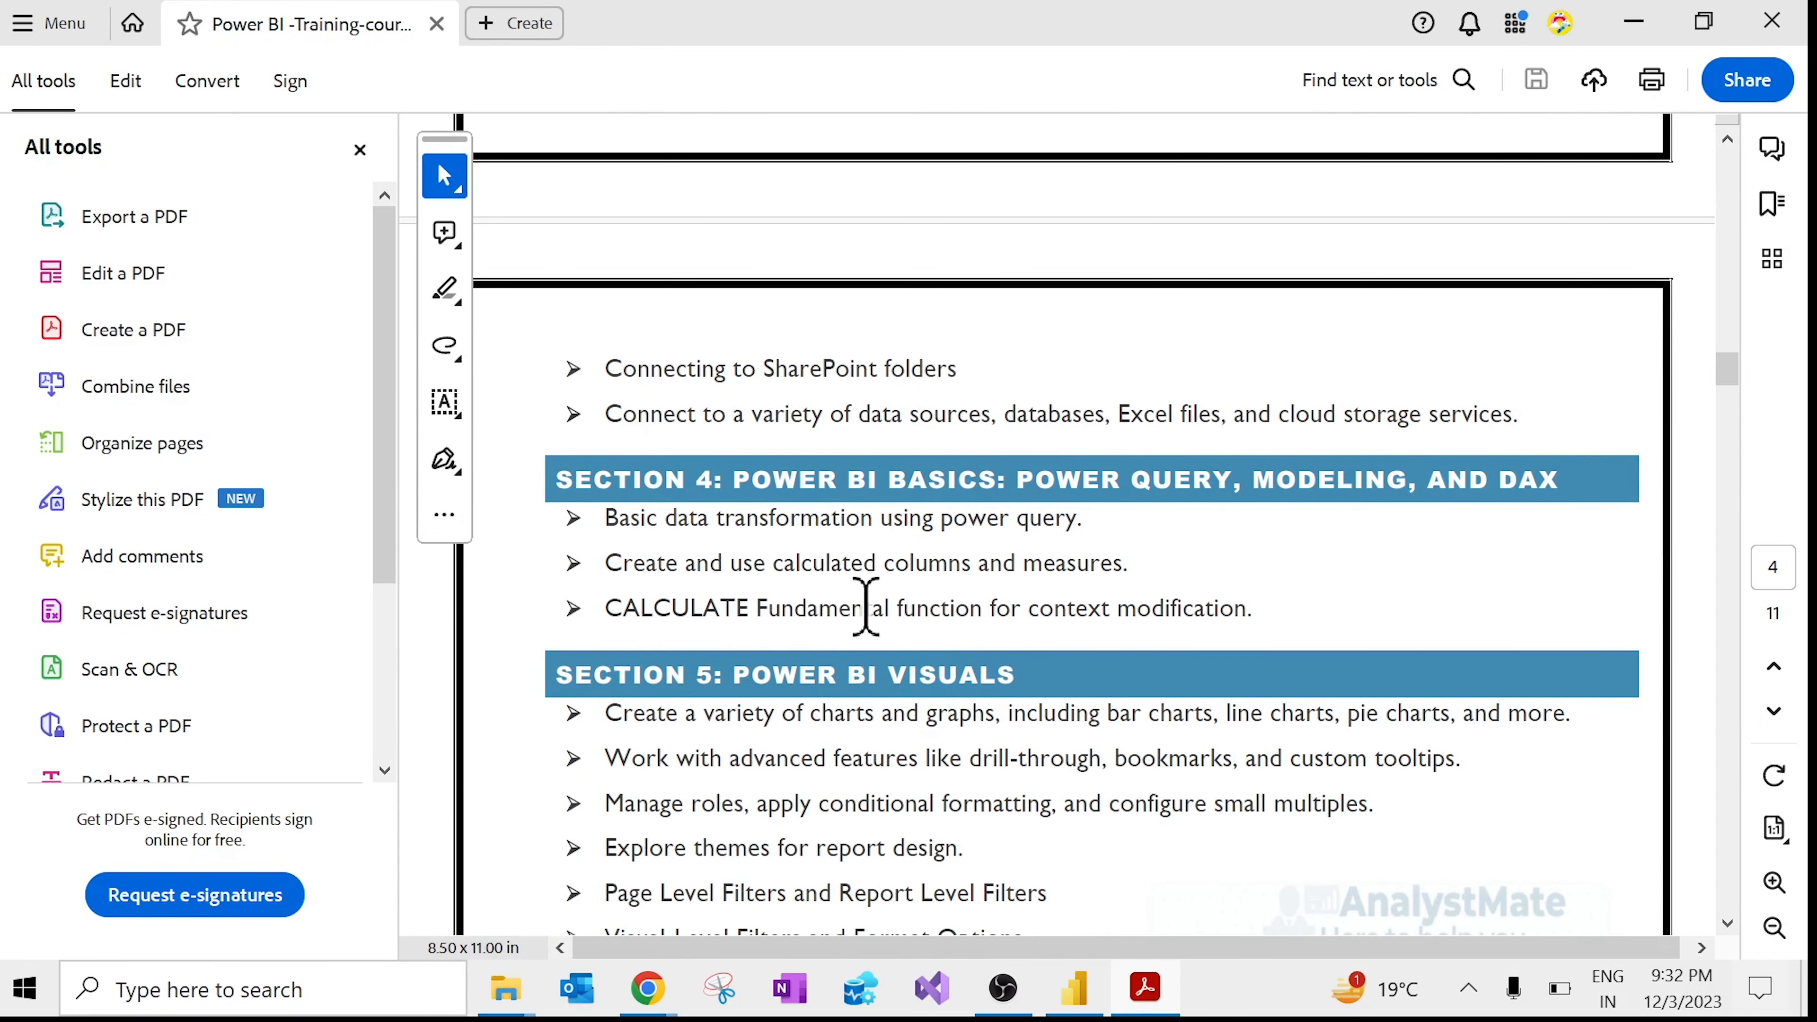
scroll(609, 623, "down", 2)
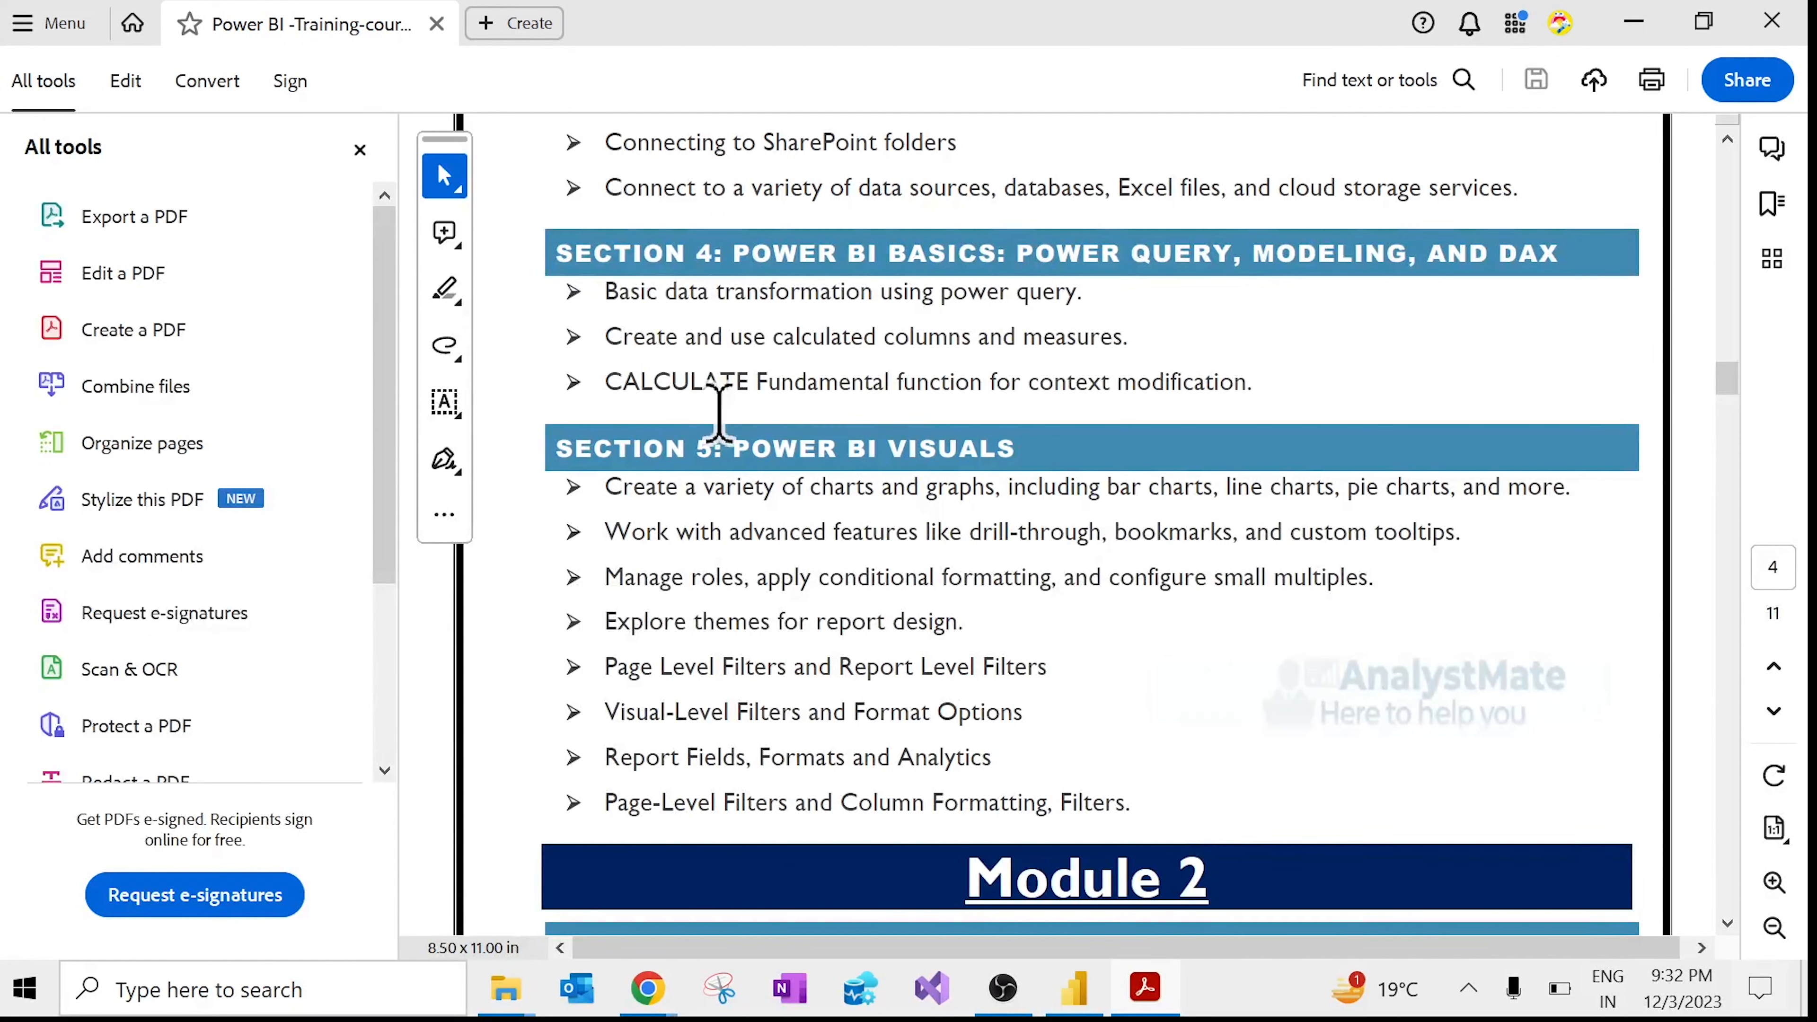
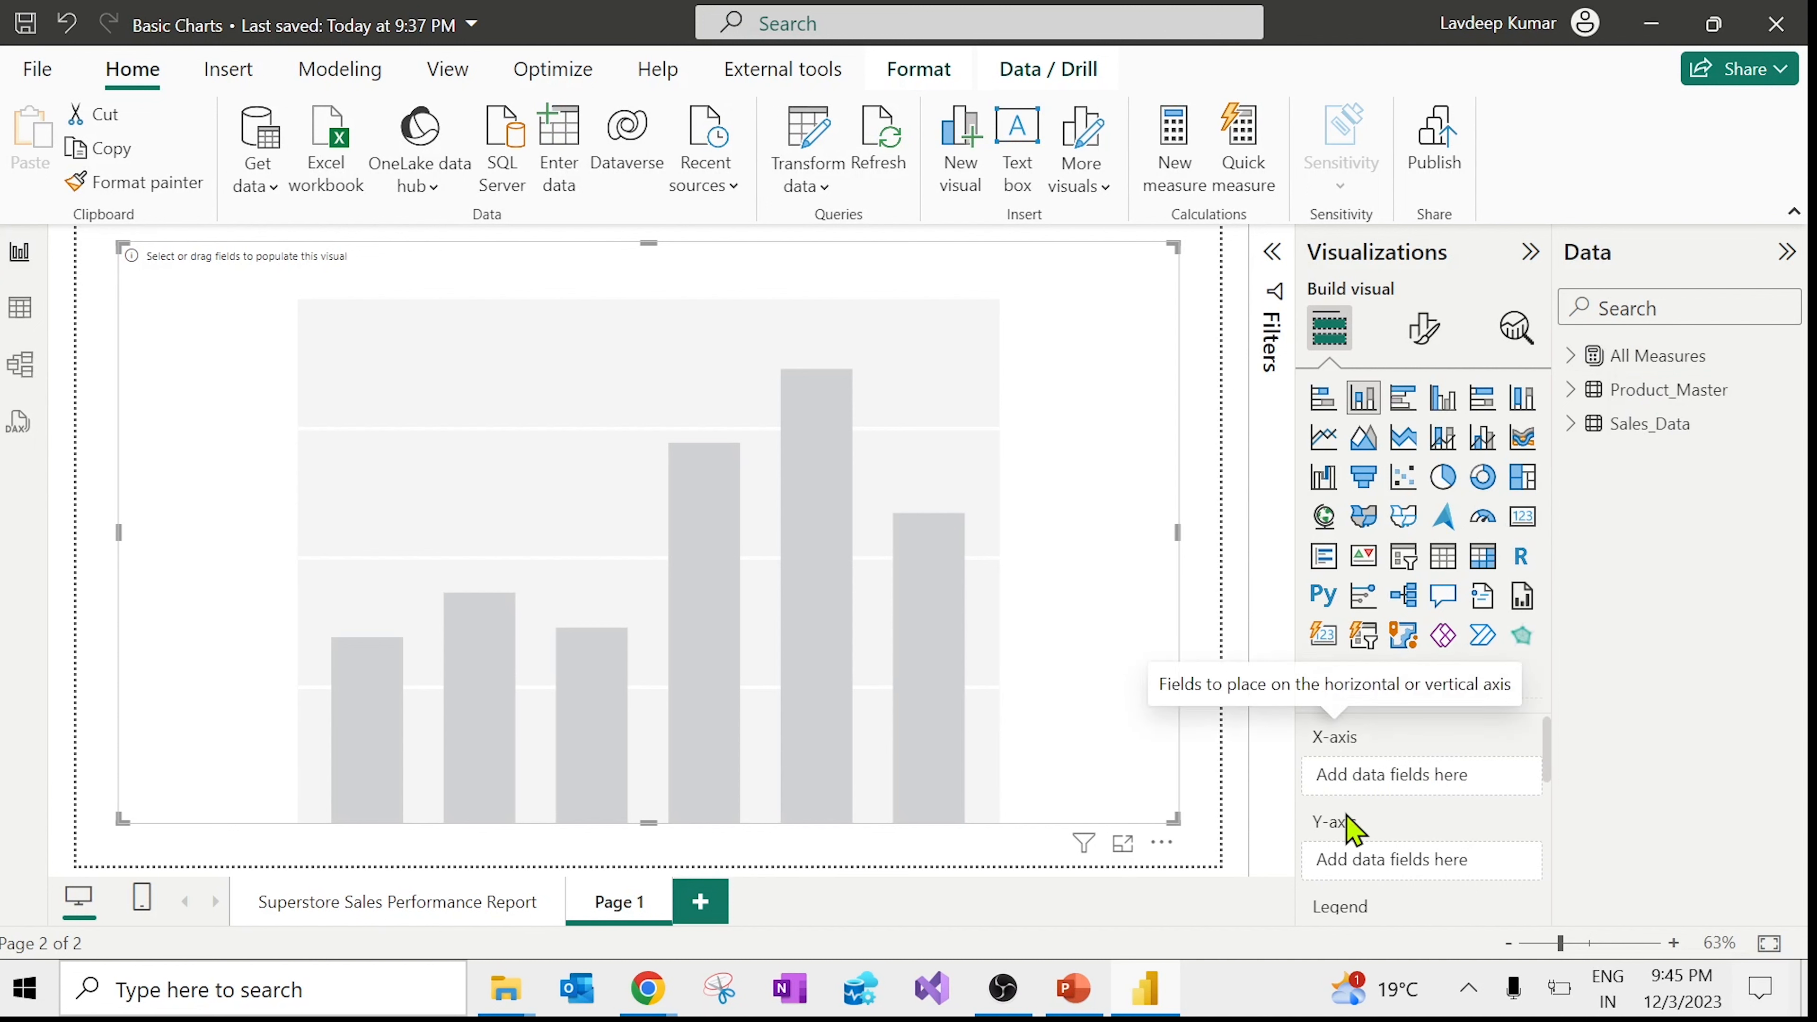
Step: Expand the Sales_Data and Product_Master tables and place Category on the X-axis of the empty column chart on Page 1
left_click_drag(1550, 745, 1546, 861)
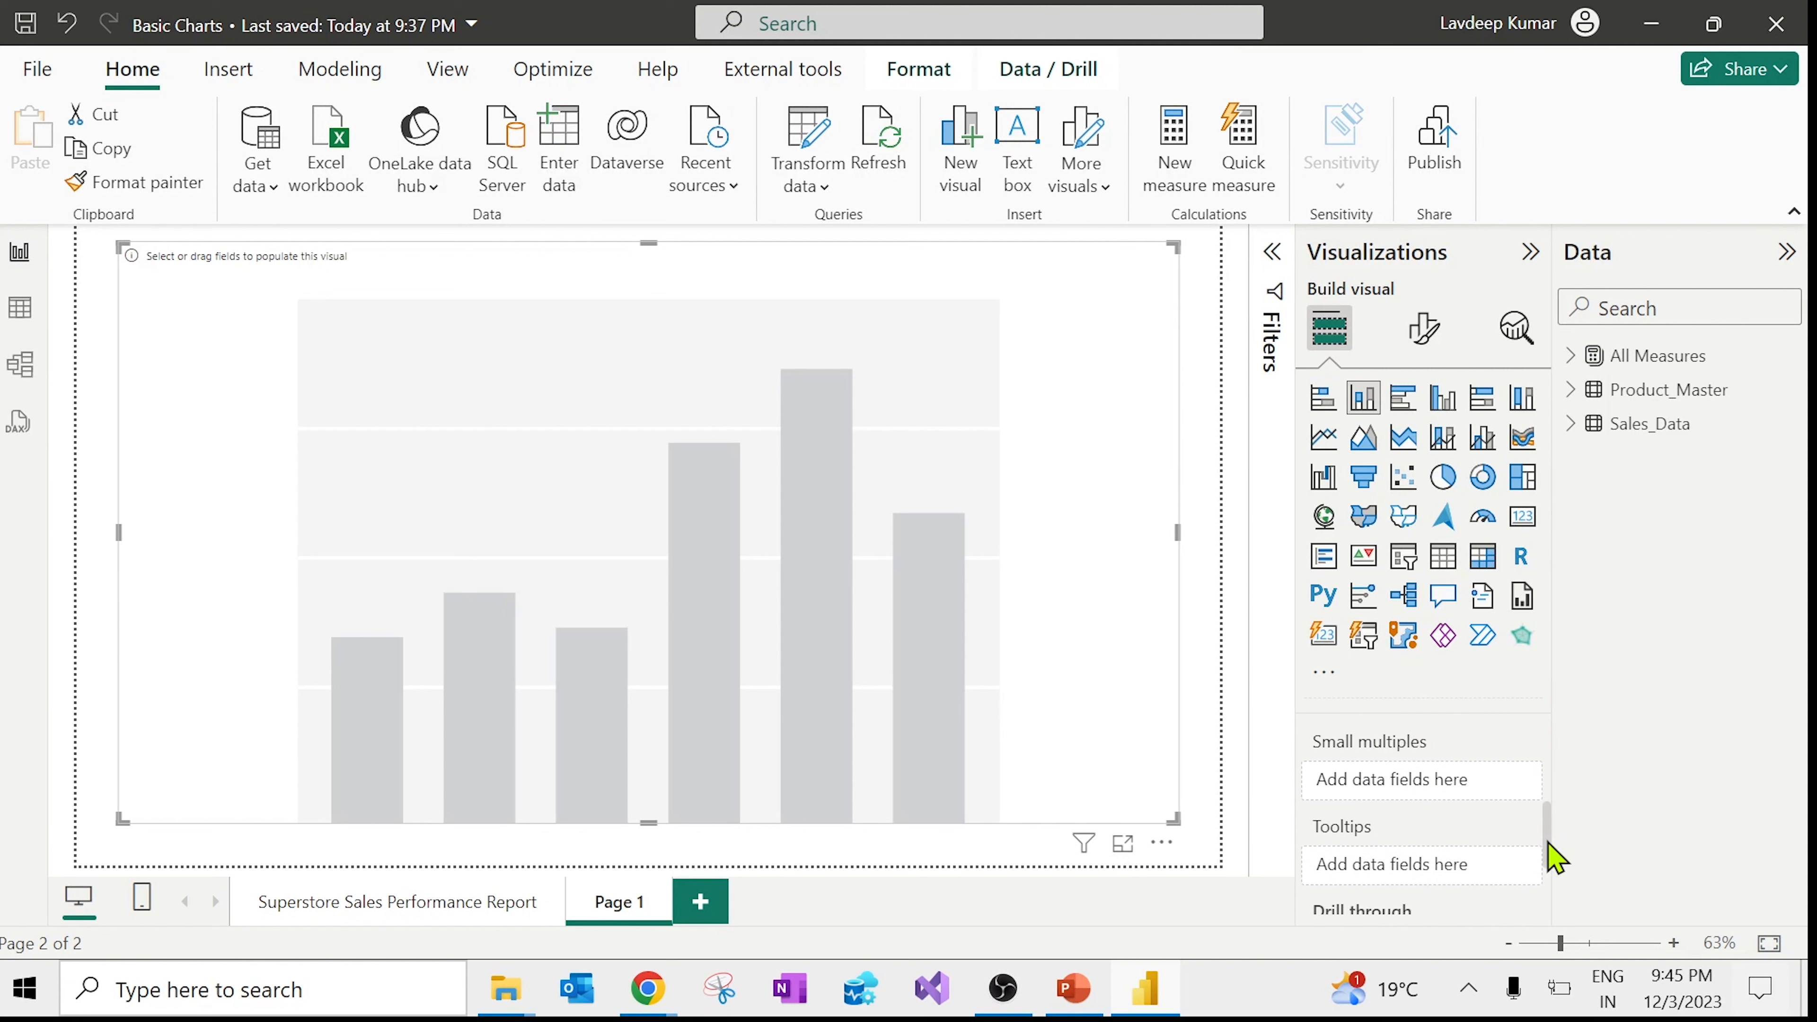
scroll(1424, 908, "down", 3)
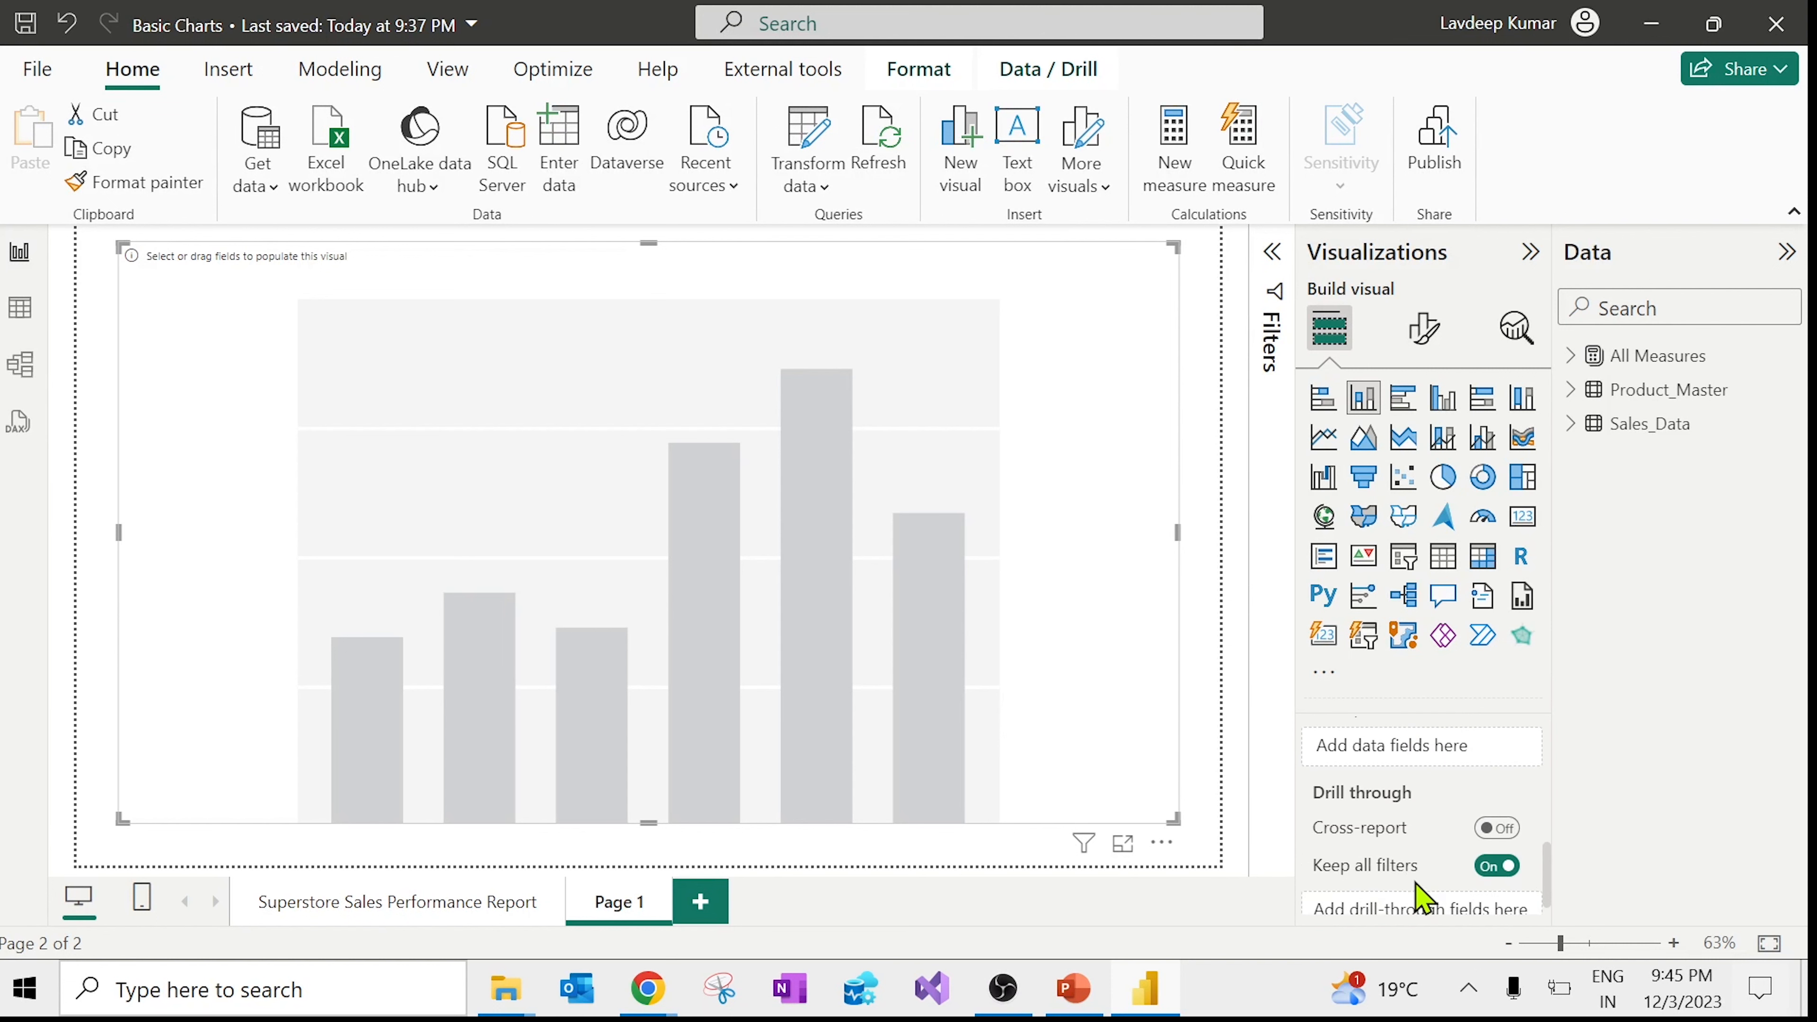
scroll(1440, 860, "up", 5)
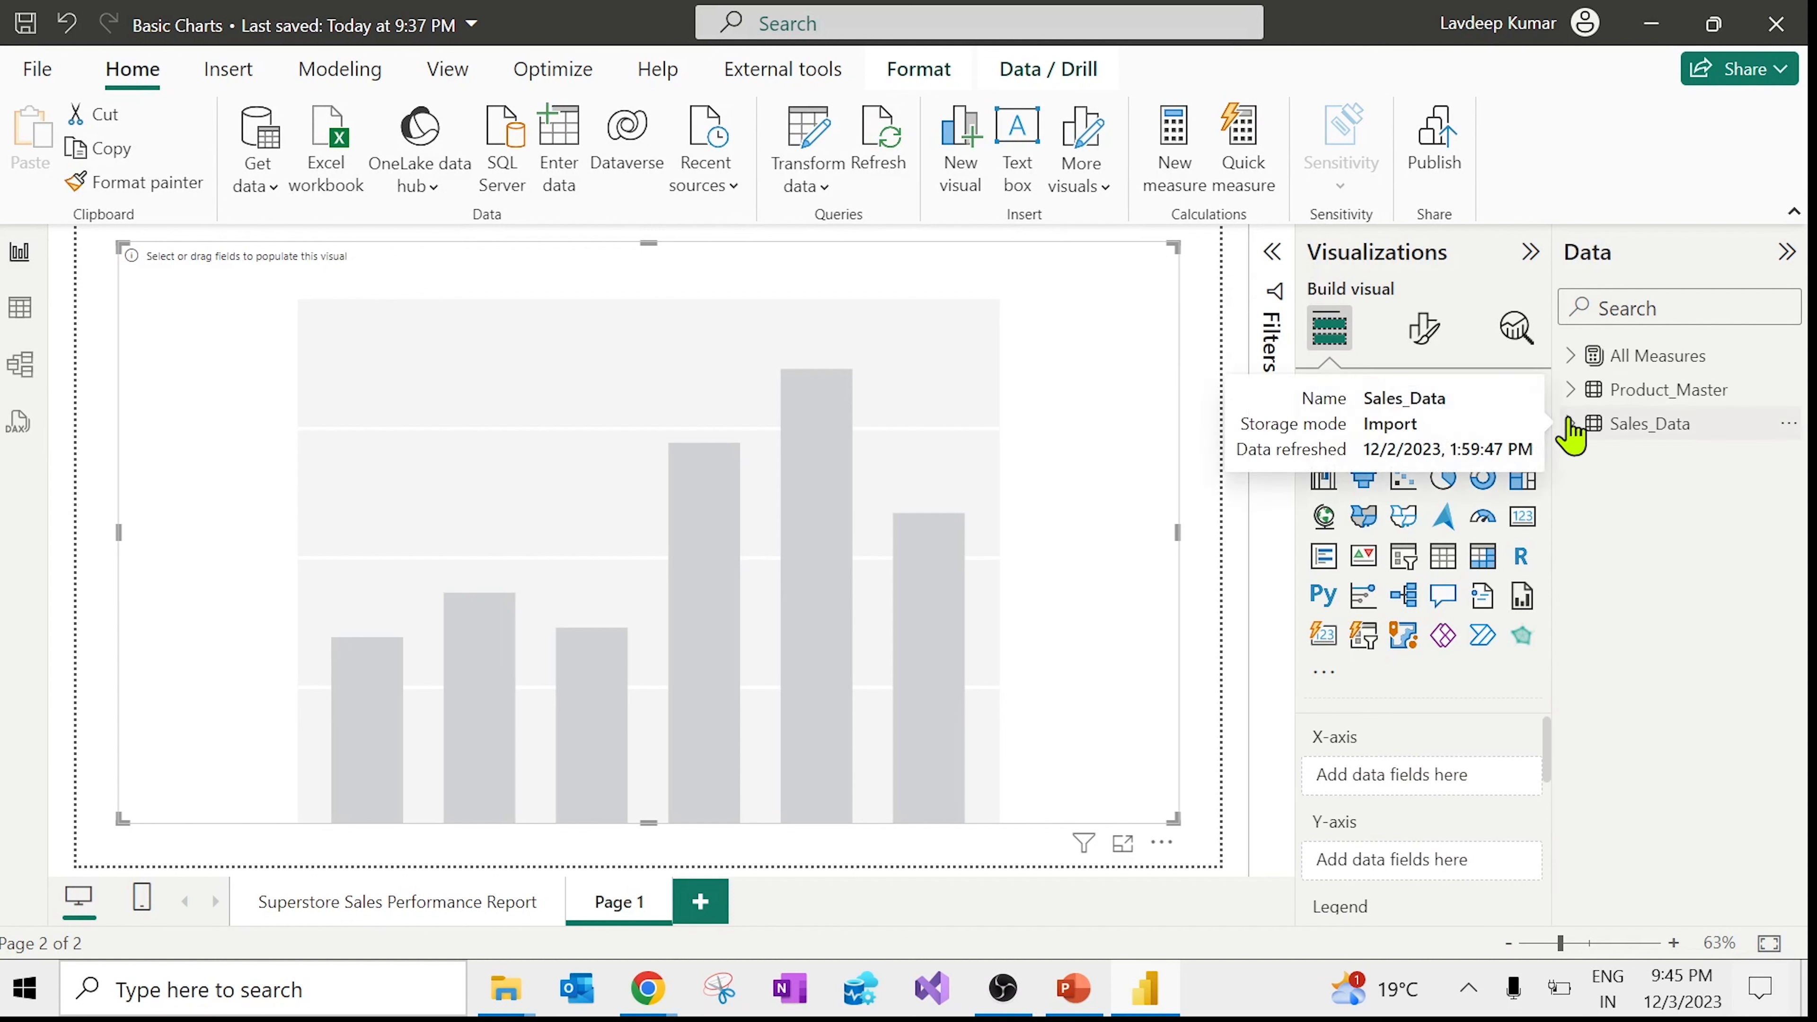
left_click(1572, 428)
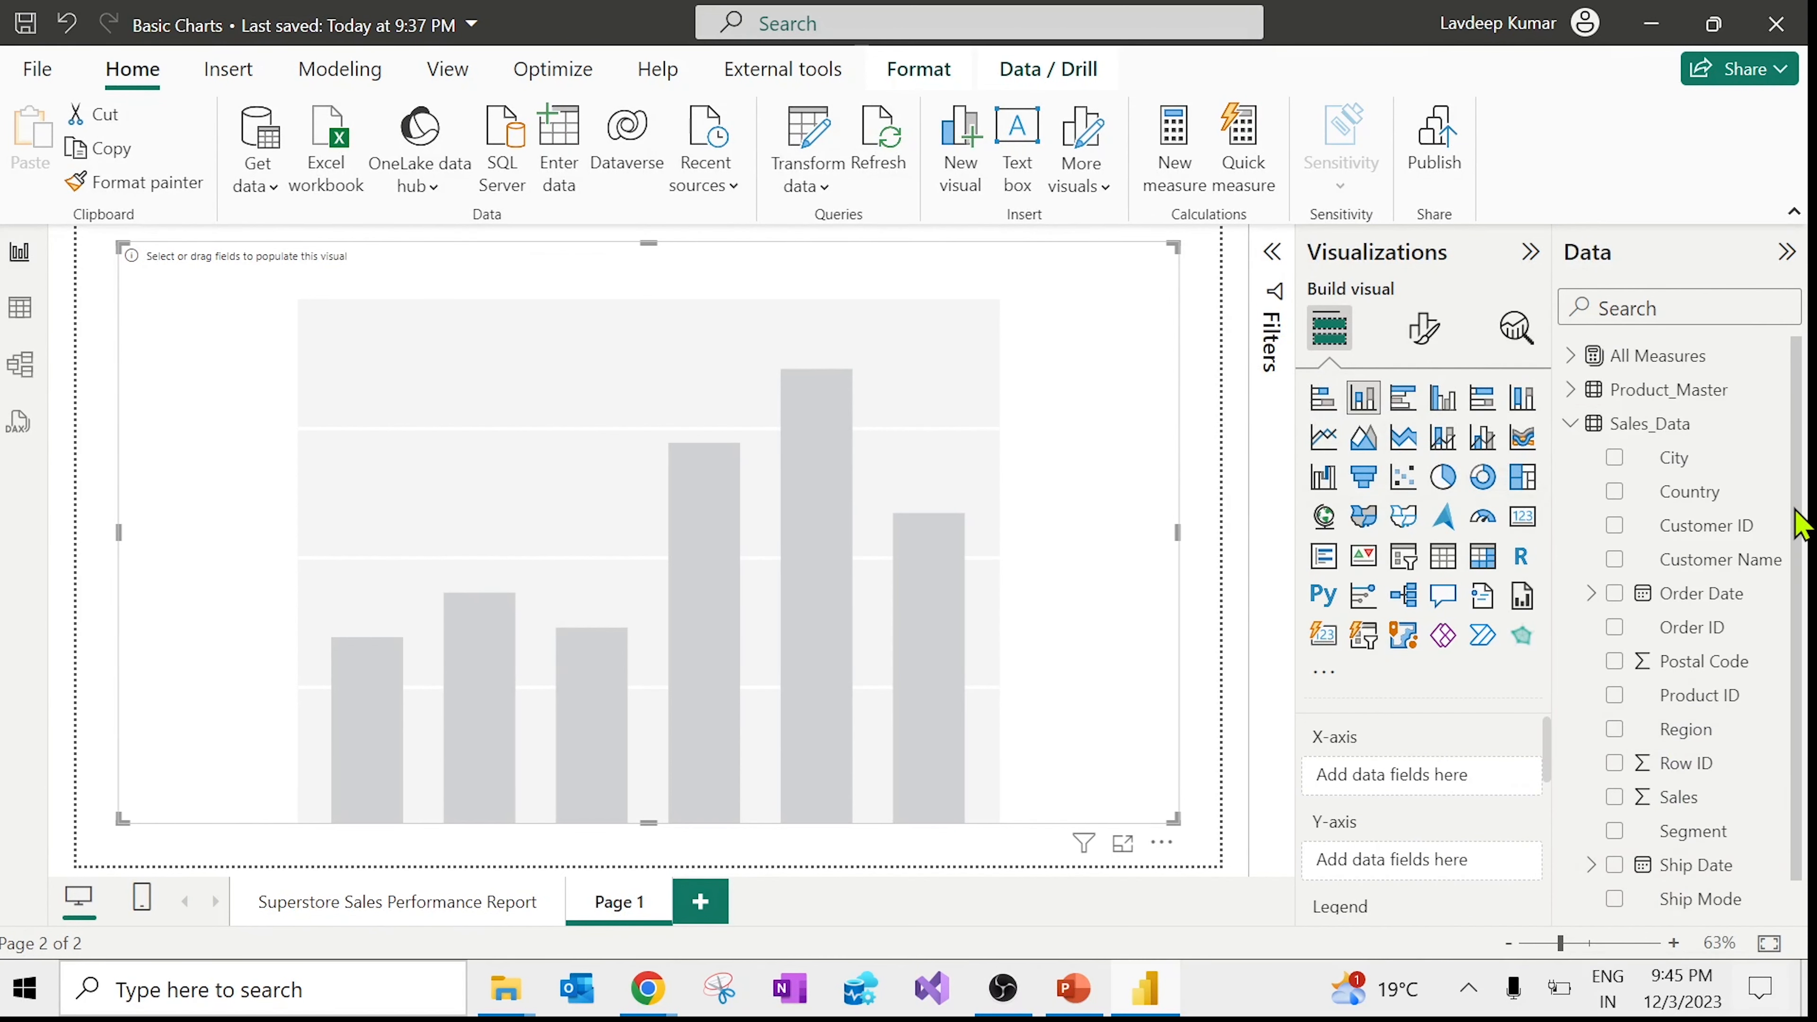
left_click(1573, 395)
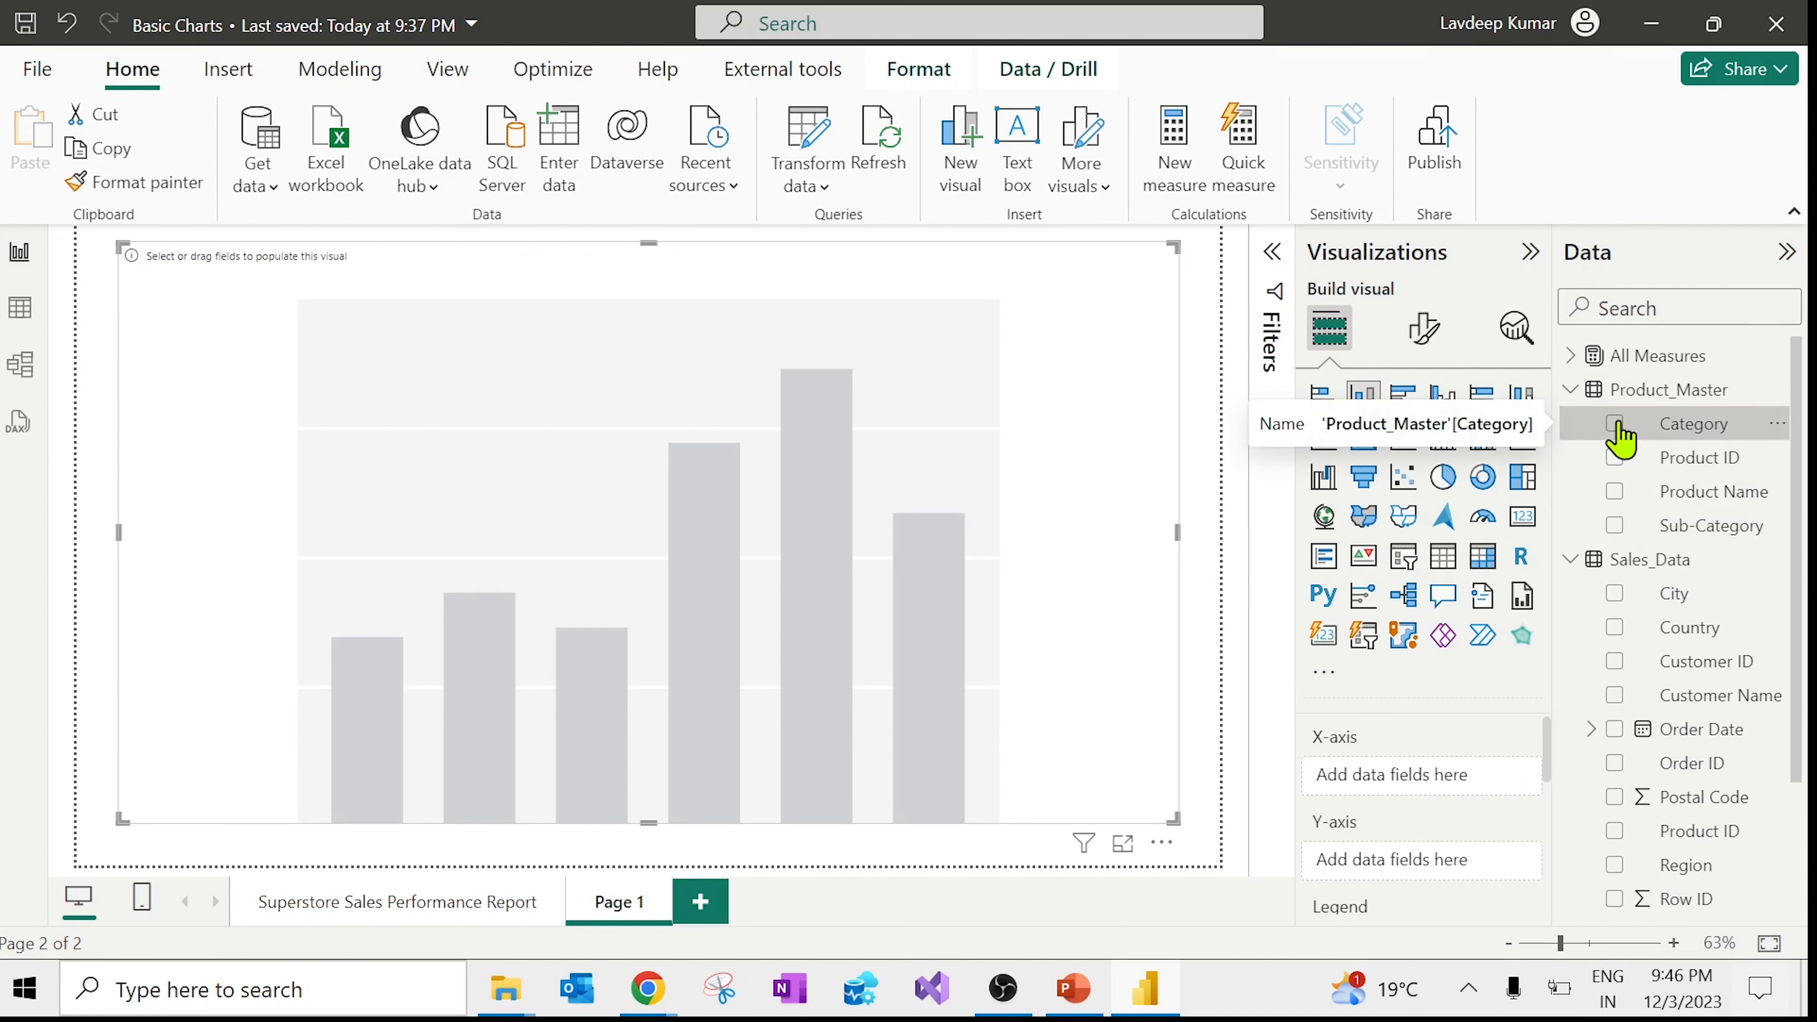
left_click(1615, 425)
left_click(1528, 777)
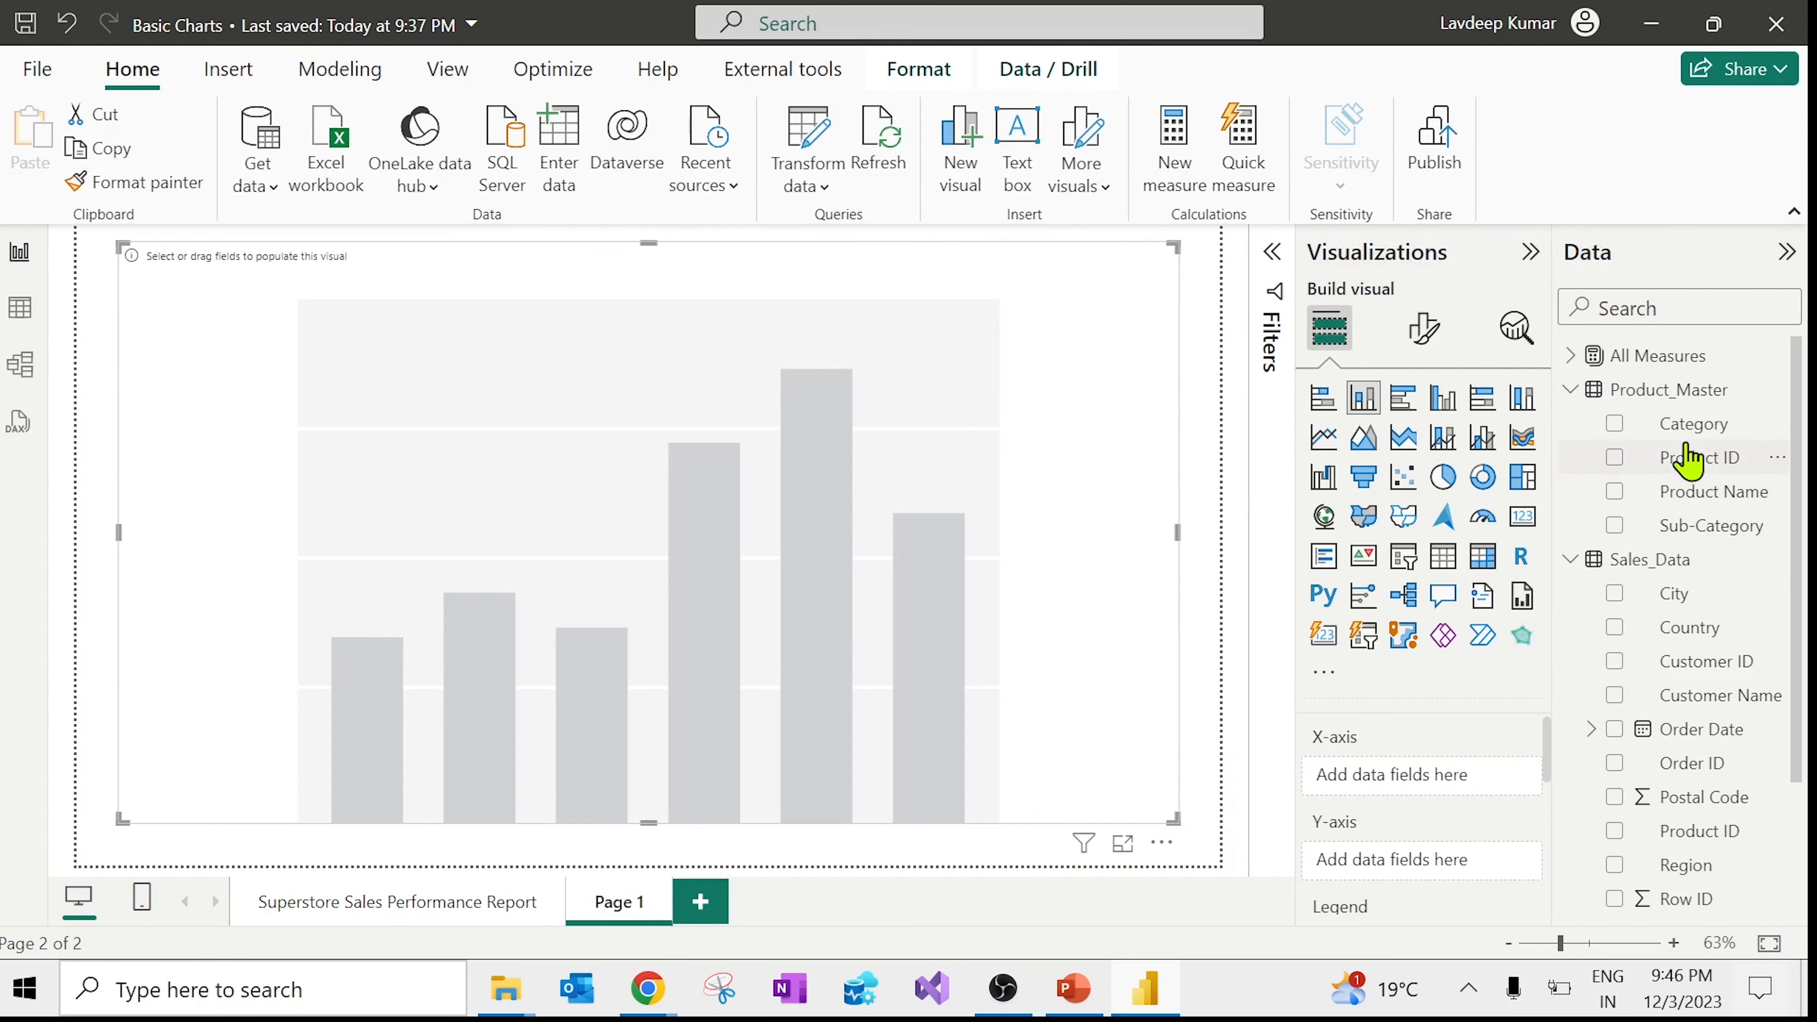
left_click_drag(1685, 427, 1450, 800)
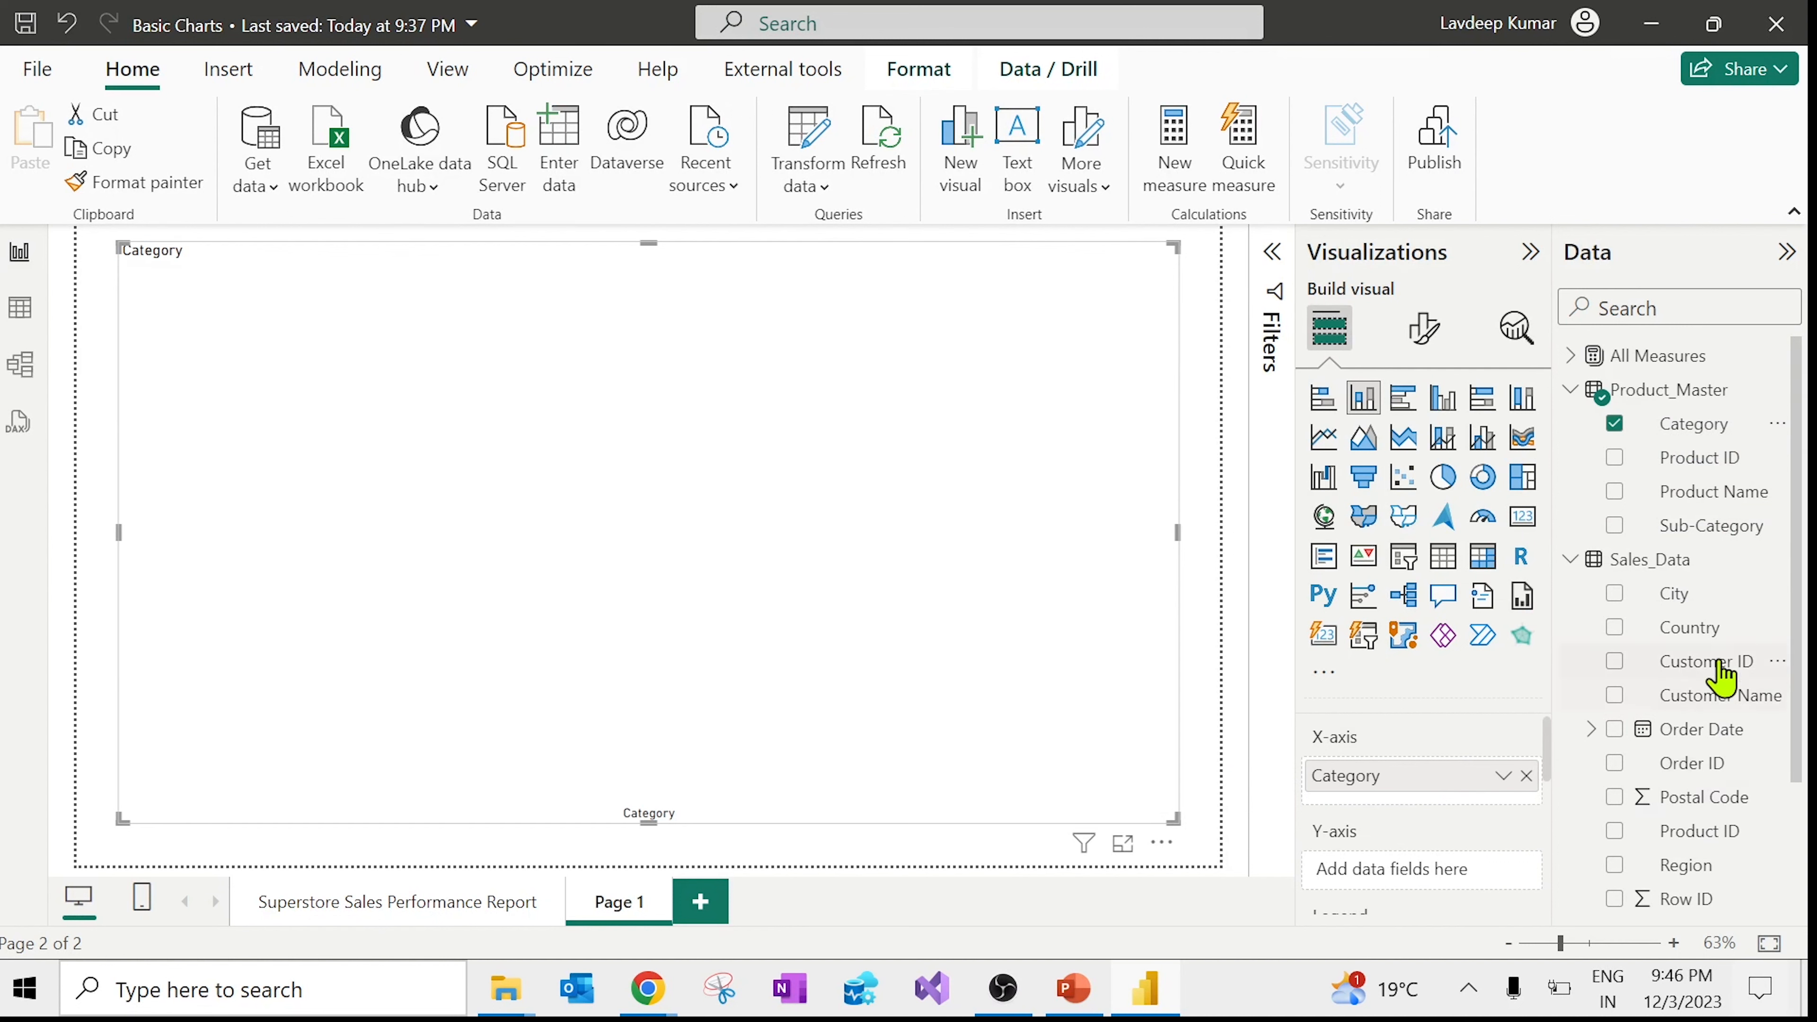
Step: Add the Sales field from Sales_Data to the column chart's Y-axis and keep the chart selected
scroll(1719, 684, "down", 2)
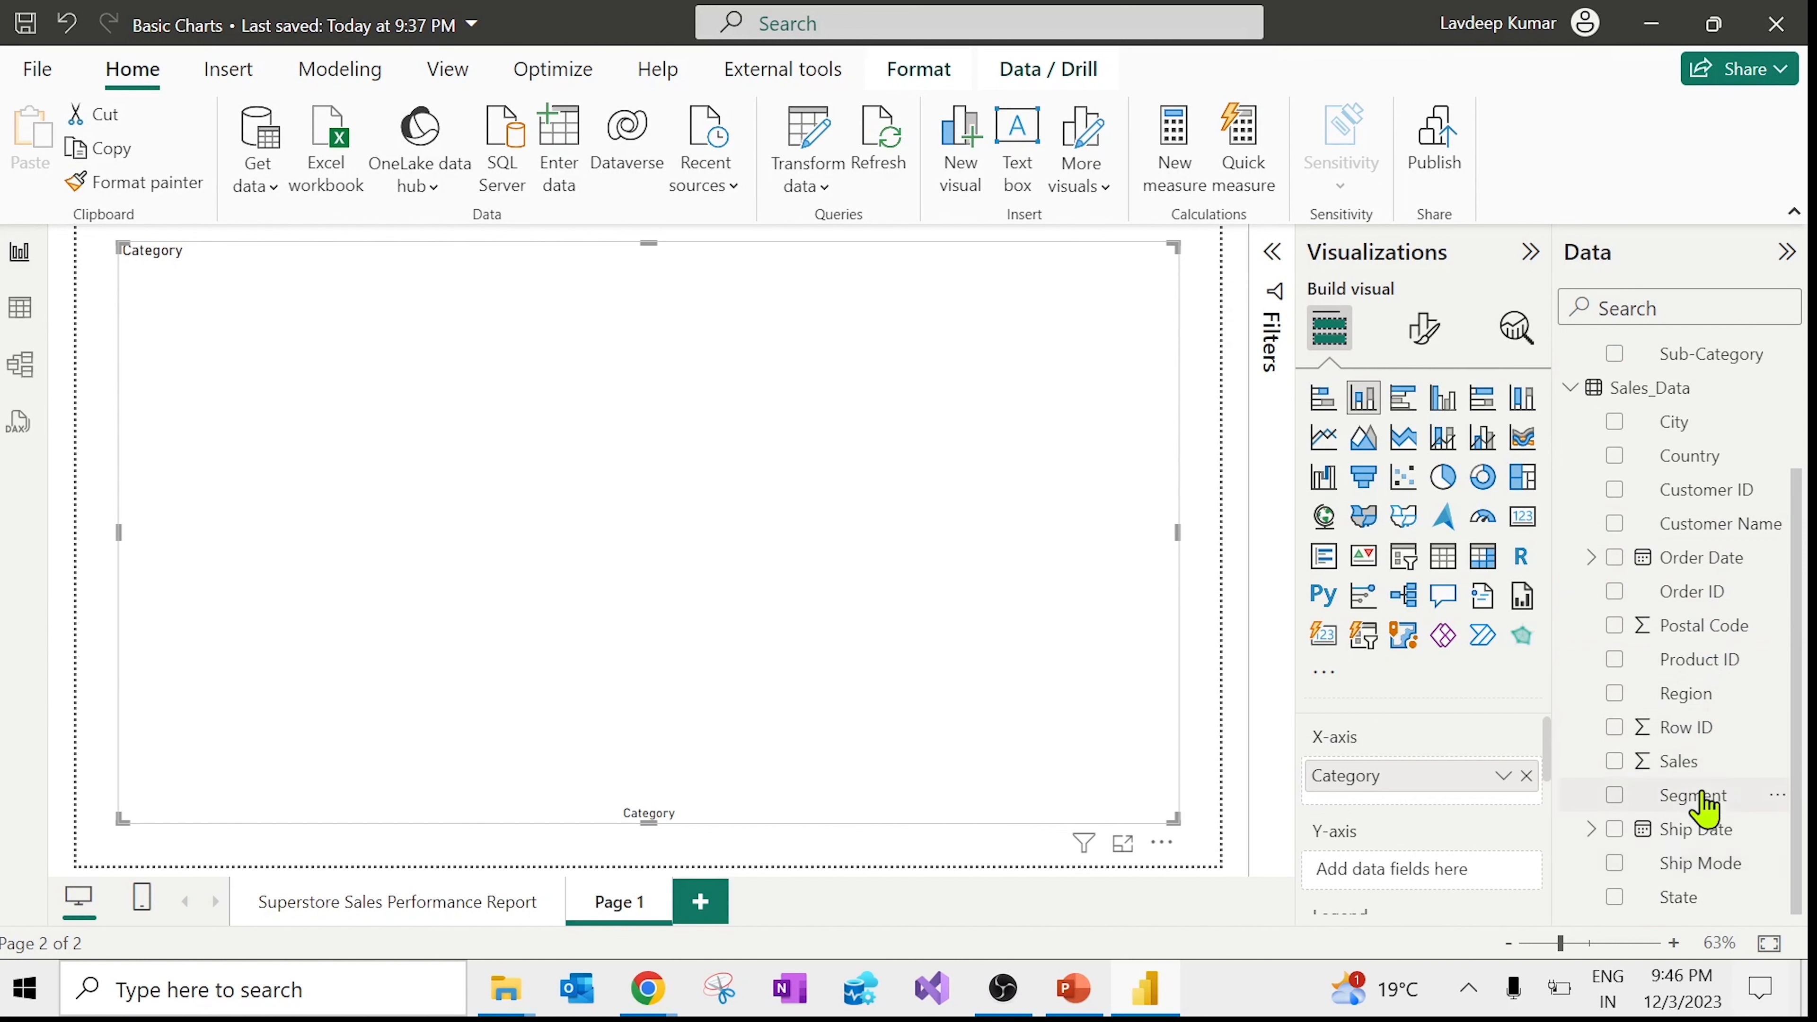
left_click(1615, 763)
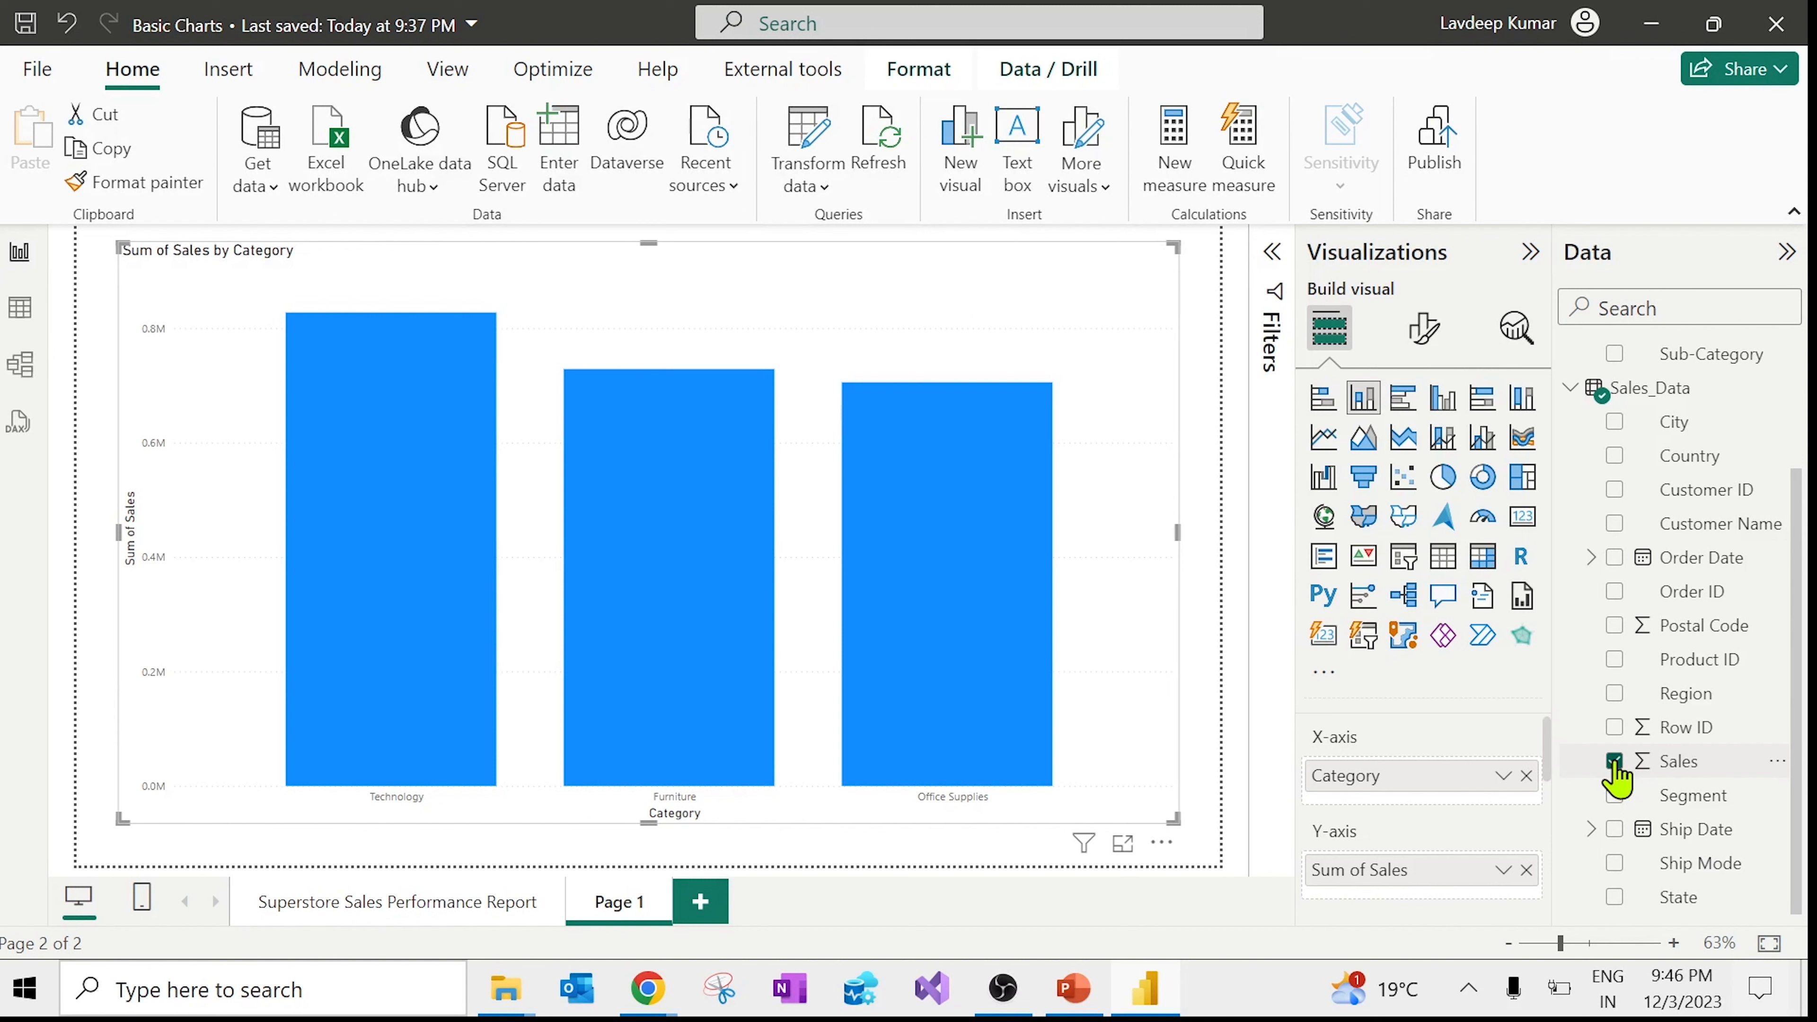
left_click(1191, 852)
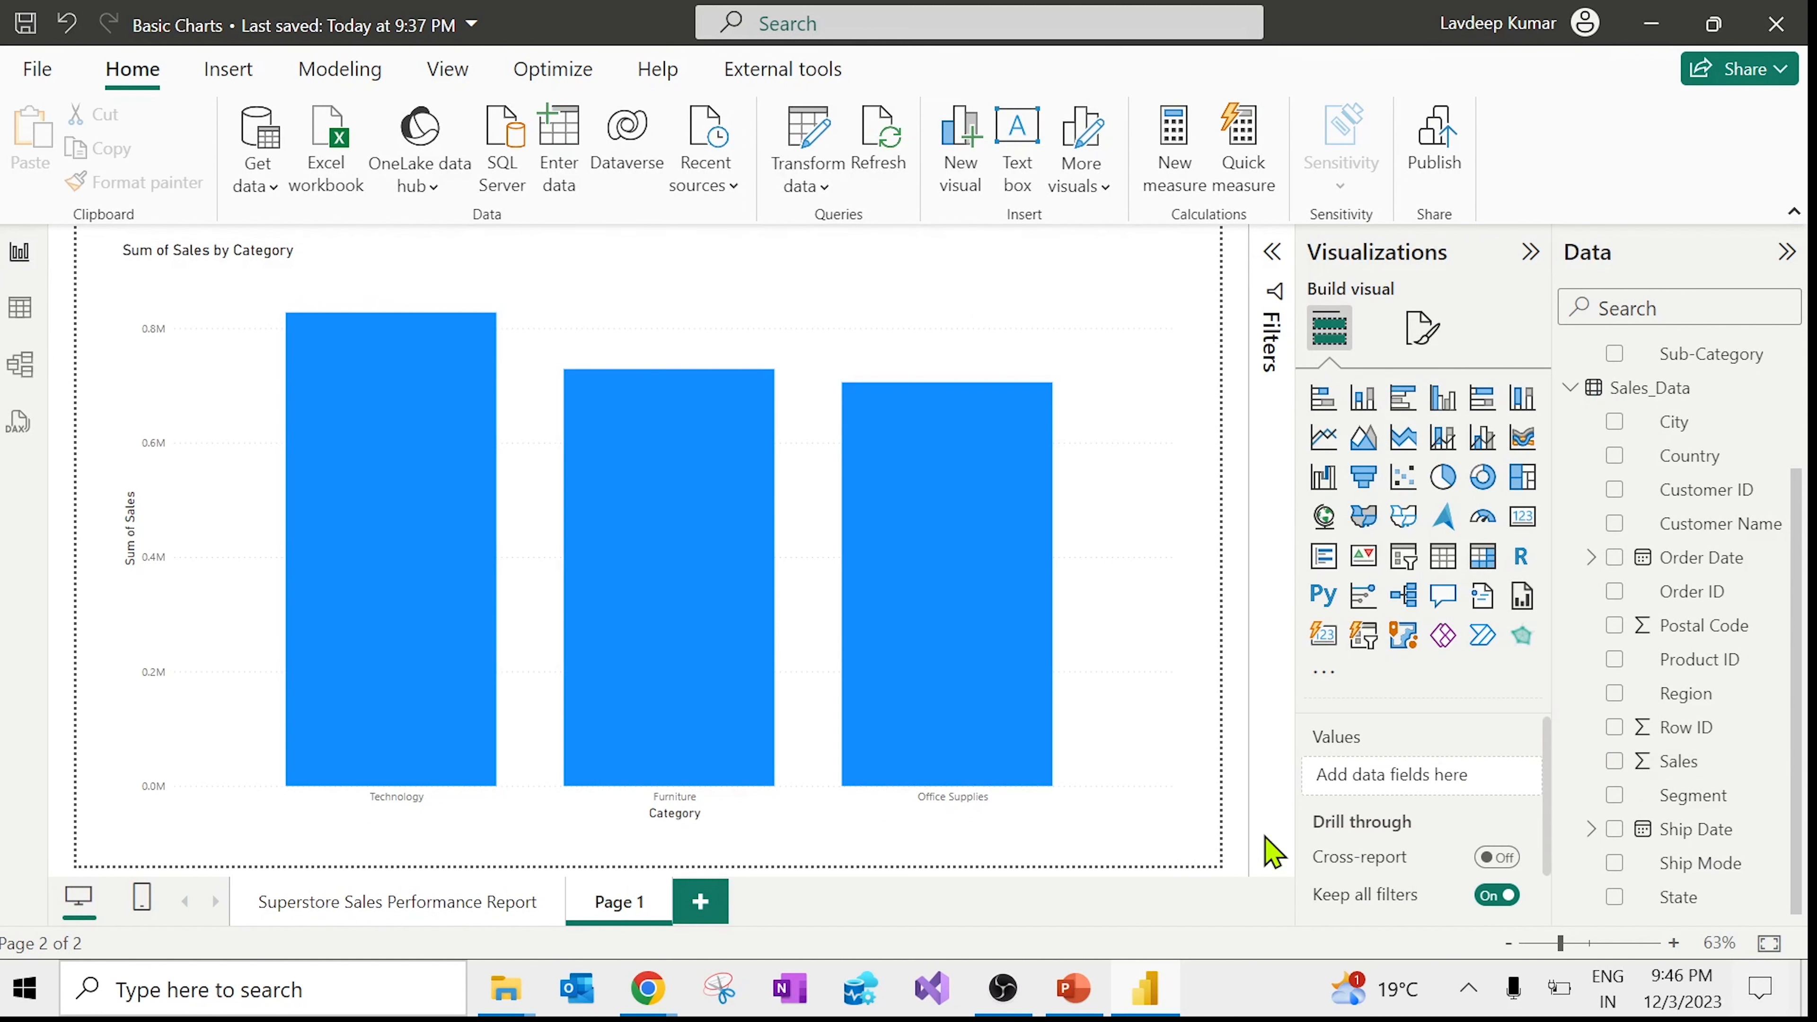
left_click(1165, 653)
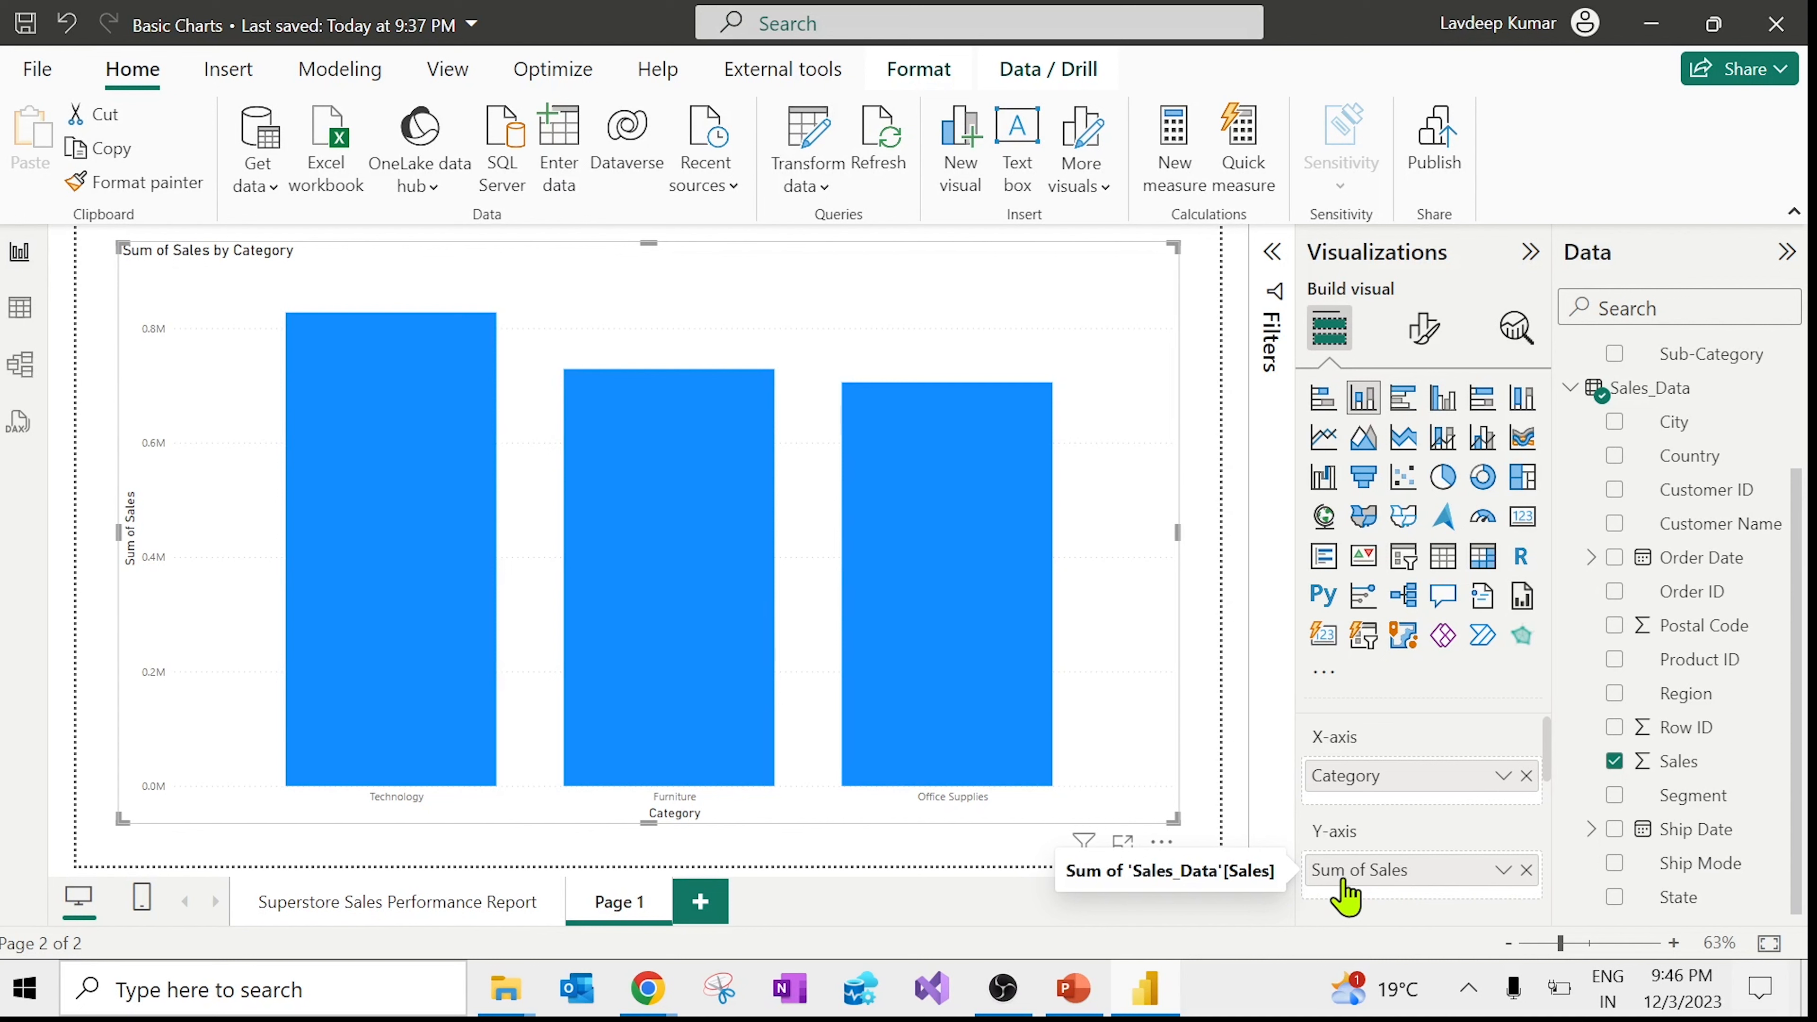
Step: Try Region instead of Sales on the chart's Y-axis, and put Sales back in its place
left_click(1526, 870)
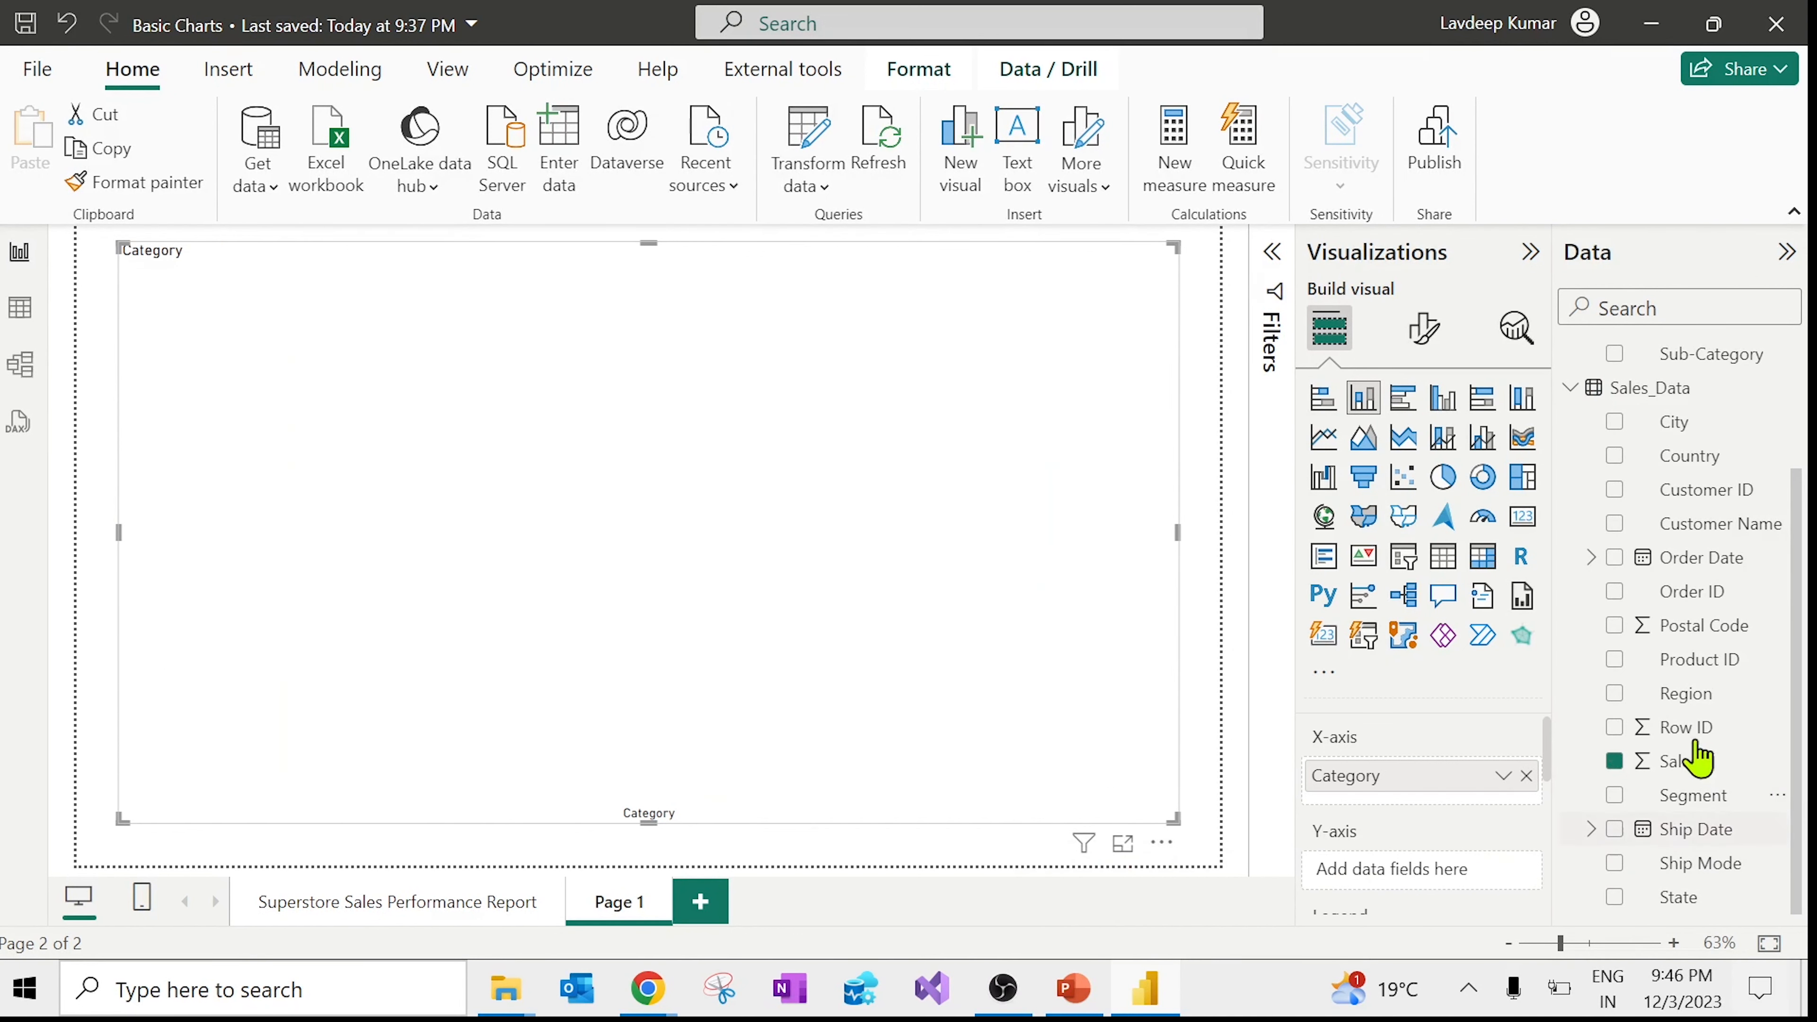
left_click_drag(1689, 700, 1460, 900)
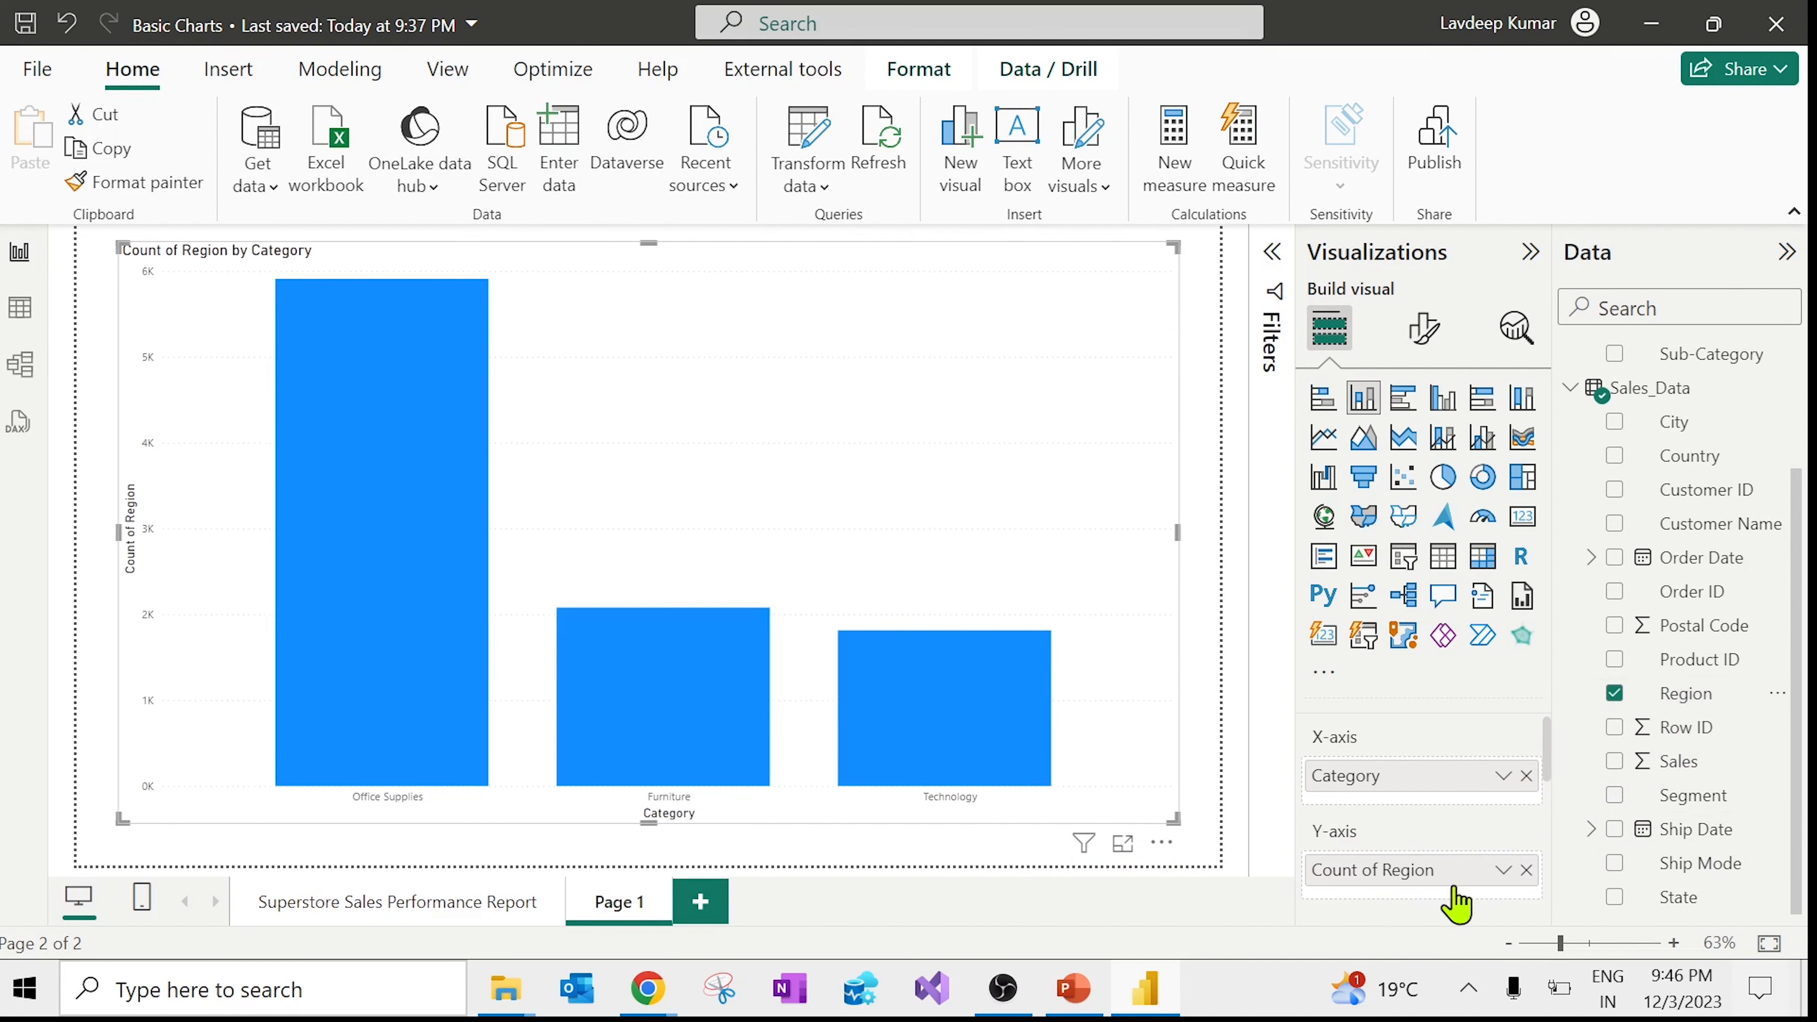
left_click(1524, 870)
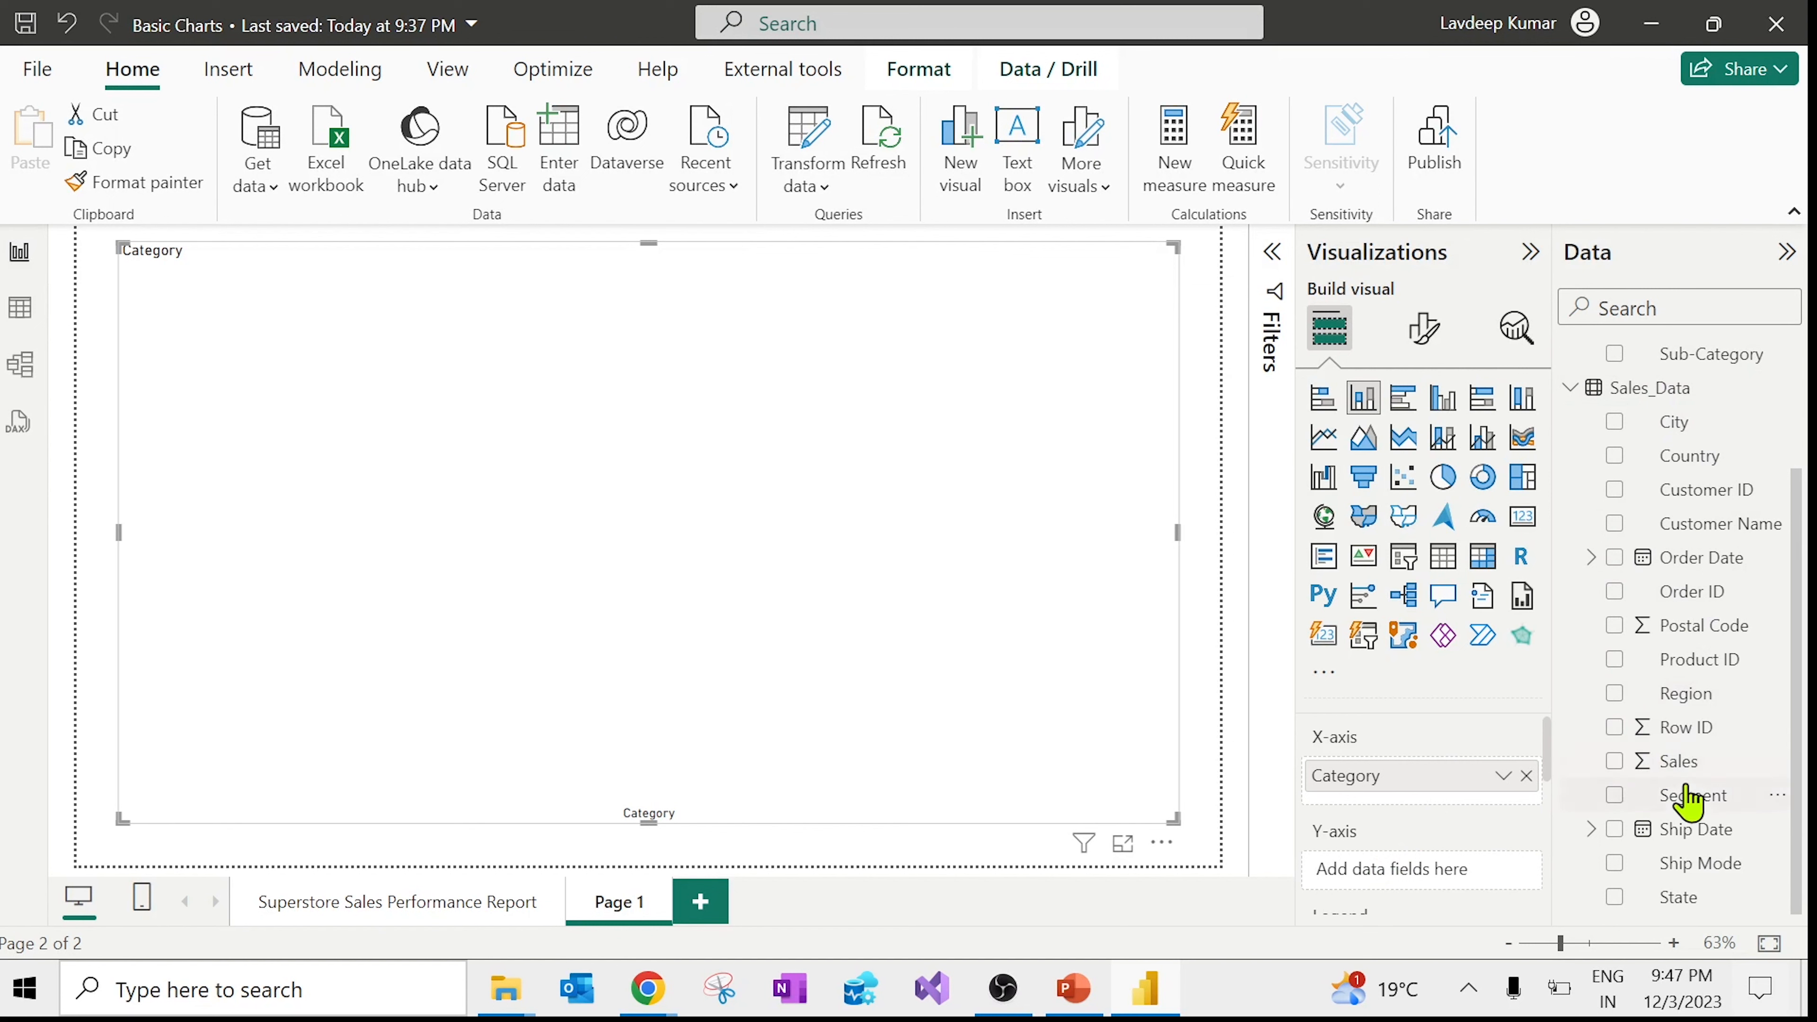
left_click_drag(1678, 761, 1469, 886)
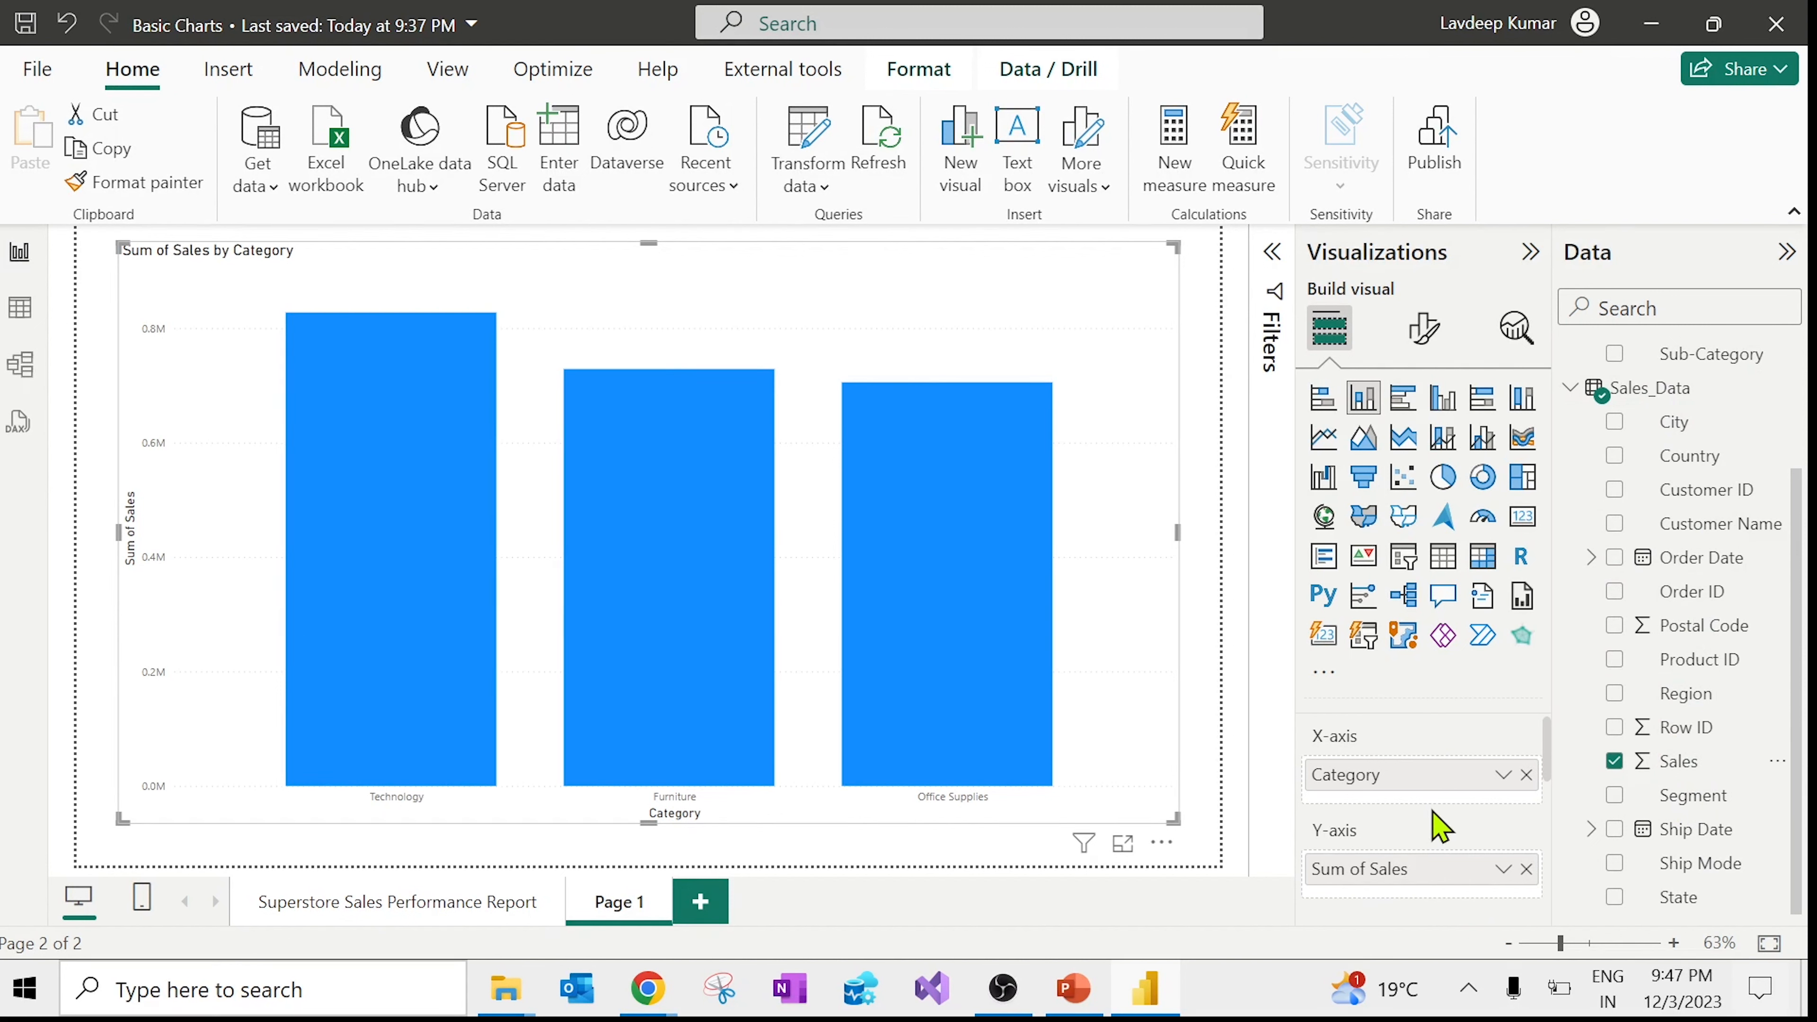
Step: Check the chart's Legend and Small multiples field wells below the Y-axis
scroll(1434, 823, "down", 1)
scroll(1438, 827, "down", 2)
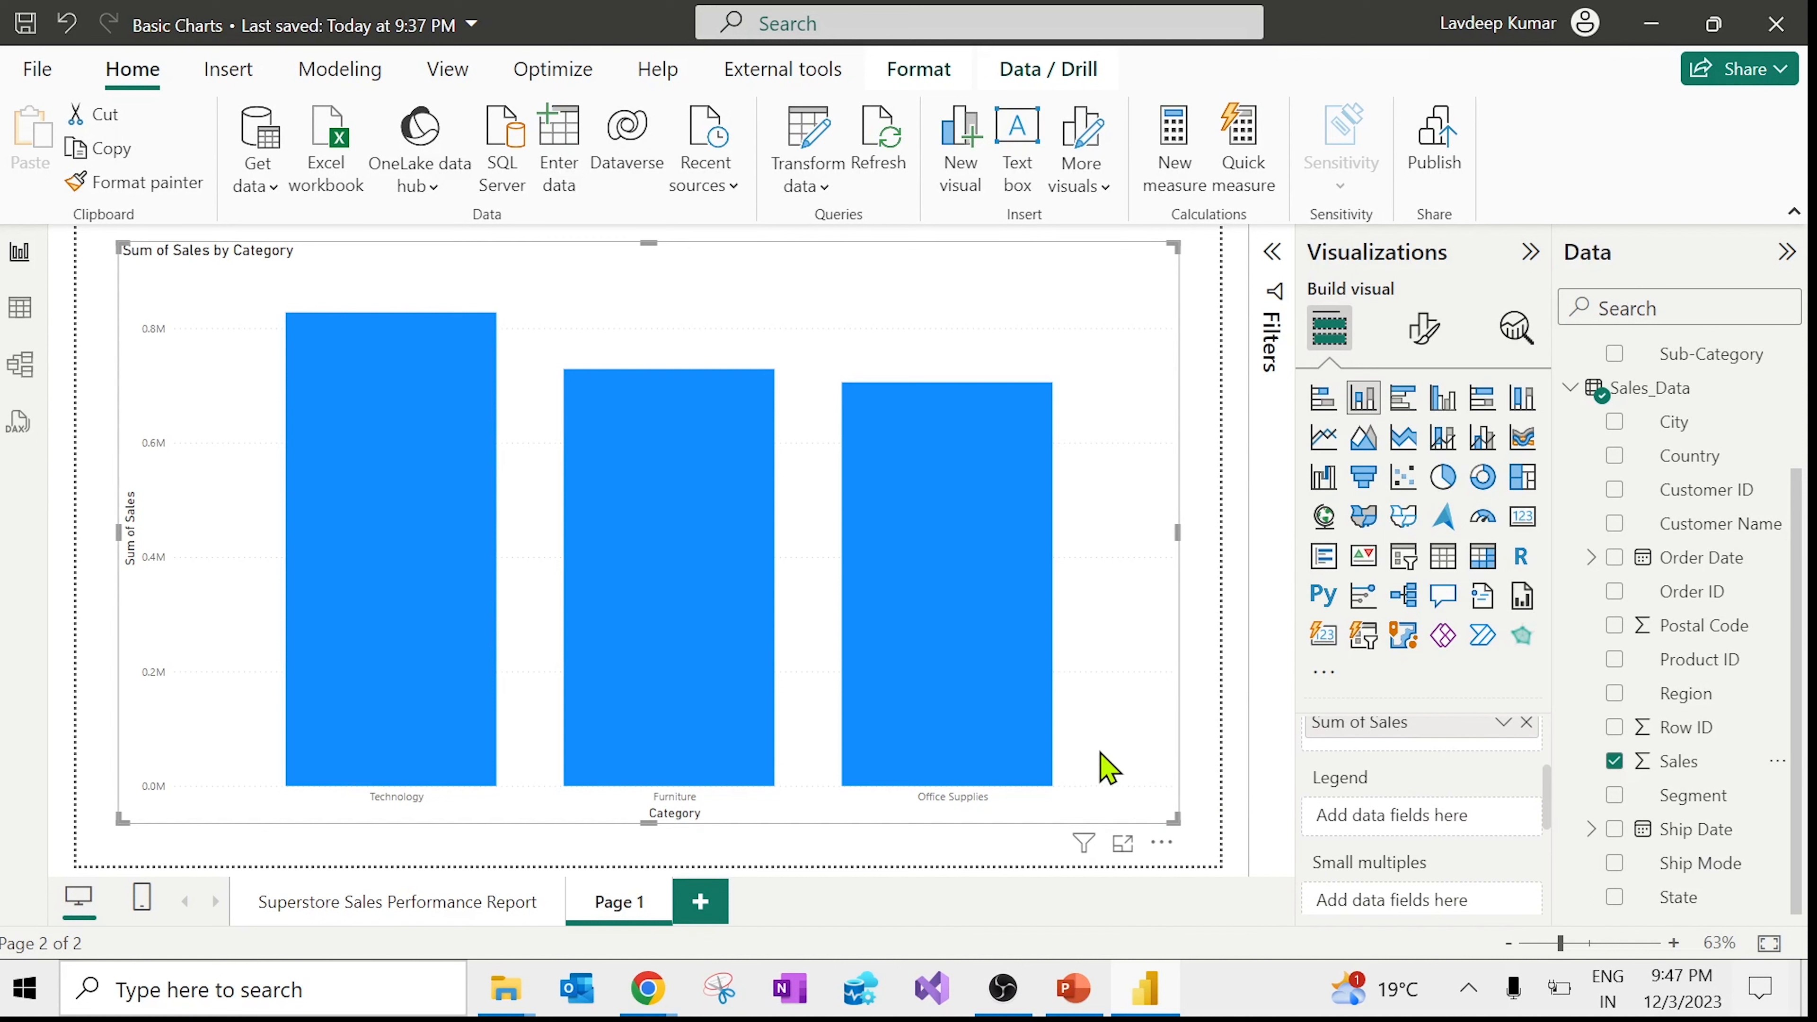
mouse_move(430, 675)
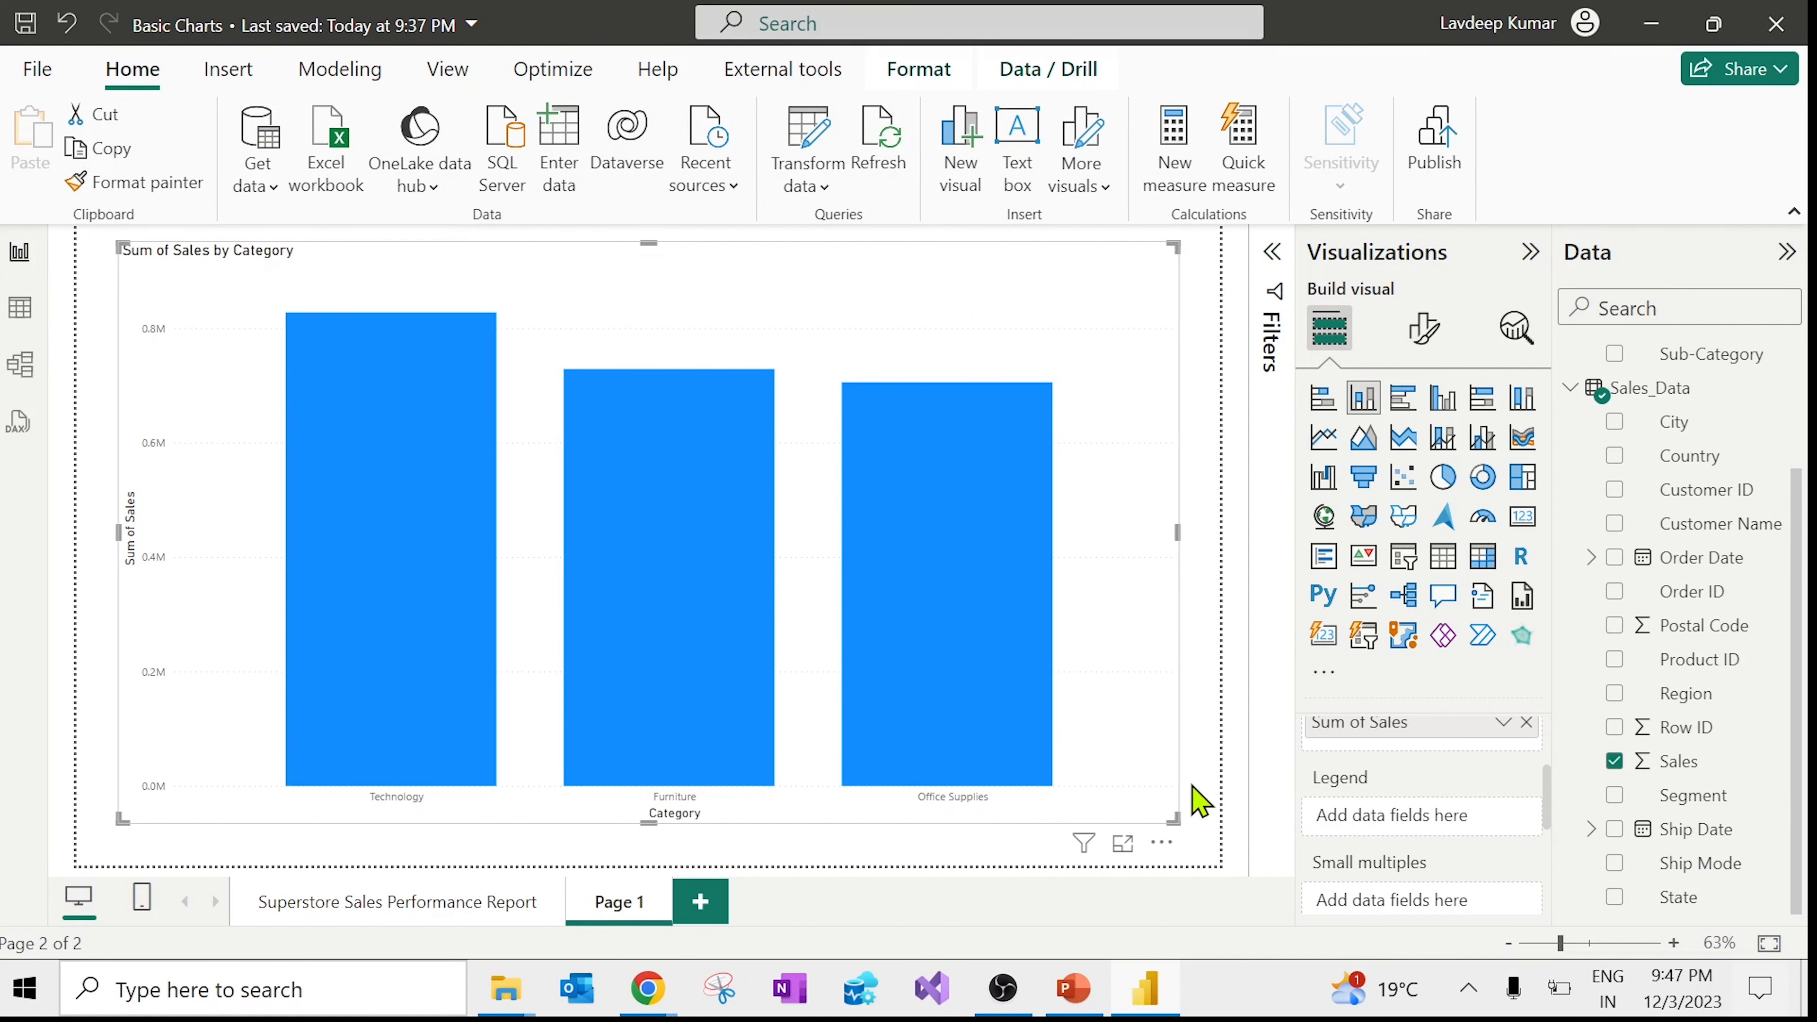
Step: Open the visual formatting options of the Sum of Sales by Category column chart
left_click(1197, 798)
left_click(985, 322)
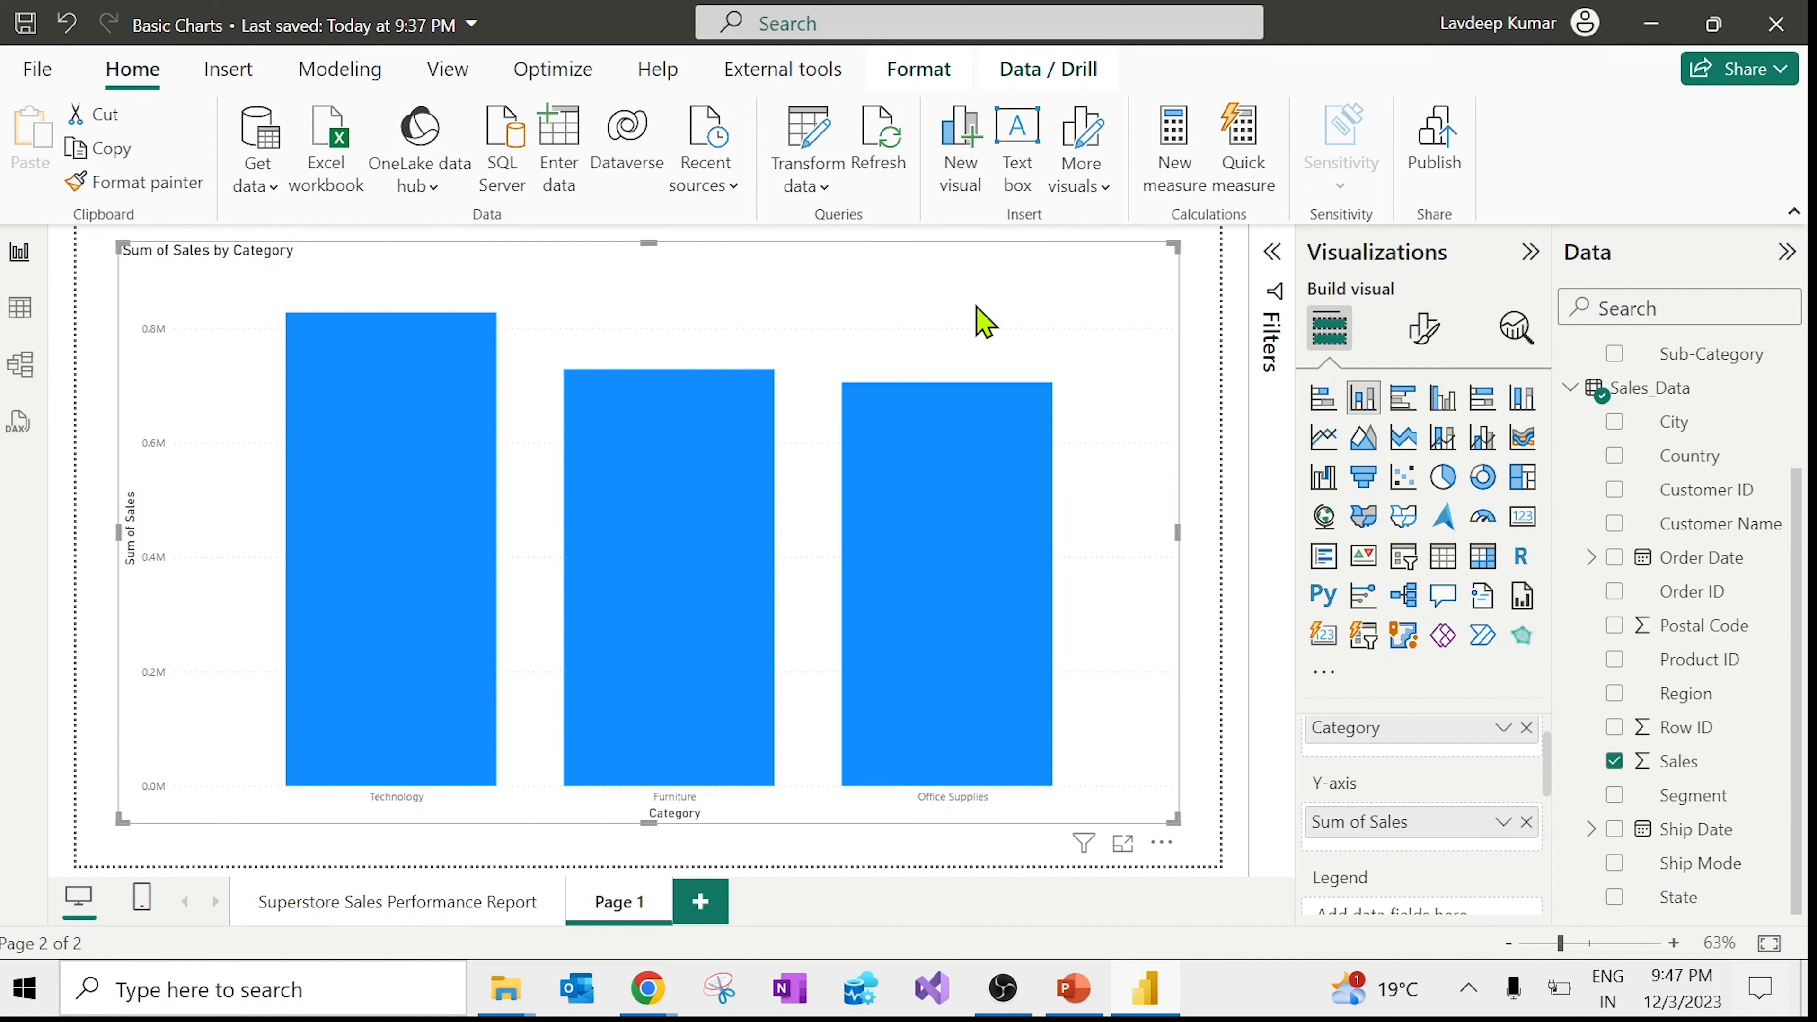
left_click(1426, 331)
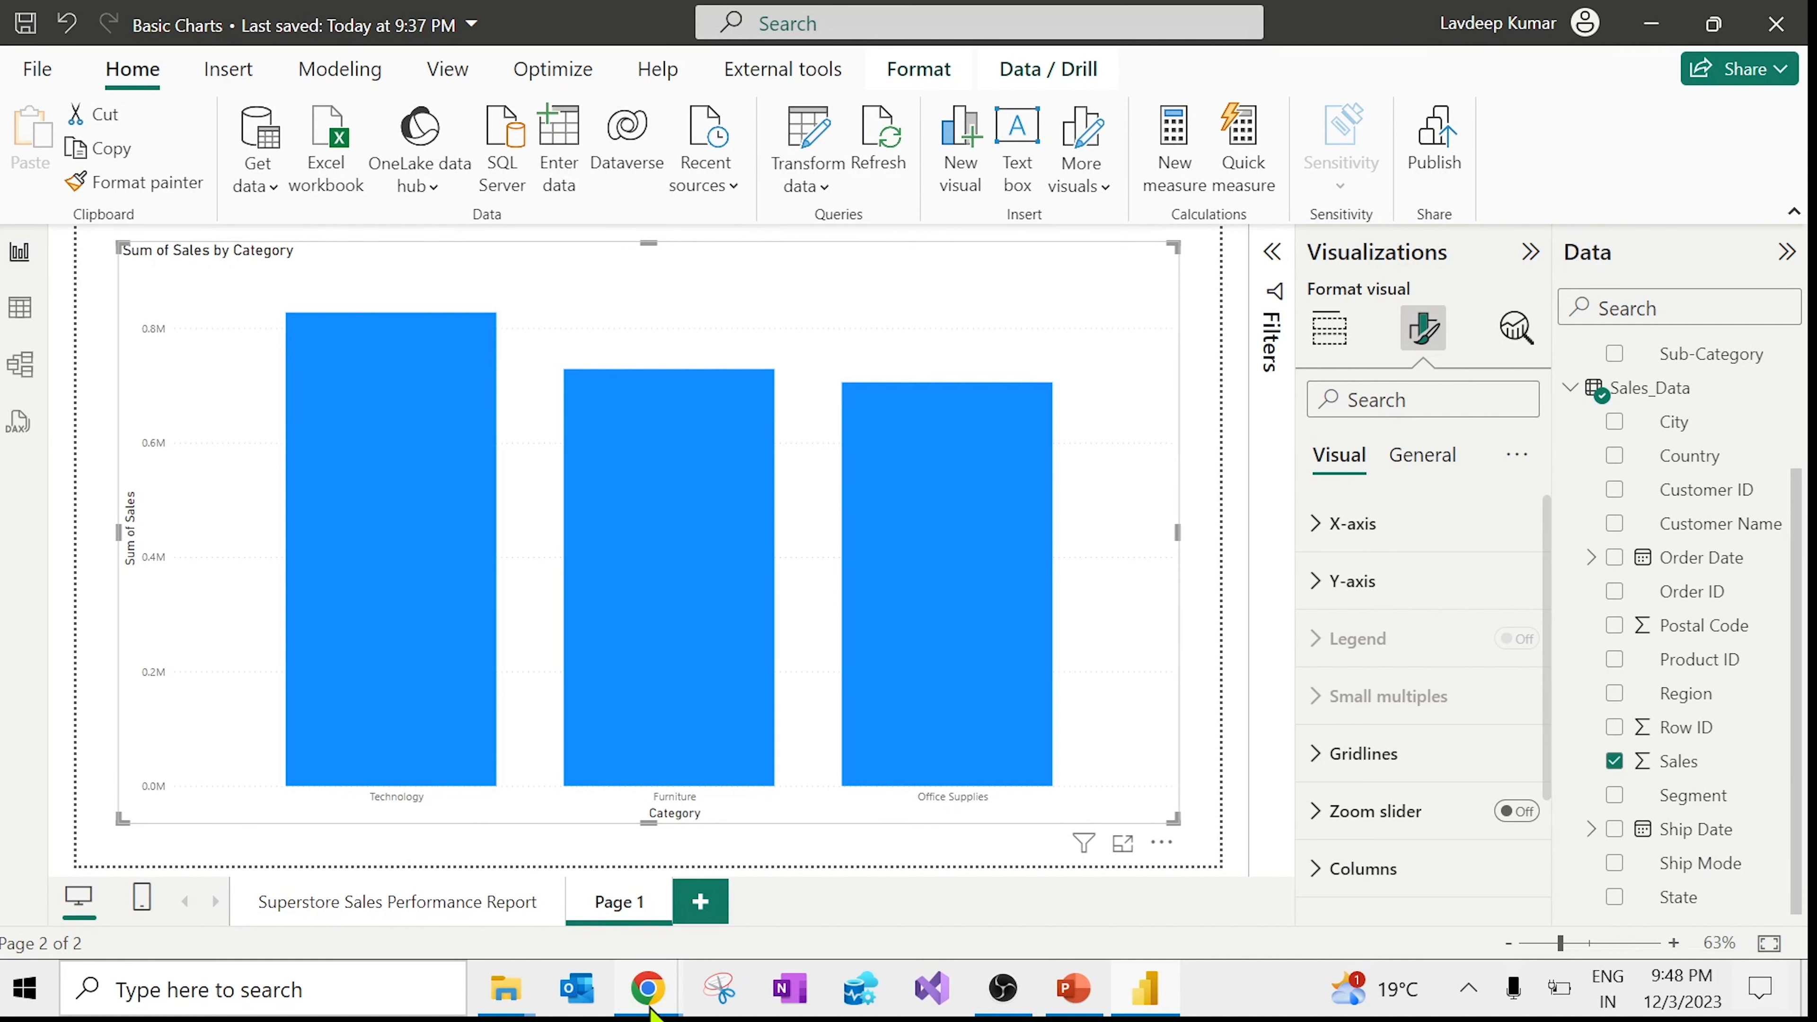
Step: Switch to the Google Meet call in Chrome to check its participant list, and return to the Power BI report
mouse_move(650, 1001)
left_click(533, 888)
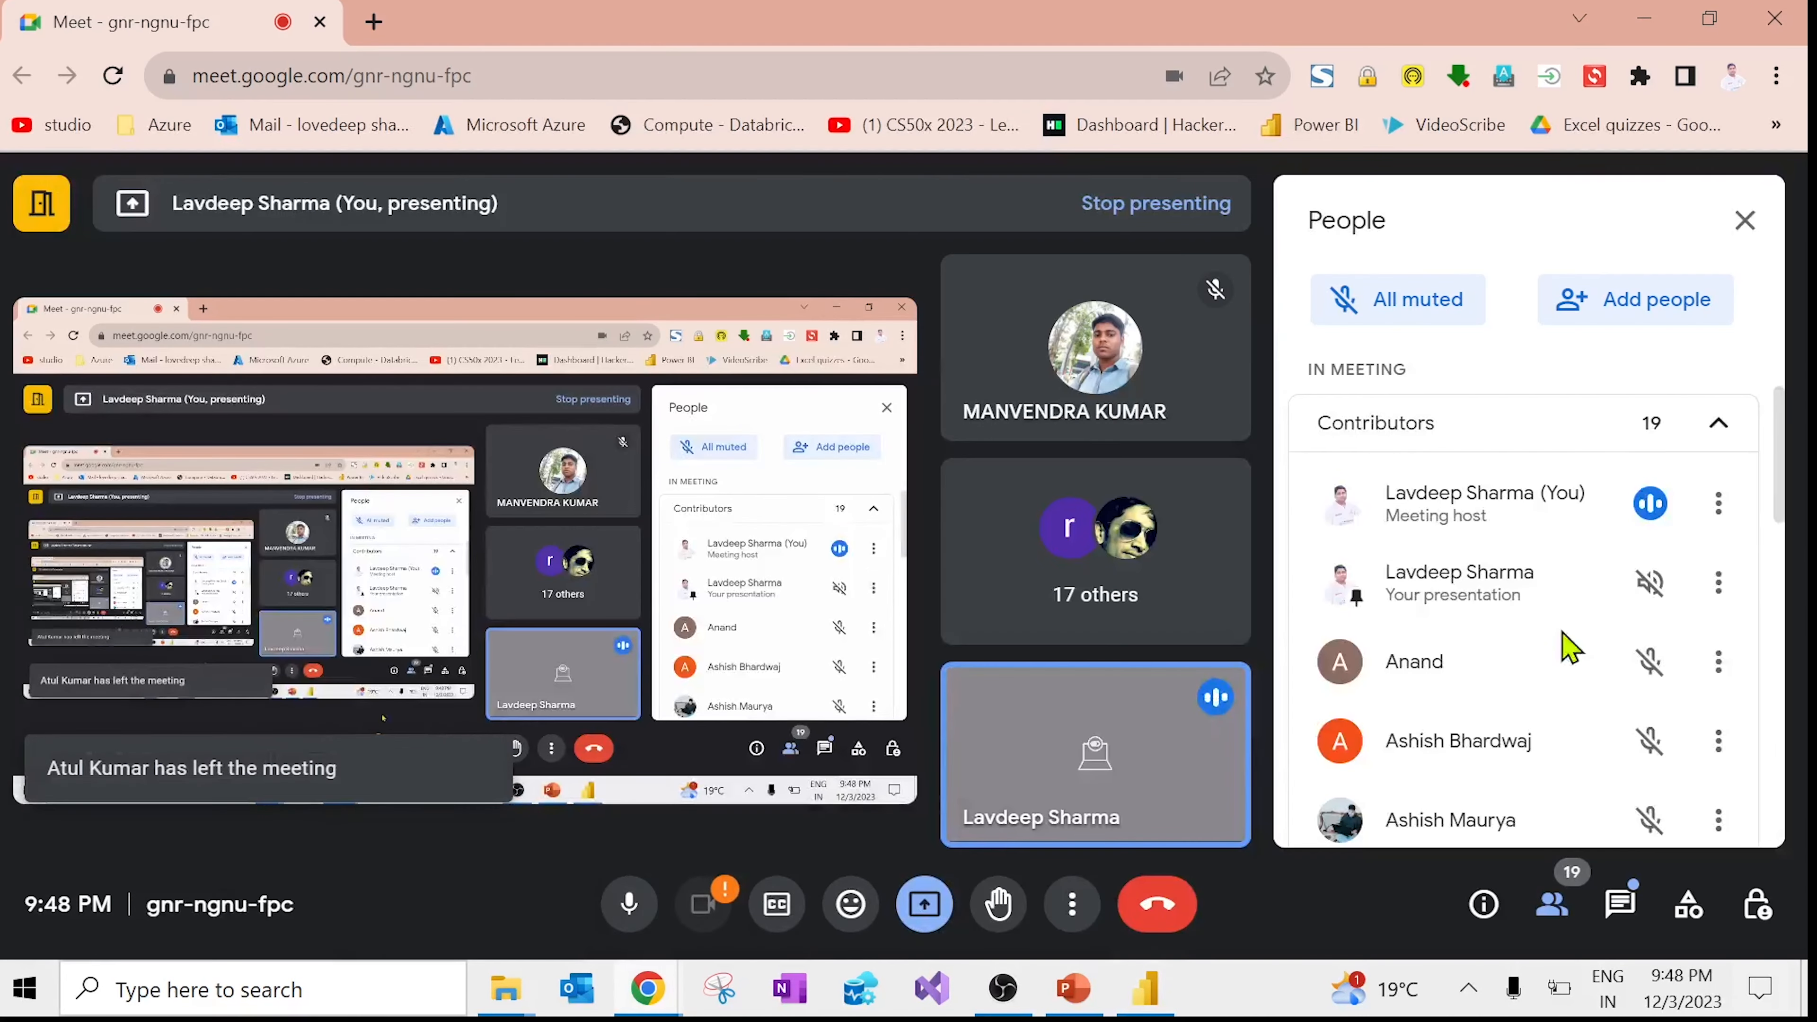
scroll(1474, 691, "down", 6)
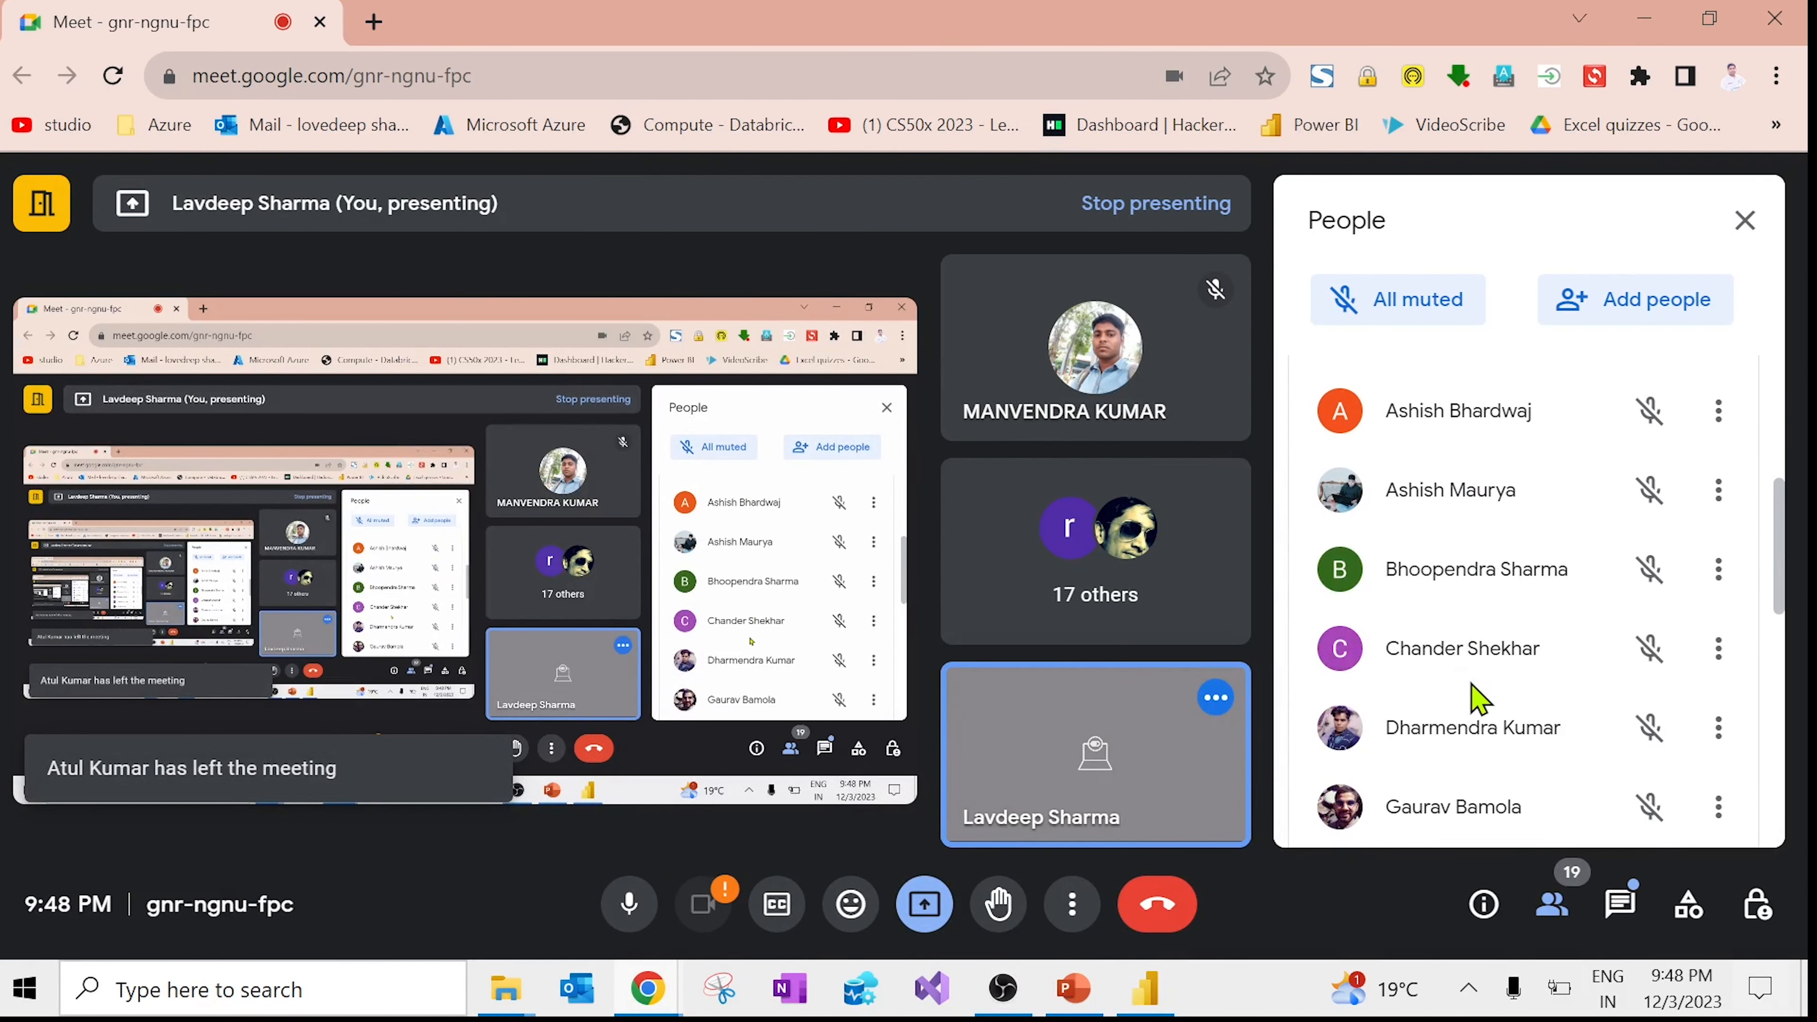
scroll(1477, 701, "down", 8)
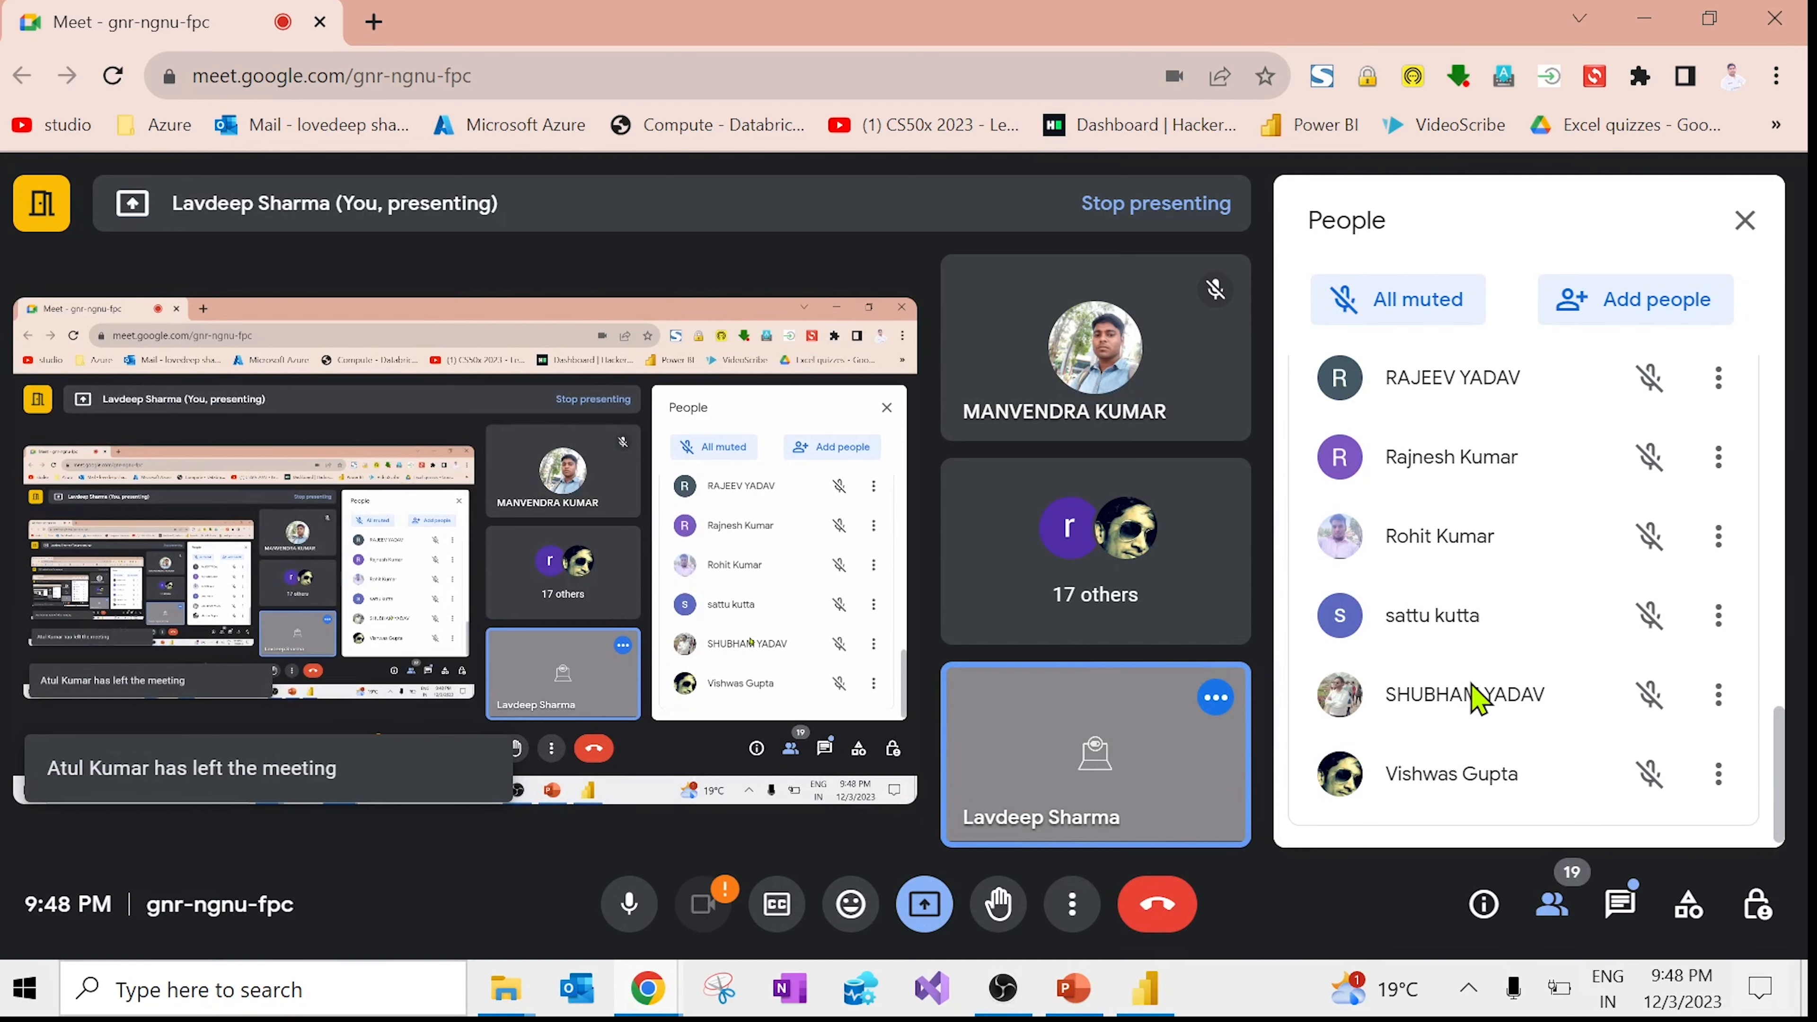
left_click(1644, 18)
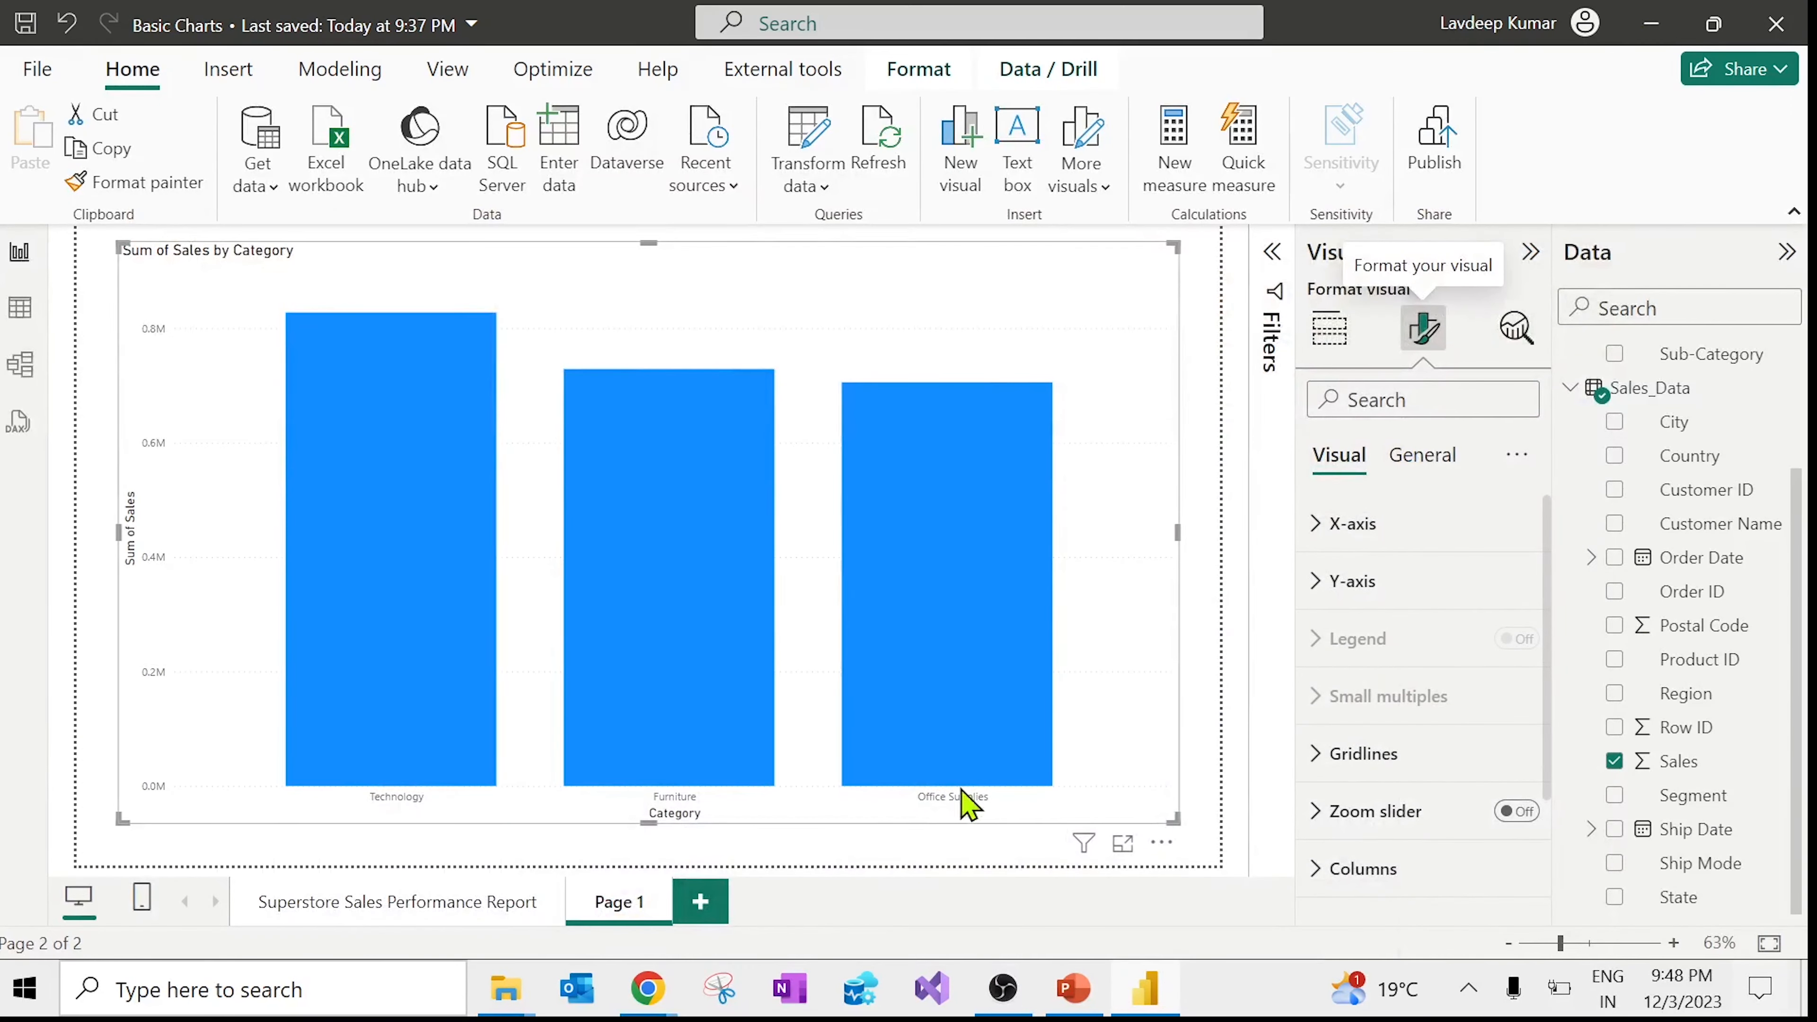
Step: Reselect the column chart on Page 1 and bring up its visual formatting options
left_click(816, 853)
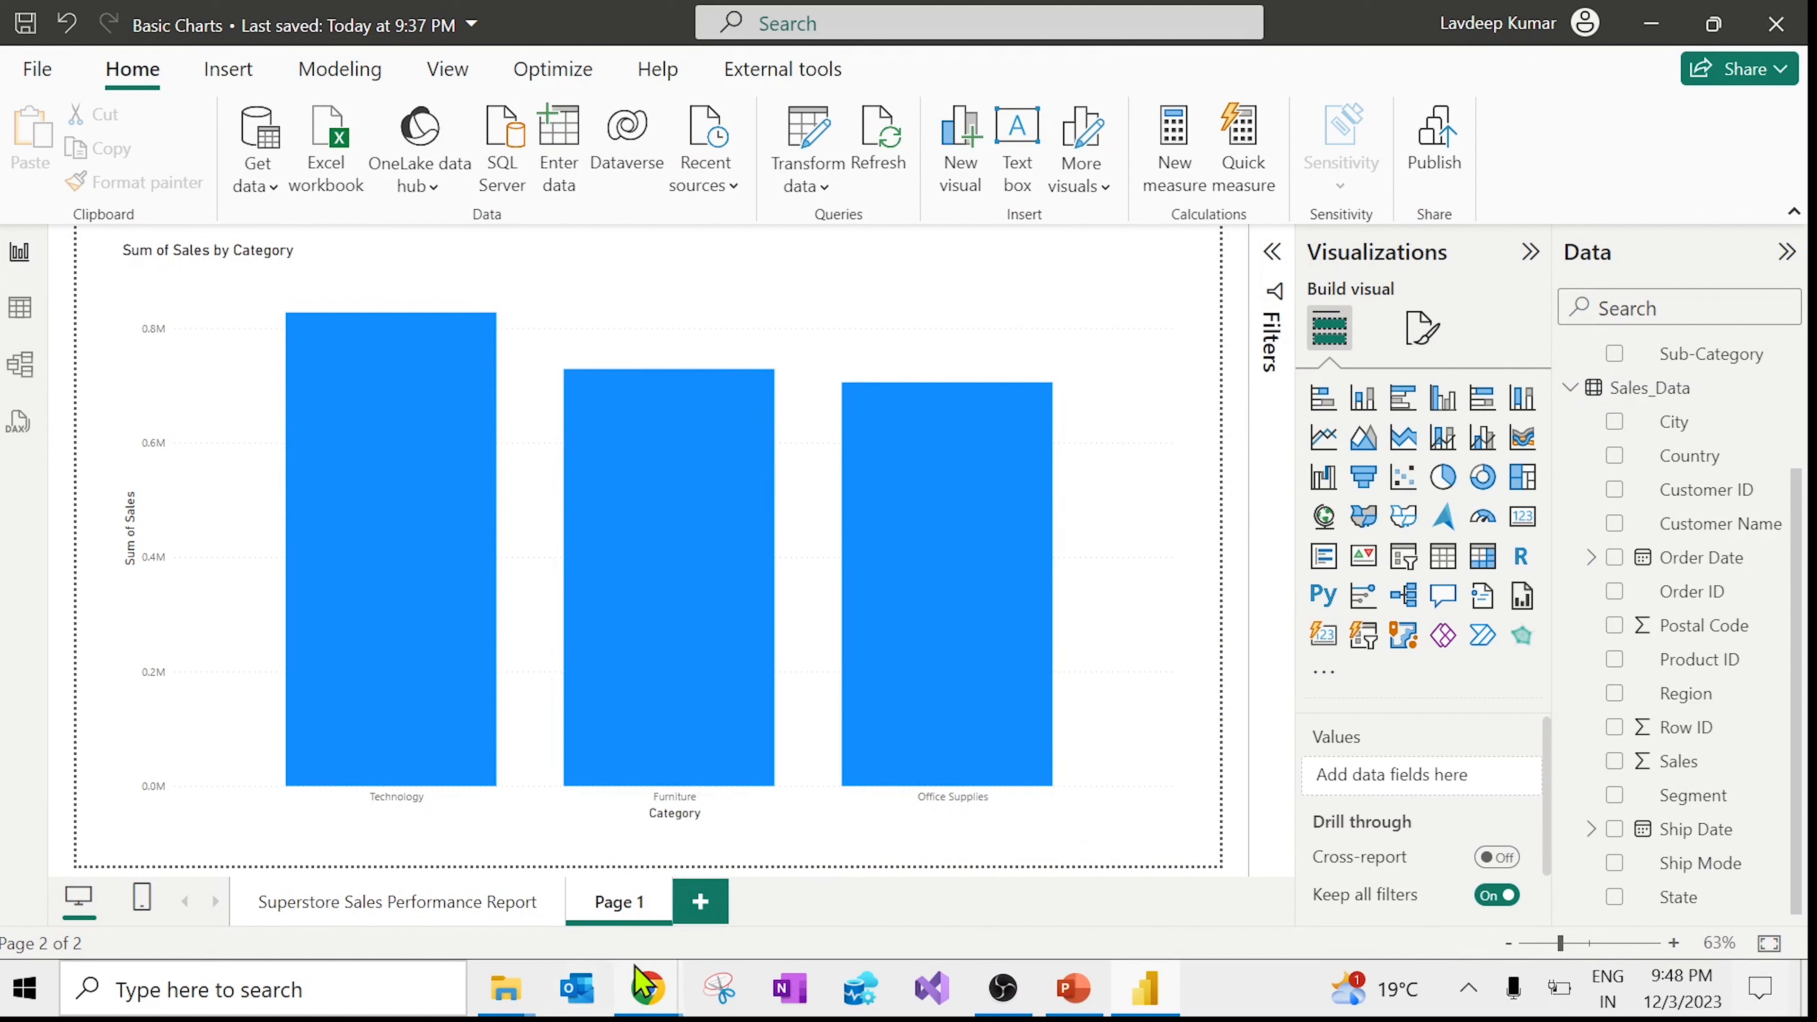
left_click(403, 814)
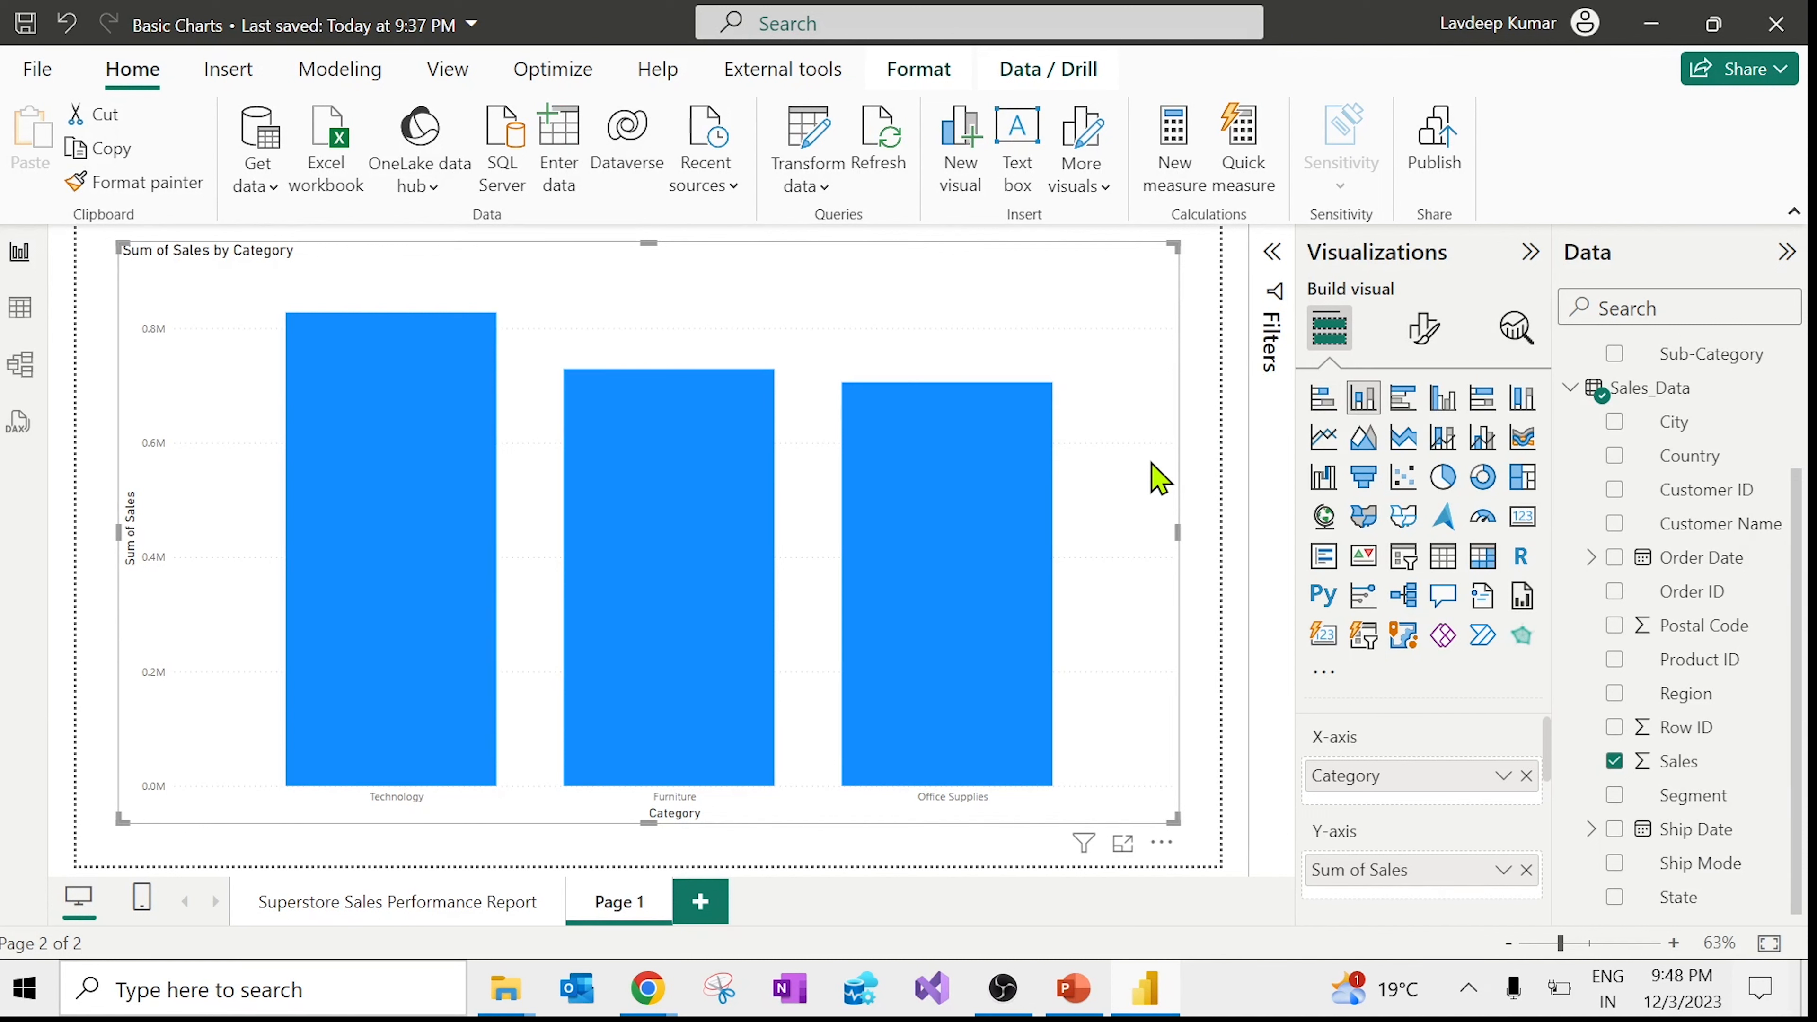
left_click(1424, 329)
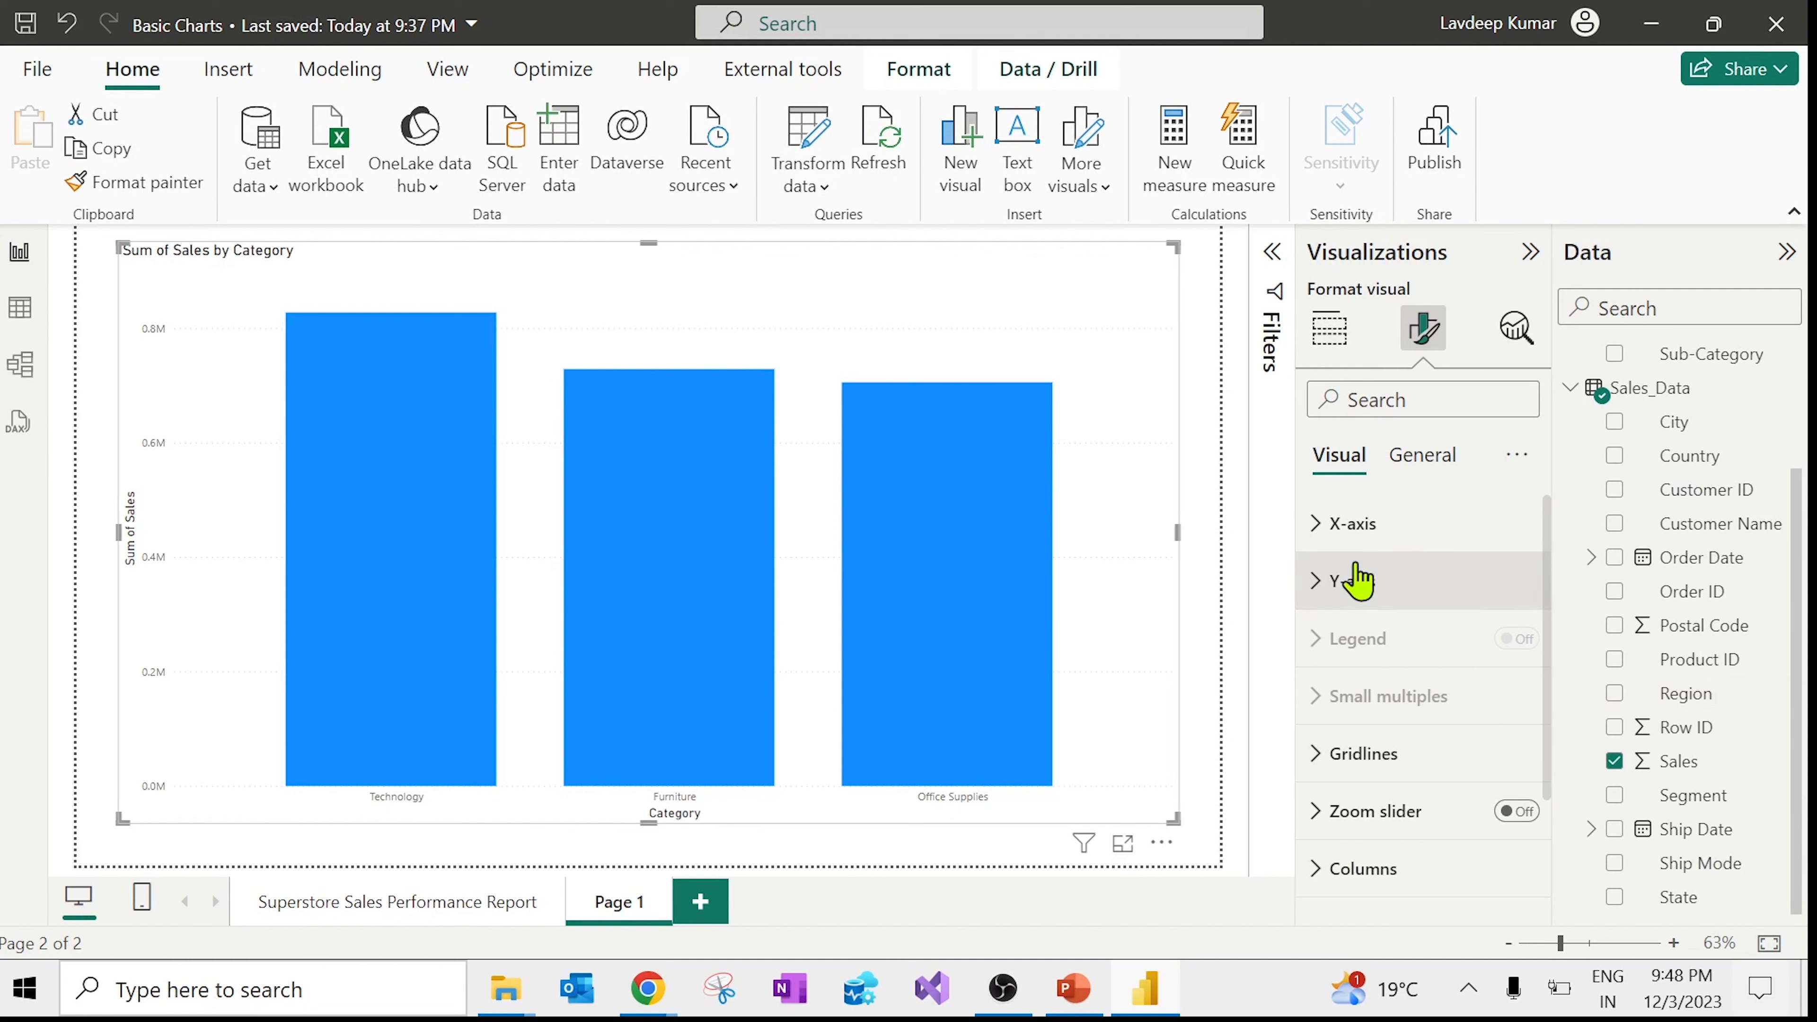
Step: Look at the column chart's X-axis and Y-axis formatting settings, collapsing each section again
left_click(1315, 545)
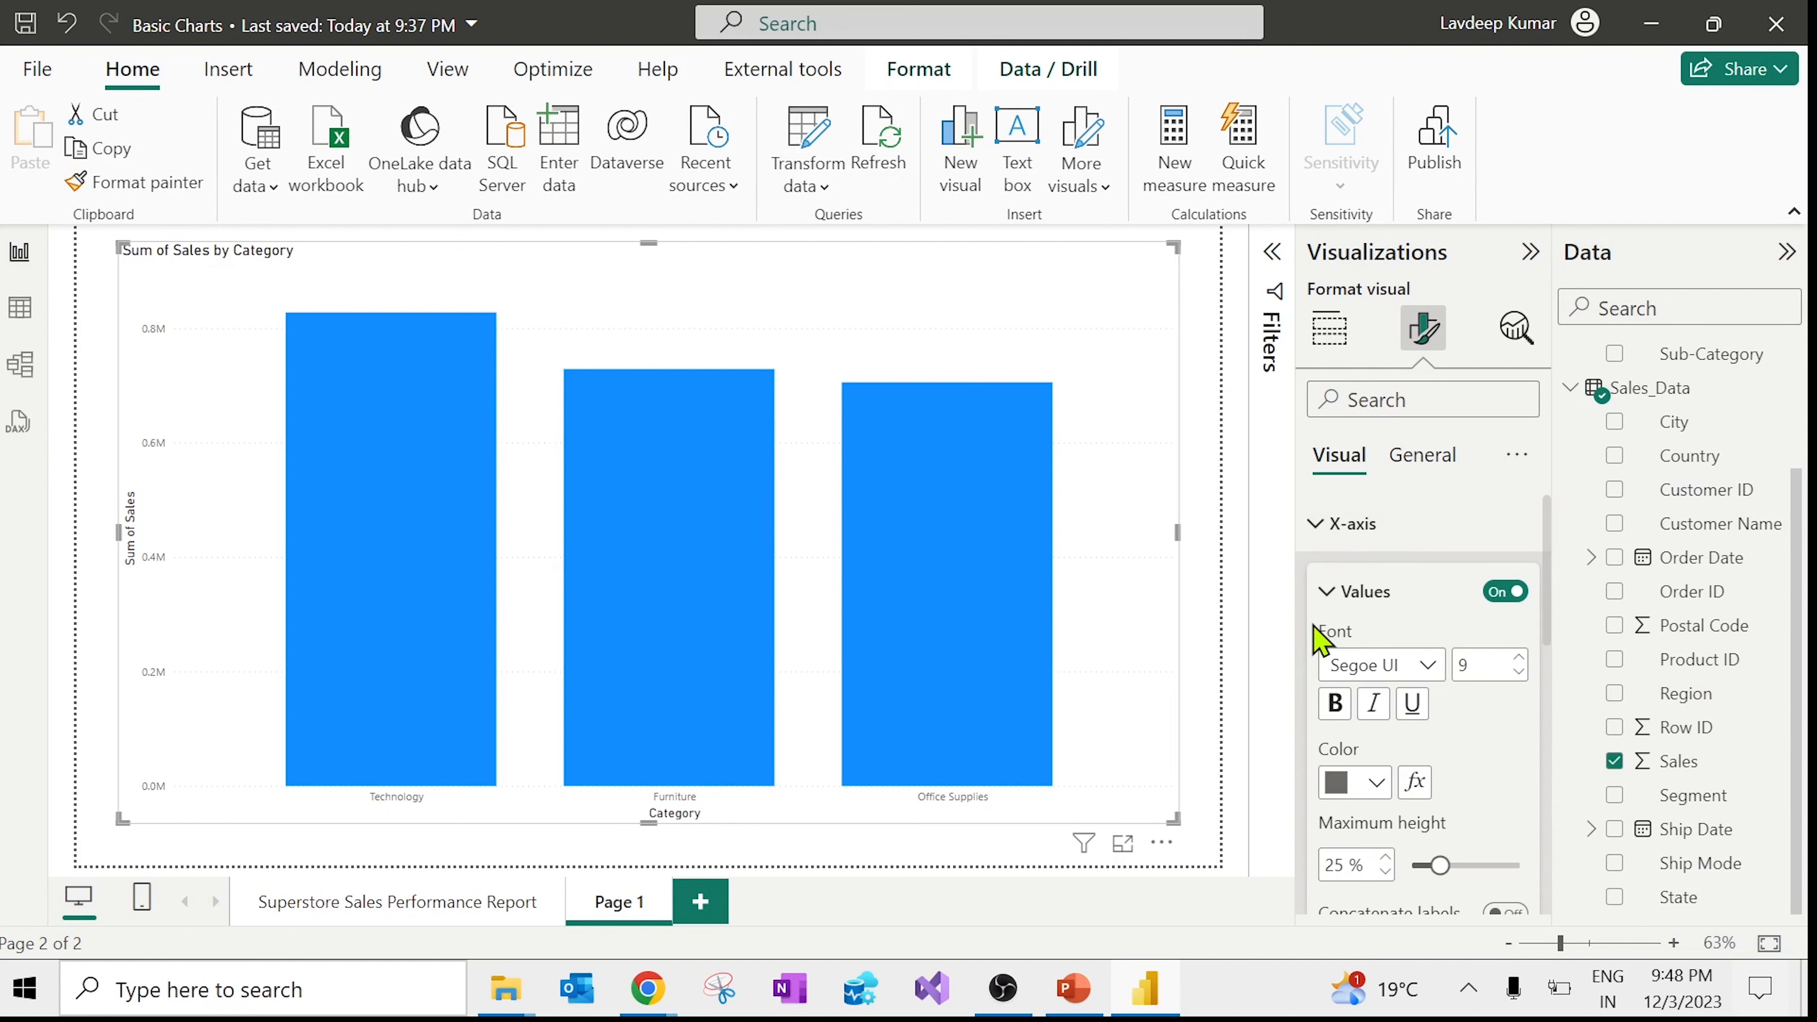
left_click(1318, 543)
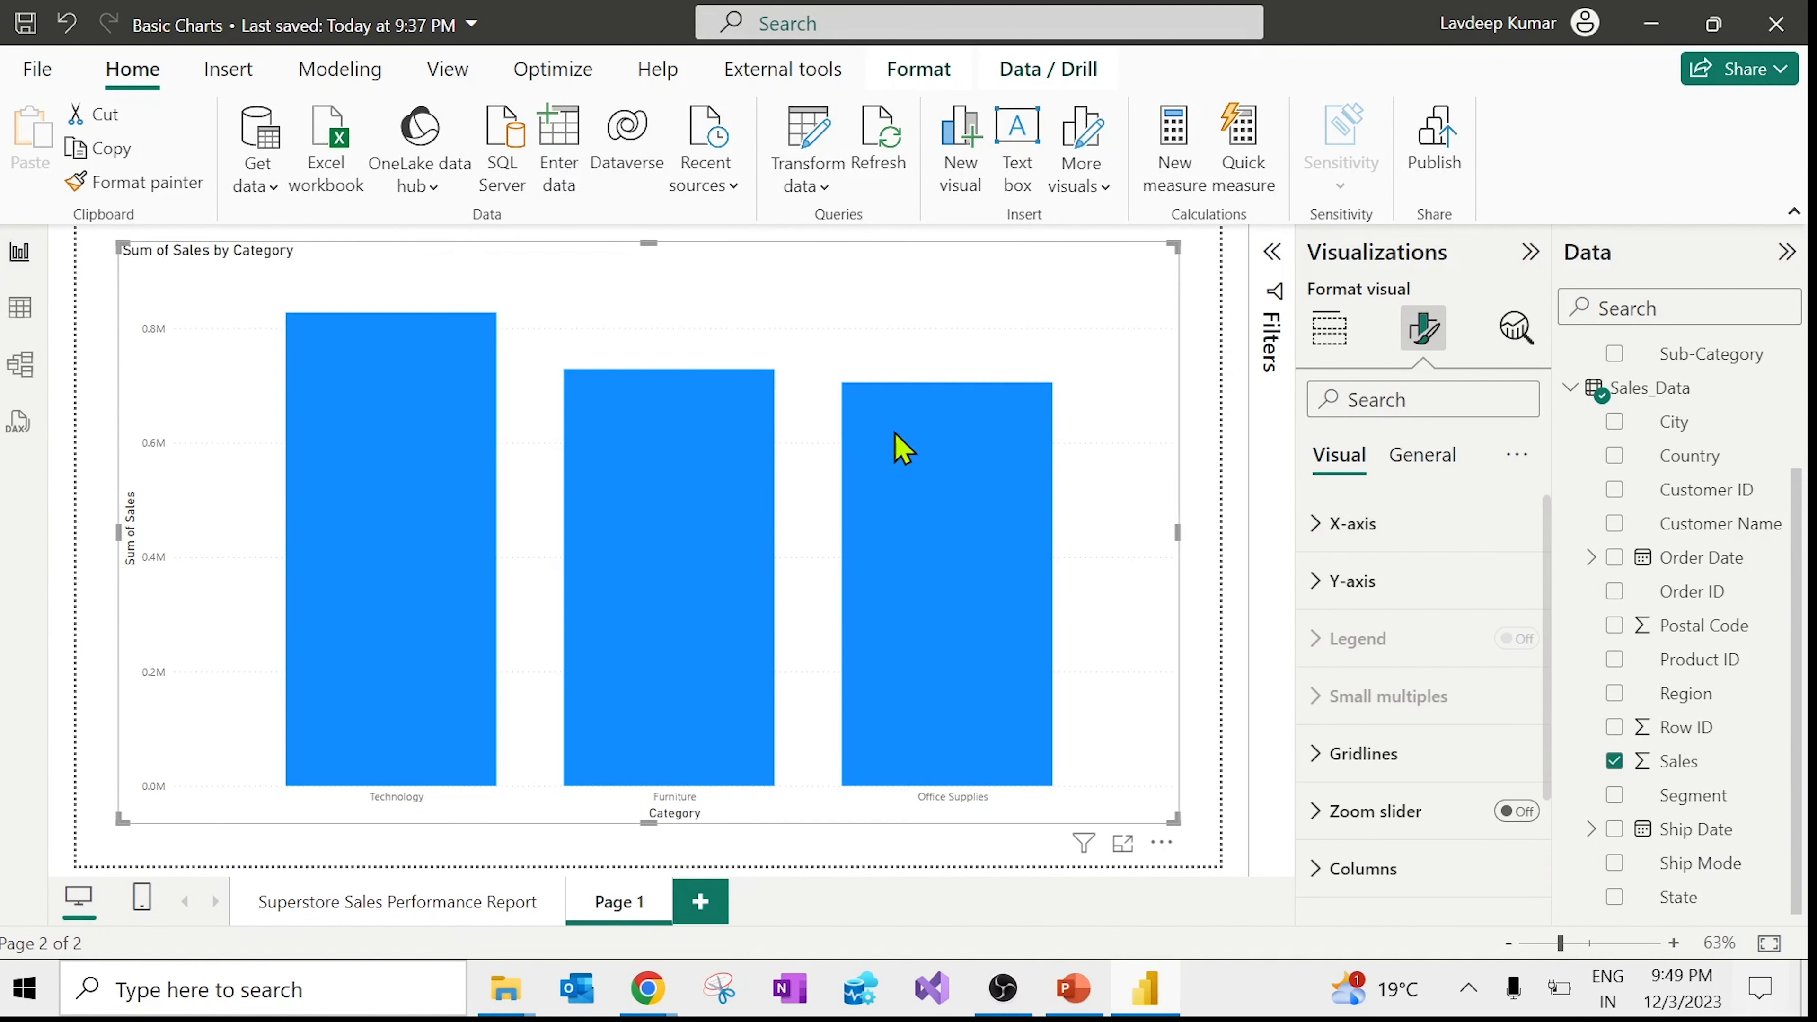
left_click(1327, 586)
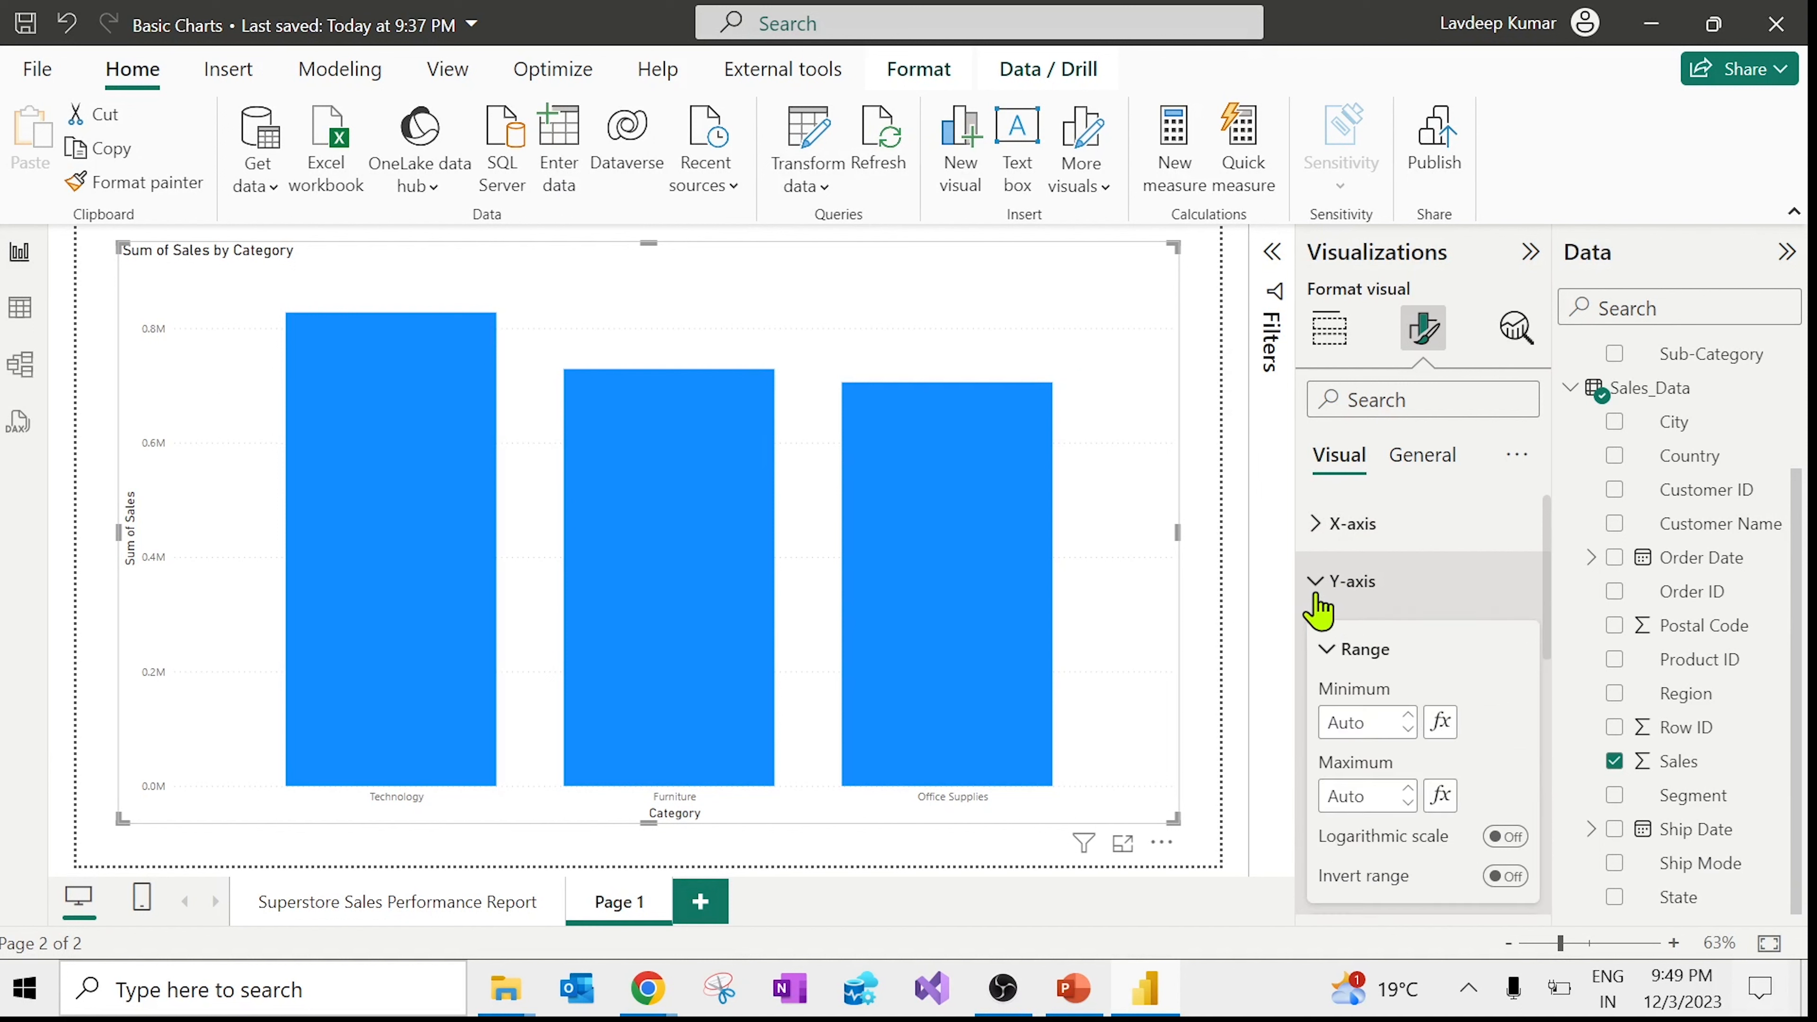
left_click(1317, 594)
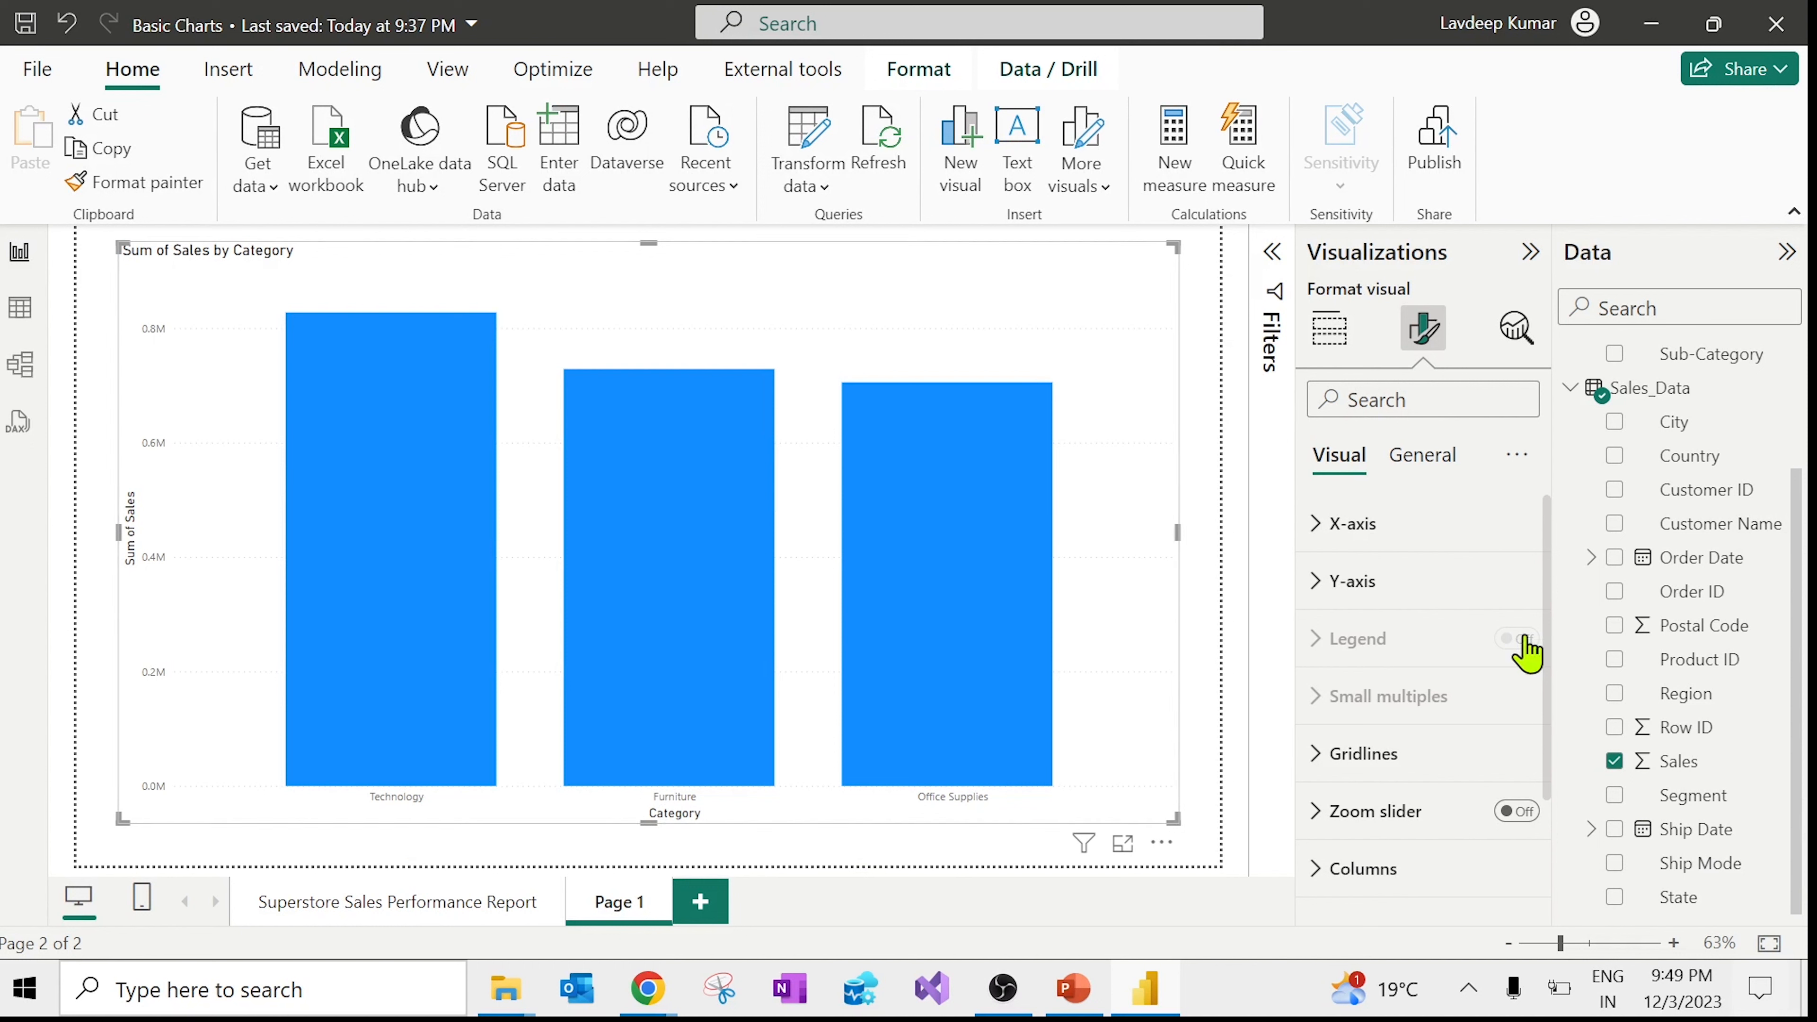
Step: Set the font size of the column chart's X-axis values to 23
left_click(1367, 542)
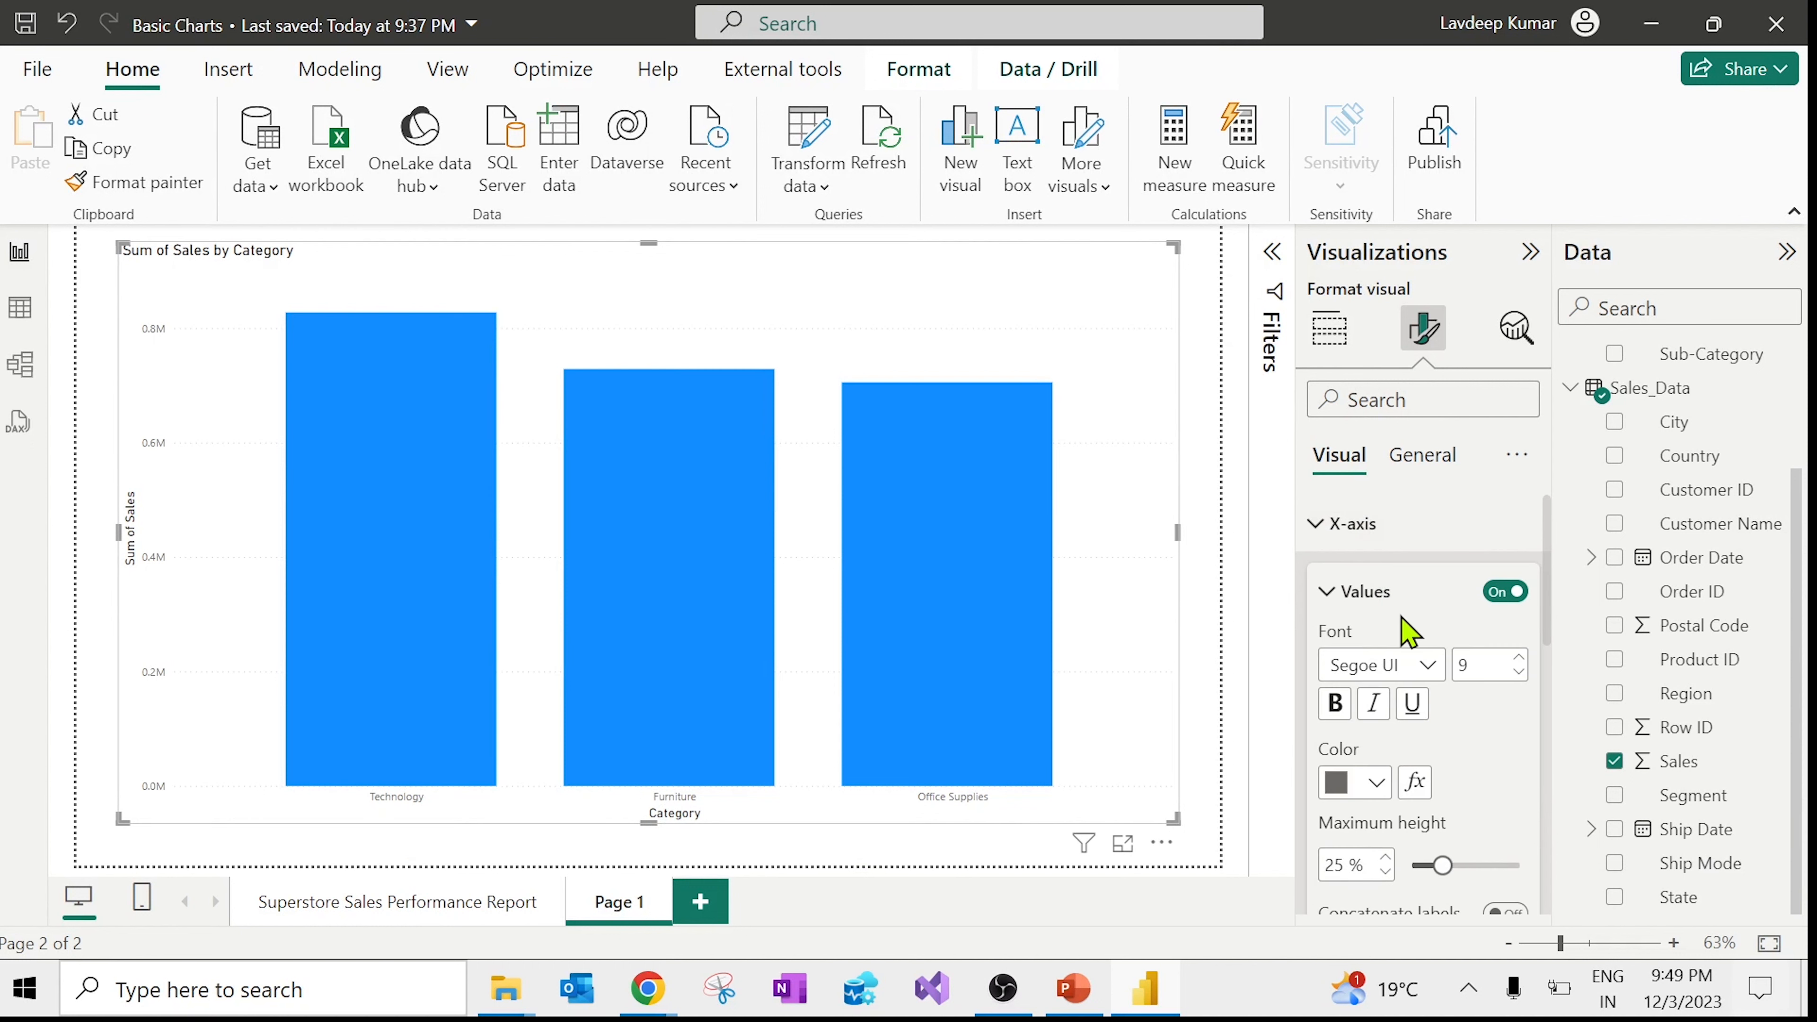
scroll(1406, 630, "down", 1)
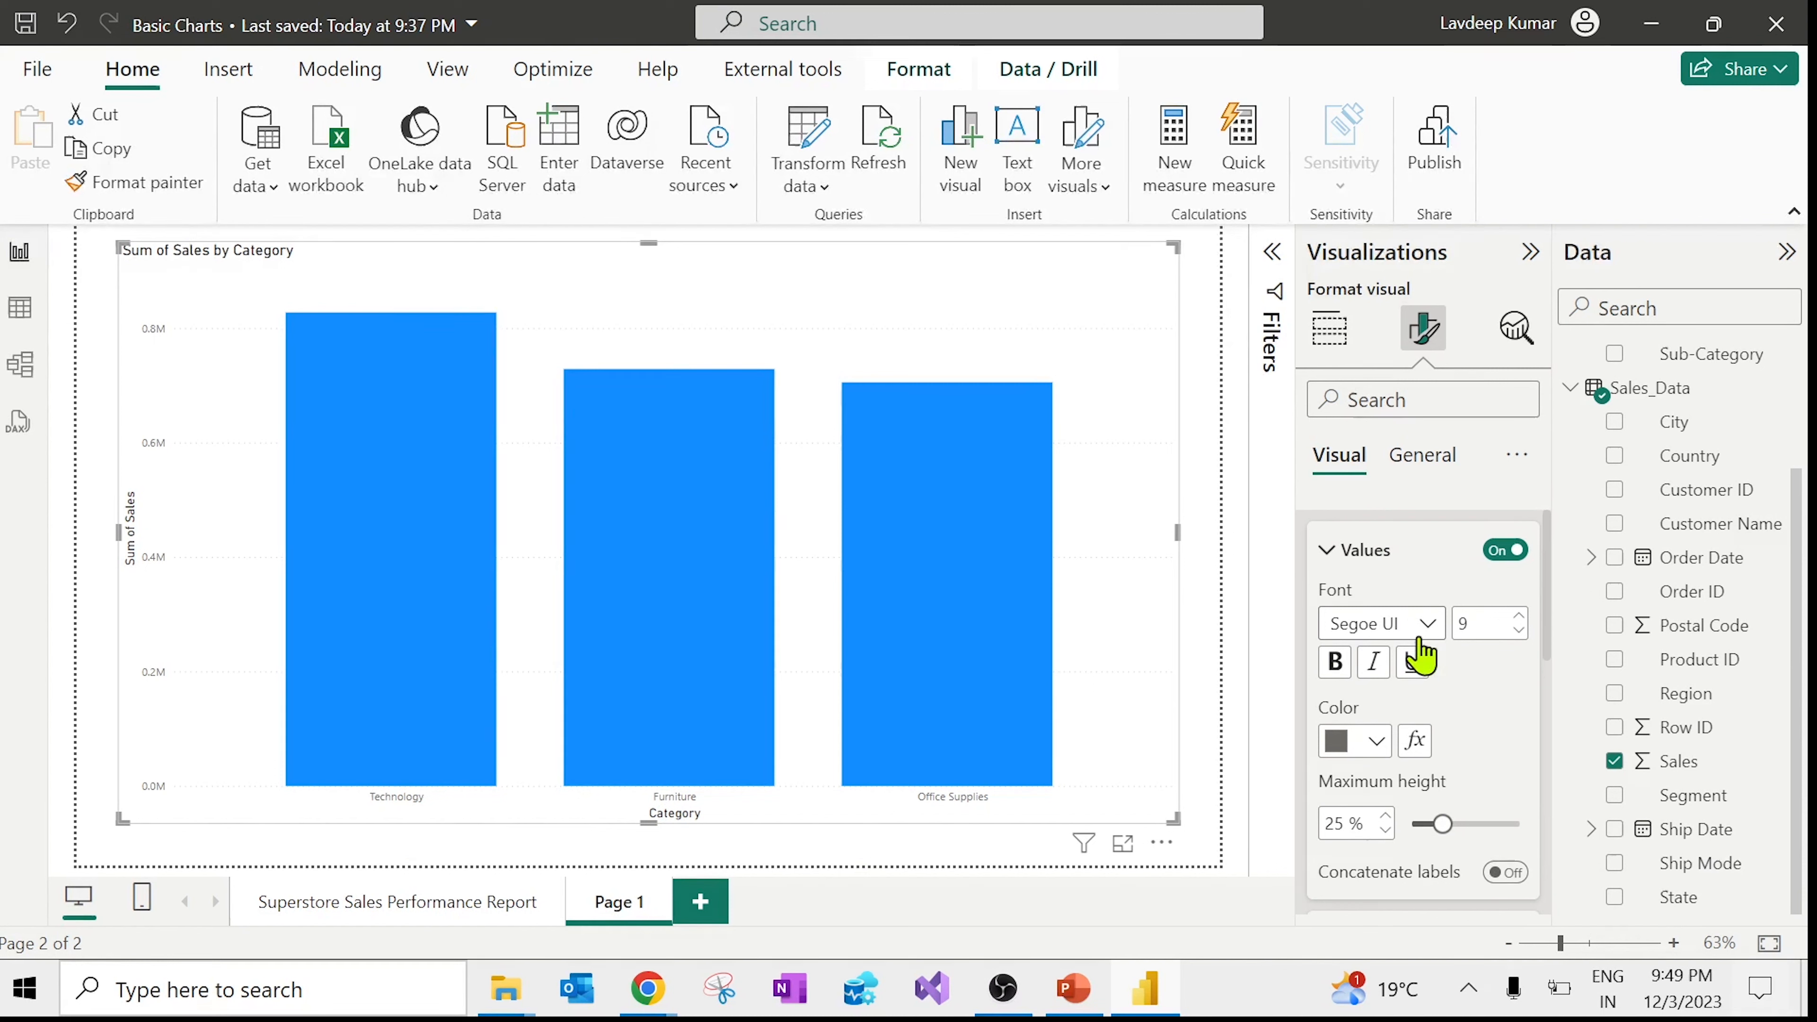
left_click(1518, 617)
left_click(1518, 618)
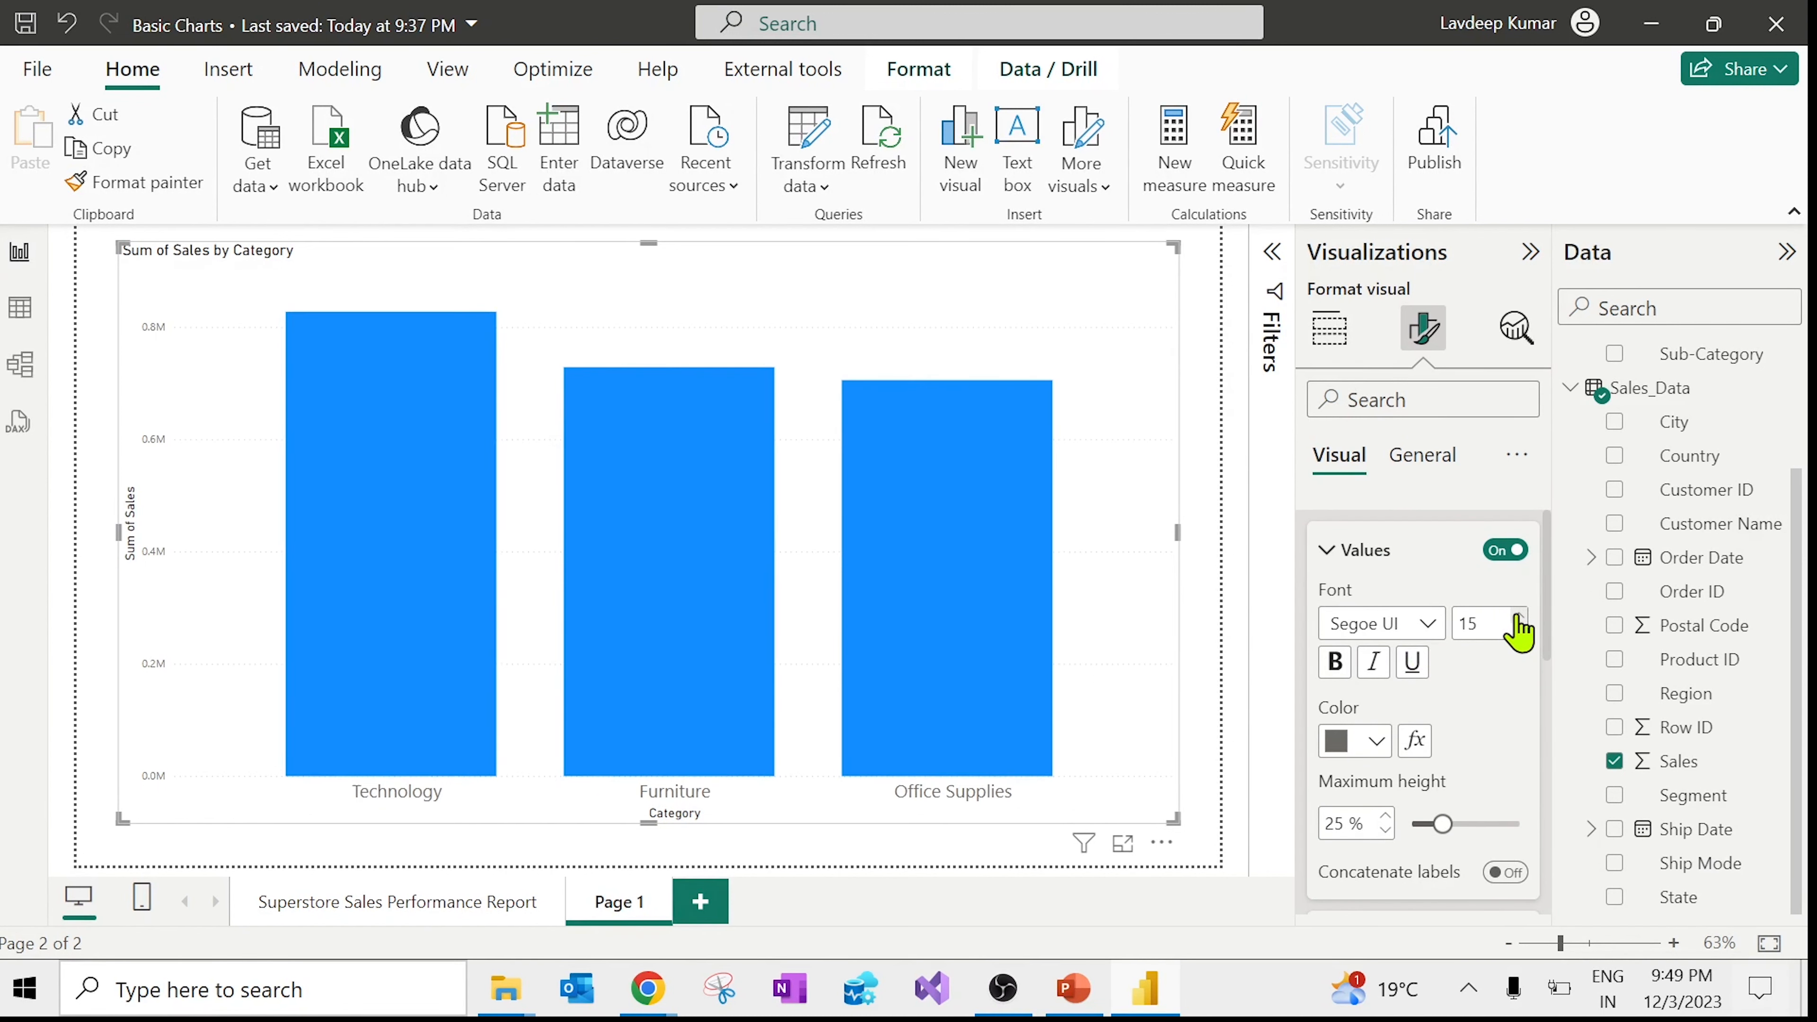
left_click(1518, 617)
left_click(1518, 617)
left_click(1519, 617)
left_click(1518, 617)
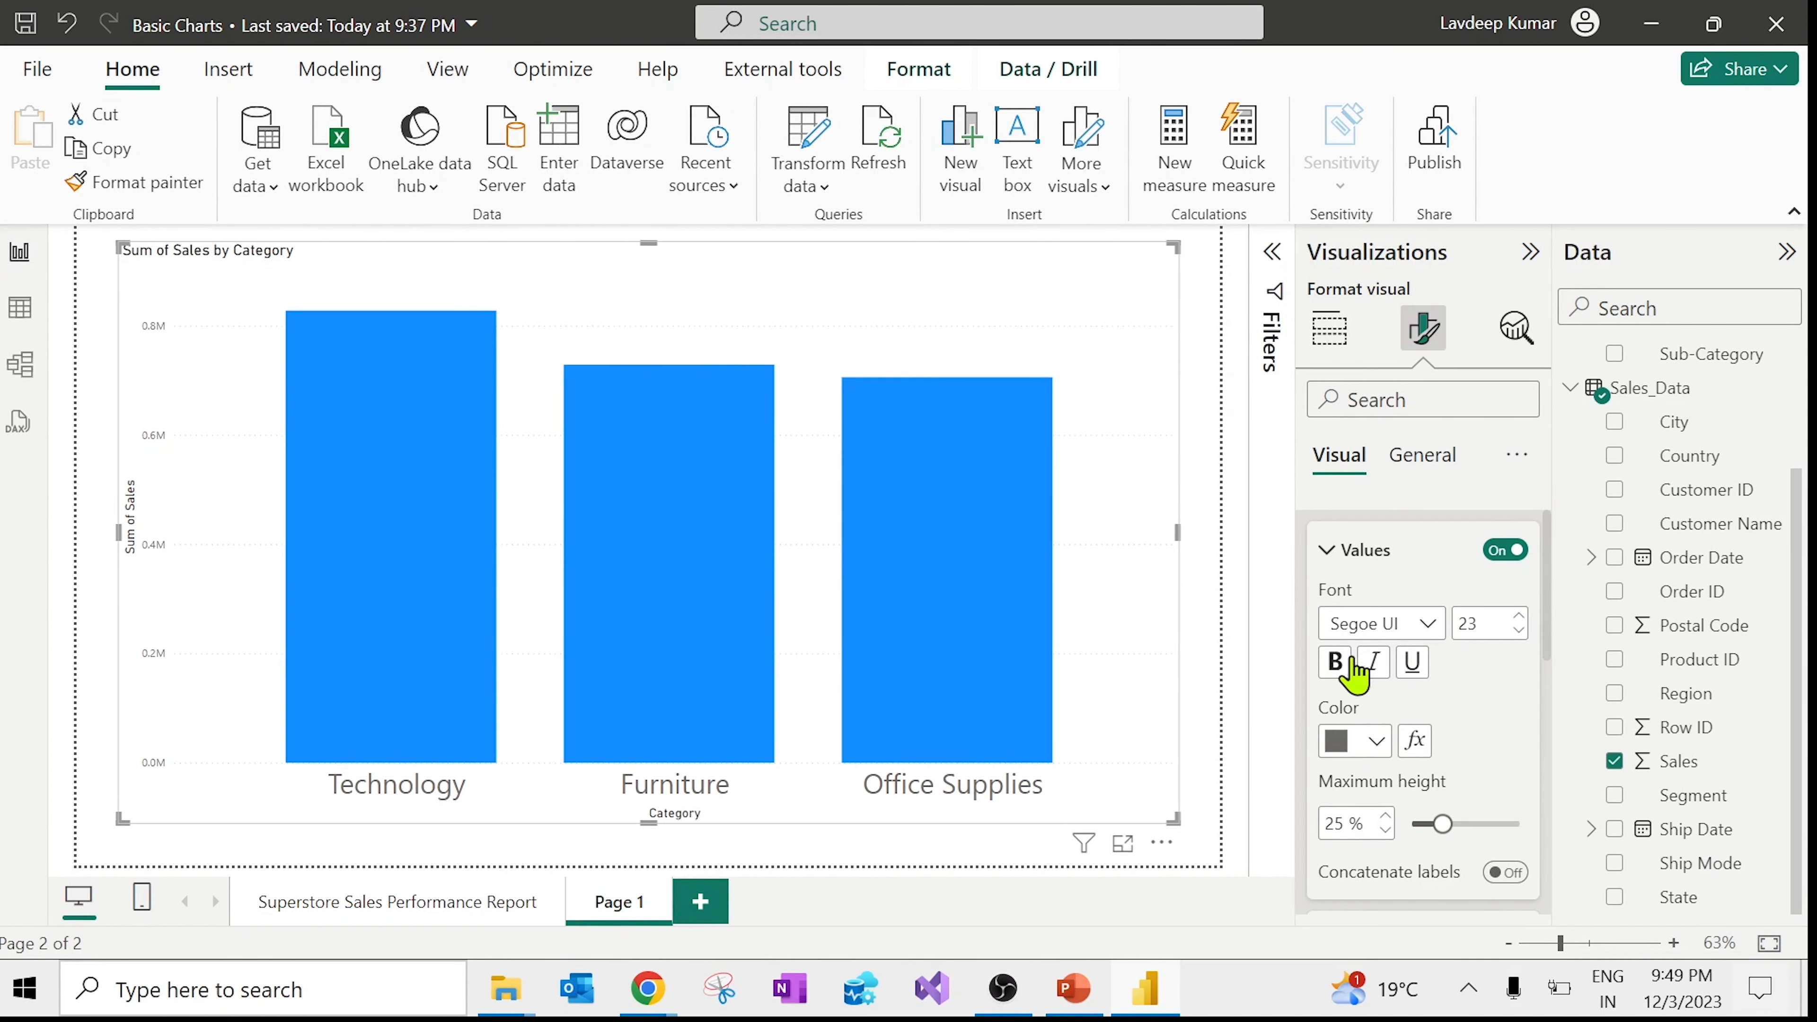
Step: Make the column chart's X-axis values bold and black
left_click(1335, 661)
left_click(1376, 743)
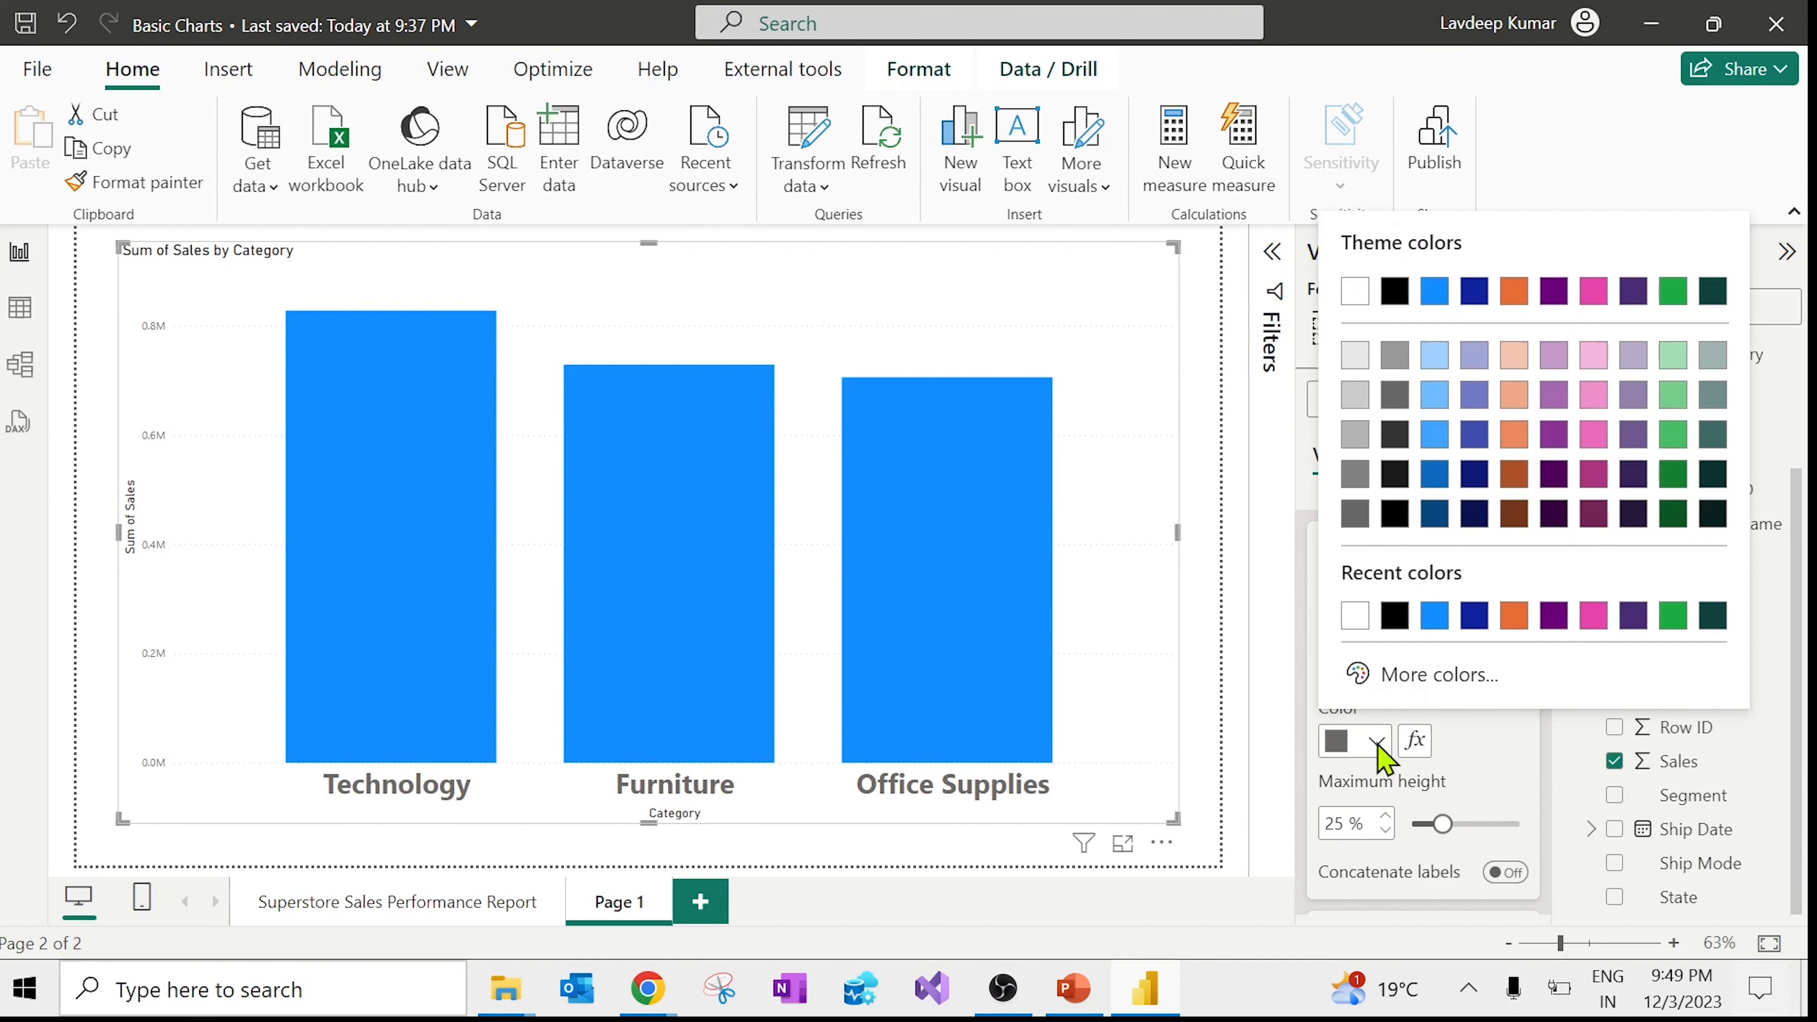
left_click(1395, 614)
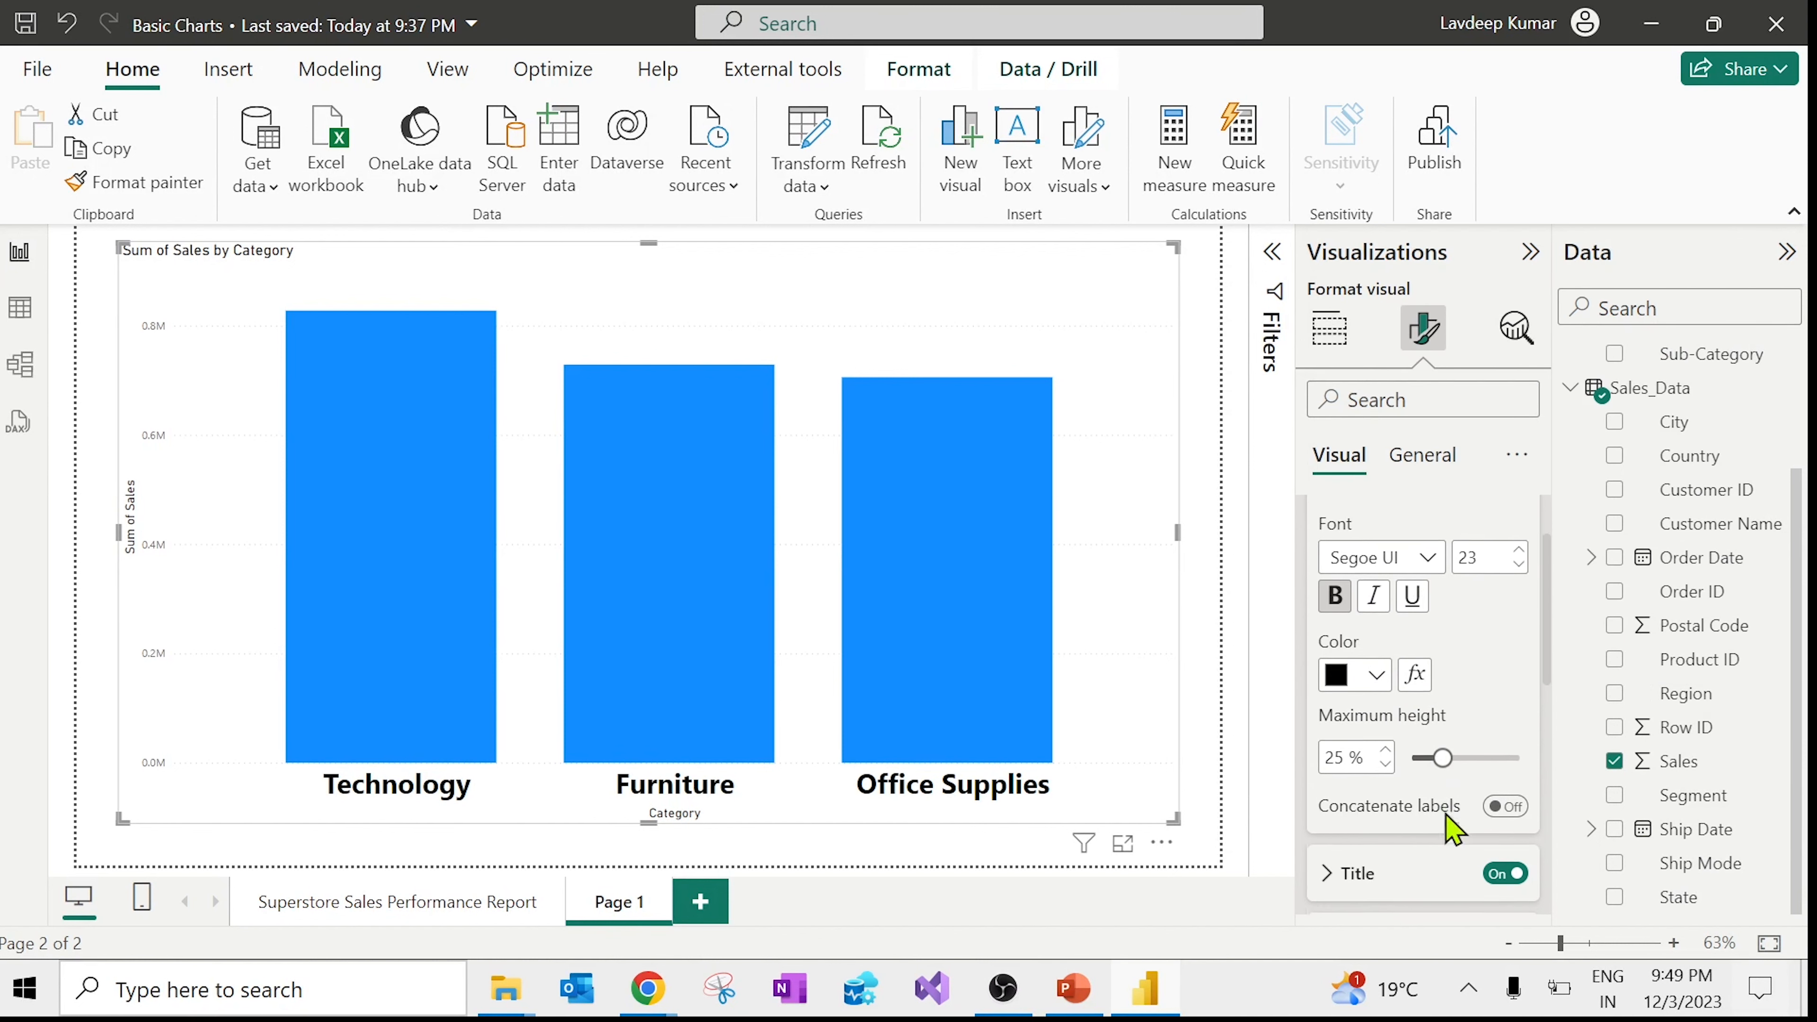
scroll(1453, 802, "down", 2)
scroll(1449, 774, "up", 2)
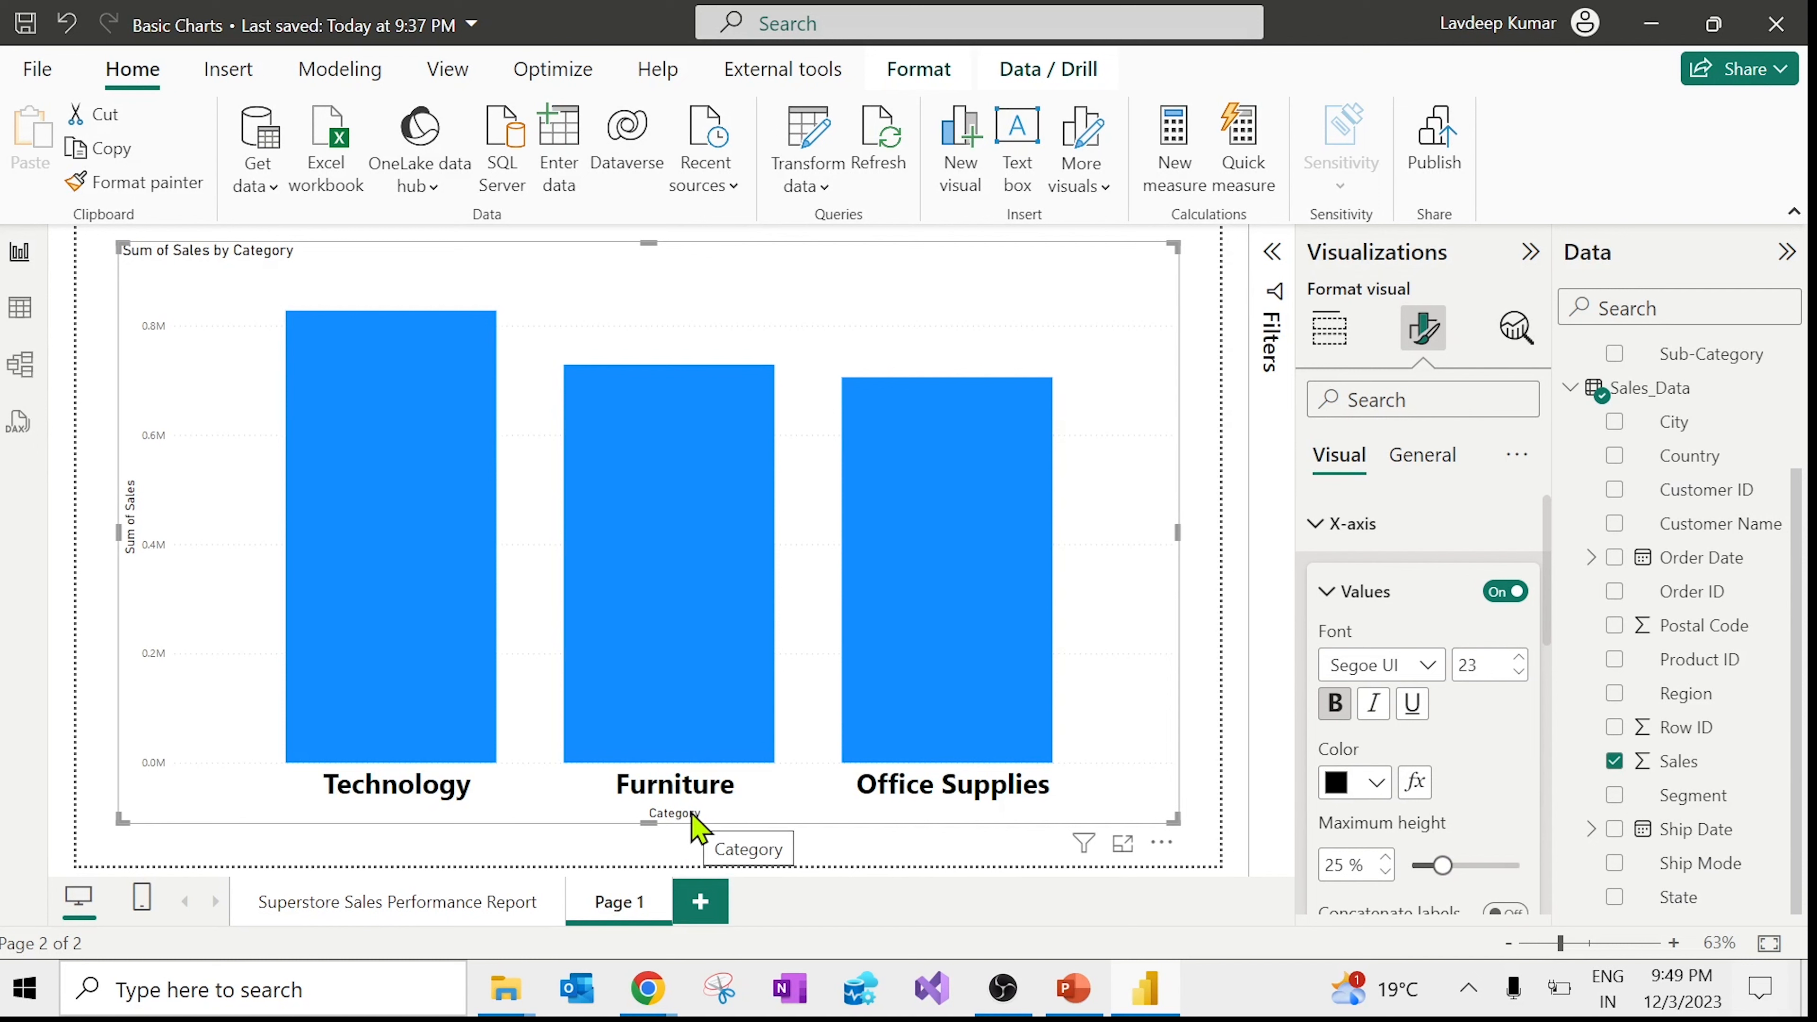
Step: Expand the X-axis title settings and switch the axis title off and back on
scroll(1471, 794, "down", 3)
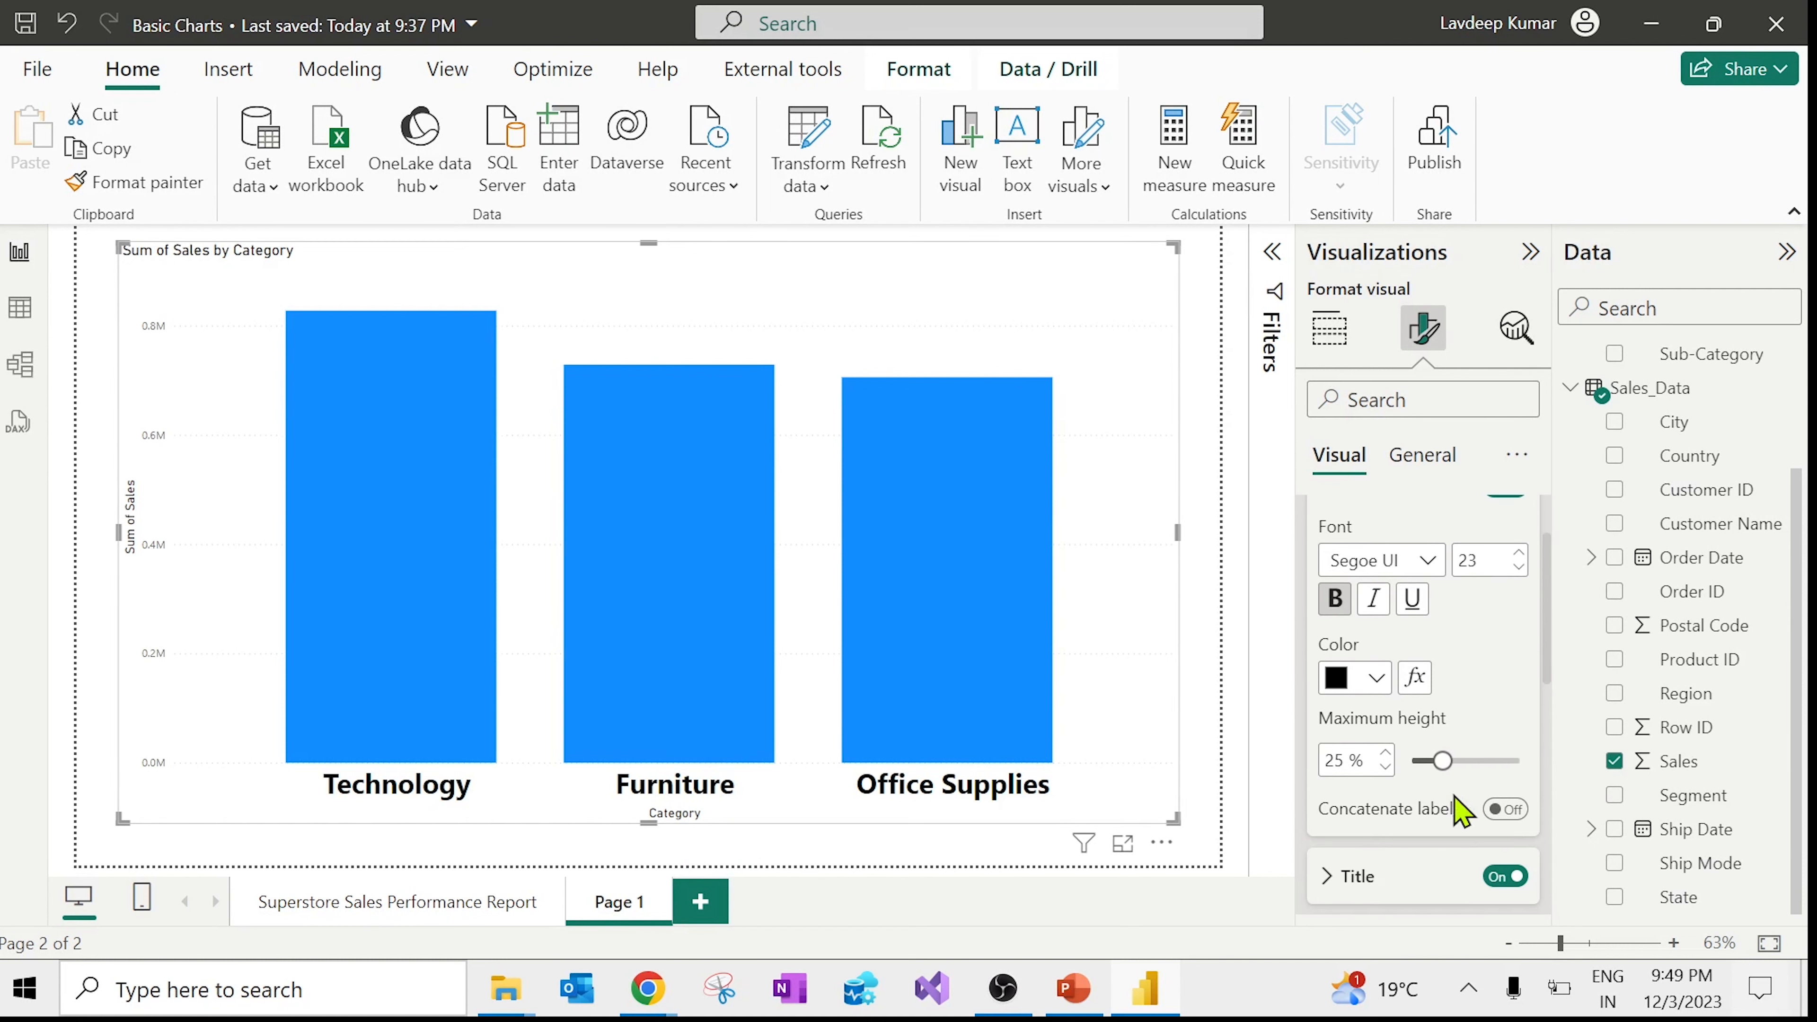
left_click(1413, 864)
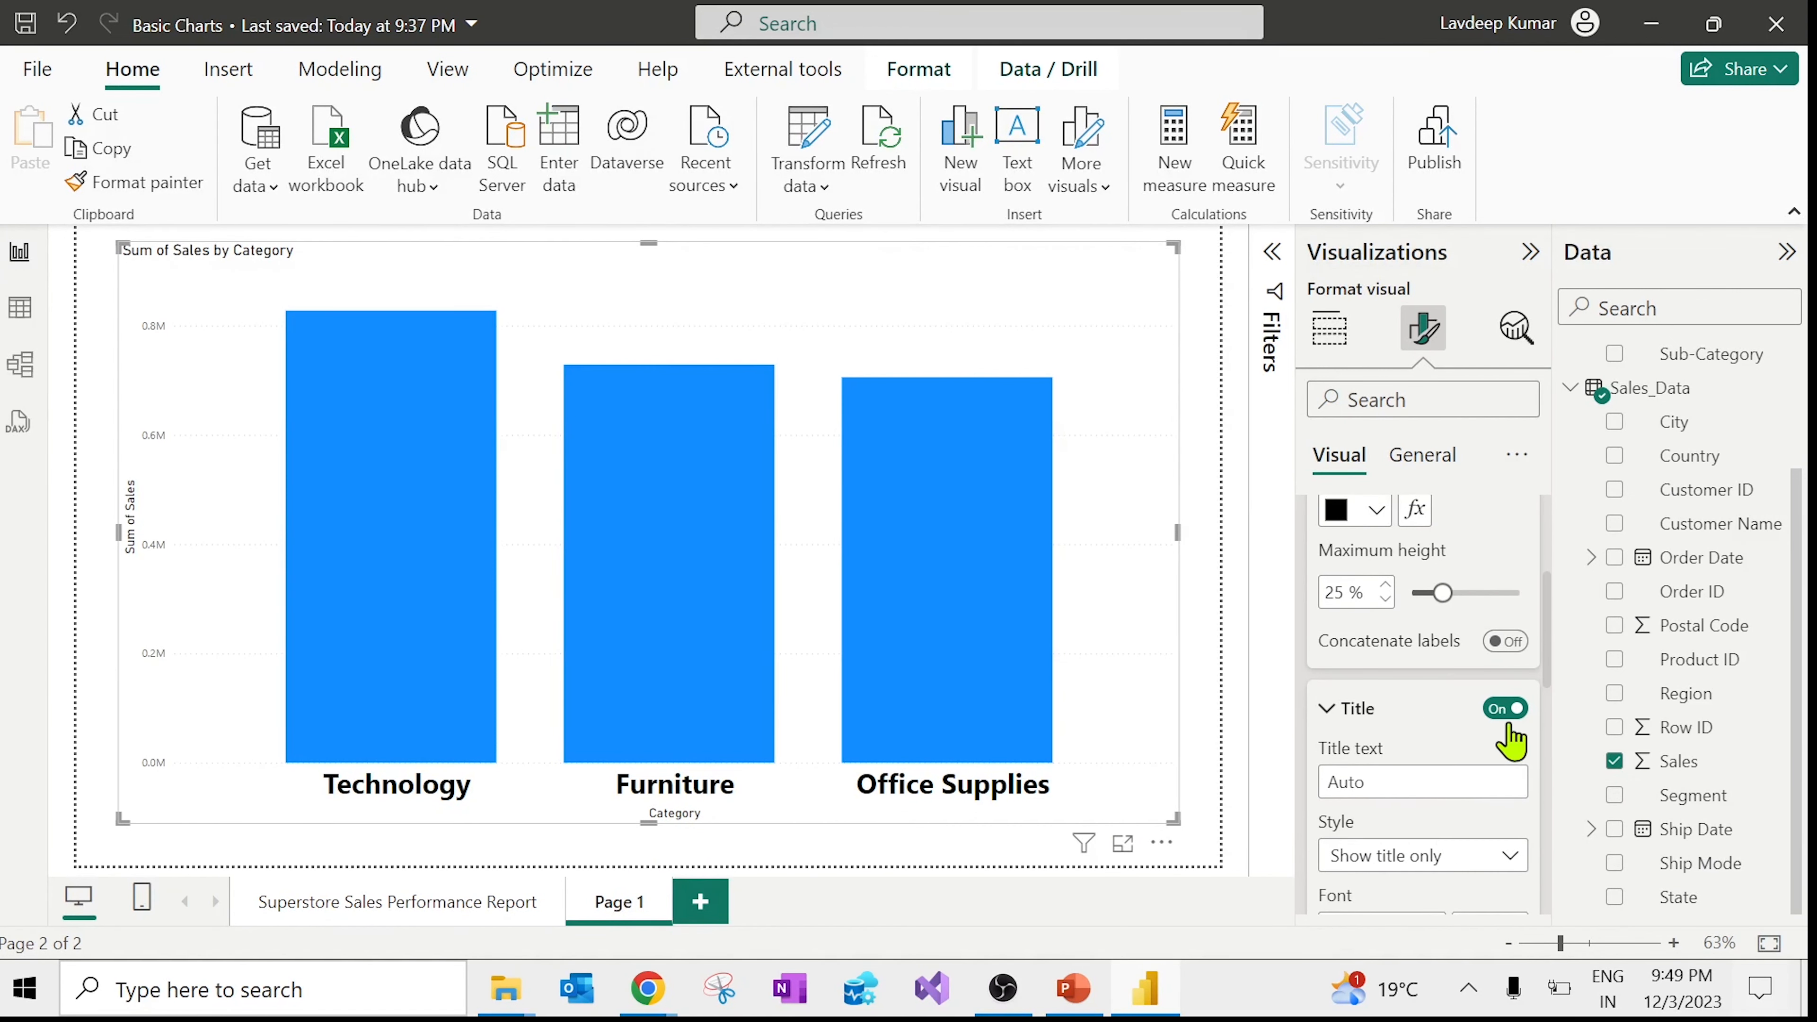
left_click(1507, 708)
left_click(1507, 709)
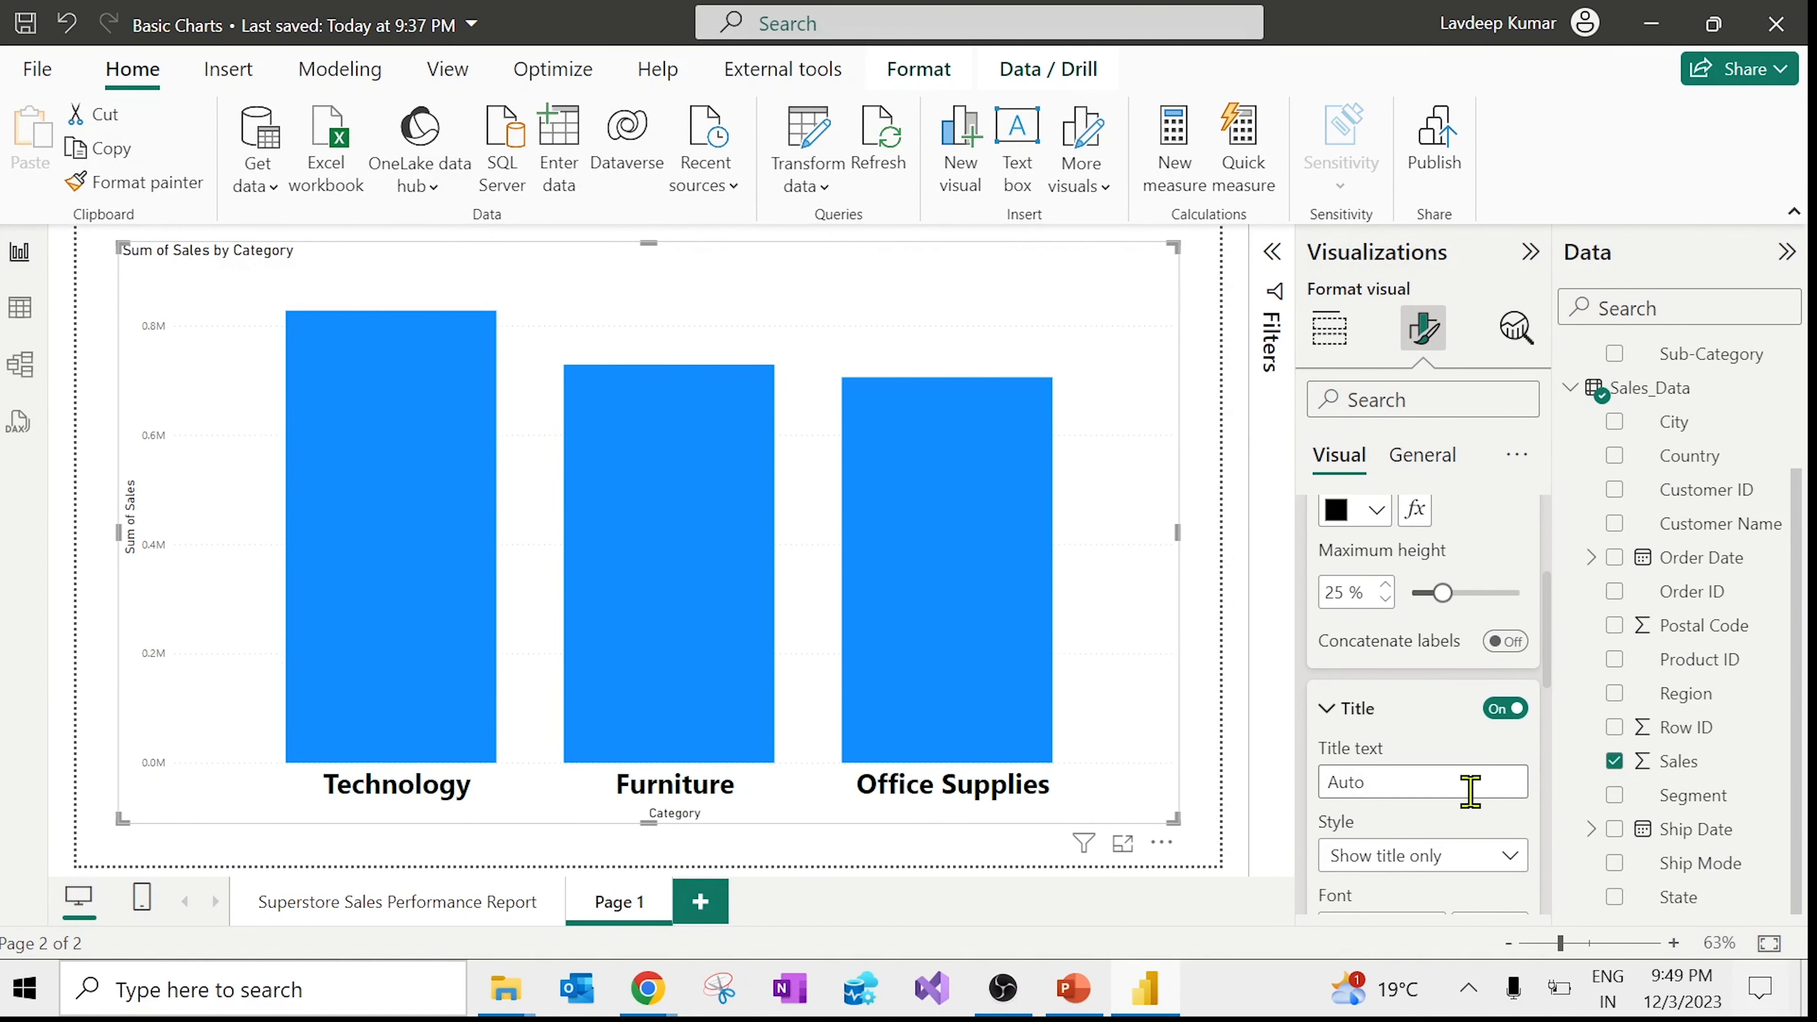
Step: Try "My Cate" as the X-axis title text, and clear it again
scroll(1481, 794, "down", 5)
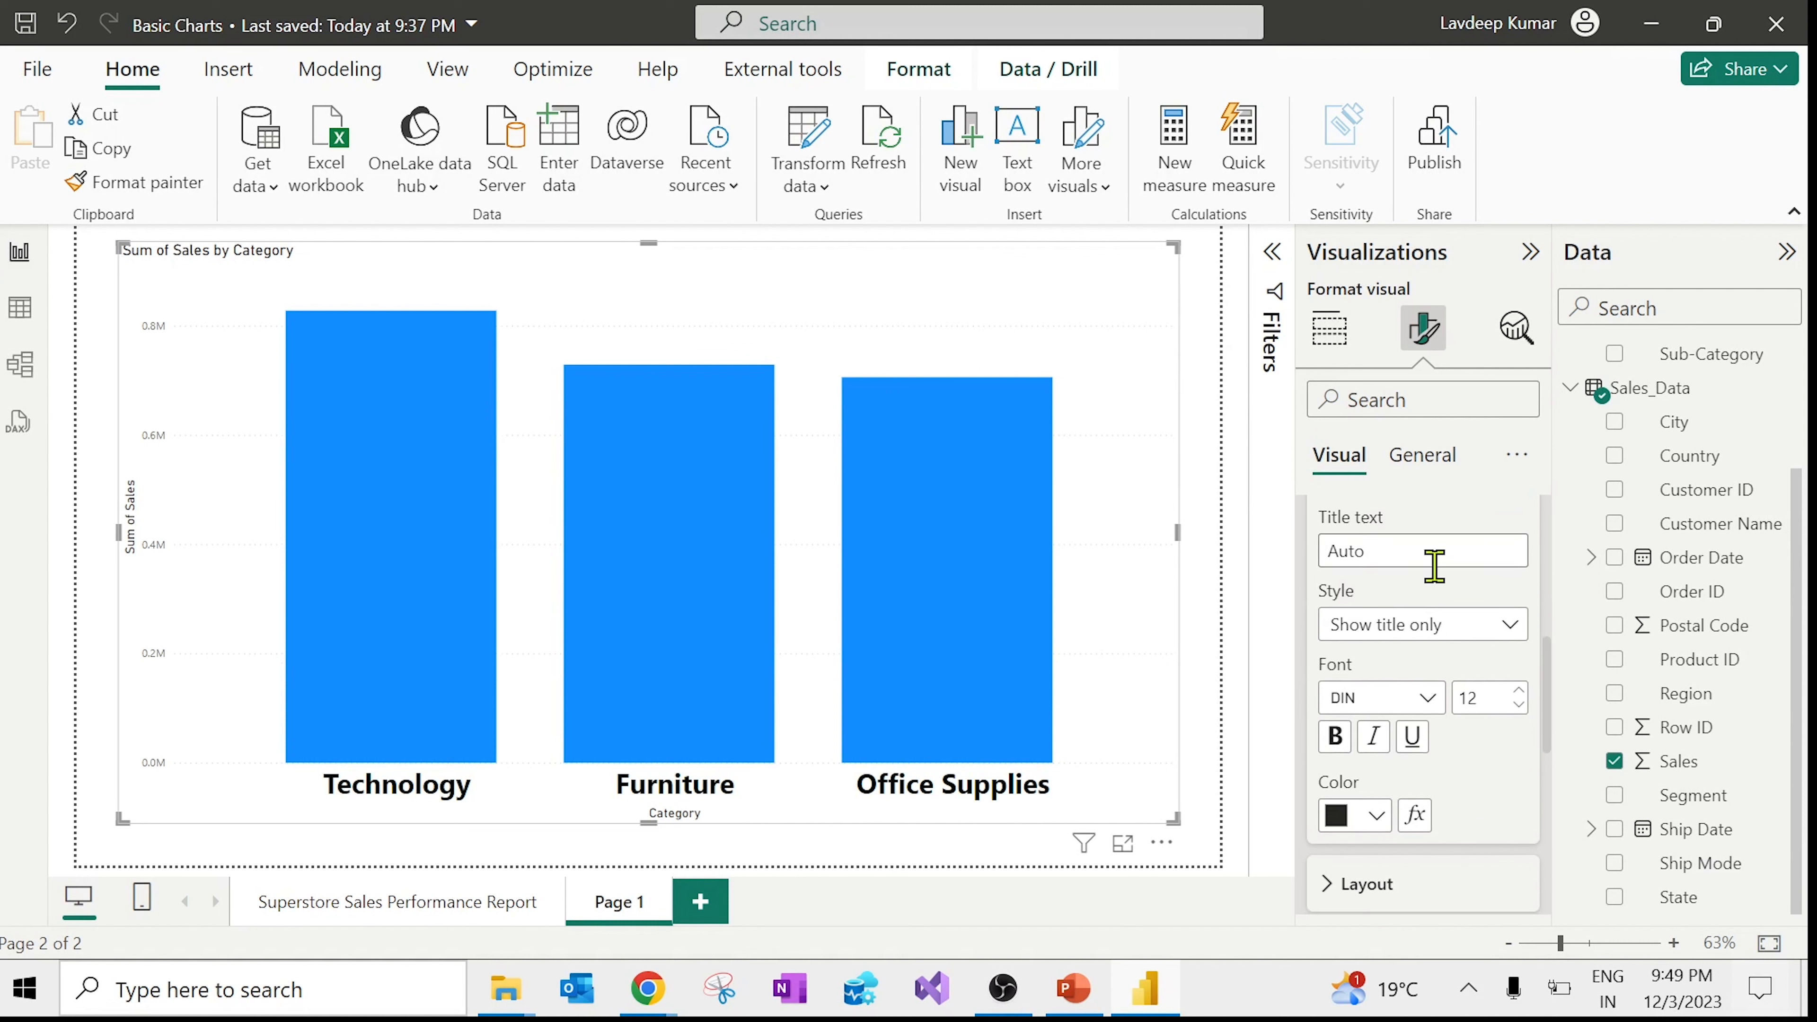
left_click(1455, 553)
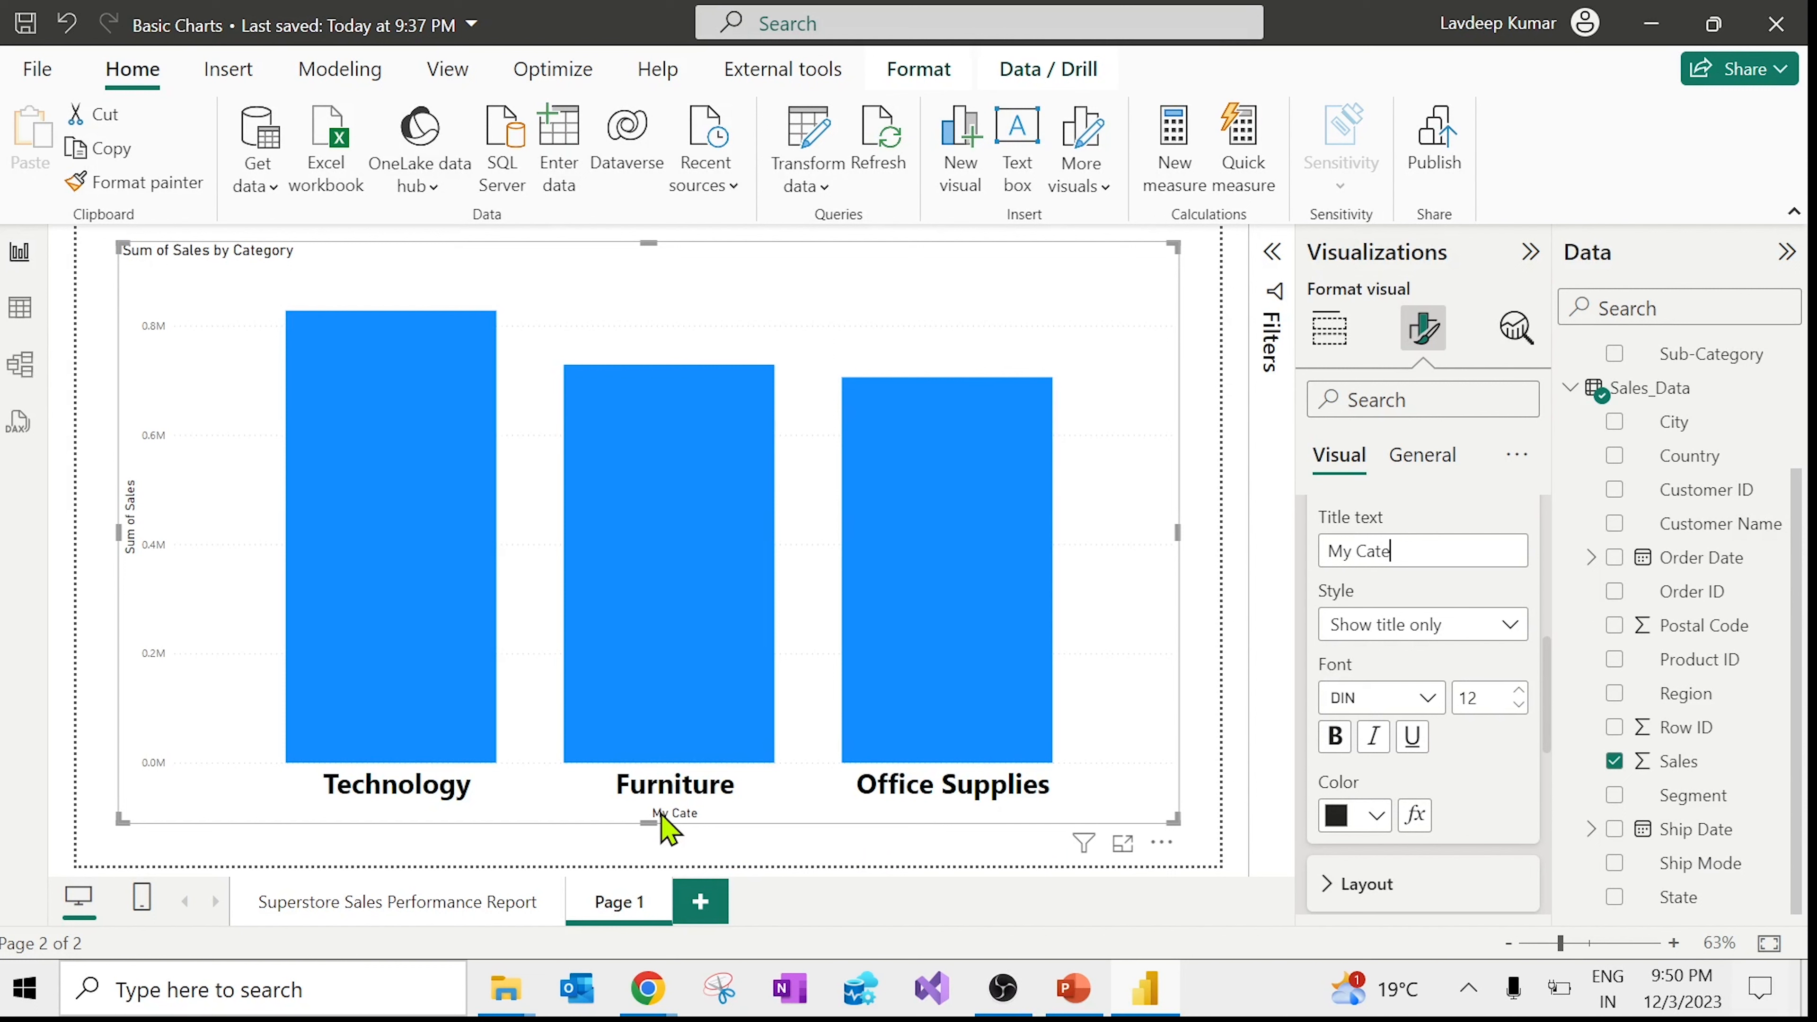
left_click_drag(1400, 549, 1186, 508)
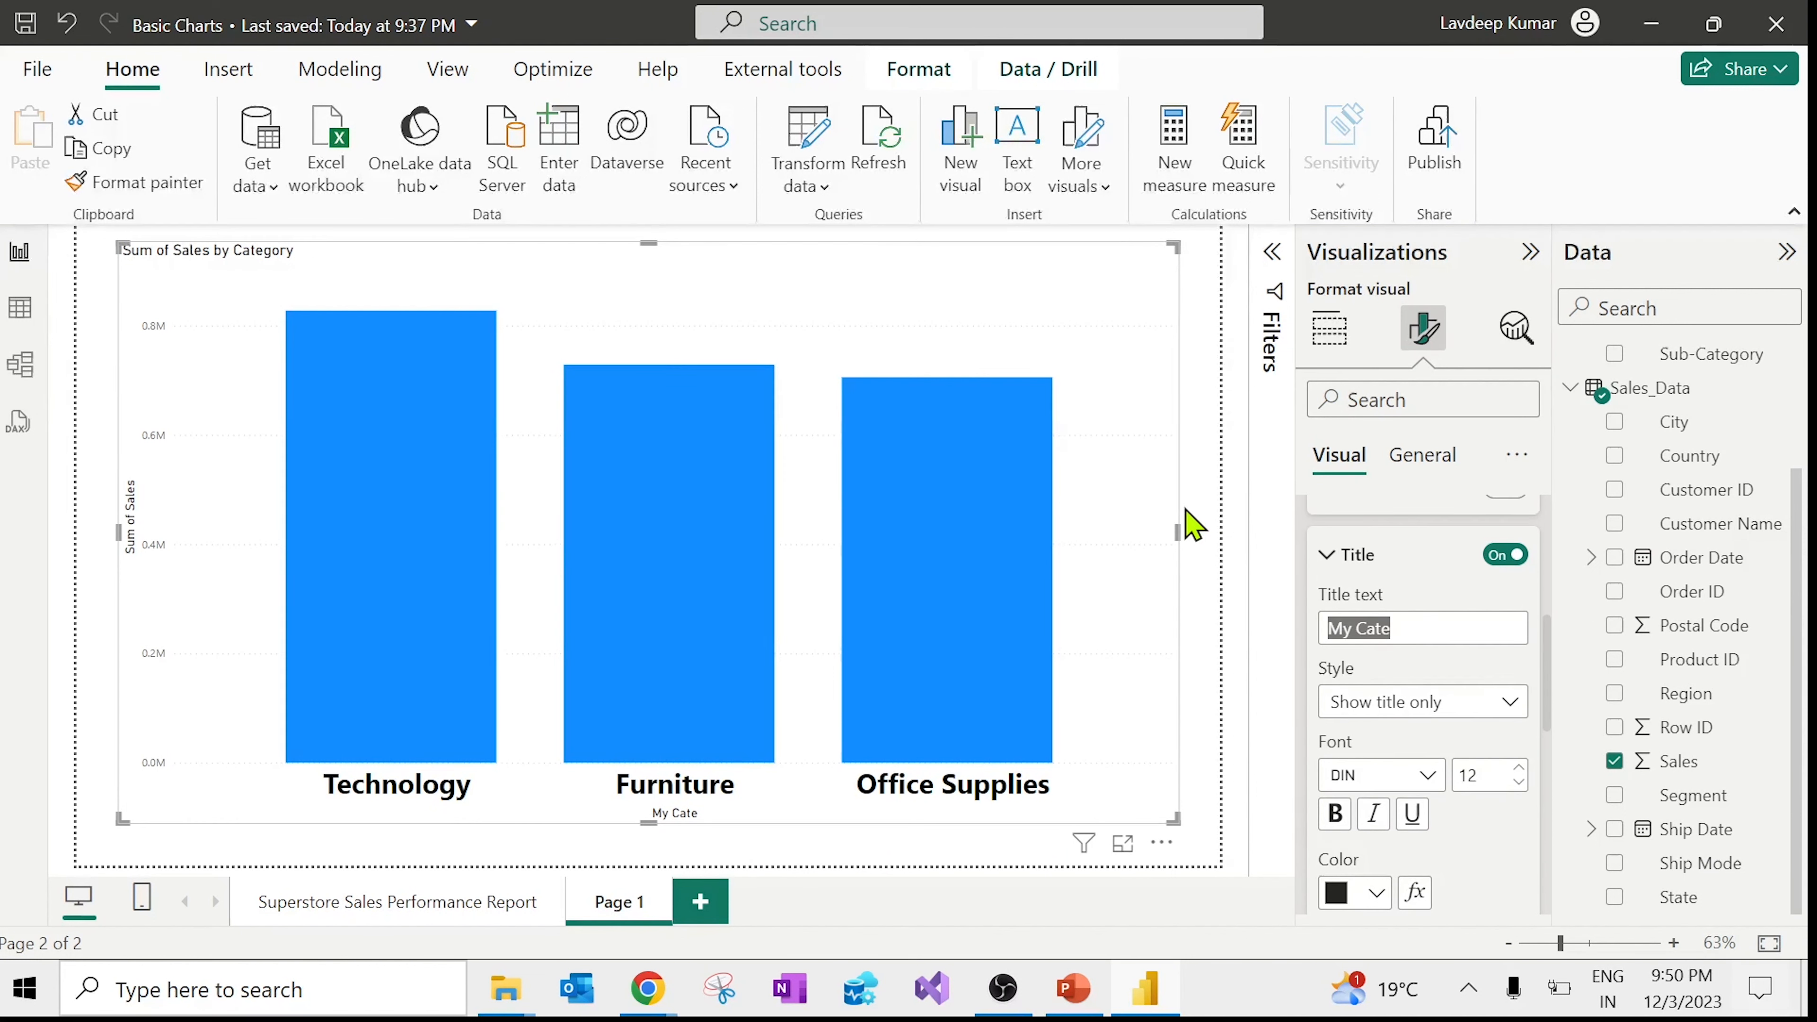
key("BackSpace")
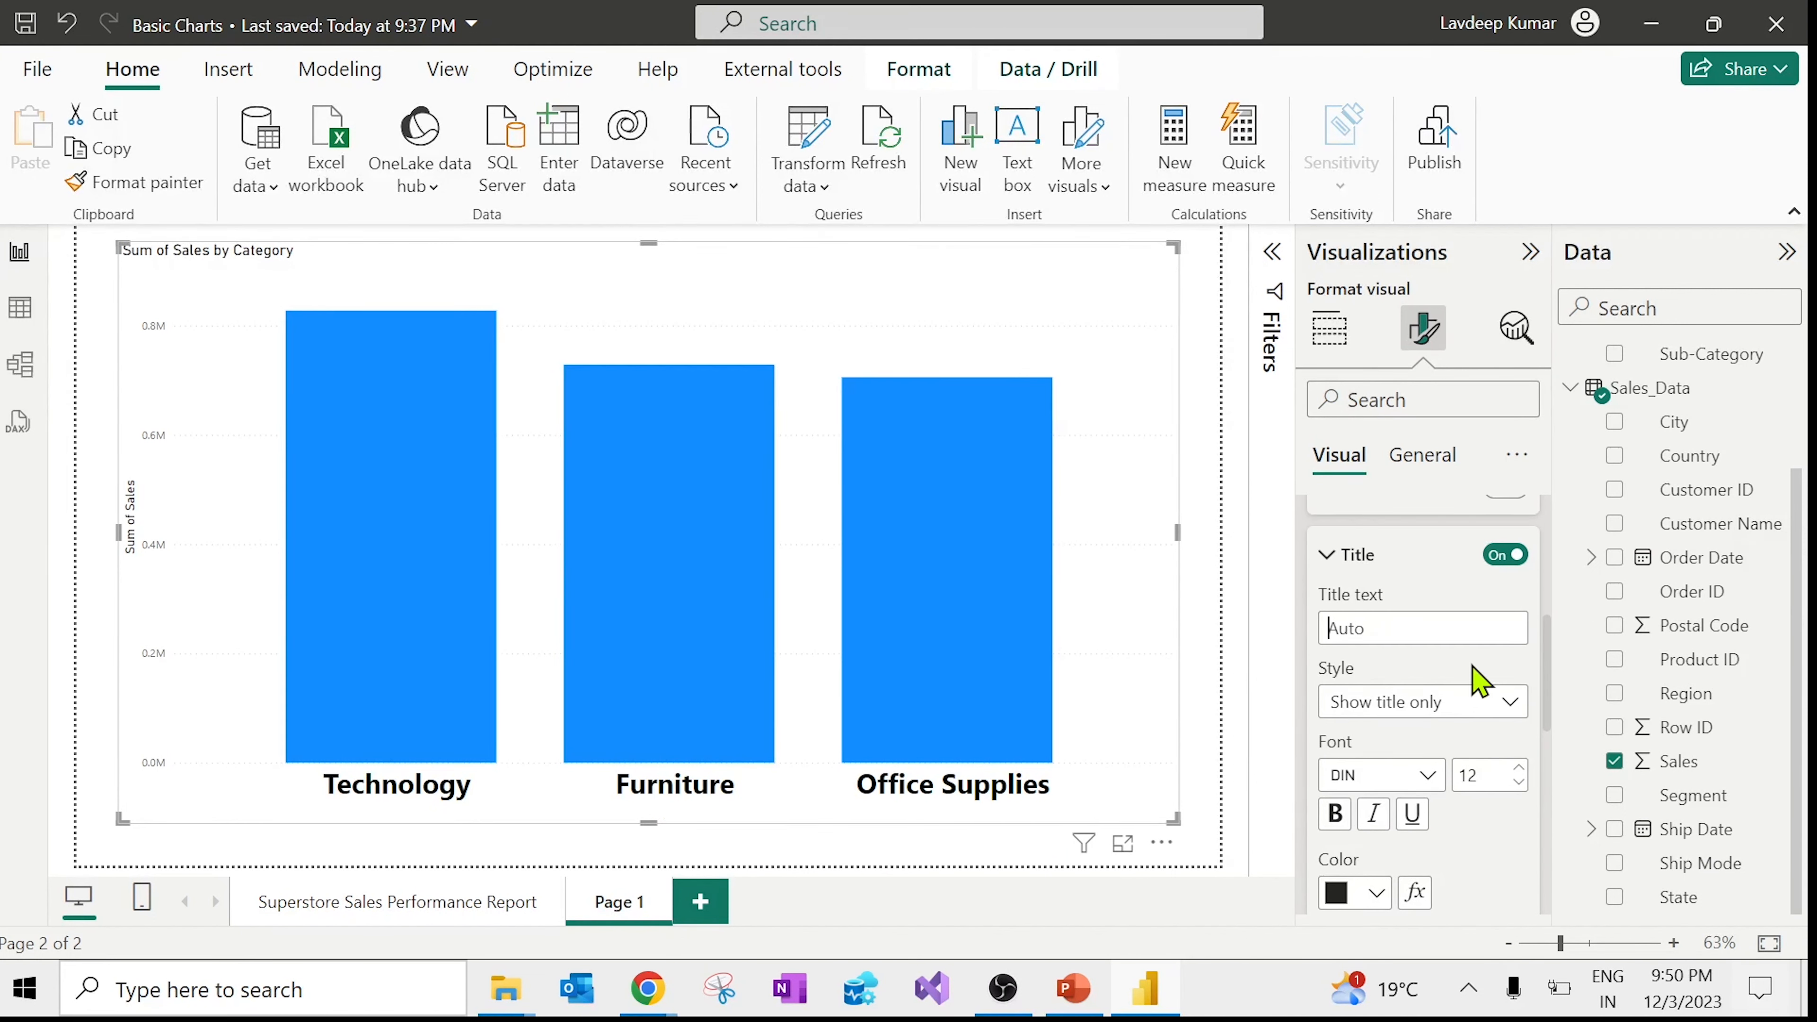
Step: Hide the X-axis title, turn it back on, and check the rest of its settings
left_click(1507, 556)
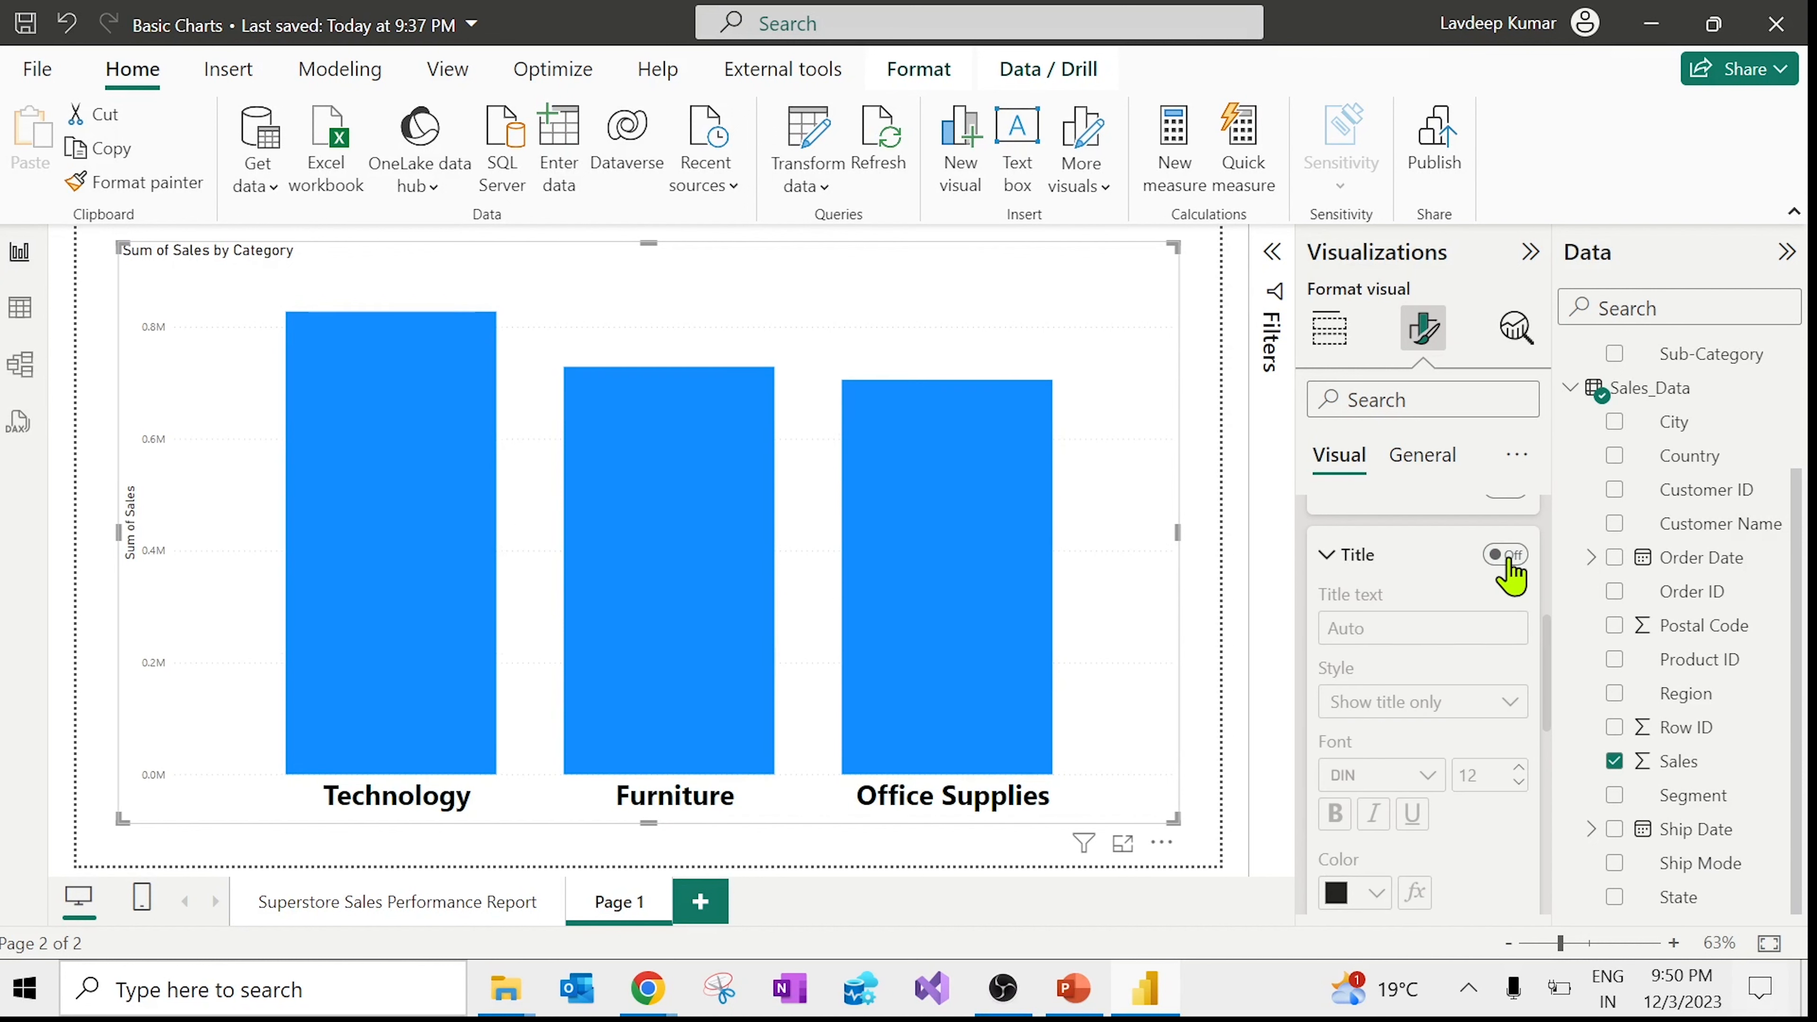
left_click(1507, 556)
scroll(1444, 580, "down", 5)
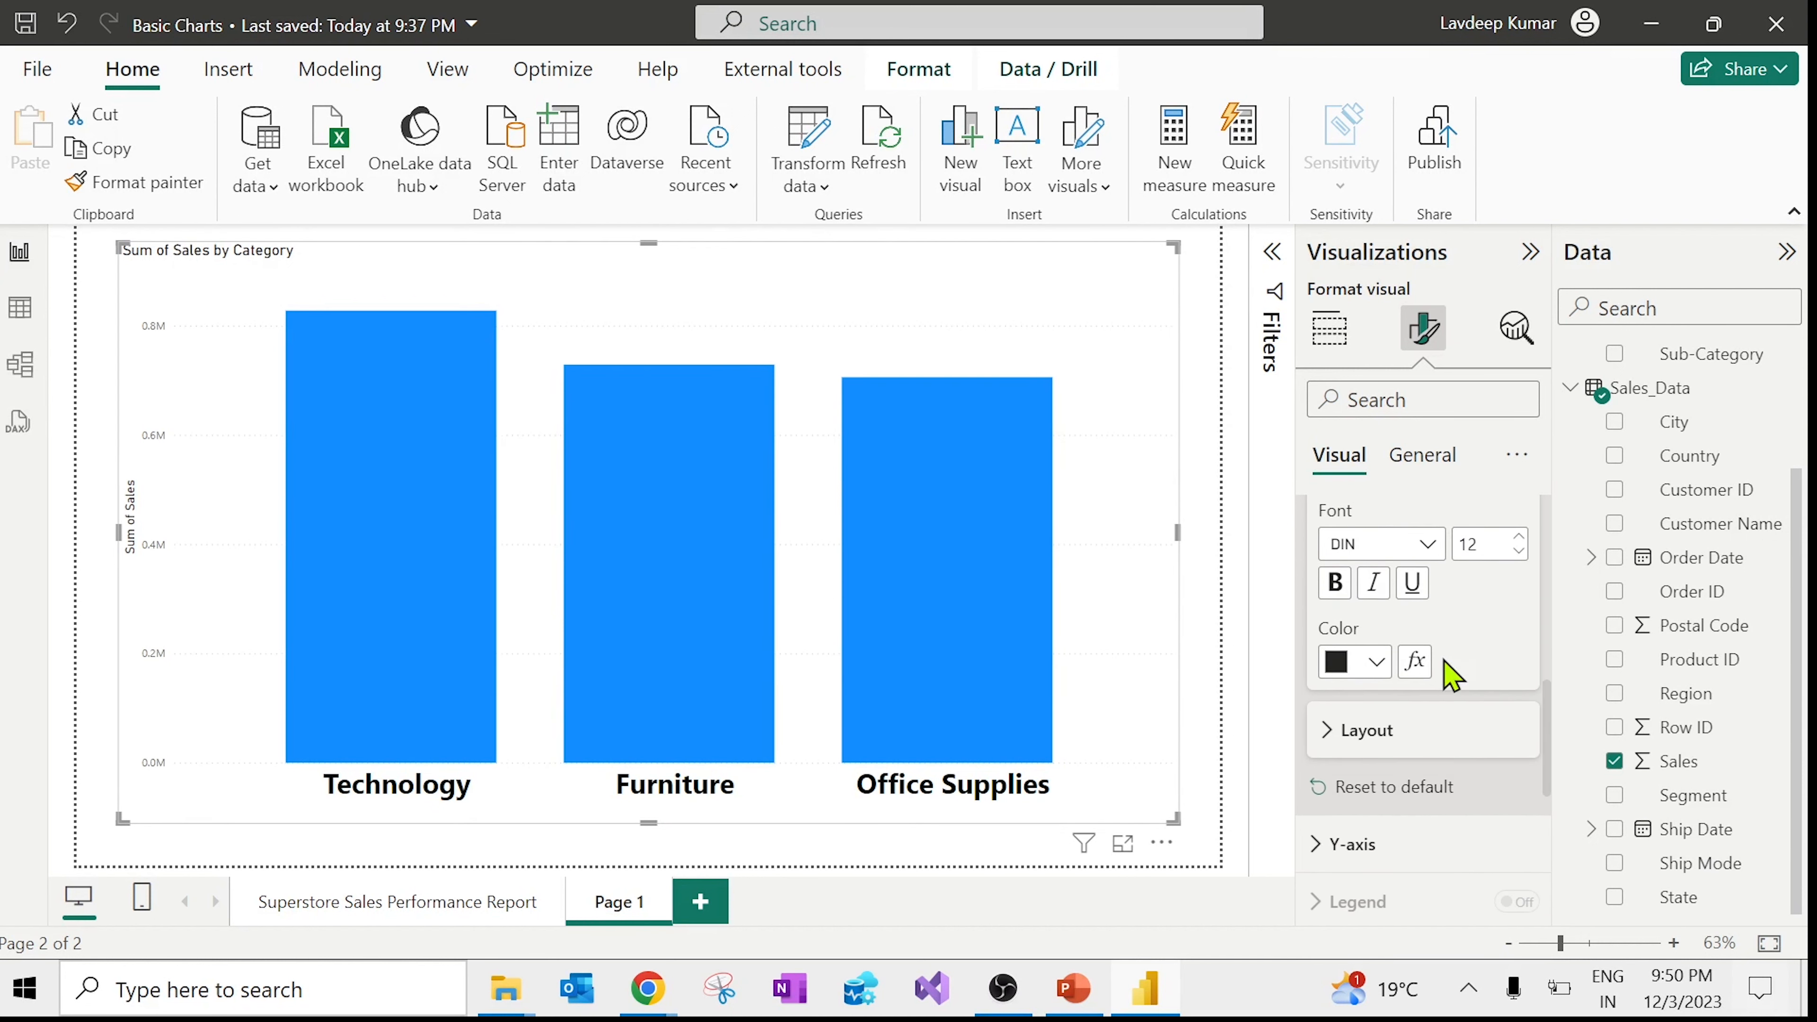
scroll(1460, 662, "up", 3)
scroll(1473, 652, "up", 2)
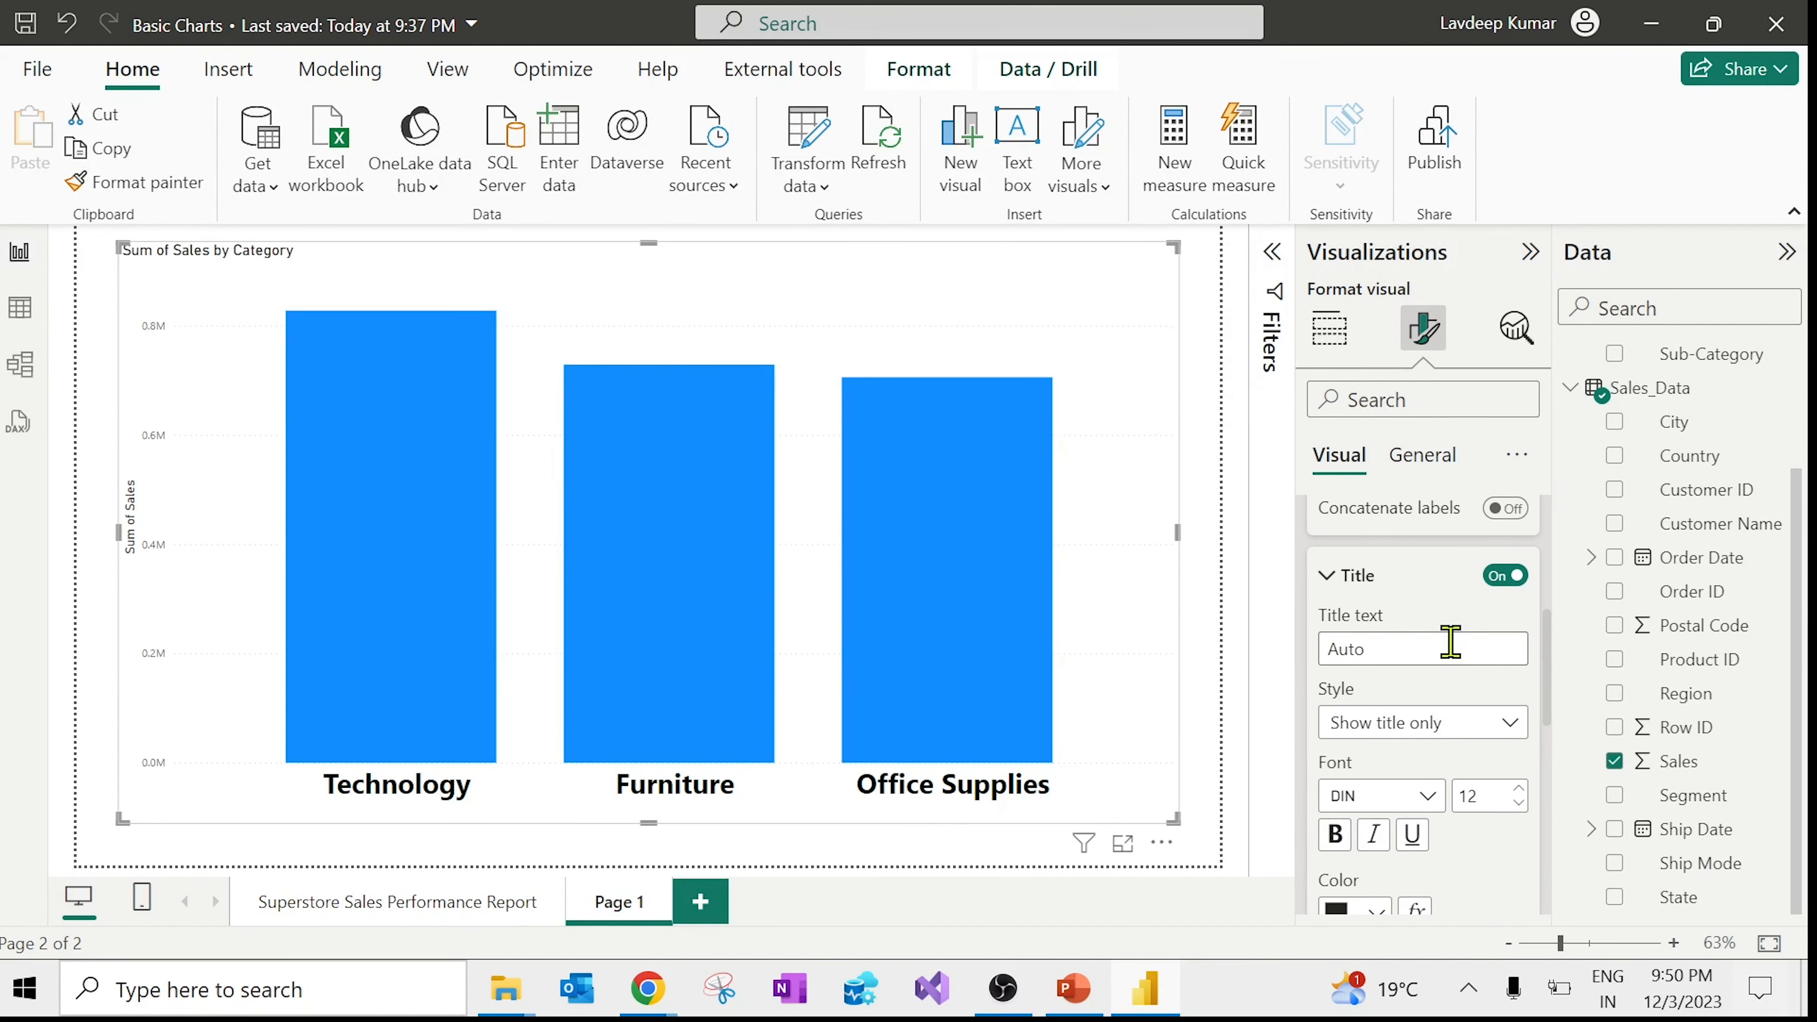
Step: Set the X-axis title text to "Category", copied from the name of the Category field, and turn the X-axis title off
scroll(1717, 400, "up", 1)
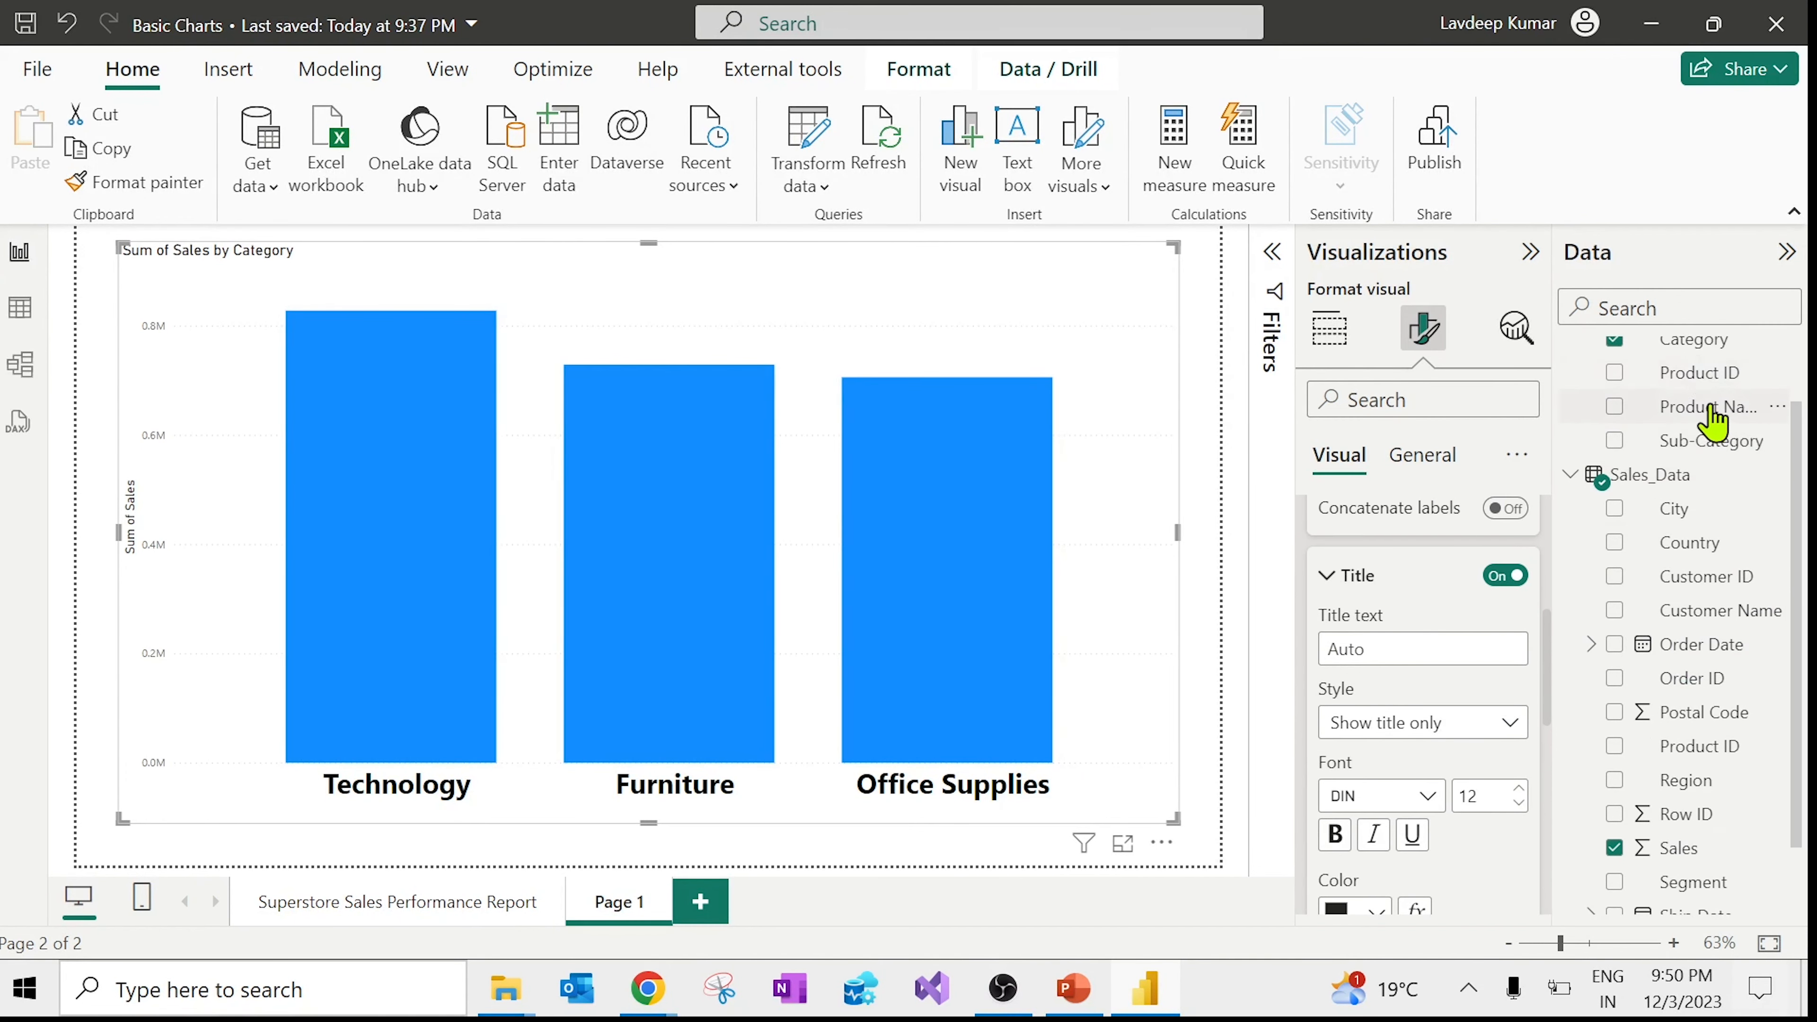
double_click(1702, 342)
key("ctrl+c")
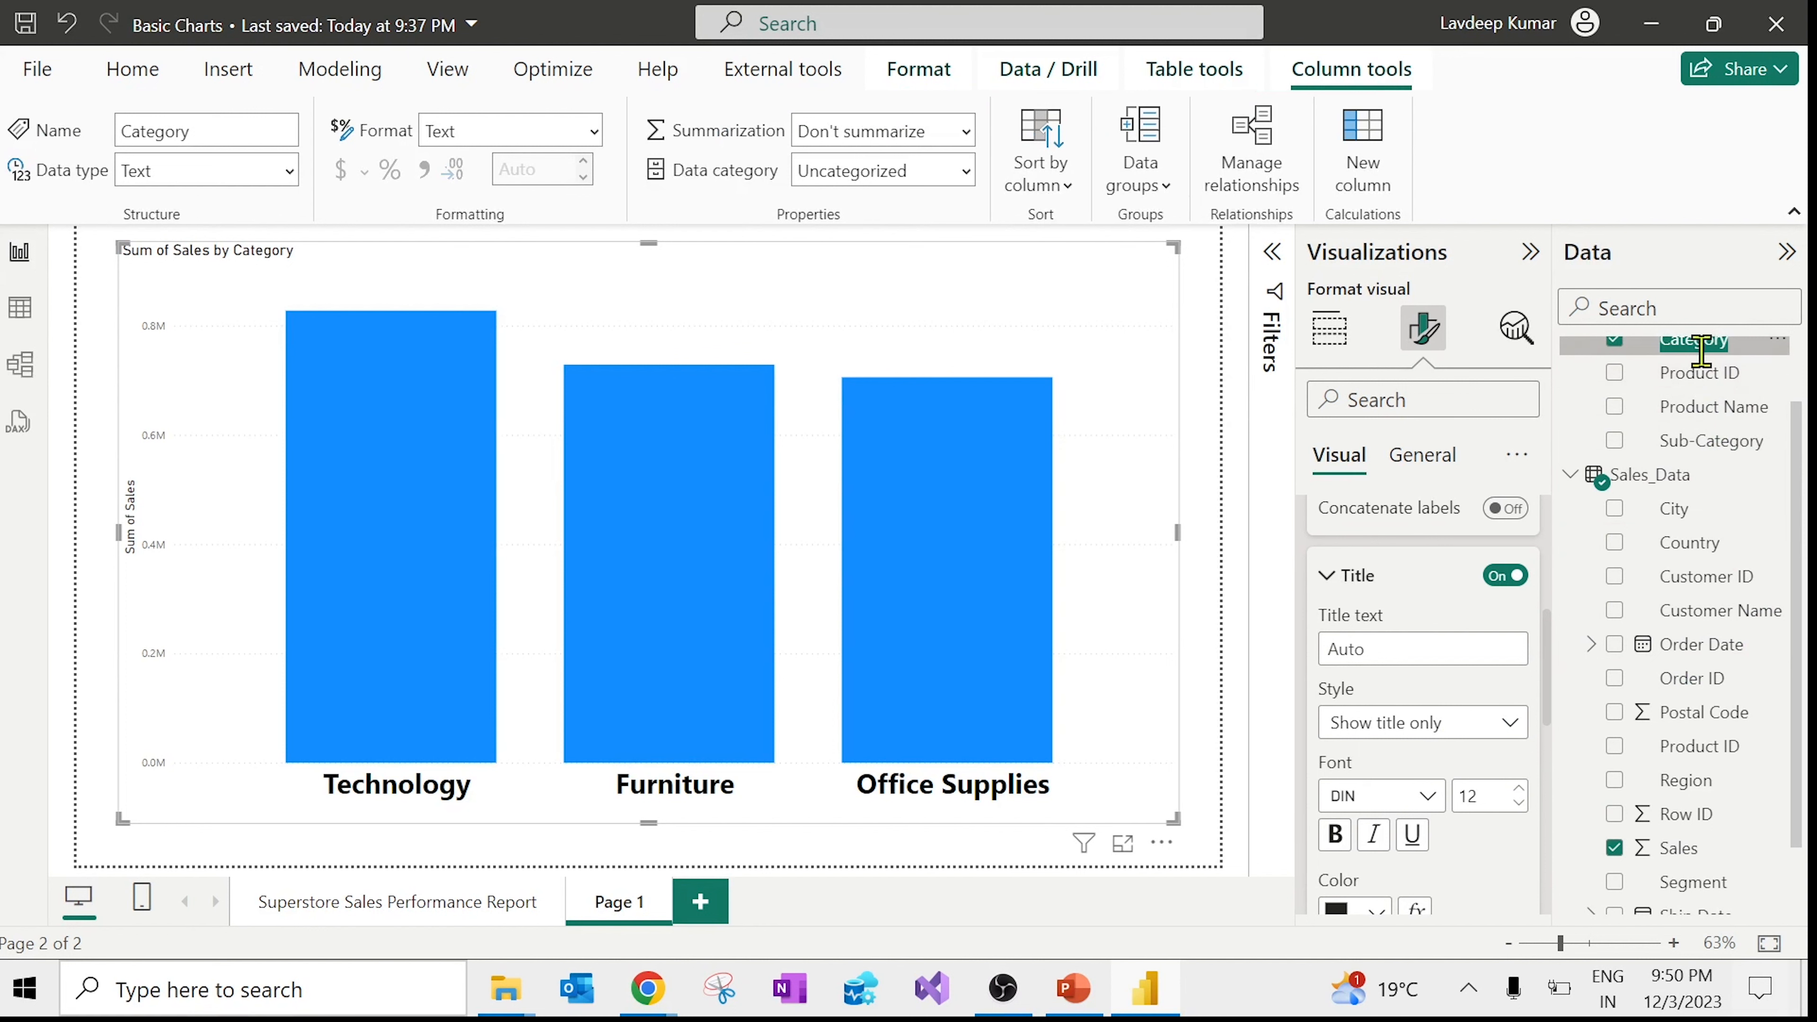
left_click(1416, 648)
key("ctrl+v")
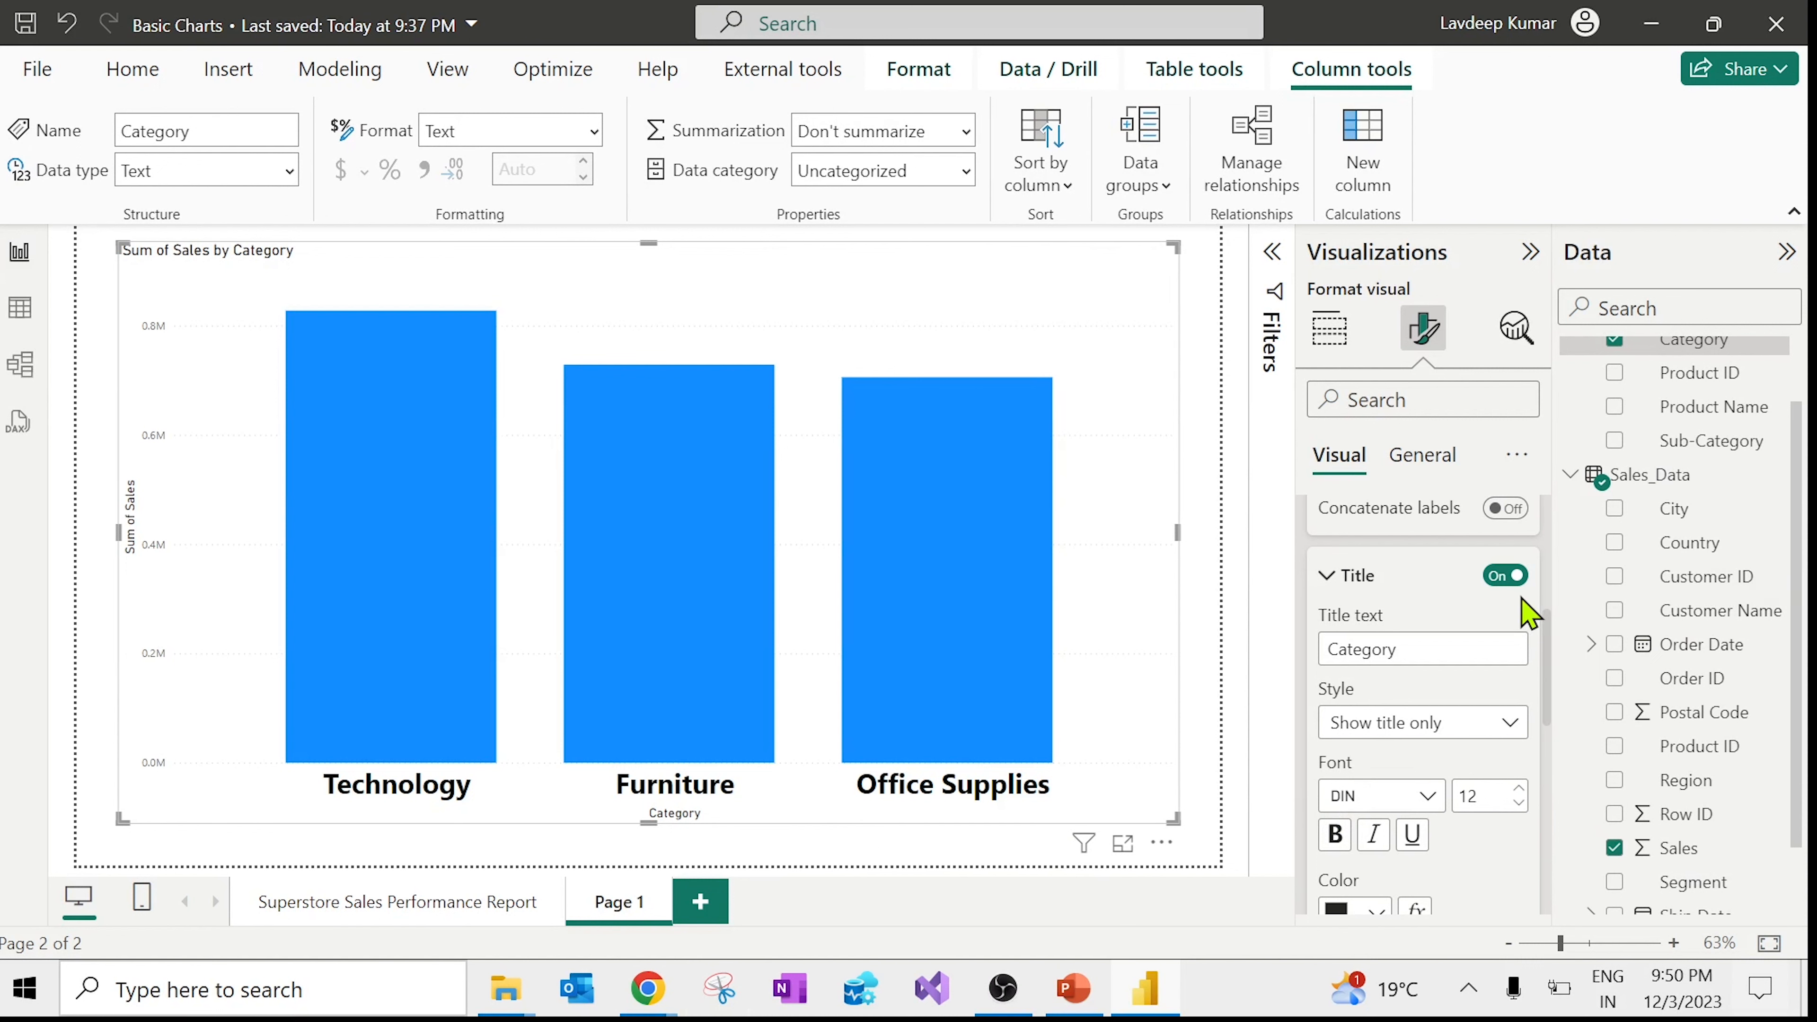
left_click(1514, 581)
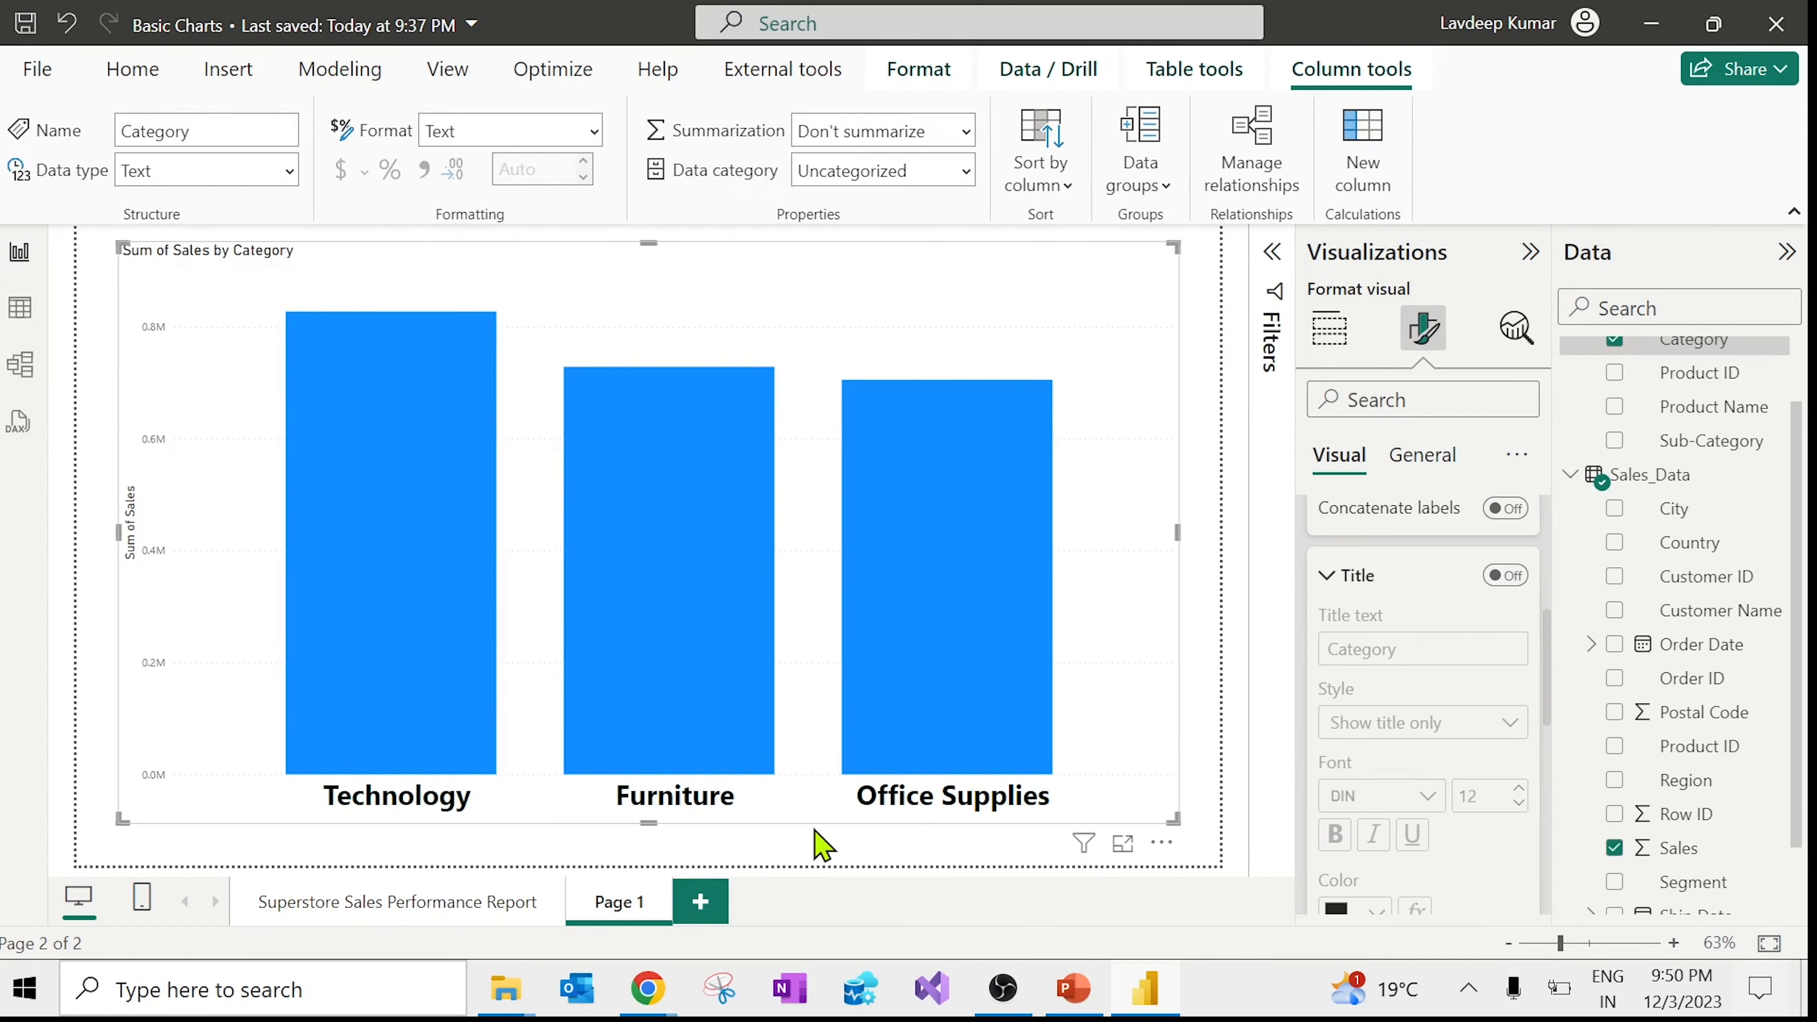
scroll(1453, 751, "up", 5)
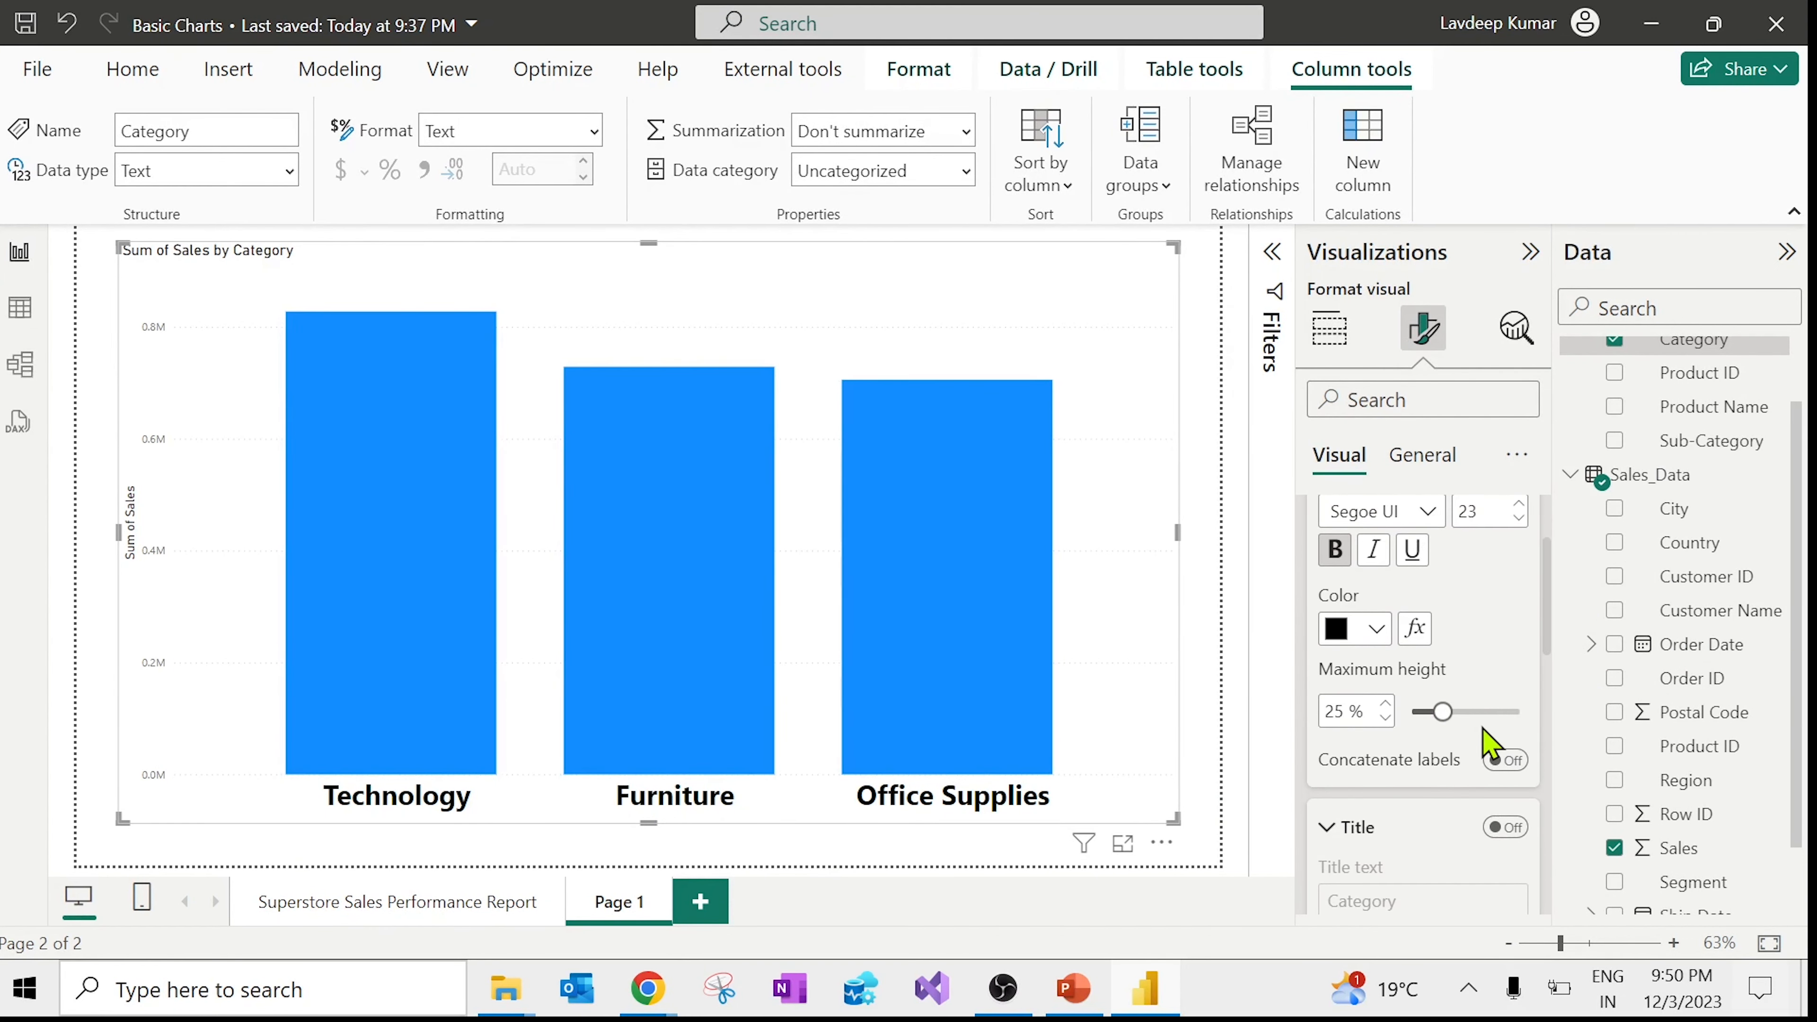
Step: Set the minimum category width in the X-axis layout settings to 44 px
scroll(1420, 623, "down", 5)
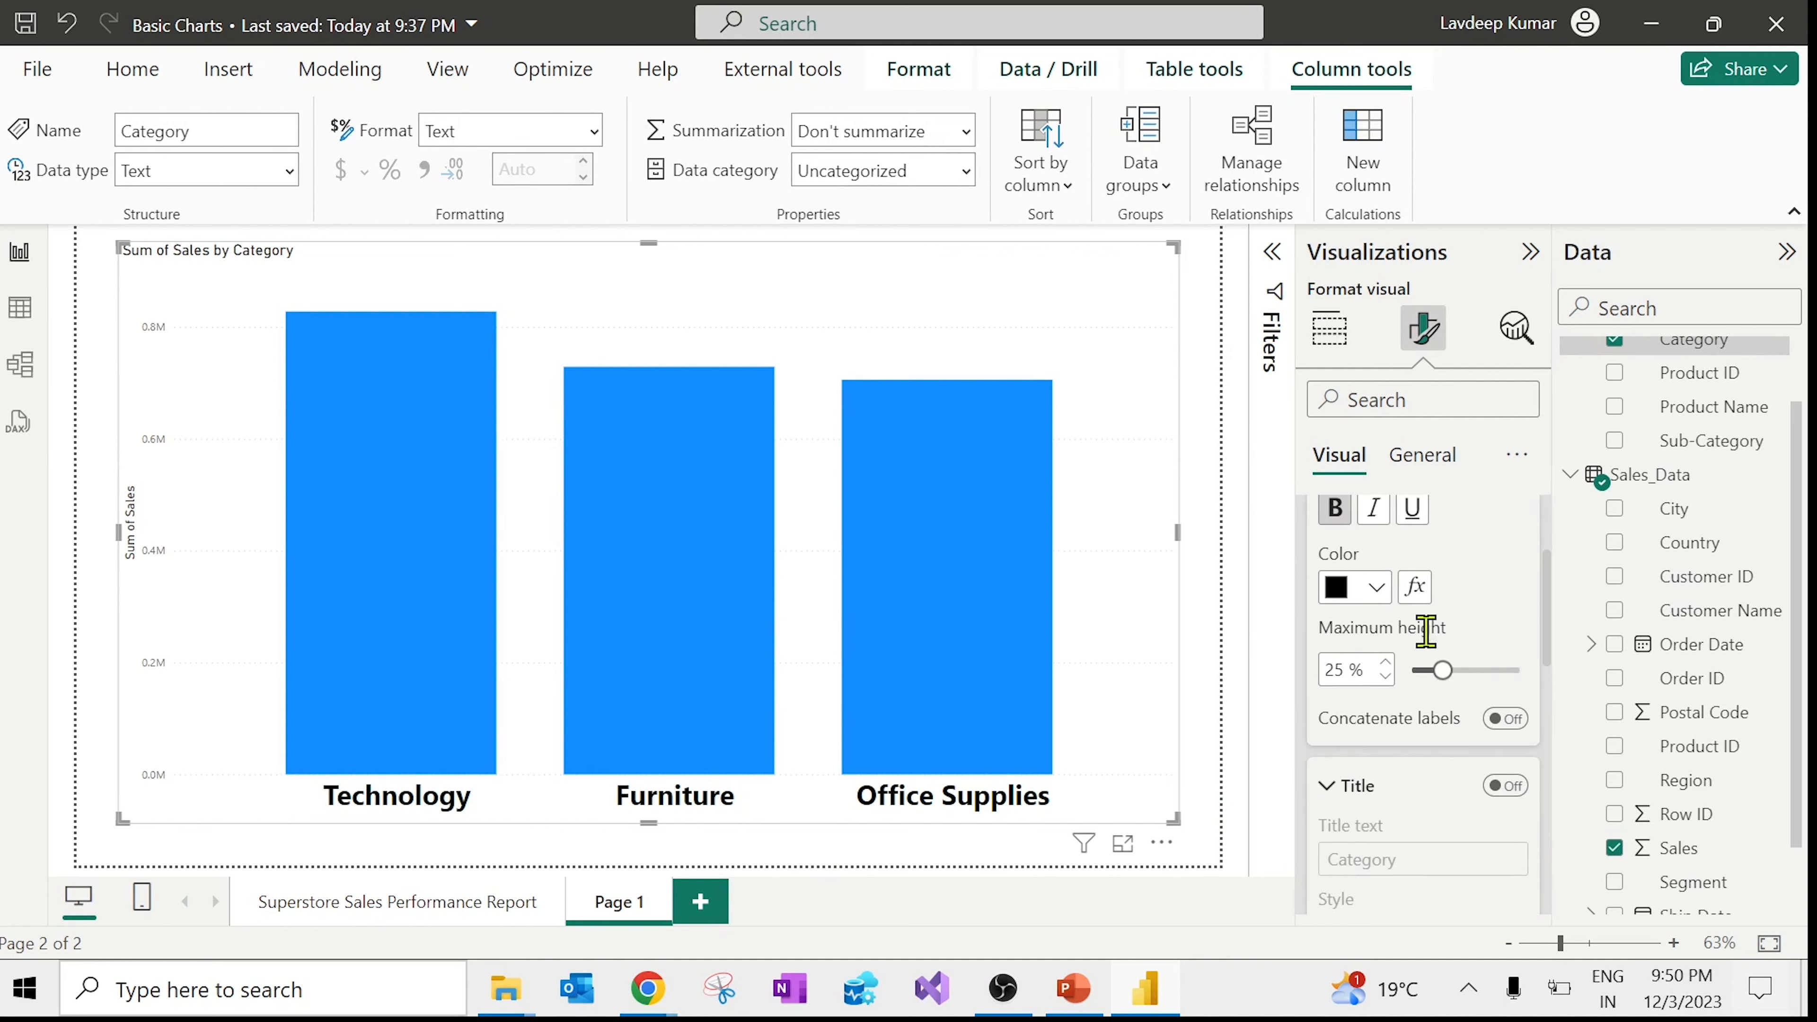
scroll(1463, 717, "down", 2)
left_click(1428, 731)
scroll(1428, 723, "down", 2)
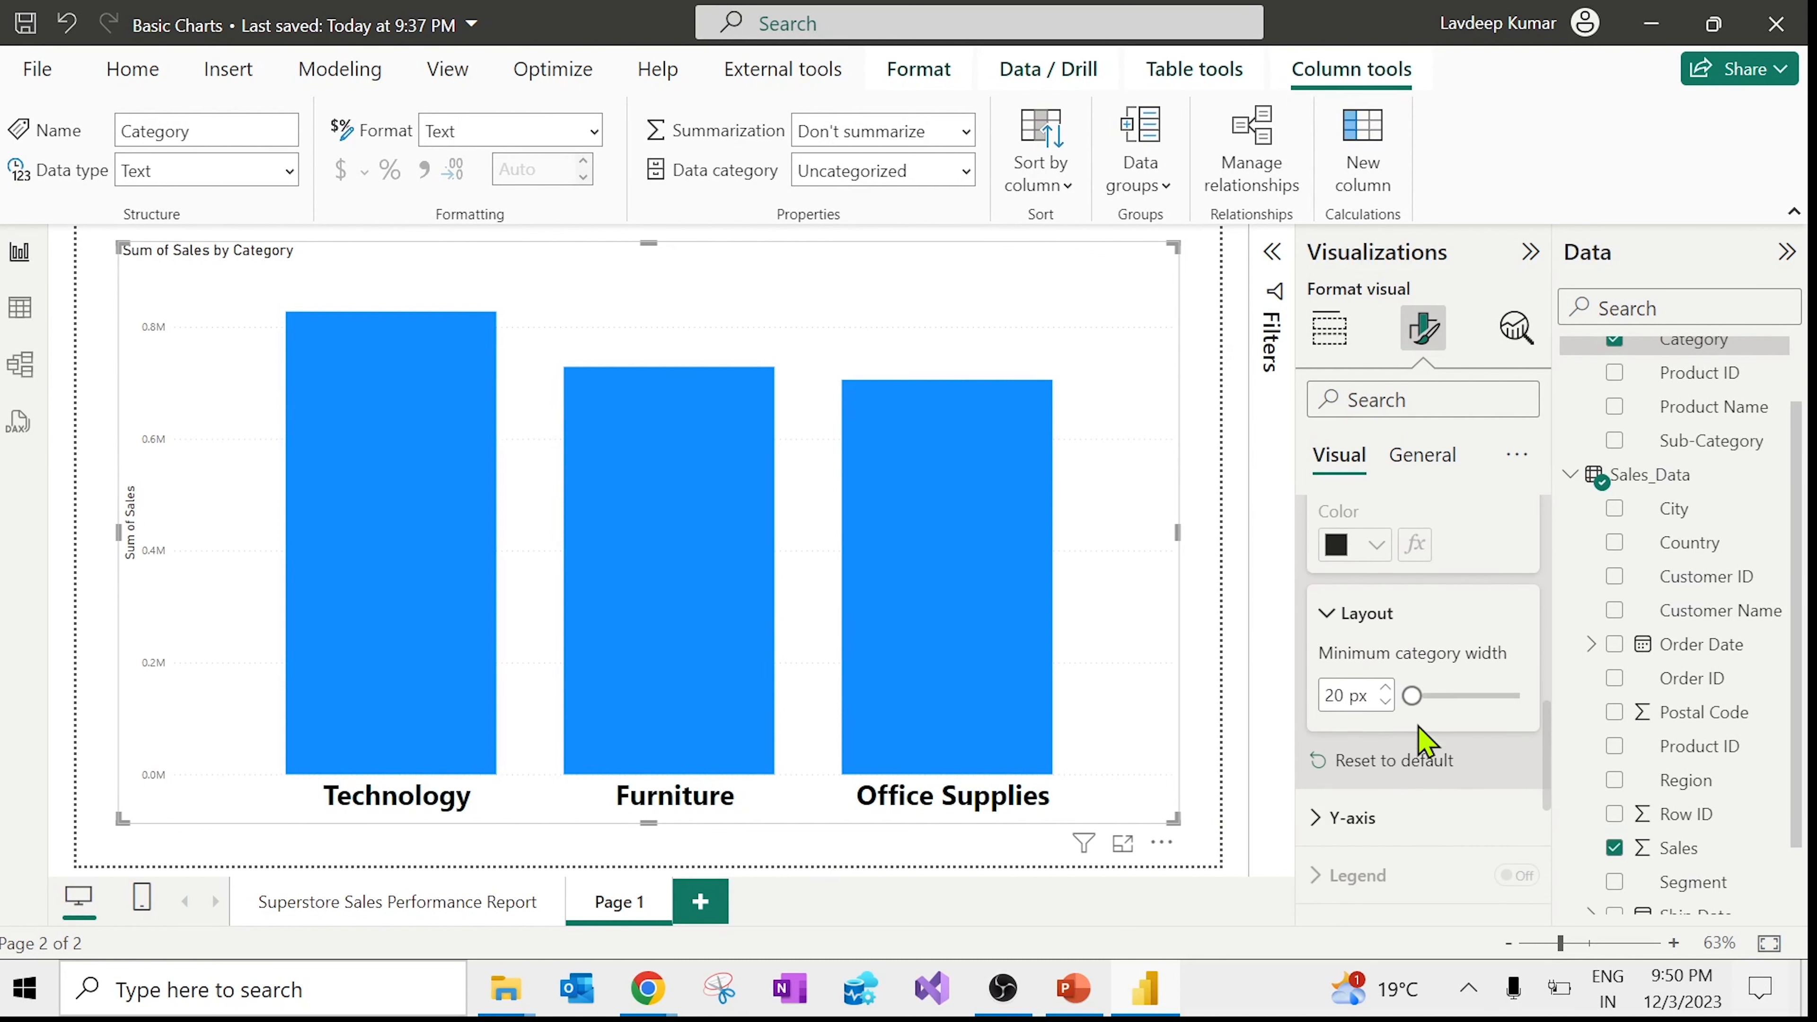
mouse_move(1412, 686)
left_mouse_down()
mouse_move(1484, 687)
mouse_move(1428, 688)
left_mouse_up()
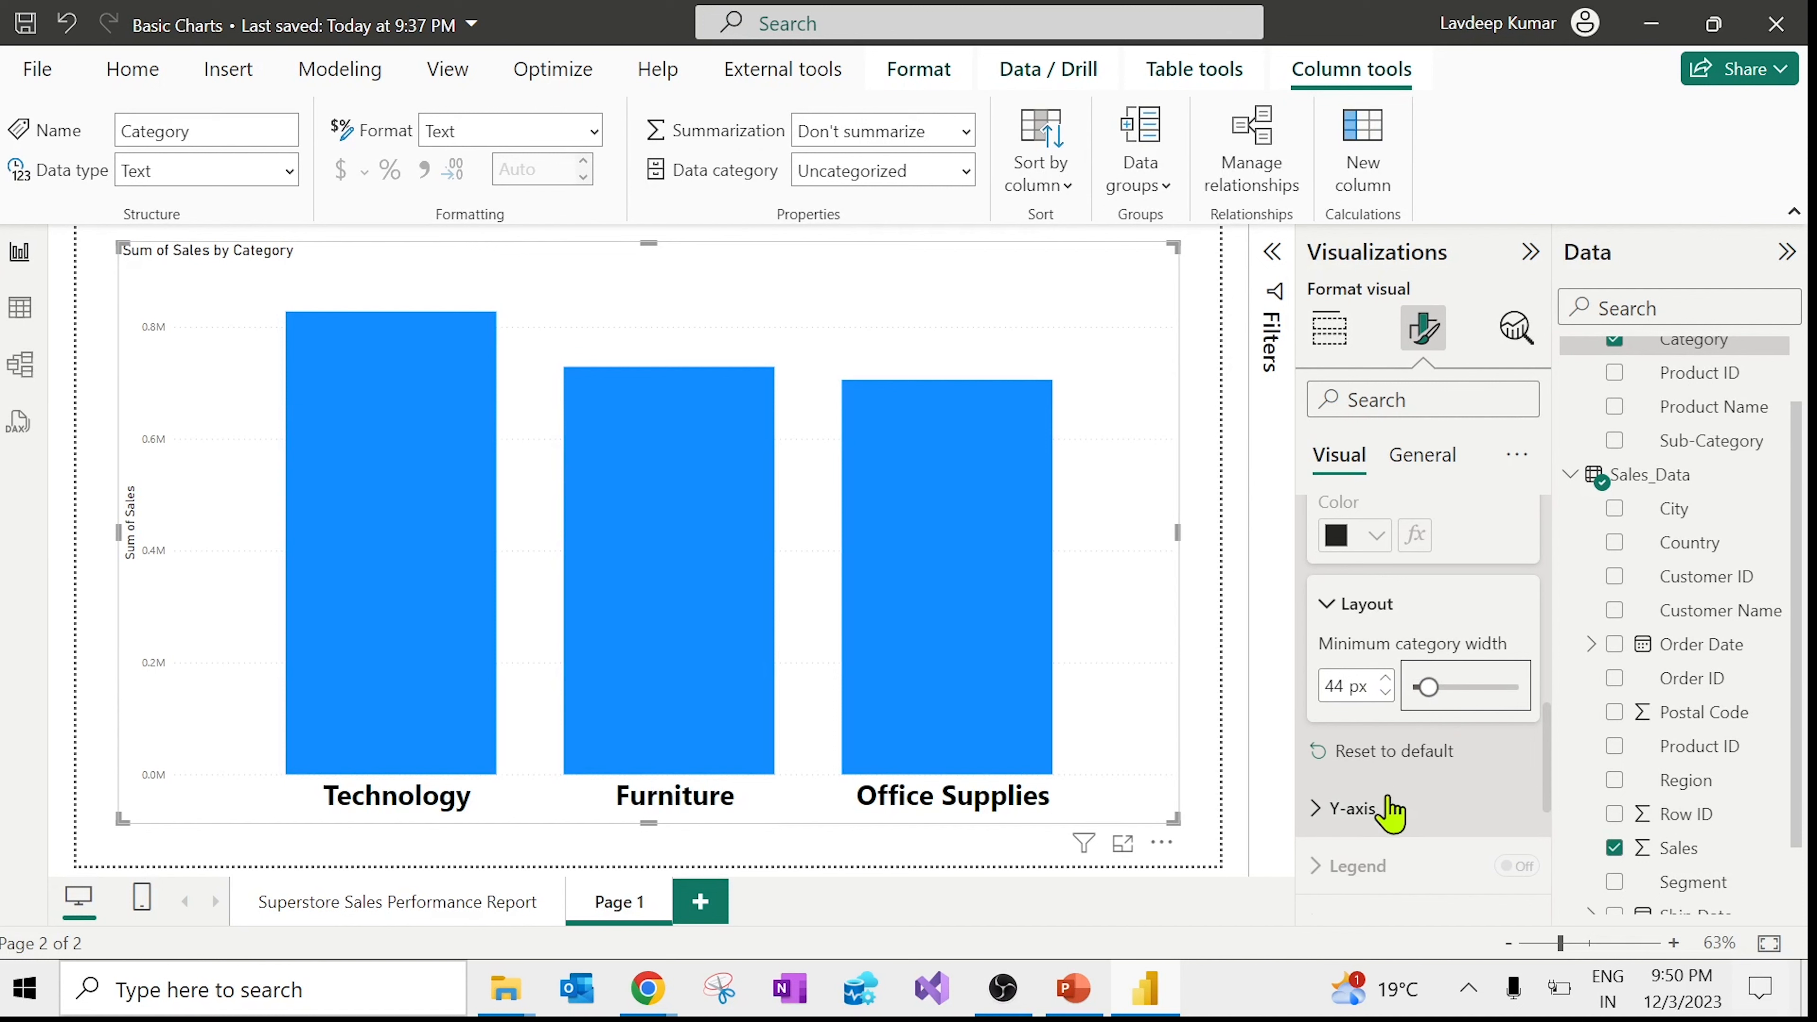
Step: Review the X-axis values, title and layout settings, and collapse the X-axis group
scroll(1413, 793, "up", 4)
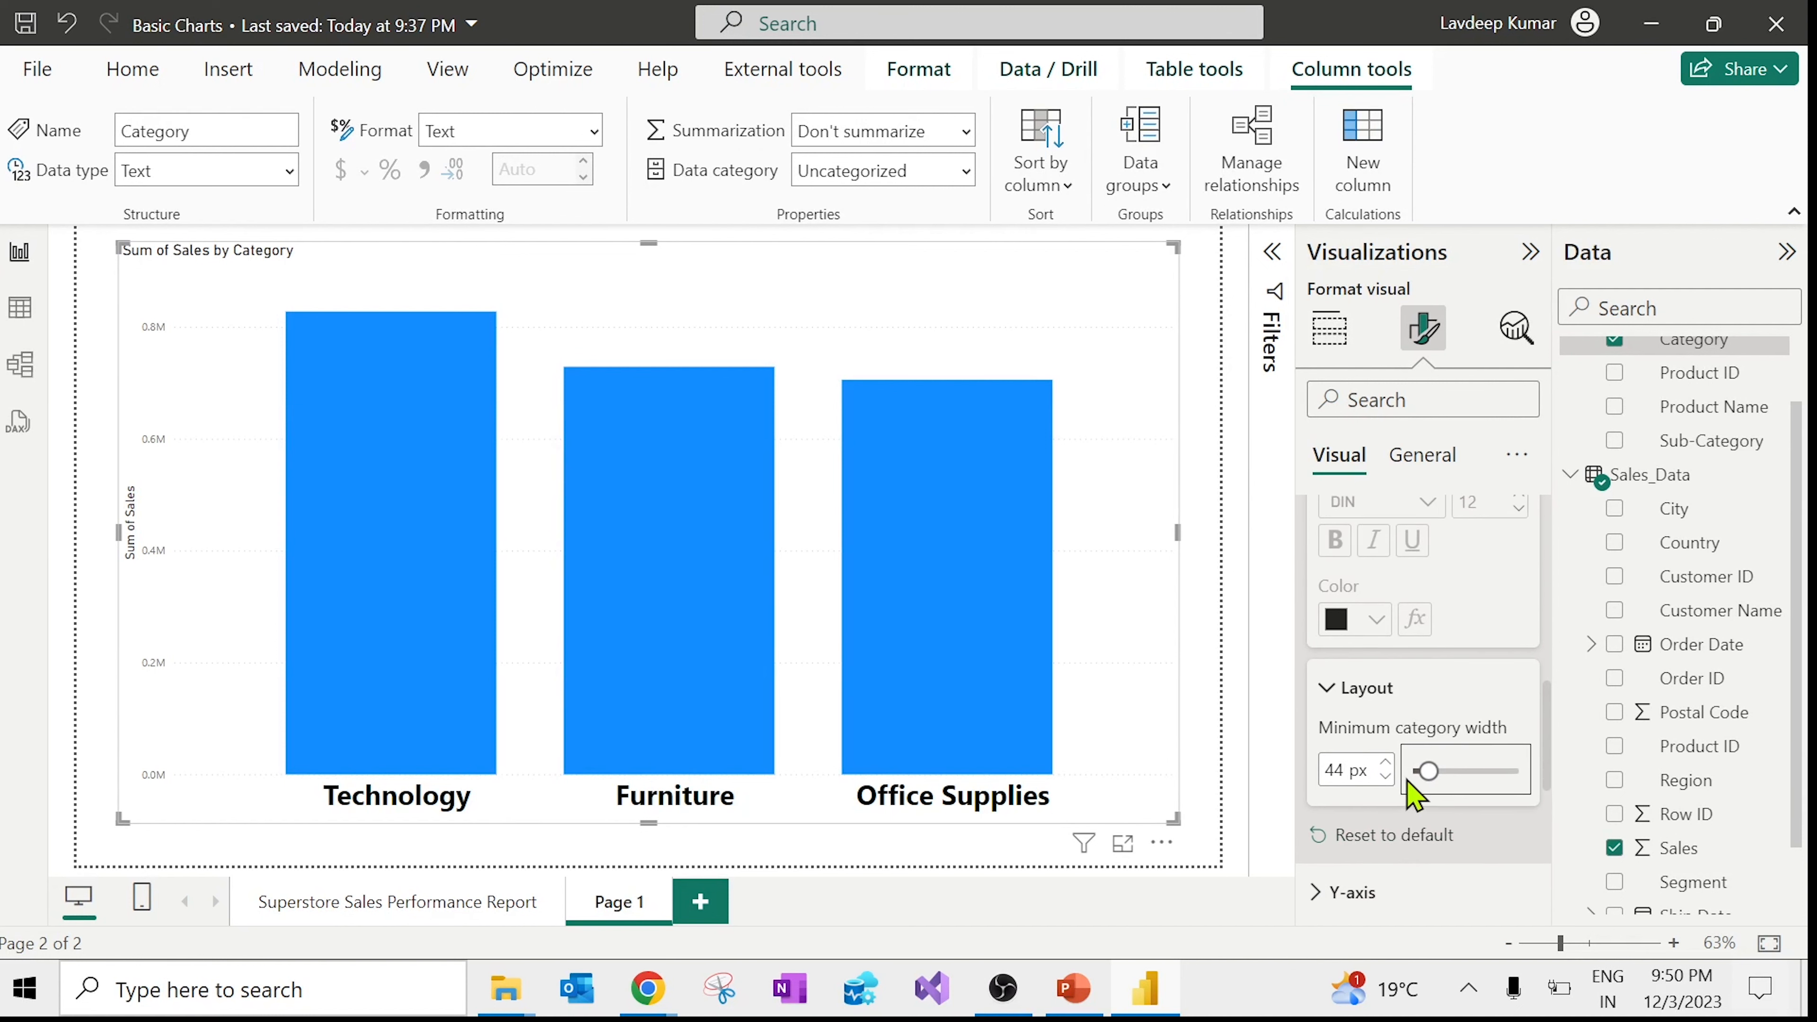
scroll(1392, 662, "up", 6)
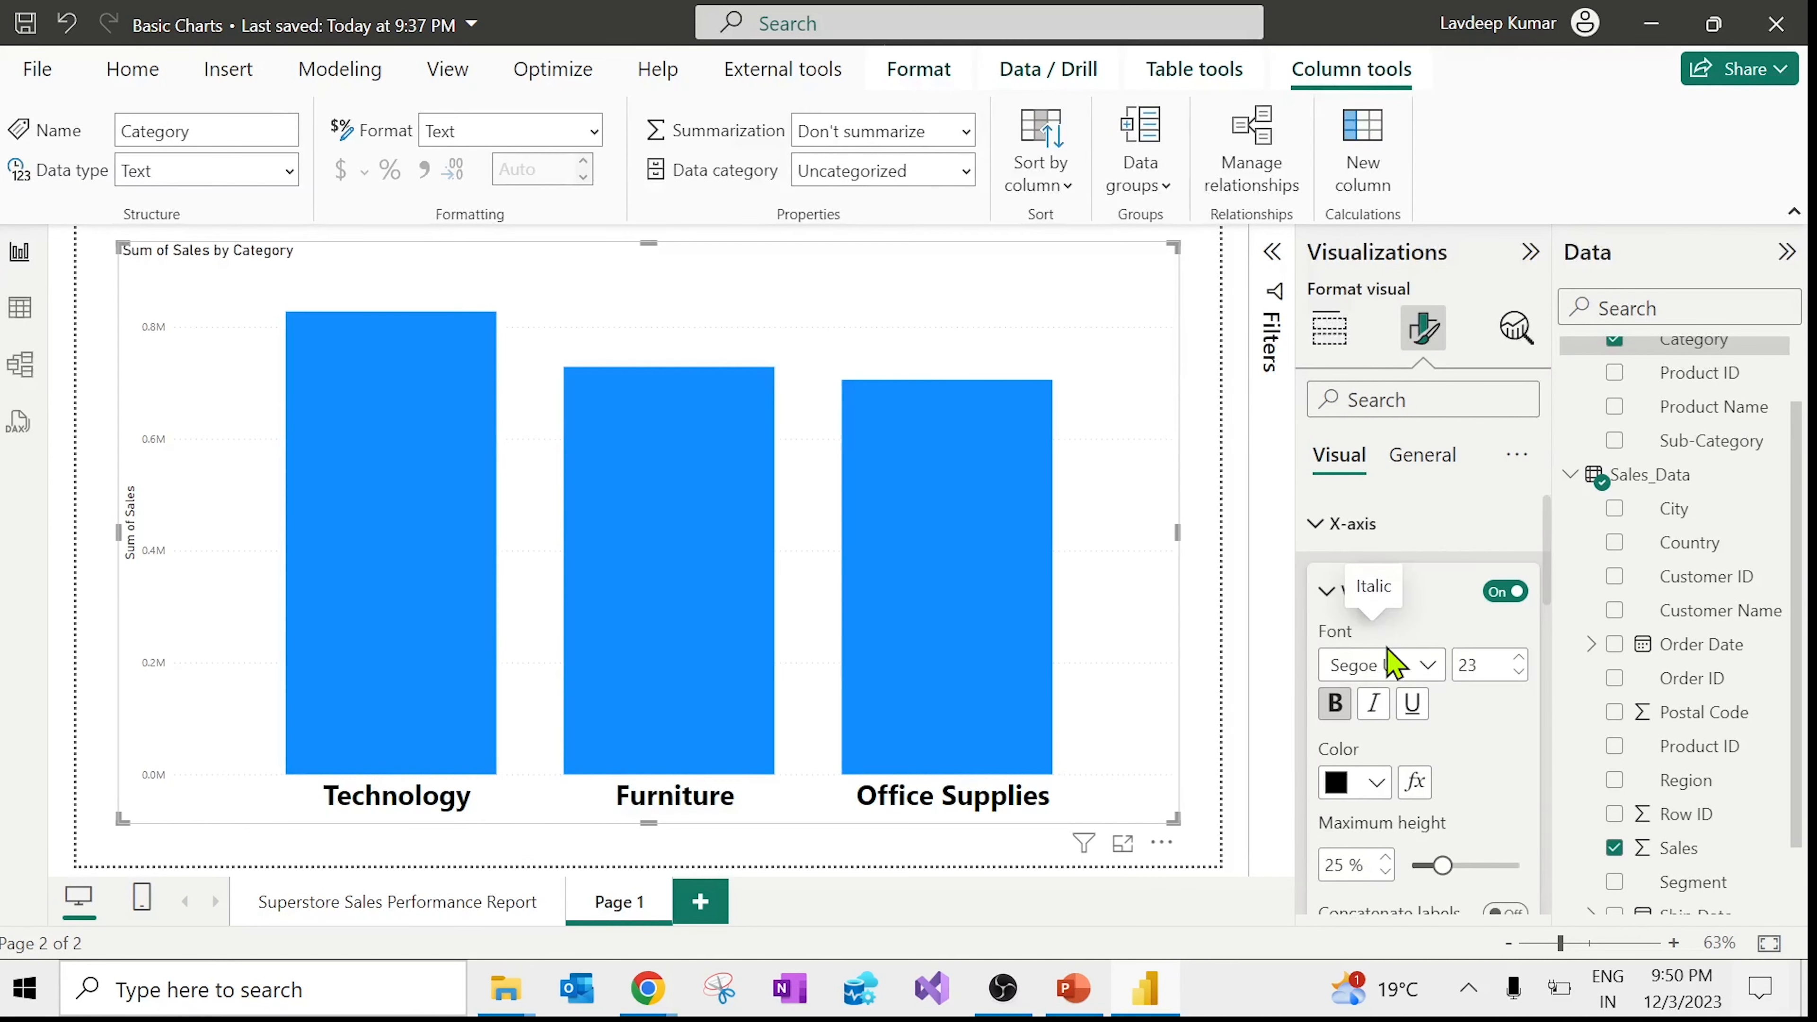
scroll(1402, 787, "down", 9)
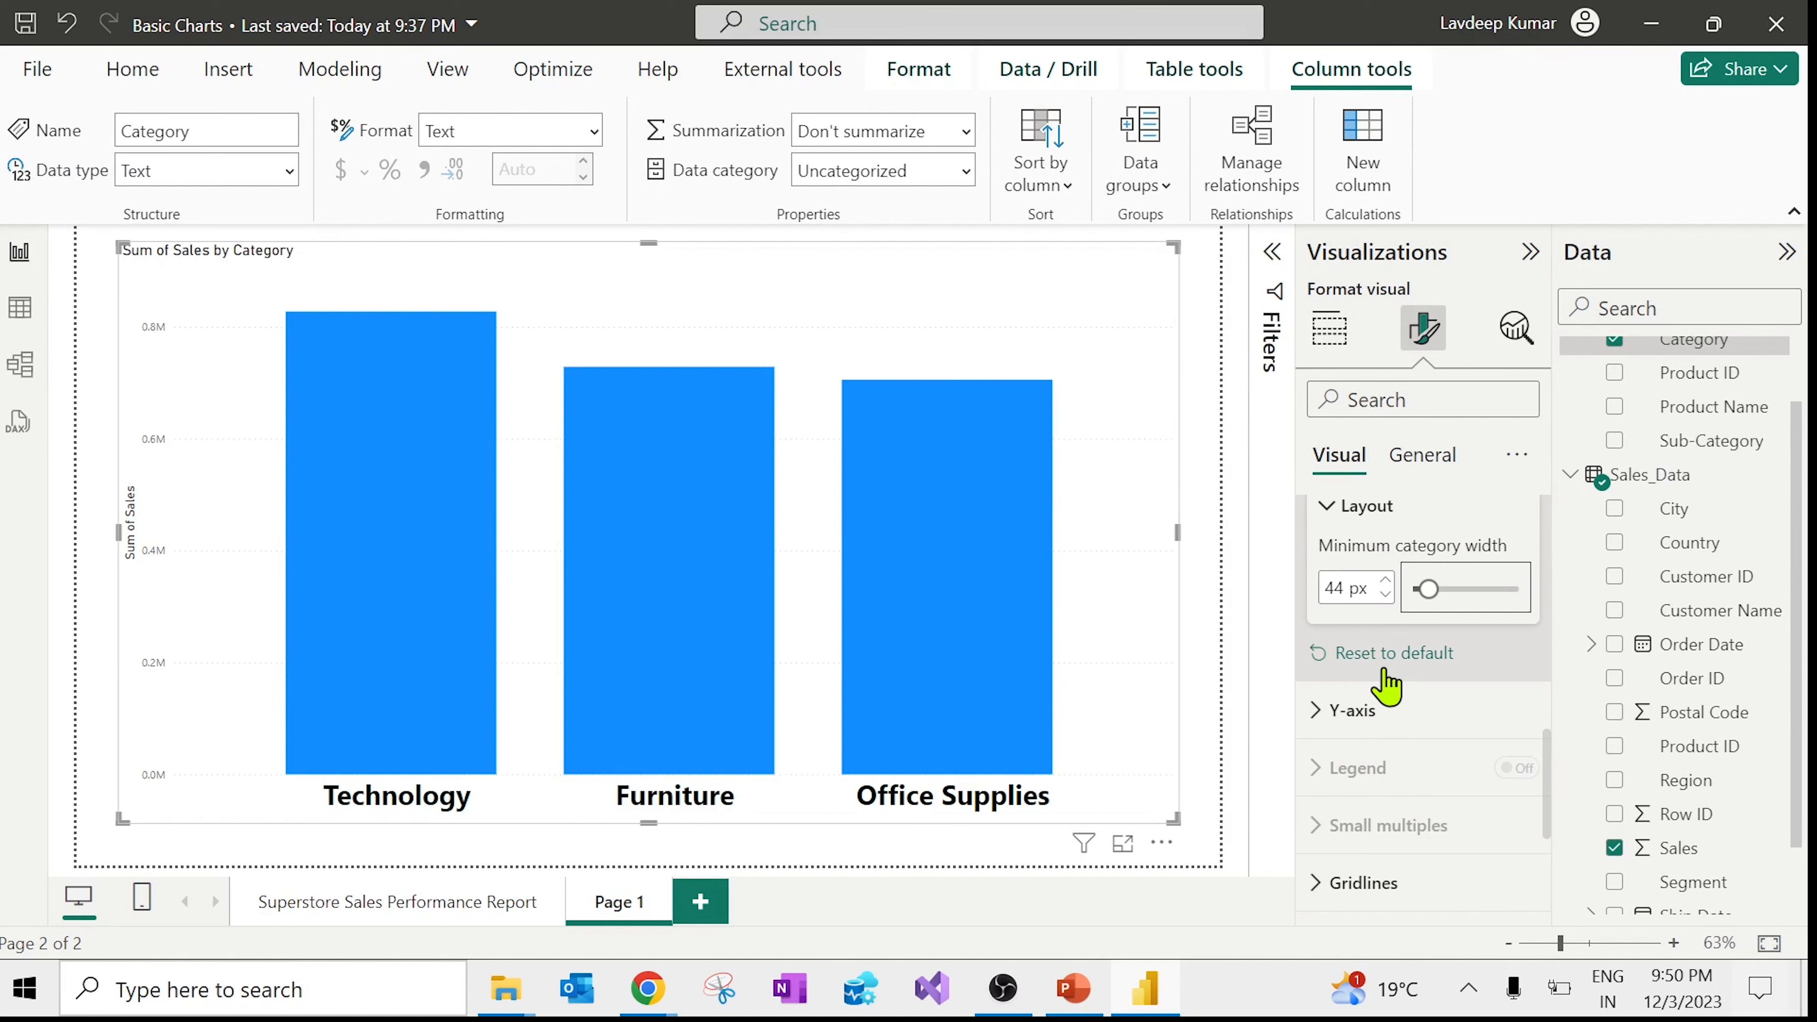
scroll(1387, 688, "up", 8)
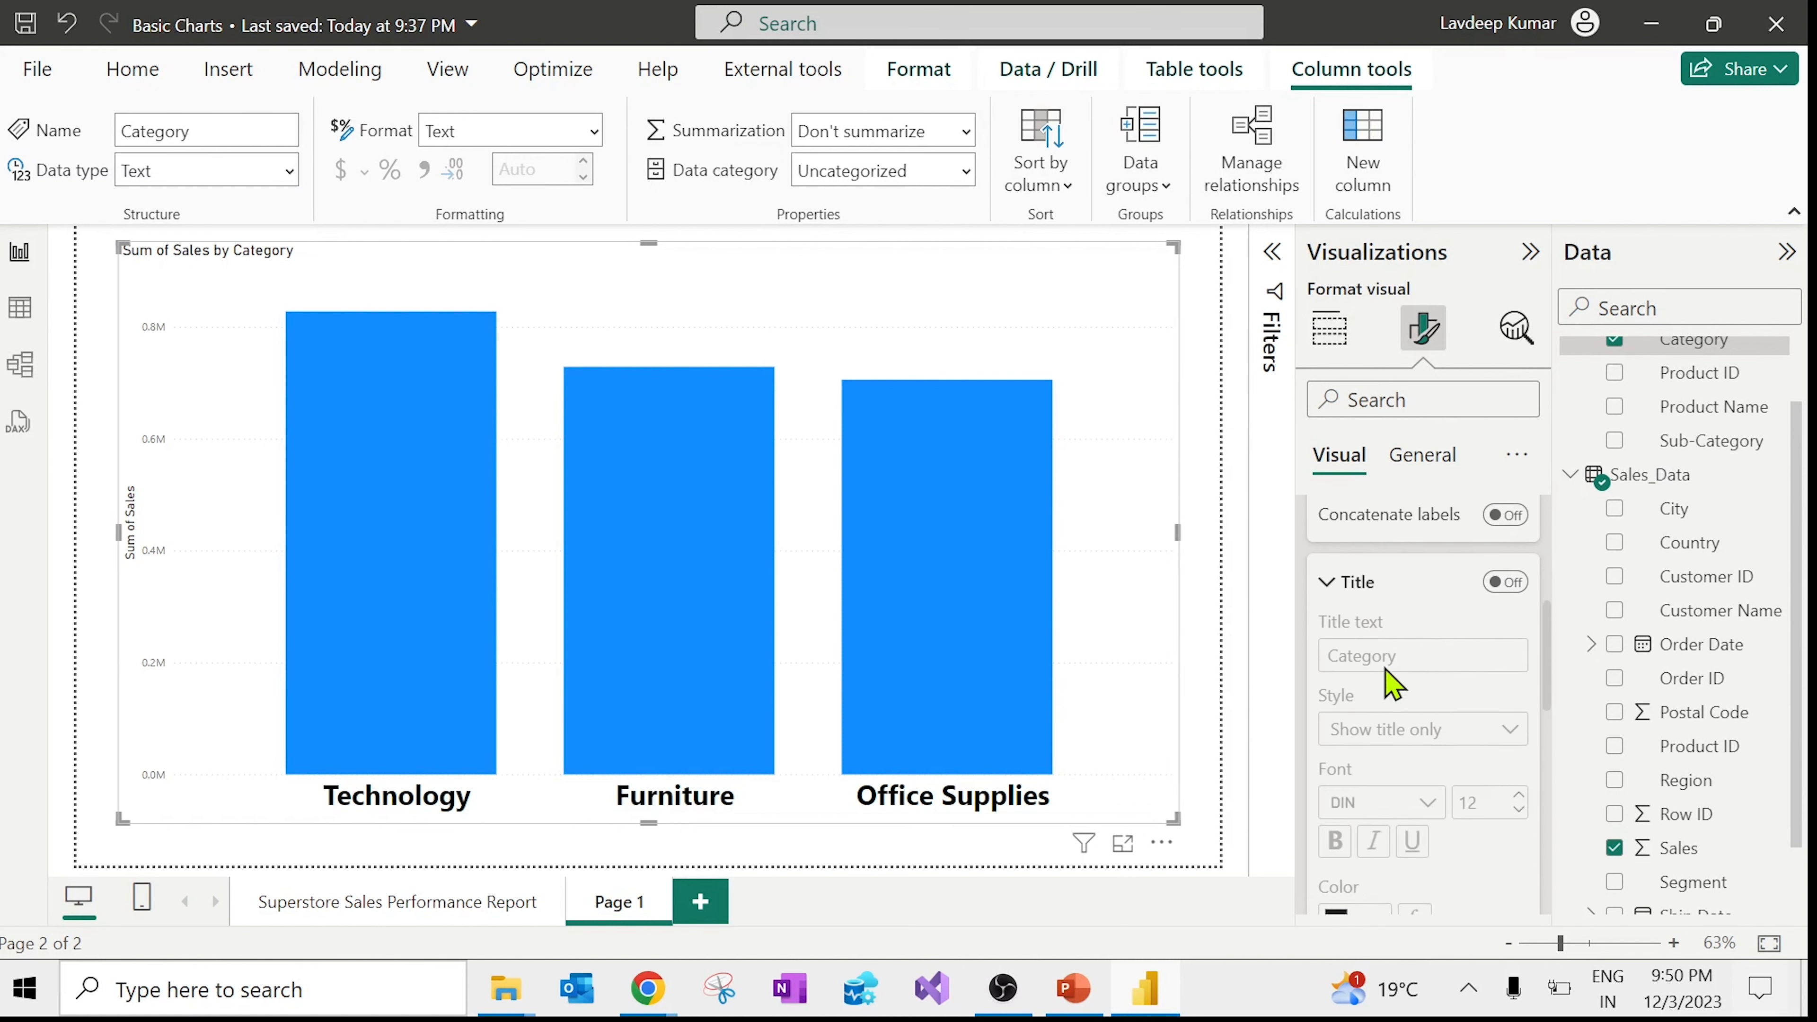
left_click(1316, 530)
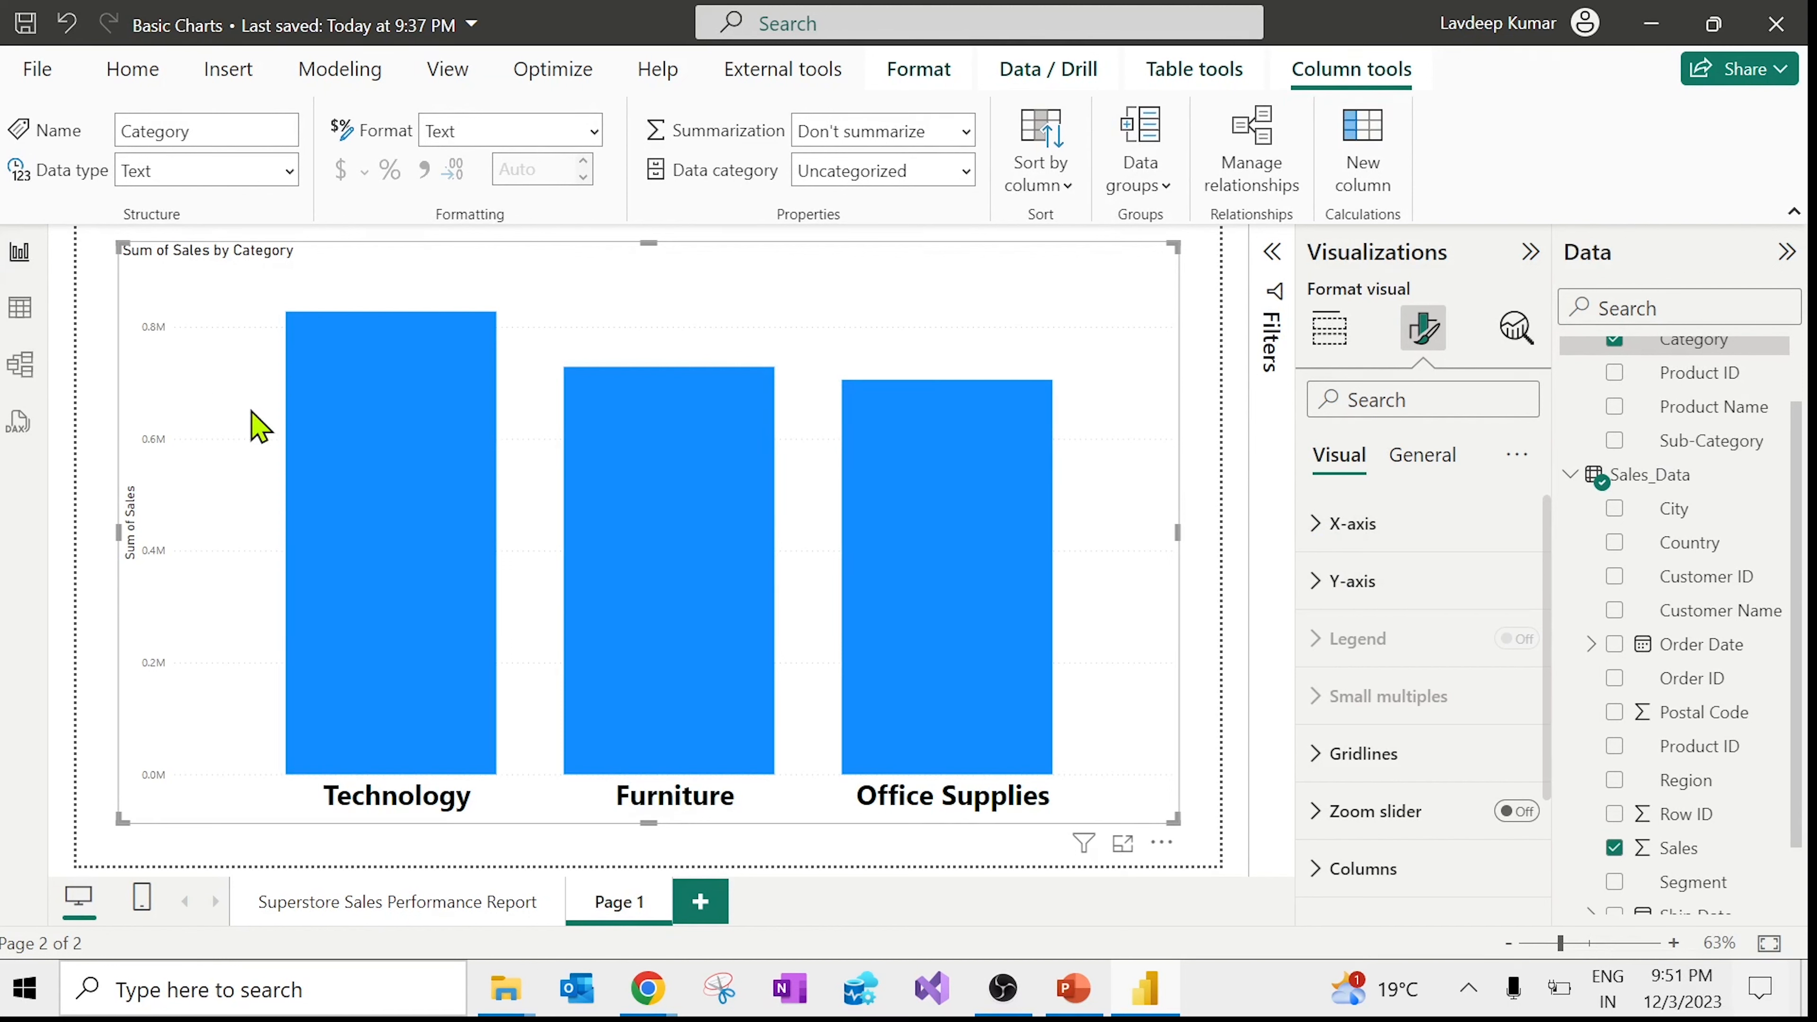
Step: Expand the Y-axis settings and examine the range options, including the minimum and maximum
left_click(1352, 585)
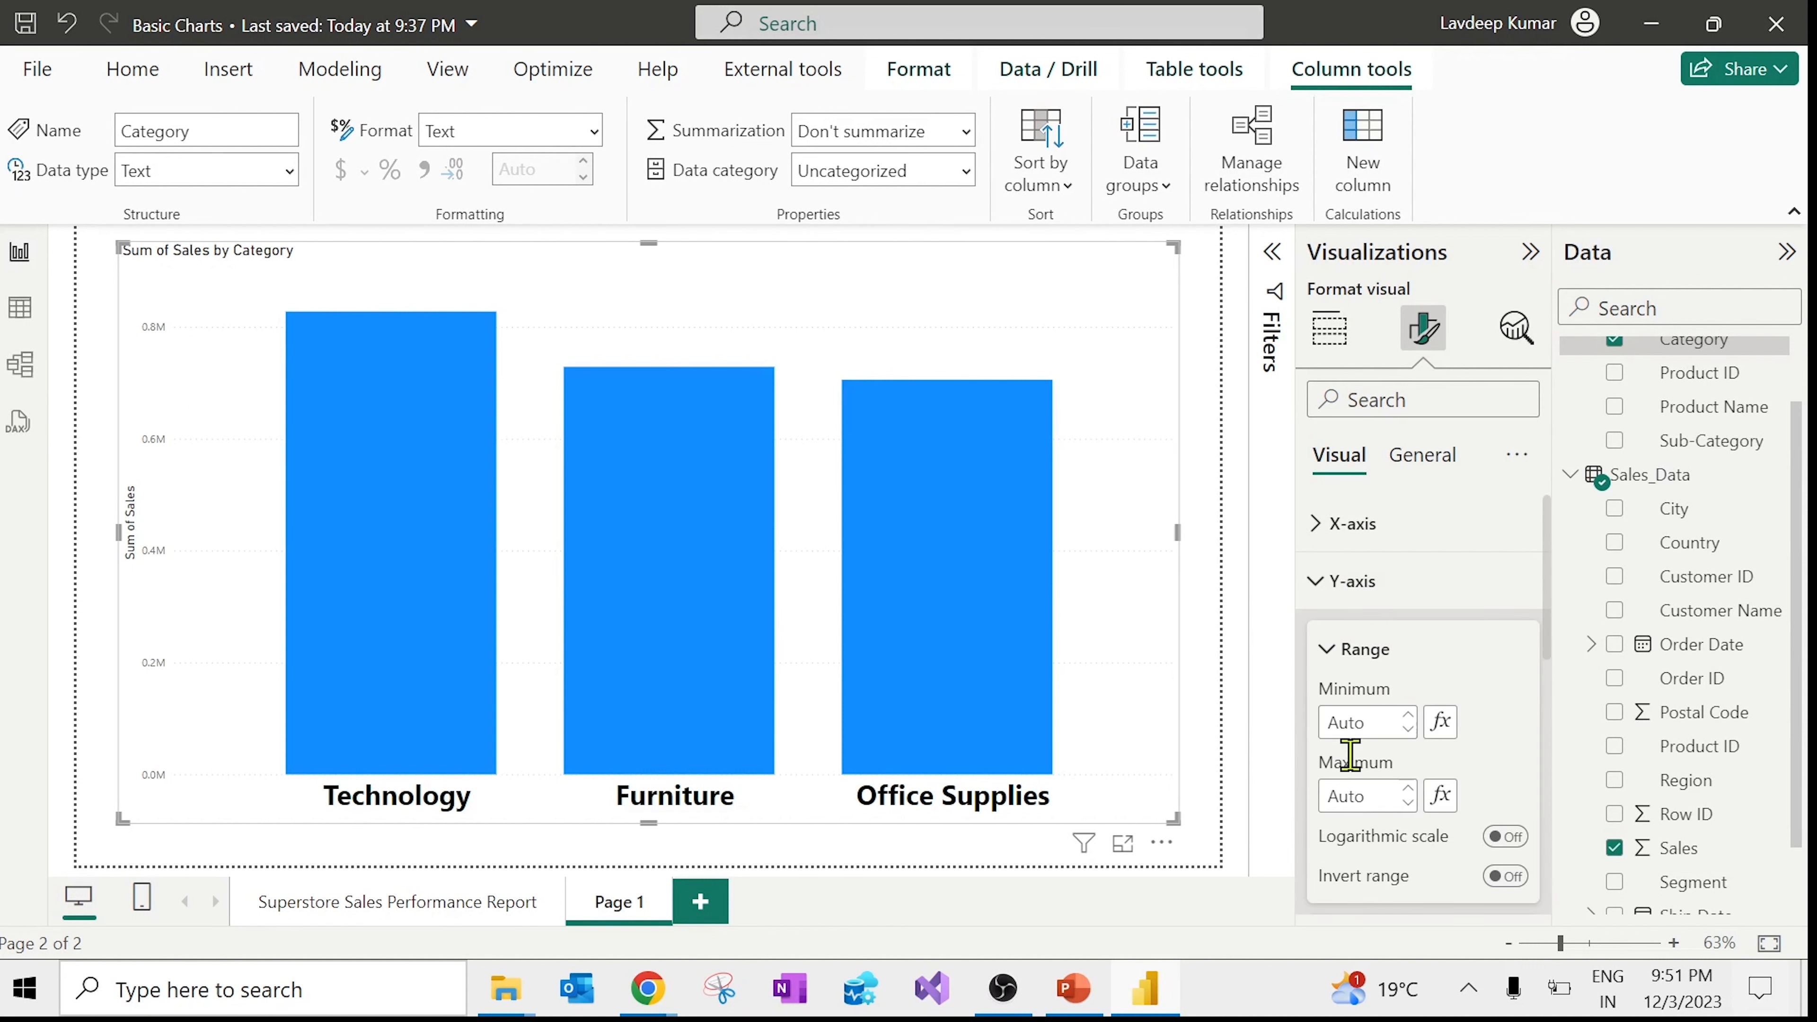
scroll(1366, 773, "down", 3)
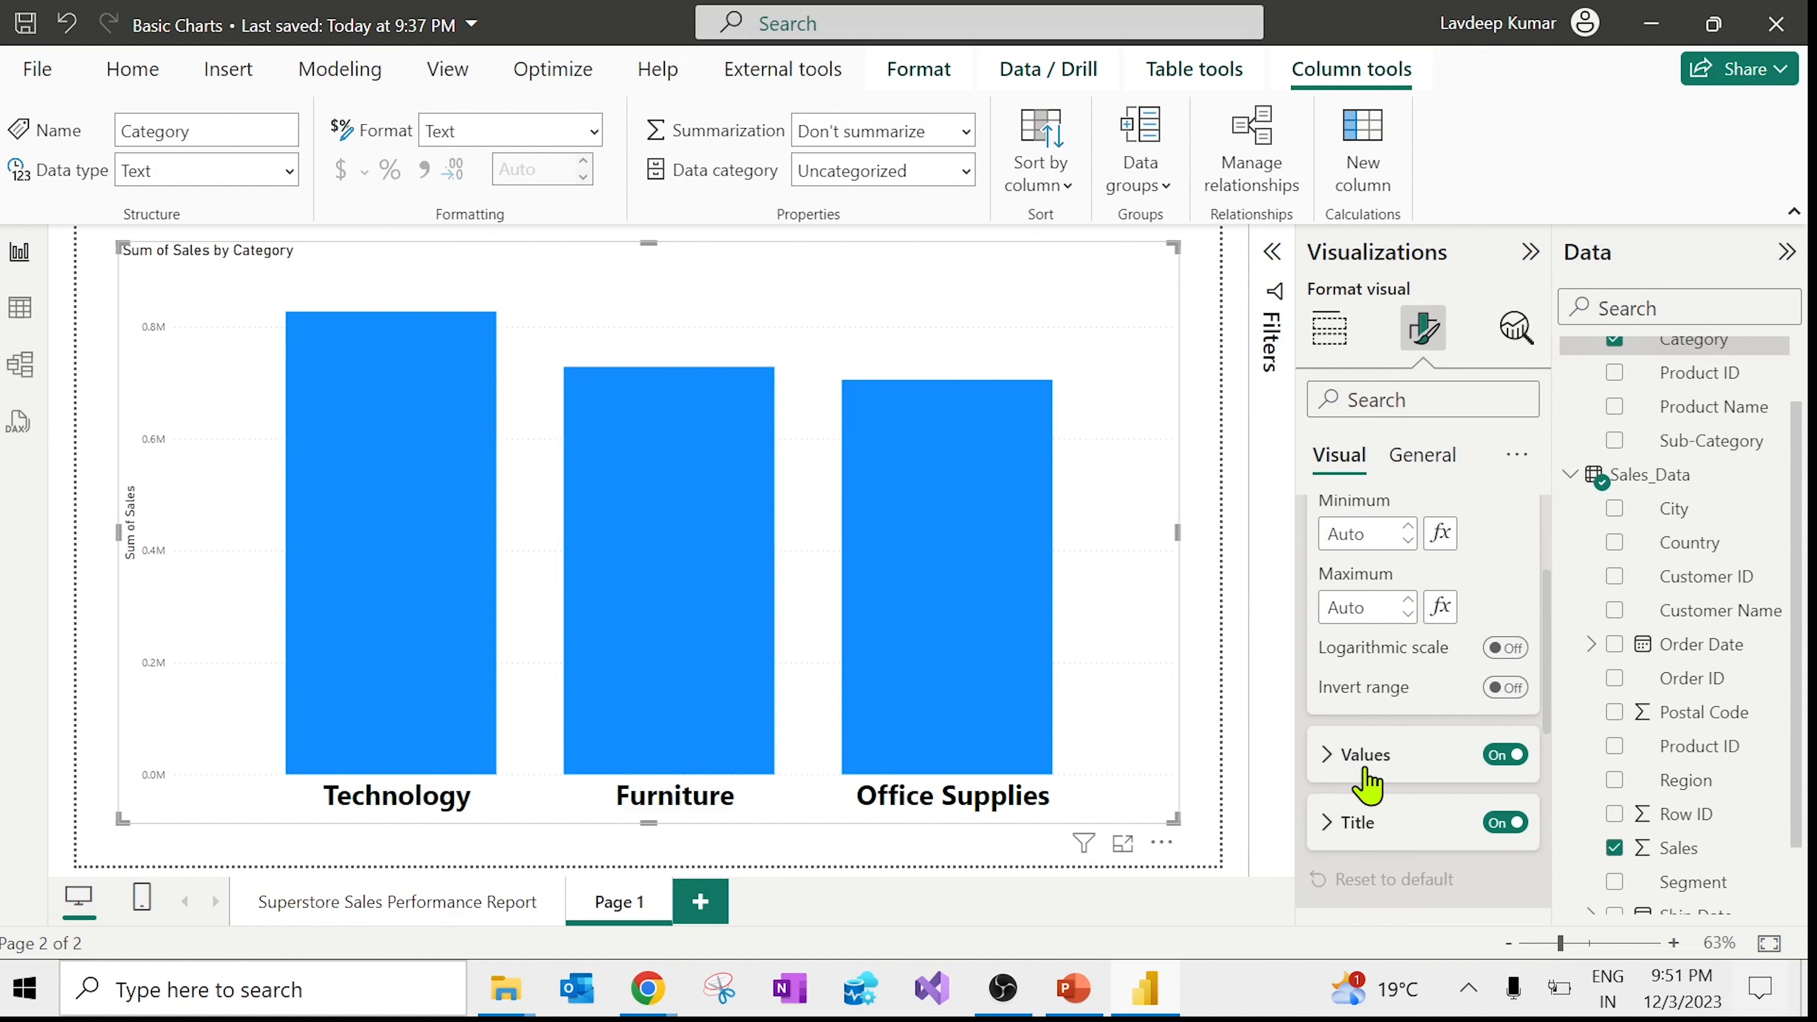
scroll(1374, 777, "up", 1)
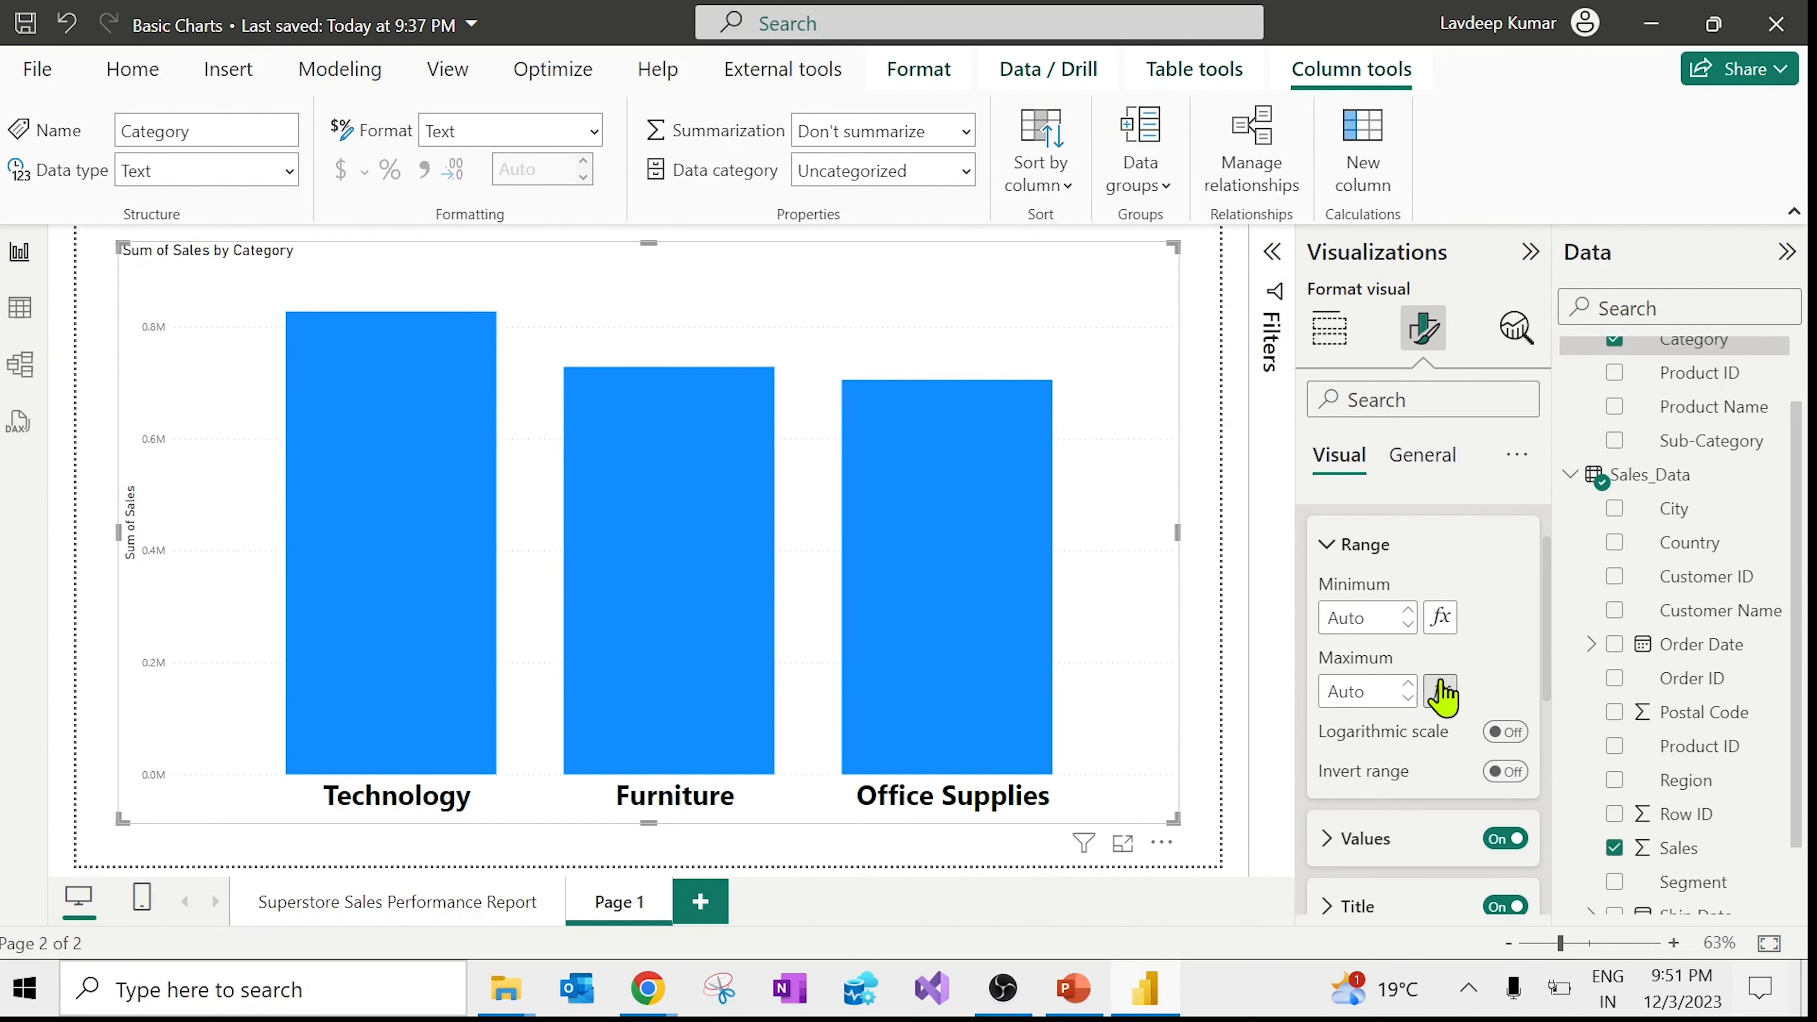
left_click(1390, 617)
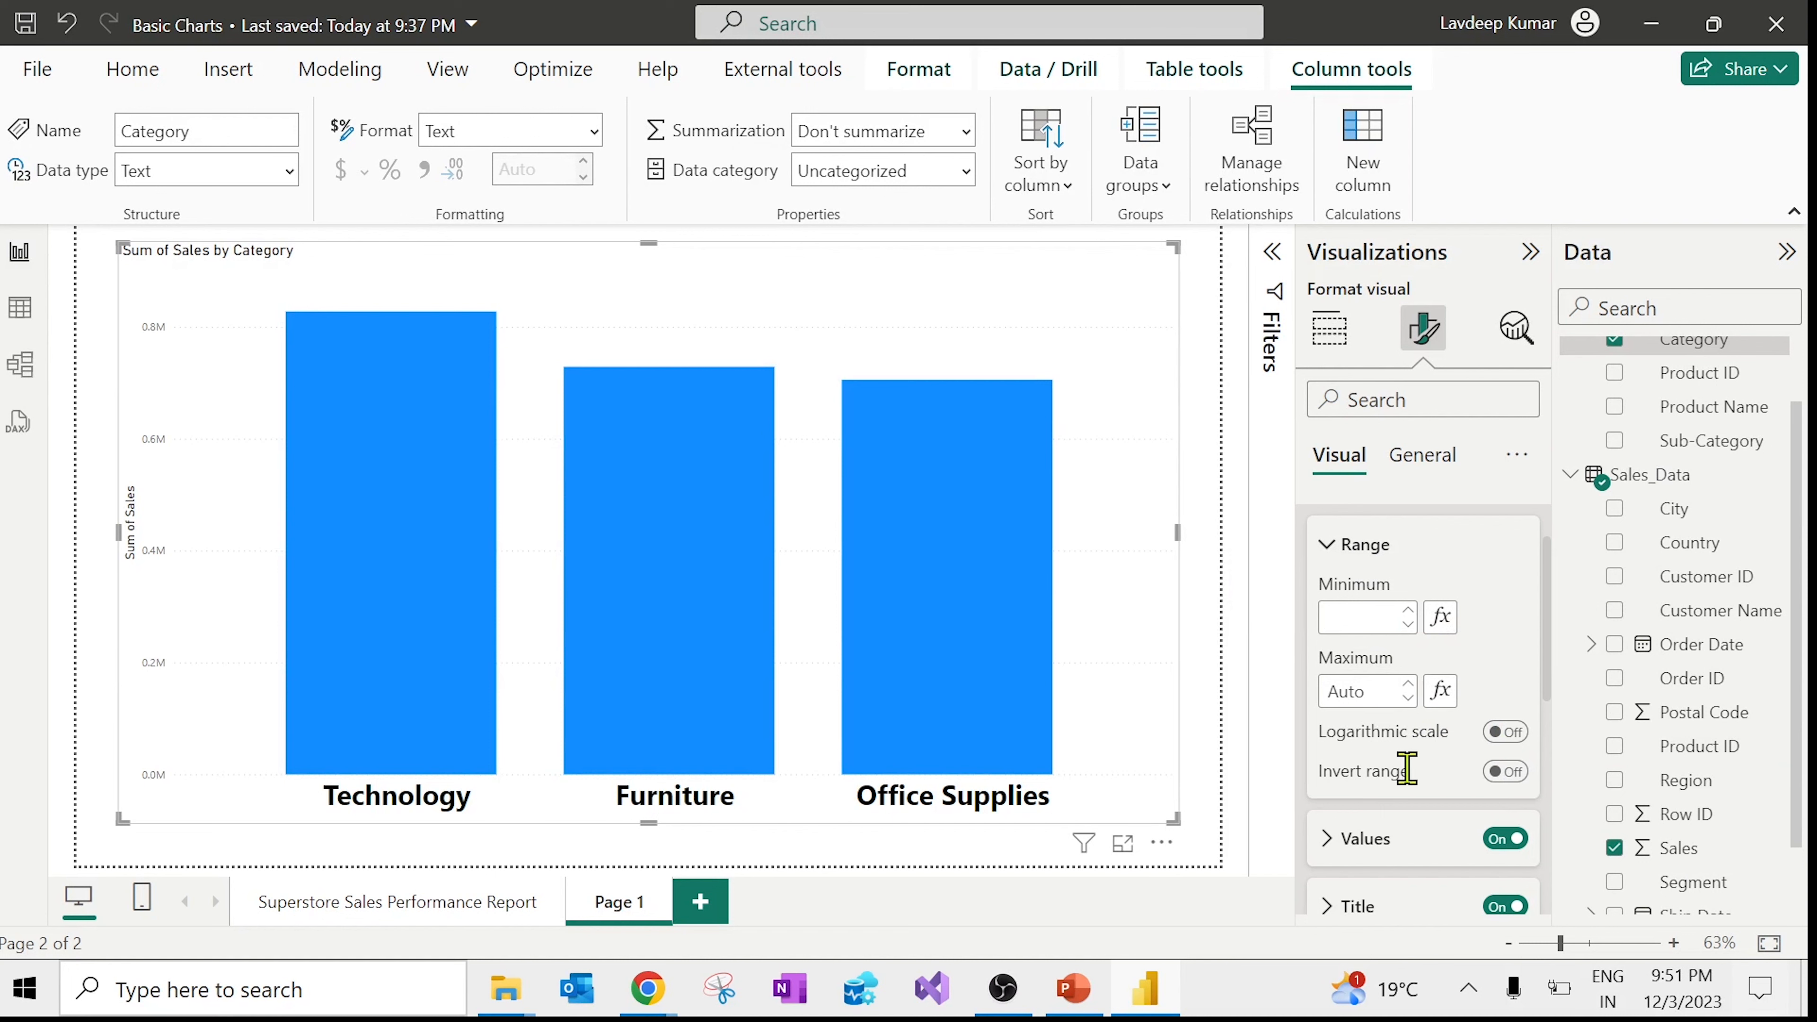
scroll(1420, 787, "down", 1)
scroll(1419, 787, "down", 1)
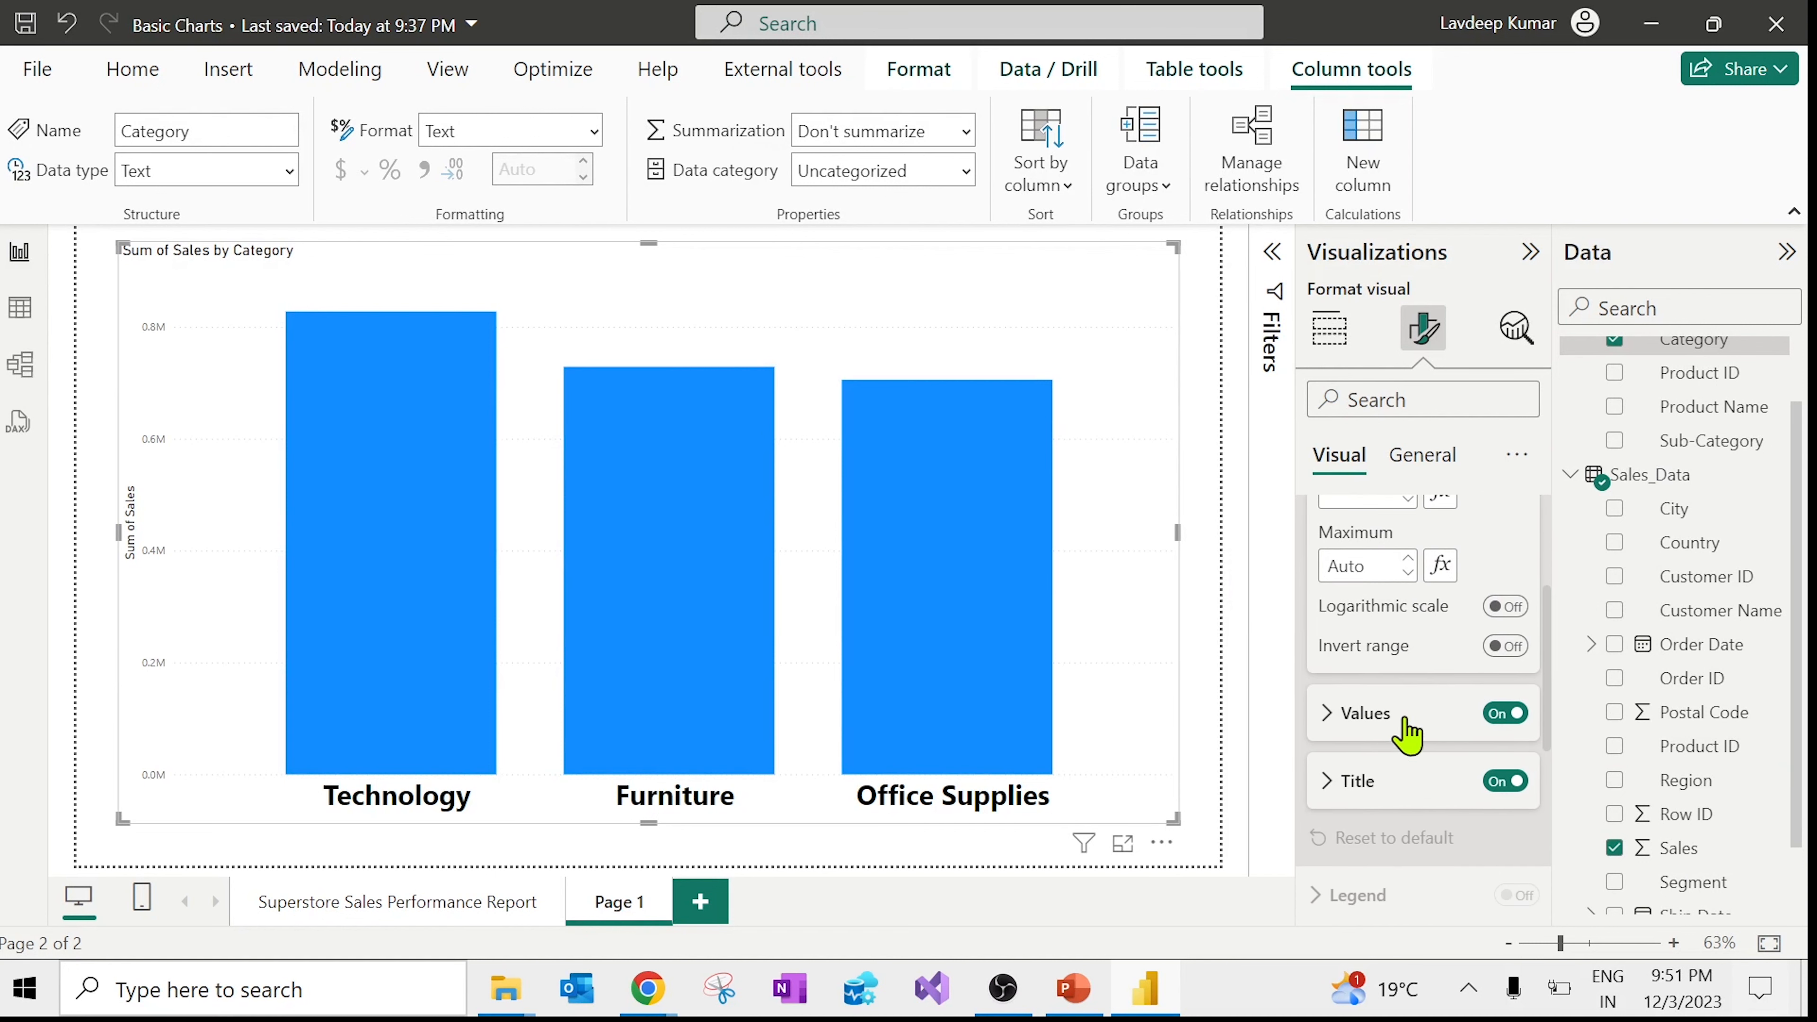
Step: Set the Y-axis value labels to font size 21 and make them bold
left_click(1365, 716)
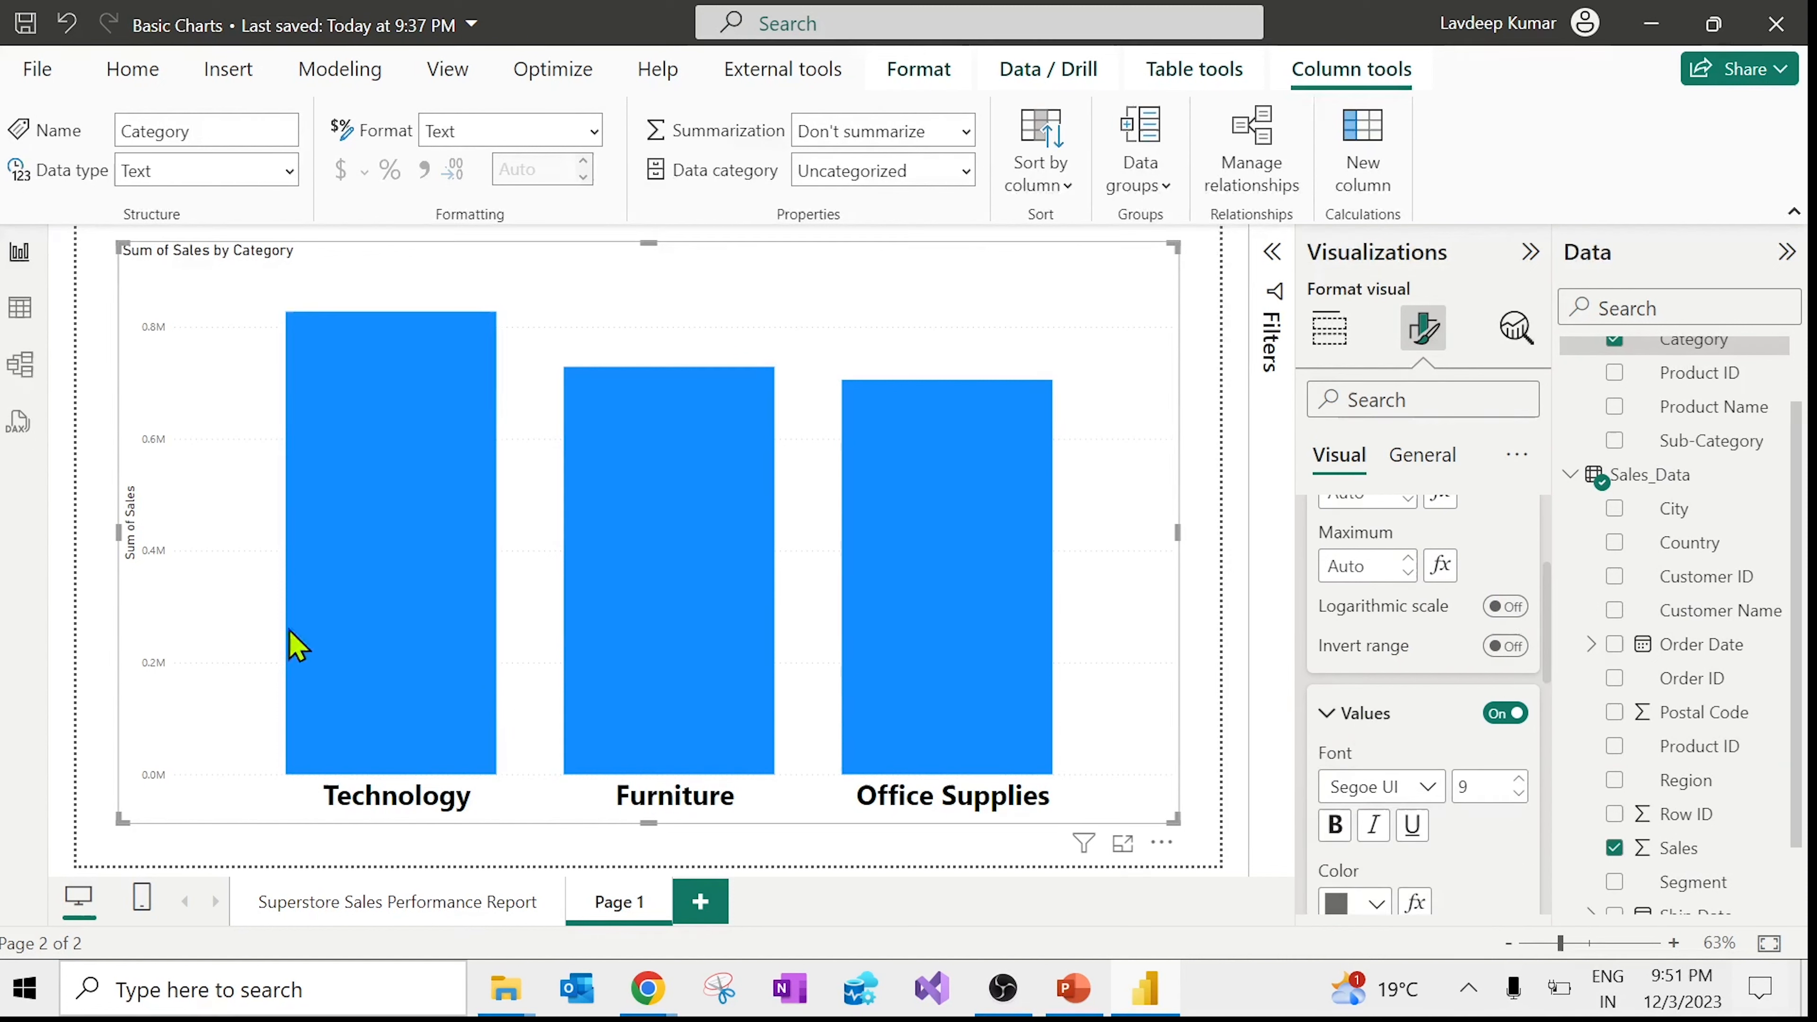
scroll(1463, 752, "down", 2)
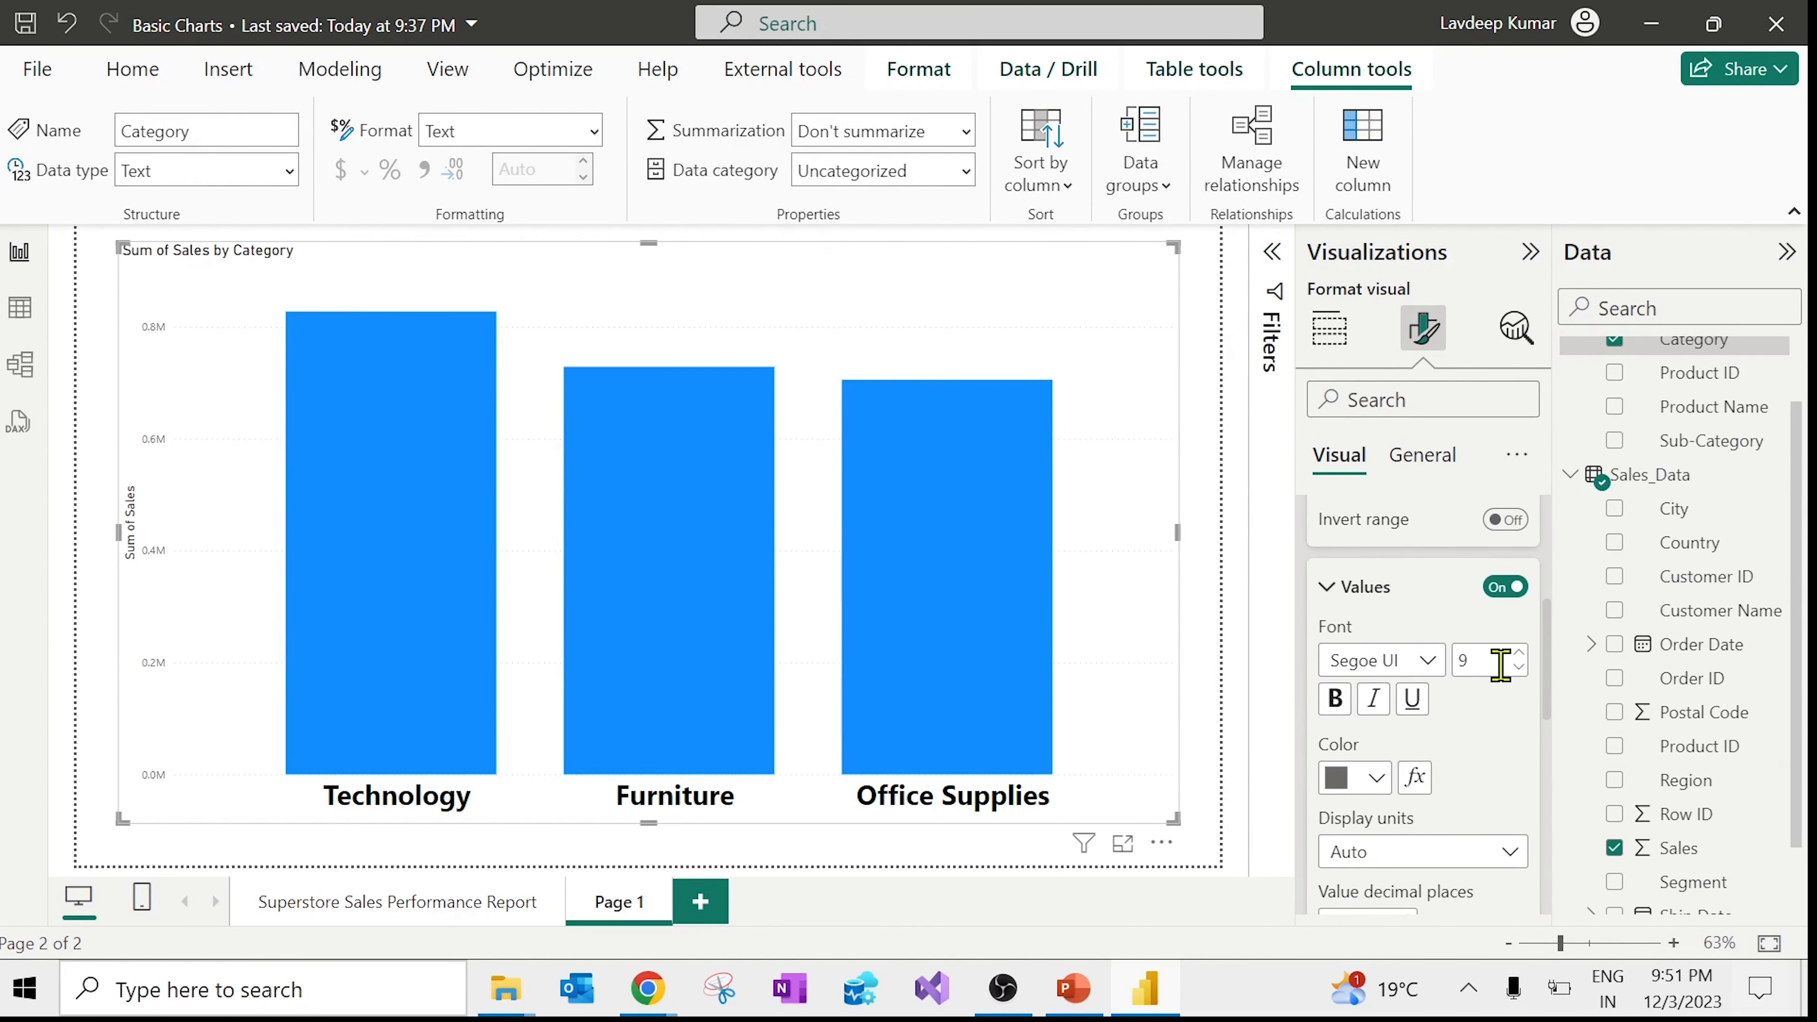
left_click(1519, 655)
left_click(1518, 655)
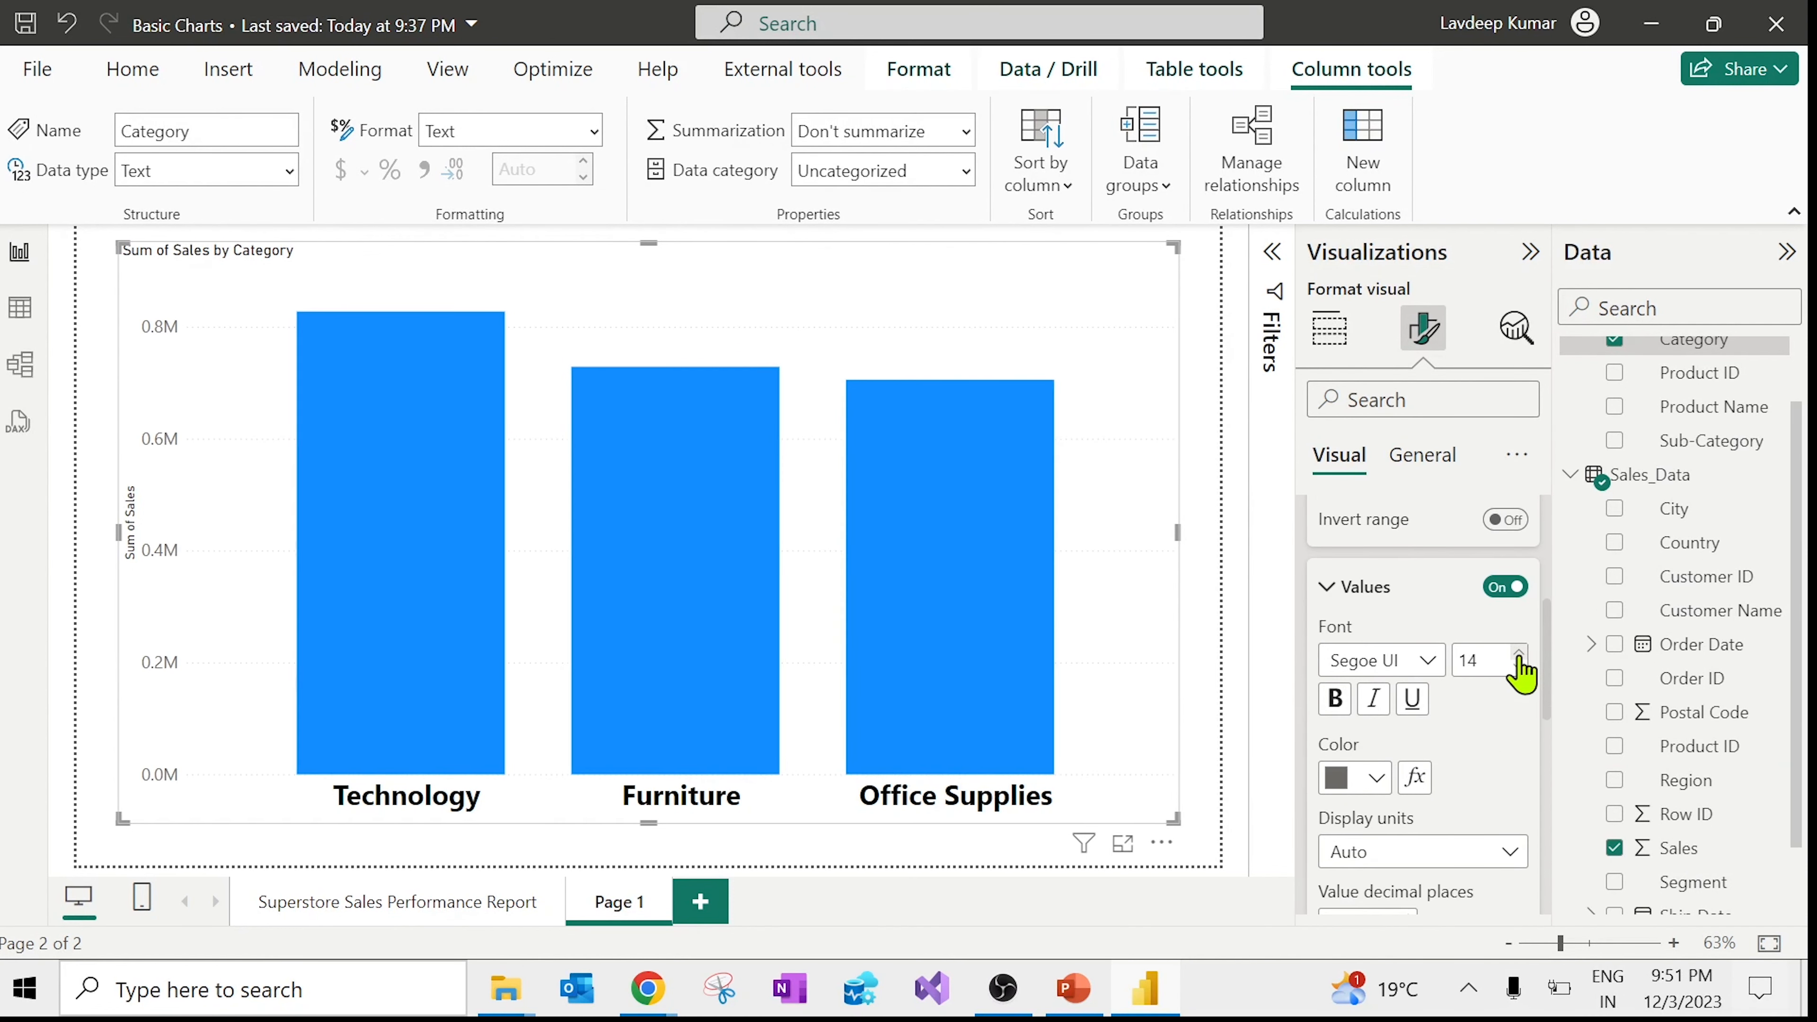
left_click(1518, 654)
left_click(1518, 655)
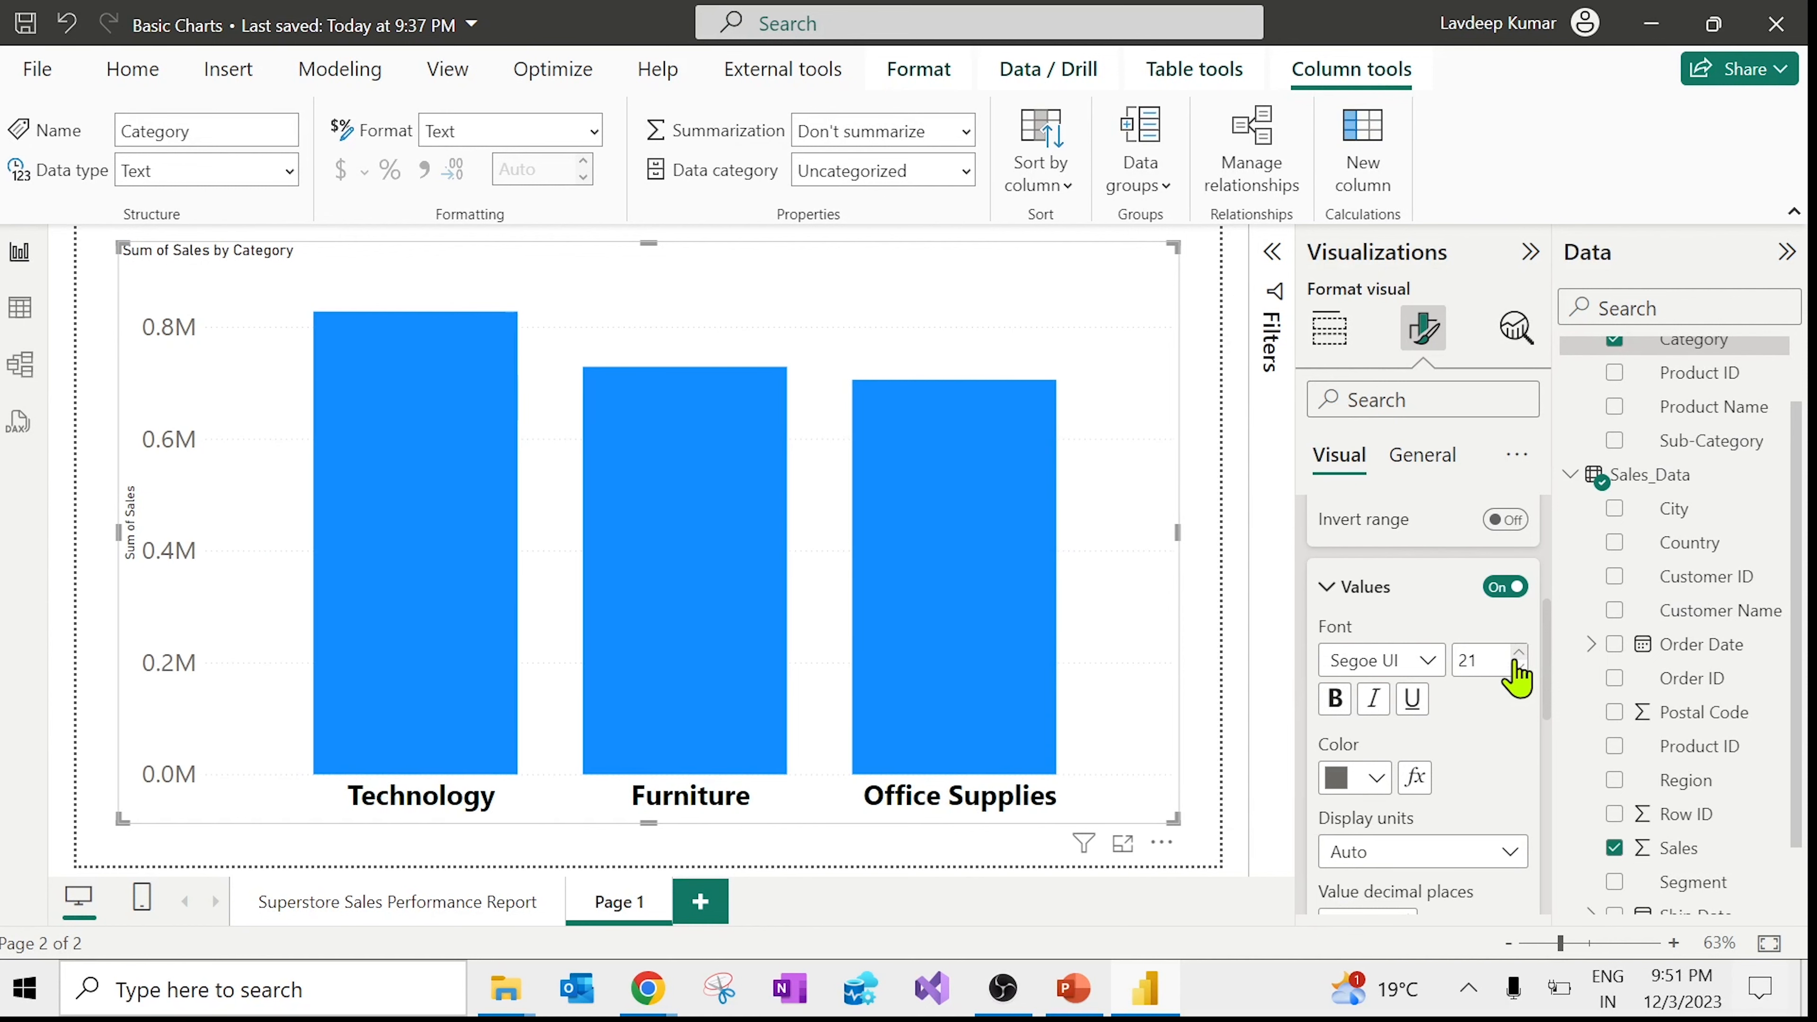
left_click(1335, 702)
scroll(1510, 823, "down", 3)
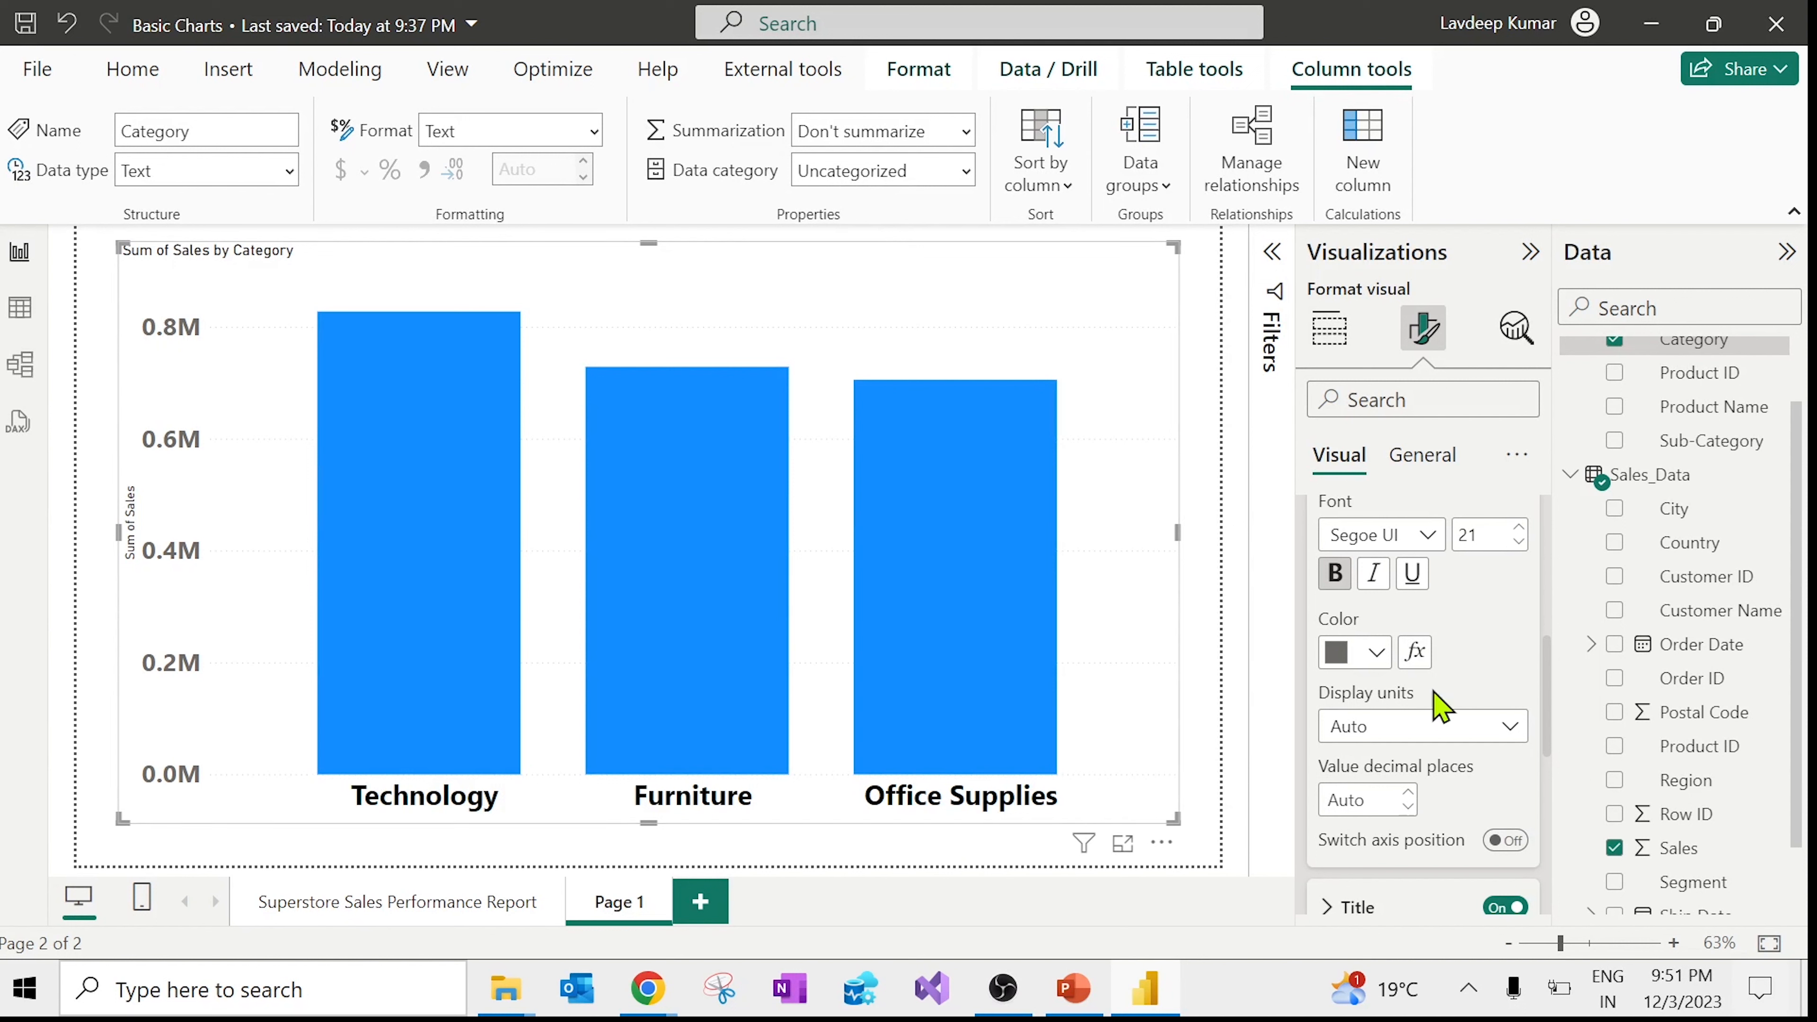
Step: Try Trillions, Millions and Auto as the Y-axis display units, and set them to Thousands
left_click(1455, 730)
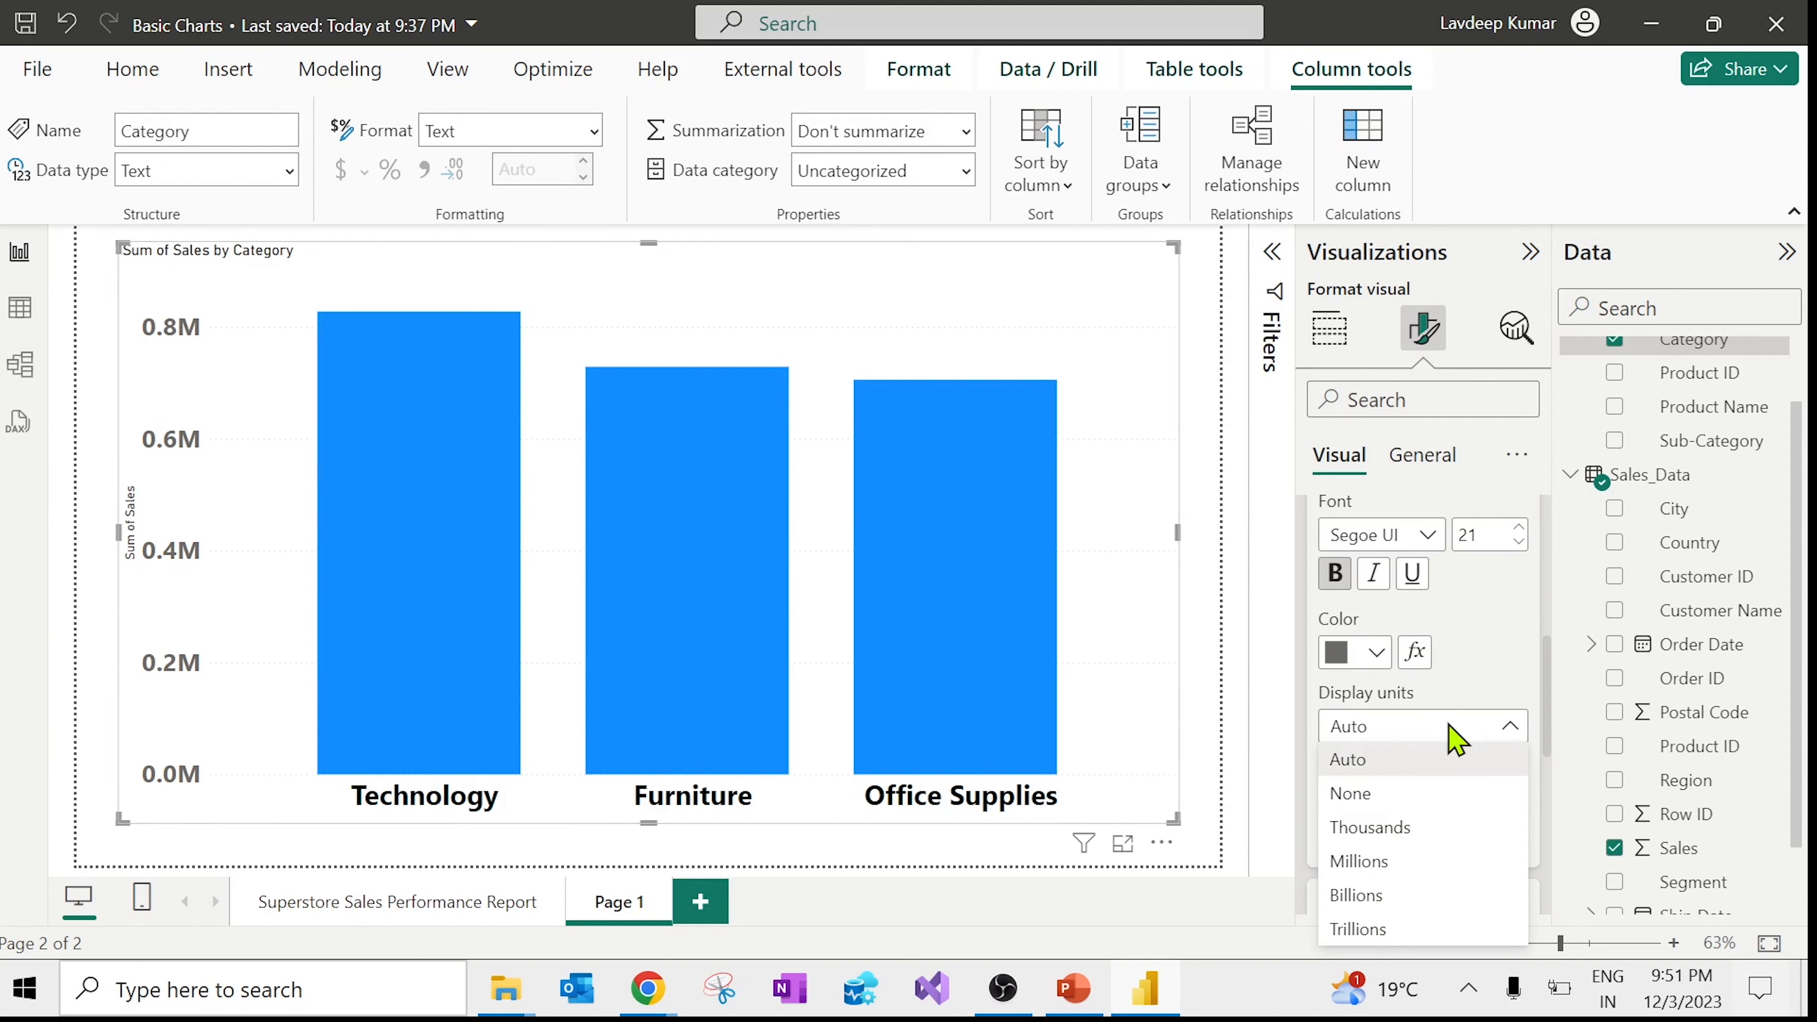
left_click(1439, 827)
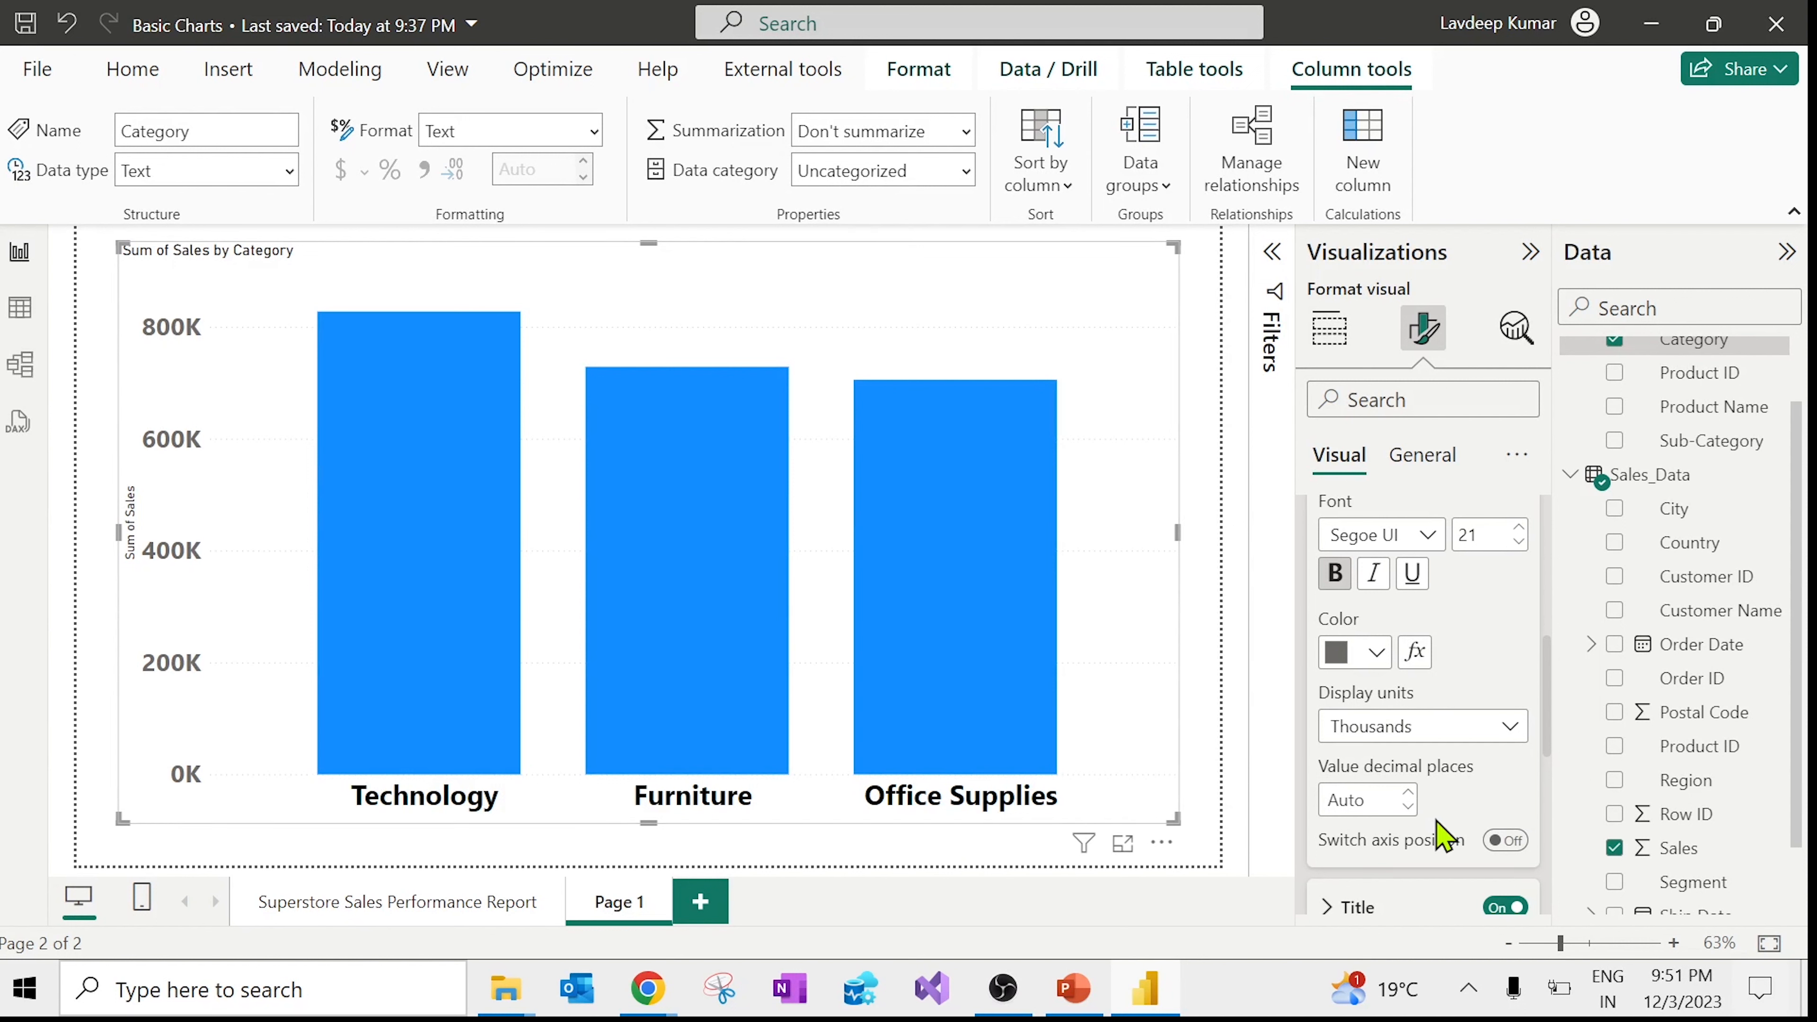
left_click(1425, 741)
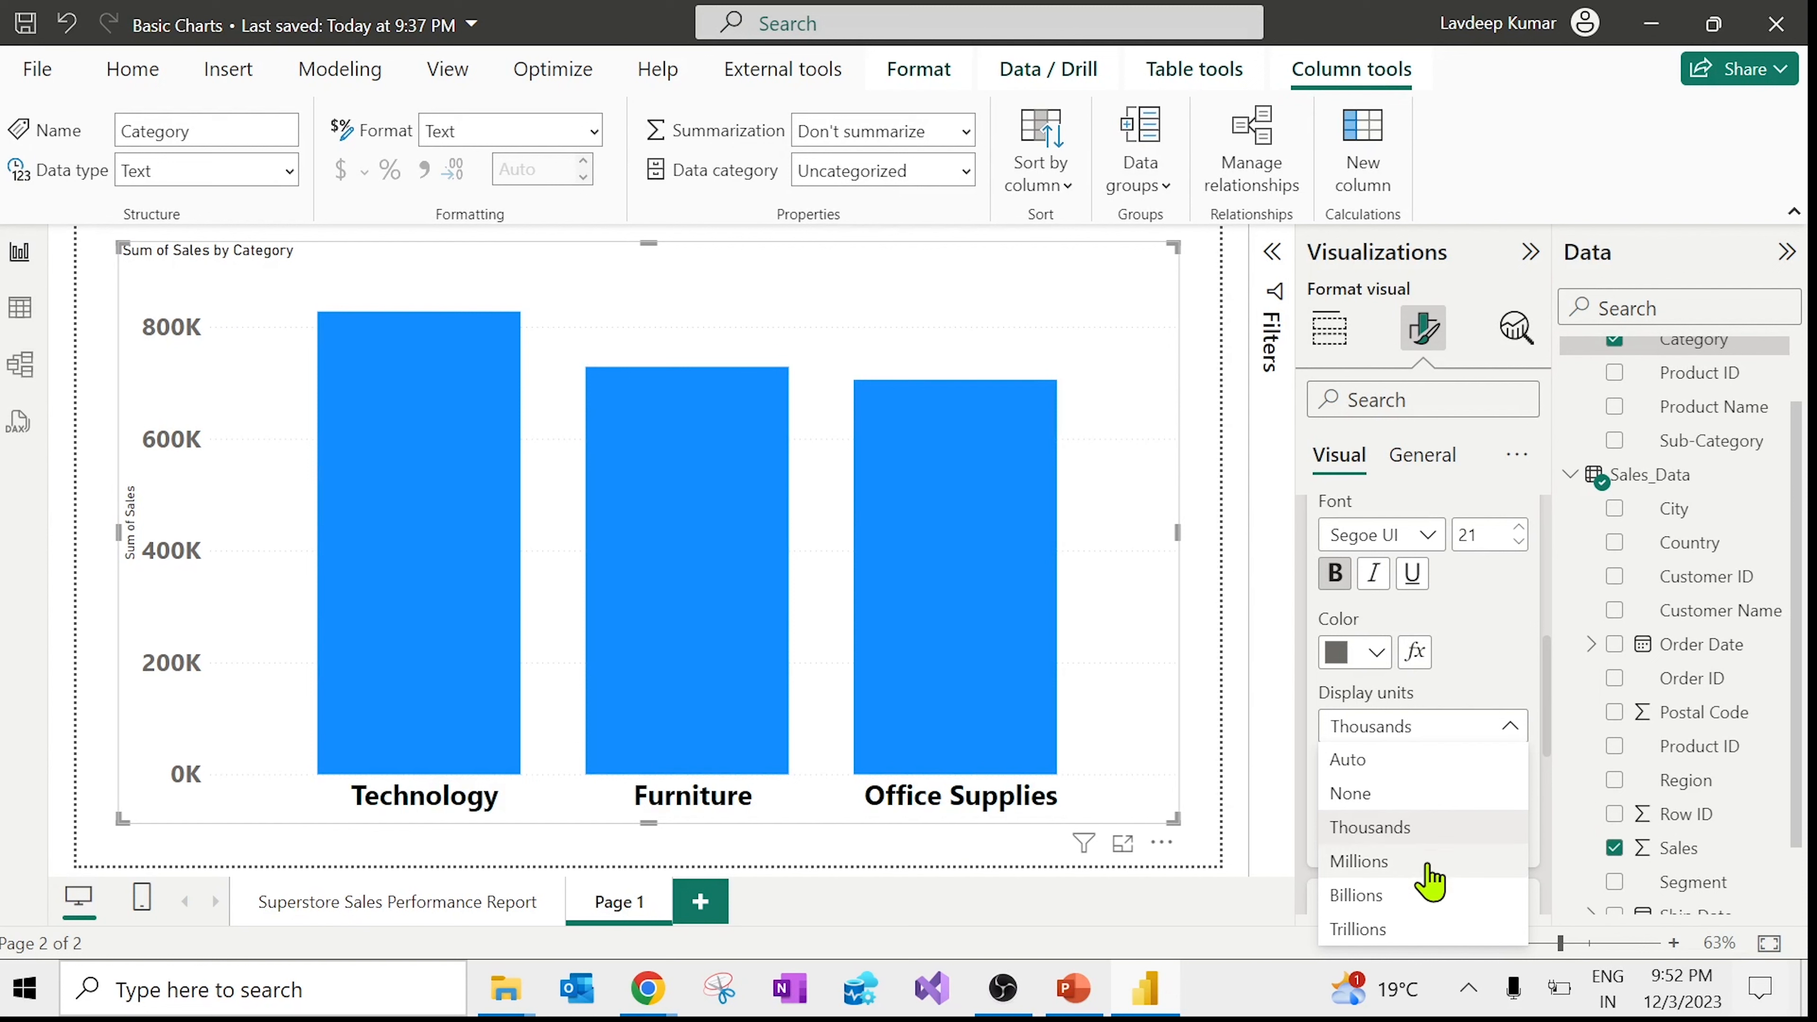
left_click(1429, 929)
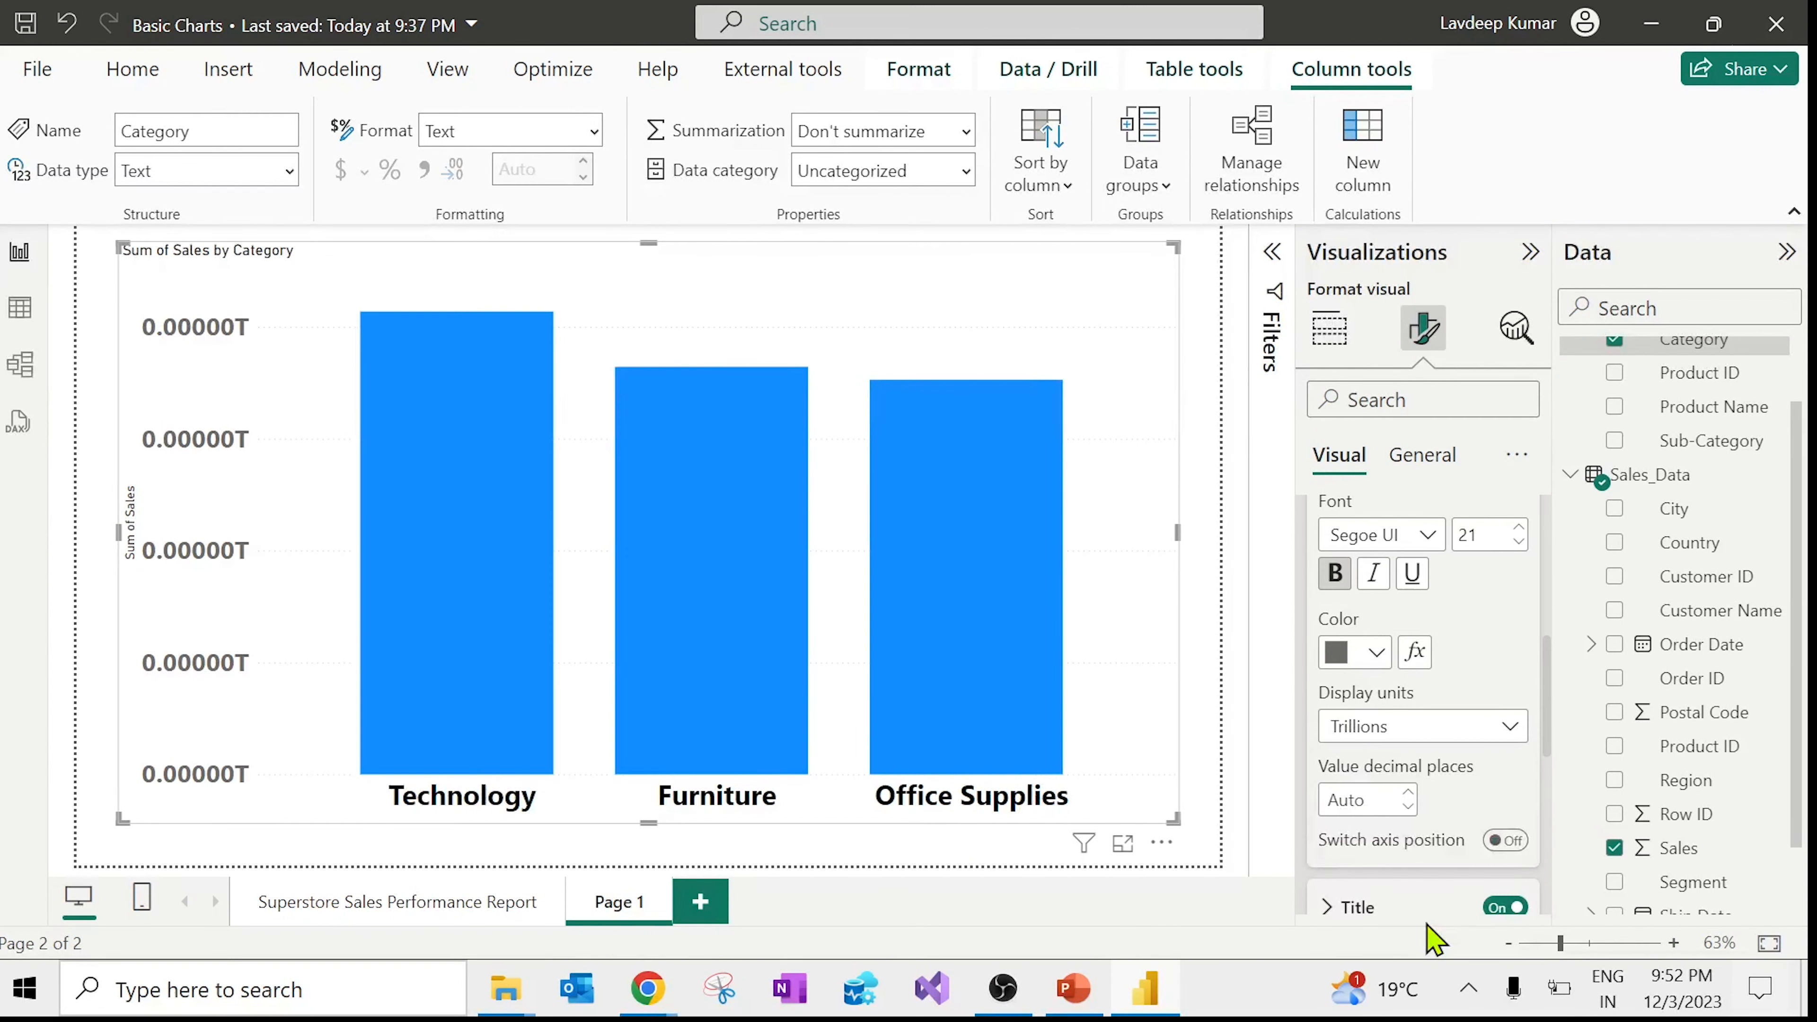
left_click(1416, 736)
left_click(1424, 861)
left_click(1424, 724)
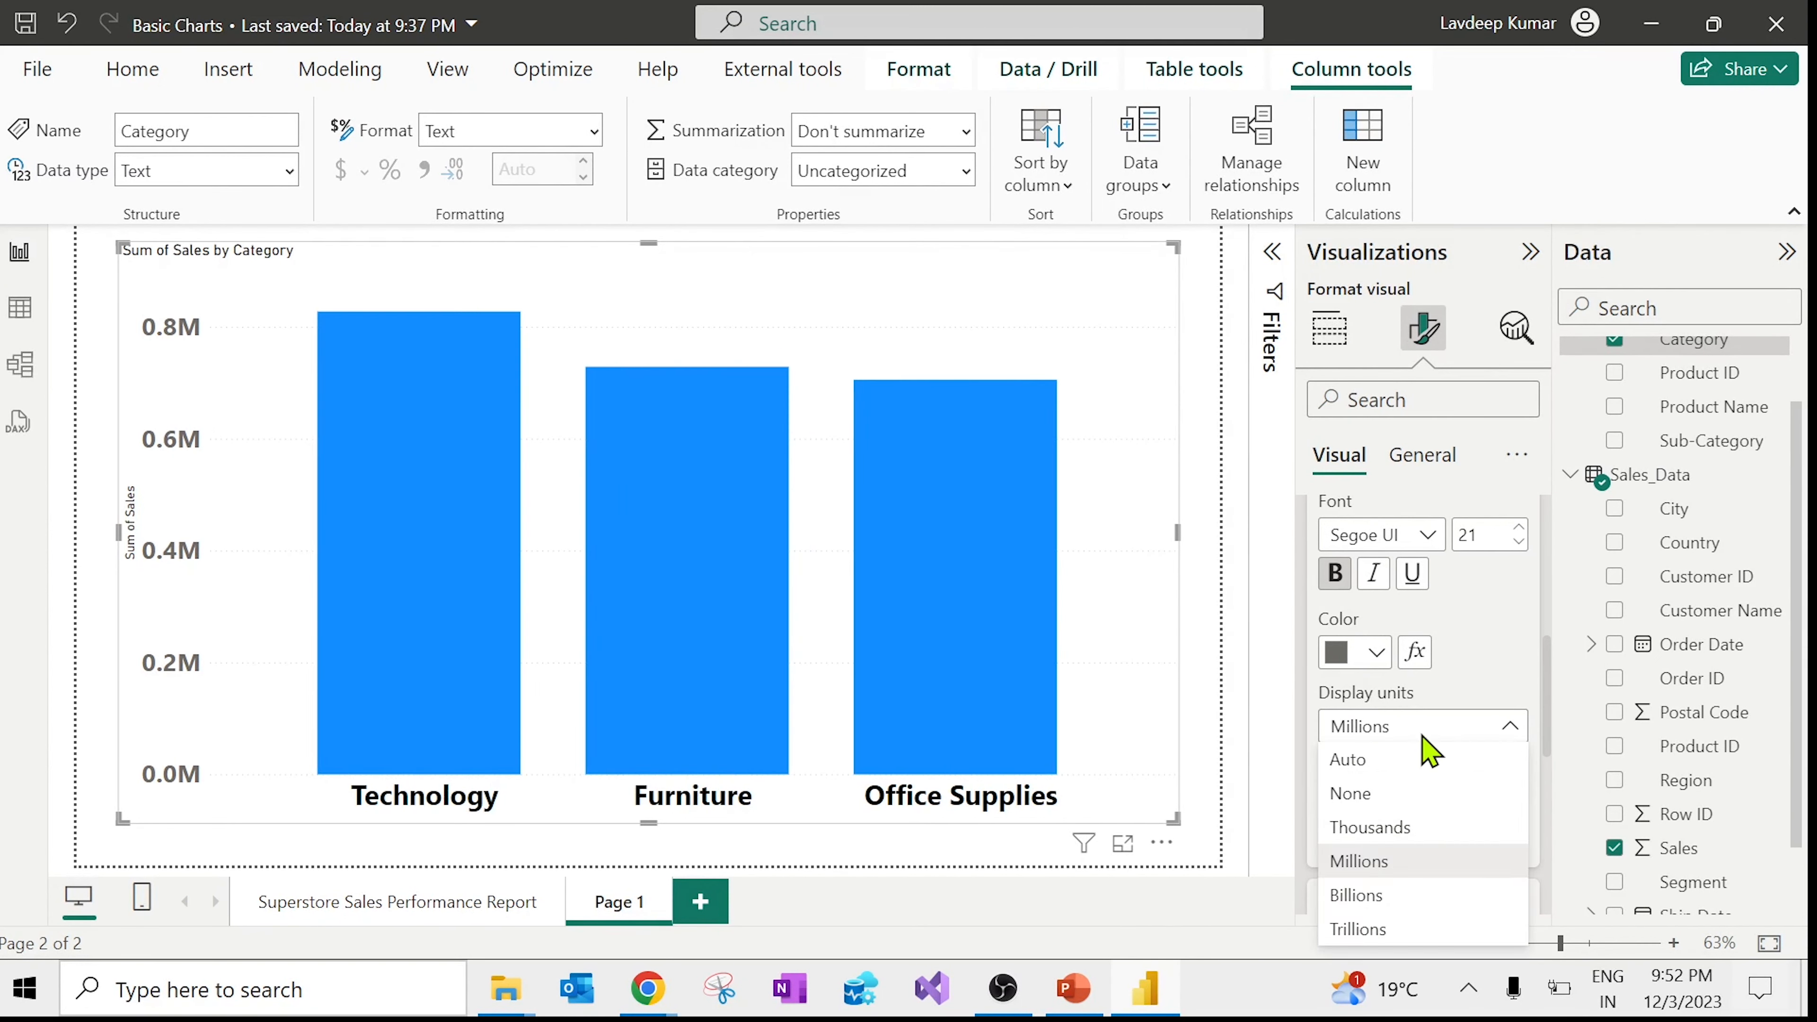
key("Escape")
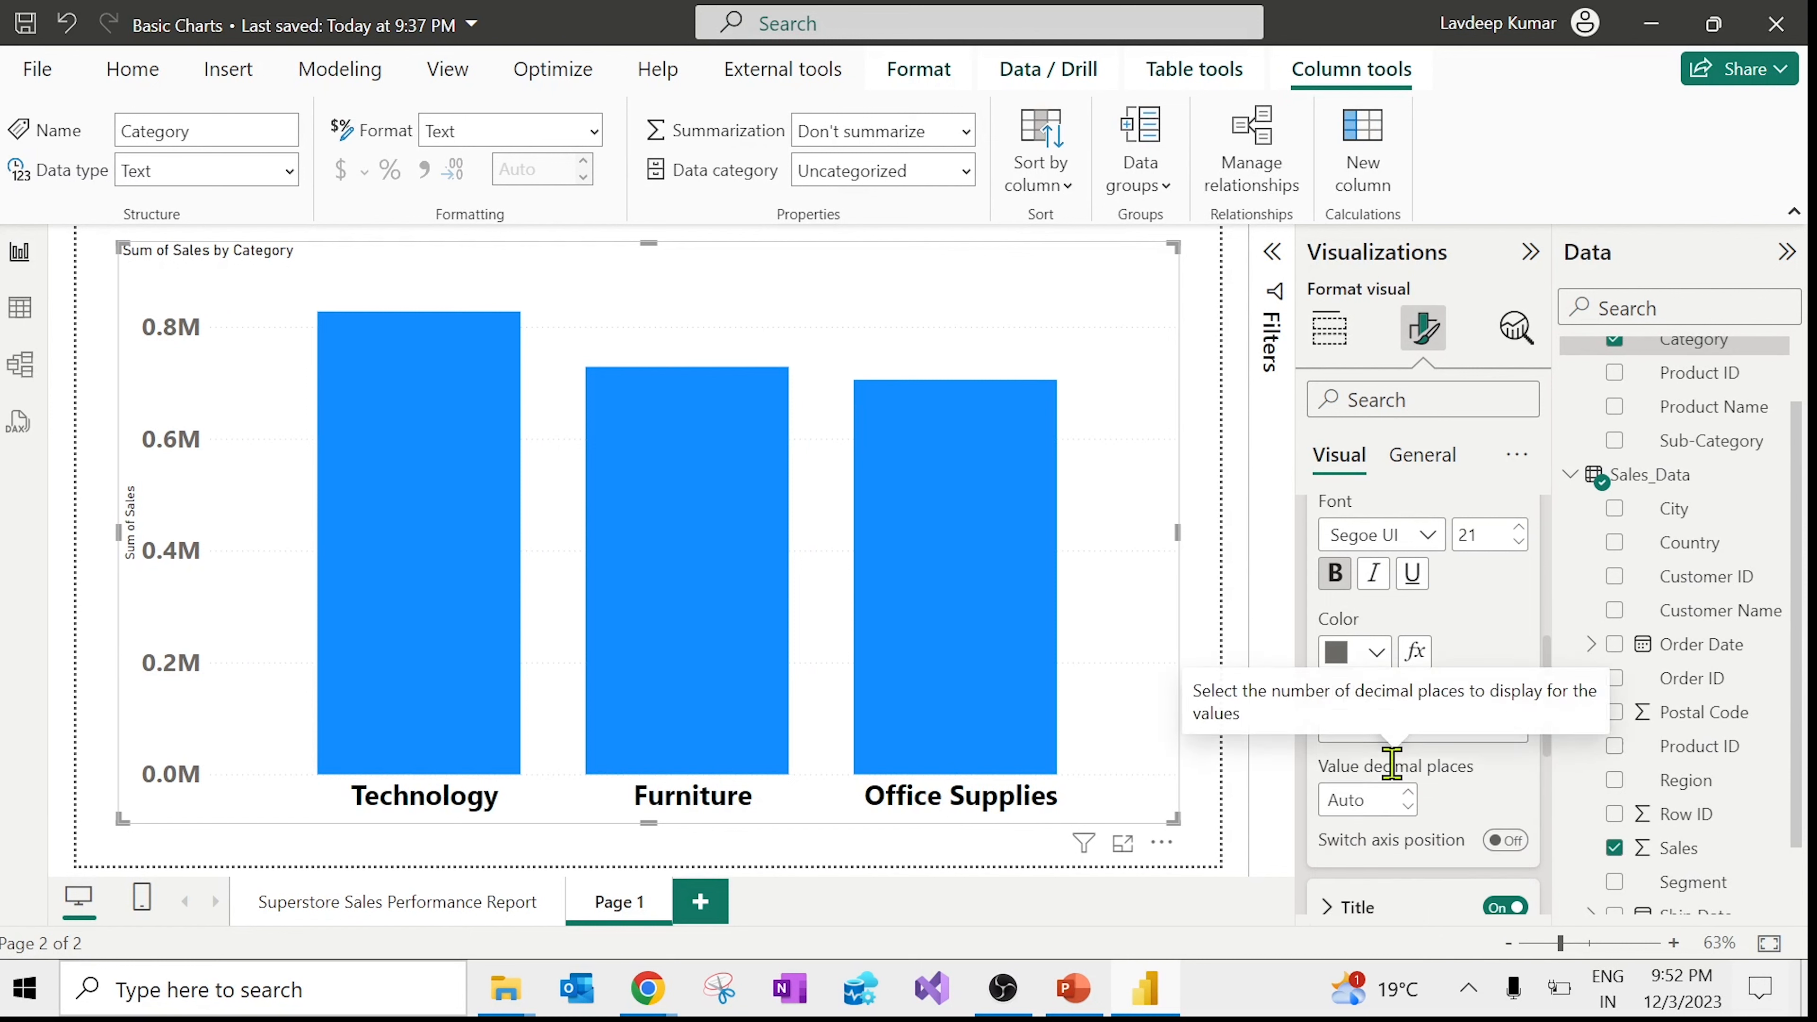
left_click(1431, 728)
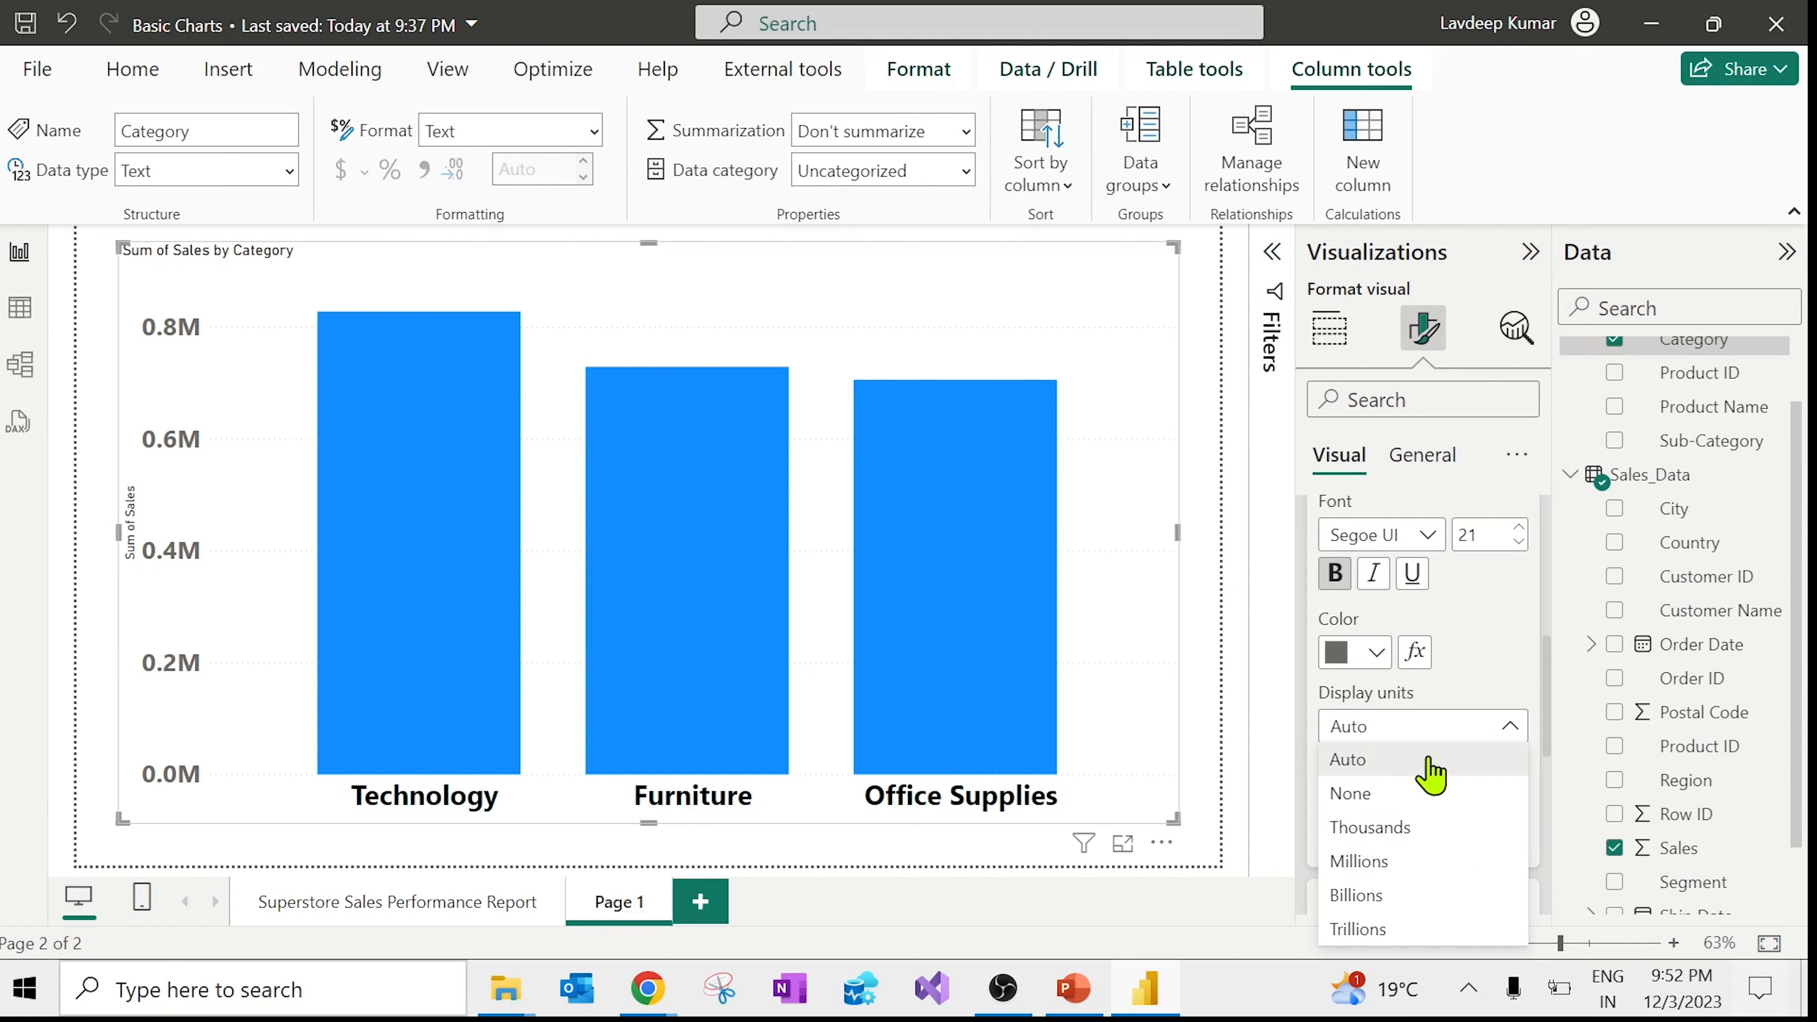
left_click(1420, 838)
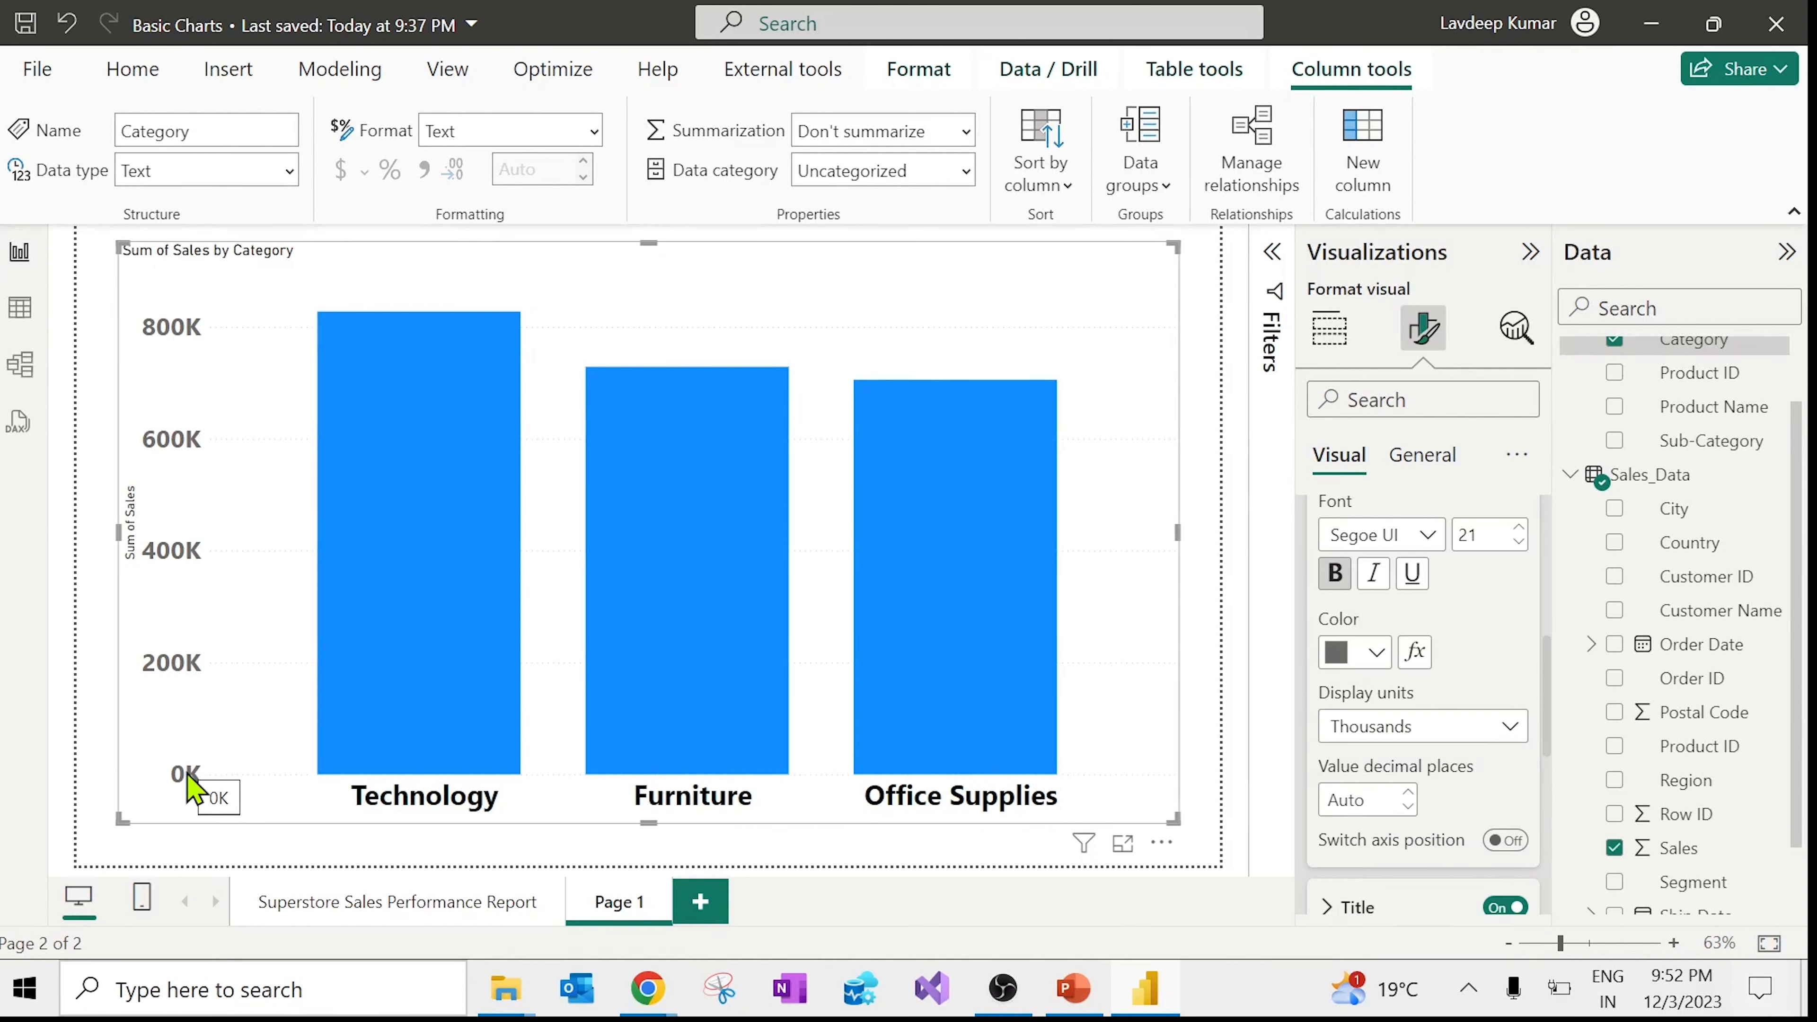
Step: Try a Y-axis range with a minimum of 100 and a maximum of 1000
scroll(1428, 594, "up", 5)
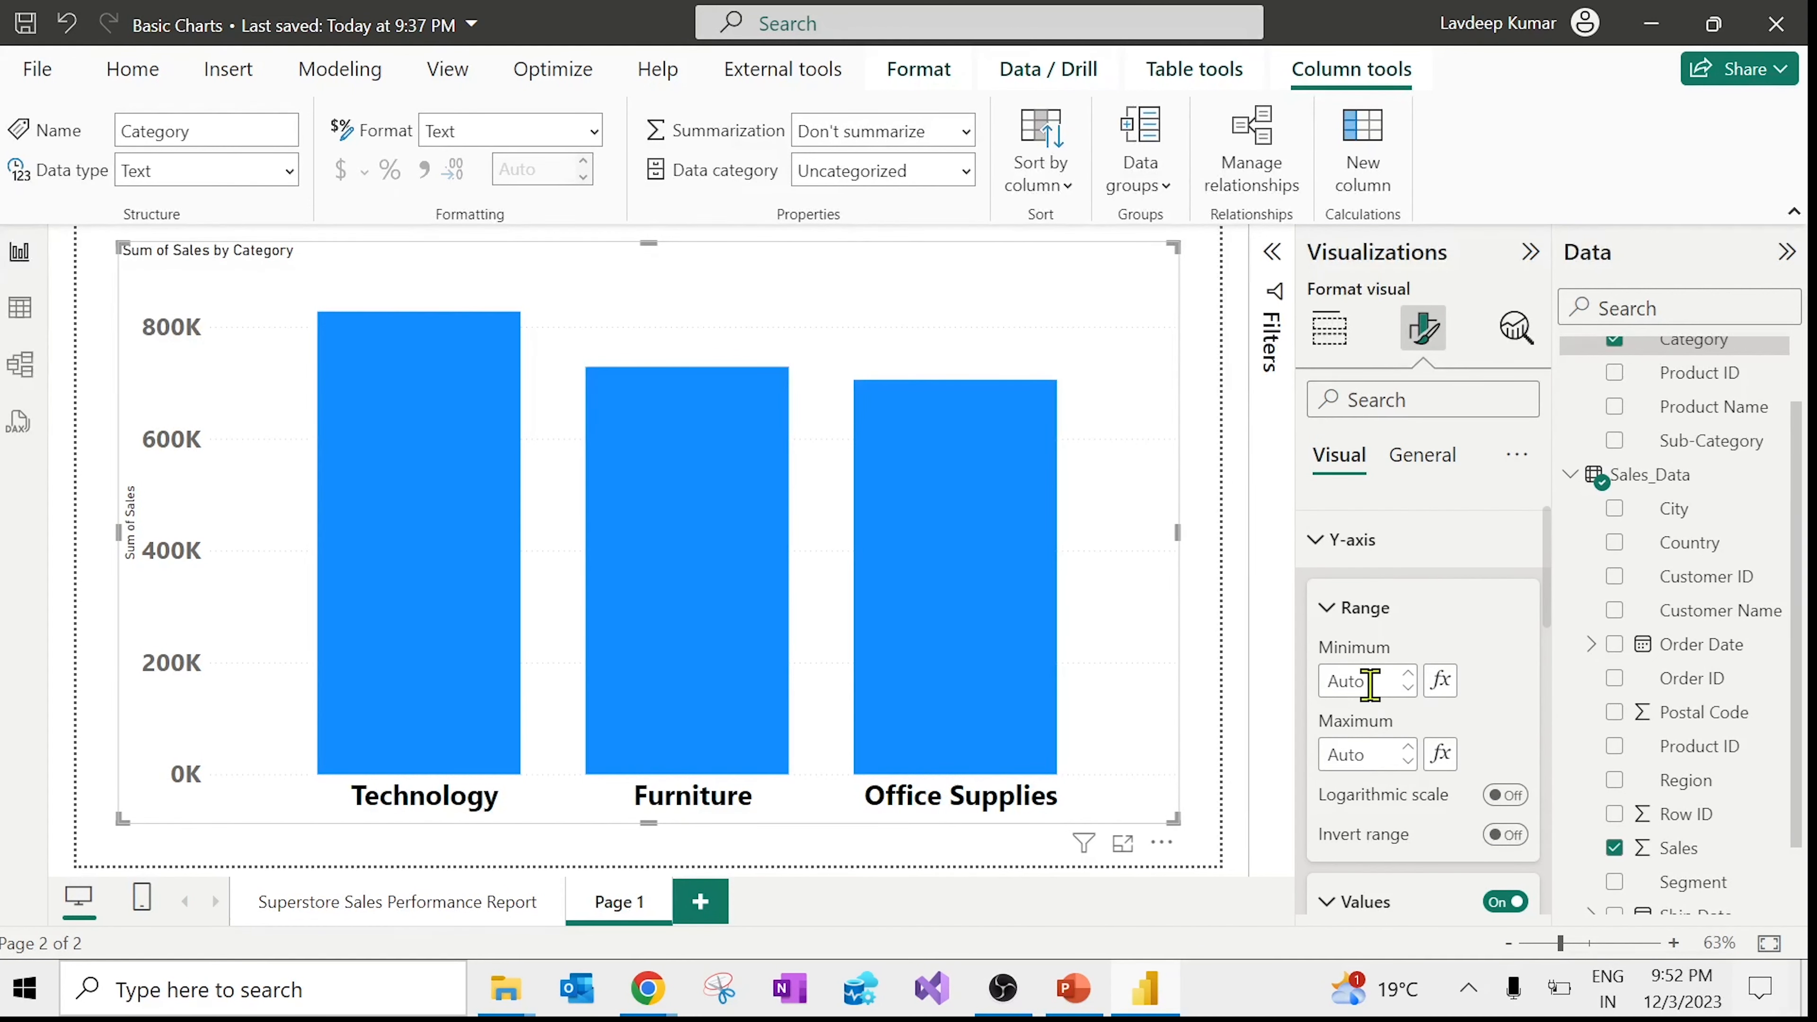
left_click(1368, 680)
type("100")
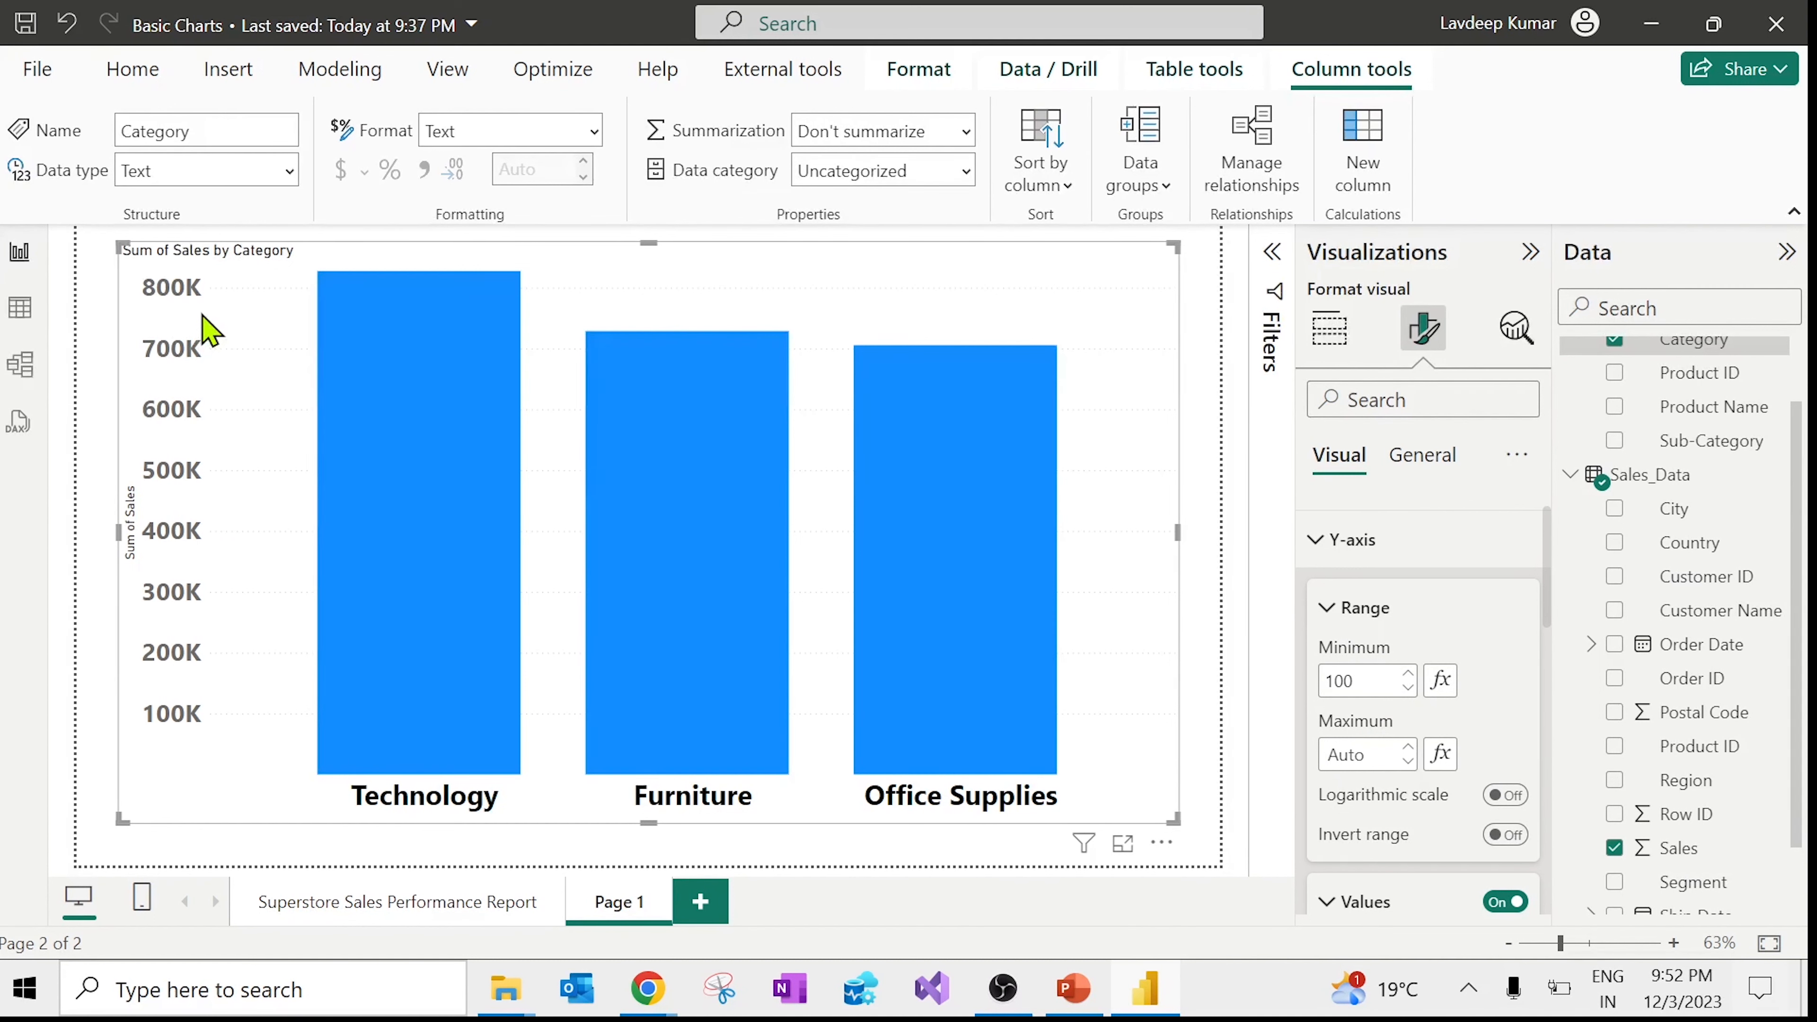
left_click(1360, 755)
type("1")
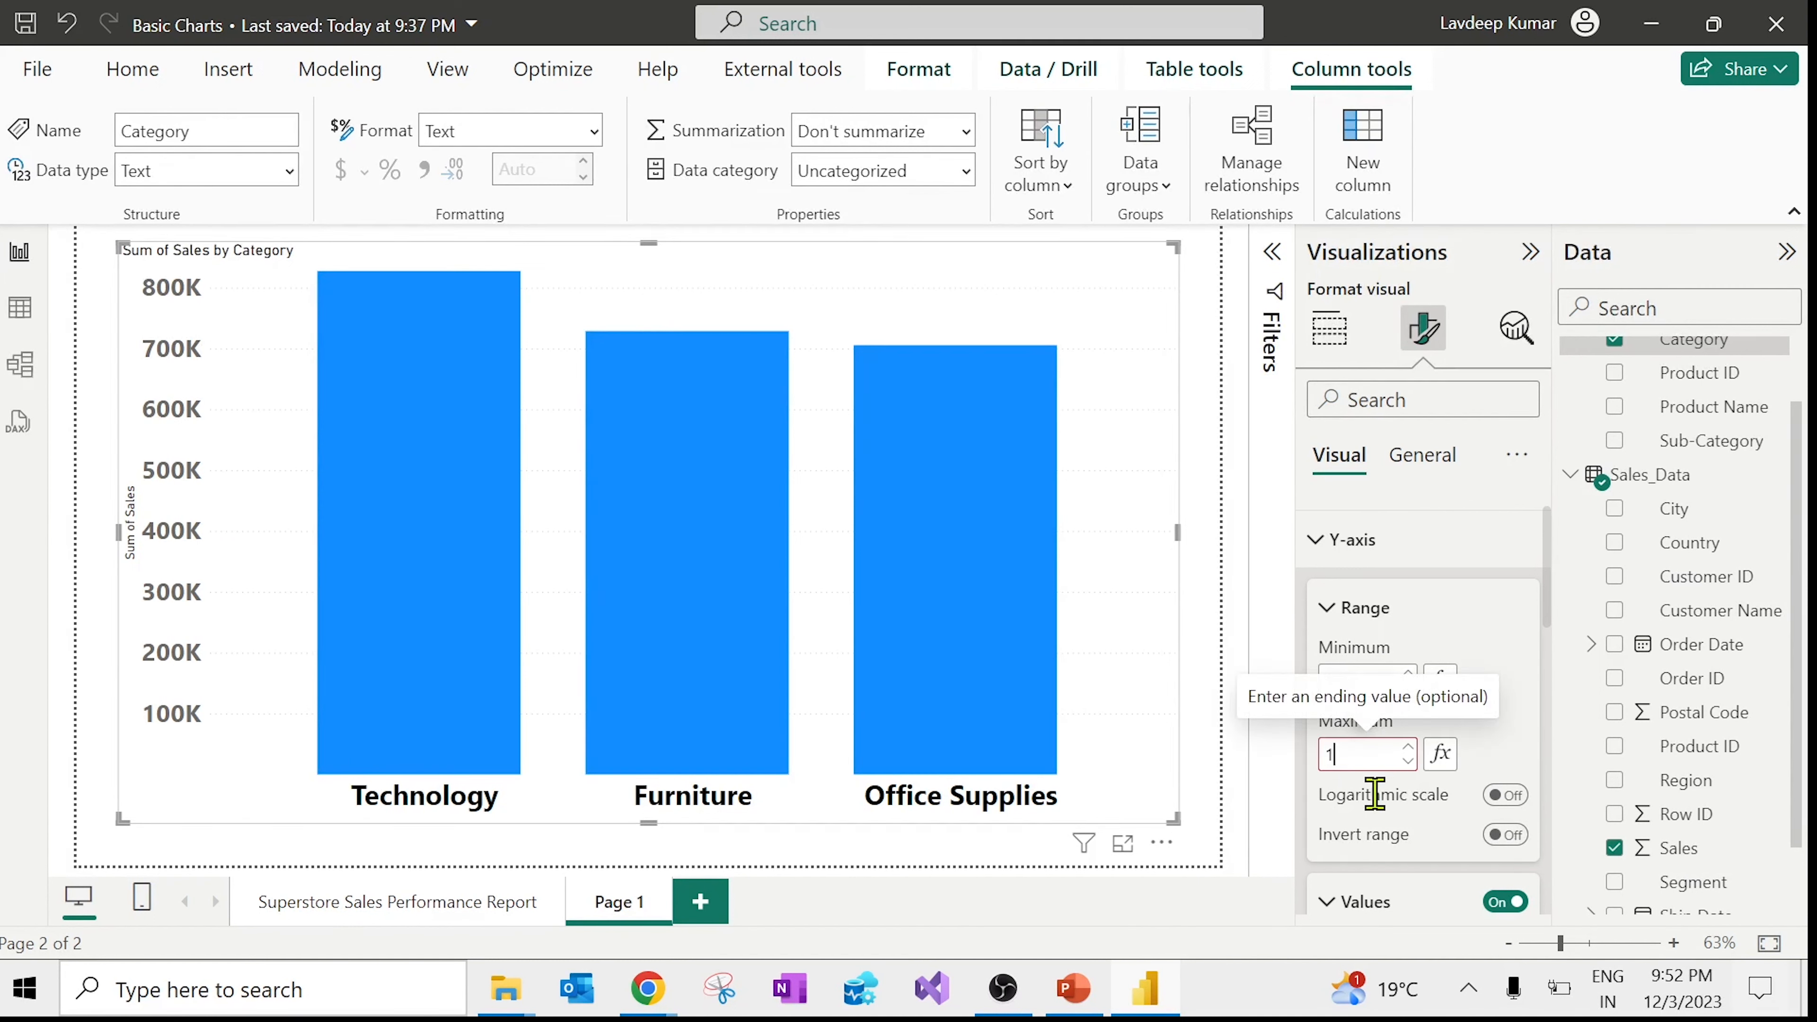
type("00")
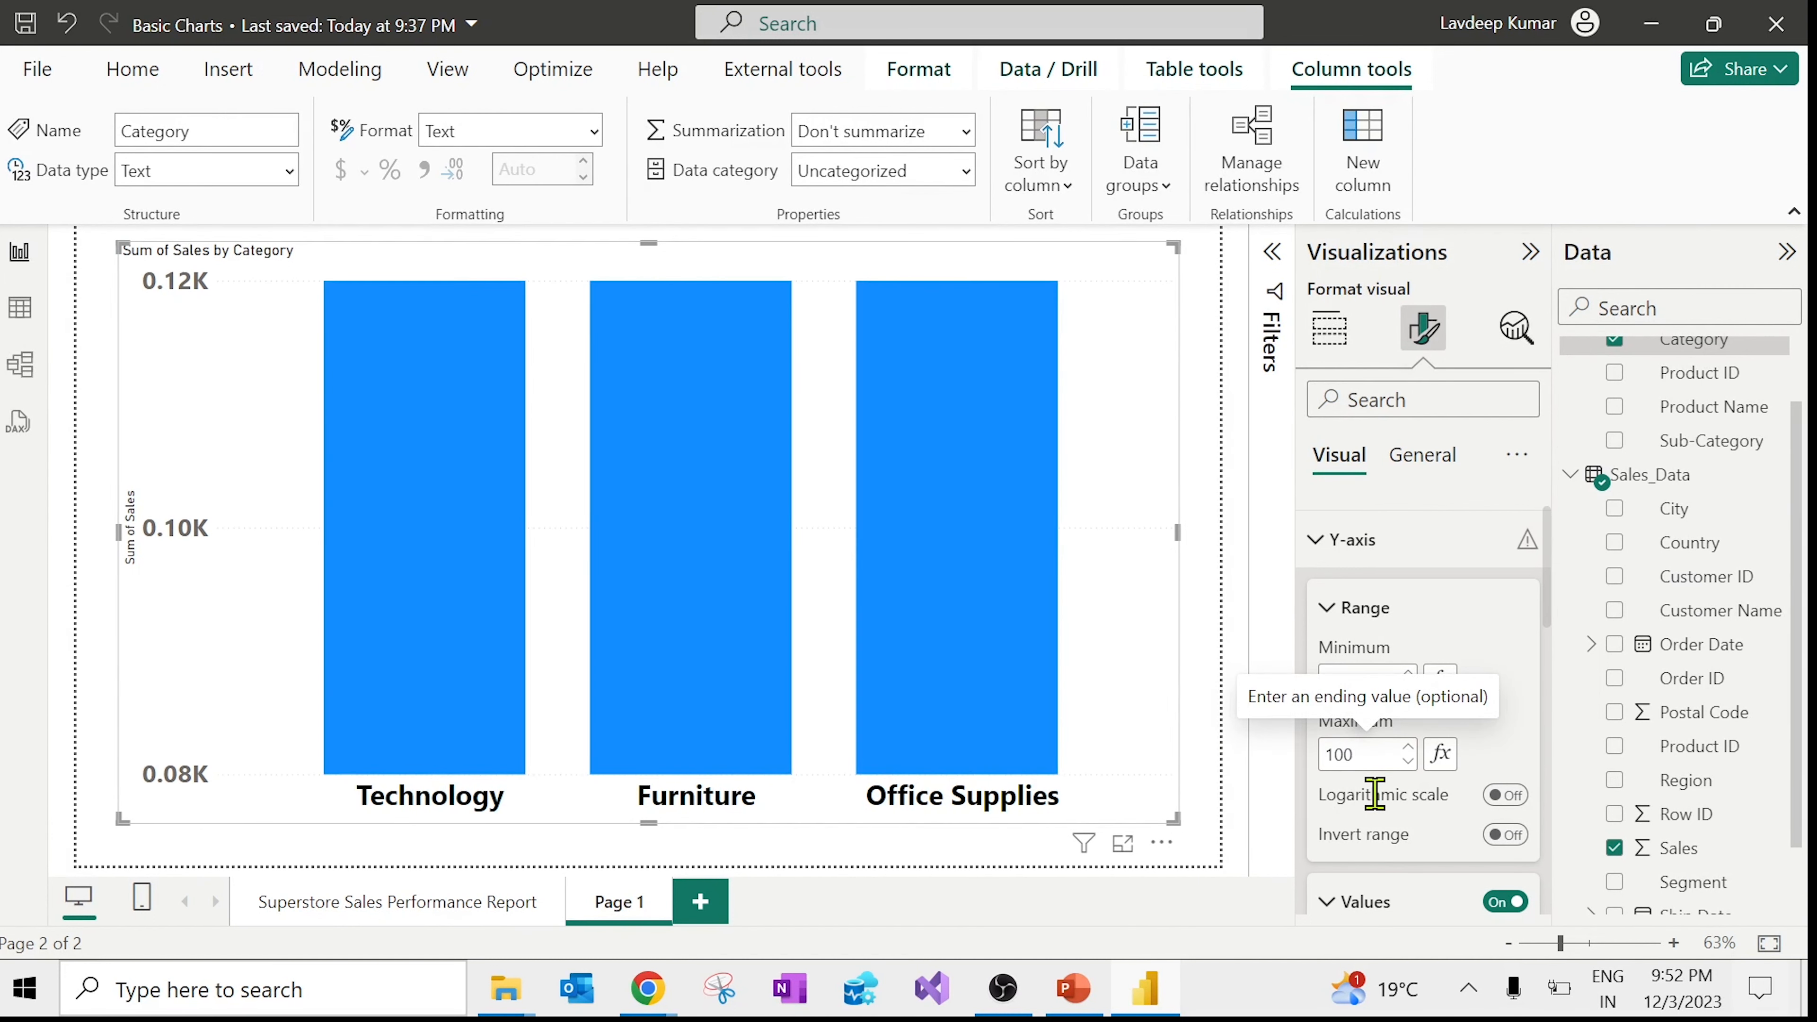
type("0")
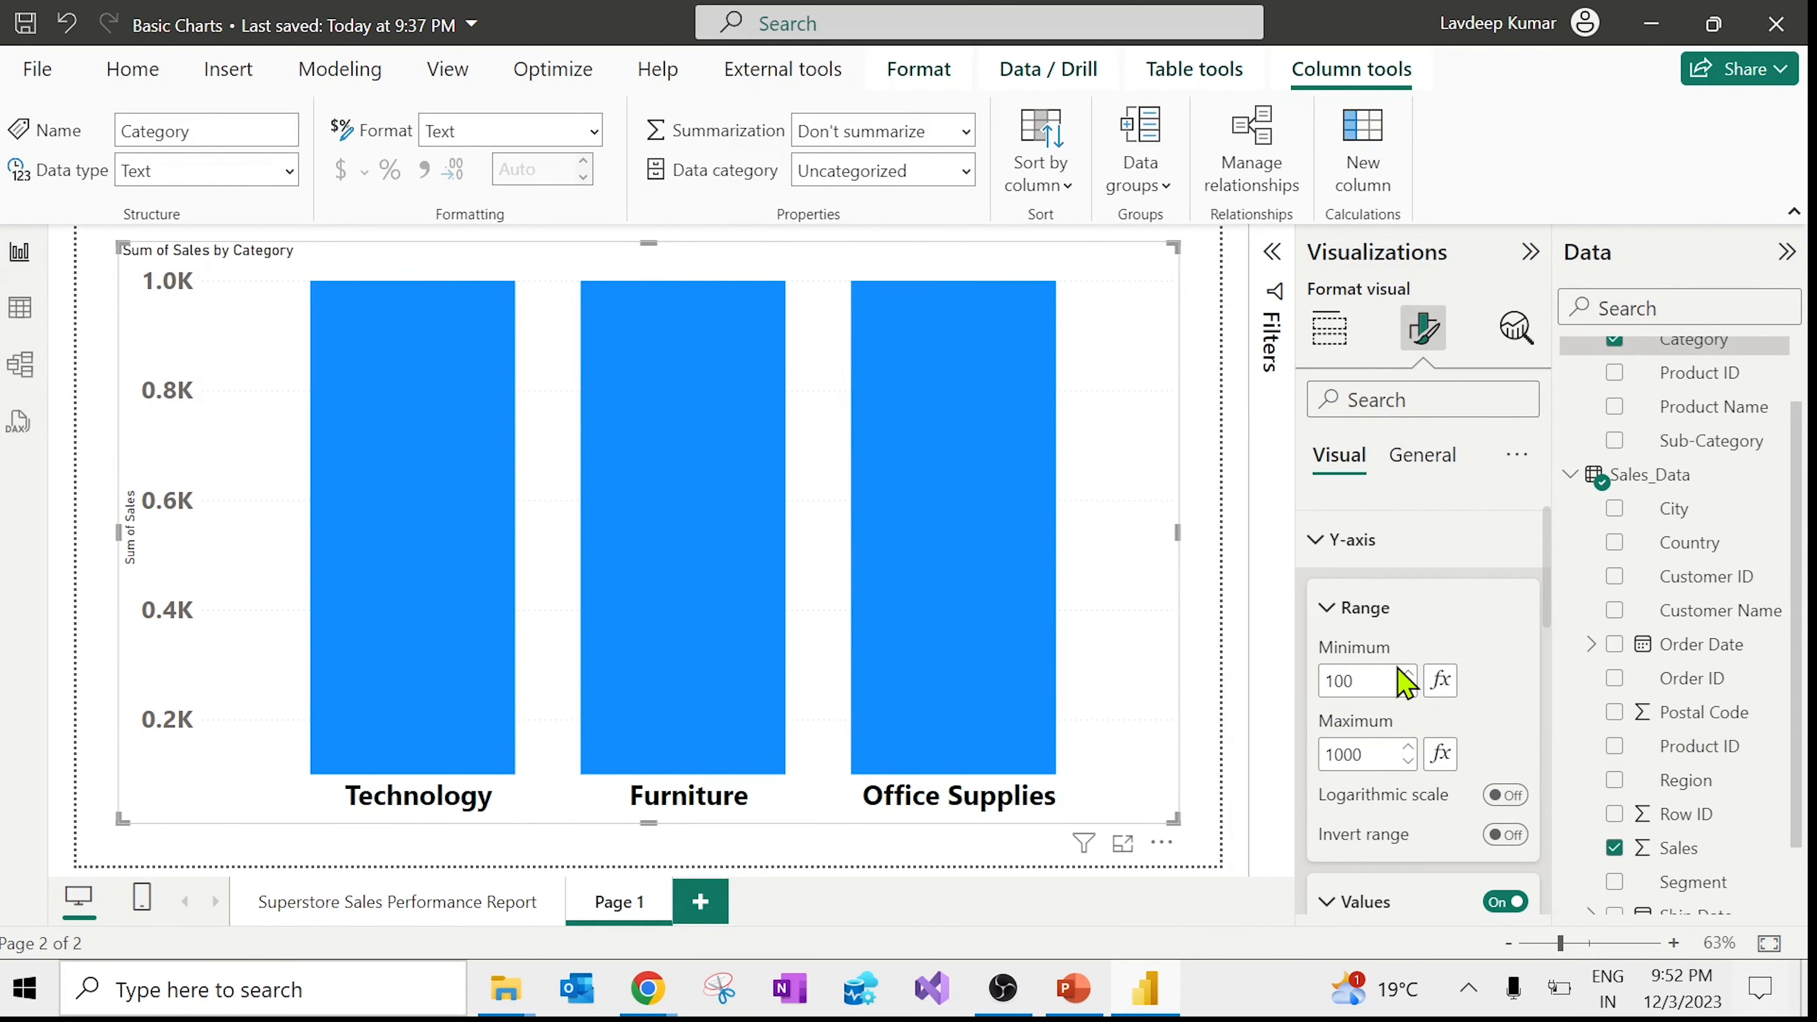
Step: Clear the Y-axis minimum and maximum back to Auto, and return to the column chart's format settings
left_click_drag(1377, 689, 1295, 687)
key("BackSpace")
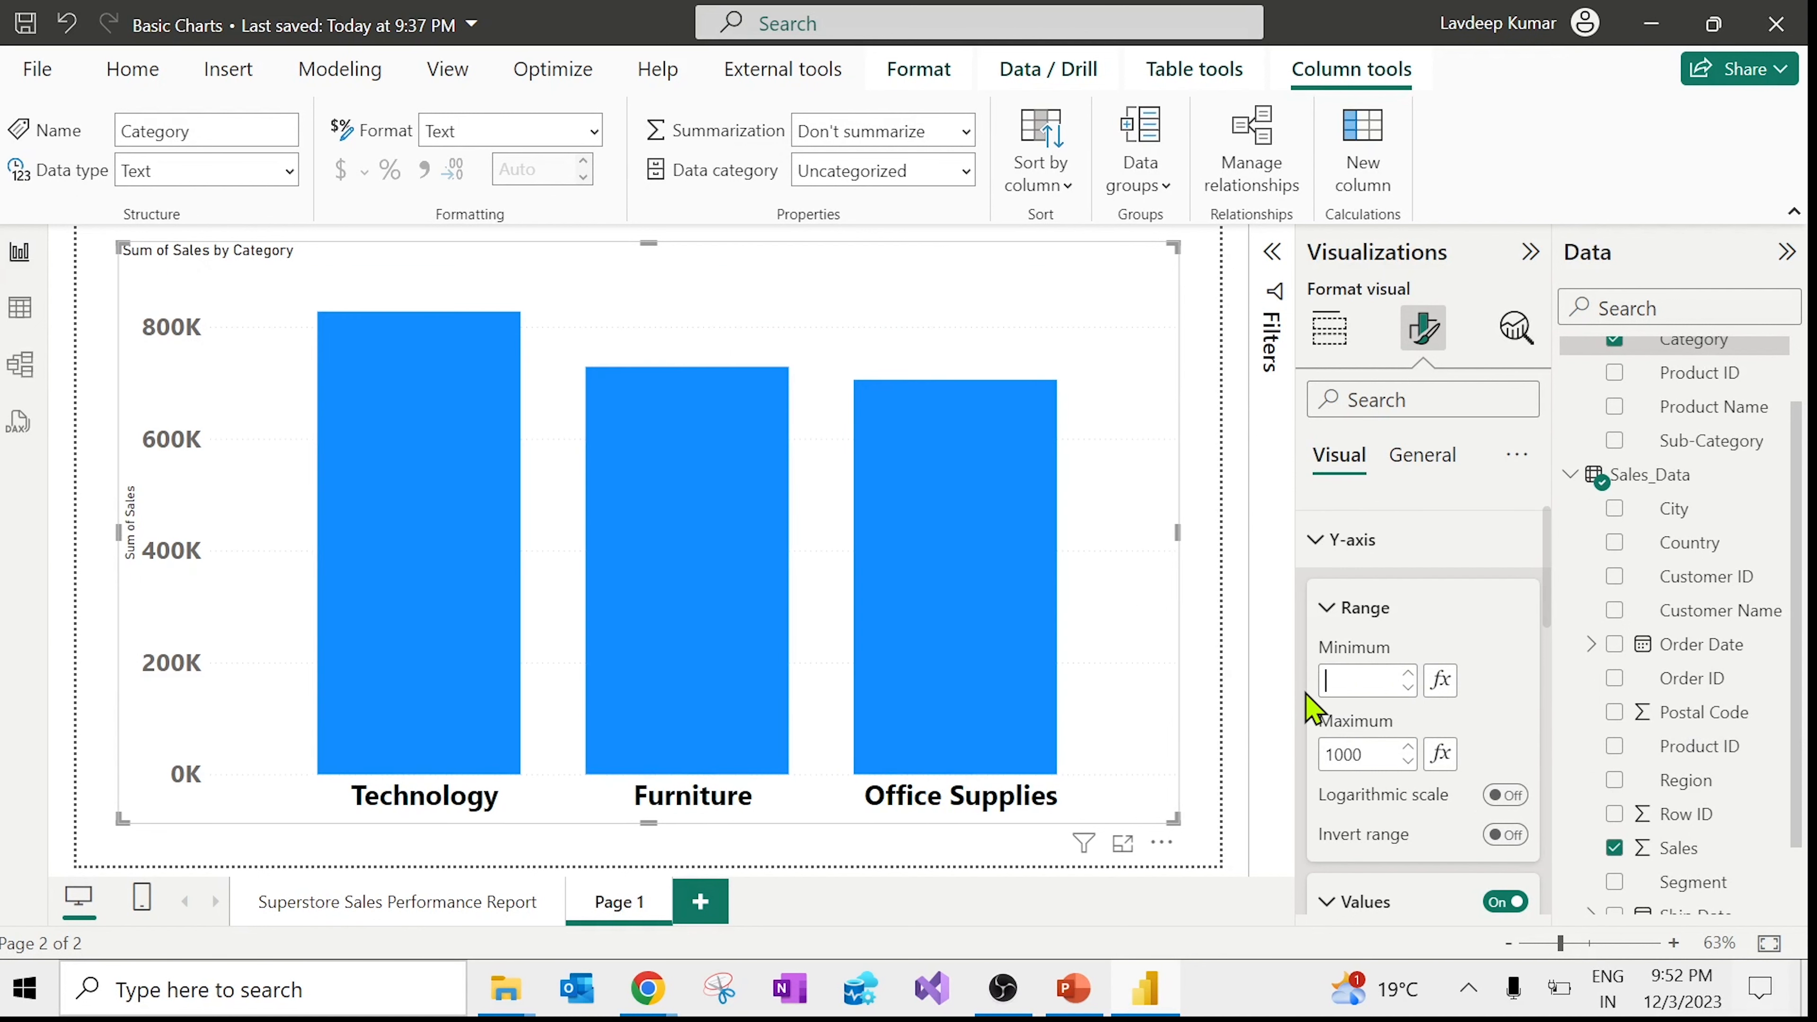
double_click(1349, 753)
key("BackSpace")
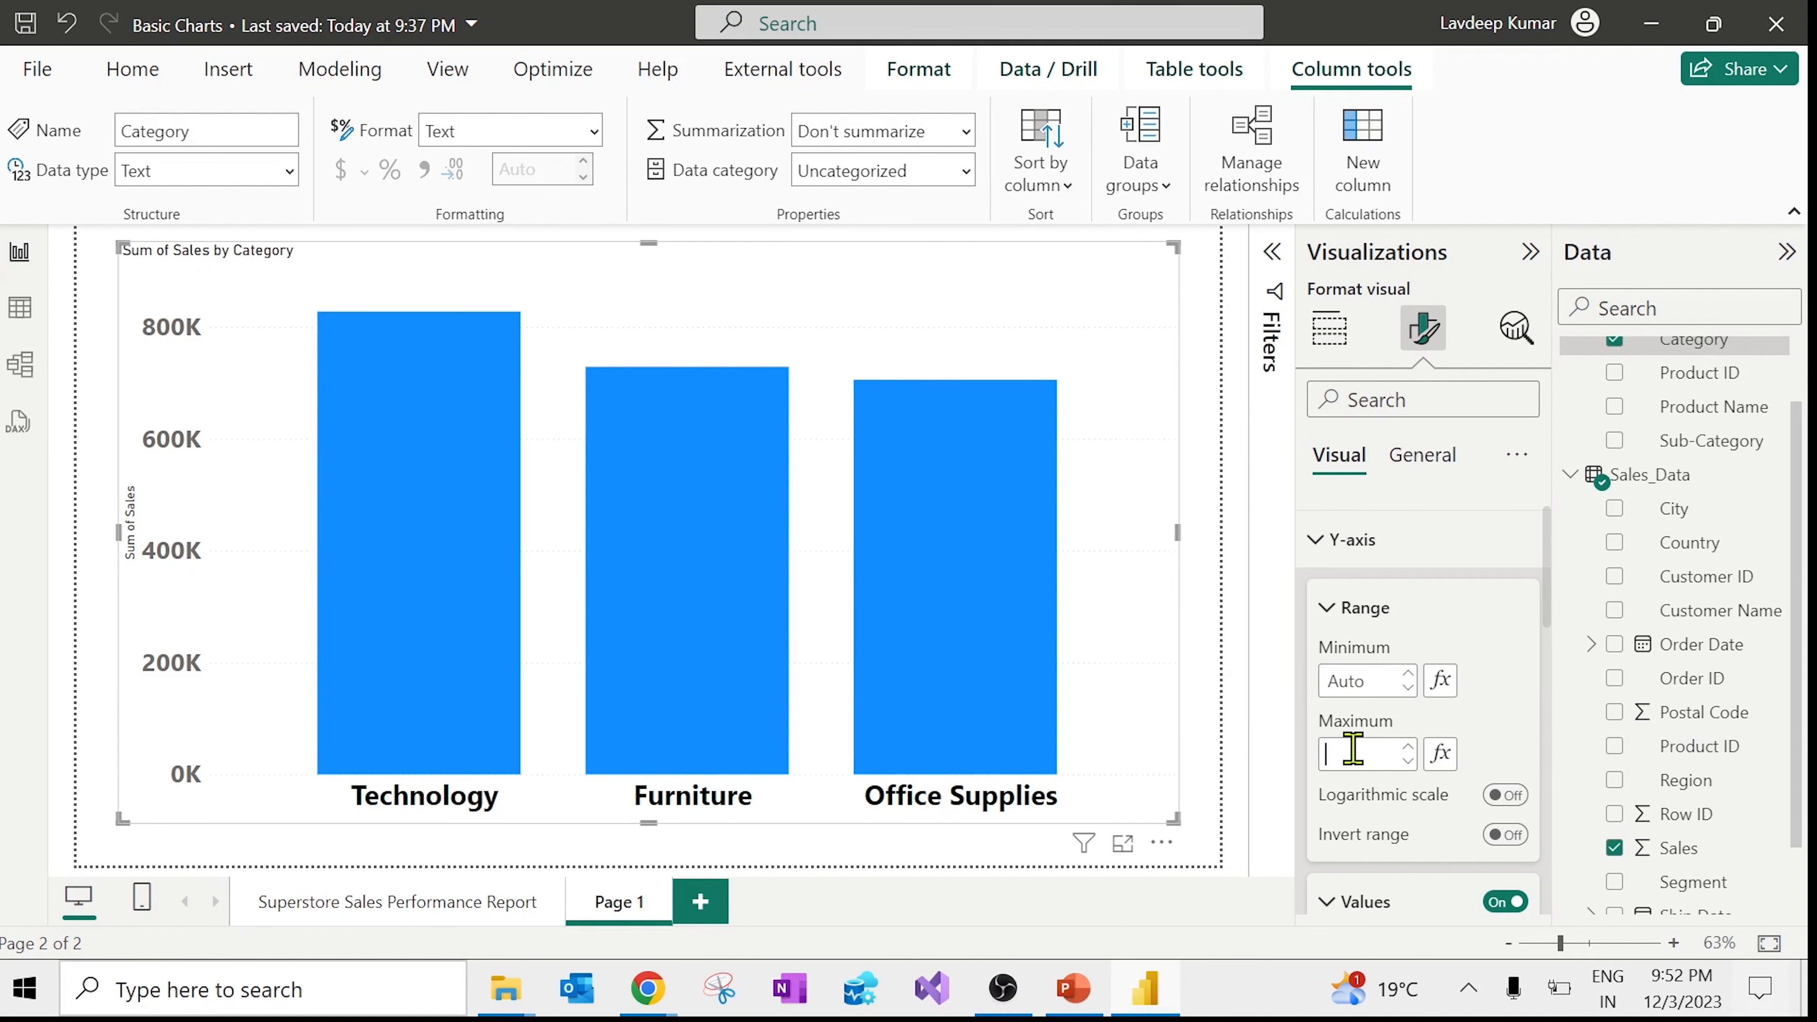
left_click(1522, 671)
left_click(1121, 294)
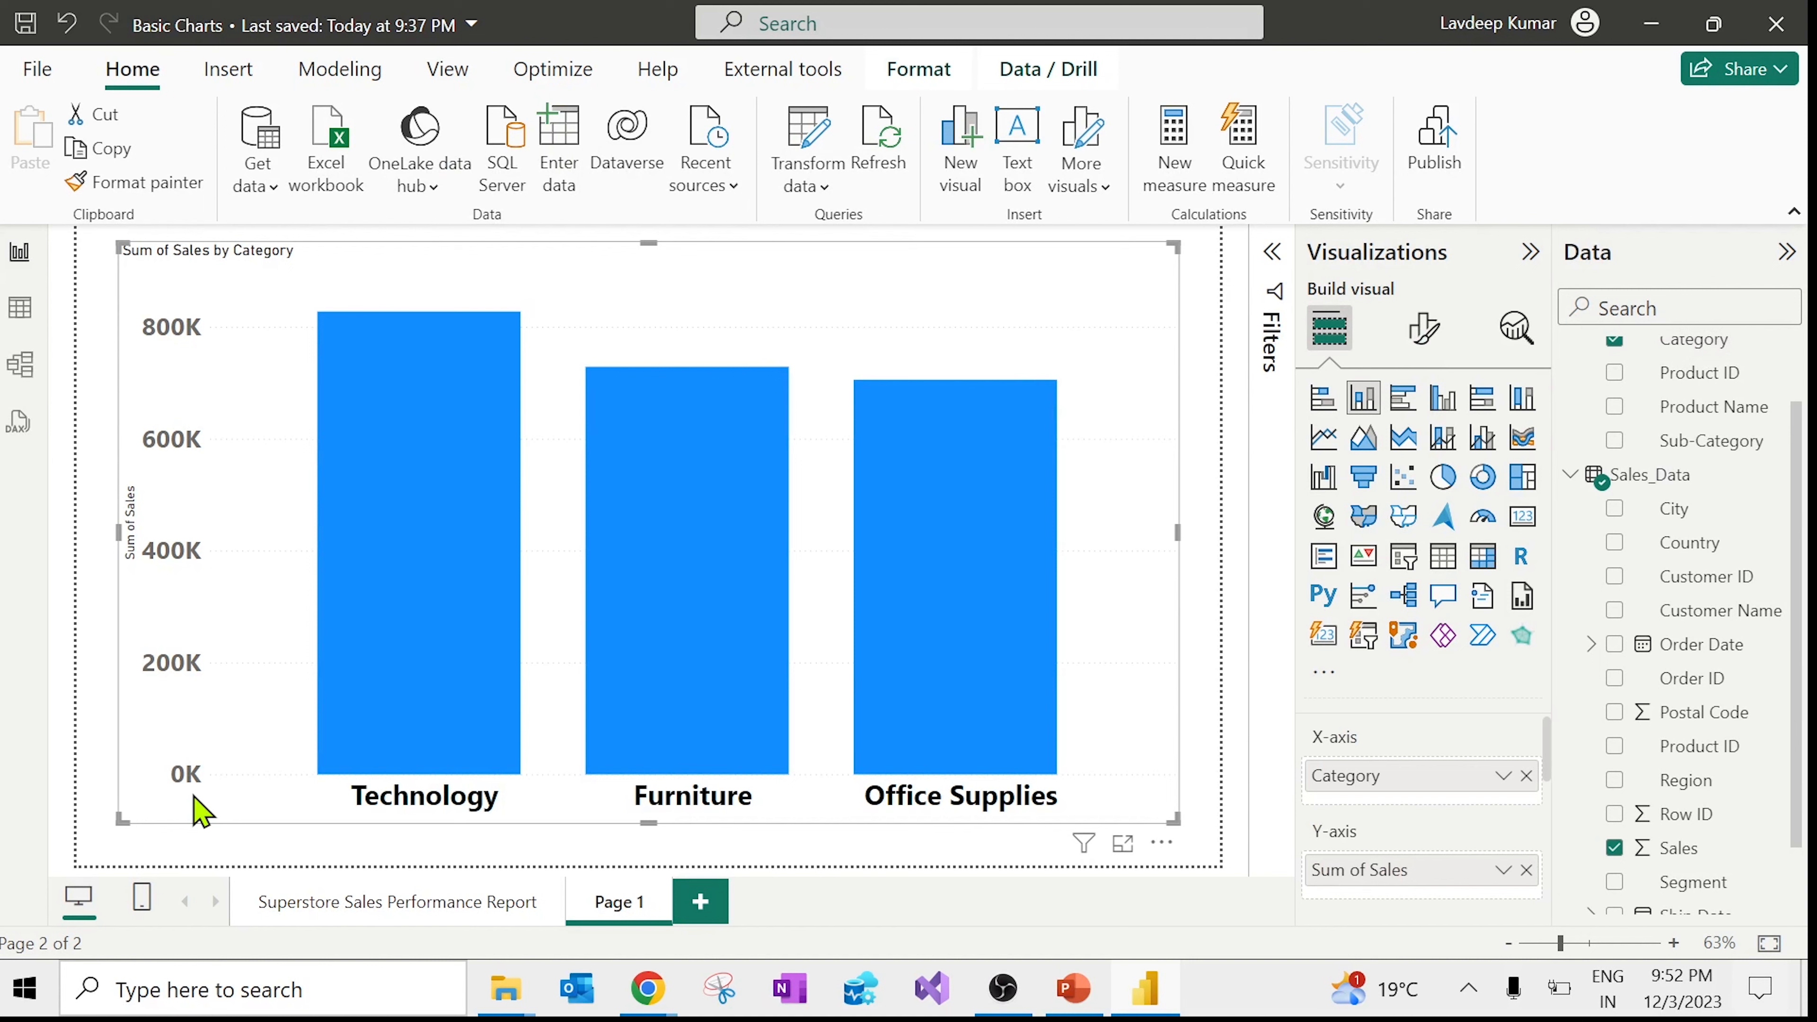
left_click(1424, 328)
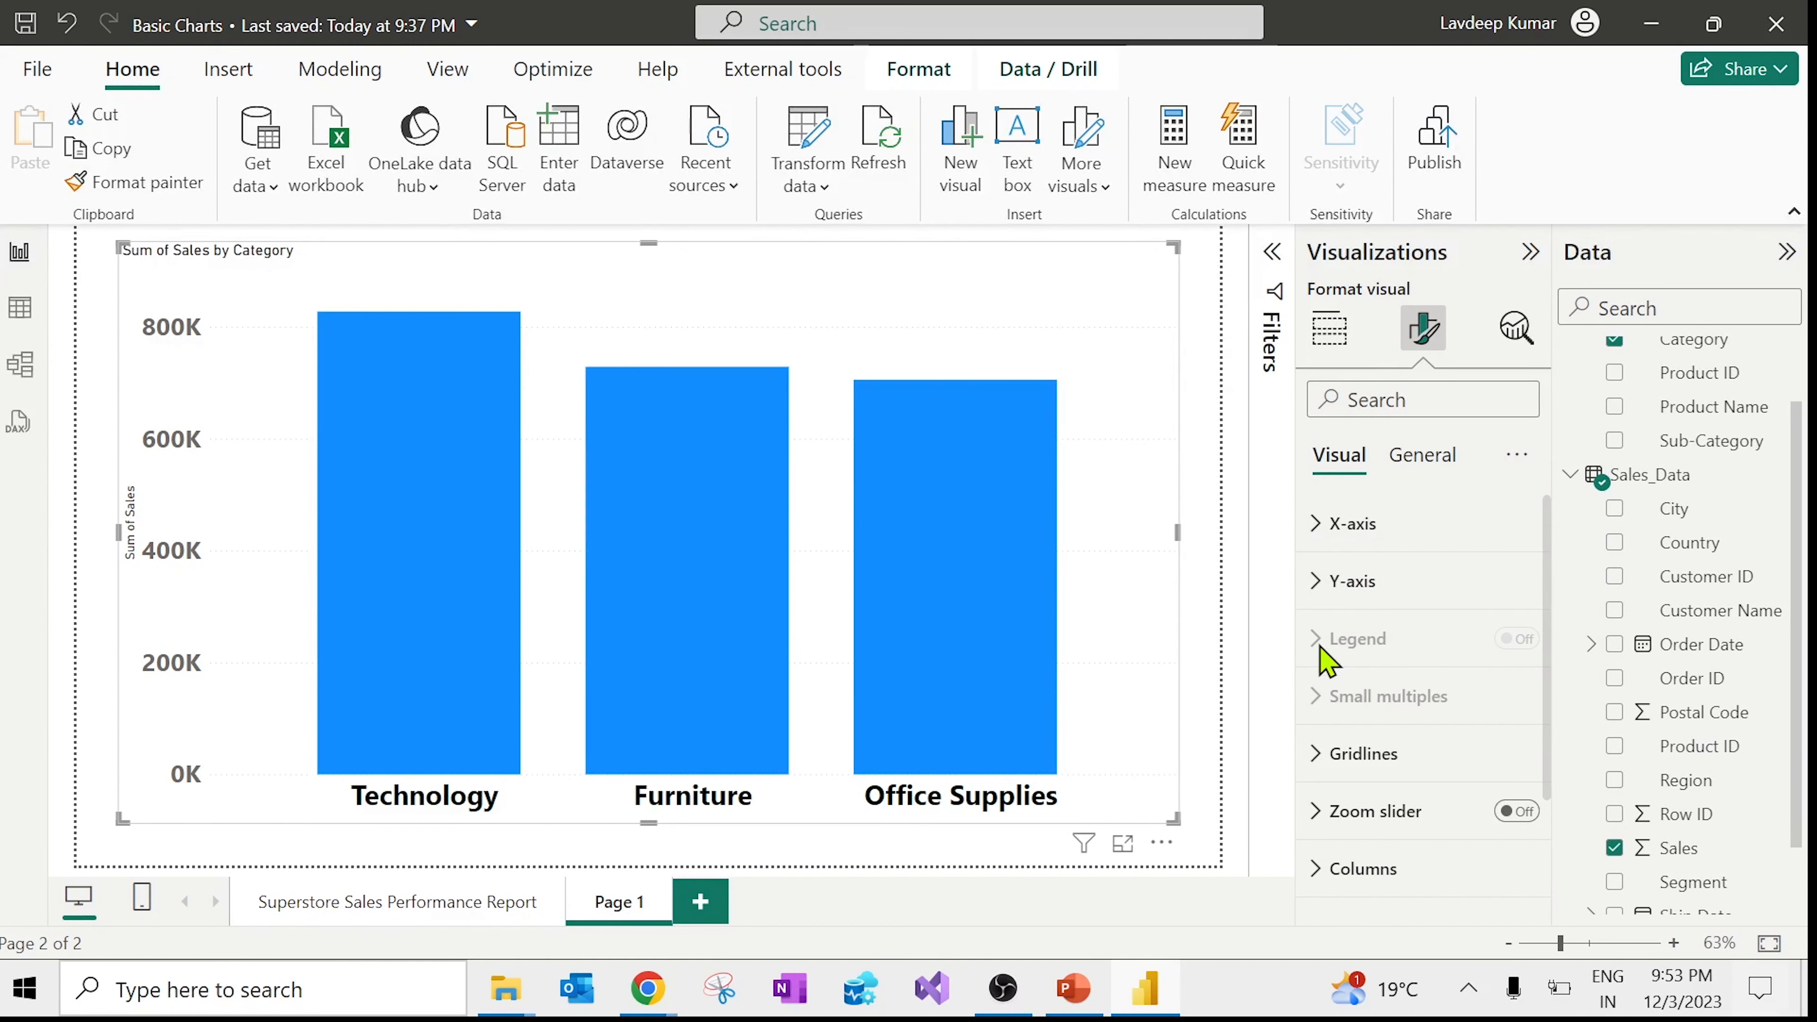
Step: Examine the column chart's visual formatting categories, including gridlines, columns and data labels, and its general format settings
mouse_move(1364, 711)
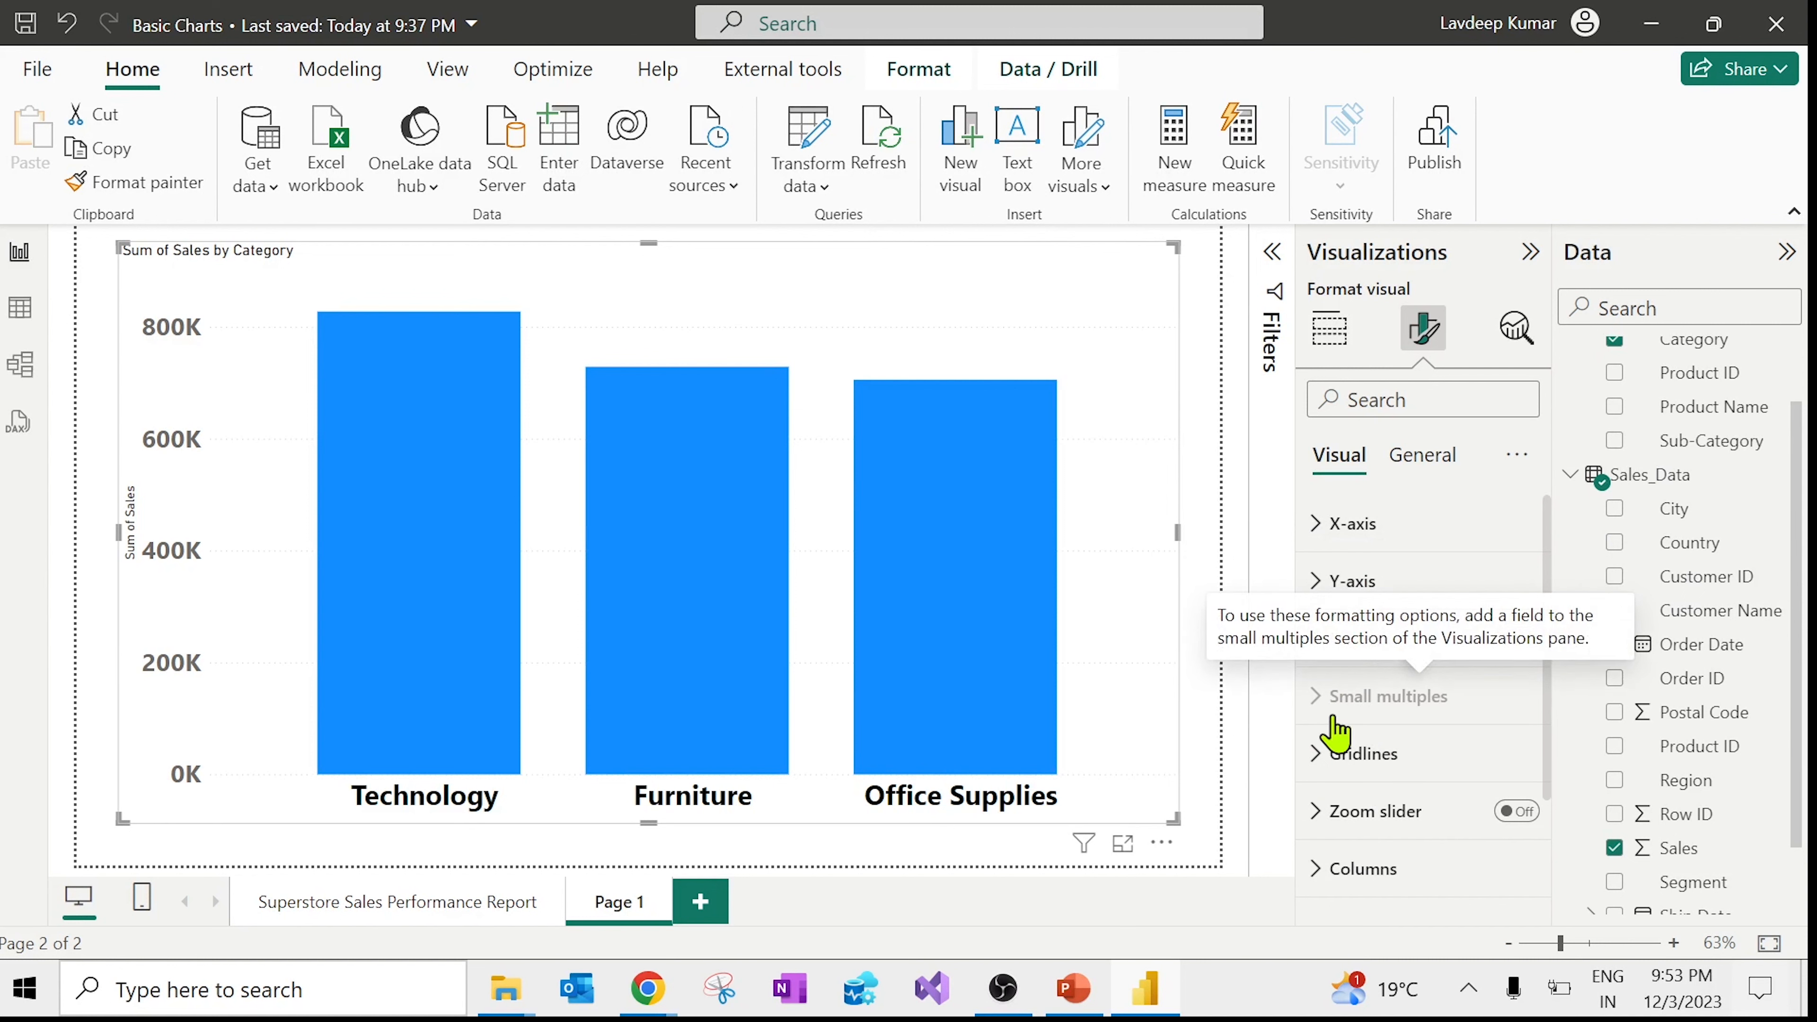
scroll(1363, 755, "down", 3)
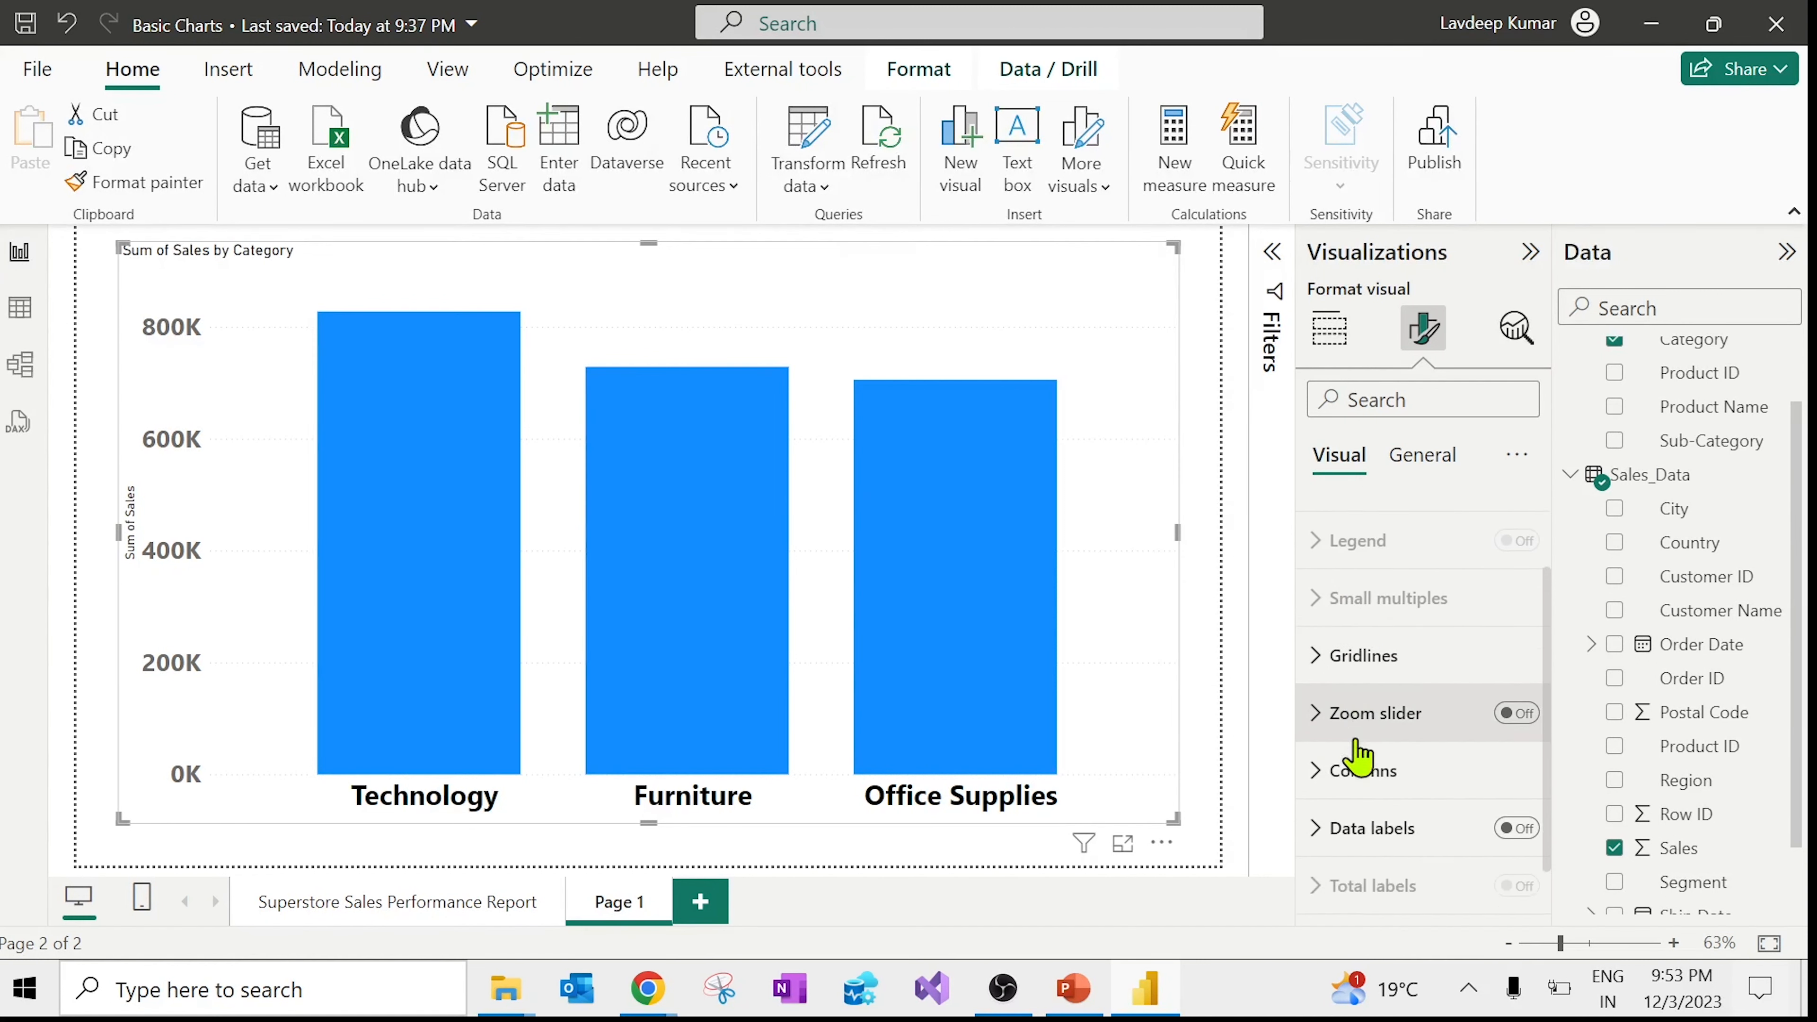
scroll(1380, 743, "up", 5)
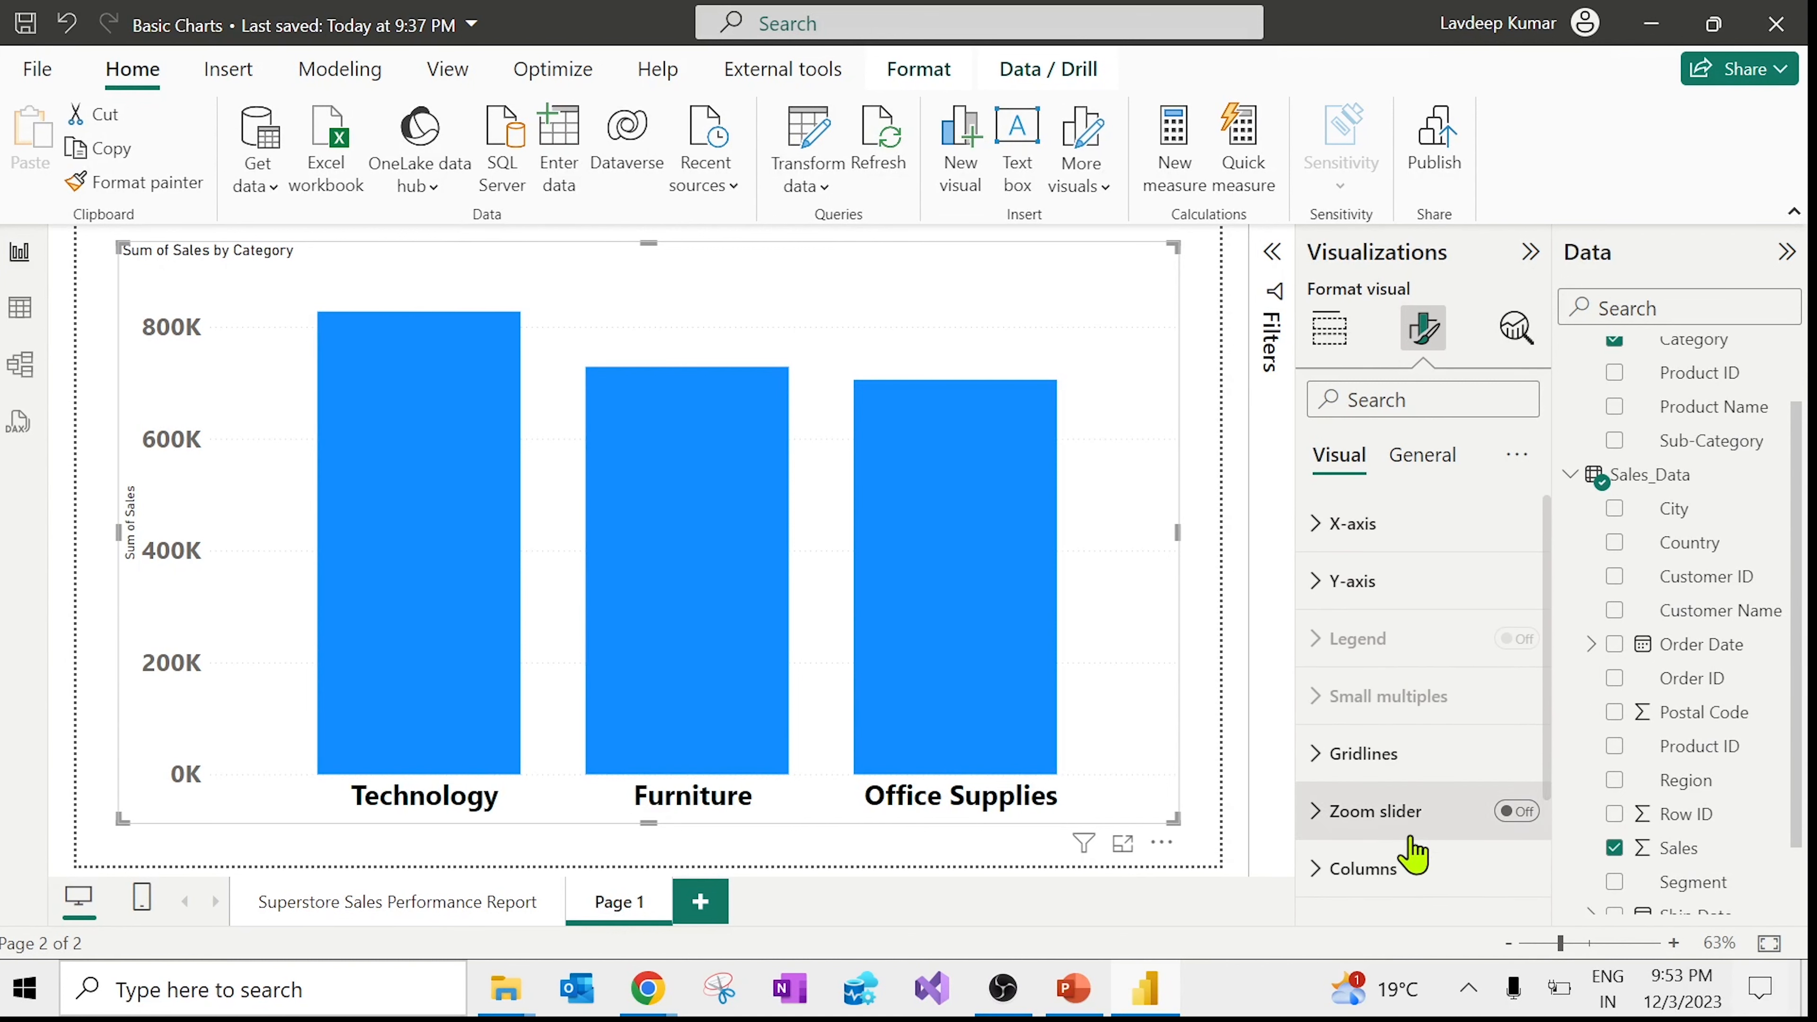
scroll(1410, 816, "down", 3)
scroll(1413, 773, "up", 2)
scroll(1413, 773, "up", 1)
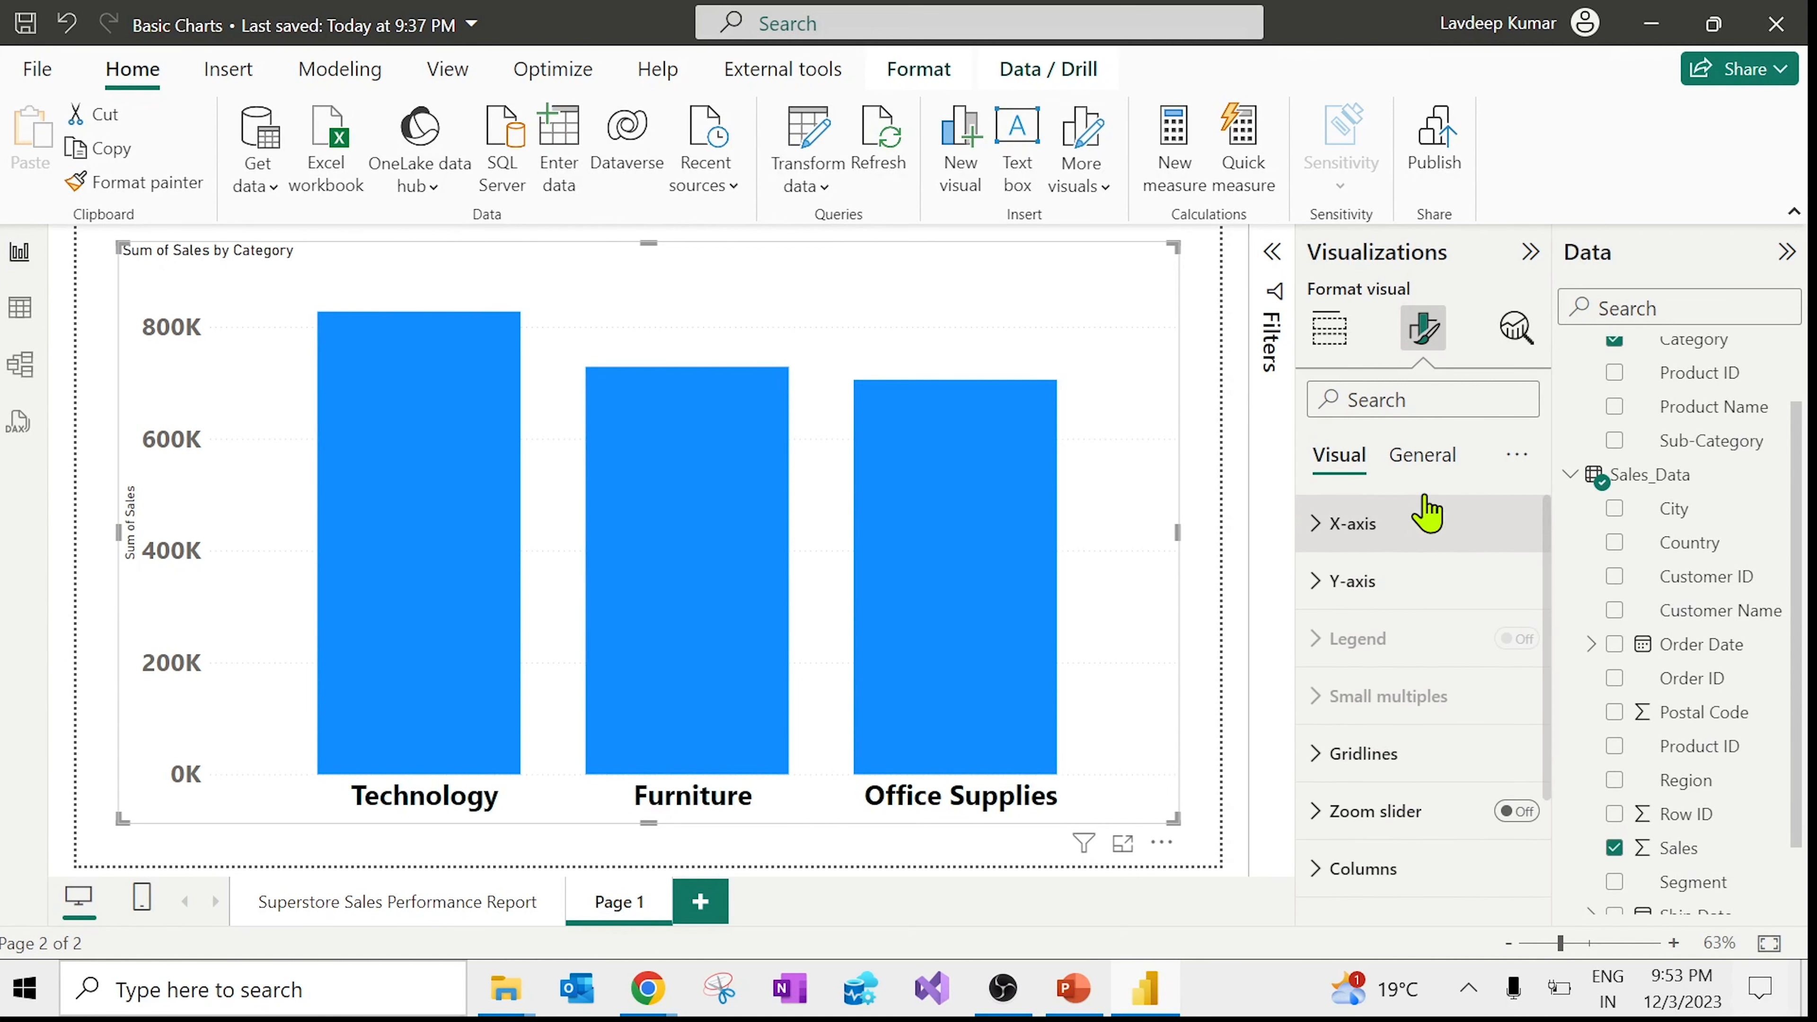
left_click(1425, 458)
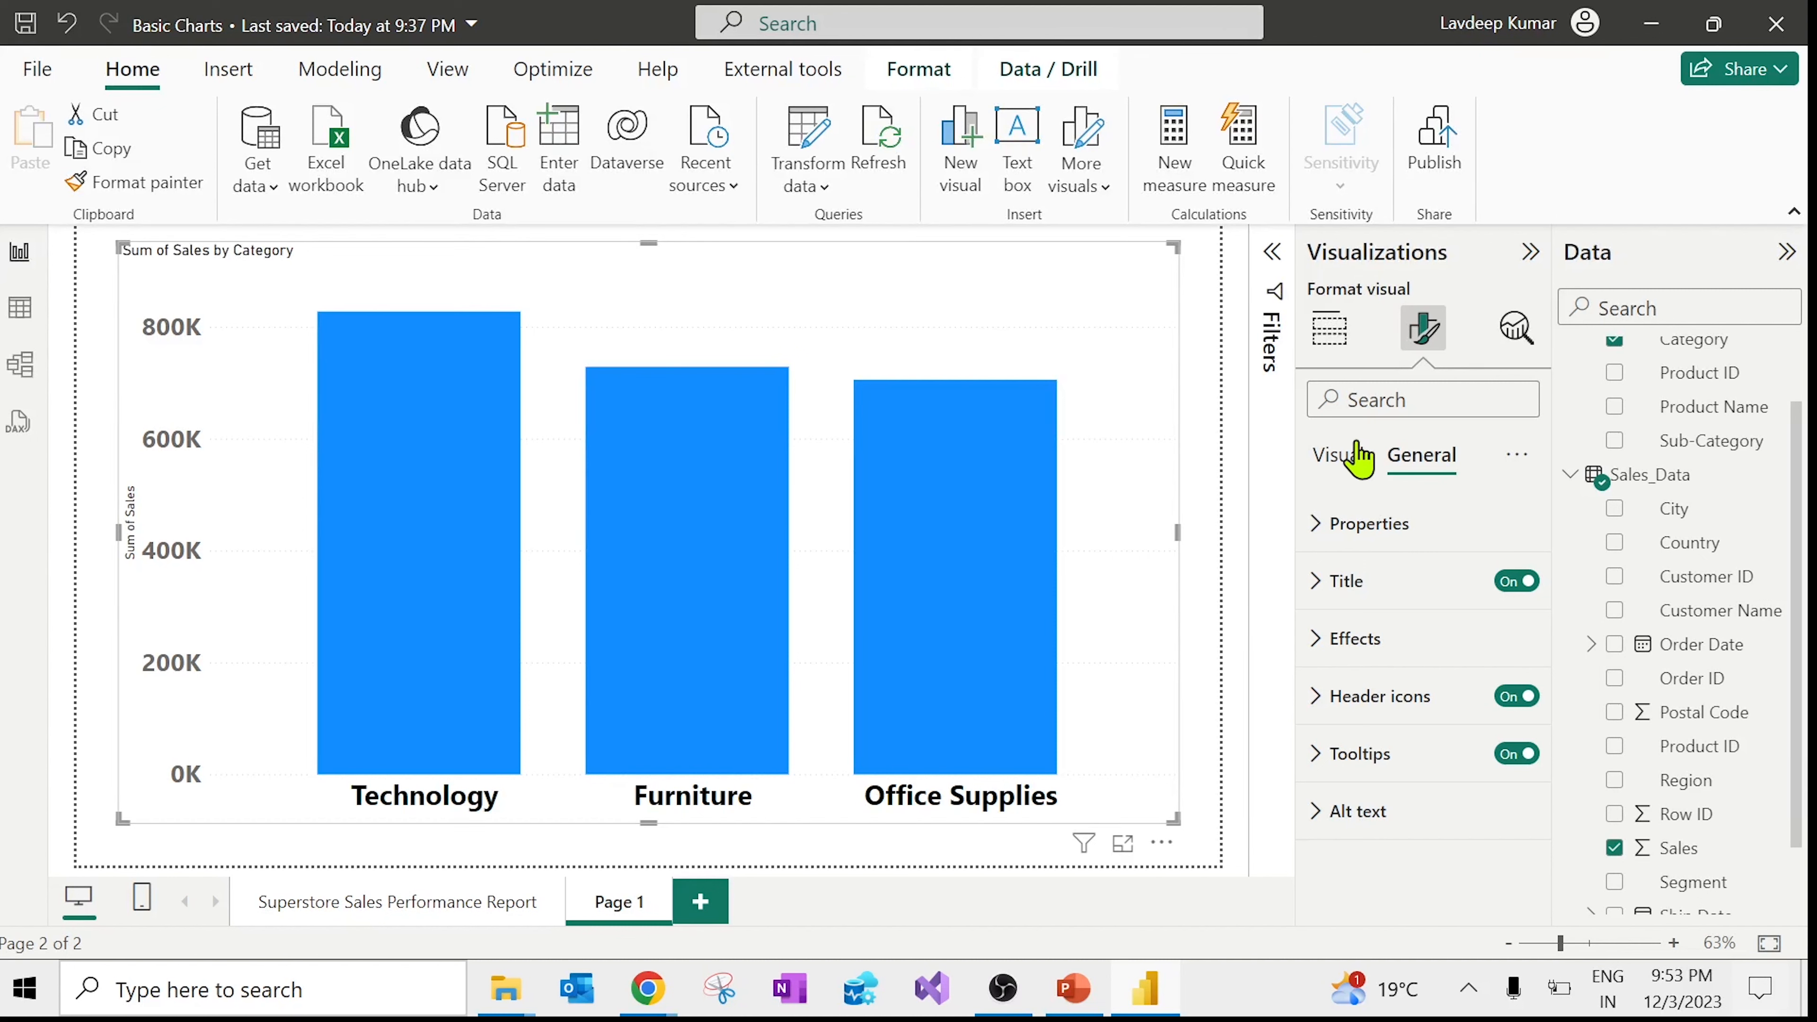
left_click(1356, 450)
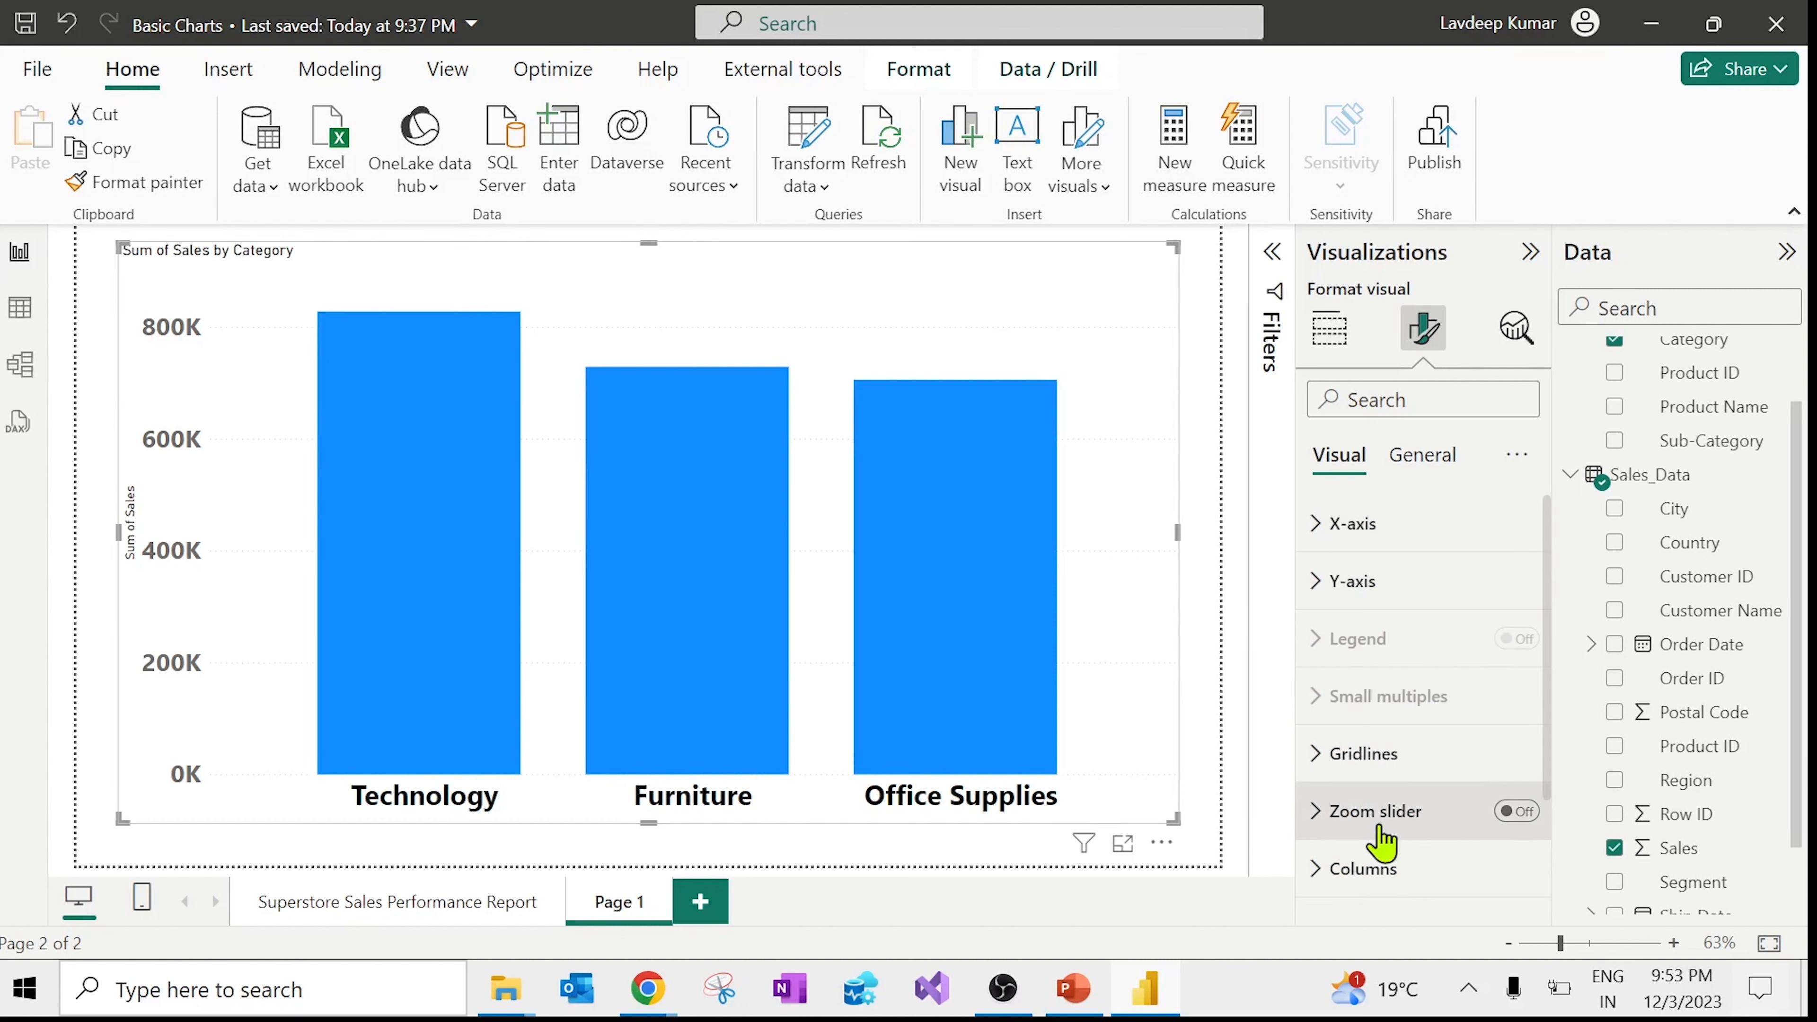
scroll(1382, 838, "down", 2)
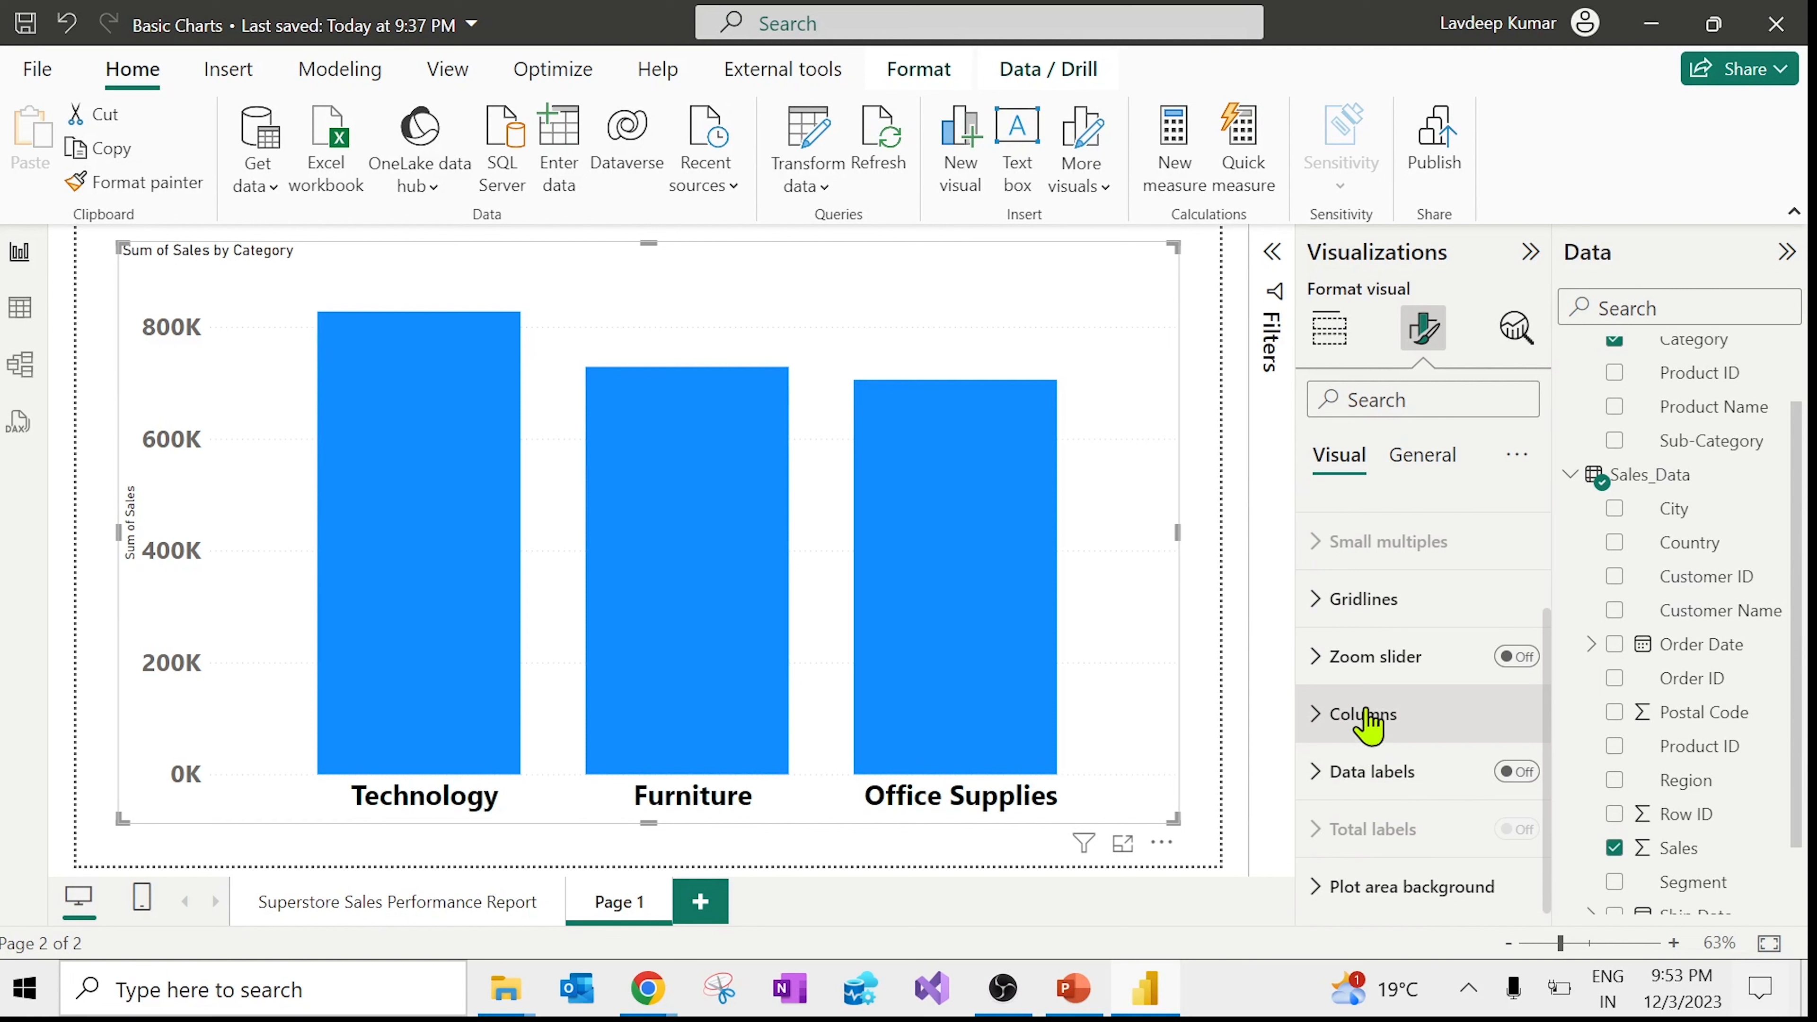
left_click(1434, 459)
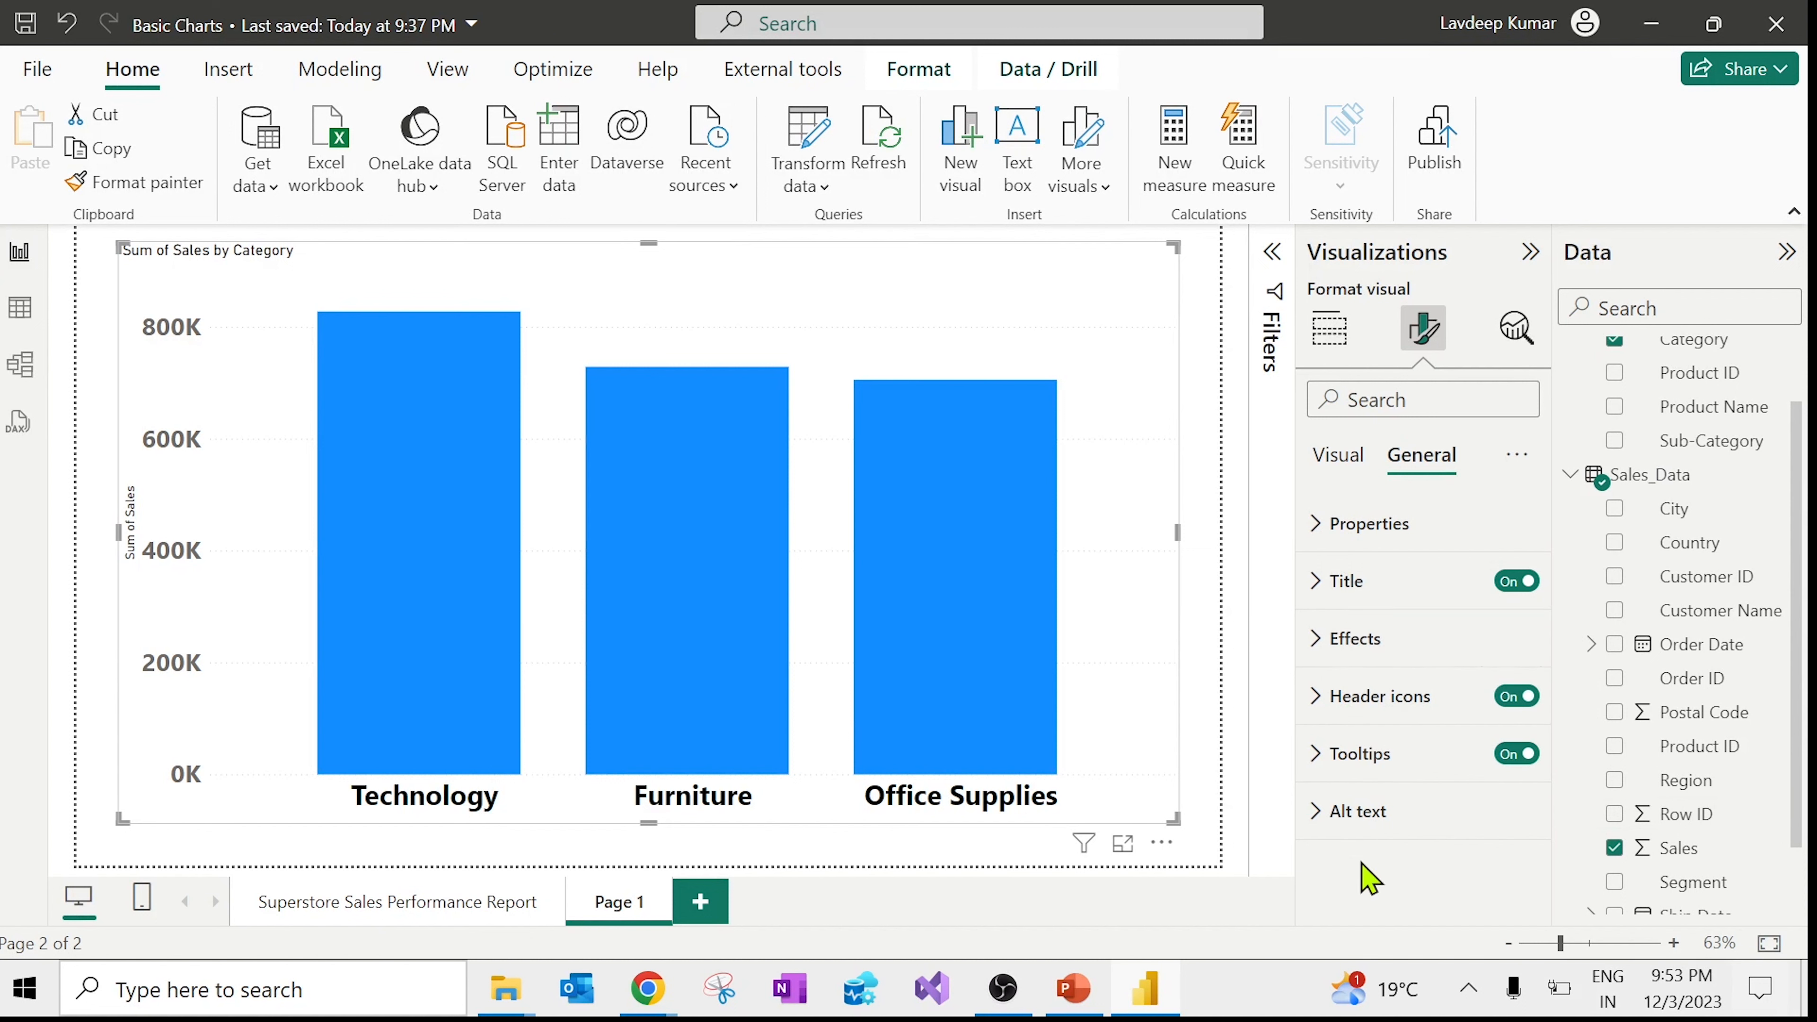
Step: Reselect the Sales by Category chart, review its visual format settings down to the plot area background, and deselect it
left_click(1205, 856)
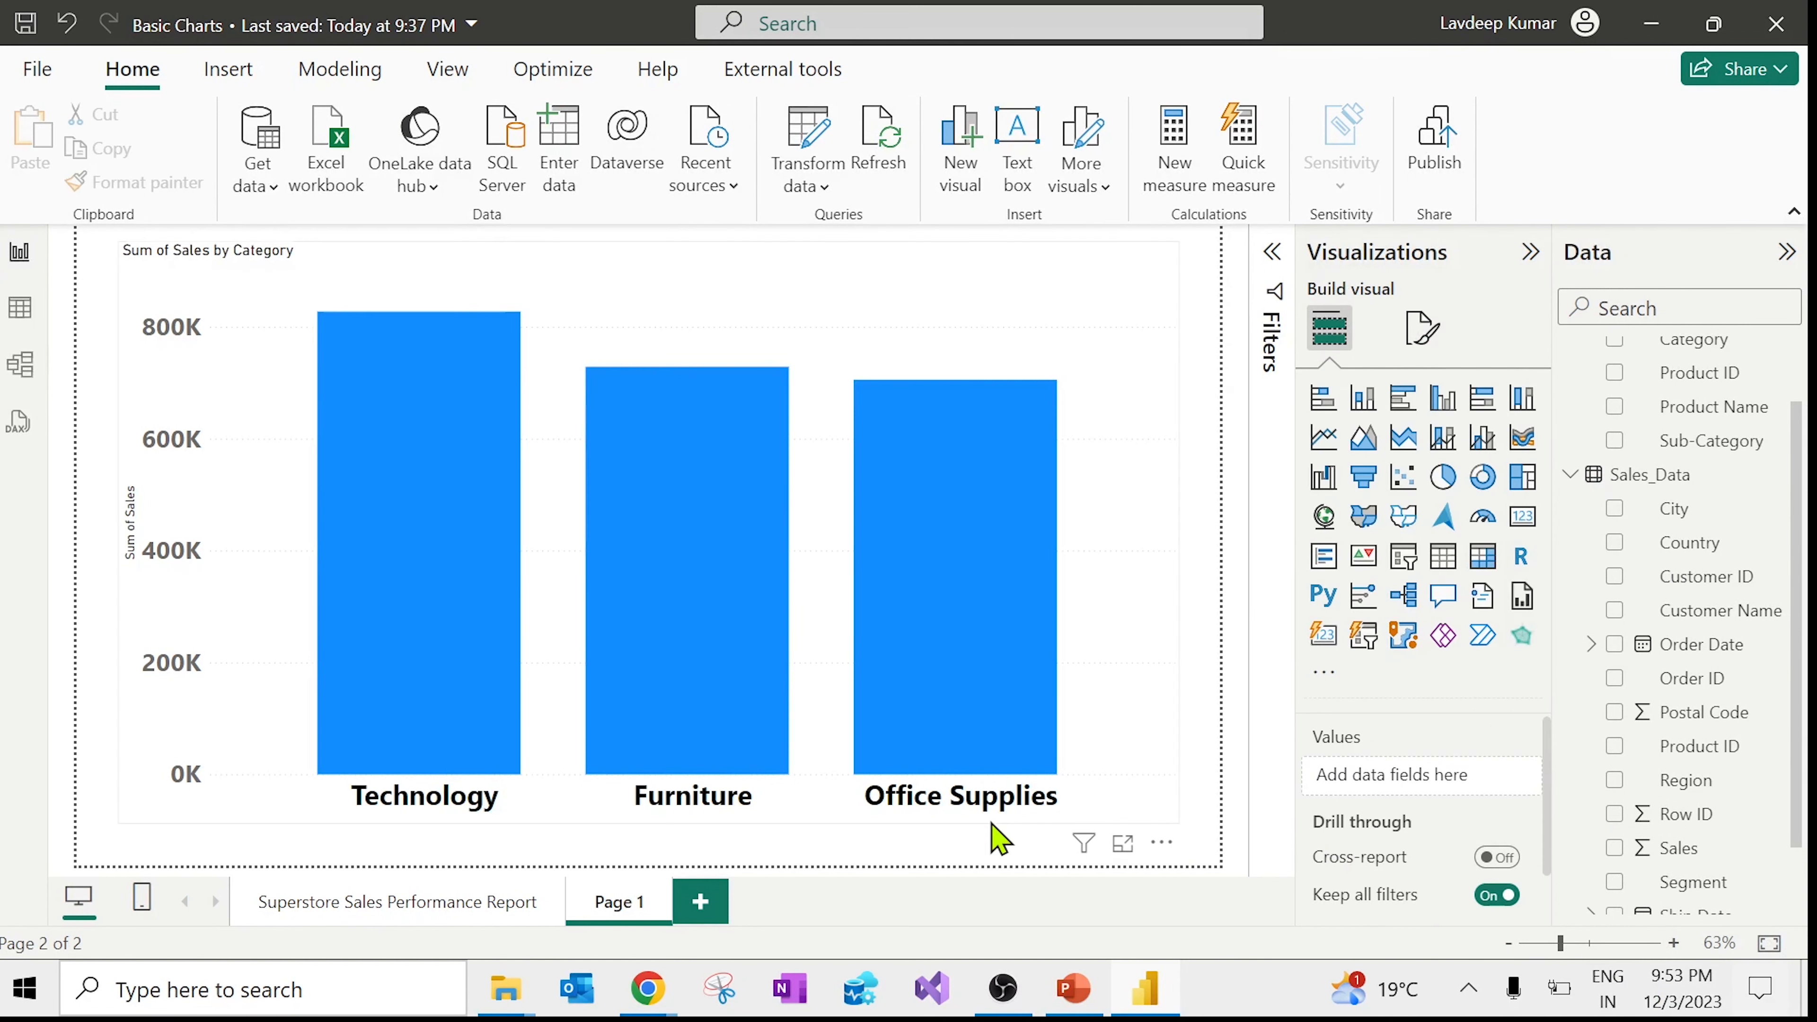
left_click(278, 251)
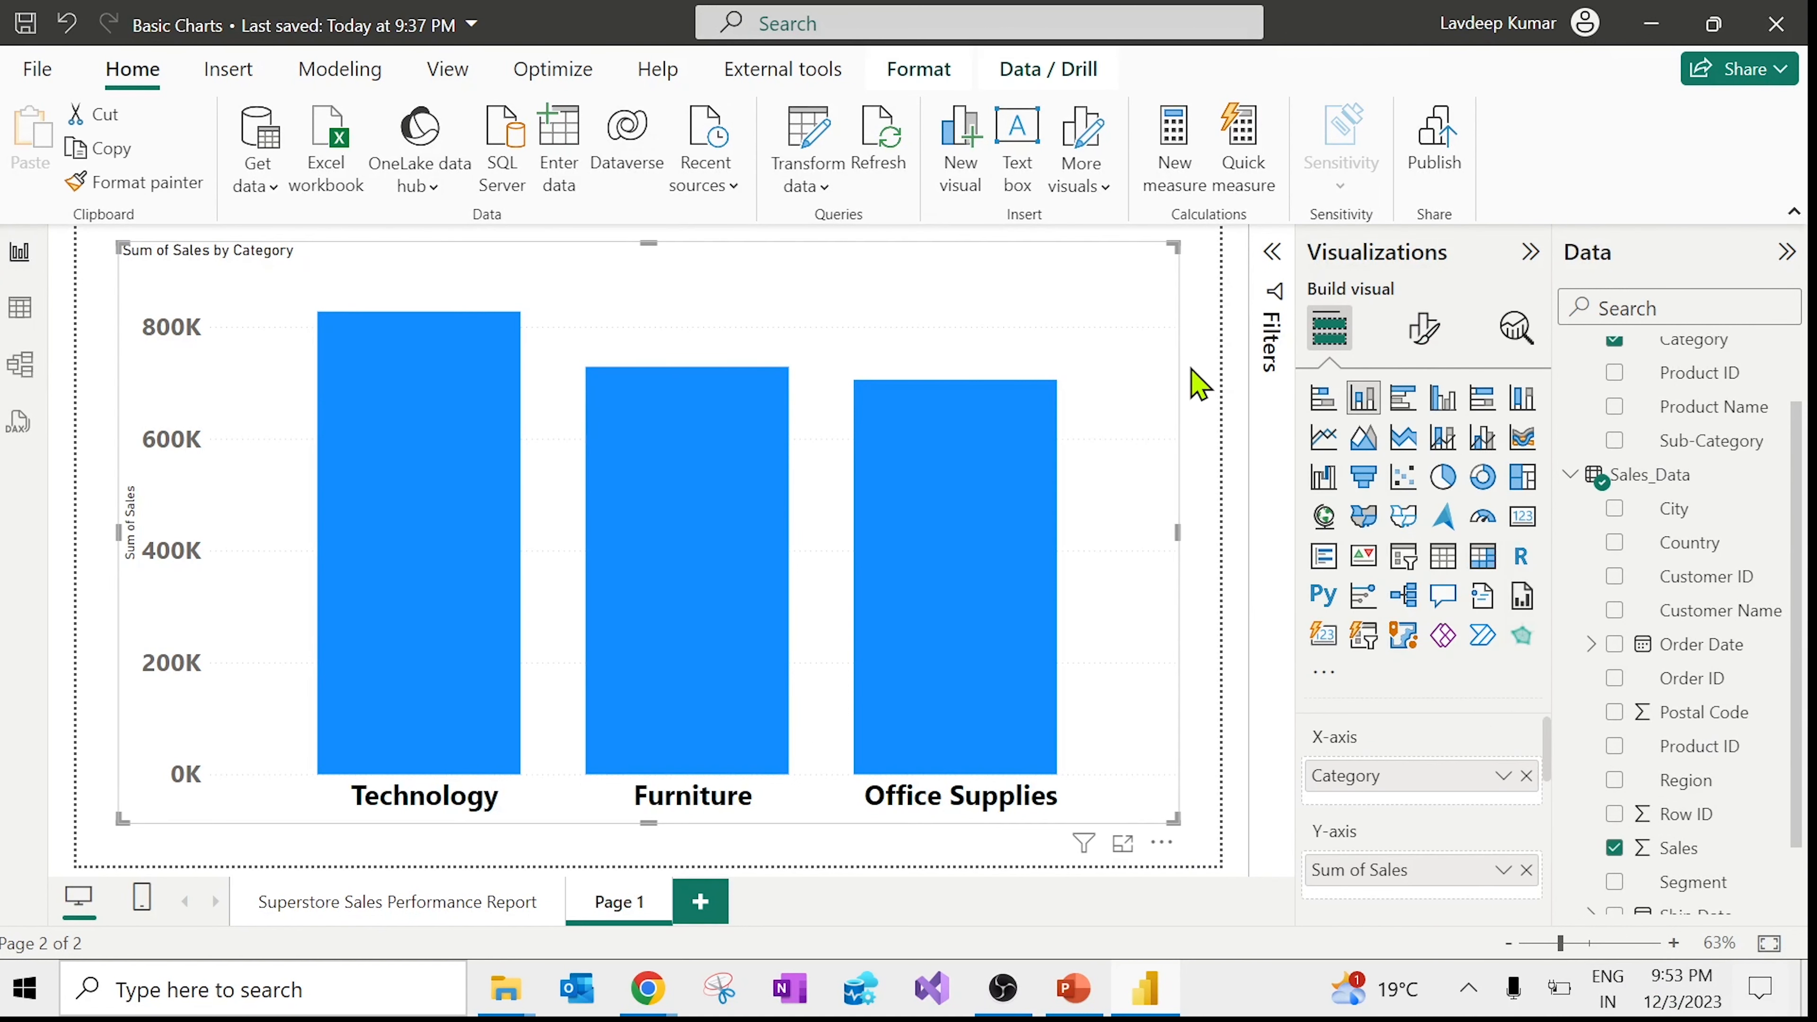
left_click(1424, 328)
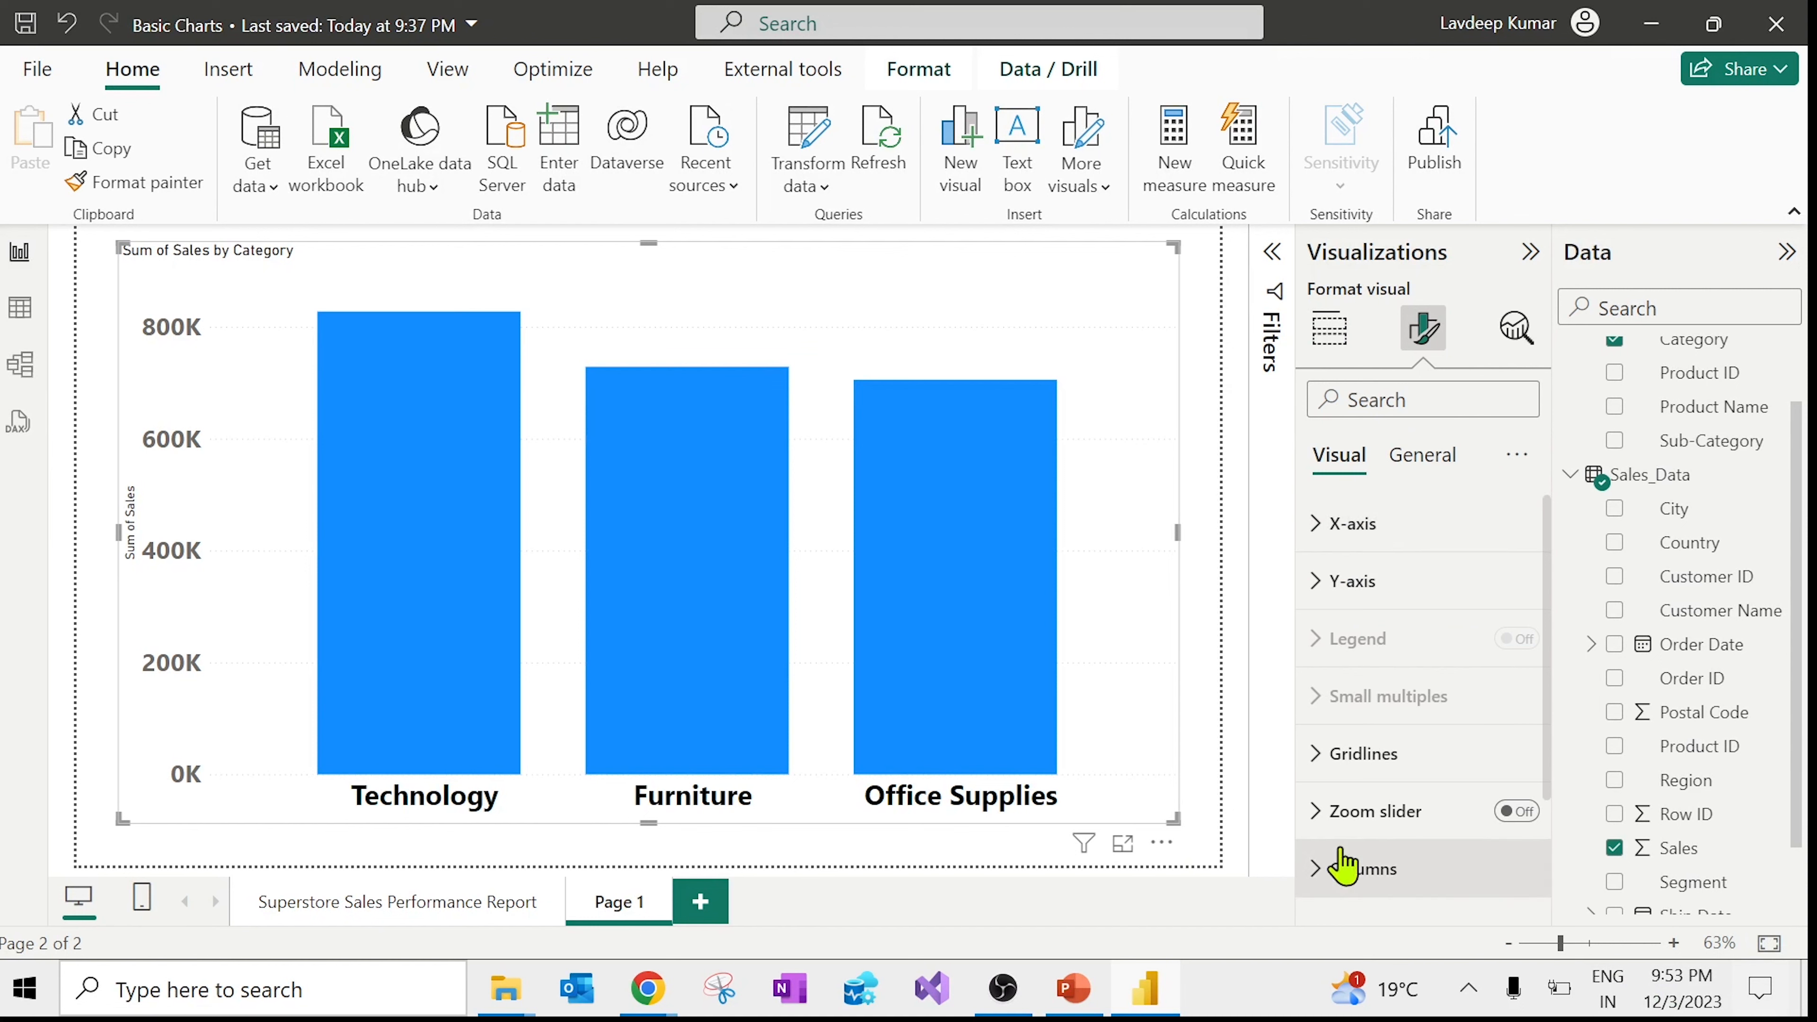
scroll(1345, 866, "down", 3)
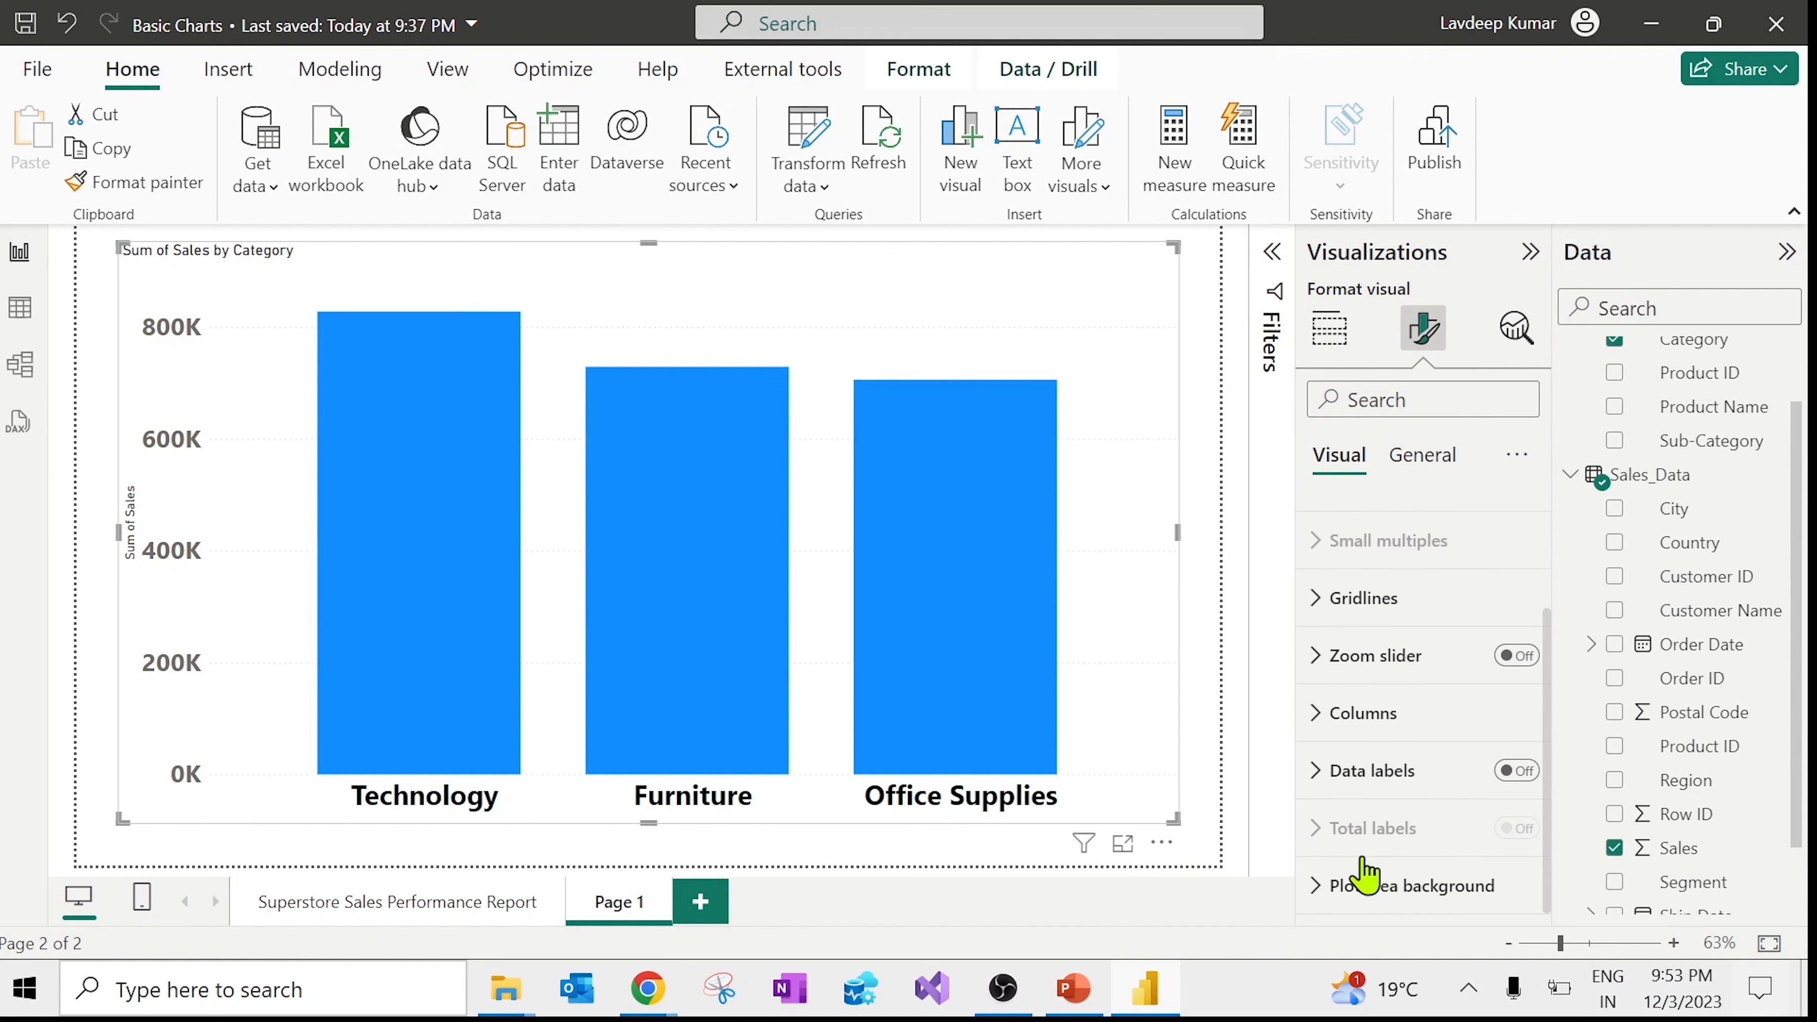
left_click(1206, 846)
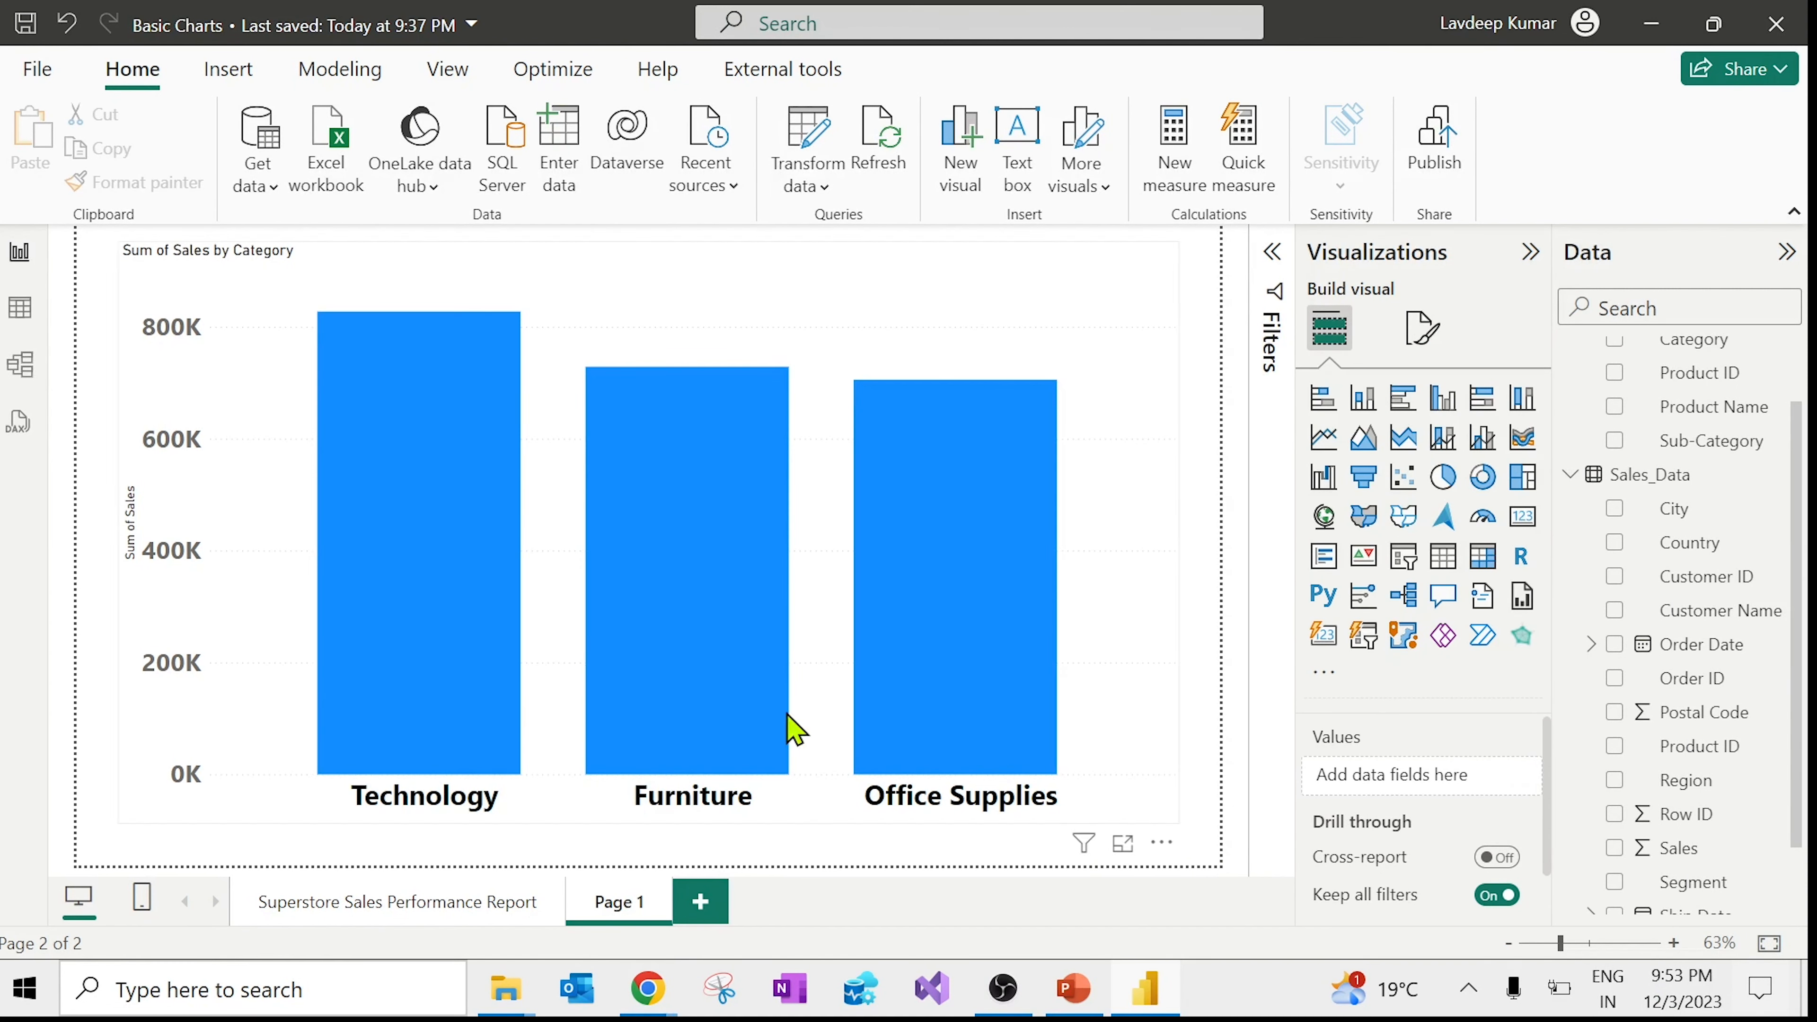
Step: Save the Basic Charts report and close its window
left_click(14, 21)
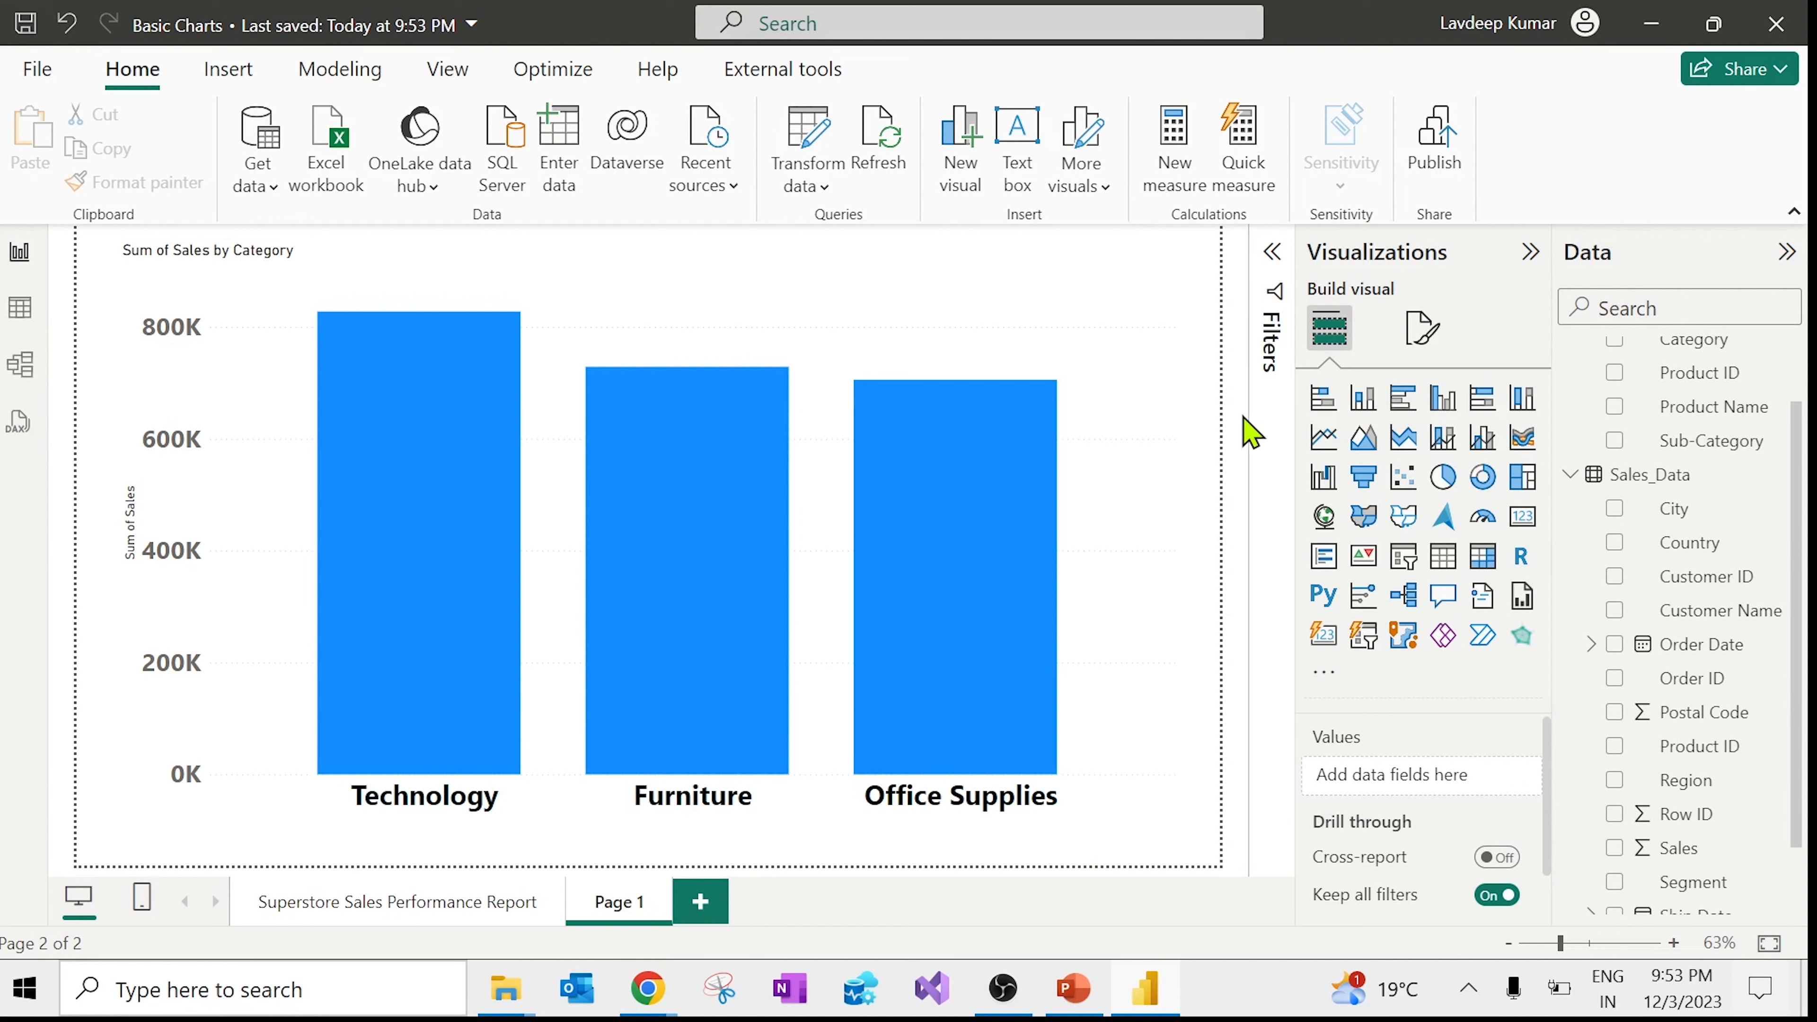
left_click(1776, 24)
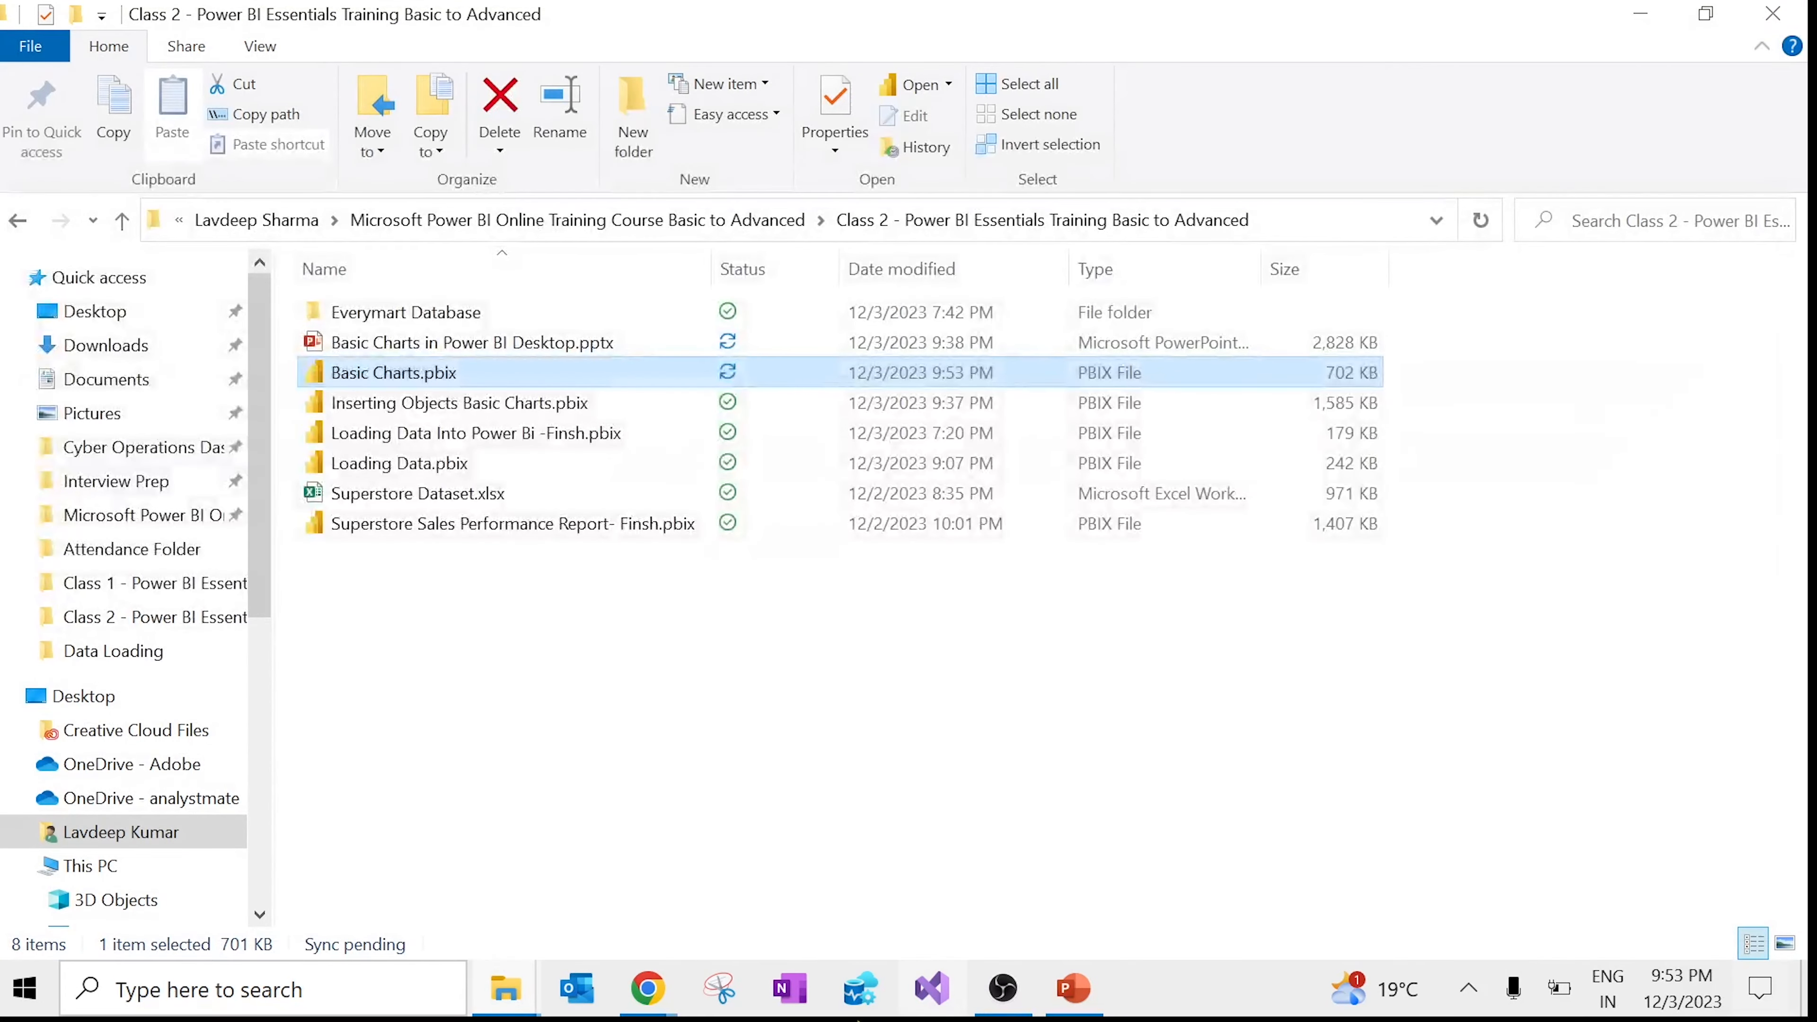
Step: Check the Google Meet call, return to the Class 2 folder in File Explorer and reopen Basic Charts.pbix
mouse_move(669, 1009)
left_click(516, 924)
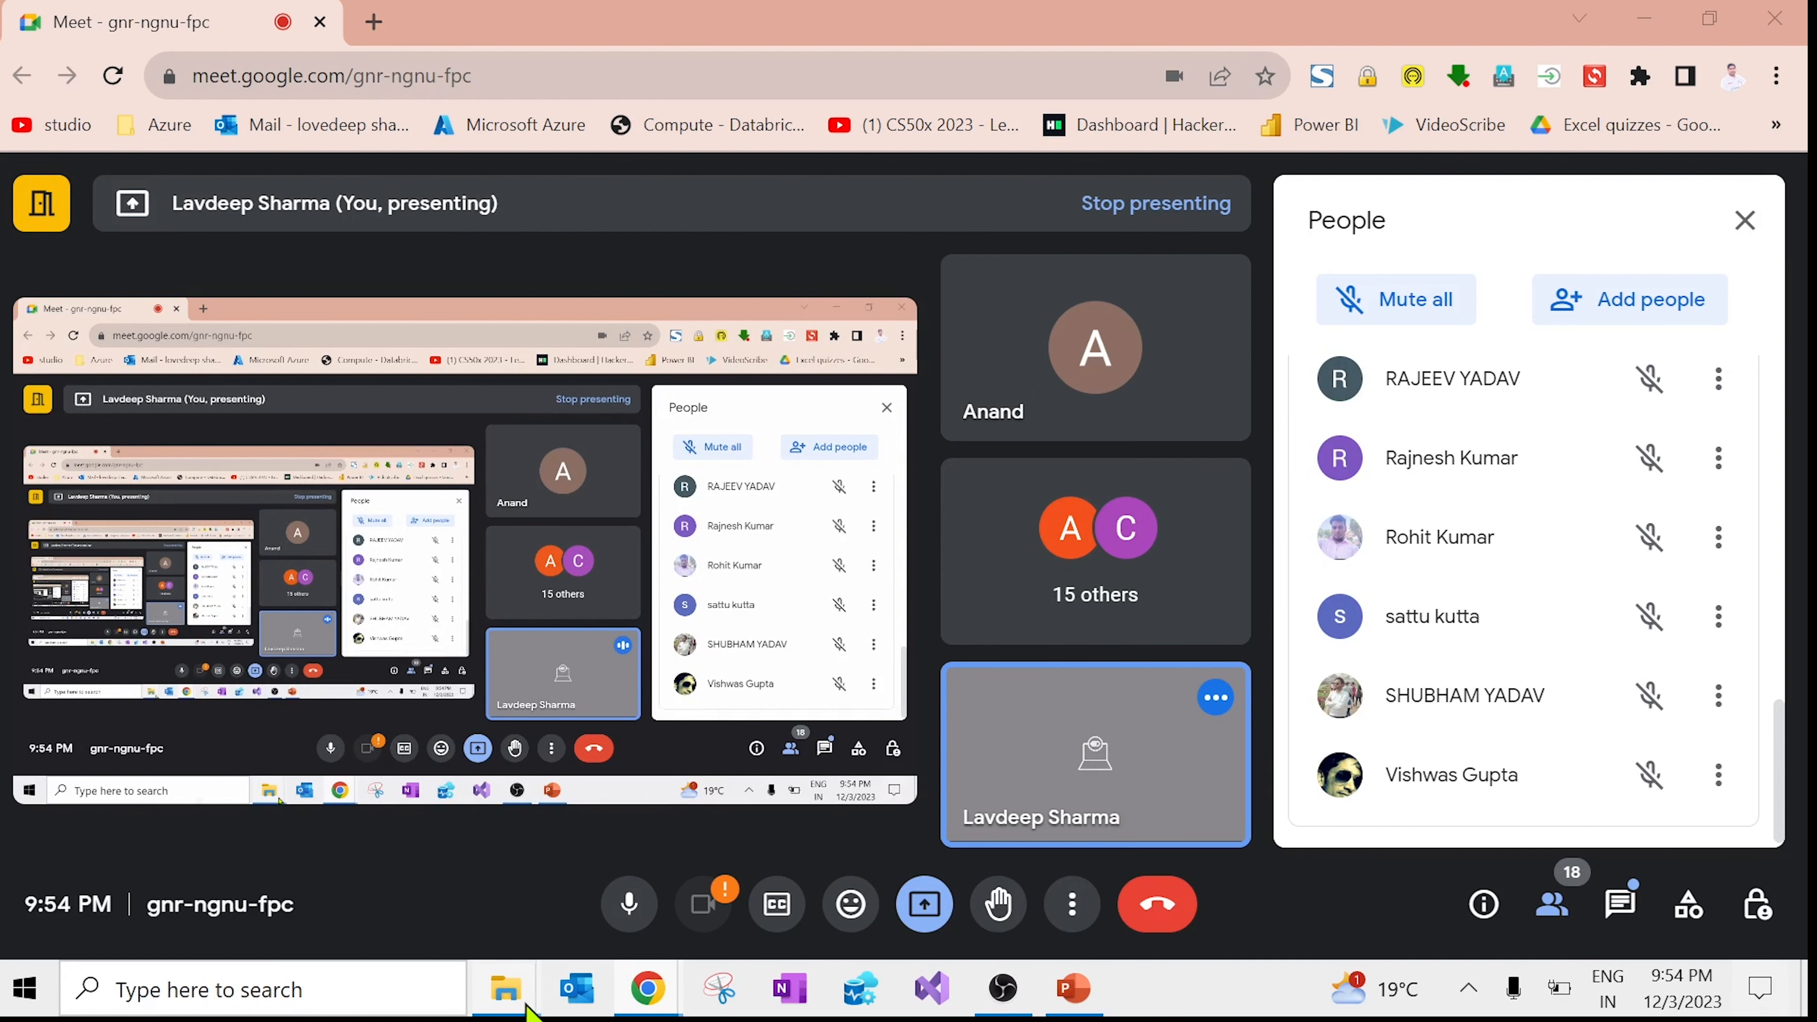
mouse_move(507, 992)
left_click(637, 944)
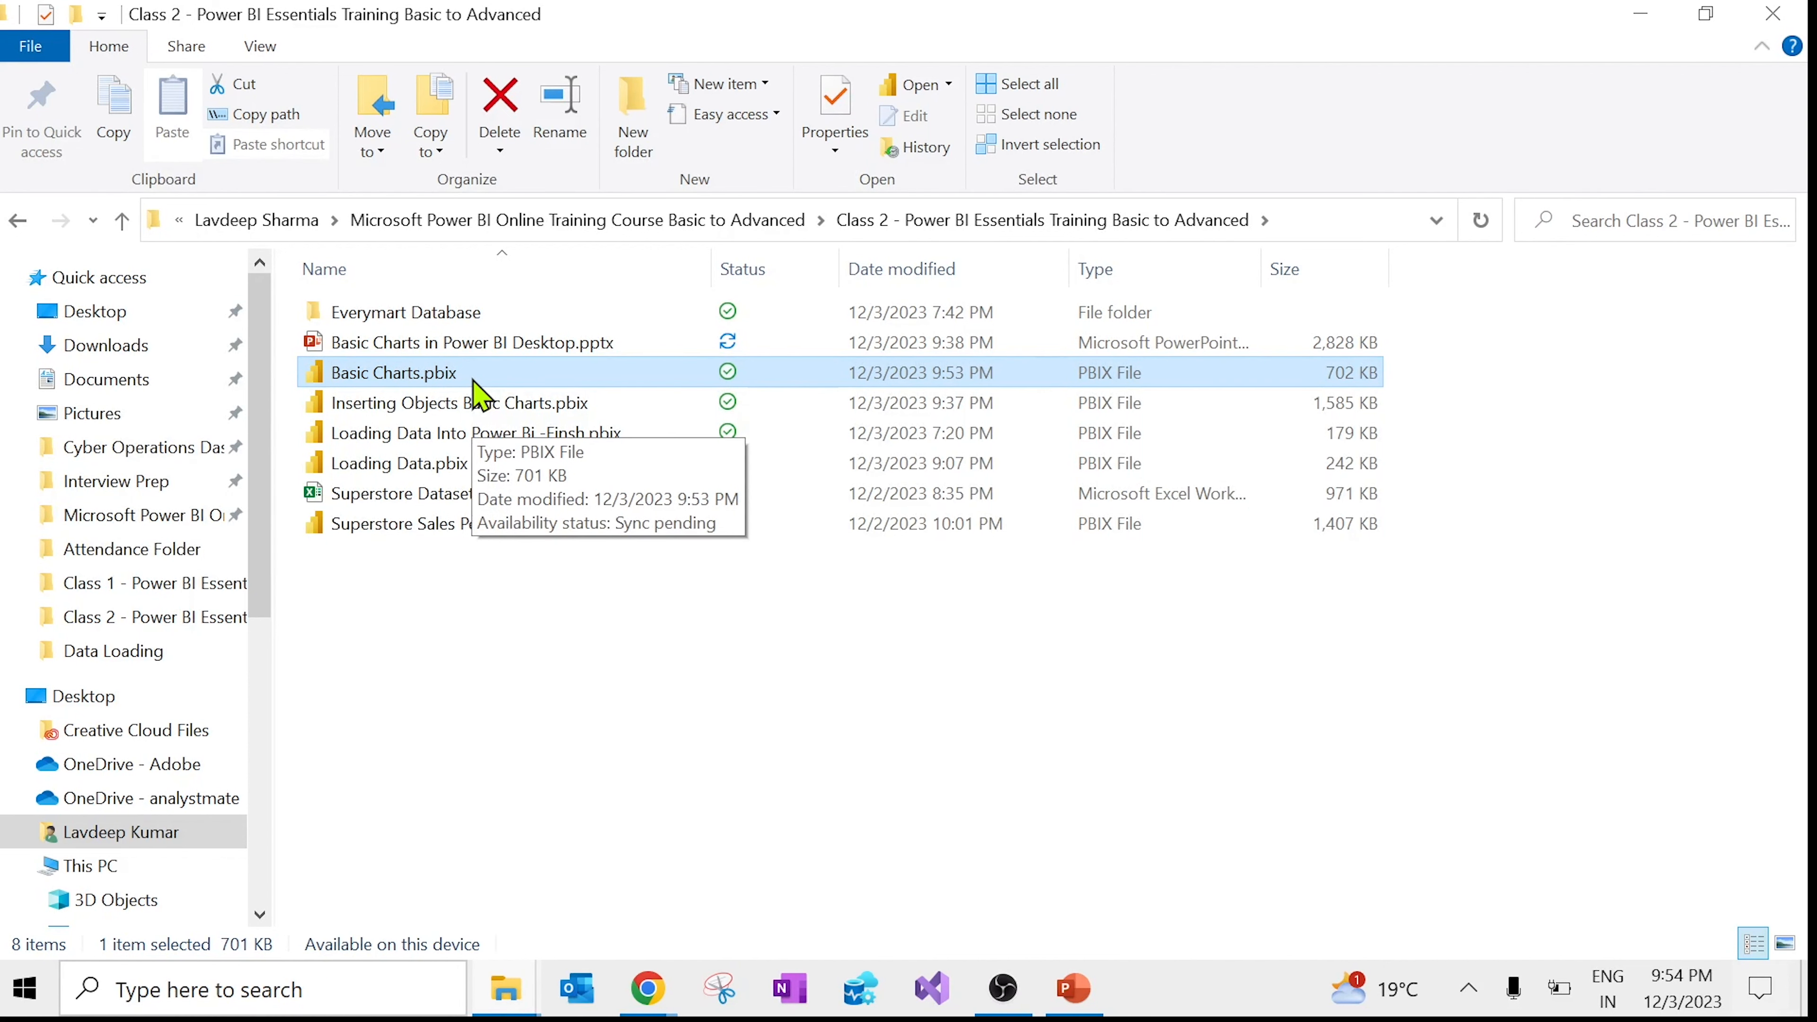
double_click(474, 382)
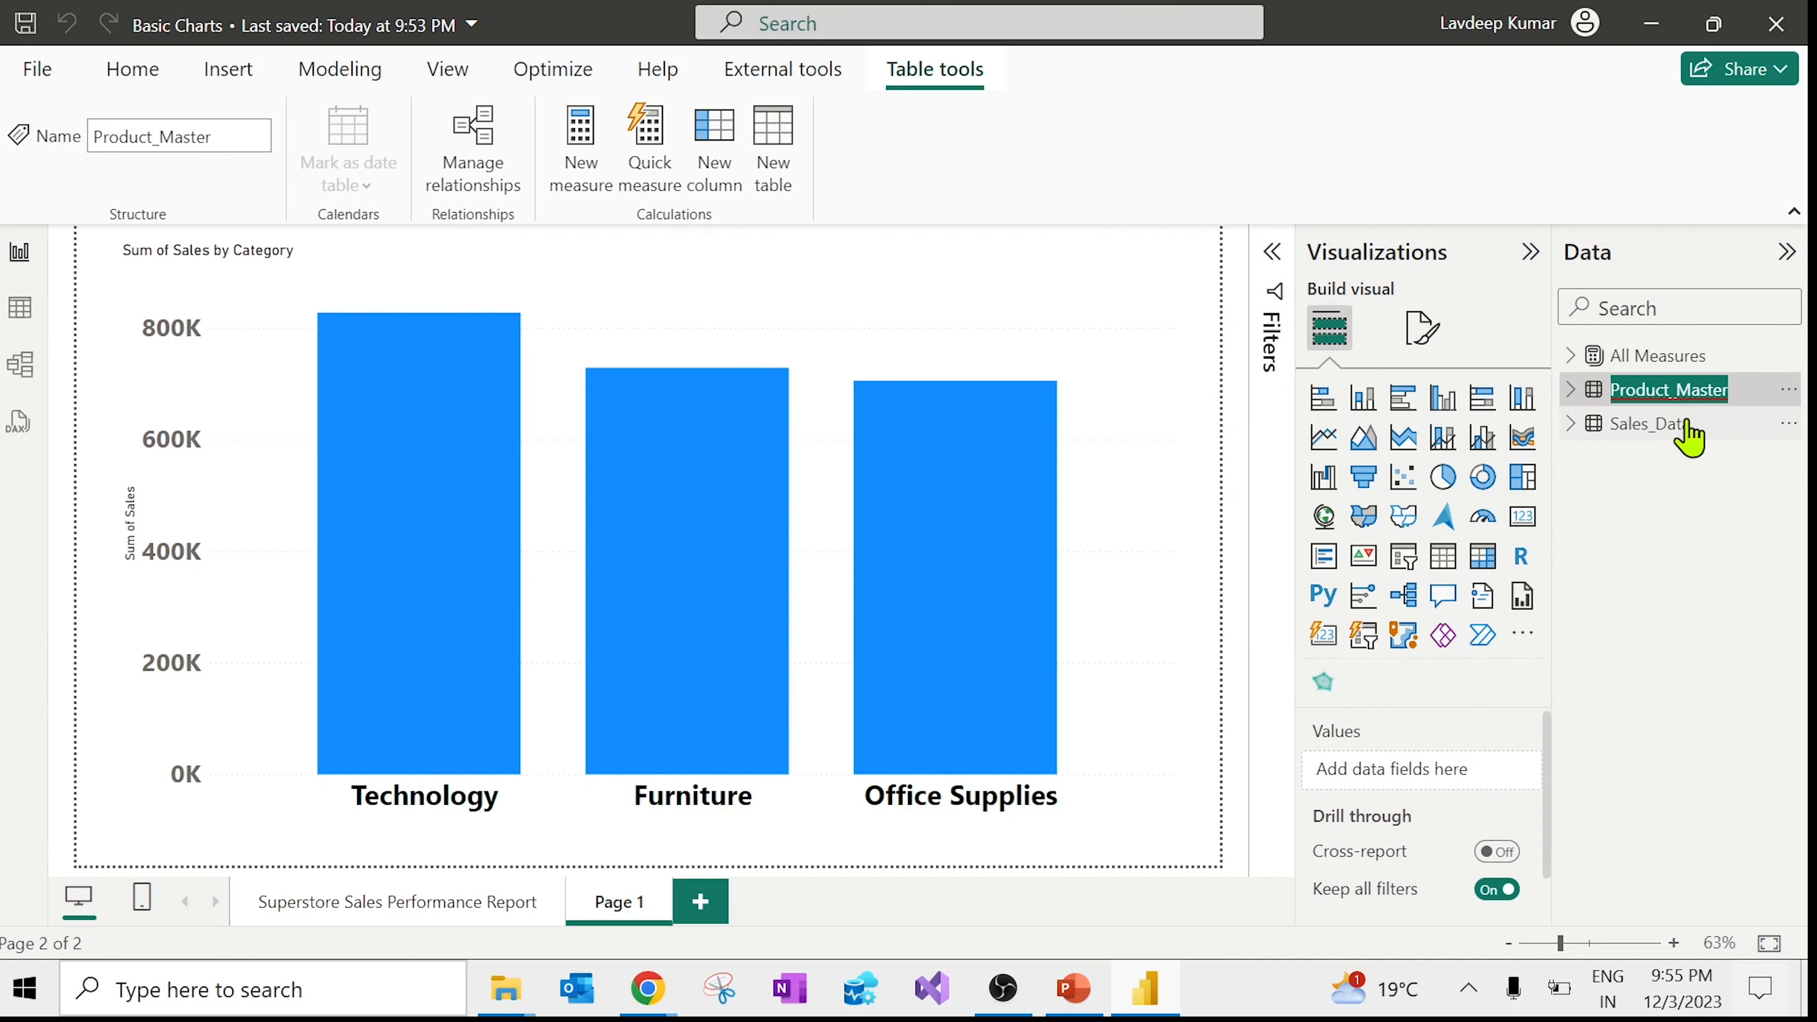
Step: Rename the Product_Master table to Product Master, replacing the underscore with a space
key("End")
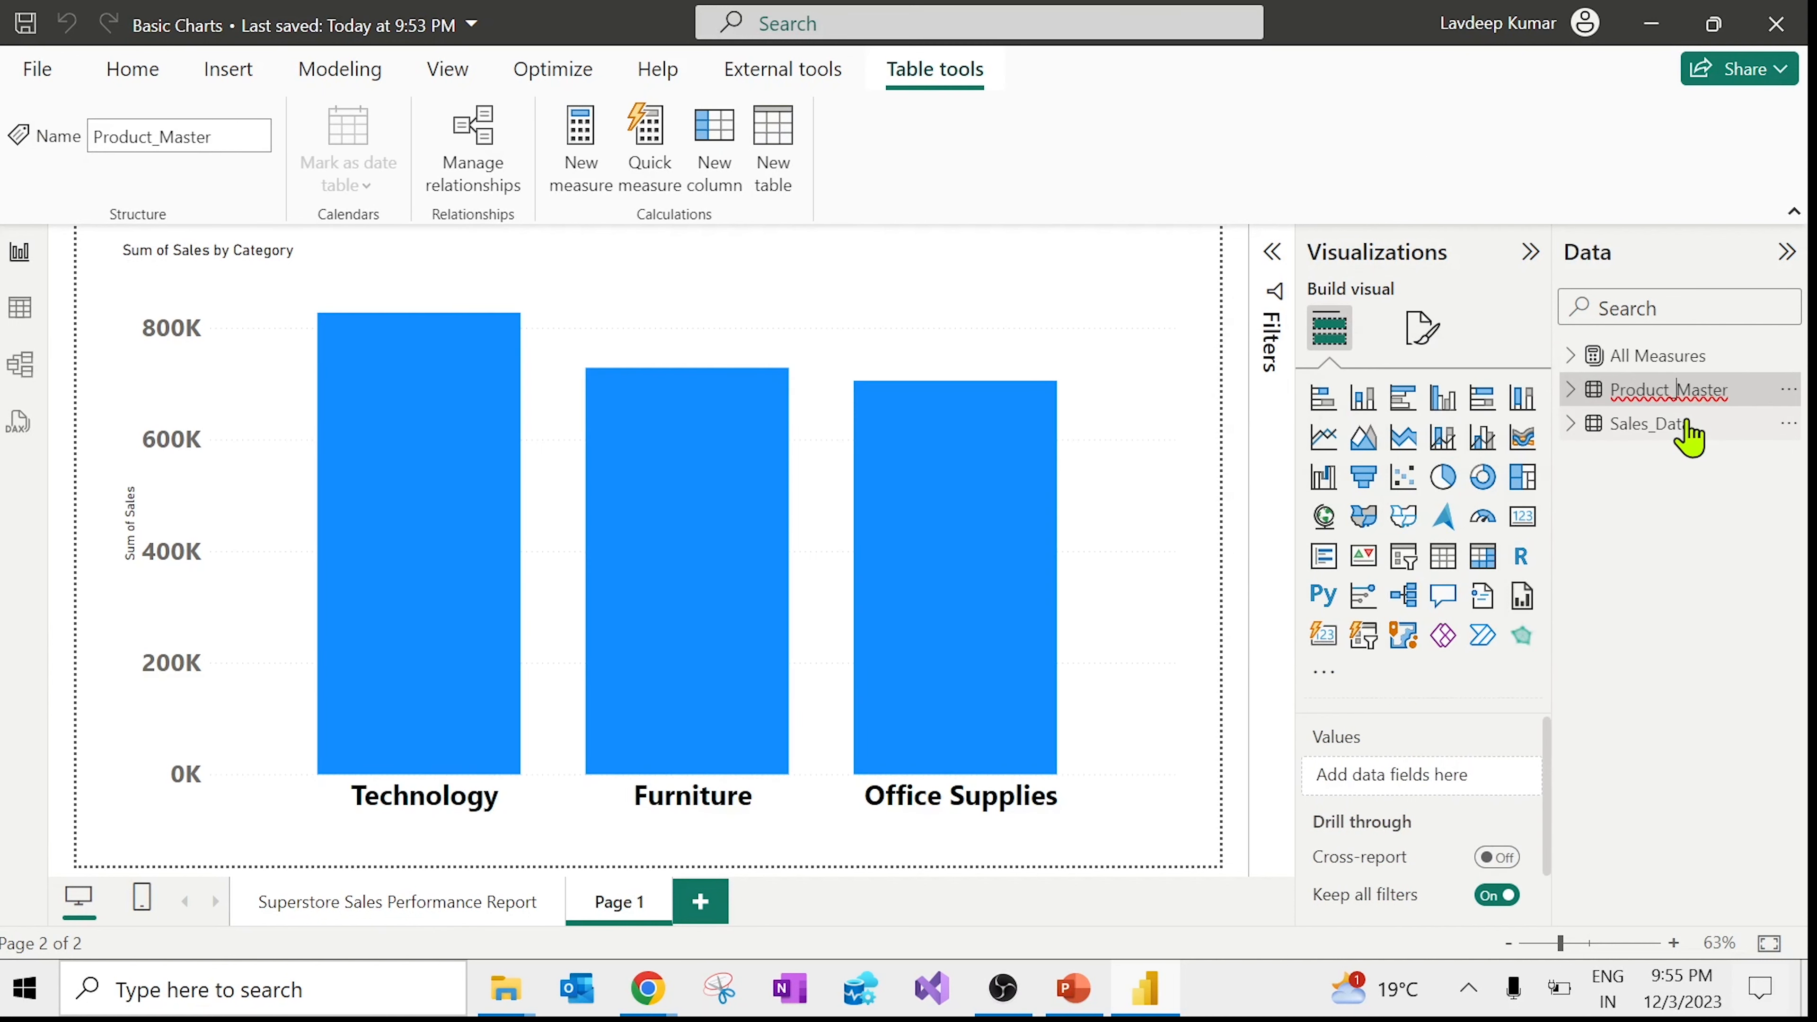
key("BackSpace")
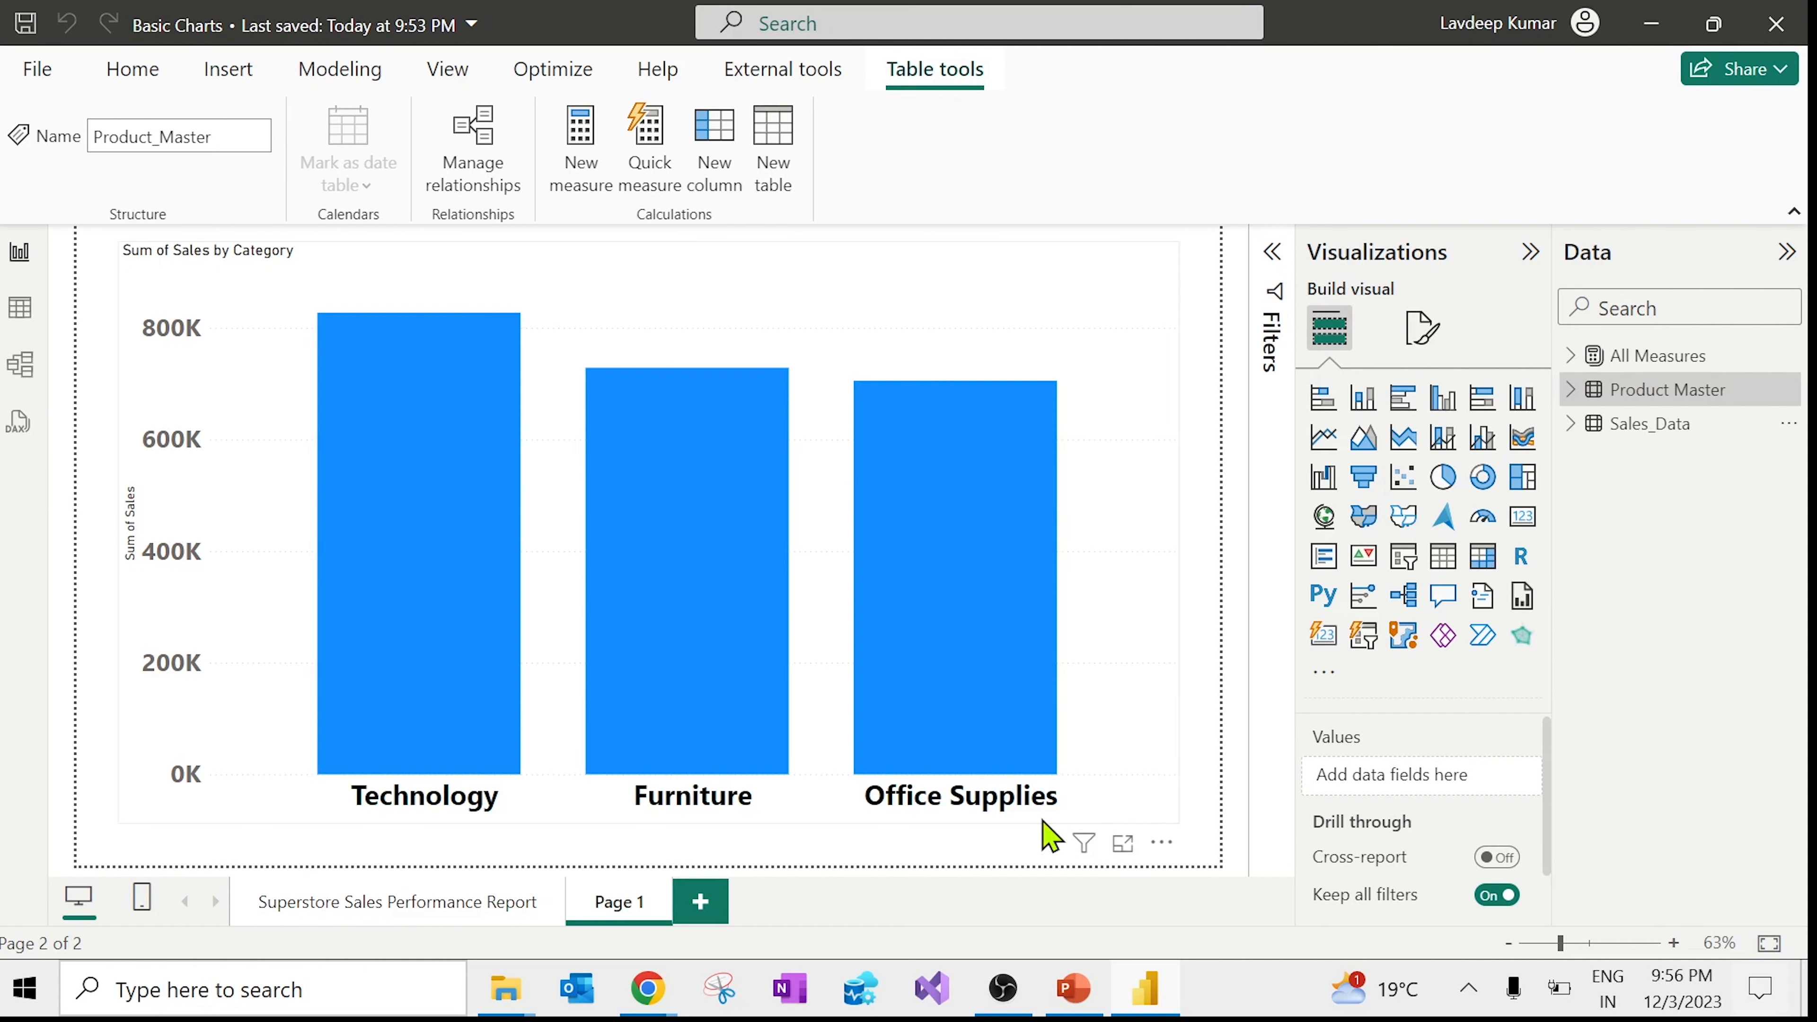
Step: Switch to the Google Meet call in Chrome and look through the whole list of participants
mouse_move(671, 999)
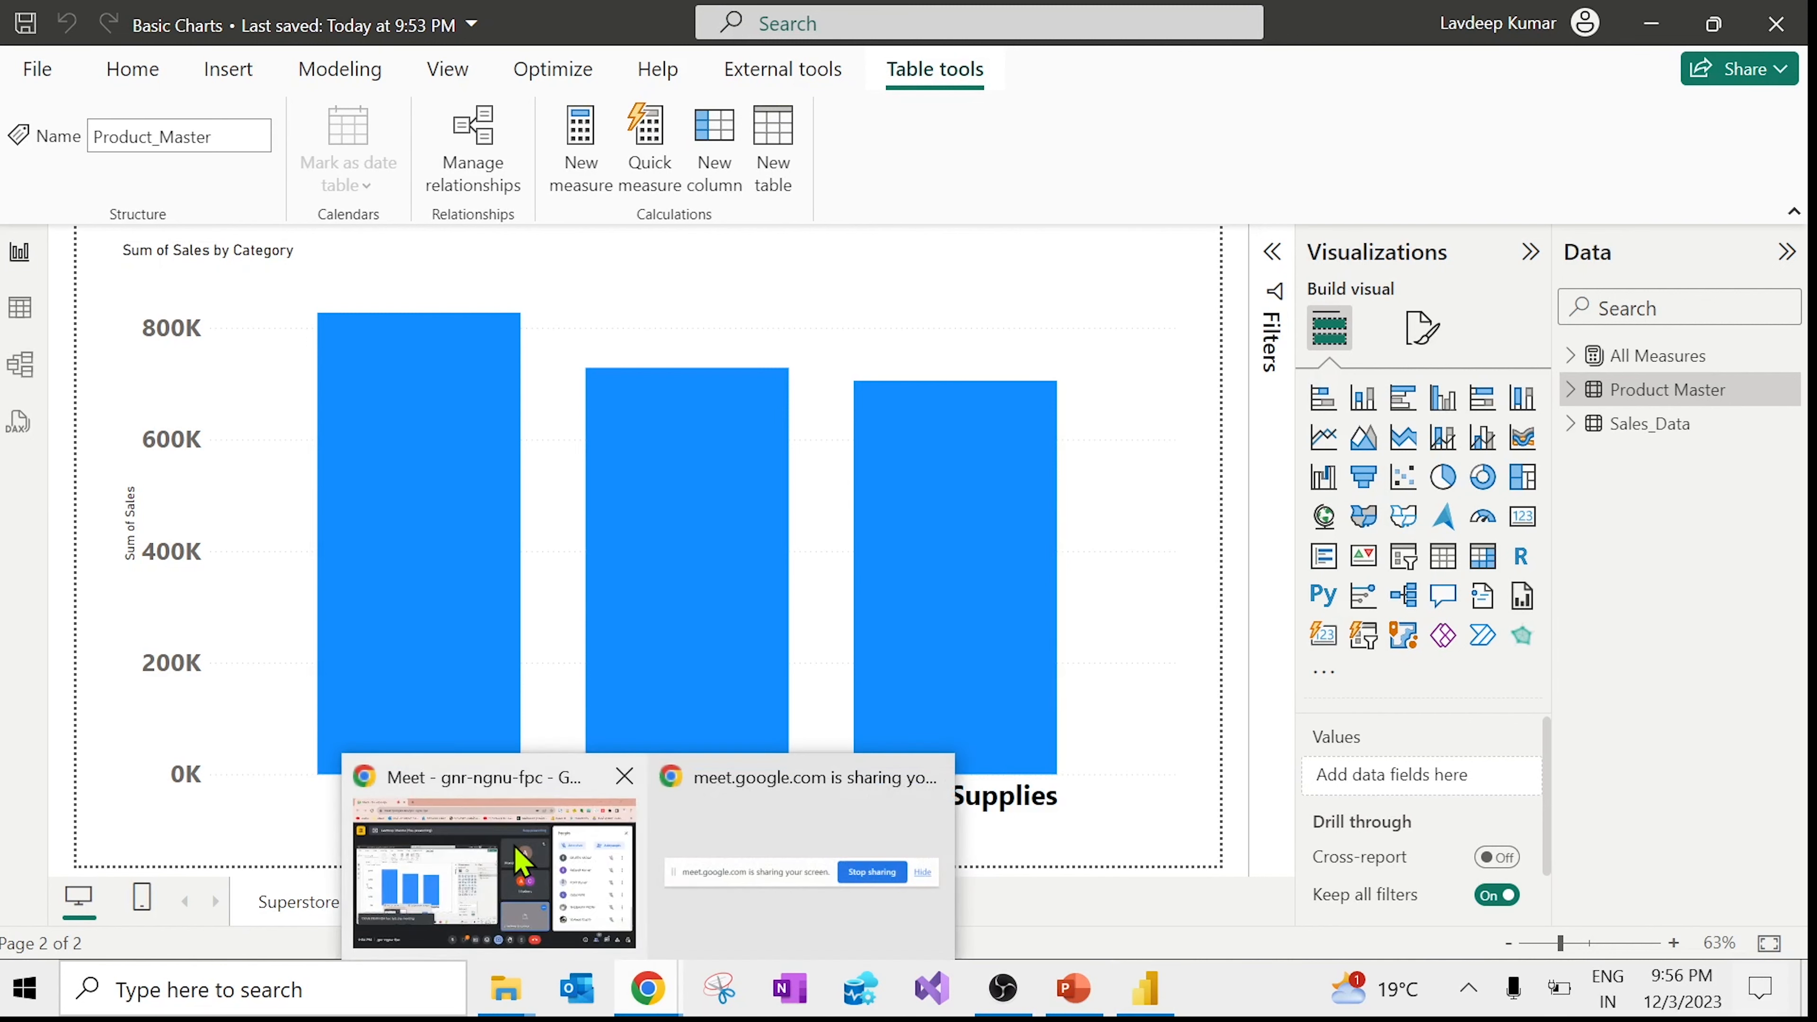
left_click(523, 862)
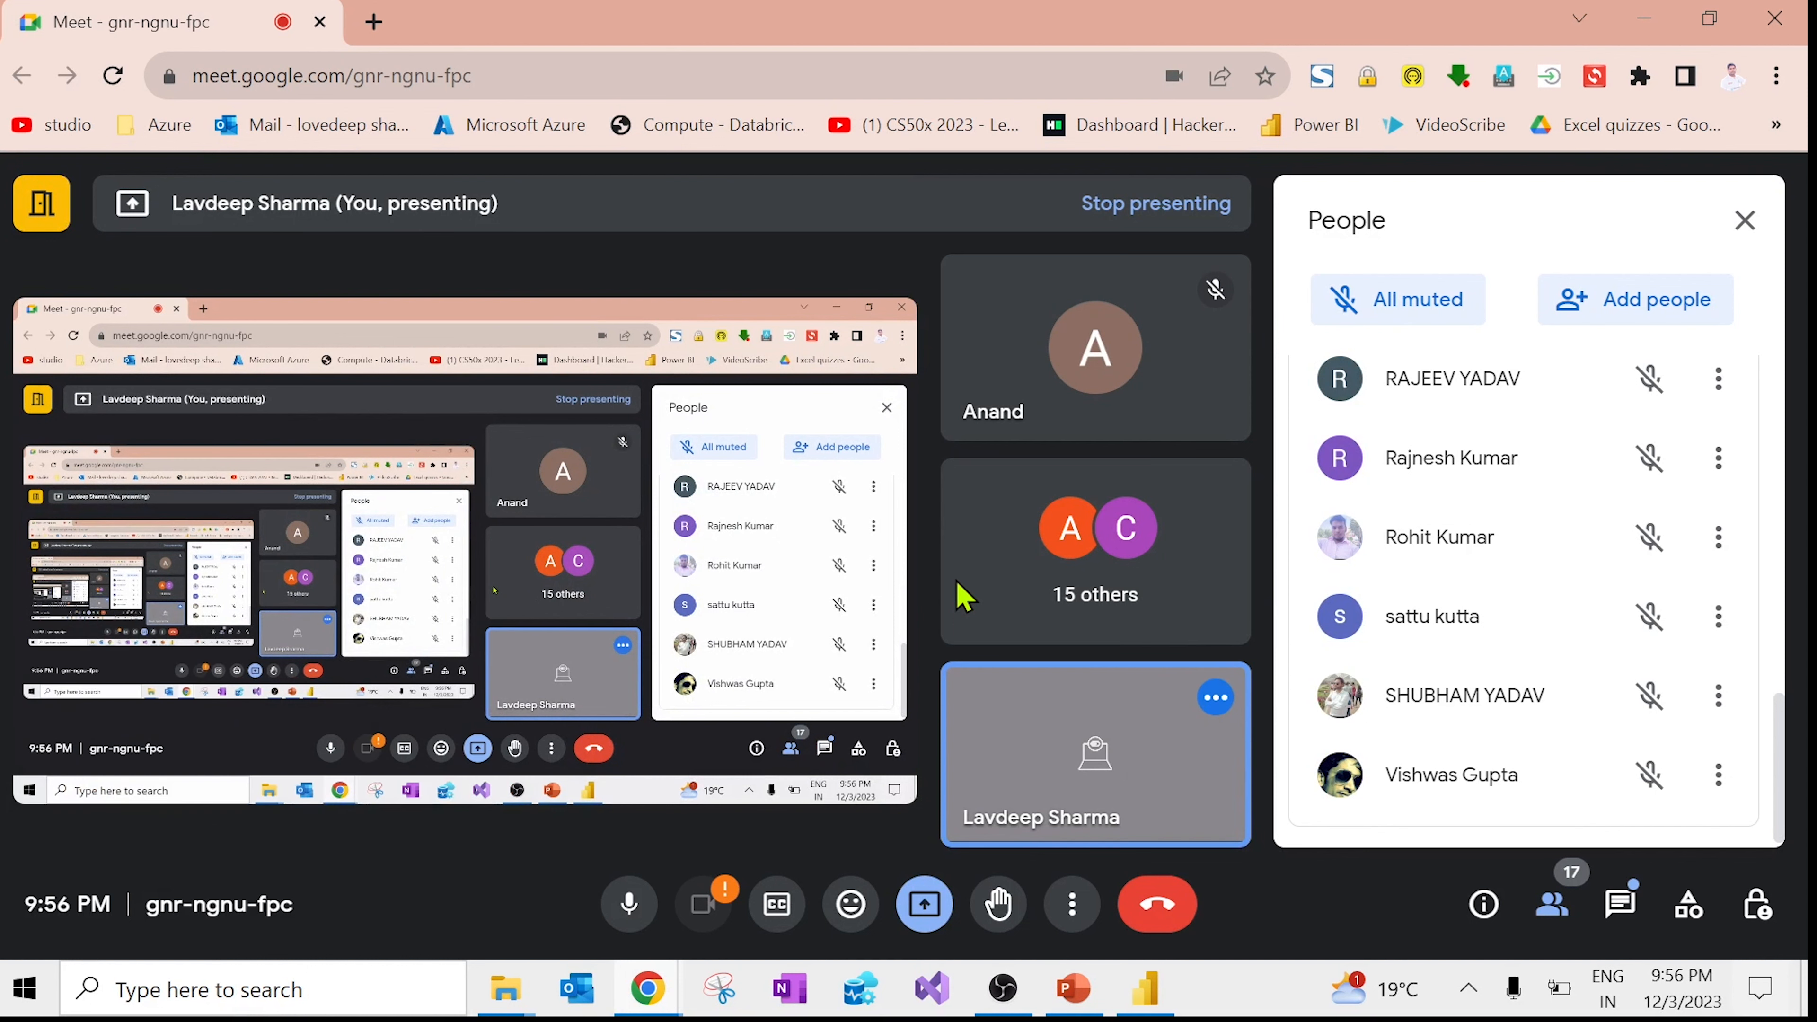
scroll(1700, 716, "up", 7)
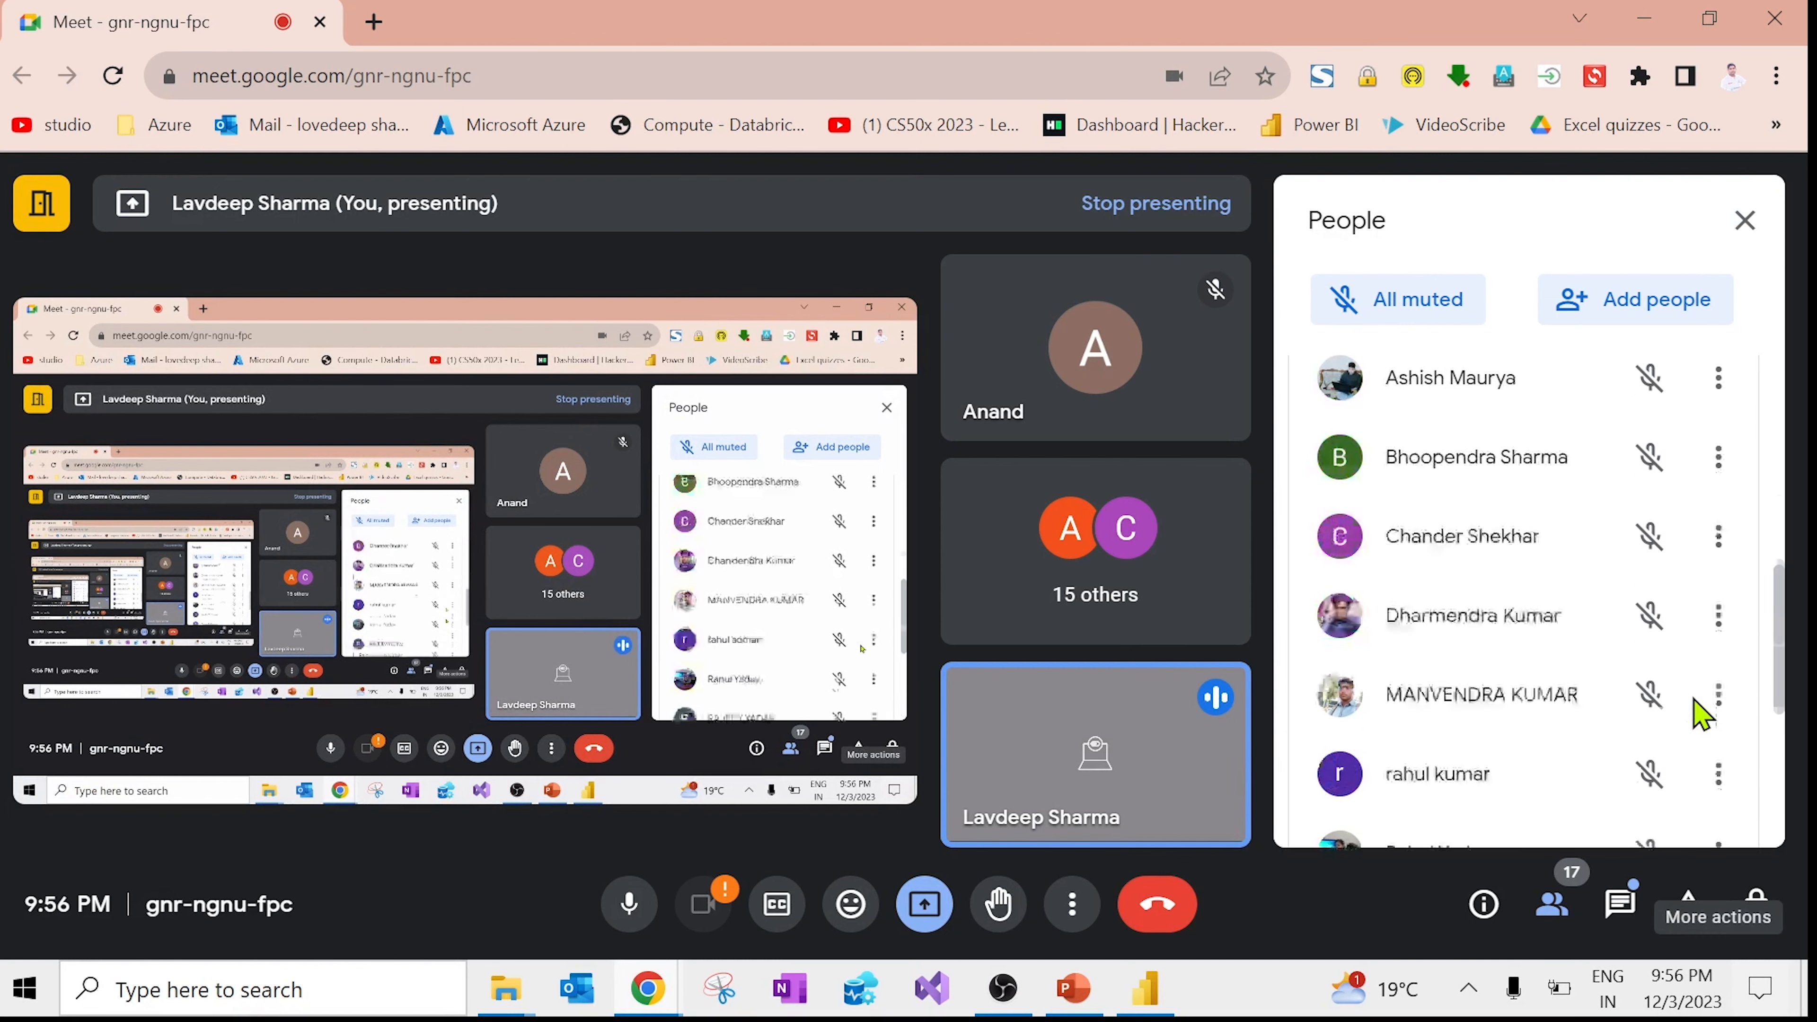
scroll(1702, 717, "up", 2)
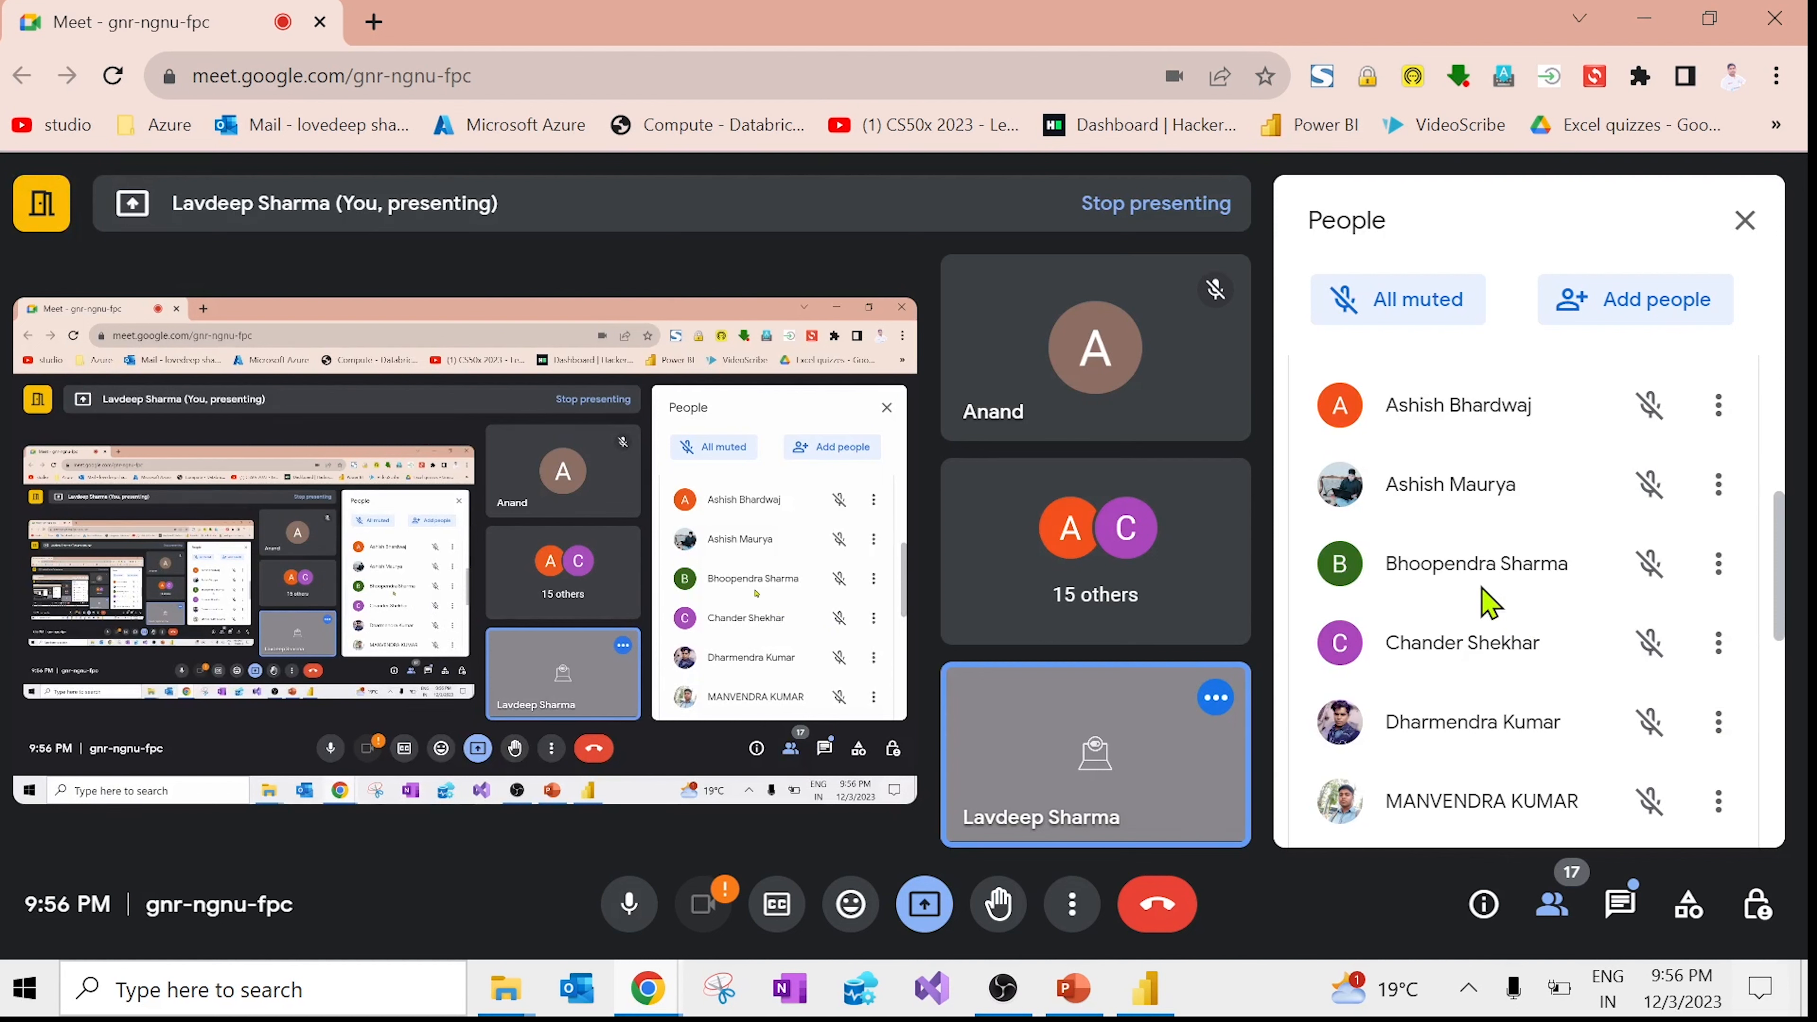
scroll(1484, 601, "down", 1)
scroll(1484, 602, "down", 4)
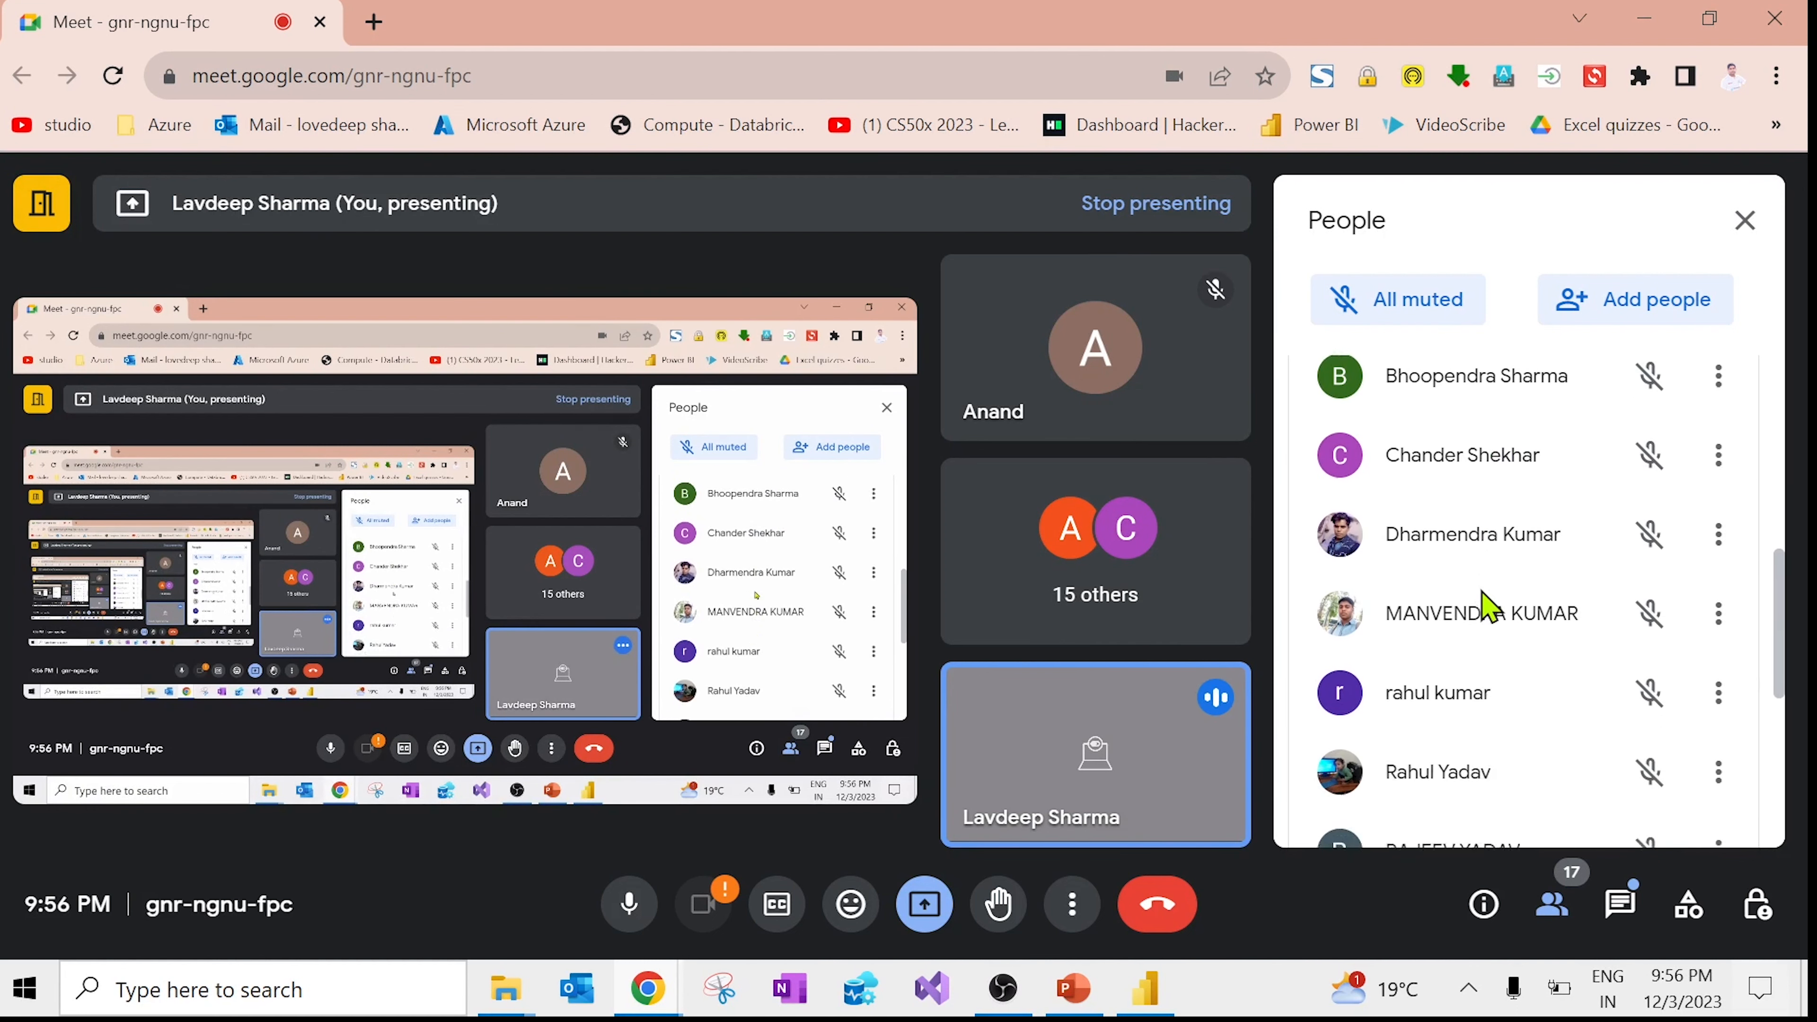
scroll(1487, 605, "down", 3)
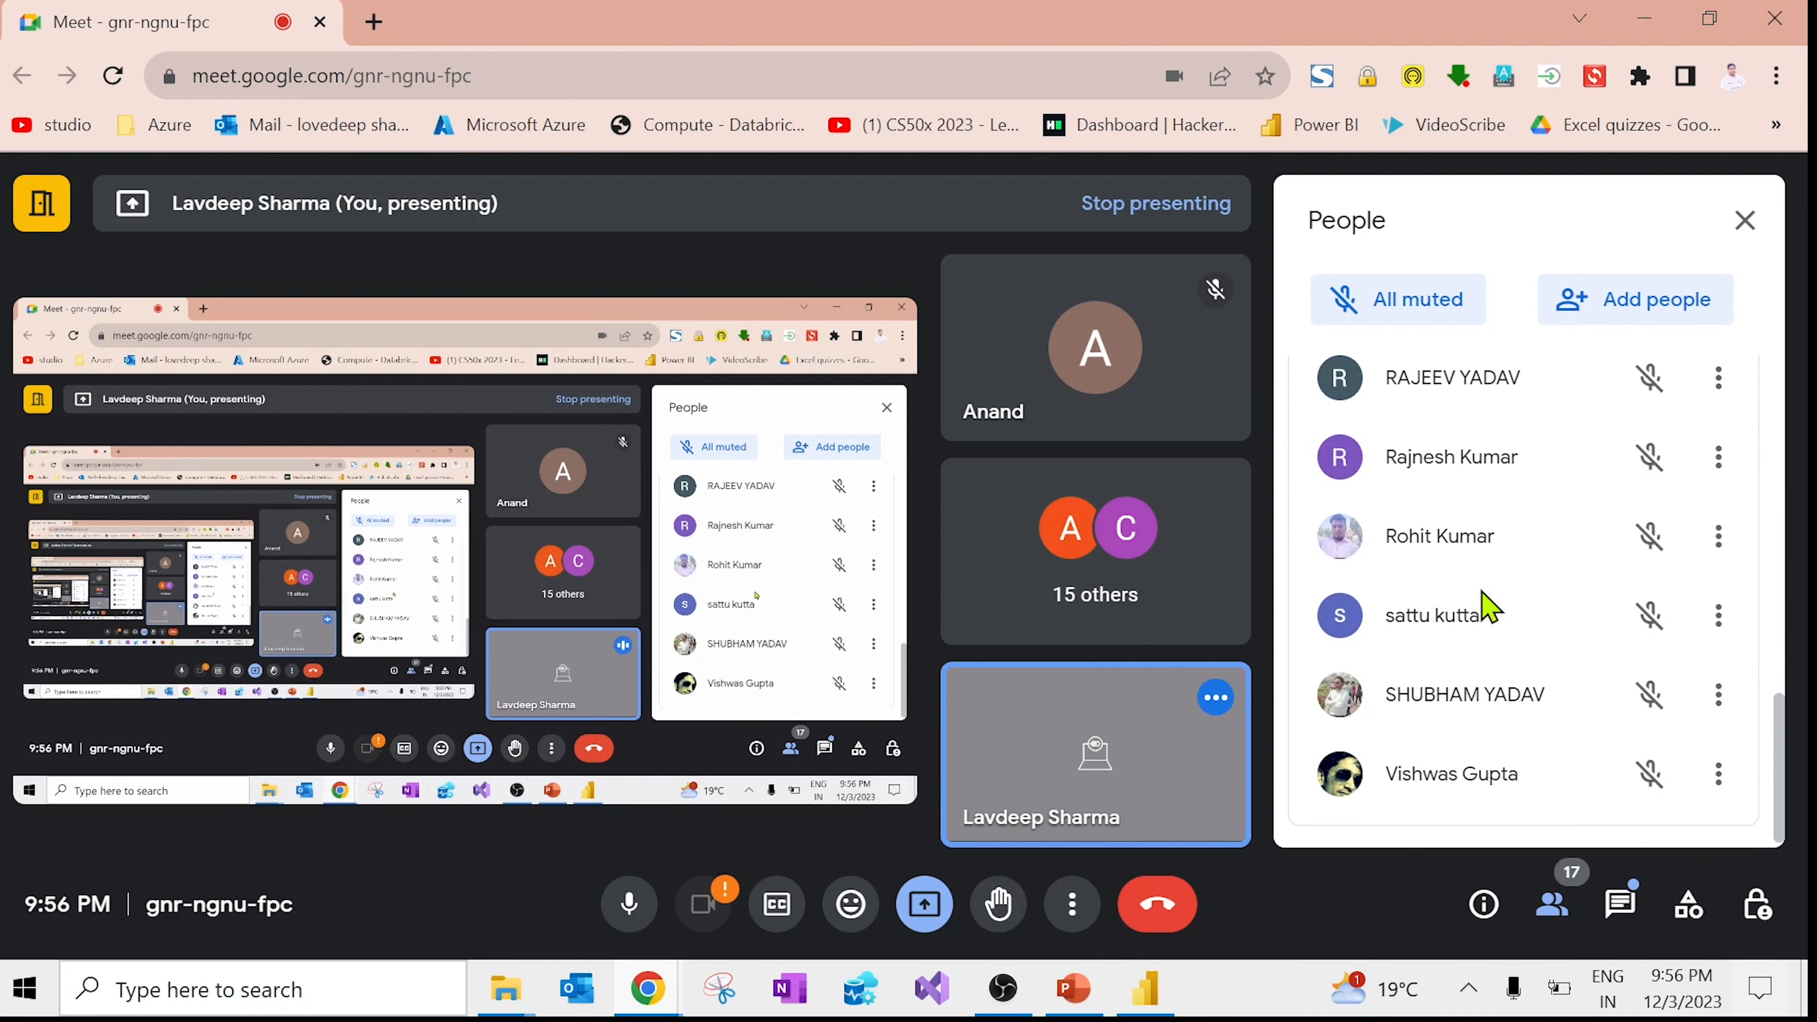
scroll(1489, 607, "up", 10)
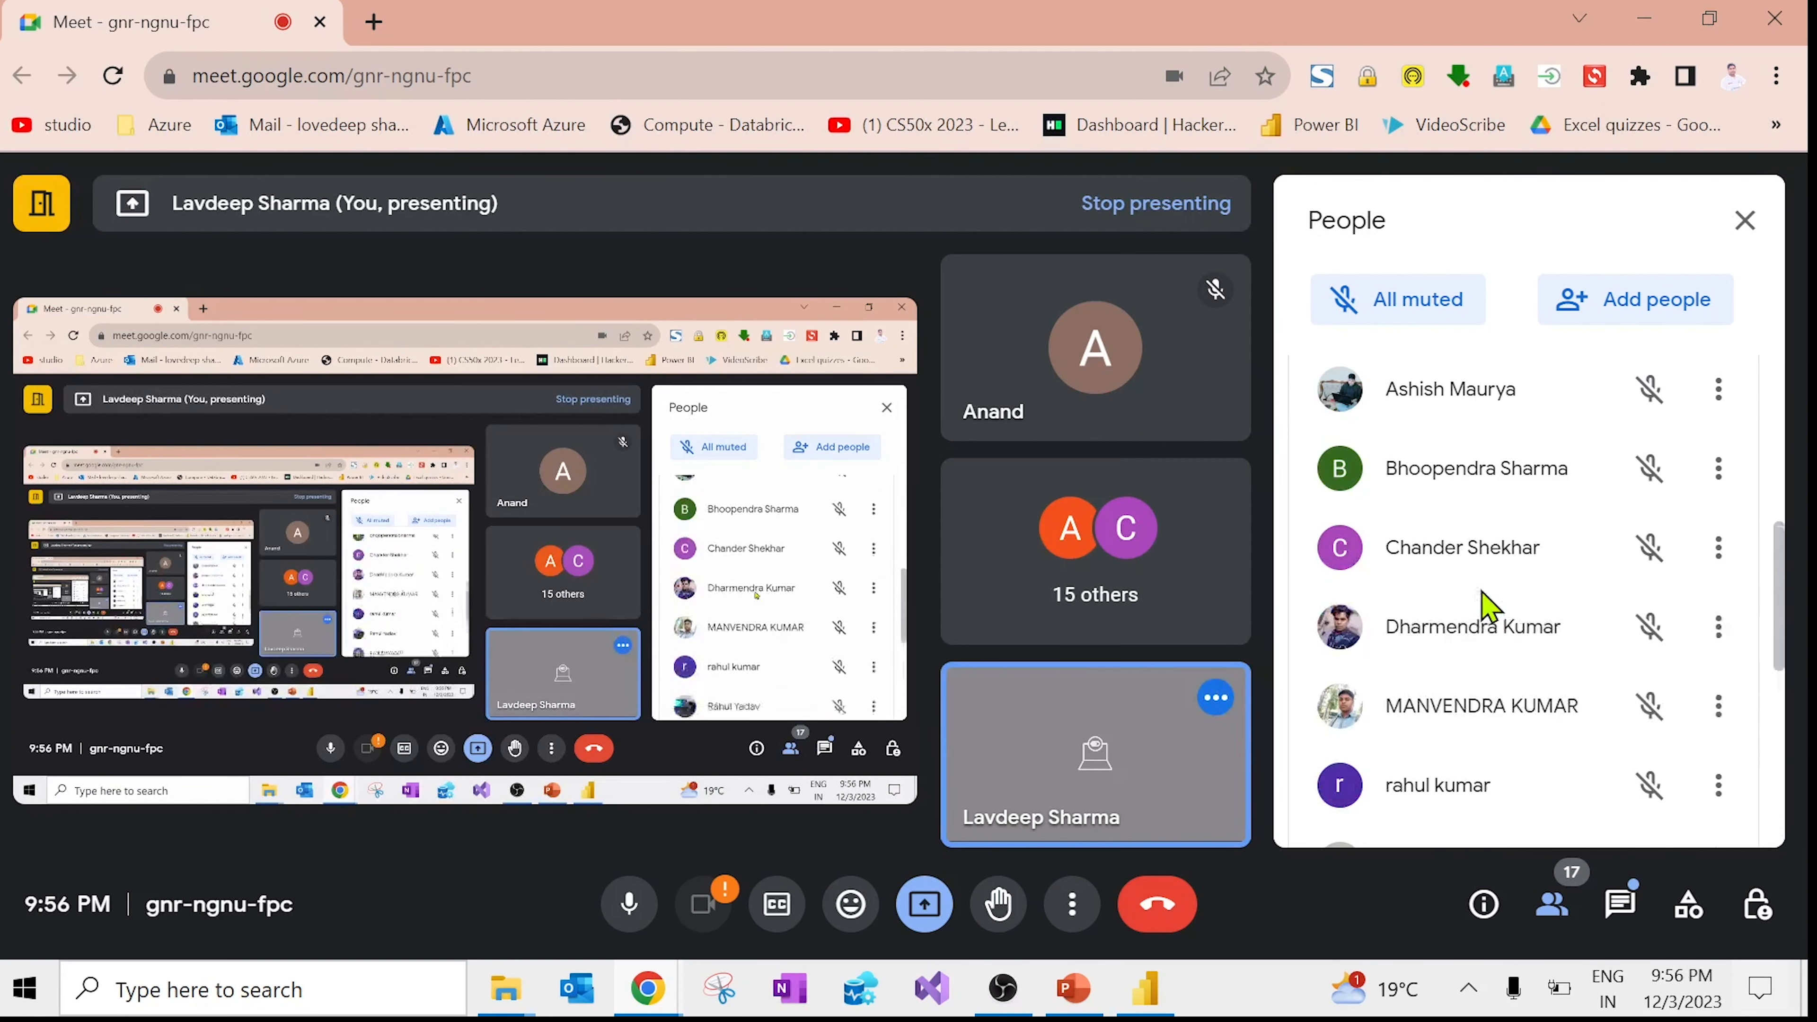
scroll(1489, 607, "up", 1)
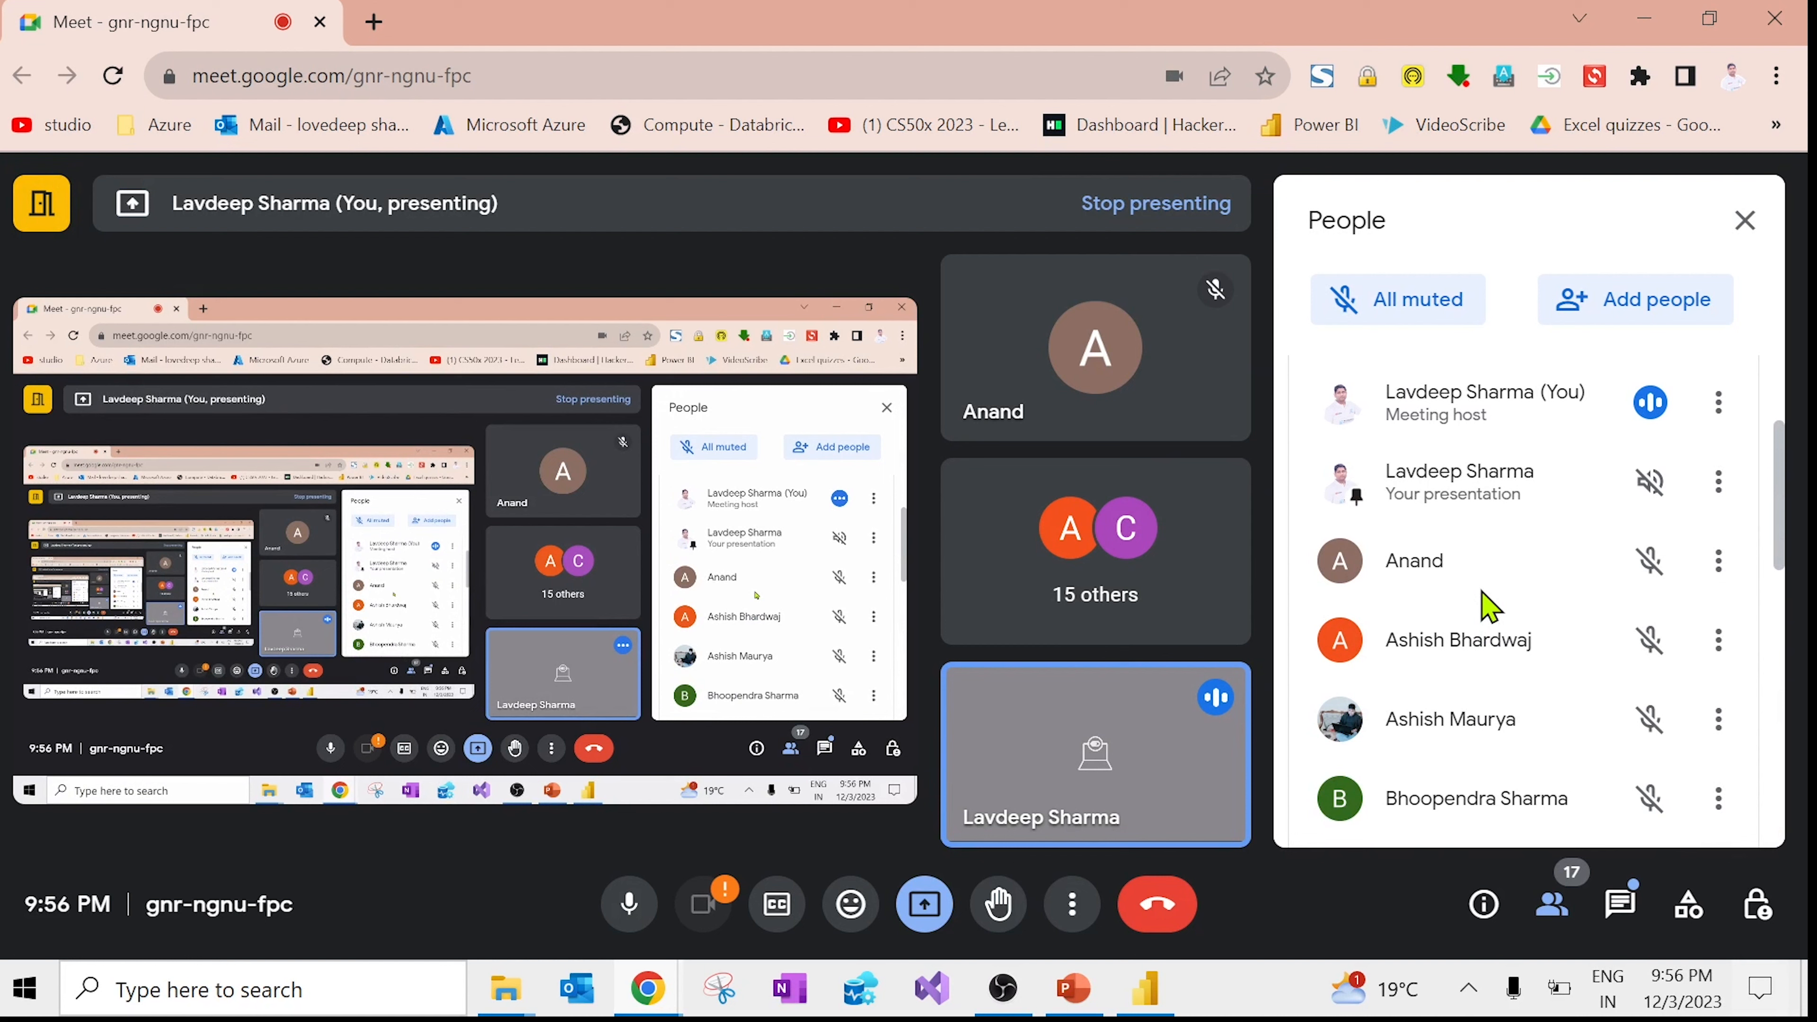
scroll(1482, 591, "up", 3)
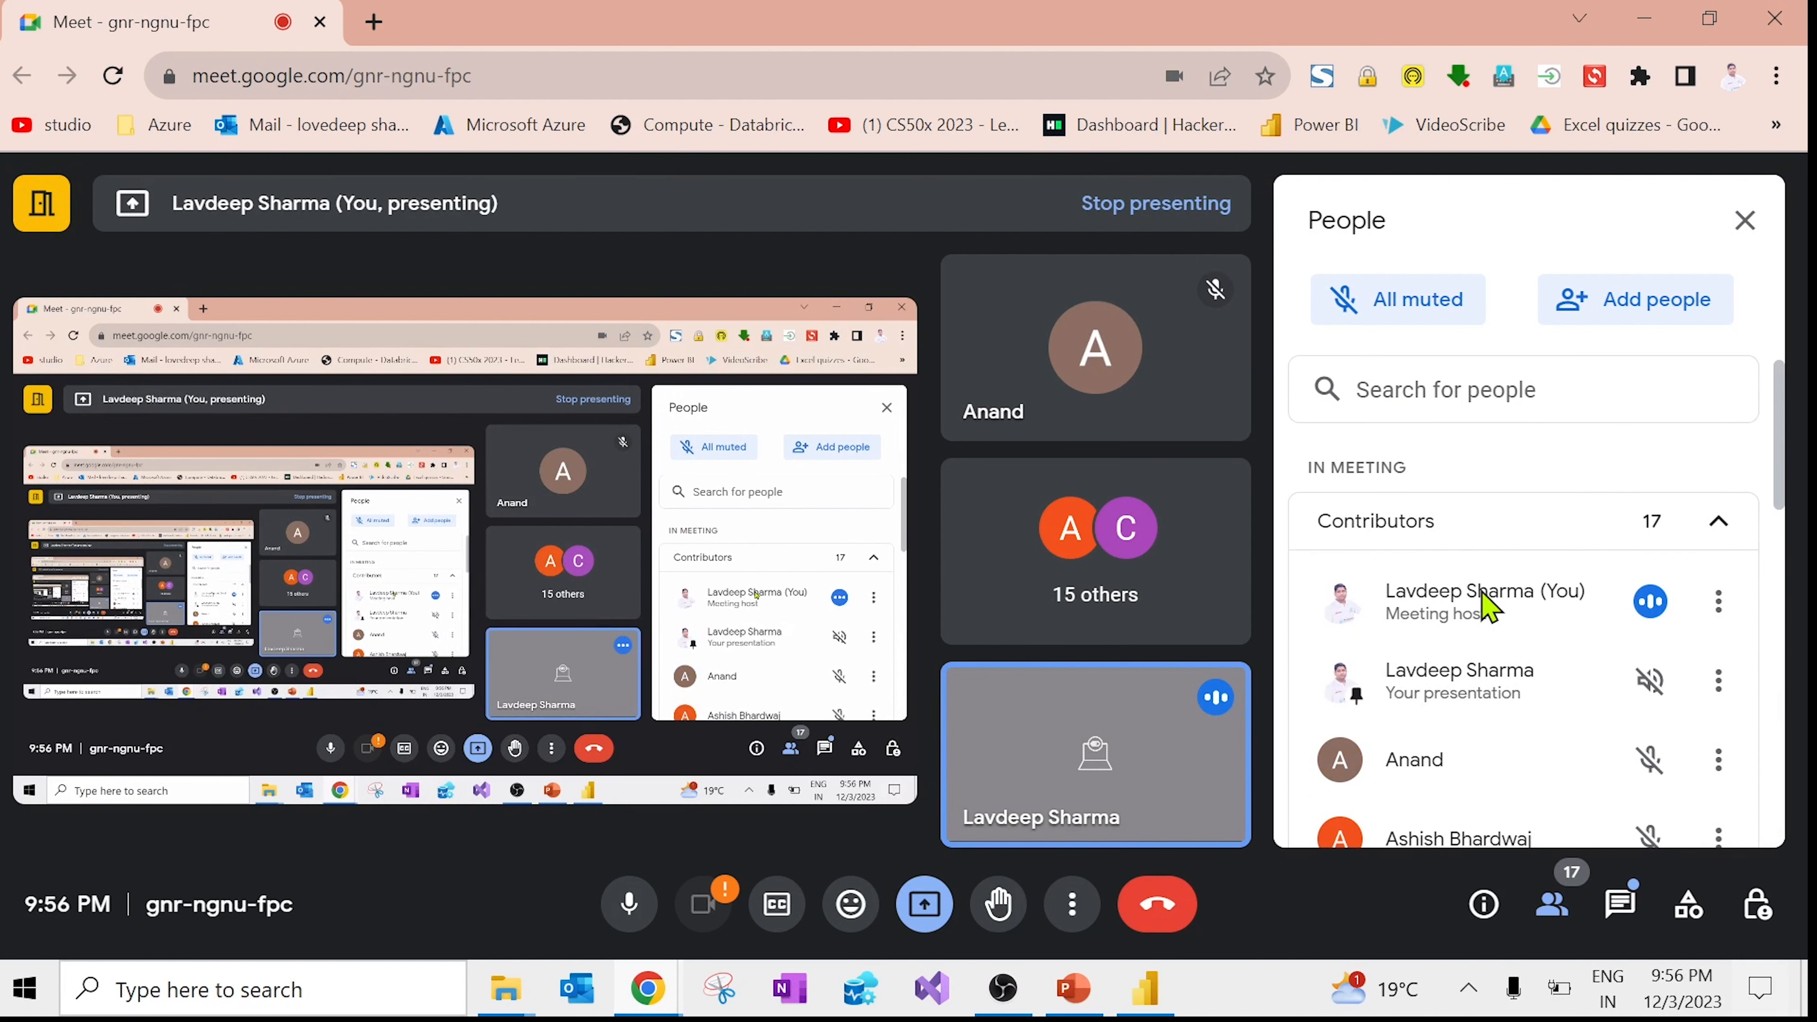
scroll(1484, 608, "down", 3)
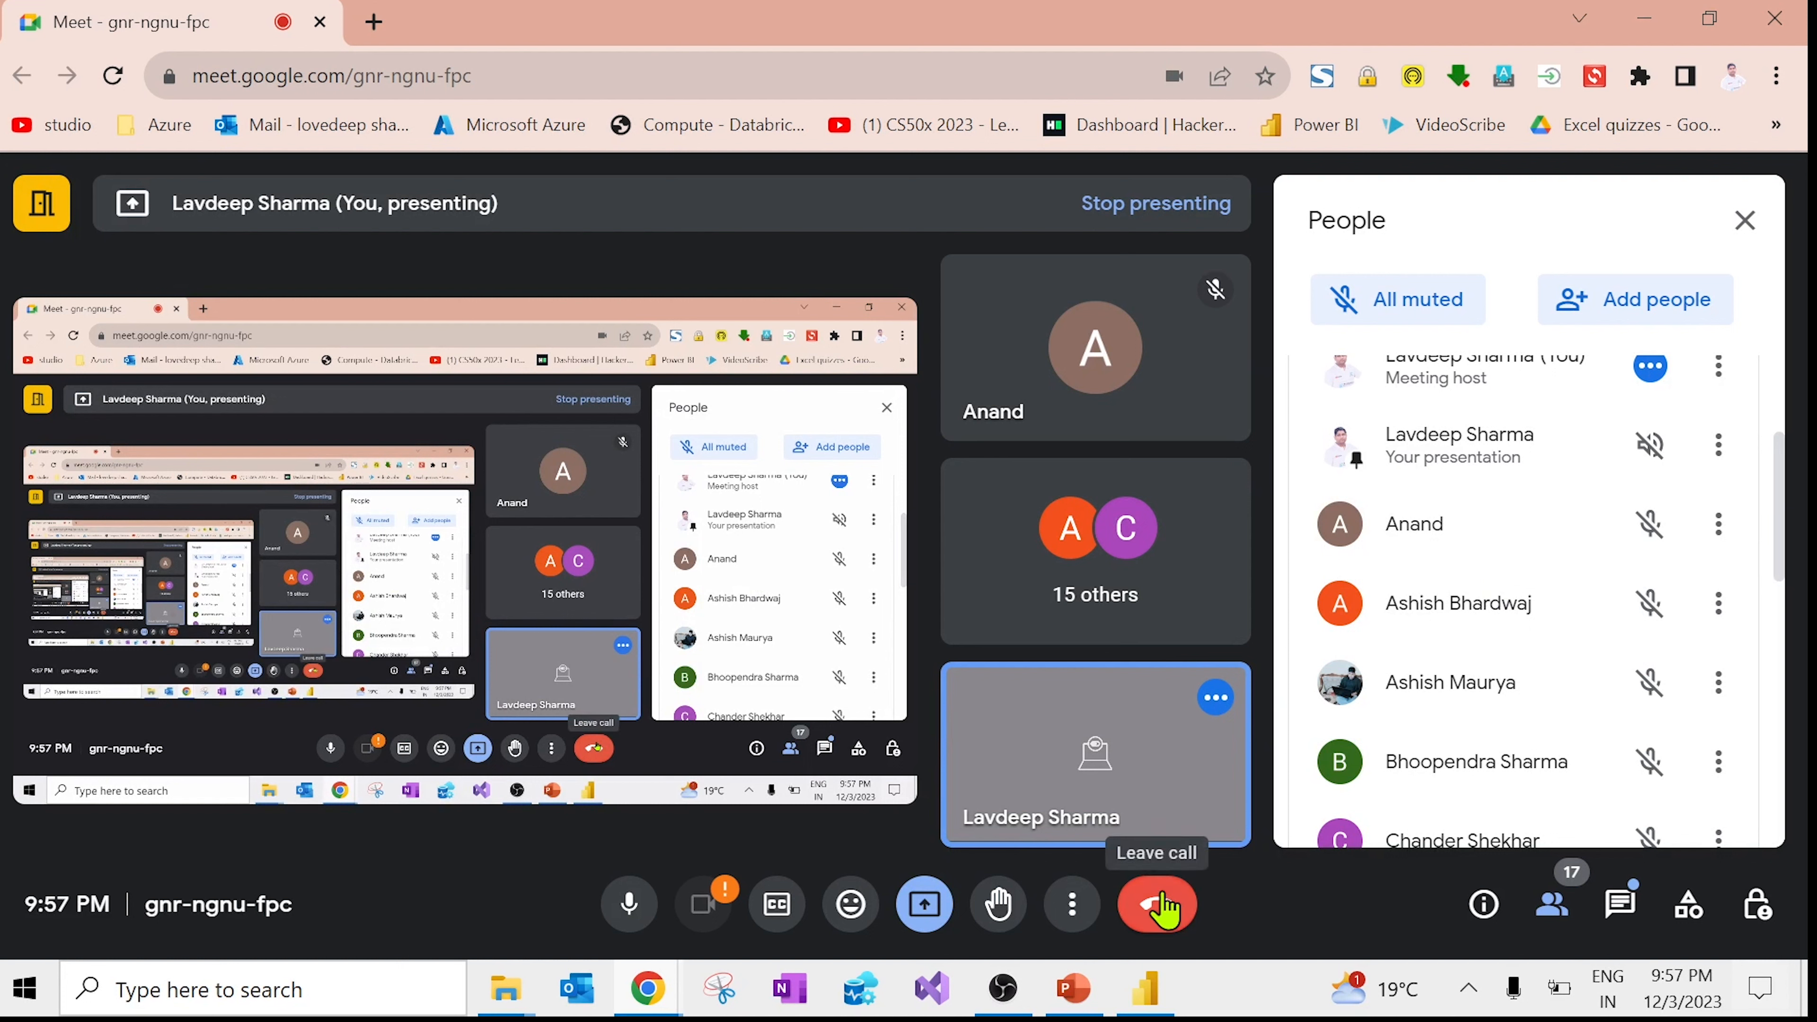
Step: Stop presenting the screen in the Google Meet call and mute the microphone
left_click(927, 905)
left_click(1097, 837)
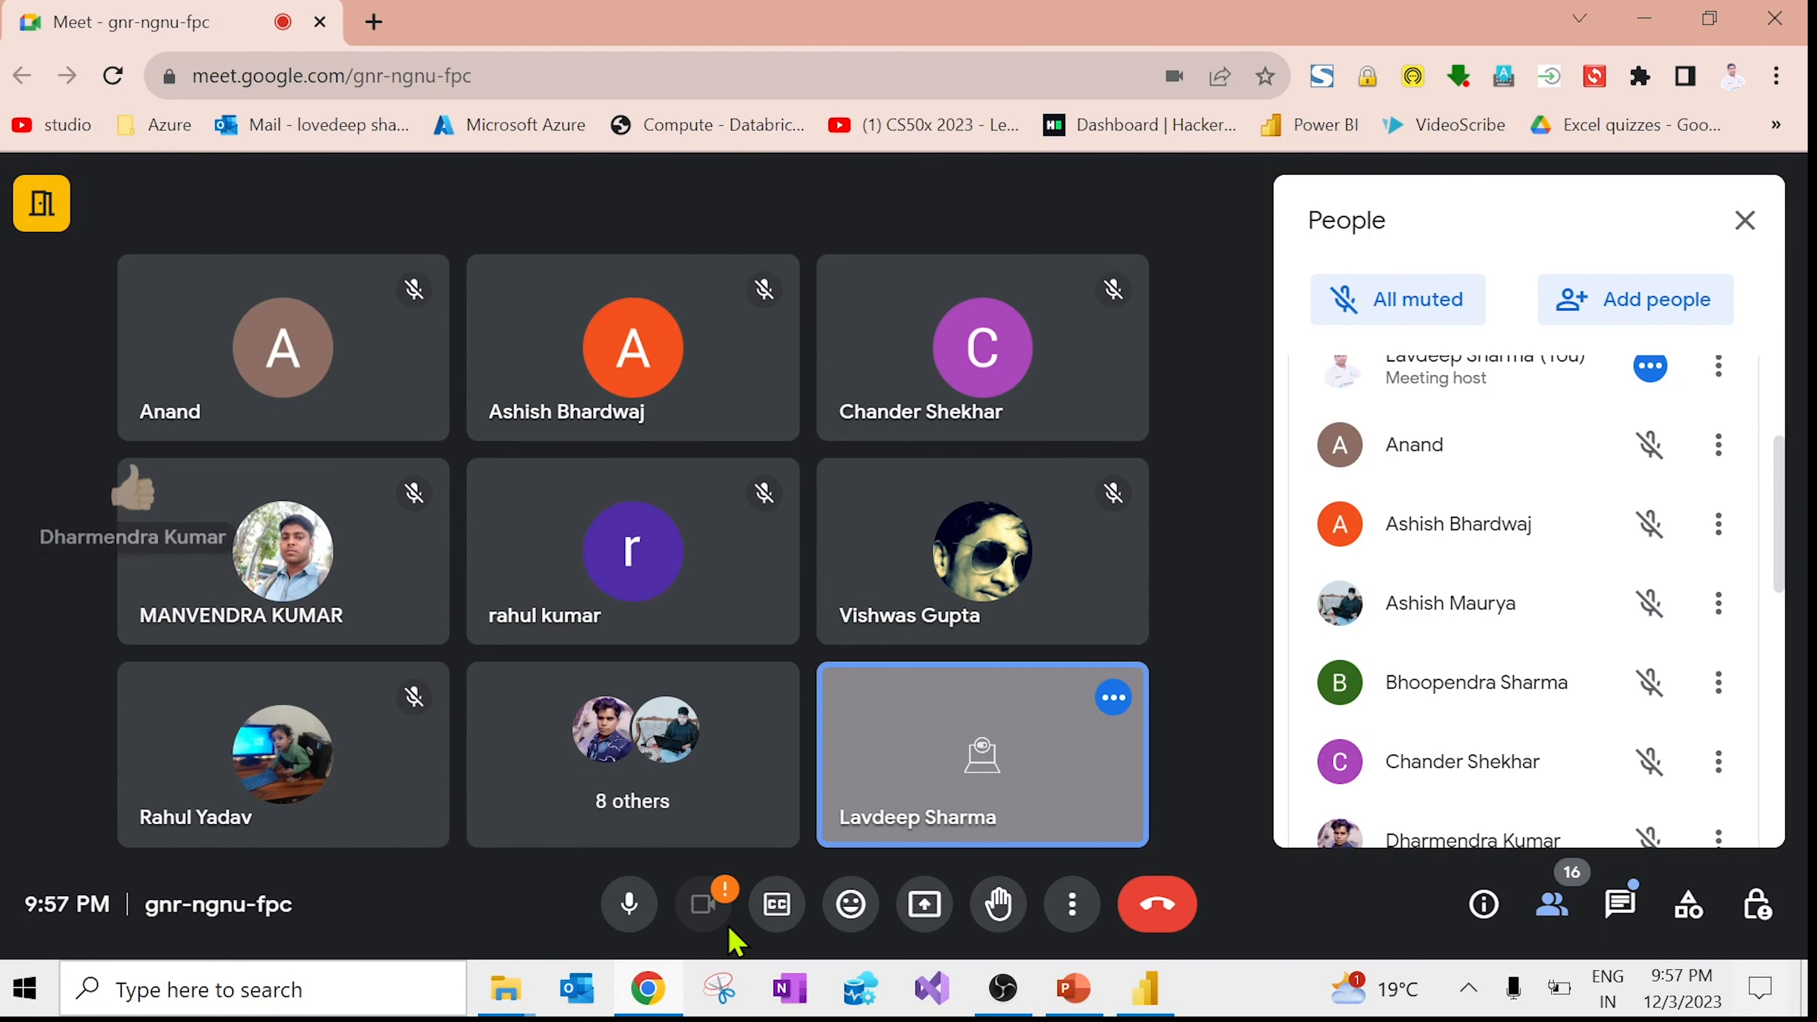
left_click(632, 904)
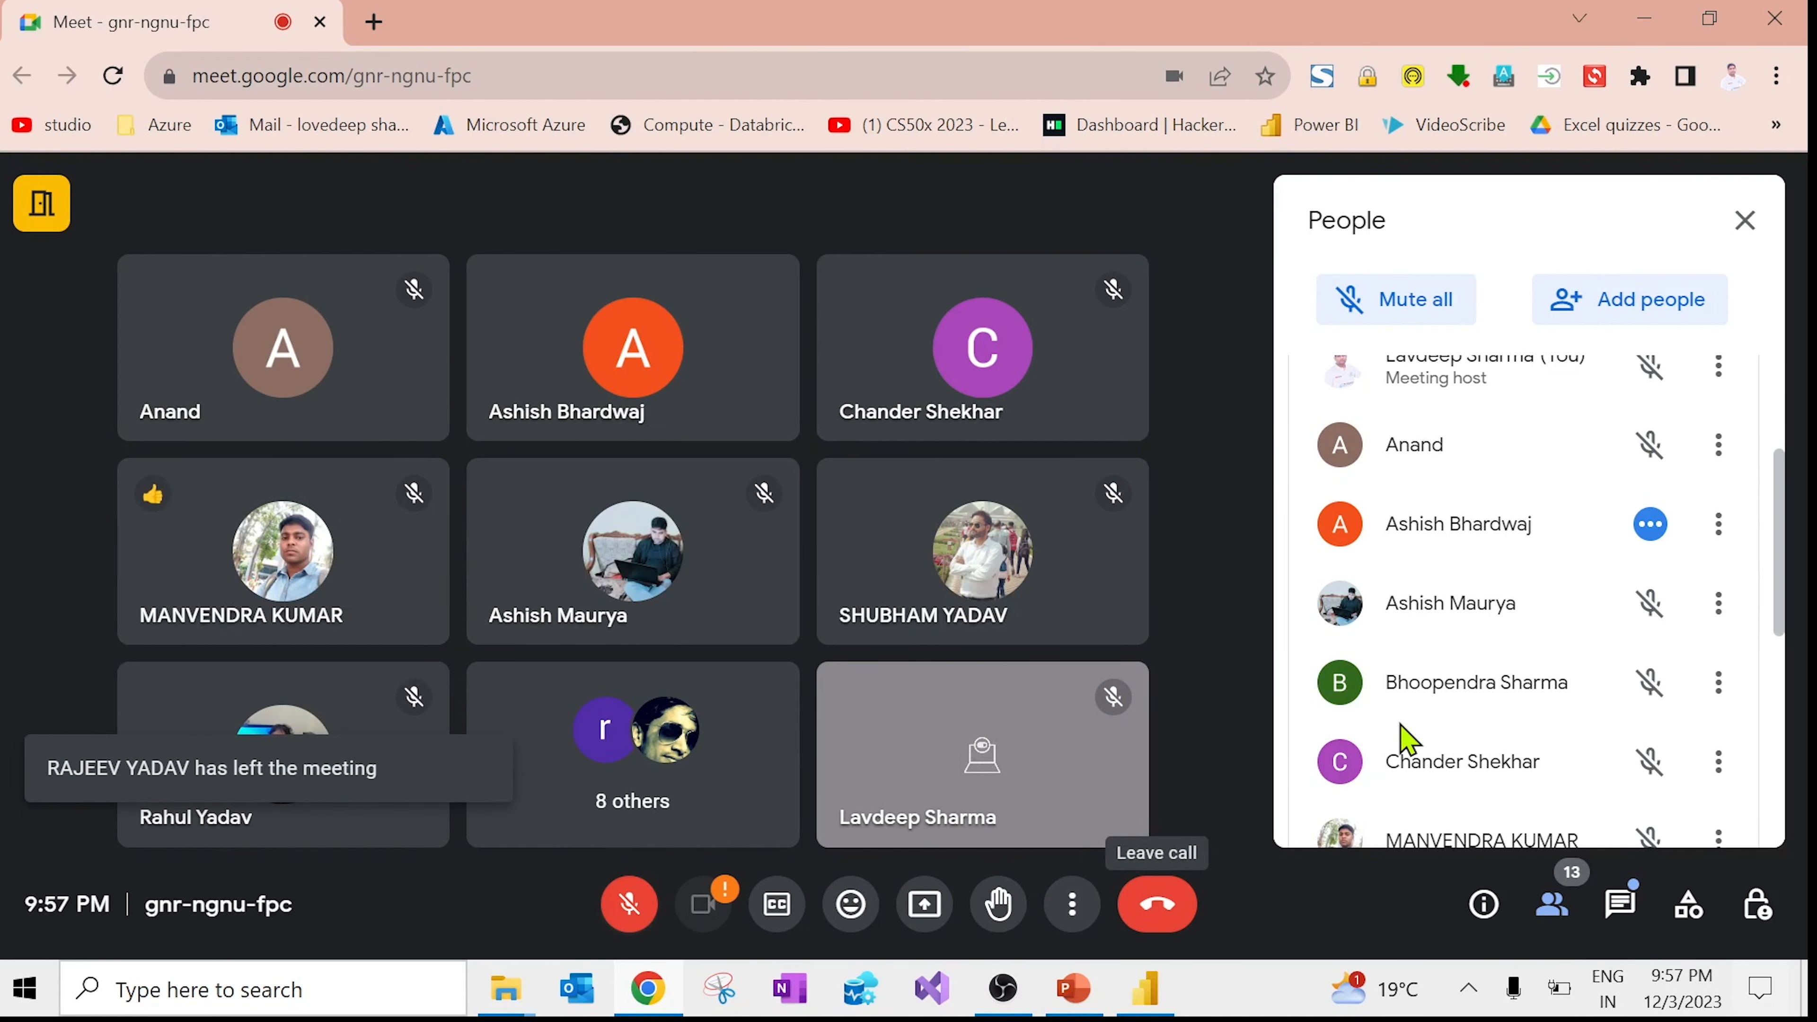
Step: Check who remains in the meeting's participant list, and switch to OBS Studio
scroll(1400, 737, "down", 5)
scroll(1384, 687, "down", 2)
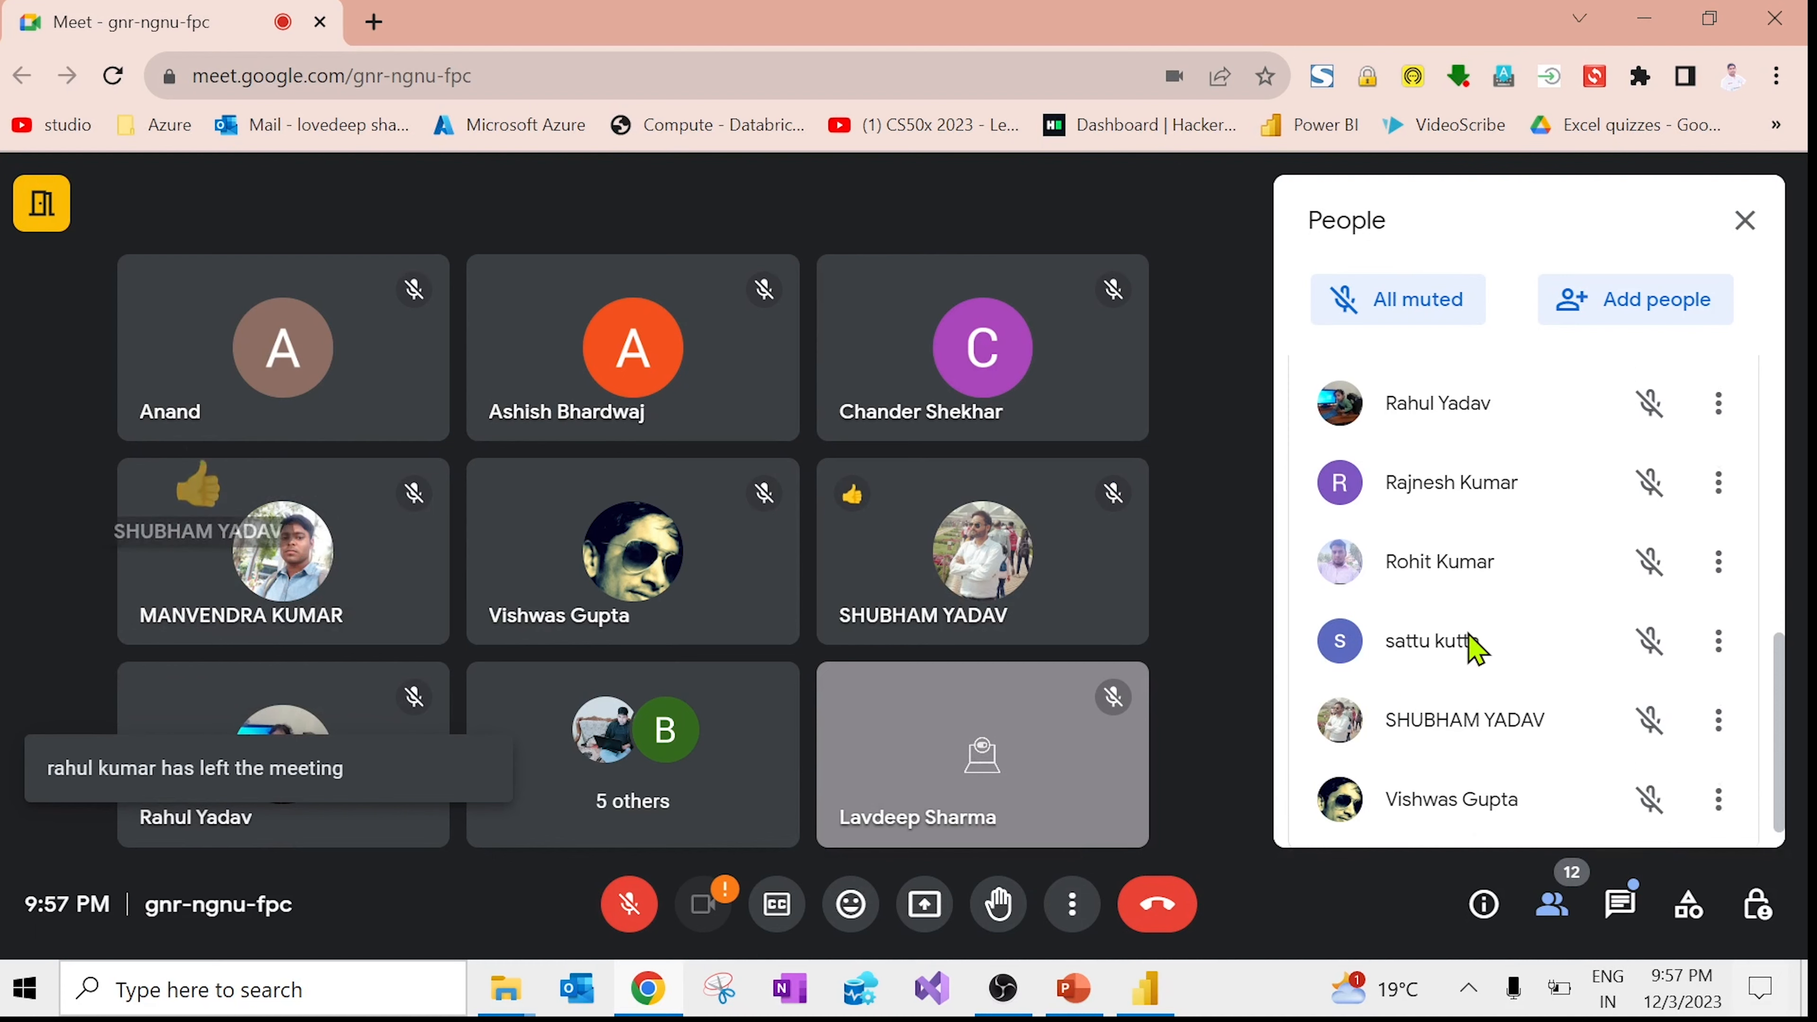
scroll(1474, 648, "up", 4)
scroll(1475, 647, "down", 4)
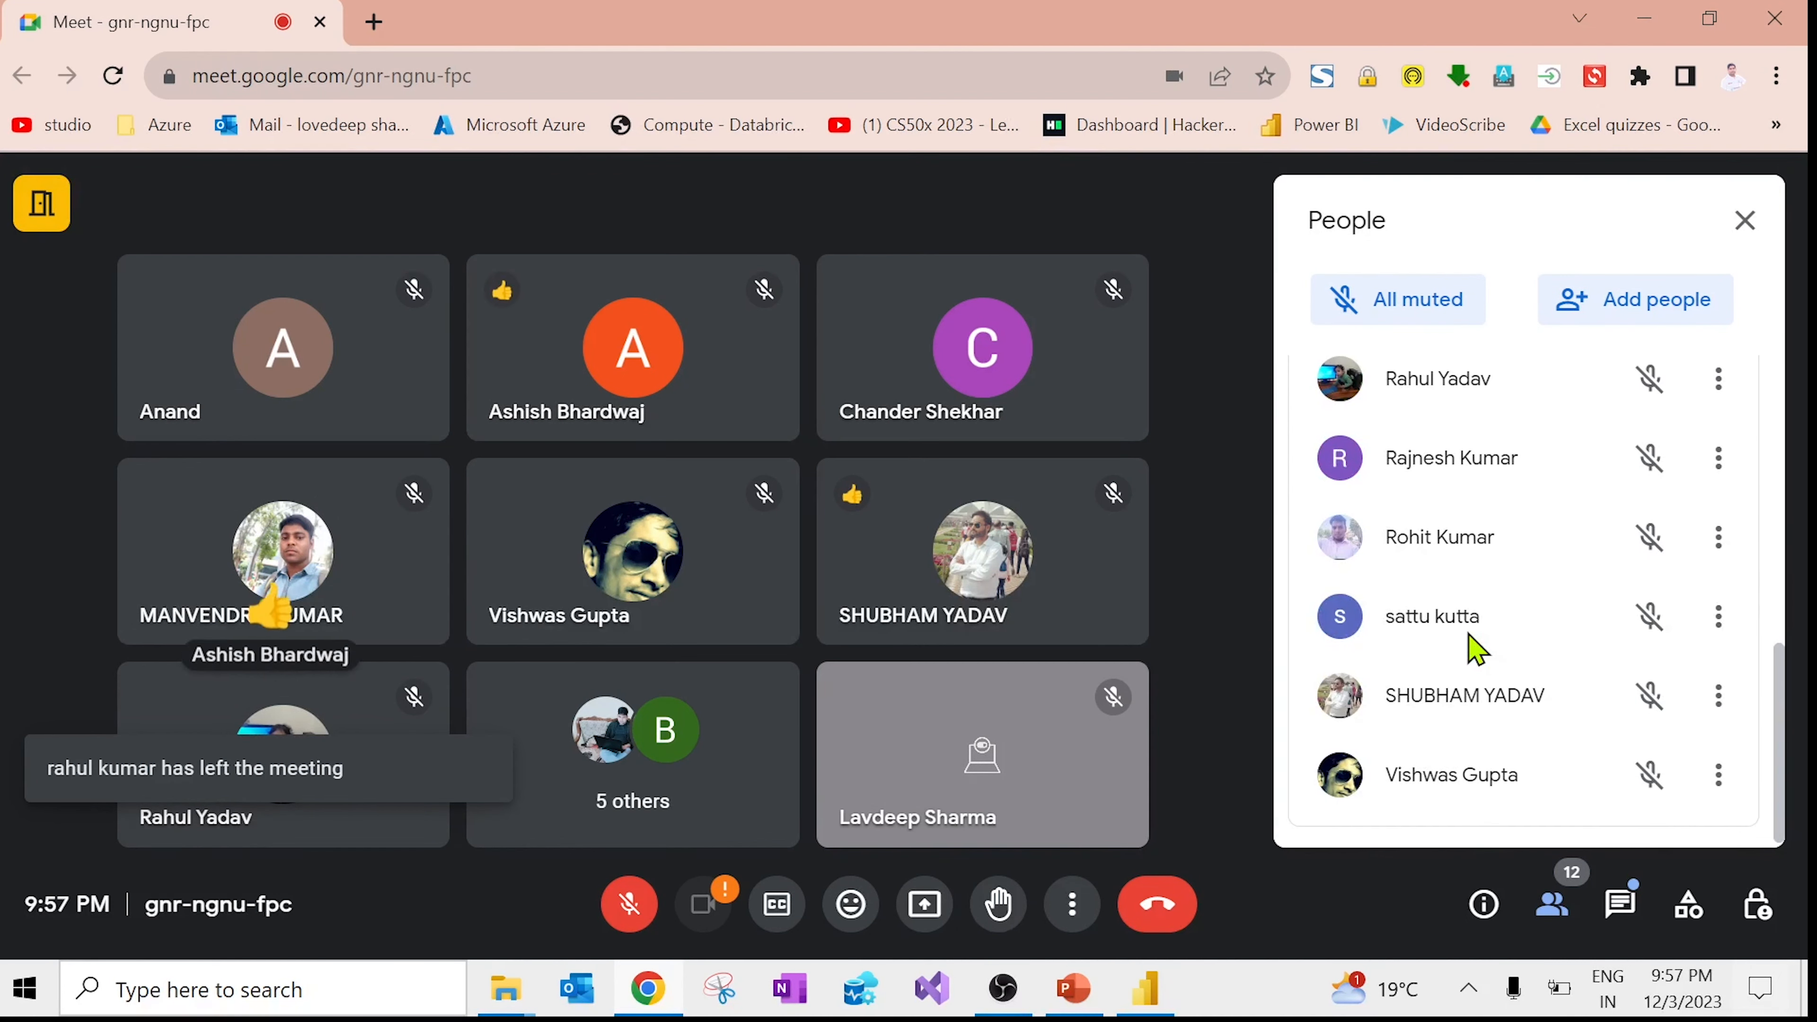
scroll(1475, 648, "up", 3)
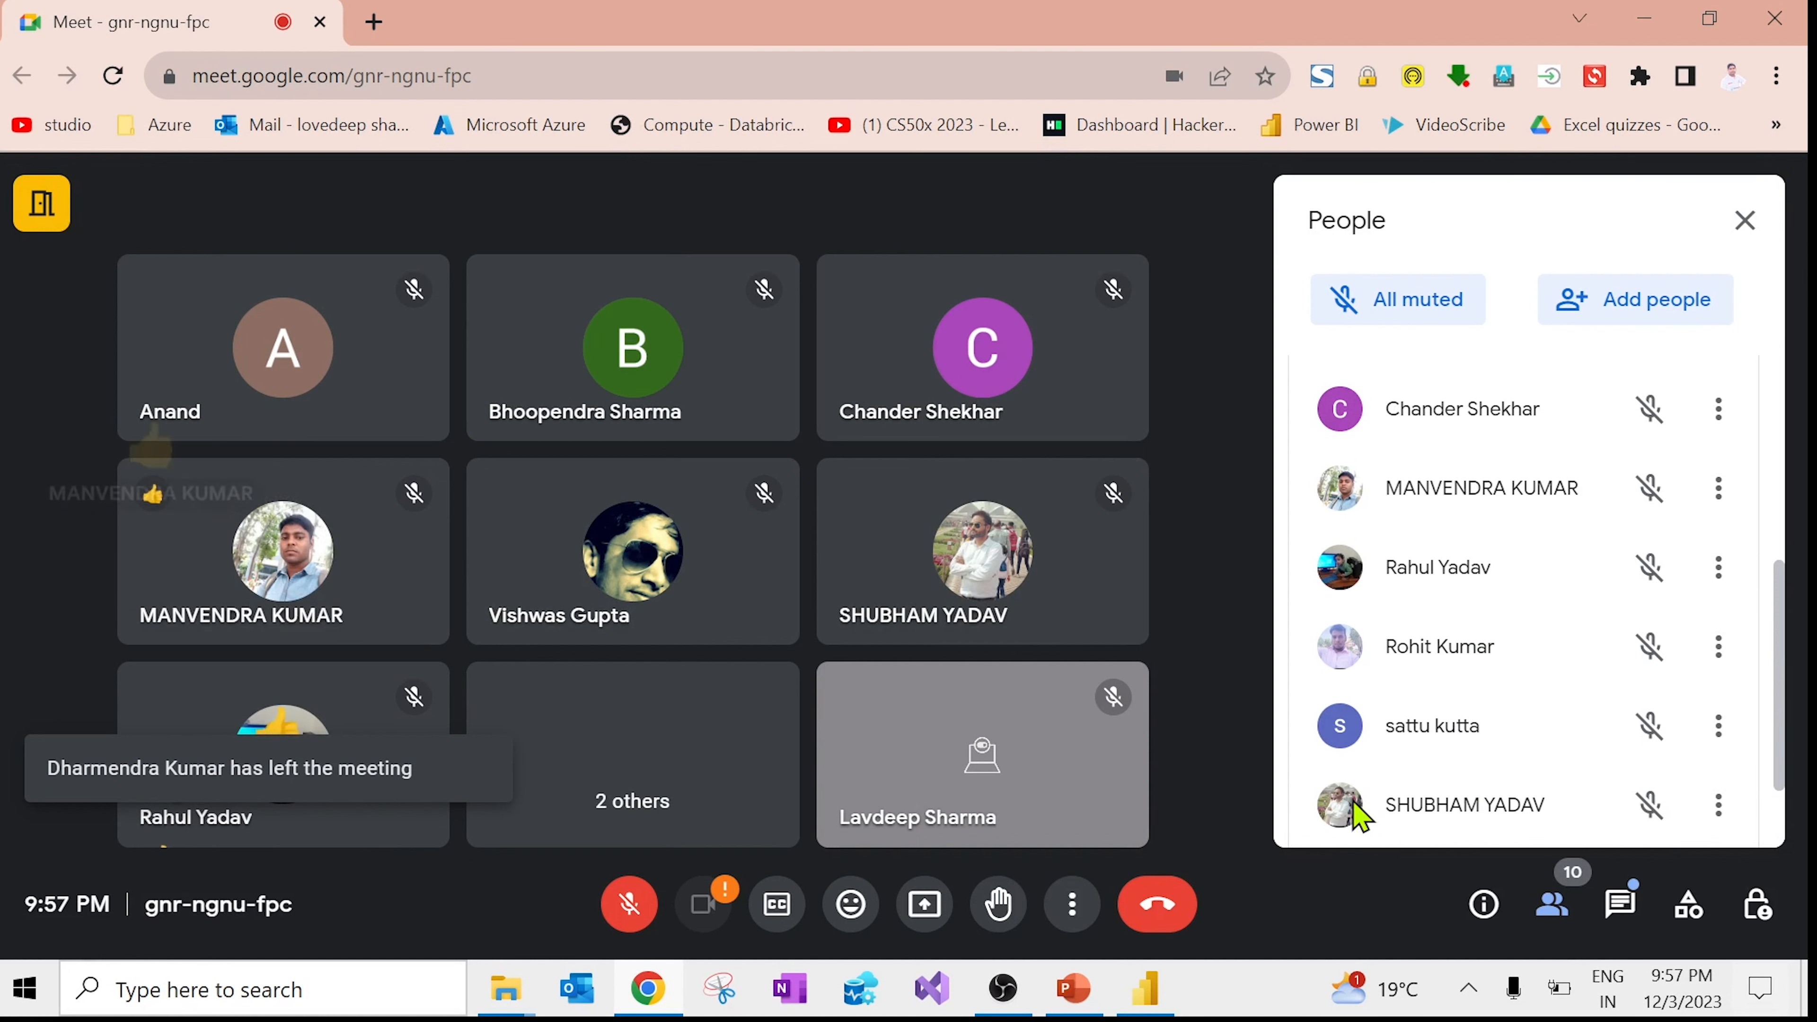
mouse_move(649, 799)
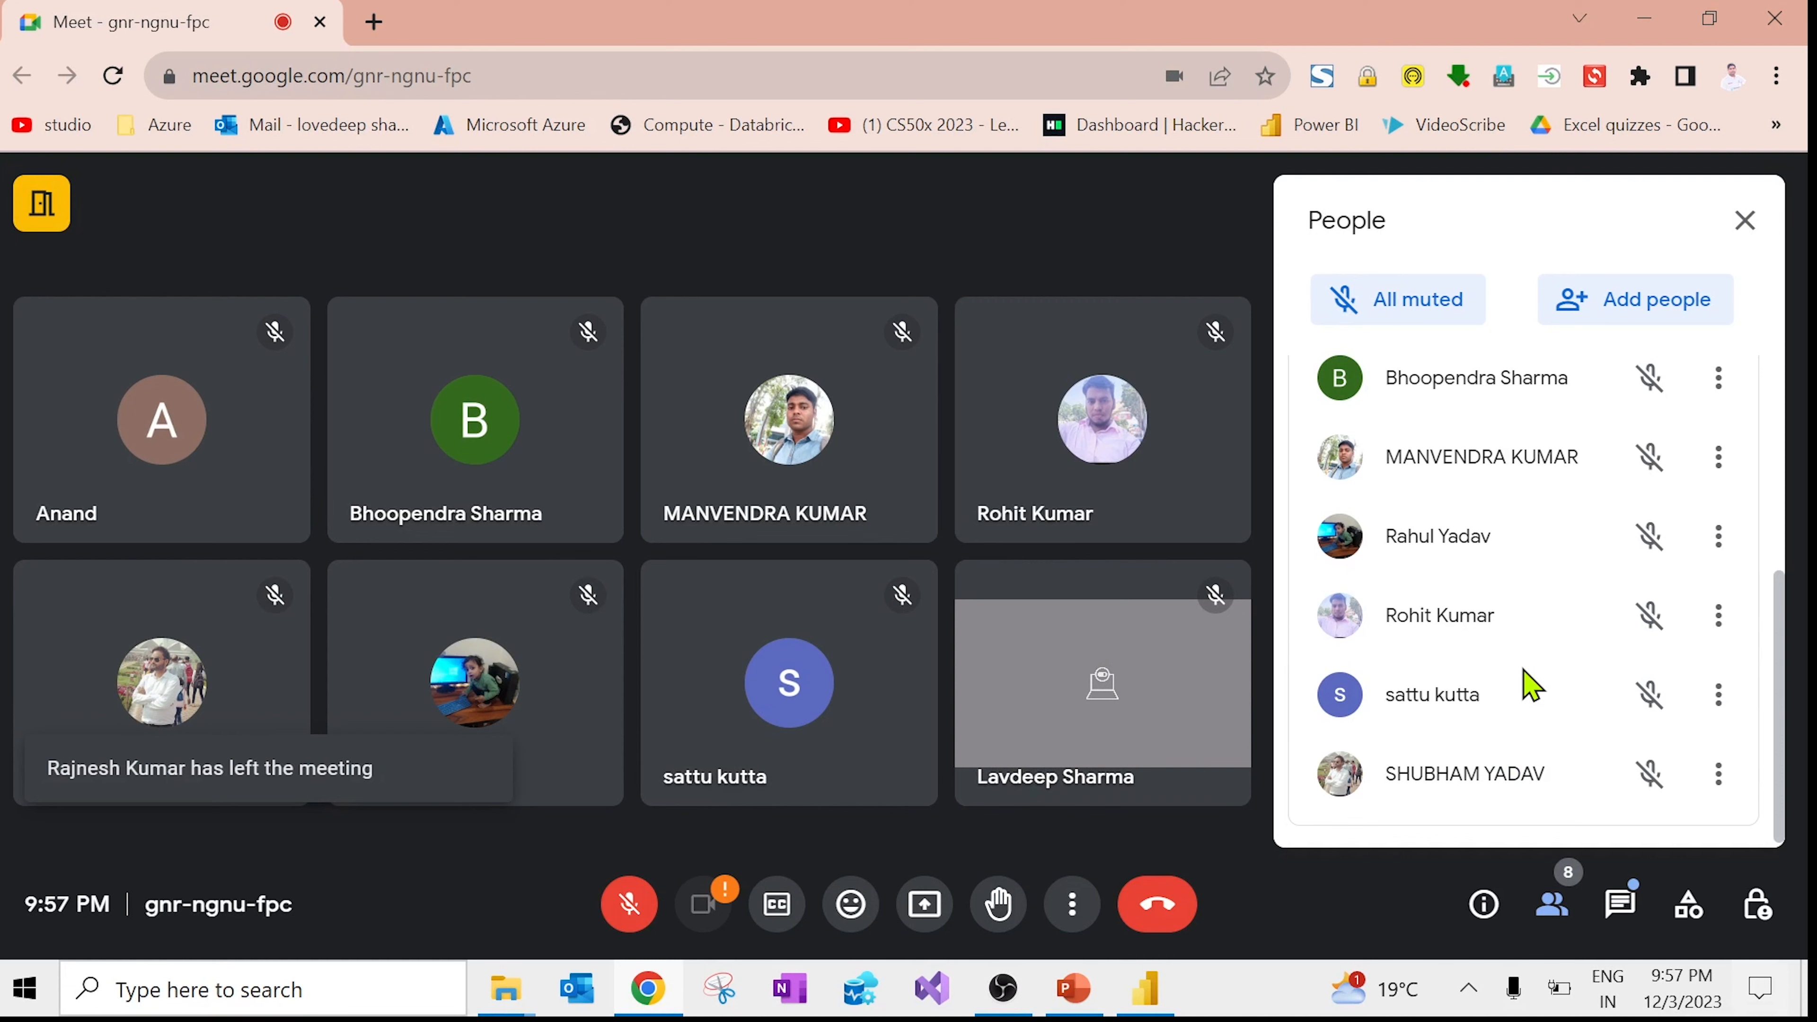
scroll(1530, 685, "up", 3)
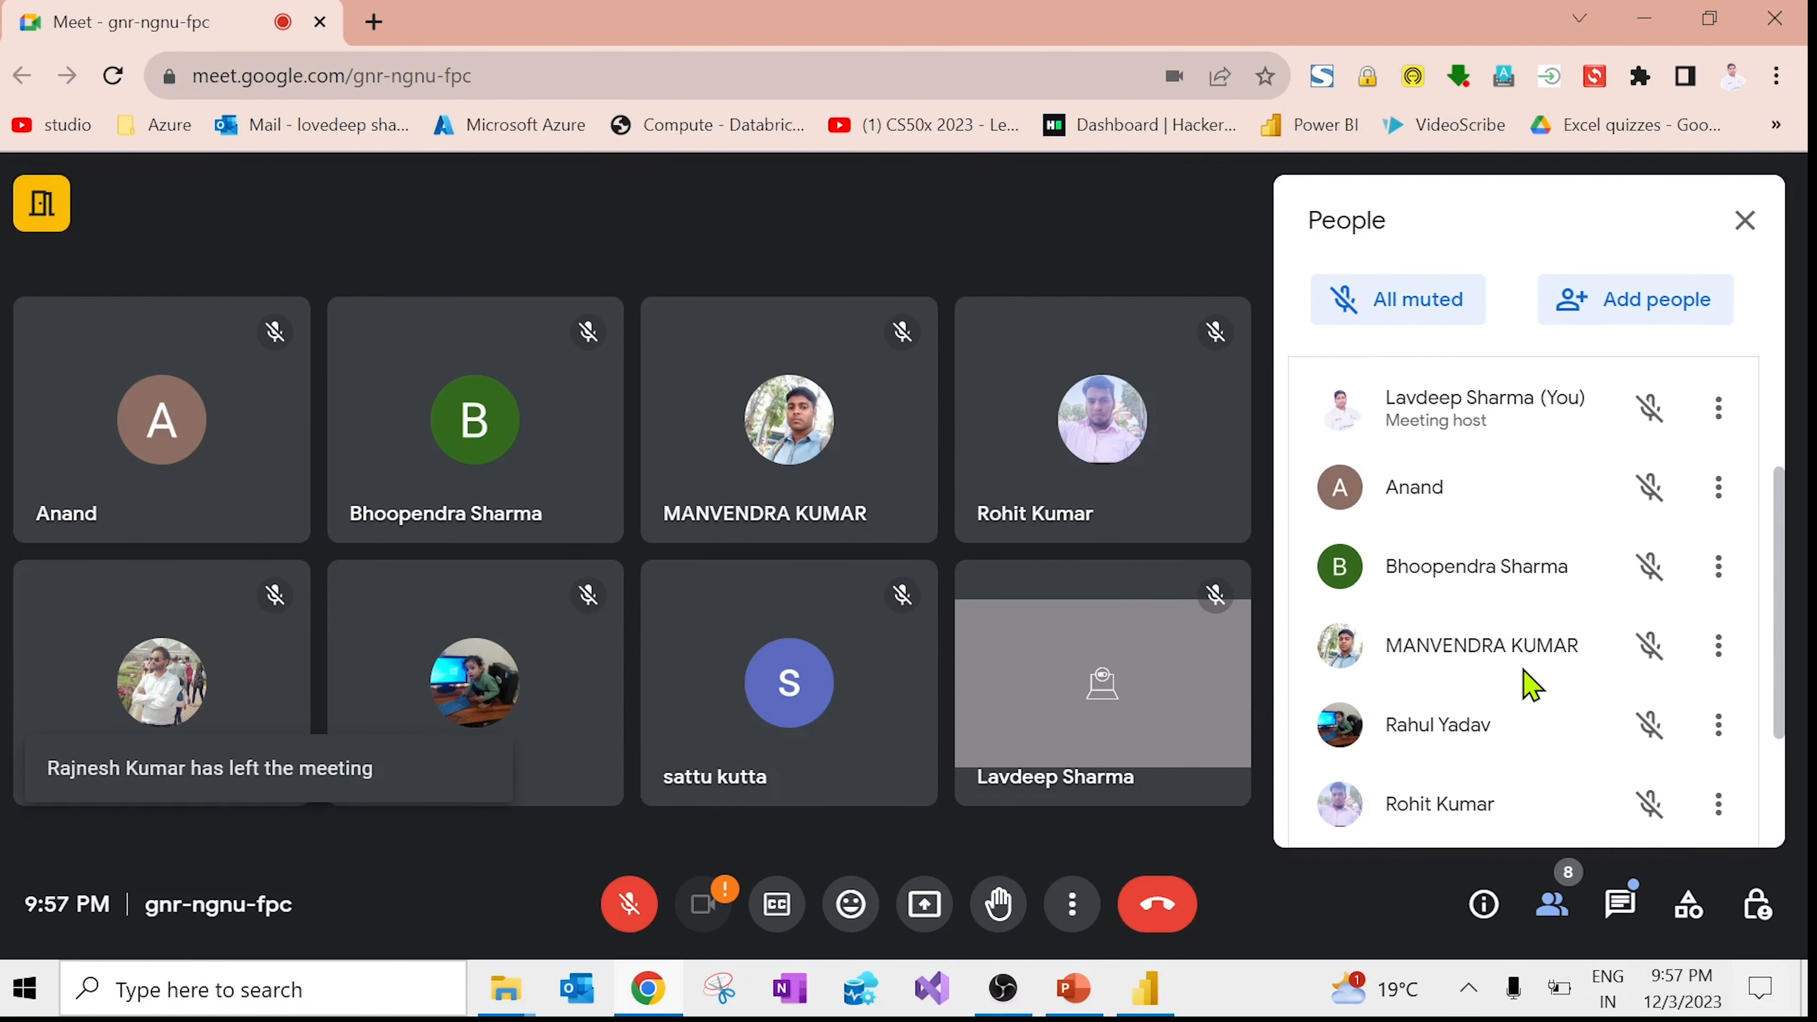
scroll(1530, 686, "up", 3)
left_click(1004, 988)
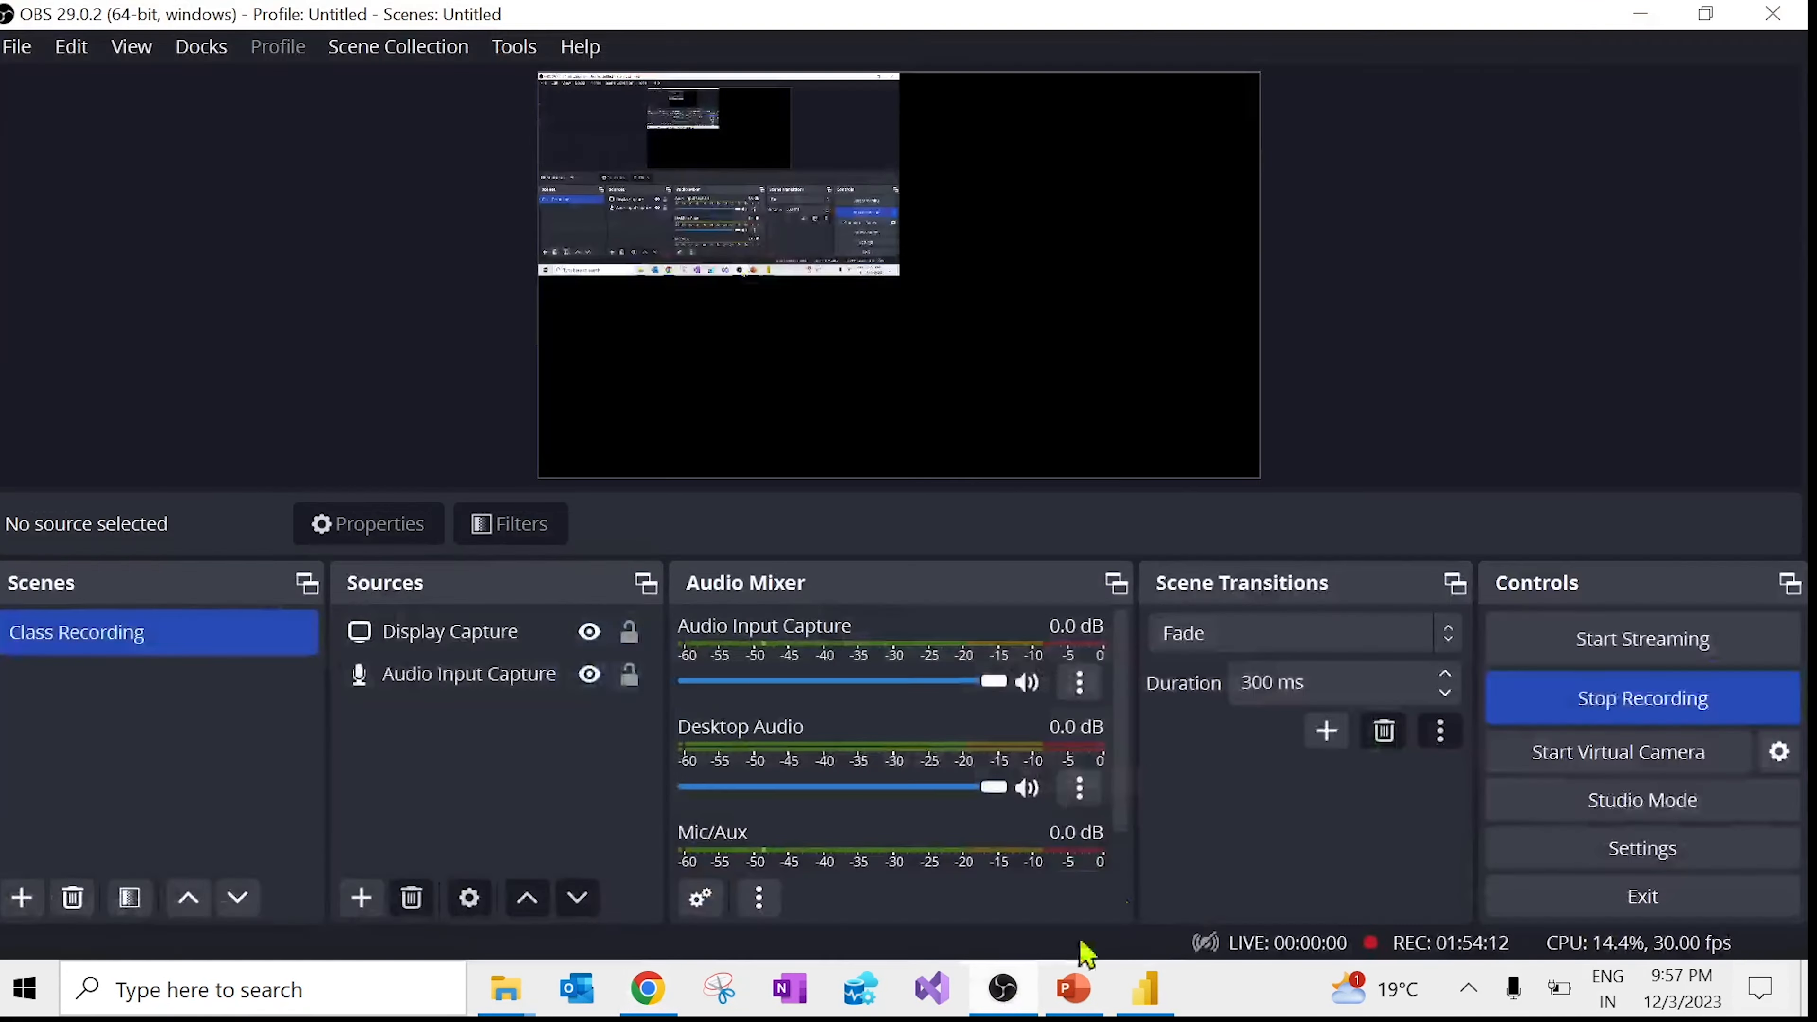